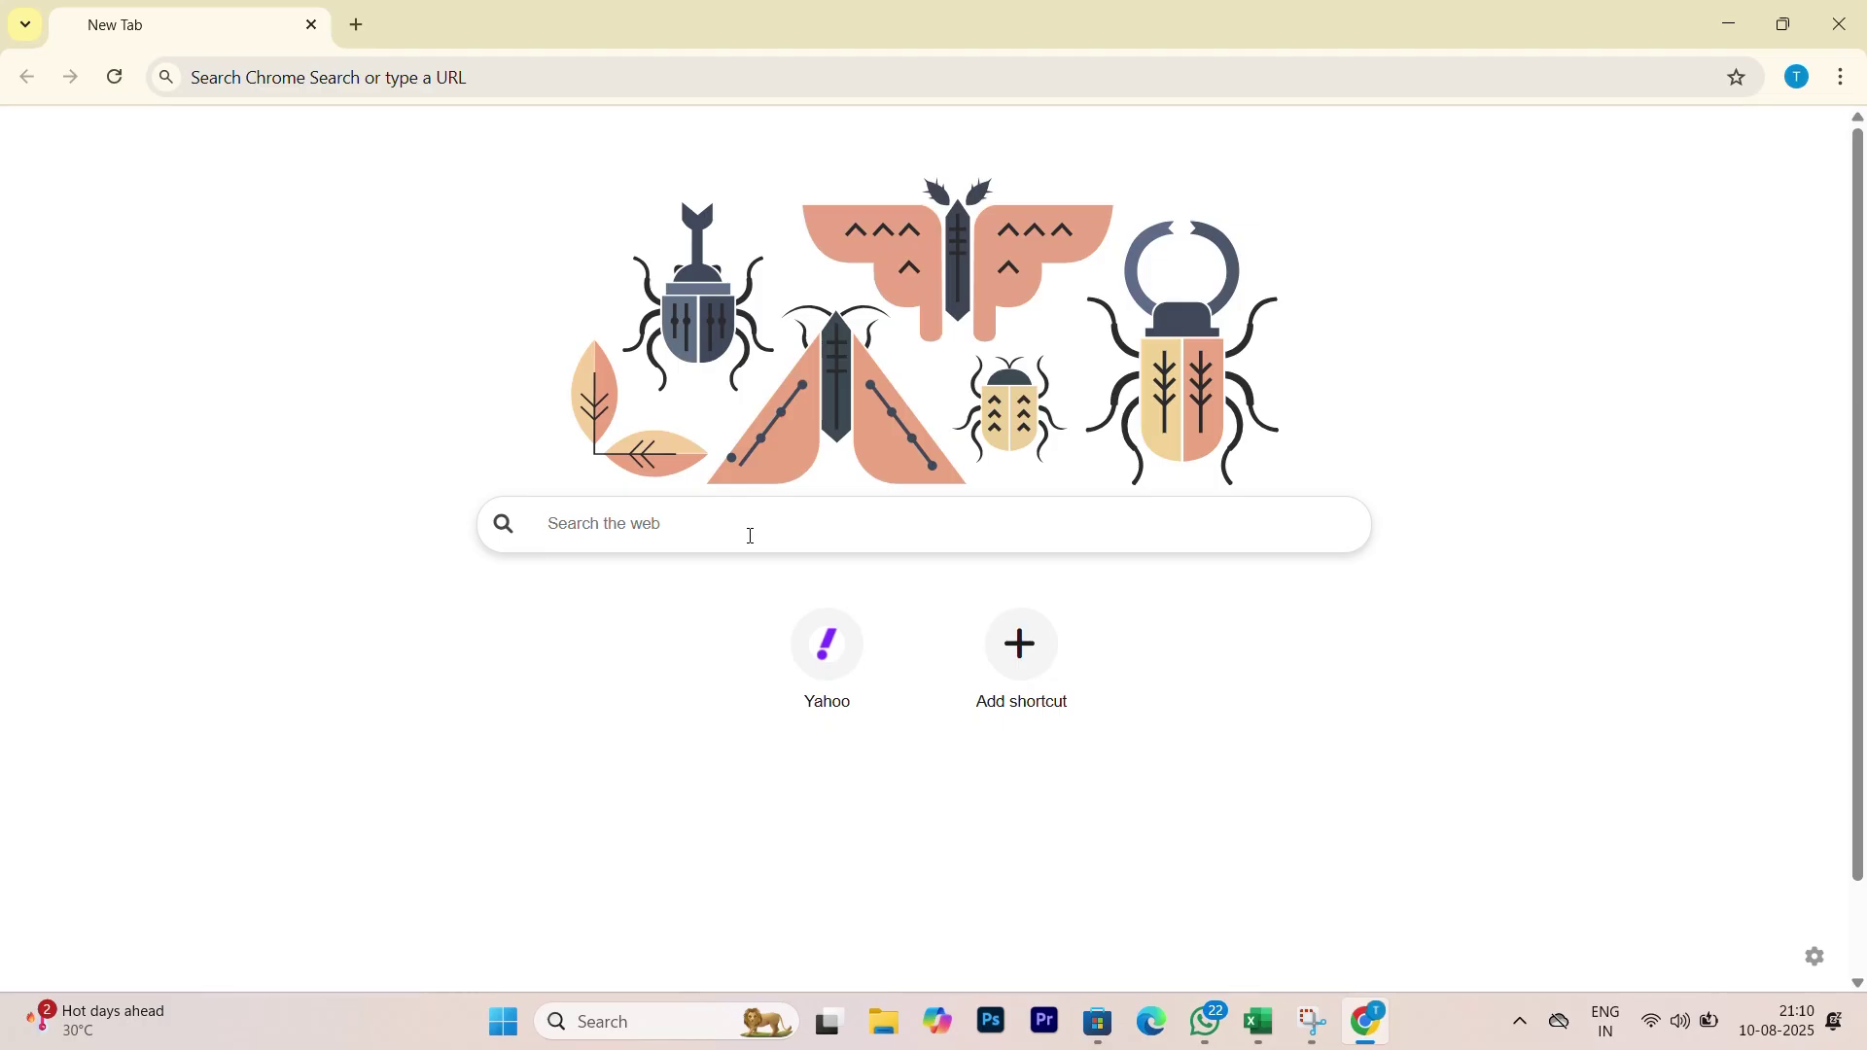
# - Search the web for 'gst login' and open the GST portal's Login page
pyautogui.write('gst')
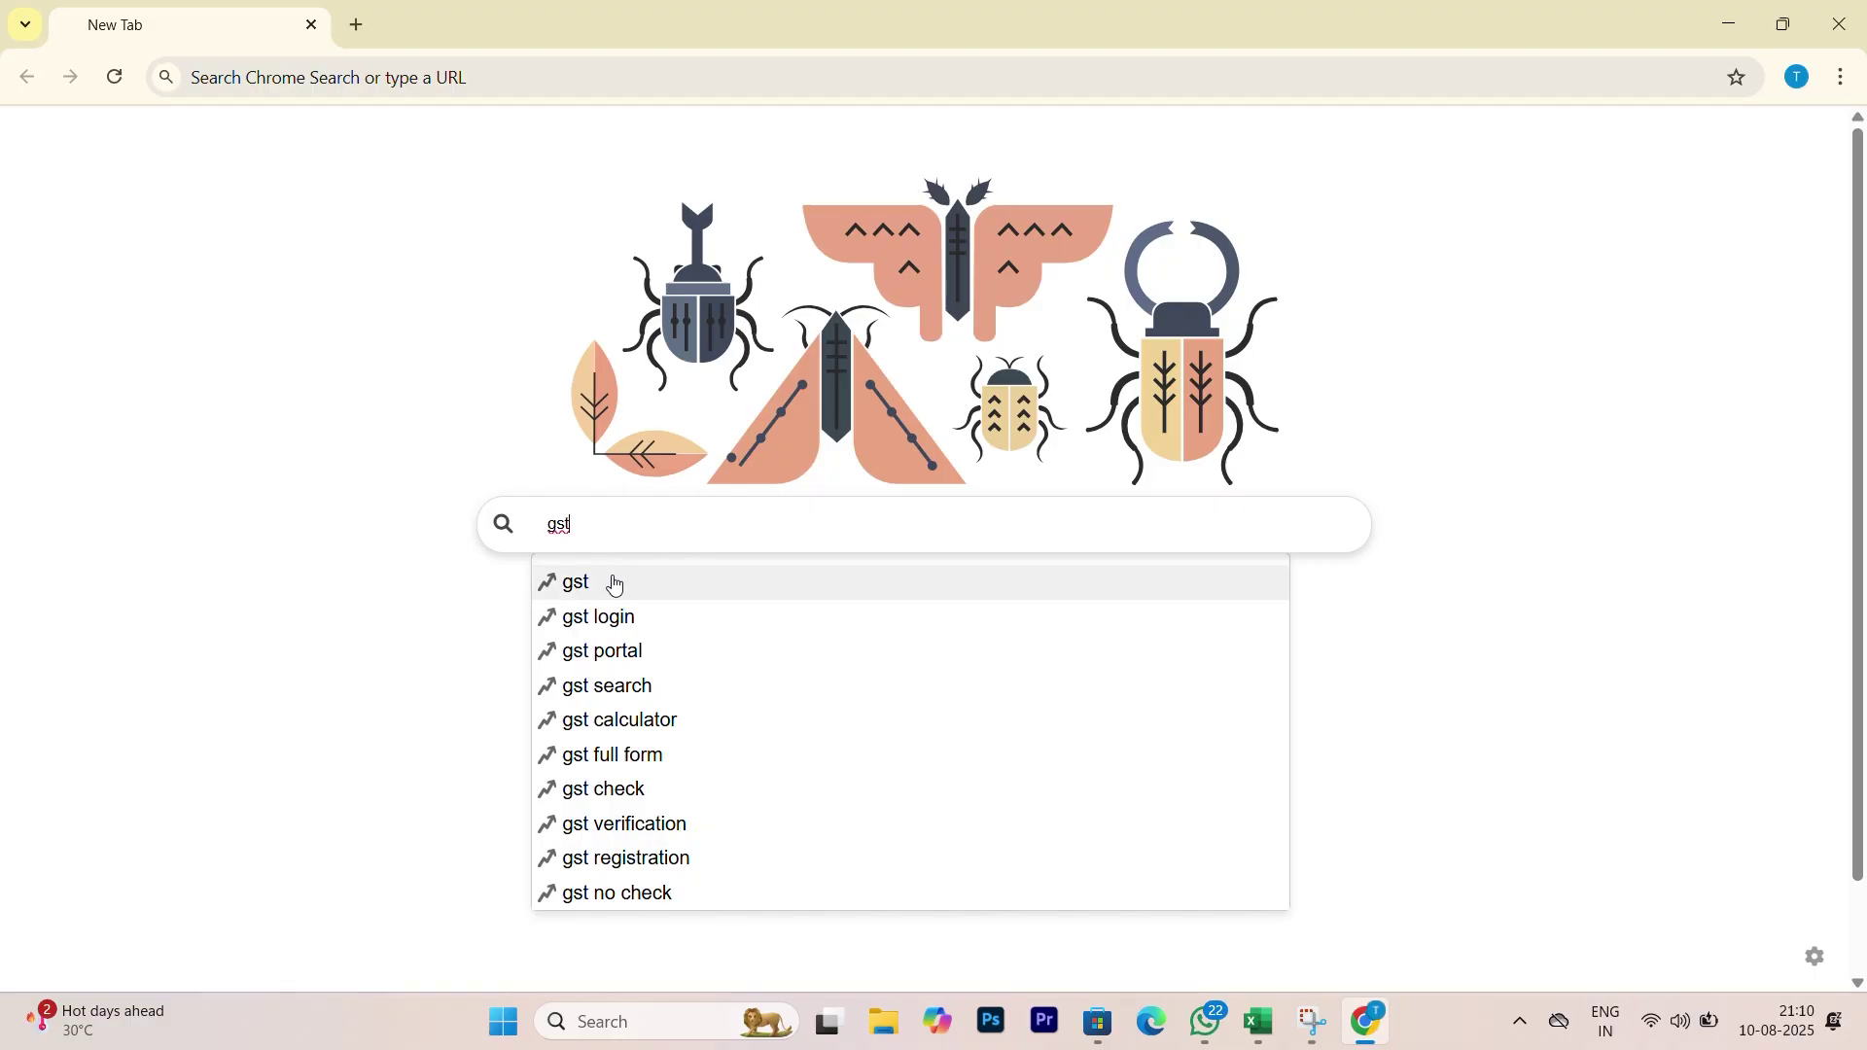
pyautogui.click(610, 627)
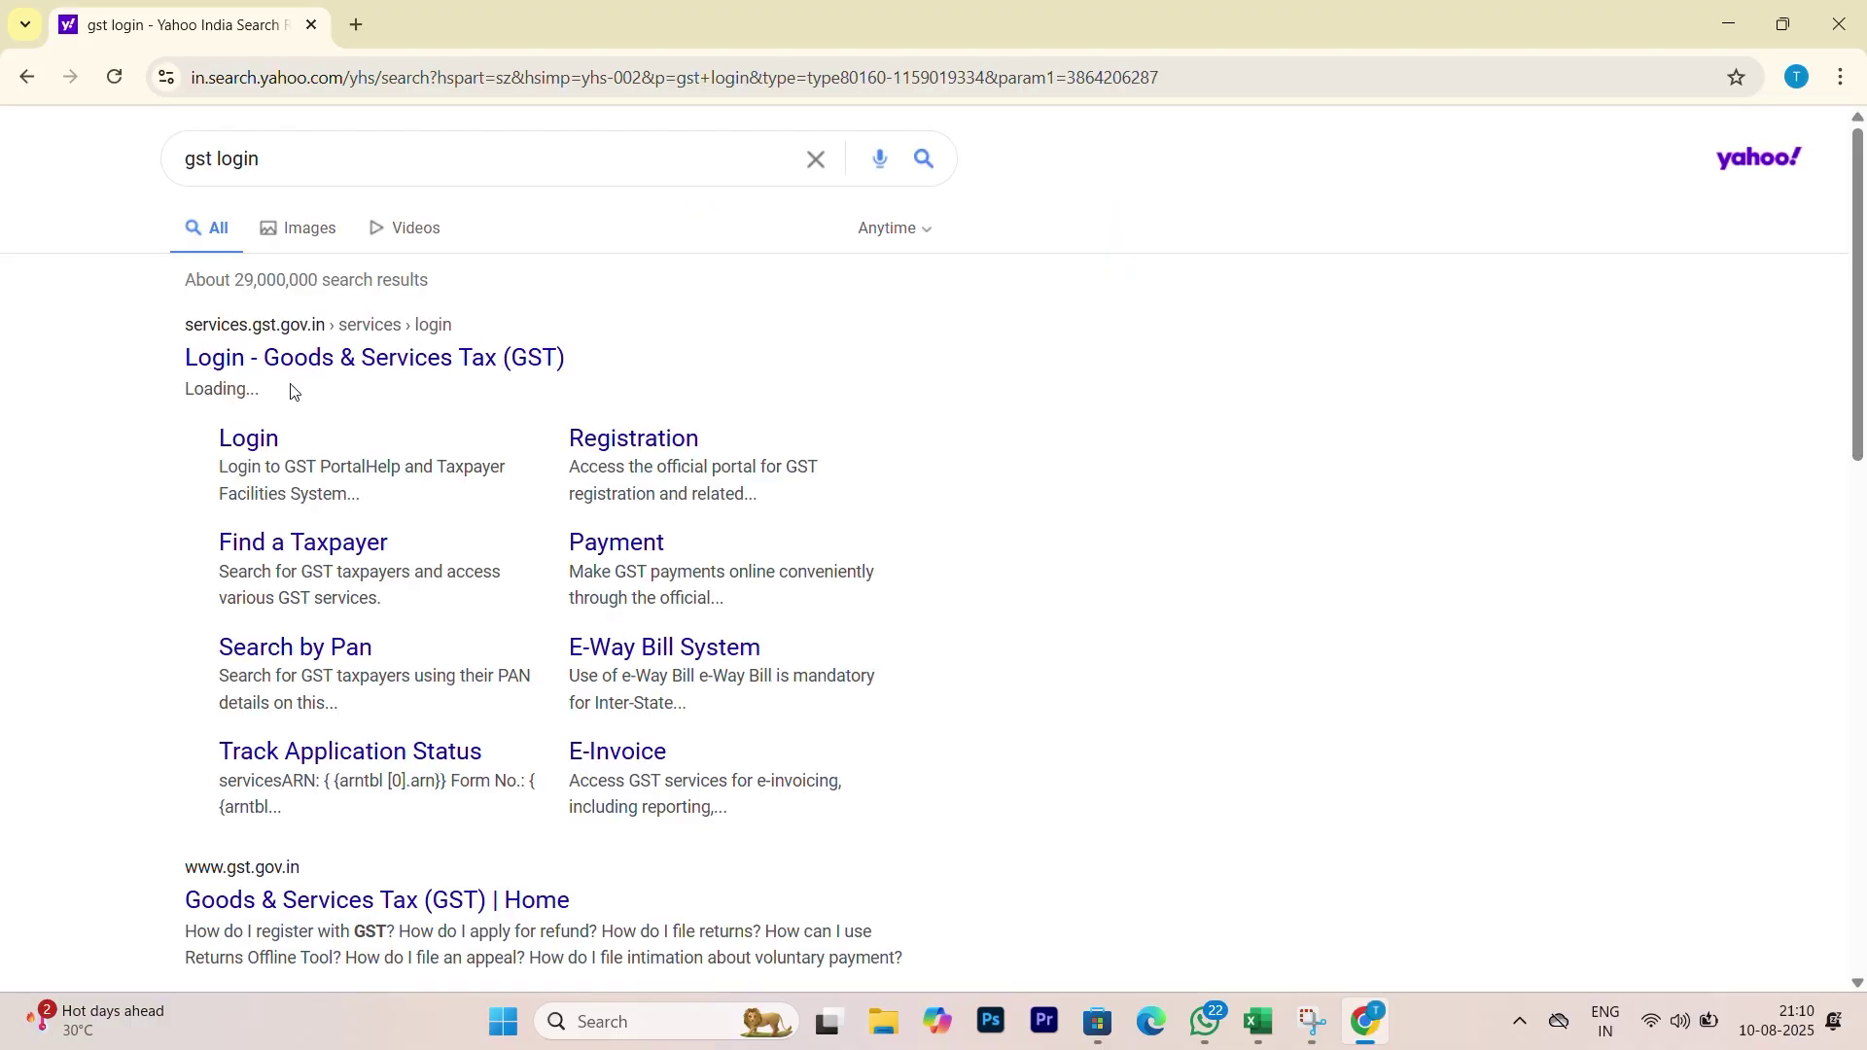
pyautogui.click(241, 441)
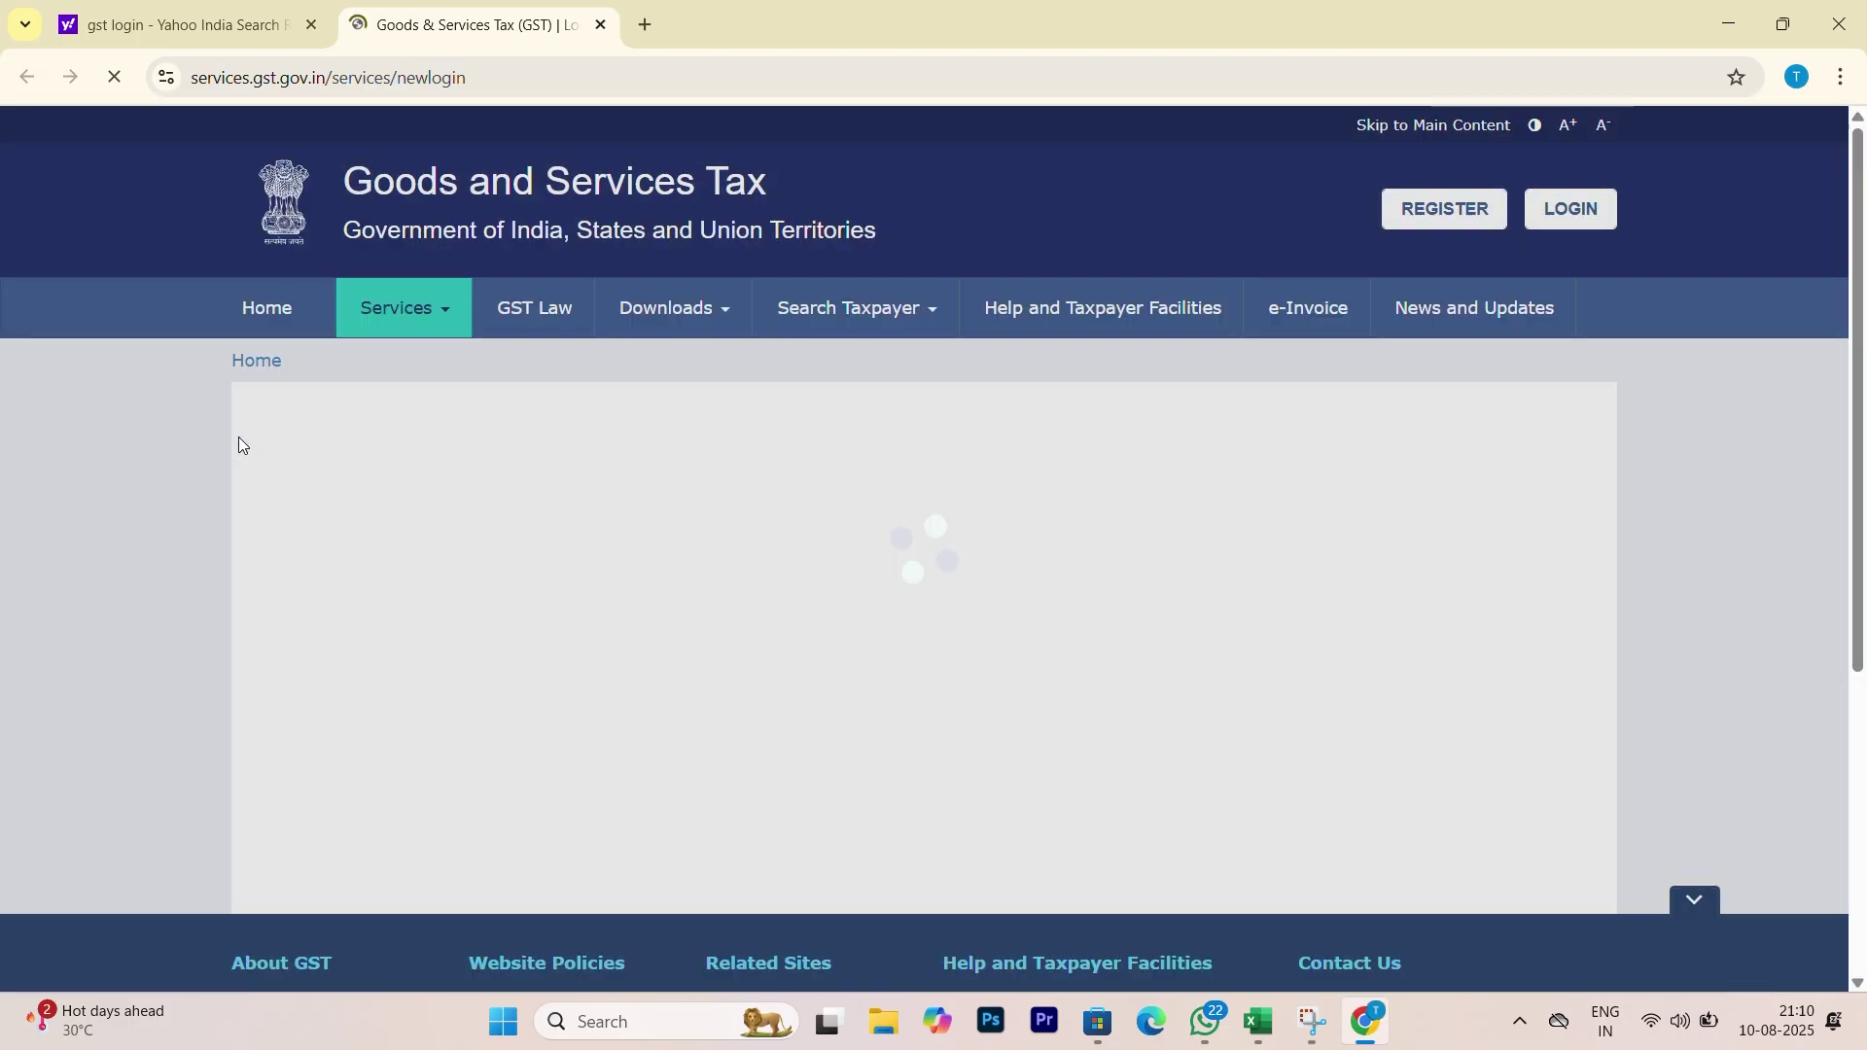
# - Log in to the GST portal with the saved taxpayer ID, the account password and the captcha
pyautogui.write('PRAVIN1884')
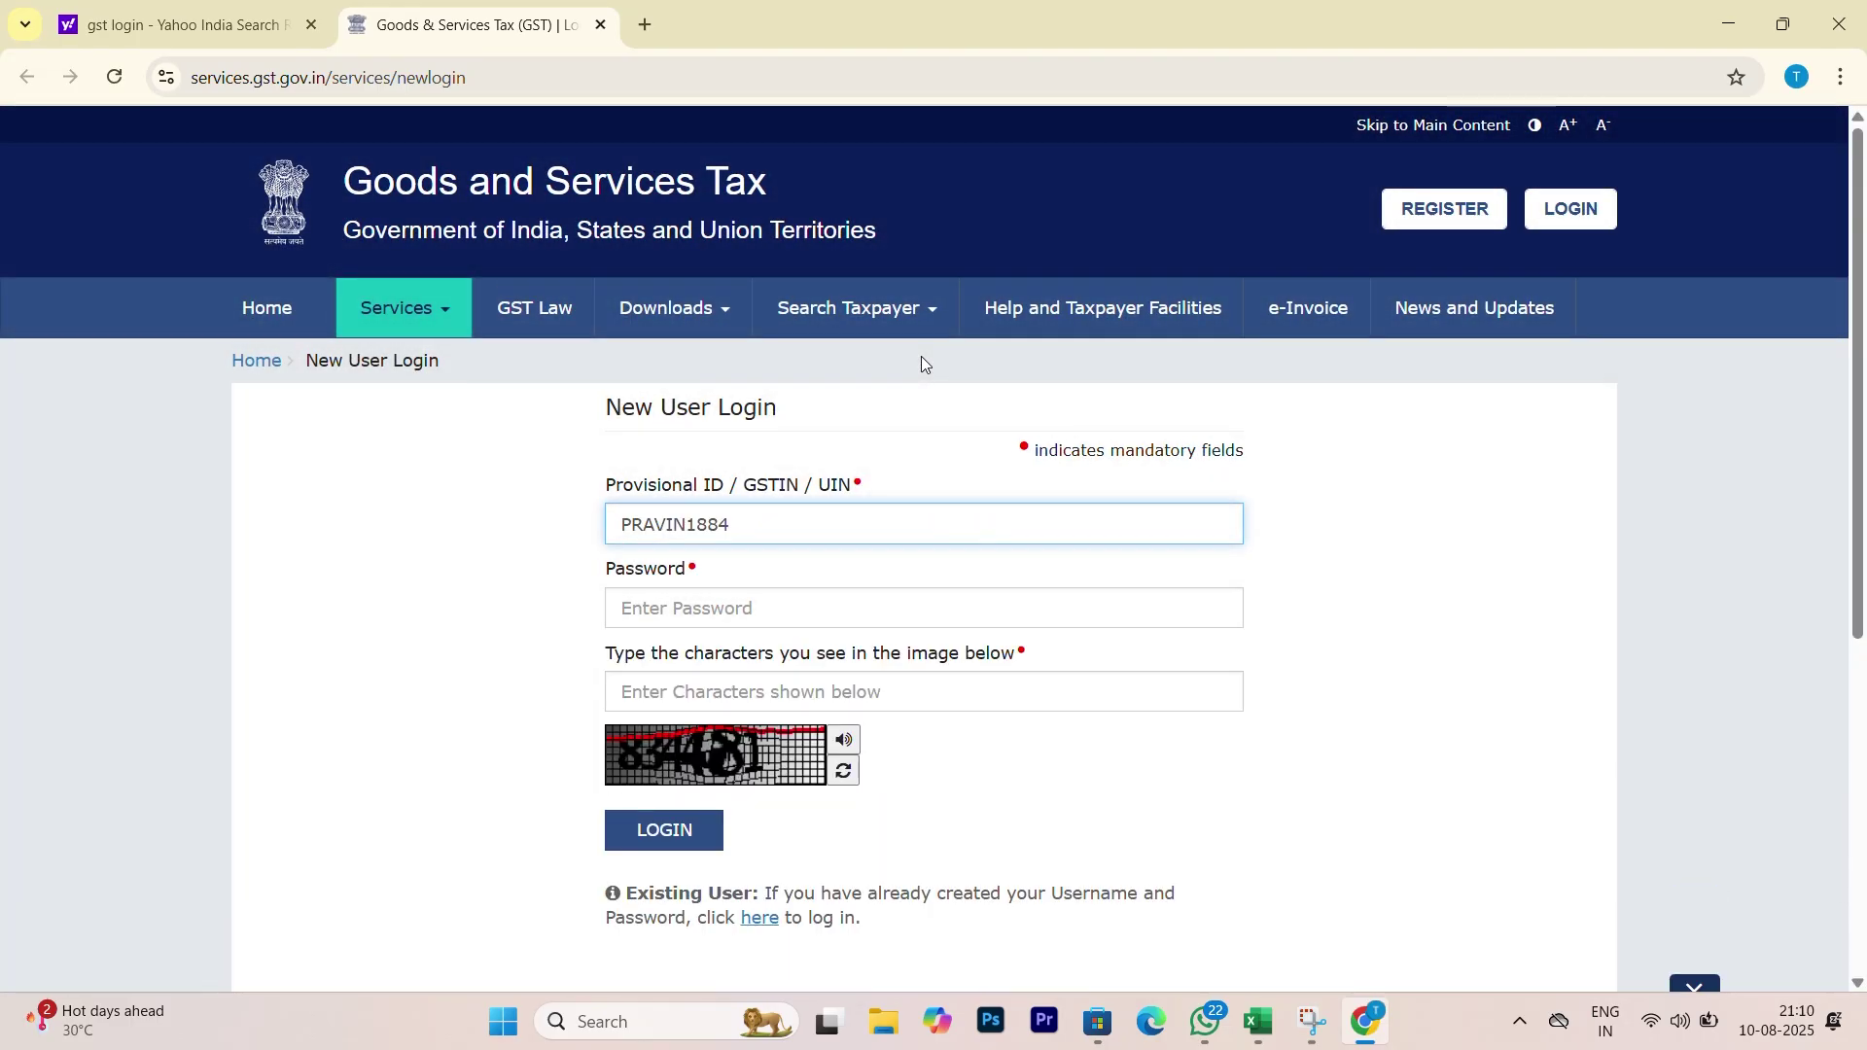
pyautogui.click(784, 606)
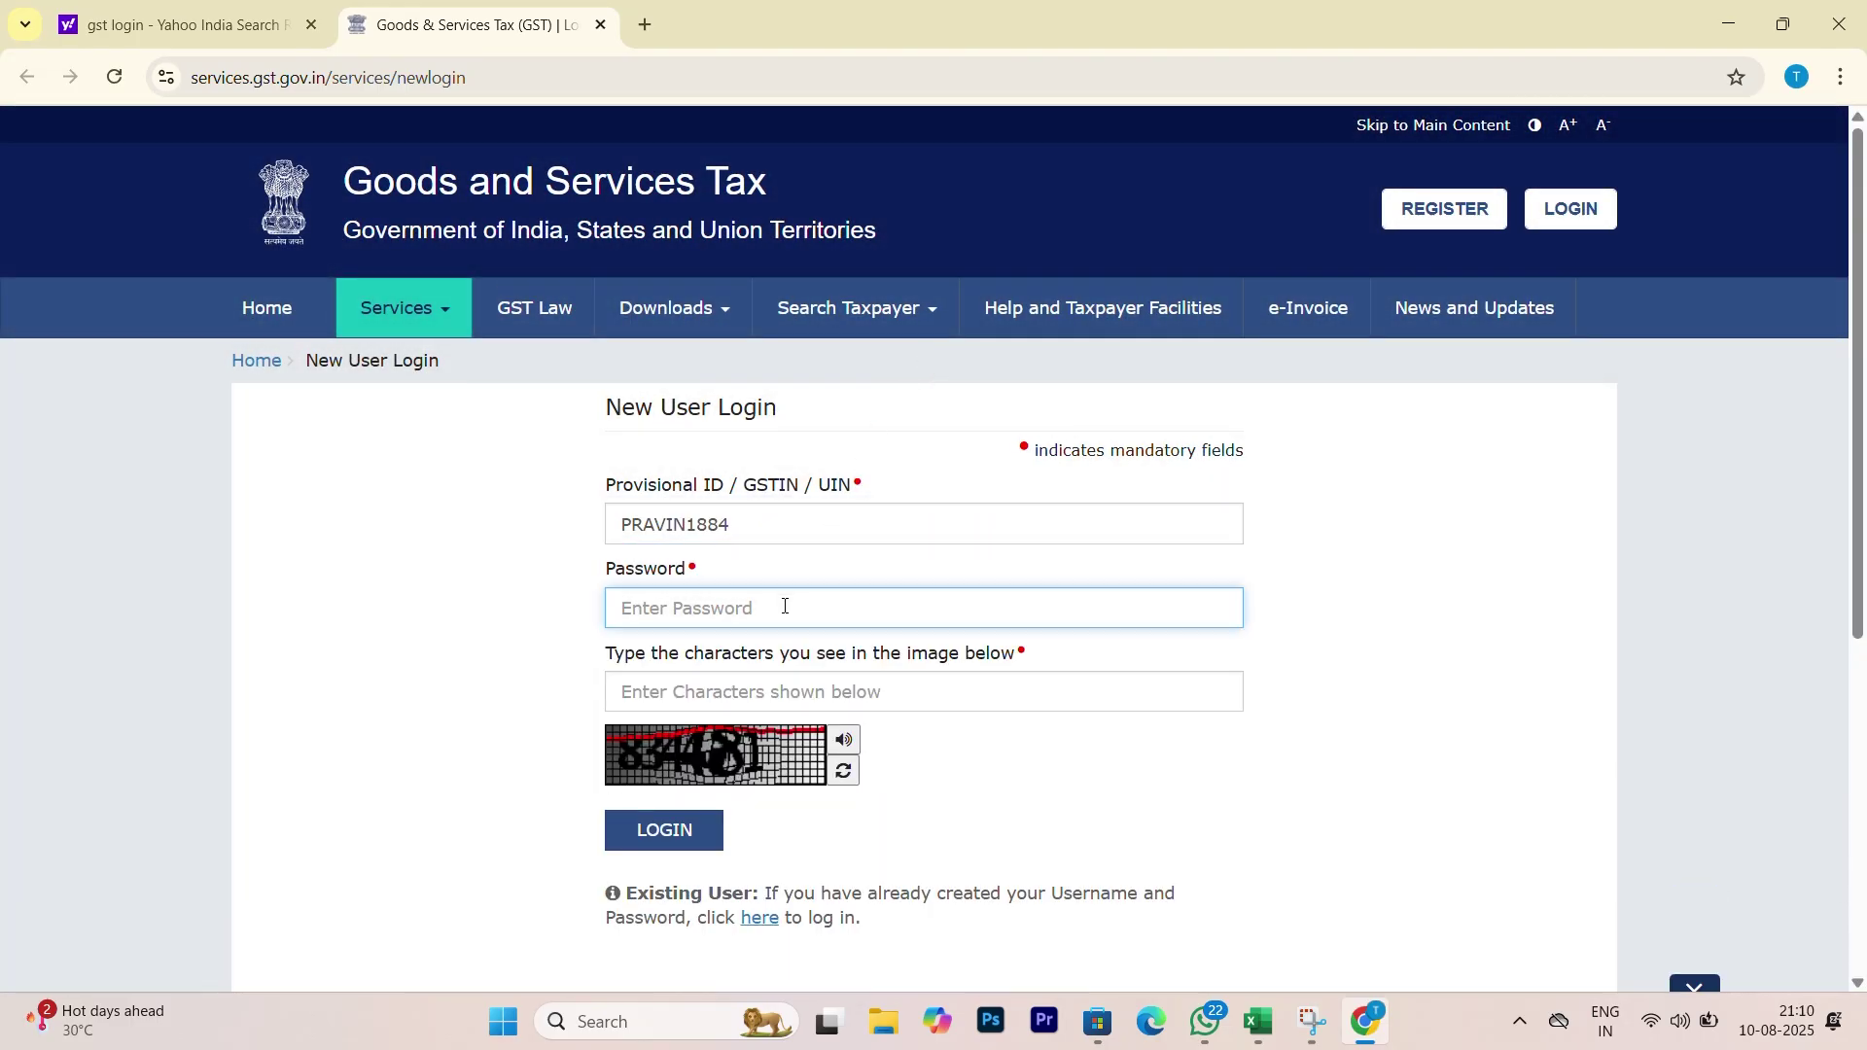
pyautogui.write('••••••••••')
pyautogui.click(719, 697)
pyautogui.write('834')
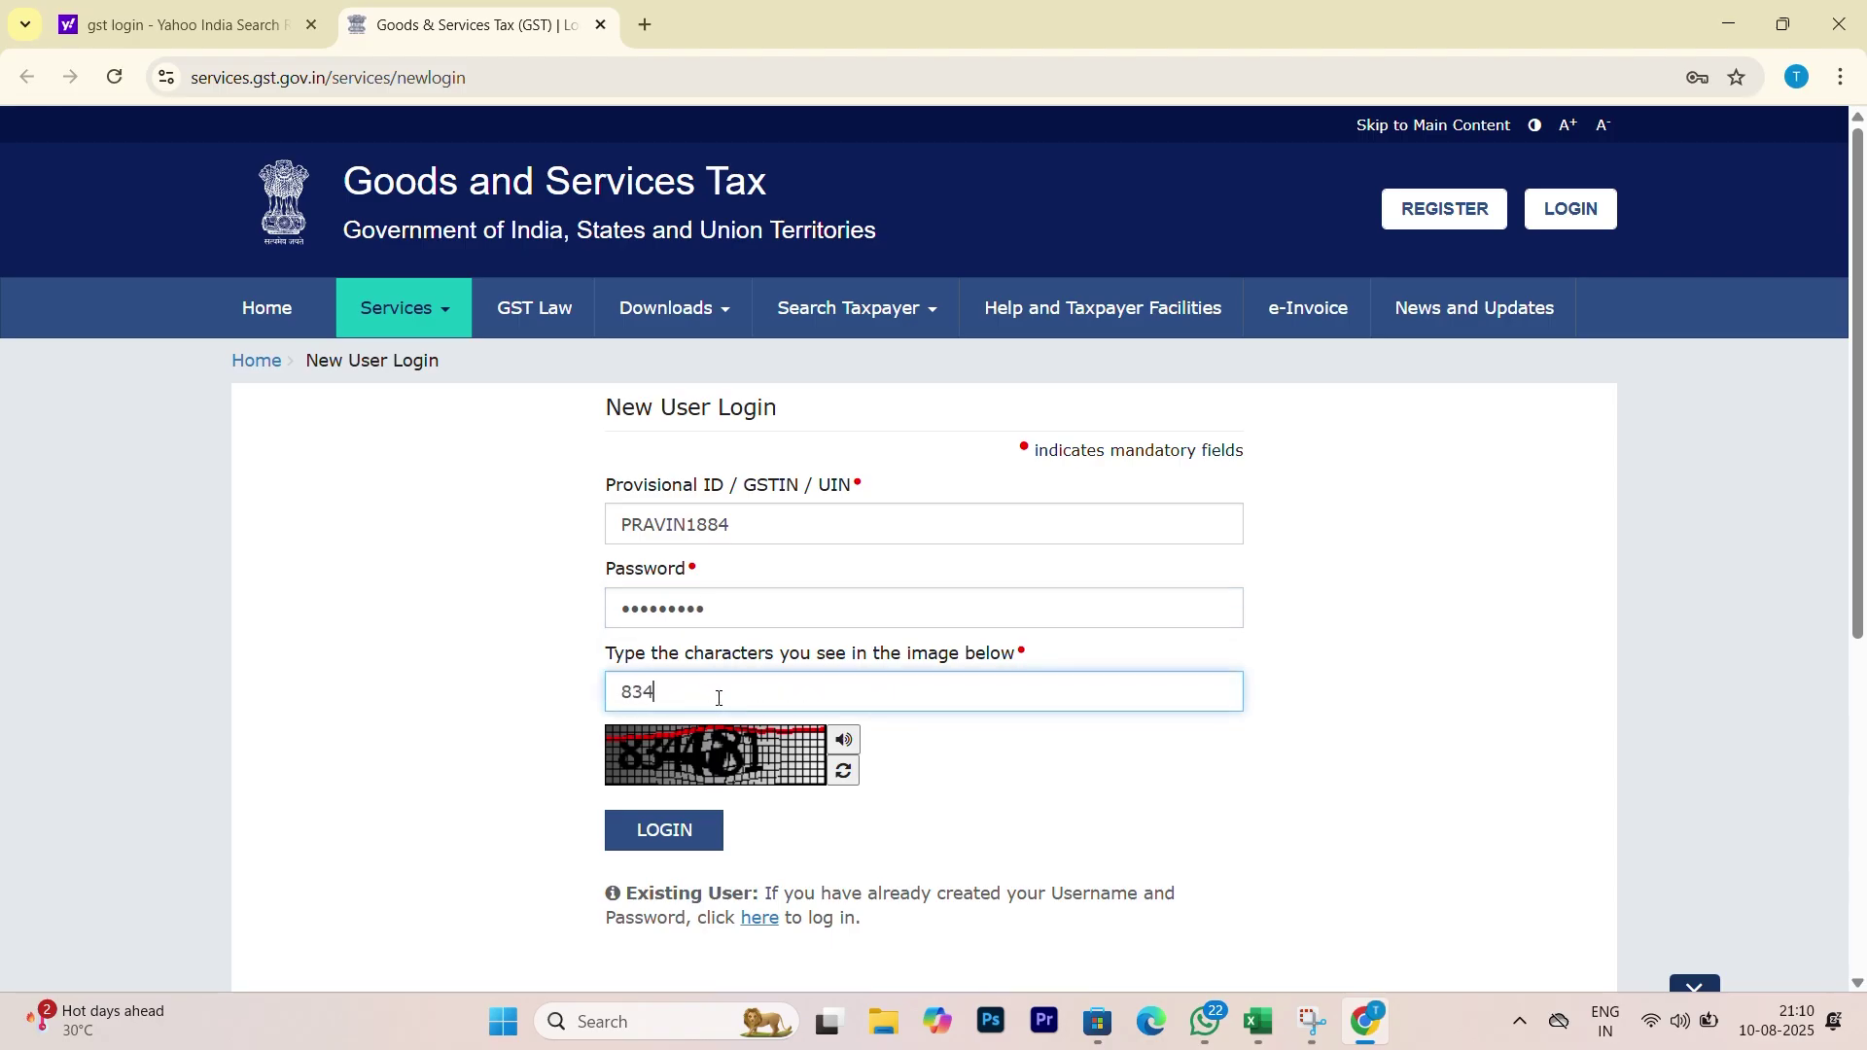
pyautogui.write('481')
pyautogui.press('Return')
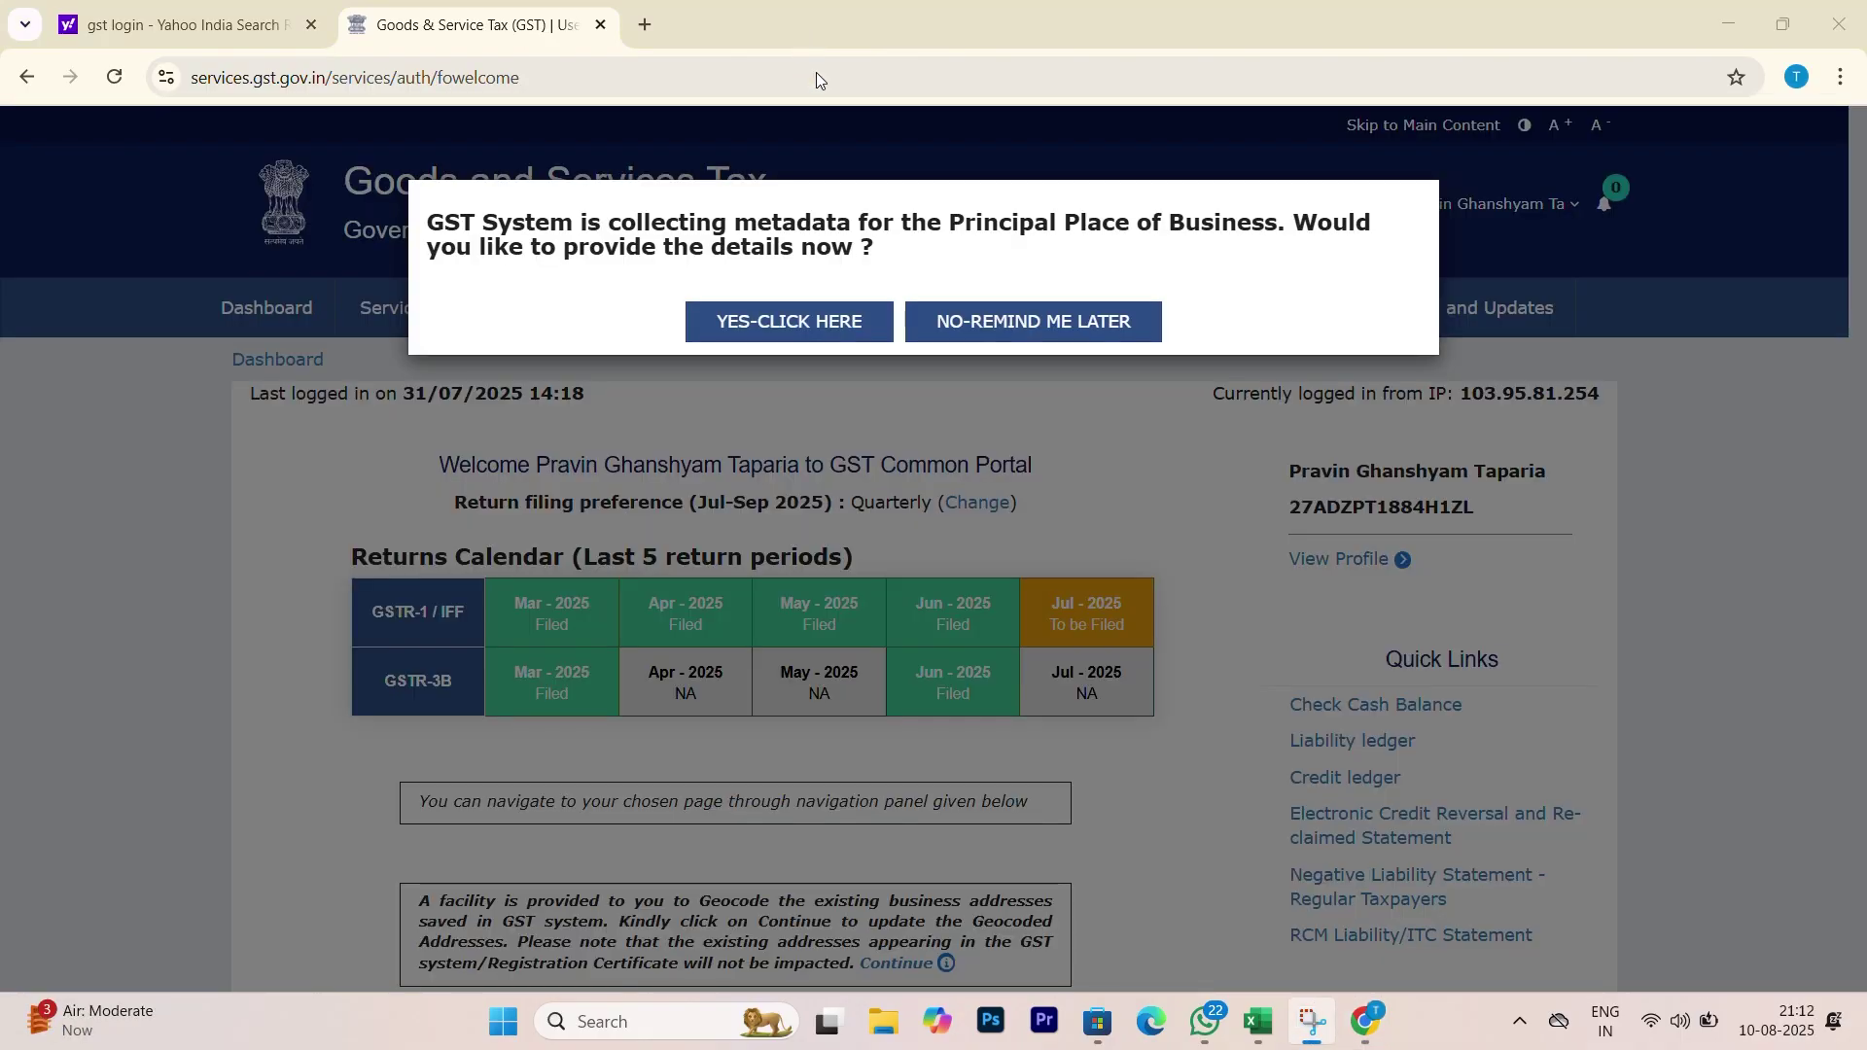
# - Postpone the place-of-business prompt, go to the Return Dashboard, and start a new blank tab
pyautogui.click(1033, 322)
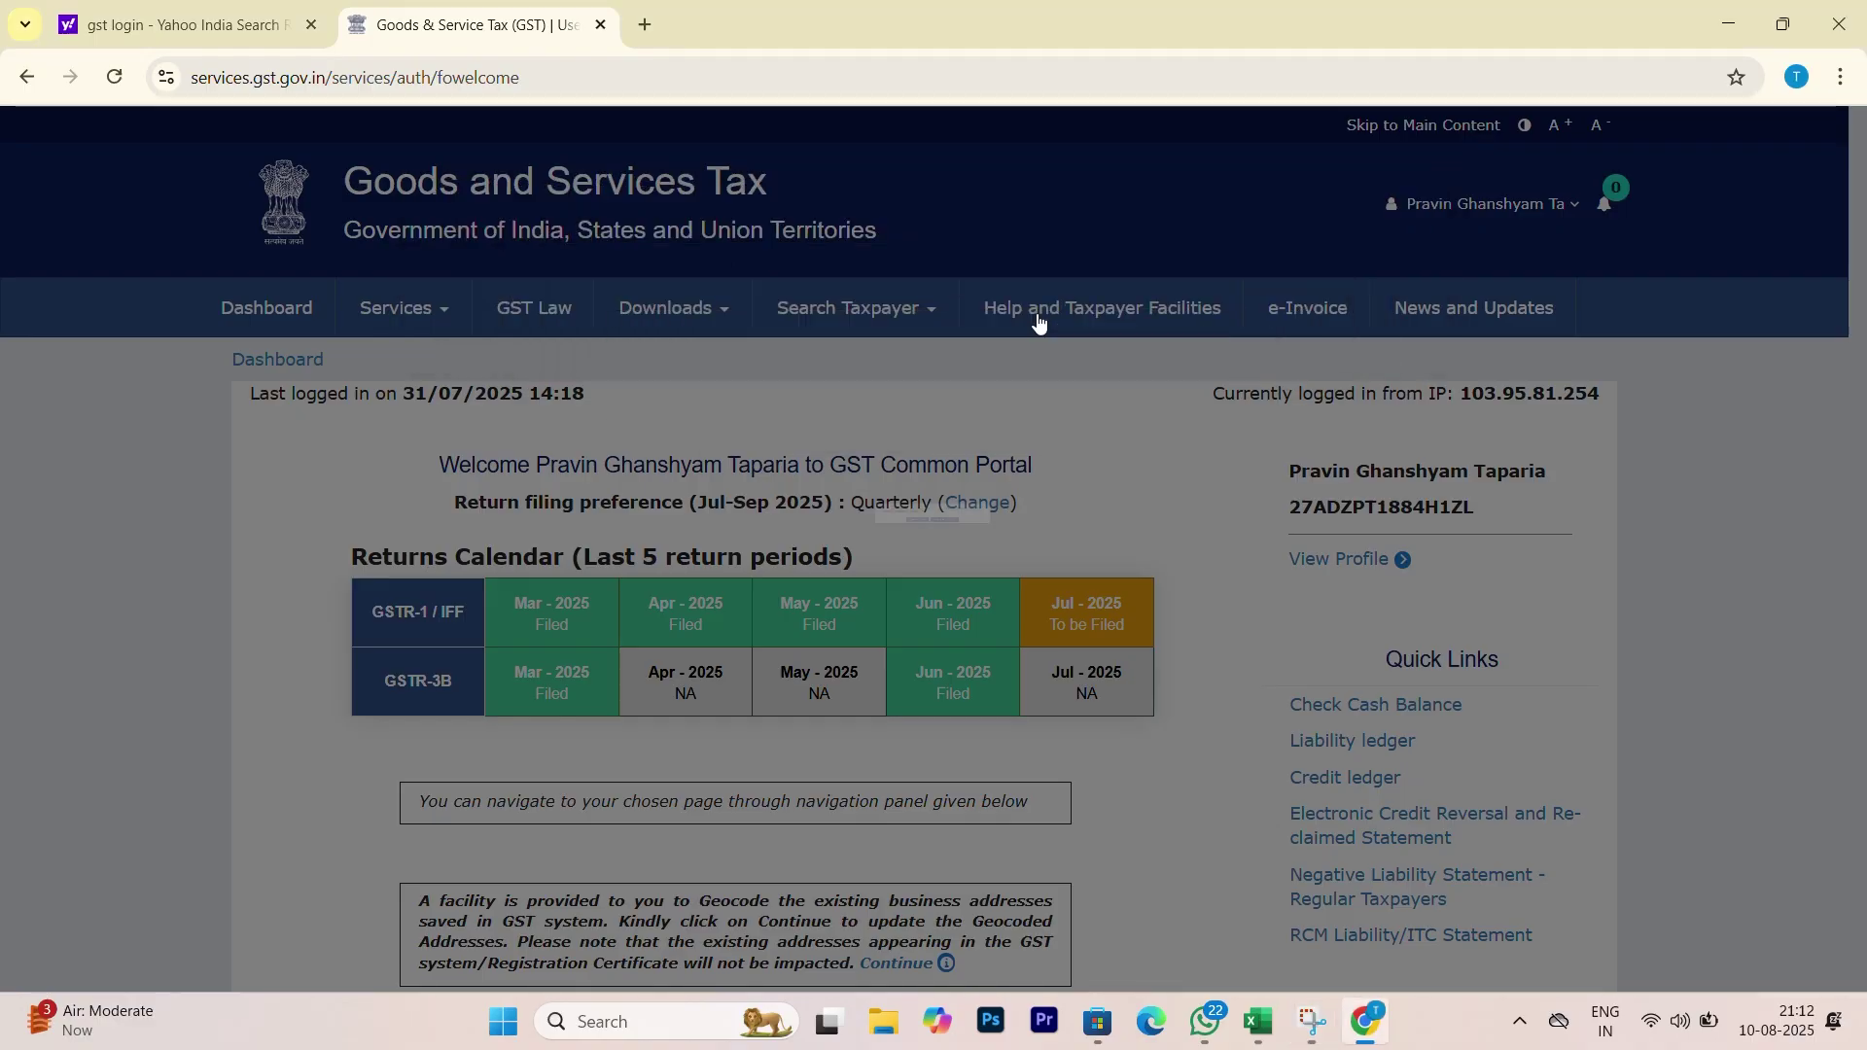
pyautogui.scroll(-4, 885, 541)
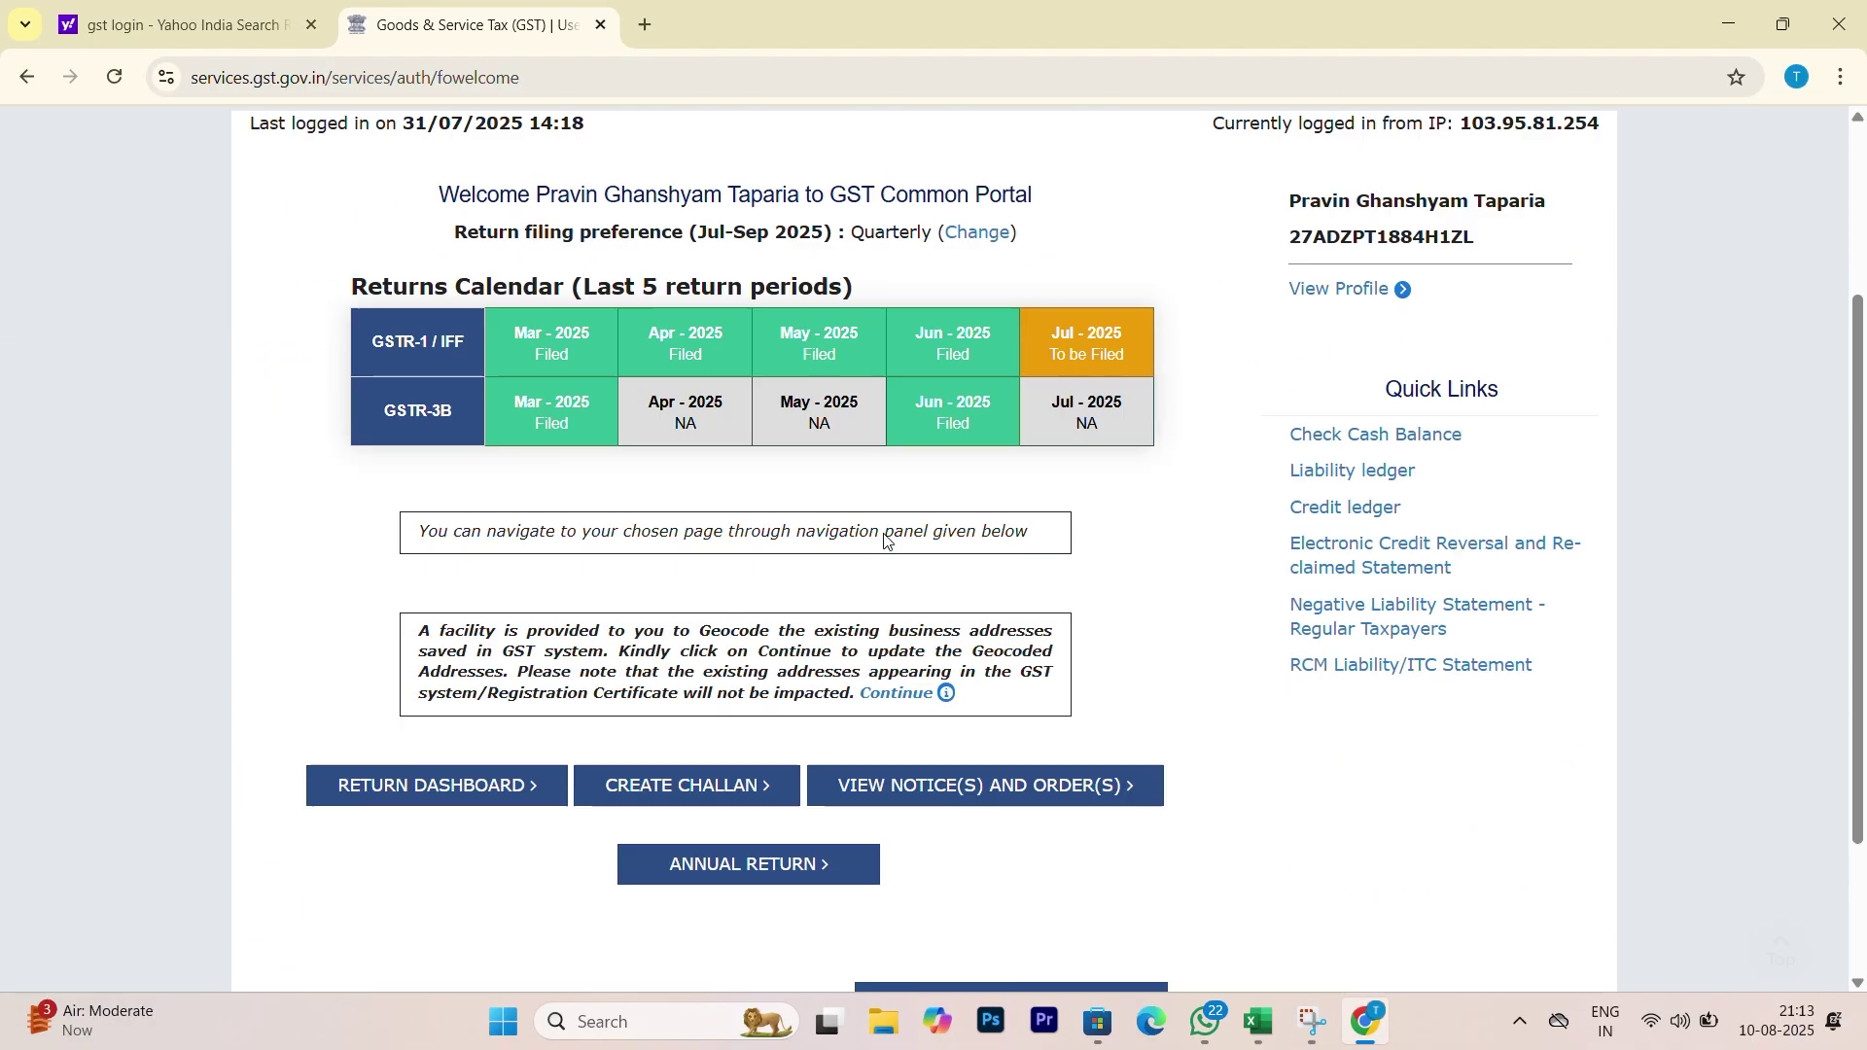
pyautogui.click(396, 648)
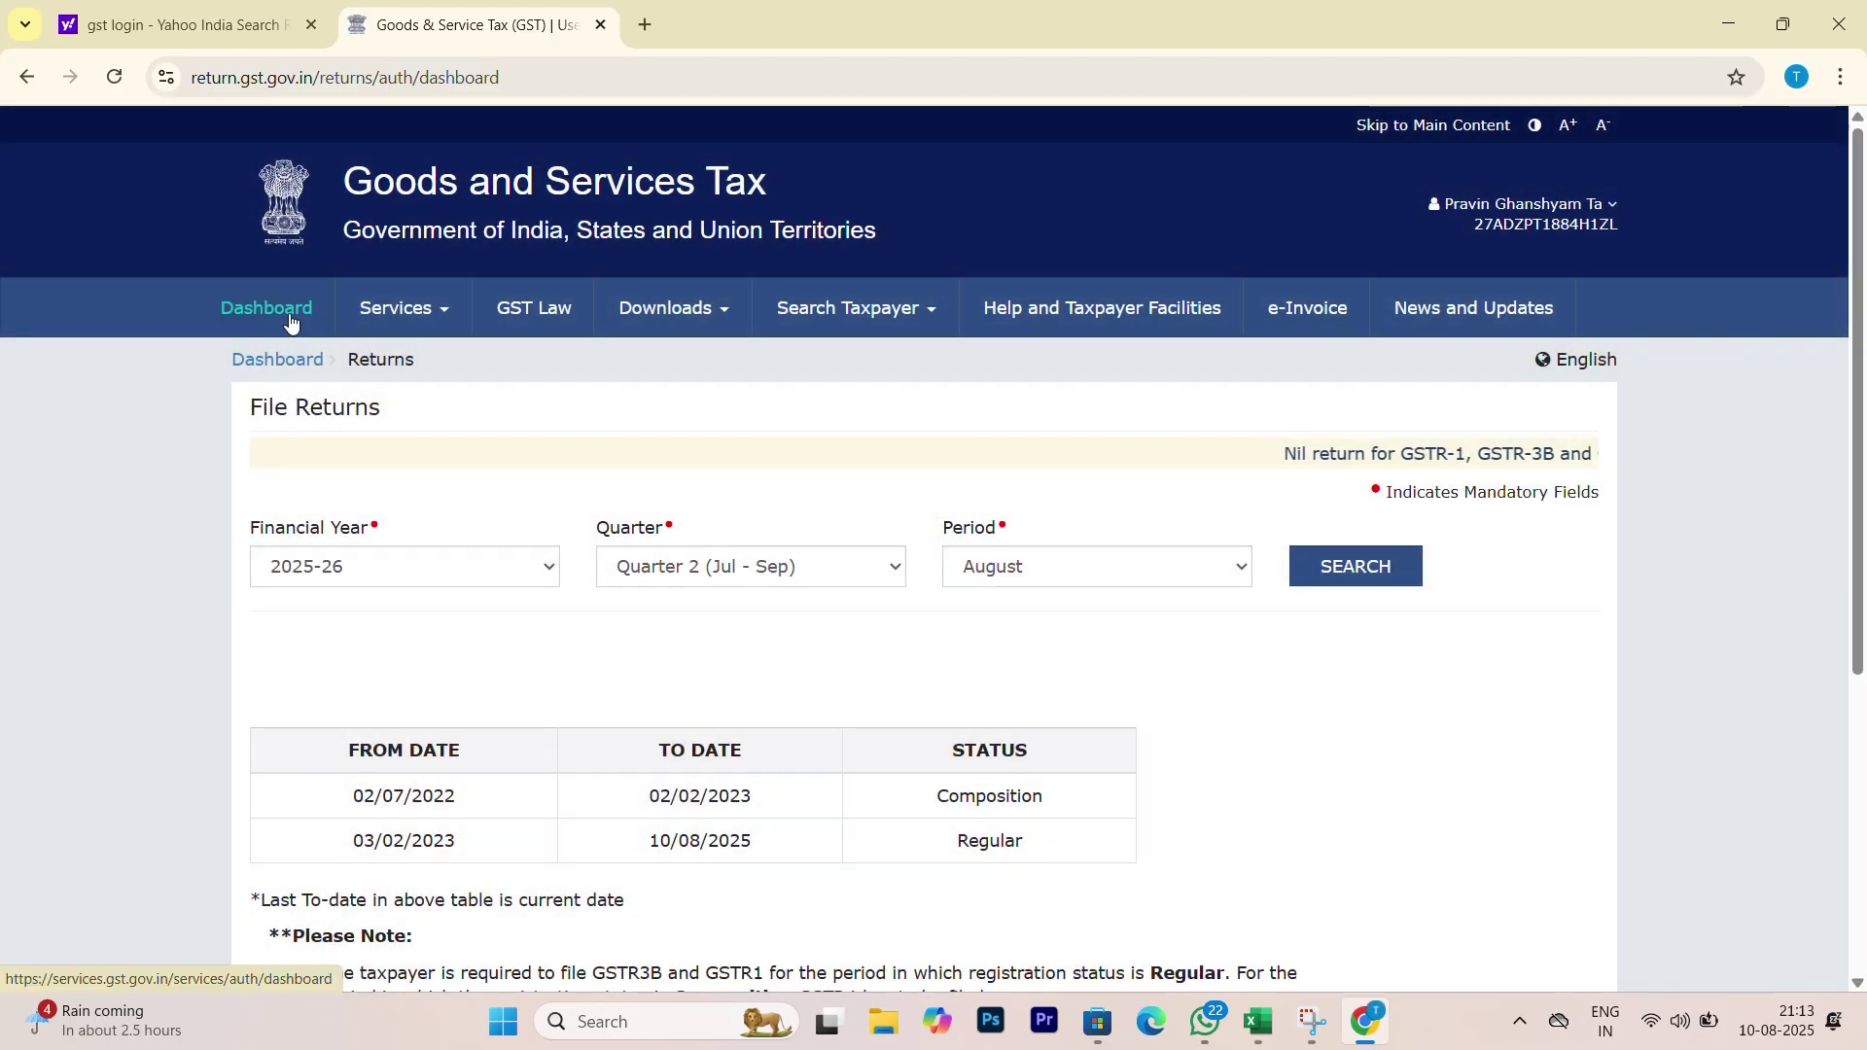
pyautogui.click(644, 24)
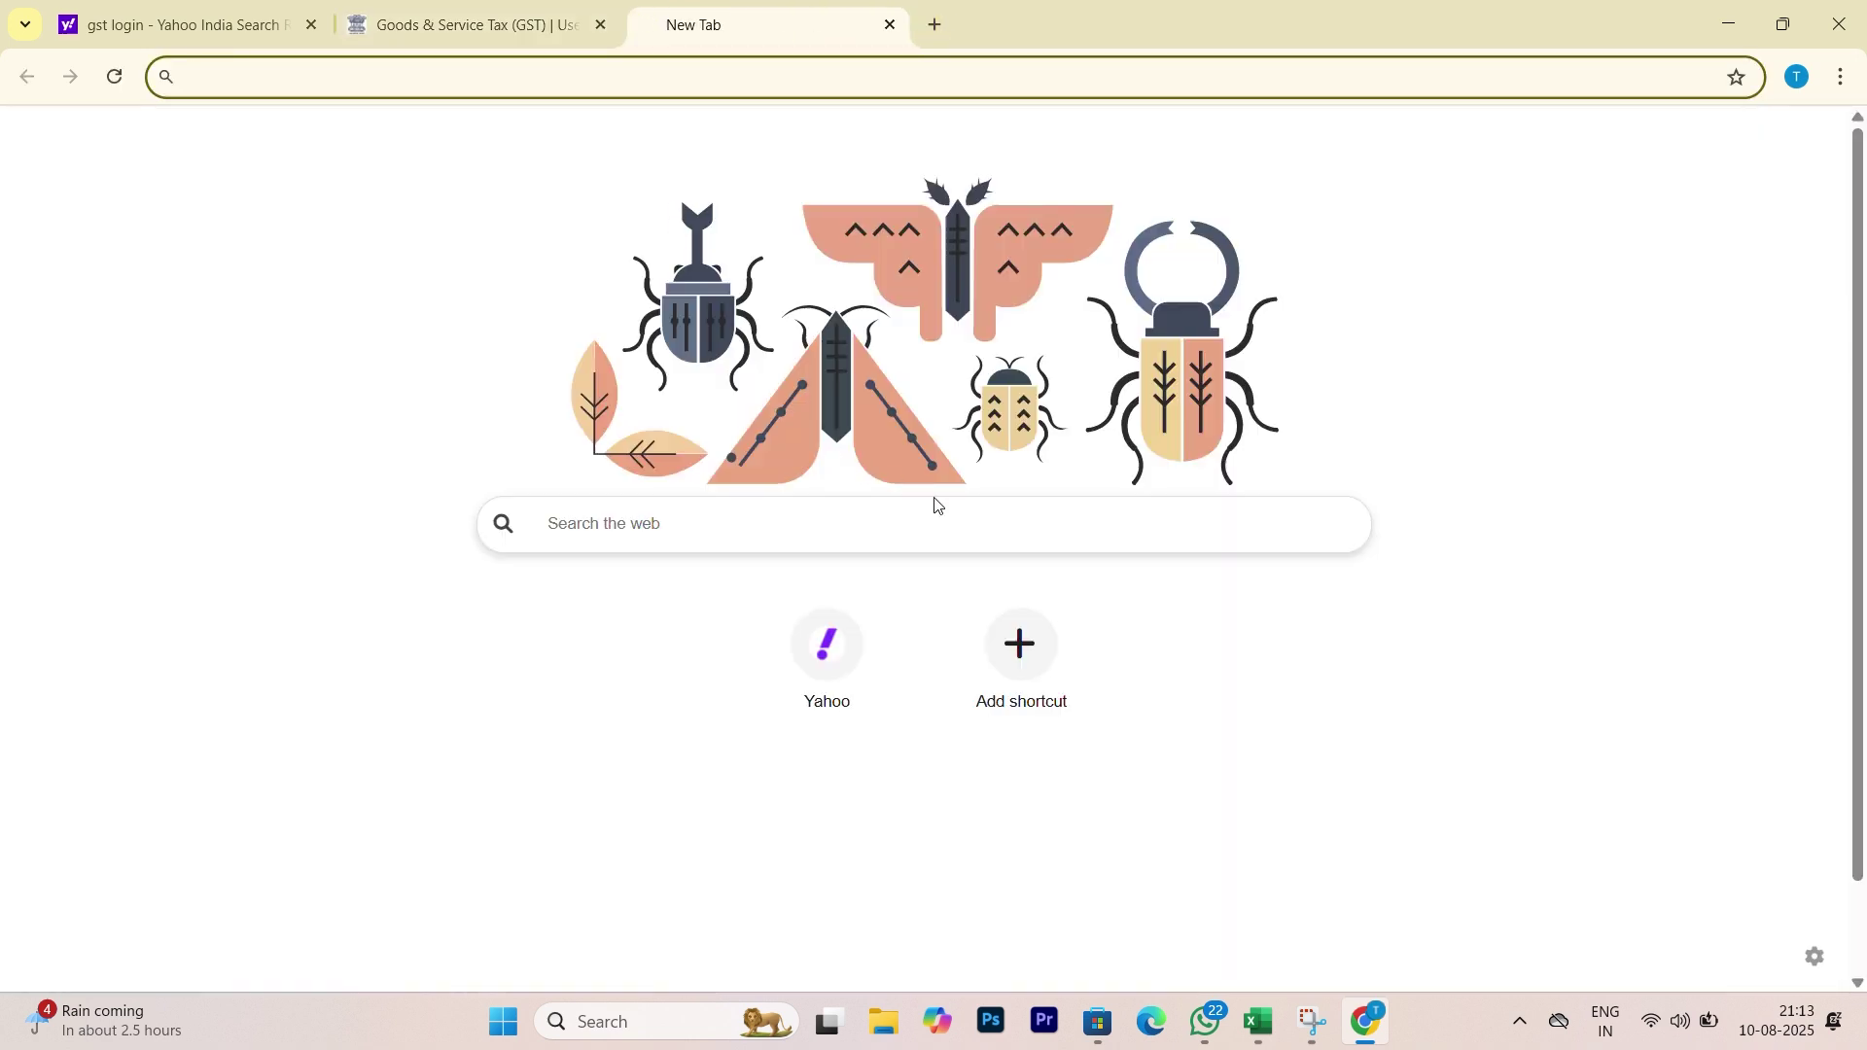
# - Search the web for 'outlook' and open the first Outlook result's sign-in page
pyautogui.click(944, 522)
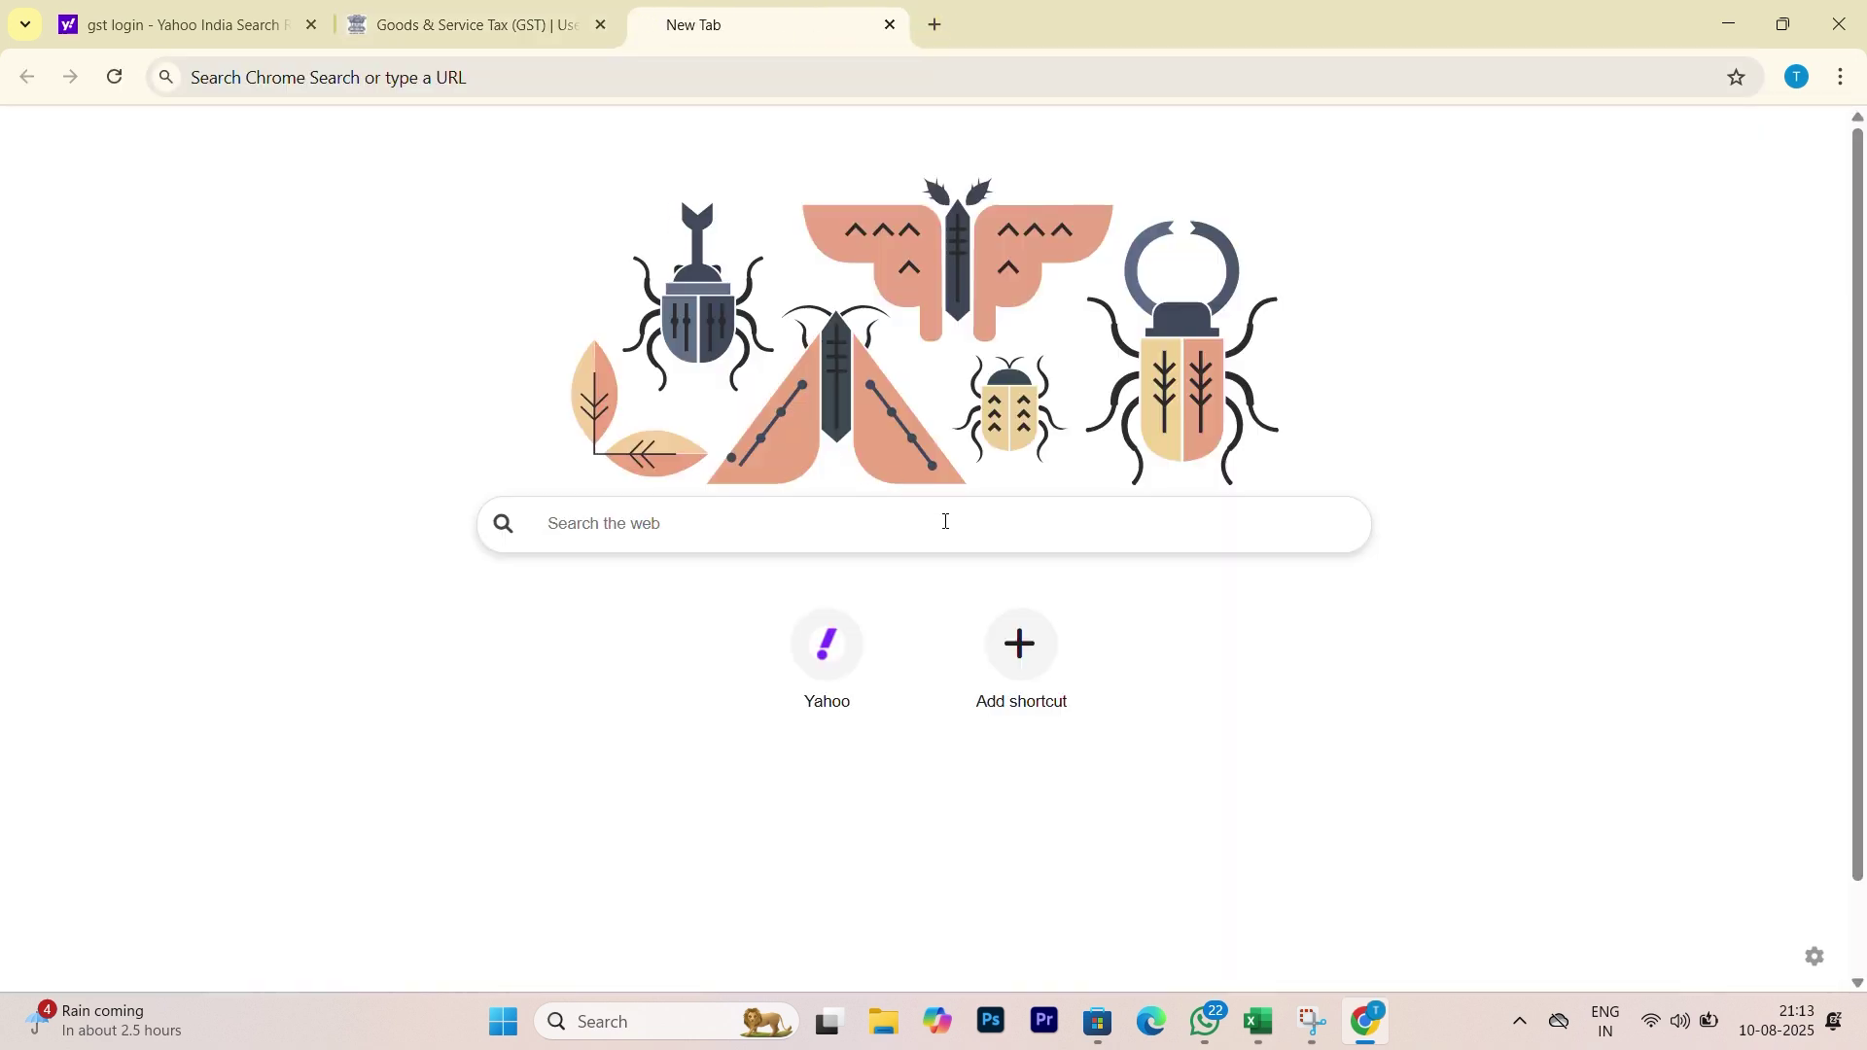
pyautogui.write('uo')
pyautogui.press('BackSpace')
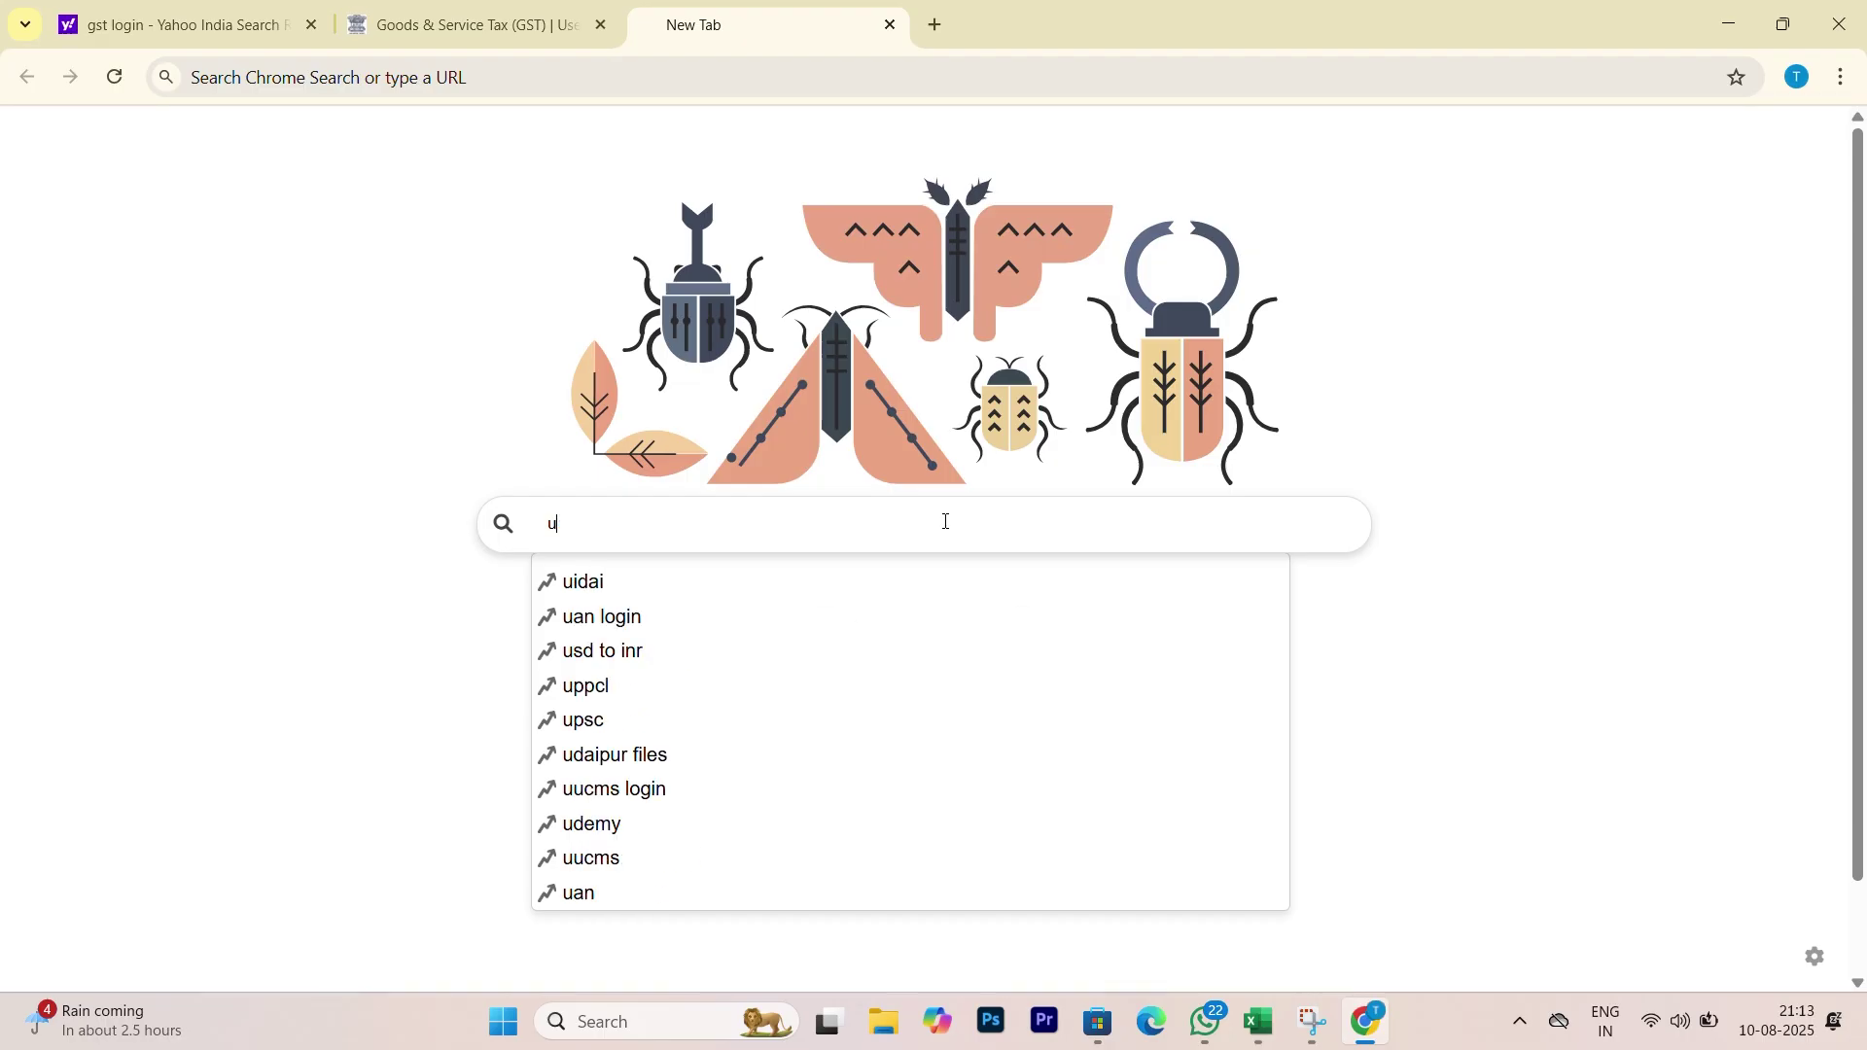
pyautogui.press('BackSpace')
pyautogui.write('out')
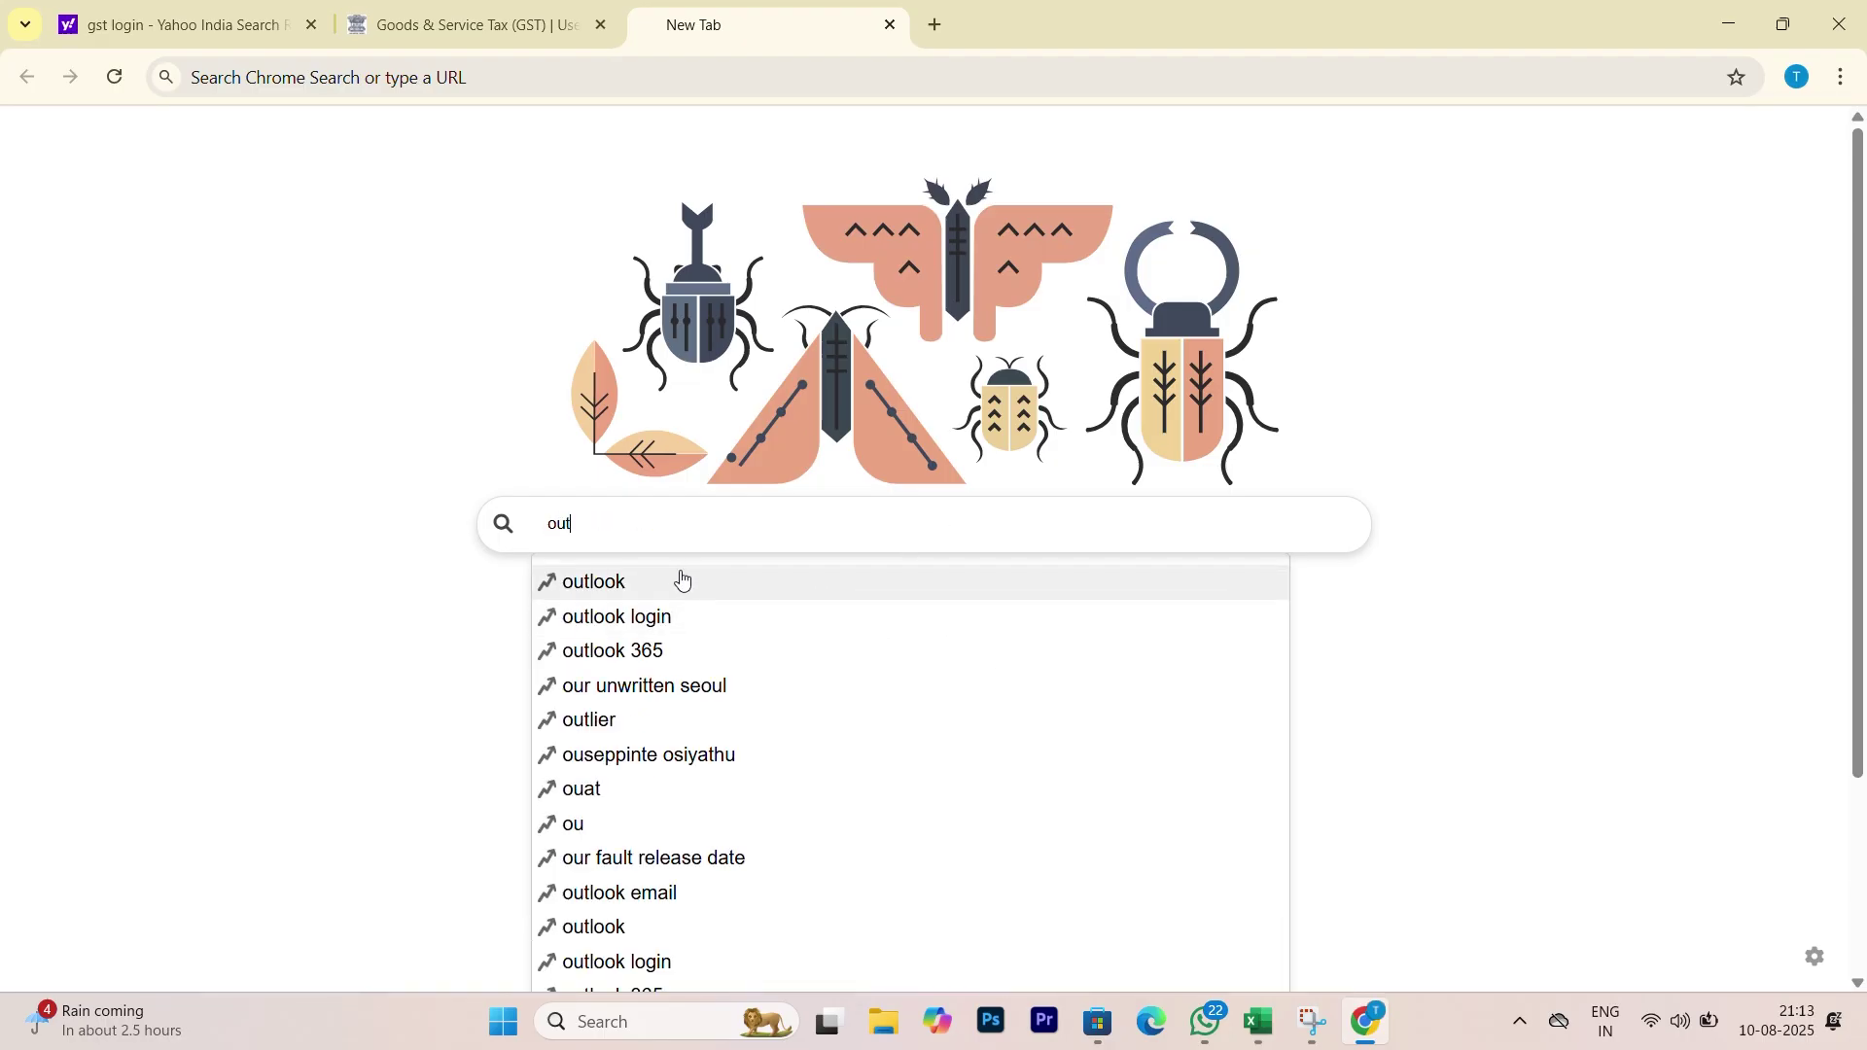
pyautogui.click(685, 582)
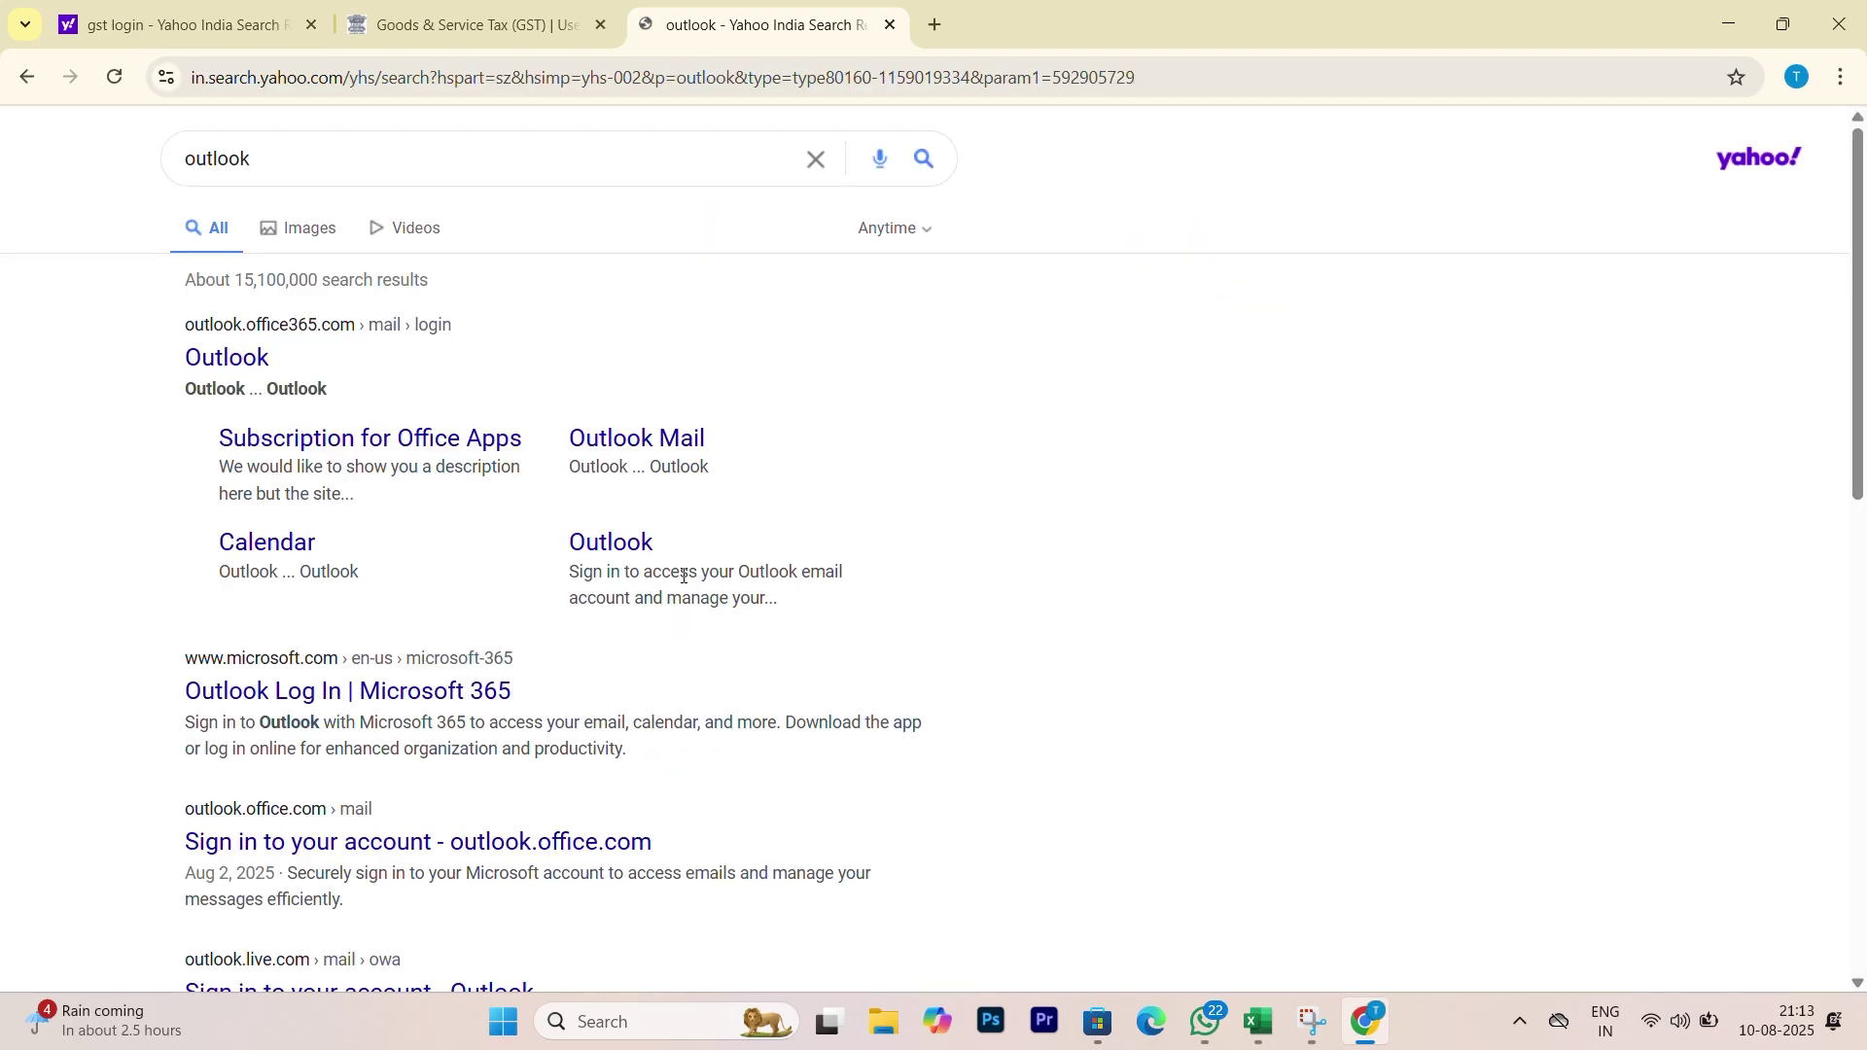
pyautogui.click(252, 368)
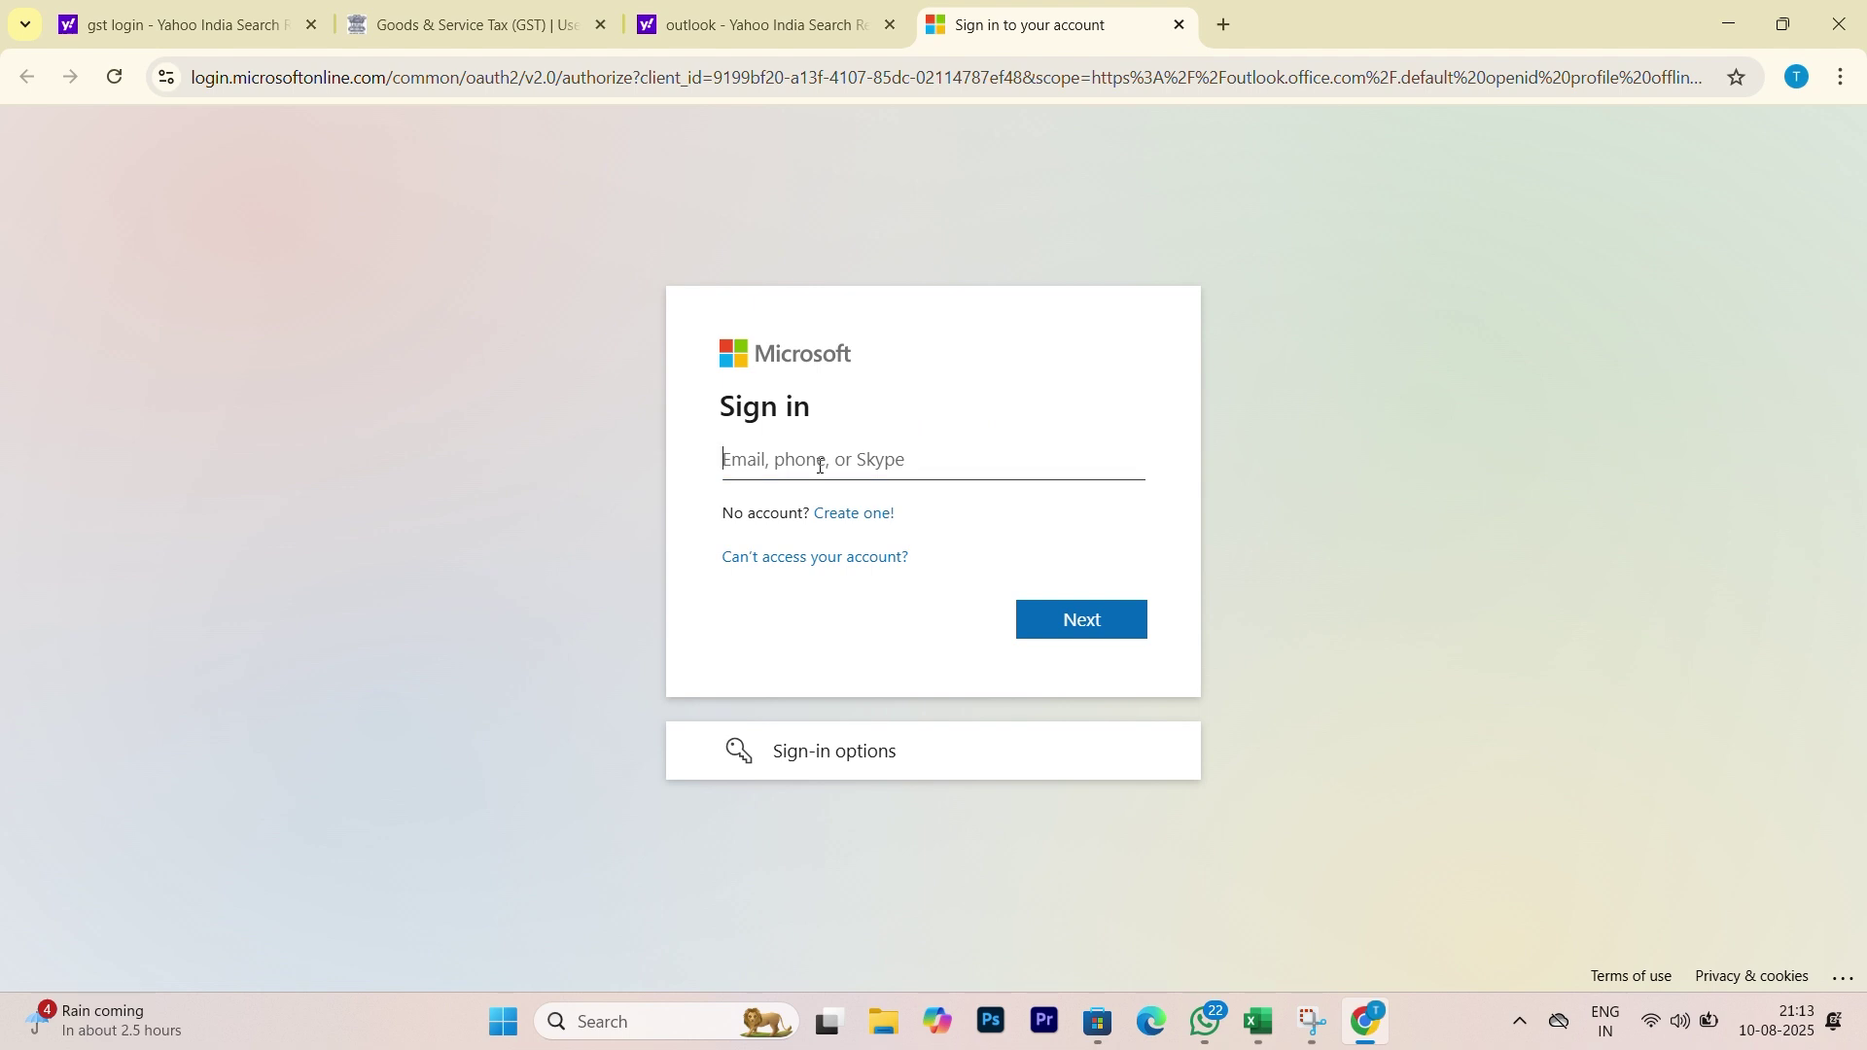
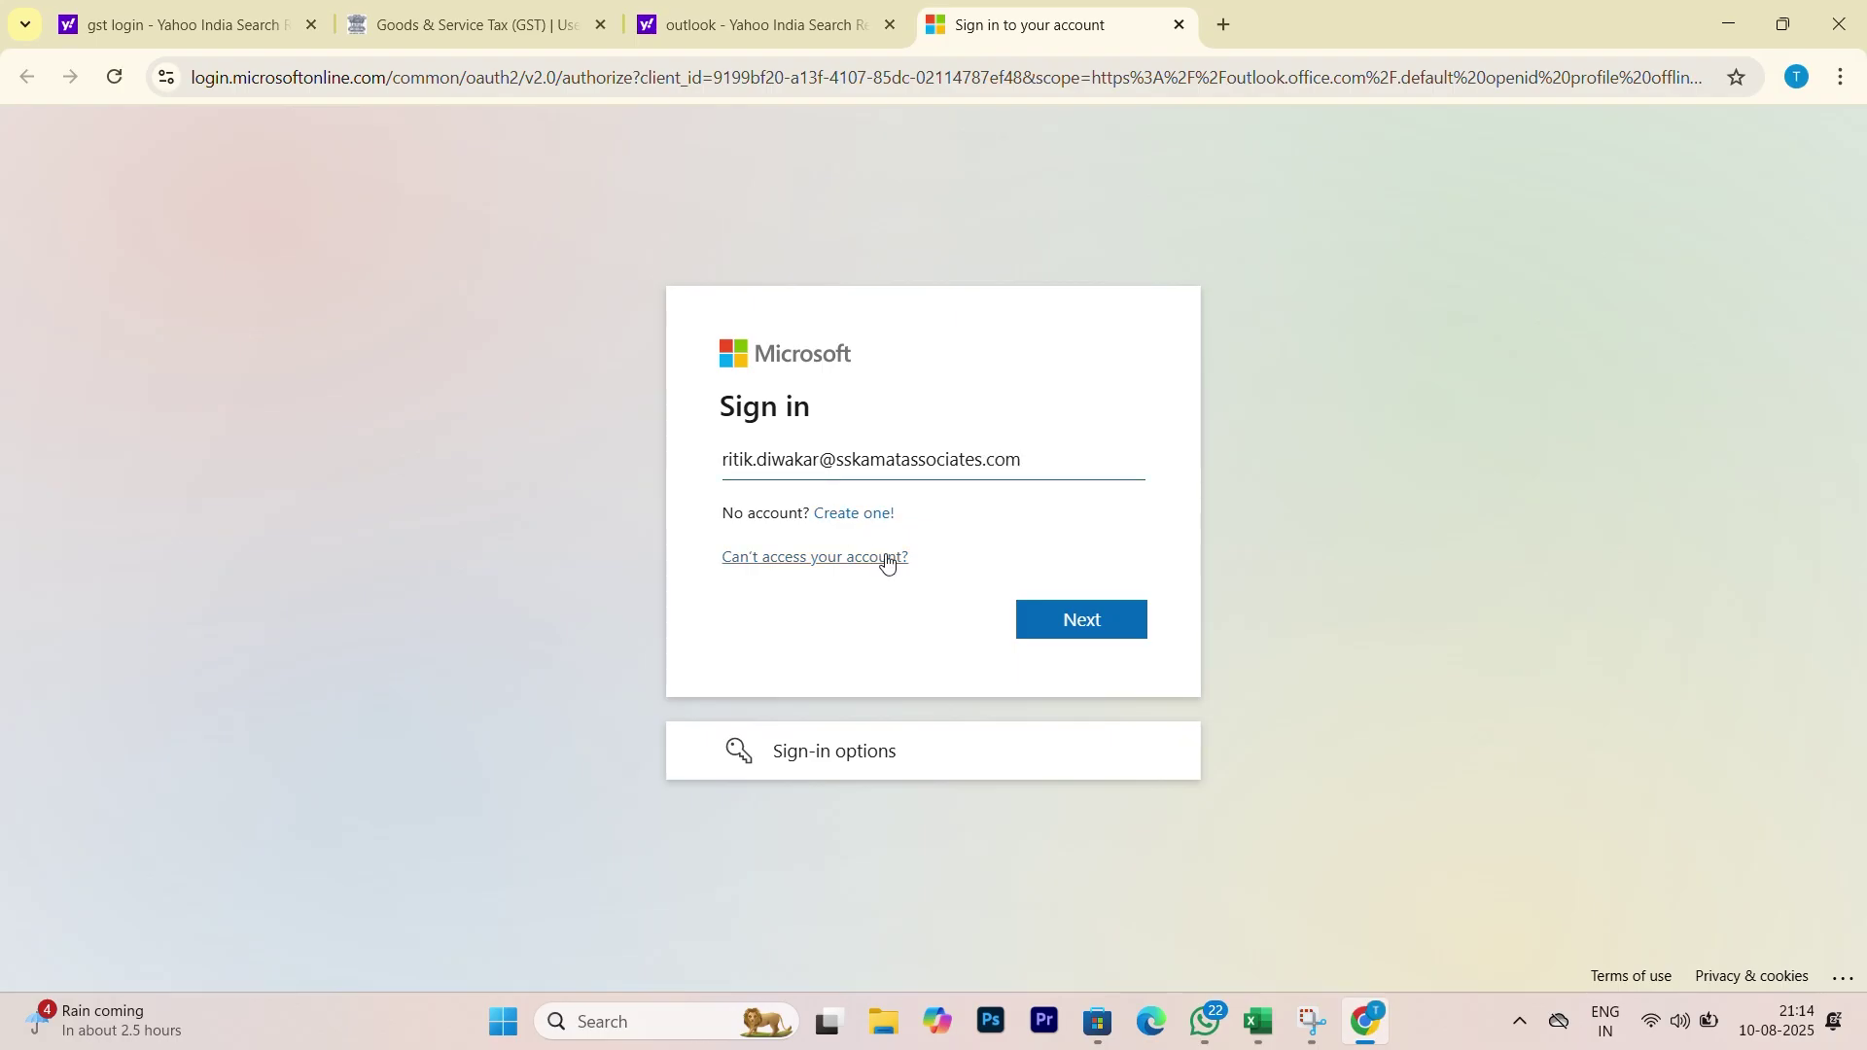
# - Sign in with the work e-mail and password, declining stay-signed-in and Chrome's password saving
pyautogui.click(1048, 612)
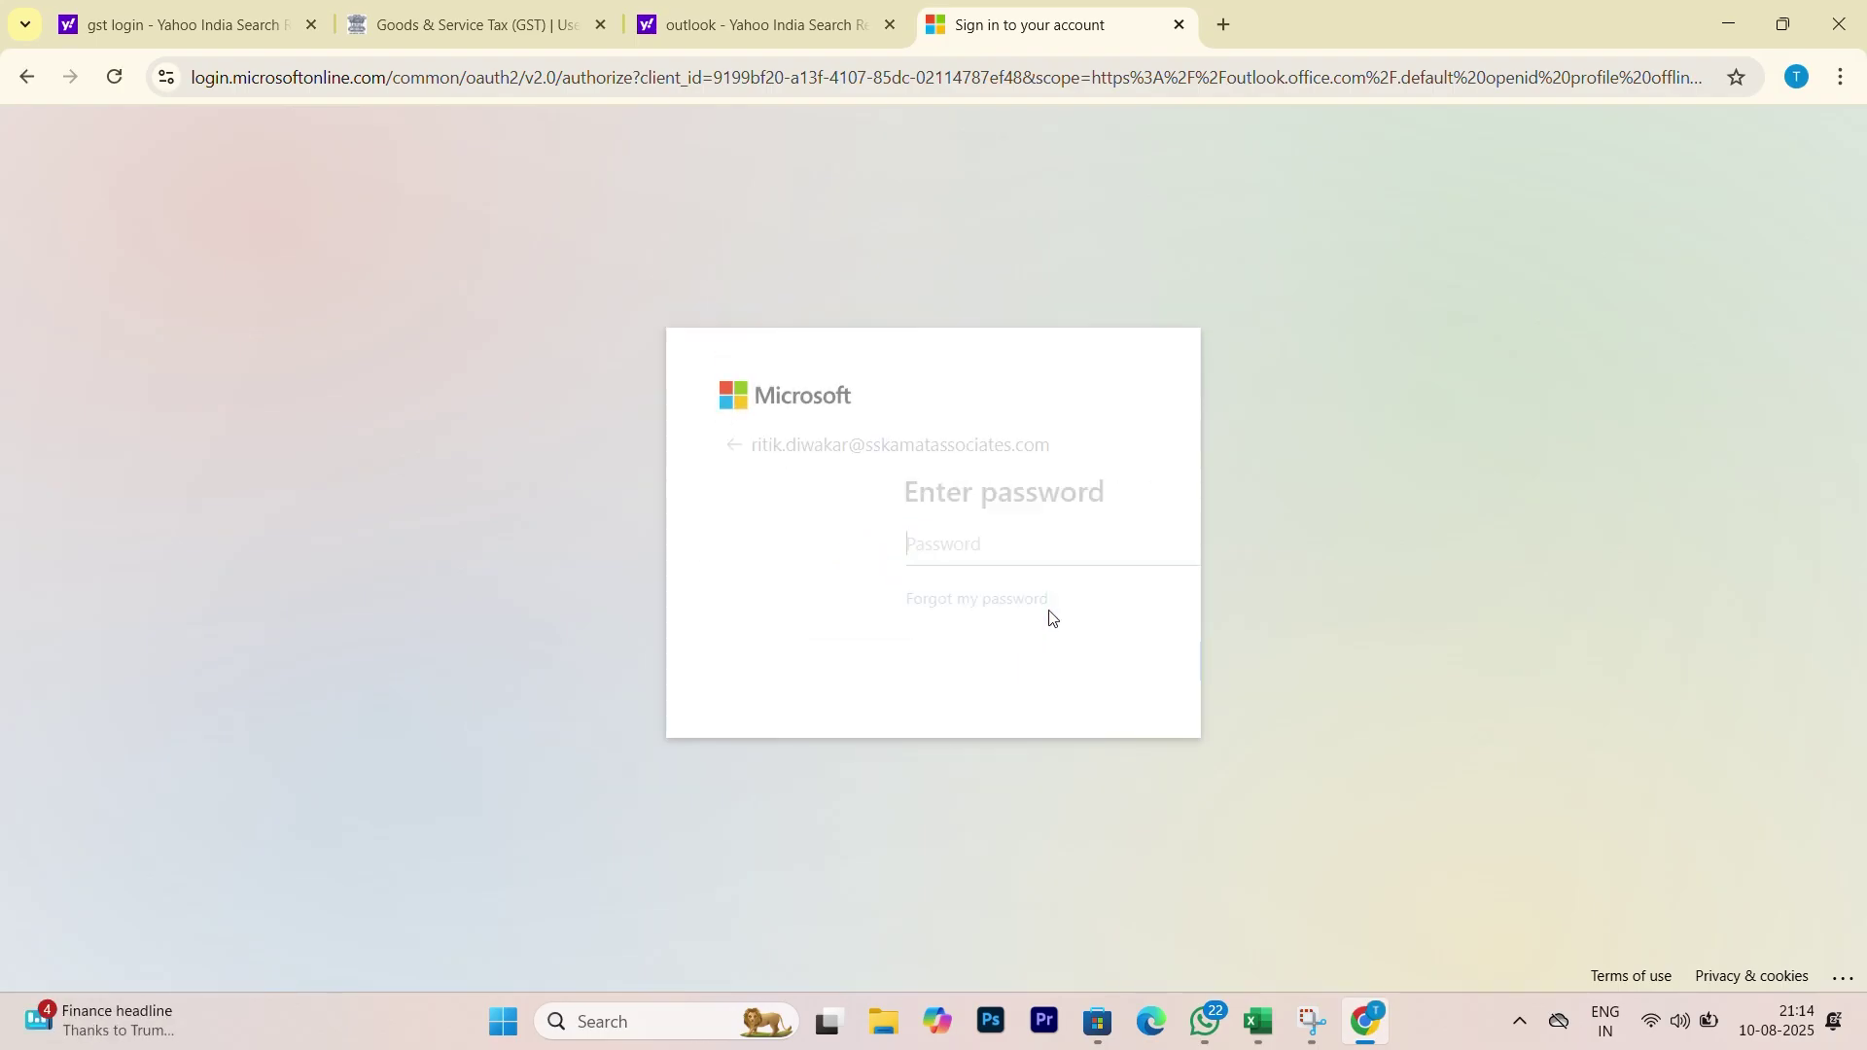
pyautogui.write('••')
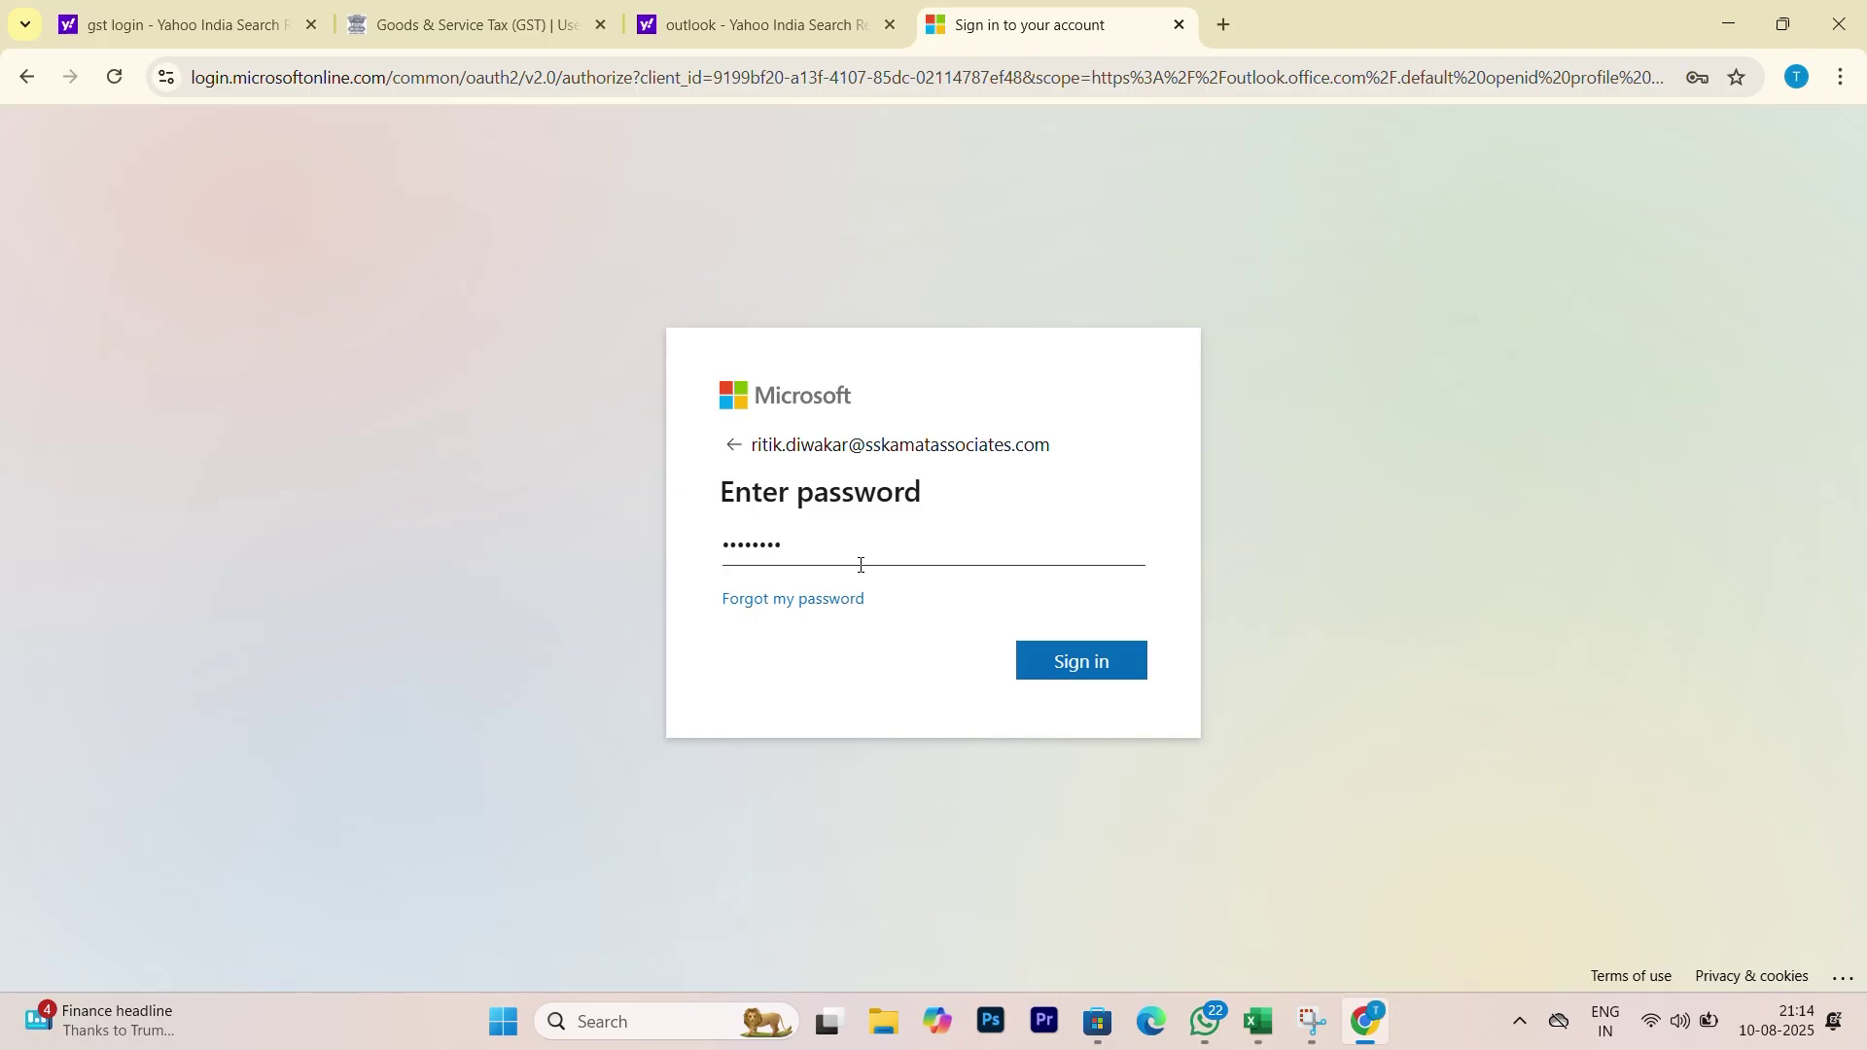
pyautogui.click(1066, 663)
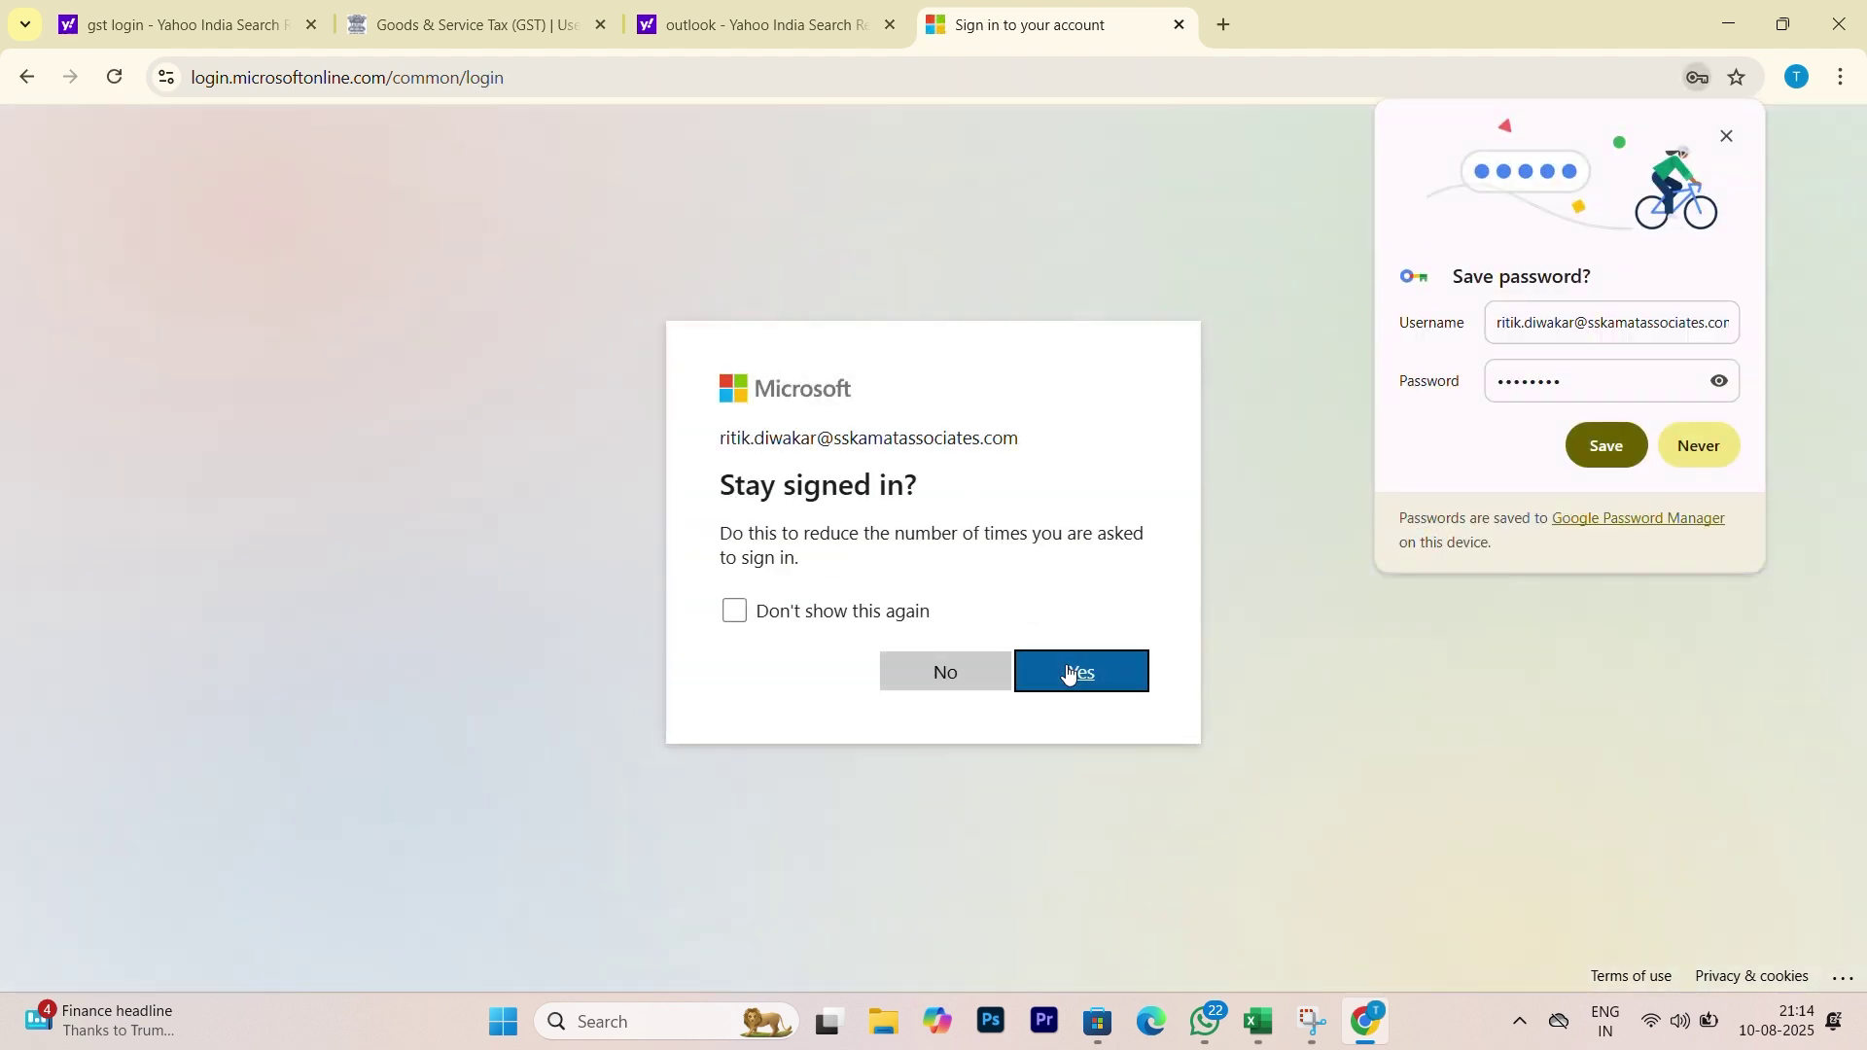
pyautogui.click(737, 616)
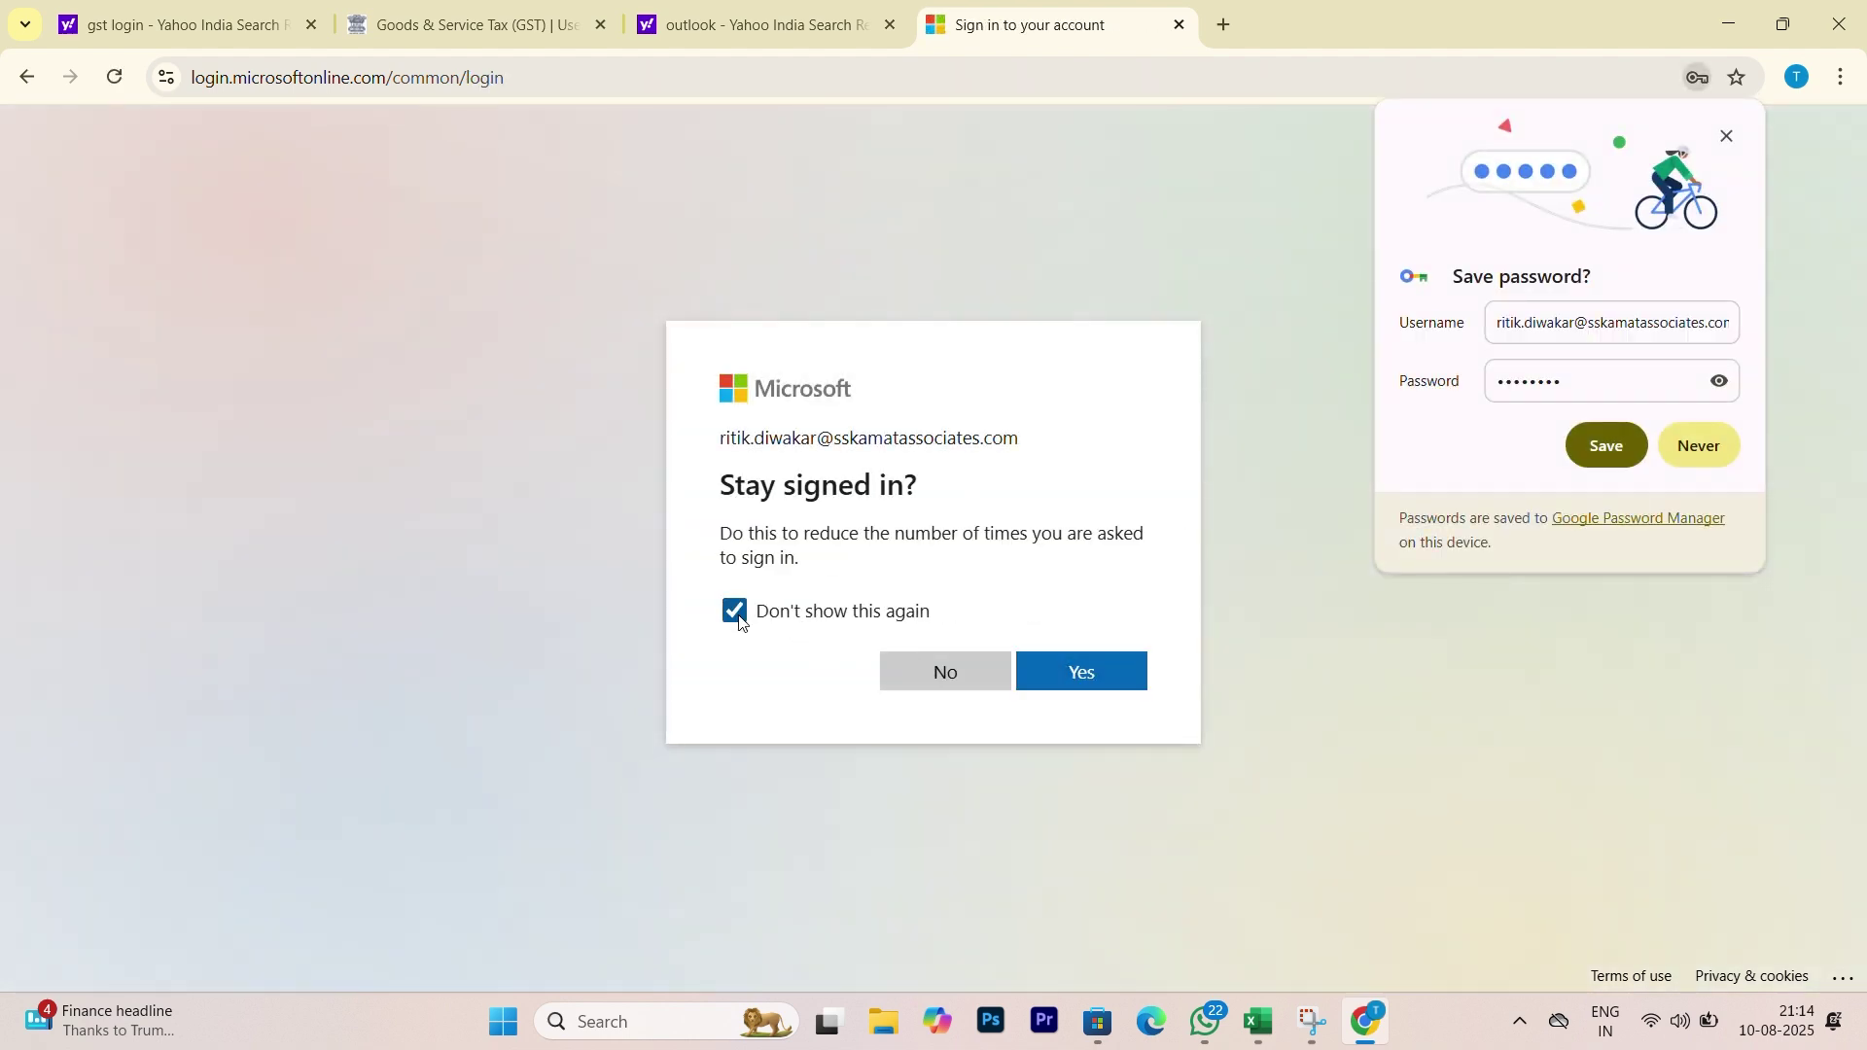
pyautogui.click(941, 680)
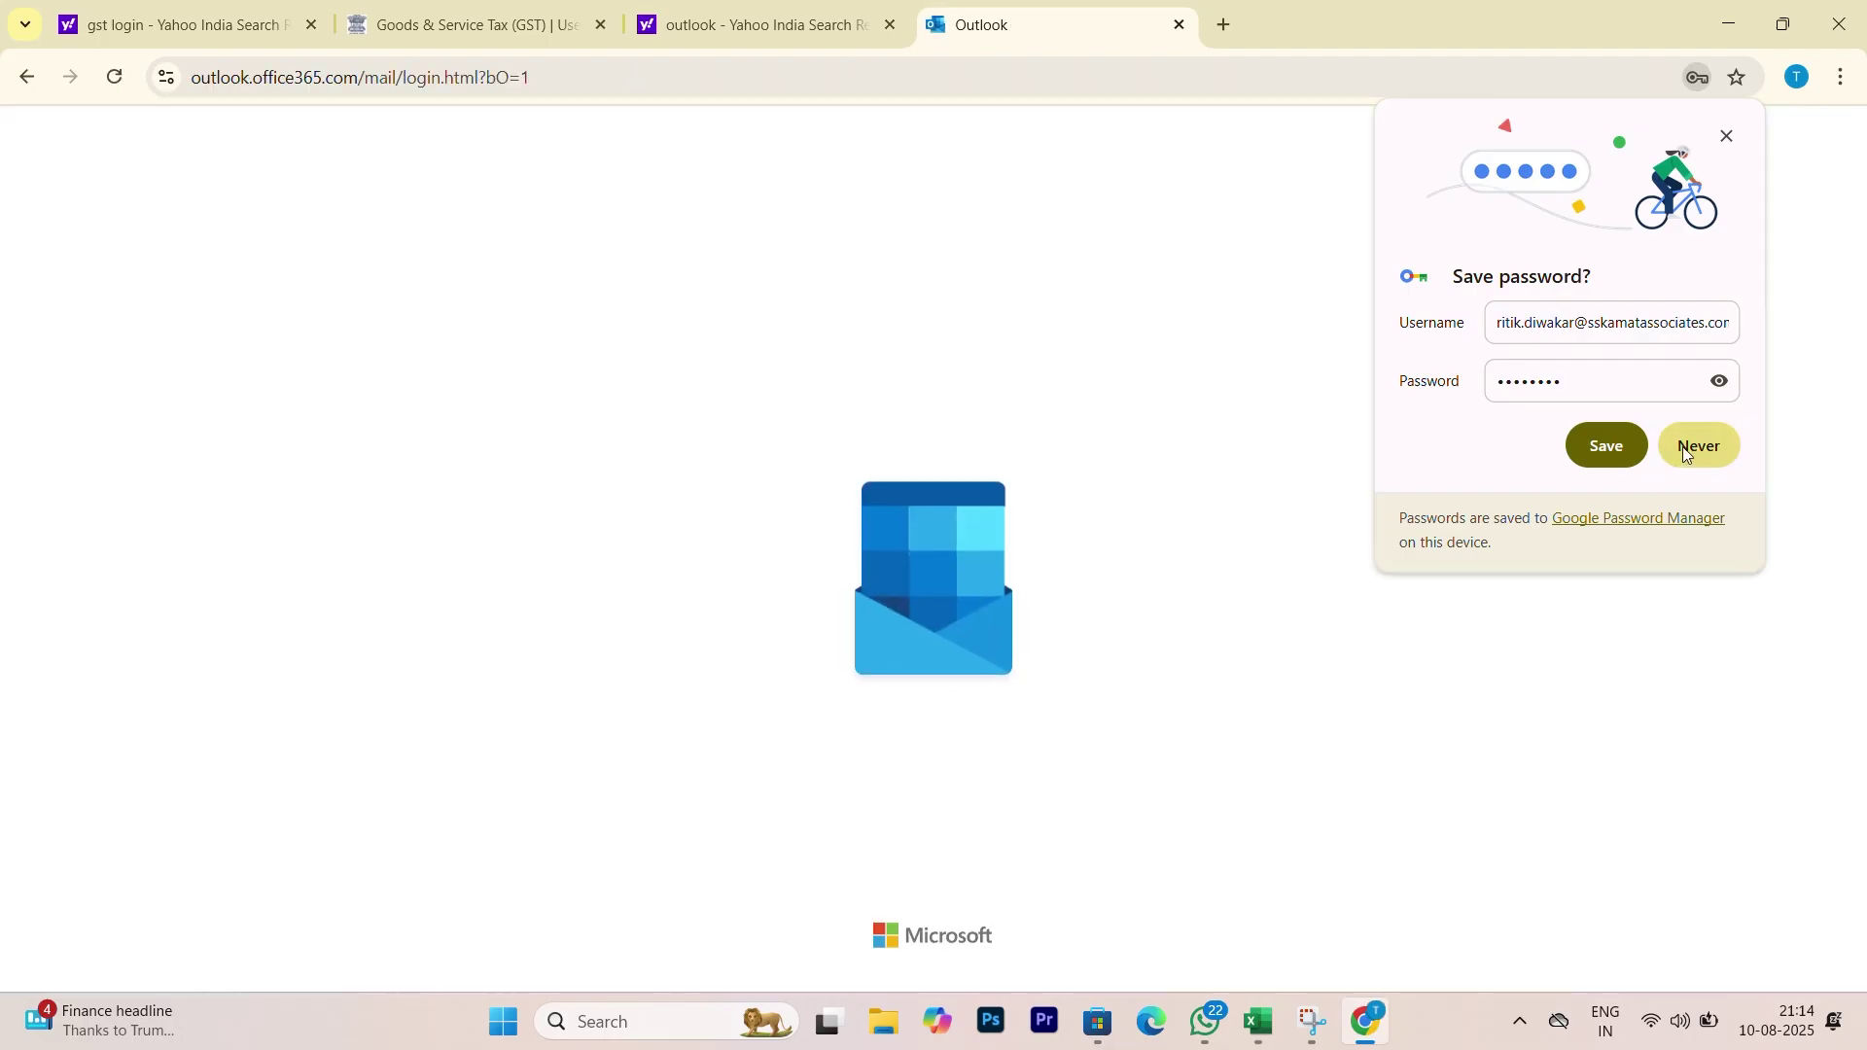
pyautogui.click(1606, 445)
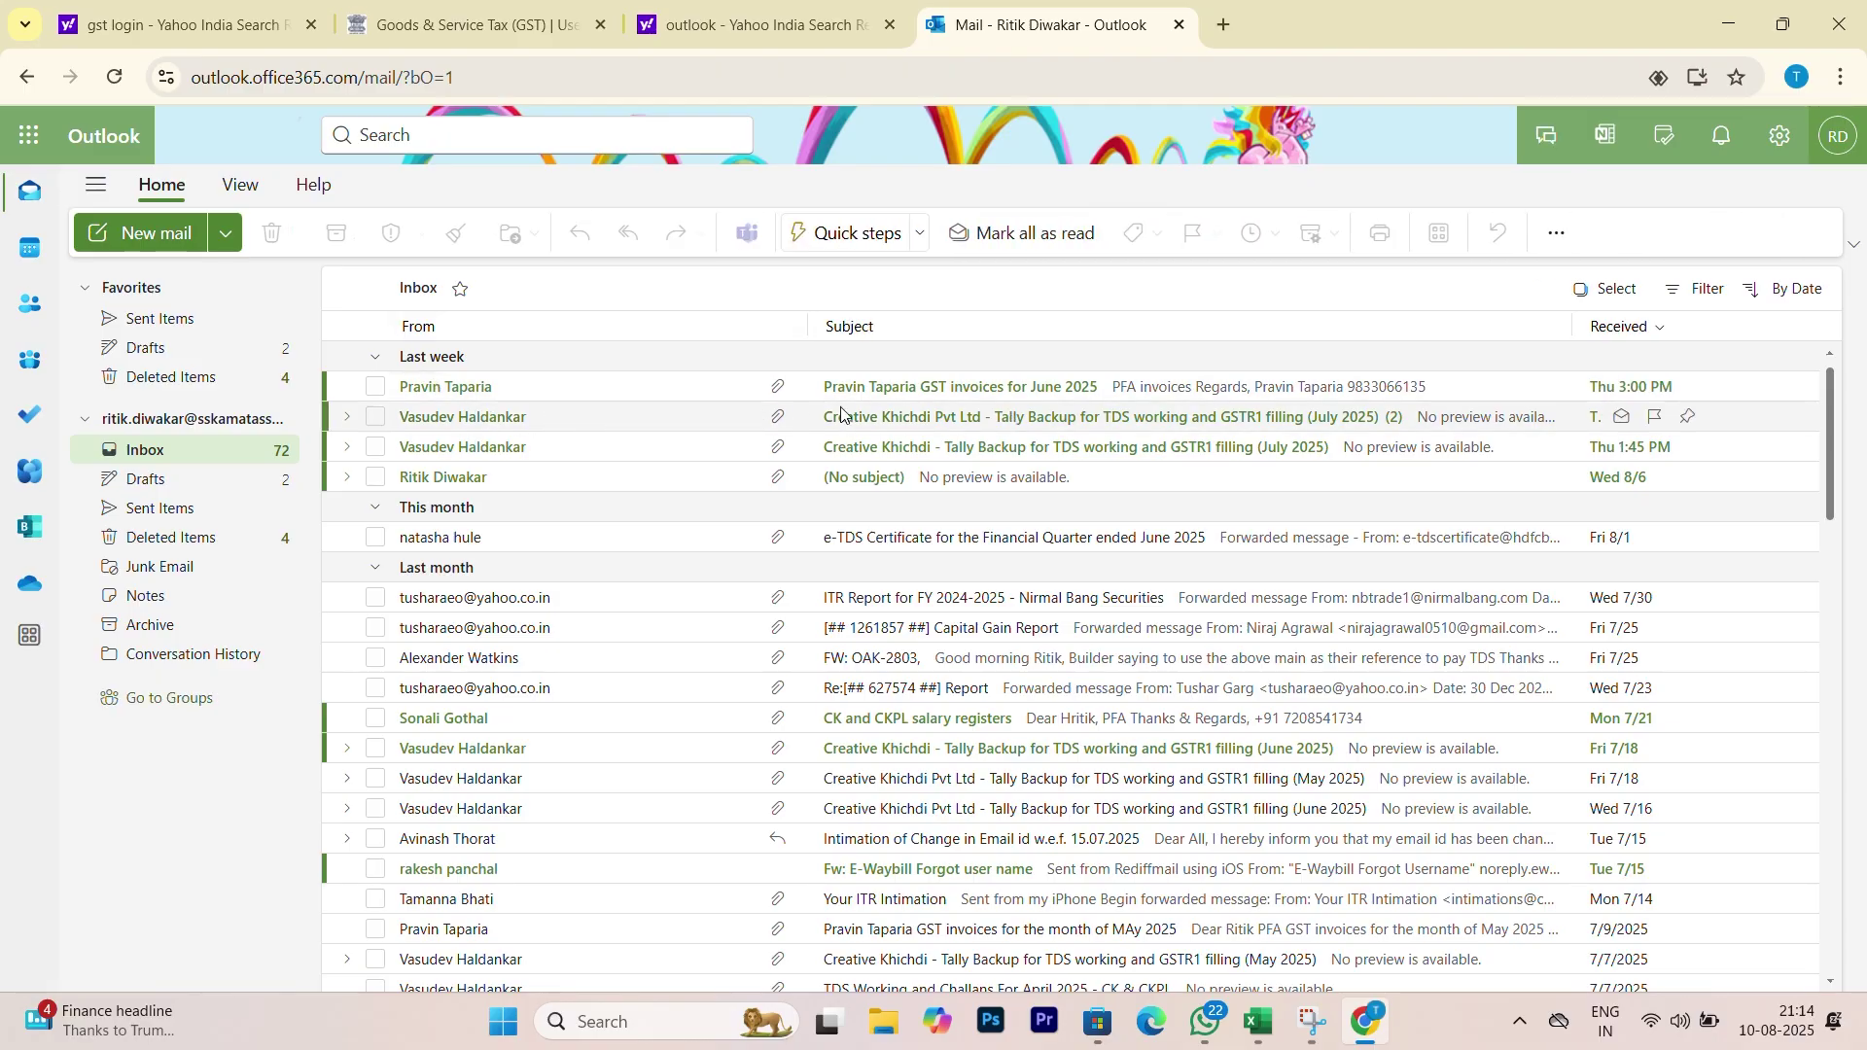
# - Download all attachments of the 'GST invoices for June 2025' email as a zip and show it in Downloads
pyautogui.click(932, 392)
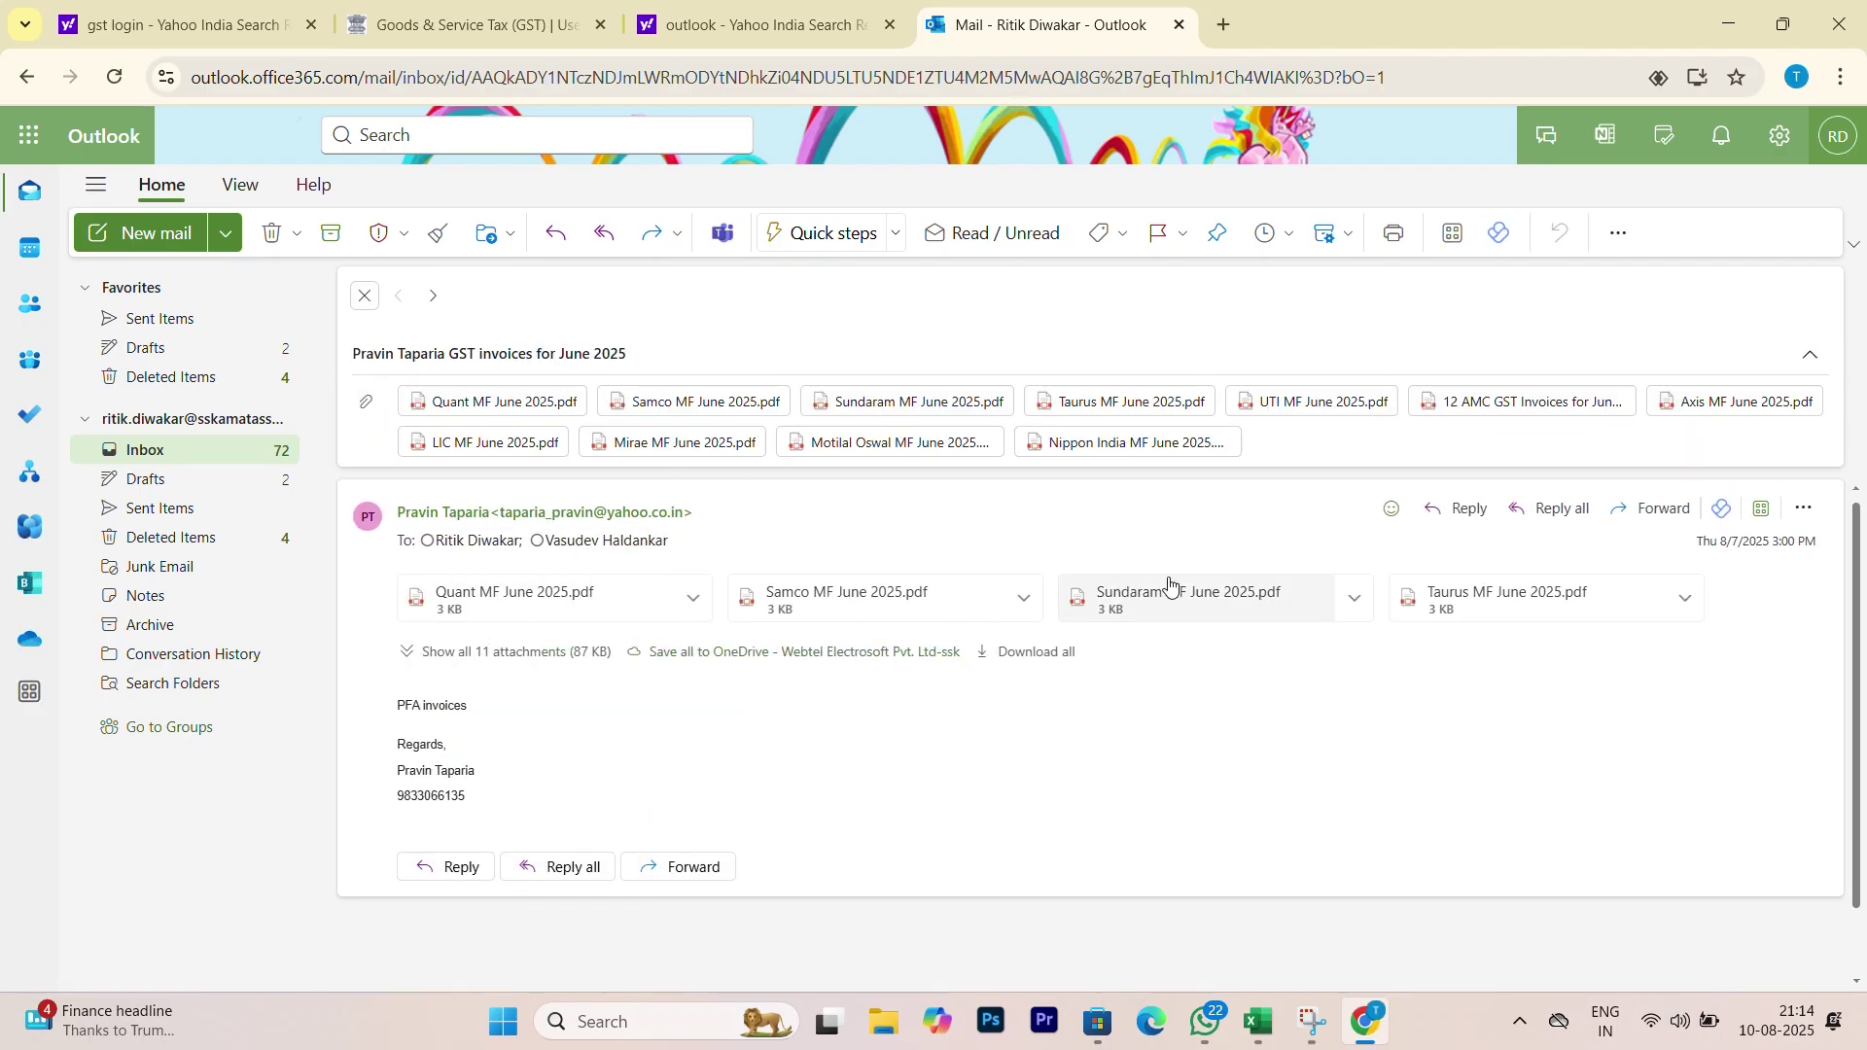
pyautogui.click(1062, 653)
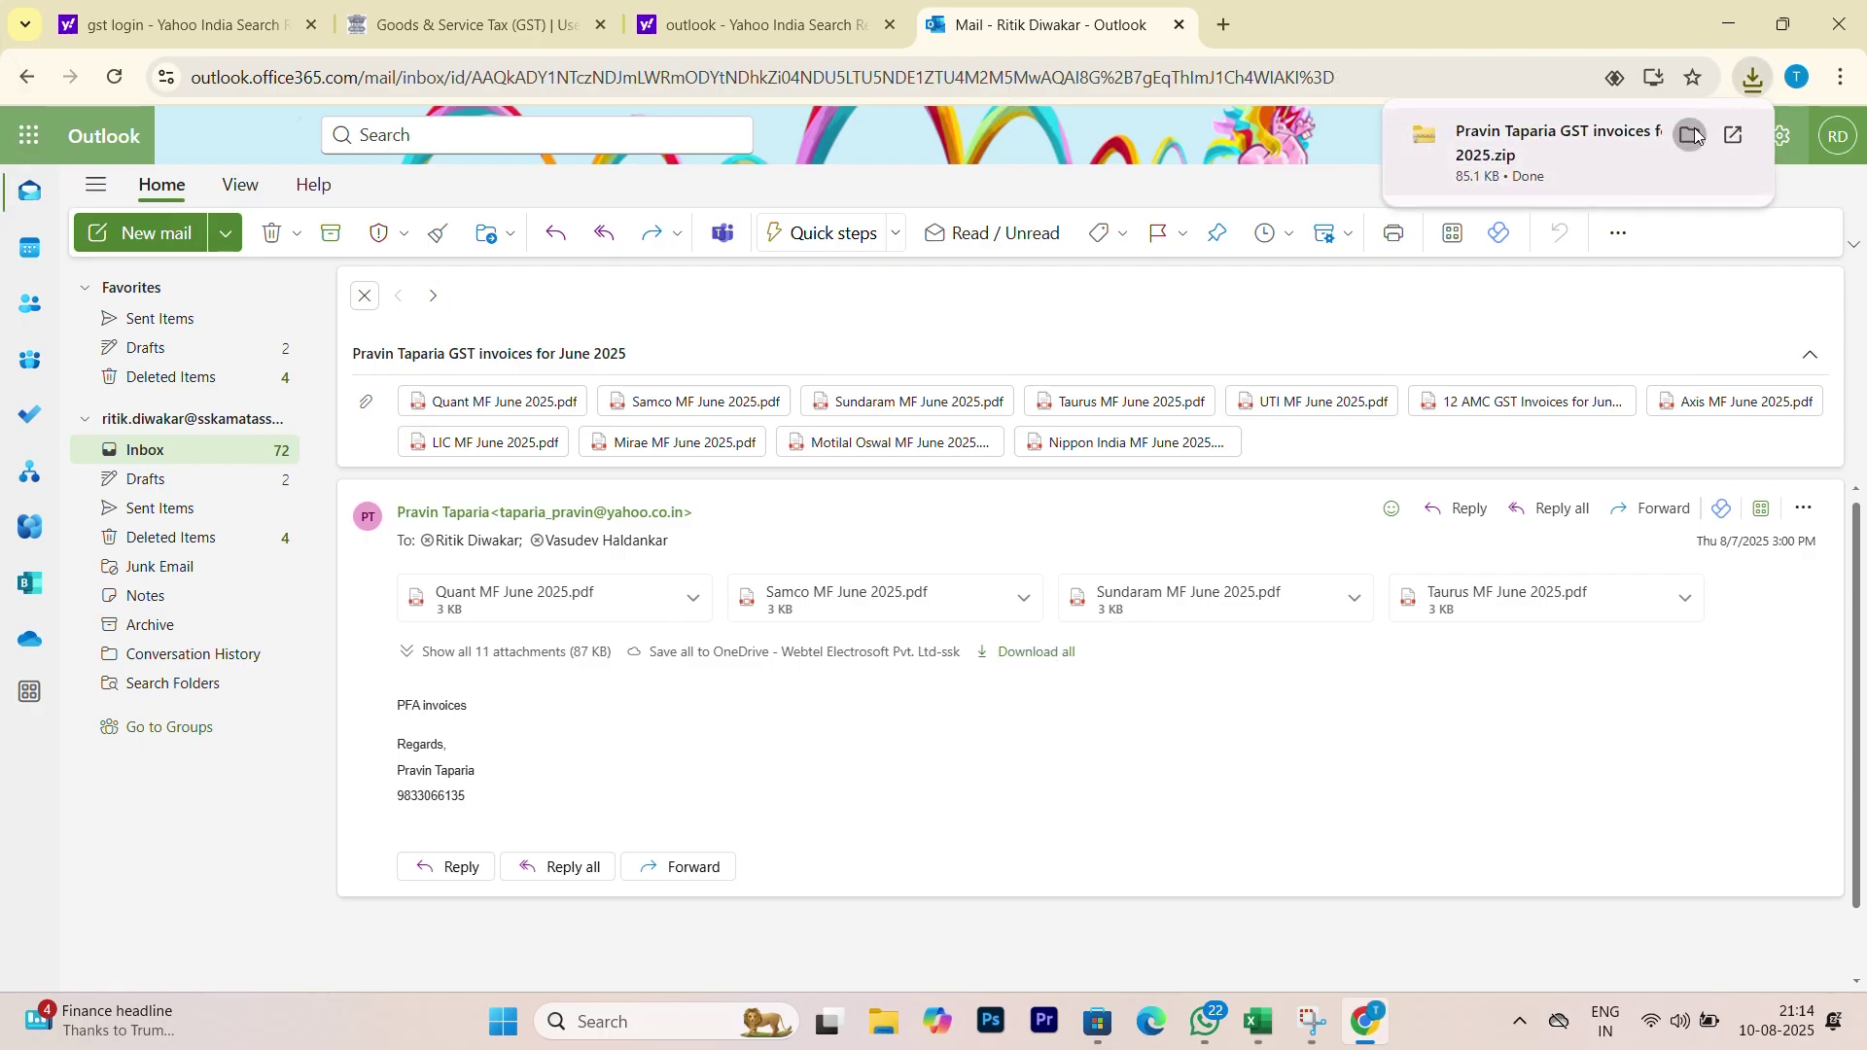
pyautogui.click(1690, 131)
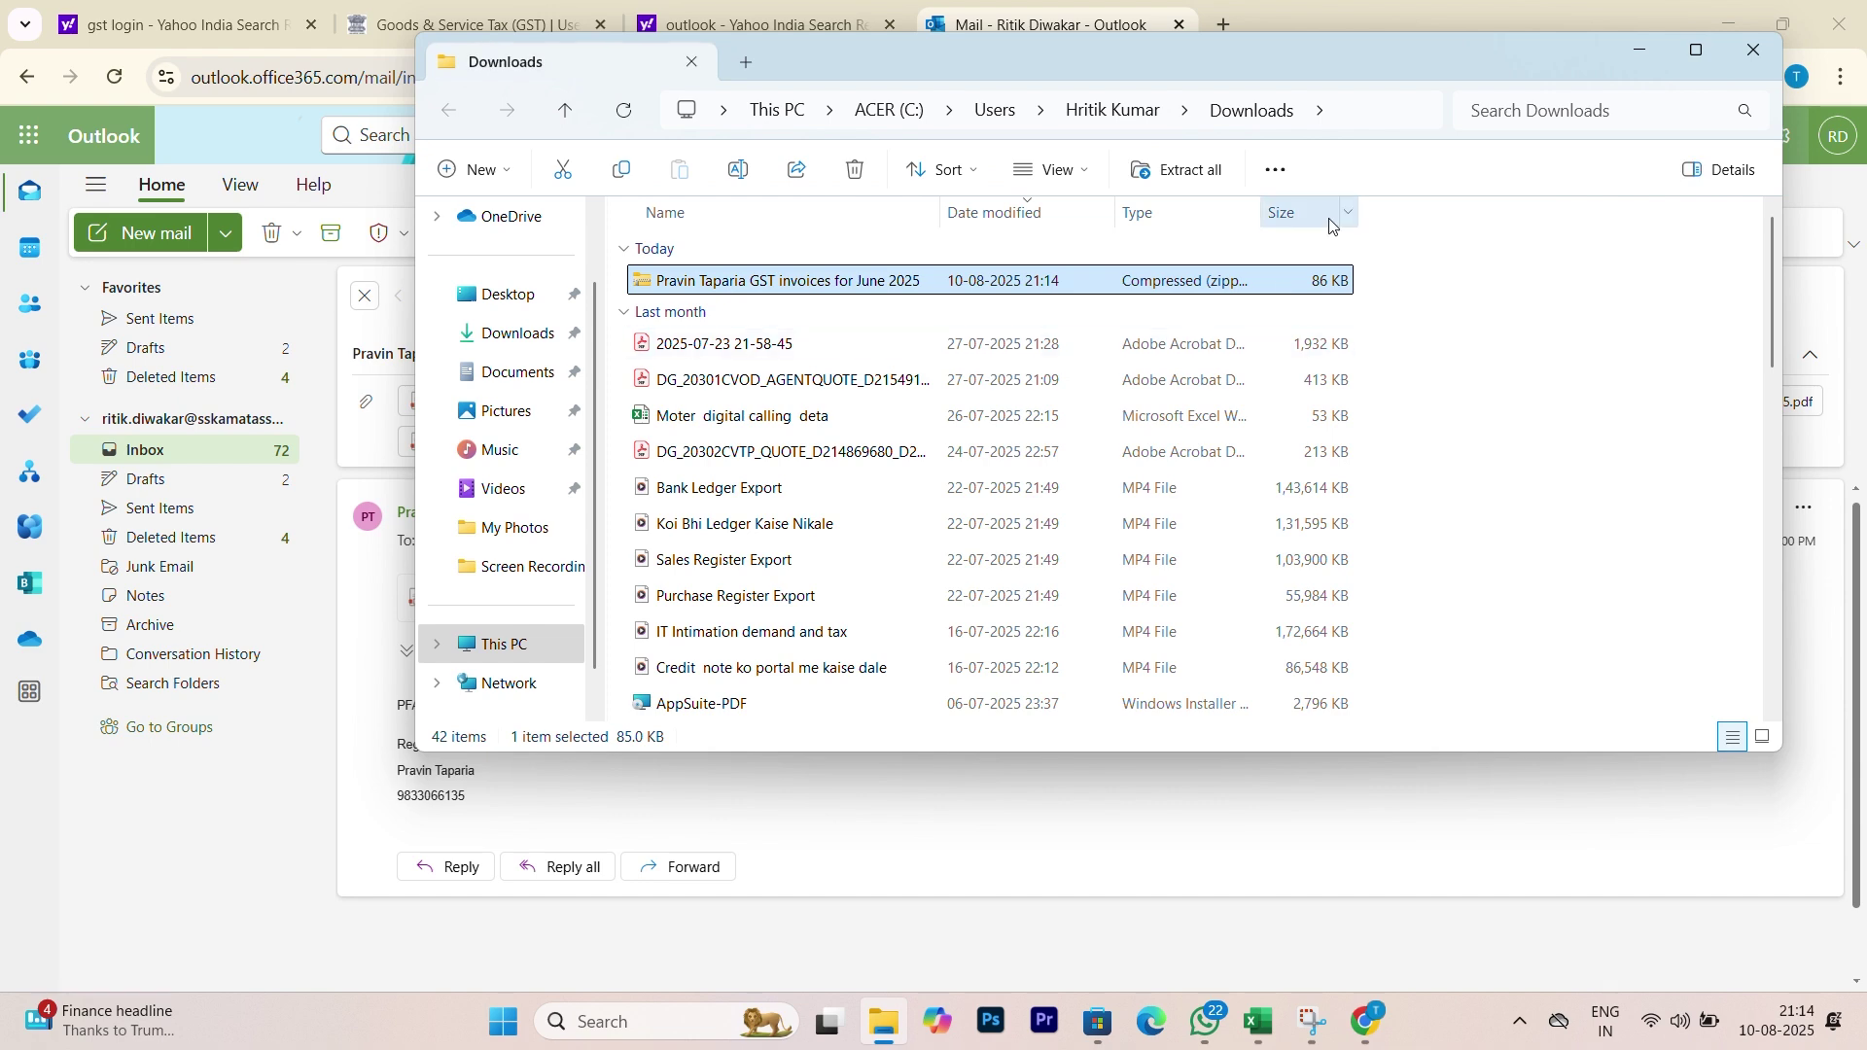
# - Move the June 2025 GST invoices zip from Downloads into the Work From SSK folder
pyautogui.click(1698, 54)
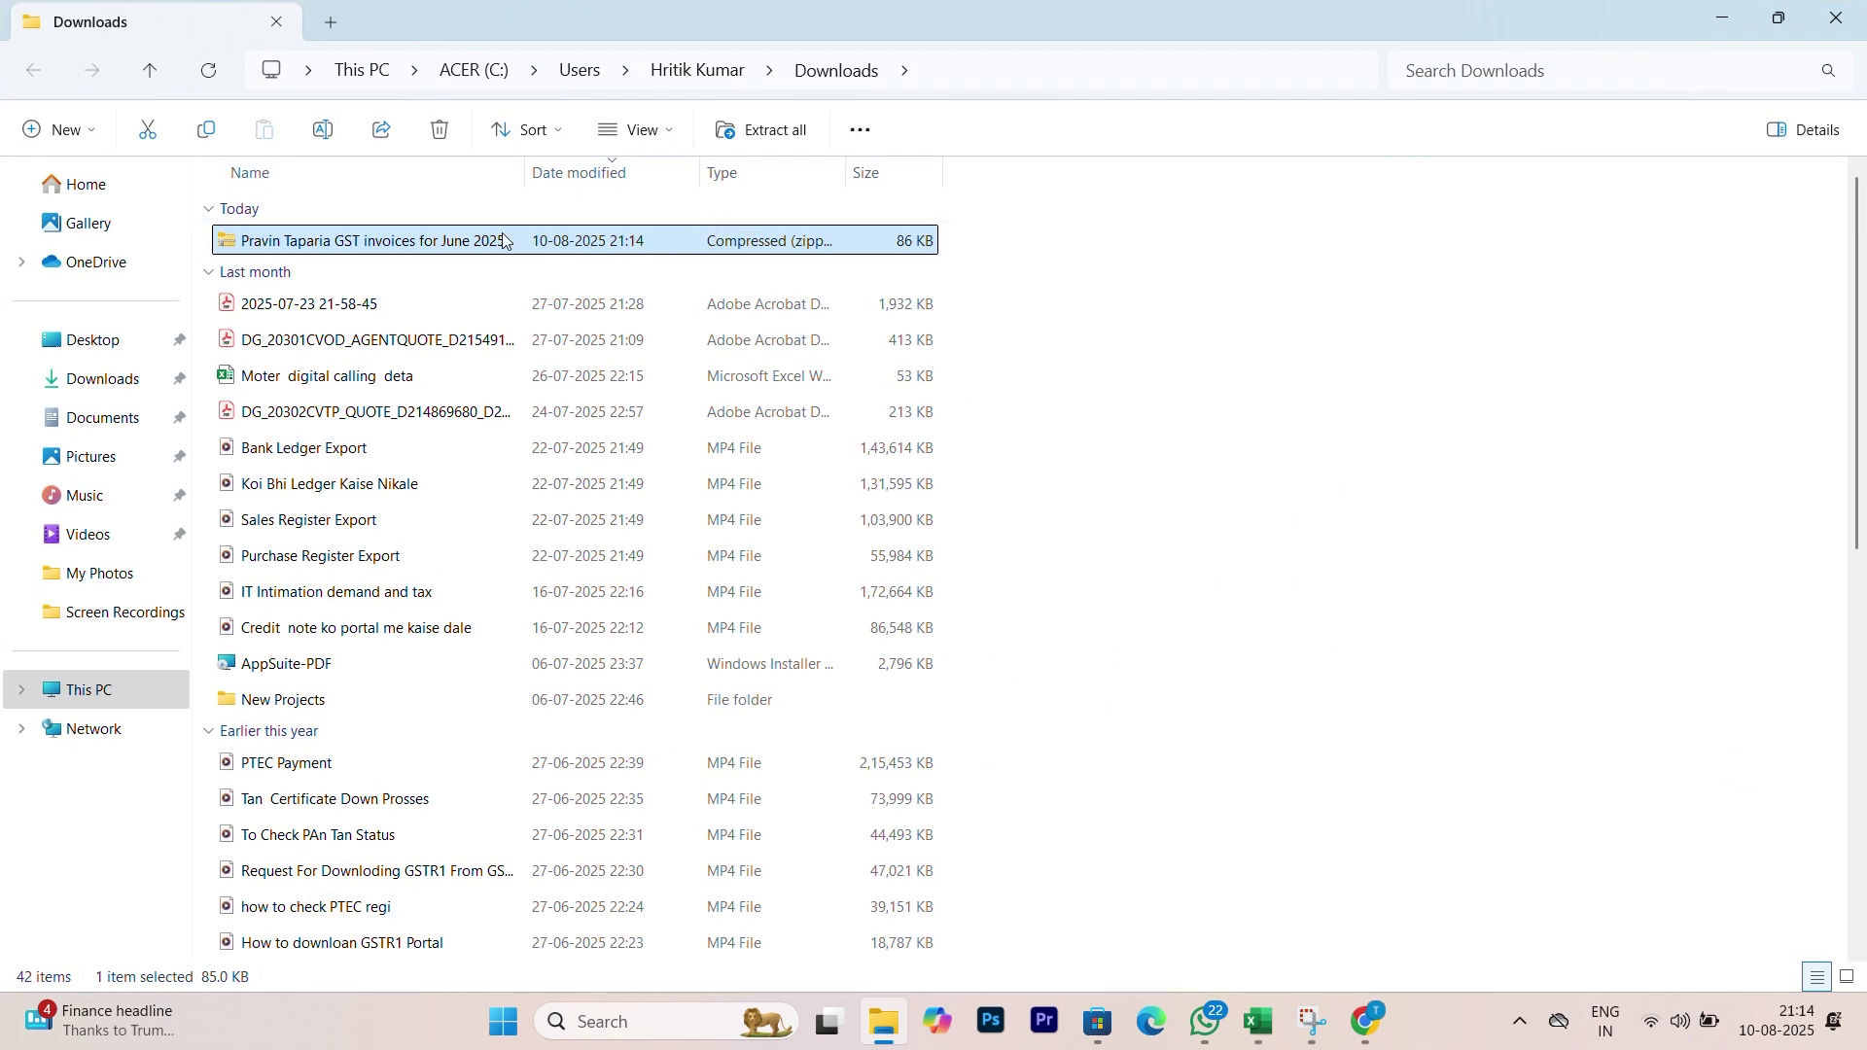
pyautogui.click(1174, 504)
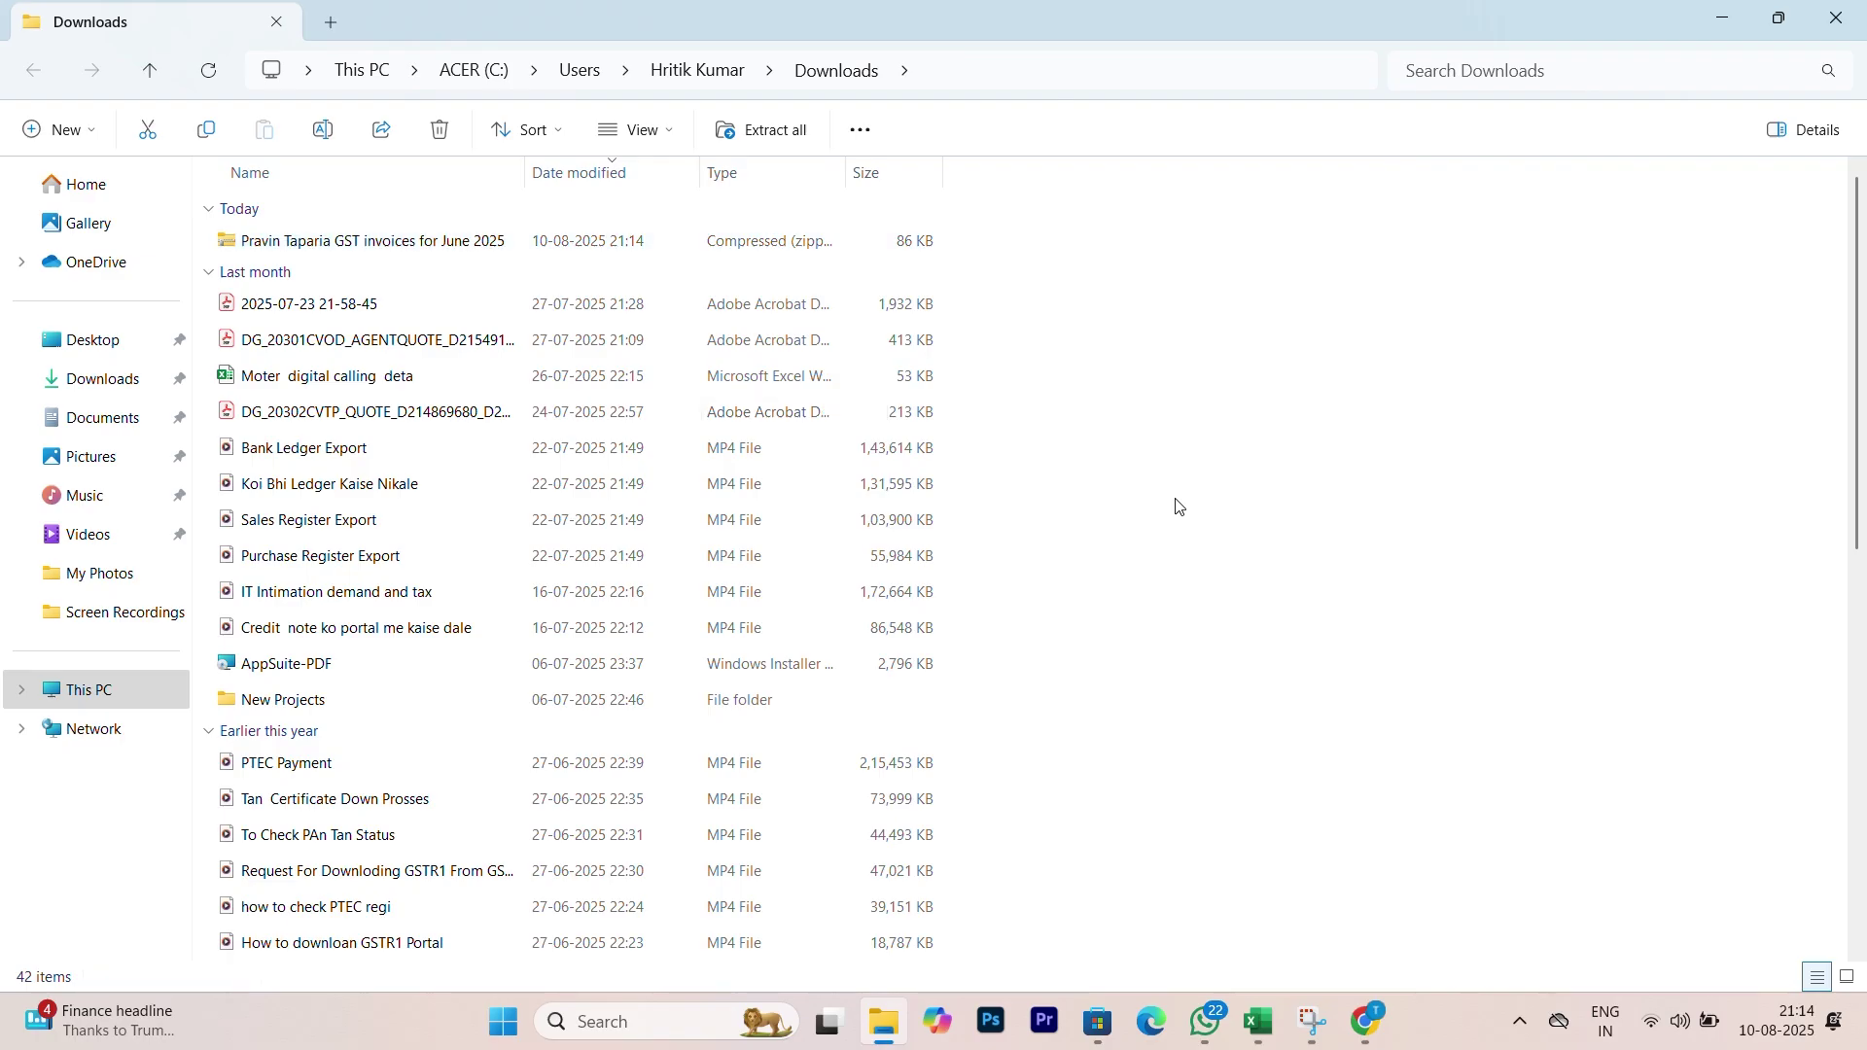
pyautogui.click(430, 250)
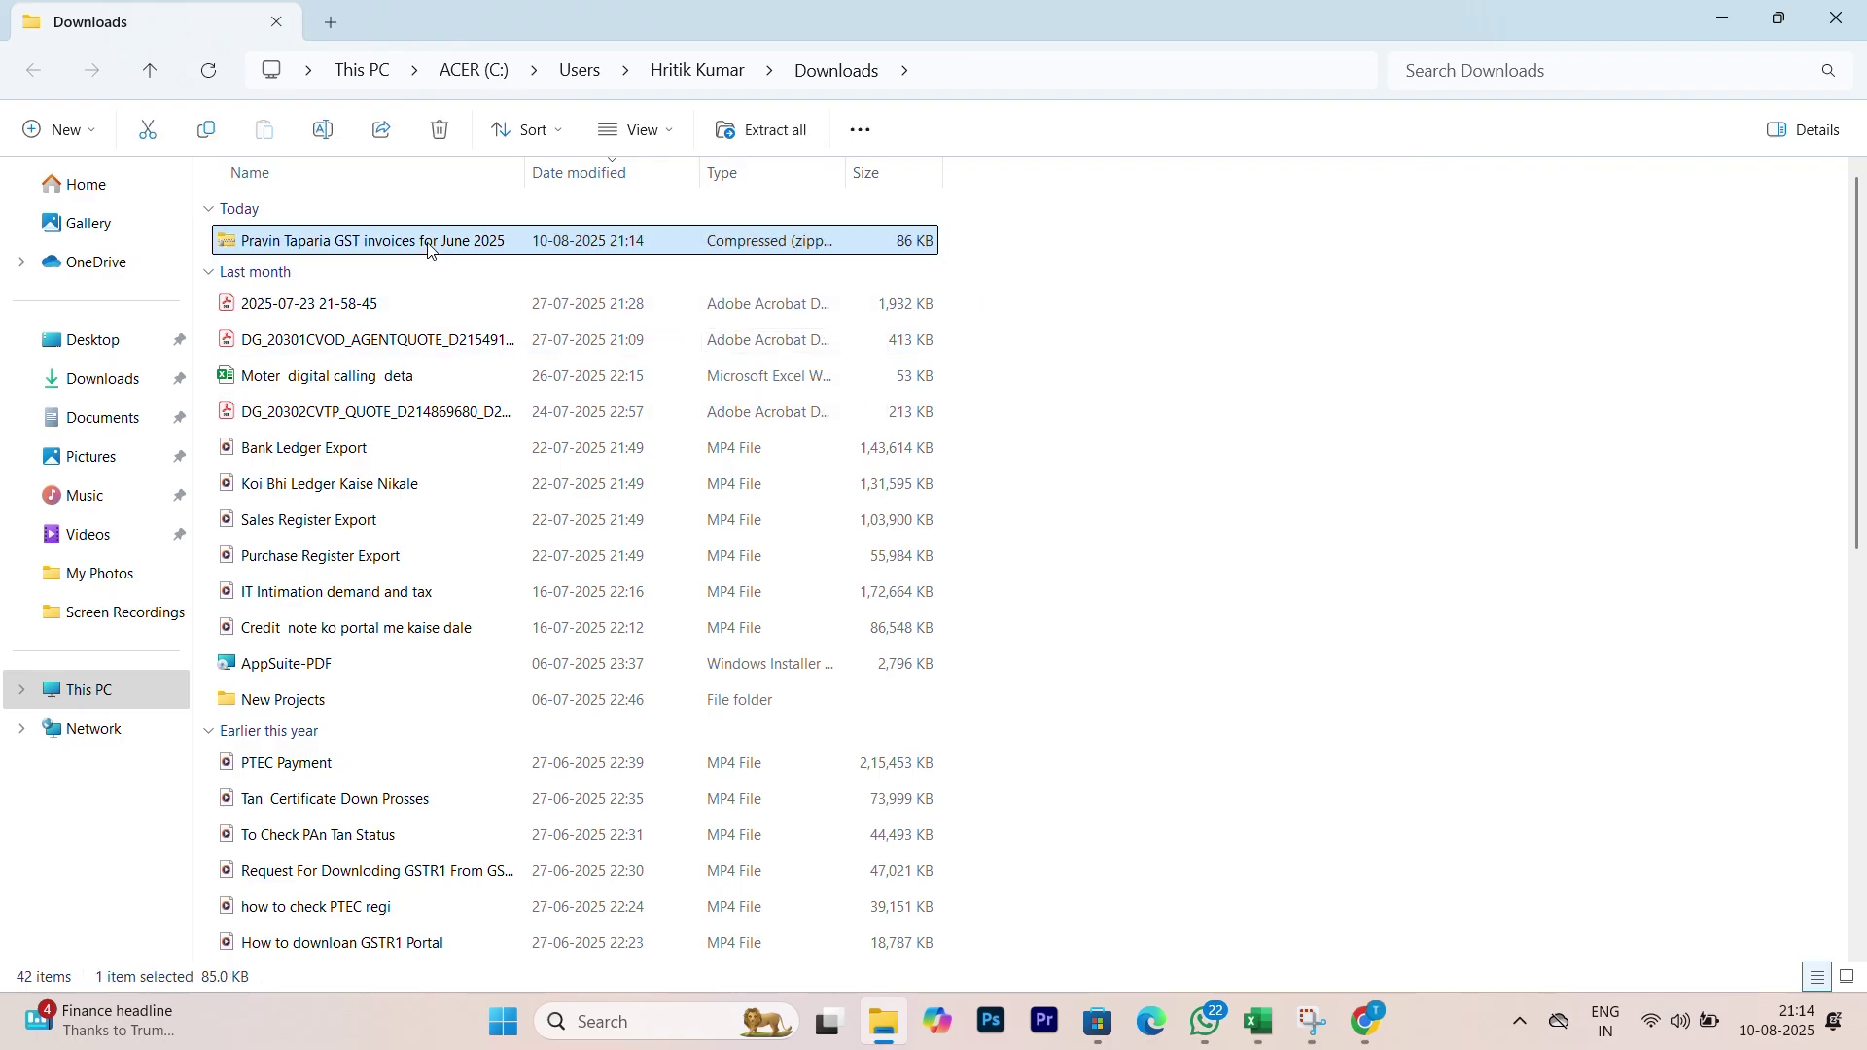
pyautogui.hotkey('ctrl', 'x')
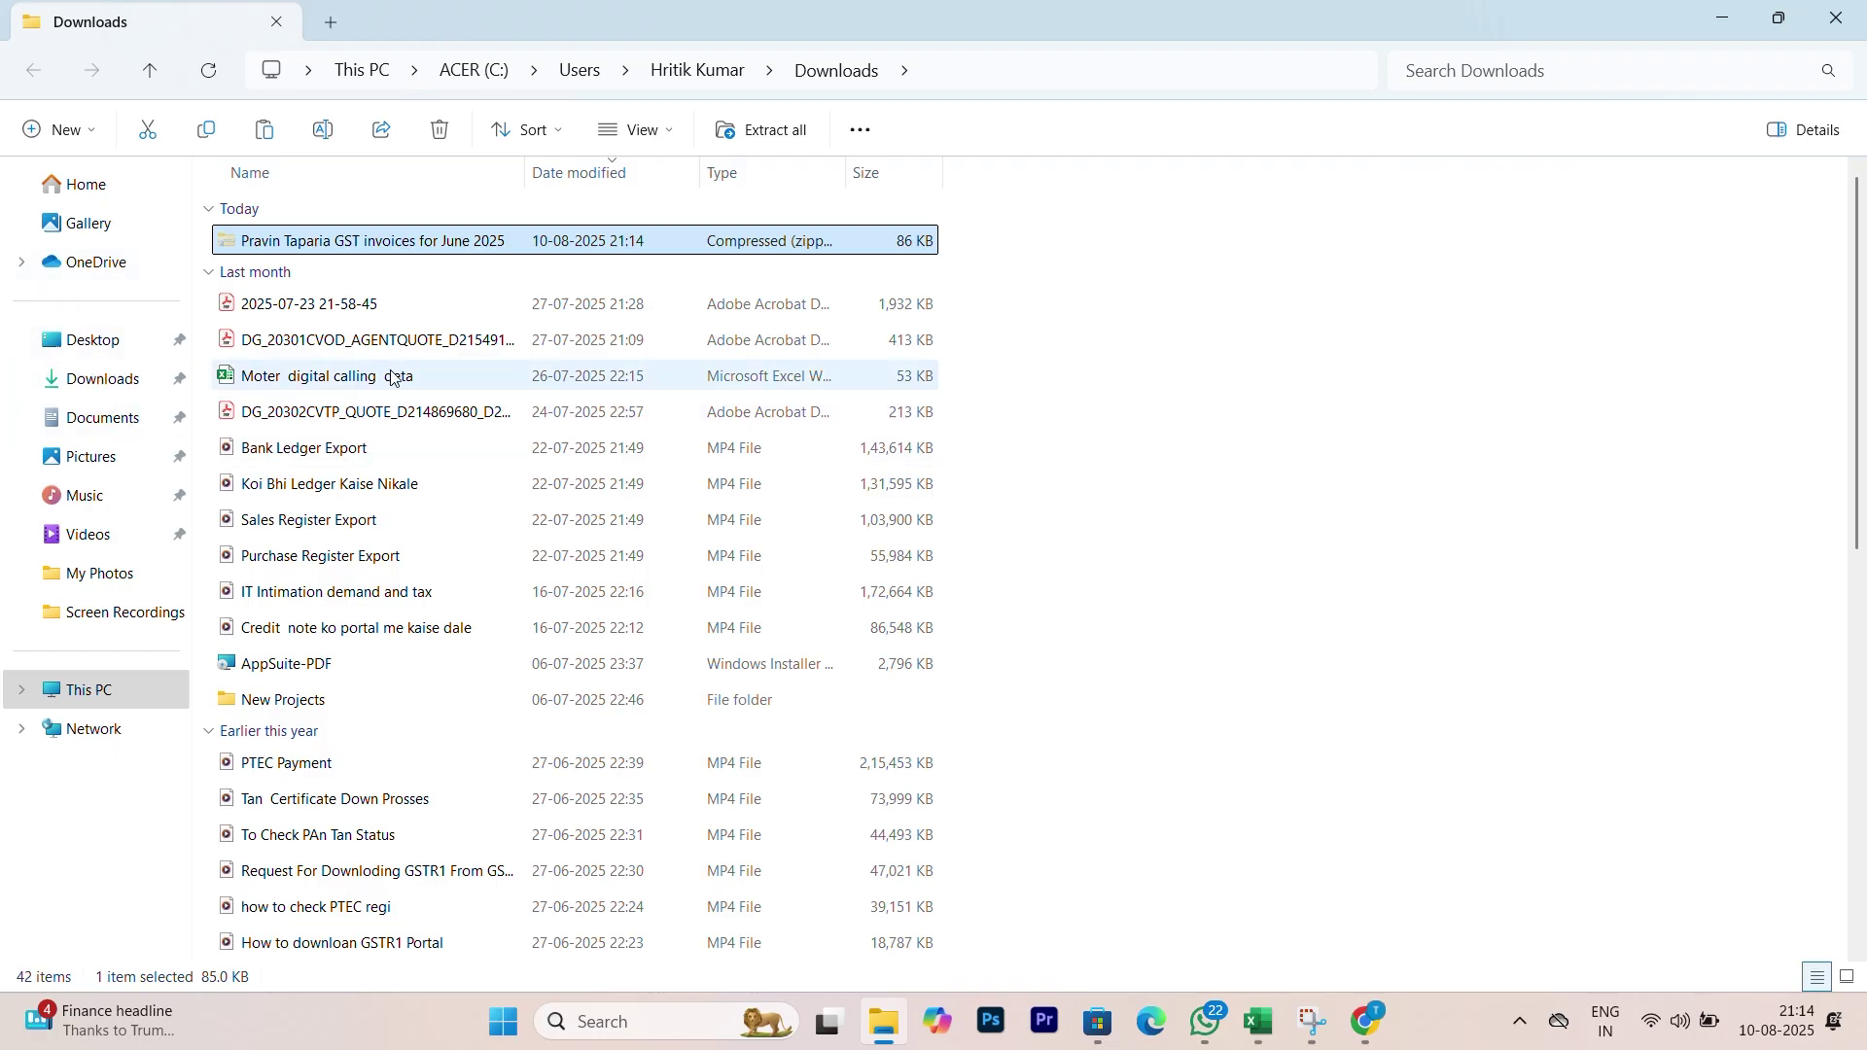
pyautogui.scroll(-8, 390, 570)
pyautogui.scroll(-1, 390, 570)
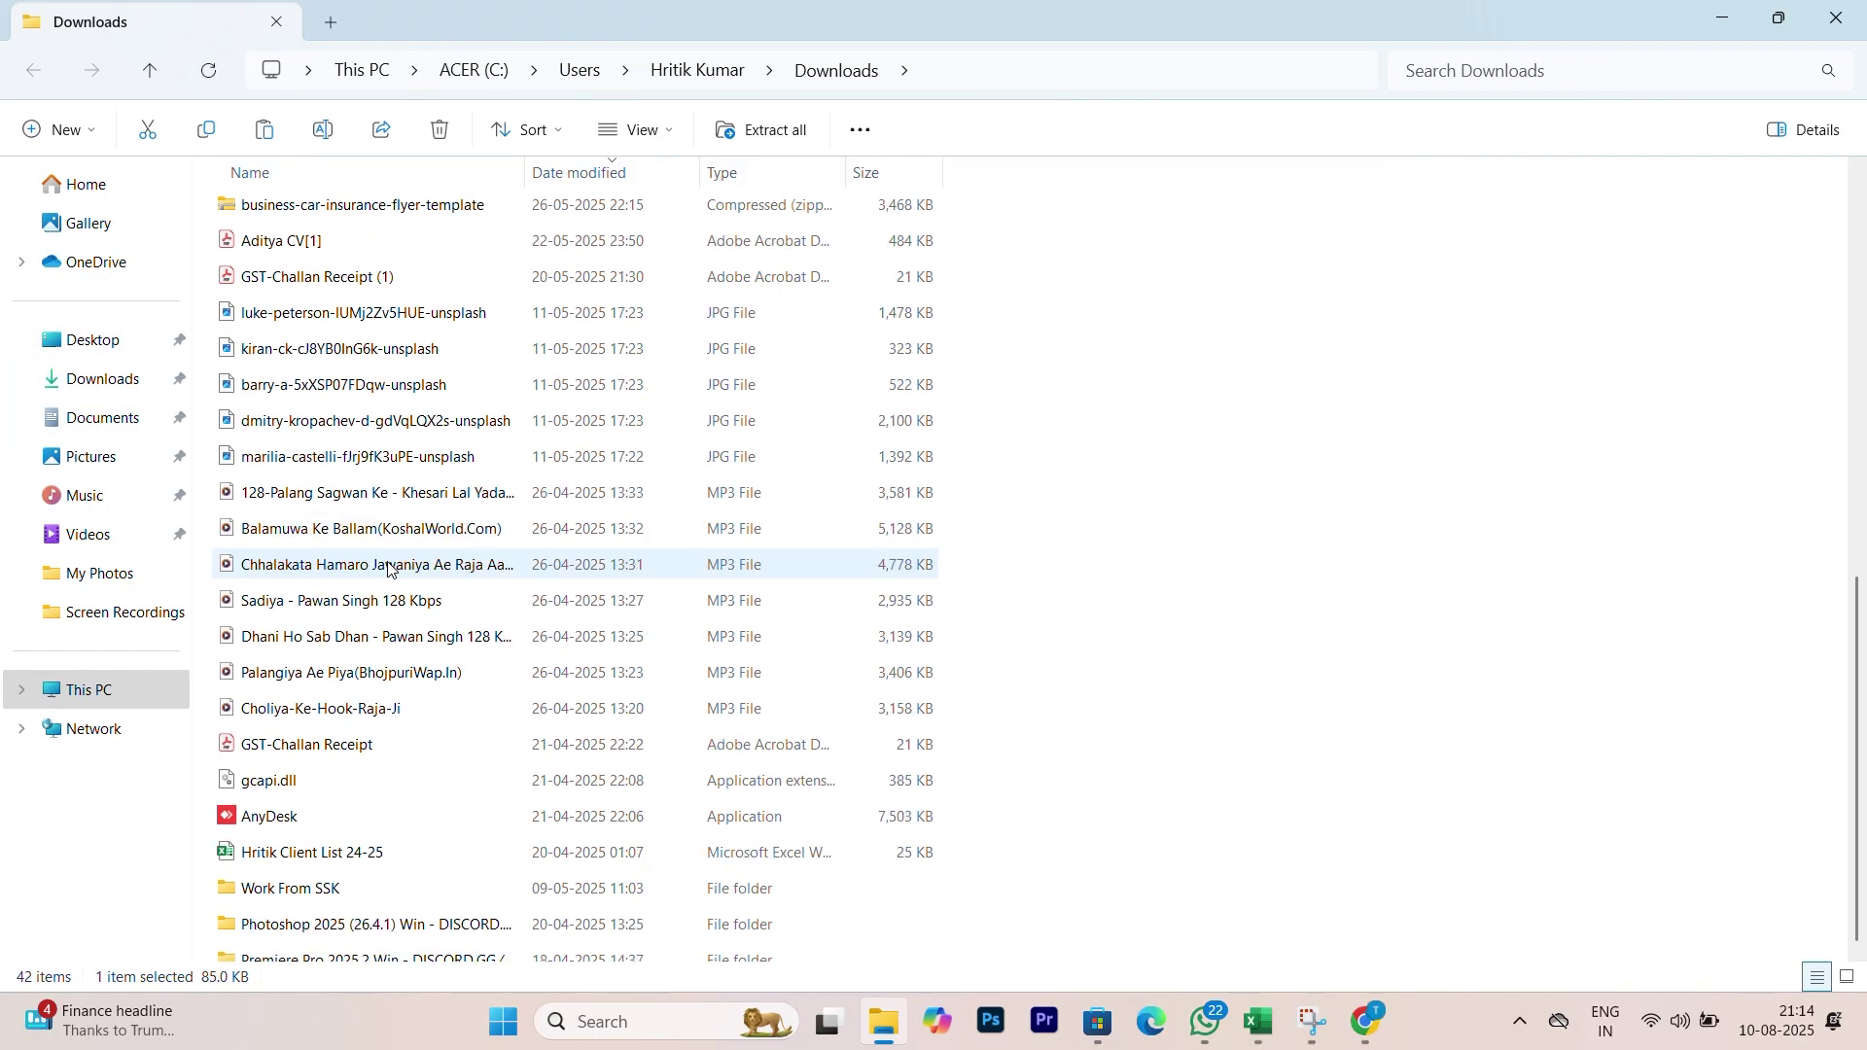
pyautogui.scroll(-1, 390, 570)
pyautogui.doubleClick(285, 878)
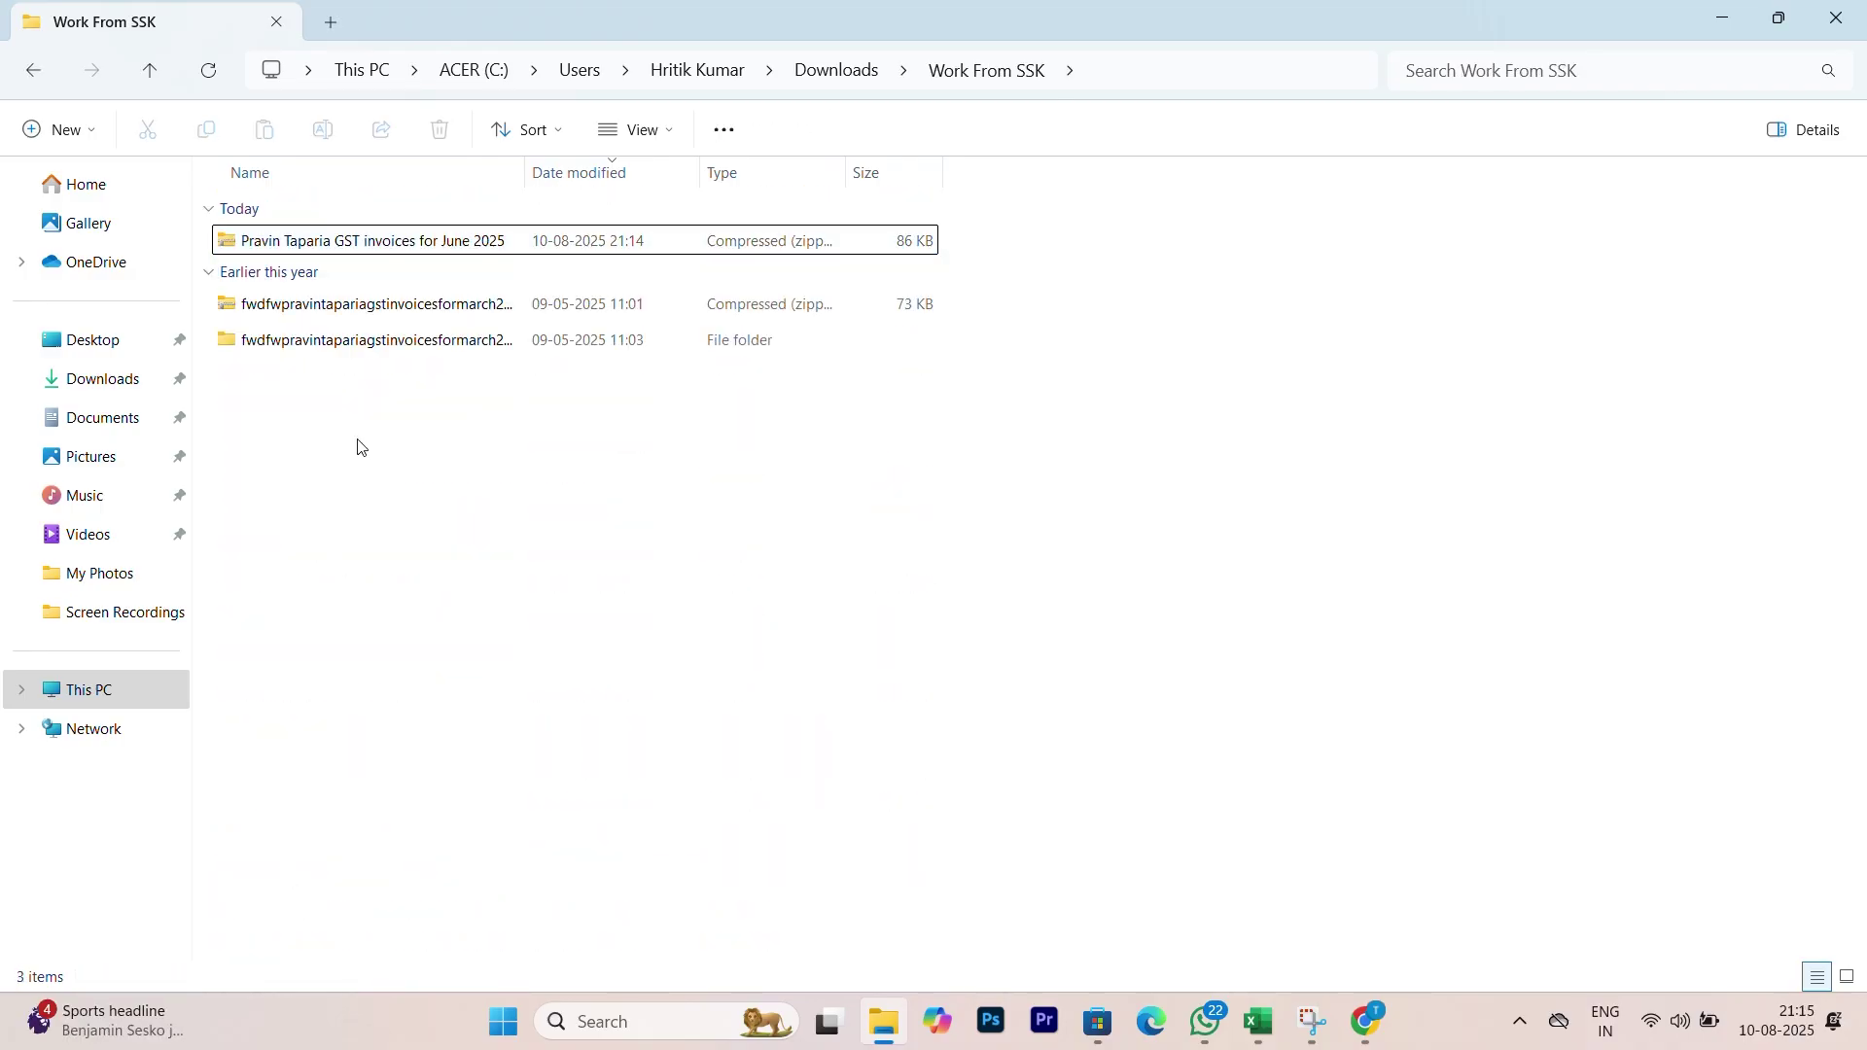
# - Extract all files from the June 2025 invoices zip into a new folder
pyautogui.click(375, 242)
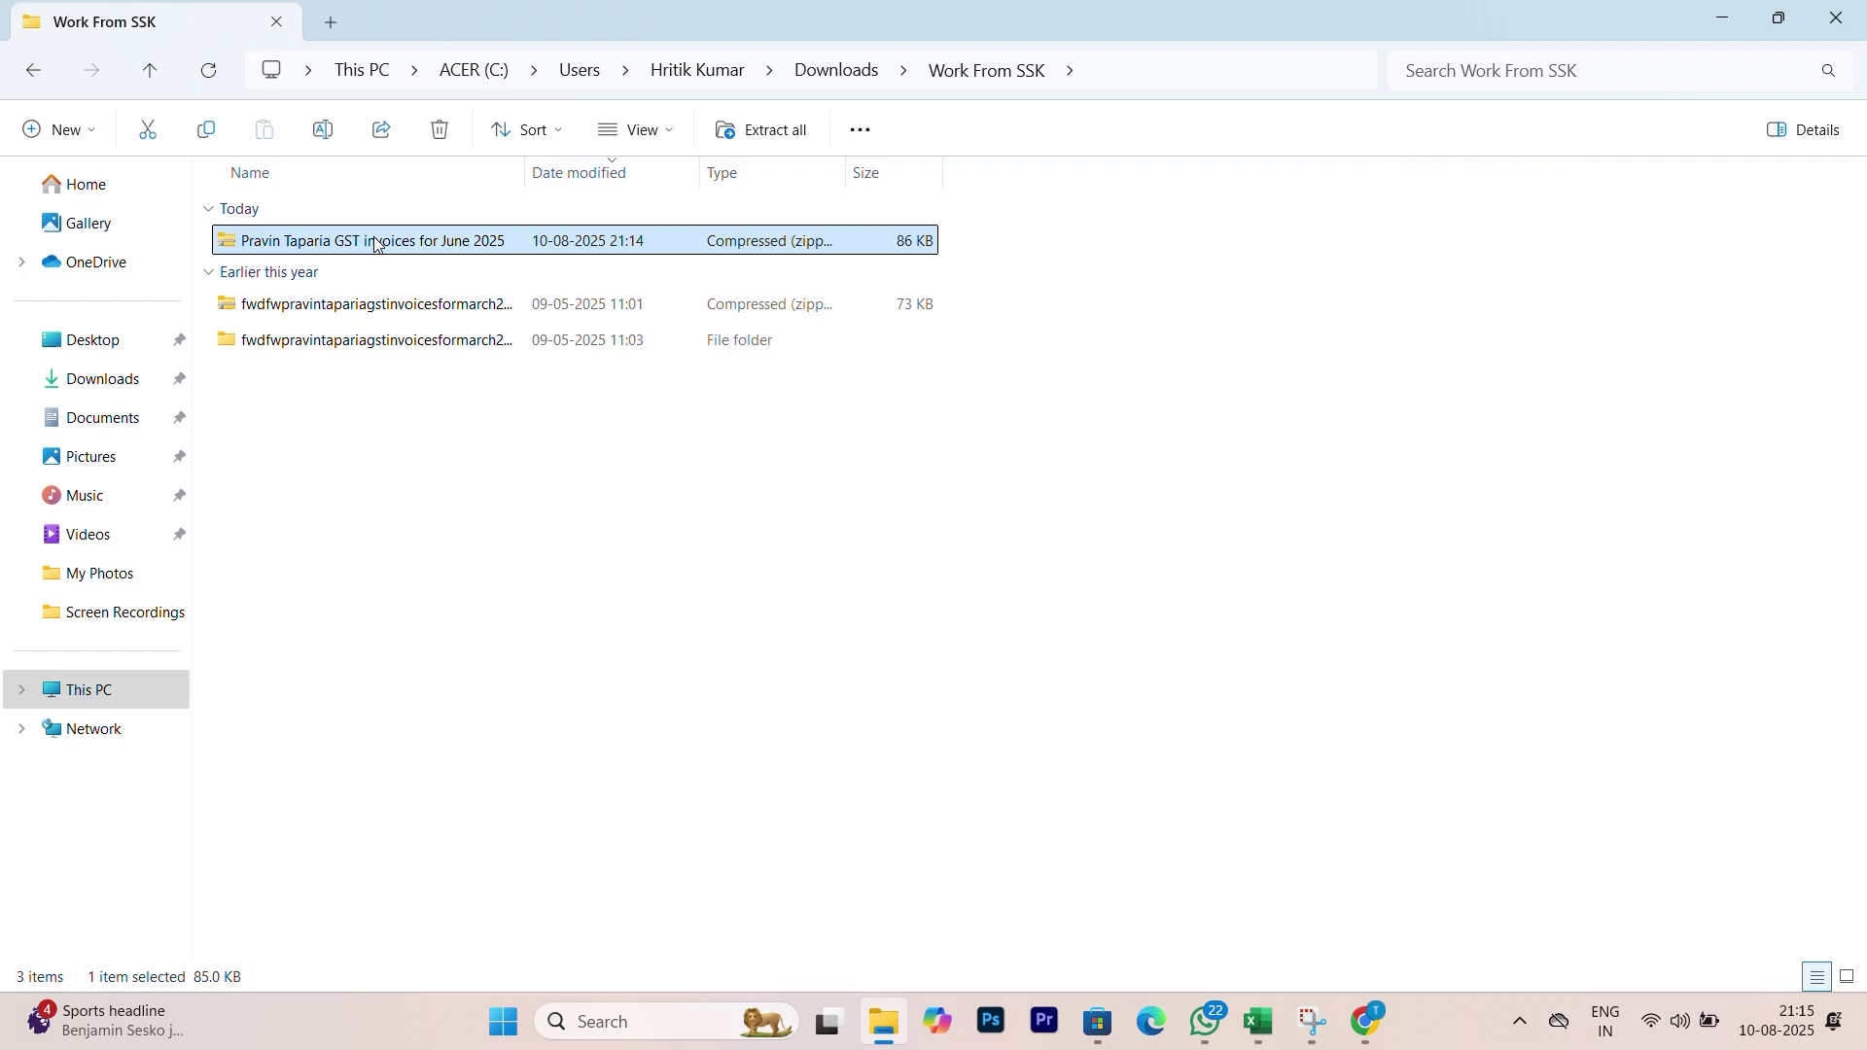
pyautogui.rightClick(377, 243)
pyautogui.moveTo(473, 348)
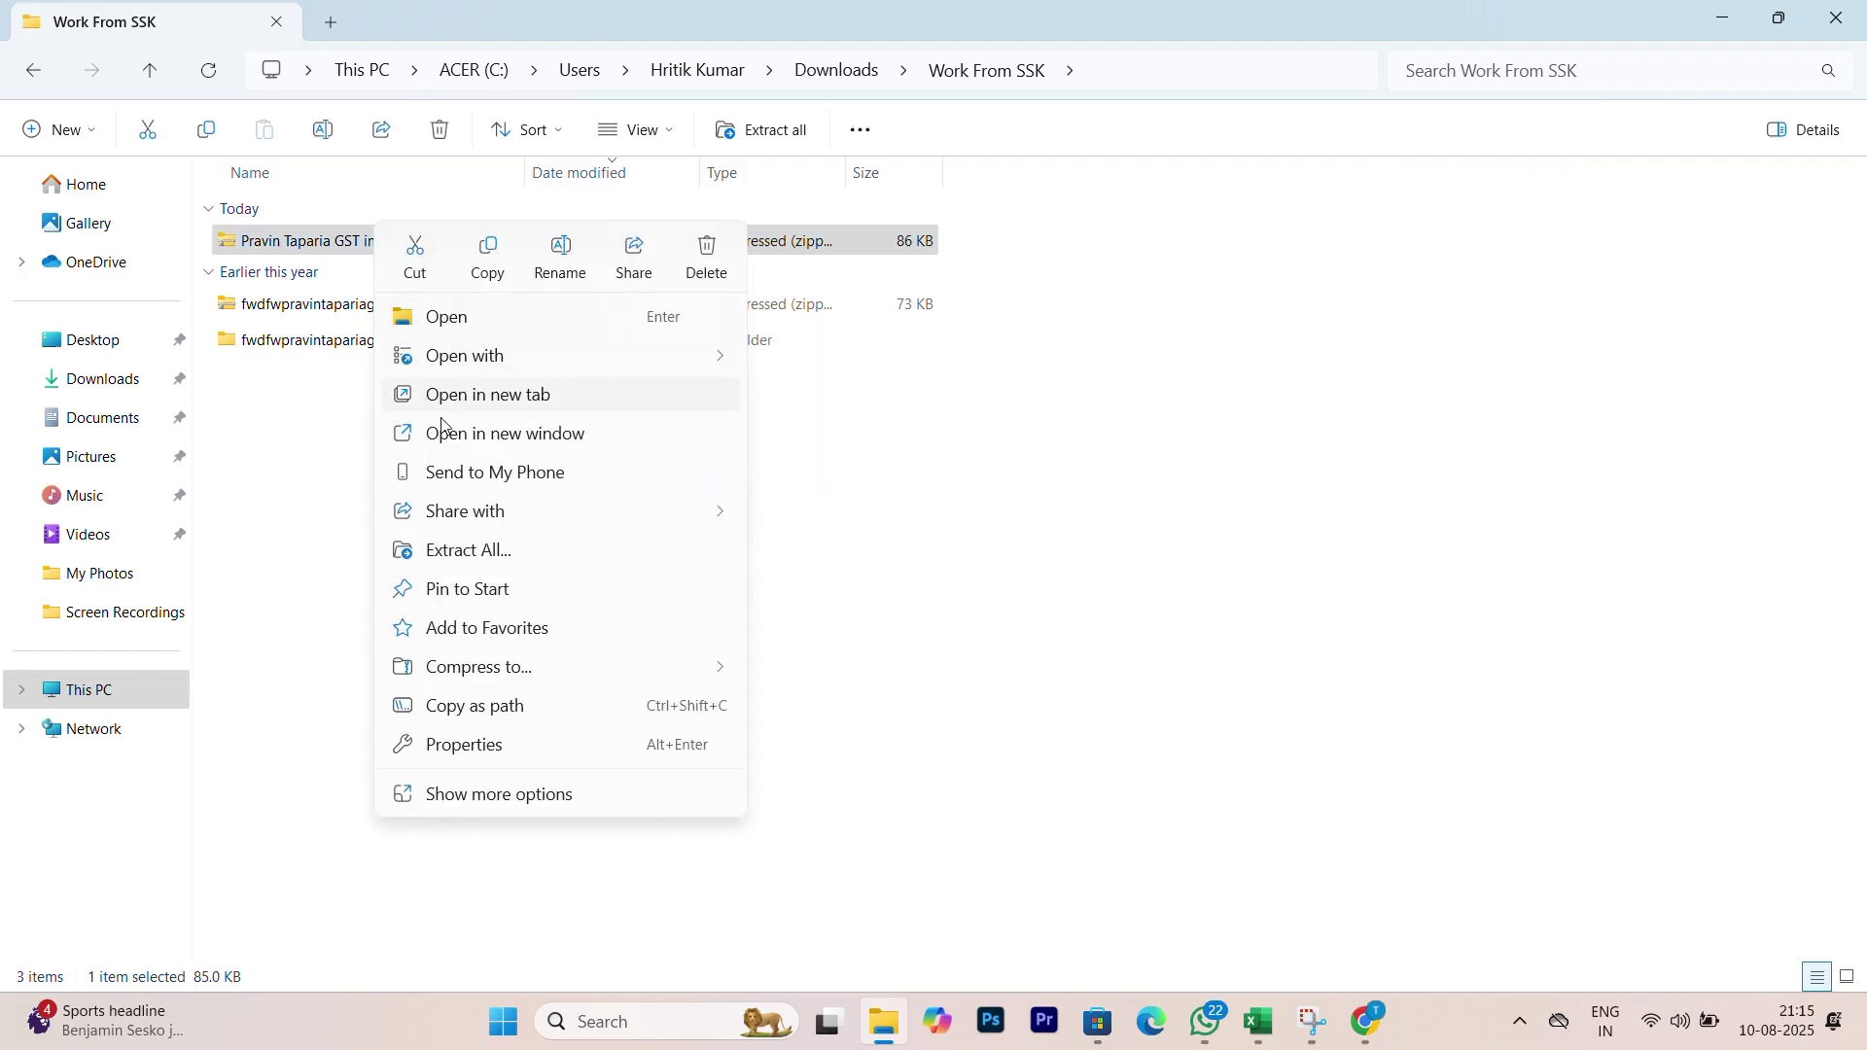
pyautogui.click(510, 552)
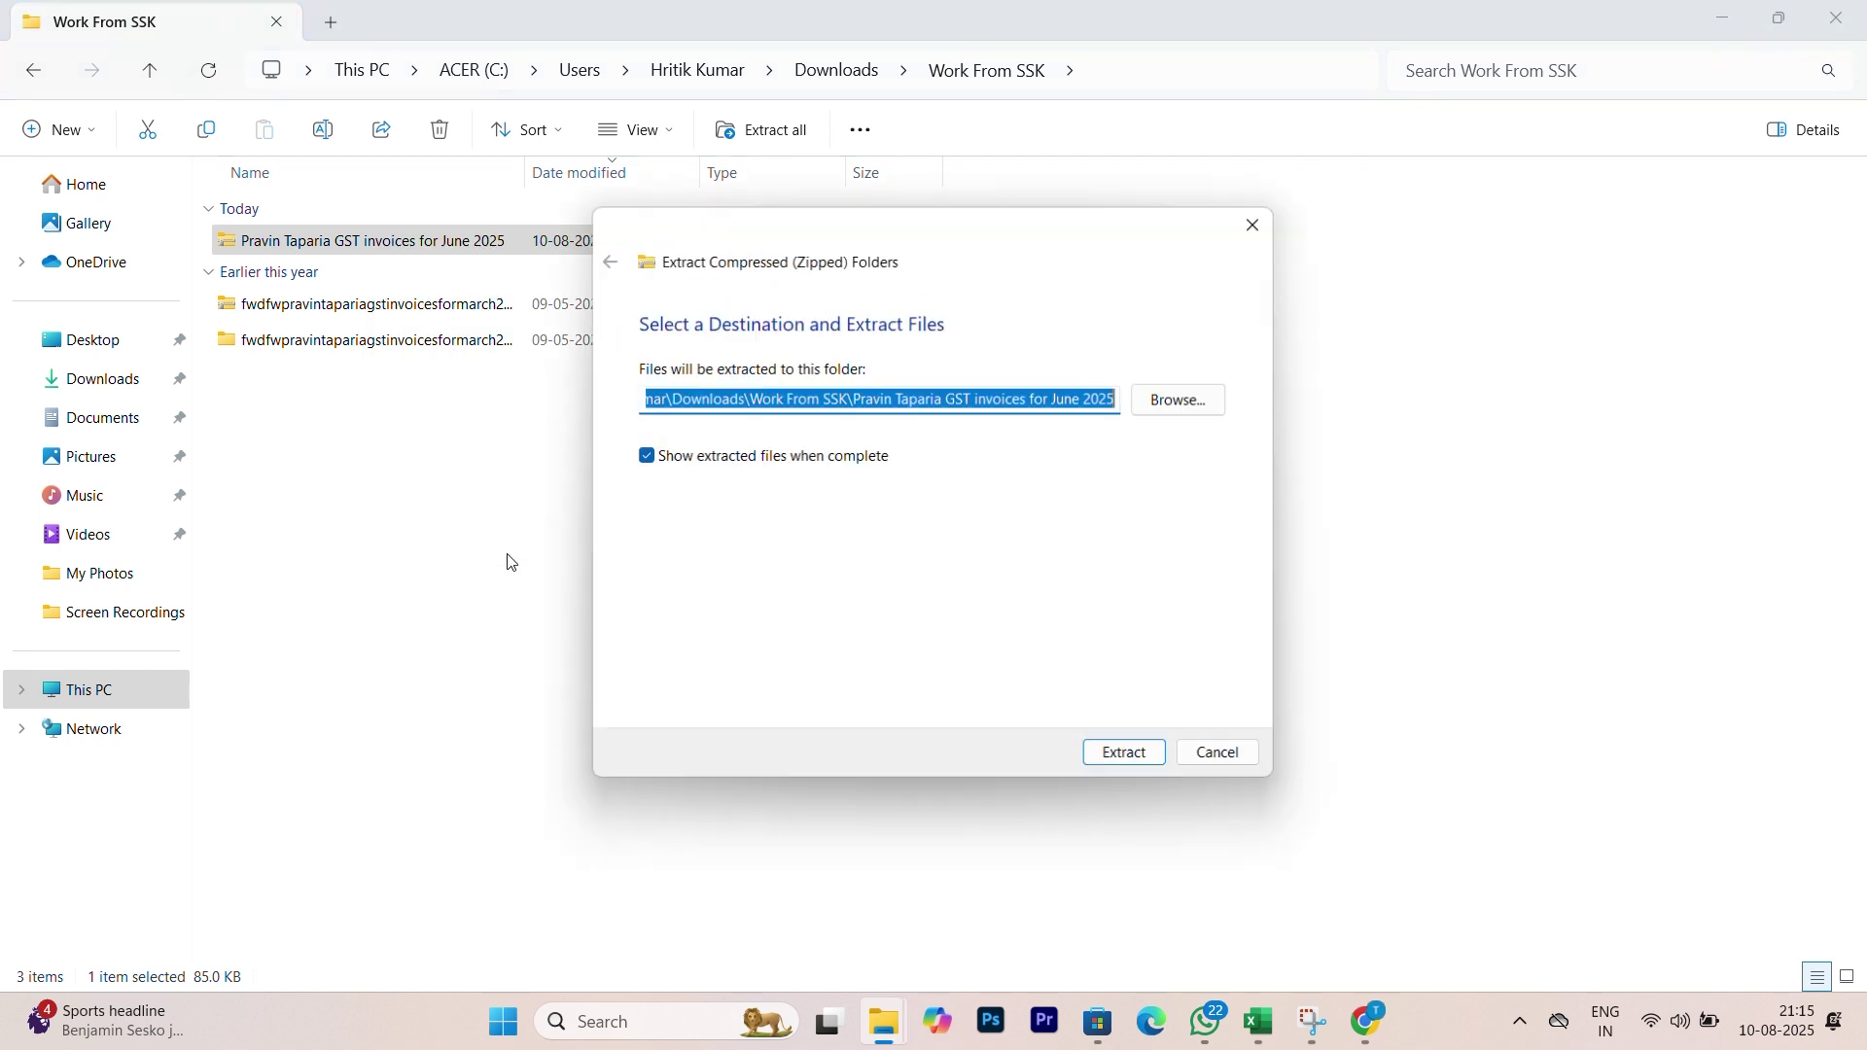
pyautogui.click(1113, 755)
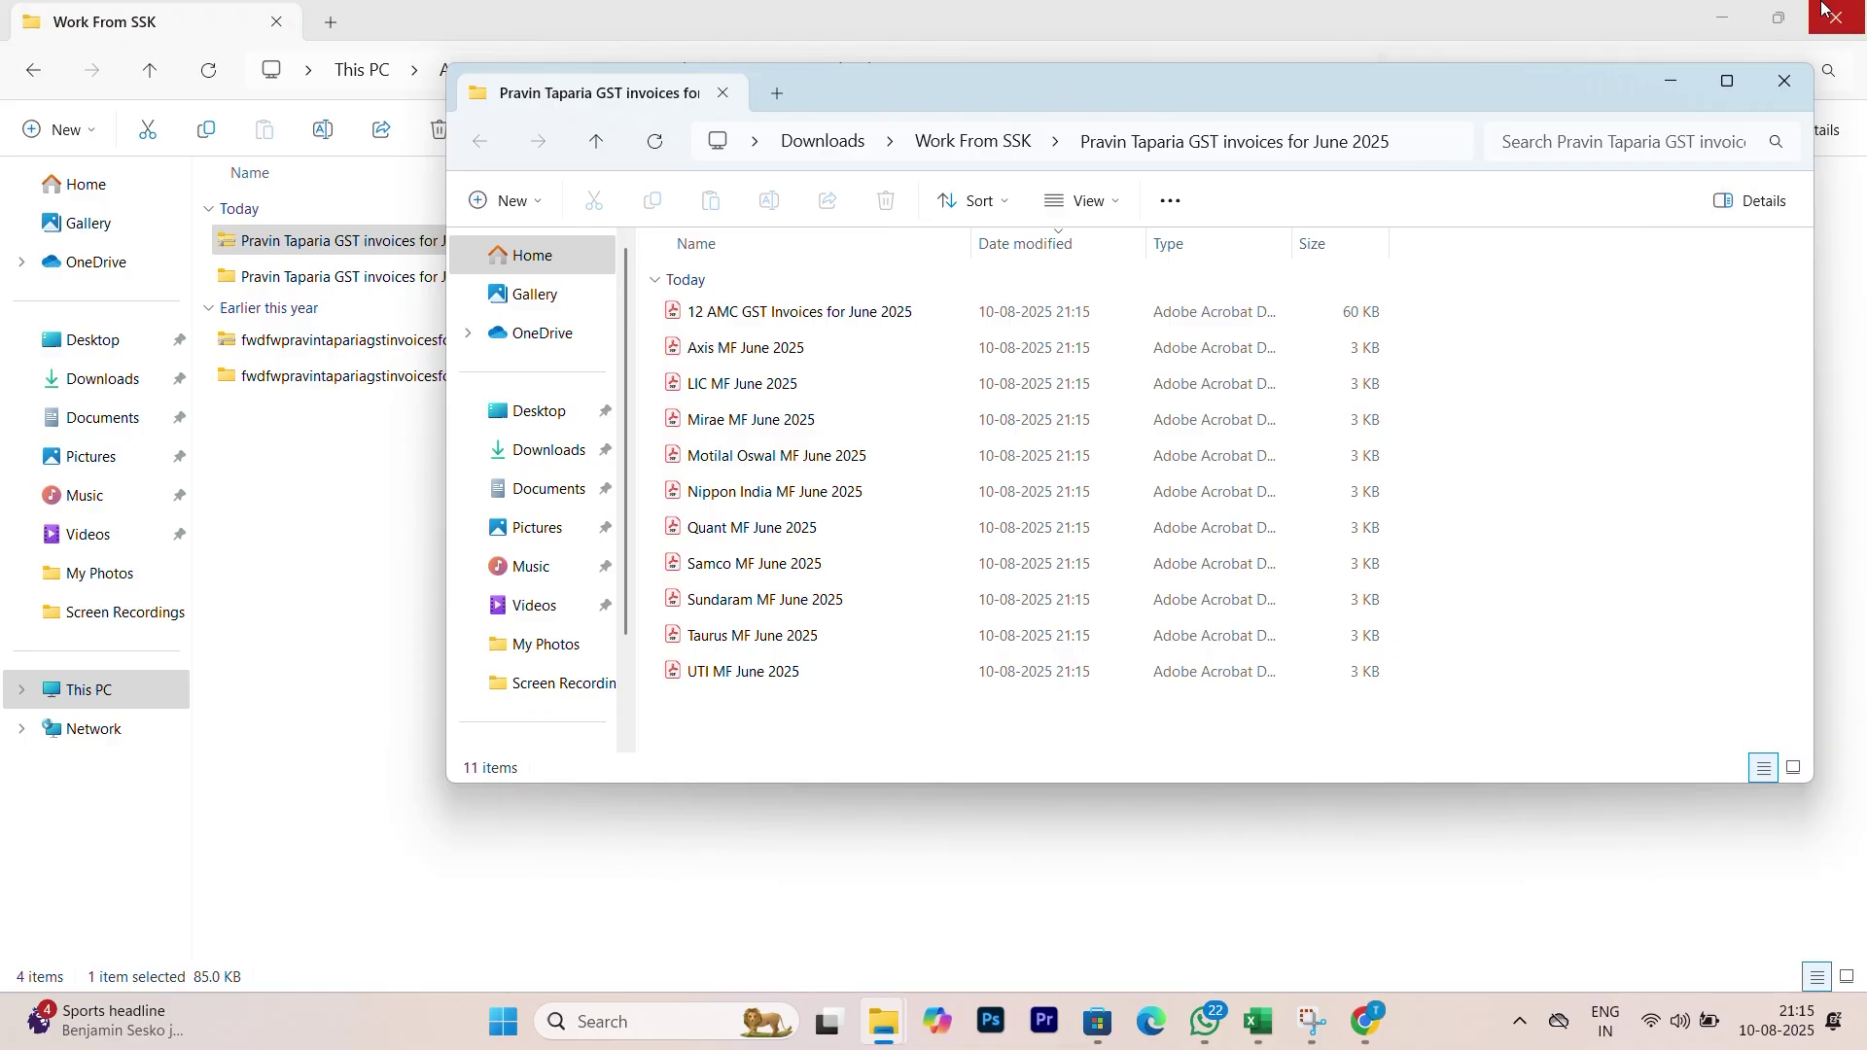
pyautogui.click(1782, 91)
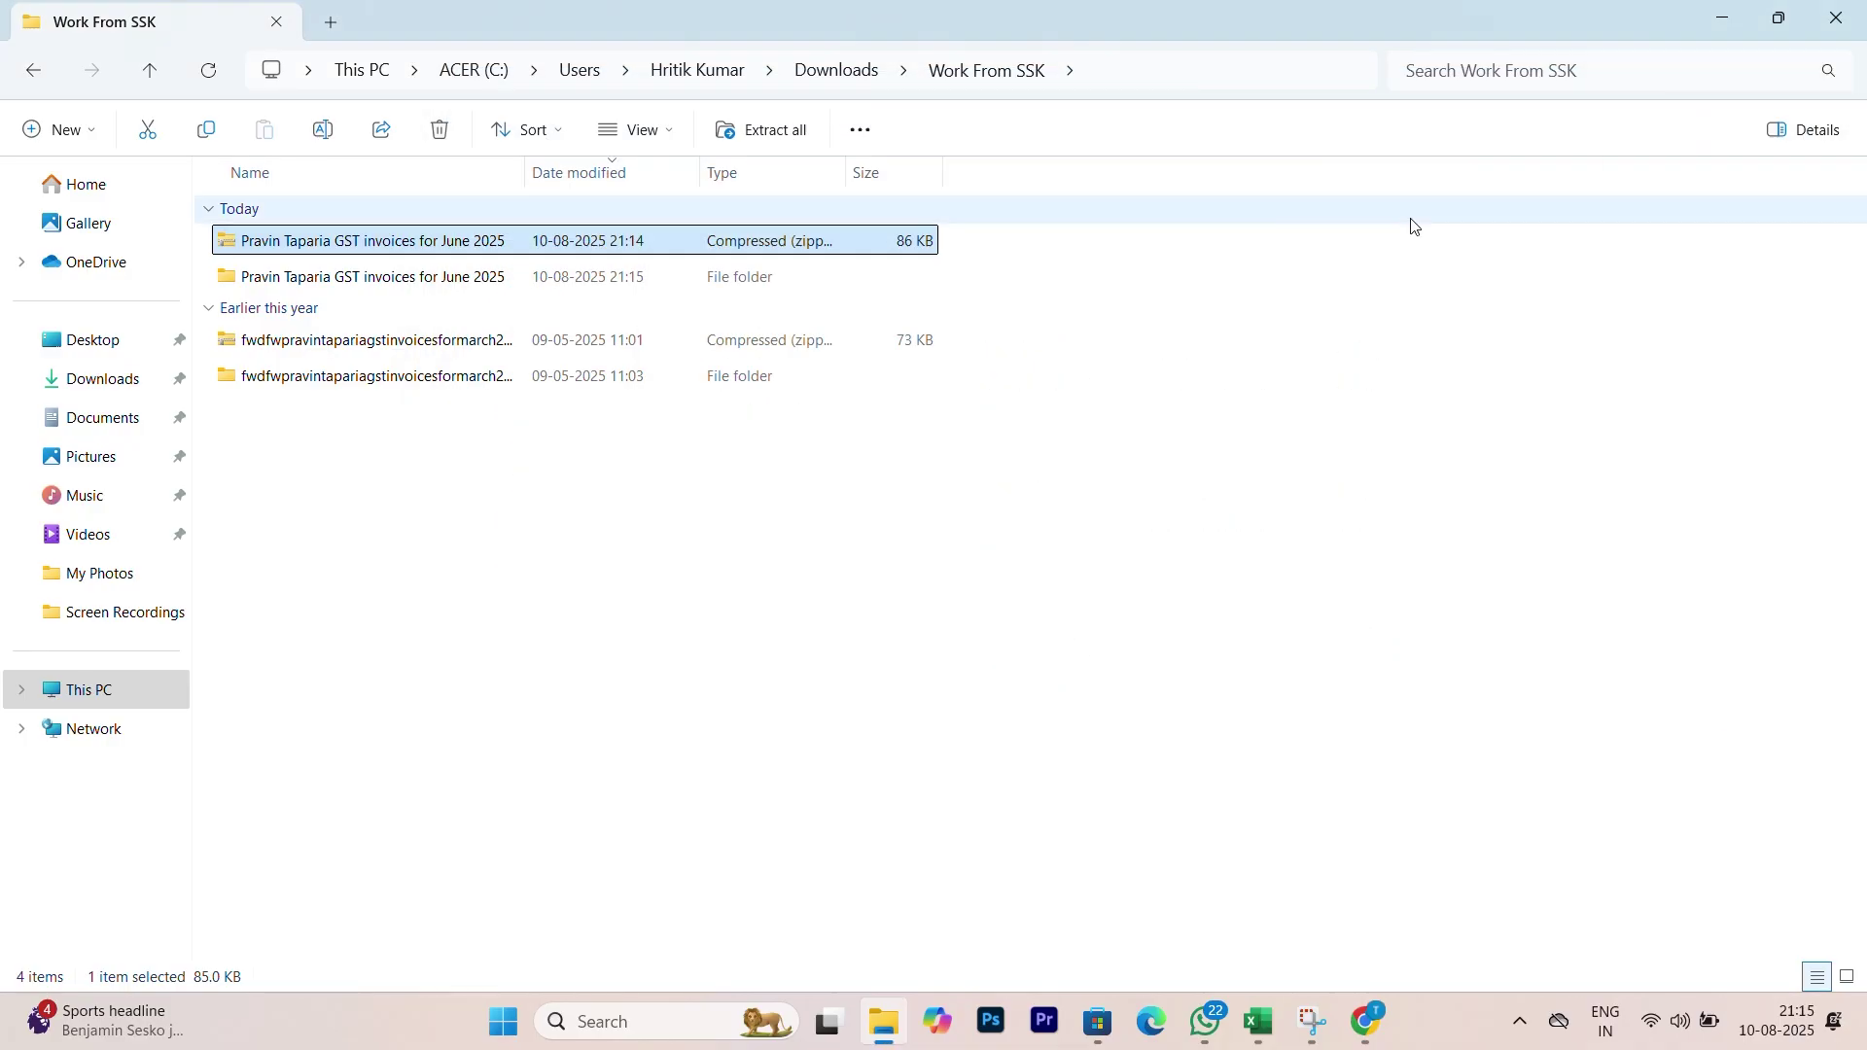
# - Open the Axis MF June 2025 invoice PDF from the extracted folder of 11 invoices
pyautogui.doubleClick(439, 282)
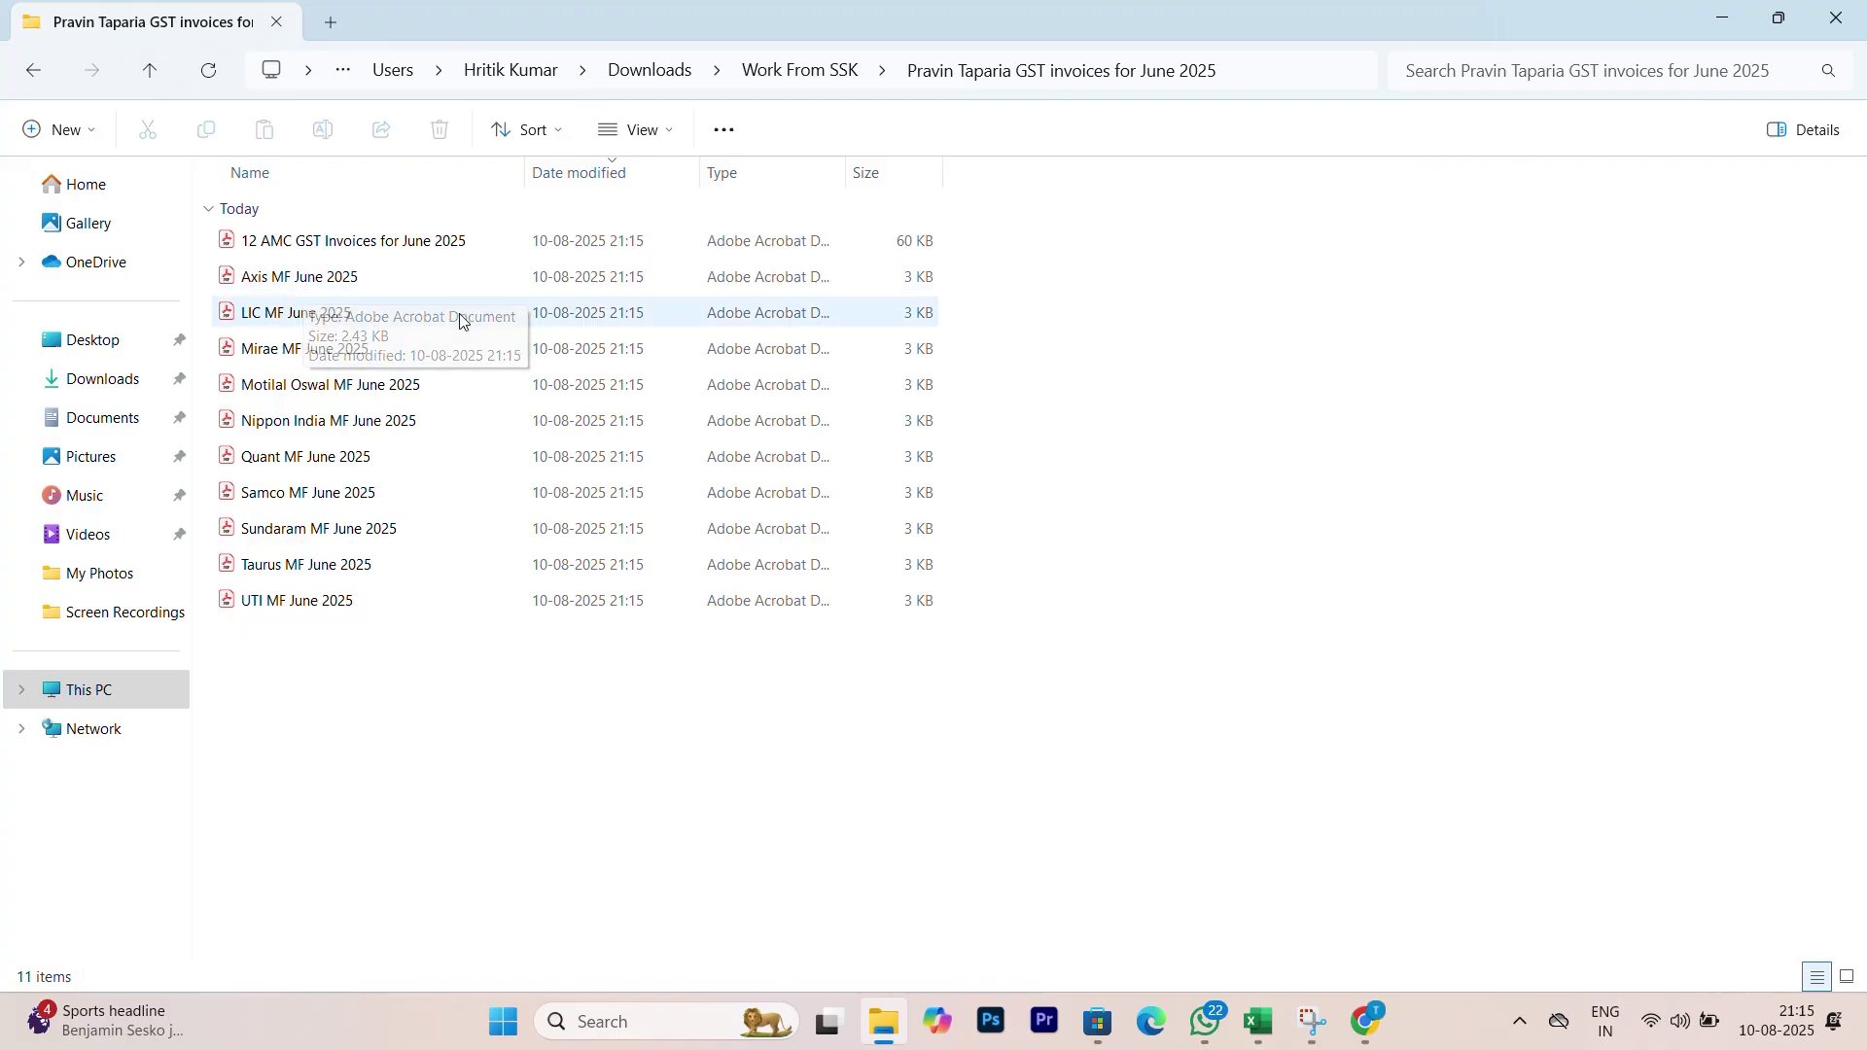
pyautogui.click(356, 296)
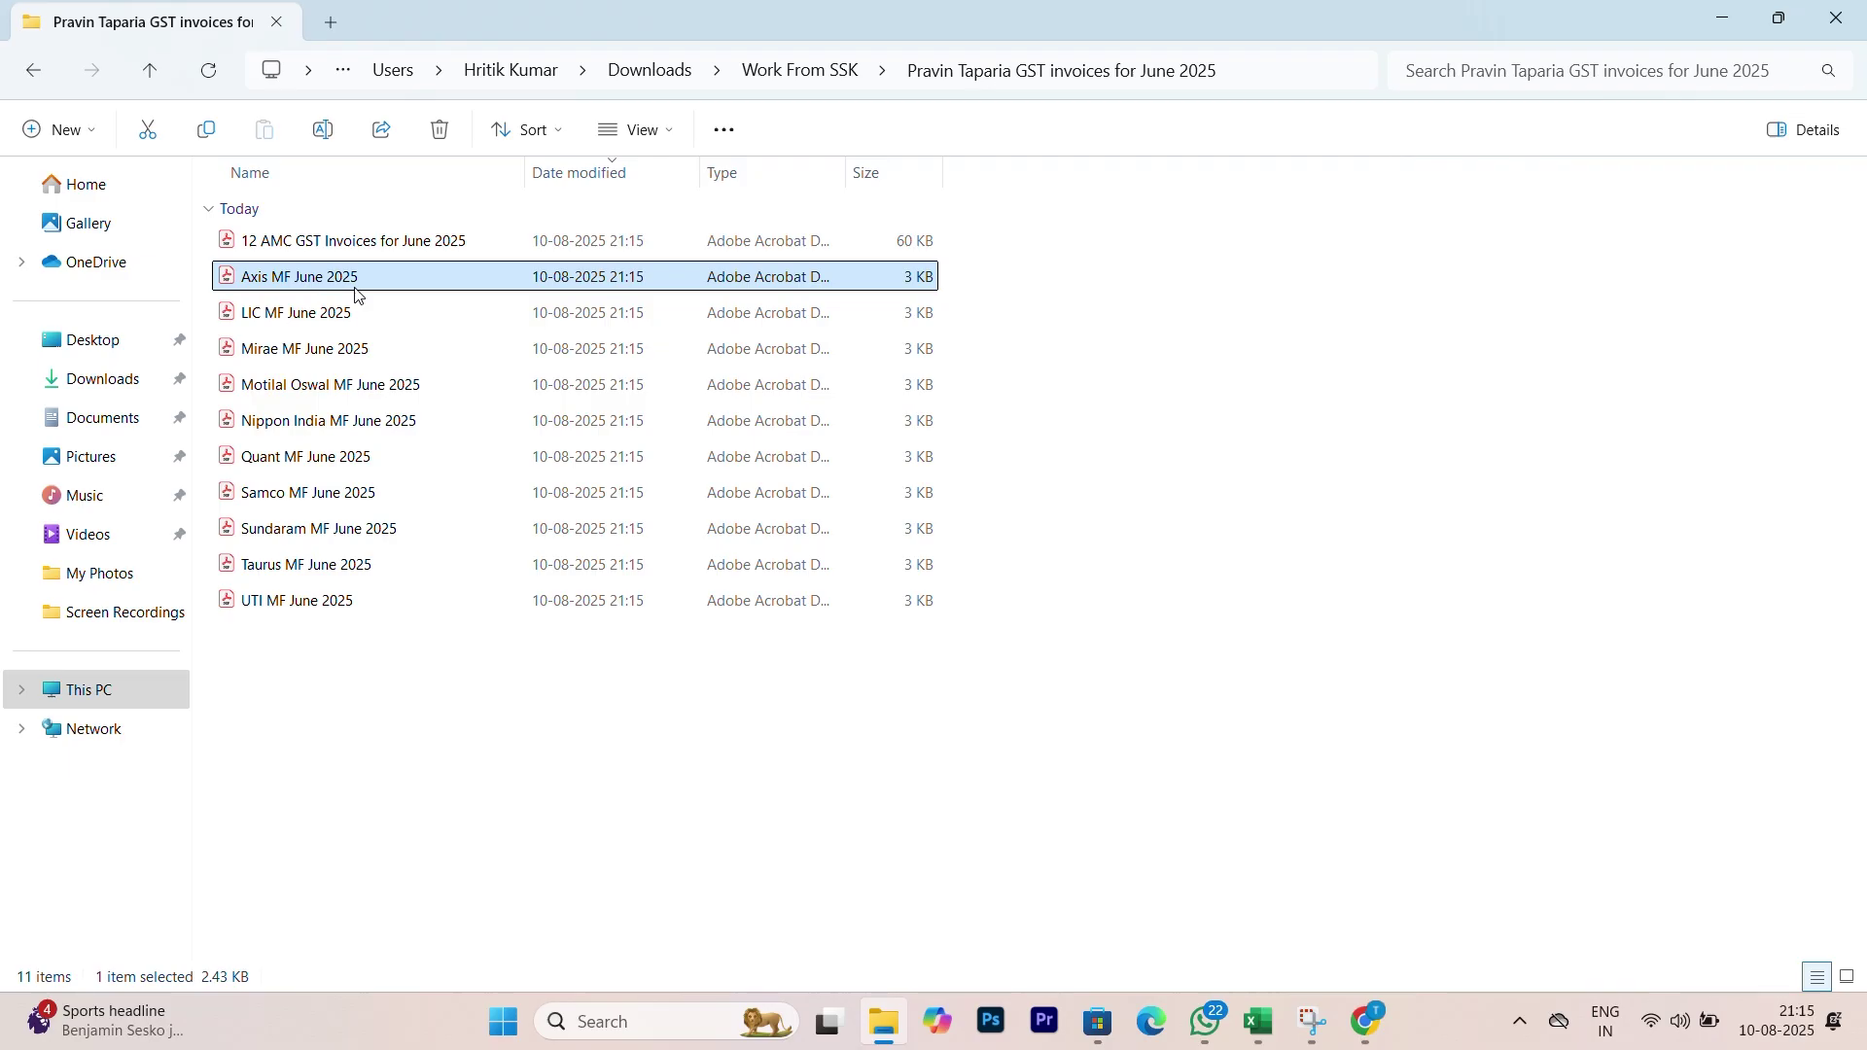
pyautogui.press('Return')
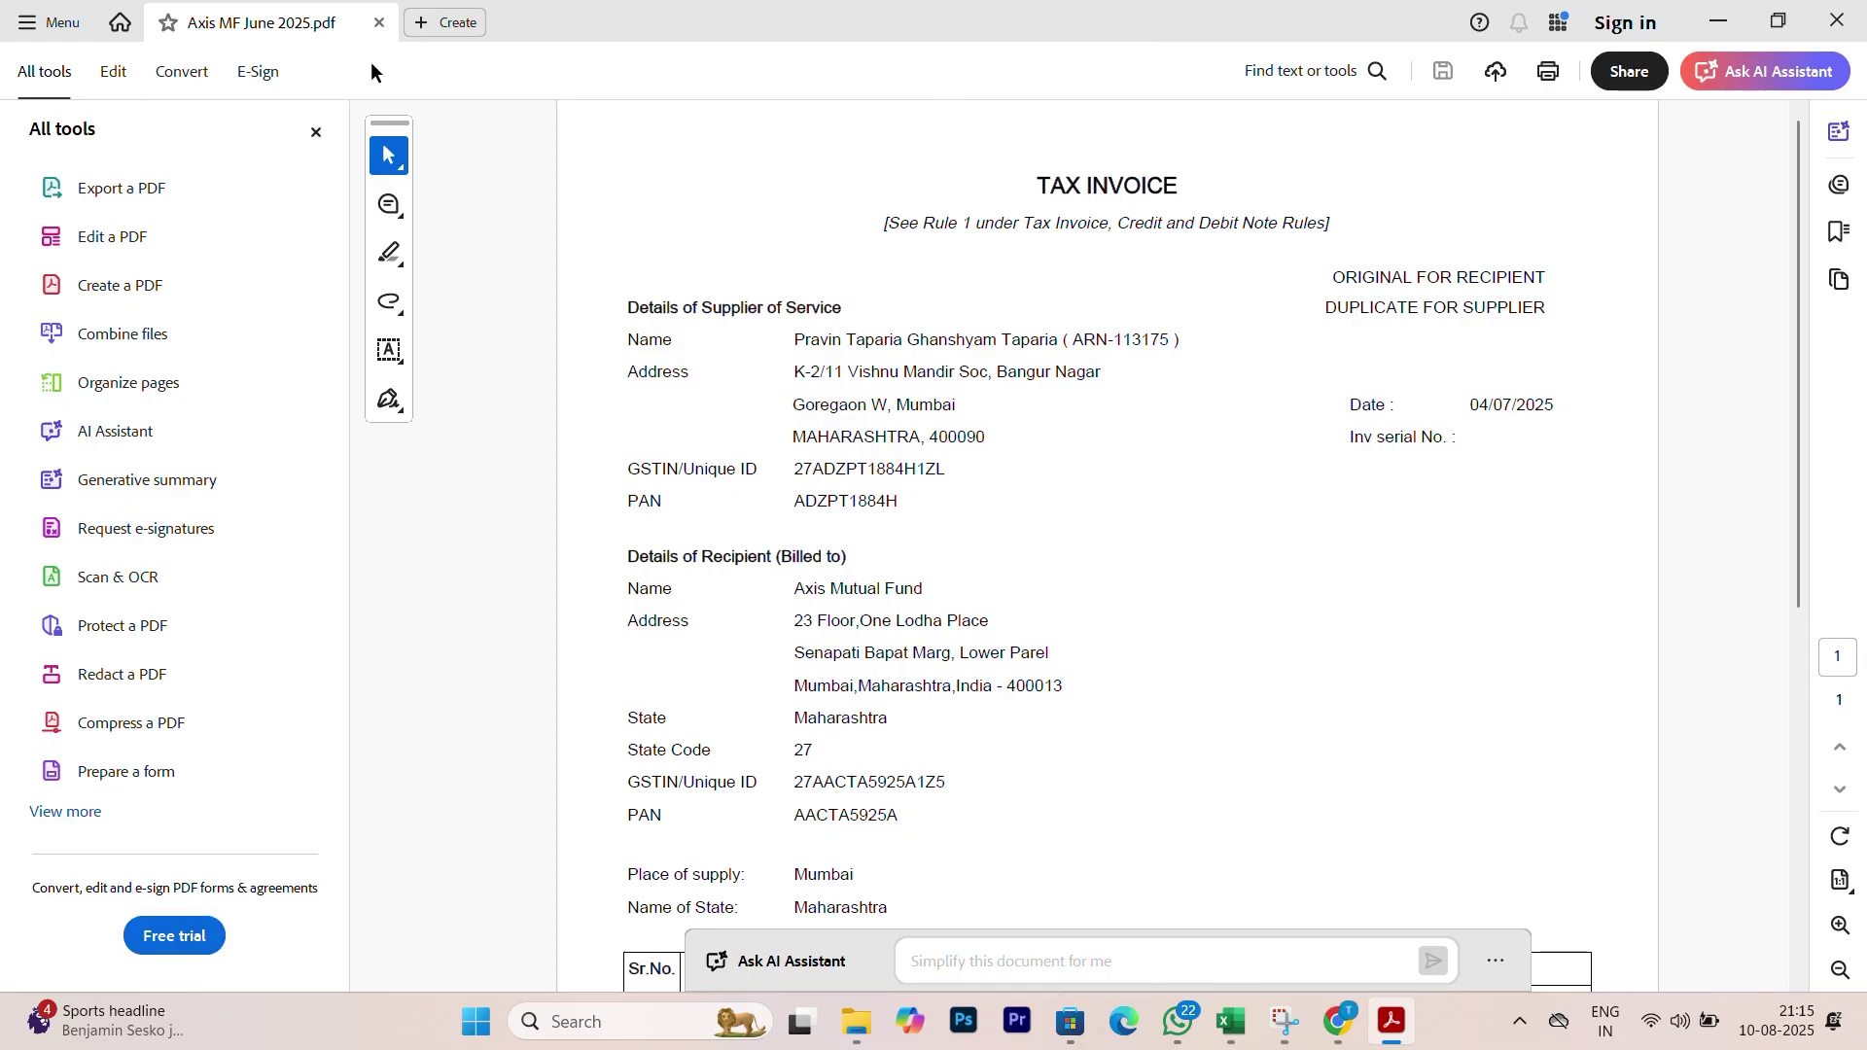
# - Hide Acrobat's tools panel, look through the Axis MF invoice, and return to the Outlook window
pyautogui.click(300, 142)
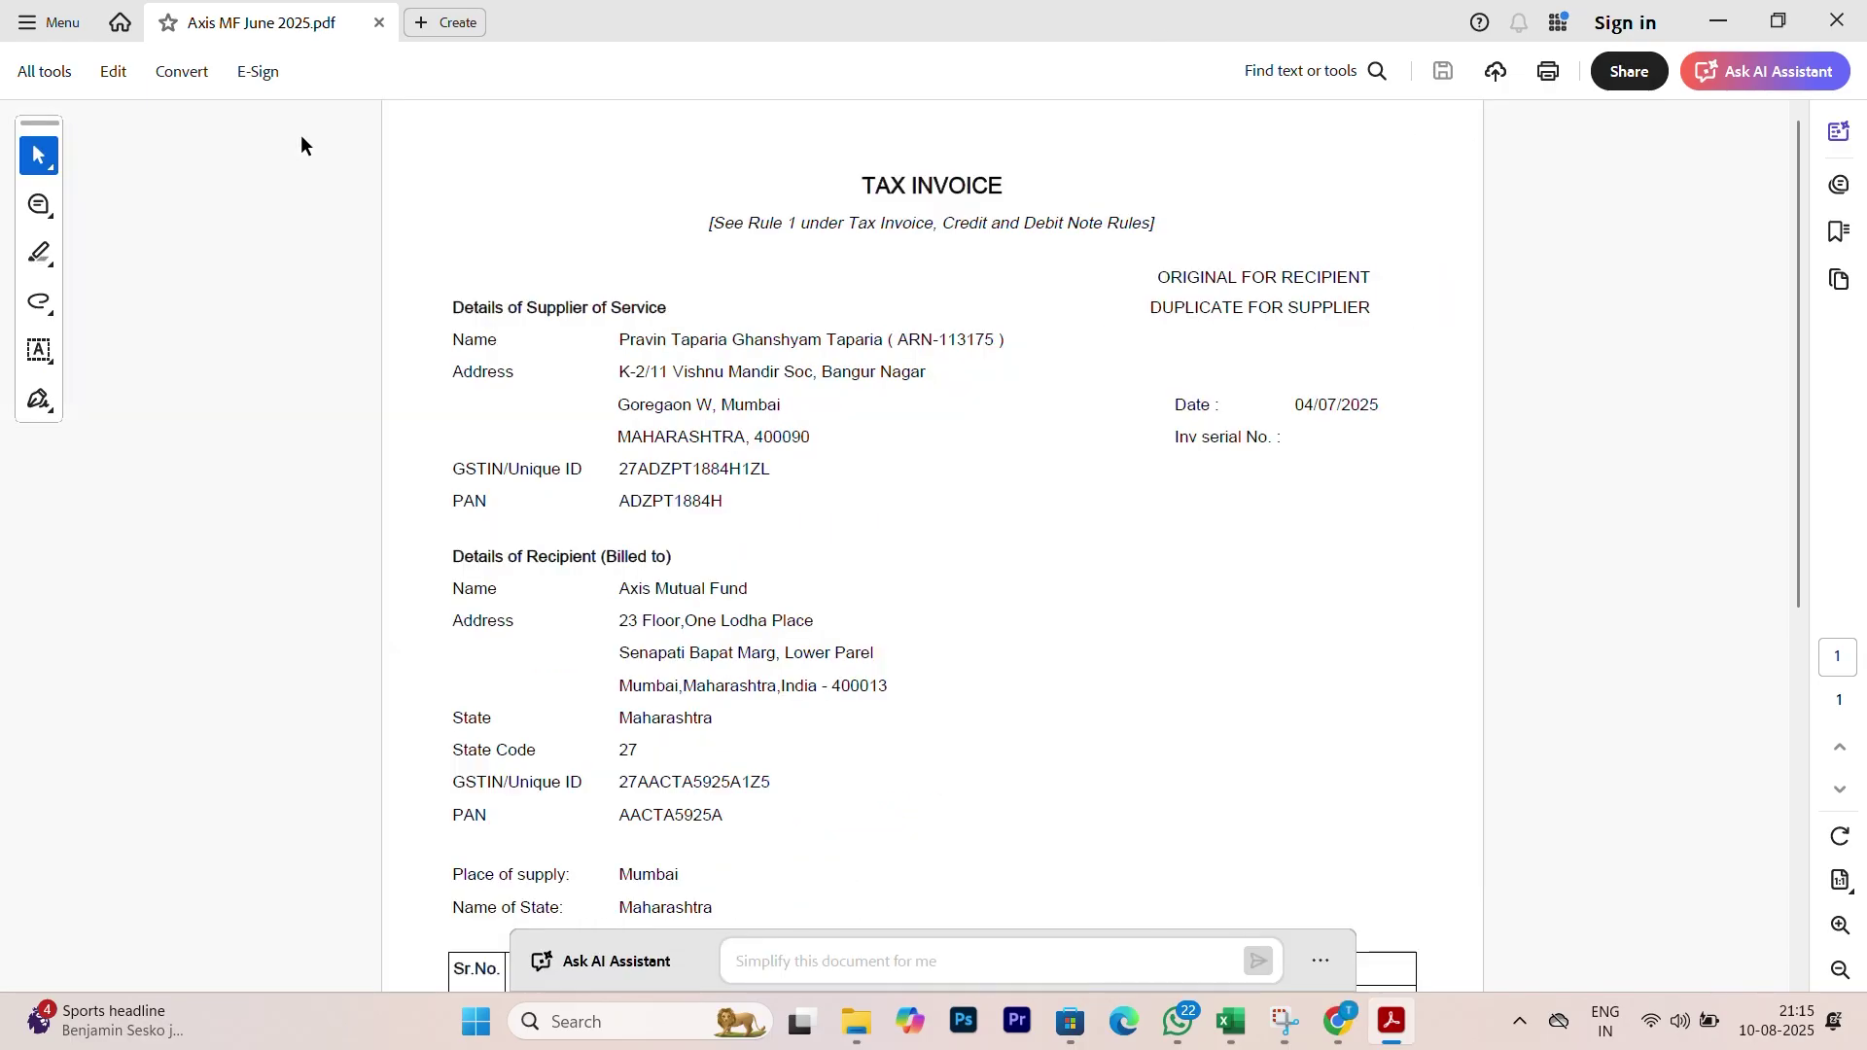
pyautogui.scroll(-3, 336, 356)
pyautogui.scroll(-4, 338, 364)
pyautogui.scroll(6, 338, 364)
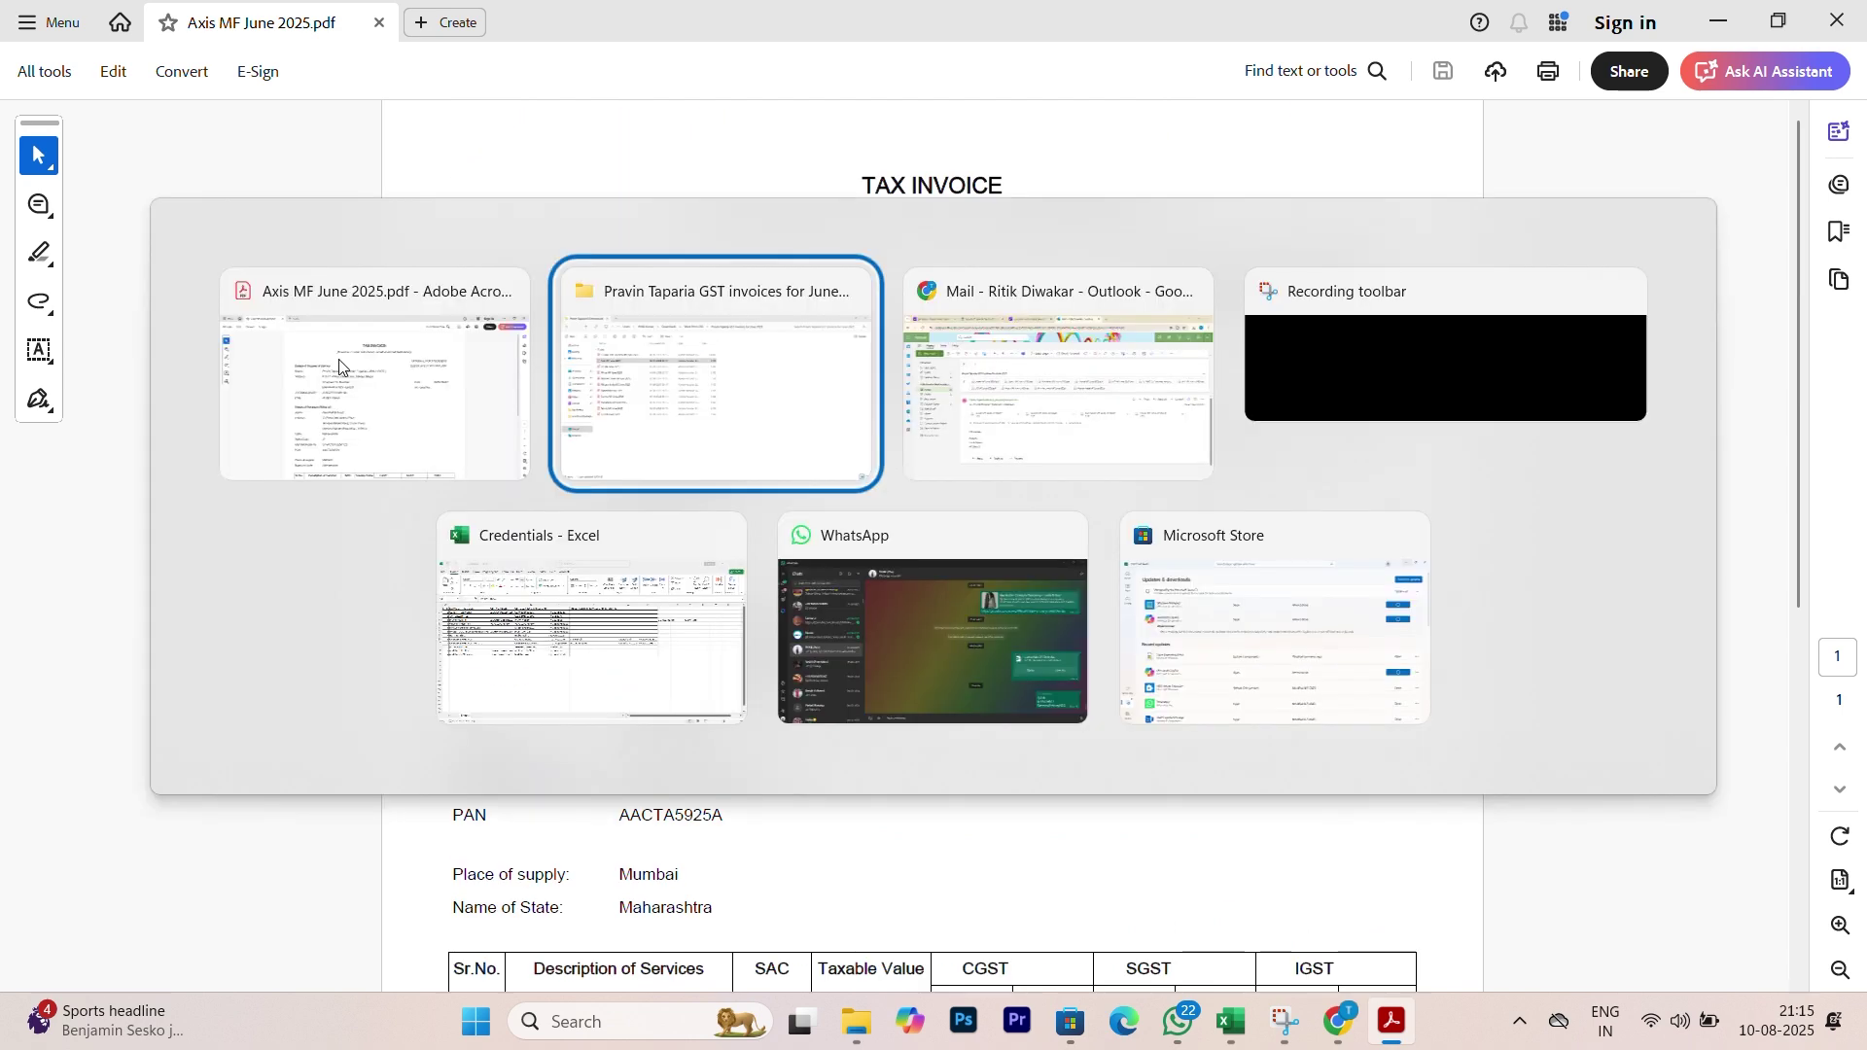
pyautogui.hotkey('alt', 'Tab')
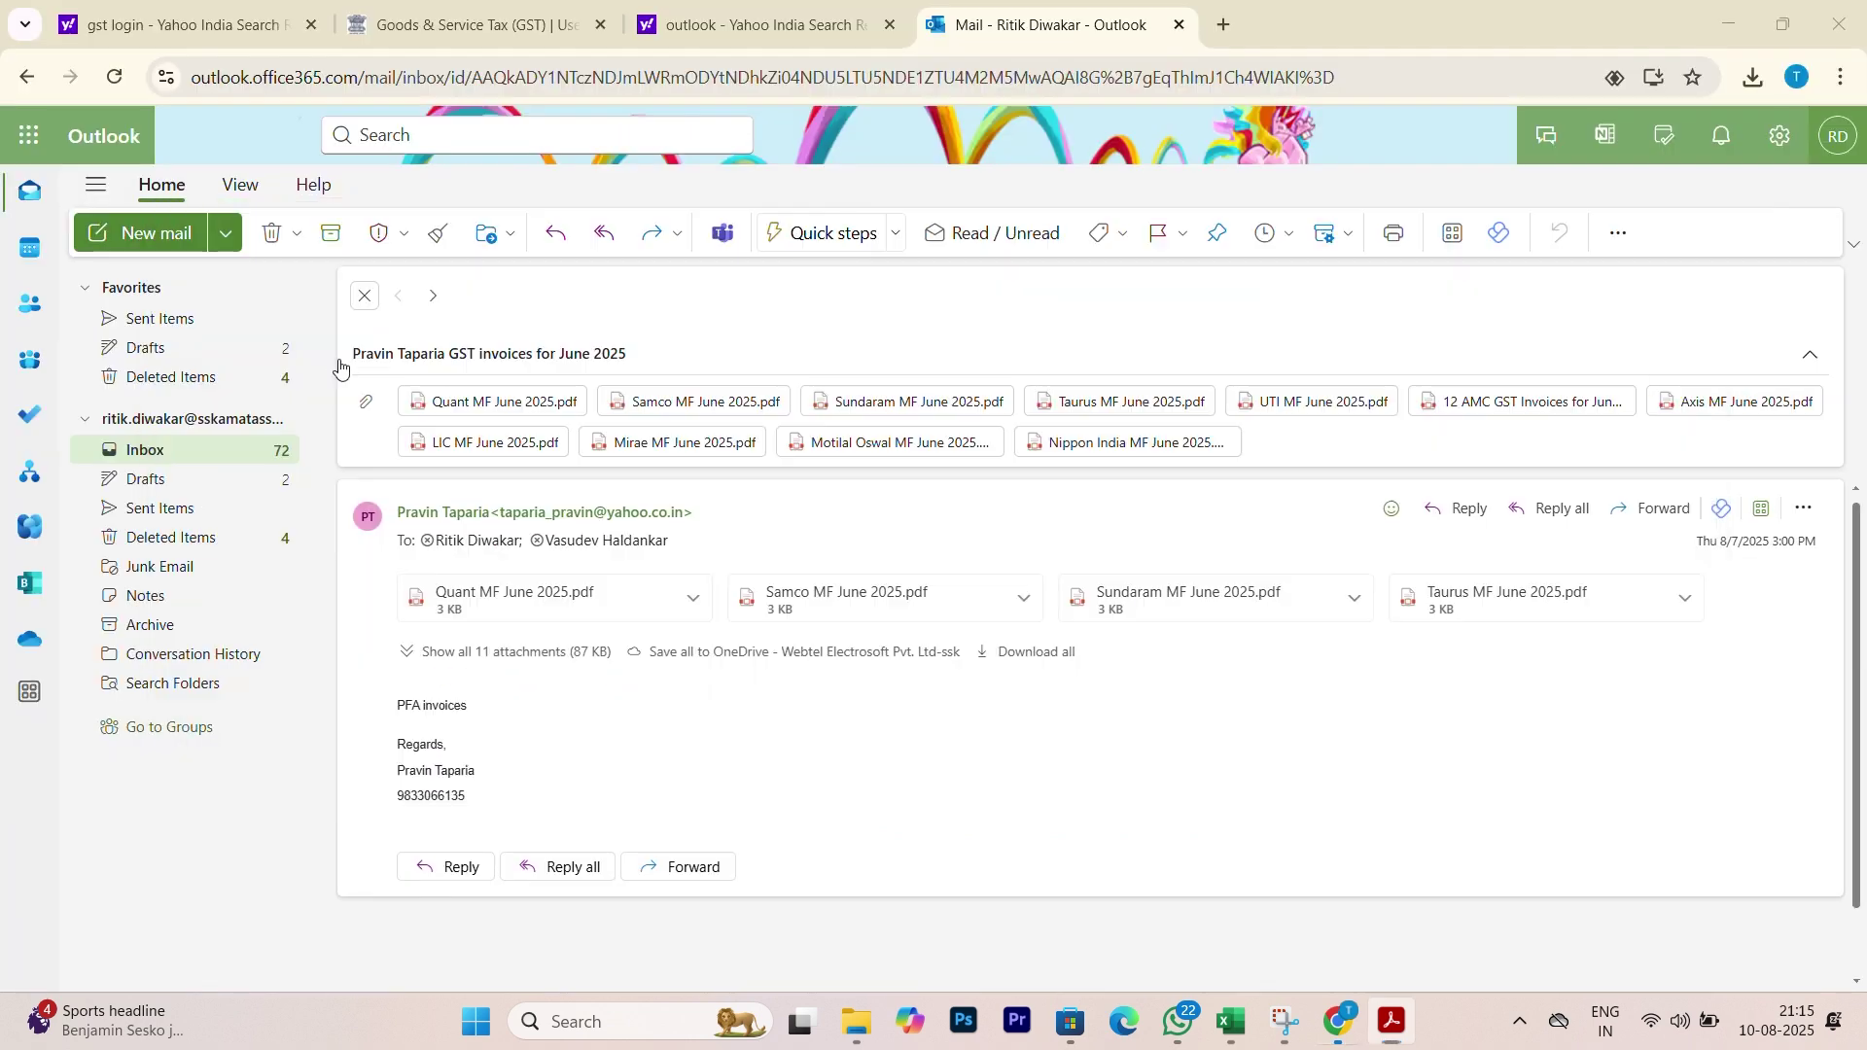
# - Look up the July 2025-26 returns on the GST portal's File Returns page
pyautogui.click(408, 29)
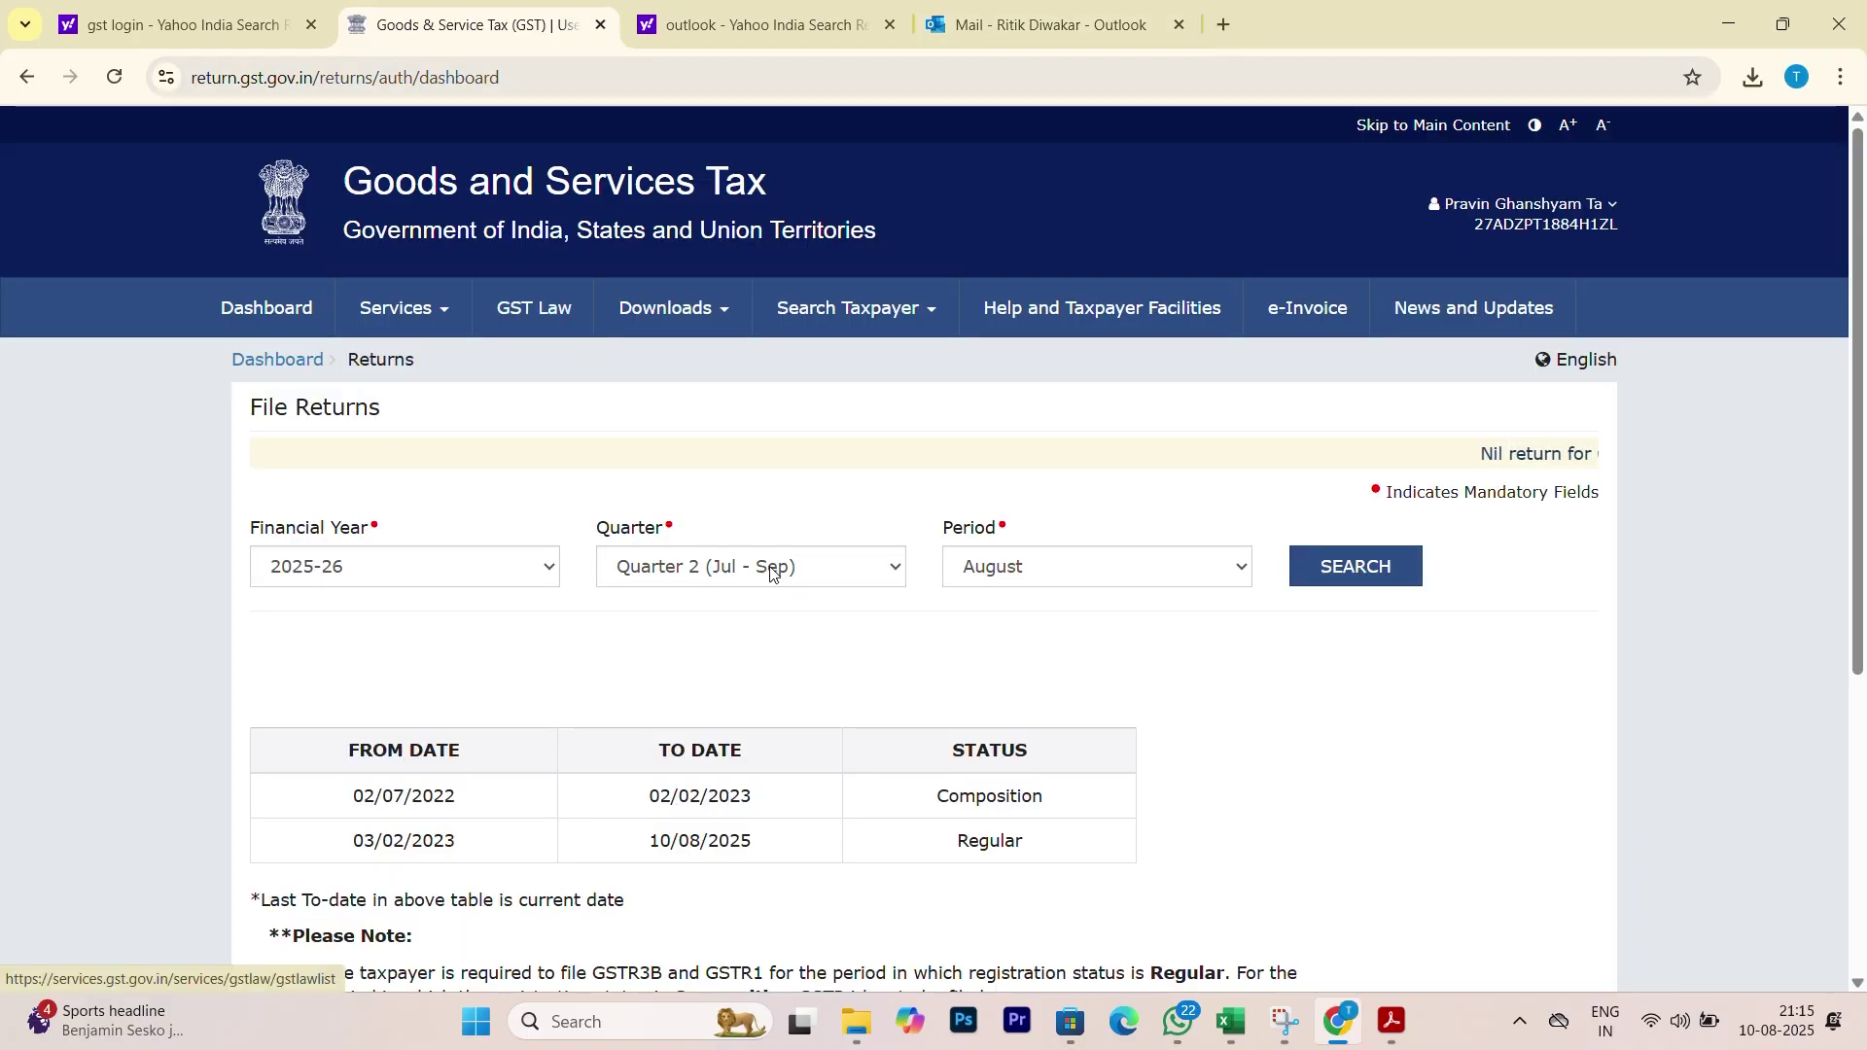
pyautogui.scroll(-1, 594, 616)
pyautogui.click(977, 496)
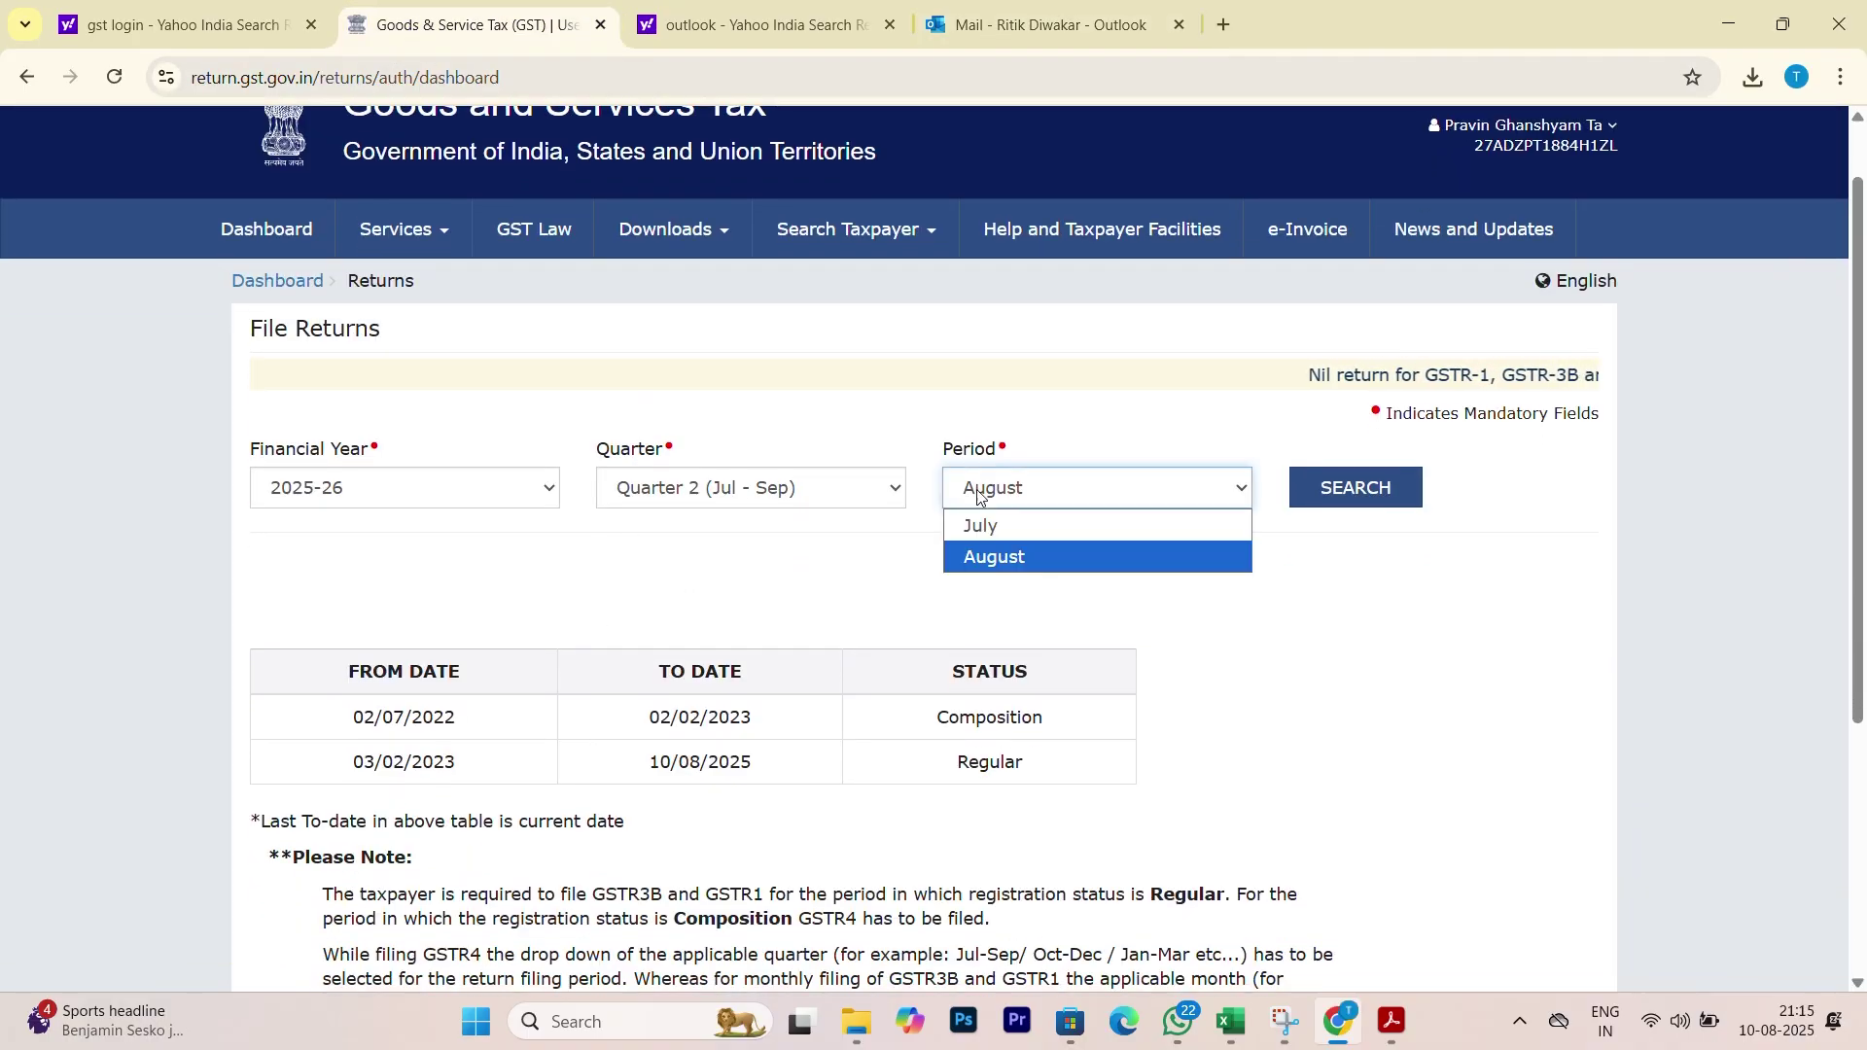
pyautogui.click(980, 525)
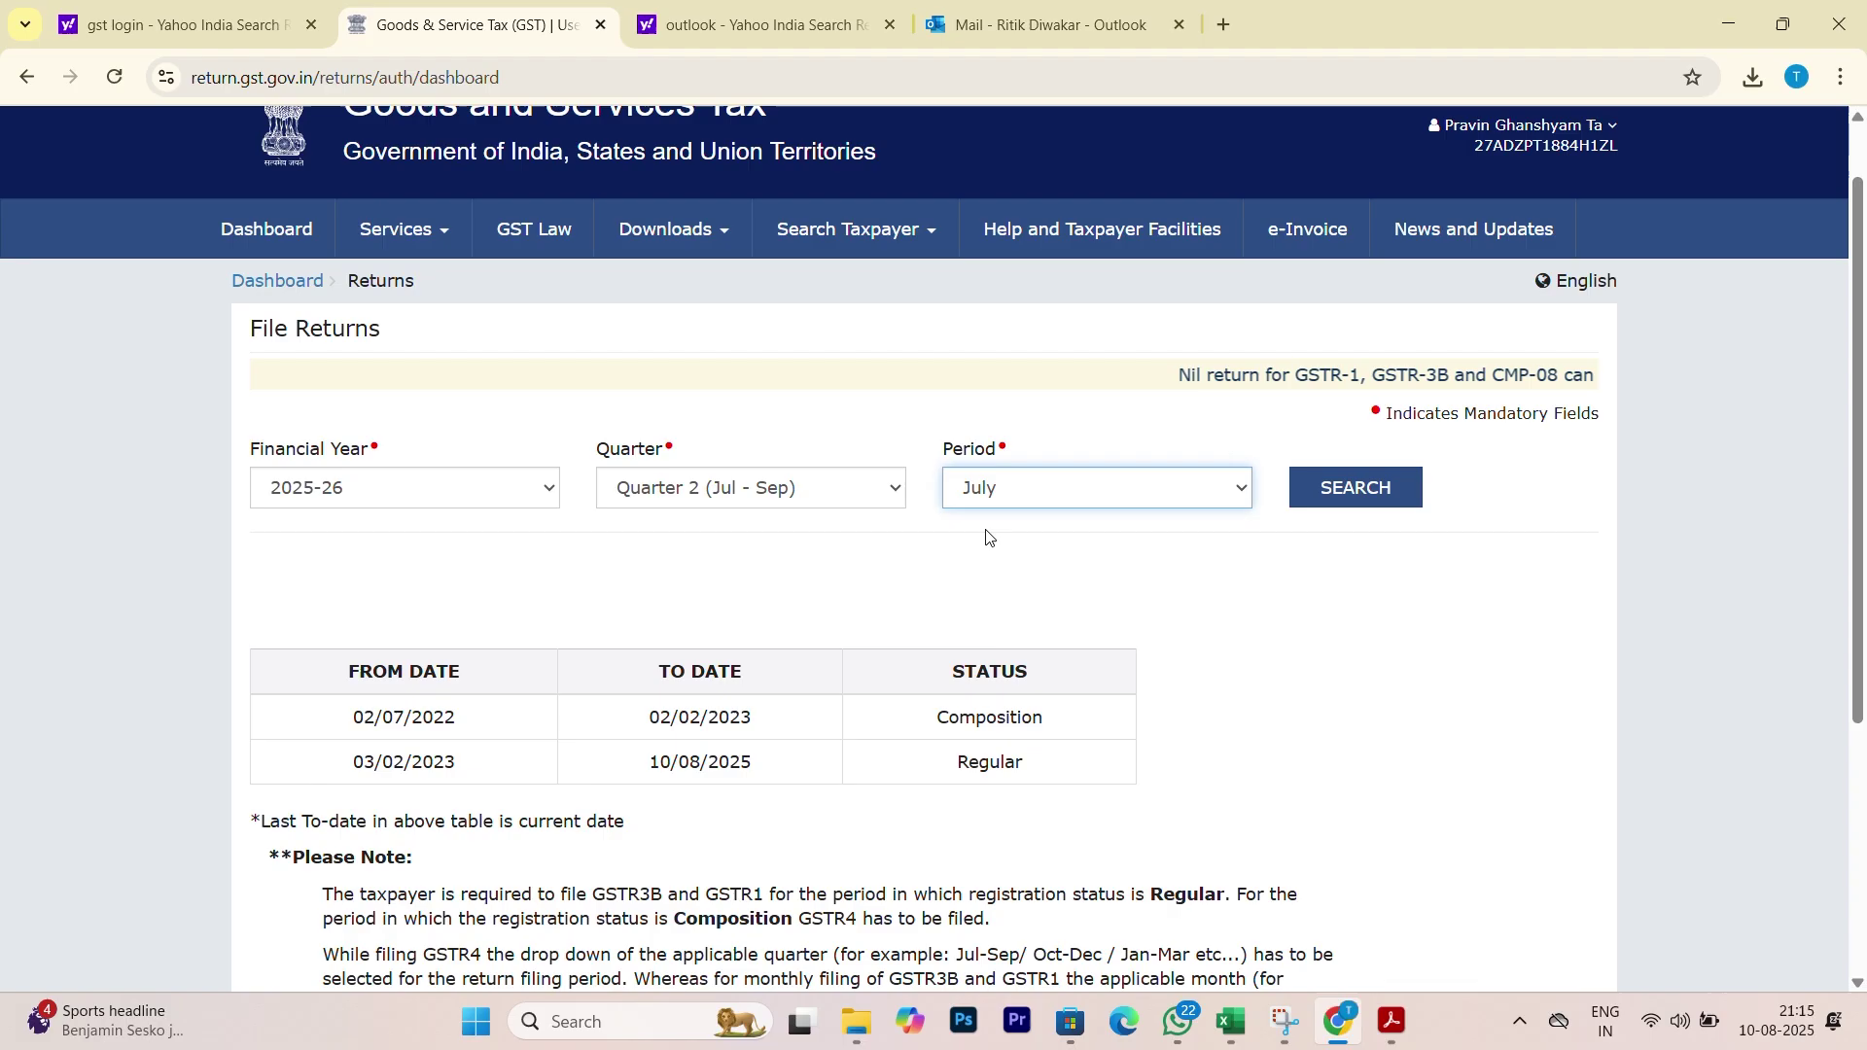
pyautogui.click(1336, 486)
# - Prepare the IFF online and start a new record under B2B Invoices
pyautogui.scroll(-3, 1048, 674)
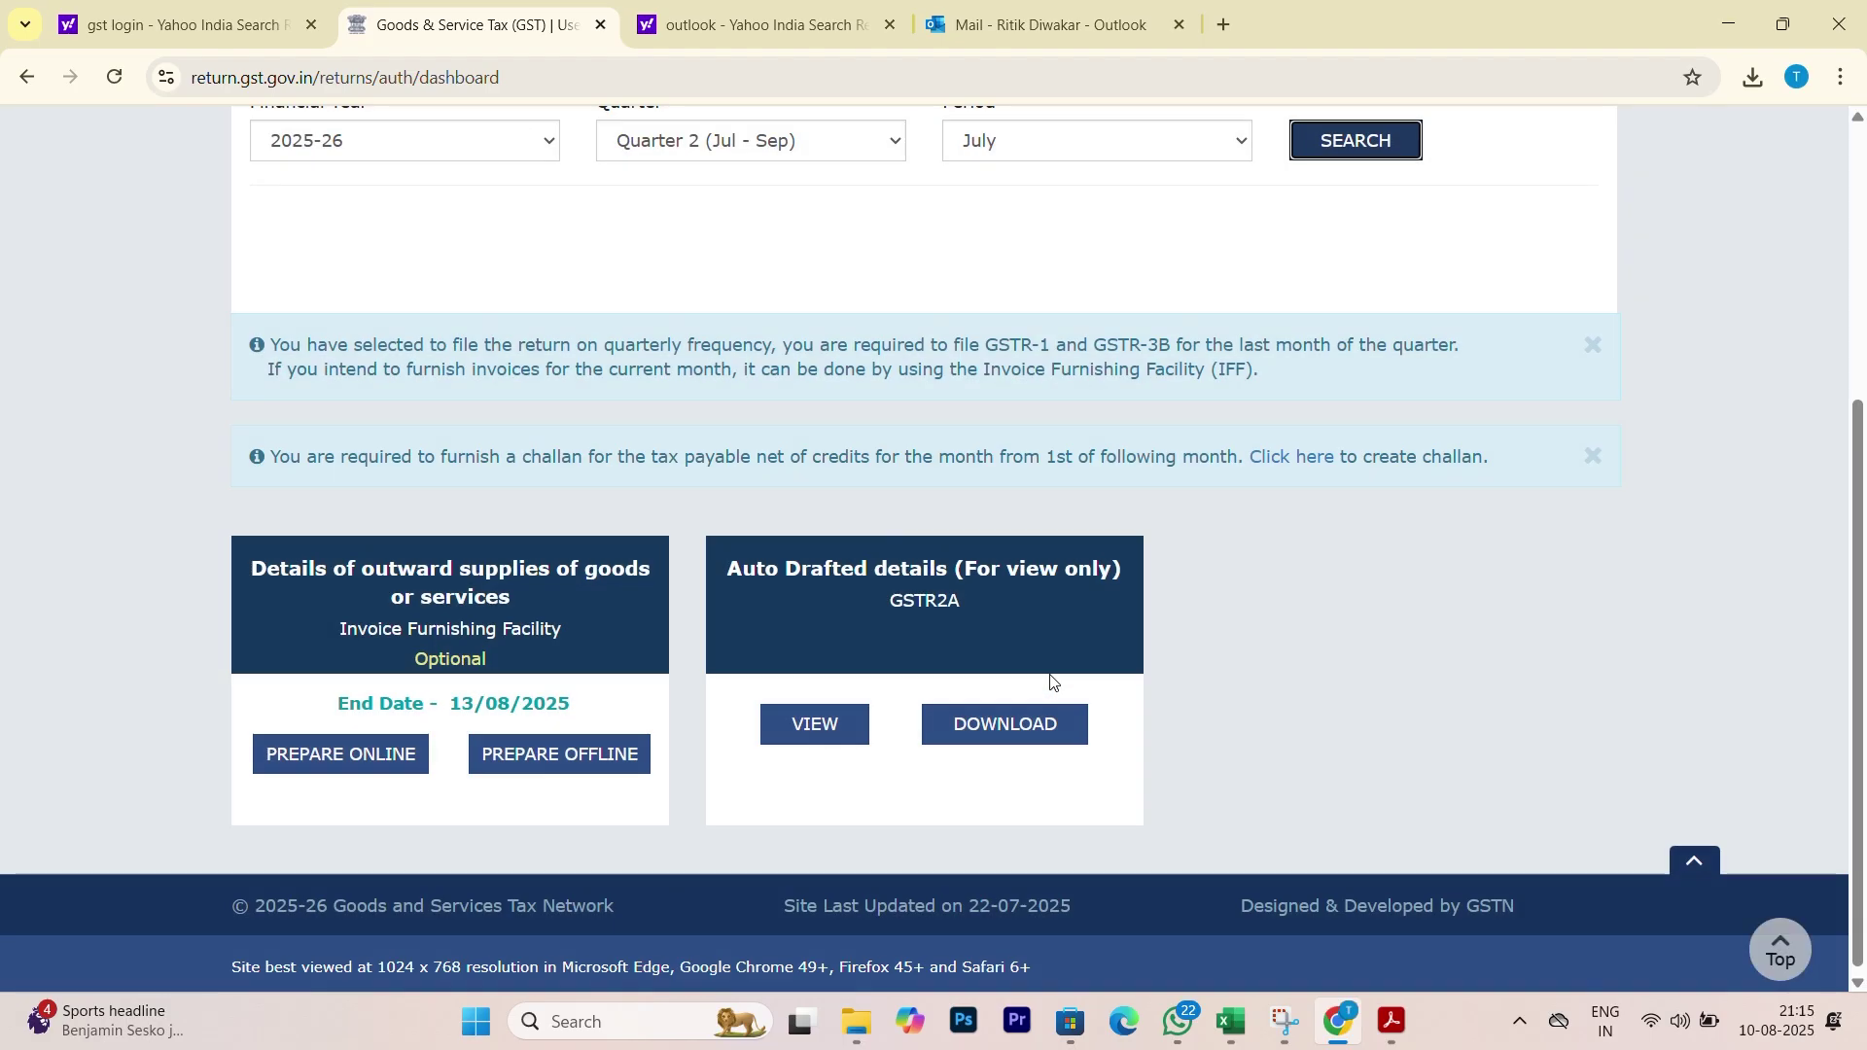
pyautogui.click(342, 755)
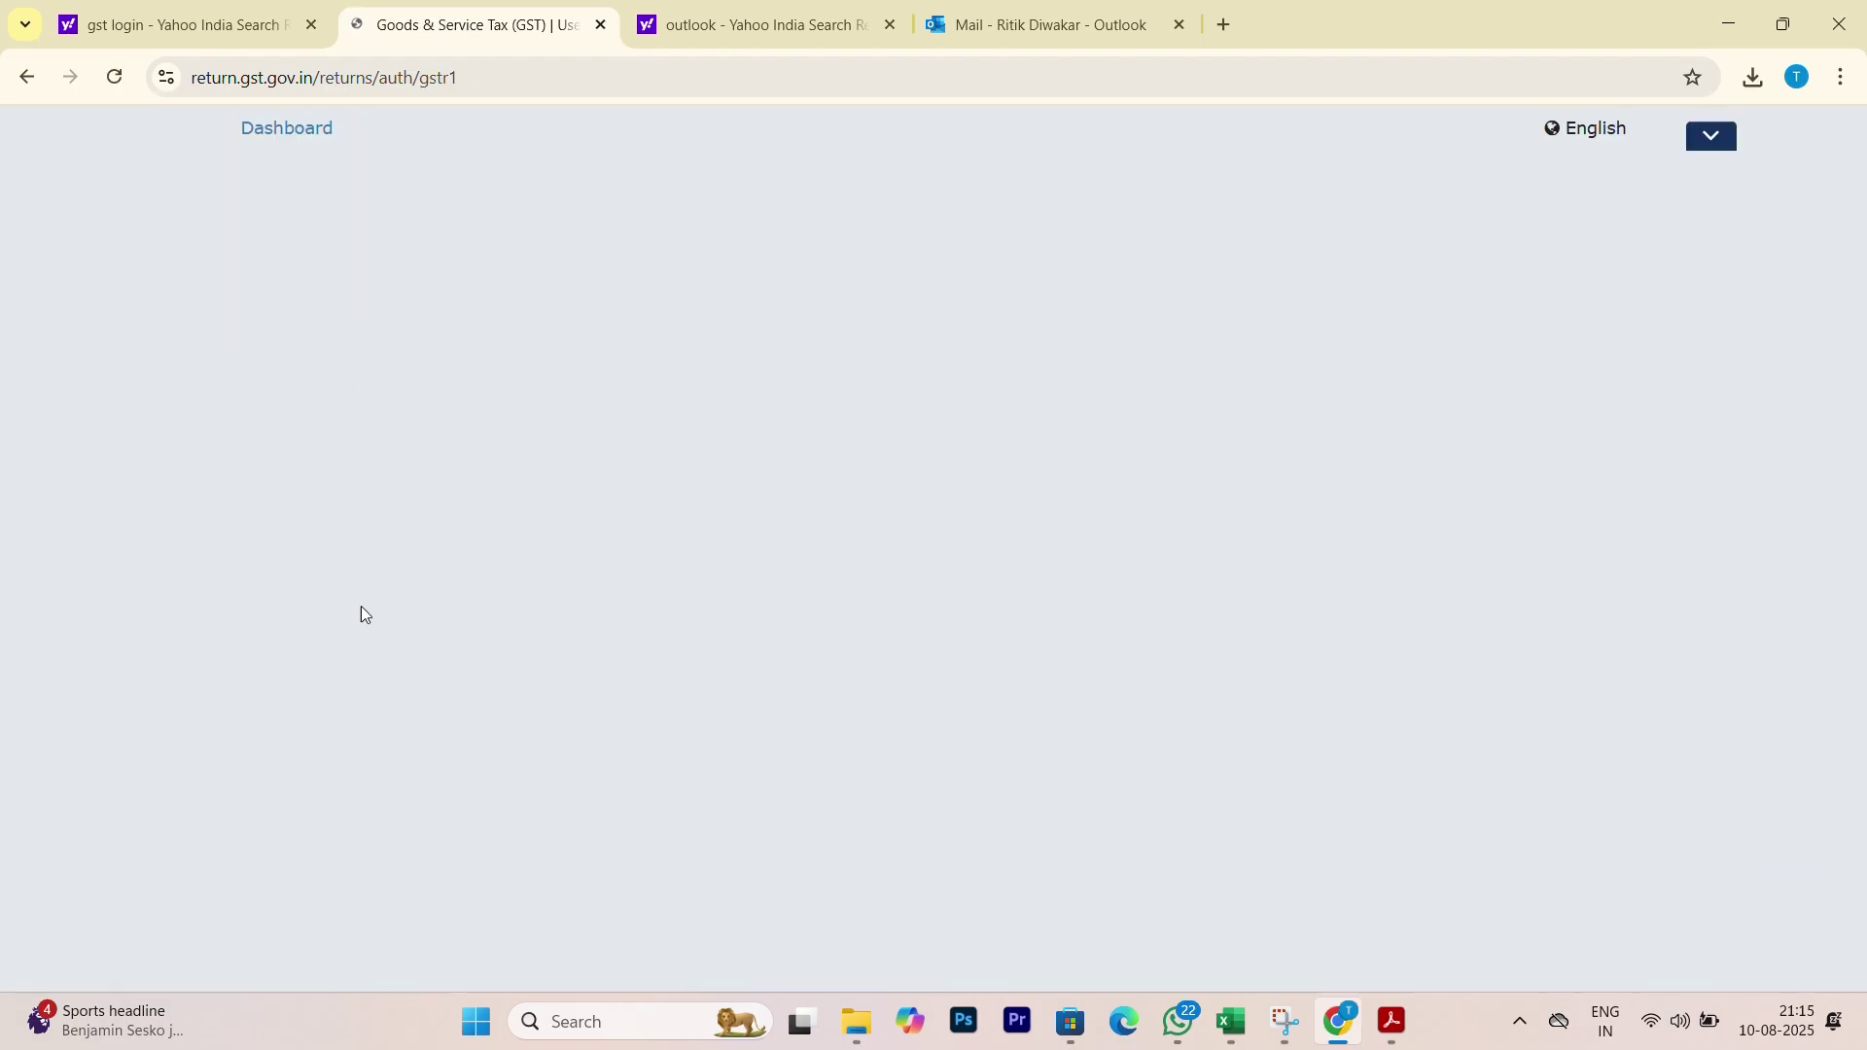
pyautogui.scroll(-3, 807, 754)
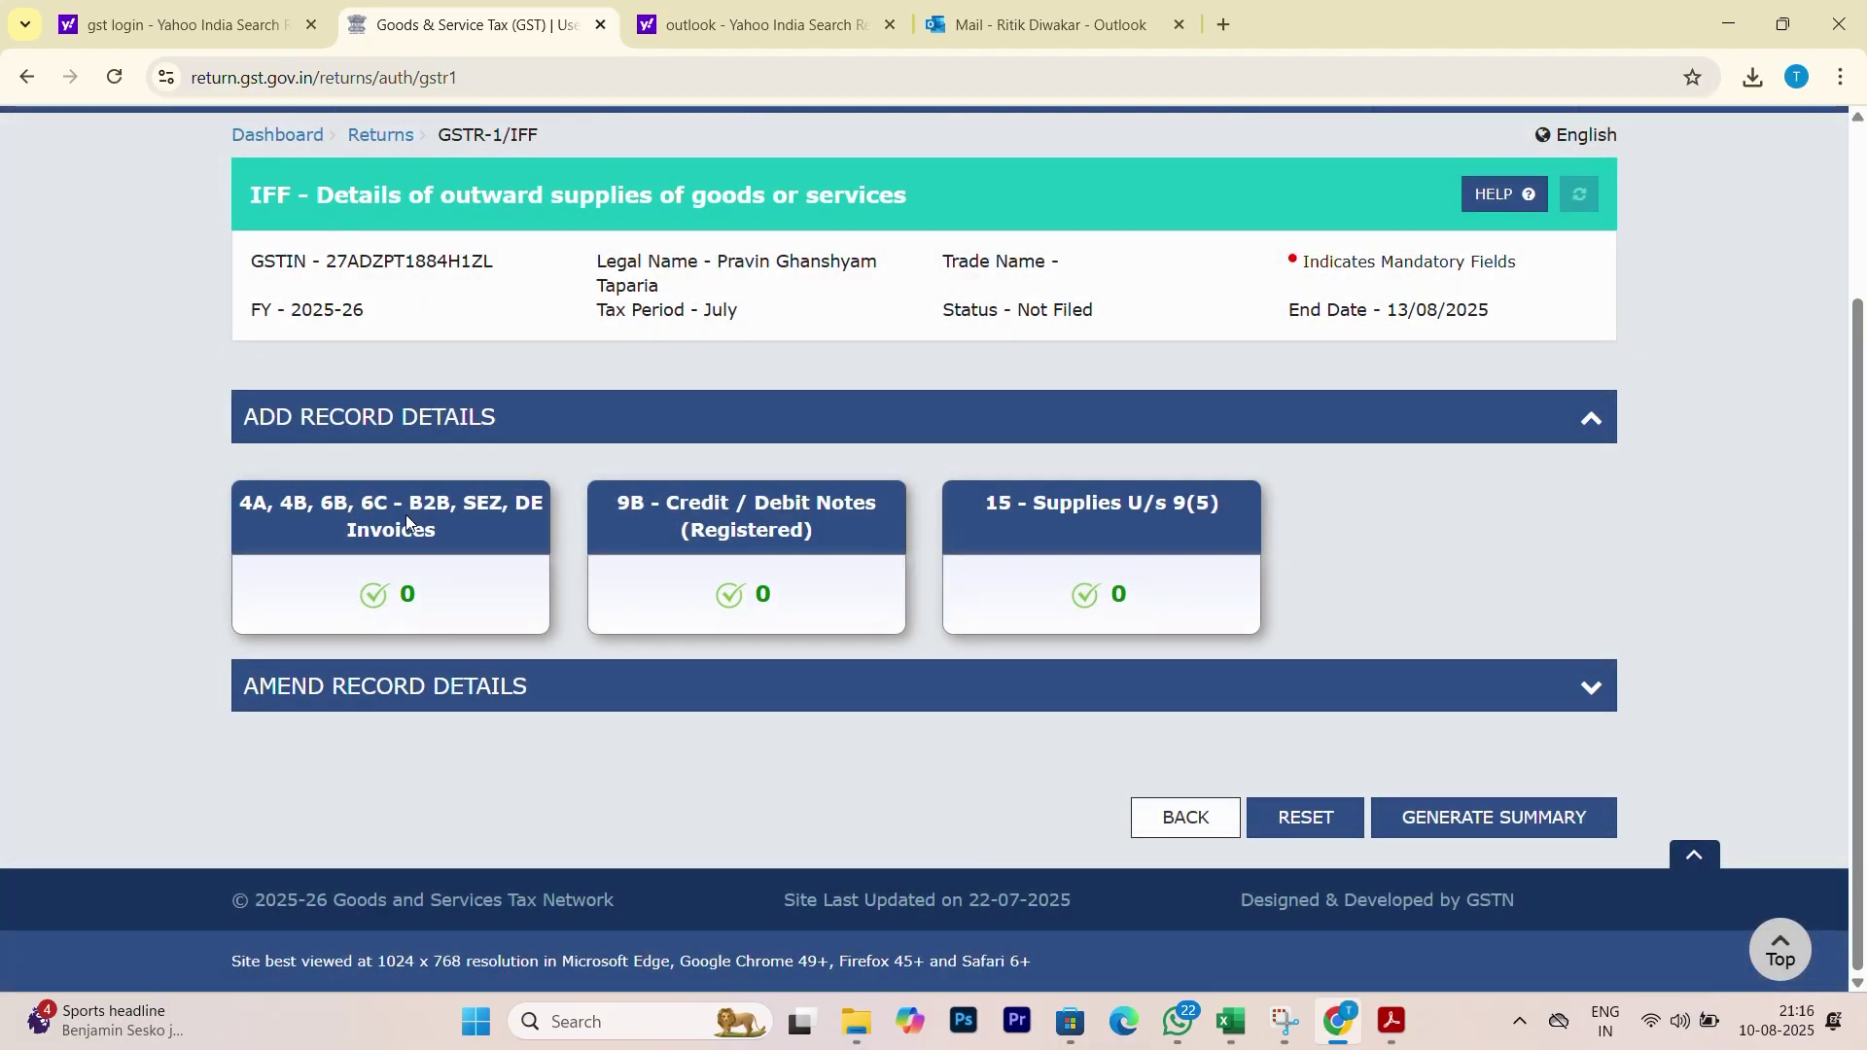
pyautogui.click(428, 529)
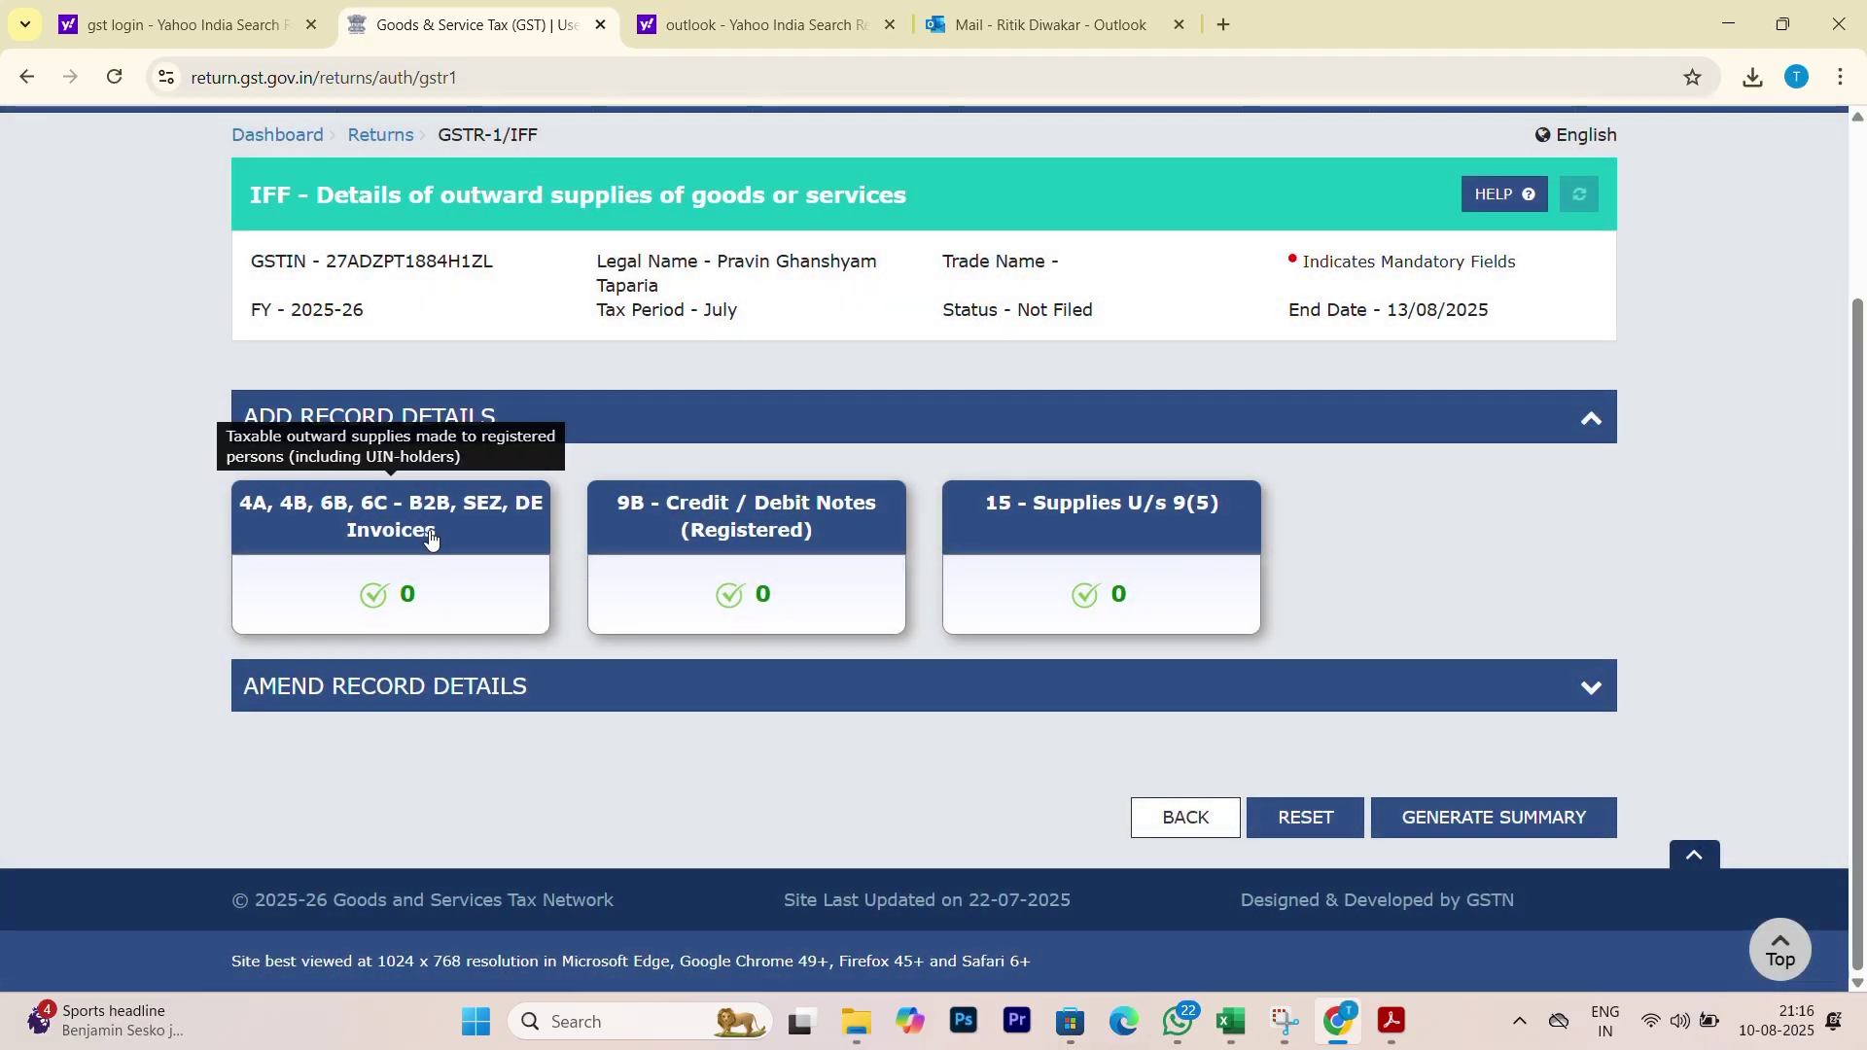
pyautogui.scroll(-2, 735, 698)
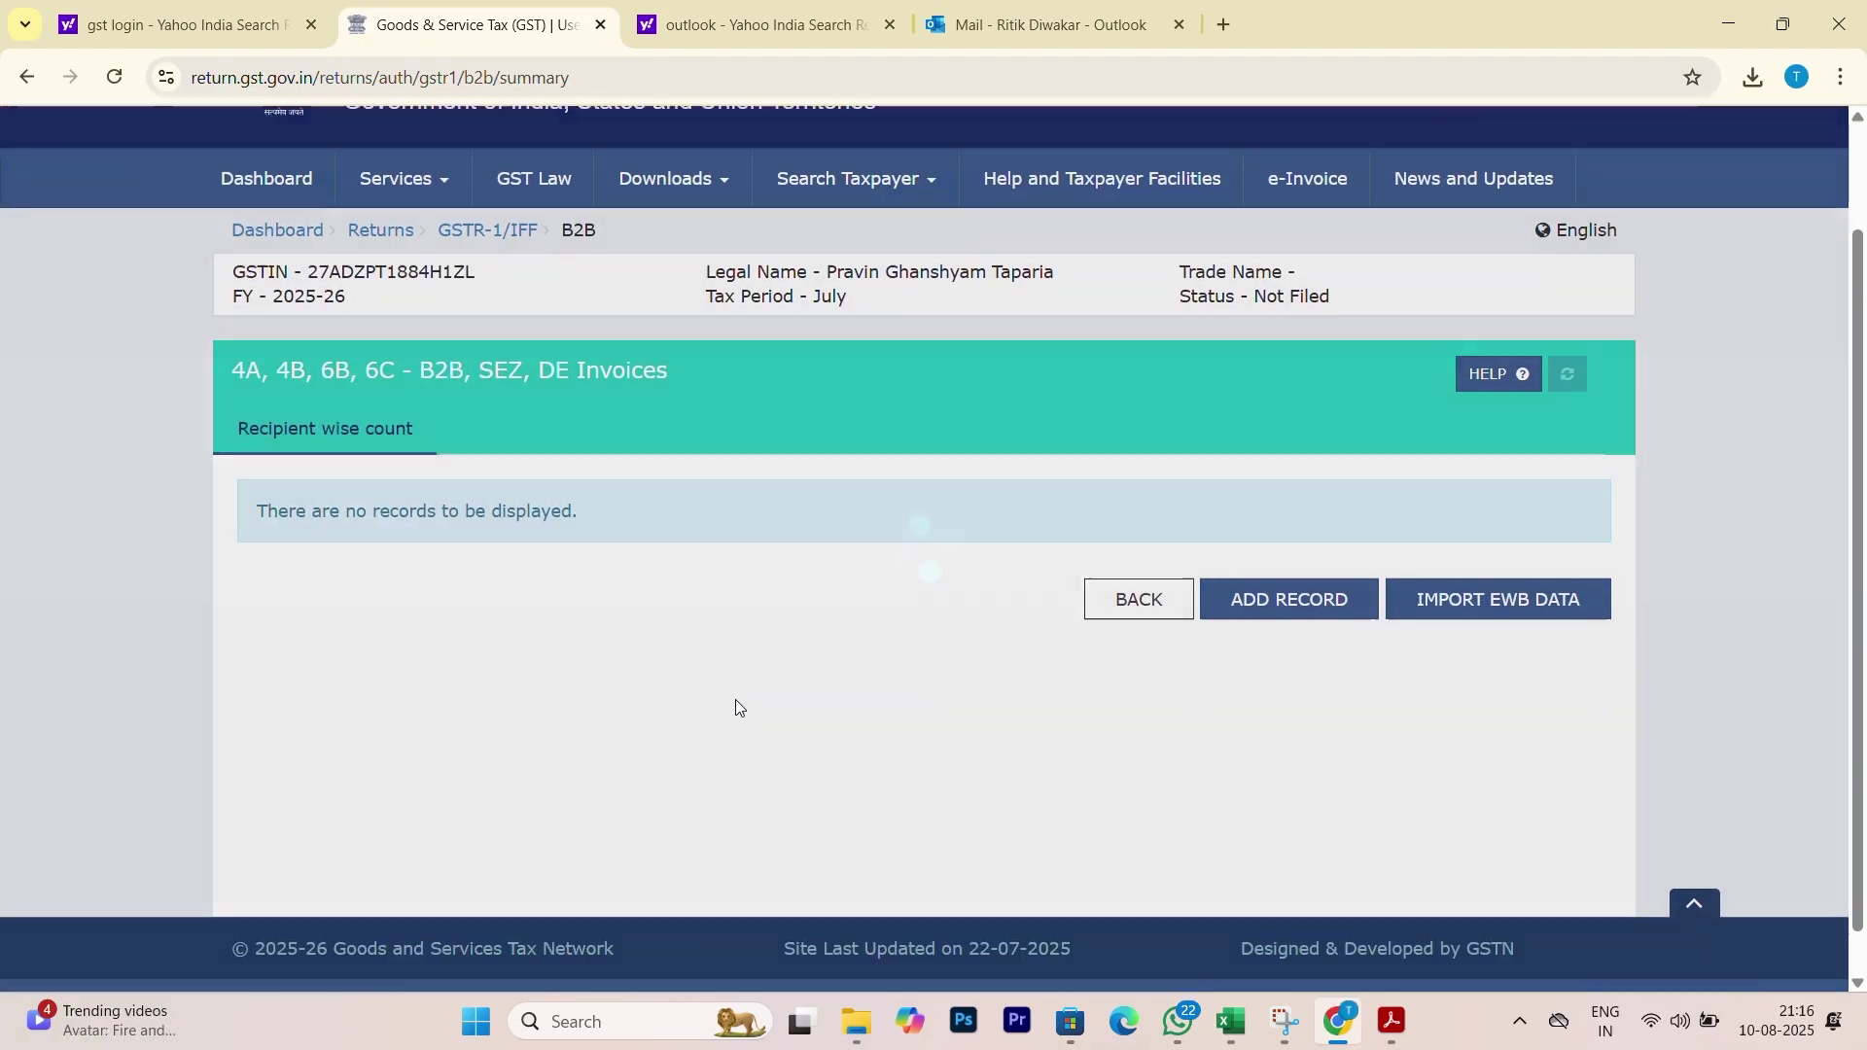
pyautogui.click(1293, 605)
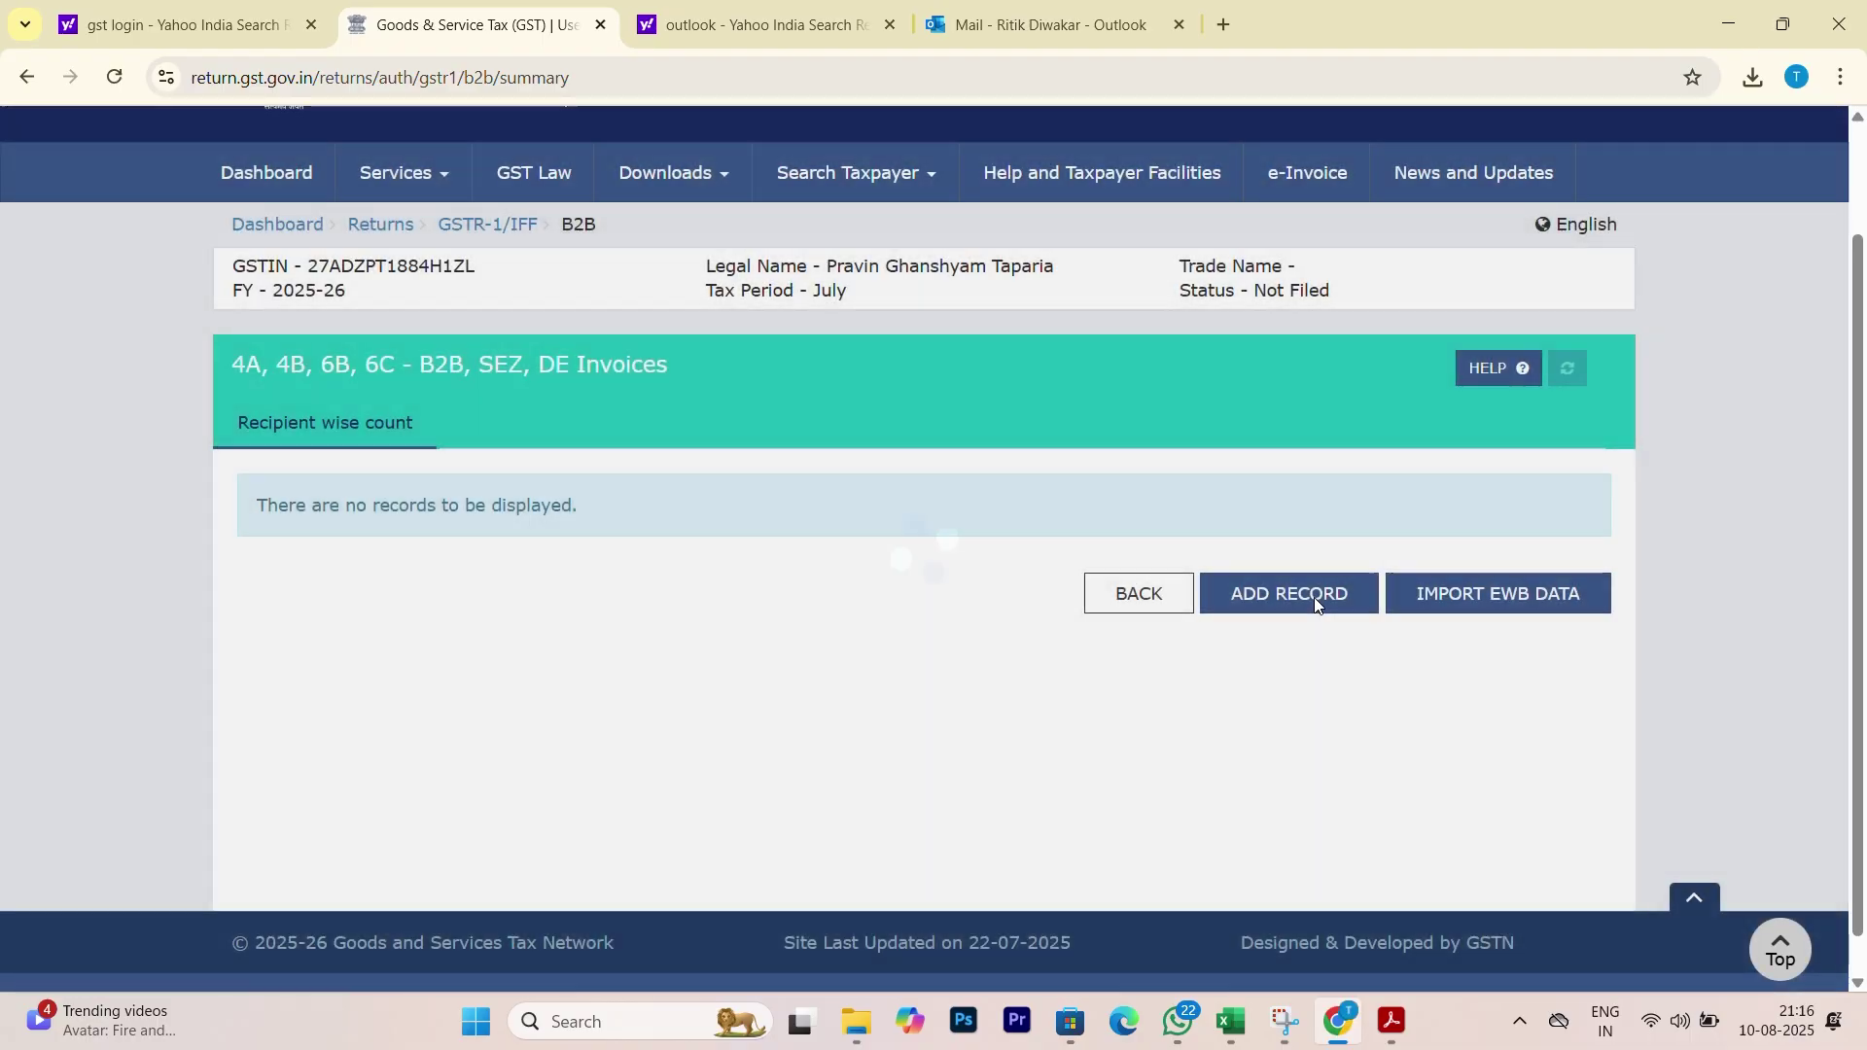
pyautogui.scroll(-5, 993, 626)
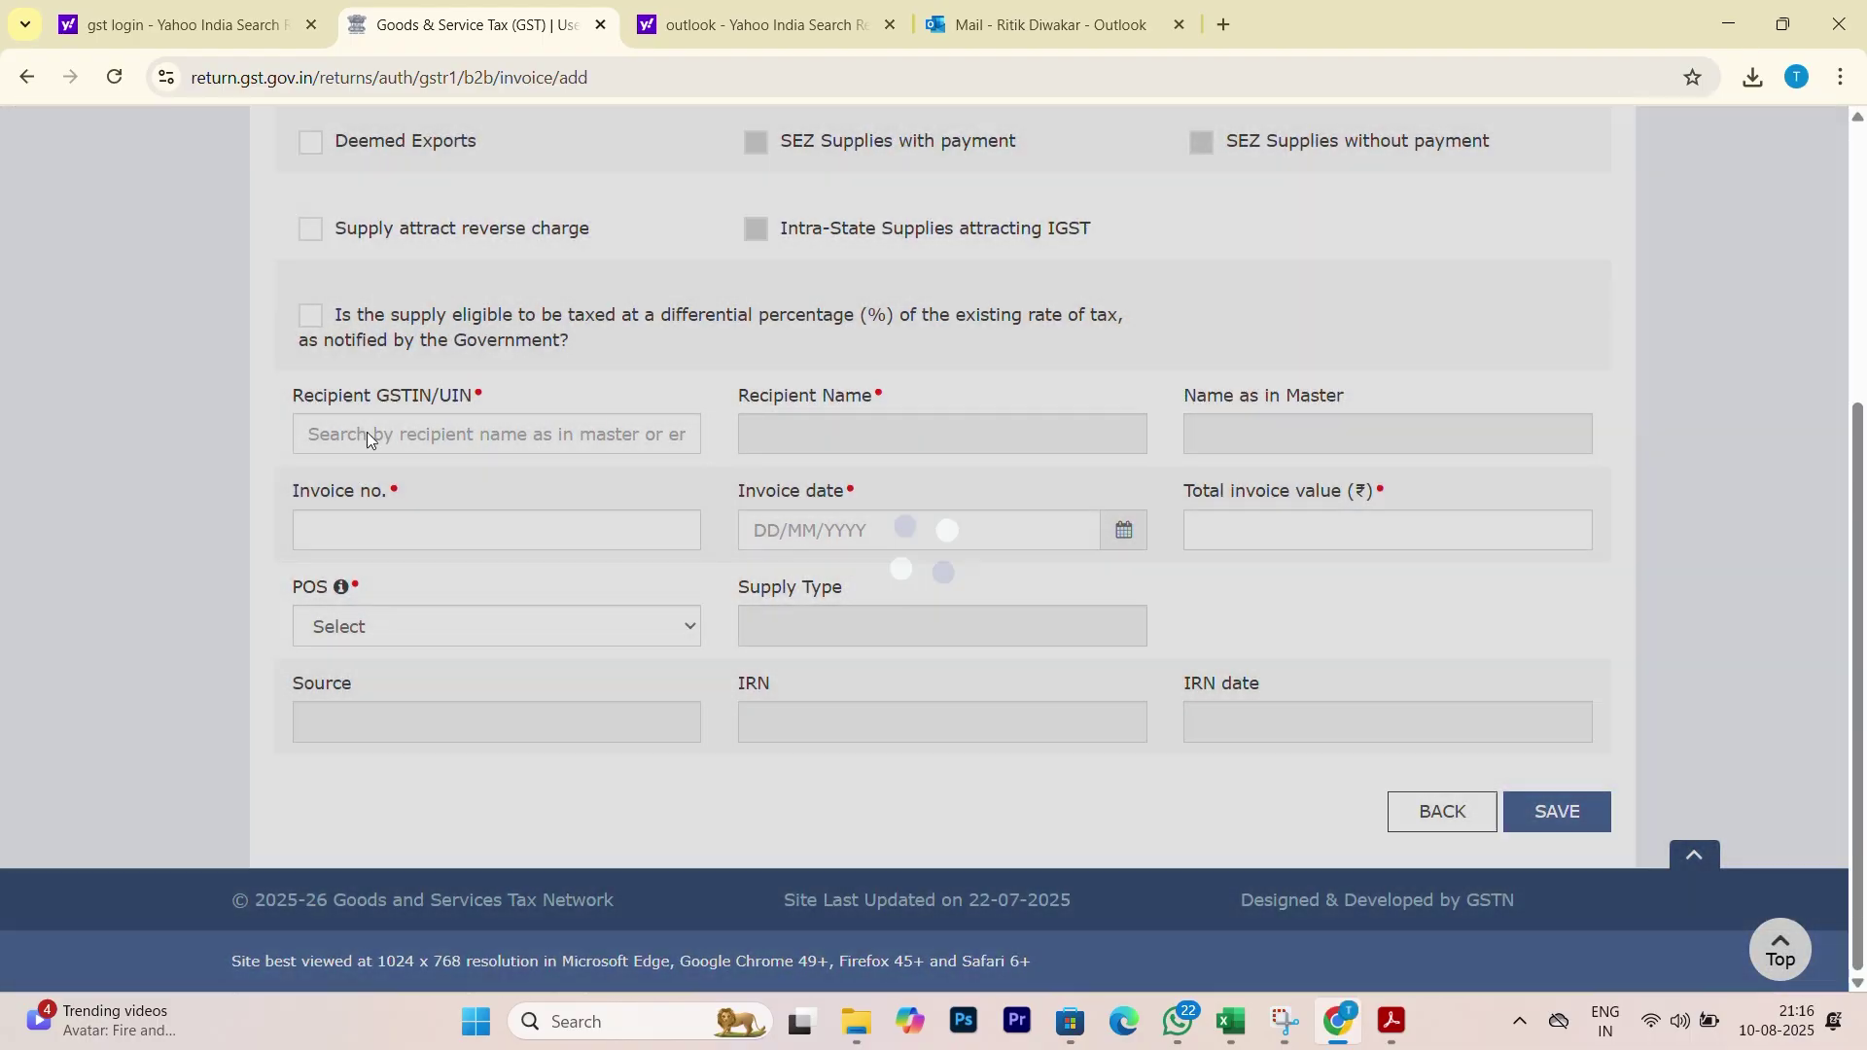
# - Copy the recipient GSTIN from the Axis MF invoice PDF into the form's recipient GSTIN field
pyautogui.click(367, 433)
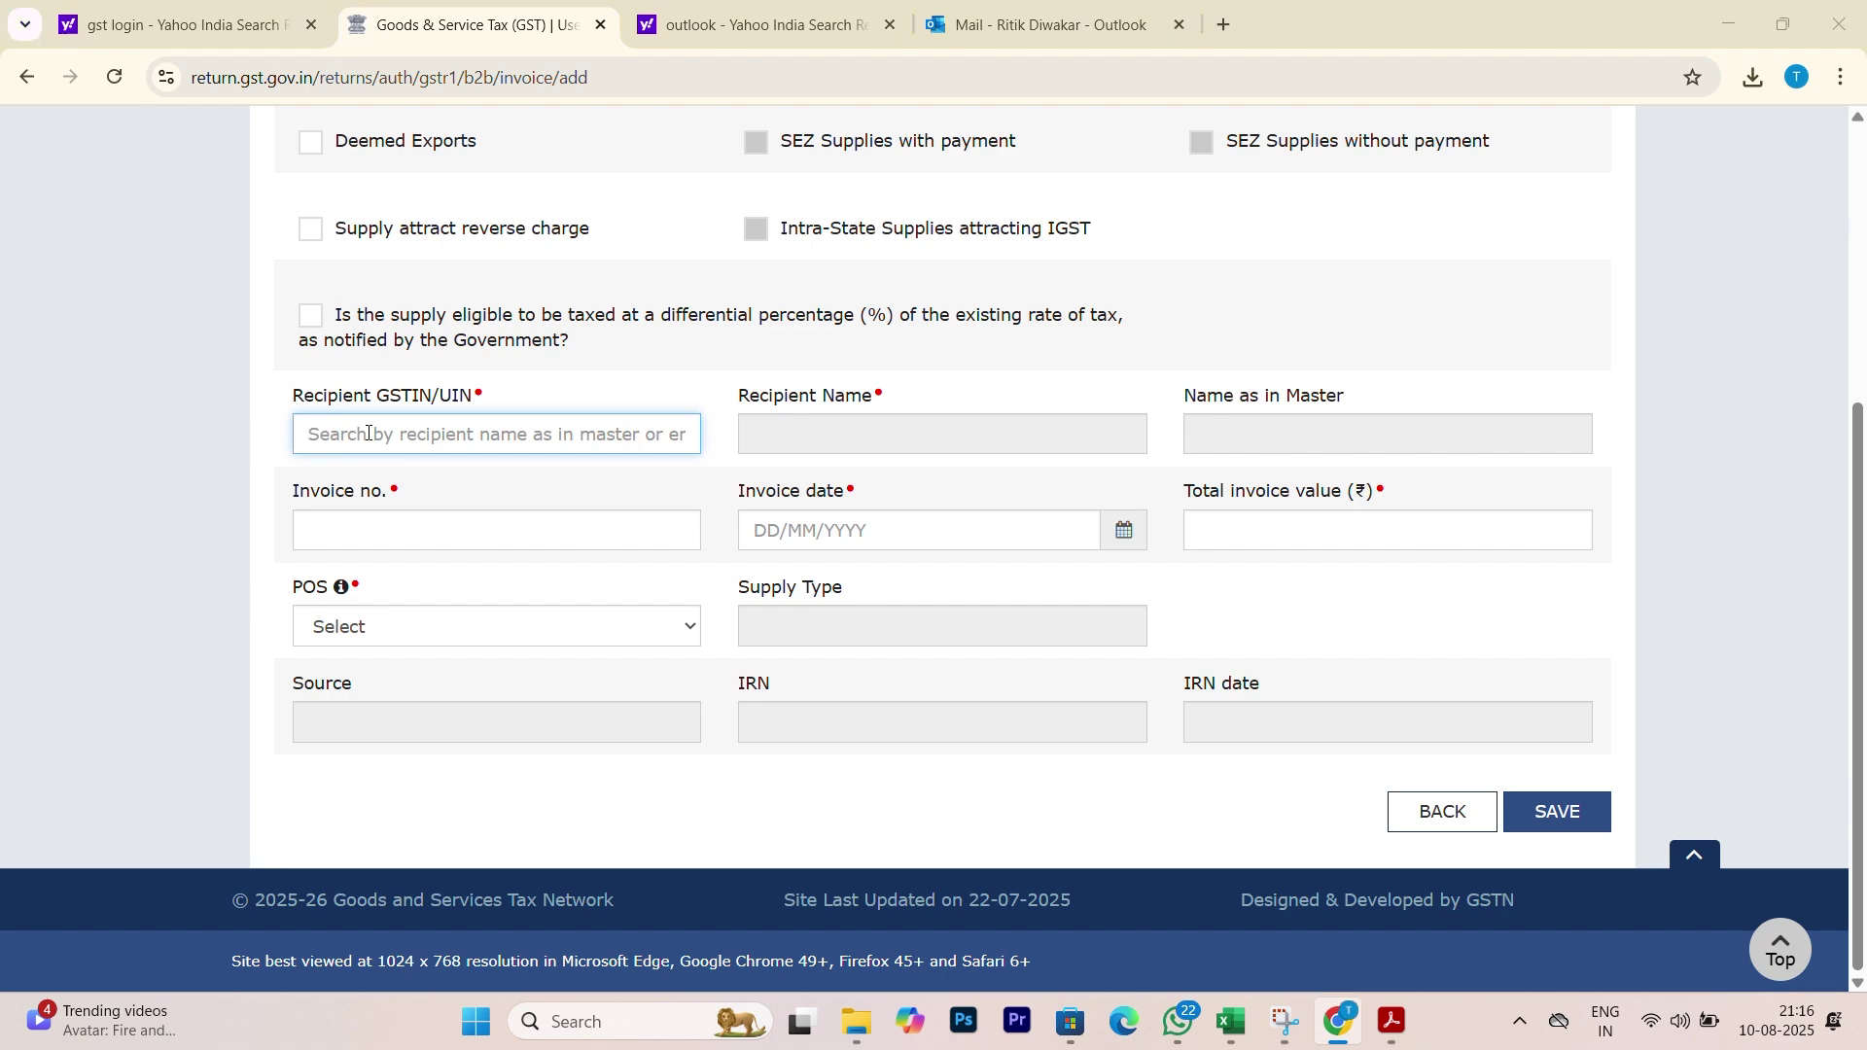
pyautogui.hotkey('alt', 'Tab')
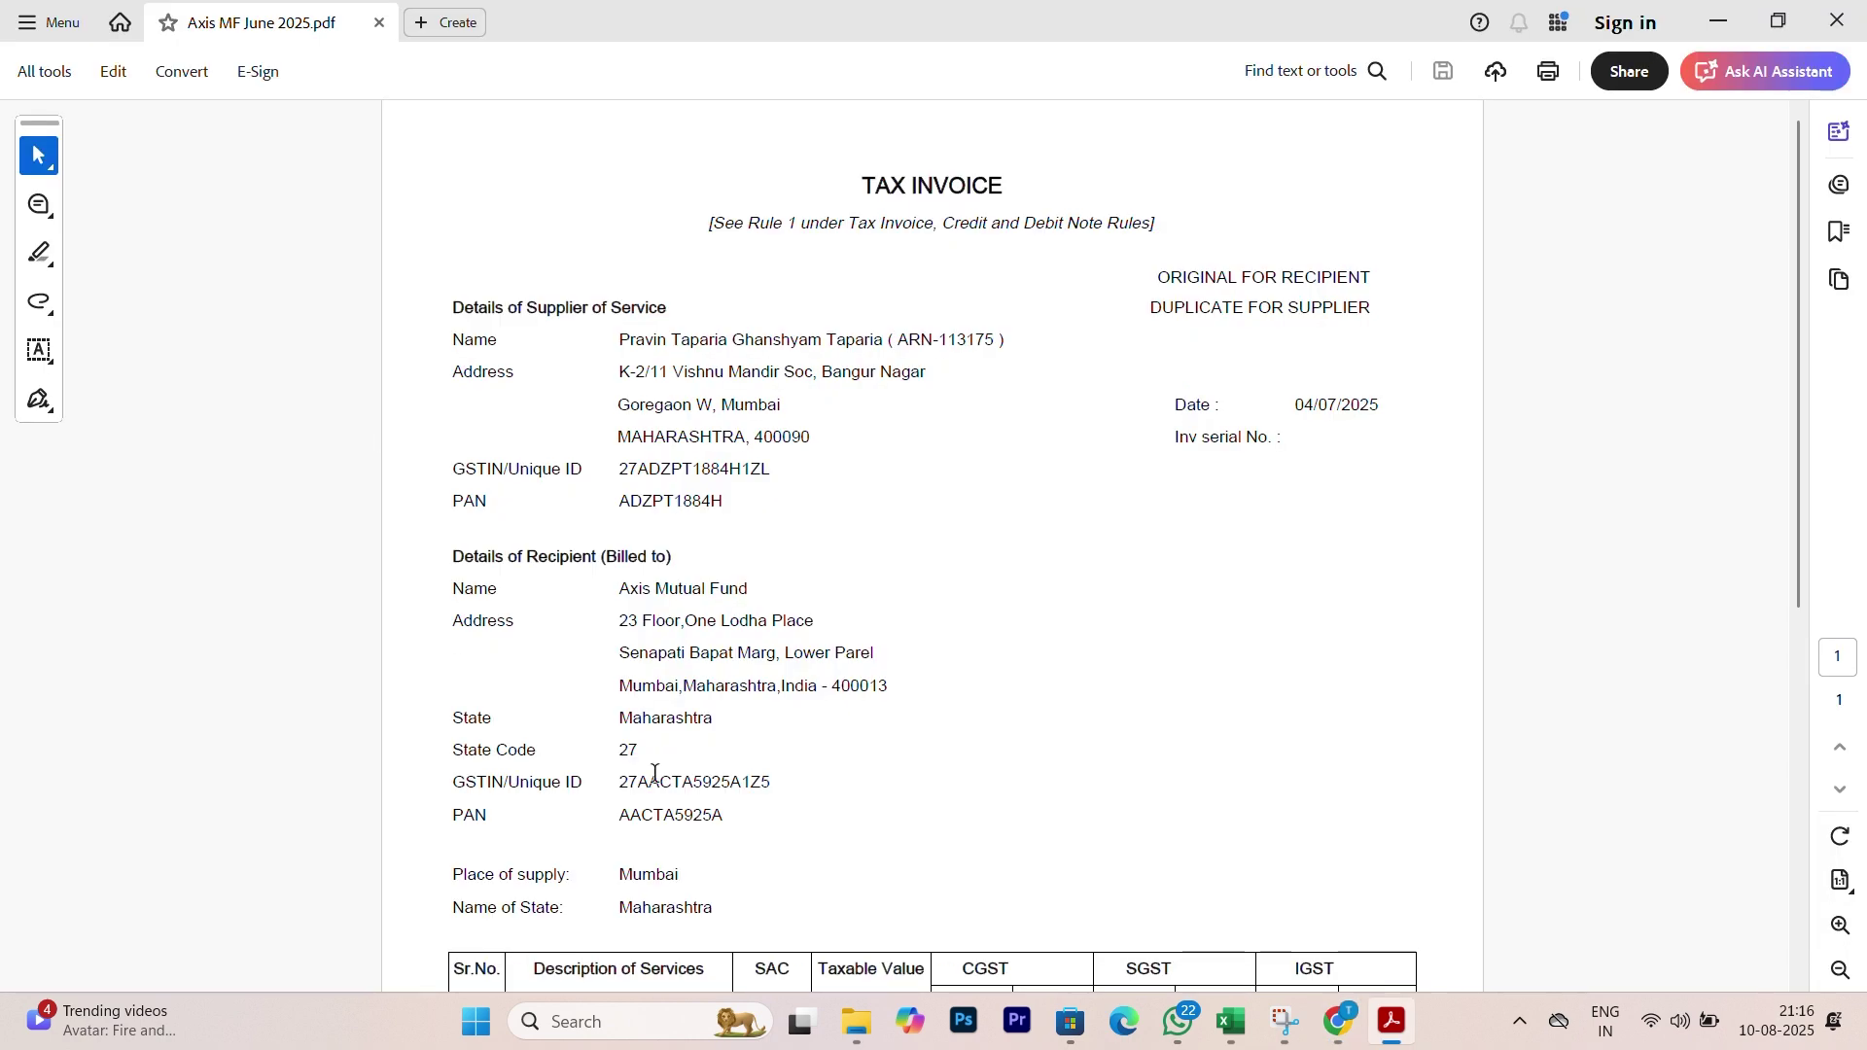
pyautogui.doubleClick(692, 782)
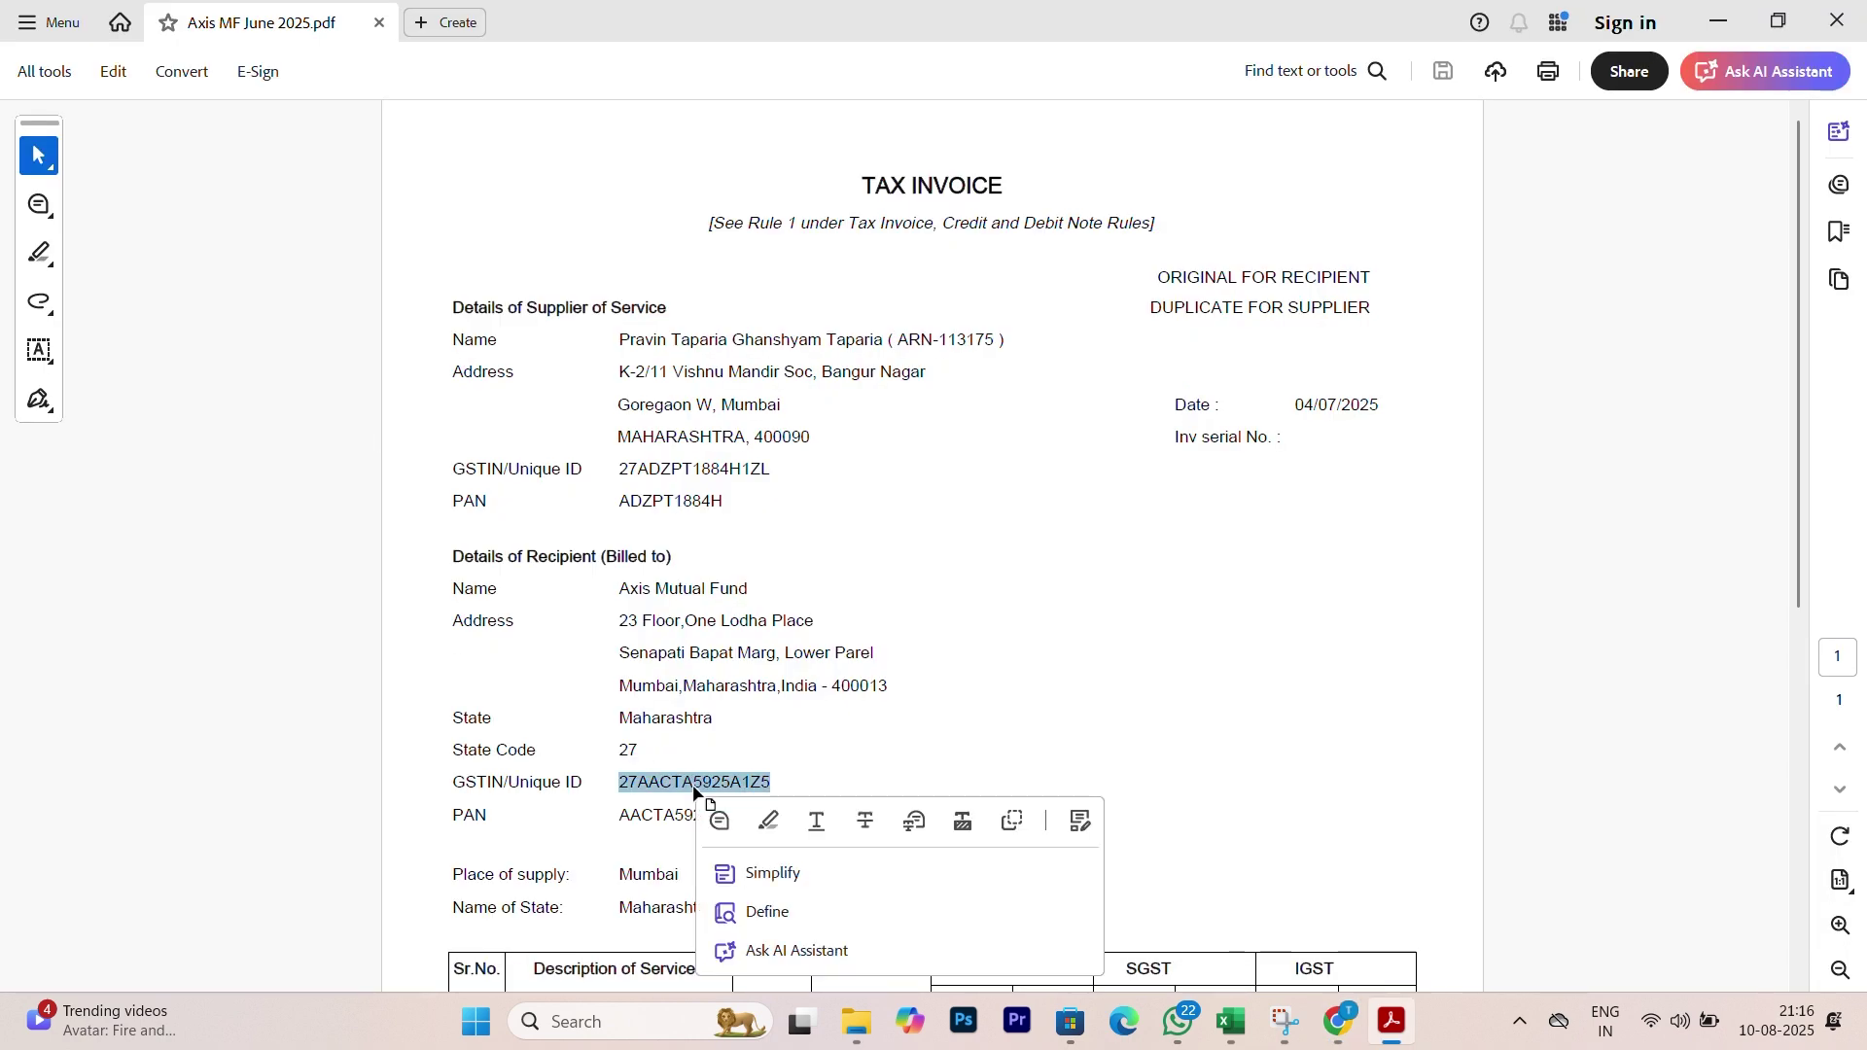
pyautogui.hotkey('ctrl', 'c')
pyautogui.hotkey('alt', 'Tab')
pyautogui.hotkey('ctrl', 'v')
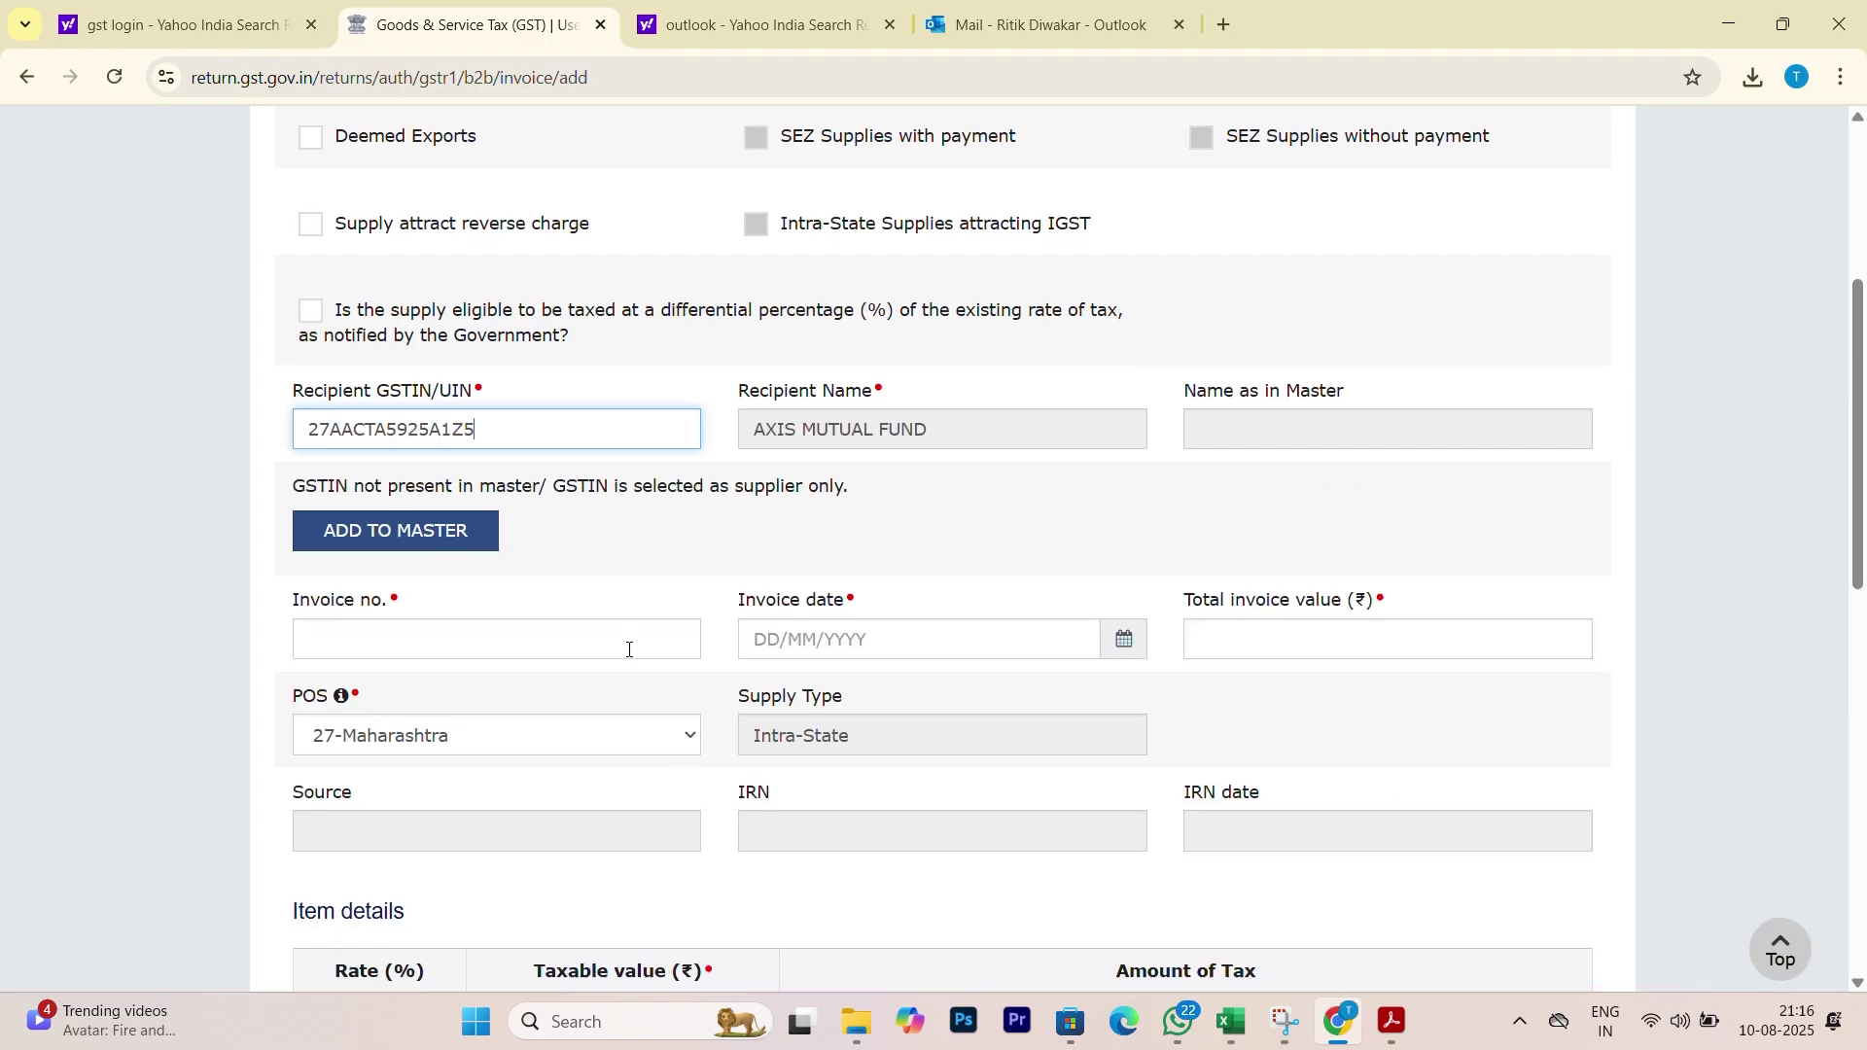
# - Enter invoice number 034, date 04/07/2025 and total invoice value 231.77
pyautogui.scroll(-1, 629, 650)
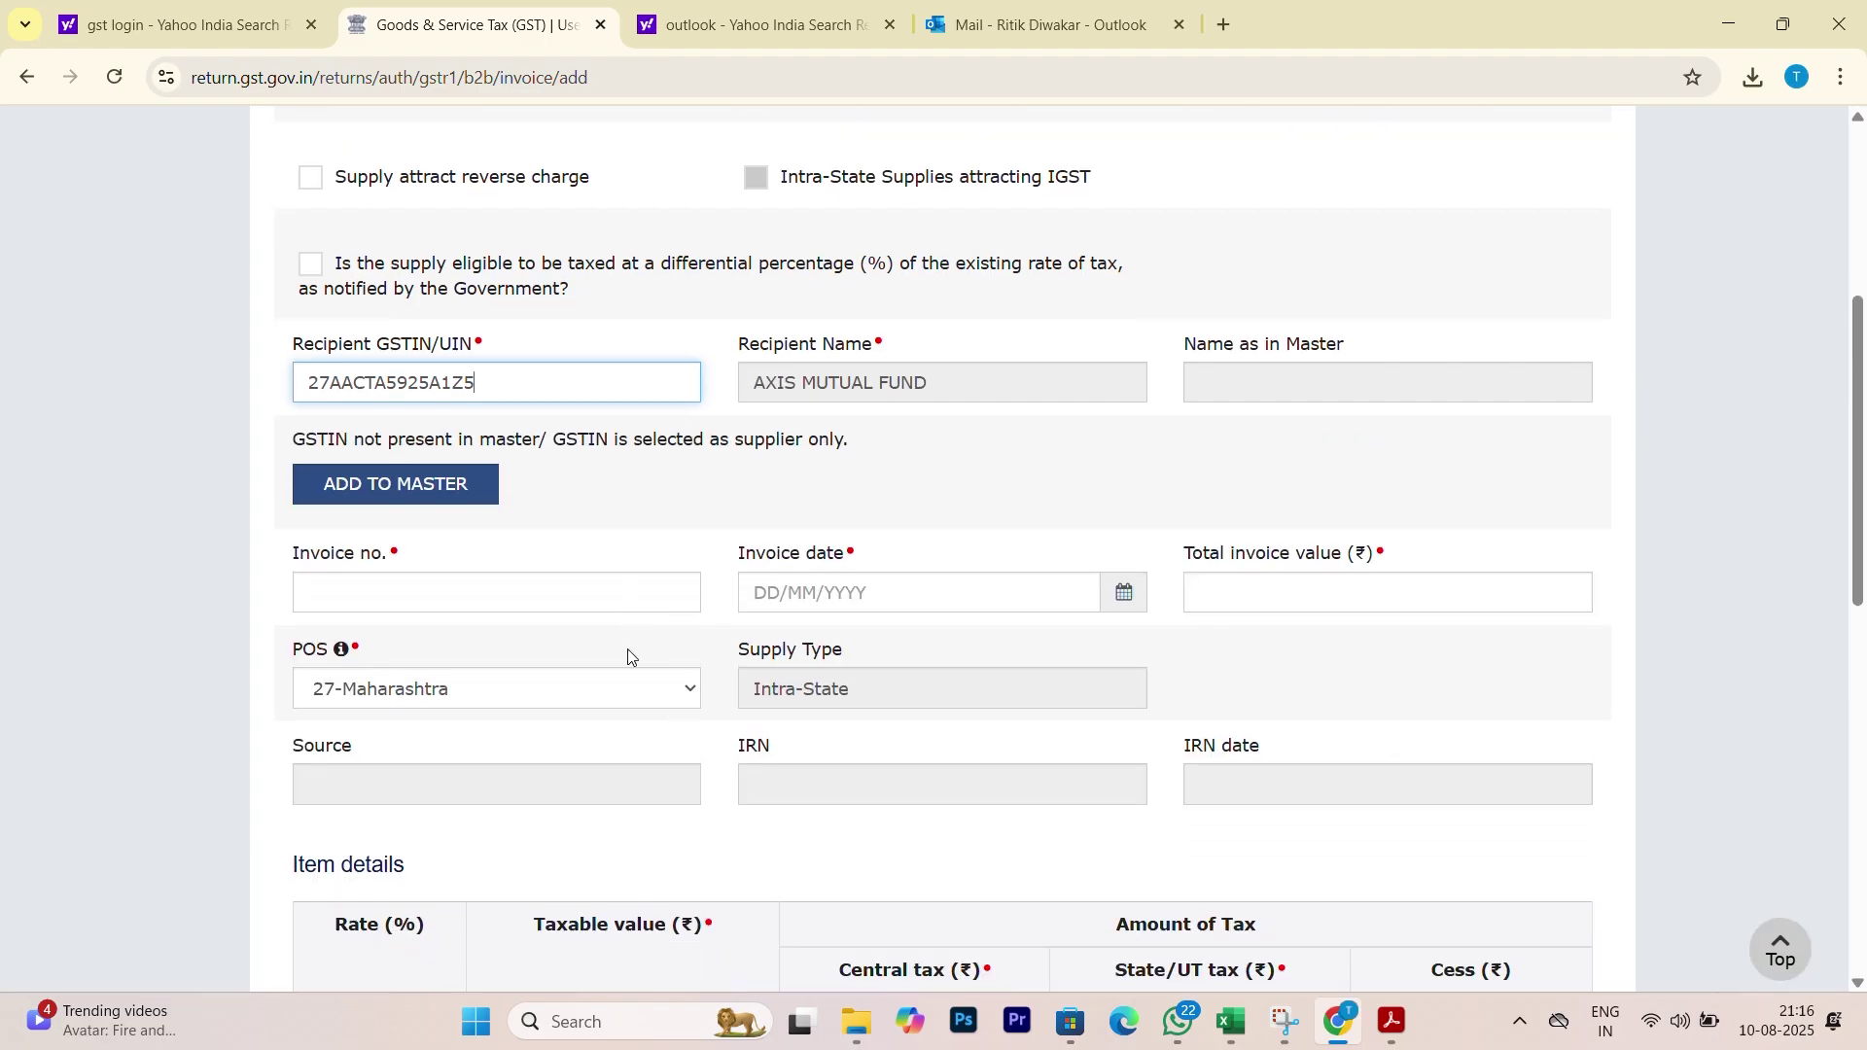
pyautogui.click(346, 574)
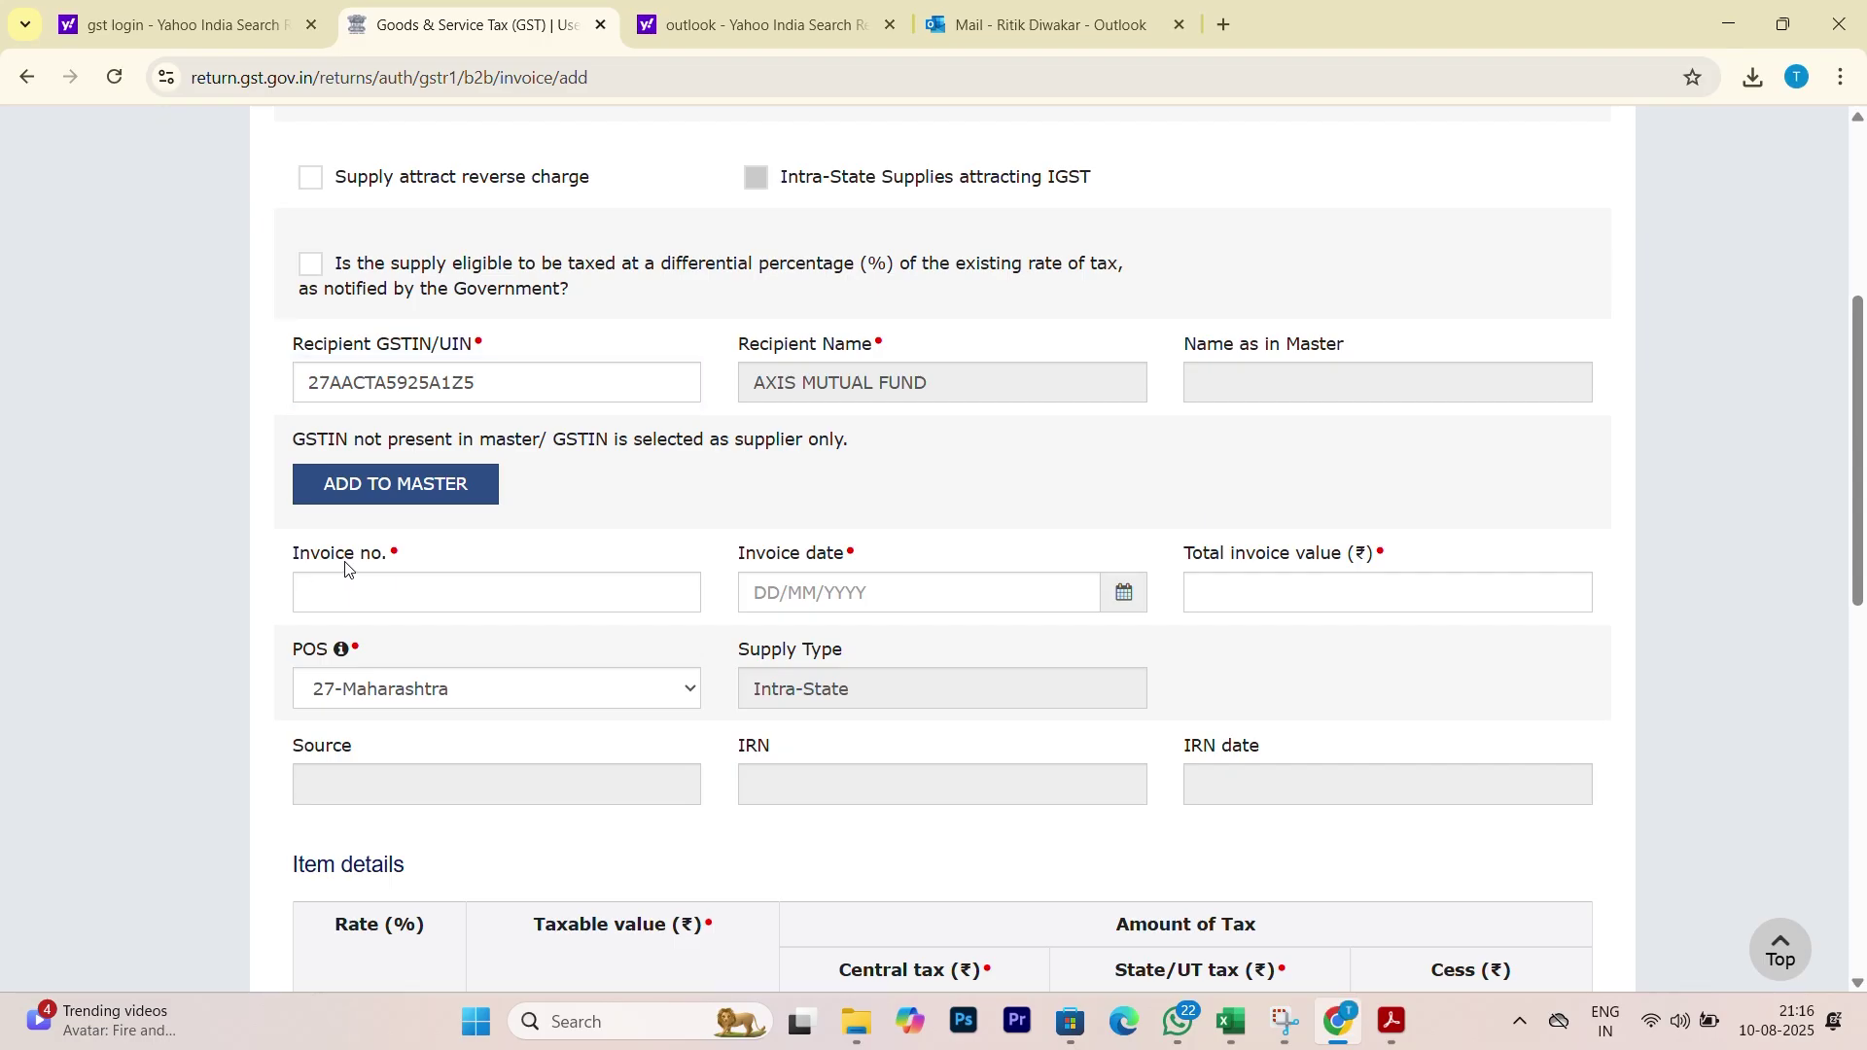
pyautogui.write('034')
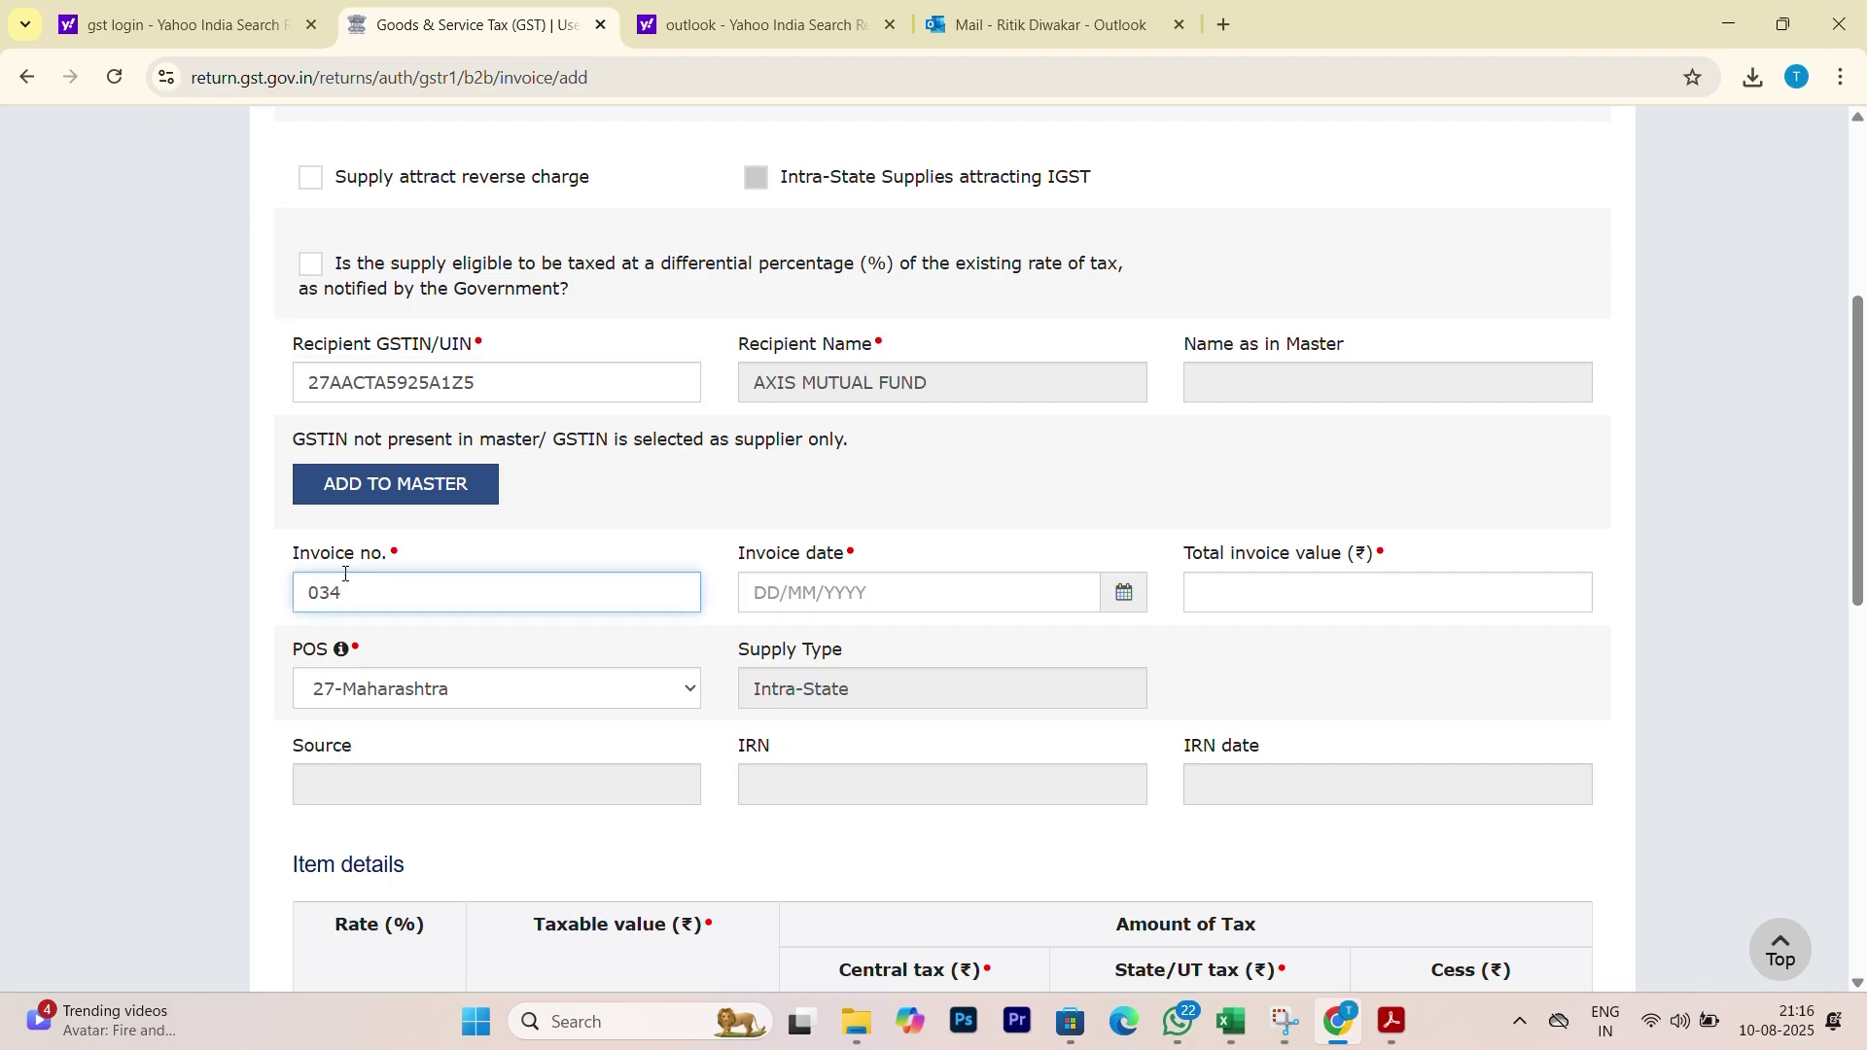
pyautogui.click(763, 590)
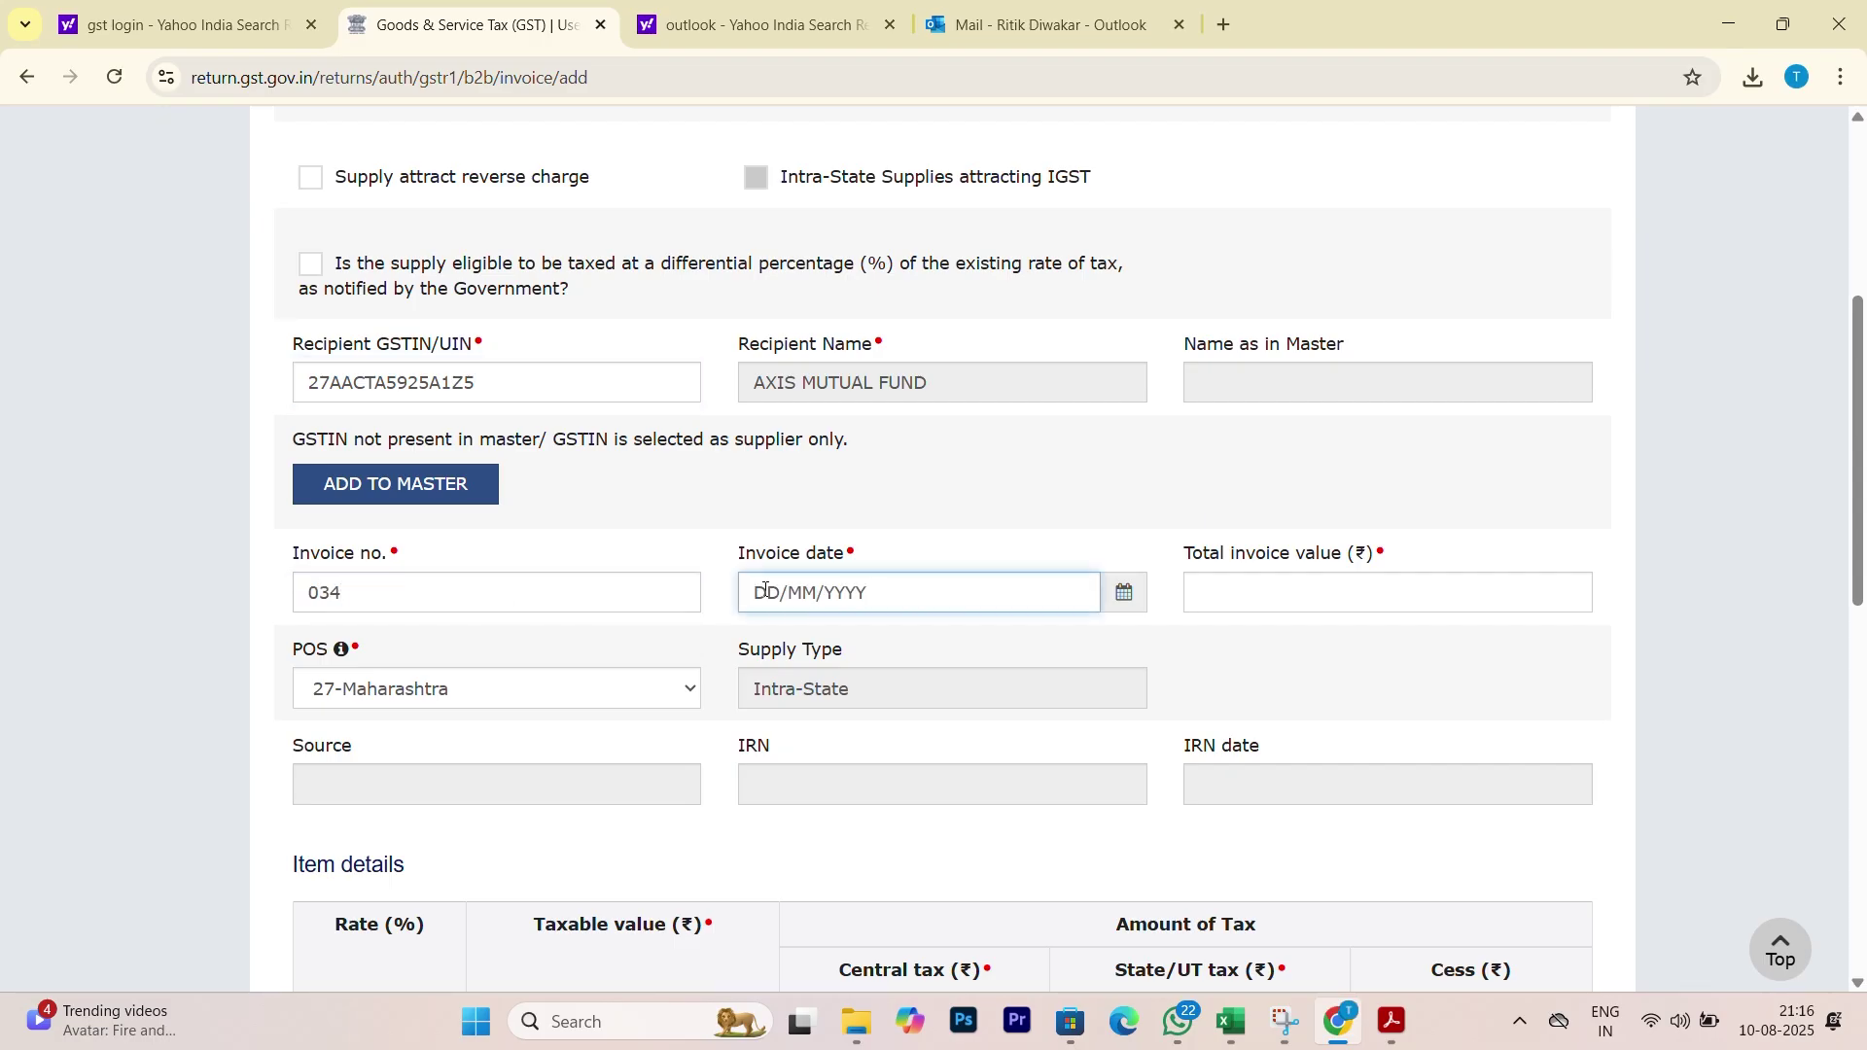
pyautogui.write('04/07/2025')
pyautogui.click(1190, 595)
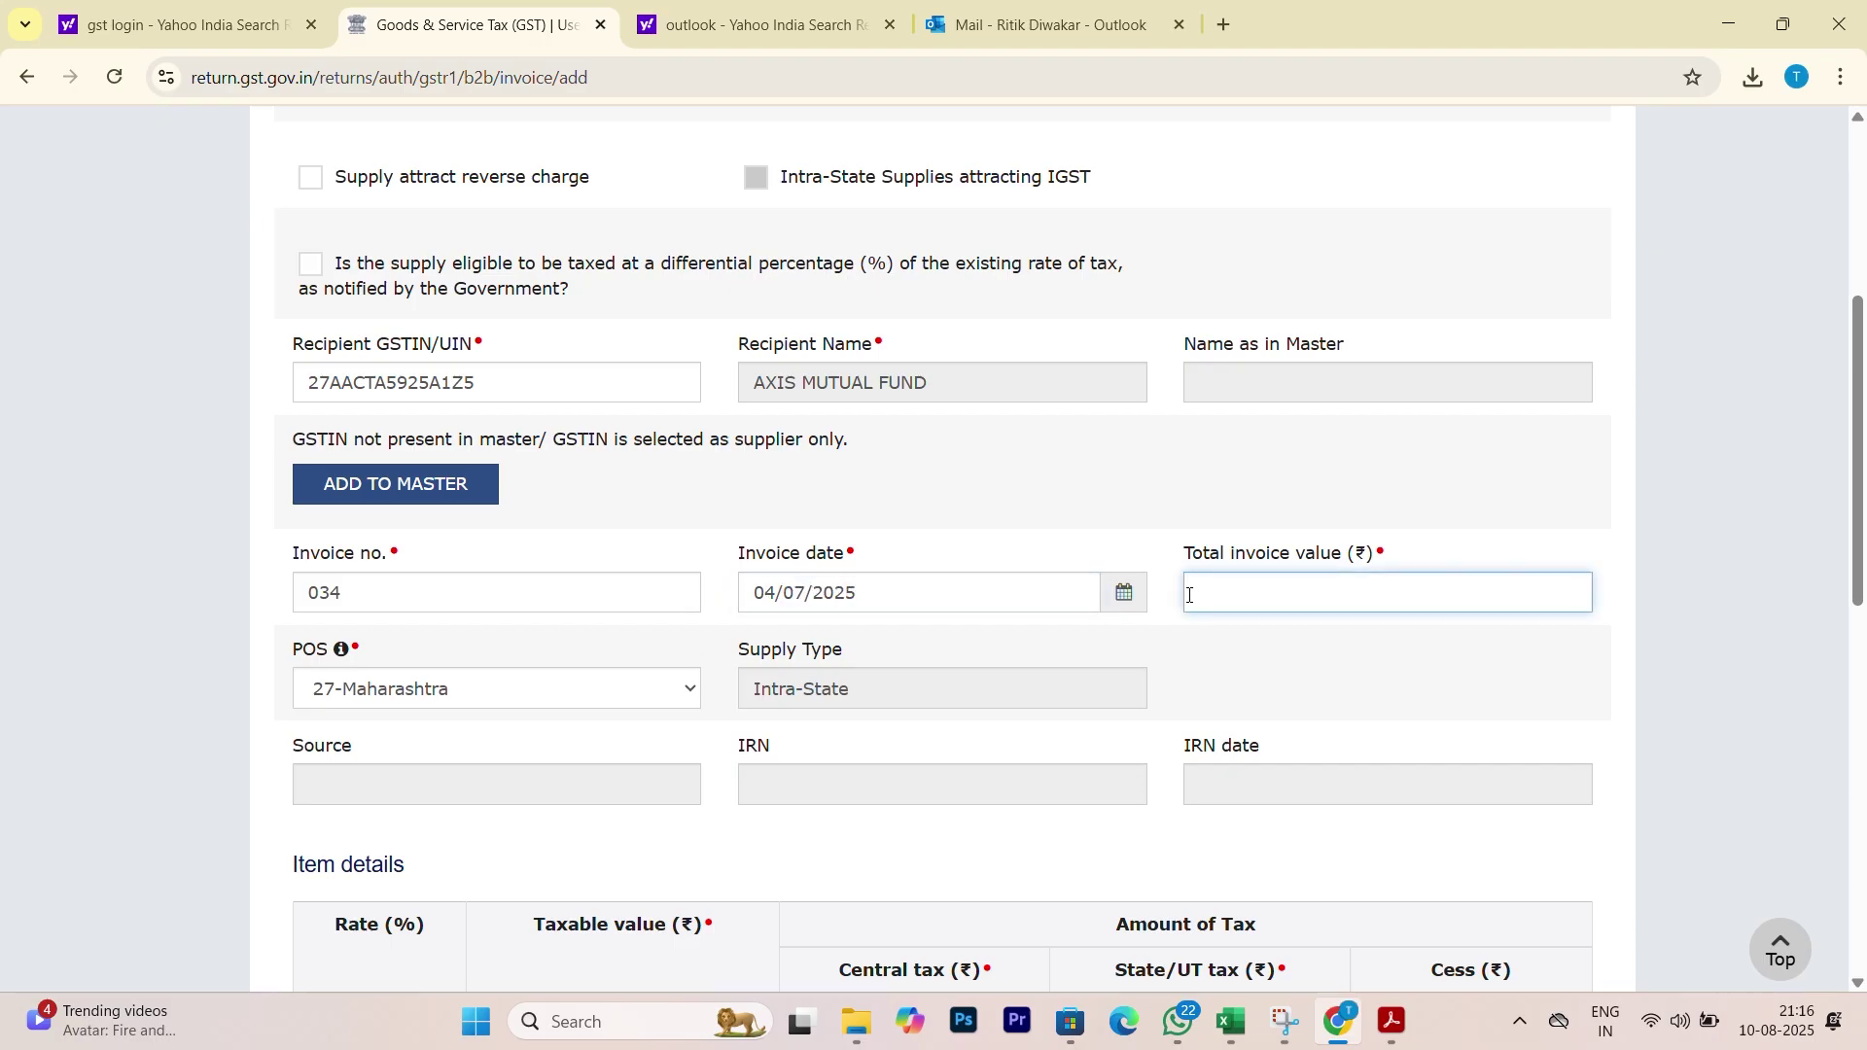
pyautogui.hotkey('alt', 'Tab')
pyautogui.scroll(-5, 1186, 591)
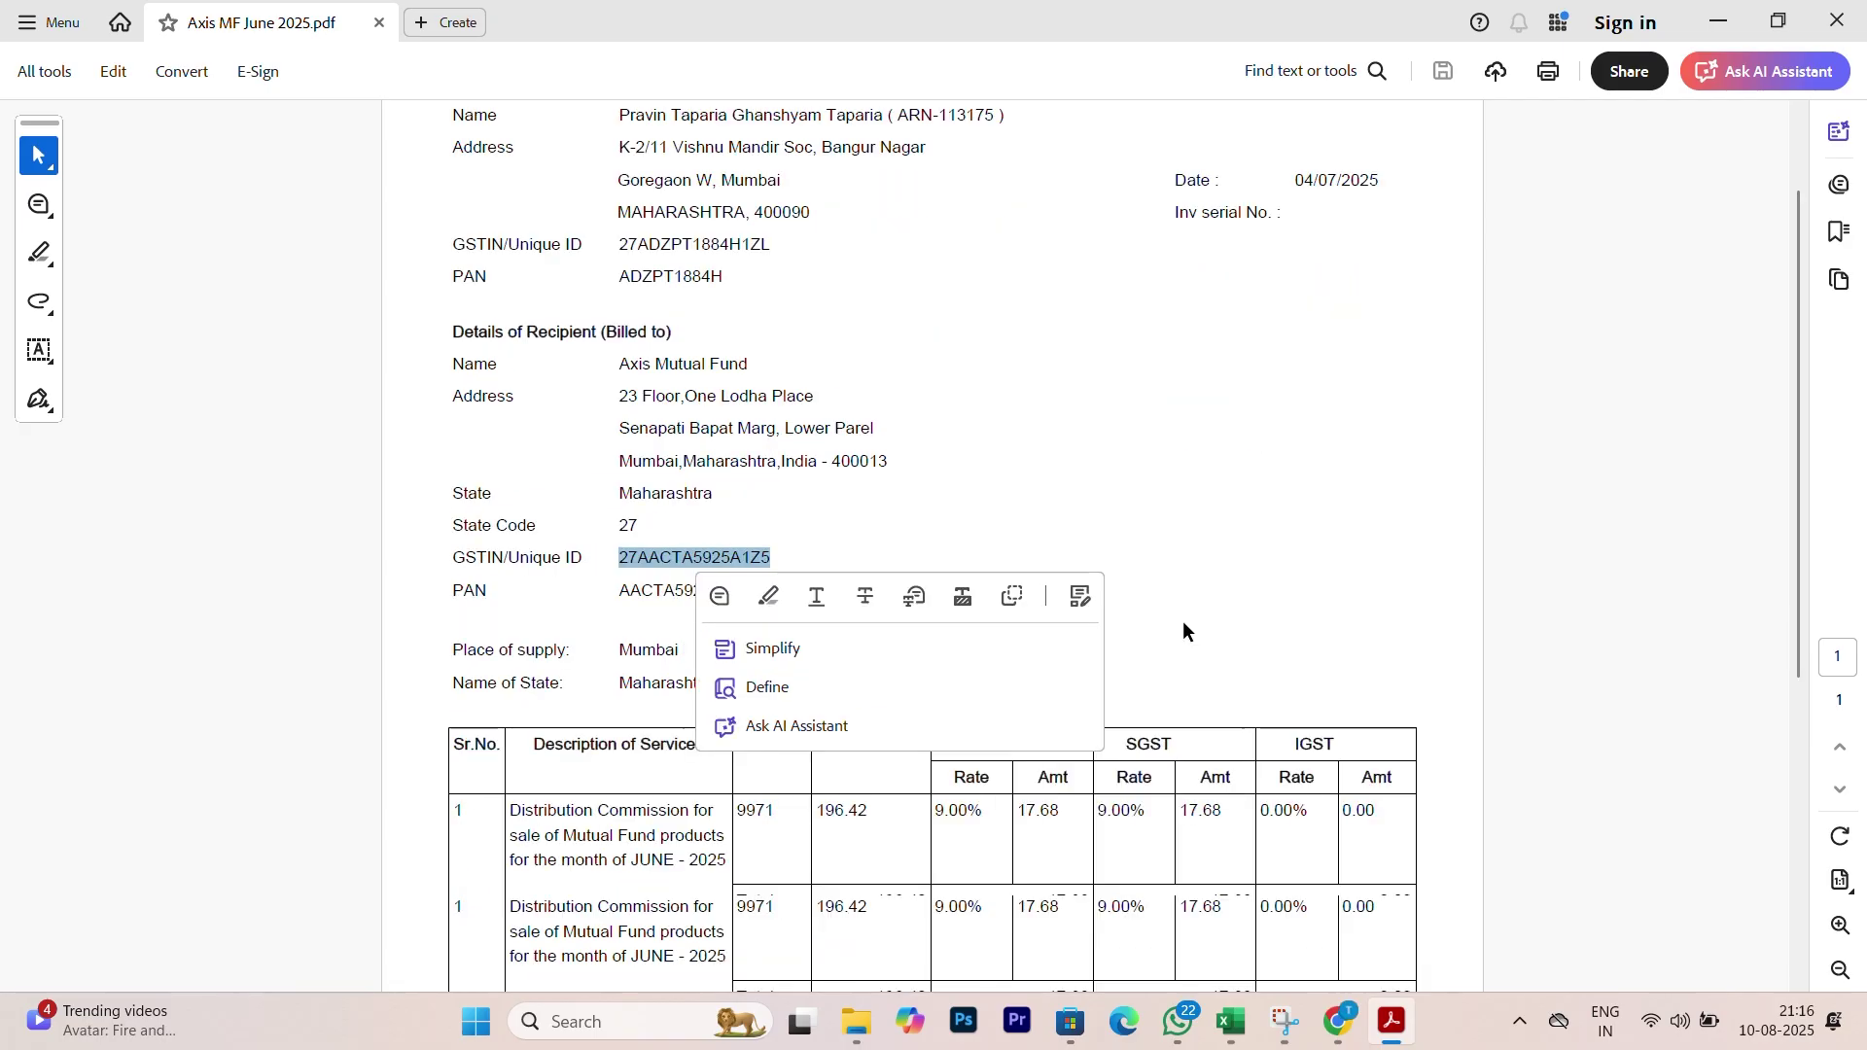
pyautogui.click(939, 580)
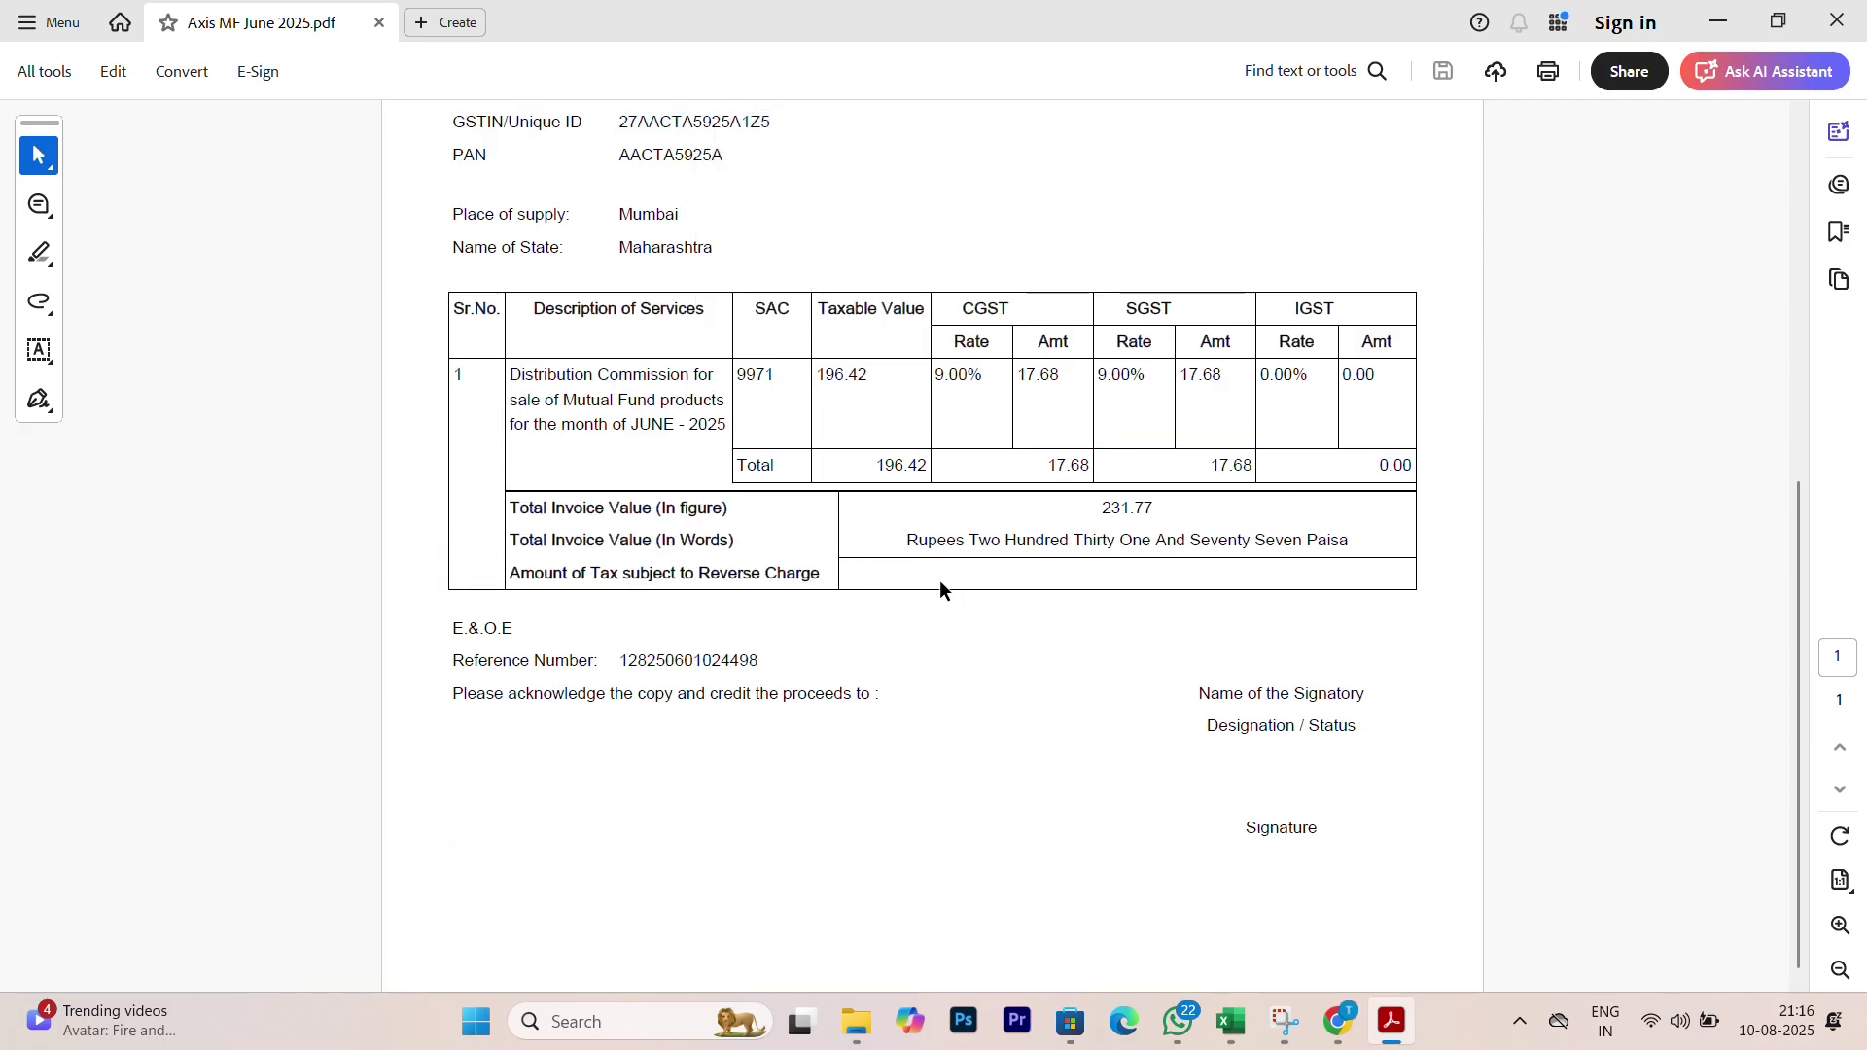
pyautogui.hotkey('alt', 'Tab')
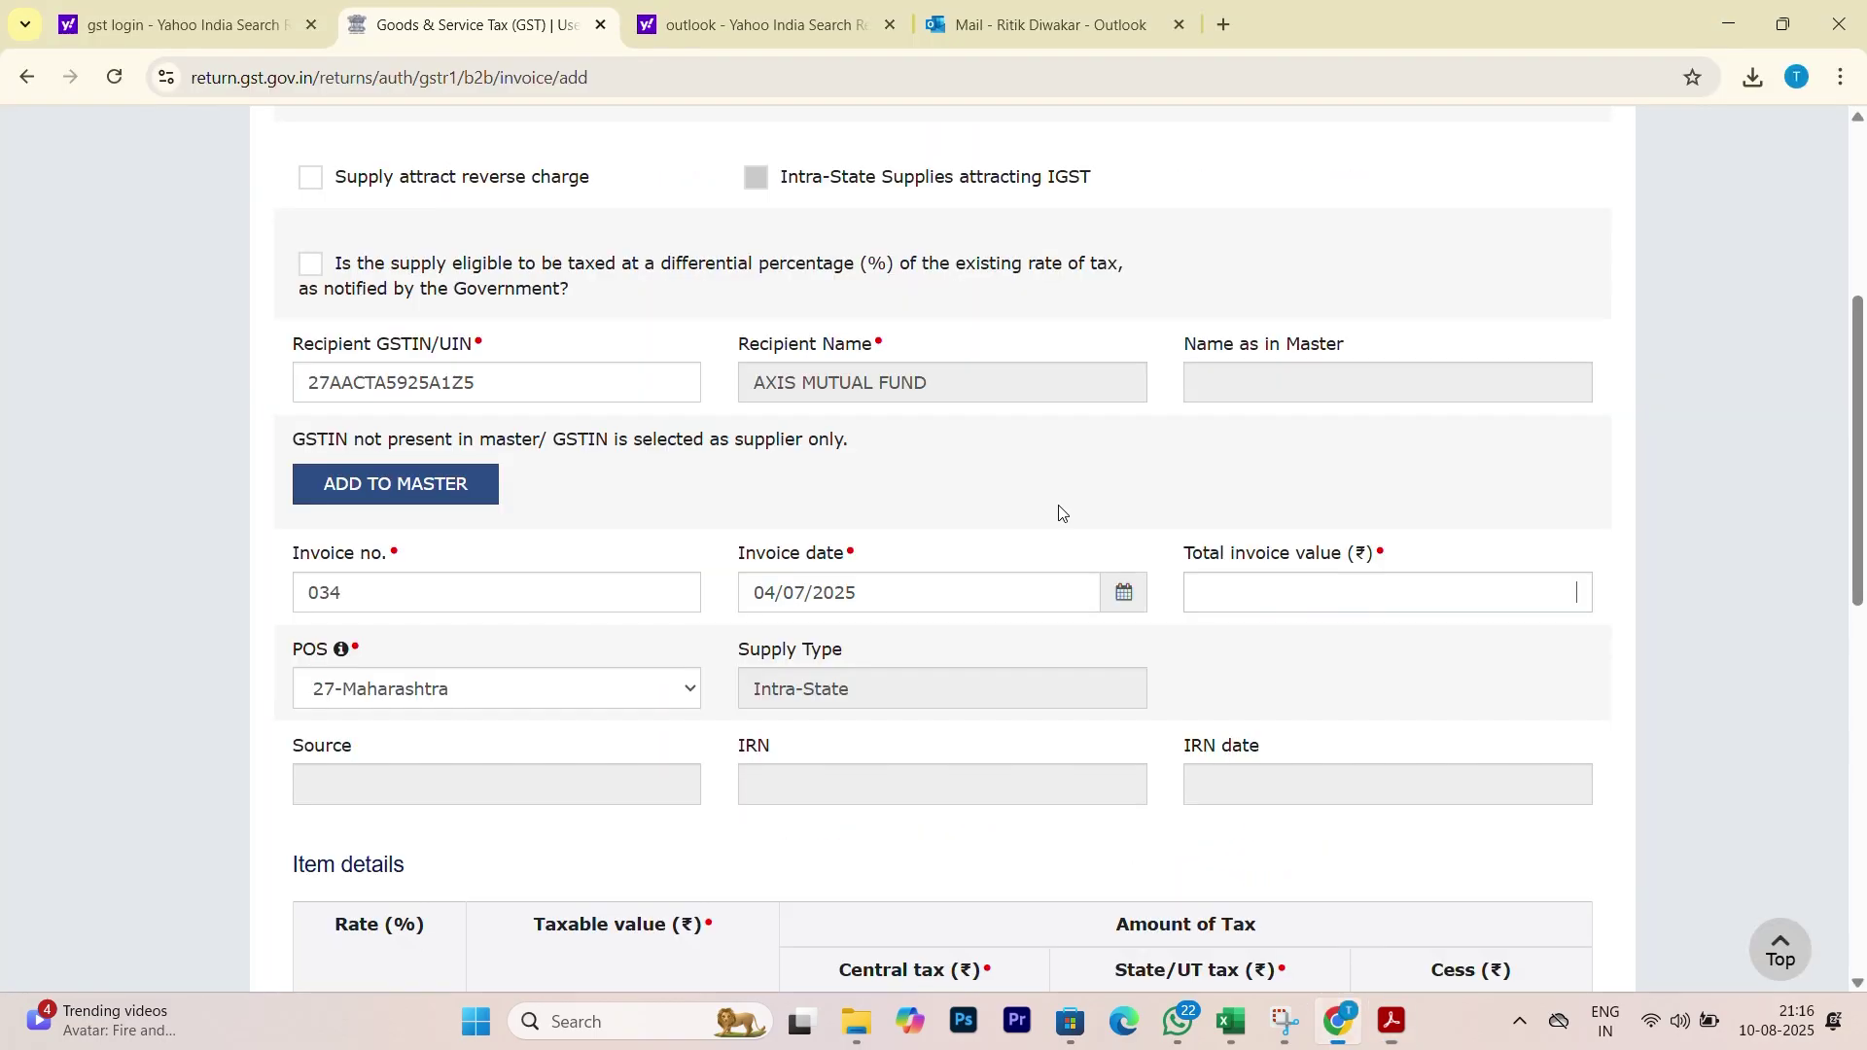
pyautogui.write('23')
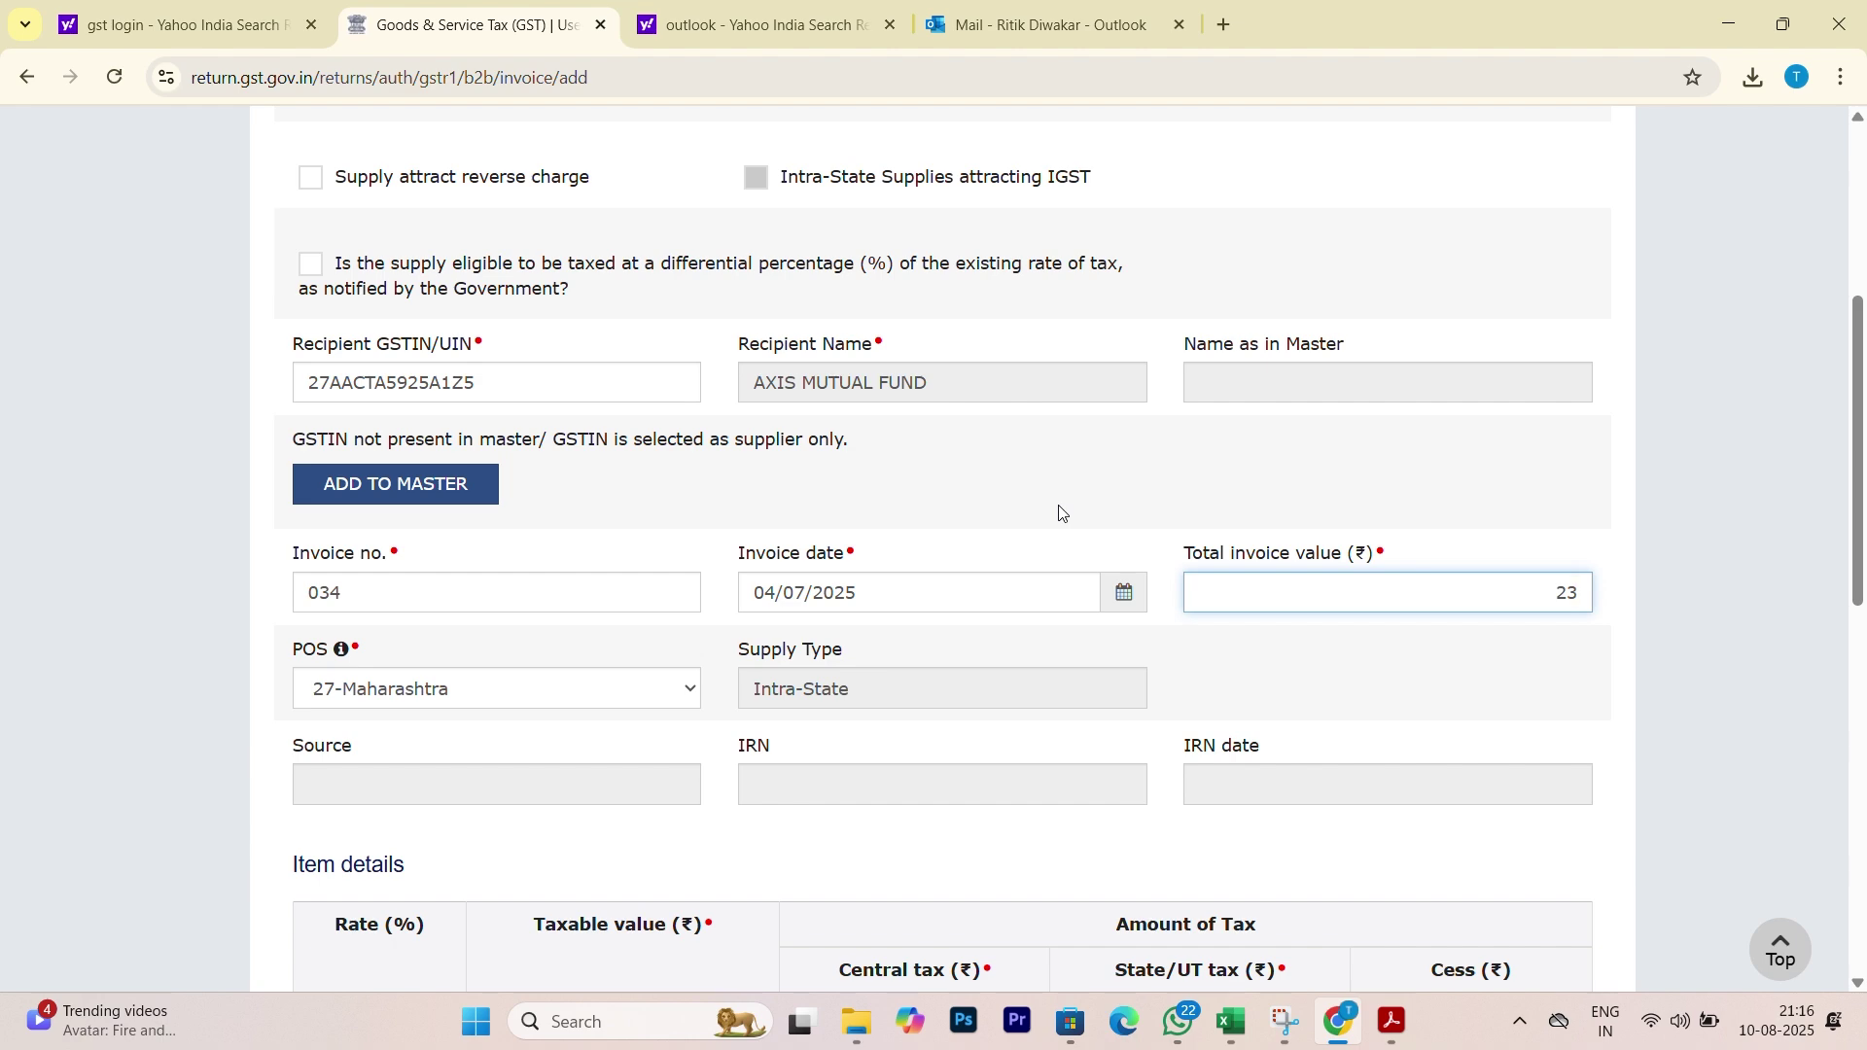
pyautogui.write('1.77')
# - Enter 196.42 as the 18% taxable value, checked against the PDF, and save the Axis Mutual Fund invoice
pyautogui.scroll(-1, 820, 632)
pyautogui.scroll(-10, 819, 632)
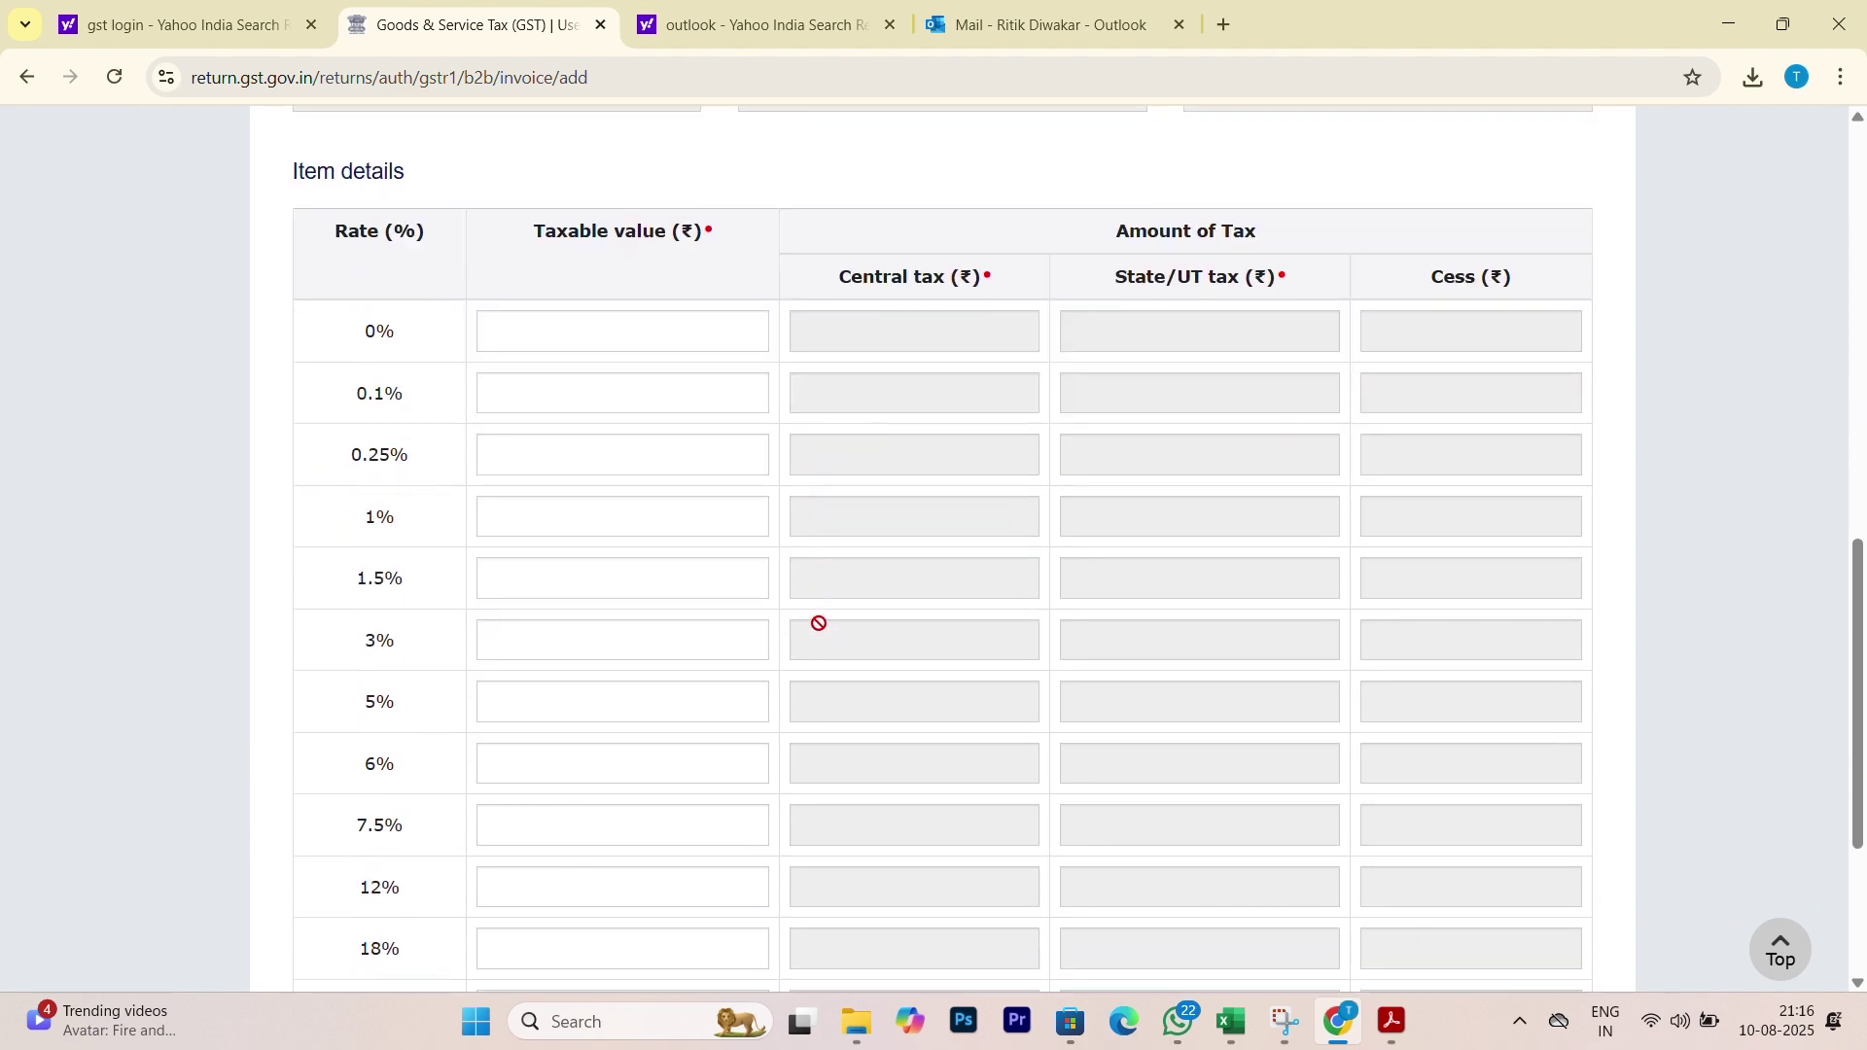
pyautogui.click(608, 692)
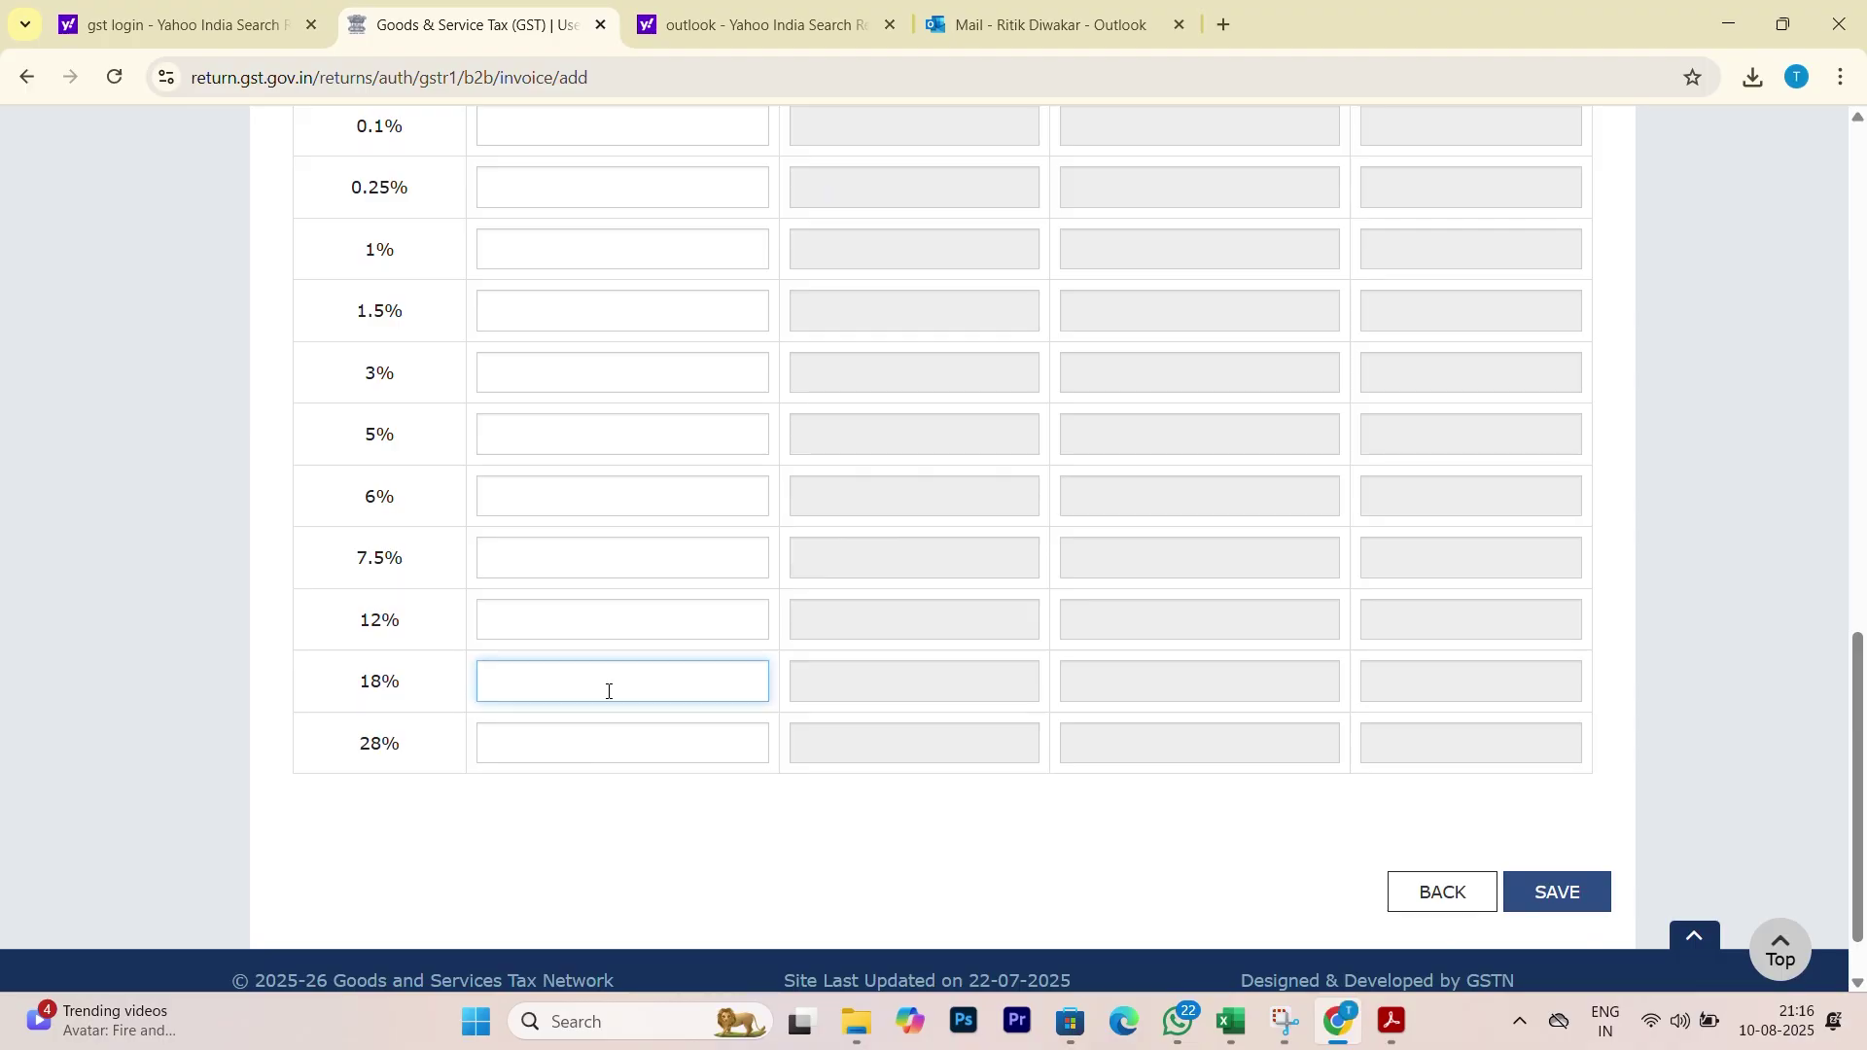
pyautogui.hotkey('alt', 'Tab')
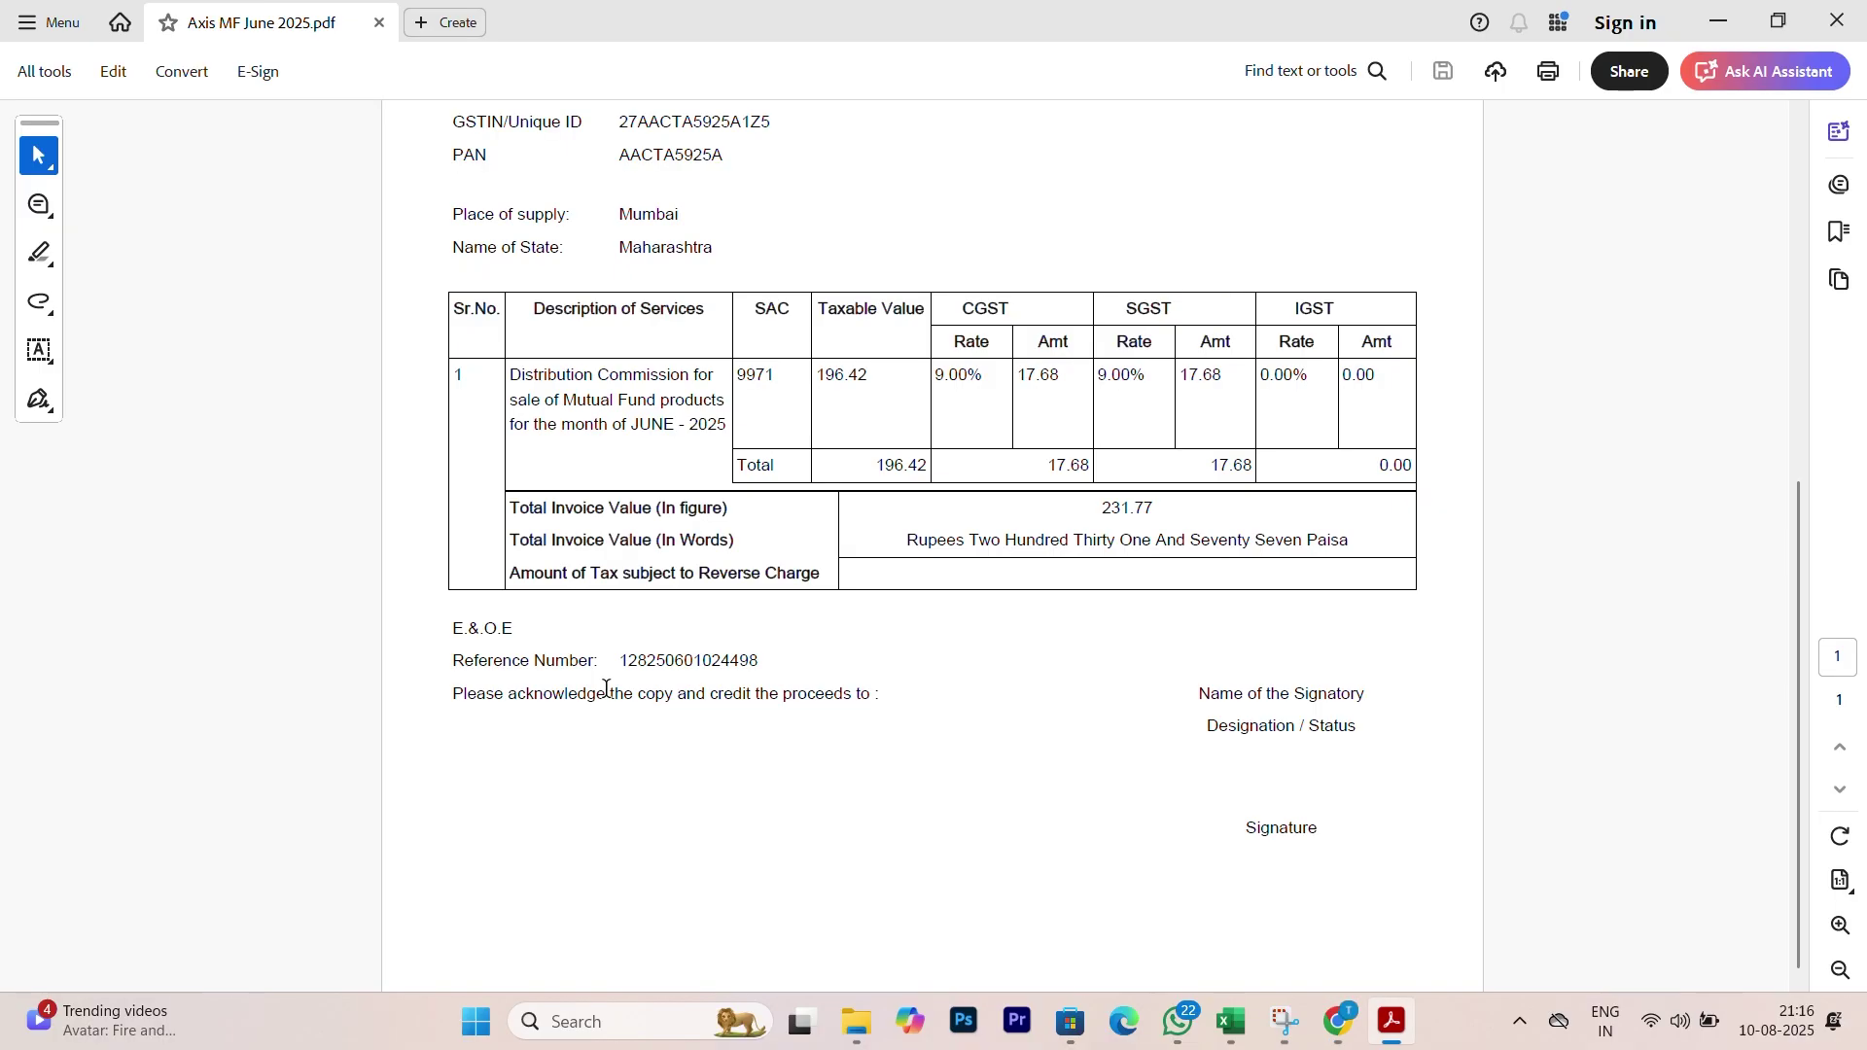
pyautogui.hotkey('alt', 'Tab')
pyautogui.write('196')
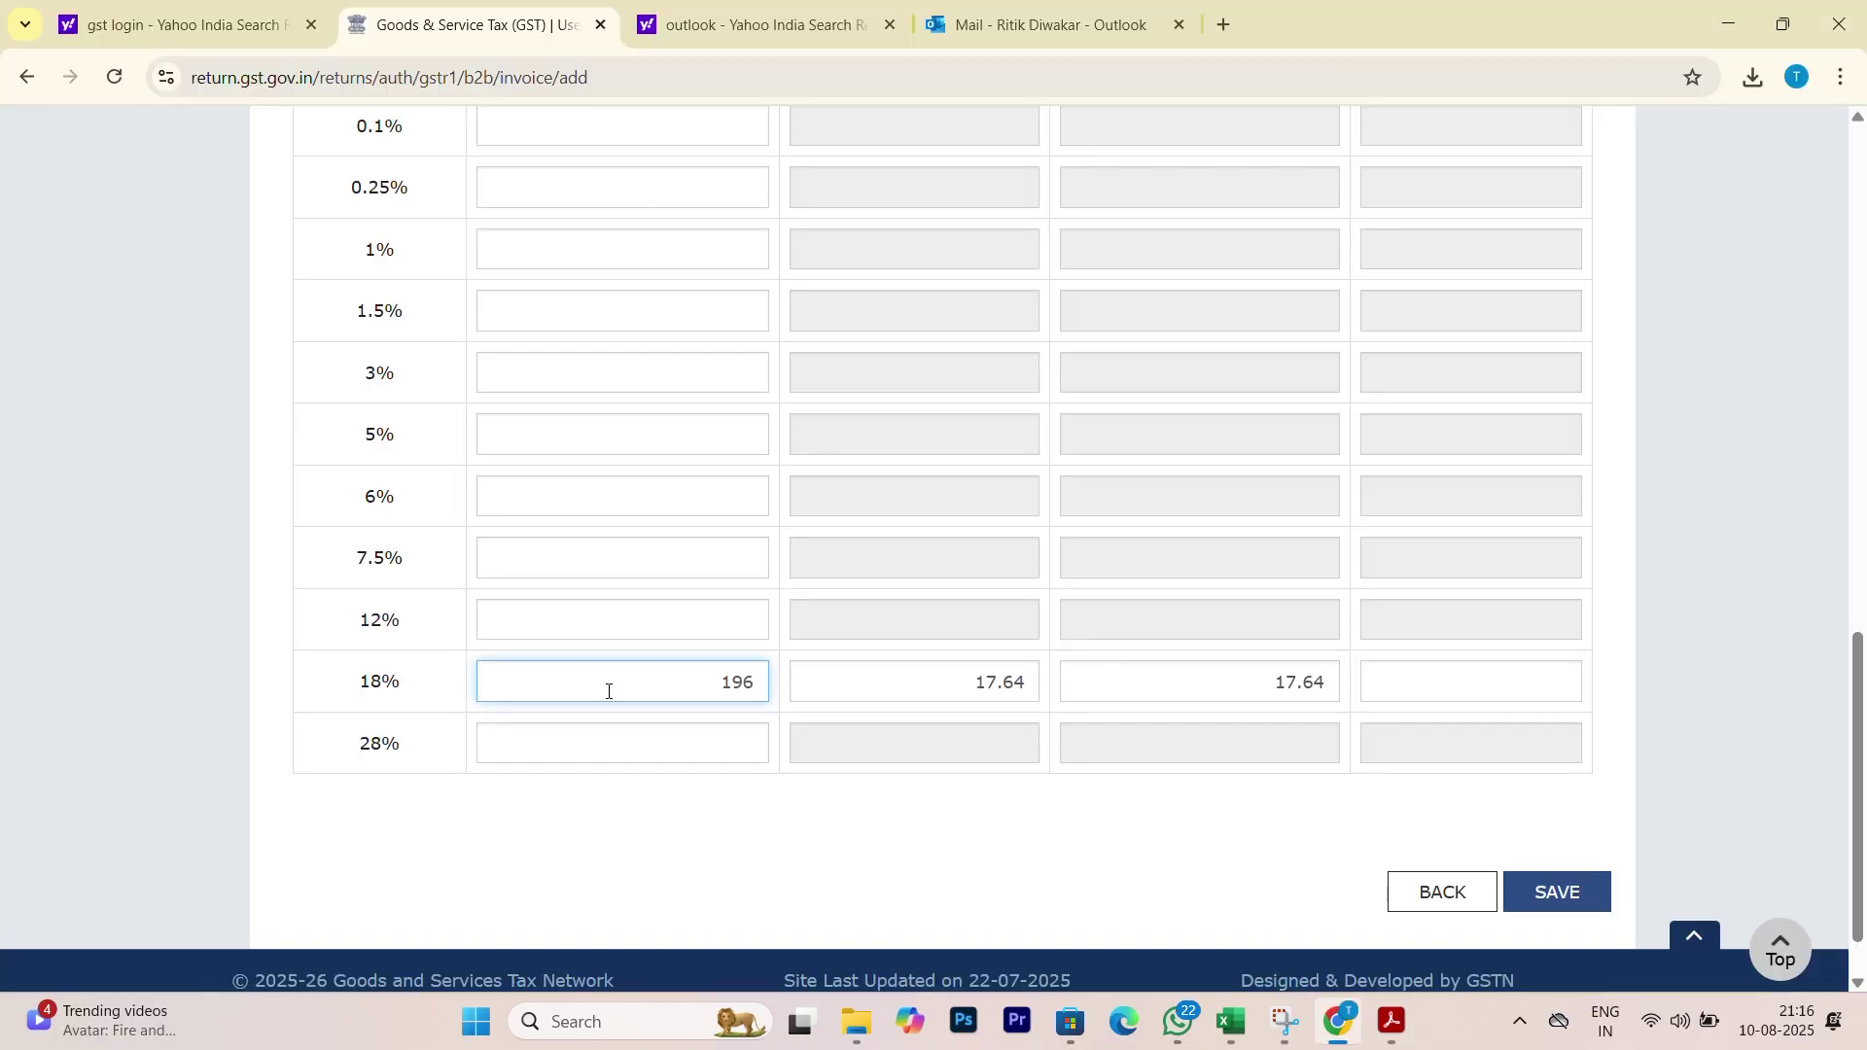
pyautogui.write('.42')
pyautogui.hotkey('alt', 'Tab')
pyautogui.hotkey('alt', 'Tab')
pyautogui.click(1539, 911)
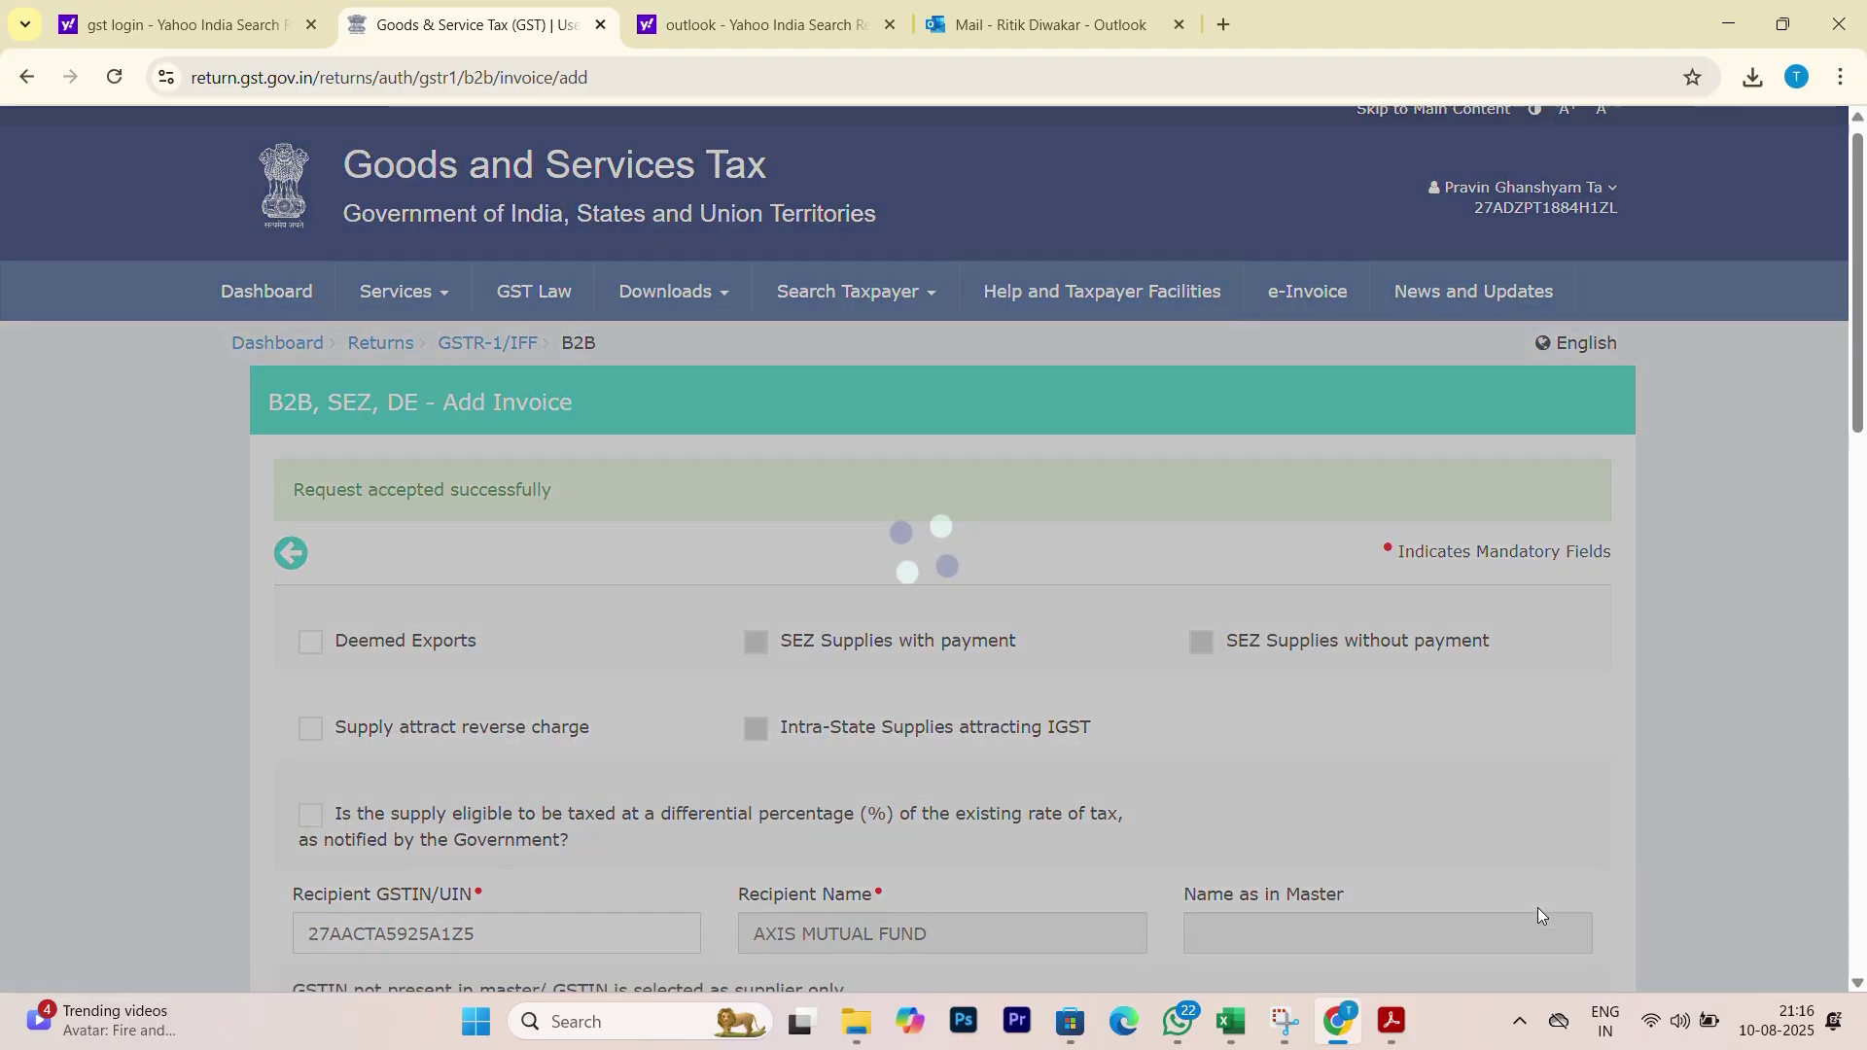
# - Close the Axis invoice PDF, minimise Chrome, and select the LIC MF June 2025 invoice file
pyautogui.scroll(-5, 1537, 907)
pyautogui.hotkey('alt', 'Tab')
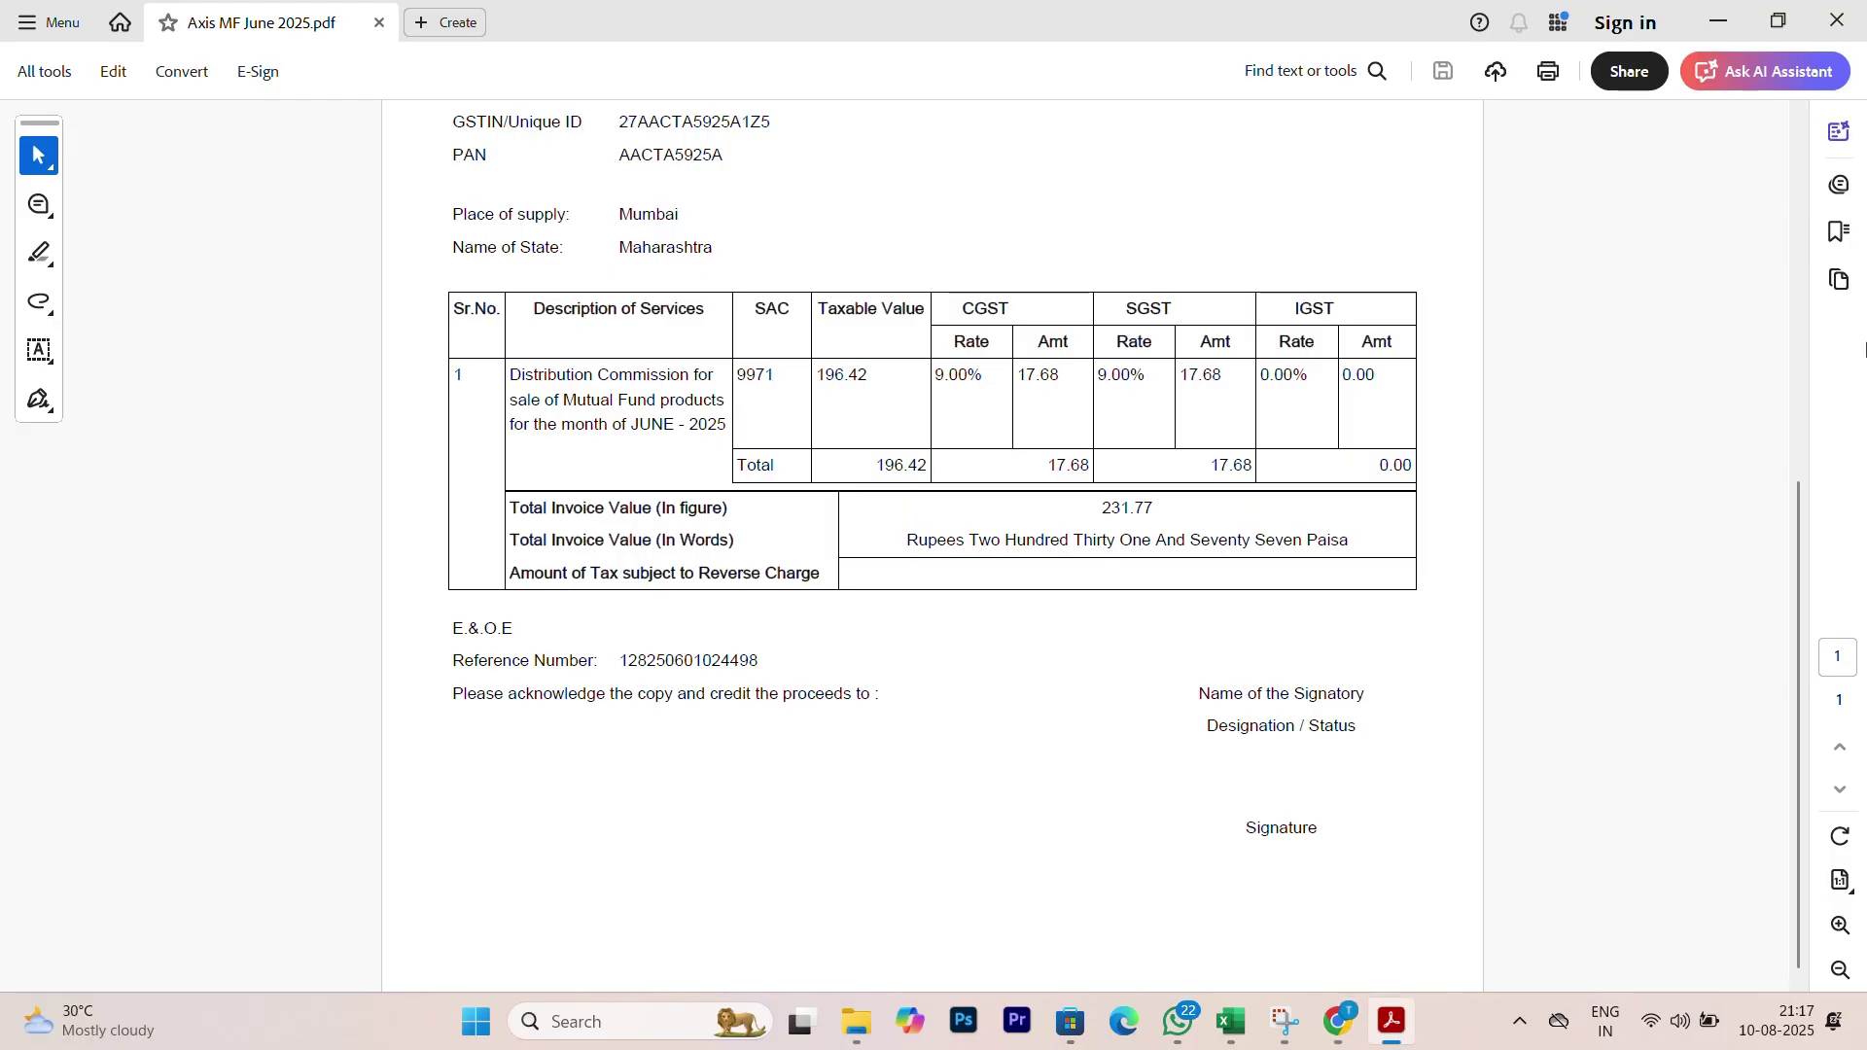
pyautogui.click(1845, 24)
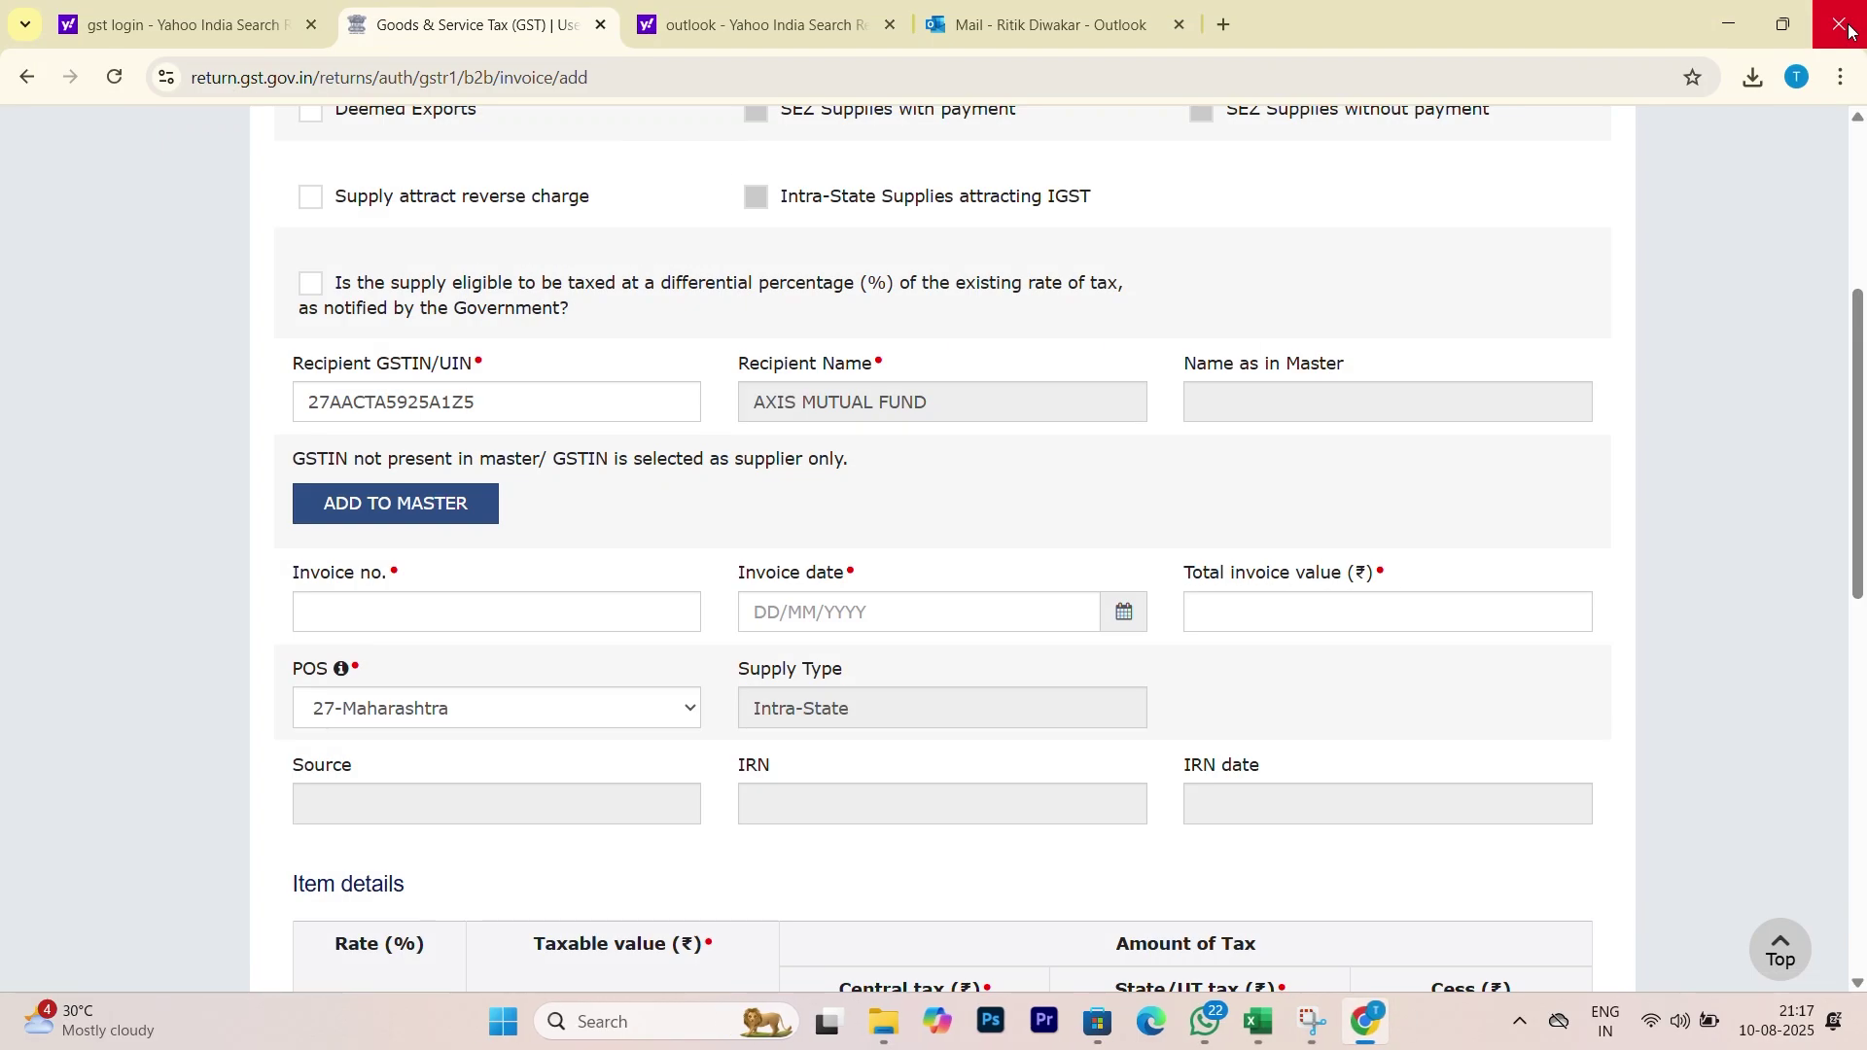
pyautogui.click(1845, 25)
pyautogui.press('Down')
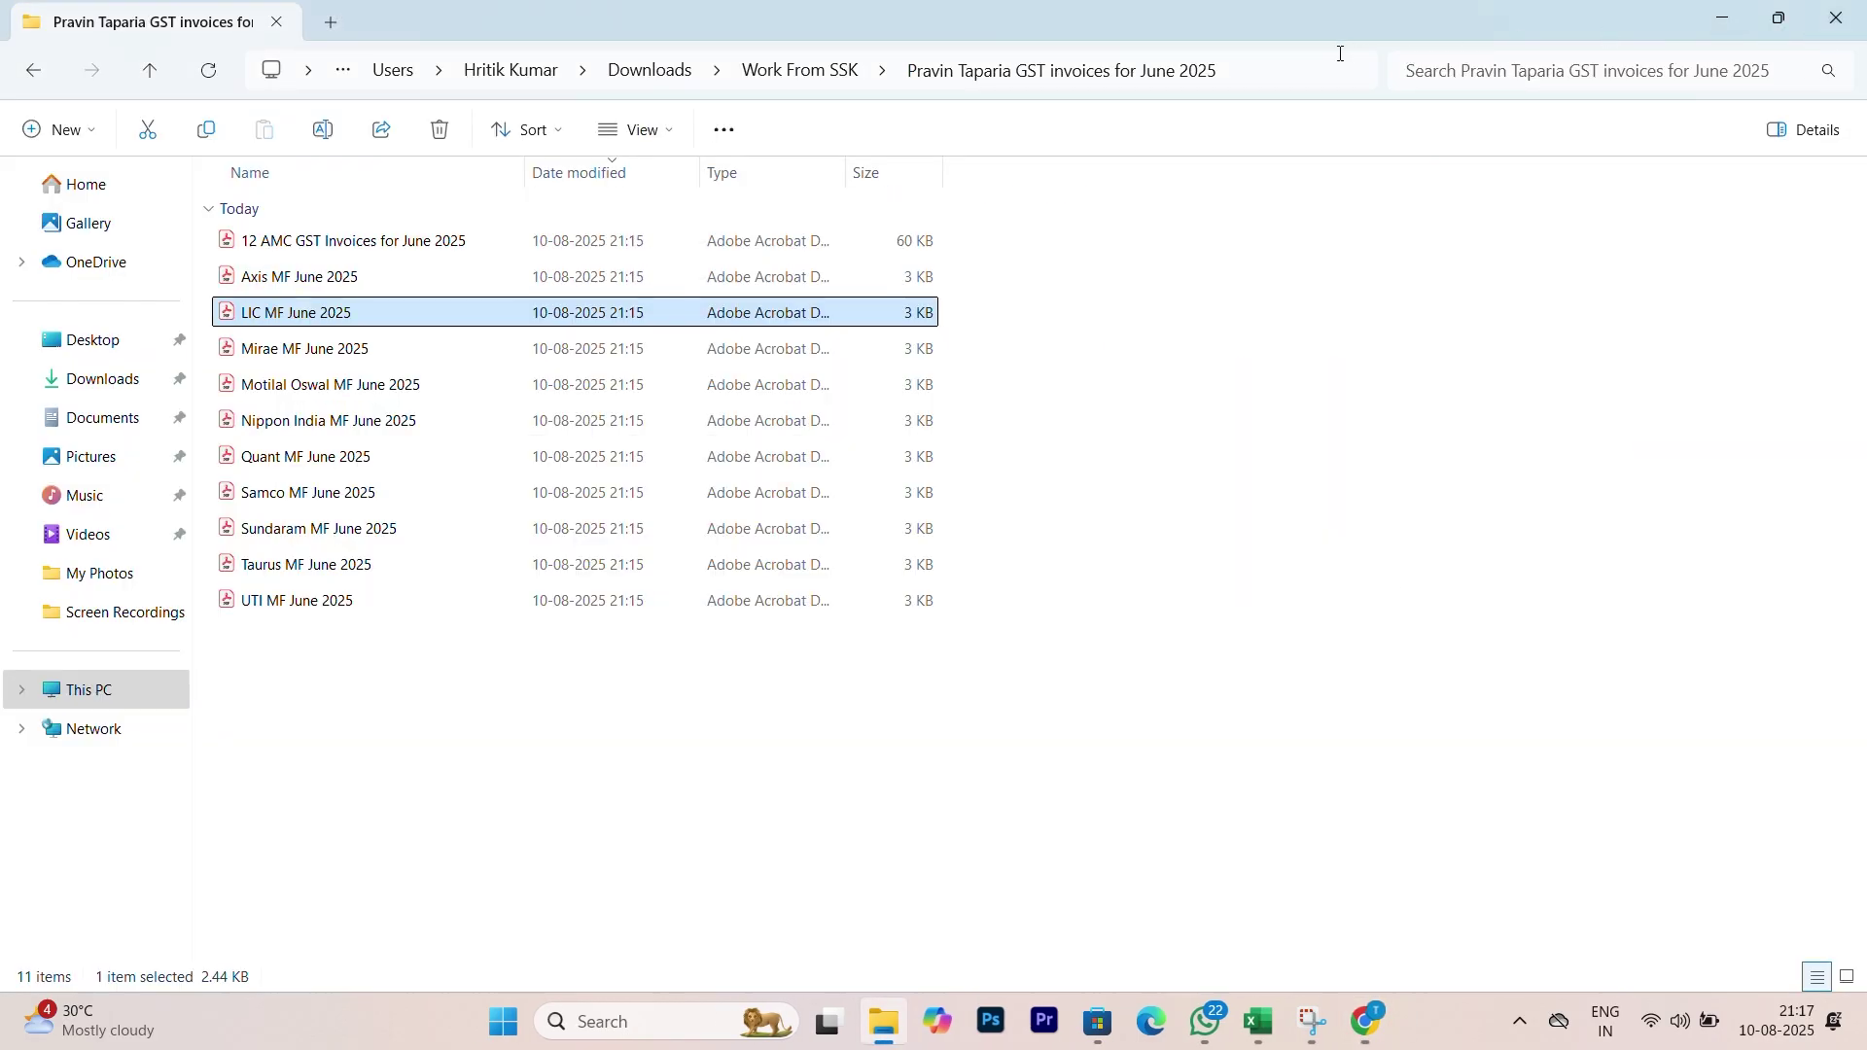
# - Open LIC MF June 2025.pdf and paste its GSTIN into the Recipient GSTIN field
pyautogui.press('Return')
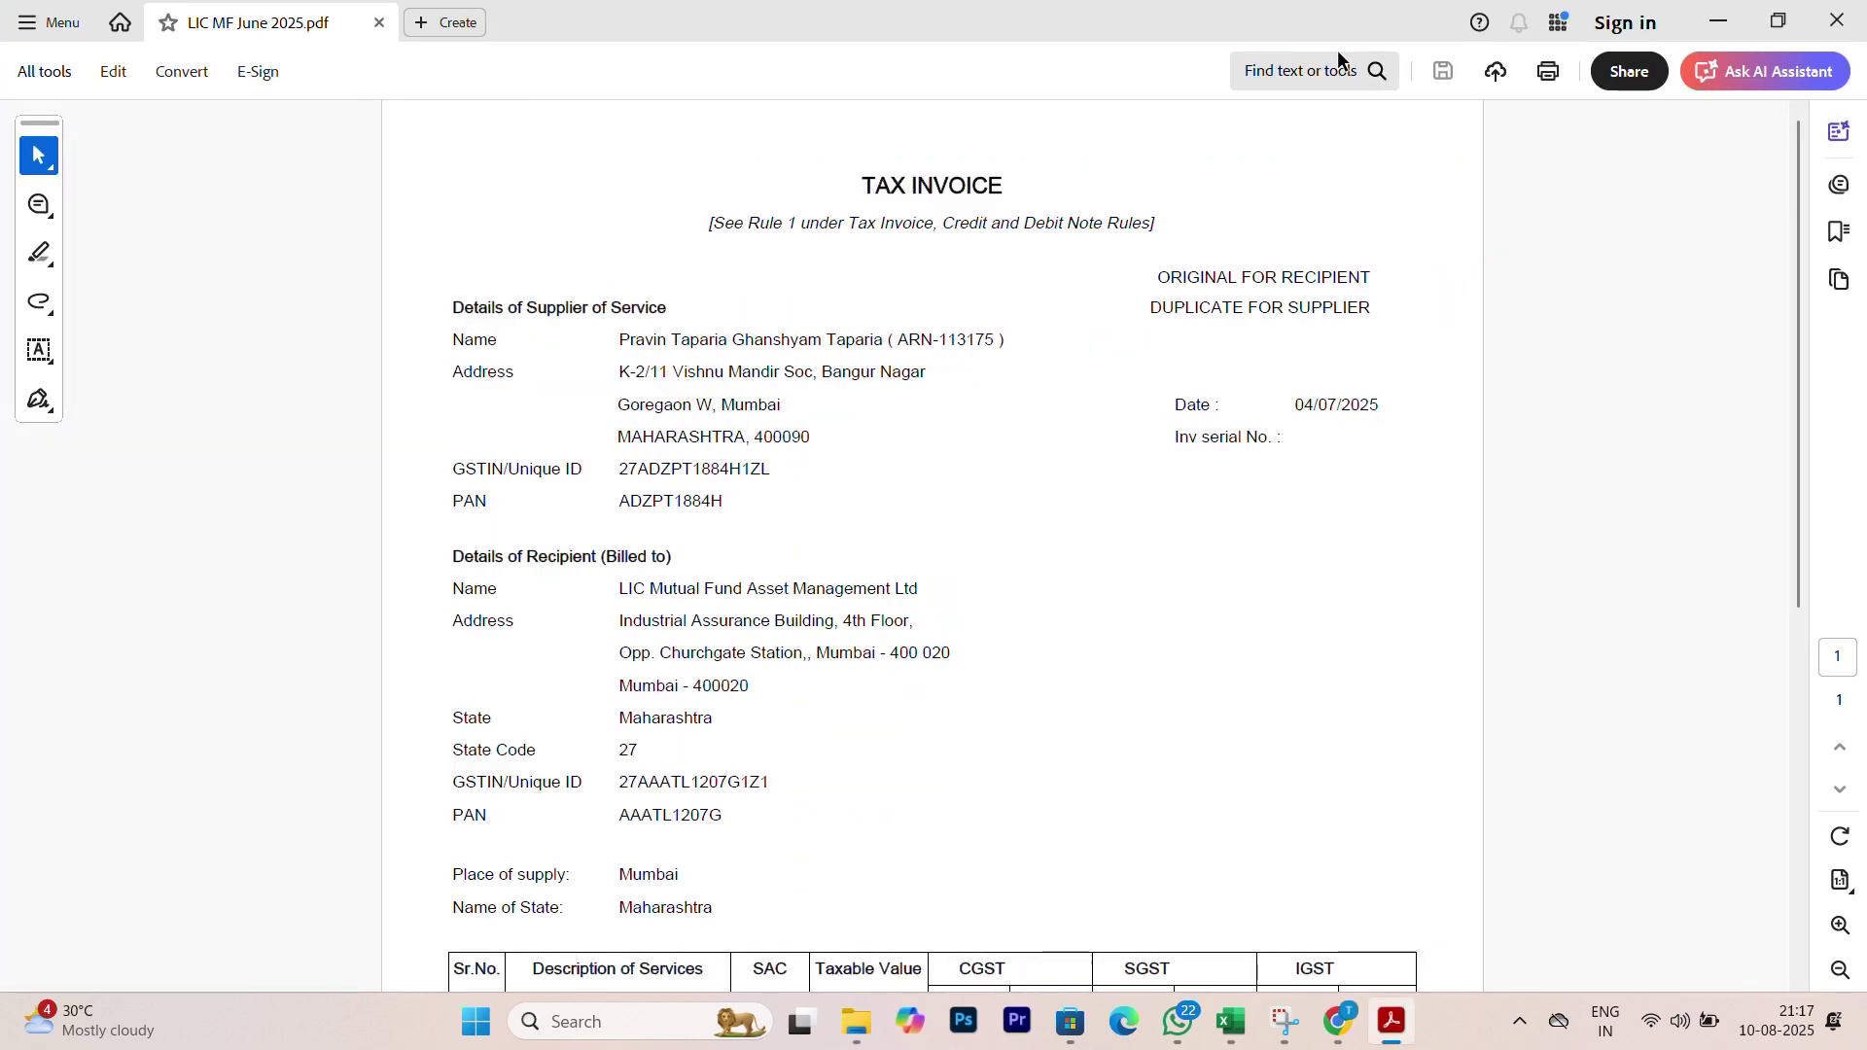
pyautogui.scroll(-4, 1303, 411)
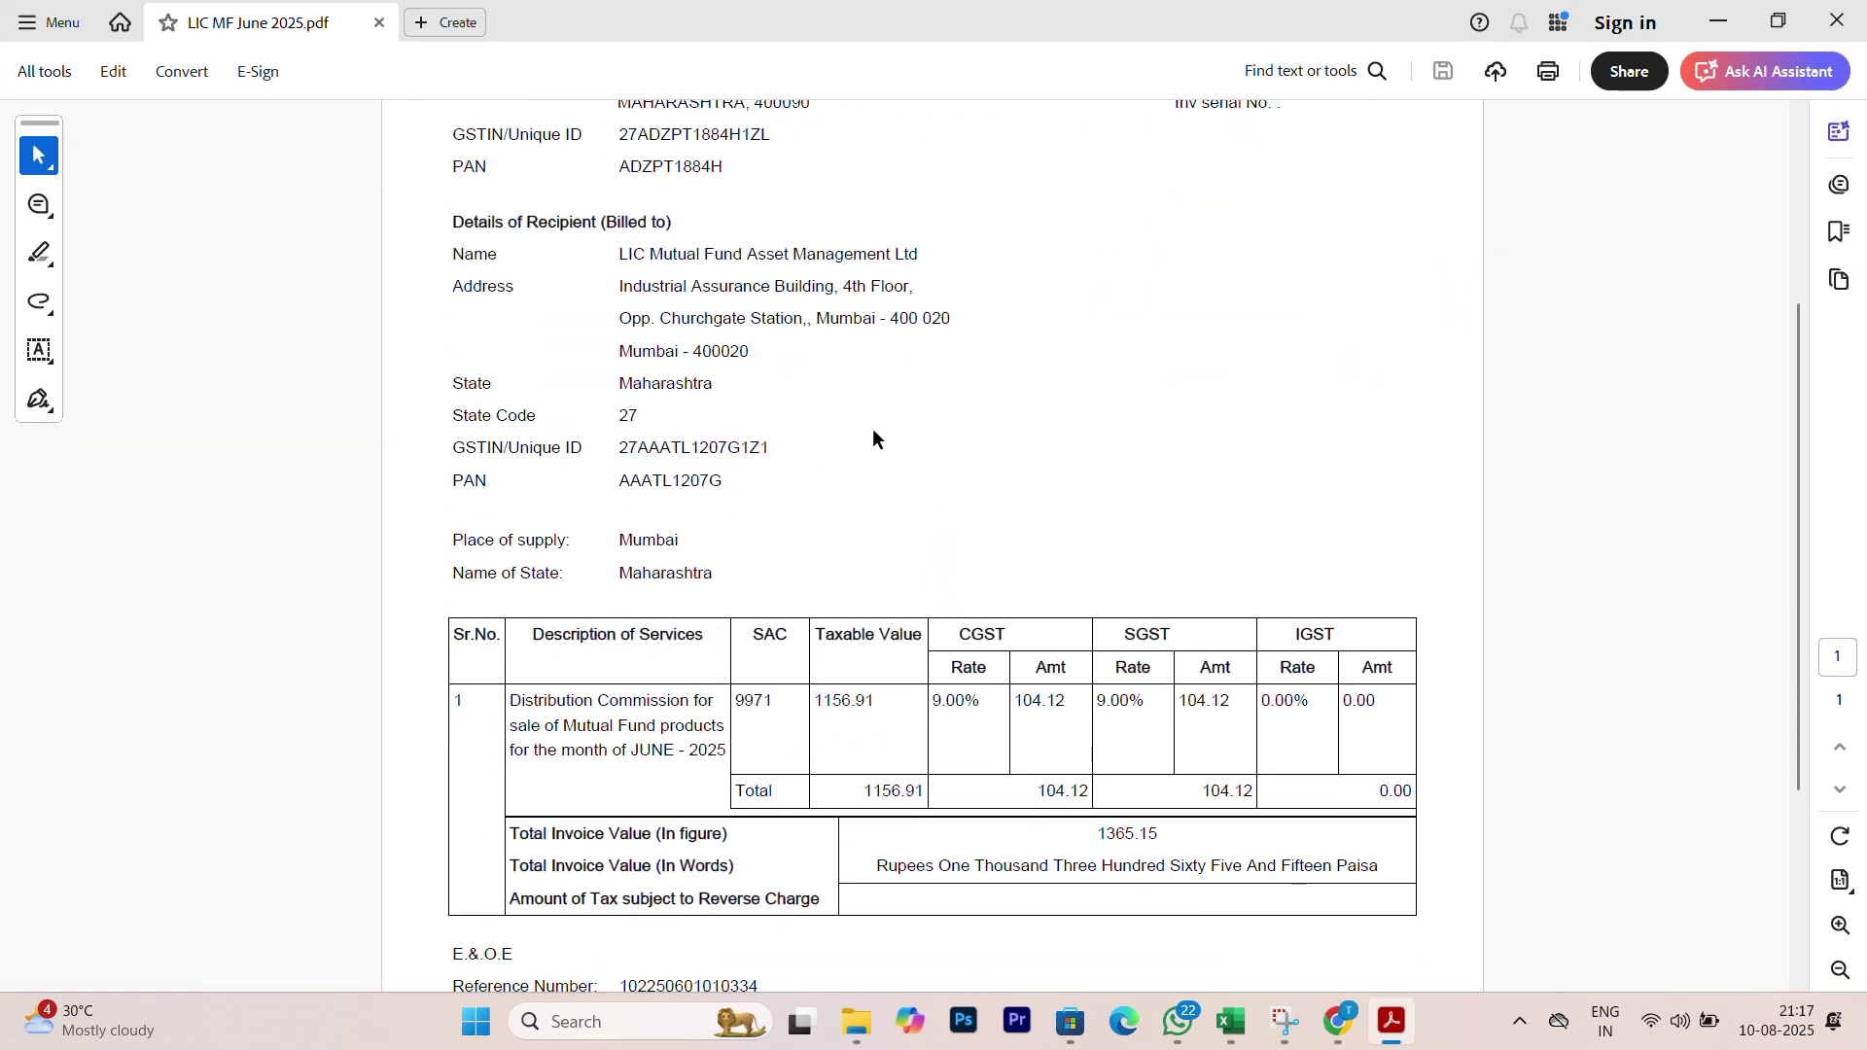
pyautogui.doubleClick(679, 448)
pyautogui.hotkey('ctrl', 'c')
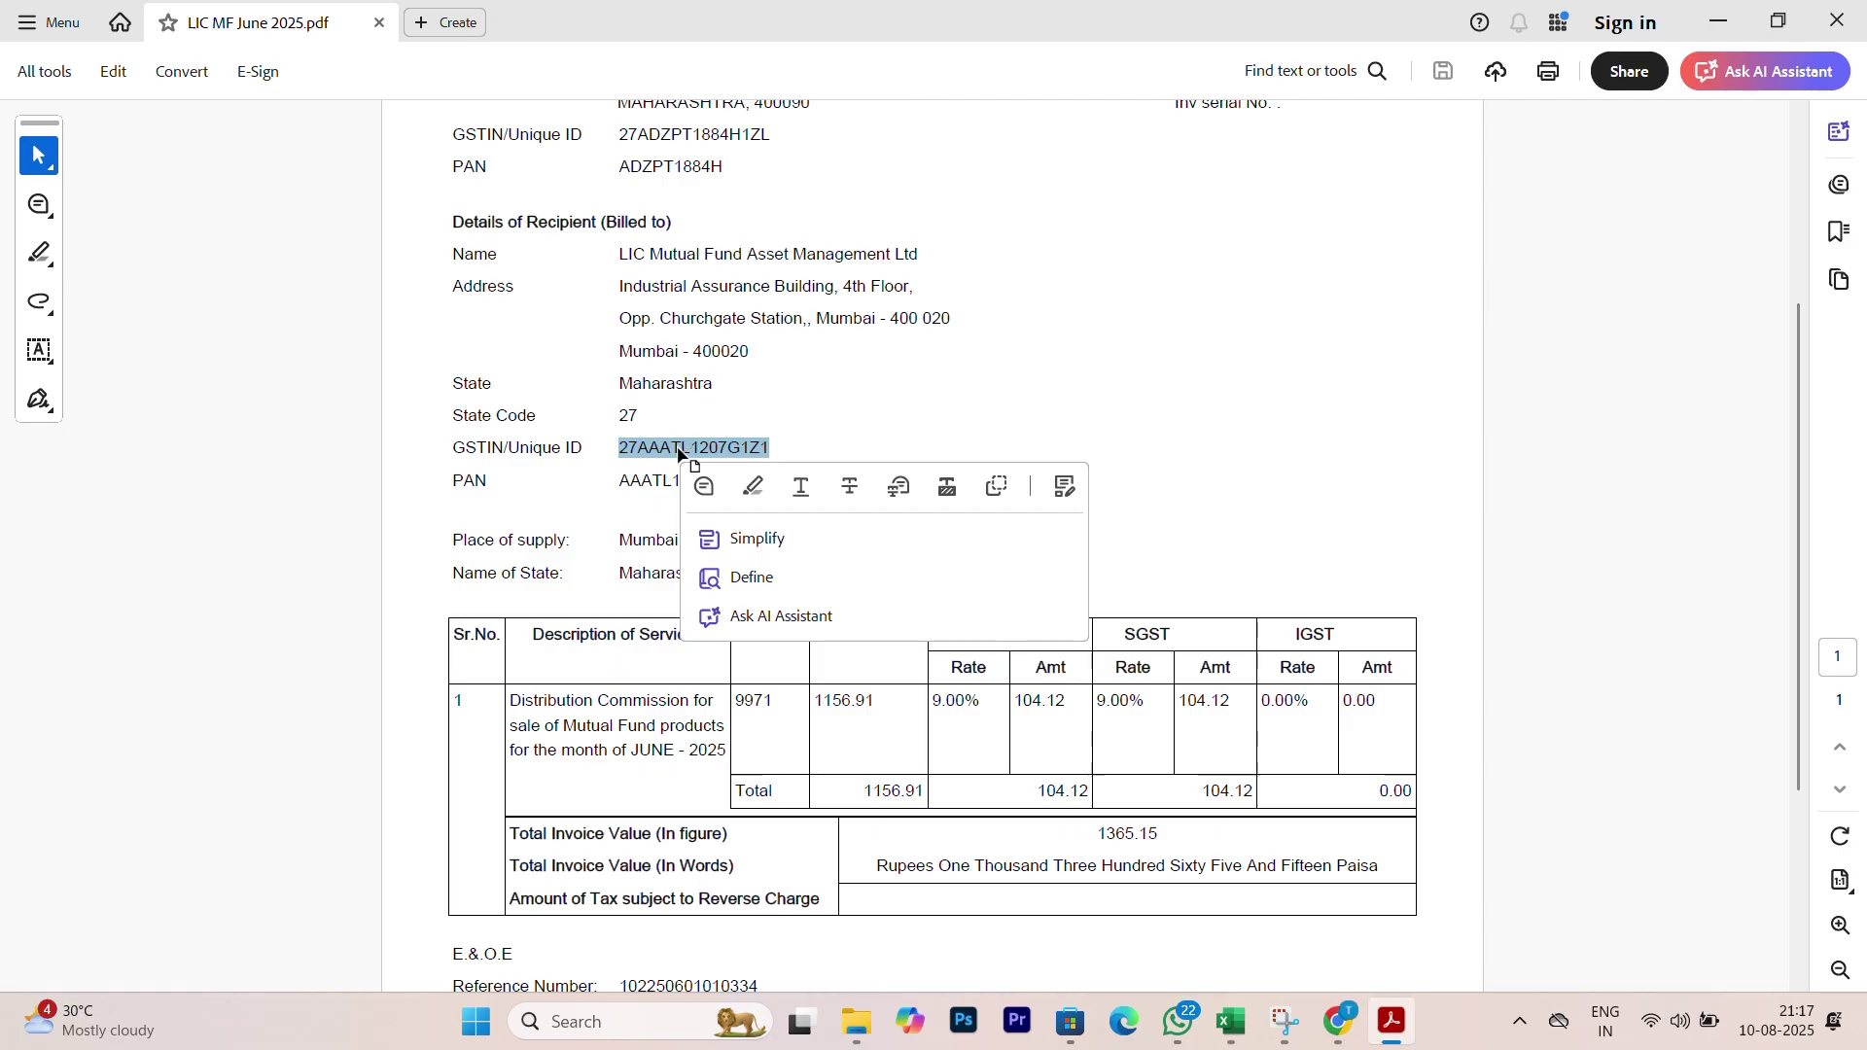
pyautogui.hotkey('alt', 'Tab')
pyautogui.hotkey('alt', 'Tab')
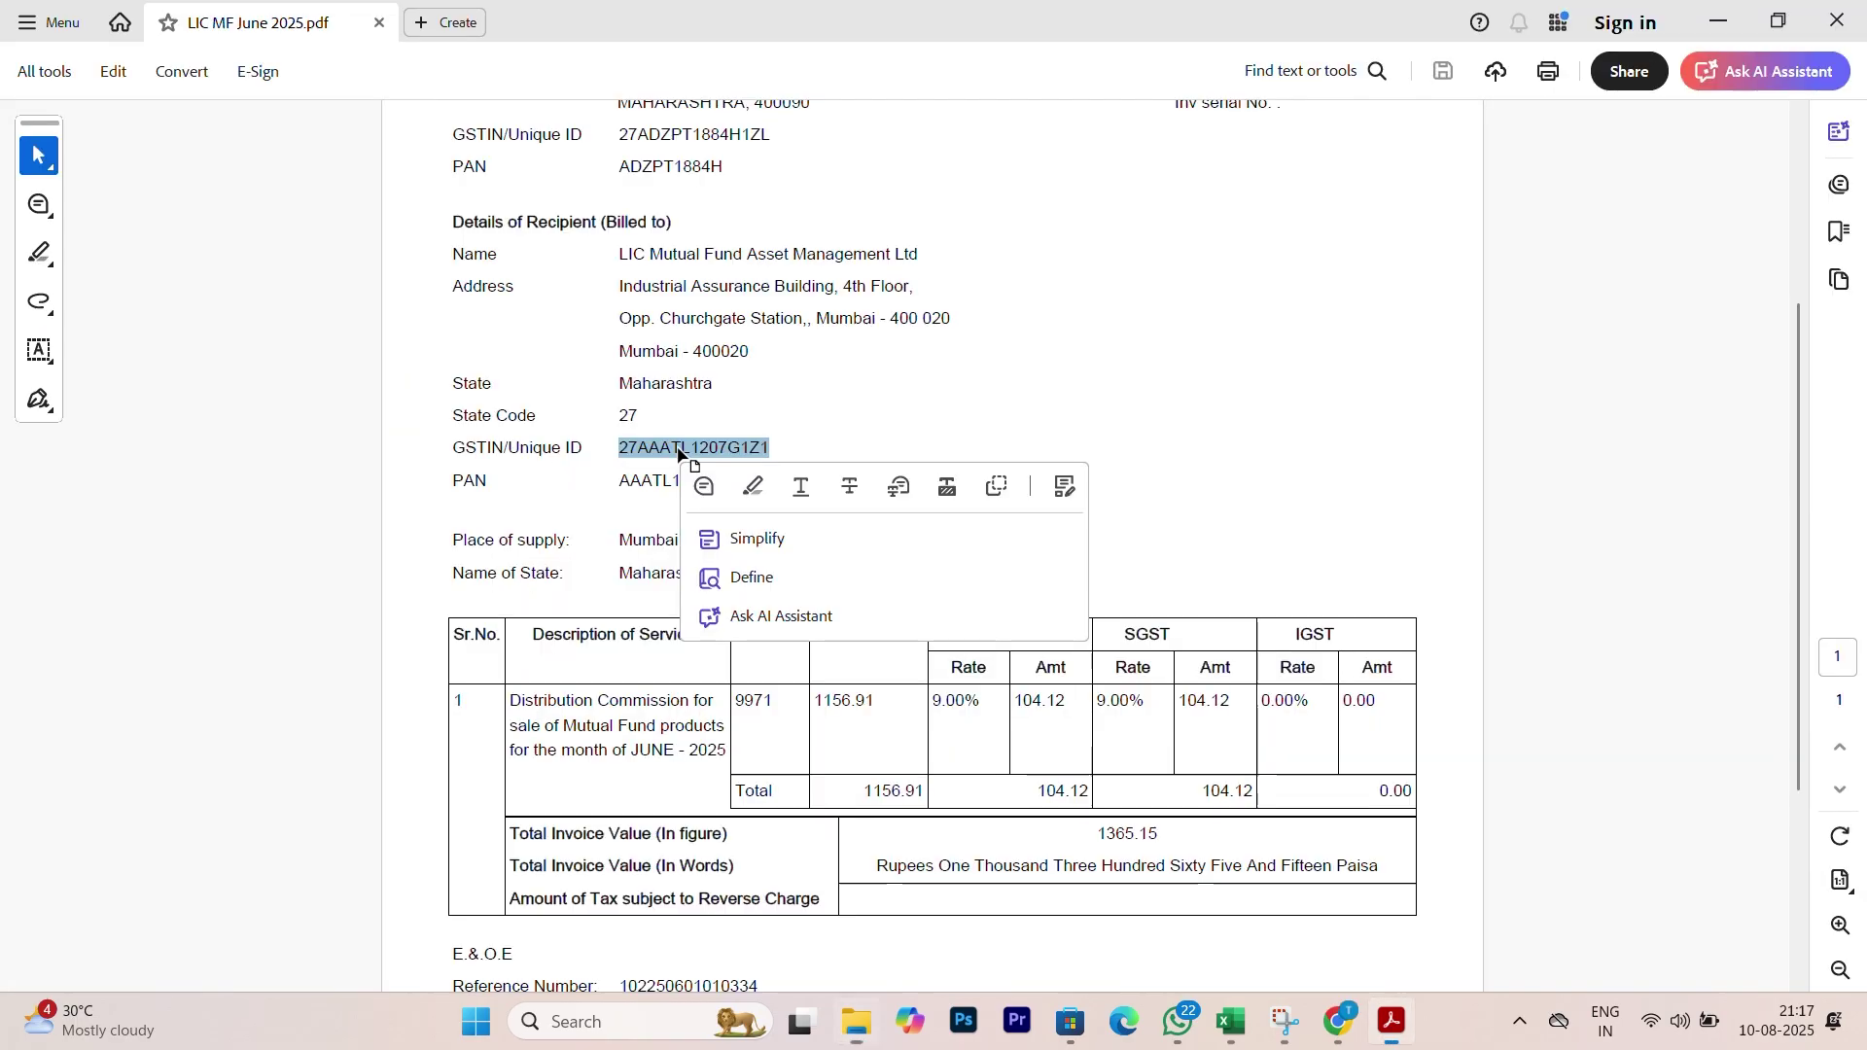
pyautogui.hotkey('alt', 'Tab')
pyautogui.press('Tab')
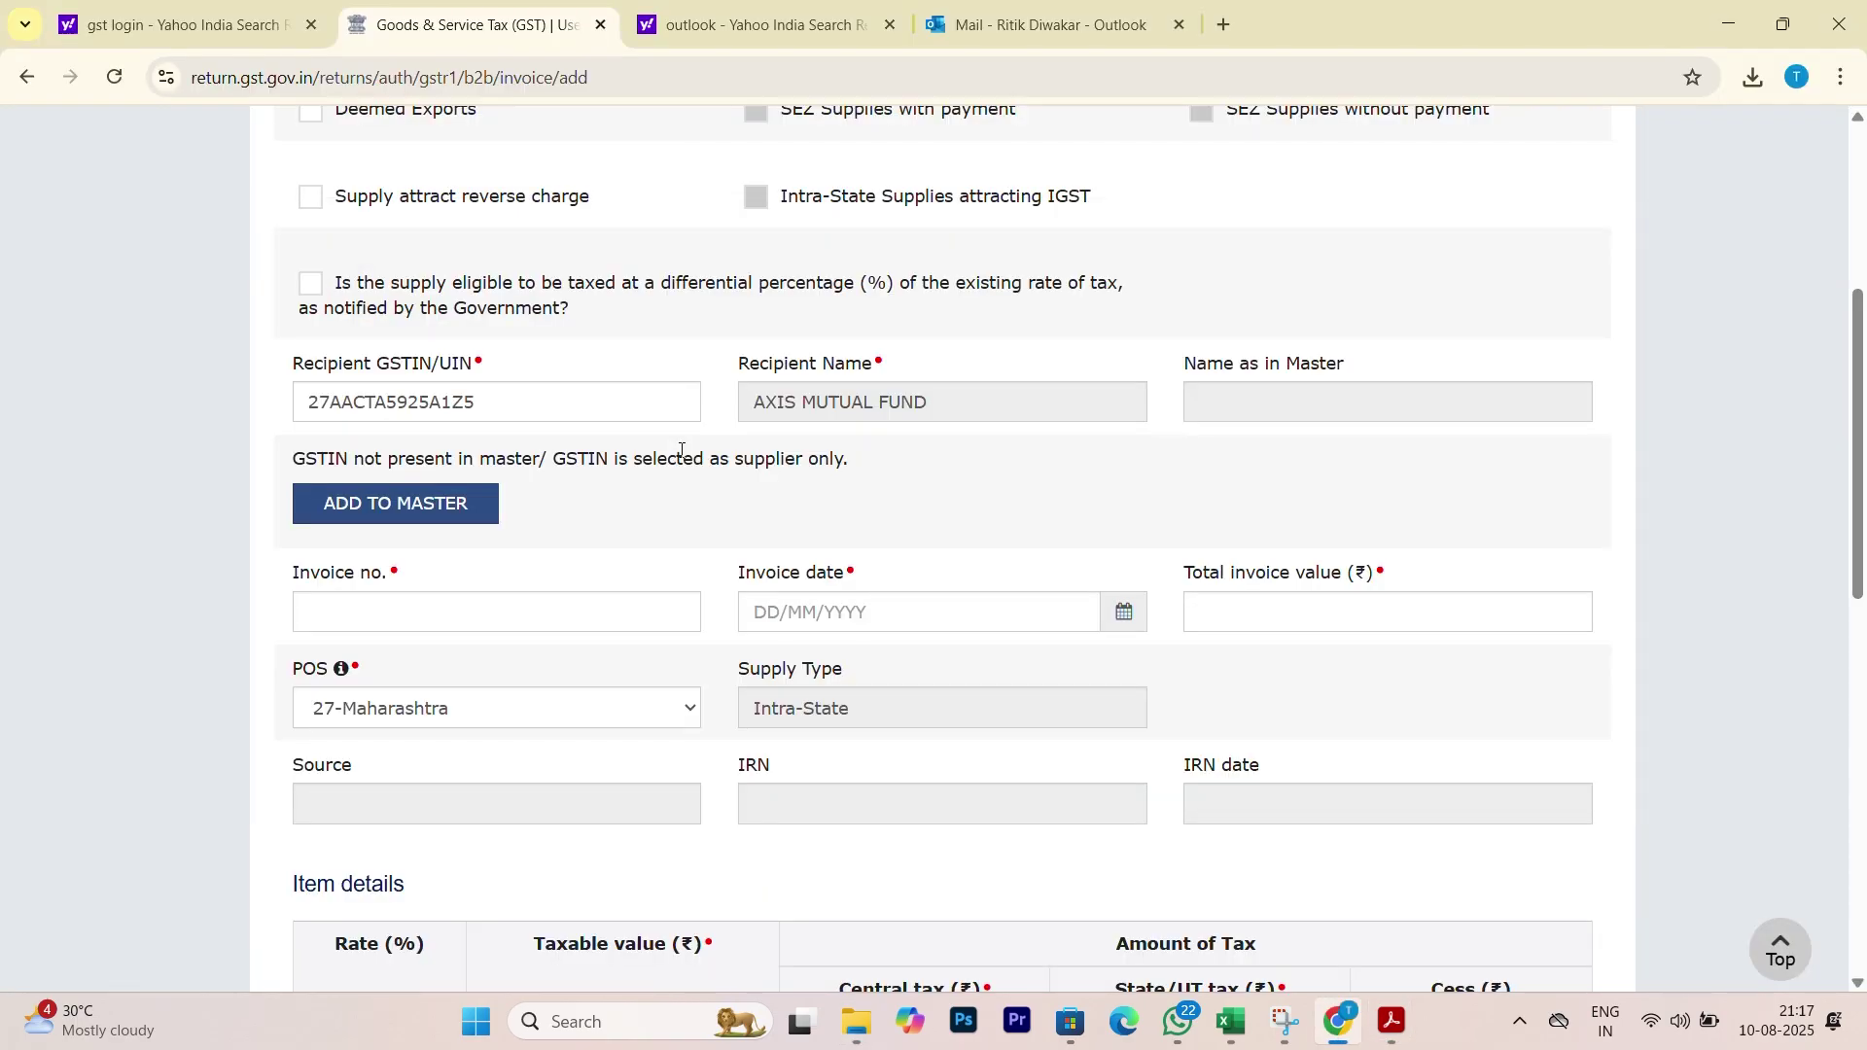
pyautogui.doubleClick(485, 409)
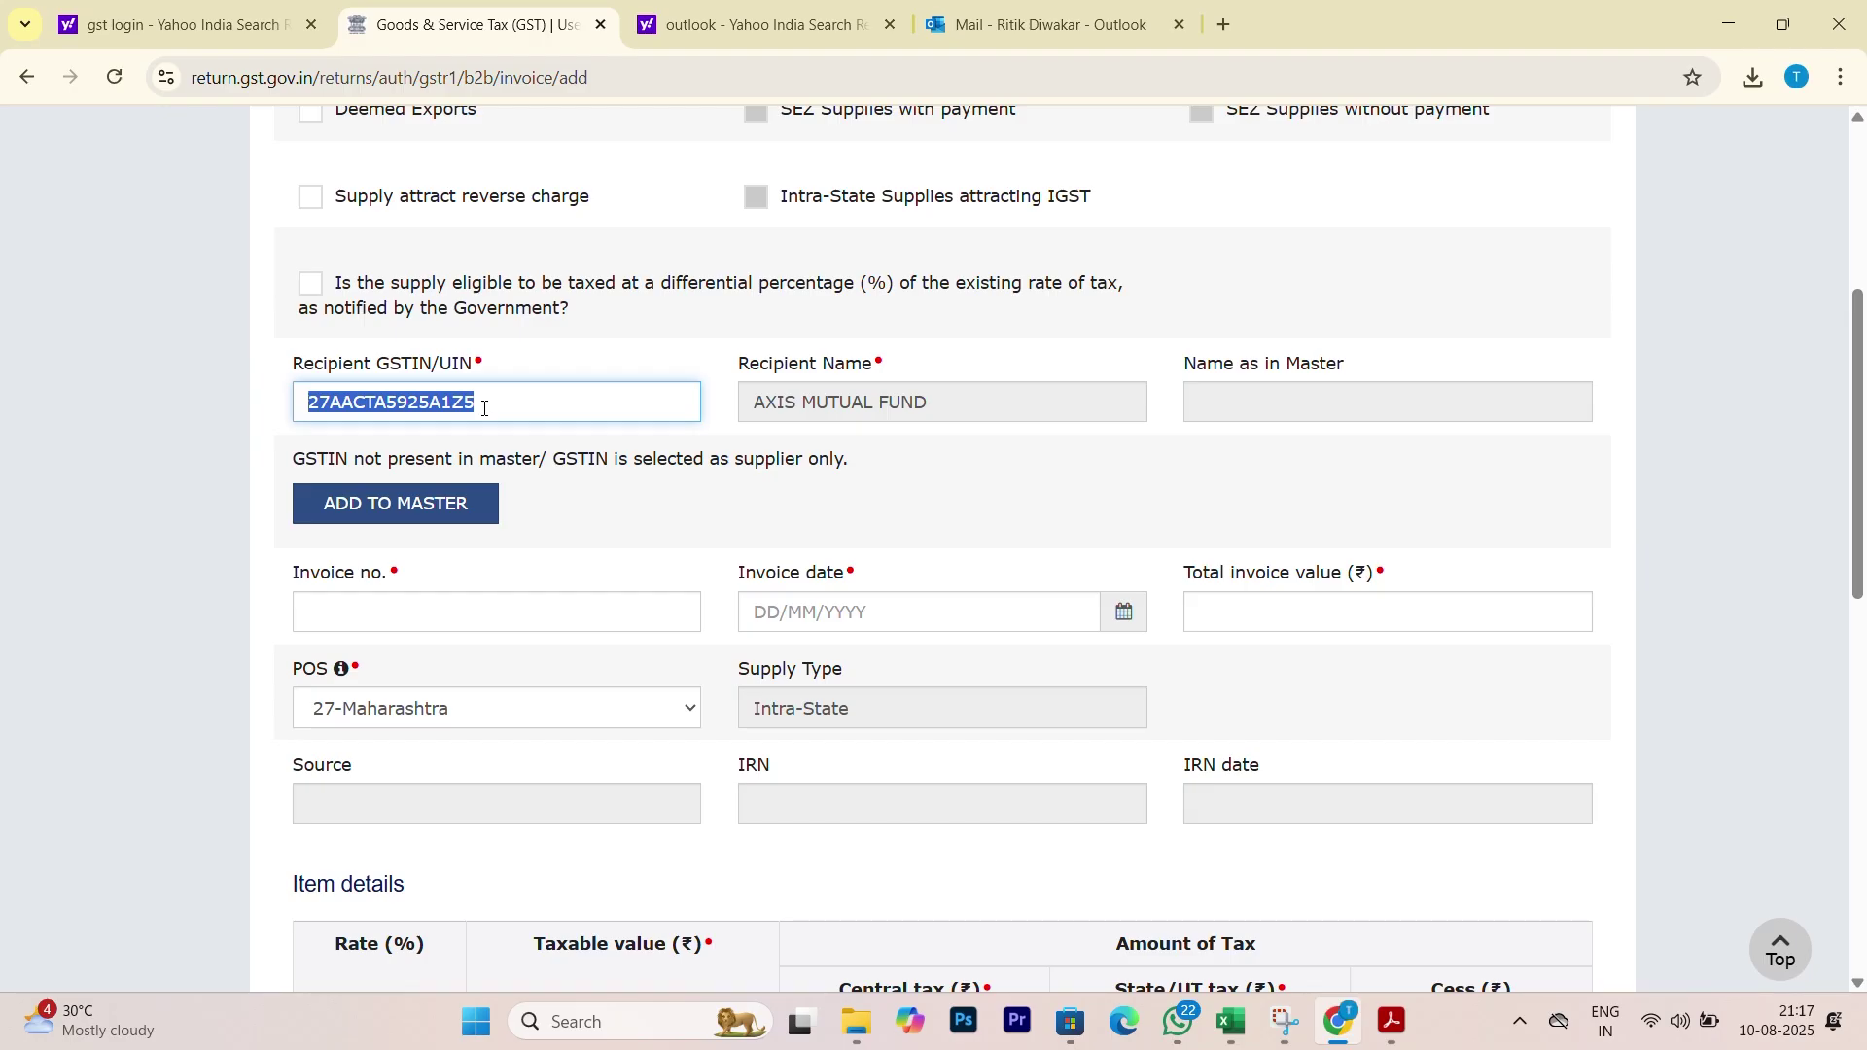
pyautogui.hotkey('ctrl', 'v')
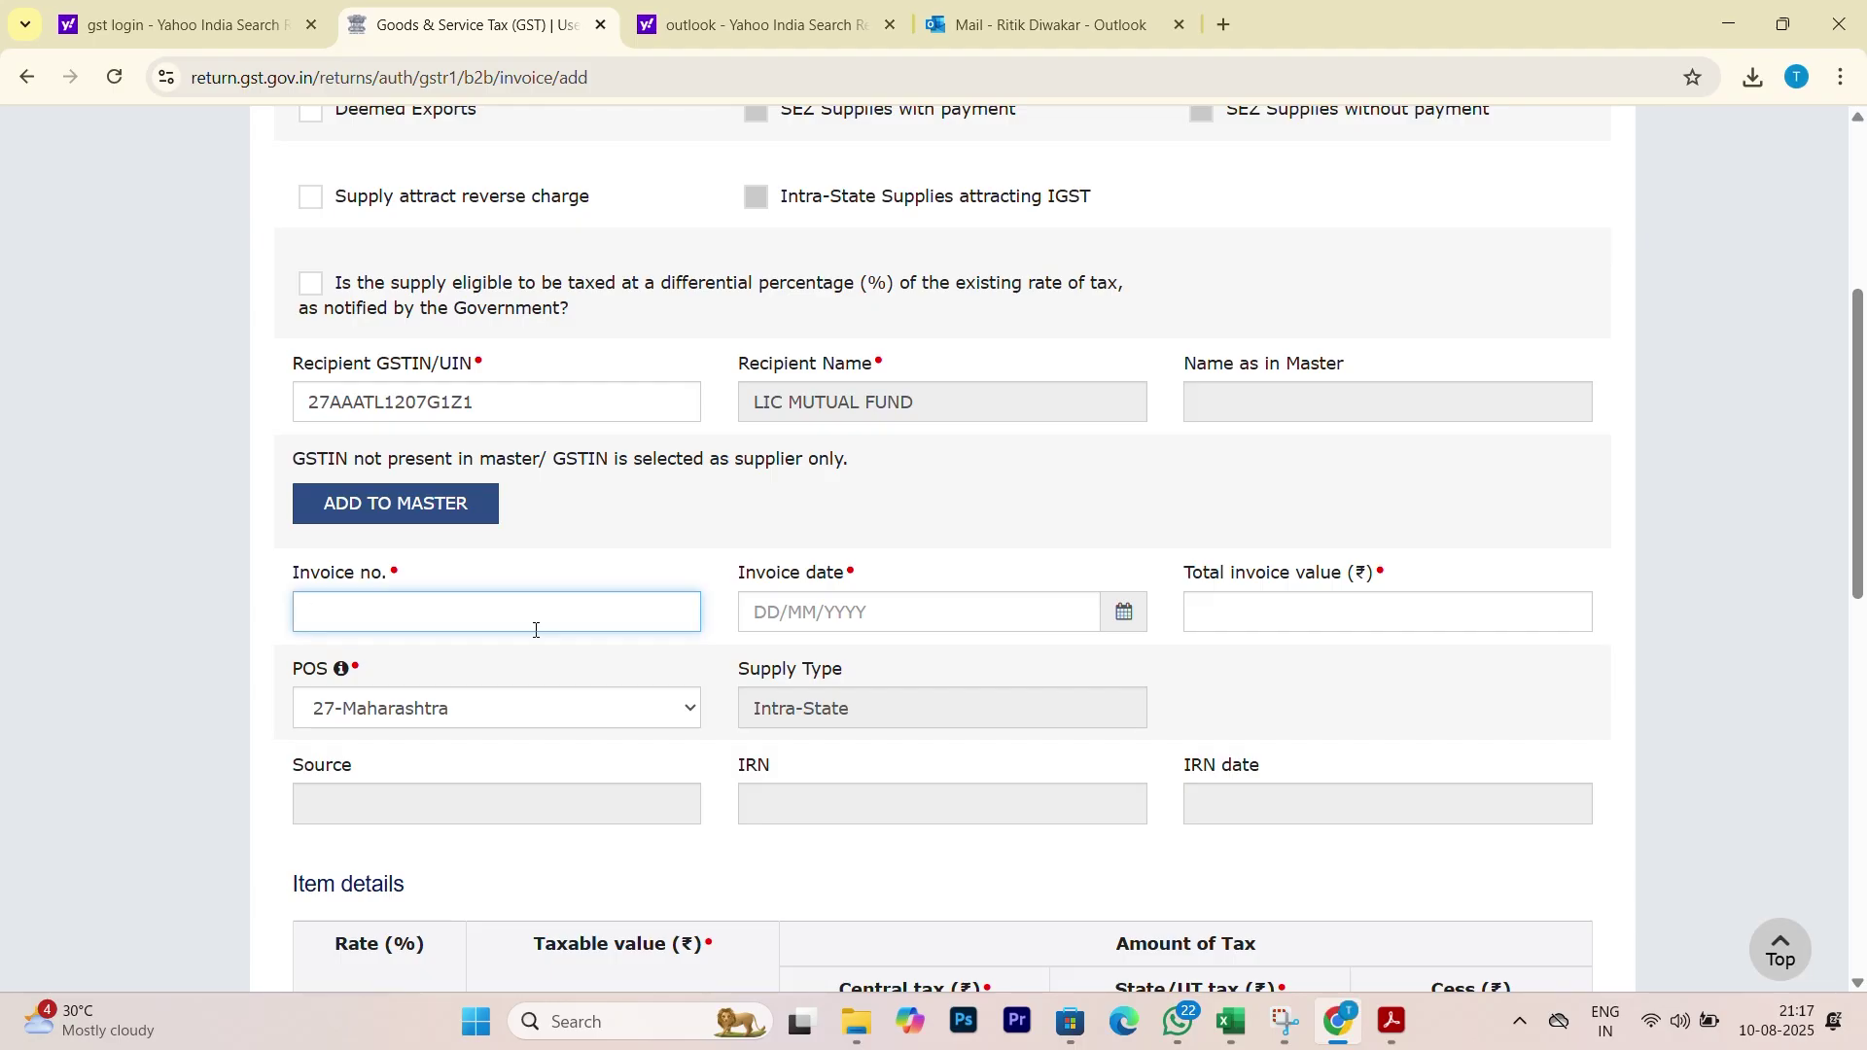
# - Enter invoice number 035, invoice date 04/07/2025 and total invoice value 1365.15
pyautogui.write('035')
pyautogui.click(776, 612)
pyautogui.write('04/07/20')
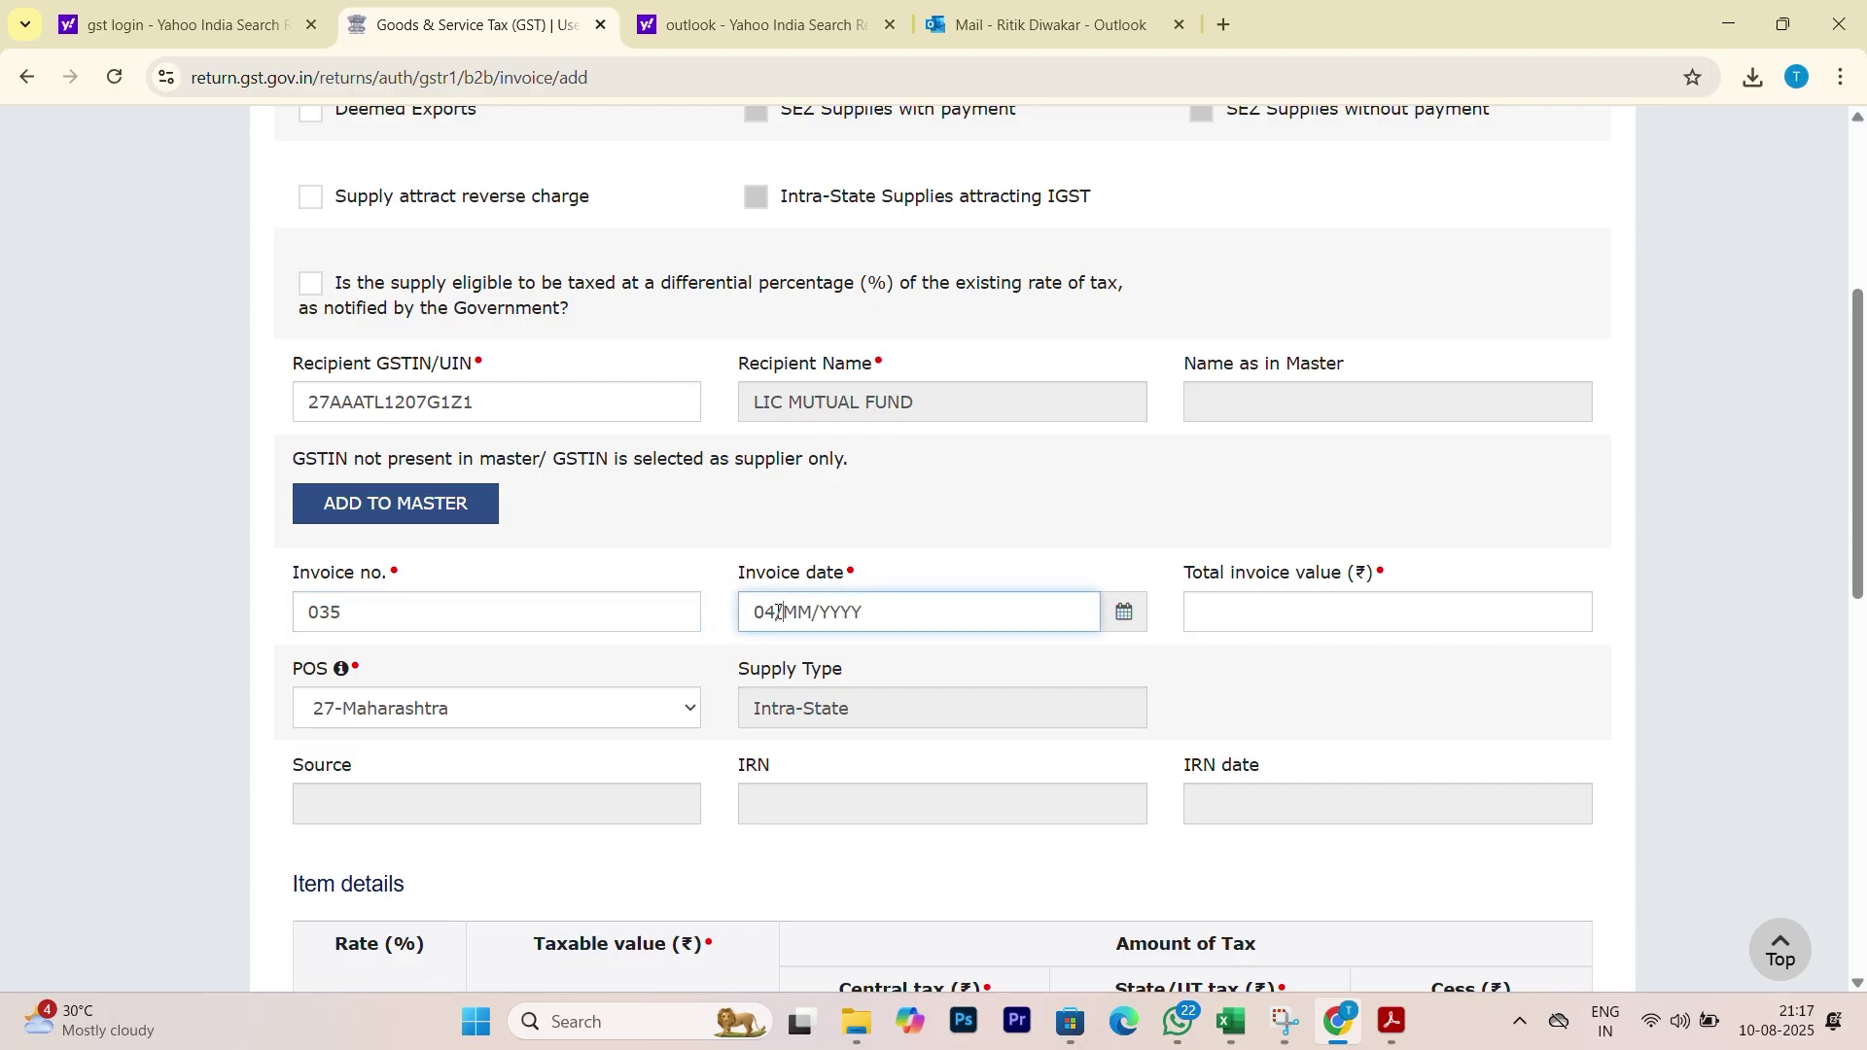
pyautogui.write('25')
pyautogui.click(1232, 601)
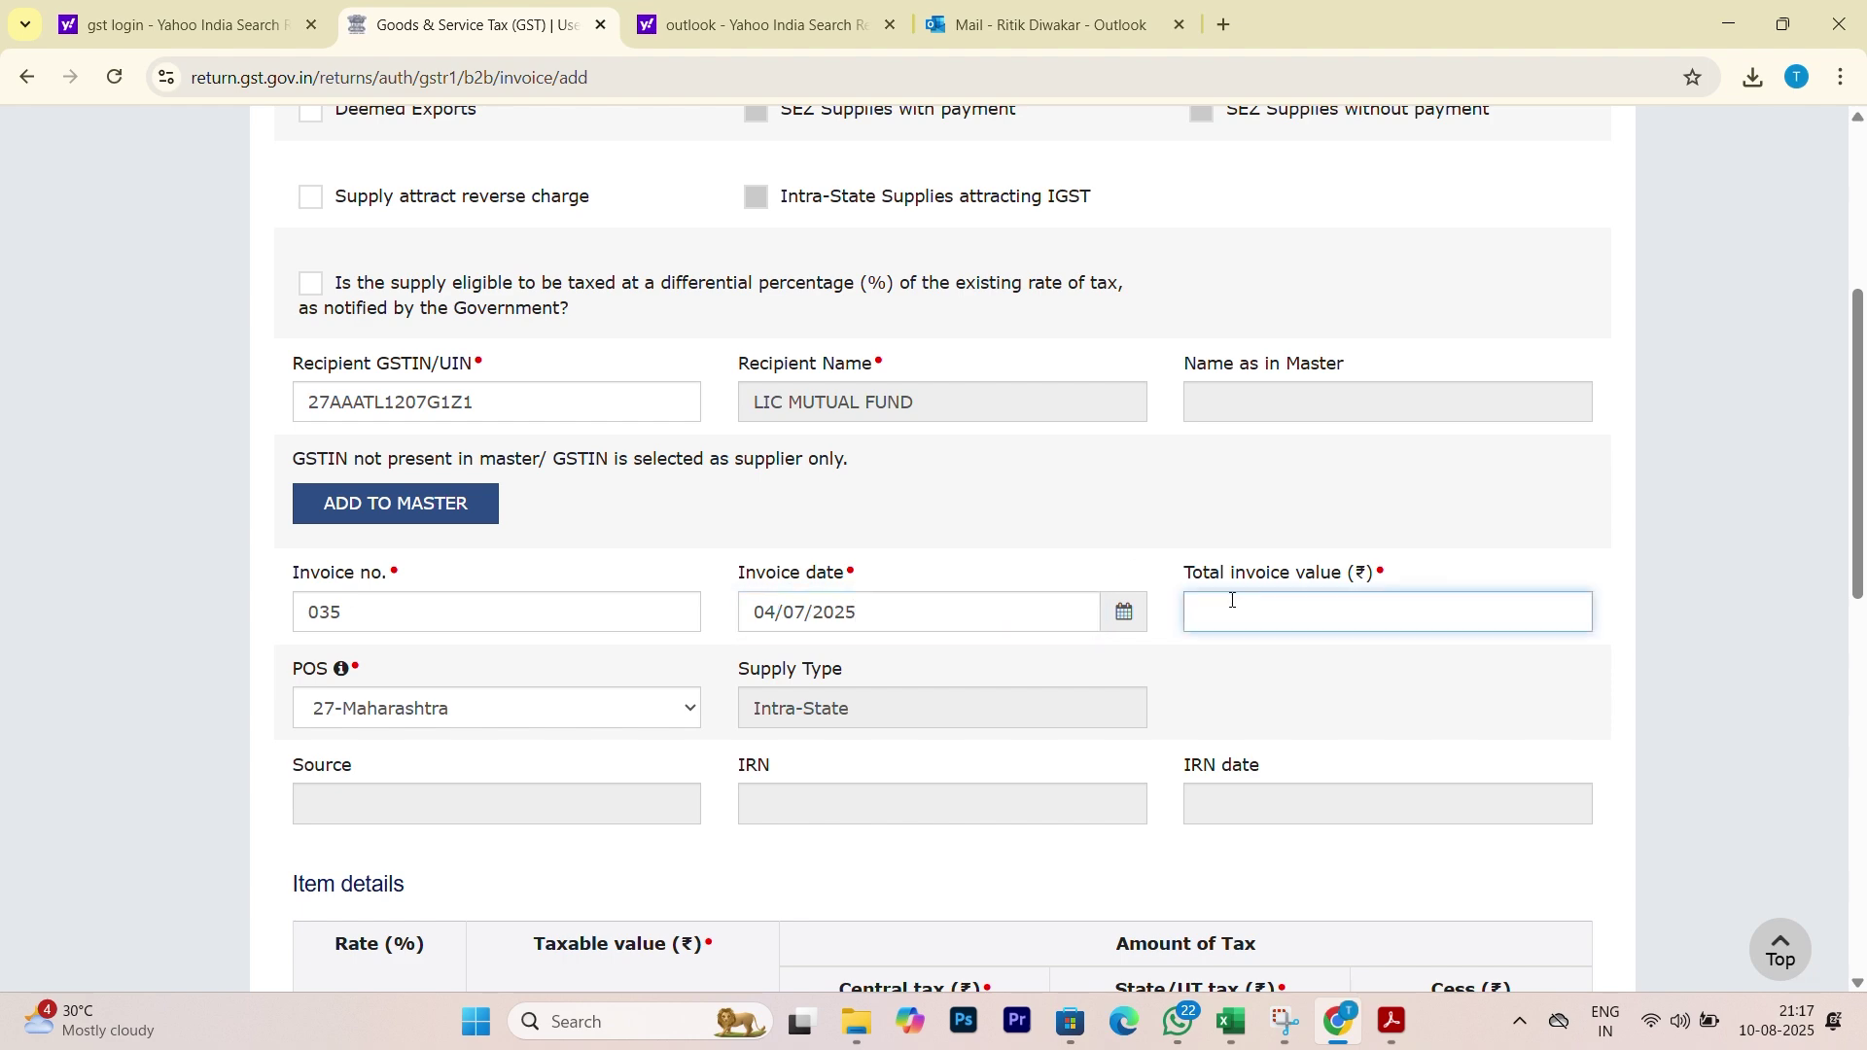
pyautogui.hotkey('alt', 'Tab')
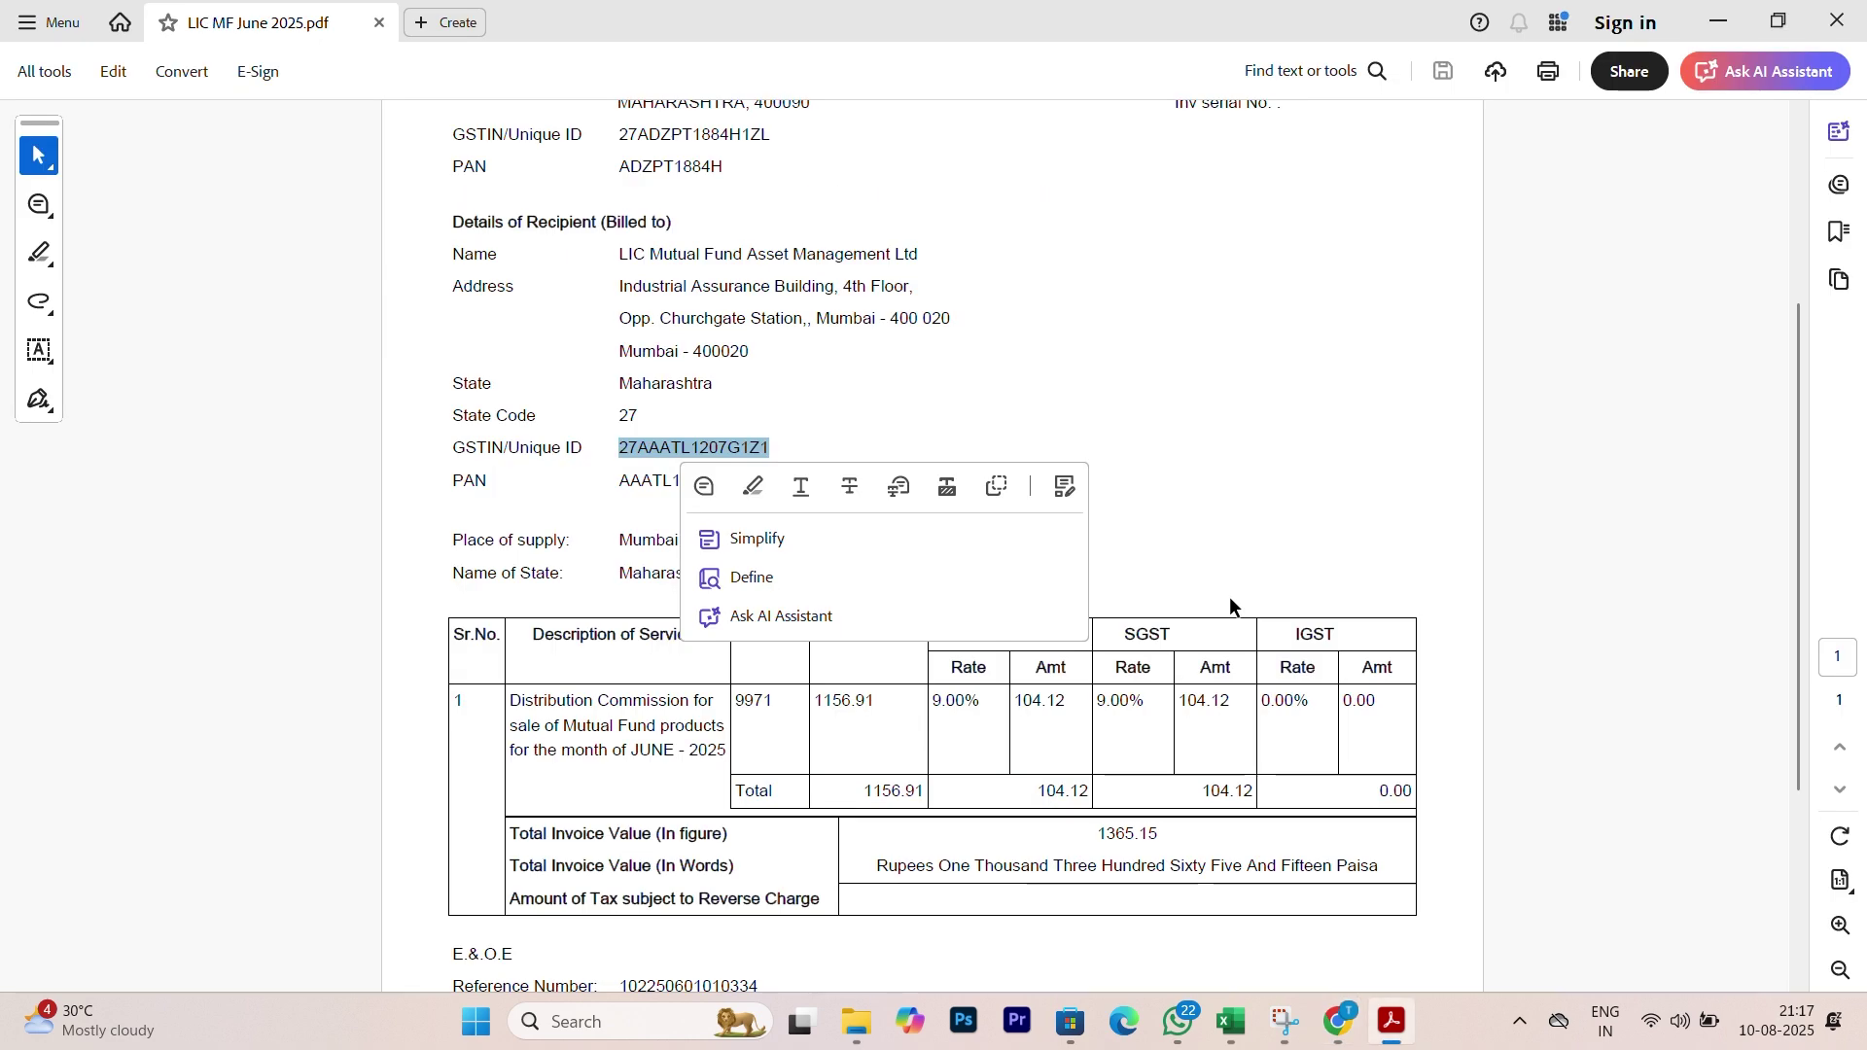
pyautogui.hotkey('alt', 'Tab')
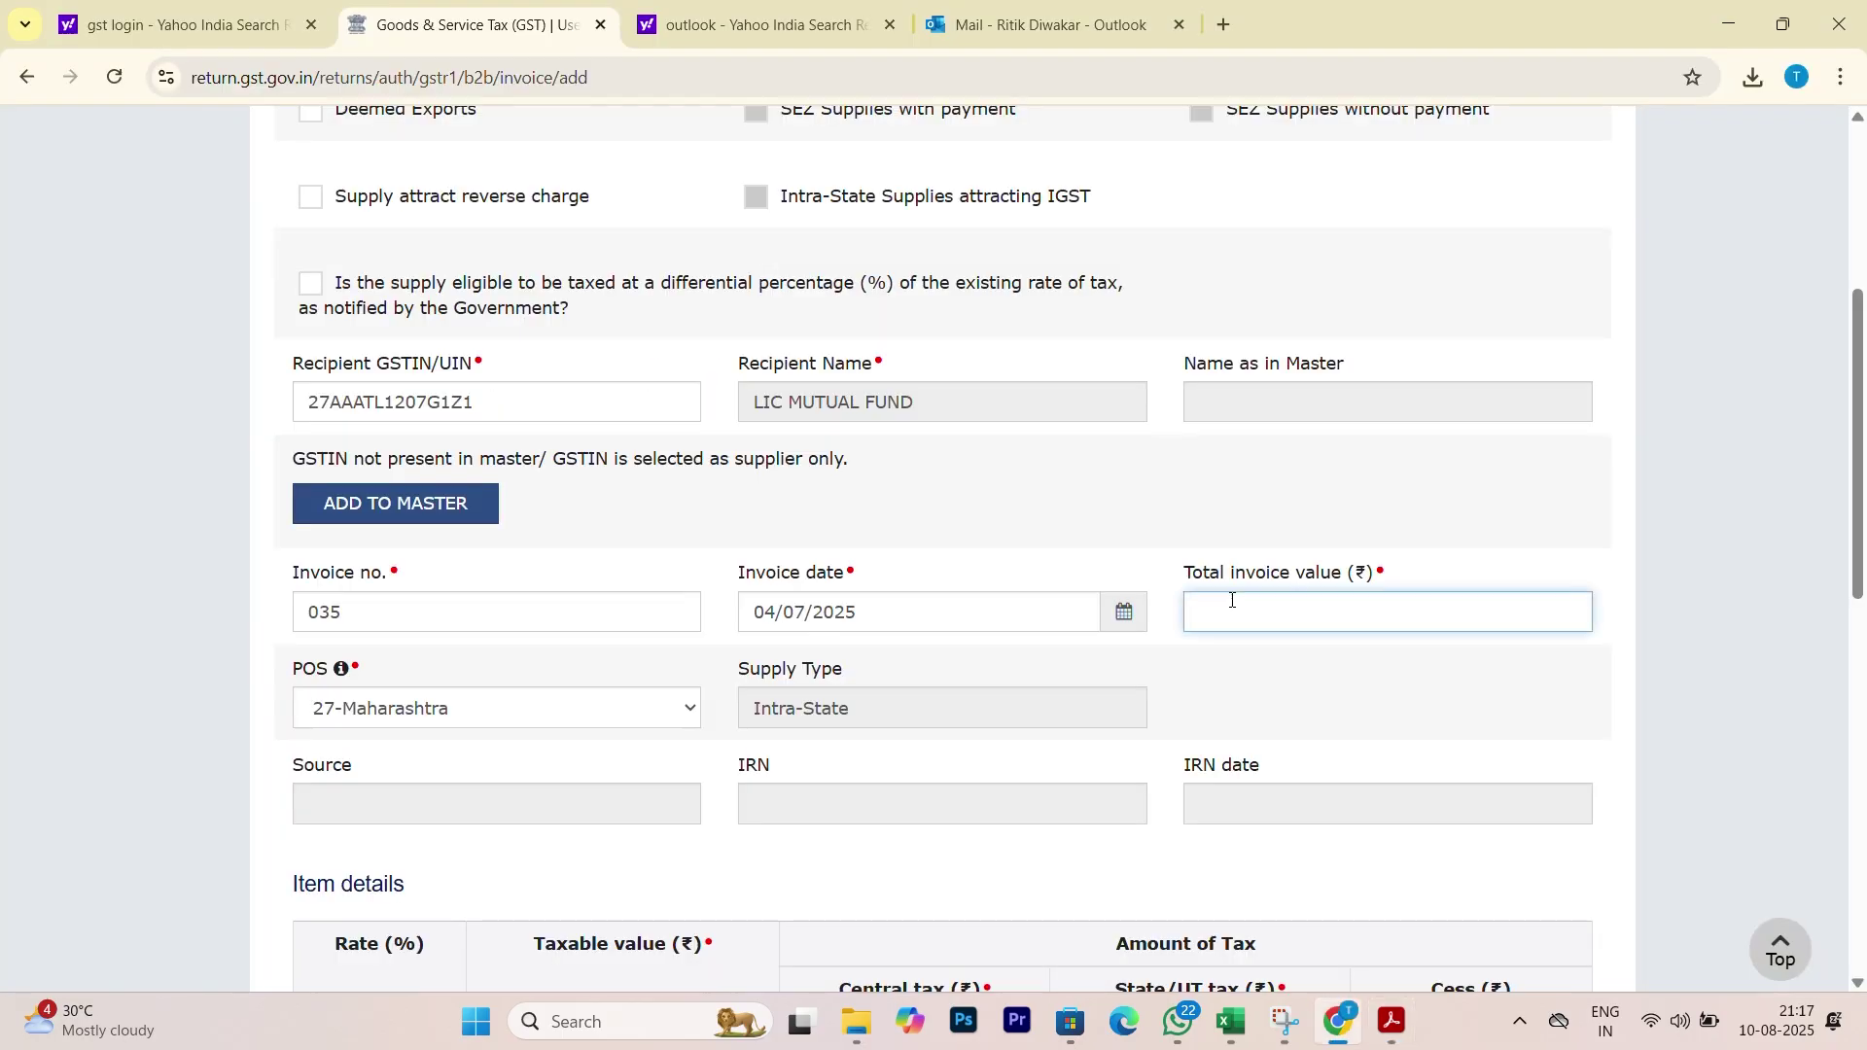
pyautogui.write('1365.15')
# - Enter 1156.91 as the 18% taxable value for the LIC invoice and save it
pyautogui.scroll(-8, 966, 721)
pyautogui.scroll(-3, 752, 148)
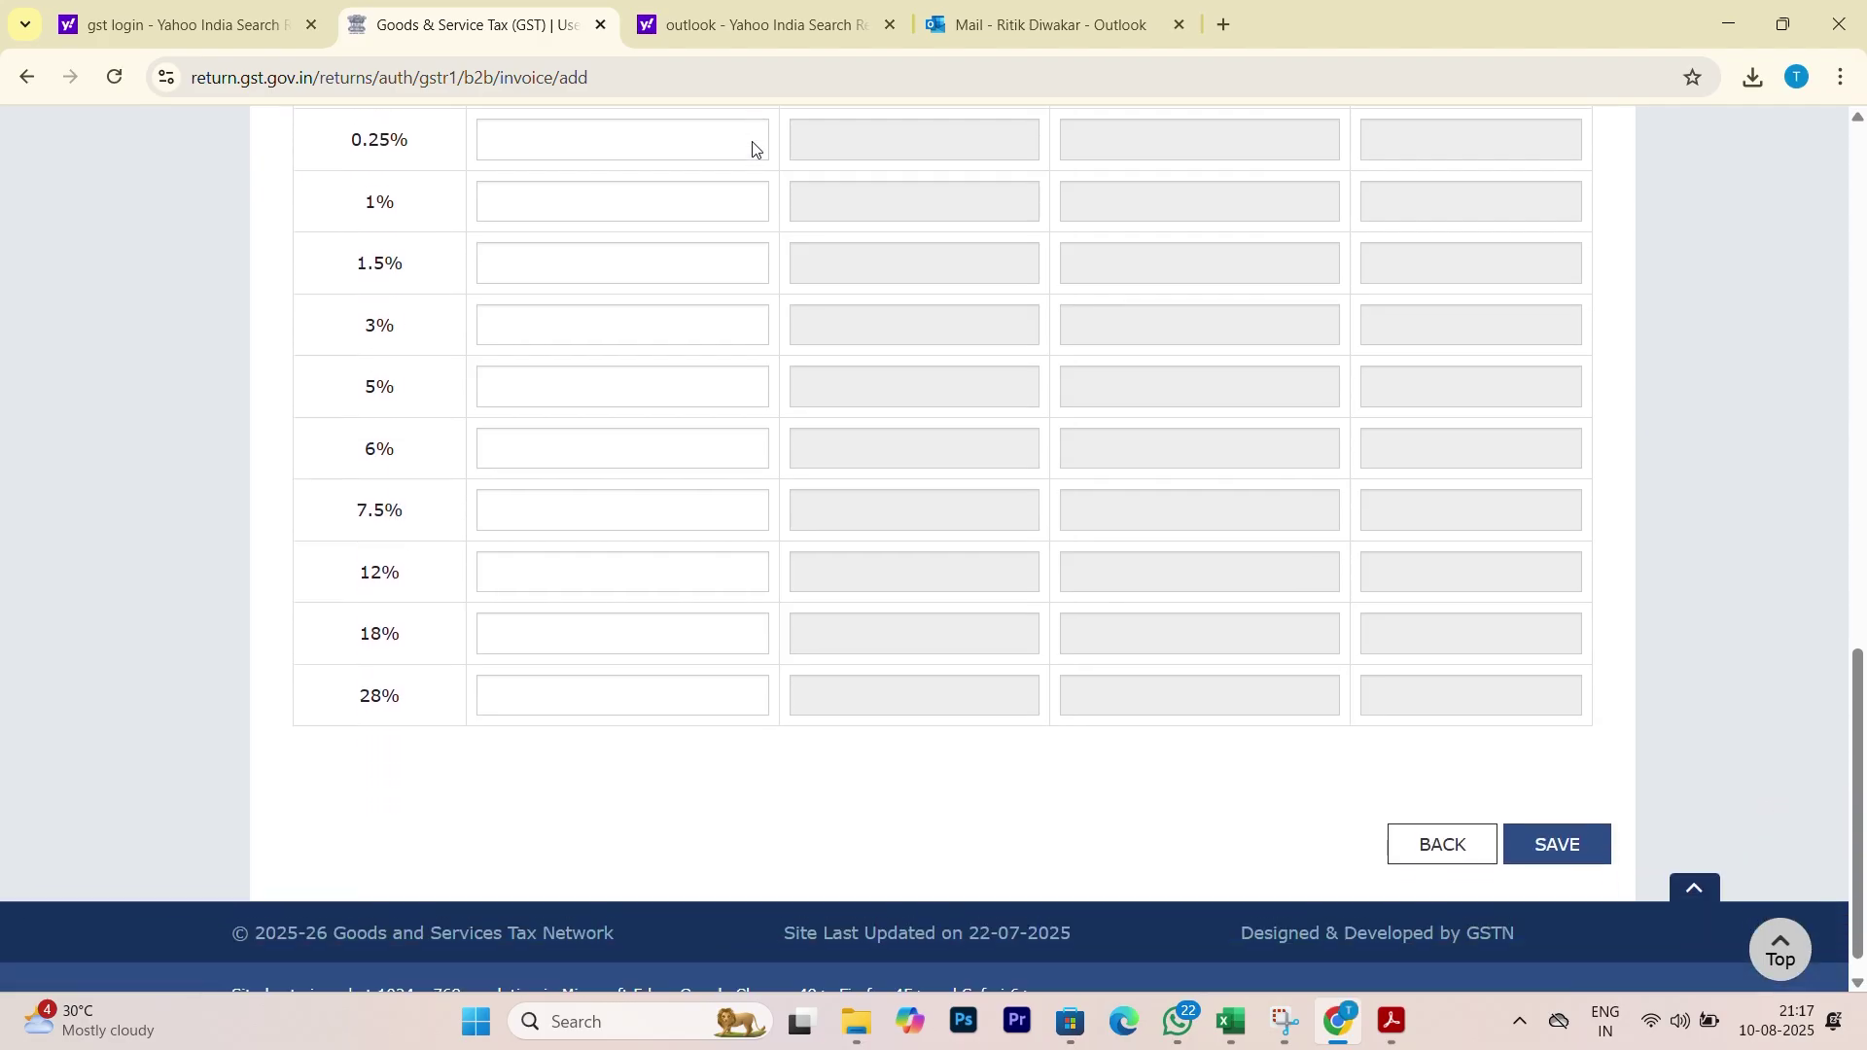
pyautogui.click(647, 603)
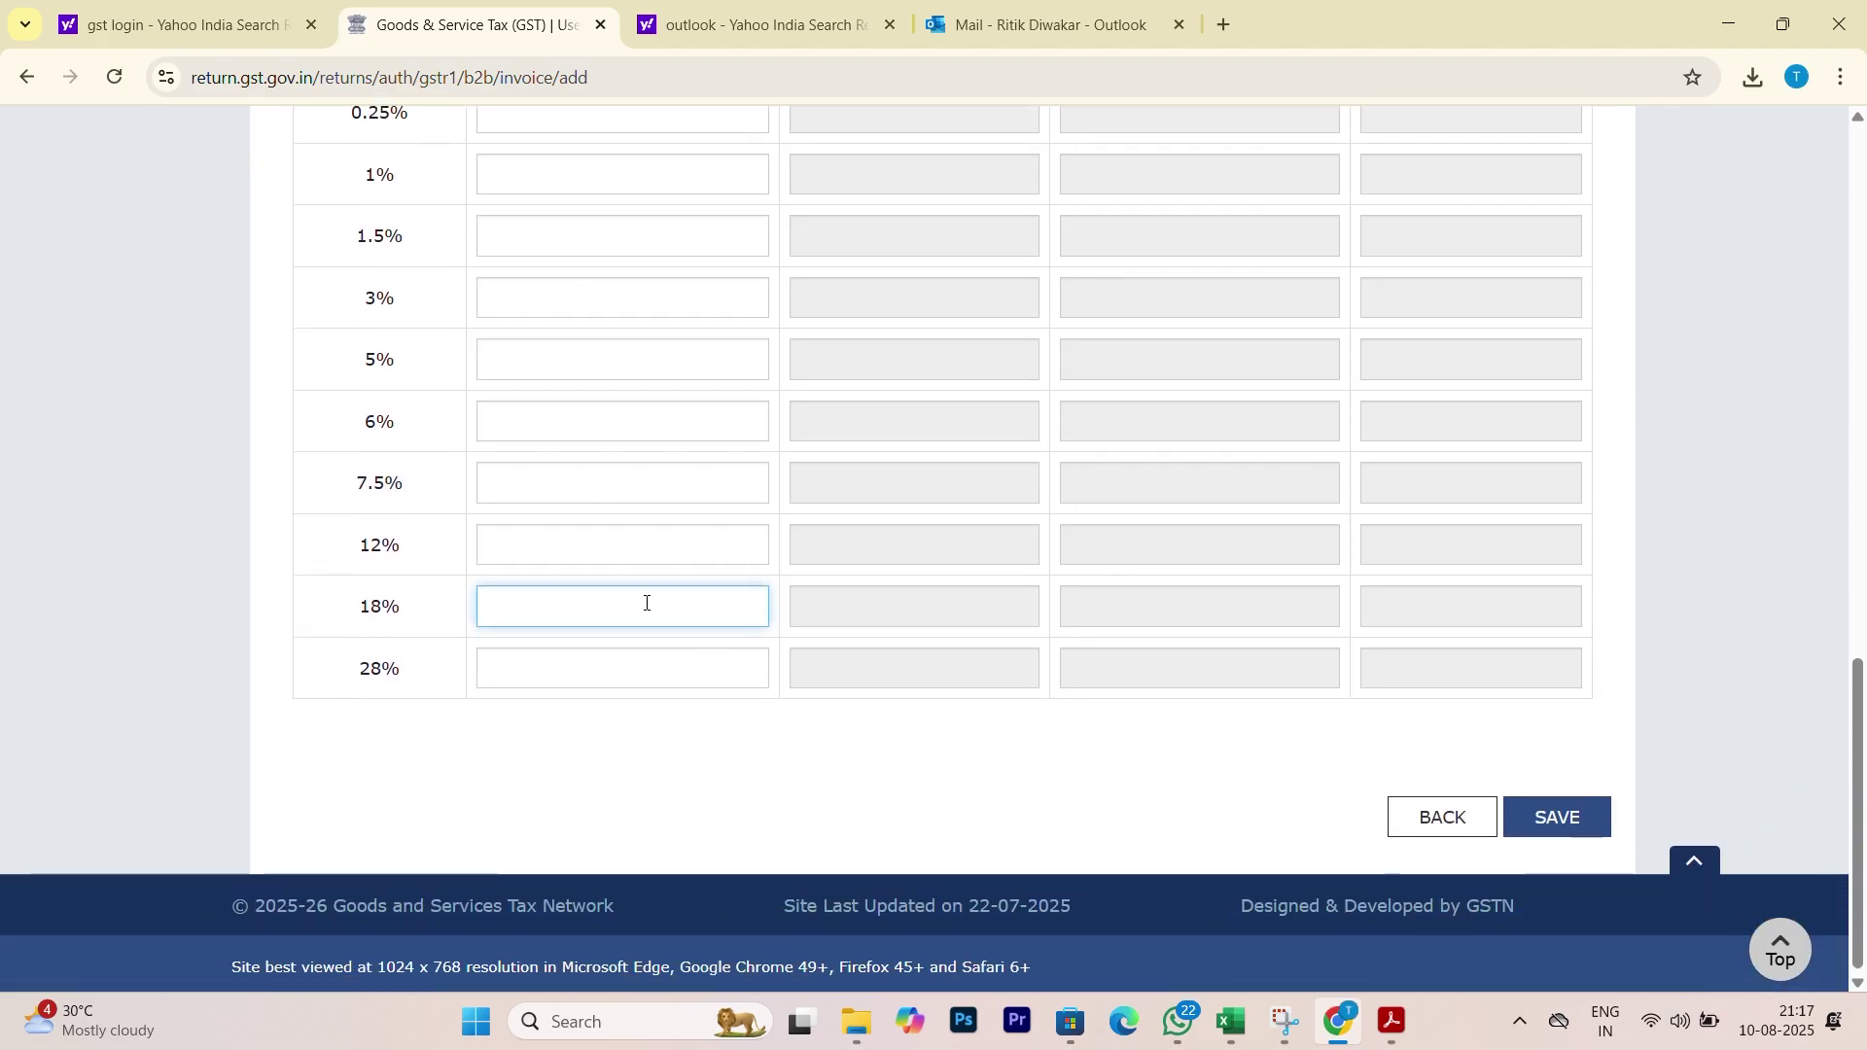
pyautogui.hotkey('alt', 'Tab')
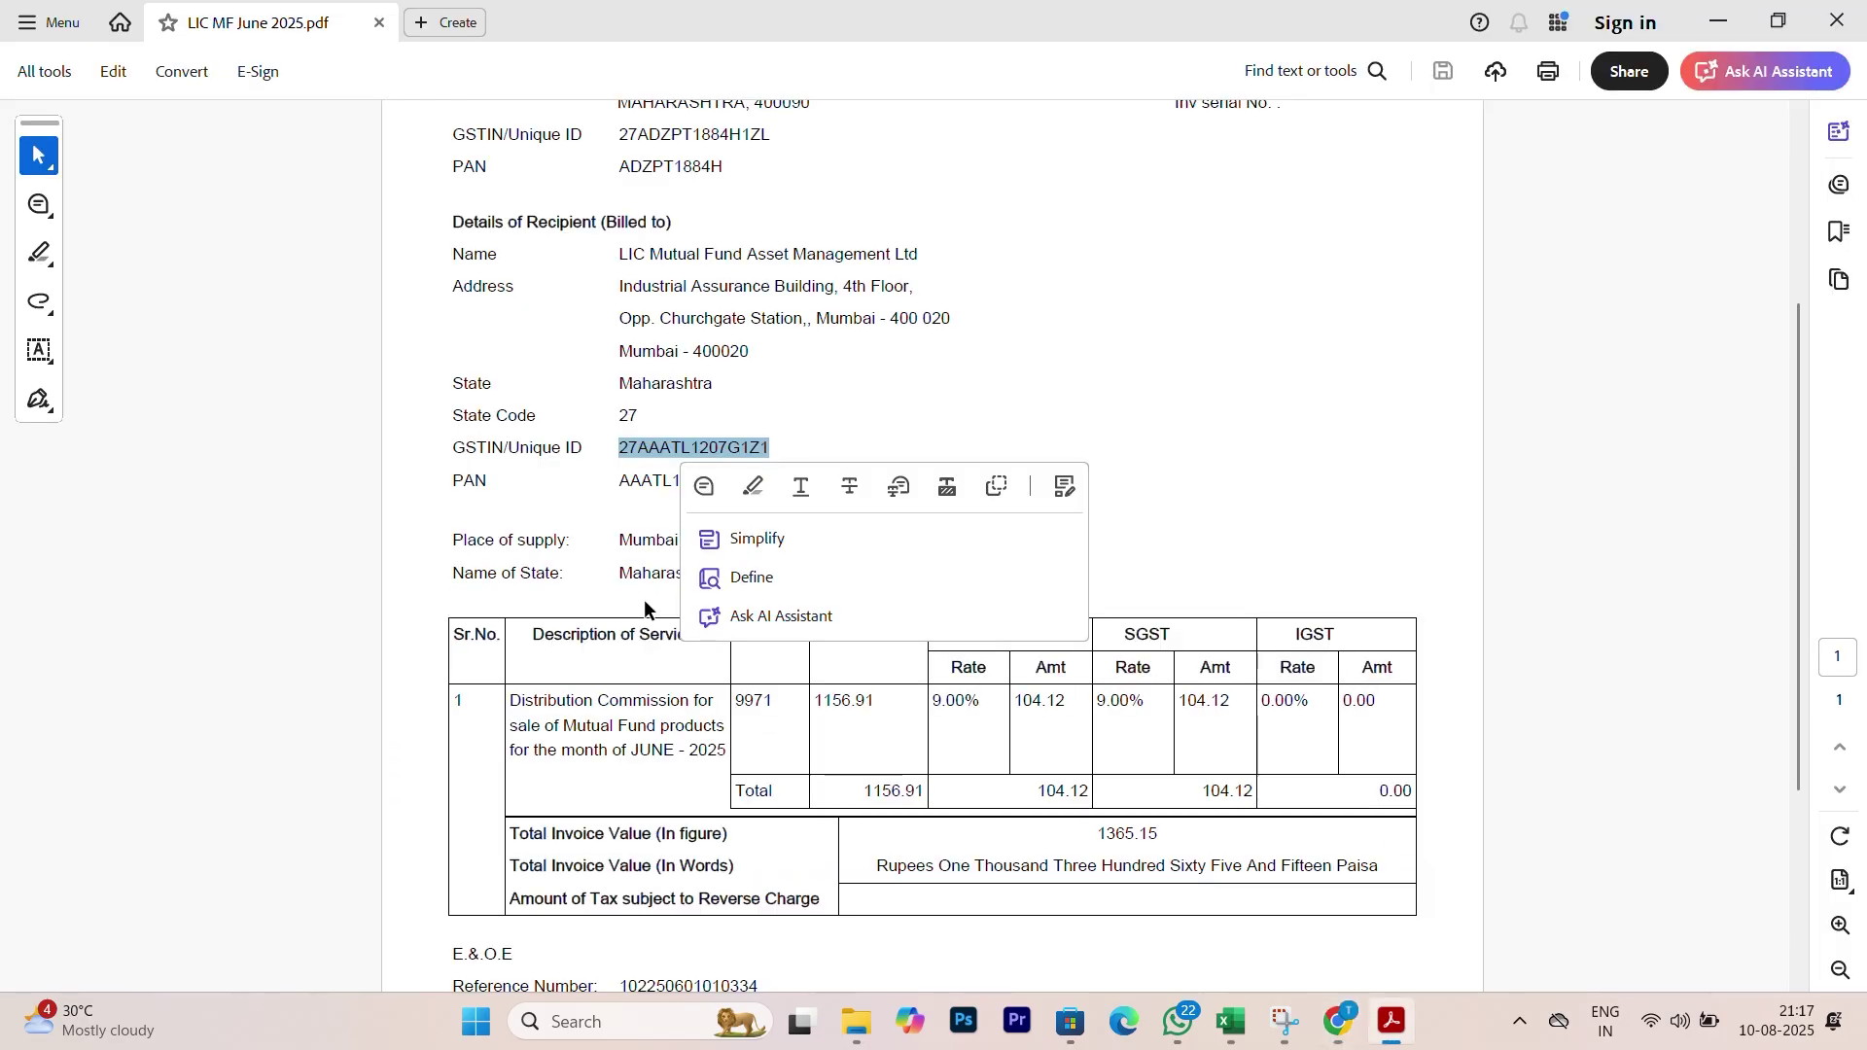
pyautogui.hotkey('alt', 'Tab')
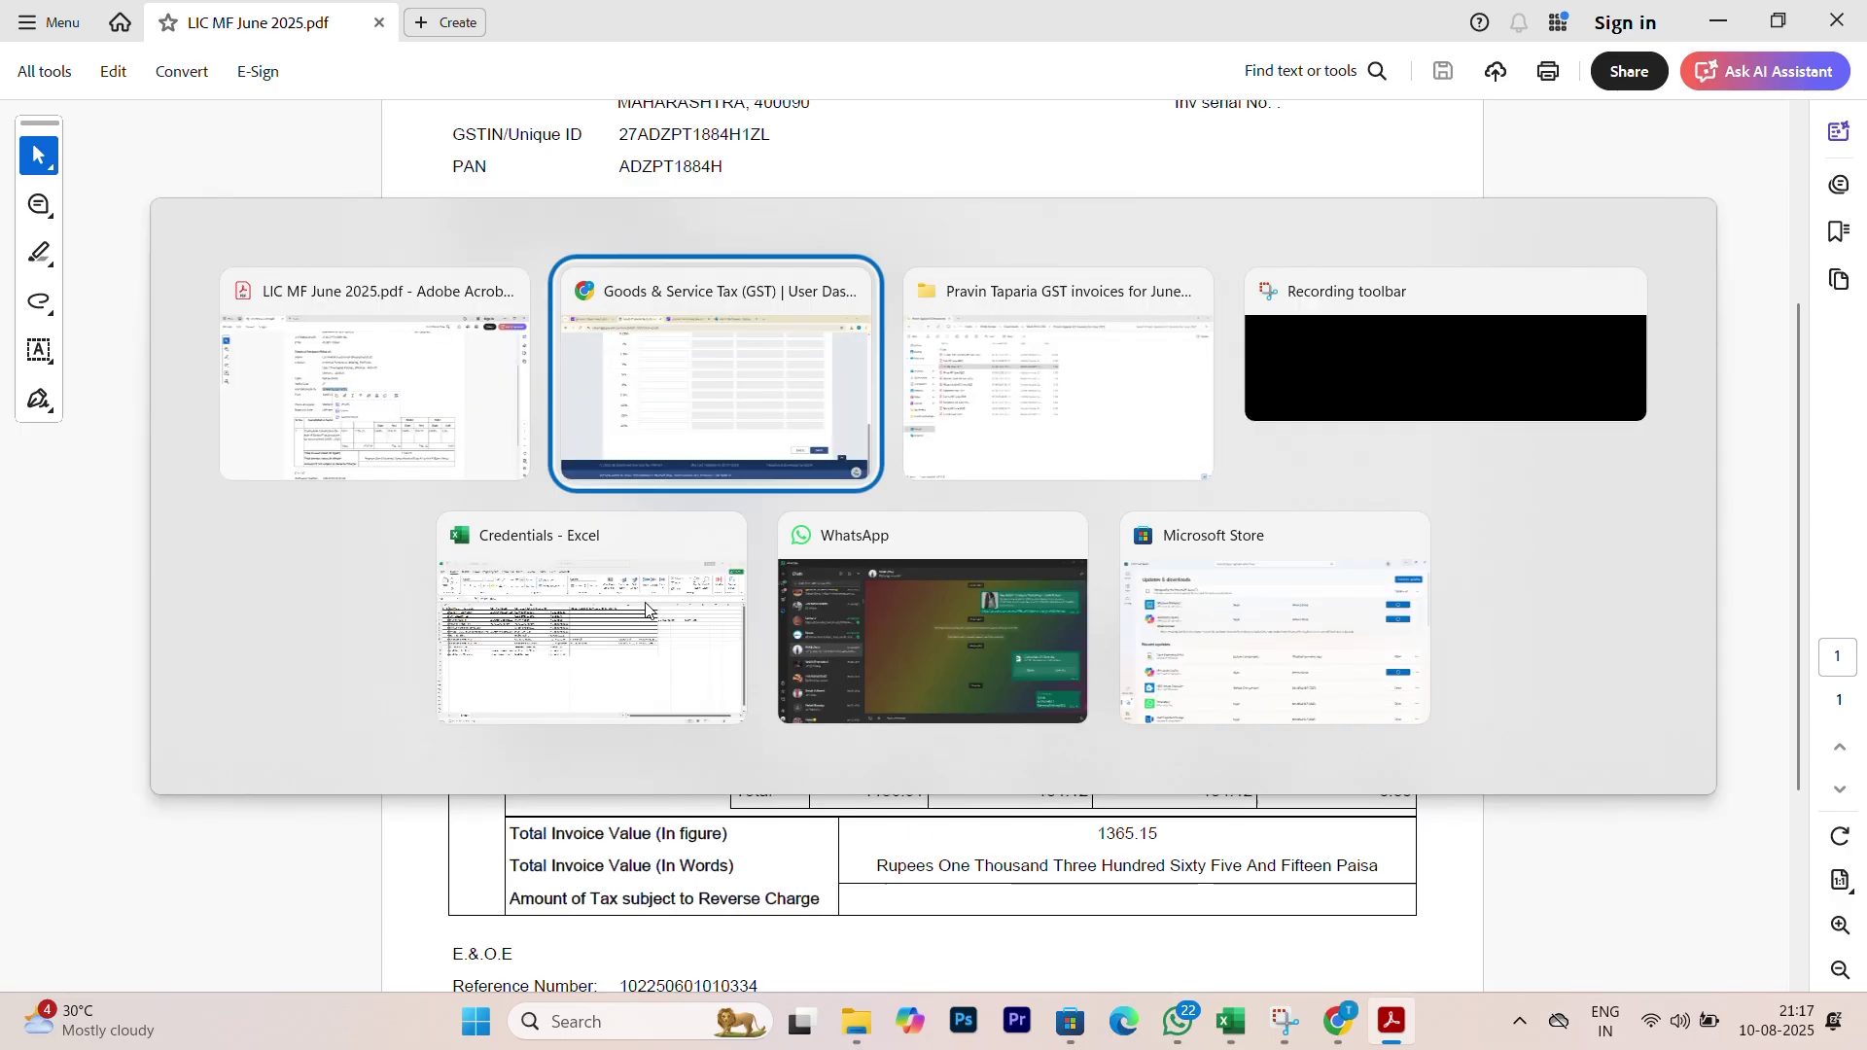
pyautogui.write('1156.')
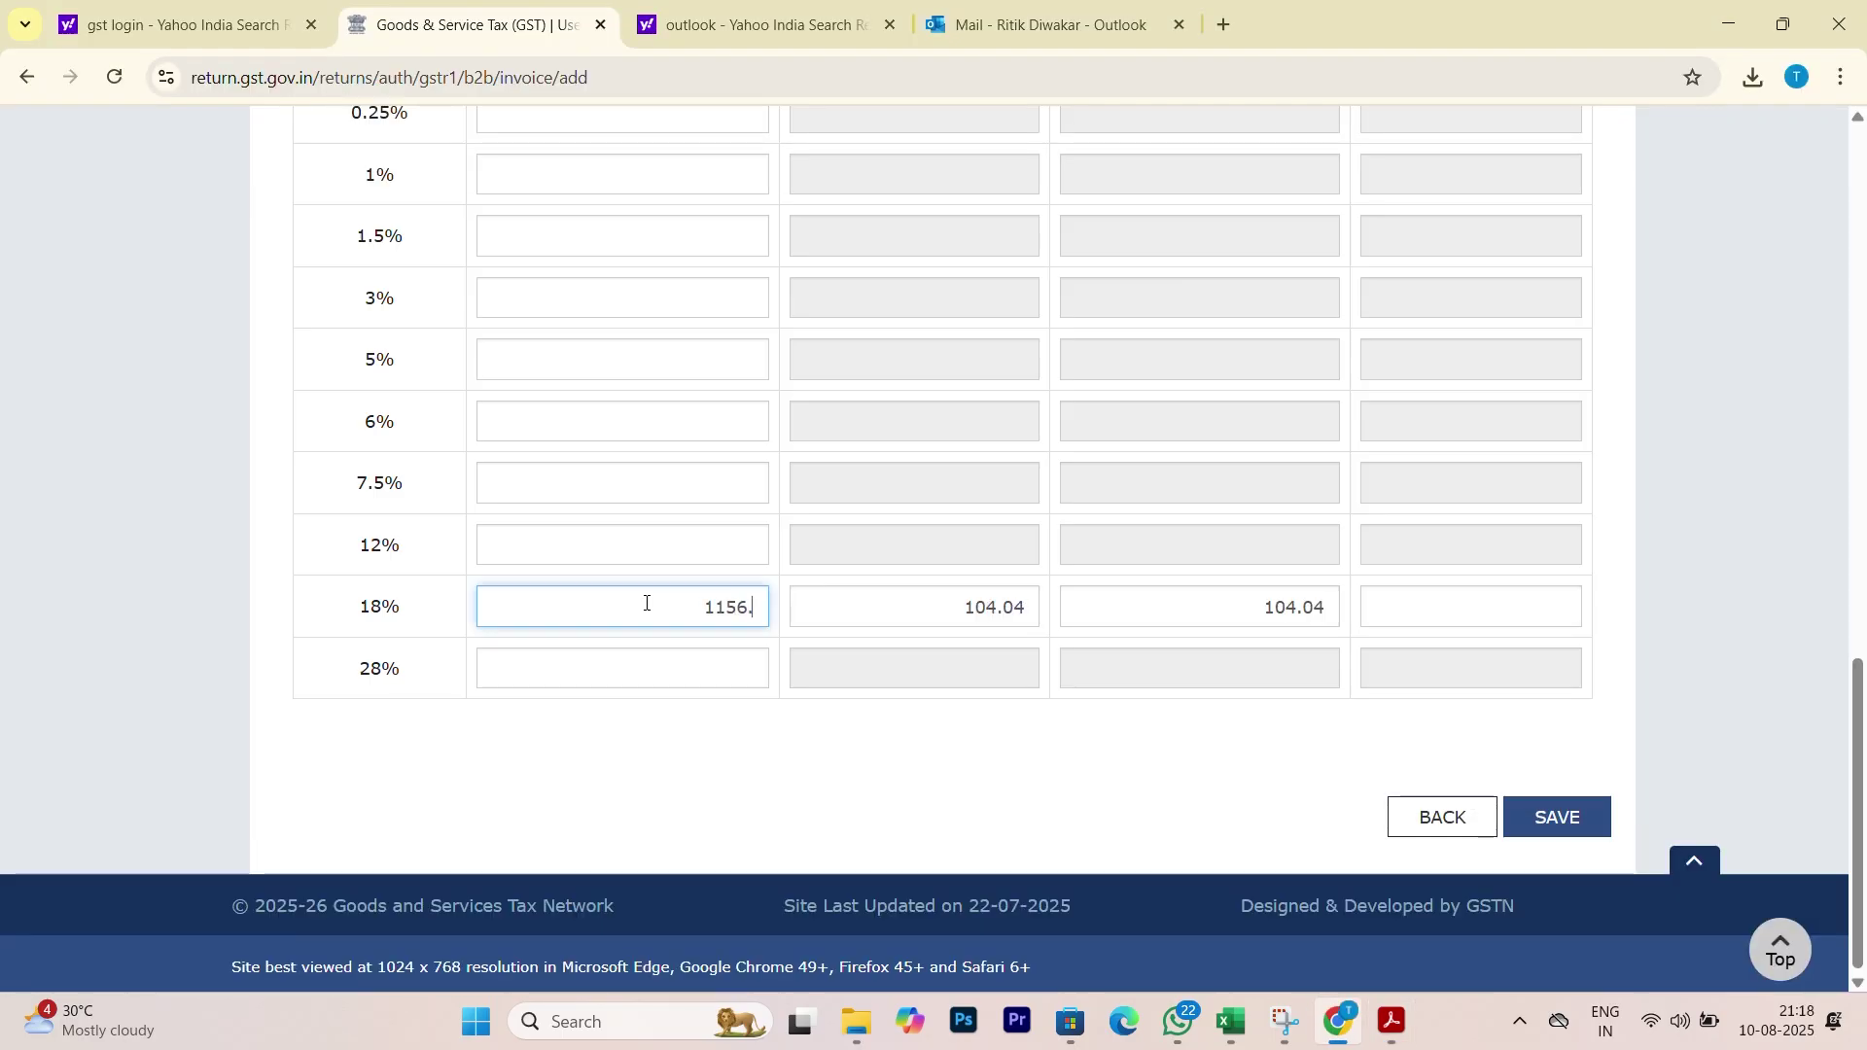
pyautogui.write('91')
pyautogui.hotkey('alt', 'Tab')
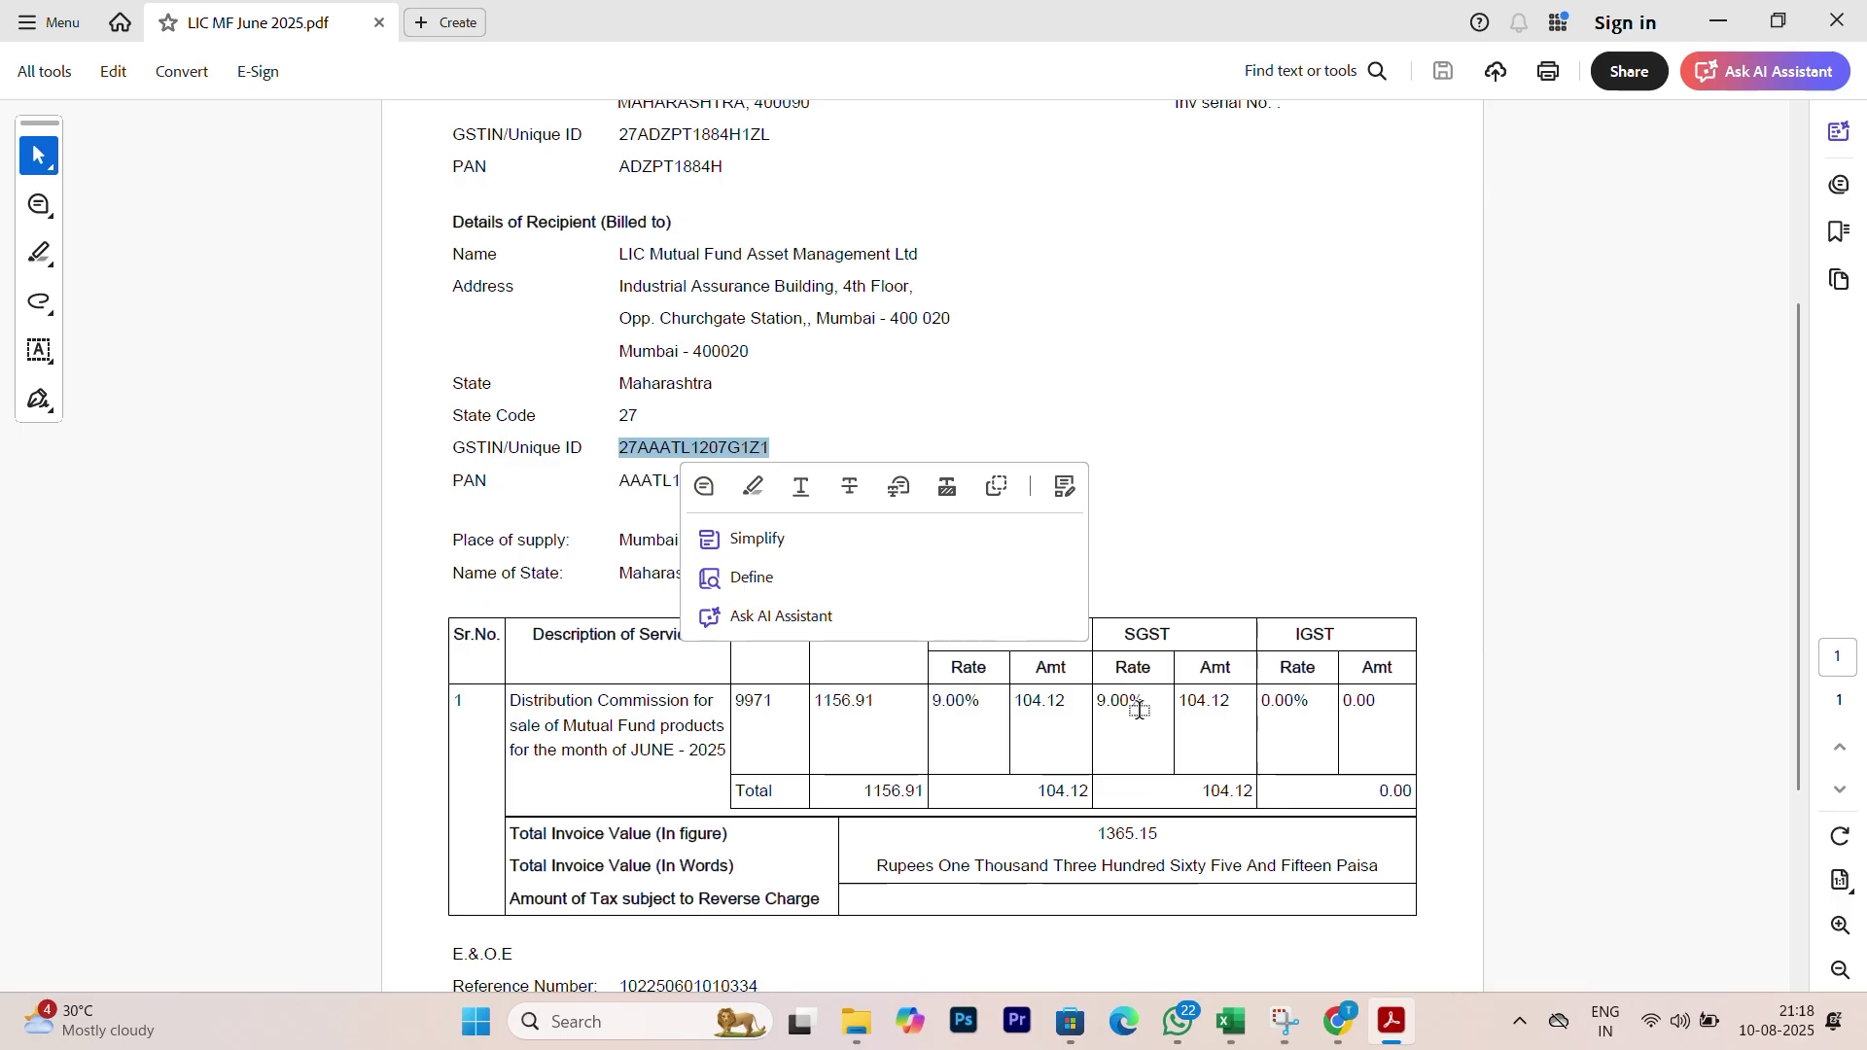
pyautogui.hotkey('alt', 'Tab')
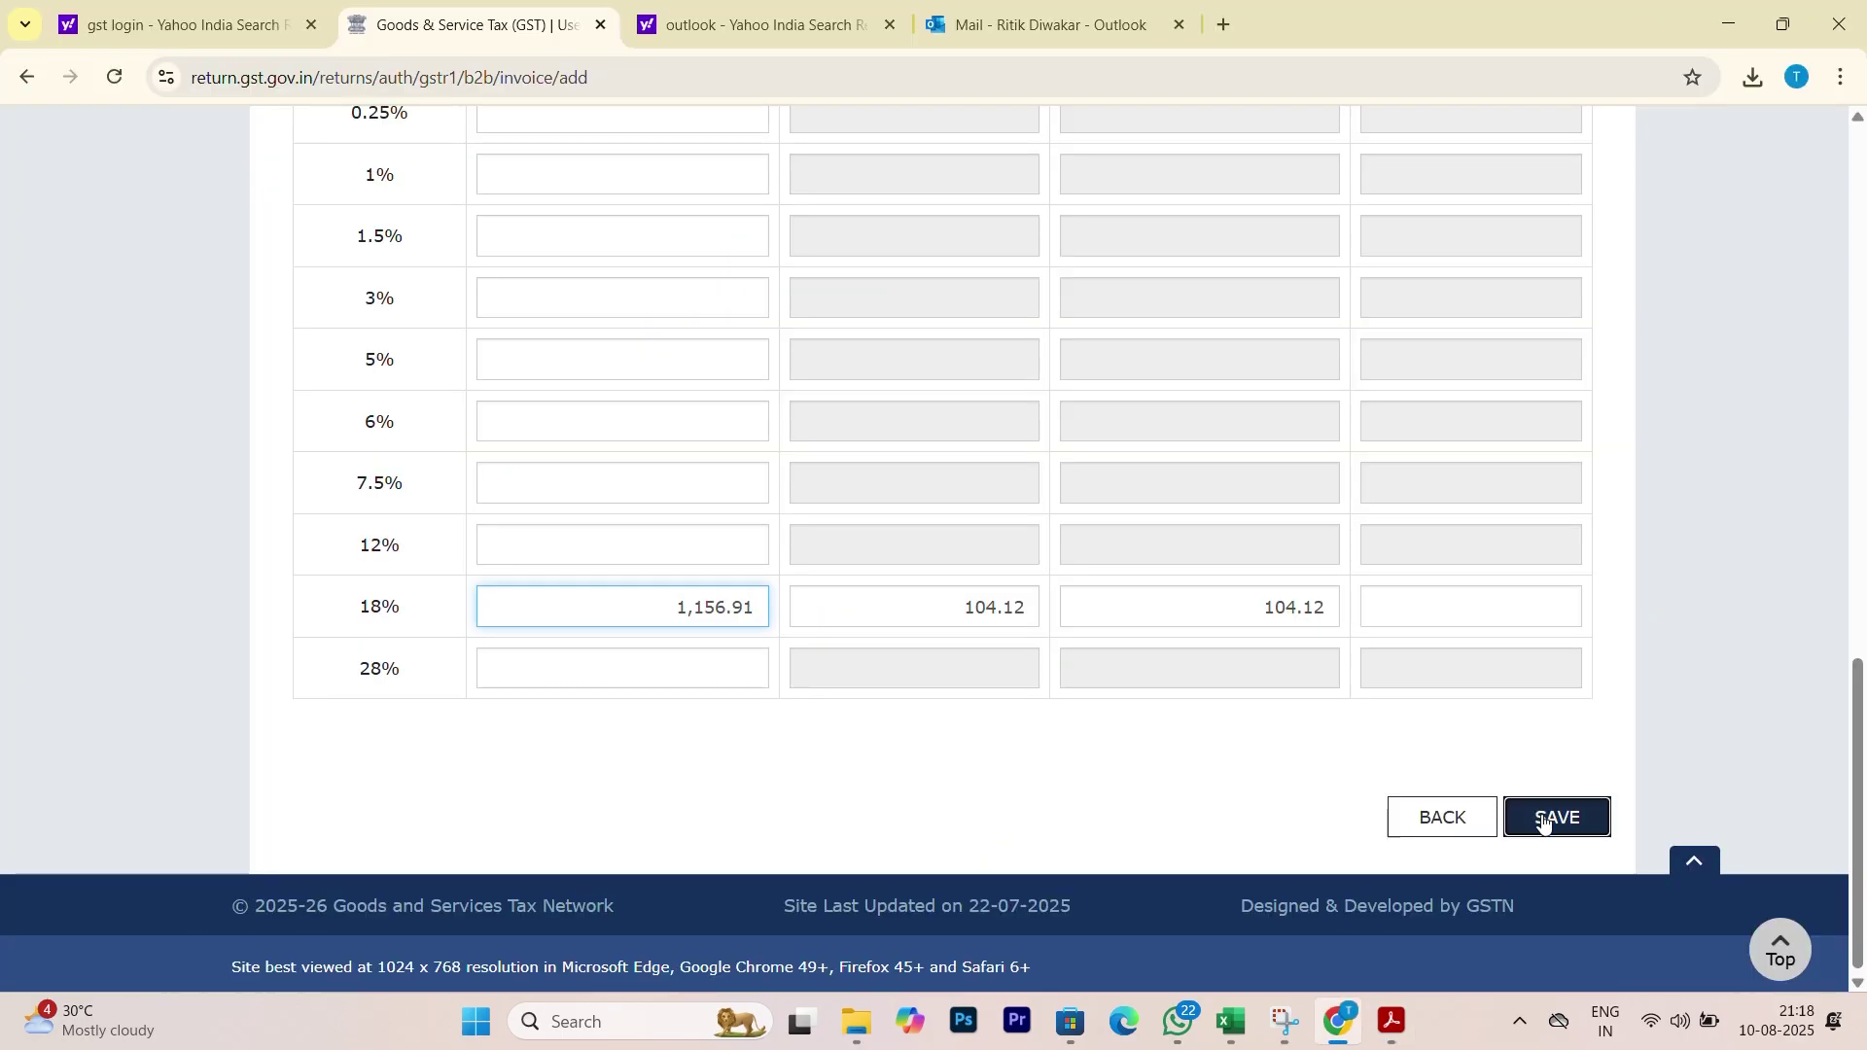
pyautogui.click(1544, 820)
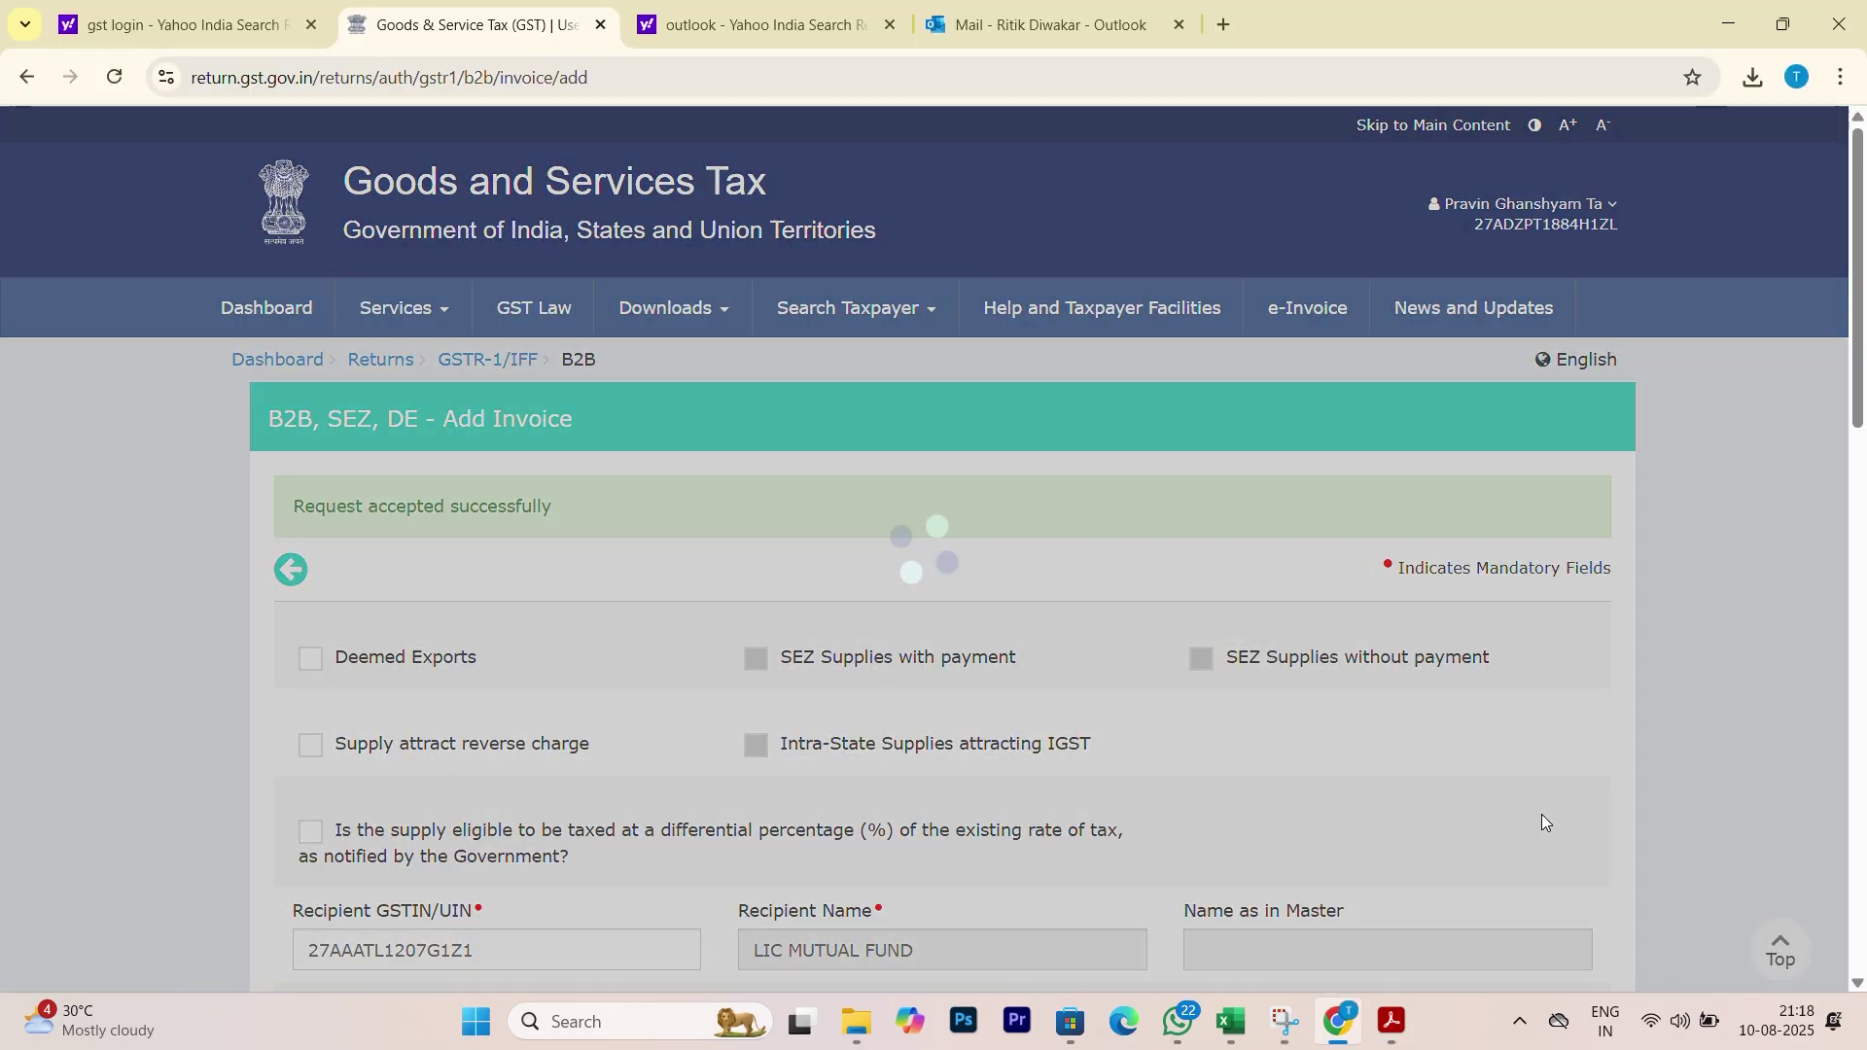
# - Close the LIC invoice PDF and open Mirae MF June 2025 from File Explorer
pyautogui.scroll(-5, 1542, 813)
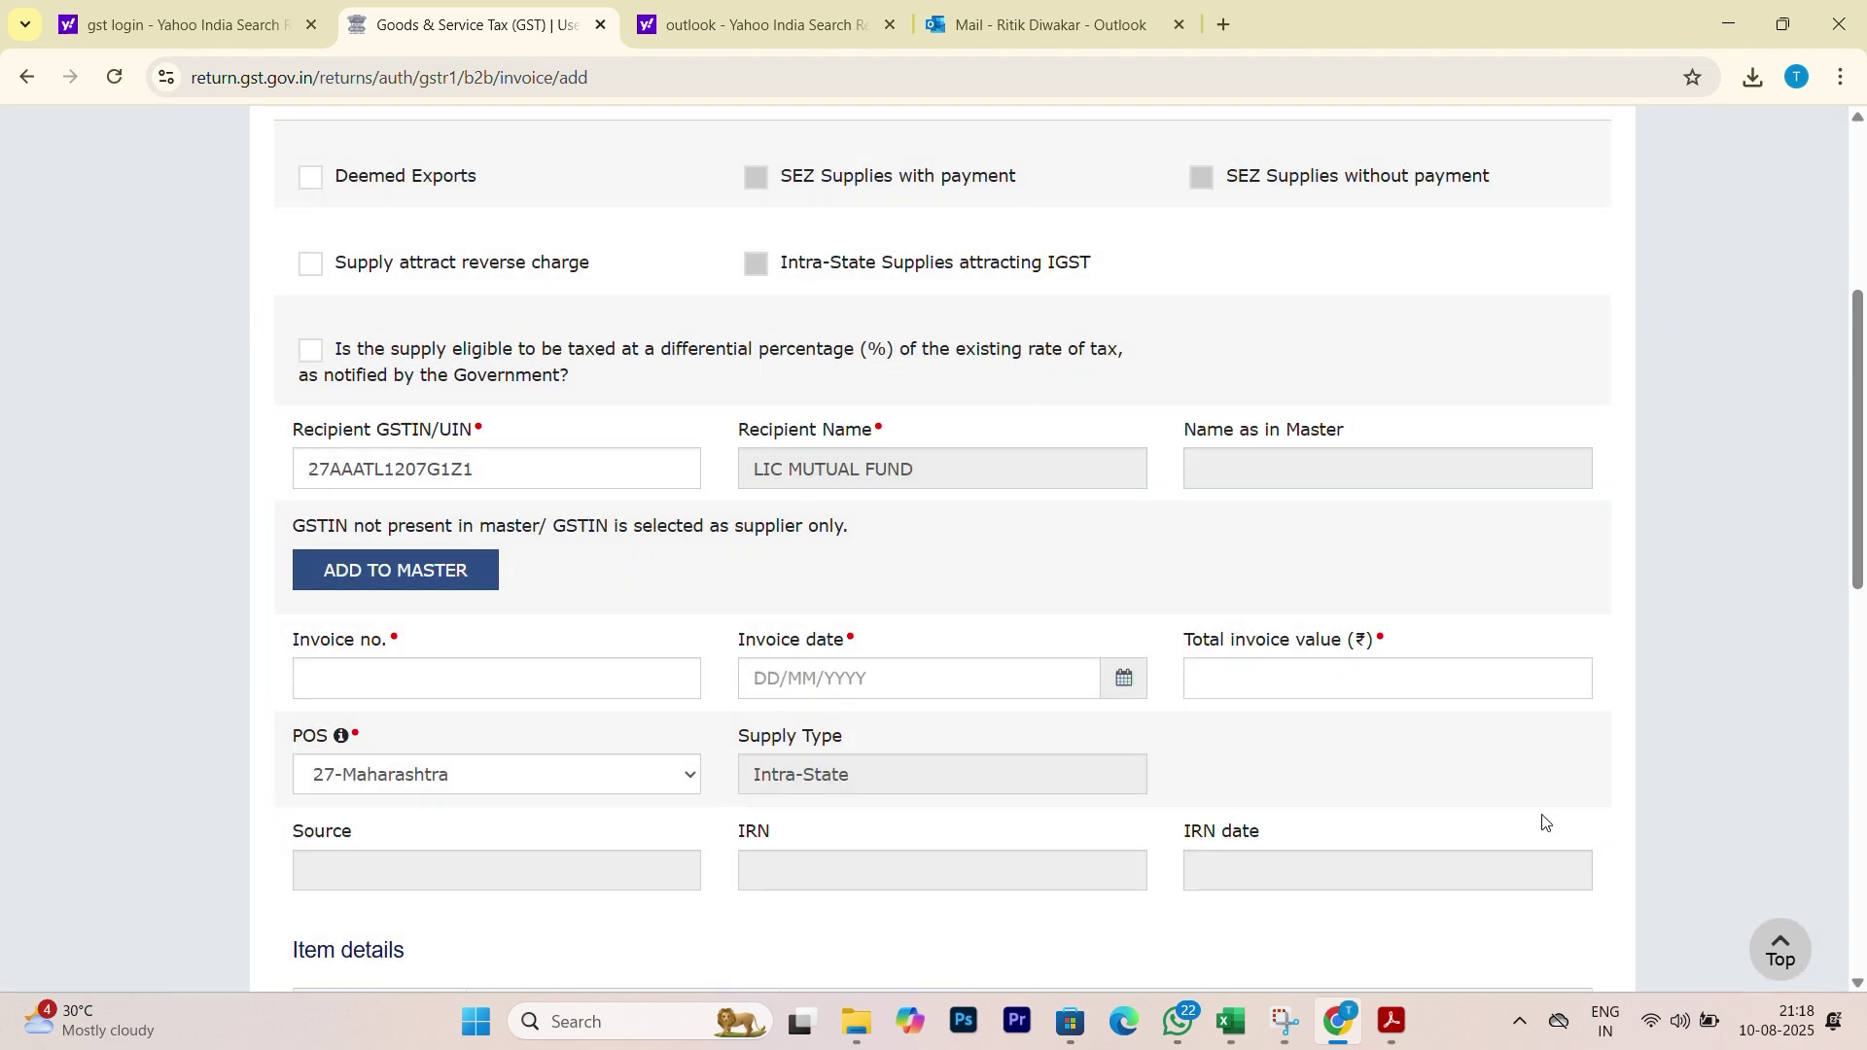
pyautogui.hotkey('alt', 'Tab')
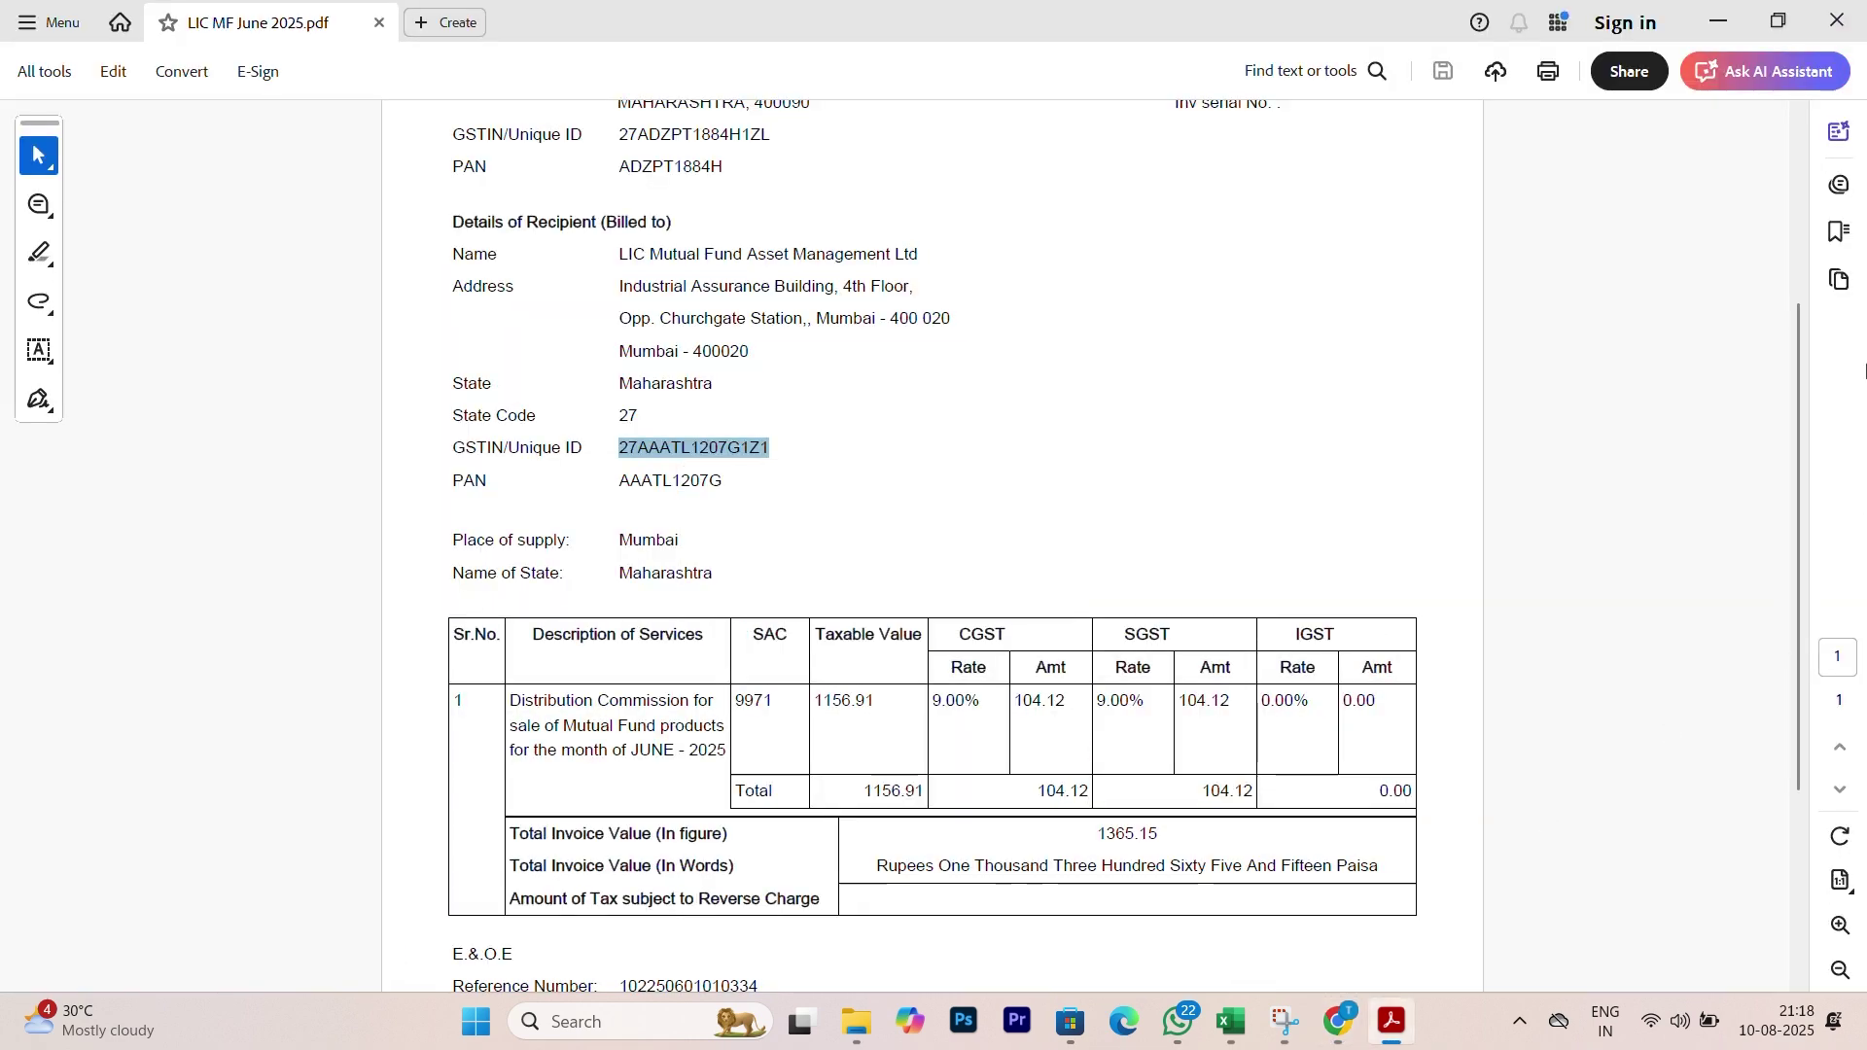
pyautogui.click(1833, 27)
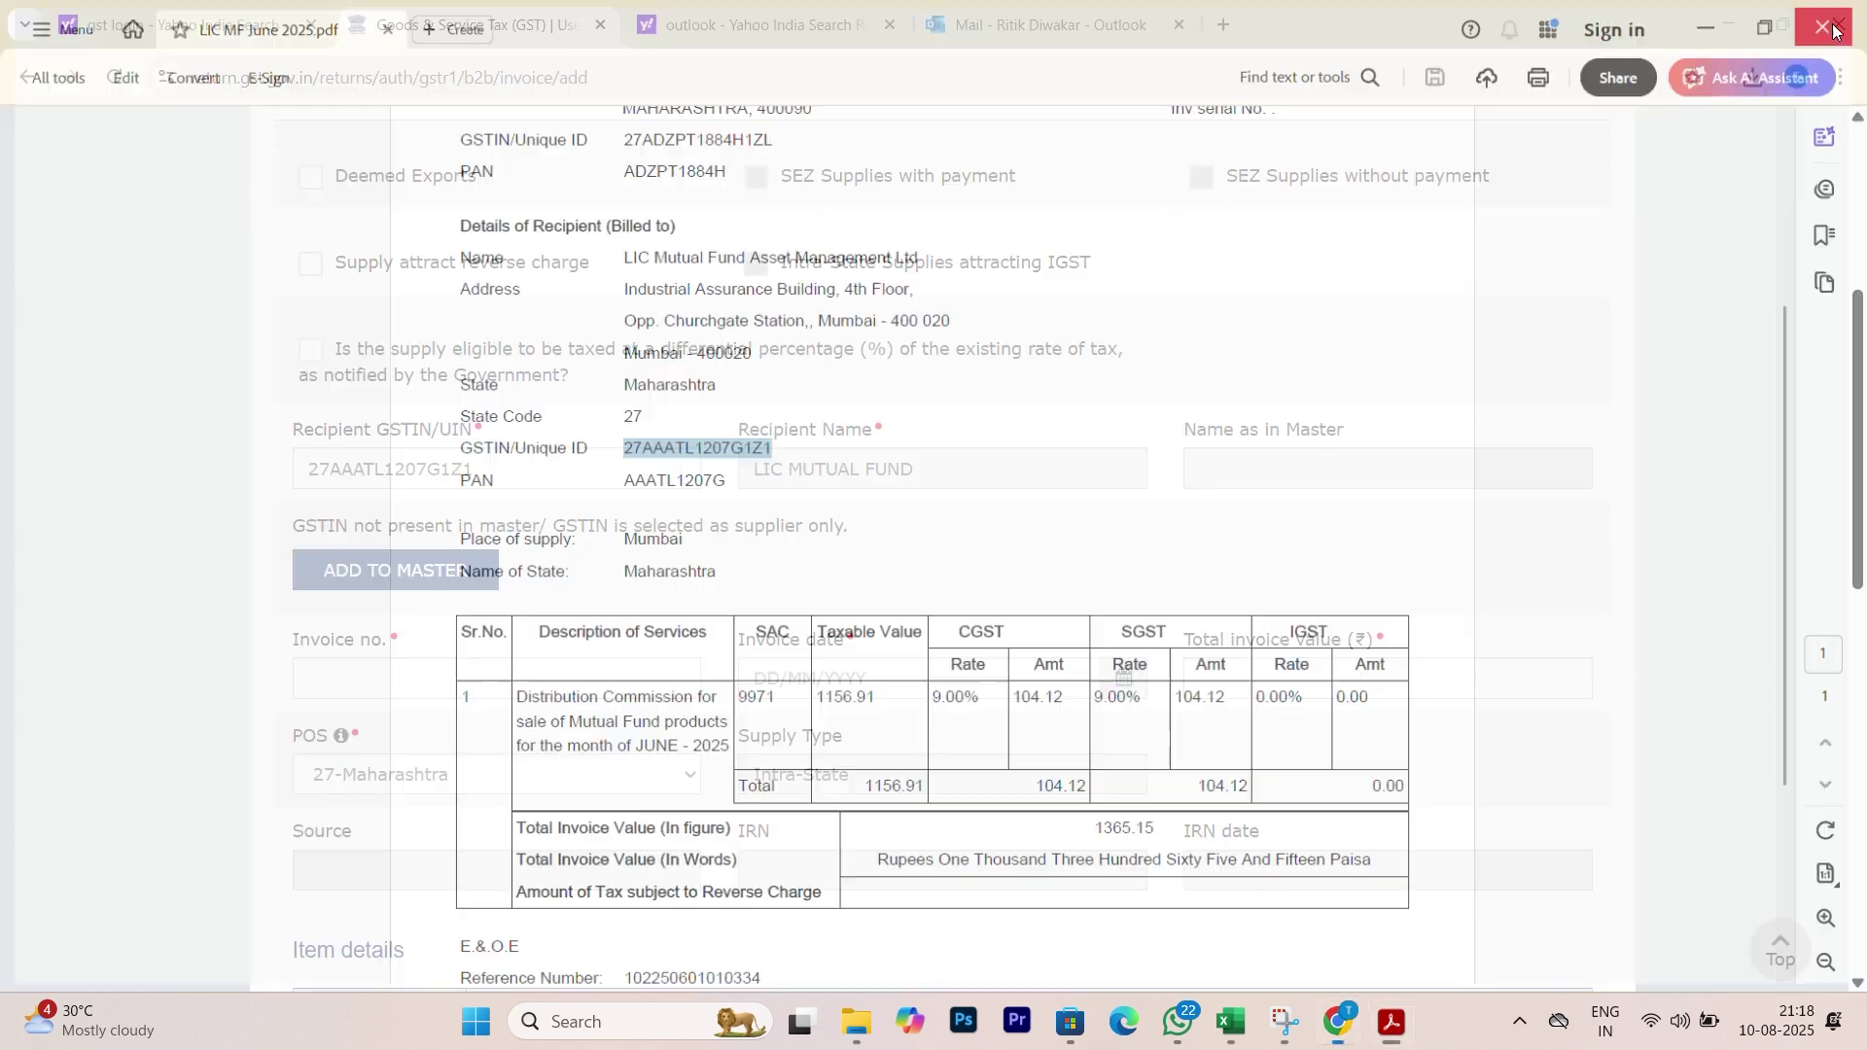
pyautogui.press('Down')
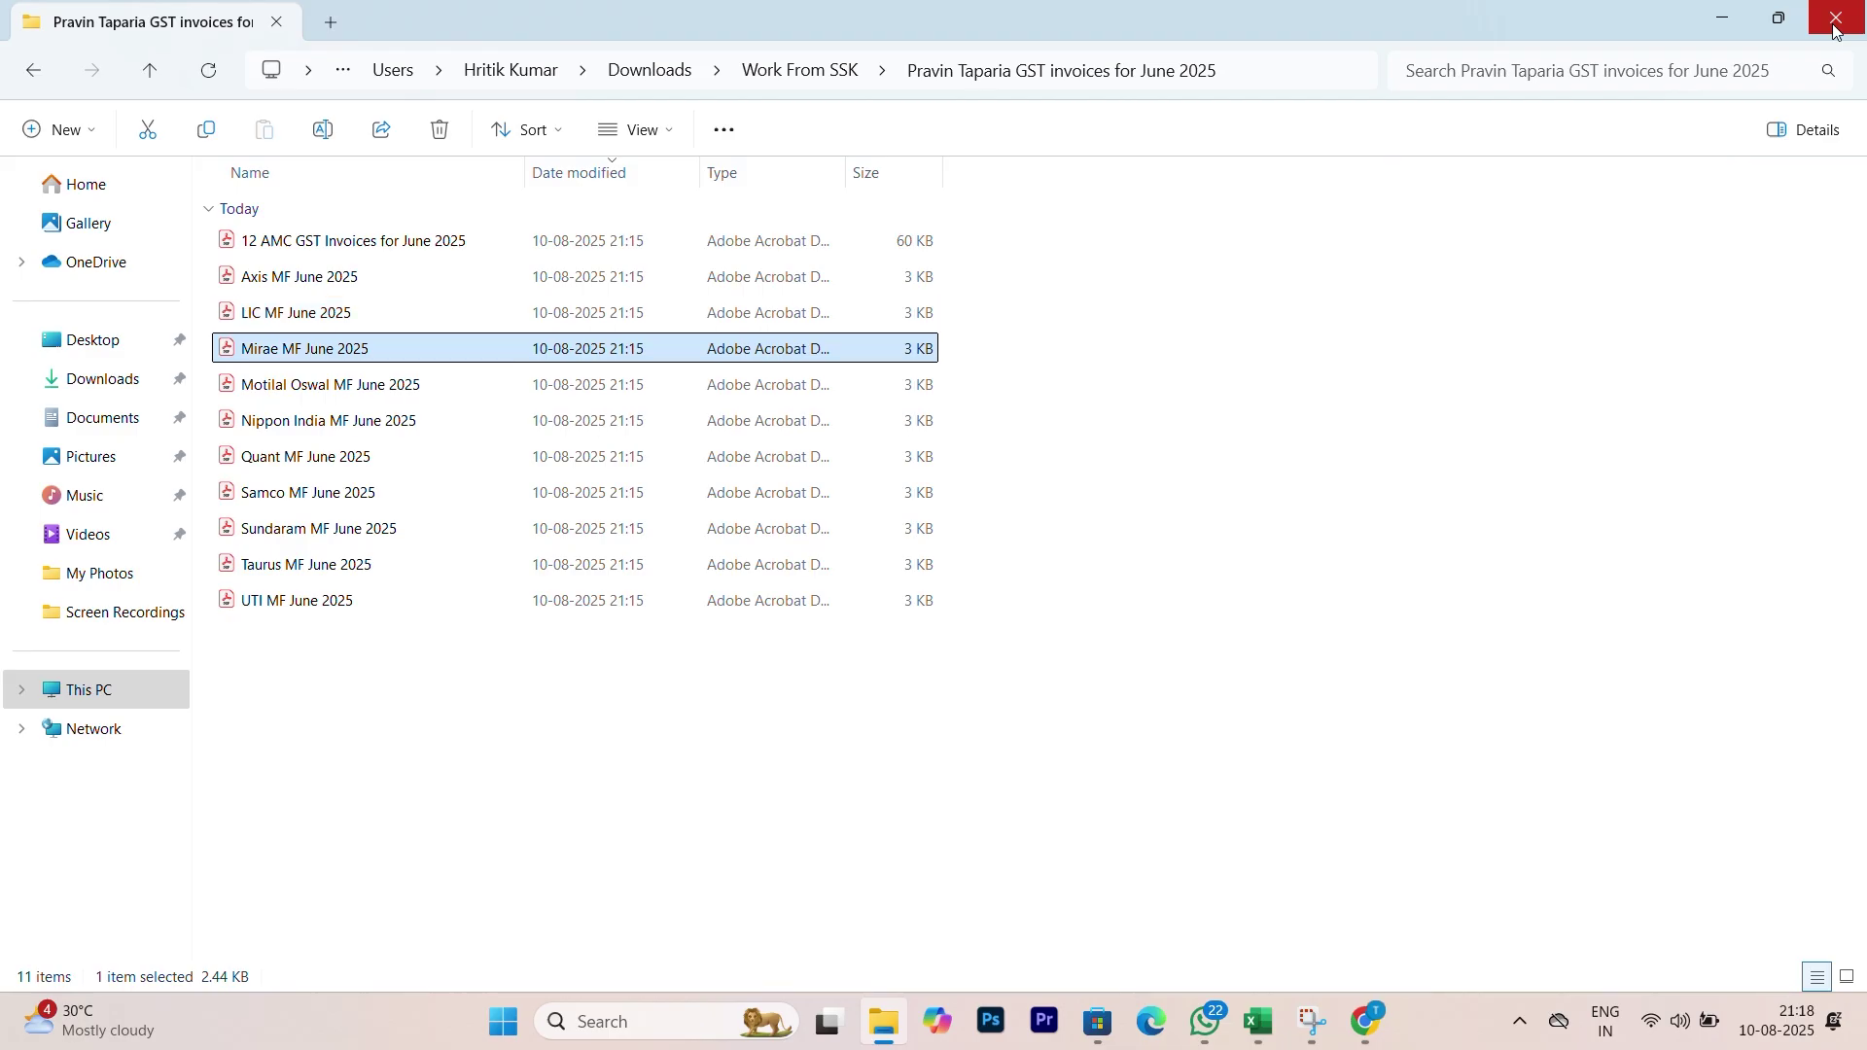
pyautogui.press('Return')
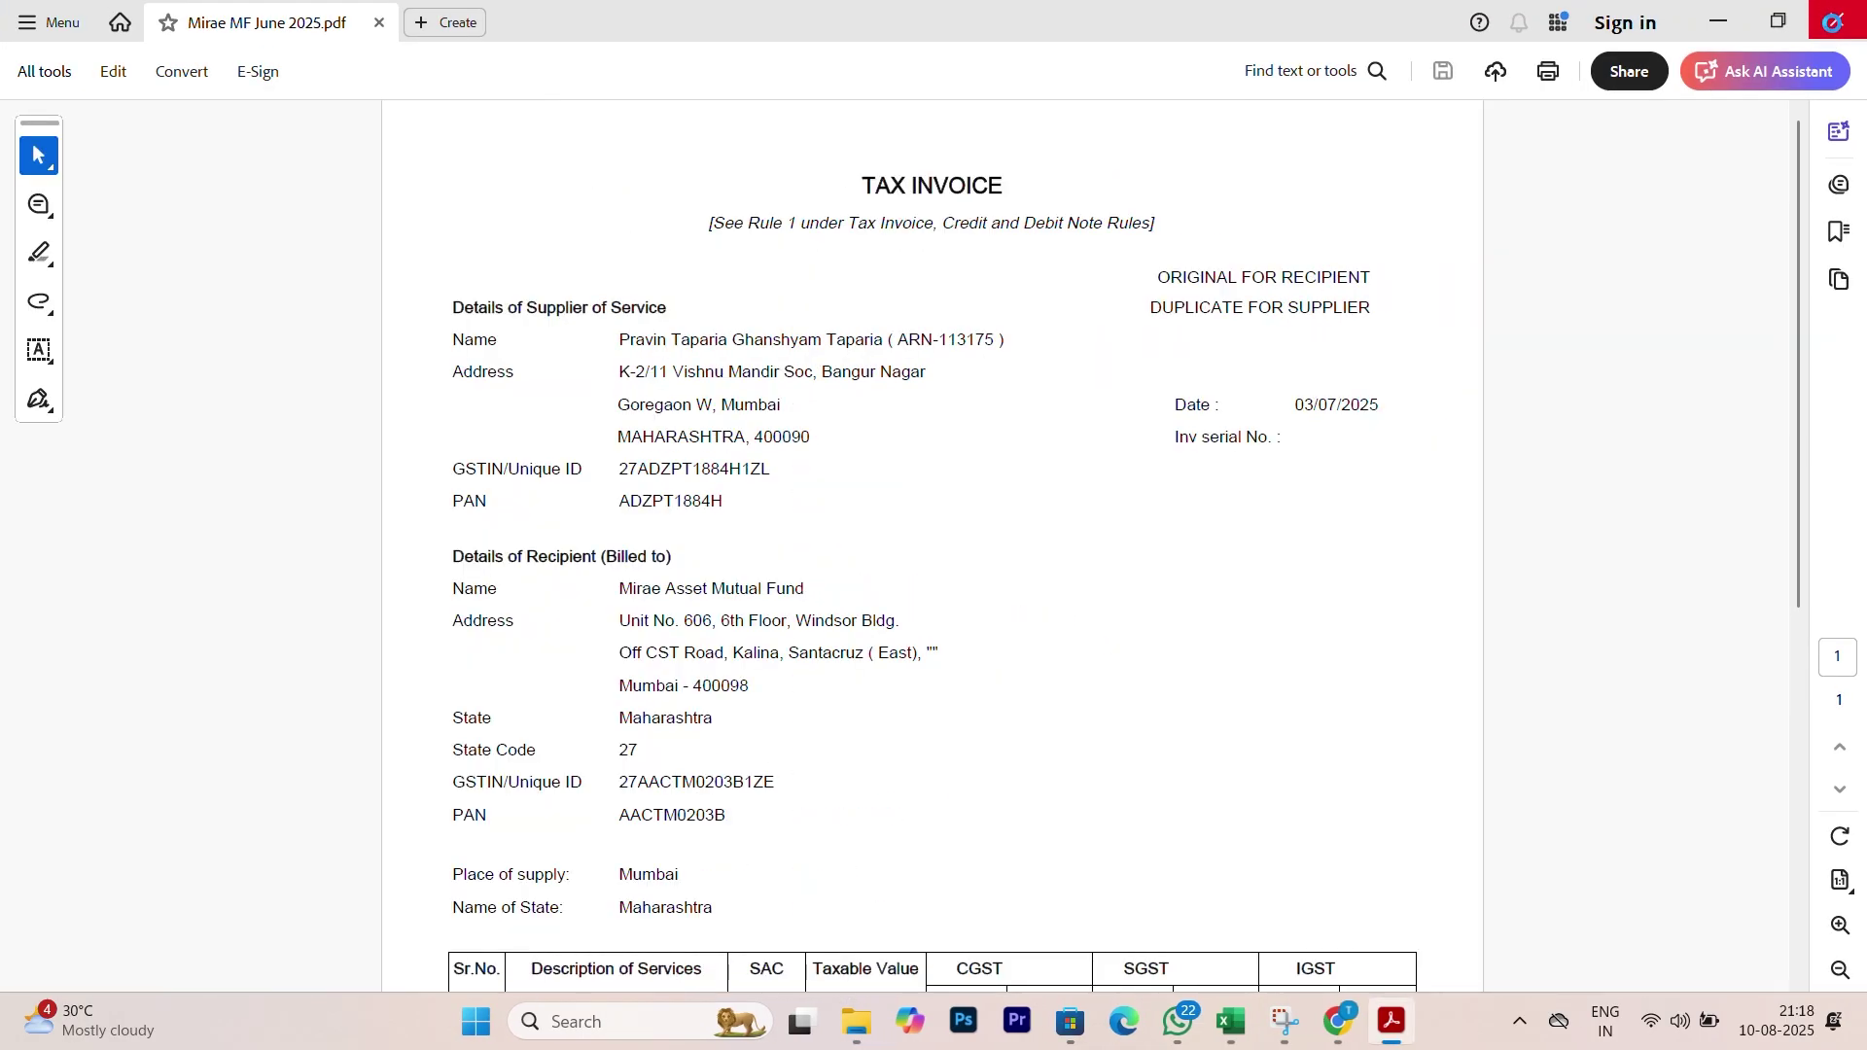
# - Select the Mirae recipient's GSTIN on the invoice and return to the GST form
pyautogui.scroll(-3, 1331, 405)
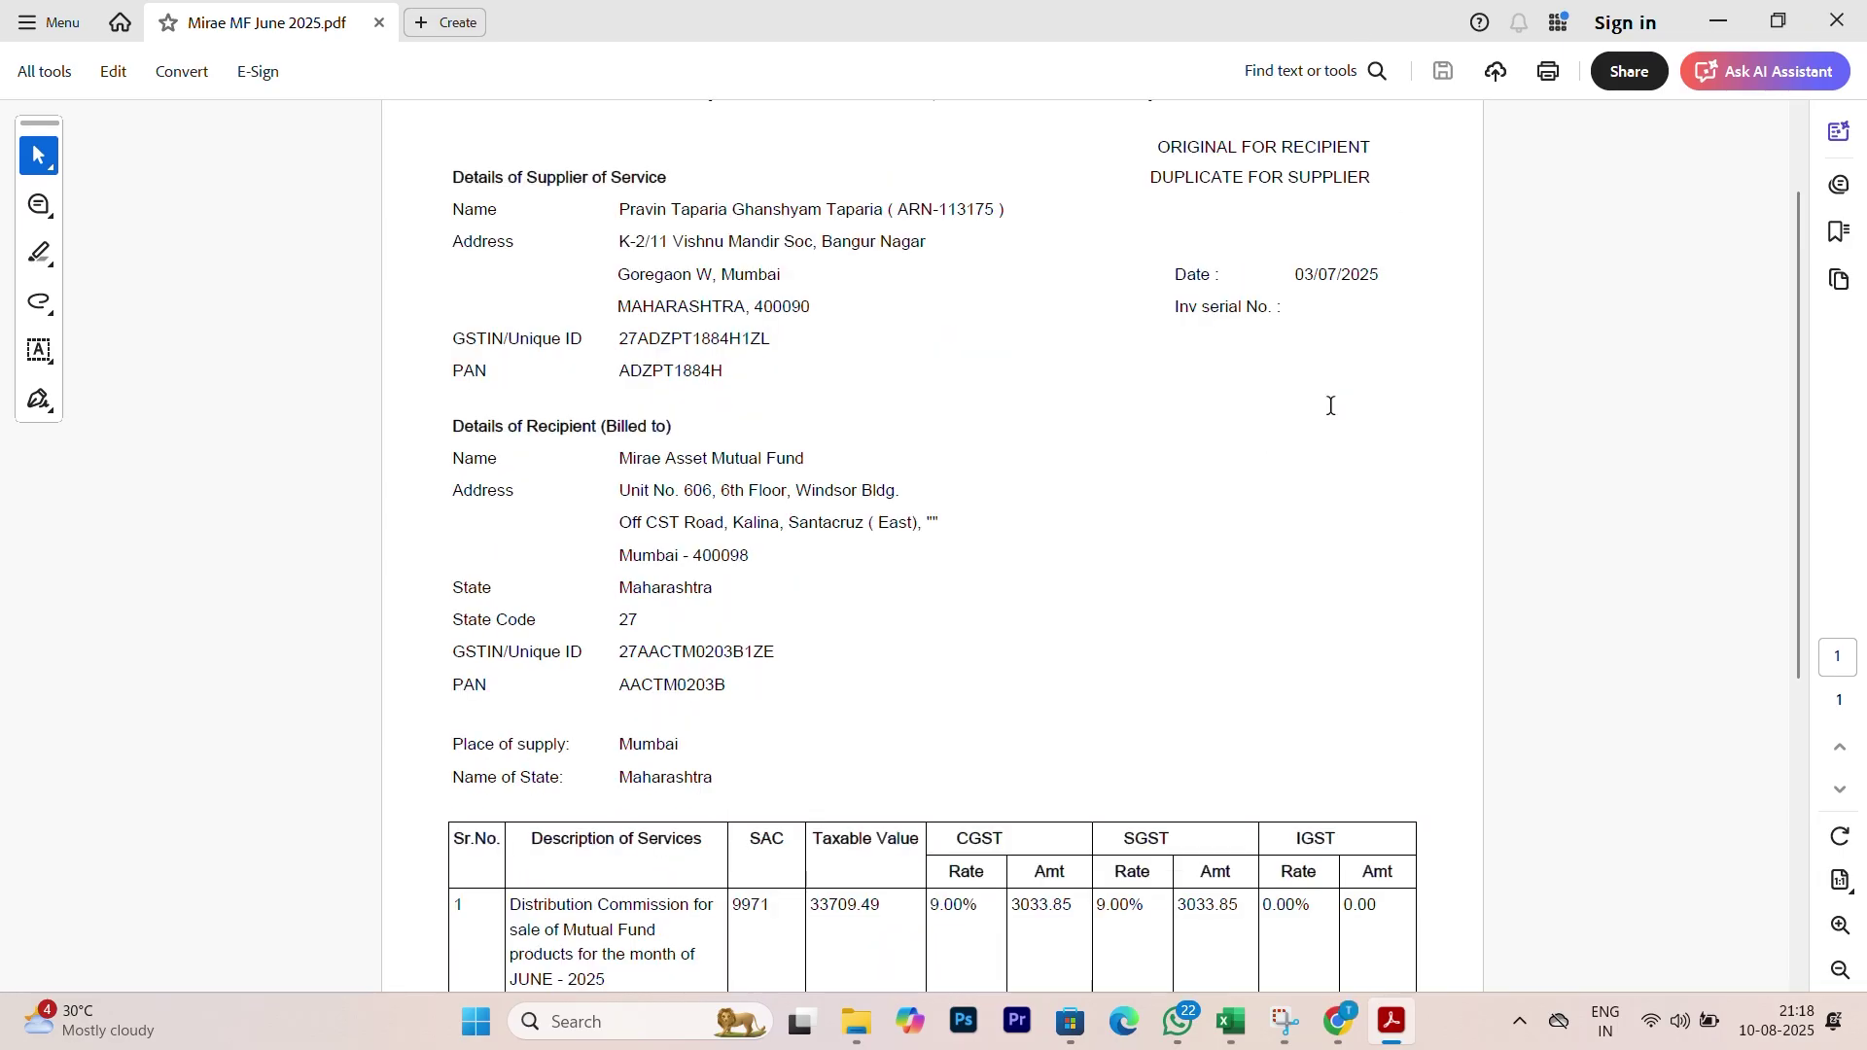
pyautogui.scroll(-5, 1331, 405)
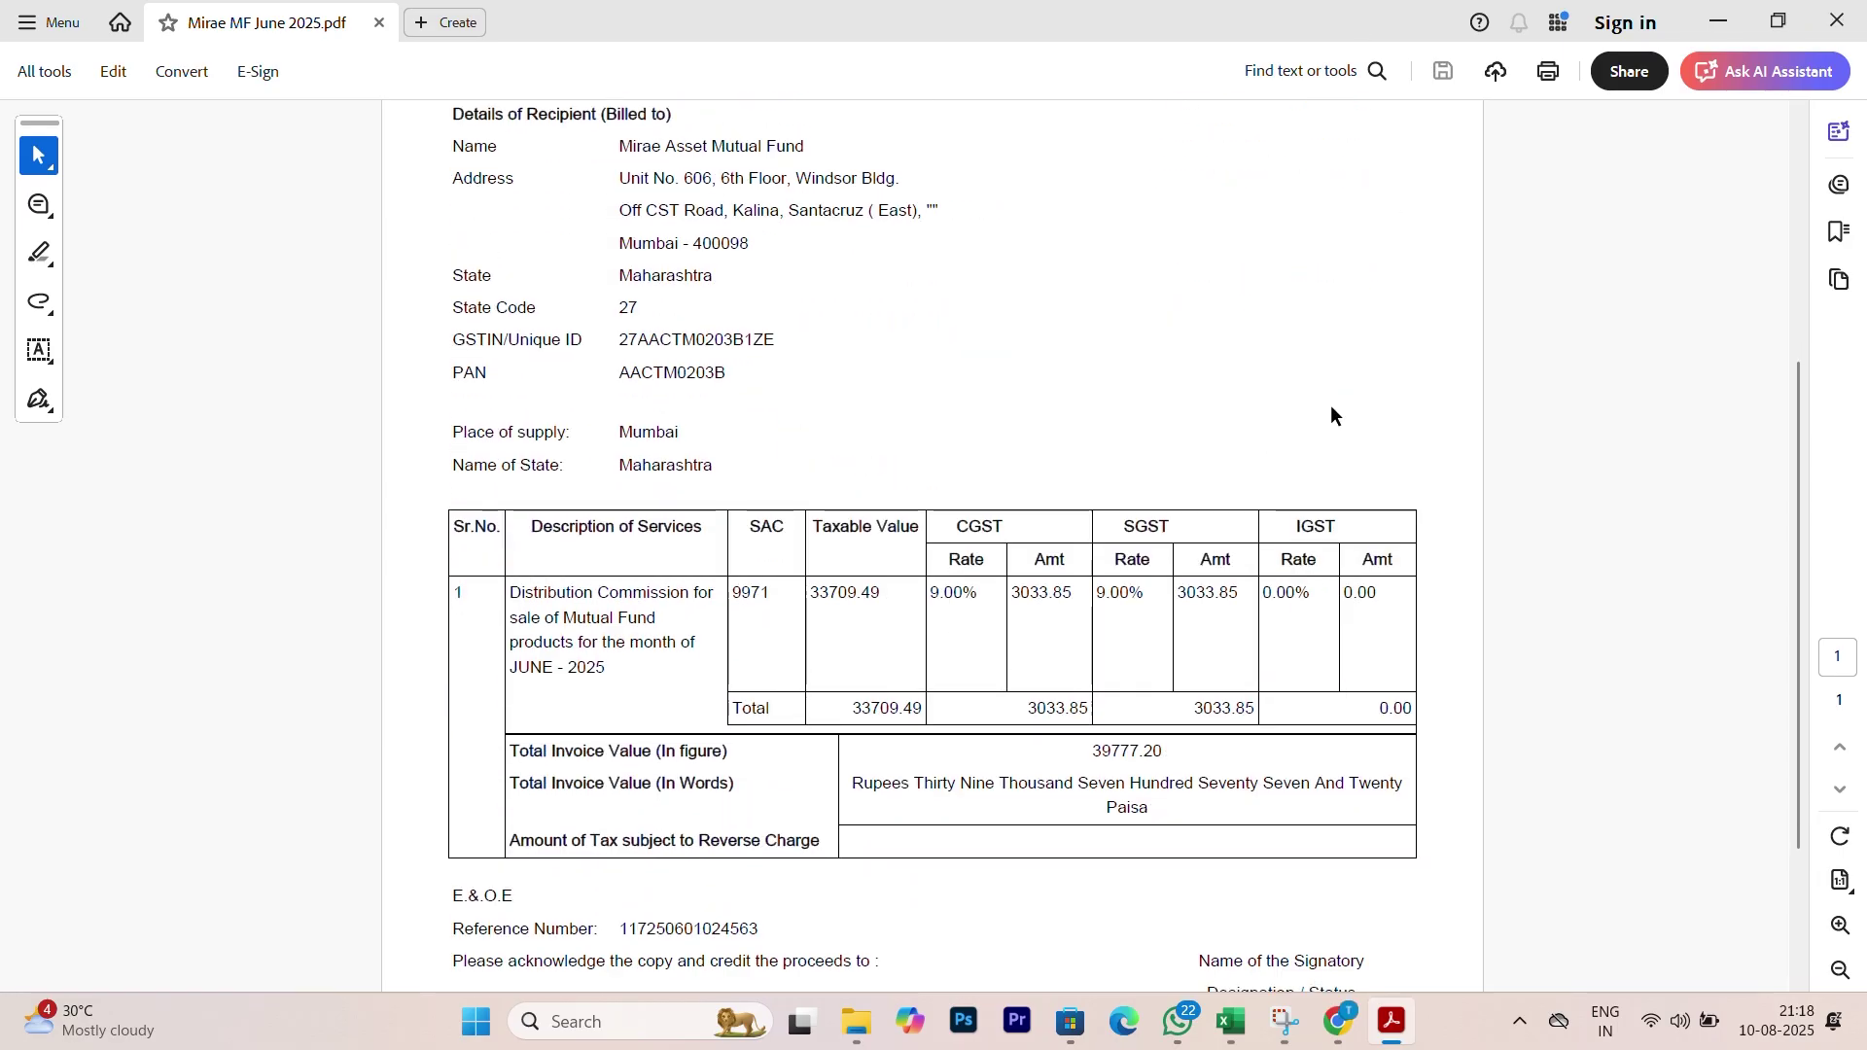
pyautogui.doubleClick(700, 342)
pyautogui.hotkey('alt', 'Tab')
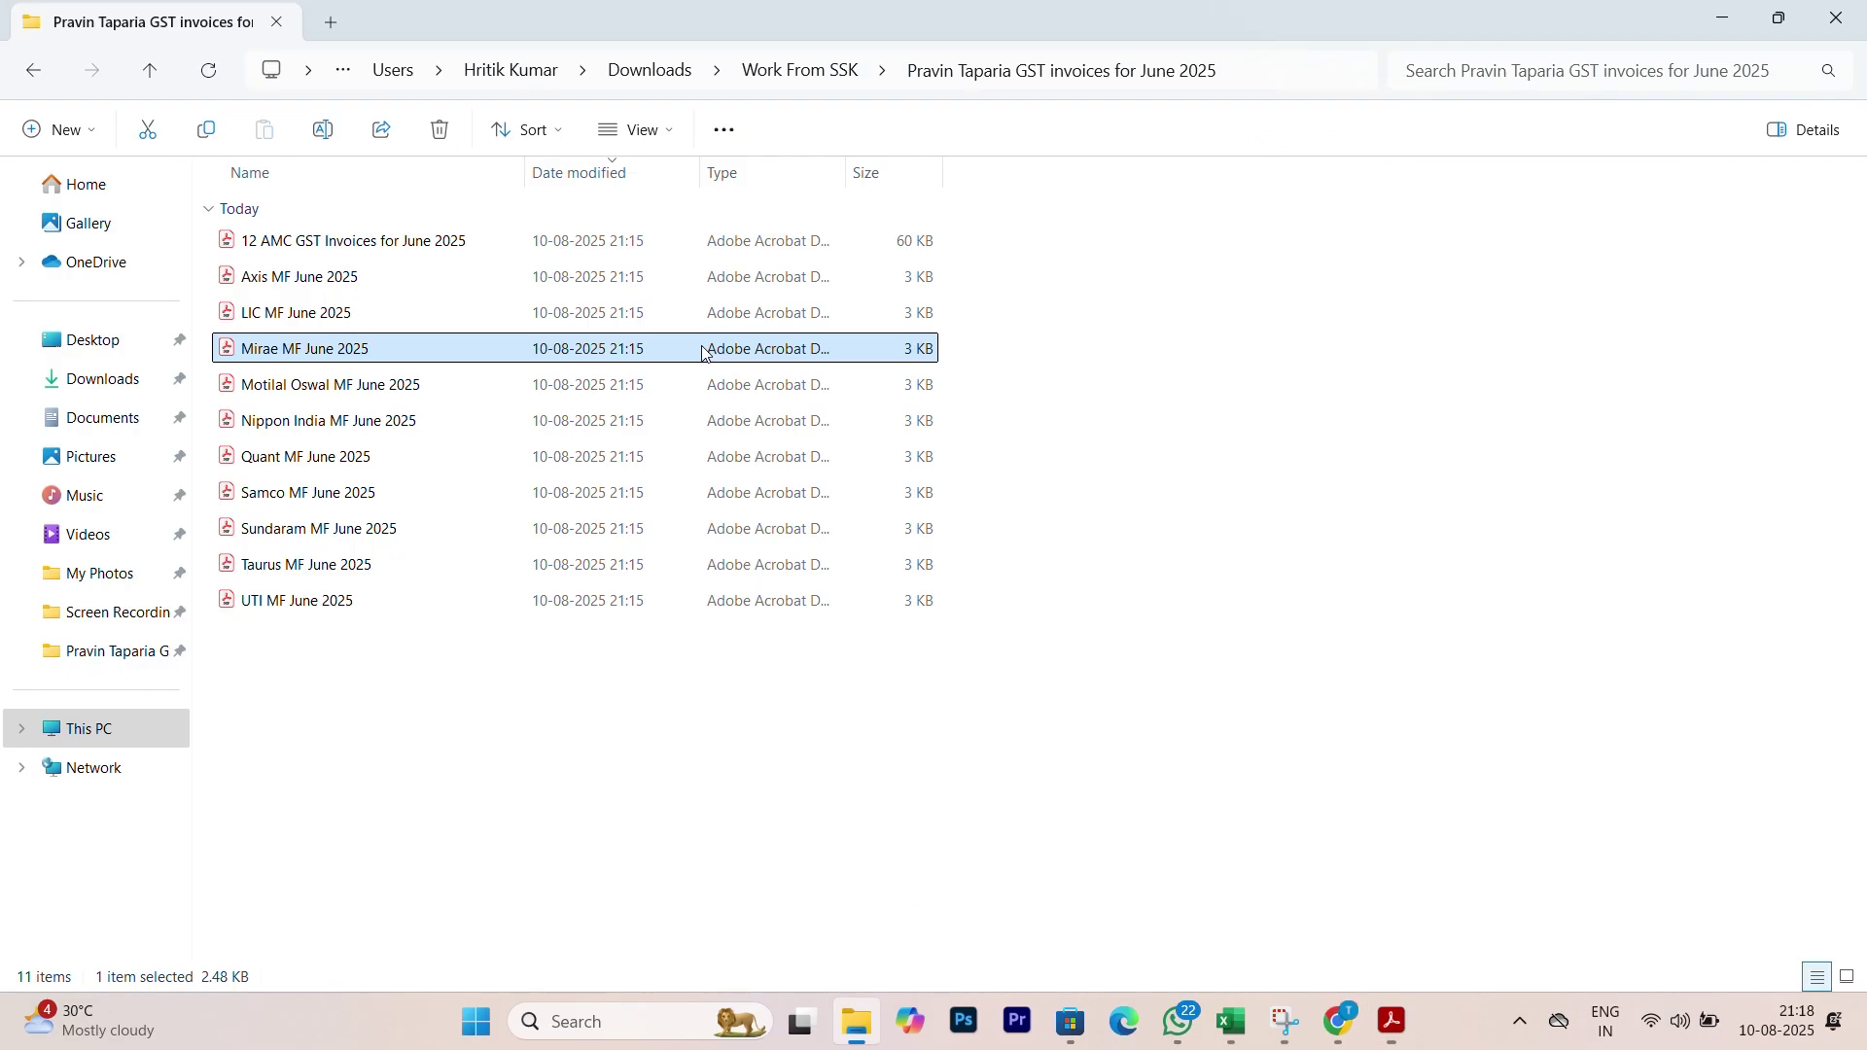
pyautogui.hotkey('alt', 'Tab')
pyautogui.hotkey('alt', 'Tab')
pyautogui.press('Tab')
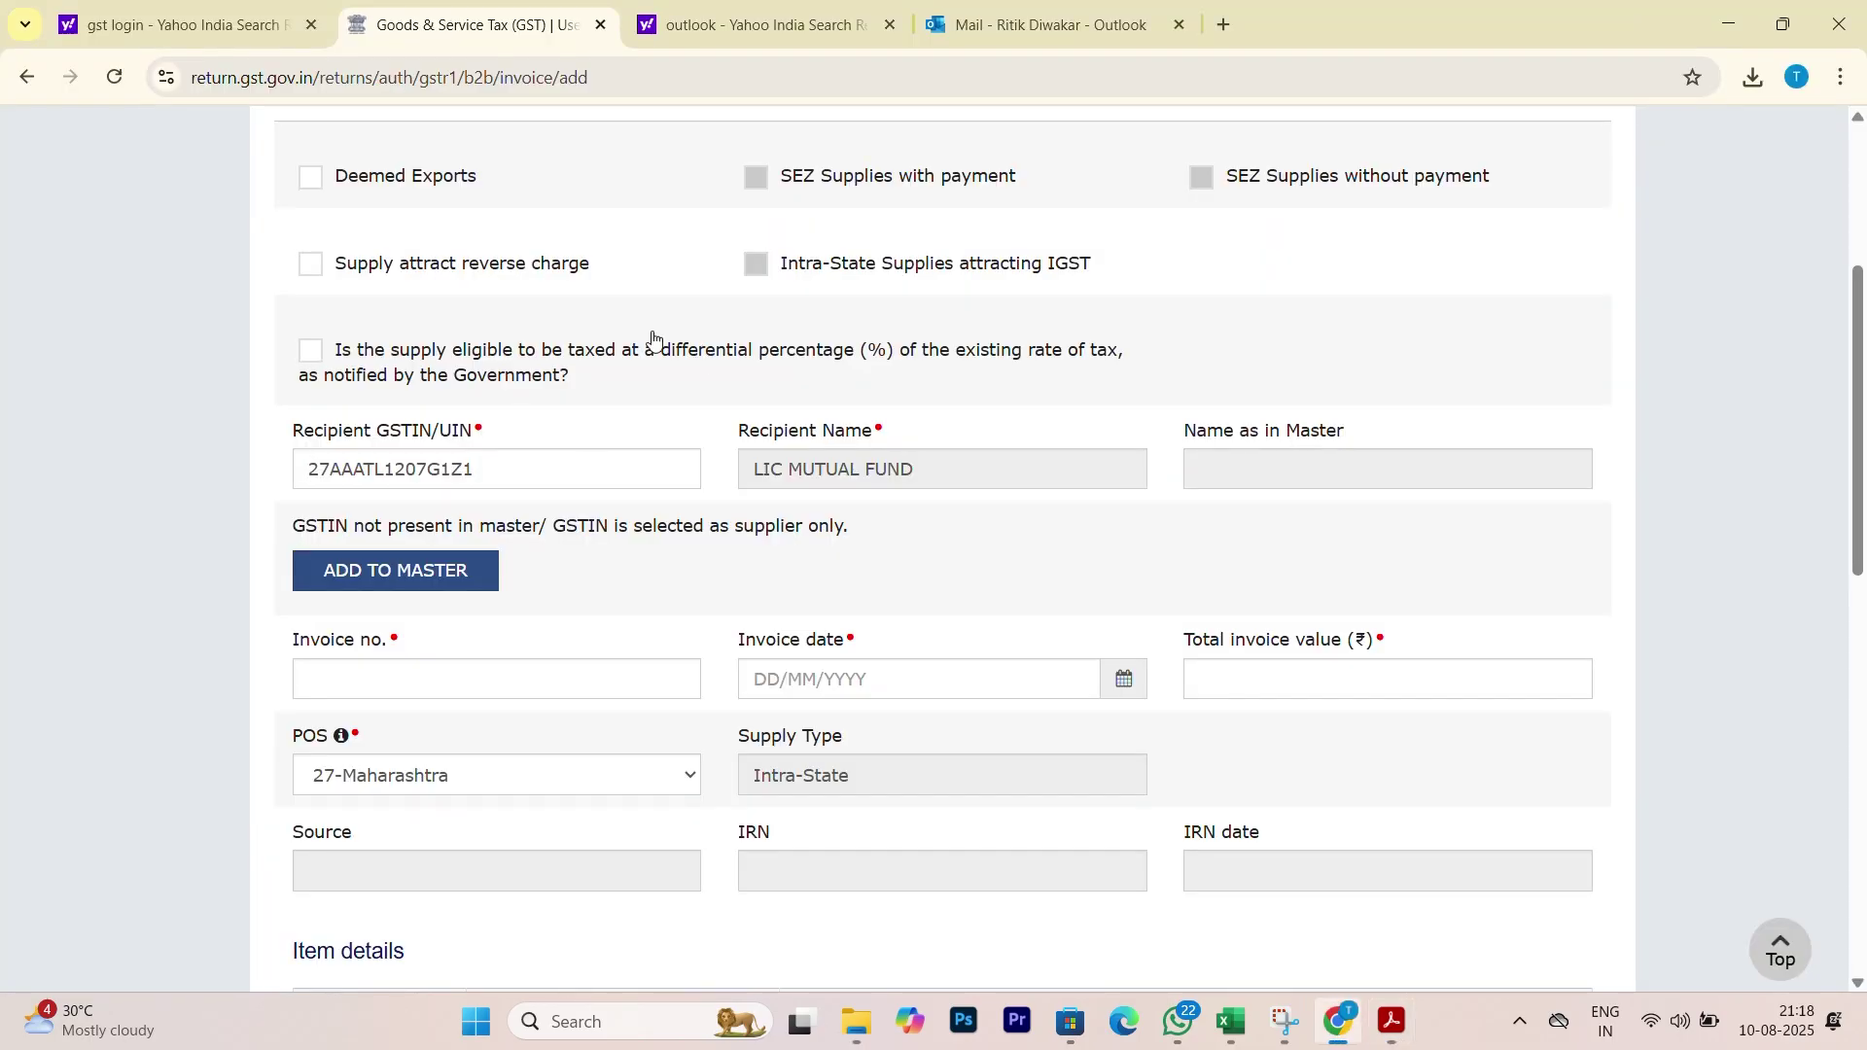
# - Edit the recipient GSTIN on the form, replacing its last character with 1
pyautogui.doubleClick(476, 471)
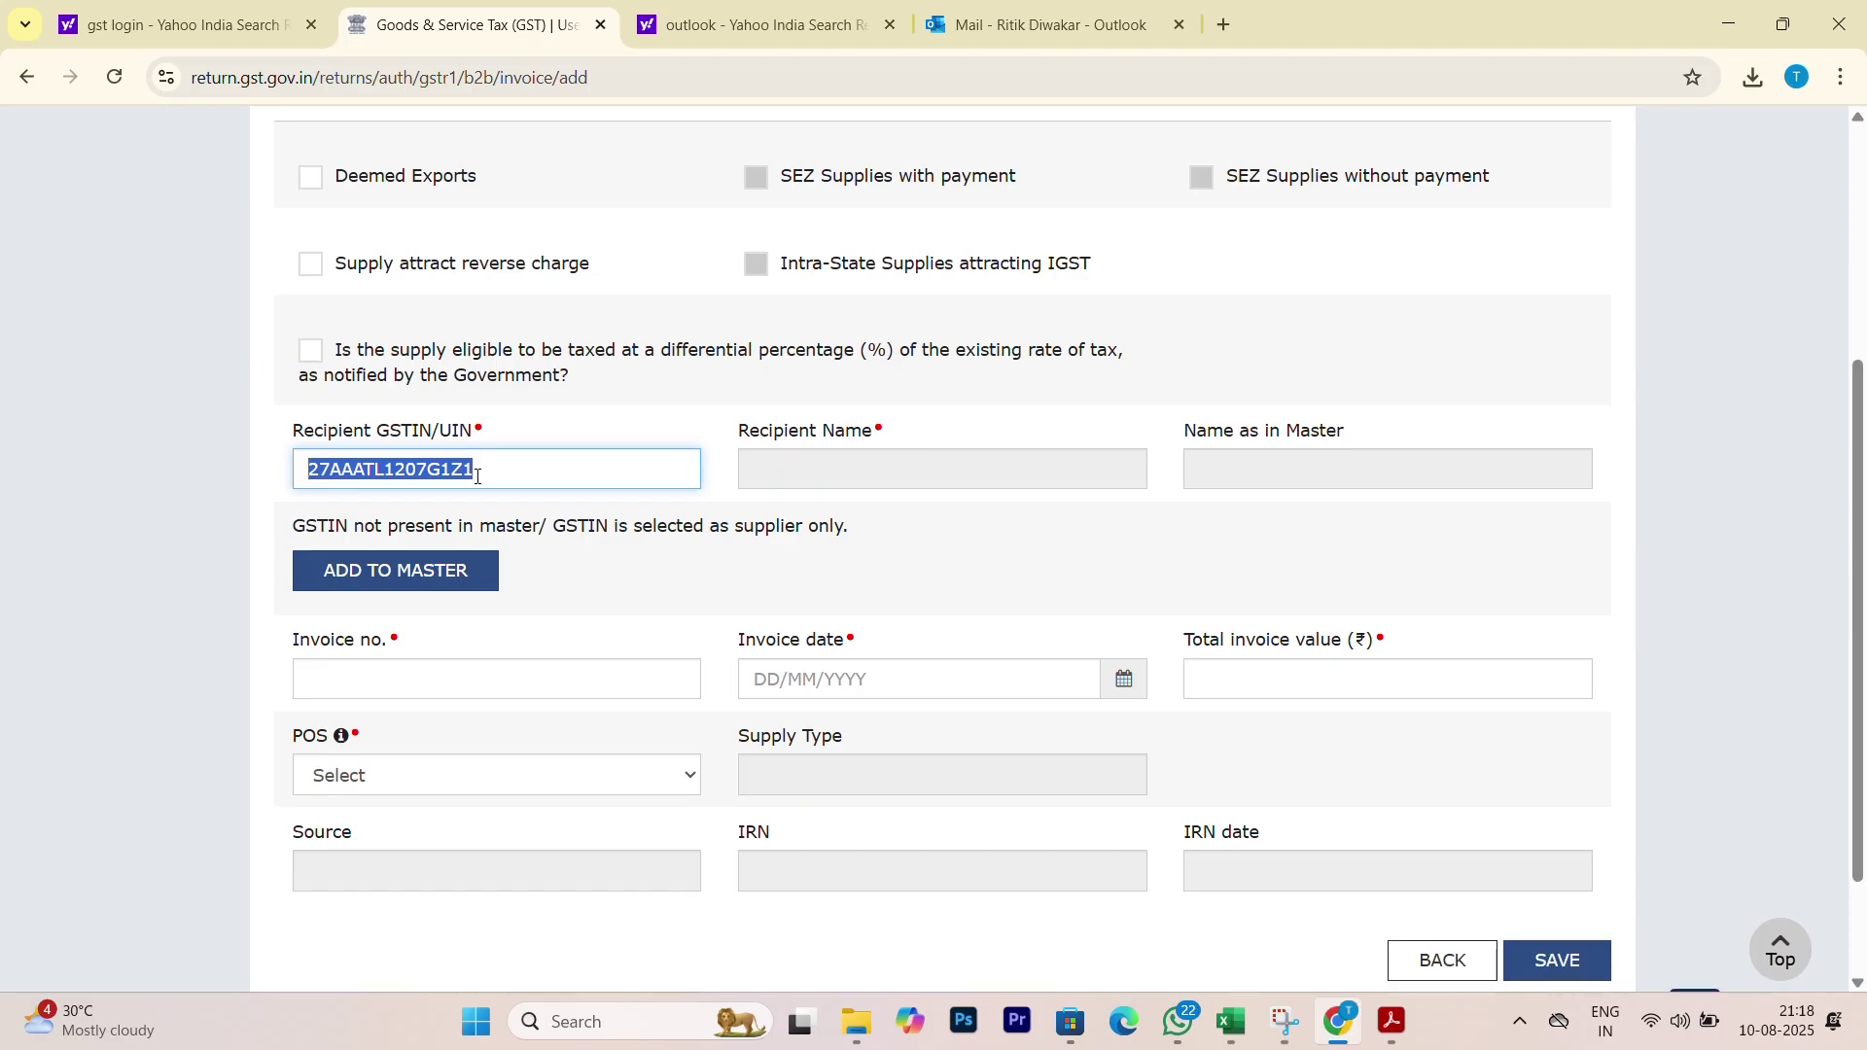
pyautogui.hotkey('alt', 'Tab')
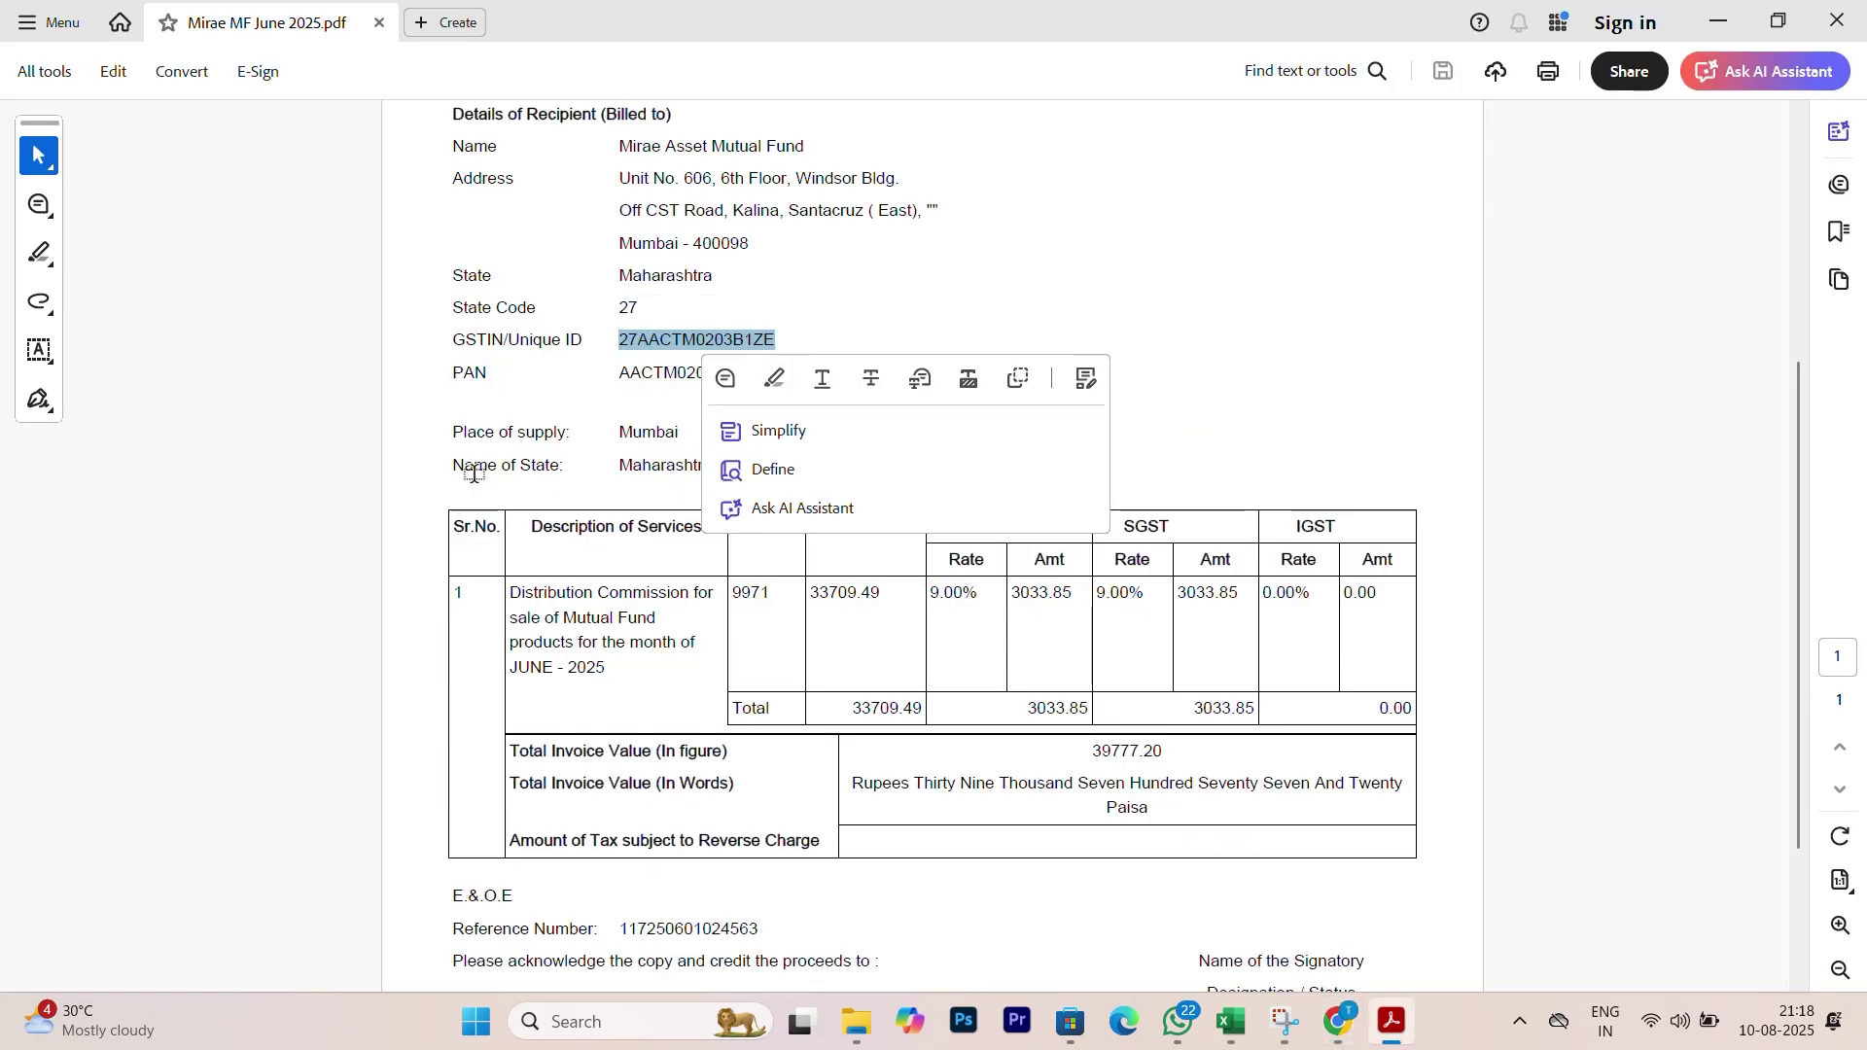
pyautogui.hotkey('alt', 'Tab')
pyautogui.click(476, 475)
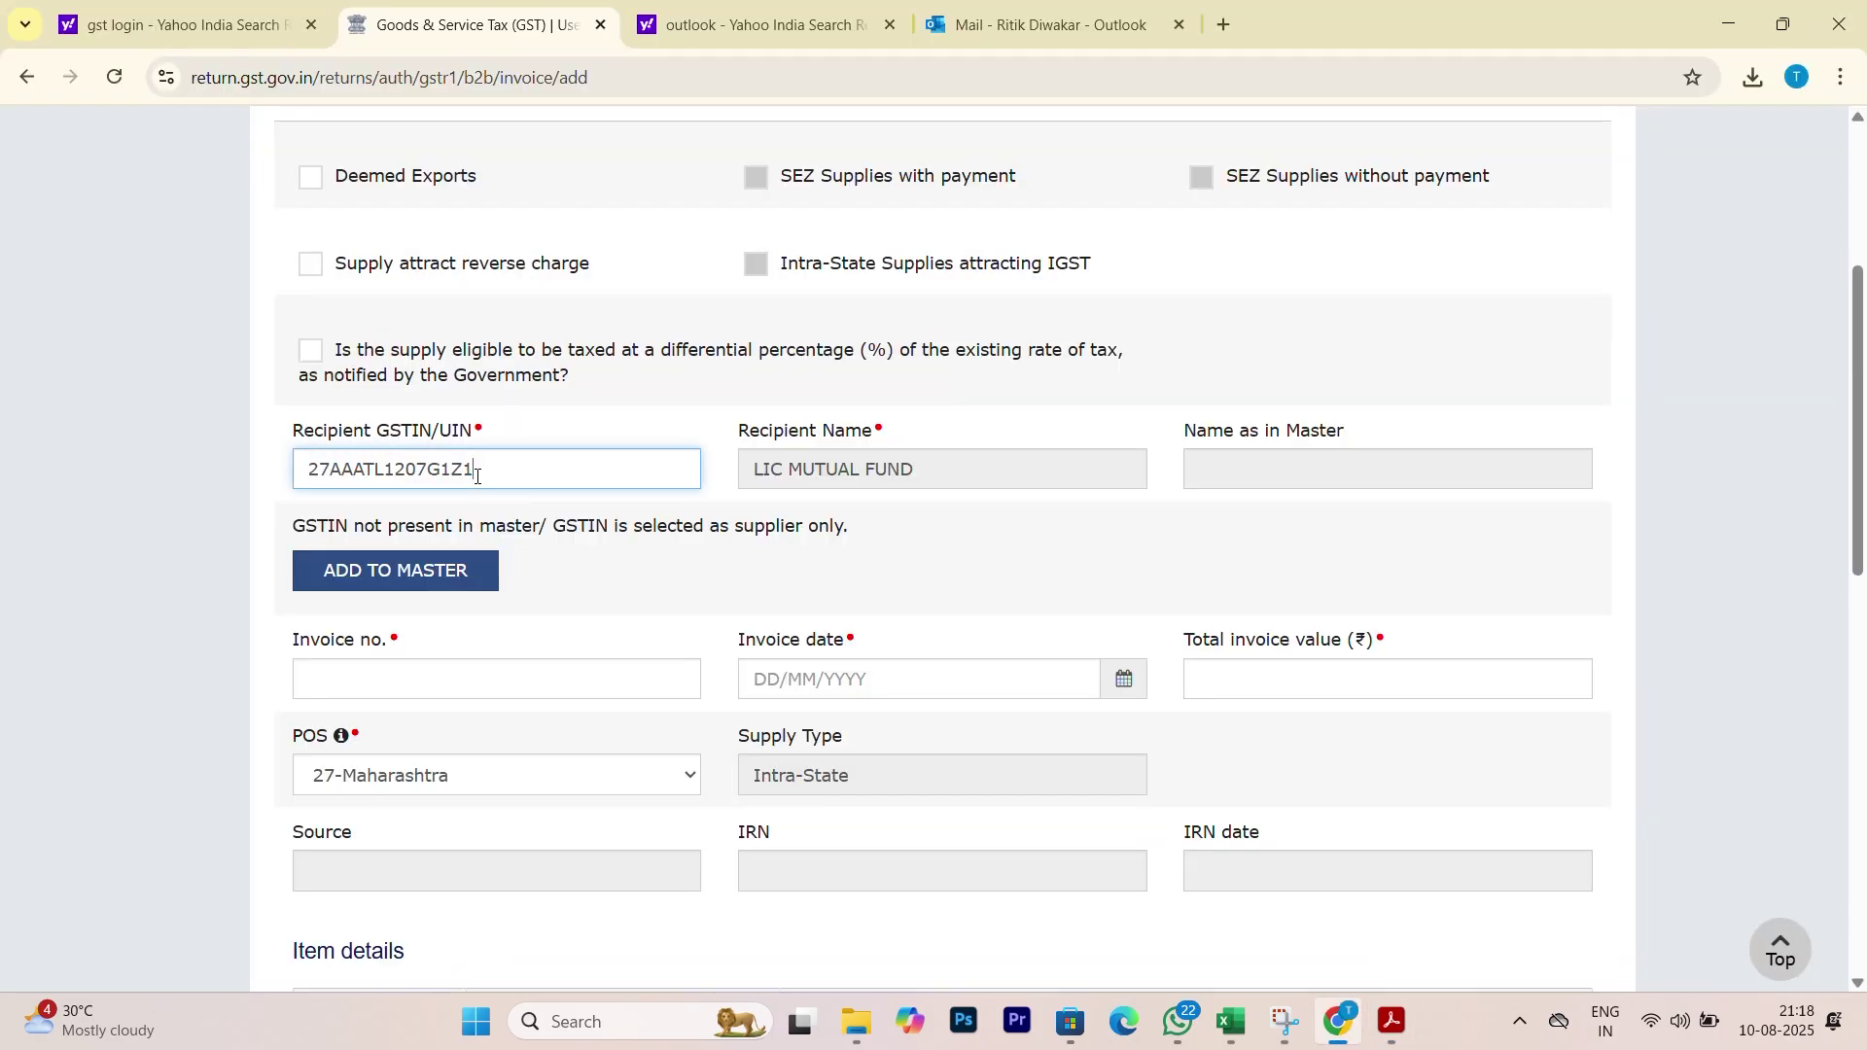
pyautogui.press('BackSpace')
pyautogui.write('1')
# - Copy the Mirae GSTIN from the PDF and paste it over the old LIC recipient GSTIN
pyautogui.hotkey('alt', 'Tab')
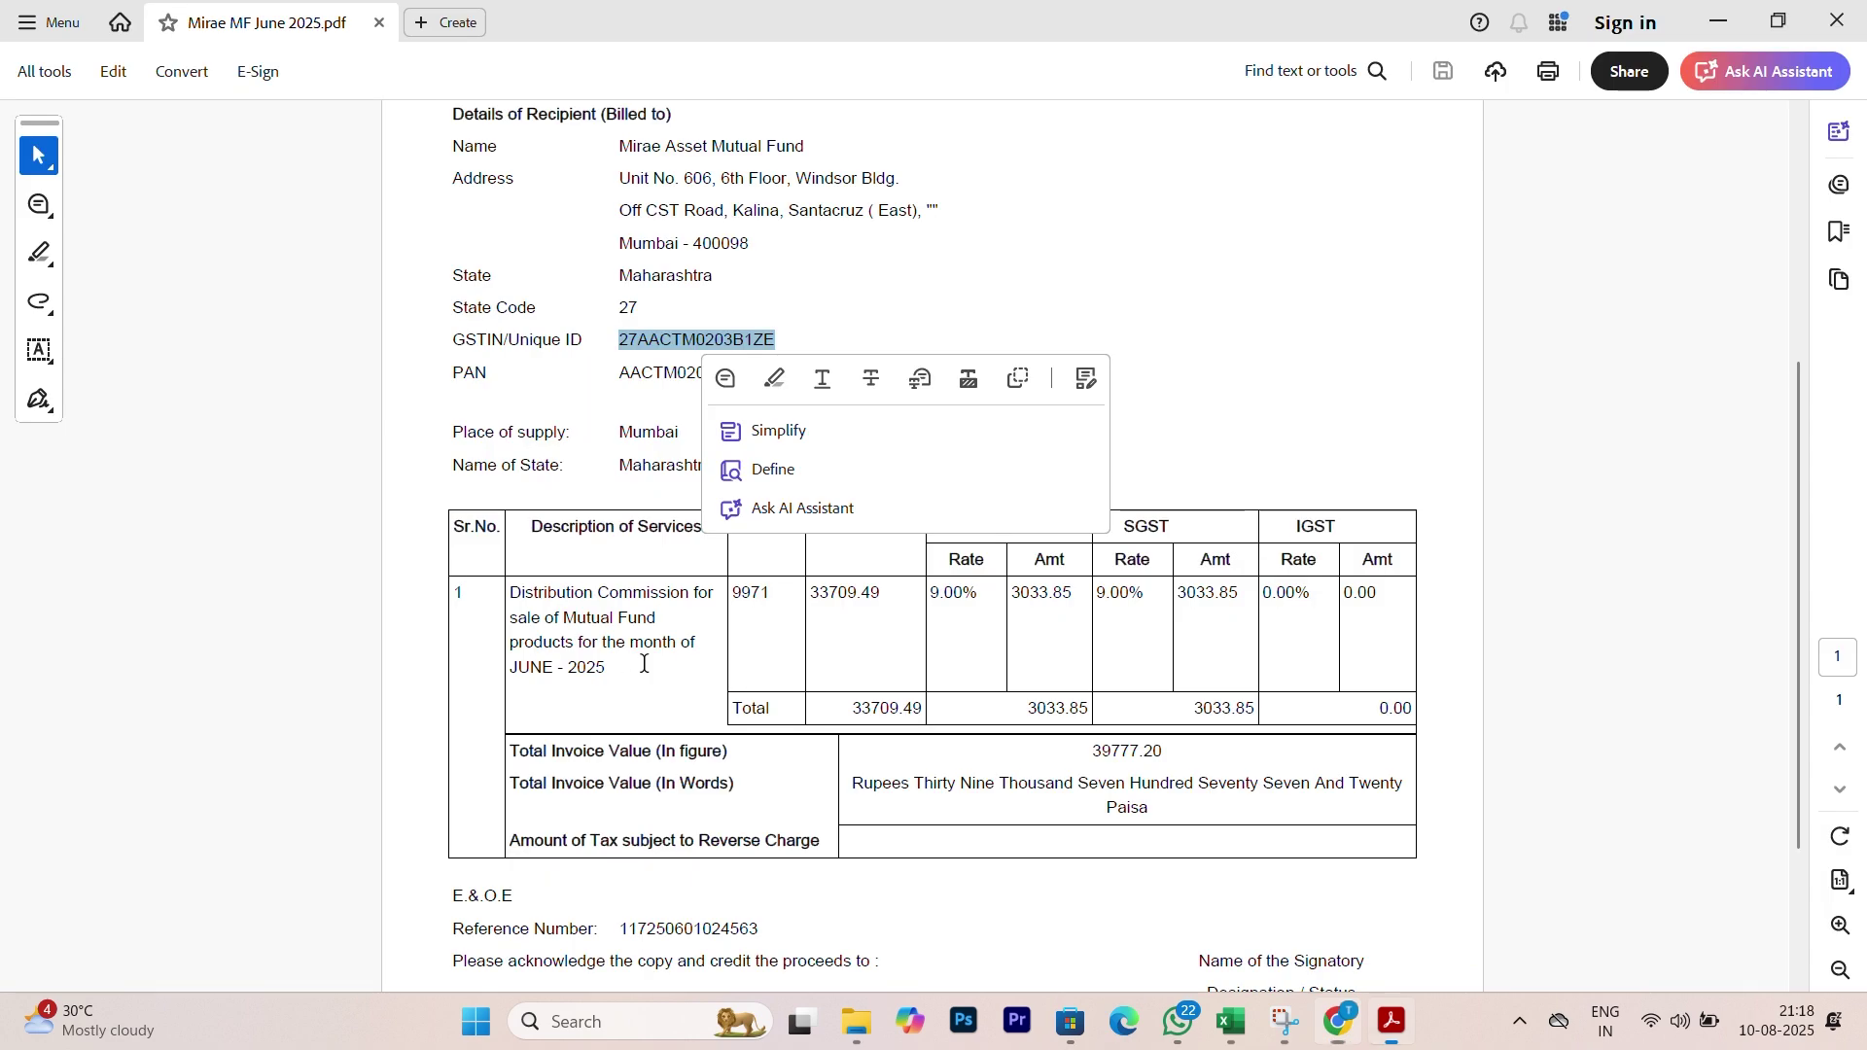
pyautogui.scroll(2, 643, 664)
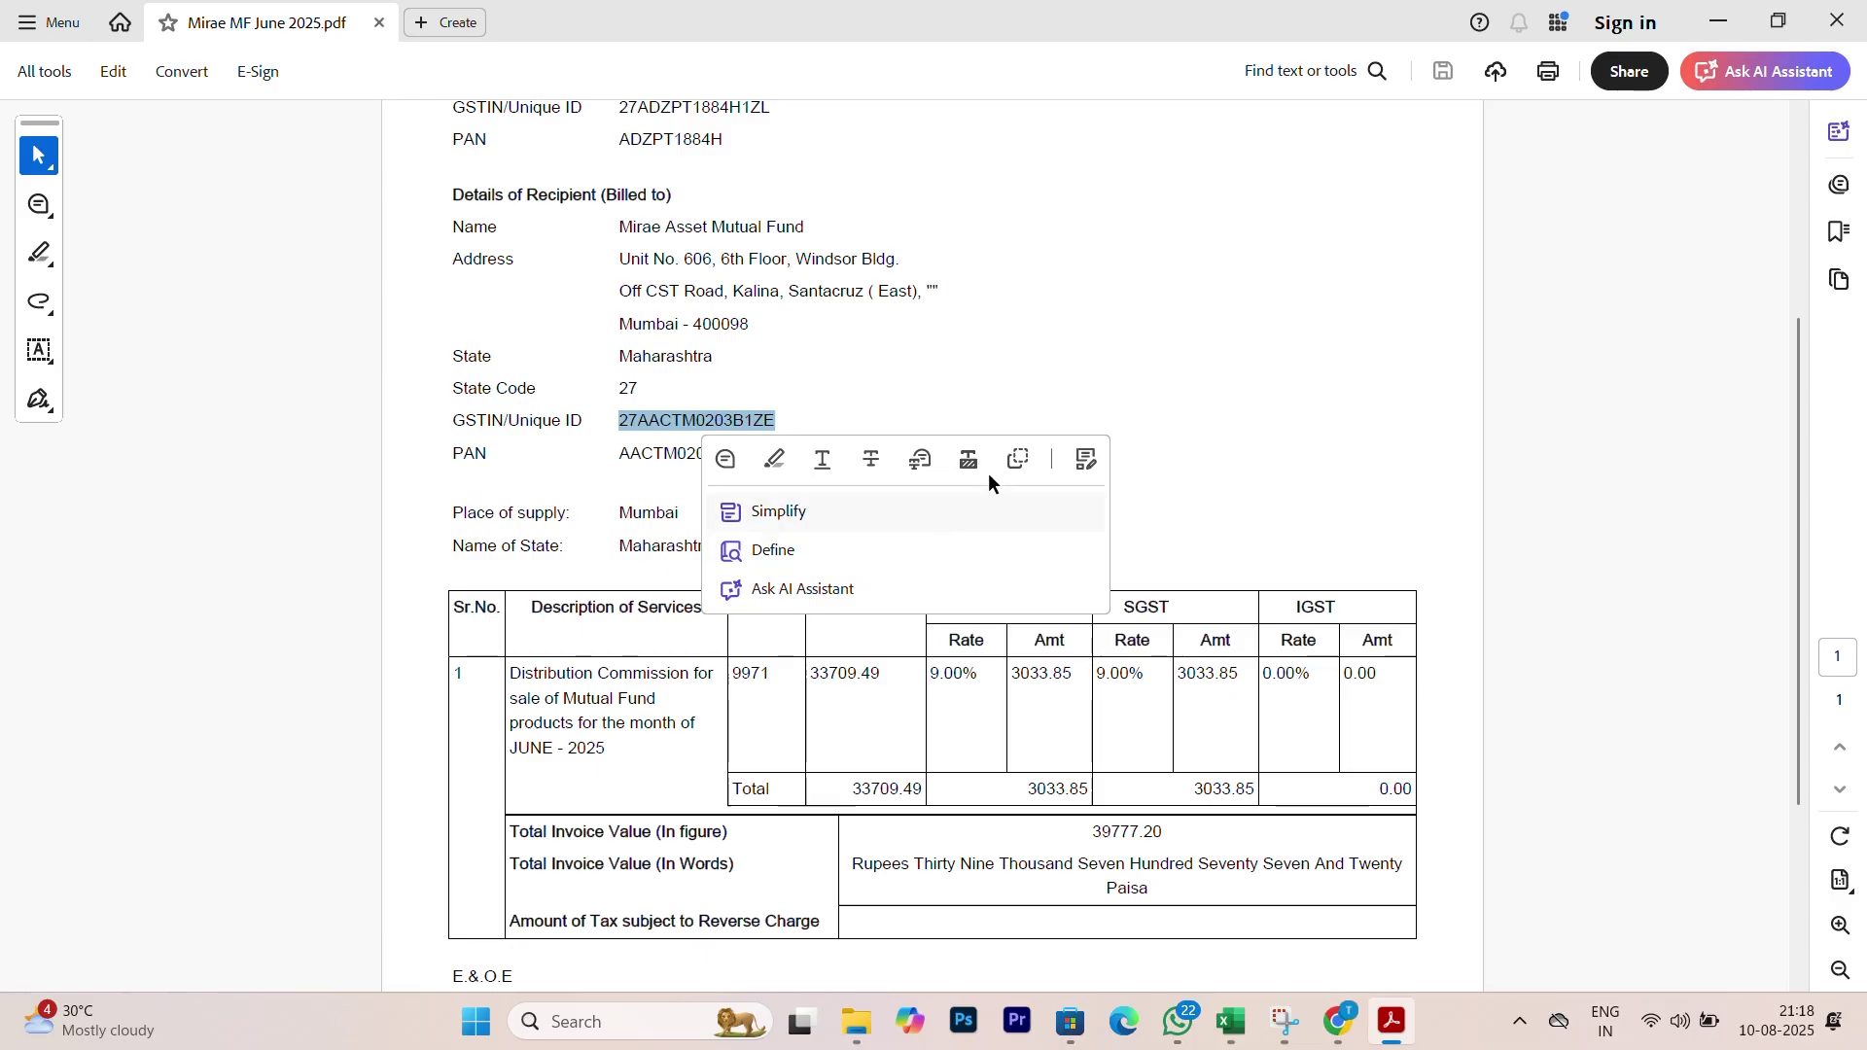
pyautogui.click(1017, 462)
pyautogui.hotkey('alt', 'Tab')
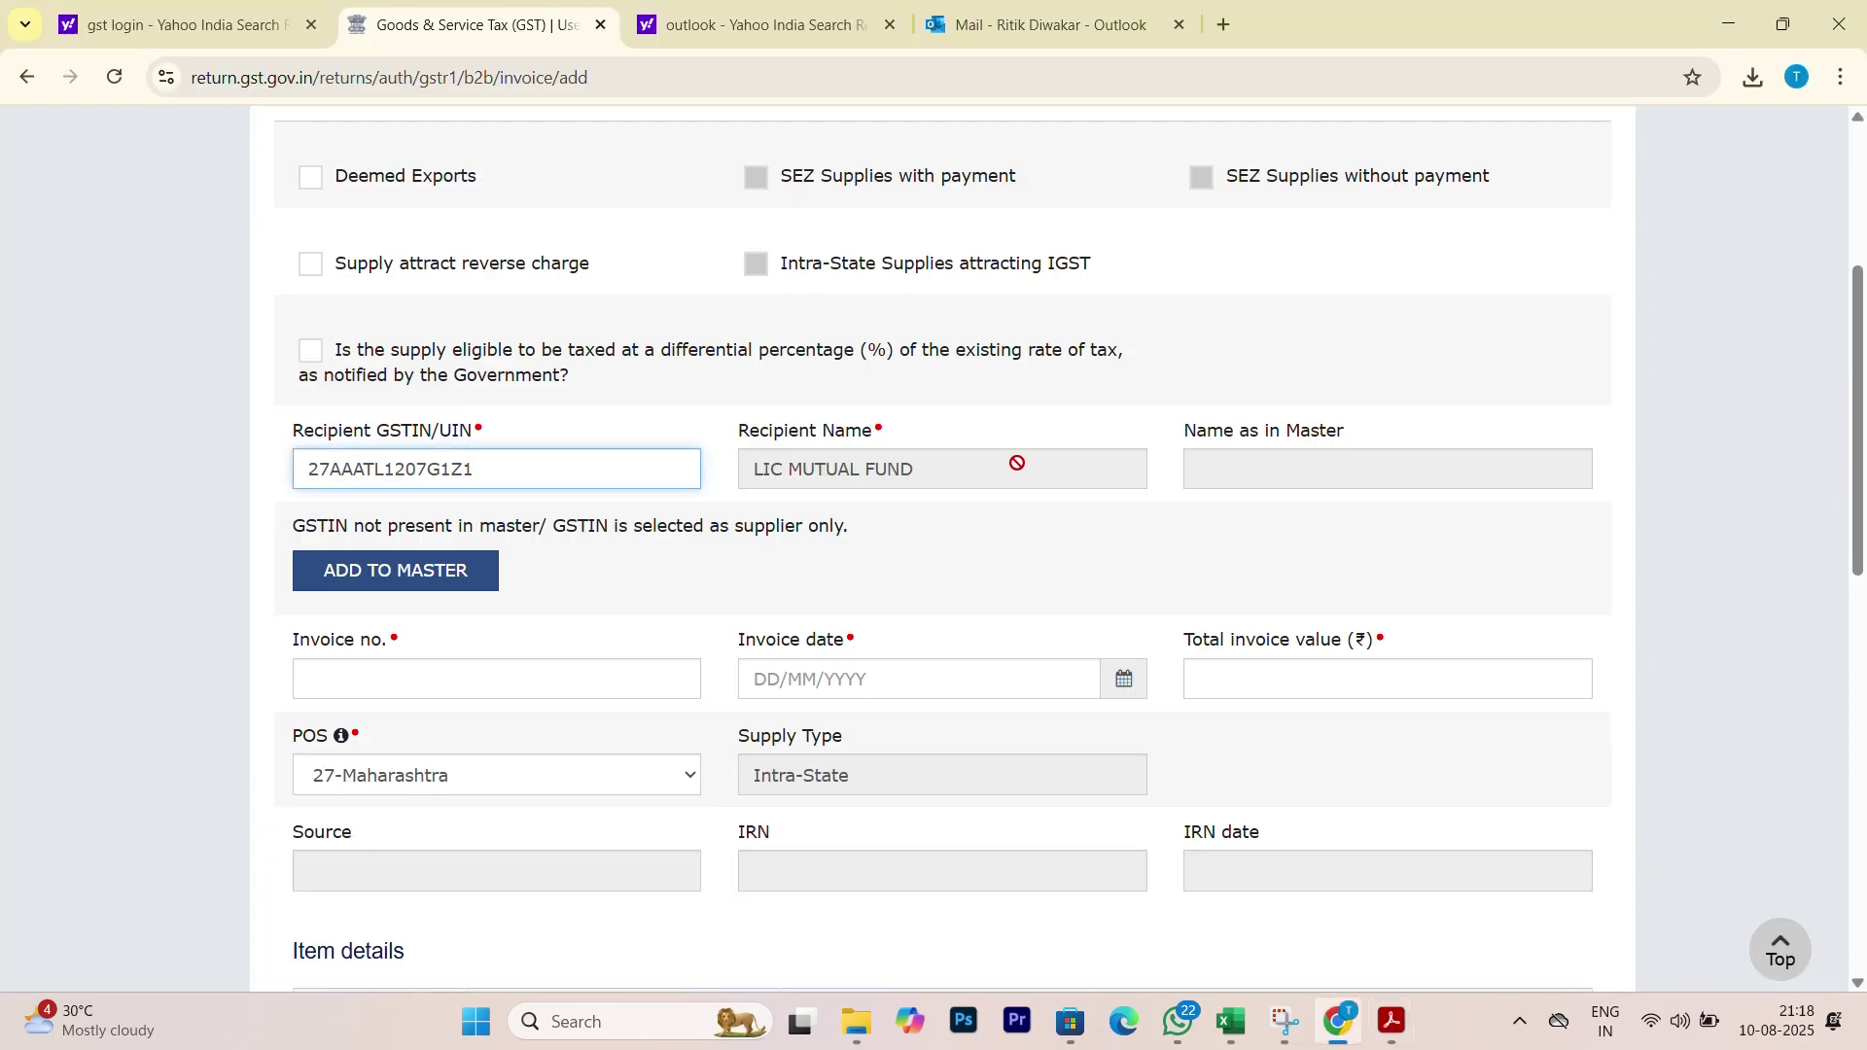
pyautogui.doubleClick(552, 473)
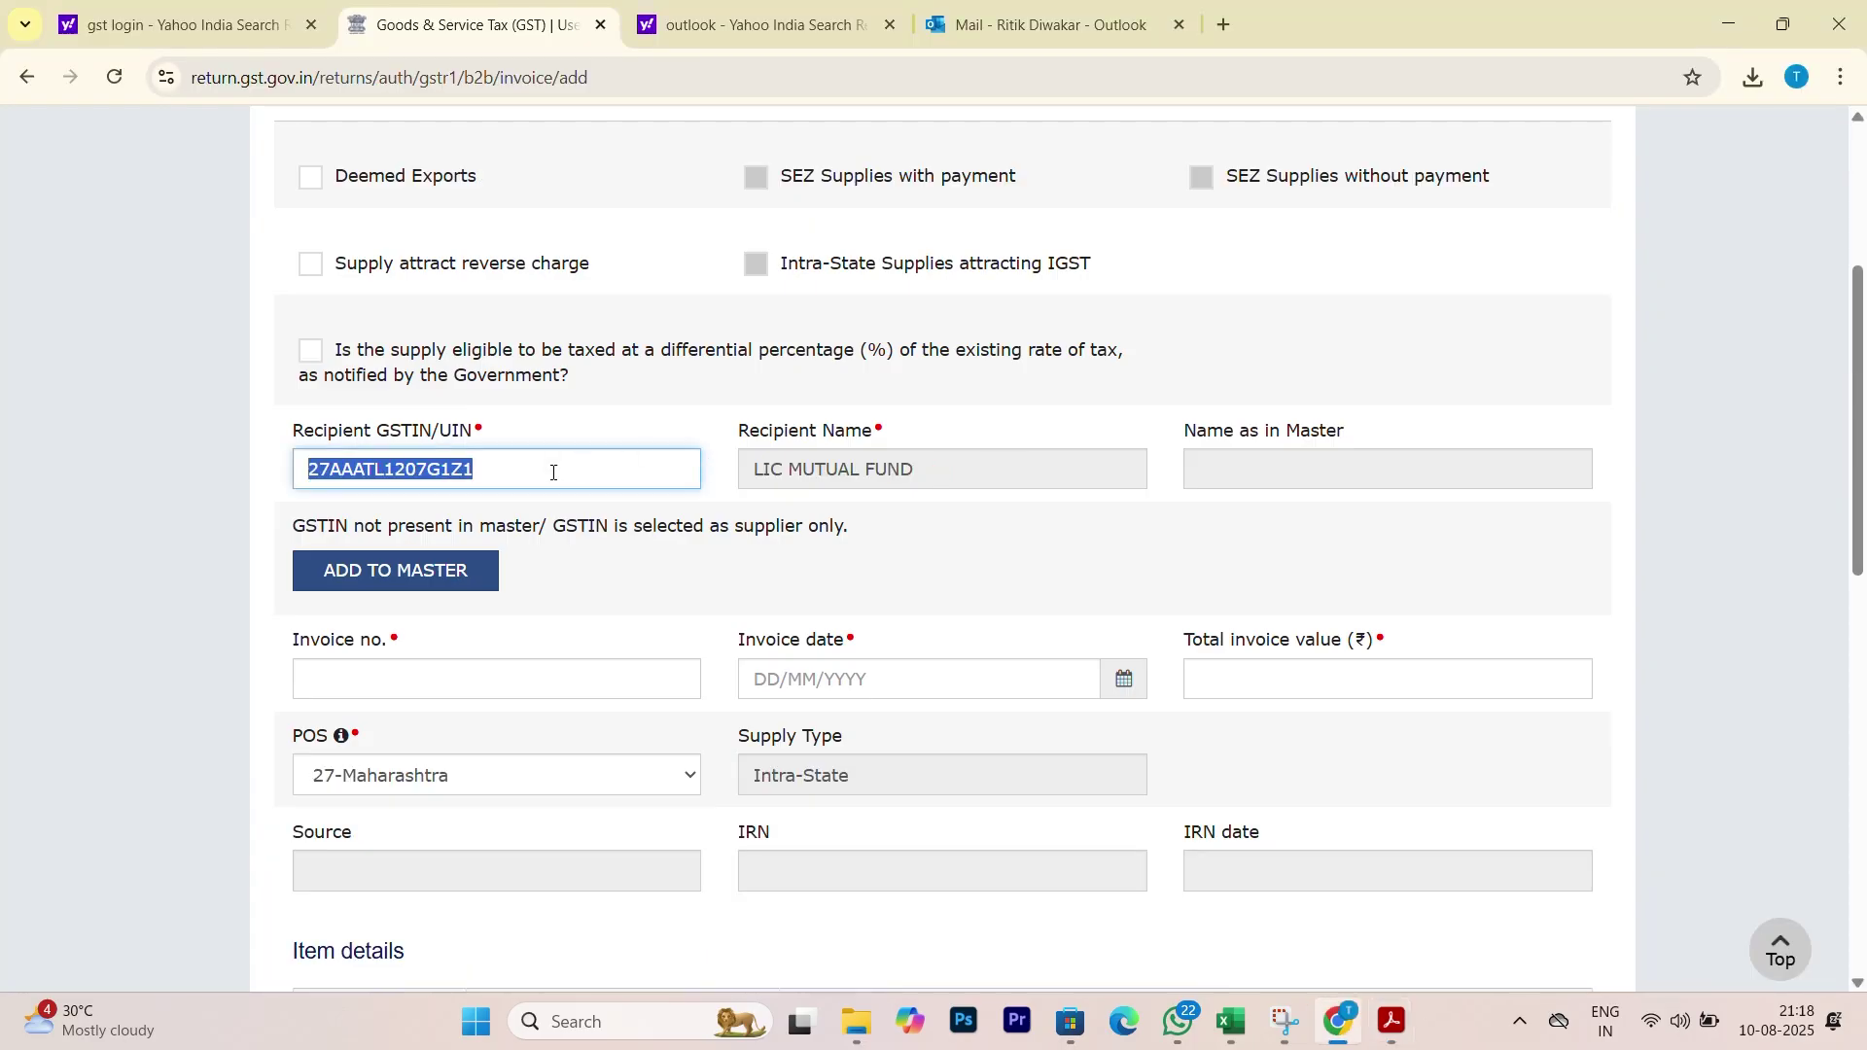
pyautogui.hotkey('ctrl', 'v')
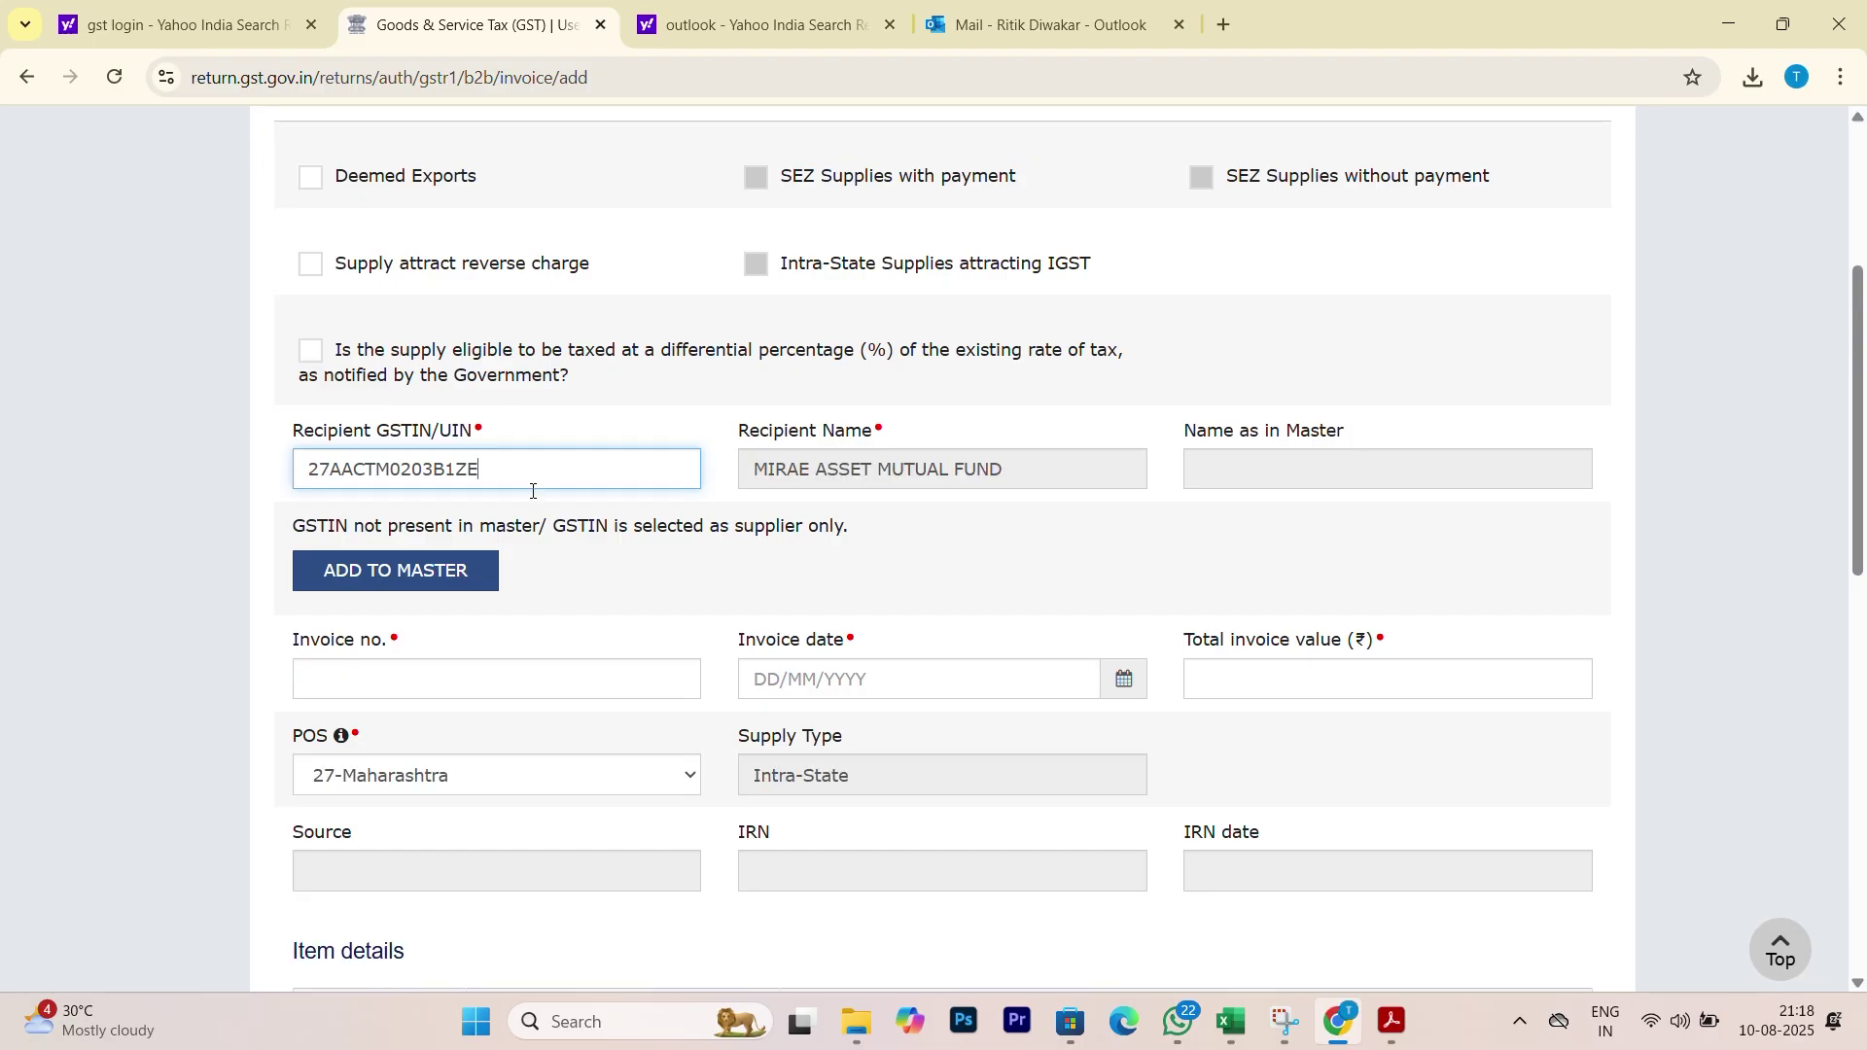
pyautogui.click(533, 698)
pyautogui.hotkey('alt', 'Tab')
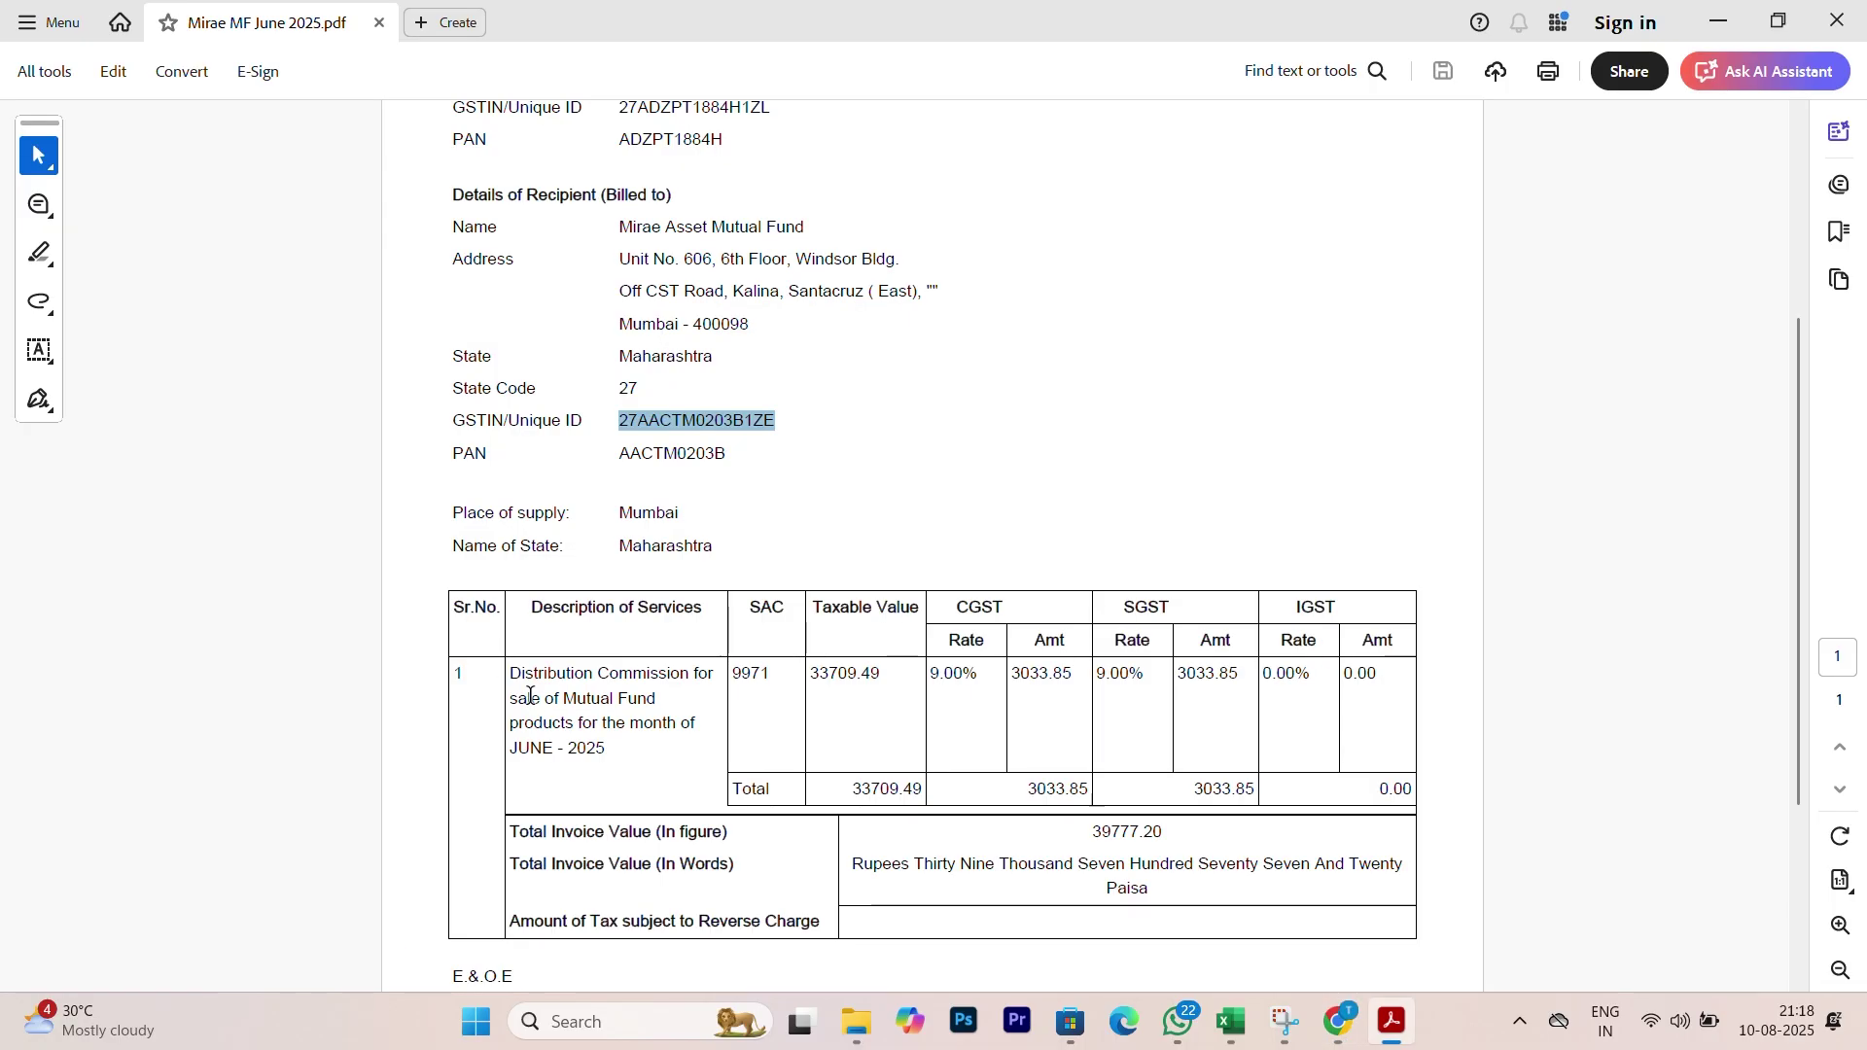
pyautogui.hotkey('alt', 'Tab')
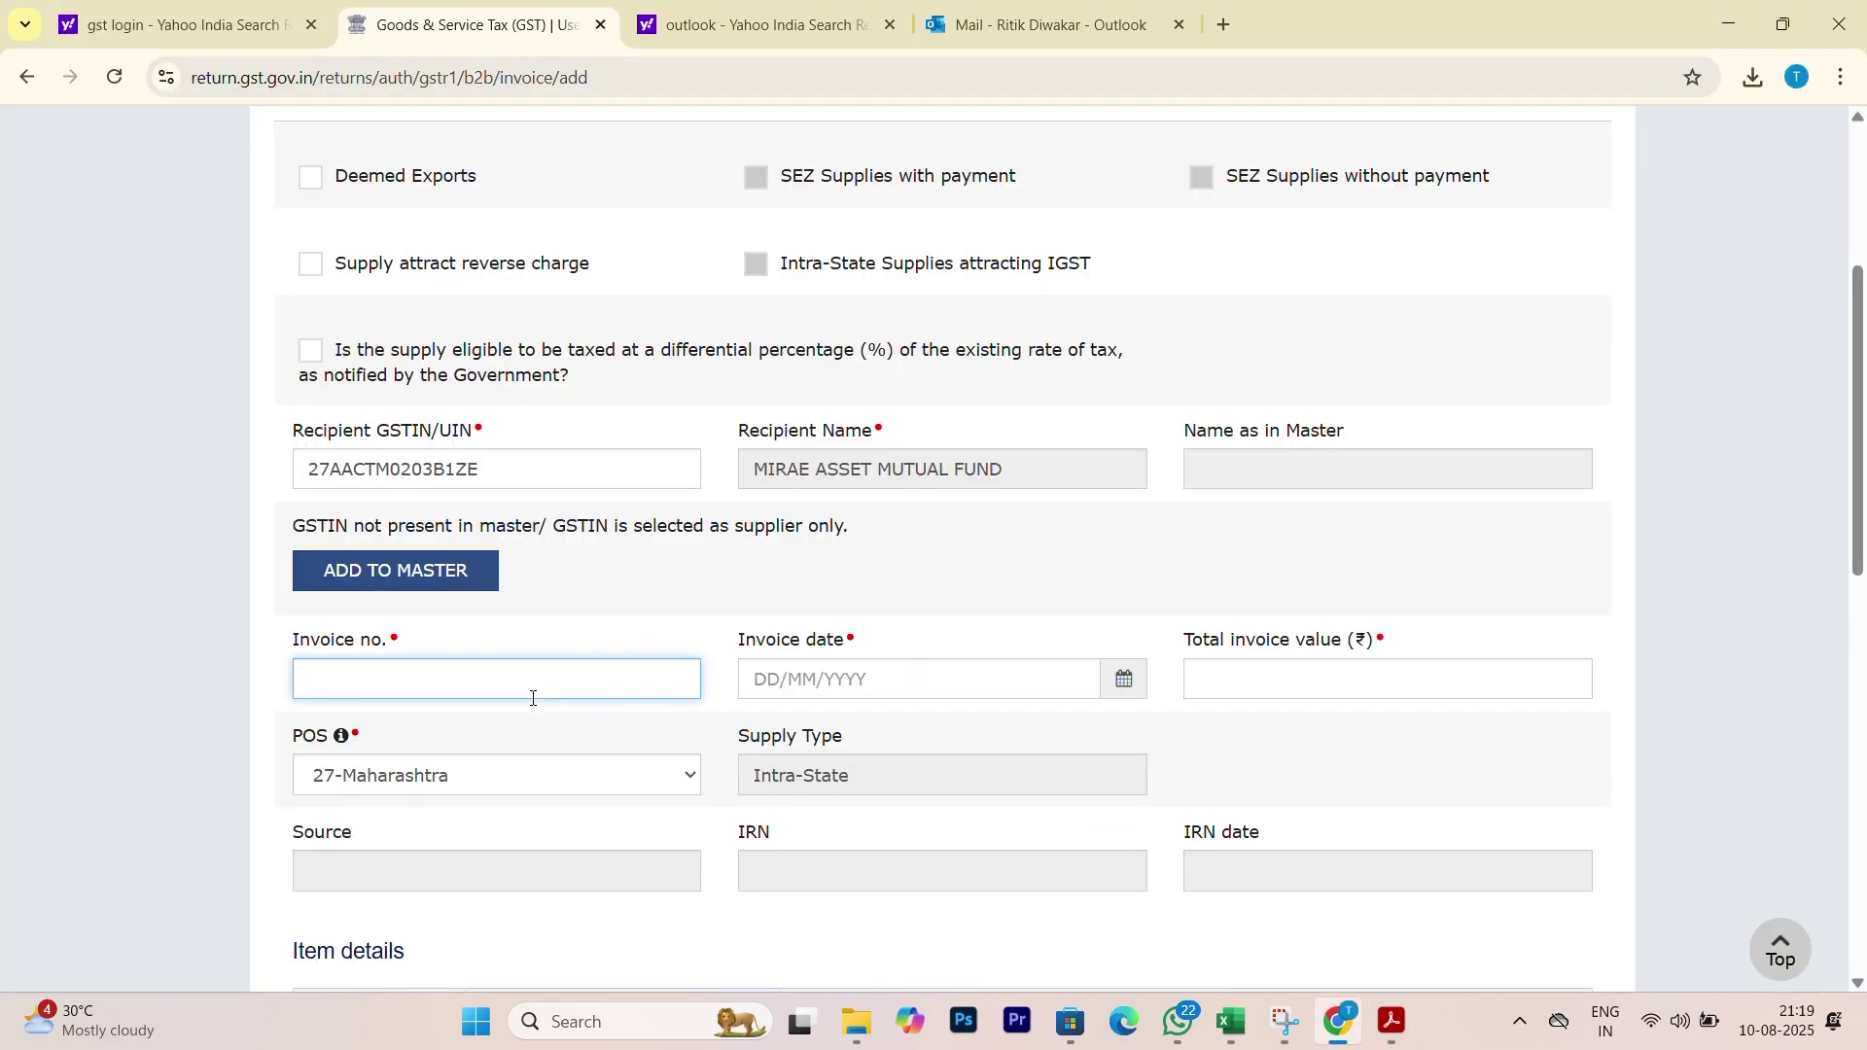
# - Enter invoice number 032, date 03/07/2025 and total invoice value 39777.20
pyautogui.write('2')
pyautogui.click(779, 691)
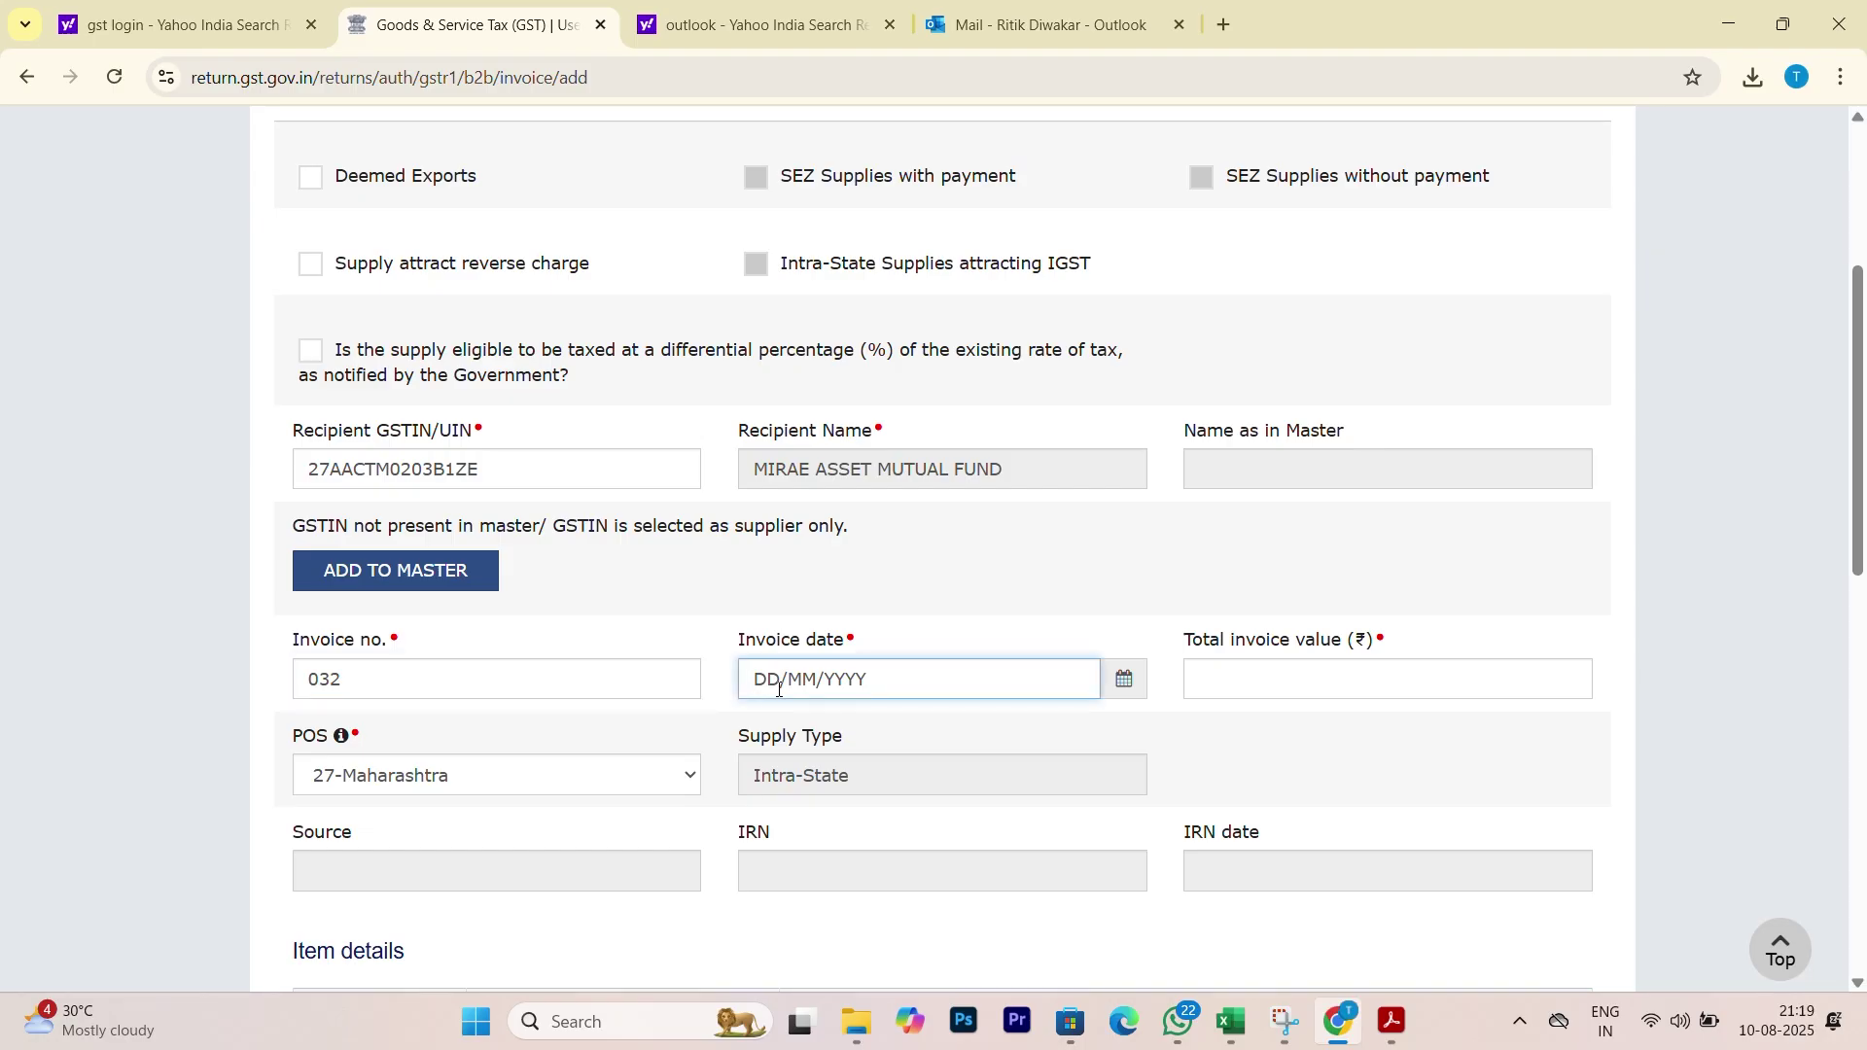
pyautogui.hotkey('alt', 'Tab')
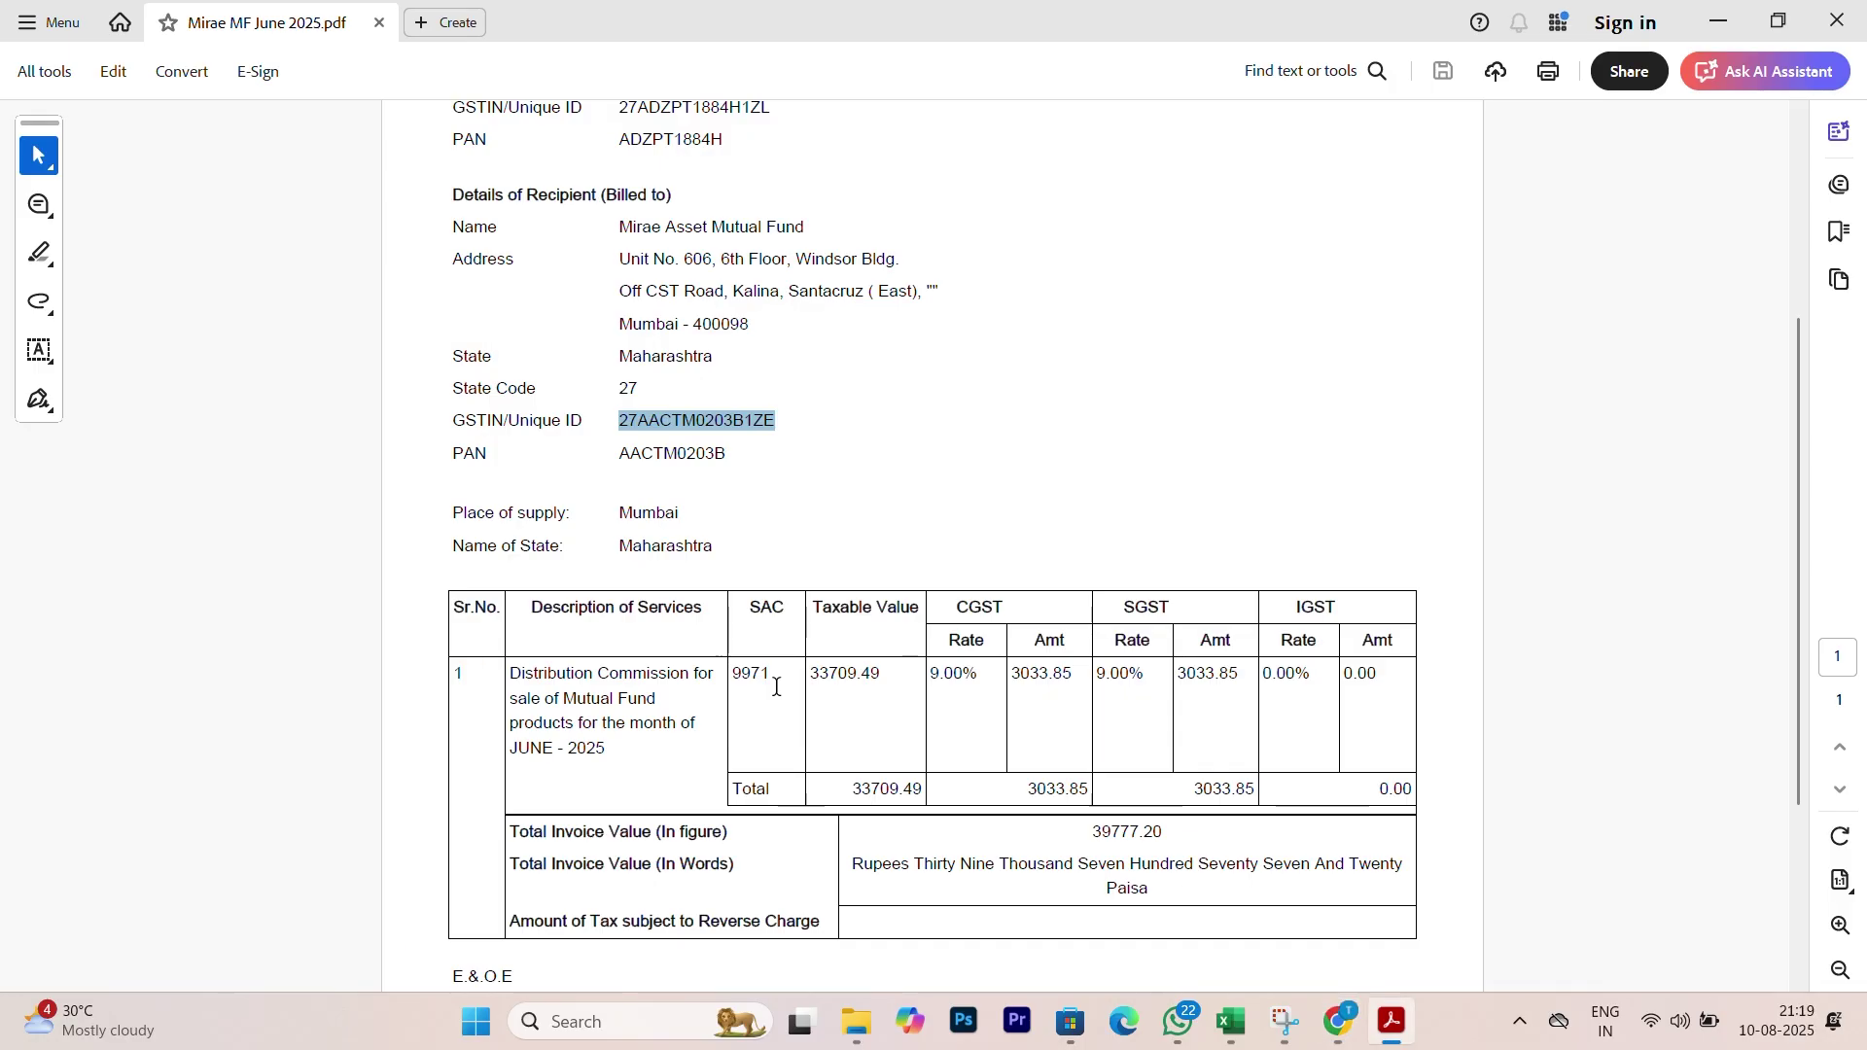
pyautogui.scroll(4, 776, 686)
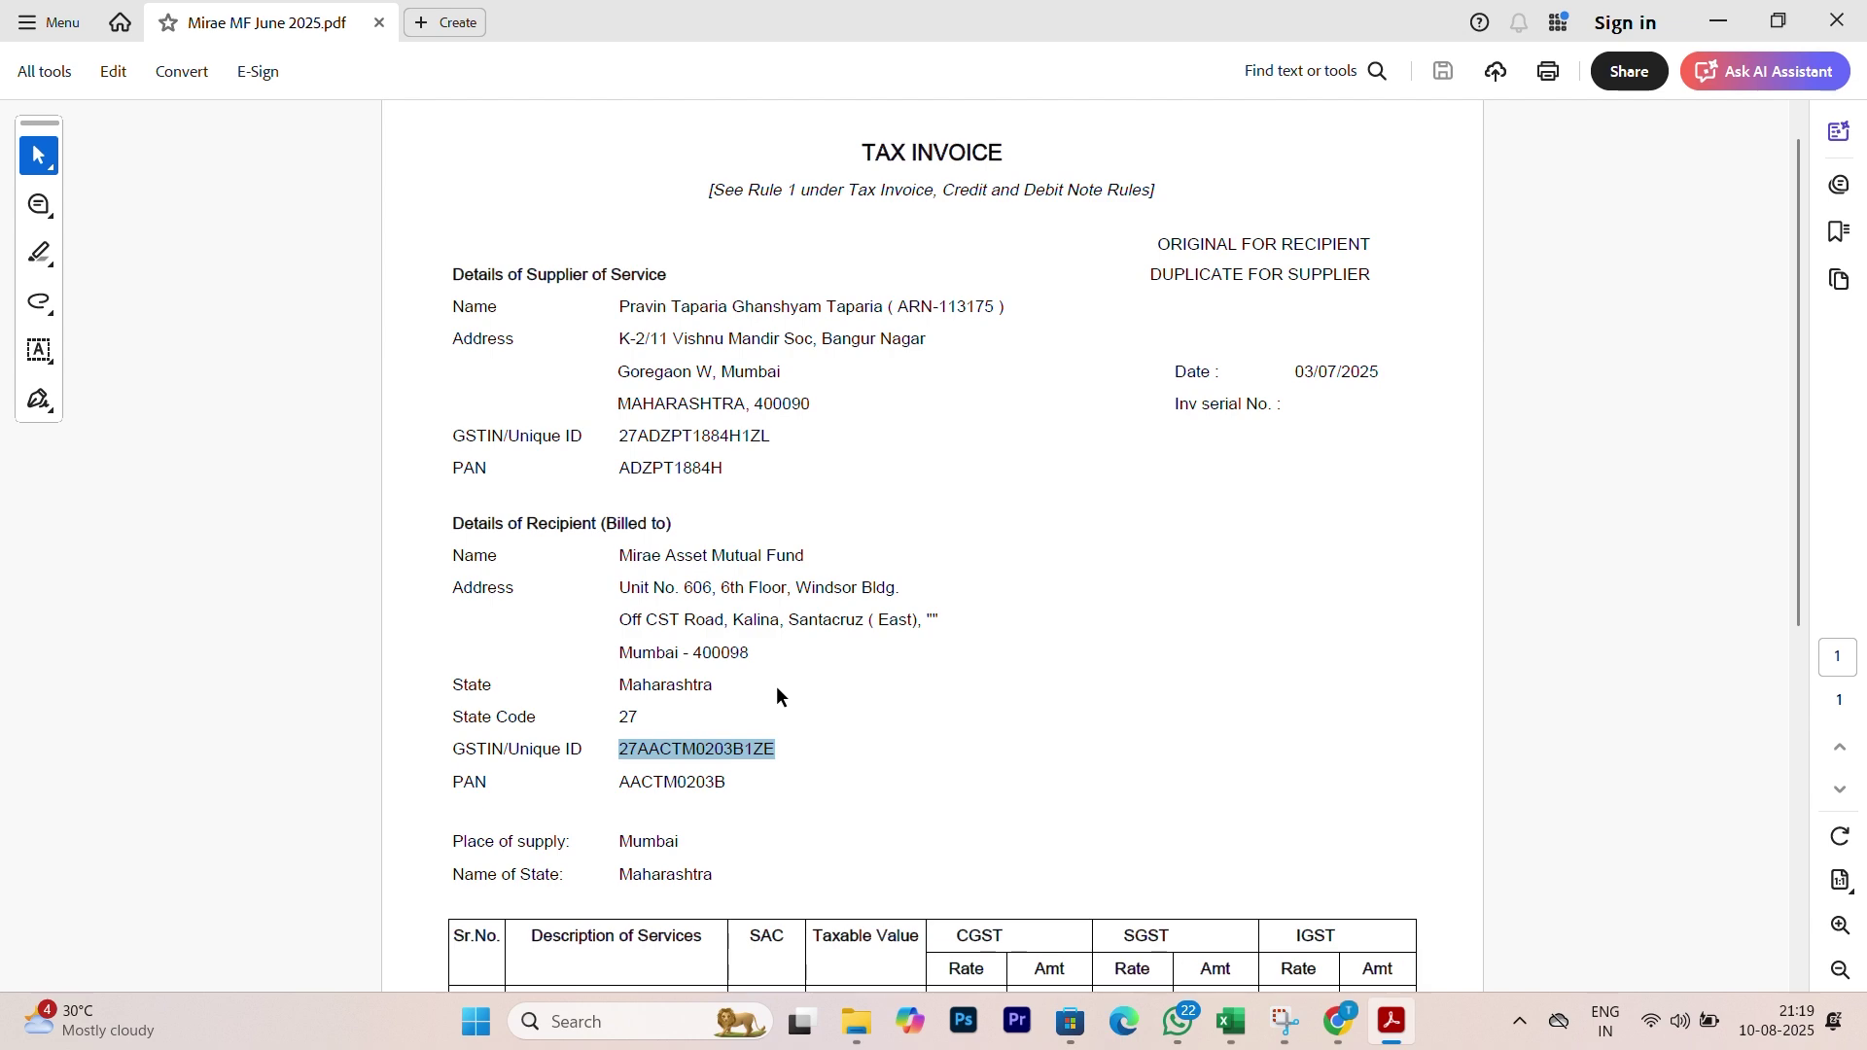
pyautogui.hotkey('alt', 'Tab')
pyautogui.write('03/0')
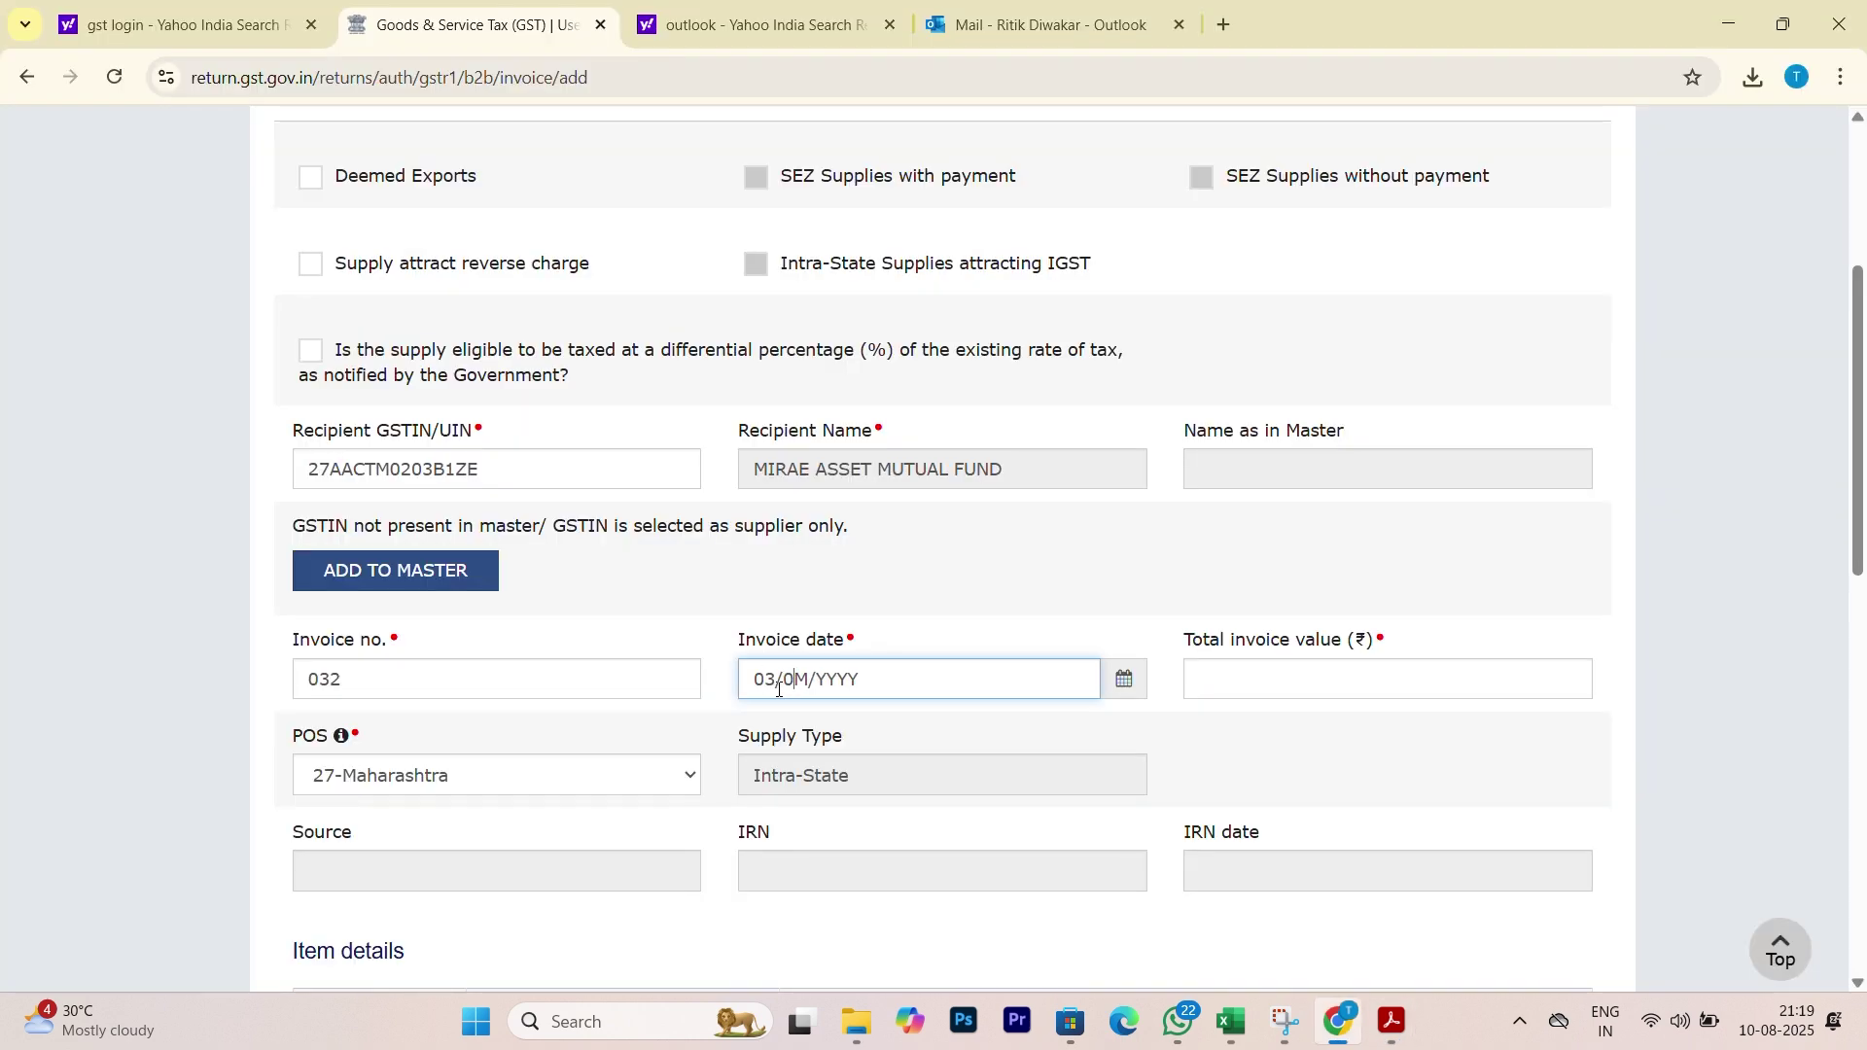
pyautogui.write('7/2025')
pyautogui.click(1226, 674)
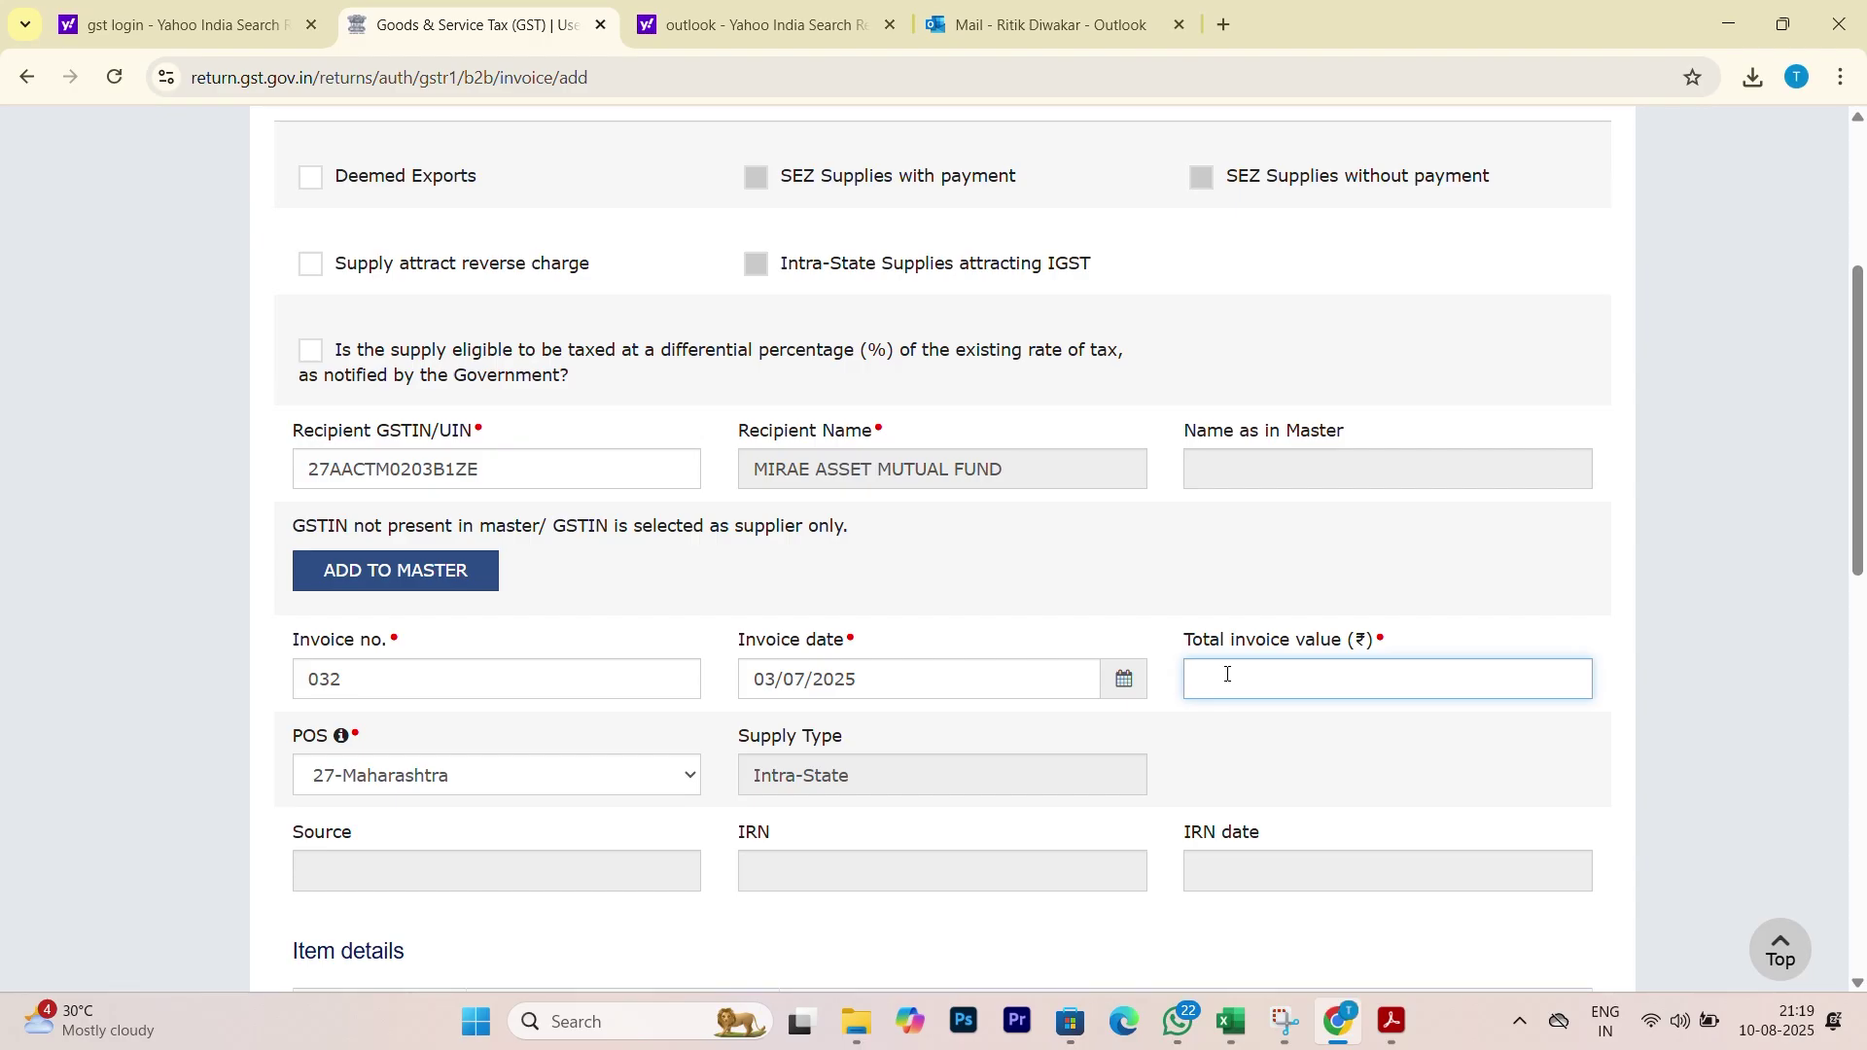
pyautogui.hotkey('alt', 'Tab')
pyautogui.scroll(-6, 1225, 676)
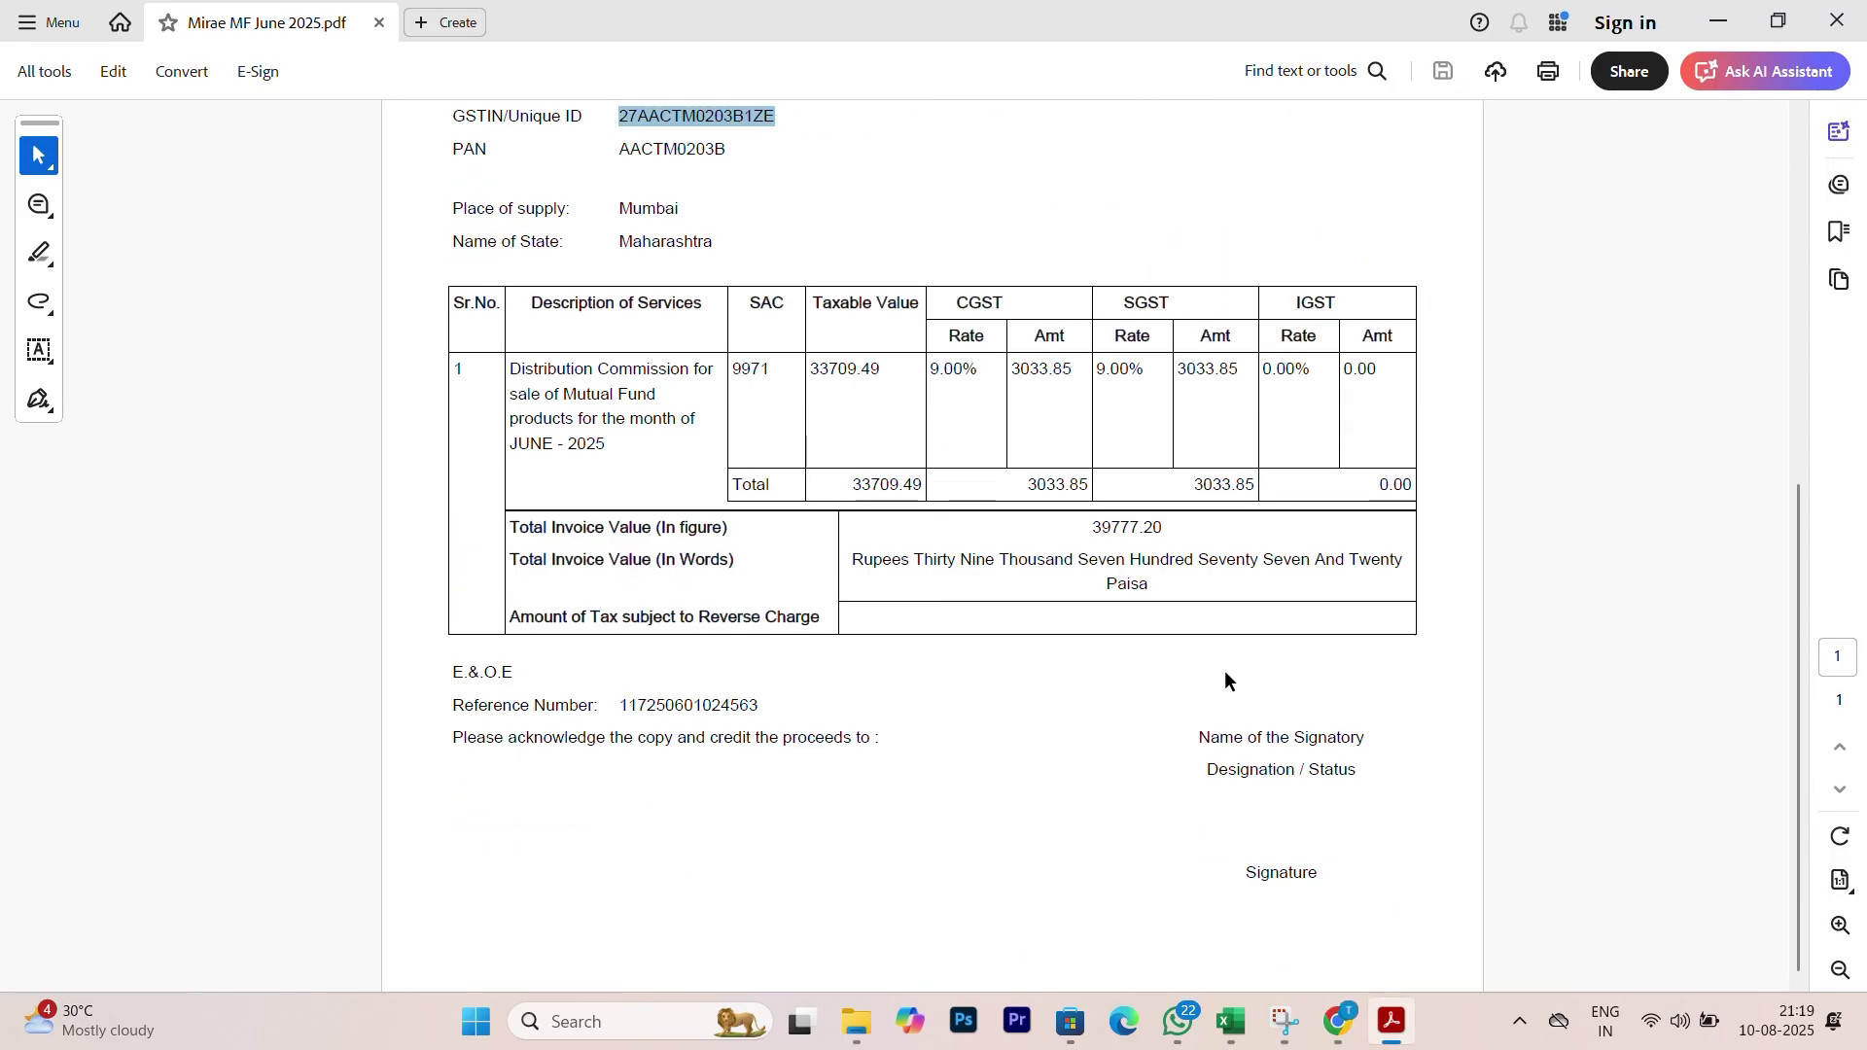
pyautogui.hotkey('alt', 'Tab')
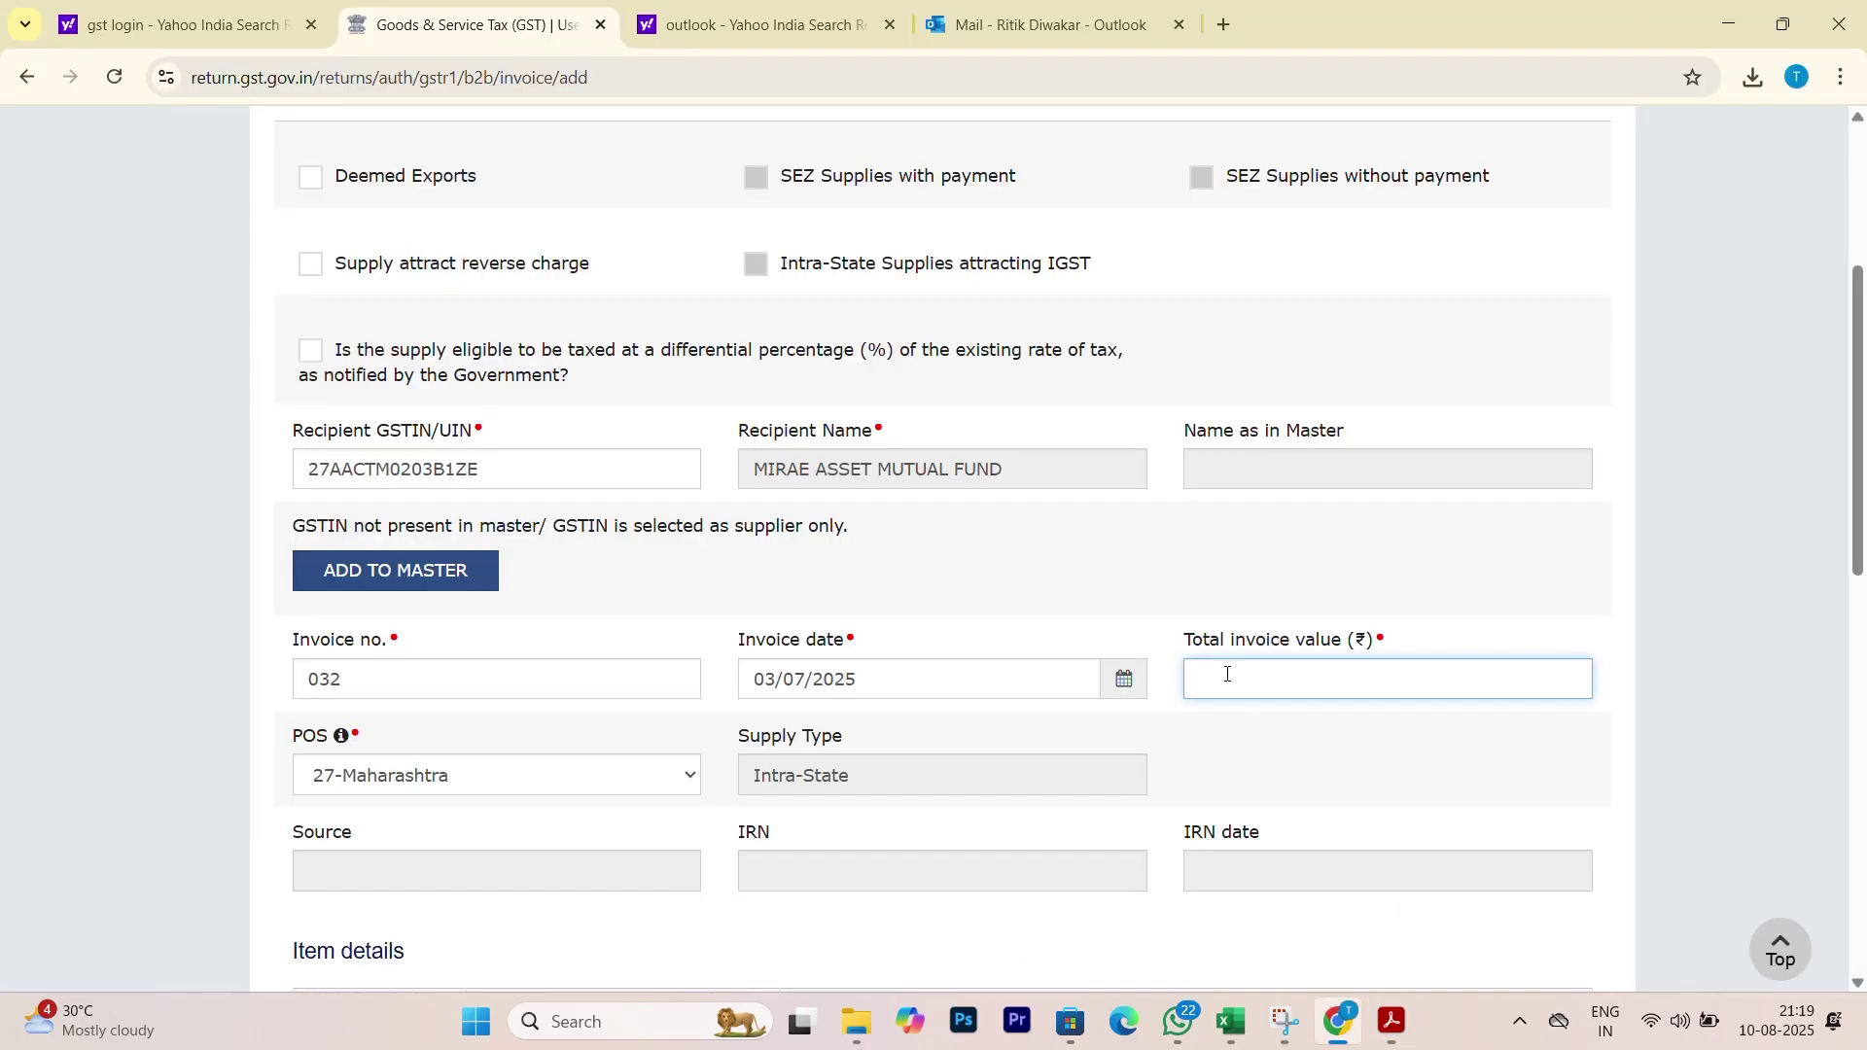
pyautogui.write('39777.20')
# - Enter 33709.49 taxable at 18%, save the Mirae invoice, and close its PDF
pyautogui.scroll(-10, 1008, 733)
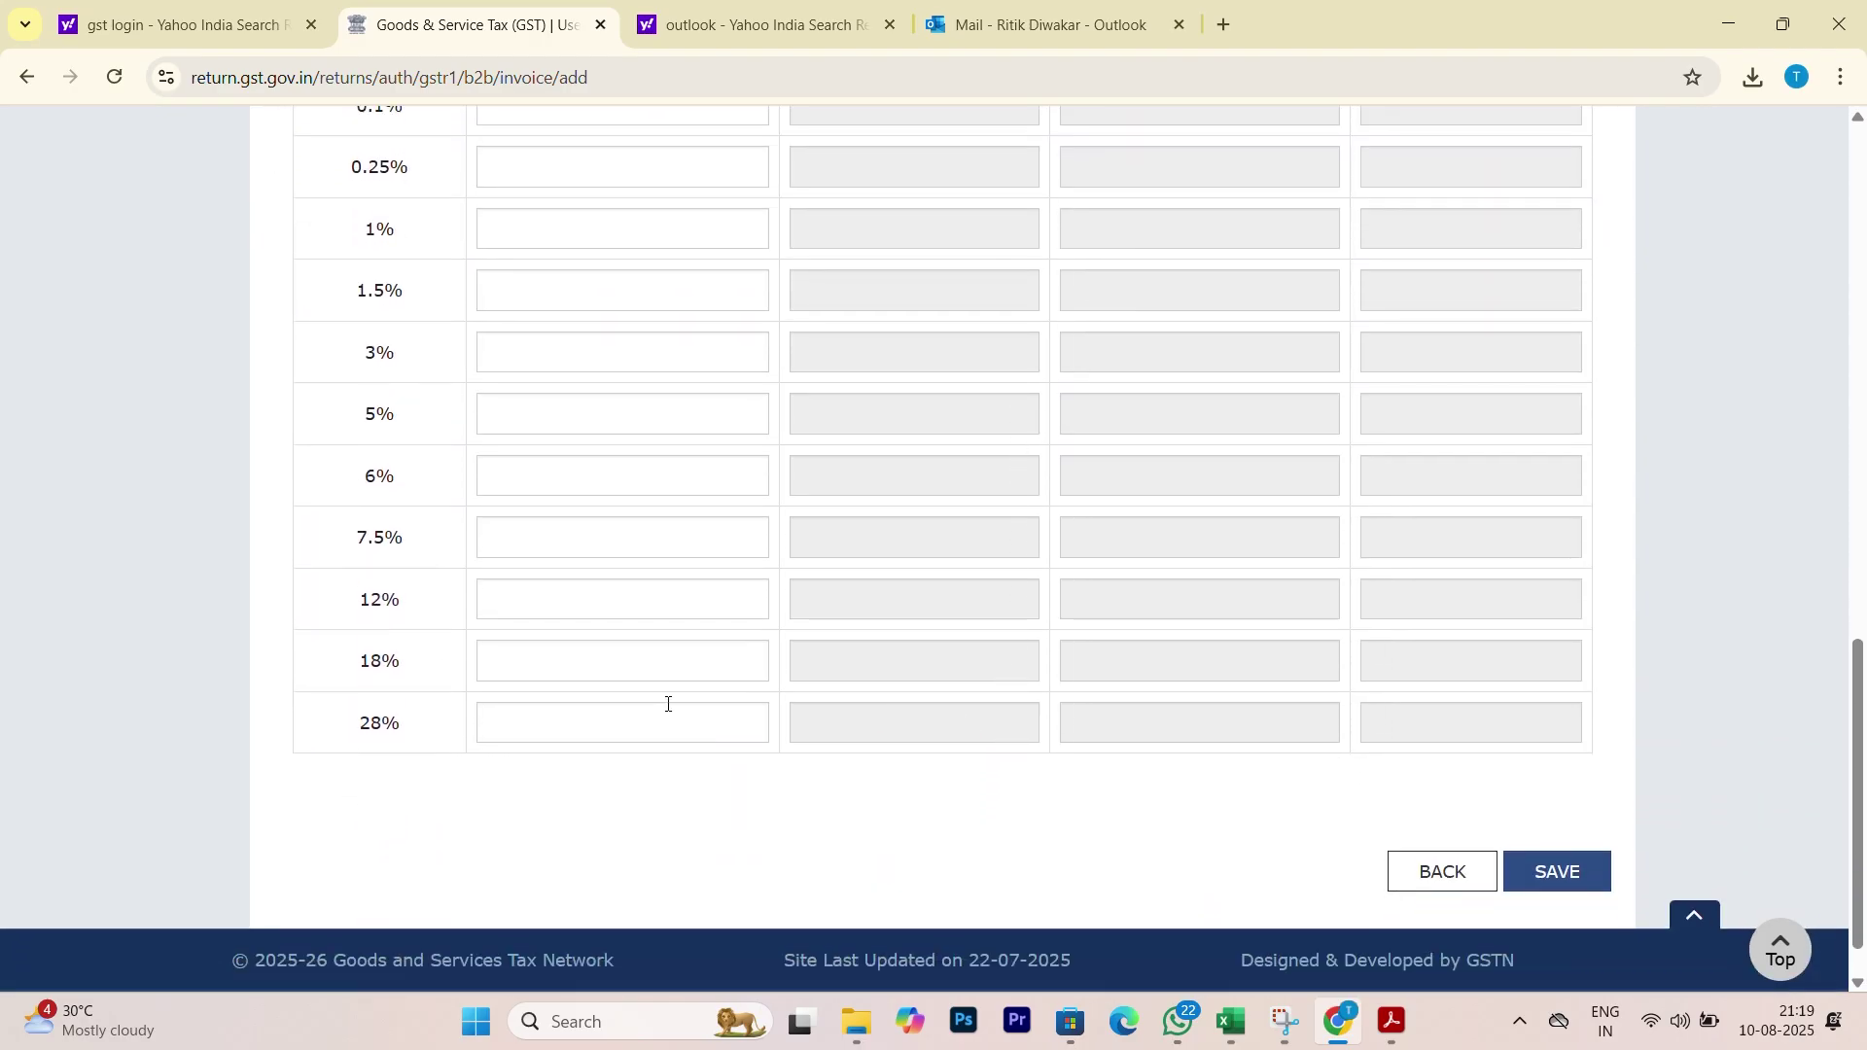
pyautogui.click(506, 644)
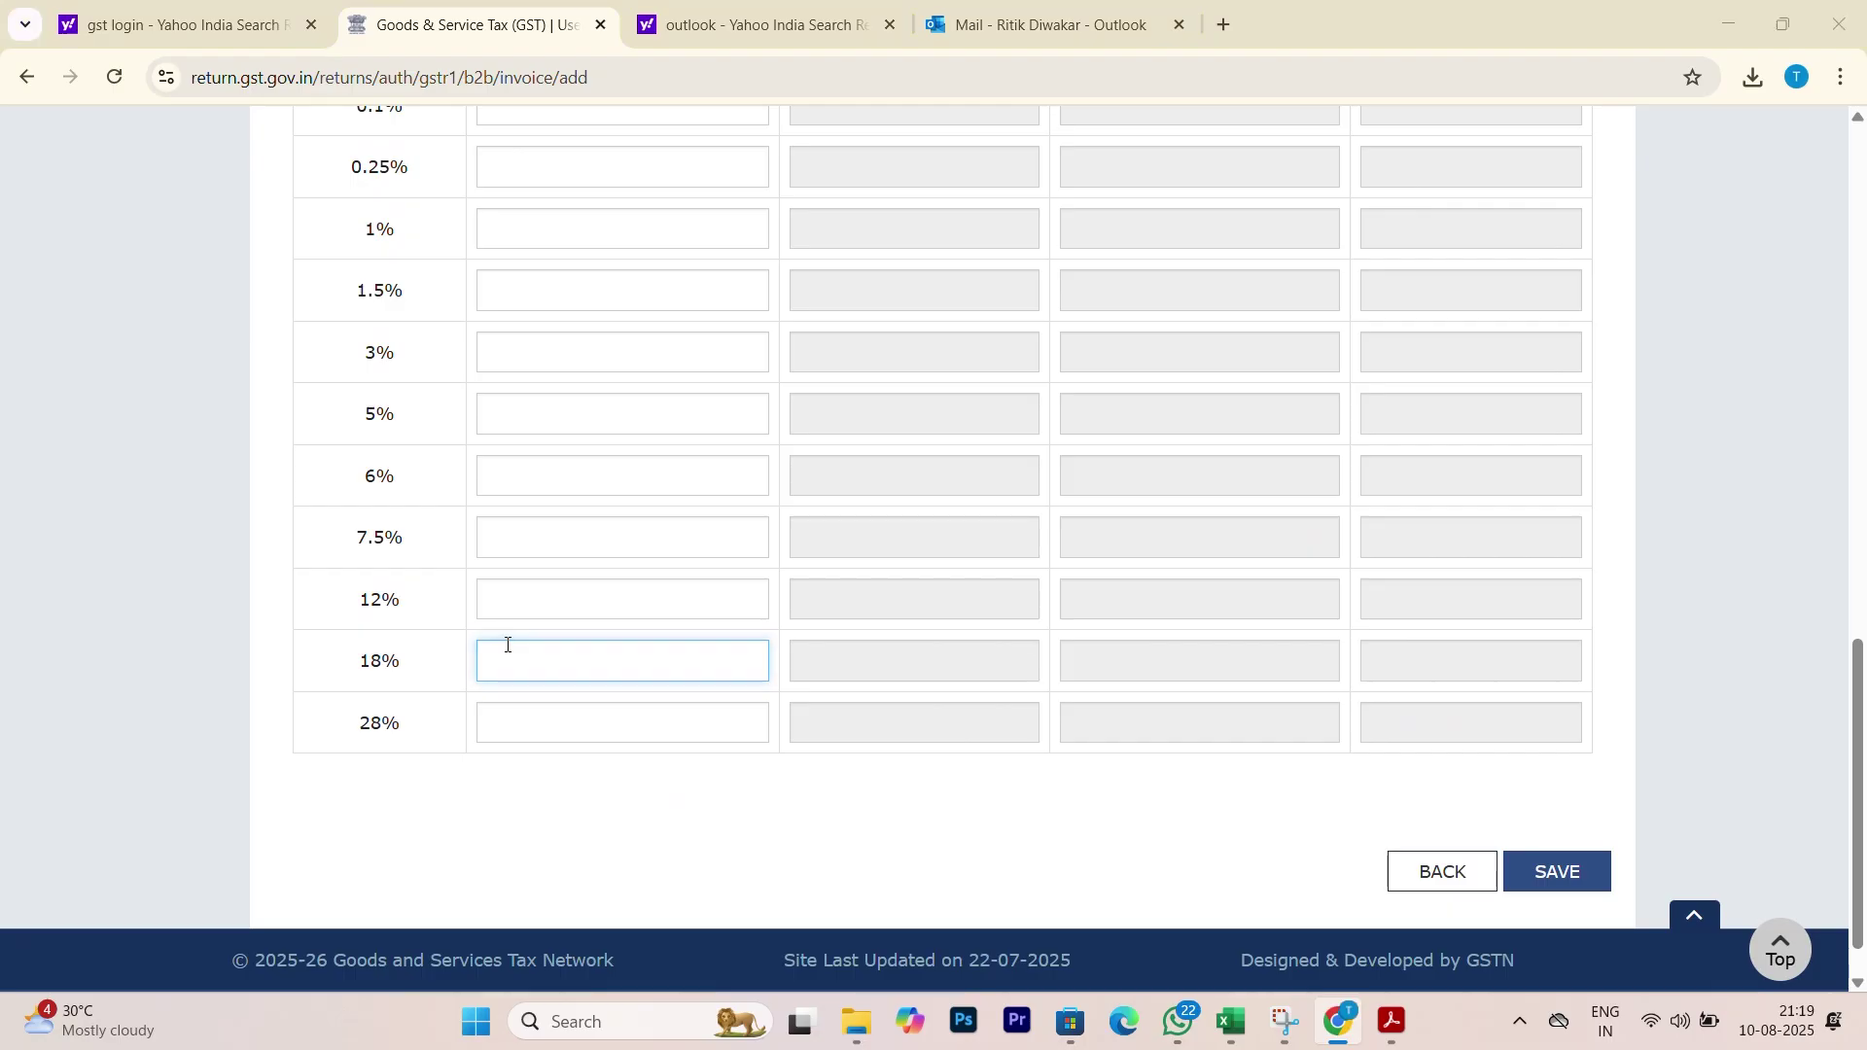
pyautogui.hotkey('alt', 'Tab')
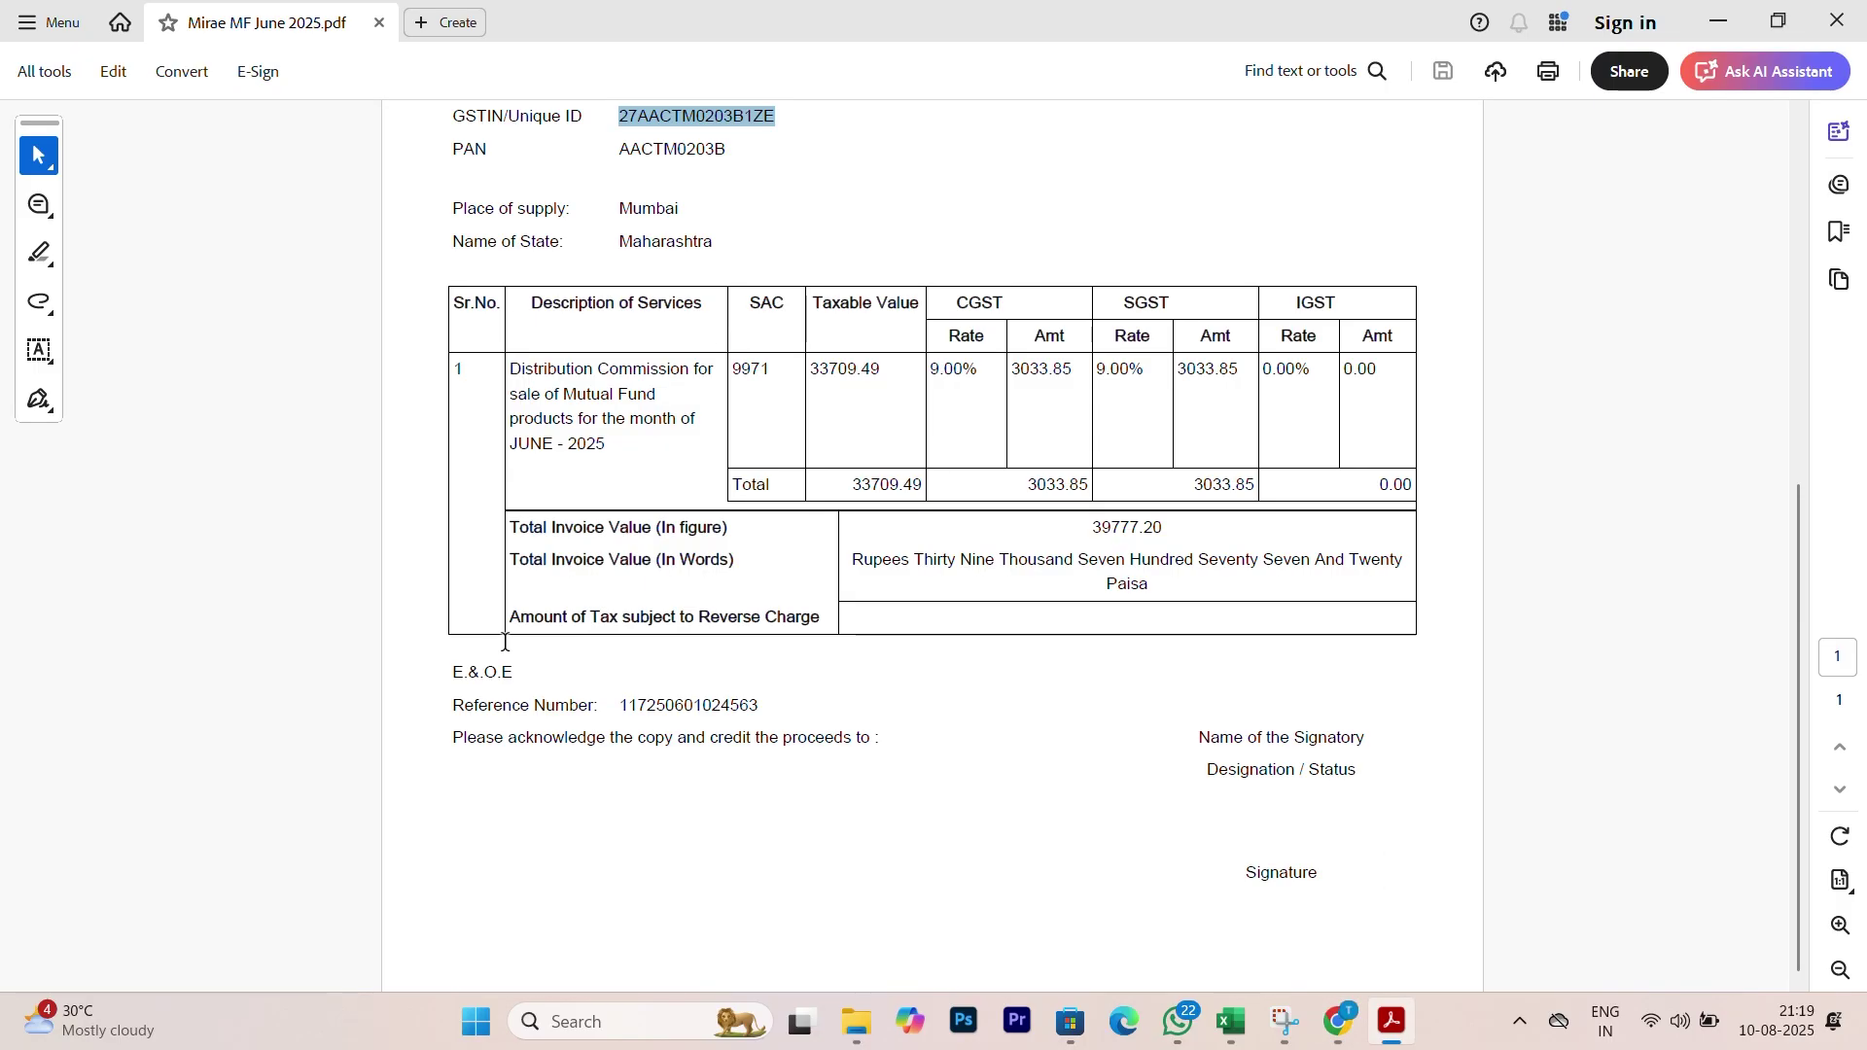
pyautogui.hotkey('alt', 'Tab')
pyautogui.write('3')
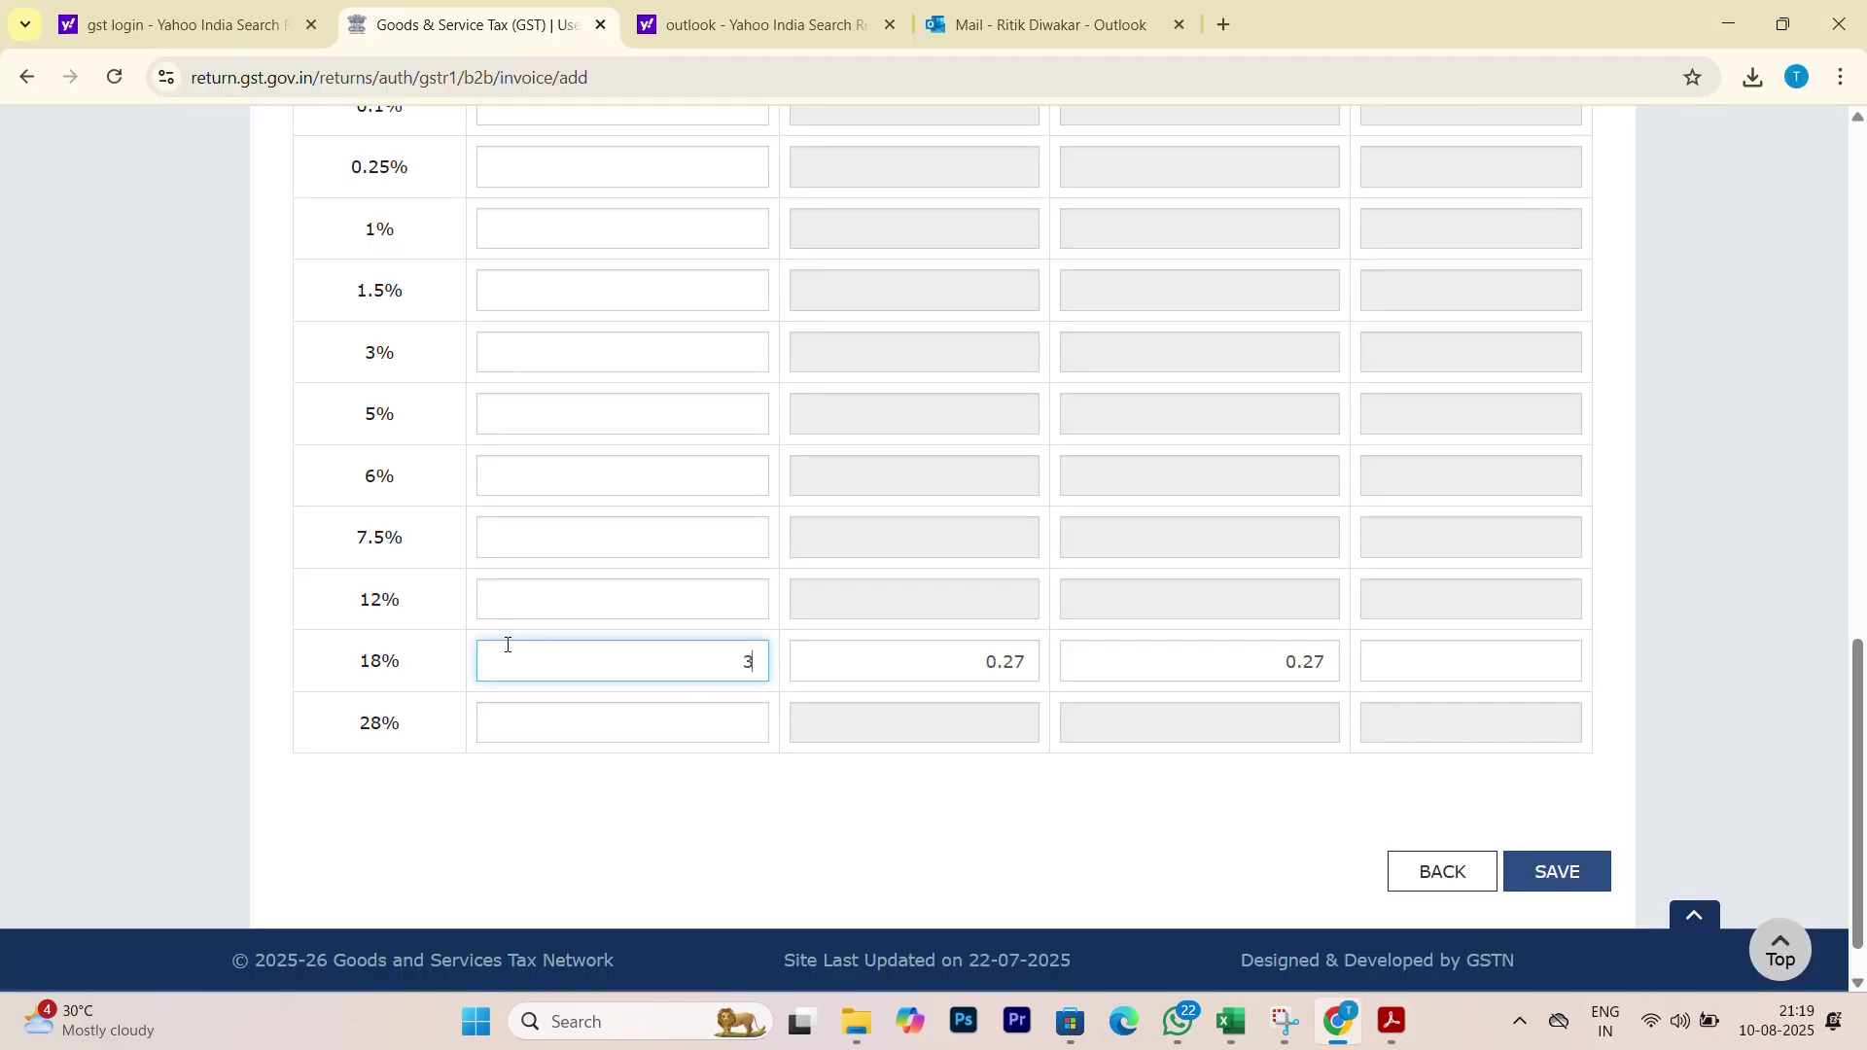
pyautogui.write('3709.49')
pyautogui.hotkey('alt', 'Tab')
pyautogui.hotkey('alt', 'Tab')
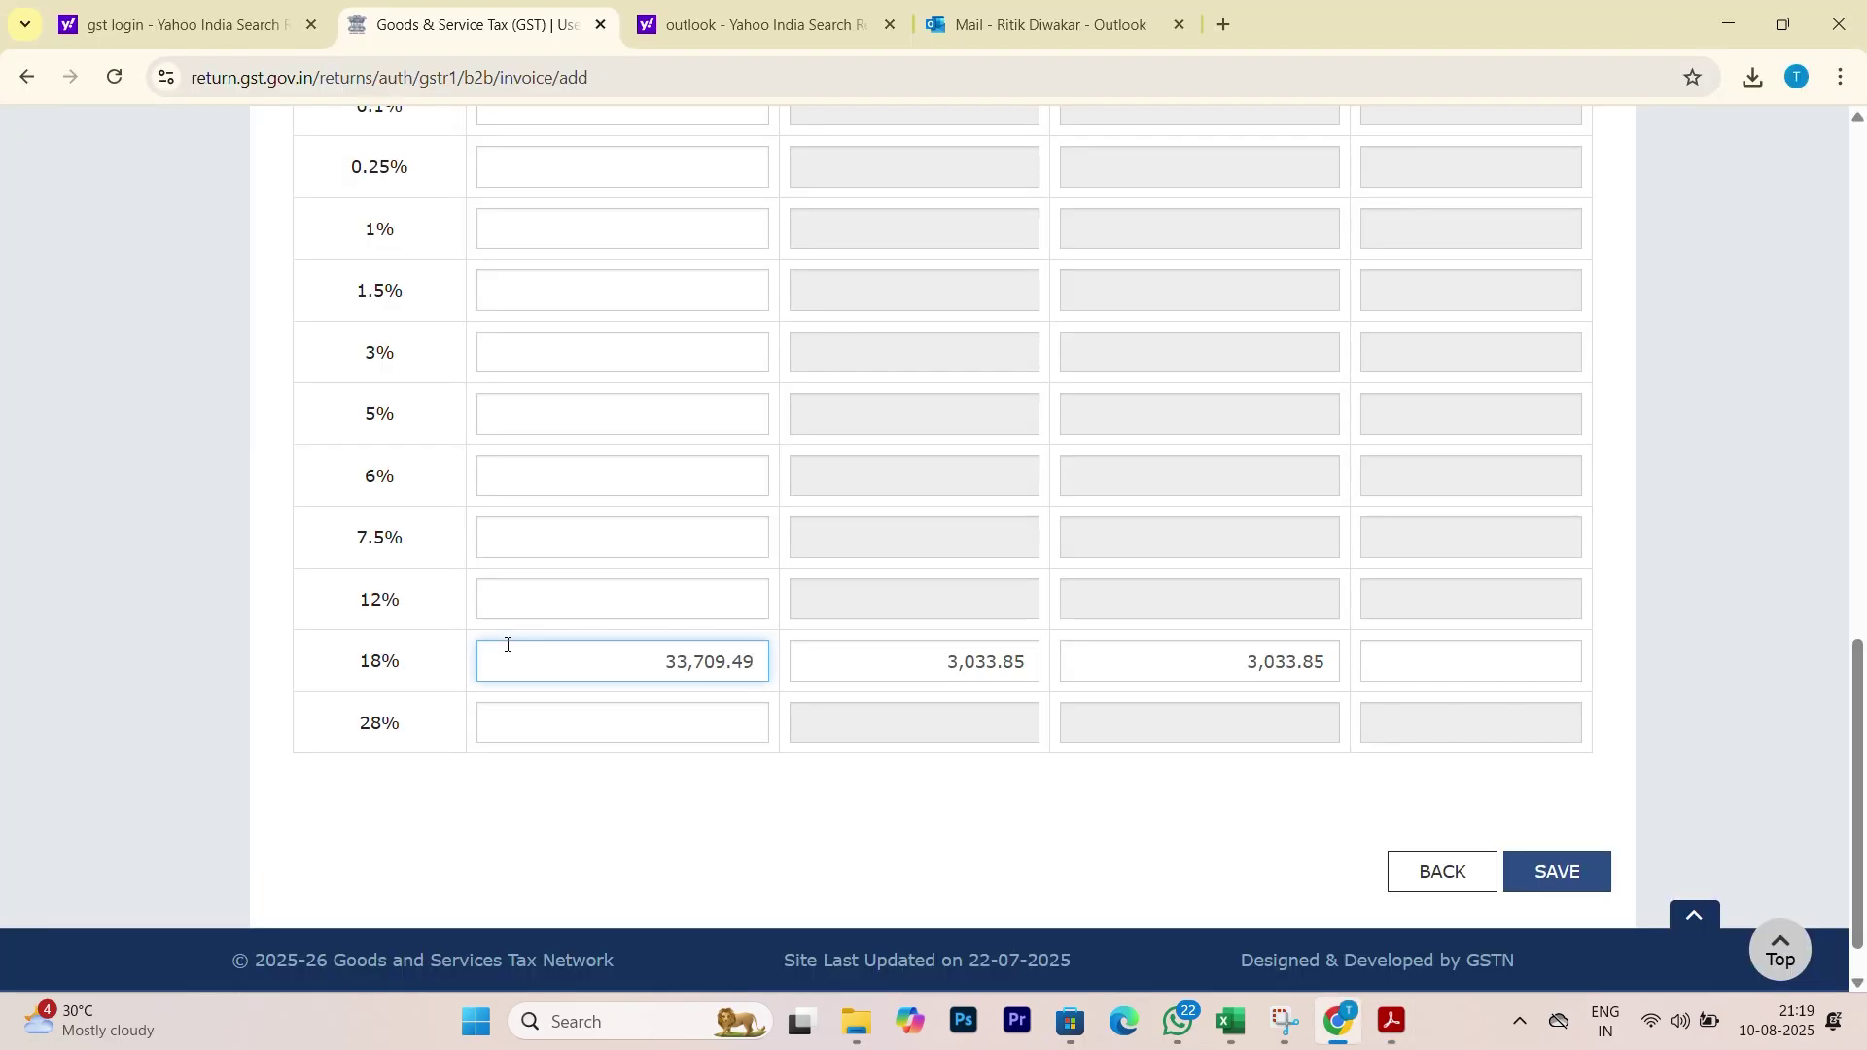
pyautogui.click(1554, 875)
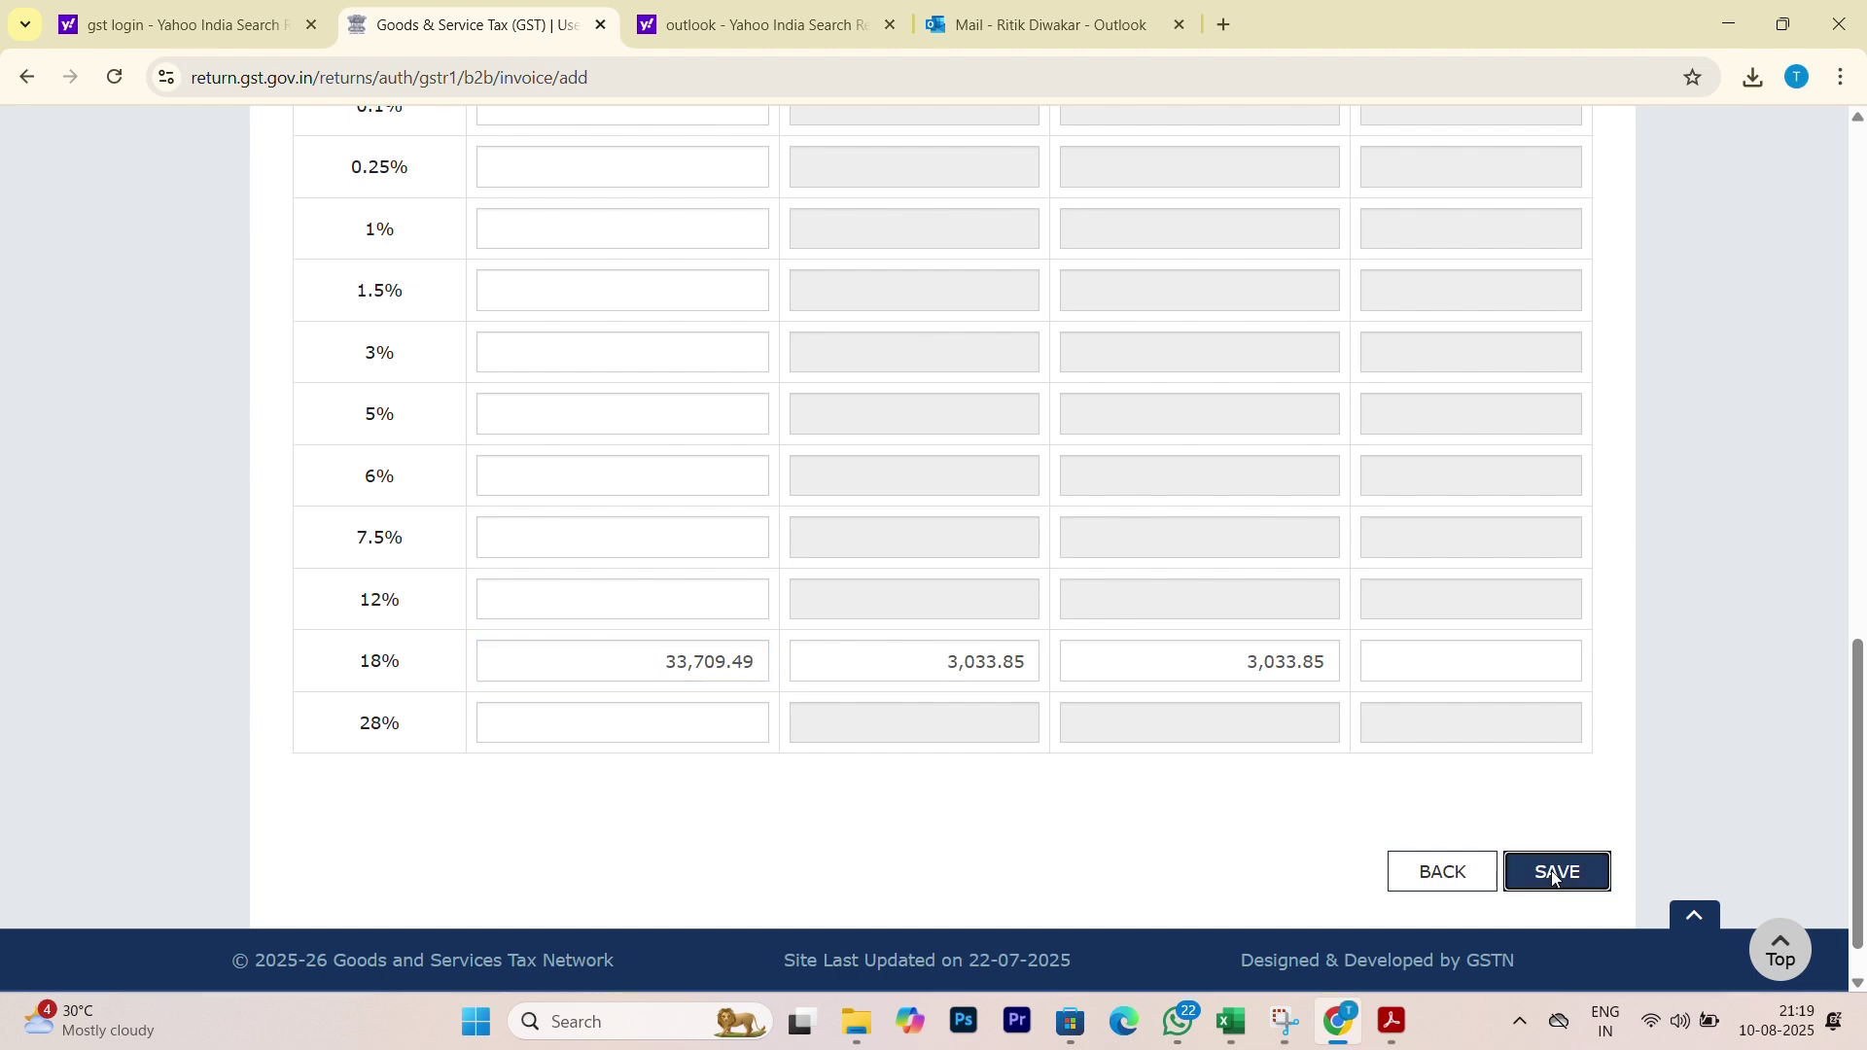
pyautogui.hotkey('alt', 'Tab')
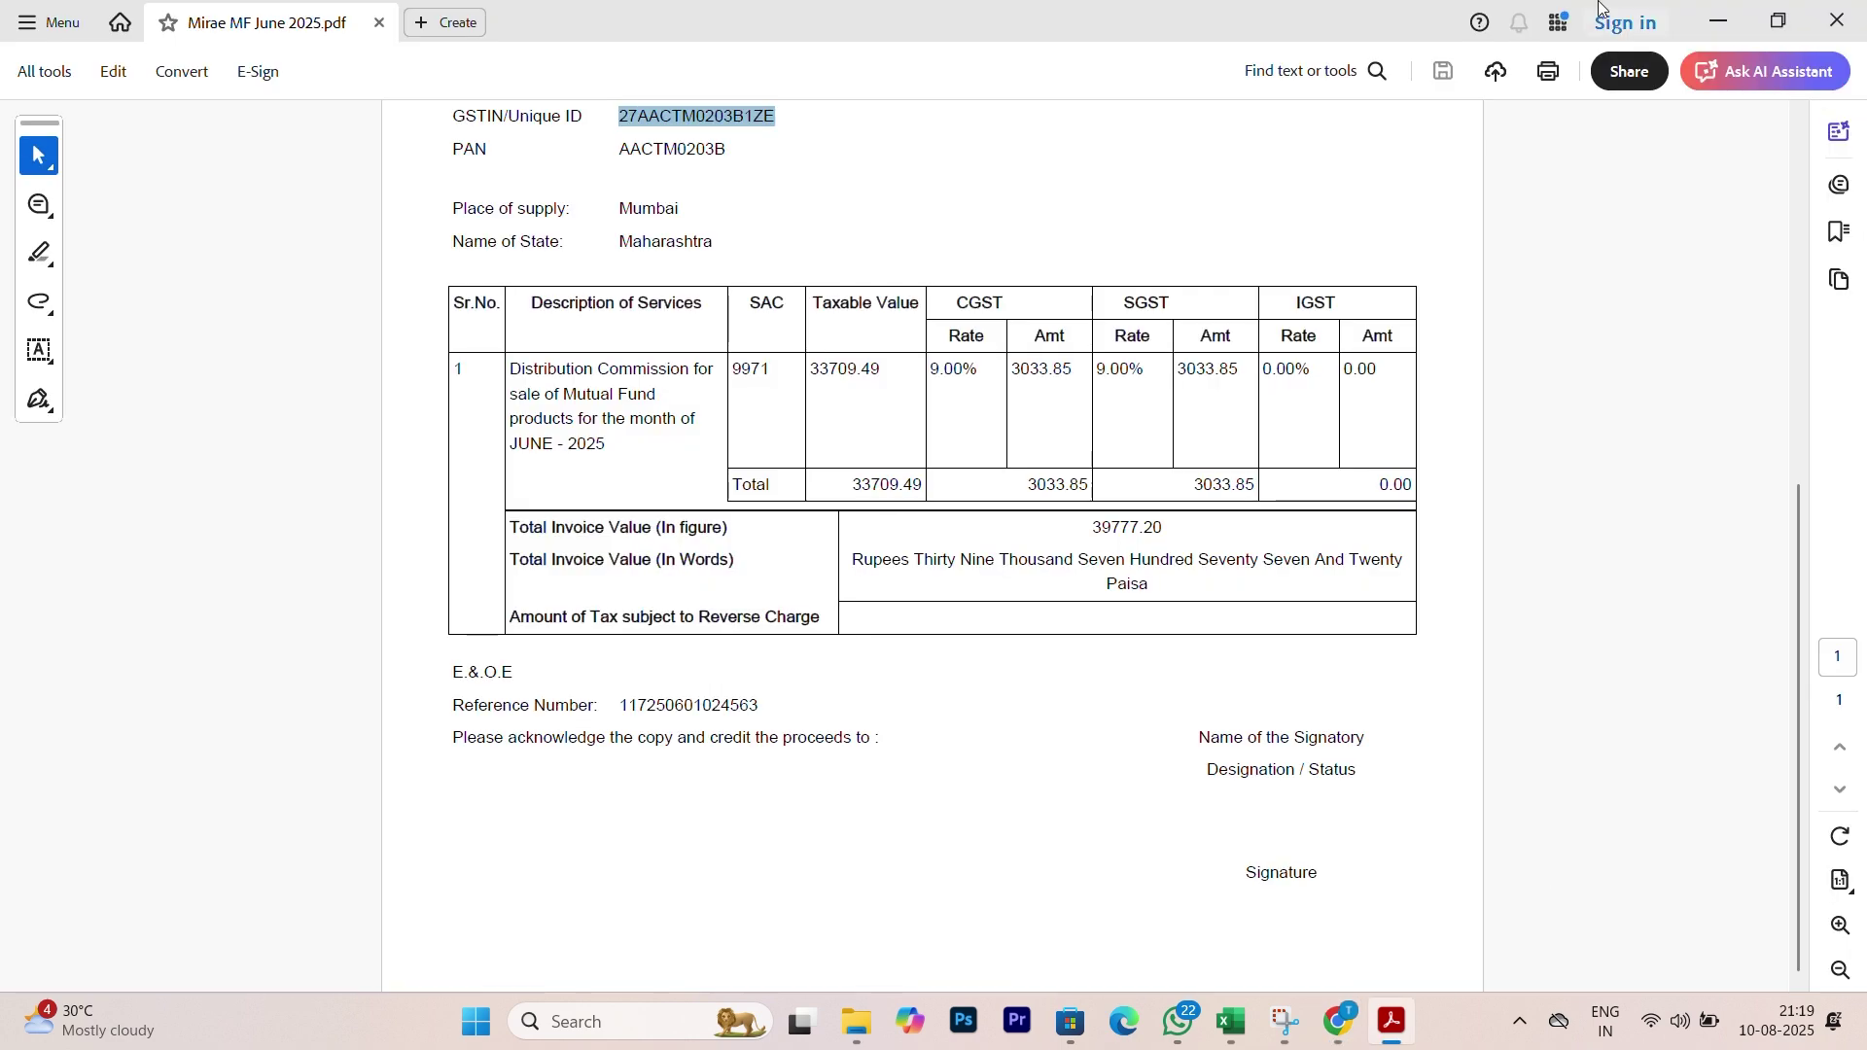
pyautogui.click(1838, 24)
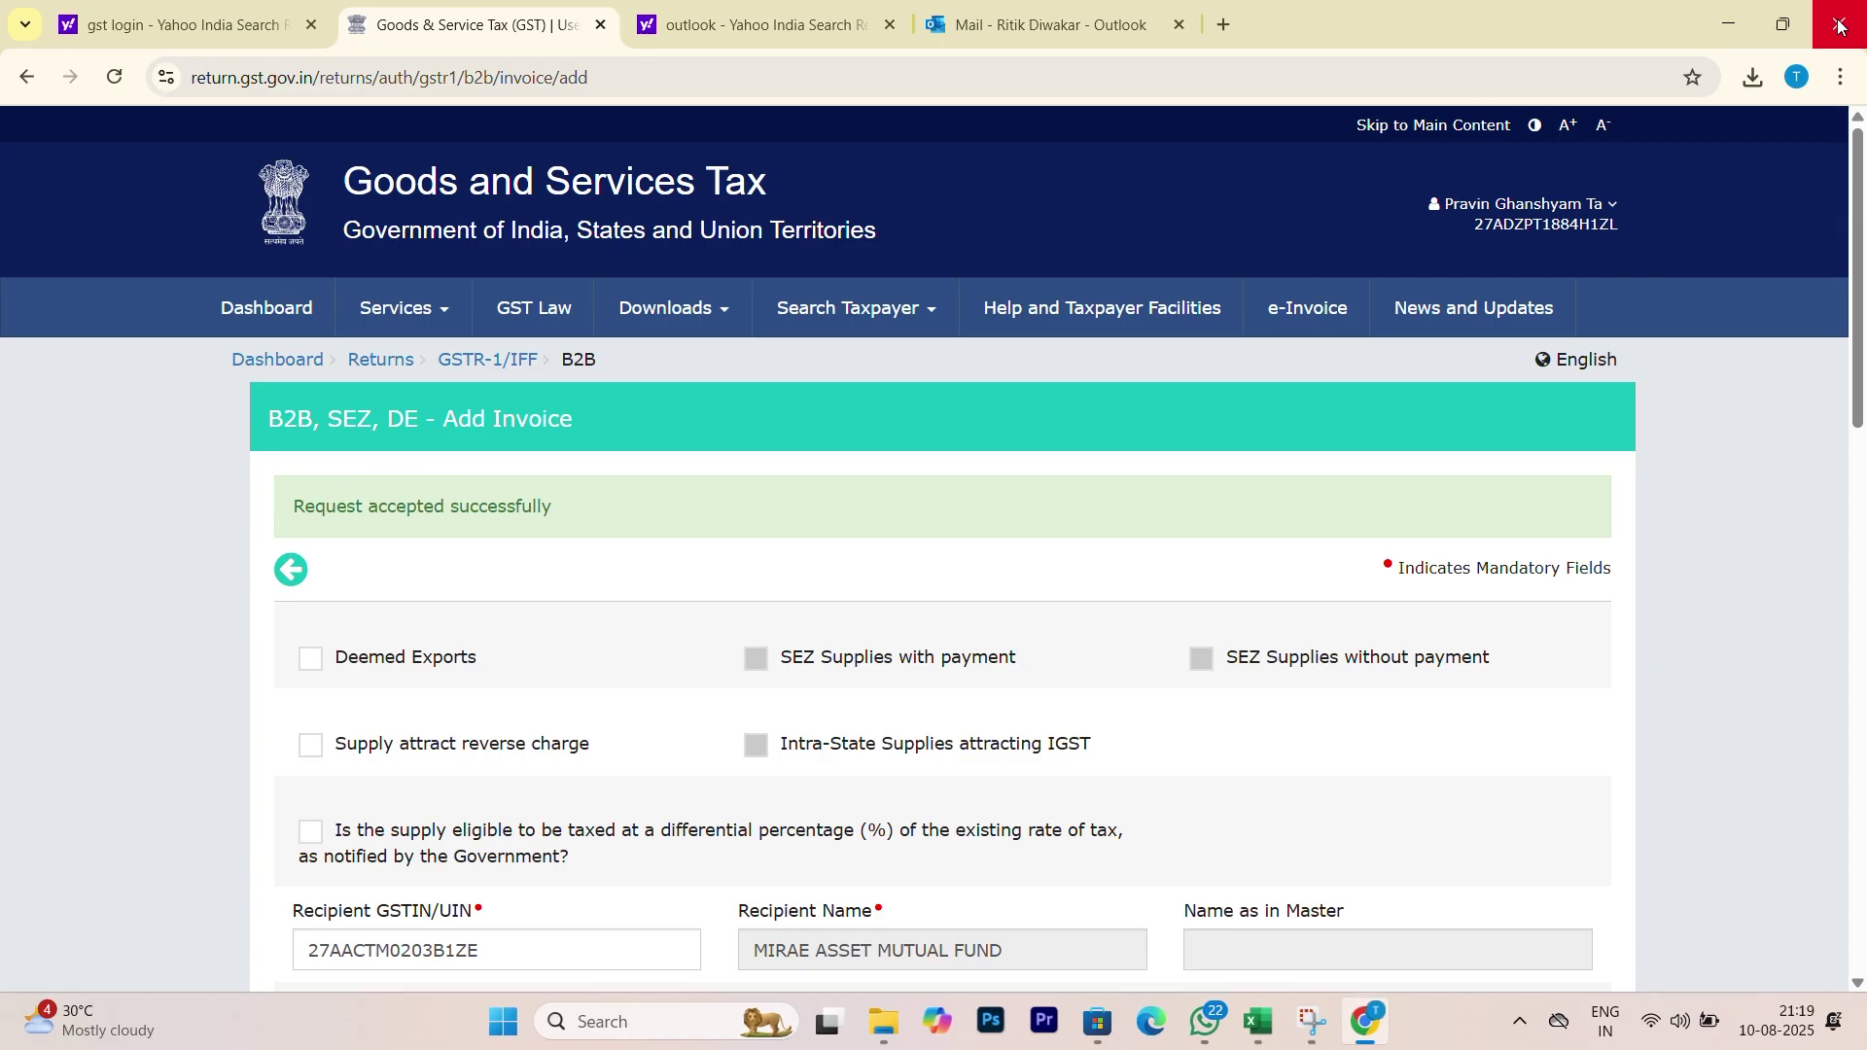
# - Open the Motilal Oswal invoice PDF and paste its GSTIN into the Recipient GSTIN field
pyautogui.click(1838, 24)
pyautogui.press('Down')
pyautogui.press('Return')
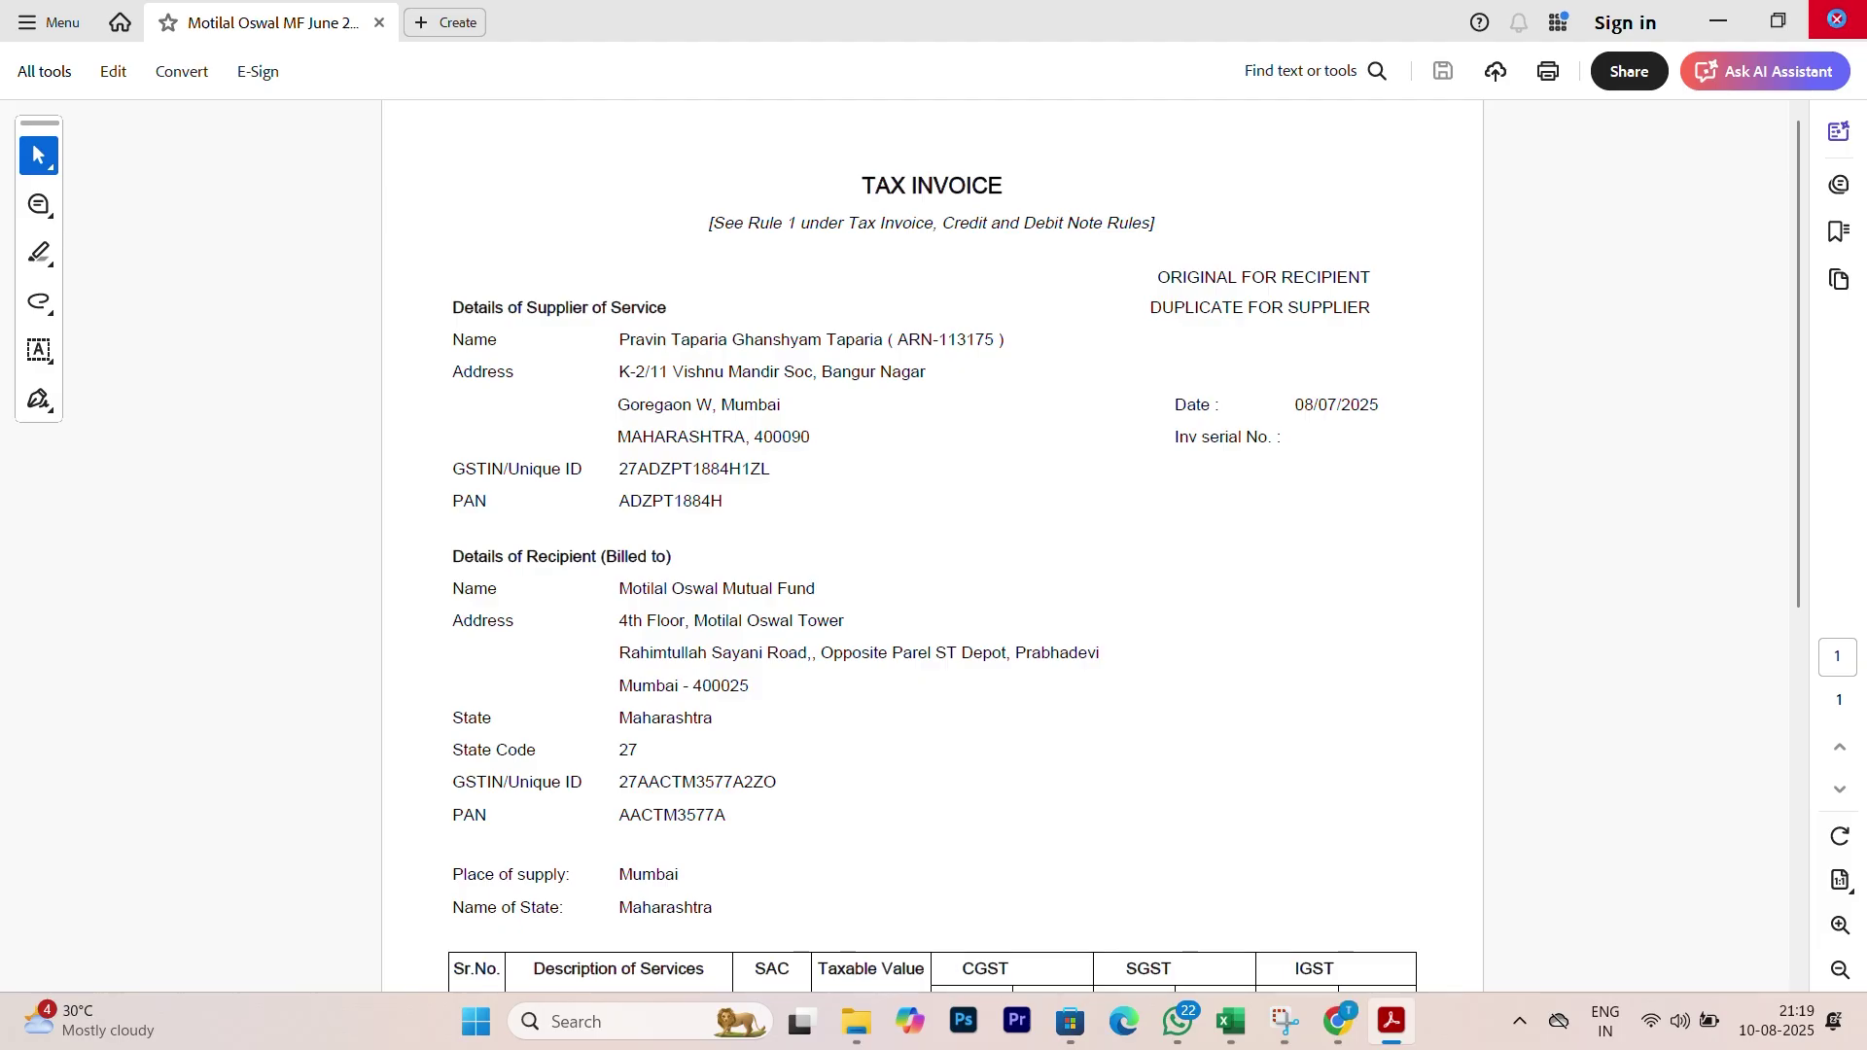
pyautogui.scroll(-4, 1017, 537)
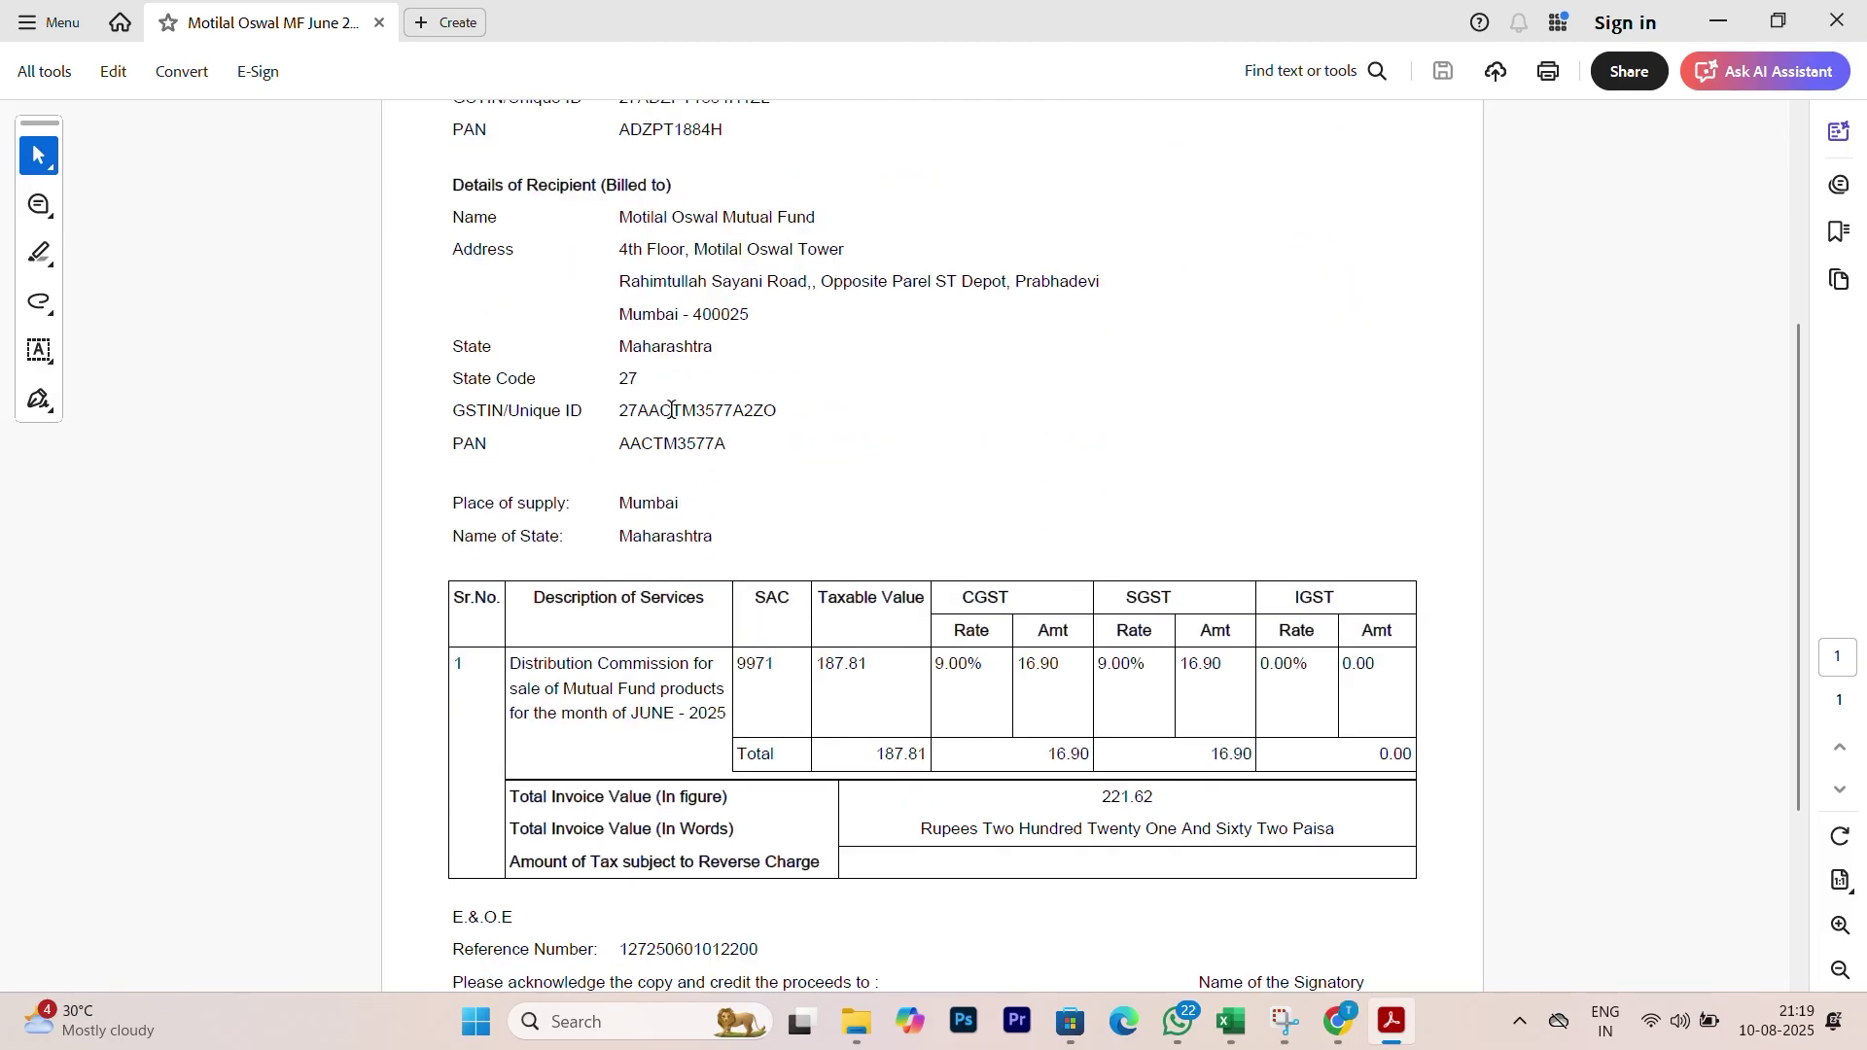
pyautogui.doubleClick(671, 410)
pyautogui.hotkey('ctrl', 'c')
pyautogui.hotkey('alt', 'Tab')
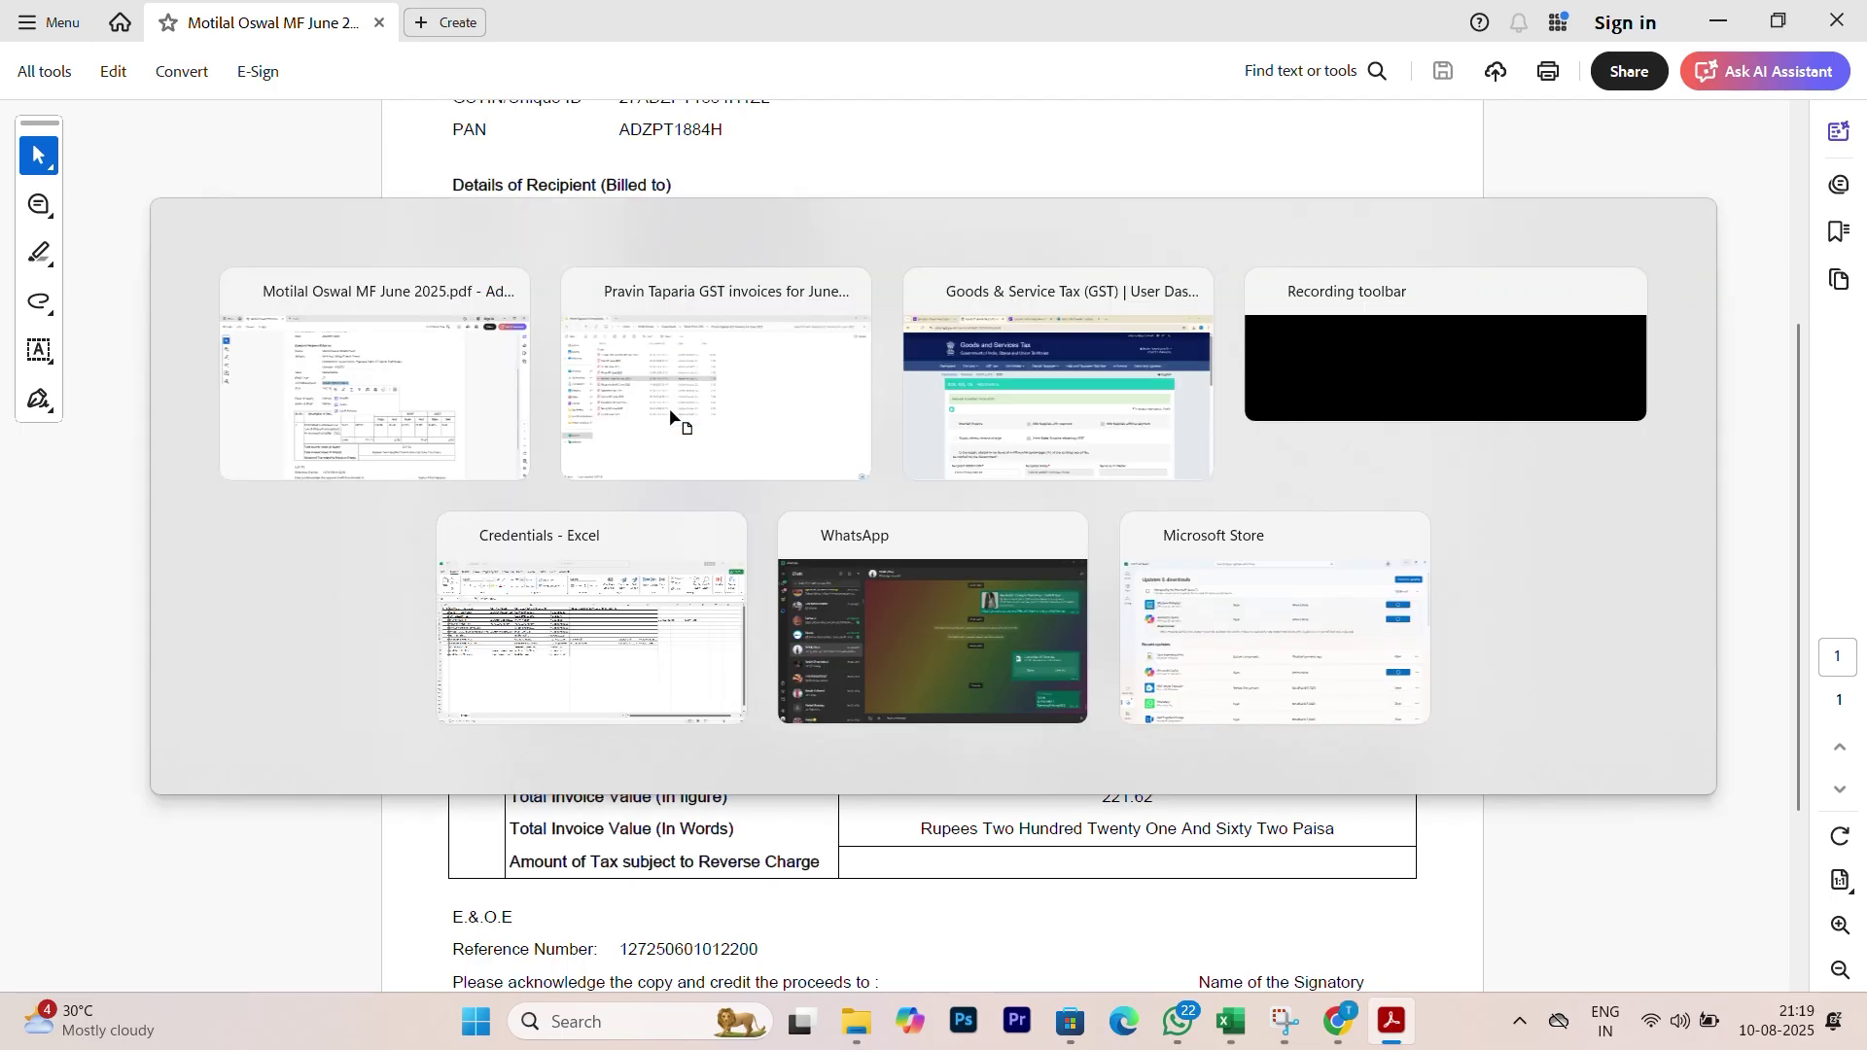
pyautogui.hotkey('alt', 'Tab')
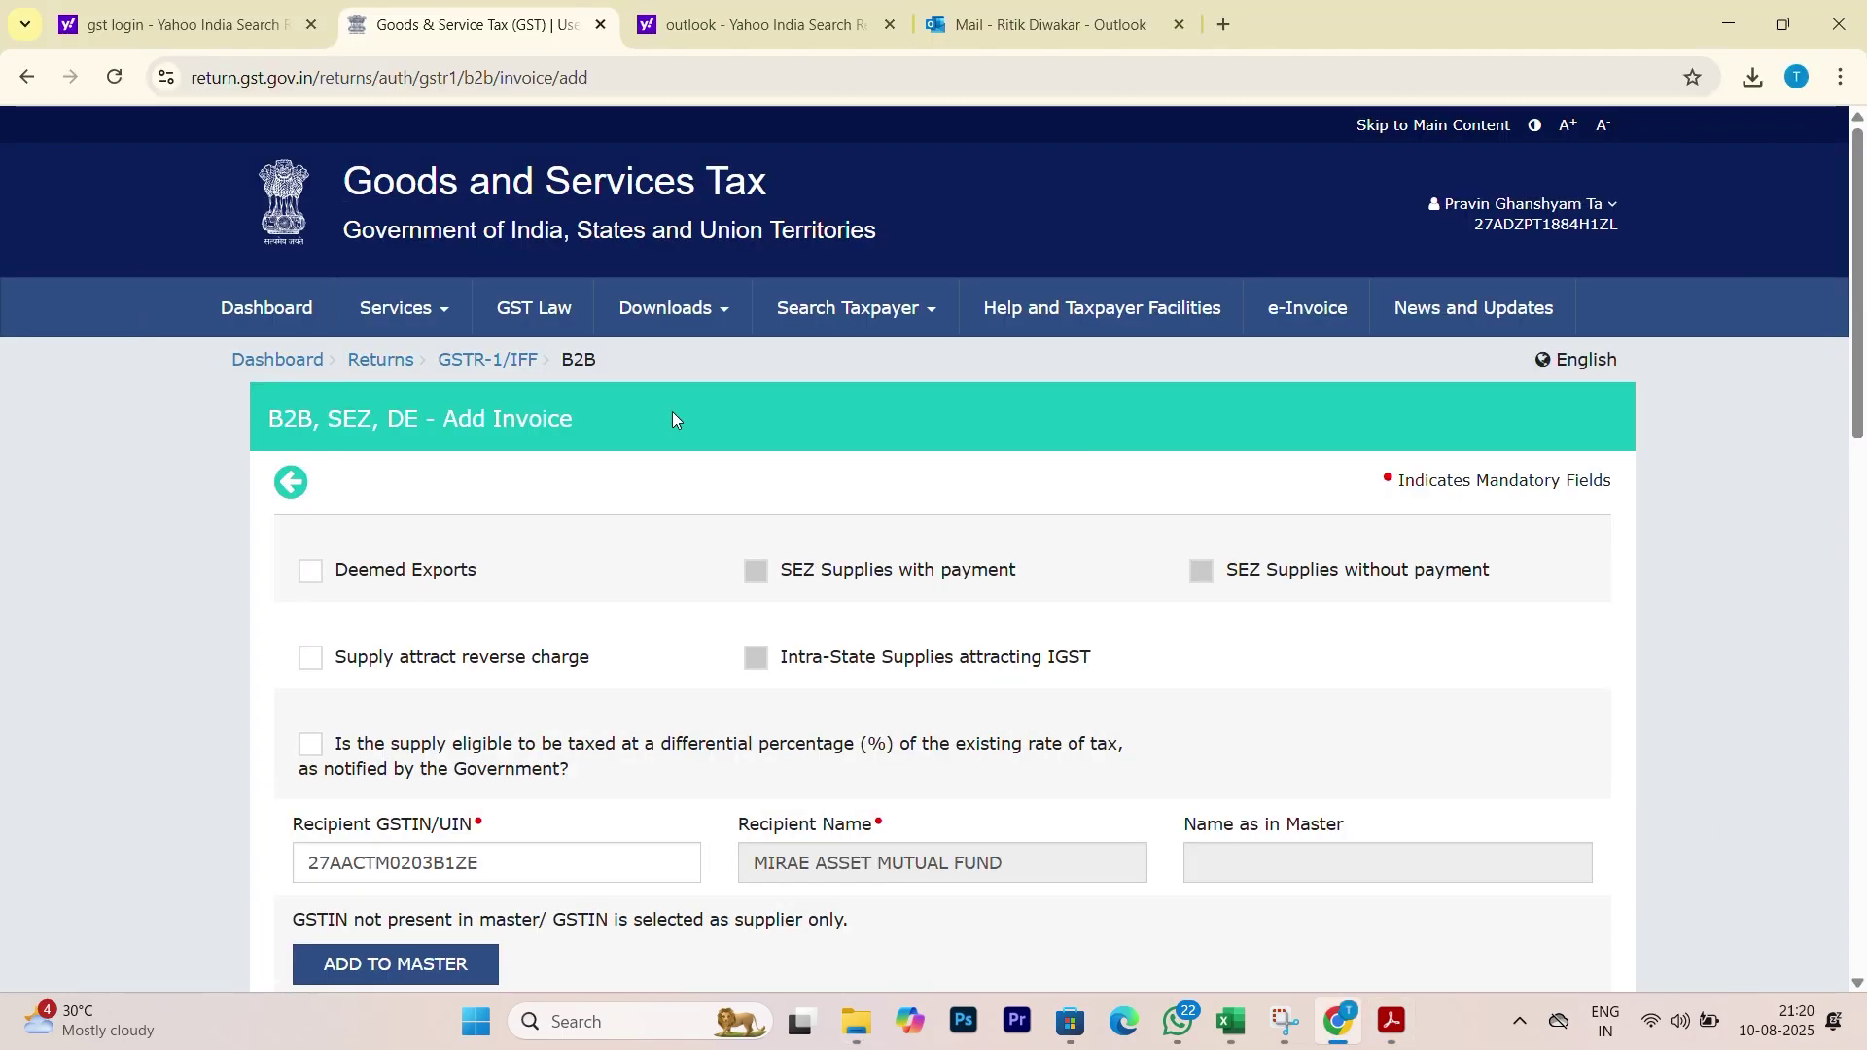
pyautogui.scroll(-2, 672, 412)
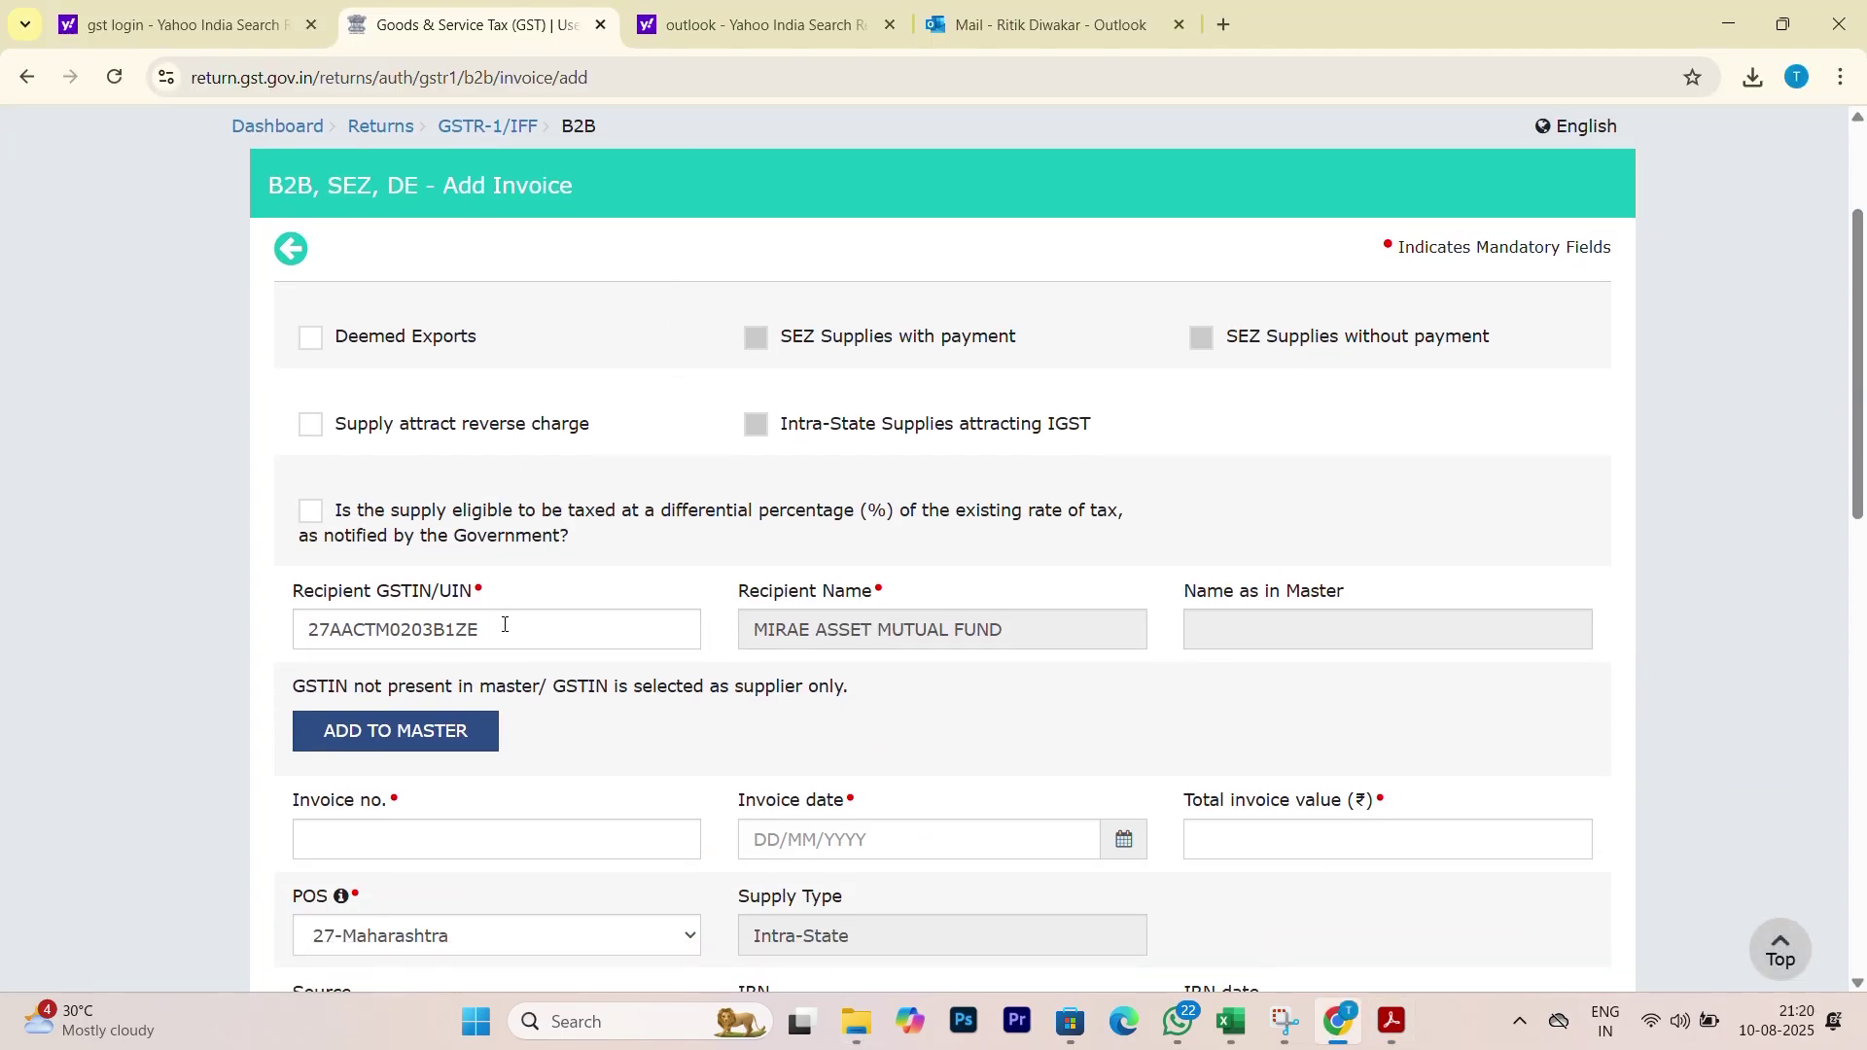
pyautogui.doubleClick(502, 625)
pyautogui.hotkey('ctrl', 'v')
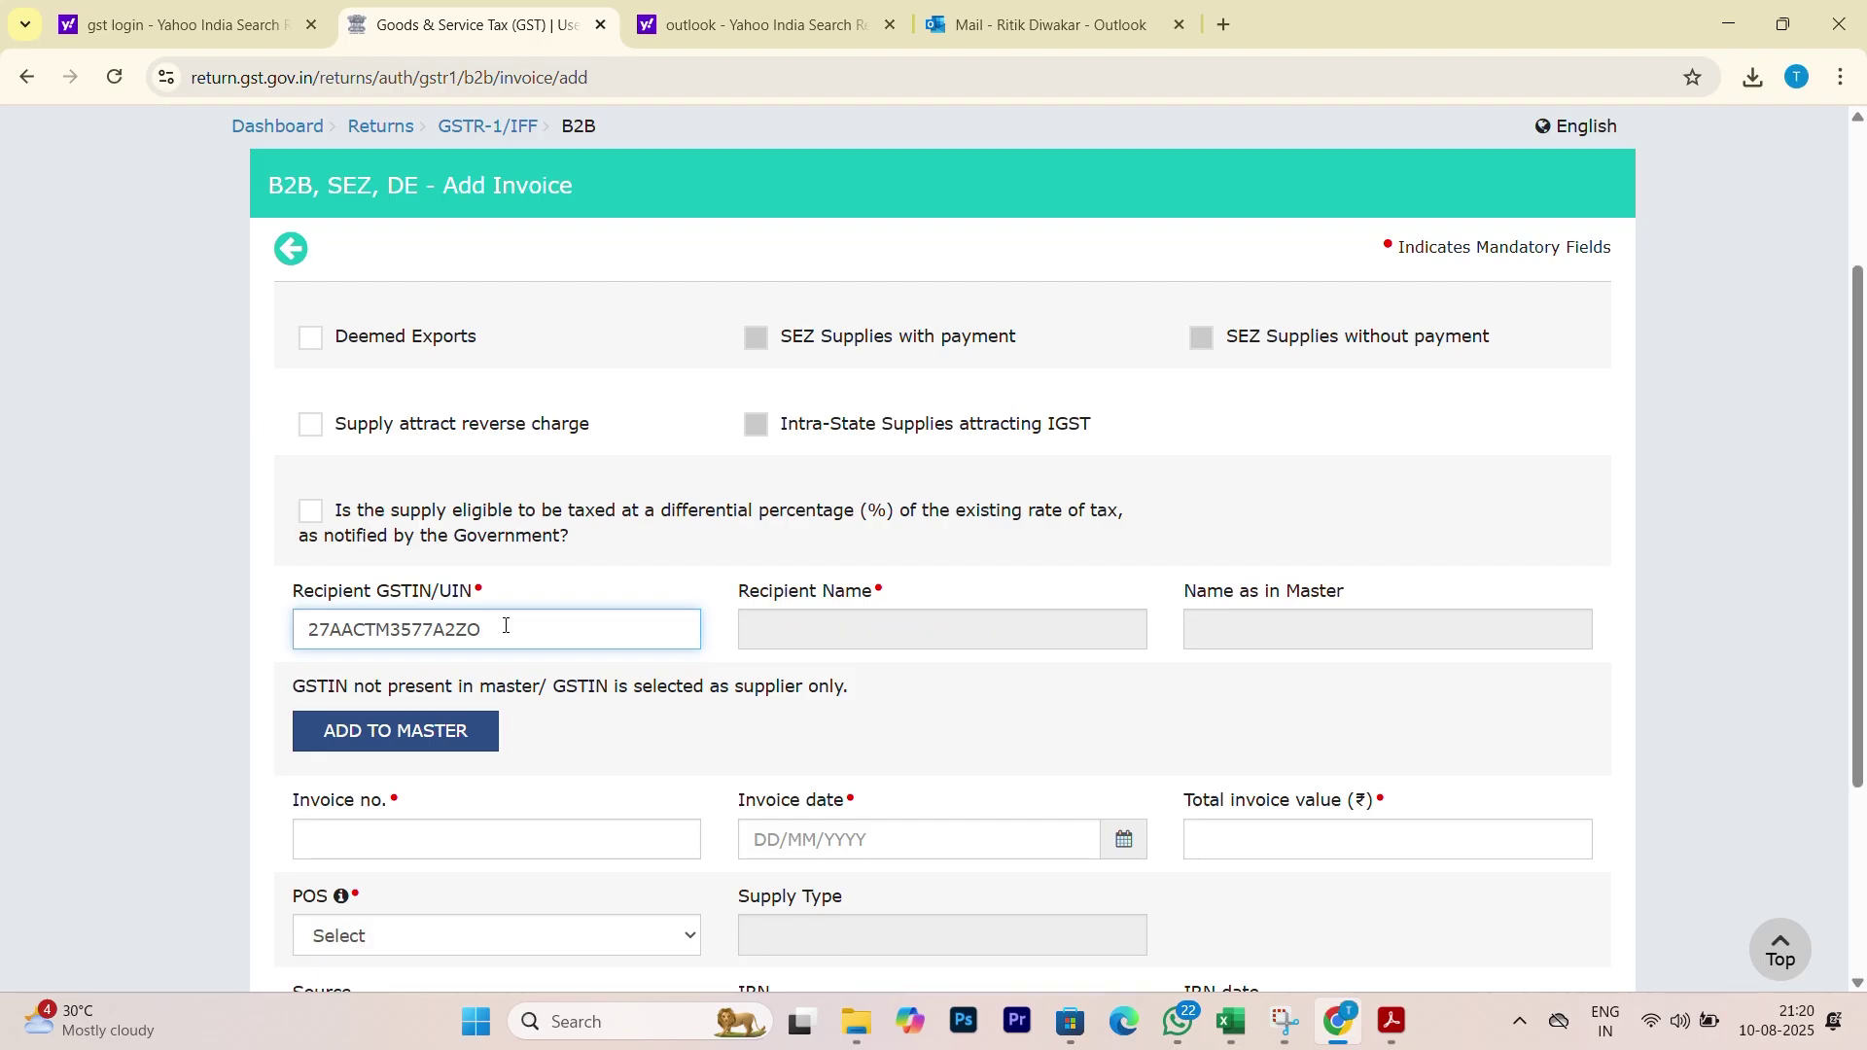
pyautogui.scroll(-4, 688, 688)
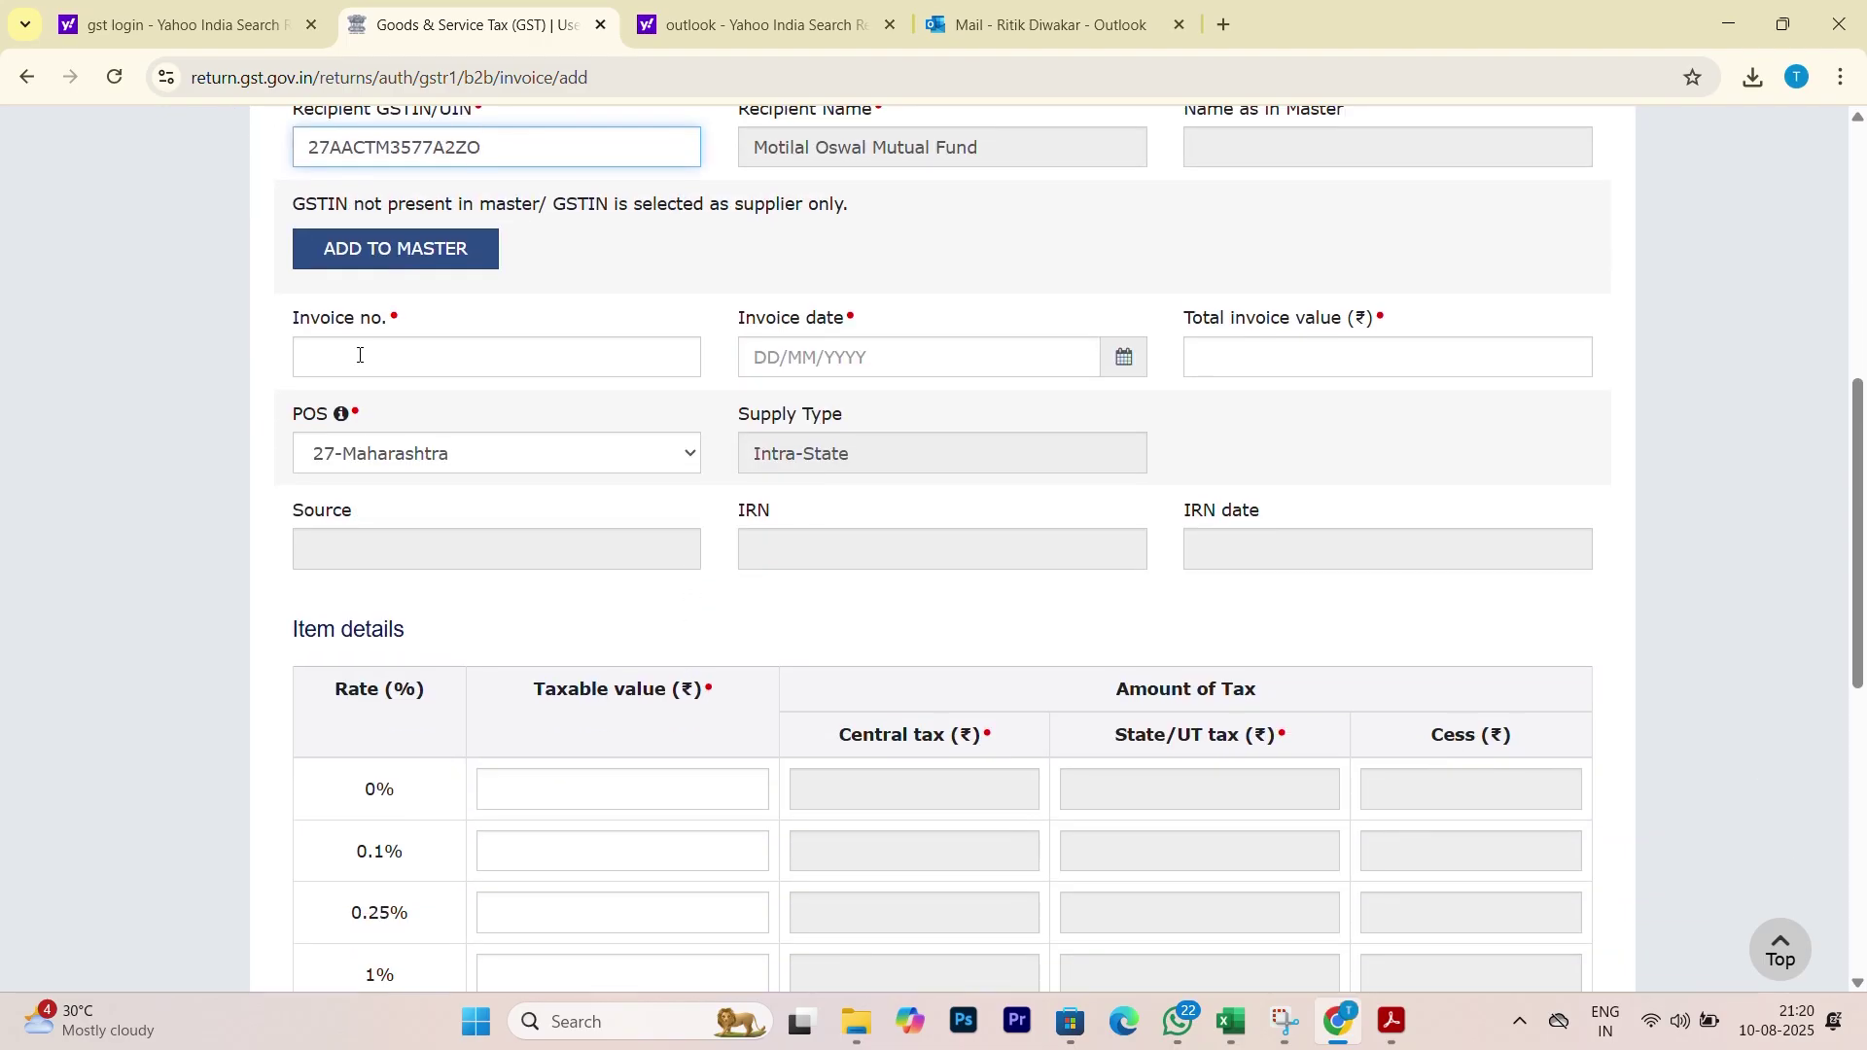
# - Enter invoice number 040 and invoice date 08/07/2025 from the Motilal Oswal PDF
pyautogui.click(358, 354)
pyautogui.hotkey('alt', 'Tab')
pyautogui.hotkey('alt', 'Tab')
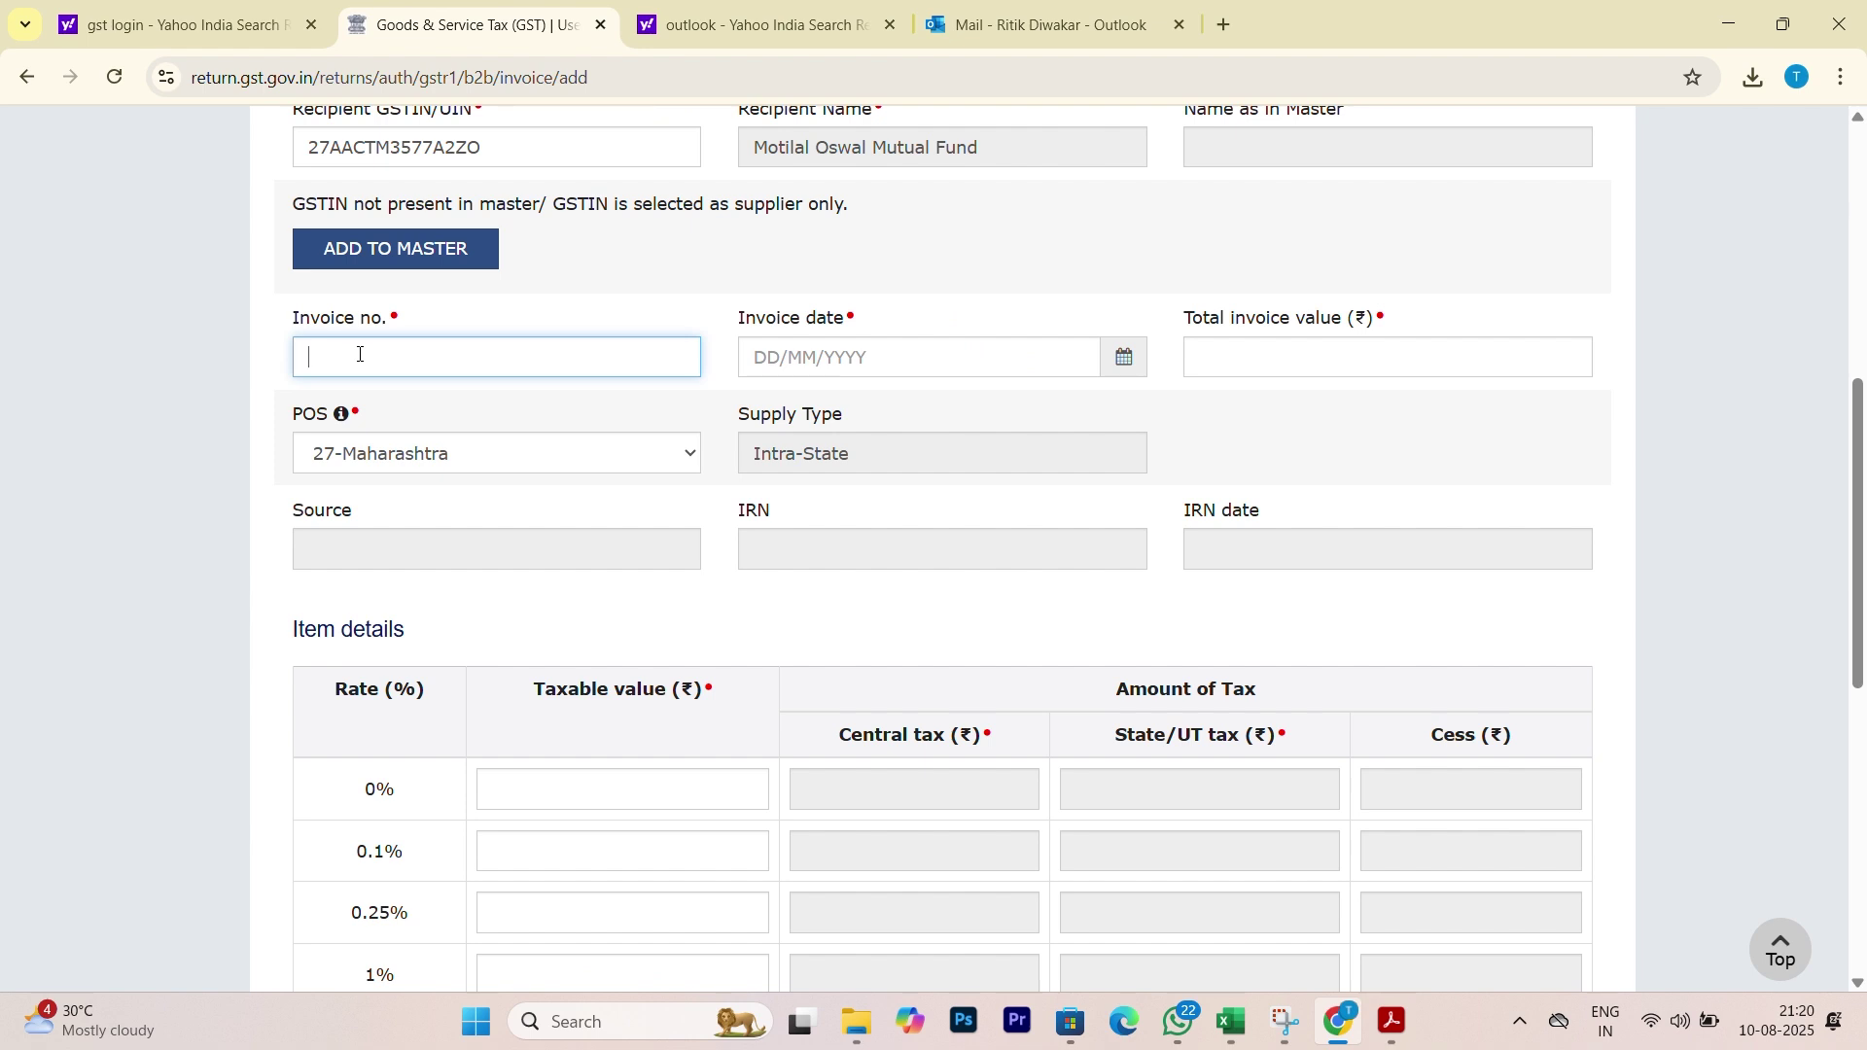
pyautogui.write('040')
pyautogui.click(791, 370)
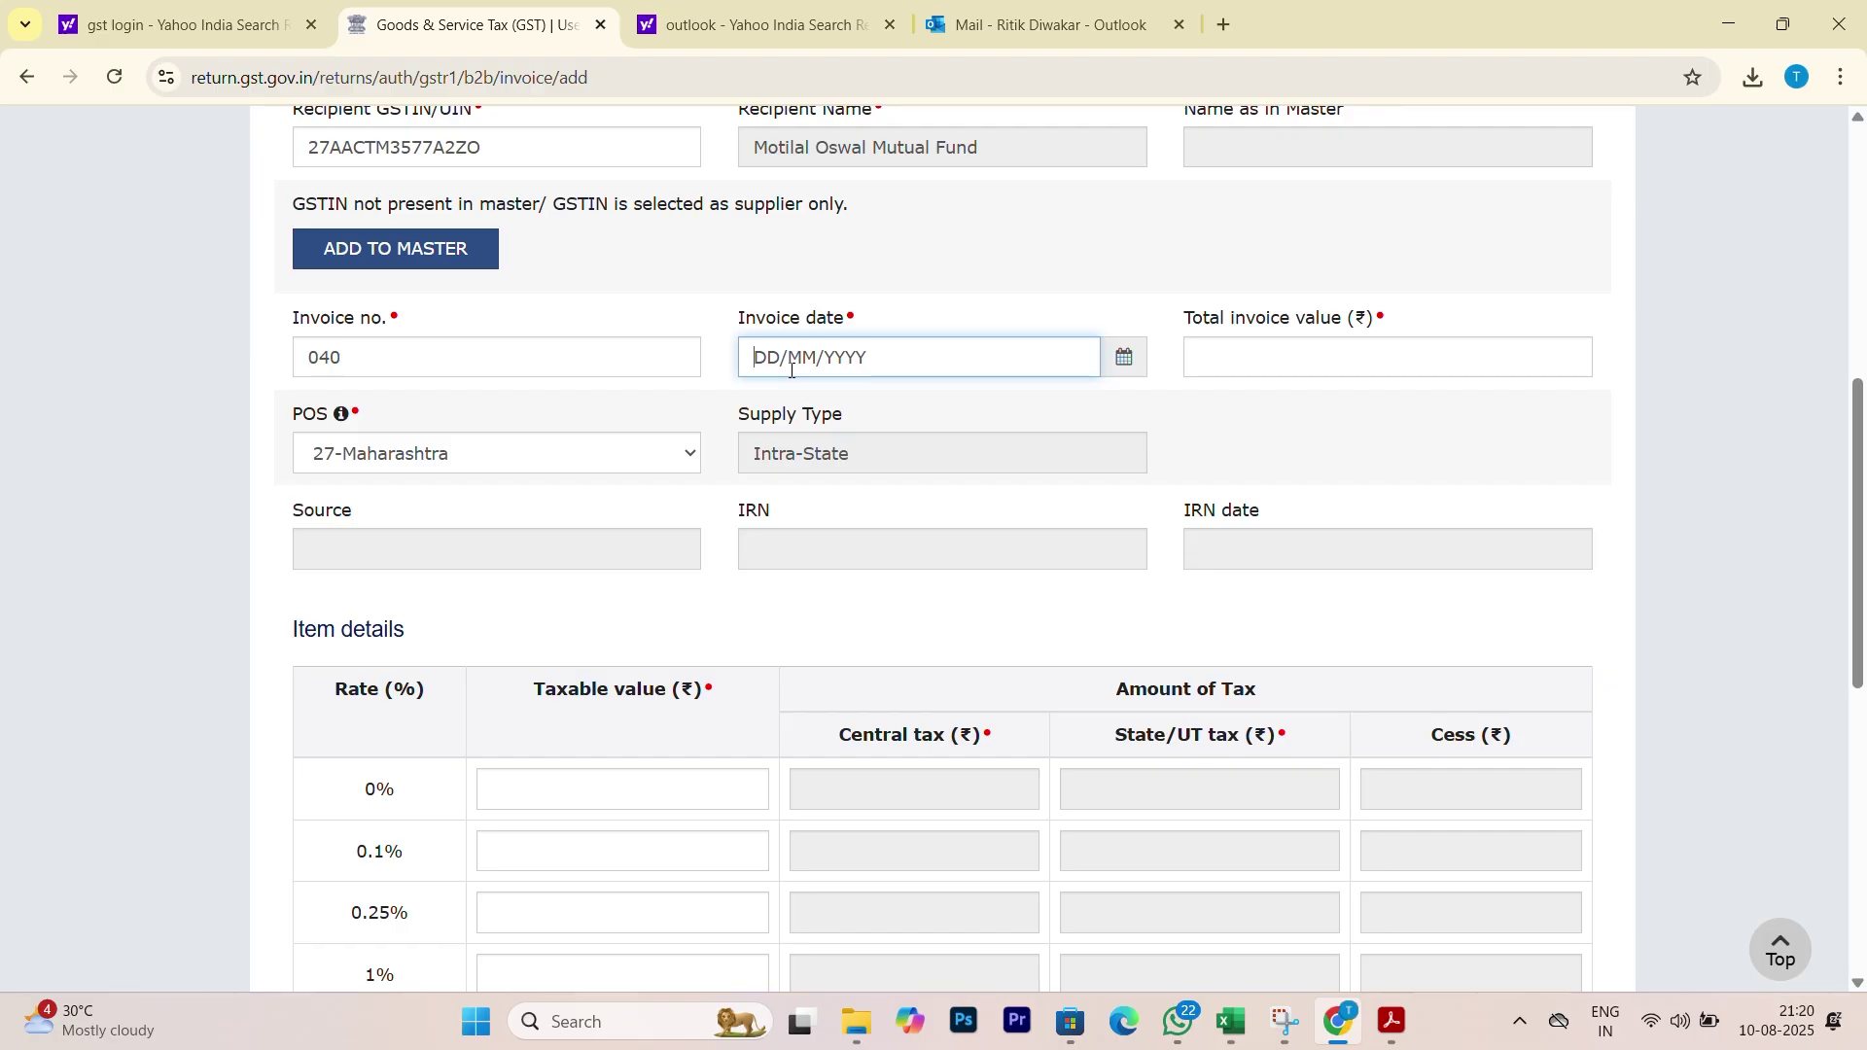
pyautogui.hotkey('alt', 'Tab')
pyautogui.scroll(4, 790, 366)
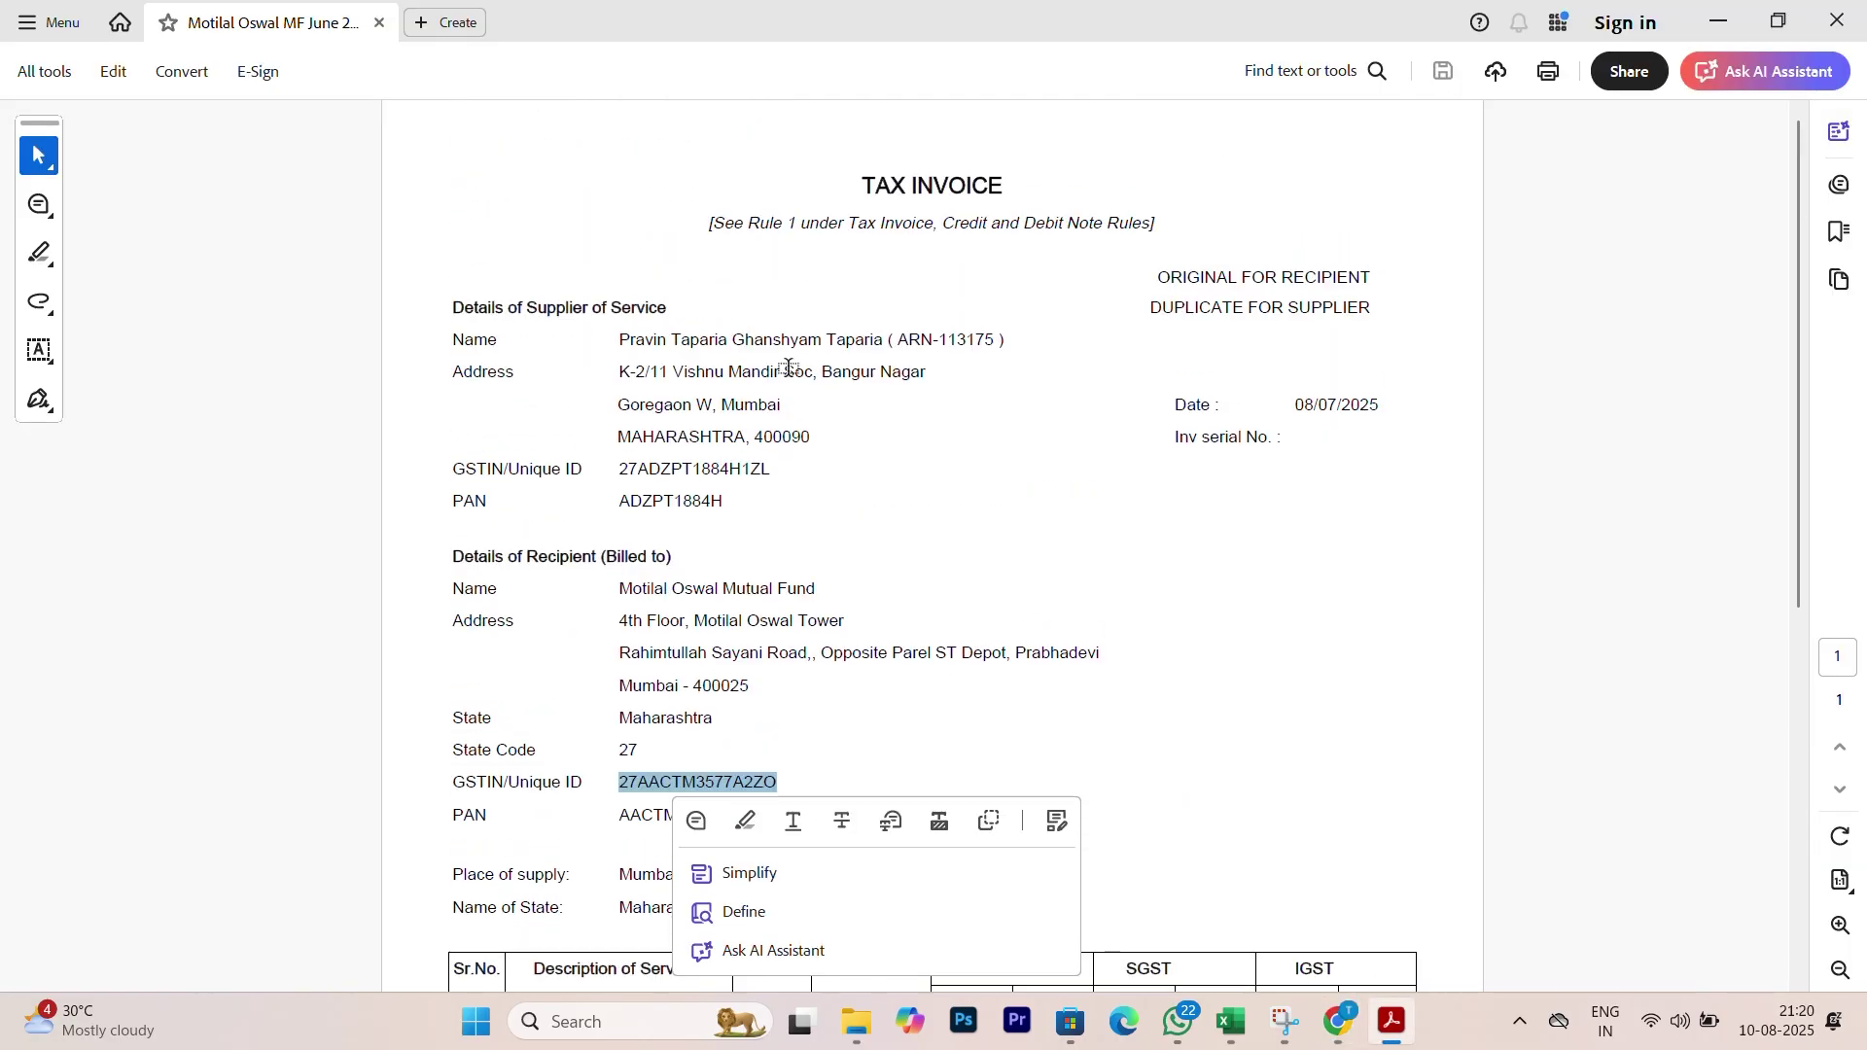
pyautogui.hotkey('alt', 'Tab')
pyautogui.write('08/MM/YYYY')
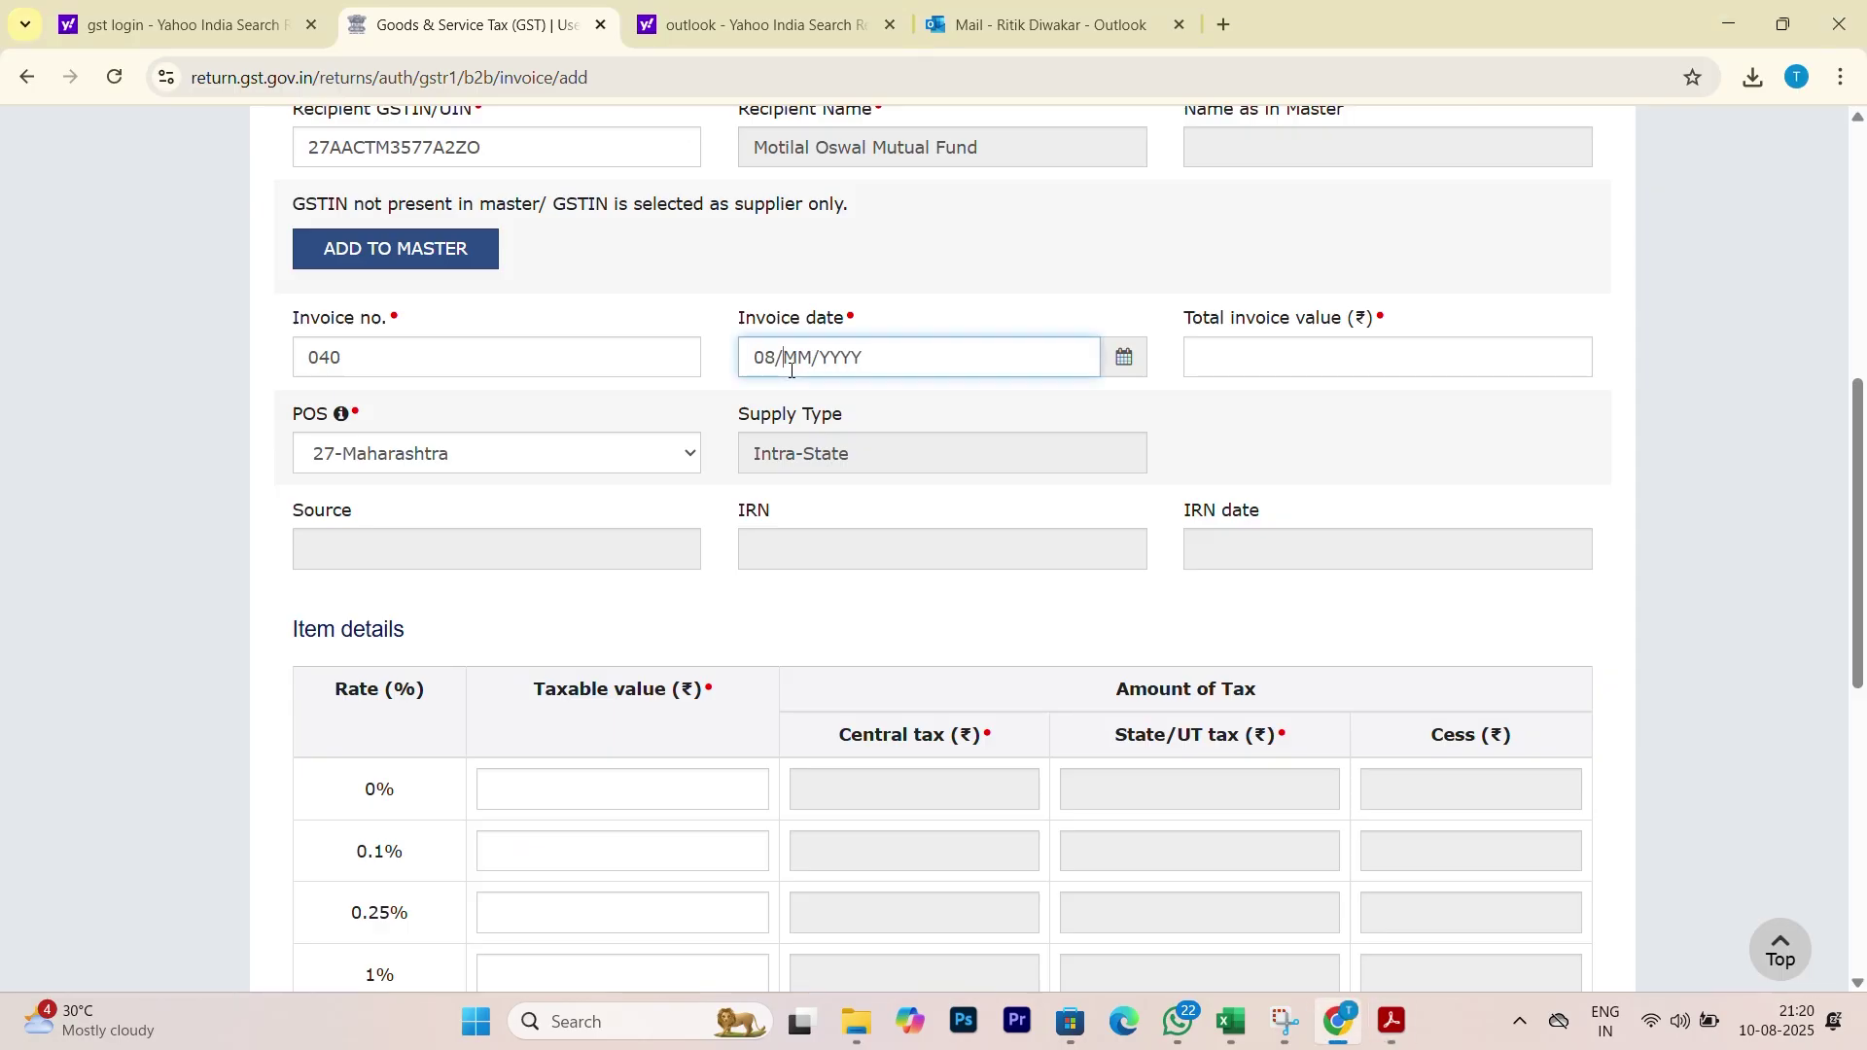
pyautogui.press('BackSpace')
pyautogui.write('8/07/2025')
# - Enter the total invoice value 221.62
pyautogui.click(1280, 375)
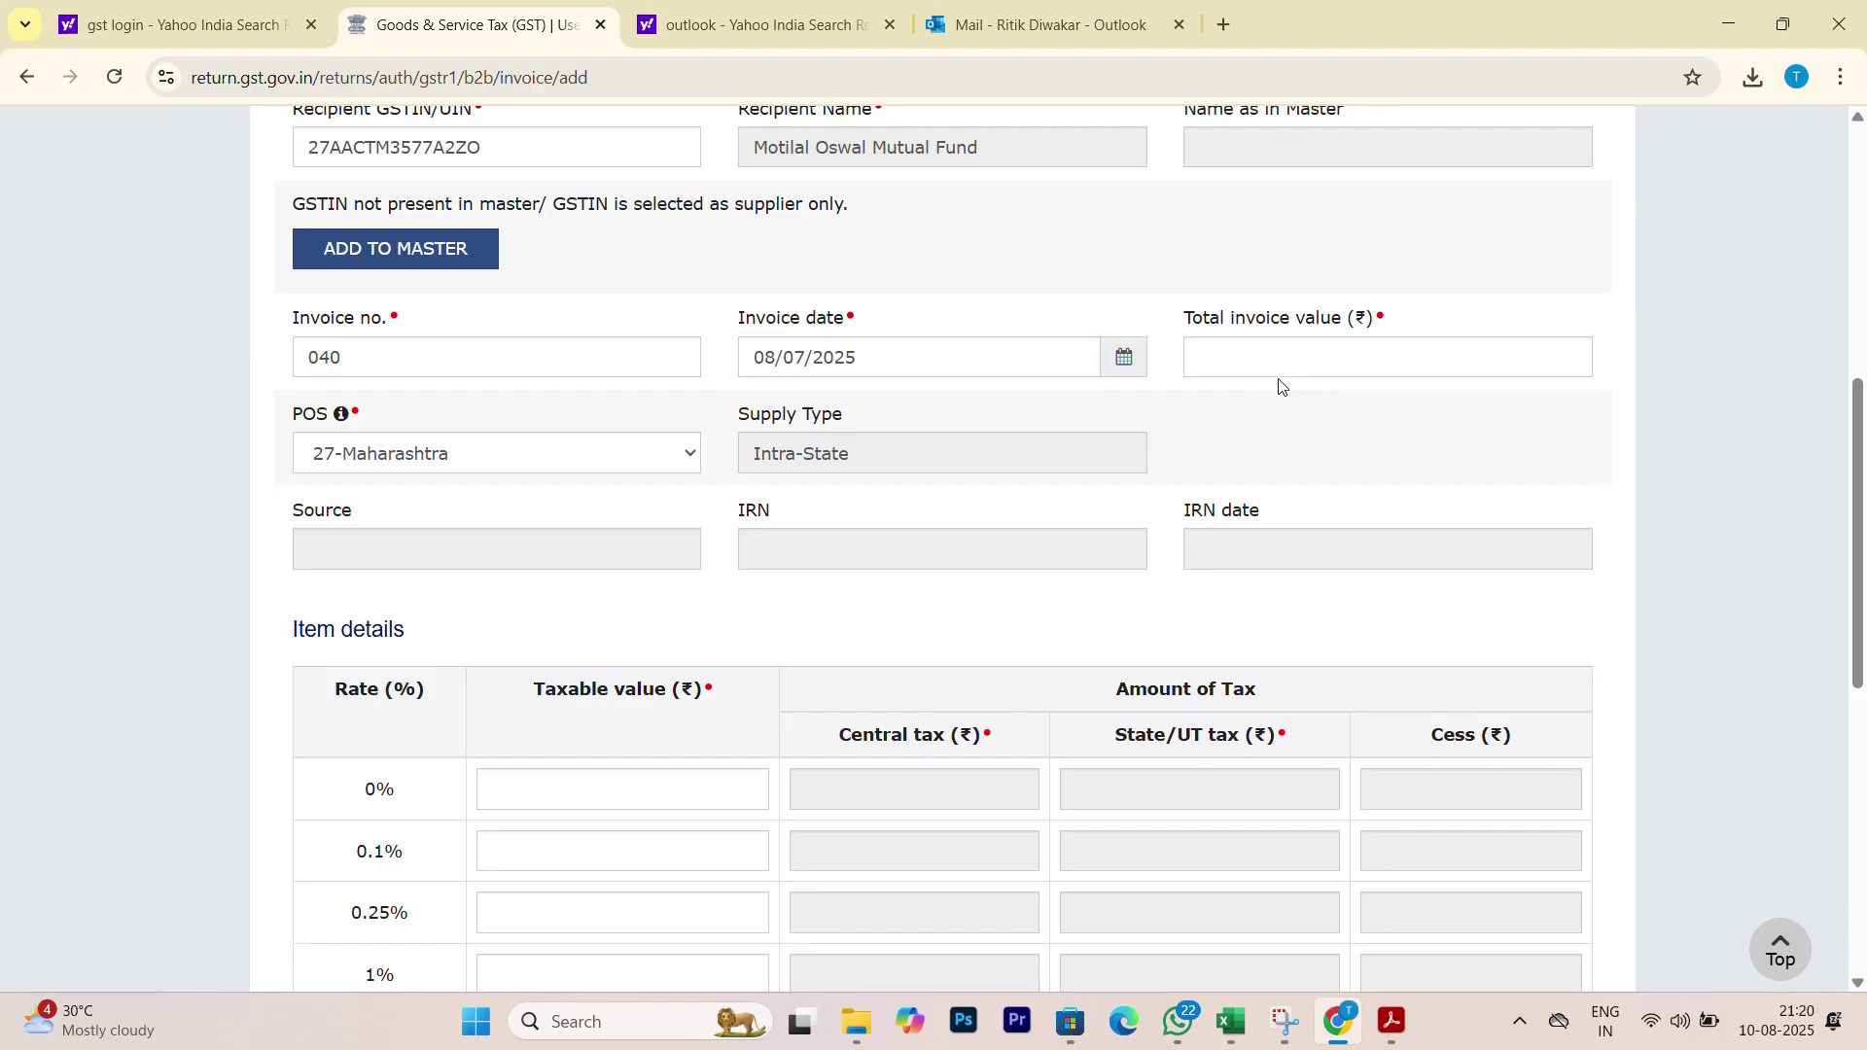
pyautogui.hotkey('alt', 'Tab')
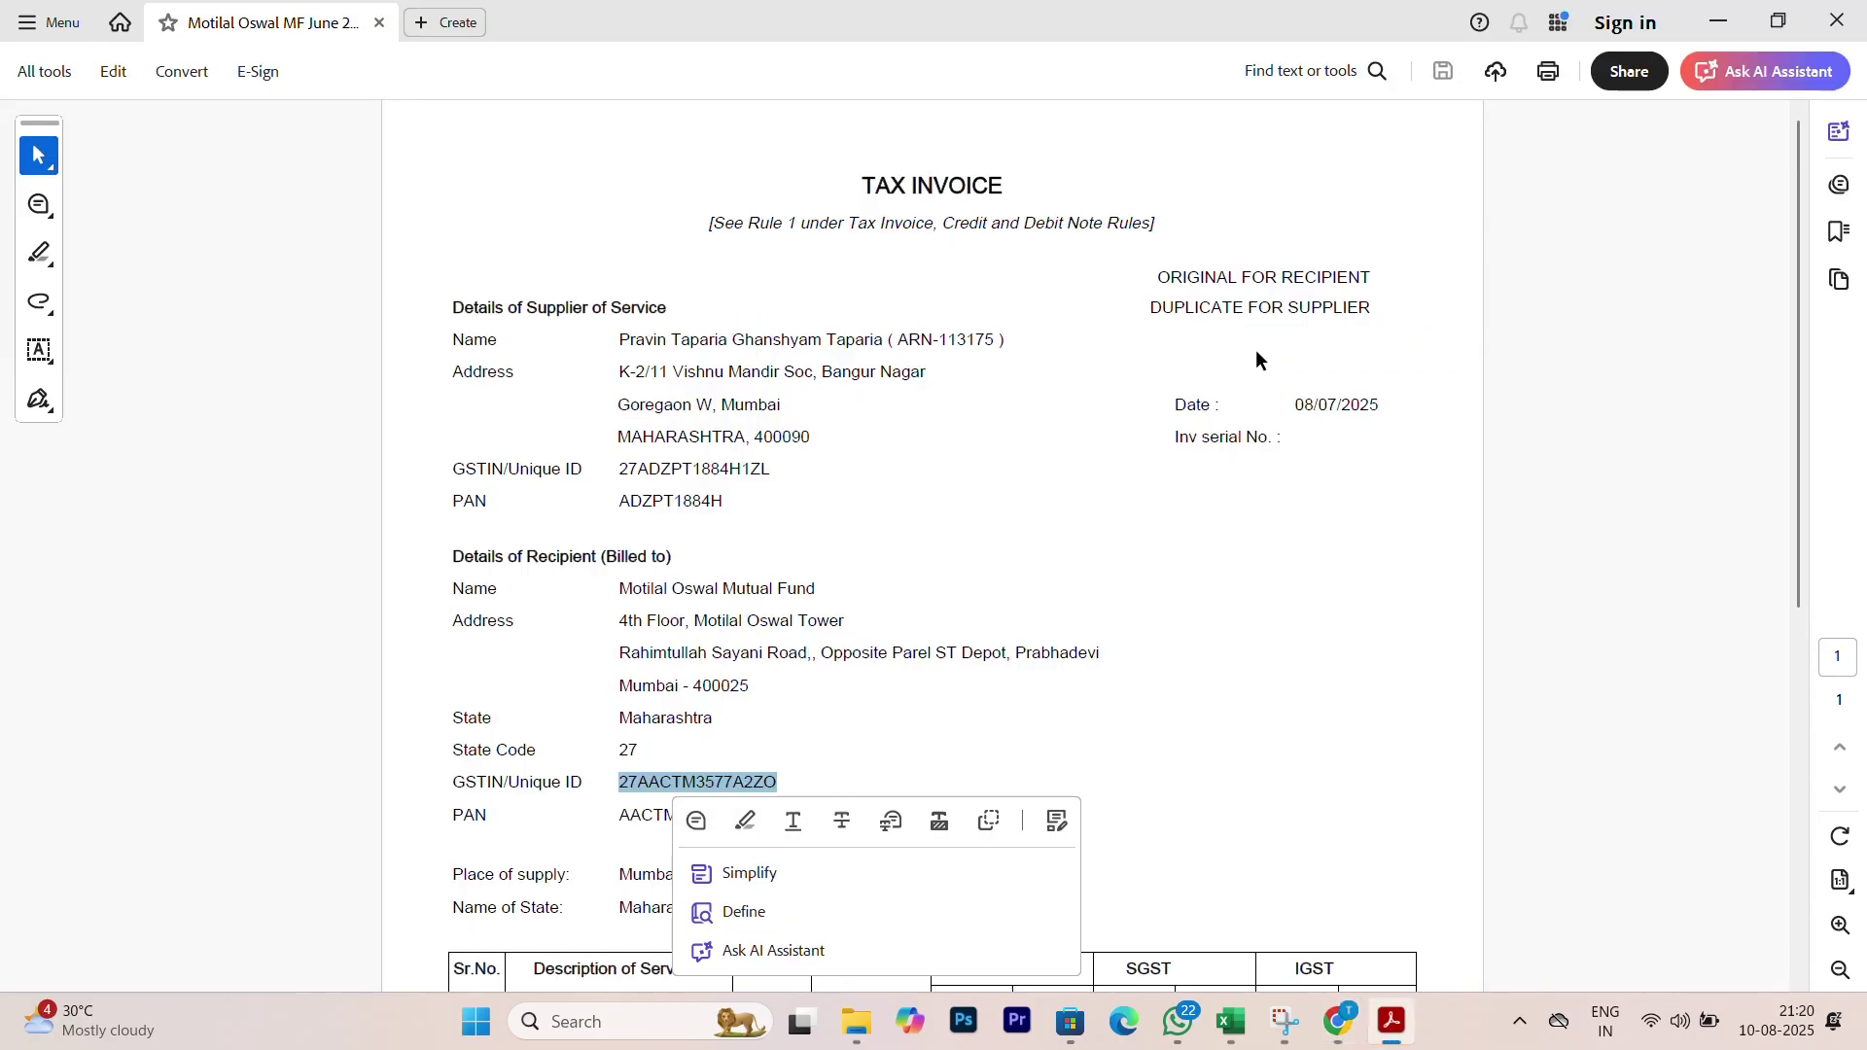
pyautogui.scroll(-4, 1256, 357)
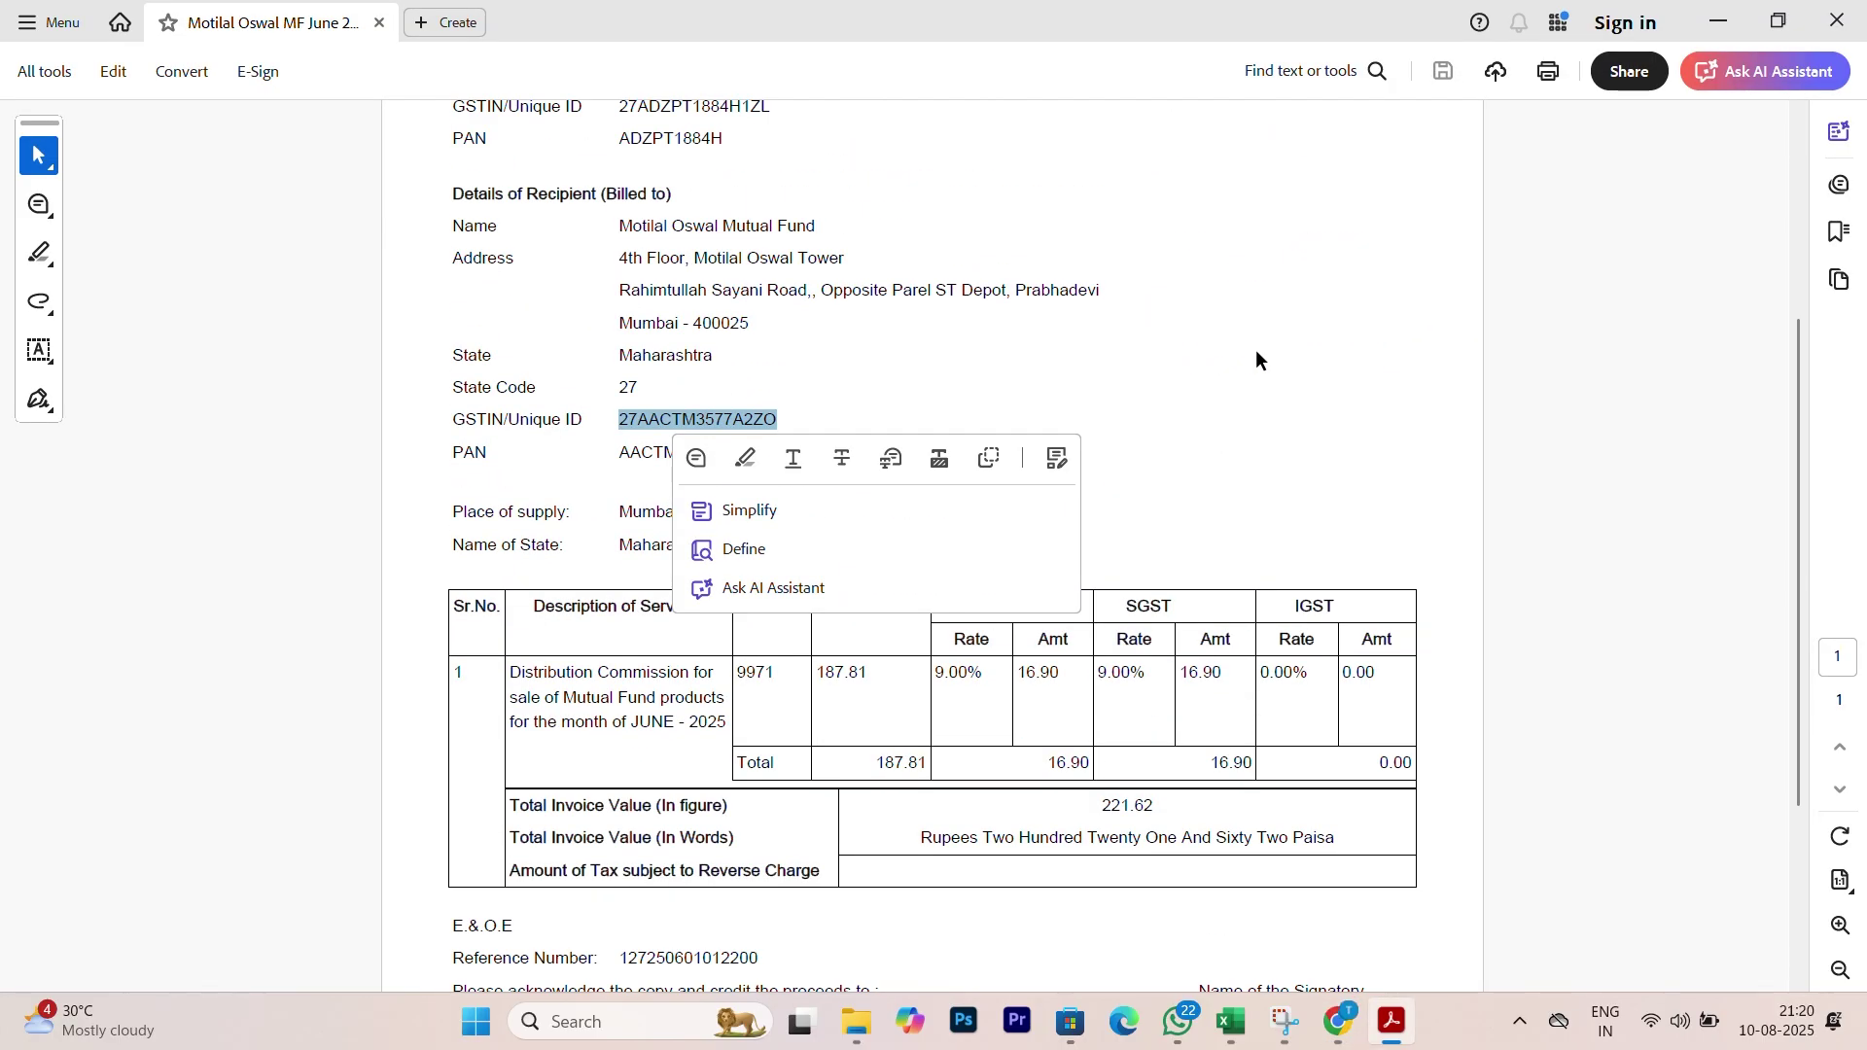
pyautogui.hotkey('alt', 'Tab')
pyautogui.write('221')
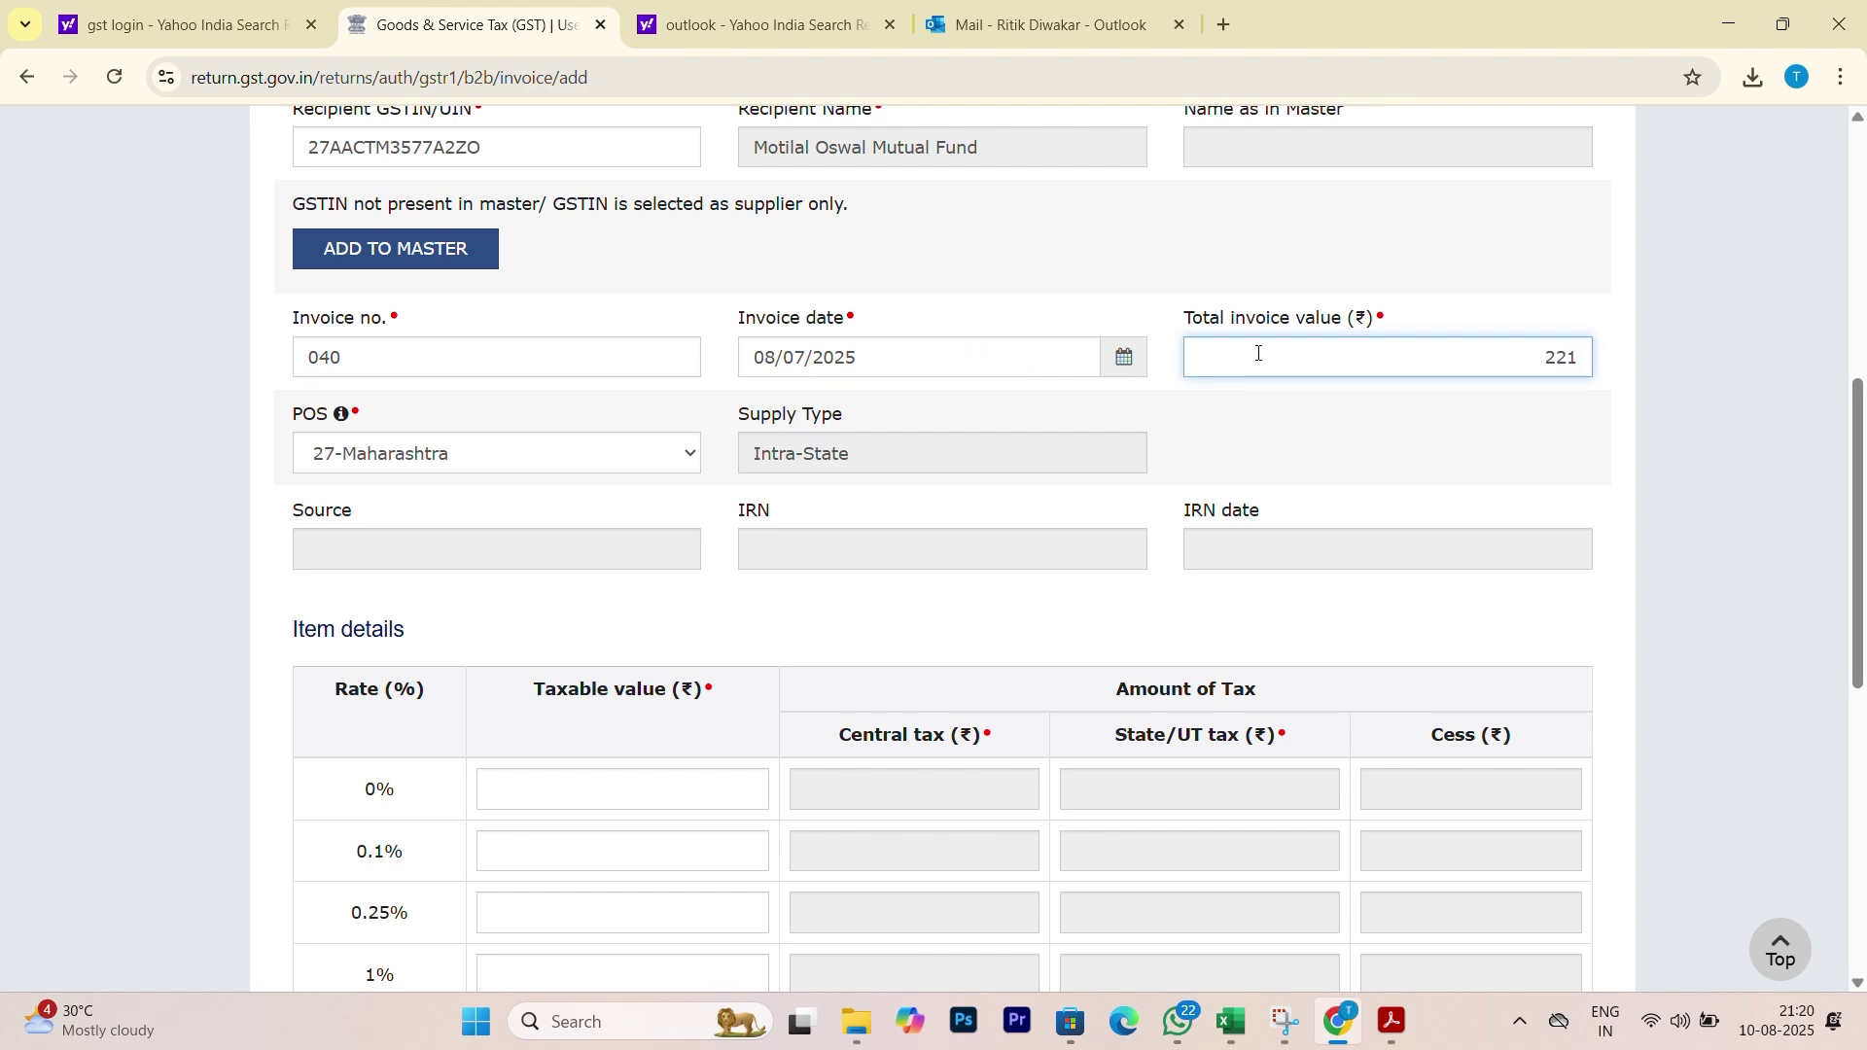
pyautogui.write('.62')
# - Enter 187.81 as the 18% taxable value and save the Motilal Oswal invoice
pyautogui.scroll(-8, 1094, 500)
pyautogui.click(547, 602)
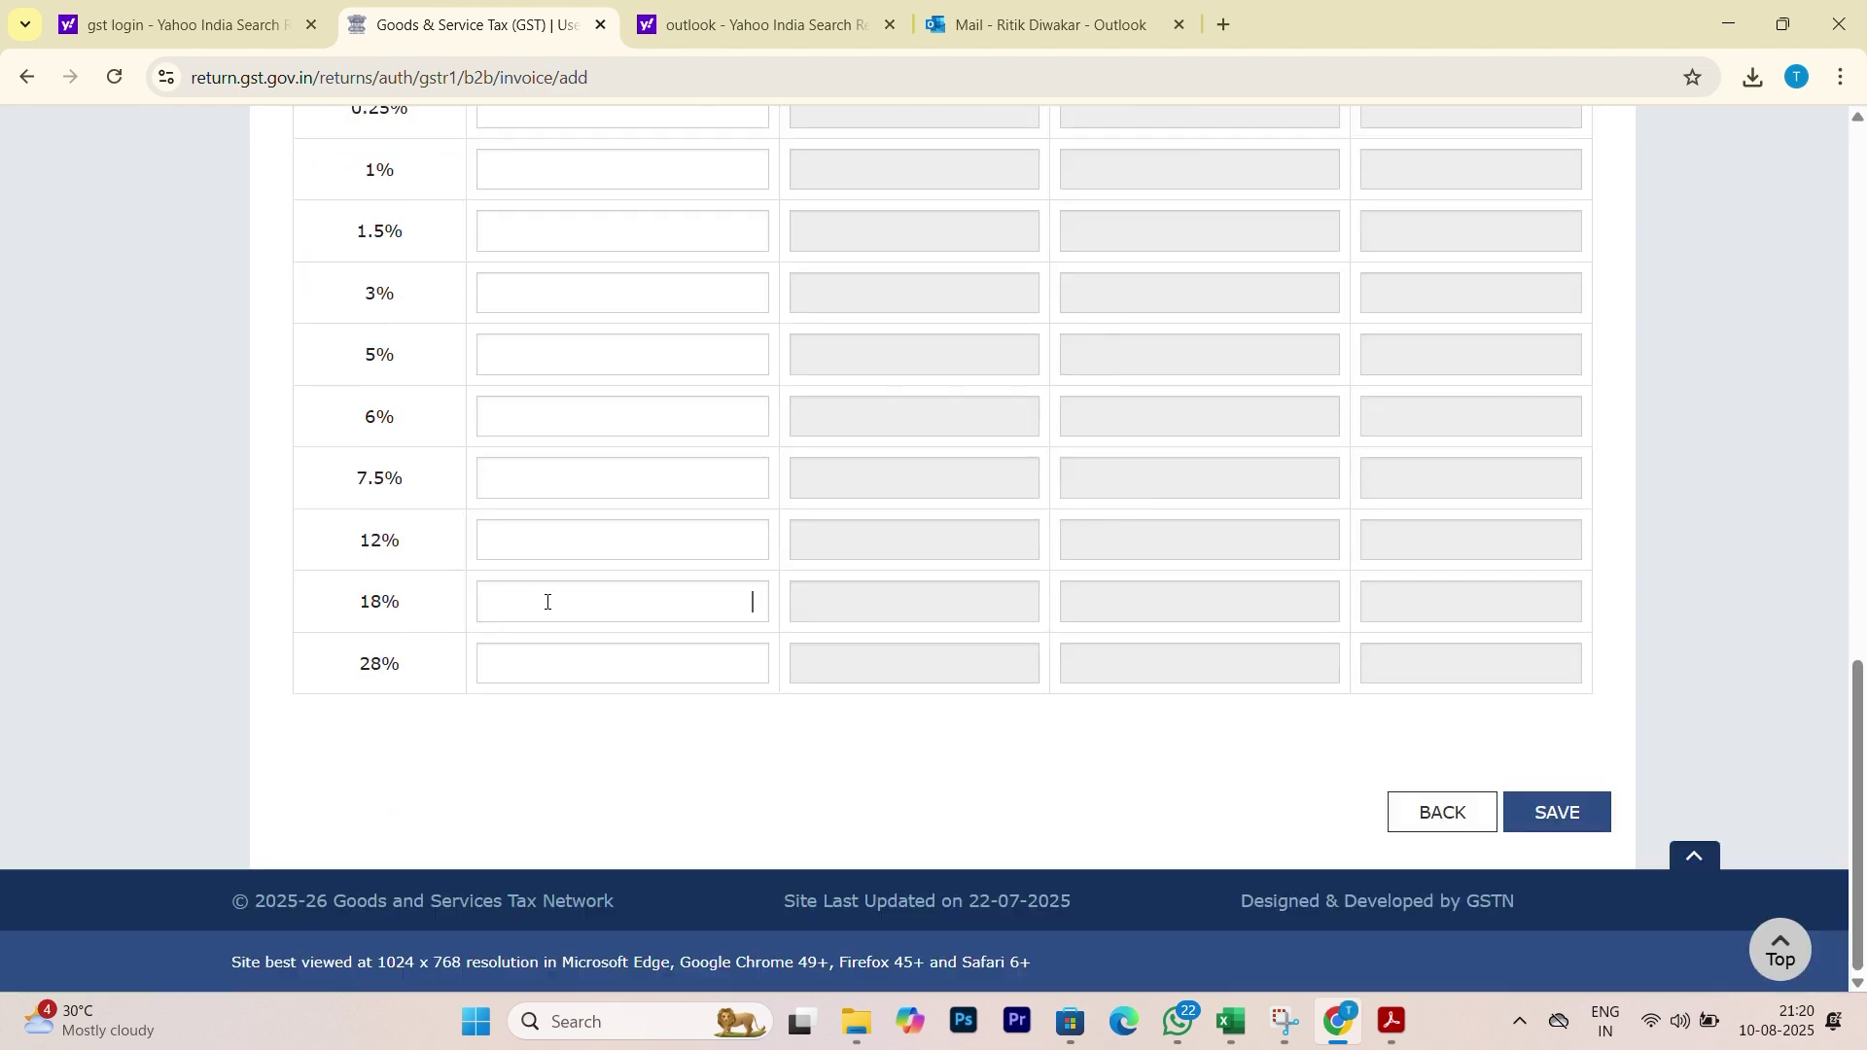
pyautogui.hotkey('alt', 'Tab')
pyautogui.click(545, 600)
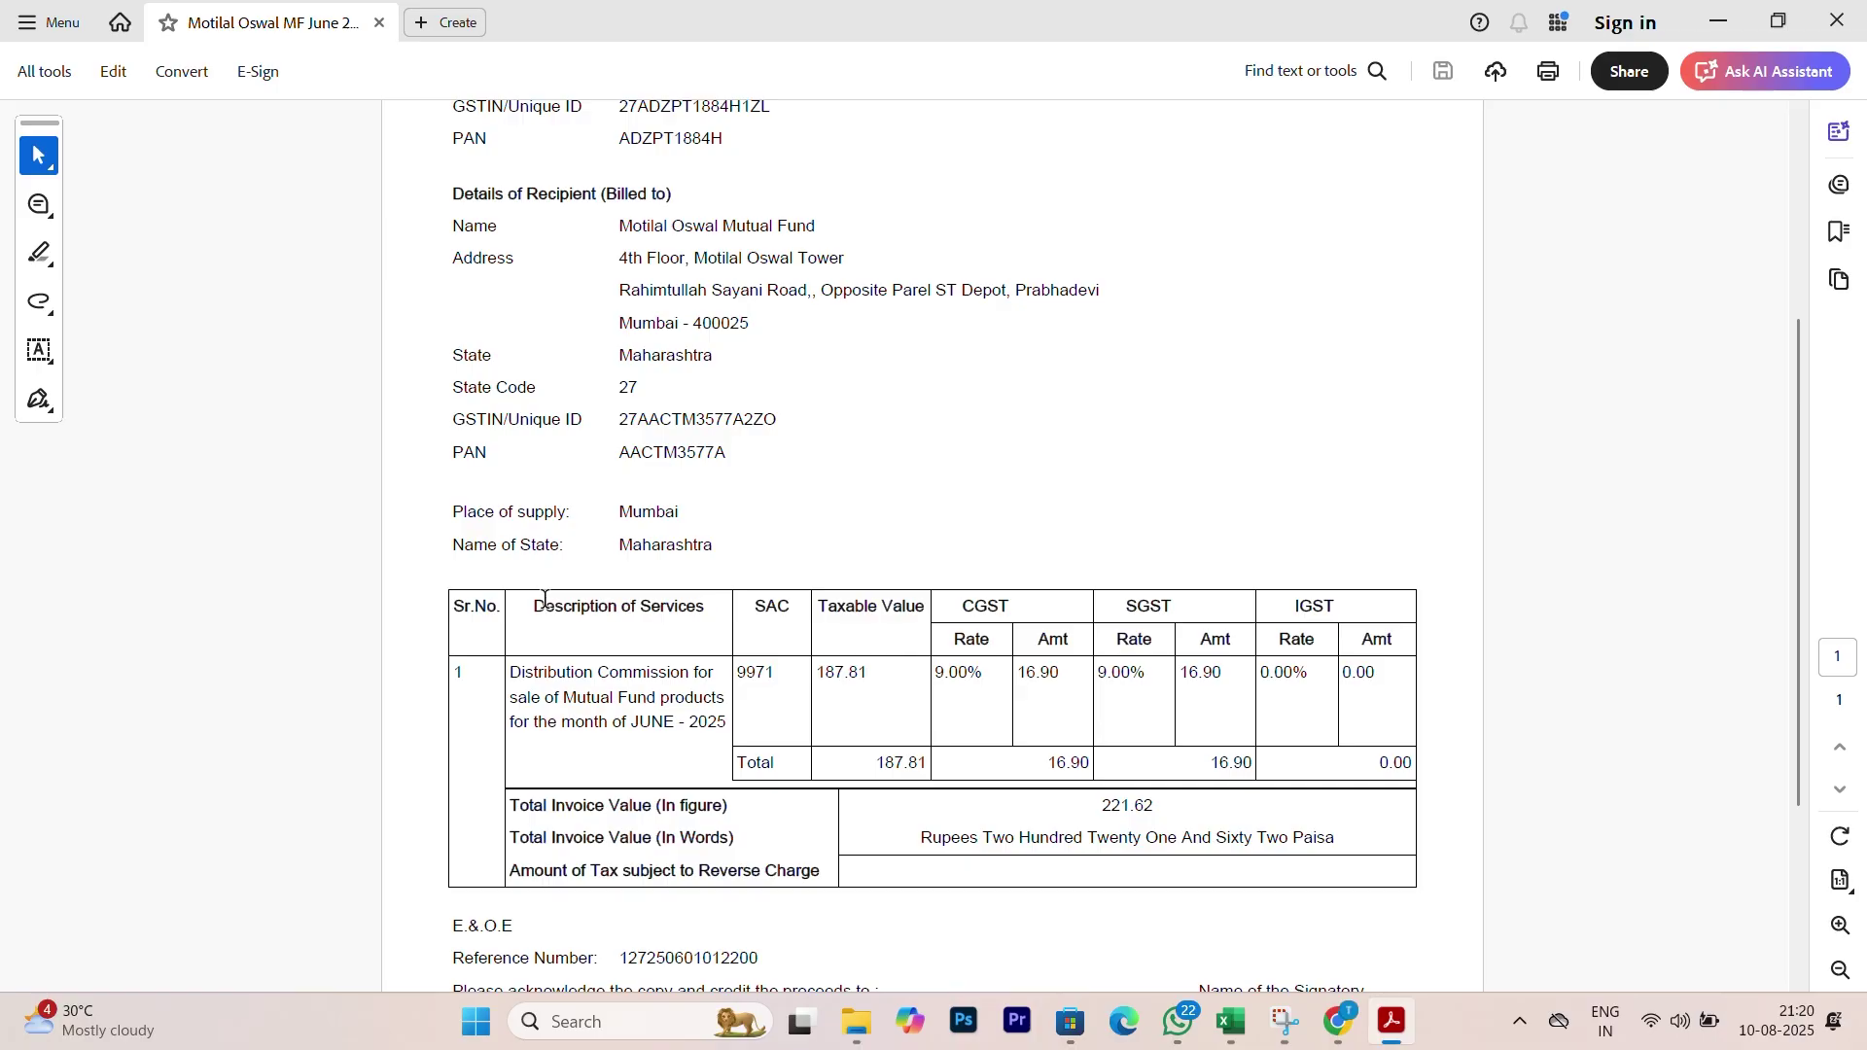
pyautogui.hotkey('alt', 'Tab')
pyautogui.write('1')
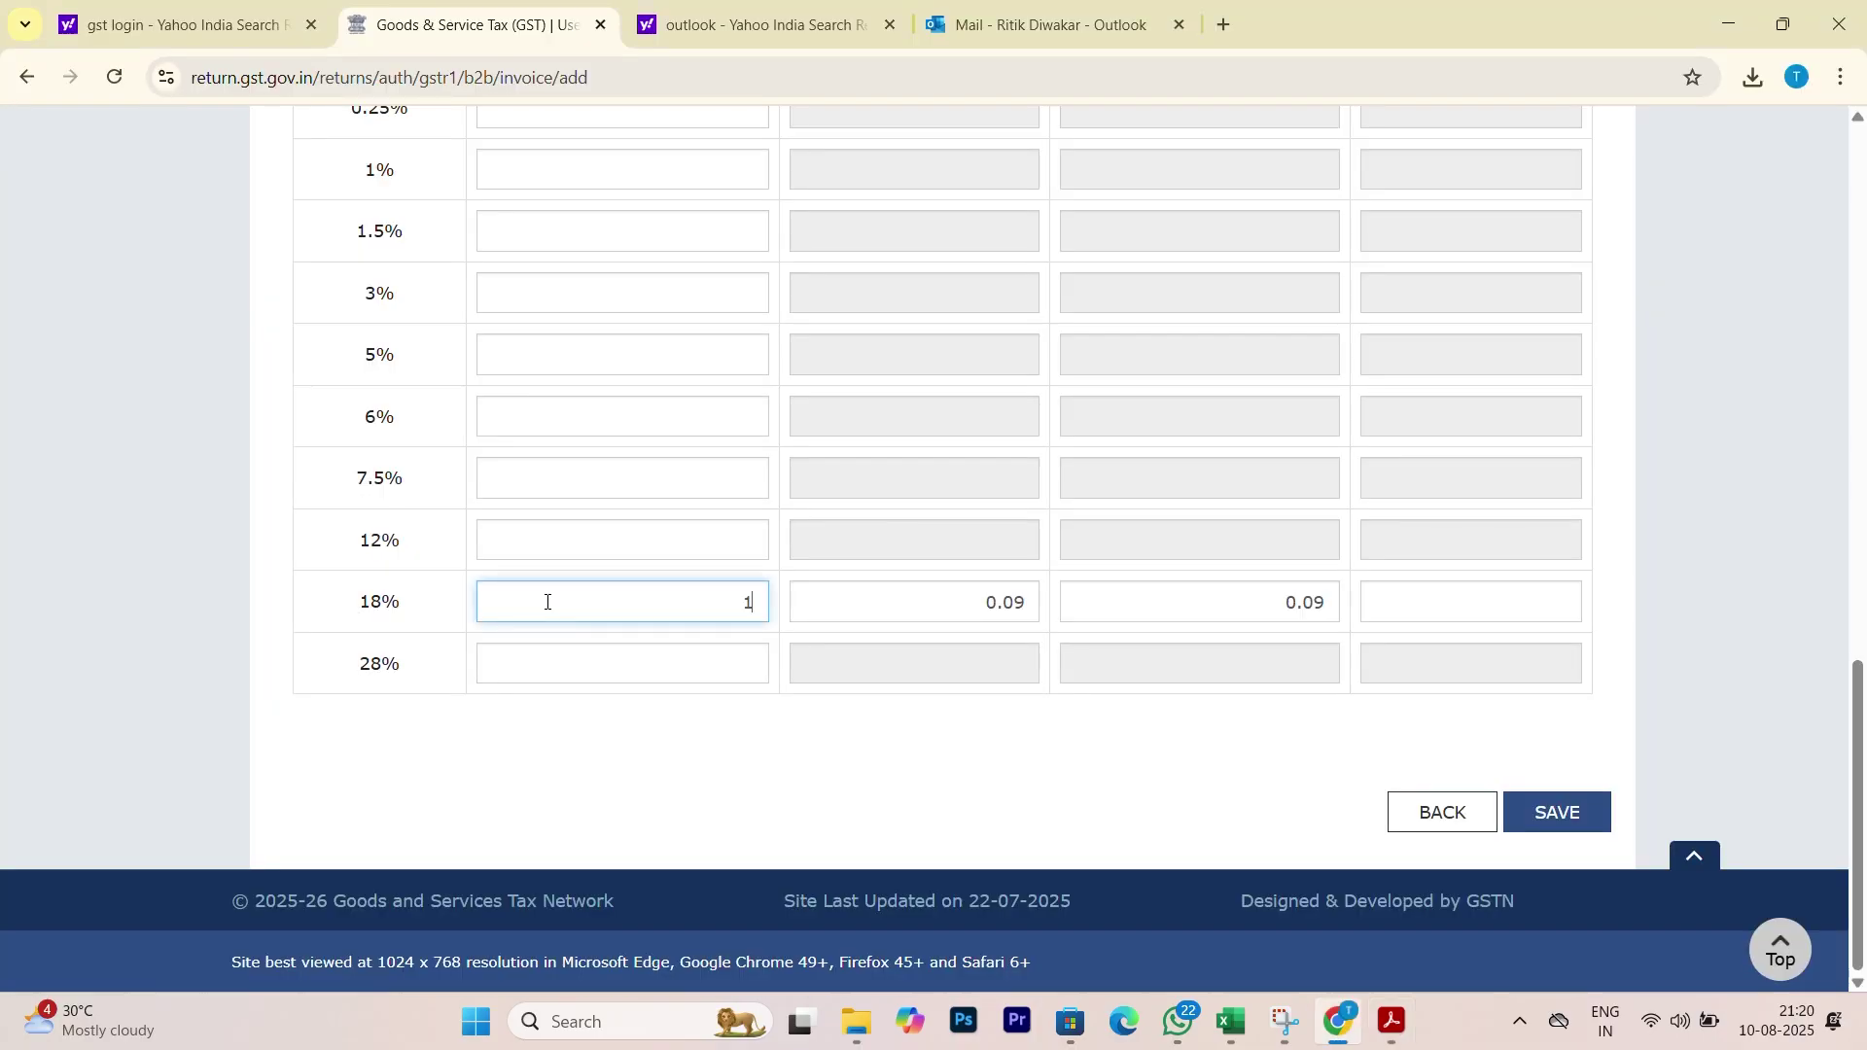
pyautogui.write('87.81')
pyautogui.hotkey('alt', 'Tab')
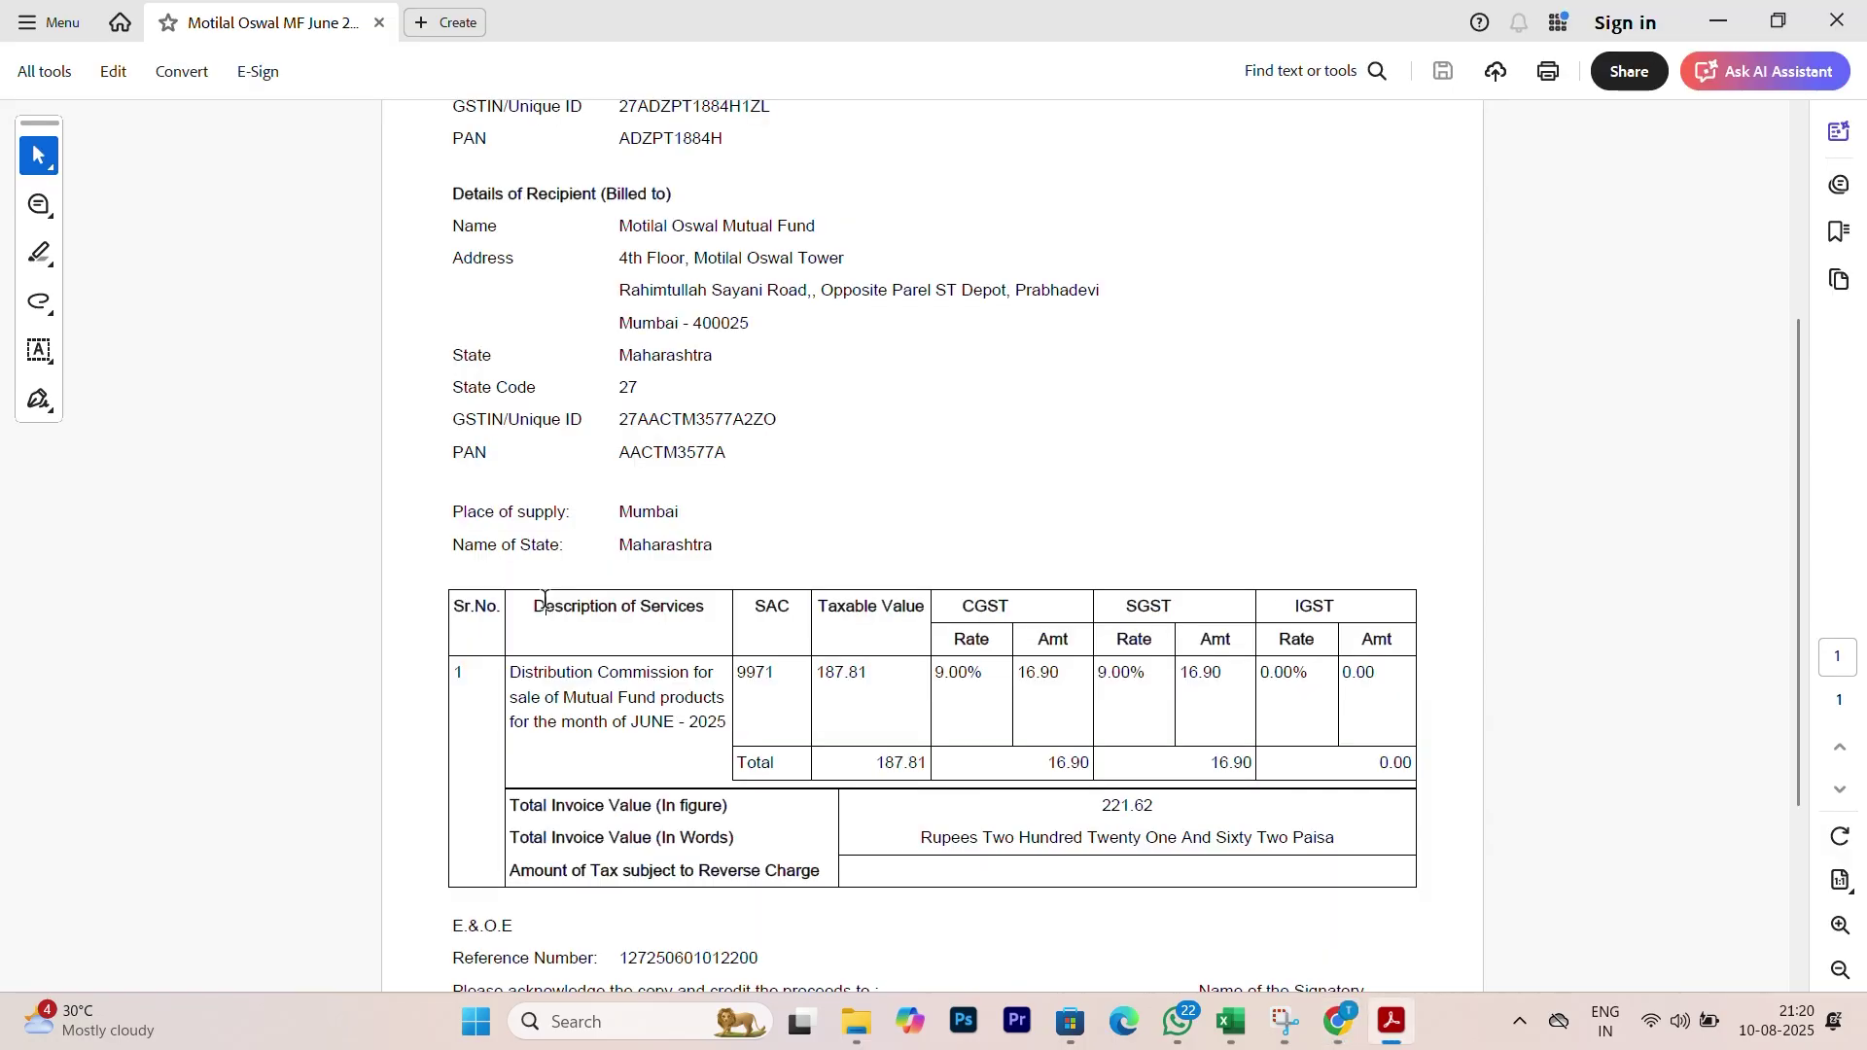
pyautogui.hotkey('alt', 'Tab')
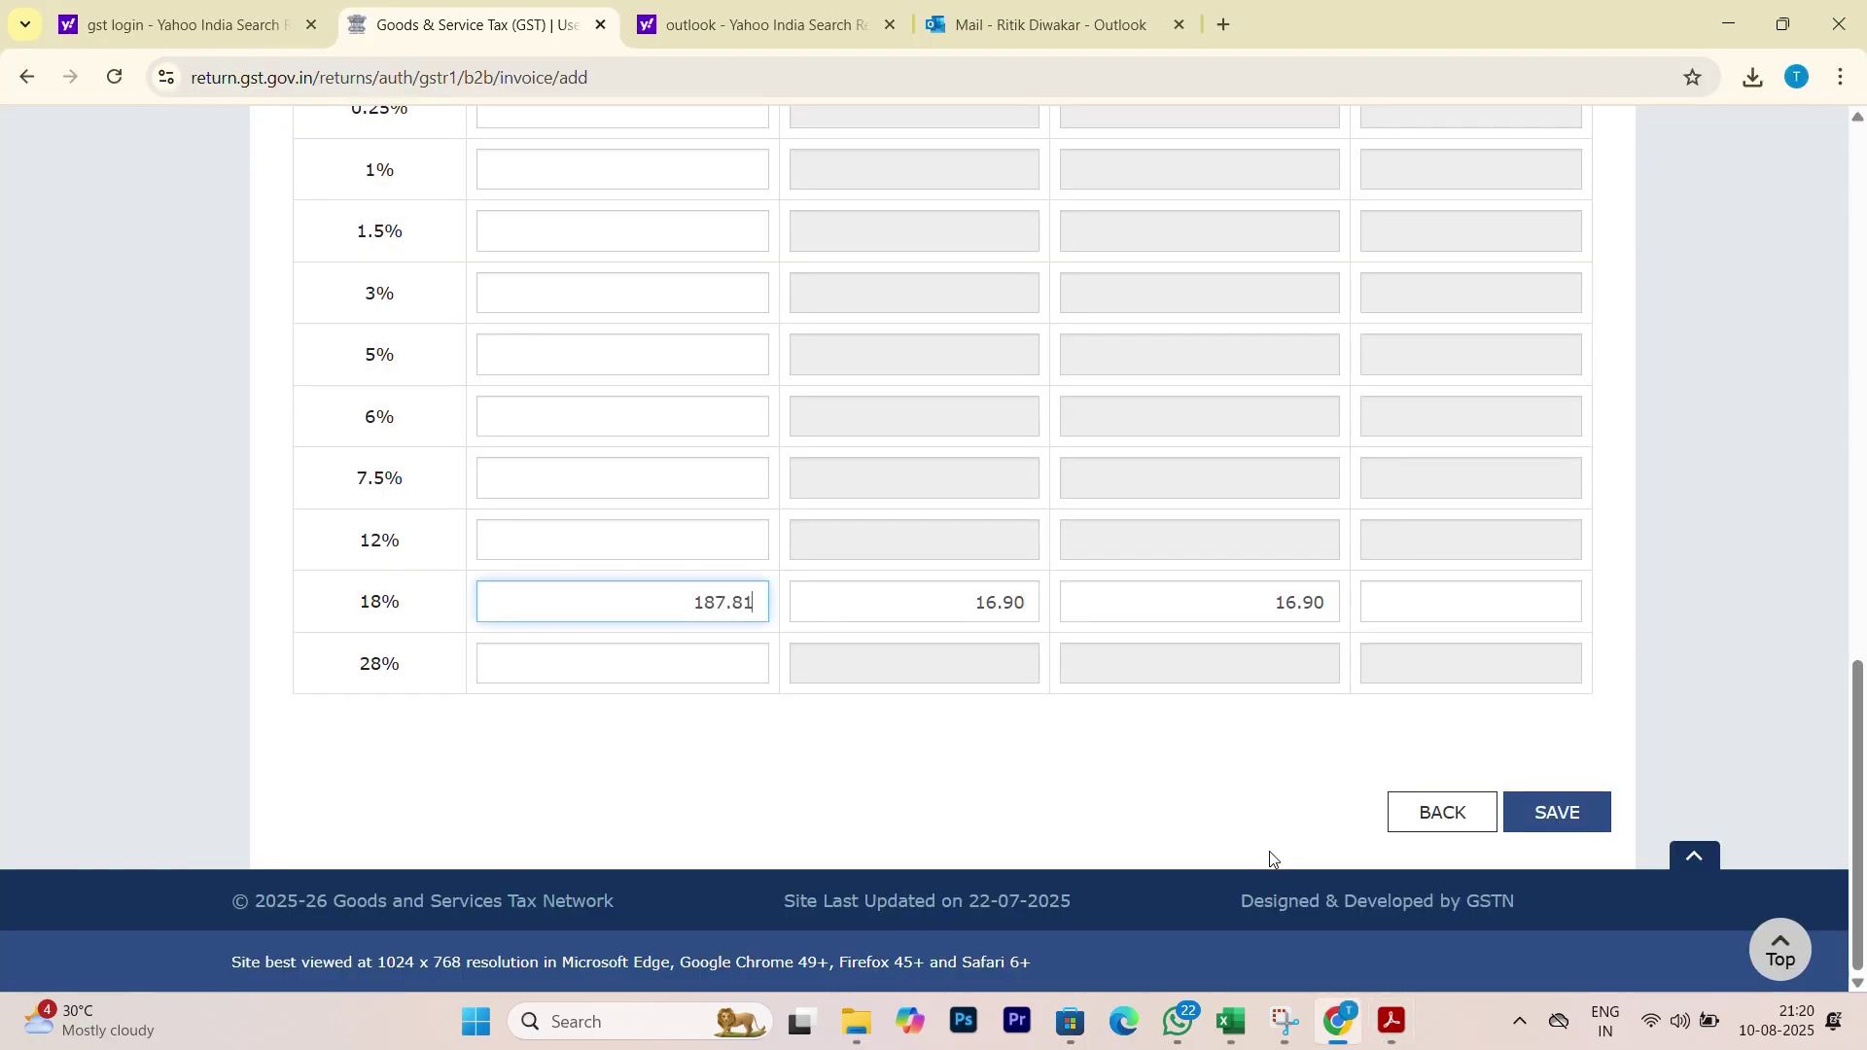
pyautogui.click(1548, 809)
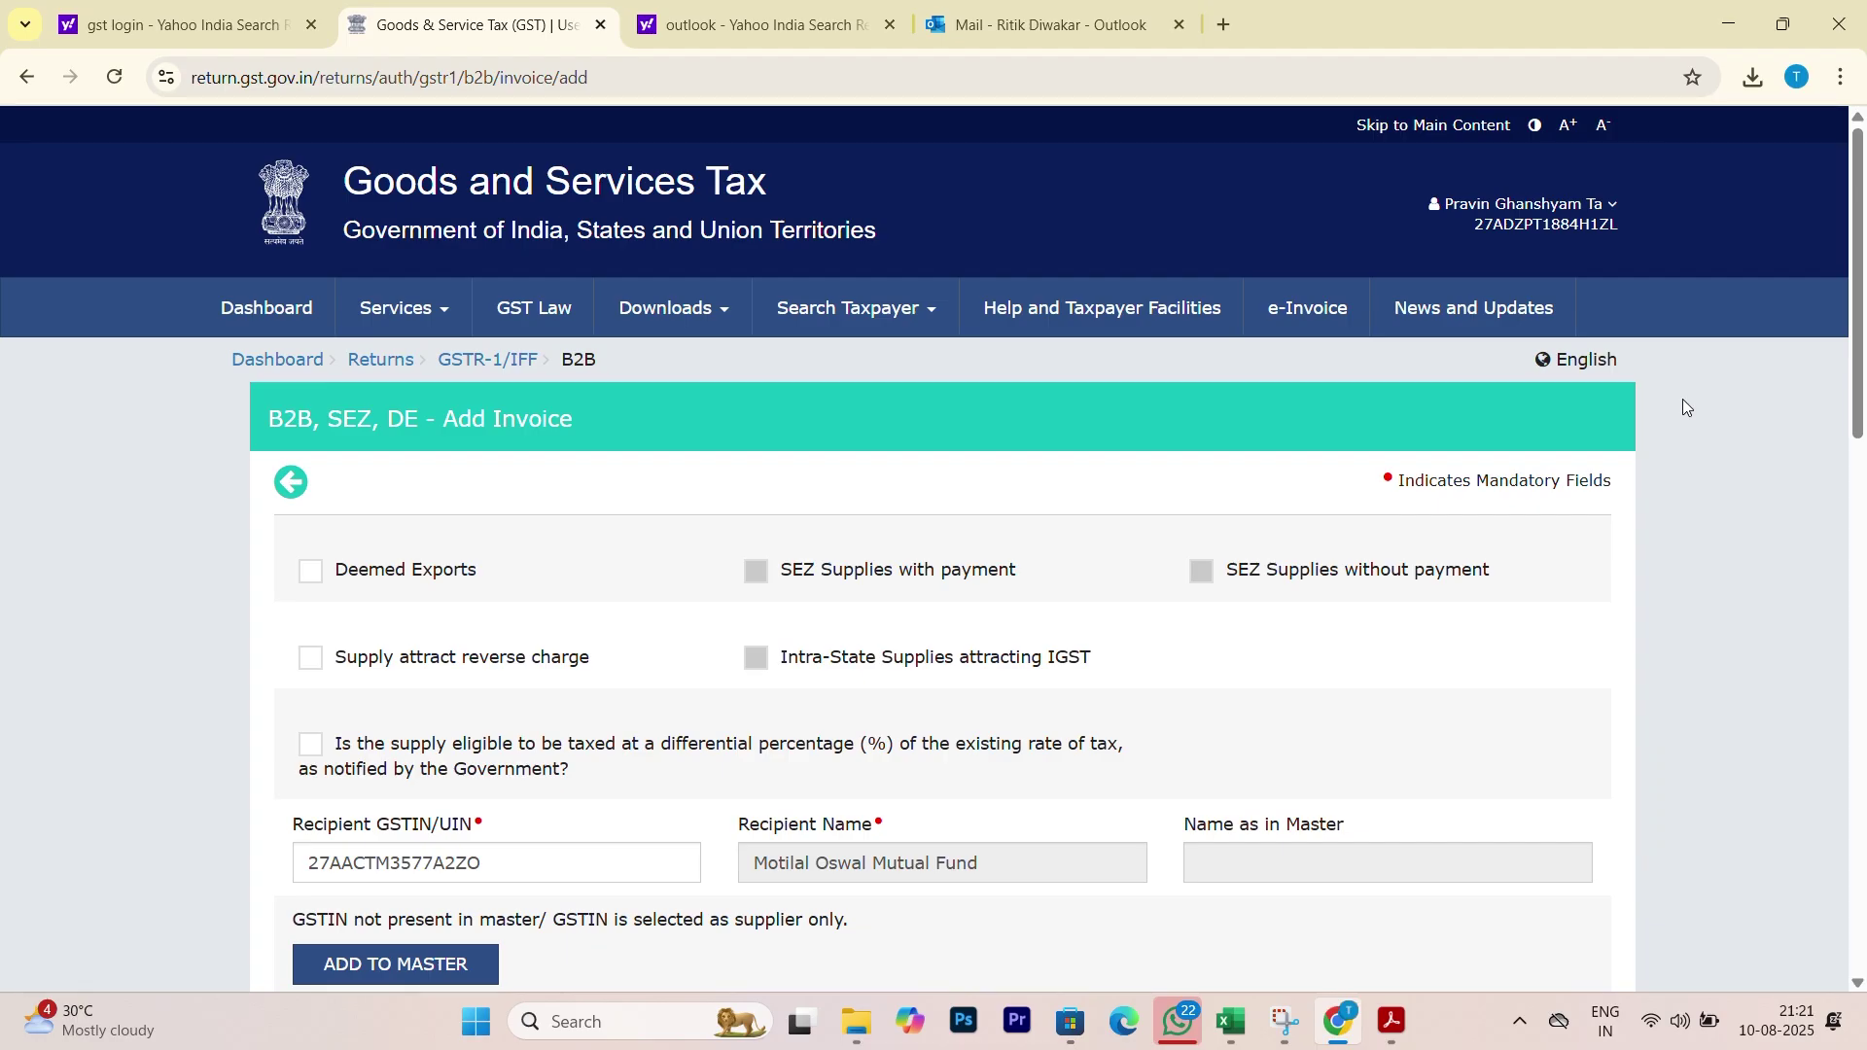
pyautogui.hotkey('alt', 'Tab')
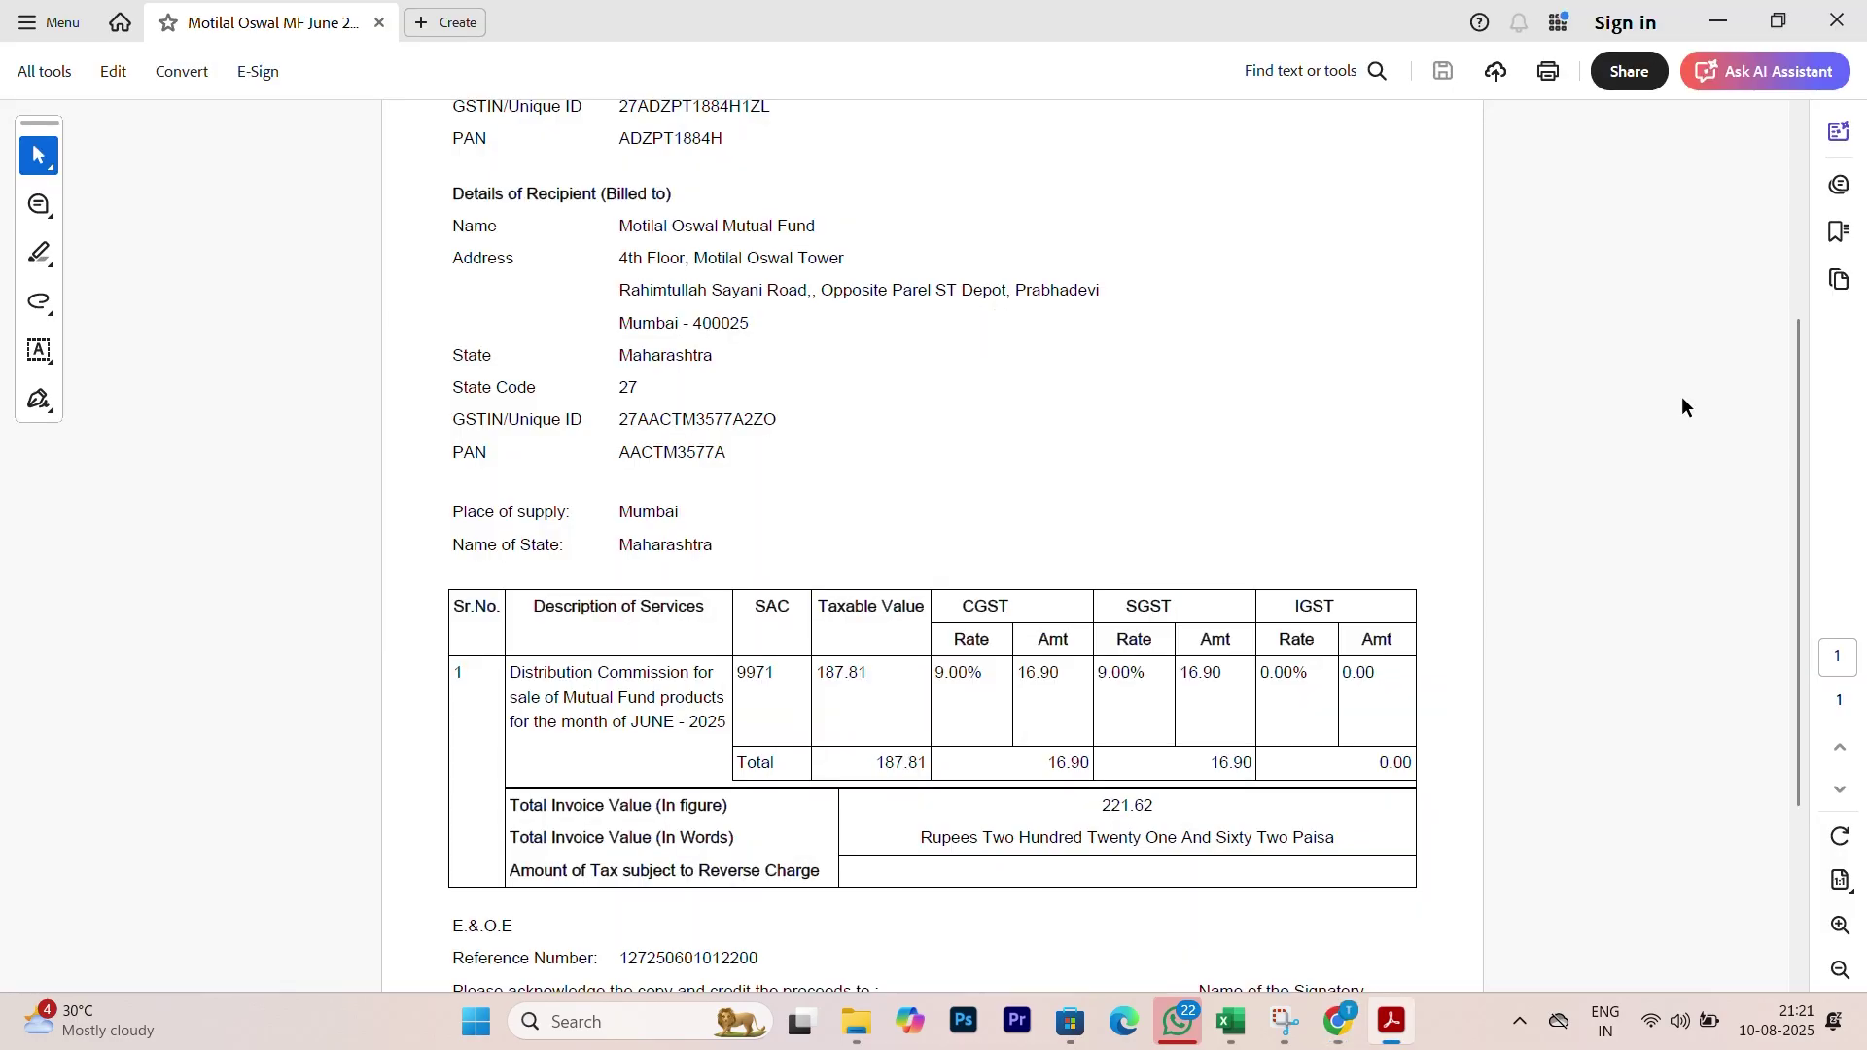
pyautogui.hotkey('alt', 'Tab')
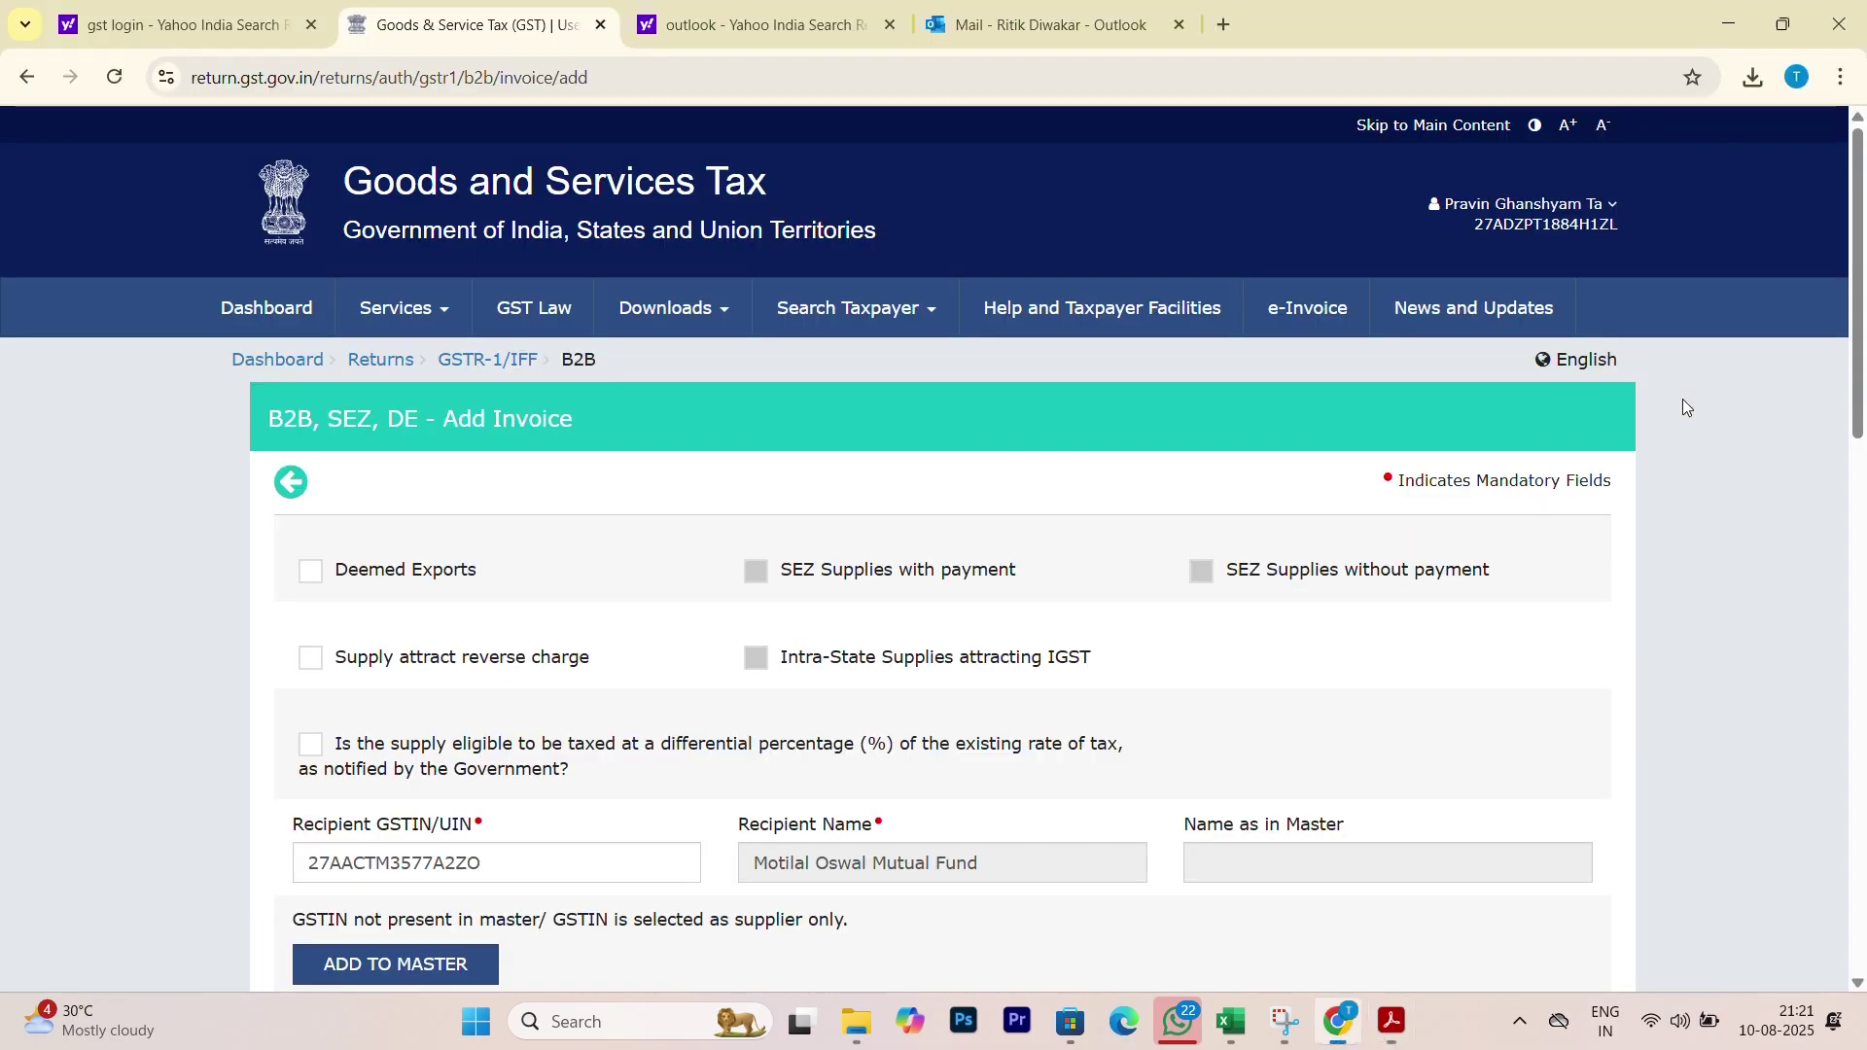
pyautogui.scroll(-5, 1685, 406)
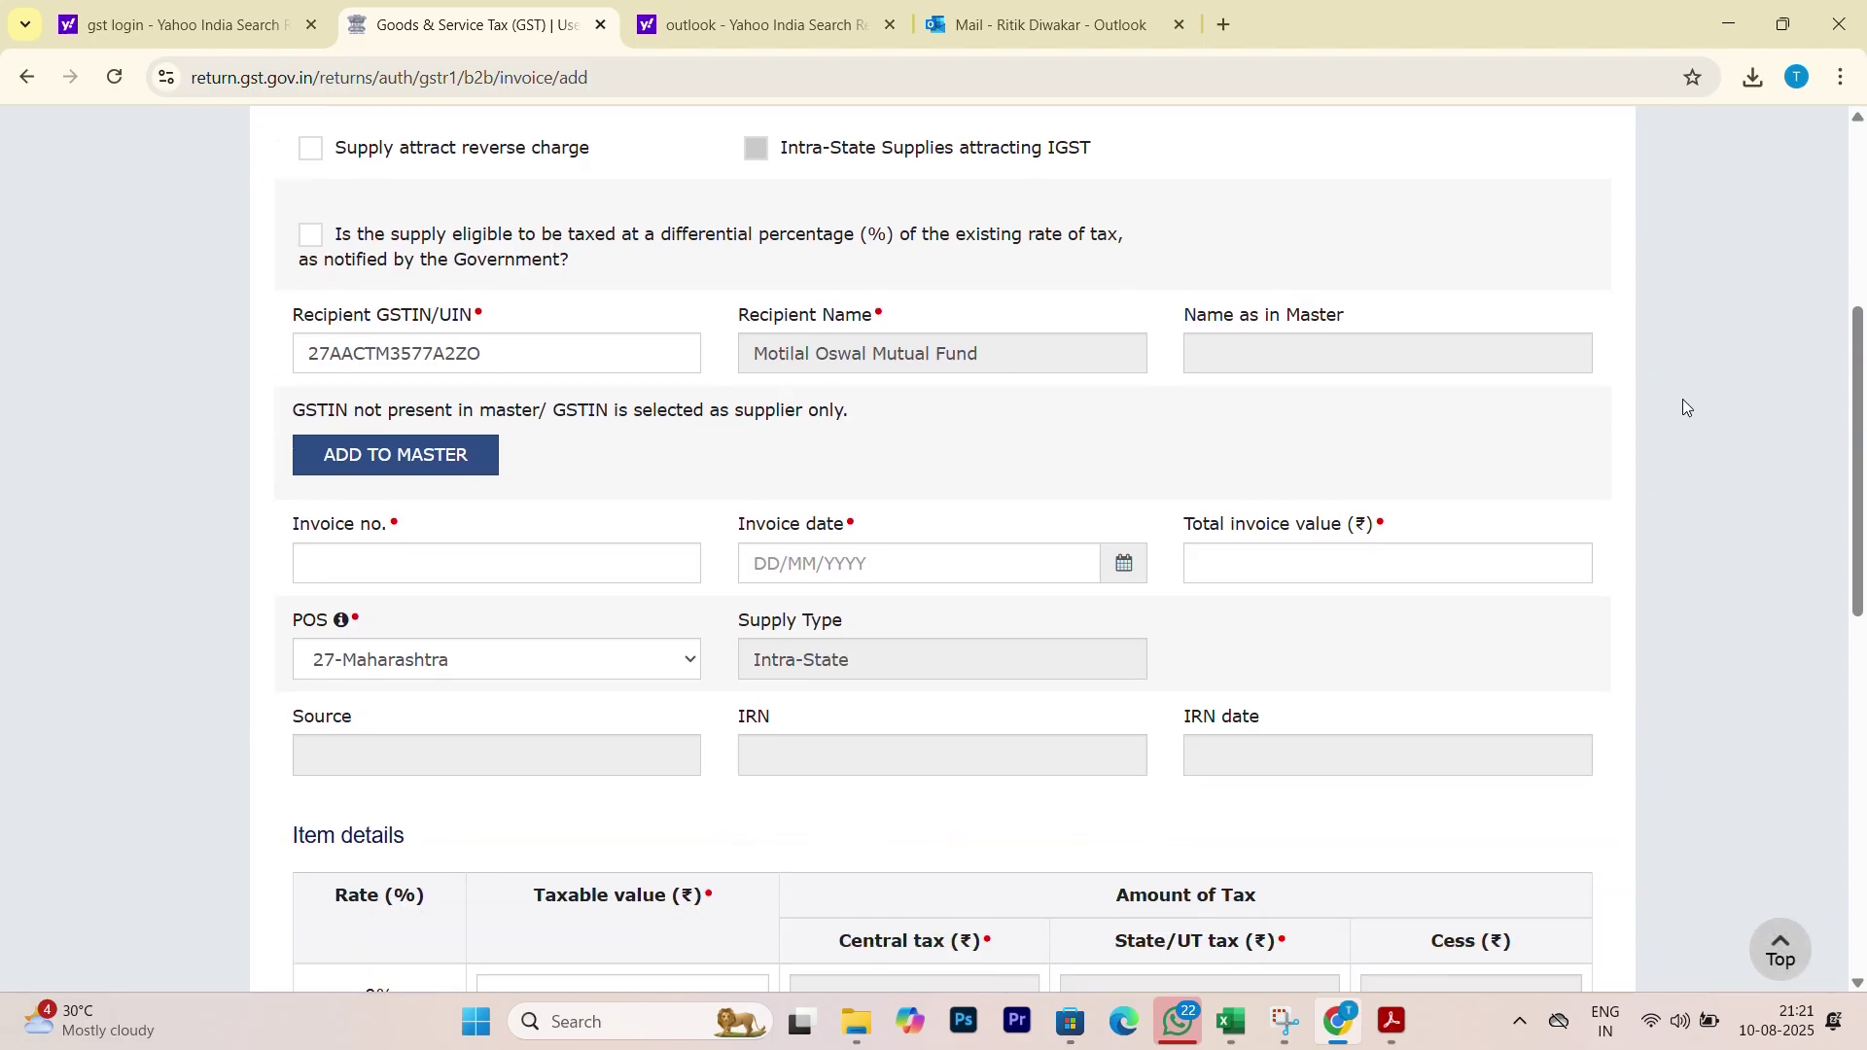
pyautogui.scroll(1, 1685, 406)
pyautogui.hotkey('alt', 'Tab')
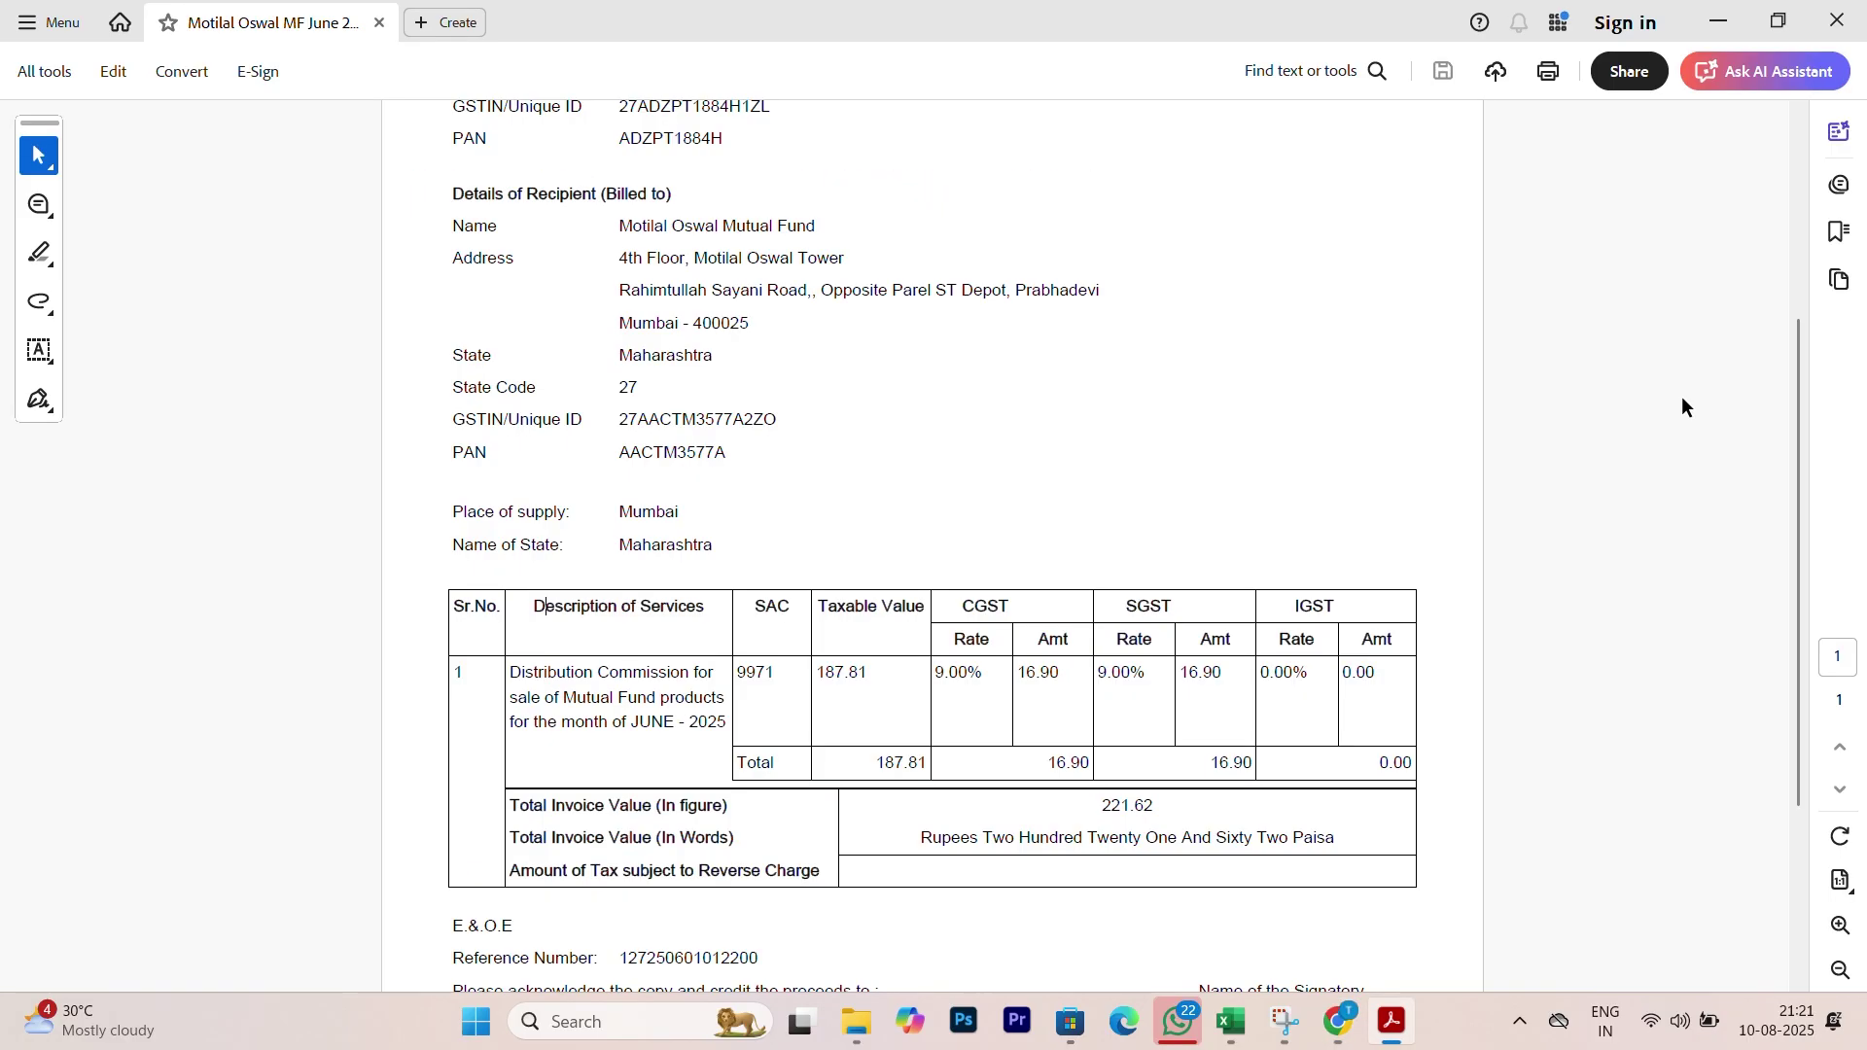
pyautogui.scroll(-1, 1685, 406)
pyautogui.scroll(-3, 1685, 406)
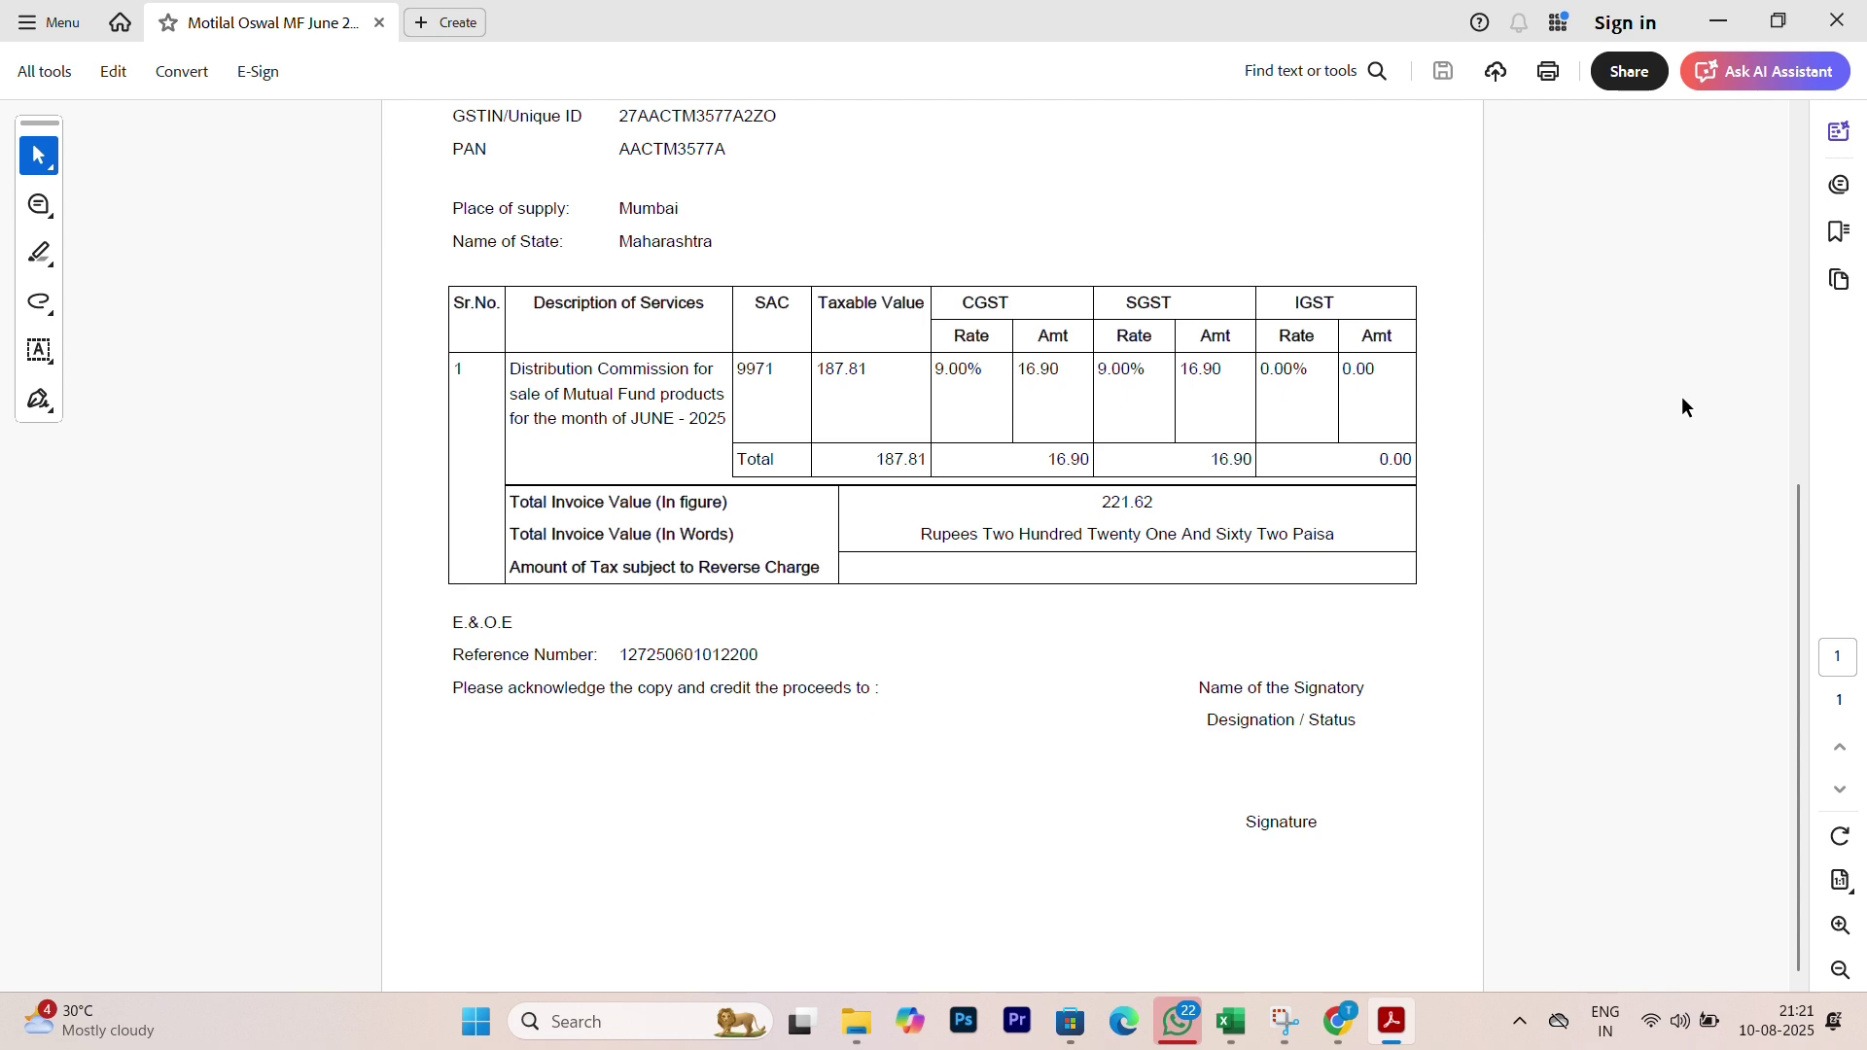
pyautogui.hotkey('alt', 'Tab')
pyautogui.hotkey('alt', 'Tab')
pyautogui.hotkey('alt', 'Tab')
pyautogui.scroll(2, 1685, 406)
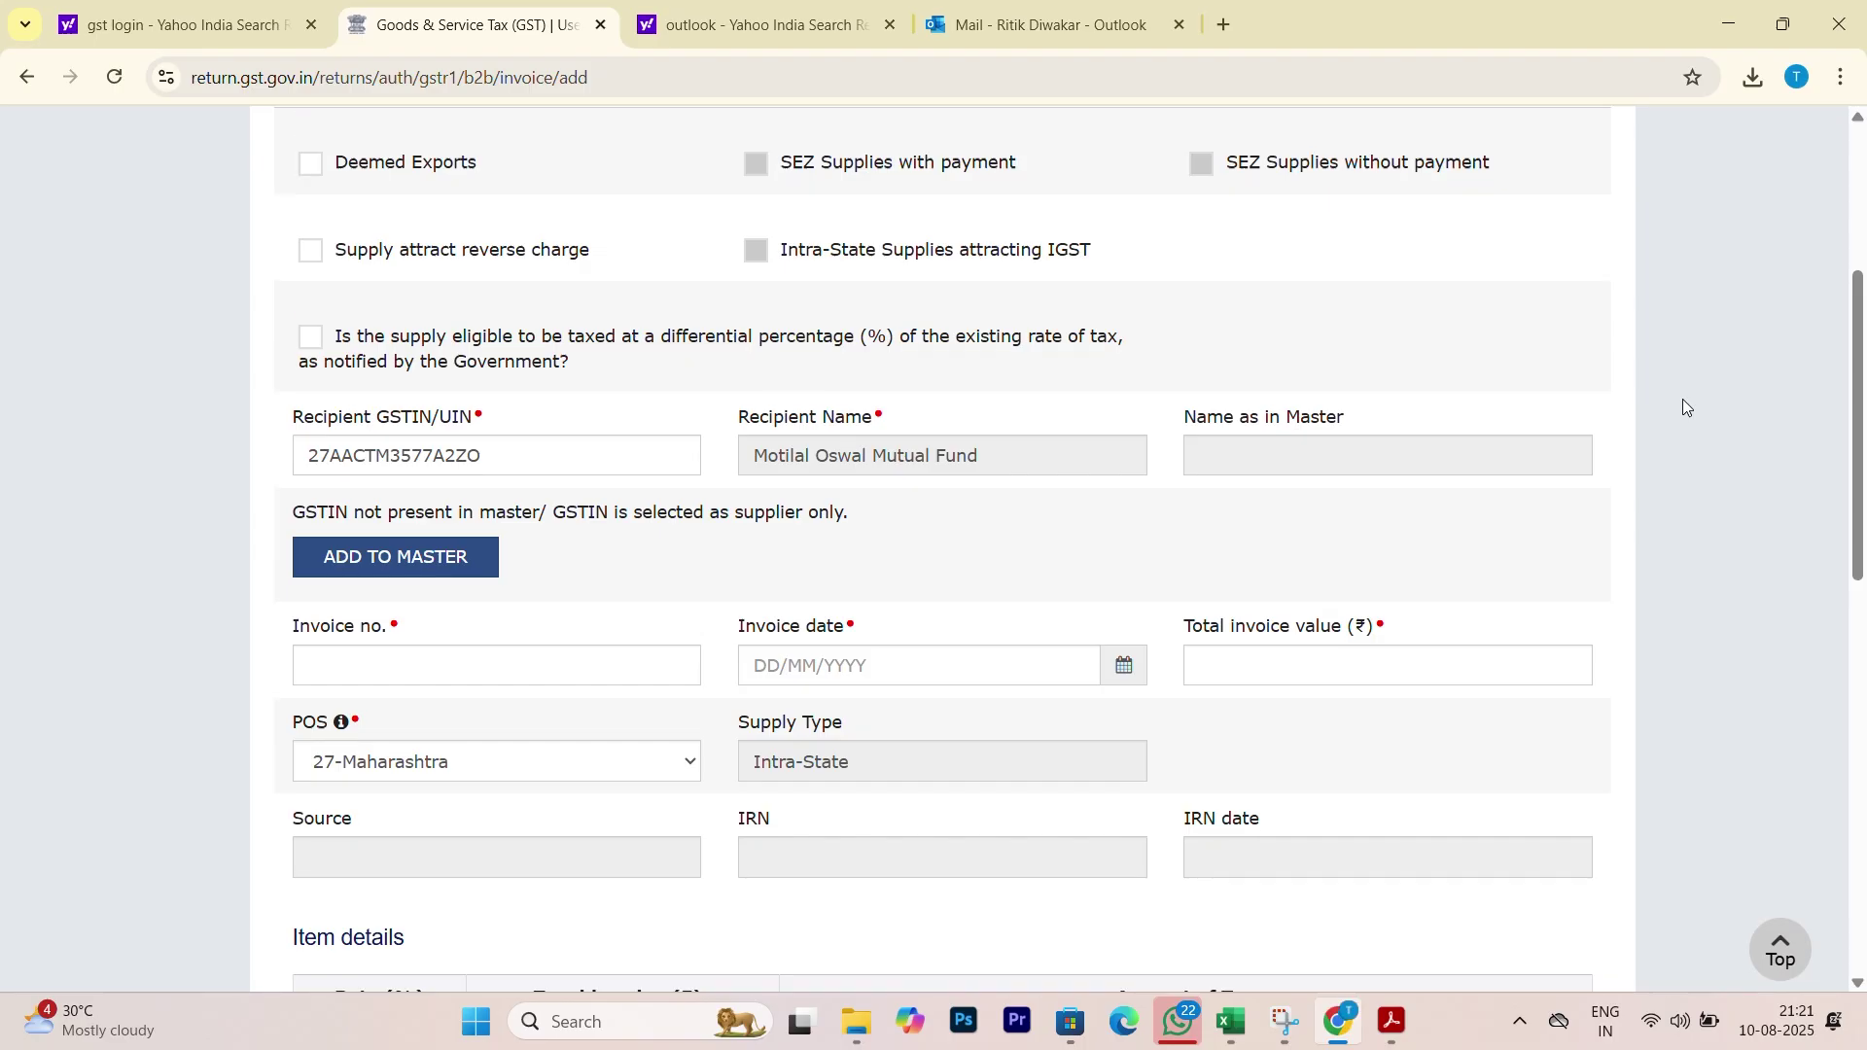
pyautogui.scroll(-5, 1684, 407)
pyautogui.scroll(2, 1685, 406)
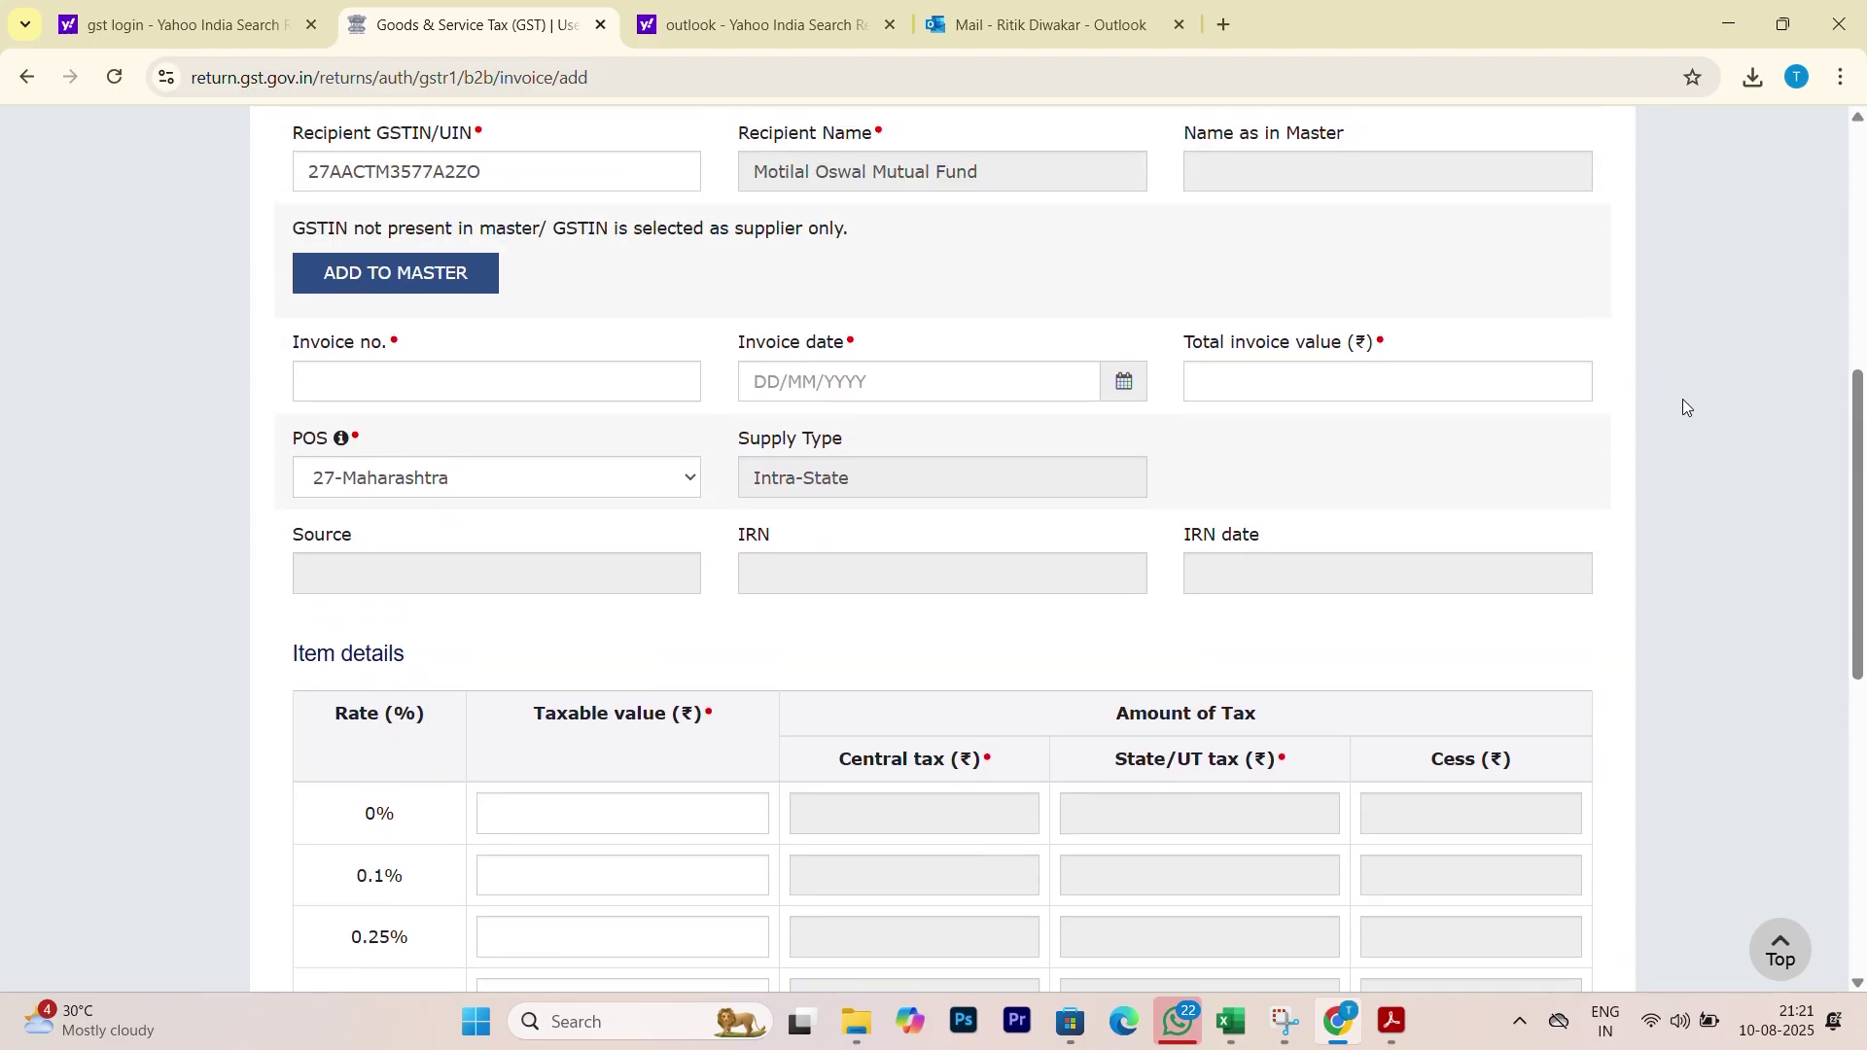
pyautogui.hotkey('alt', 'Tab')
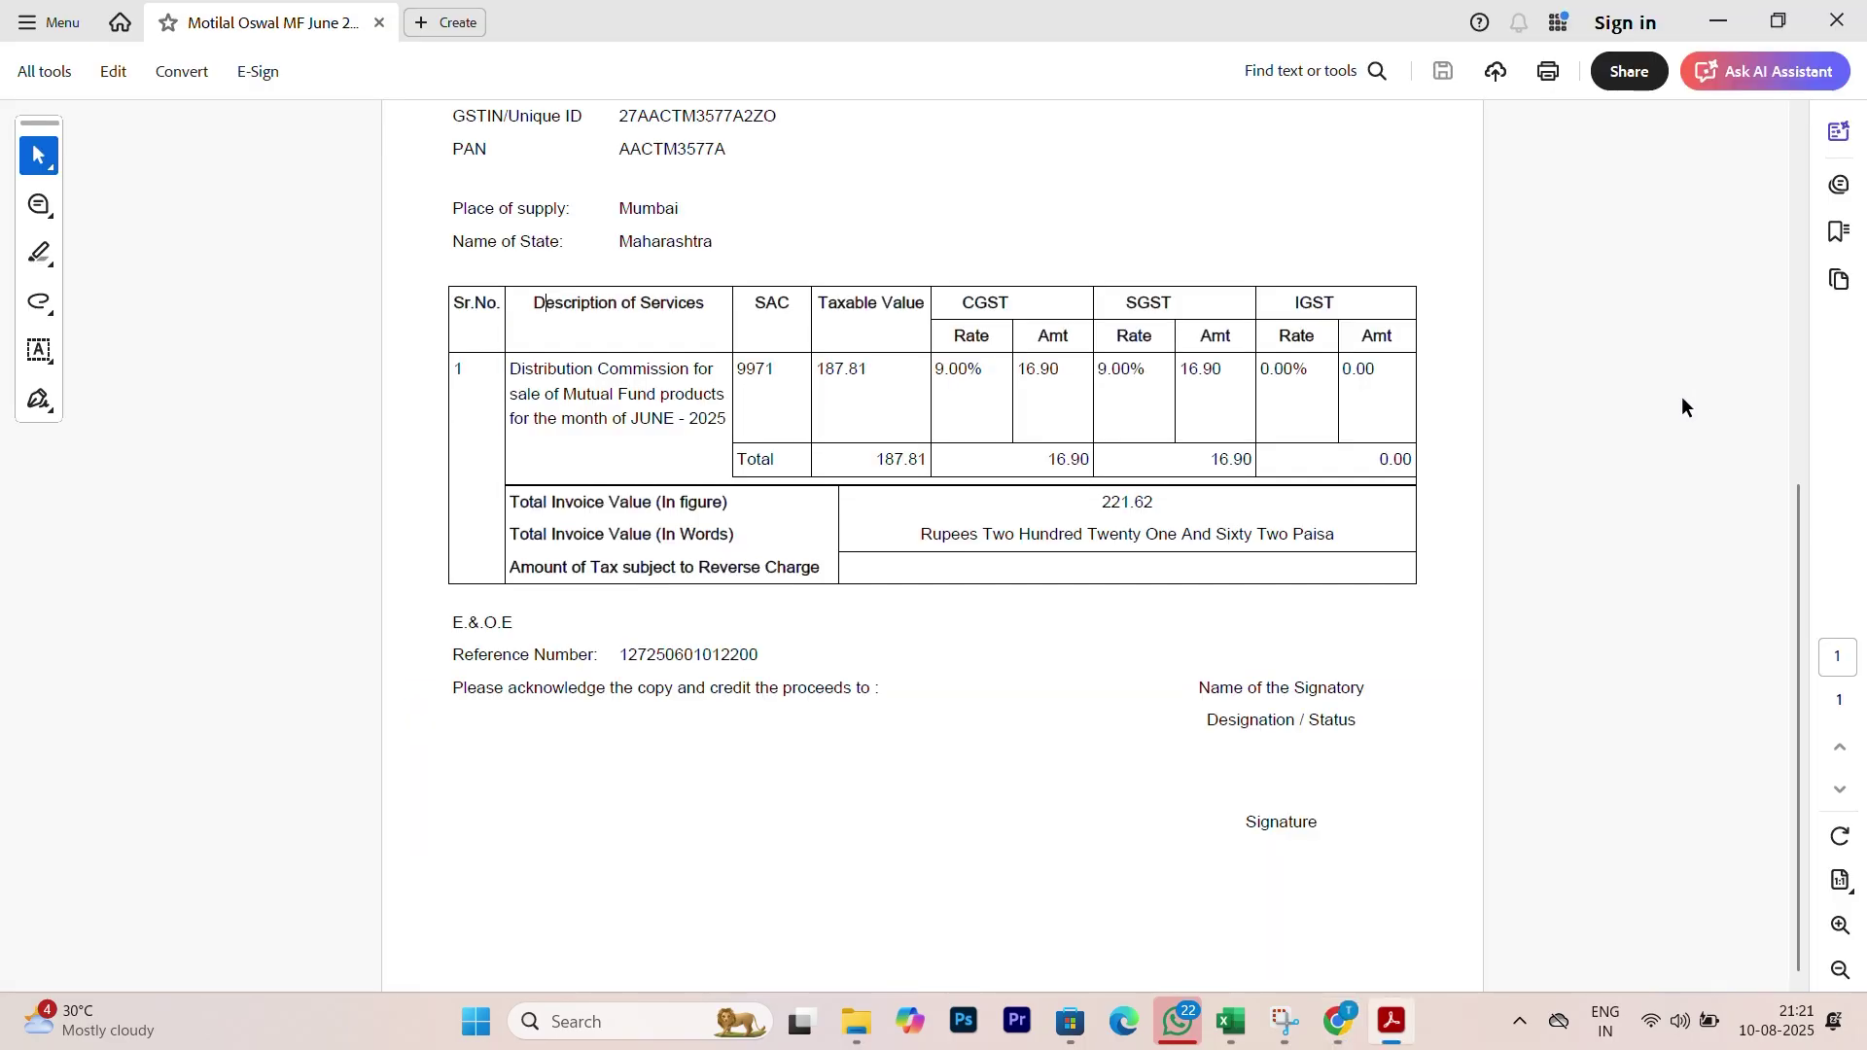
pyautogui.hotkey('alt', 'Tab')
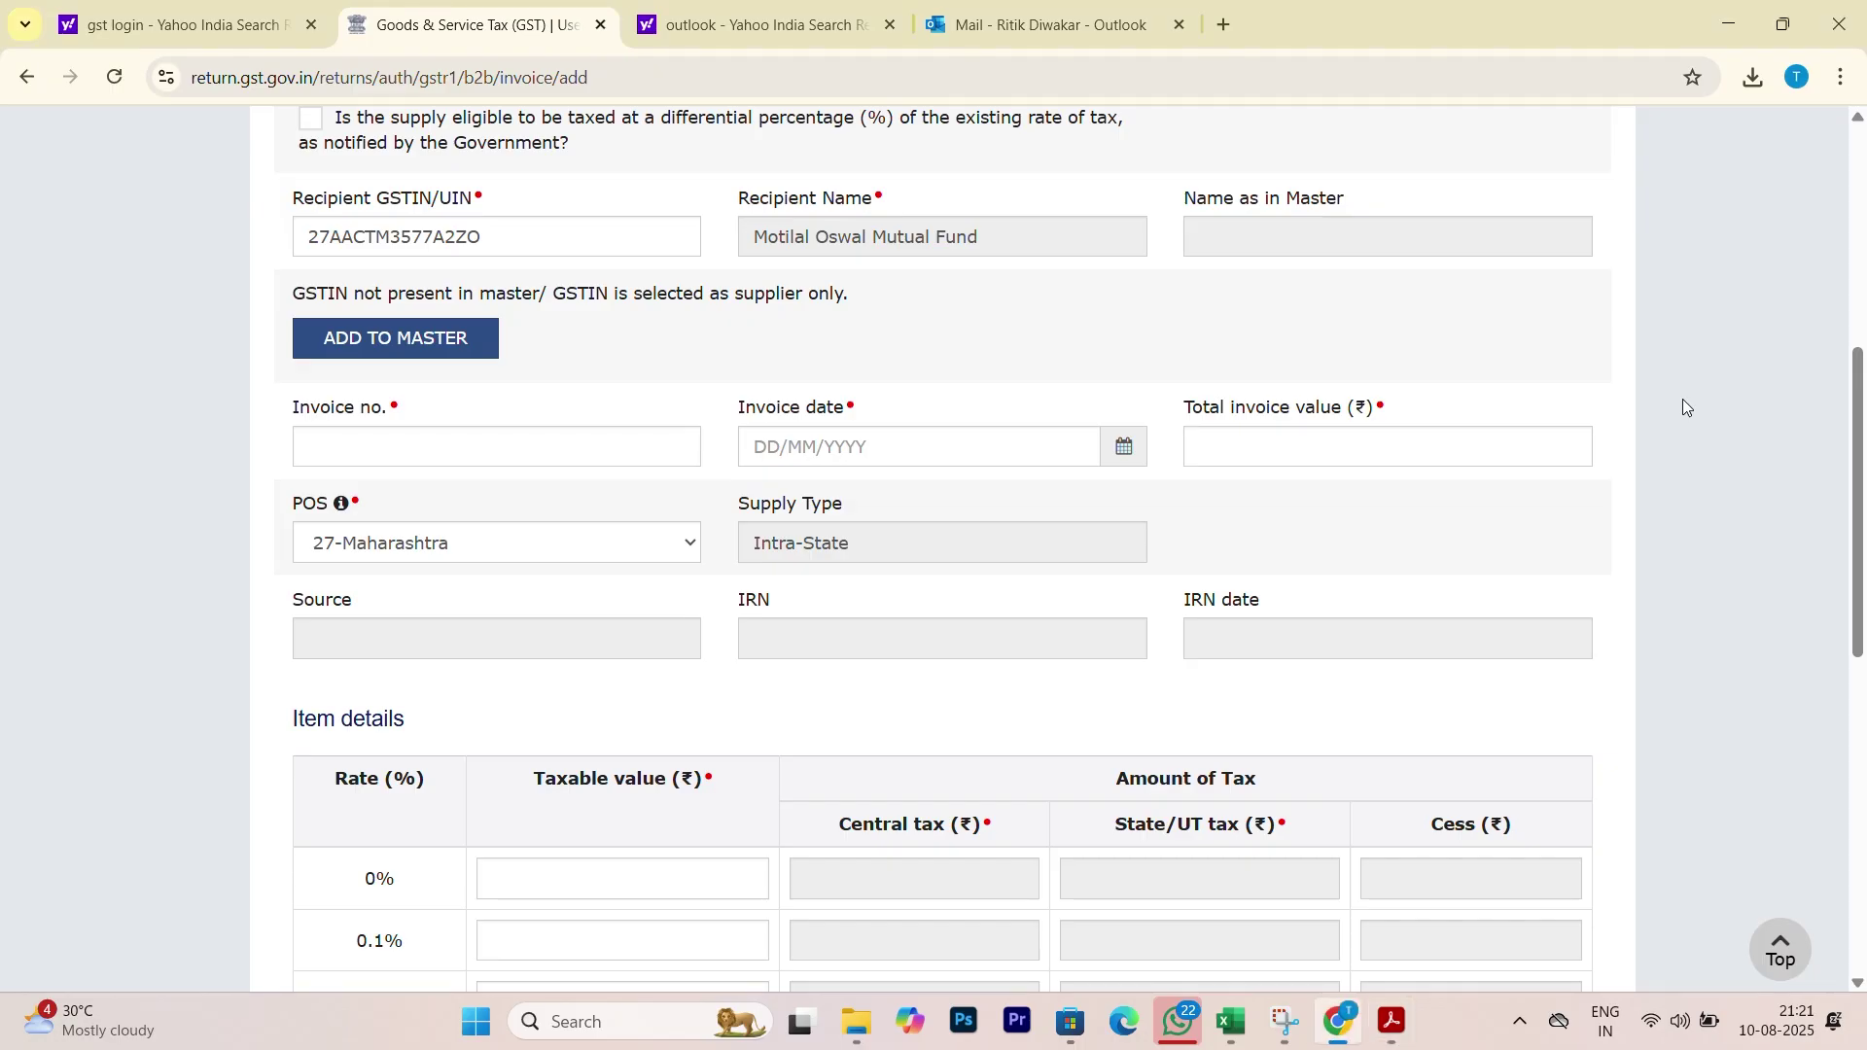
pyautogui.hotkey('alt', 'Tab')
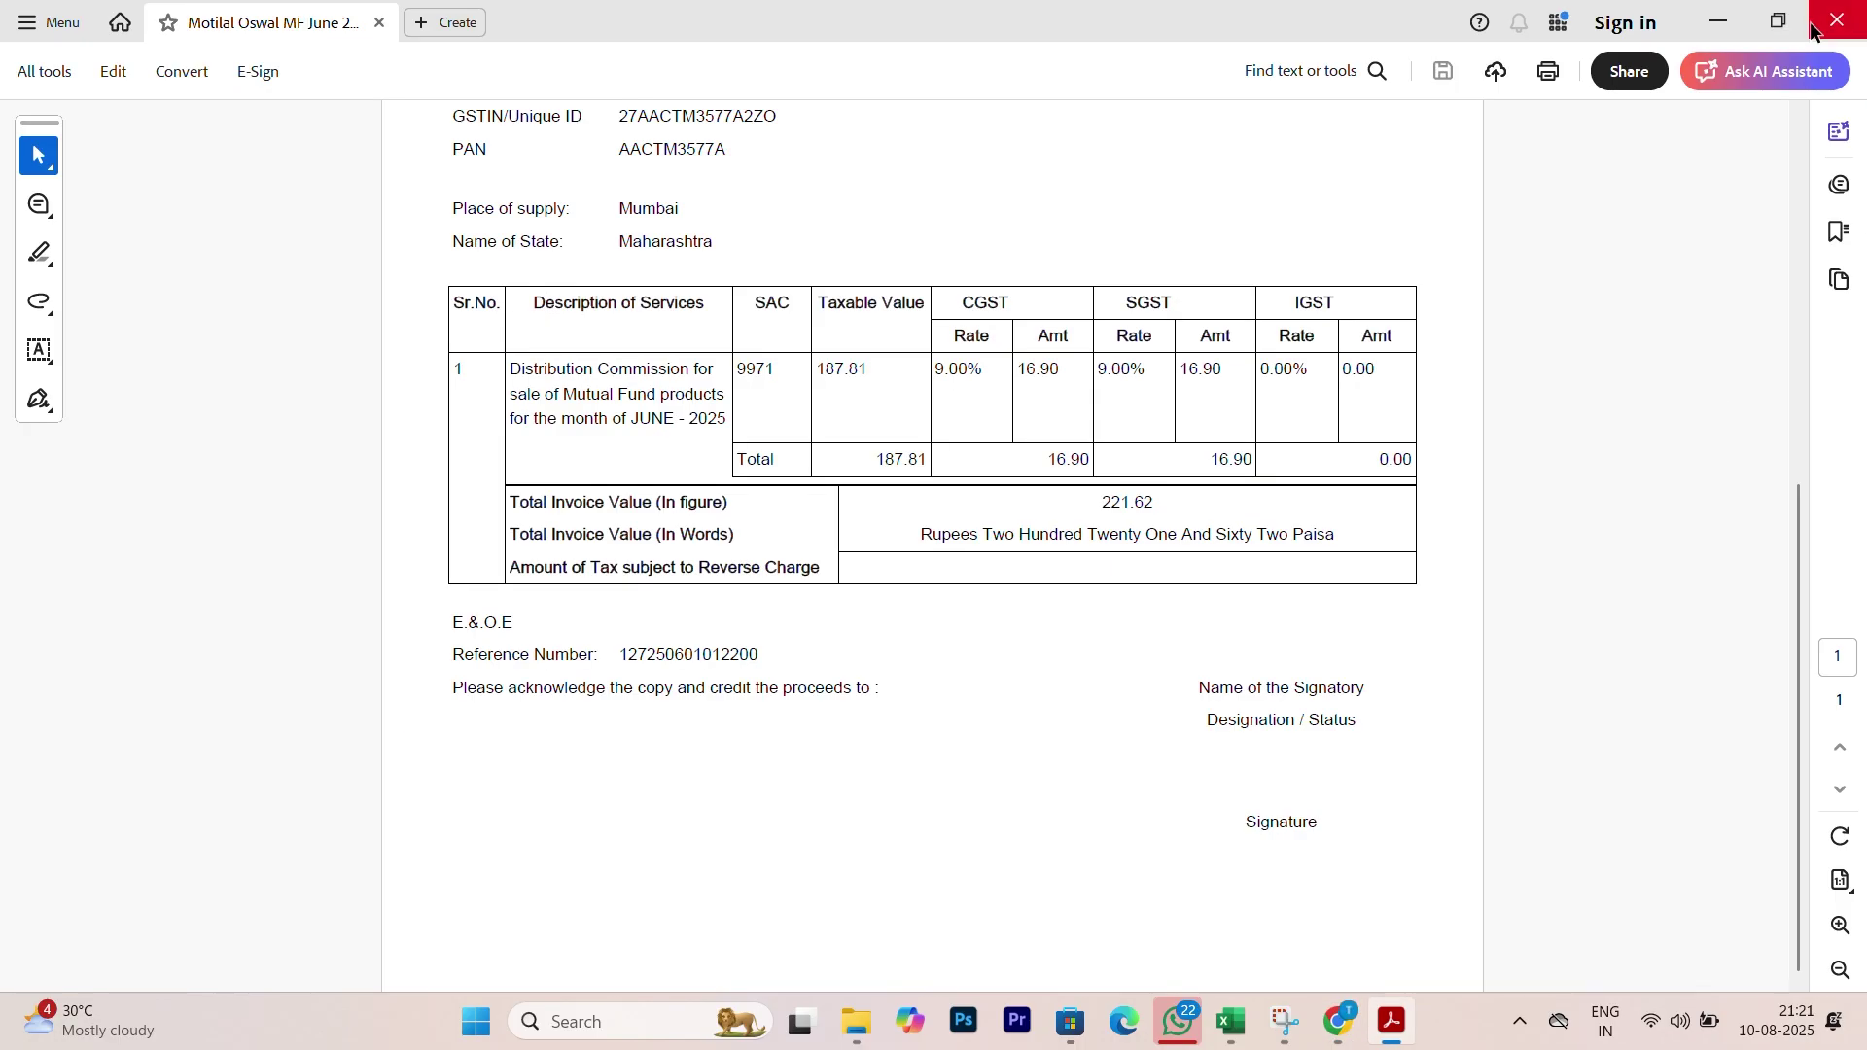
# - Close the Motilal Oswal PDF, open Nippon India MF June 2025, and select its recipient GSTIN
pyautogui.click(1836, 23)
pyautogui.hotkey('alt', 'Tab')
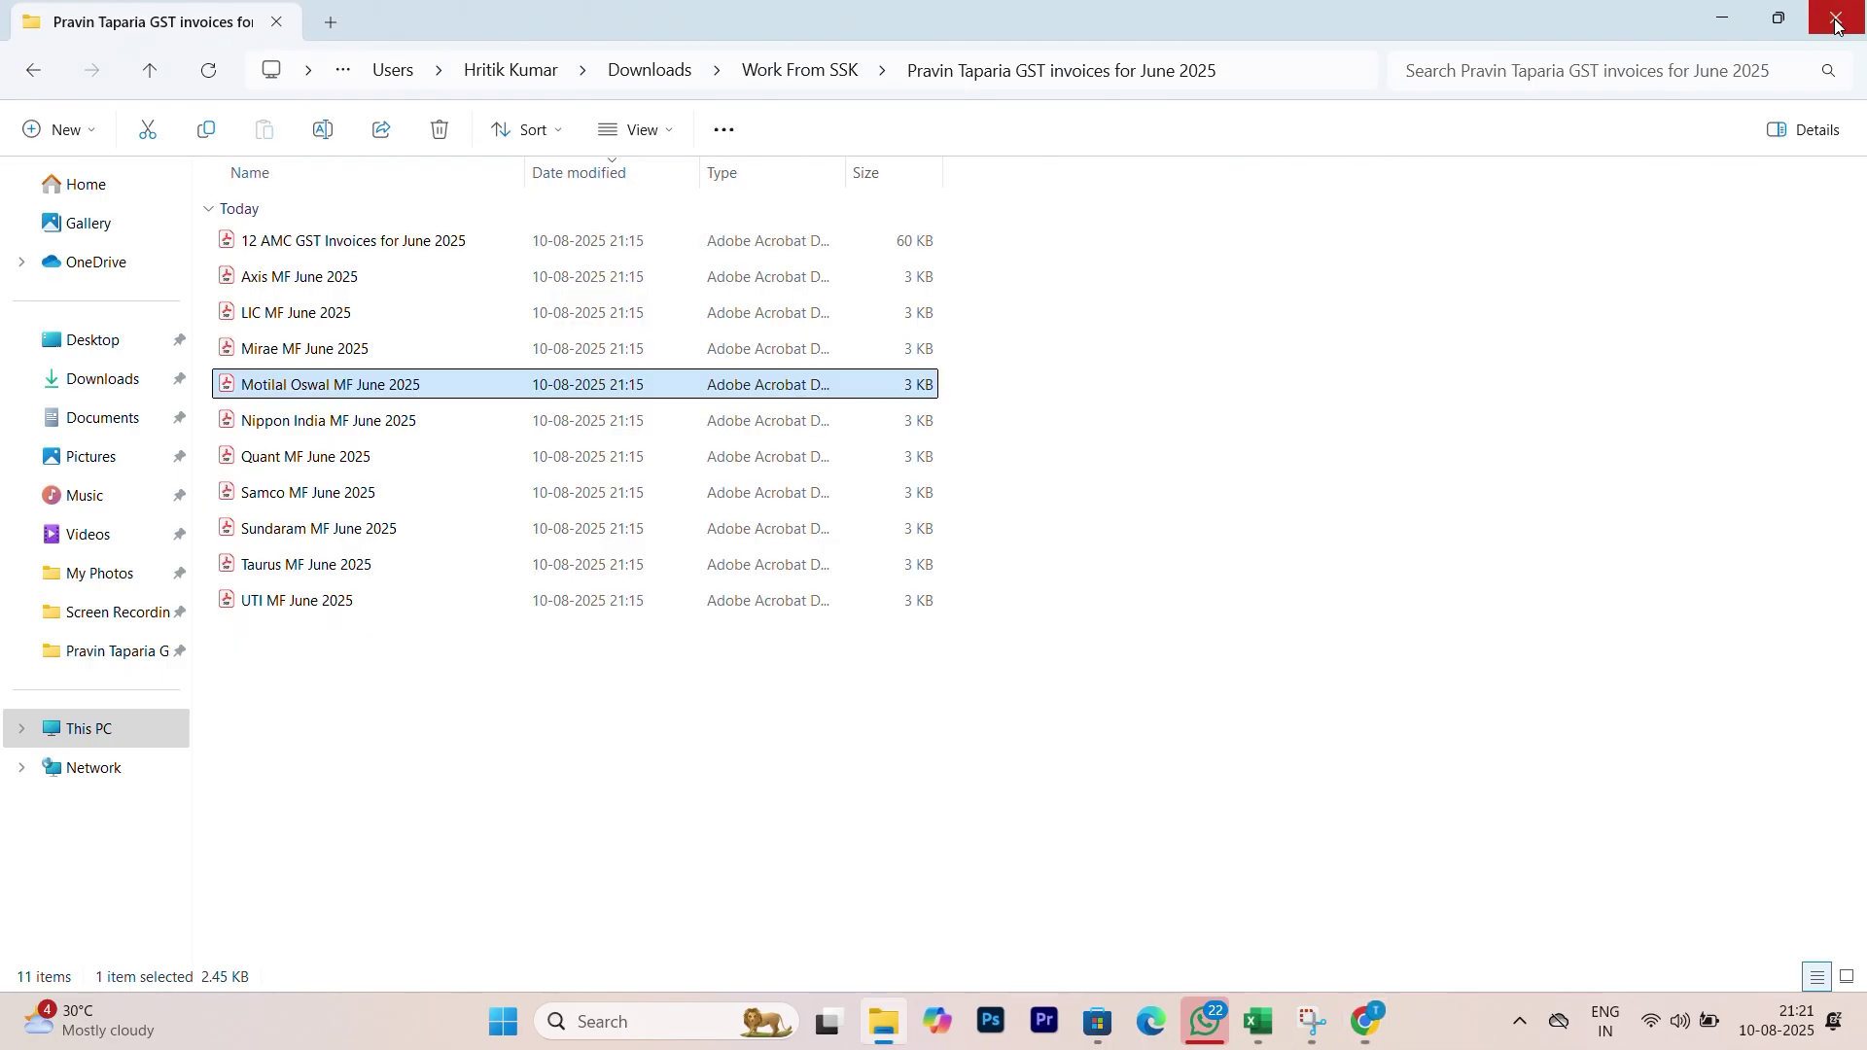
pyautogui.press('Down')
pyautogui.press('Return')
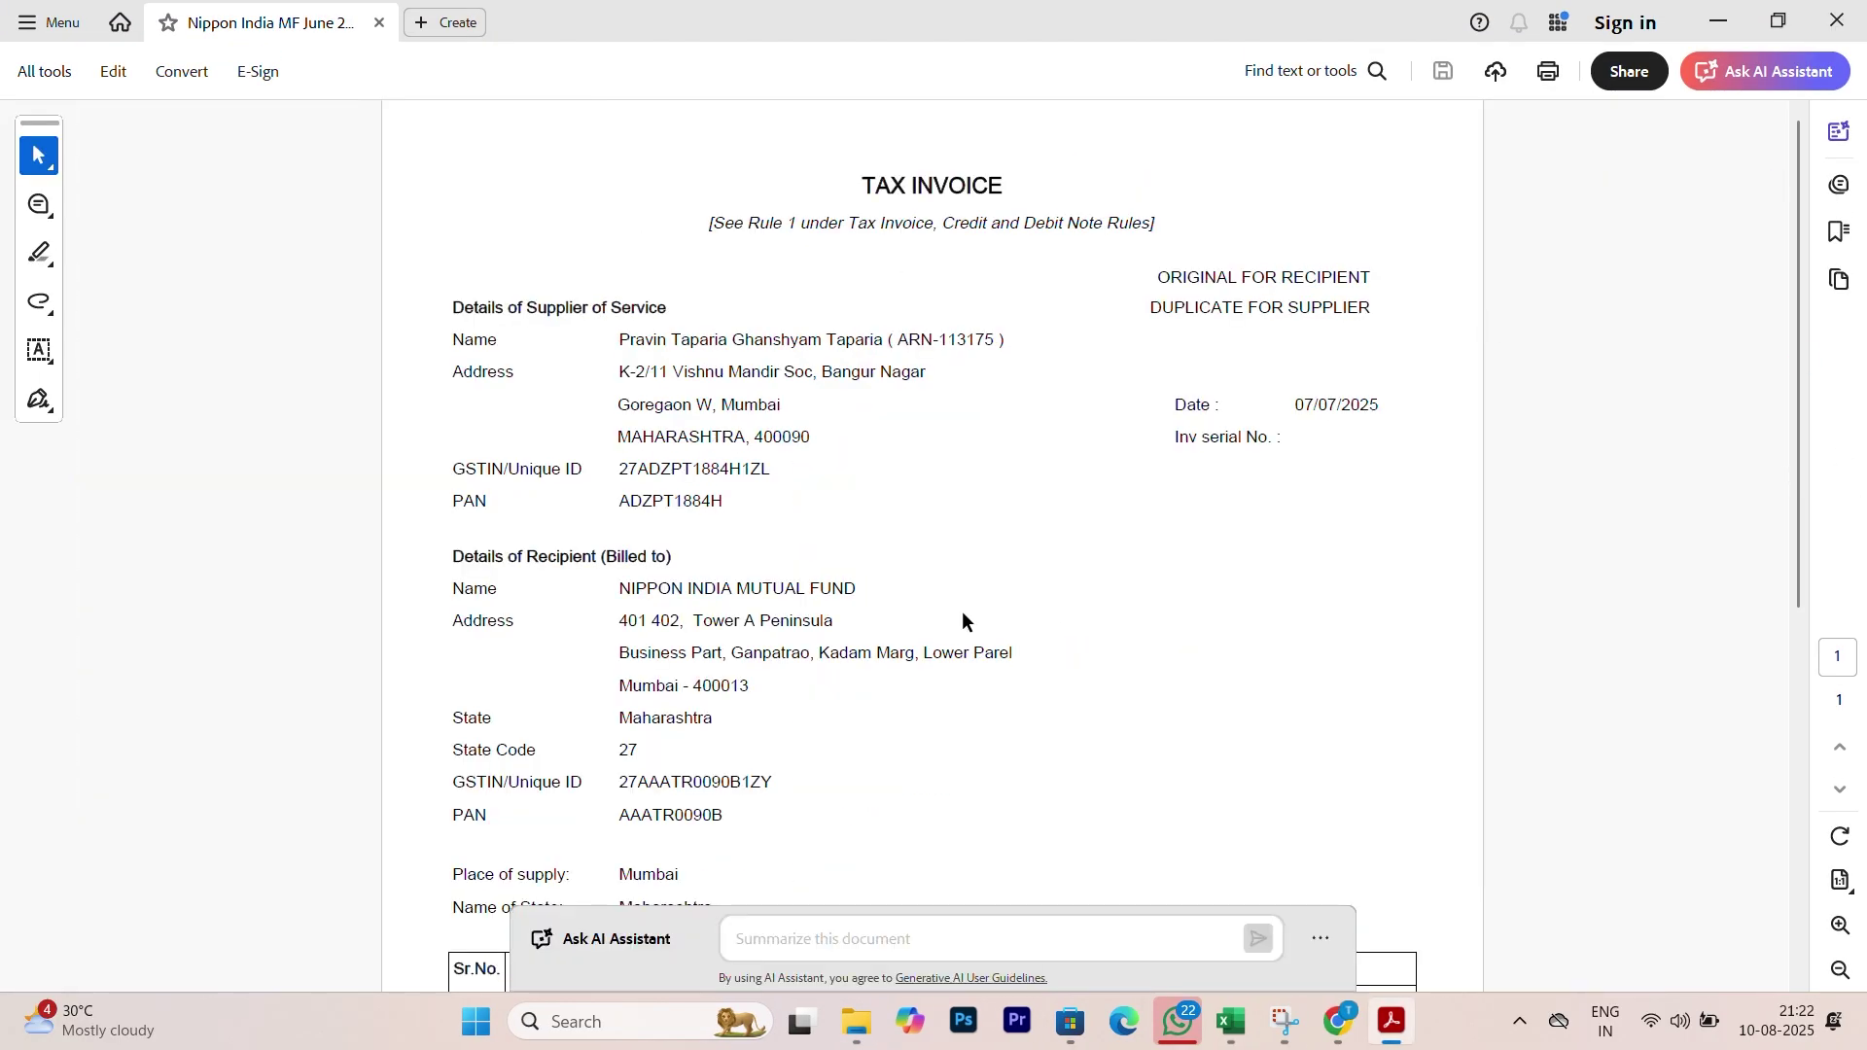
pyautogui.doubleClick(675, 784)
pyautogui.hotkey('ctrl', 'c')
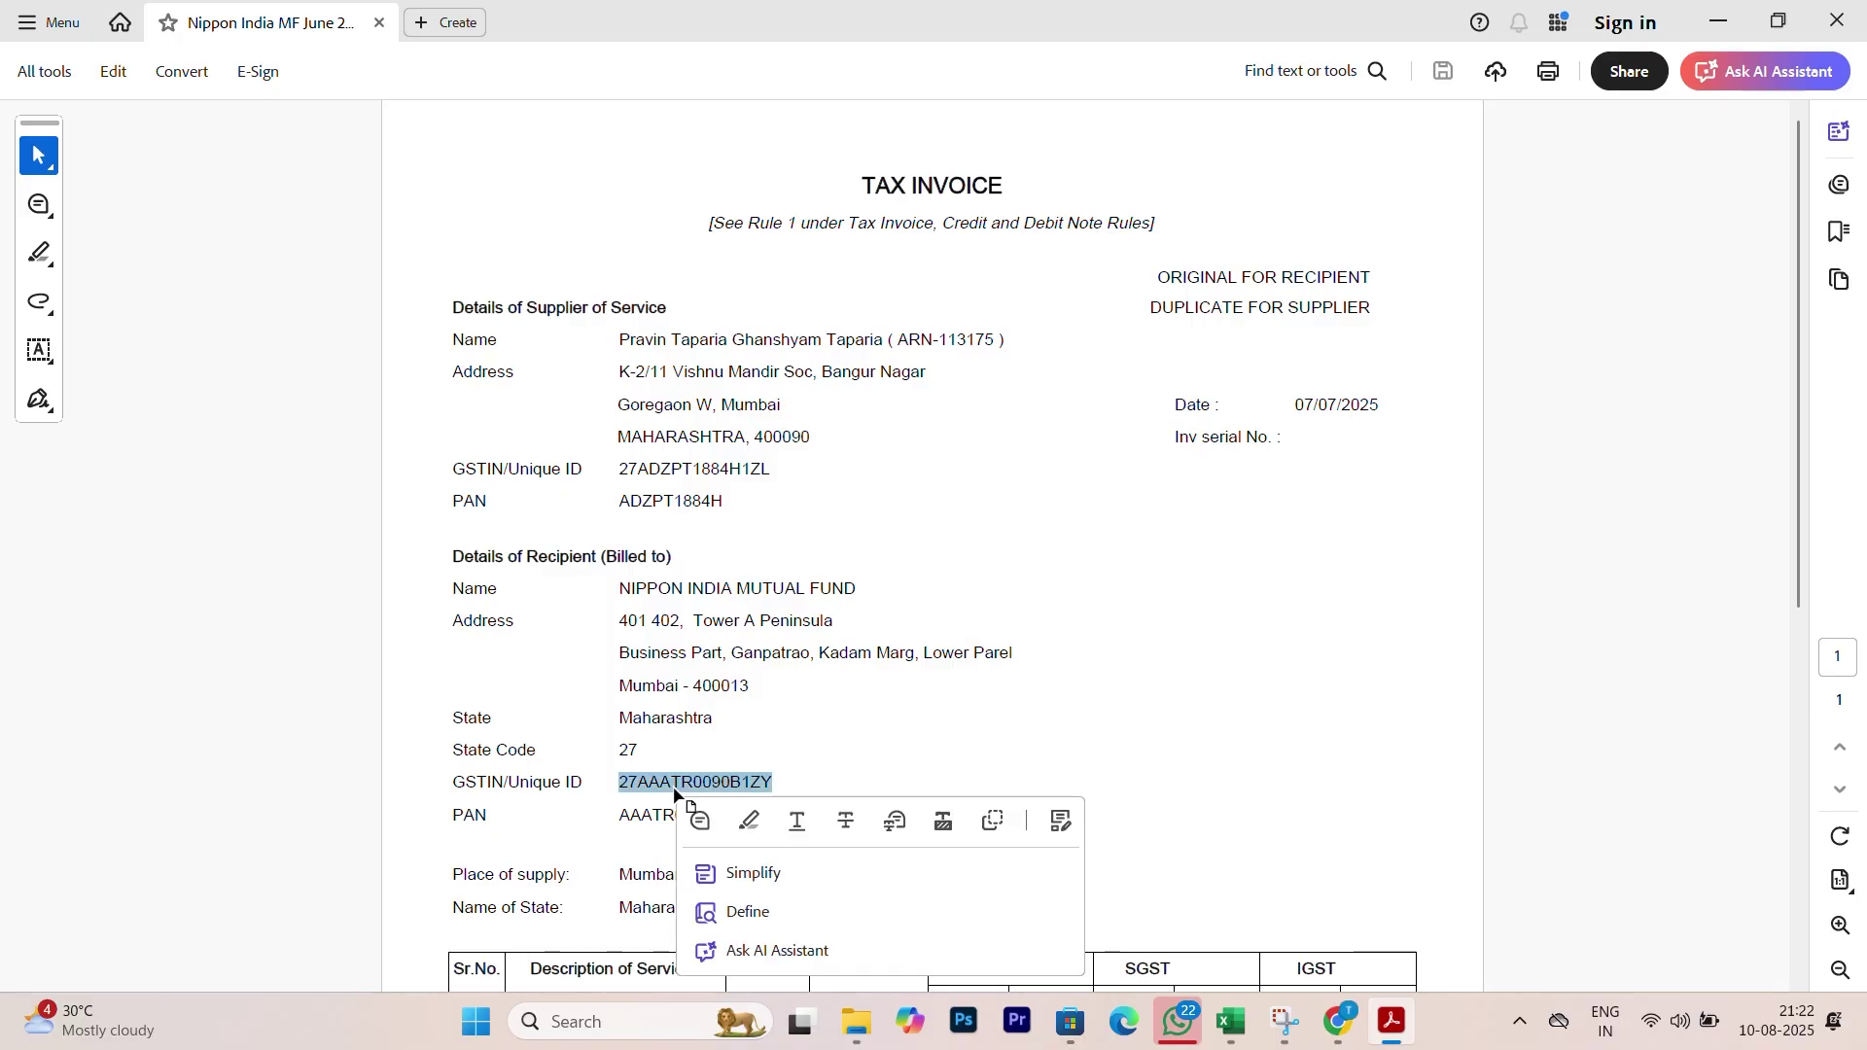
pyautogui.hotkey('alt', 'Tab')
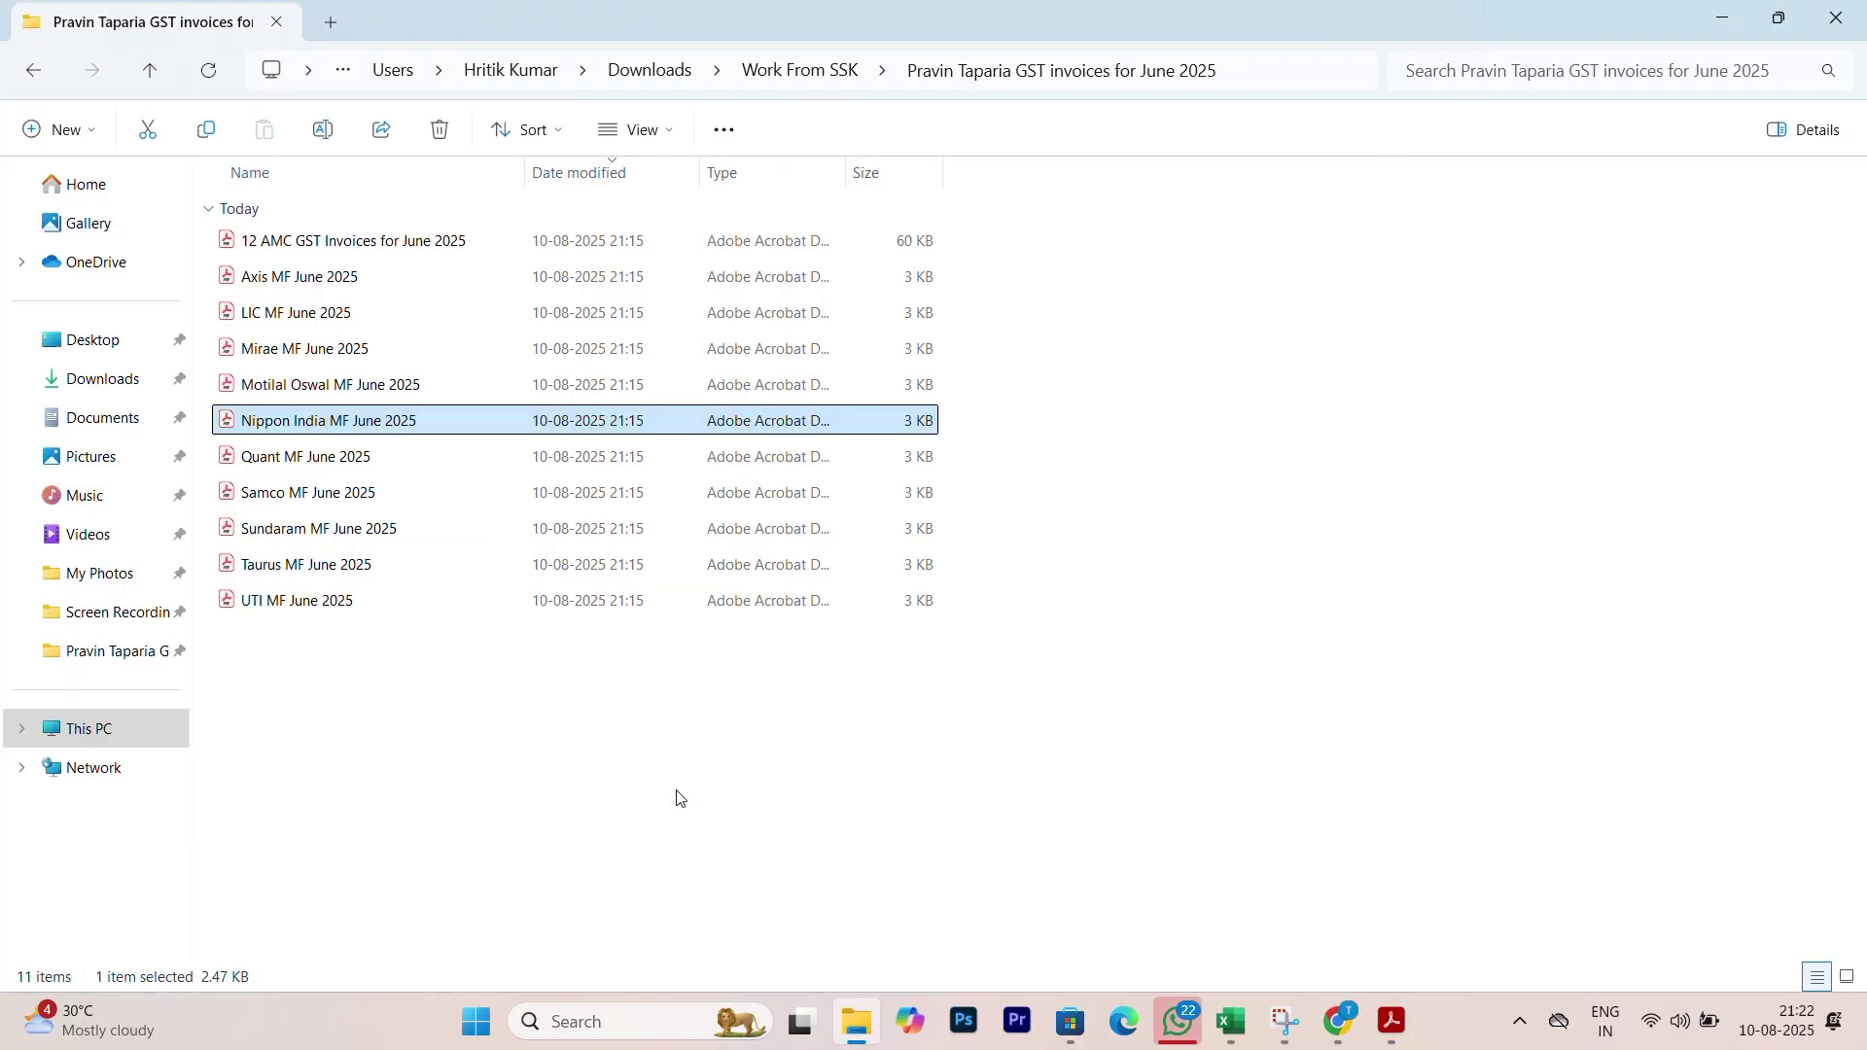
pyautogui.hotkey('alt', 'Tab')
pyautogui.press('Tab')
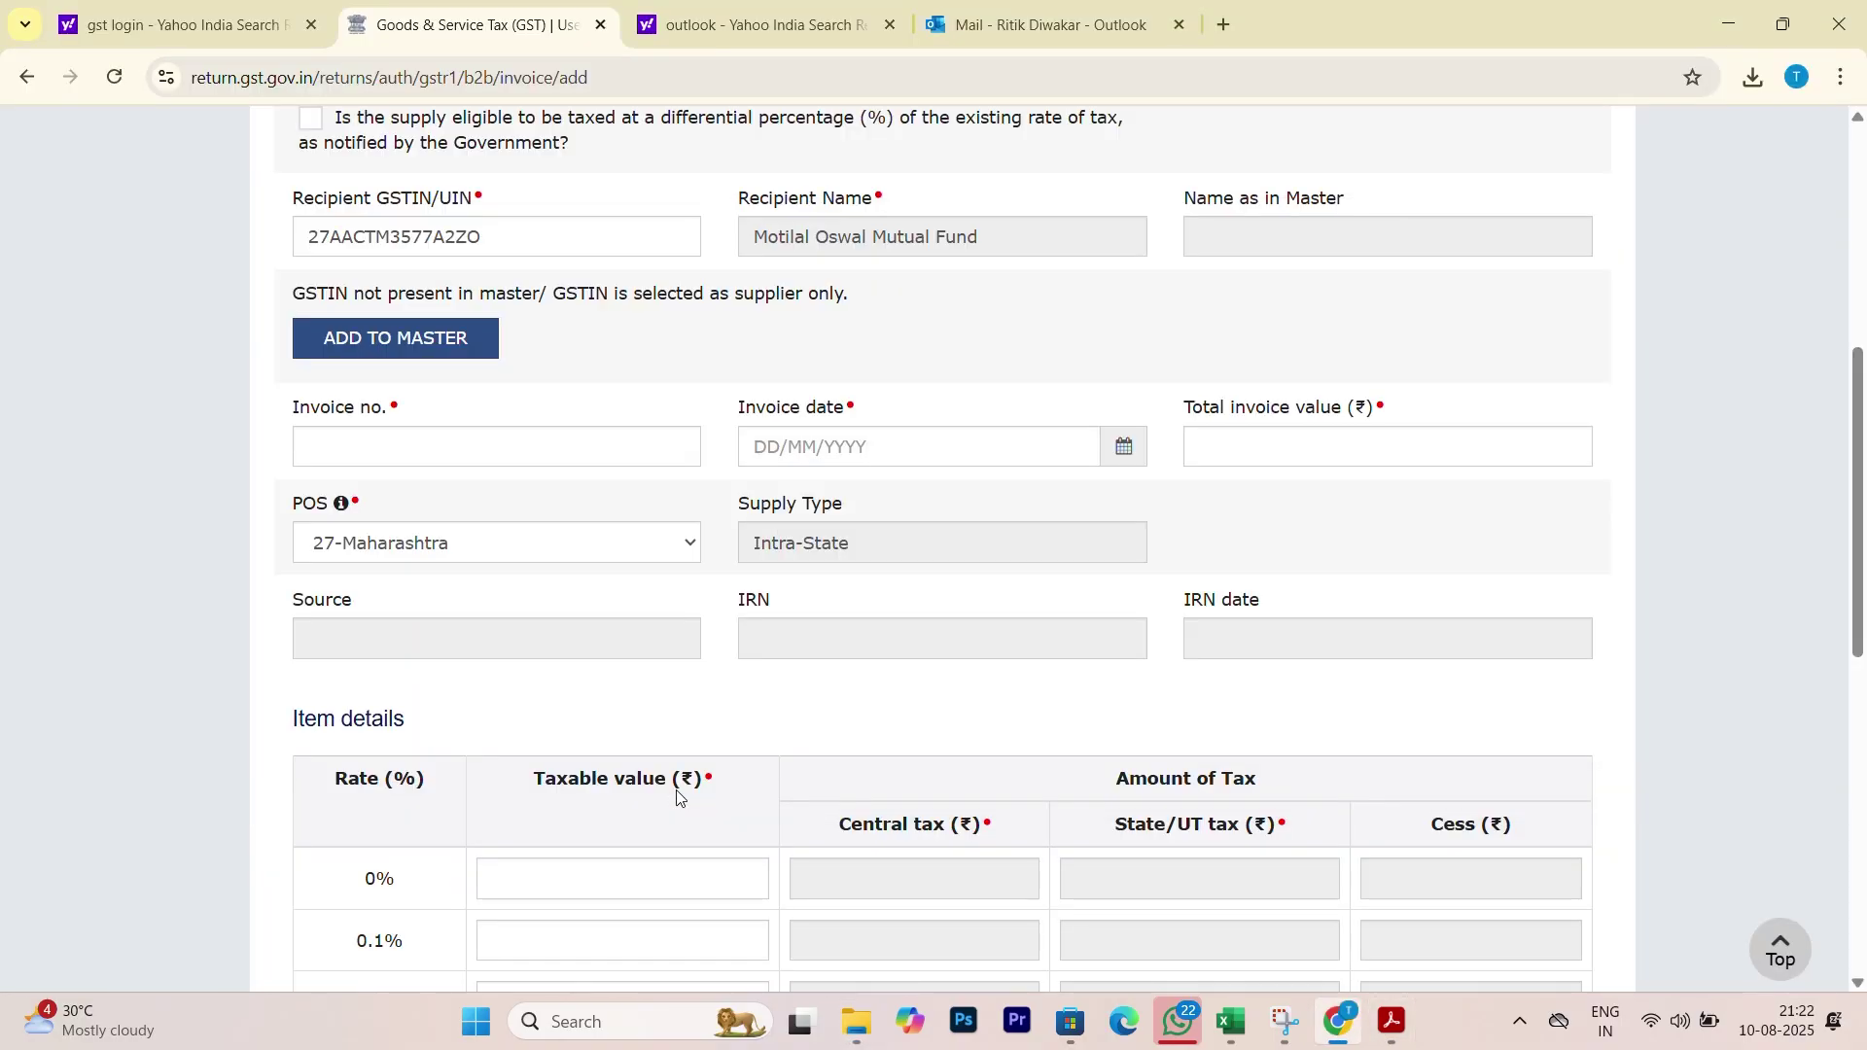
# - Paste Nippon India's GSTIN and enter invoice number 036 dated 07/07/2025
pyautogui.click(487, 233)
pyautogui.doubleClick(488, 233)
pyautogui.hotkey('ctrl', 'v')
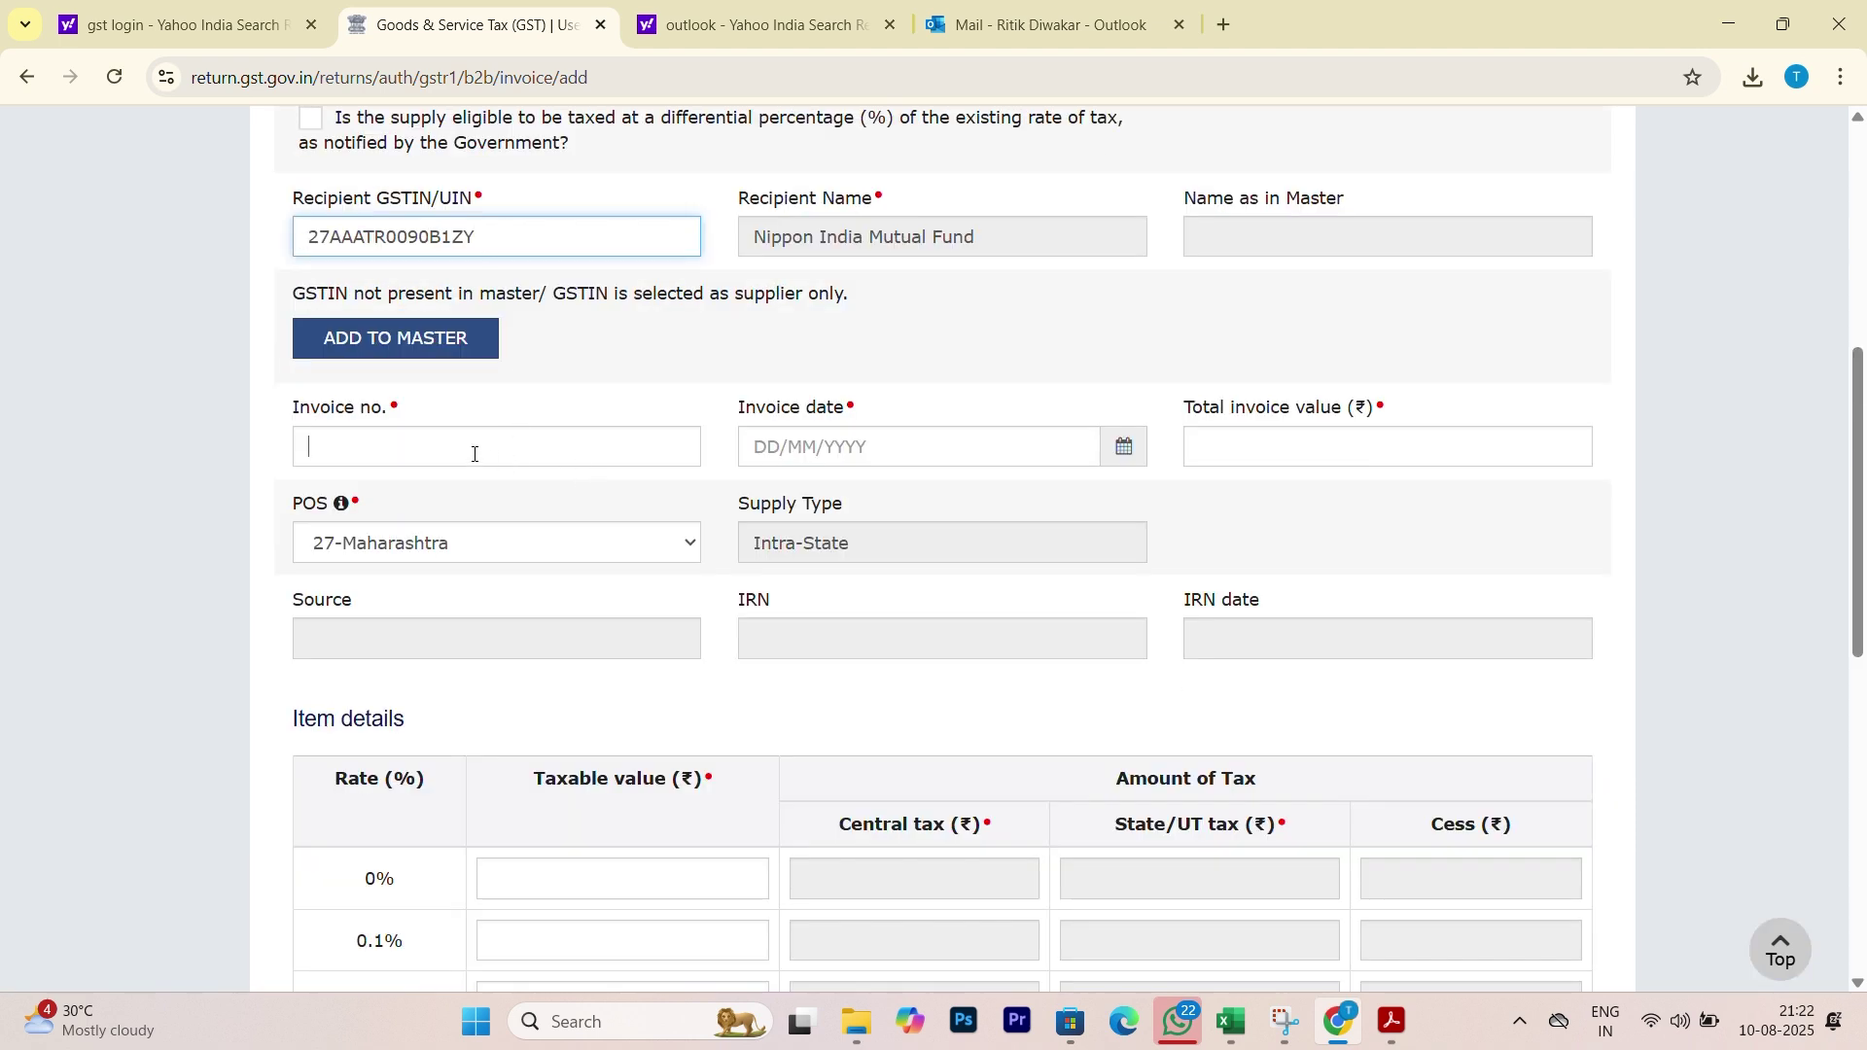
pyautogui.click(474, 454)
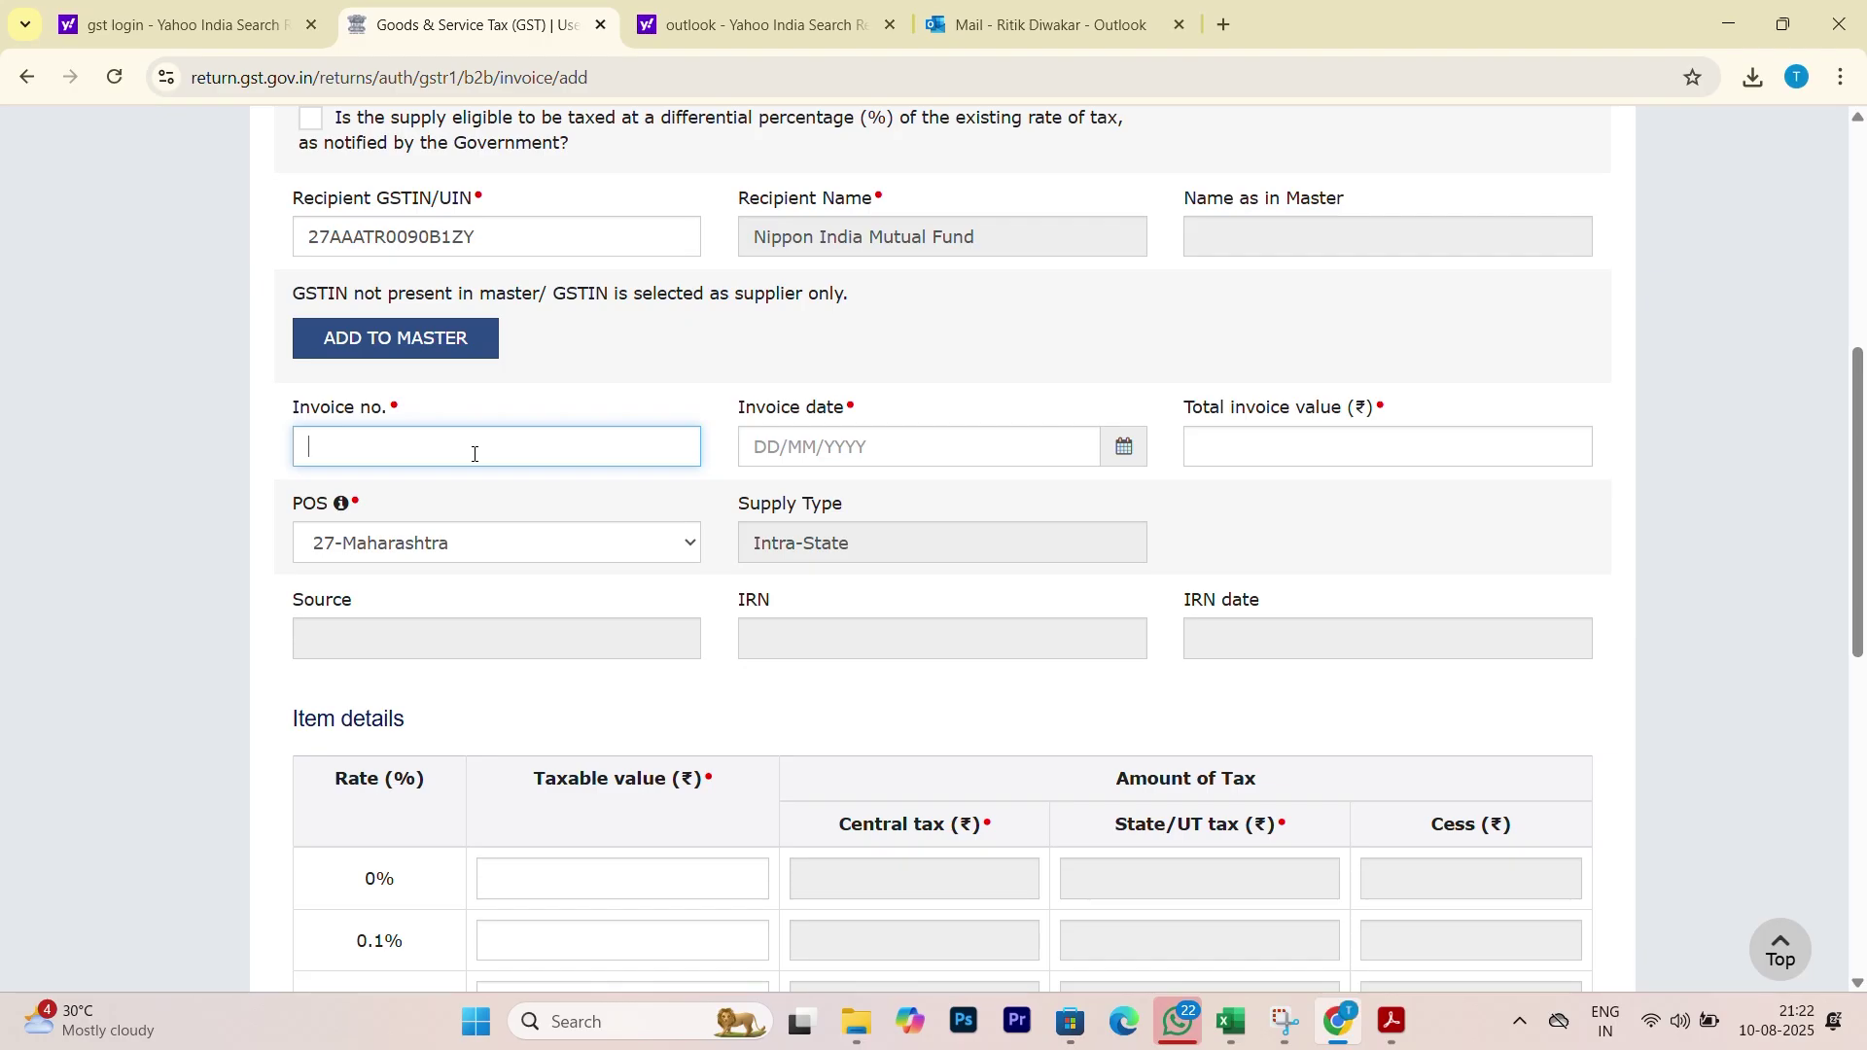
pyautogui.write('036')
pyautogui.click(771, 447)
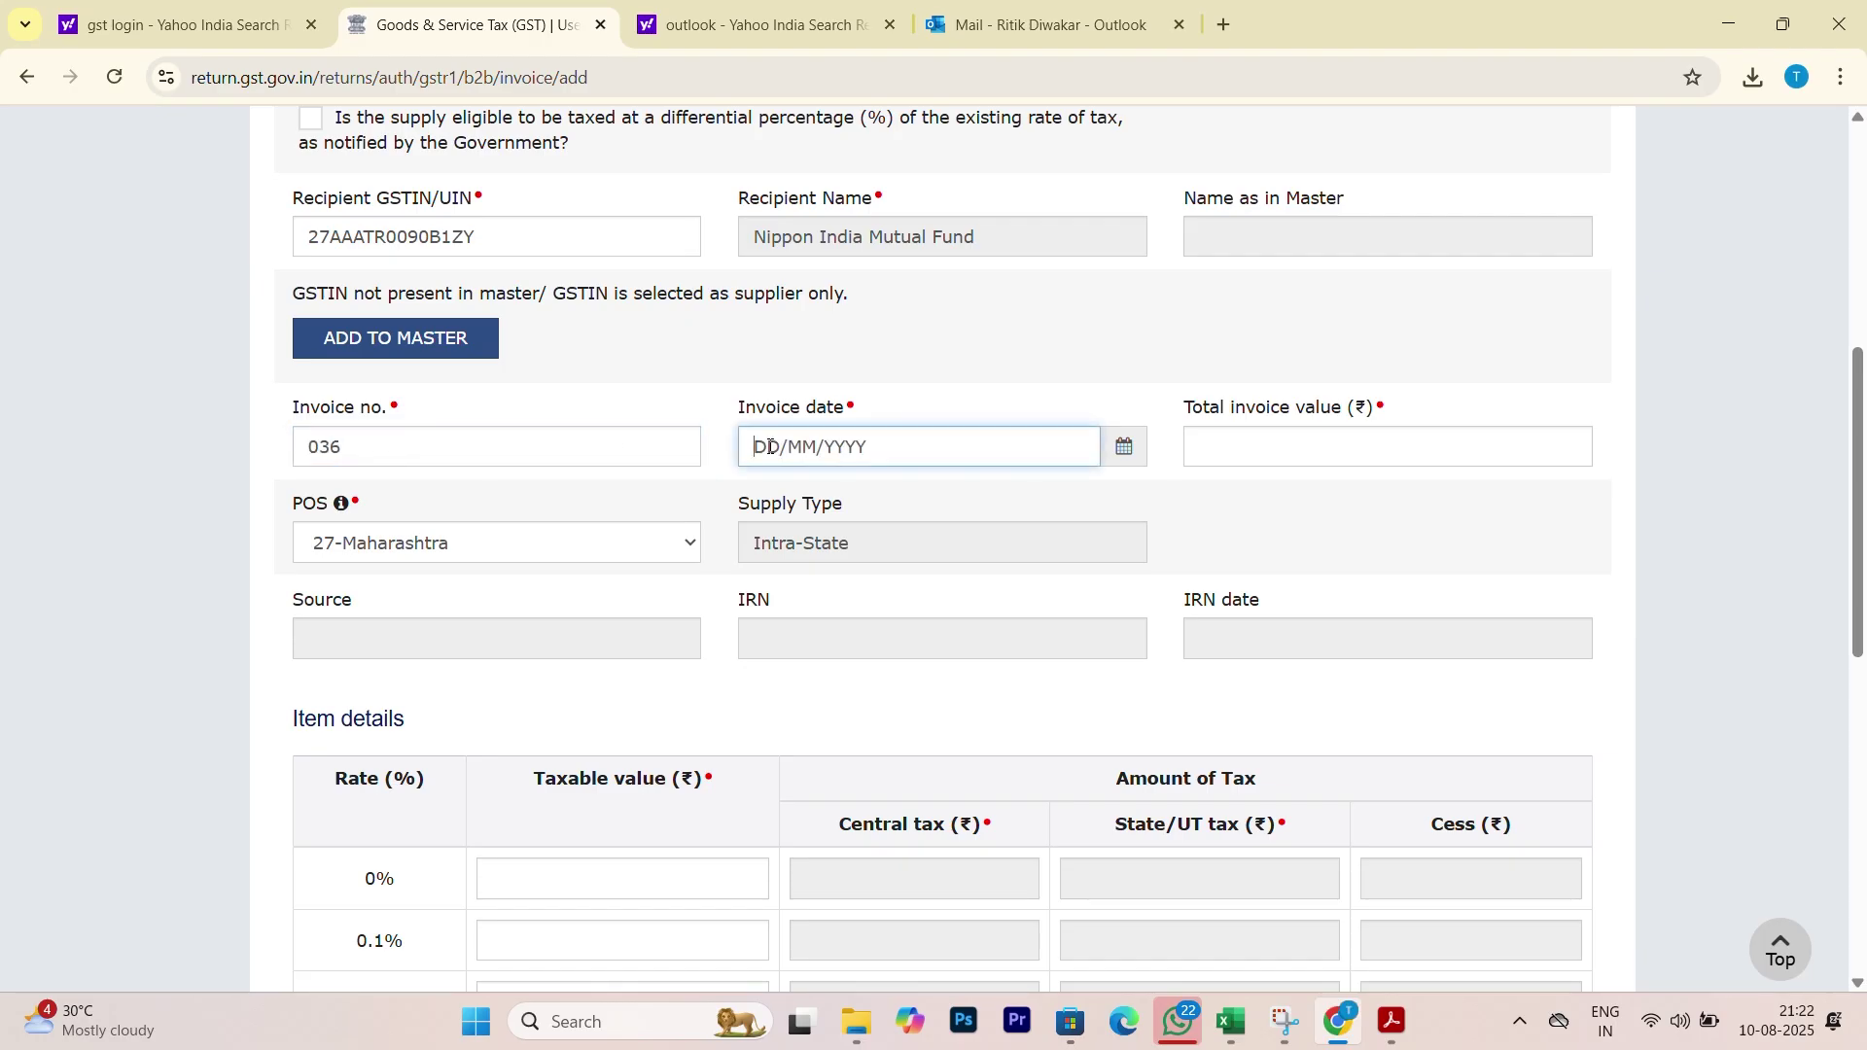
pyautogui.hotkey('alt', 'Tab')
pyautogui.hotkey('alt', 'Tab')
pyautogui.write('7/07/2025')
# - Enter the total invoice value 50968.03, checked against the invoice PDF
pyautogui.click(1279, 440)
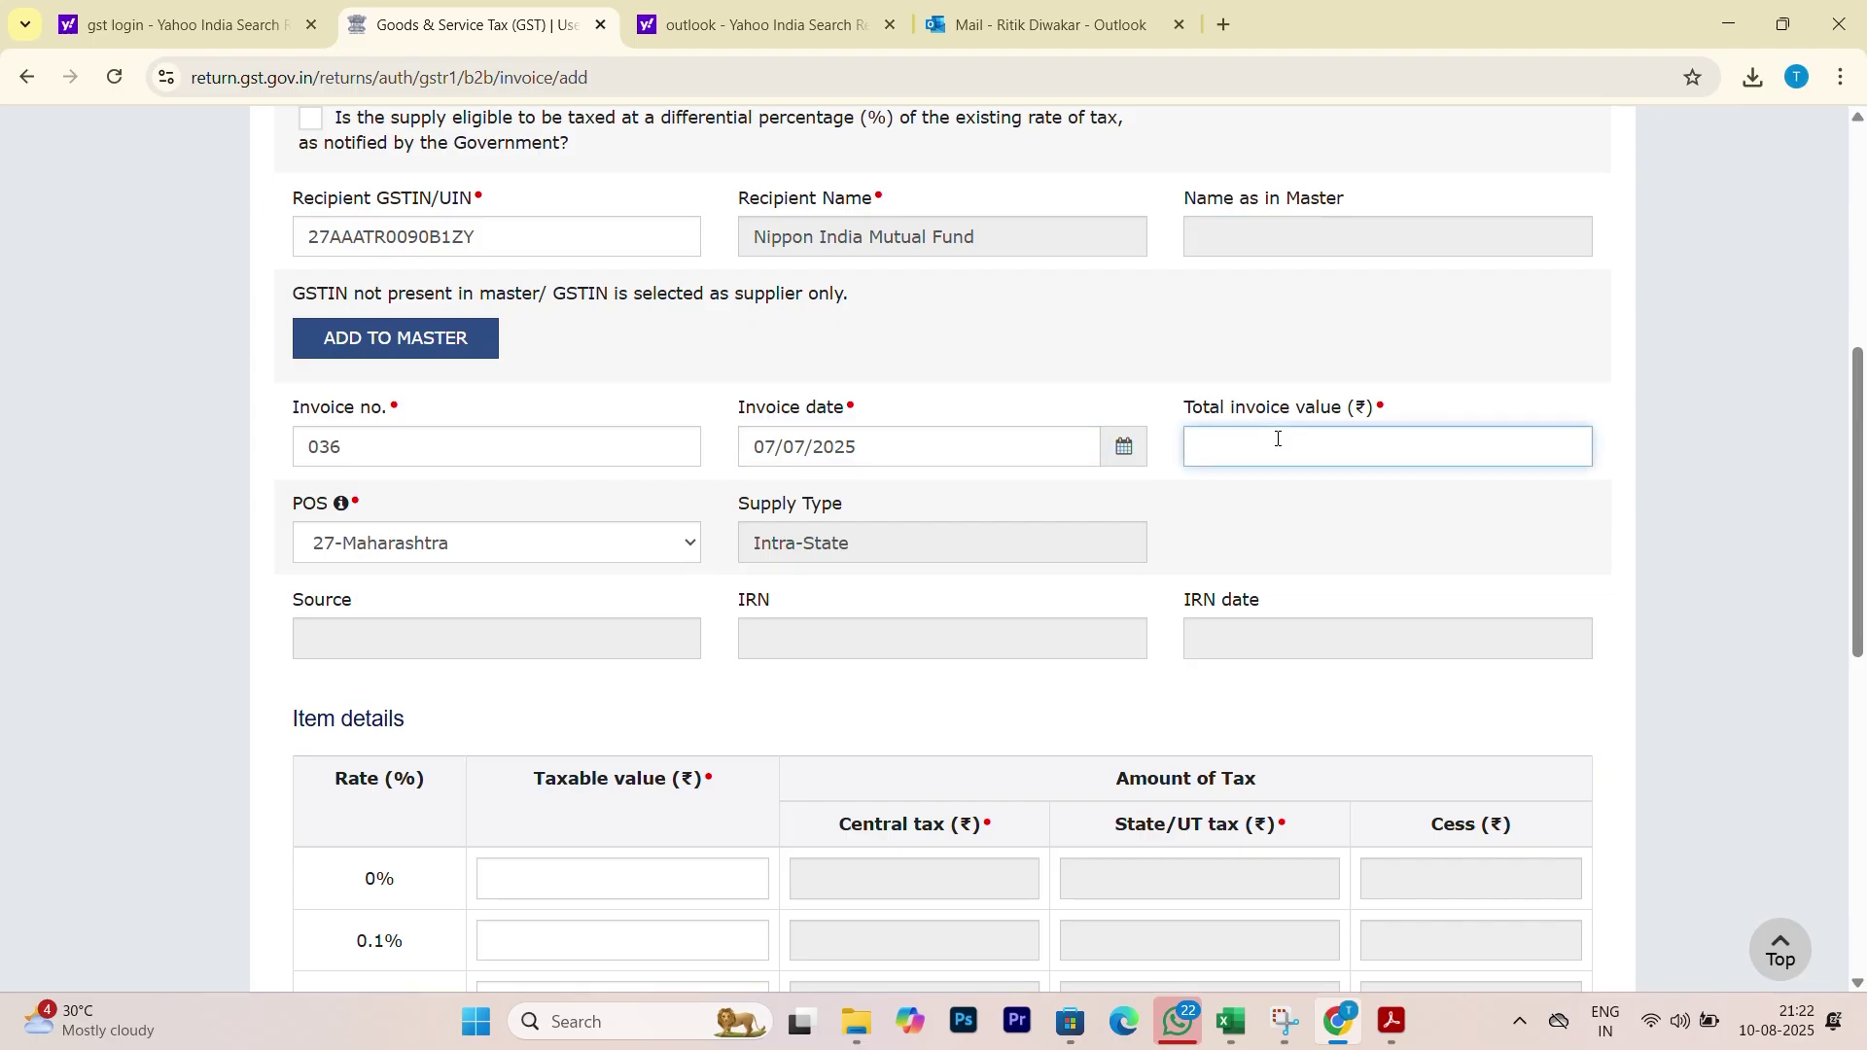
pyautogui.hotkey('alt', 'Tab')
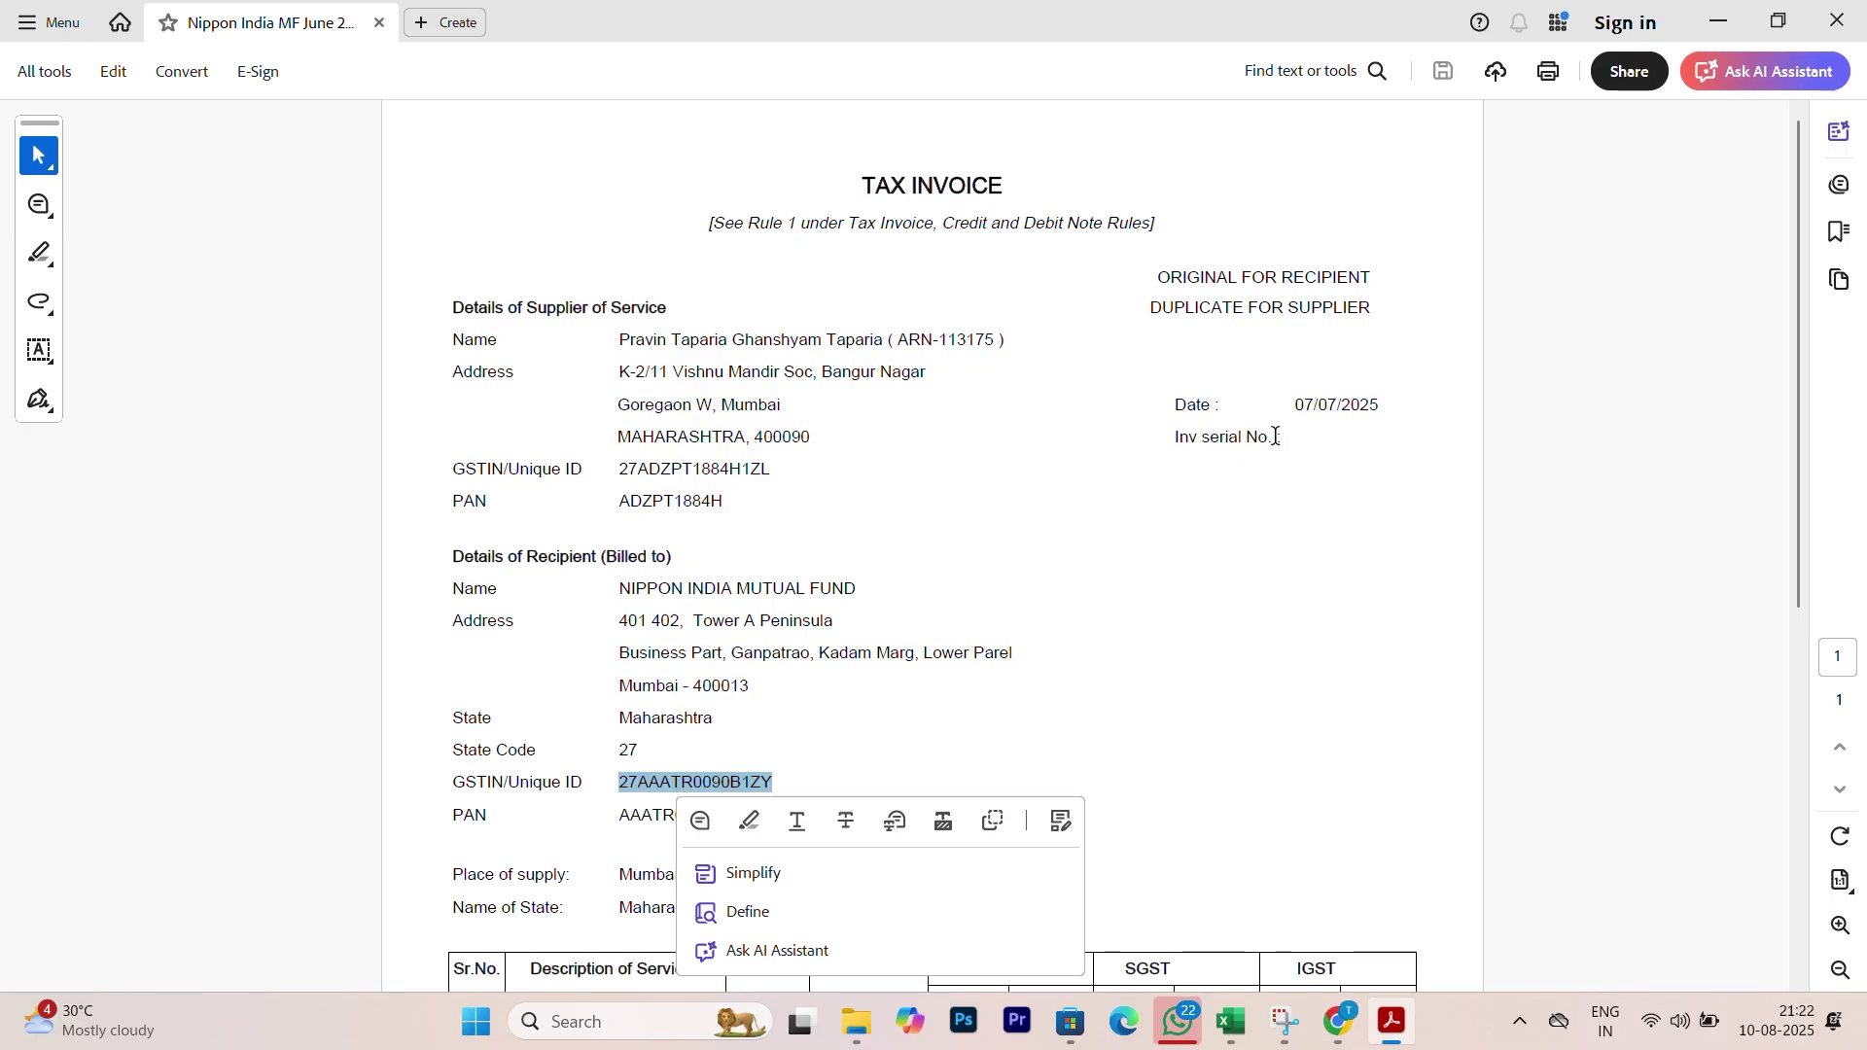
pyautogui.scroll(-6, 1274, 435)
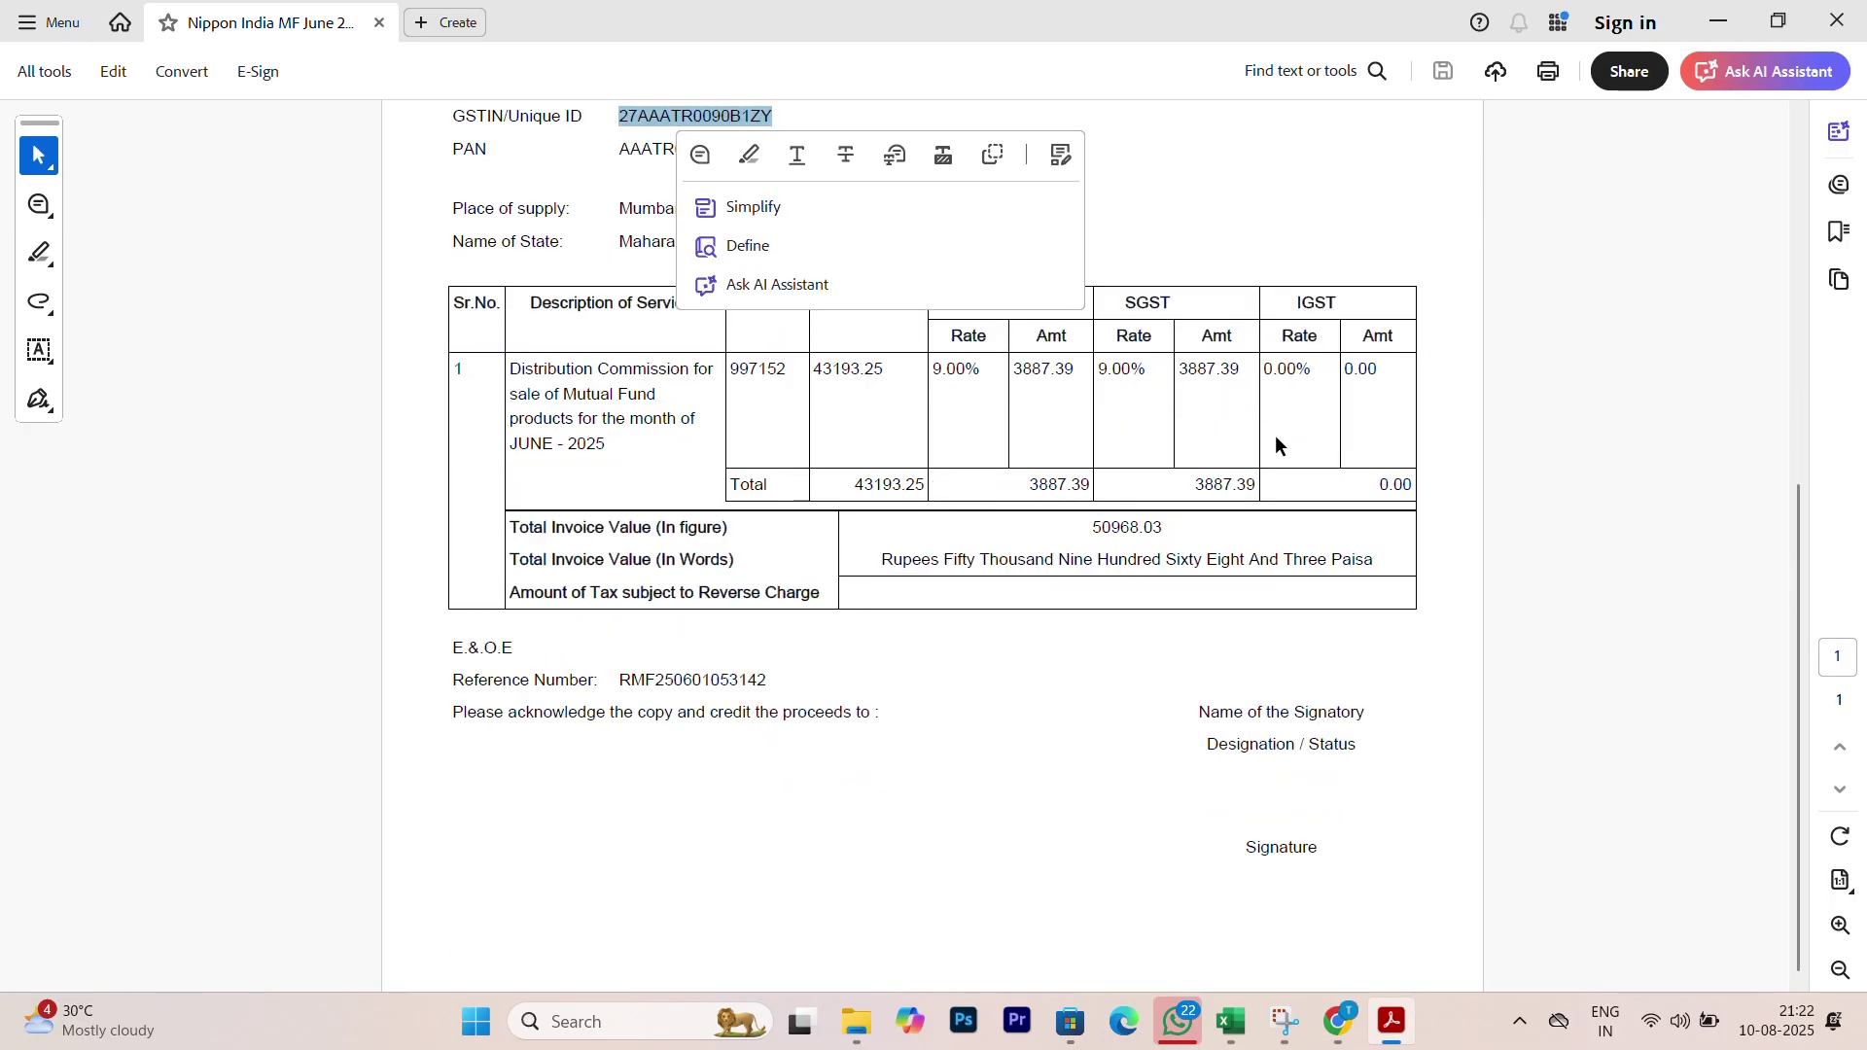
pyautogui.hotkey('alt', 'Tab')
pyautogui.write('50')
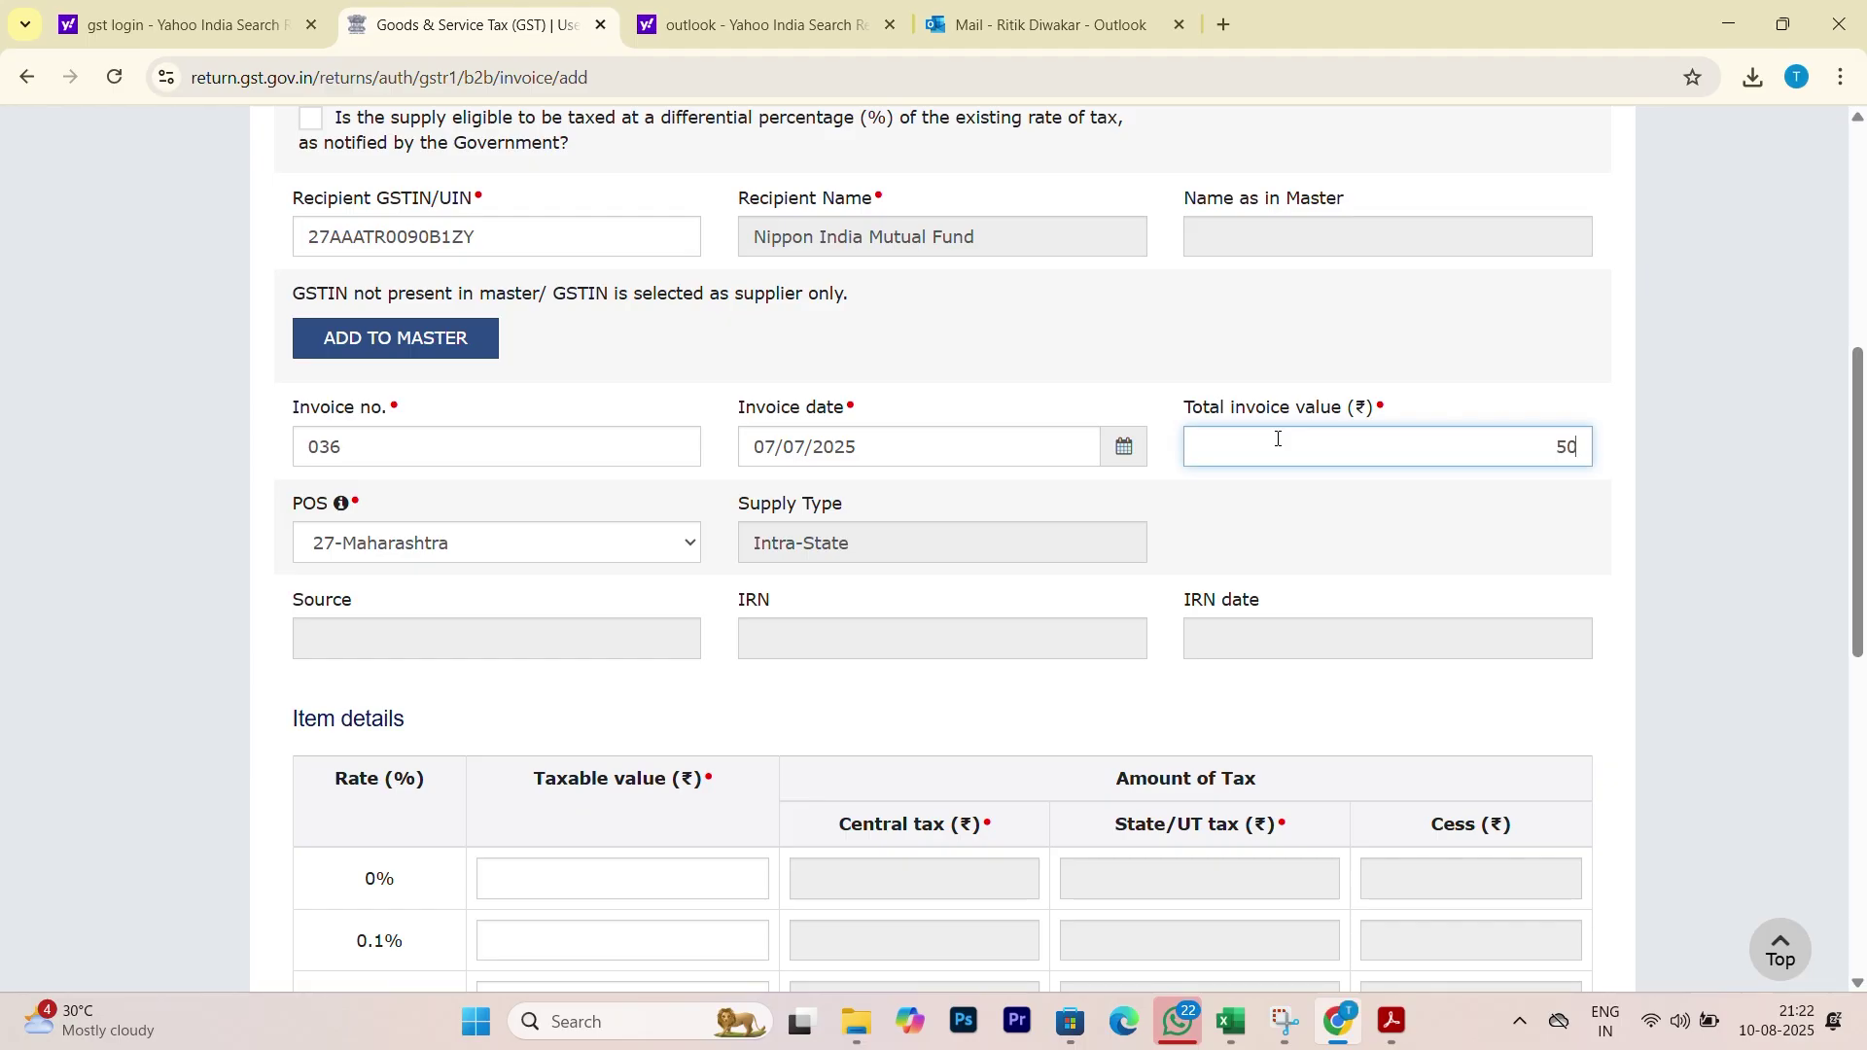
pyautogui.write('968.03')
pyautogui.hotkey('alt', 'Tab')
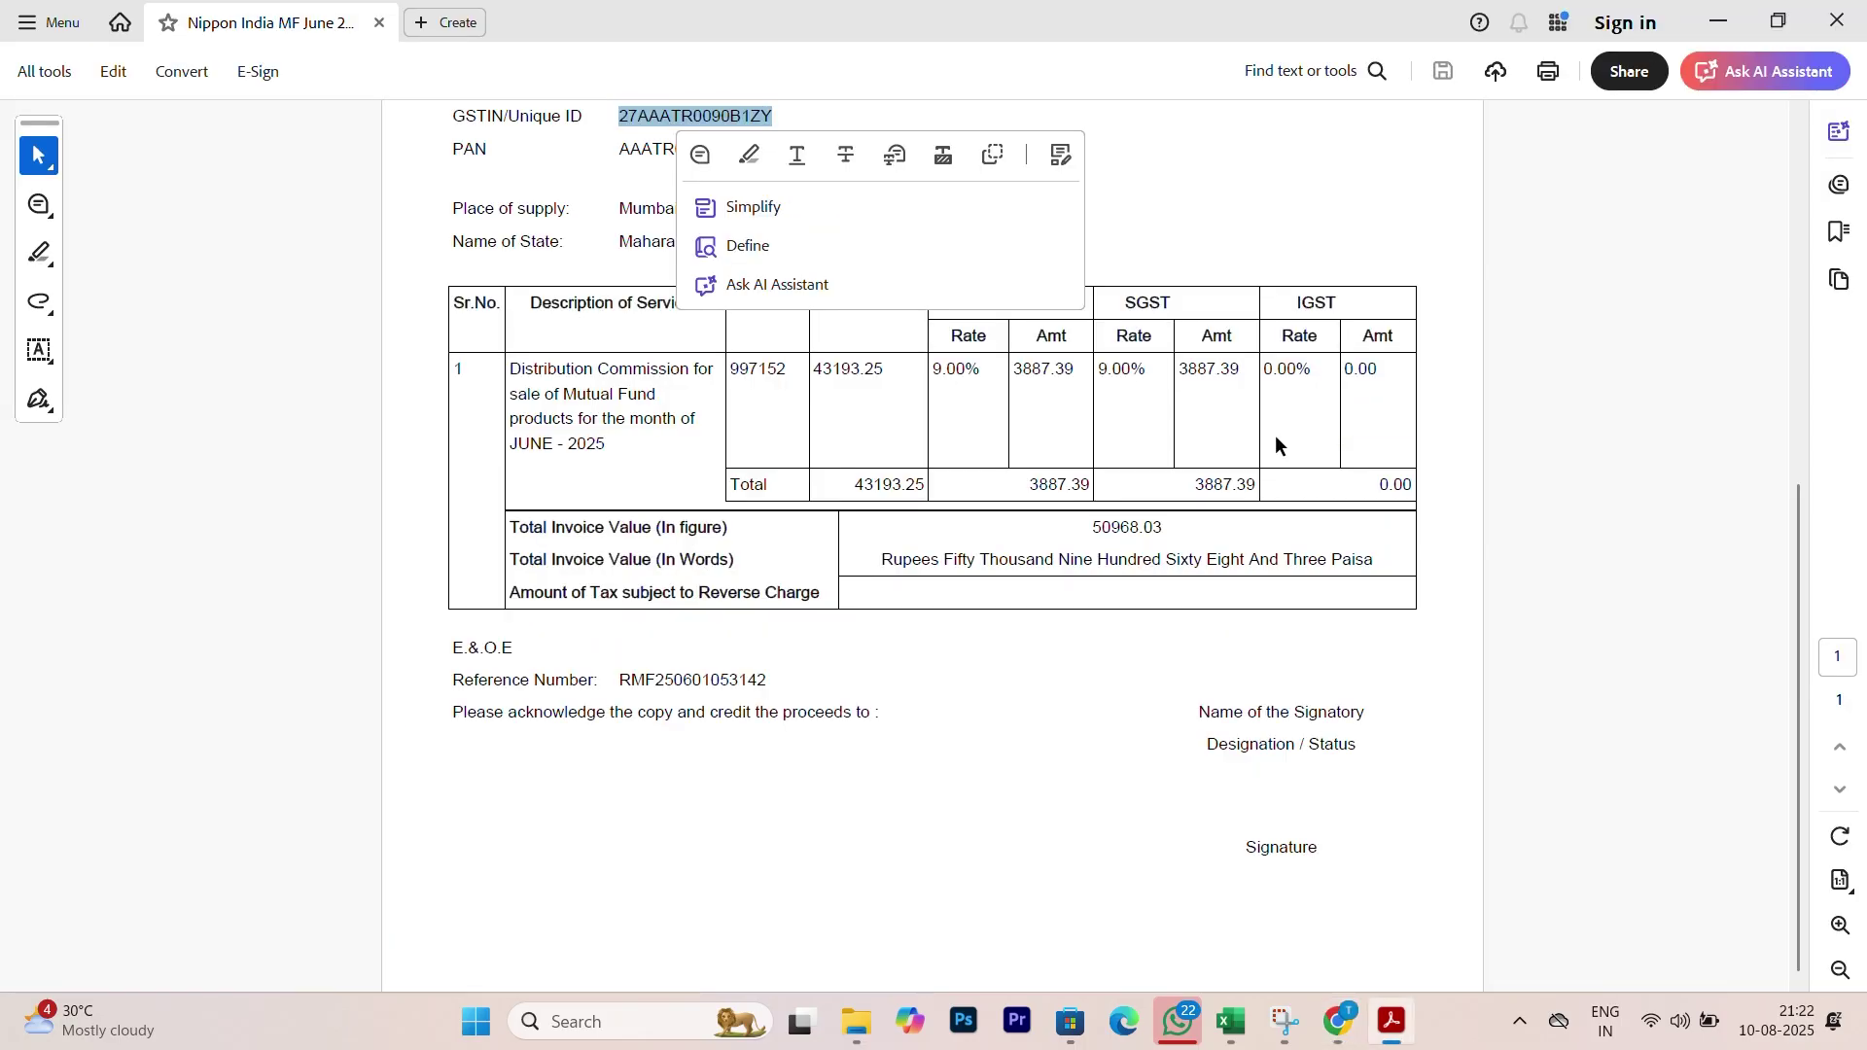
pyautogui.hotkey('alt', 'Tab')
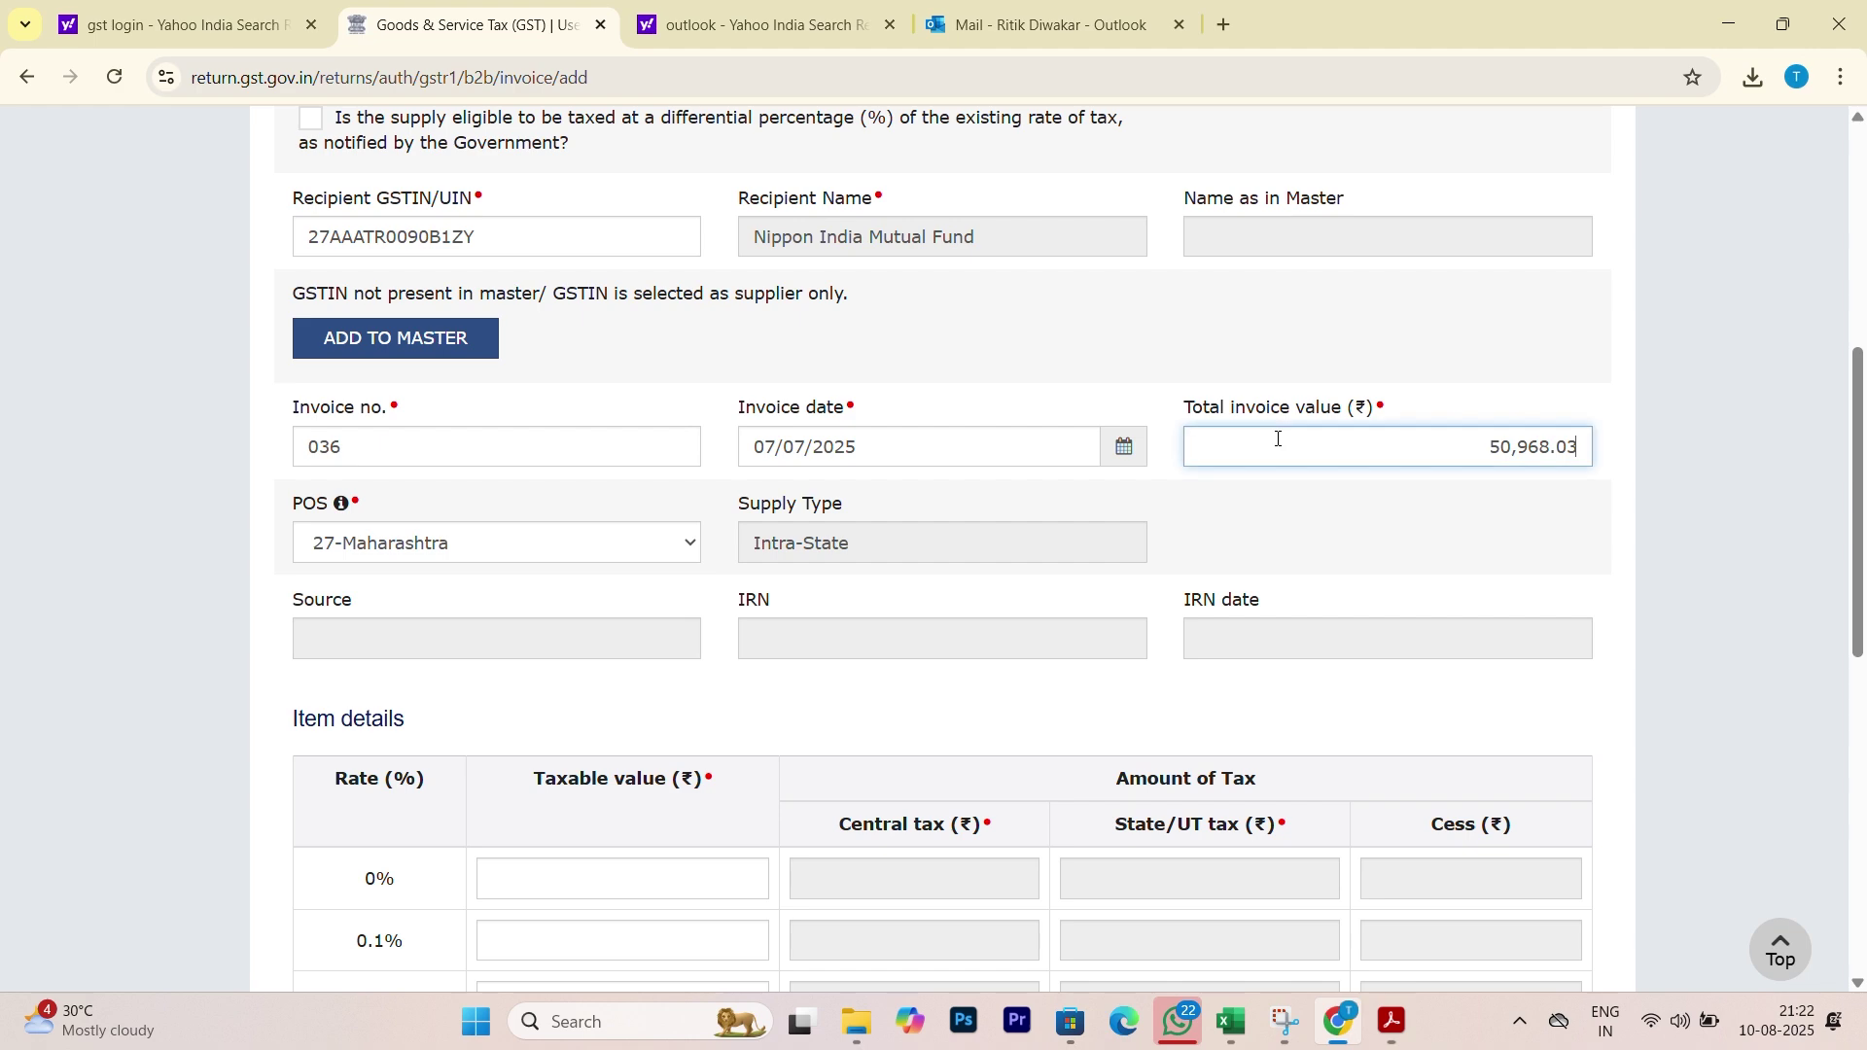
# - Enter 43193.25 as the taxable value at 18%
pyautogui.scroll(-10, 1278, 440)
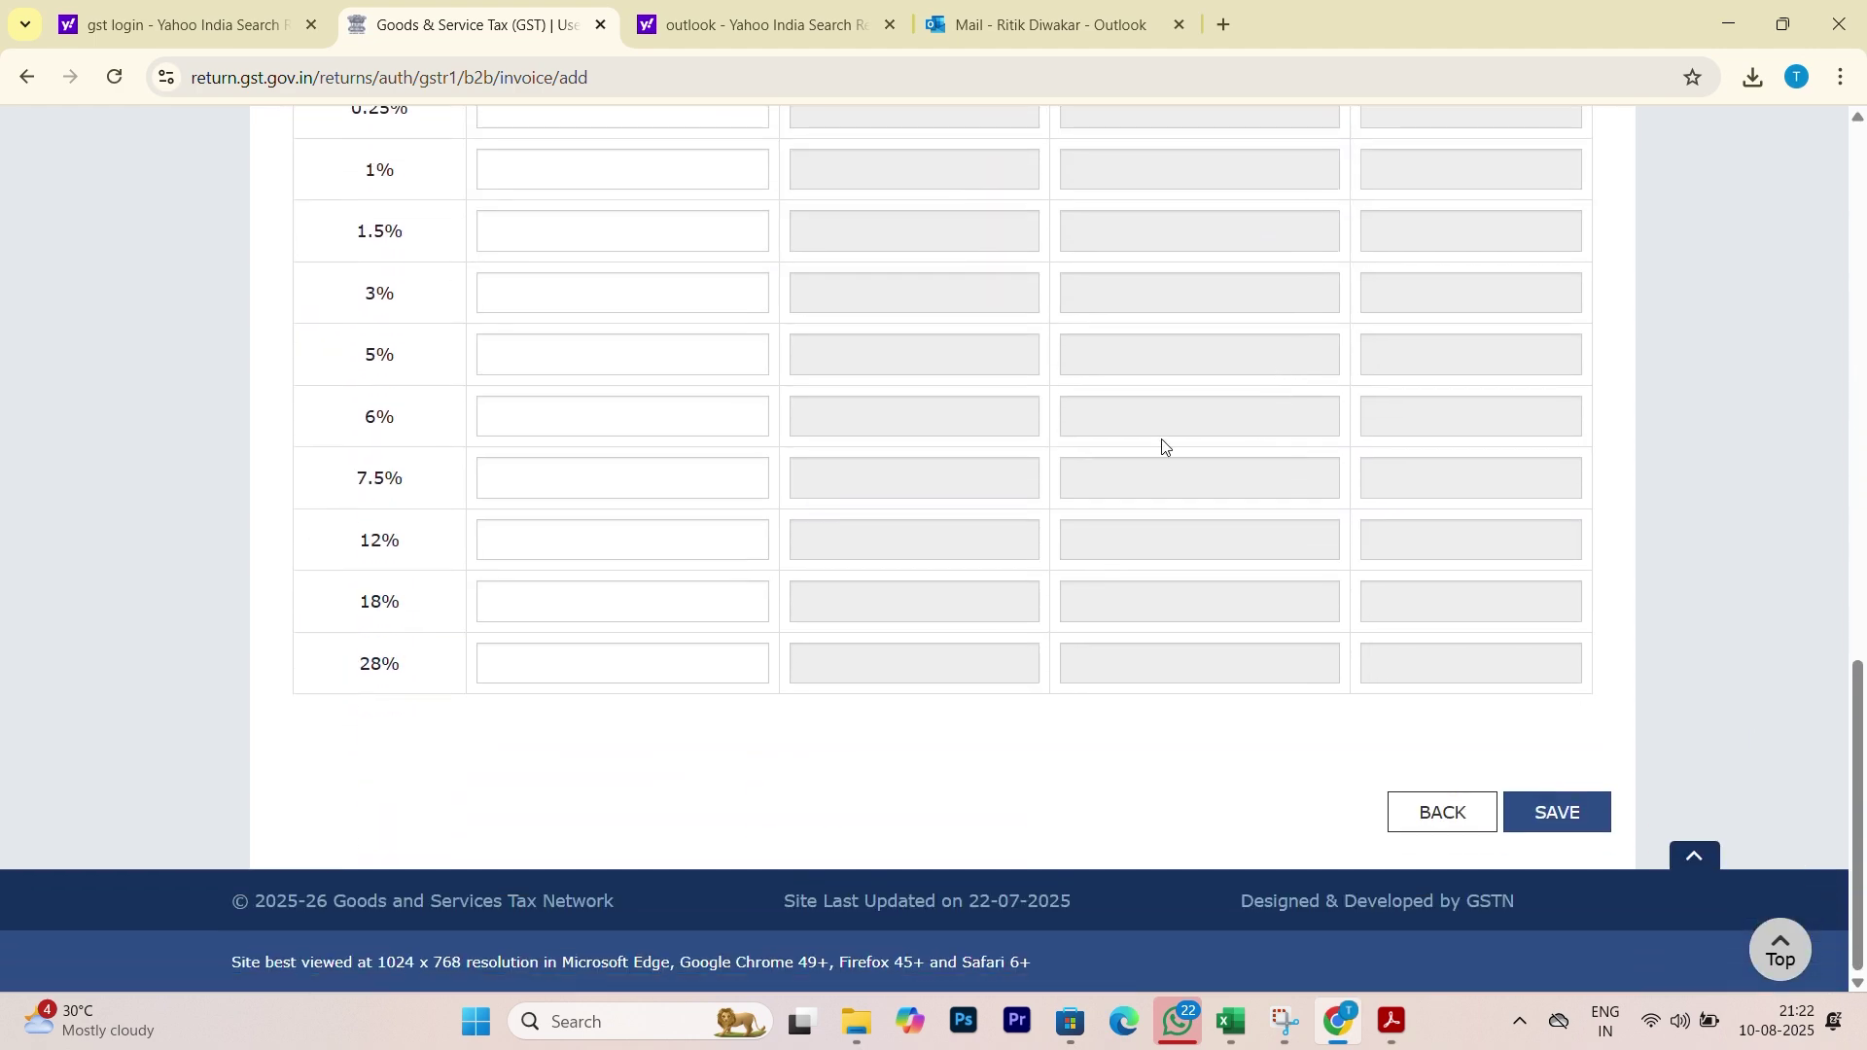
pyautogui.click(580, 605)
pyautogui.hotkey('alt', 'Tab')
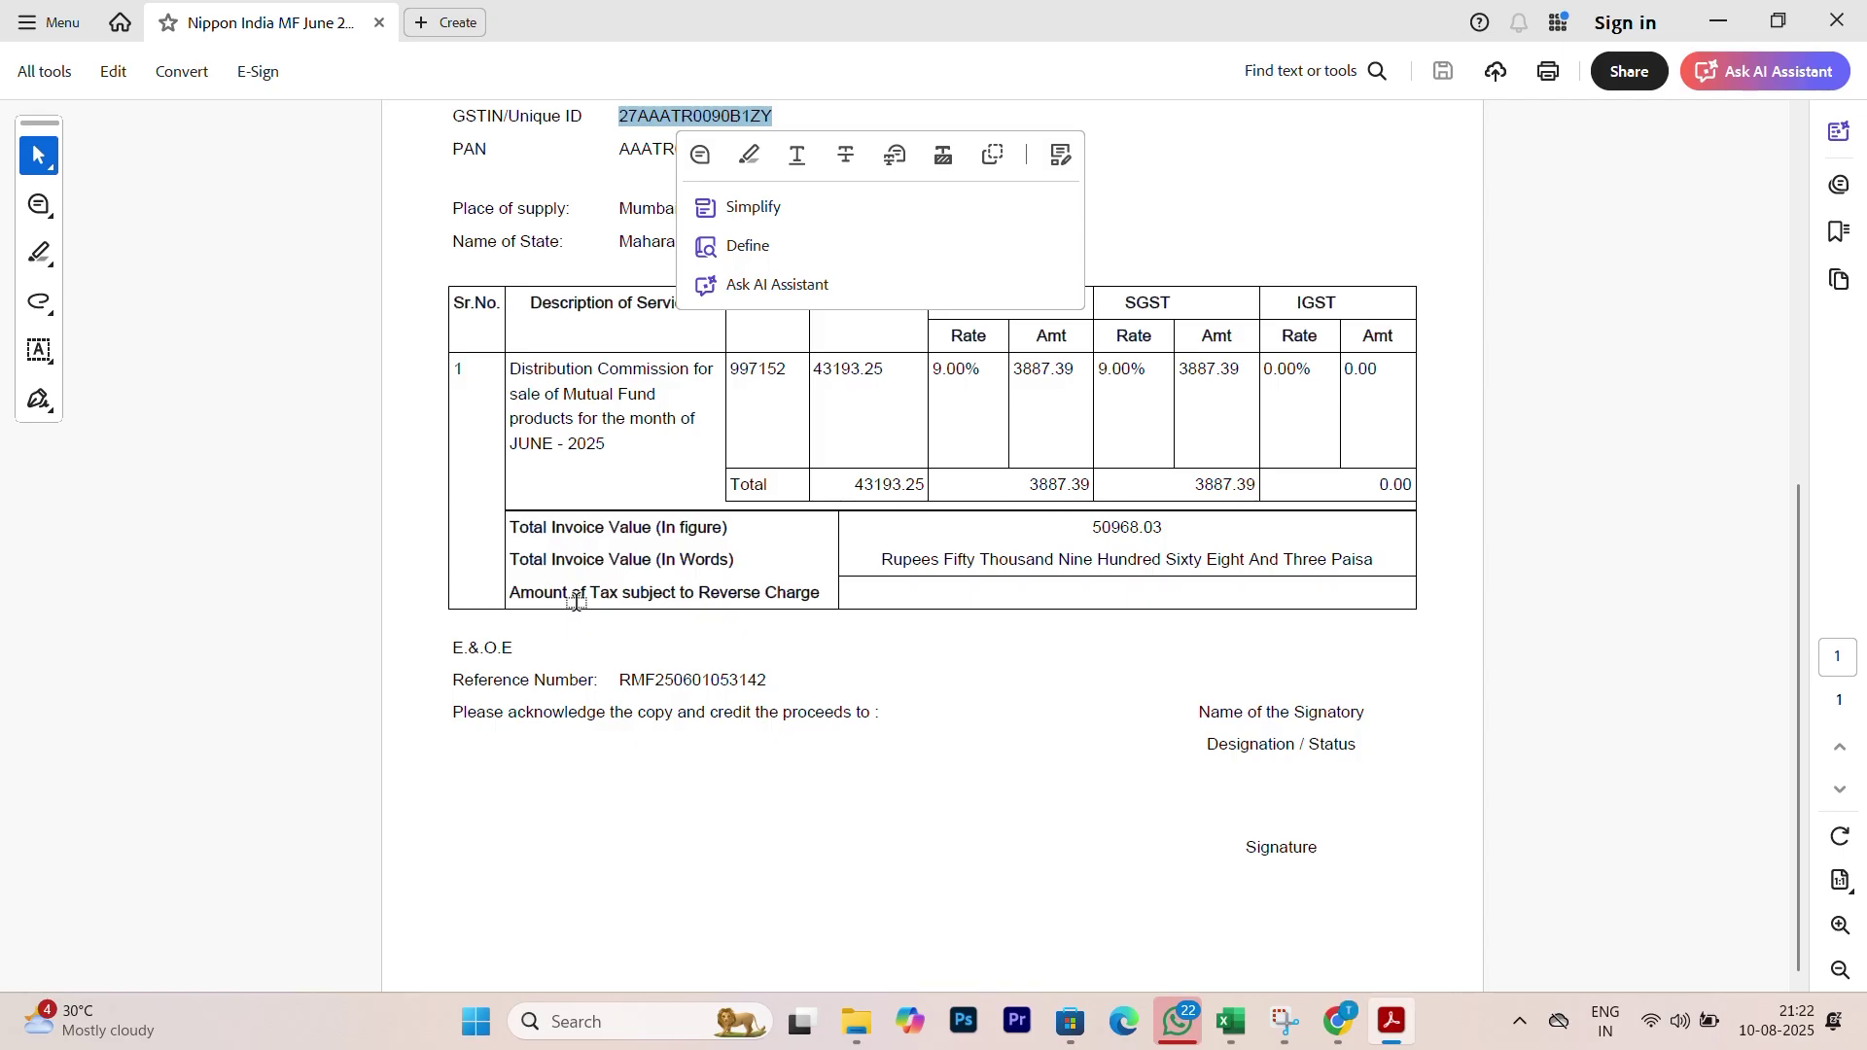
pyautogui.hotkey('alt', 'Tab')
pyautogui.write('43193.2')
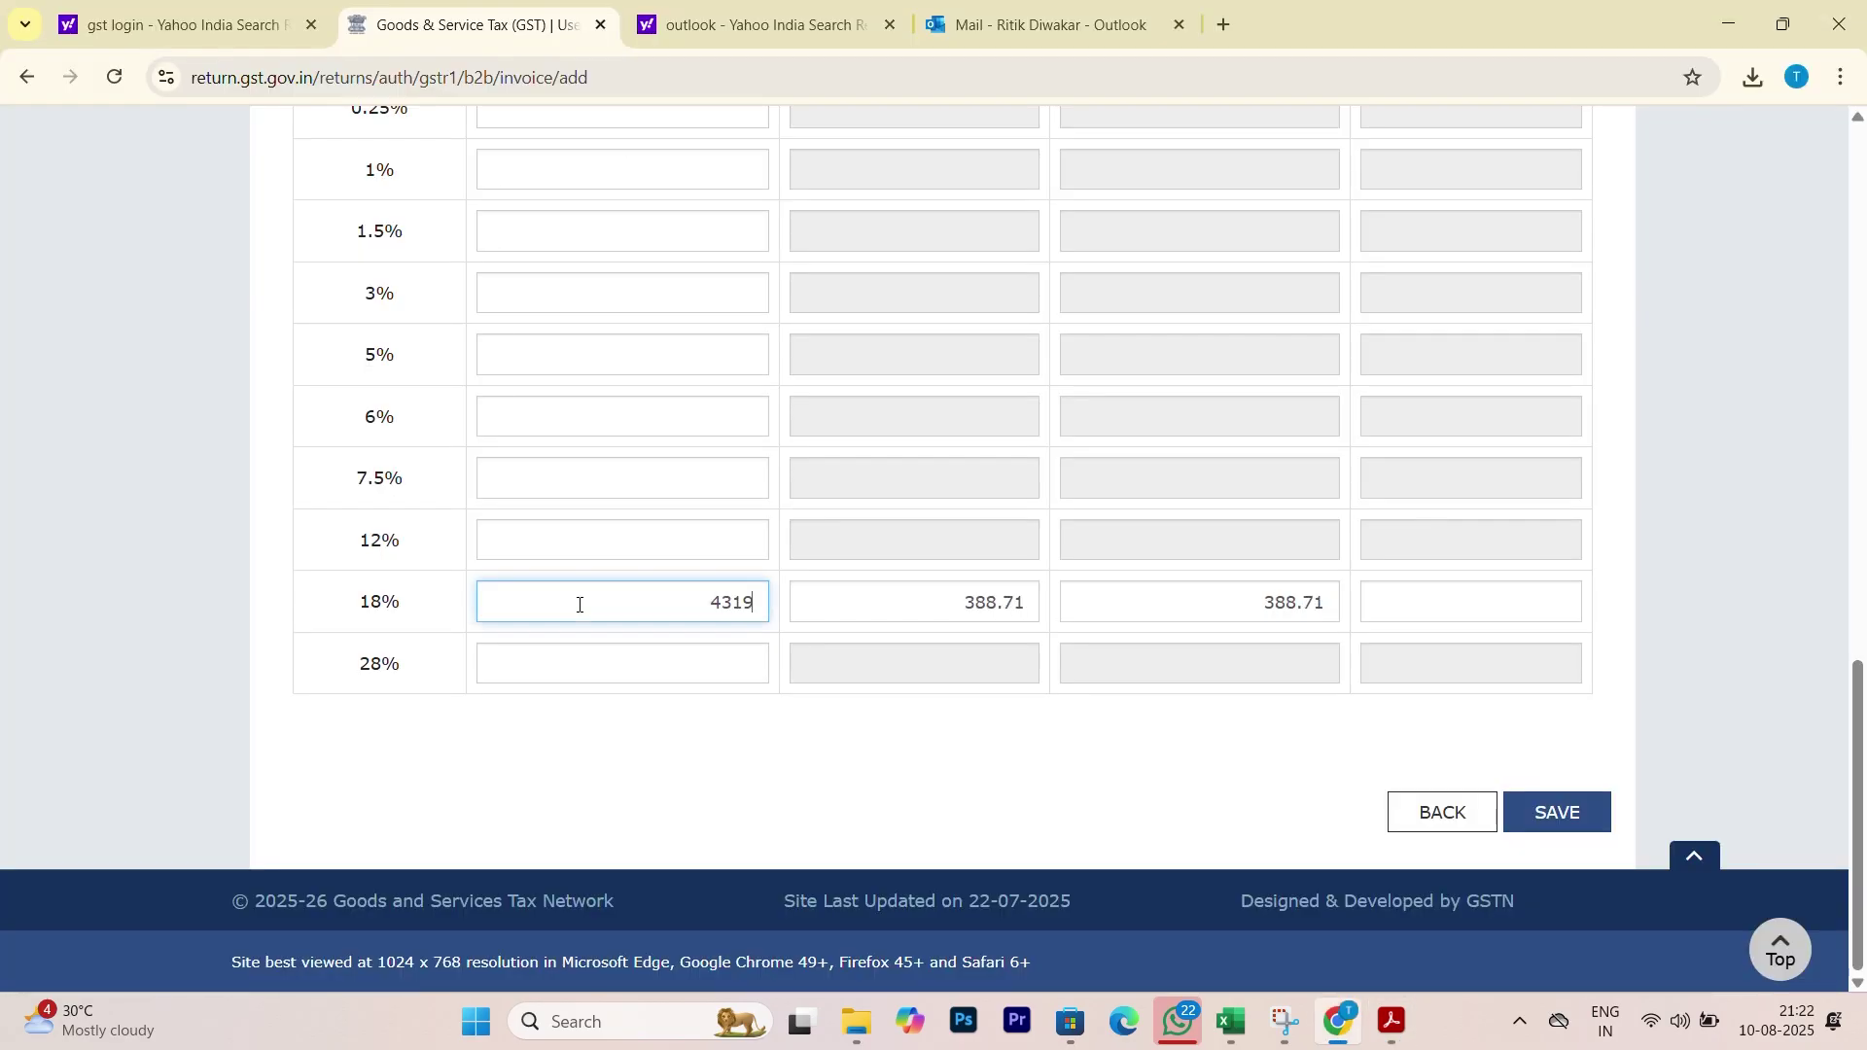
pyautogui.write('5')
pyautogui.hotkey('alt', 'Tab')
pyautogui.hotkey('alt', 'Tab')
# - Save the Nippon India invoice record and close the Nippon India invoice PDF
pyautogui.click(1556, 813)
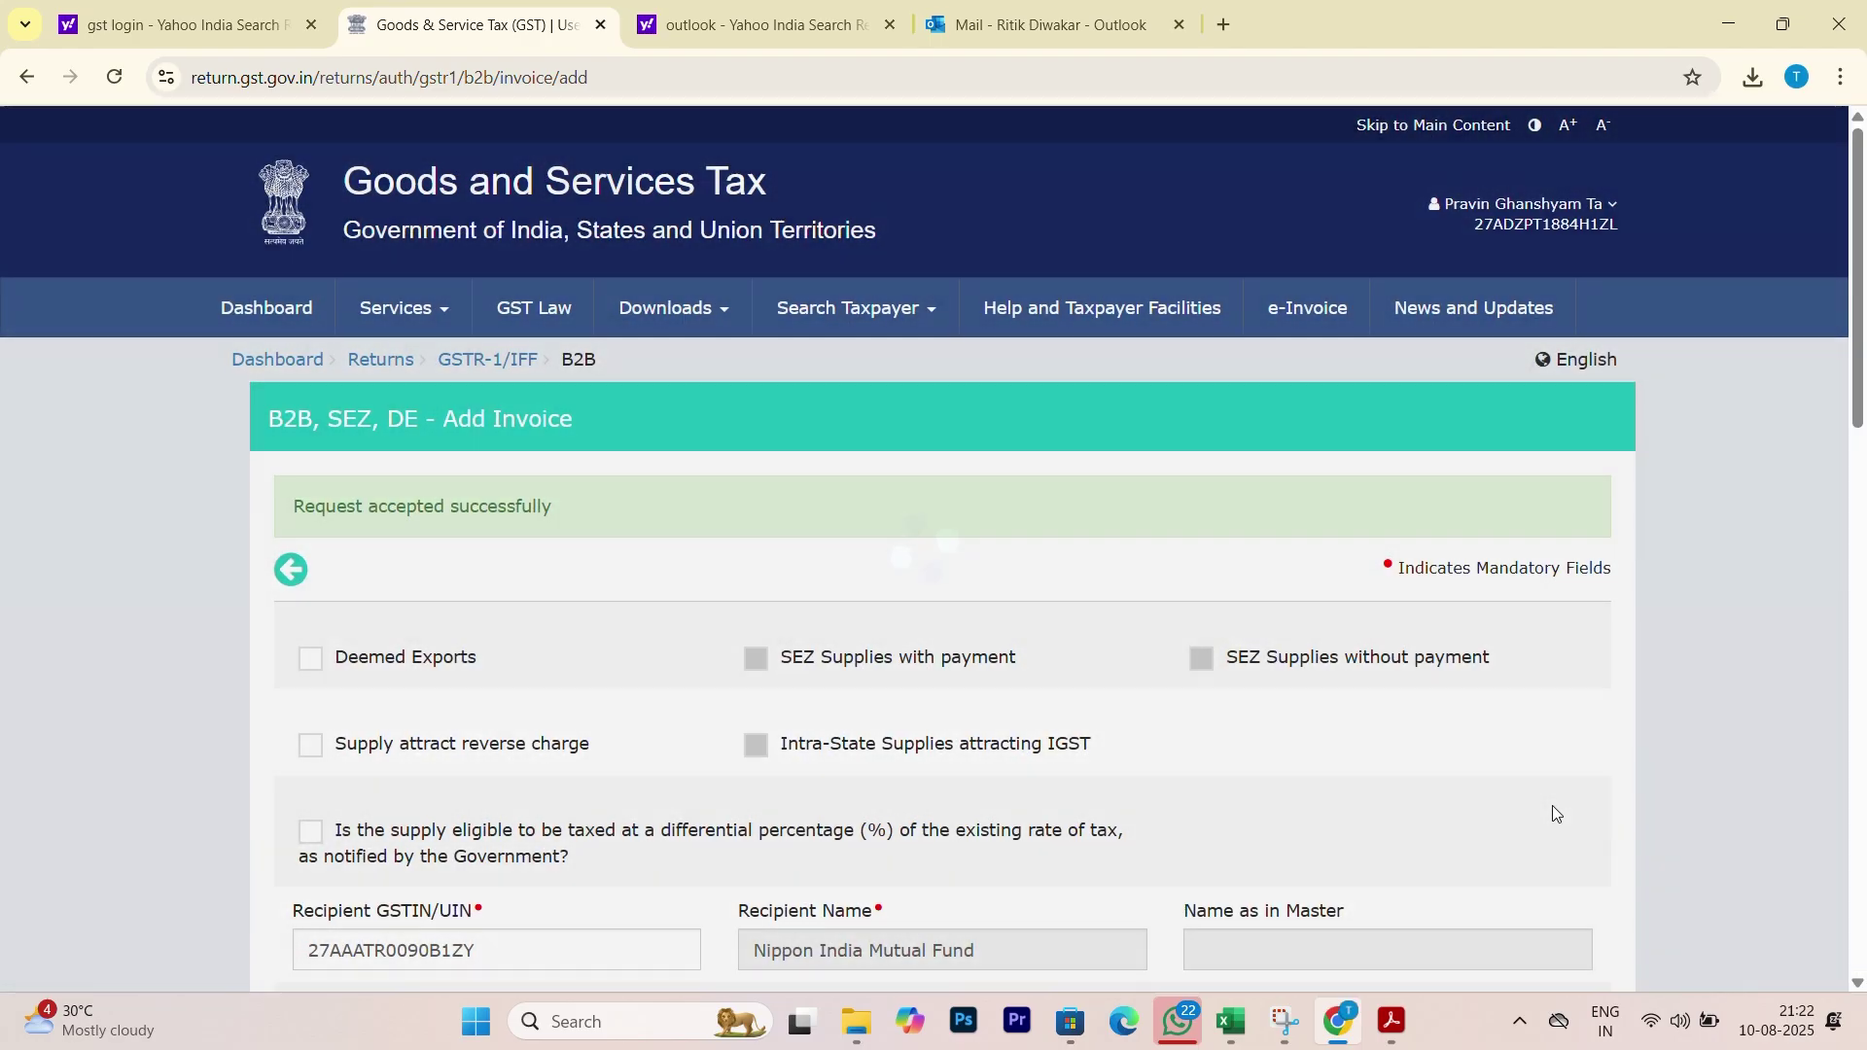
pyautogui.scroll(-6, 1551, 812)
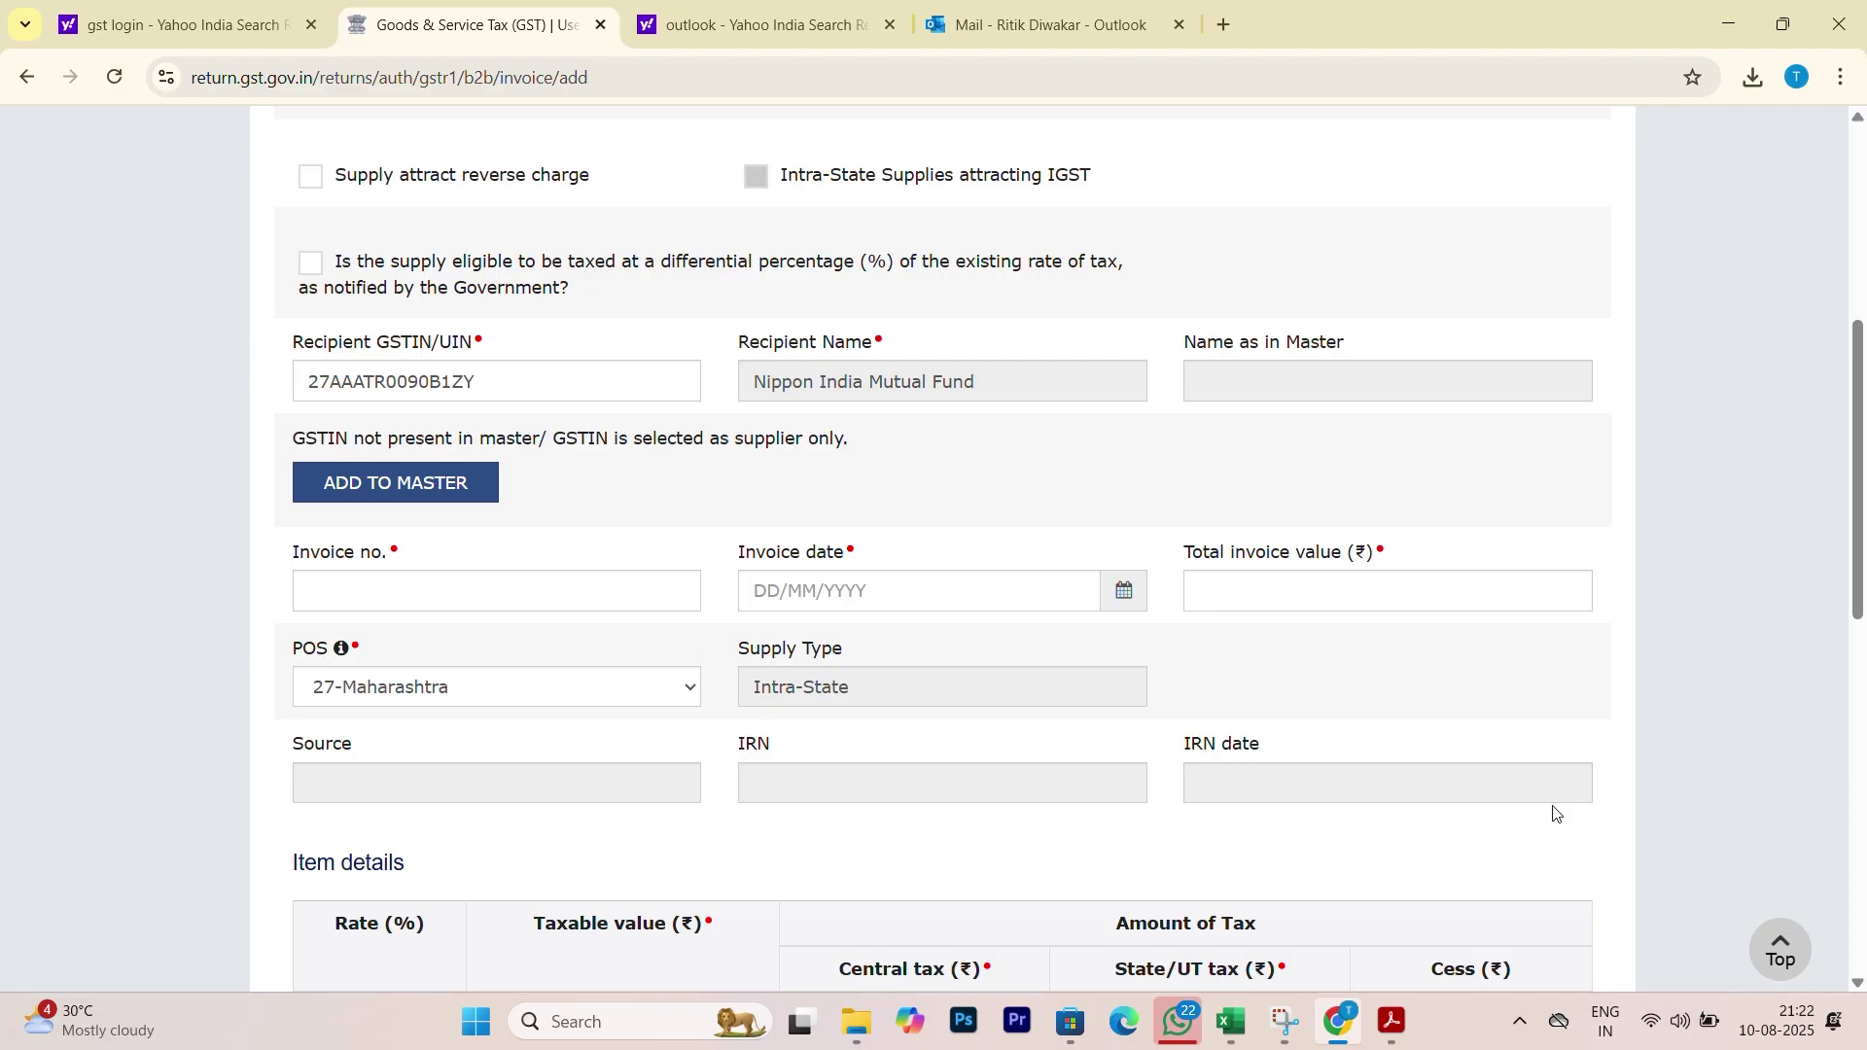
pyautogui.hotkey('alt', 'Tab')
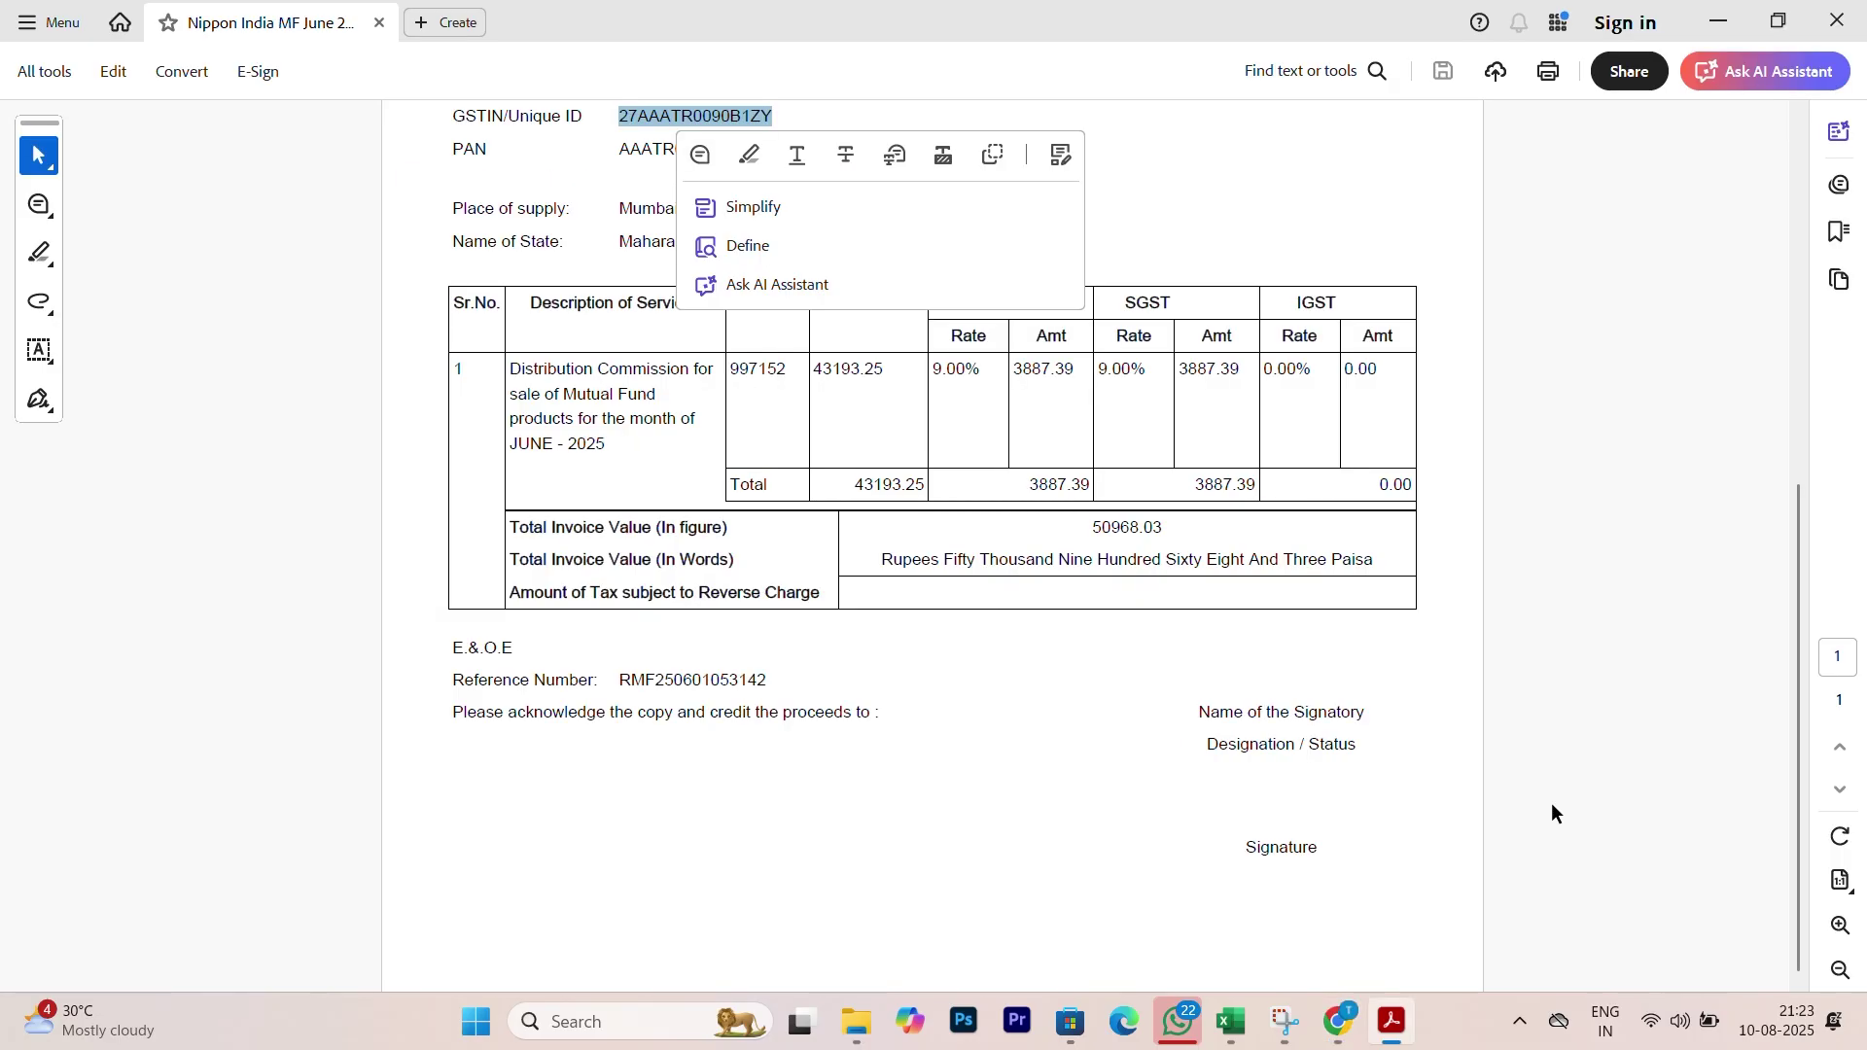
pyautogui.hotkey('ctrl', 'c')
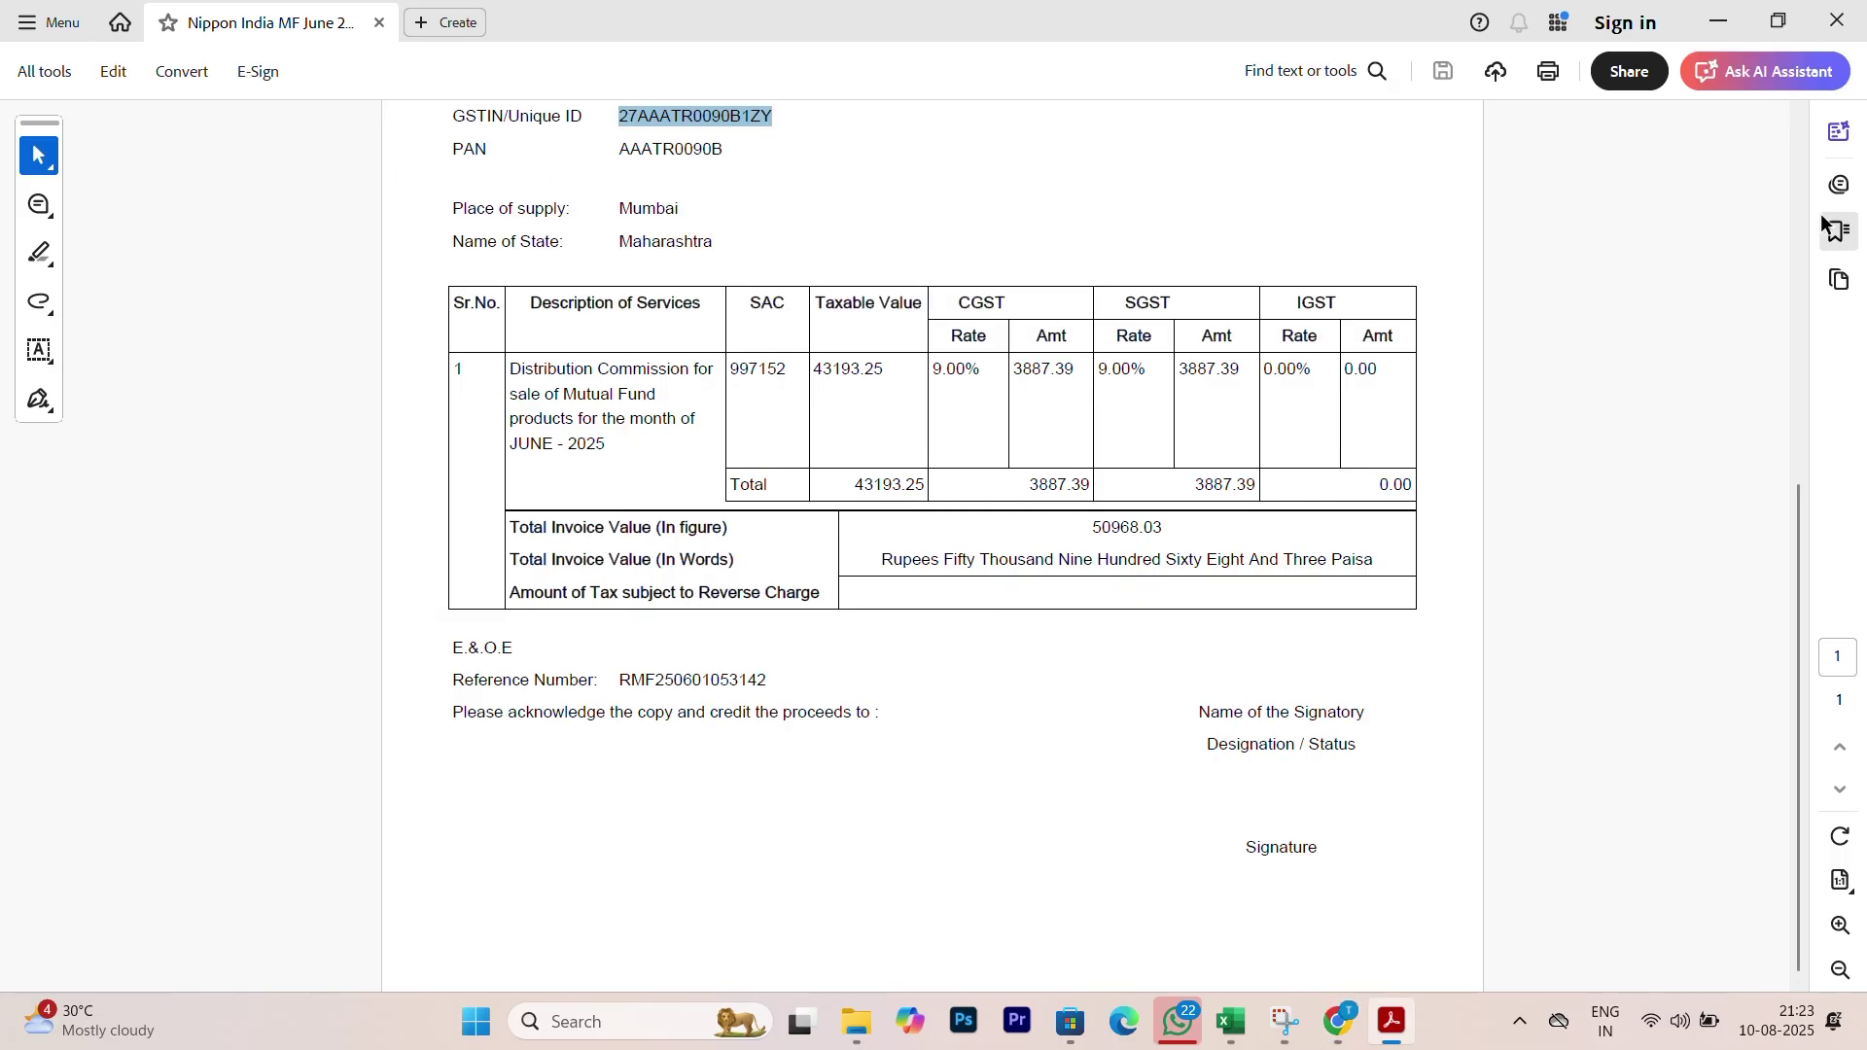
pyautogui.click(1825, 22)
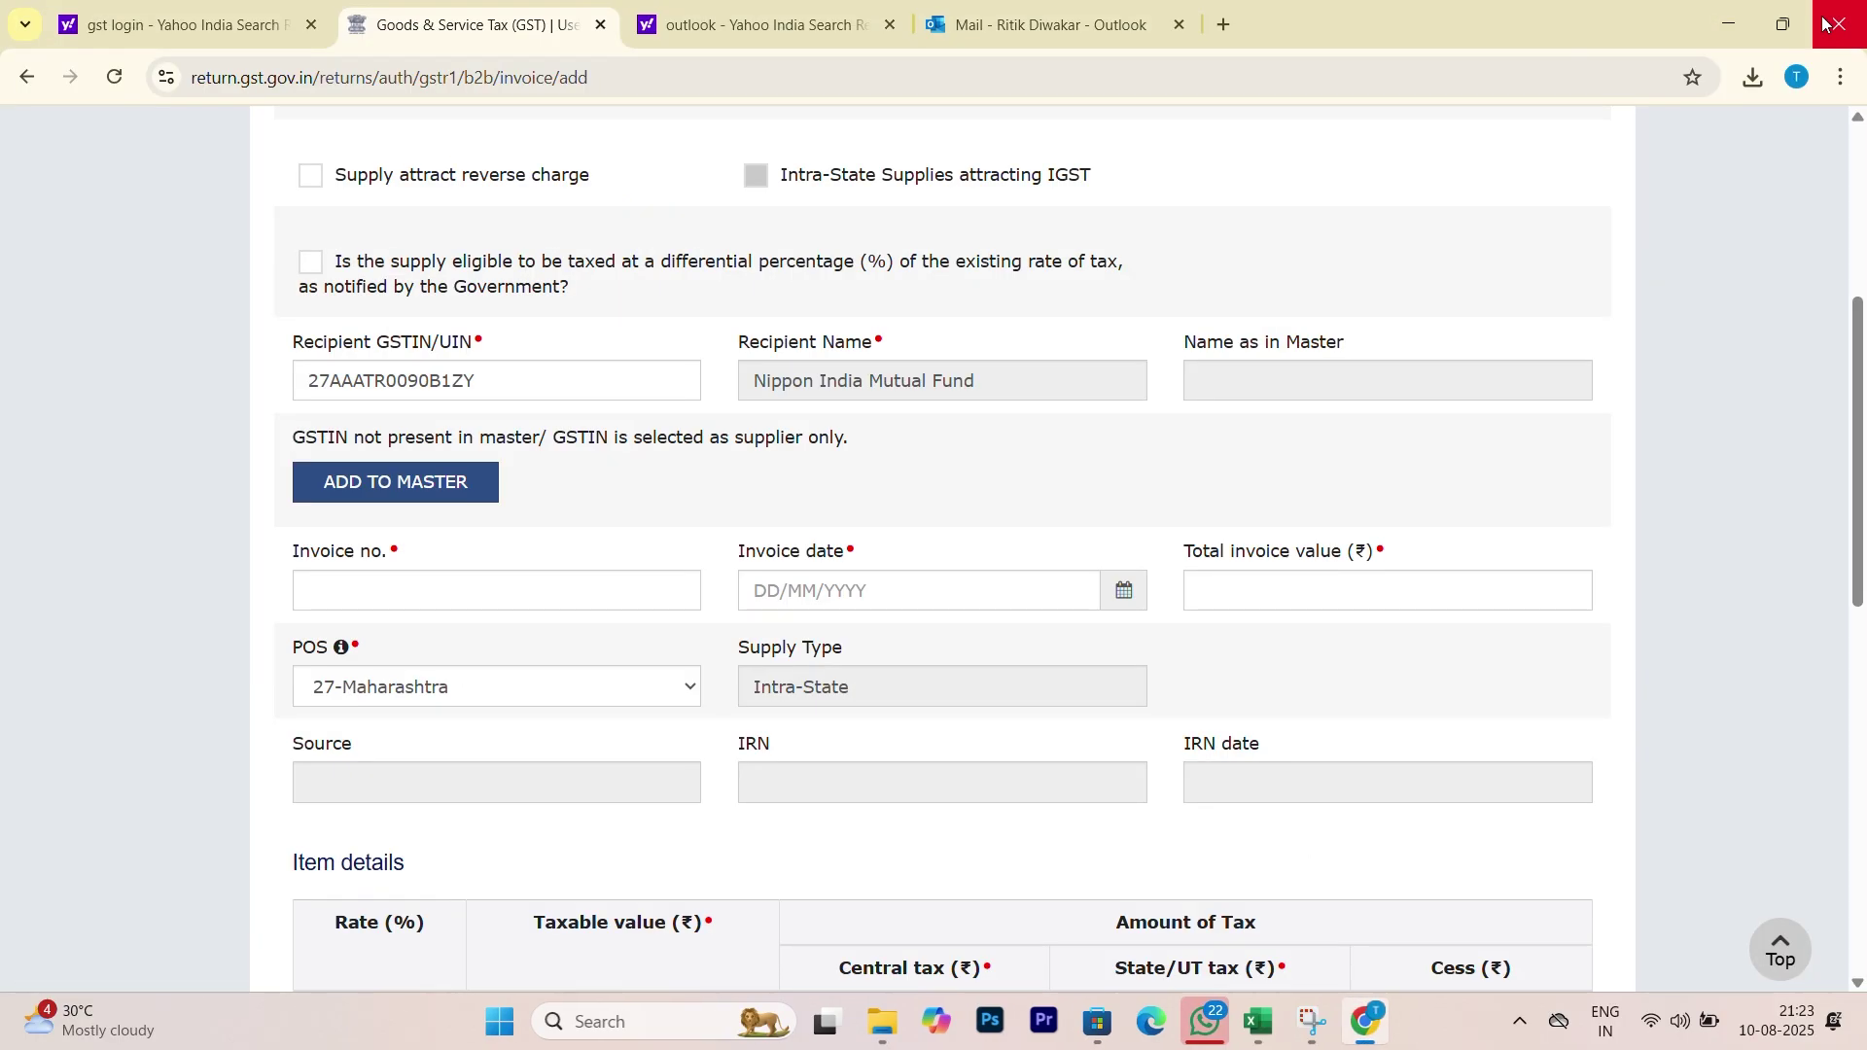
# - Open Quant MF June 2025.pdf, copy its recipient GSTIN, and return to the invoice form
pyautogui.hotkey('alt', 'Tab')
pyautogui.press('Down')
pyautogui.press('Return')
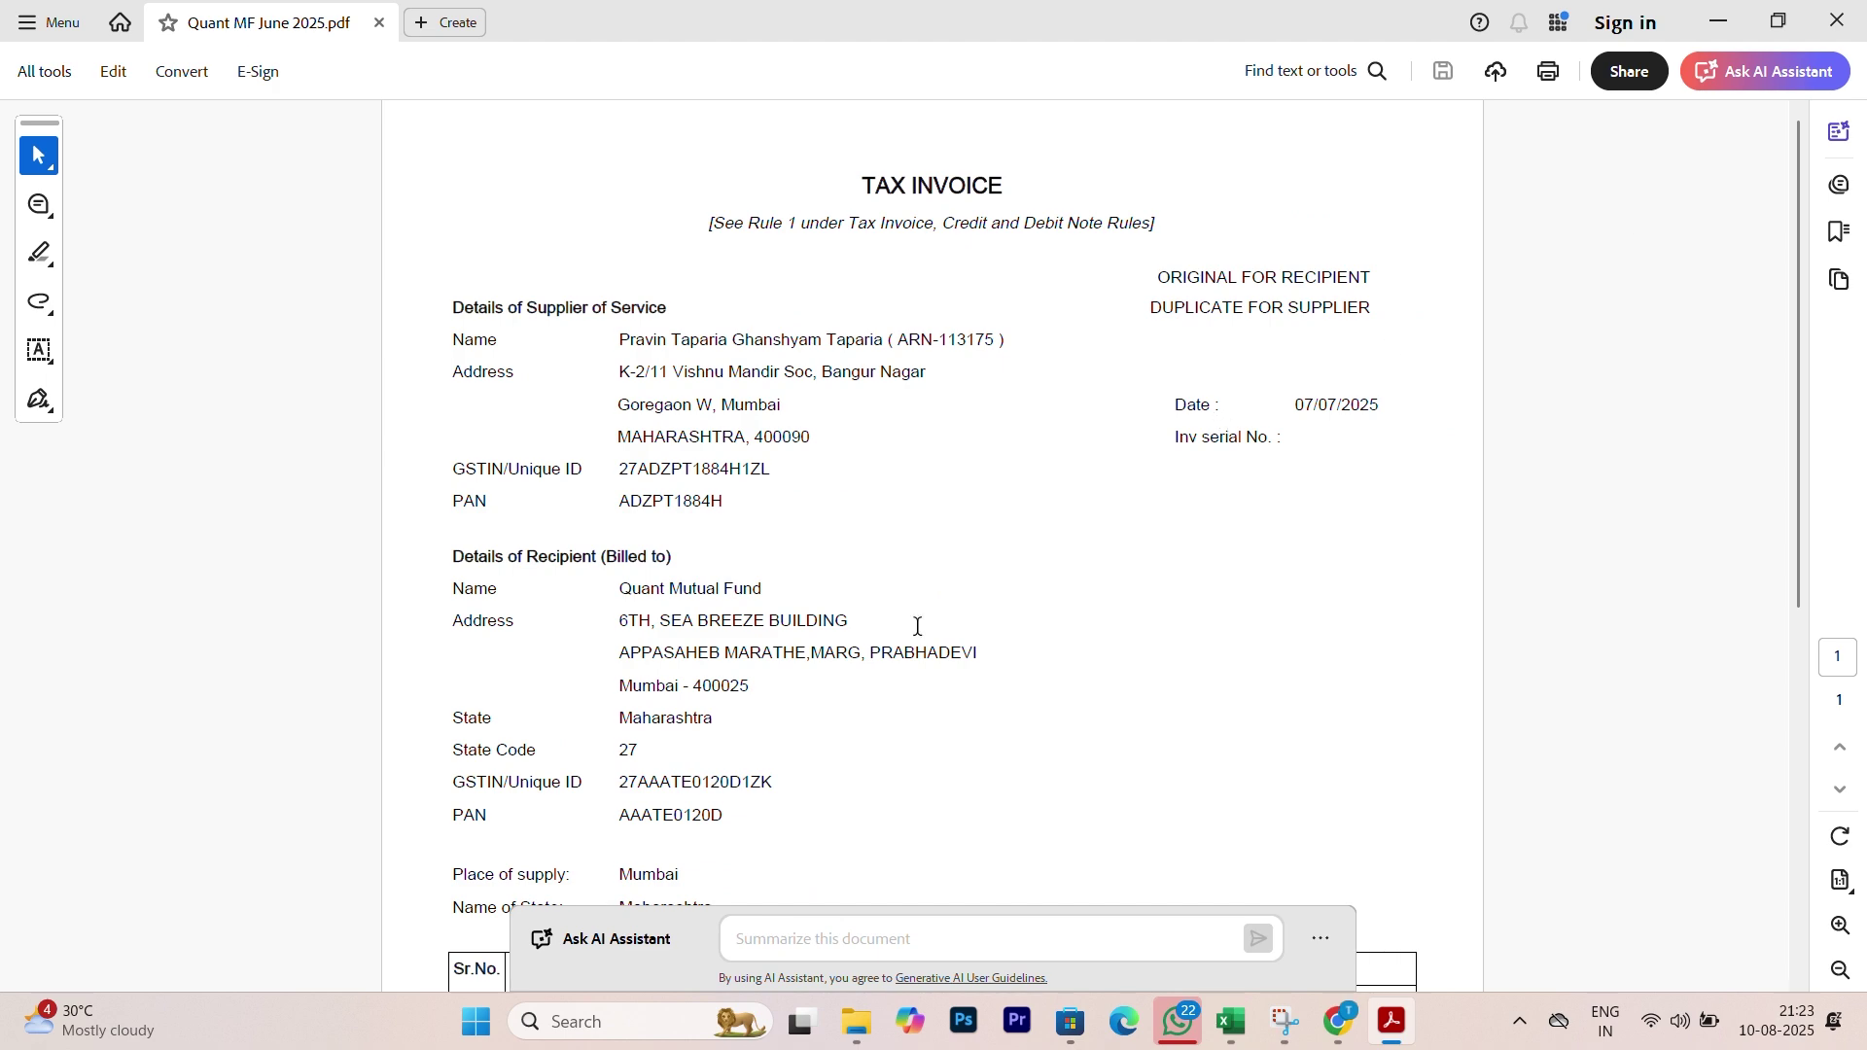
pyautogui.doubleClick(697, 790)
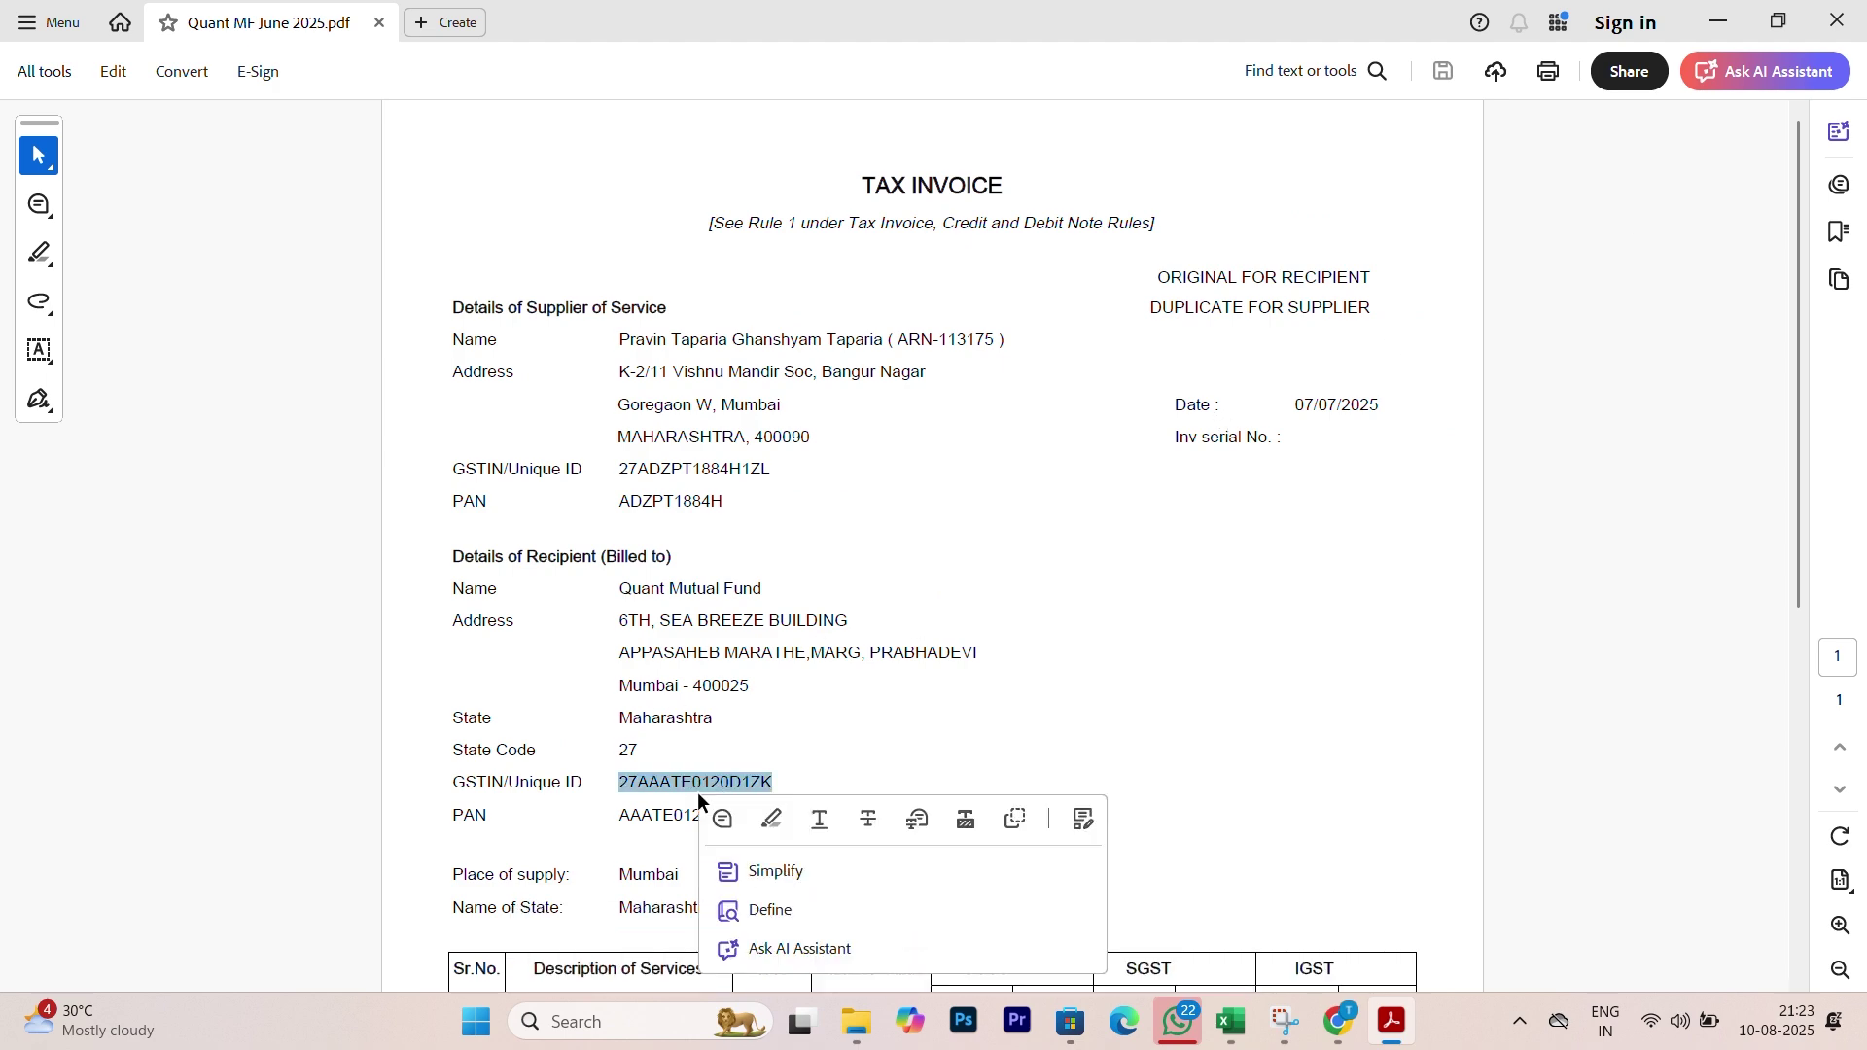
pyautogui.hotkey('alt', 'Tab')
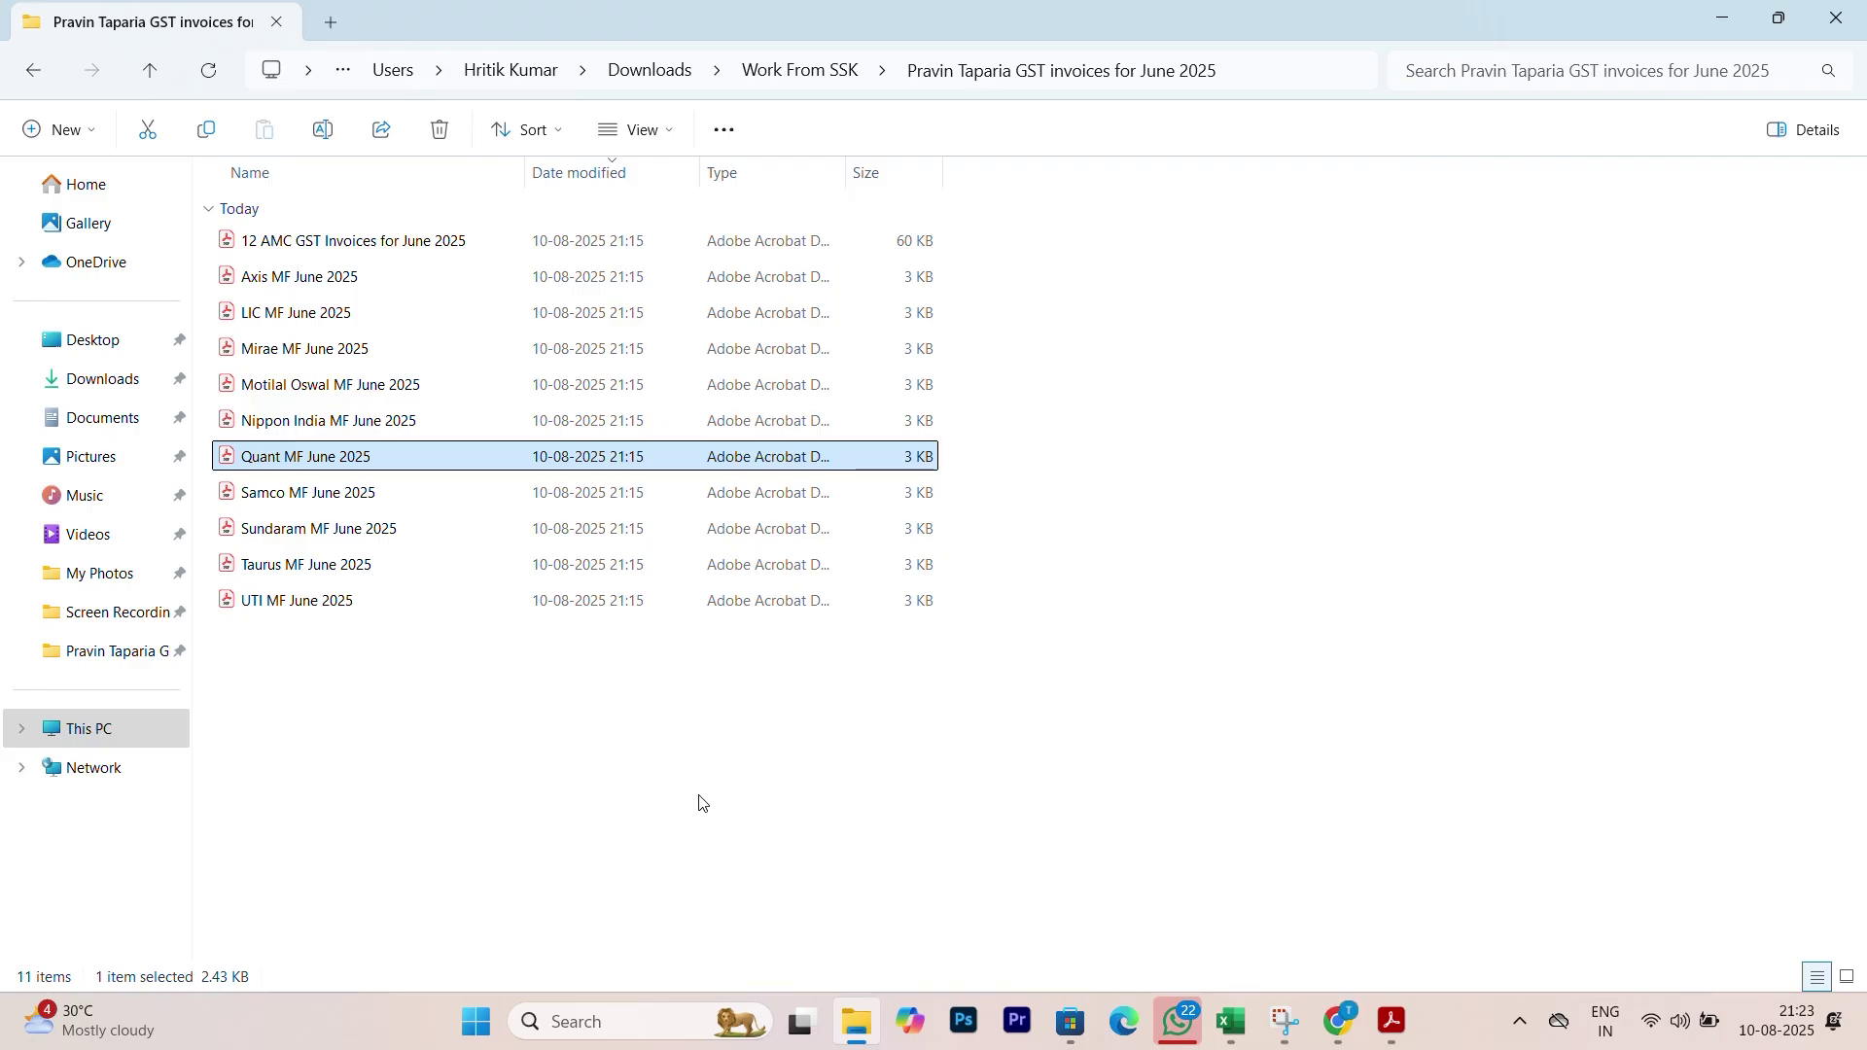
pyautogui.hotkey('alt', 'Tab')
pyautogui.hotkey('alt', 'Tab')
pyautogui.press('Tab')
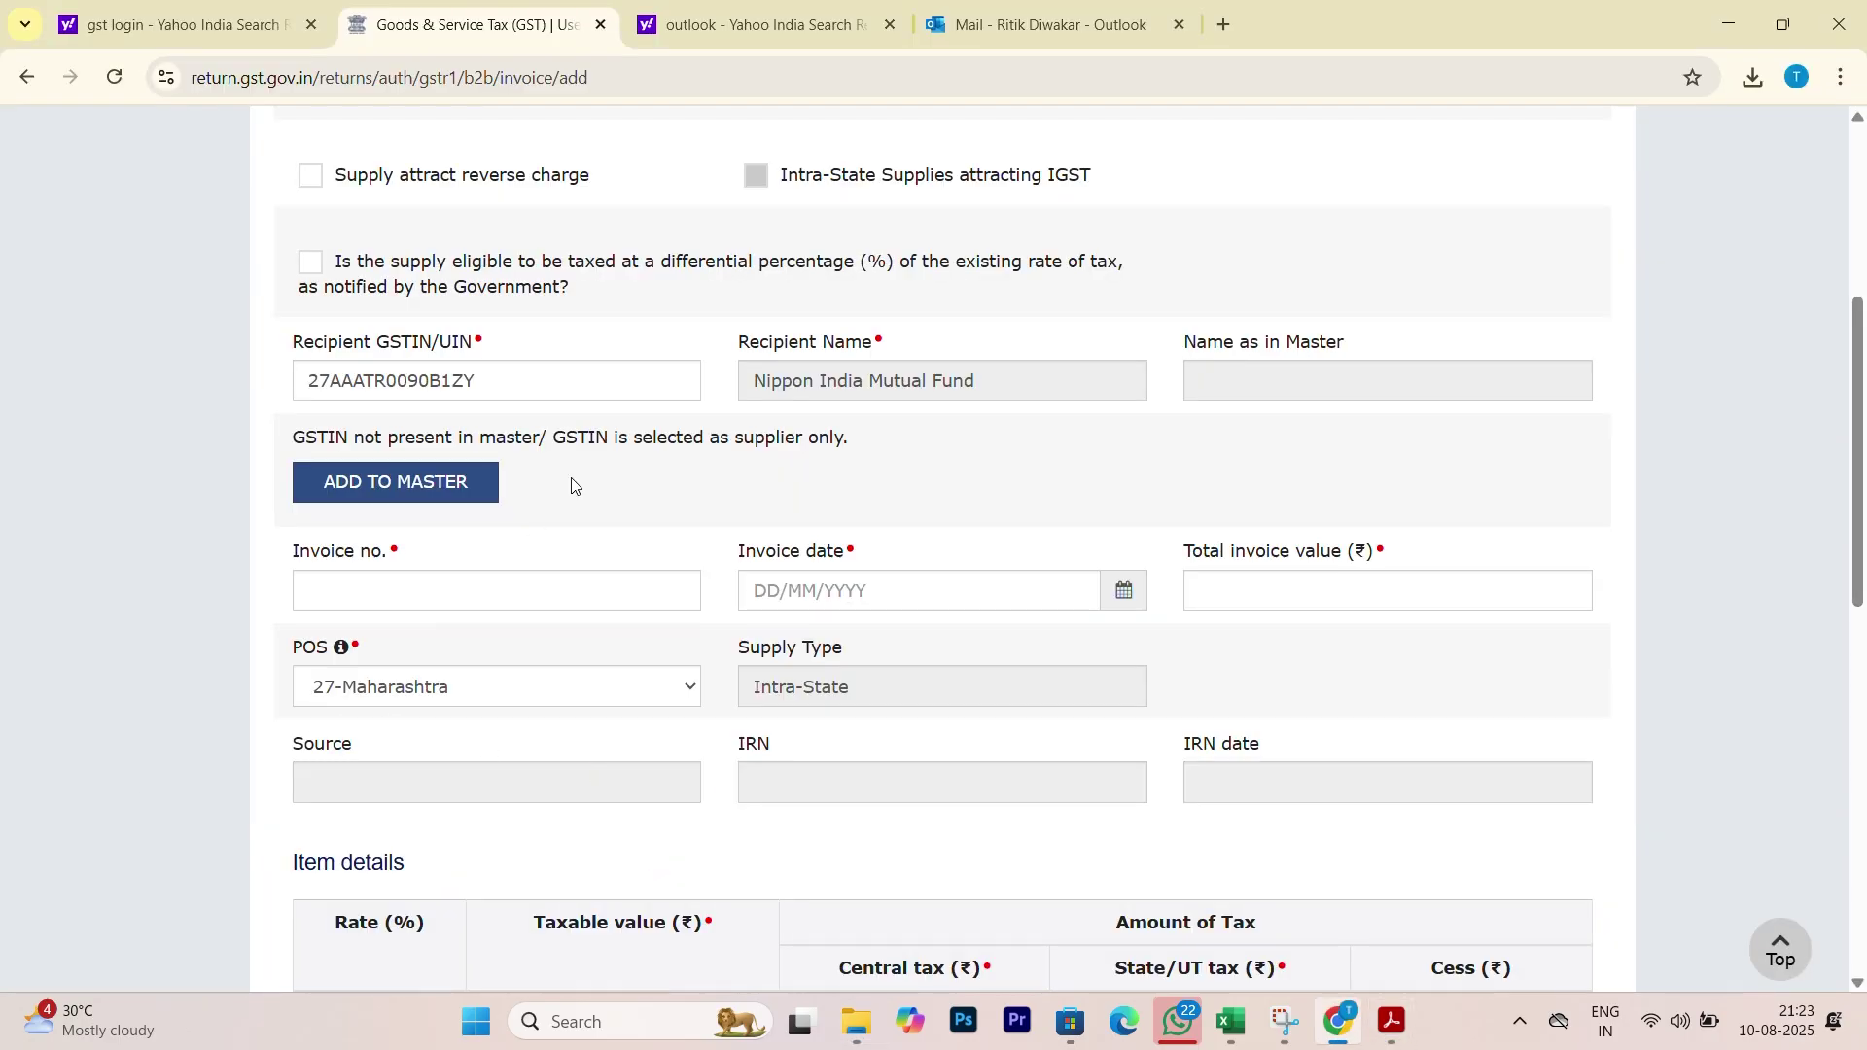
# - Replace the Nippon GSTIN with Quant's so the recipient reads QUANT MUTUAL FUND; enter invoice number 037
pyautogui.click(496, 369)
pyautogui.doubleClick(496, 370)
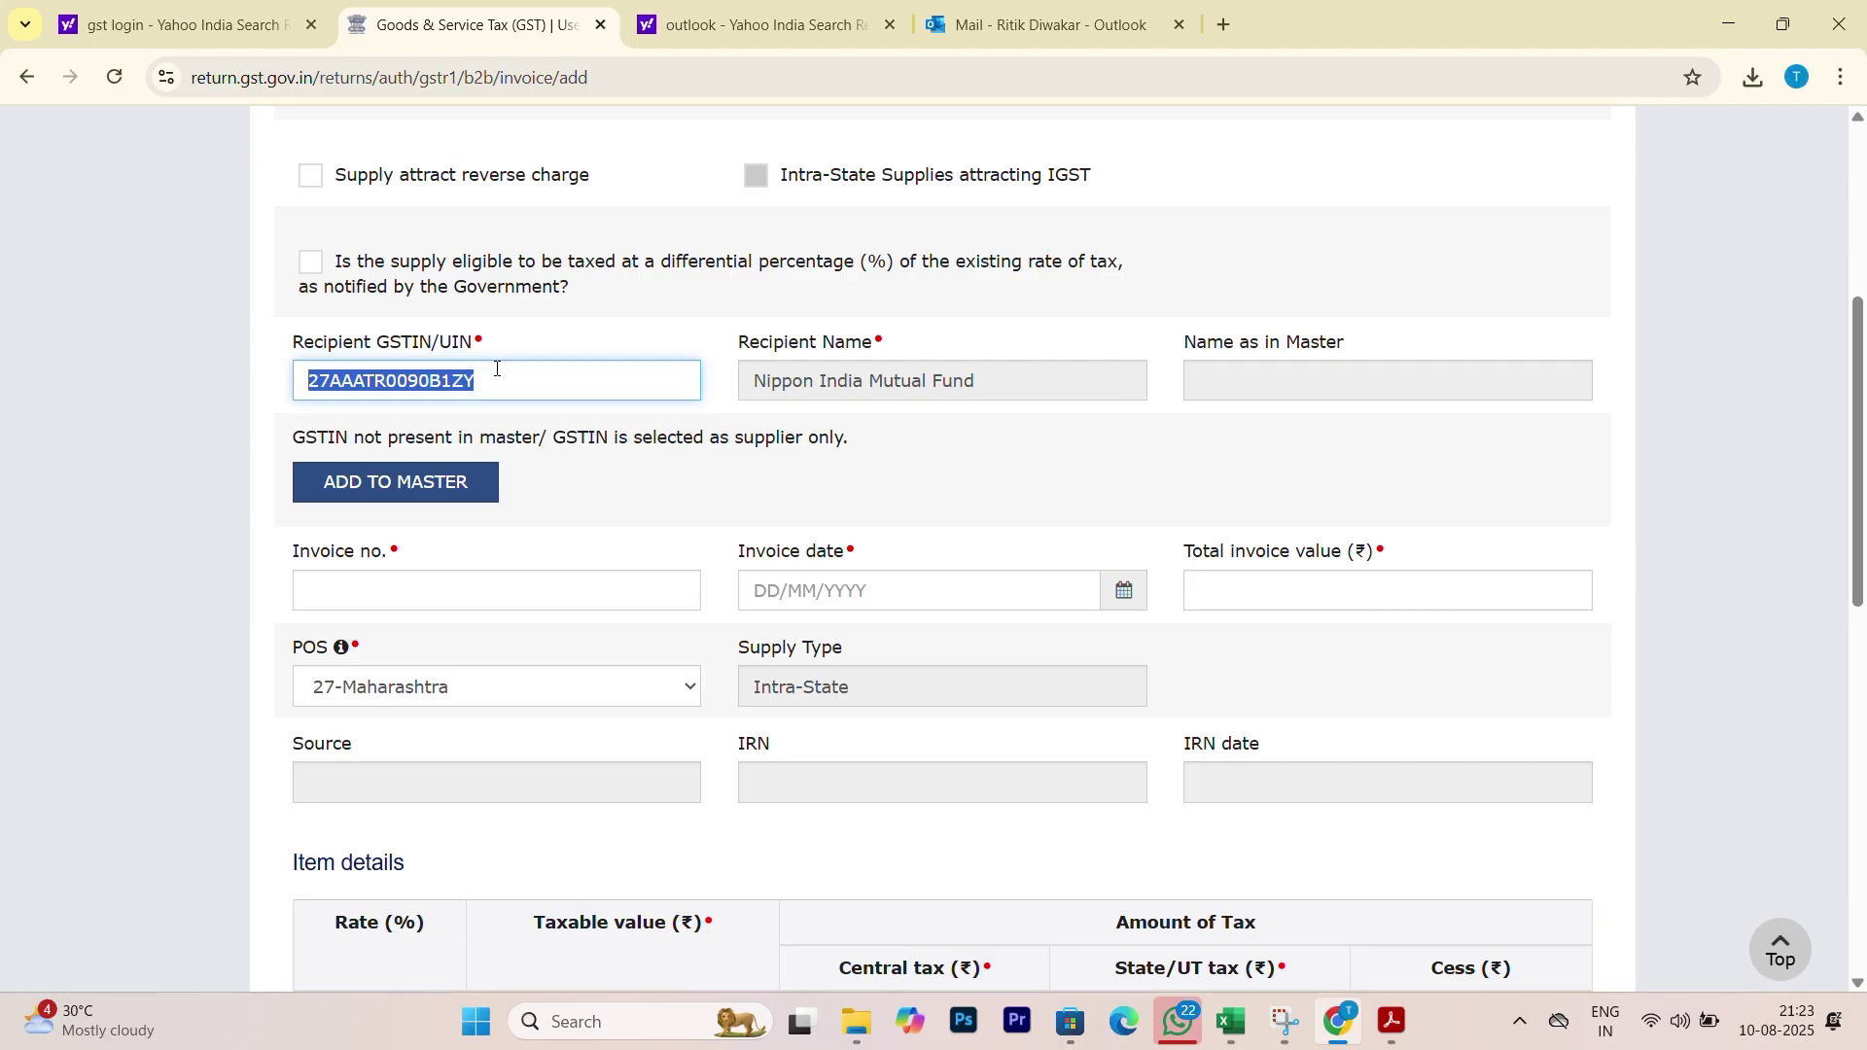
pyautogui.hotkey('ctrl', 'v')
pyautogui.click(470, 596)
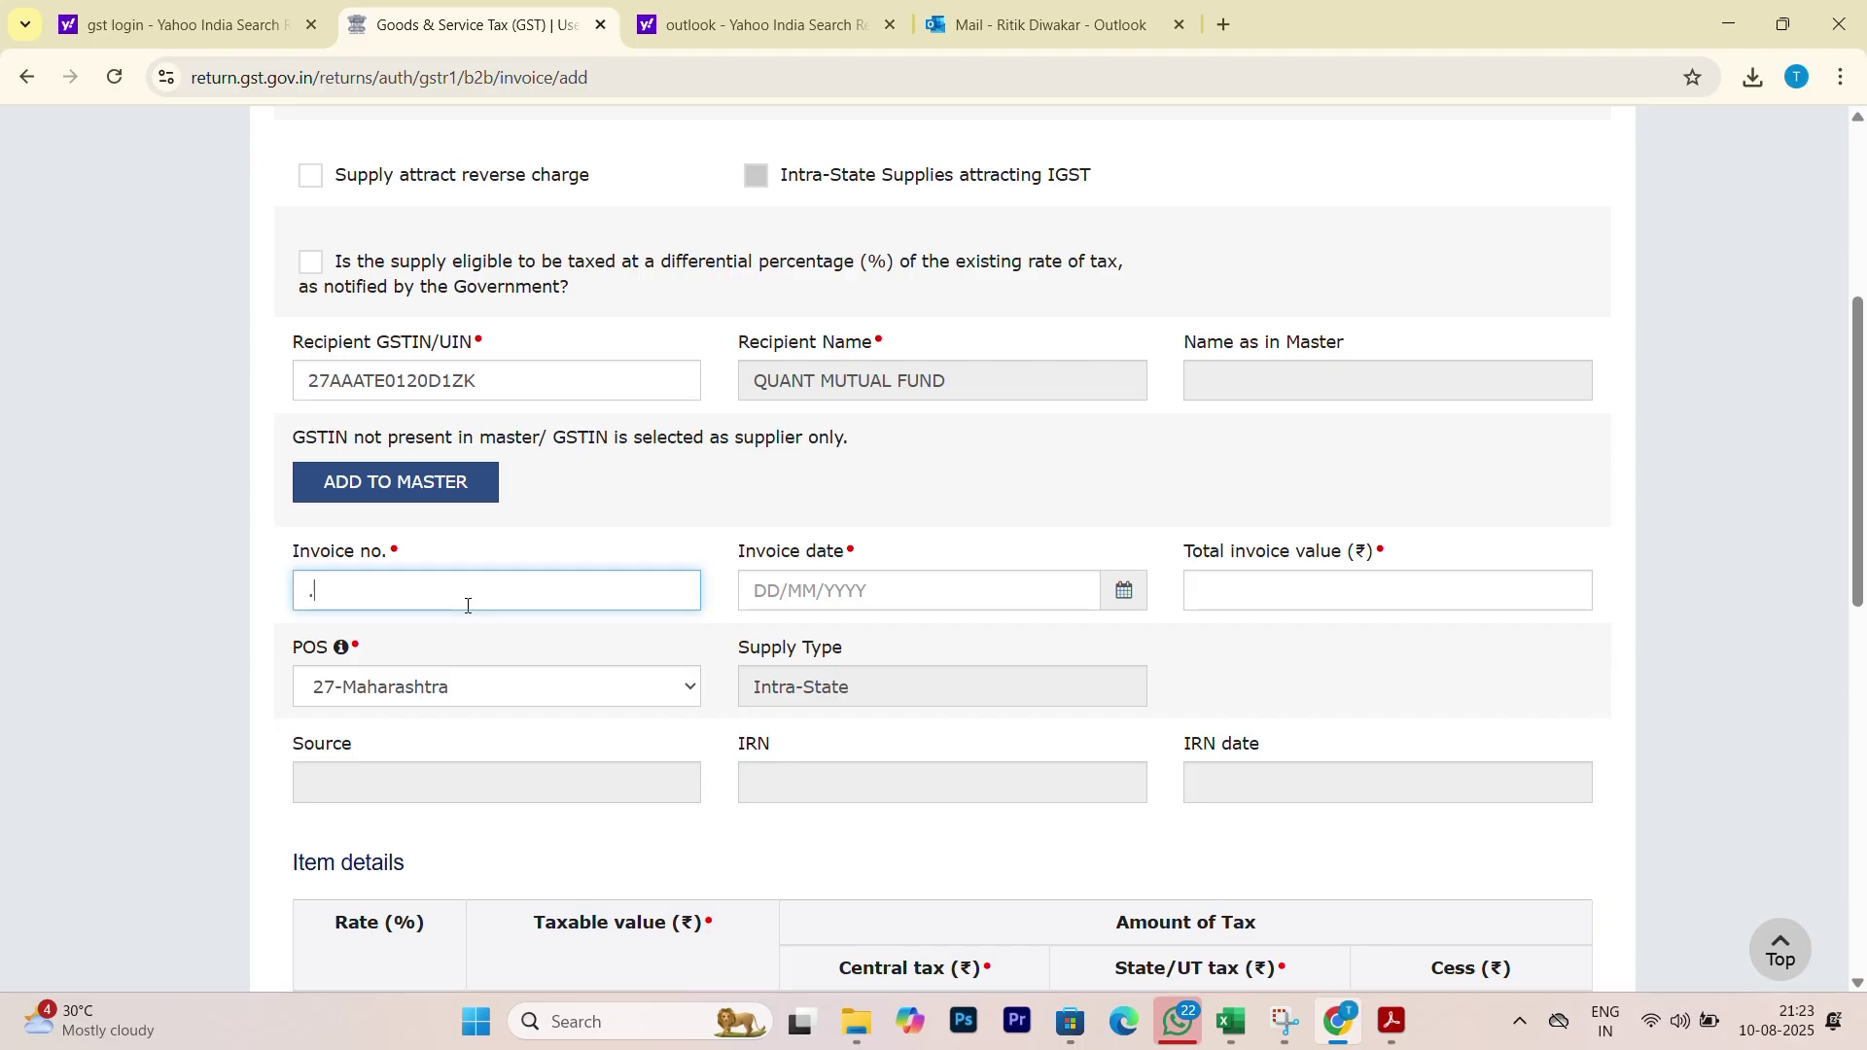
pyautogui.write('037')
# - Enter invoice date 07/07 after checking it in the Quant PDF, then close that PDF
pyautogui.click(779, 582)
pyautogui.hotkey('alt', 'Tab')
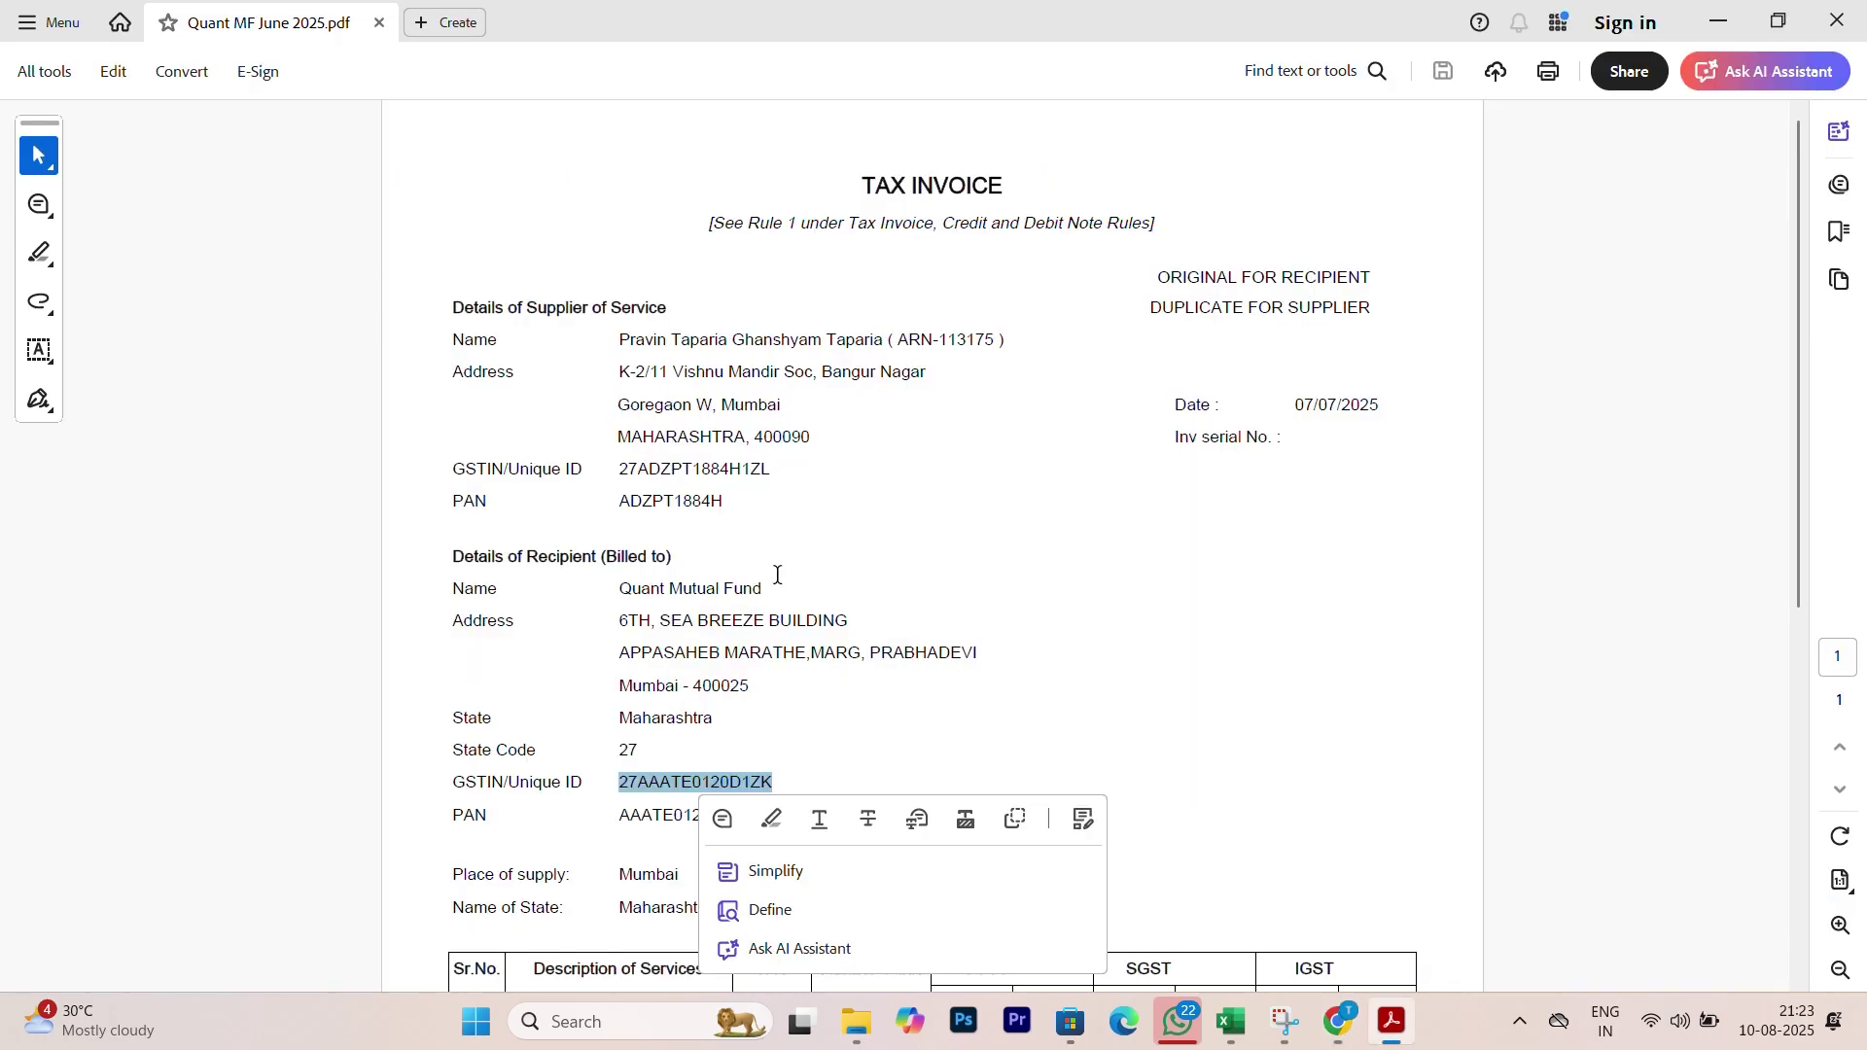
pyautogui.hotkey('alt', 'Tab')
pyautogui.write('07/07')
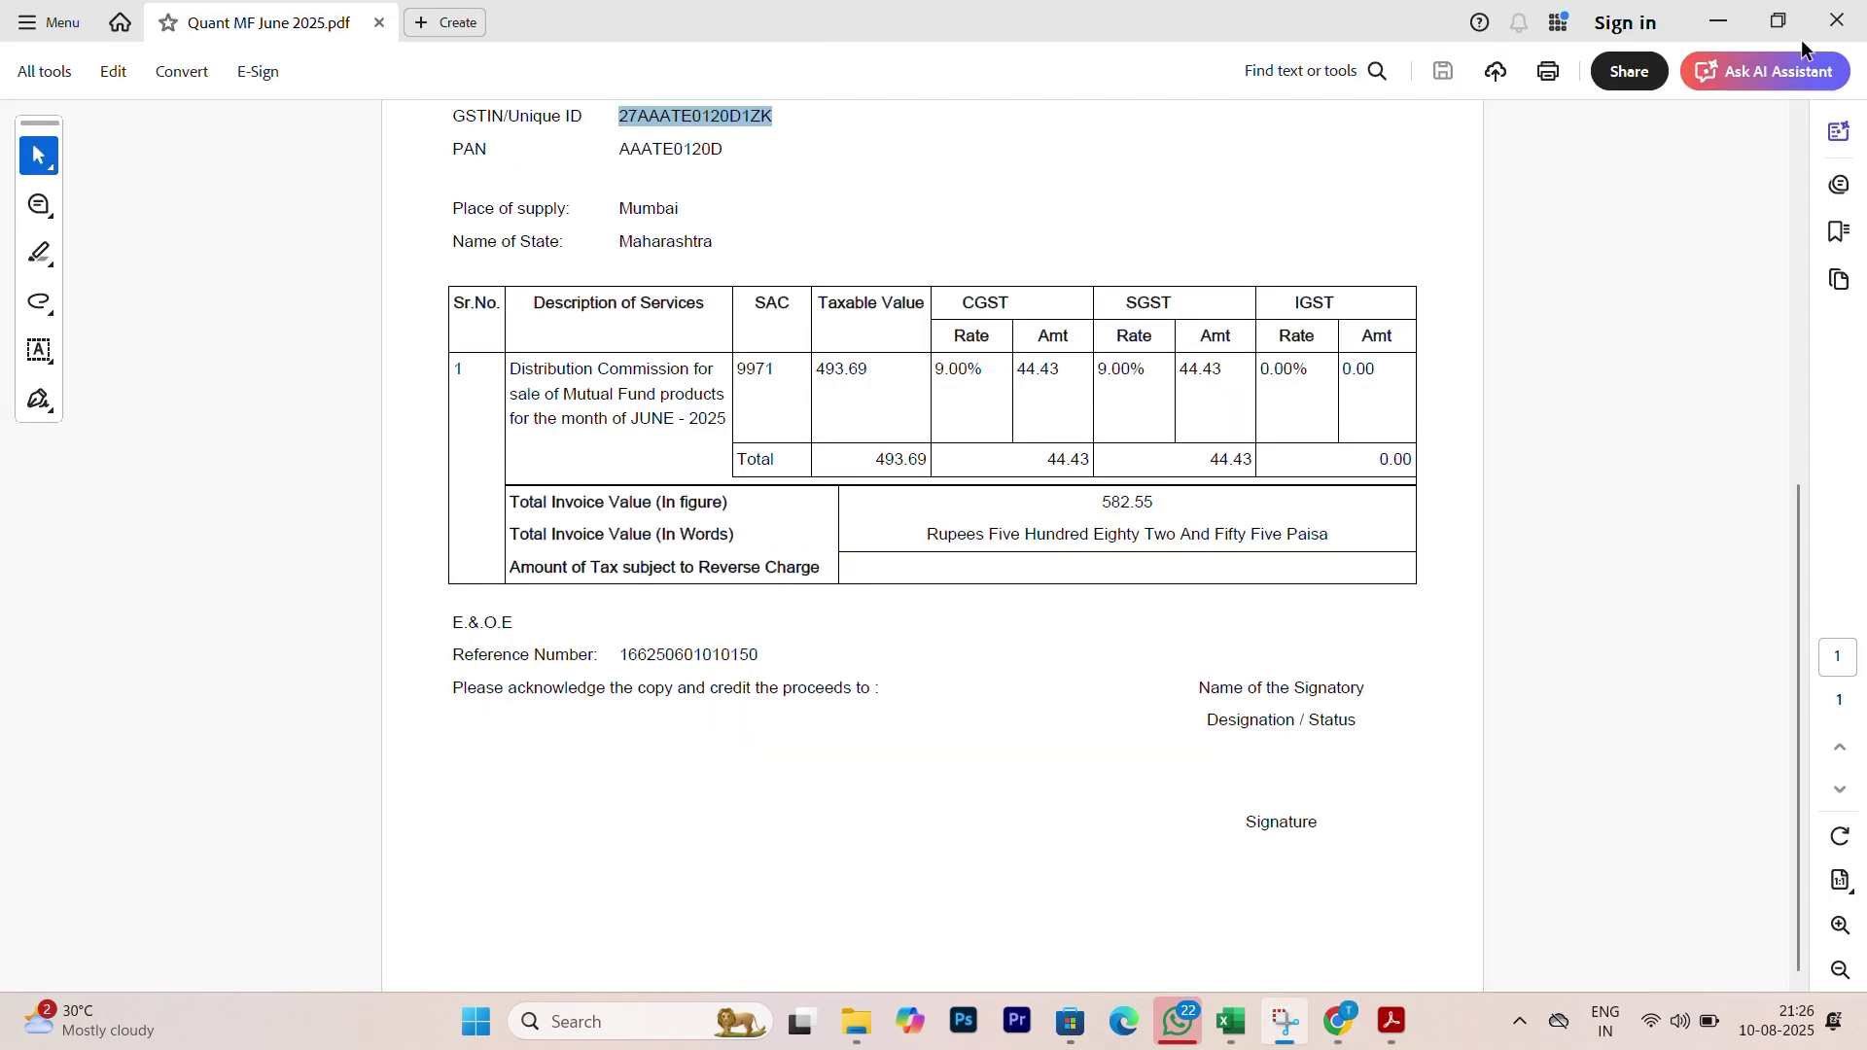
pyautogui.click(1847, 13)
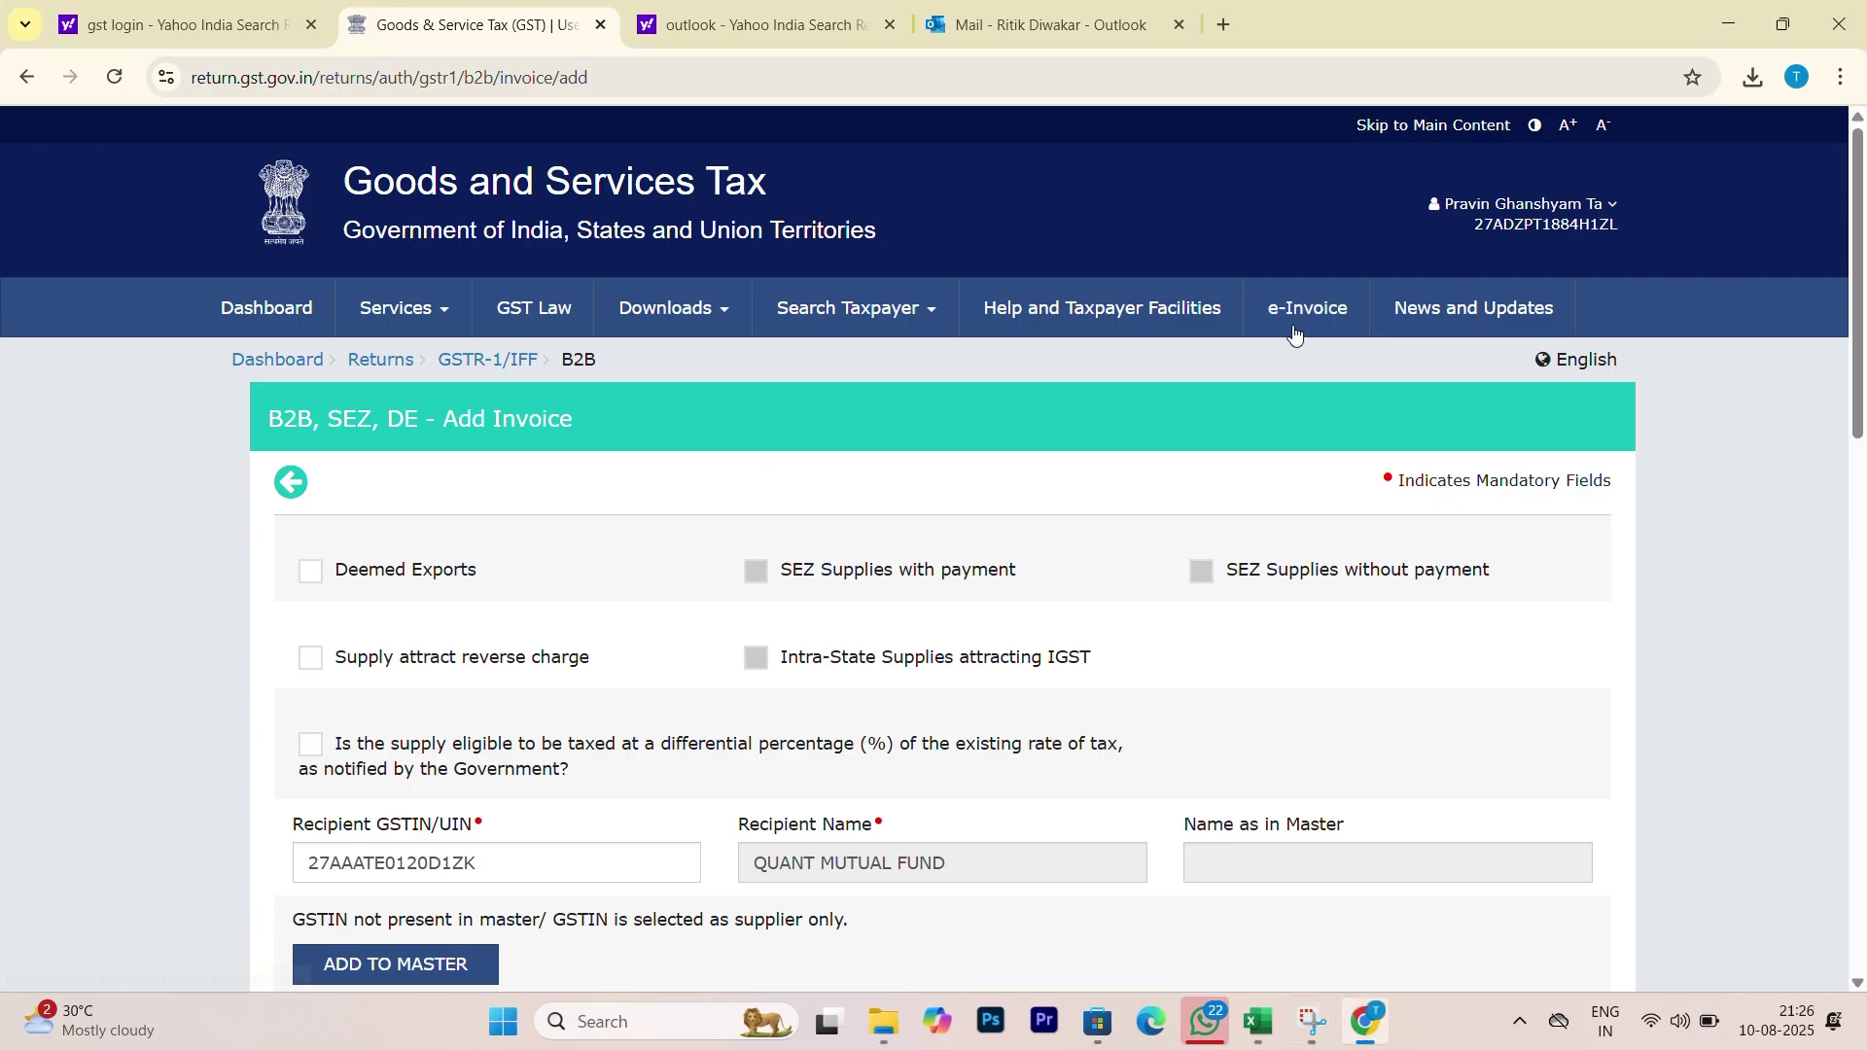
# - Open Samco MF June 2025 (total 13457.43) from the invoices folder and copy its recipient GSTIN
pyautogui.hotkey('alt', 'Tab')
pyautogui.press('Tab')
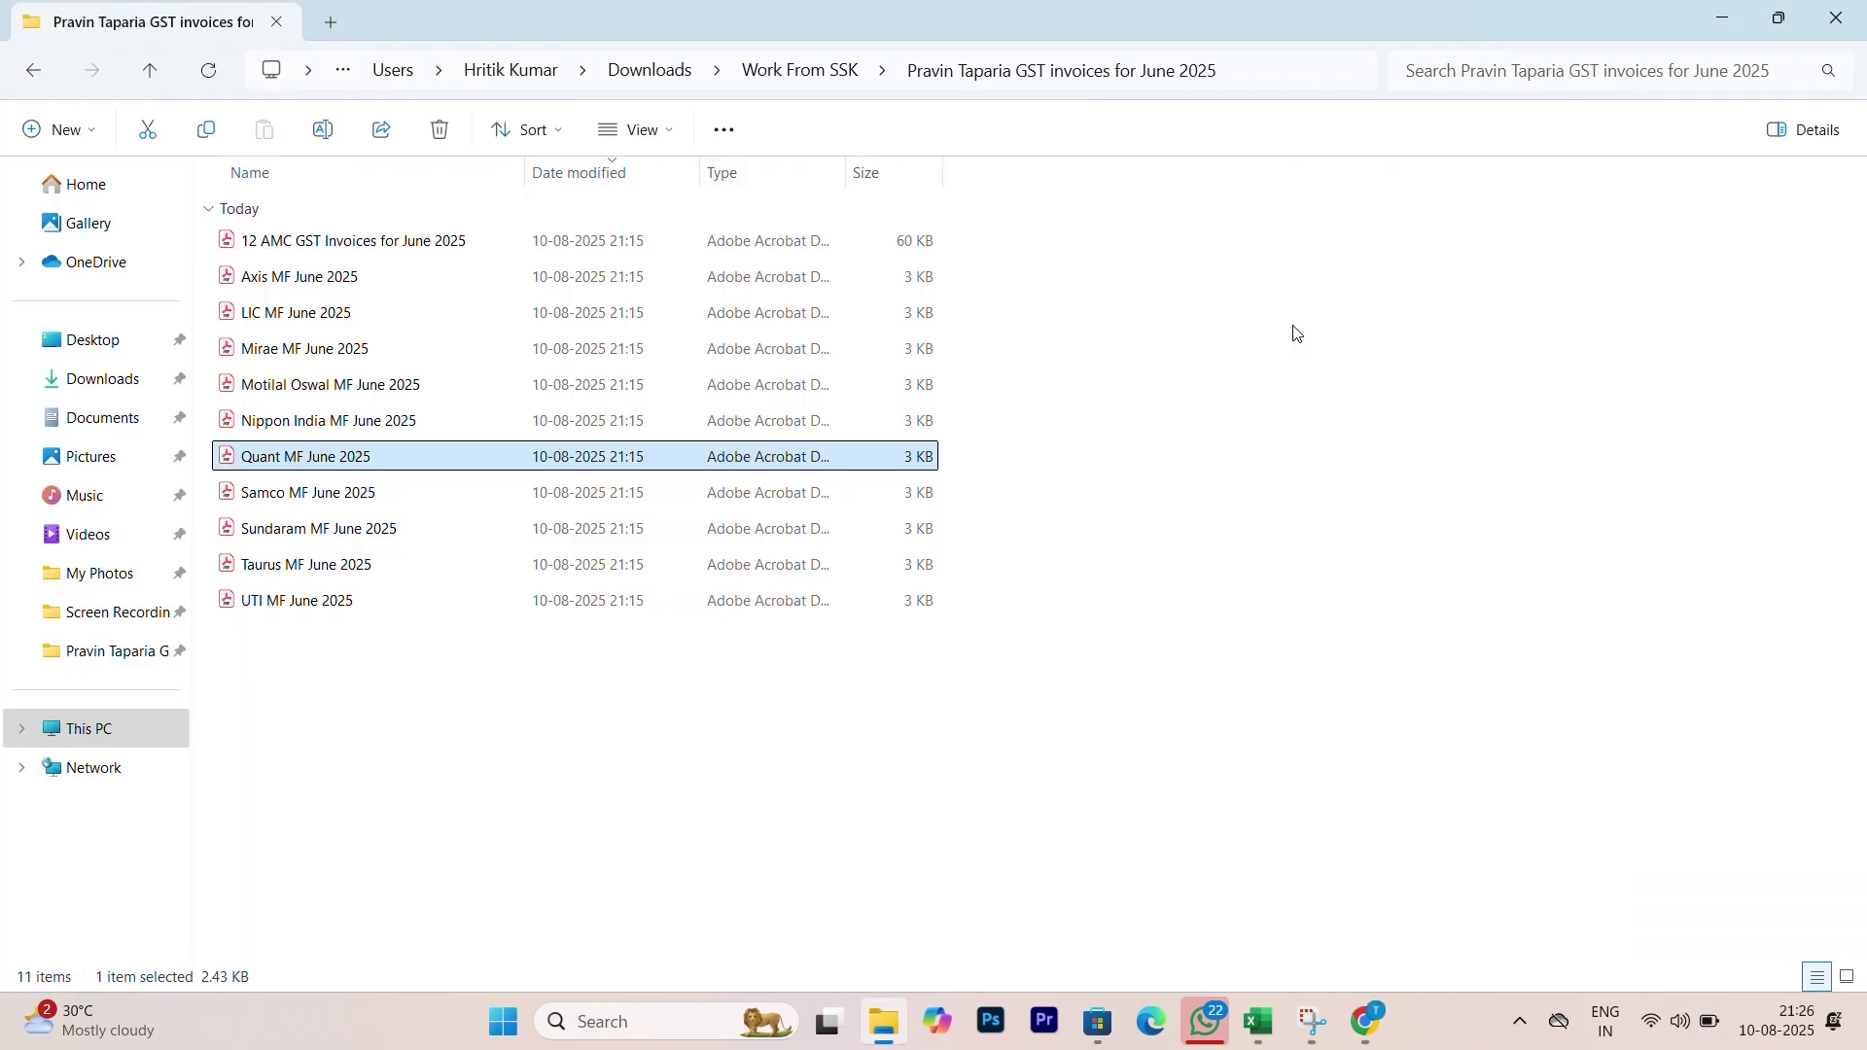
pyautogui.press('Down')
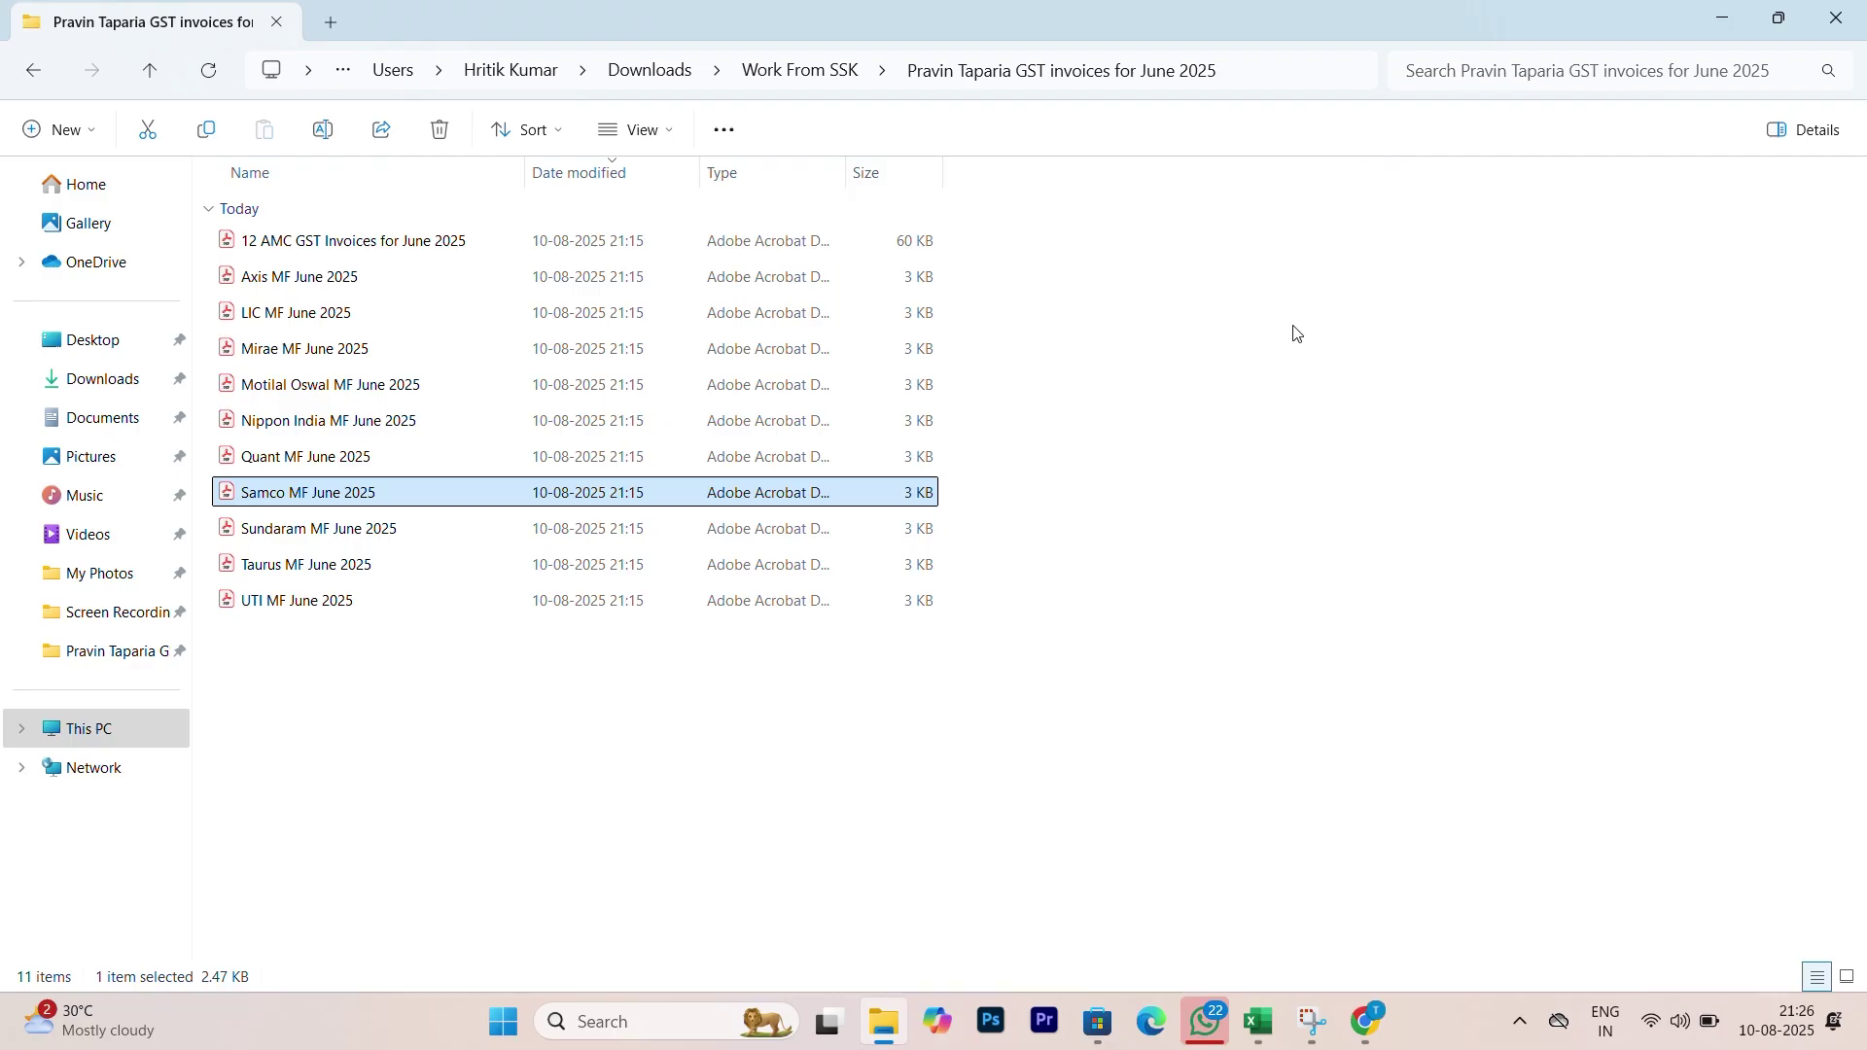
pyautogui.press('Return')
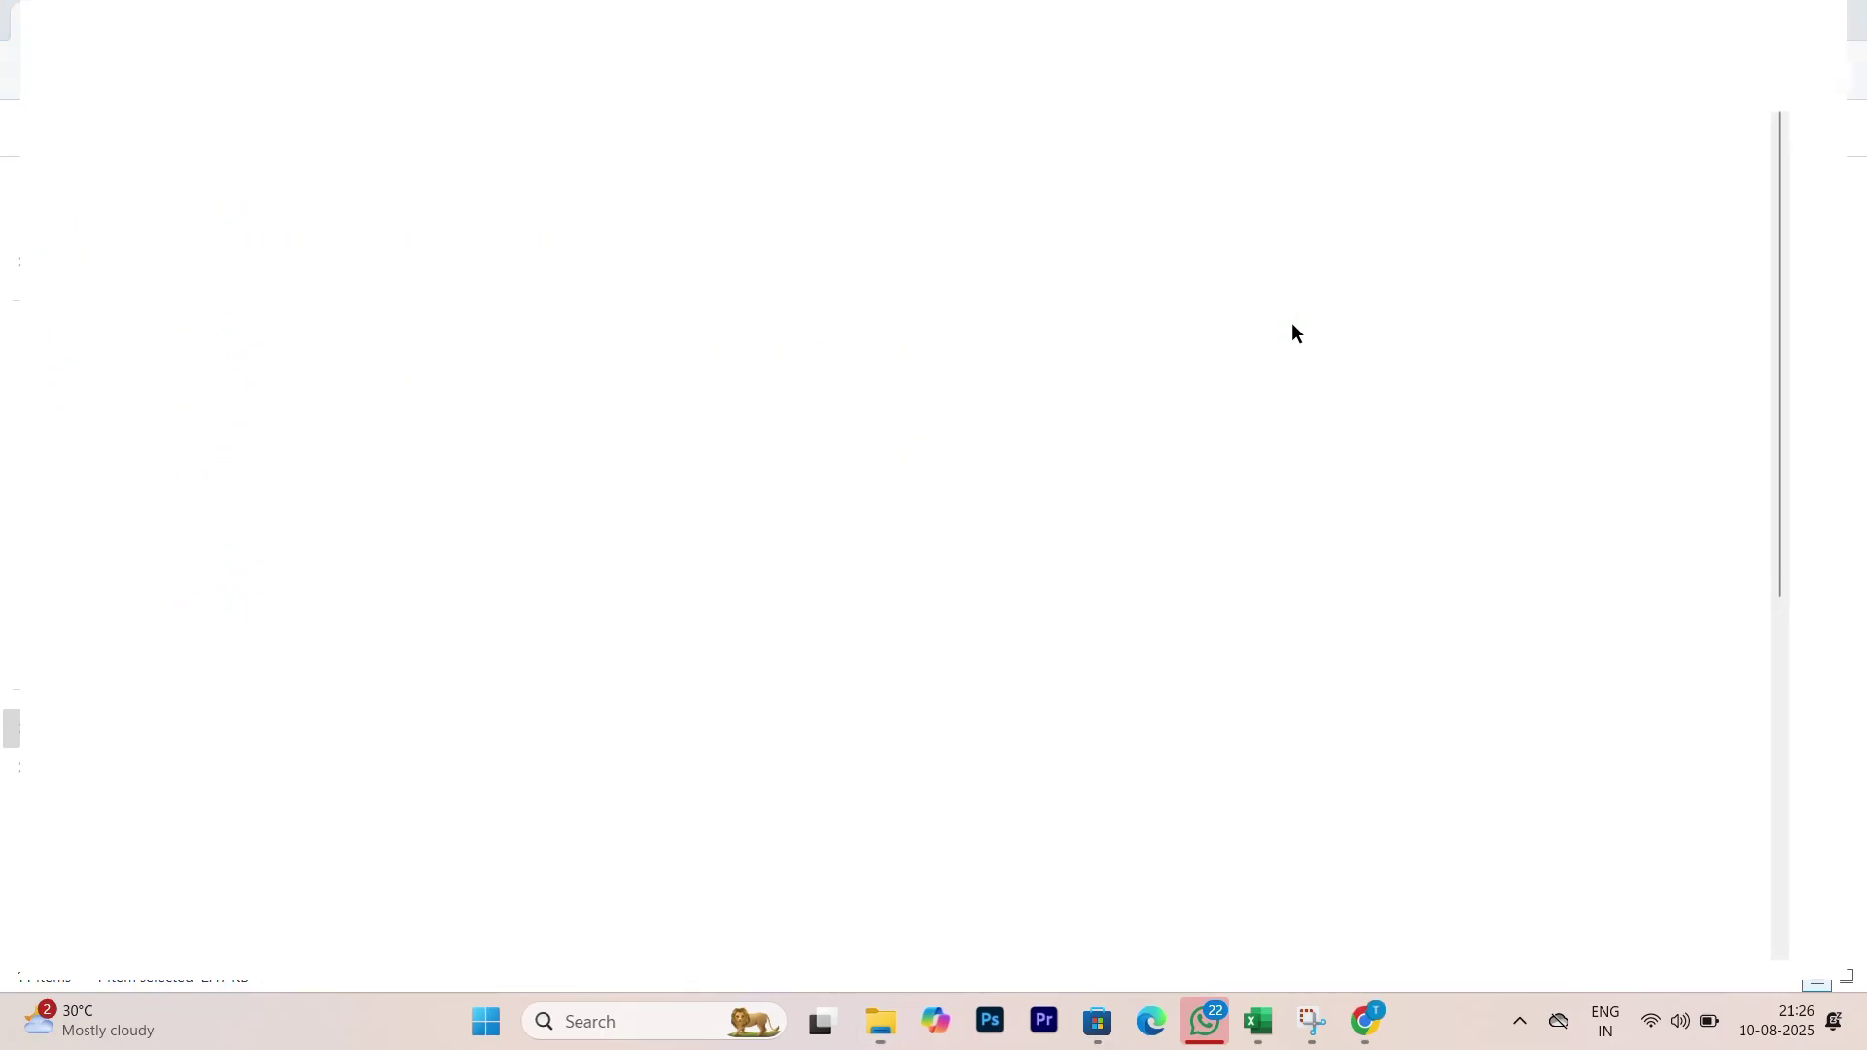
pyautogui.scroll(-6, 1291, 323)
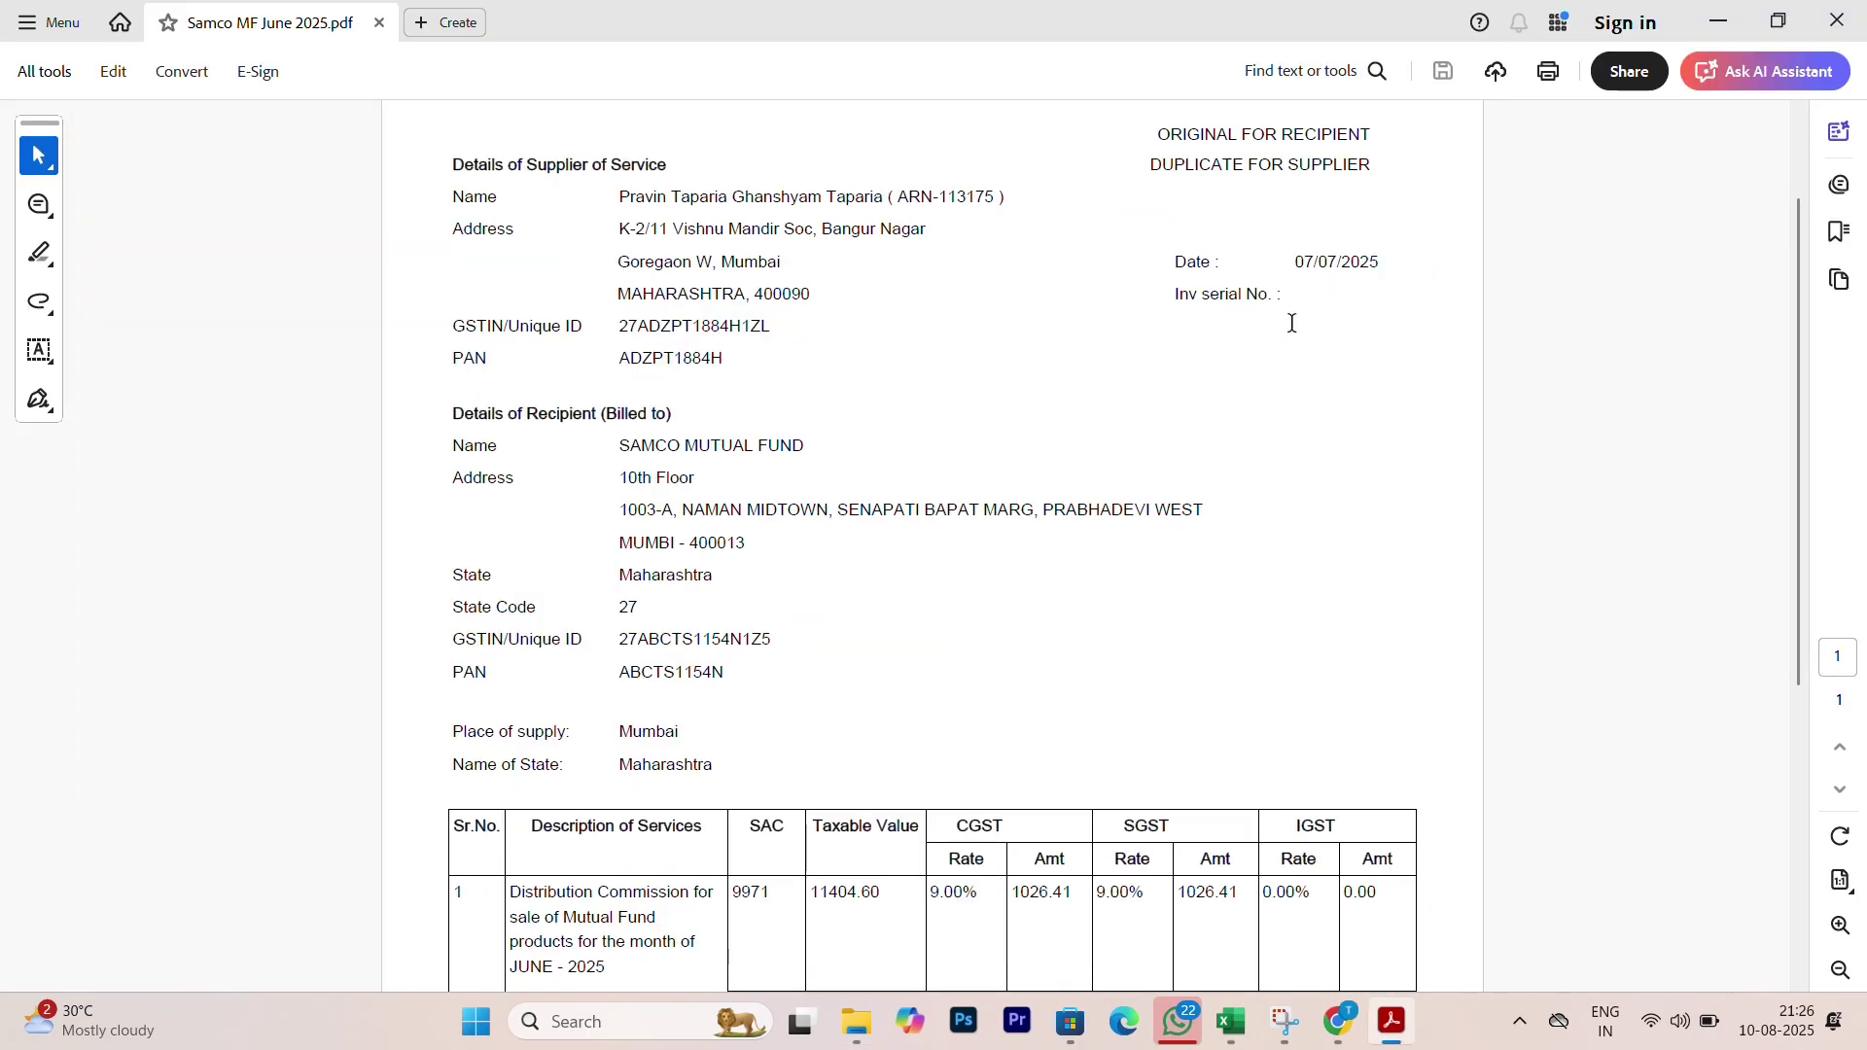
pyautogui.scroll(3, 818, 239)
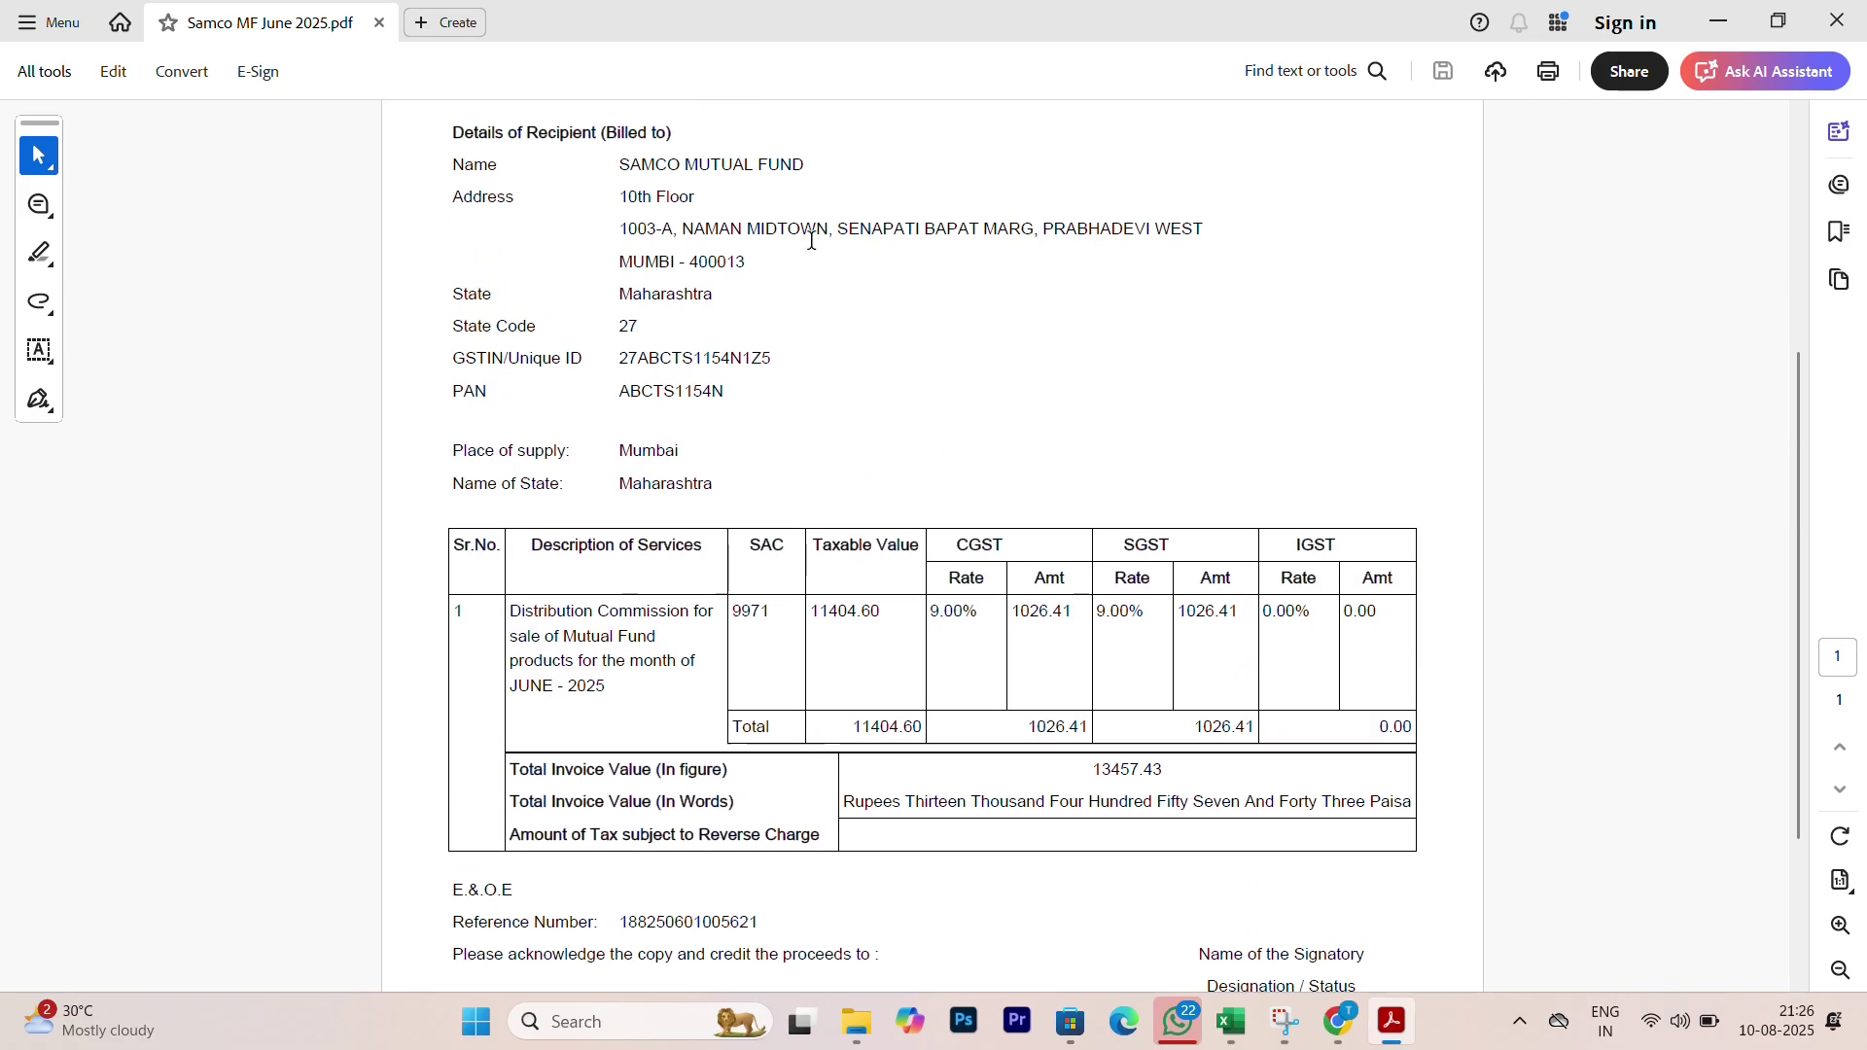
pyautogui.doubleClick(673, 349)
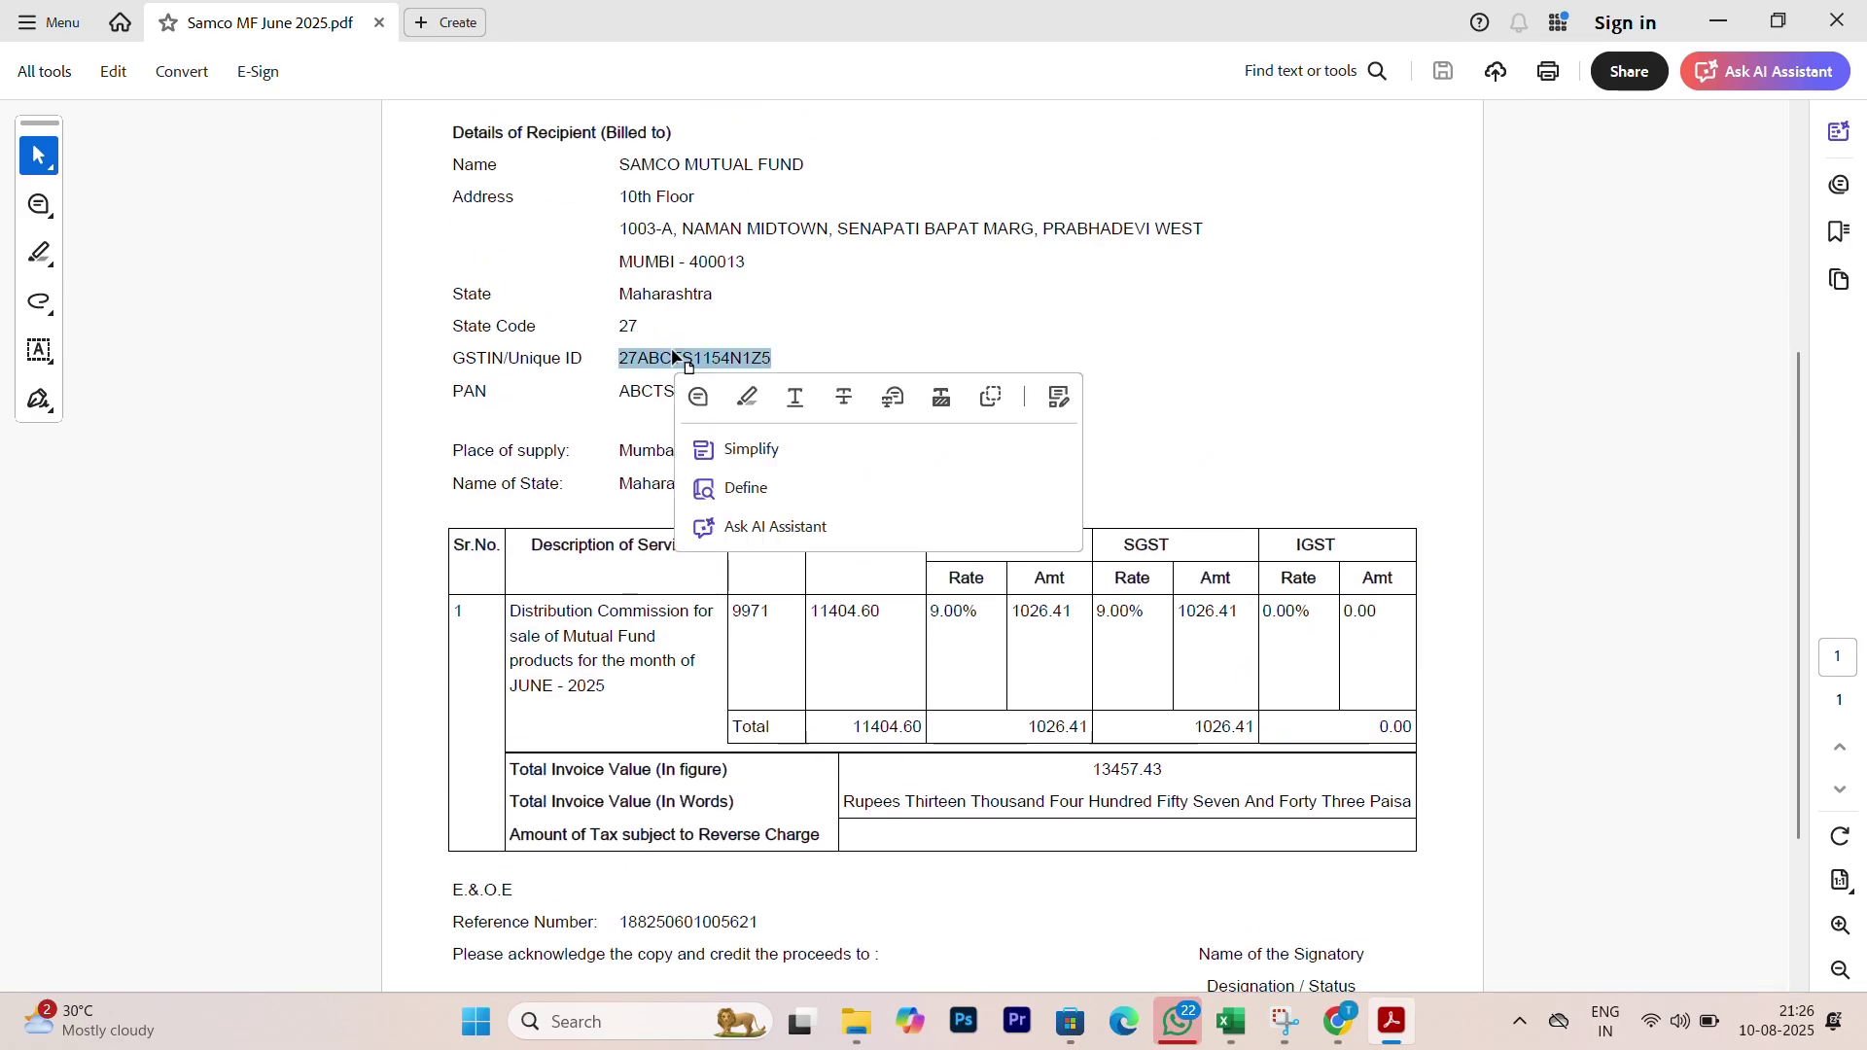
pyautogui.click(672, 349)
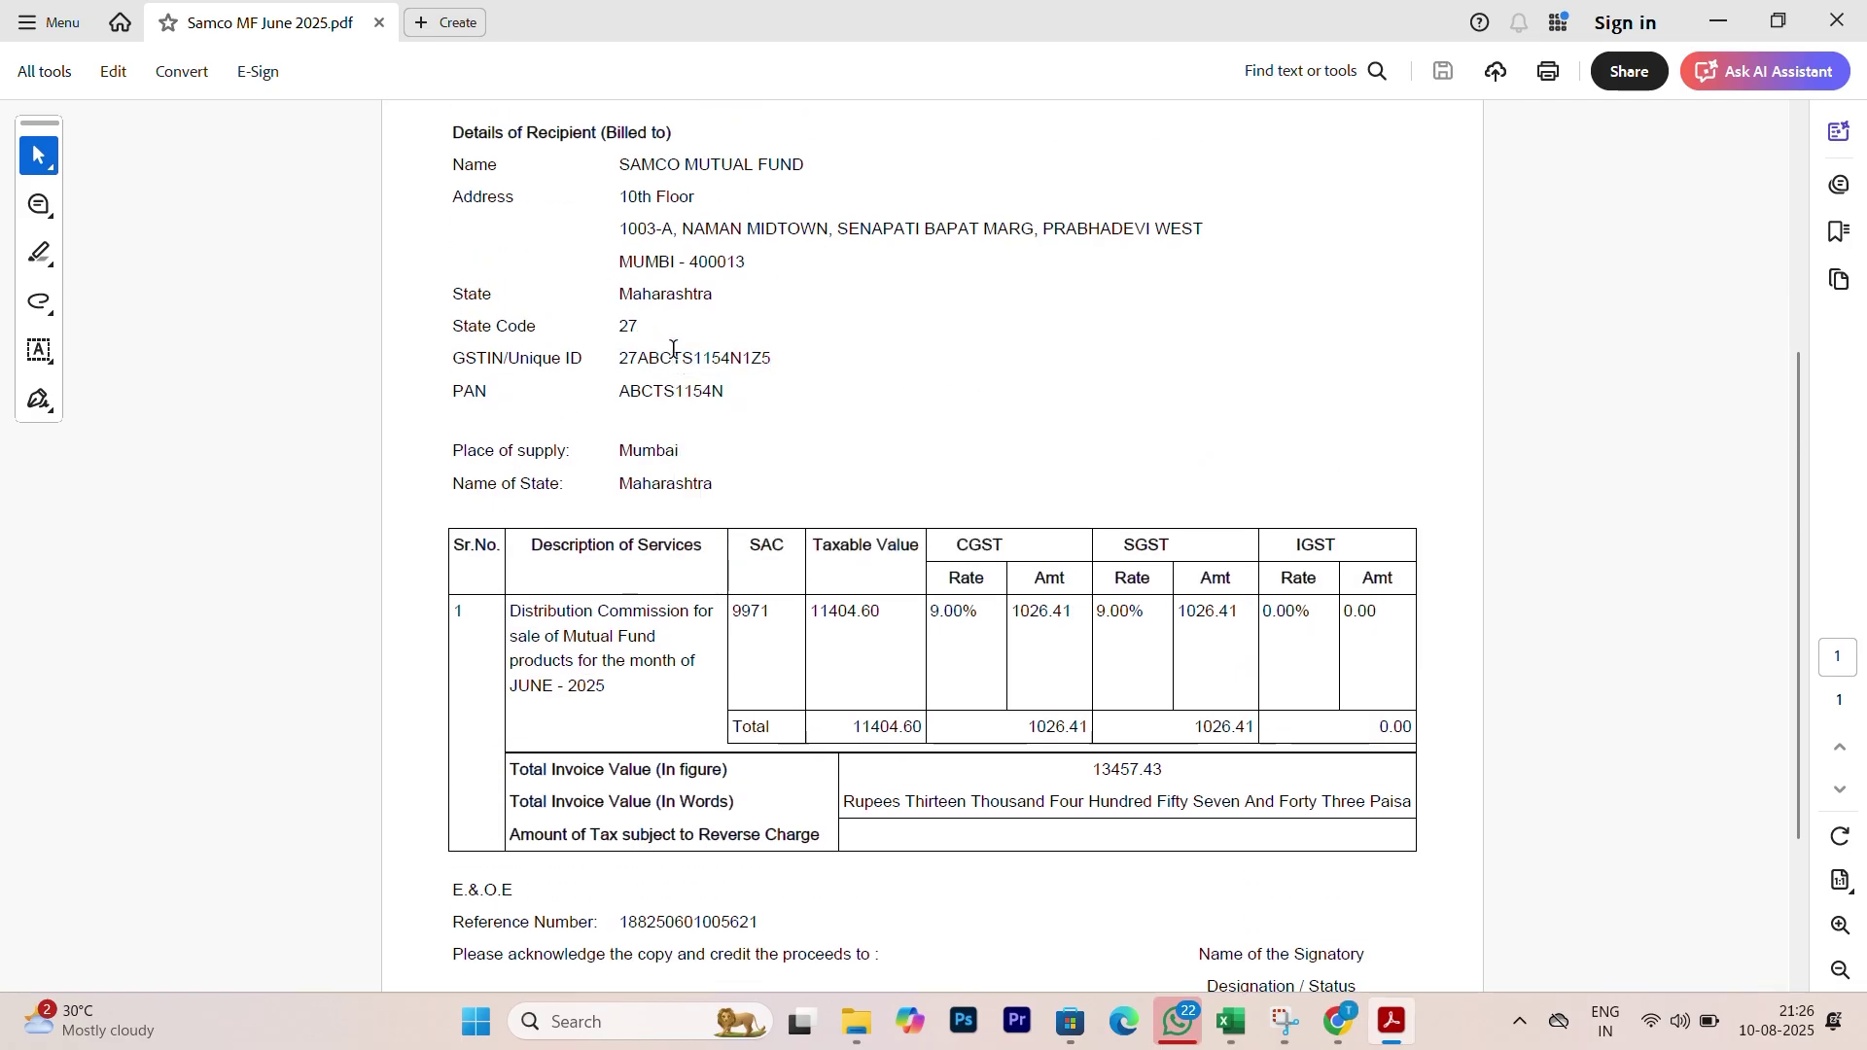
pyautogui.doubleClick(673, 349)
pyautogui.hotkey('ctrl', 'c')
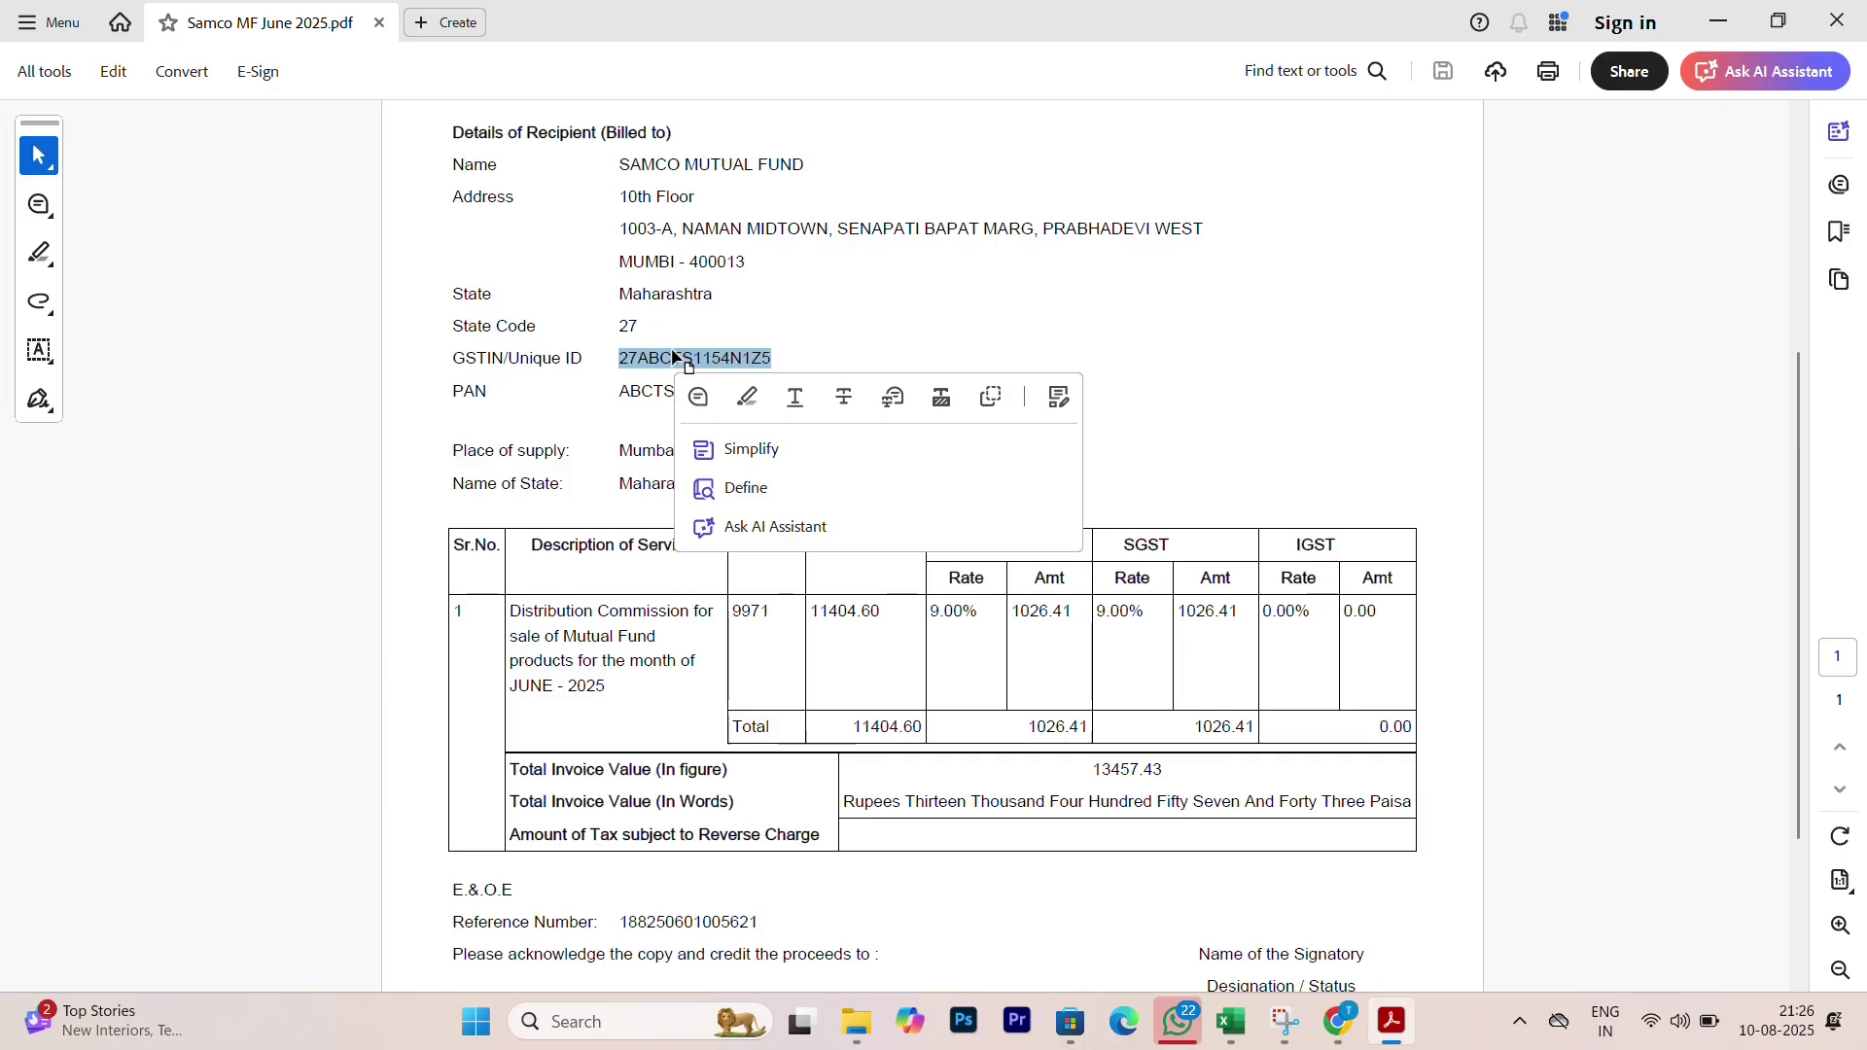
pyautogui.hotkey('alt', 'Tab')
pyautogui.hotkey('alt', 'Tab')
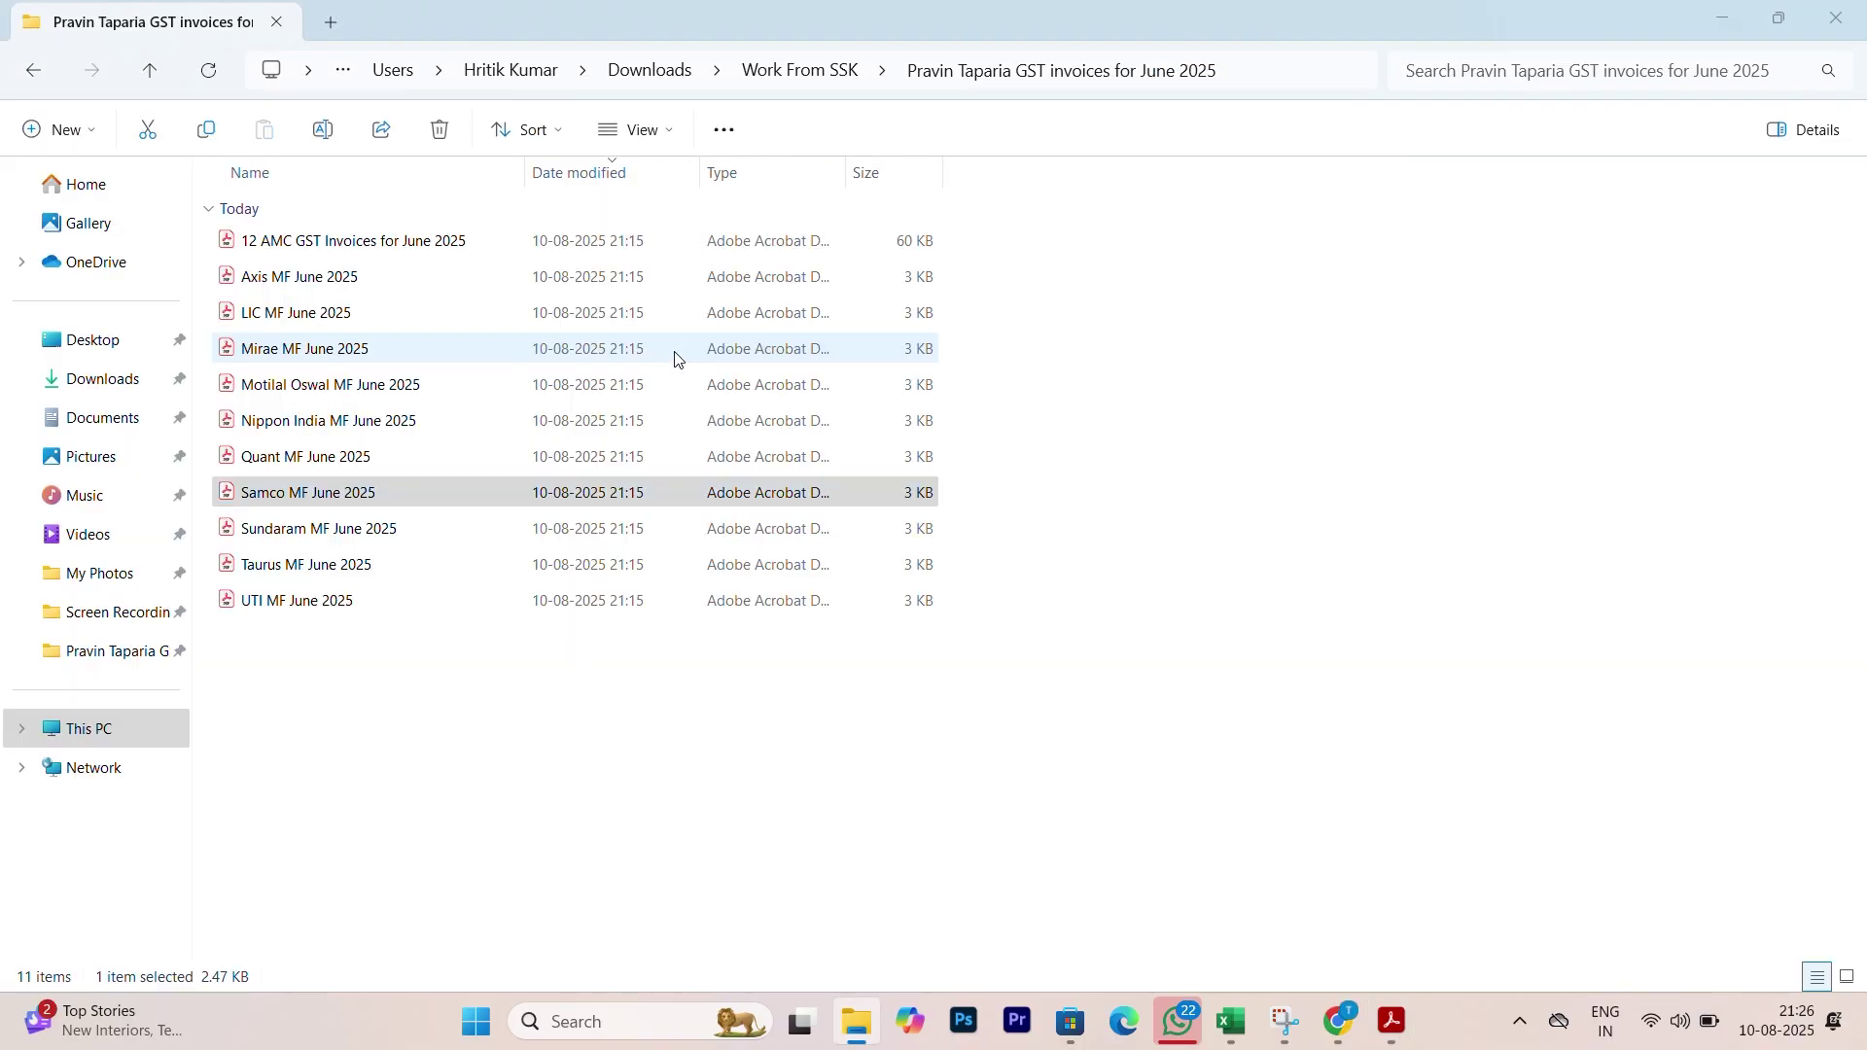
pyautogui.hotkey('alt', 'Tab')
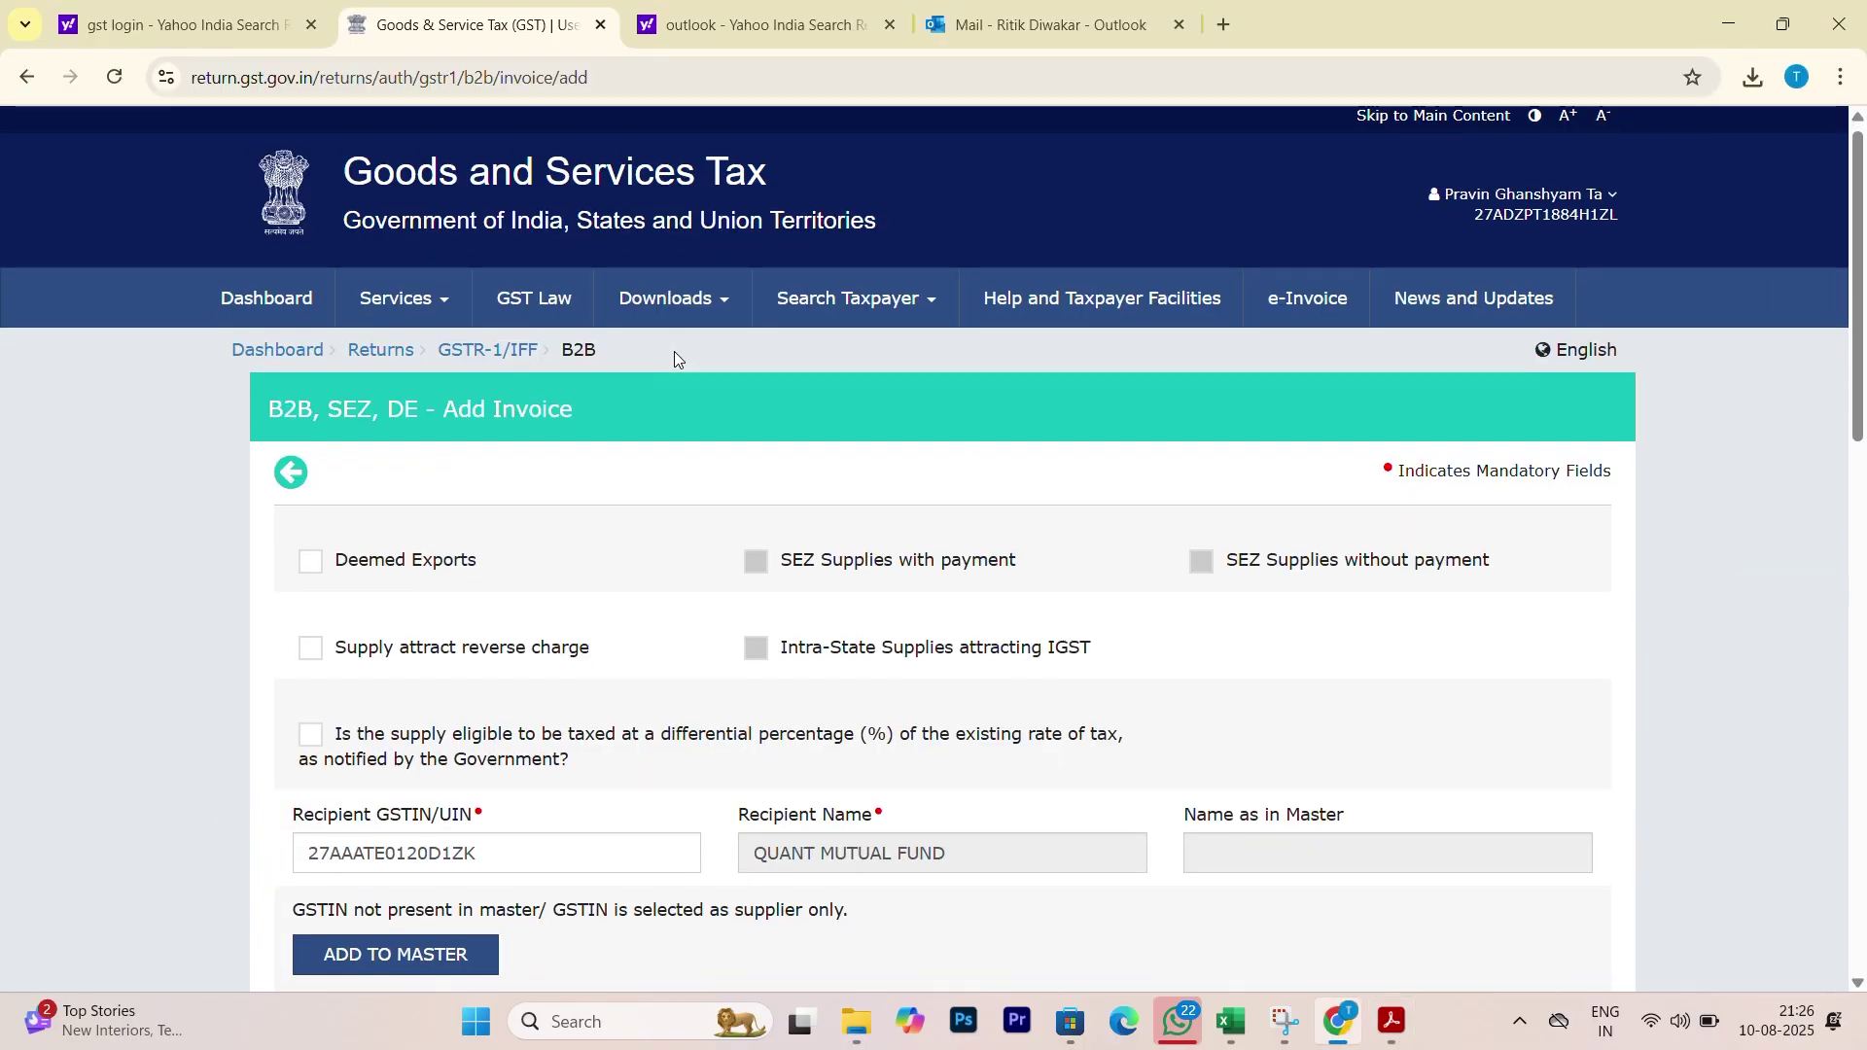
# - Paste Samco's GSTIN over the Quant GSTIN, auto-filling the recipient name SAMCO MUTUAL FUND
pyautogui.scroll(-2, 674, 352)
pyautogui.scroll(-4, 674, 352)
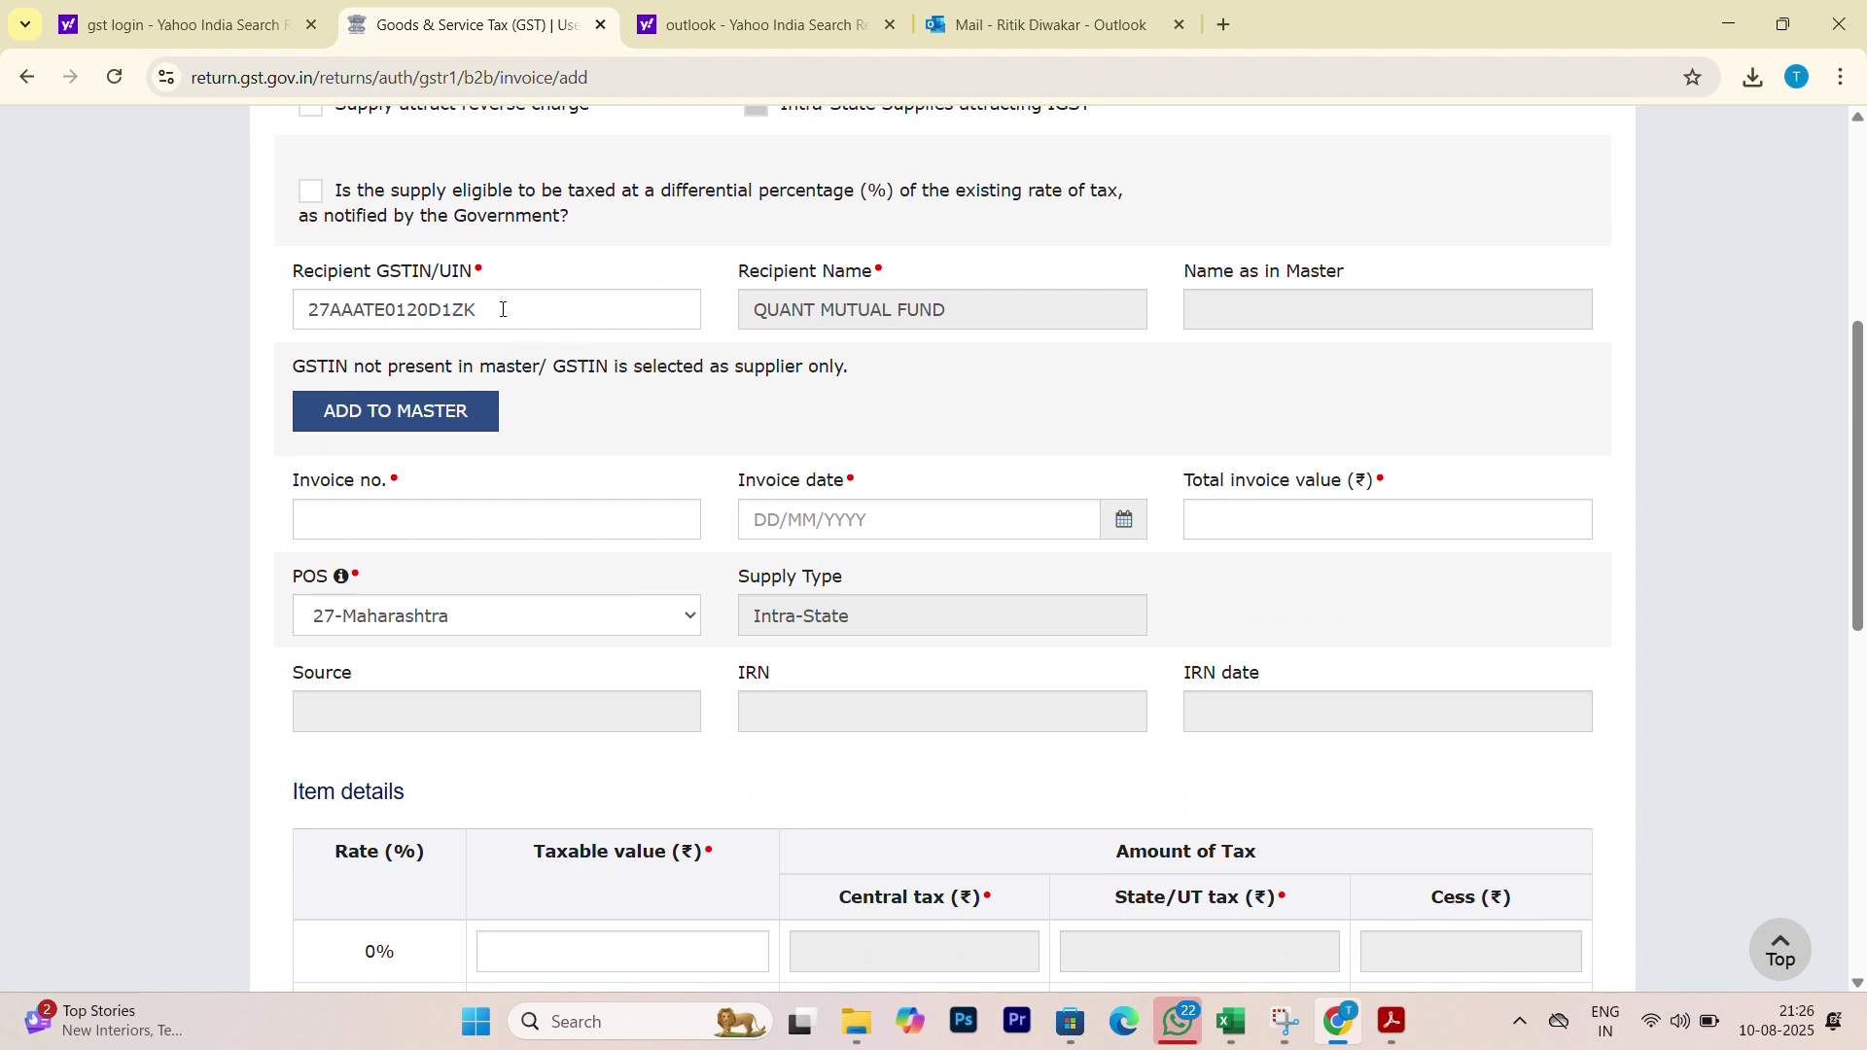
pyautogui.doubleClick(502, 310)
pyautogui.hotkey('ctrl', 'v')
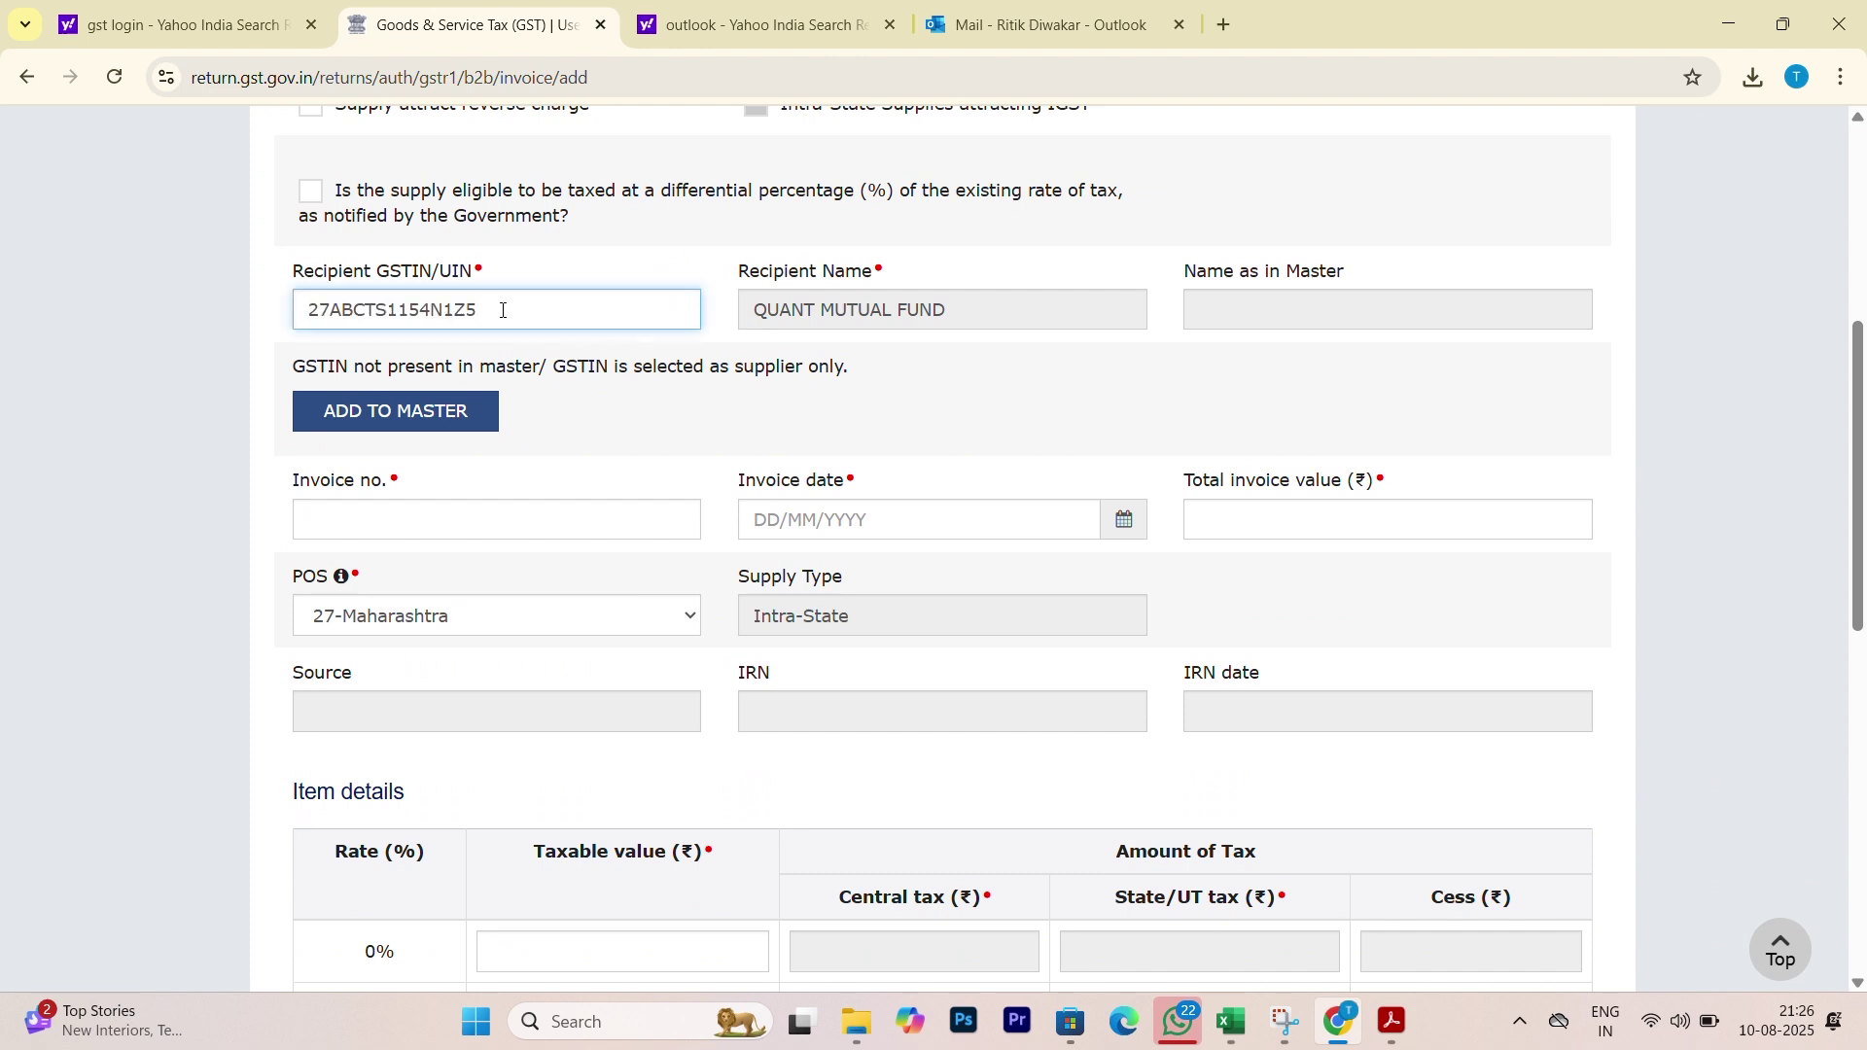
pyautogui.click(512, 526)
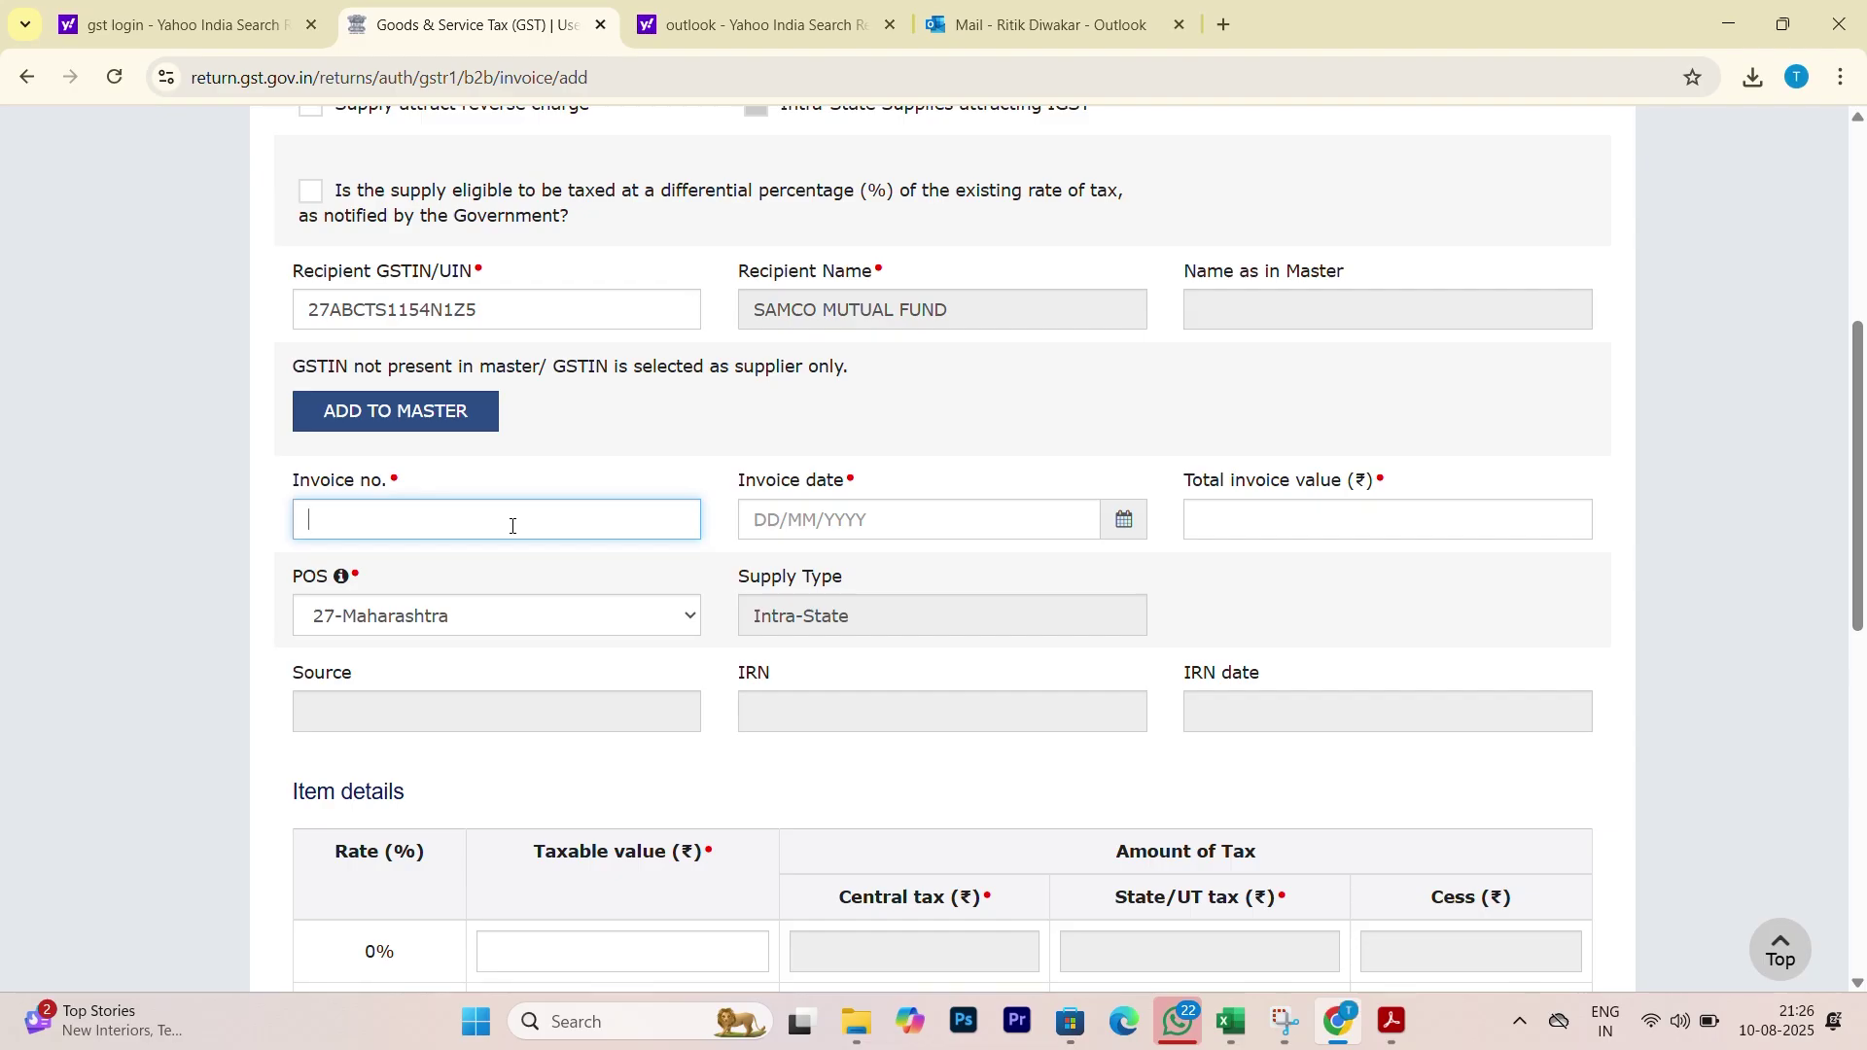
# - Enter invoice number 038 and invoice date 07/07/2025, checking the date in the Samco PDF
pyautogui.write('038')
pyautogui.click(742, 520)
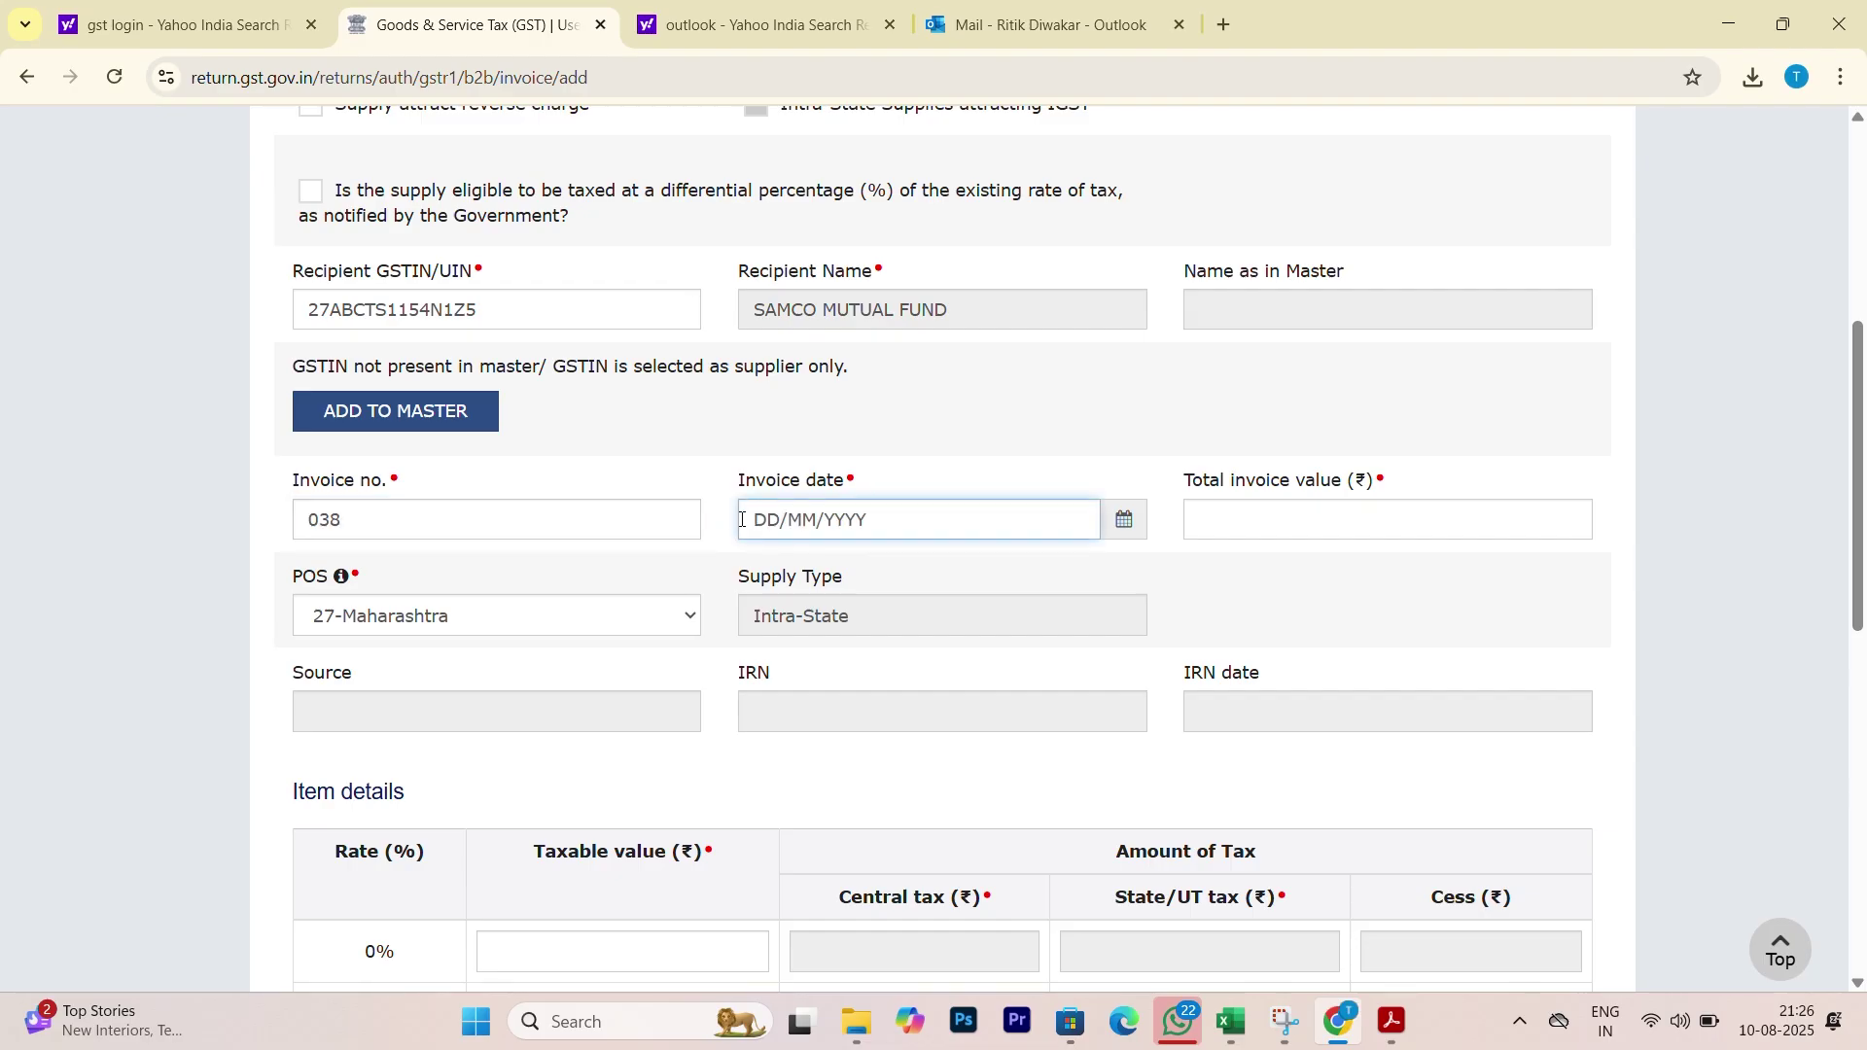
pyautogui.hotkey('alt', 'Tab')
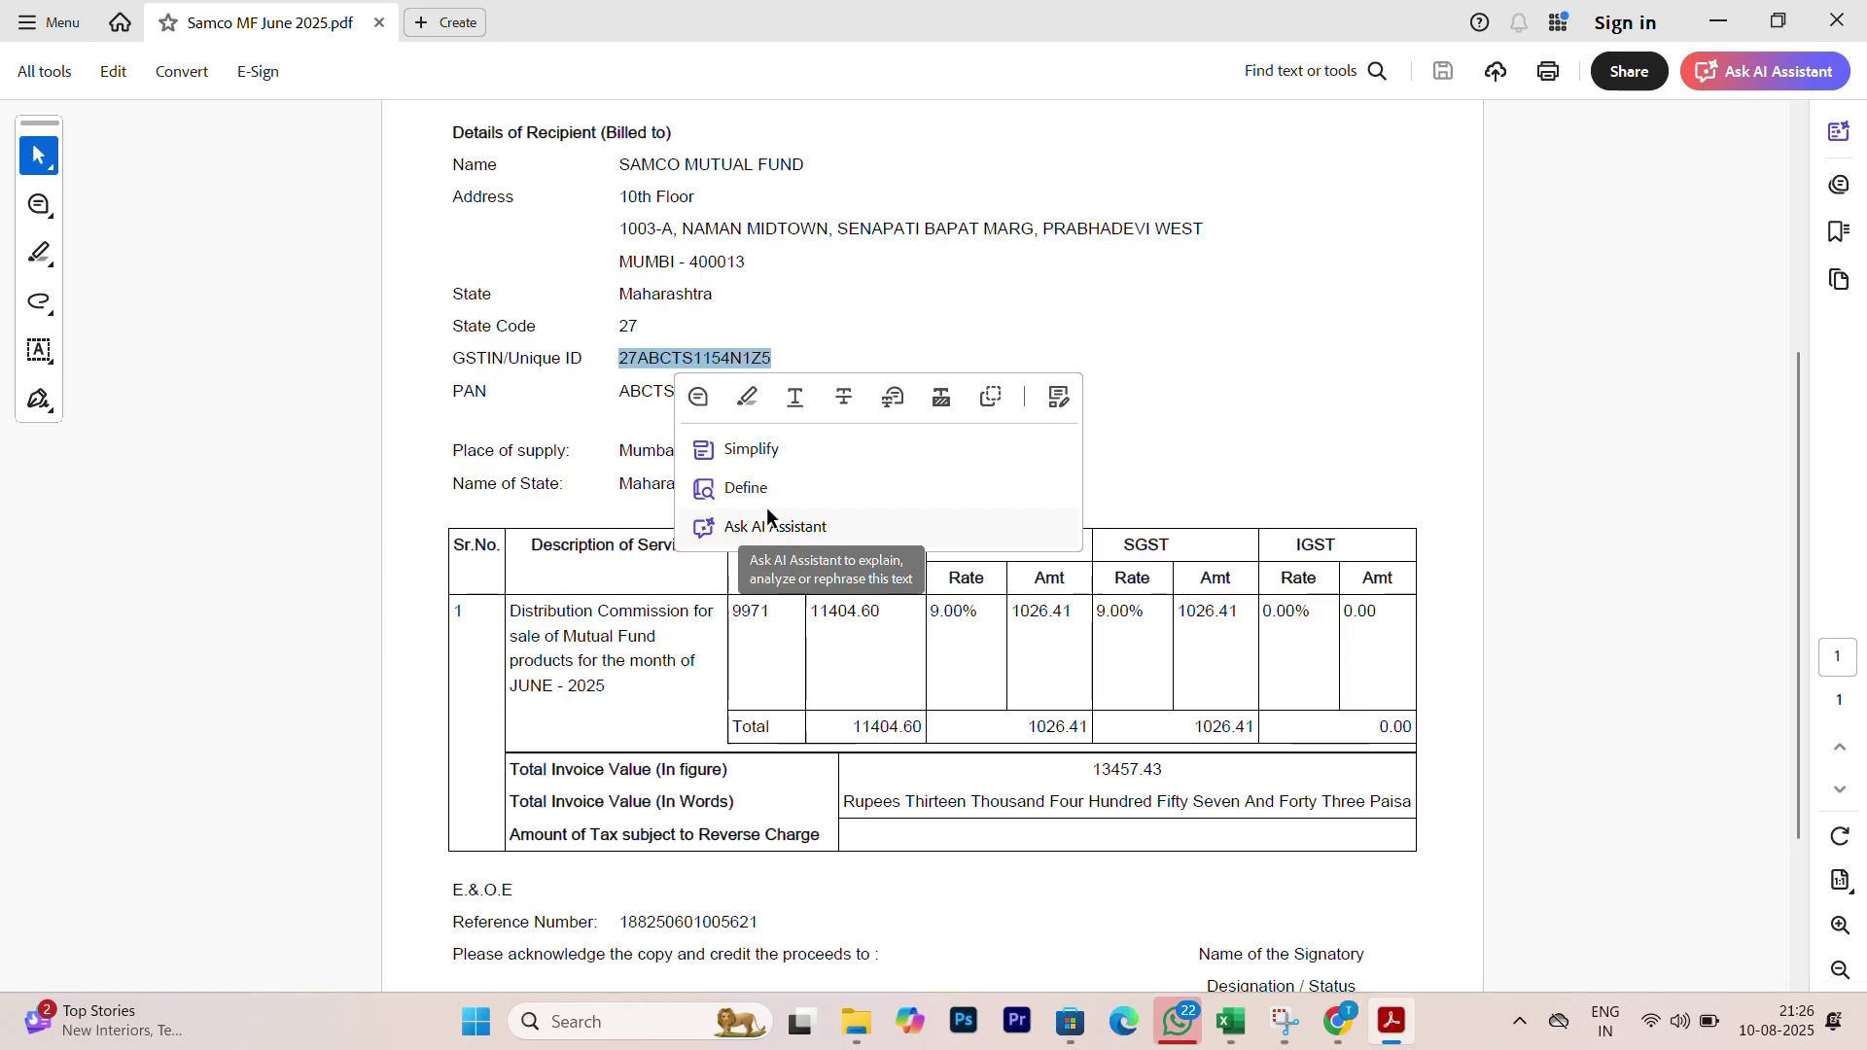
pyautogui.scroll(5, 995, 404)
pyautogui.scroll(-5, 995, 404)
pyautogui.scroll(-2, 994, 405)
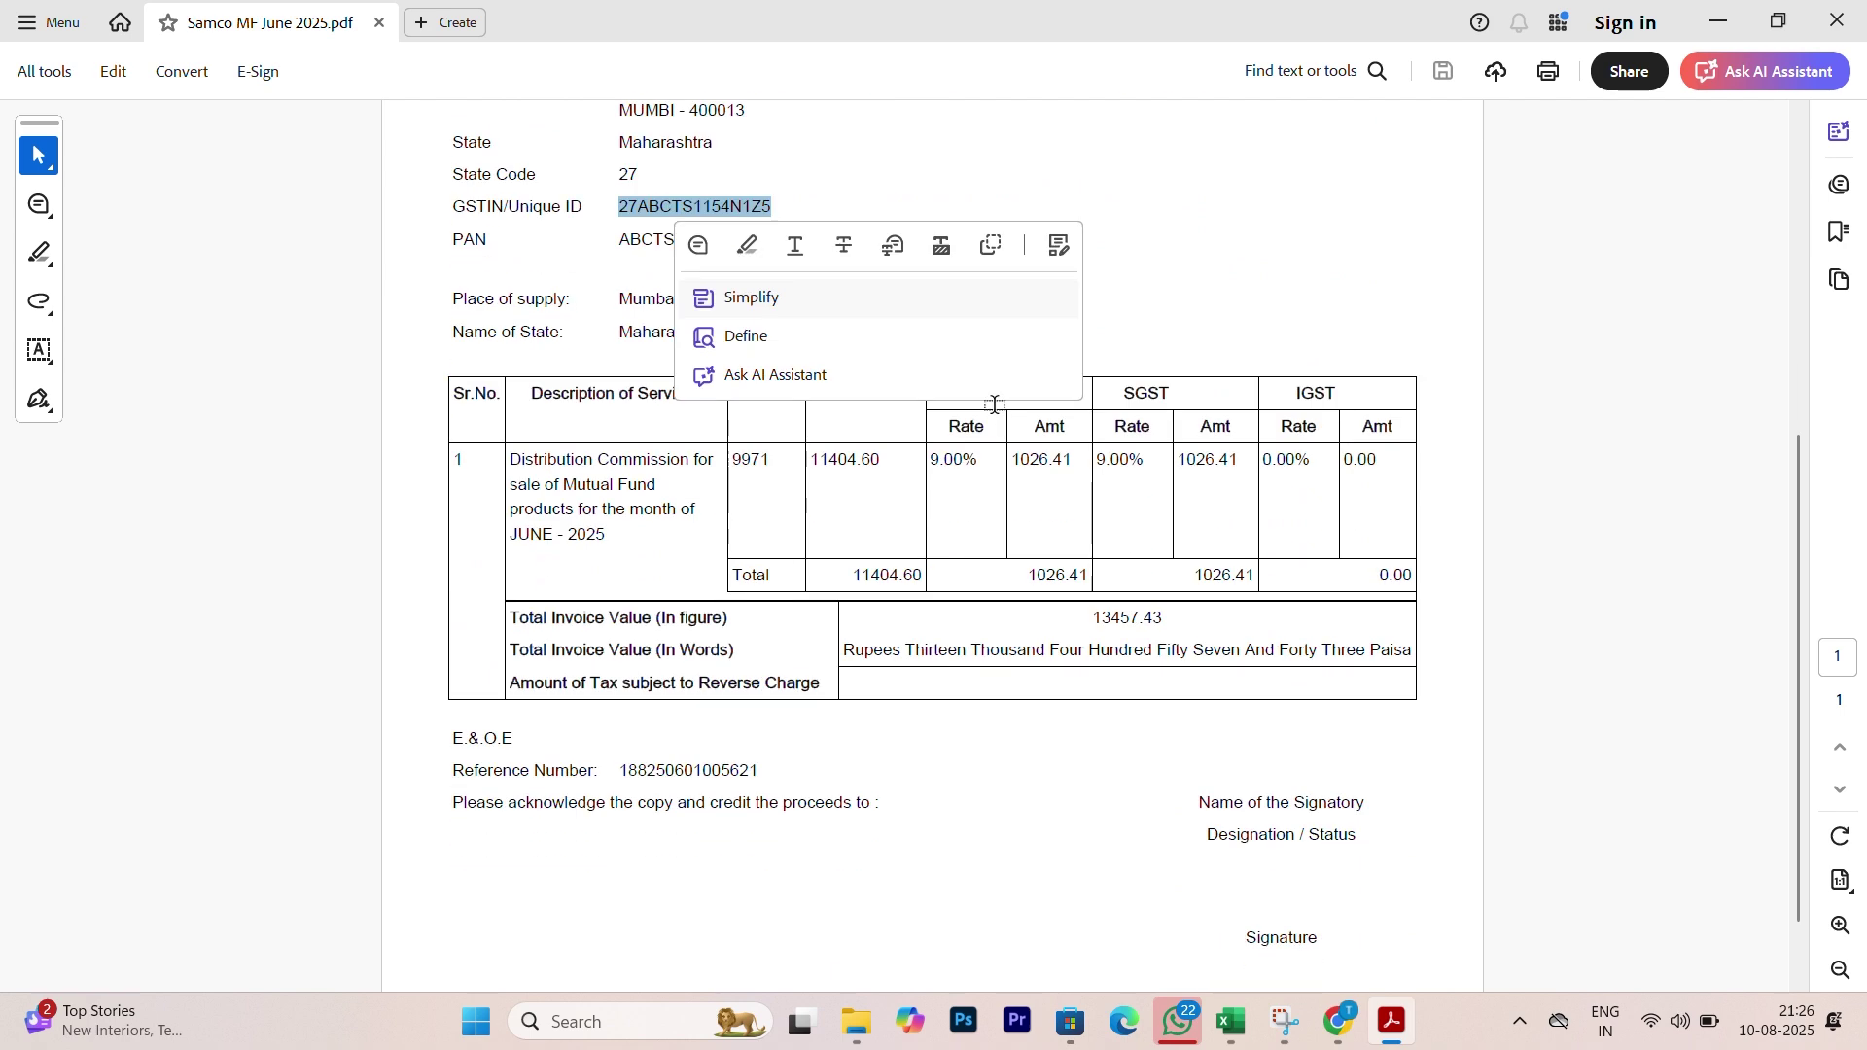
pyautogui.hotkey('alt', 'Tab')
pyautogui.write('07/')
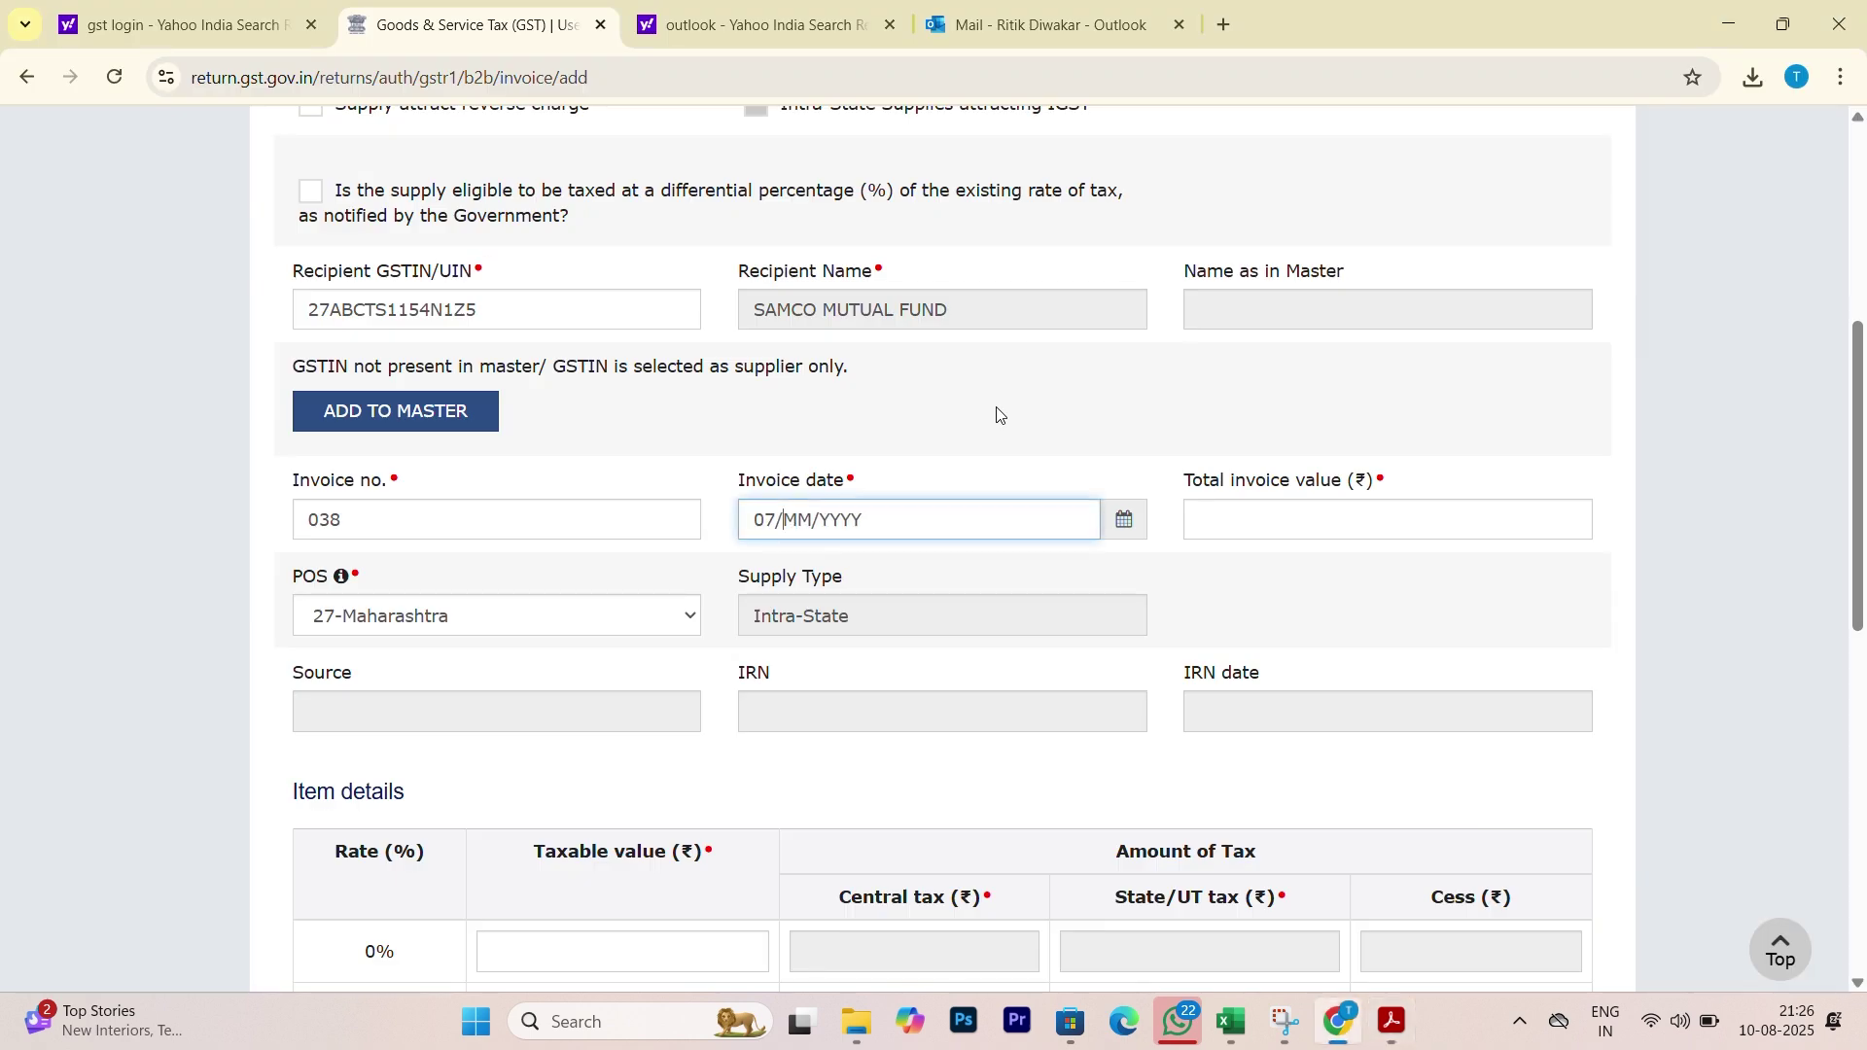
pyautogui.write('07/2025')
# - Enter total invoice value 13457.43, correcting the mistyped 13457.40 after checking the PDF
pyautogui.click(1394, 530)
pyautogui.hotkey('alt', 'Tab')
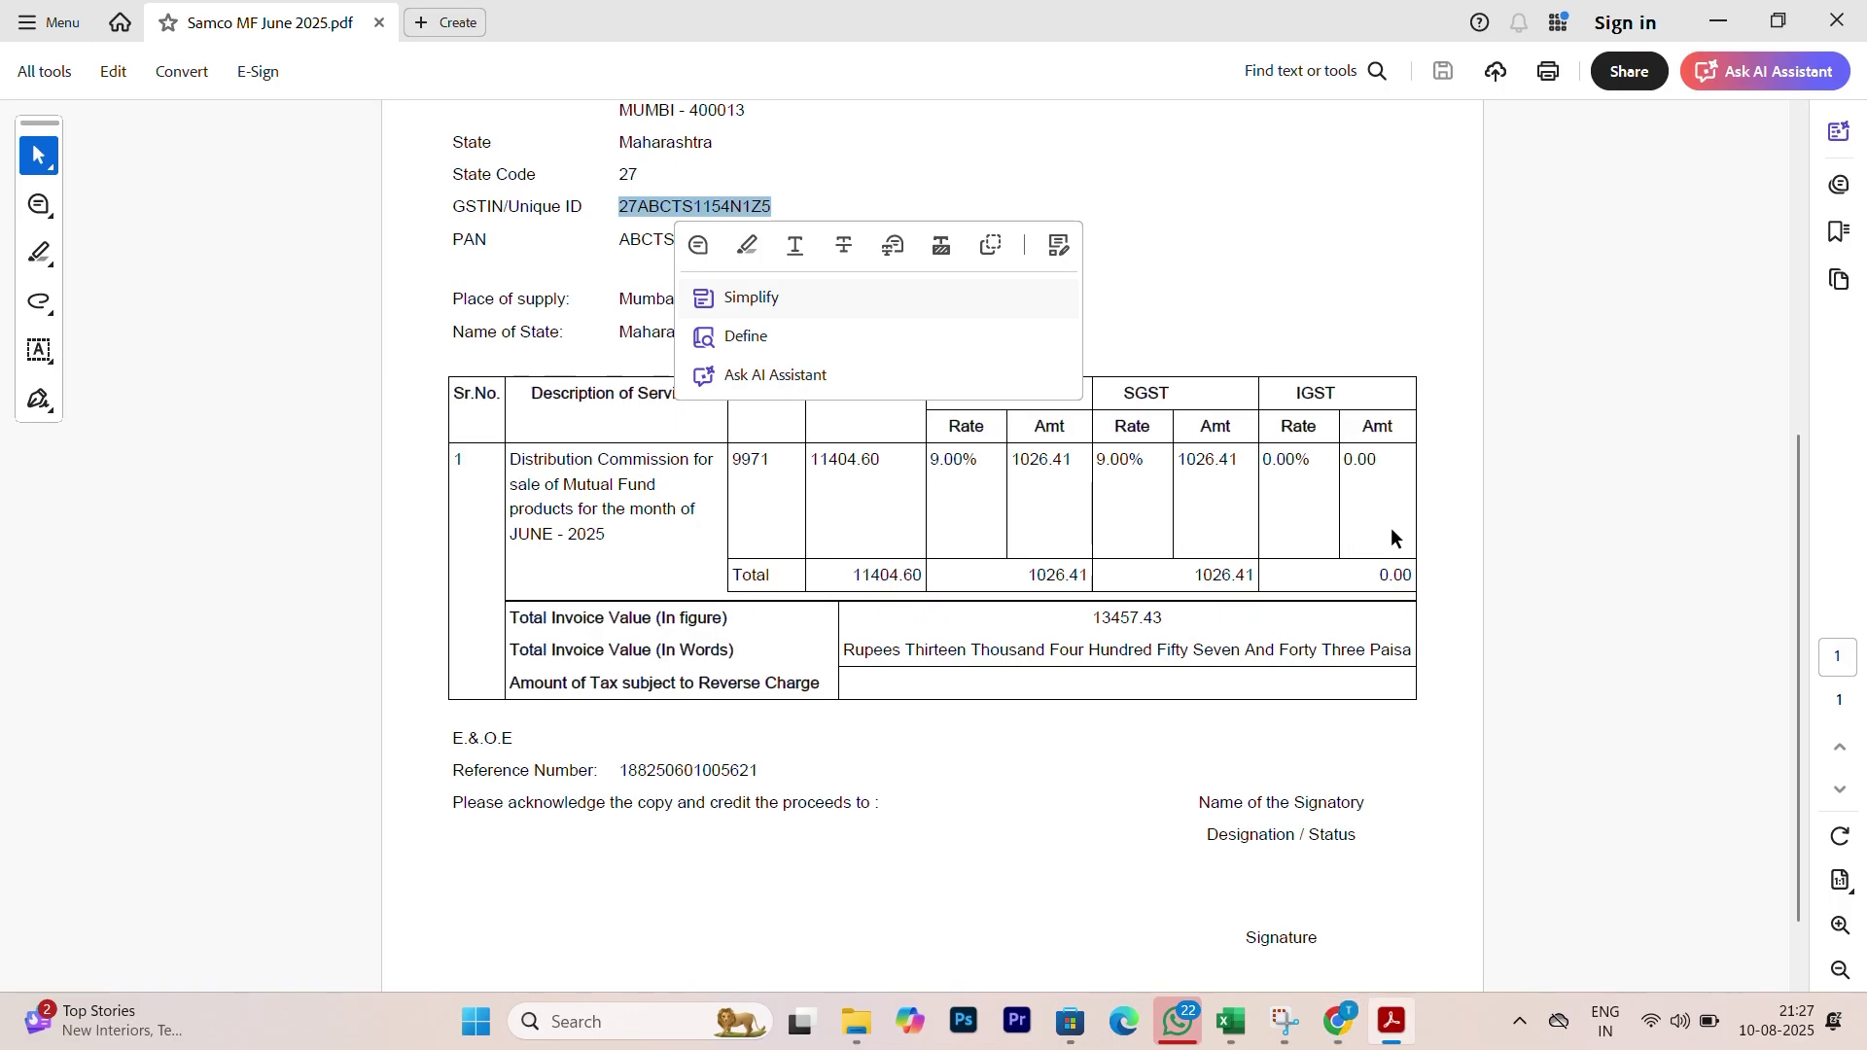
pyautogui.hotkey('alt', 'Tab')
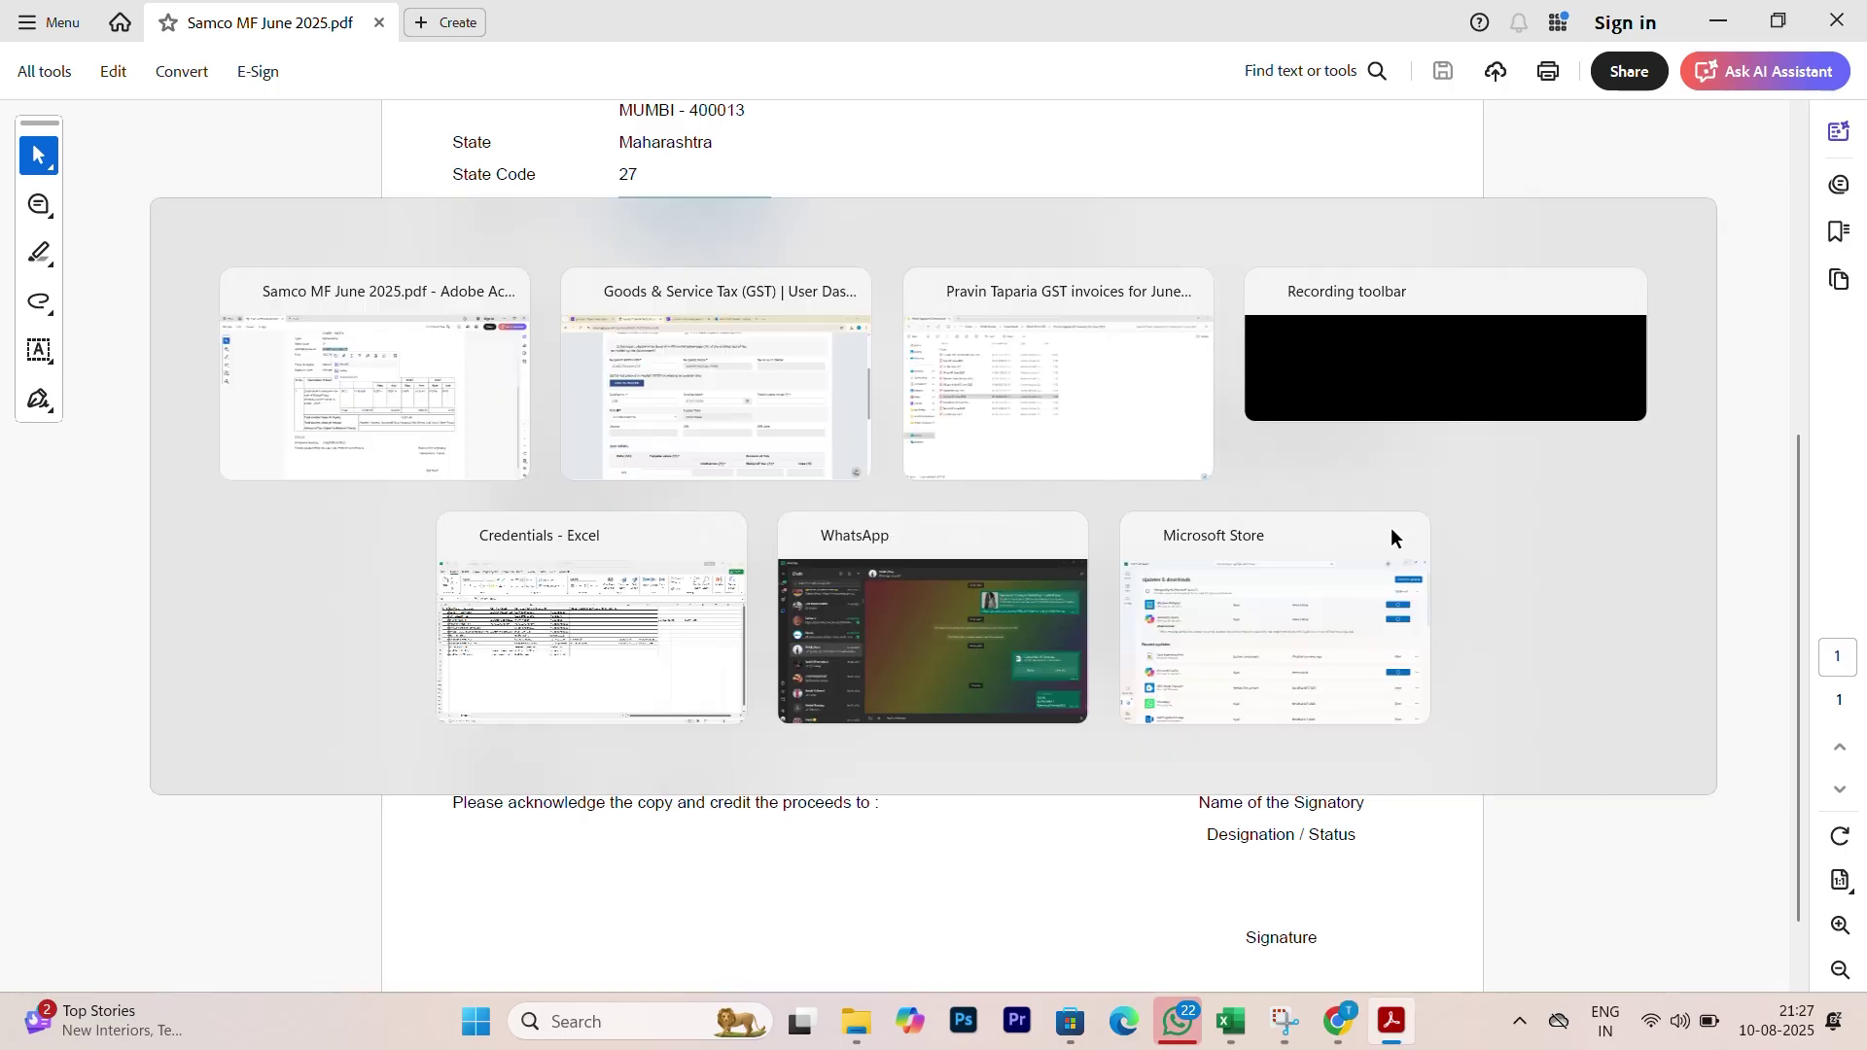
pyautogui.write('13')
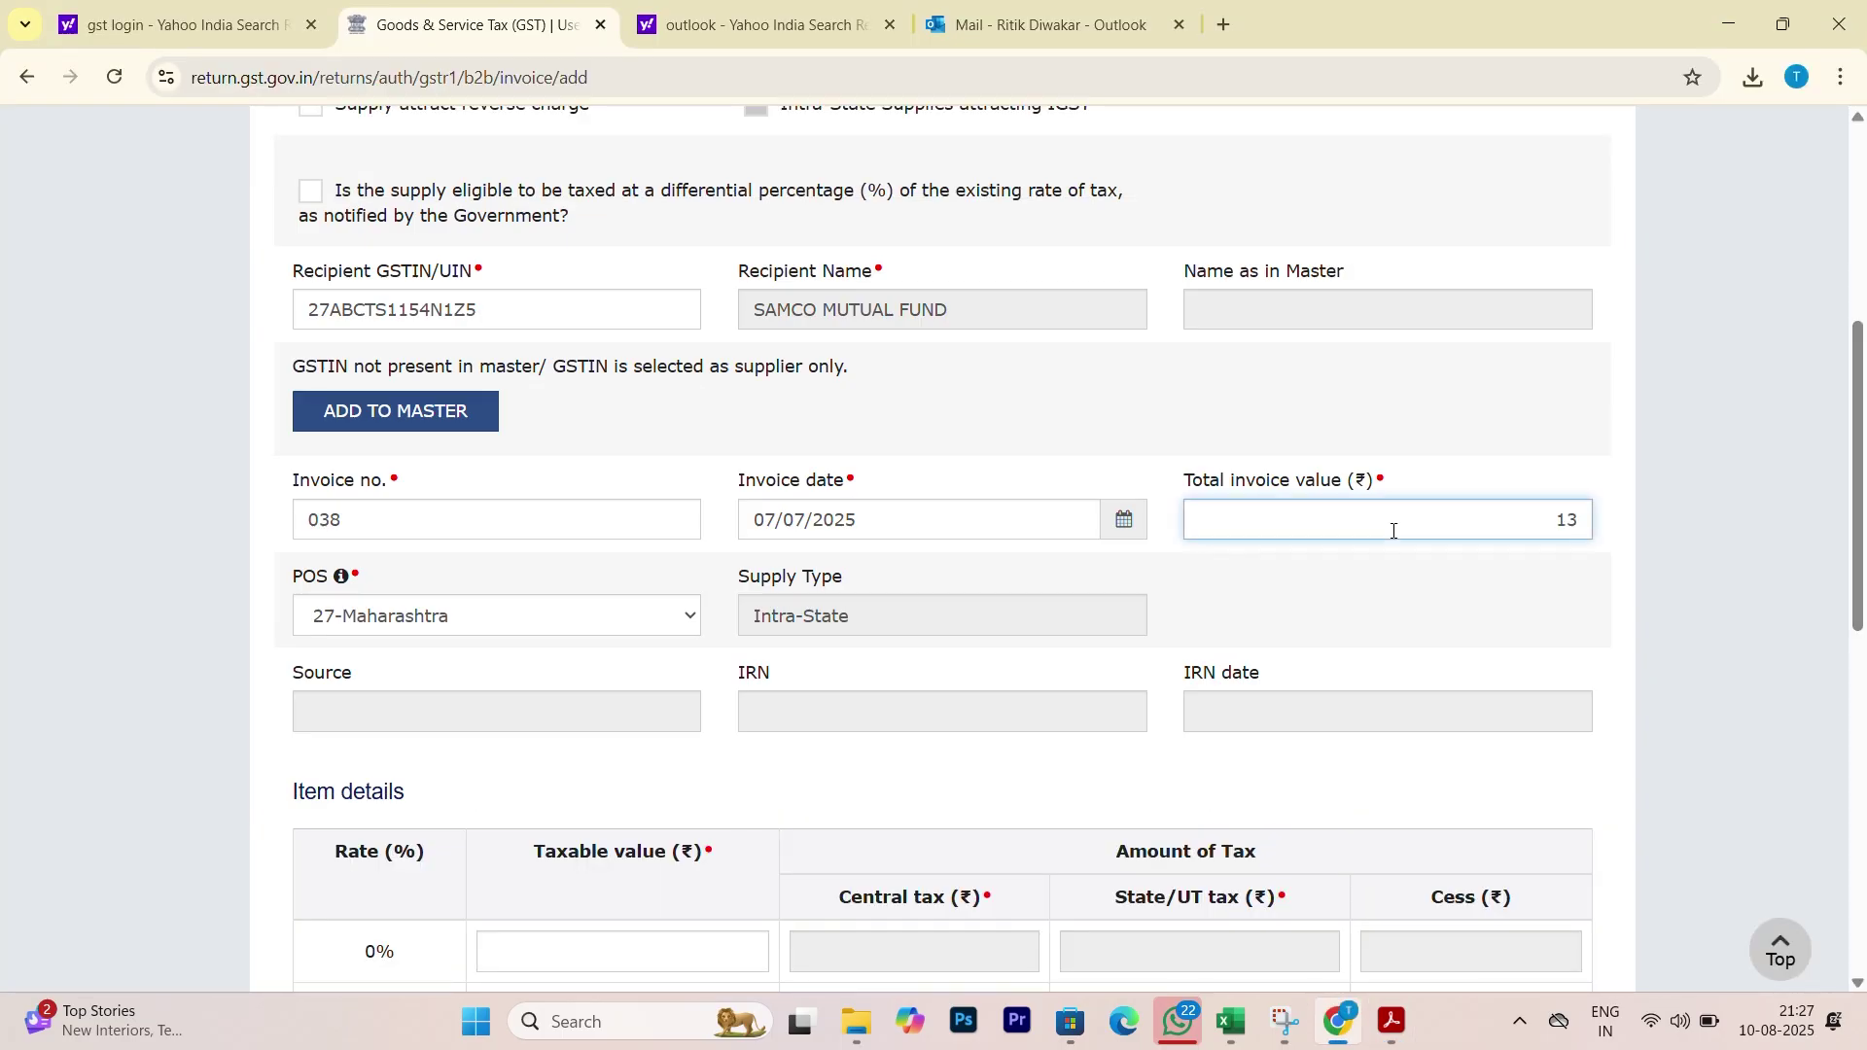
pyautogui.write('457.40')
pyautogui.hotkey('alt', 'Tab')
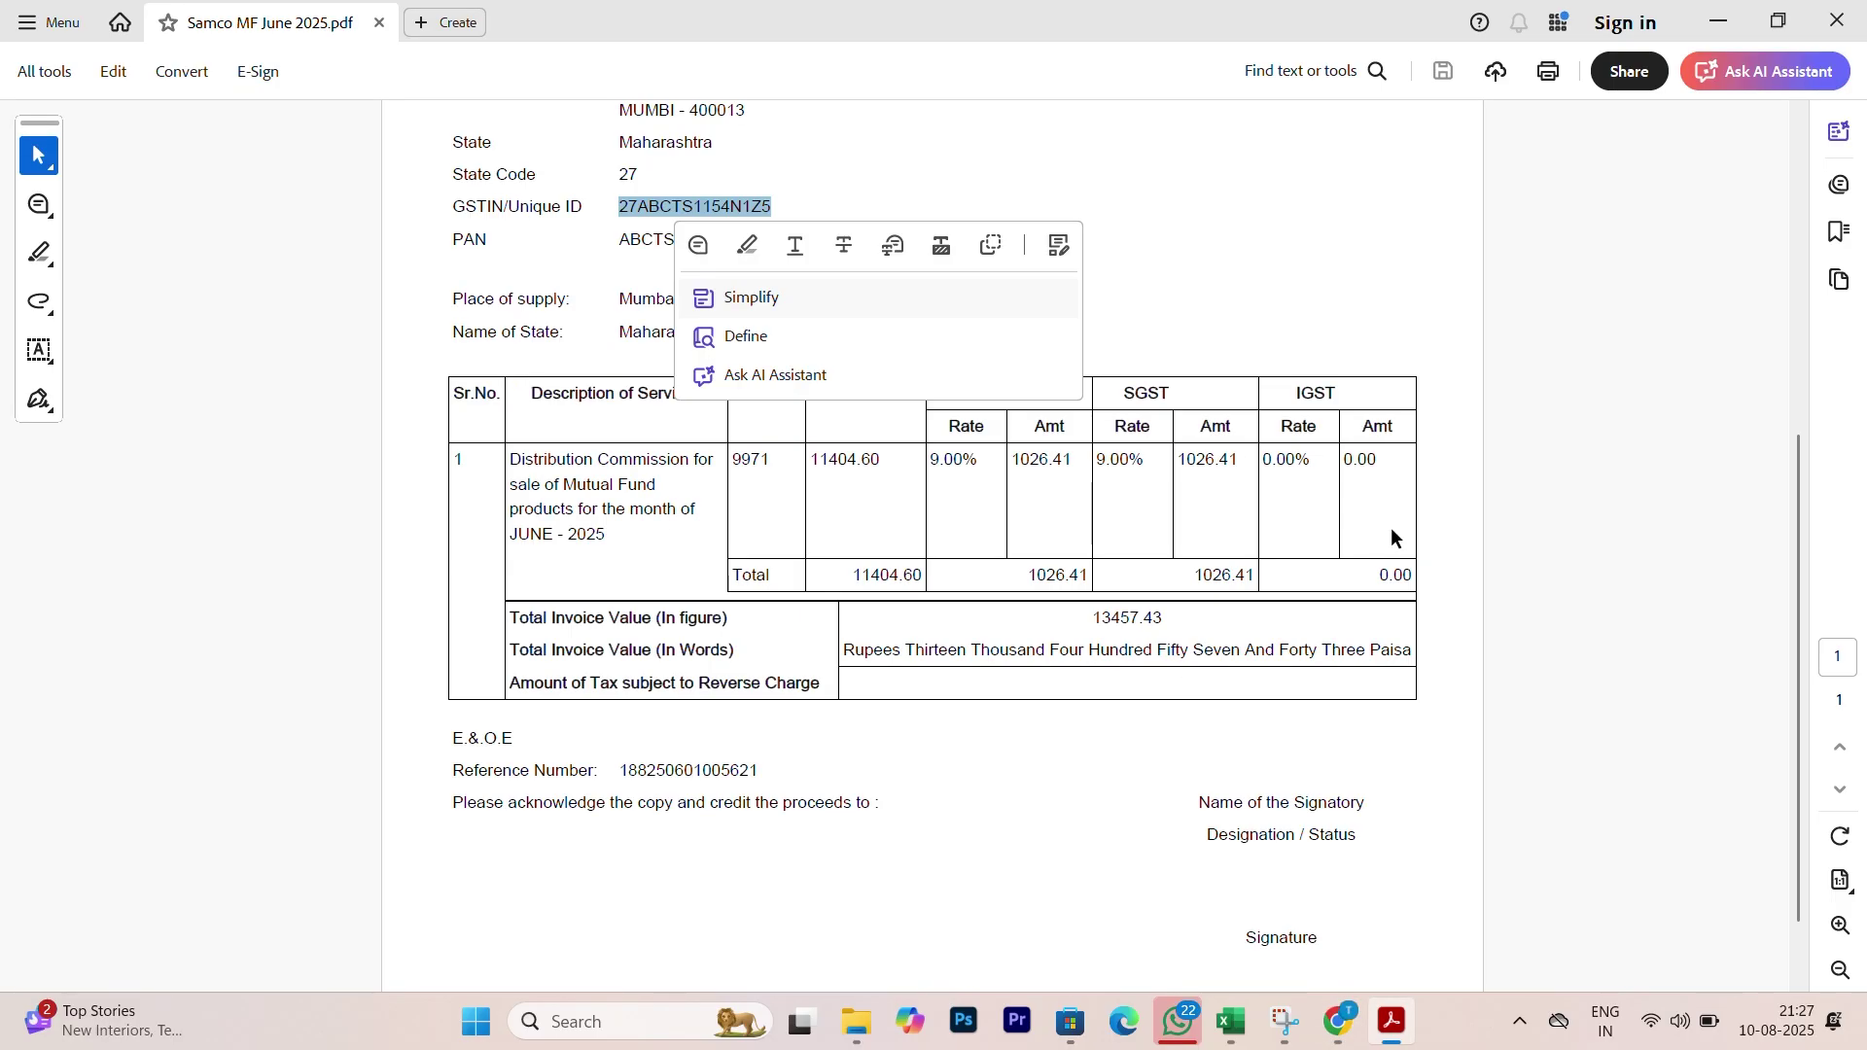
pyautogui.hotkey('alt', 'Tab')
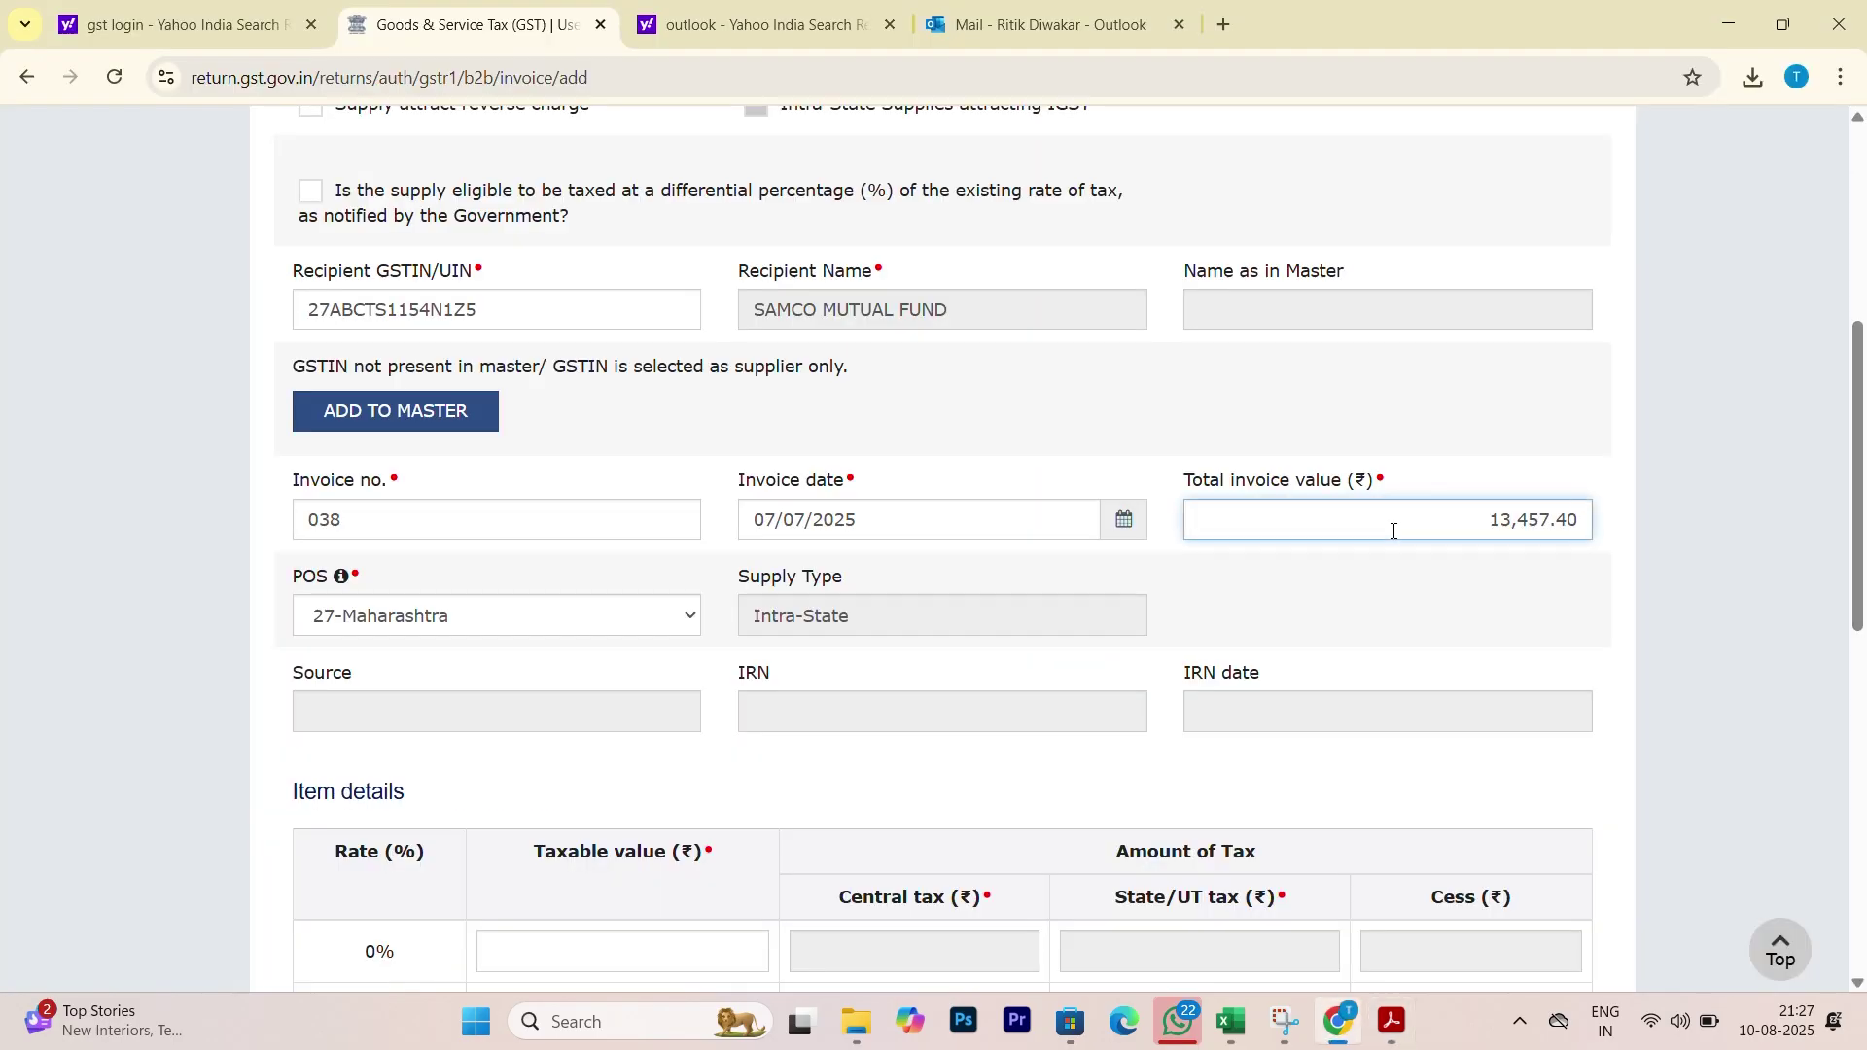
pyautogui.click(1392, 531)
pyautogui.press('BackSpace')
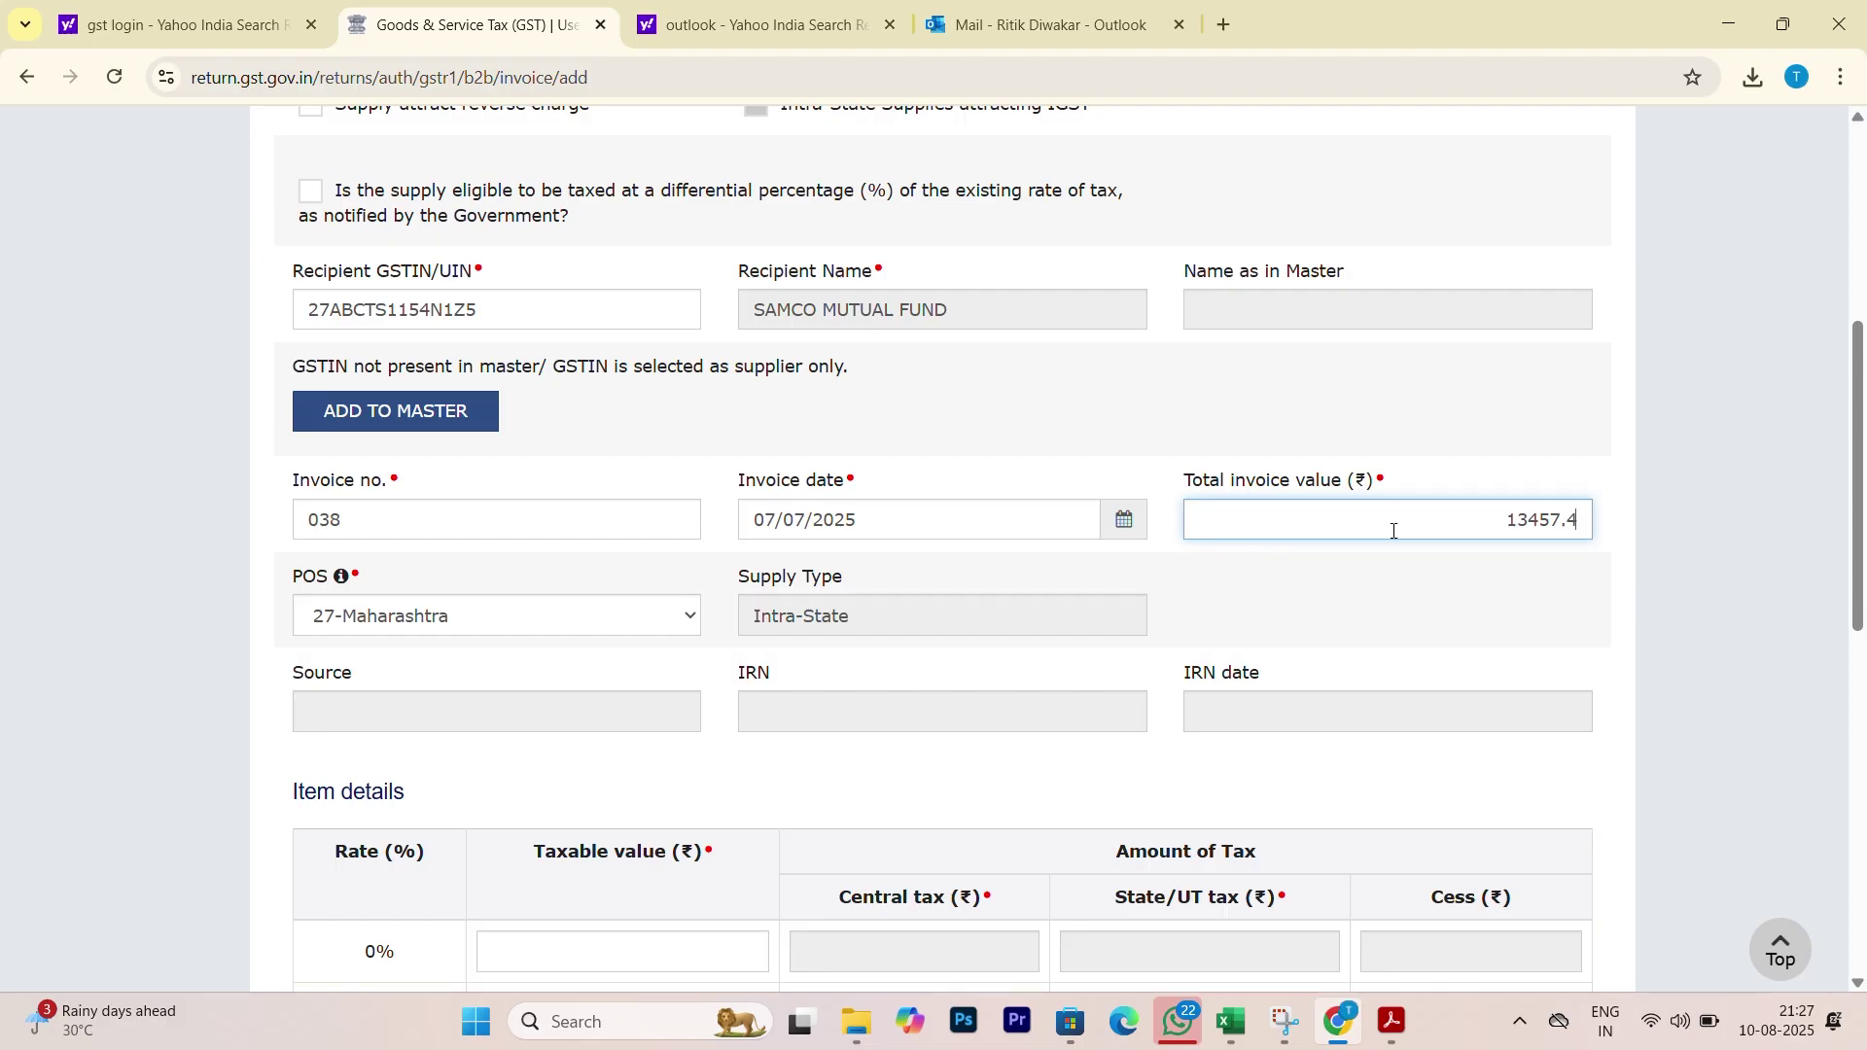
pyautogui.write('3')
pyautogui.hotkey('alt', 'Tab')
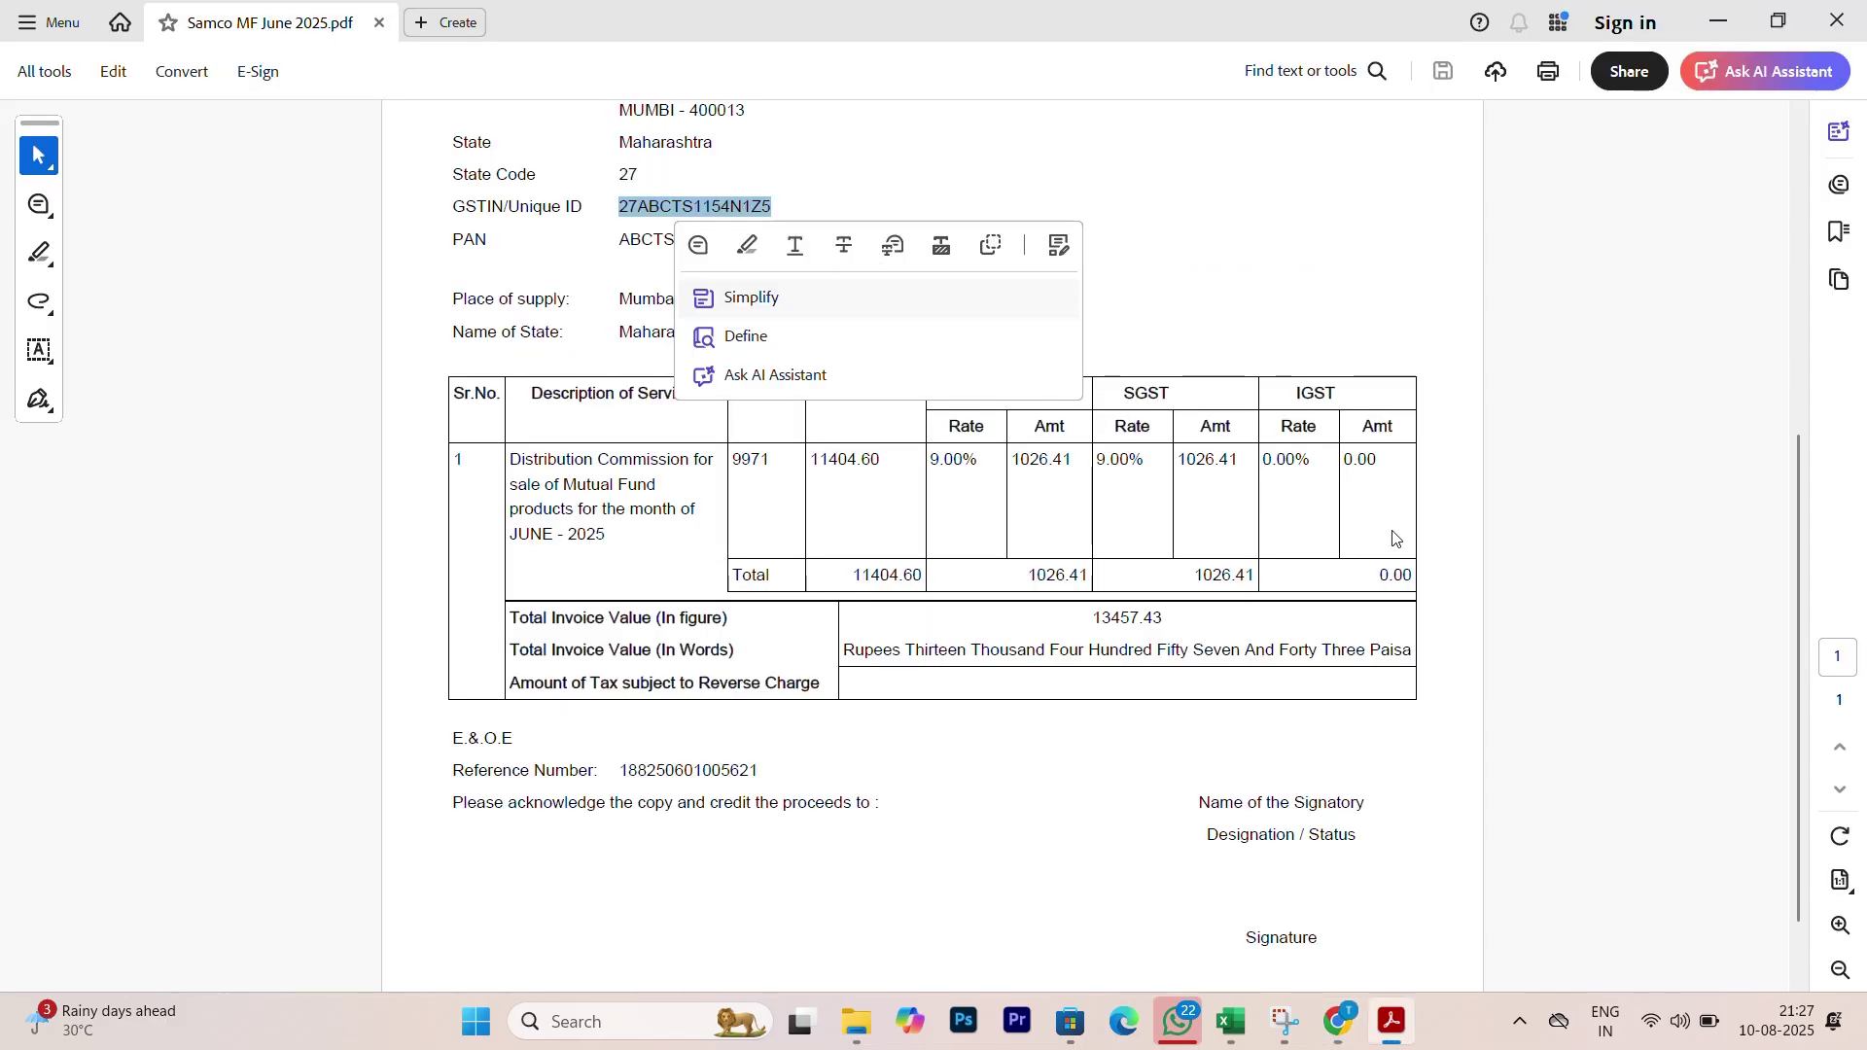
pyautogui.hotkey('alt', 'Tab')
# - Enter 11404.60 as the 18% taxable value, verify it against the PDF, and save the Samco invoice
pyautogui.scroll(-5, 1393, 531)
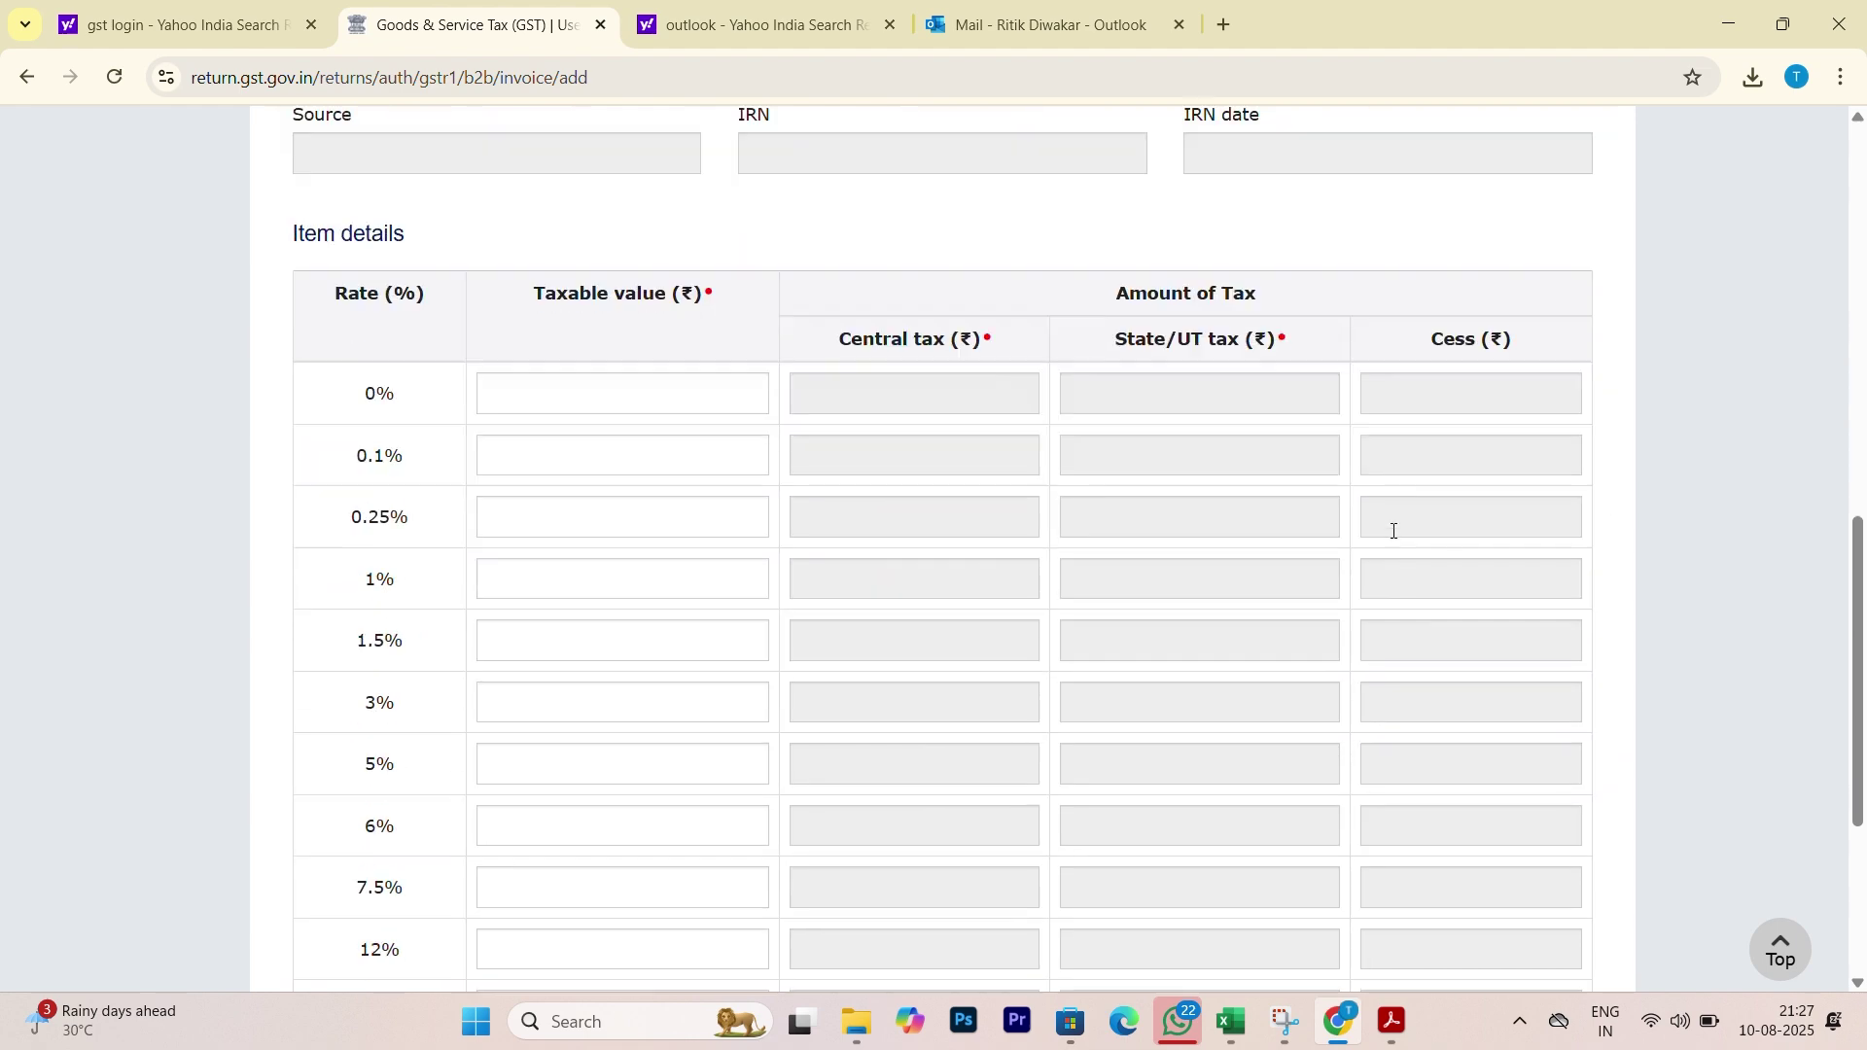
pyautogui.scroll(-4, 1393, 531)
pyautogui.click(689, 611)
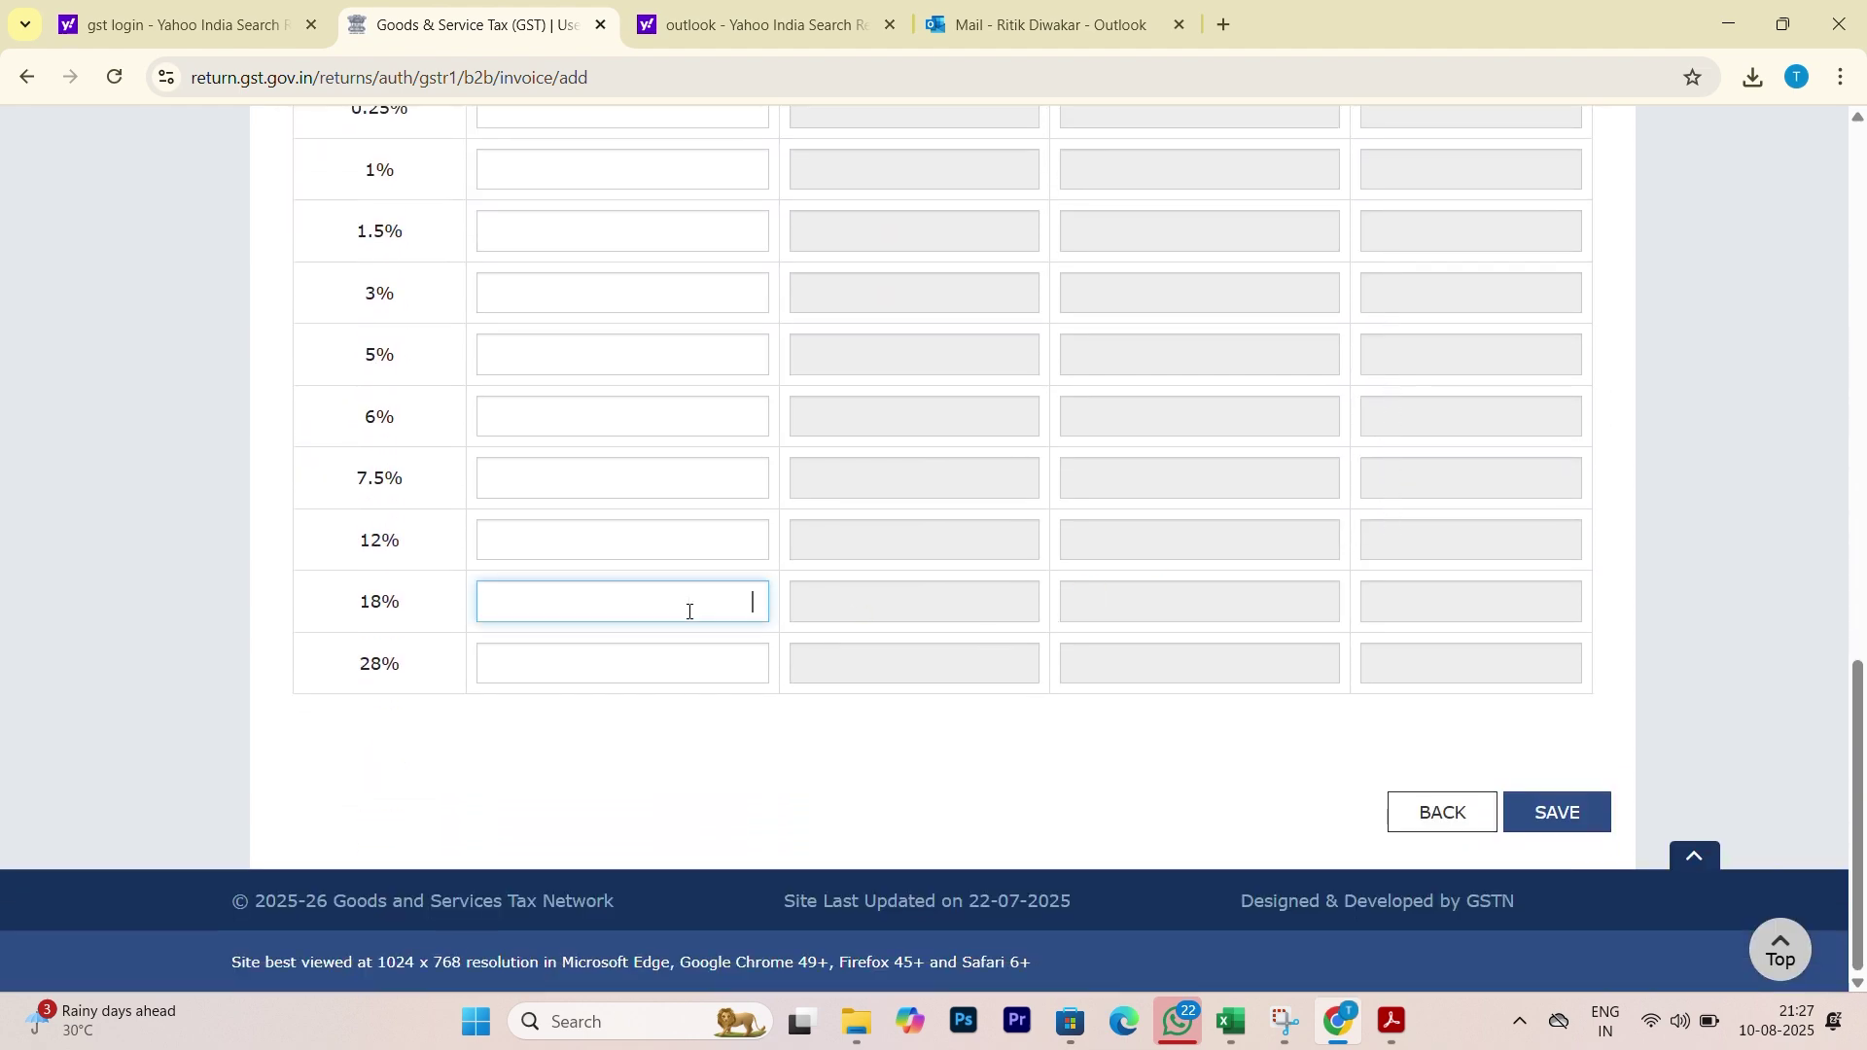
pyautogui.write('11460')
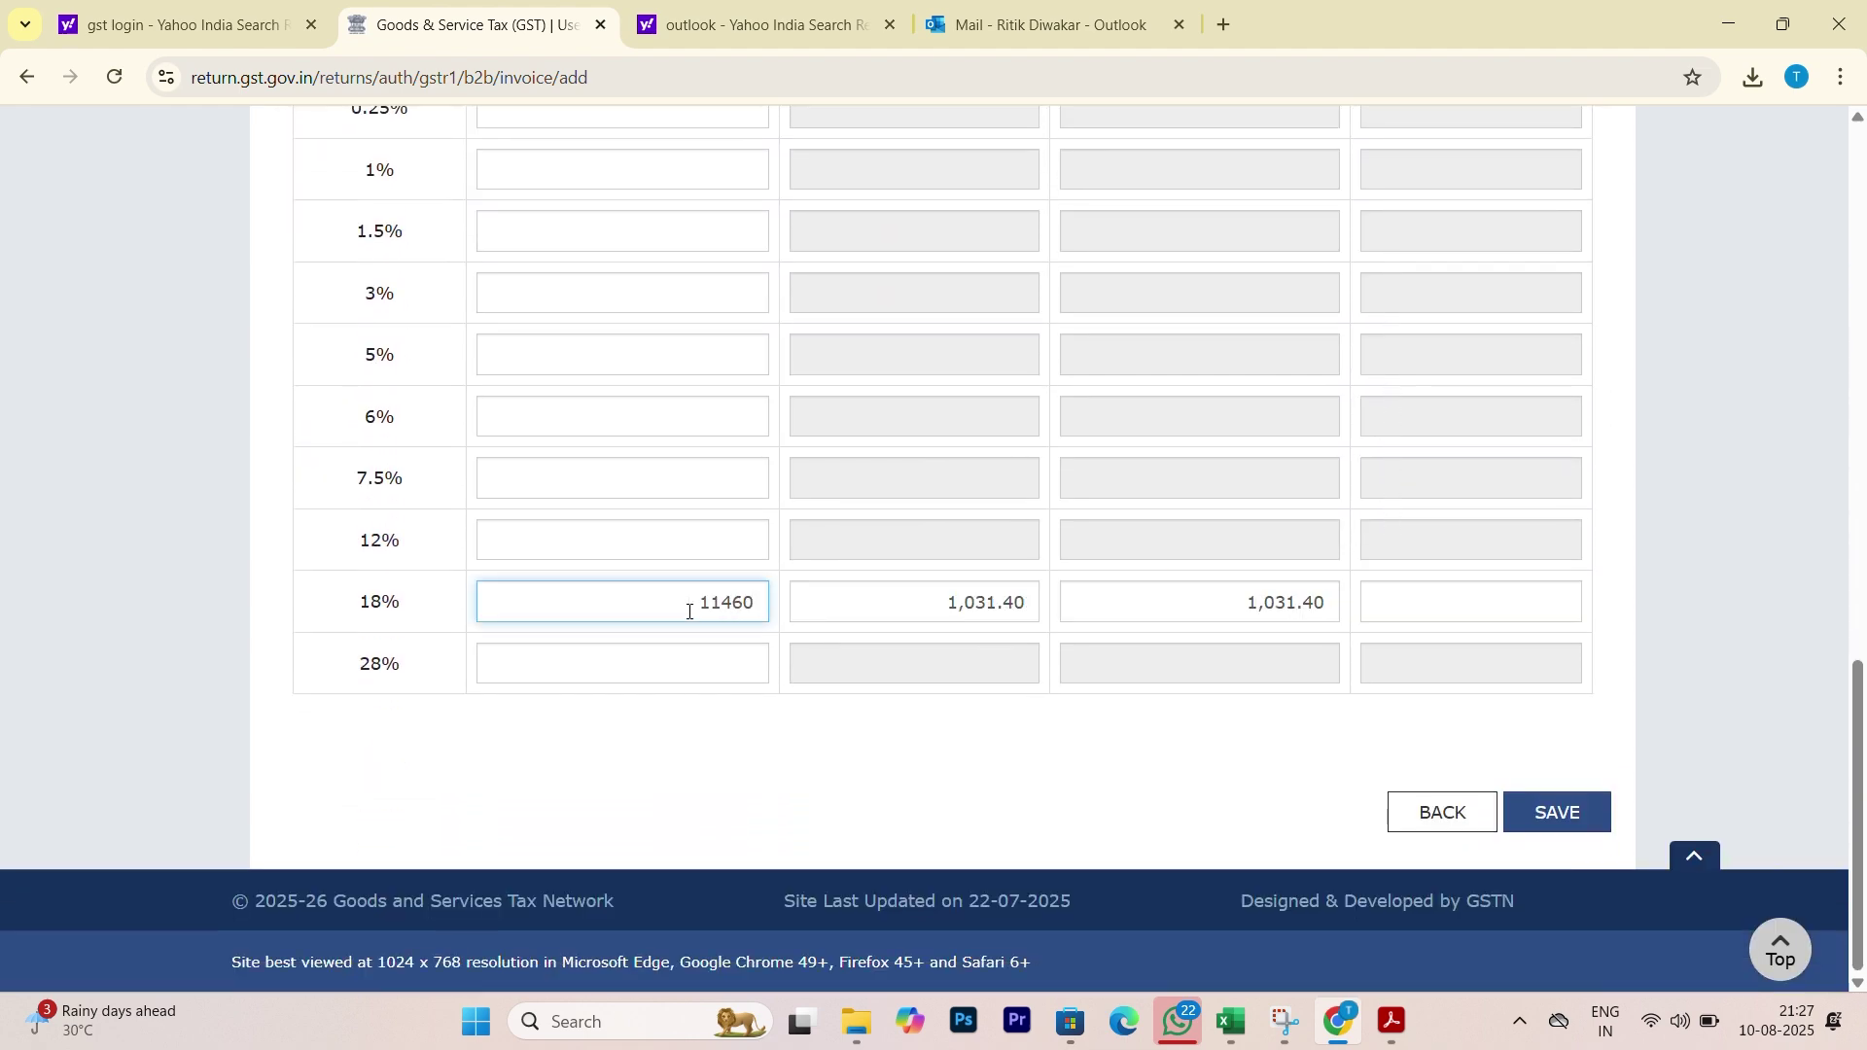
pyautogui.press('BackSpace')
pyautogui.press('BackSpace')
pyautogui.write('04.60')
pyautogui.hotkey('alt', 'Tab')
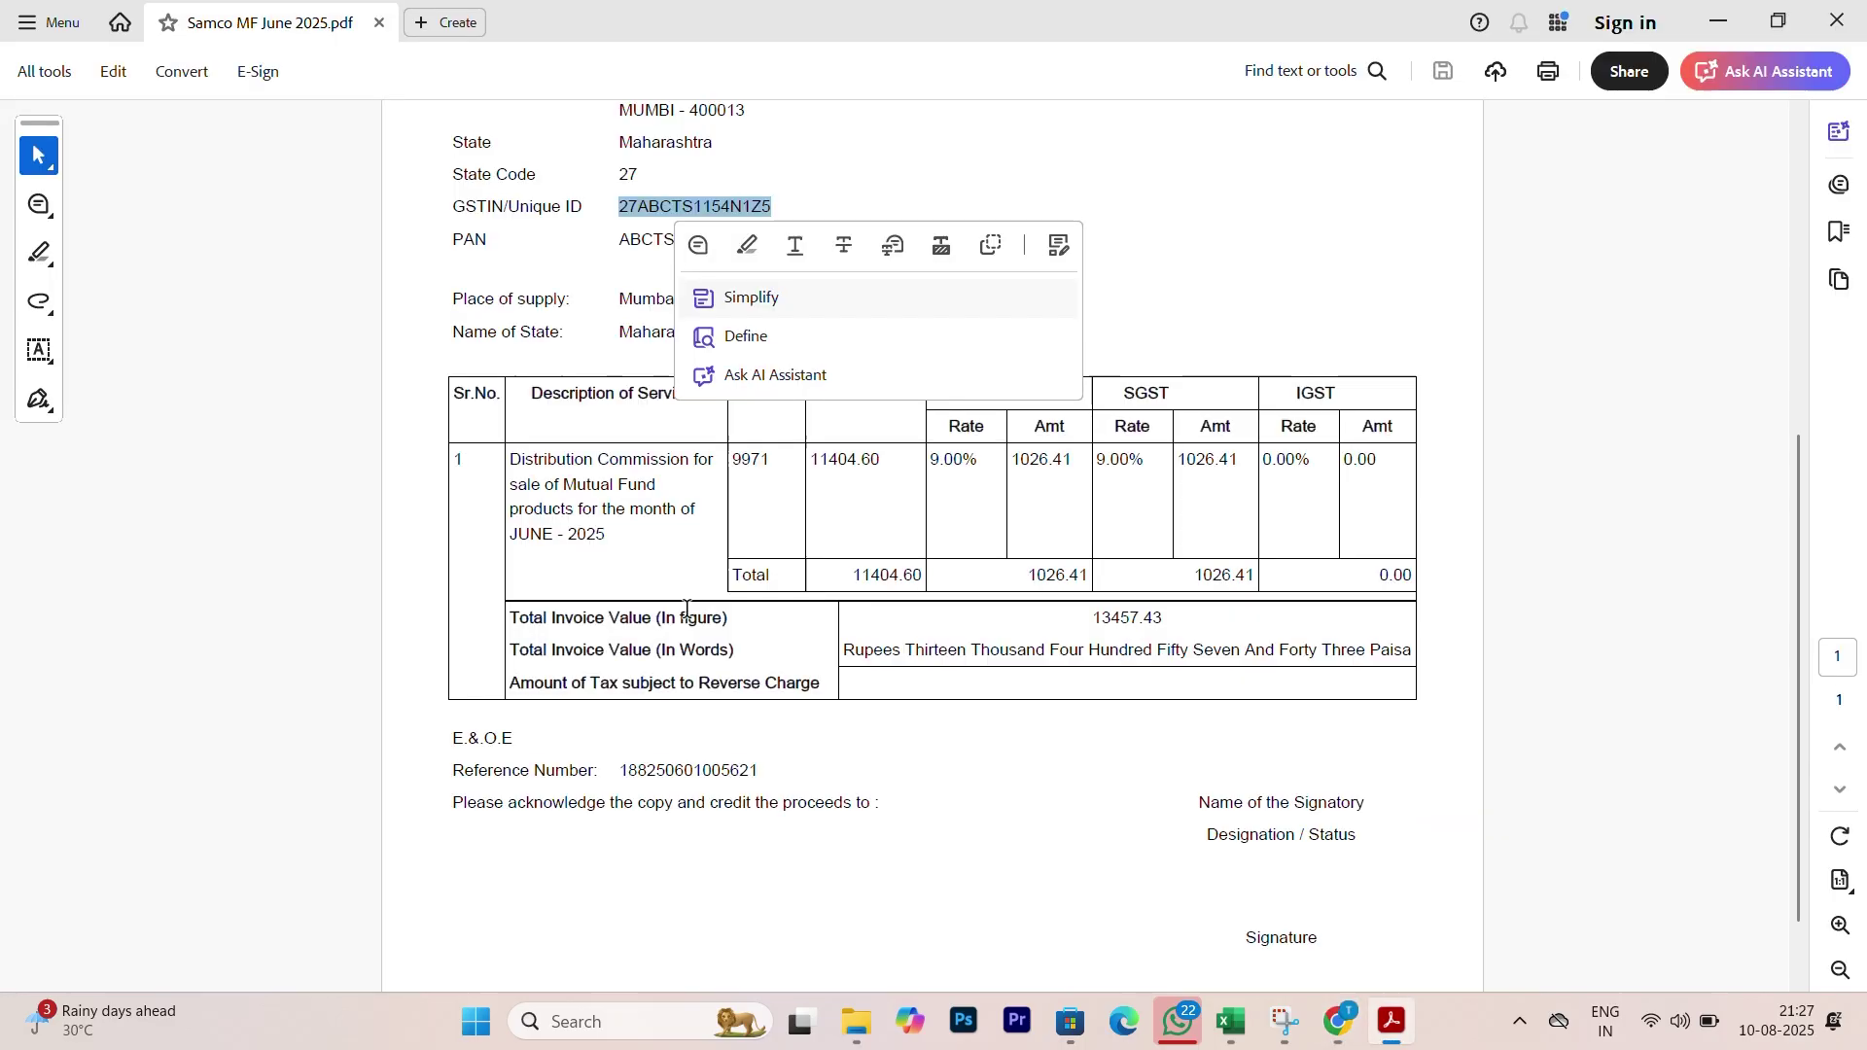
pyautogui.hotkey('alt', 'Tab')
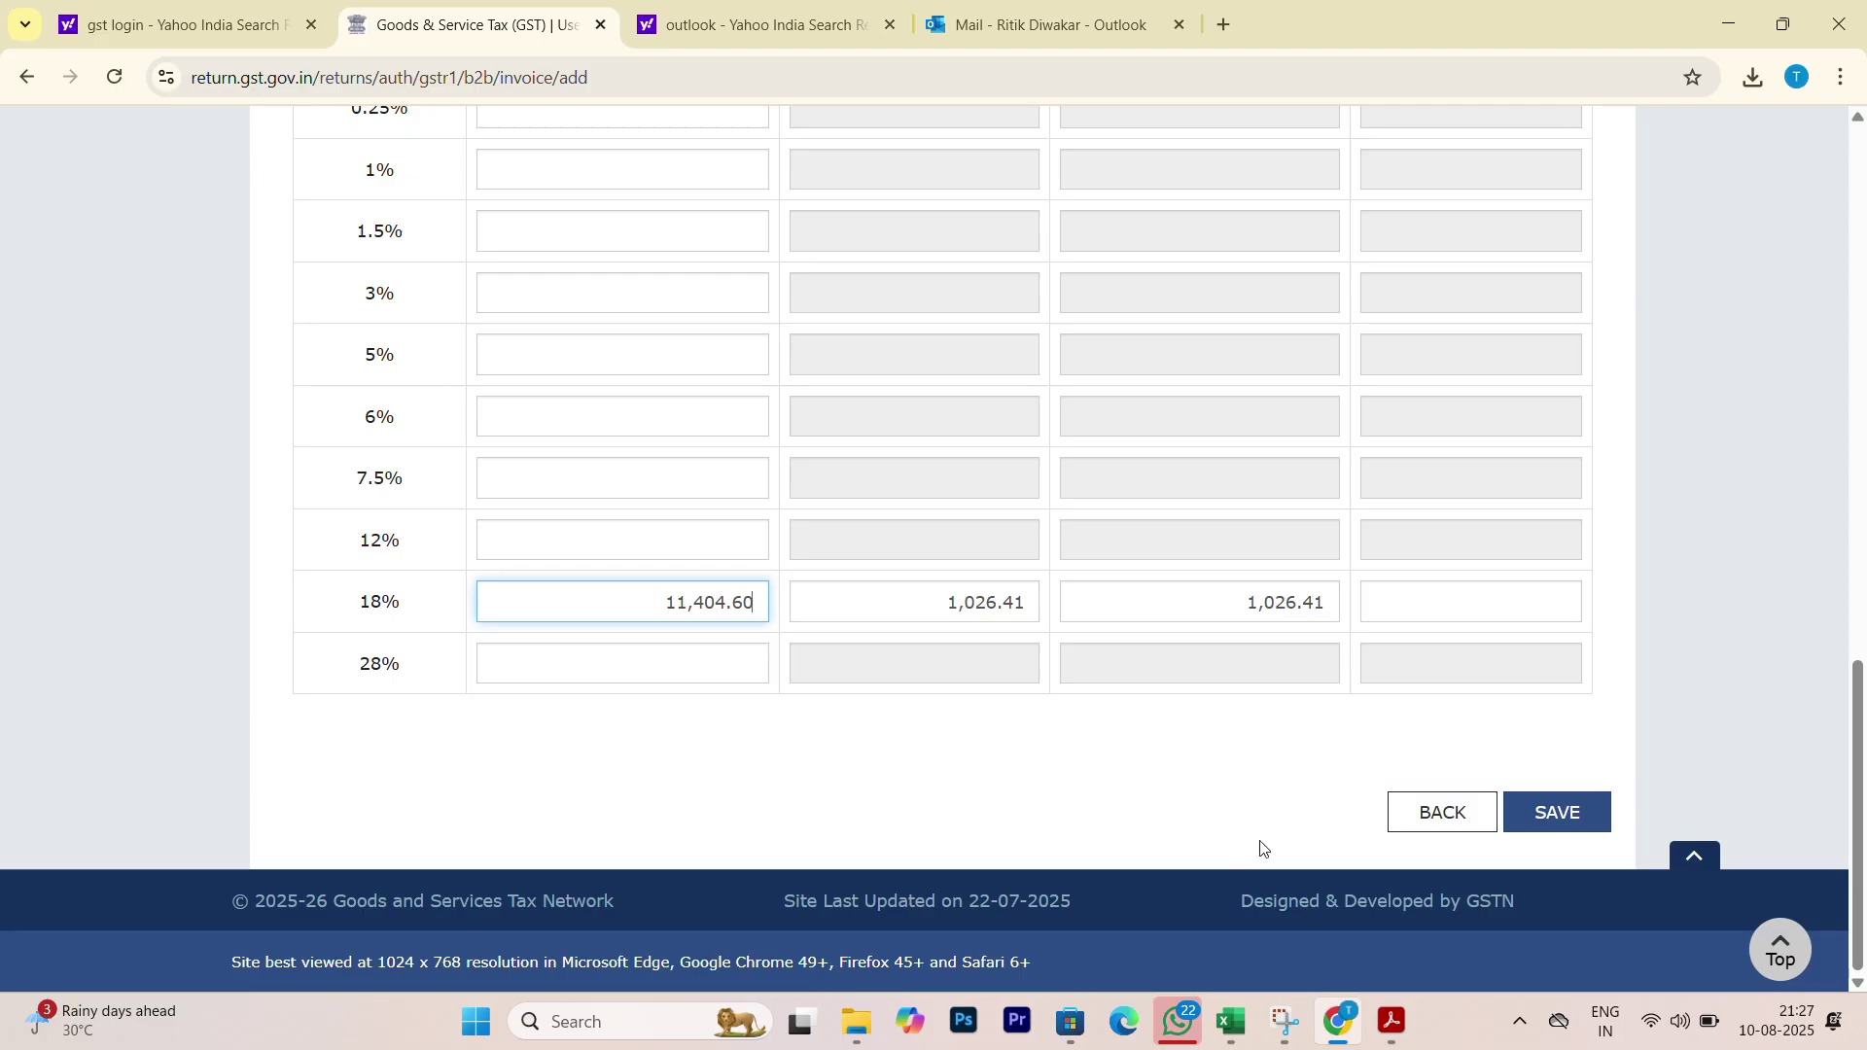
pyautogui.click(1548, 820)
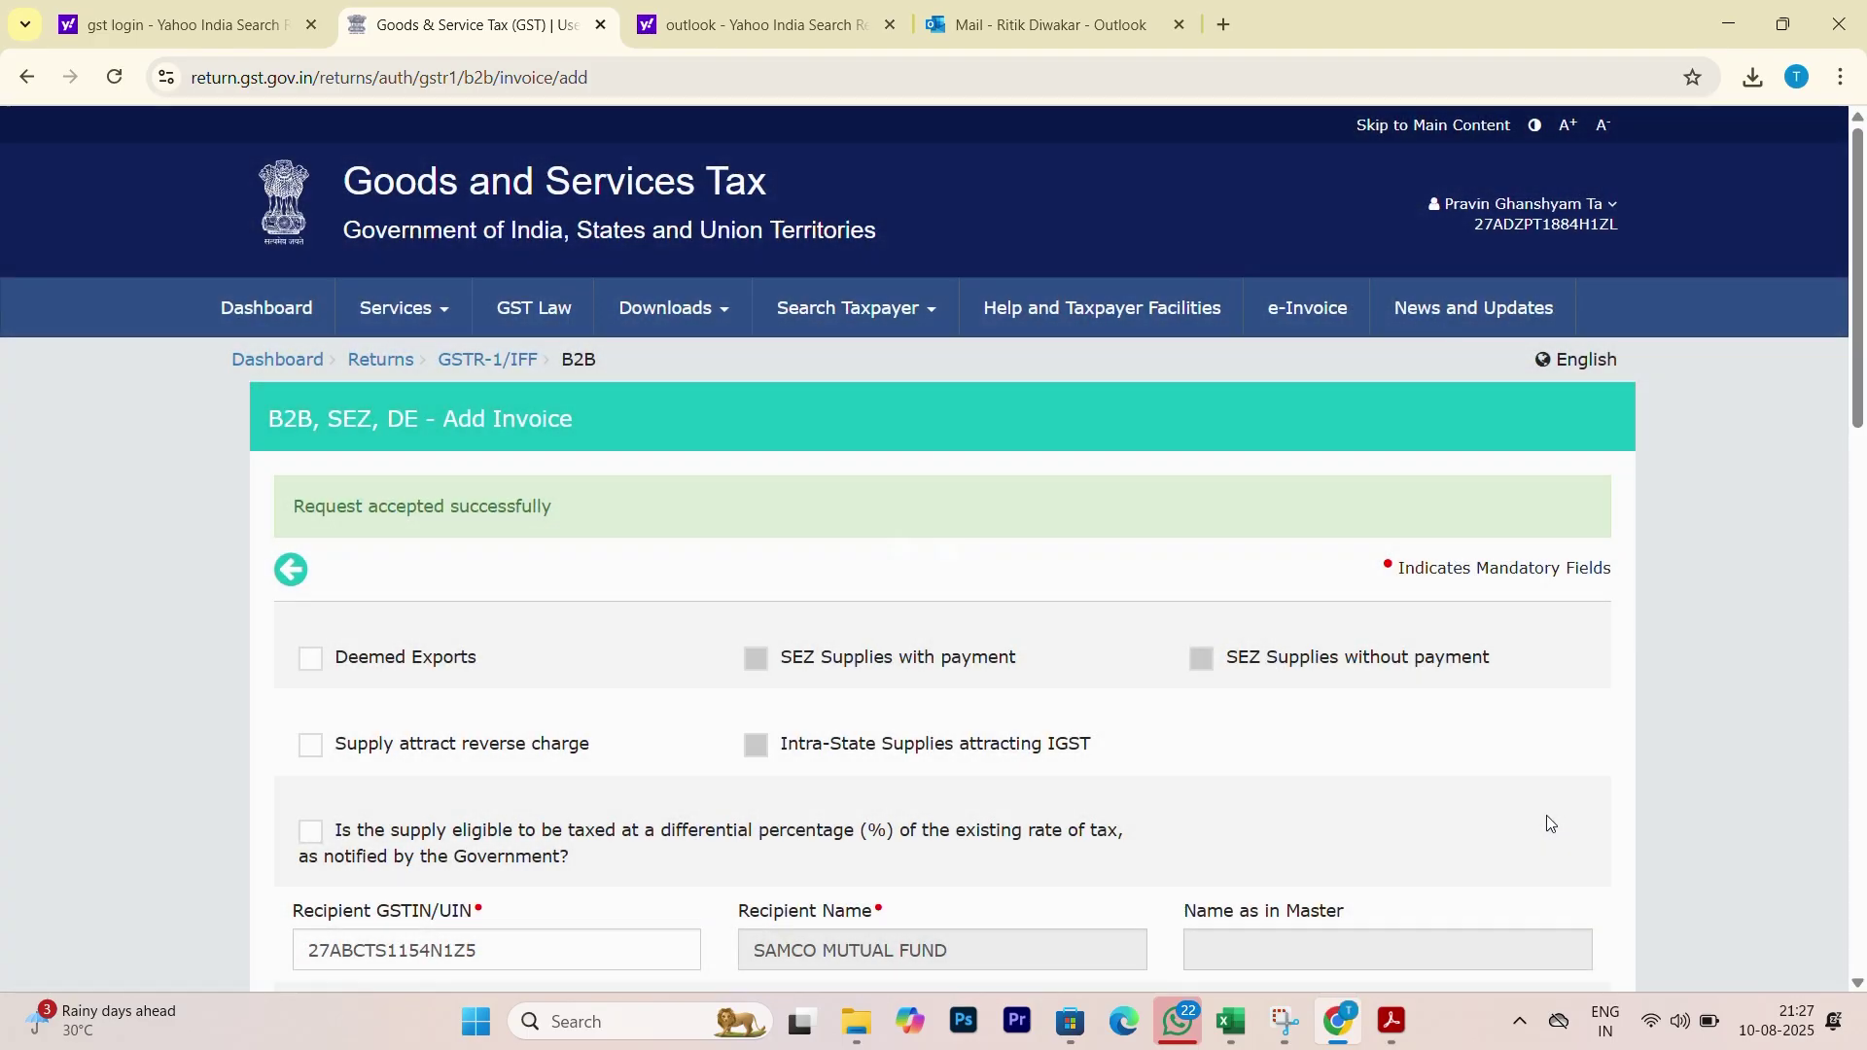
pyautogui.hotkey('alt', 'Tab')
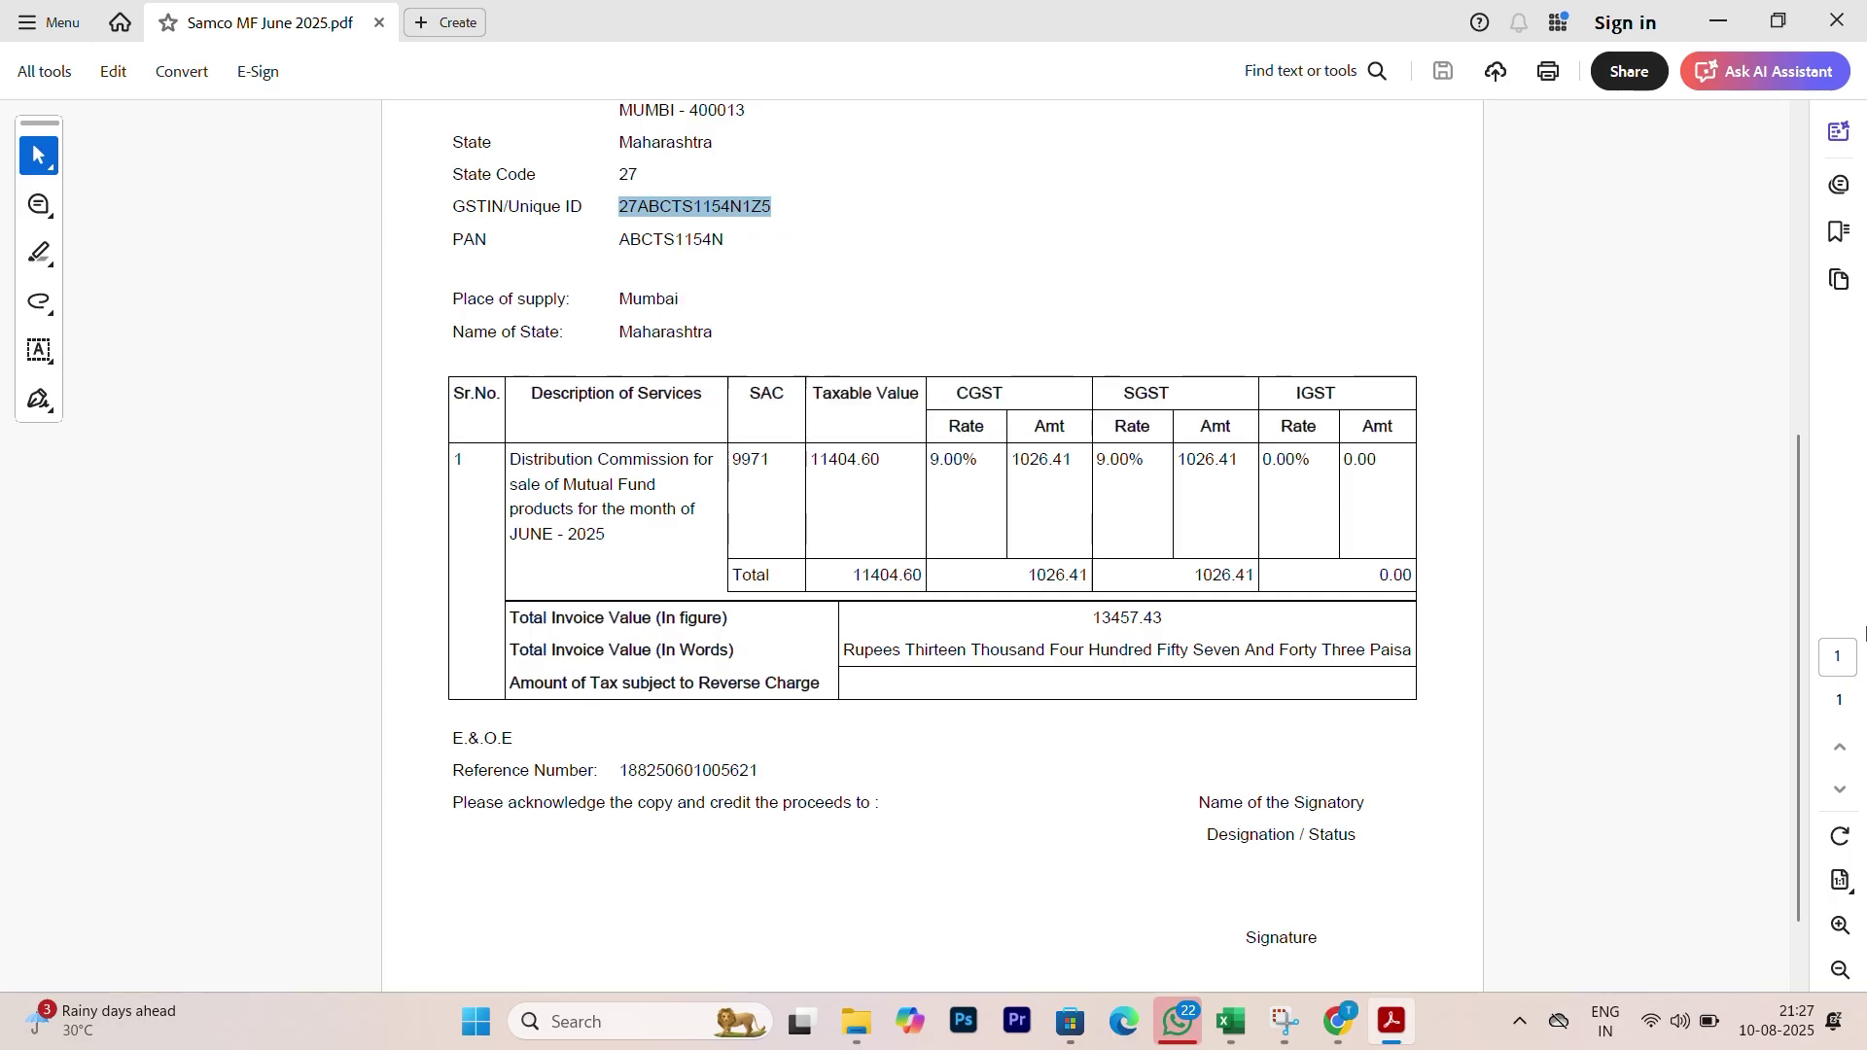
# - Close the Samco PDF, open Sundaram MF June 2025 and copy its recipient GSTIN
pyautogui.click(1849, 28)
pyautogui.click(1849, 27)
pyautogui.press('Down')
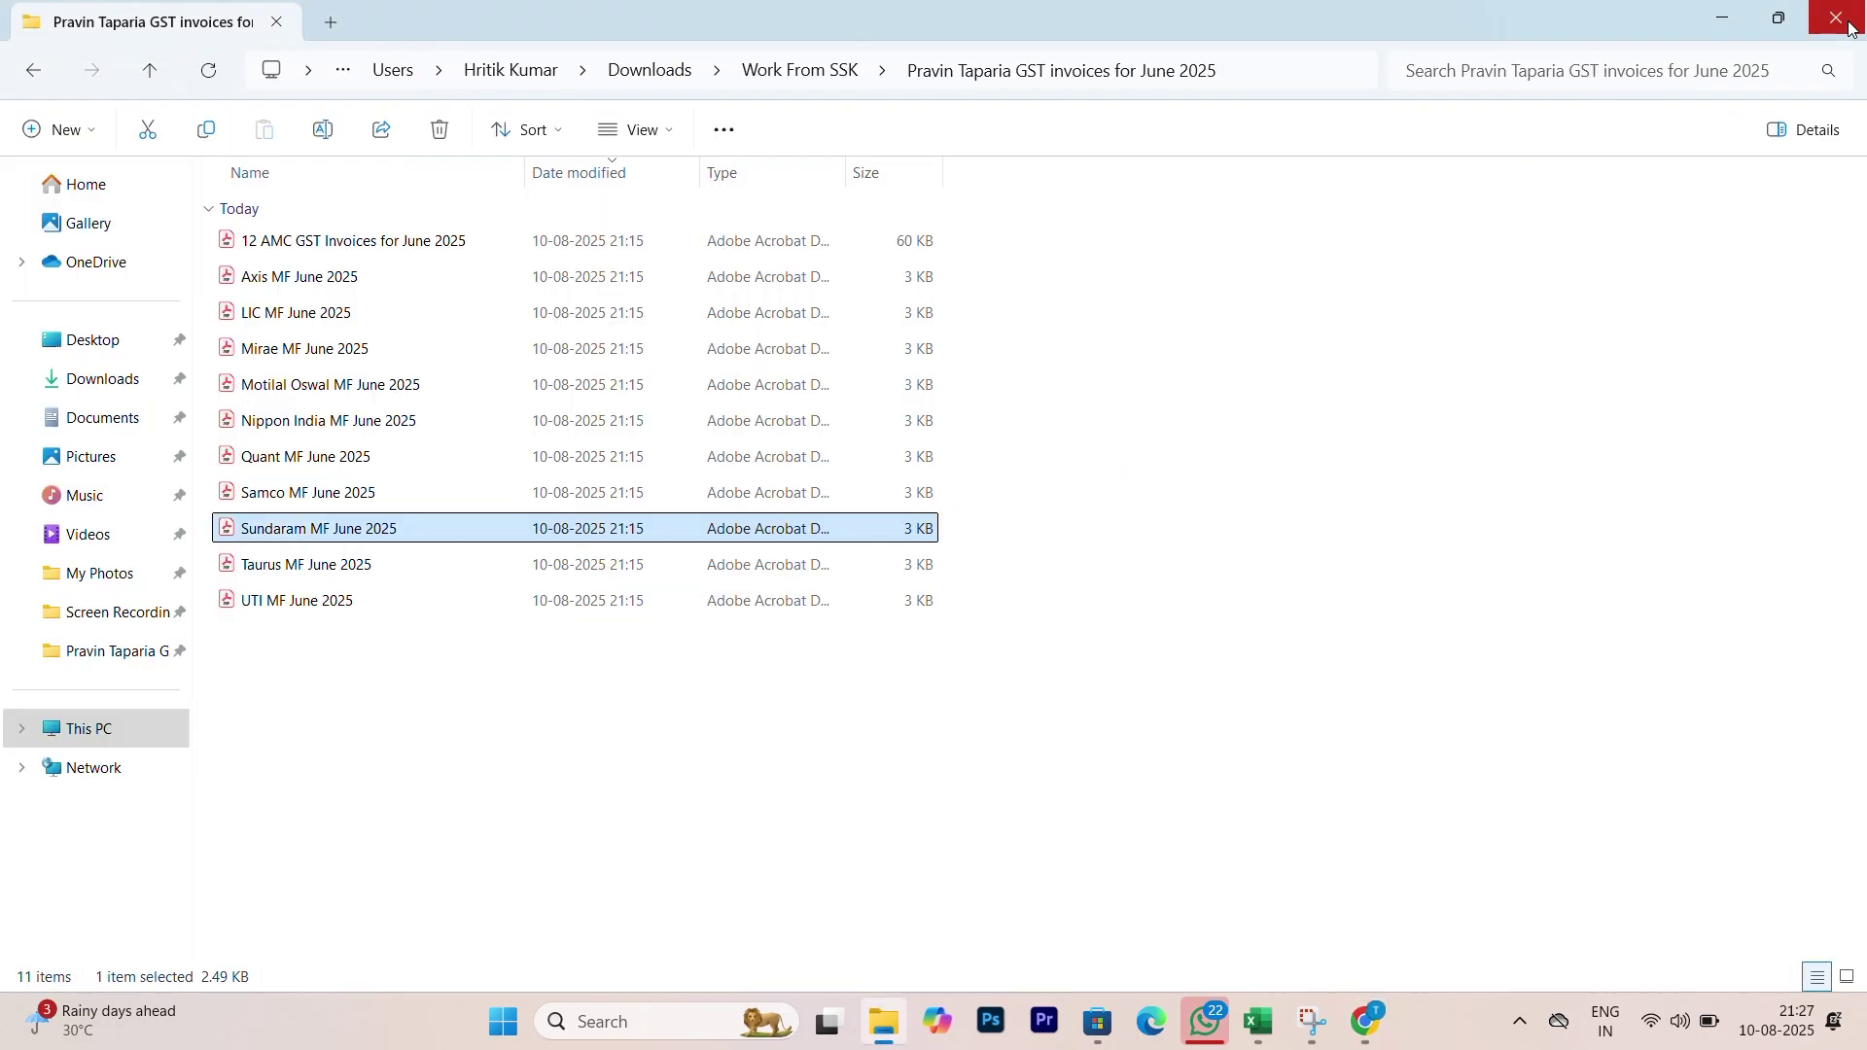
pyautogui.press('Return')
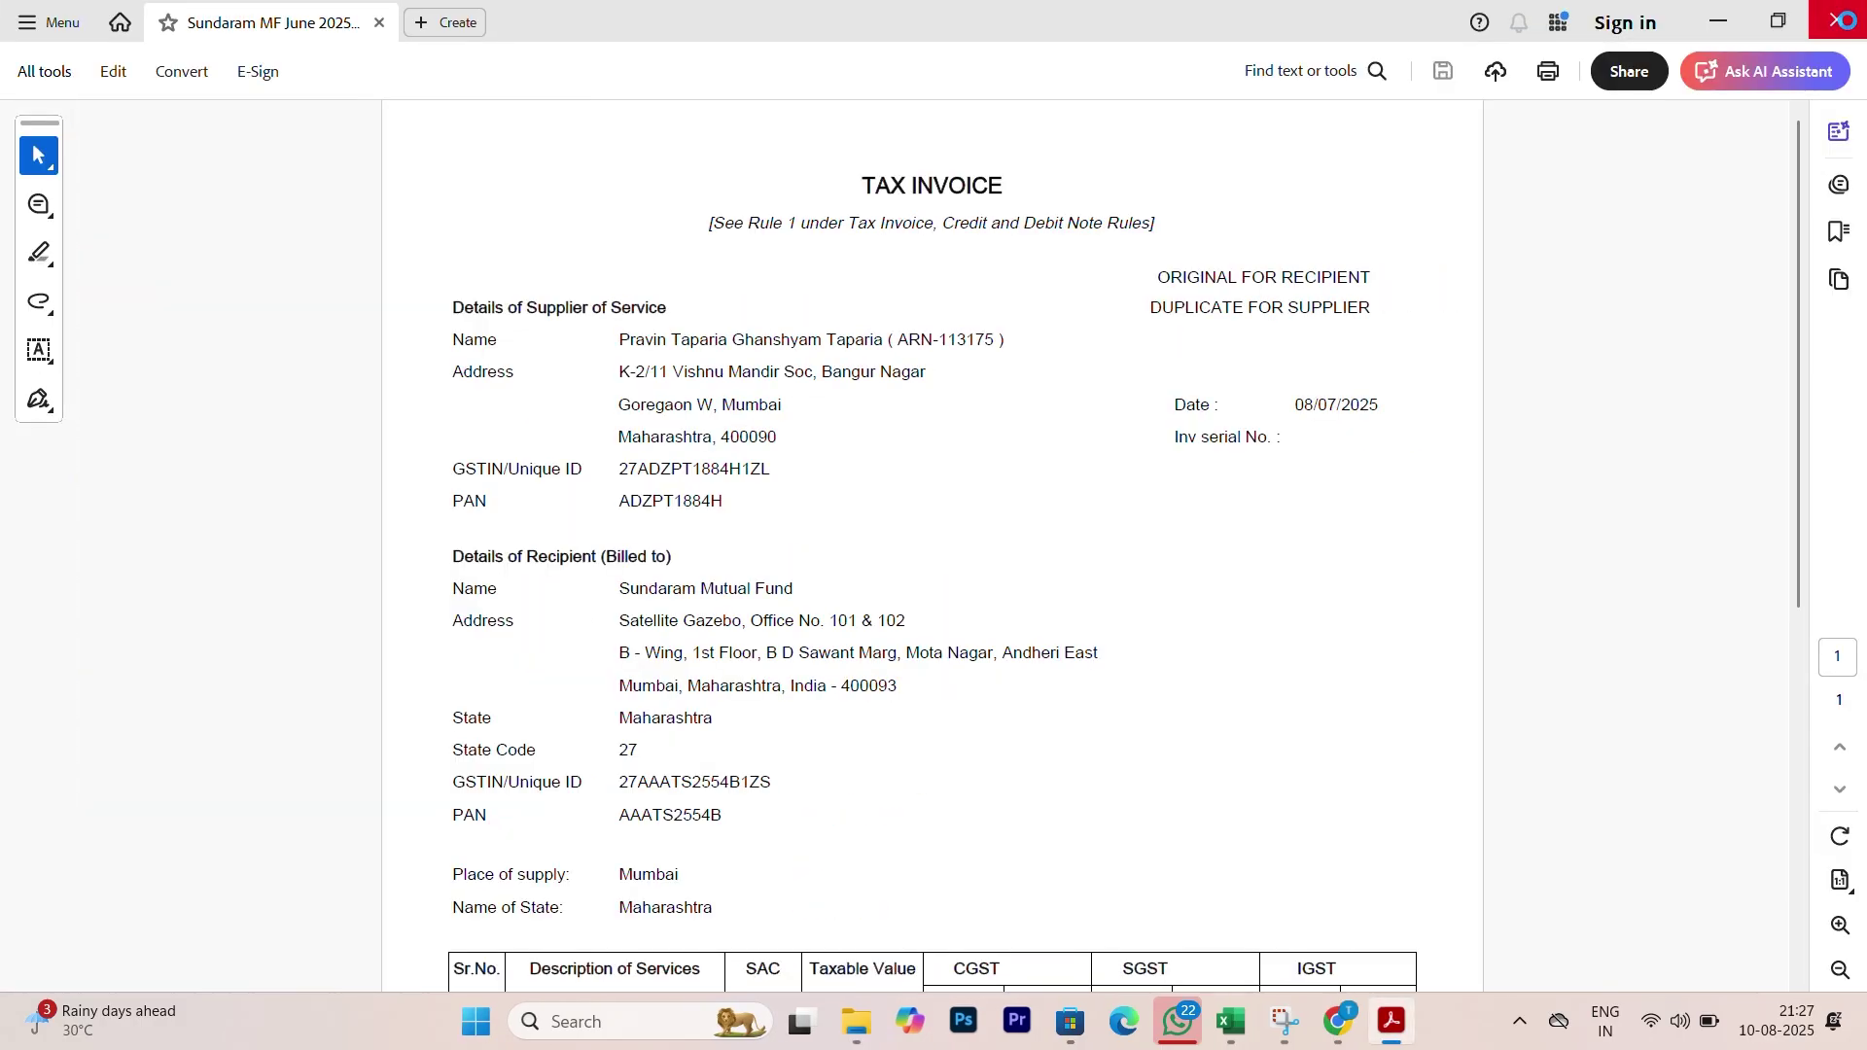
pyautogui.doubleClick(703, 785)
pyautogui.hotkey('ctrl', 'c')
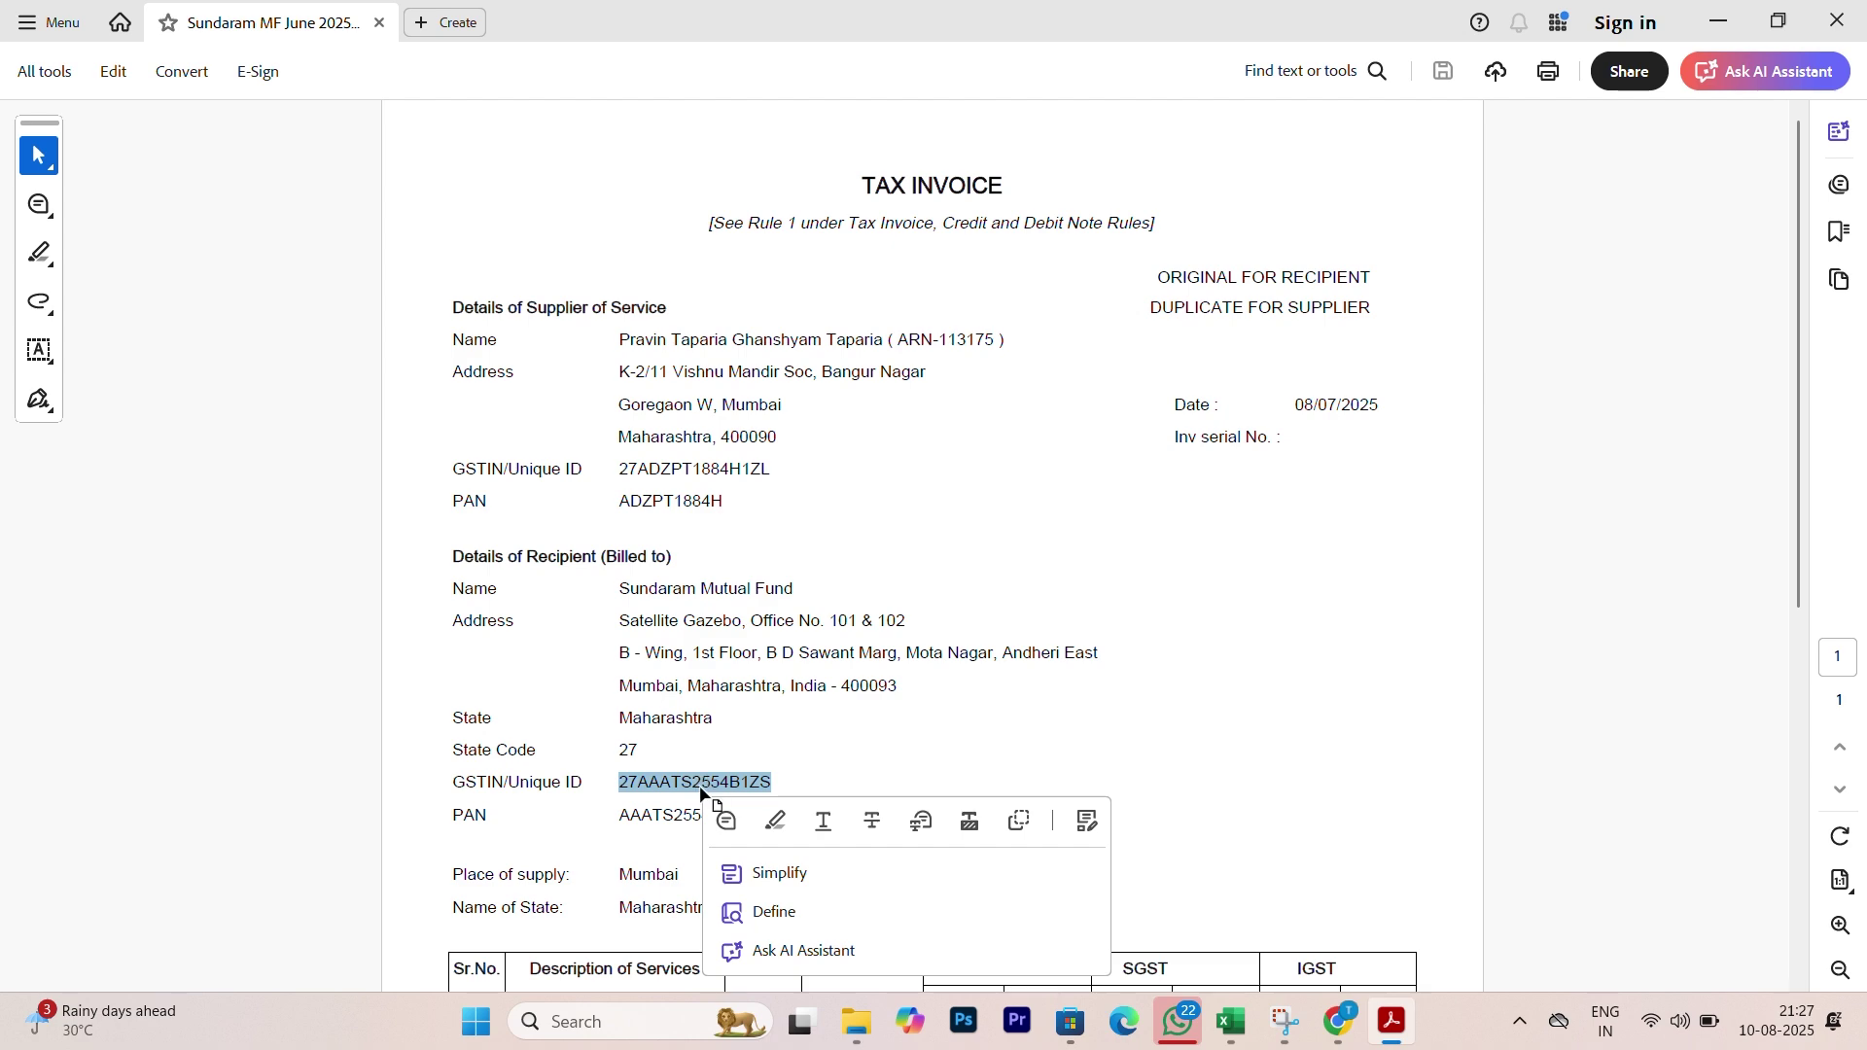
pyautogui.hotkey('alt', 'Tab')
pyautogui.hotkey('alt', 'Tab')
pyautogui.hotkey('alt', 'Tab')
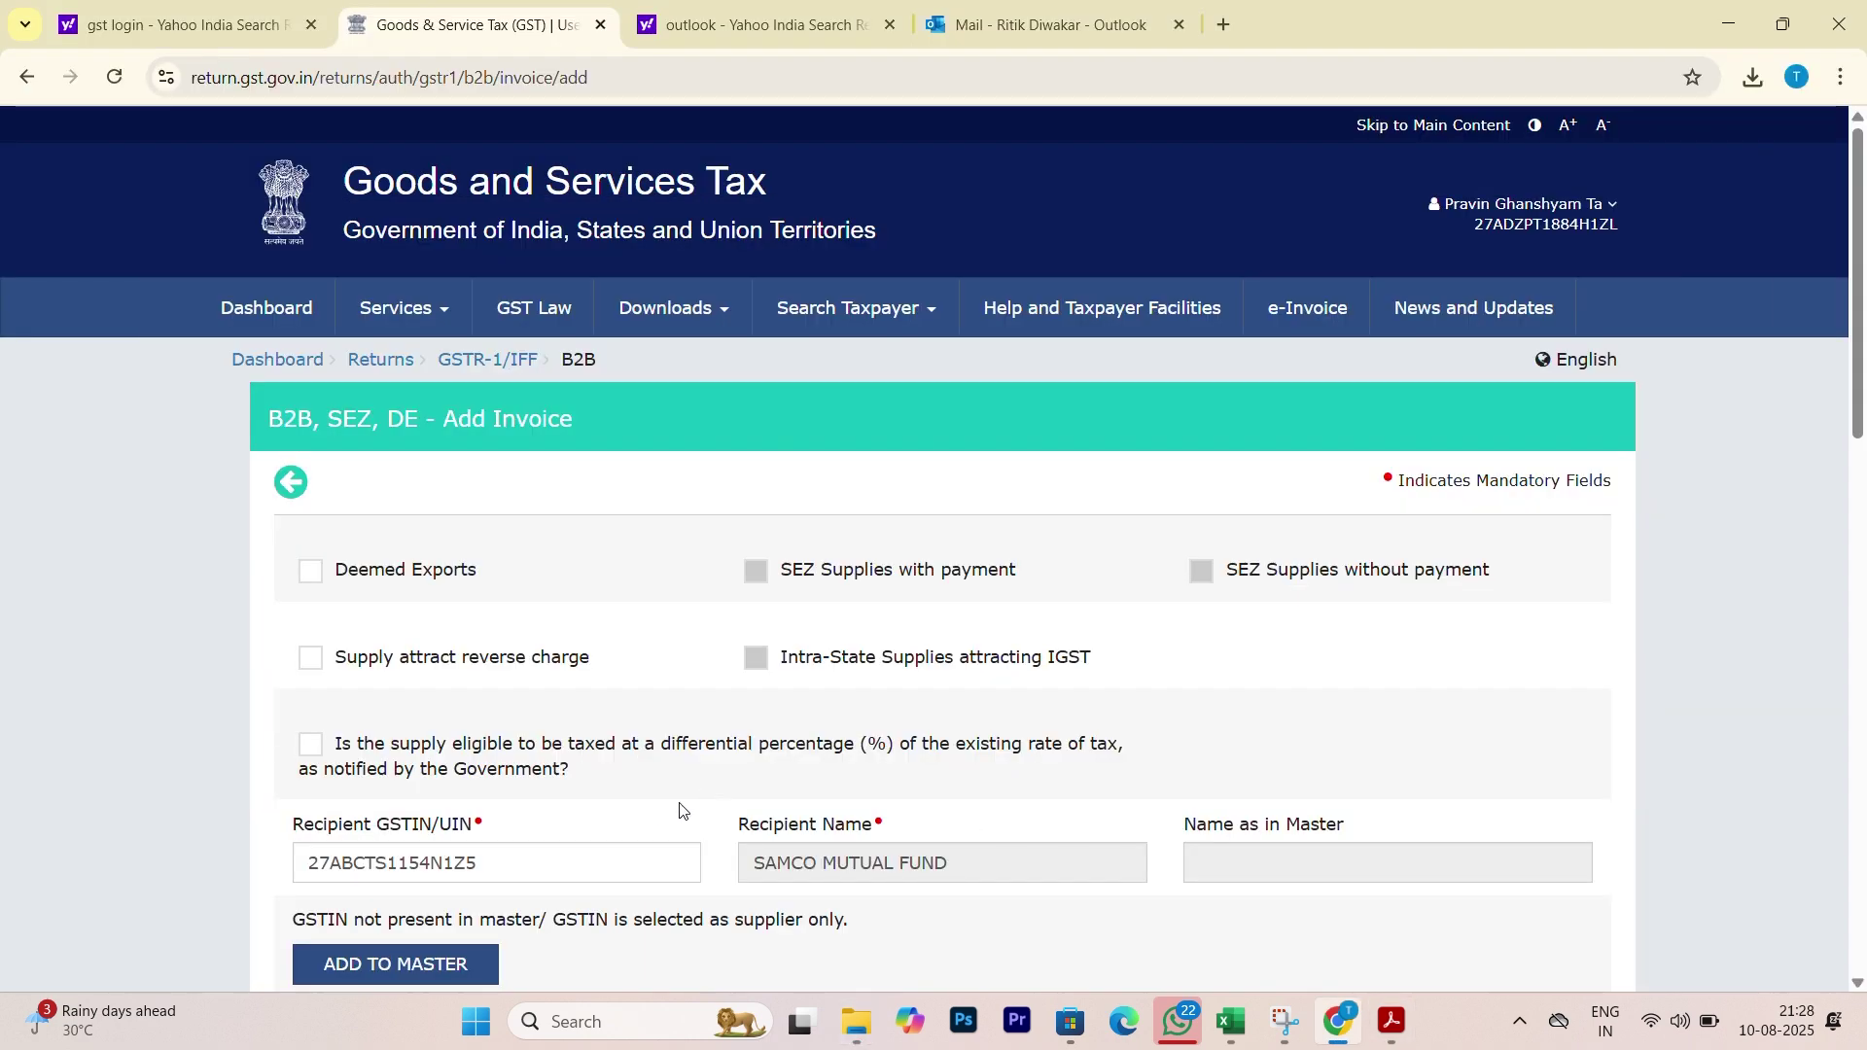
# - Replace the Samco GSTIN on the form with the pasted Sundaram GSTIN
pyautogui.scroll(-3, 509, 818)
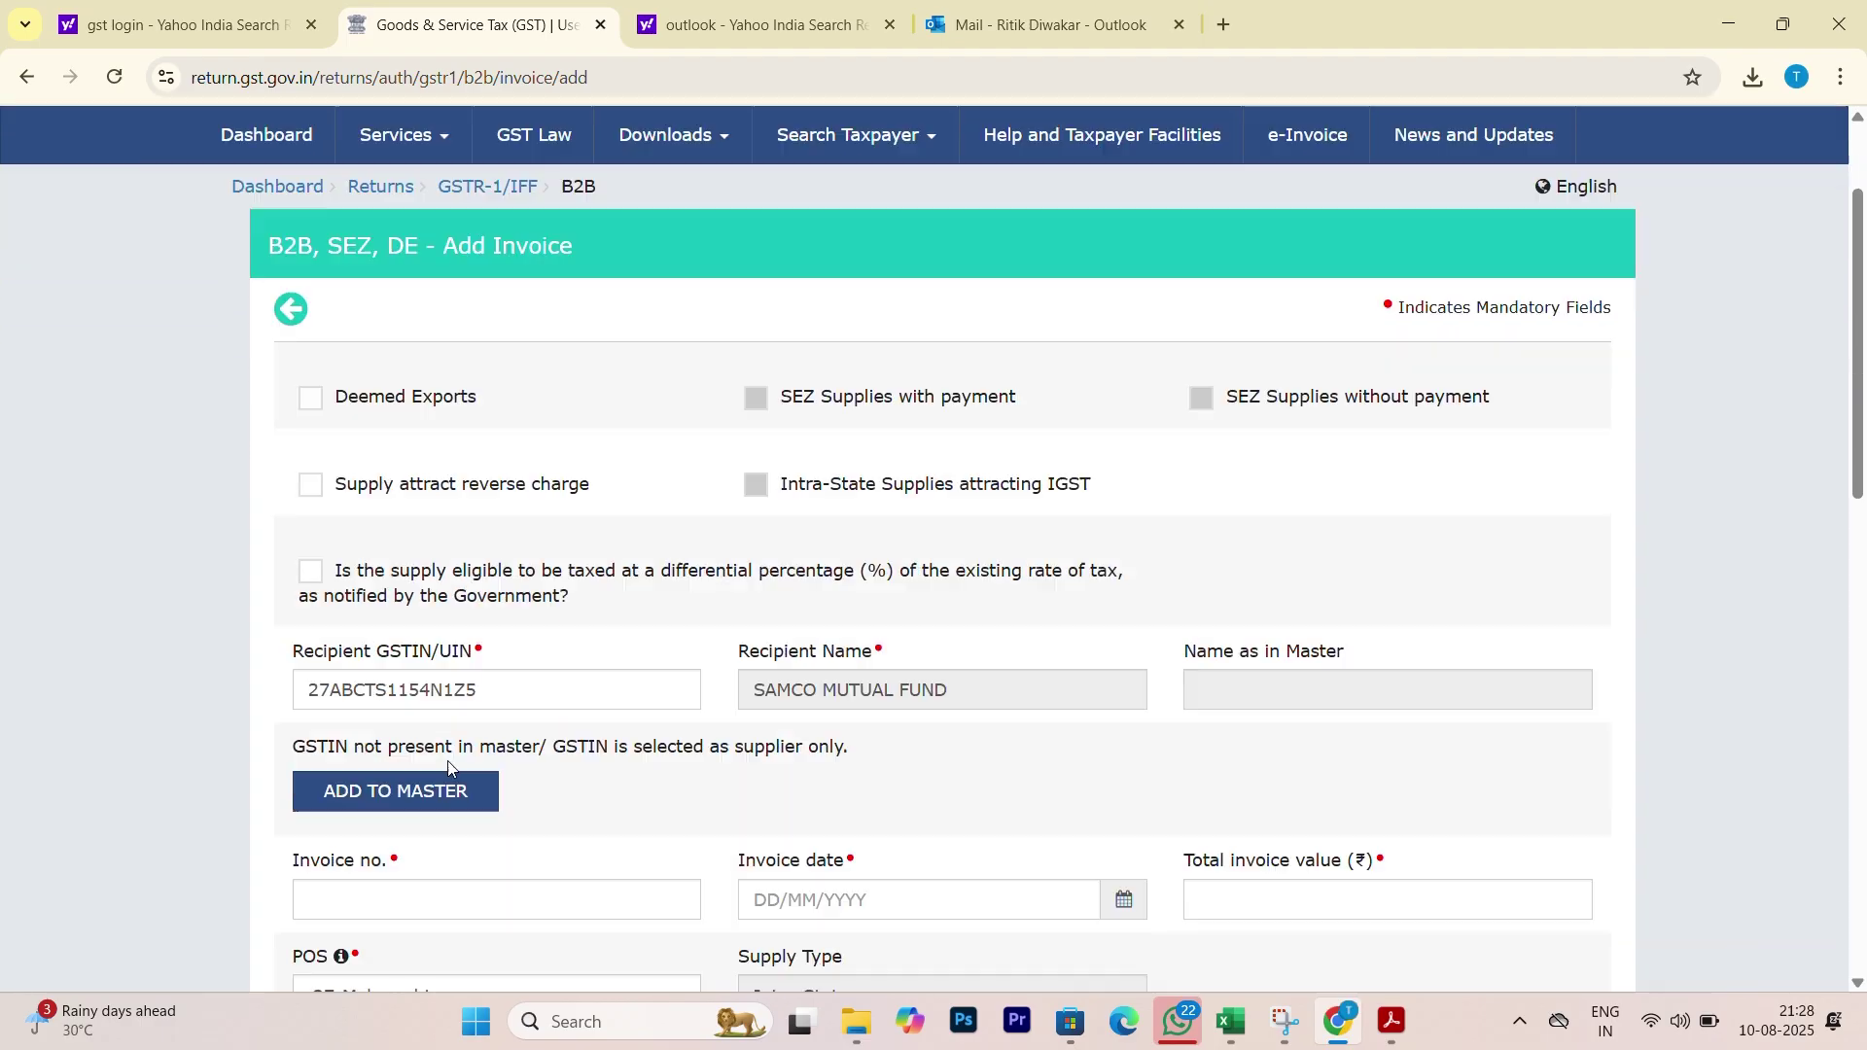
pyautogui.click(497, 584)
pyautogui.hotkey('ctrl', 'a')
pyautogui.hotkey('ctrl', 'v')
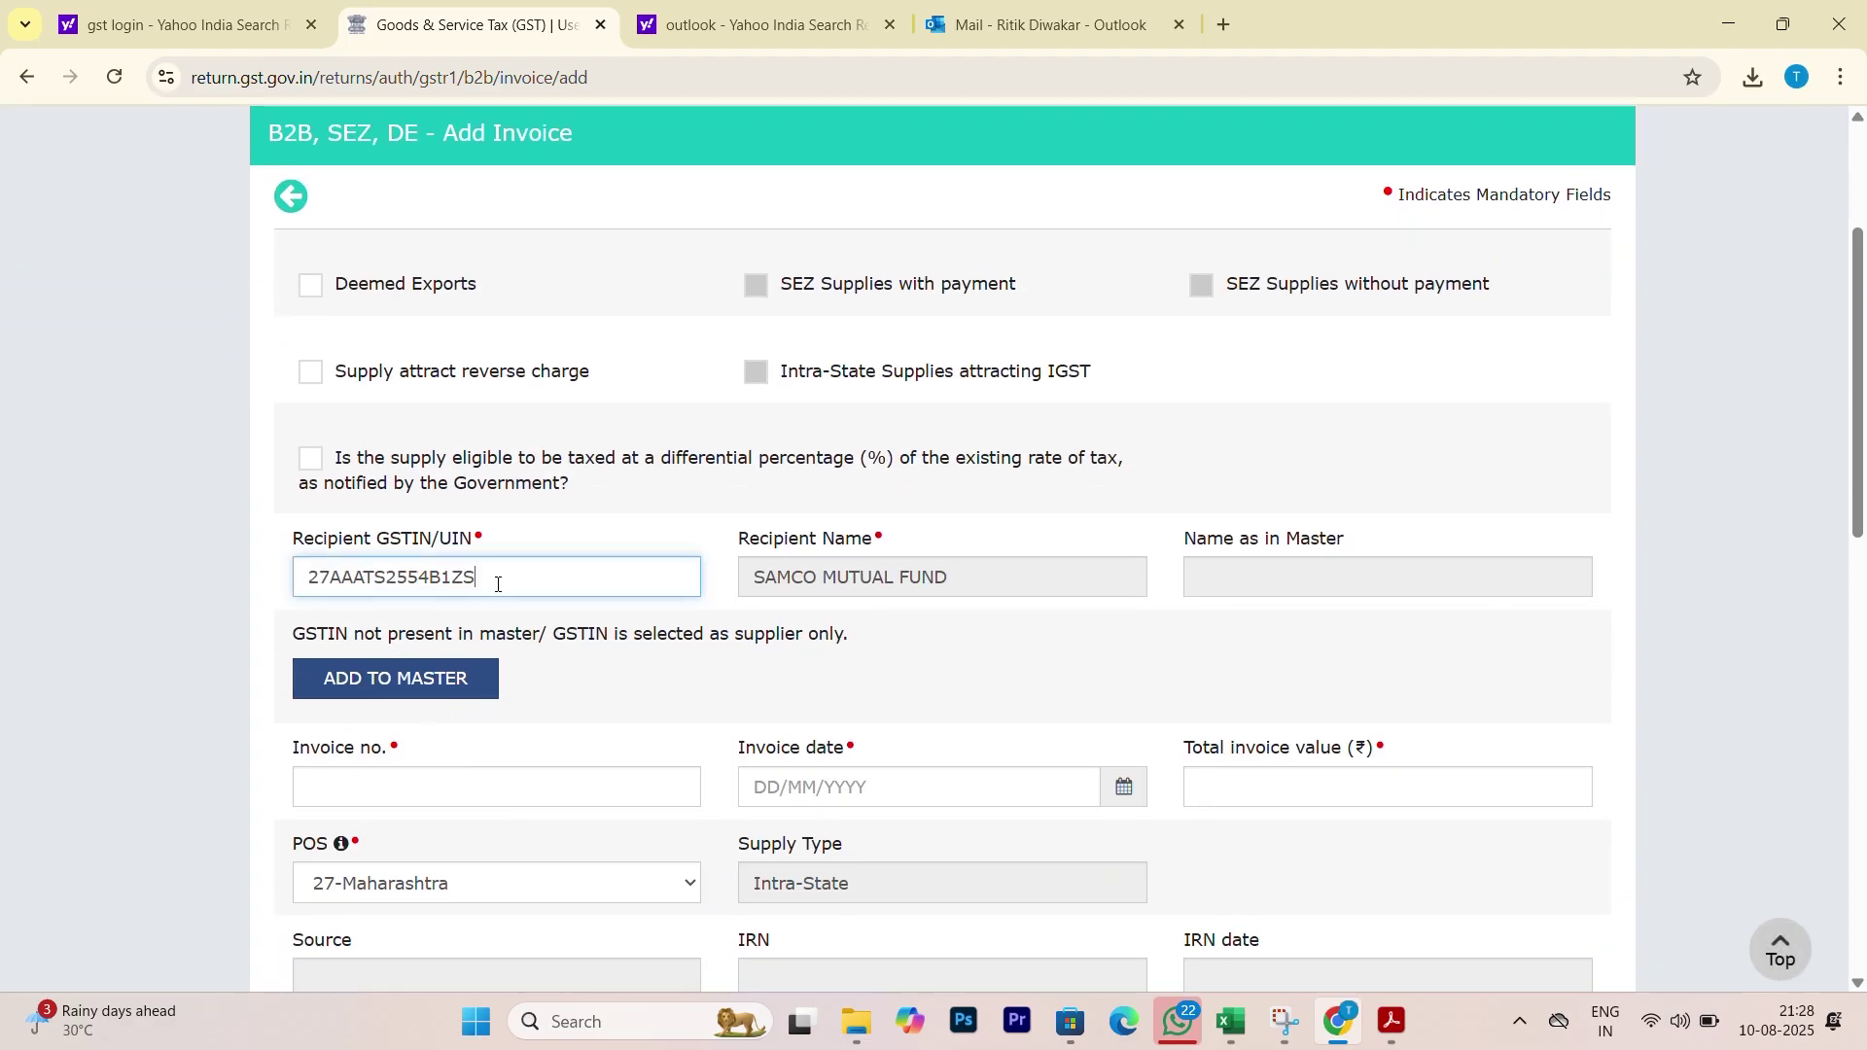
pyautogui.scroll(-7, 497, 583)
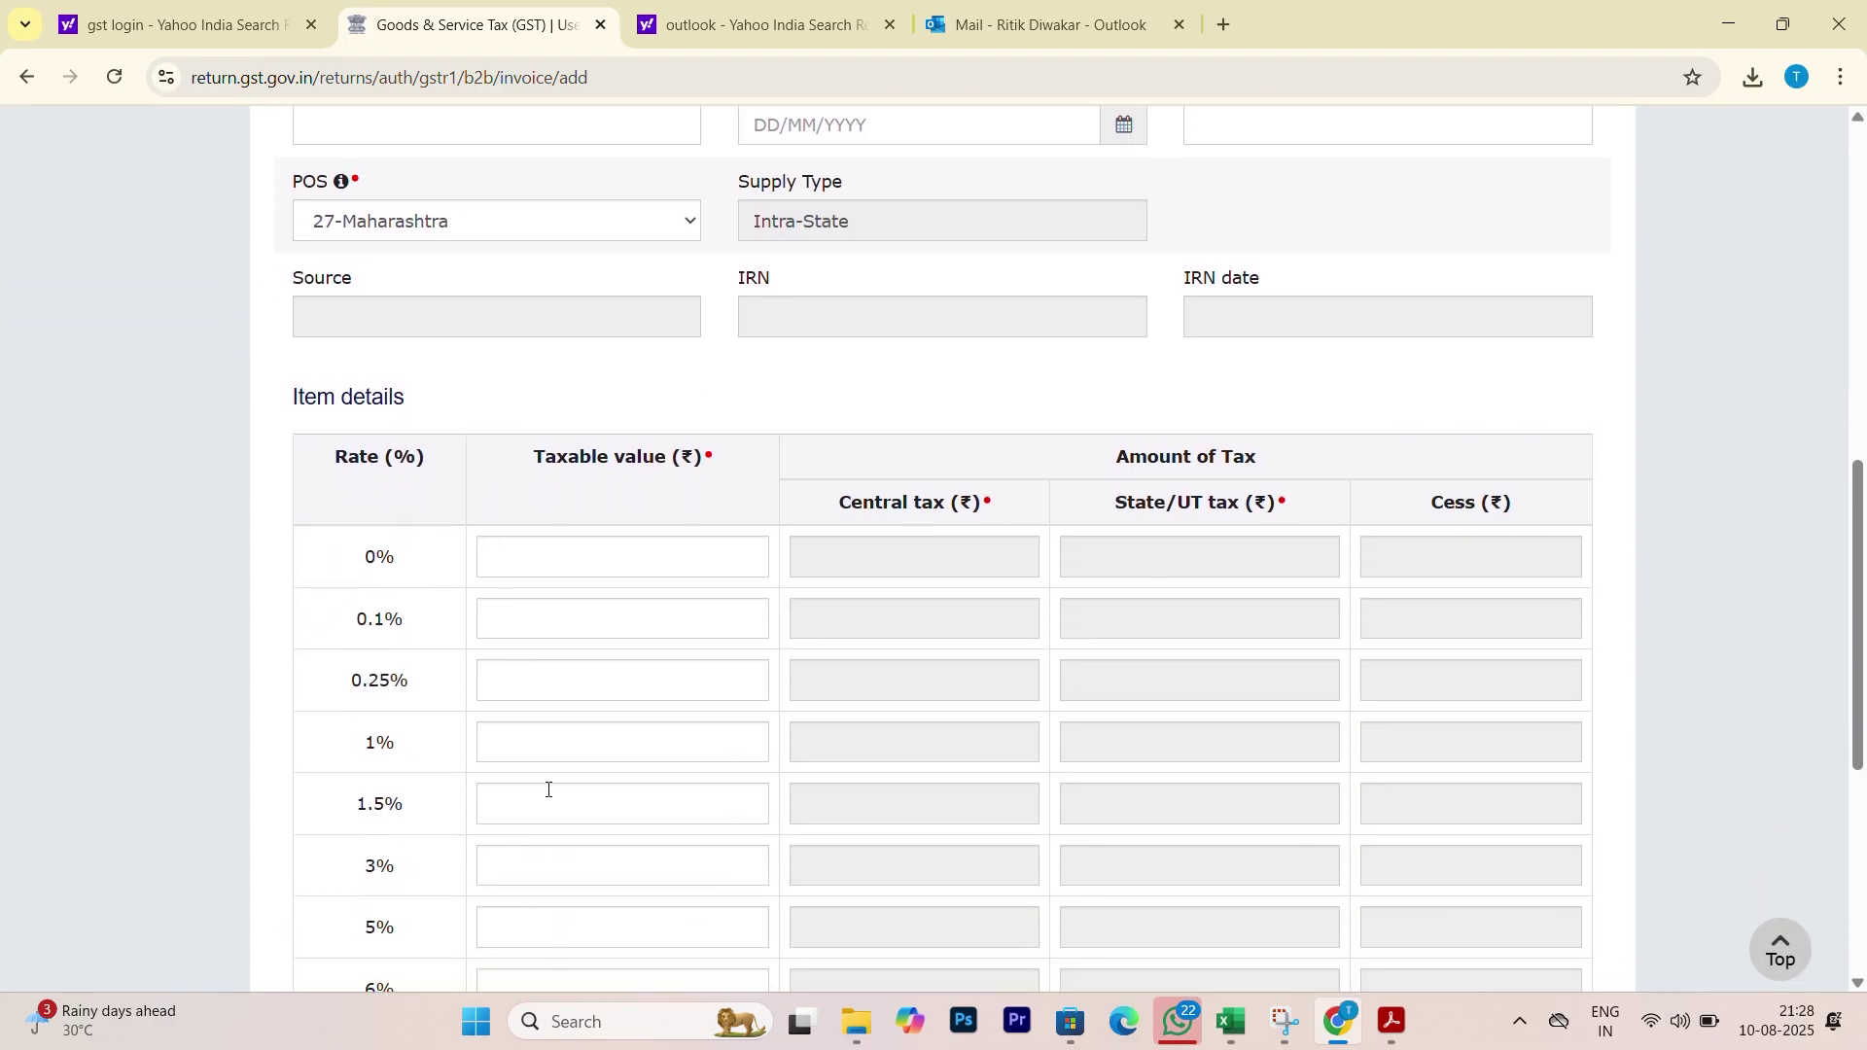
pyautogui.scroll(1, 549, 838)
pyautogui.scroll(3, 549, 838)
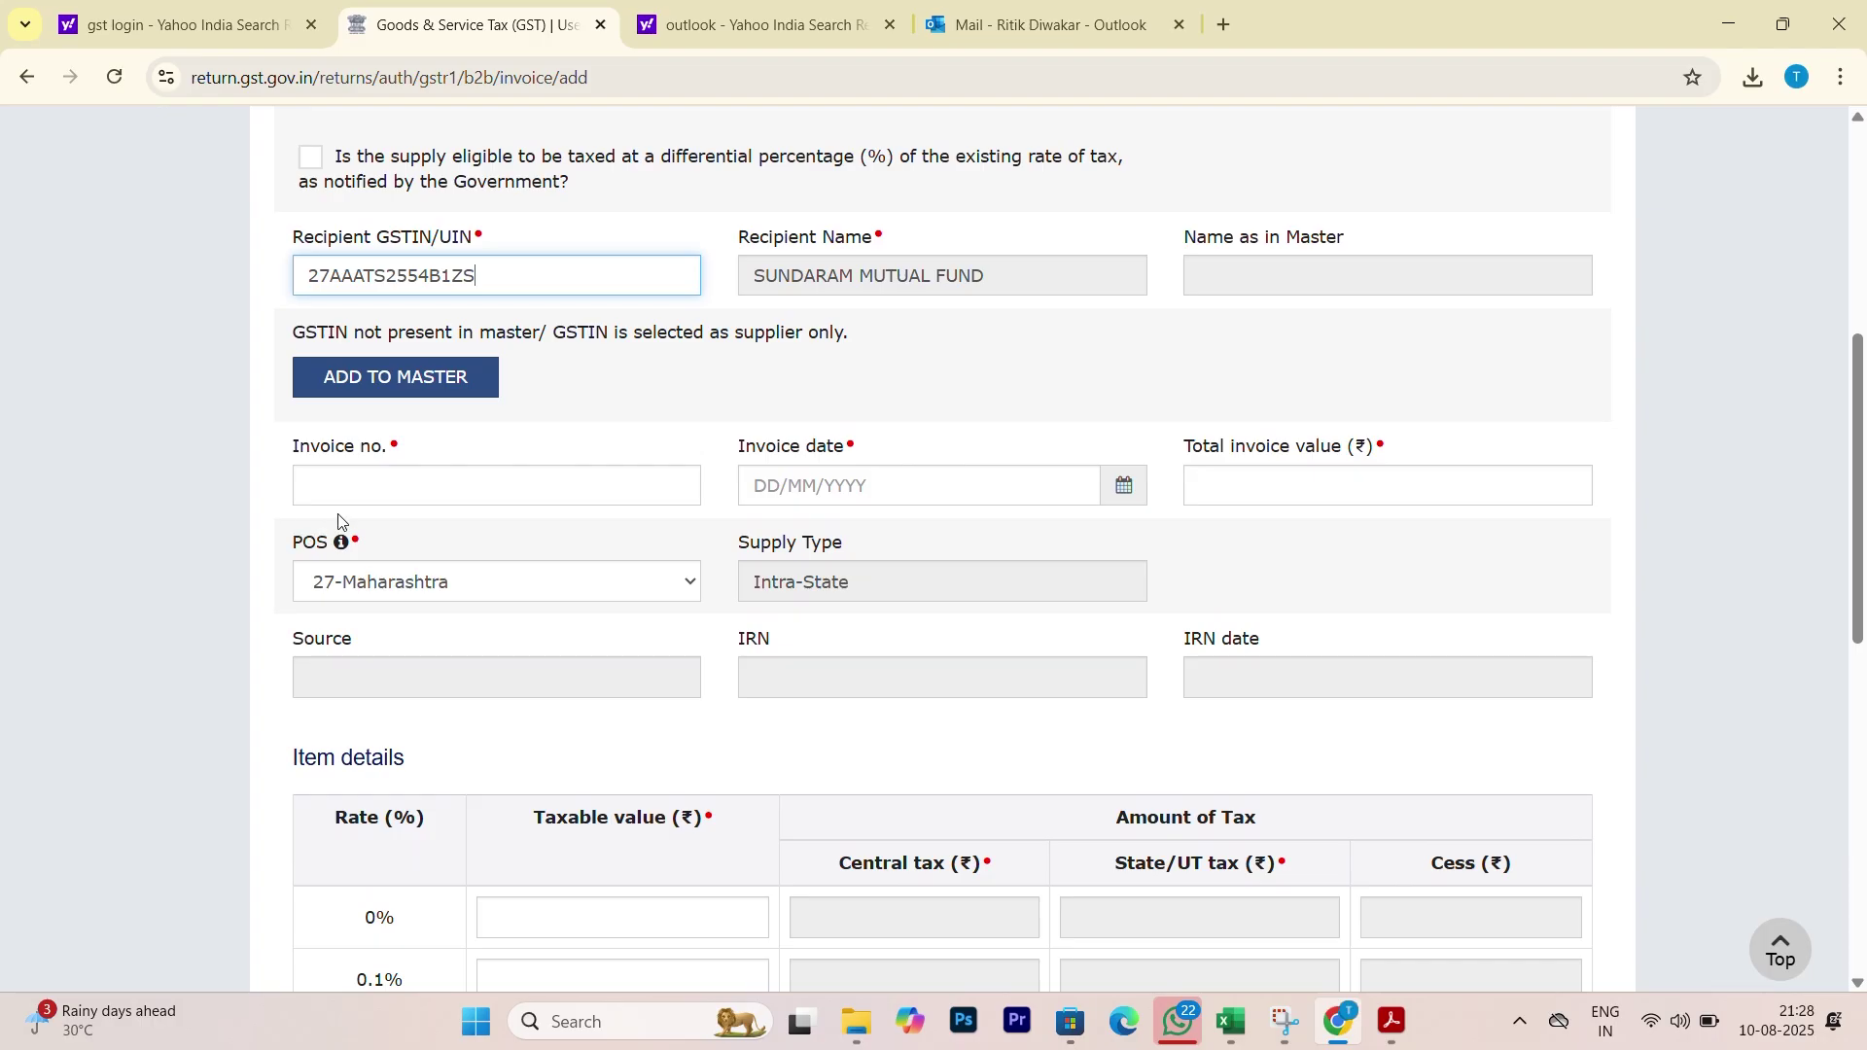
# - Enter invoice number 041 and invoice date 08/07/2025
pyautogui.click(361, 482)
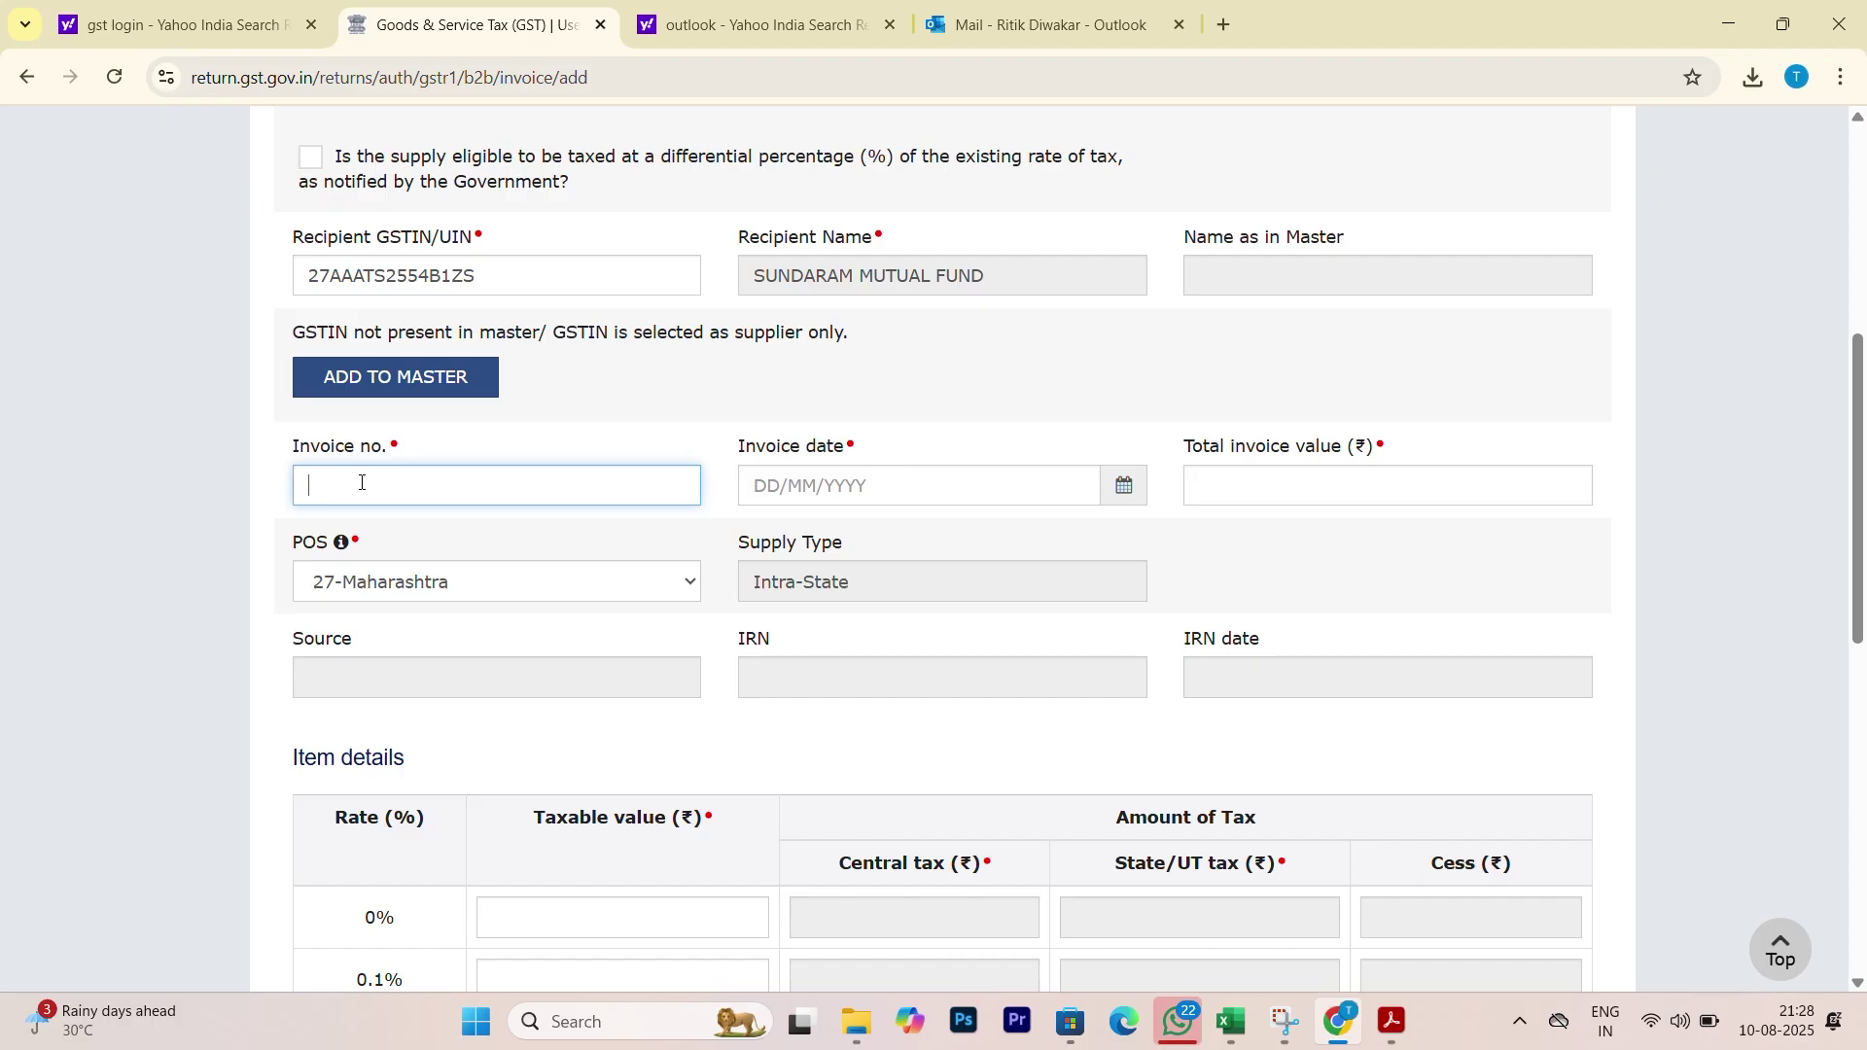
pyautogui.write('041')
pyautogui.press('Tab')
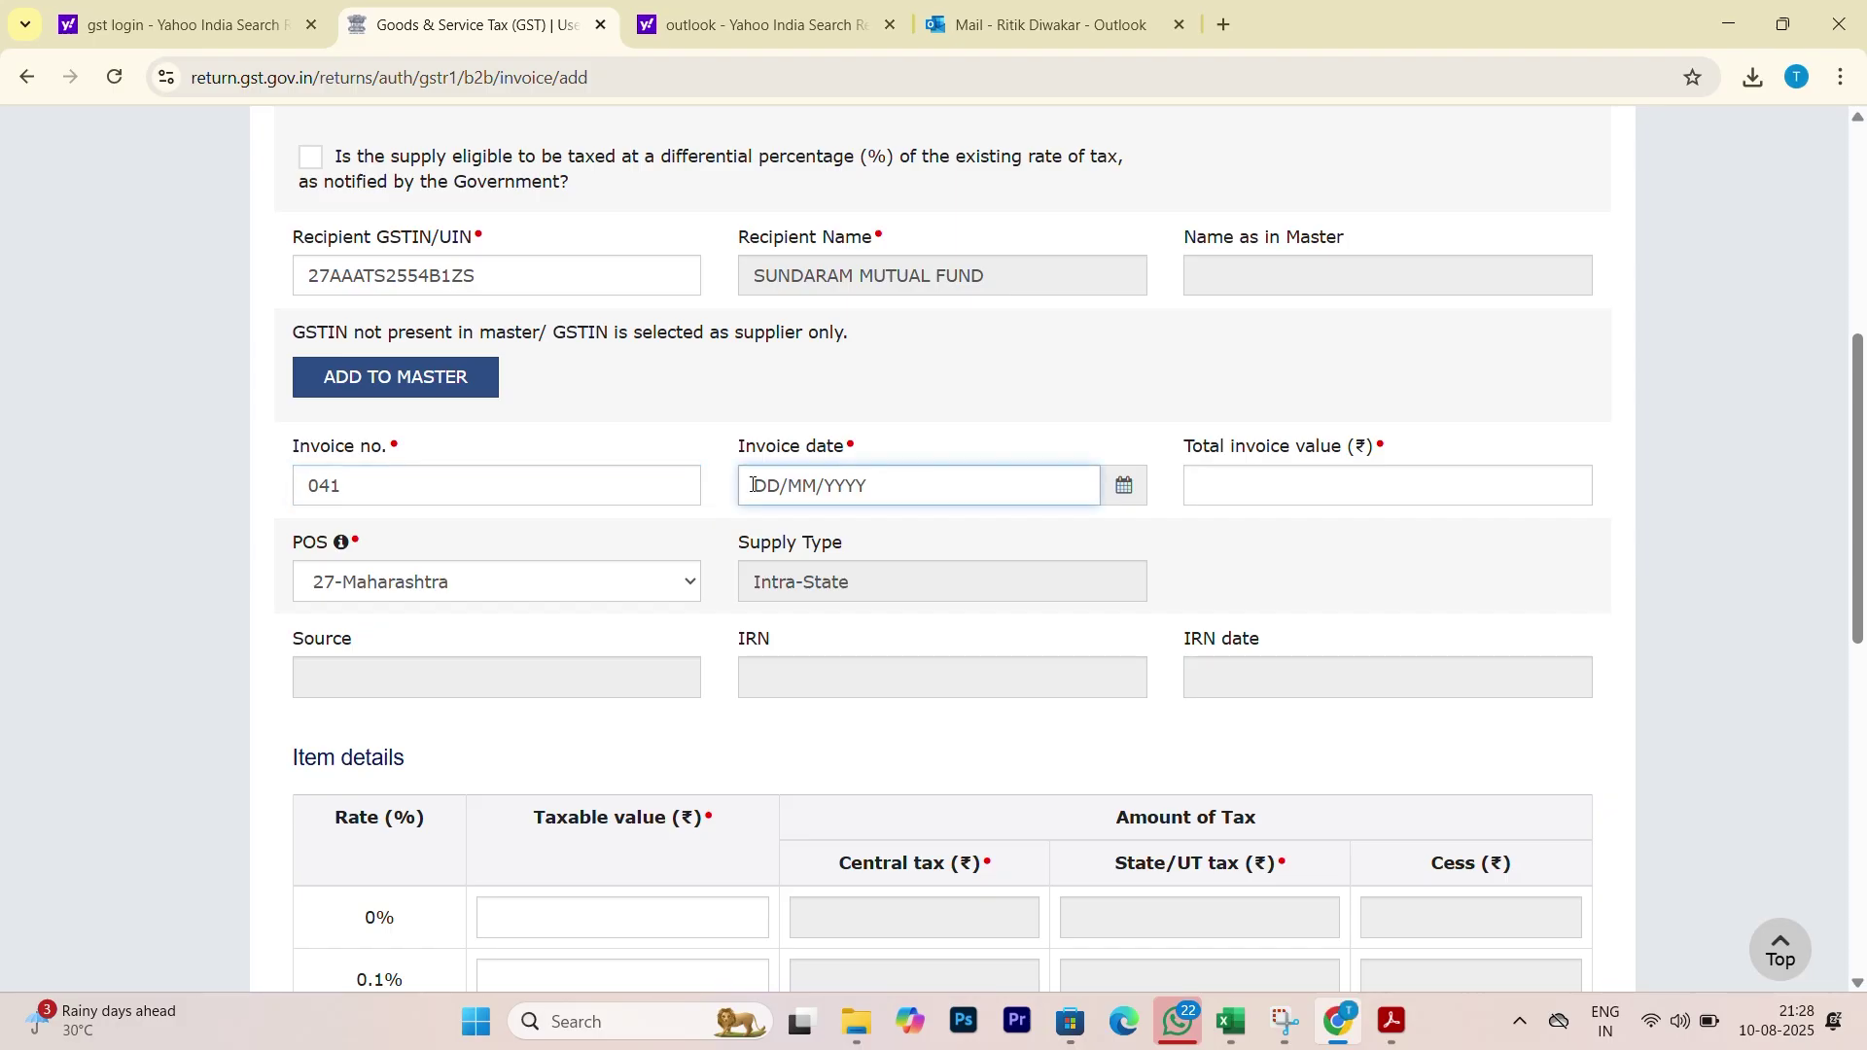
pyautogui.hotkey('alt', 'Tab')
pyautogui.hotkey('alt', 'Tab')
pyautogui.write('08/07/2025')
# - Enter total invoice value 131659.38 as read from the Sundaram PDF
pyautogui.click(1231, 476)
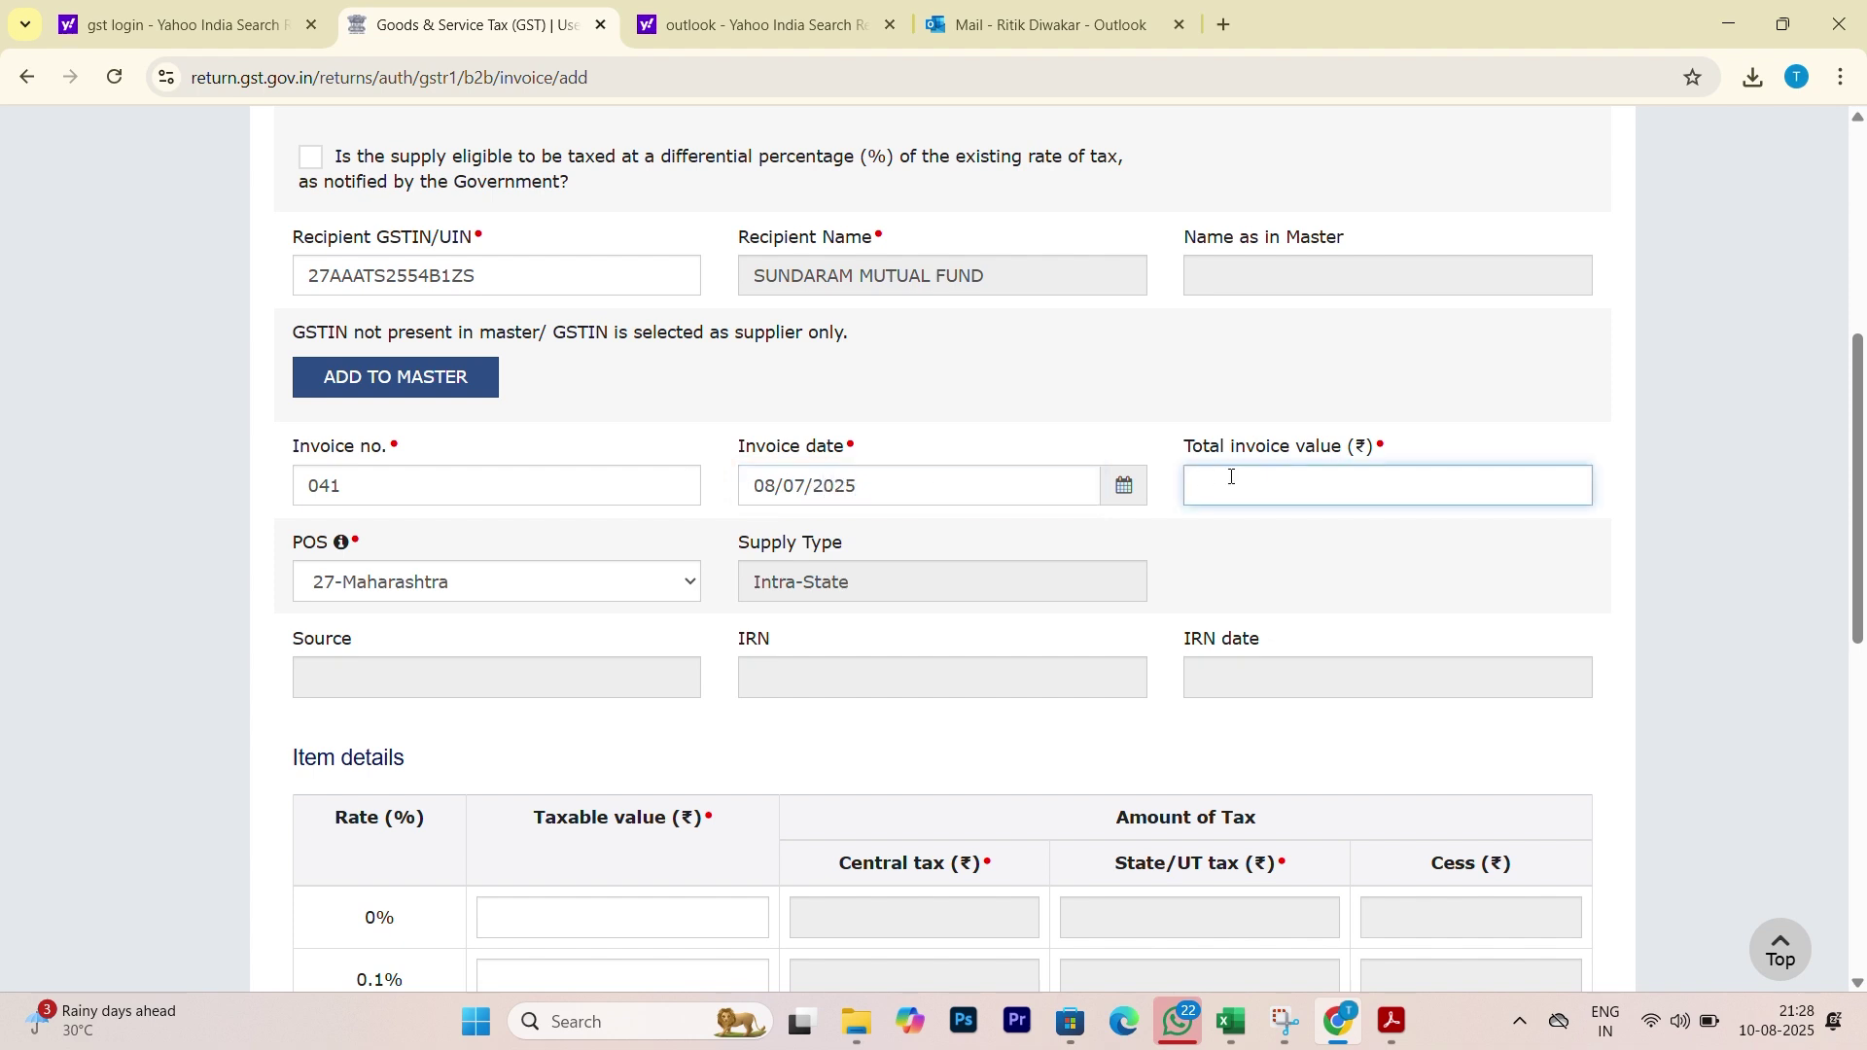
pyautogui.hotkey('alt', 'Tab')
pyautogui.scroll(-2, 1228, 473)
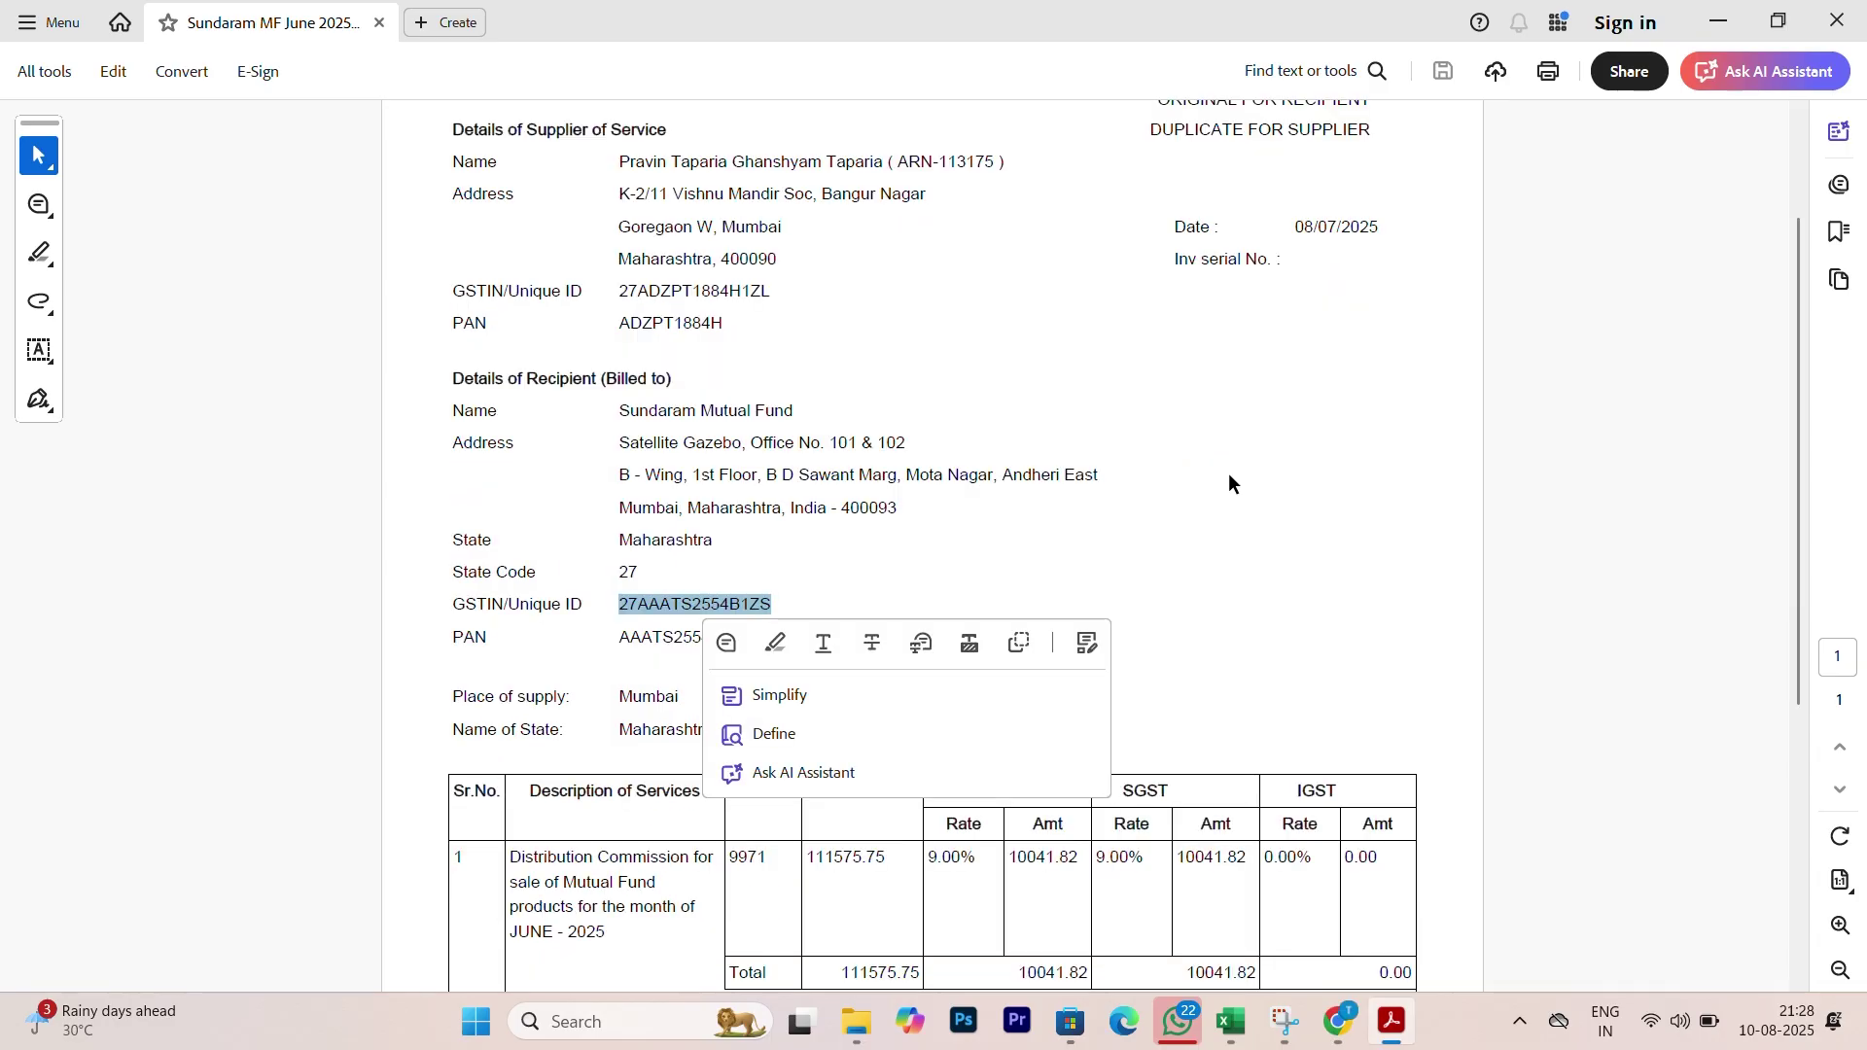
pyautogui.scroll(-4, 1228, 473)
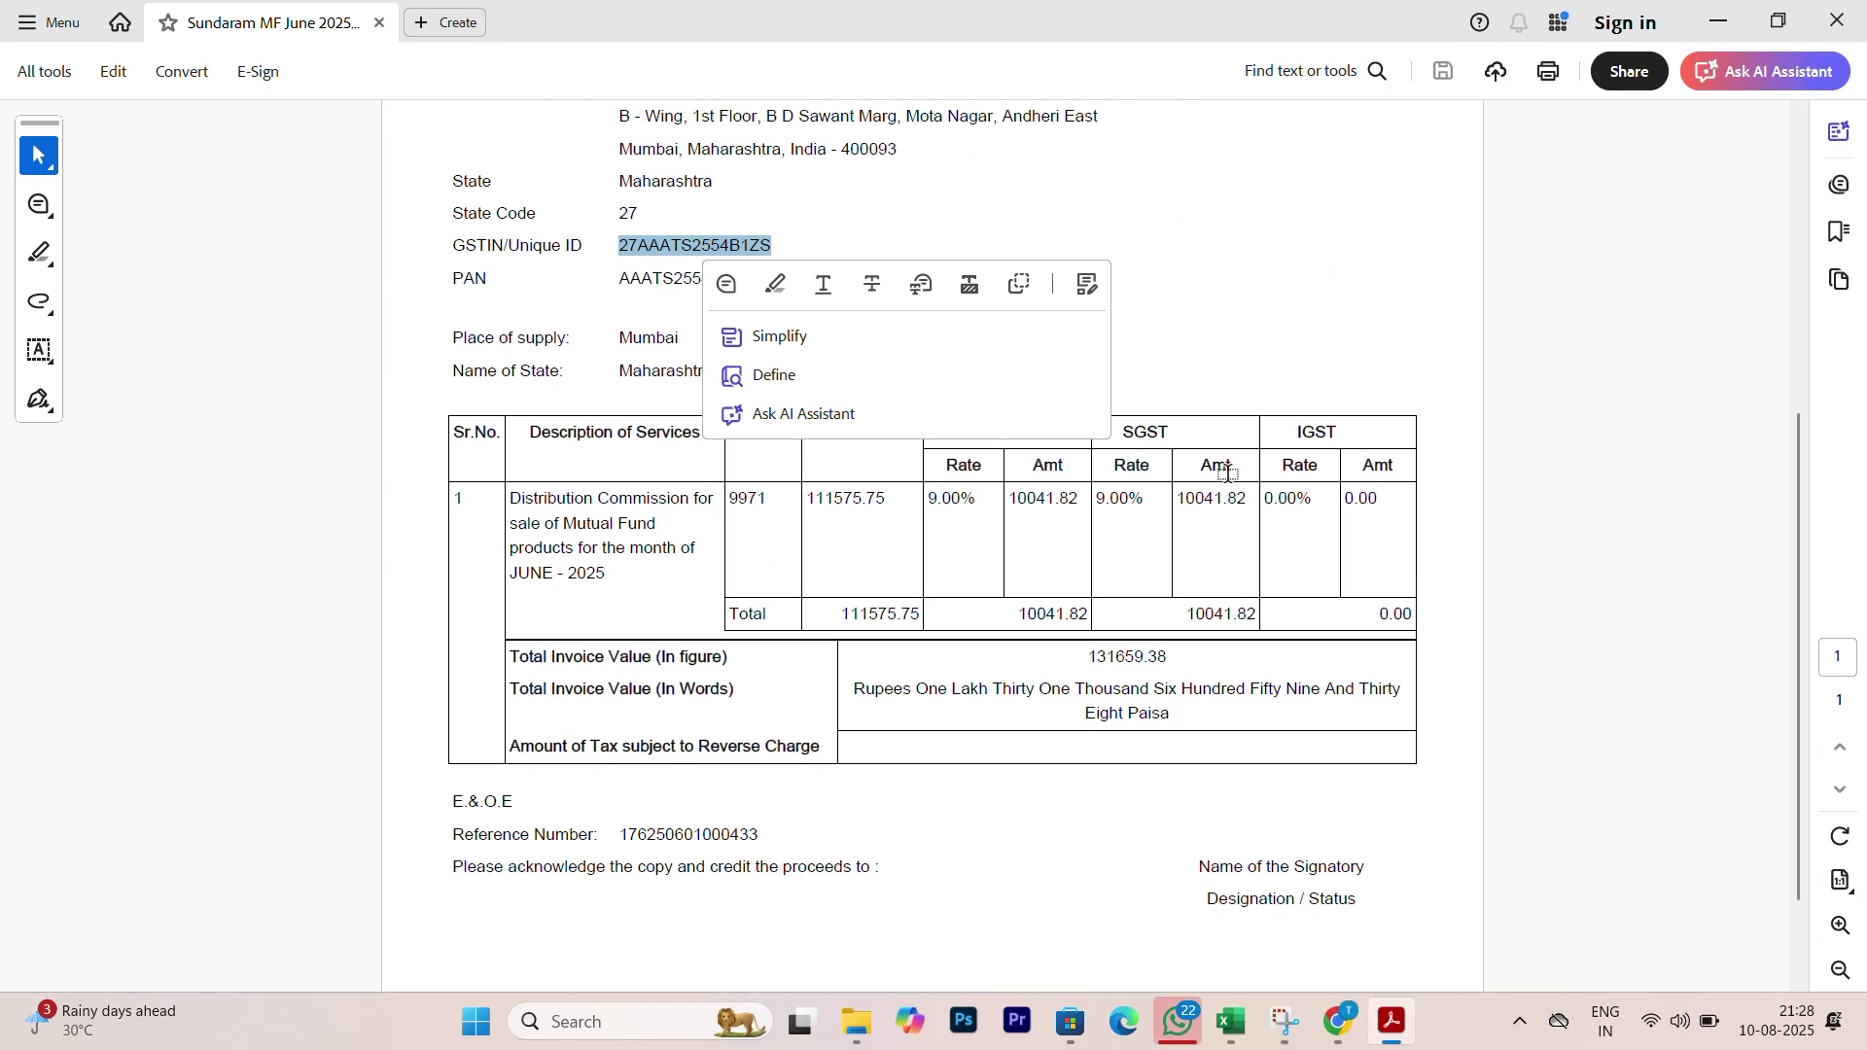
pyautogui.hotkey('alt', 'Tab')
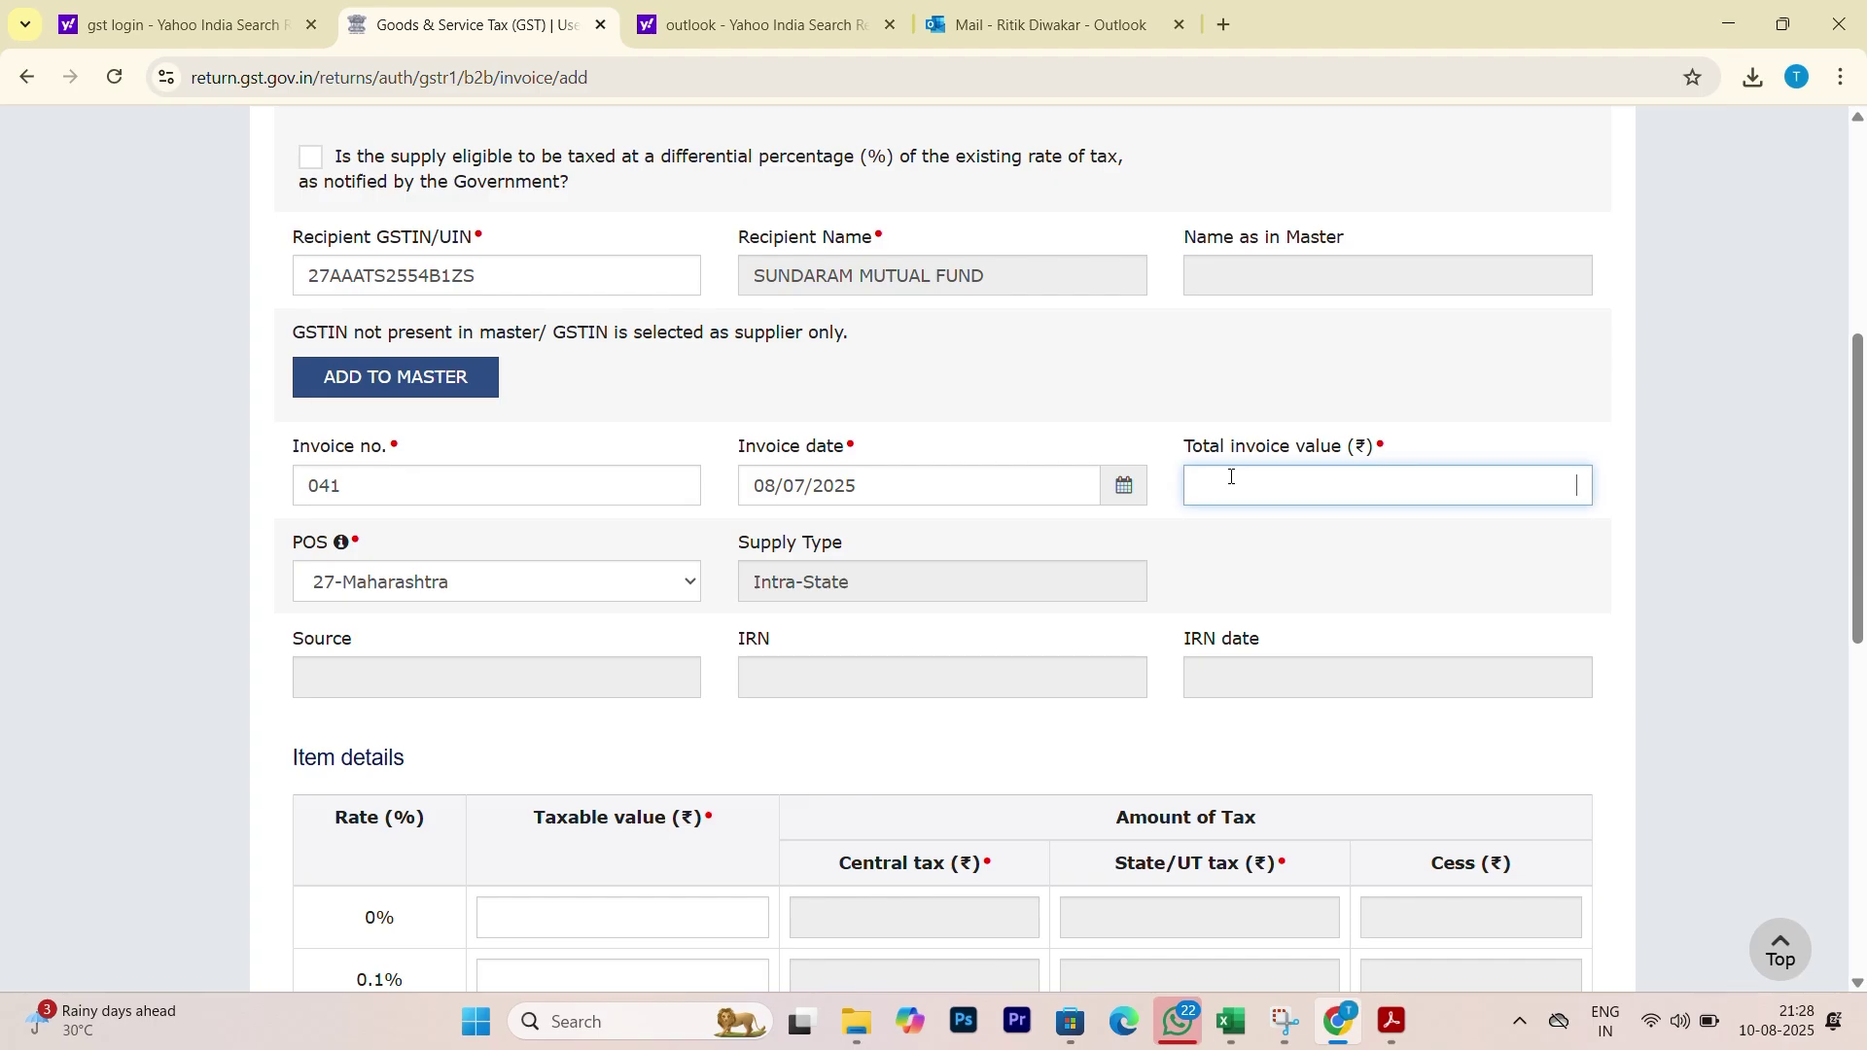
pyautogui.hotkey('alt', 'Tab')
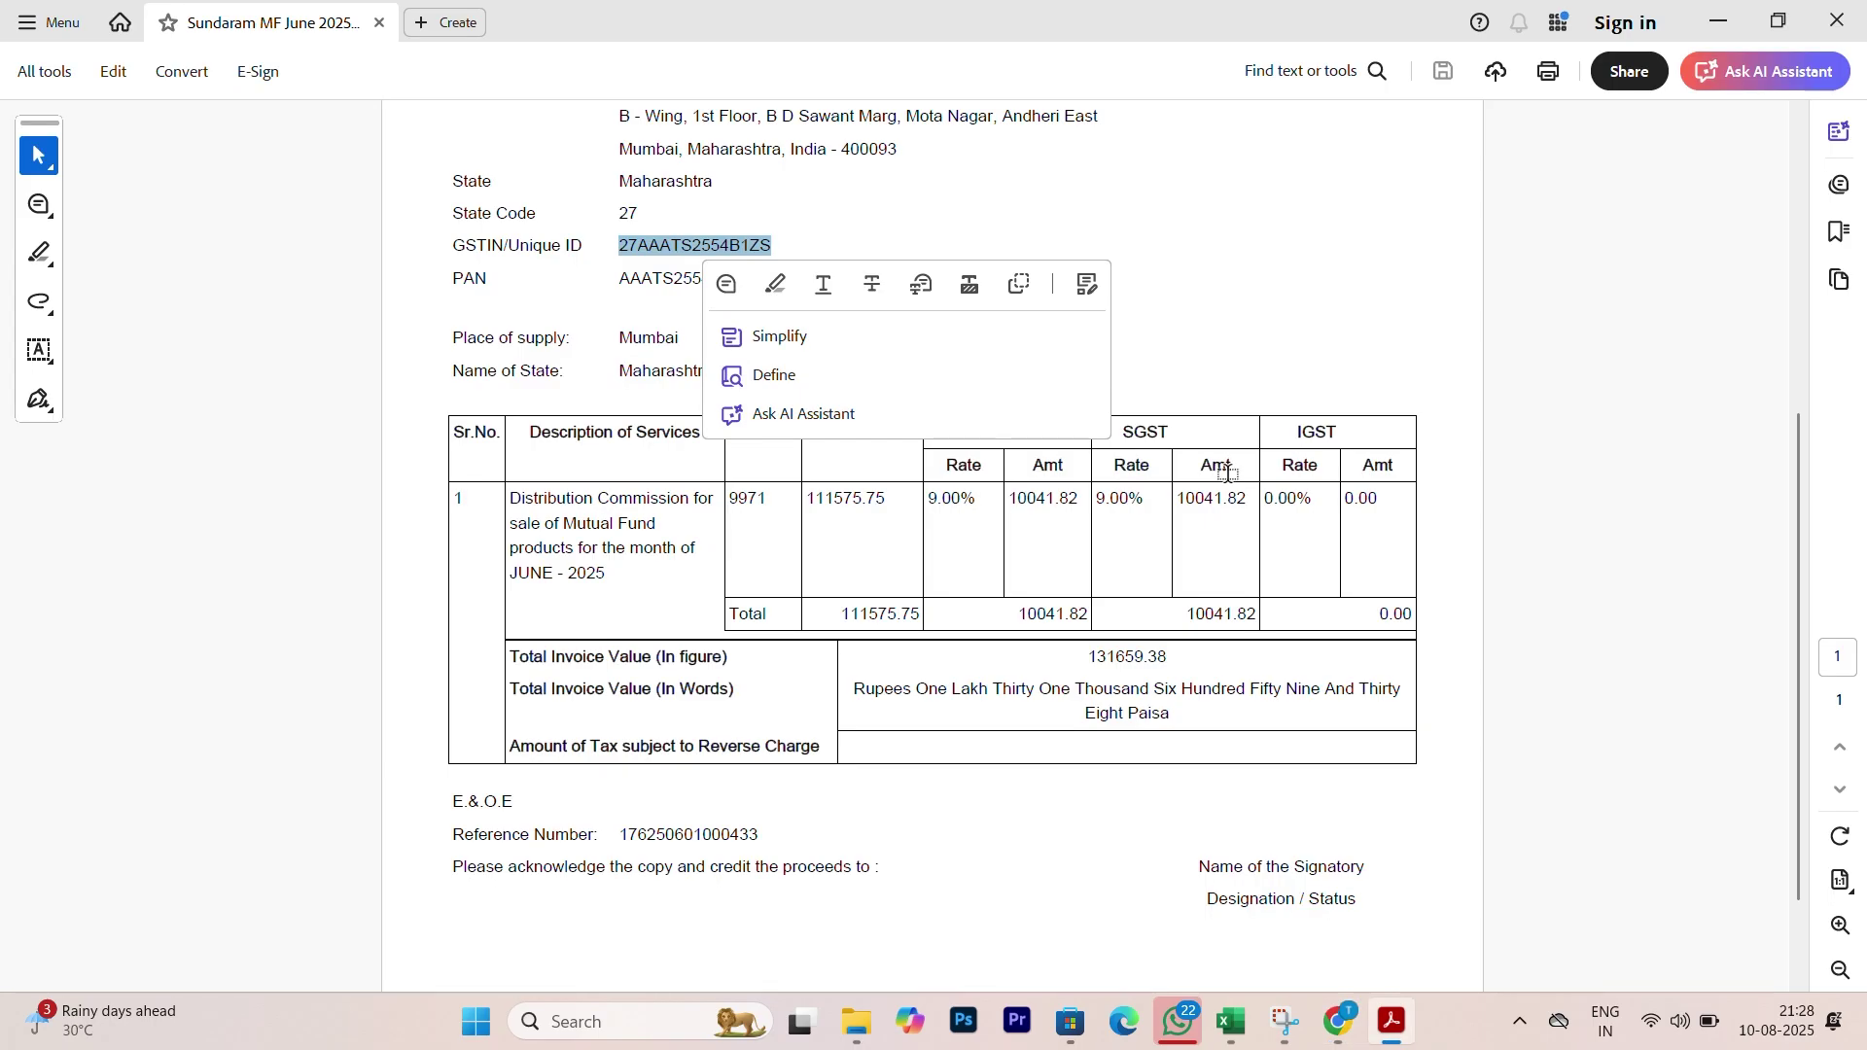
pyautogui.hotkey('alt', 'Tab')
pyautogui.write('1316')
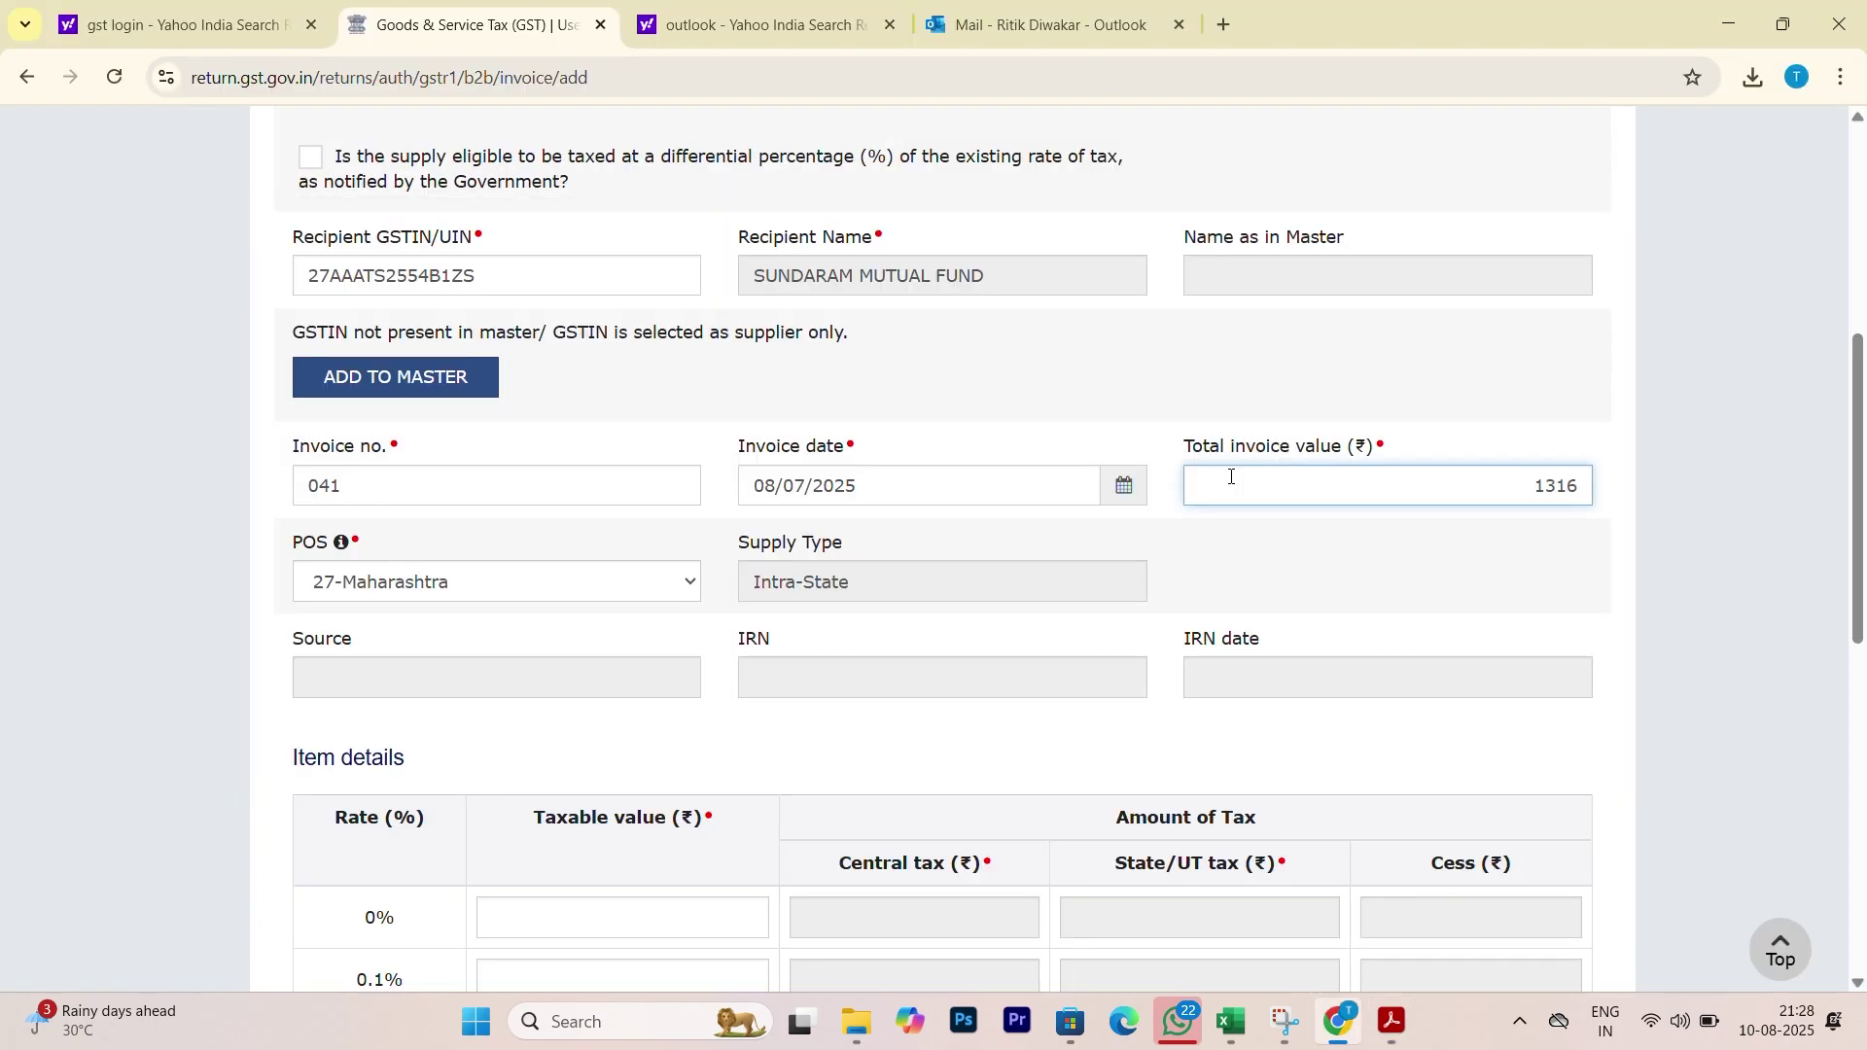
pyautogui.write('59.38')
pyautogui.hotkey('alt', 'Tab')
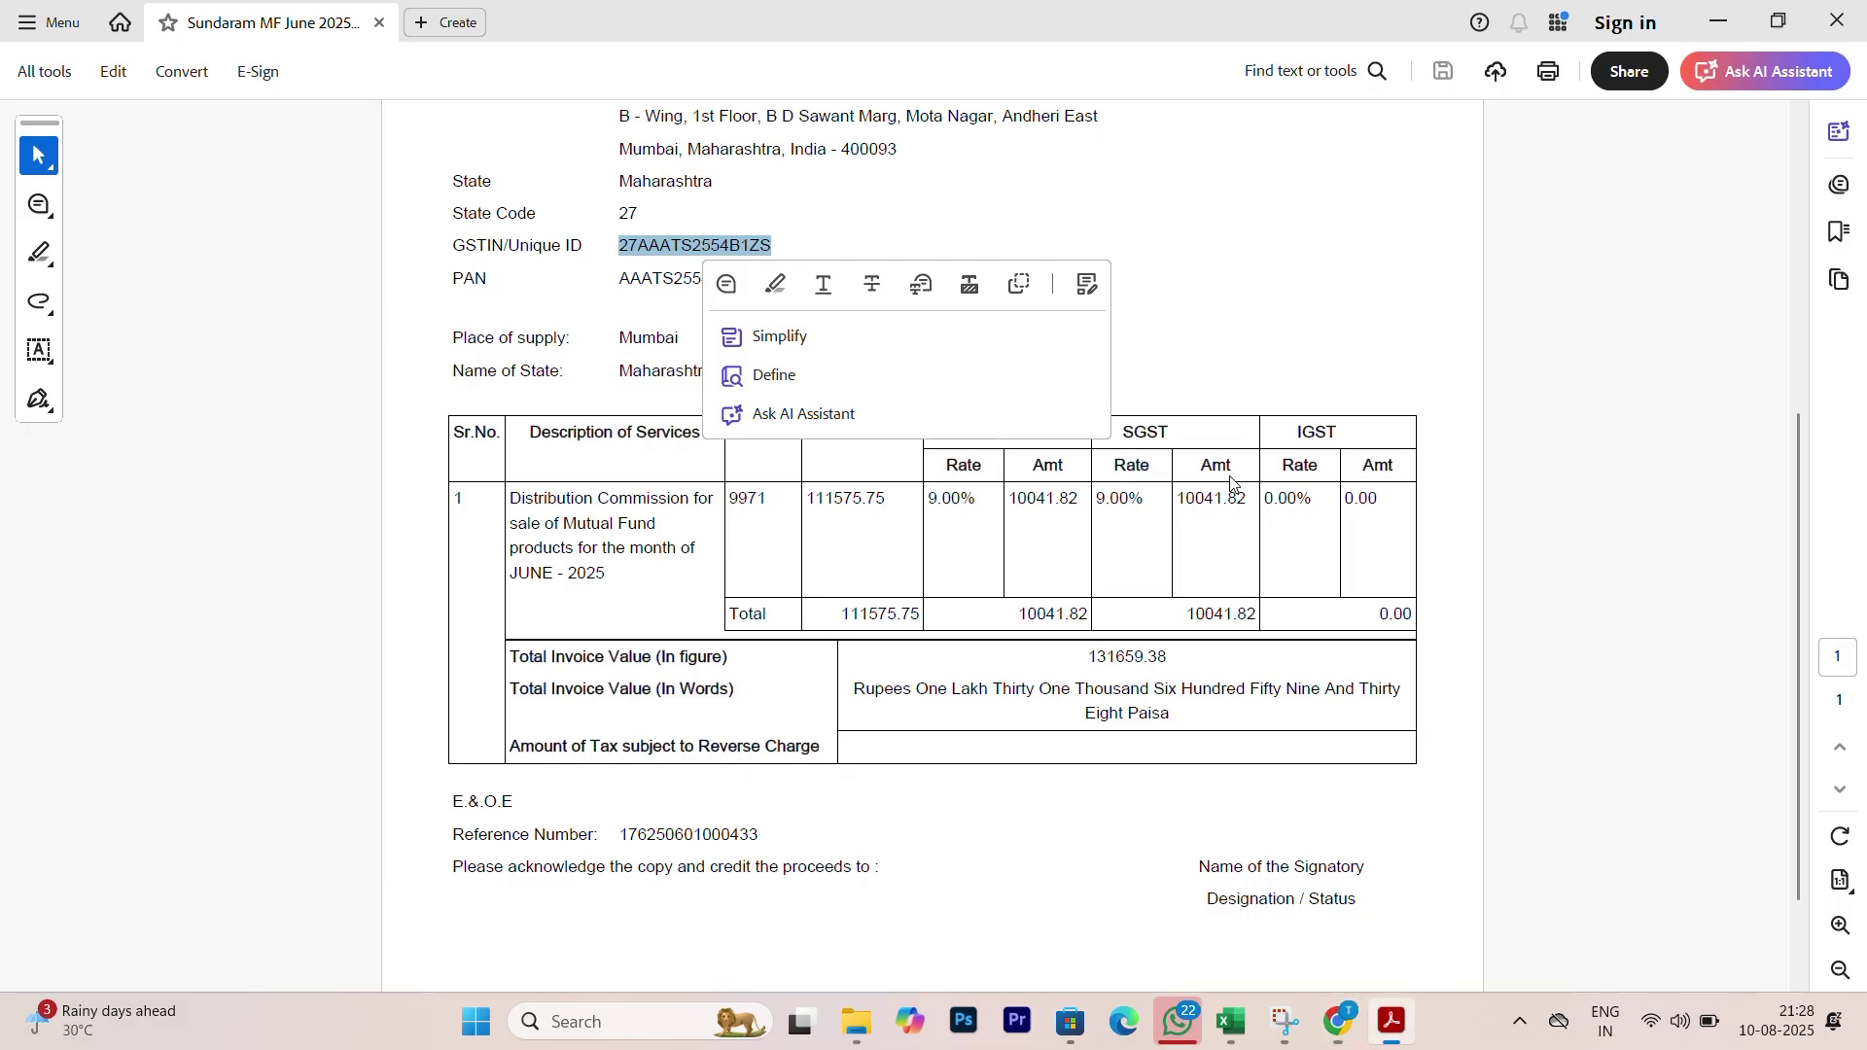
pyautogui.hotkey('alt', 'Tab')
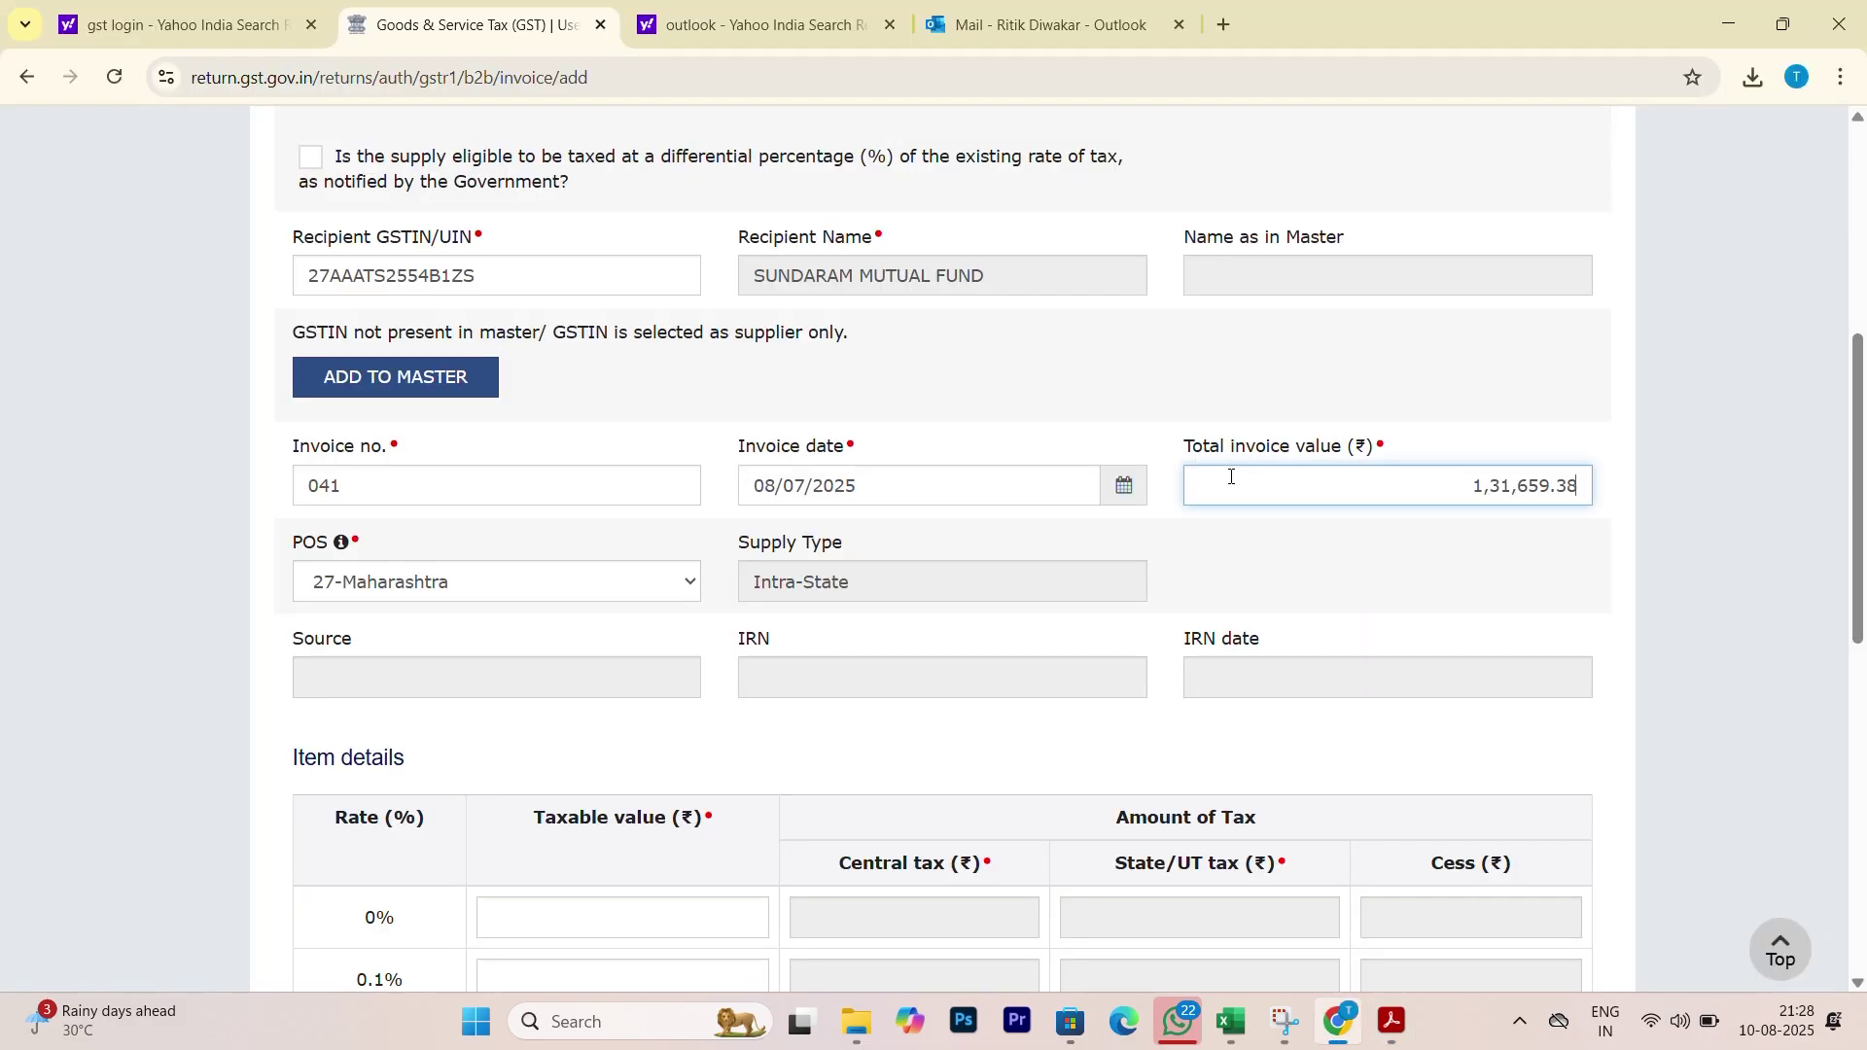
# - Enter 111575.75 as the 18% taxable value and save the Sundaram invoice
pyautogui.scroll(-1, 1230, 477)
pyautogui.scroll(-8, 1230, 477)
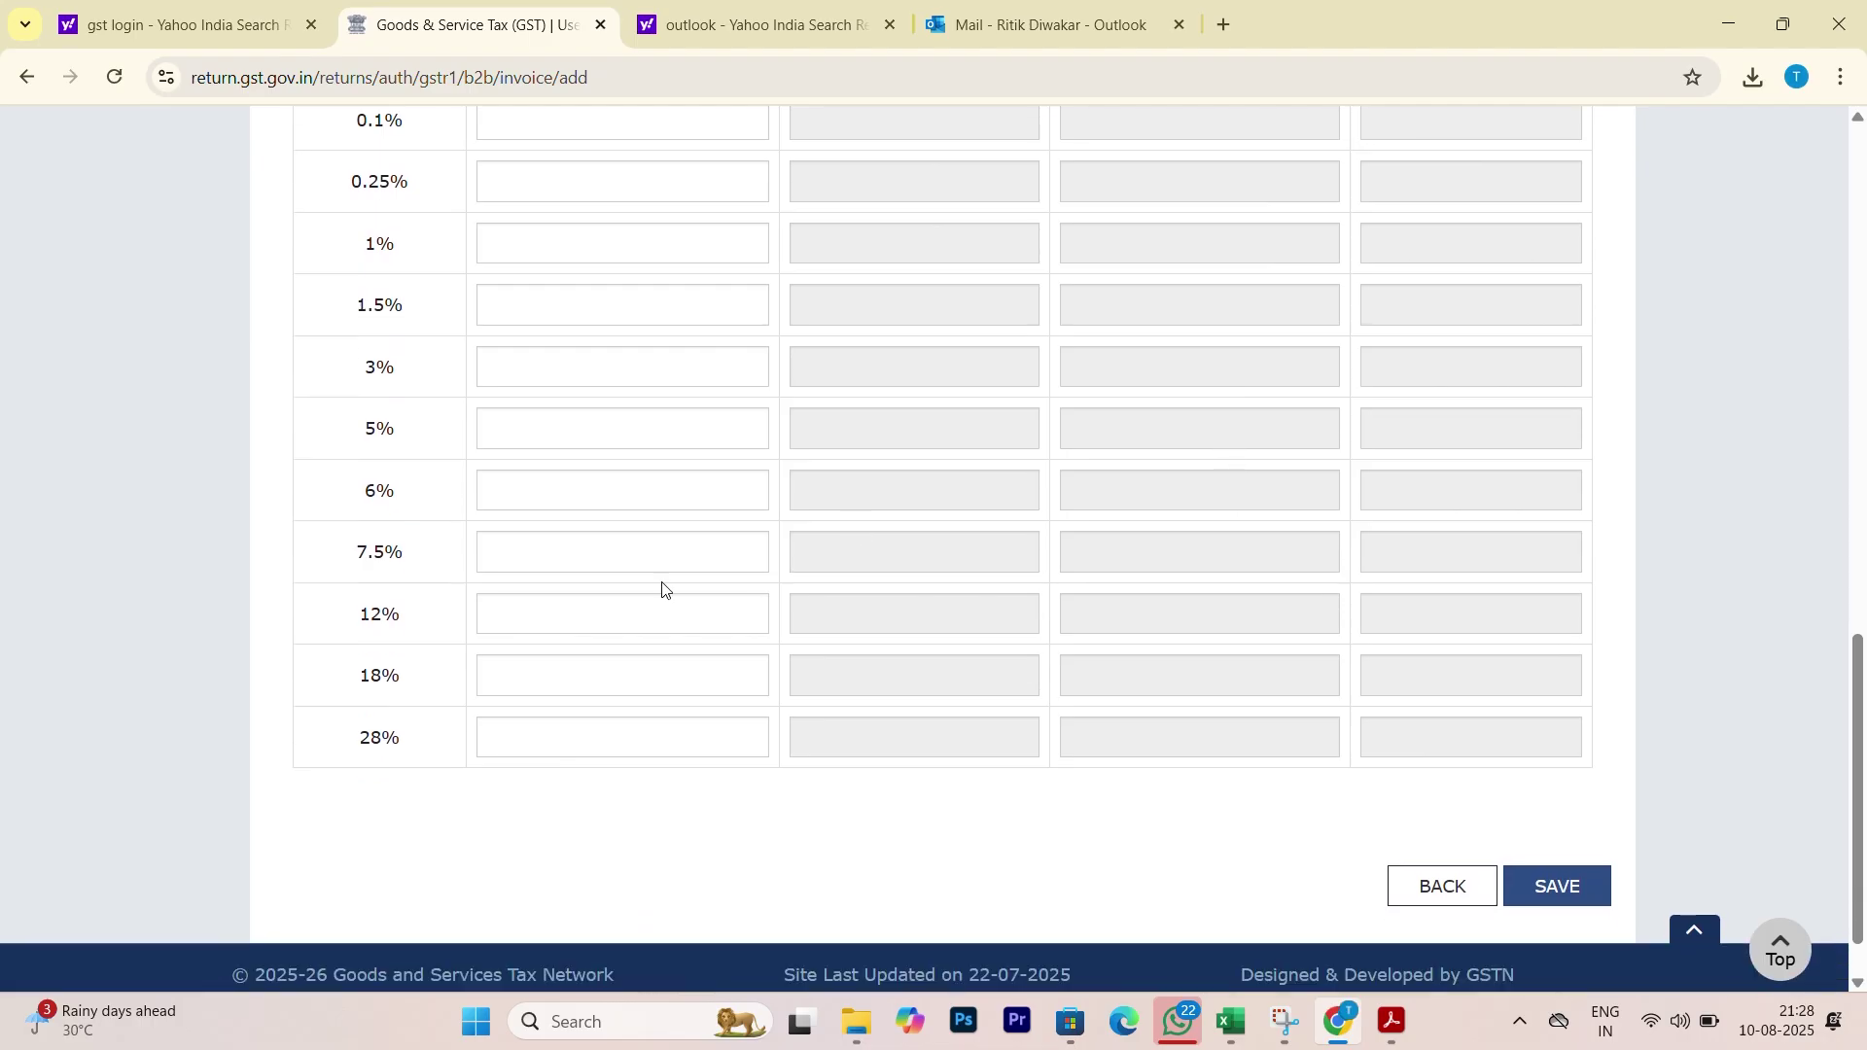
pyautogui.click(636, 678)
pyautogui.hotkey('alt', 'Tab')
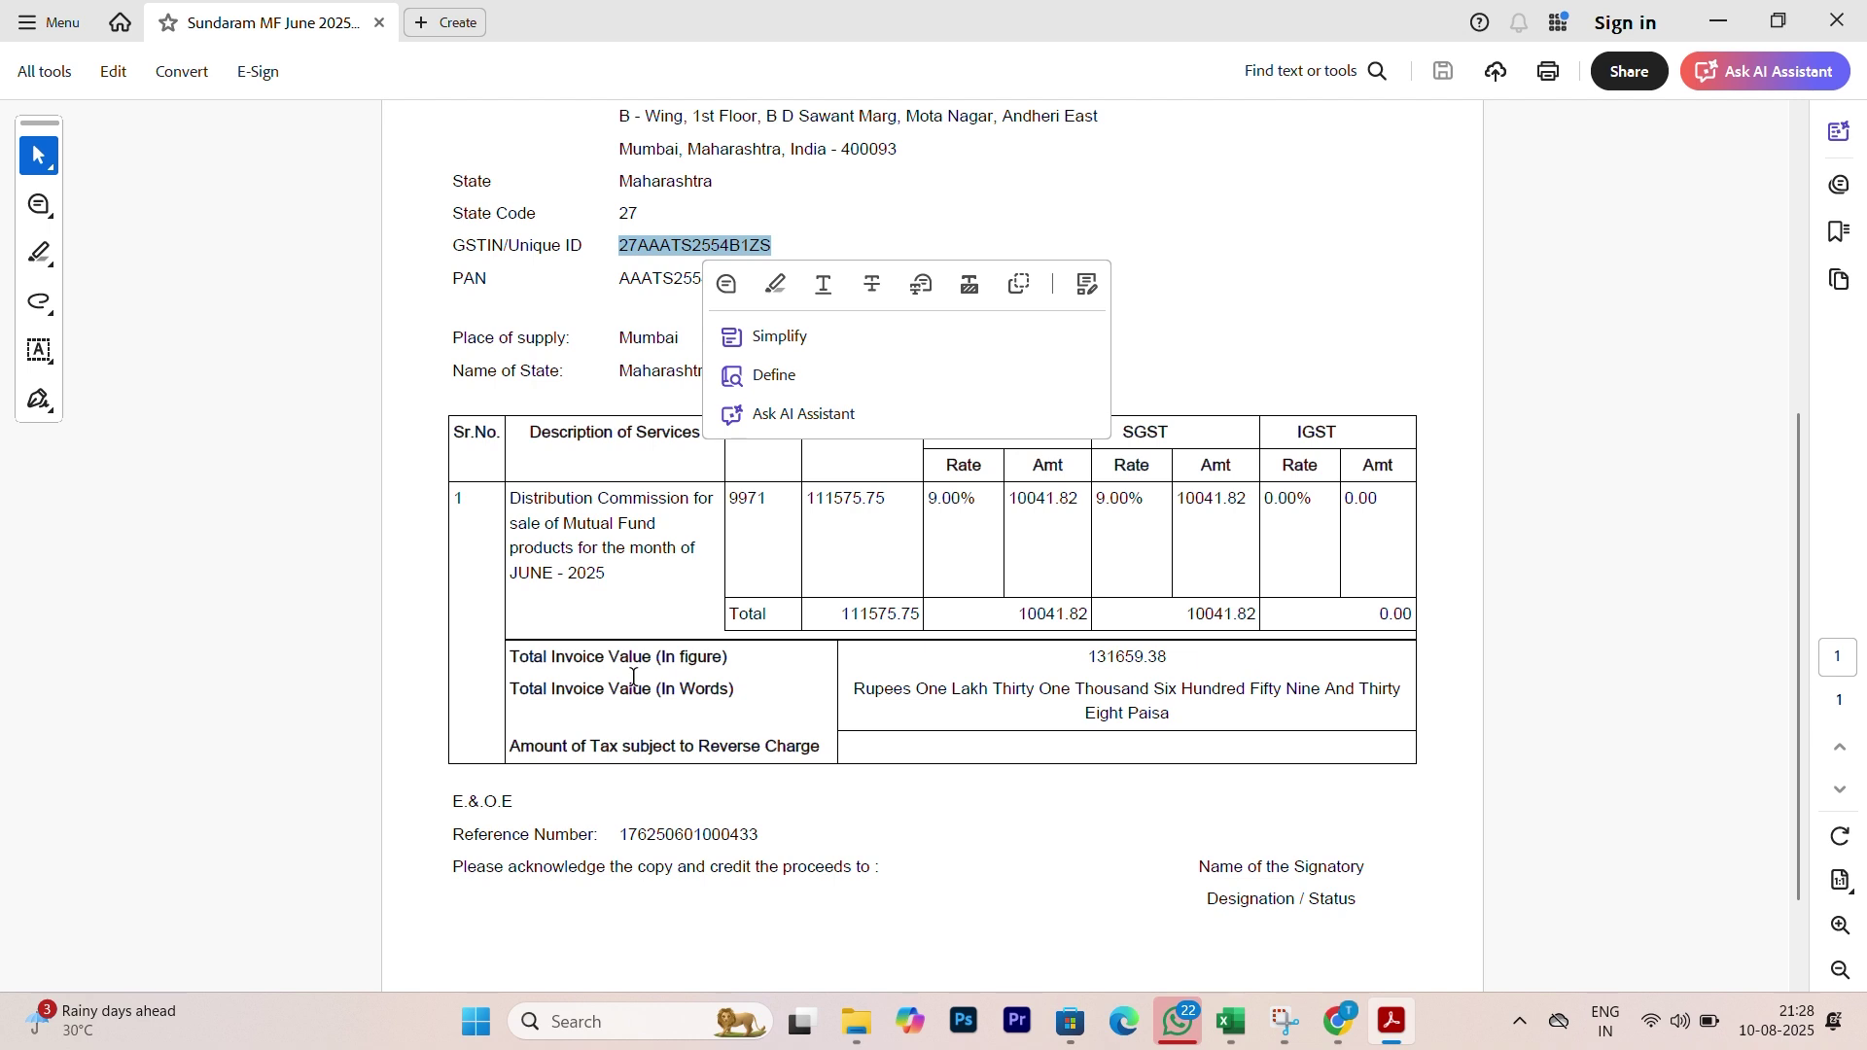
pyautogui.hotkey('alt', 'Tab')
pyautogui.write('1115')
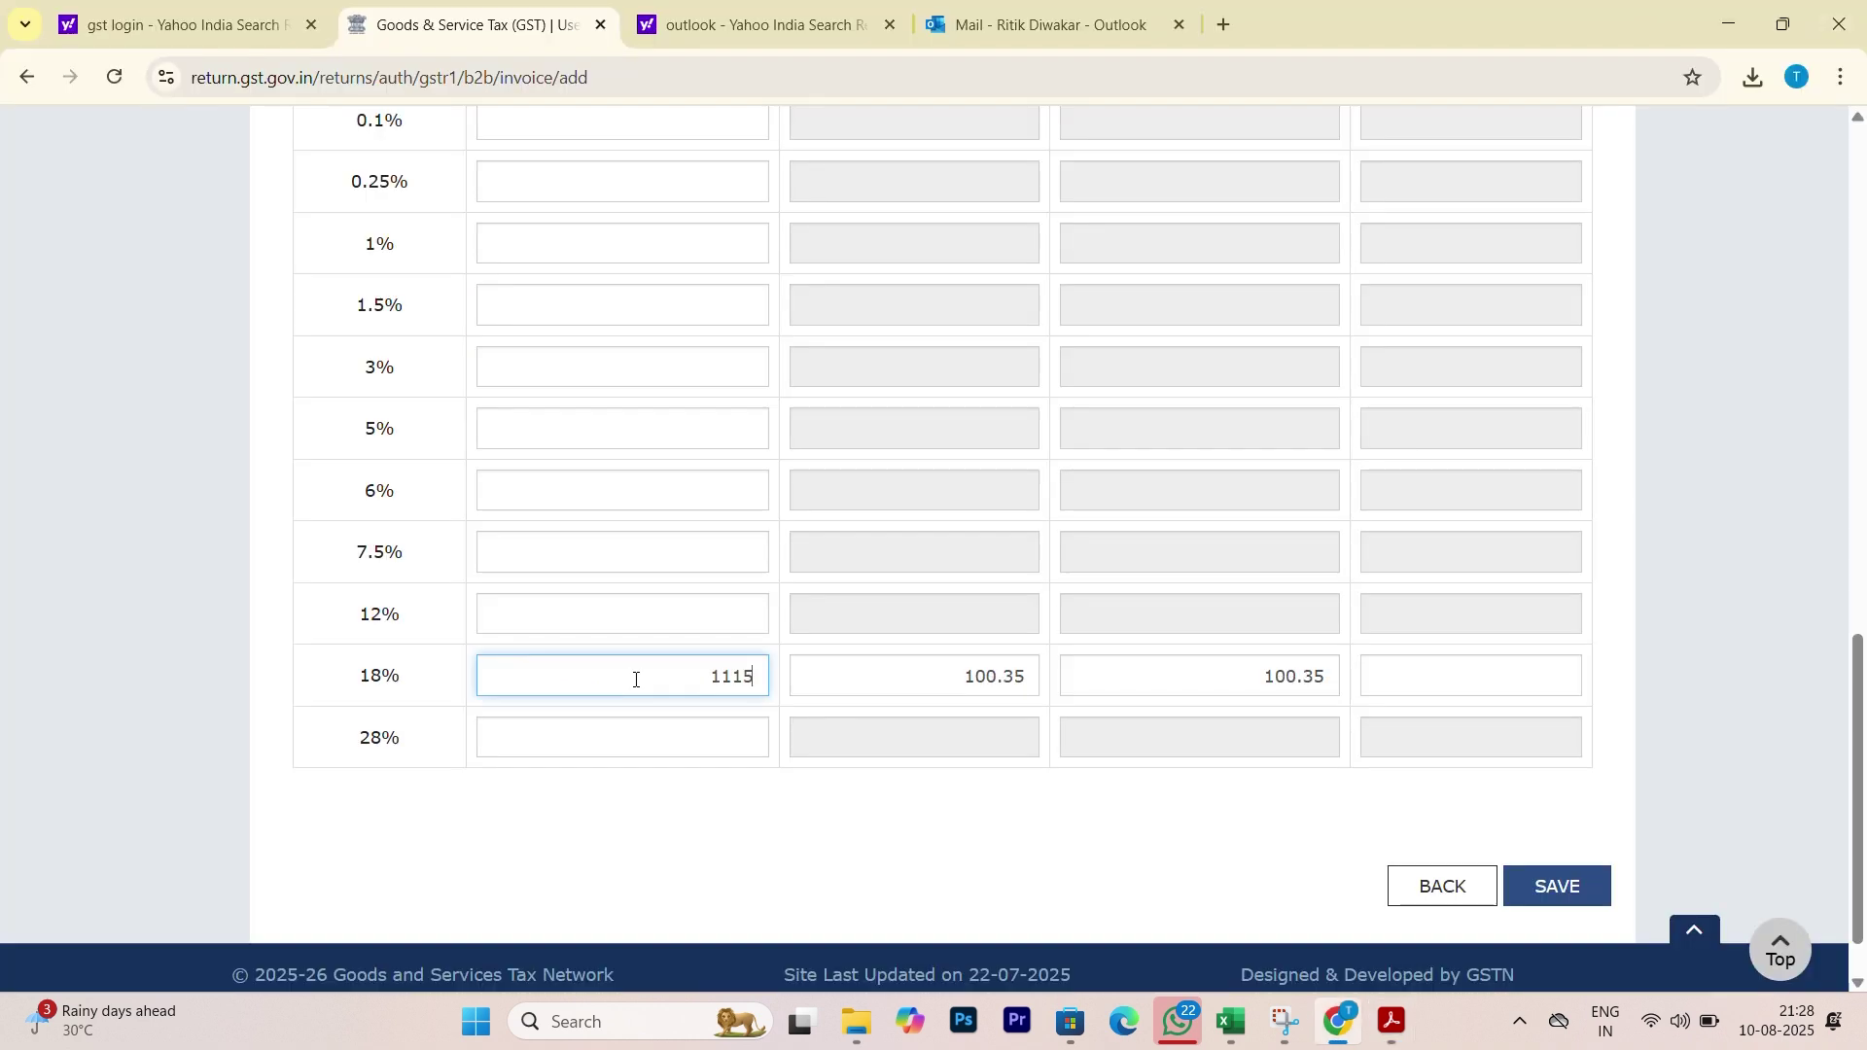
pyautogui.write('75.75')
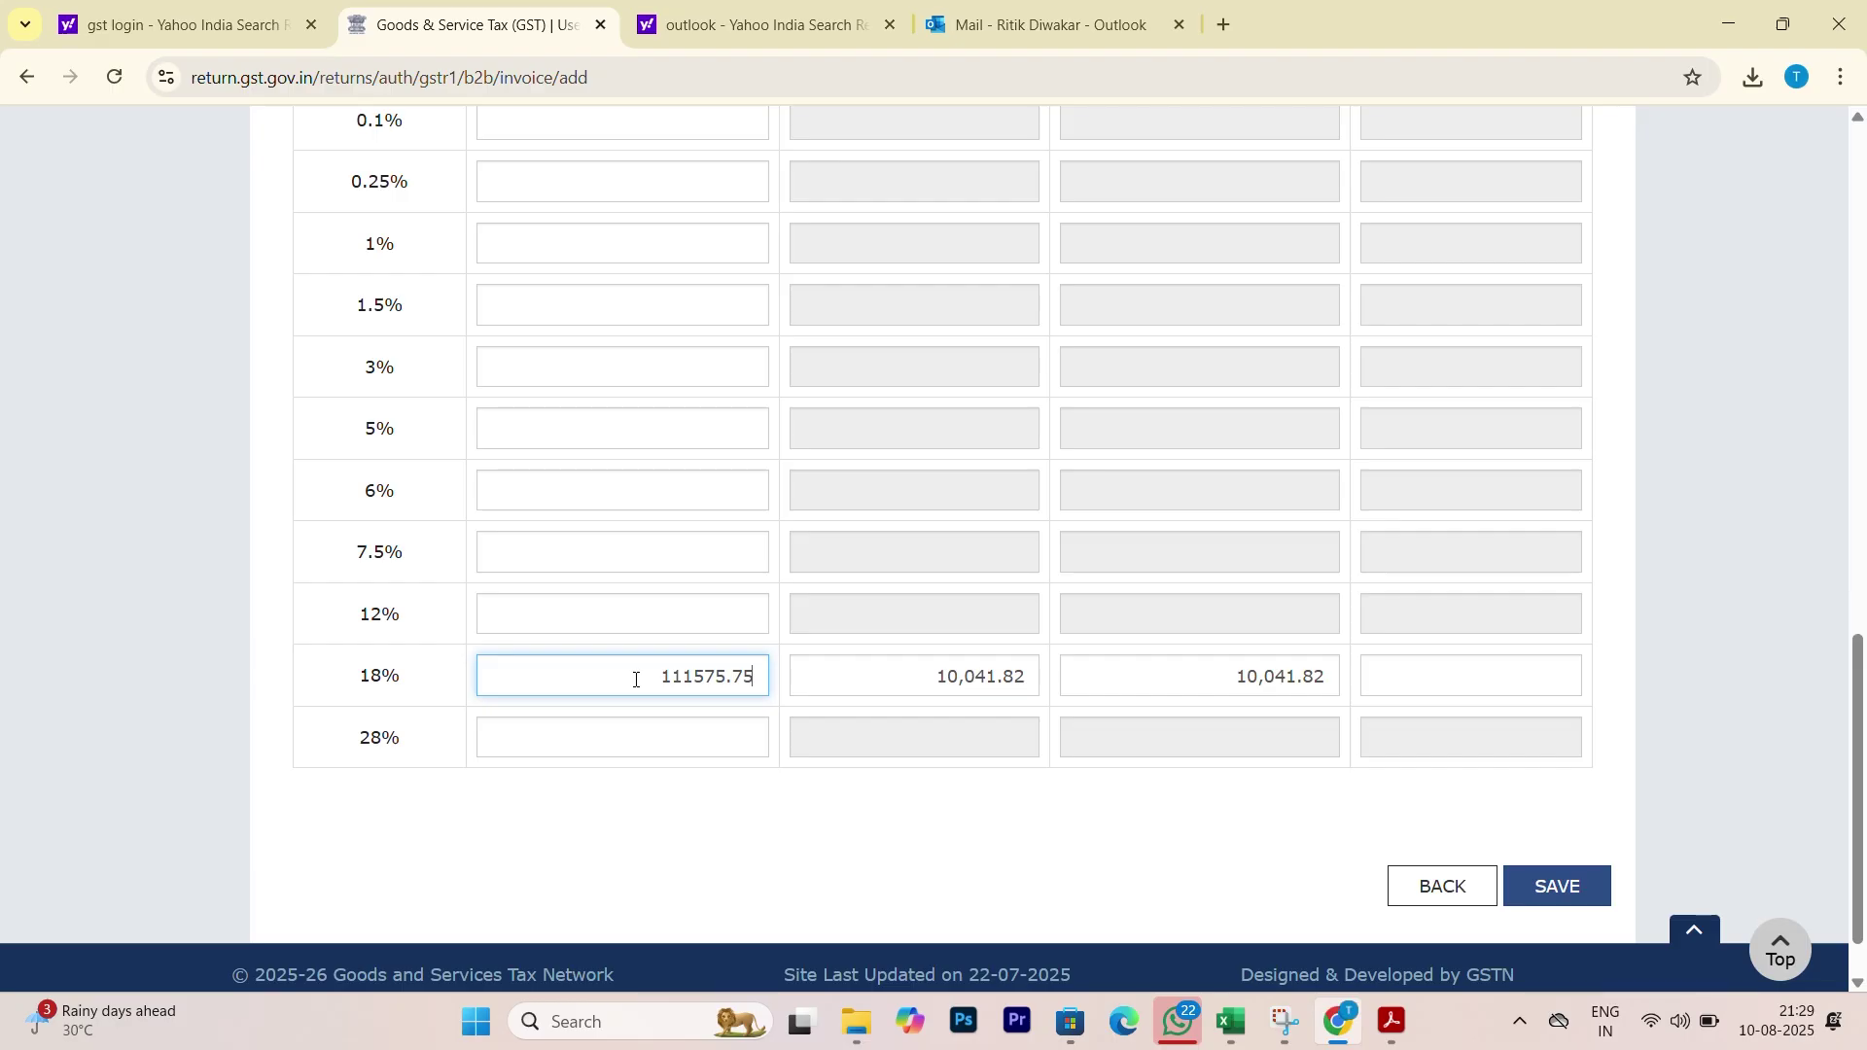
pyautogui.hotkey('alt', 'Tab')
pyautogui.hotkey('alt', 'Tab')
pyautogui.click(1550, 884)
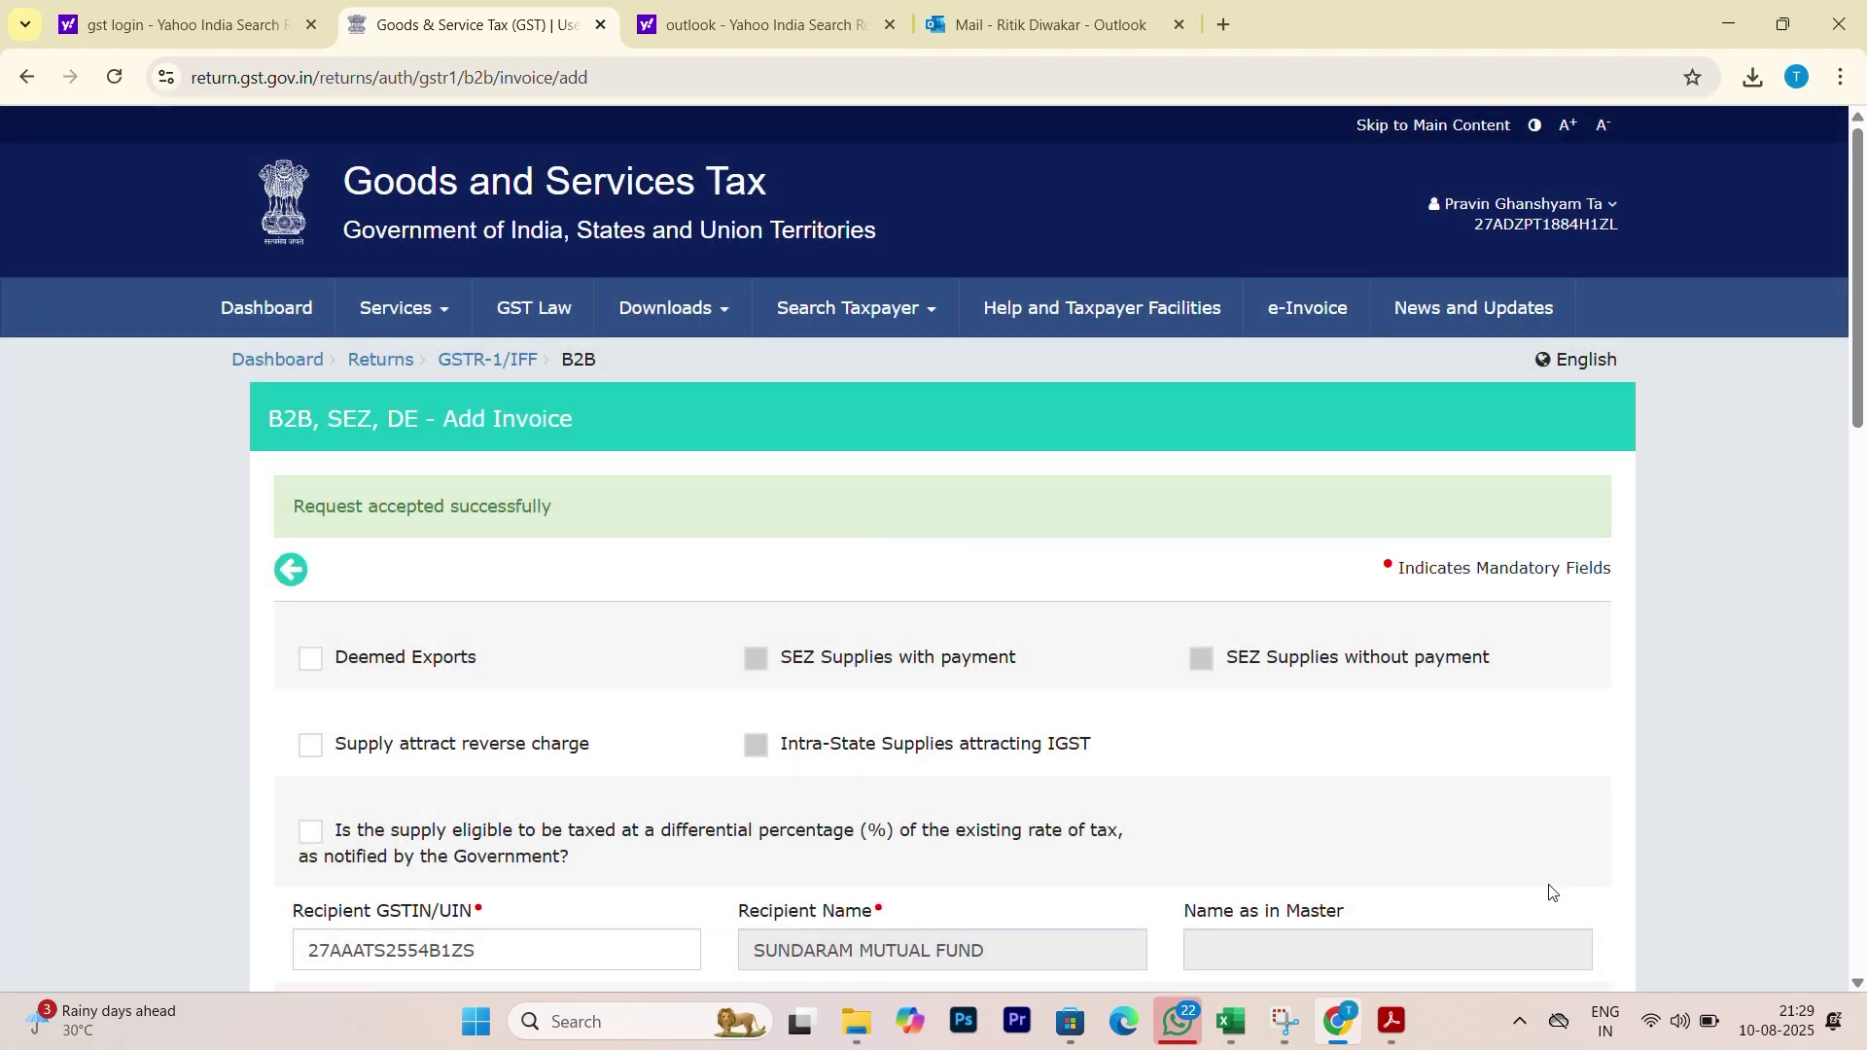
# - Close the Sundaram PDF, open Taurus MF June 2025 and copy its recipient GSTIN
pyautogui.hotkey('alt', 'Tab')
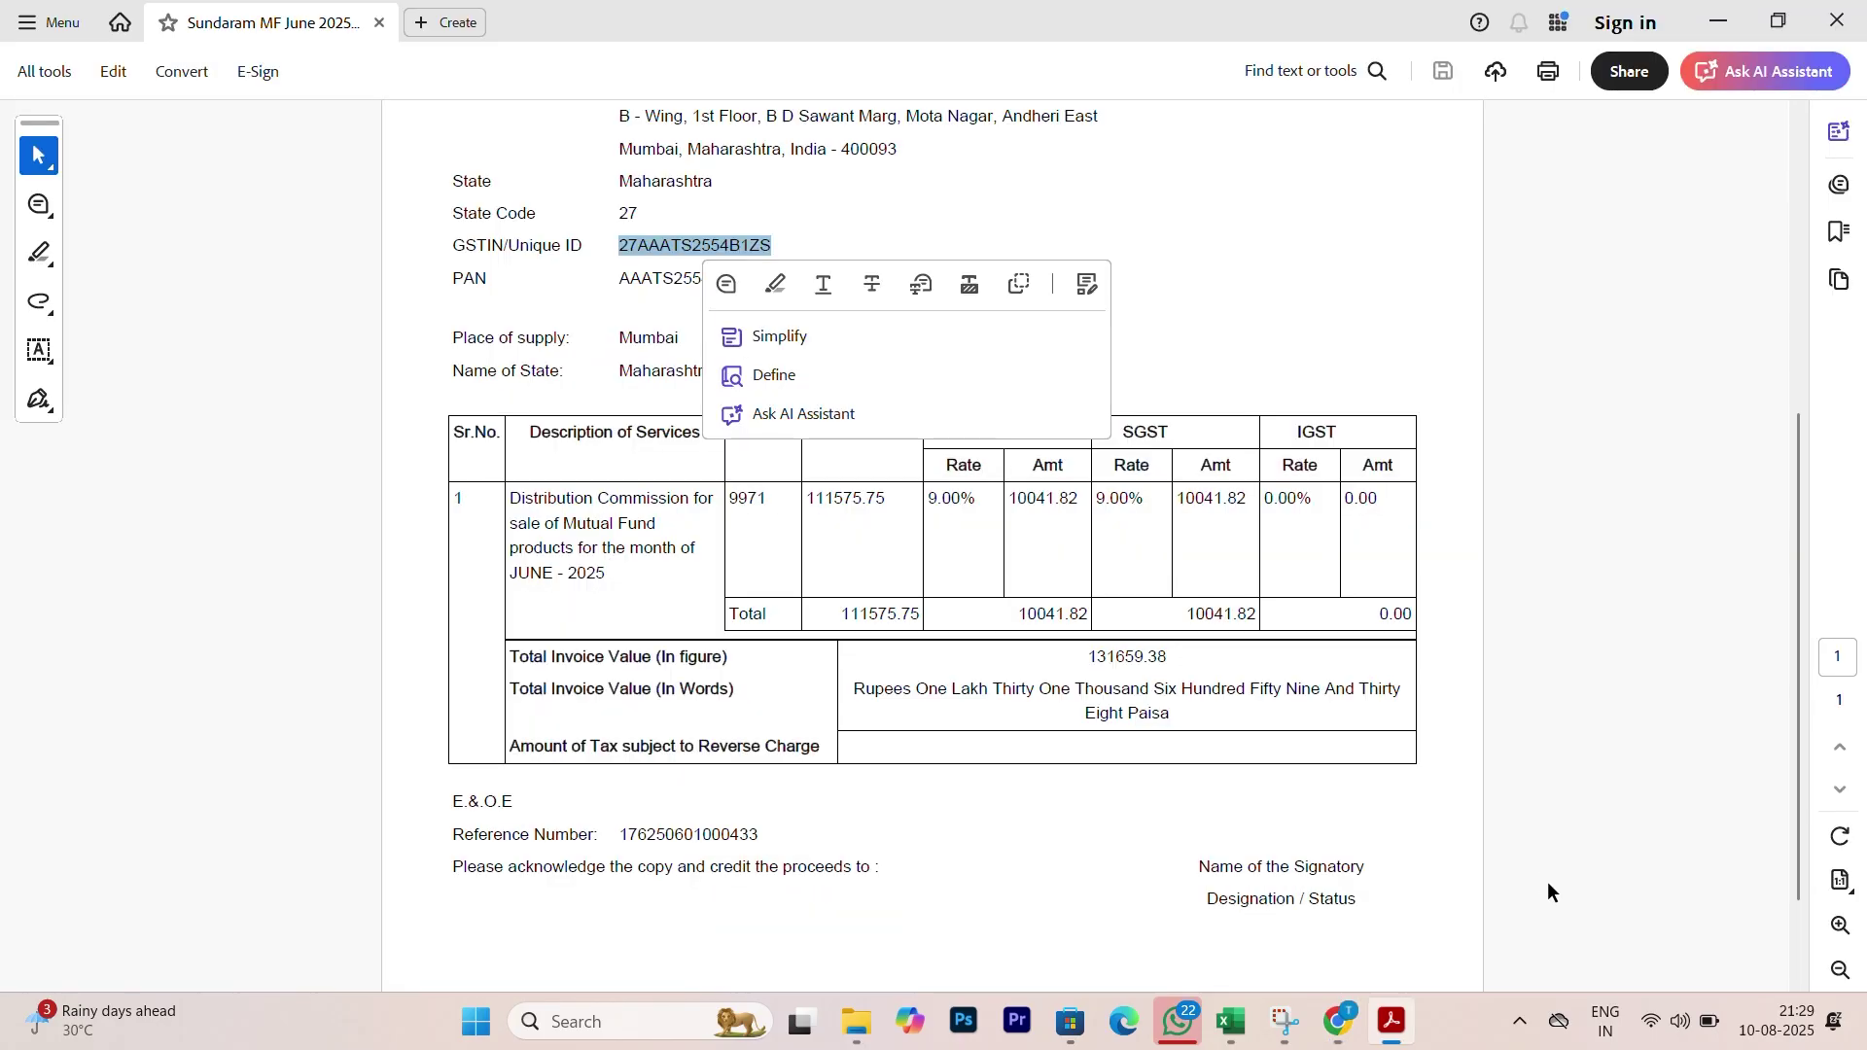
pyautogui.click(1845, 24)
pyautogui.hotkey('alt', 'Tab')
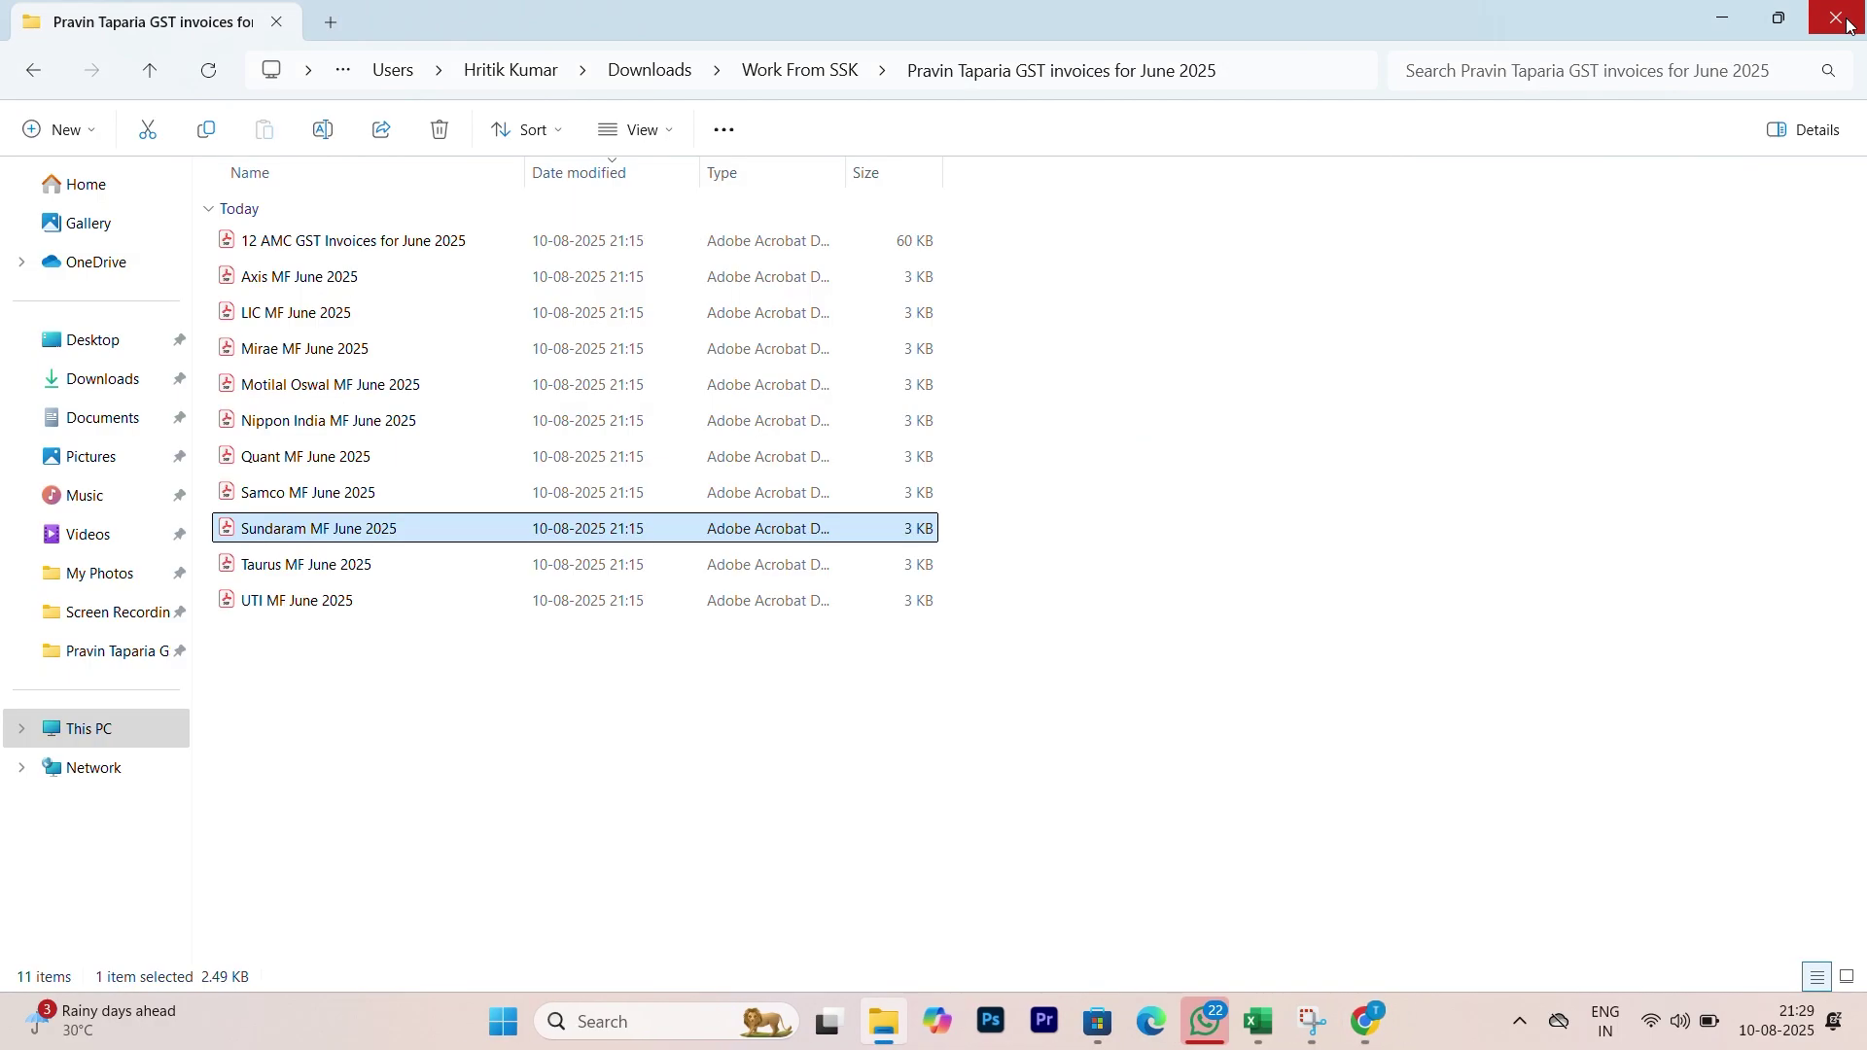
pyautogui.press('Down')
pyautogui.press('Return')
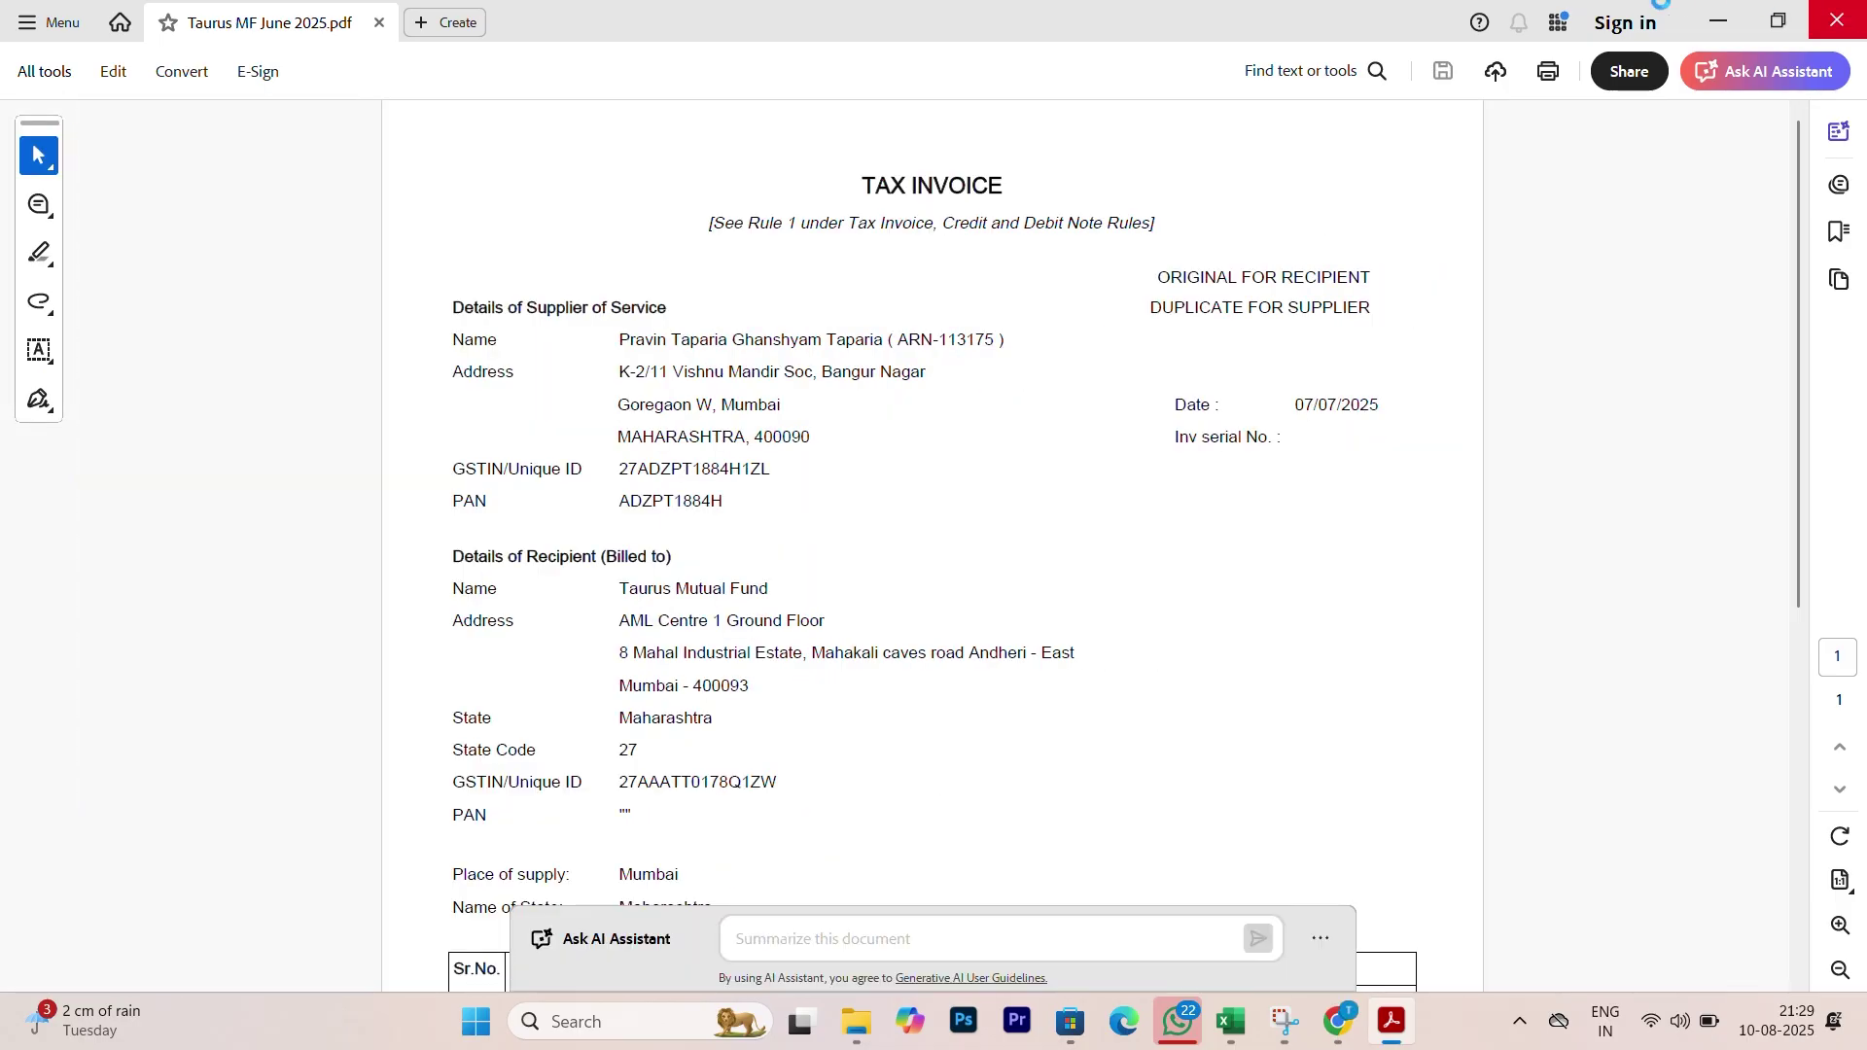
pyautogui.scroll(-7, 1023, 498)
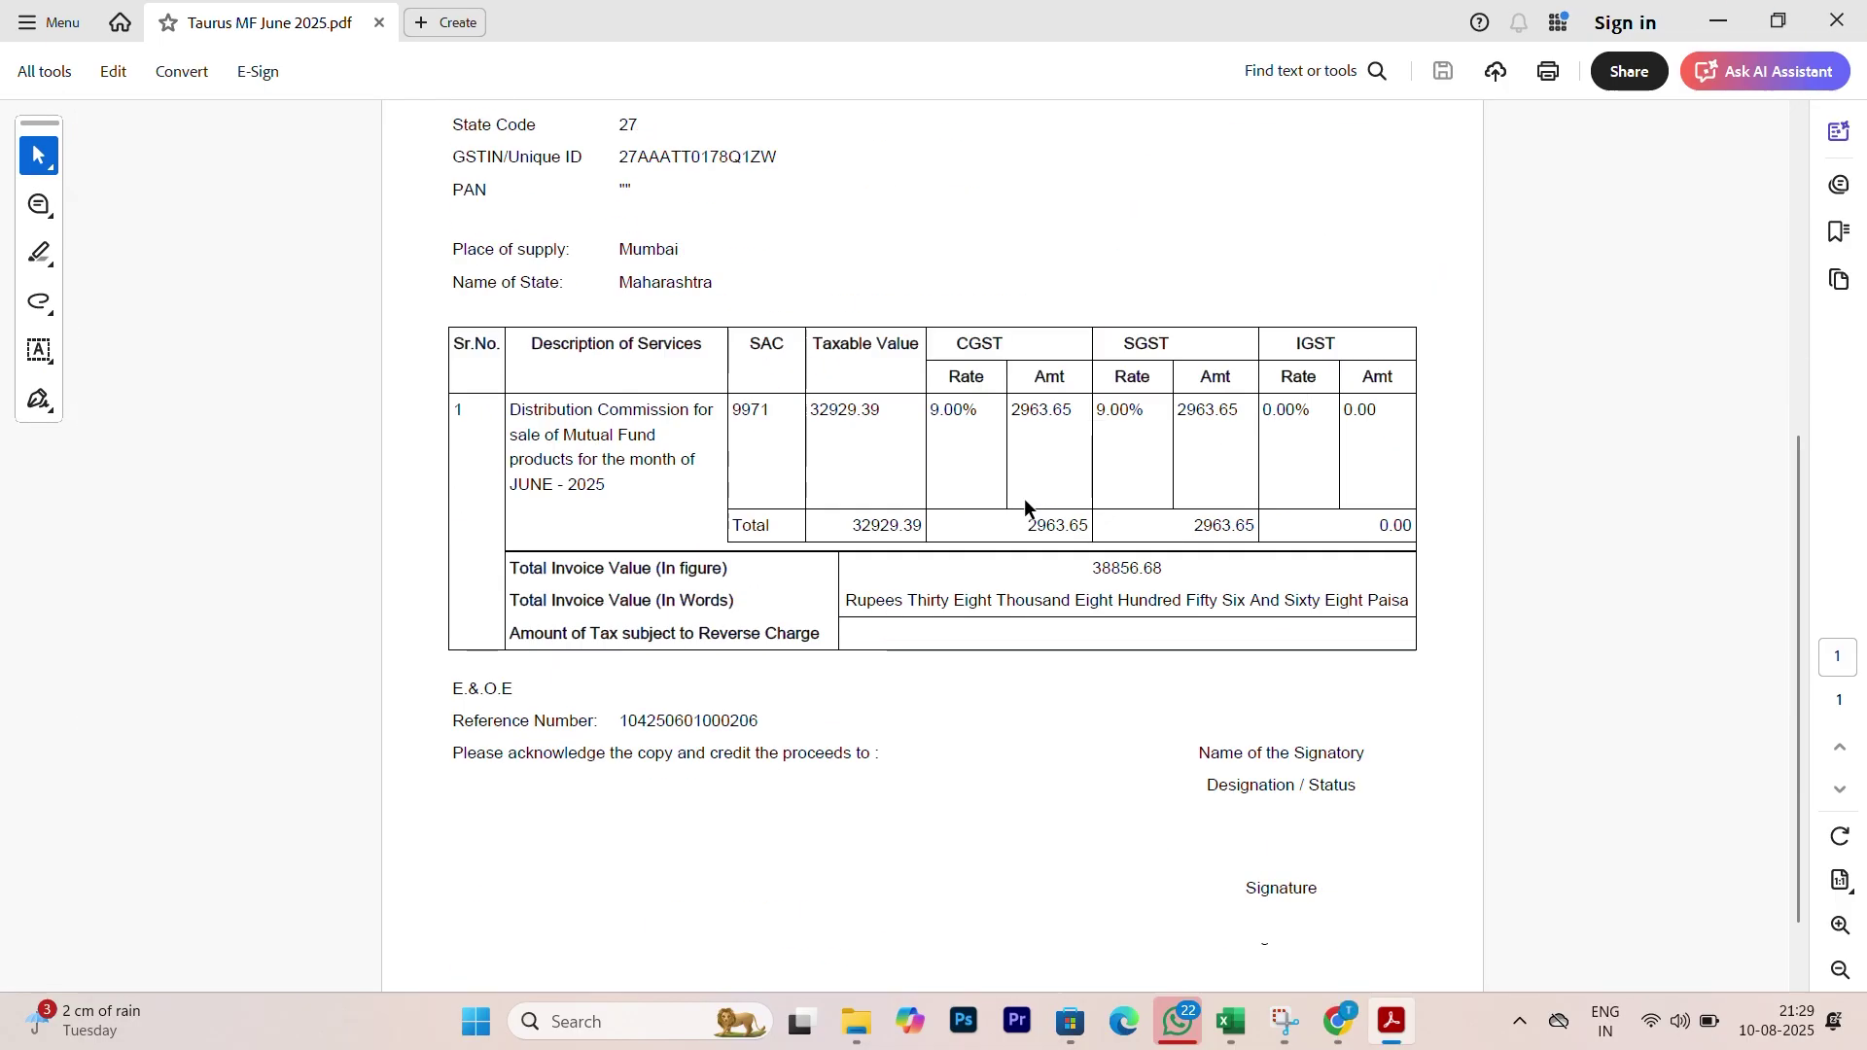
pyautogui.scroll(-1, 928, 481)
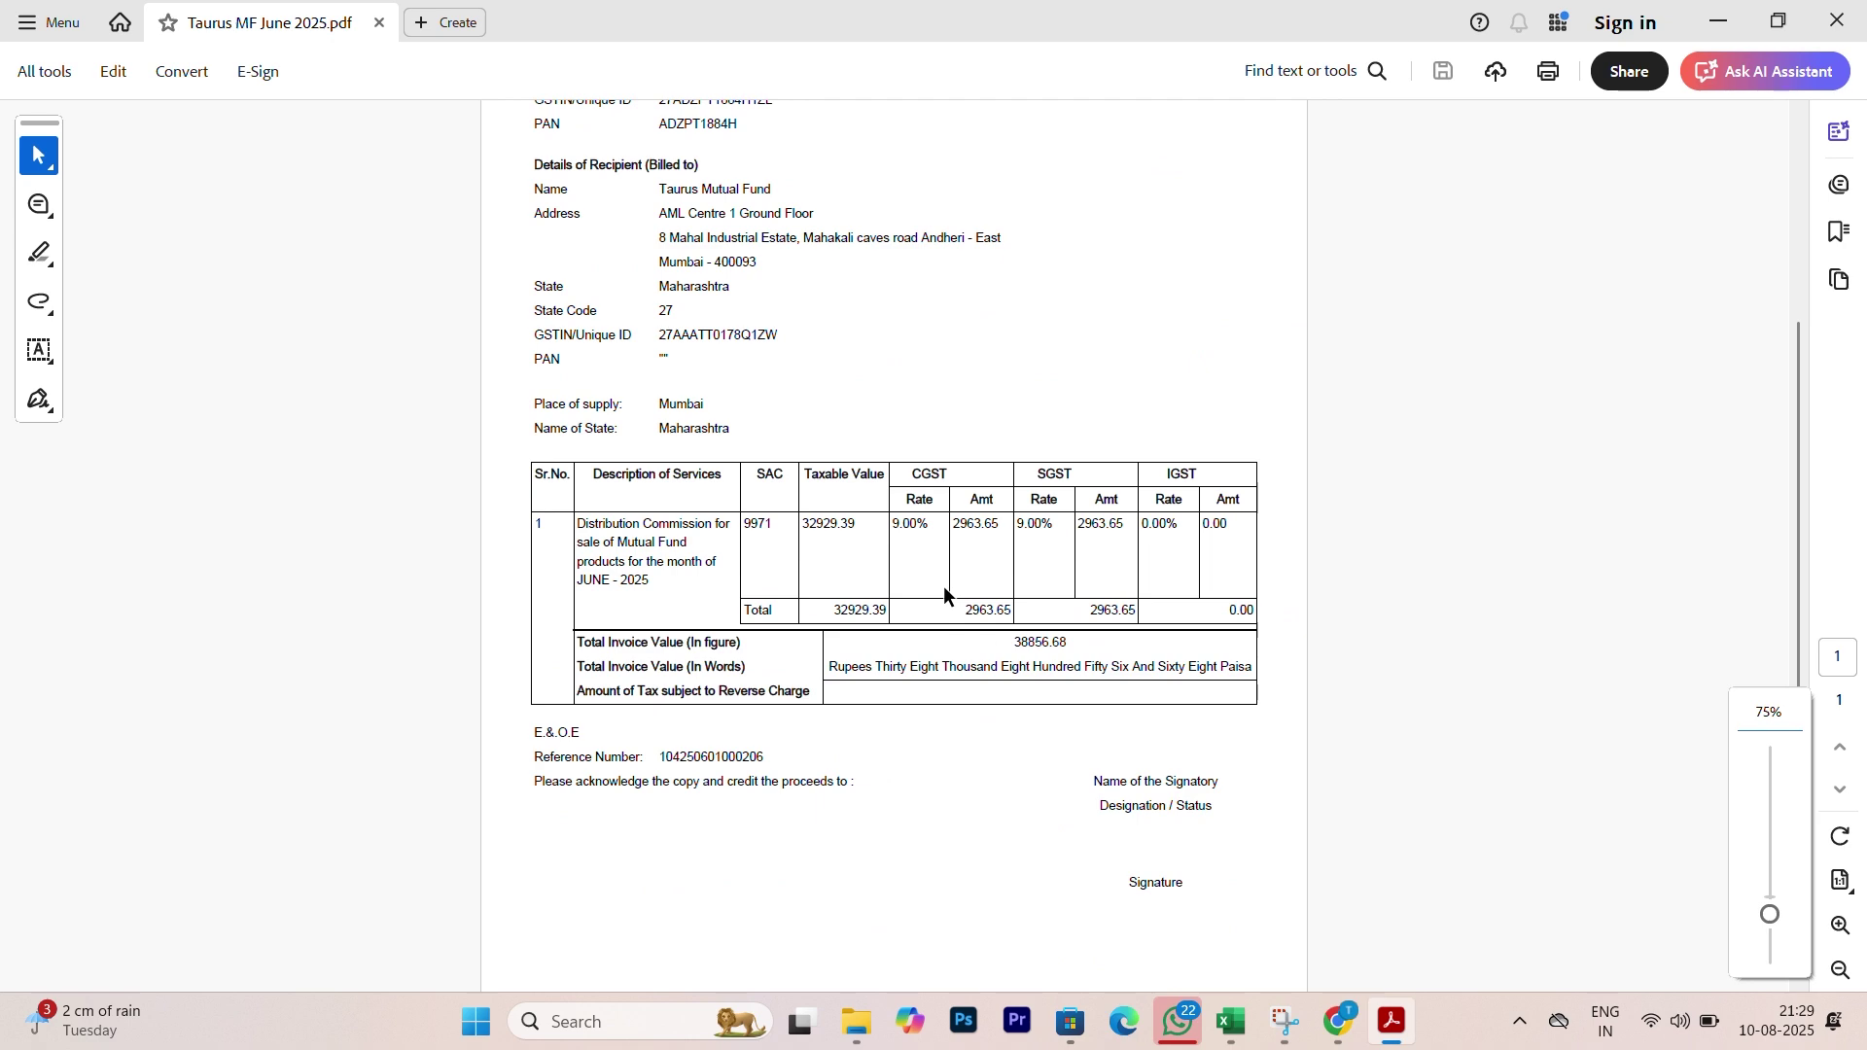
pyautogui.scroll(2, 740, 372)
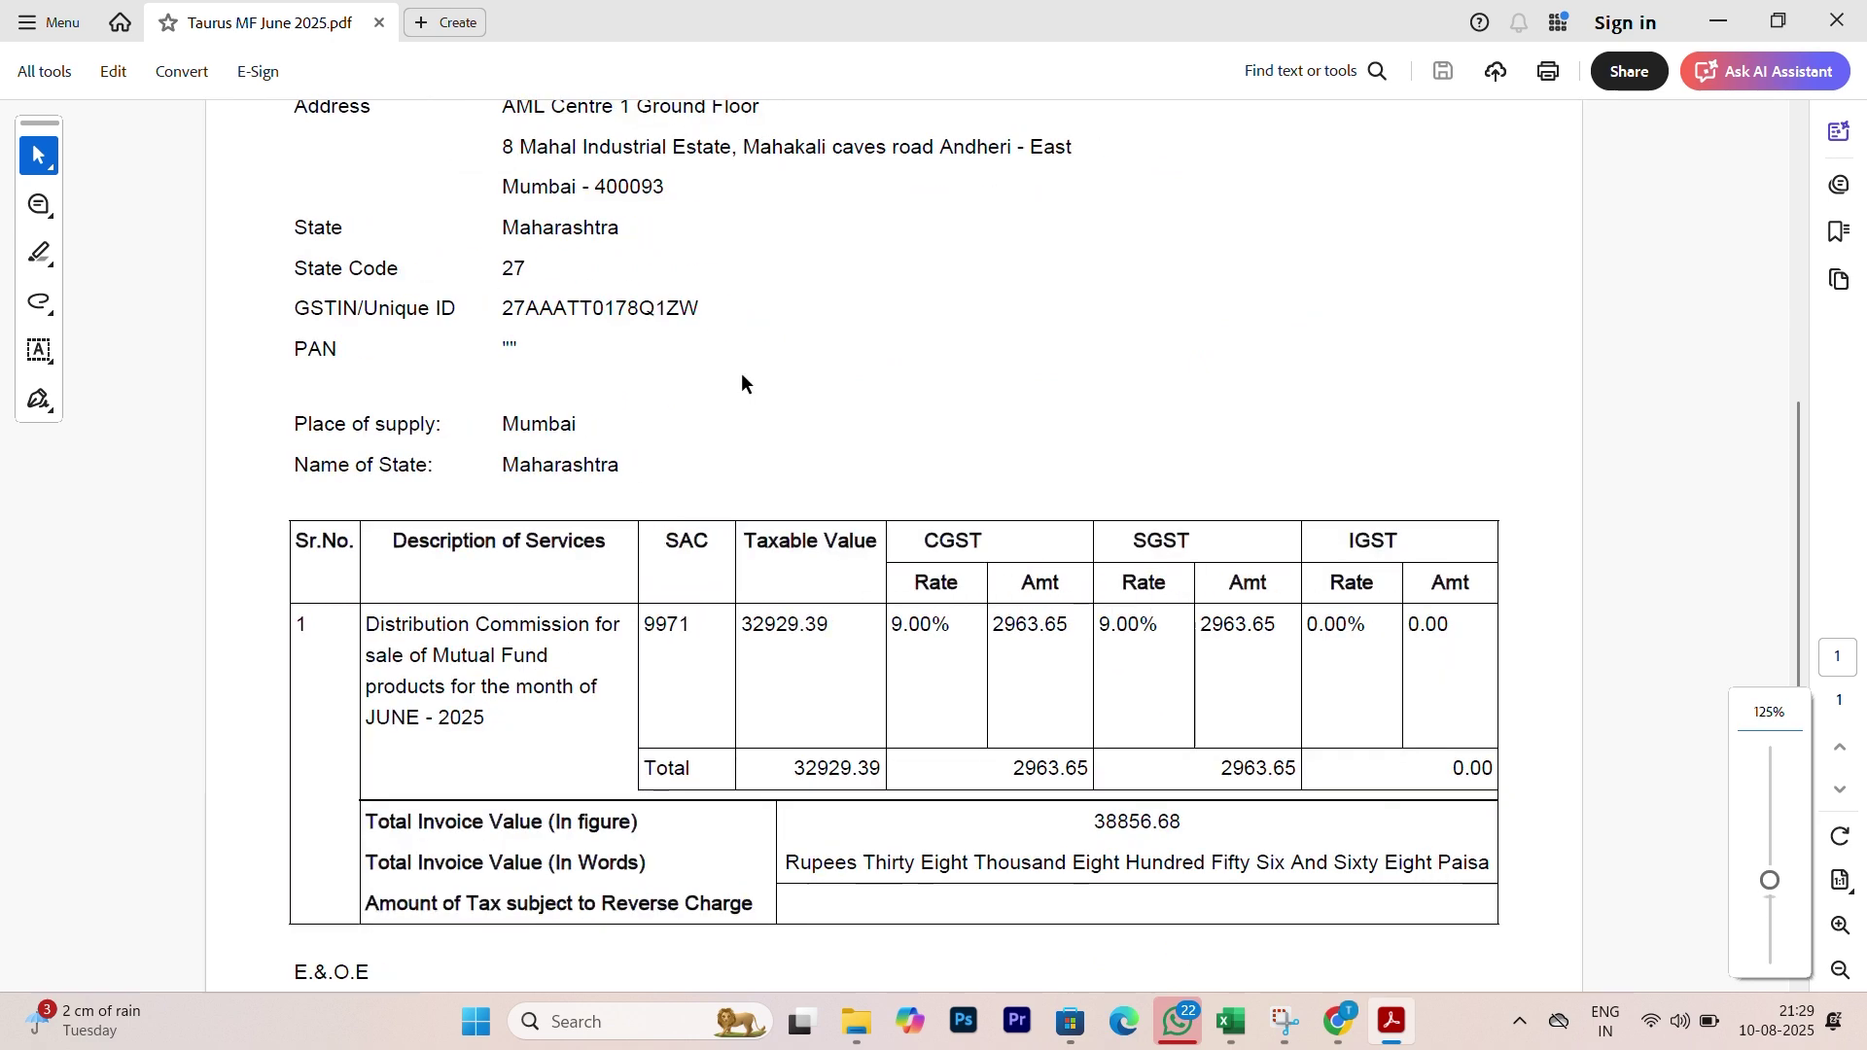
pyautogui.doubleClick(576, 308)
pyautogui.hotkey('ctrl', 'c')
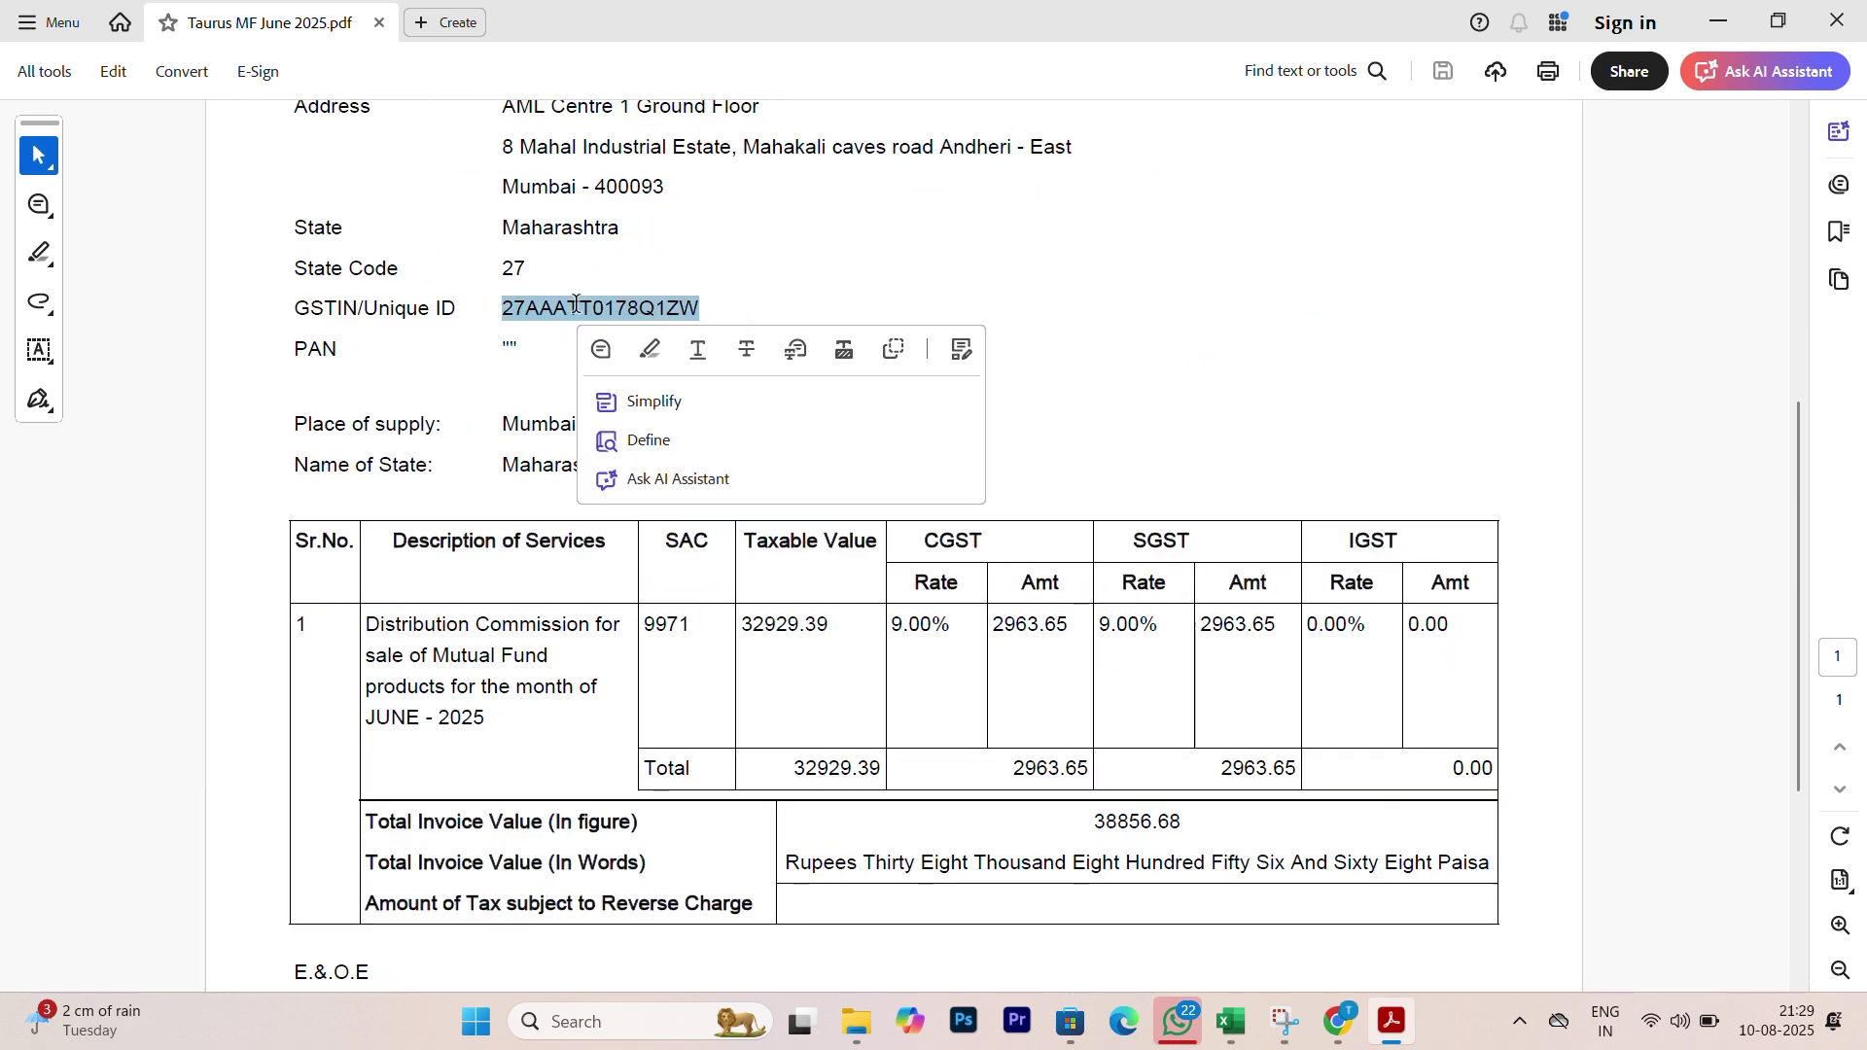
pyautogui.hotkey('alt', 'Tab')
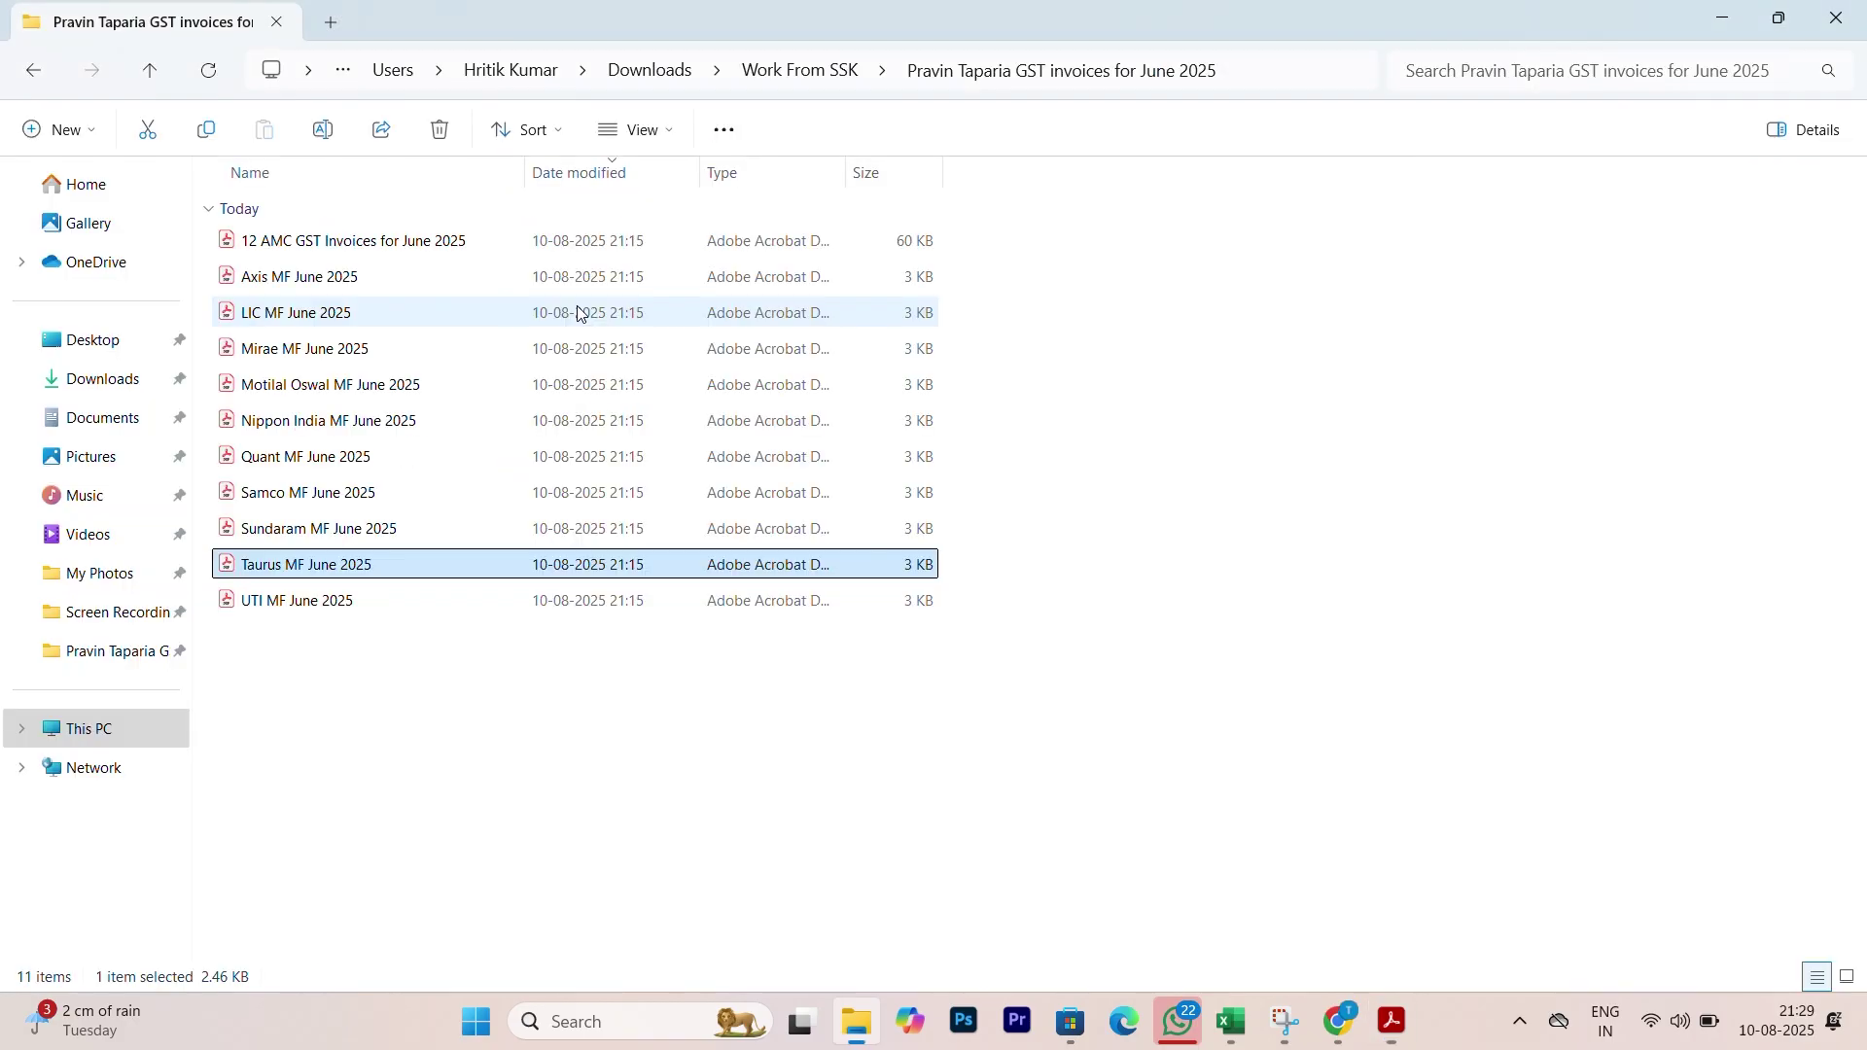
pyautogui.hotkey('alt', 'Tab')
pyautogui.hotkey('alt', 'Tab')
# - Paste the Taurus recipient GSTIN over the previous GSTIN on the form
pyautogui.press('Tab')
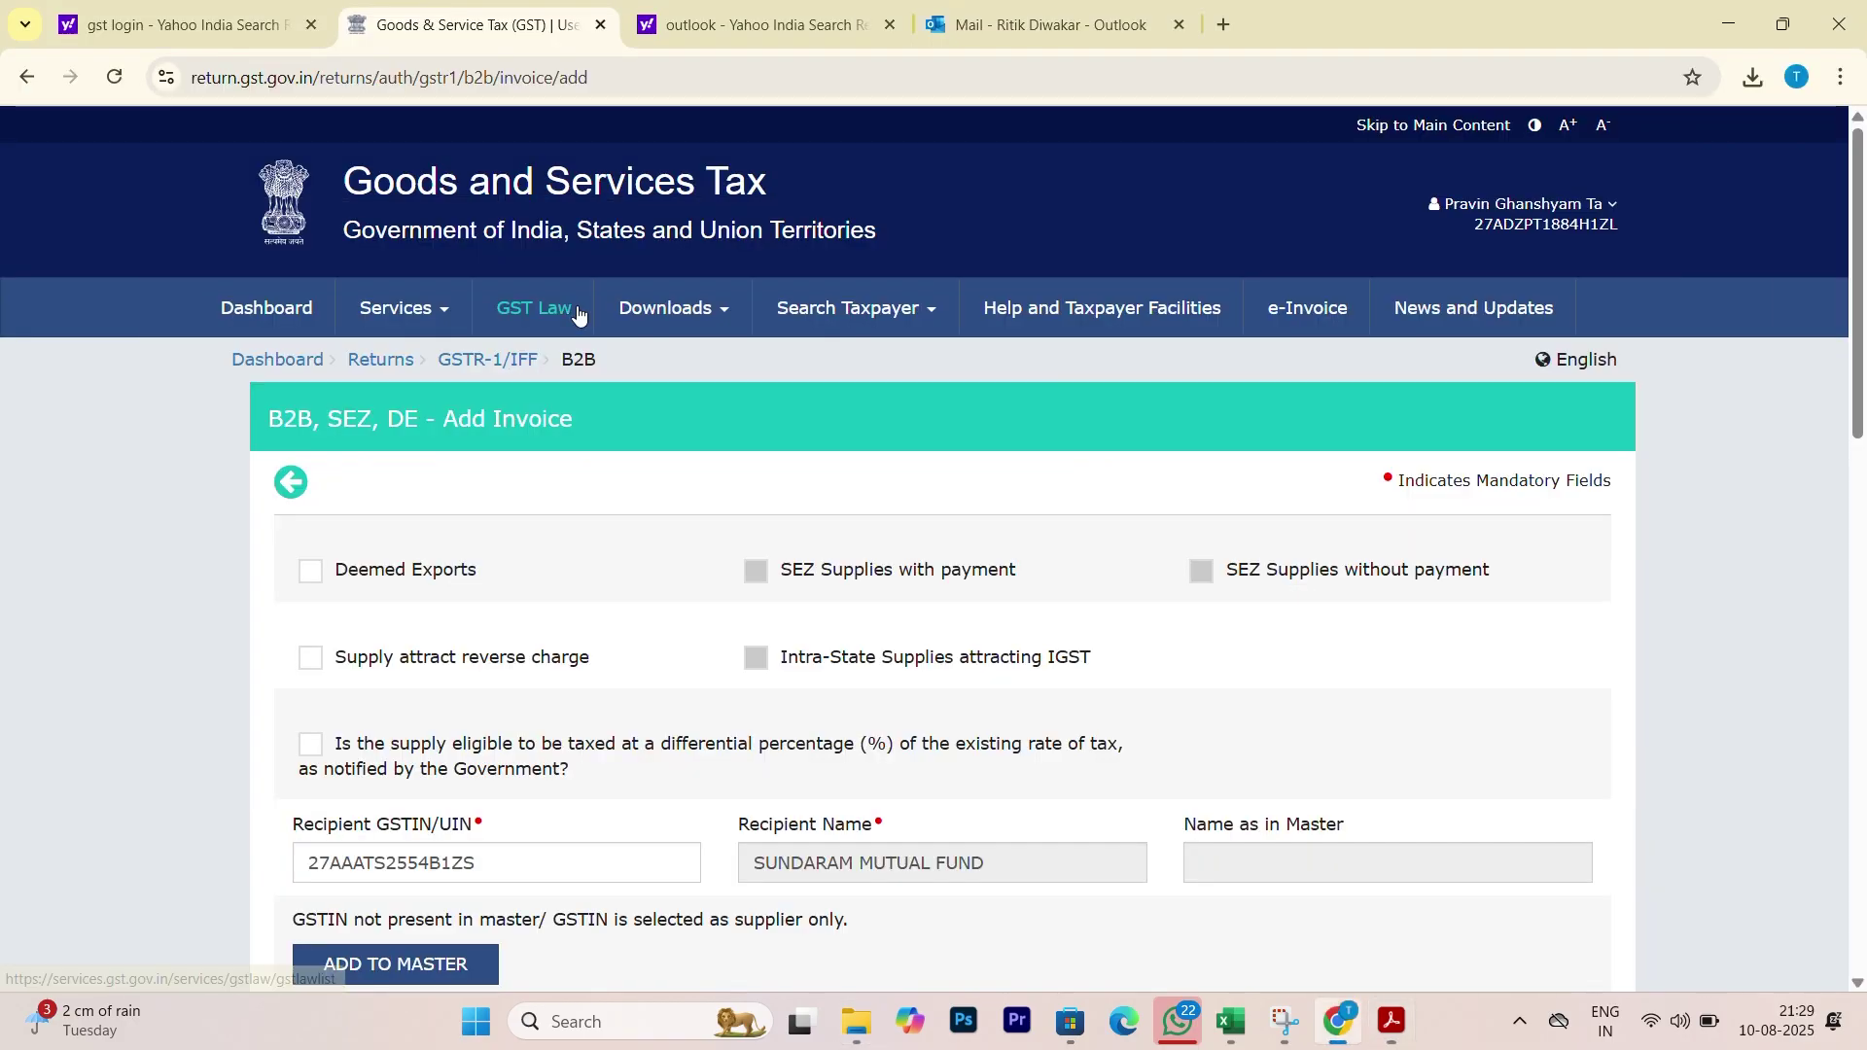
pyautogui.scroll(-1, 577, 312)
pyautogui.scroll(-1, 578, 312)
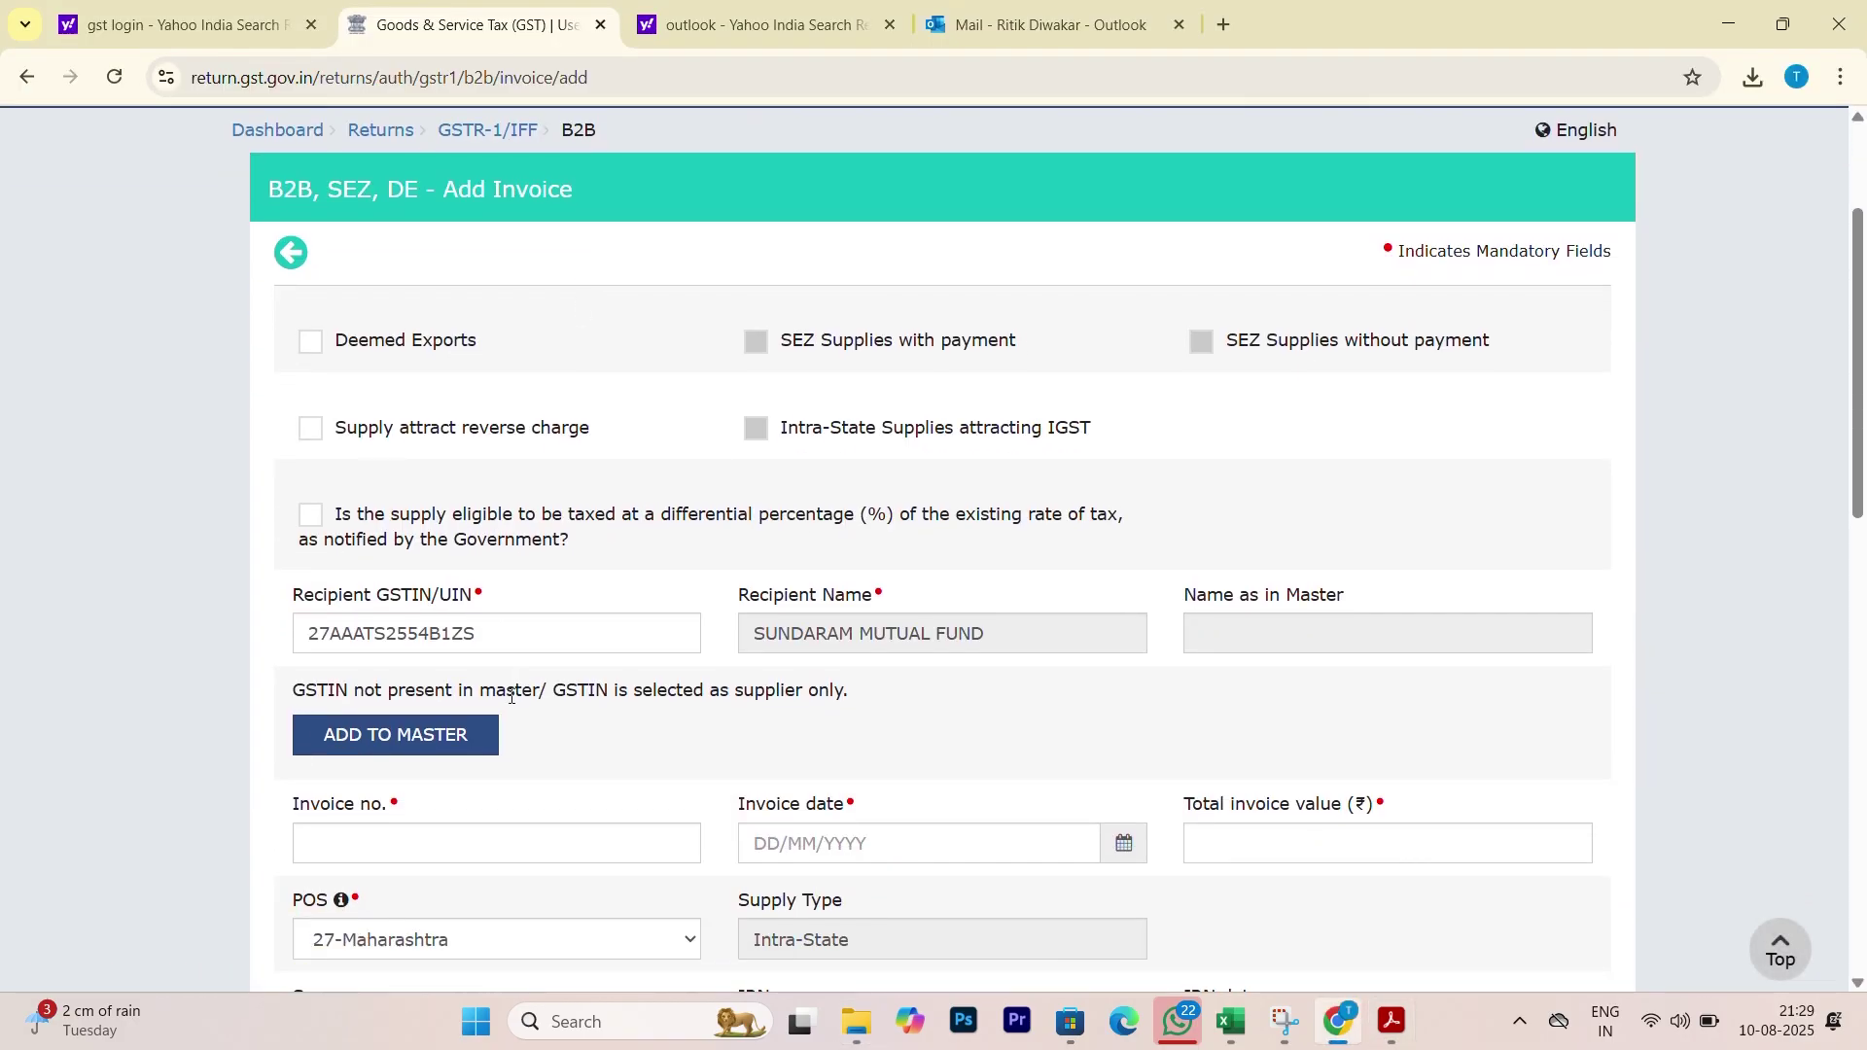
pyautogui.doubleClick(494, 648)
pyautogui.hotkey('ctrl', 'v')
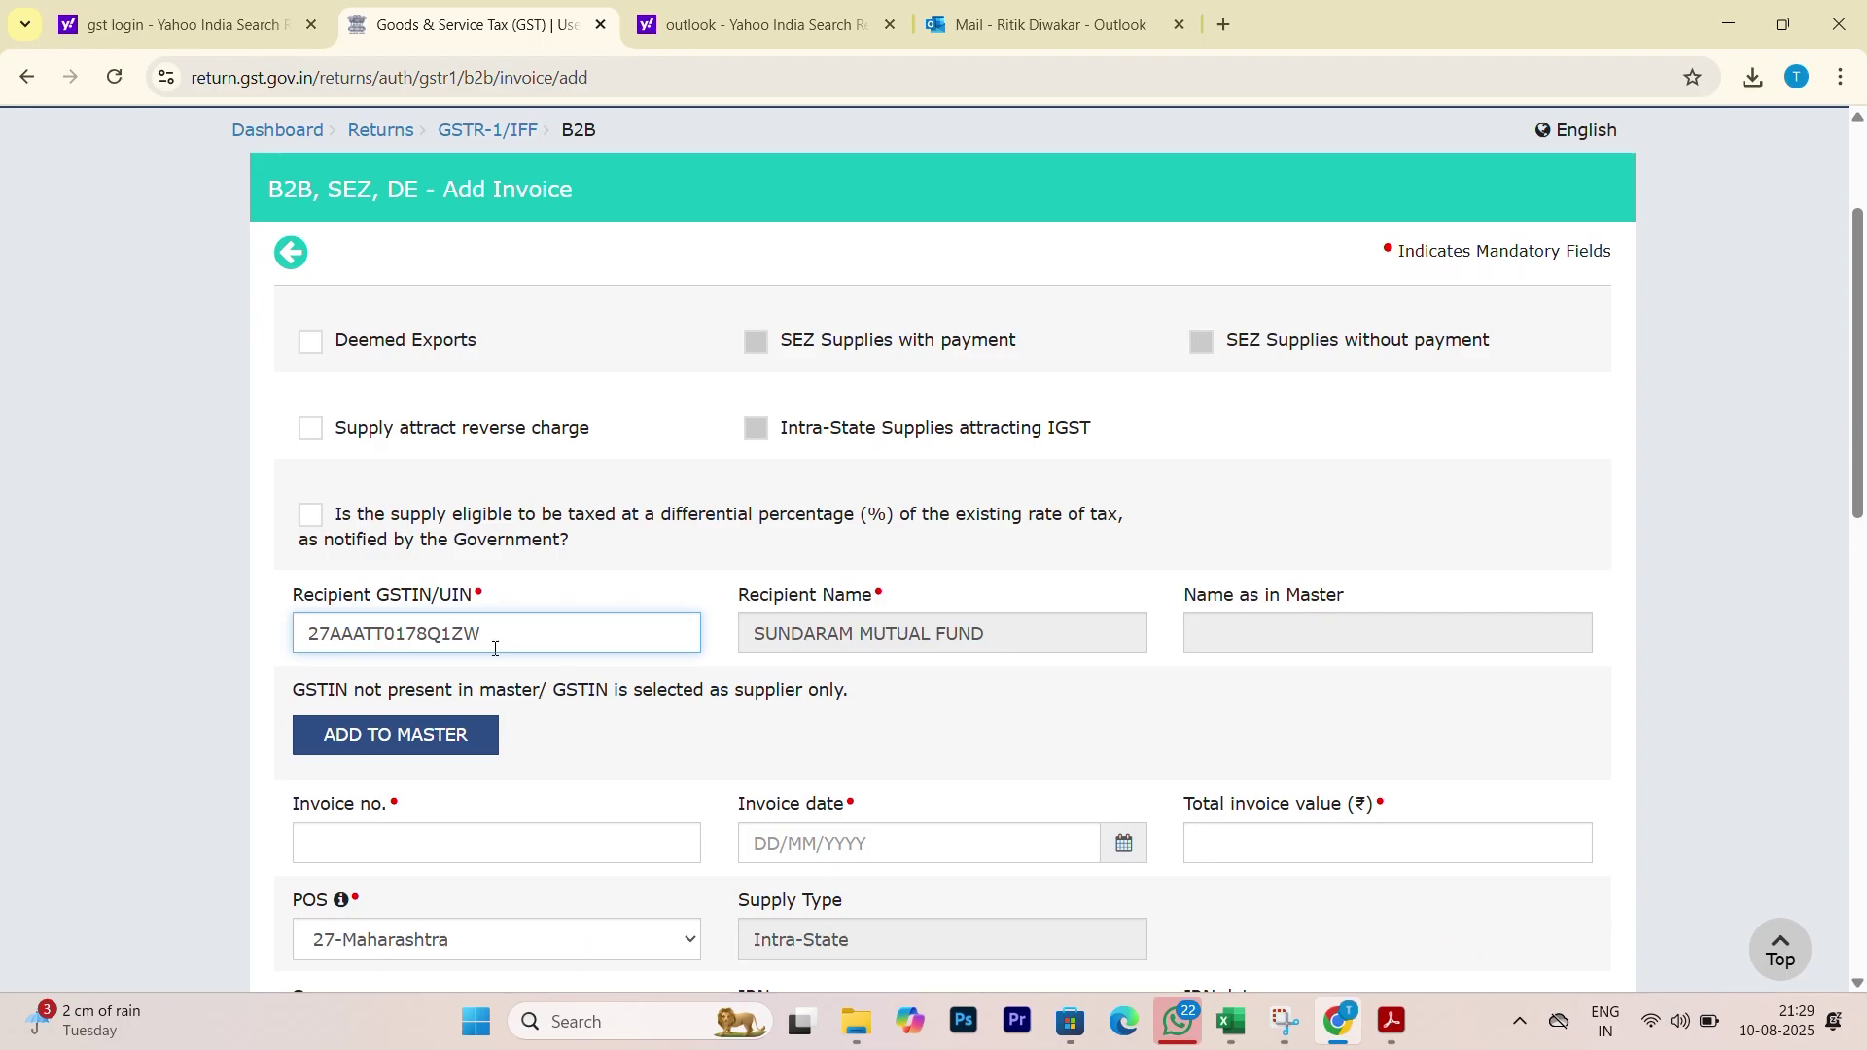
# - Enter invoice number 039 and invoice date 07/07/2025, checking the date in the Taurus PDF
pyautogui.scroll(-1, 494, 648)
pyautogui.click(375, 684)
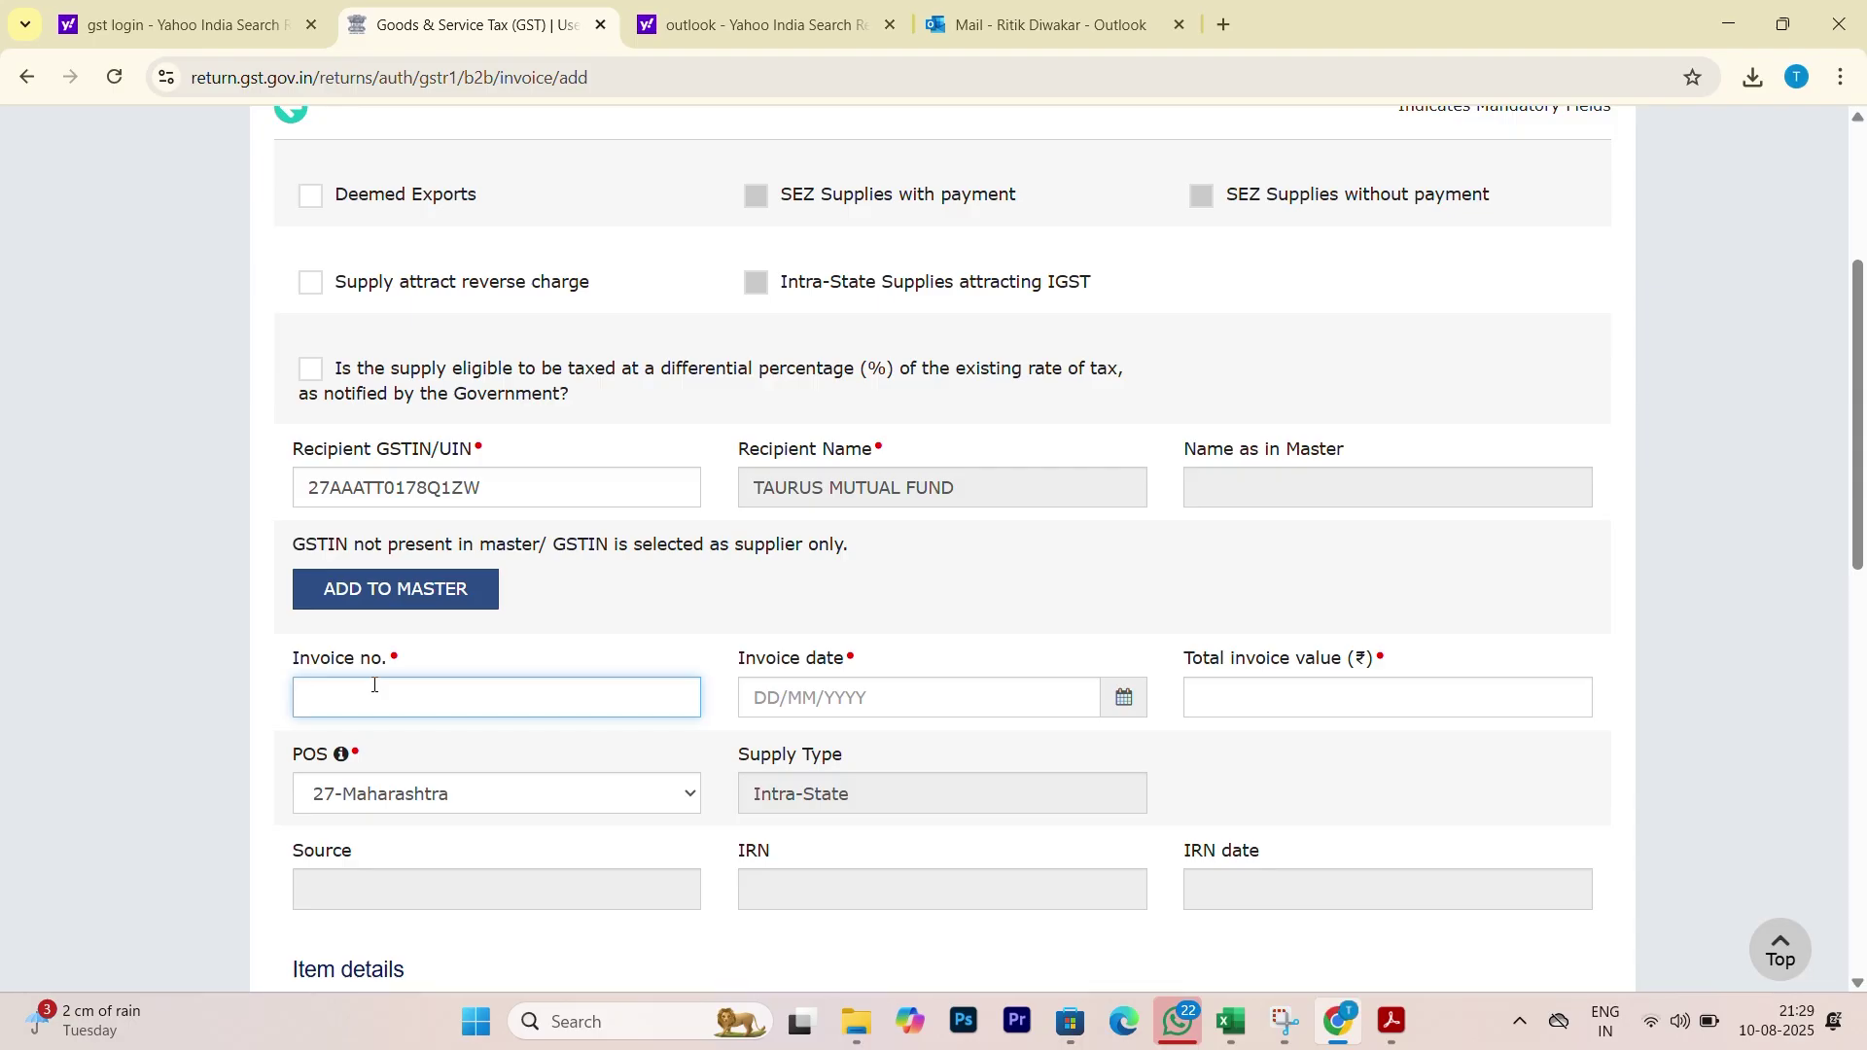
pyautogui.write('0369')
pyautogui.press('BackSpace')
pyautogui.press('BackSpace')
pyautogui.write('9')
pyautogui.click(767, 680)
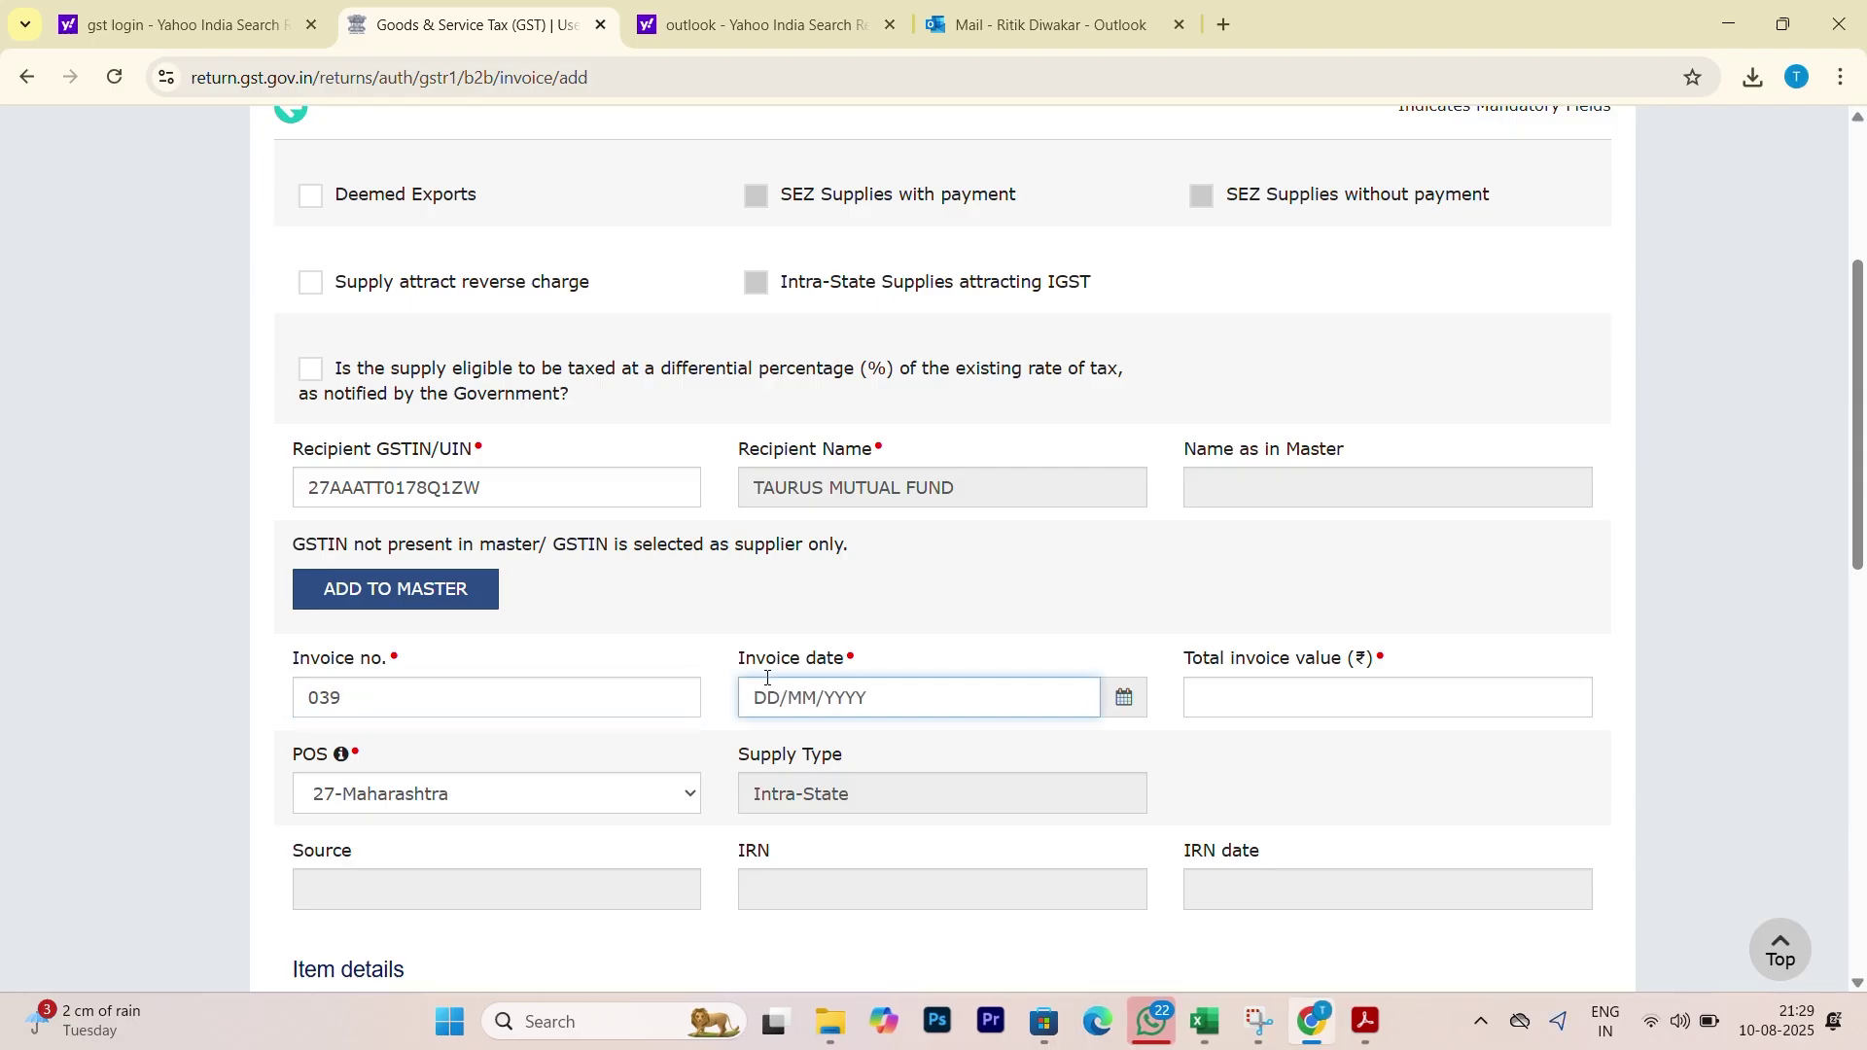
pyautogui.hotkey('alt', 'Tab')
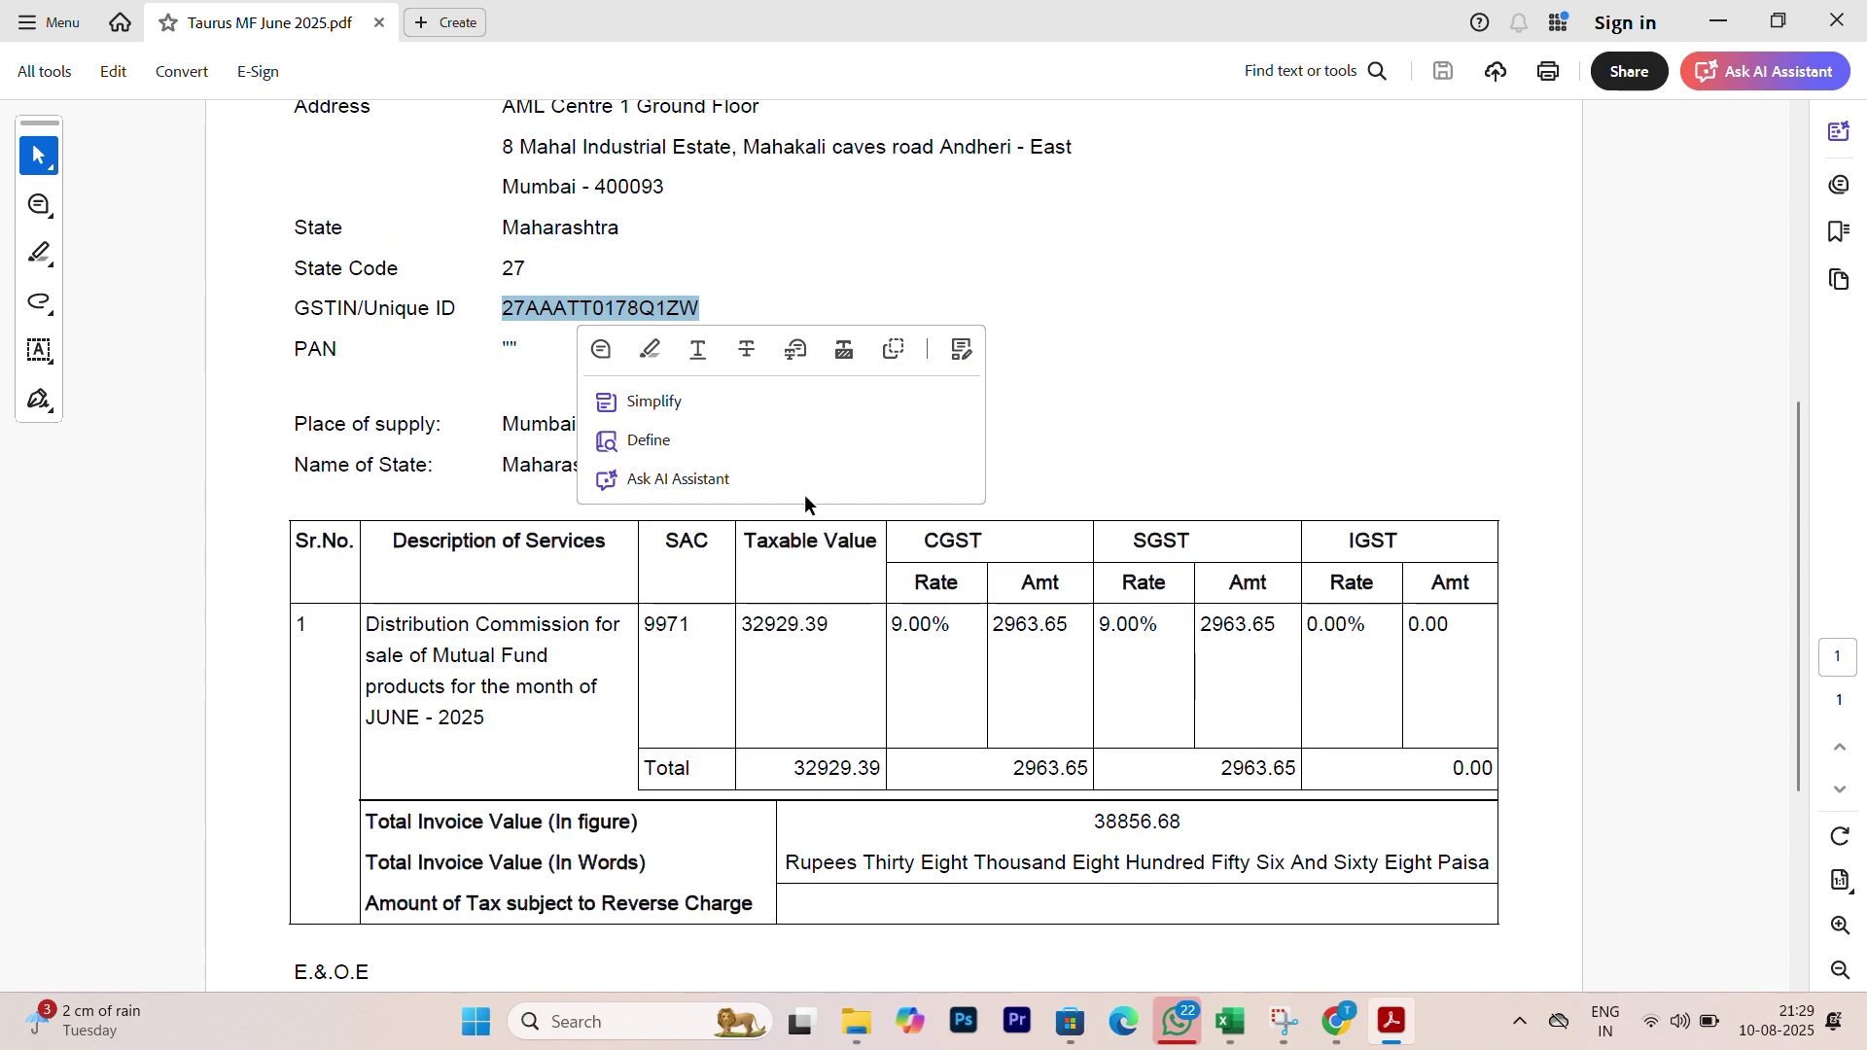
pyautogui.scroll(5, 1180, 394)
pyautogui.scroll(-3, 1180, 395)
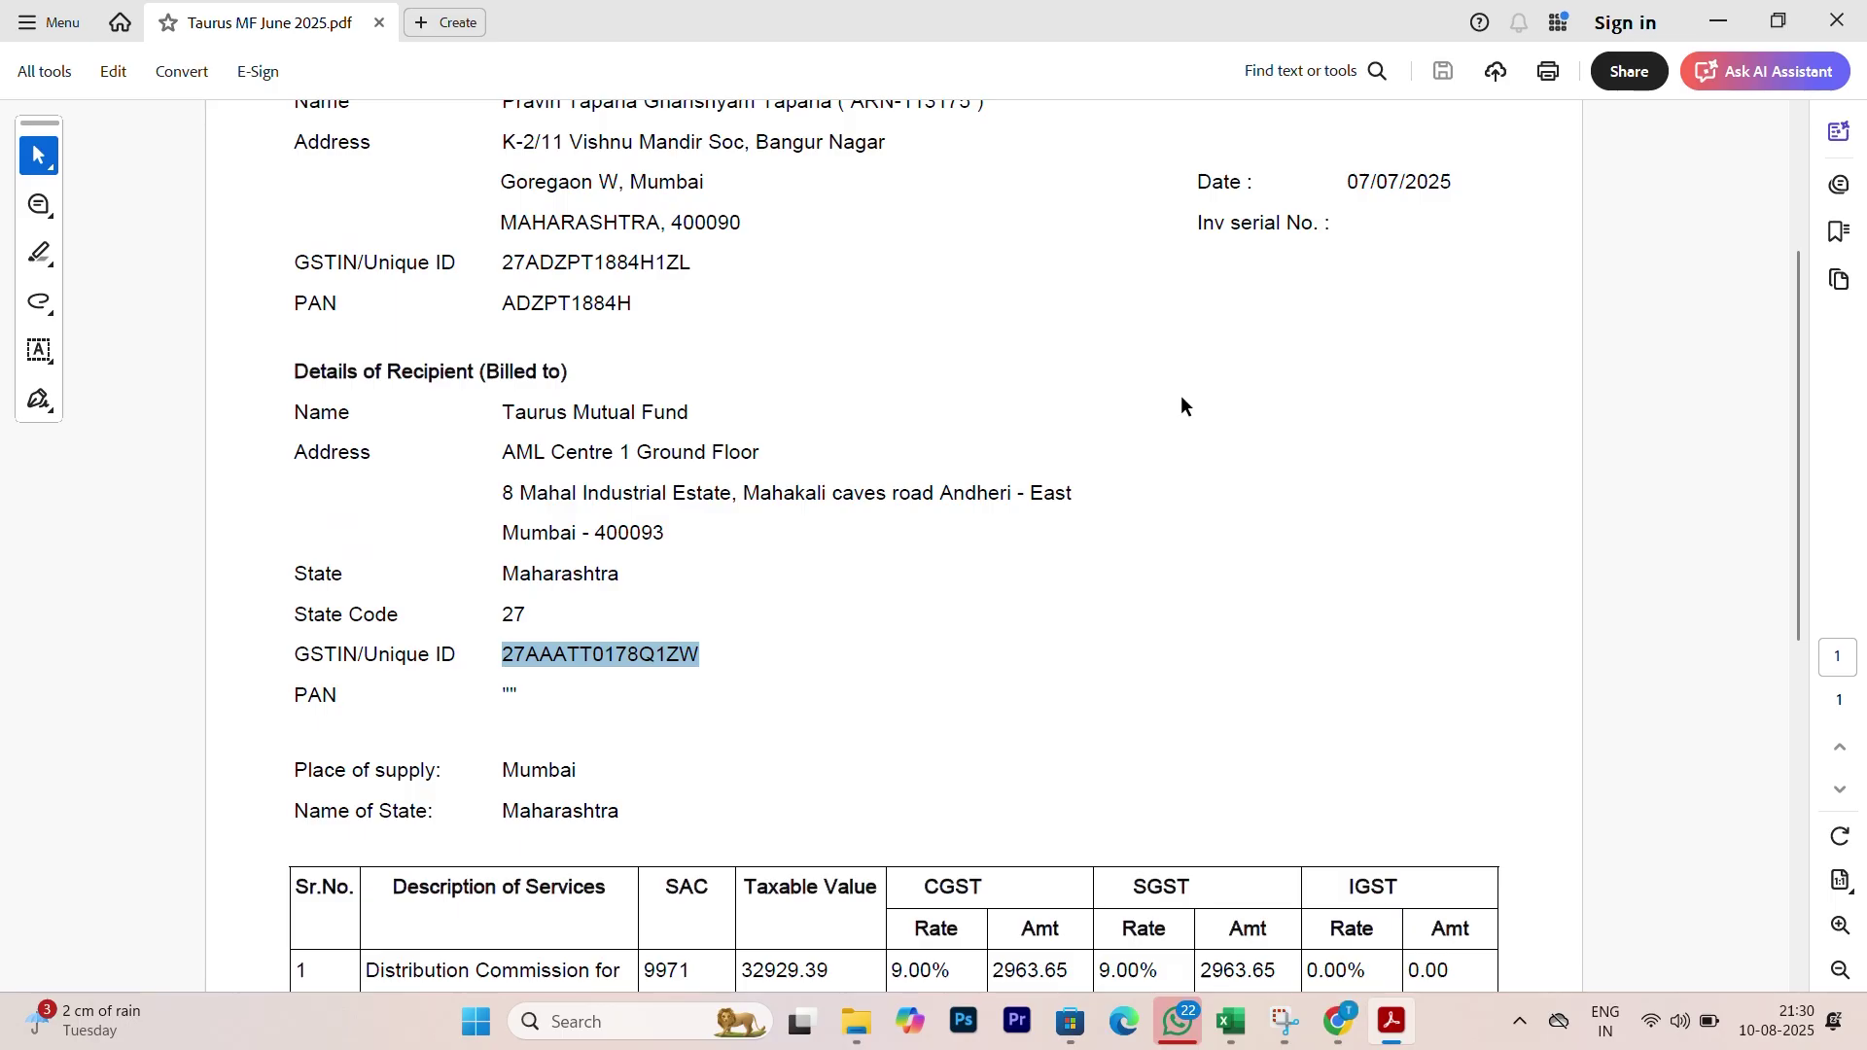
pyautogui.hotkey('alt', 'Tab')
pyautogui.write('07/')
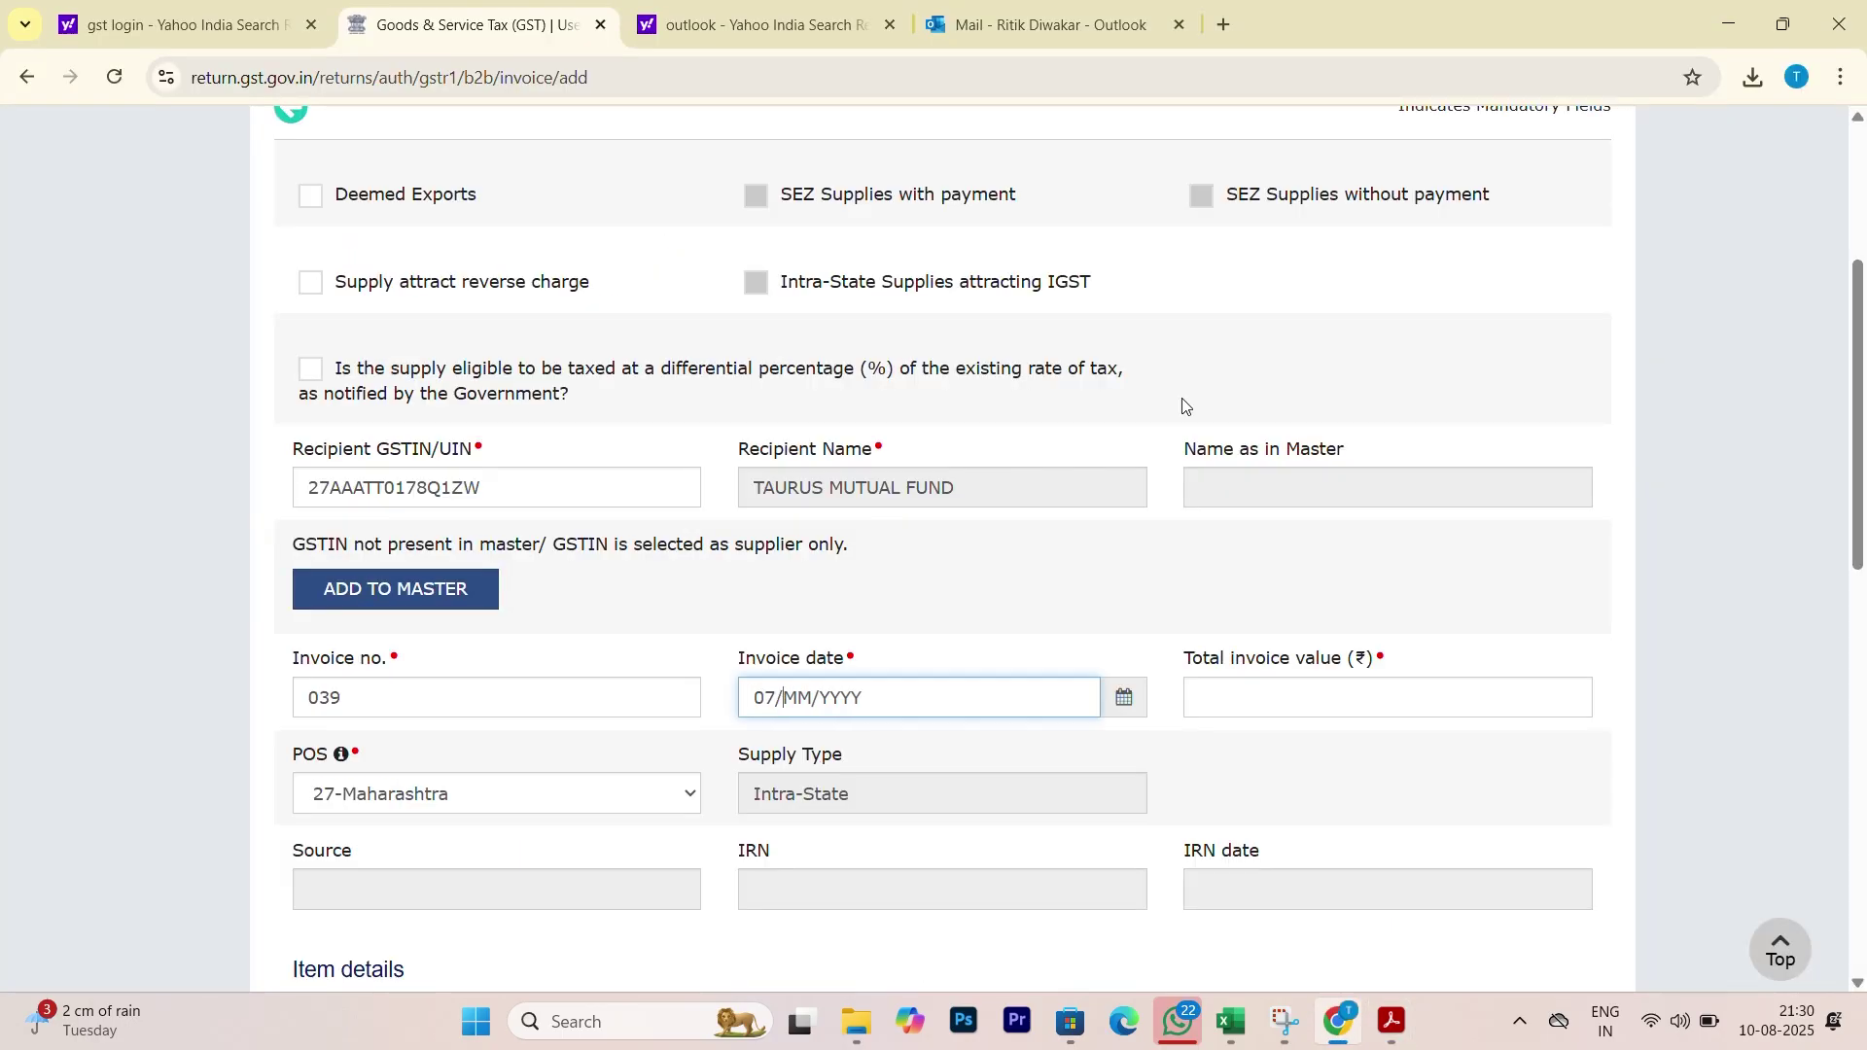
pyautogui.write('07/2025')
# - Enter total invoice value 38856.68, fixing the mistyped 38856.38 after checking the PDF
pyautogui.click(1319, 692)
pyautogui.hotkey('alt', 'Tab')
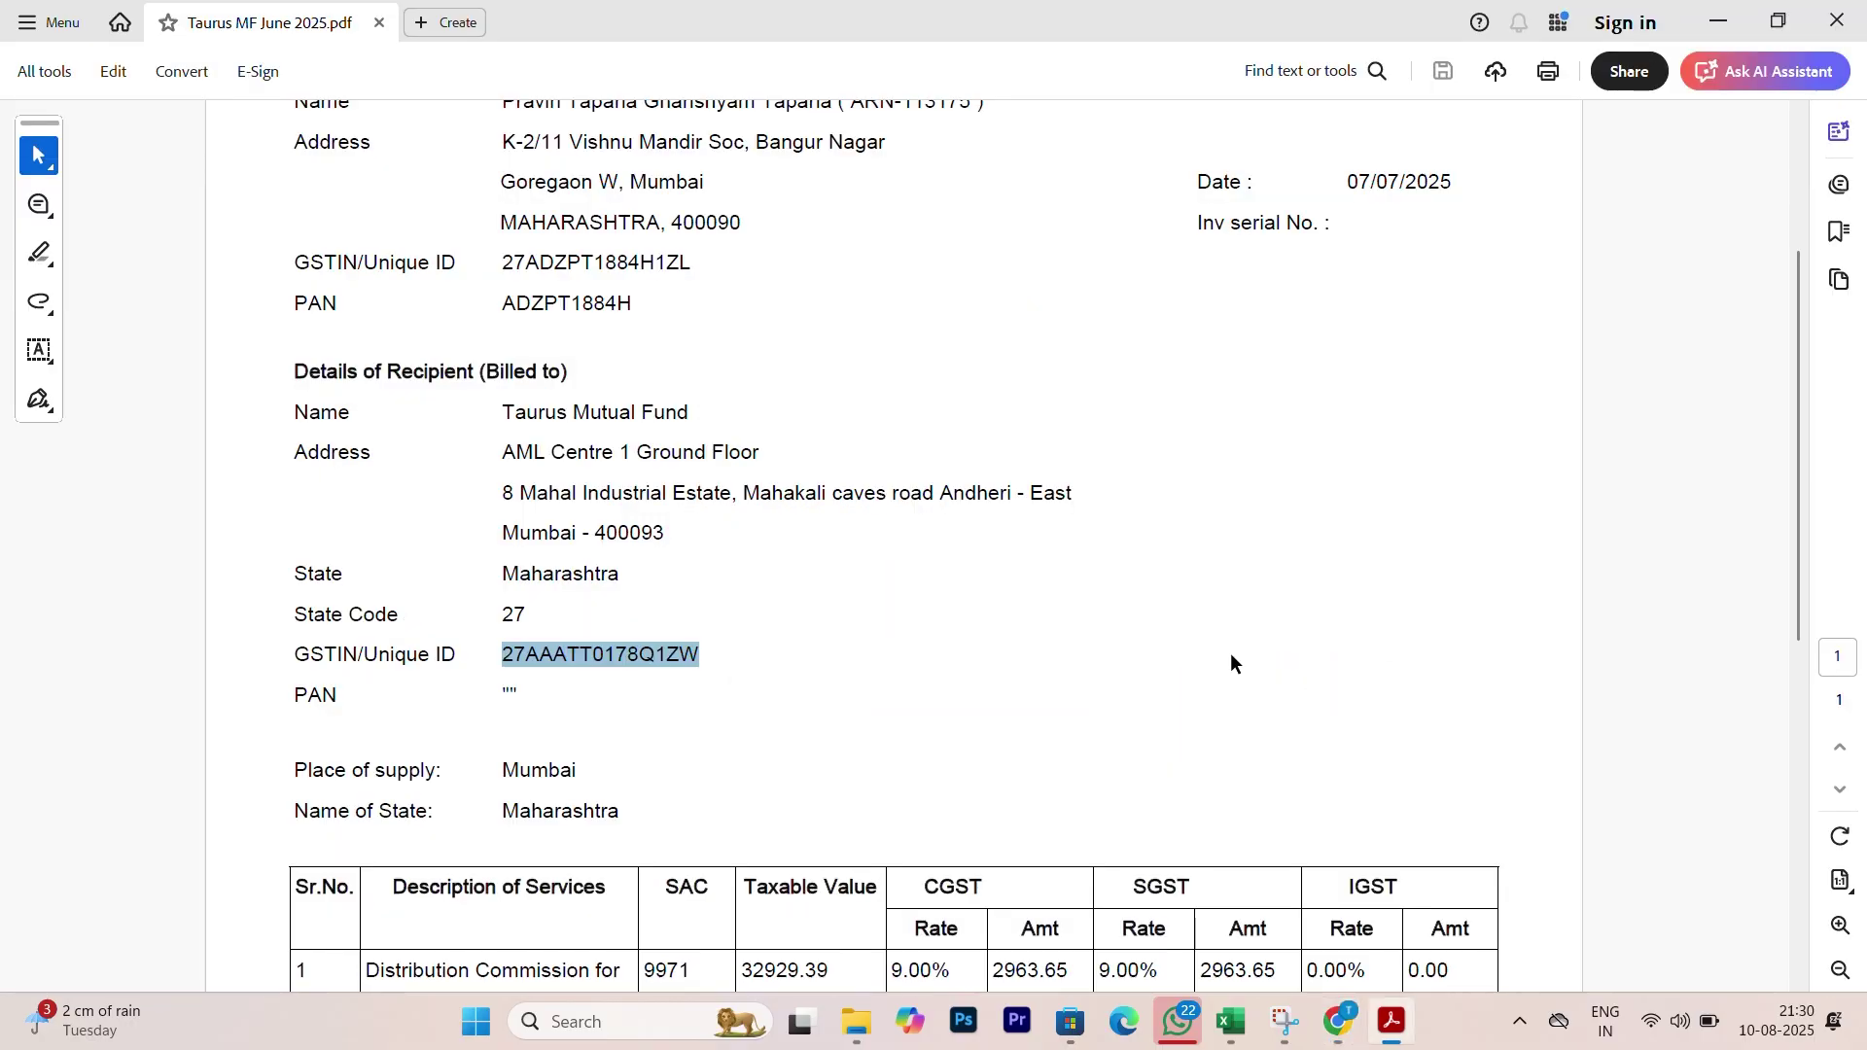
pyautogui.scroll(-5, 820, 574)
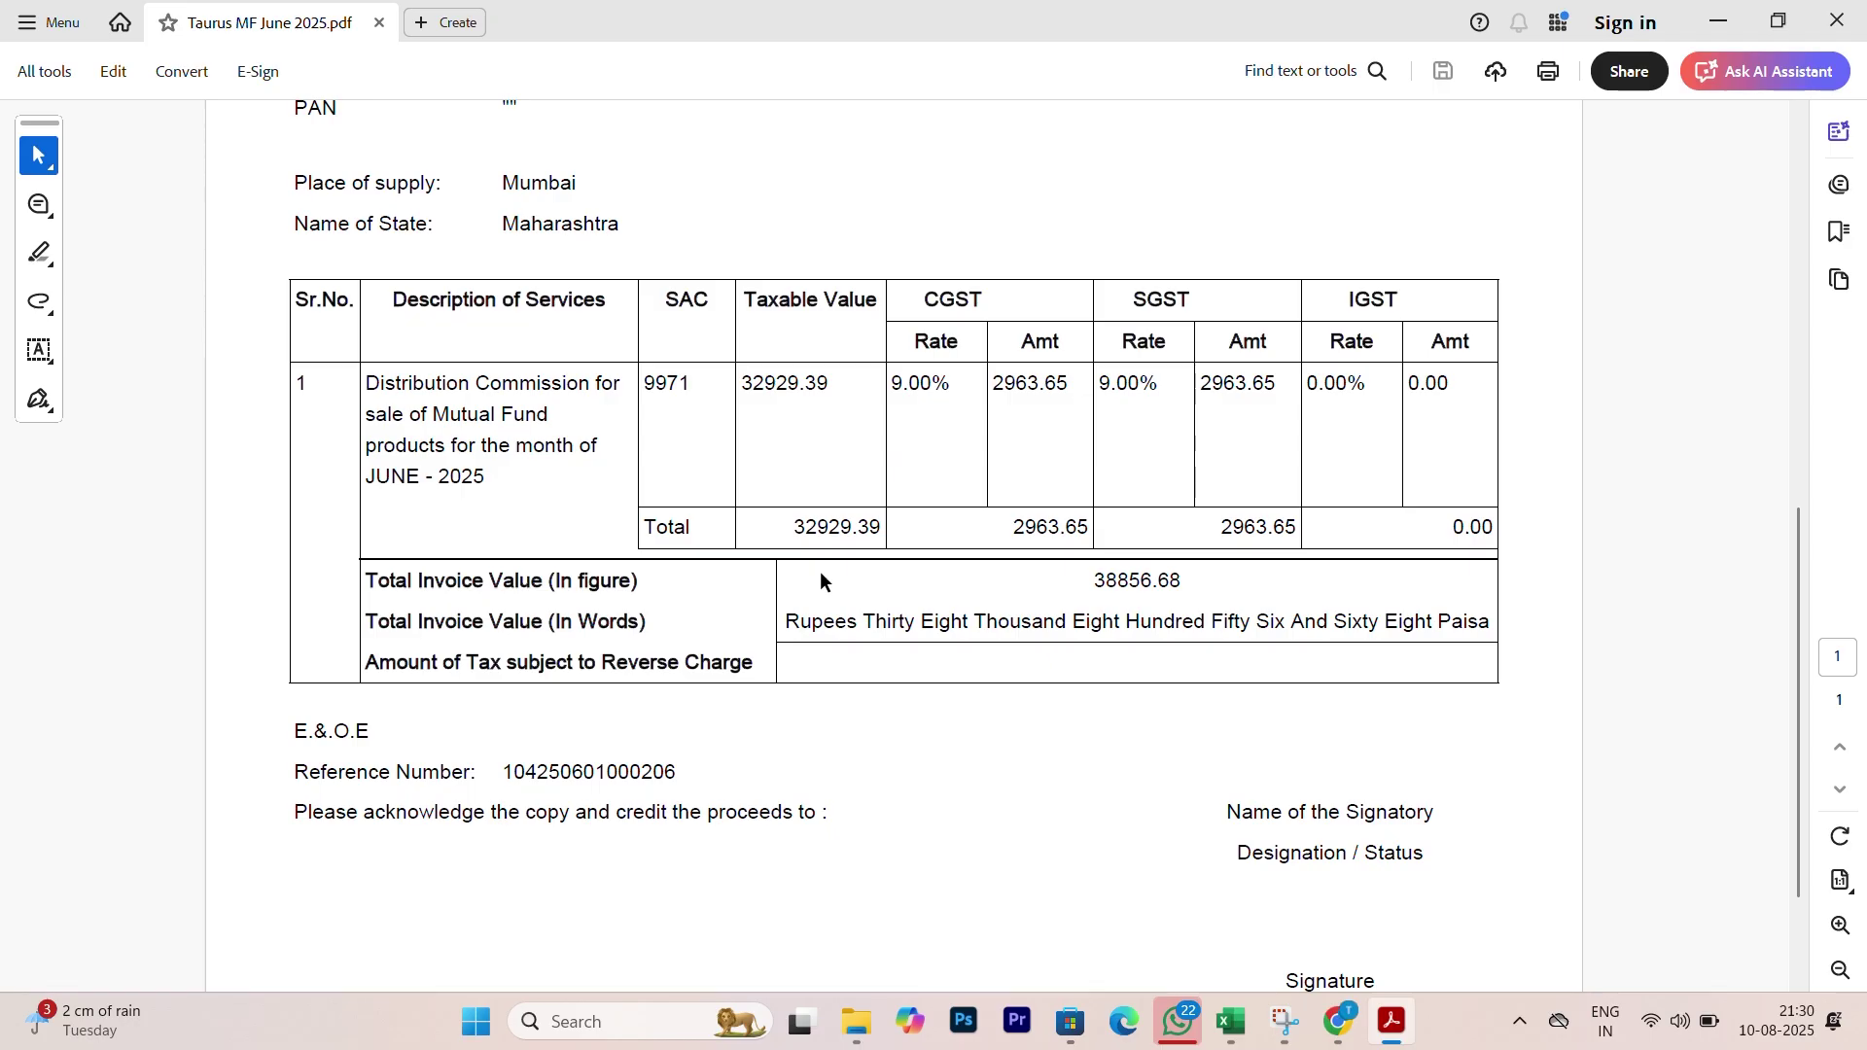
pyautogui.hotkey('alt', 'Tab')
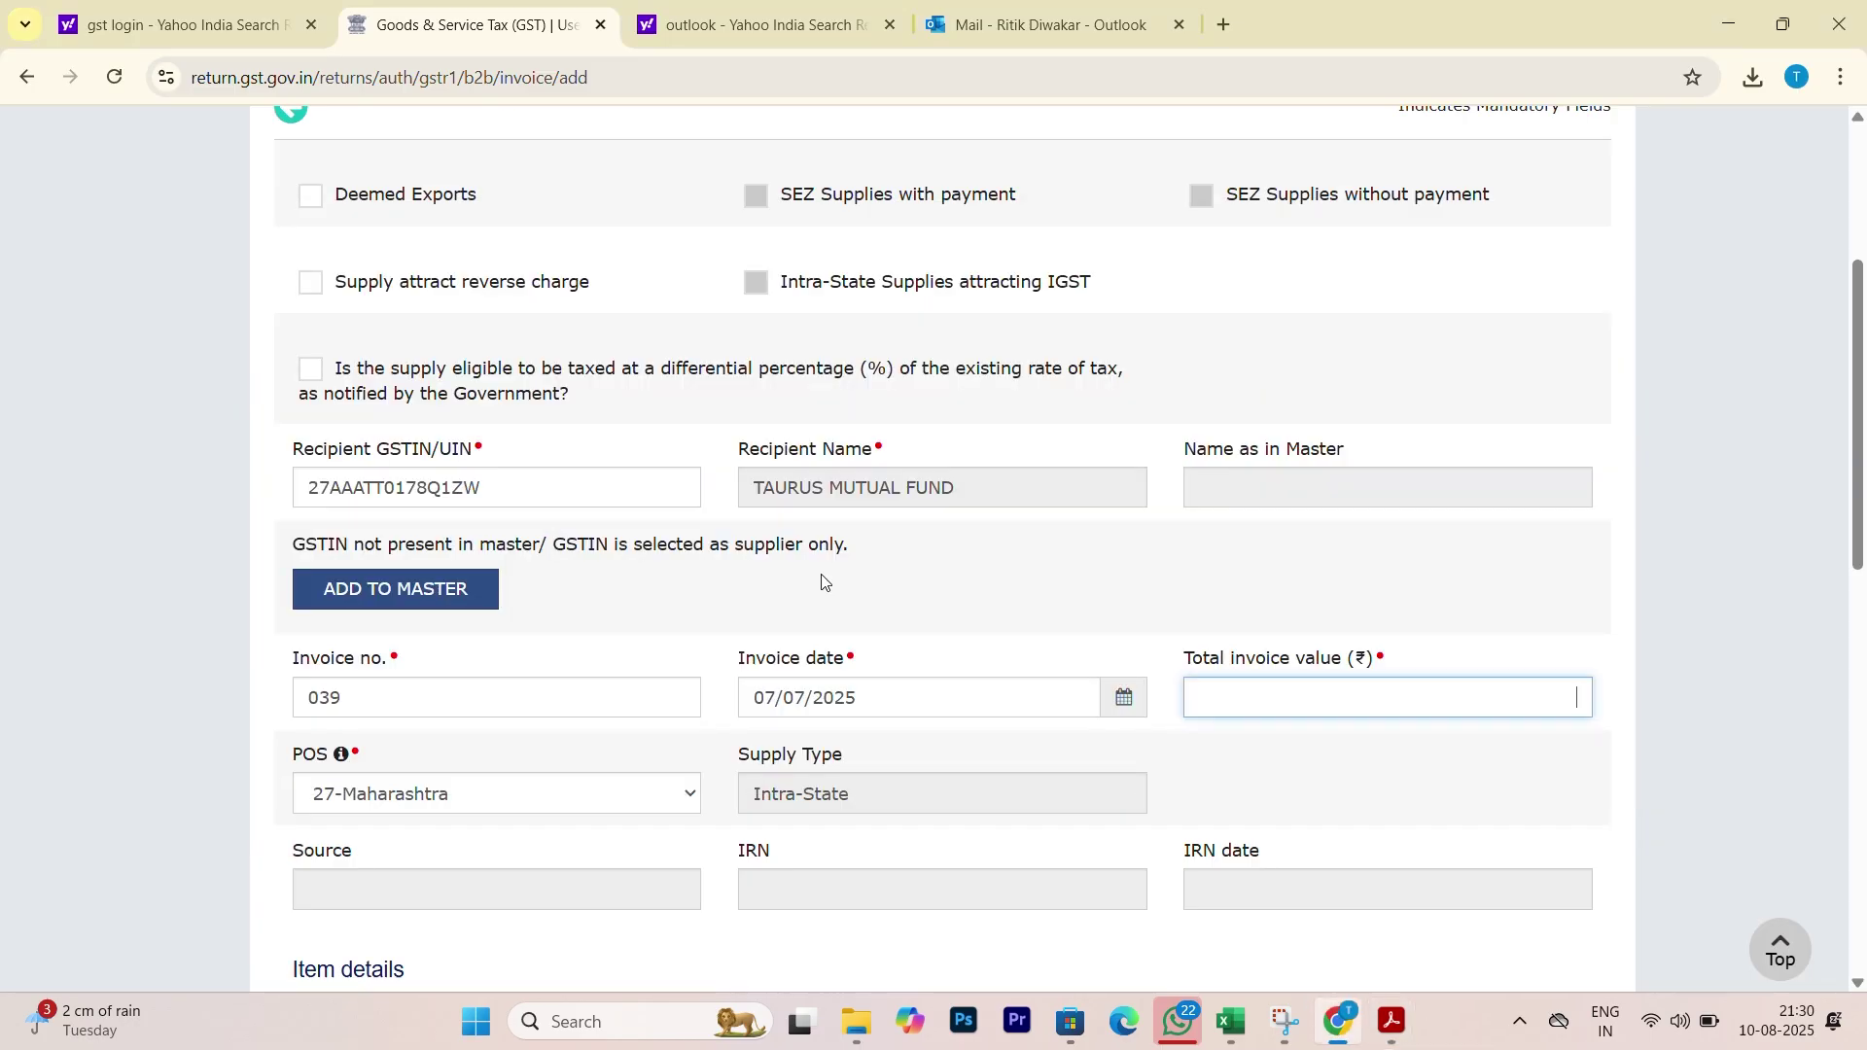
pyautogui.write('38856.38')
pyautogui.hotkey('alt', 'Tab')
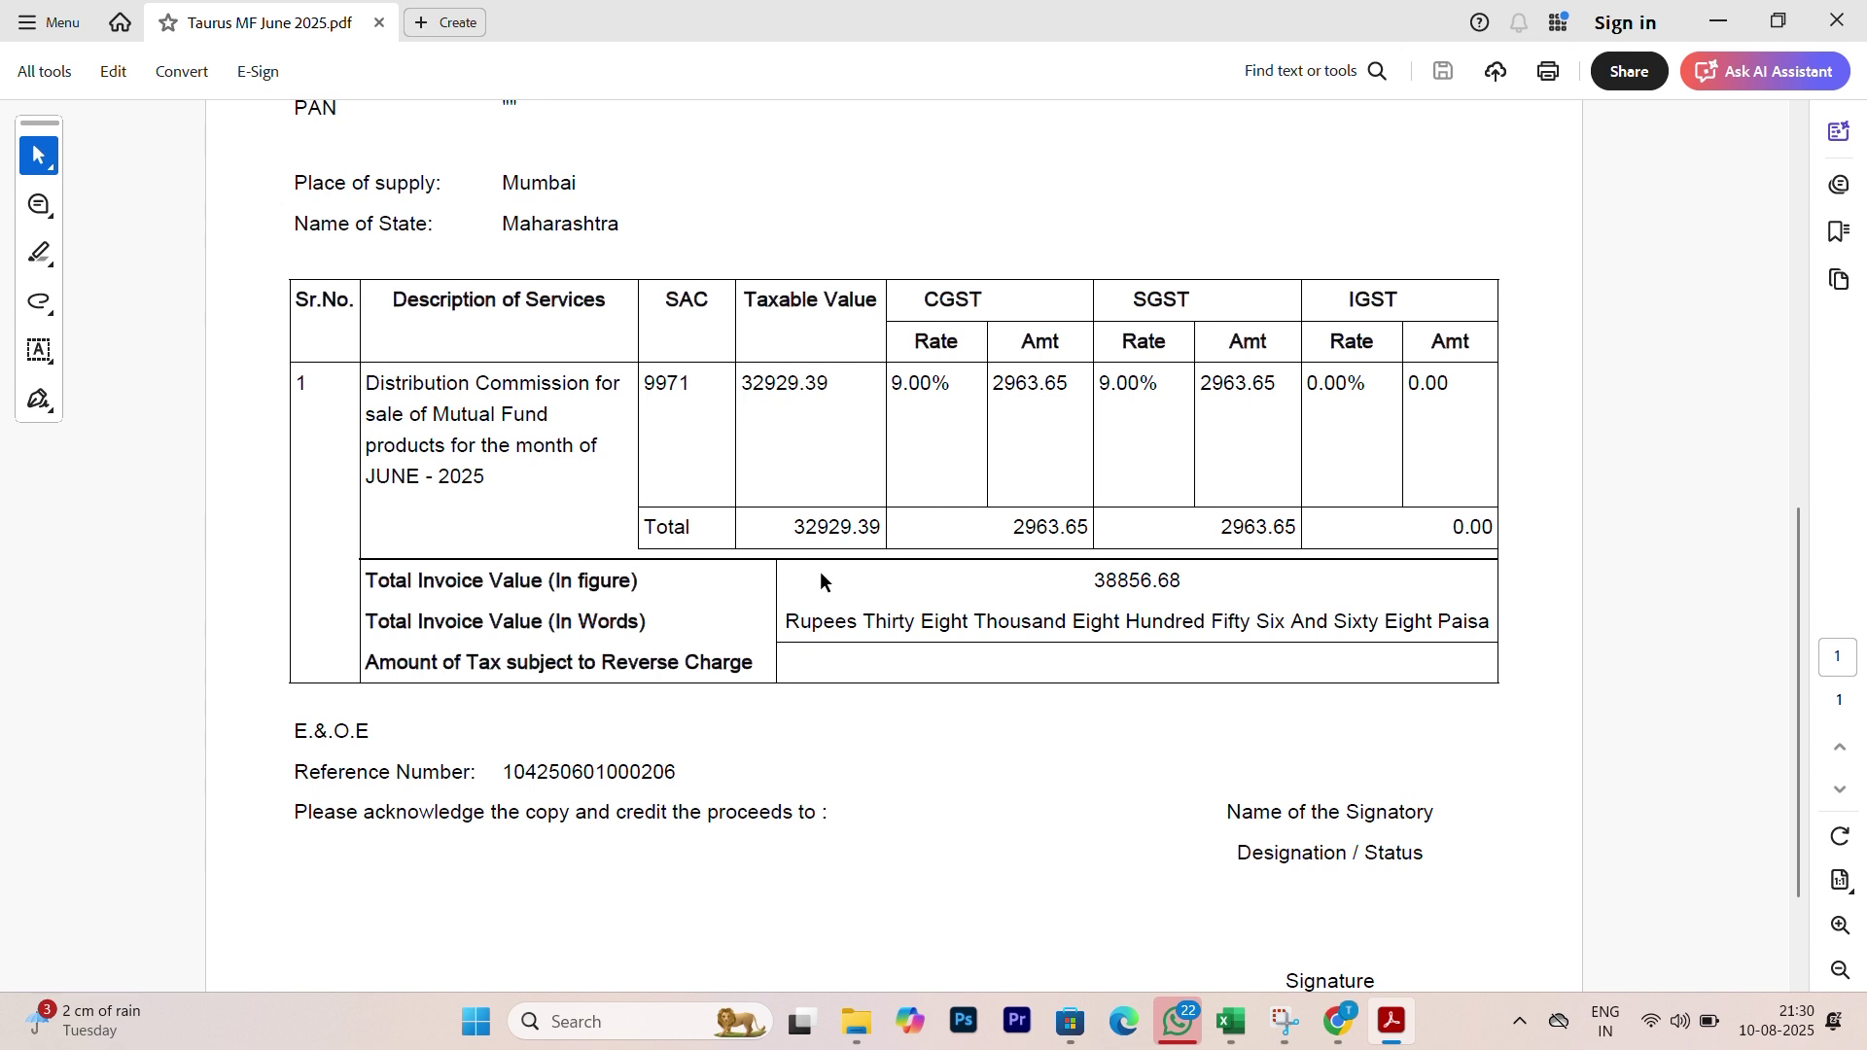
pyautogui.hotkey('alt', 'Tab')
pyautogui.press('BackSpace')
pyautogui.press('BackSpace')
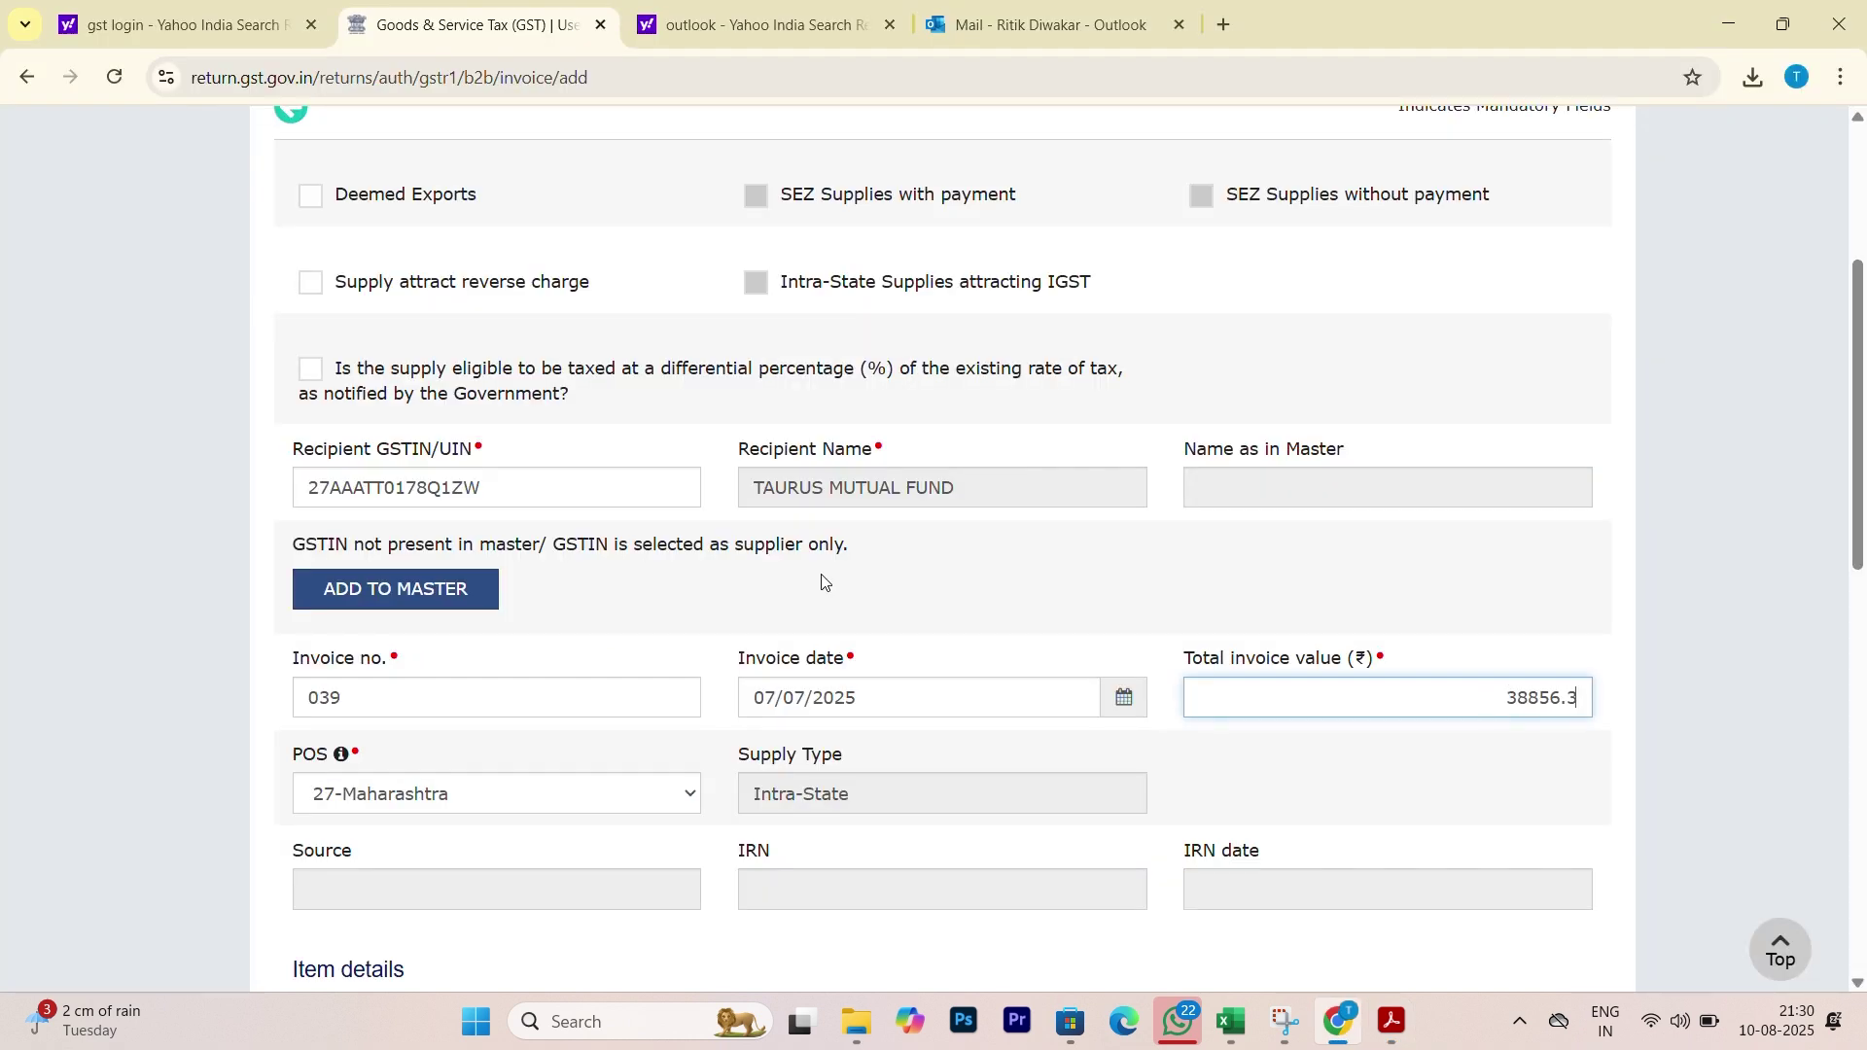
pyautogui.write('68')
pyautogui.hotkey('alt', 'Tab')
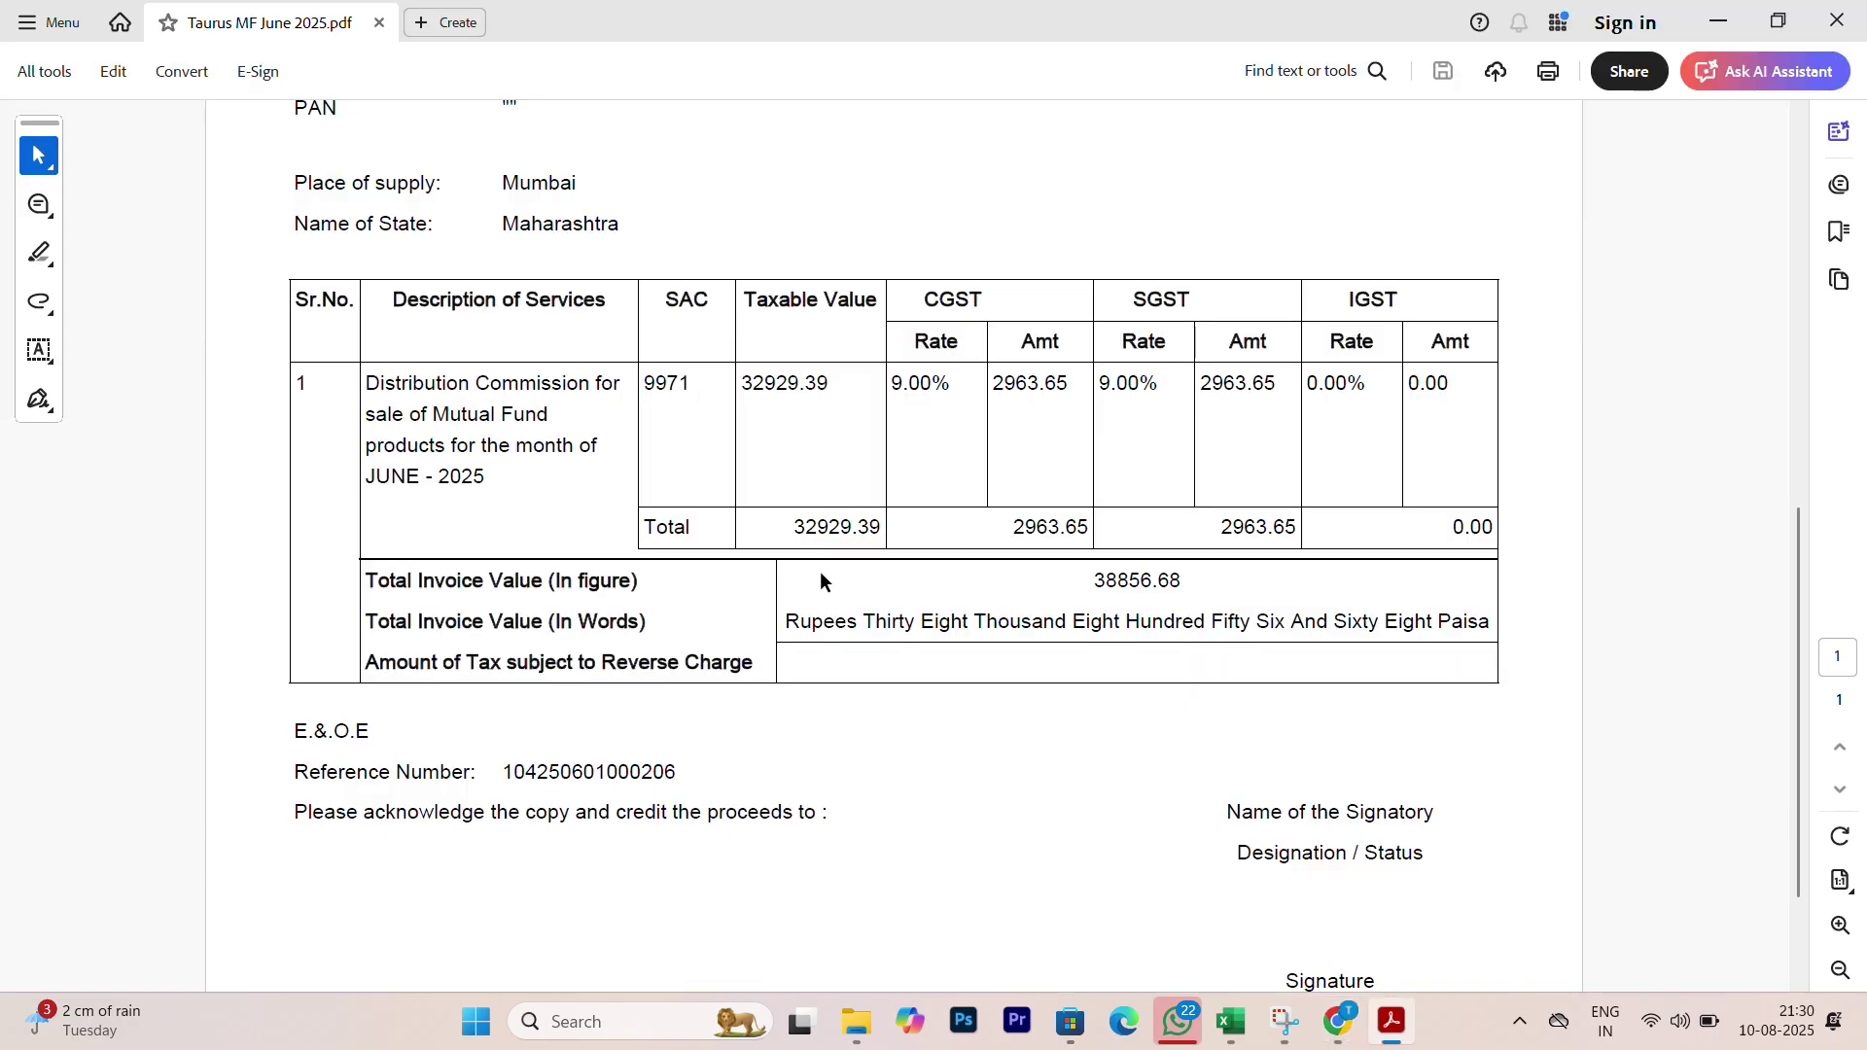
pyautogui.hotkey('alt', 'Tab')
# - Enter 32929.39 as the 18% taxable value, verify against the PDF, and save the Taurus invoice
pyautogui.scroll(-6, 821, 581)
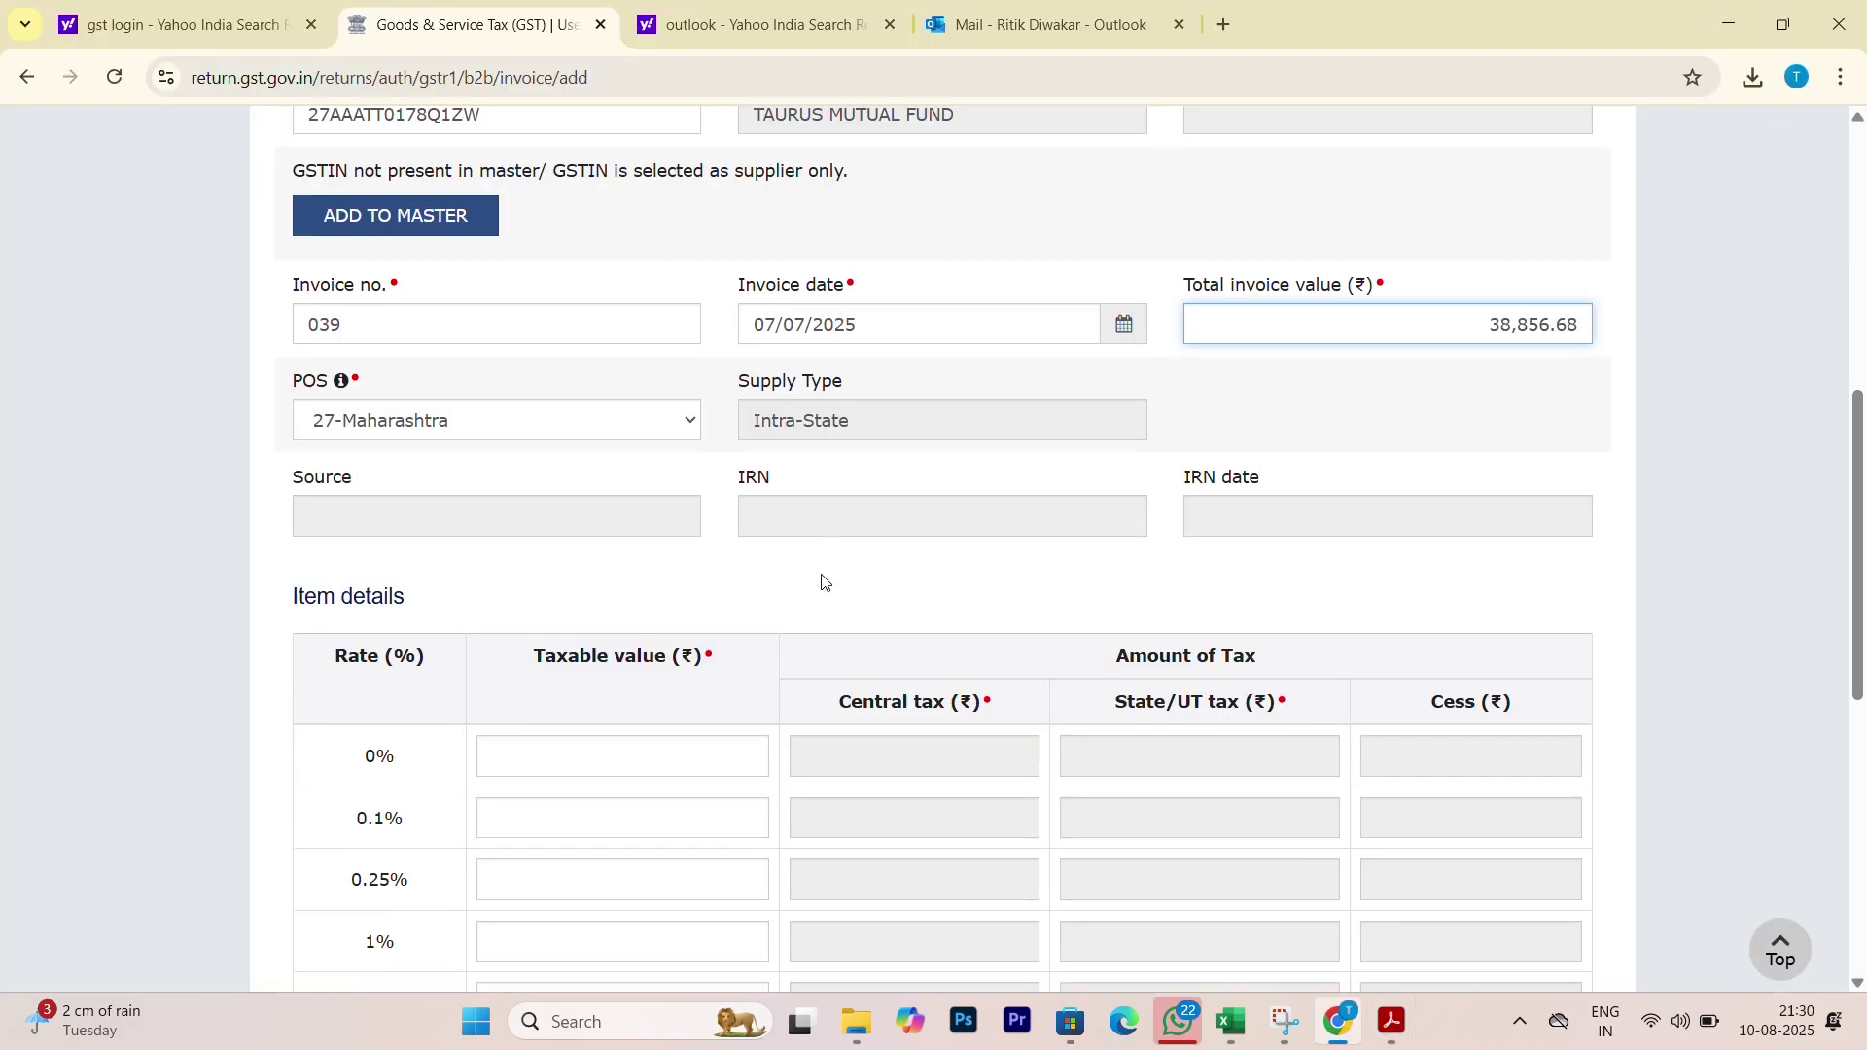
pyautogui.scroll(-5, 822, 582)
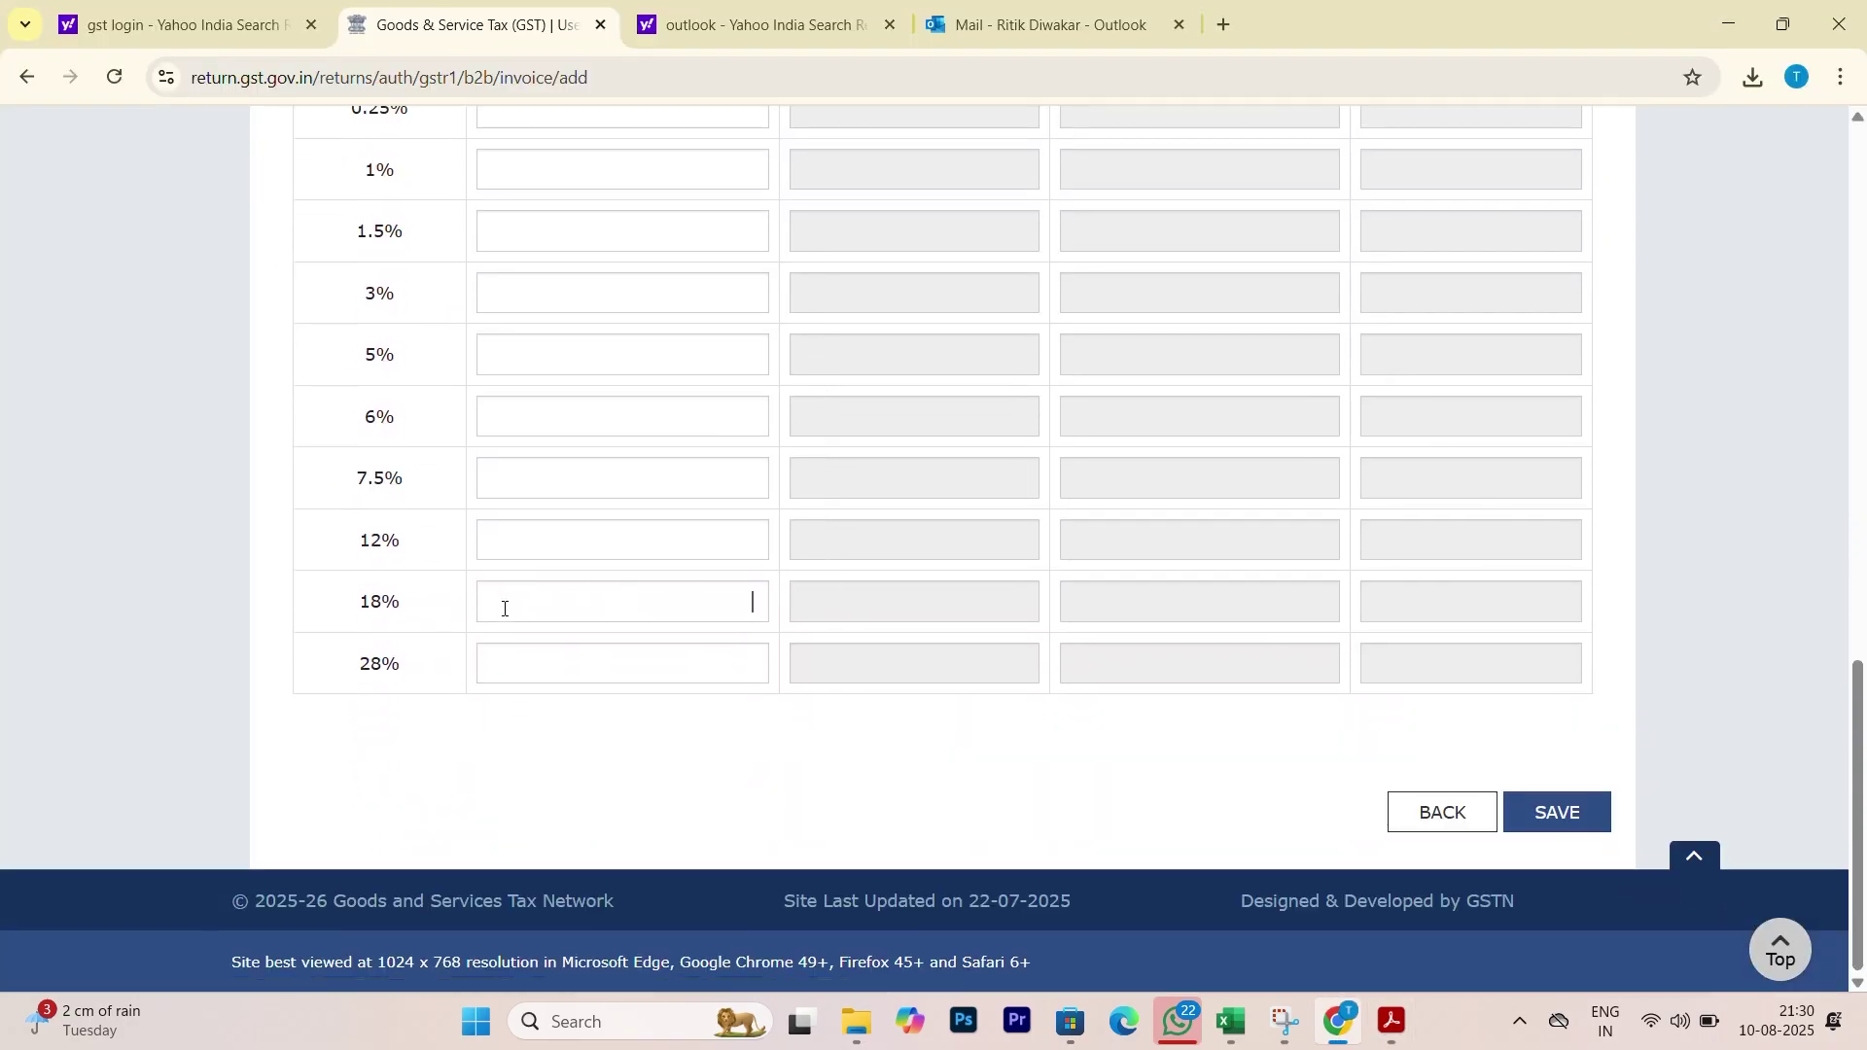
pyautogui.click(504, 609)
pyautogui.hotkey('alt', 'Tab')
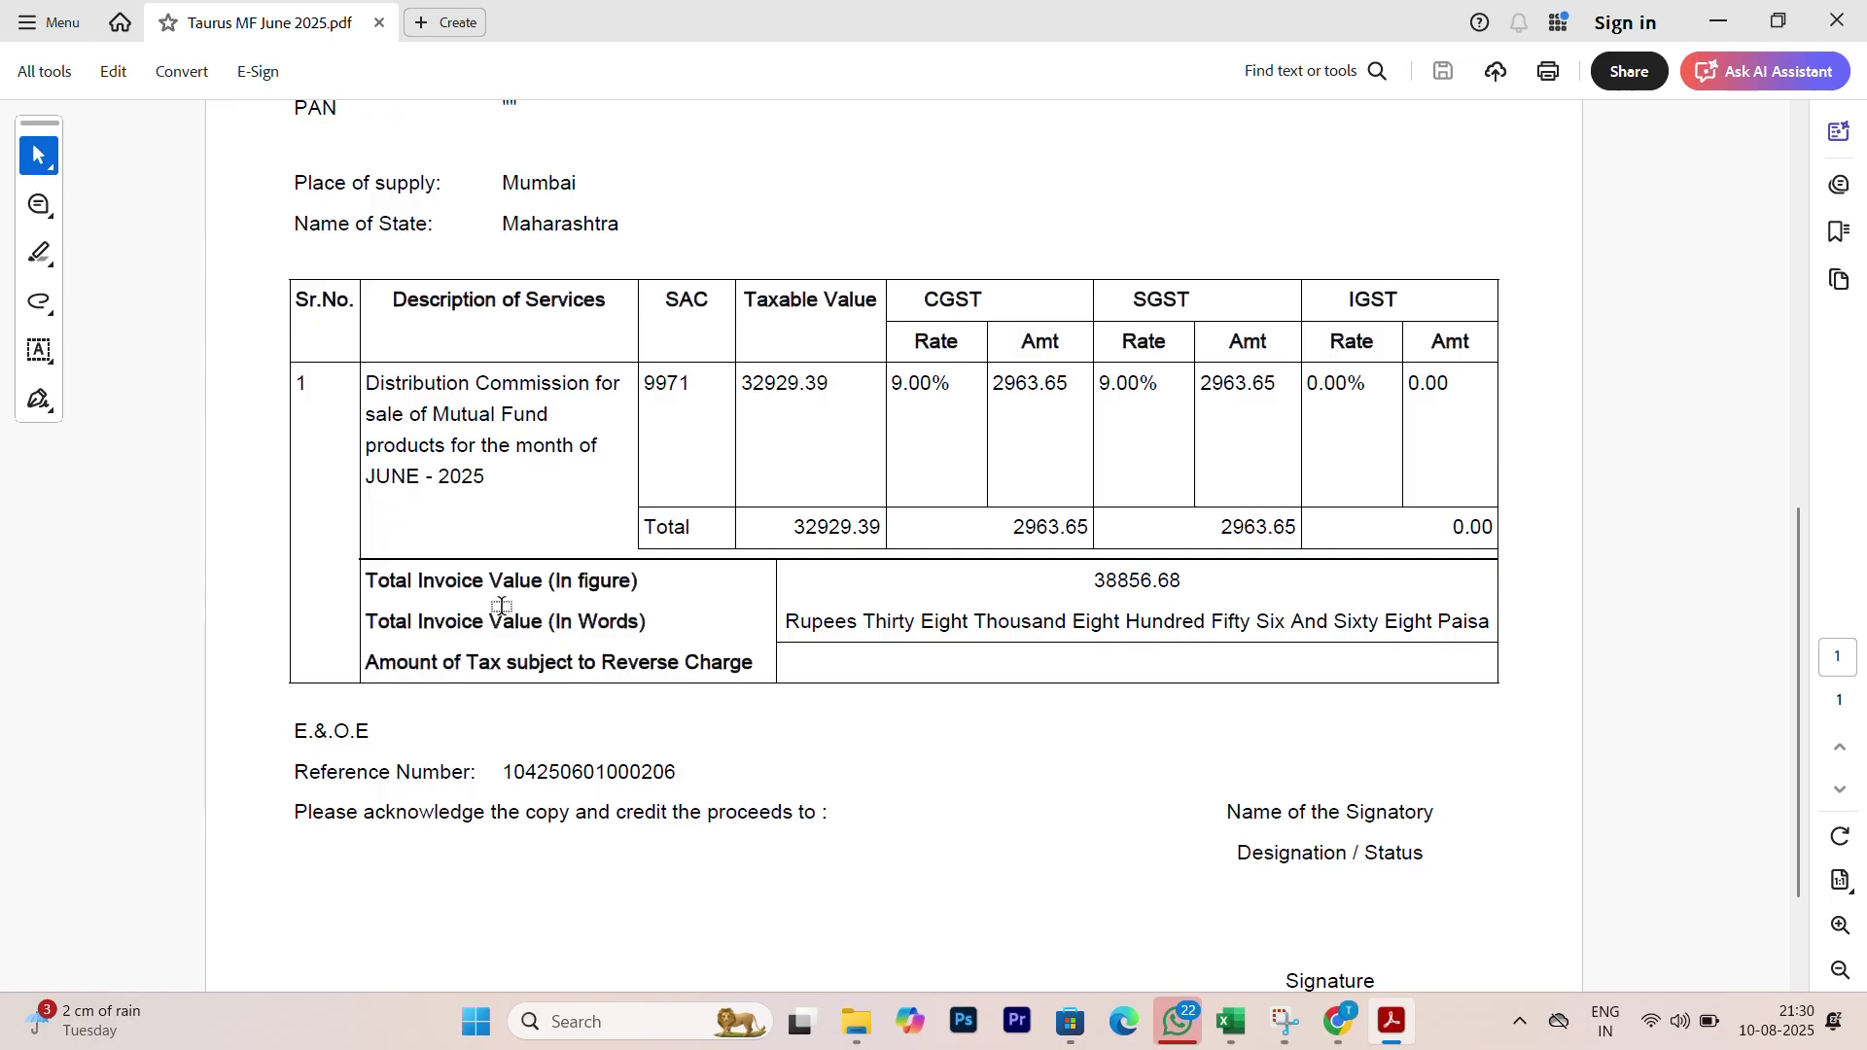
pyautogui.hotkey('alt', 'Tab')
pyautogui.write('329')
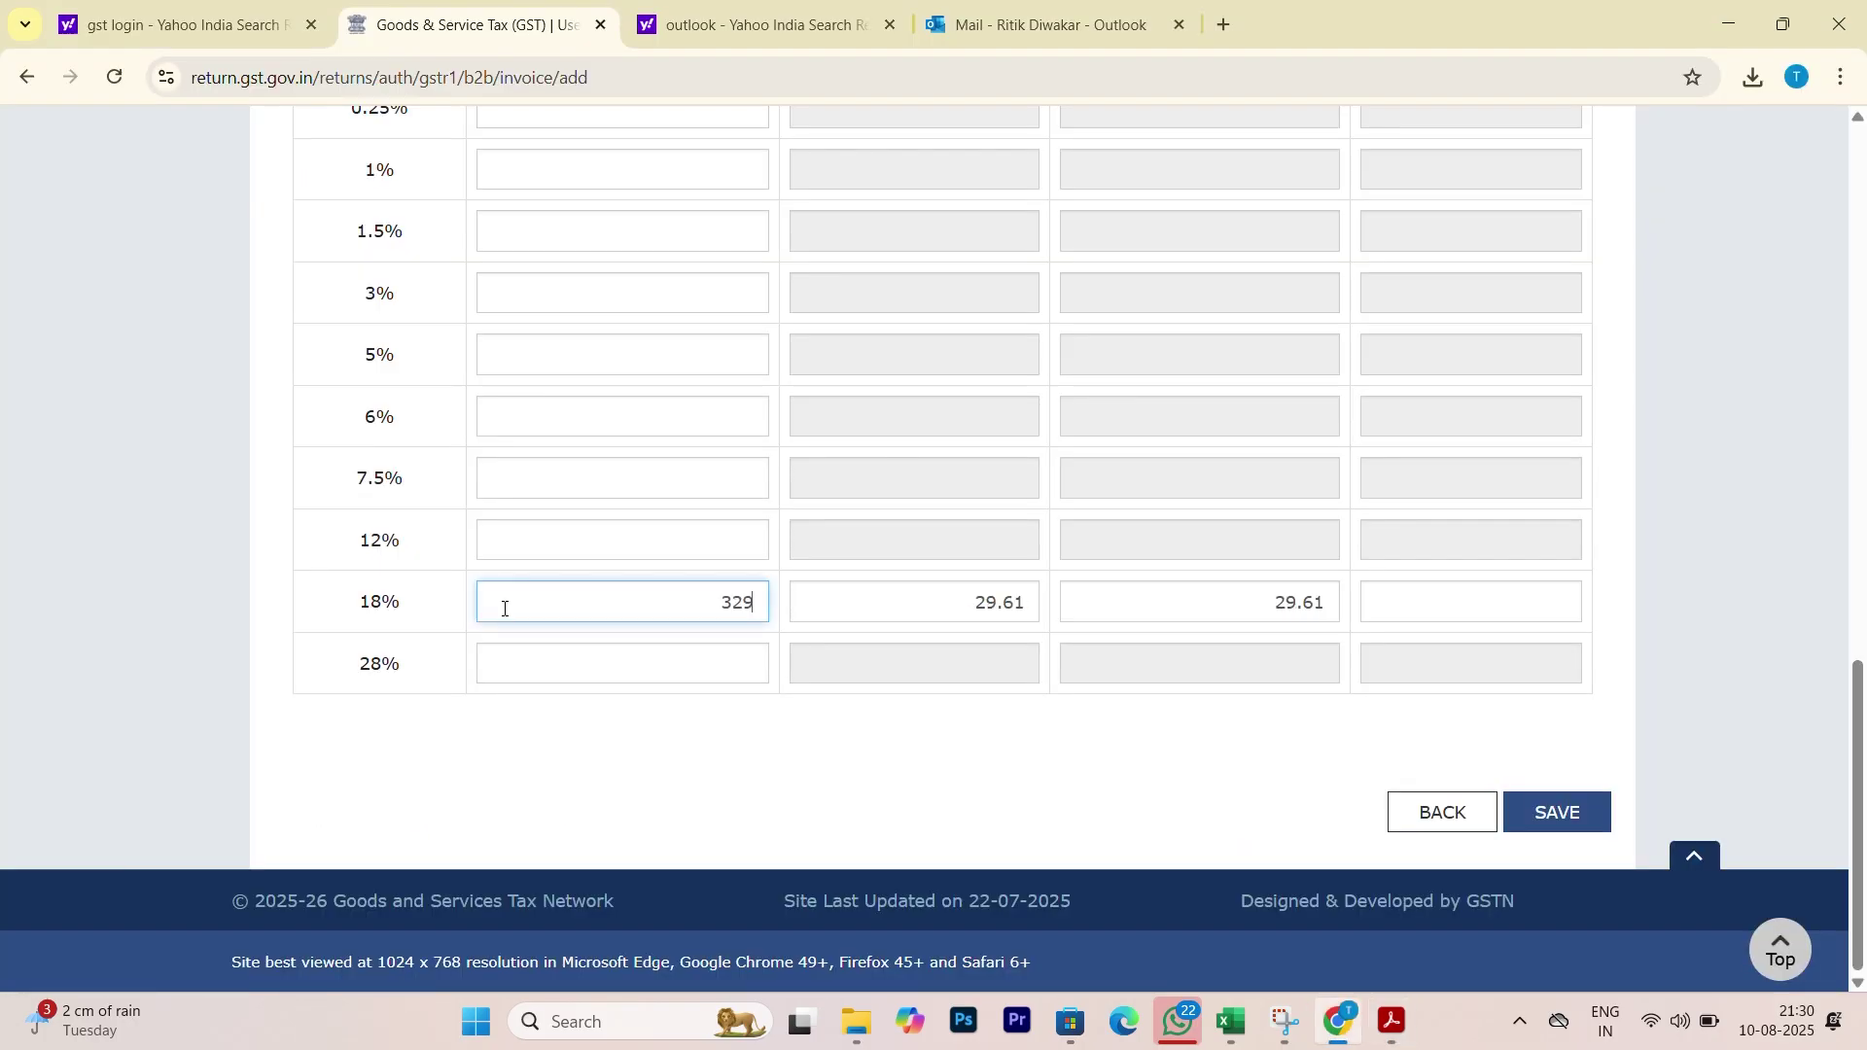
pyautogui.write('29.39')
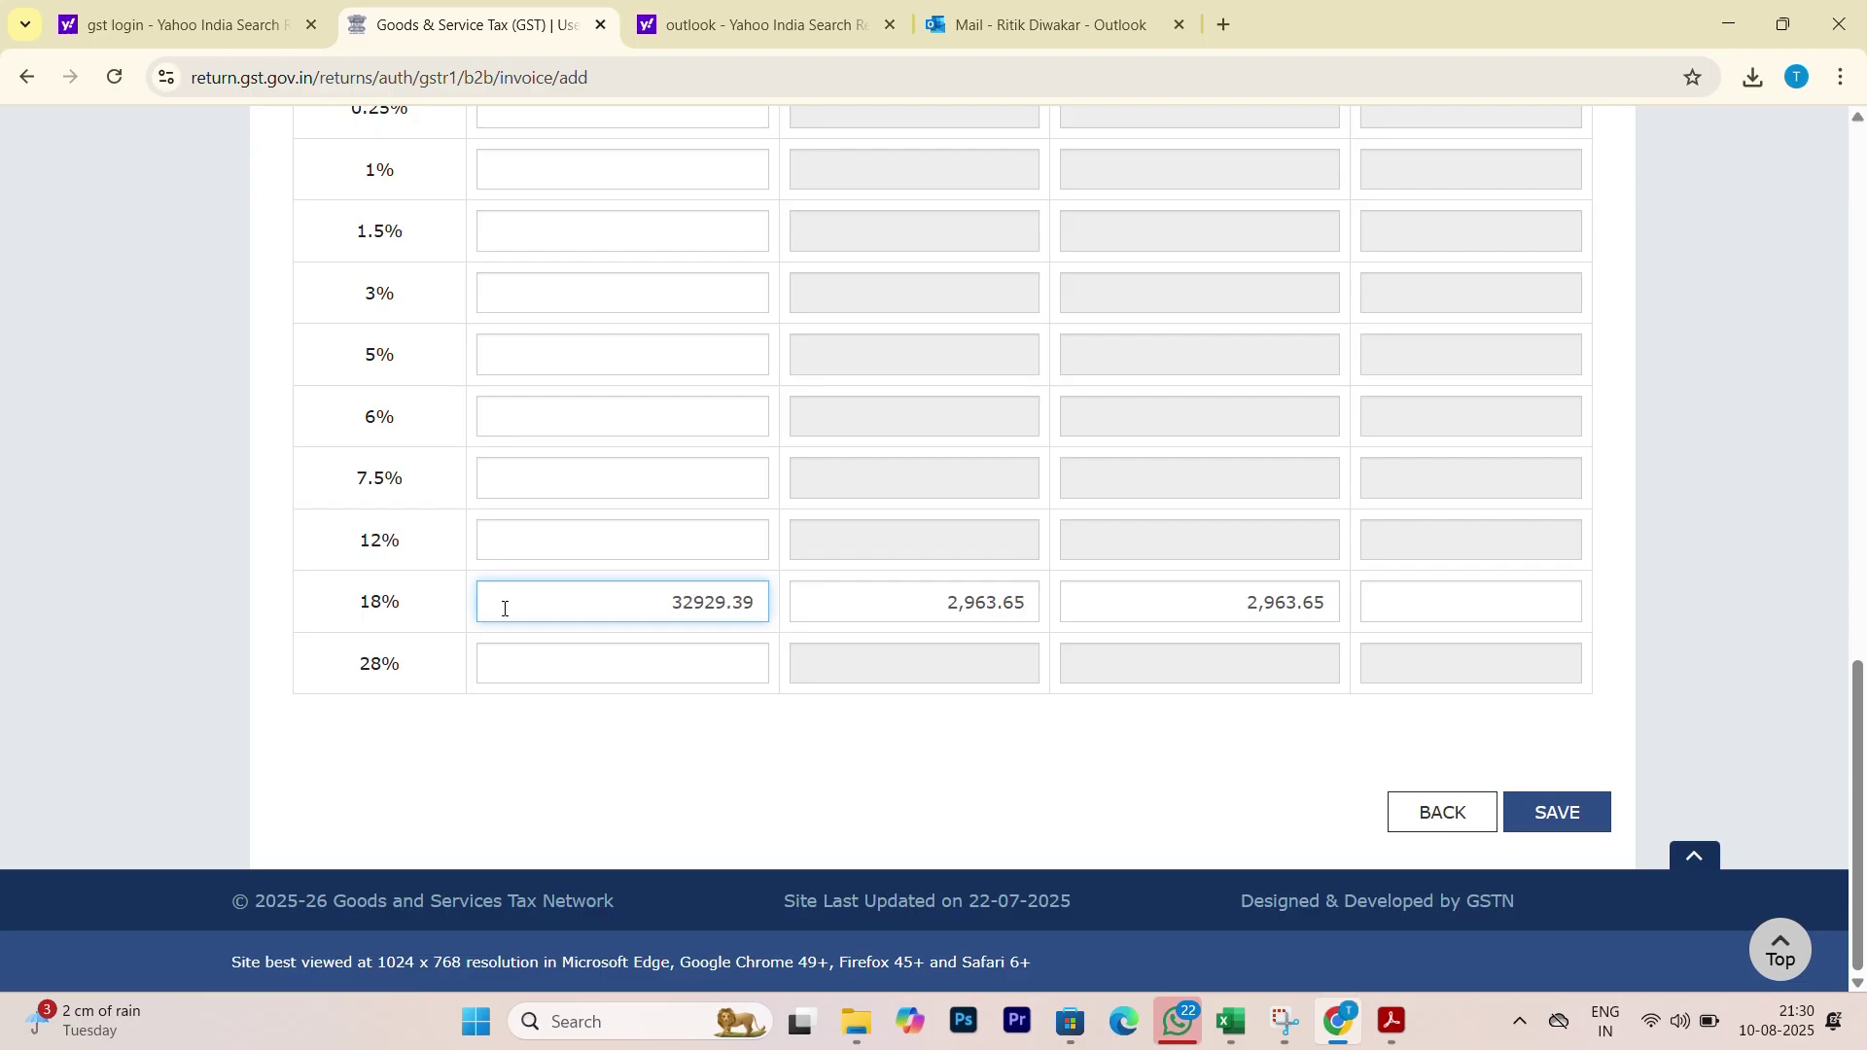
pyautogui.hotkey('alt', 'Tab')
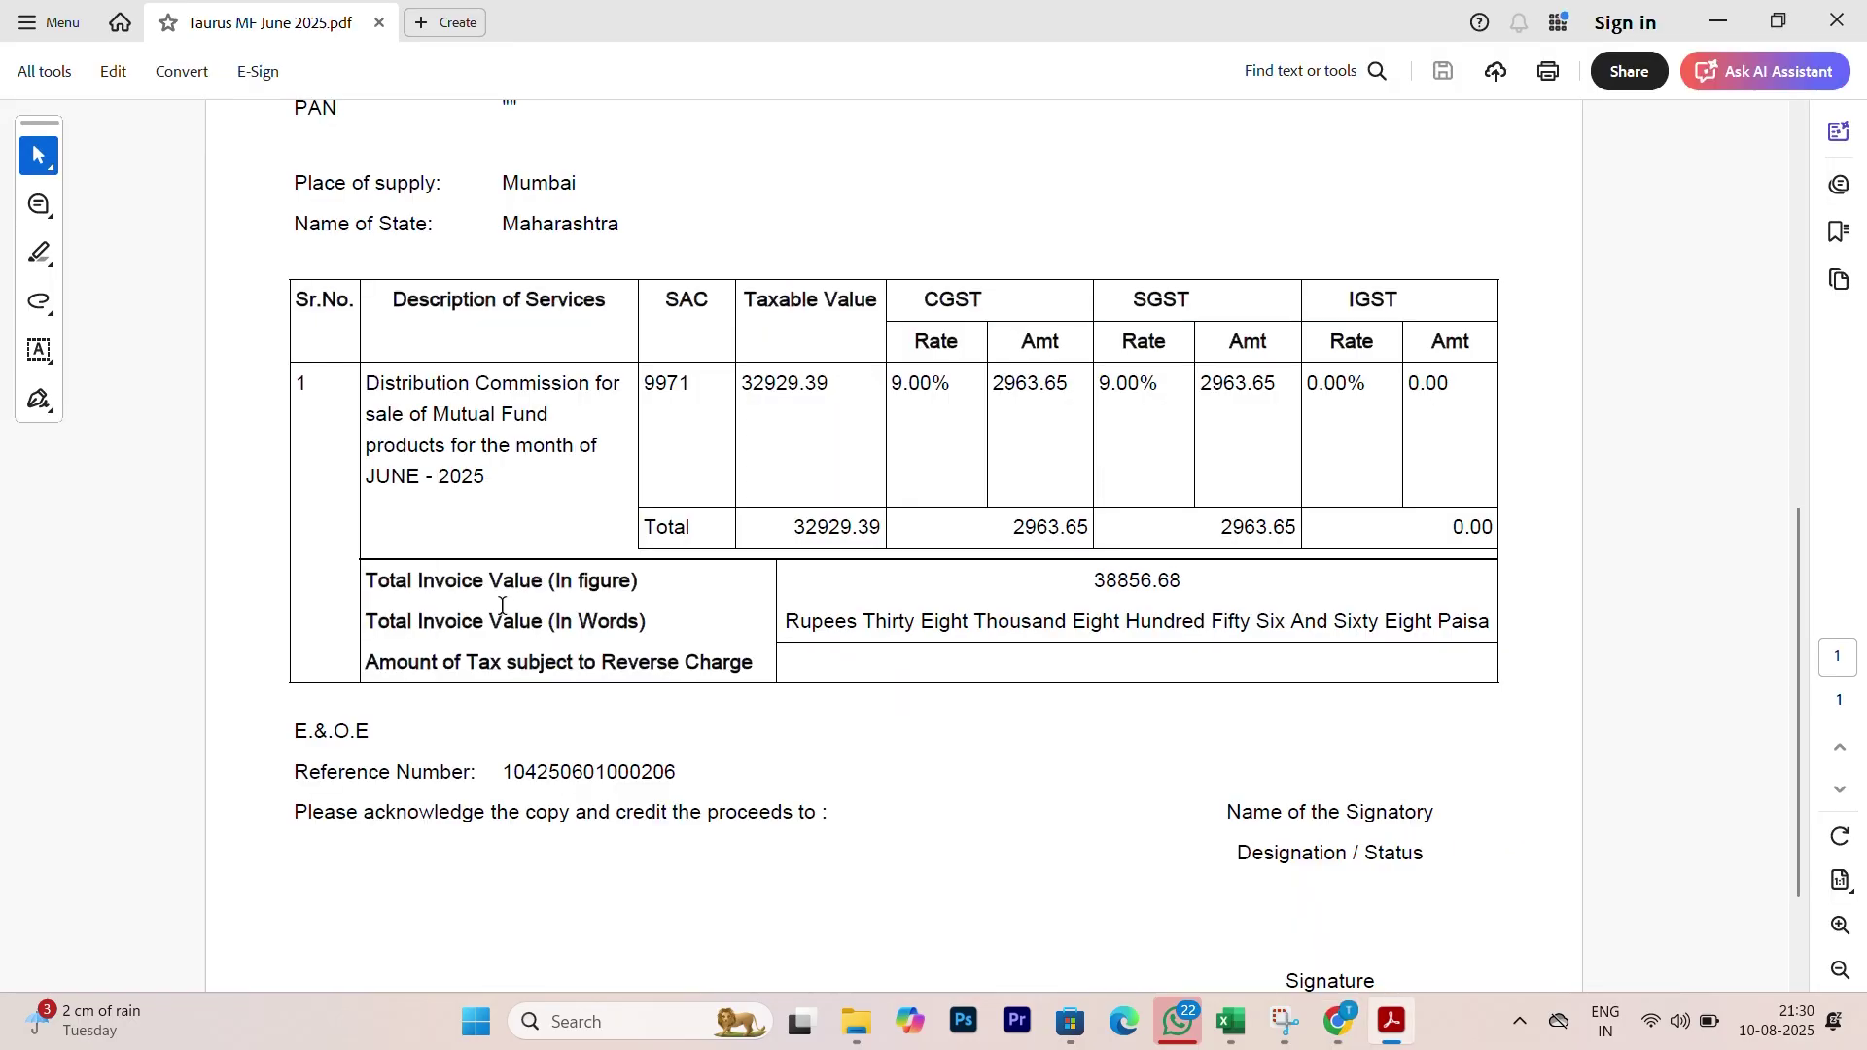
pyautogui.hotkey('alt', 'Tab')
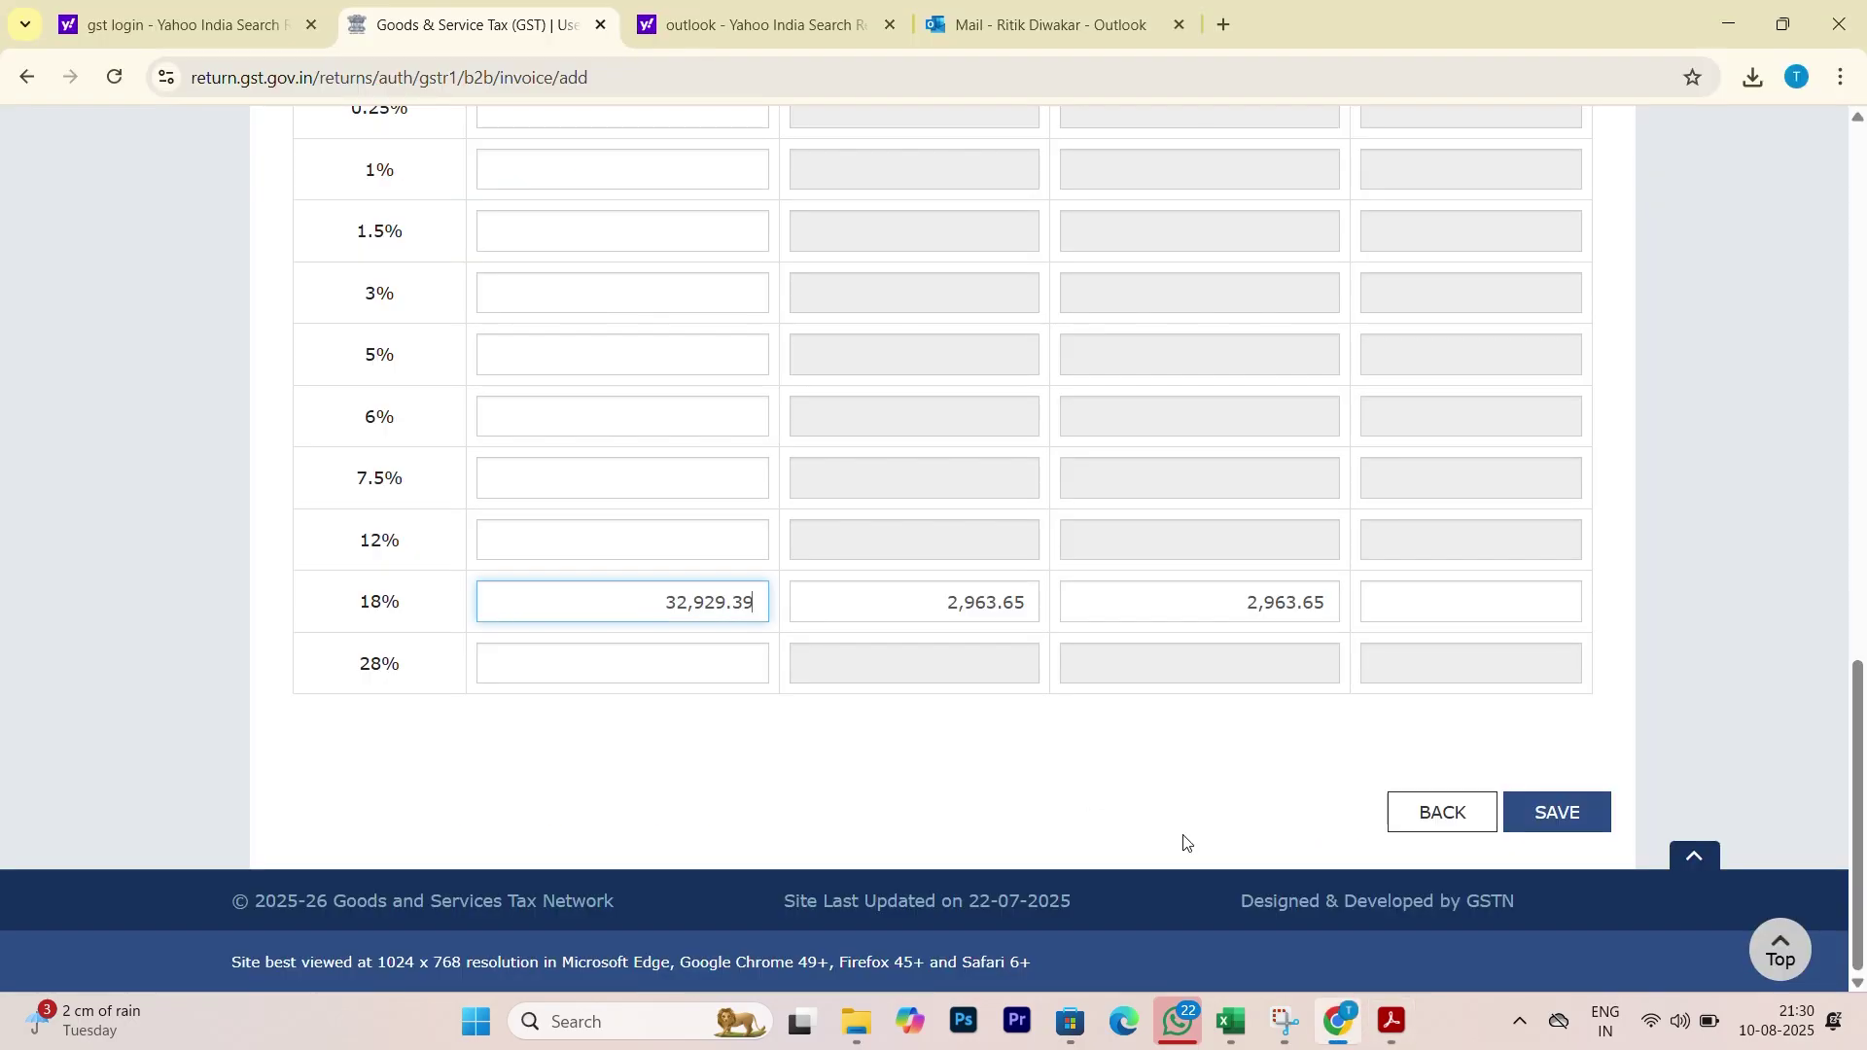
pyautogui.click(1558, 813)
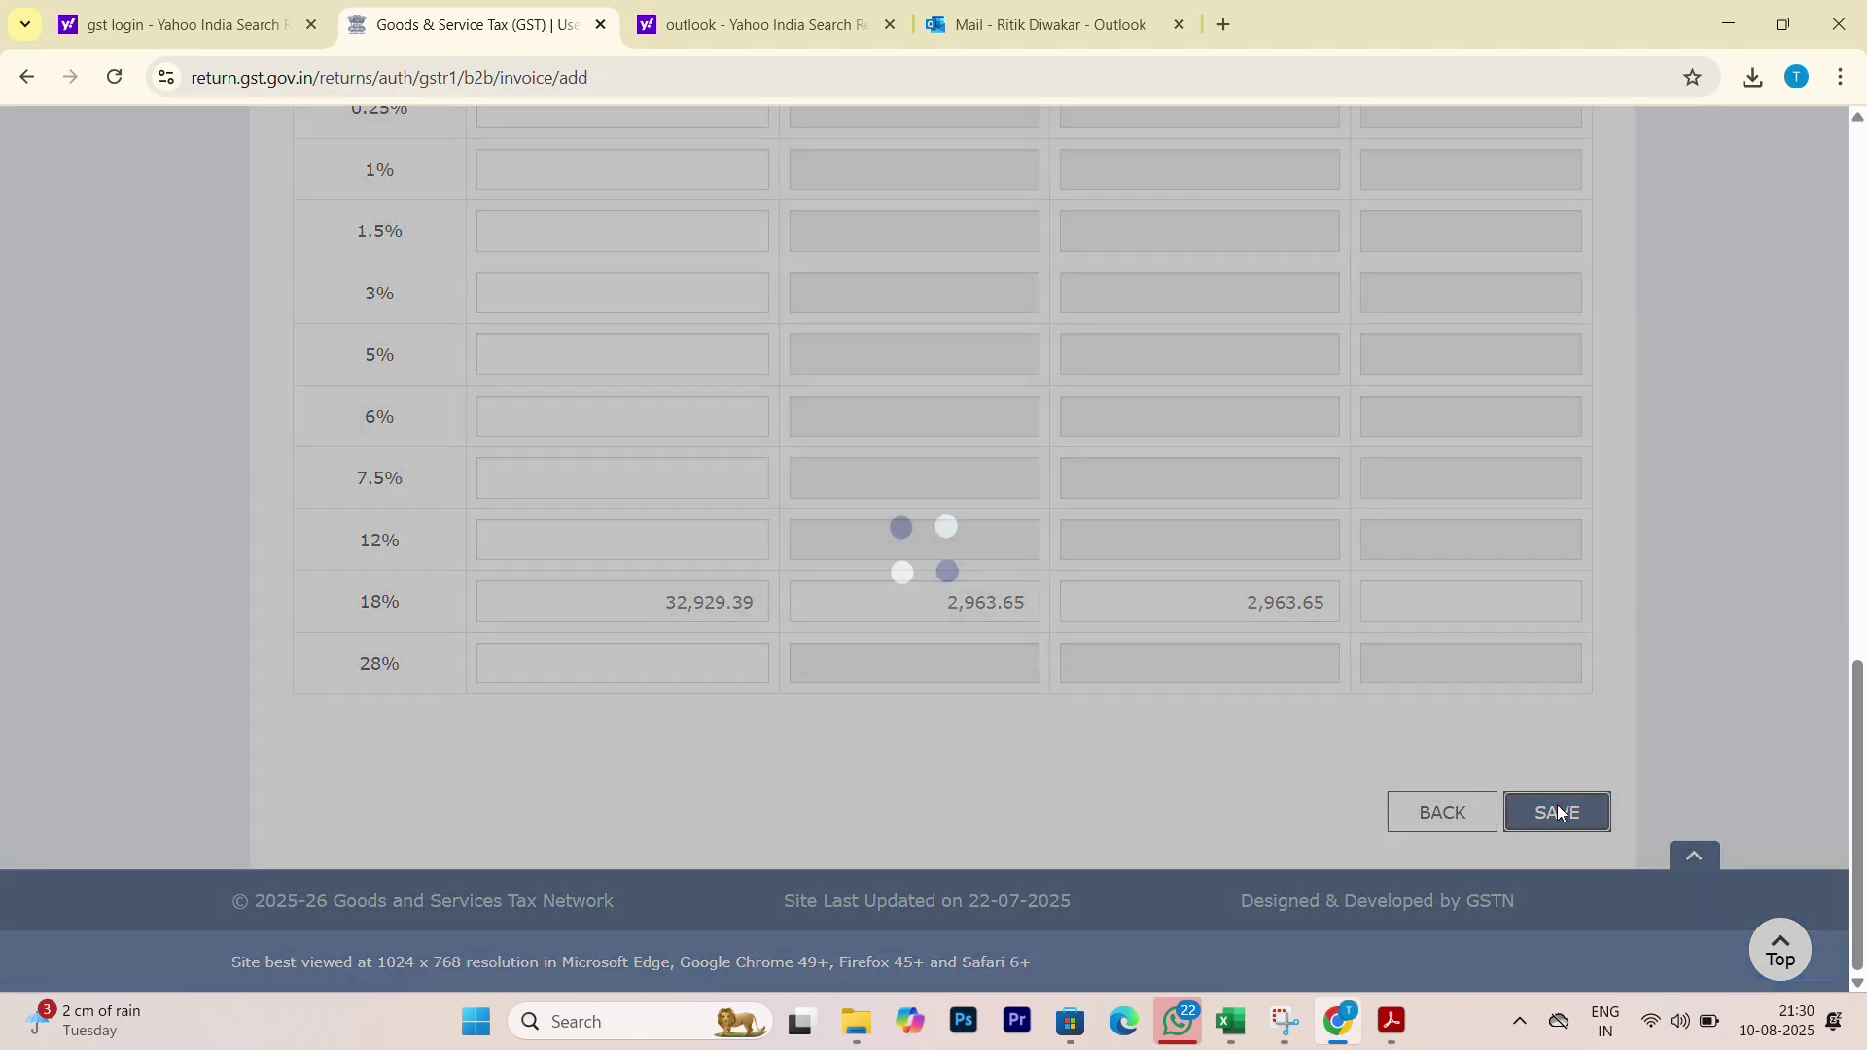
pyautogui.scroll(-6, 1556, 803)
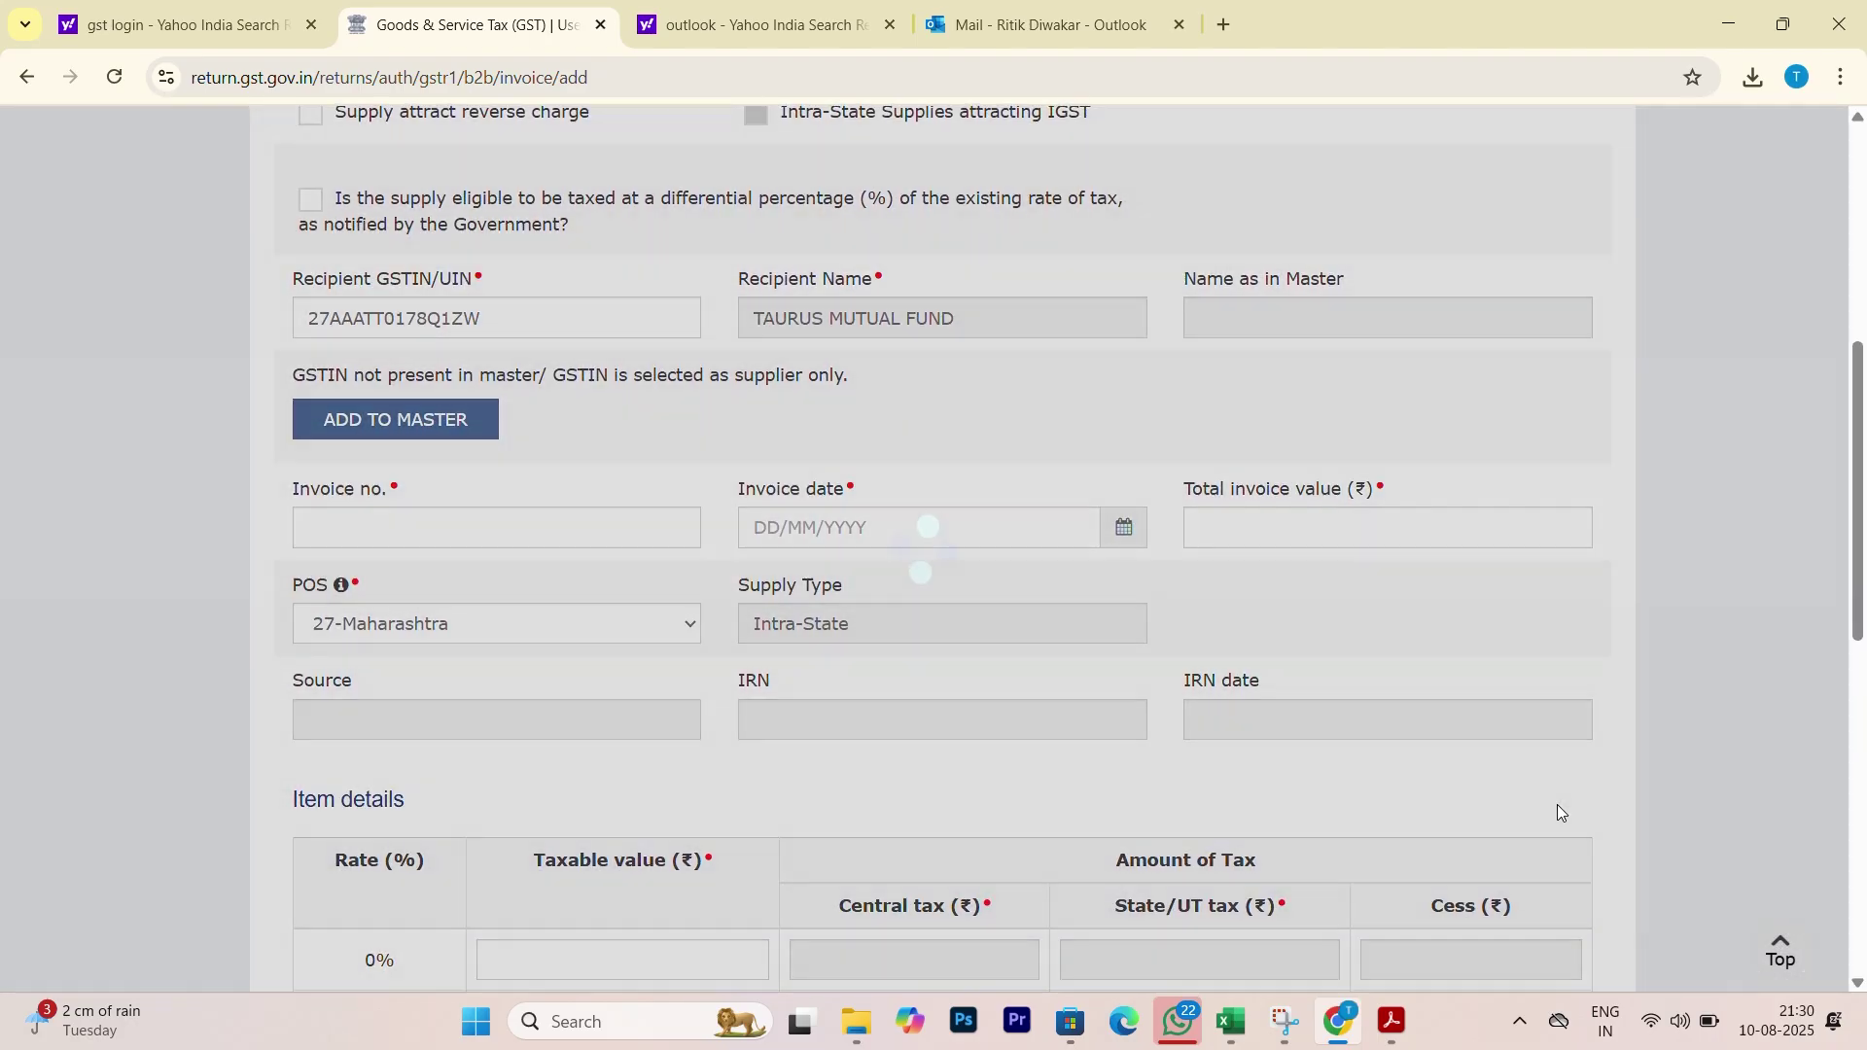
pyautogui.hotkey('alt', 'Tab')
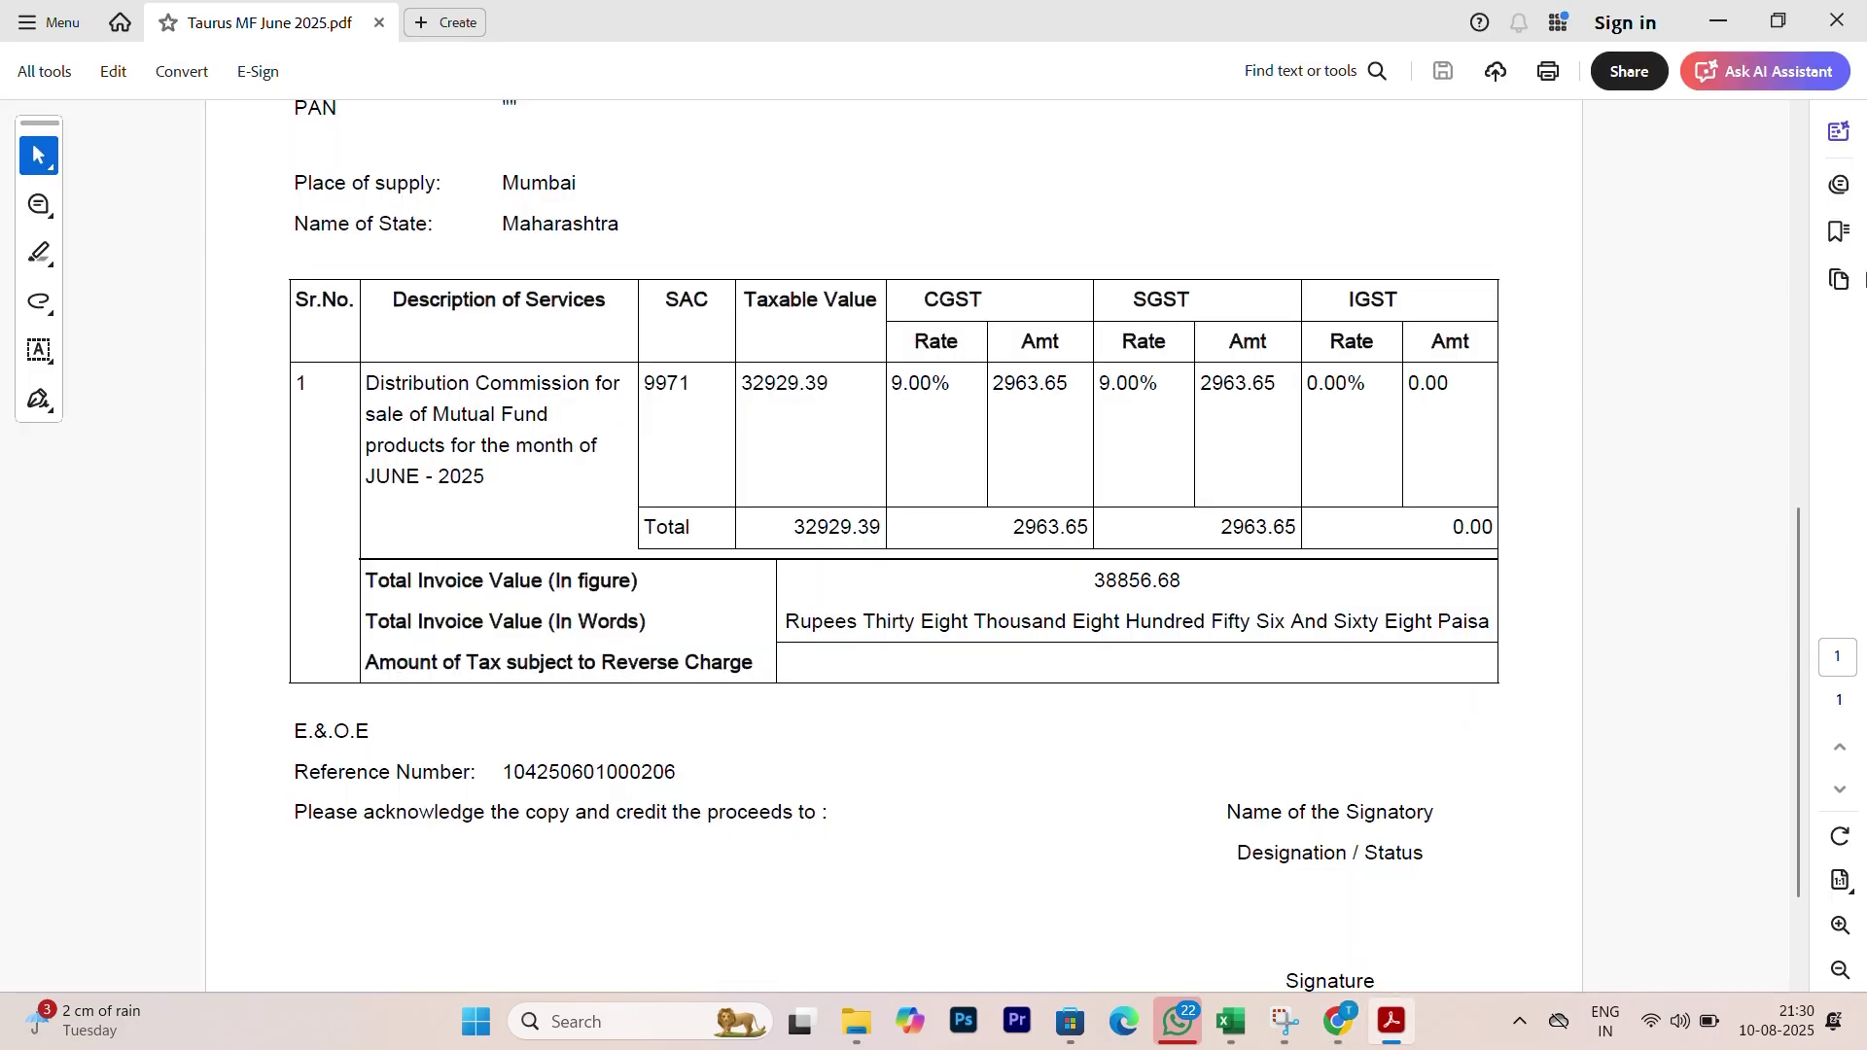
# - Close the Taurus PDF, open UTI MF June 2025 and copy its recipient GSTIN
pyautogui.click(1834, 23)
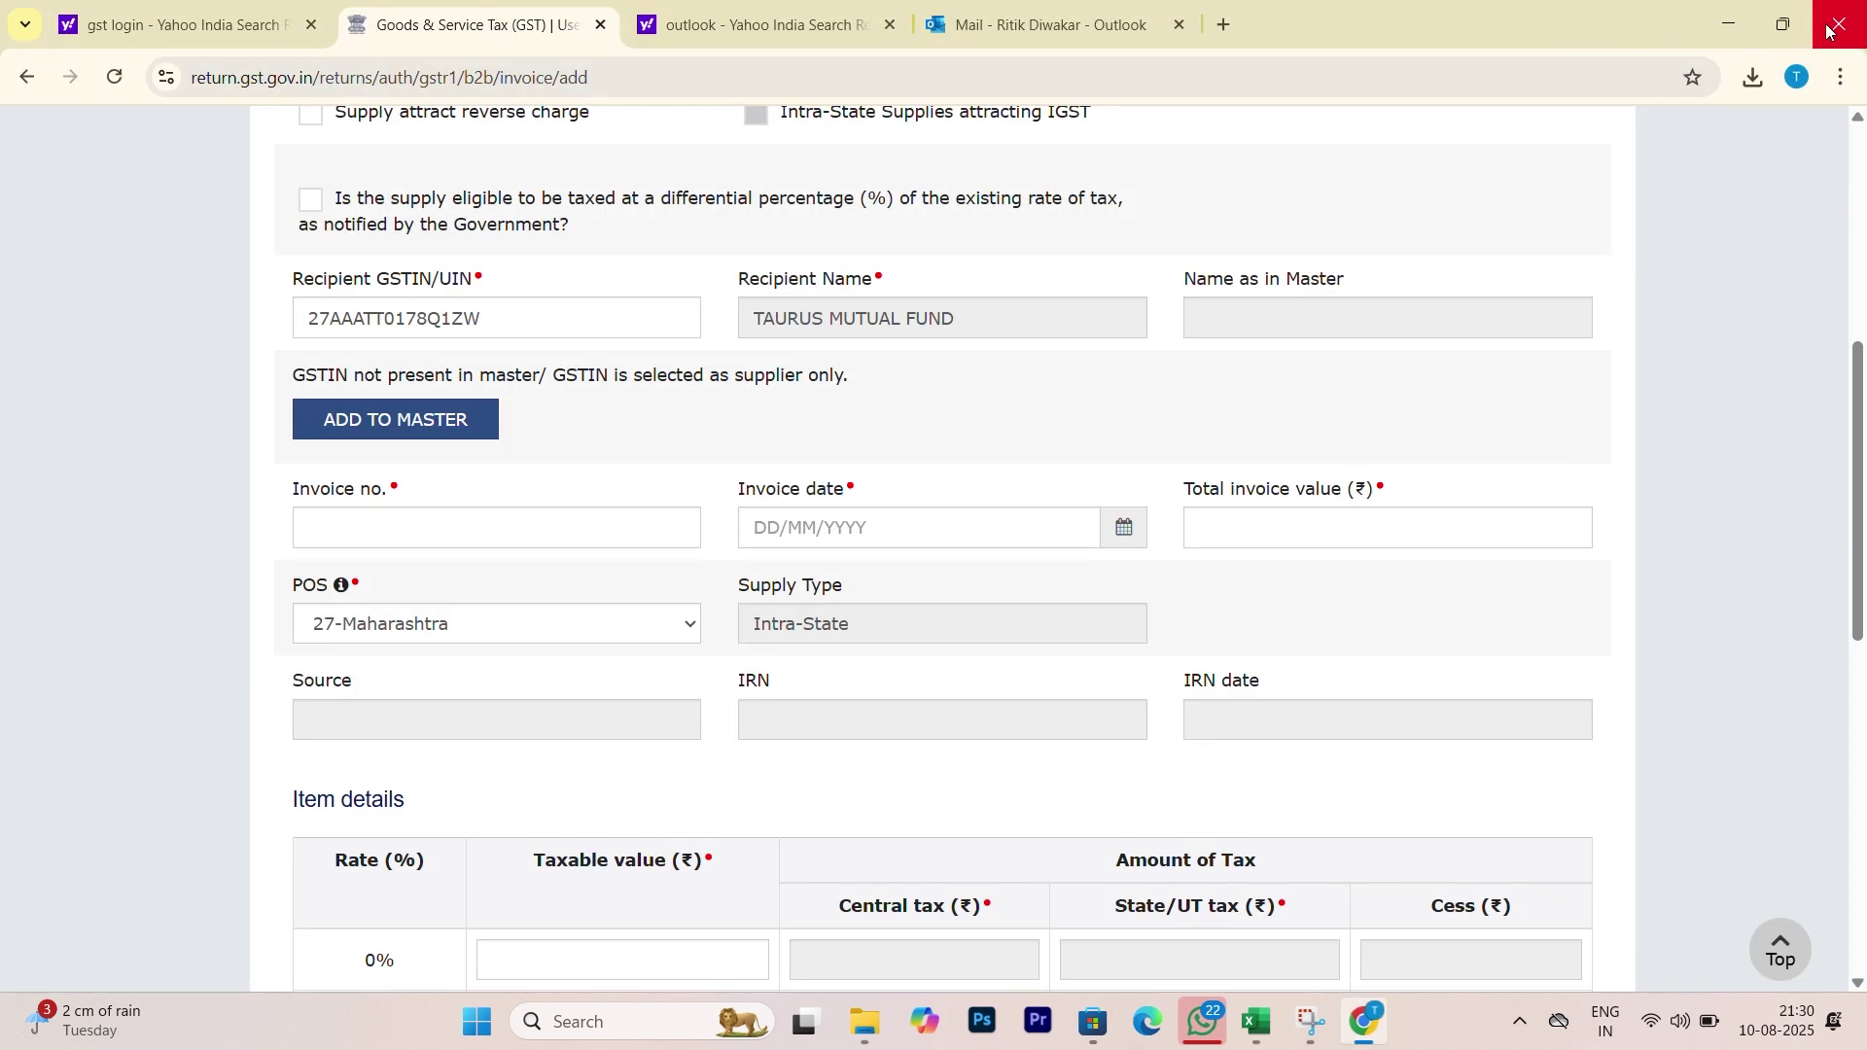
pyautogui.click(1828, 31)
pyautogui.press('Down')
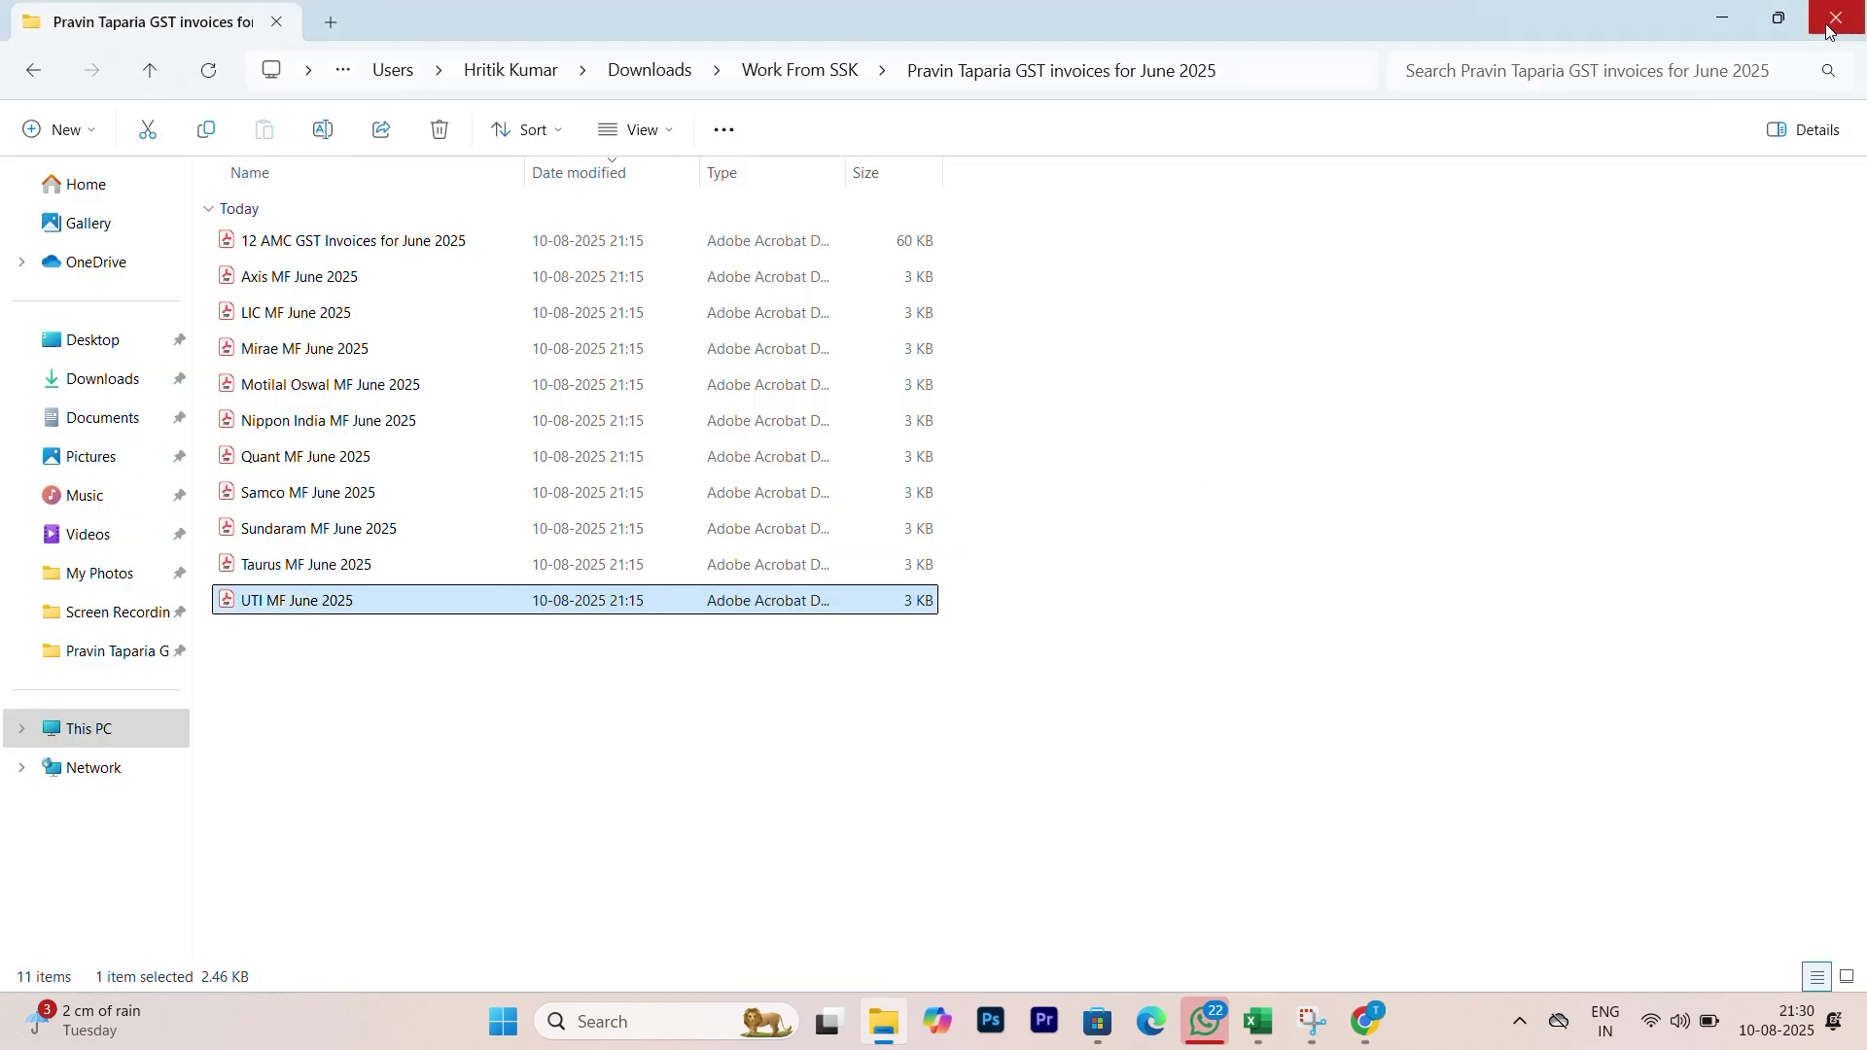
pyautogui.press('Return')
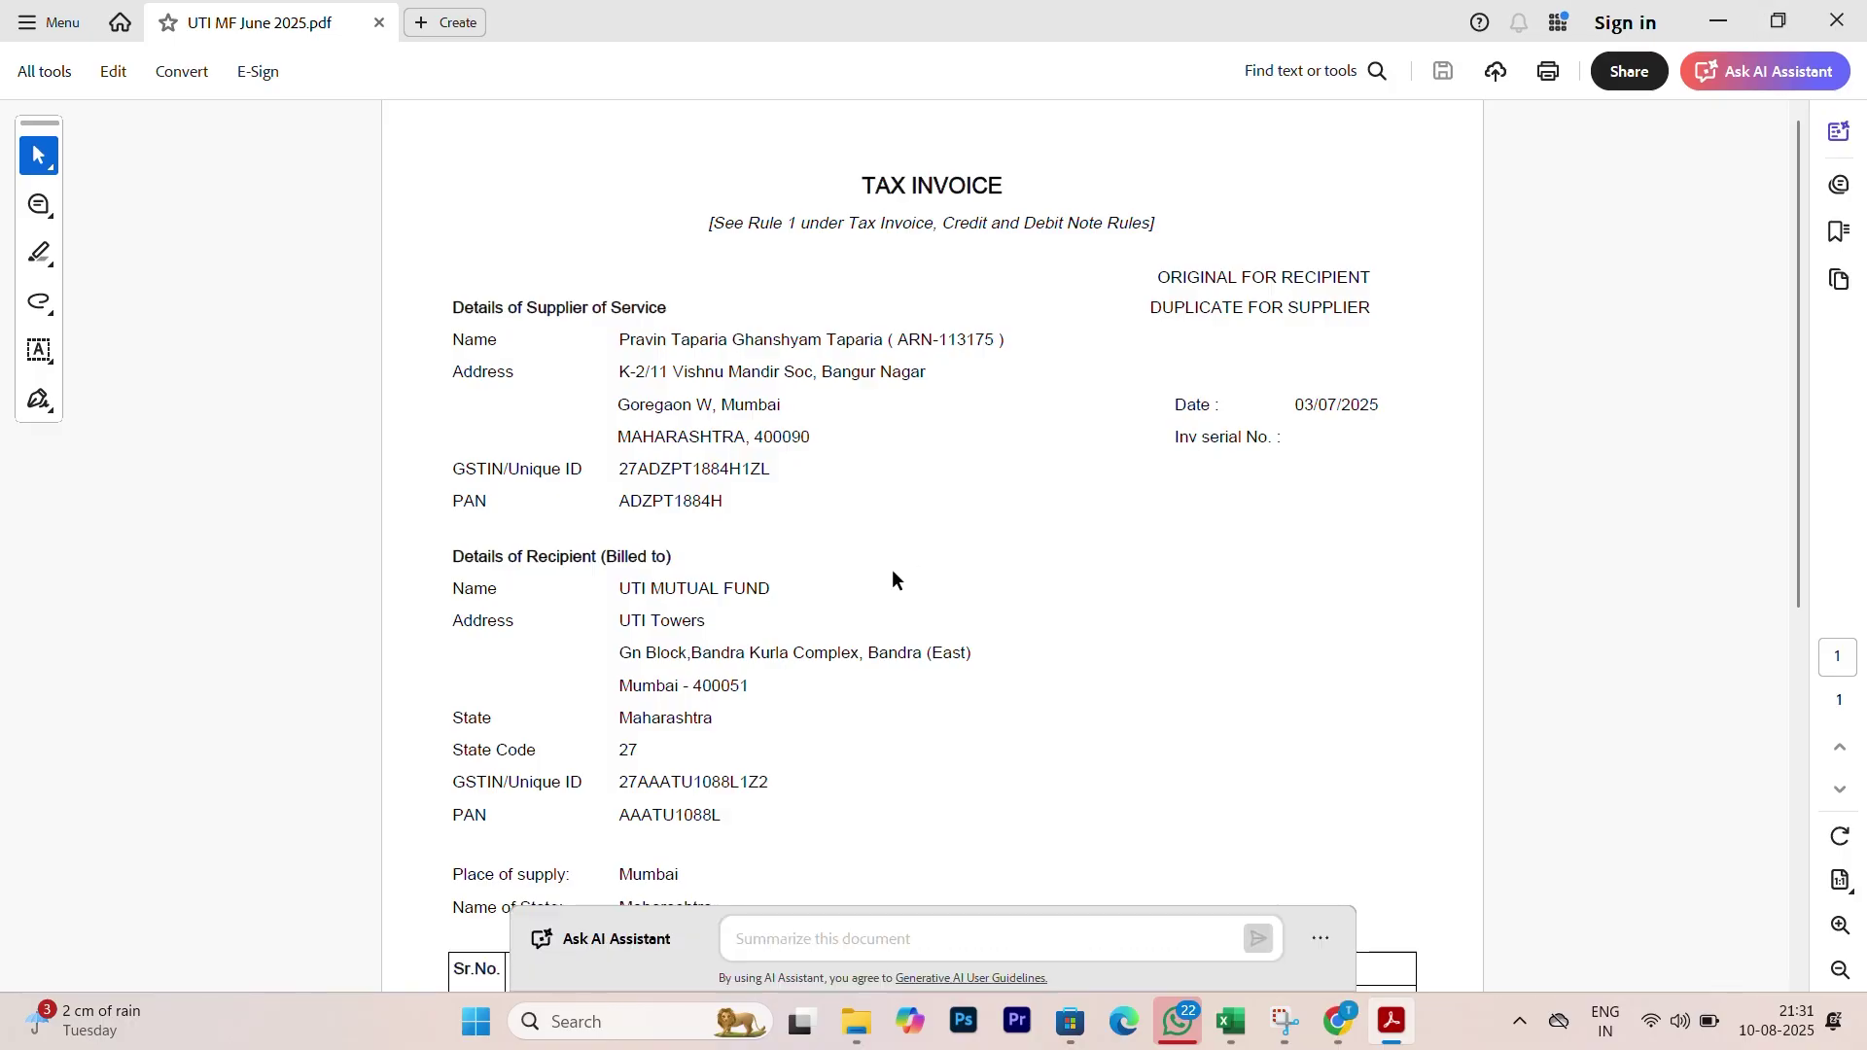
pyautogui.scroll(-7, 891, 569)
pyautogui.scroll(6, 891, 568)
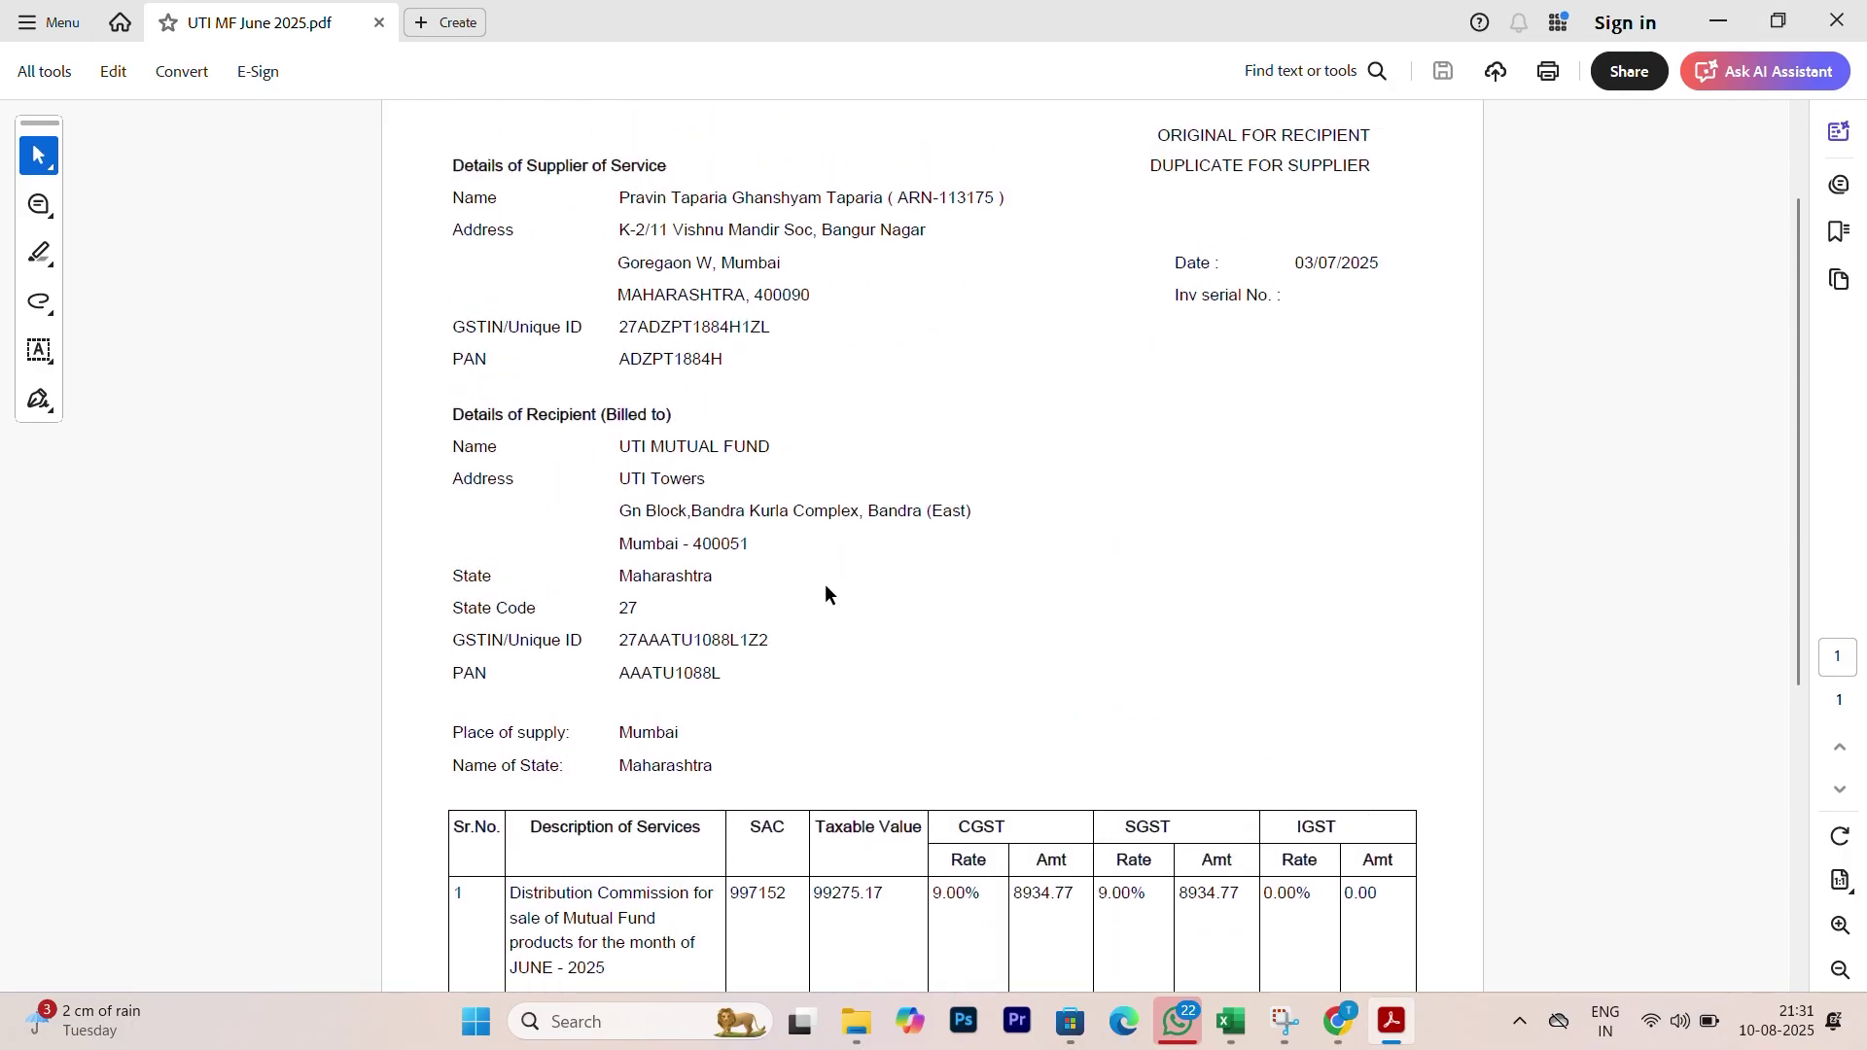
pyautogui.doubleClick(673, 641)
pyautogui.hotkey('ctrl', 'c')
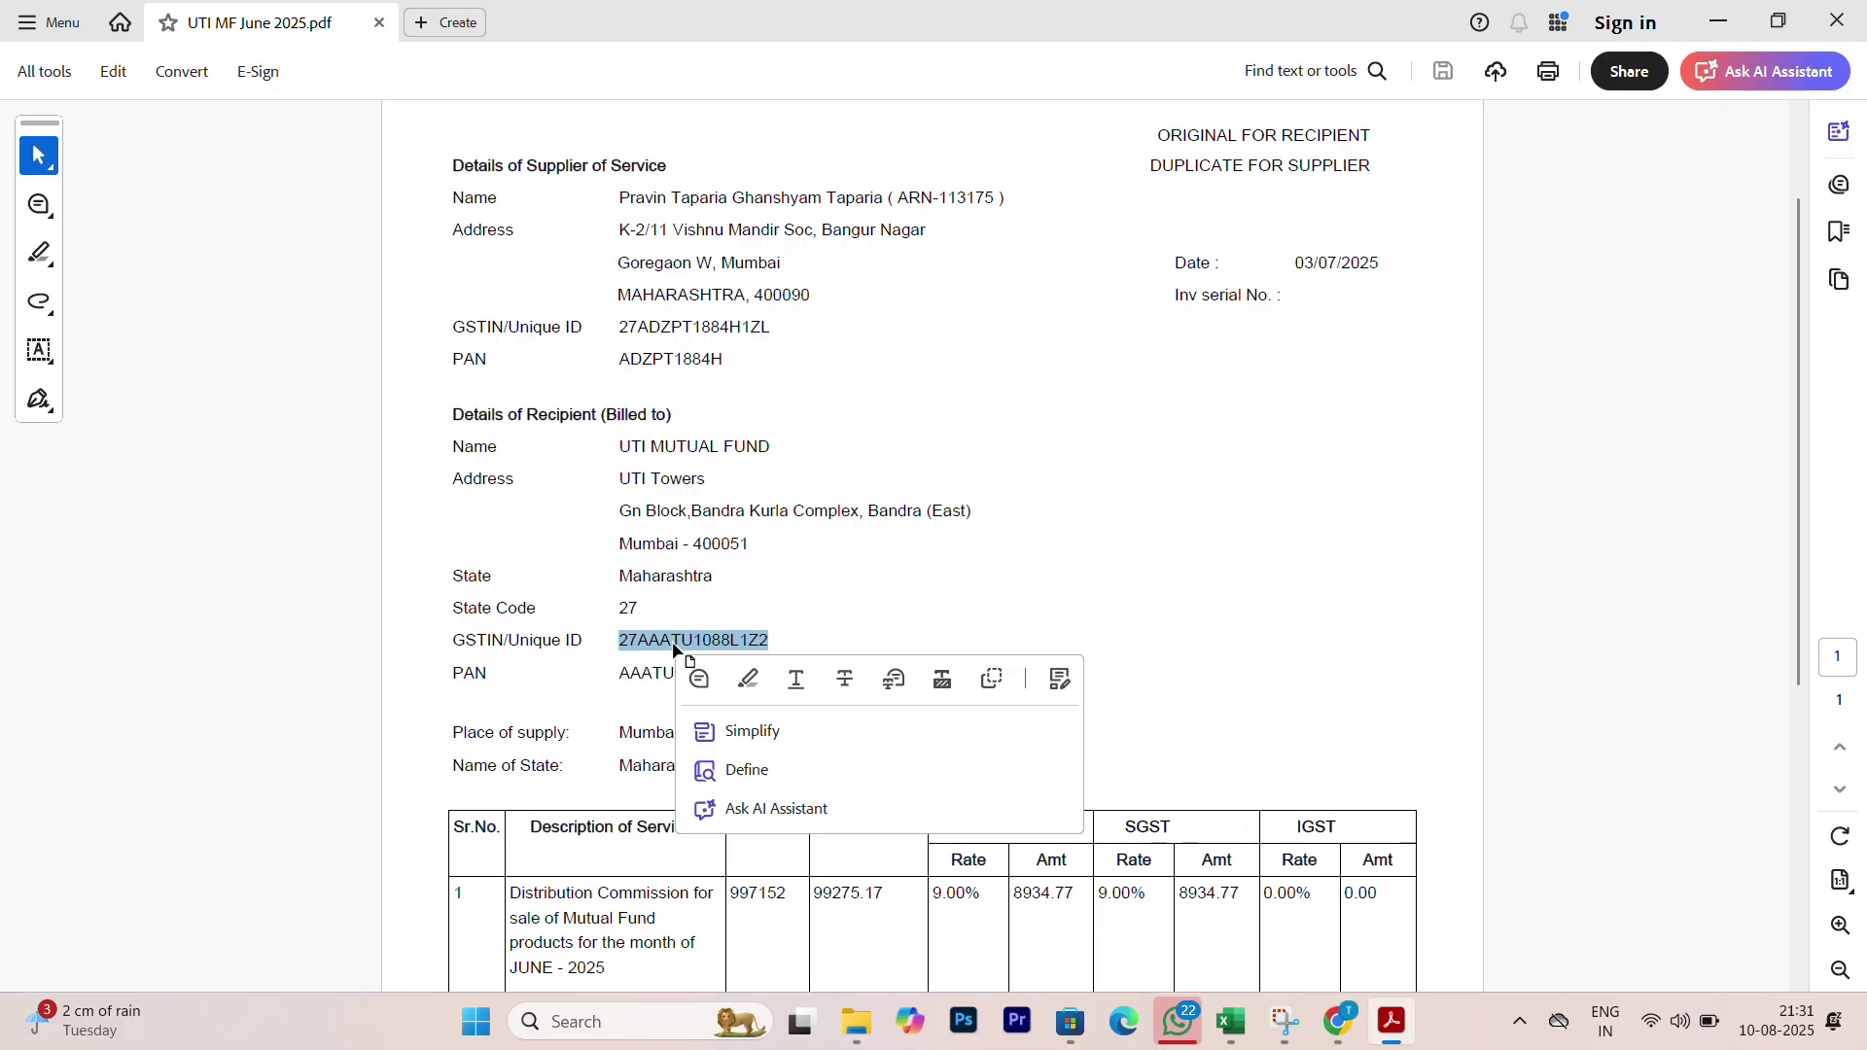
pyautogui.hotkey('alt', 'Tab')
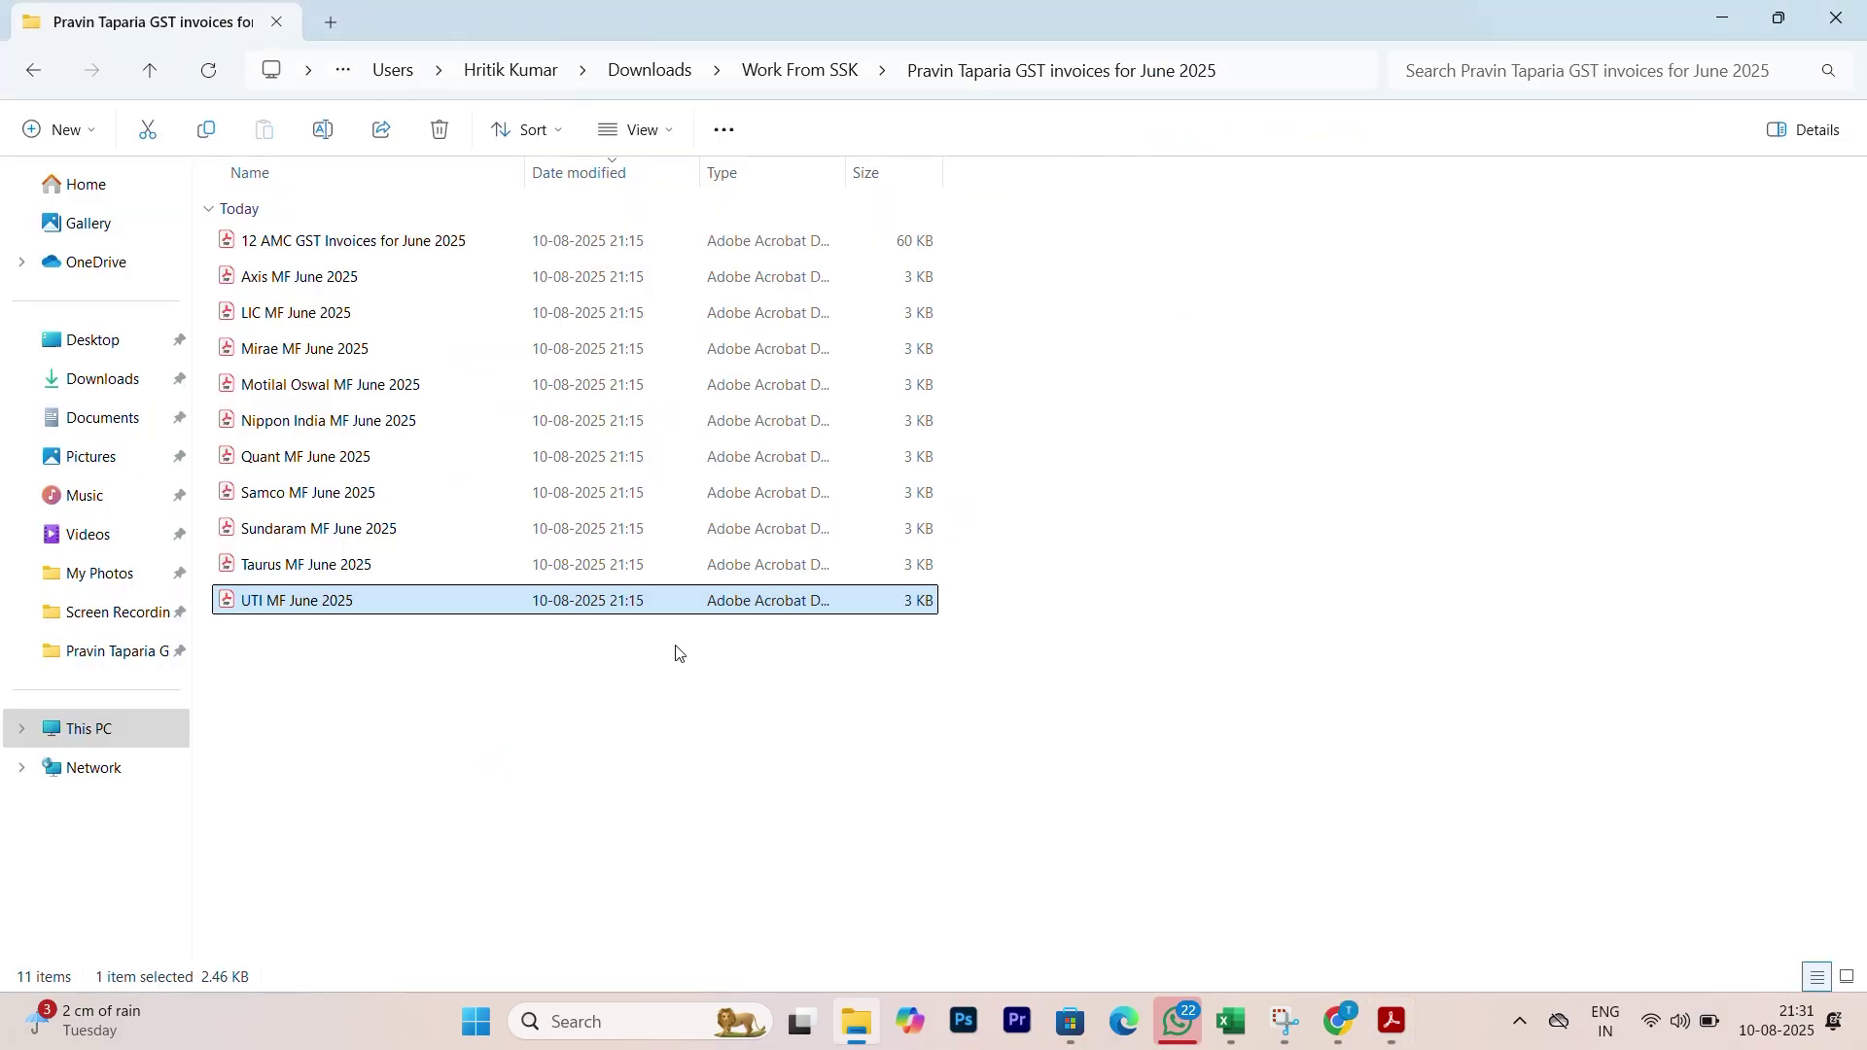
pyautogui.hotkey('alt', 'Tab')
pyautogui.hotkey('alt', 'Tab')
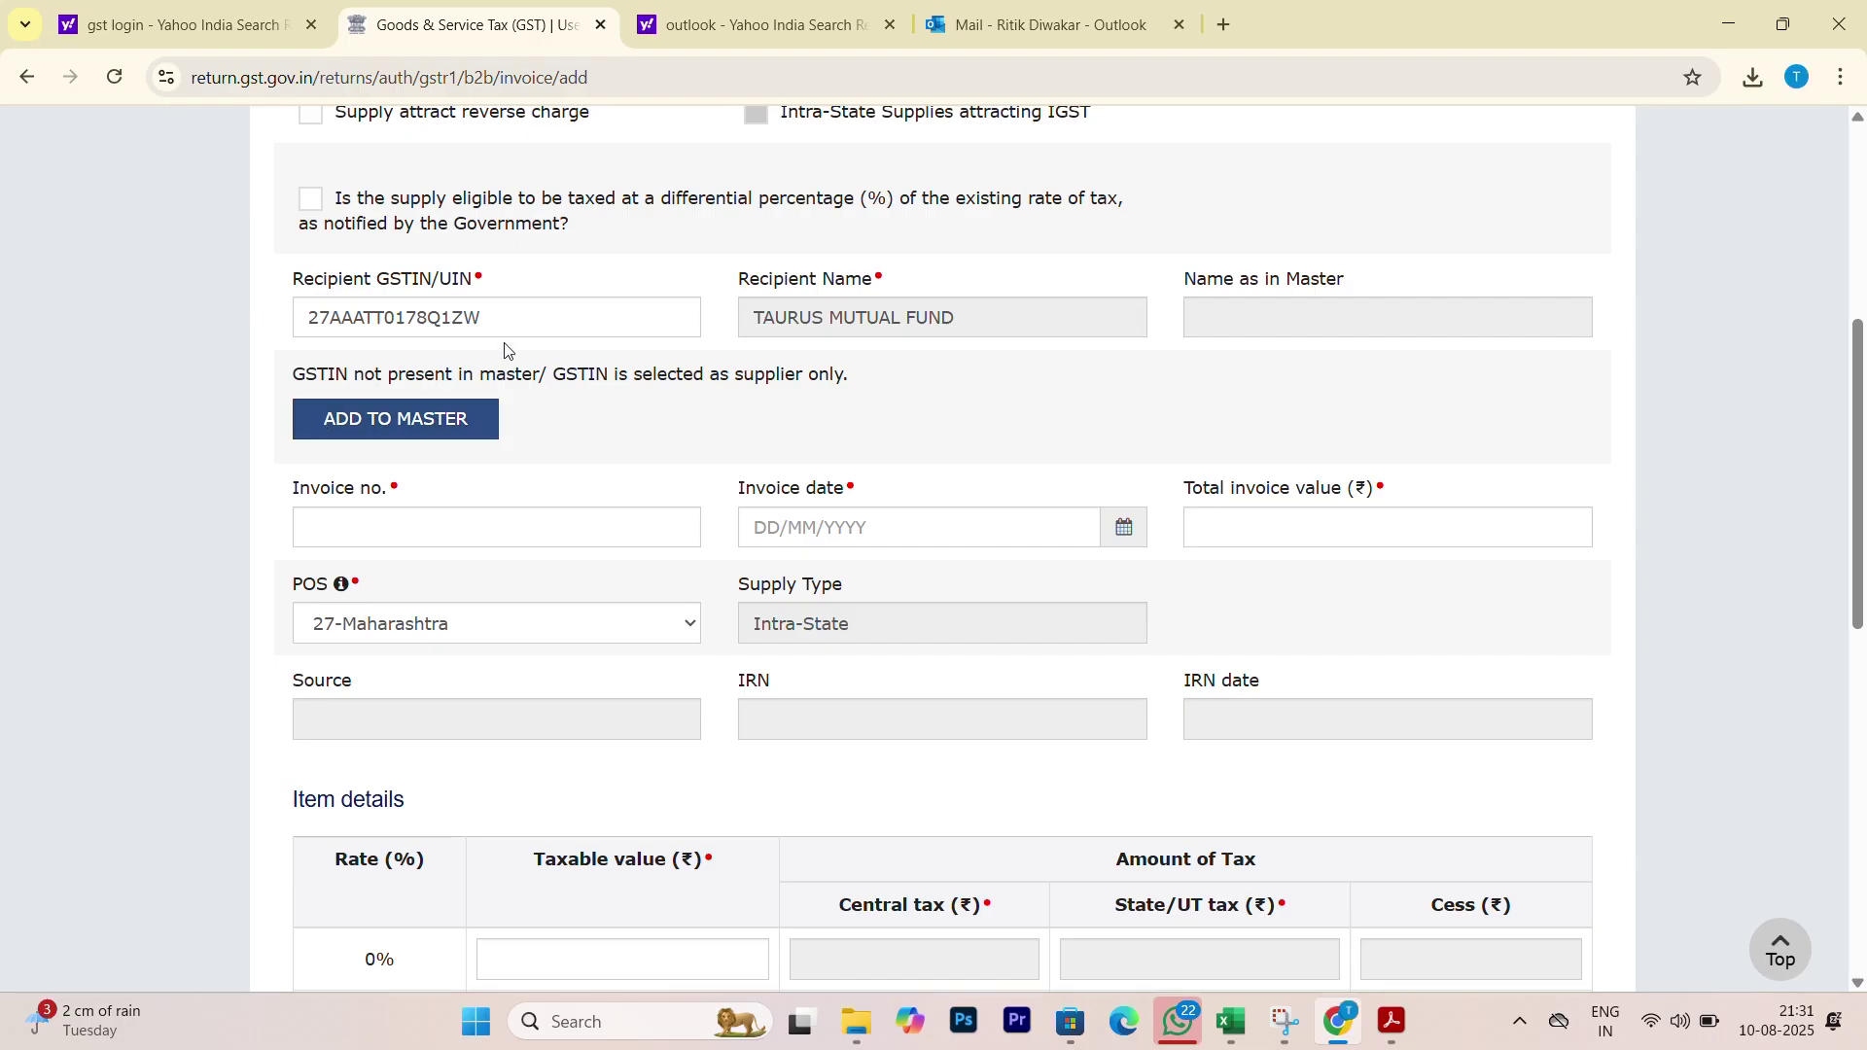
# - Replace the recipient GSTIN with UTI Mutual Fund's and enter invoice number 033
pyautogui.doubleClick(512, 313)
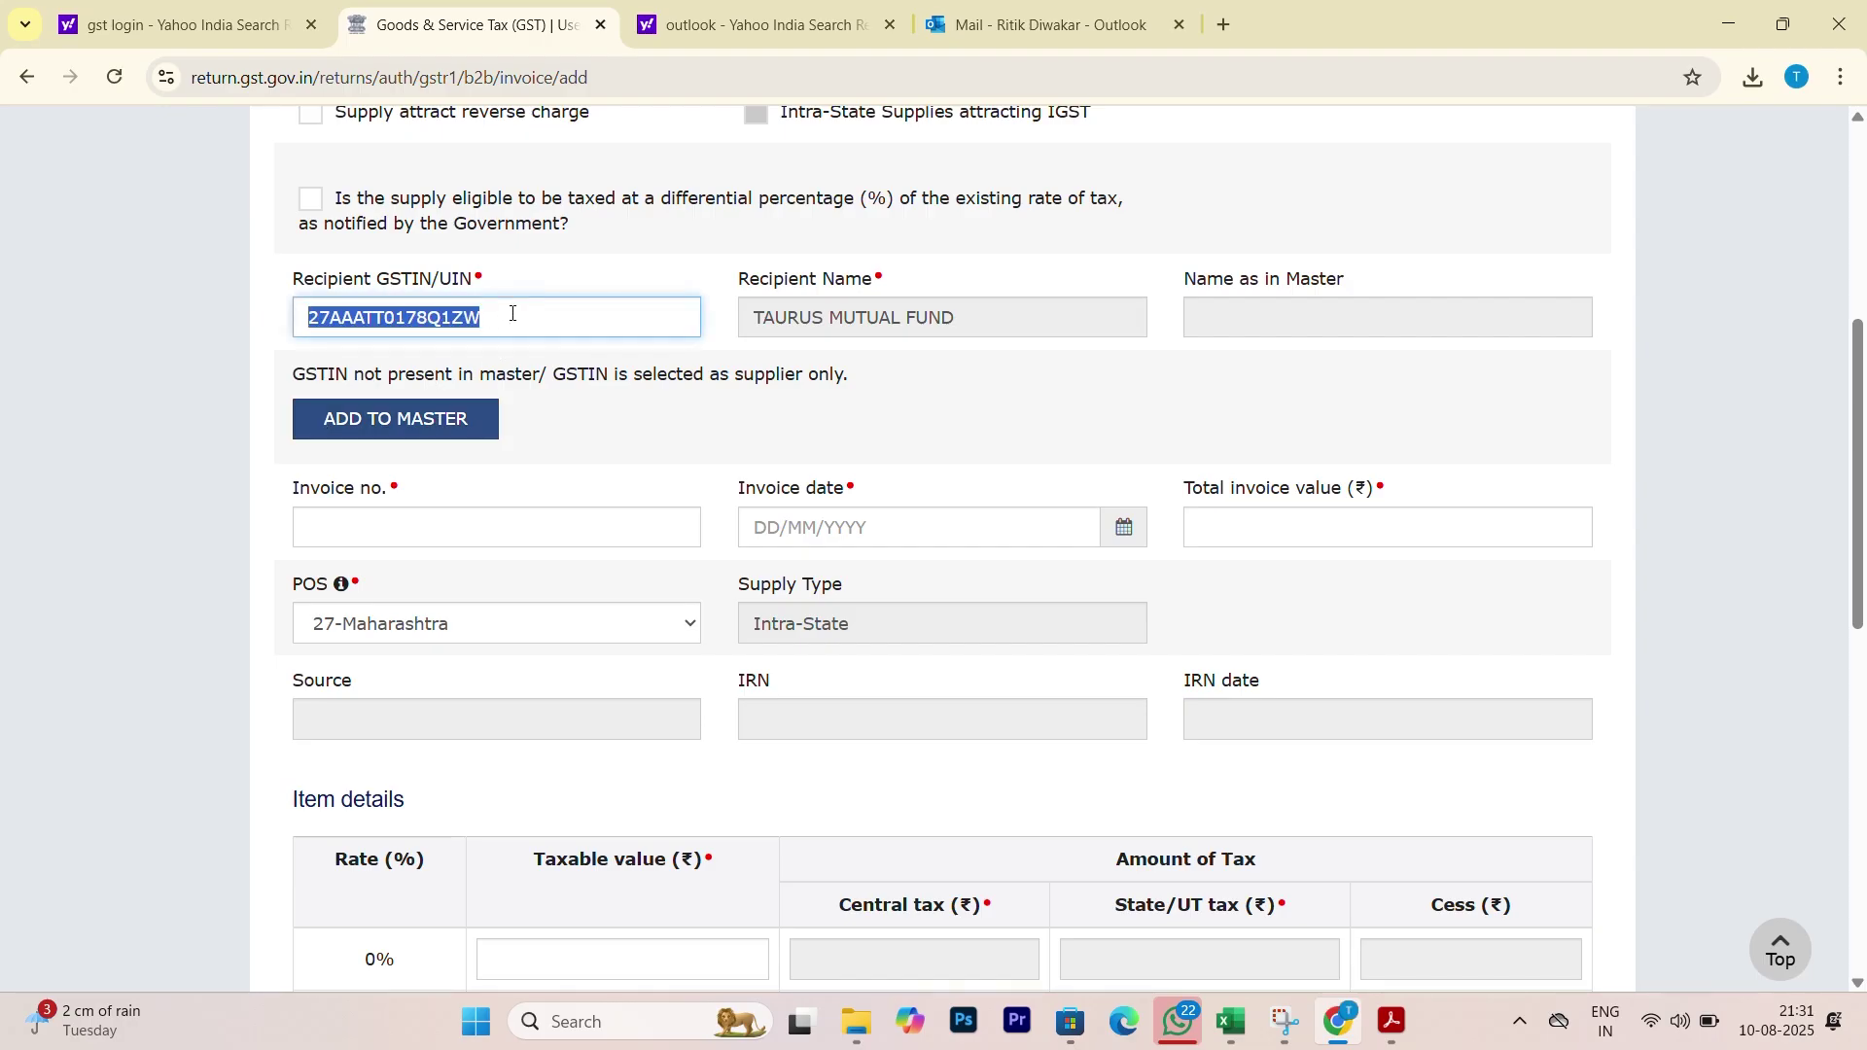
pyautogui.hotkey('ctrl', 'v')
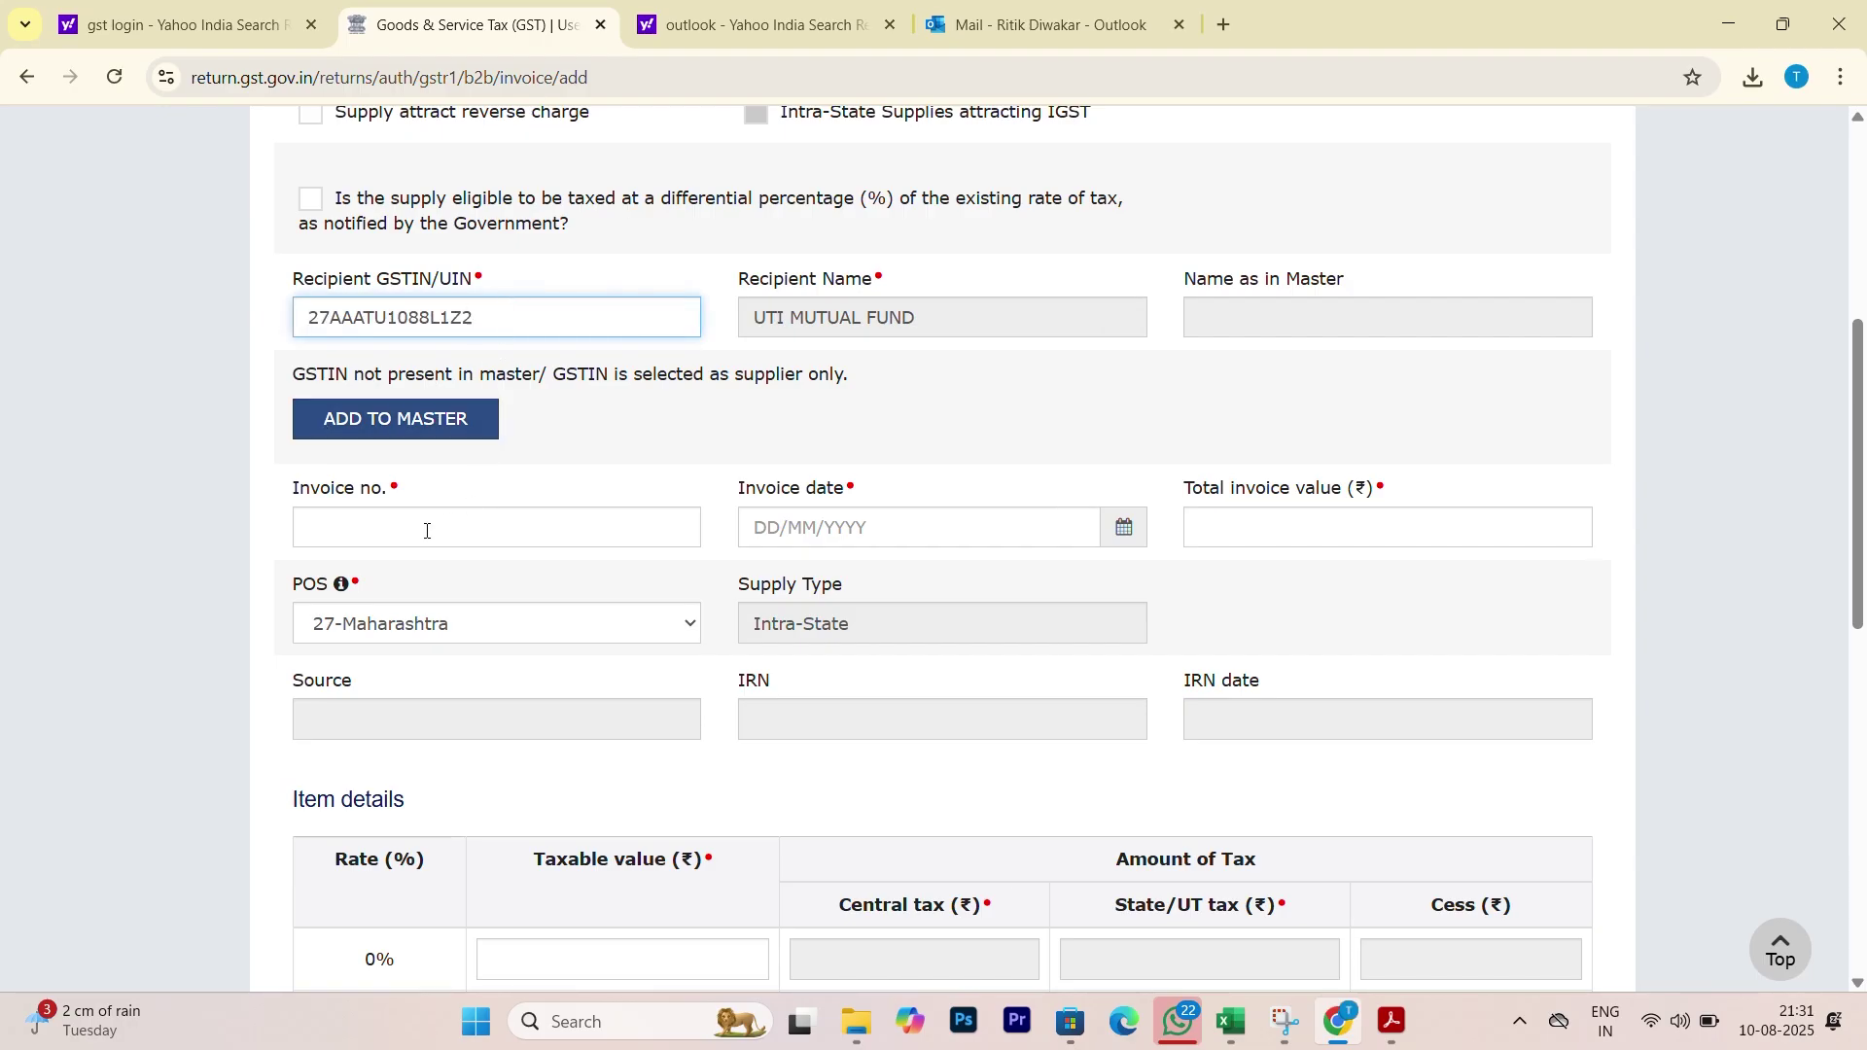
pyautogui.click(427, 530)
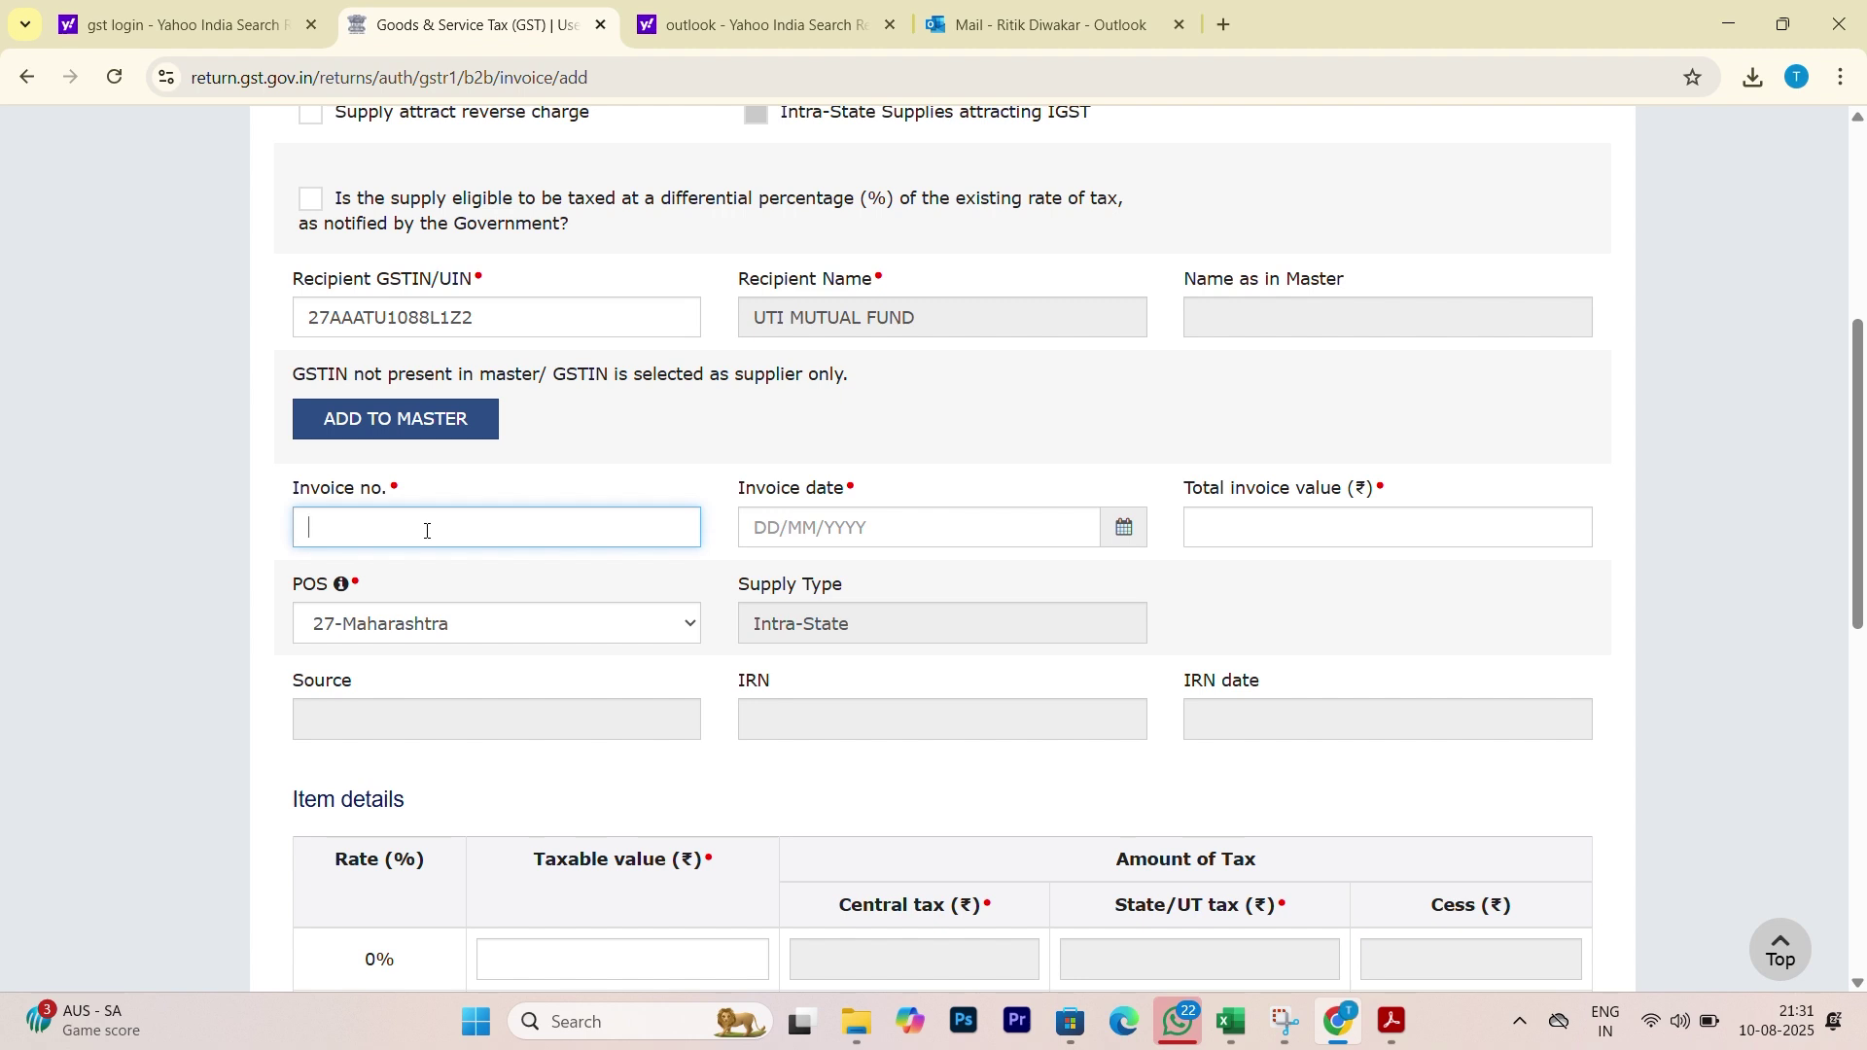
pyautogui.write('033')
pyautogui.hotkey('alt', 'Tab')
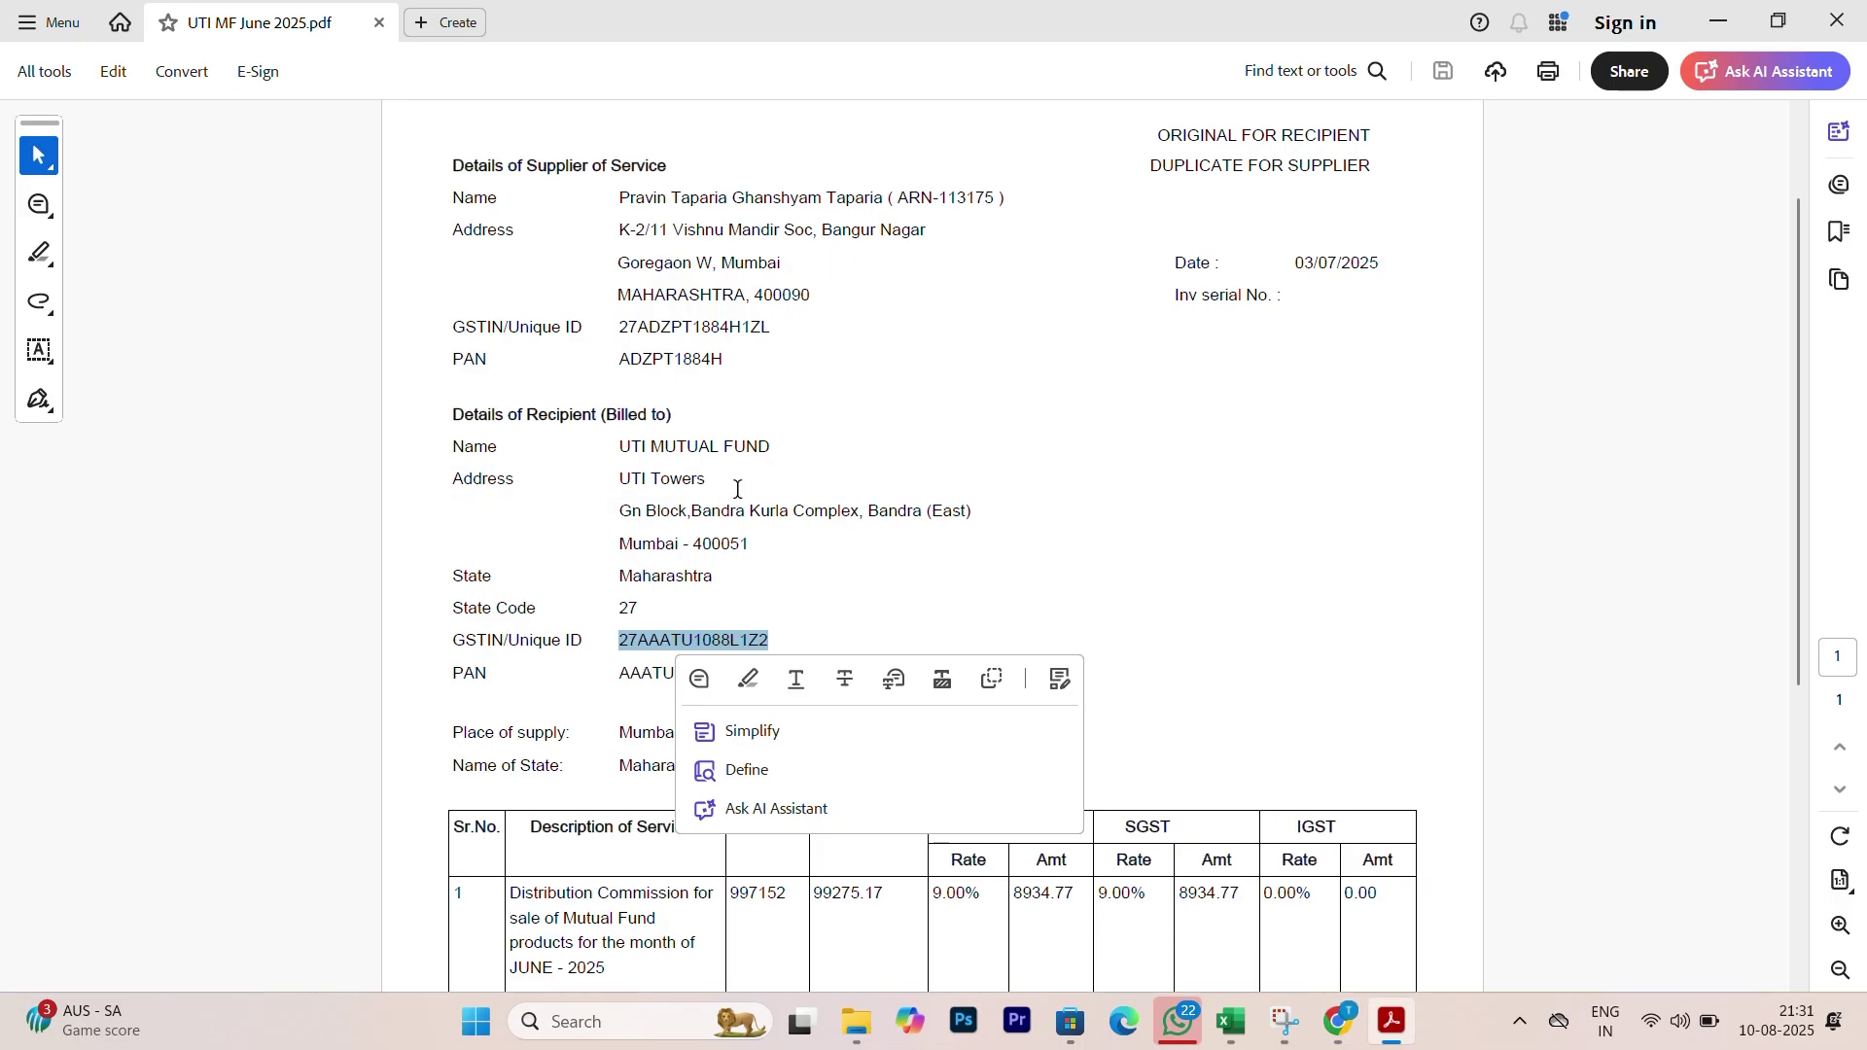
pyautogui.hotkey('alt', 'Tab')
# - Enter invoice date 03/07/2025 and total value 117144.72, then delete the wrong final digit
pyautogui.press('Tab')
pyautogui.write('0')
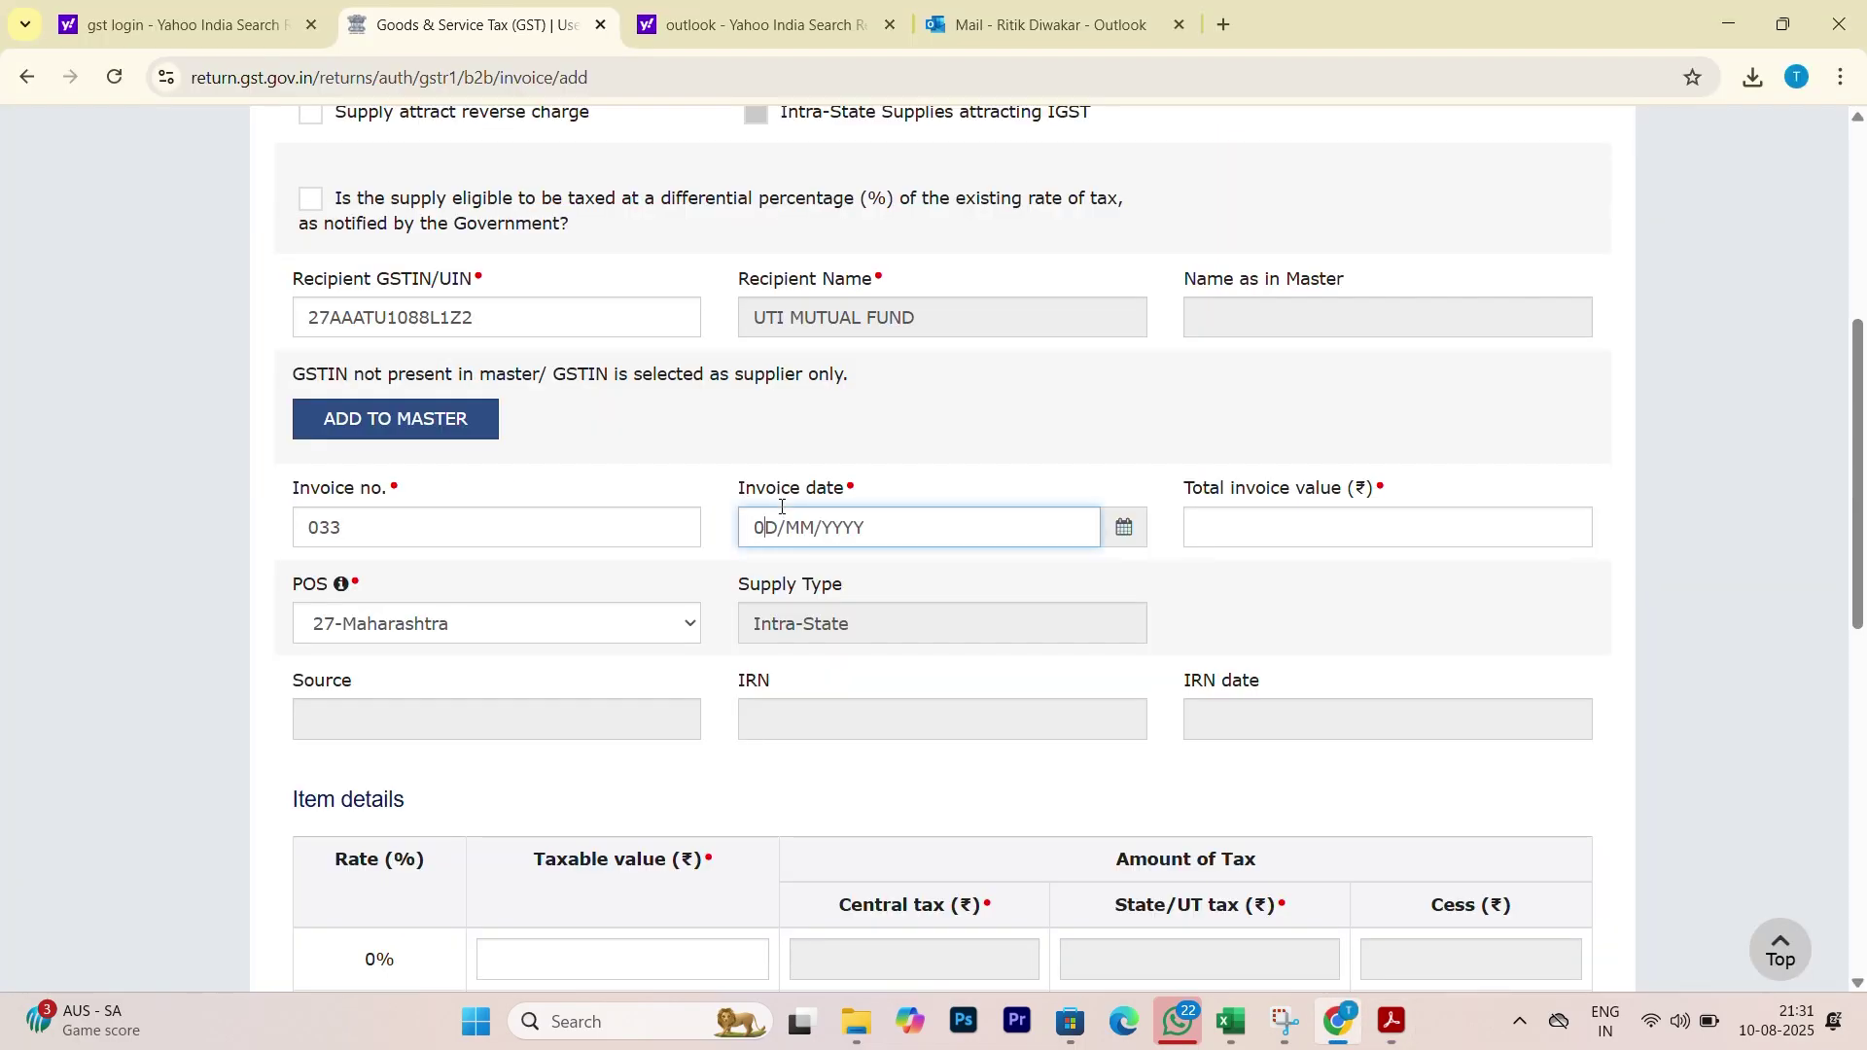
pyautogui.write('3/07/2025')
pyautogui.click(1282, 509)
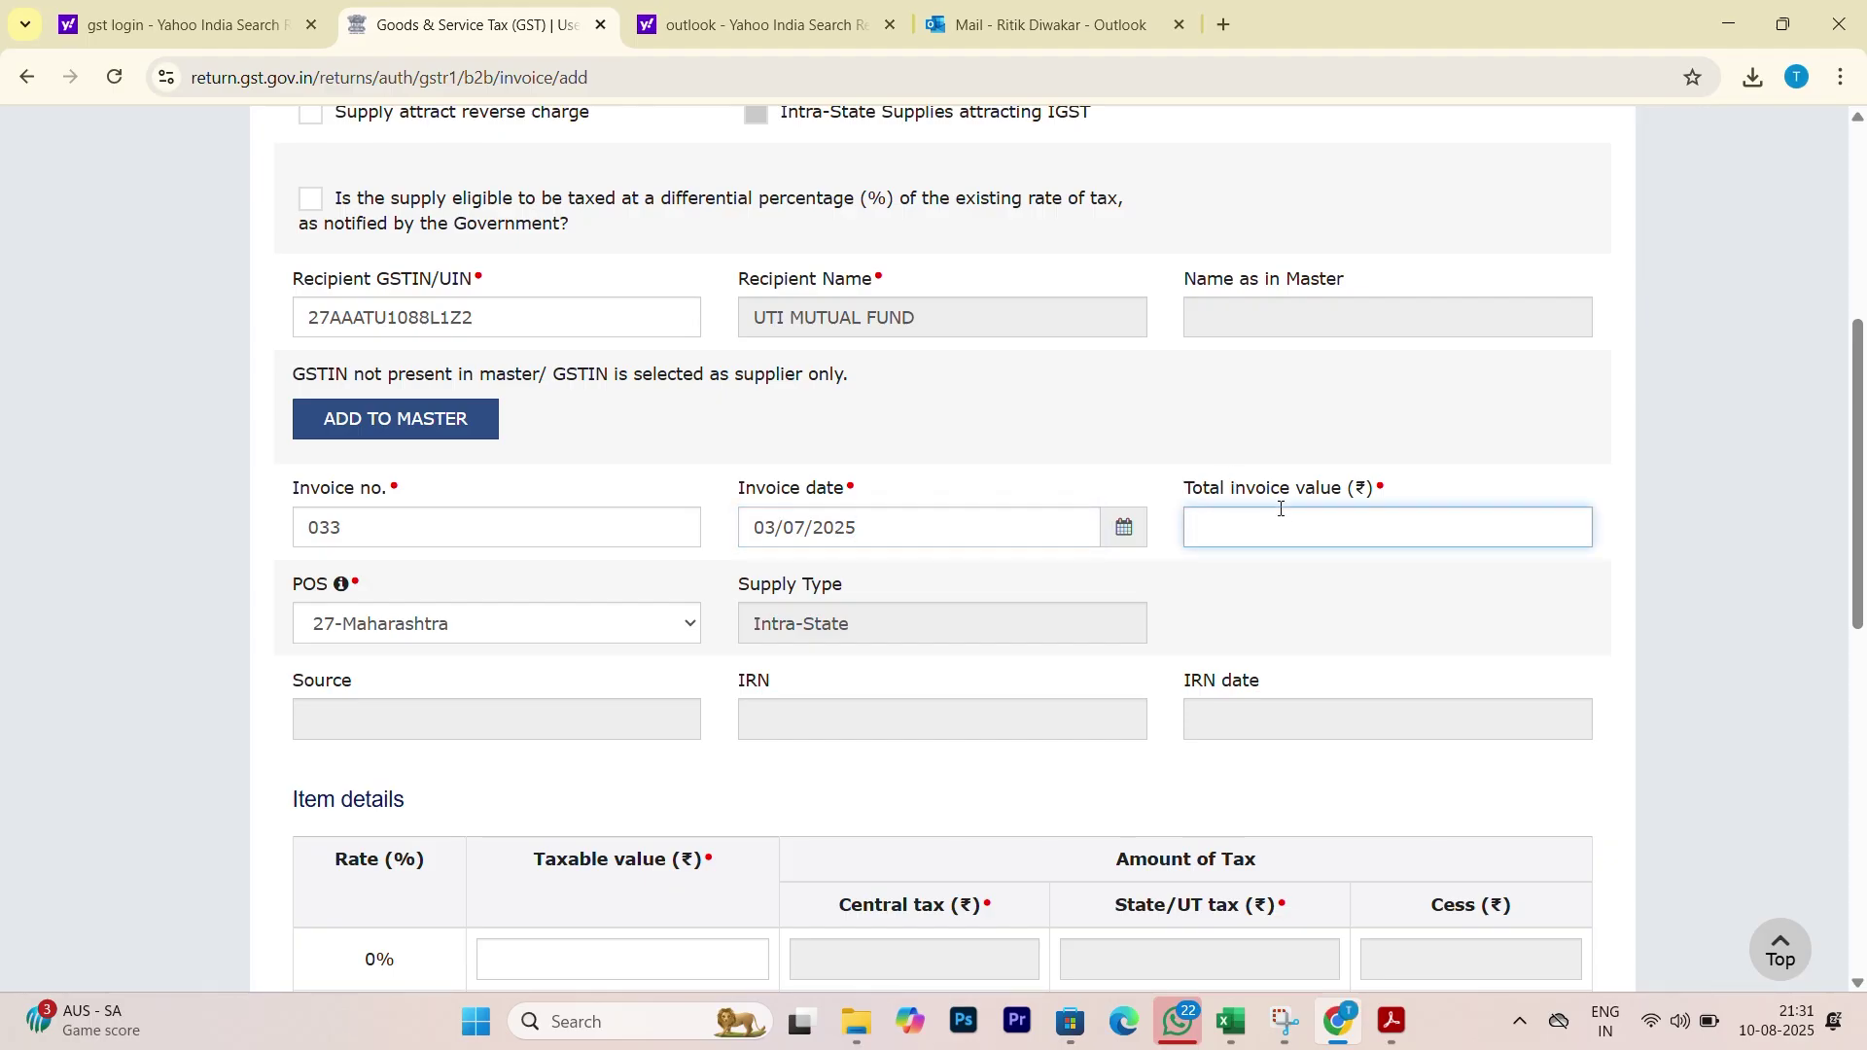
pyautogui.hotkey('alt', 'Tab')
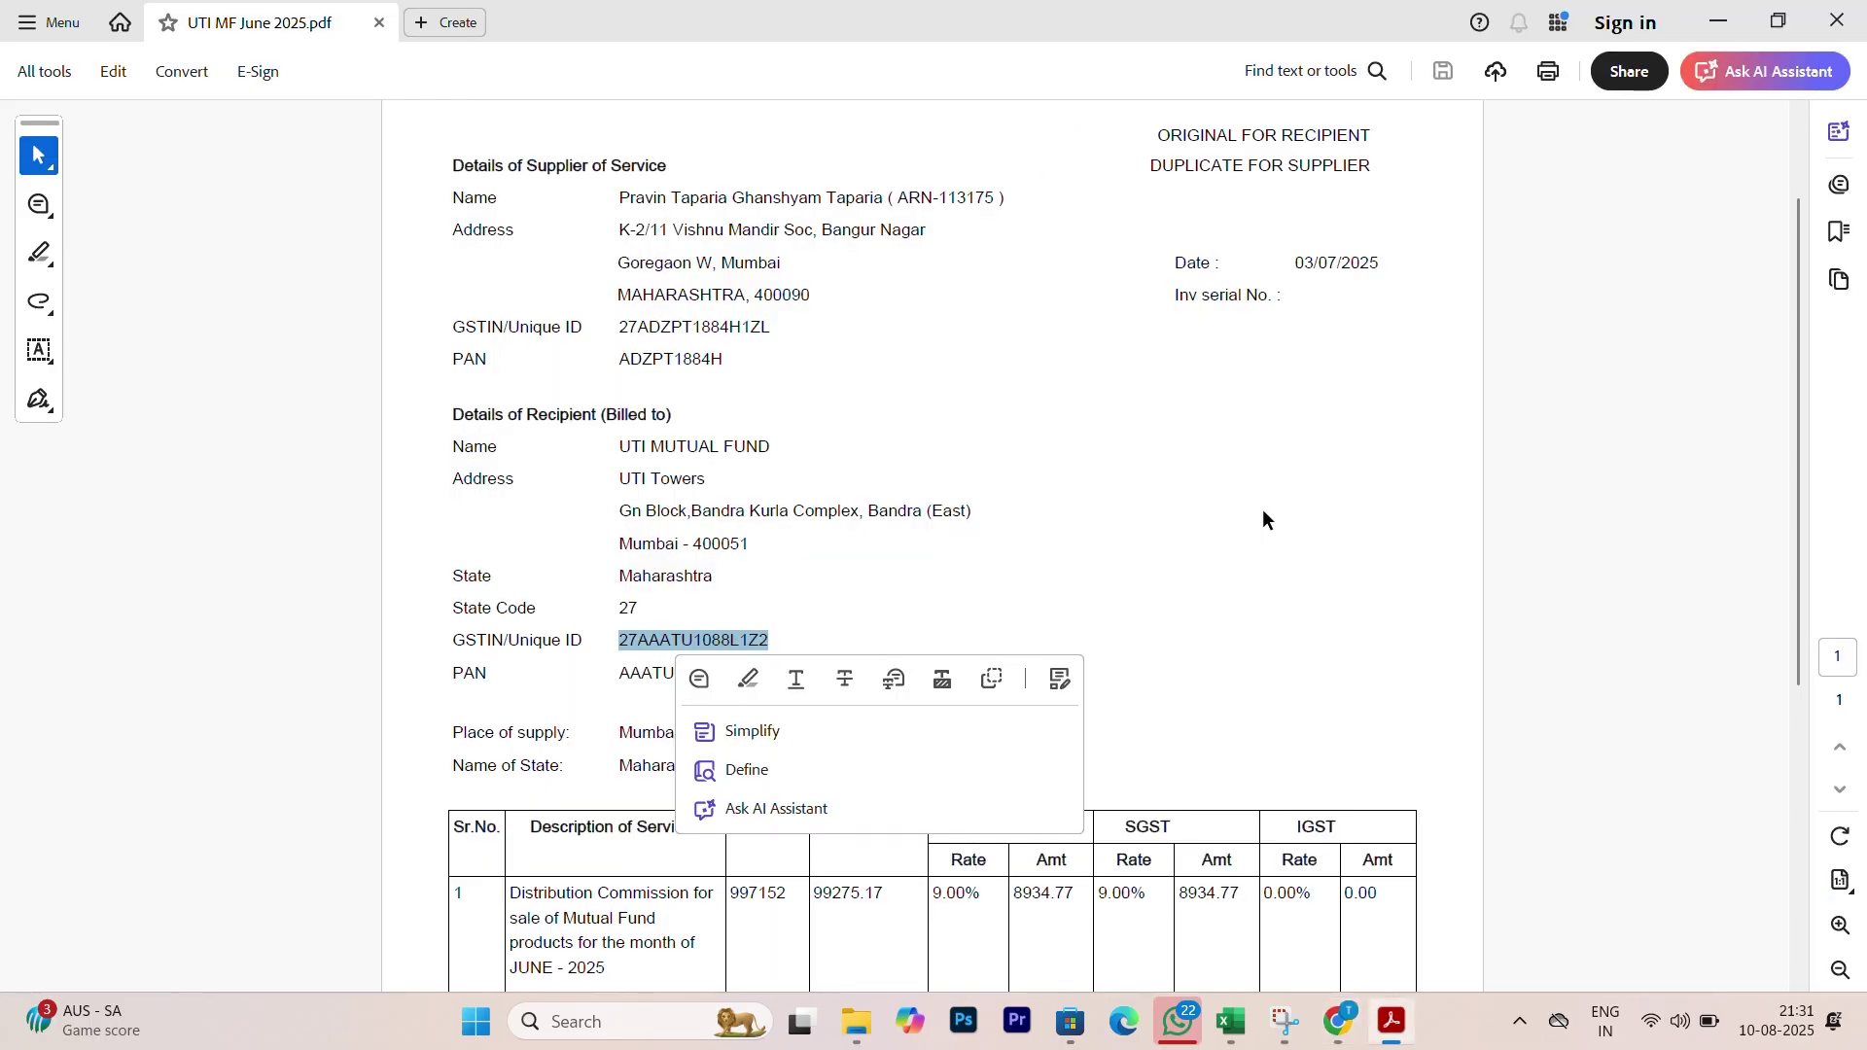
pyautogui.scroll(-5, 1159, 576)
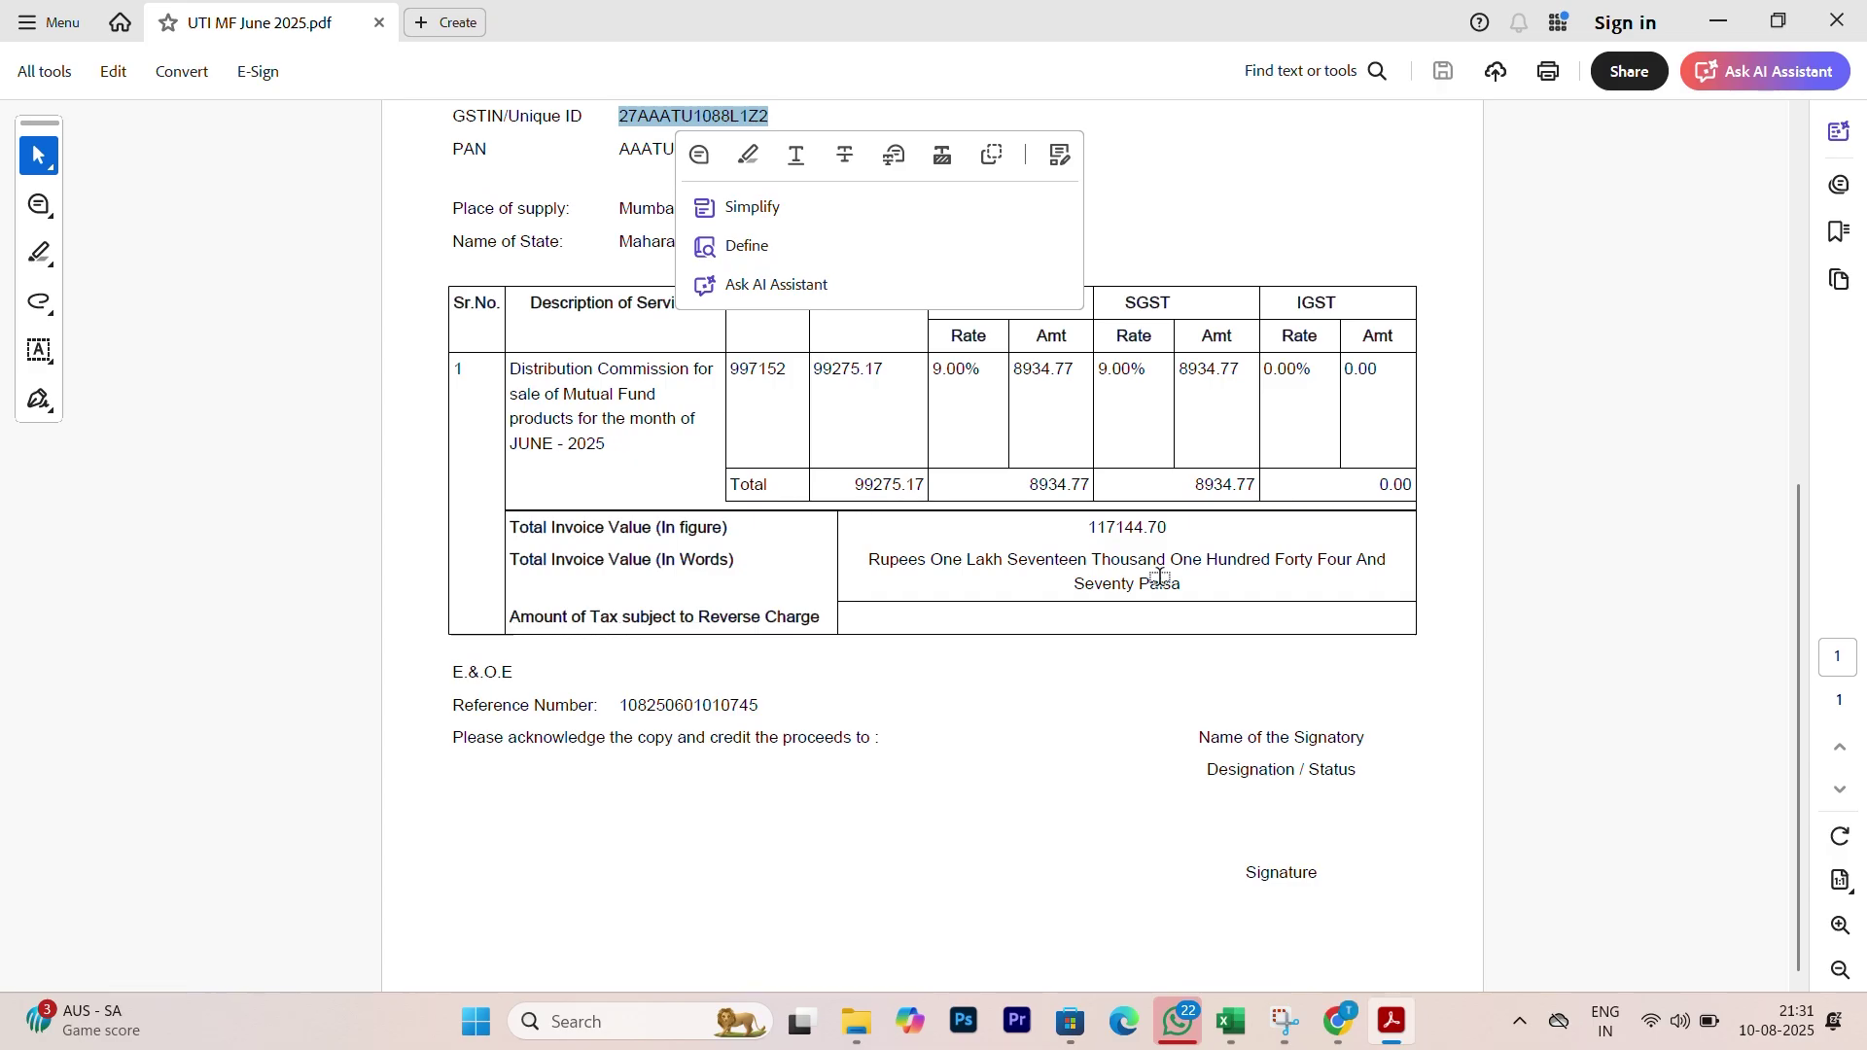
pyautogui.hotkey('alt', 'Tab')
pyautogui.write('117')
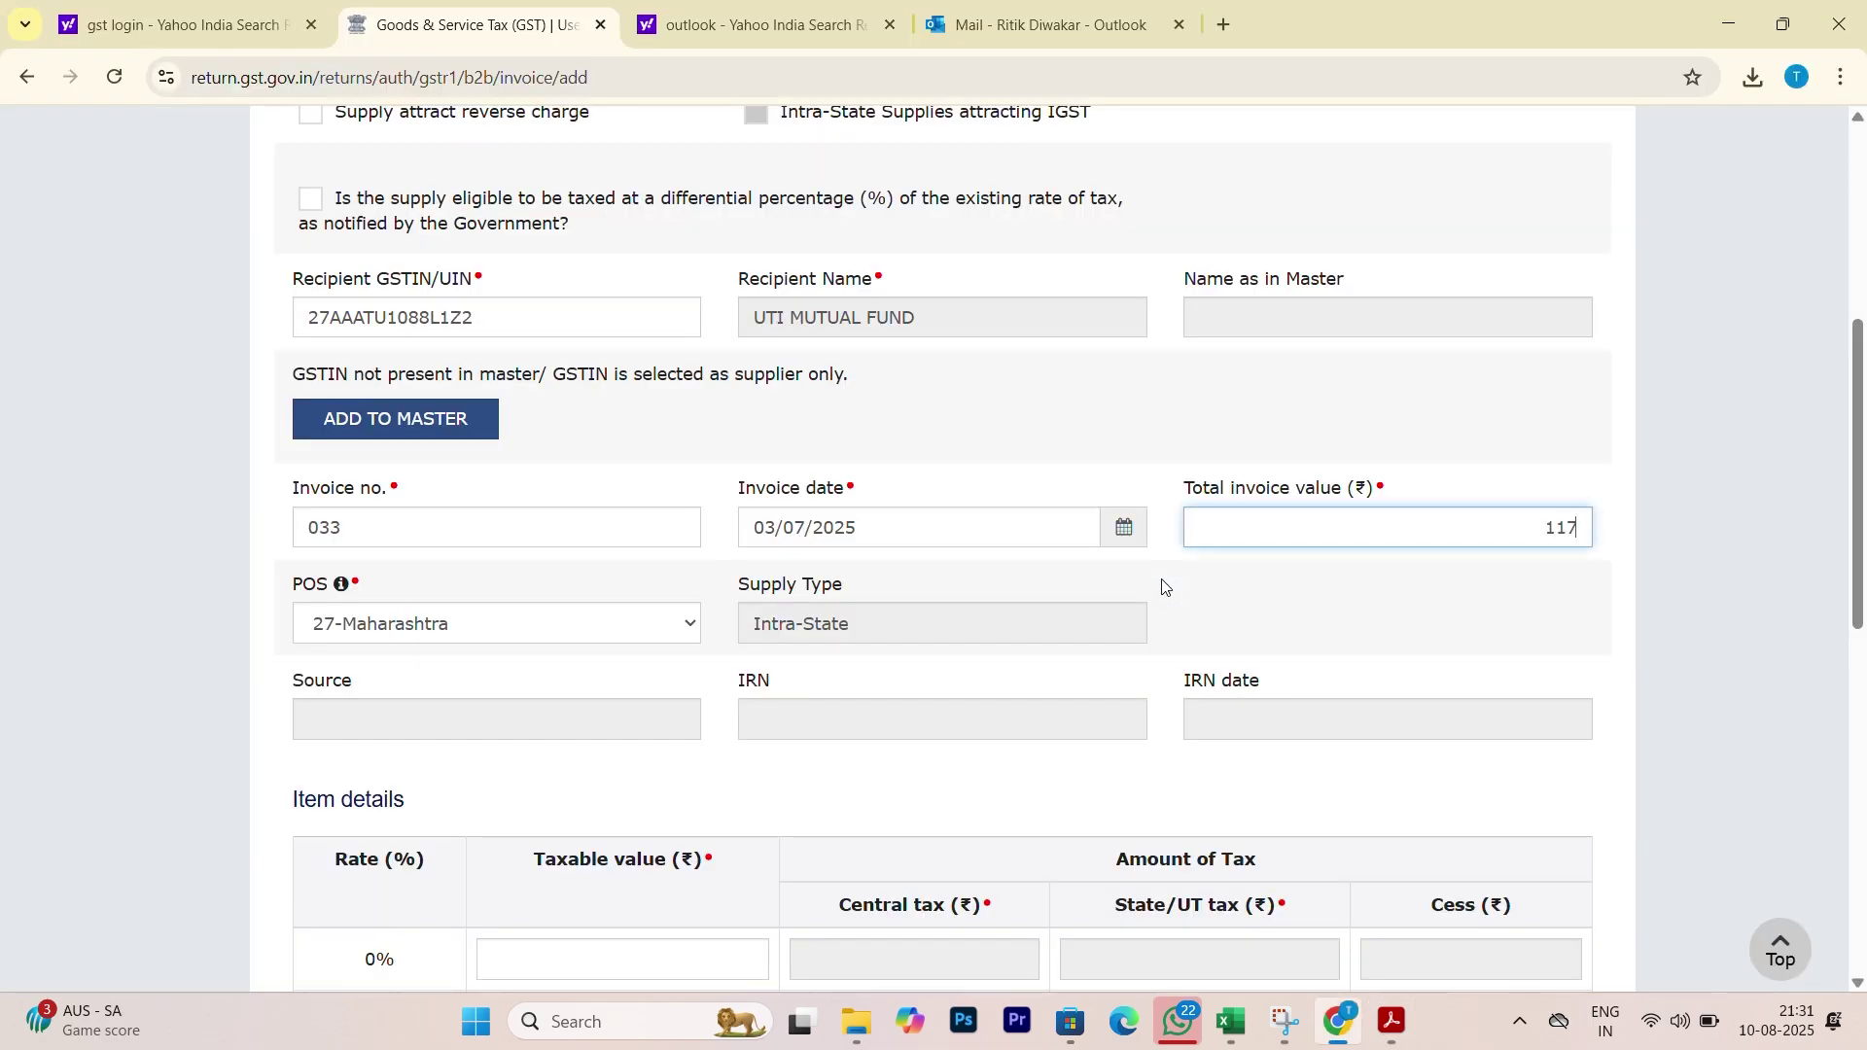
pyautogui.write('144.72')
pyautogui.hotkey('alt', 'Tab')
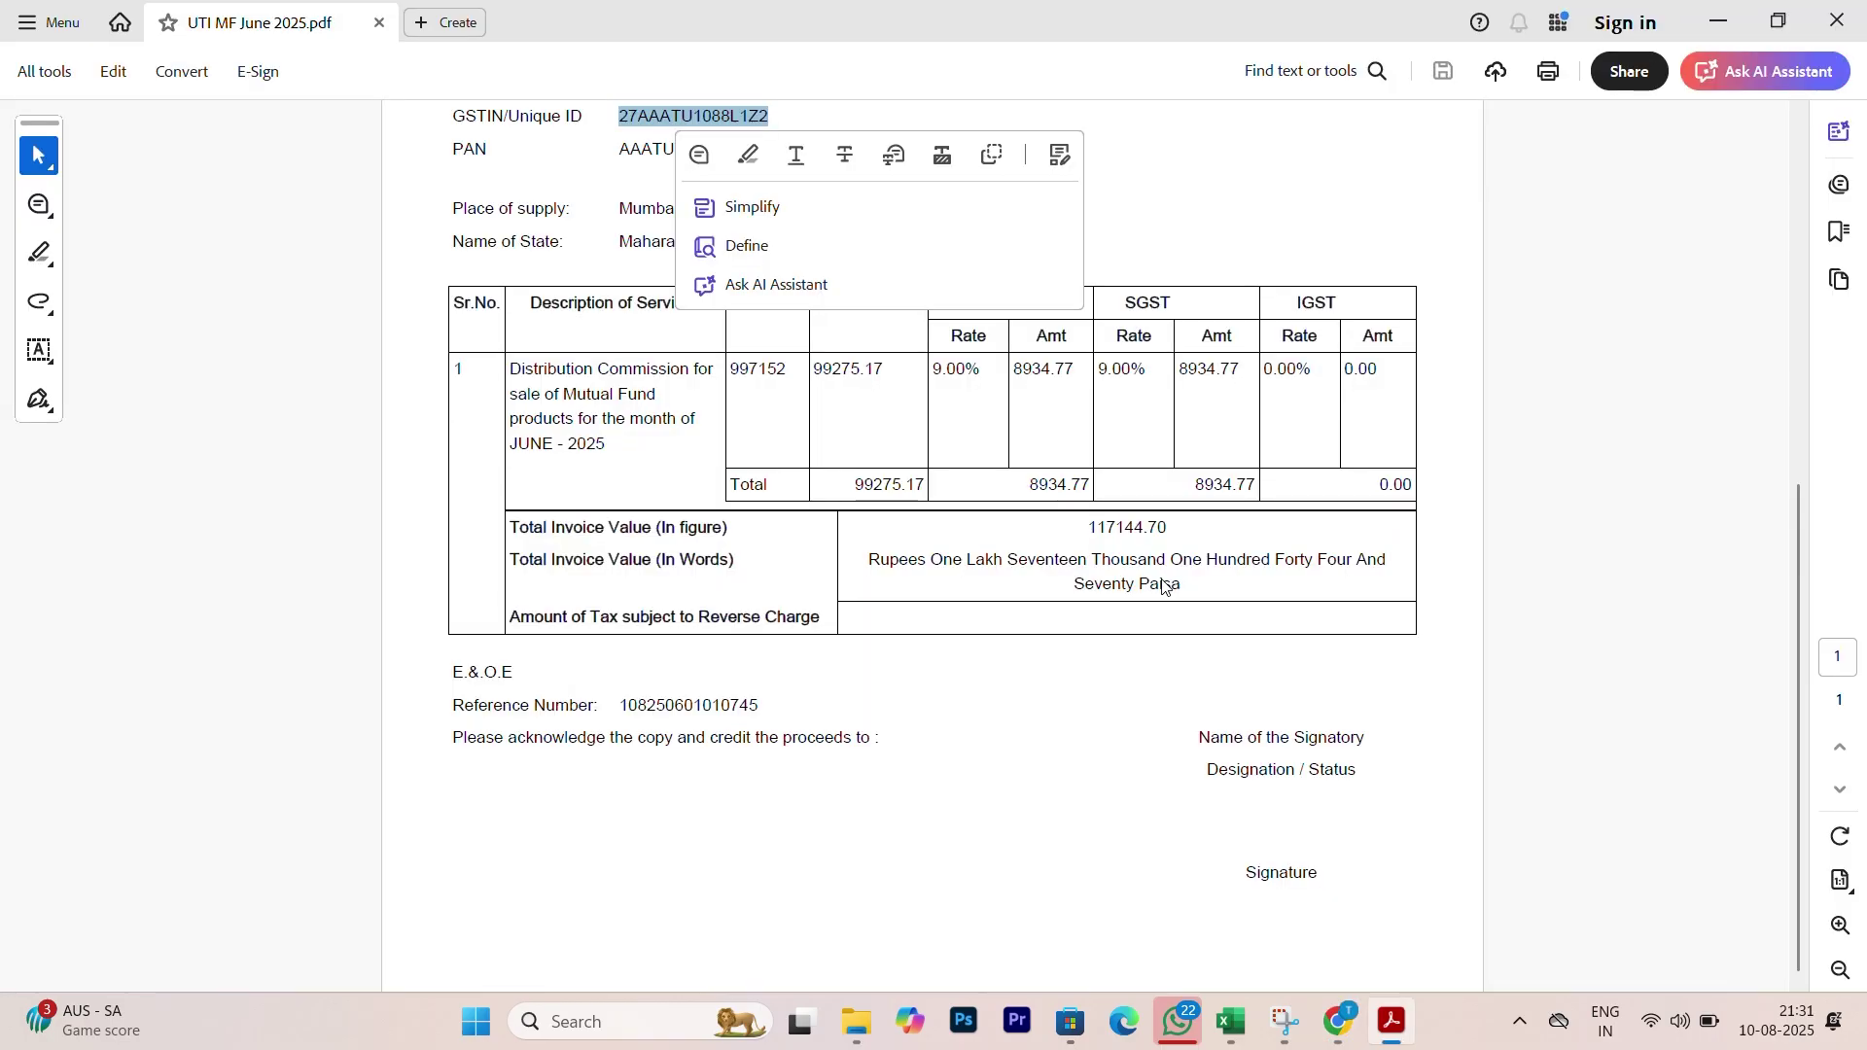
pyautogui.hotkey('alt', 'Tab')
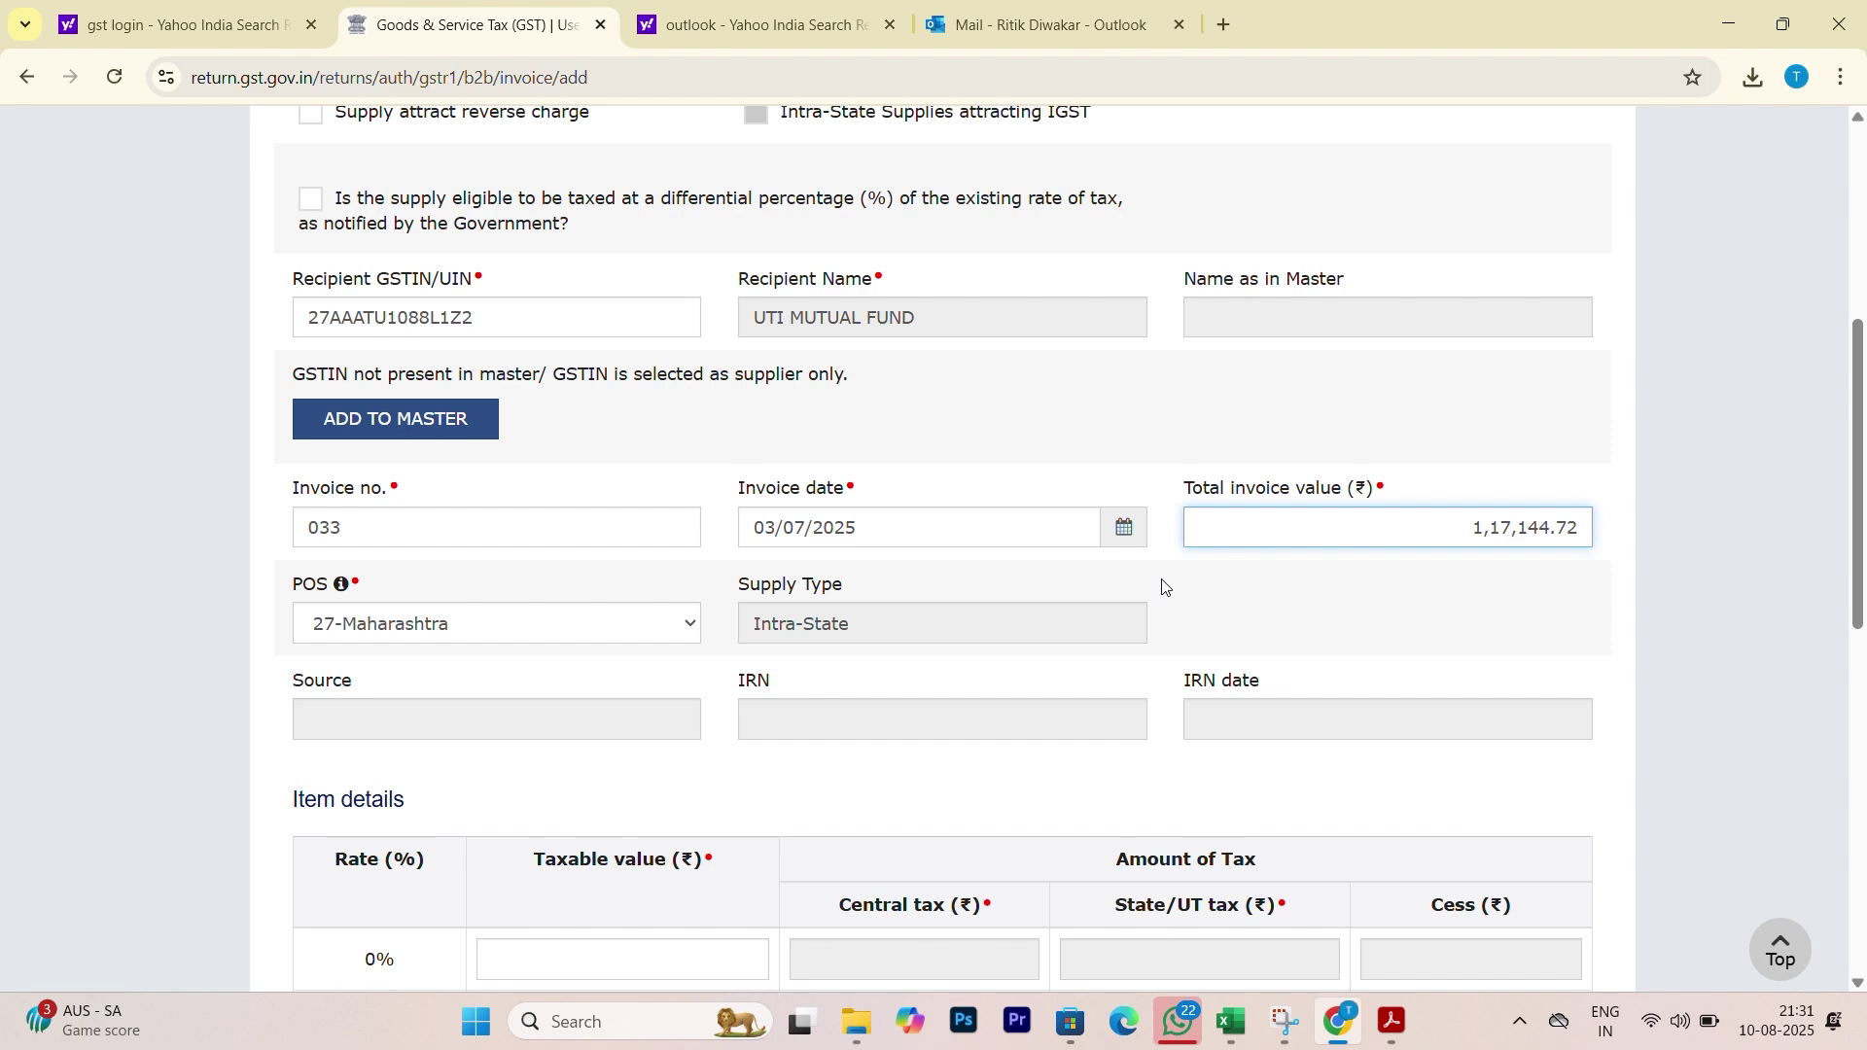
pyautogui.hotkey('alt', 'Tab')
pyautogui.hotkey('alt', 'Tab')
pyautogui.press('BackSpace')
# - Complete the total invoice value as 117144.70
pyautogui.write('0')
pyautogui.scroll(-4, 1092, 750)
pyautogui.scroll(-4, 1089, 747)
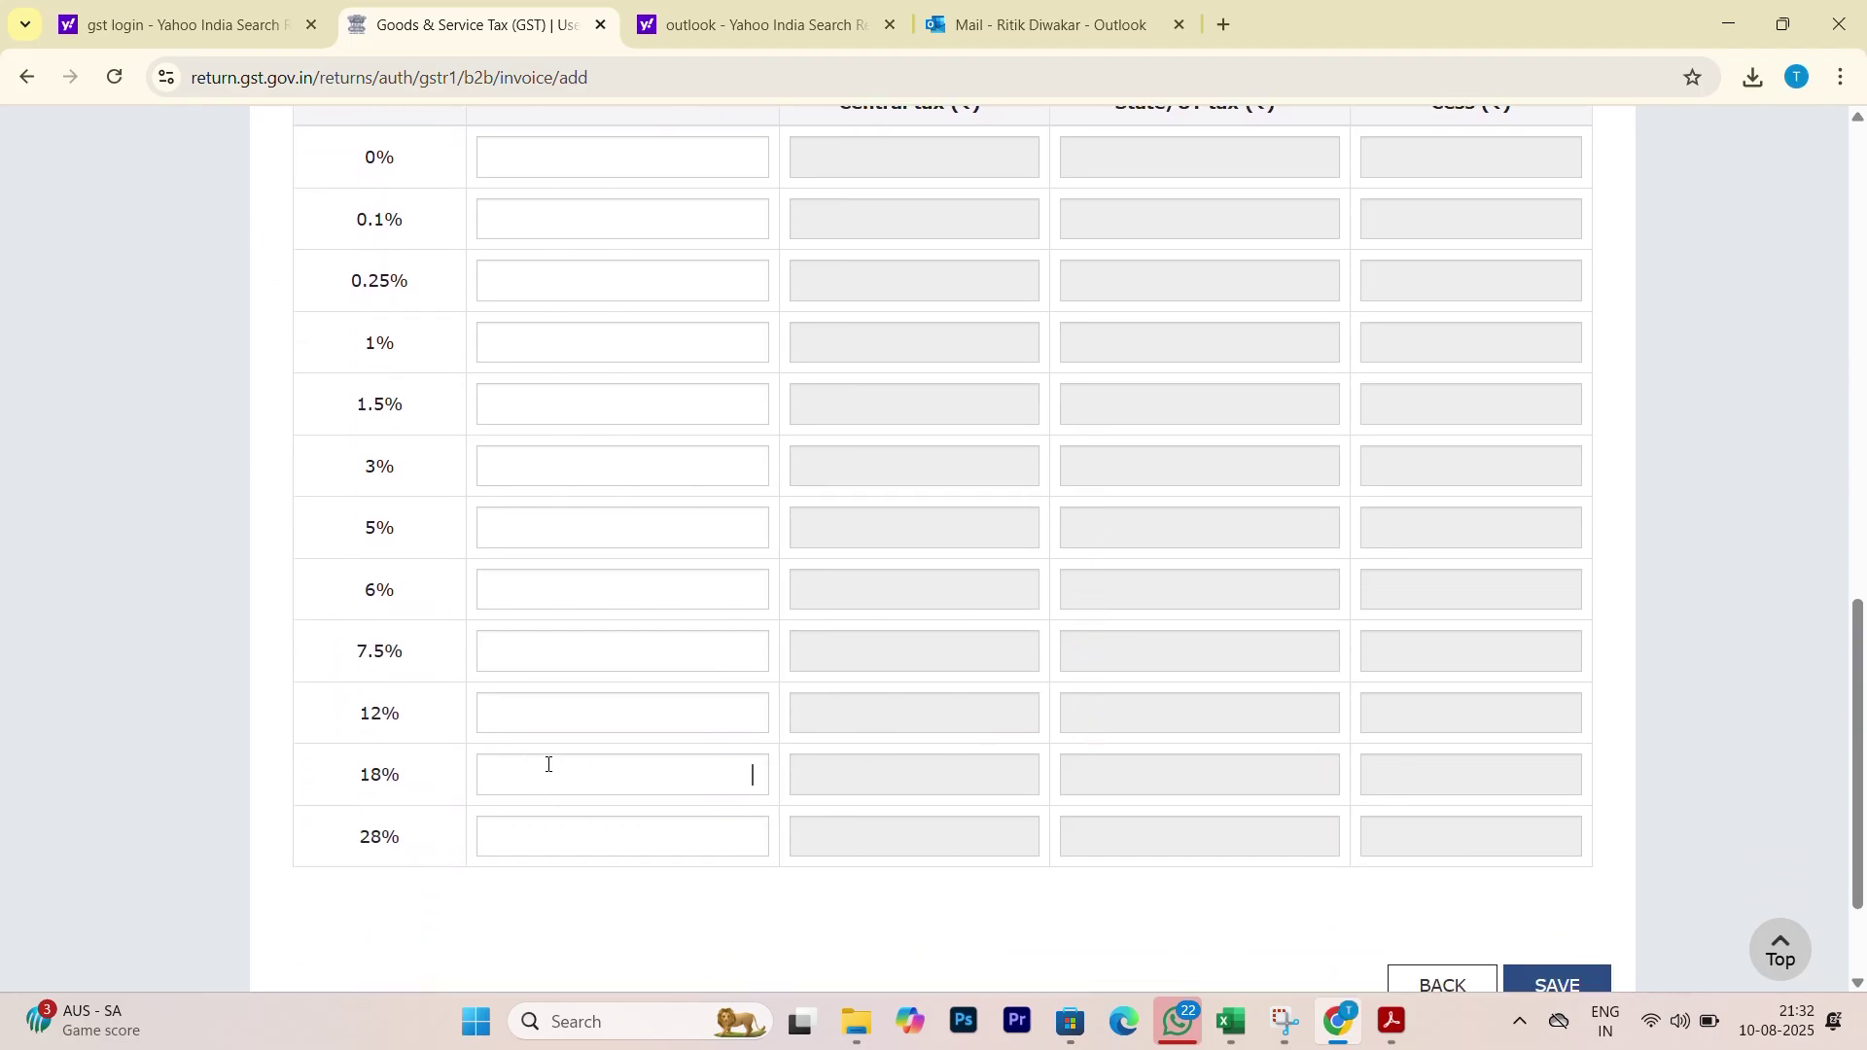
# - Enter 99275.17 as the 18% taxable value and save the UTI invoice
pyautogui.click(547, 764)
pyautogui.hotkey('alt', 'Tab')
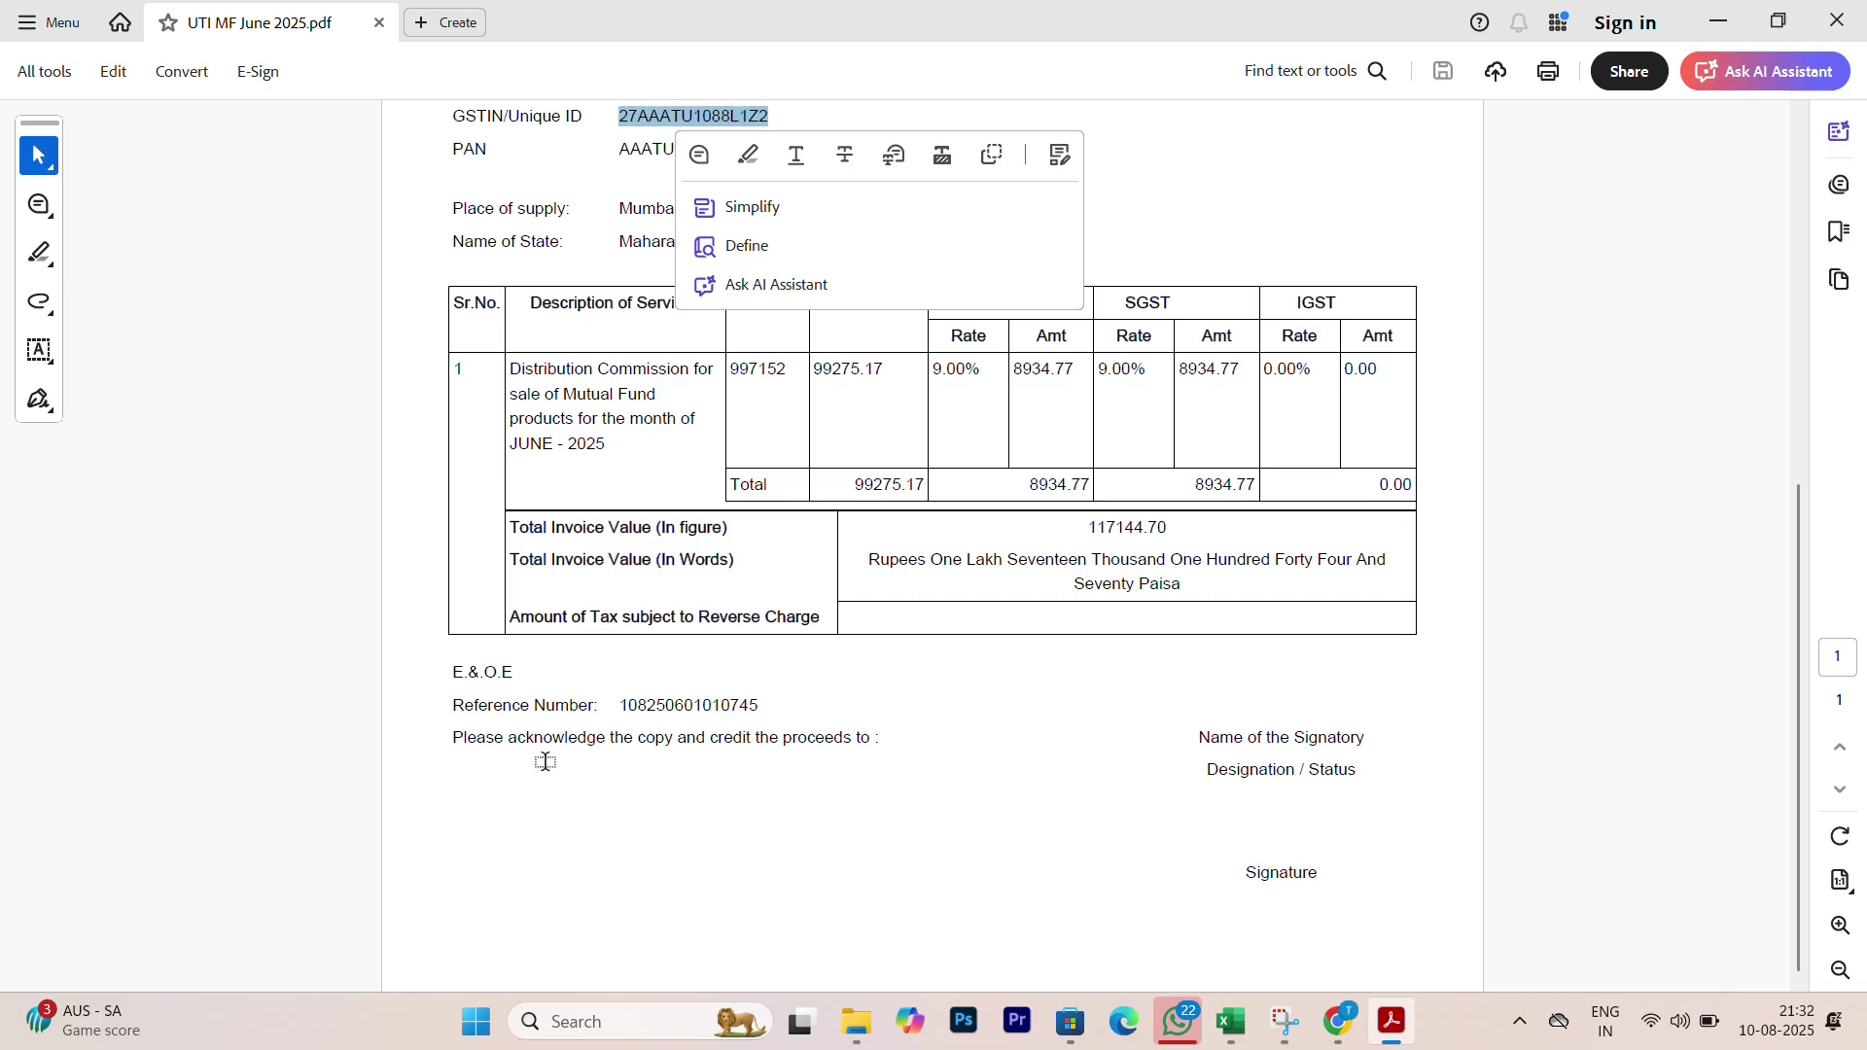
pyautogui.hotkey('alt', 'Tab')
pyautogui.write('99')
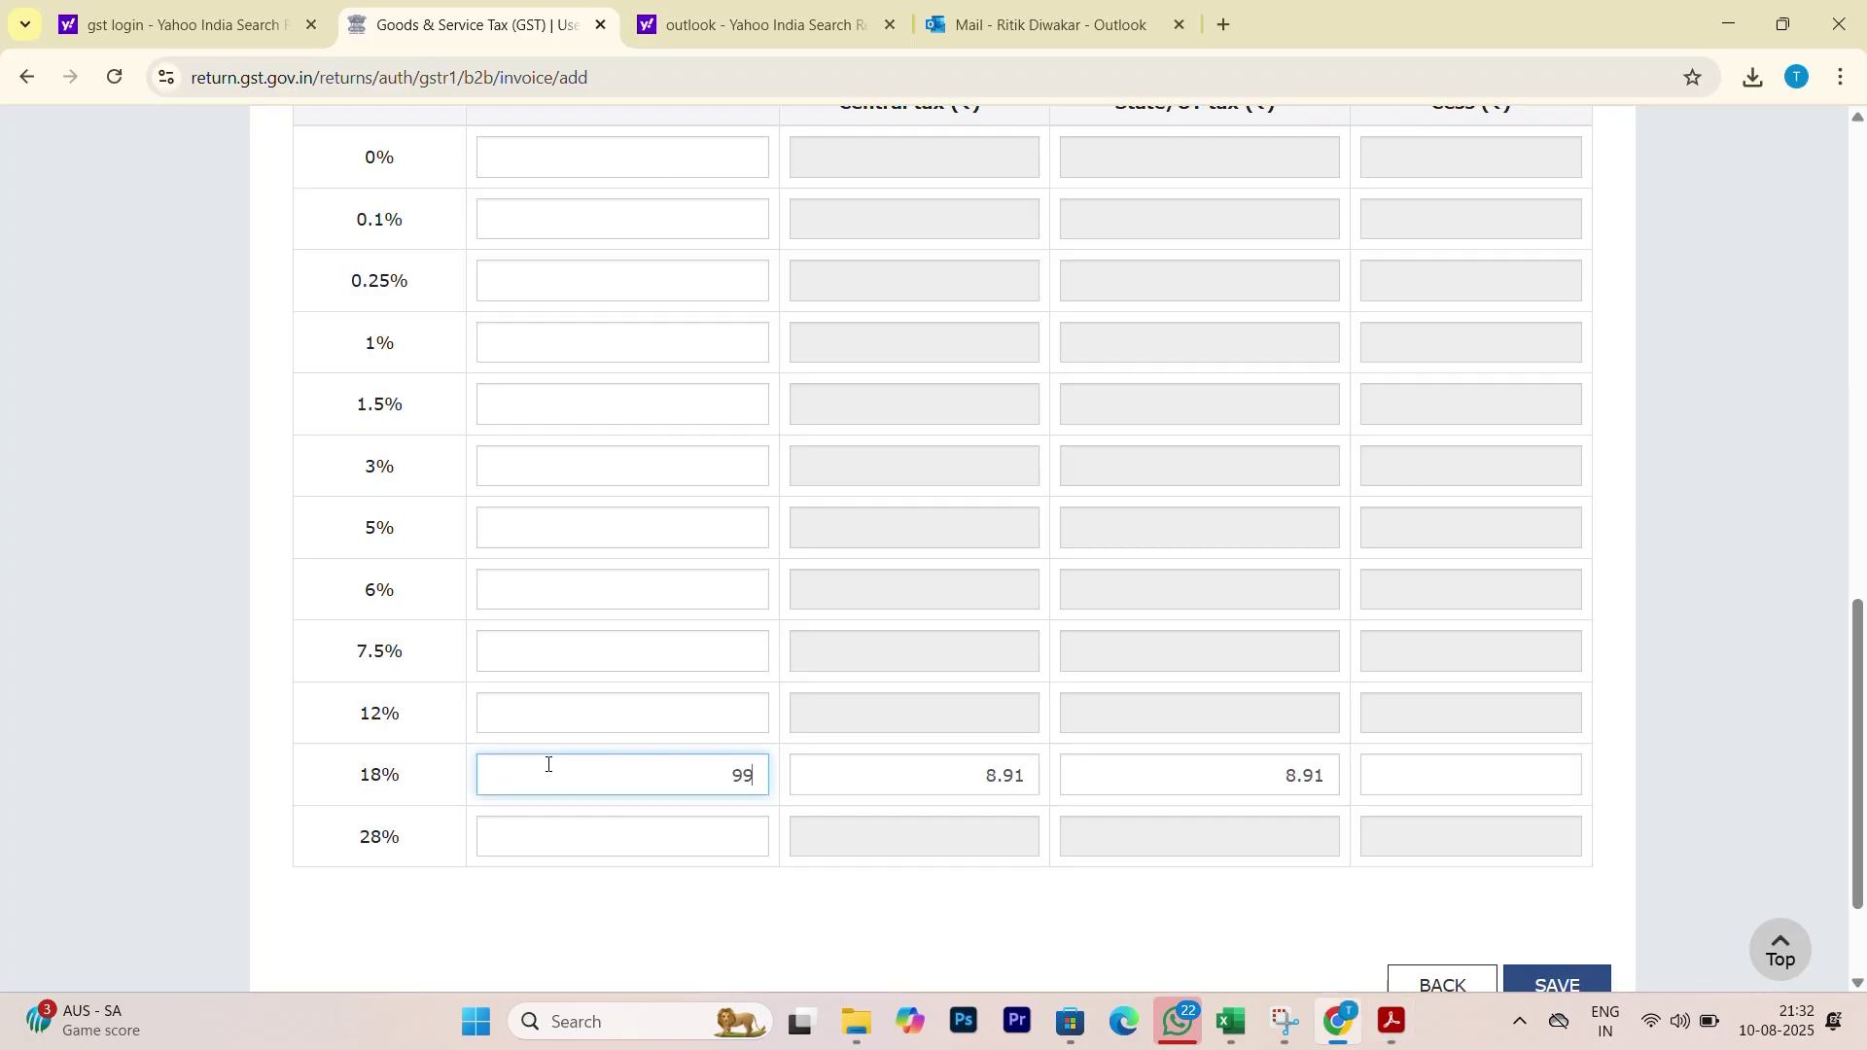
pyautogui.write('275.17')
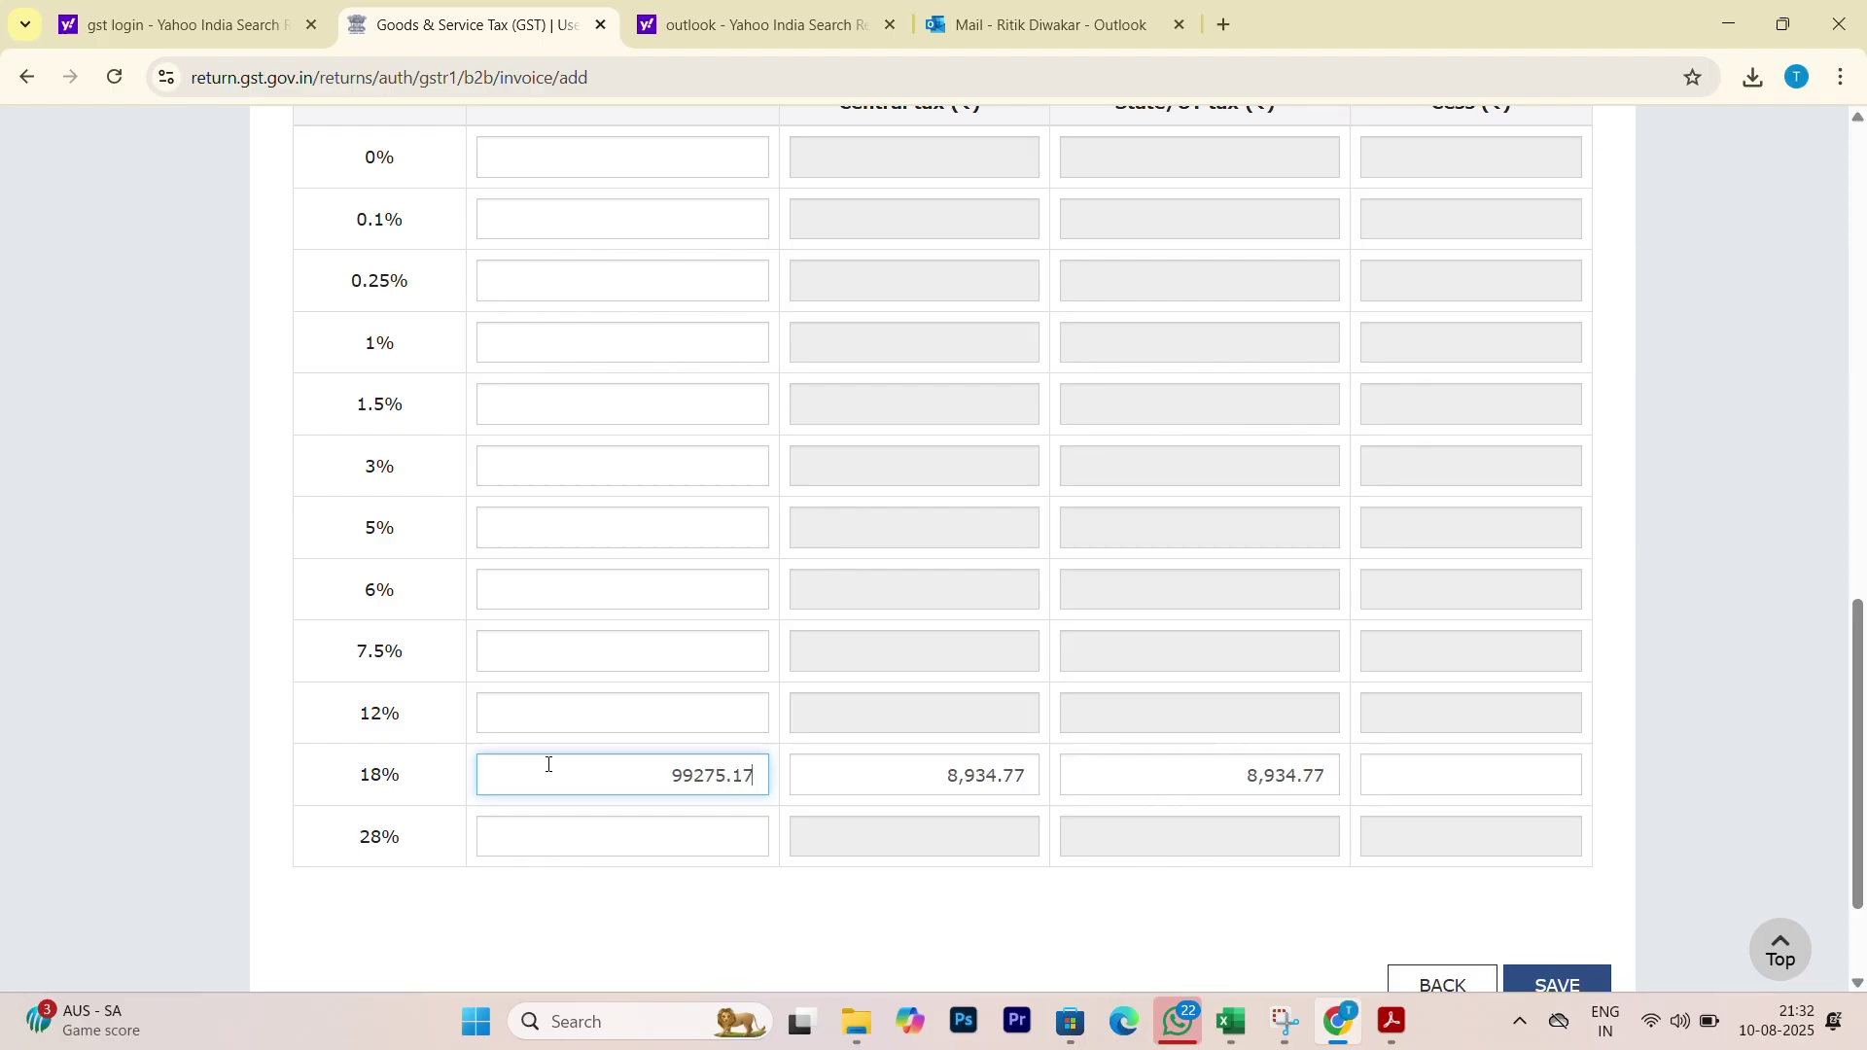
pyautogui.hotkey('alt', 'Tab')
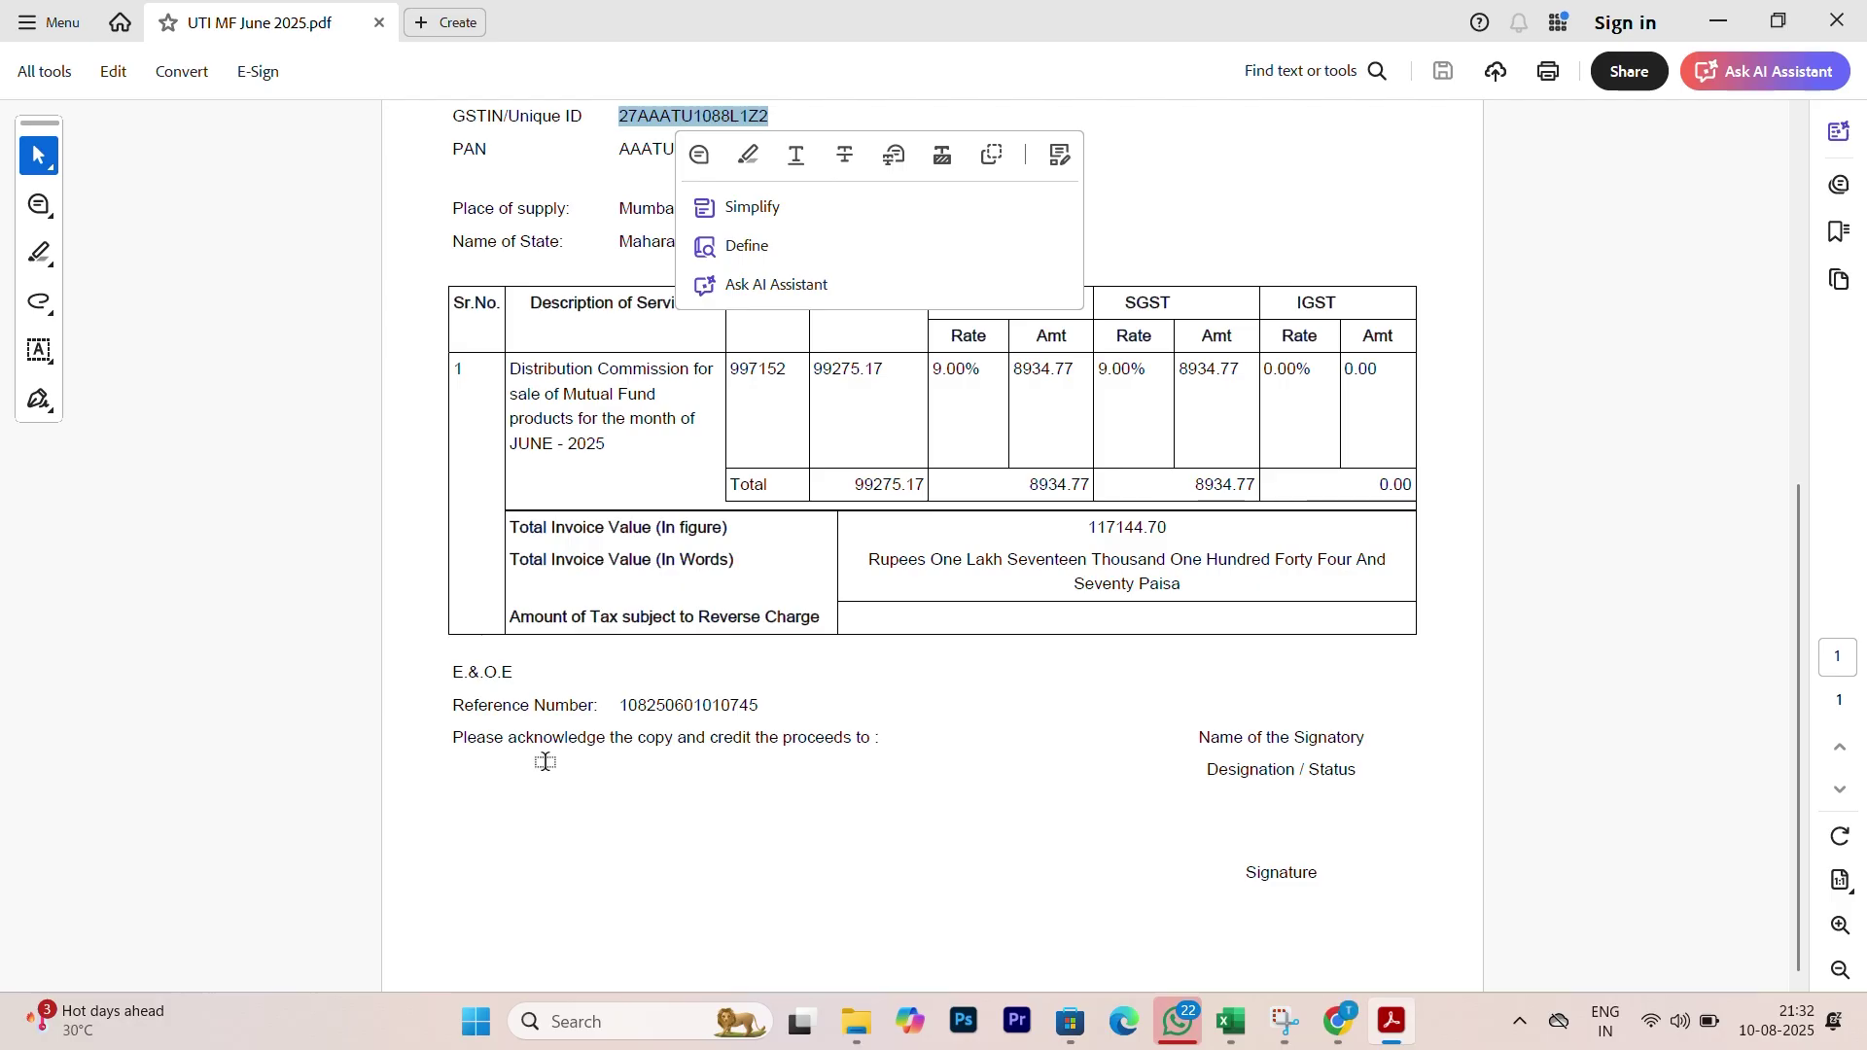
pyautogui.hotkey('alt', 'Tab')
pyautogui.hotkey('alt', 'Tab')
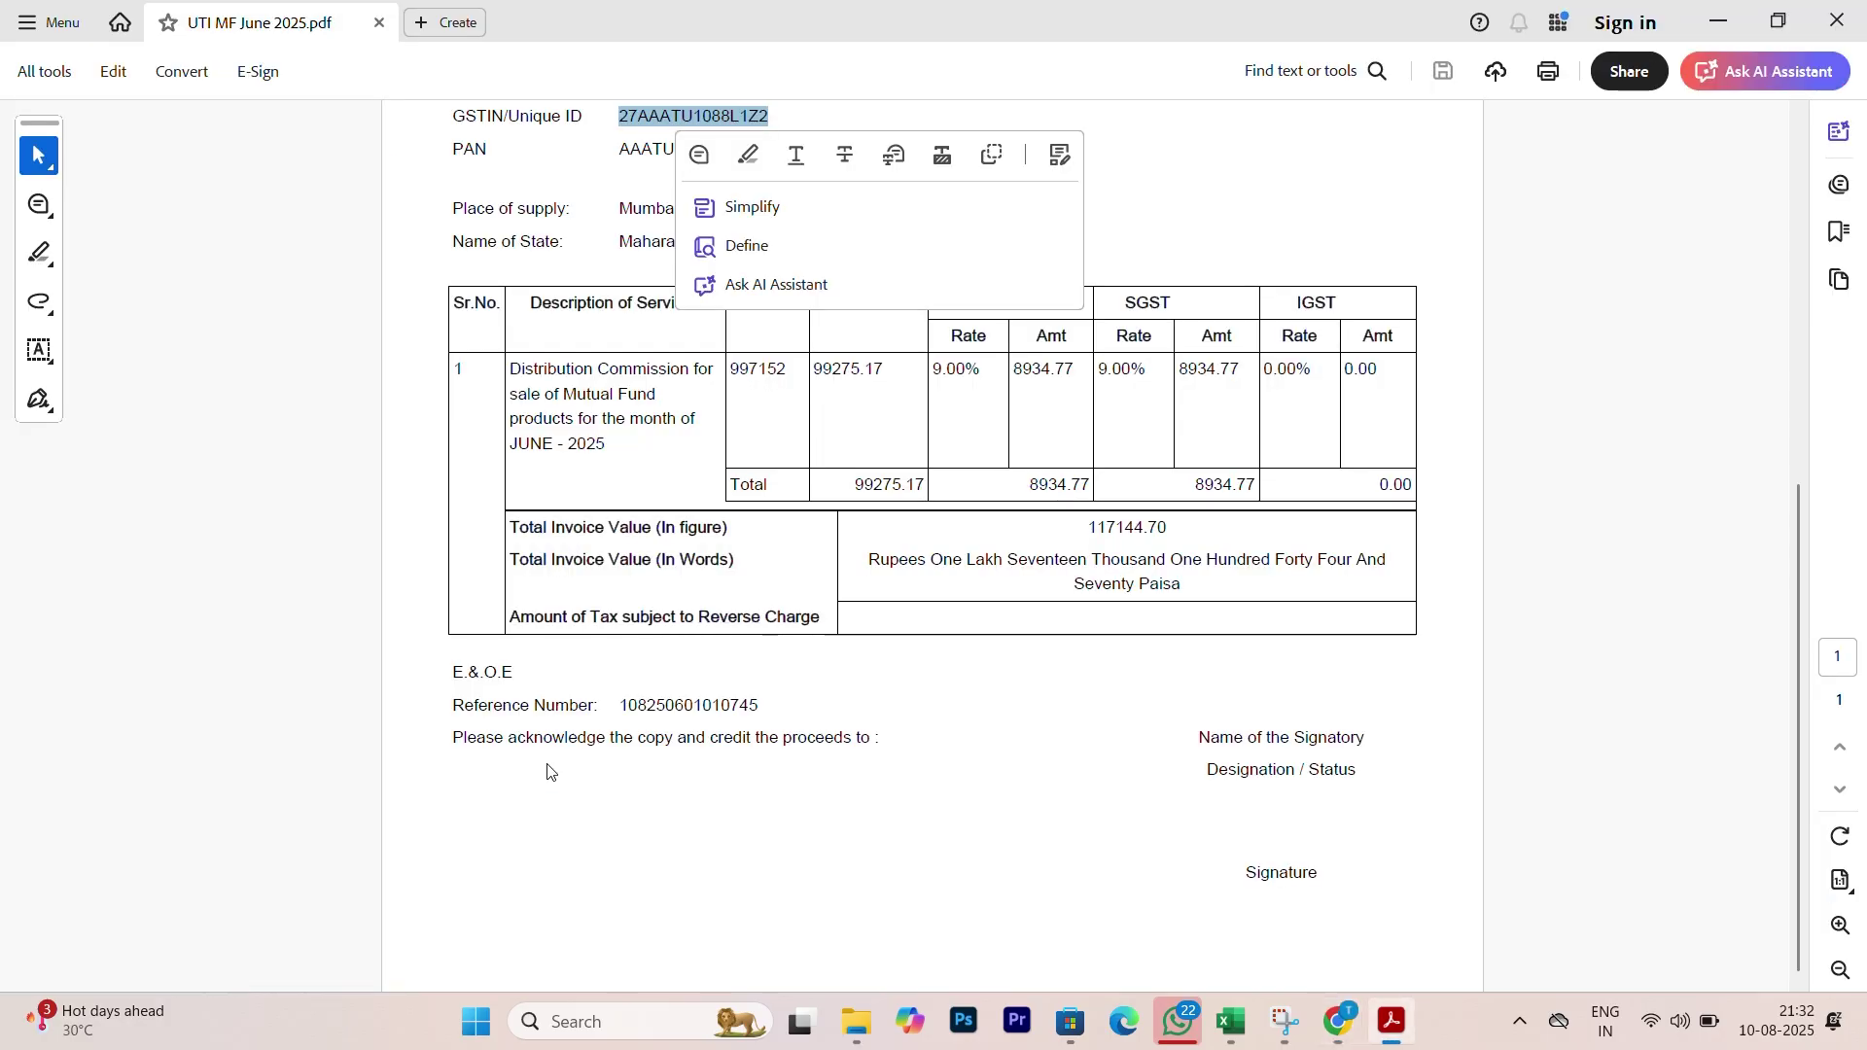
pyautogui.hotkey('alt', 'Tab')
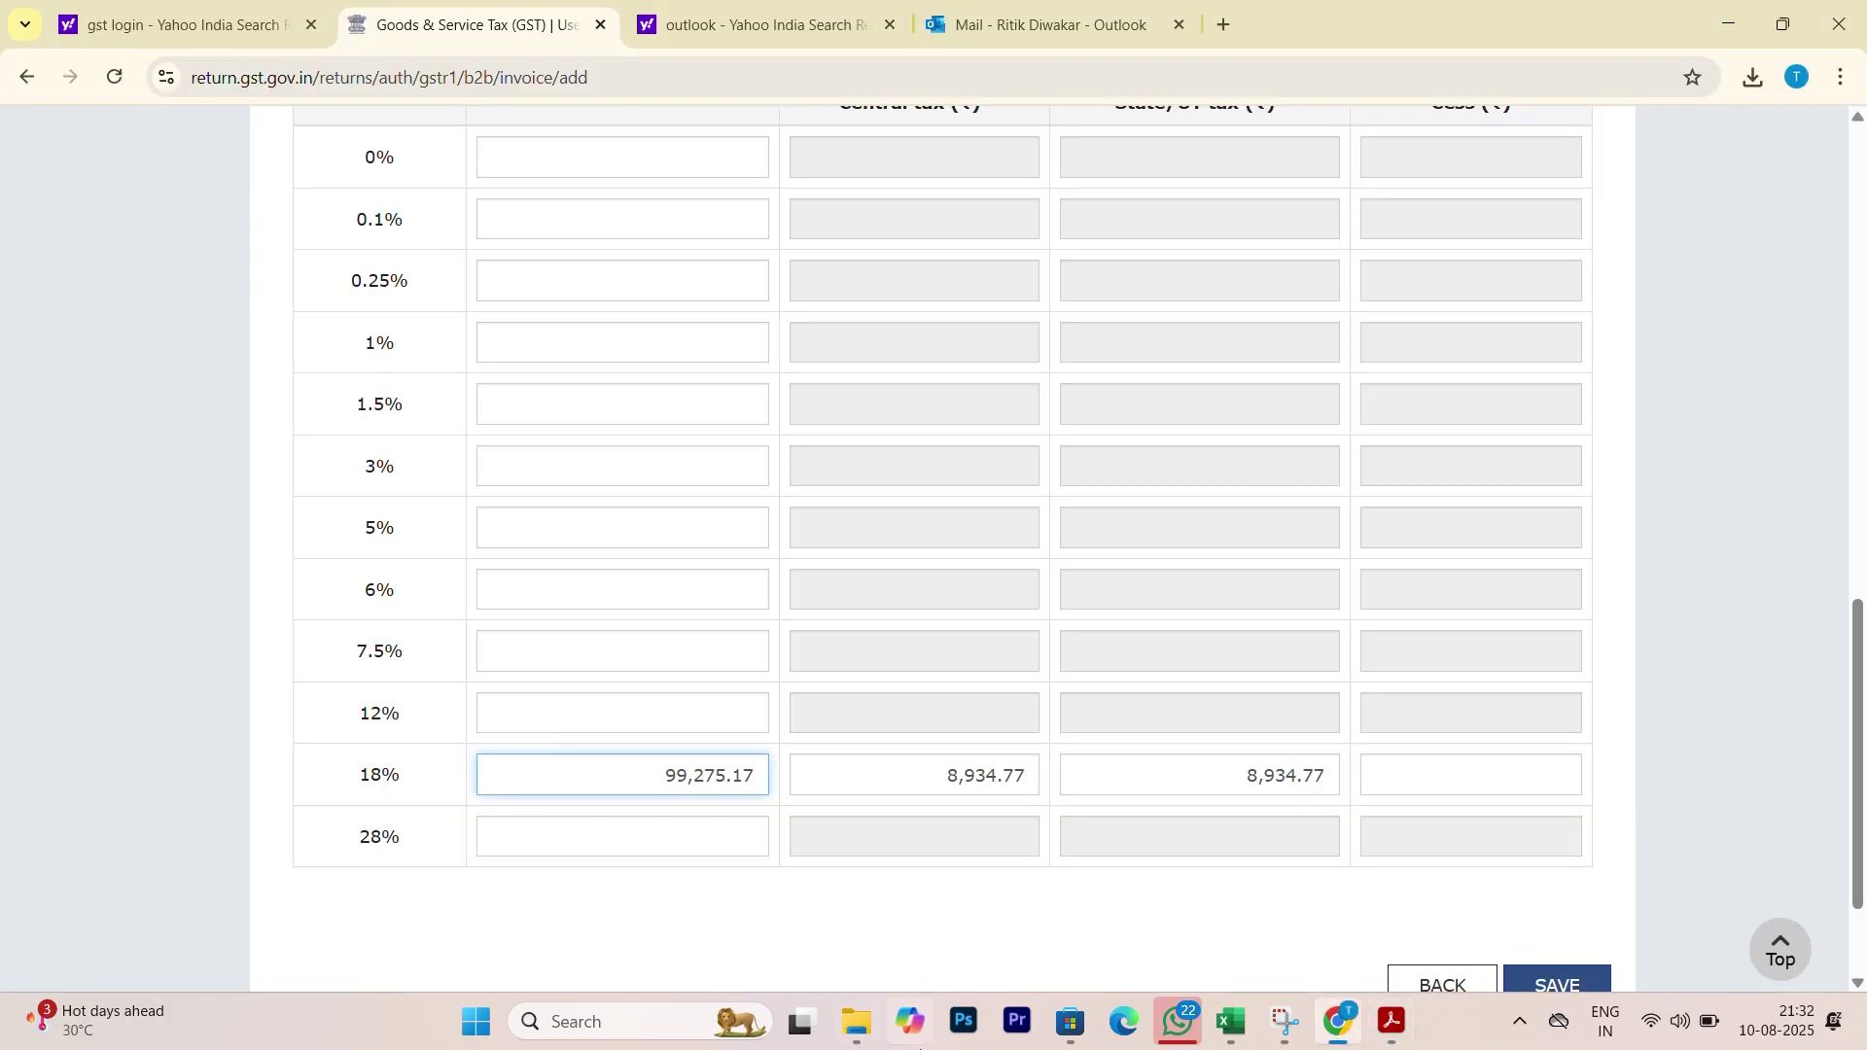
pyautogui.scroll(-2, 1145, 733)
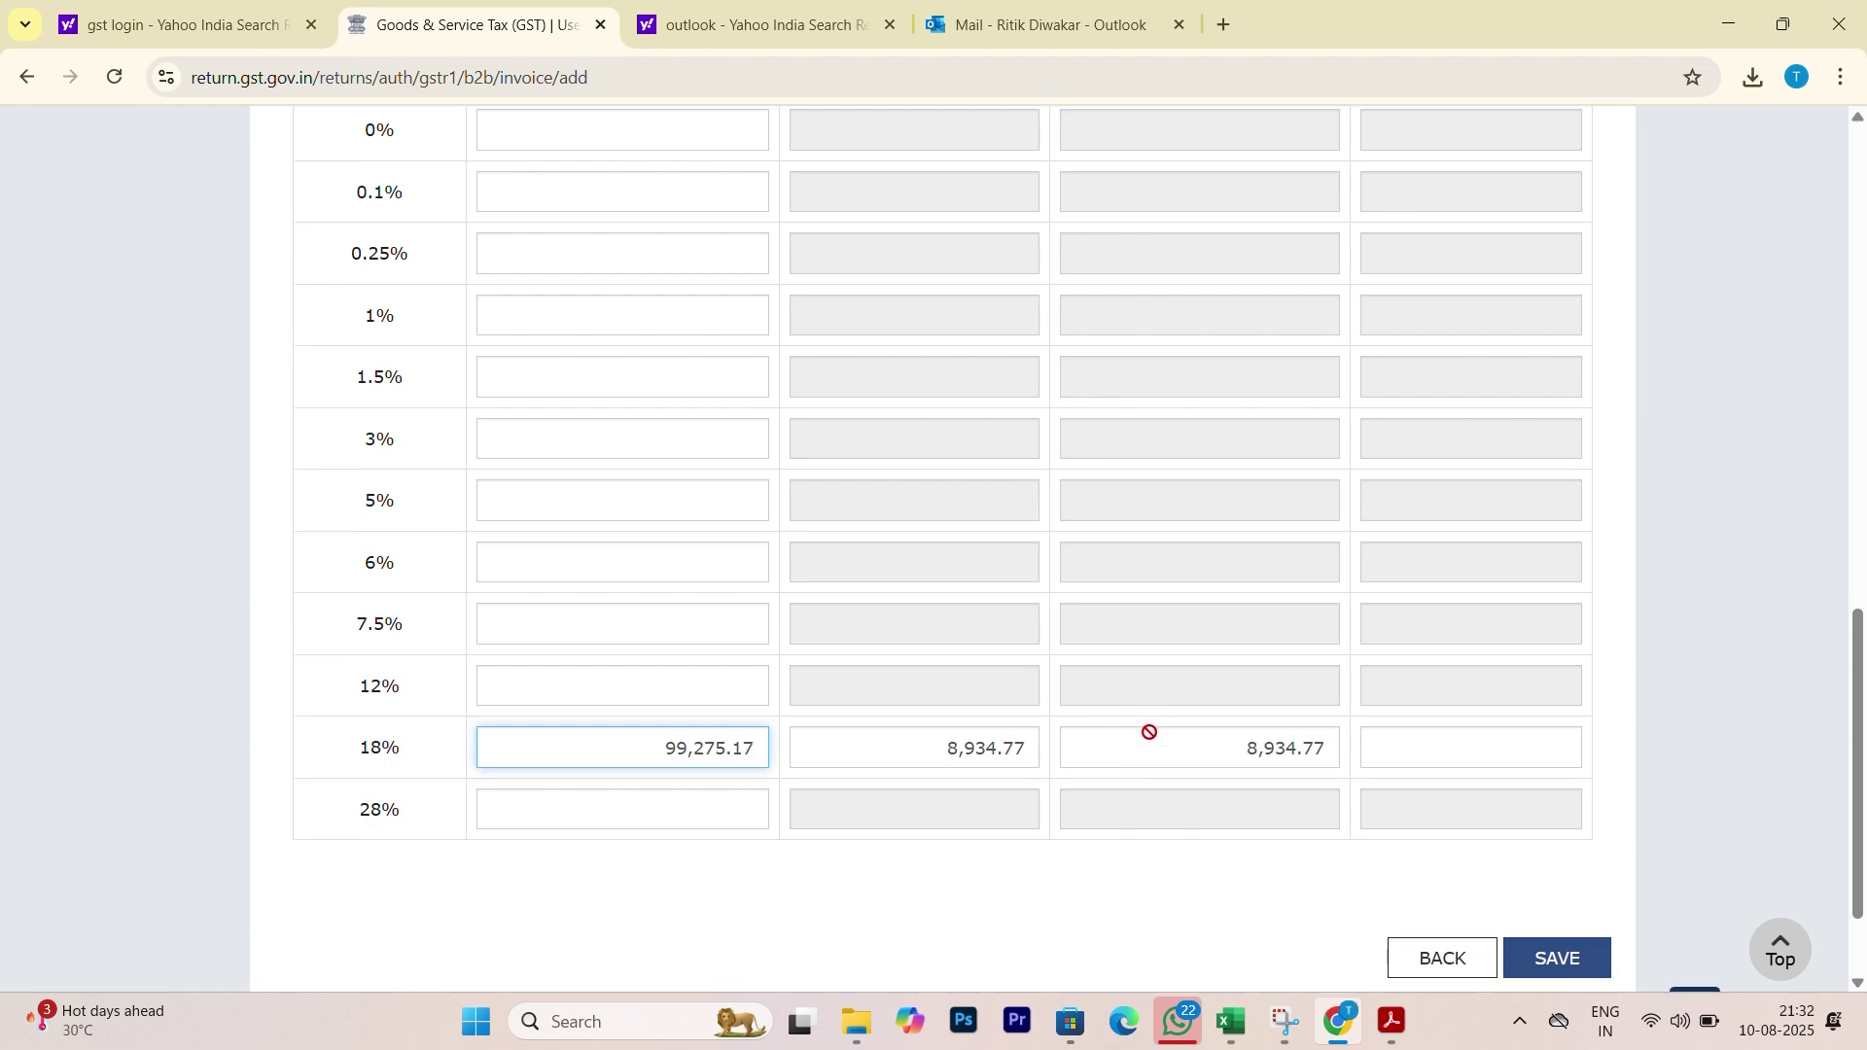
pyautogui.click(1560, 821)
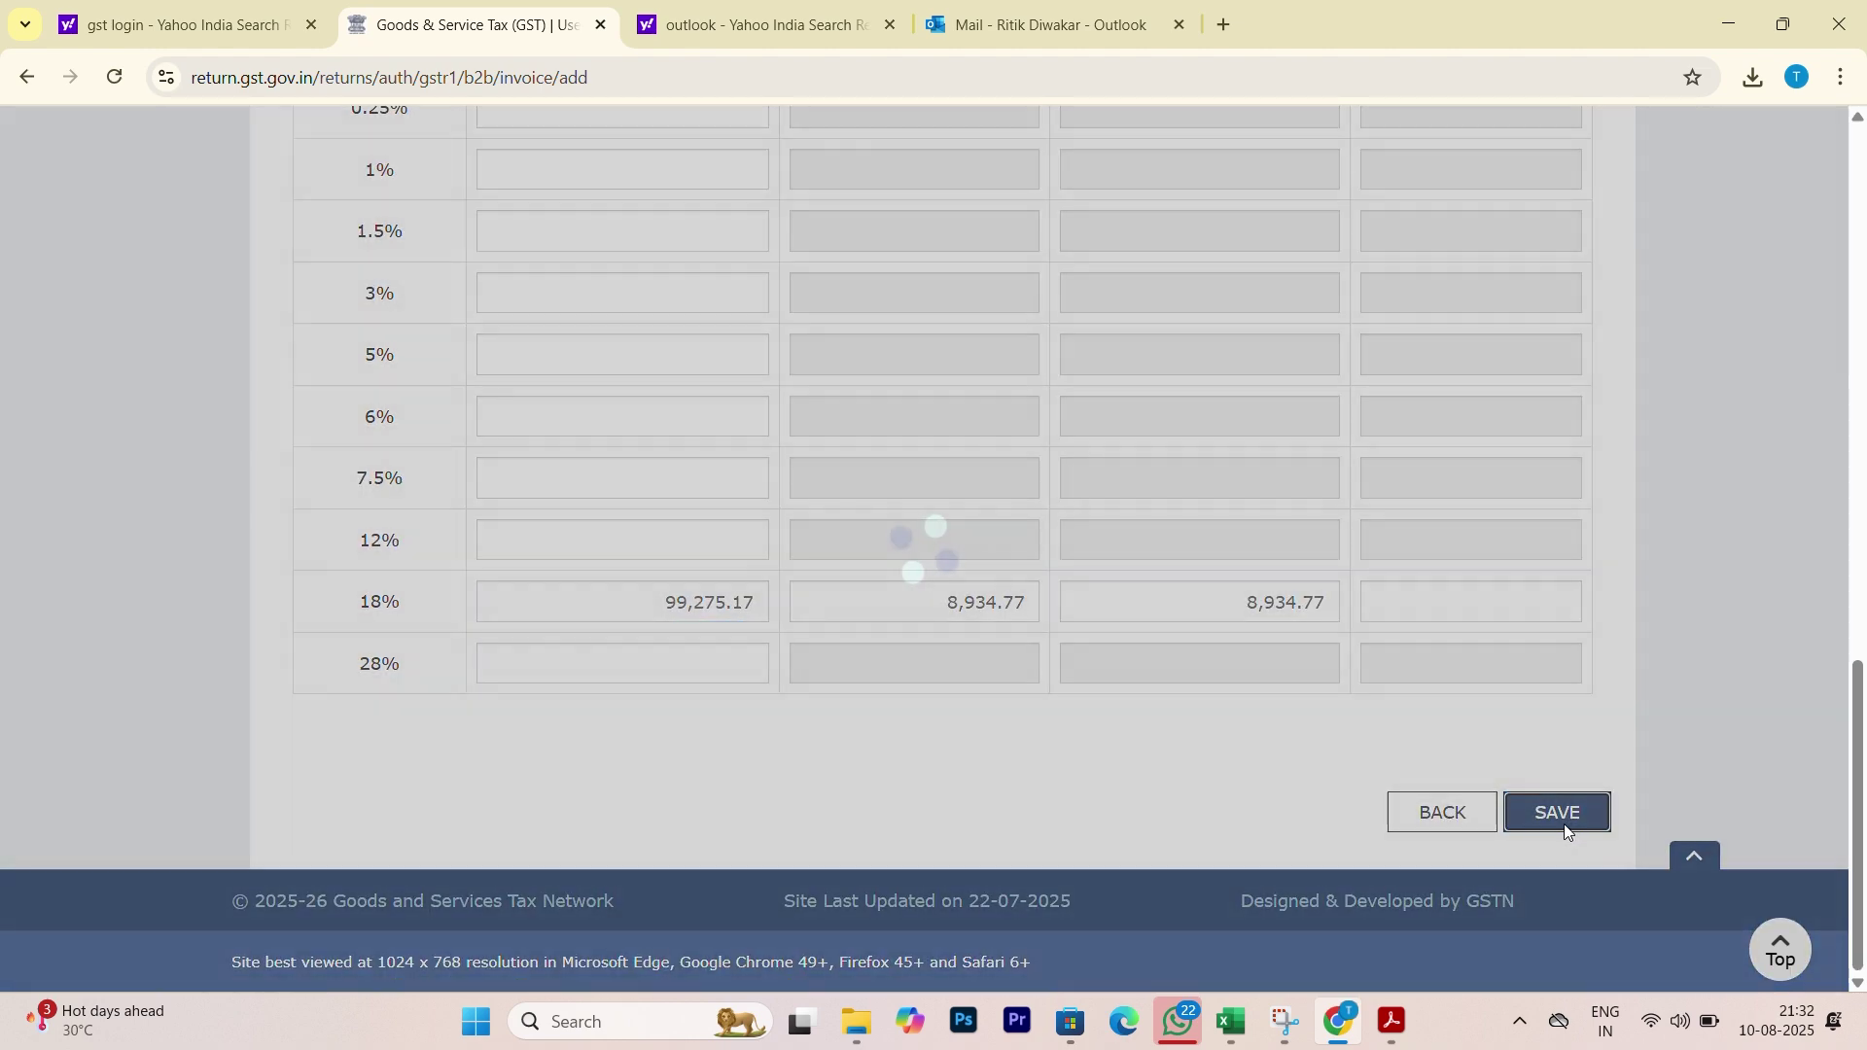
# - Try saving the blank new invoice, flagging invoice number, date and total as required
pyautogui.scroll(-5, 1058, 472)
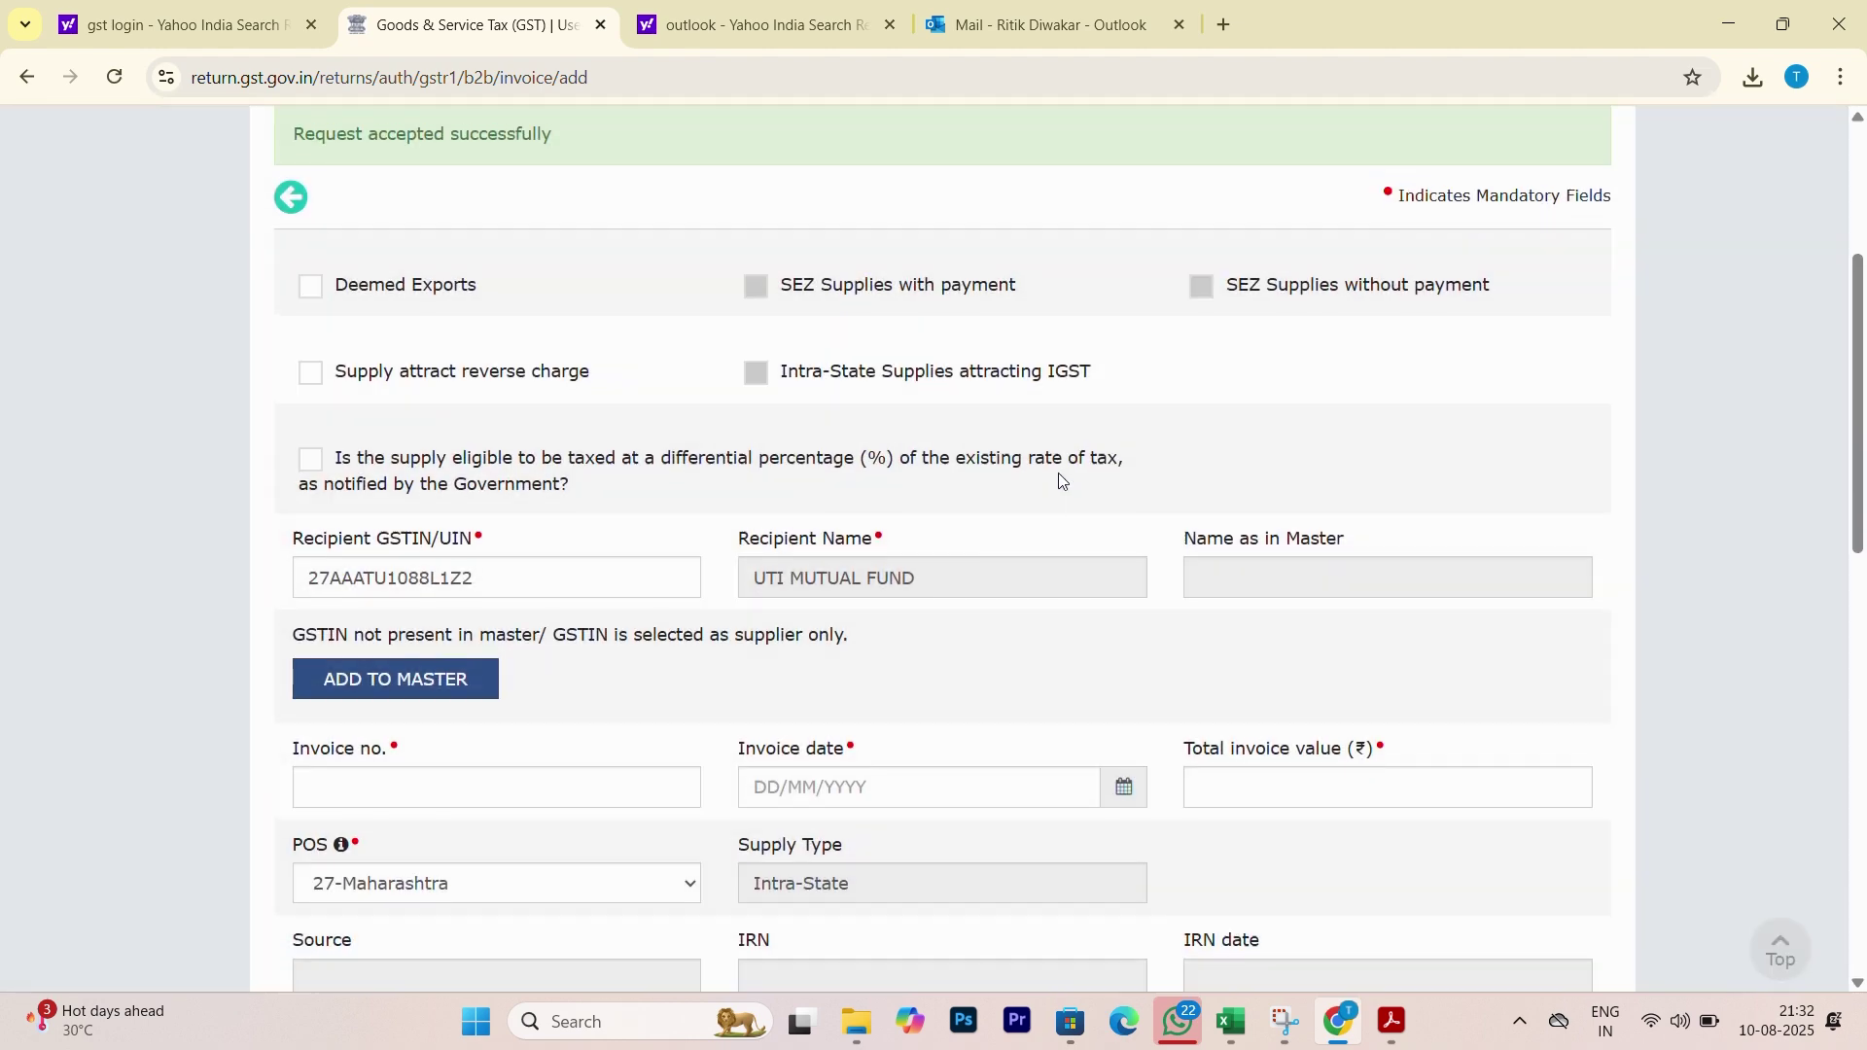
pyautogui.scroll(-10, 1058, 472)
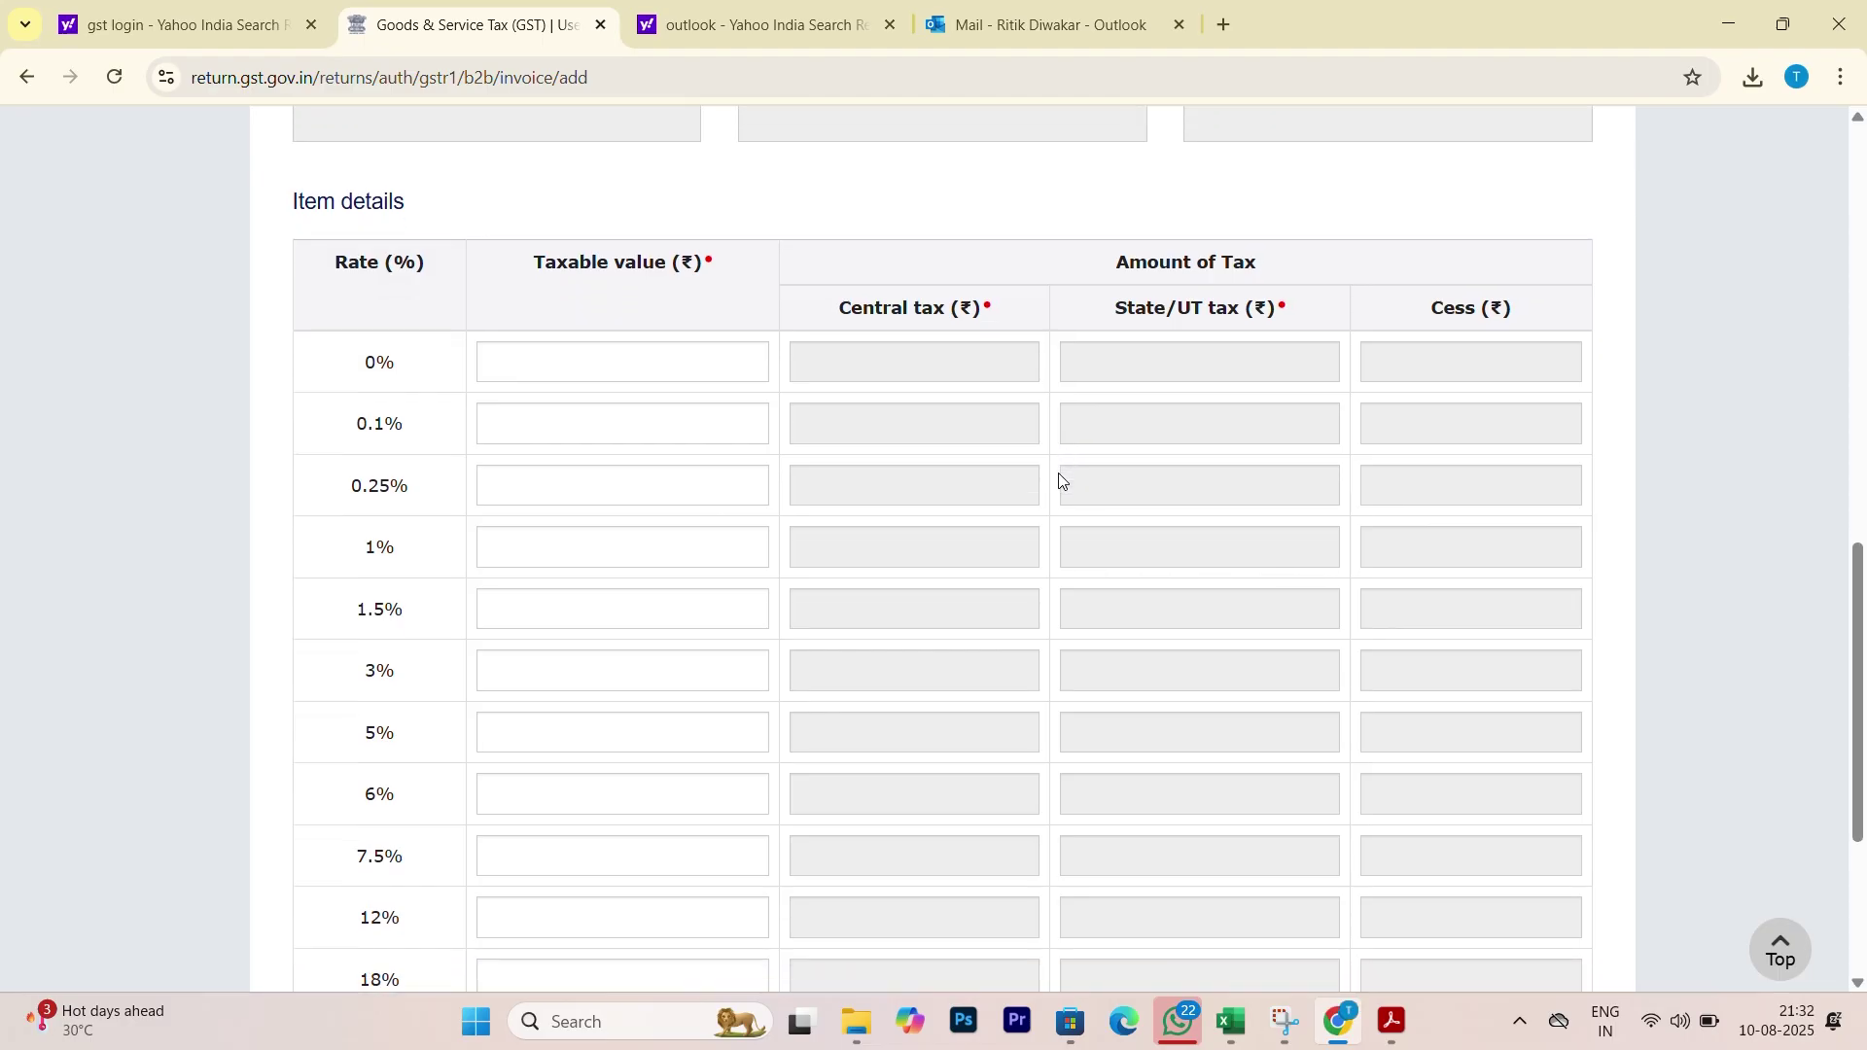
pyautogui.scroll(-1, 1060, 480)
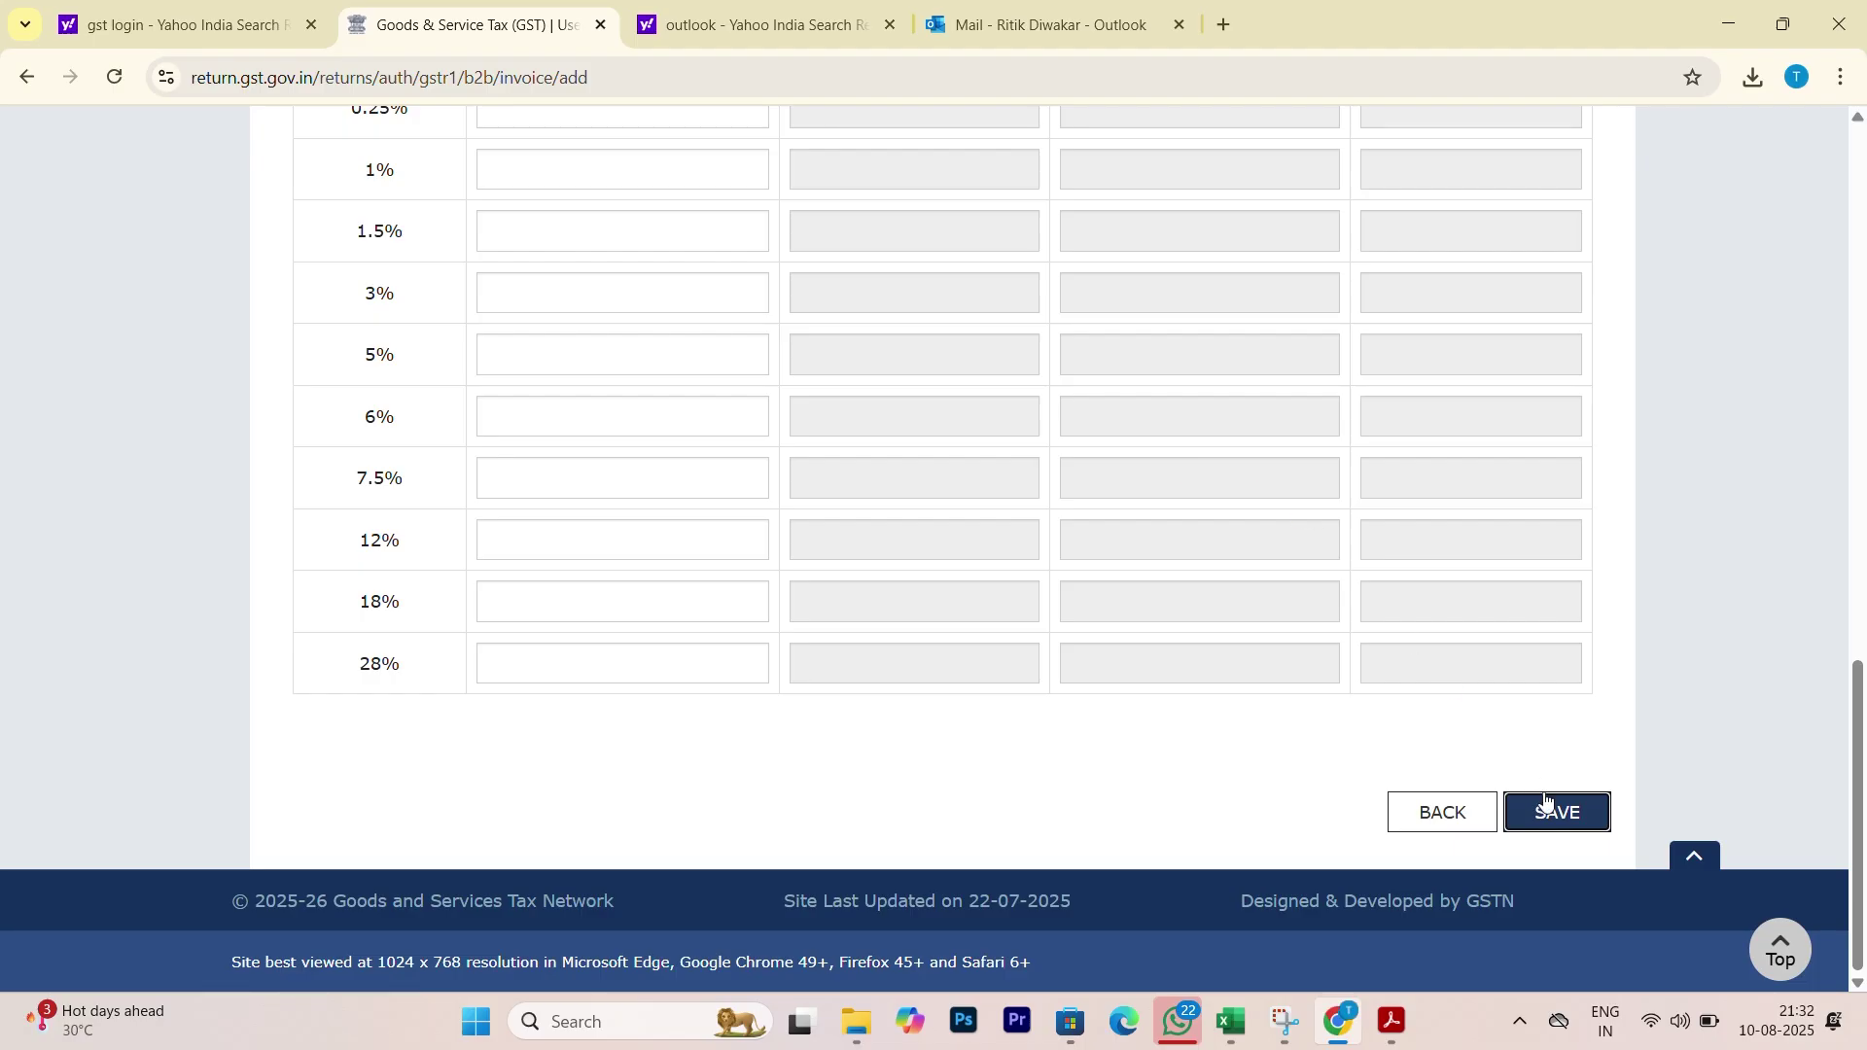
pyautogui.click(1557, 826)
pyautogui.scroll(11, 1251, 453)
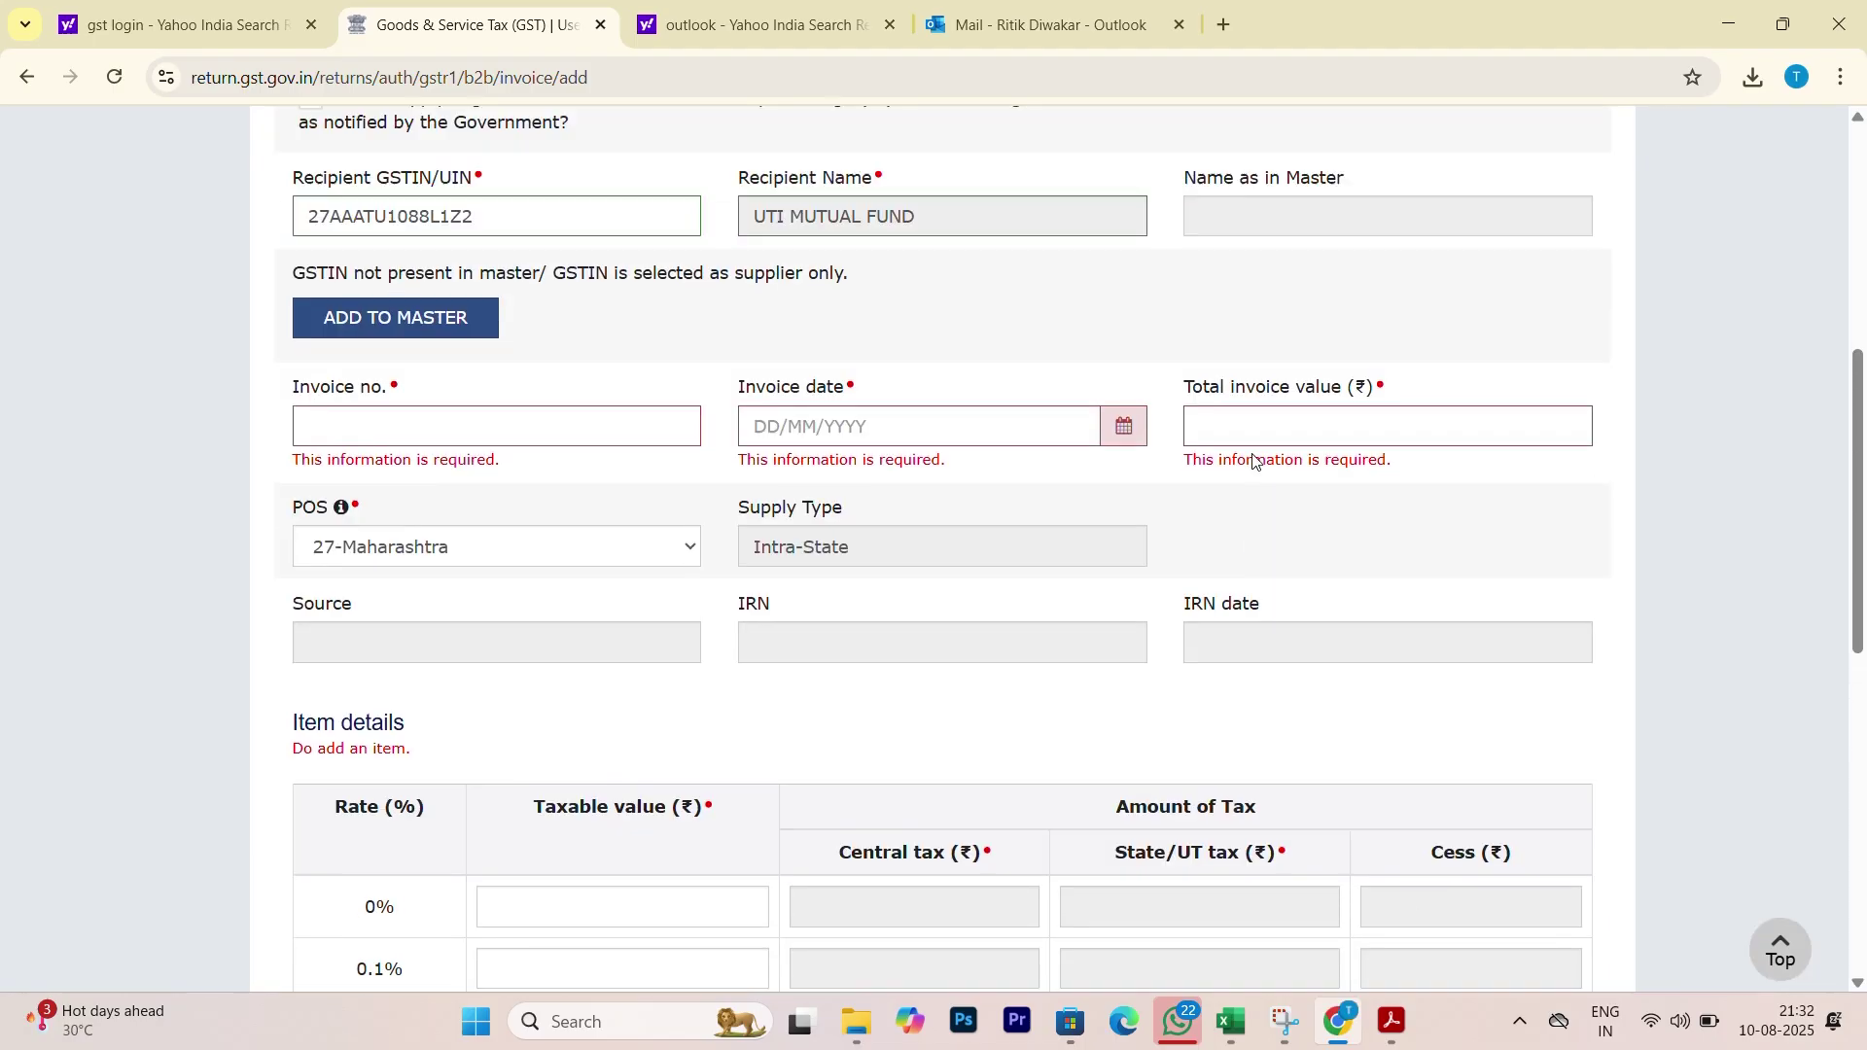
pyautogui.scroll(2, 1254, 461)
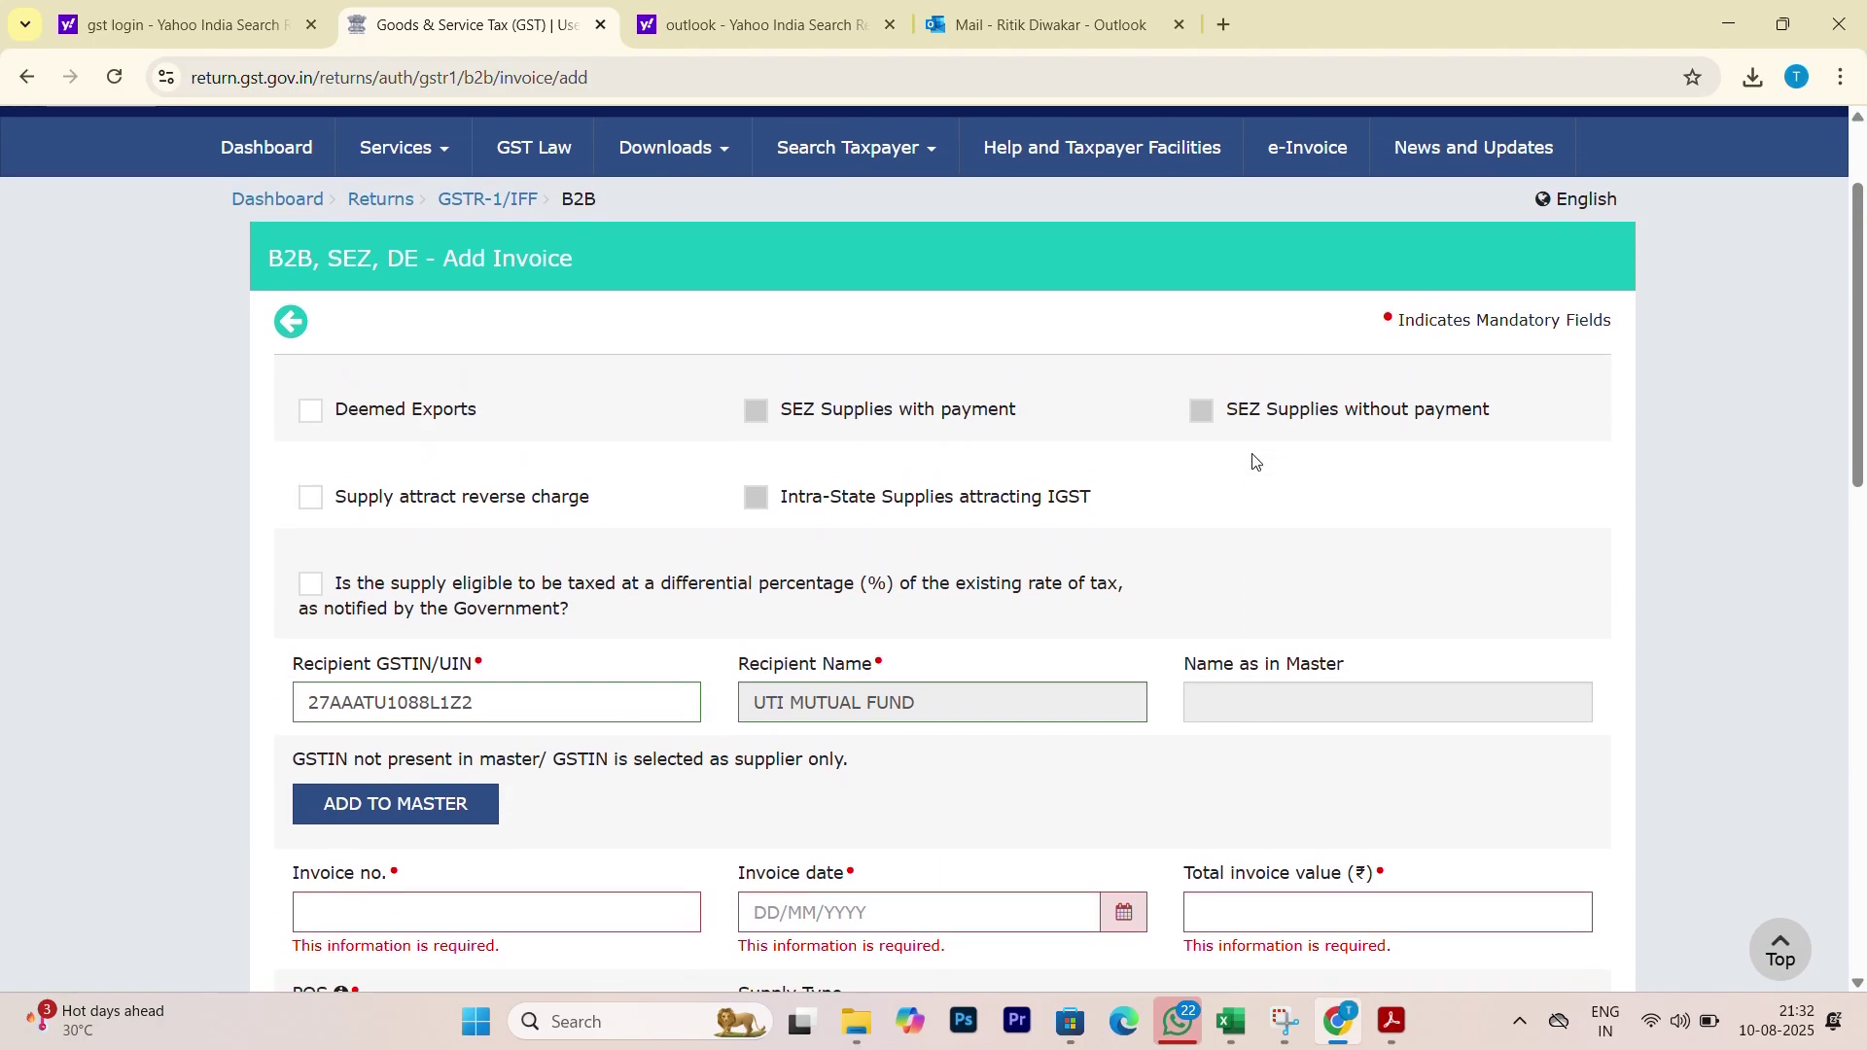
pyautogui.scroll(-3, 1253, 461)
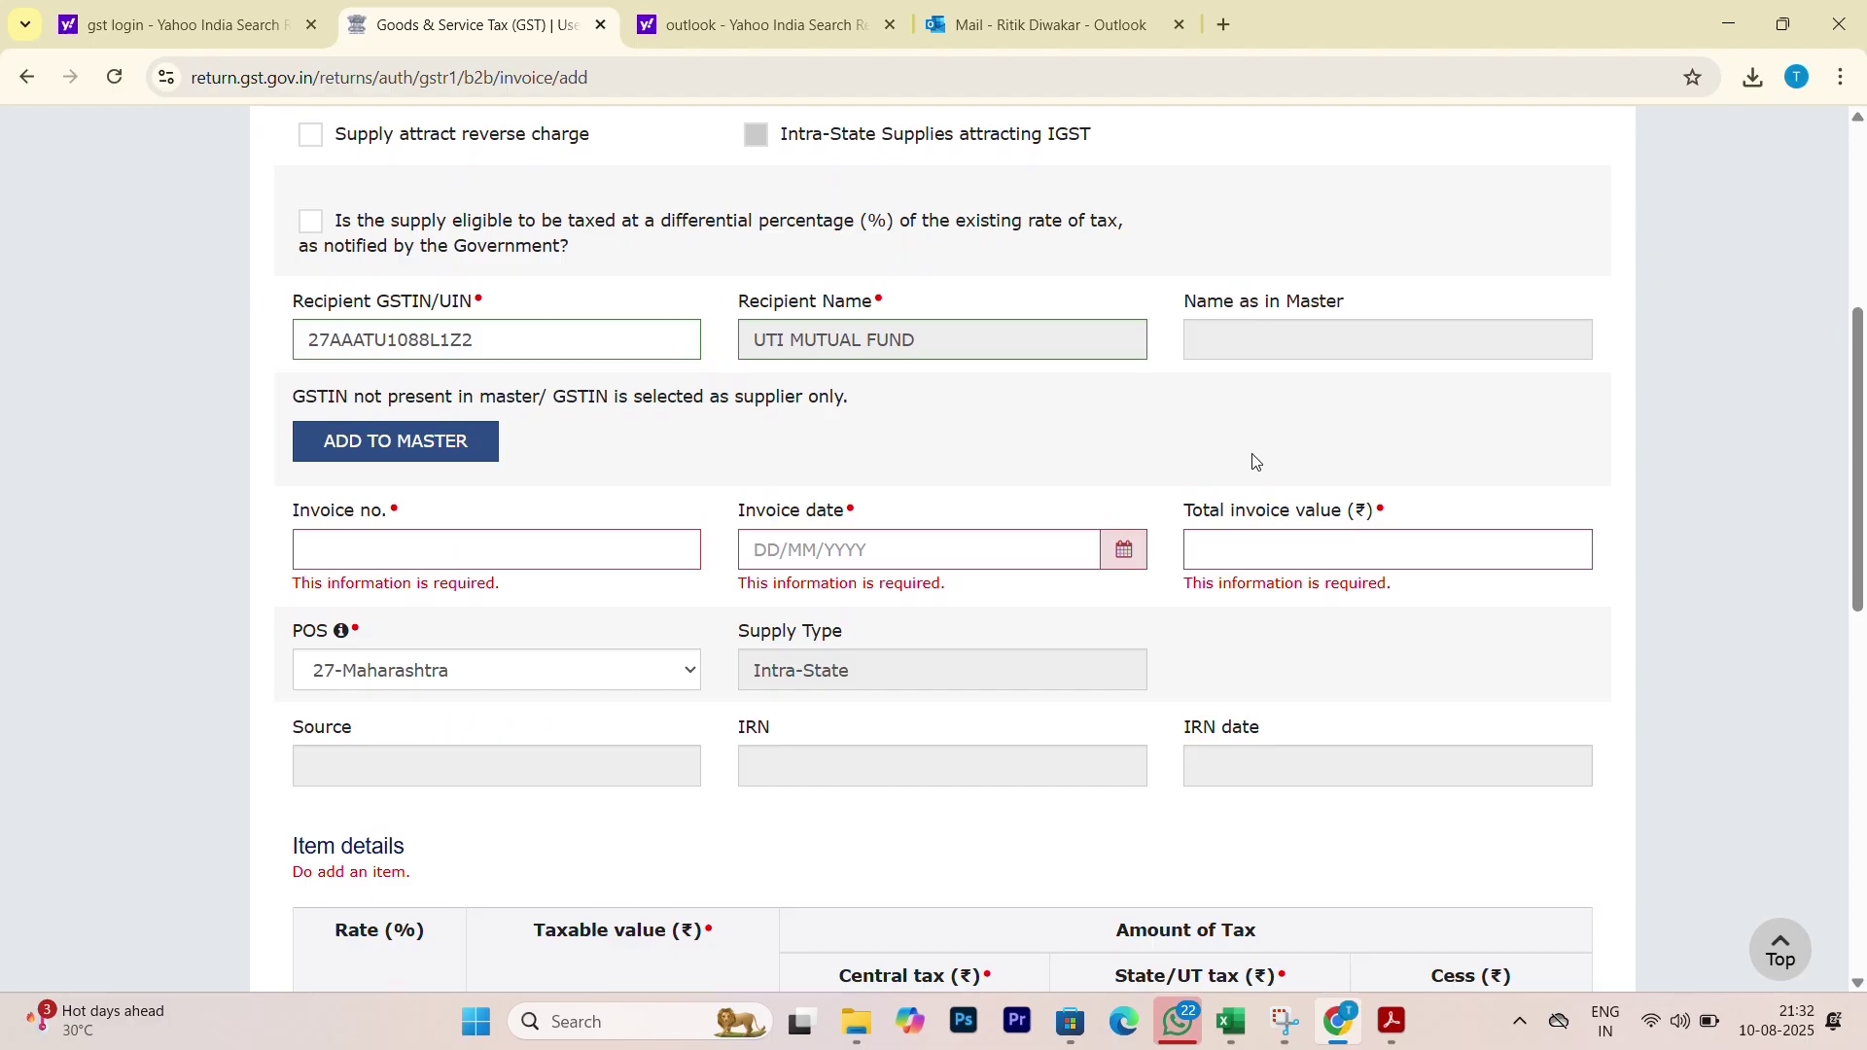
pyautogui.scroll(-10, 1252, 461)
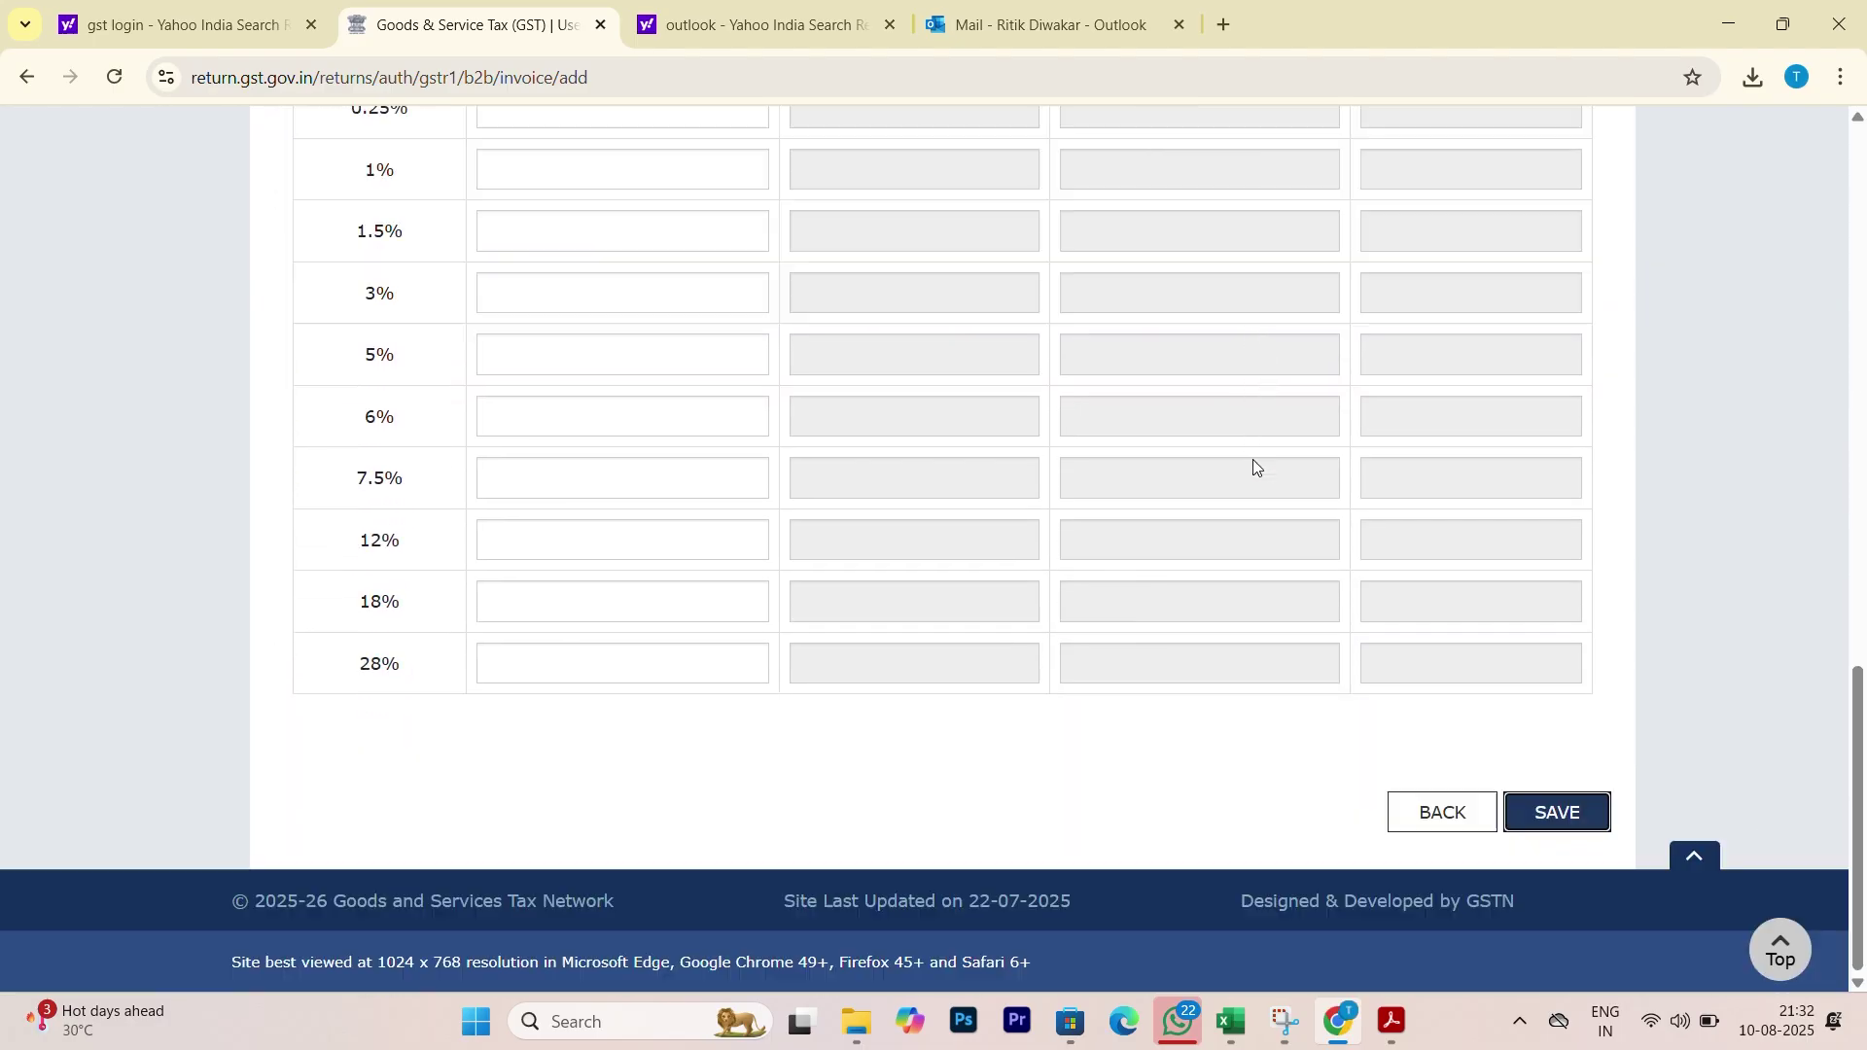
# - Return to the B2B summary, review the ten recipients, then bring back the UTI invoice PDF
pyautogui.click(1438, 811)
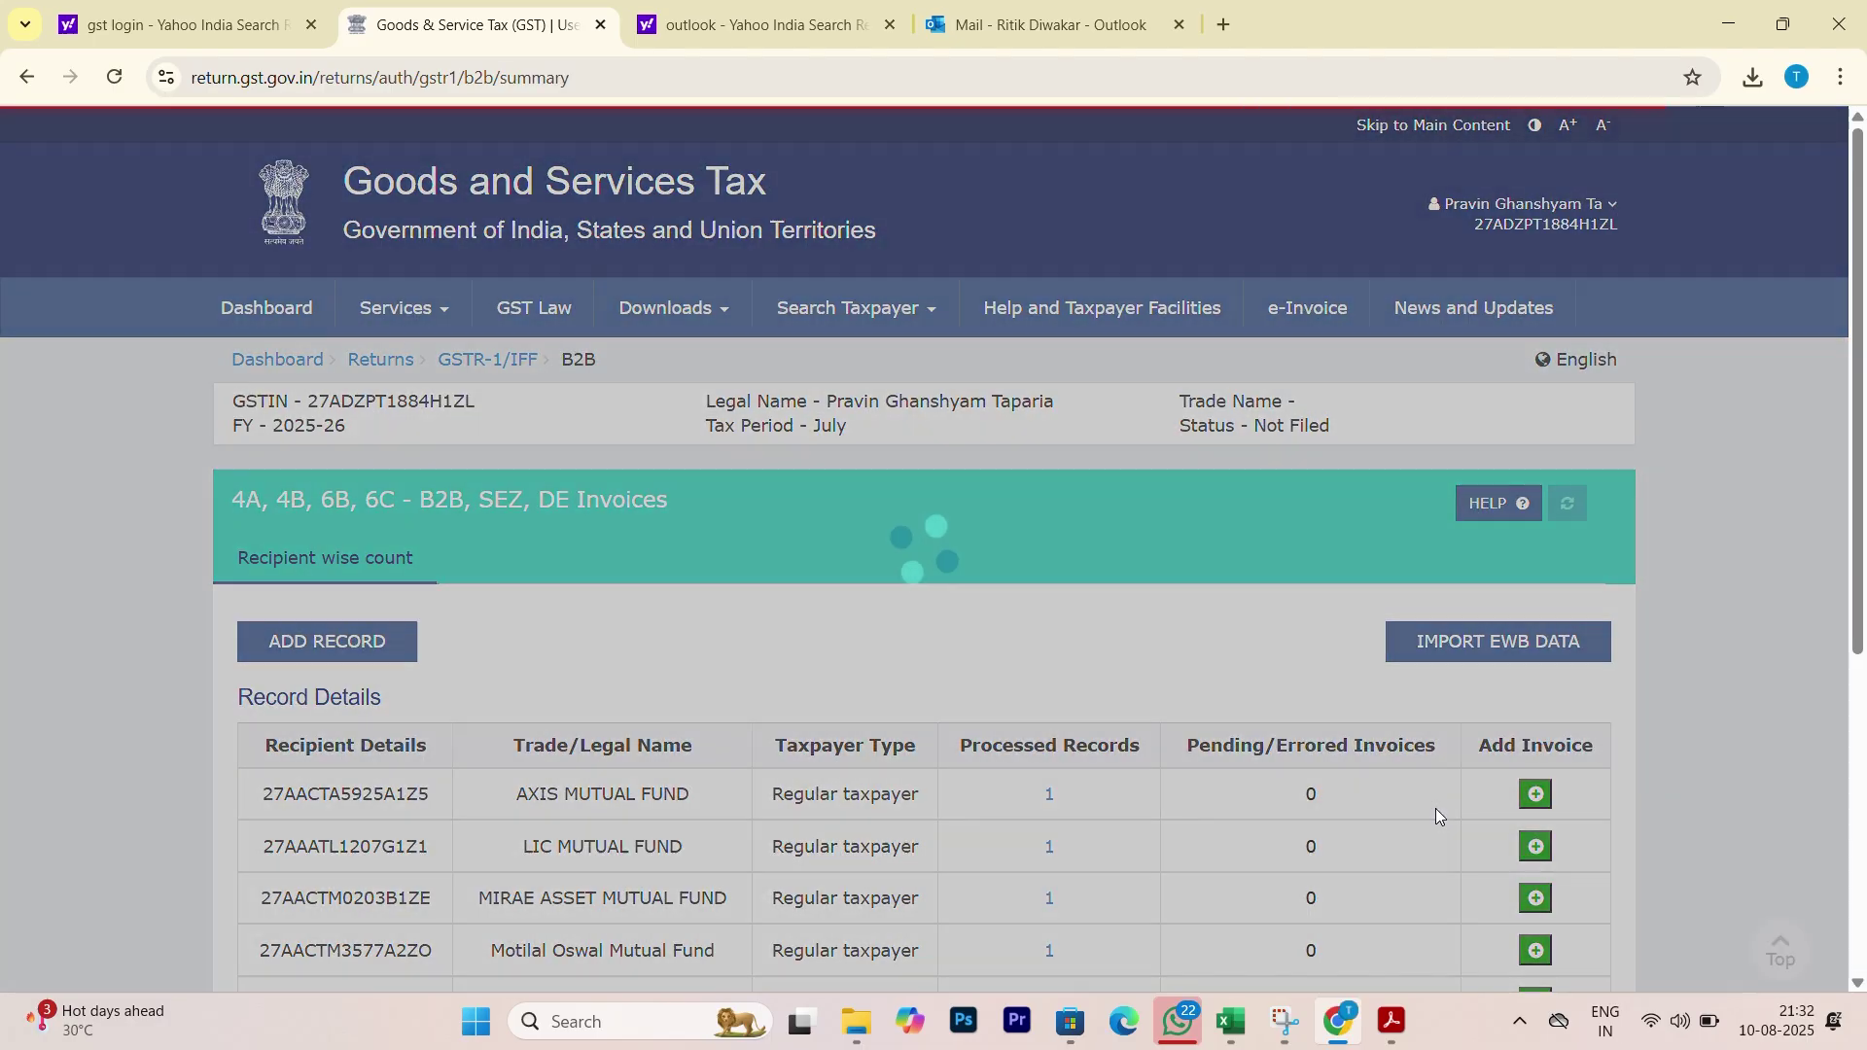
pyautogui.scroll(-6, 1100, 564)
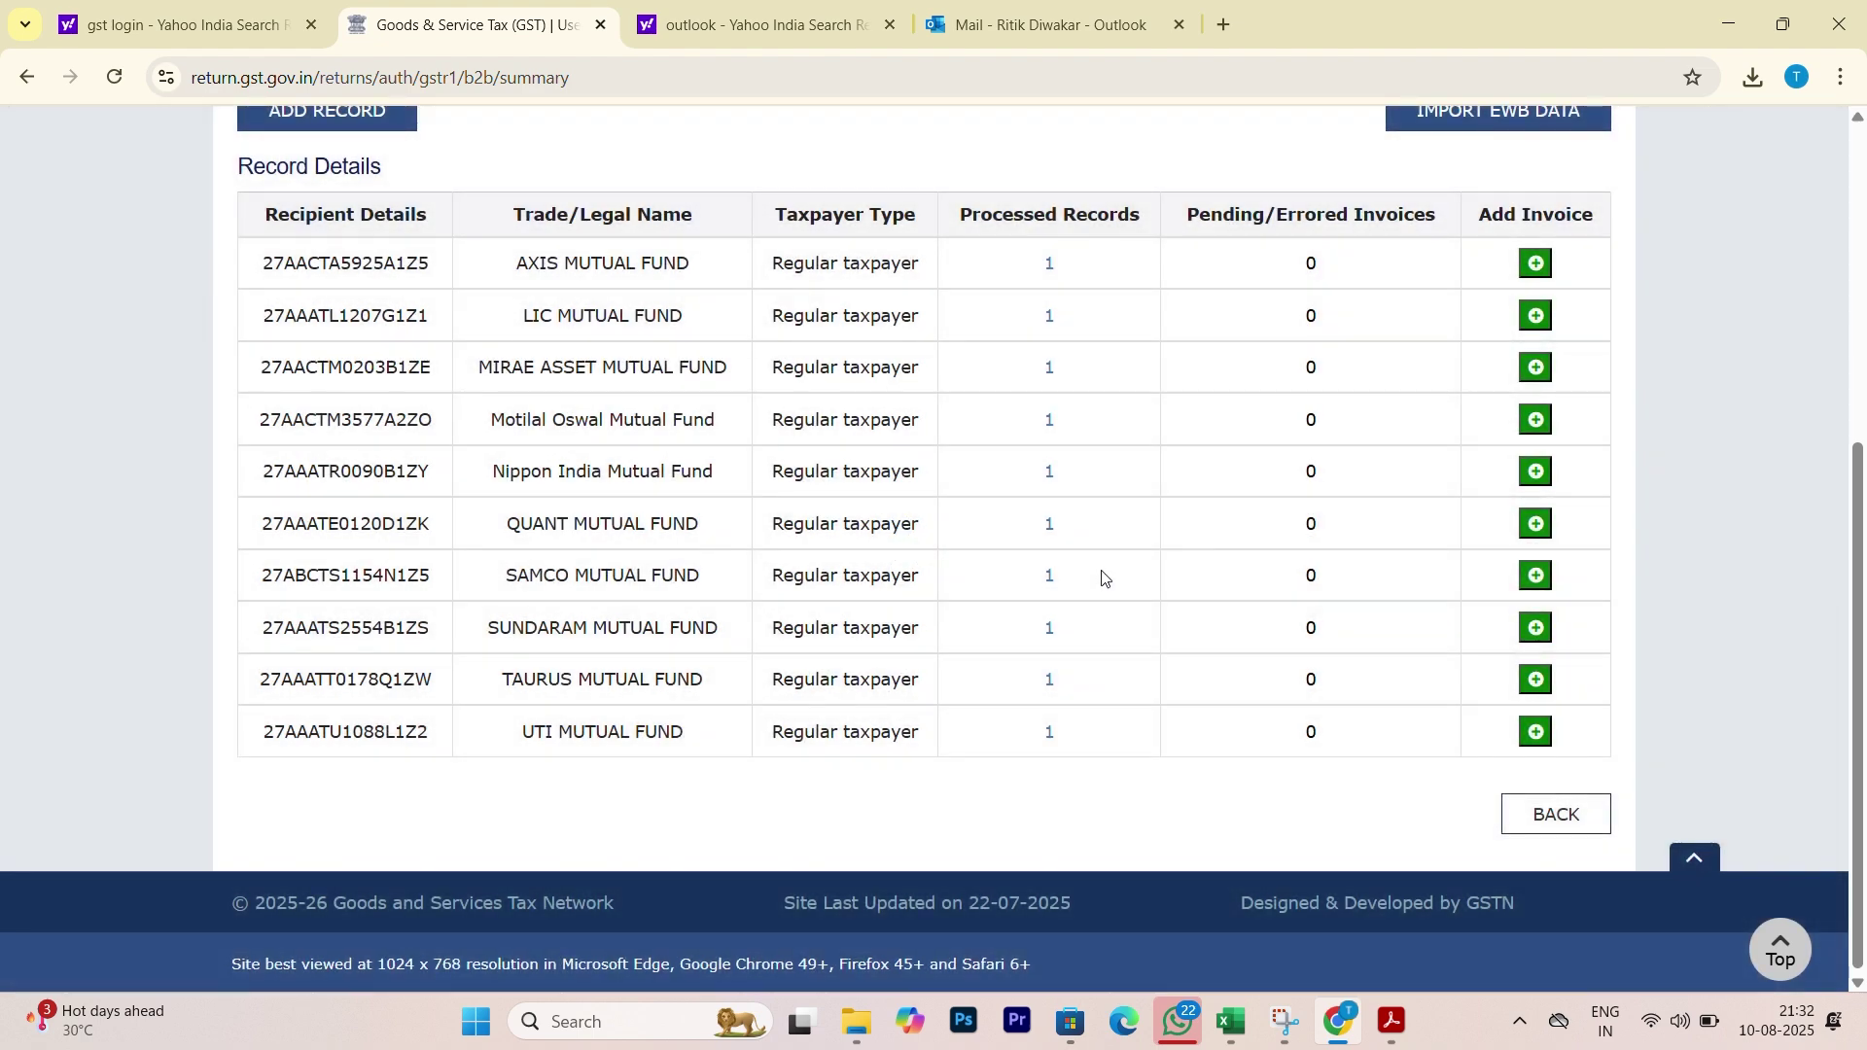
pyautogui.scroll(2, 1075, 446)
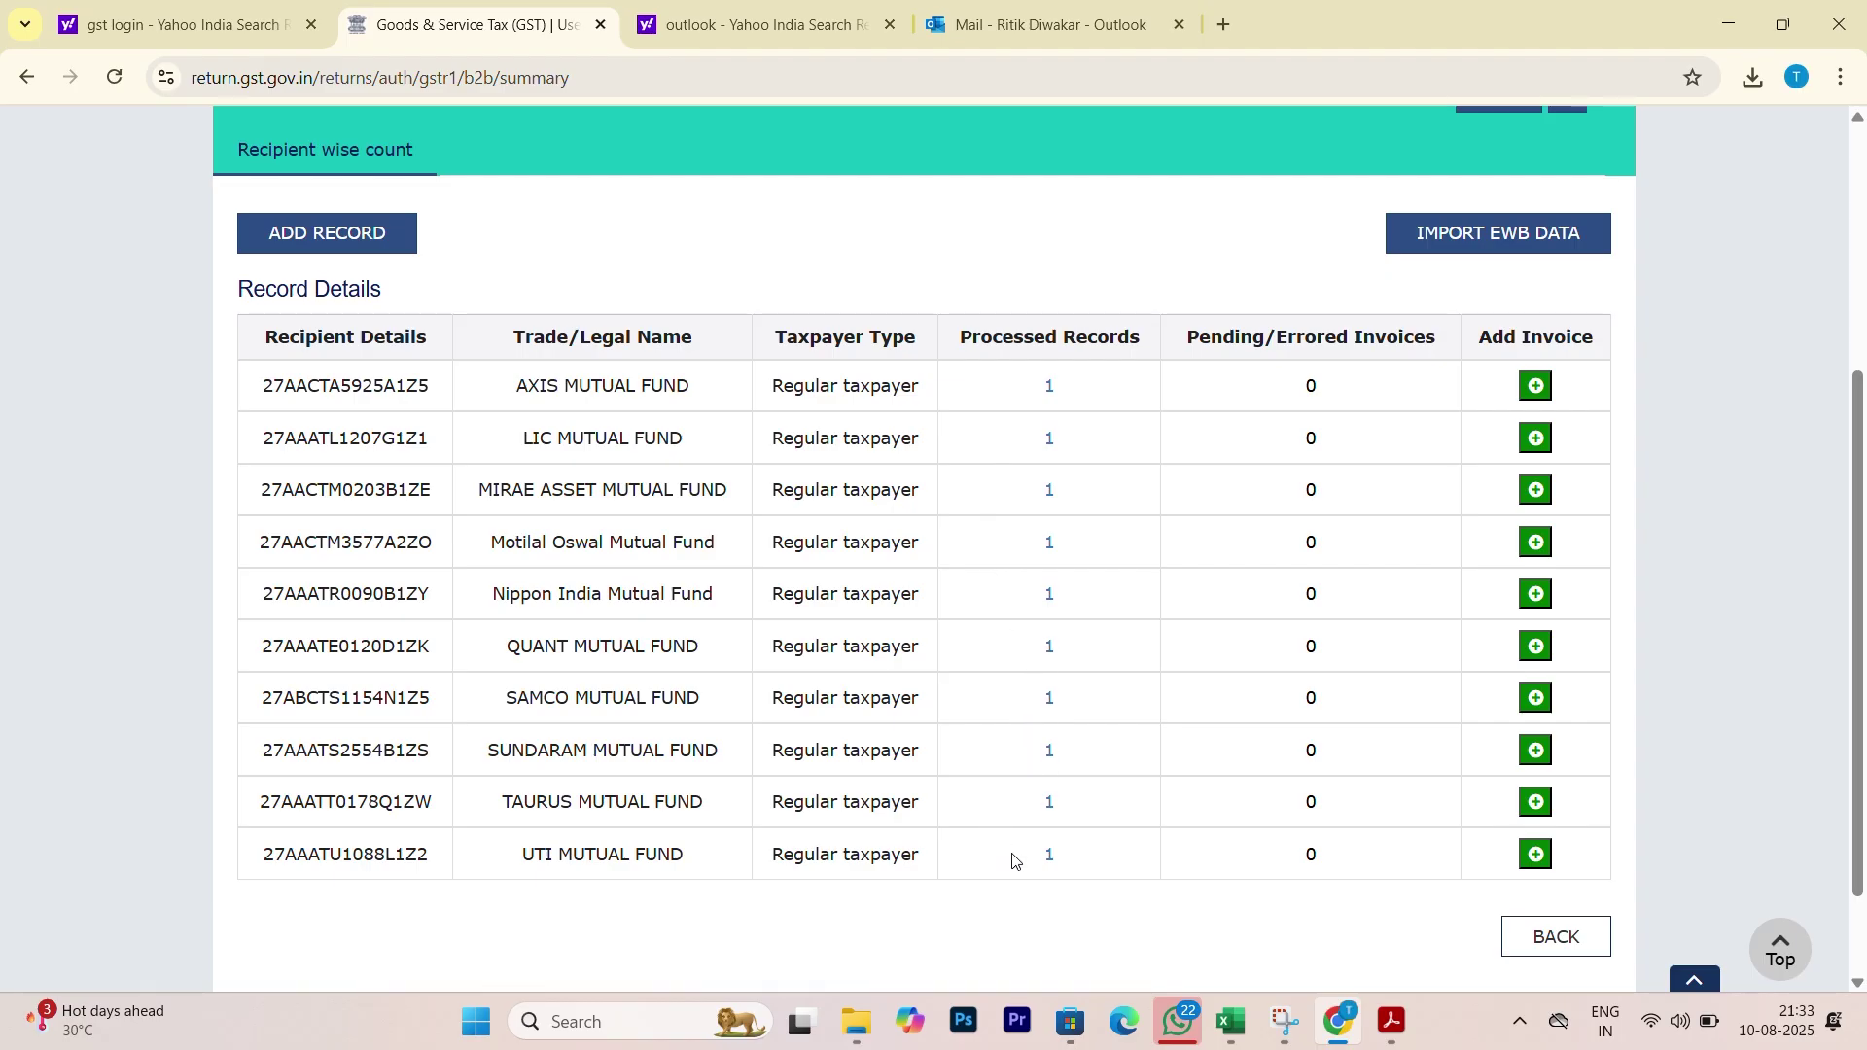
pyautogui.hotkey('alt', 'Tab')
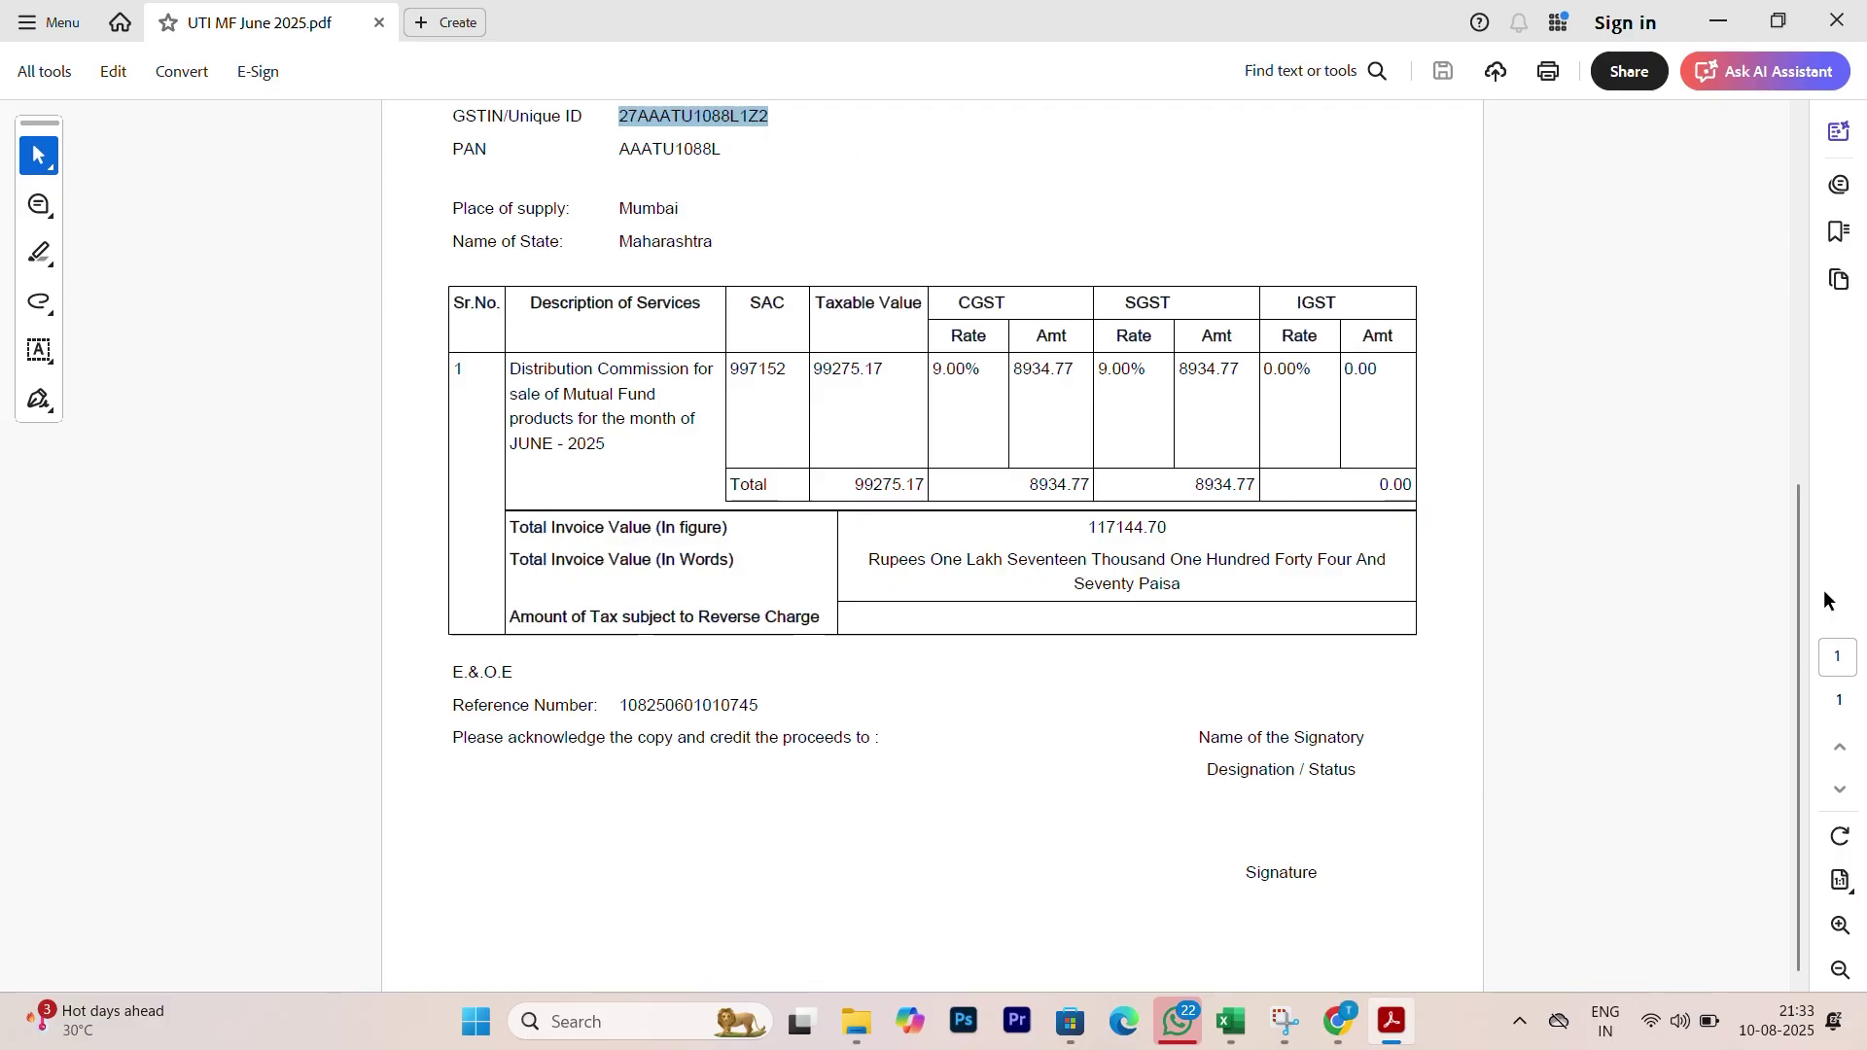
# - Close the UTI PDF and select '12 AMC GST Invoices for June 2025' in the invoice folder
pyautogui.click(1838, 22)
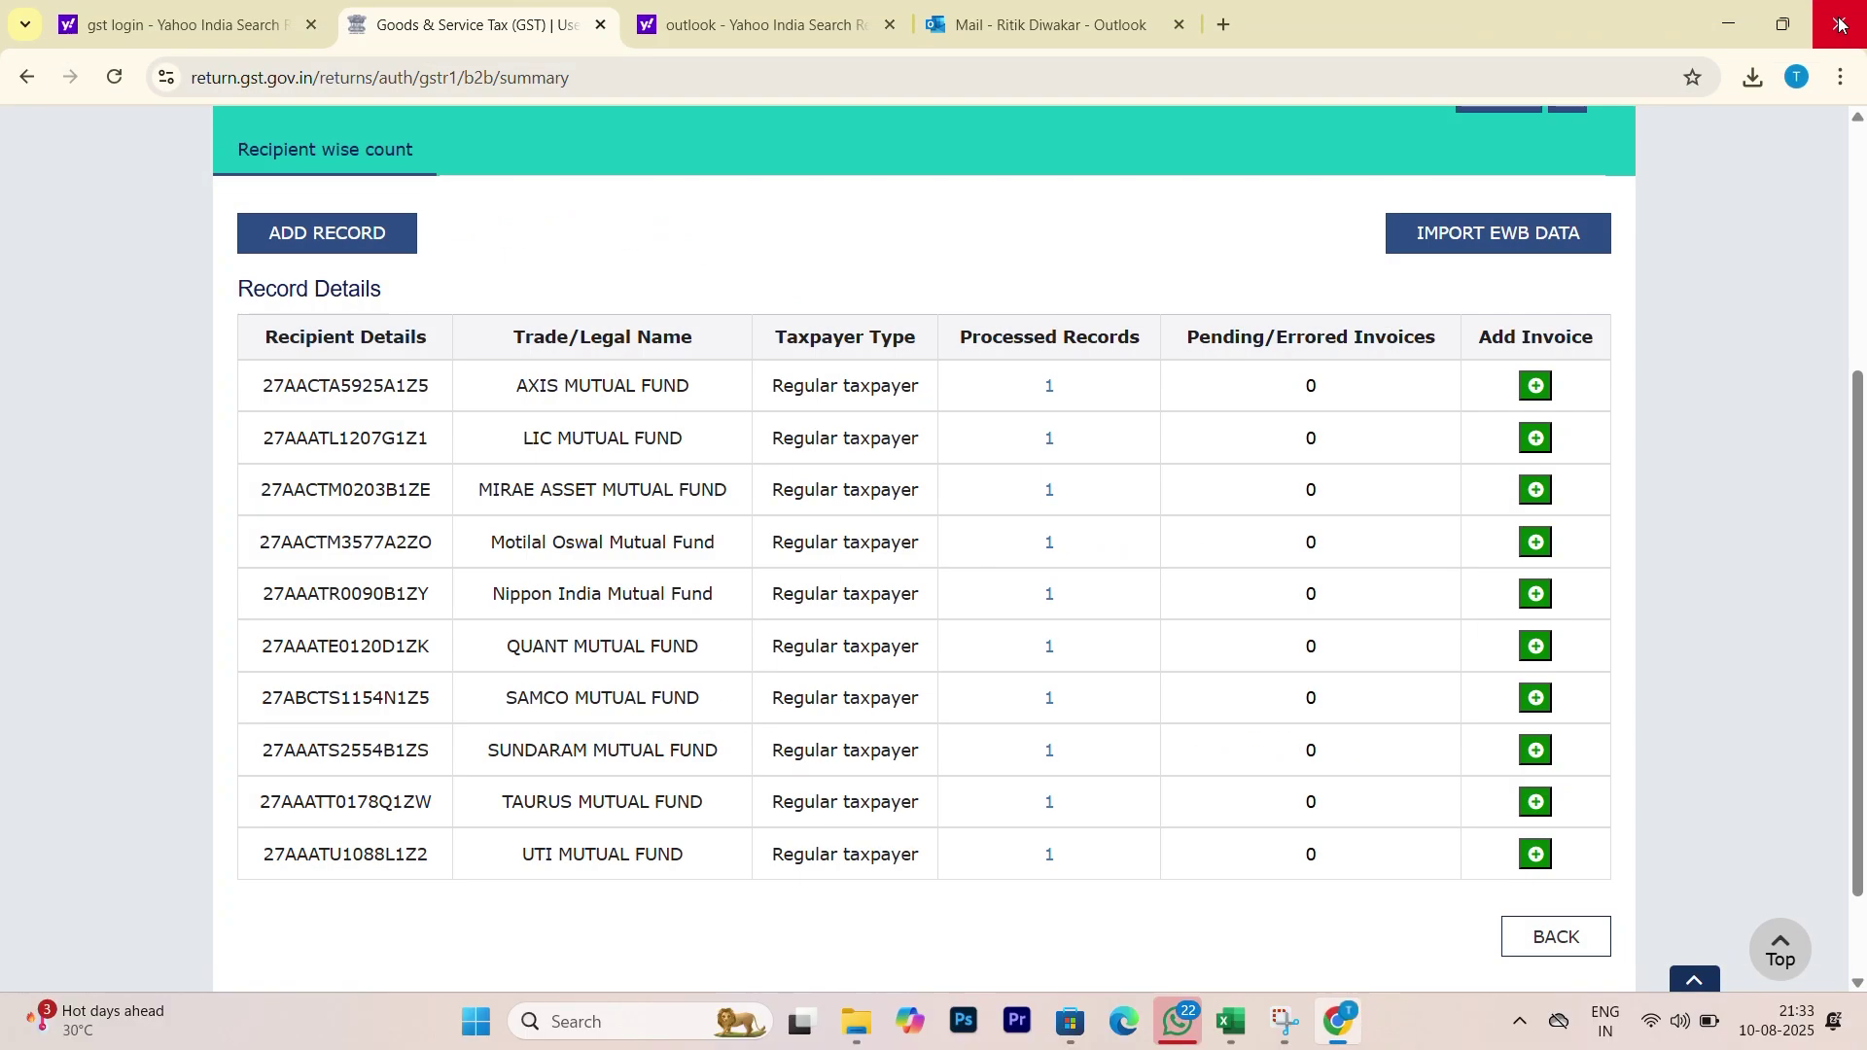
pyautogui.click(1840, 23)
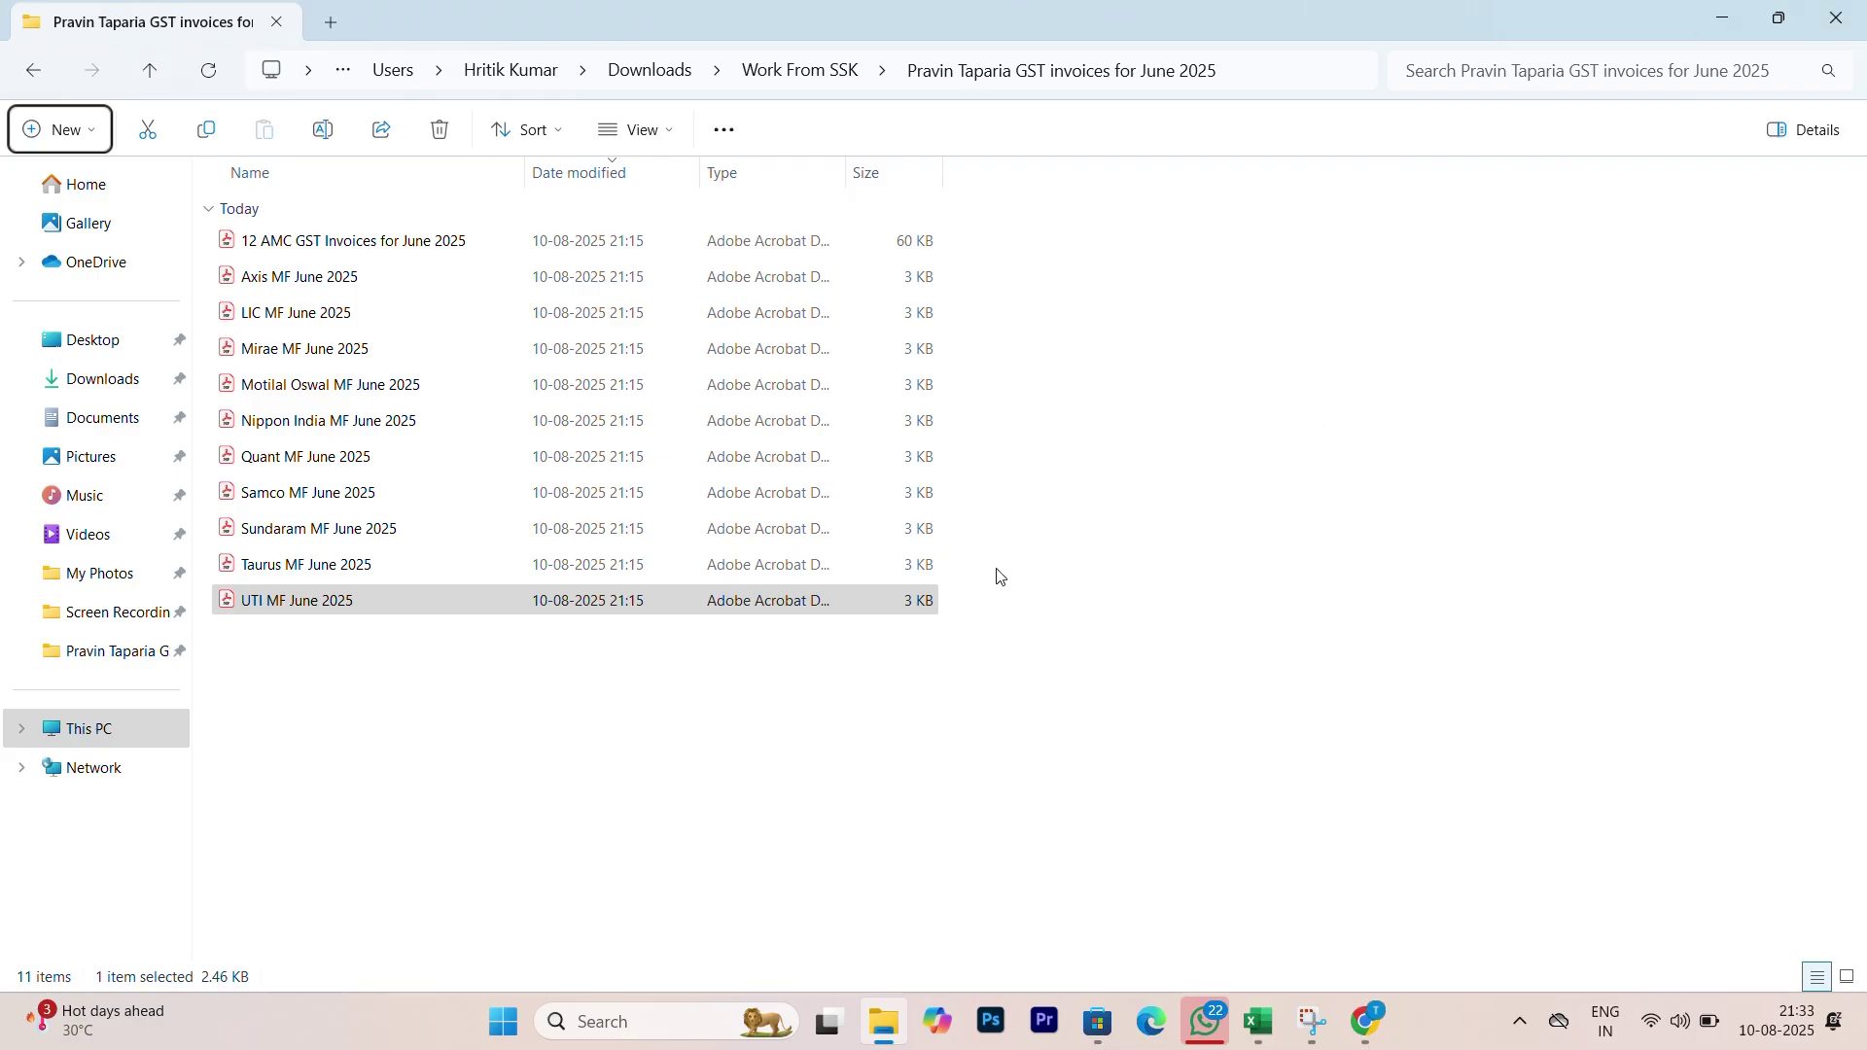
pyautogui.click(290, 268)
pyautogui.press('Up')
pyautogui.press('Down')
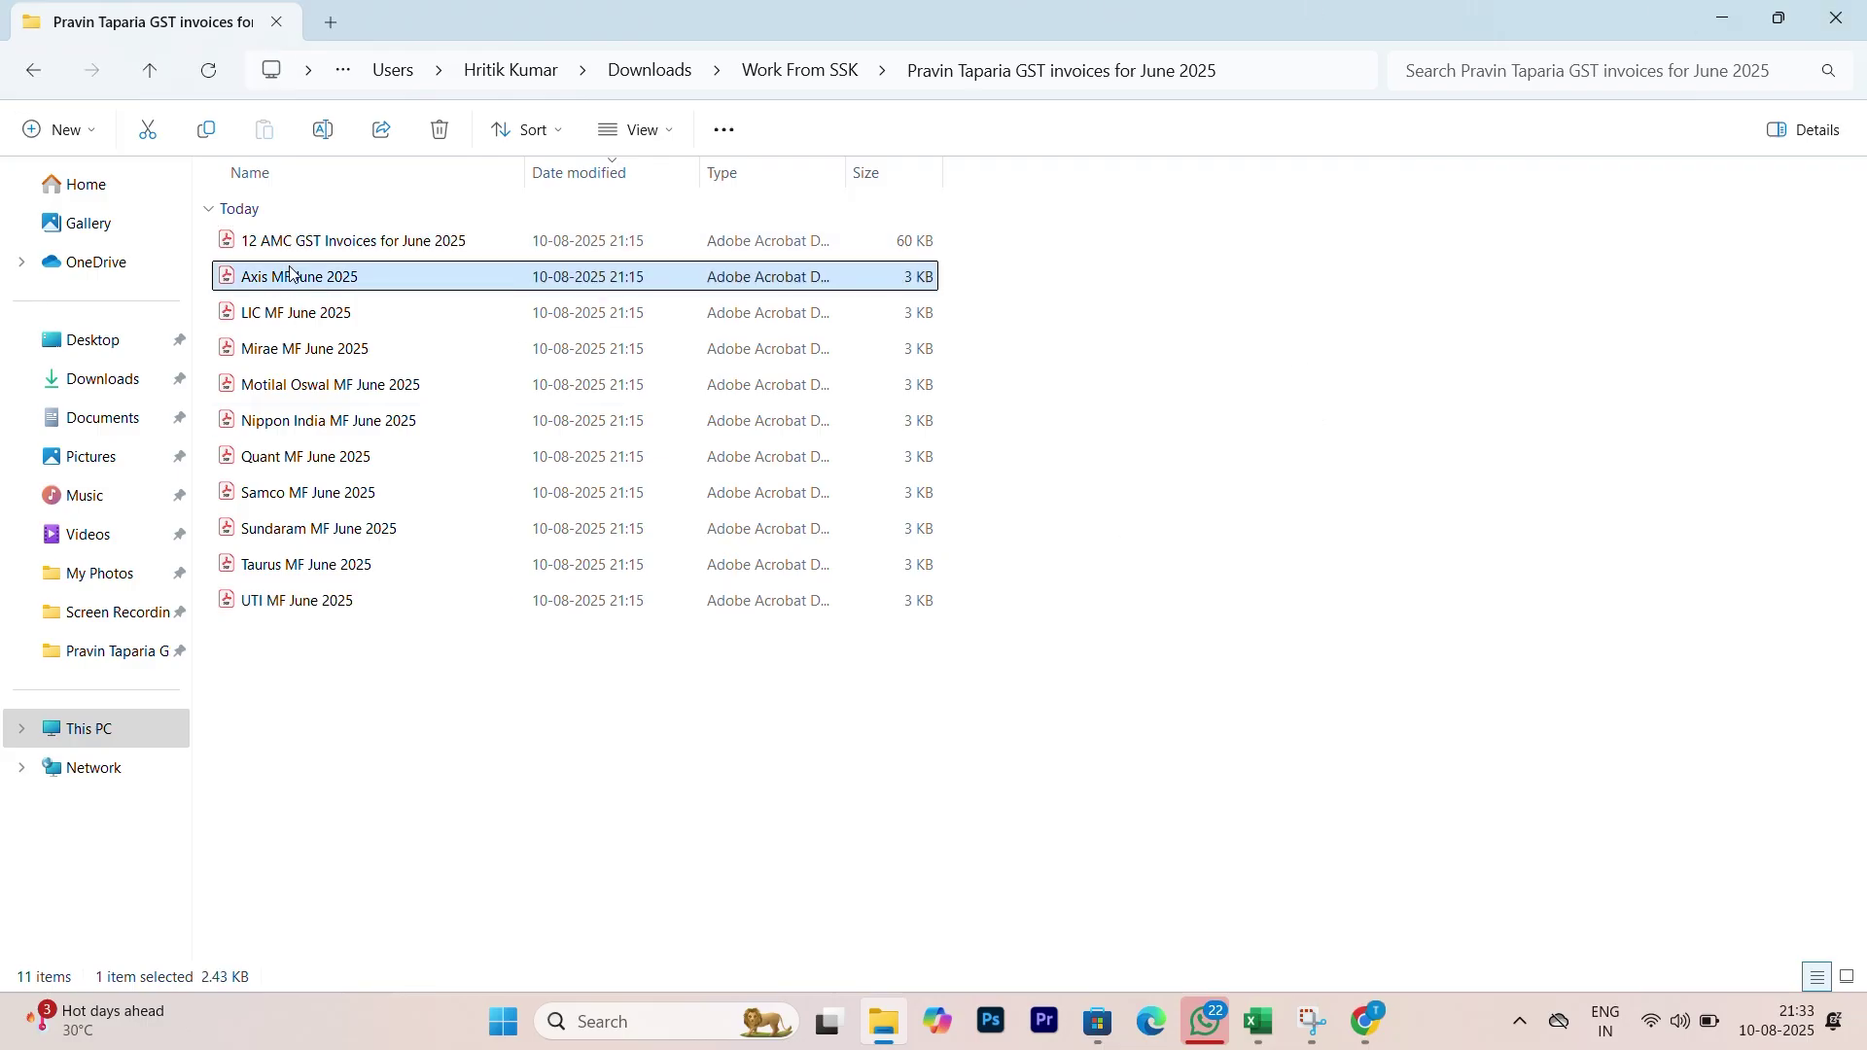
pyautogui.press('Down')
pyautogui.press('Down')
pyautogui.press('Down')
pyautogui.press('Down')
pyautogui.press('Down')
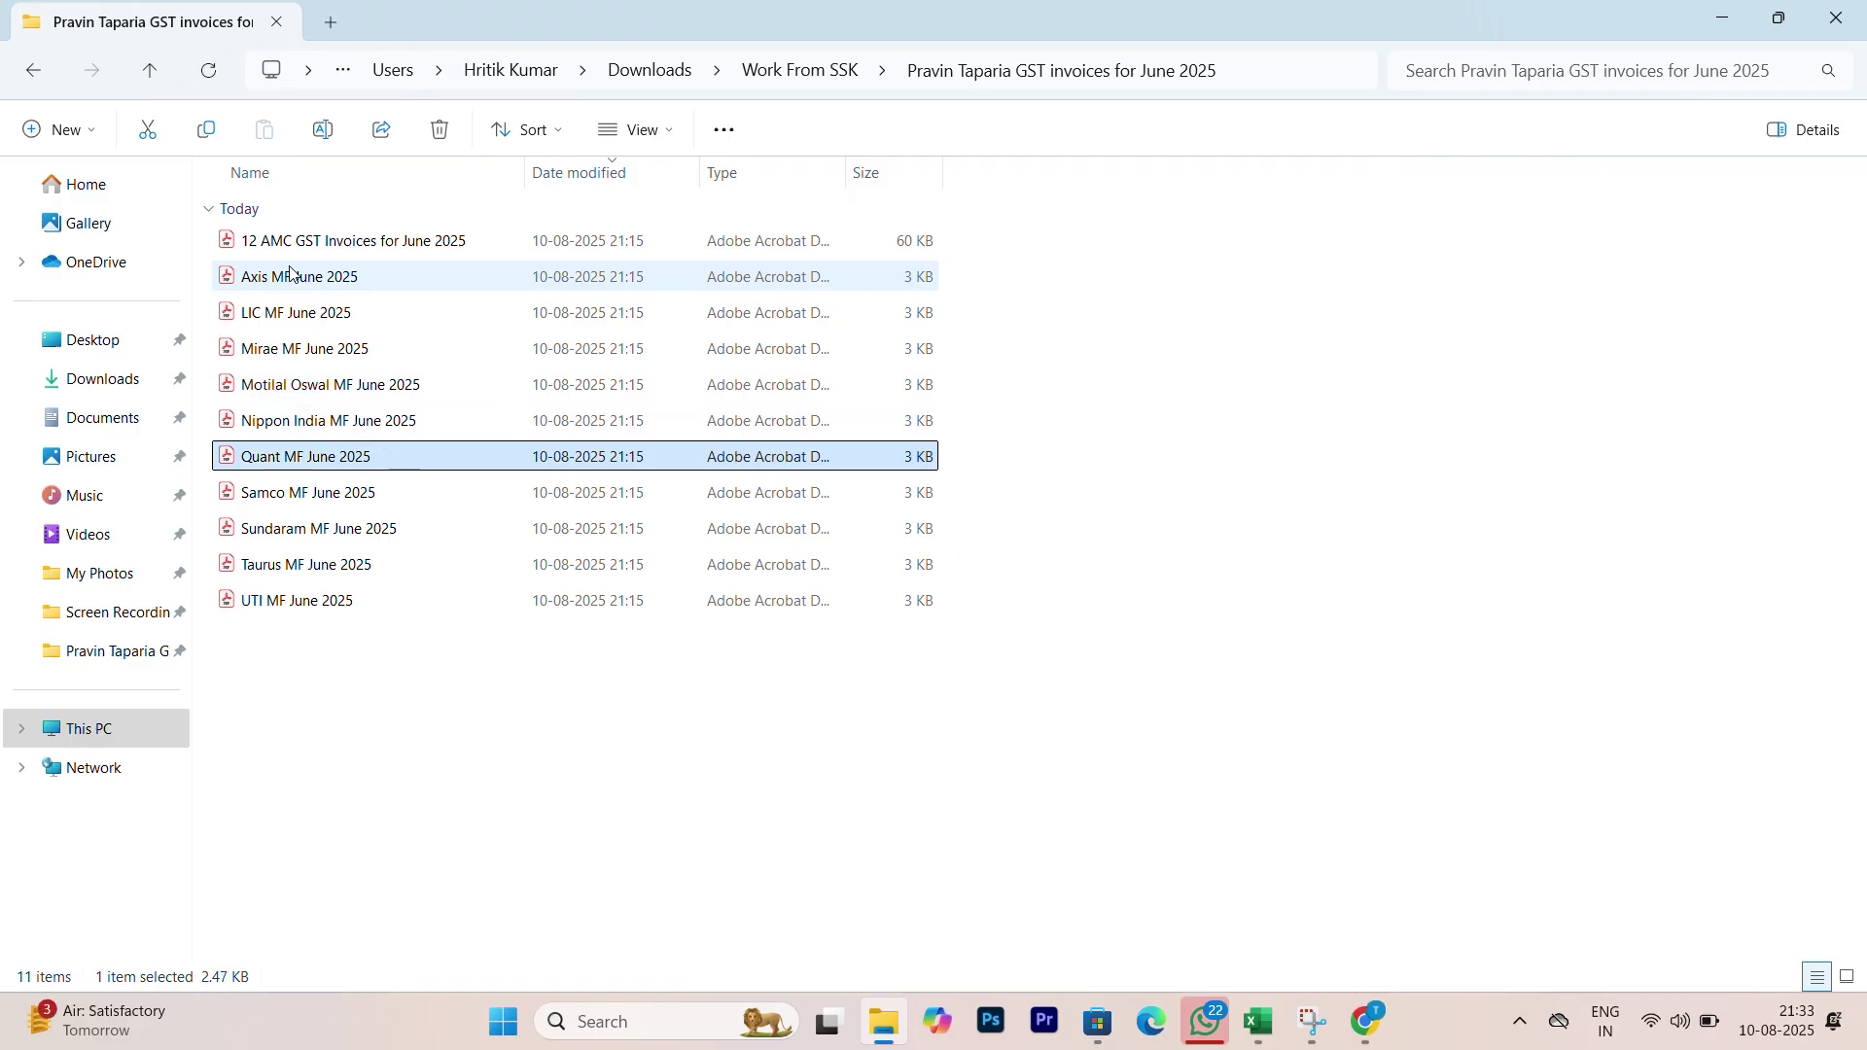
pyautogui.press('Down')
pyautogui.press('Down')
pyautogui.press('Down')
pyautogui.press('Down')
pyautogui.press('Up')
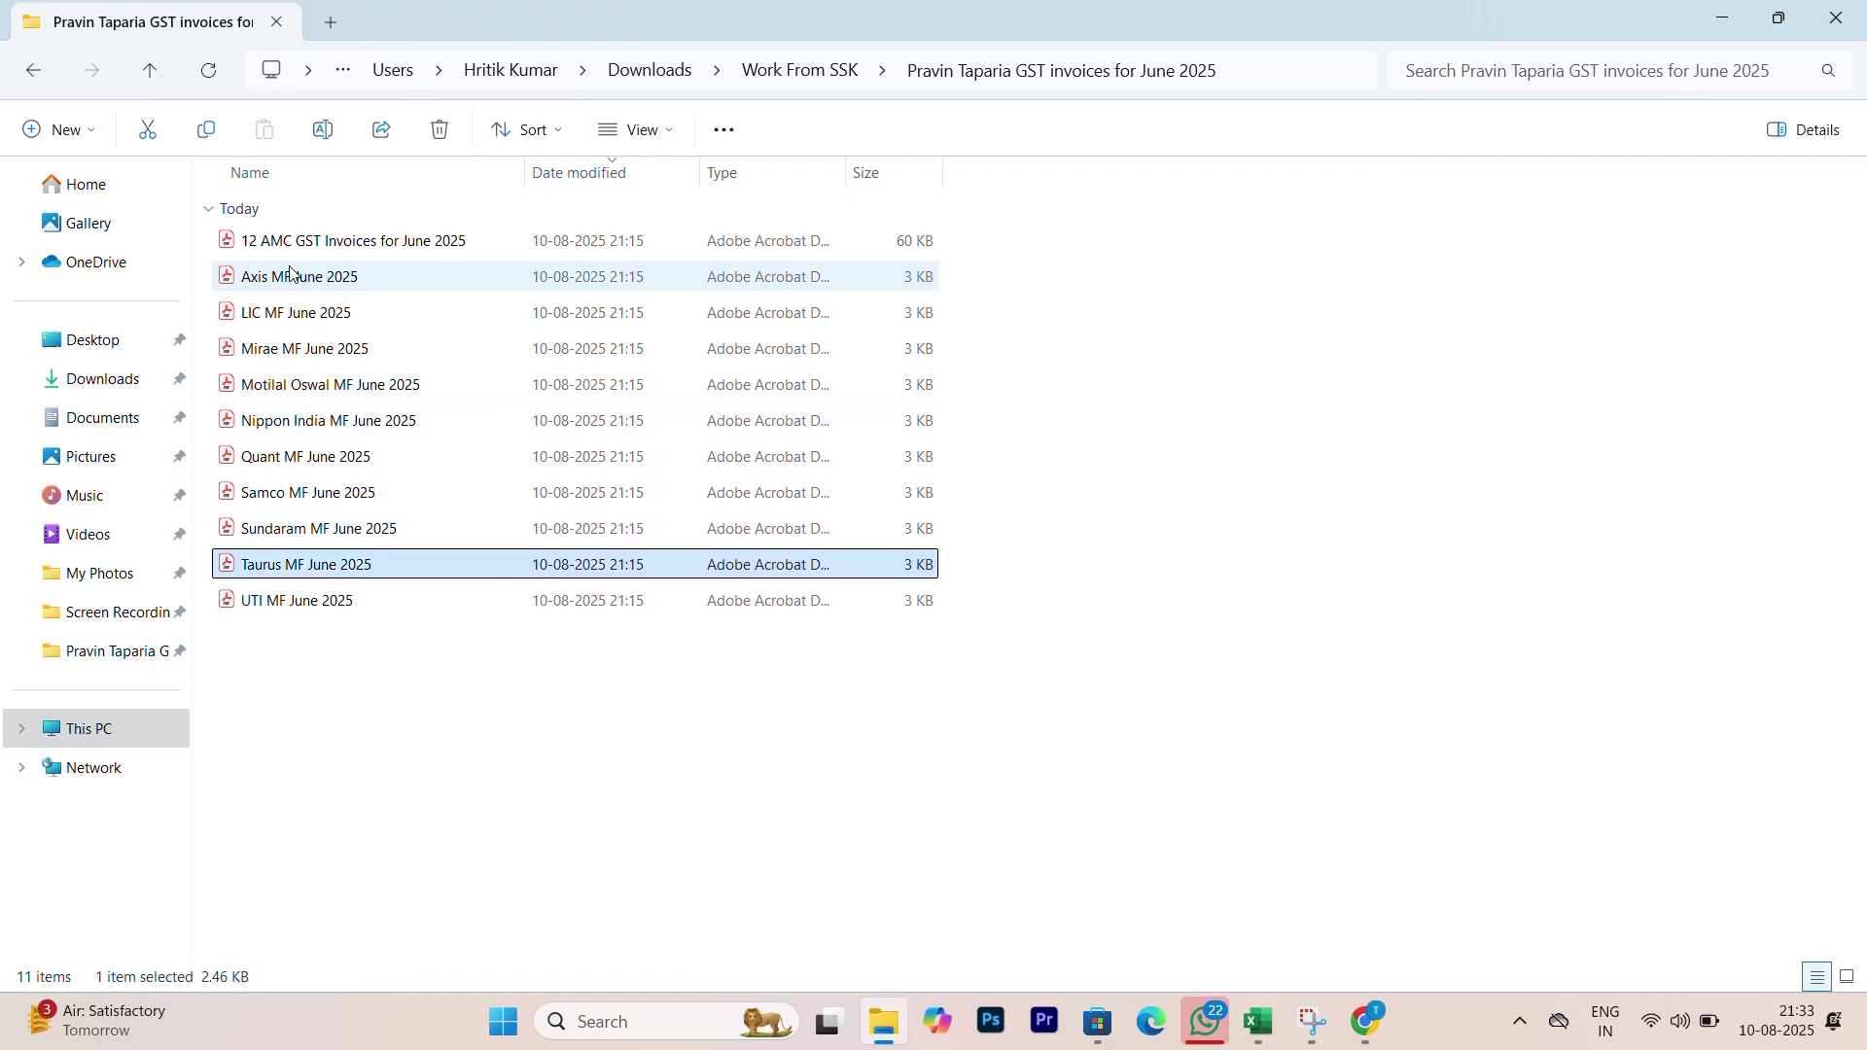
pyautogui.press('Up')
pyautogui.press('Up')
pyautogui.press('Up')
pyautogui.press('Up')
pyautogui.hotkey('ctrl', 'a')
pyautogui.press('Home')
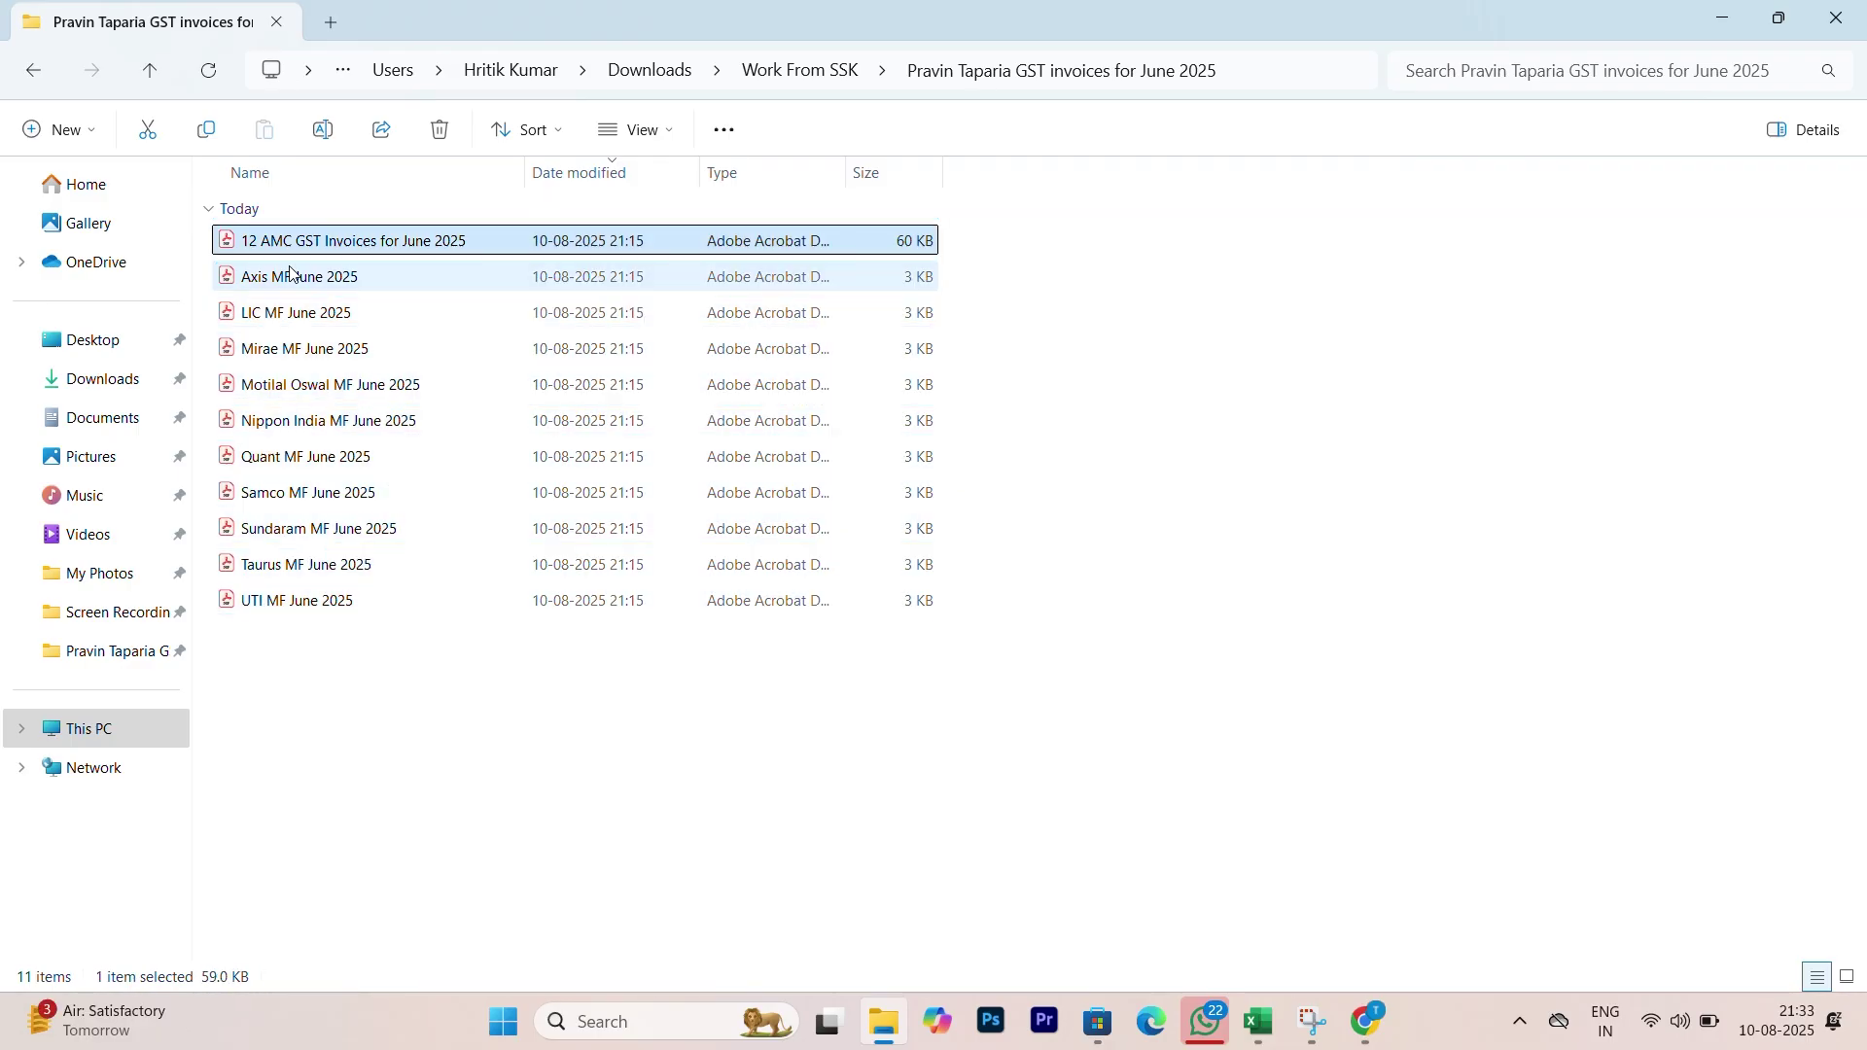
# - Open the 12 AMC GST Invoices PDF with side panels closed at 125% zoom, then return to the portal
pyautogui.press('Return')
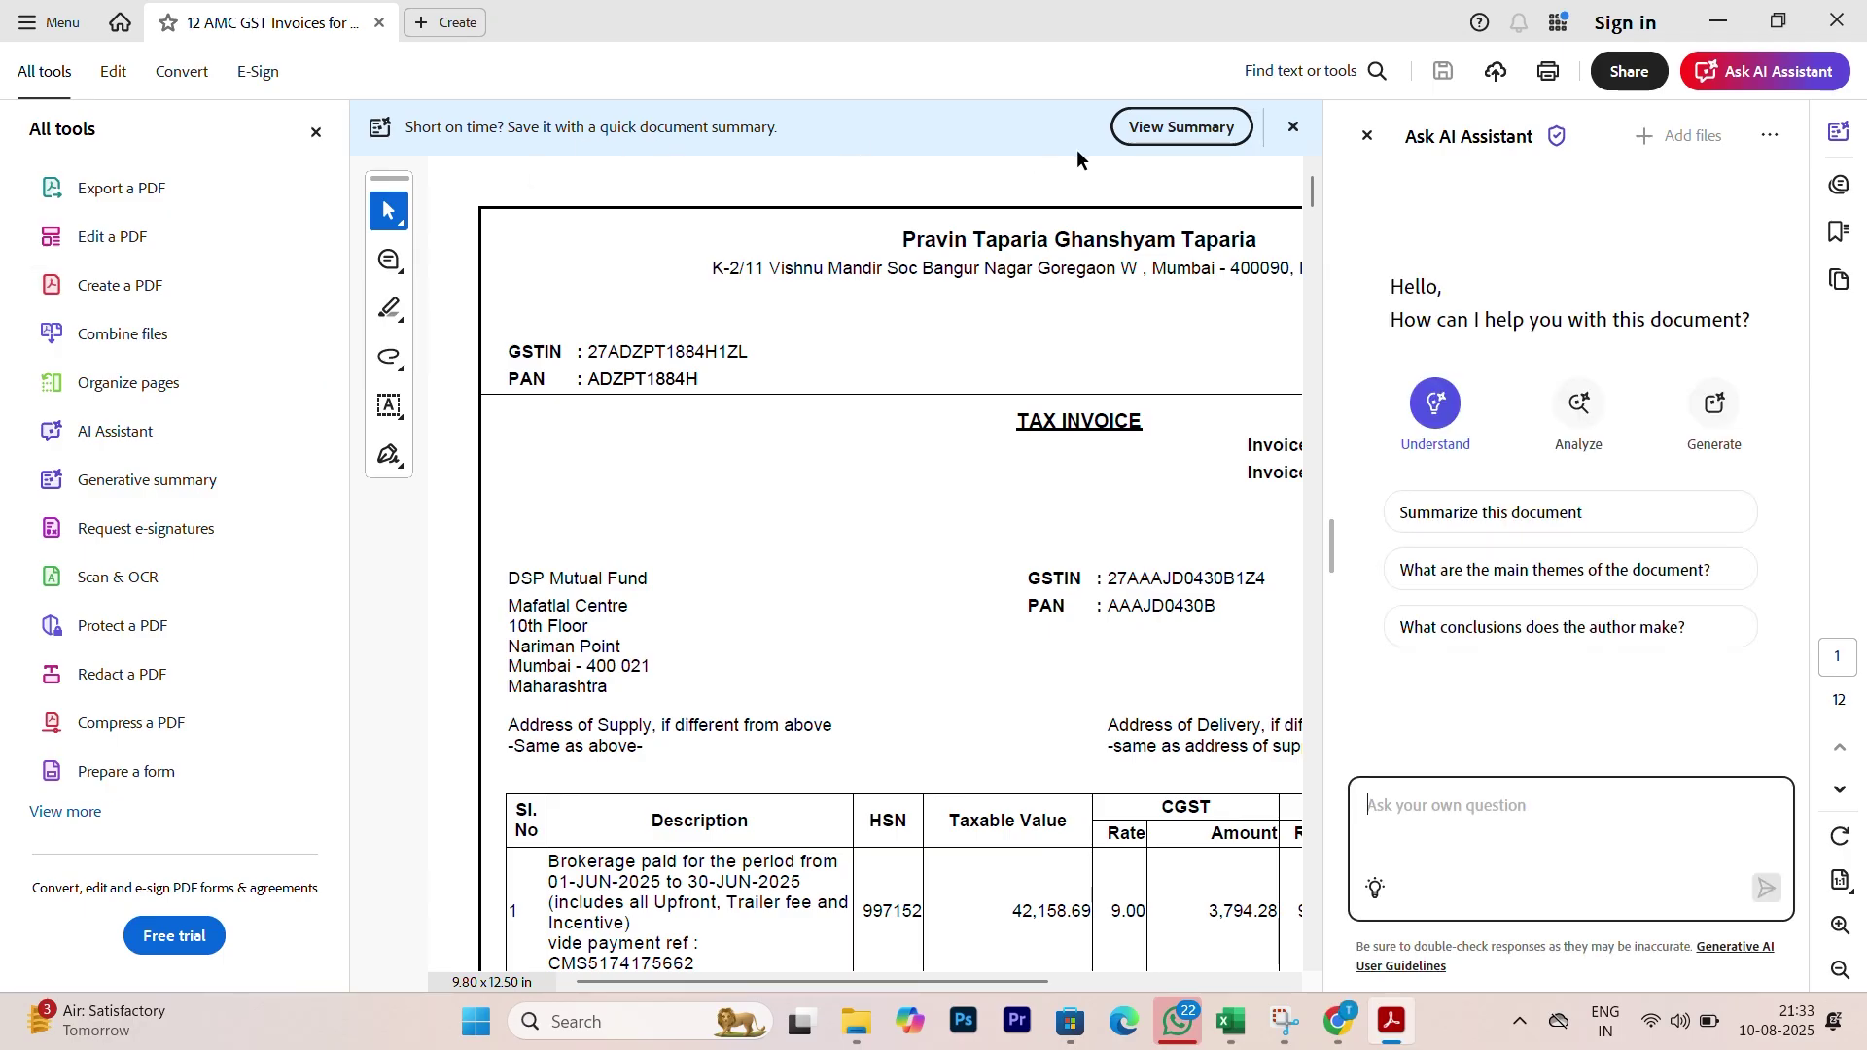
pyautogui.click(1294, 129)
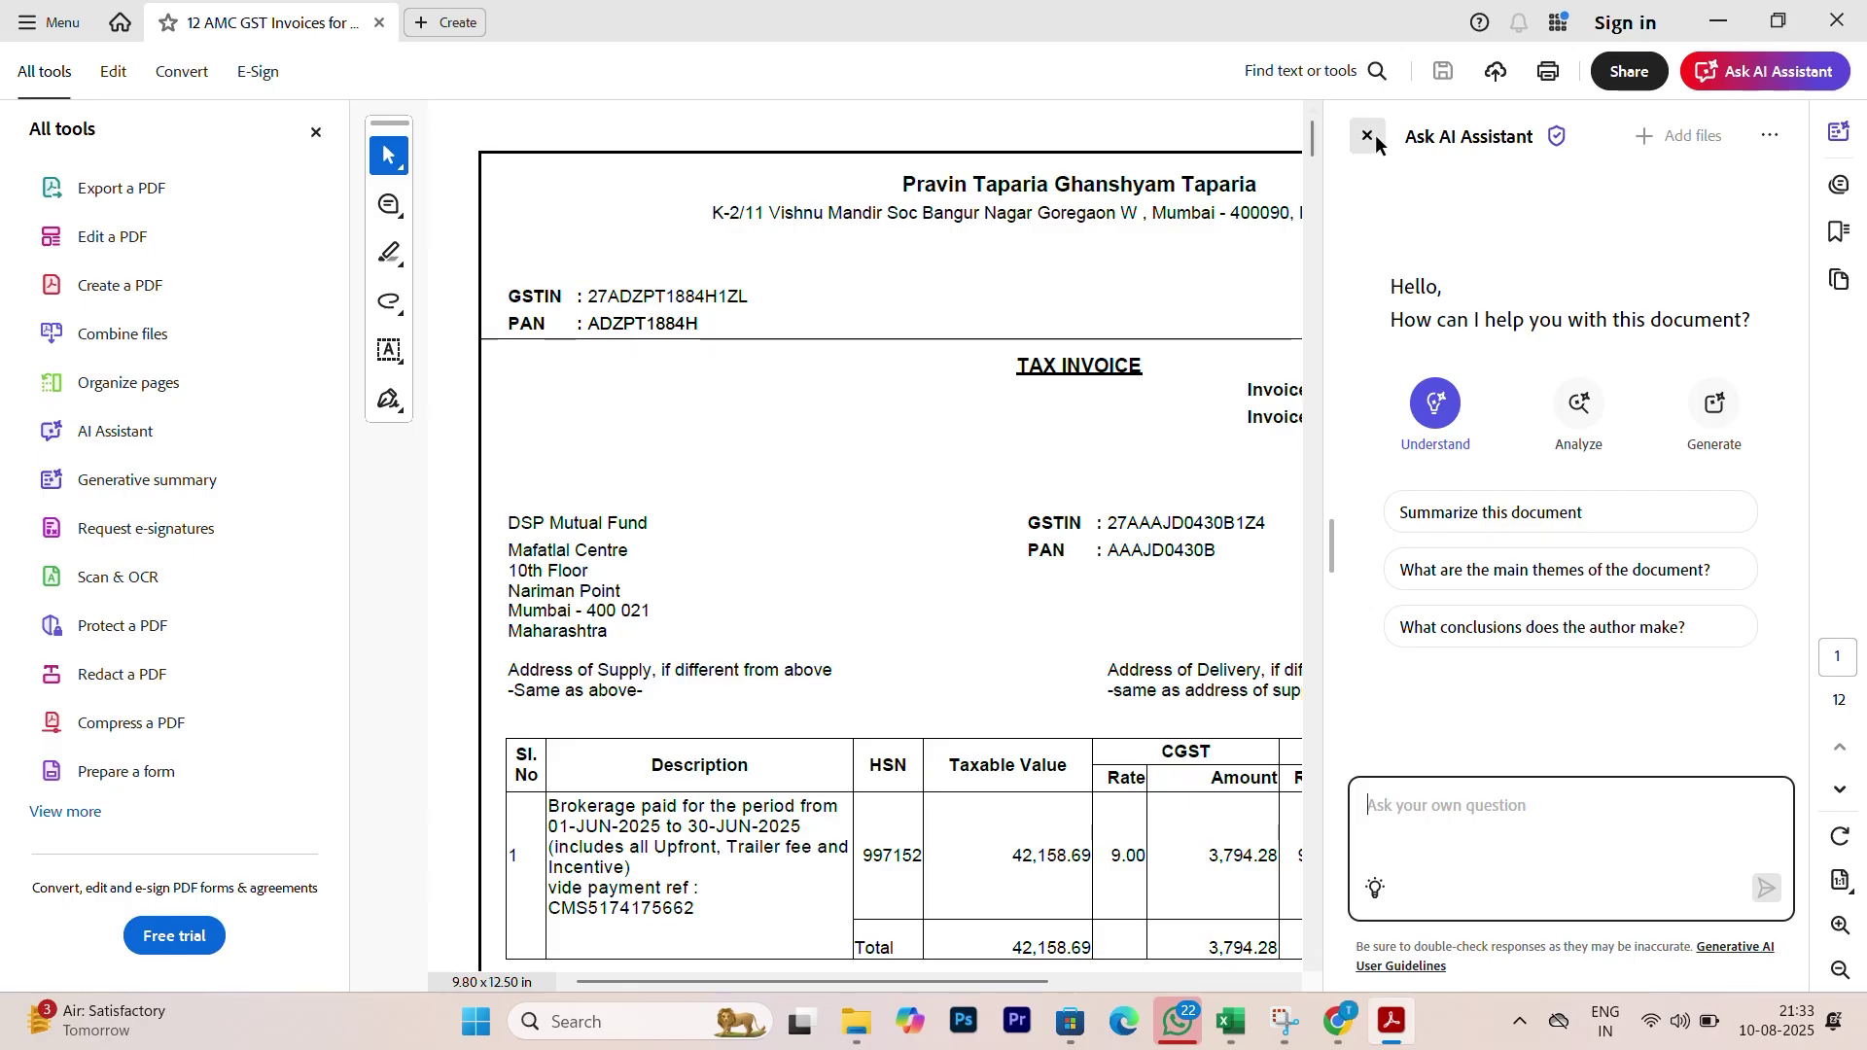
pyautogui.click(1367, 136)
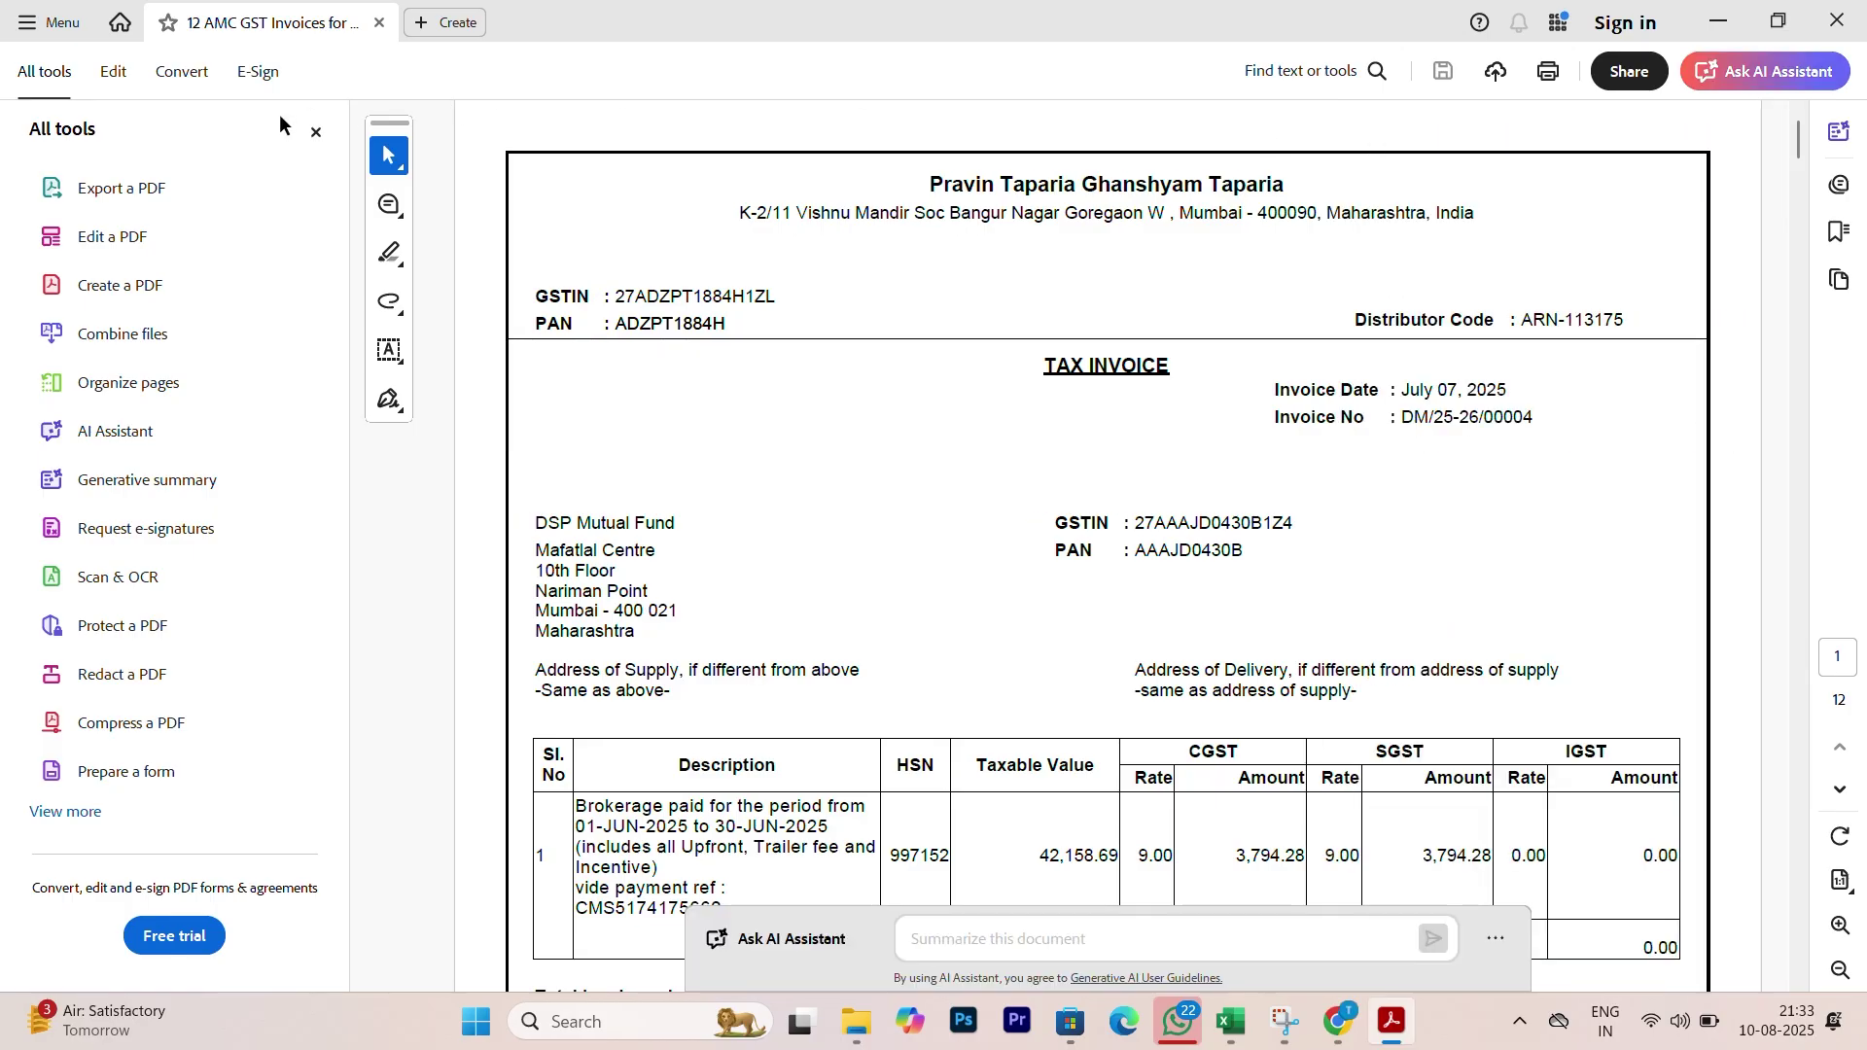
pyautogui.click(315, 131)
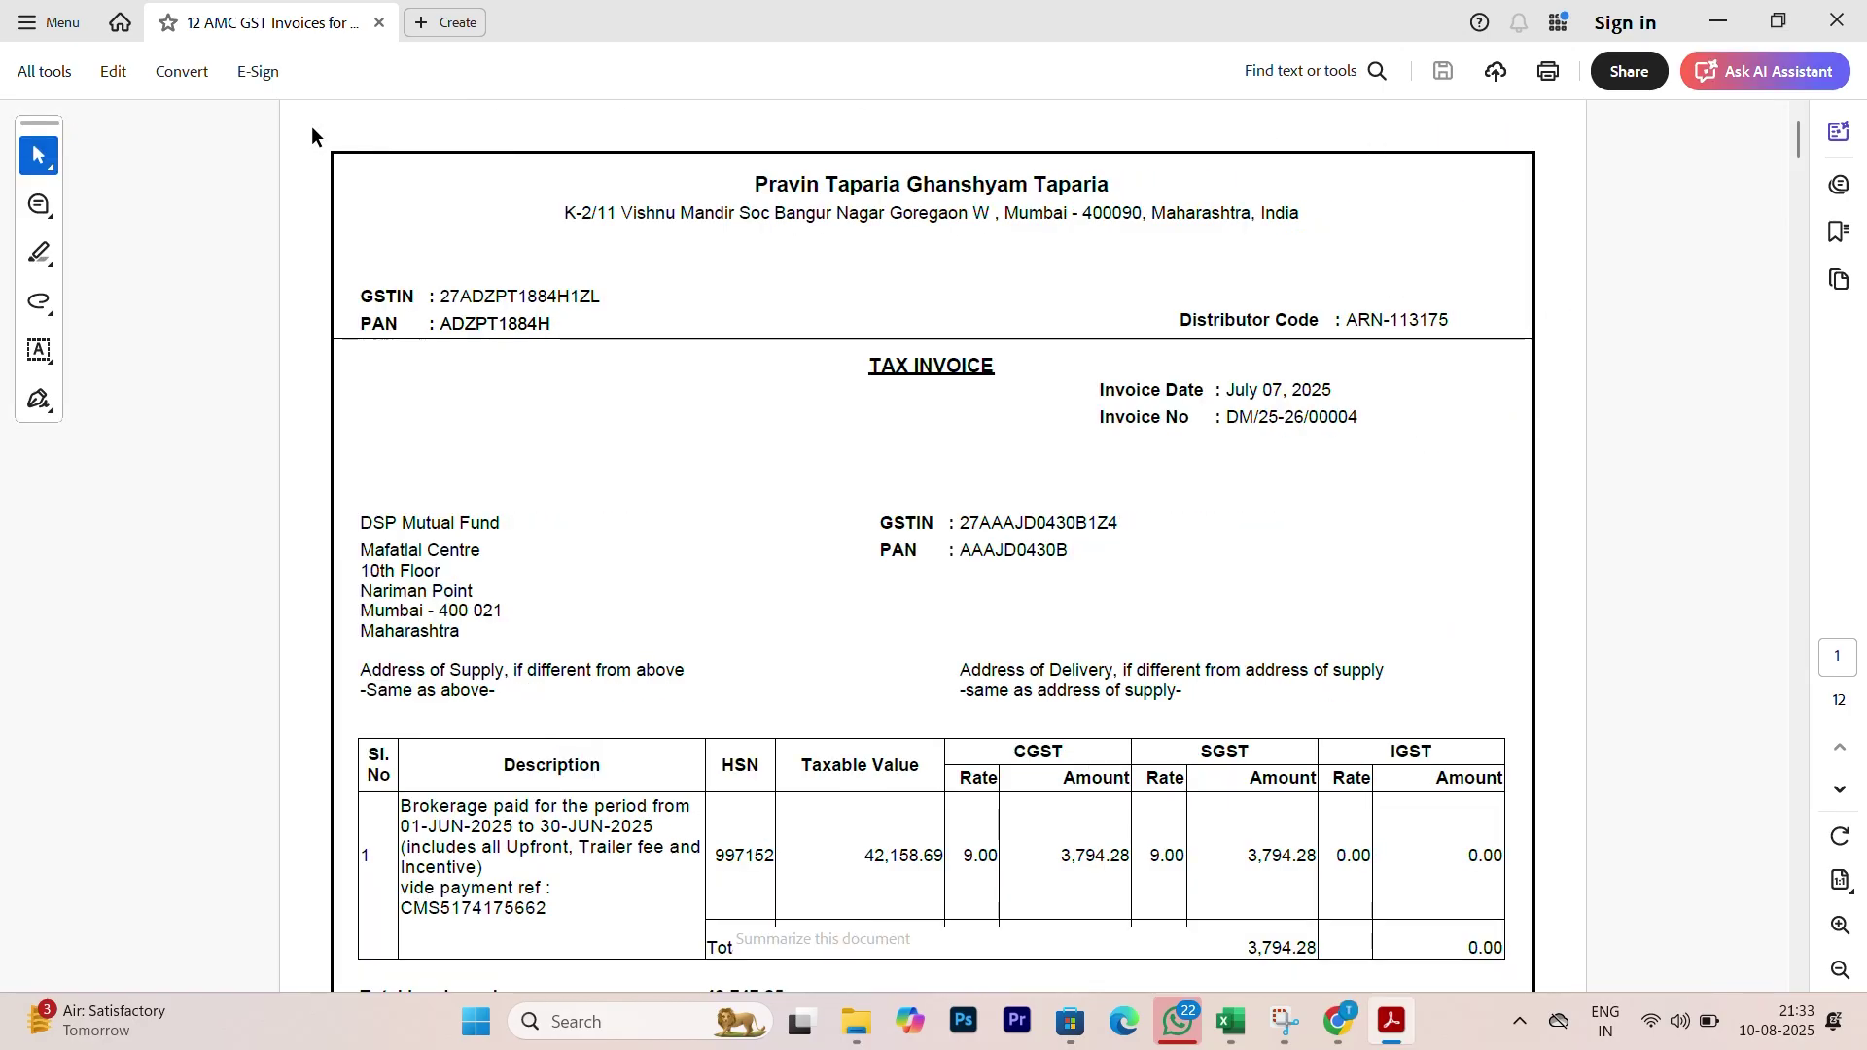
pyautogui.hotkey('ctrl', '+')
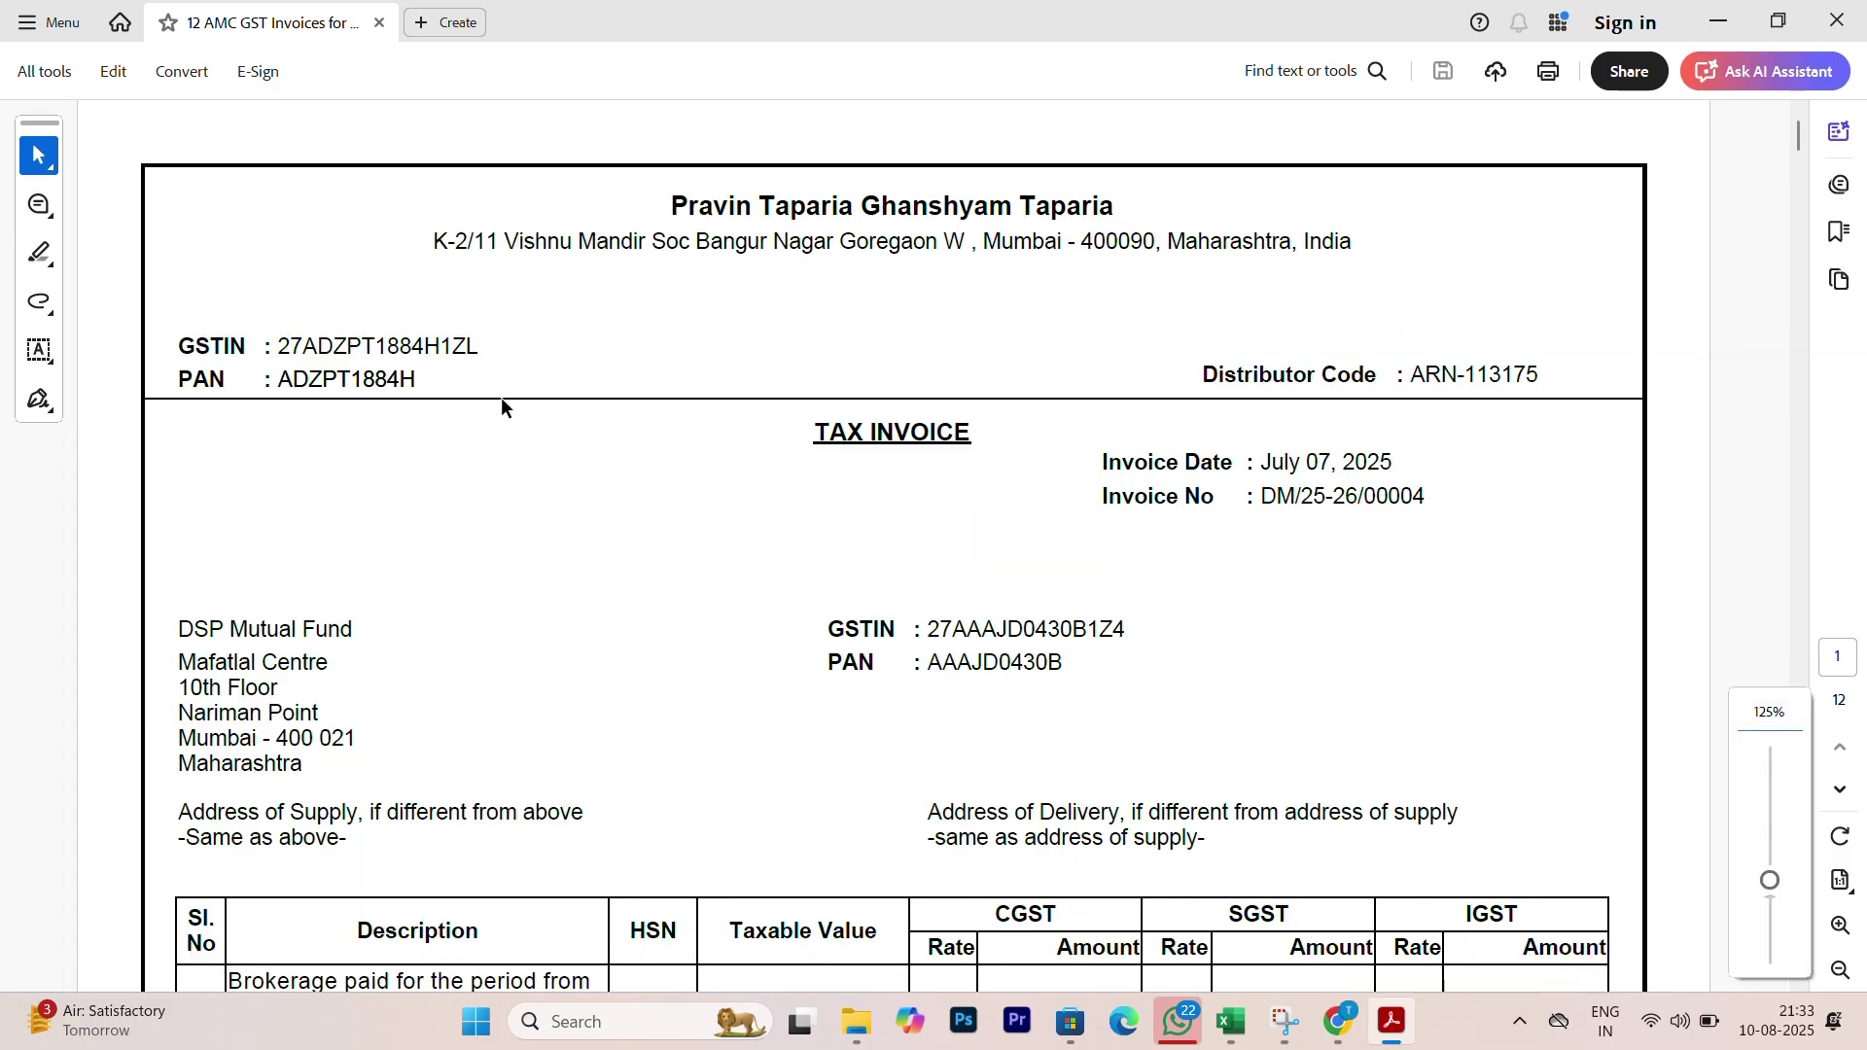
pyautogui.scroll(-2, 501, 406)
pyautogui.scroll(2, 502, 407)
pyautogui.scroll(-2, 501, 406)
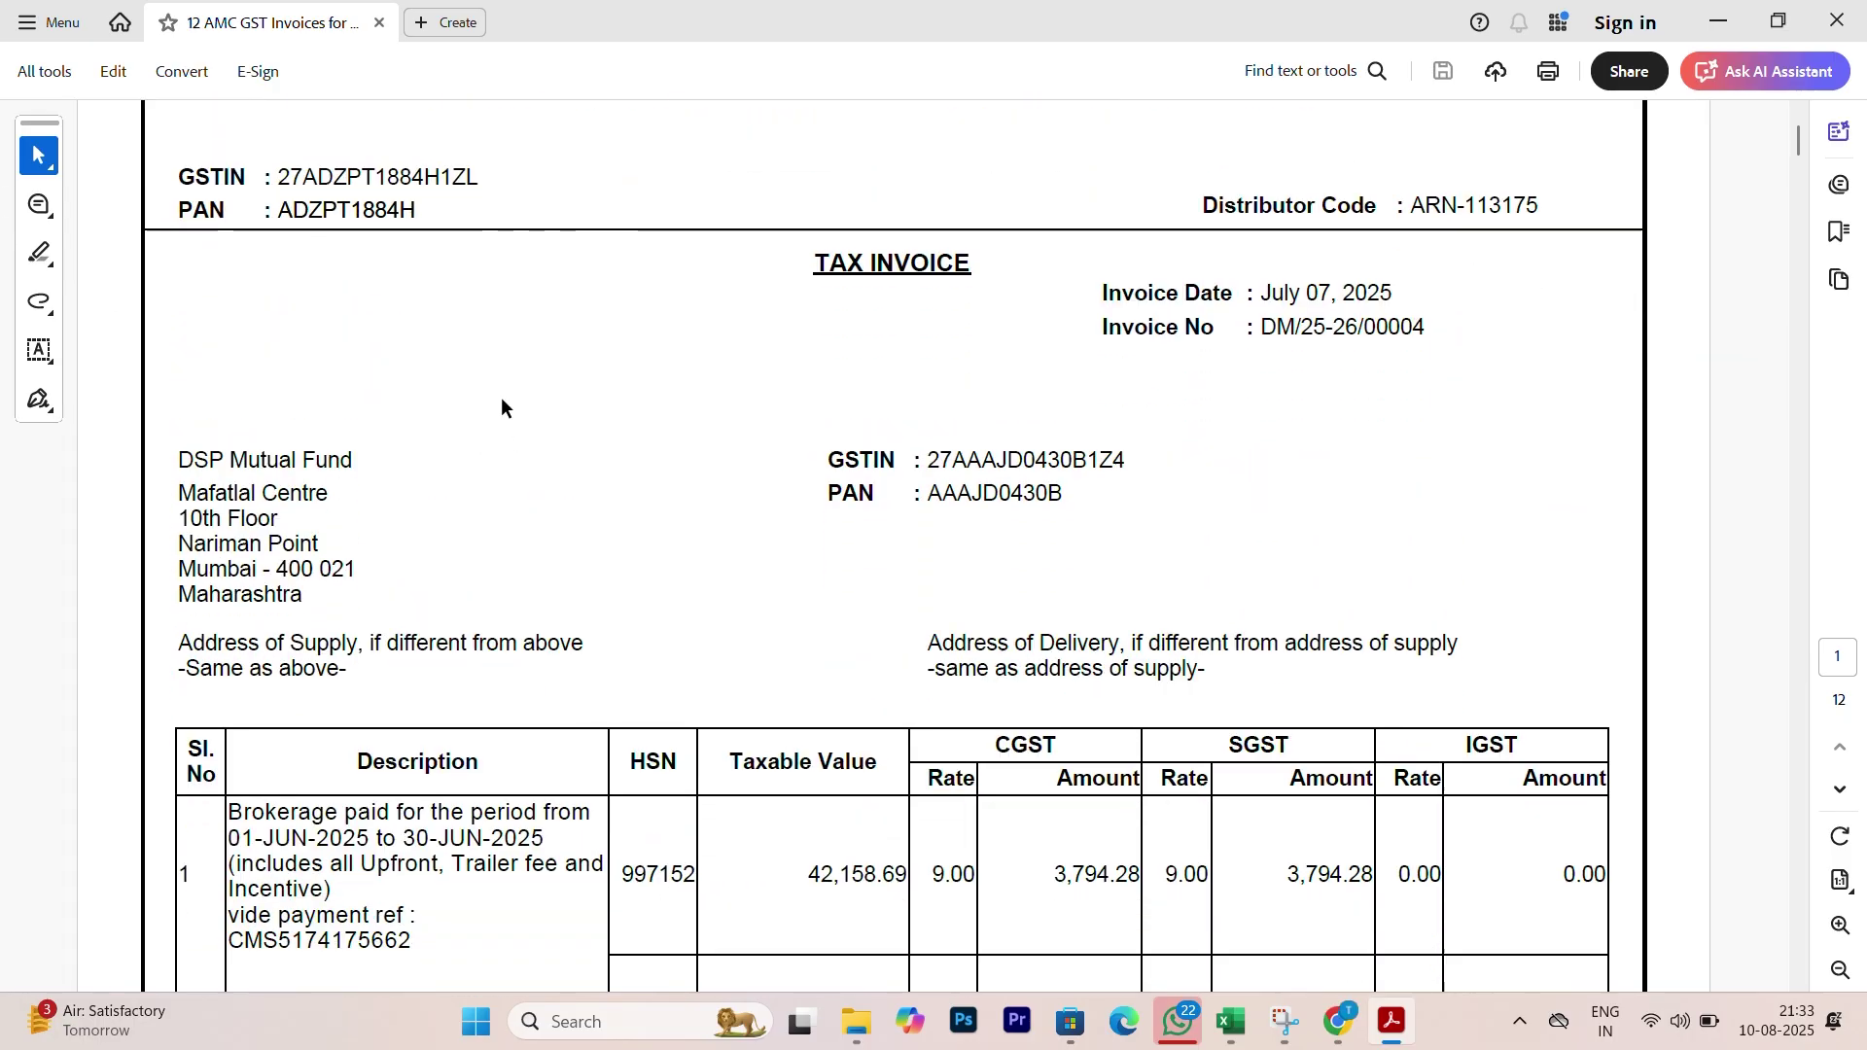
pyautogui.hotkey('alt', 'Tab')
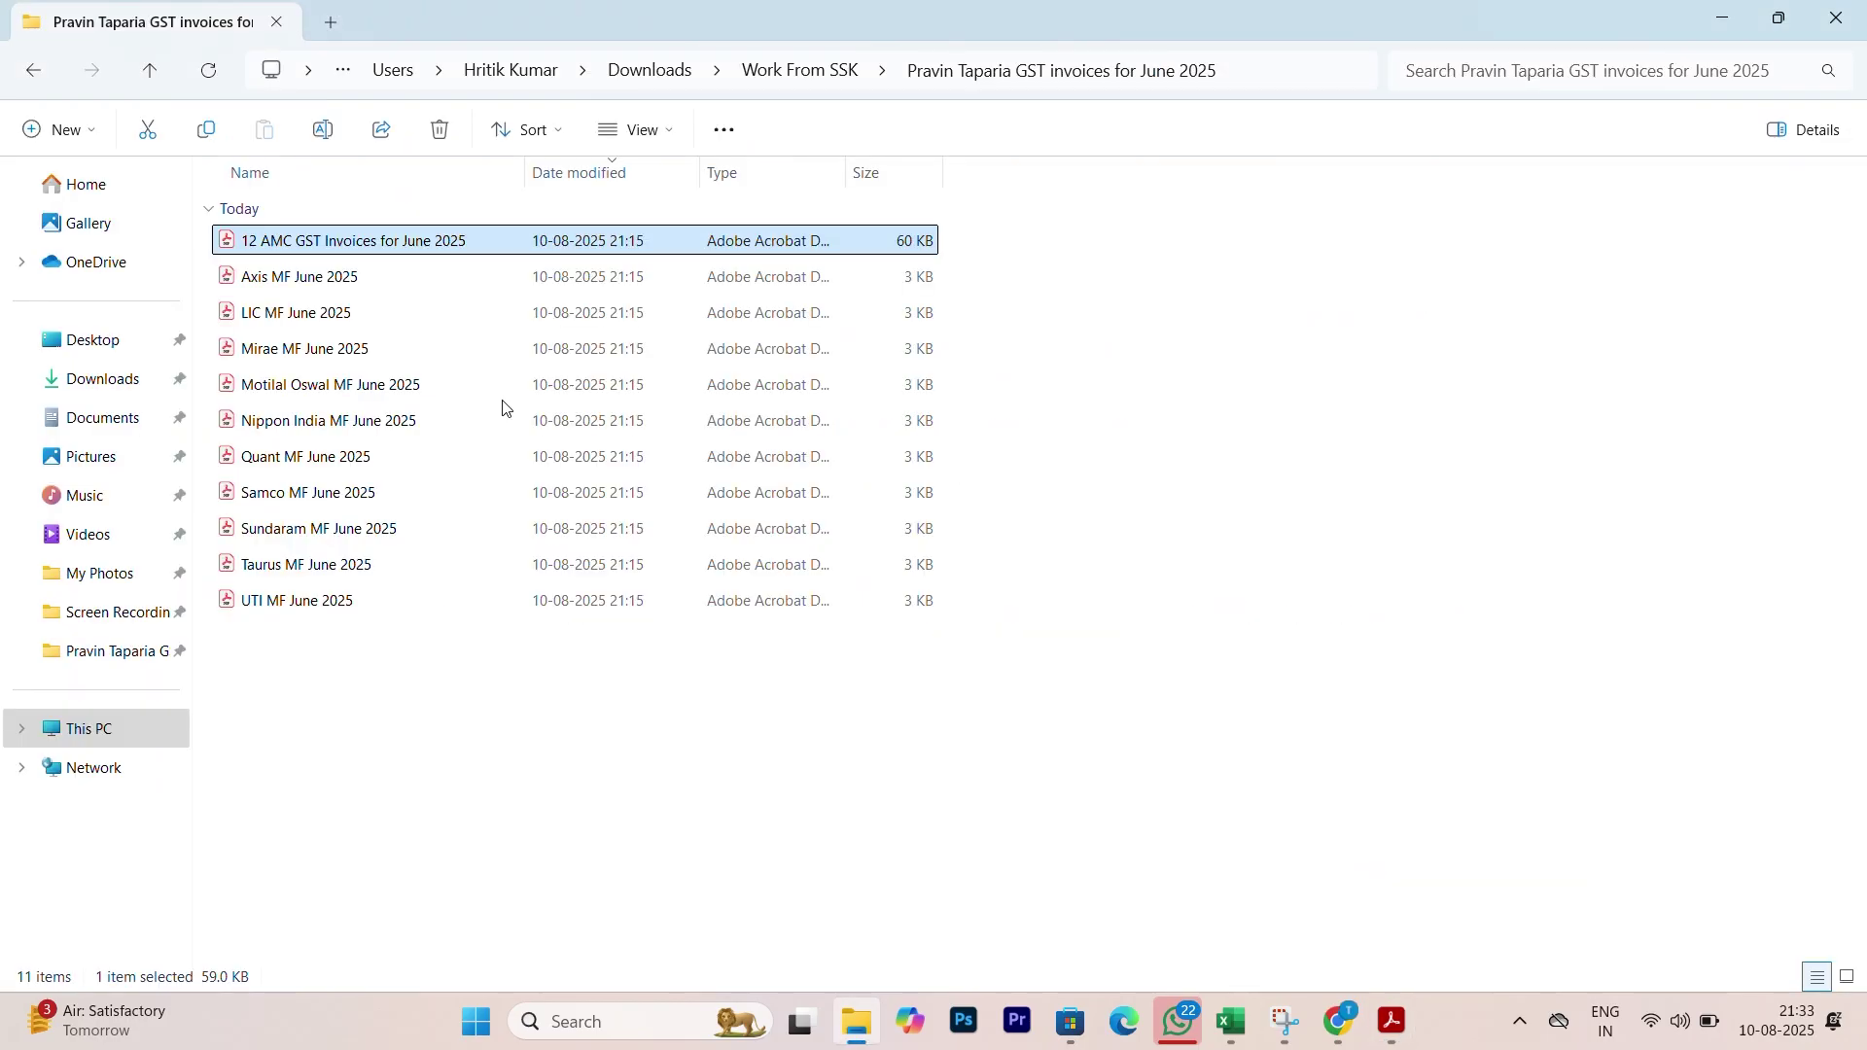
pyautogui.hotkey('alt', 'Tab')
pyautogui.hotkey('alt', 'Tab')
pyautogui.press('Tab')
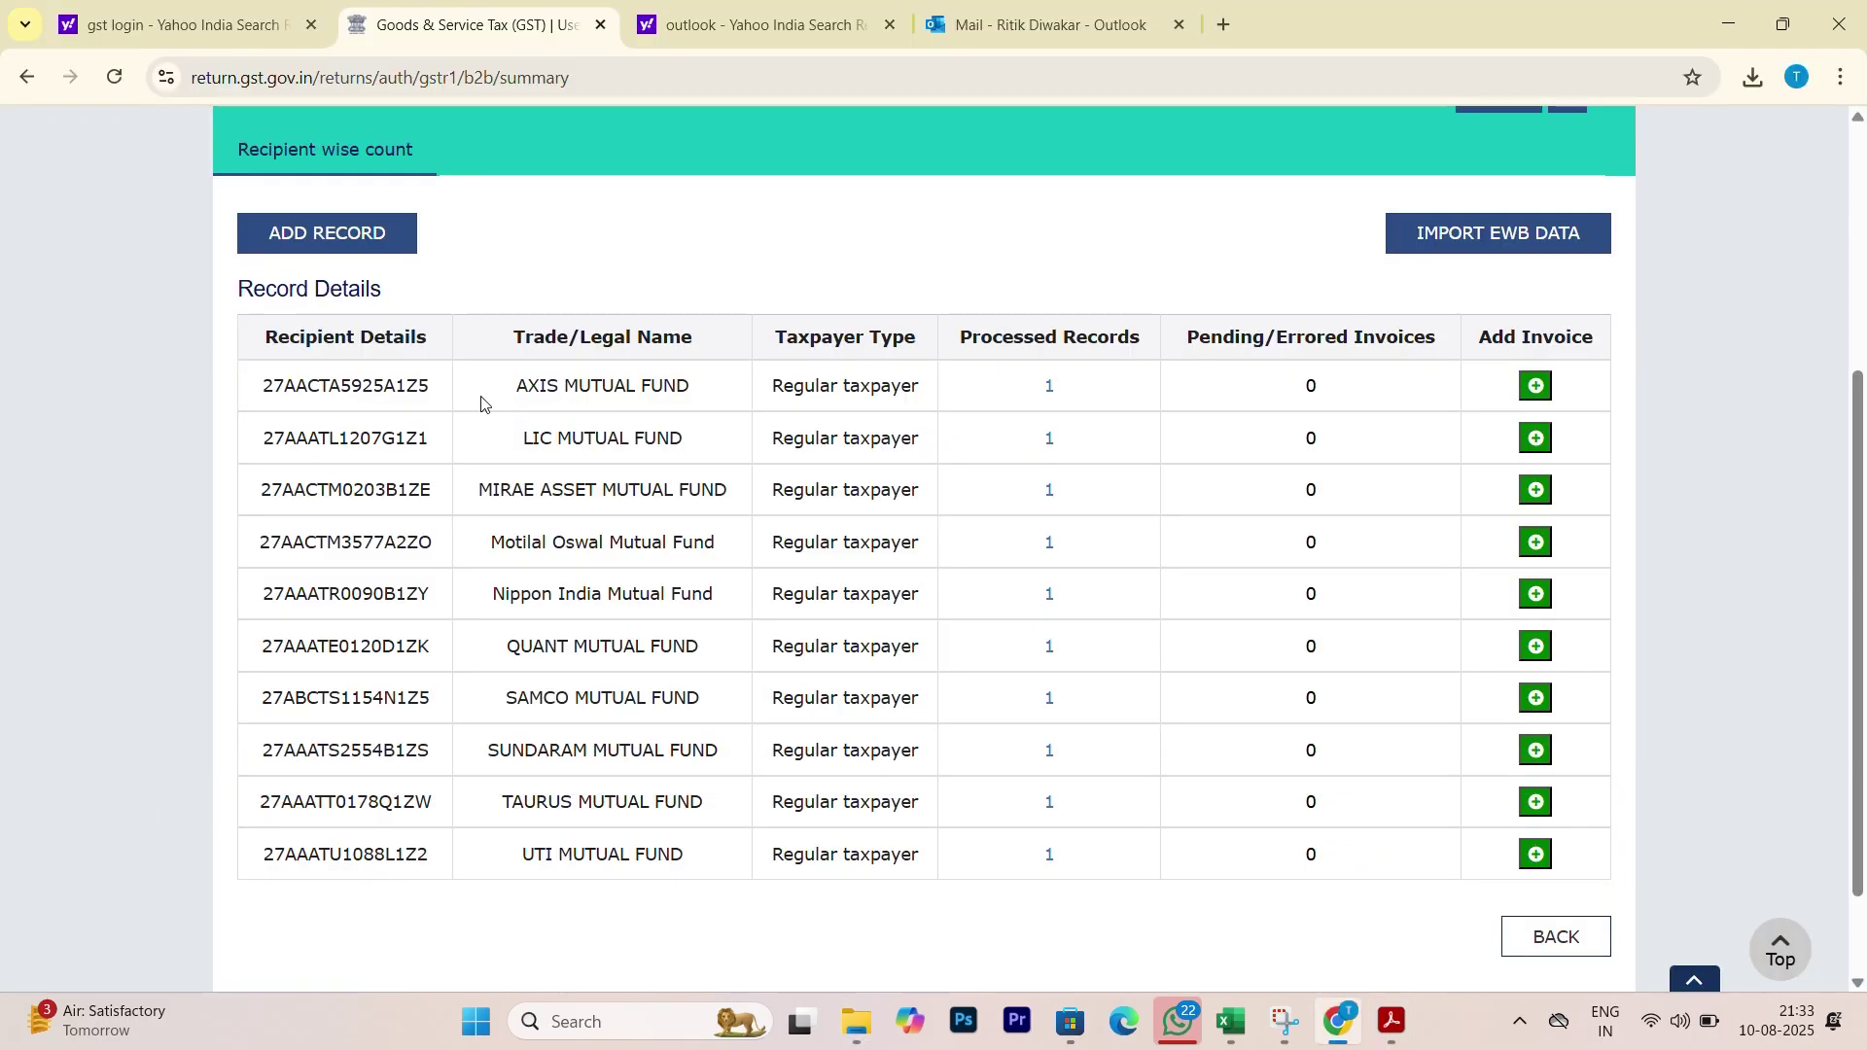
# - Add a new B2B record with DSP Mutual Fund's GSTIN copied from the PDF
pyautogui.click(269, 246)
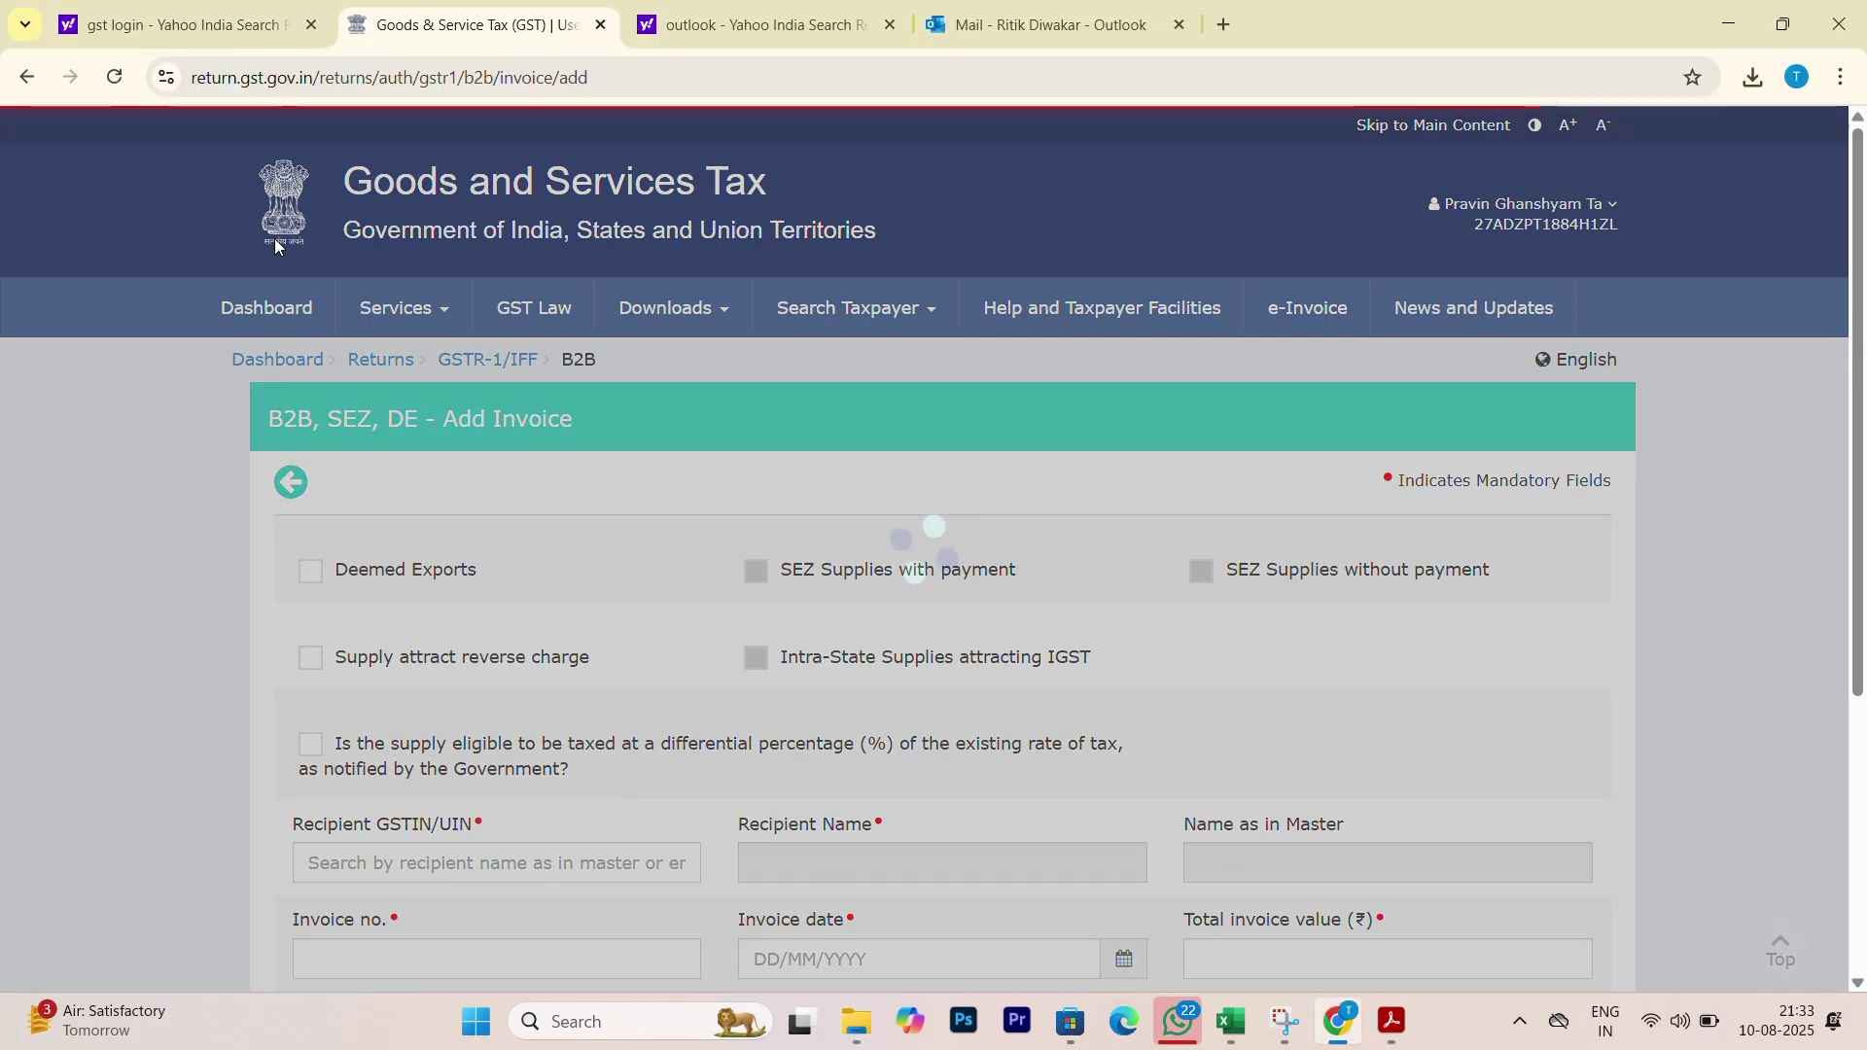
pyautogui.scroll(-5, 275, 237)
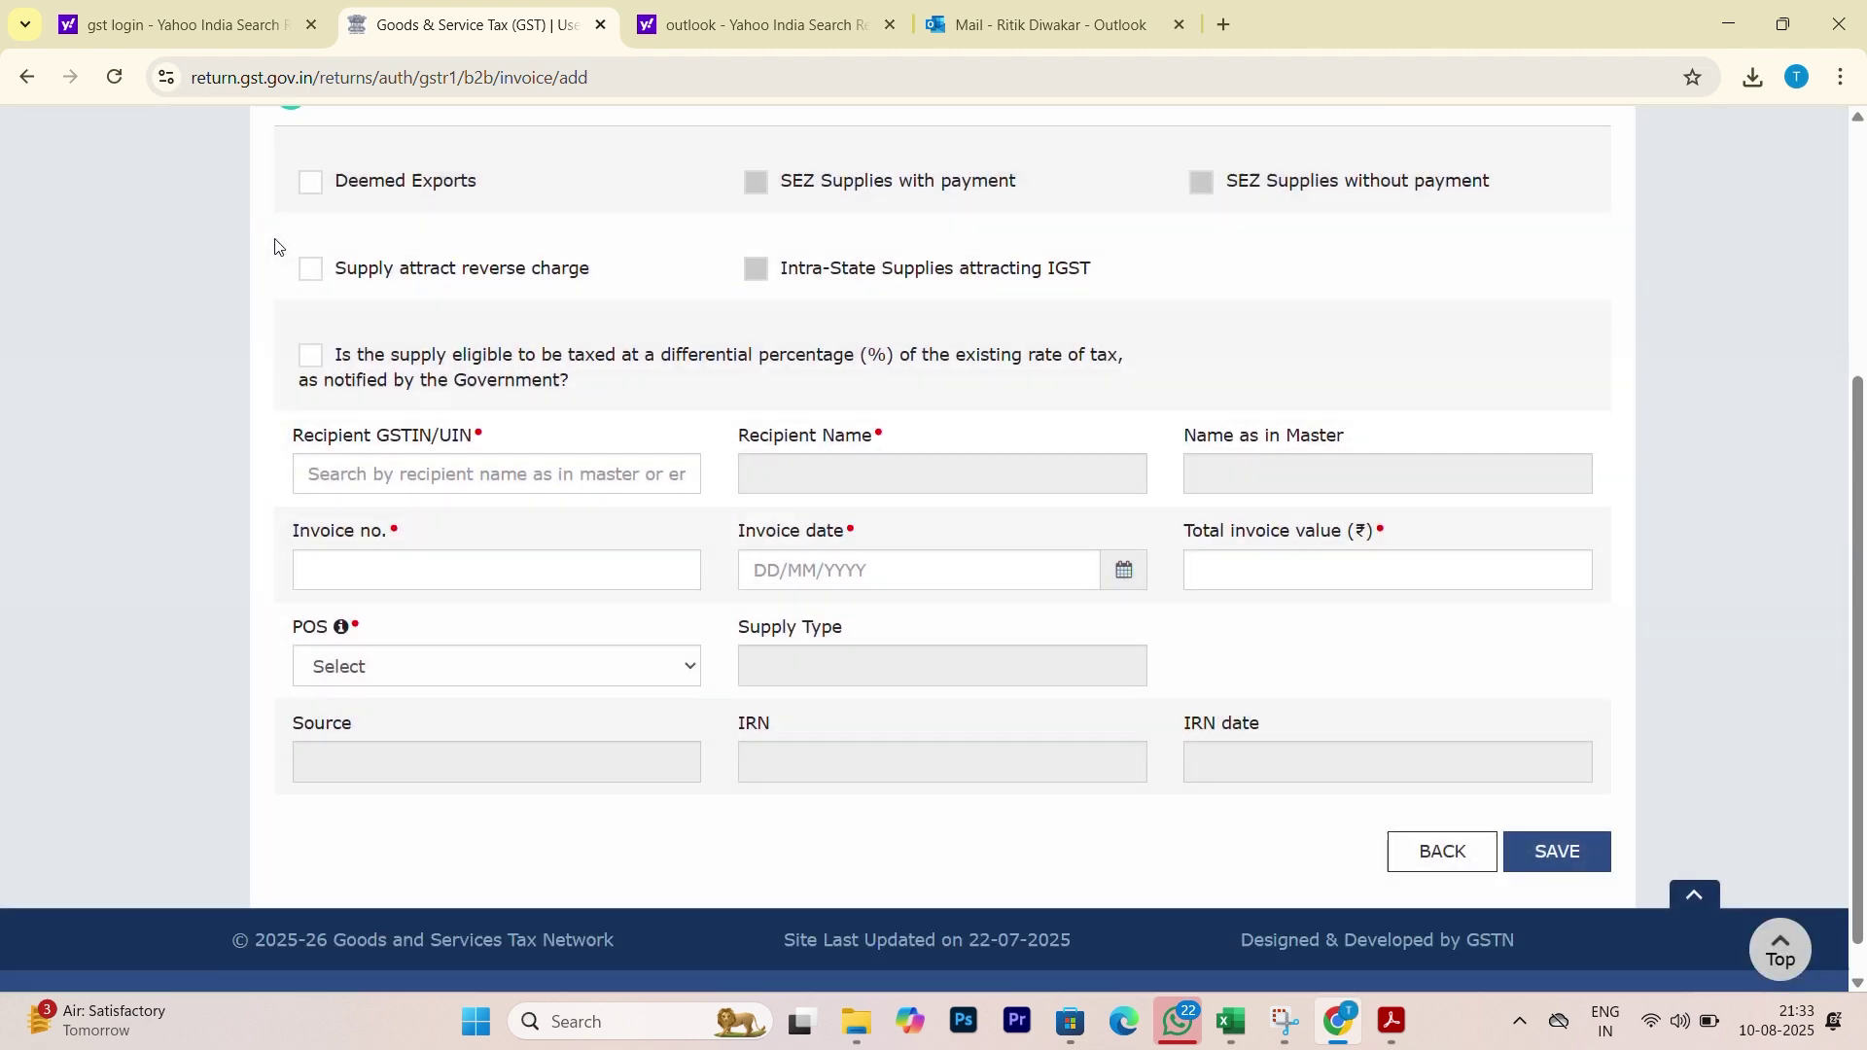
pyautogui.hotkey('alt', 'Tab')
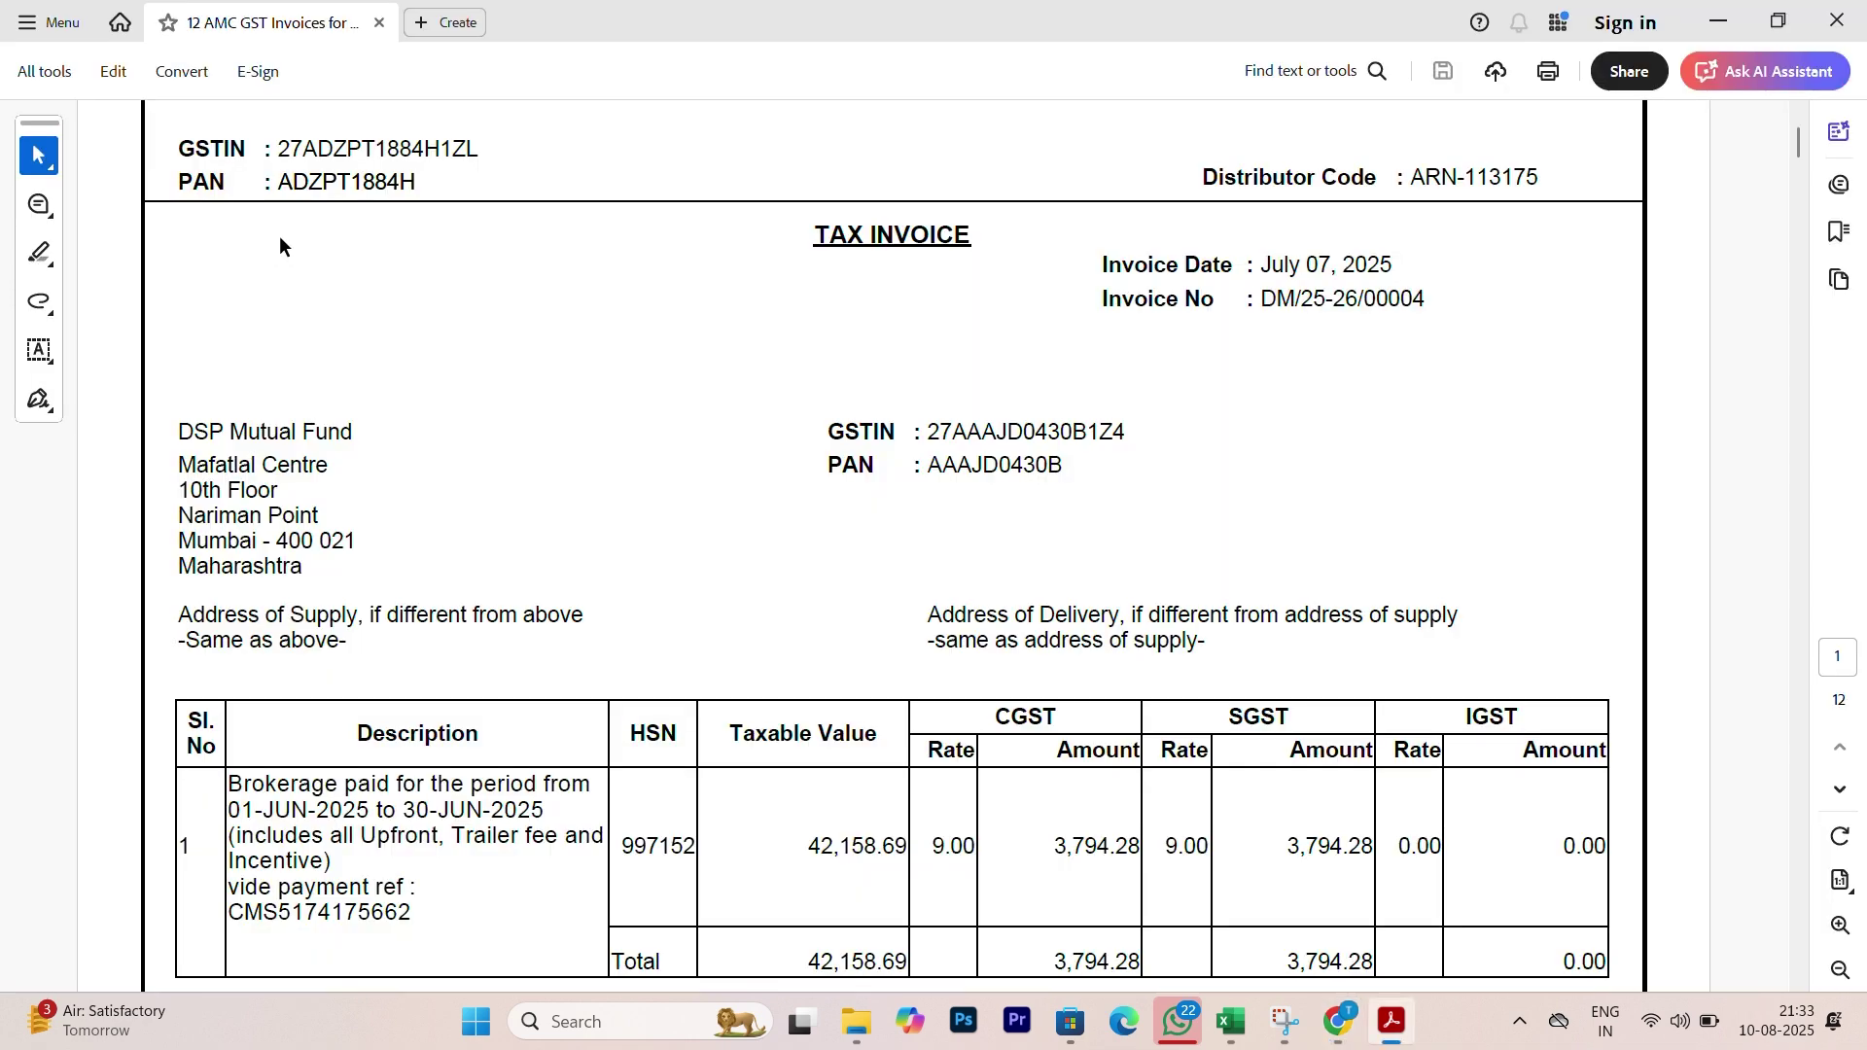
pyautogui.doubleClick(1046, 433)
pyautogui.hotkey('ctrl', 'c')
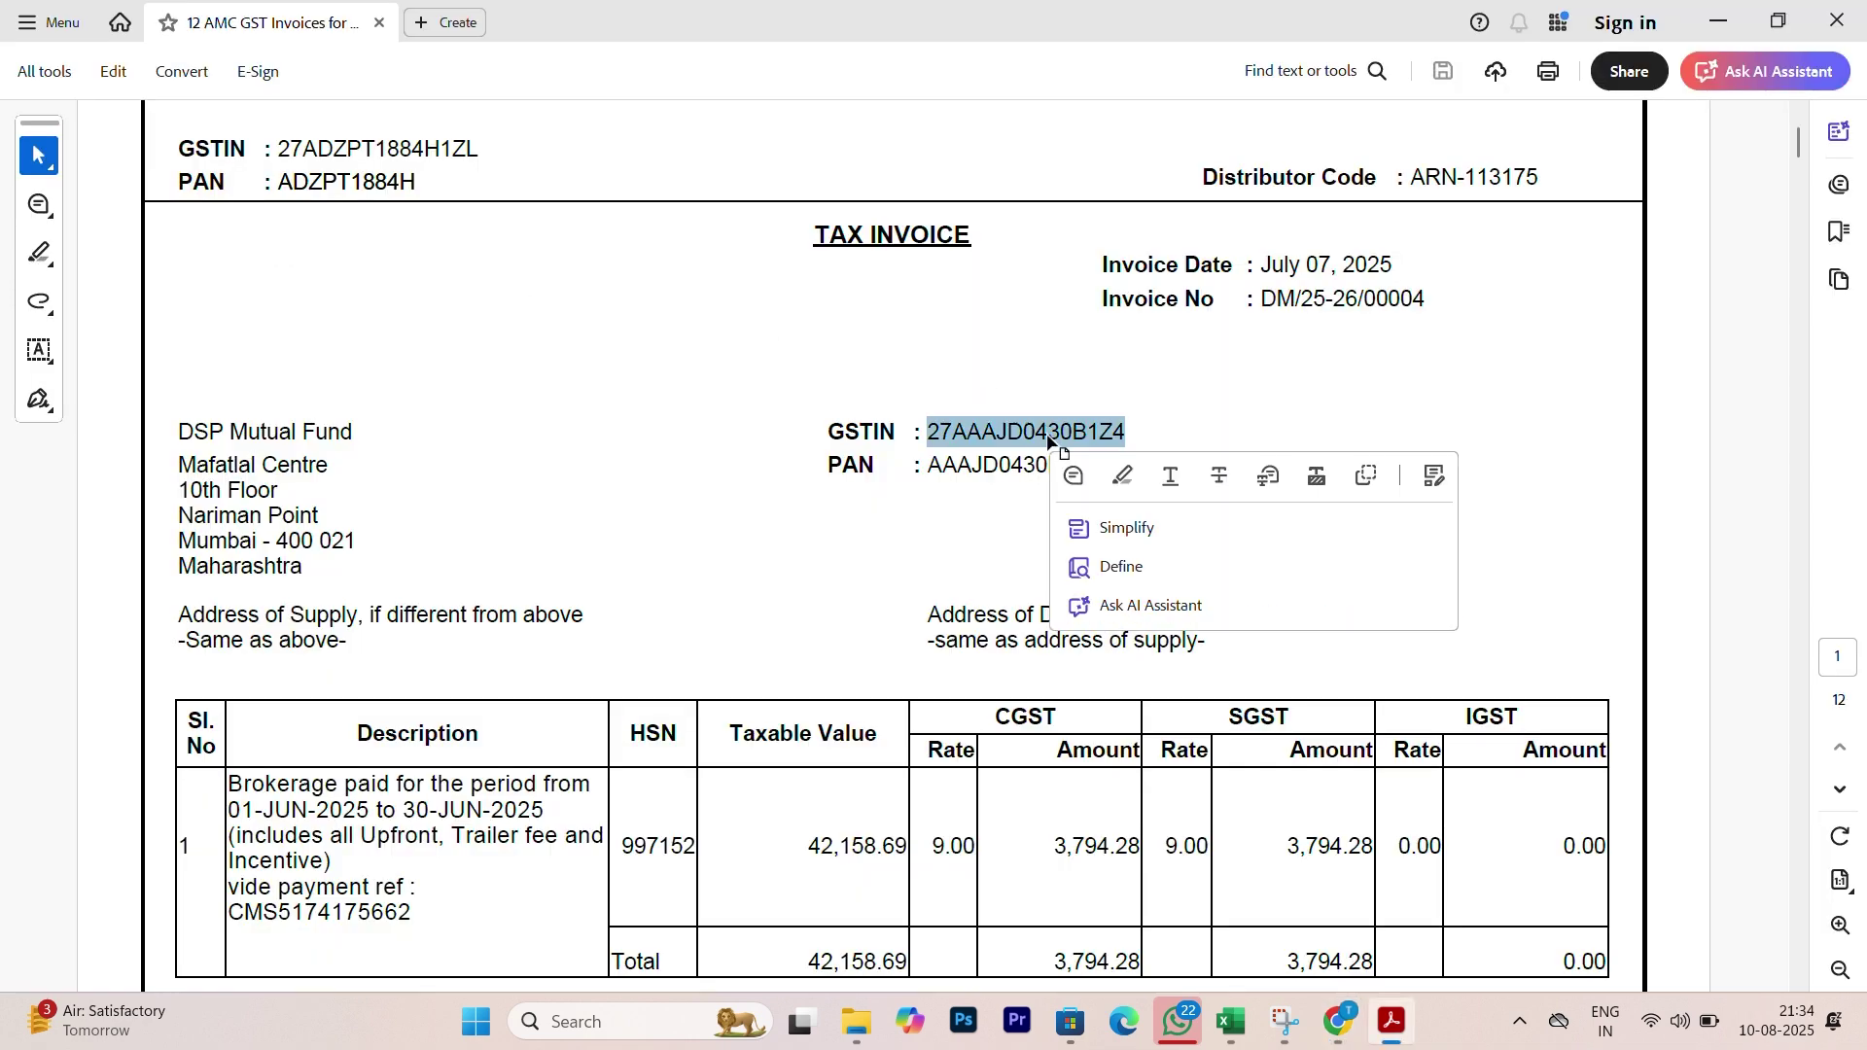
pyautogui.hotkey('alt', 'Tab')
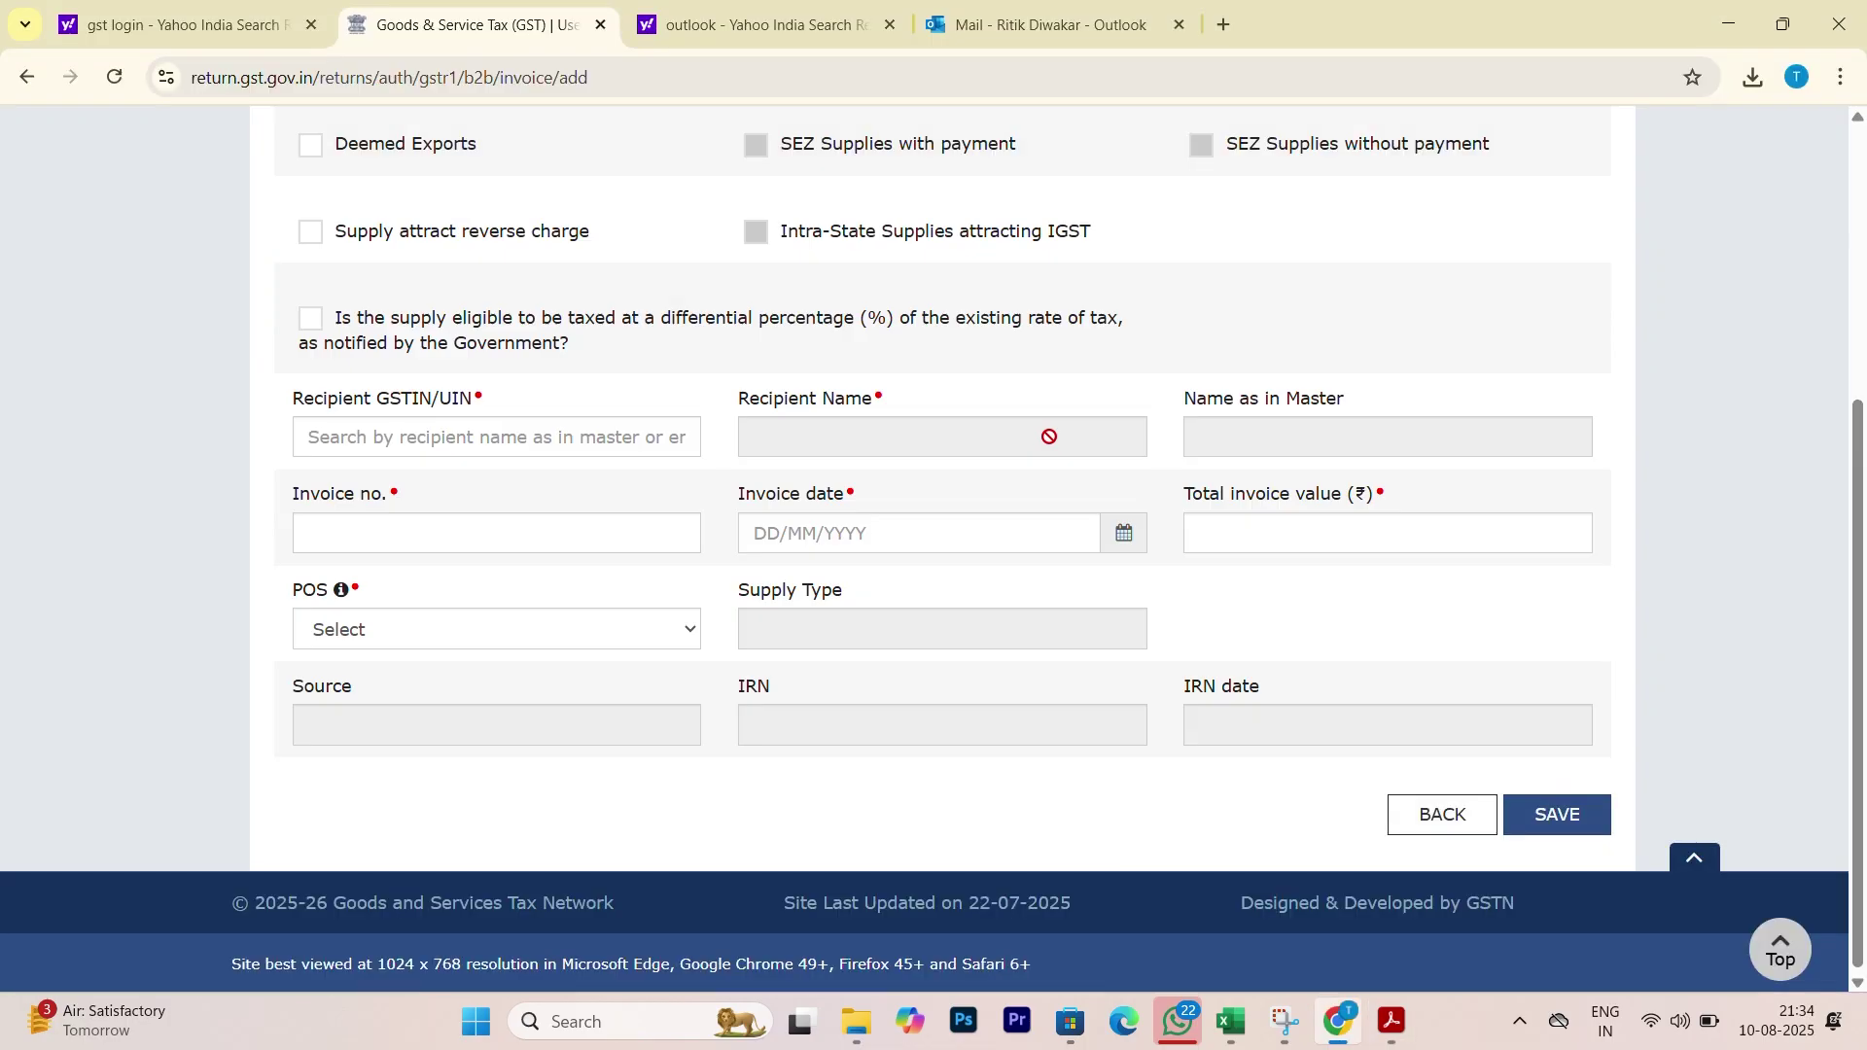
pyautogui.click(522, 439)
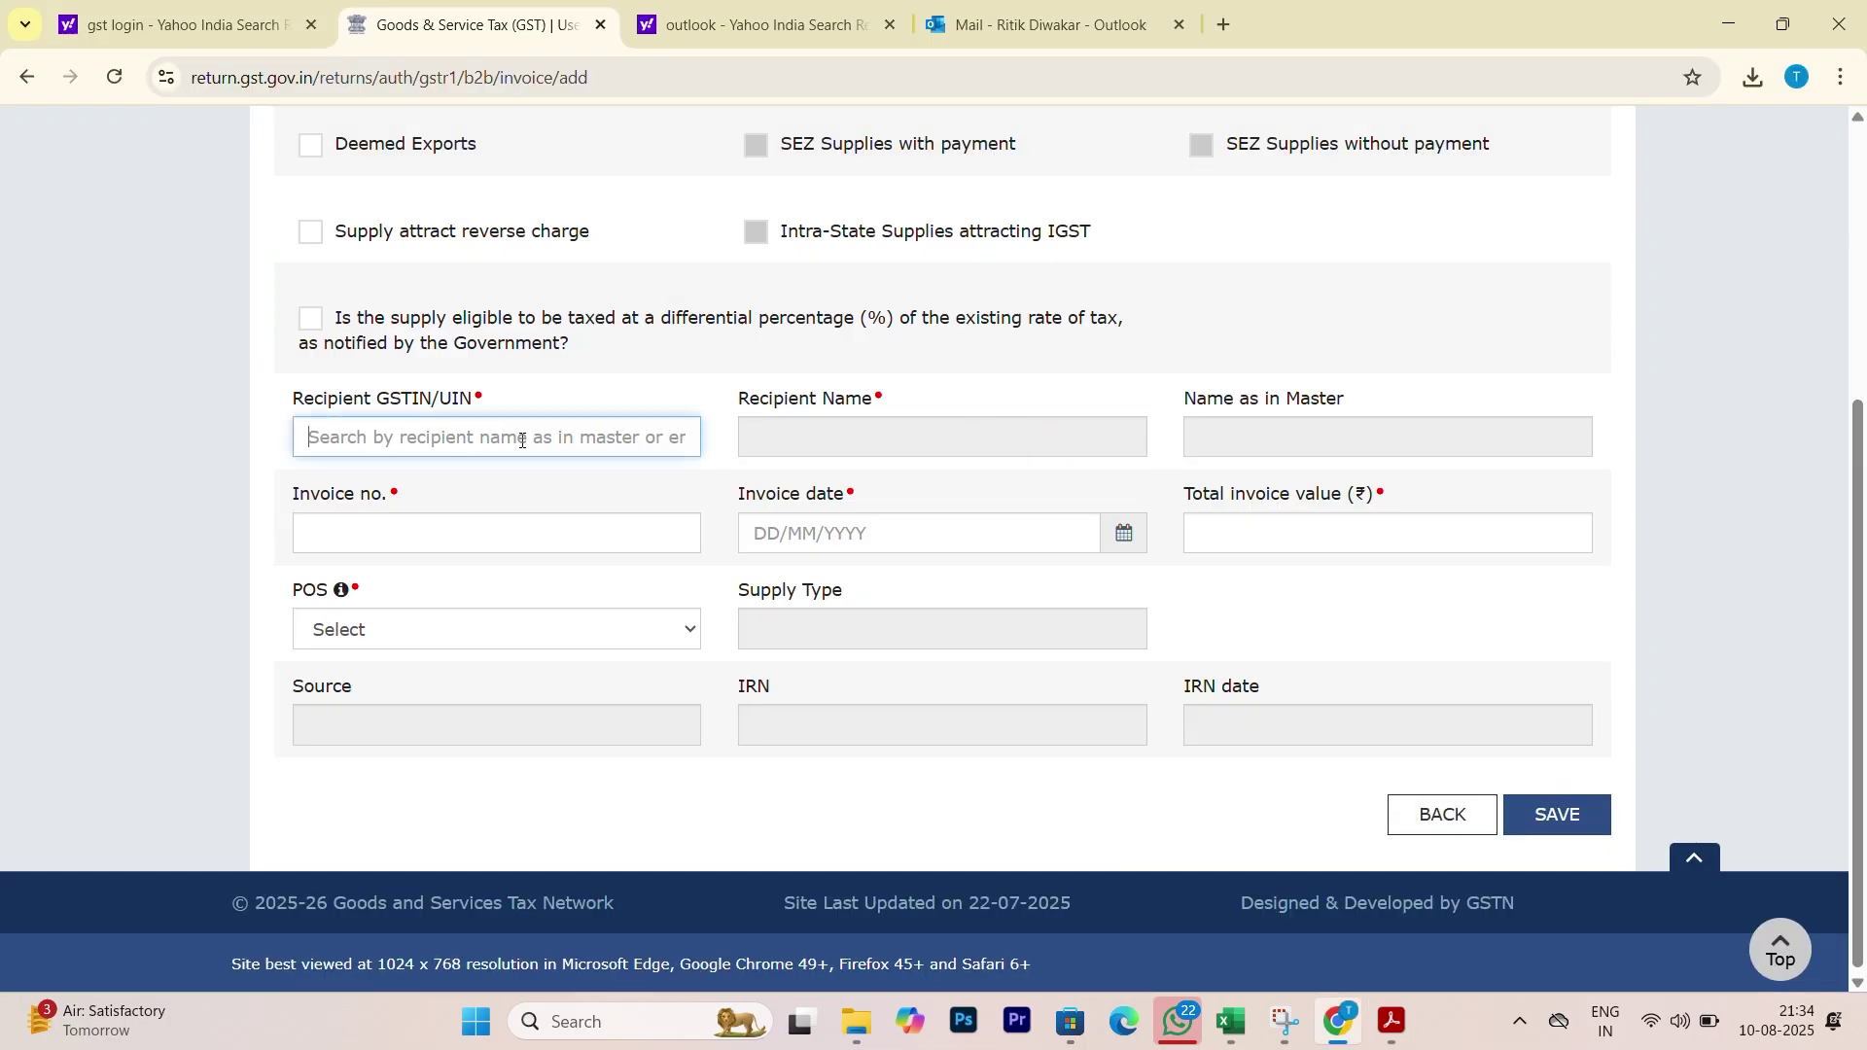
pyautogui.hotkey('ctrl', 'v')
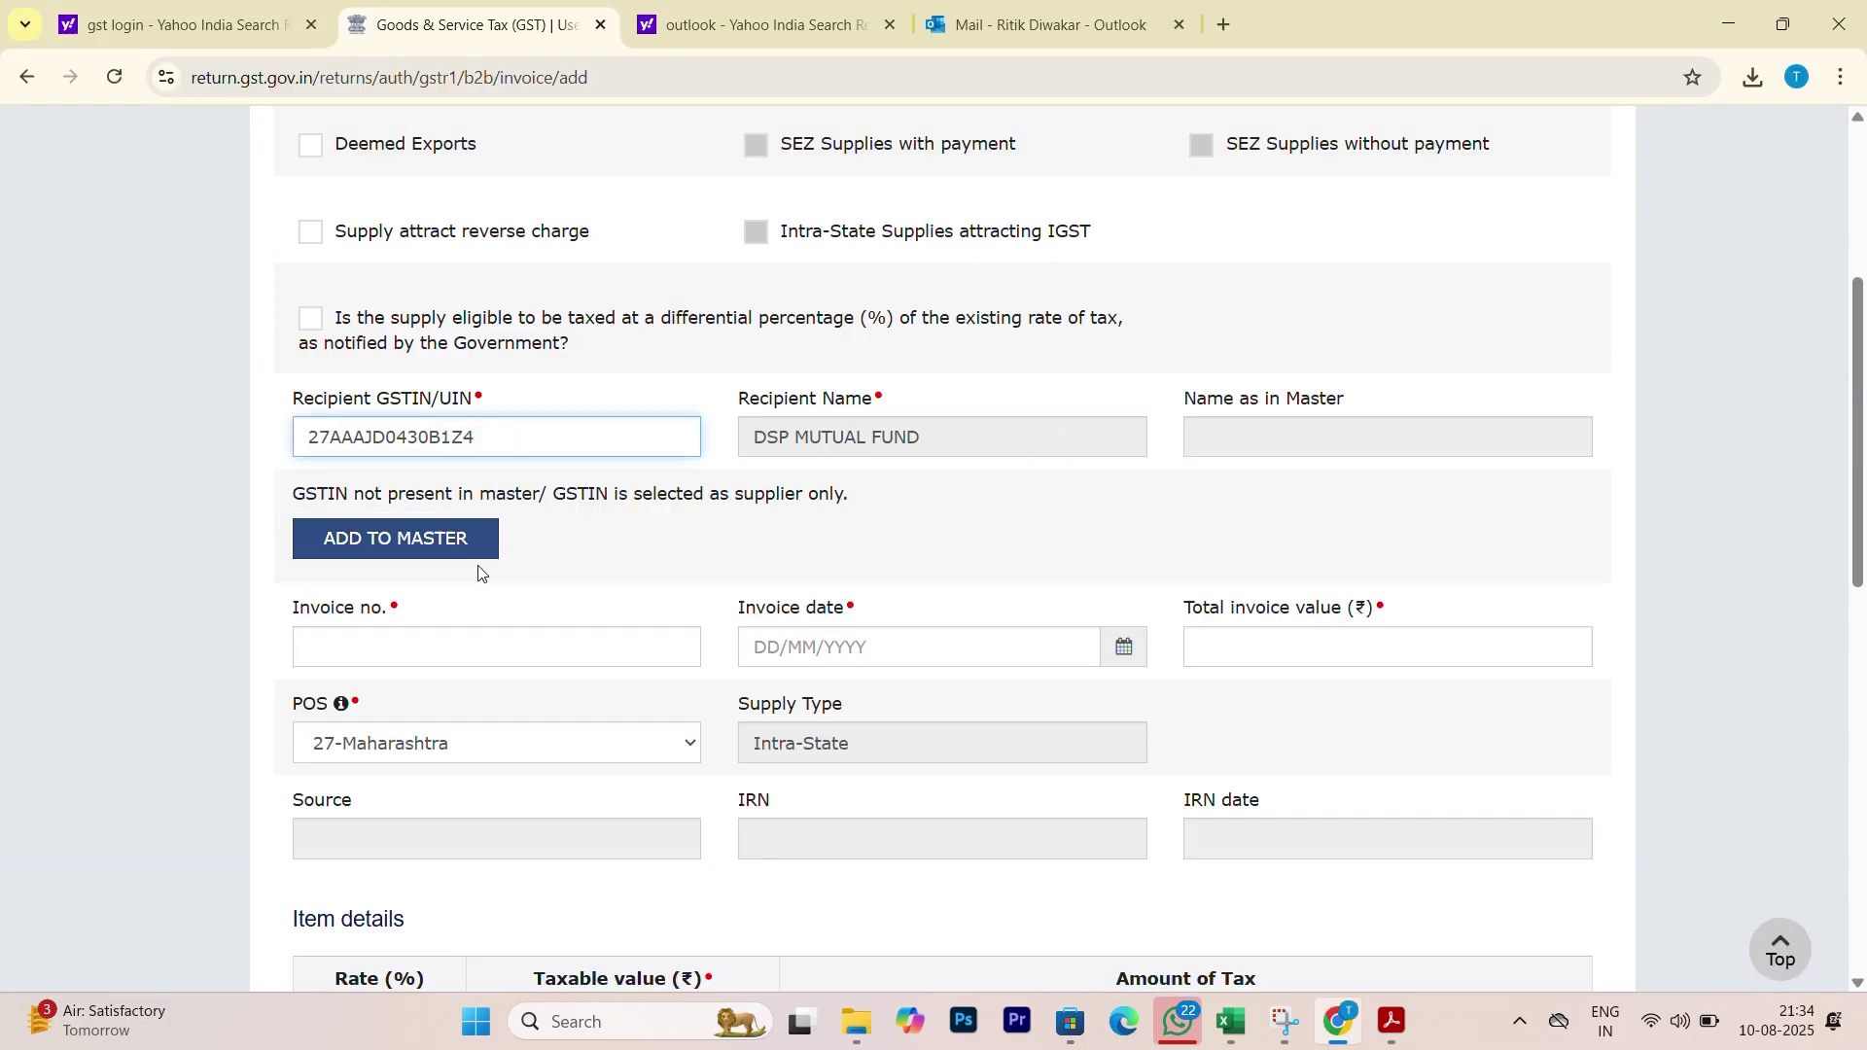
# - Copy invoice number DM/25-26/00004 from the PDF into the form
pyautogui.click(448, 635)
pyautogui.hotkey('alt', 'Tab')
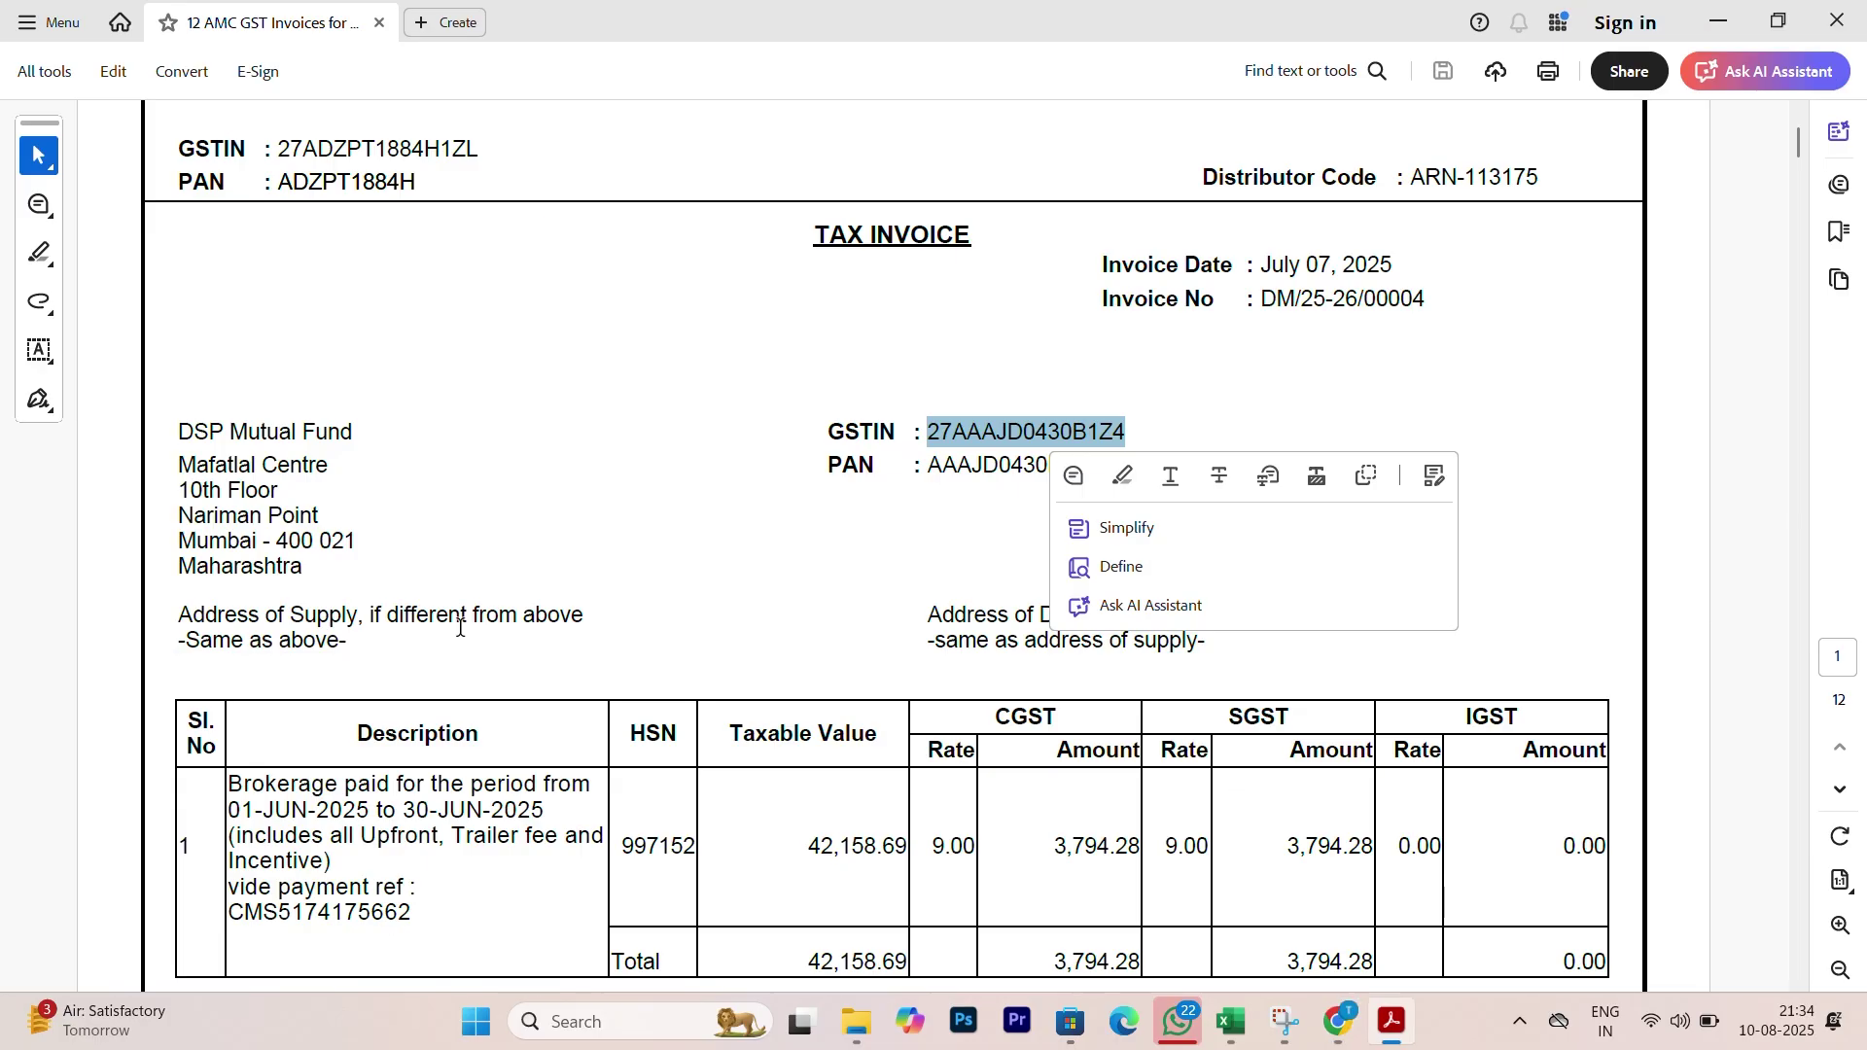
pyautogui.doubleClick(1342, 301)
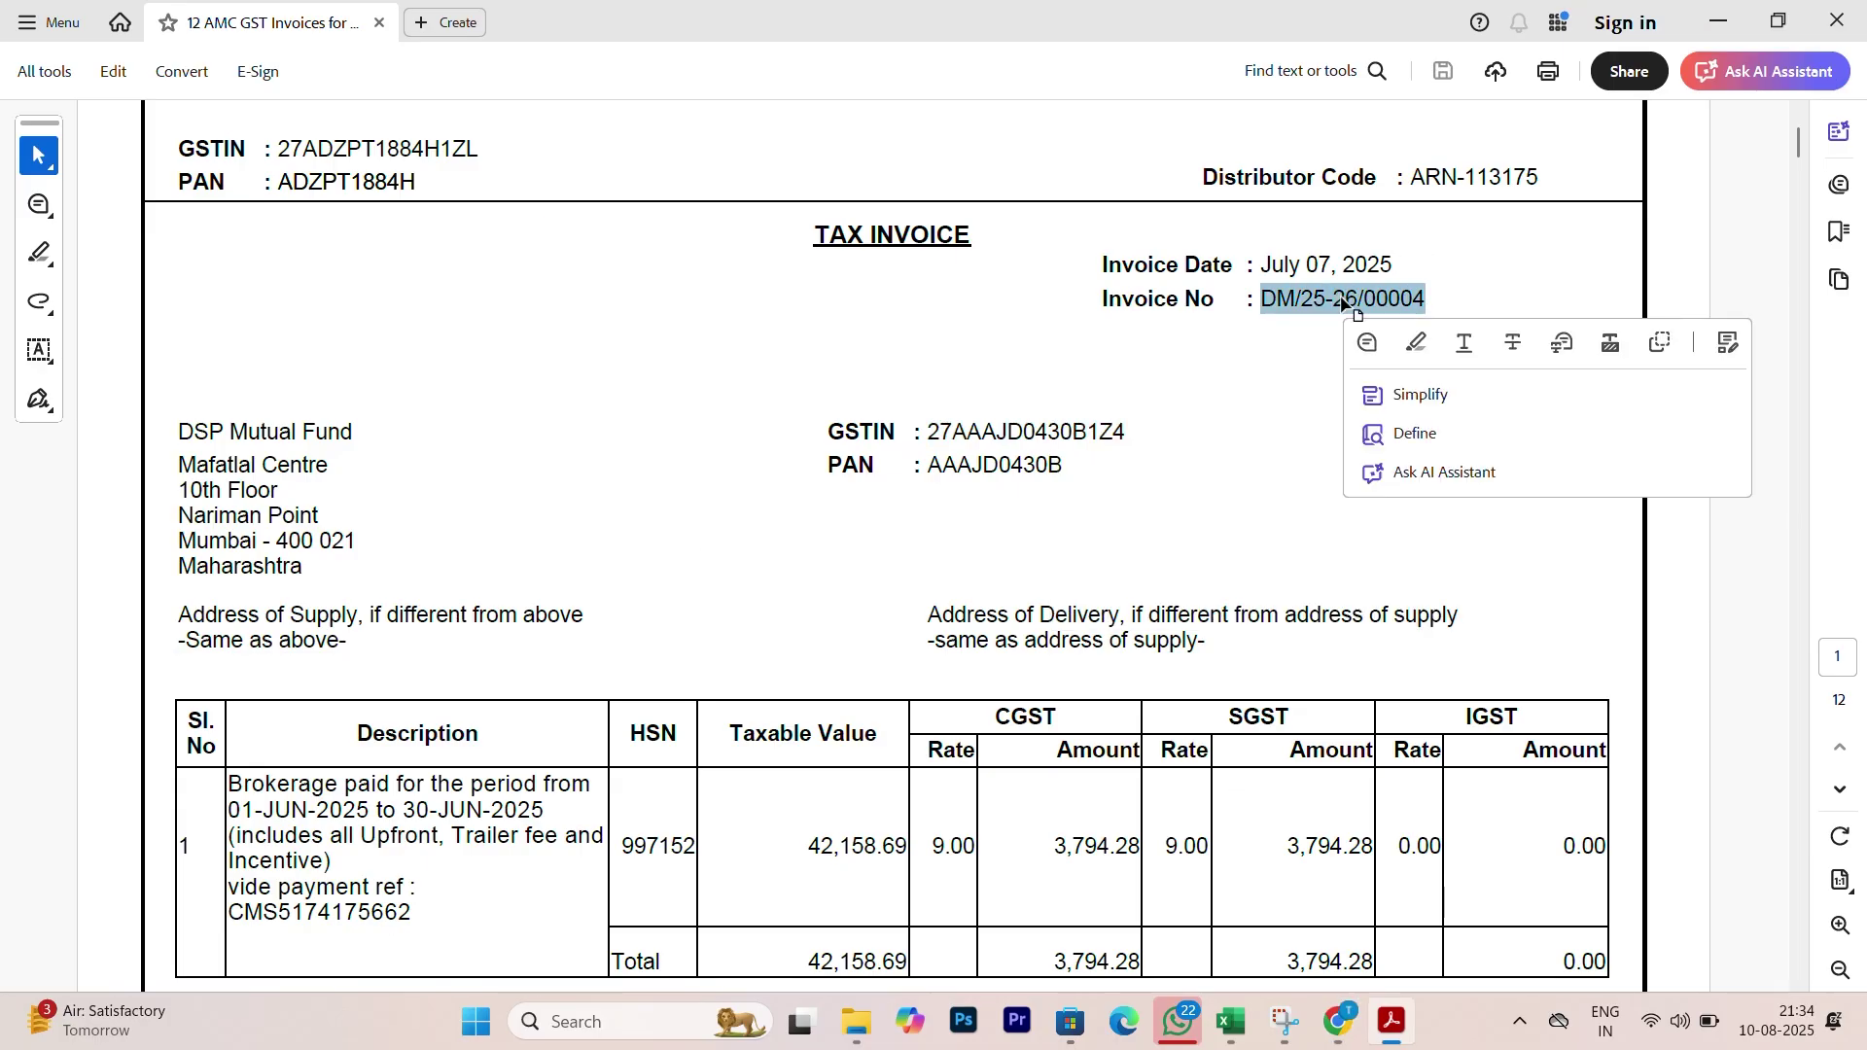
pyautogui.hotkey('ctrl', 'c')
pyautogui.hotkey('alt', 'Tab')
pyautogui.hotkey('ctrl', 'v')
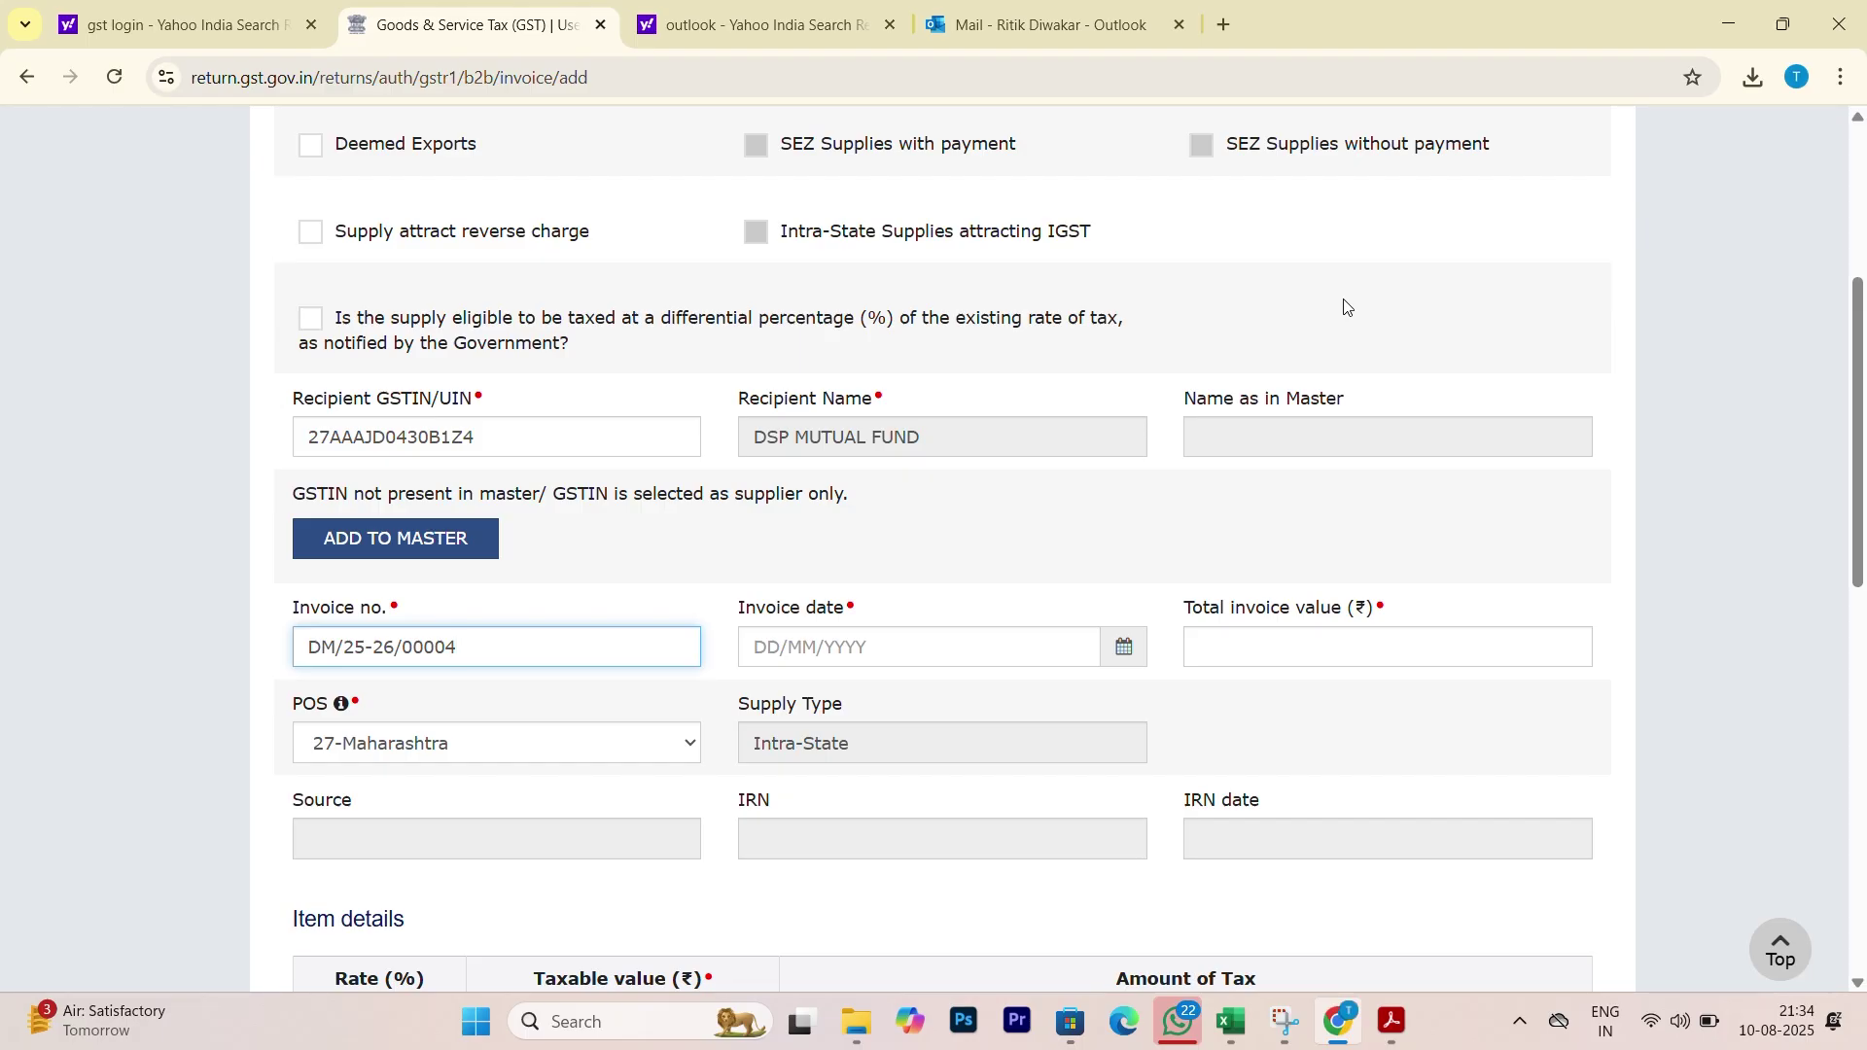
# - Enter invoice date 07/07/2025 and look up the invoice total in the PDF
pyautogui.click(871, 648)
pyautogui.hotkey('alt', 'Tab')
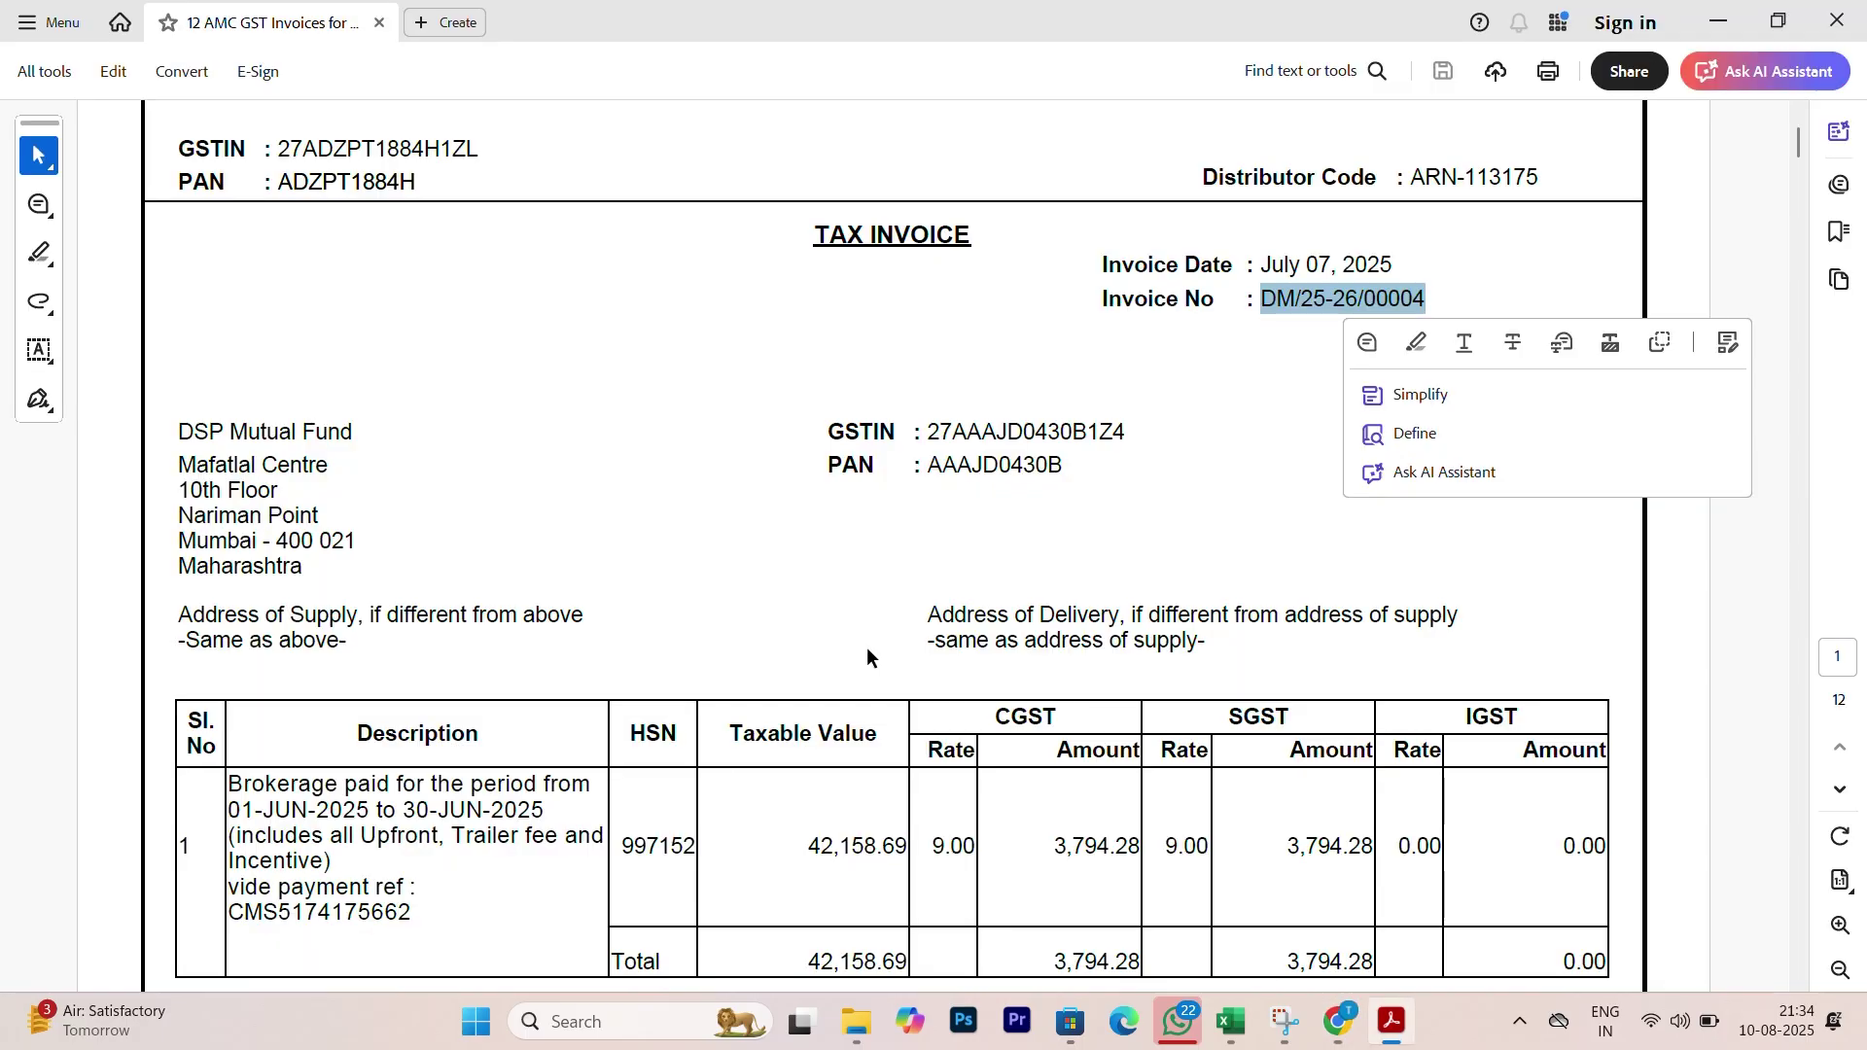
pyautogui.hotkey('alt', 'Tab')
pyautogui.write('07072025')
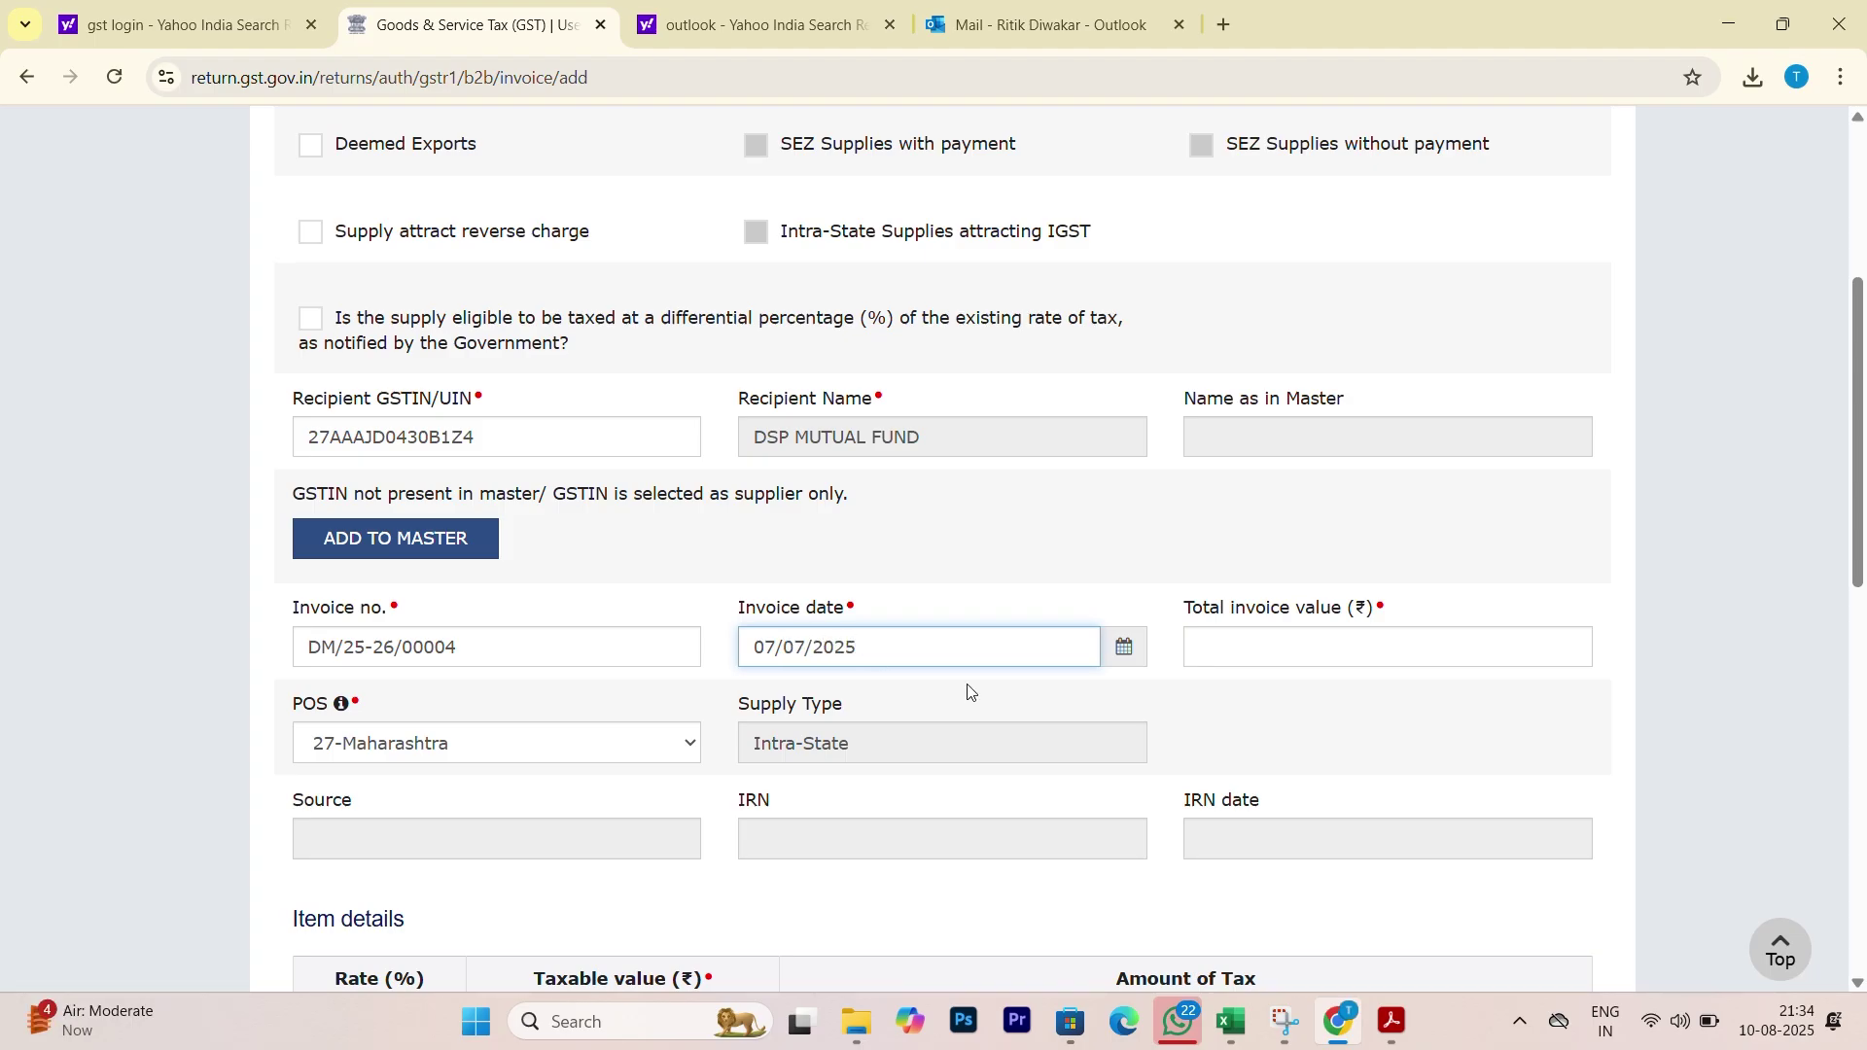
pyautogui.click(1262, 656)
pyautogui.hotkey('alt', 'Tab')
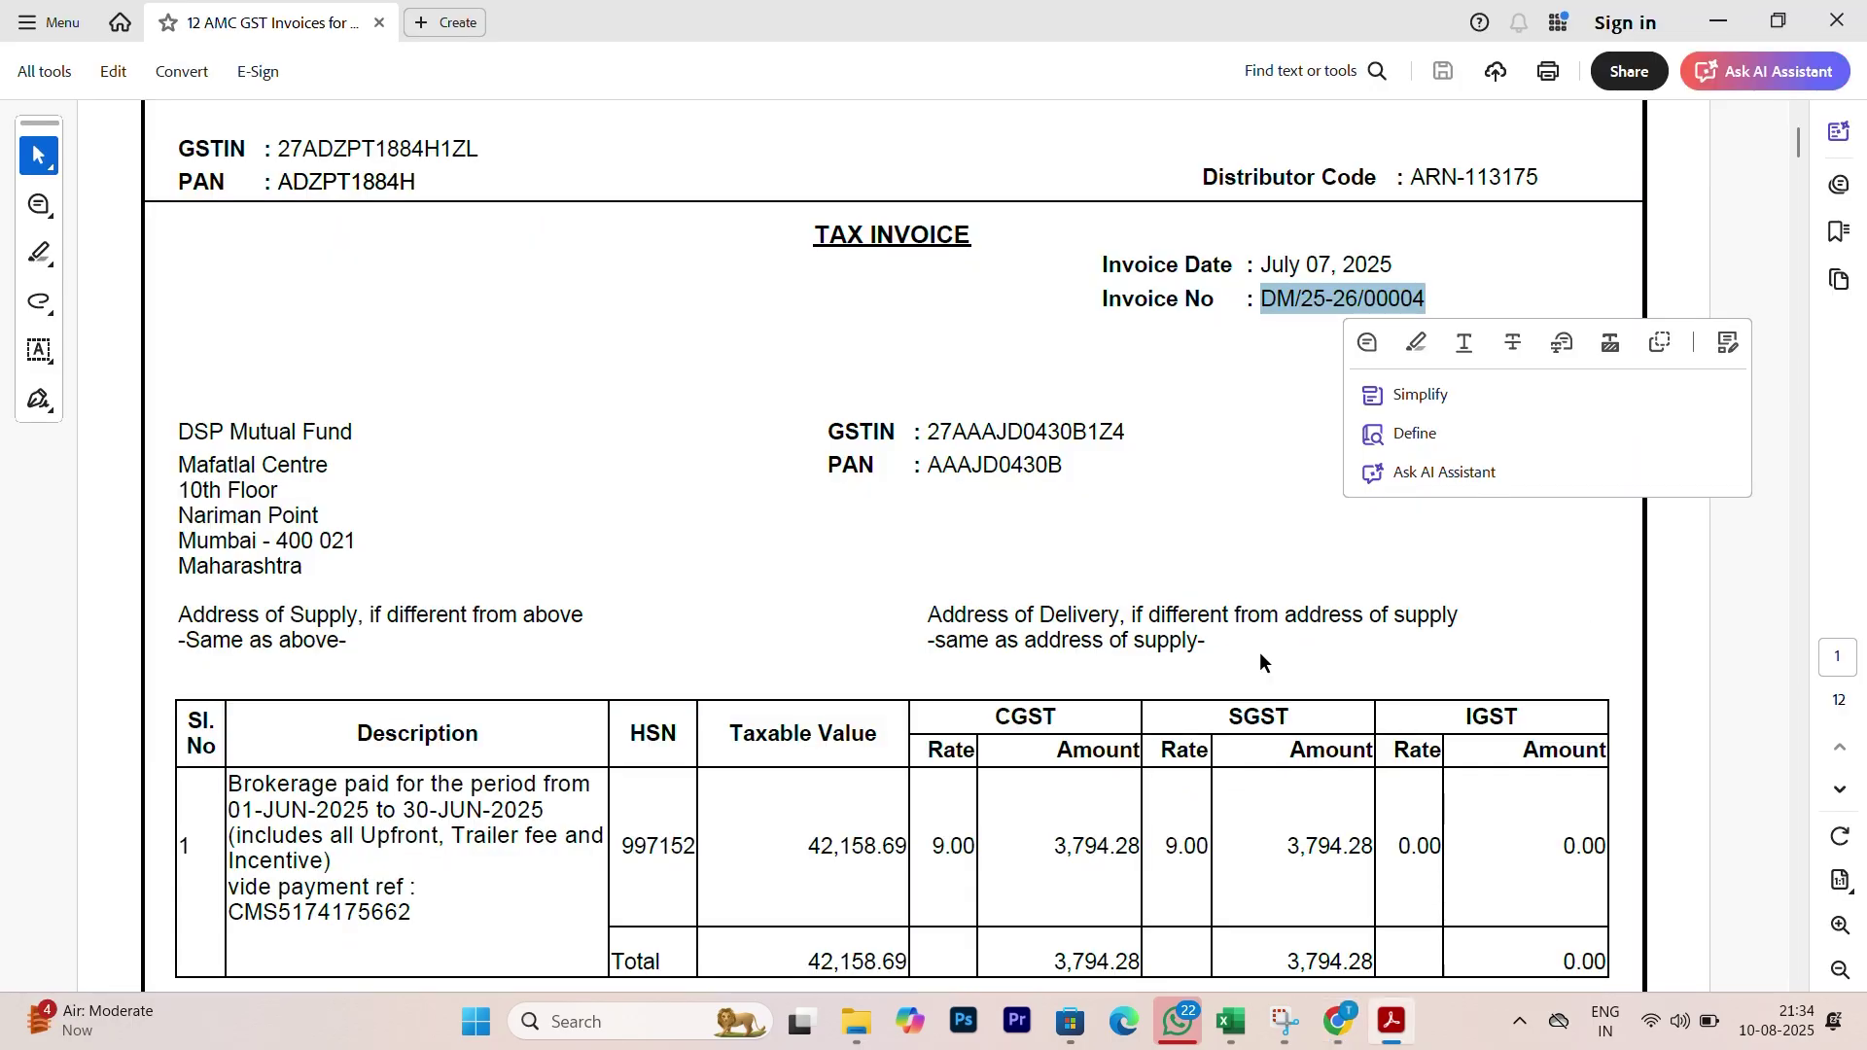
pyautogui.scroll(-5, 1260, 656)
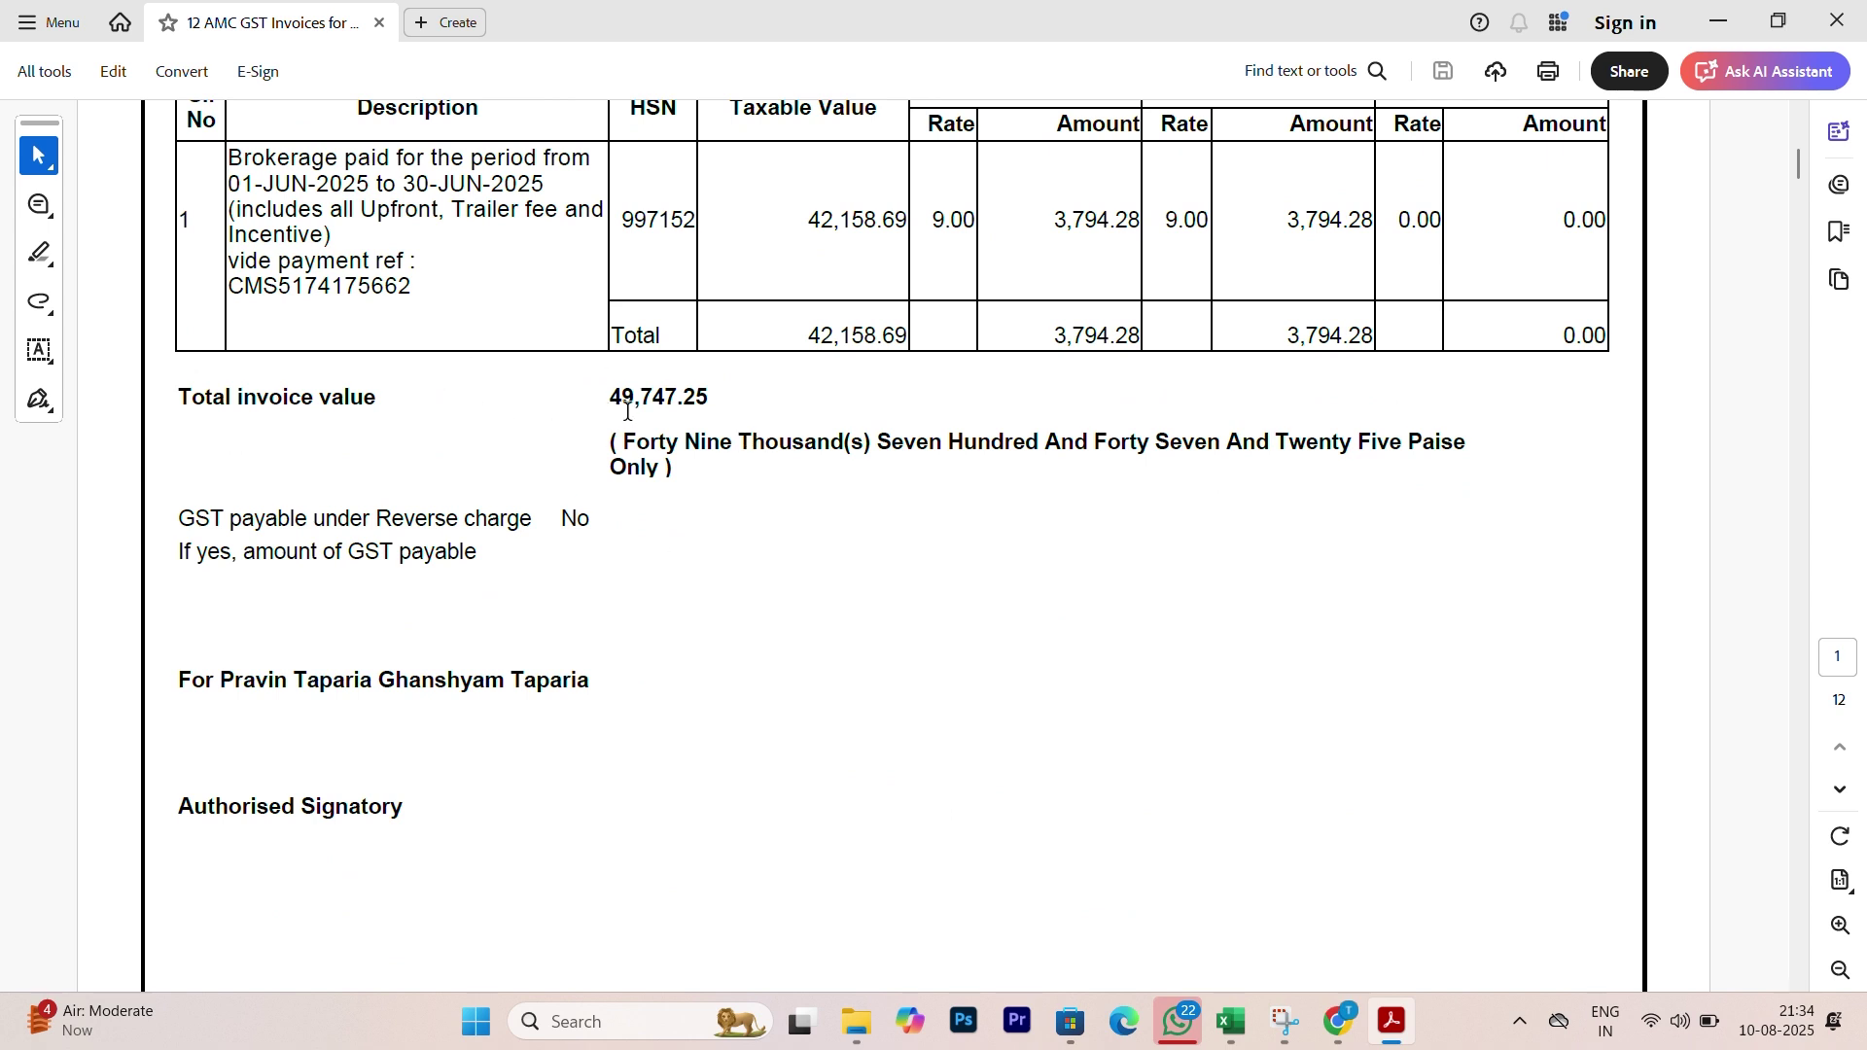
# - Enter 49747.25 as the DSP invoice's total invoice value
pyautogui.hotkey('alt', 'Tab')
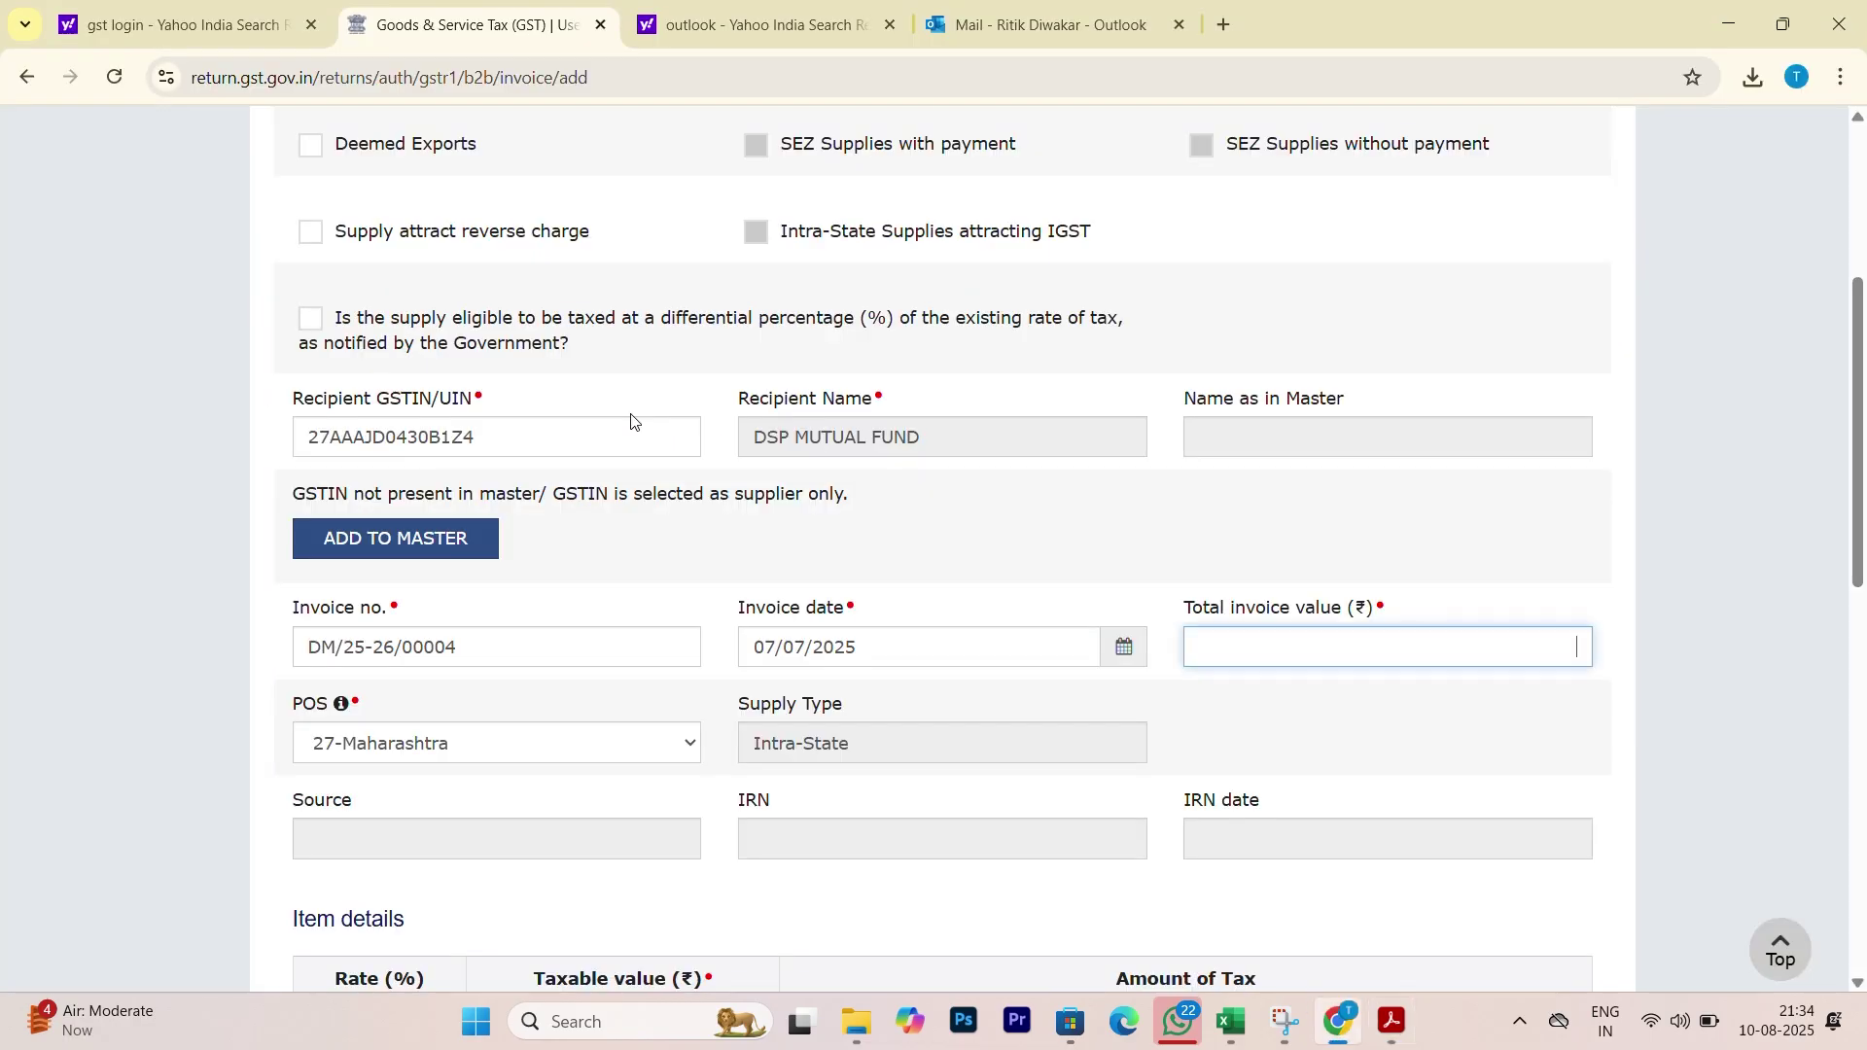
pyautogui.write('49747.25')
pyautogui.hotkey('alt', 'Tab')
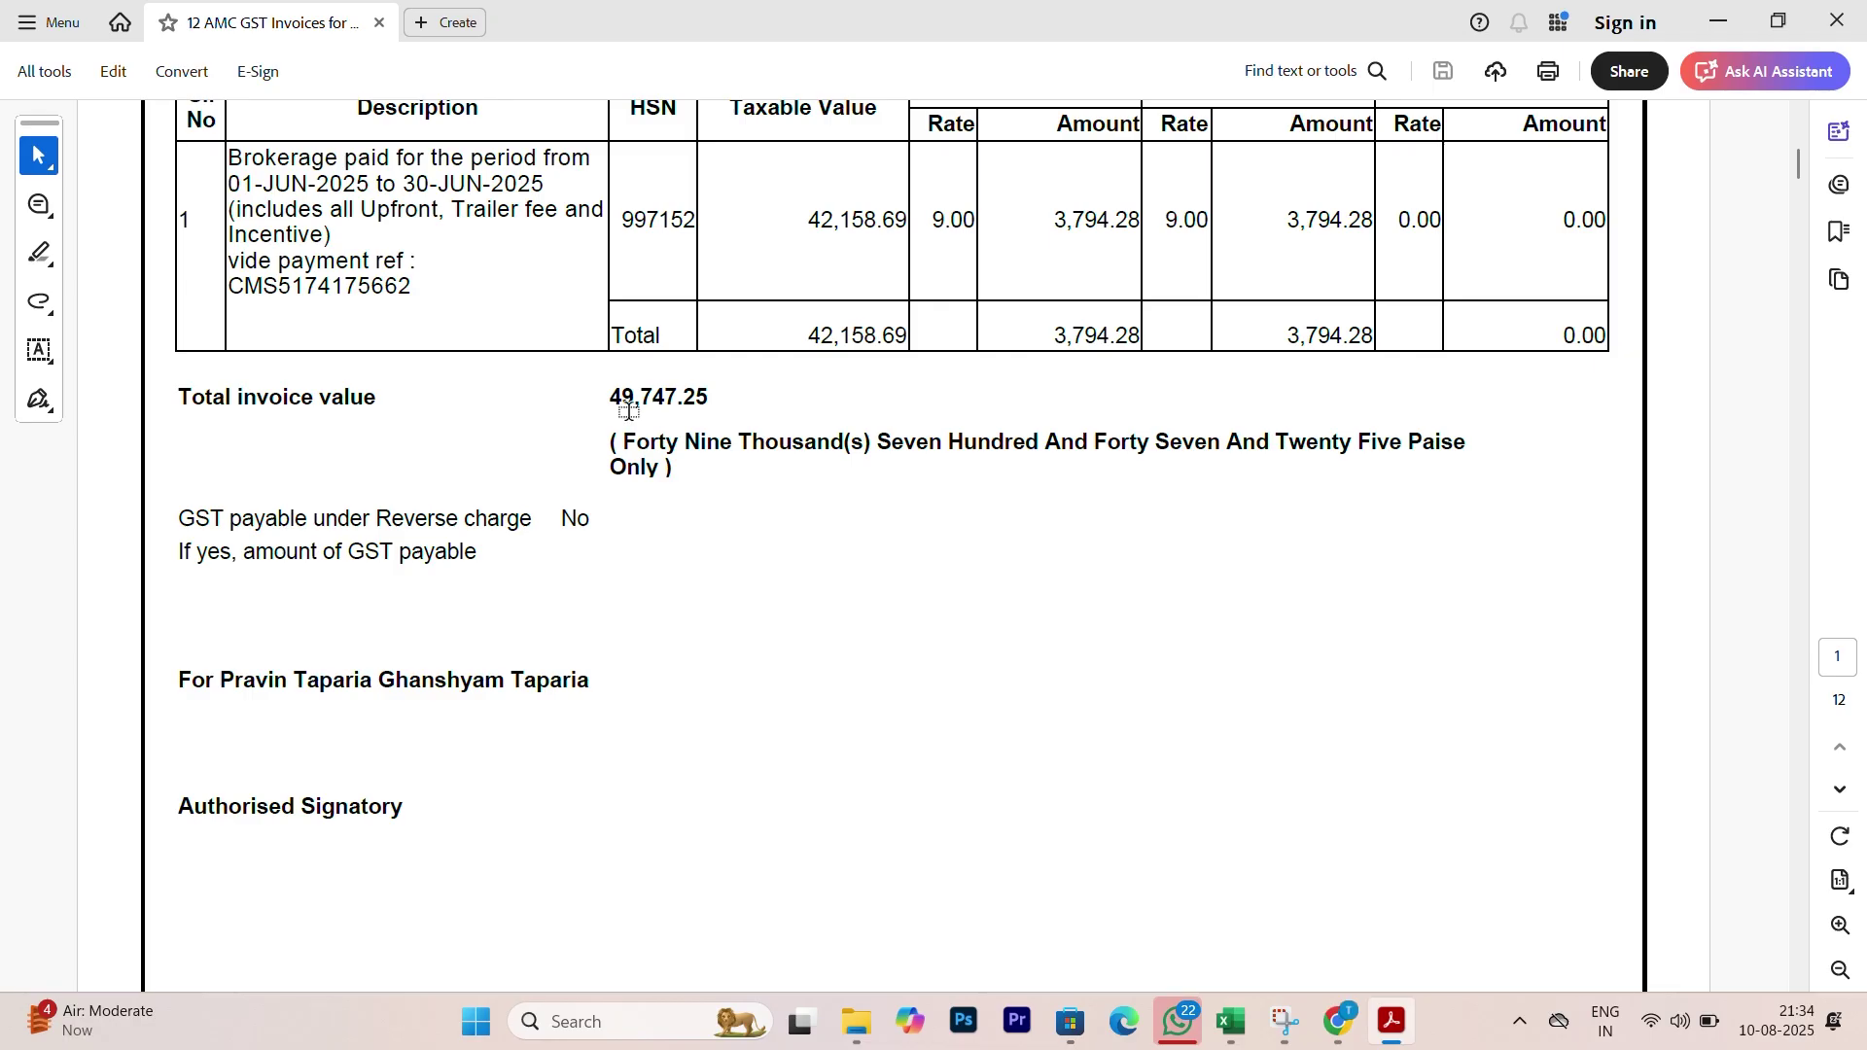
pyautogui.hotkey('alt', 'Tab')
pyautogui.scroll(-10, 632, 421)
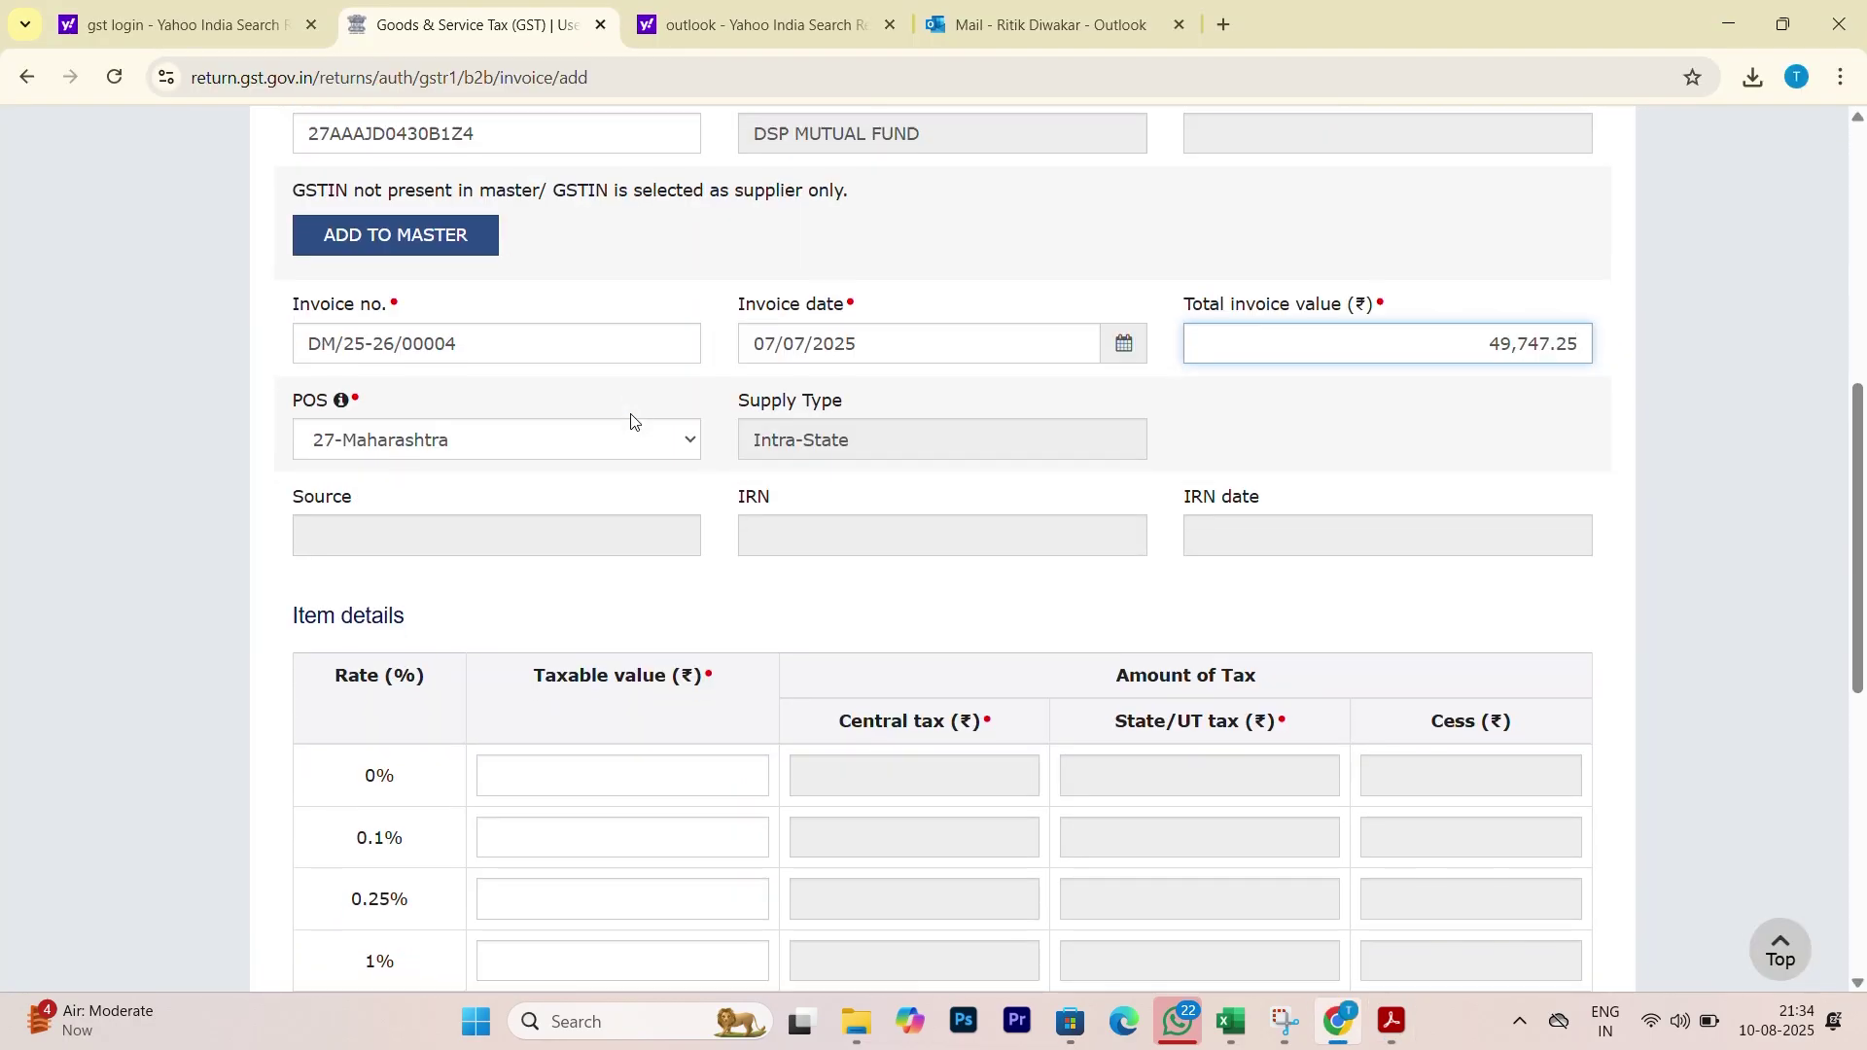
# - Enter 42158.69 as the 18% taxable value and save the DSP invoice
pyautogui.click(604, 597)
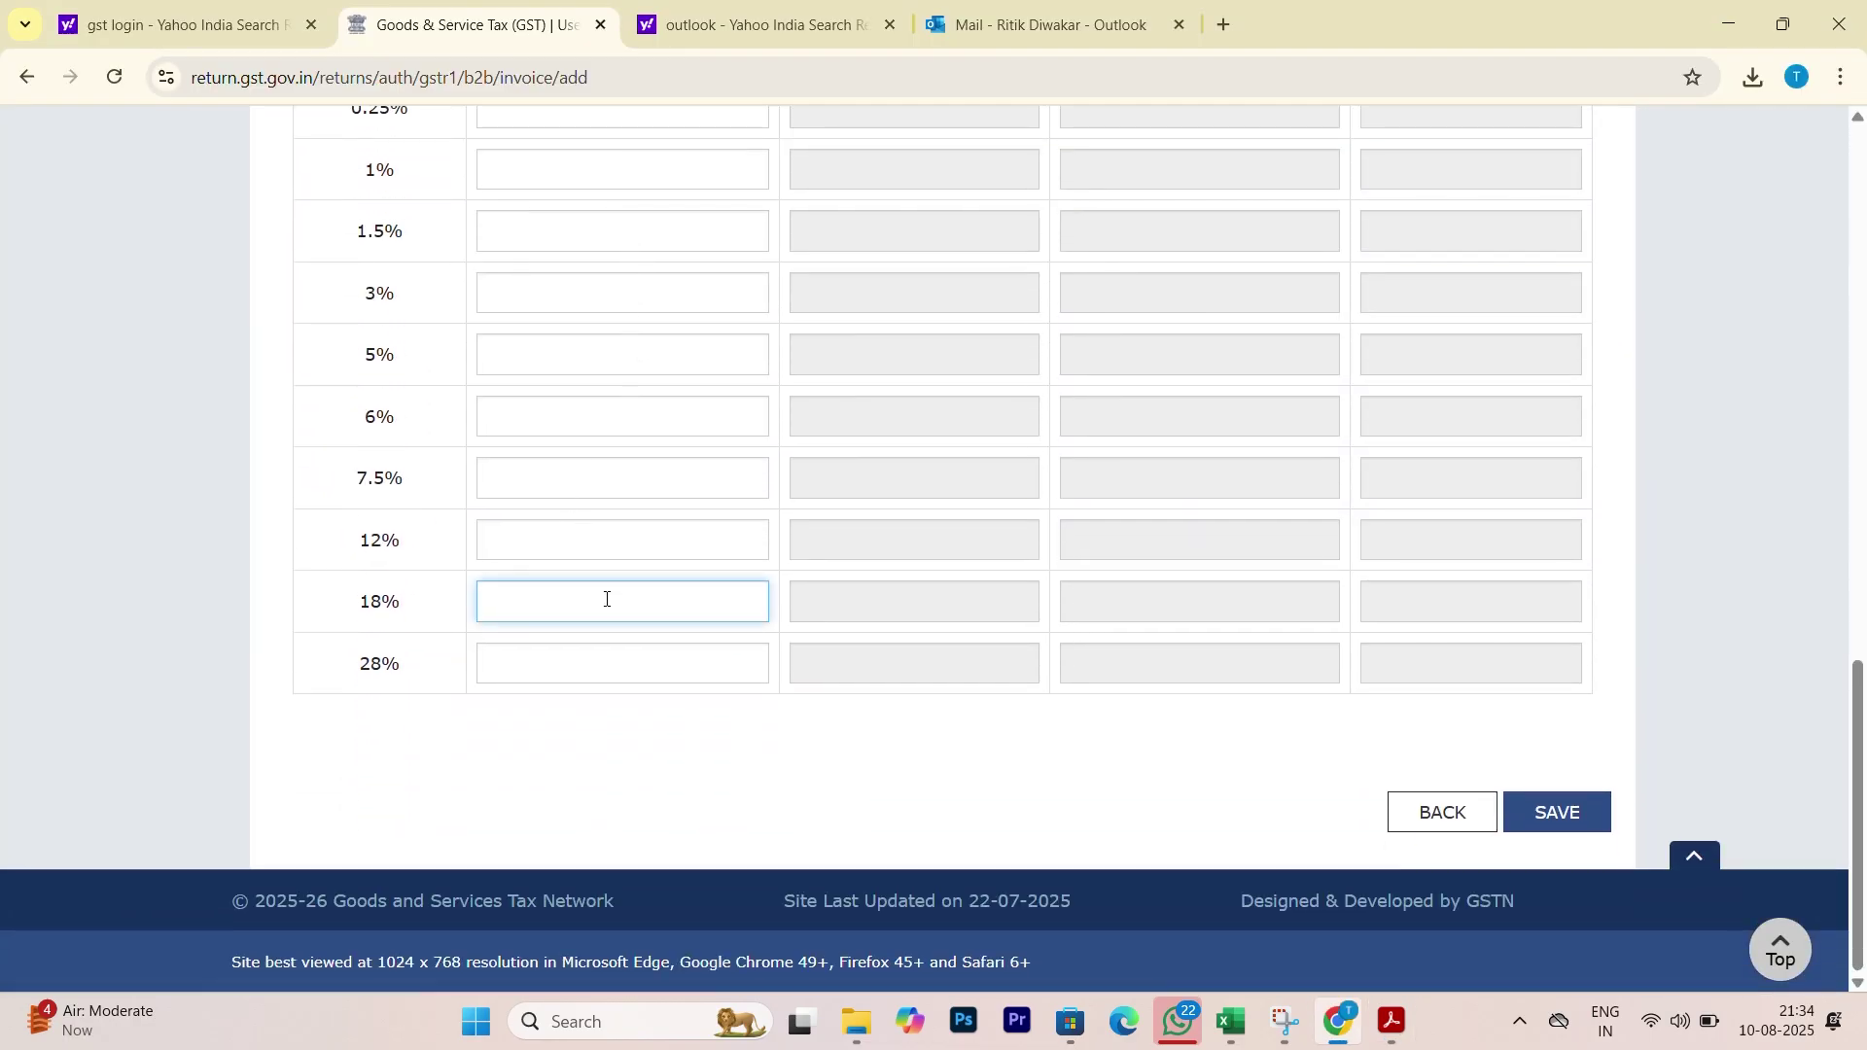
pyautogui.hotkey('alt', 'Tab')
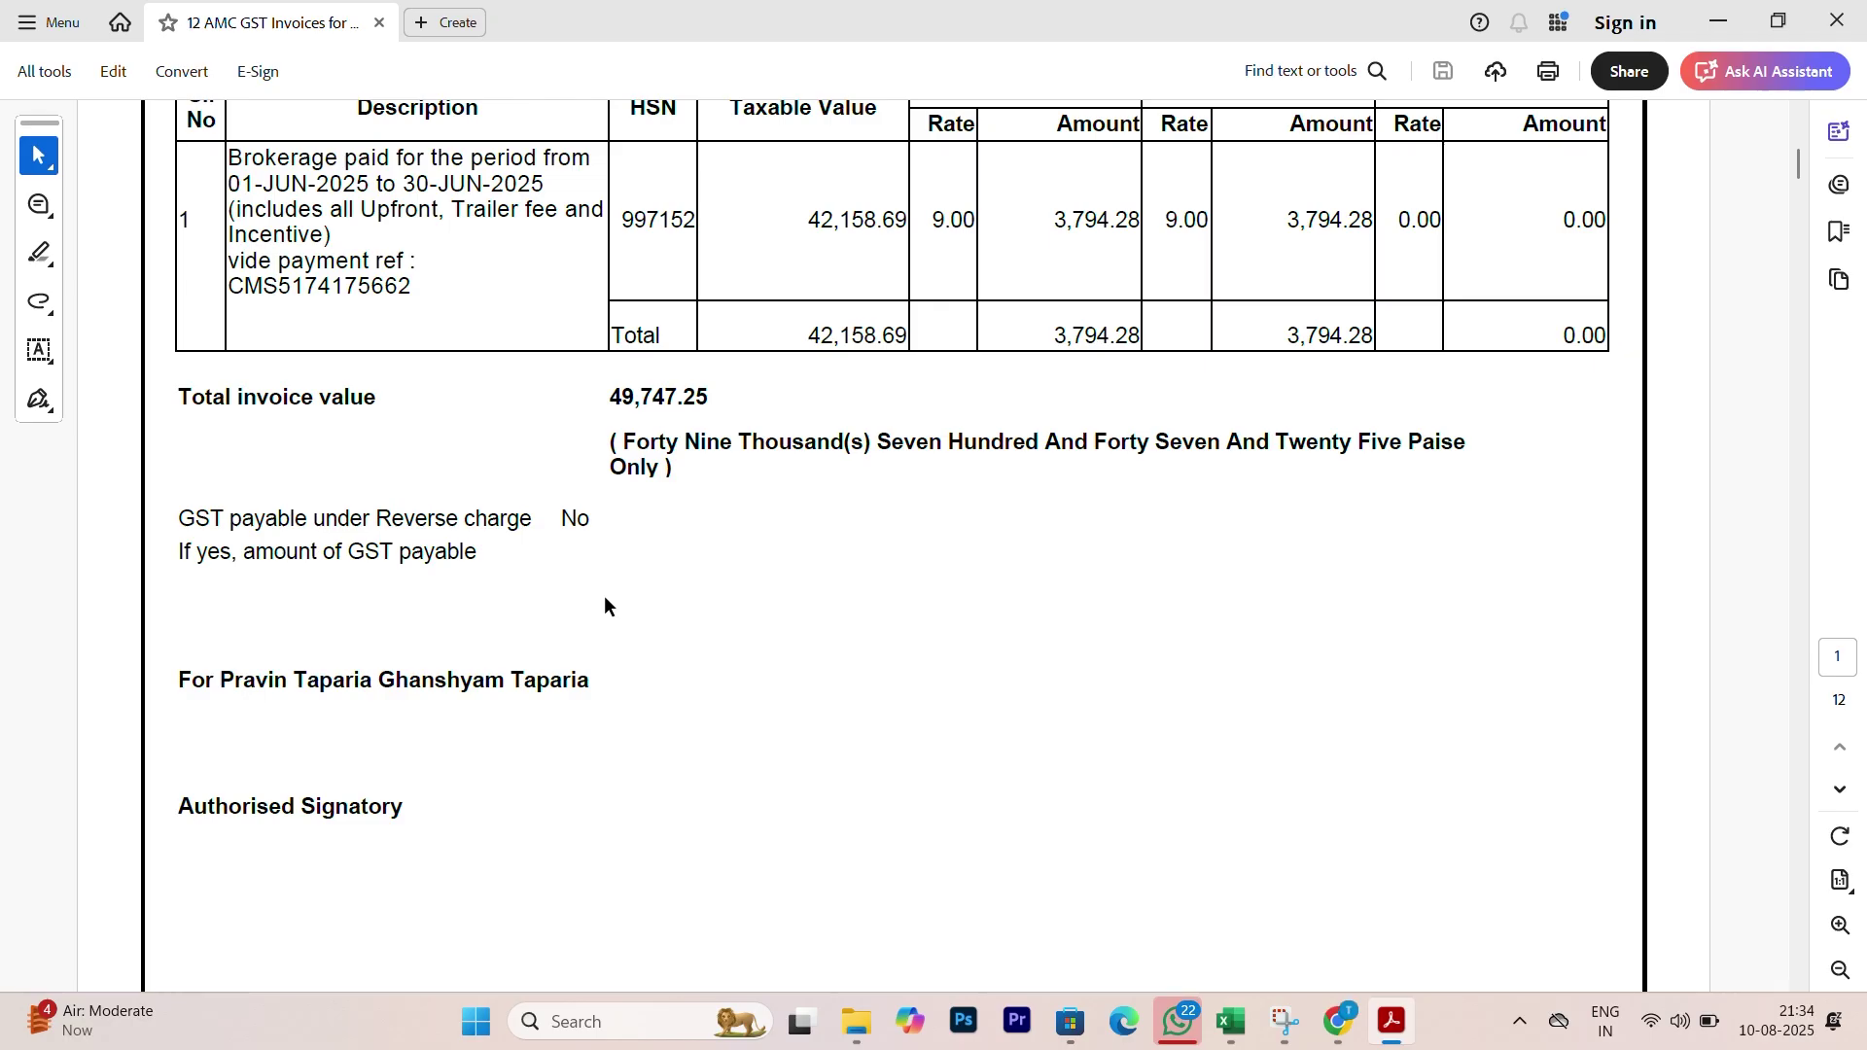
pyautogui.hotkey('alt', 'Tab')
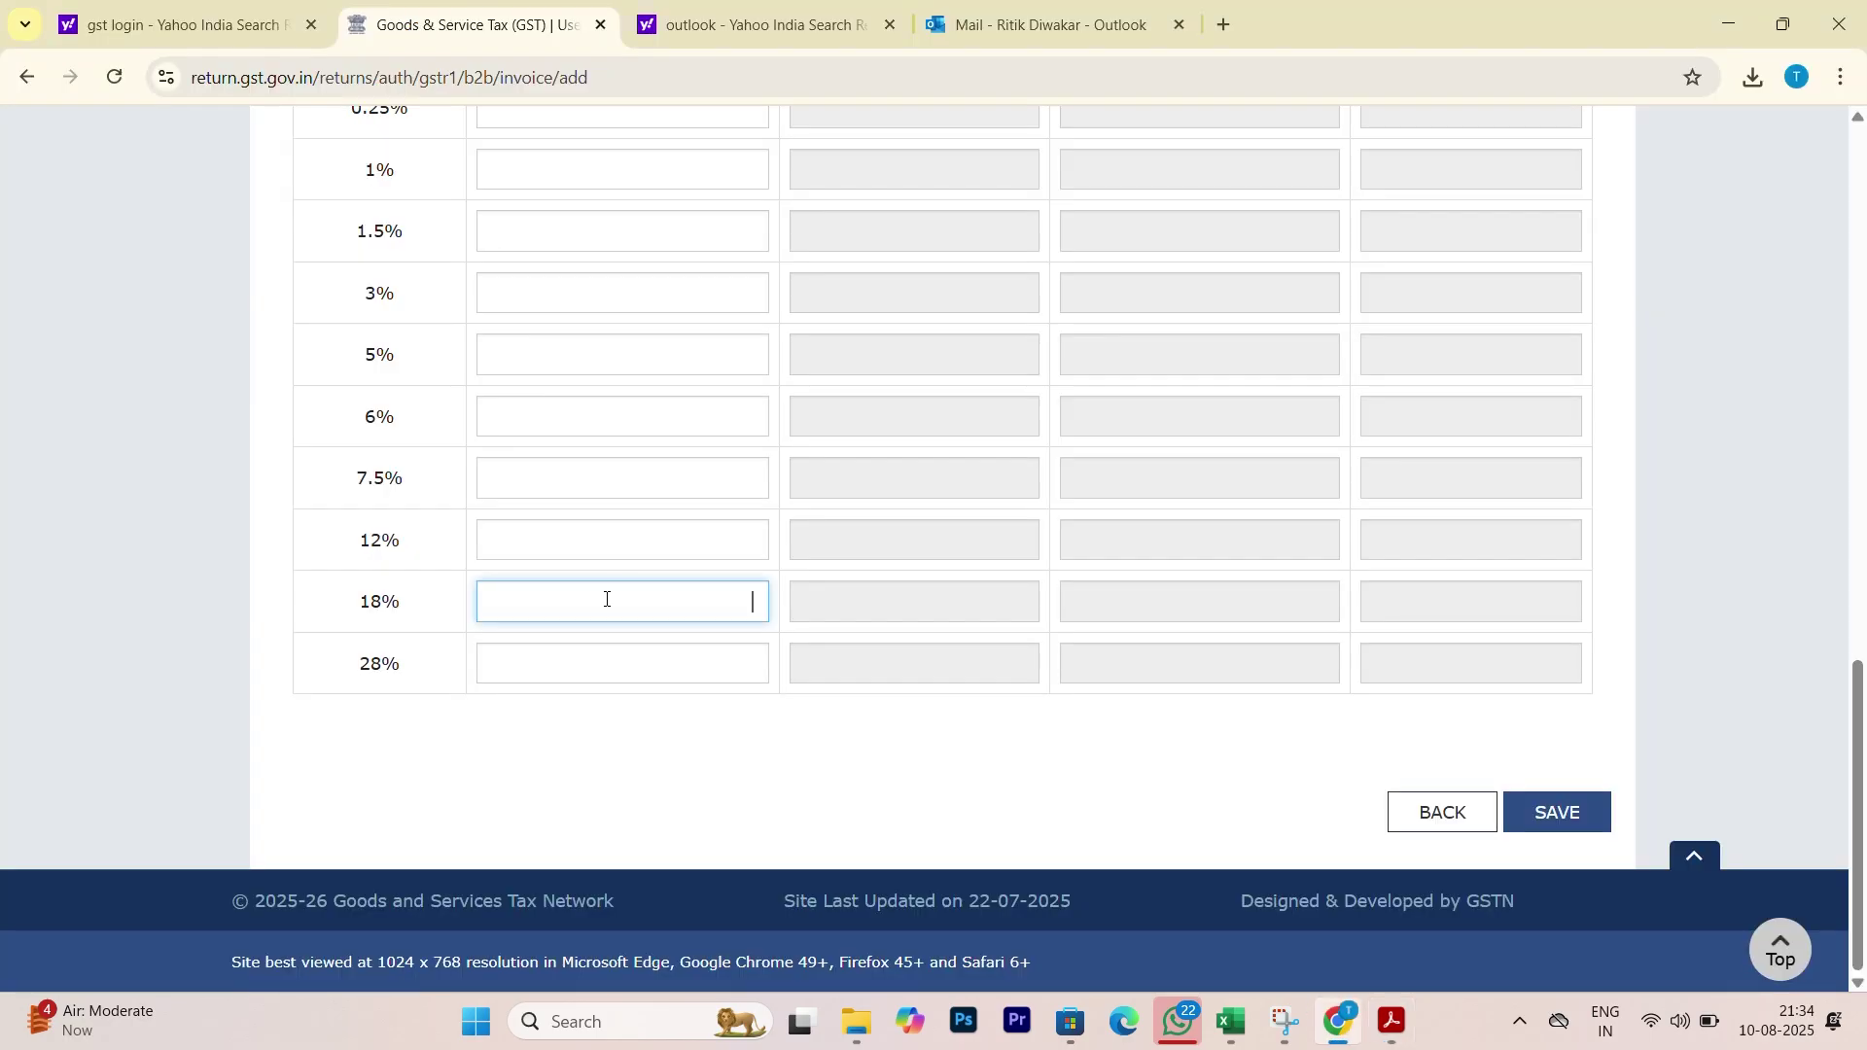
pyautogui.write('42158.')
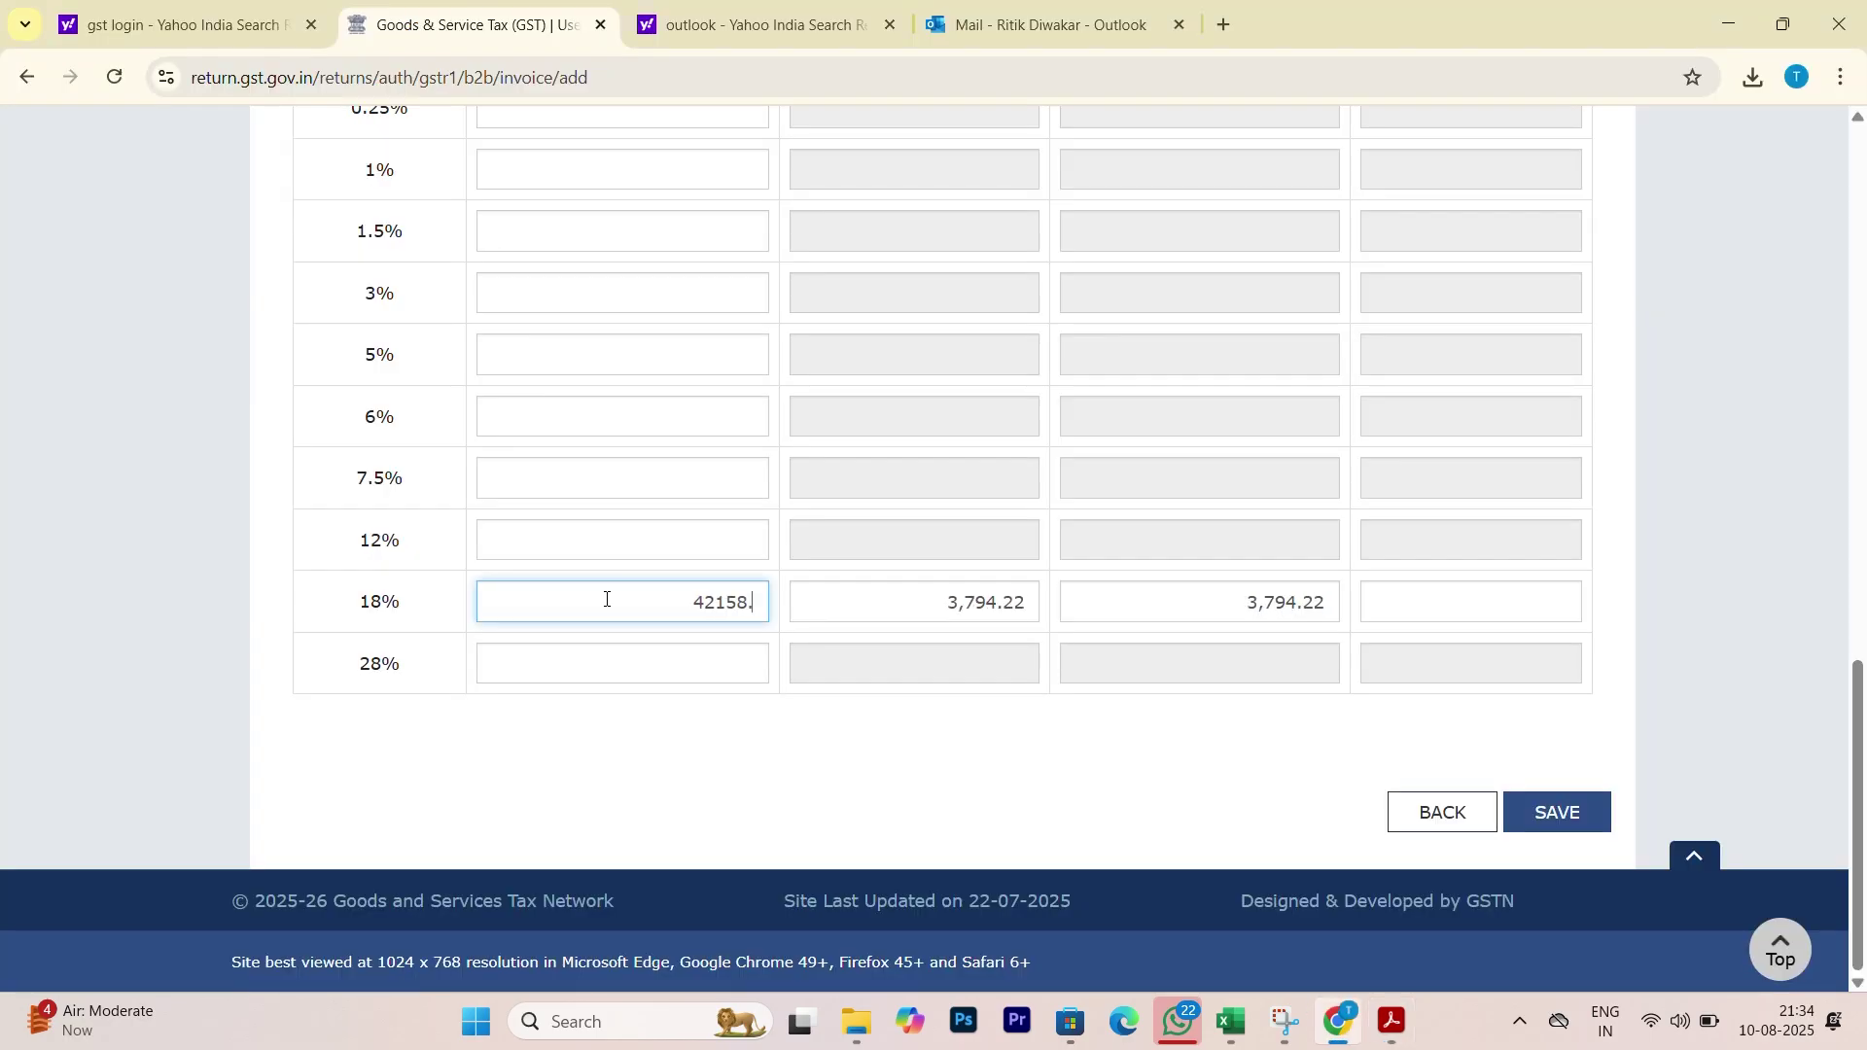
pyautogui.write('69')
pyautogui.hotkey('alt', 'Tab')
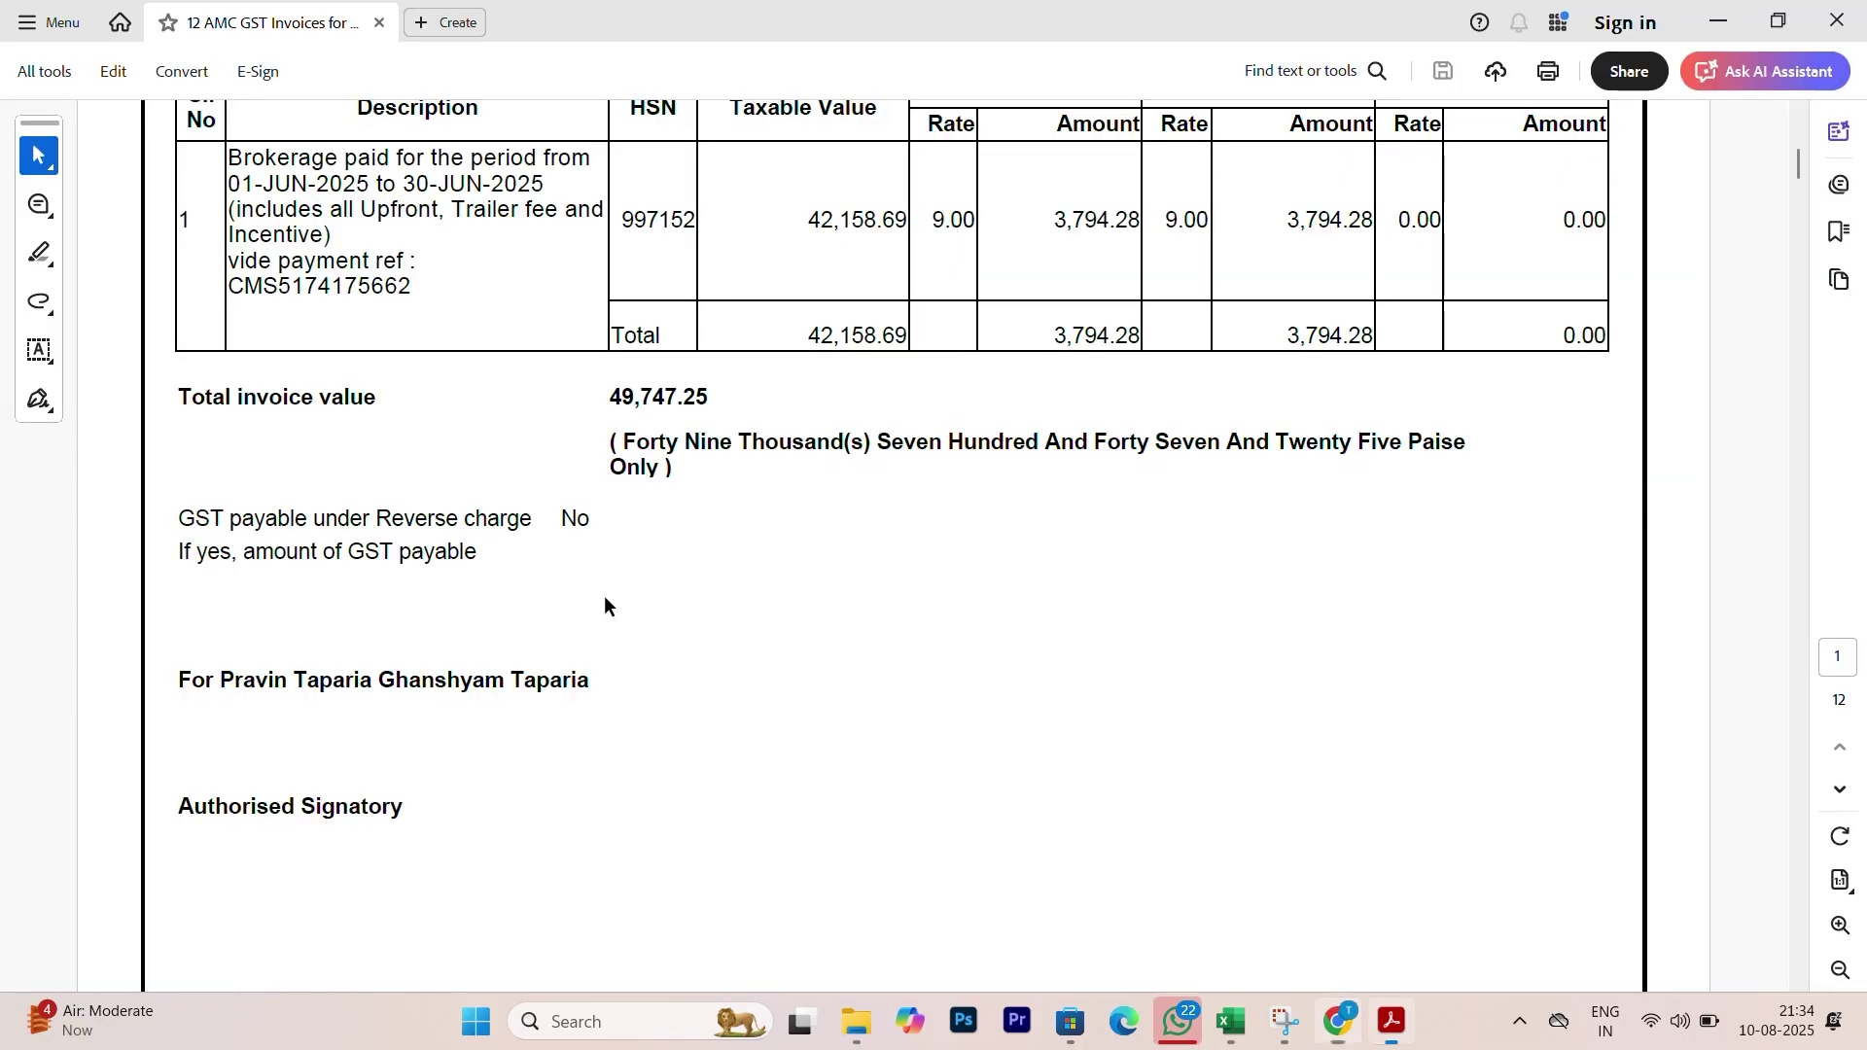
pyautogui.hotkey('alt', 'Tab')
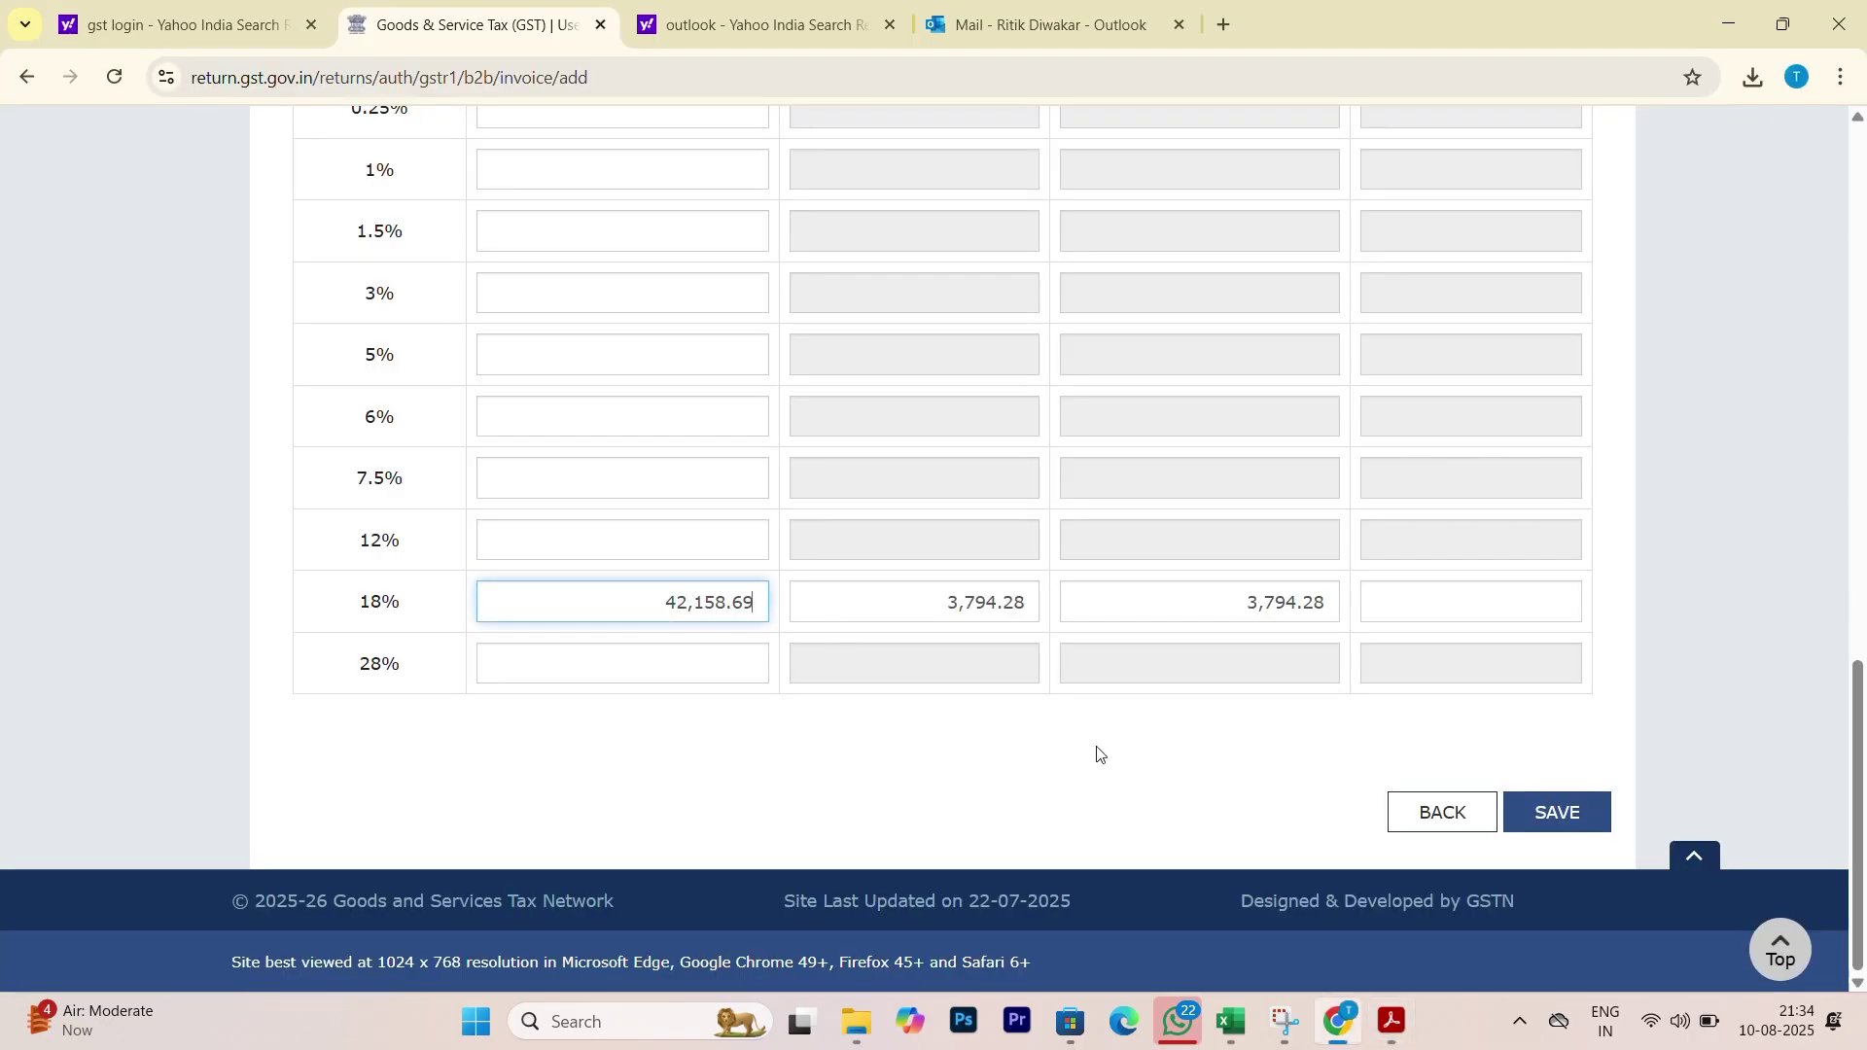
pyautogui.click(1546, 815)
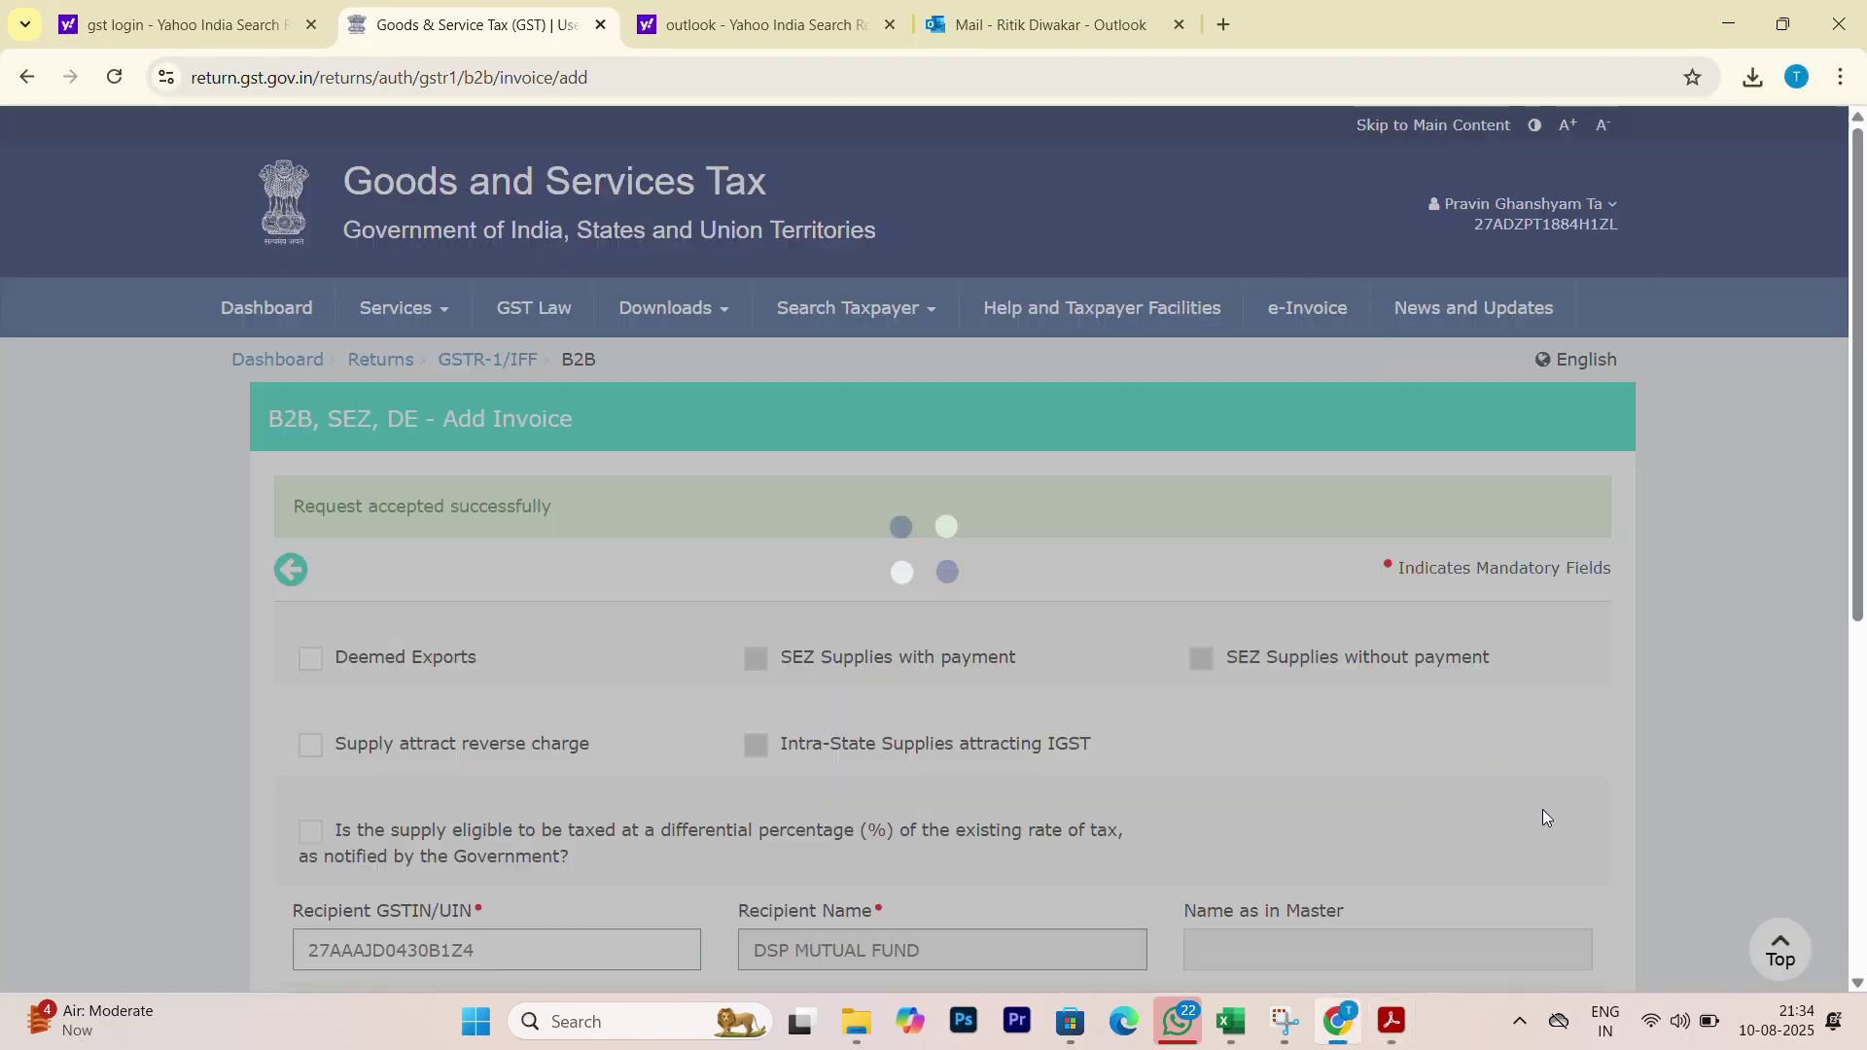
# - Replace the recipient GSTIN with Franklin Templeton Mutual Fund's, copied from the PDF
pyautogui.hotkey('alt', 'Tab')
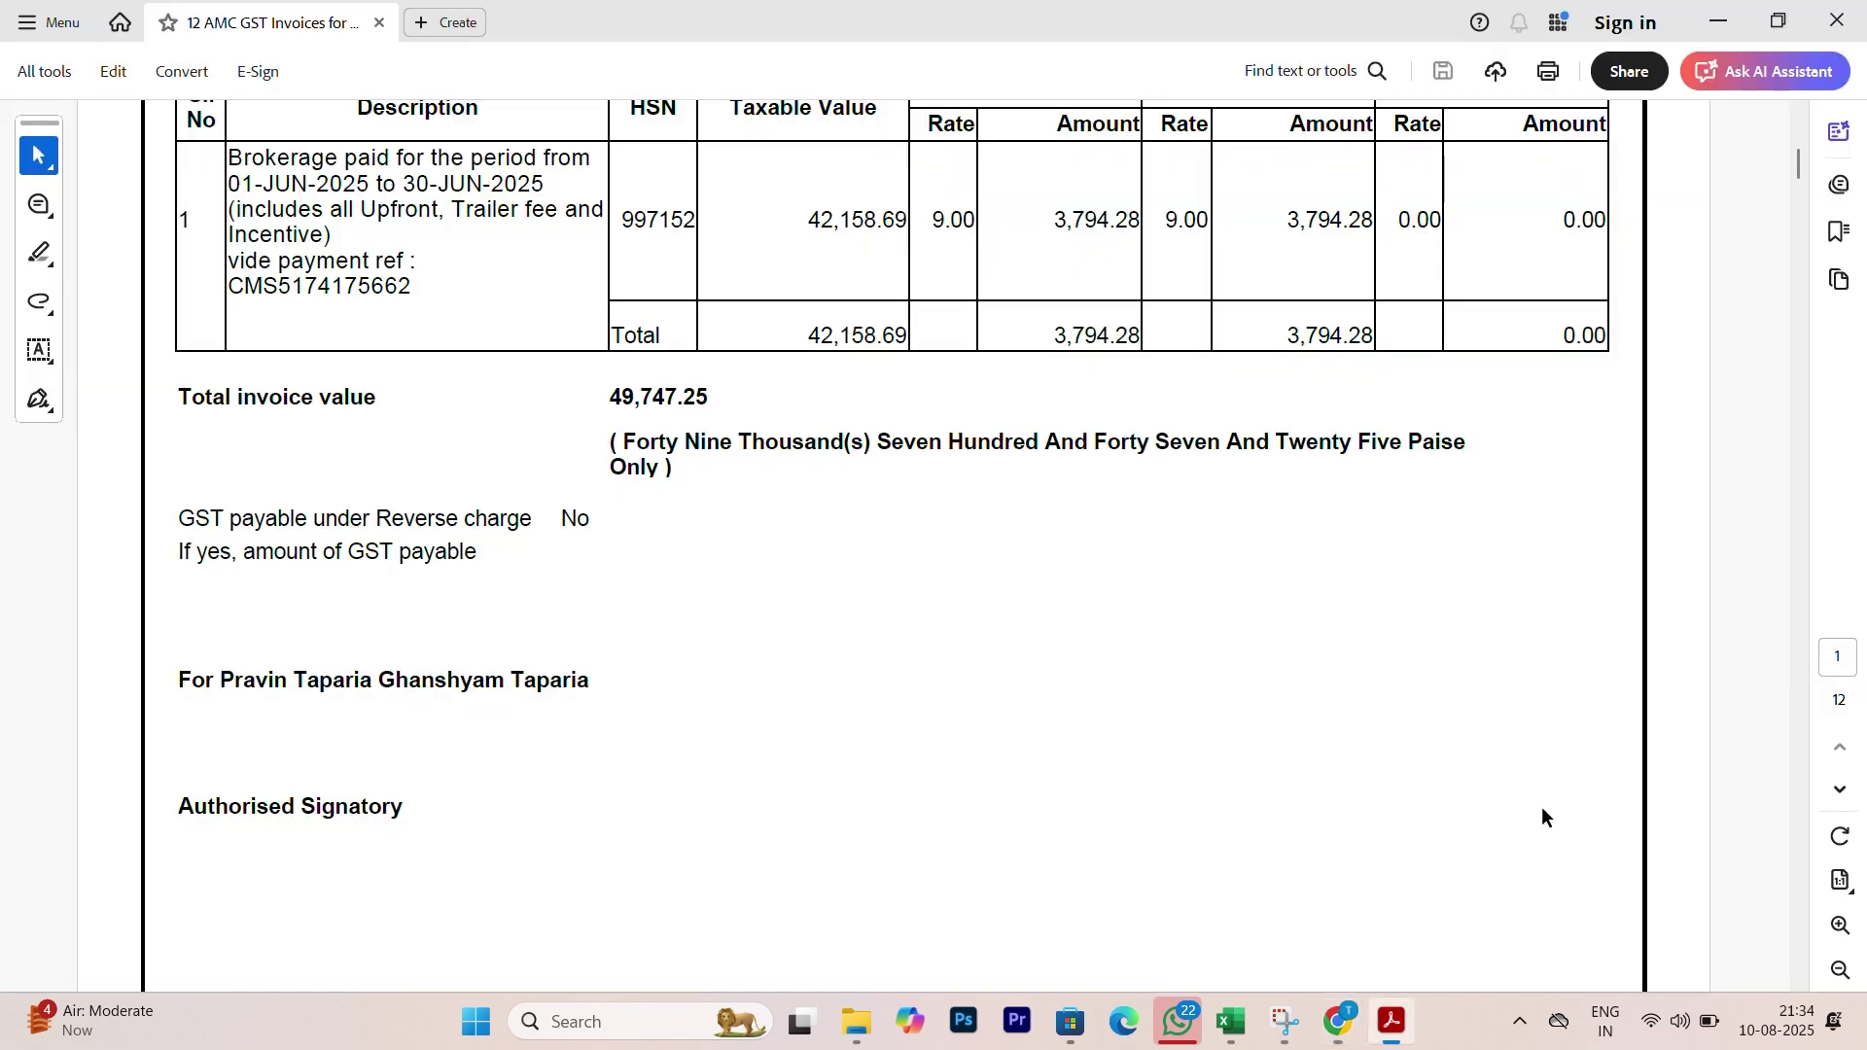
pyautogui.scroll(-10, 1542, 807)
pyautogui.scroll(-8, 1538, 794)
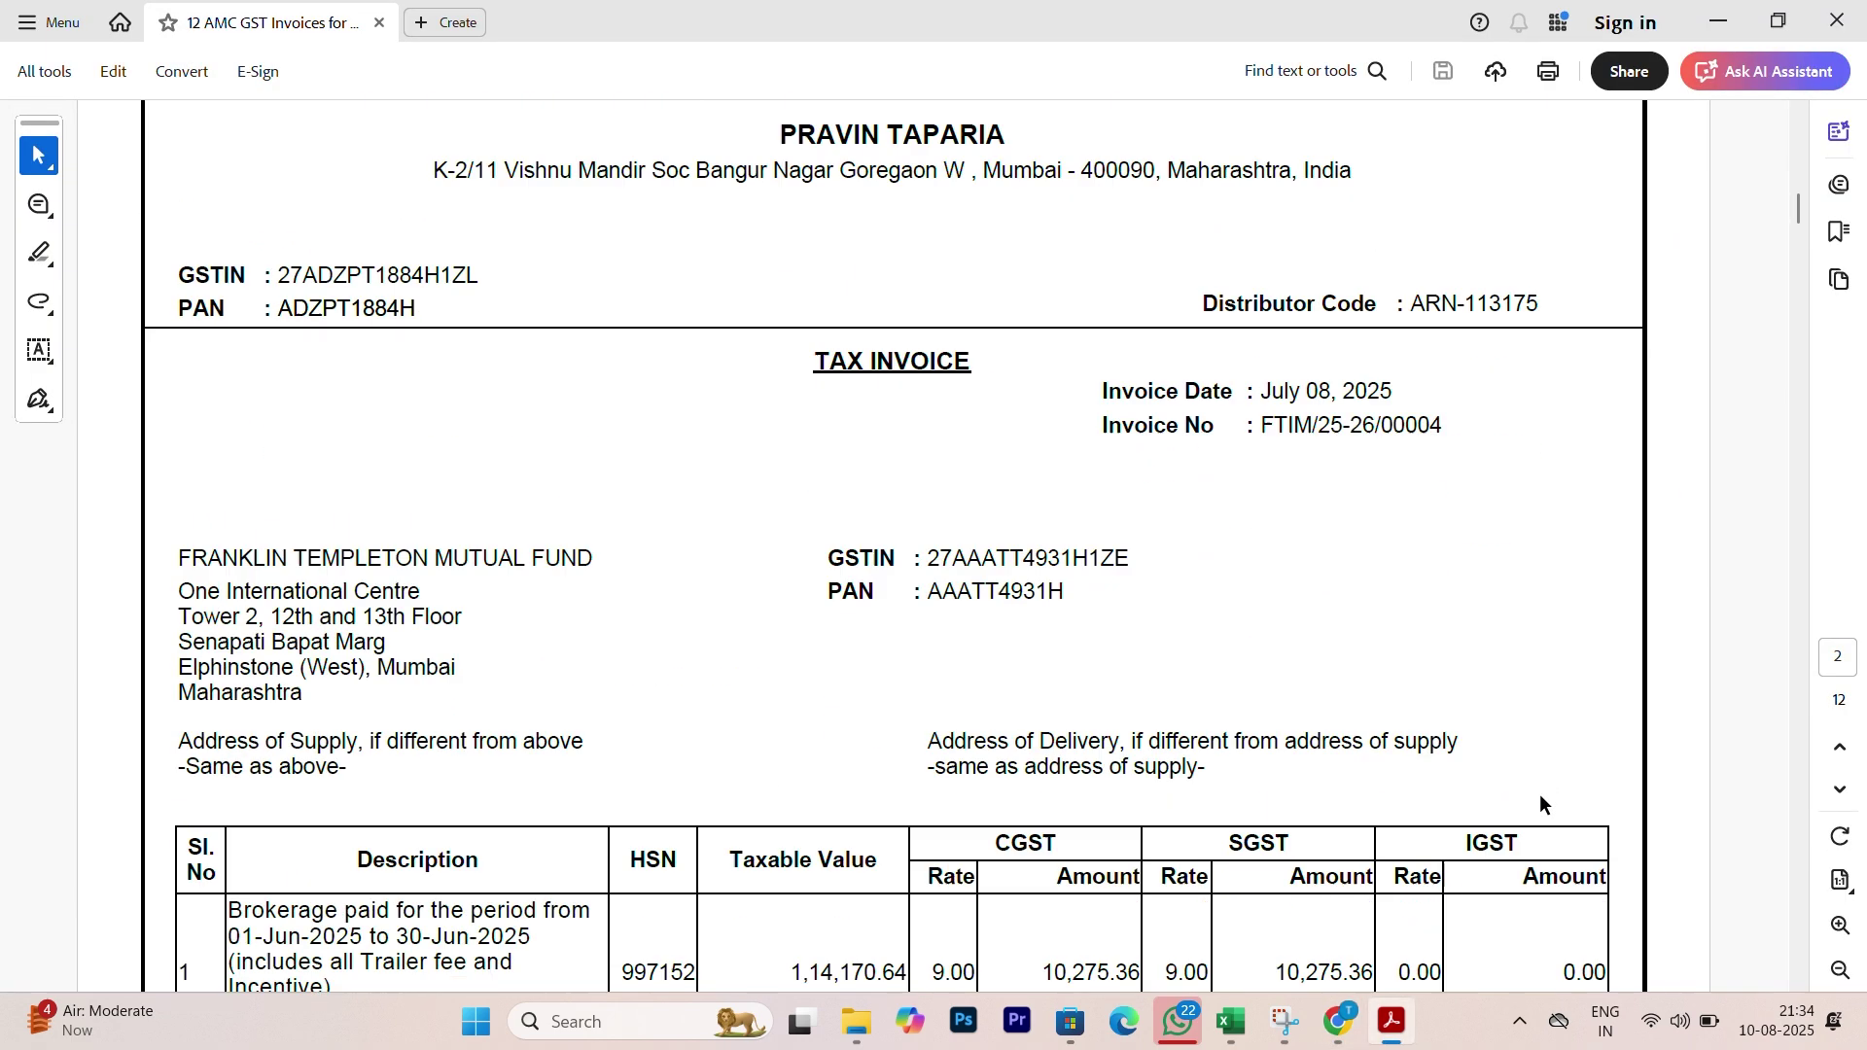
pyautogui.scroll(2, 1538, 793)
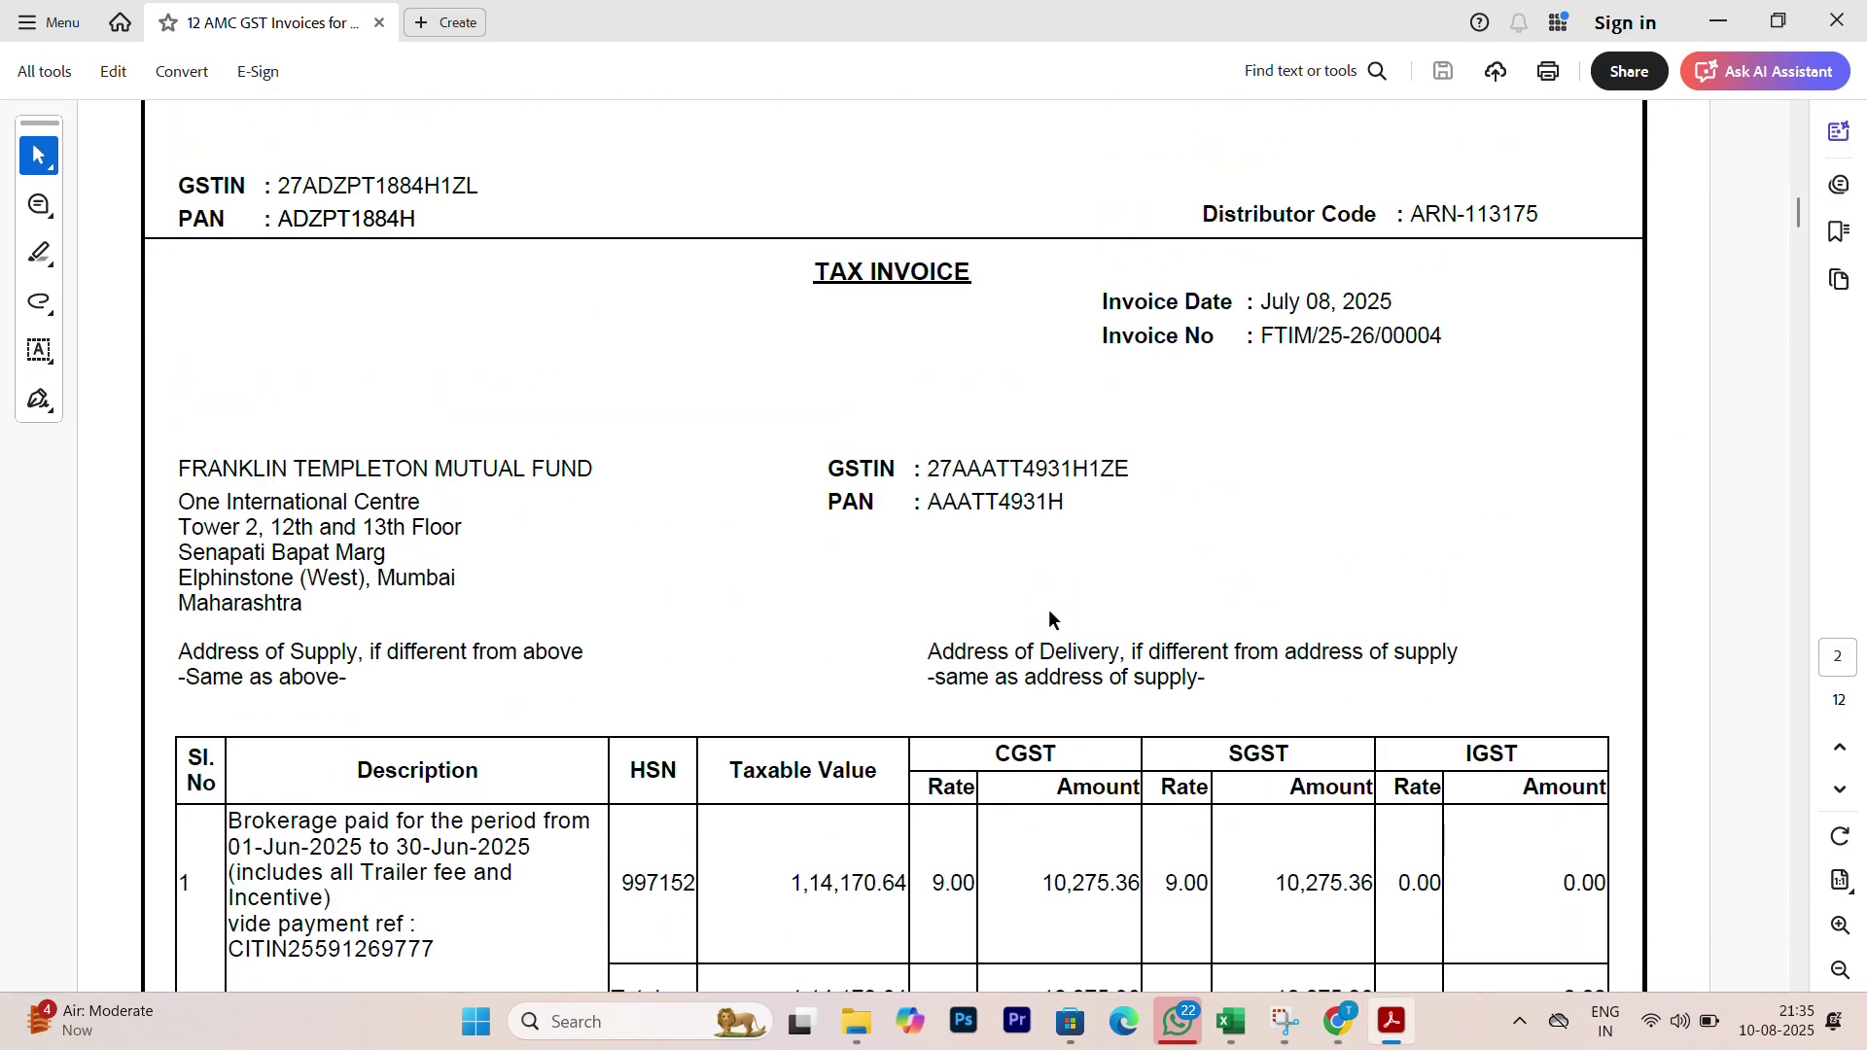
pyautogui.doubleClick(1036, 469)
pyautogui.hotkey('ctrl', 'c')
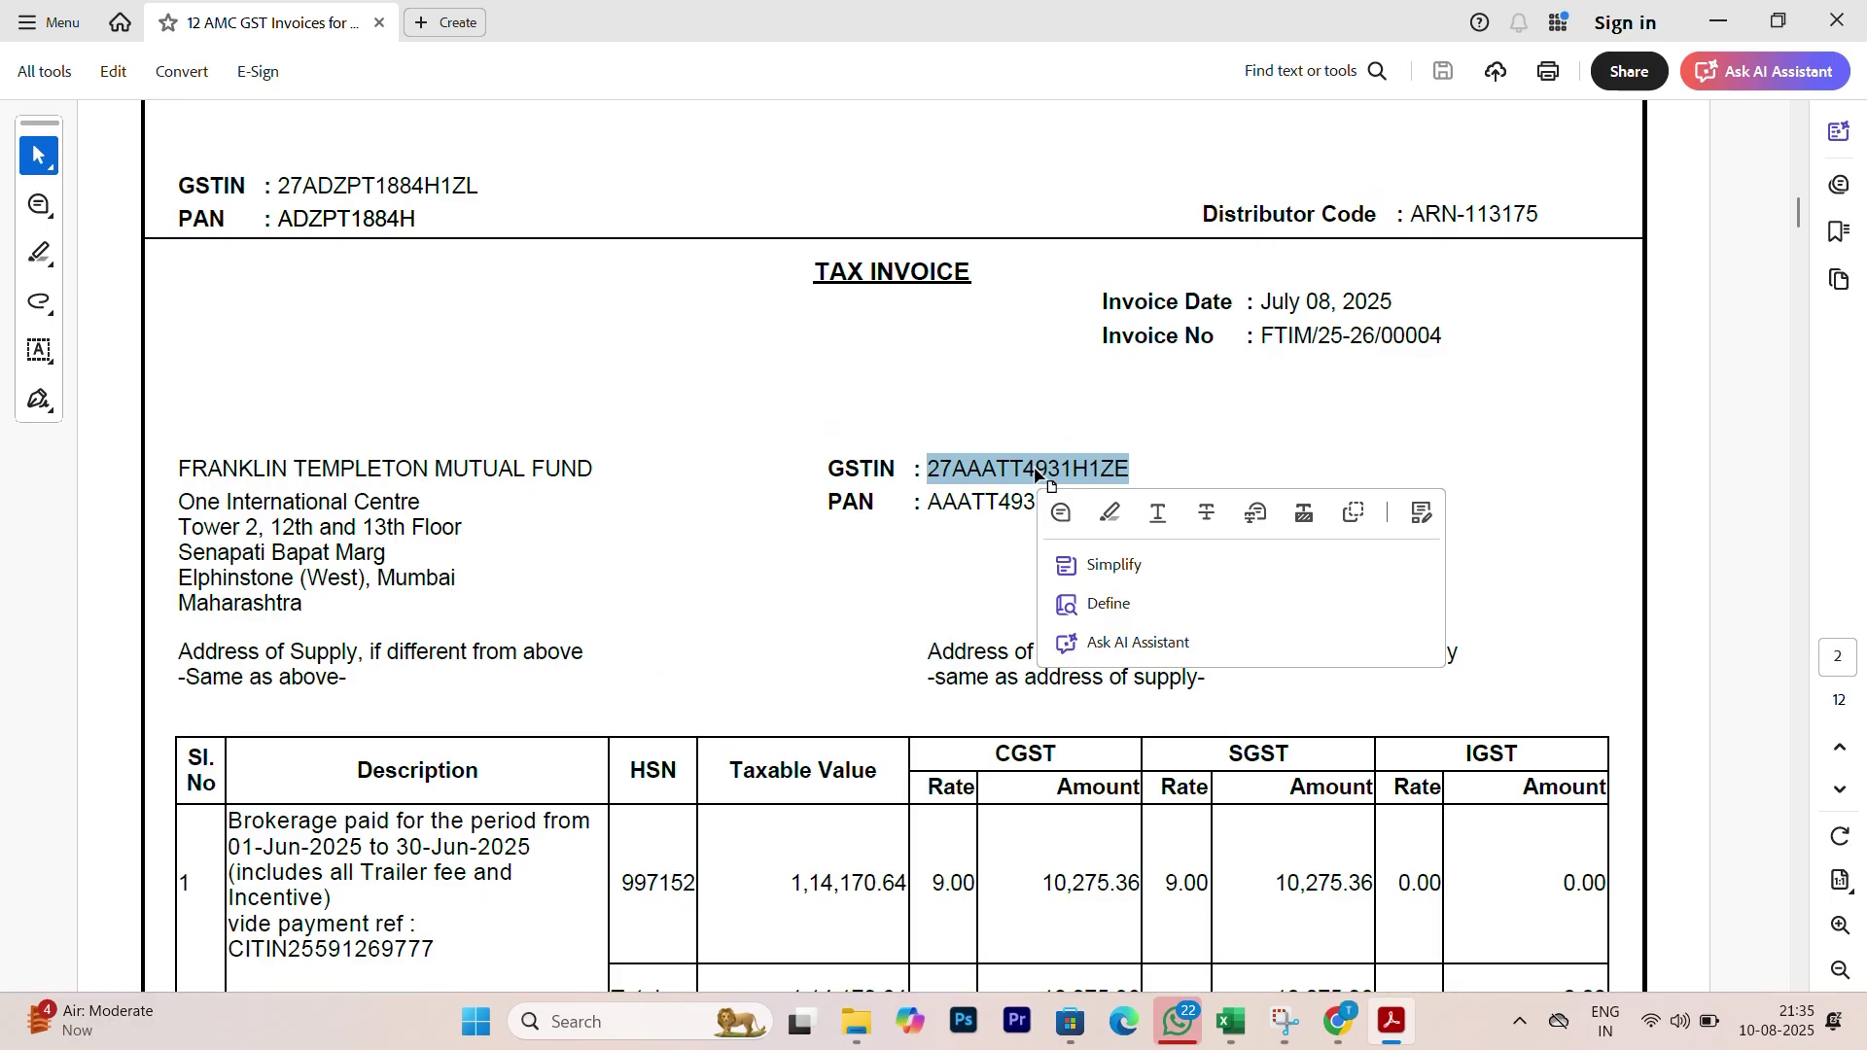
pyautogui.hotkey('alt', 'Tab')
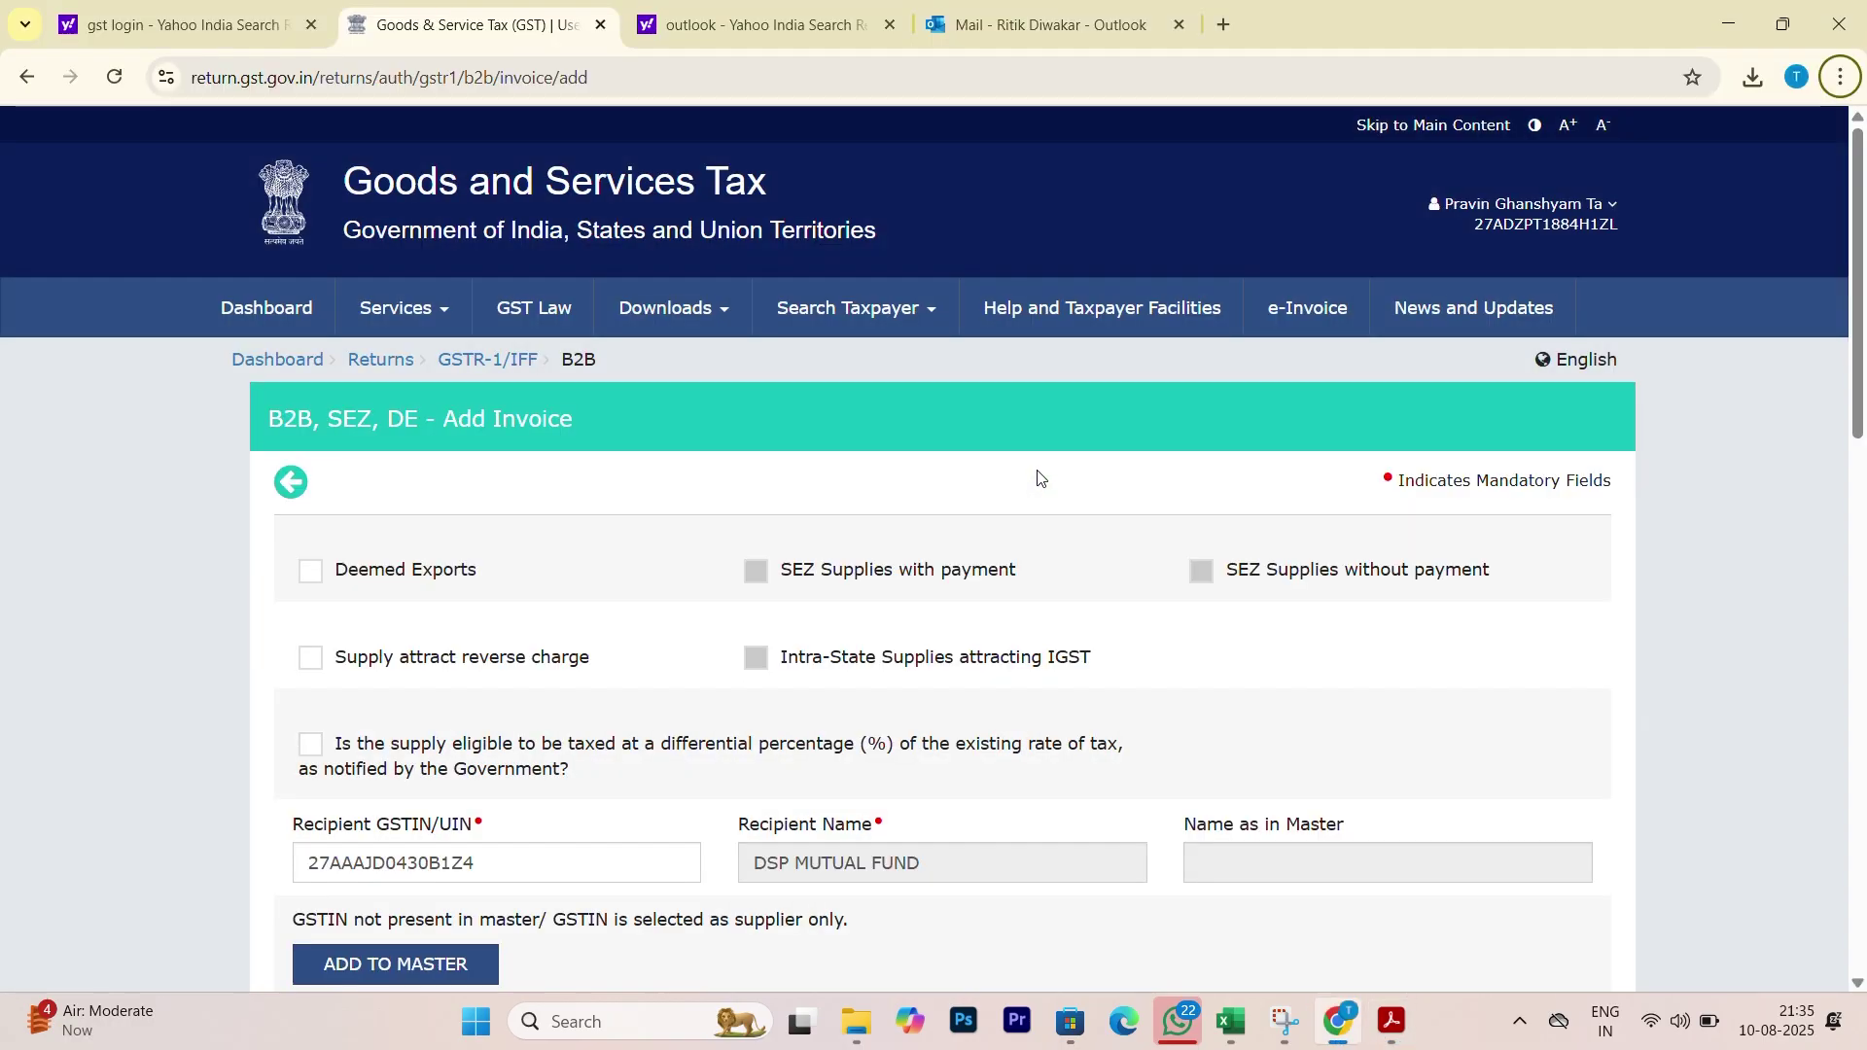
pyautogui.scroll(-3, 1037, 477)
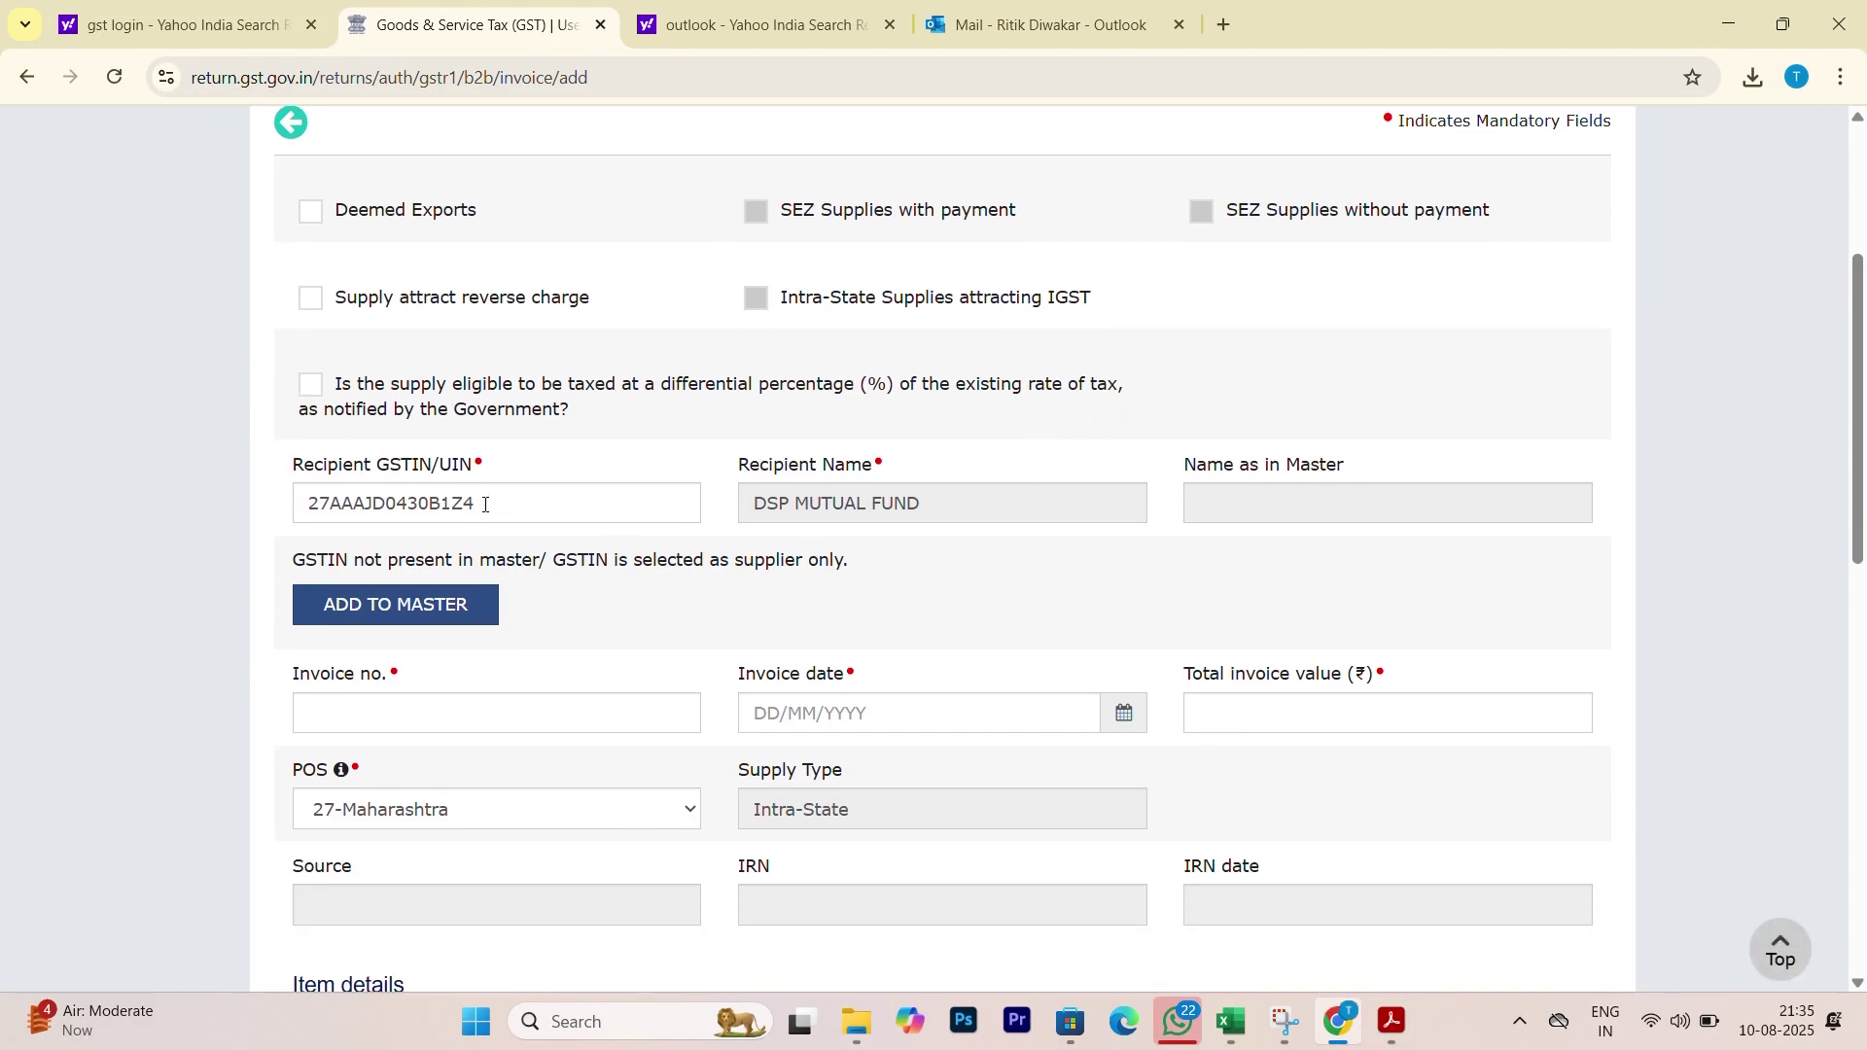
pyautogui.doubleClick(484, 503)
pyautogui.hotkey('ctrl', 'v')
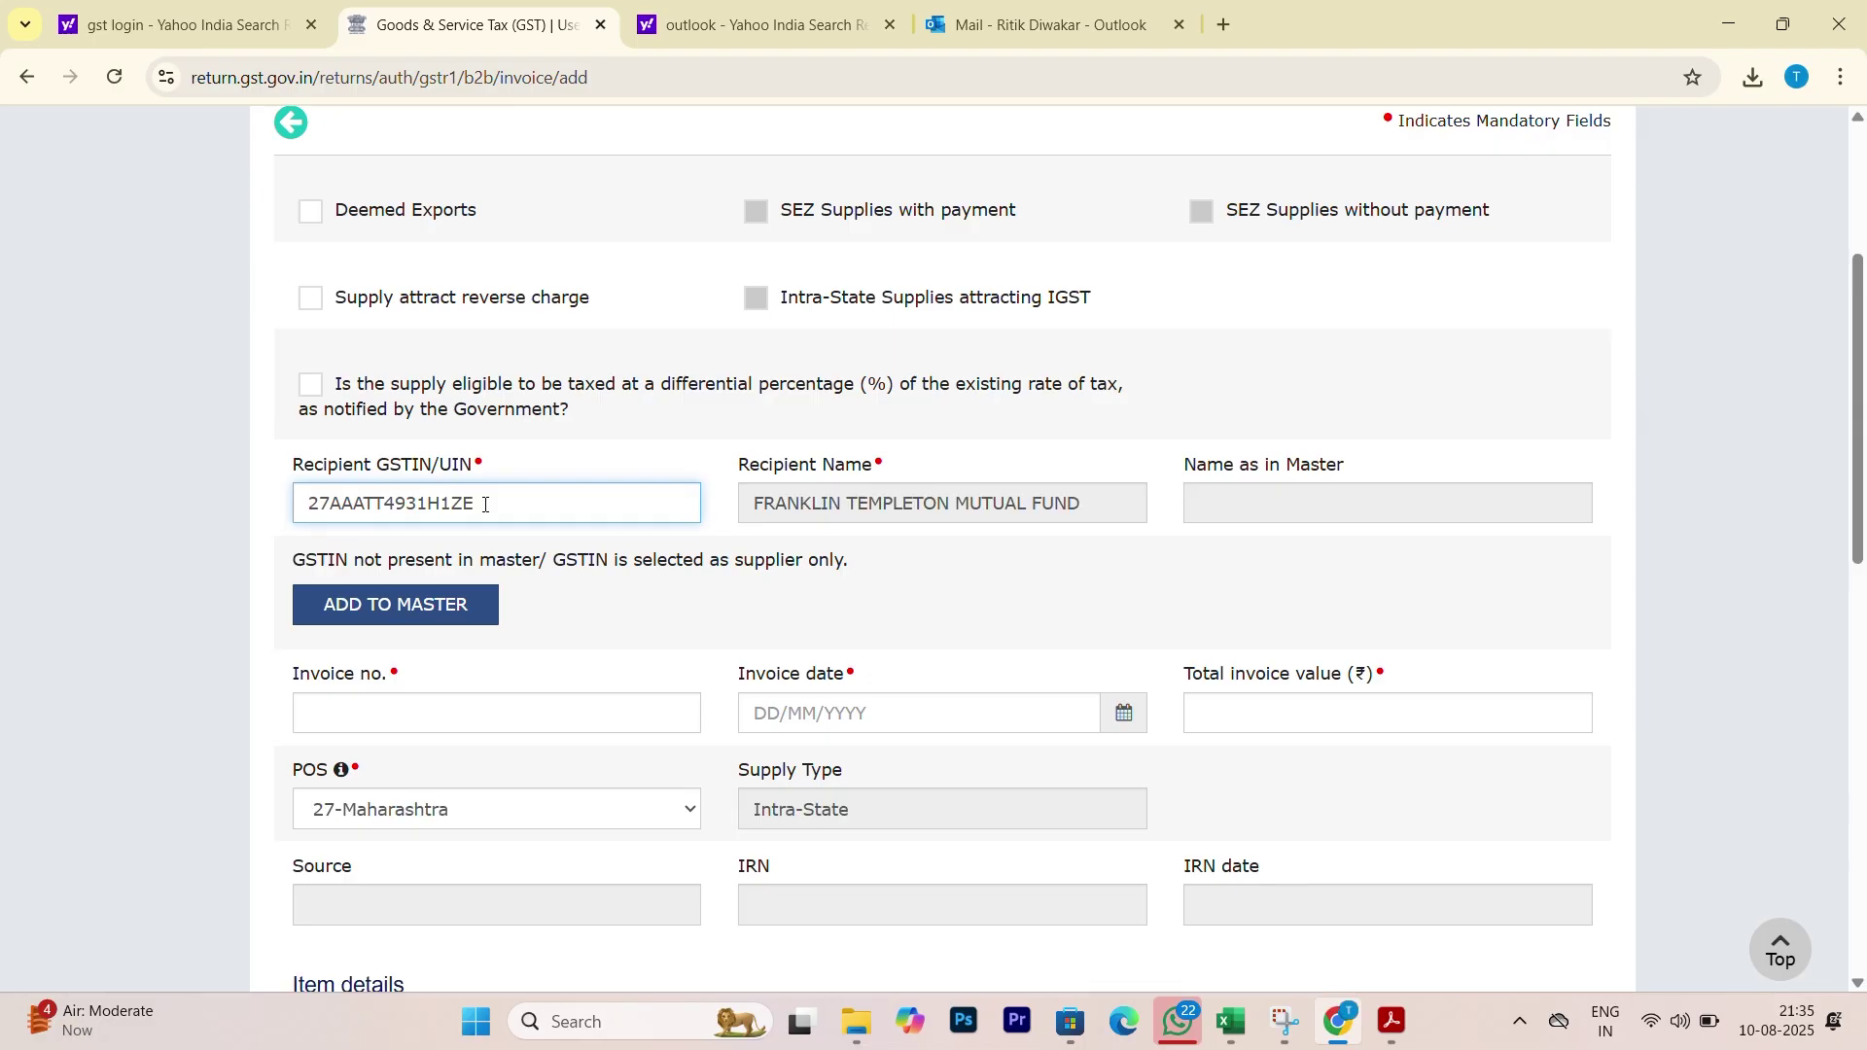
pyautogui.scroll(-3, 484, 504)
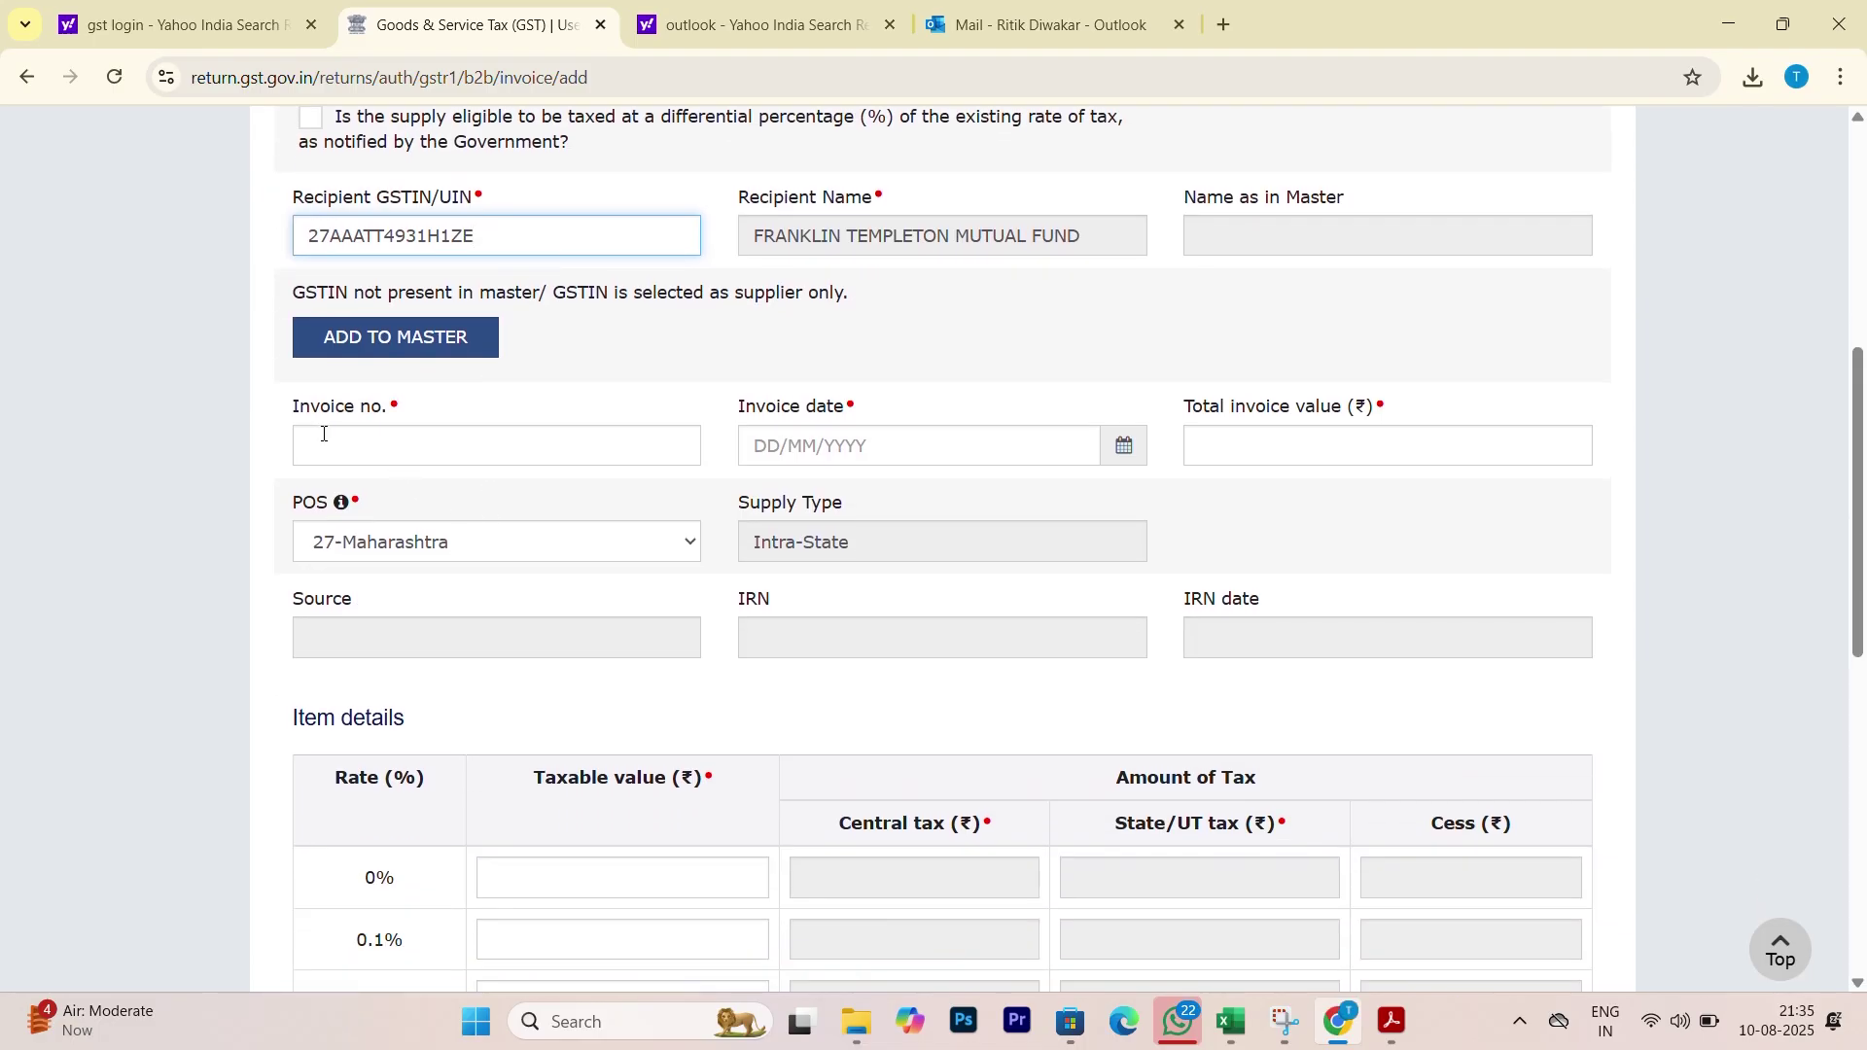
# - Copy invoice number FTIM/25-26/00004 from the PDF into the form
pyautogui.click(321, 434)
pyautogui.hotkey('alt', 'Tab')
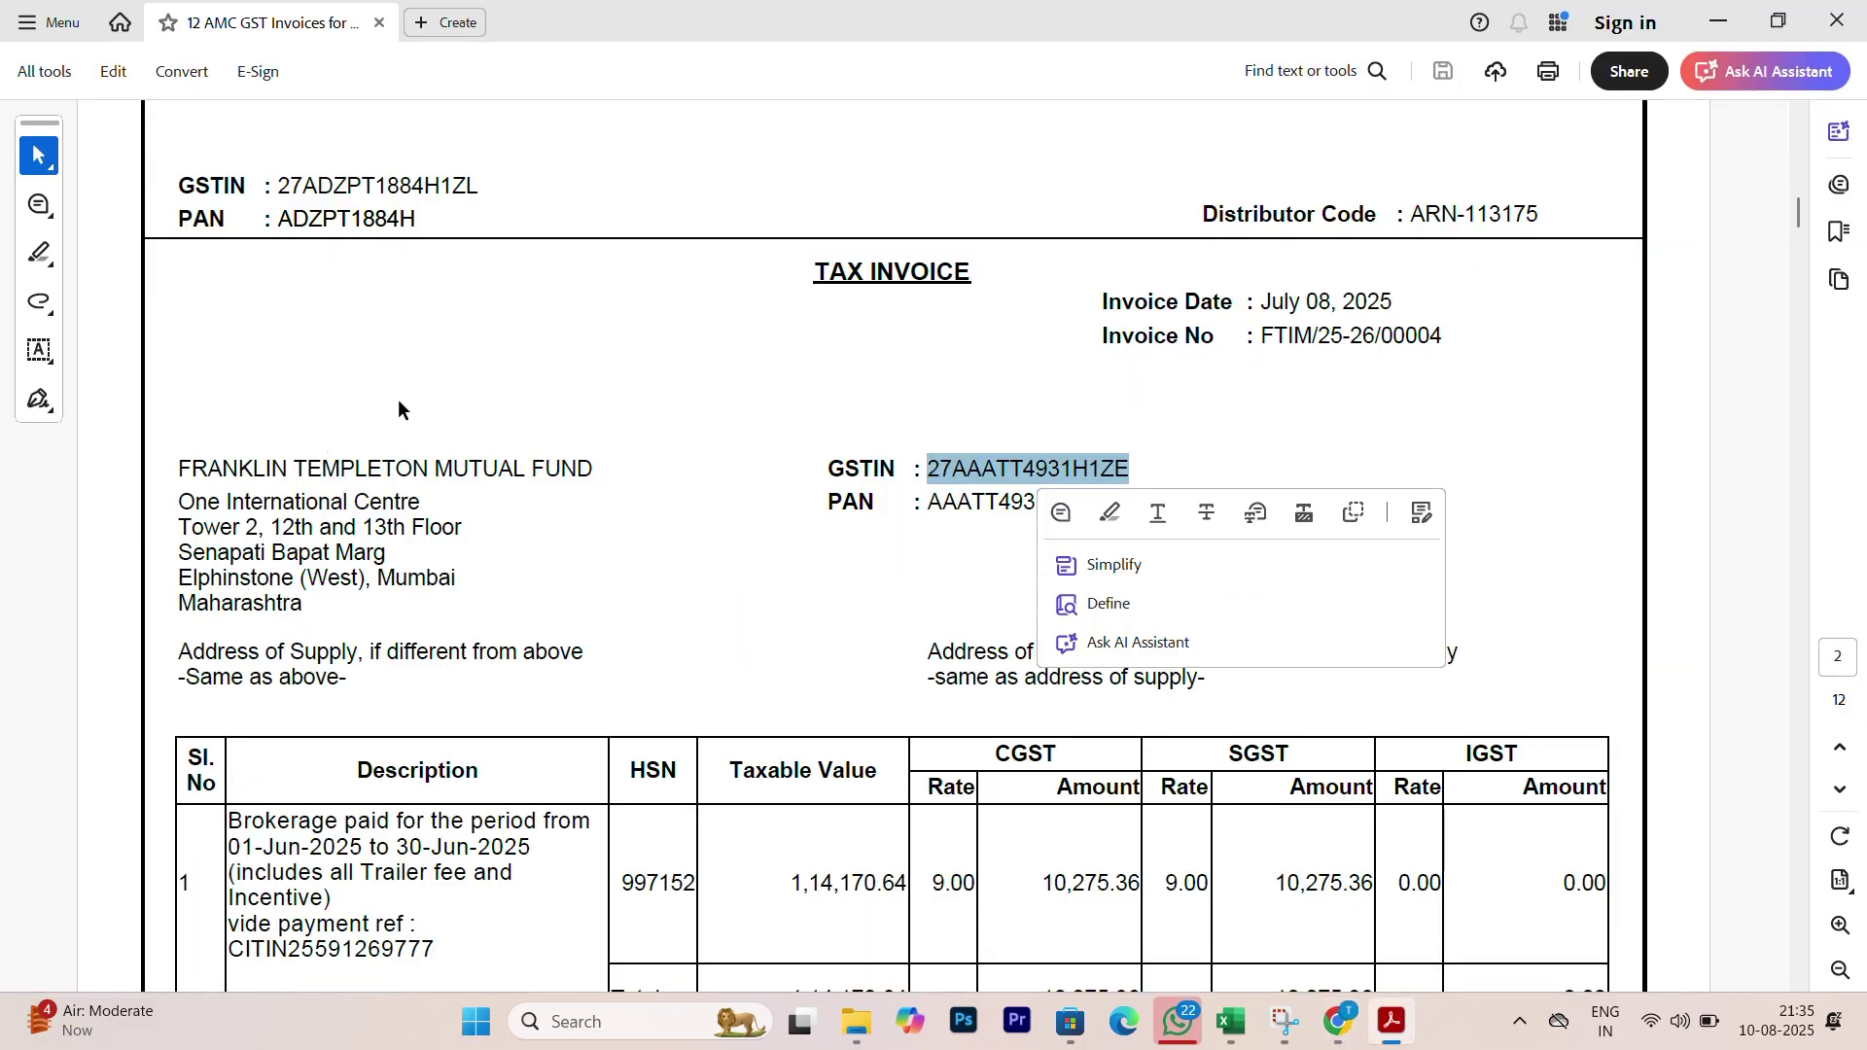
pyautogui.doubleClick(1362, 337)
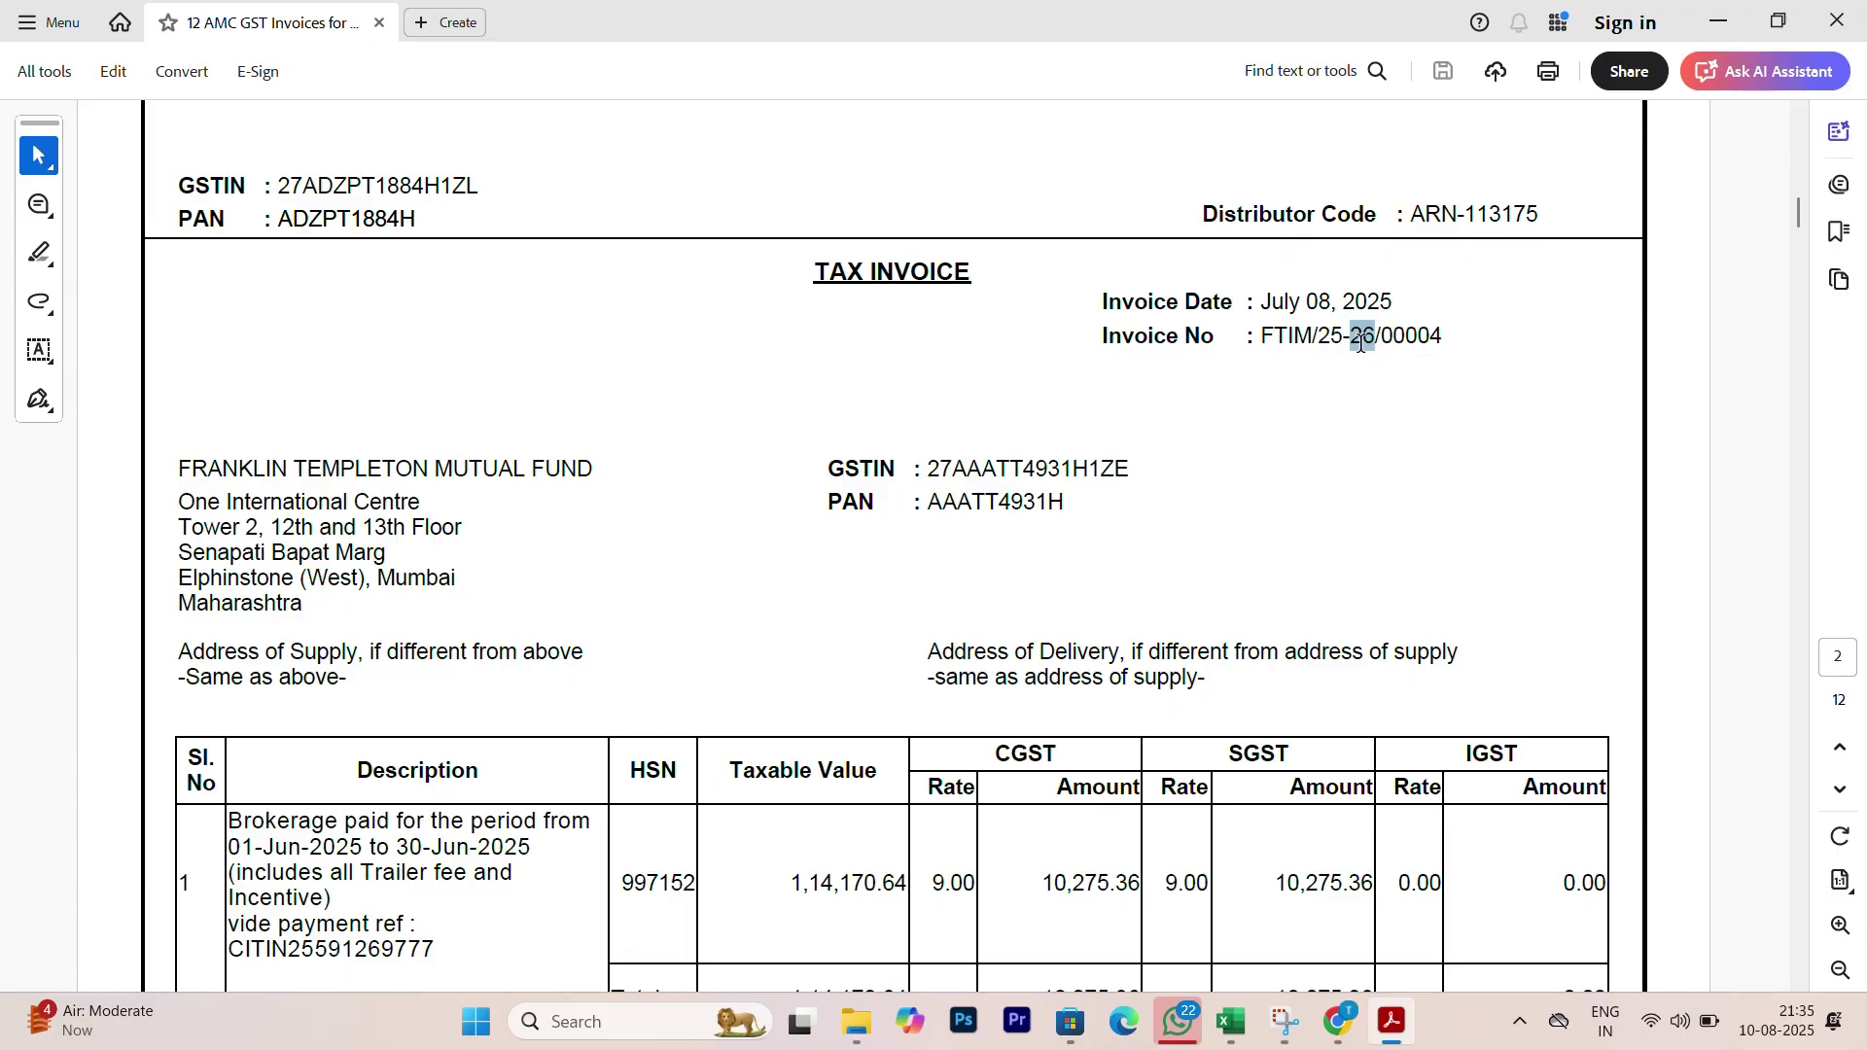
pyautogui.tripleClick(1361, 337)
pyautogui.hotkey('ctrl', 'c')
pyautogui.hotkey('alt', 'Tab')
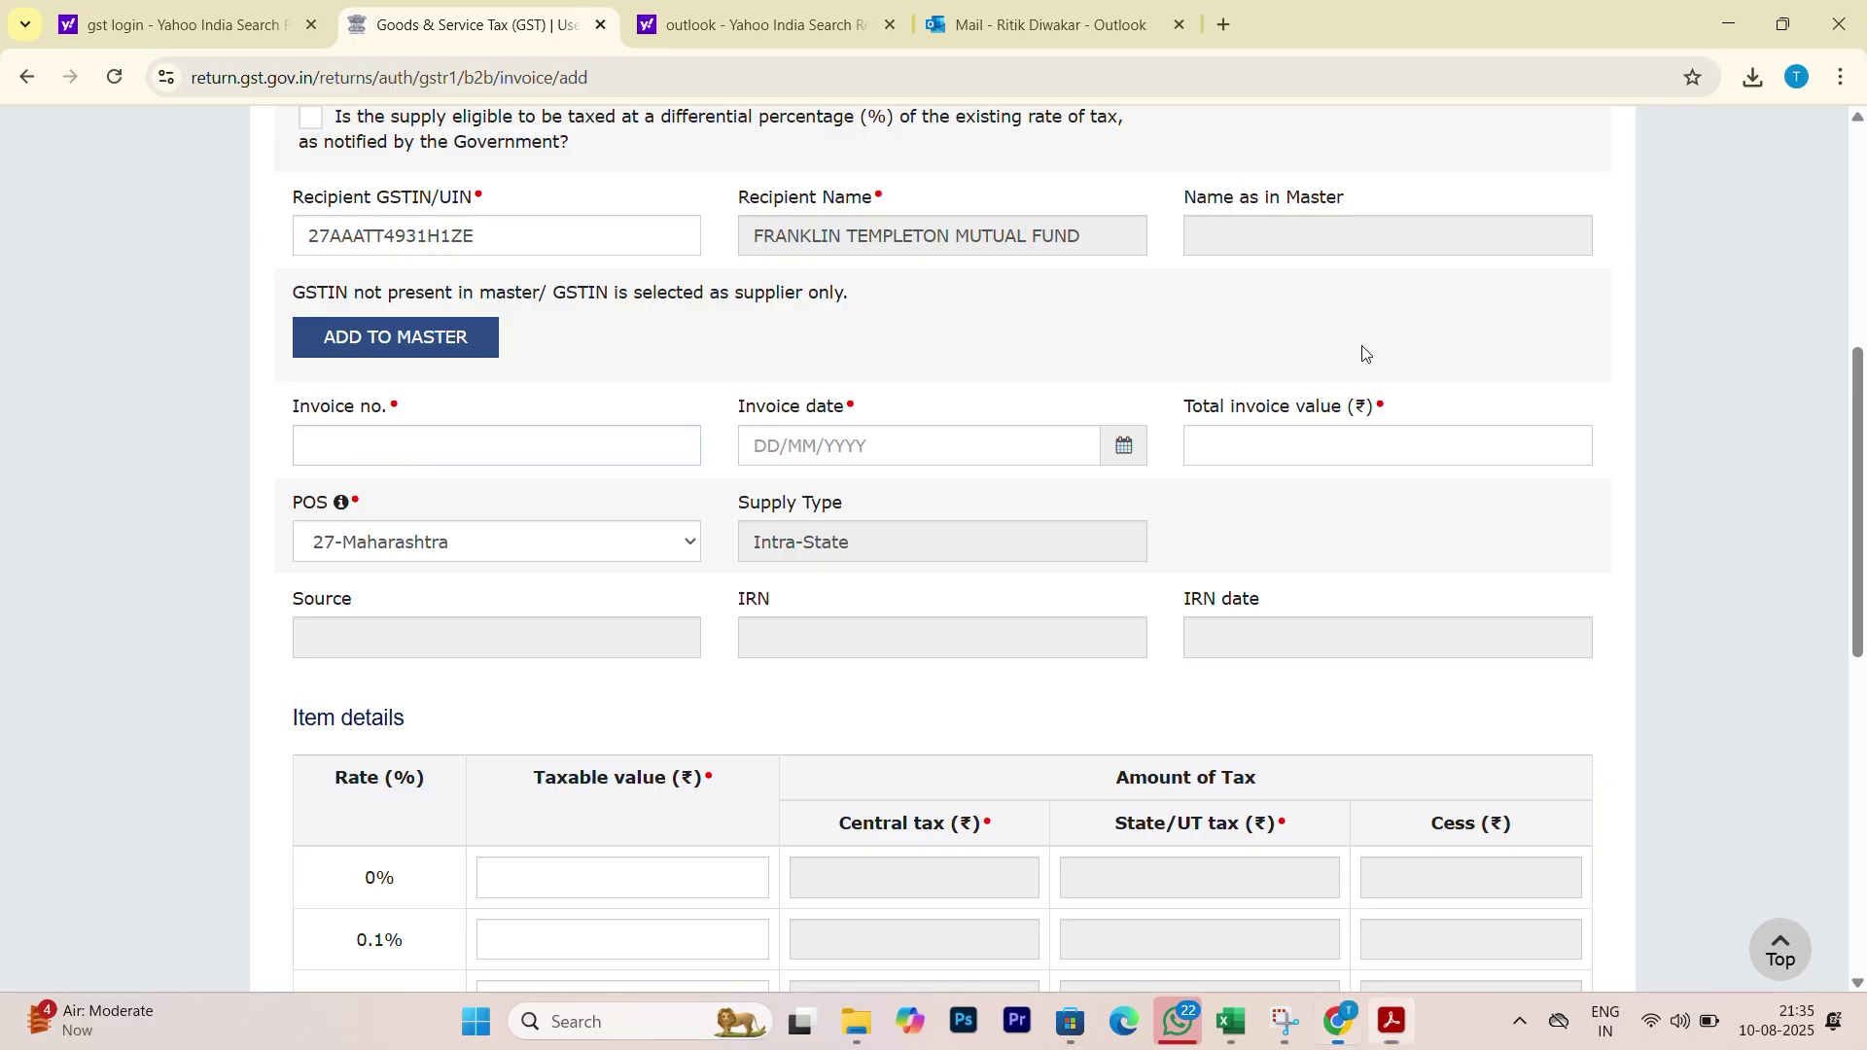
pyautogui.hotkey('ctrl', 'v')
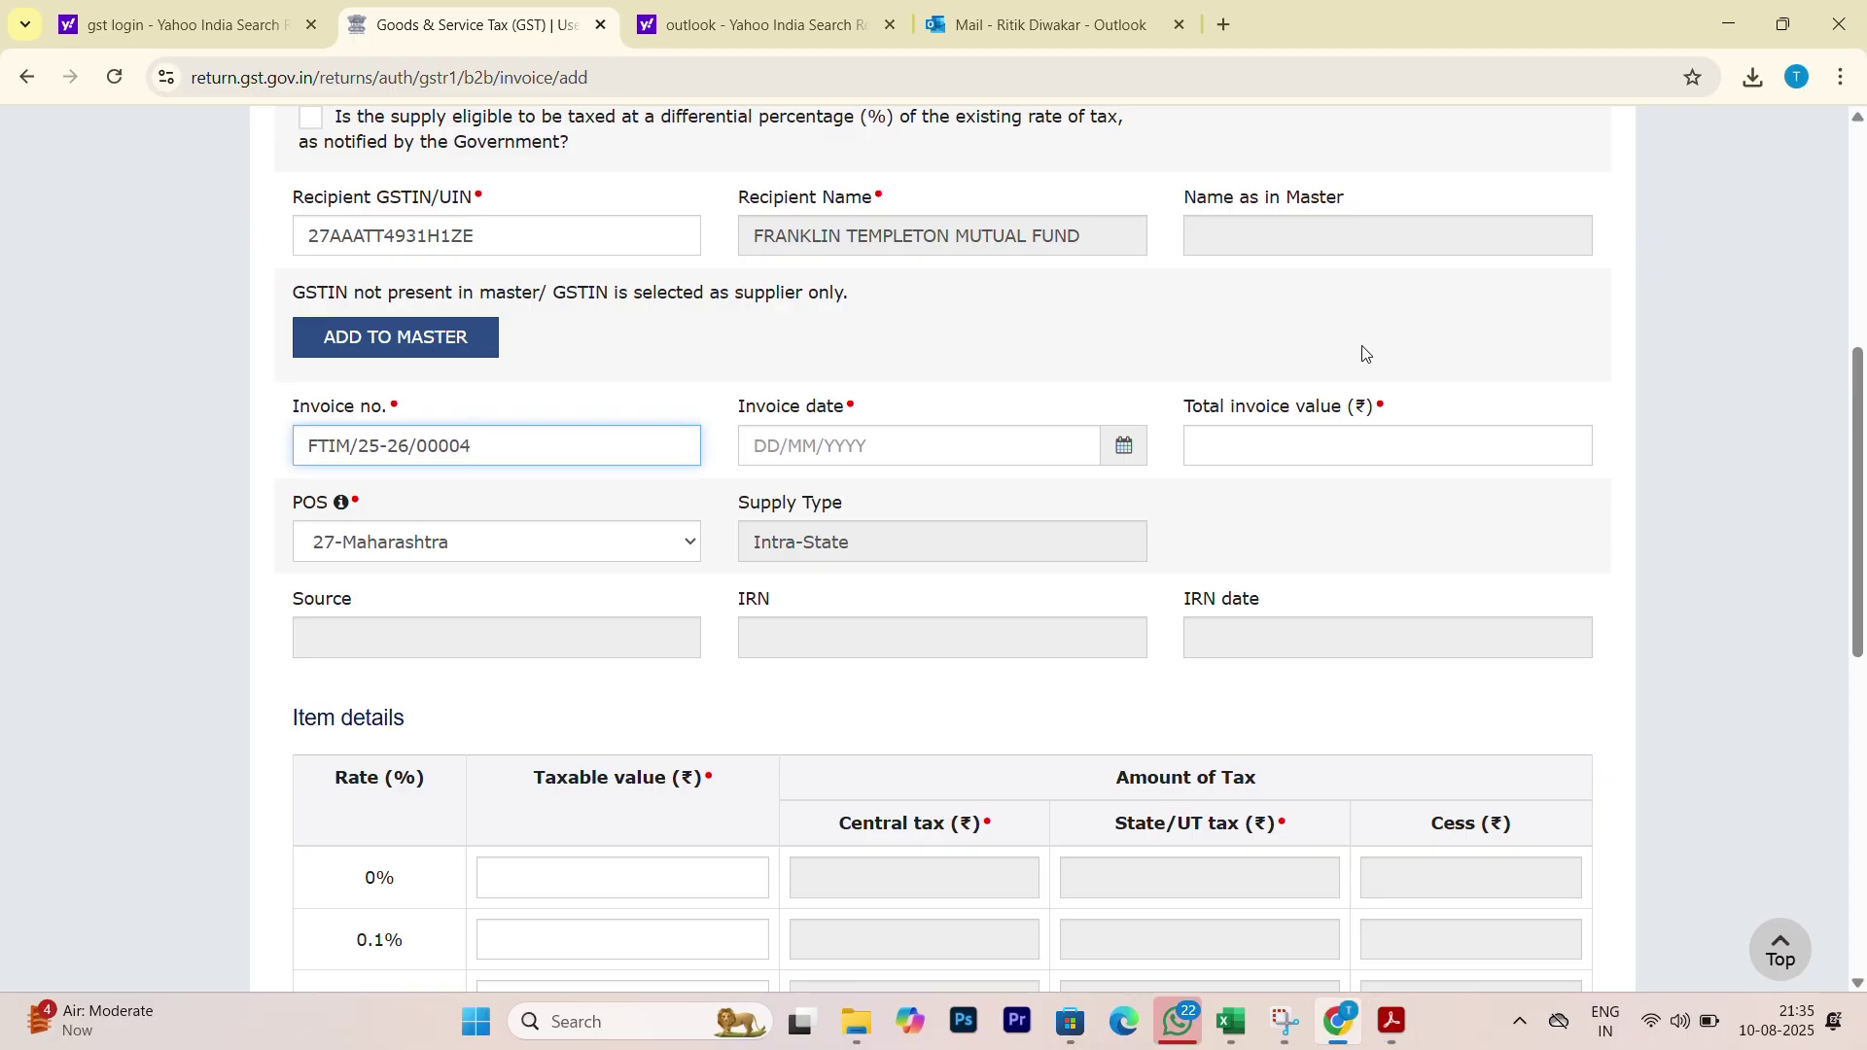
pyautogui.hotkey('alt', 'Tab')
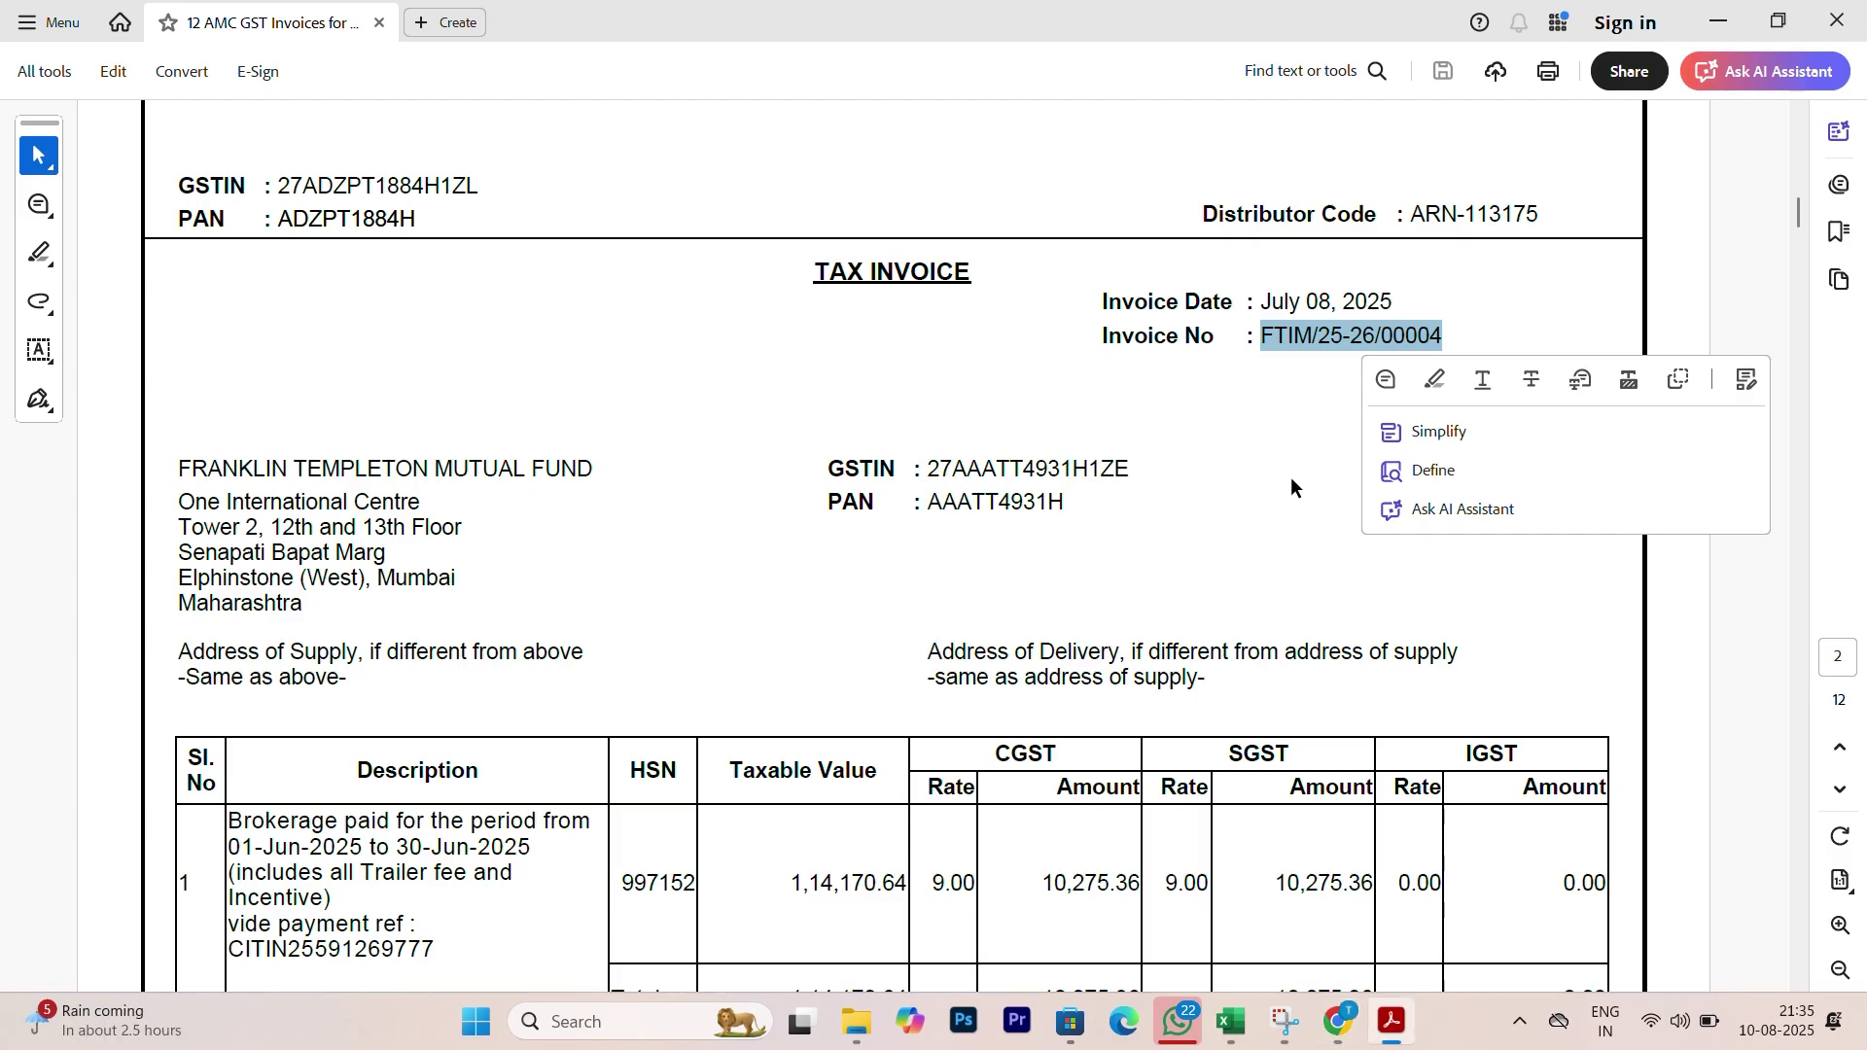
pyautogui.hotkey('alt', 'Tab')
# - Enter invoice date 08/07/2025 and total invoice value 1,34,721.36
pyautogui.click(810, 434)
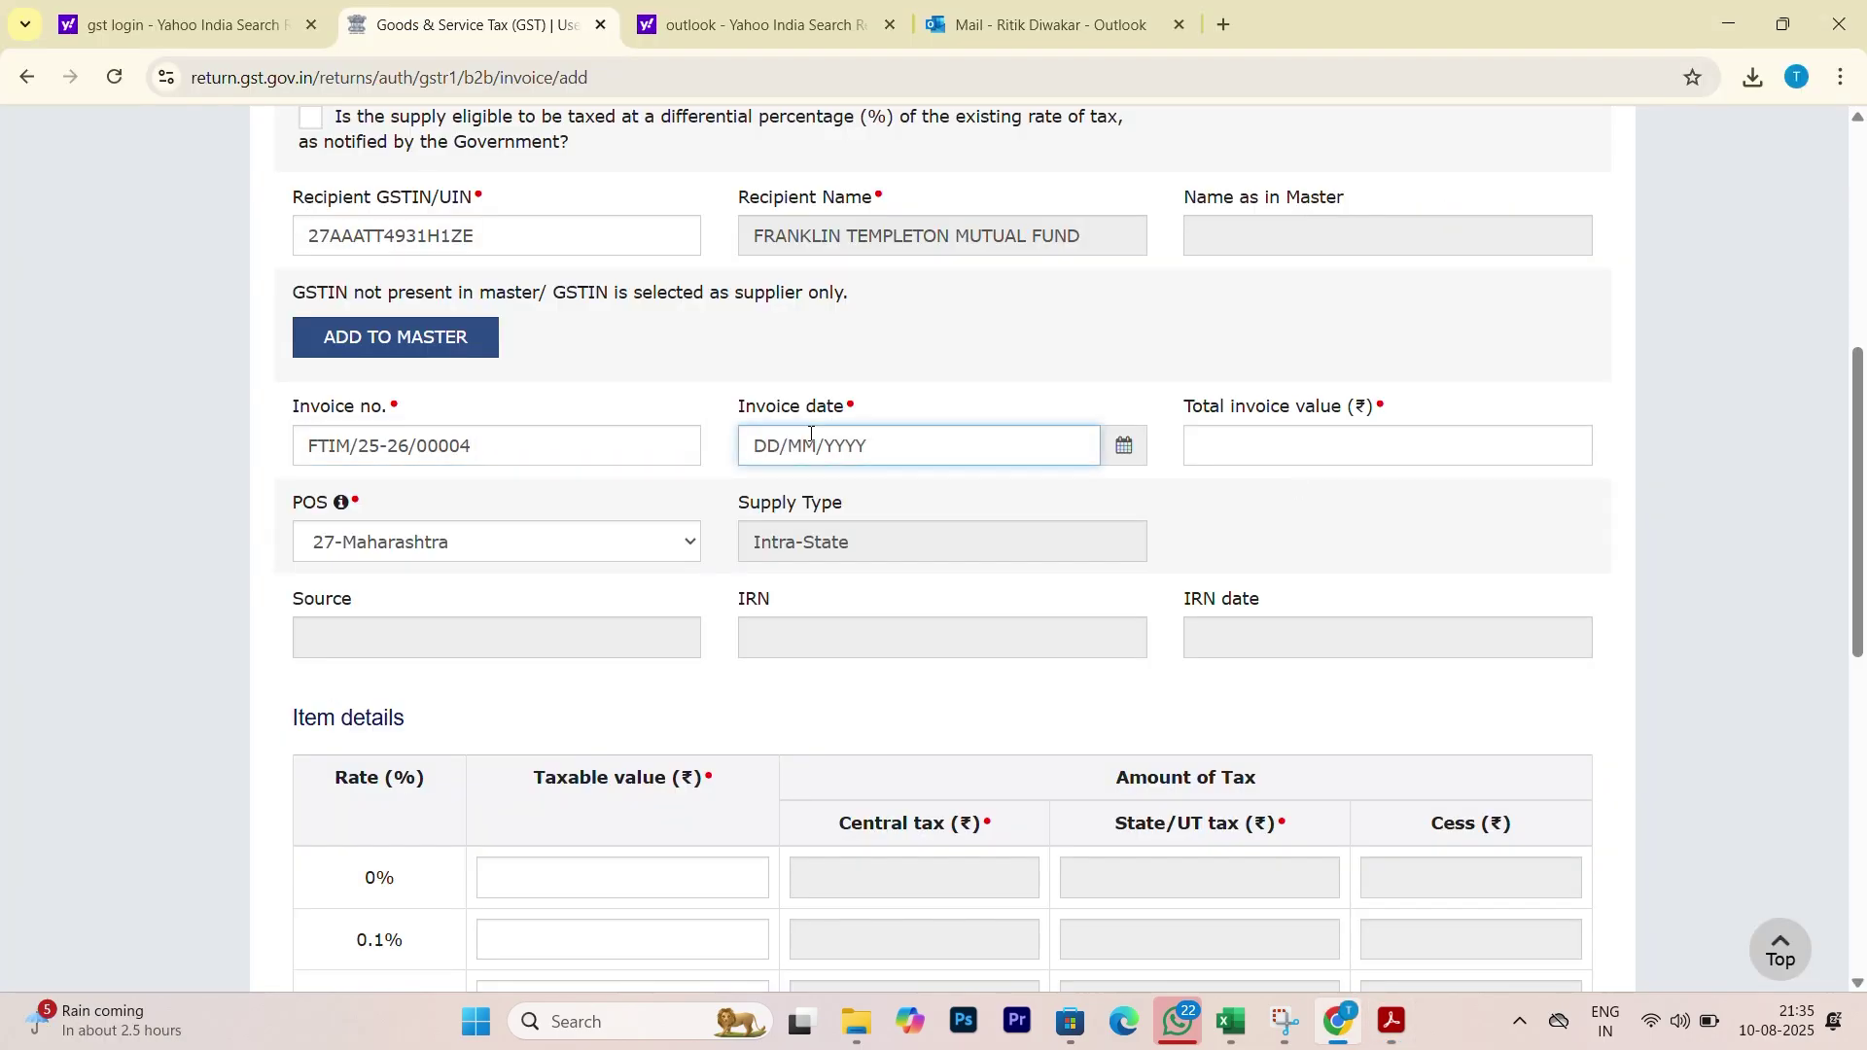
pyautogui.write('08/07/2025')
pyautogui.click(1267, 413)
pyautogui.hotkey('alt', 'Tab')
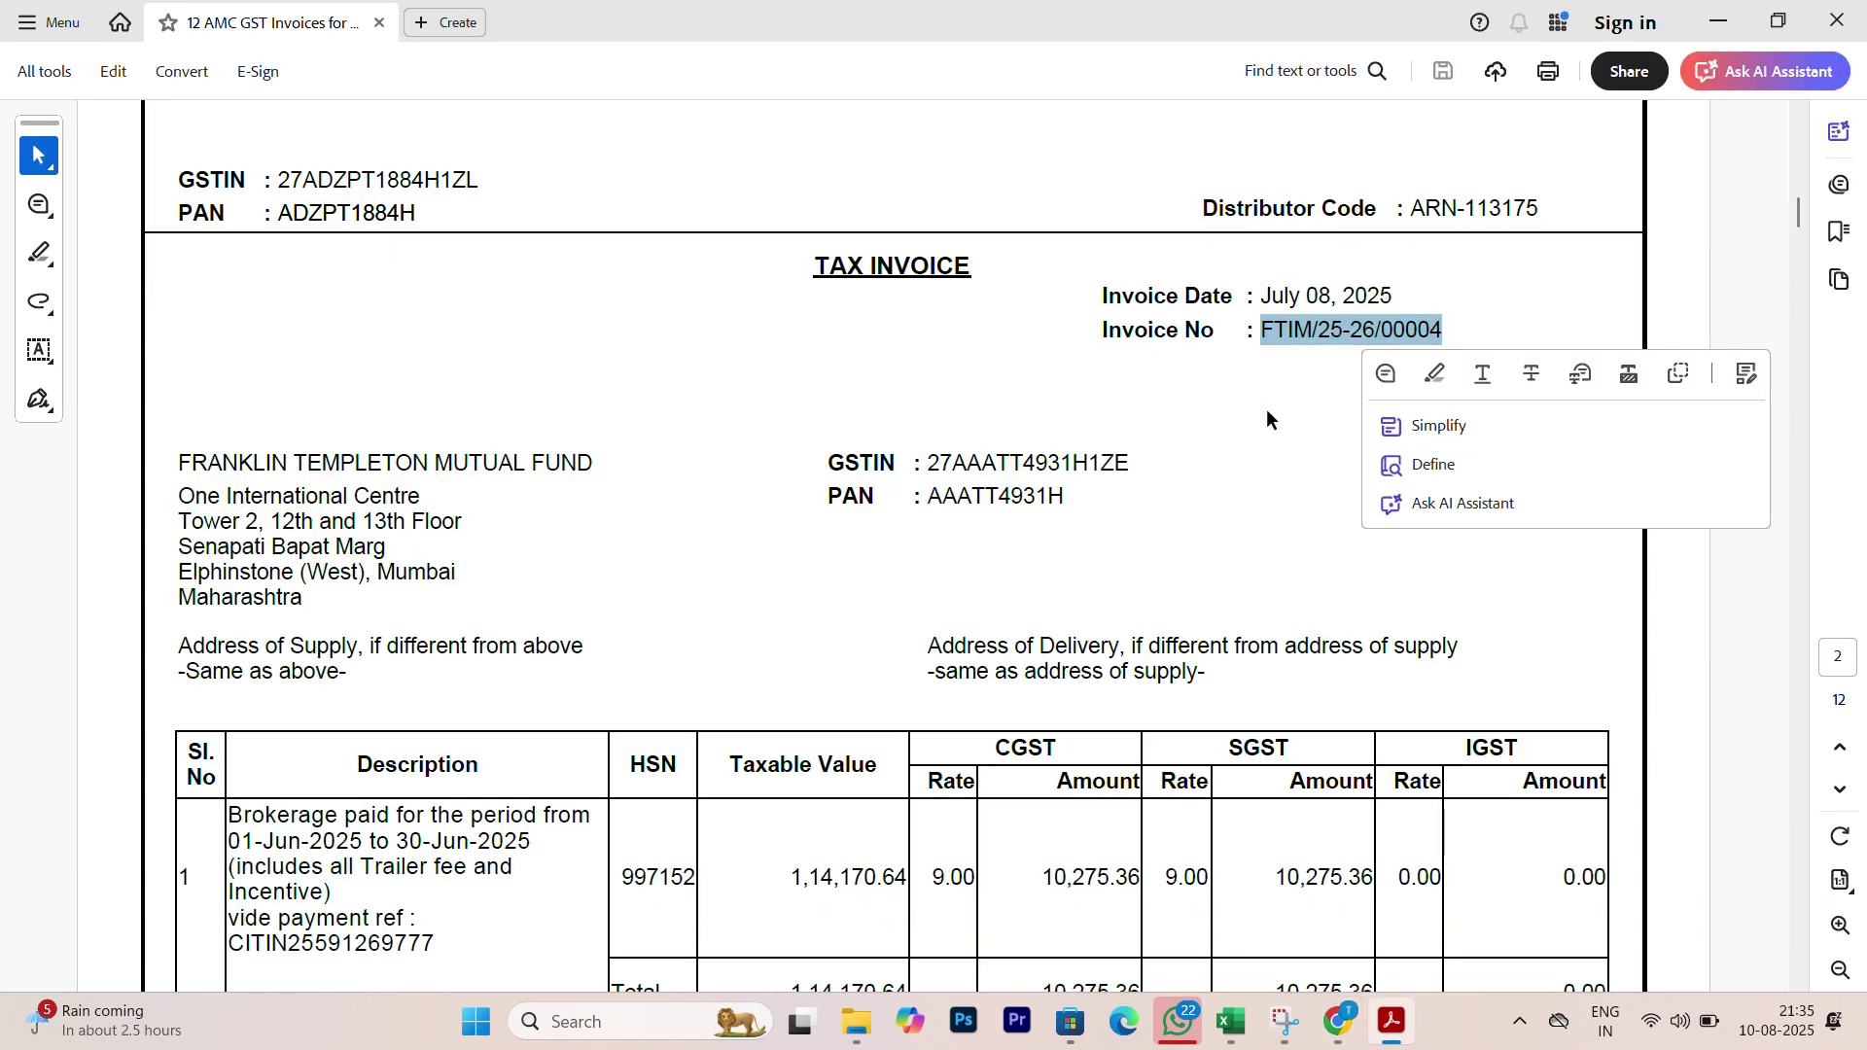
pyautogui.scroll(-5, 1265, 409)
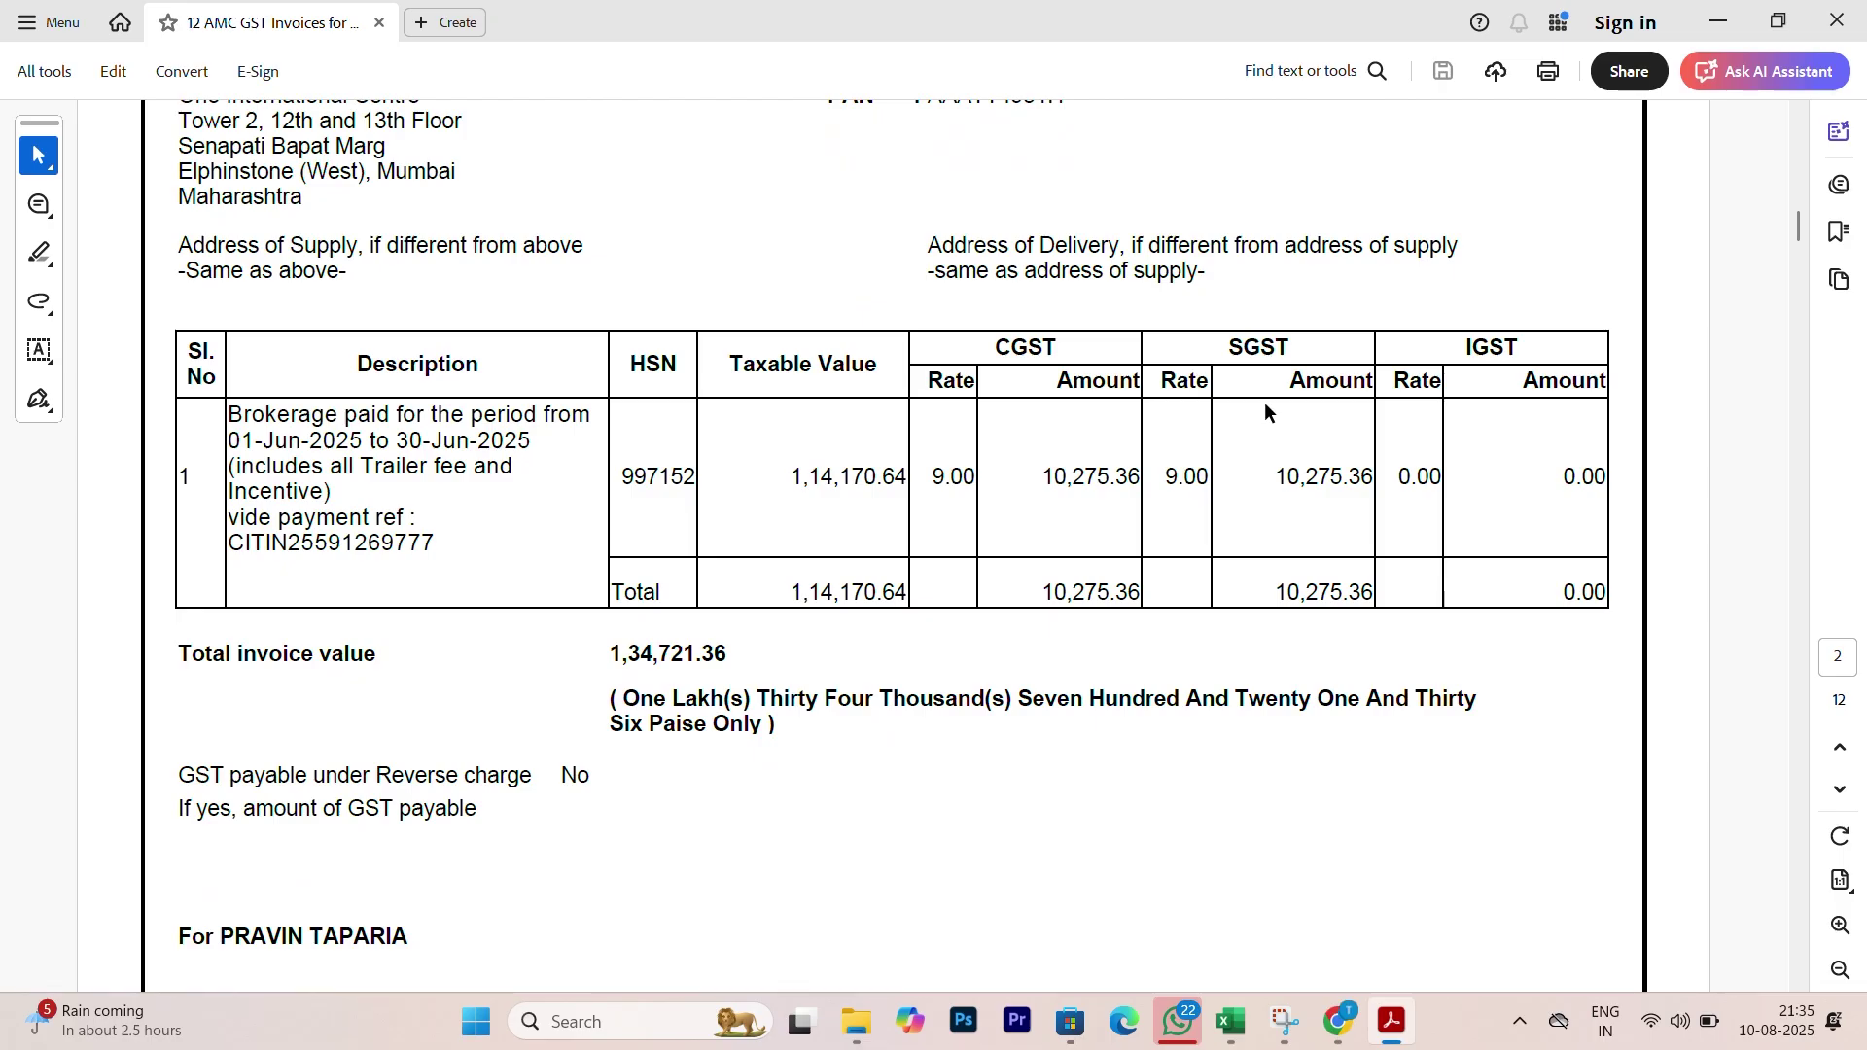
pyautogui.hotkey('alt', 'Tab')
pyautogui.write('1,34,7')
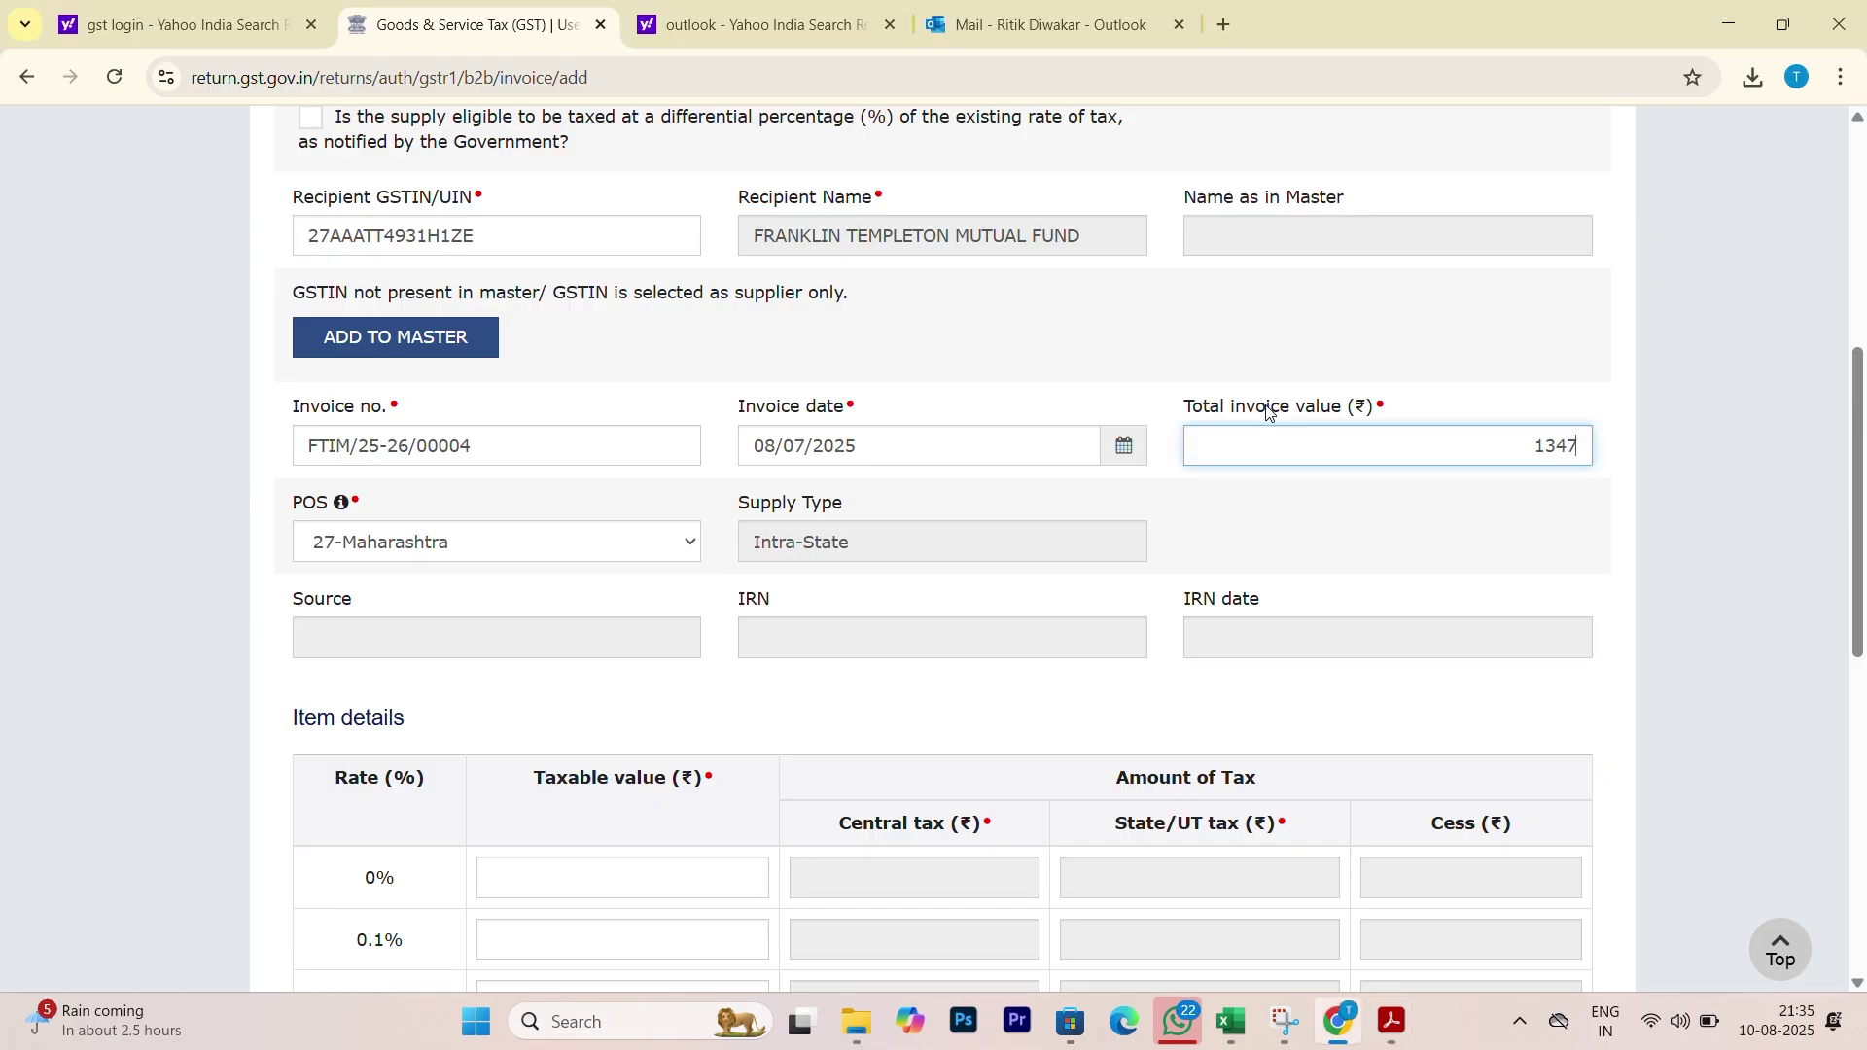
pyautogui.write('21.36')
pyautogui.hotkey('alt', 'Tab')
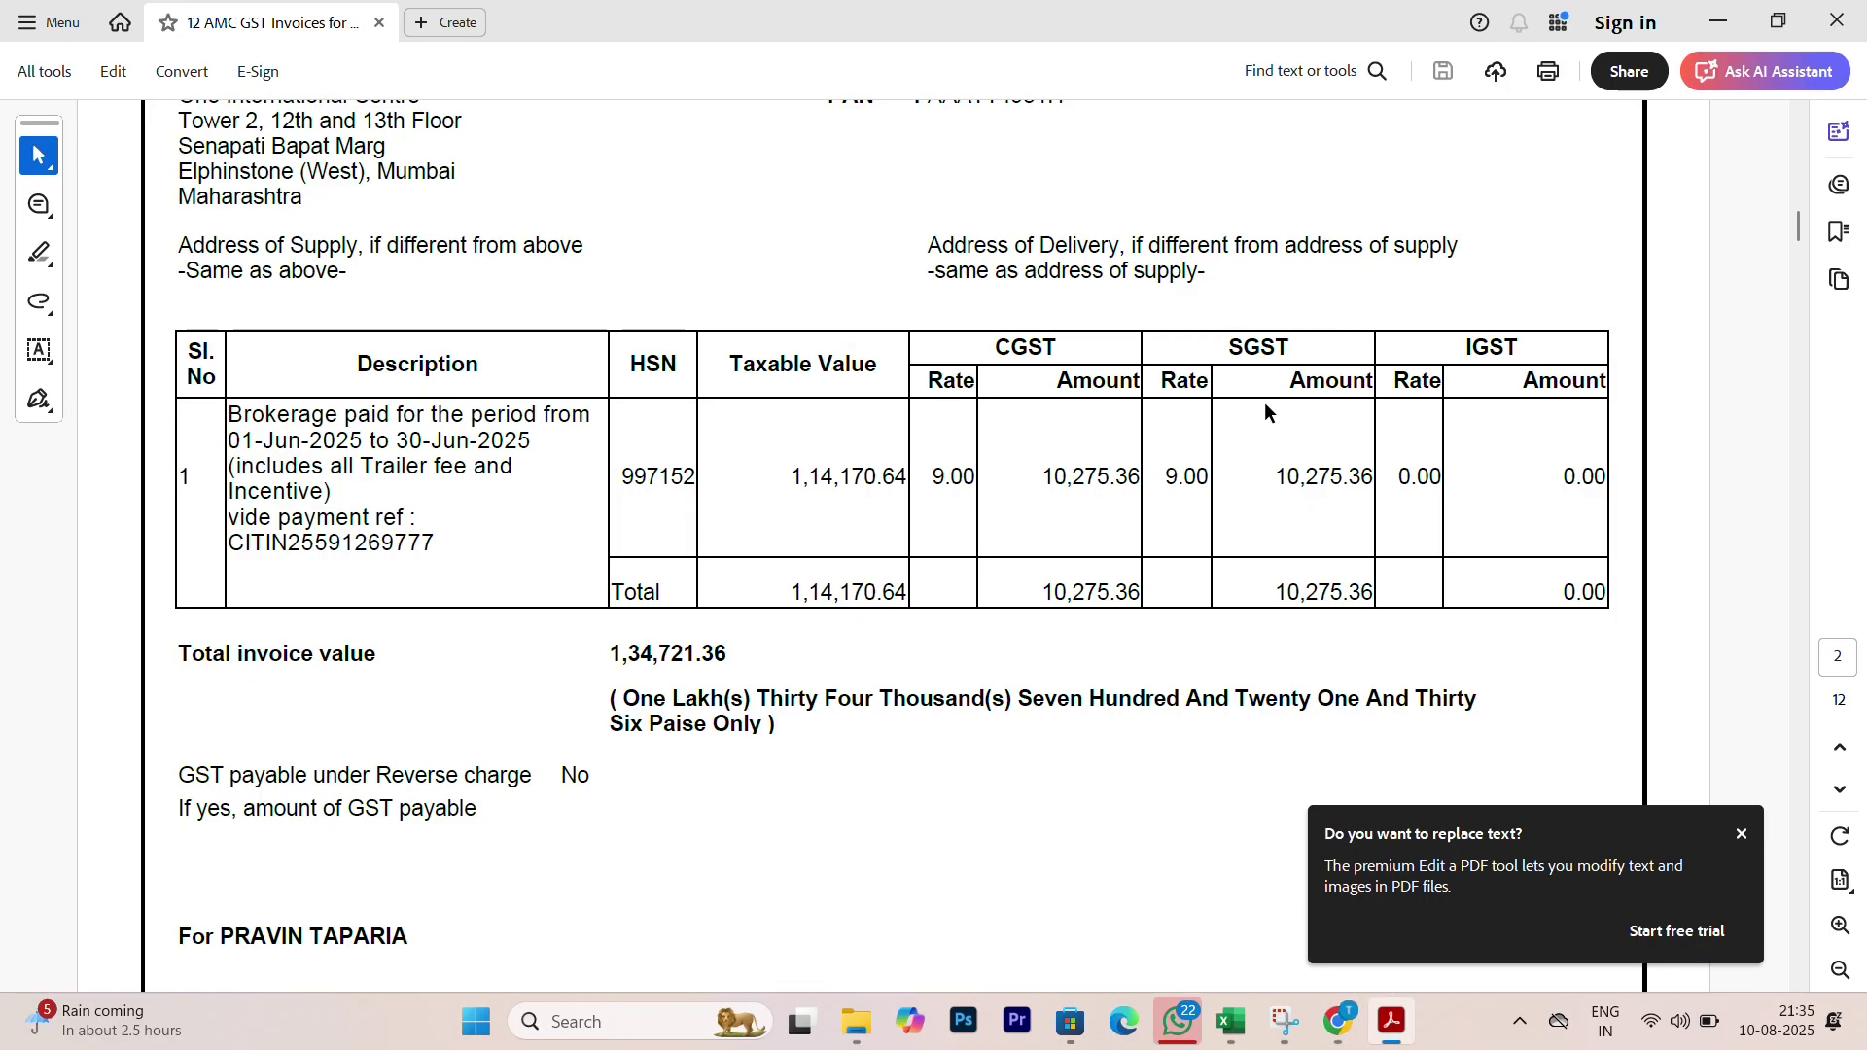
pyautogui.hotkey('alt', 'Tab')
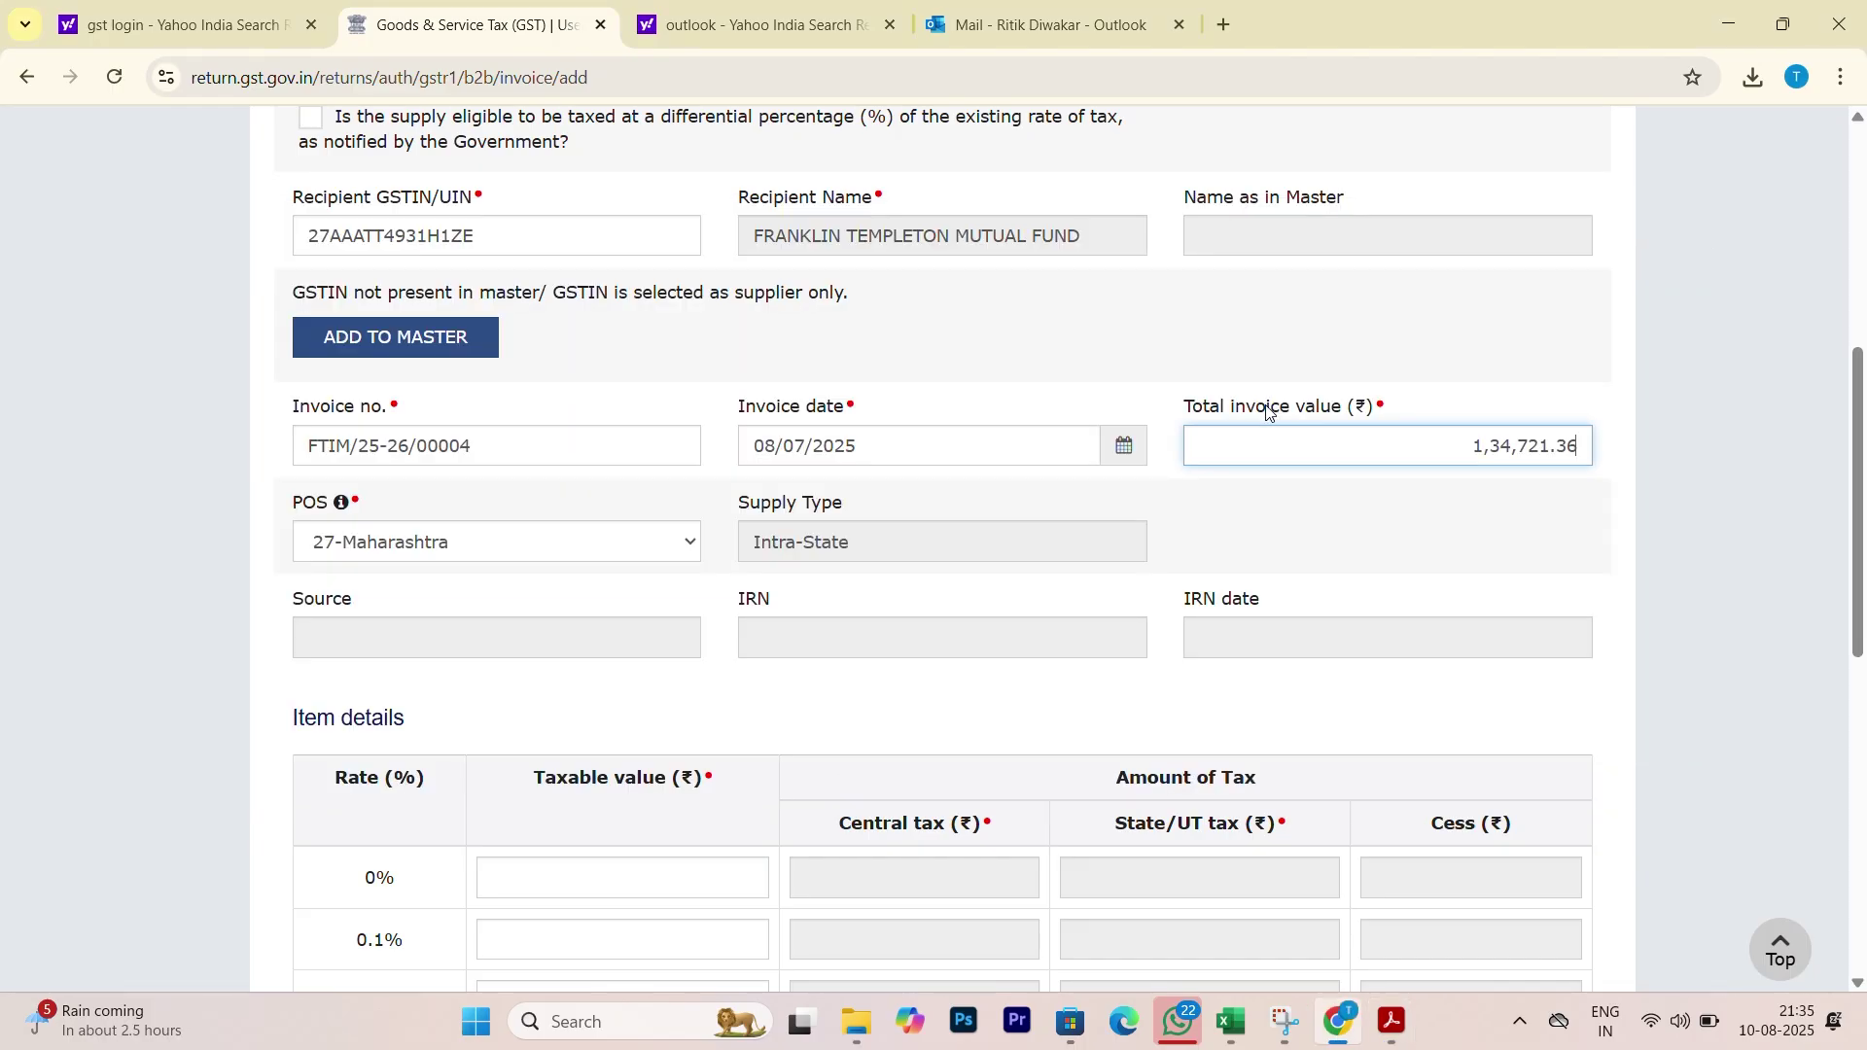
# - Begin the 18% taxable value, erasing mistyped digits while checking the PDF
pyautogui.scroll(-8, 1269, 414)
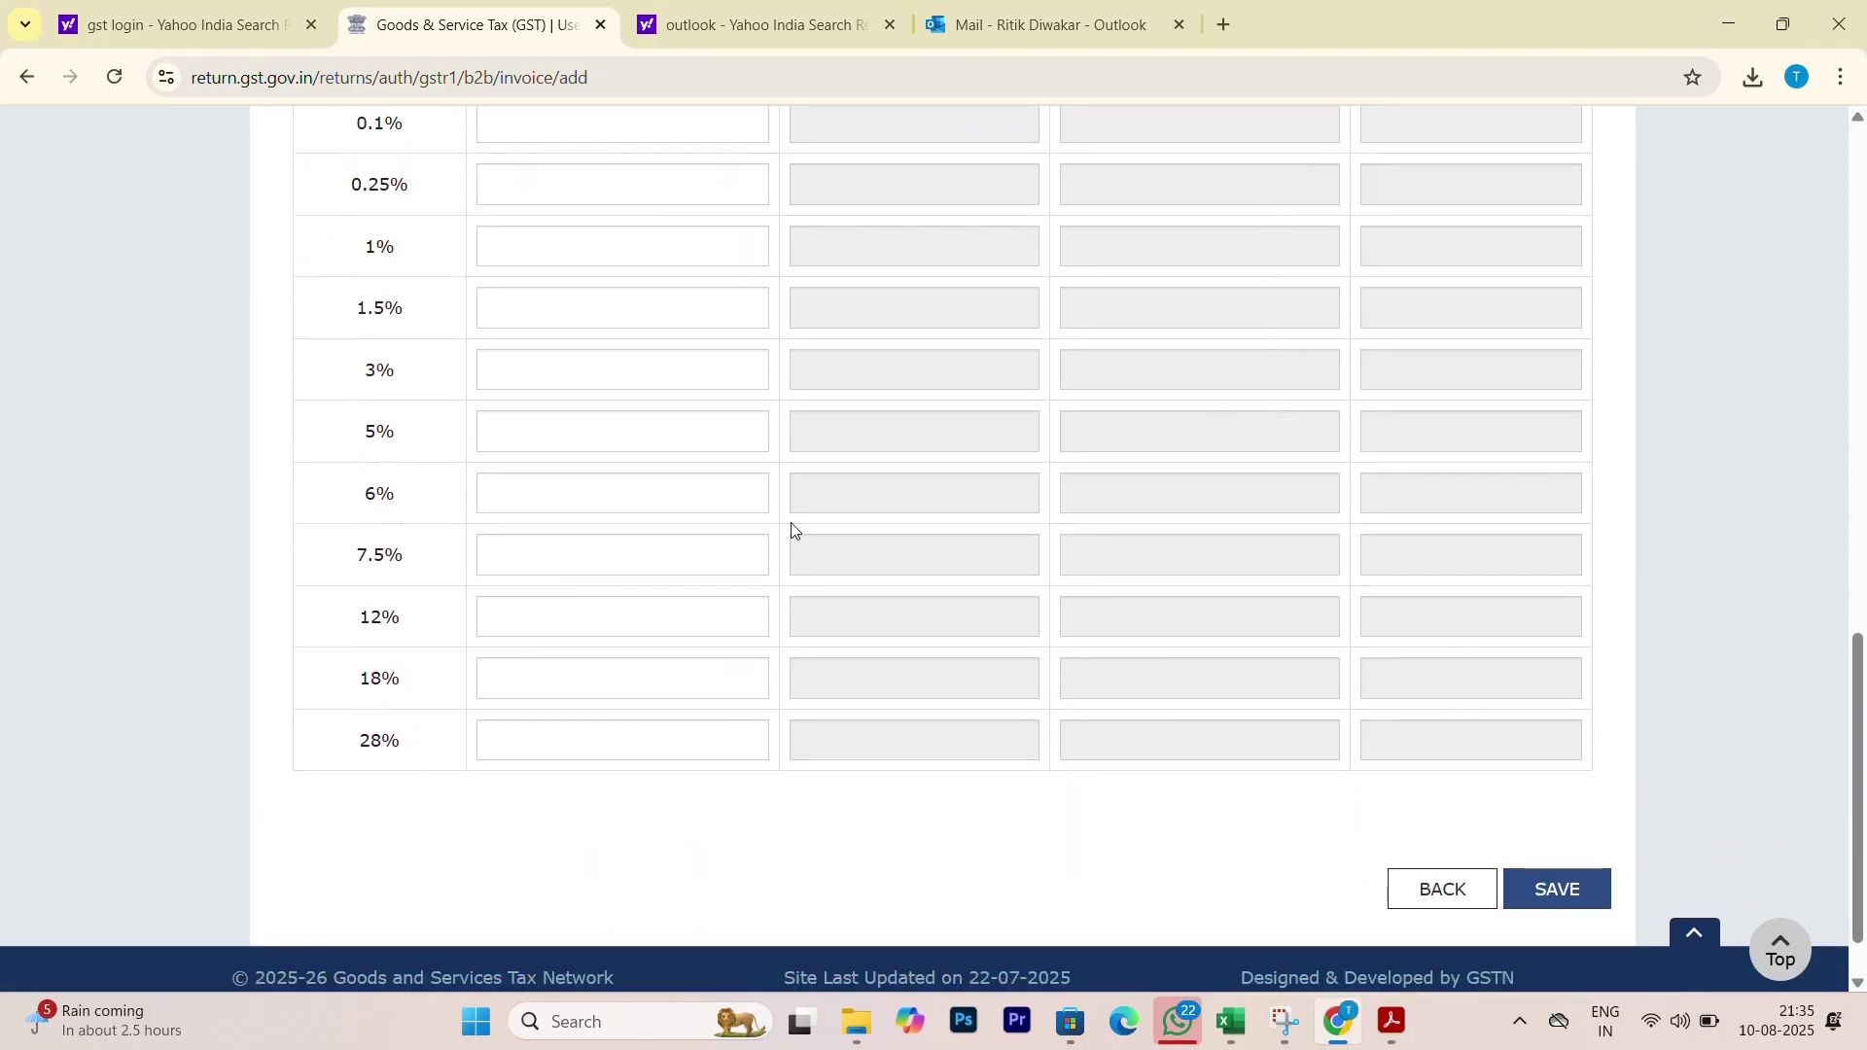
pyautogui.click(614, 681)
pyautogui.hotkey('alt', 'Tab')
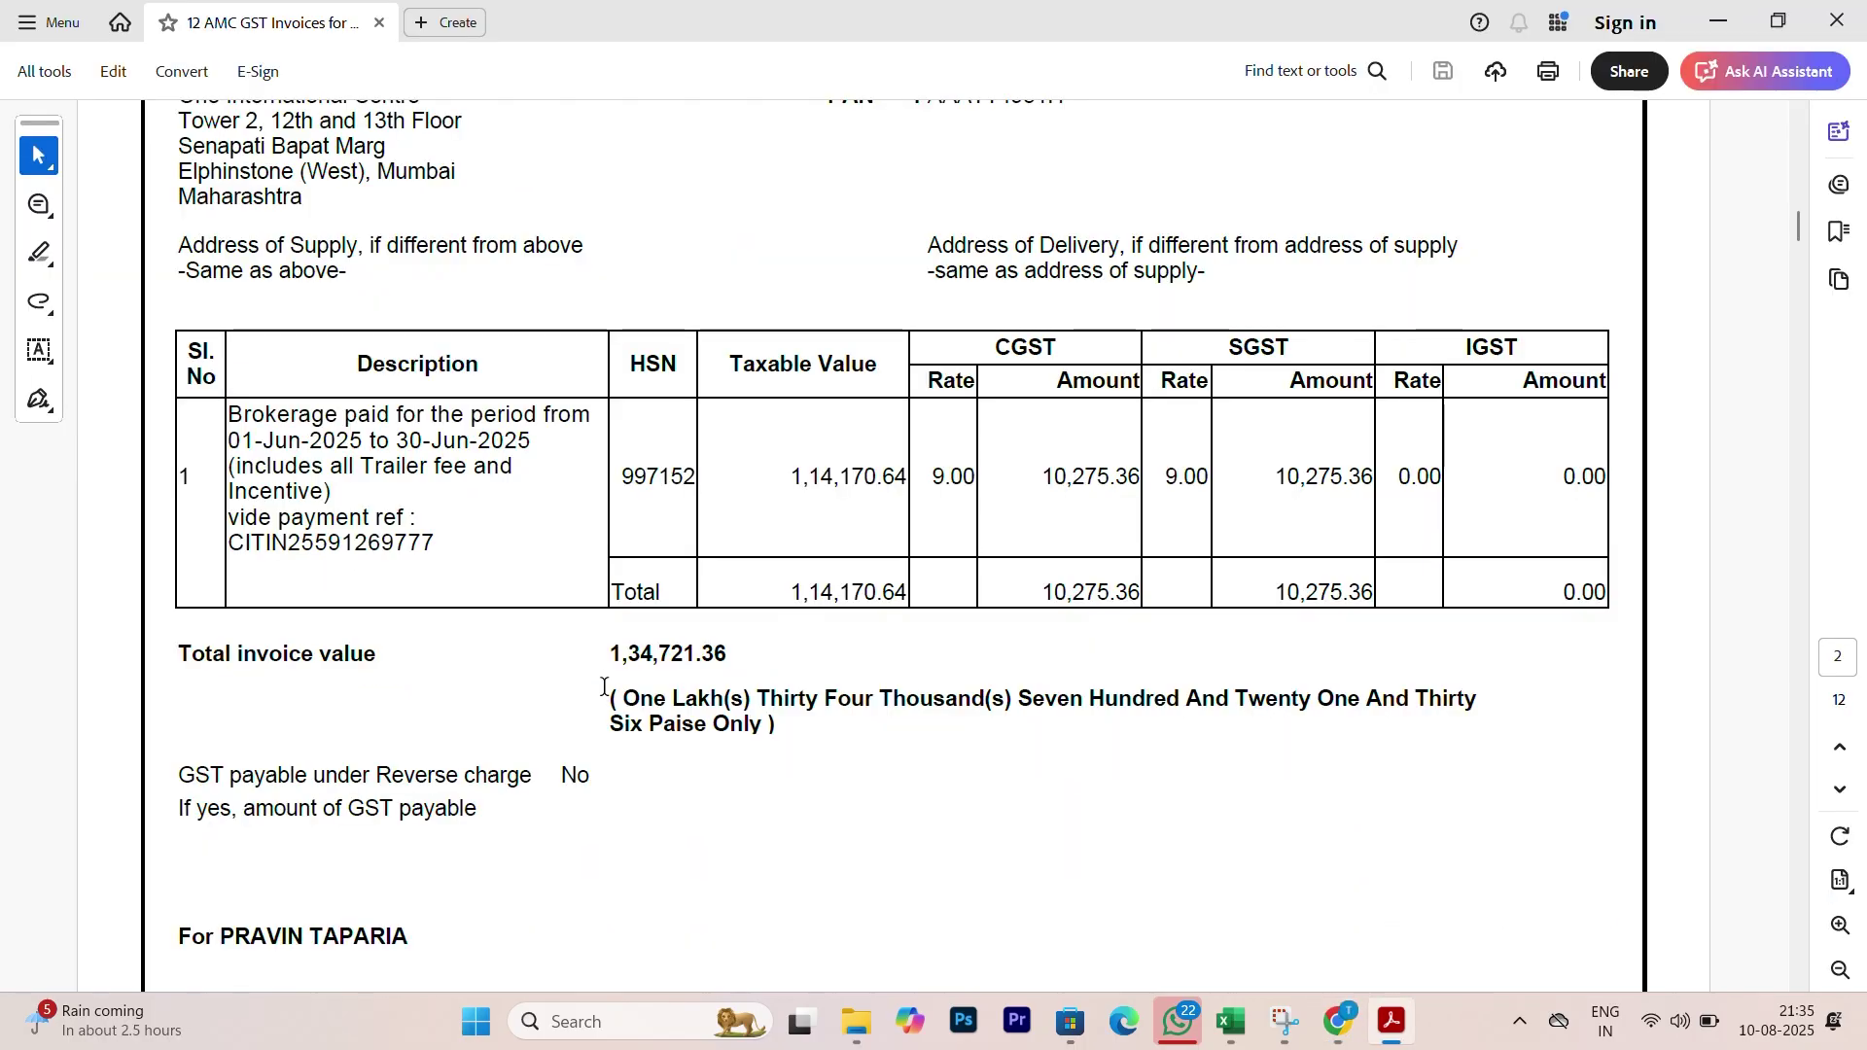
pyautogui.hotkey('alt', 'Tab')
pyautogui.write('117')
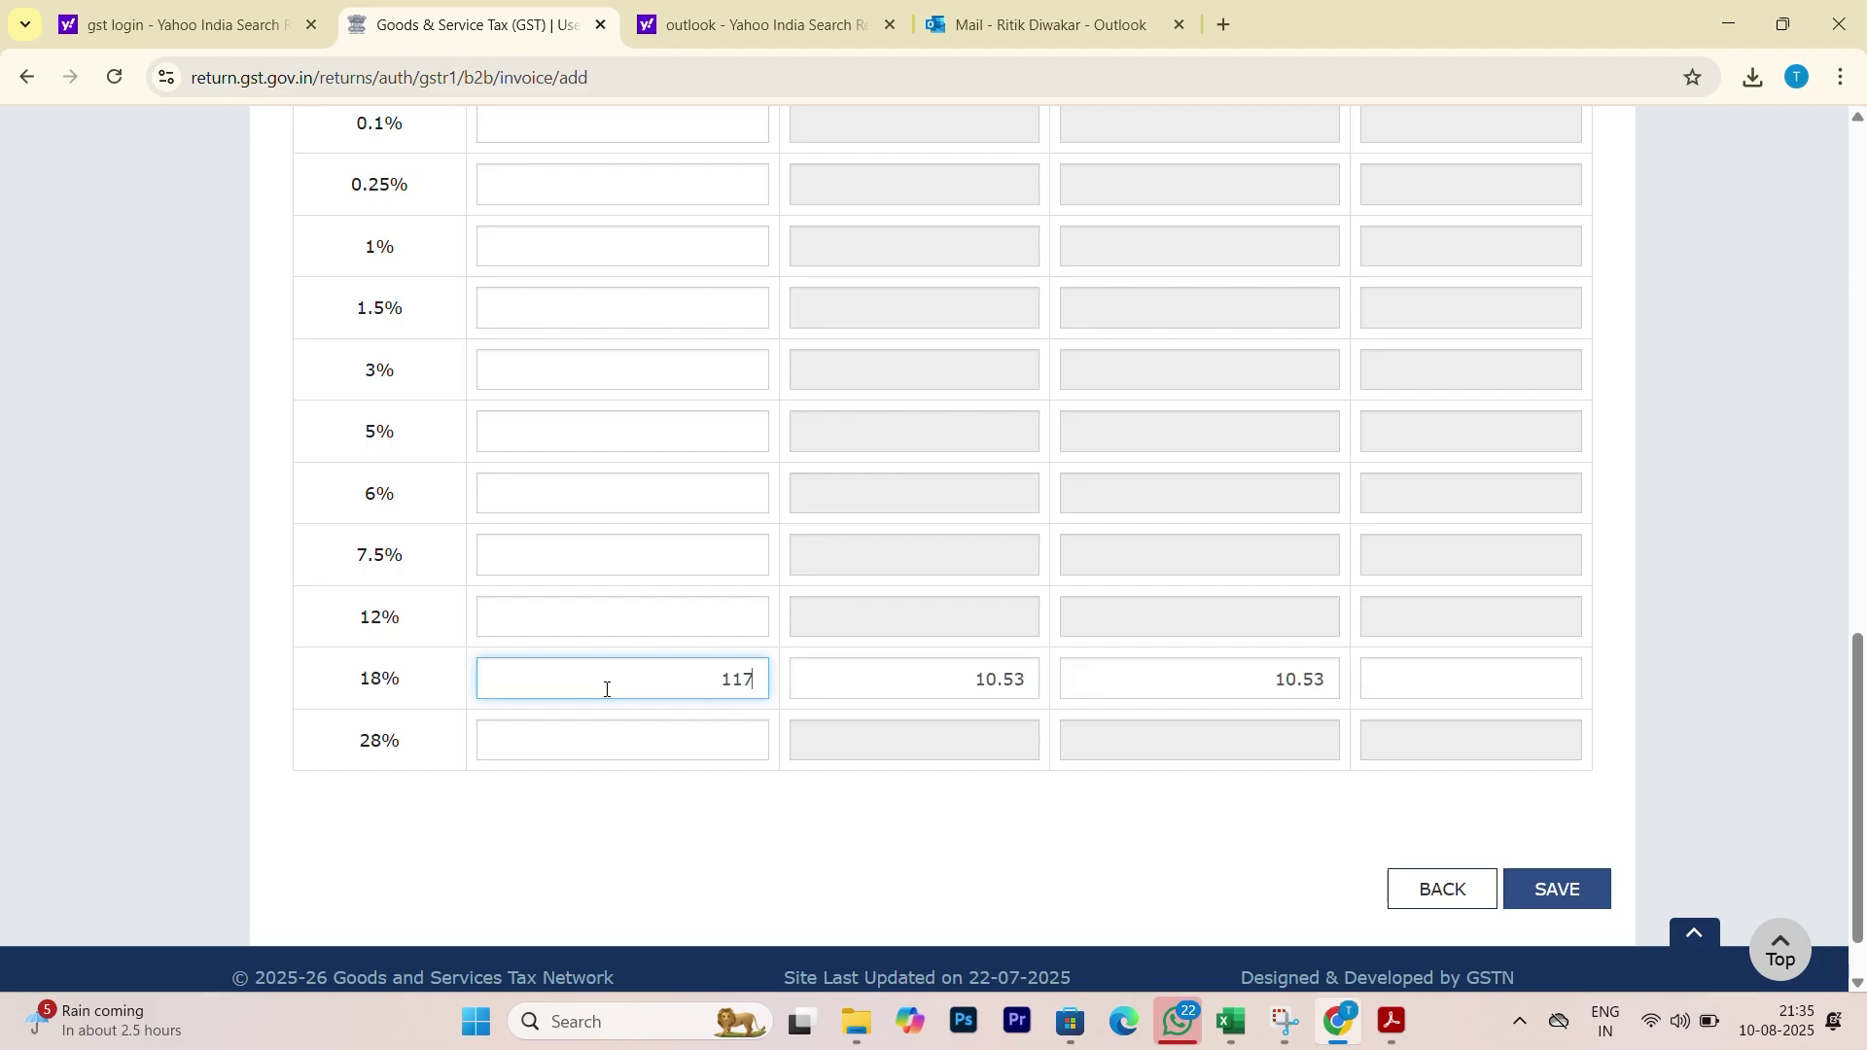
pyautogui.hotkey('alt', 'Tab')
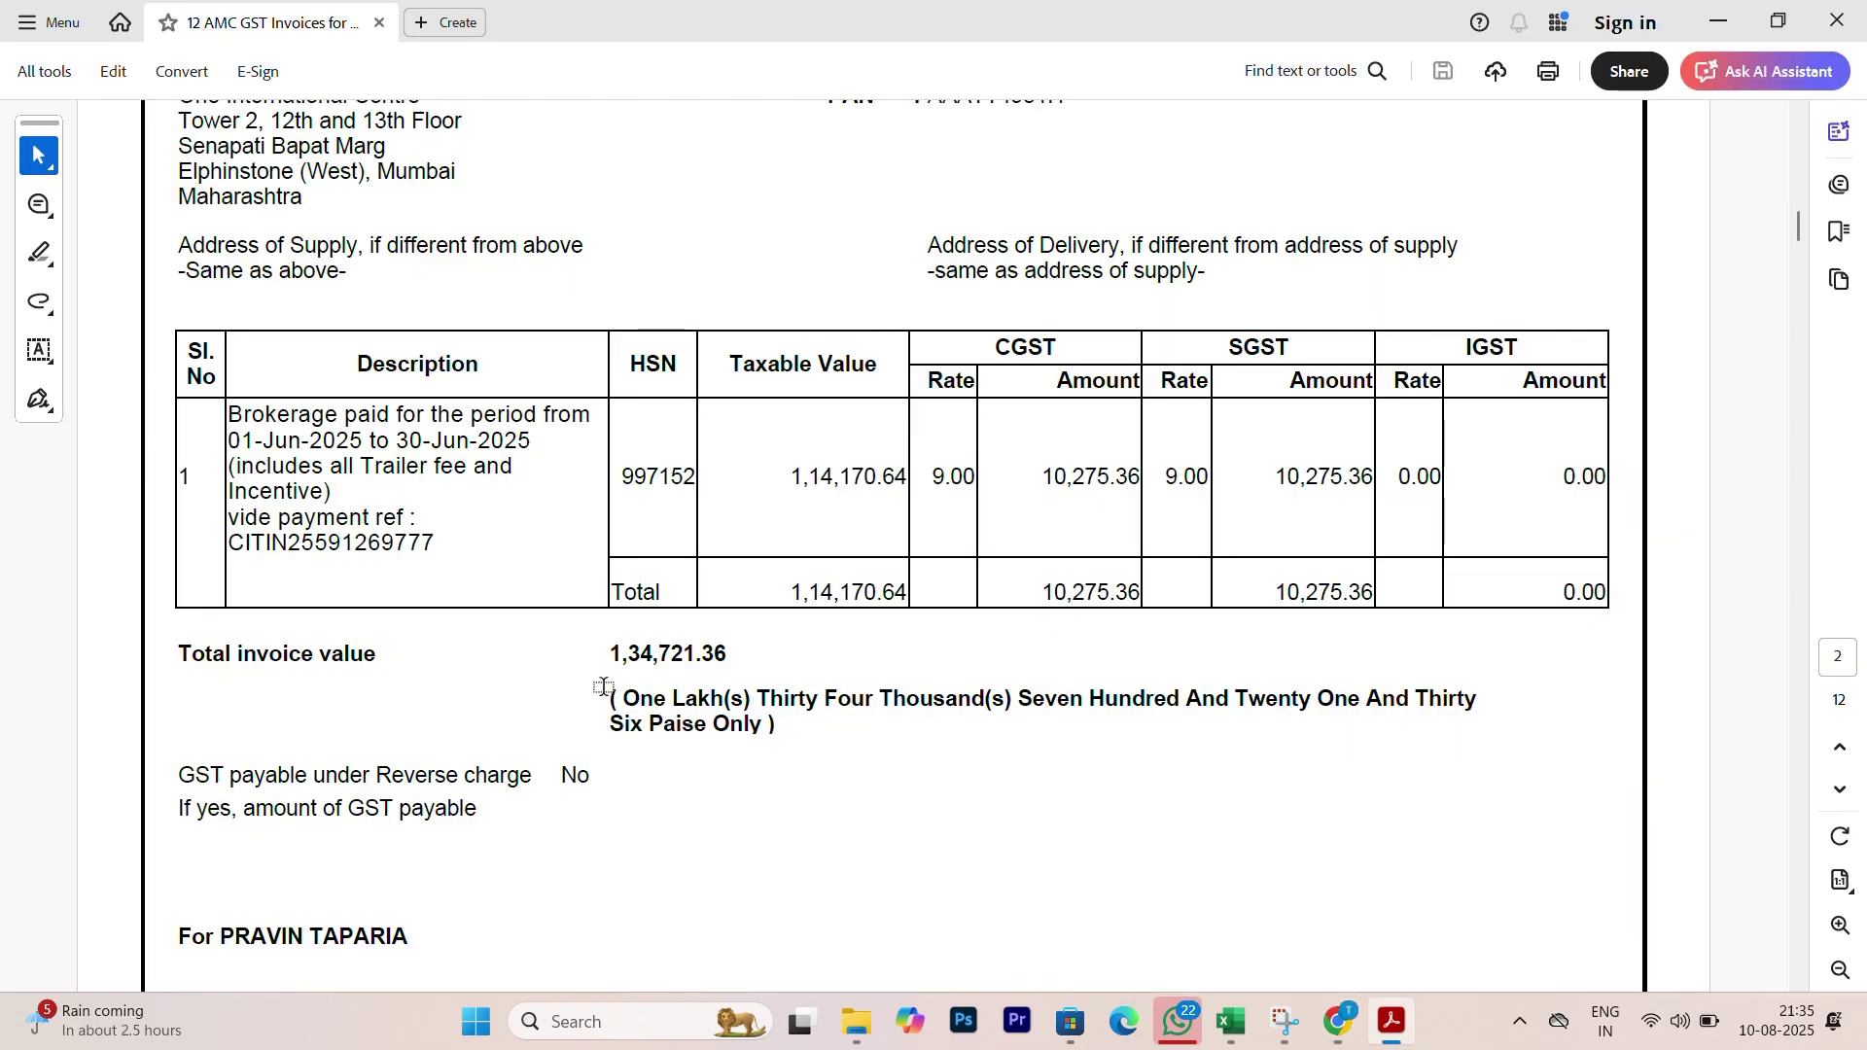
pyautogui.hotkey('alt', 'Tab')
pyautogui.press('BackSpace')
pyautogui.press('BackSpace')
pyautogui.press('BackSpace')
pyautogui.press('BackSpace')
pyautogui.press('BackSpace')
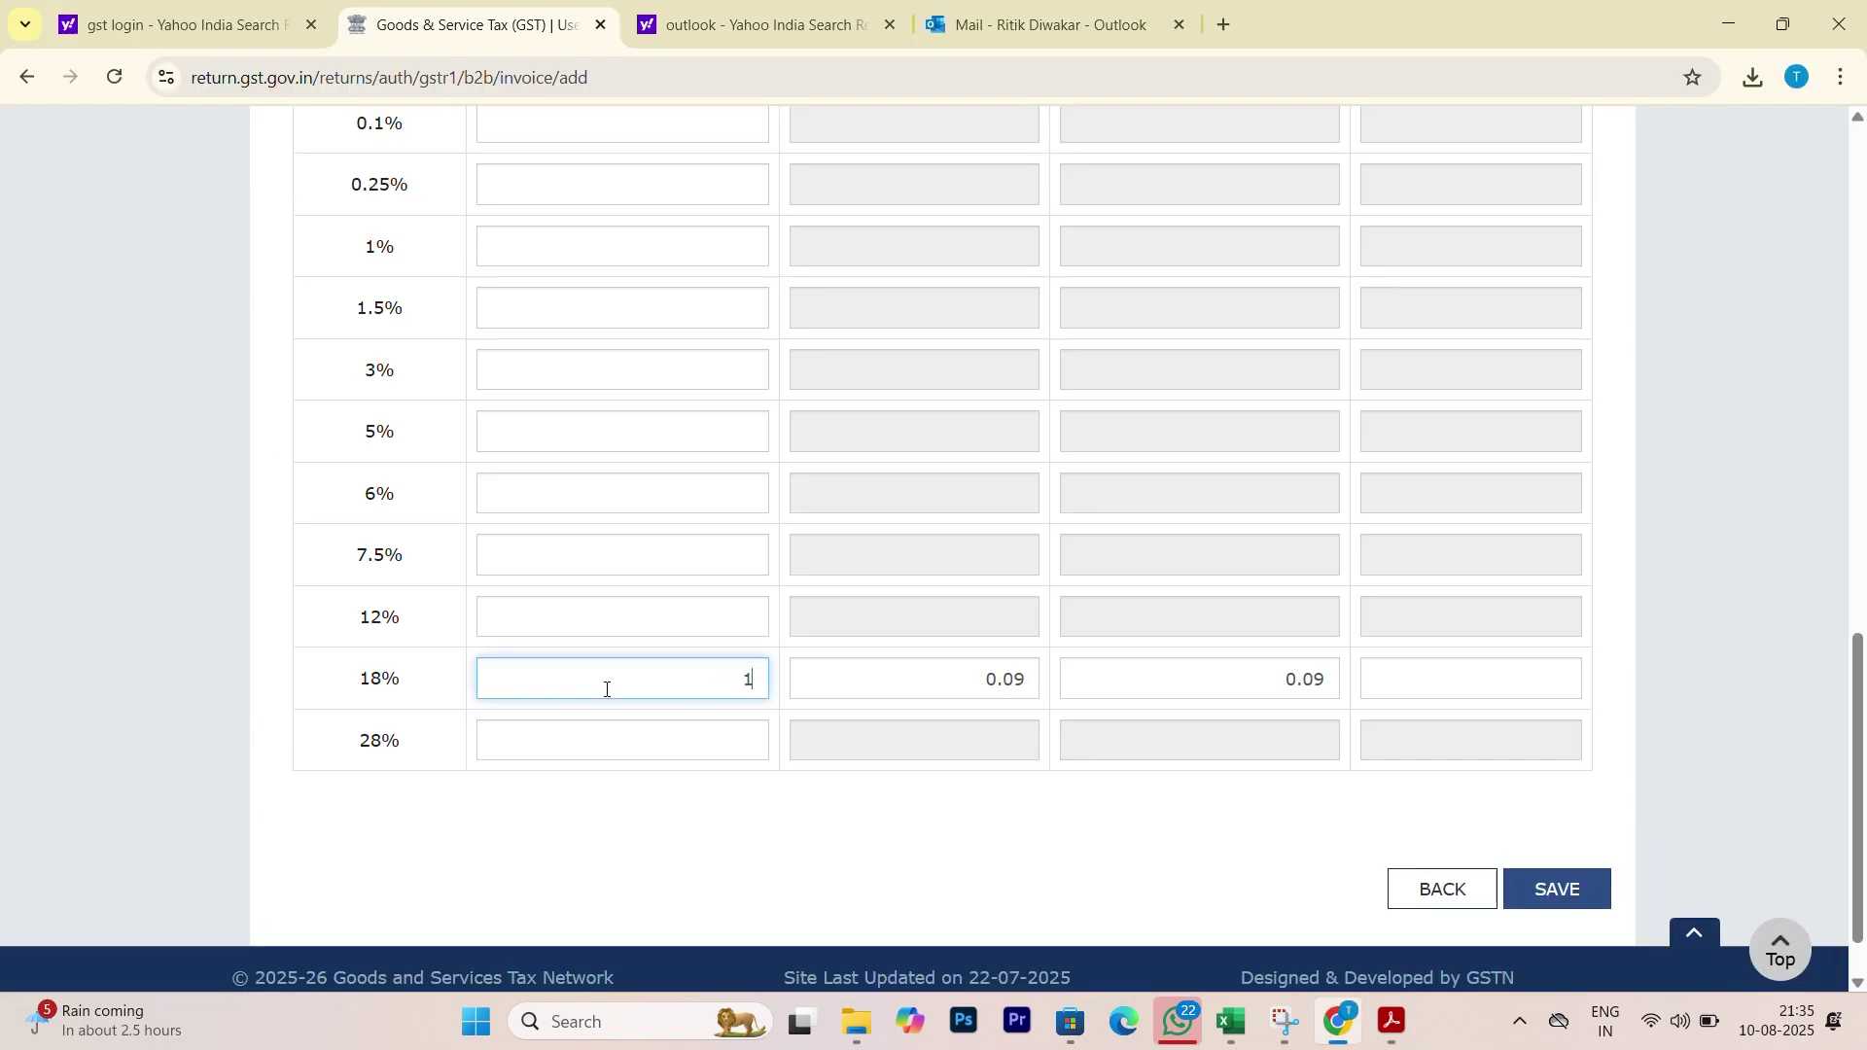
pyautogui.write('4')
pyautogui.press('BackSpace')
pyautogui.hotkey('alt', 'Tab')
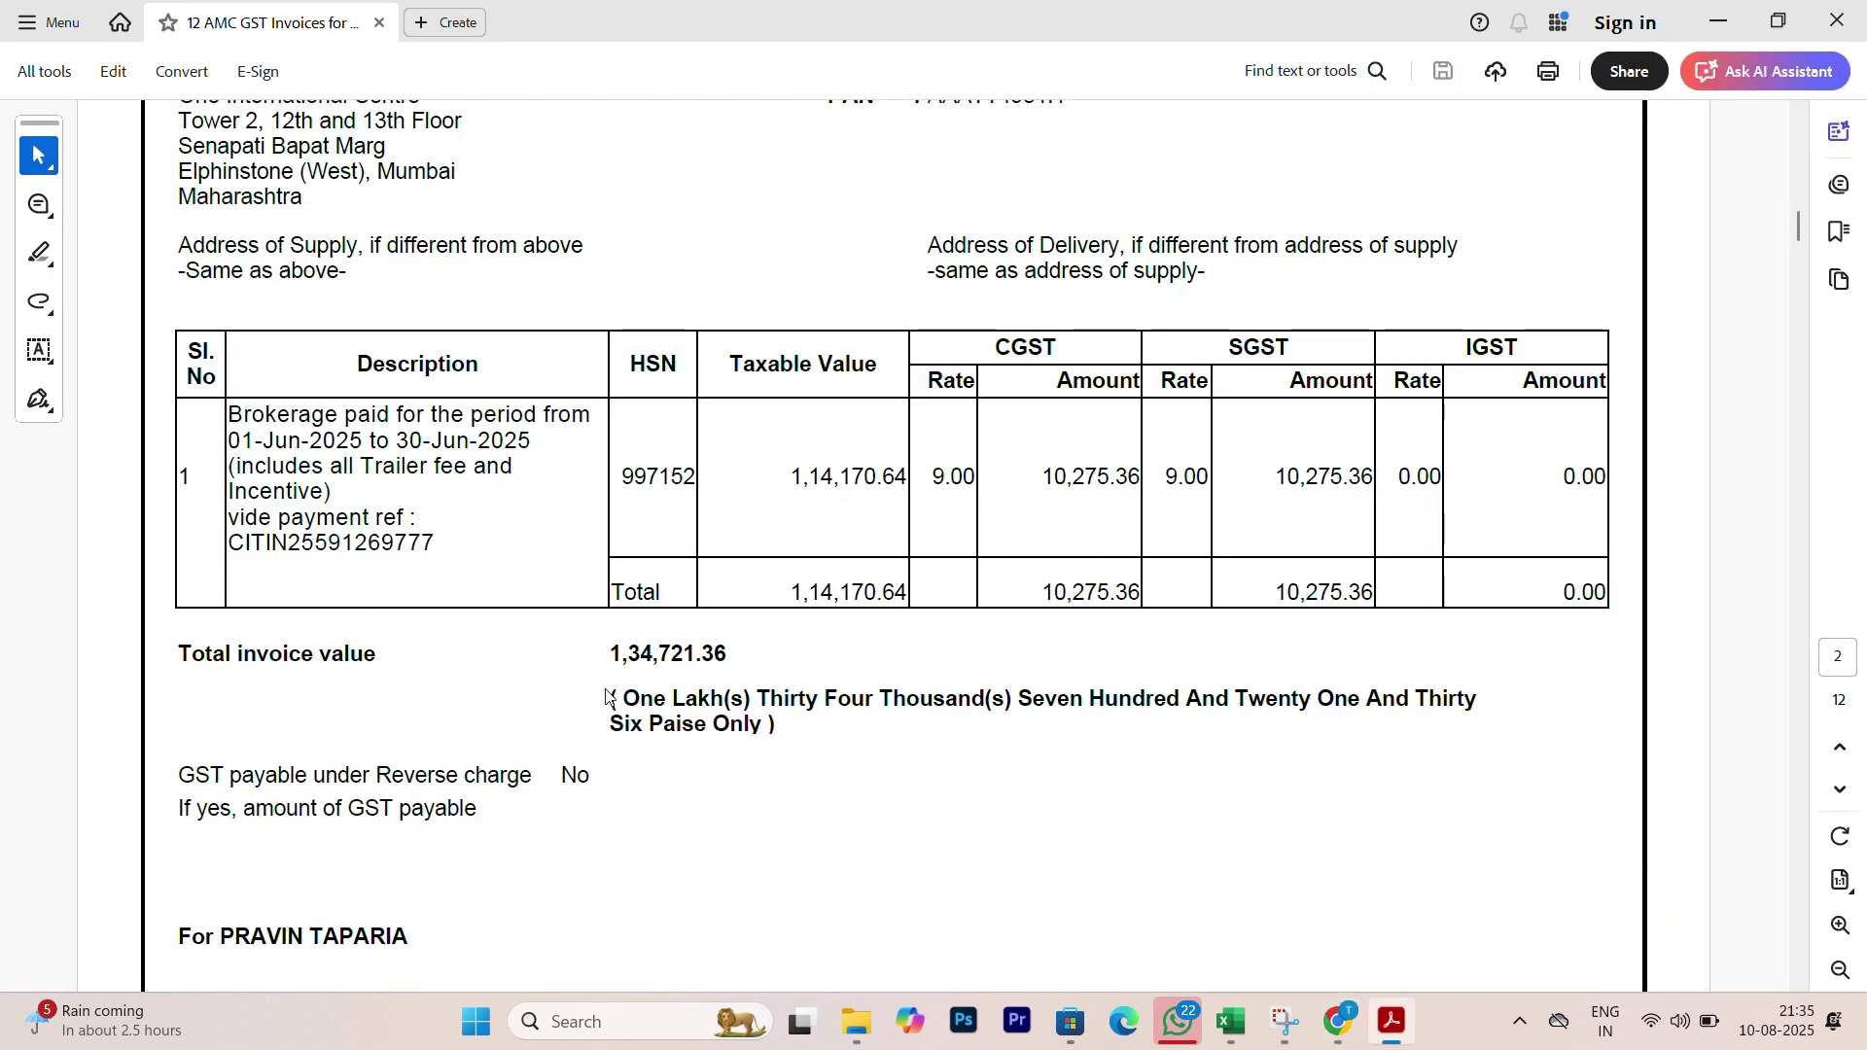
pyautogui.hotkey('alt', 'Tab')
# - Re-enter 114170.64 as the 18% taxable value and save the Franklin Templeton invoice
pyautogui.press('BackSpace')
pyautogui.press('BackSpace')
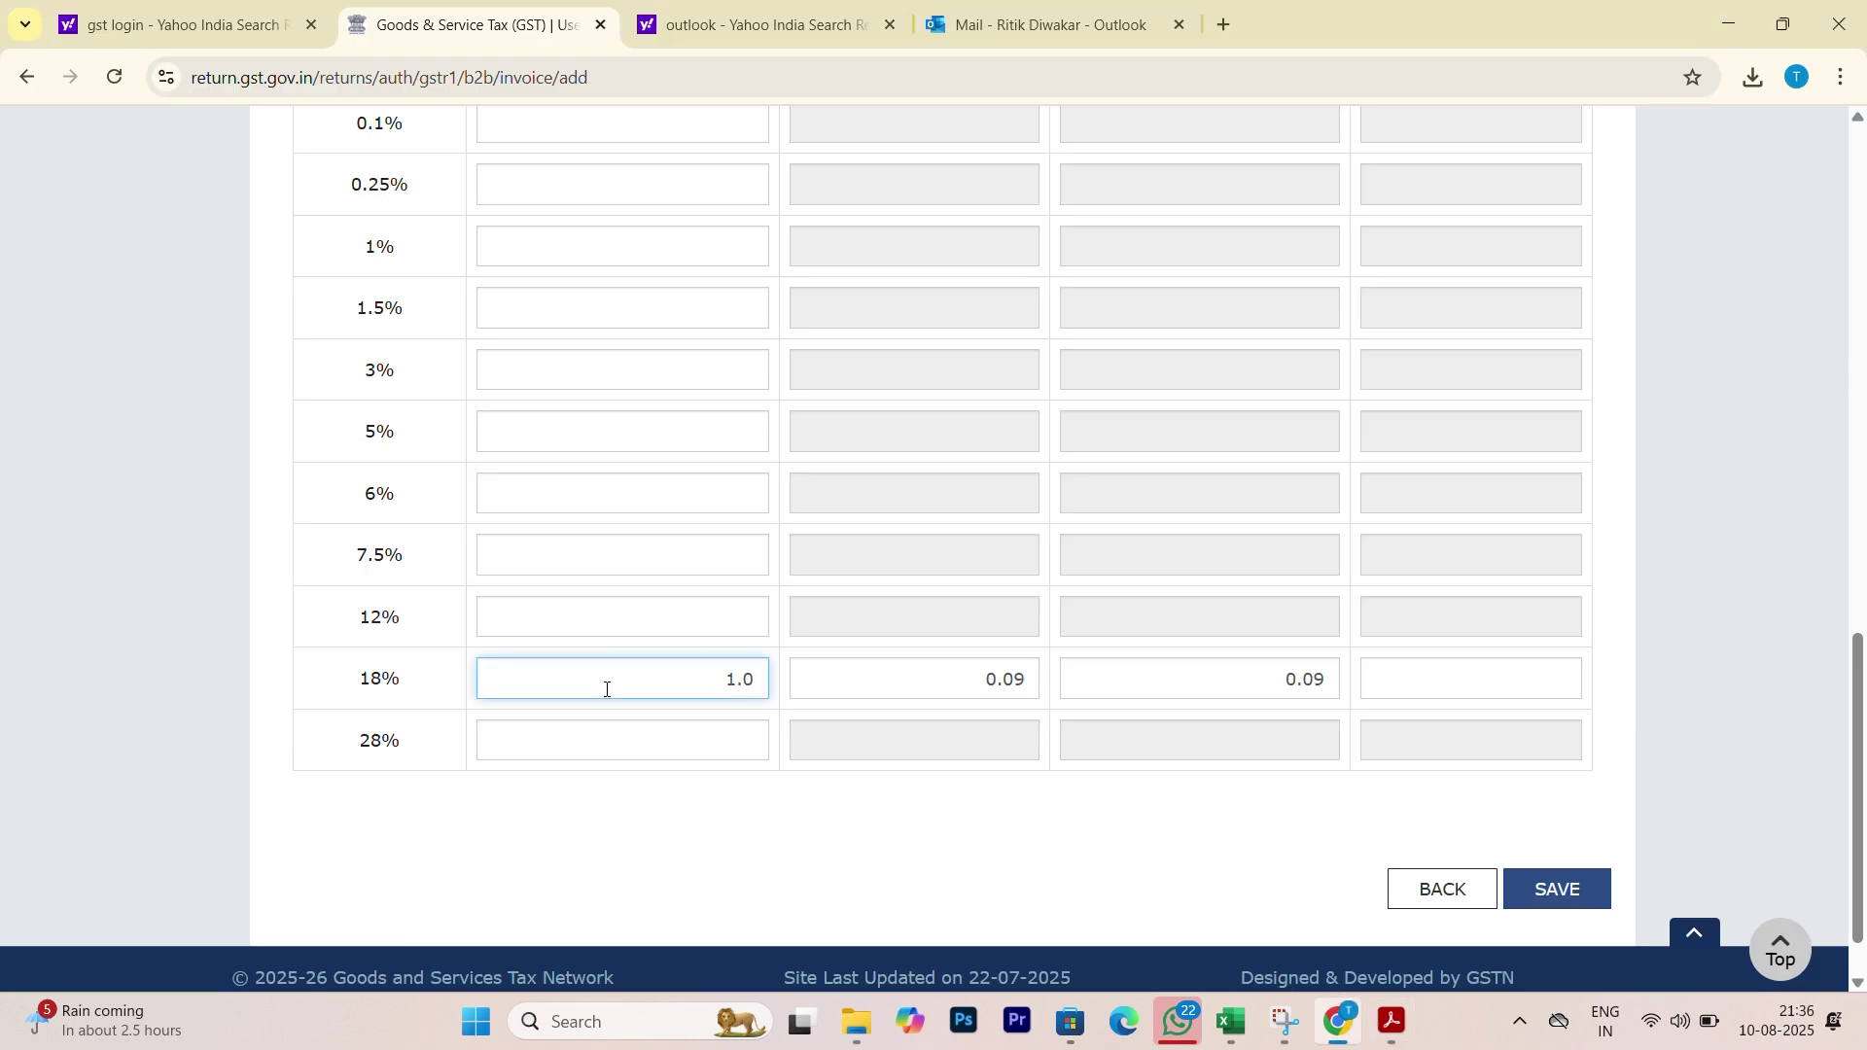
pyautogui.press('BackSpace')
pyautogui.write('114170.64')
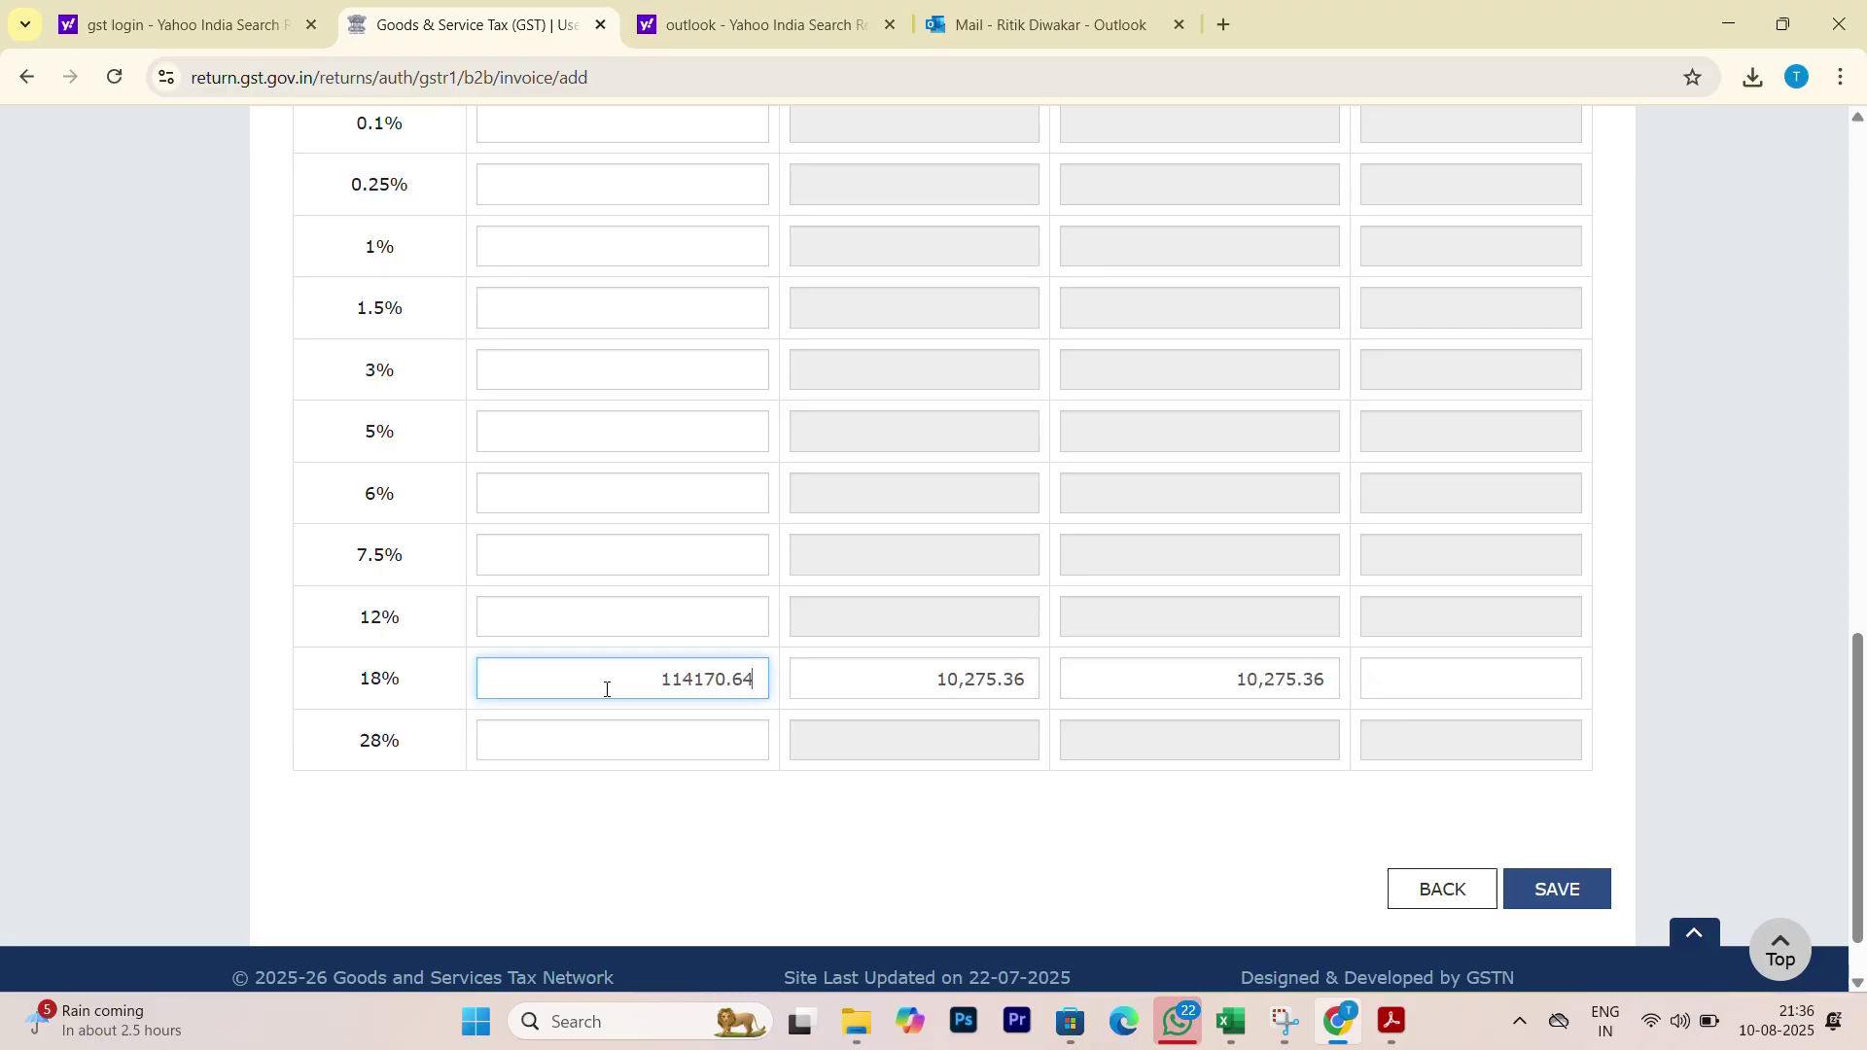
pyautogui.hotkey('alt', 'Tab')
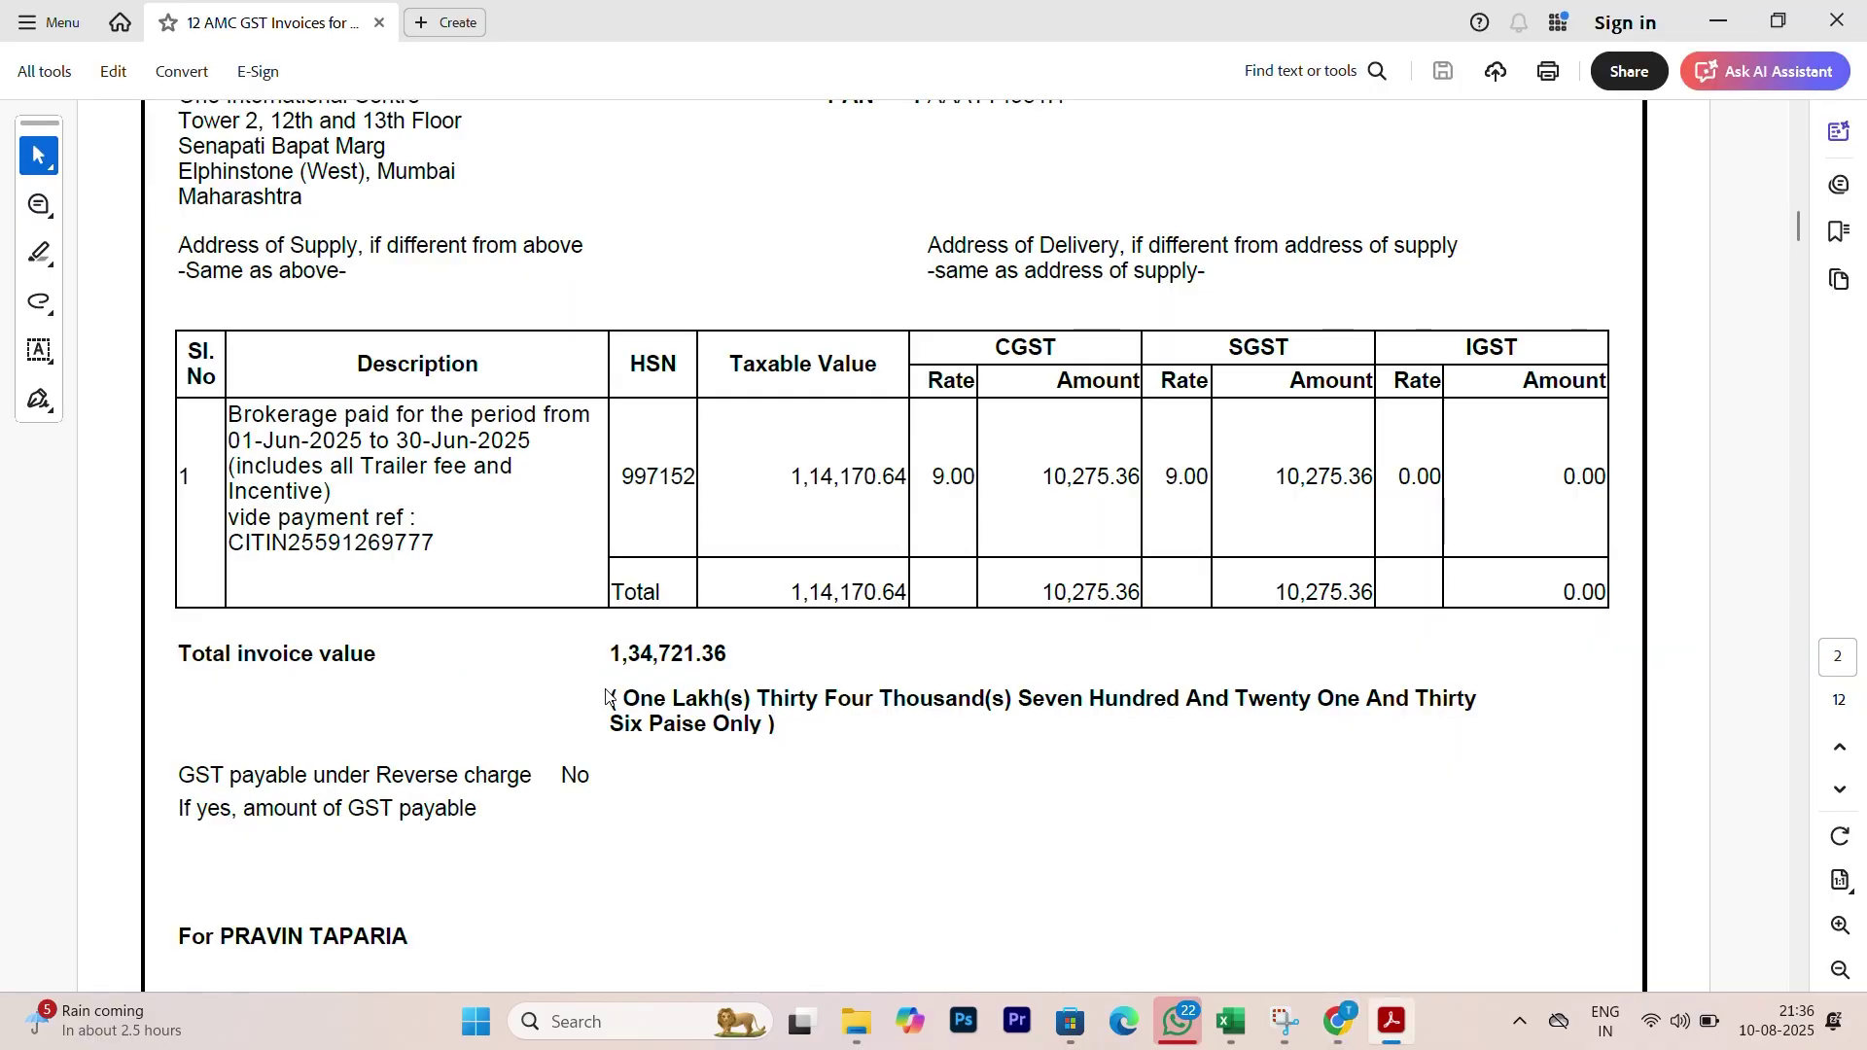
pyautogui.hotkey('alt', 'Tab')
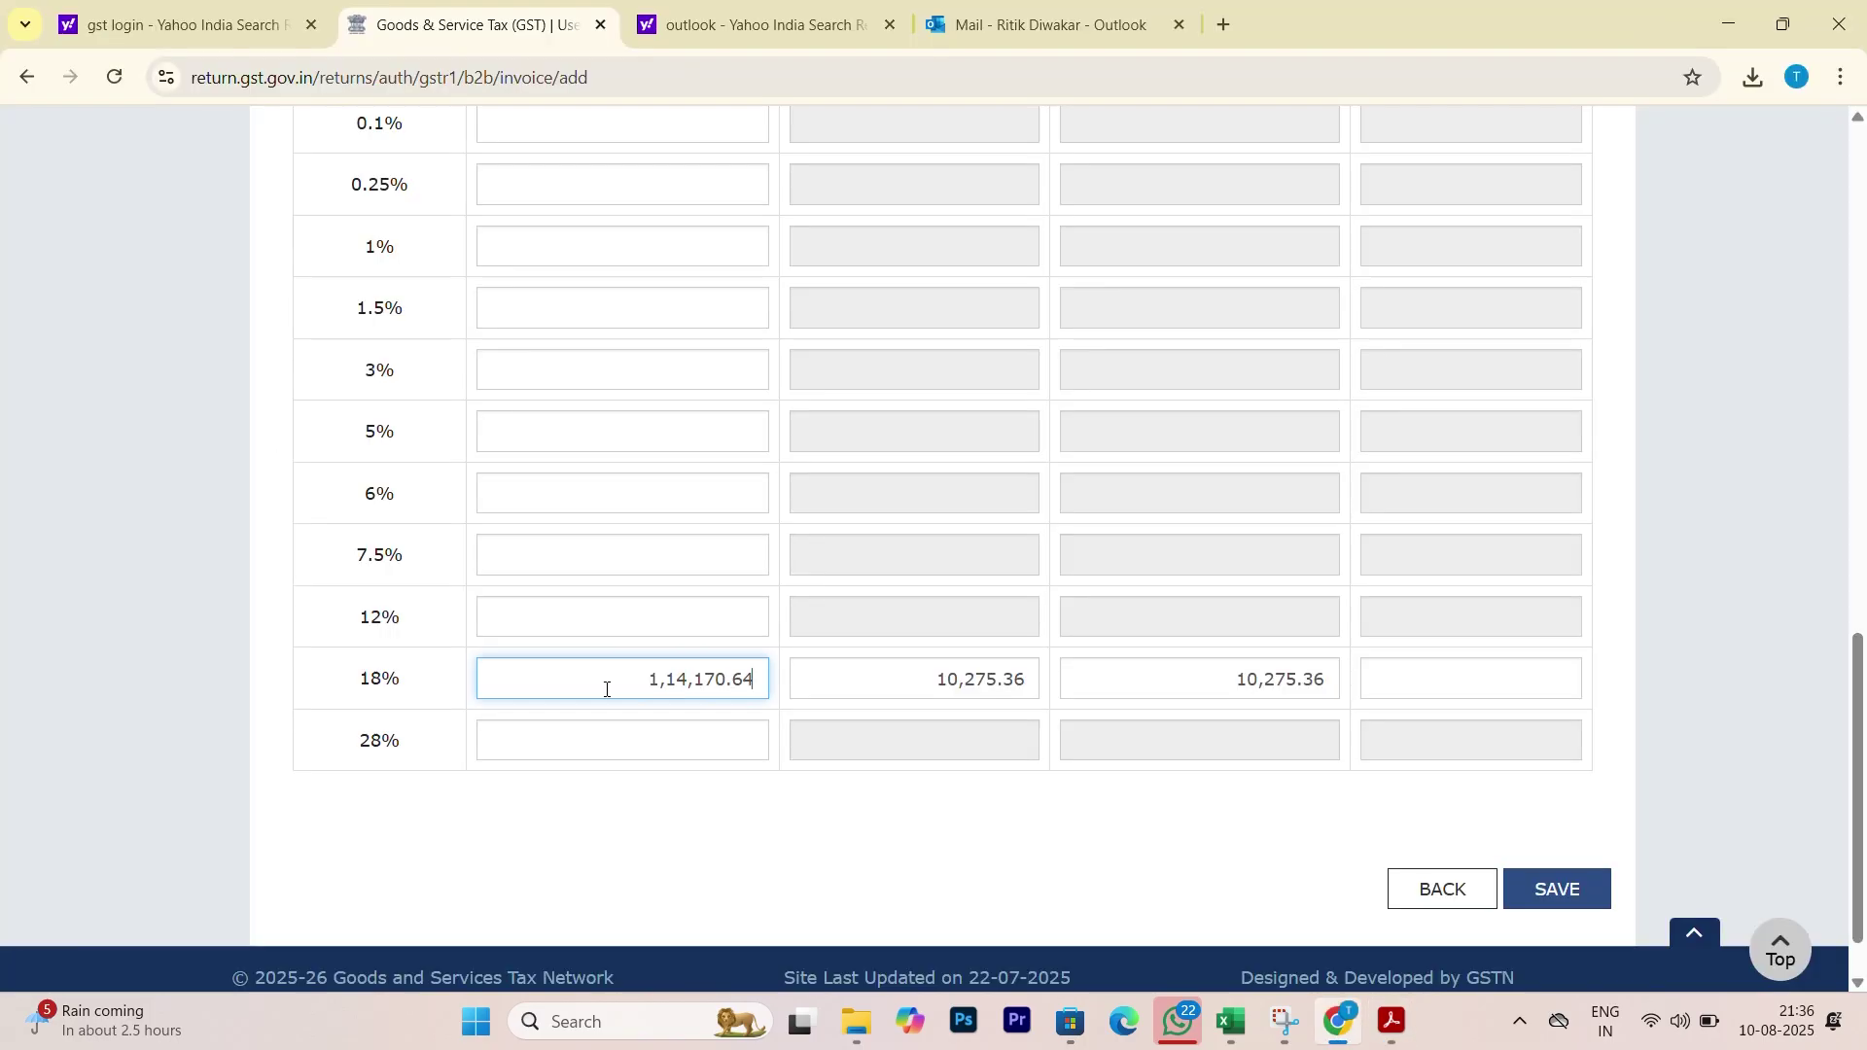
pyautogui.click(1561, 888)
# - Replace the Recipient GSTIN/UIN with Bandhan Mutual Fund's GSTIN copied from the PDF
pyautogui.hotkey('alt', 'Tab')
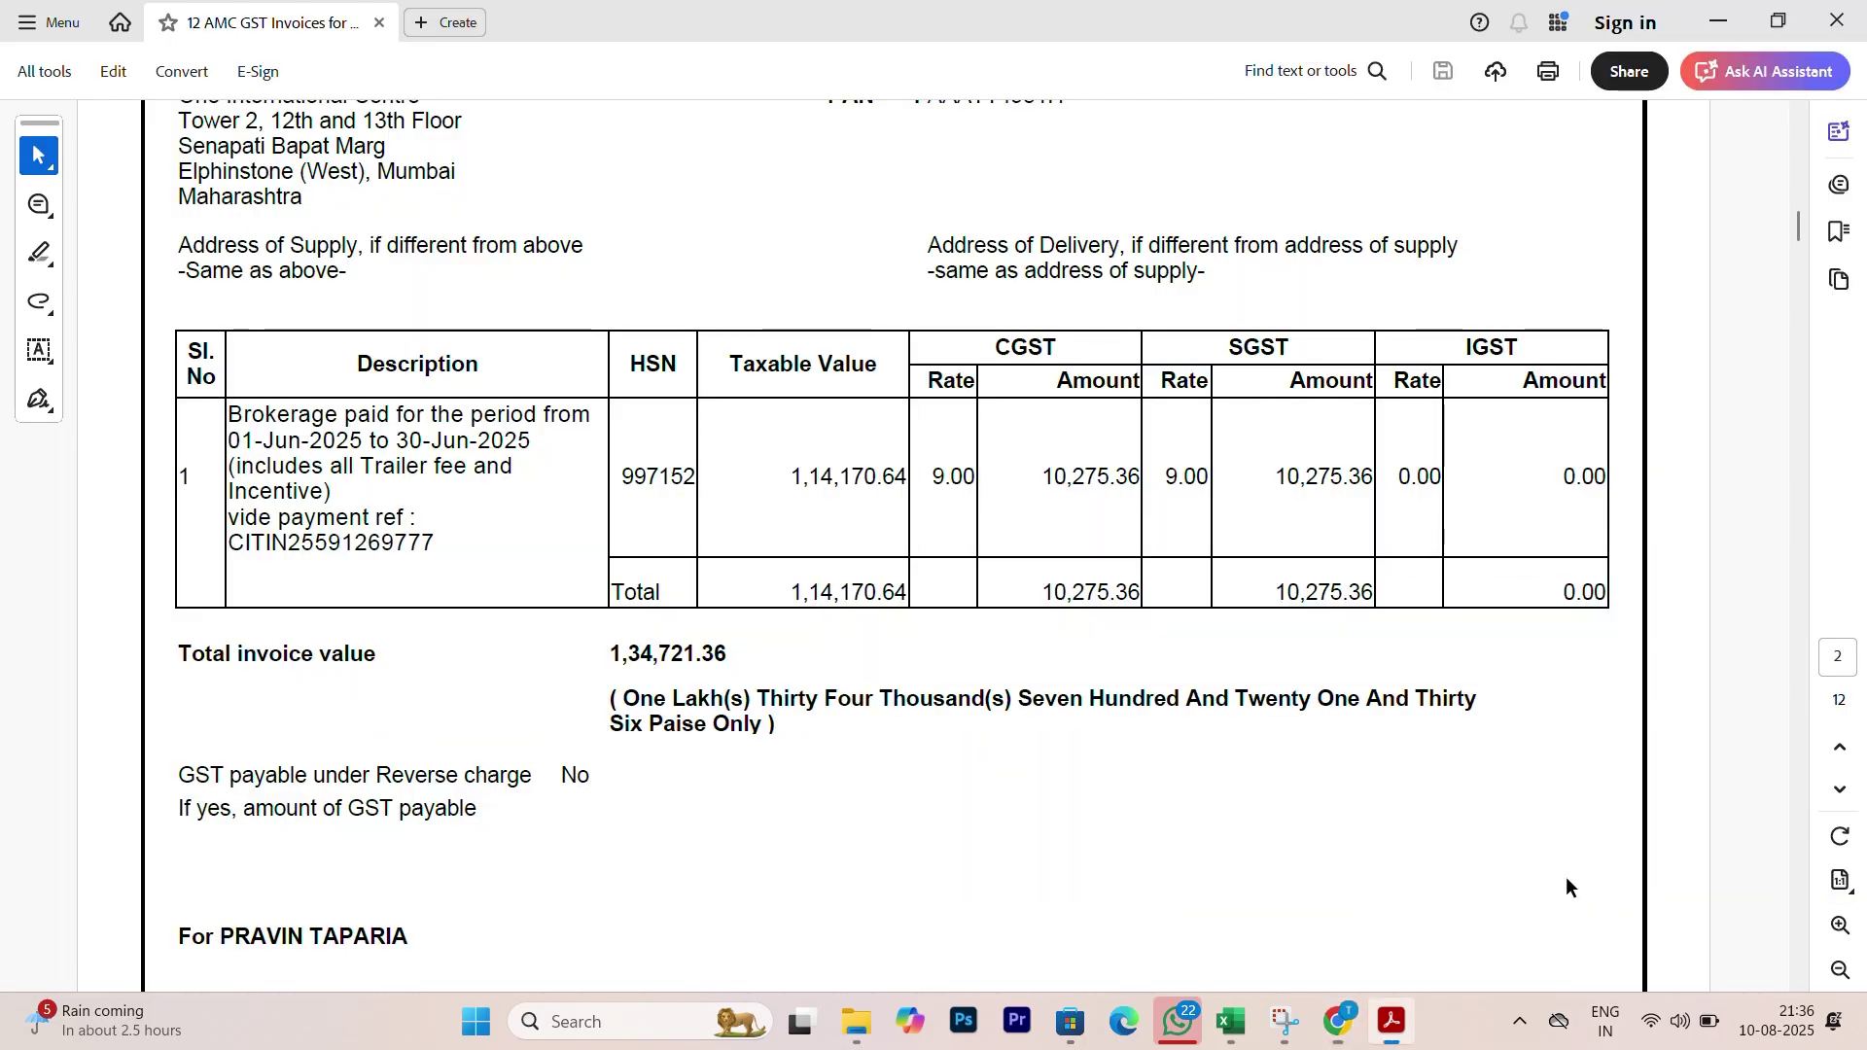
pyautogui.scroll(-5, 1565, 877)
pyautogui.scroll(-10, 1566, 877)
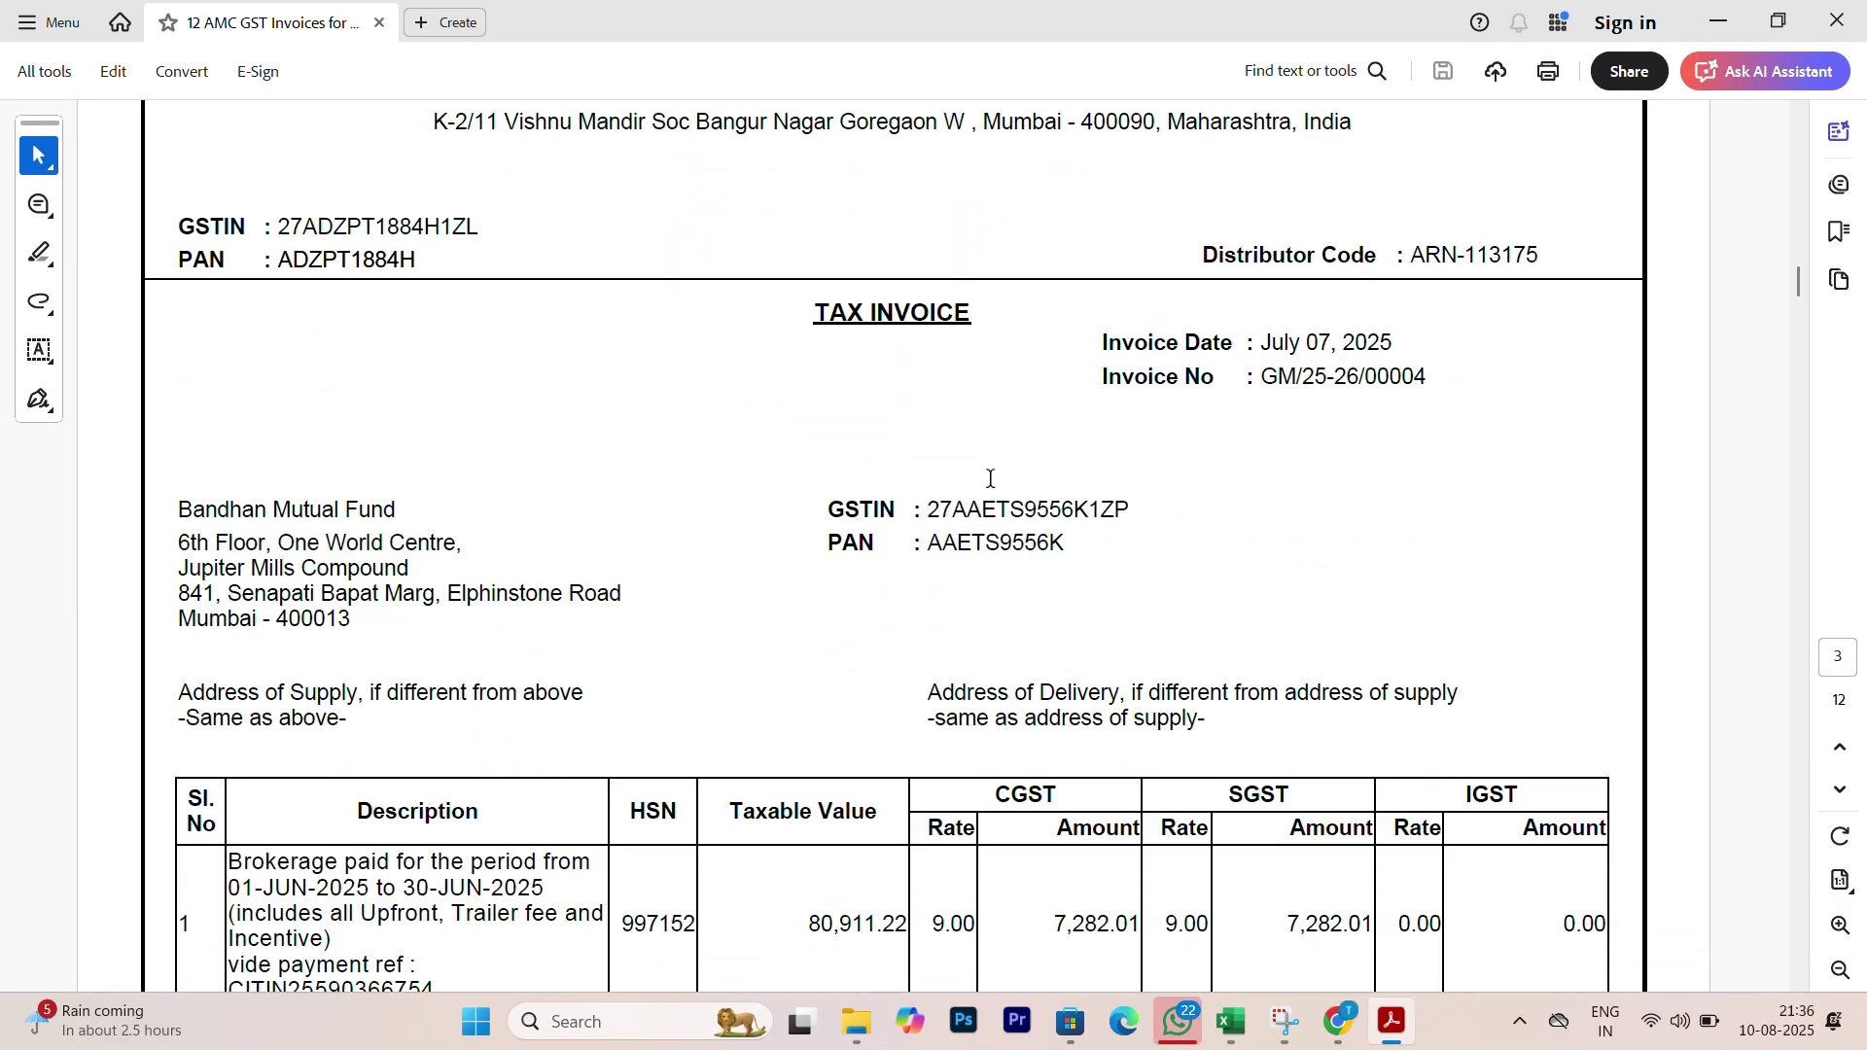
pyautogui.doubleClick(983, 510)
pyautogui.hotkey('ctrl', 'c')
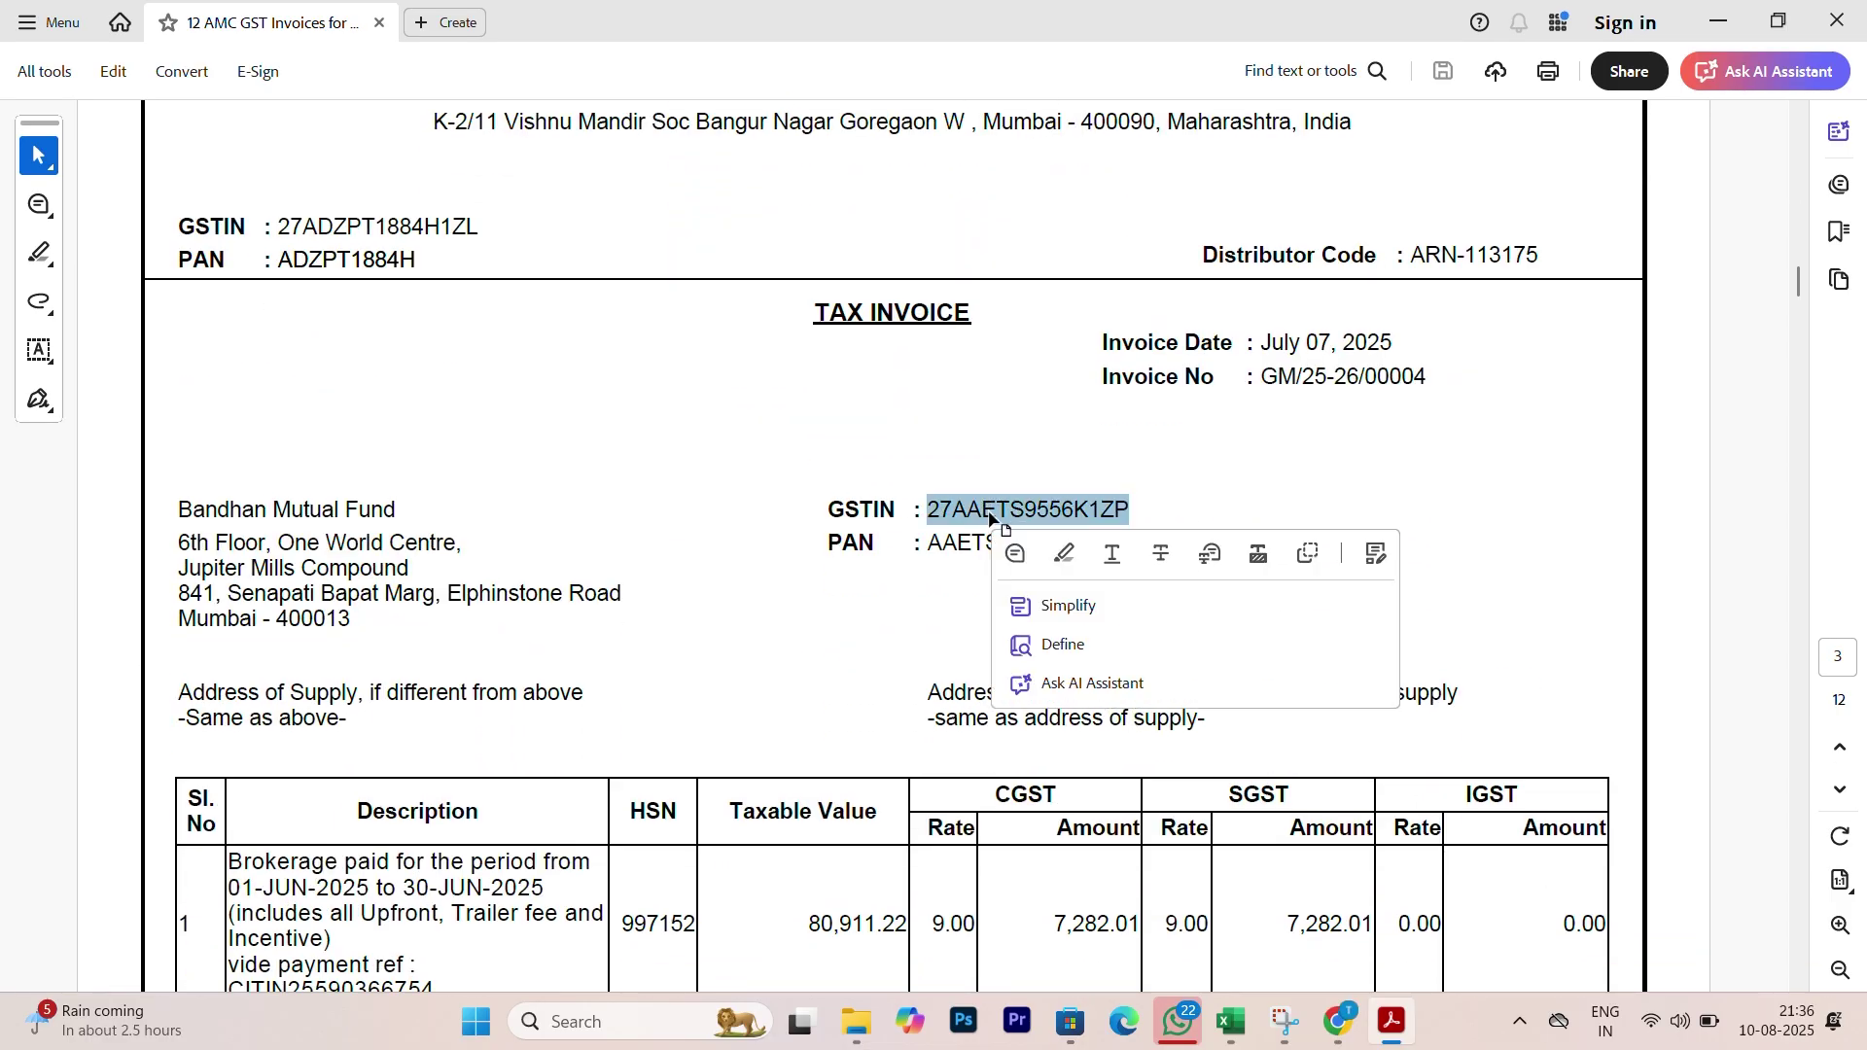
pyautogui.hotkey('alt', 'Tab')
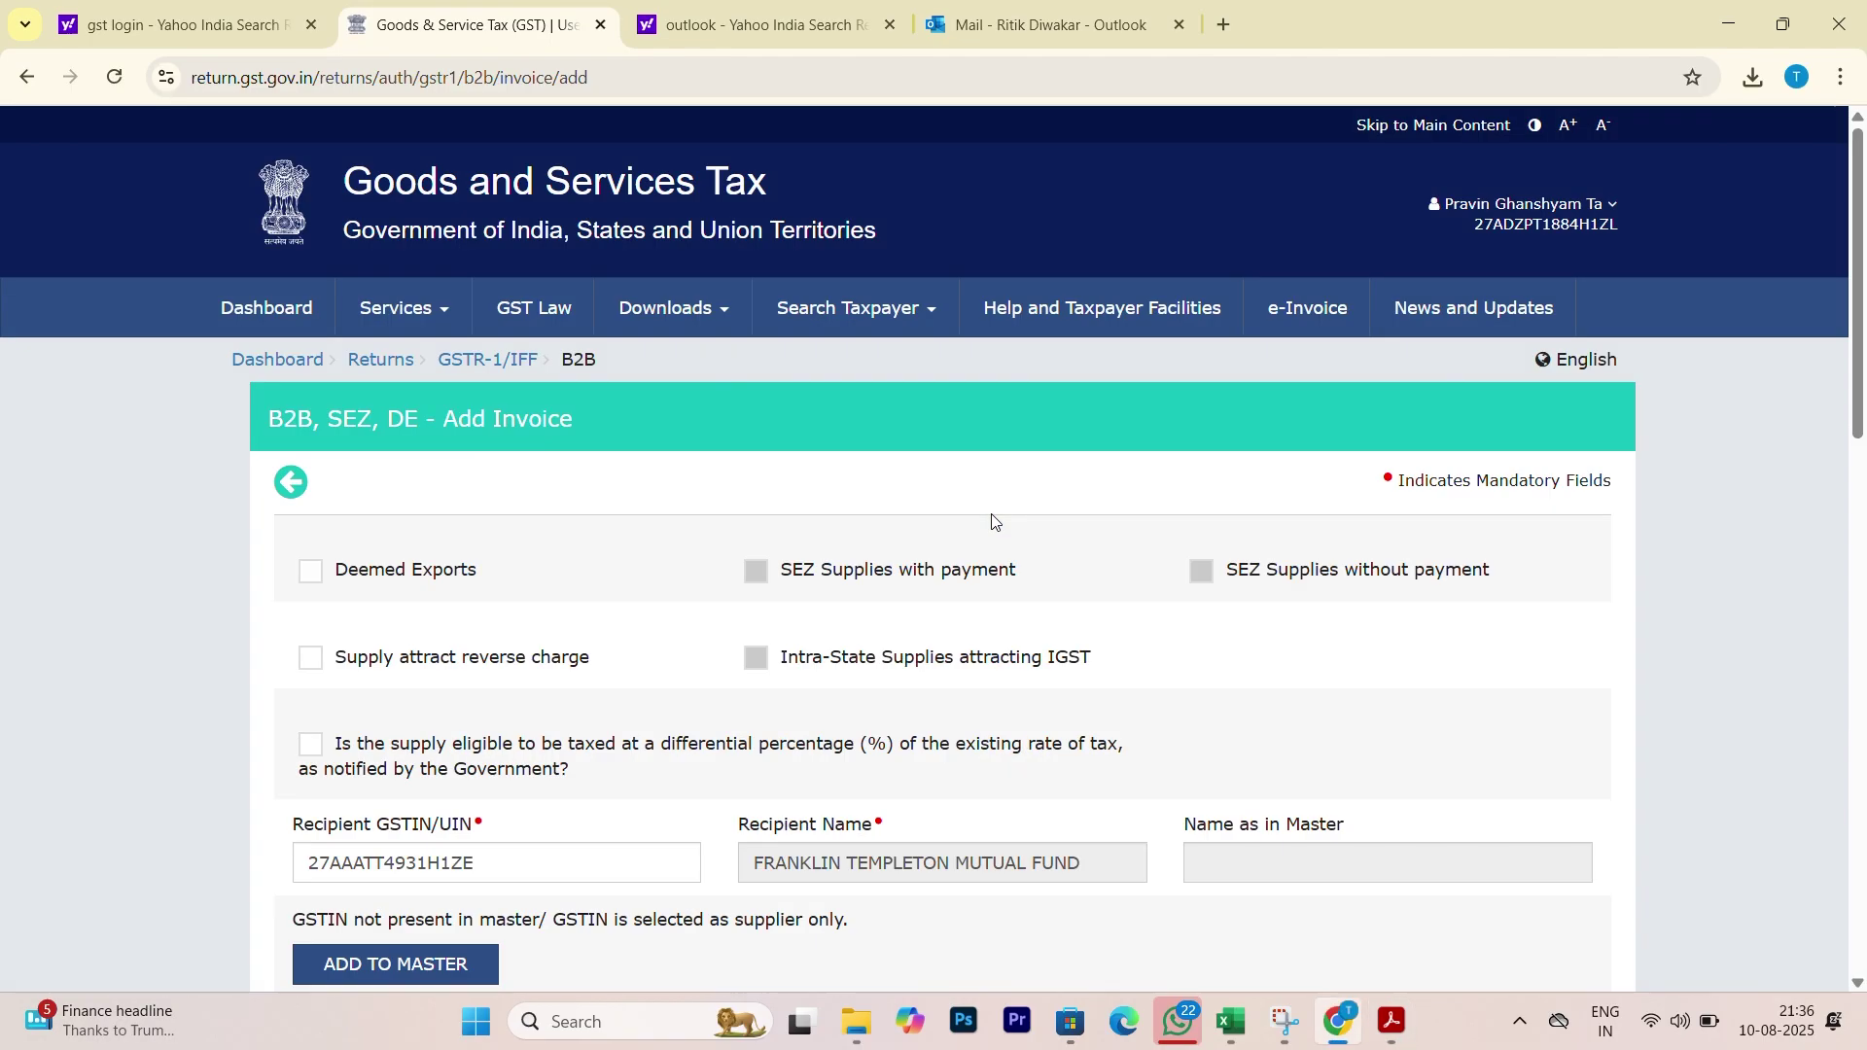
pyautogui.scroll(-2, 992, 520)
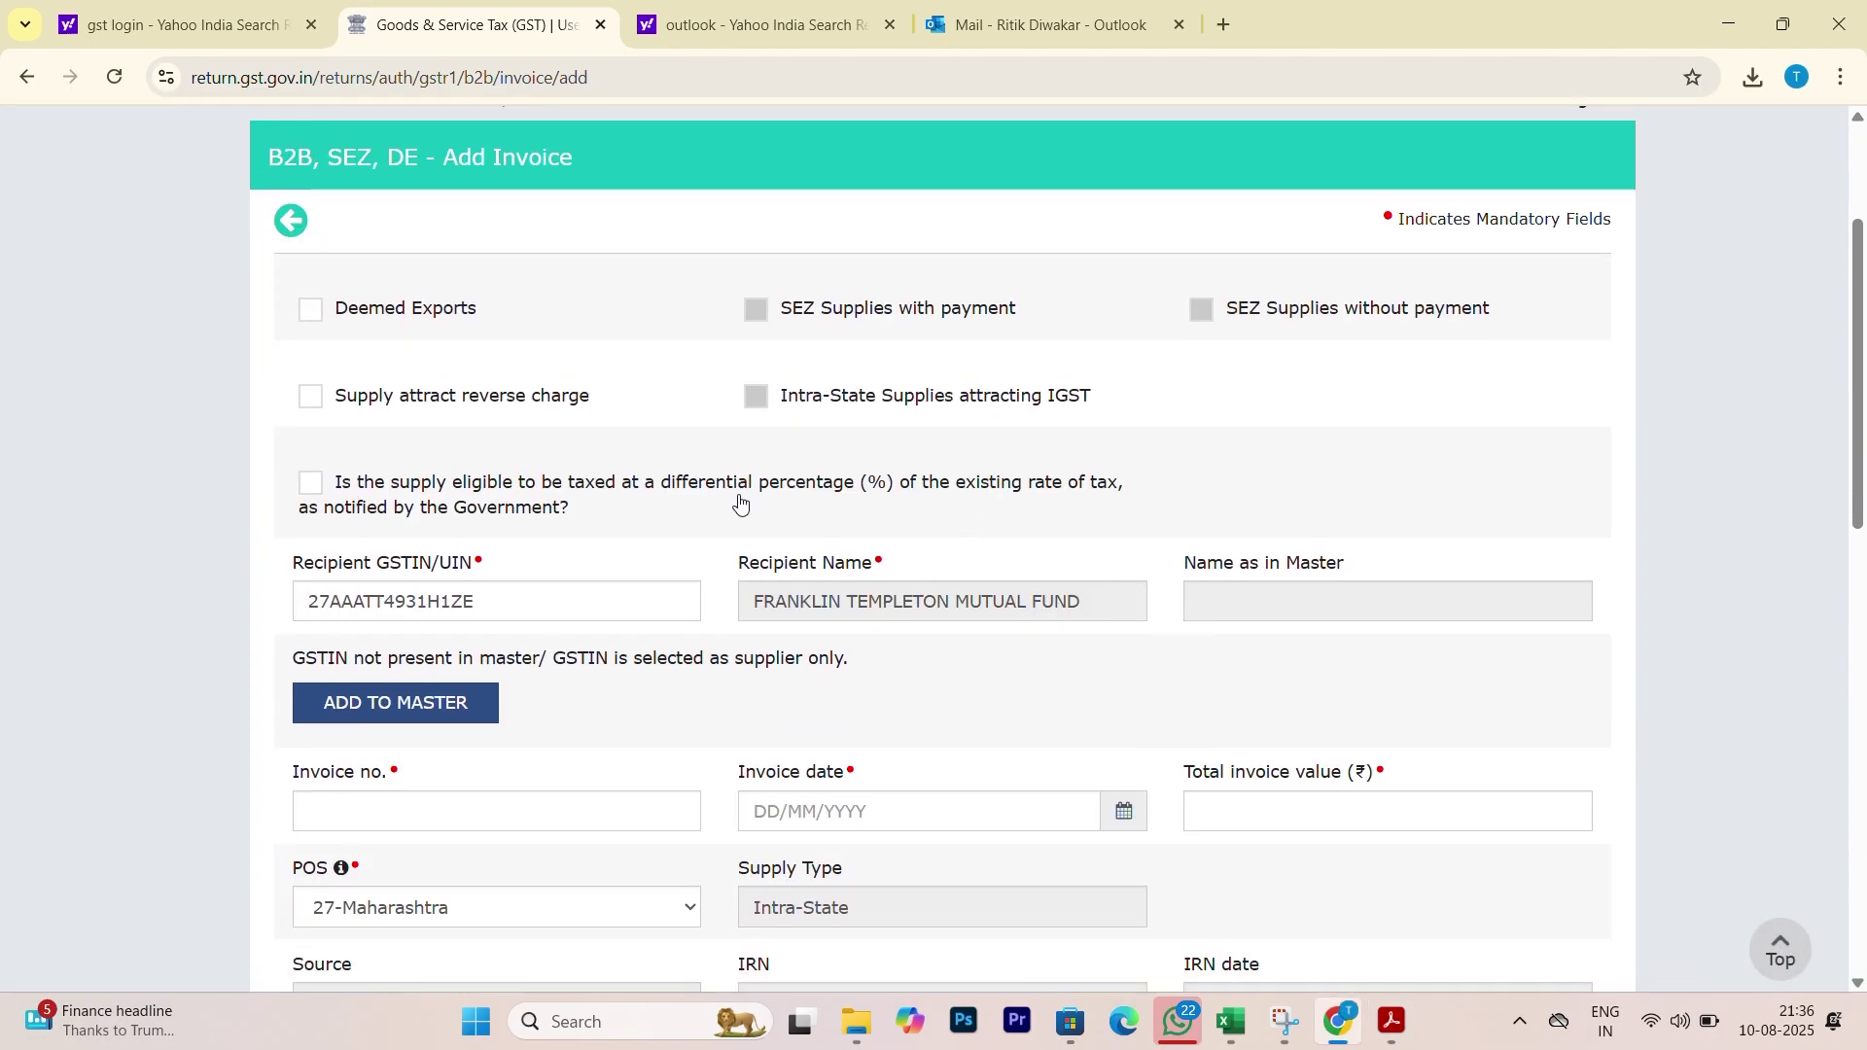
pyautogui.click(493, 597)
pyautogui.hotkey('ctrl', 'a')
pyautogui.hotkey('ctrl', 'v')
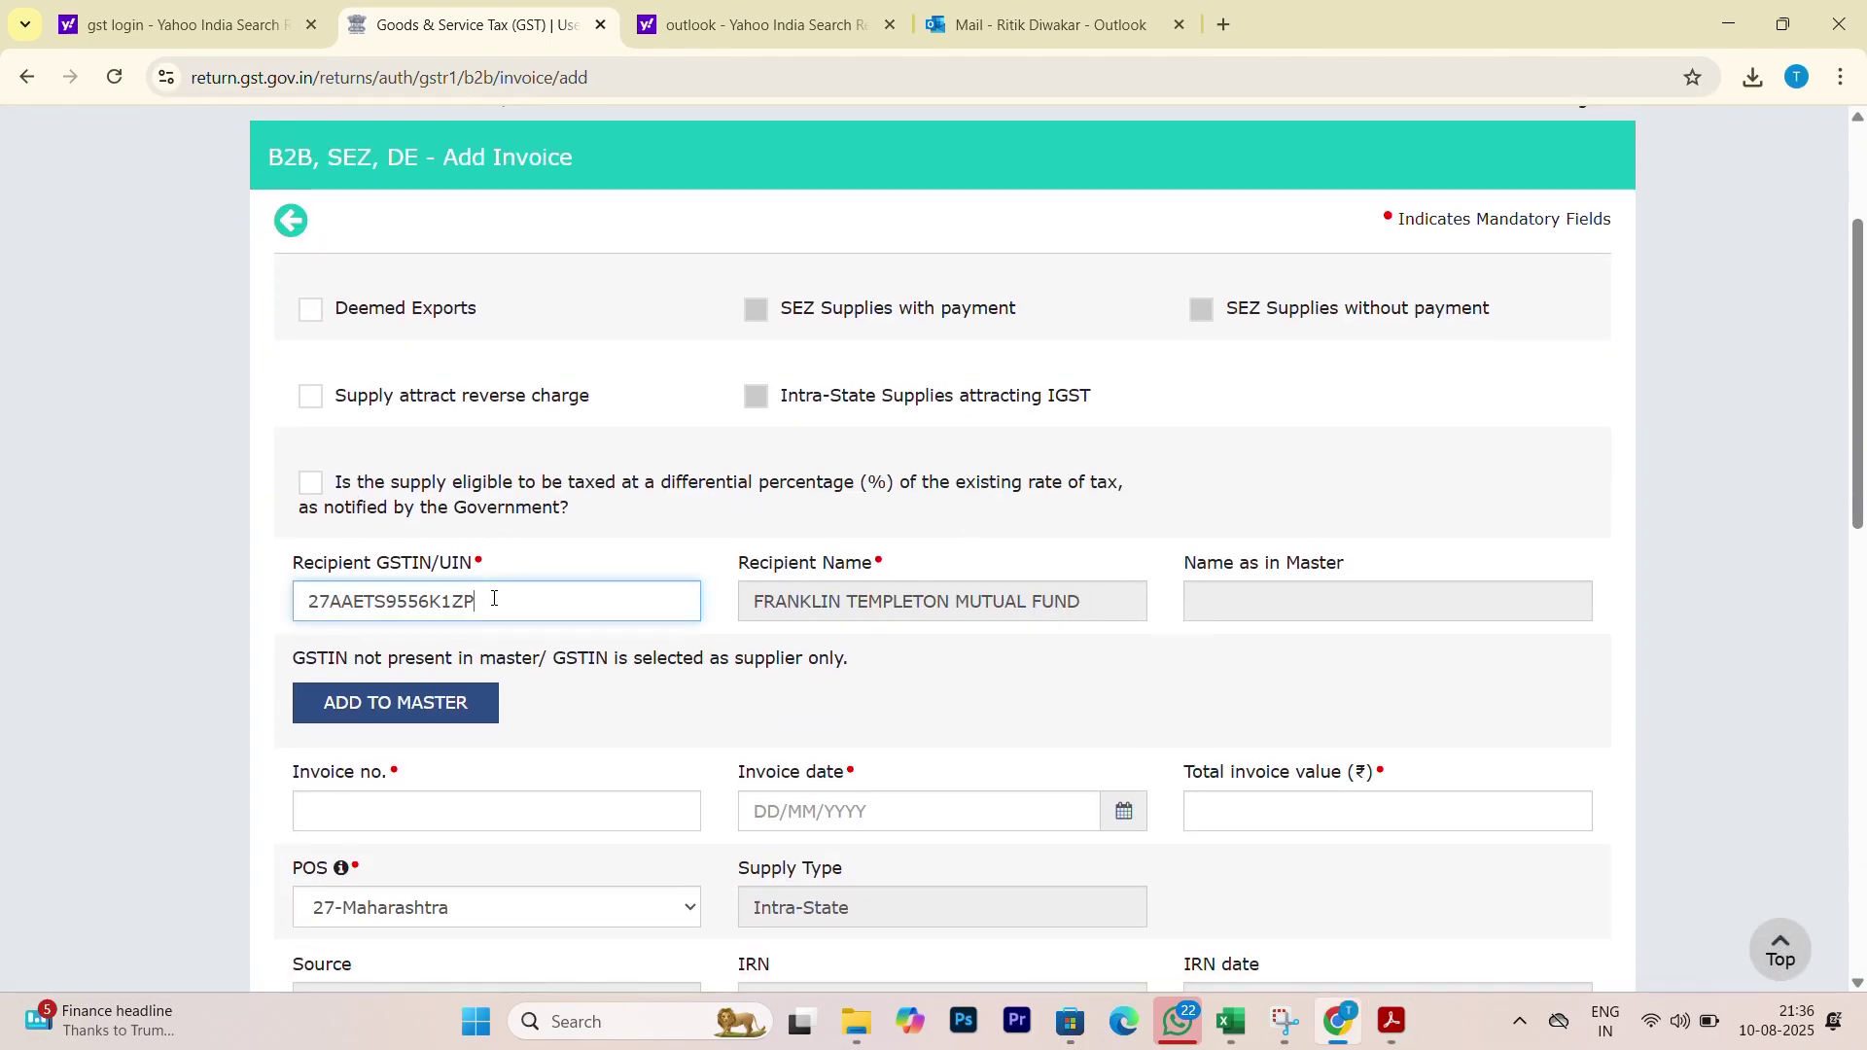
# - Fill Invoice no. with GM/25-26/00004 copied from the invoice PDF
pyautogui.scroll(-3, 493, 598)
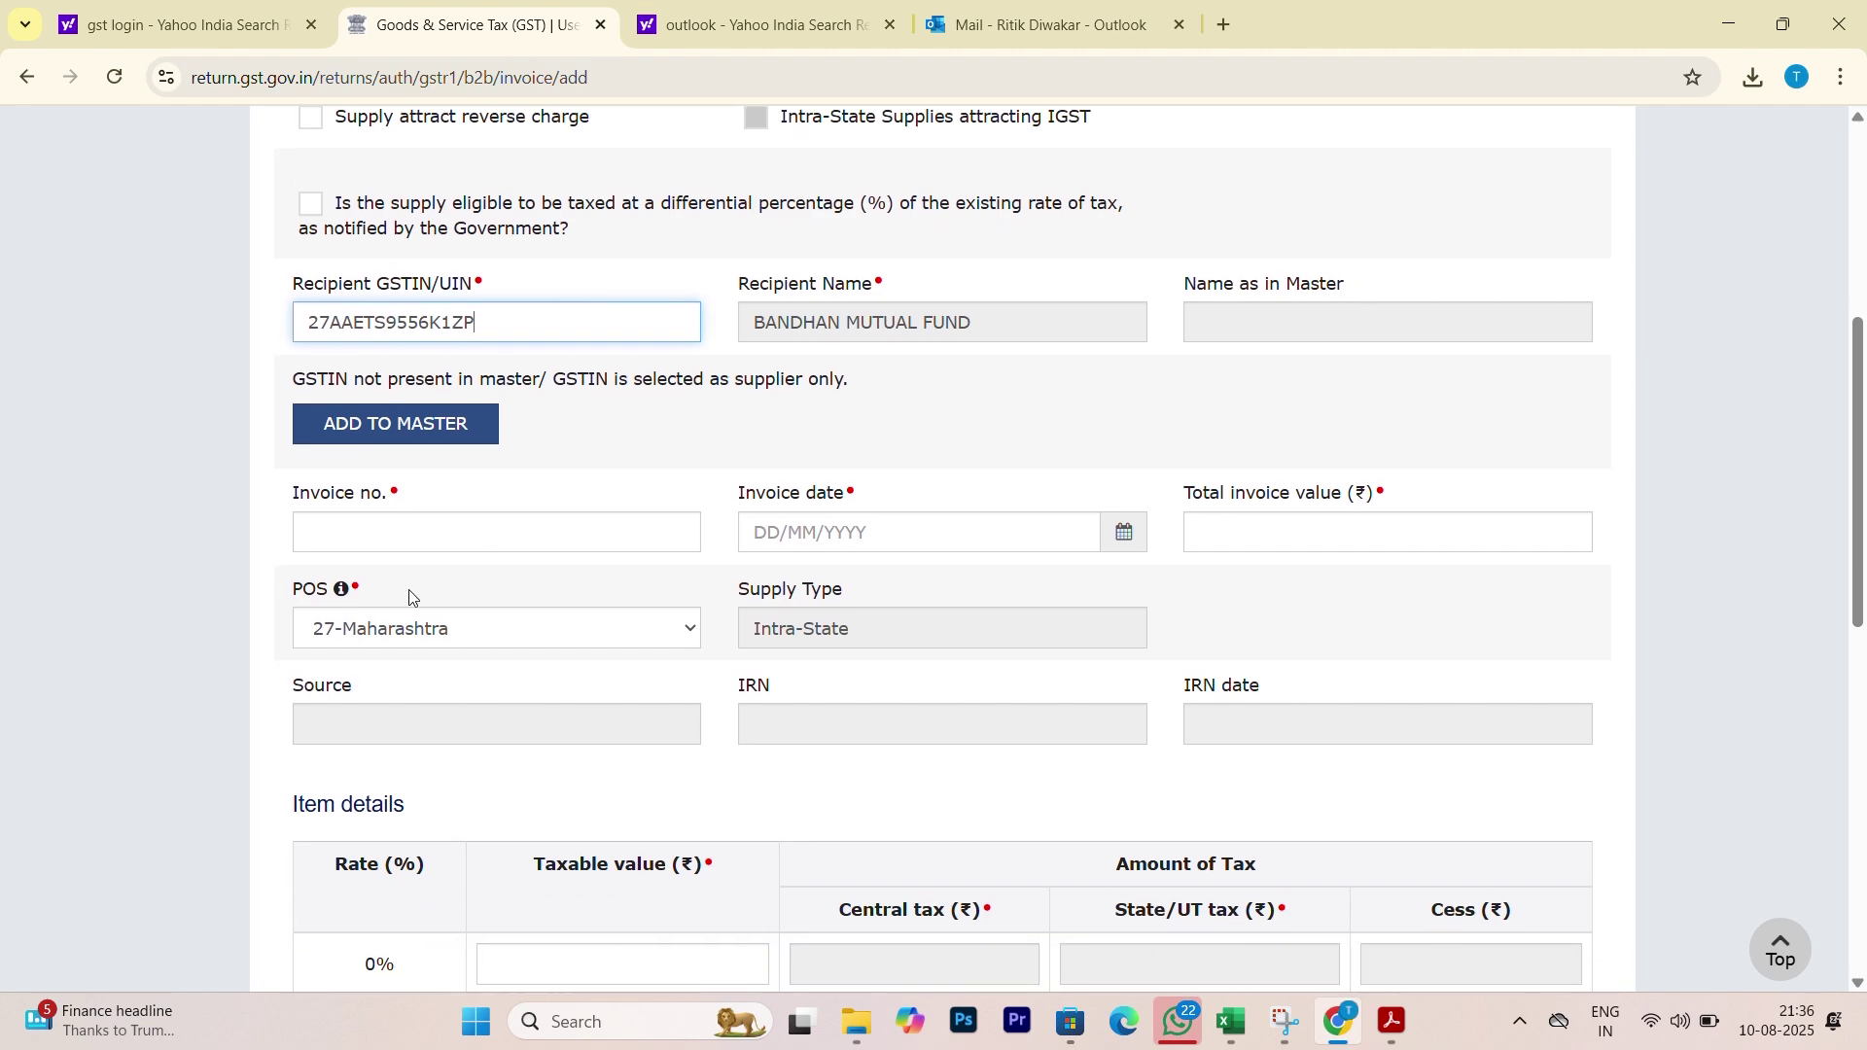
pyautogui.click(341, 529)
pyautogui.hotkey('alt', 'Tab')
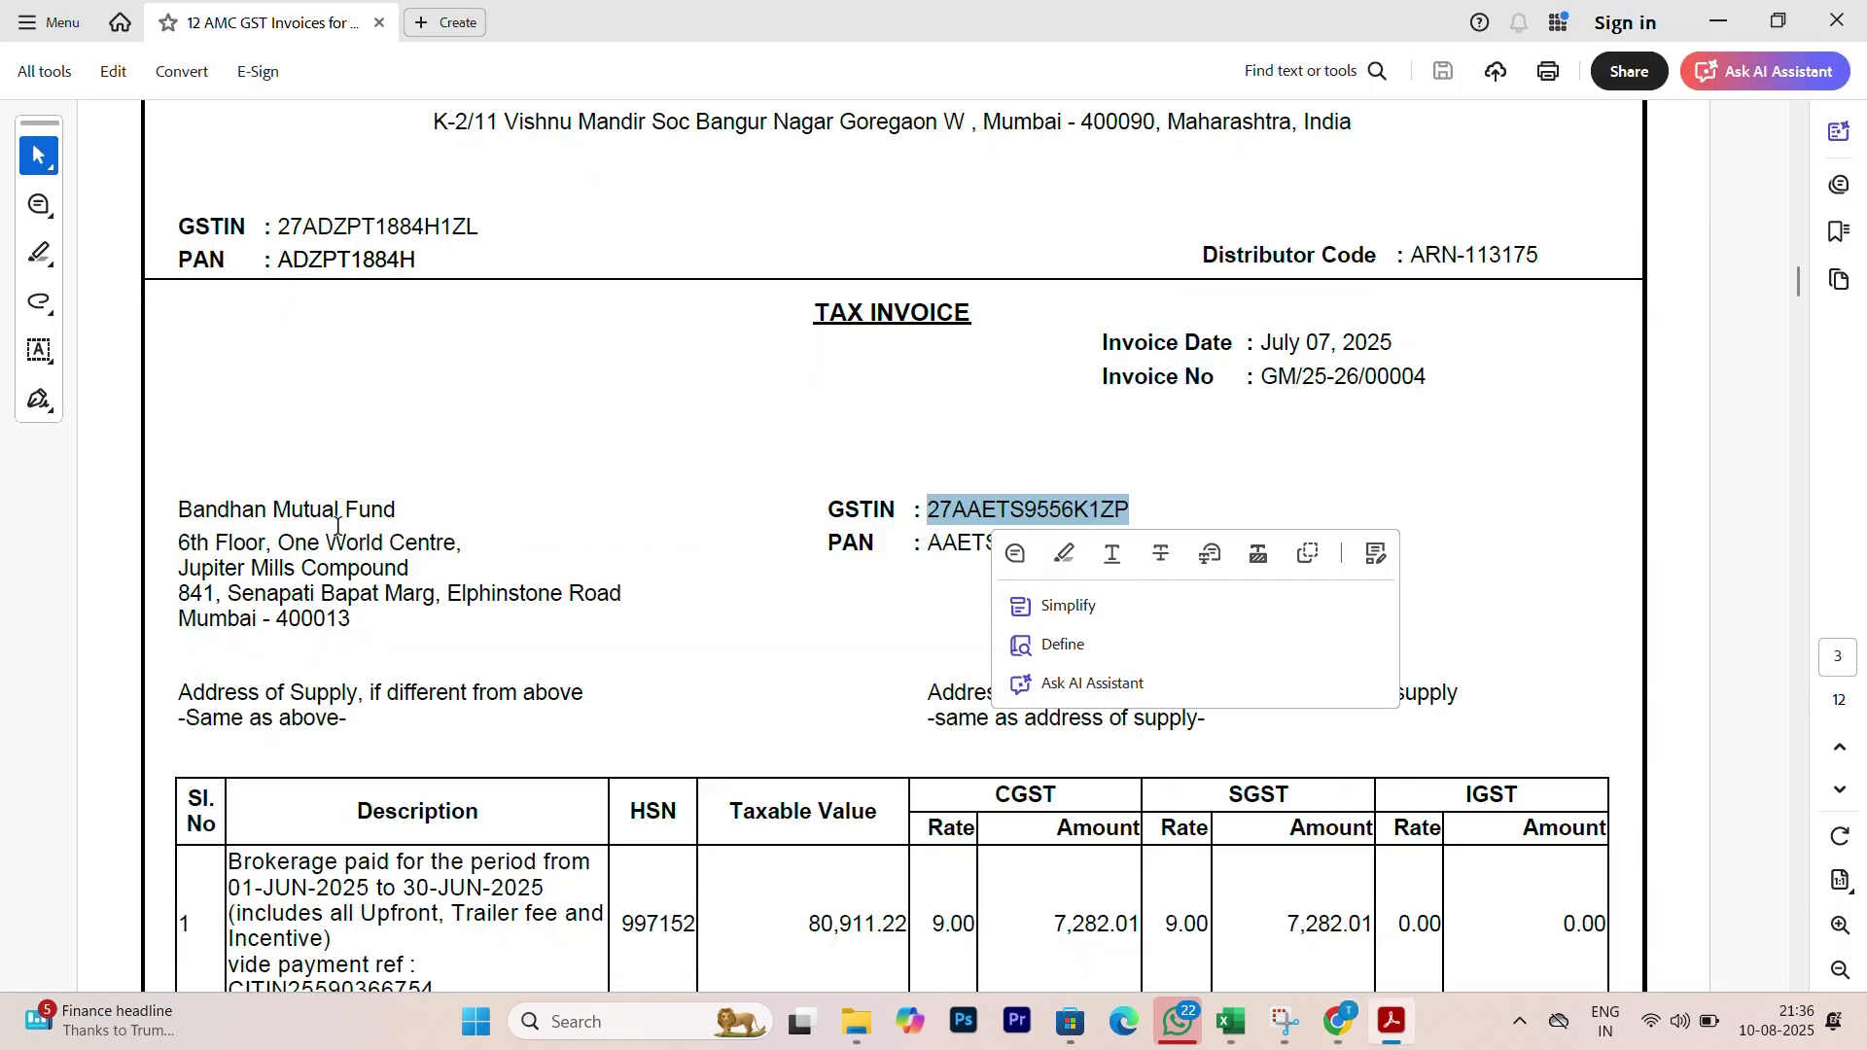
pyautogui.doubleClick(1347, 378)
pyautogui.doubleClick(1346, 378)
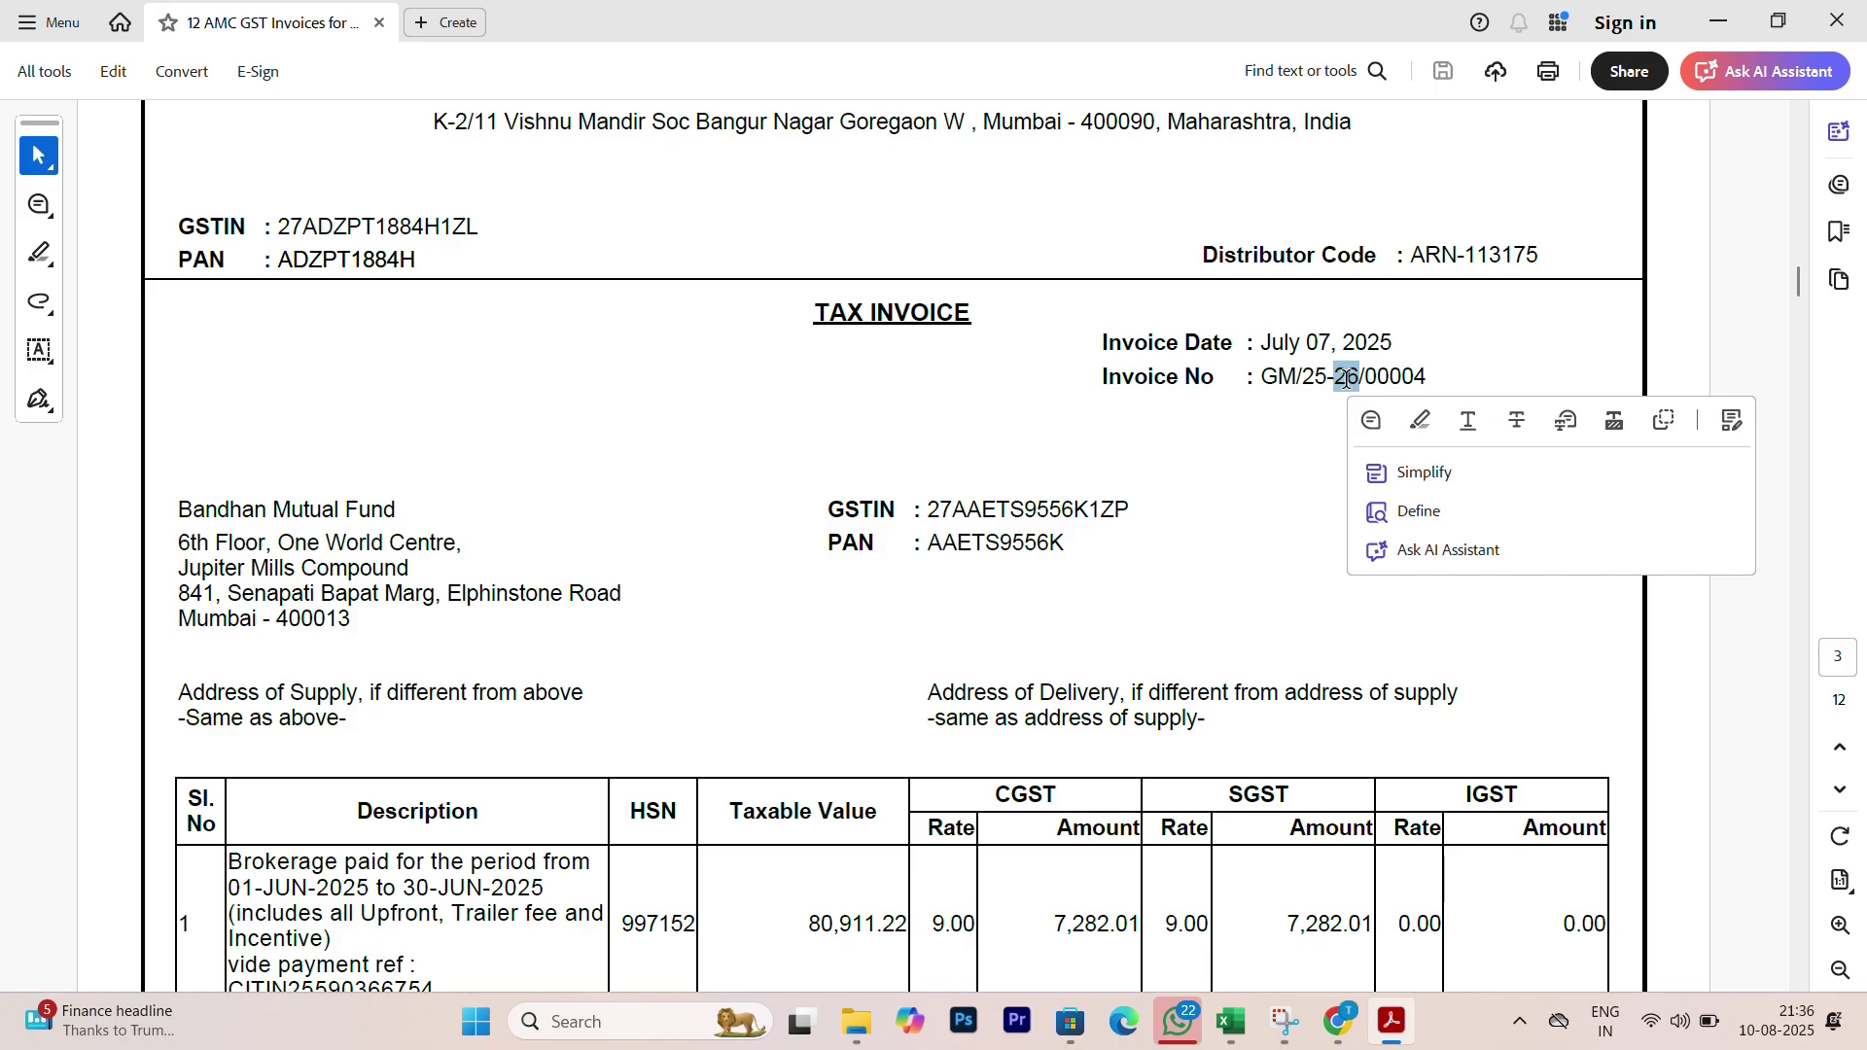
pyautogui.doubleClick(1347, 378)
pyautogui.click(1347, 378)
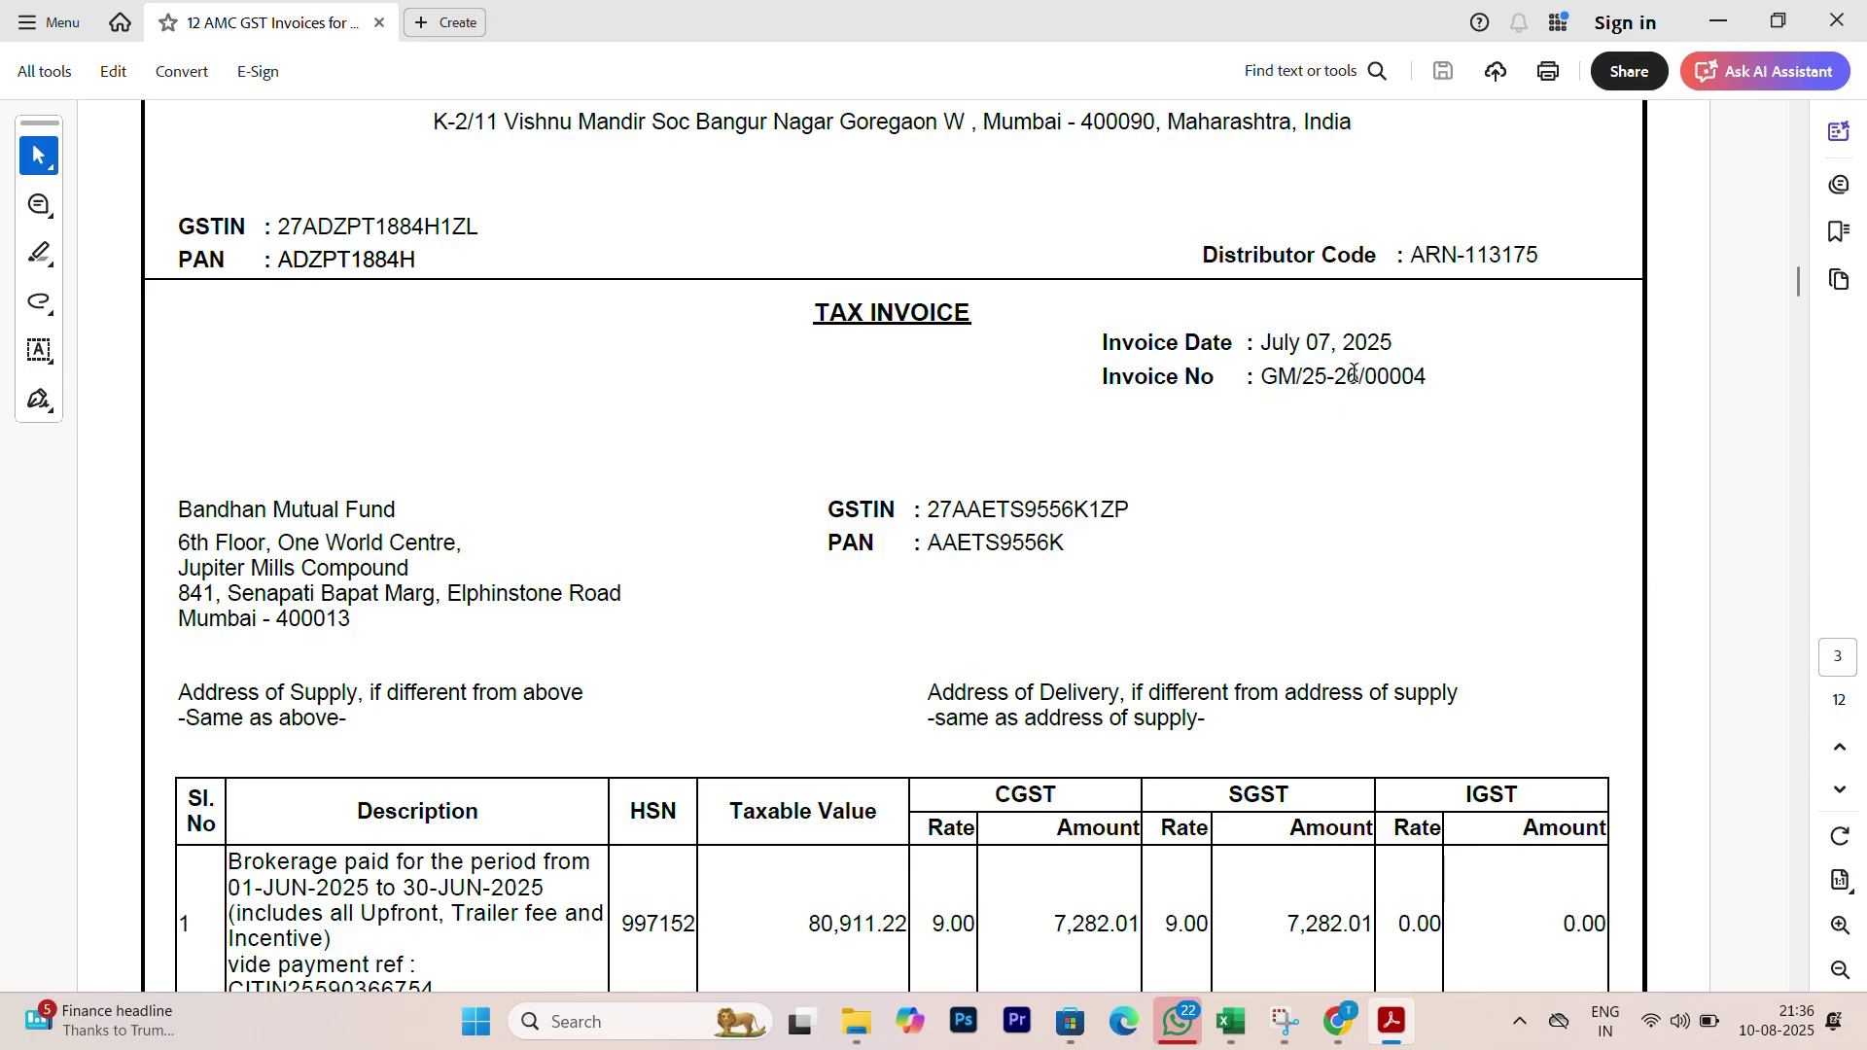
pyautogui.tripleClick(1353, 375)
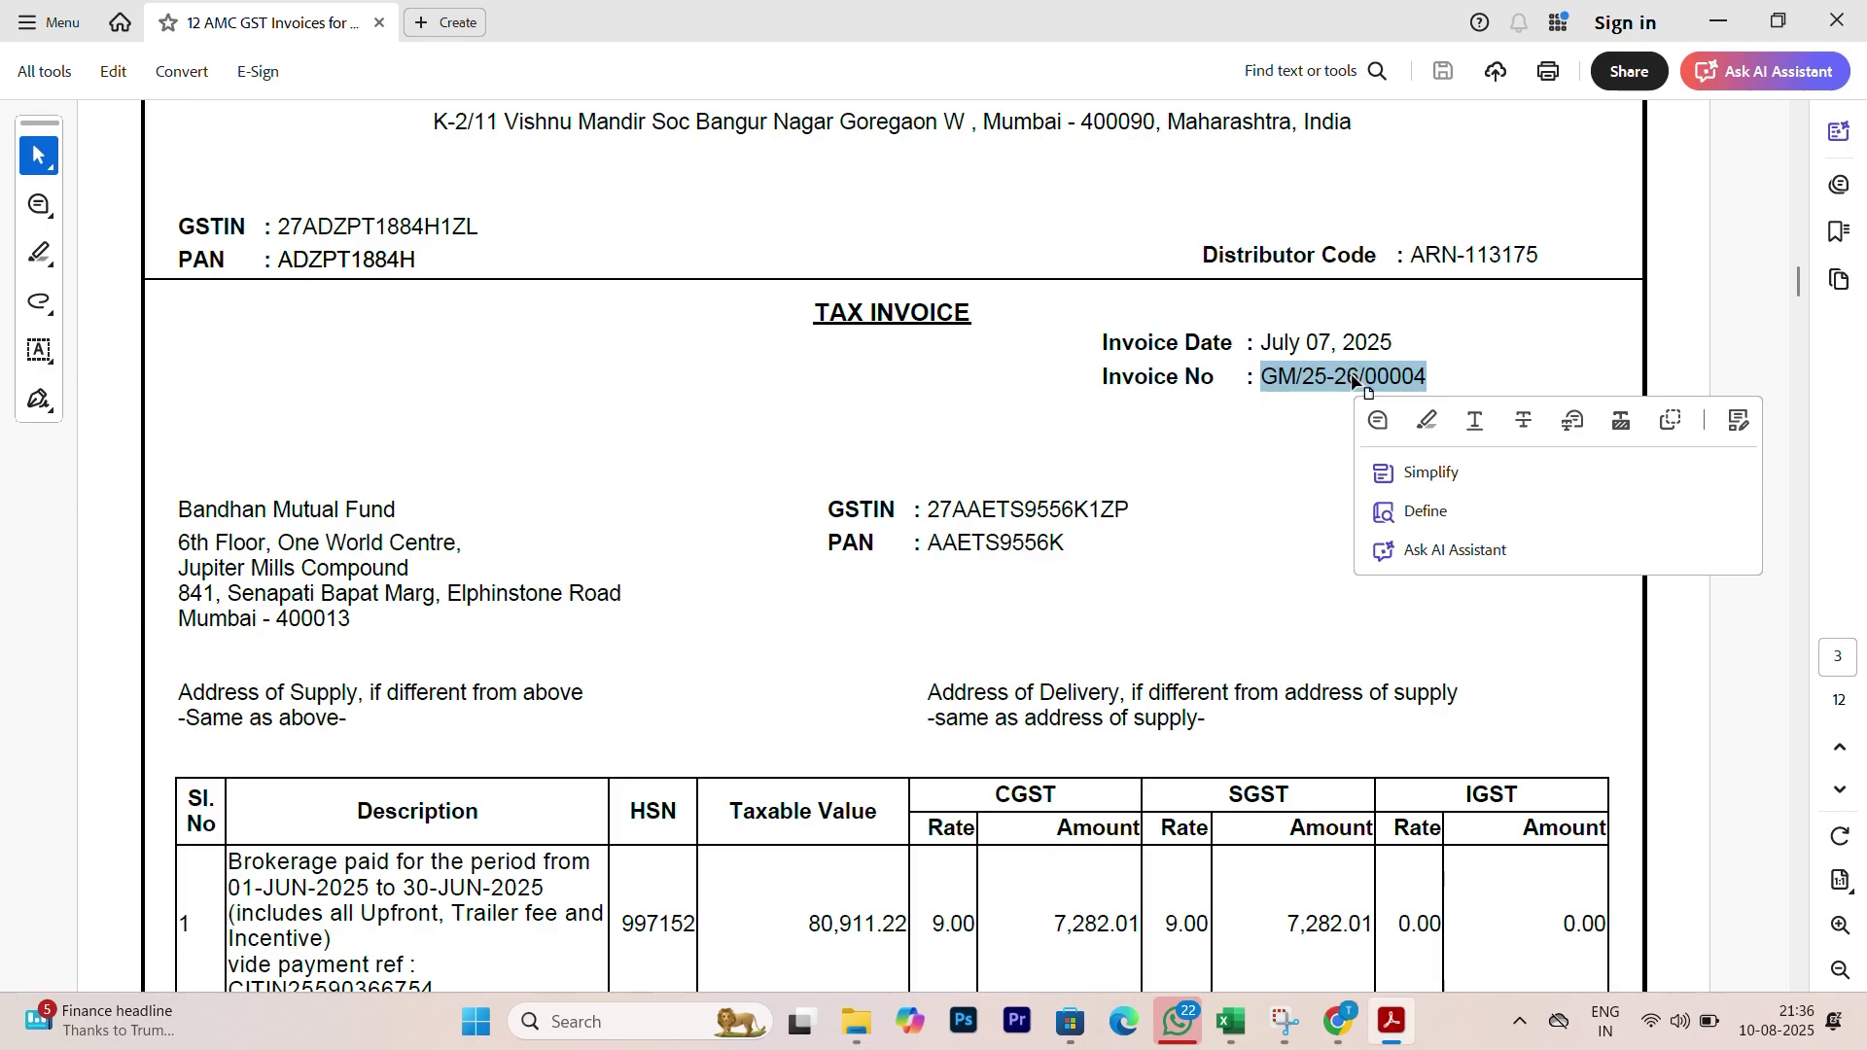
pyautogui.hotkey('ctrl', 'c')
pyautogui.hotkey('alt', 'Tab')
pyautogui.hotkey('ctrl', 'v')
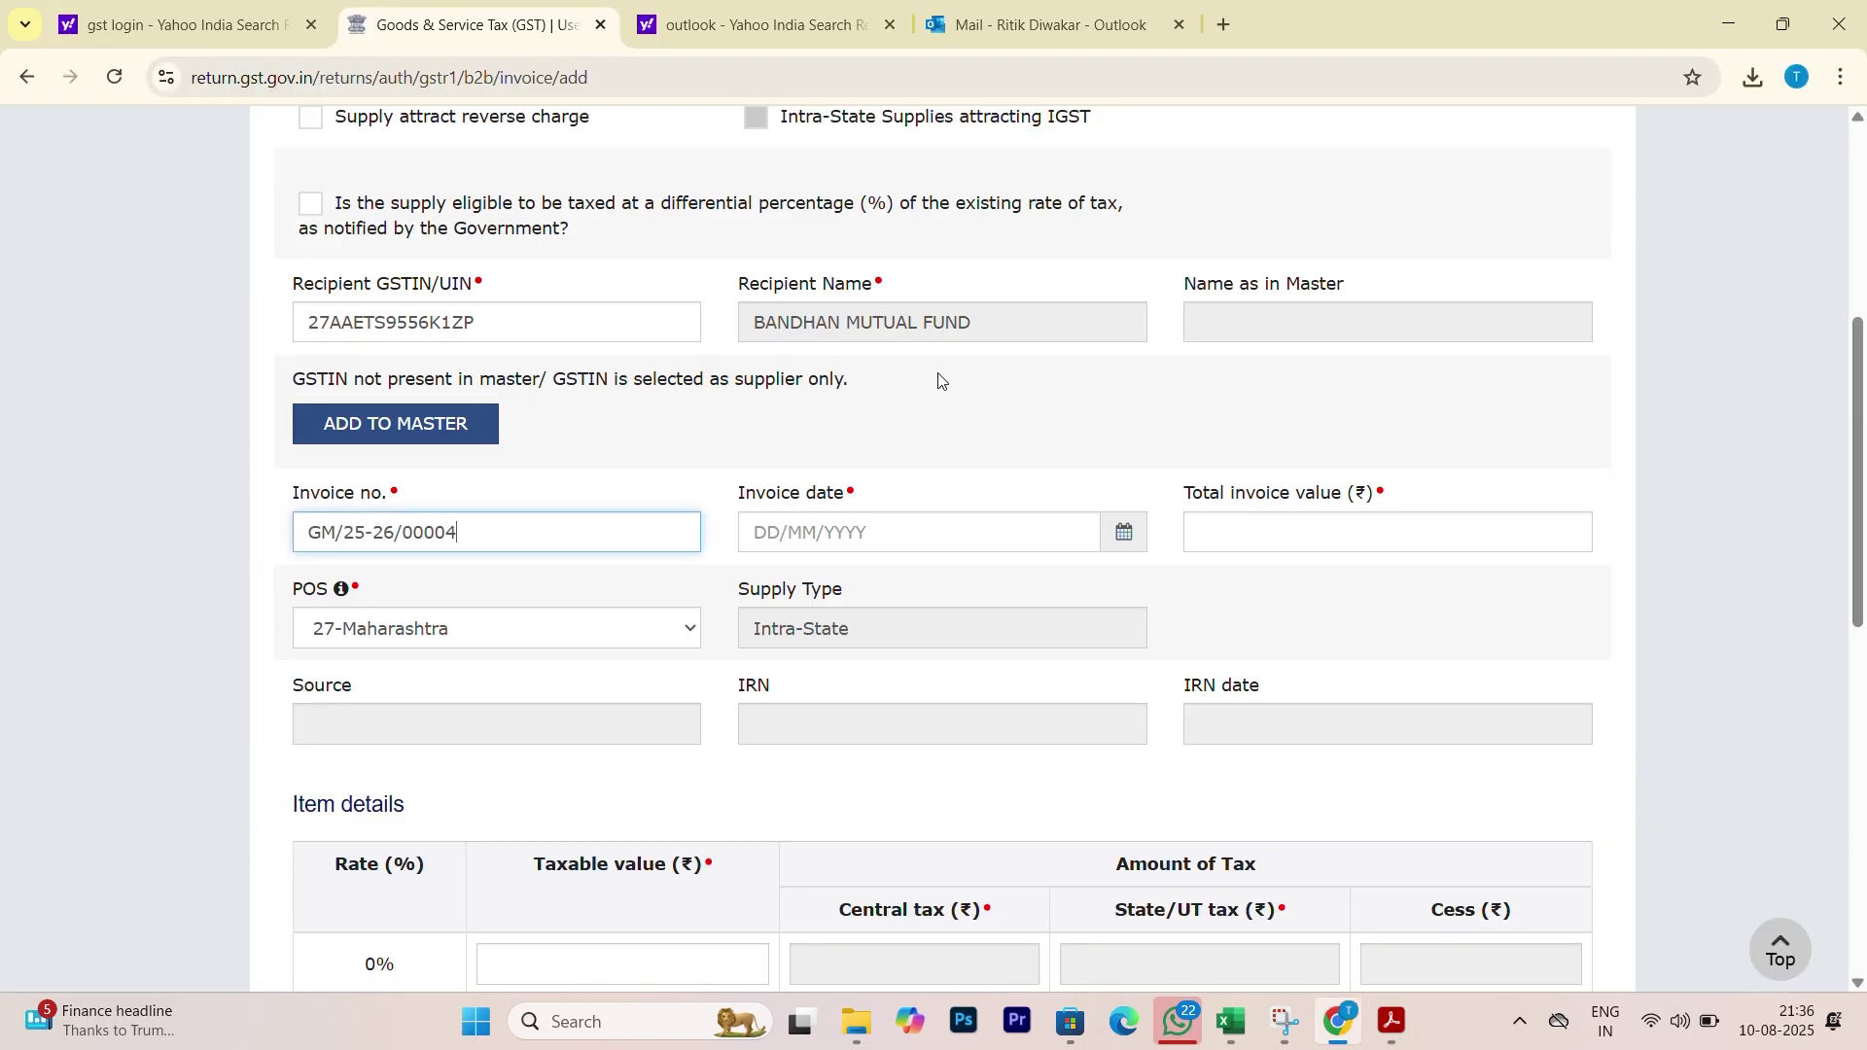
# - Enter the invoice date 07/07/2025 as shown on the PDF
pyautogui.click(871, 535)
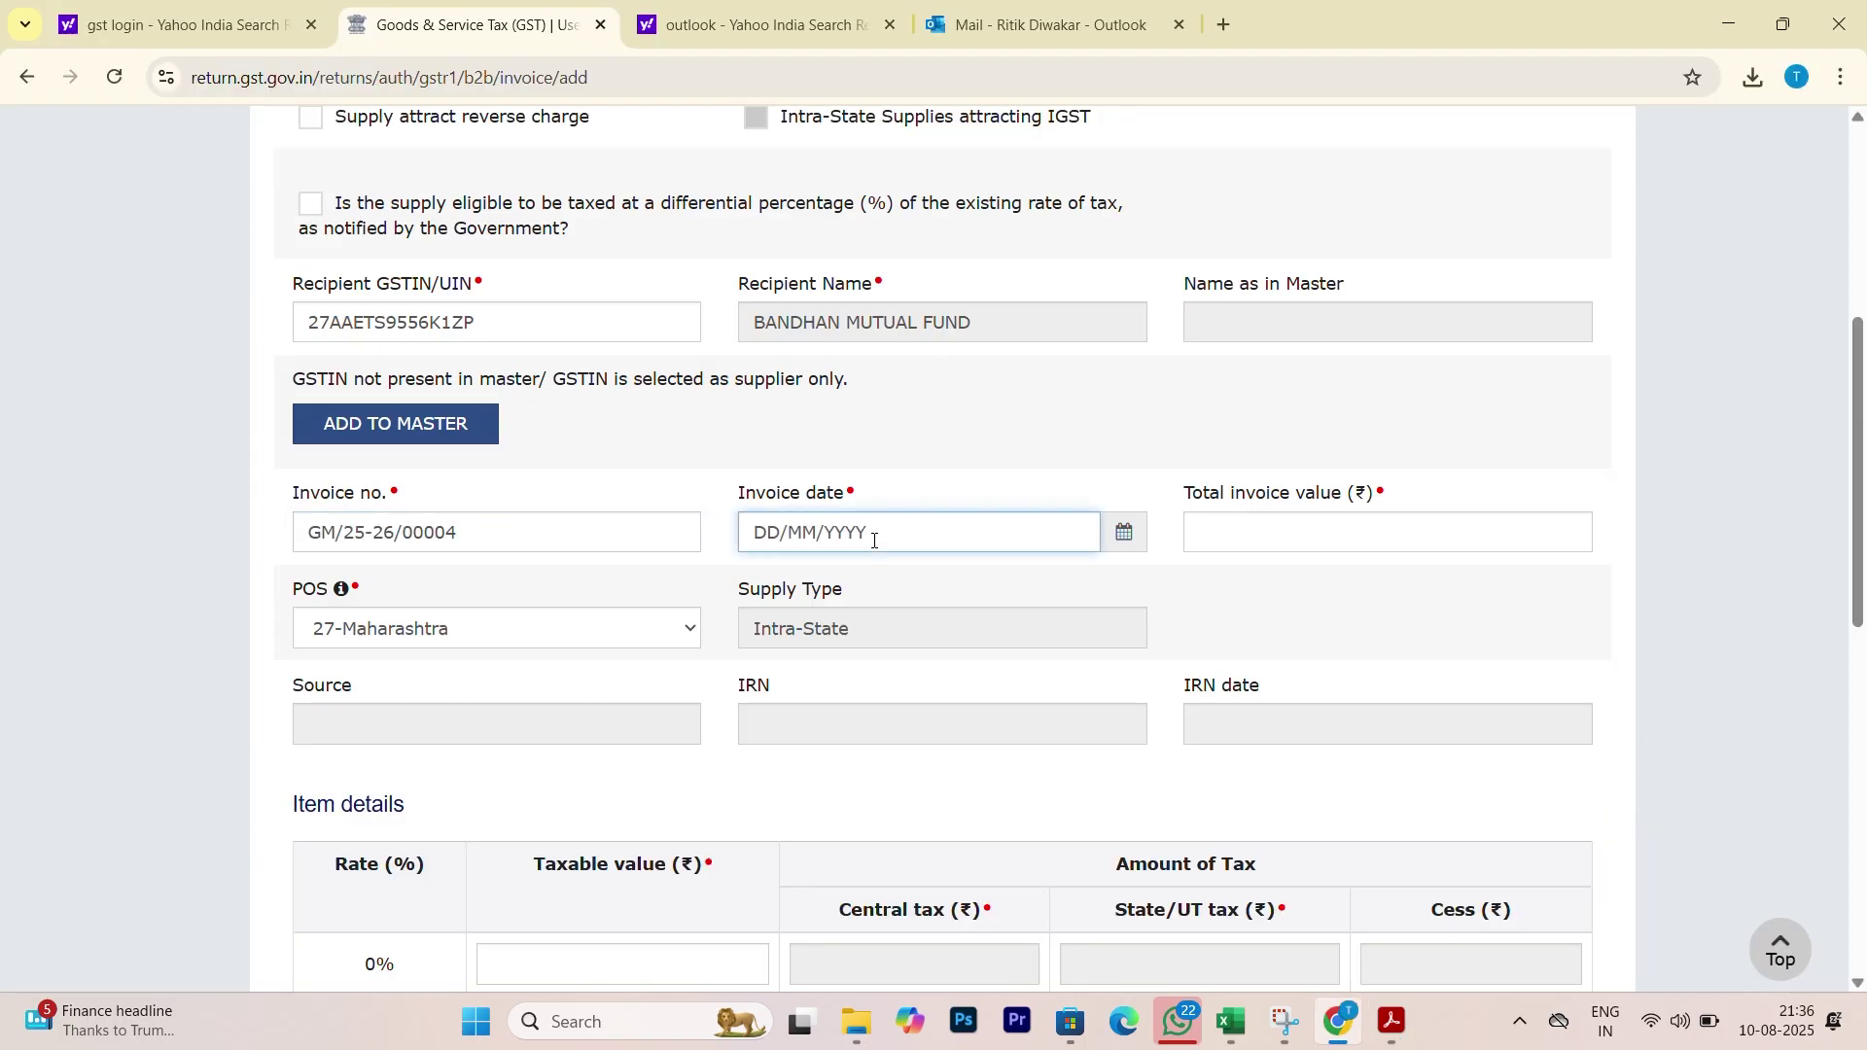
pyautogui.hotkey('alt', 'Tab')
pyautogui.hotkey('alt', 'Tab')
pyautogui.write('07/07/2025')
pyautogui.click(1231, 522)
pyautogui.hotkey('alt', 'Tab')
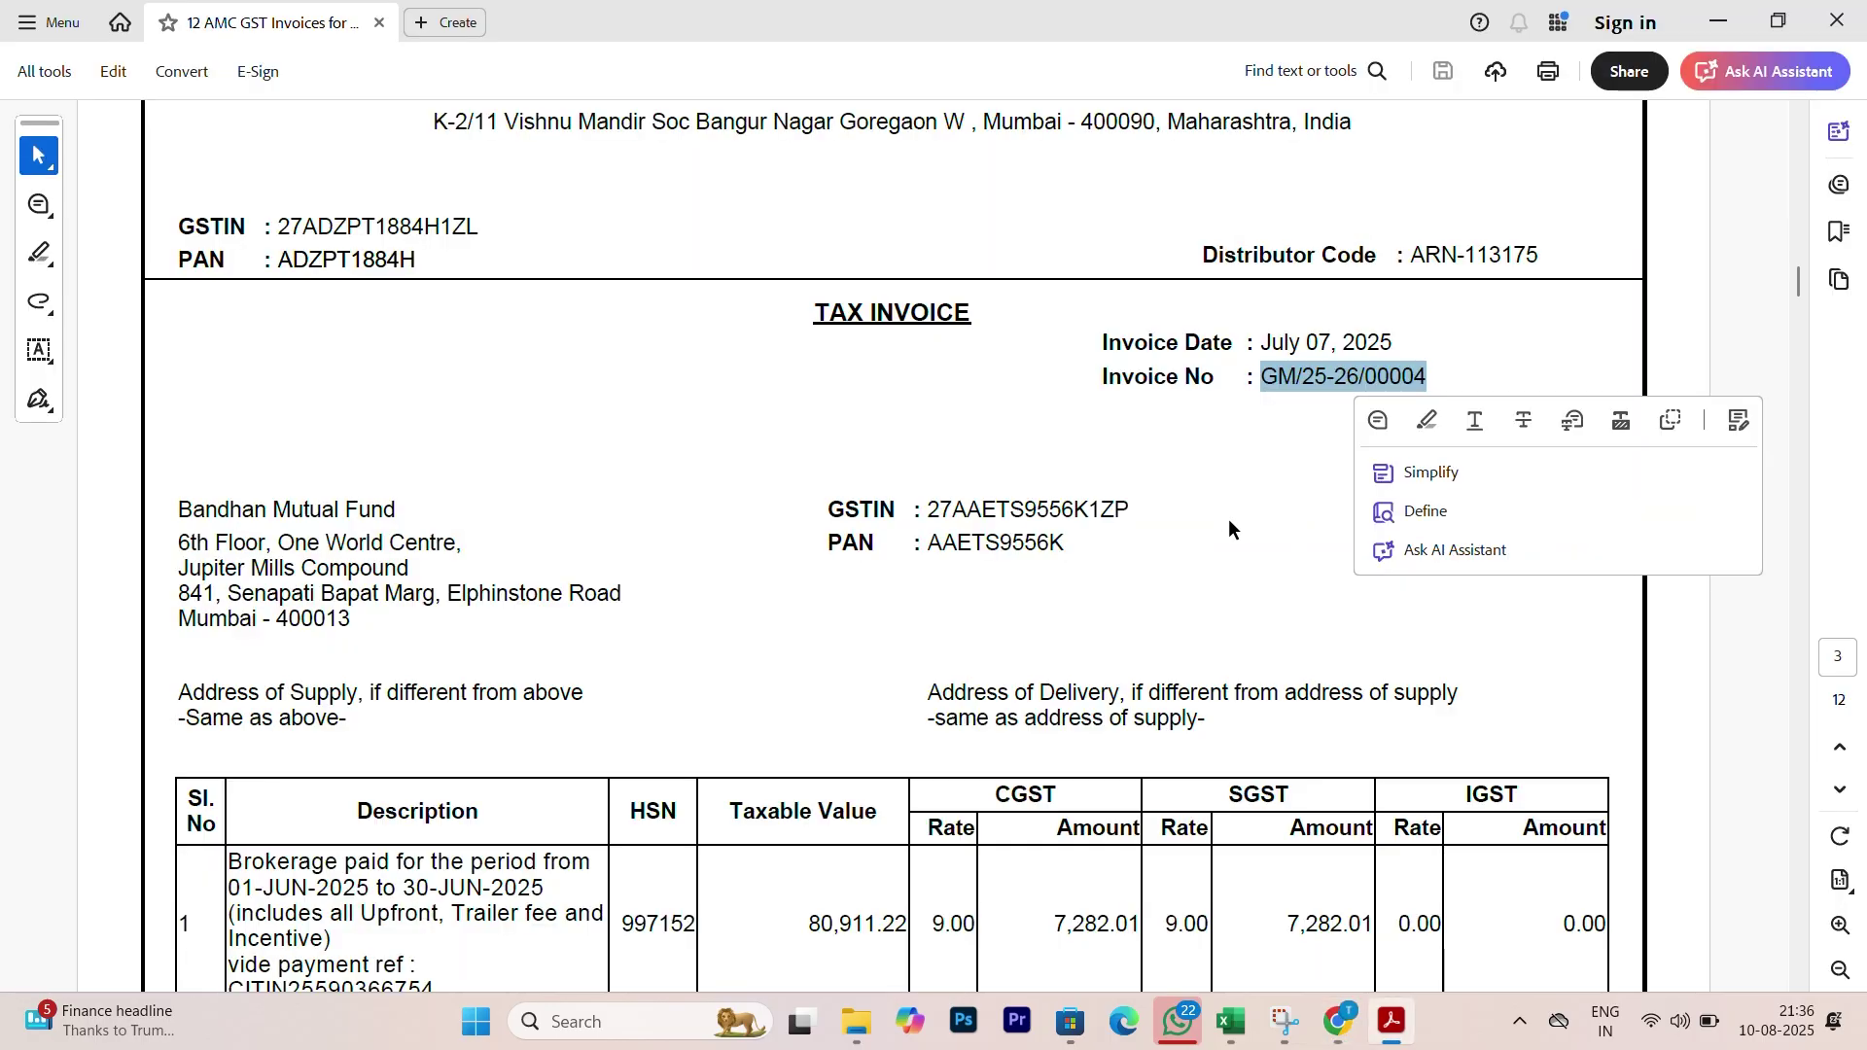
pyautogui.scroll(-5, 1230, 528)
pyautogui.scroll(-2, 1229, 526)
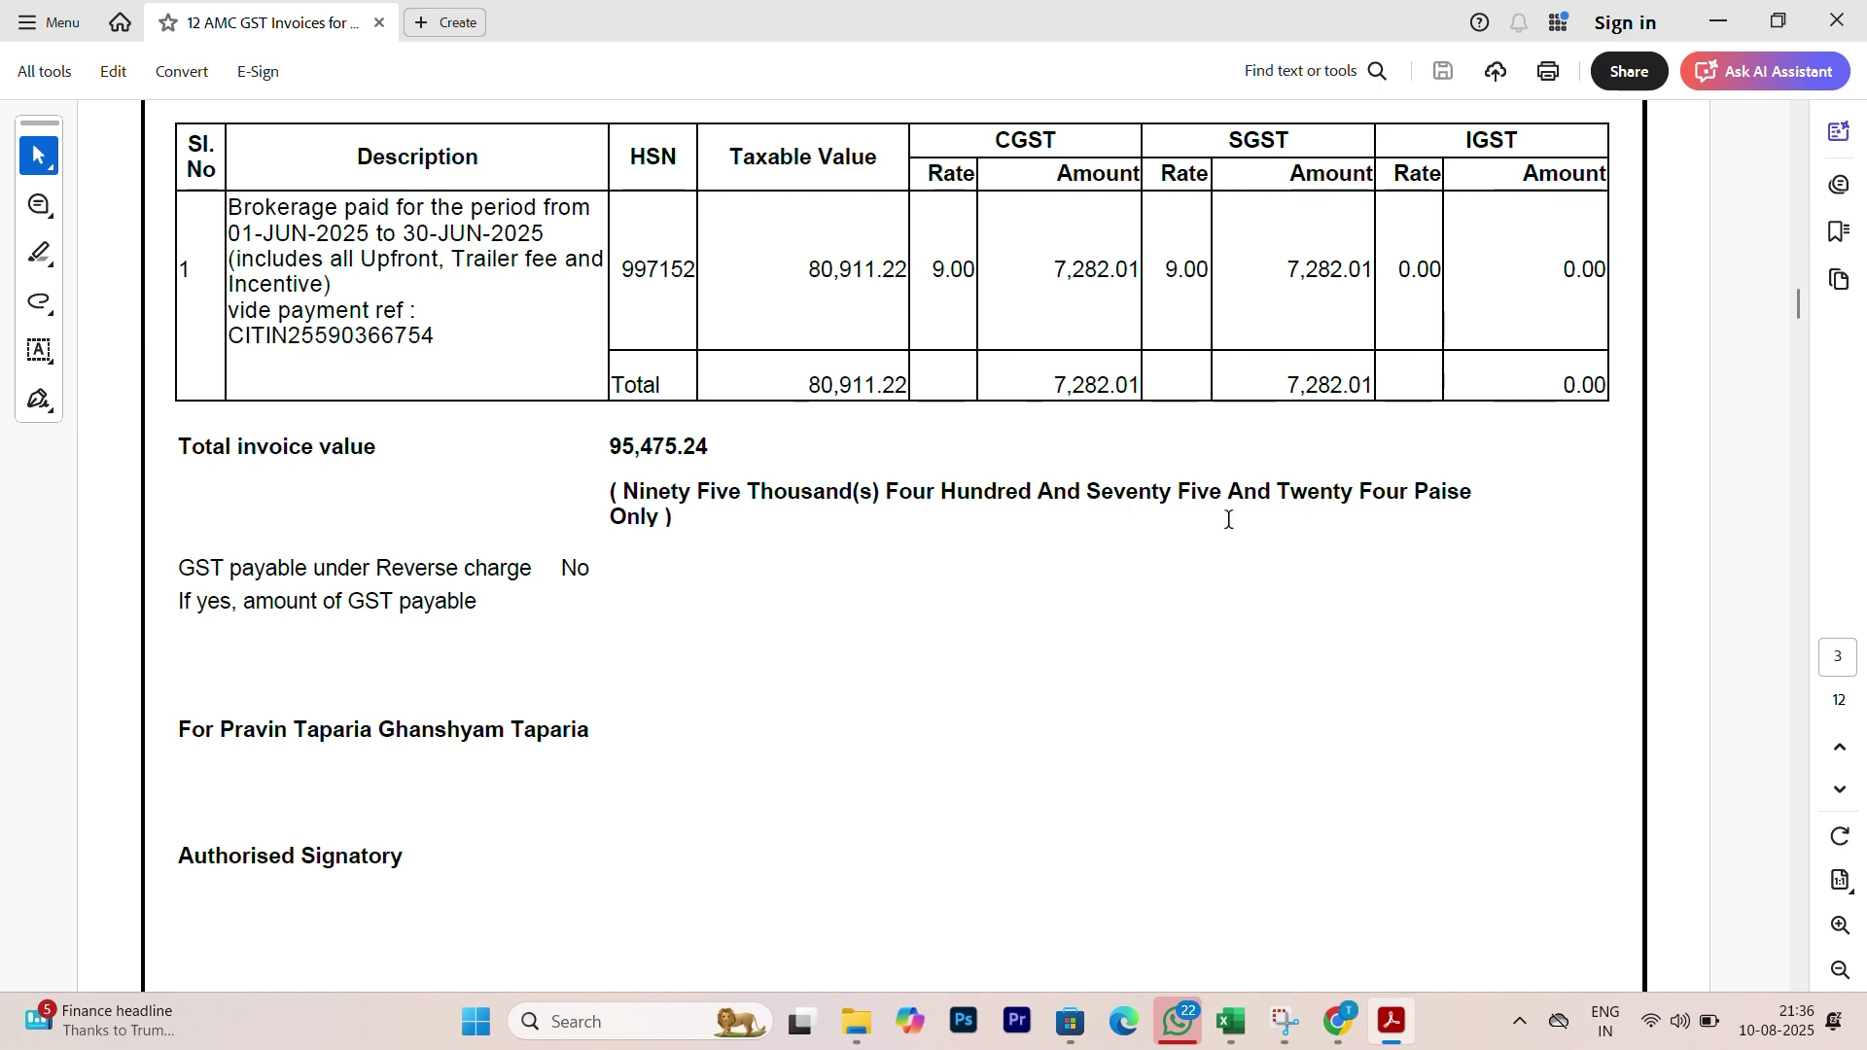
# - Enter 95,475.24 as the Bandhan invoice's total value, correcting the paise against the PDF
pyautogui.hotkey('alt', 'Tab')
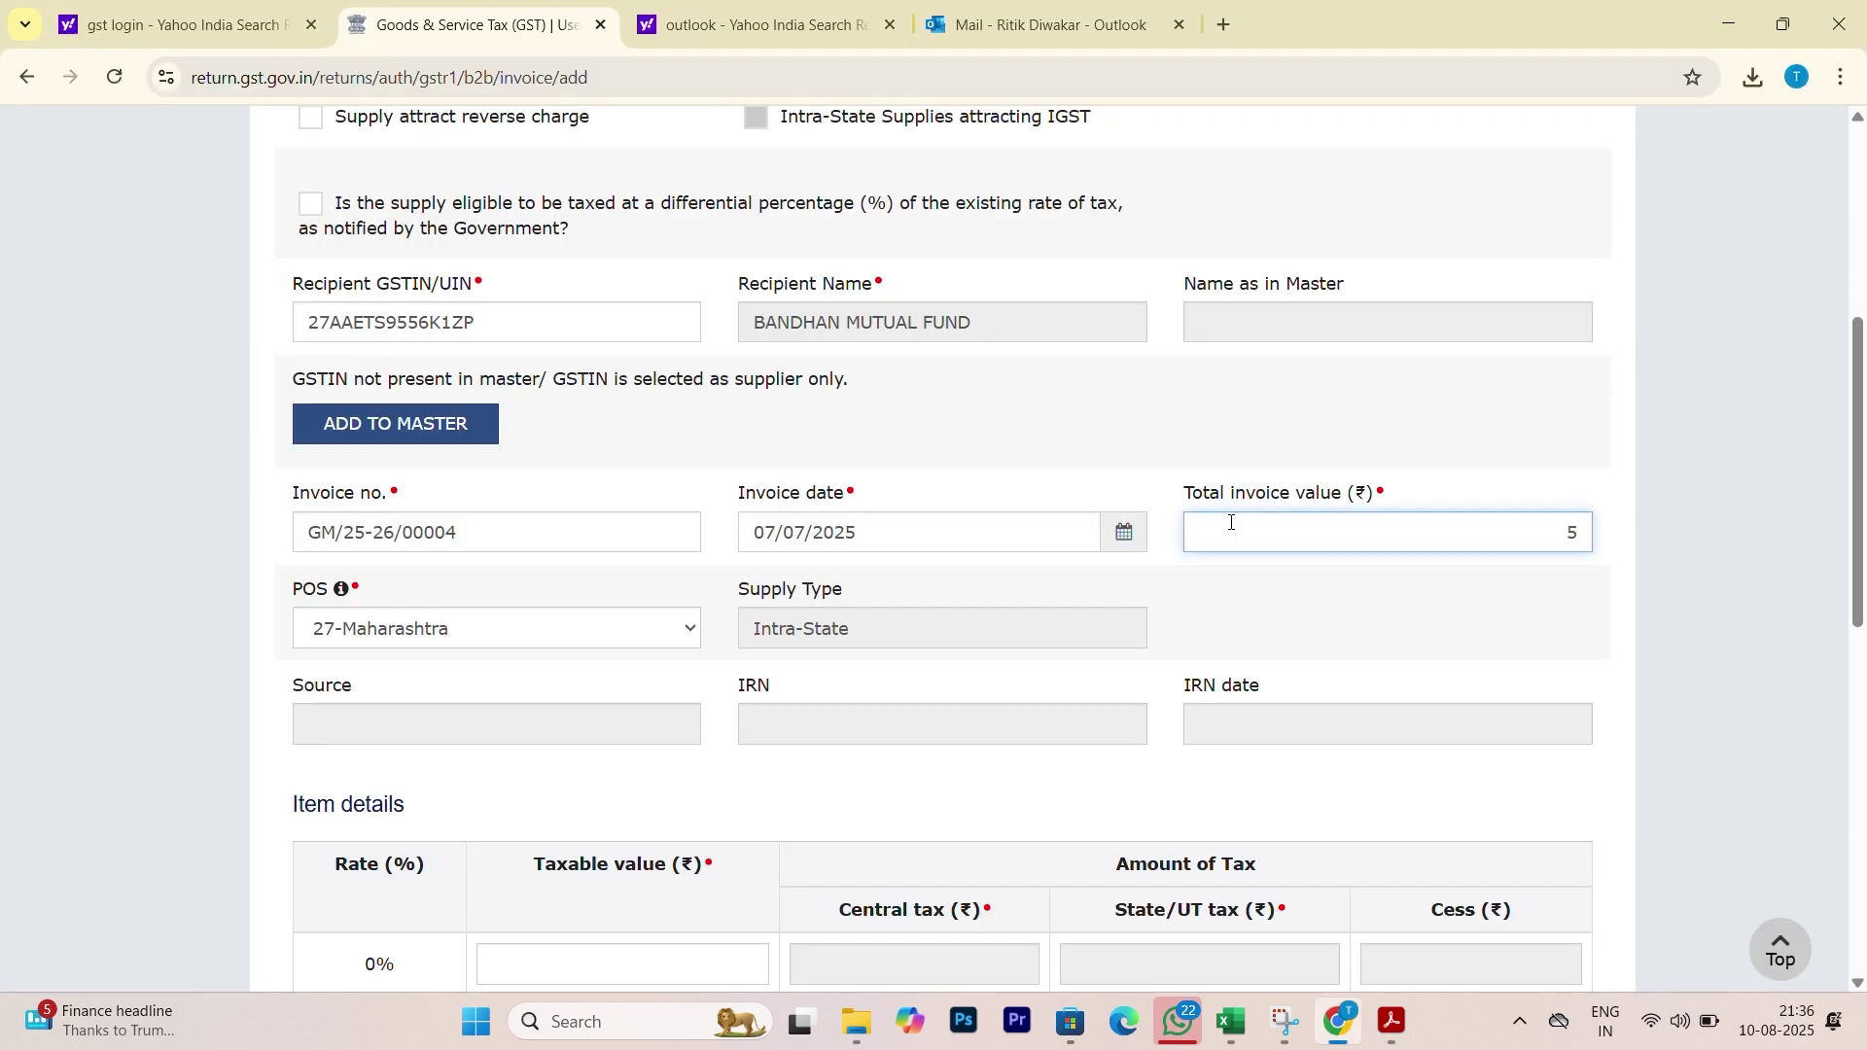
pyautogui.write('75')
pyautogui.press('BackSpace')
pyautogui.press('BackSpace')
pyautogui.write('95475.34')
pyautogui.hotkey('alt', 'Tab')
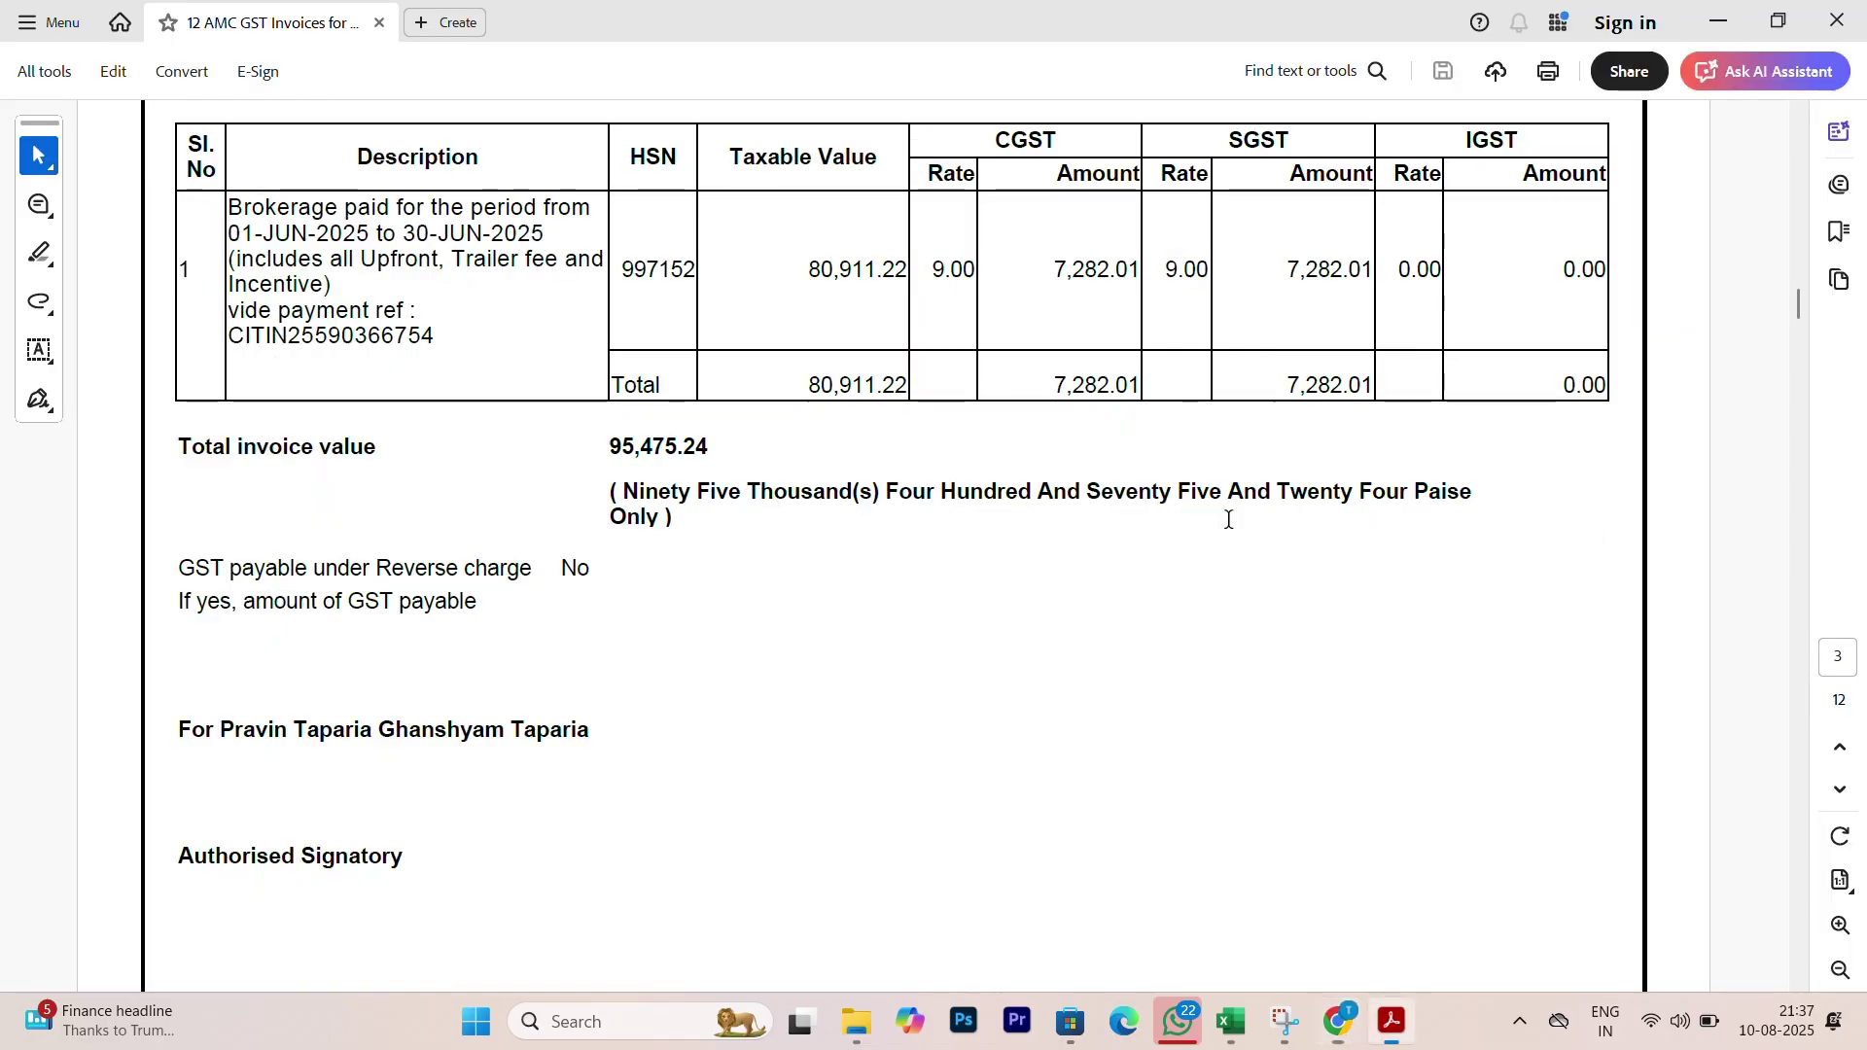
pyautogui.hotkey('alt', 'Tab')
pyautogui.press('BackSpace')
pyautogui.press('BackSpace')
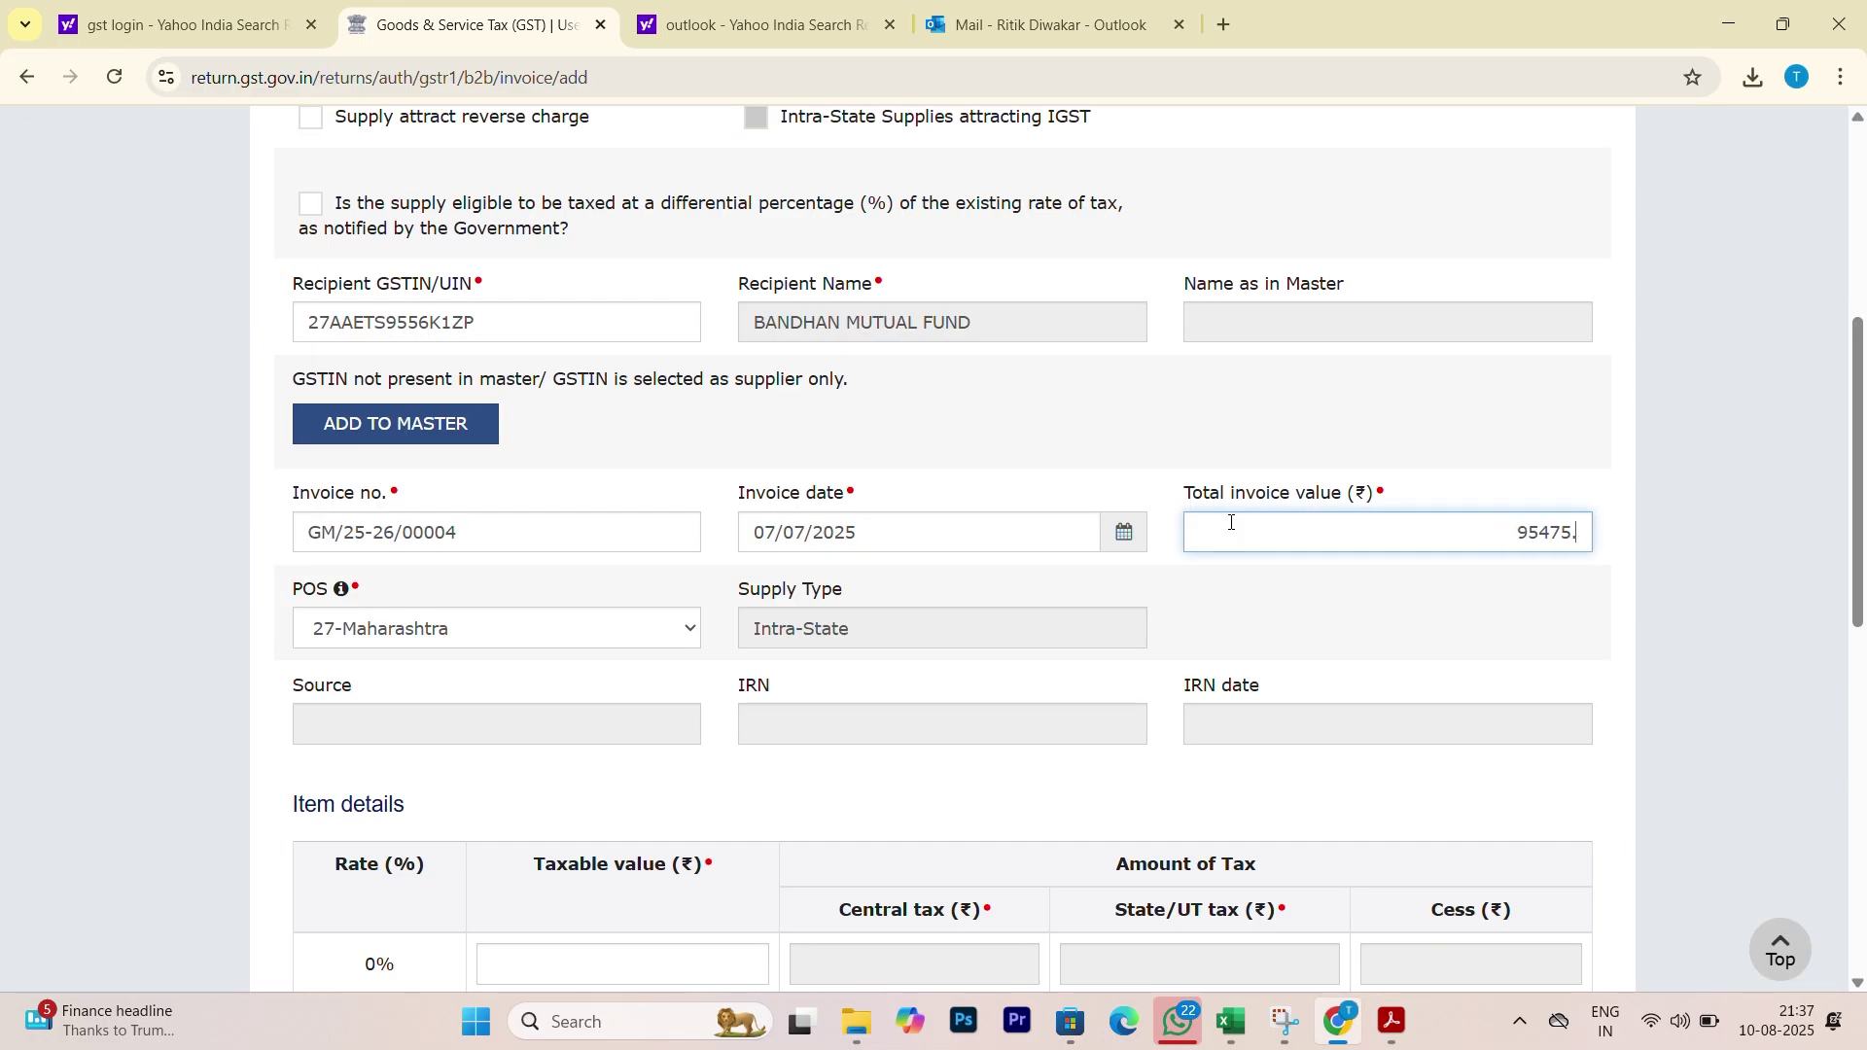
pyautogui.write('24')
pyautogui.hotkey('alt', 'Tab')
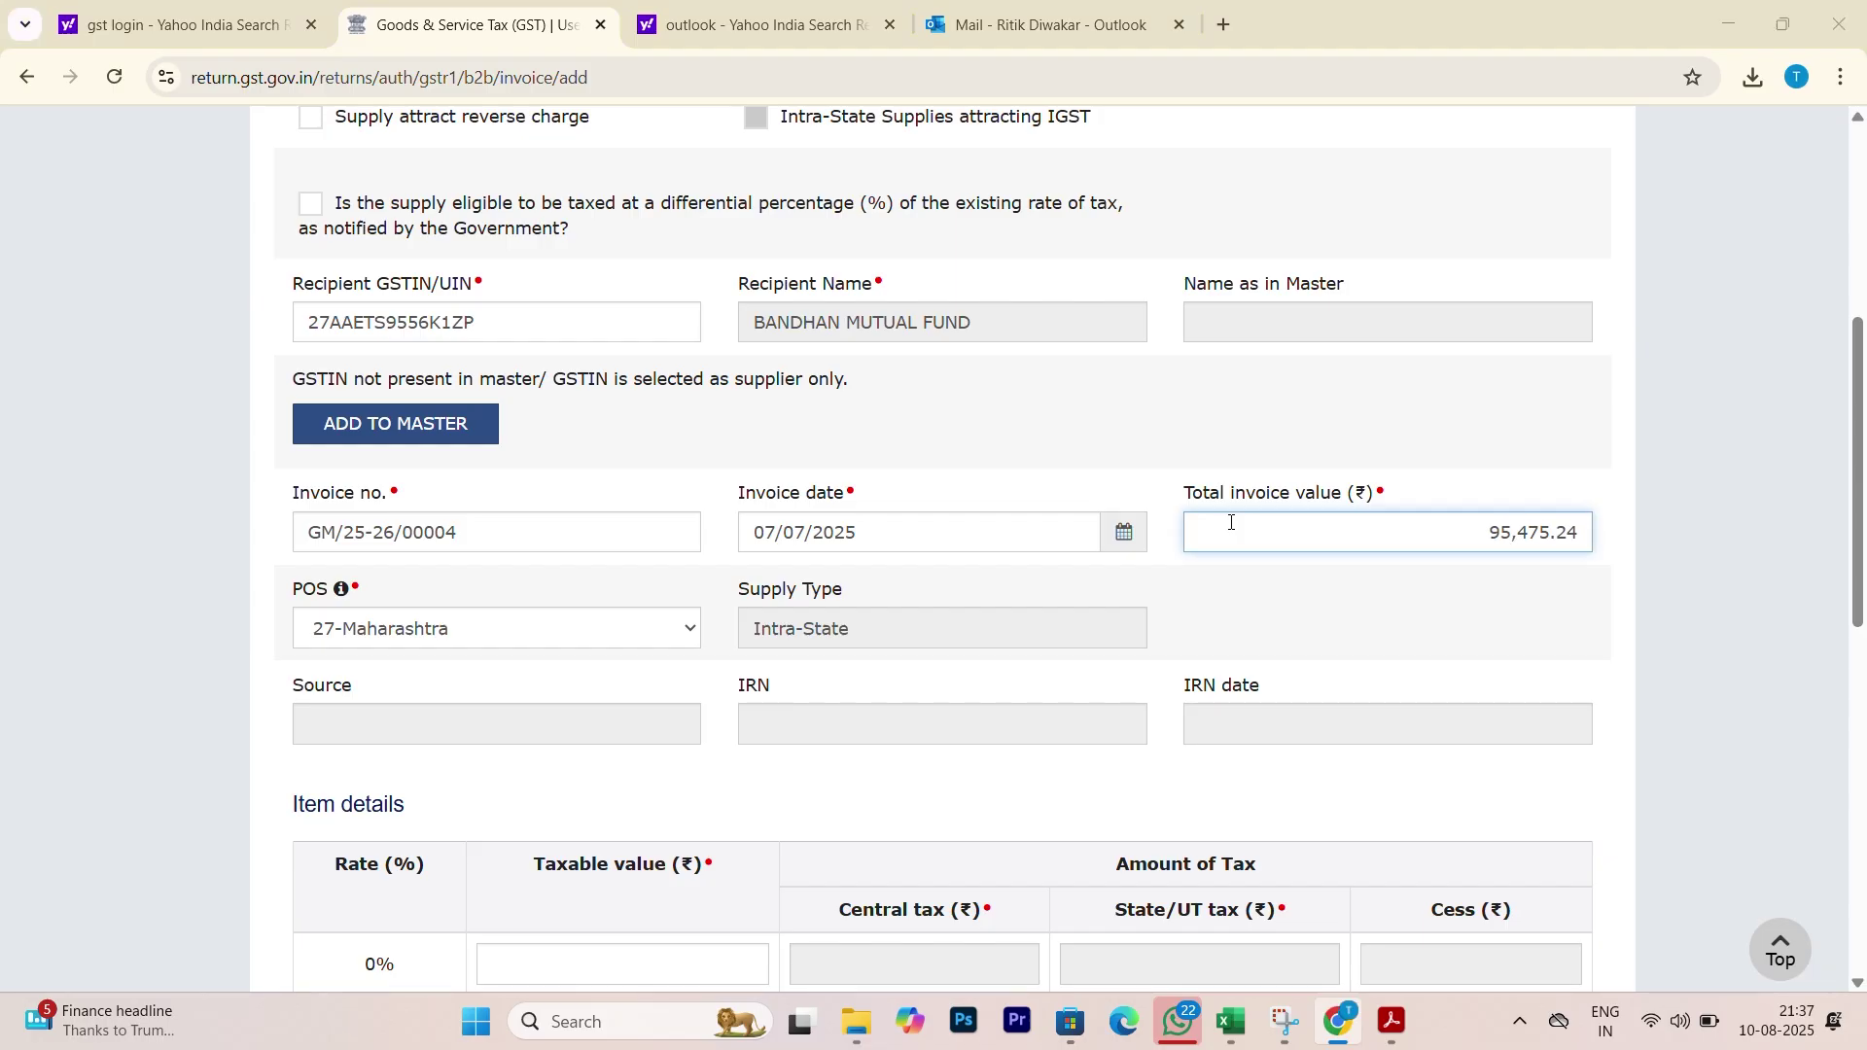
pyautogui.hotkey('alt', 'Tab')
# - Enter 80,911.22 as the 18% taxable value and save the Bandhan invoice
pyautogui.scroll(-8, 1230, 523)
pyautogui.scroll(6, 1230, 522)
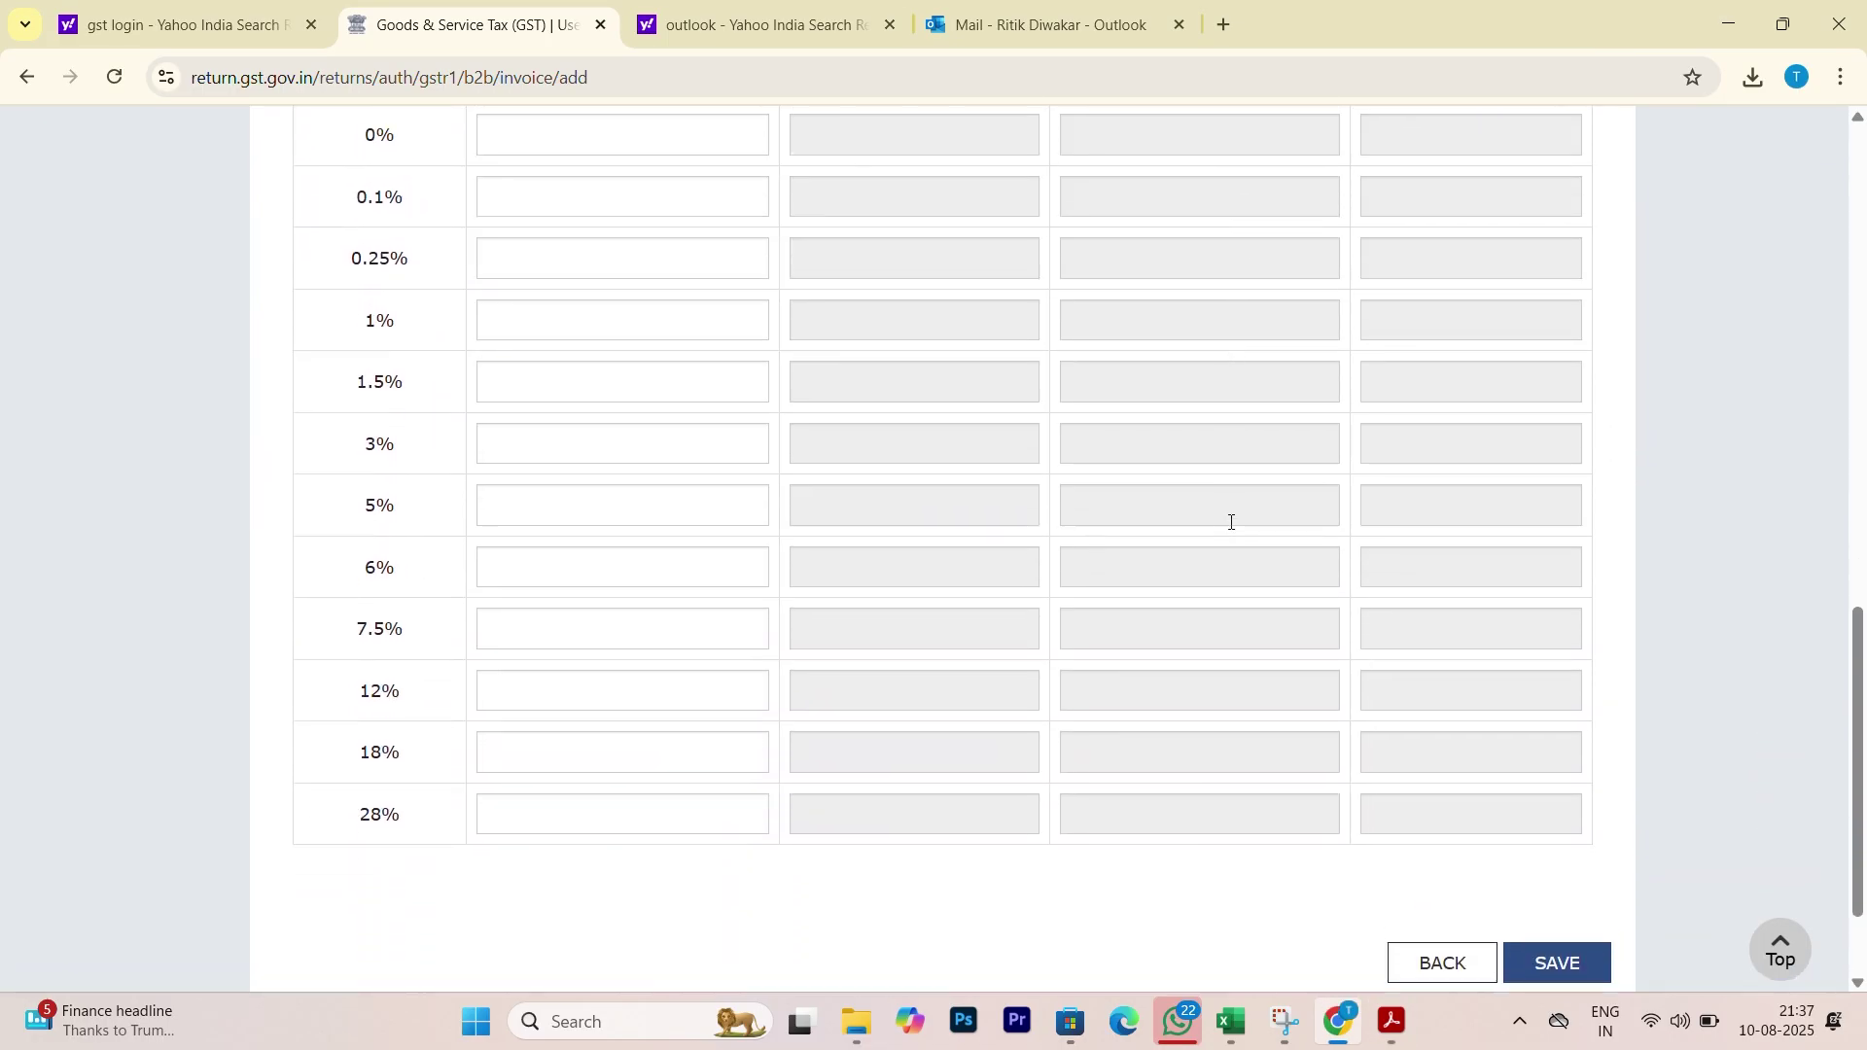
pyautogui.hotkey('alt', 'Tab')
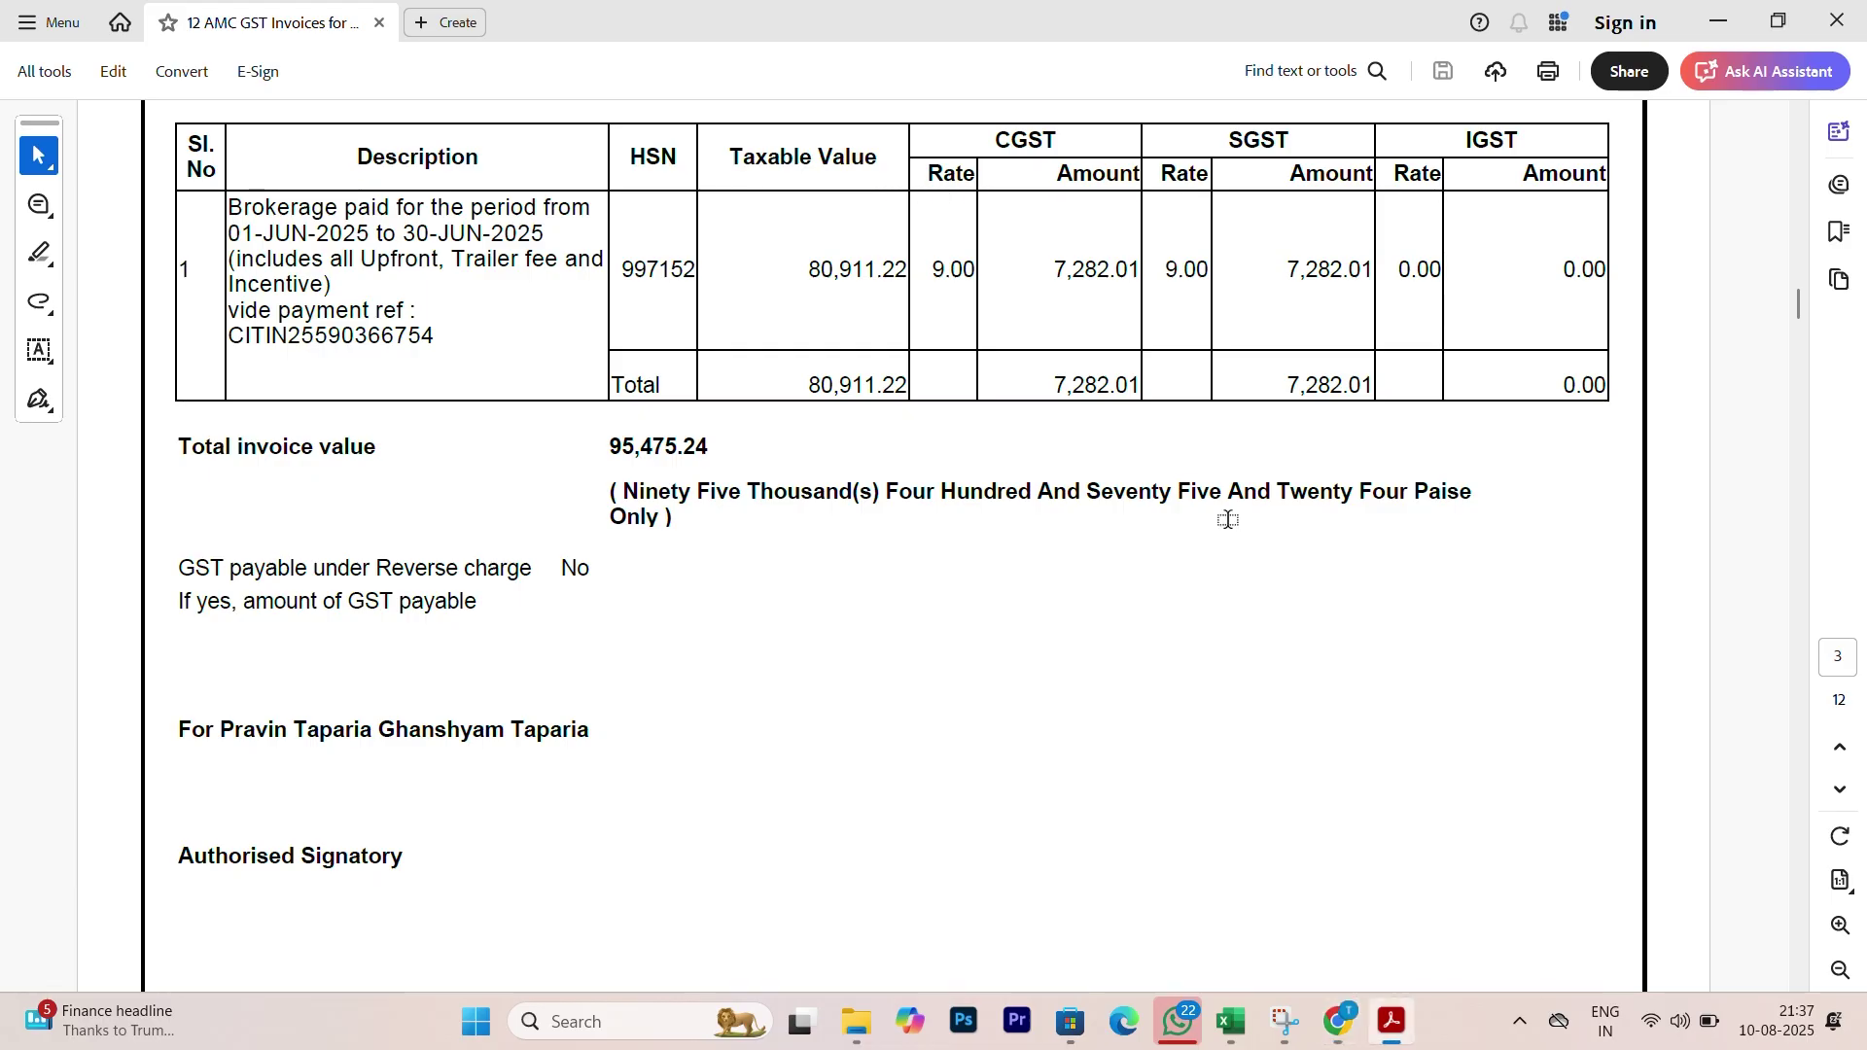
pyautogui.hotkey('alt', 'Tab')
pyautogui.scroll(-3, 1230, 522)
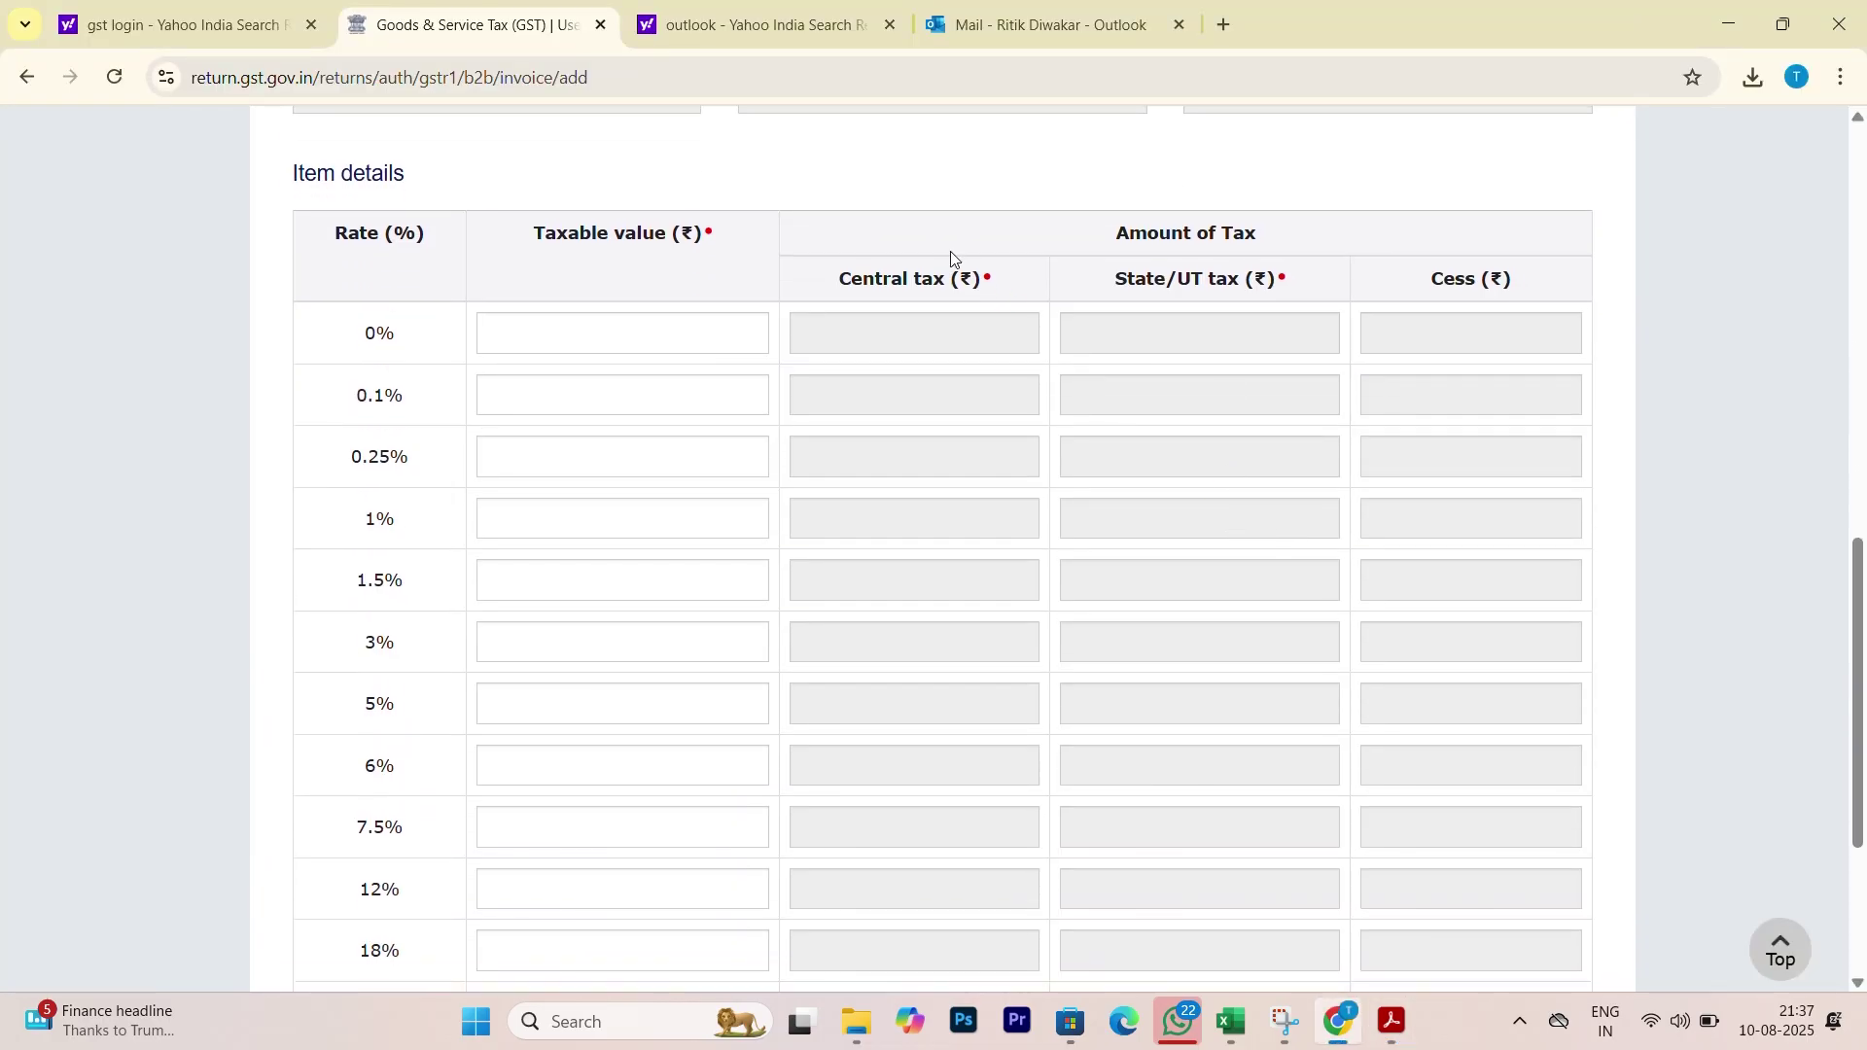
pyautogui.scroll(-3, 949, 258)
pyautogui.click(649, 682)
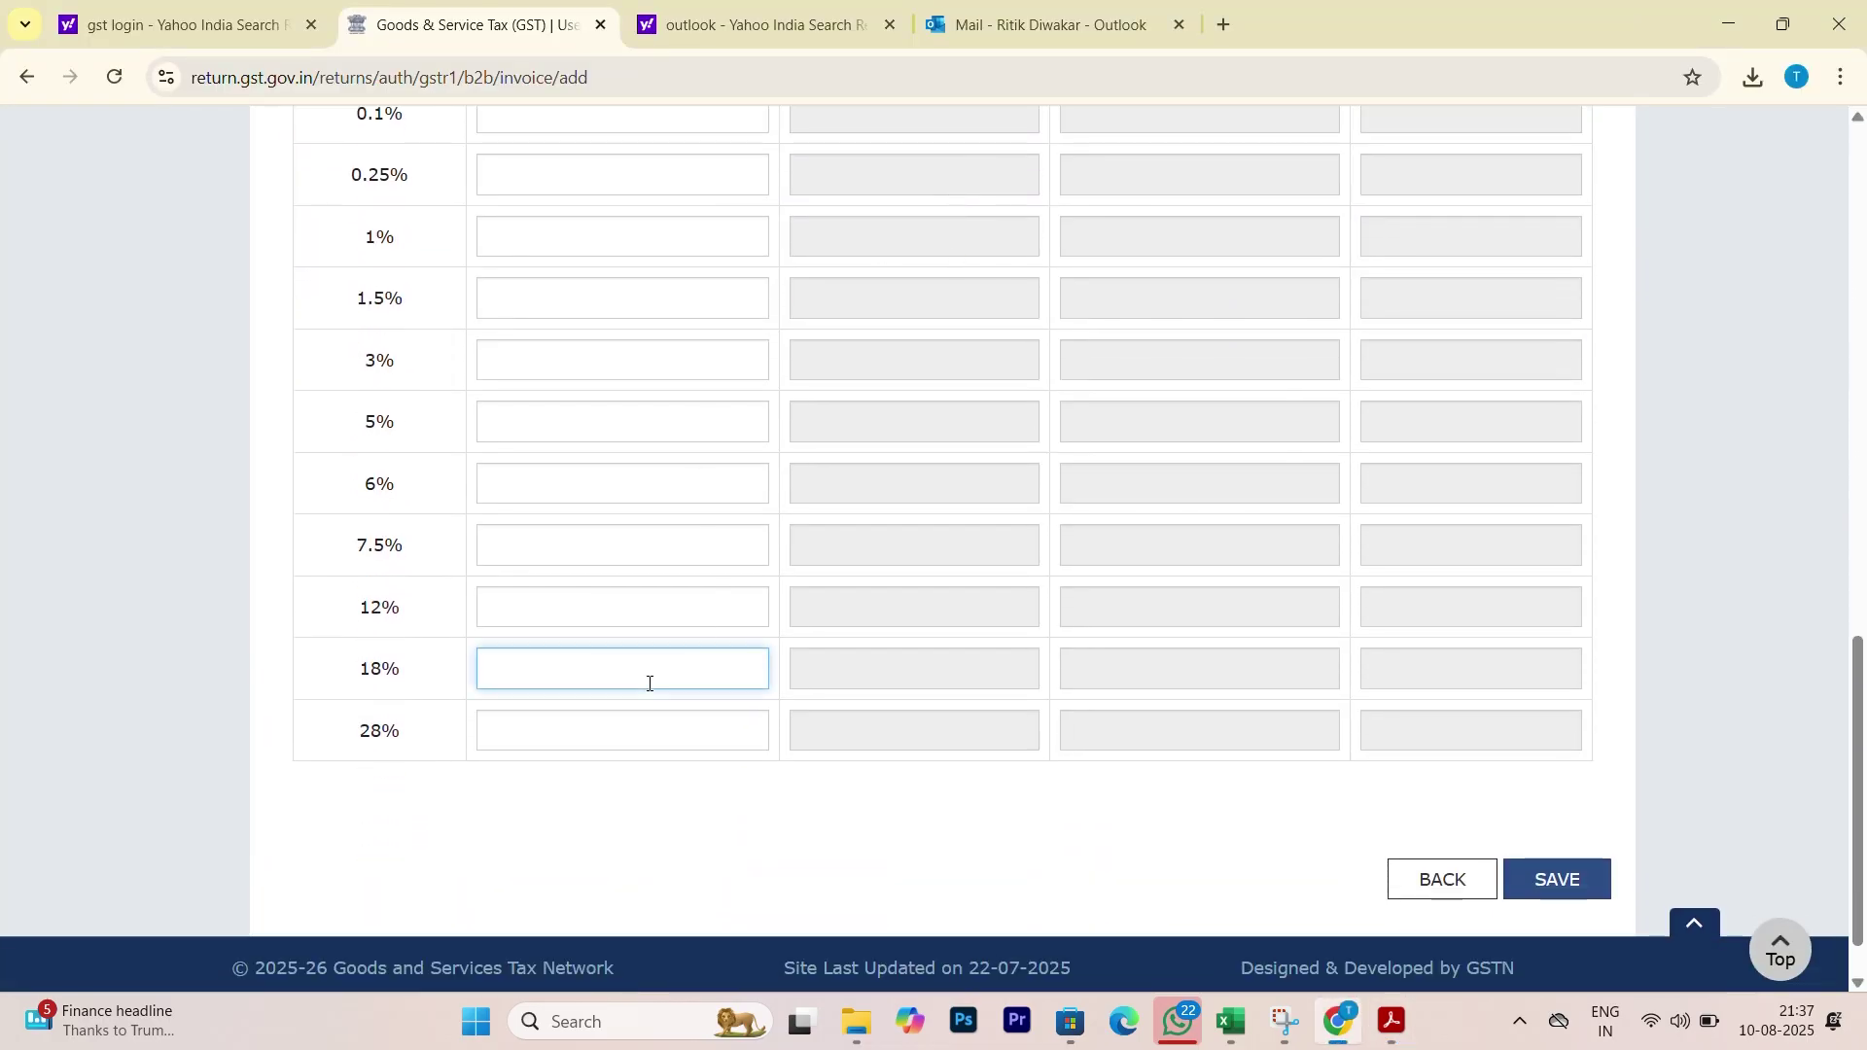
pyautogui.hotkey('alt', 'Tab')
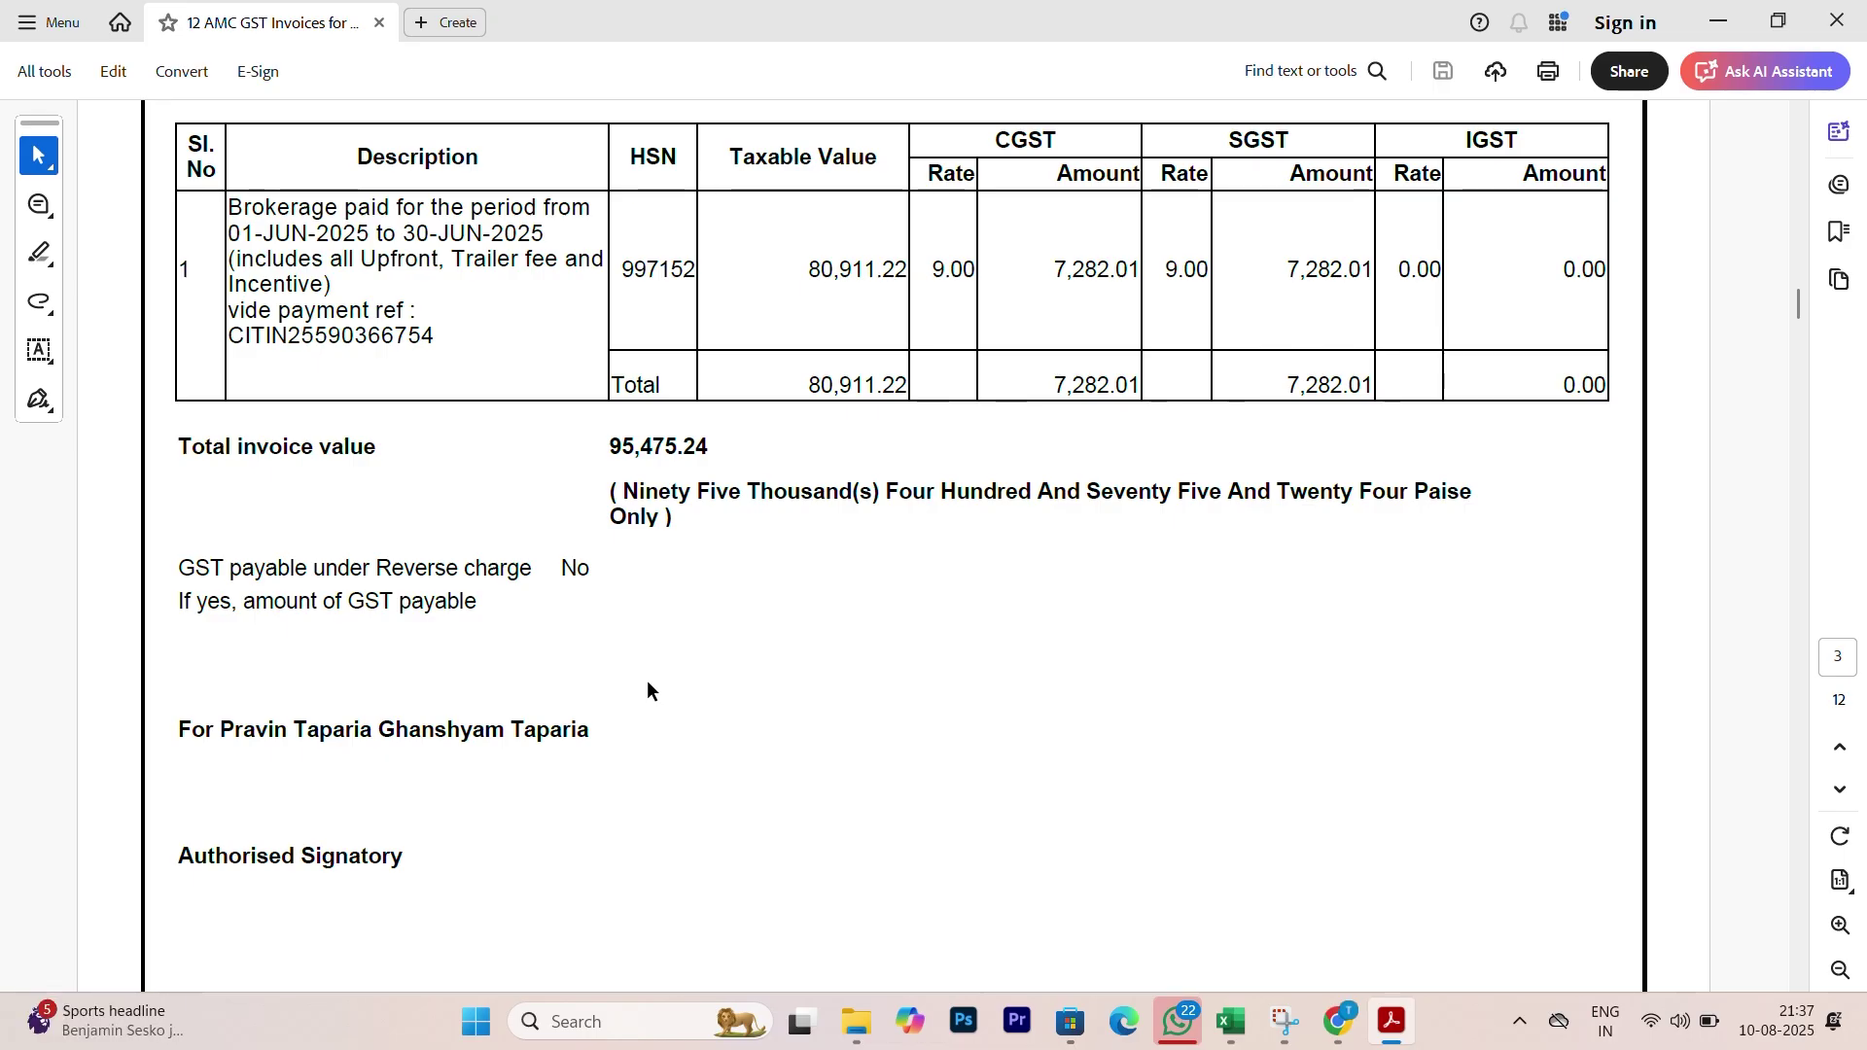
pyautogui.hotkey('alt', 'Tab')
pyautogui.write('80')
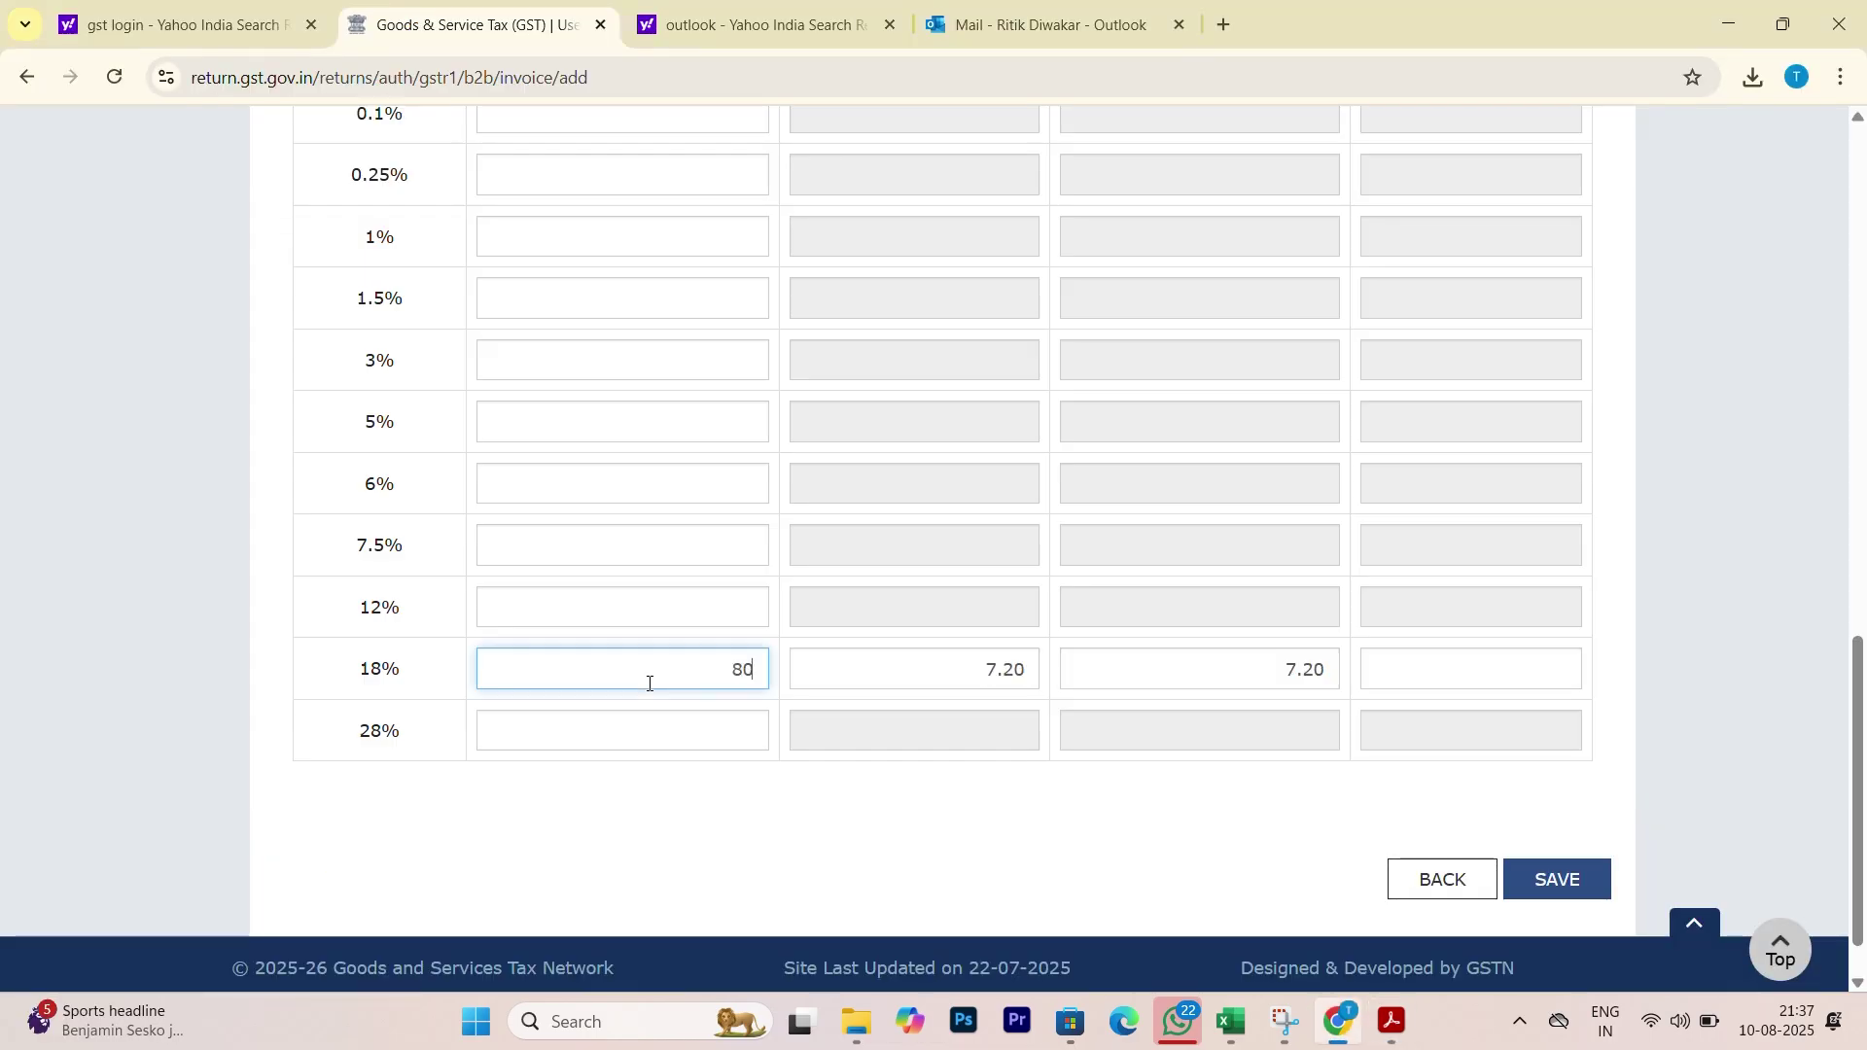
pyautogui.write('911.')
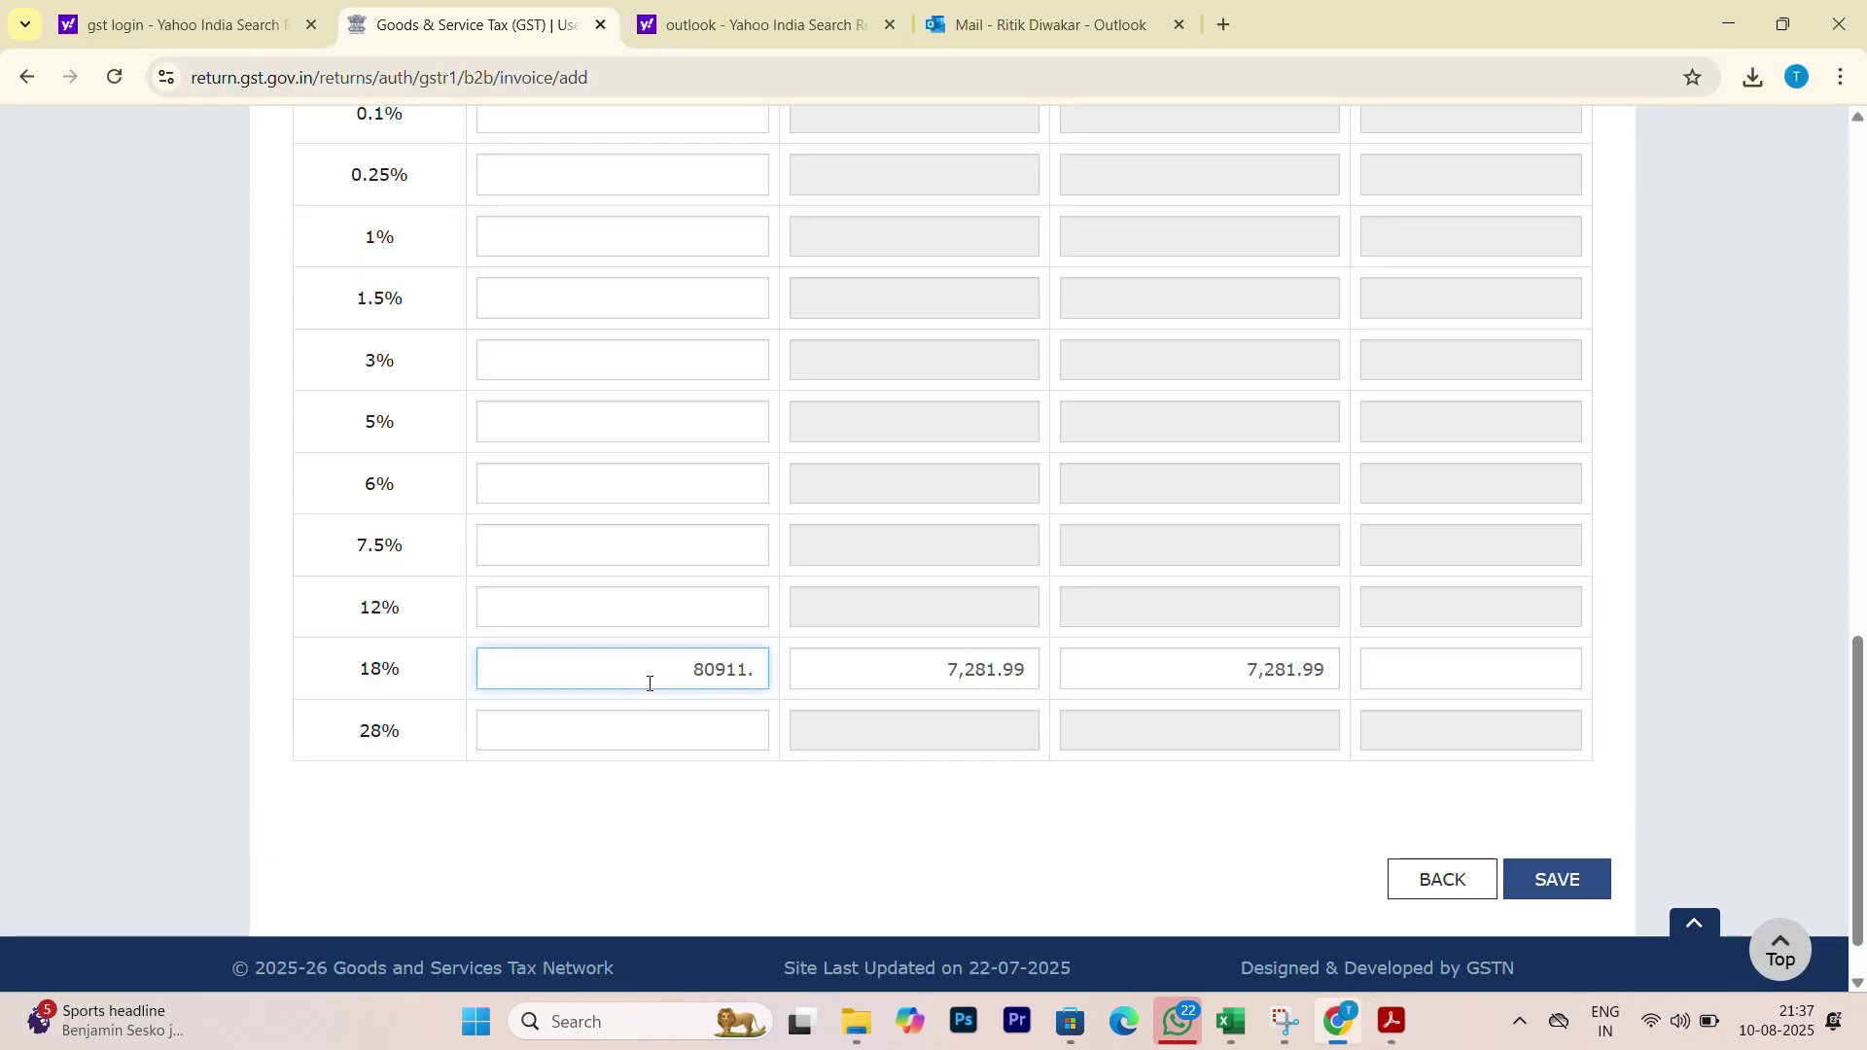
pyautogui.write('22')
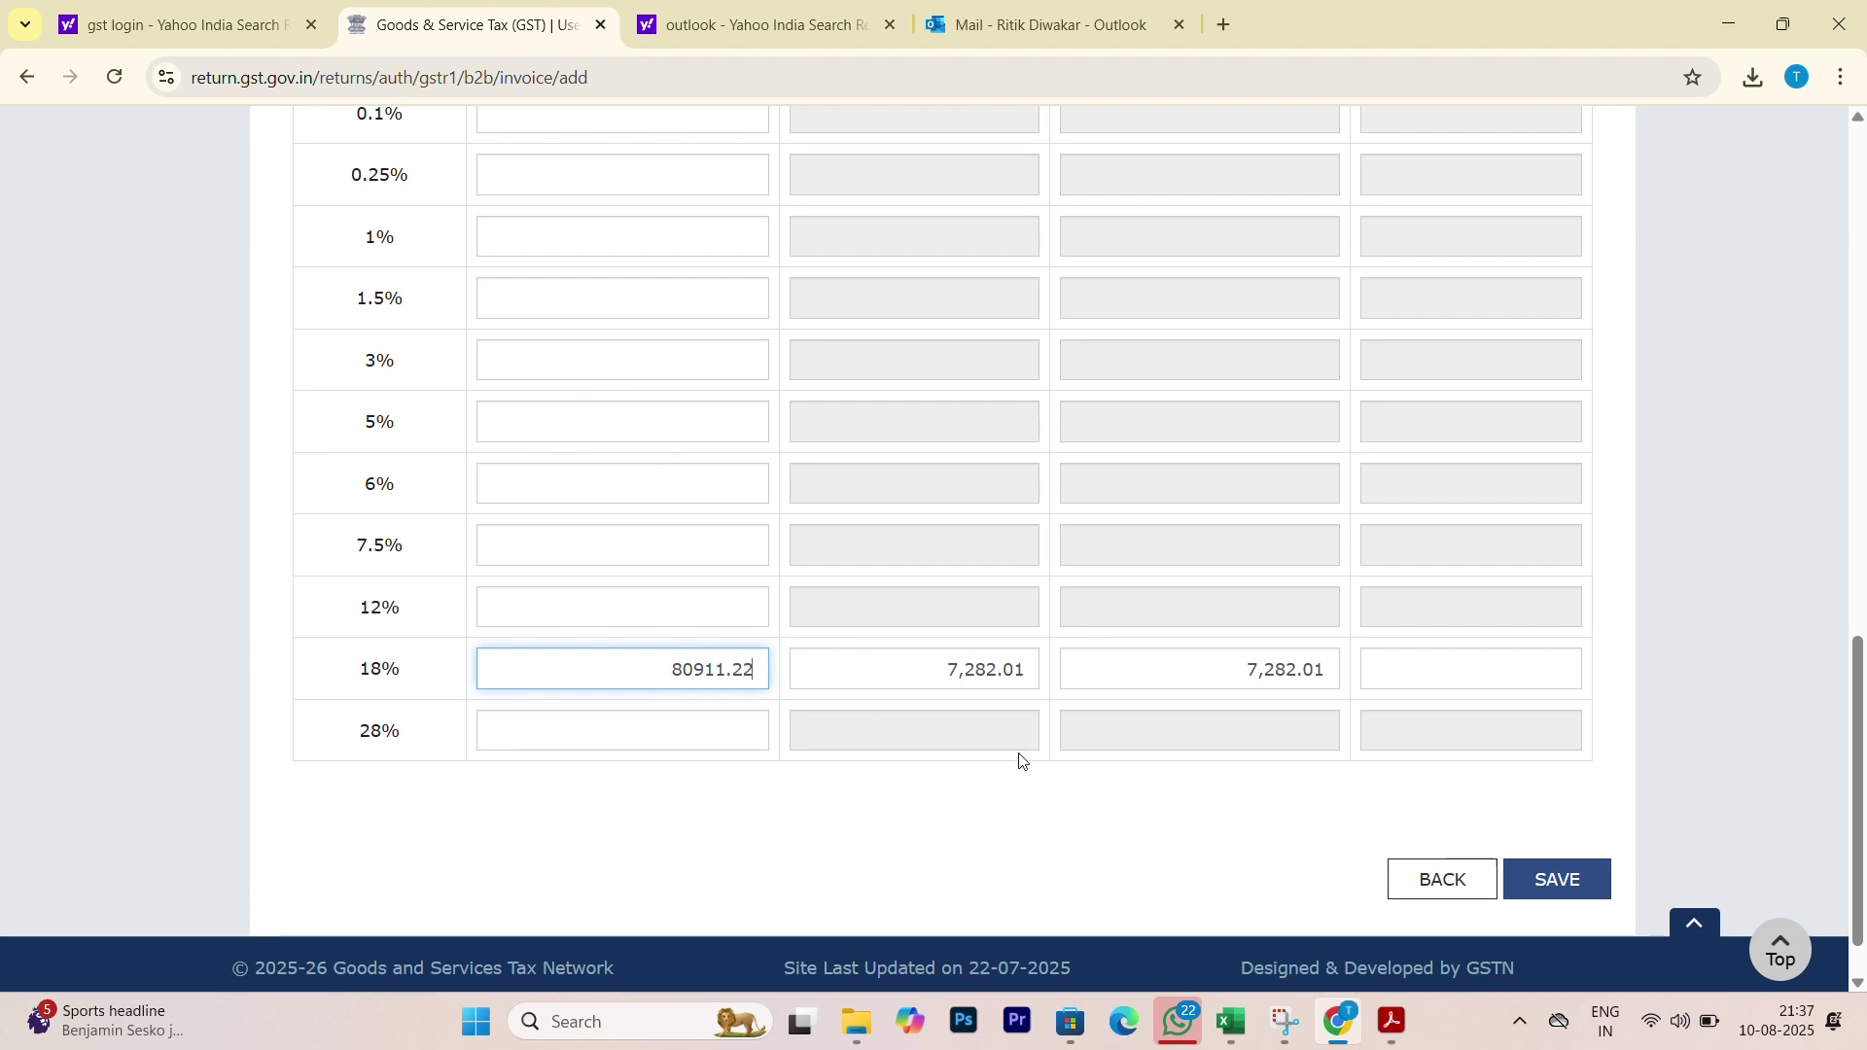
pyautogui.click(1546, 865)
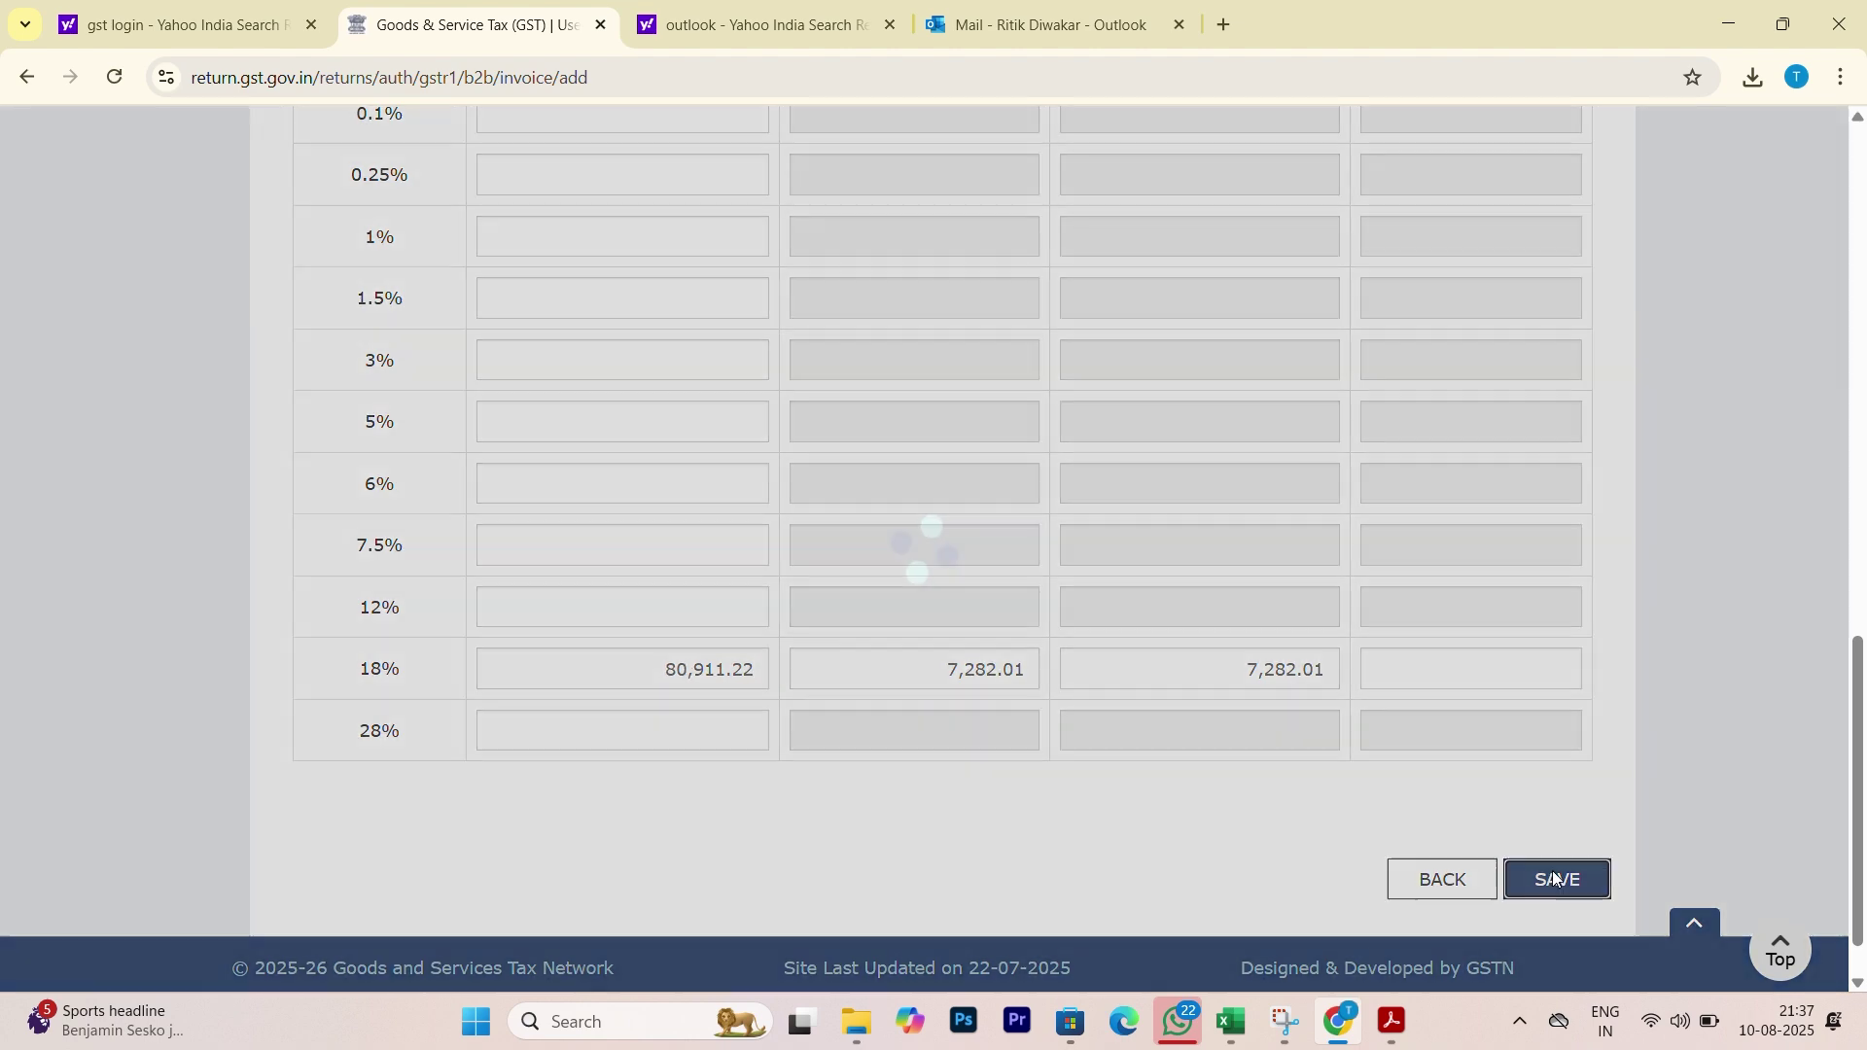
pyautogui.hotkey('alt', 'Tab')
# - Replace the Recipient GSTIN with the Kotak Mahindra GSTIN copied from the PDF
pyautogui.scroll(-10, 1550, 868)
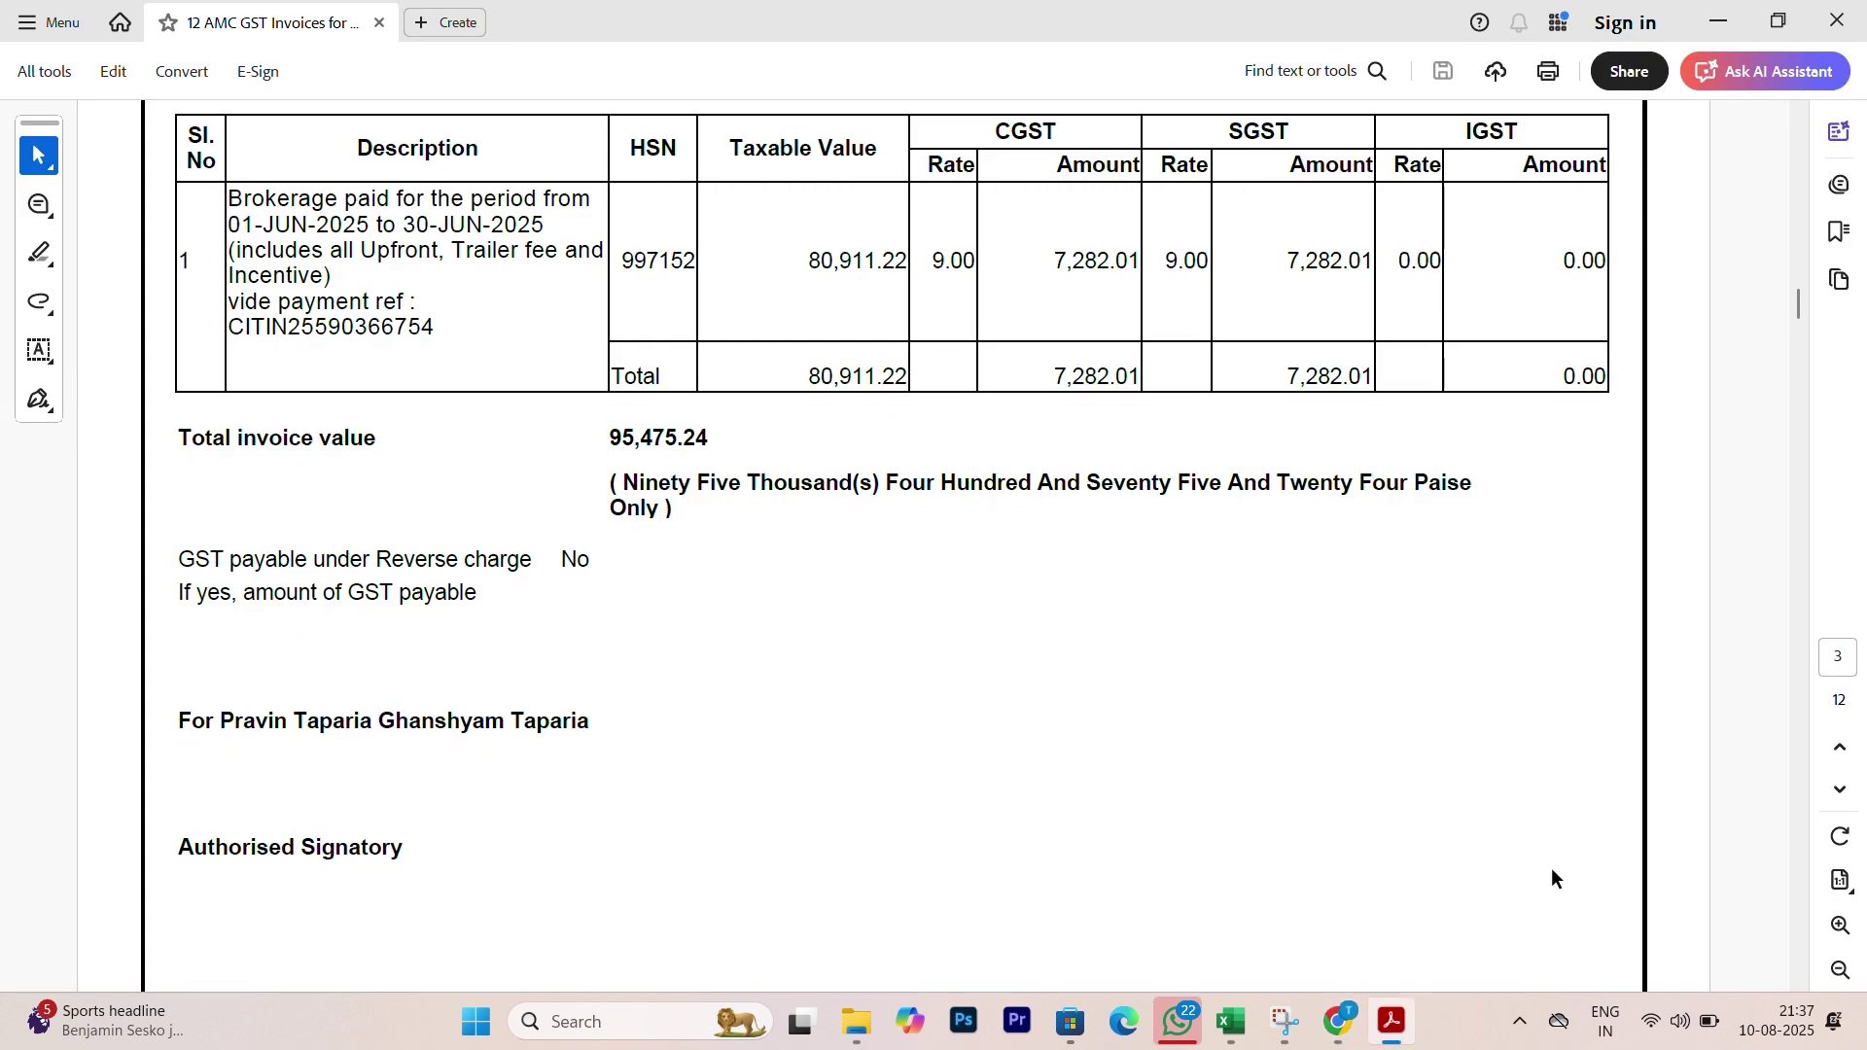
pyautogui.scroll(-3, 1549, 875)
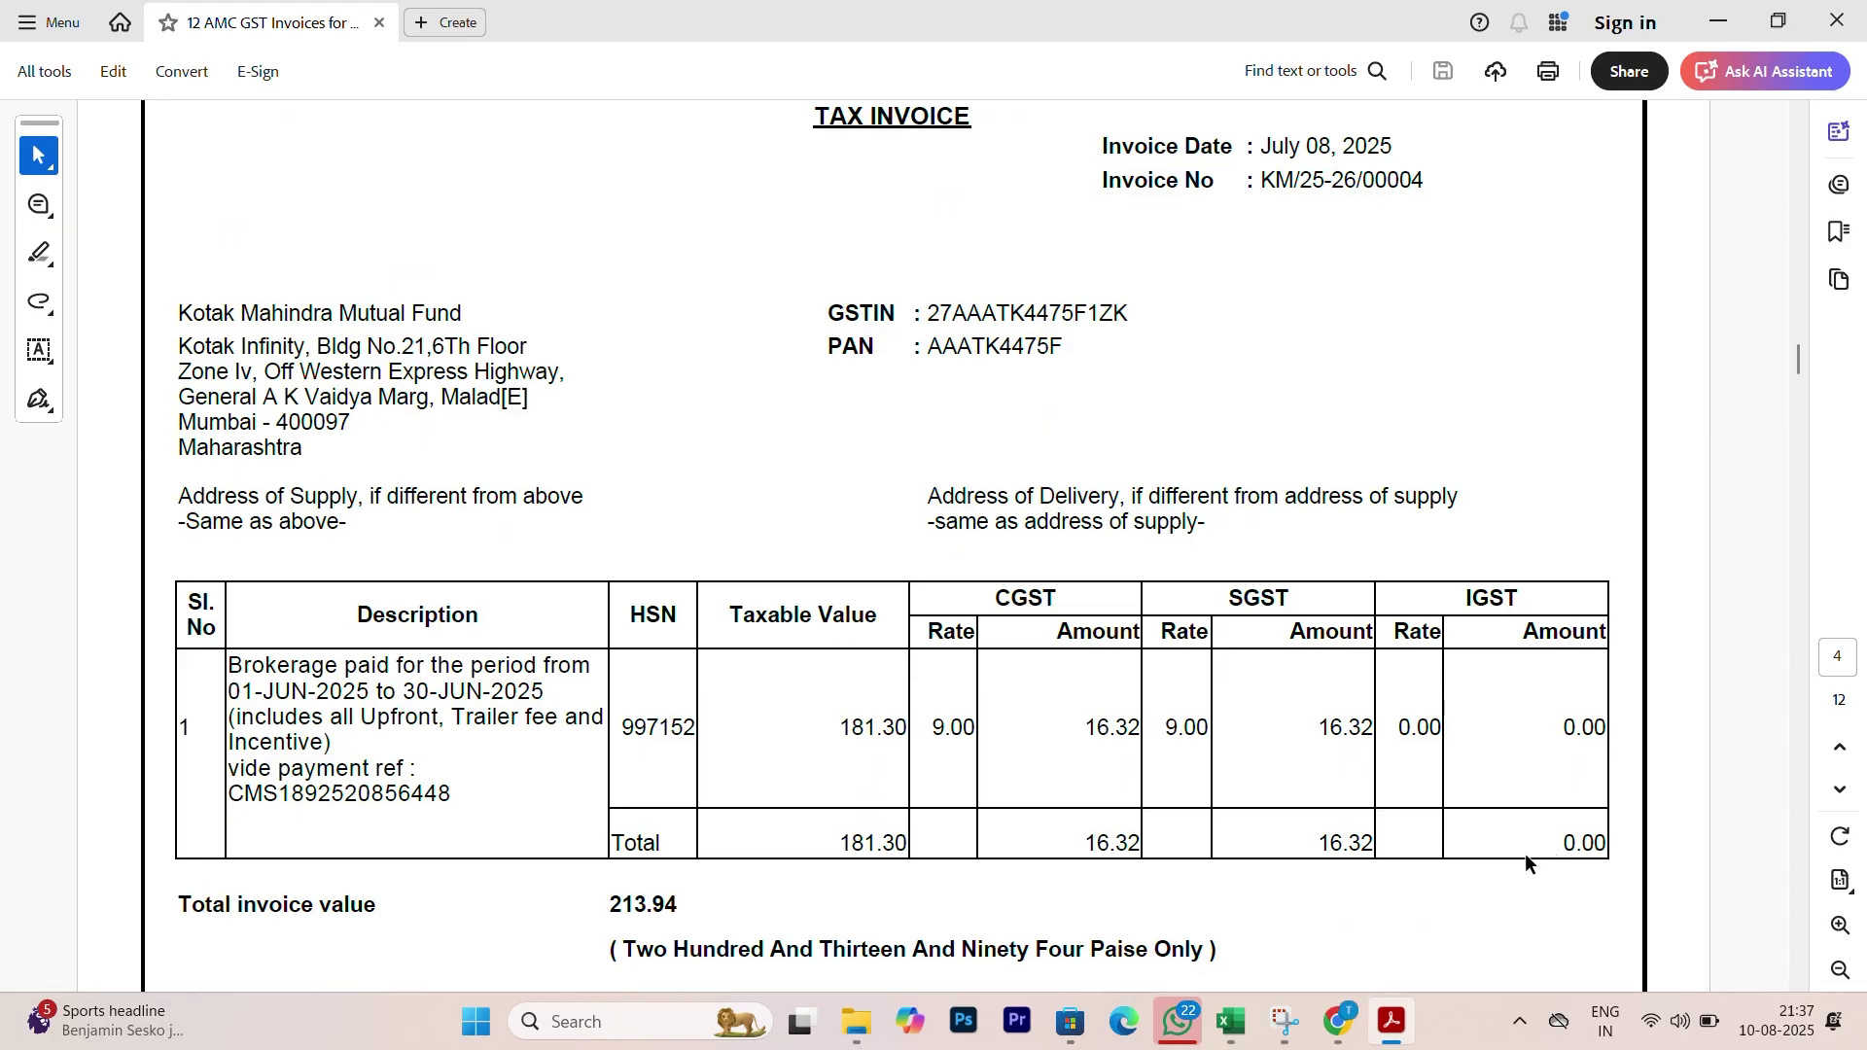
pyautogui.doubleClick(1014, 311)
pyautogui.hotkey('ctrl', 'c')
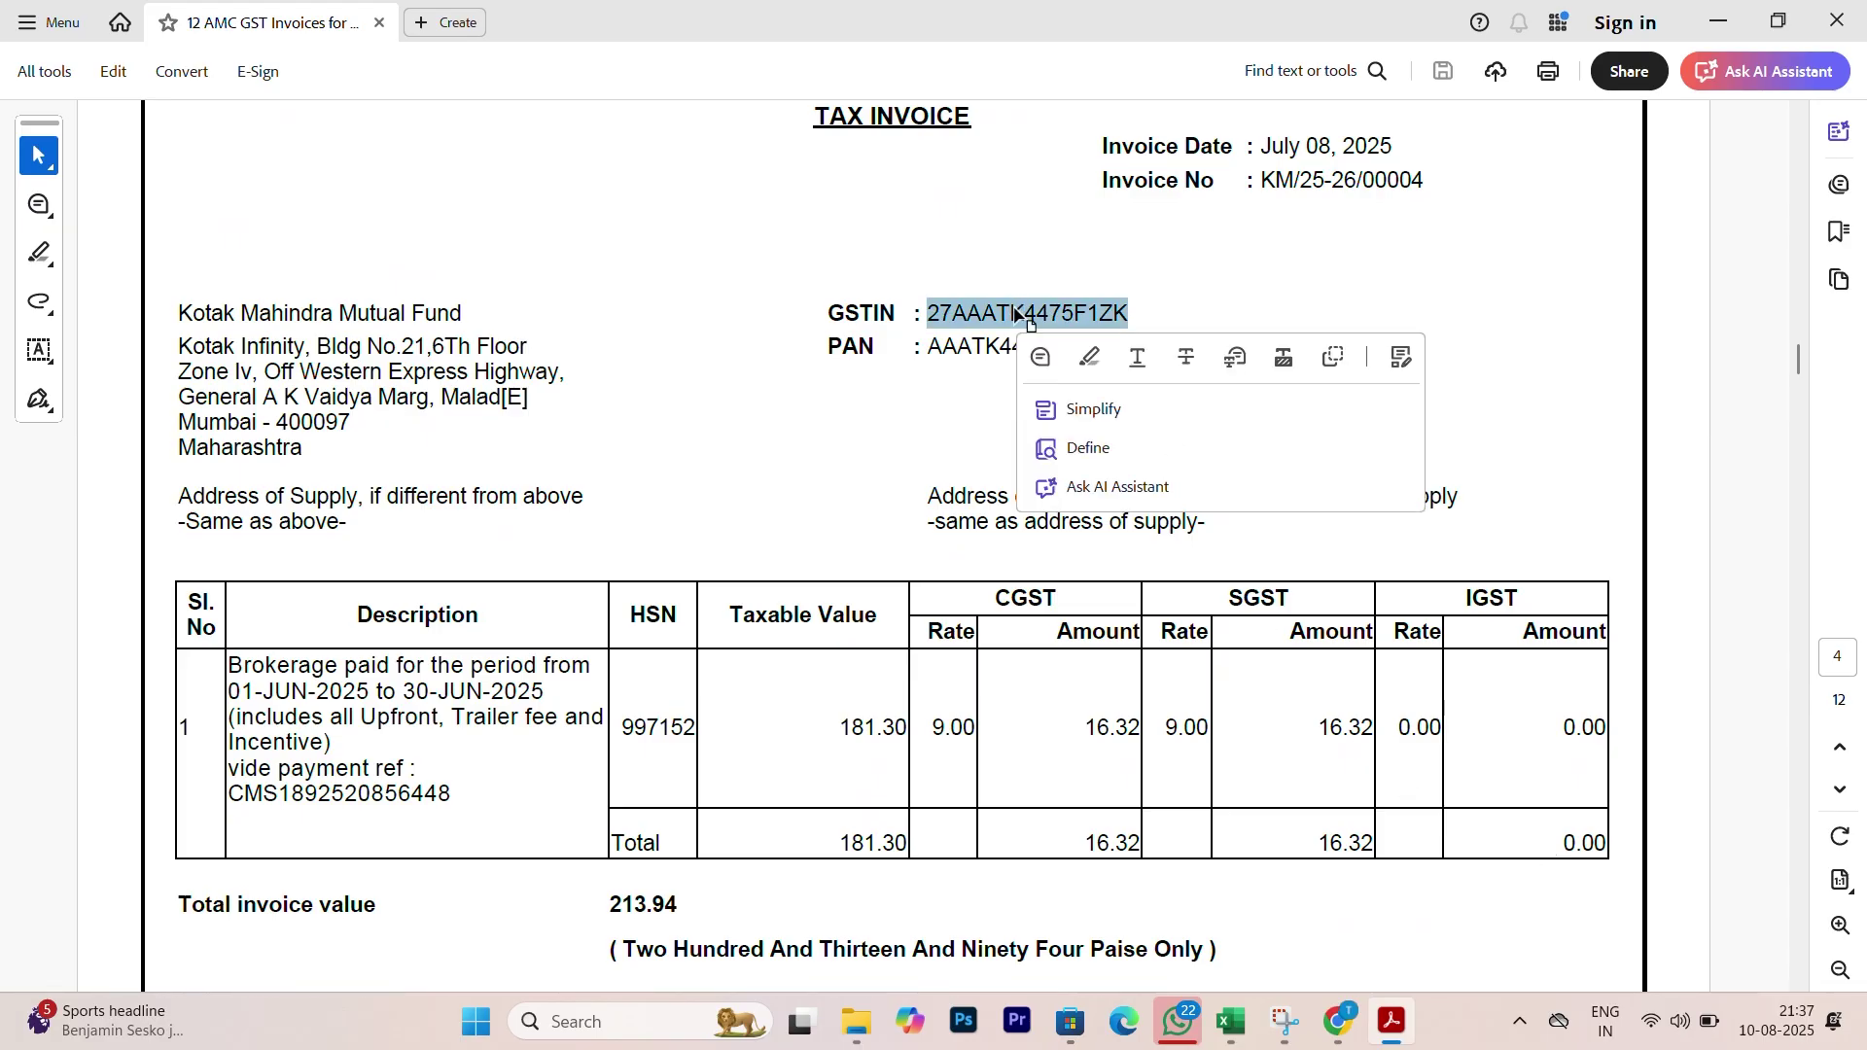
pyautogui.hotkey('alt', 'Tab')
pyautogui.scroll(-2, 1018, 317)
pyautogui.scroll(-4, 1018, 317)
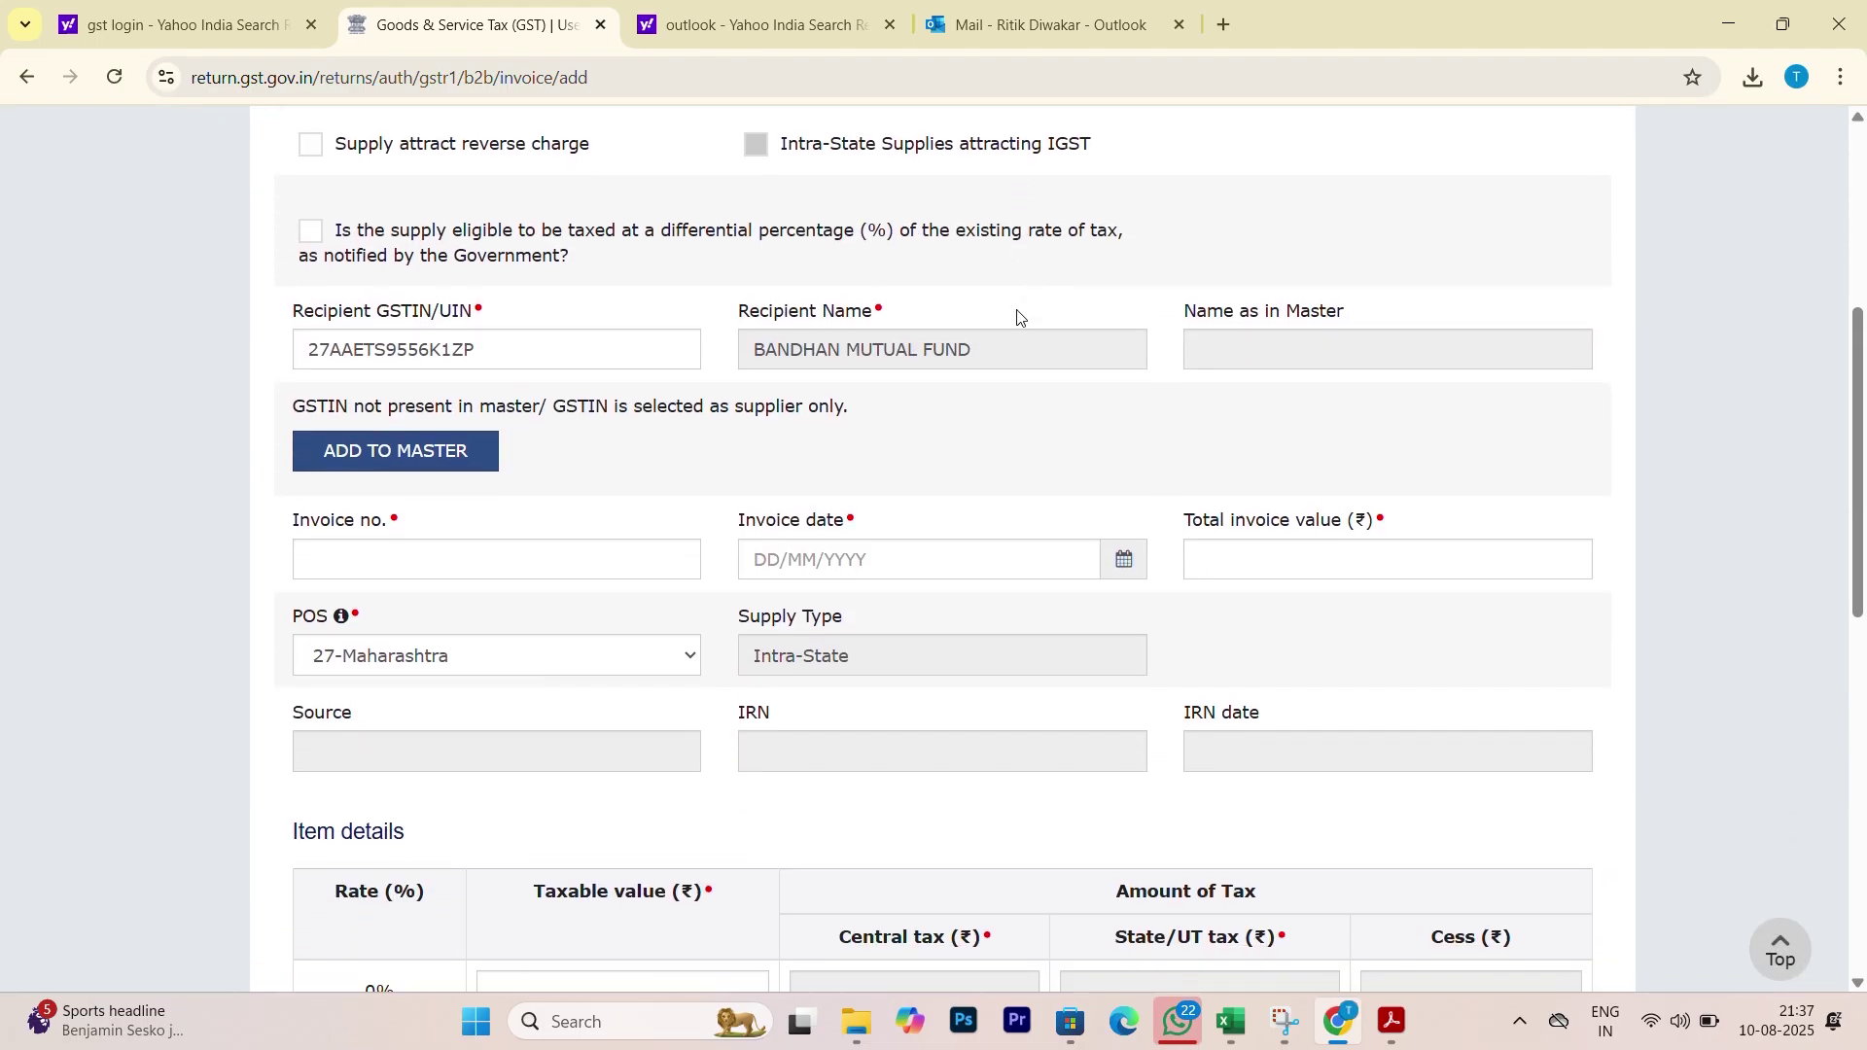
pyautogui.doubleClick(486, 335)
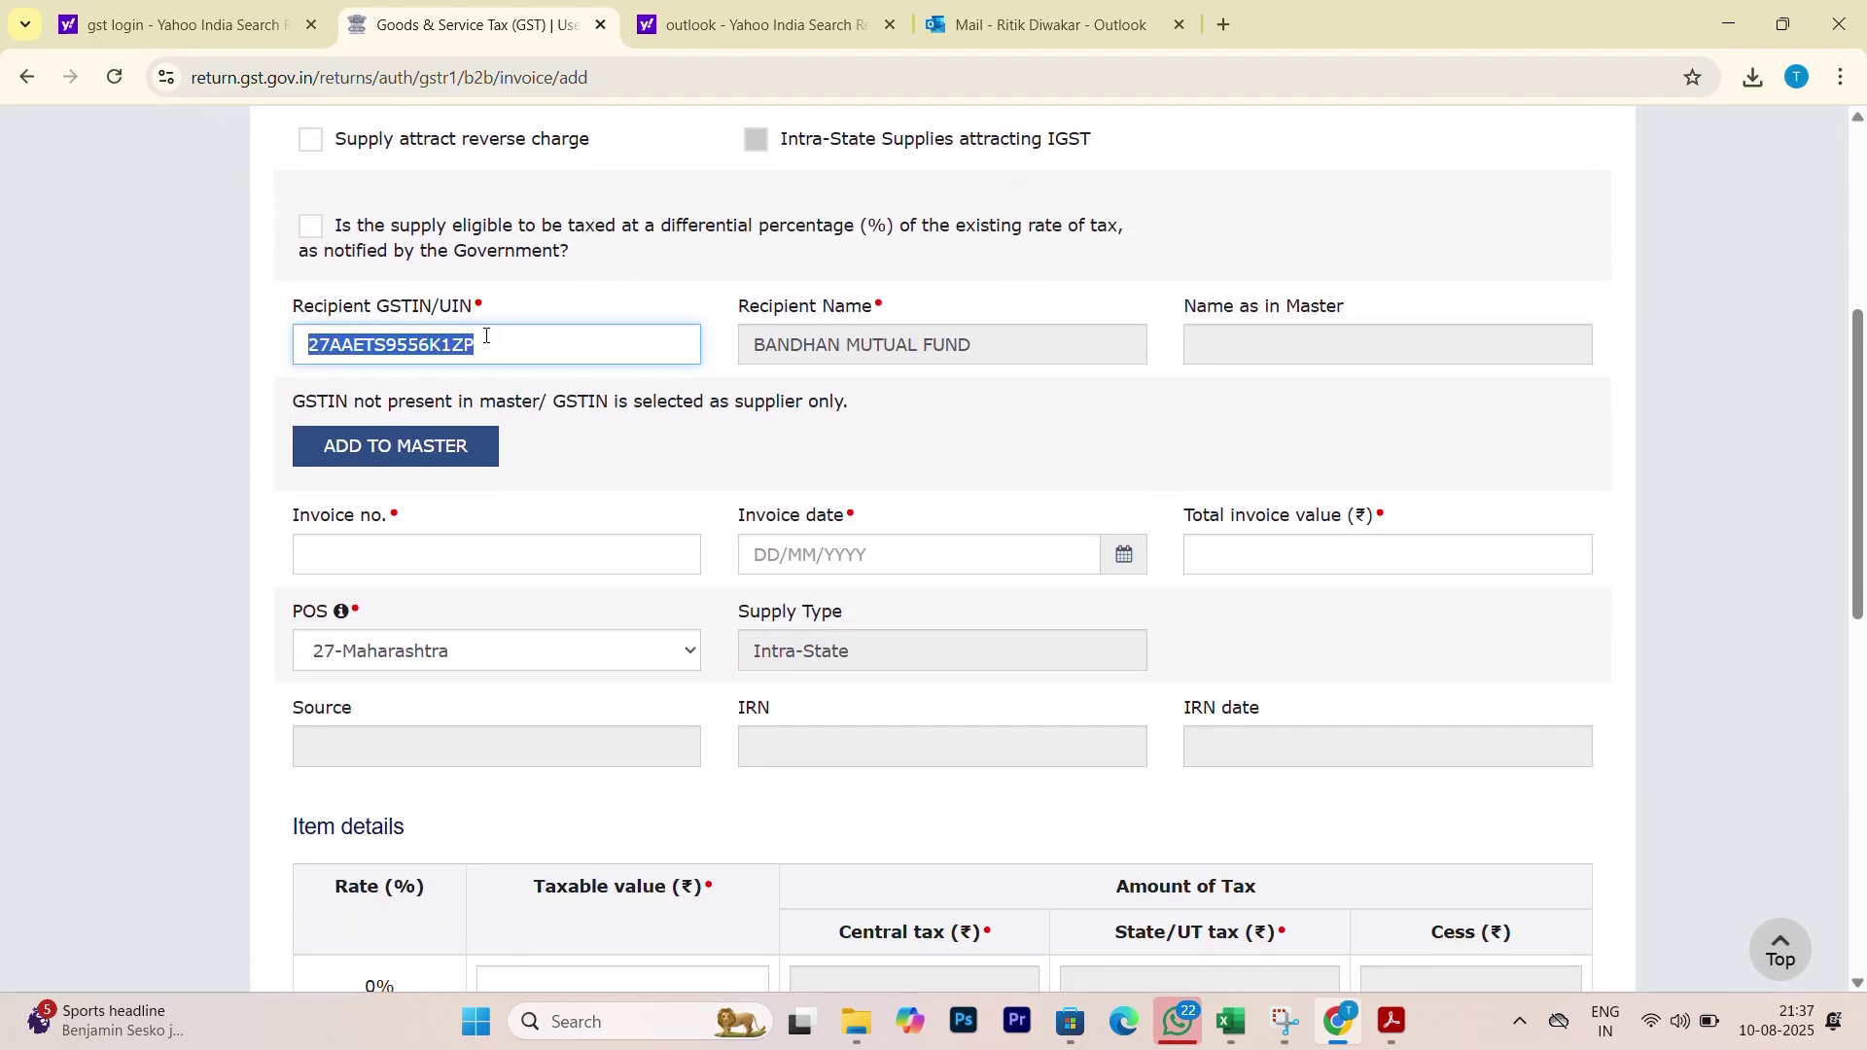
pyautogui.hotkey('ctrl', 'v')
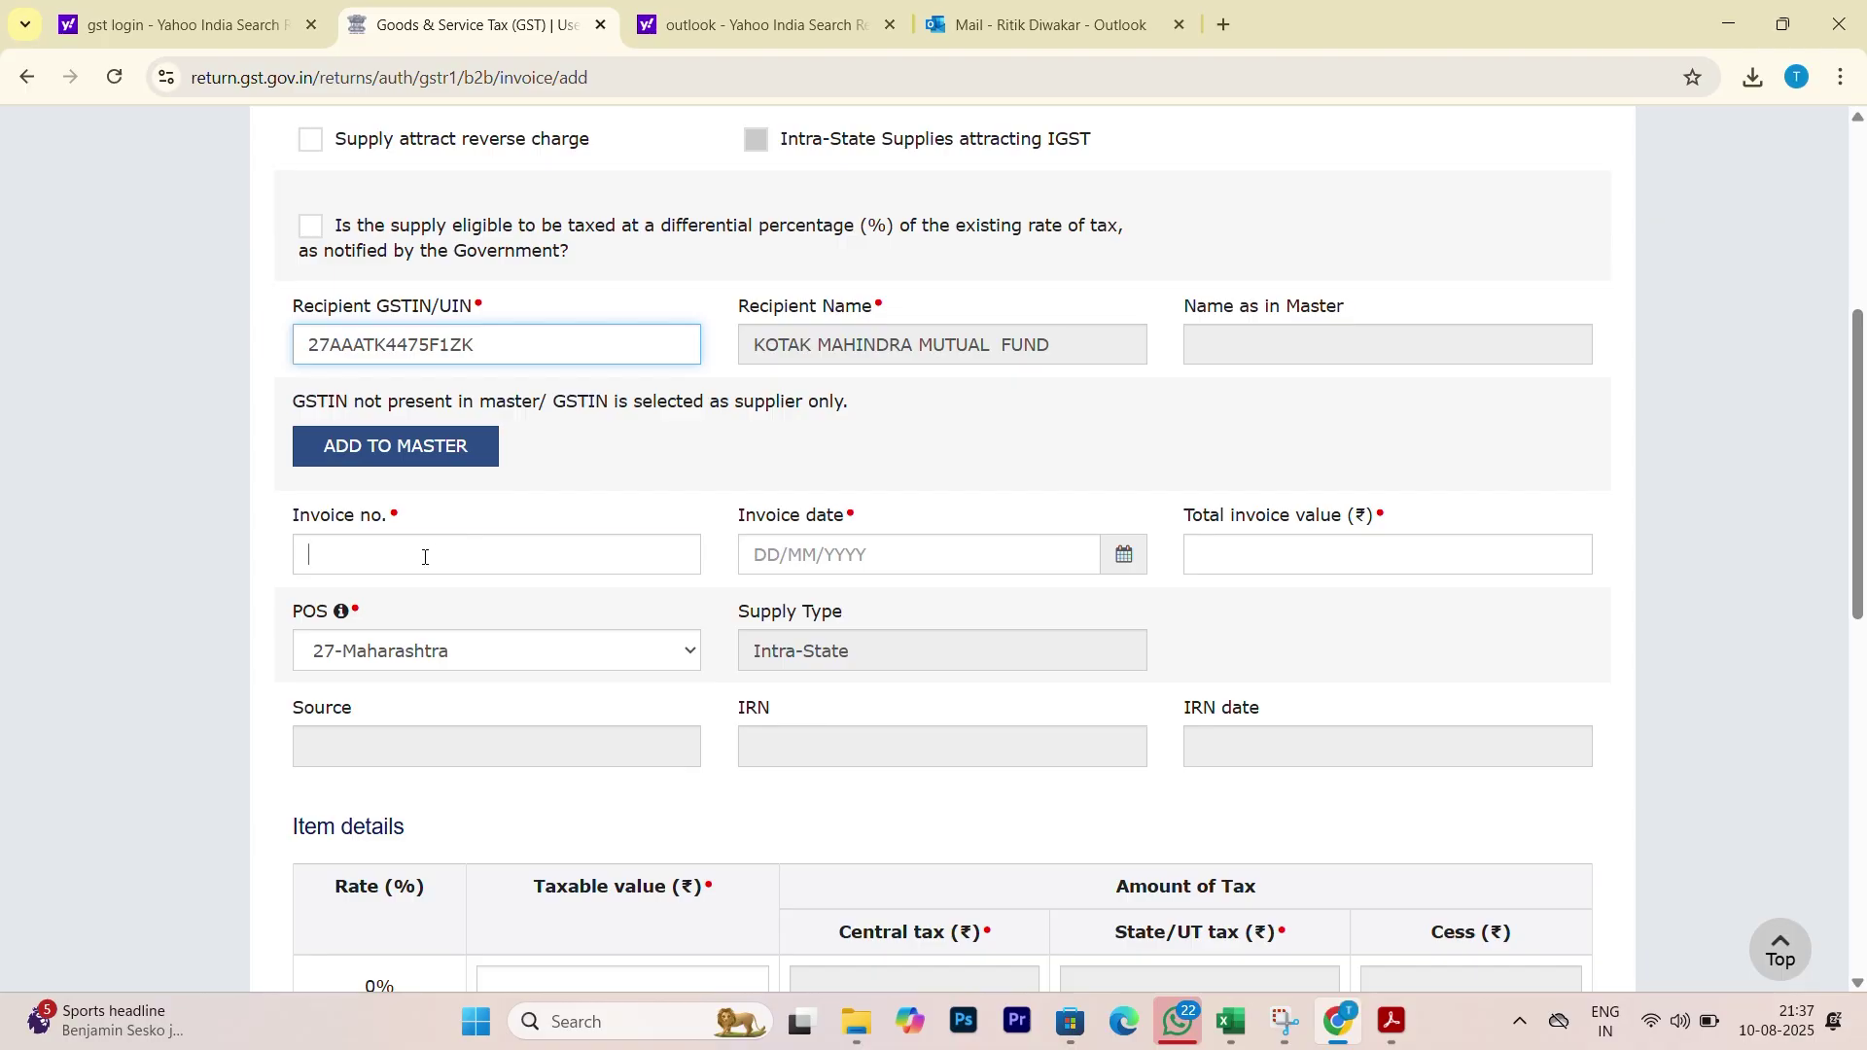
# - Paste the PDF's invoice number into Invoice no. and enter the invoice date 080720
pyautogui.hotkey('alt', 'Tab')
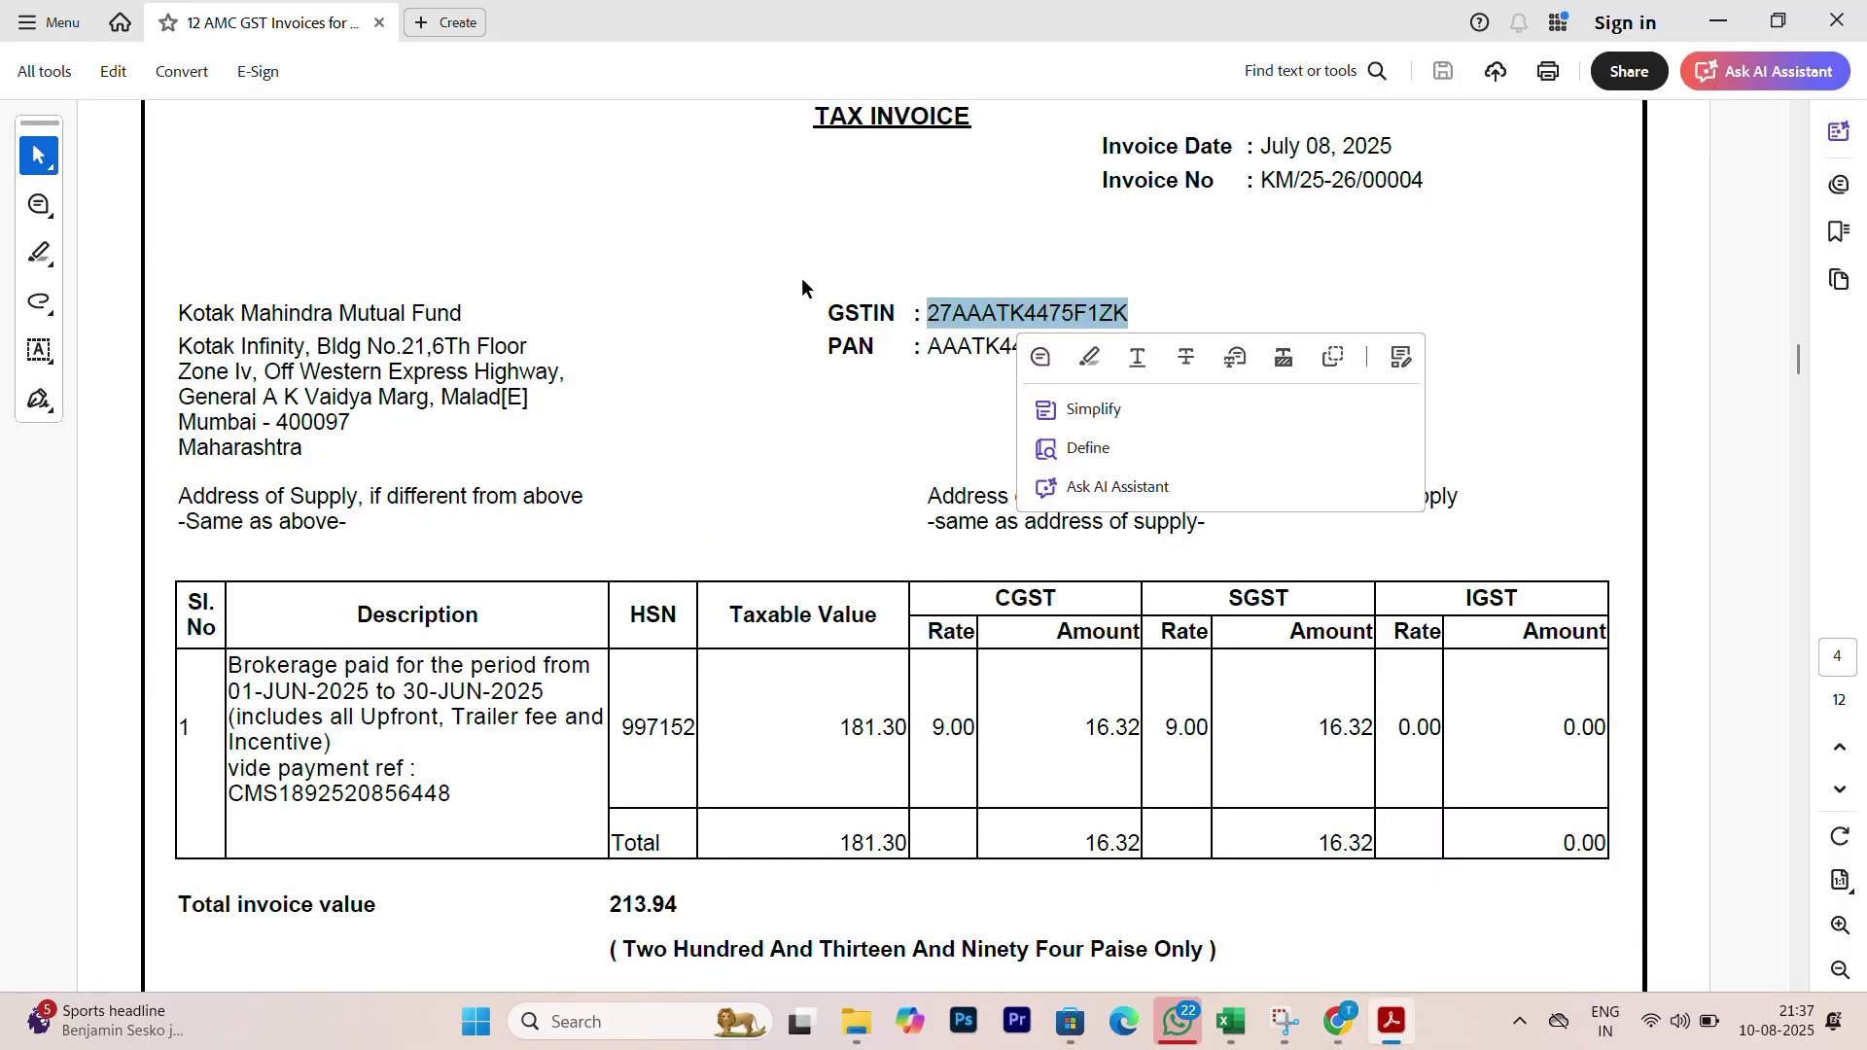
pyautogui.doubleClick(1346, 177)
pyautogui.hotkey('ctrl', 'c')
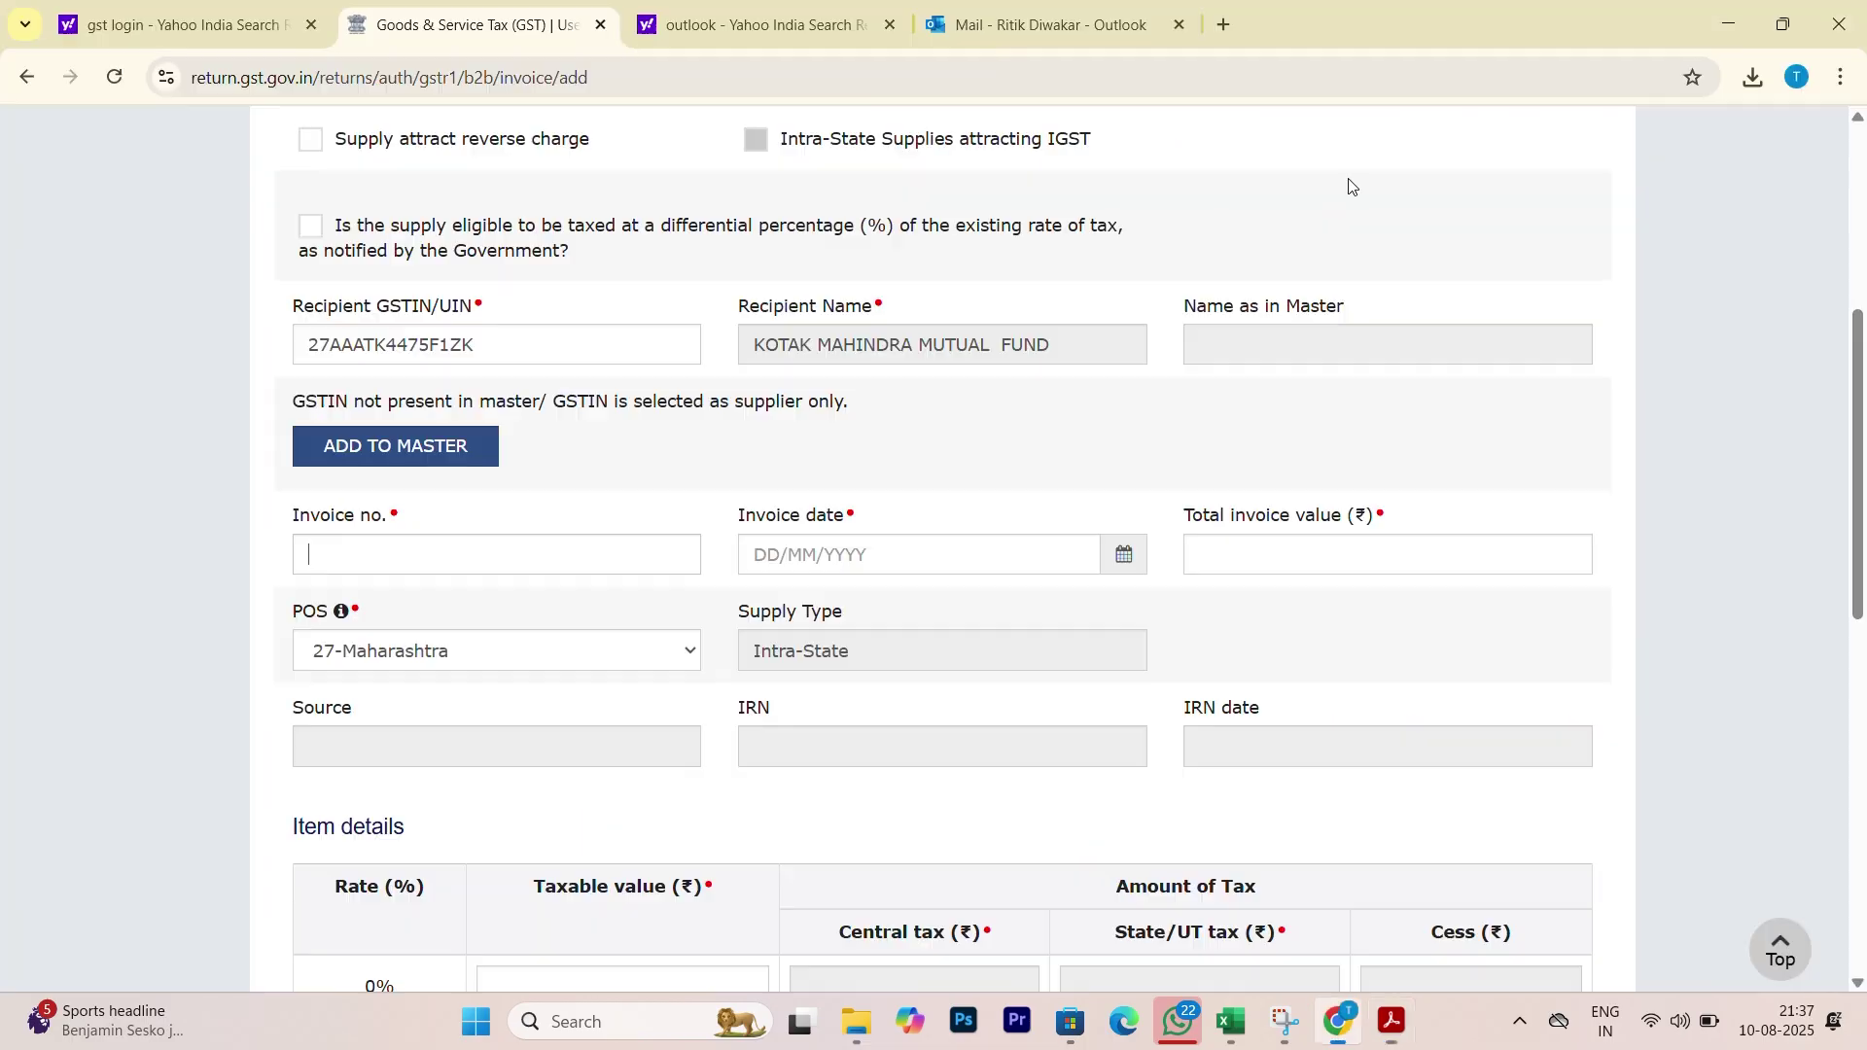
pyautogui.hotkey('alt', 'Tab')
pyautogui.hotkey('ctrl', 'v')
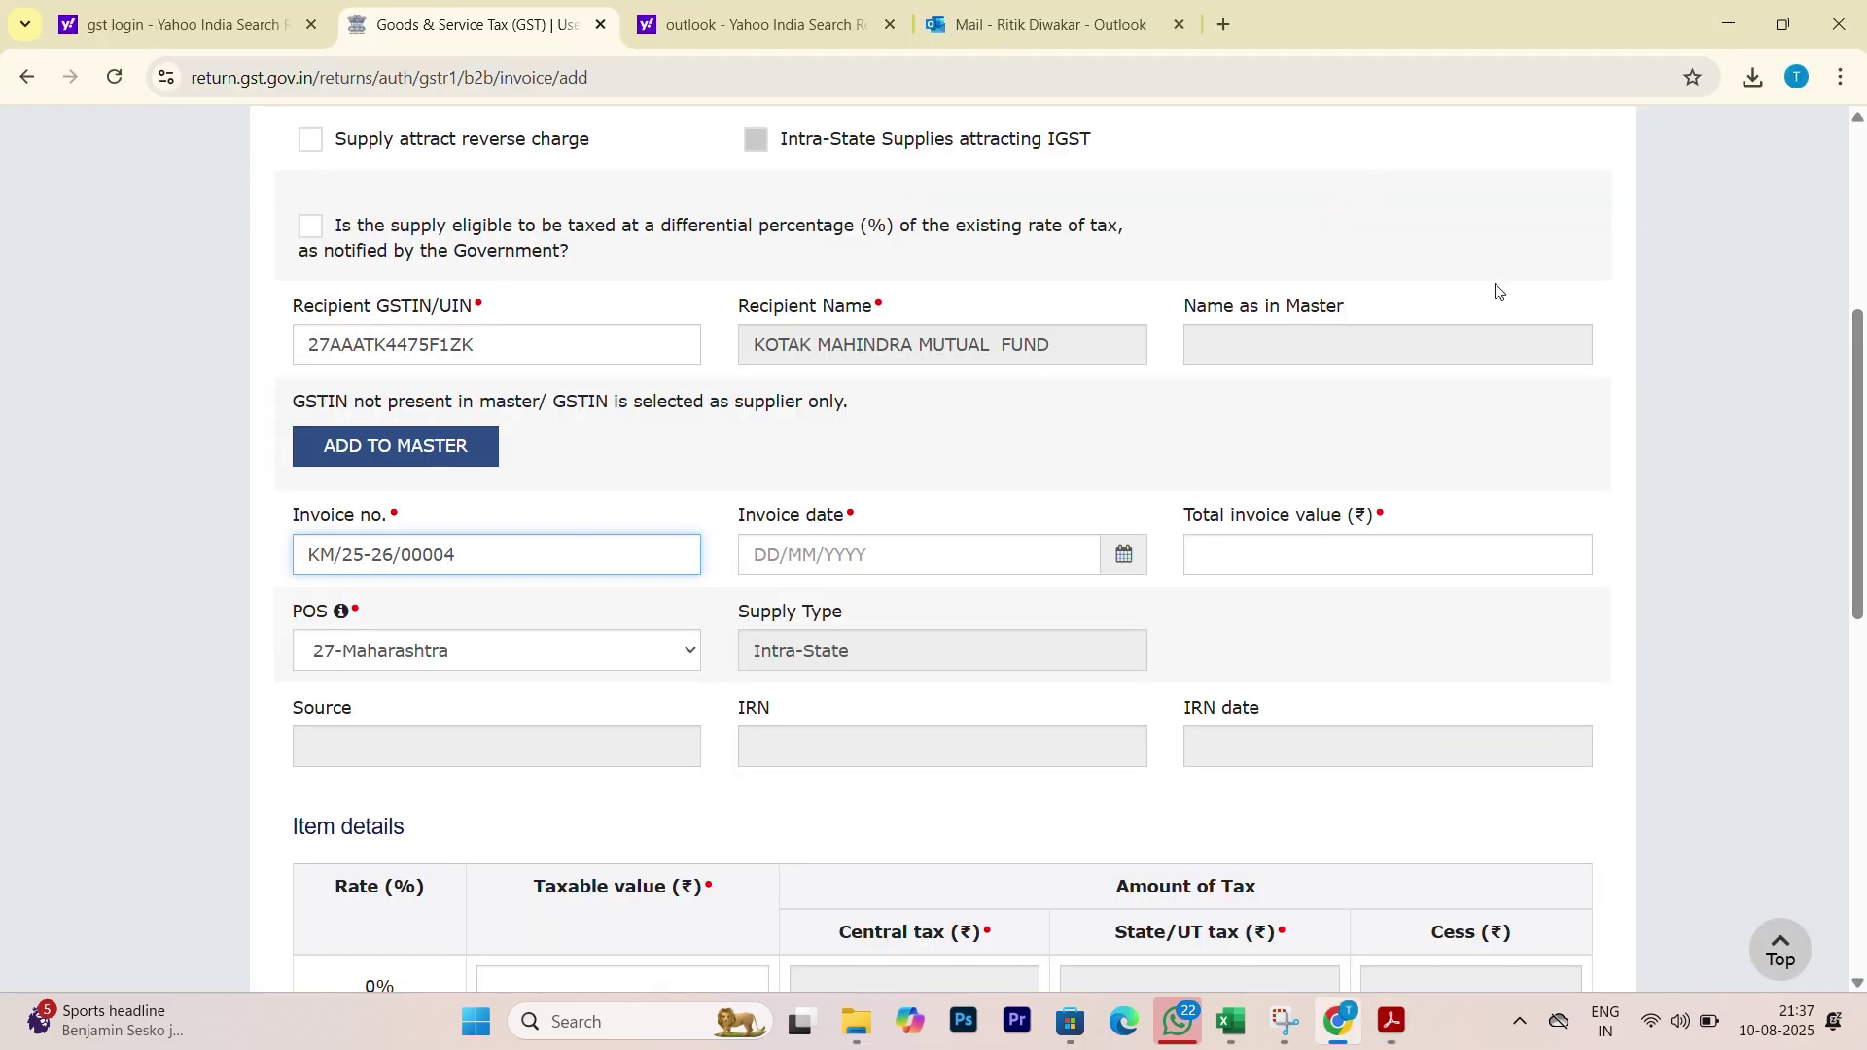
pyautogui.click(885, 563)
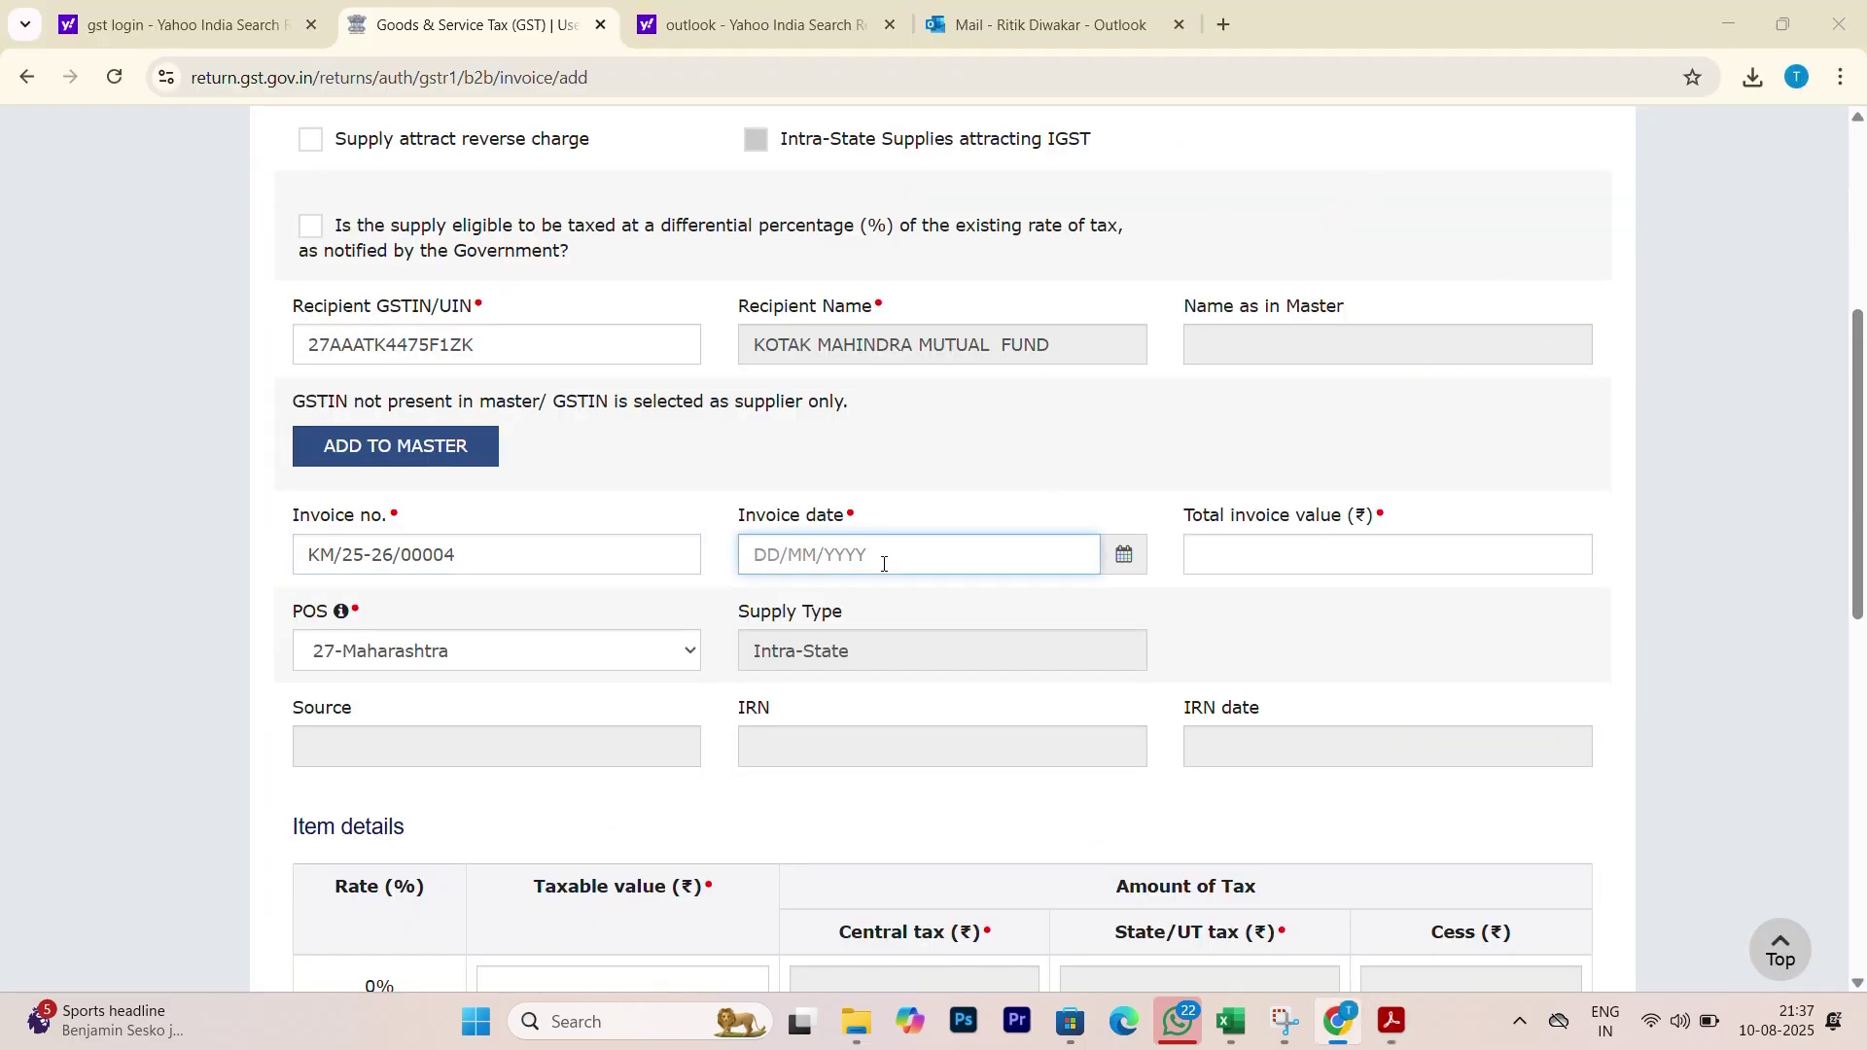
pyautogui.hotkey('alt', 'Tab')
pyautogui.hotkey('alt', 'Tab')
pyautogui.write('080720')
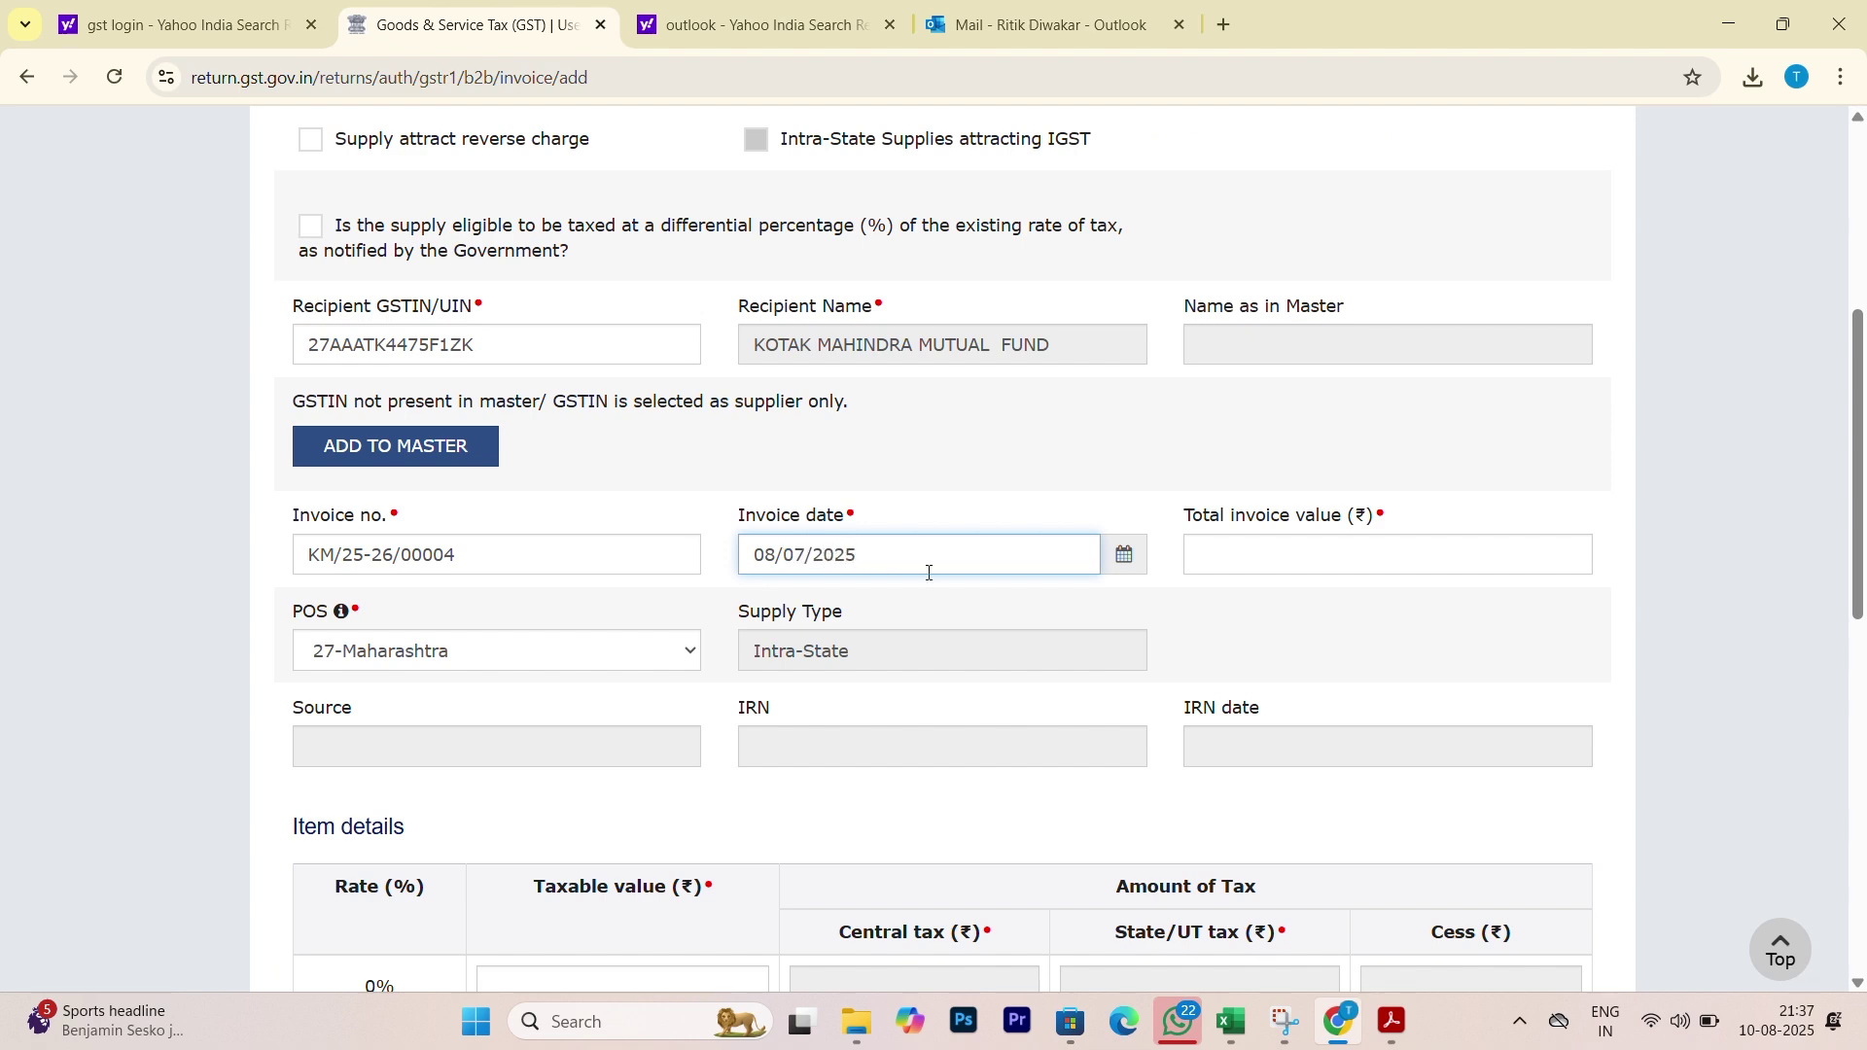
# - Enter 213.94 as the total invoice value from the PDF
pyautogui.click(1267, 550)
pyautogui.hotkey('alt', 'Tab')
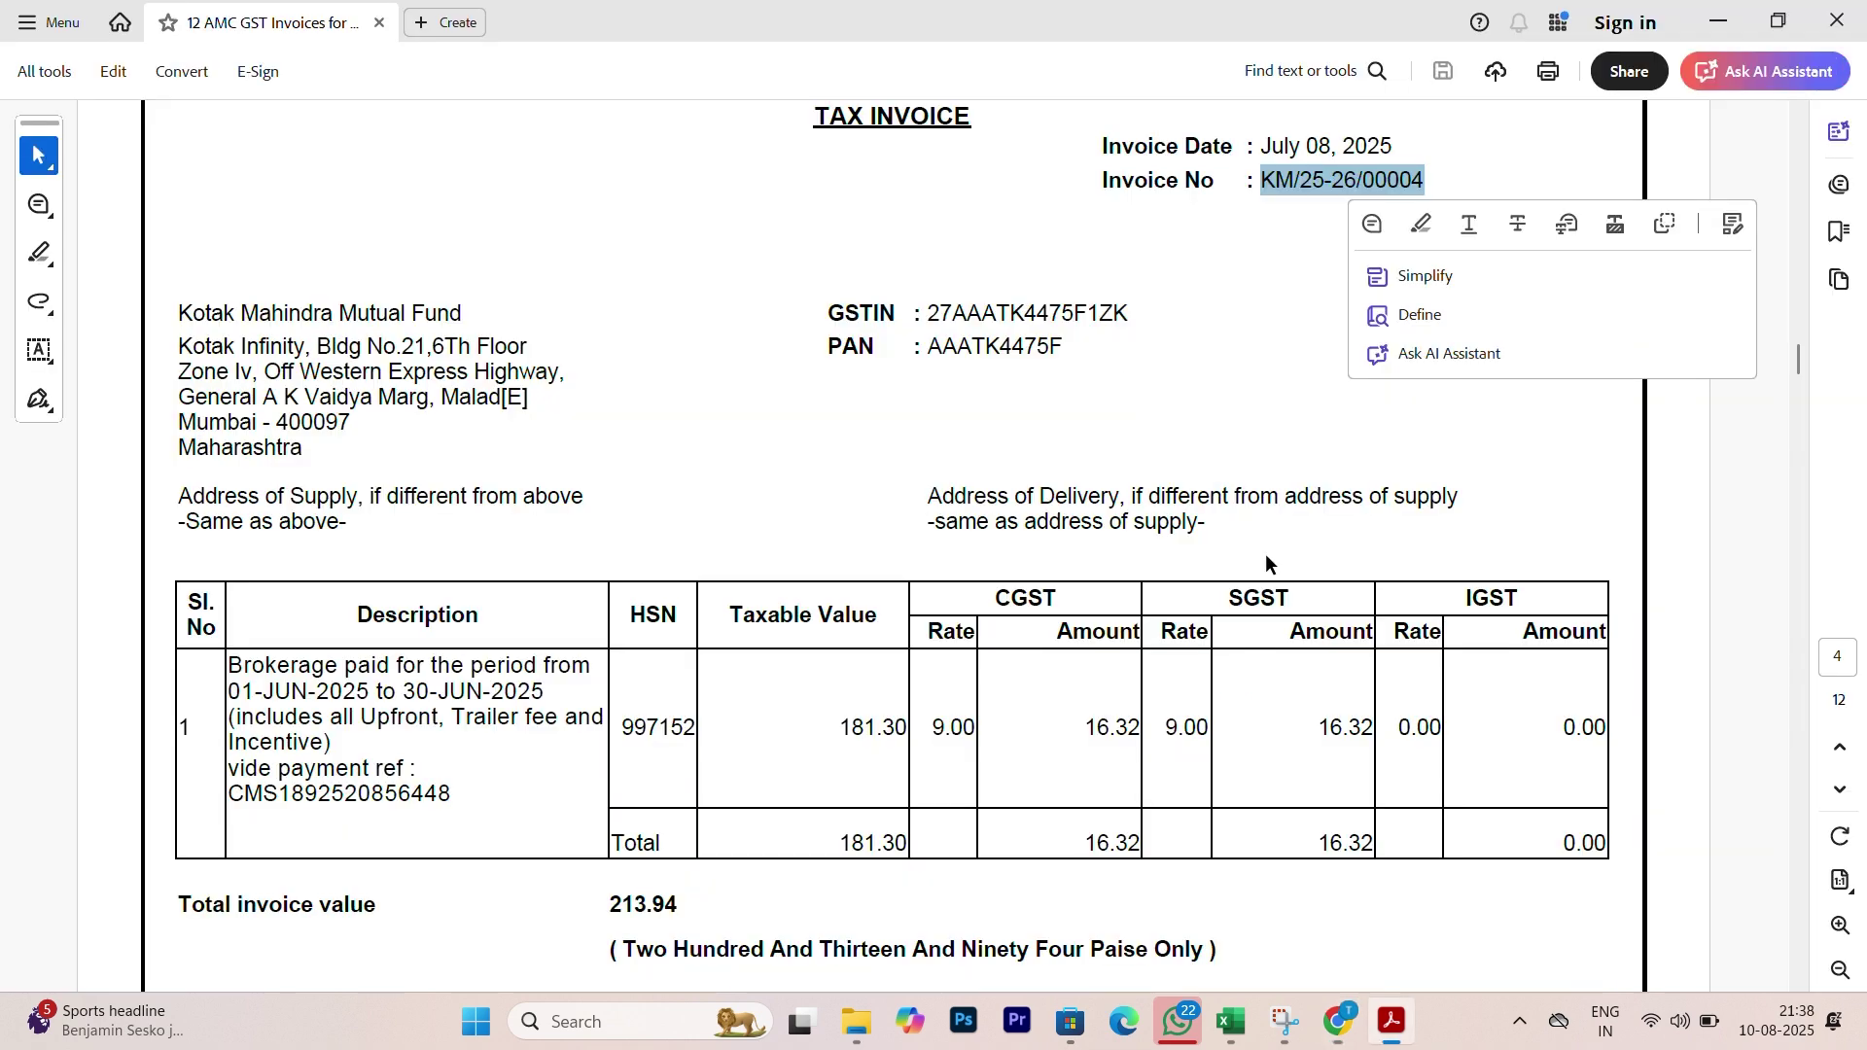
pyautogui.hotkey('alt', 'Tab')
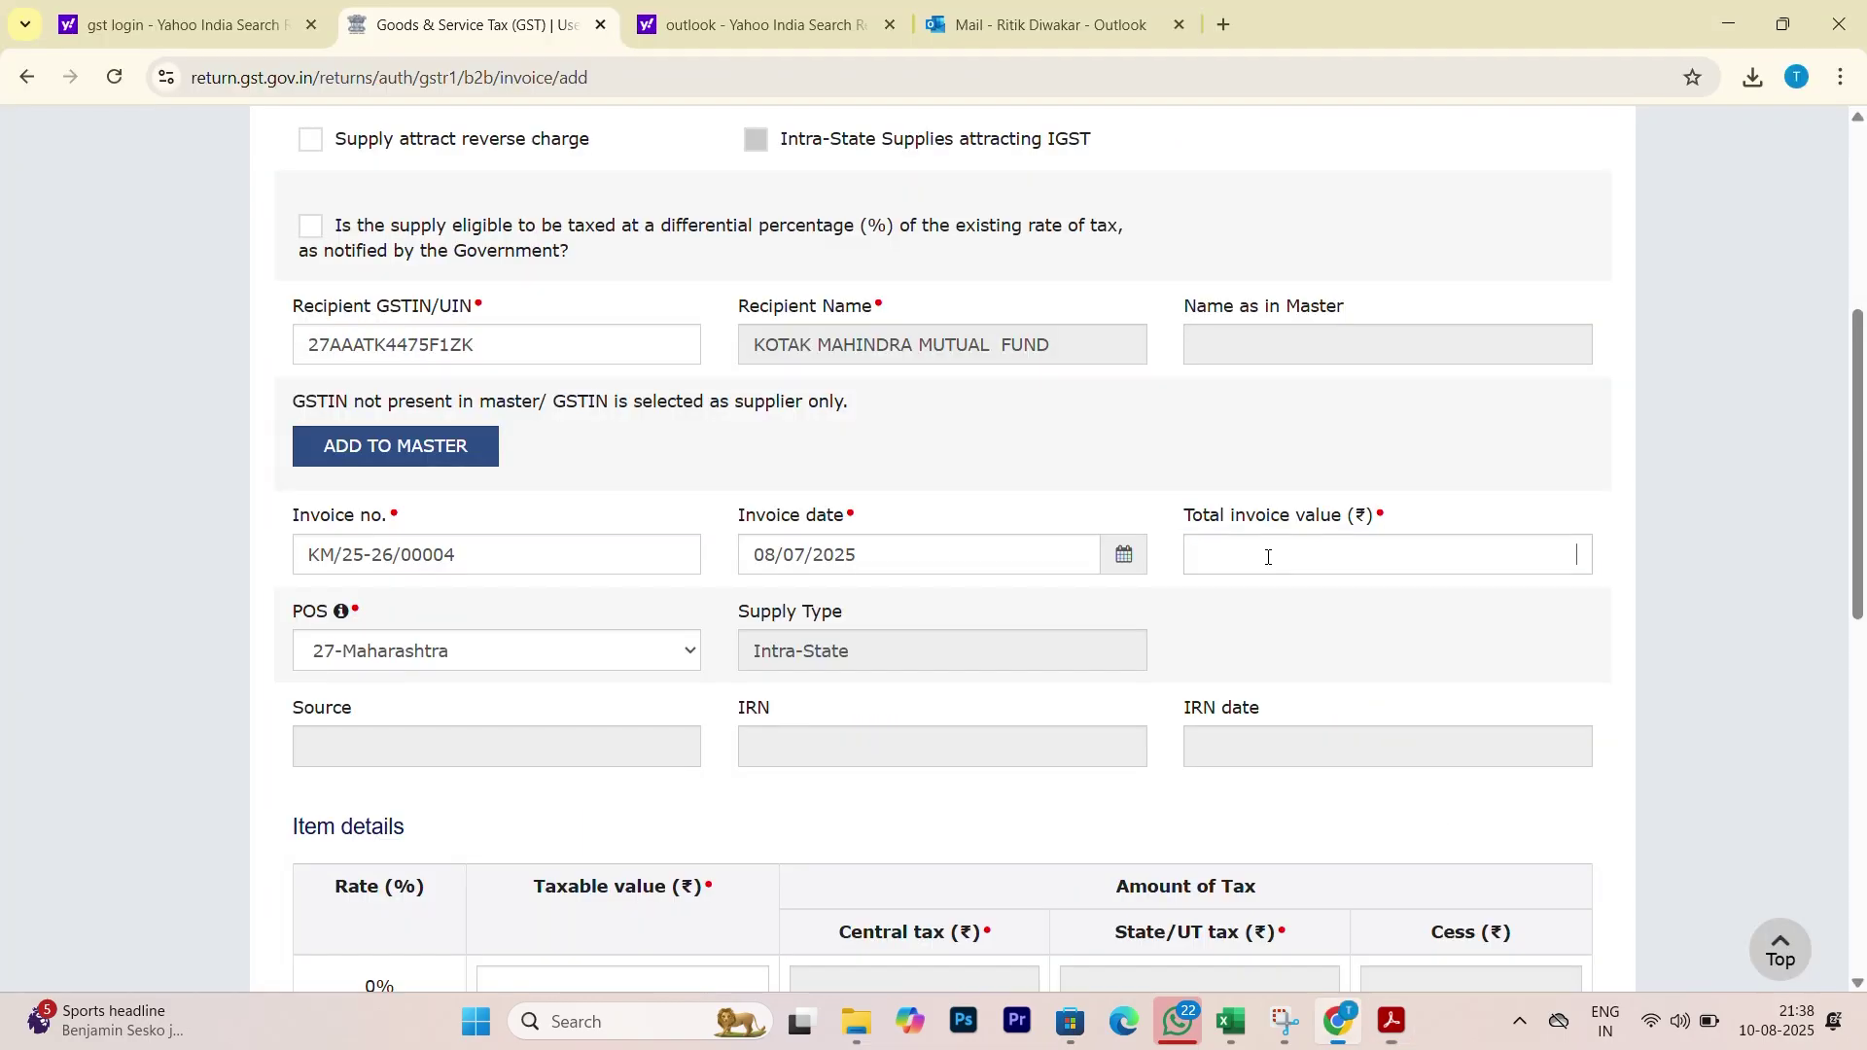
pyautogui.write('213.94')
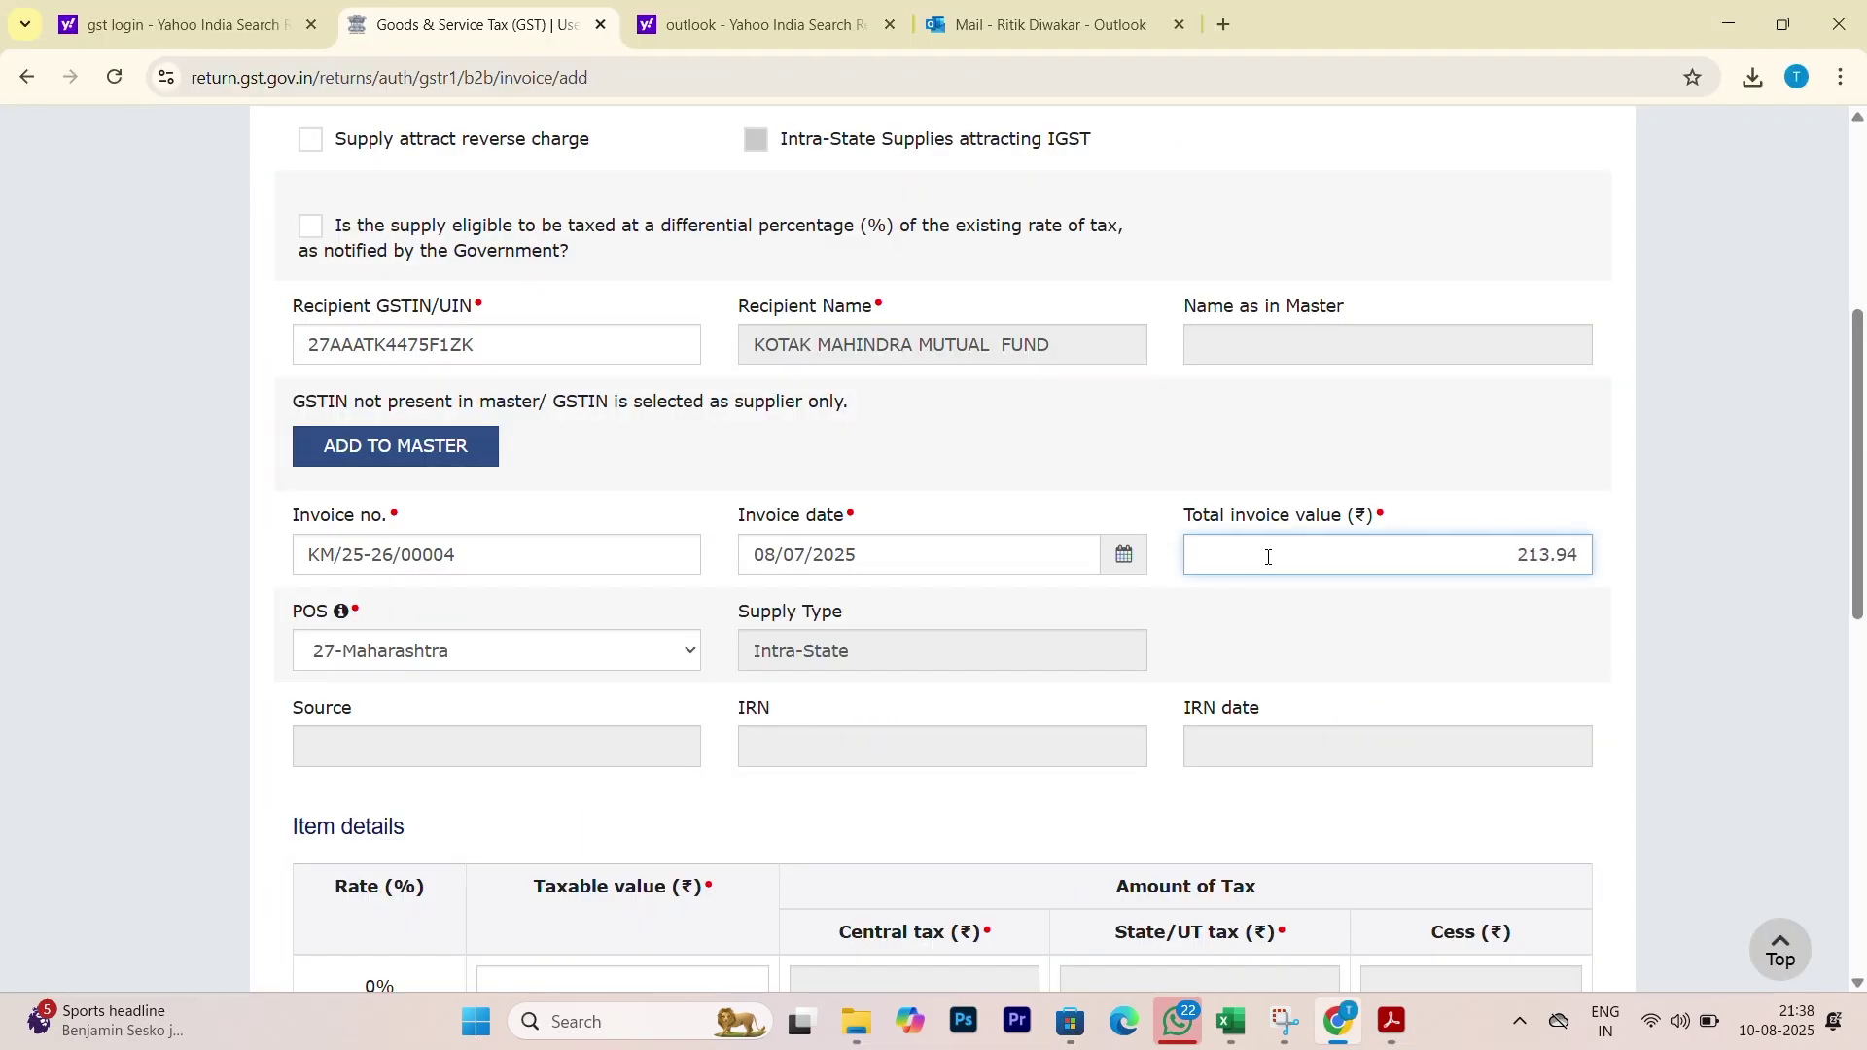
# - Enter 181.30 as the 18% taxable value and save the Kotak invoice
pyautogui.scroll(-10, 1268, 557)
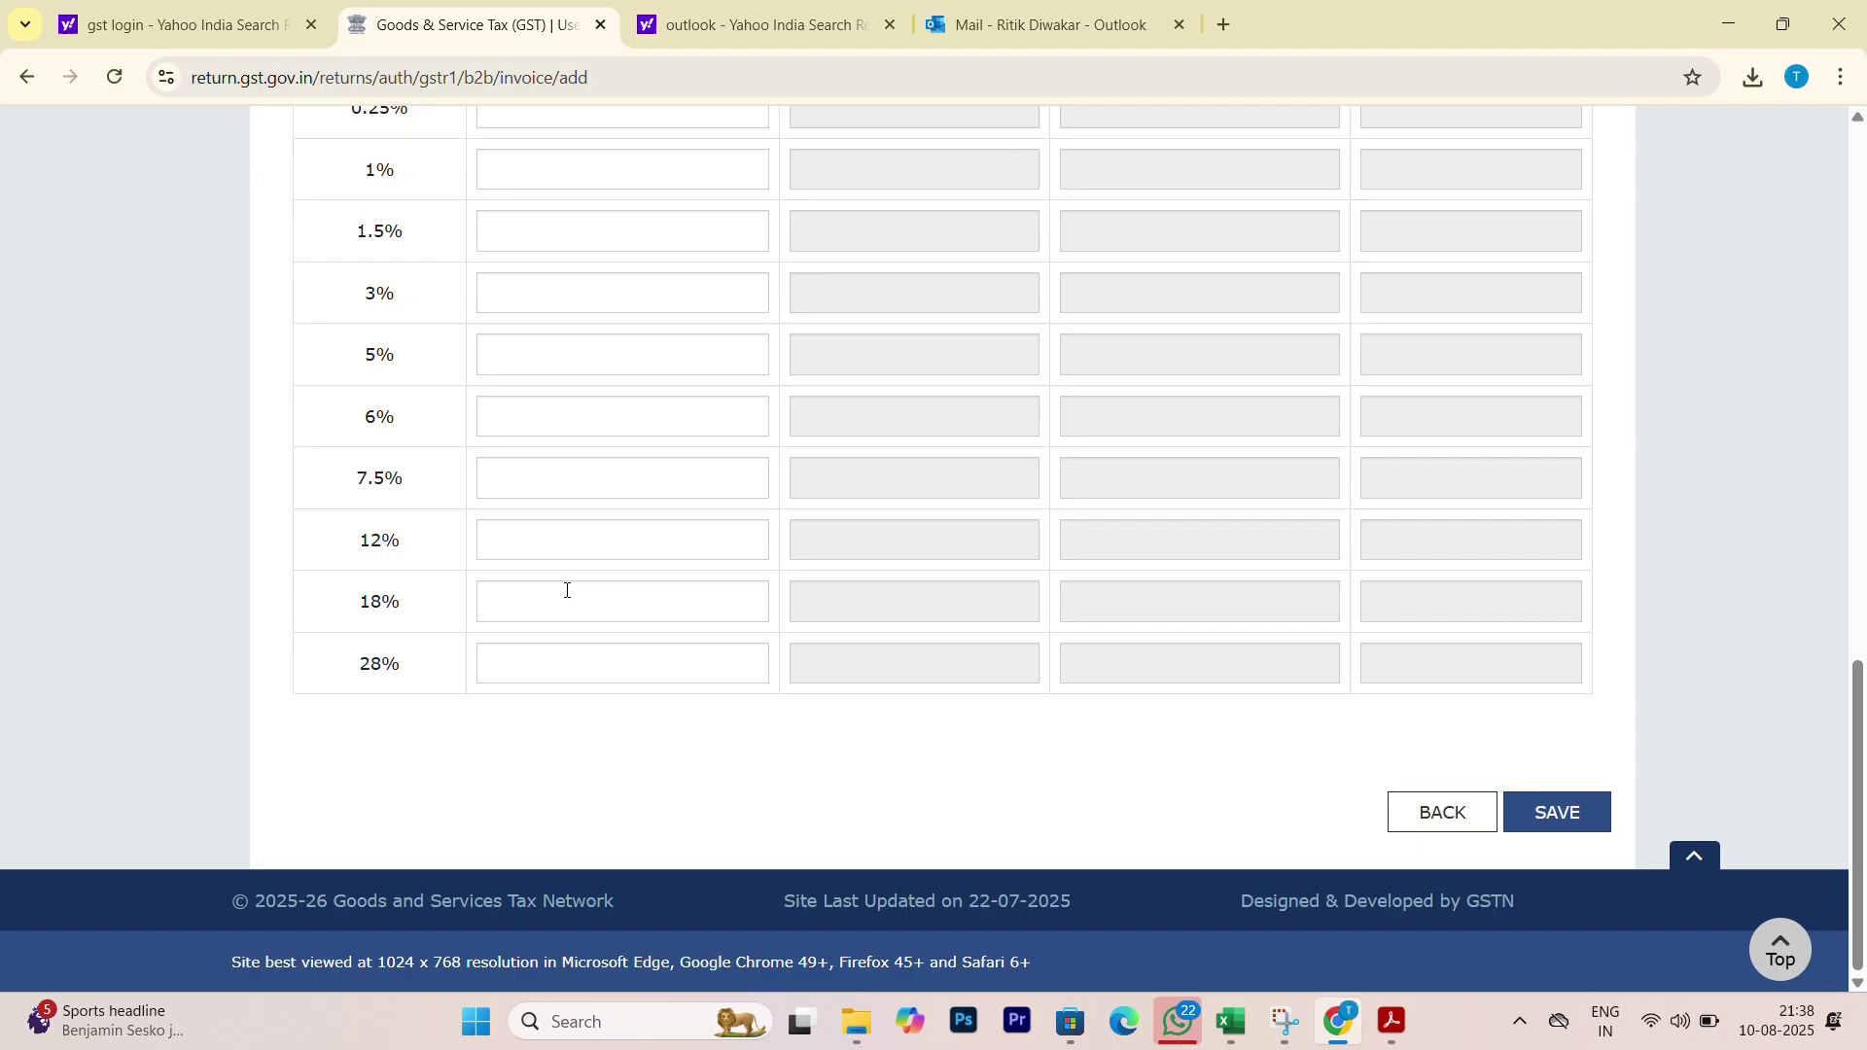
pyautogui.click(562, 599)
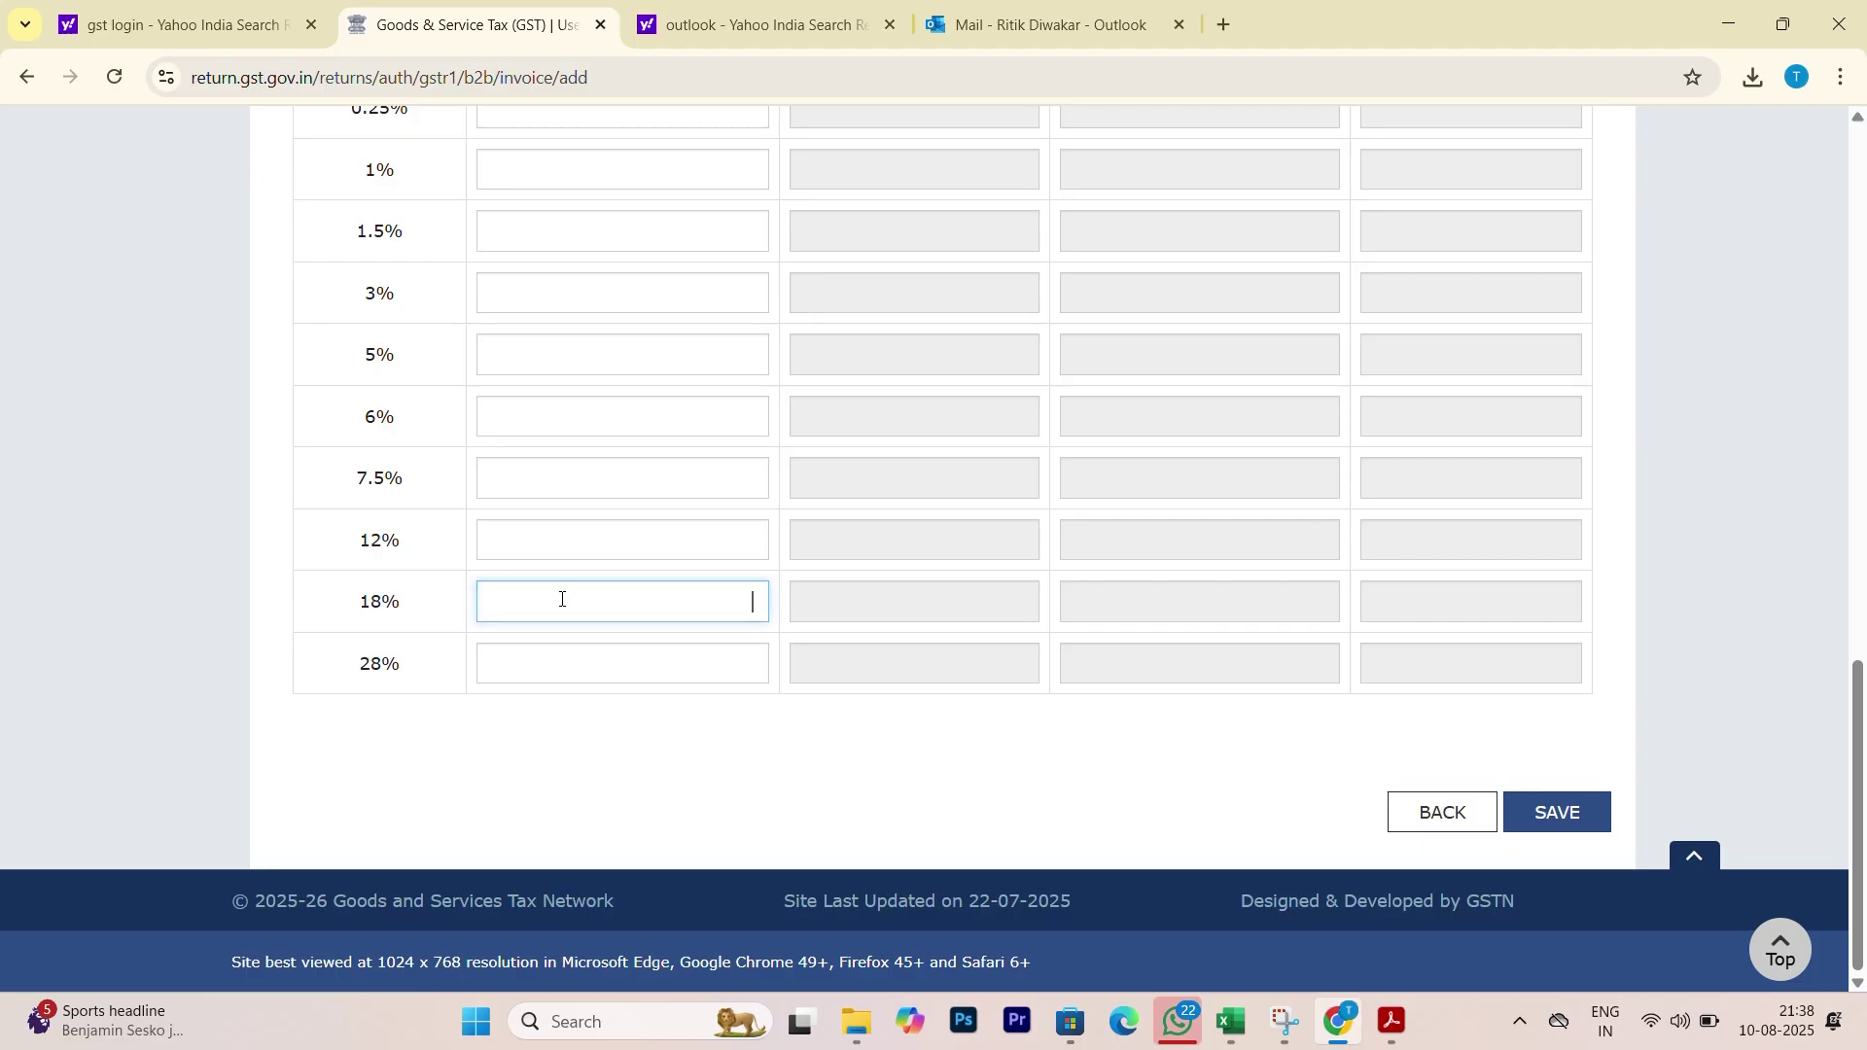
pyautogui.hotkey('alt', 'Tab')
pyautogui.scroll(-4, 560, 604)
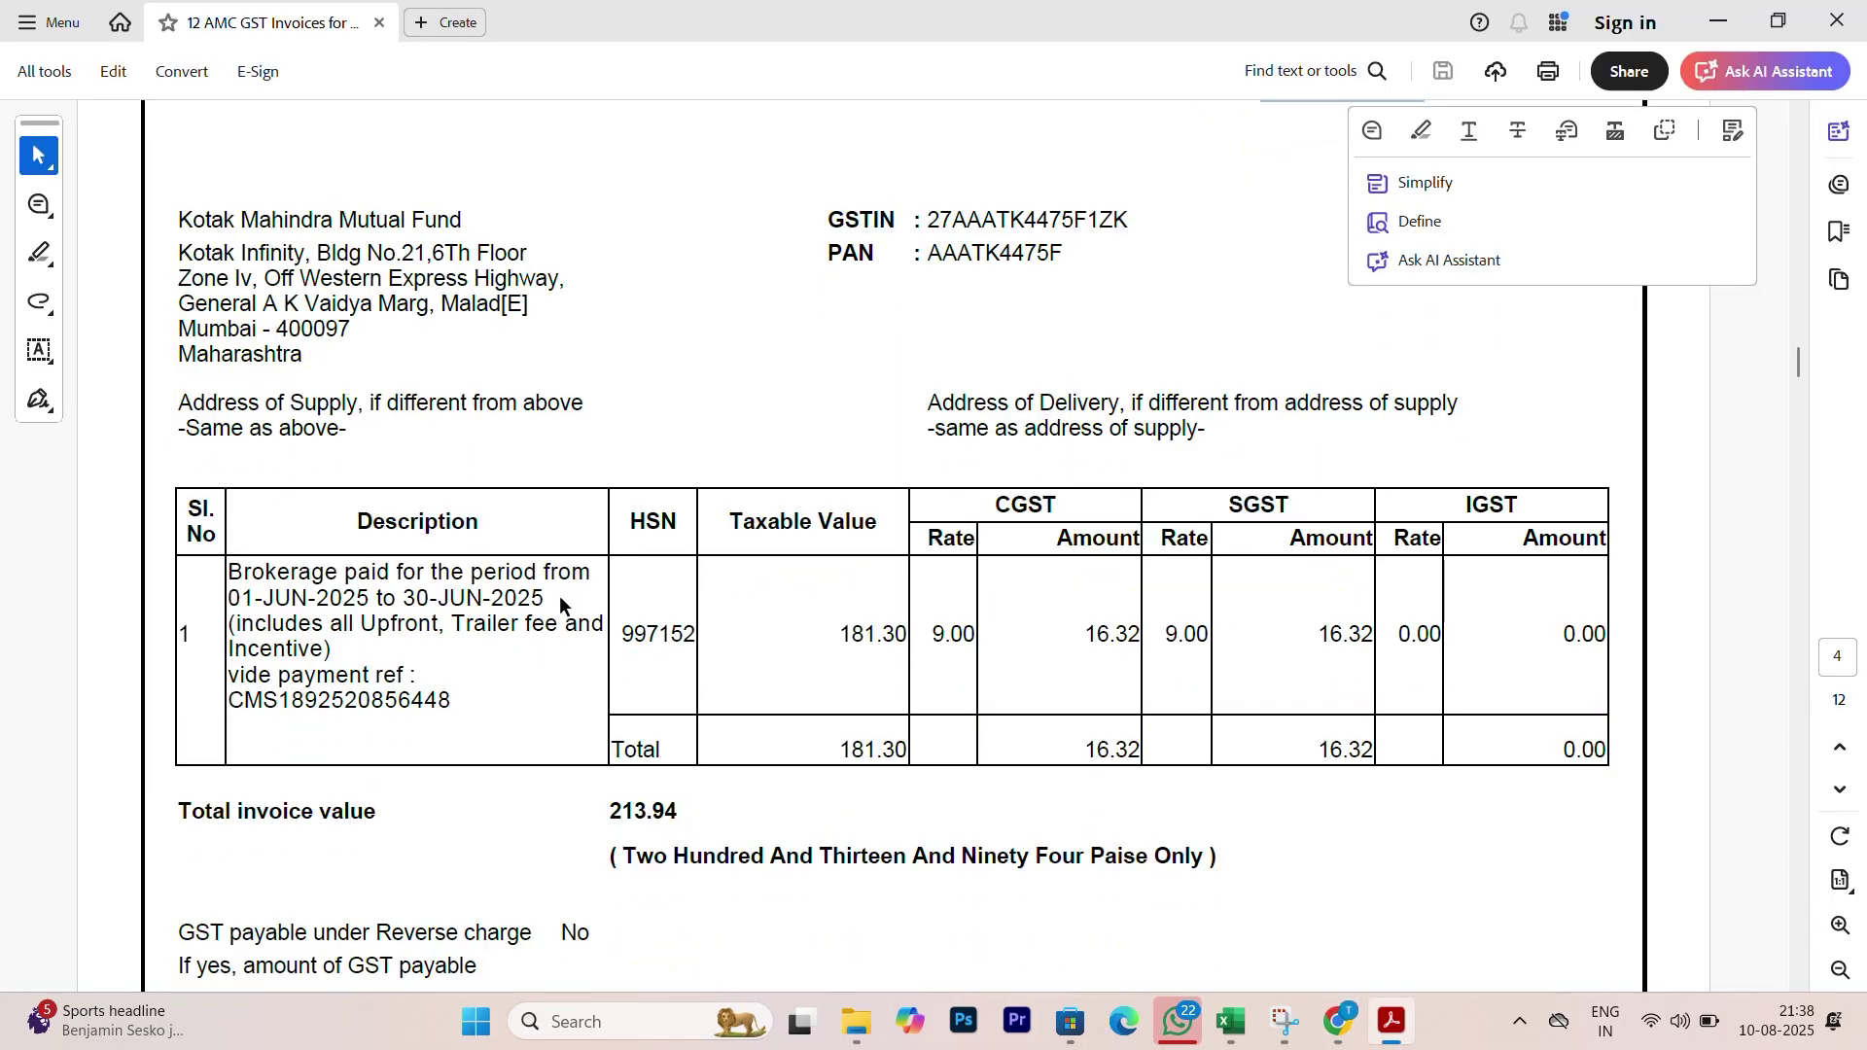
pyautogui.hotkey('alt', 'Tab')
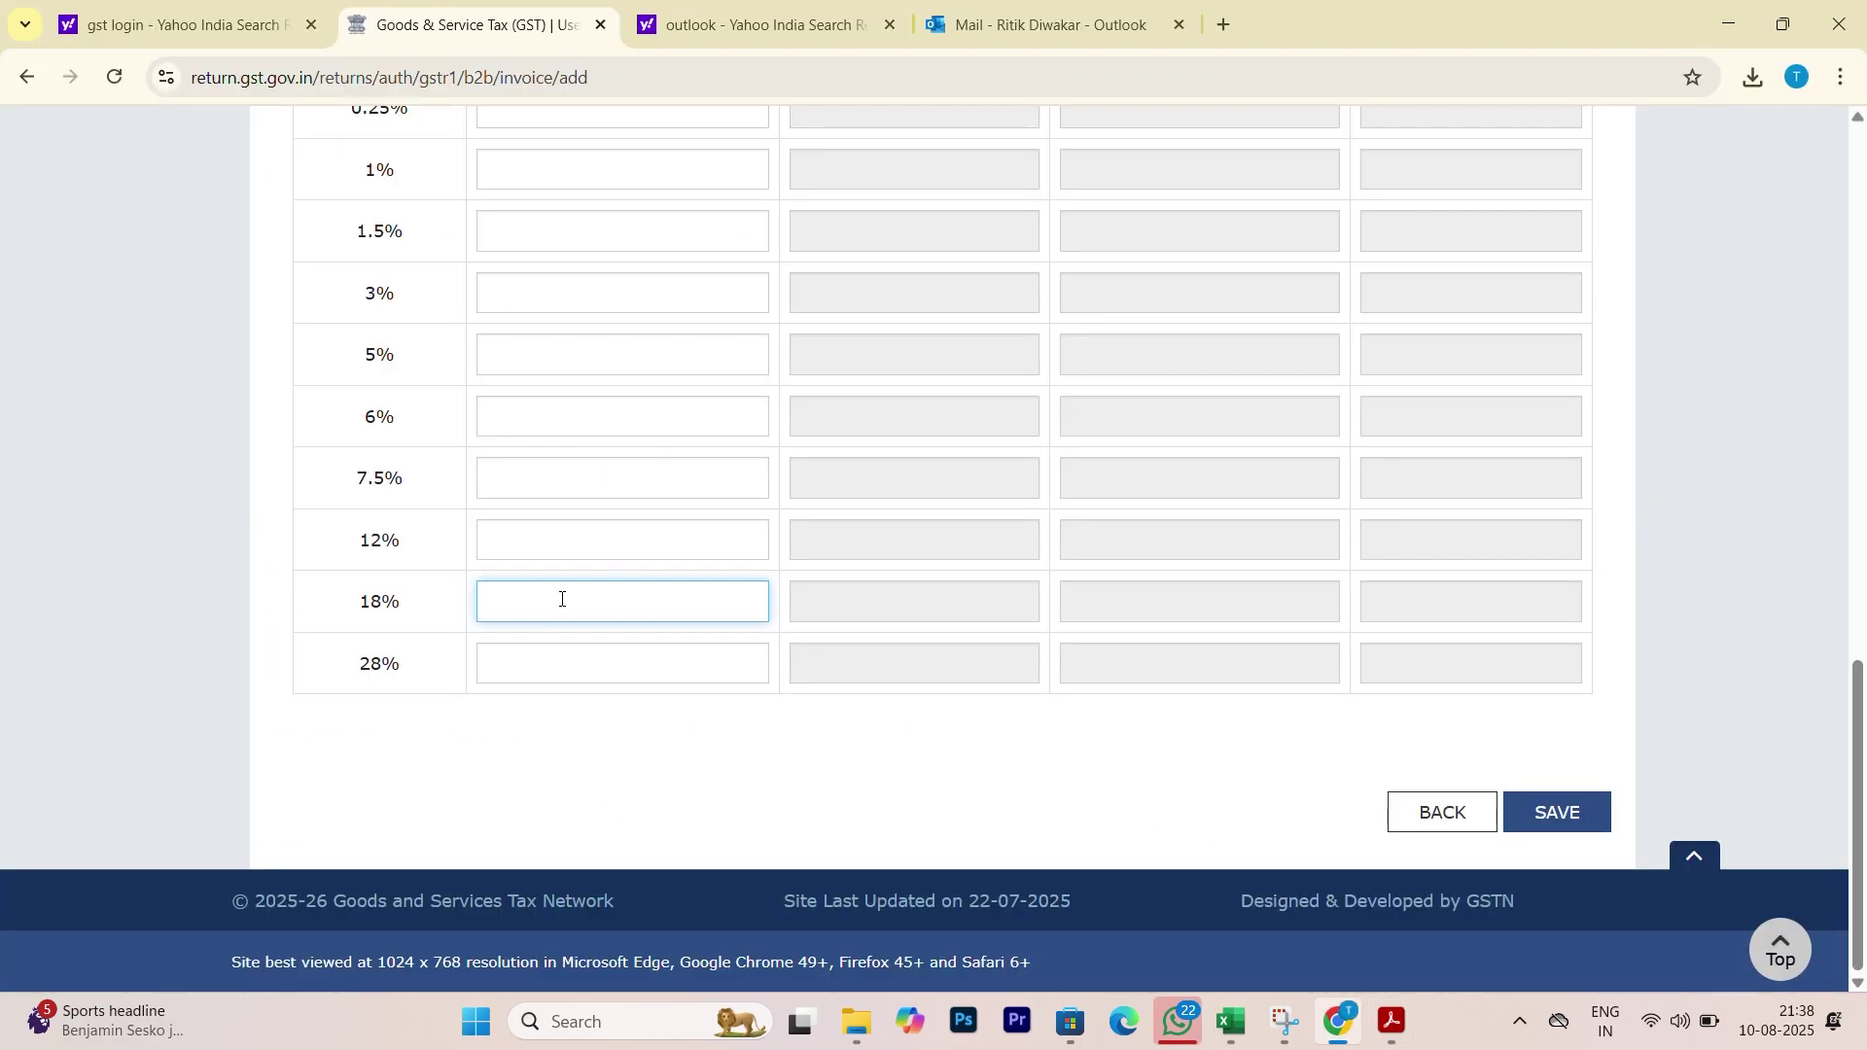
pyautogui.write('181')
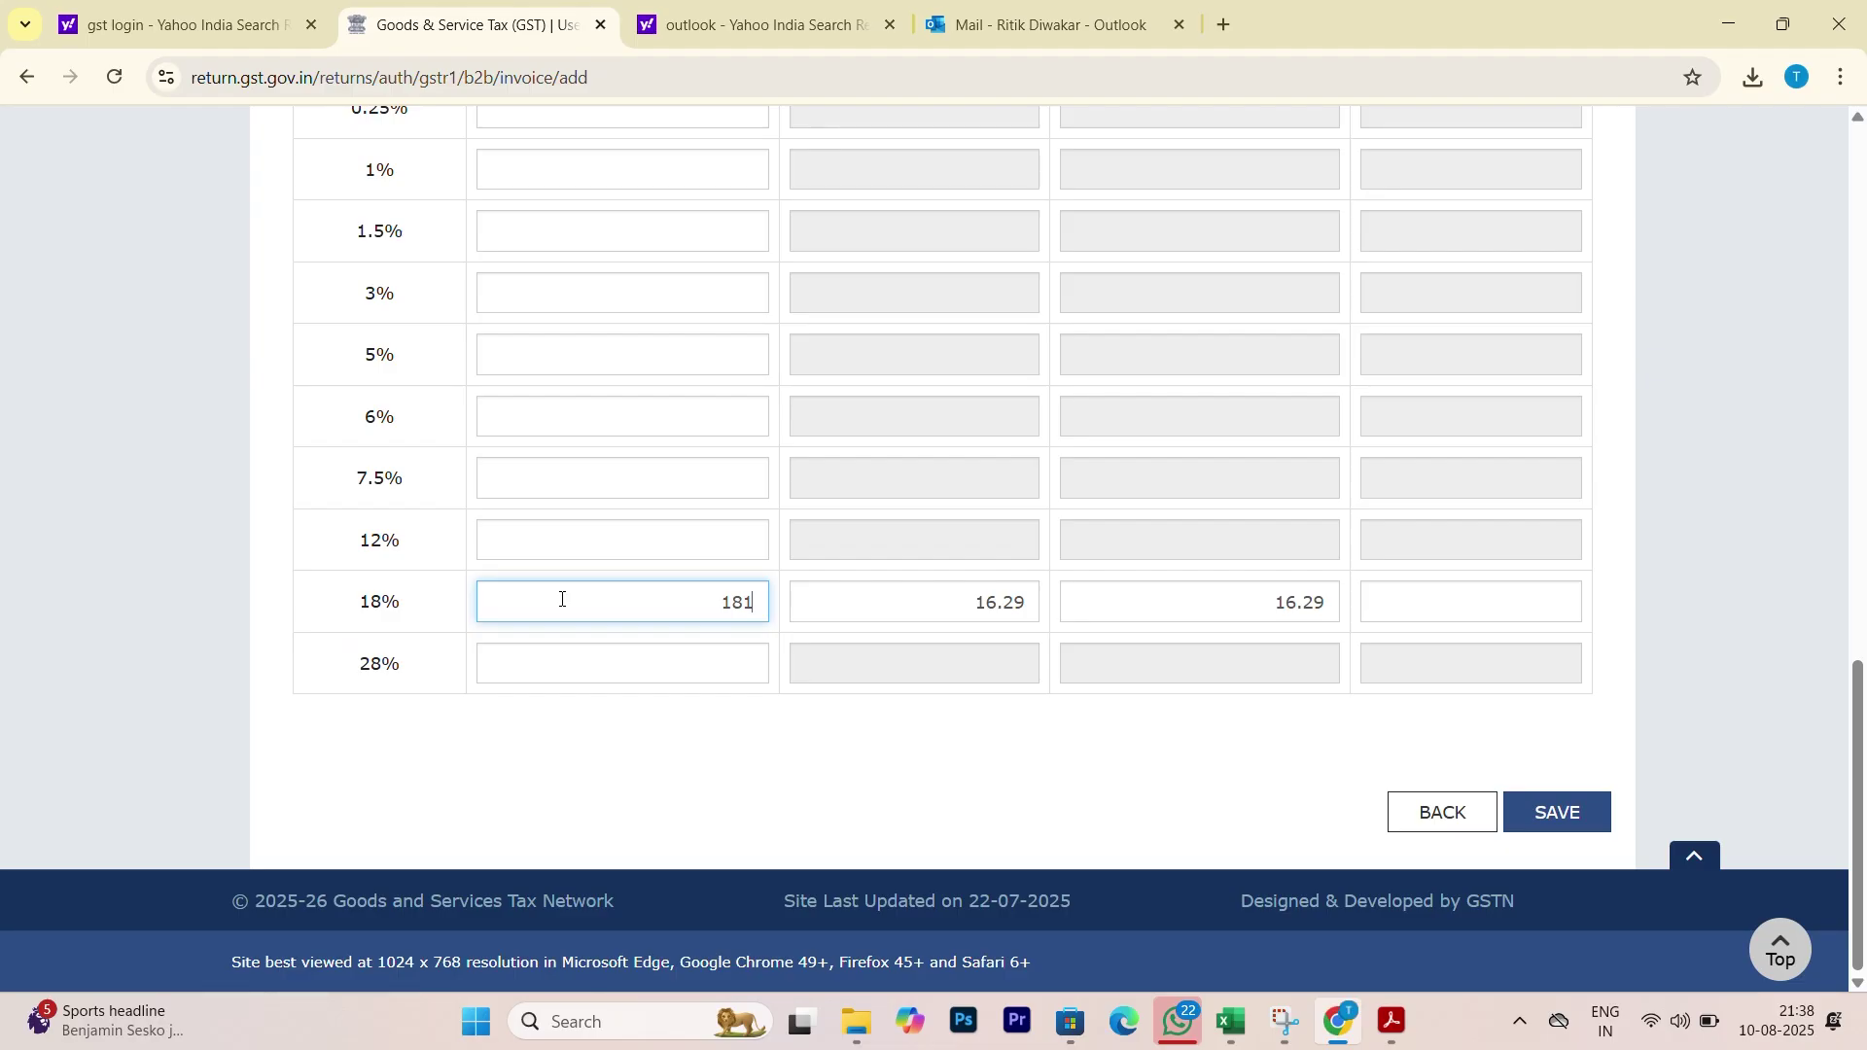
pyautogui.write('.30')
pyautogui.click(1564, 812)
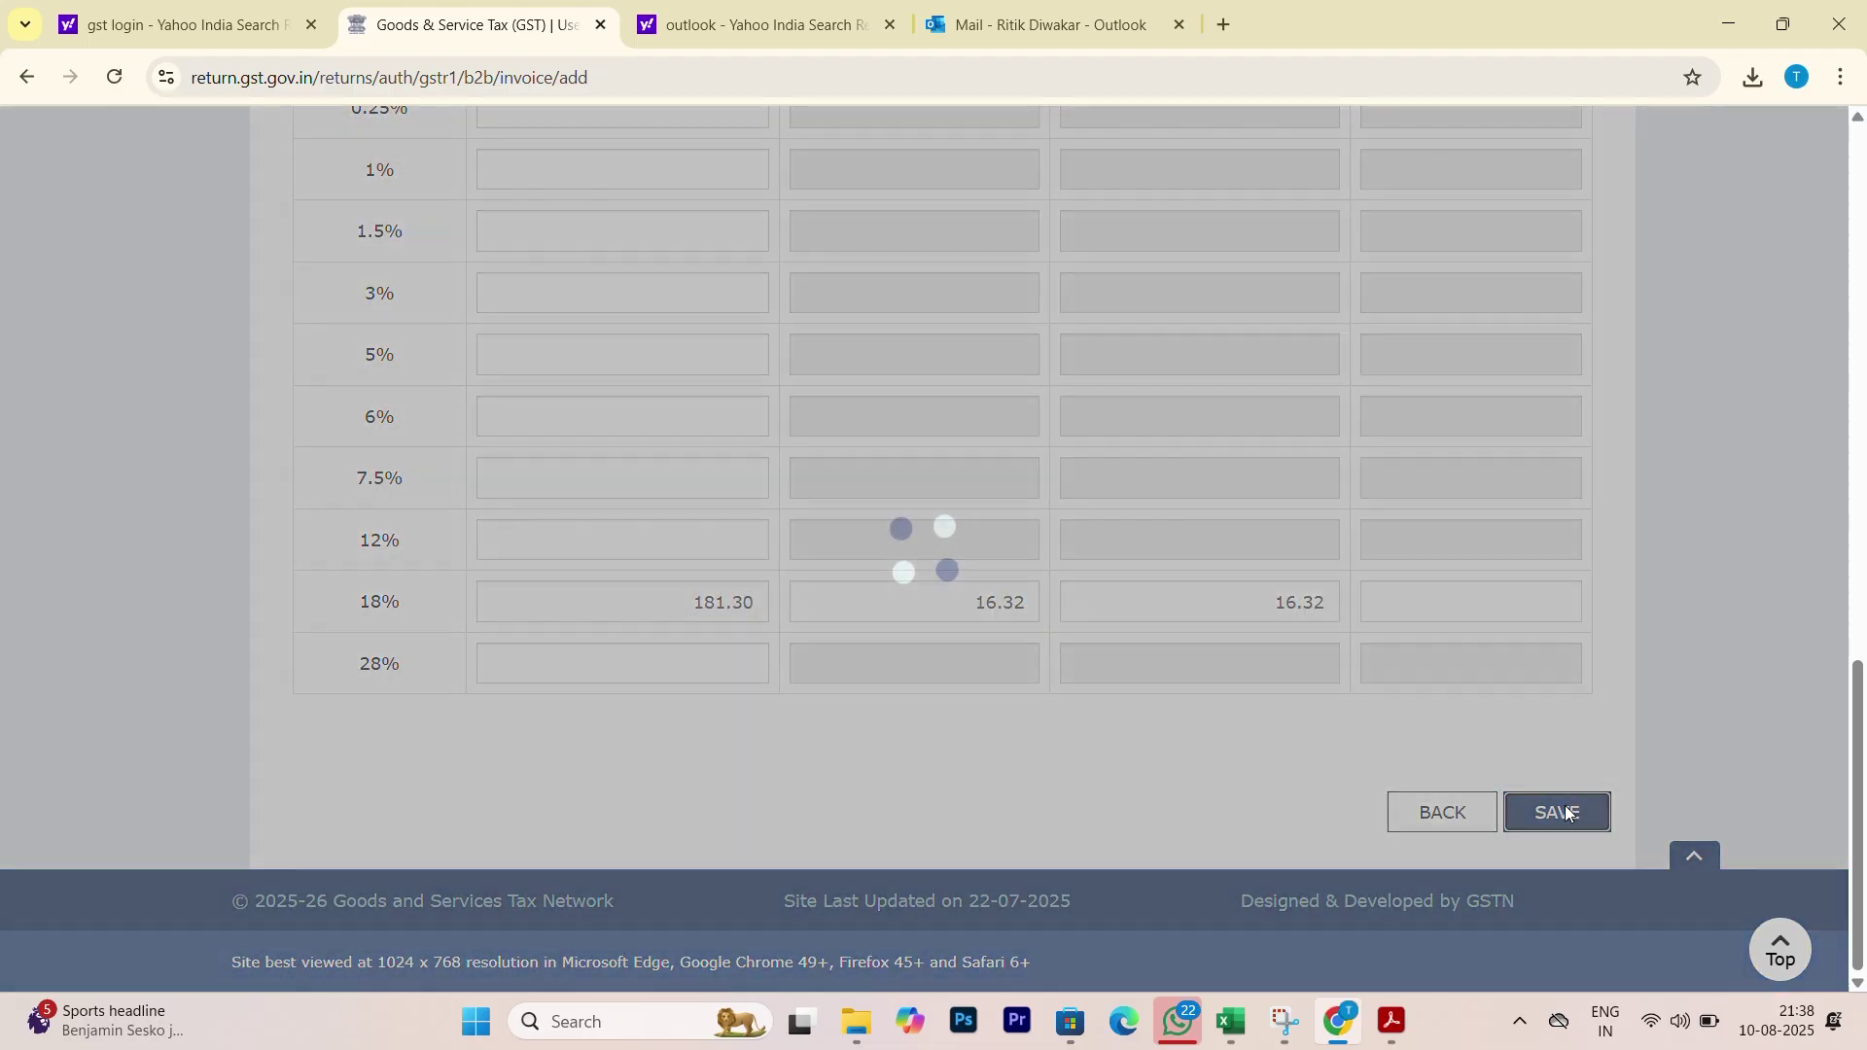
pyautogui.hotkey('alt', 'Tab')
# - Replace the Recipient GSTIN with Mahindra Manulife Mutual Fund's GSTIN from the PDF
pyautogui.scroll(-15, 1565, 805)
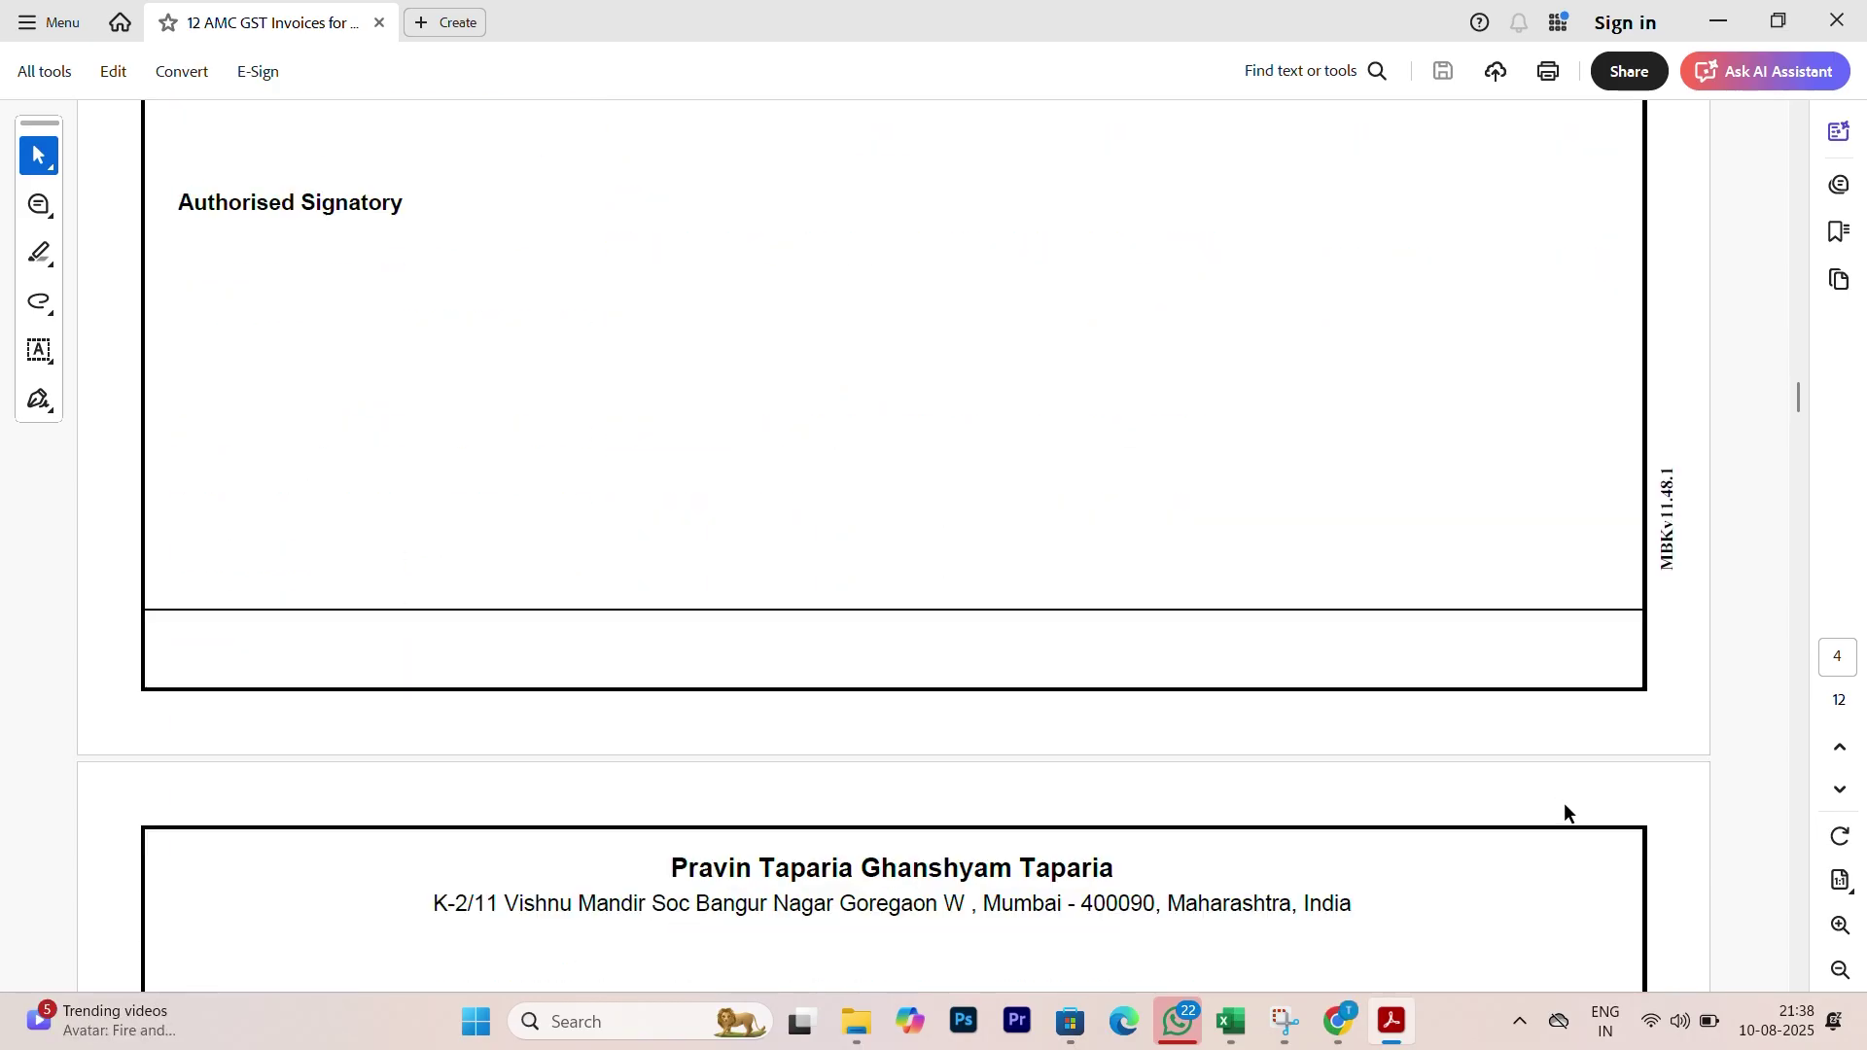
pyautogui.scroll(-2, 1564, 810)
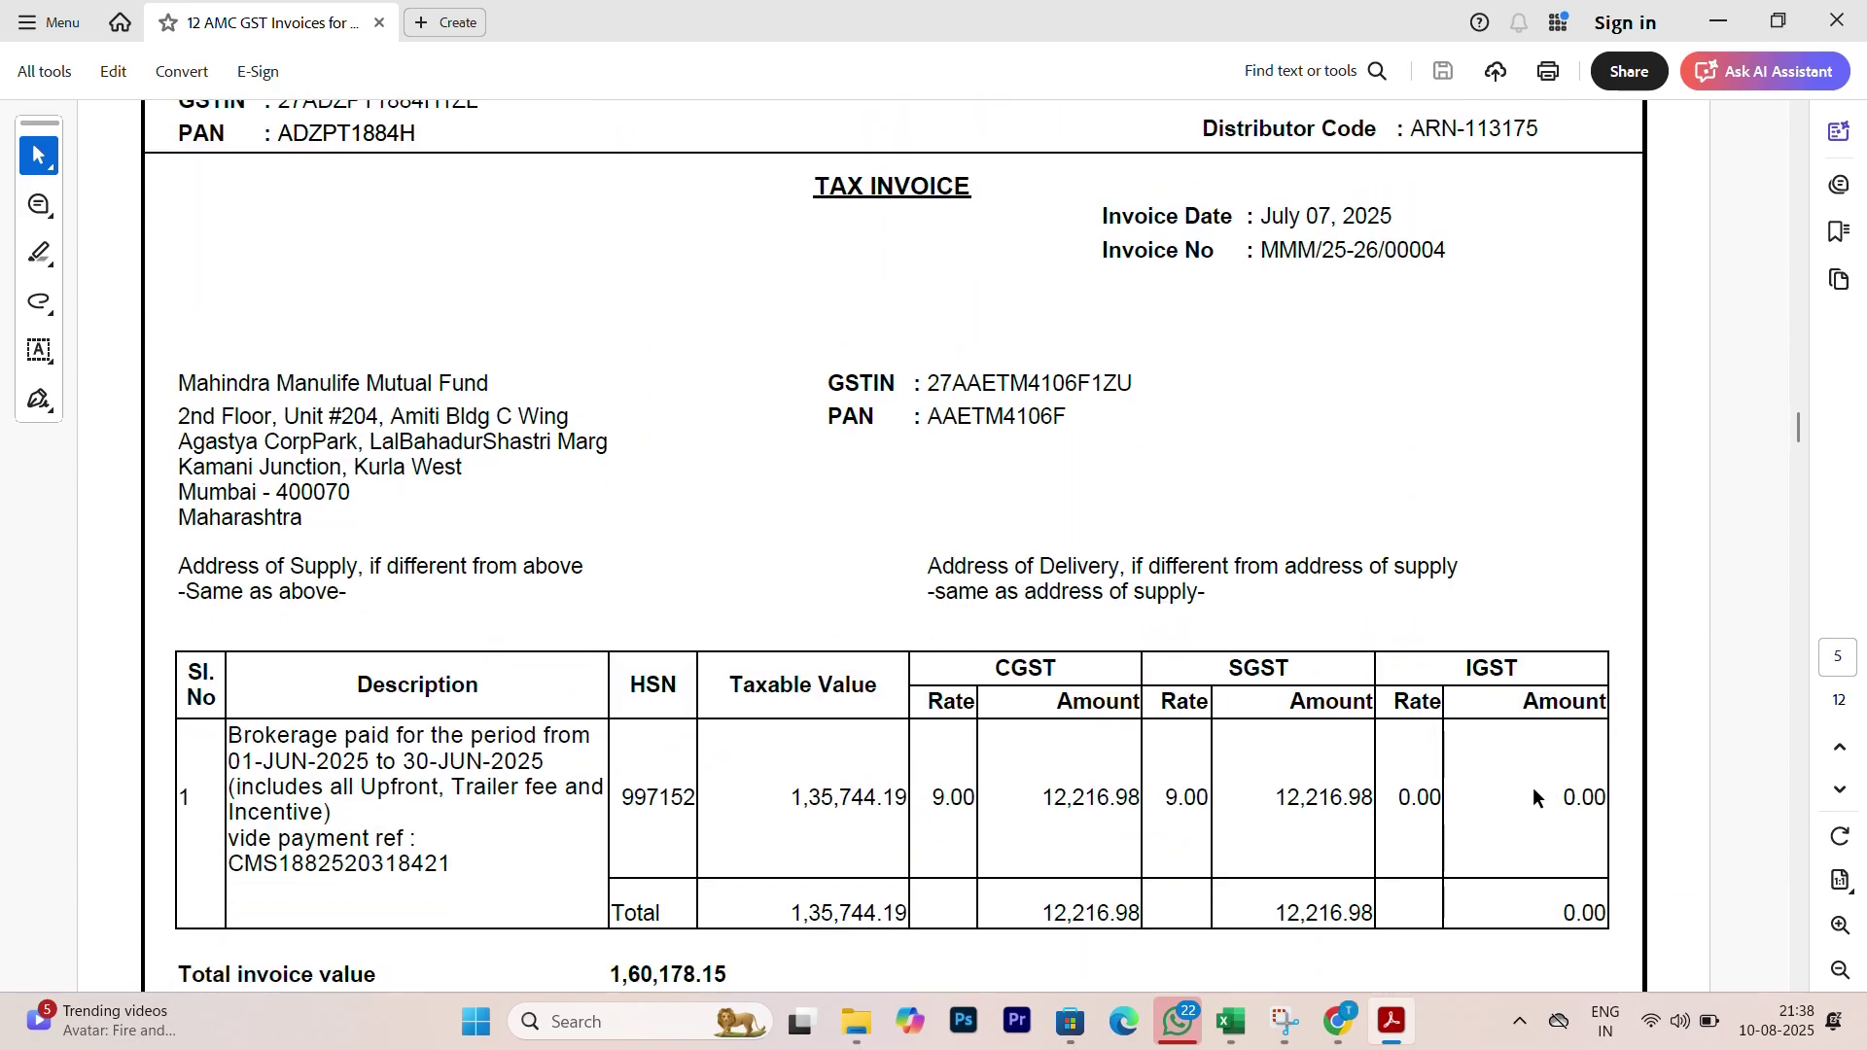
pyautogui.doubleClick(984, 382)
pyautogui.hotkey('ctrl', 'c')
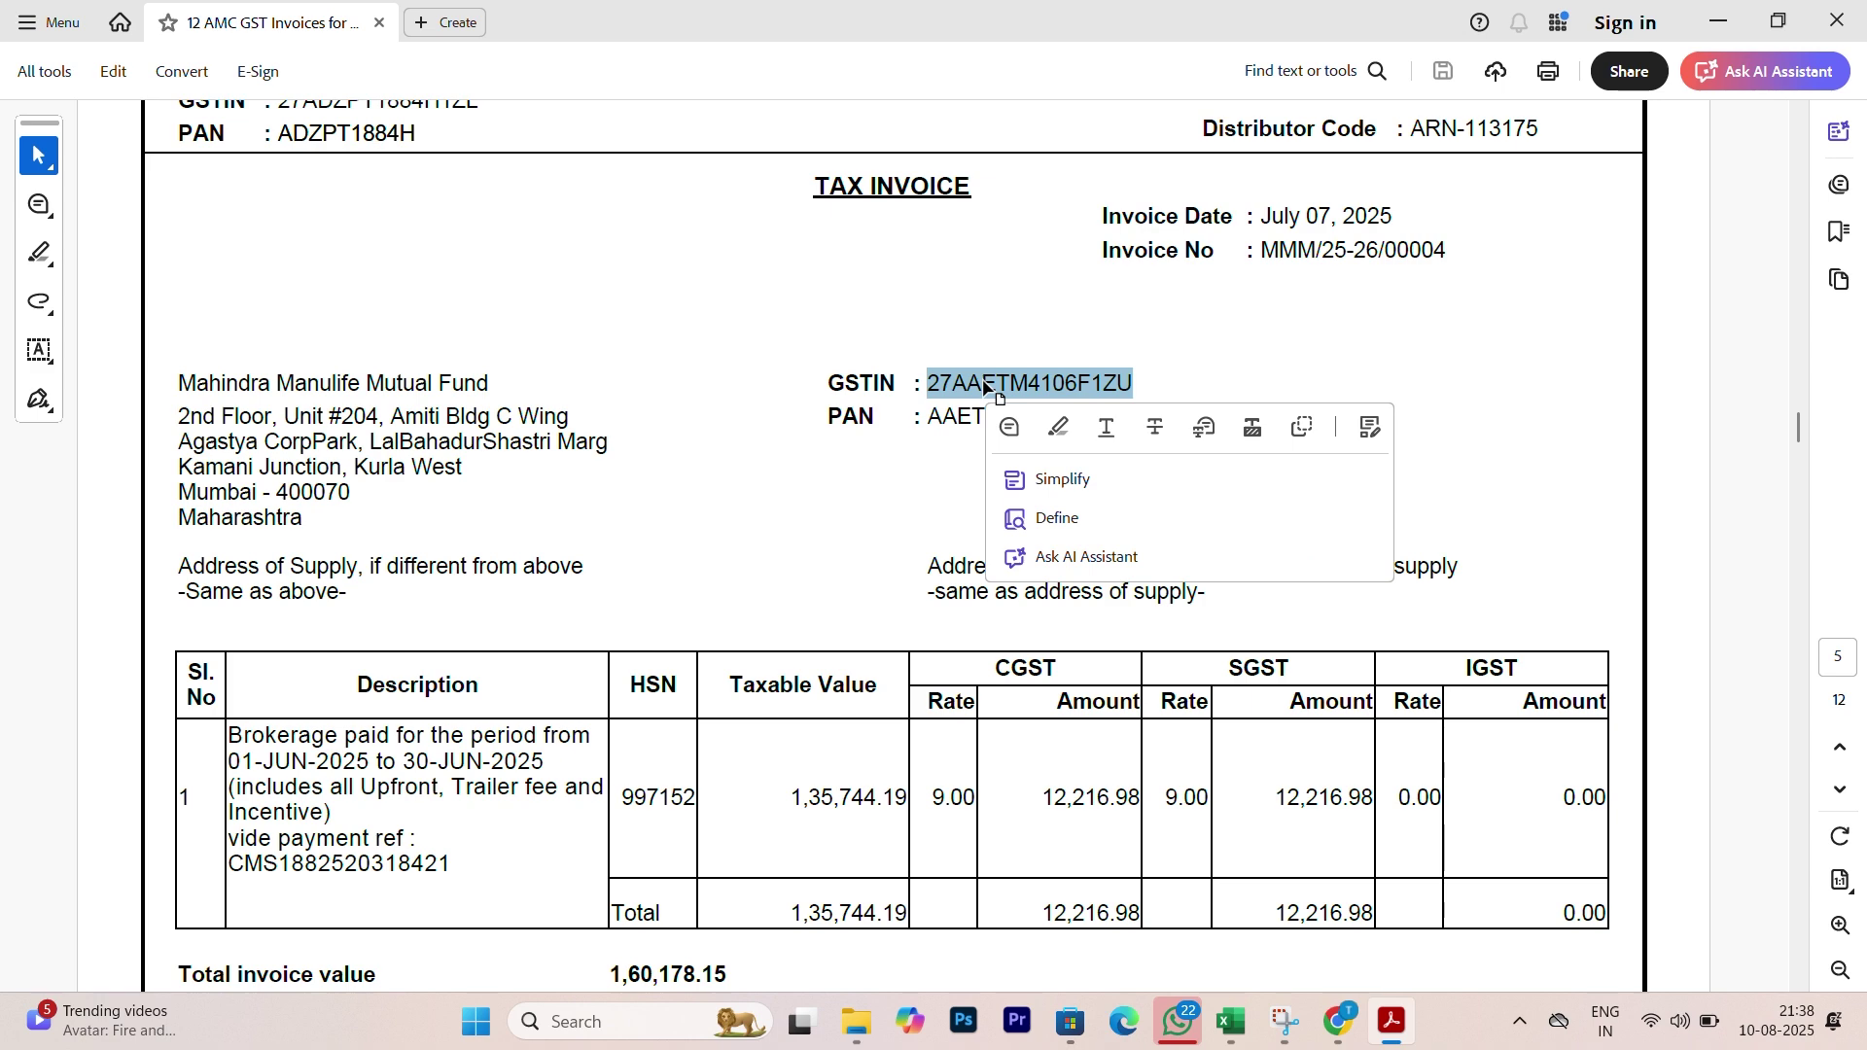
pyautogui.hotkey('alt', 'Tab')
pyautogui.scroll(-2, 987, 388)
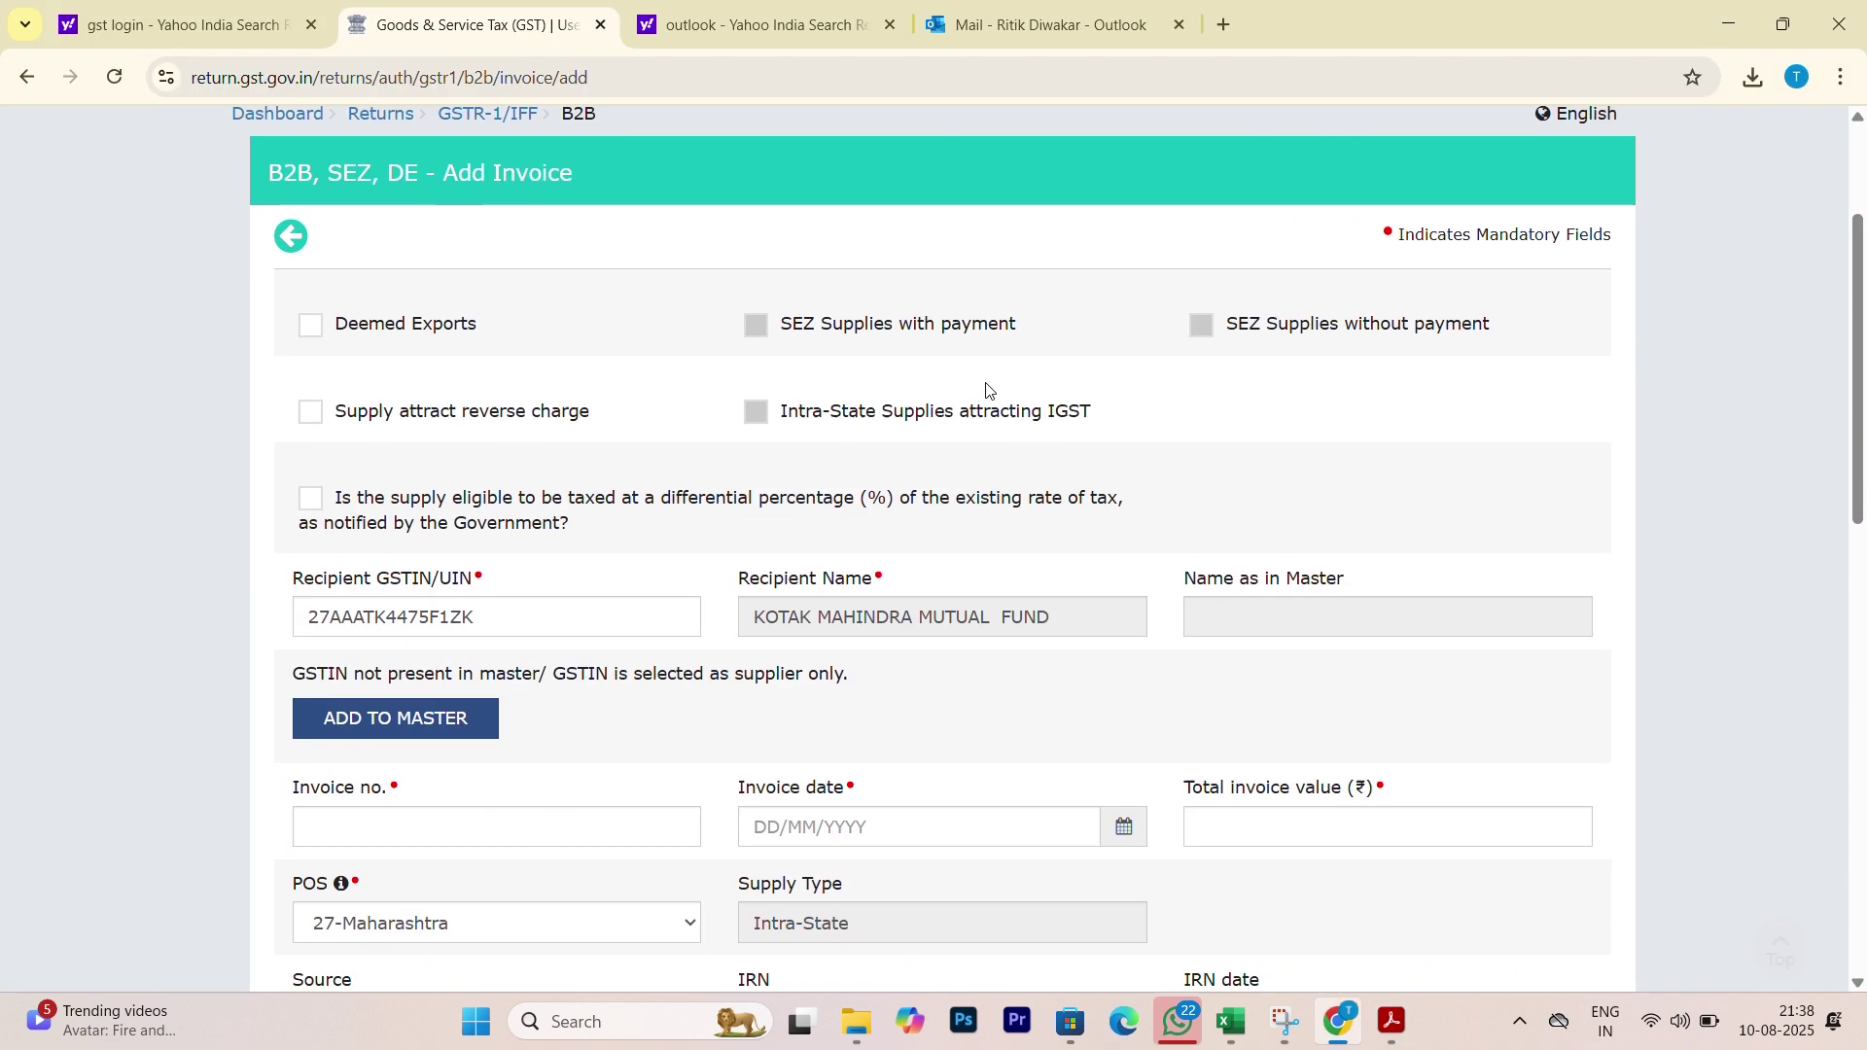
pyautogui.doubleClick(495, 569)
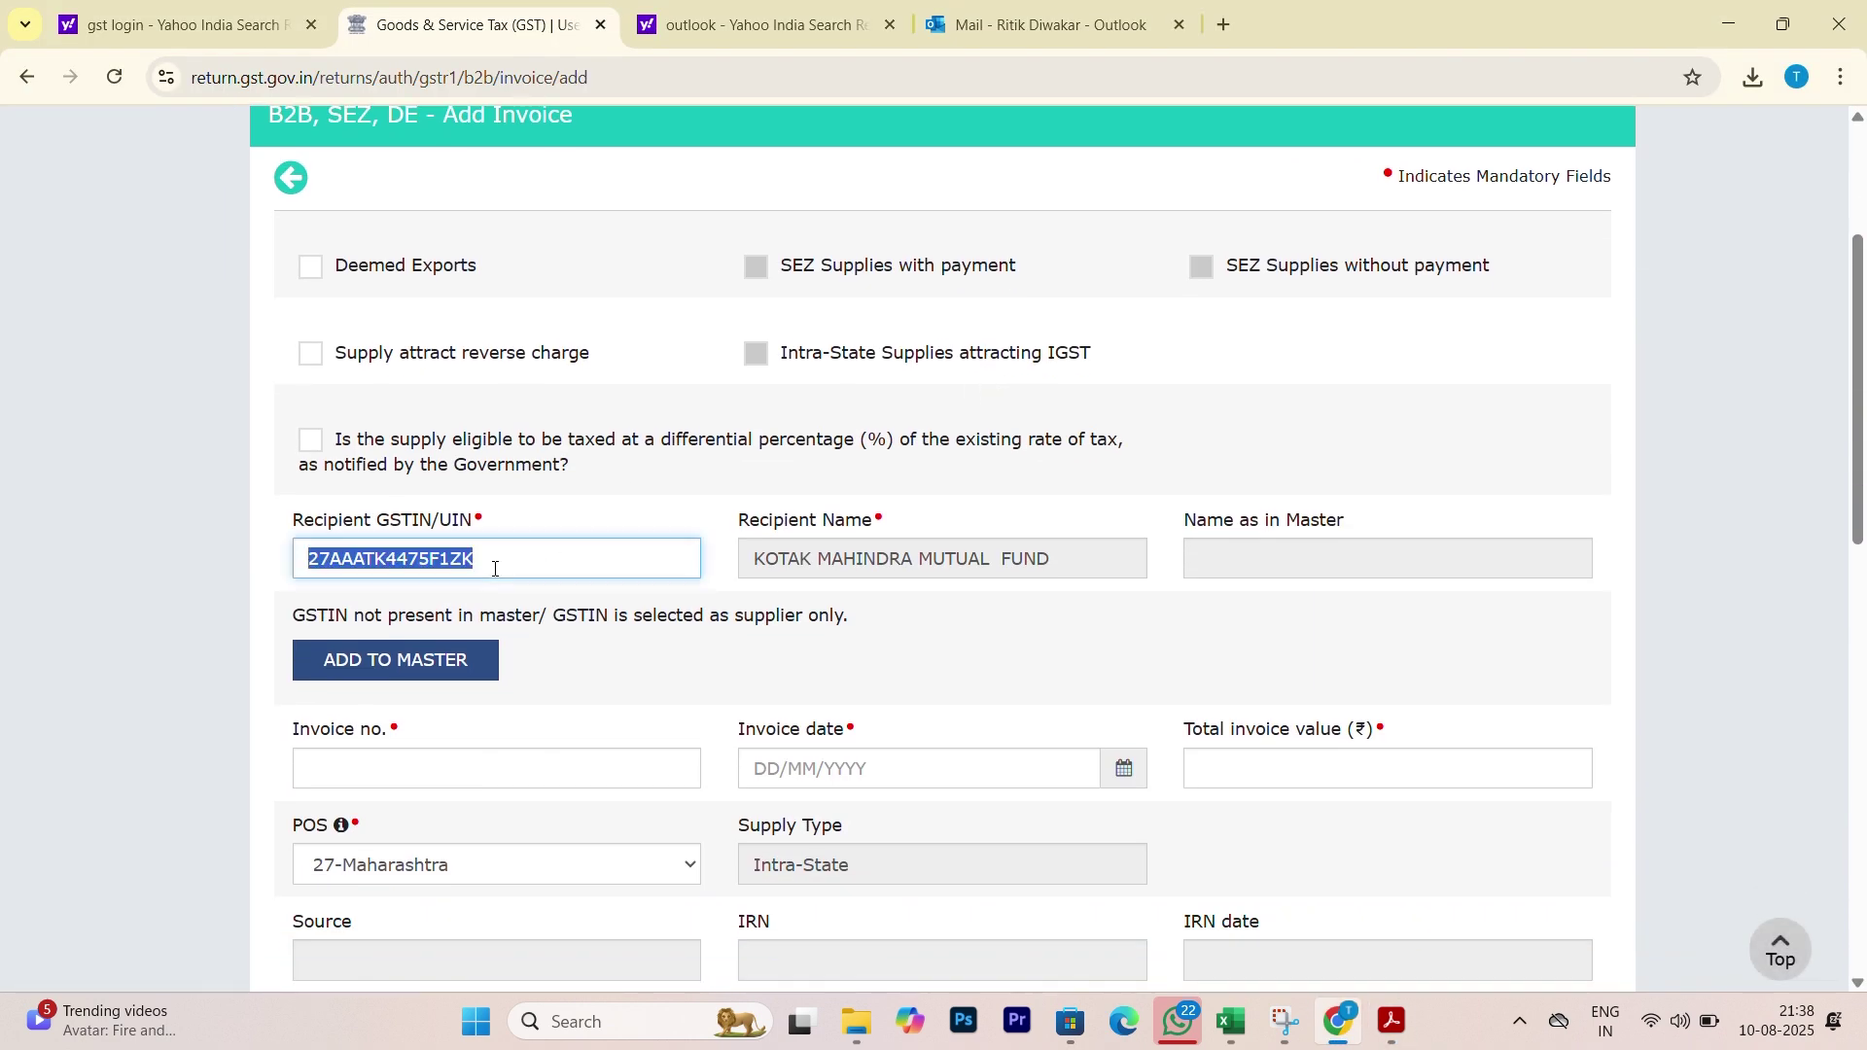
pyautogui.hotkey('ctrl', 'v')
# - Copy the invoice number from the PDF into Invoice no
pyautogui.scroll(-2, 494, 569)
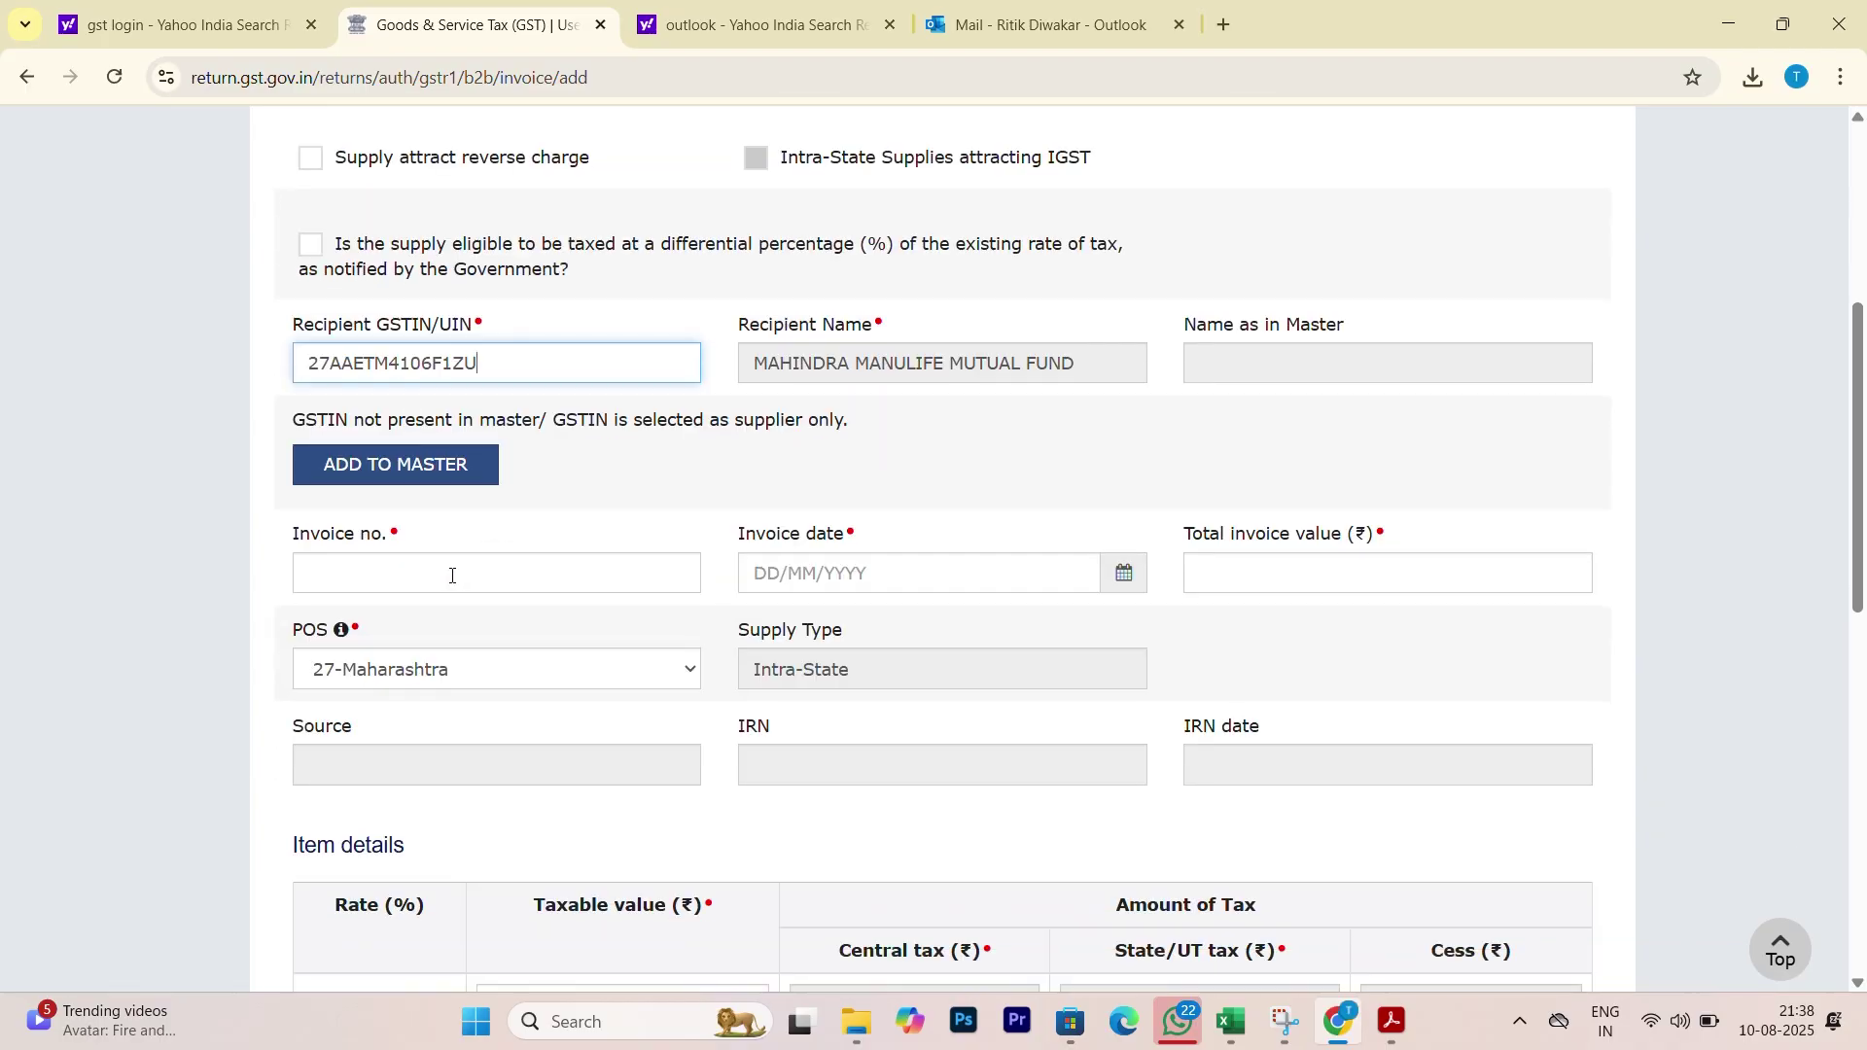
pyautogui.click(316, 576)
pyautogui.hotkey('alt', 'Tab')
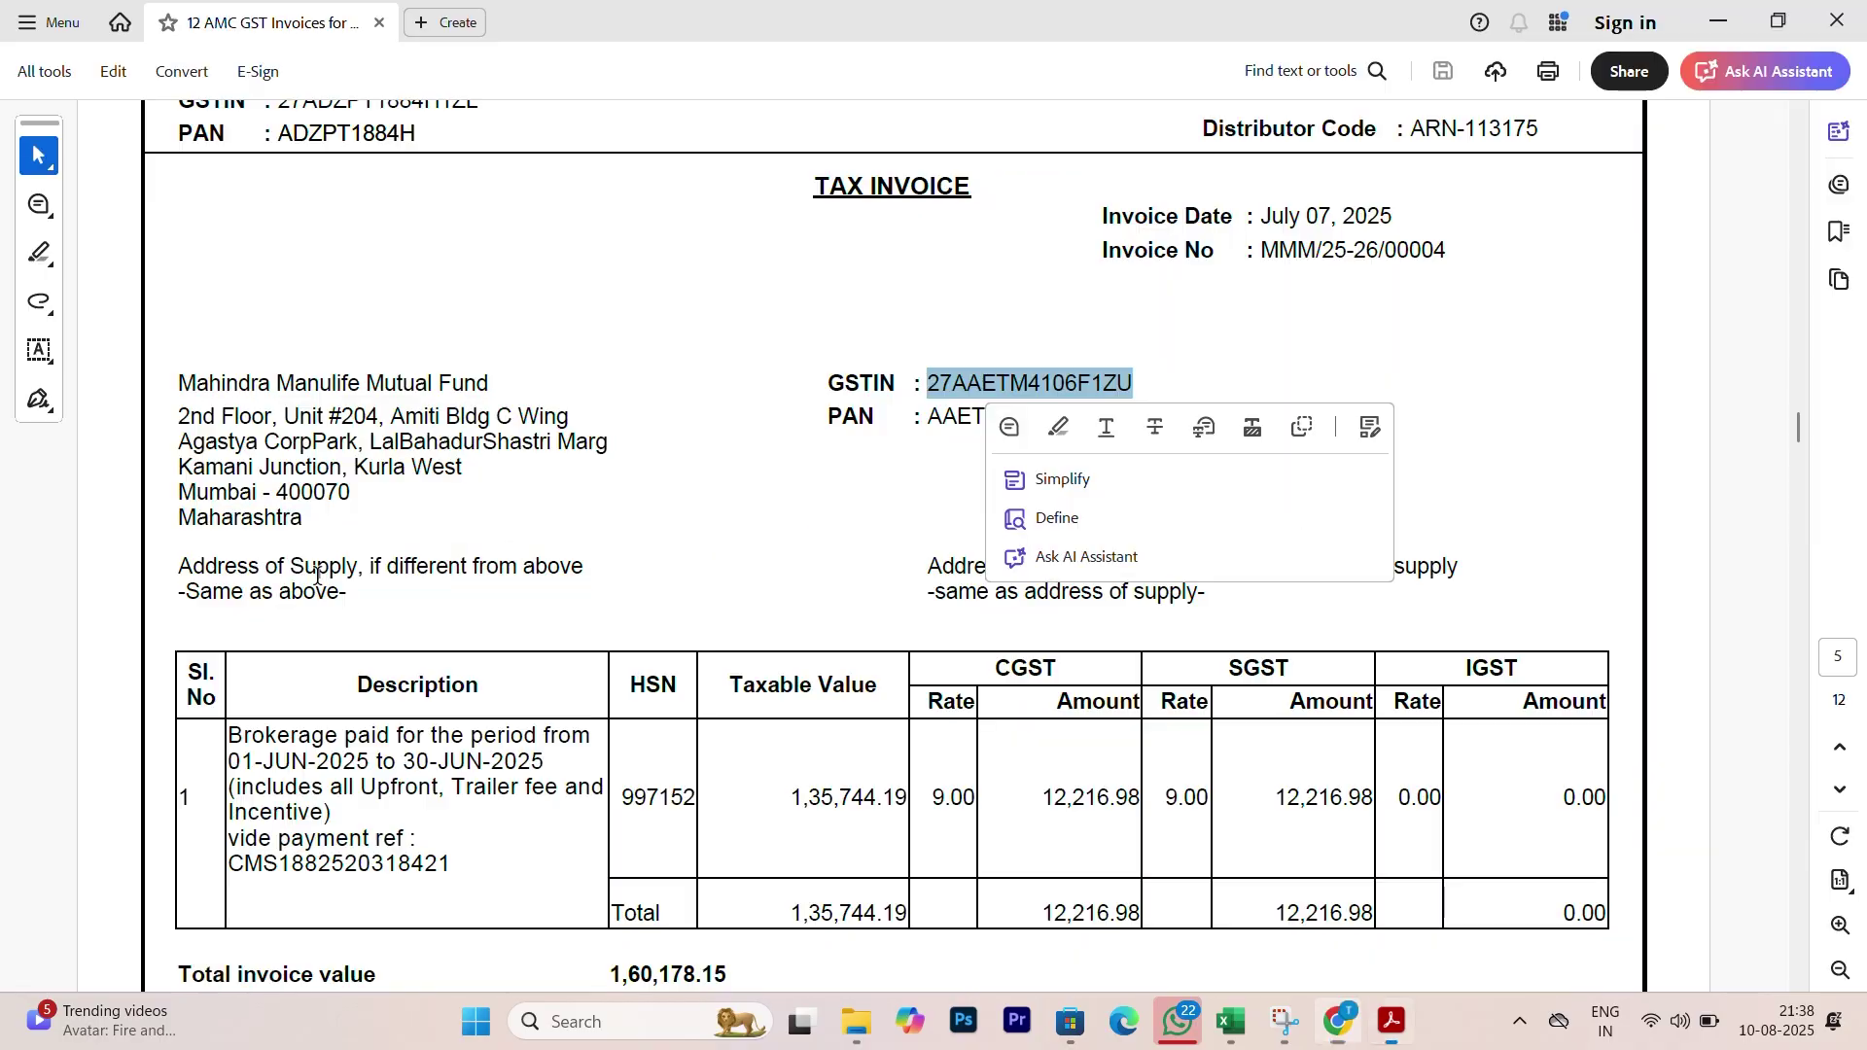
pyautogui.doubleClick(1370, 249)
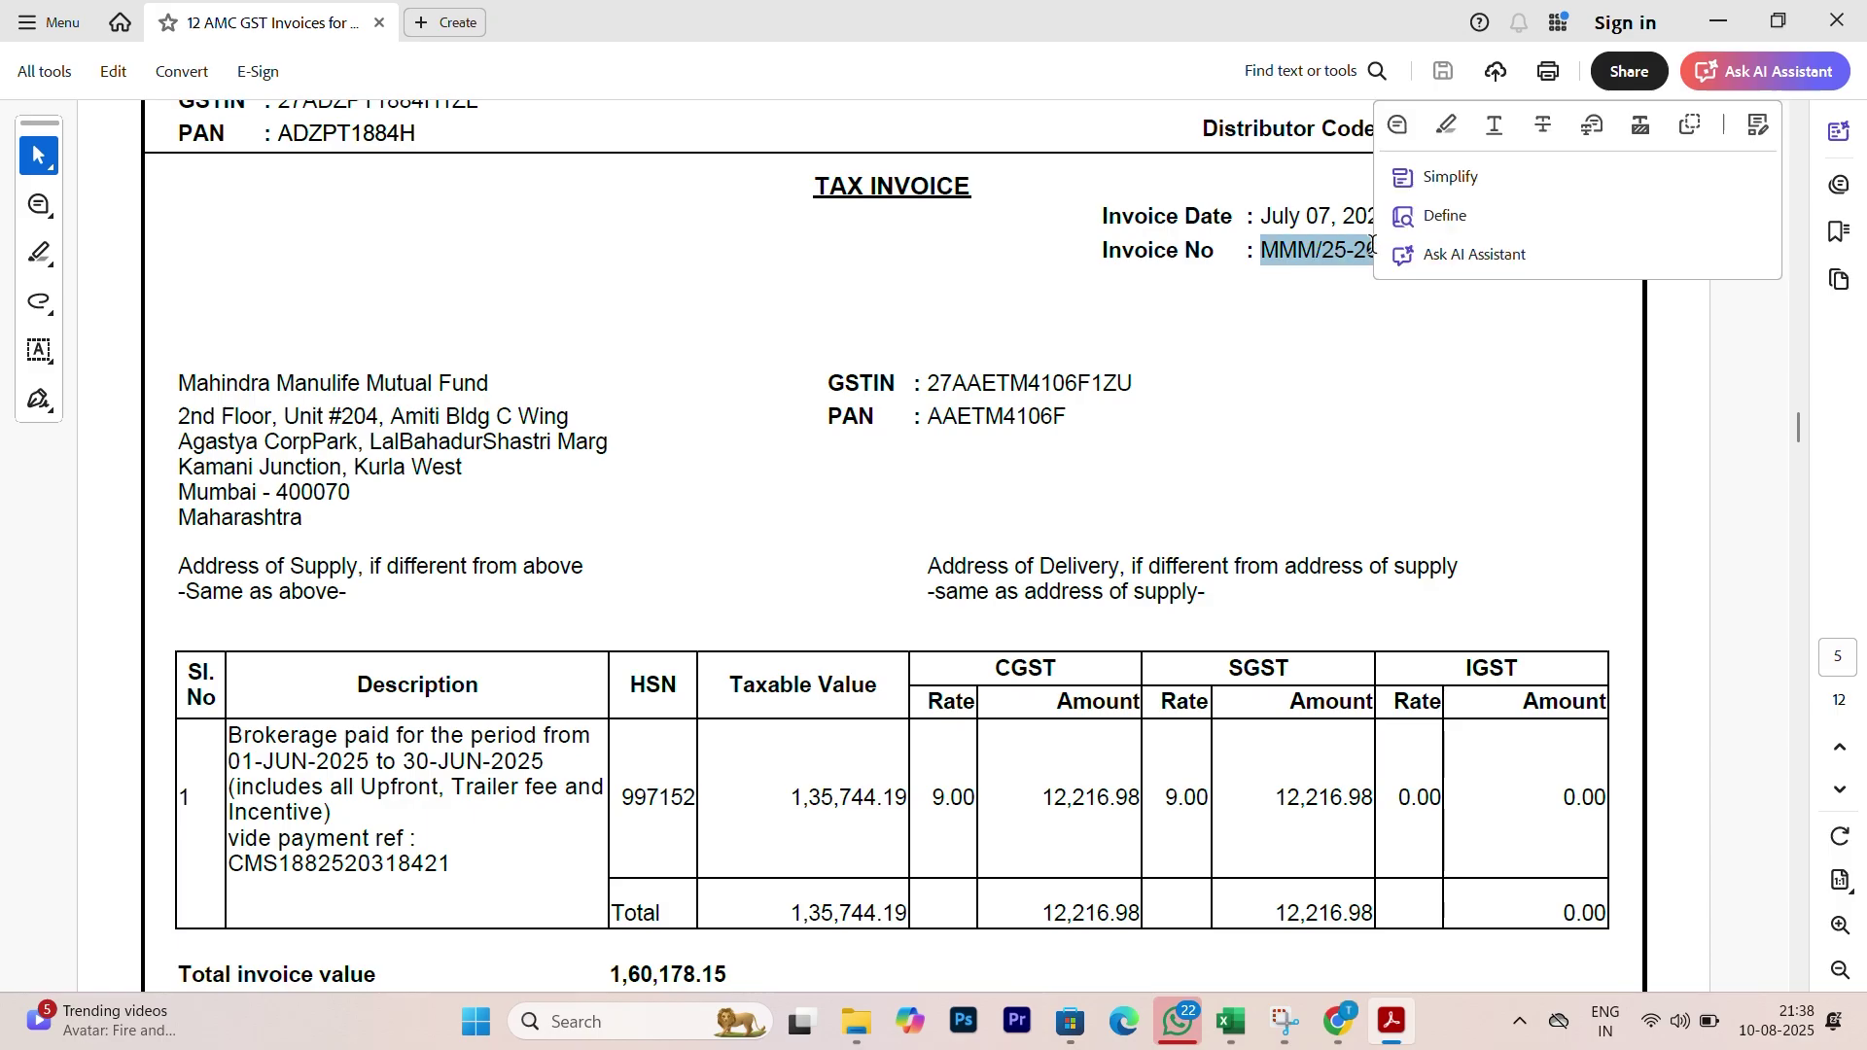
pyautogui.hotkey('ctrl', 'a')
pyautogui.click(1371, 251)
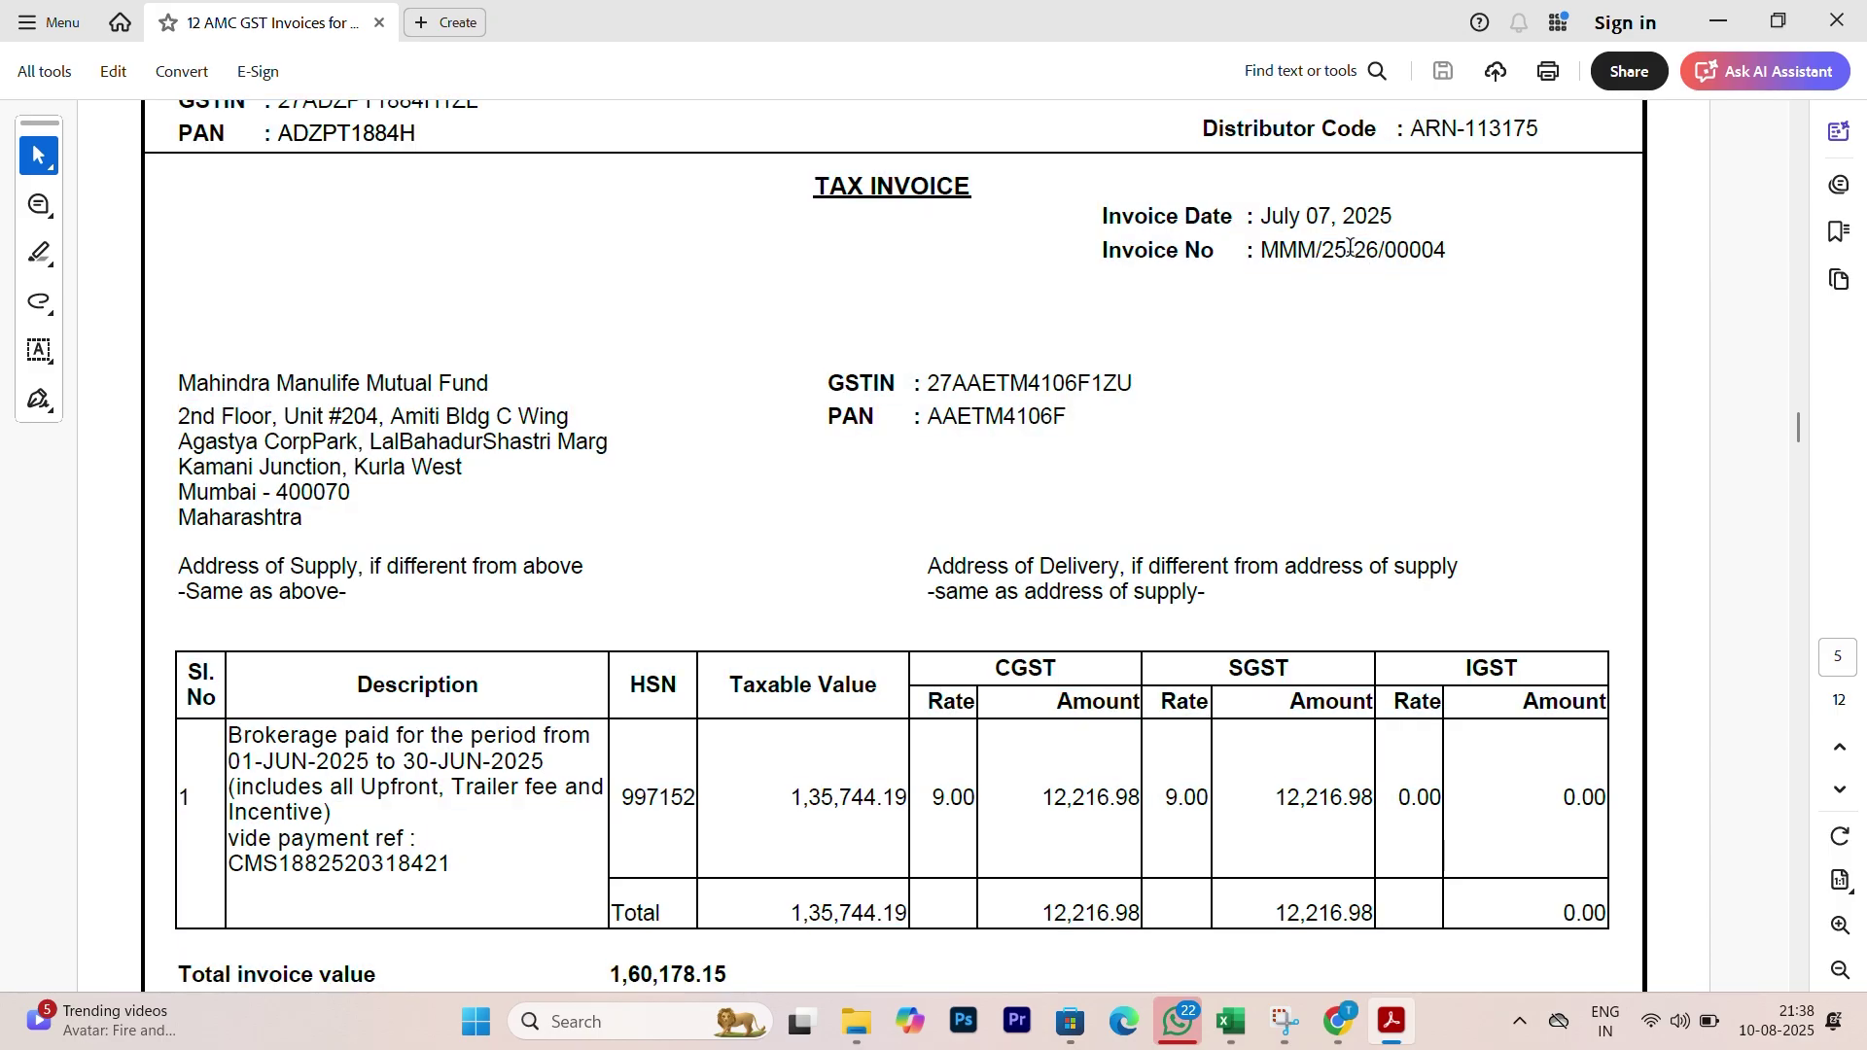
pyautogui.doubleClick(1350, 249)
pyautogui.click(1352, 249)
pyautogui.tripleClick(1364, 250)
pyautogui.hotkey('ctrl', 'c')
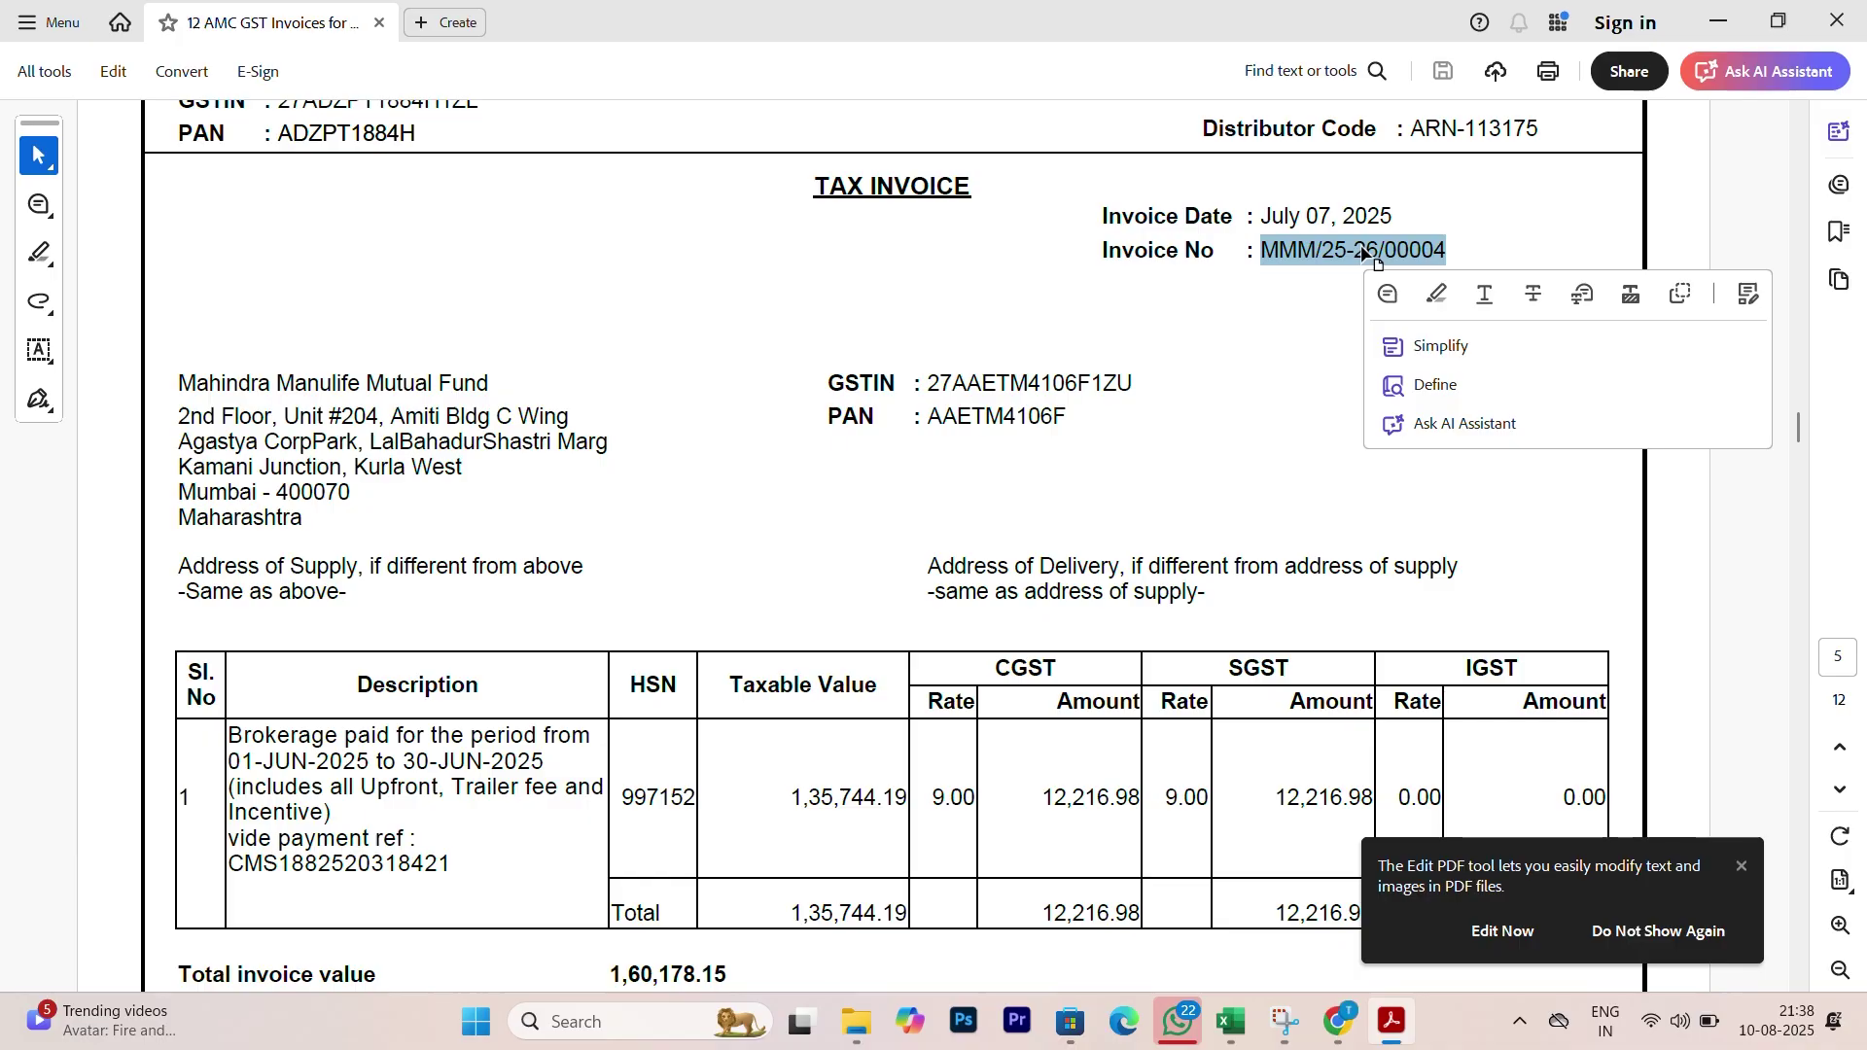
pyautogui.hotkey('alt', 'Tab')
pyautogui.hotkey('ctrl', 'v')
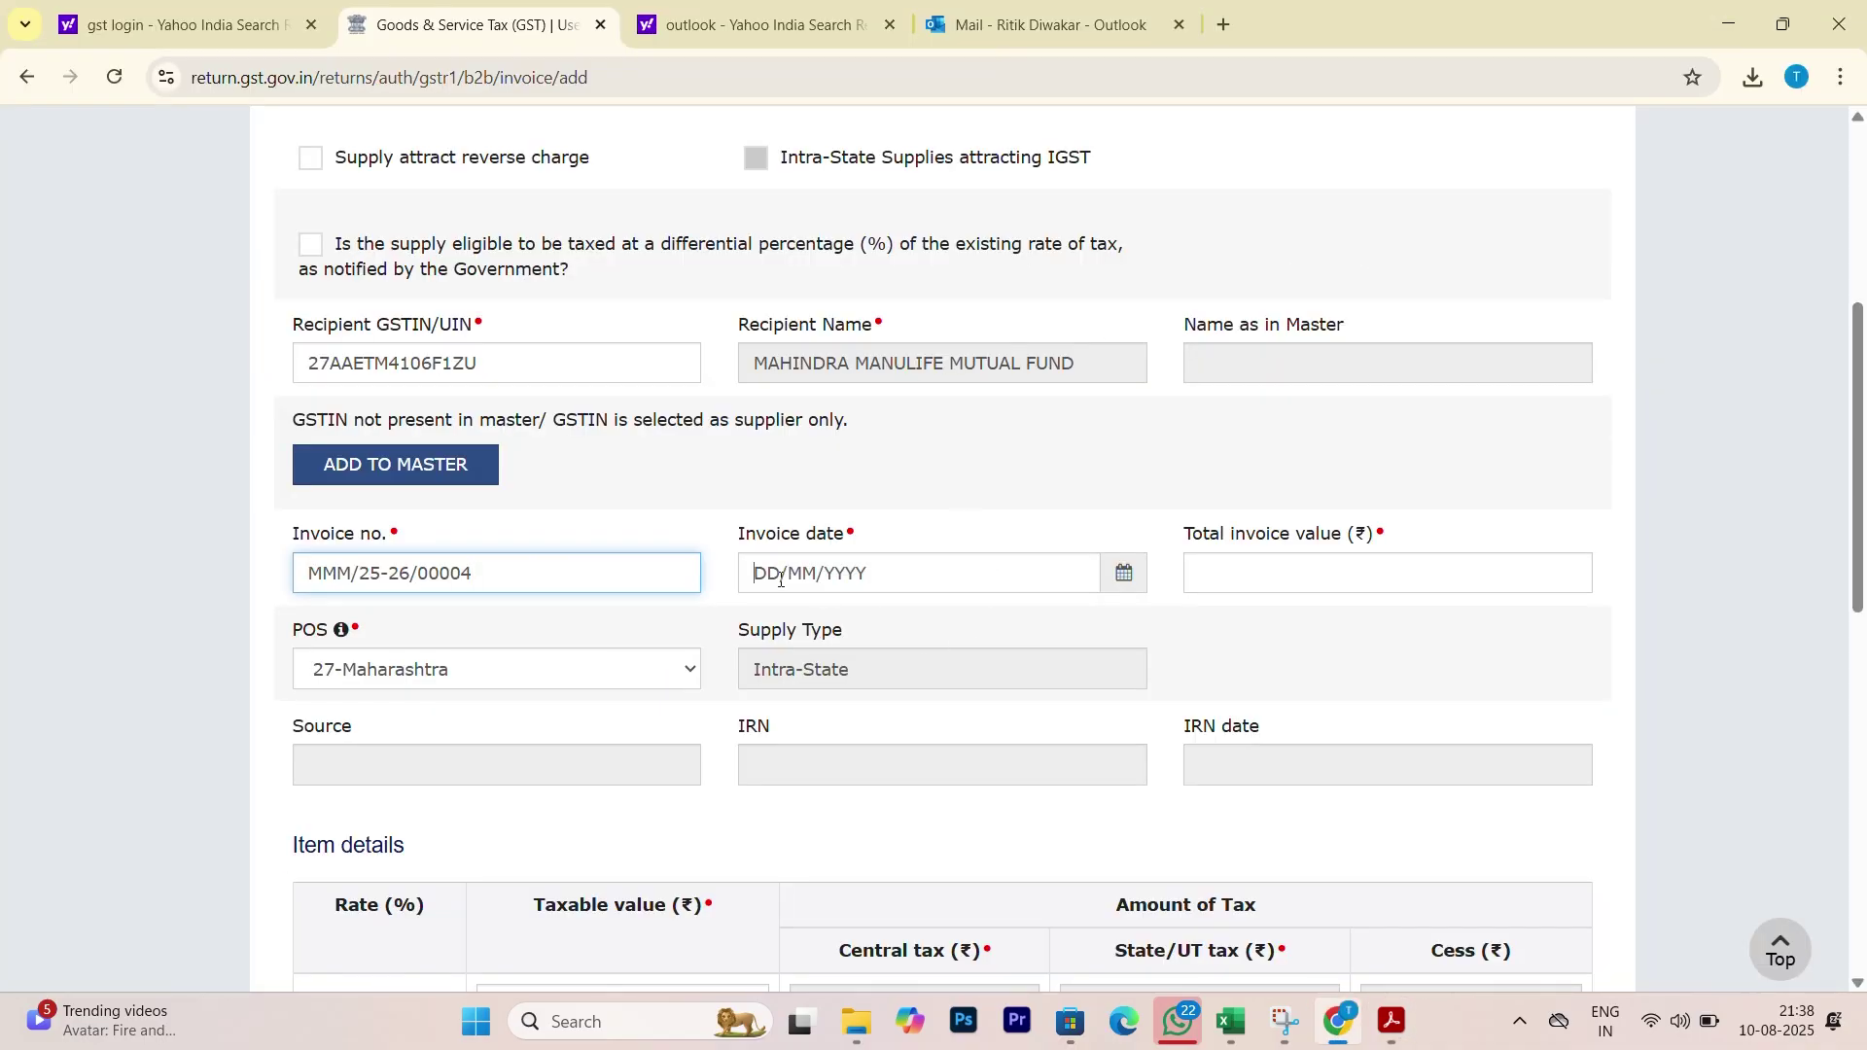
# - Enter the invoice date 07/07/2025
pyautogui.click(814, 578)
pyautogui.hotkey('alt', 'Tab')
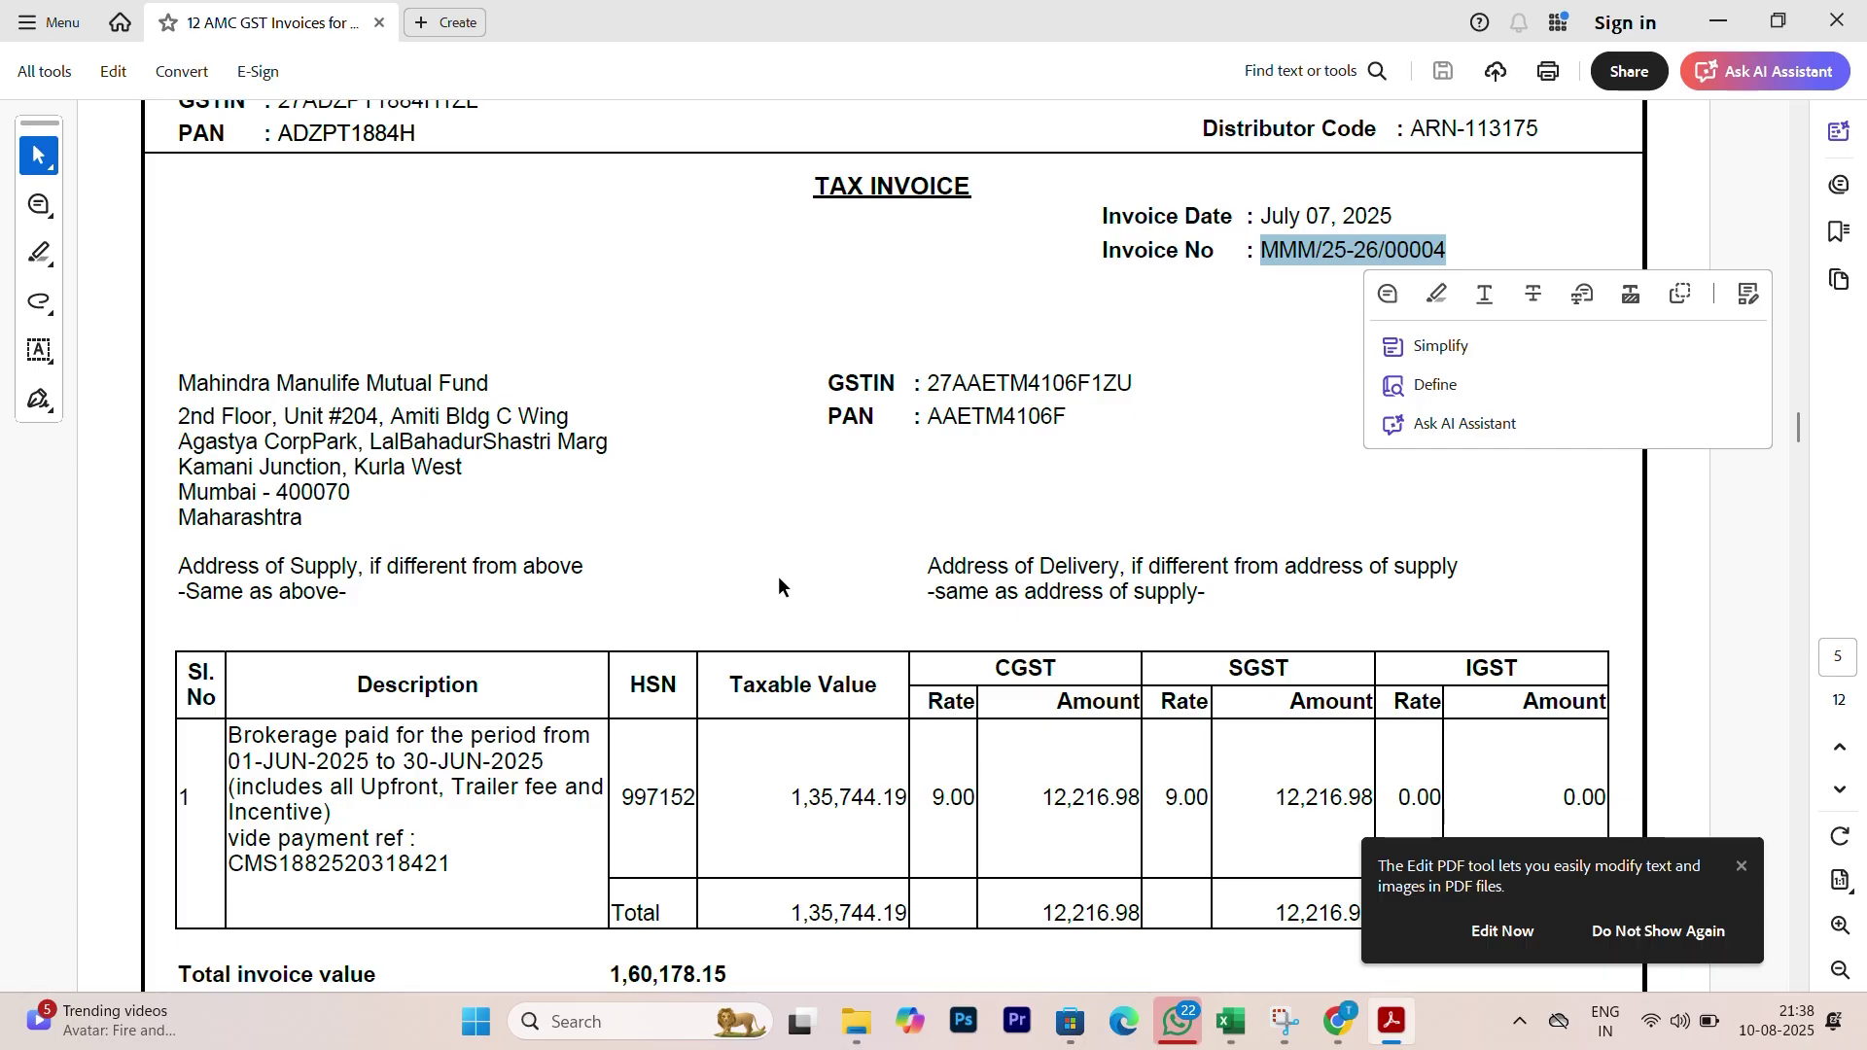
pyautogui.hotkey('alt', 'Tab')
pyautogui.write('0')
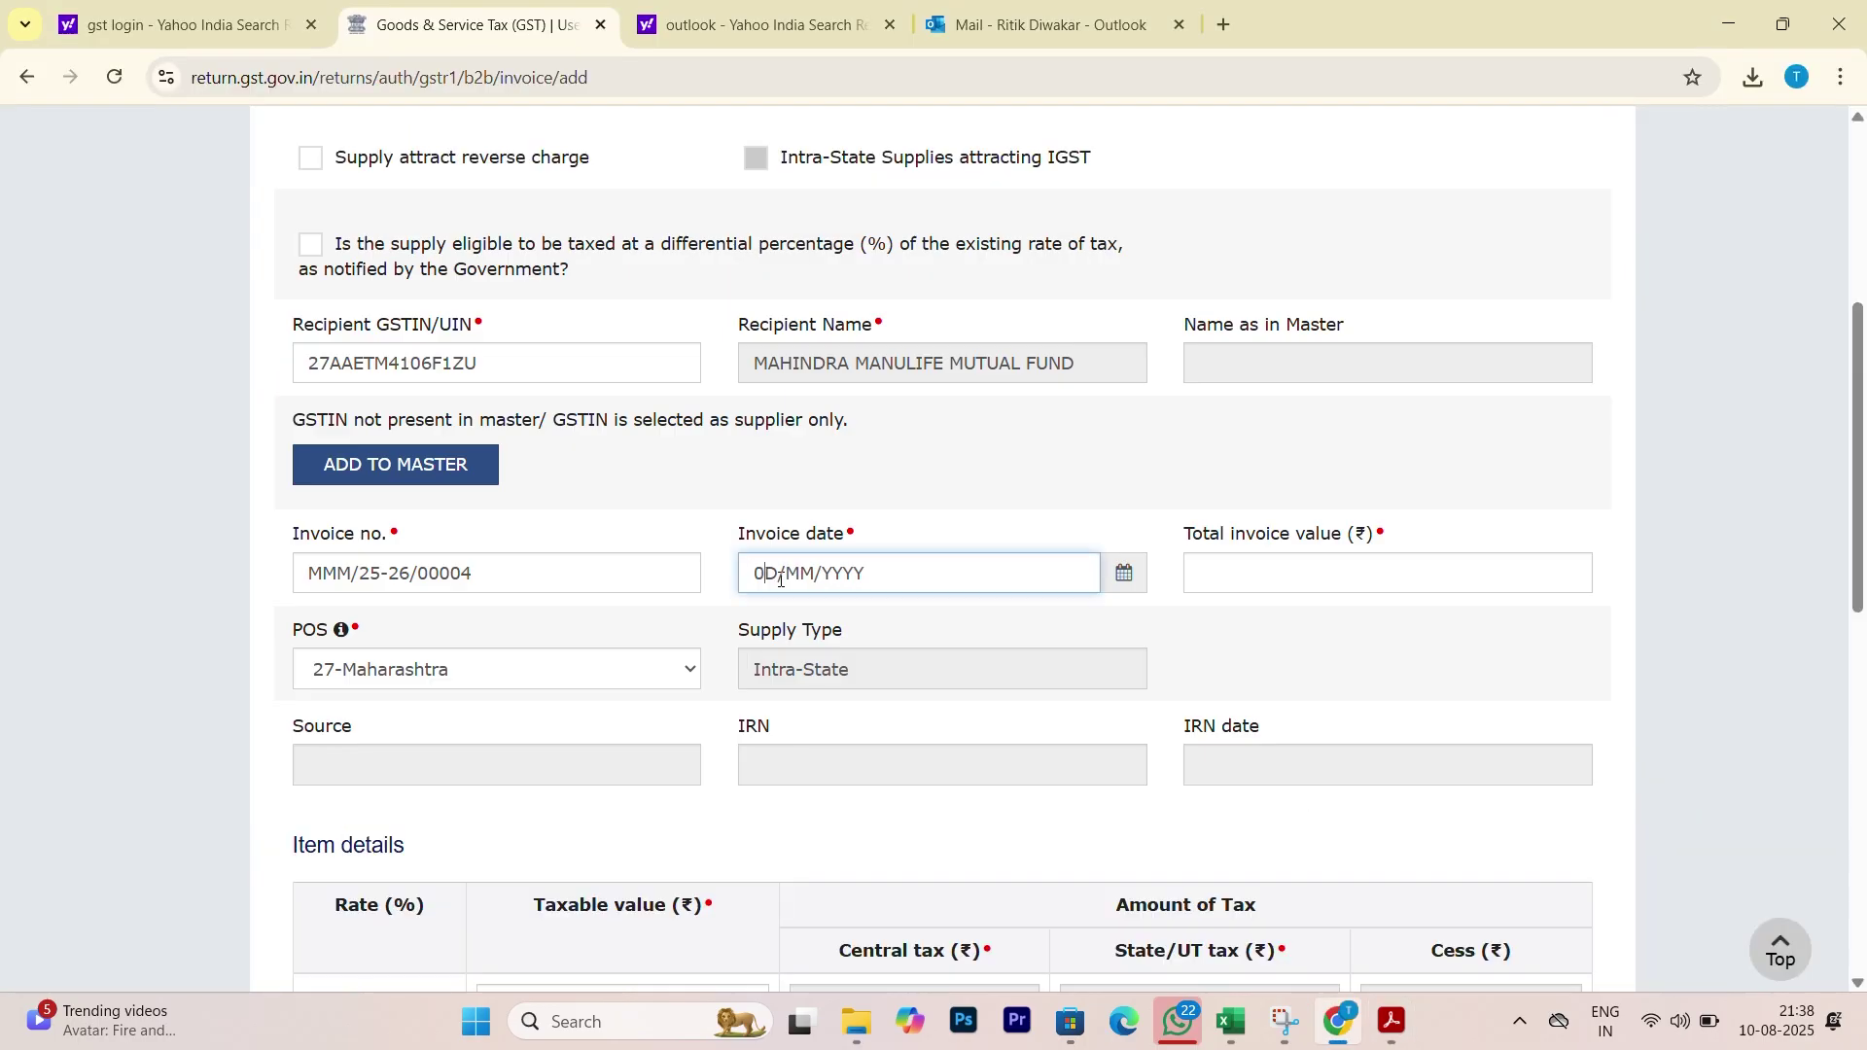
pyautogui.write('7/07/2025')
# - Enter 1,60,178.15 as the total invoice value, checked against the PDF
pyautogui.click(1254, 575)
pyautogui.hotkey('alt', 'Tab')
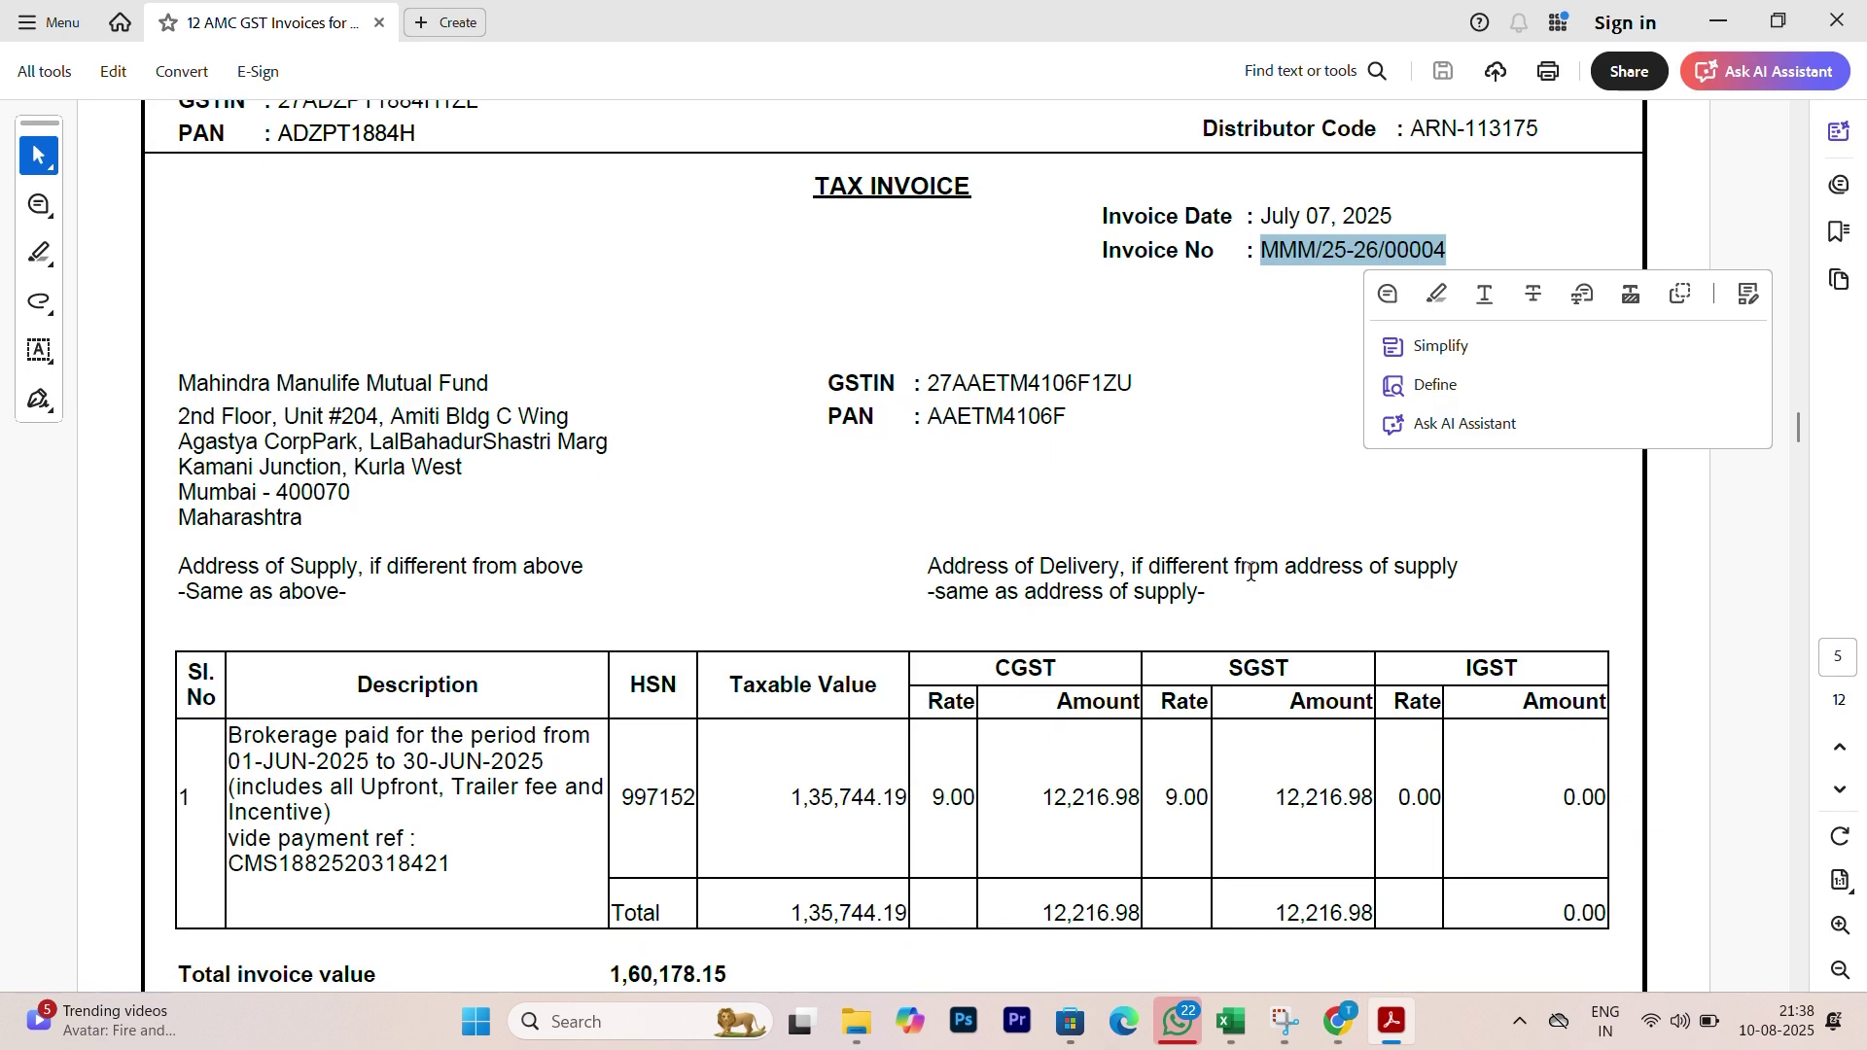
pyautogui.scroll(-6, 1251, 572)
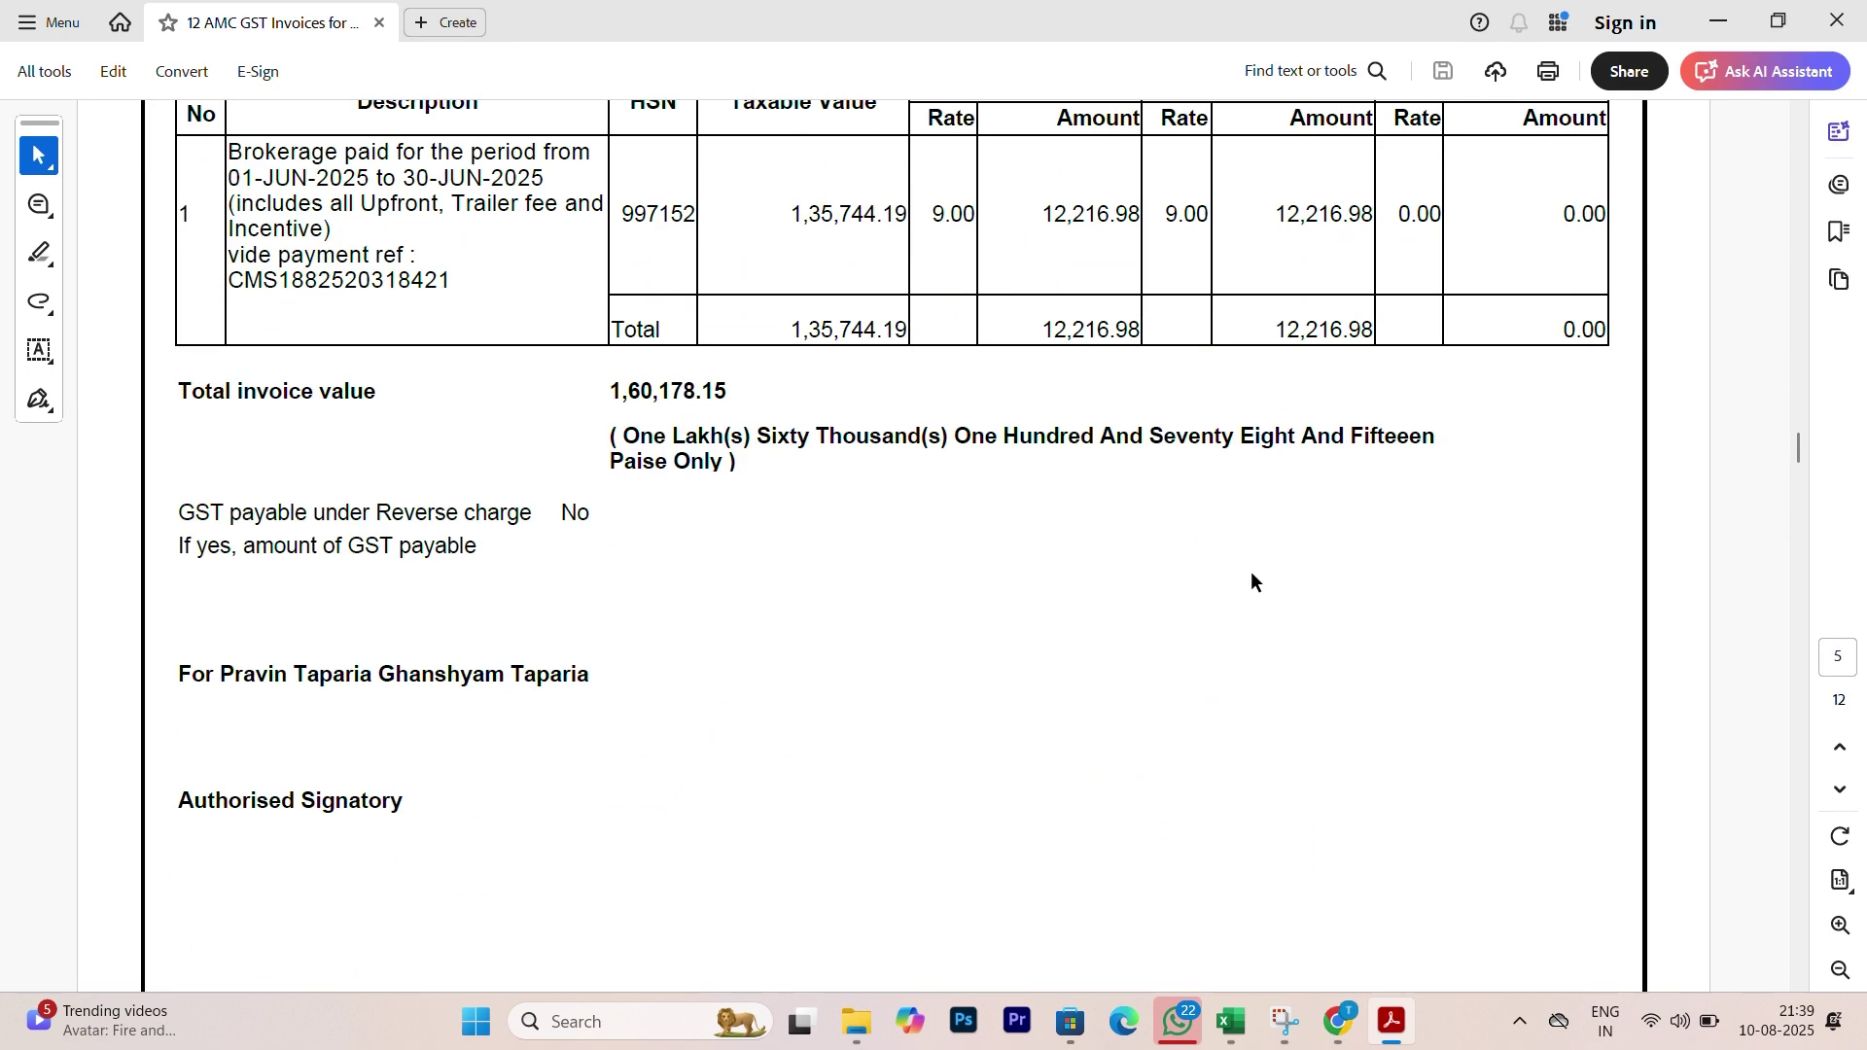
pyautogui.hotkey('alt', 'Tab')
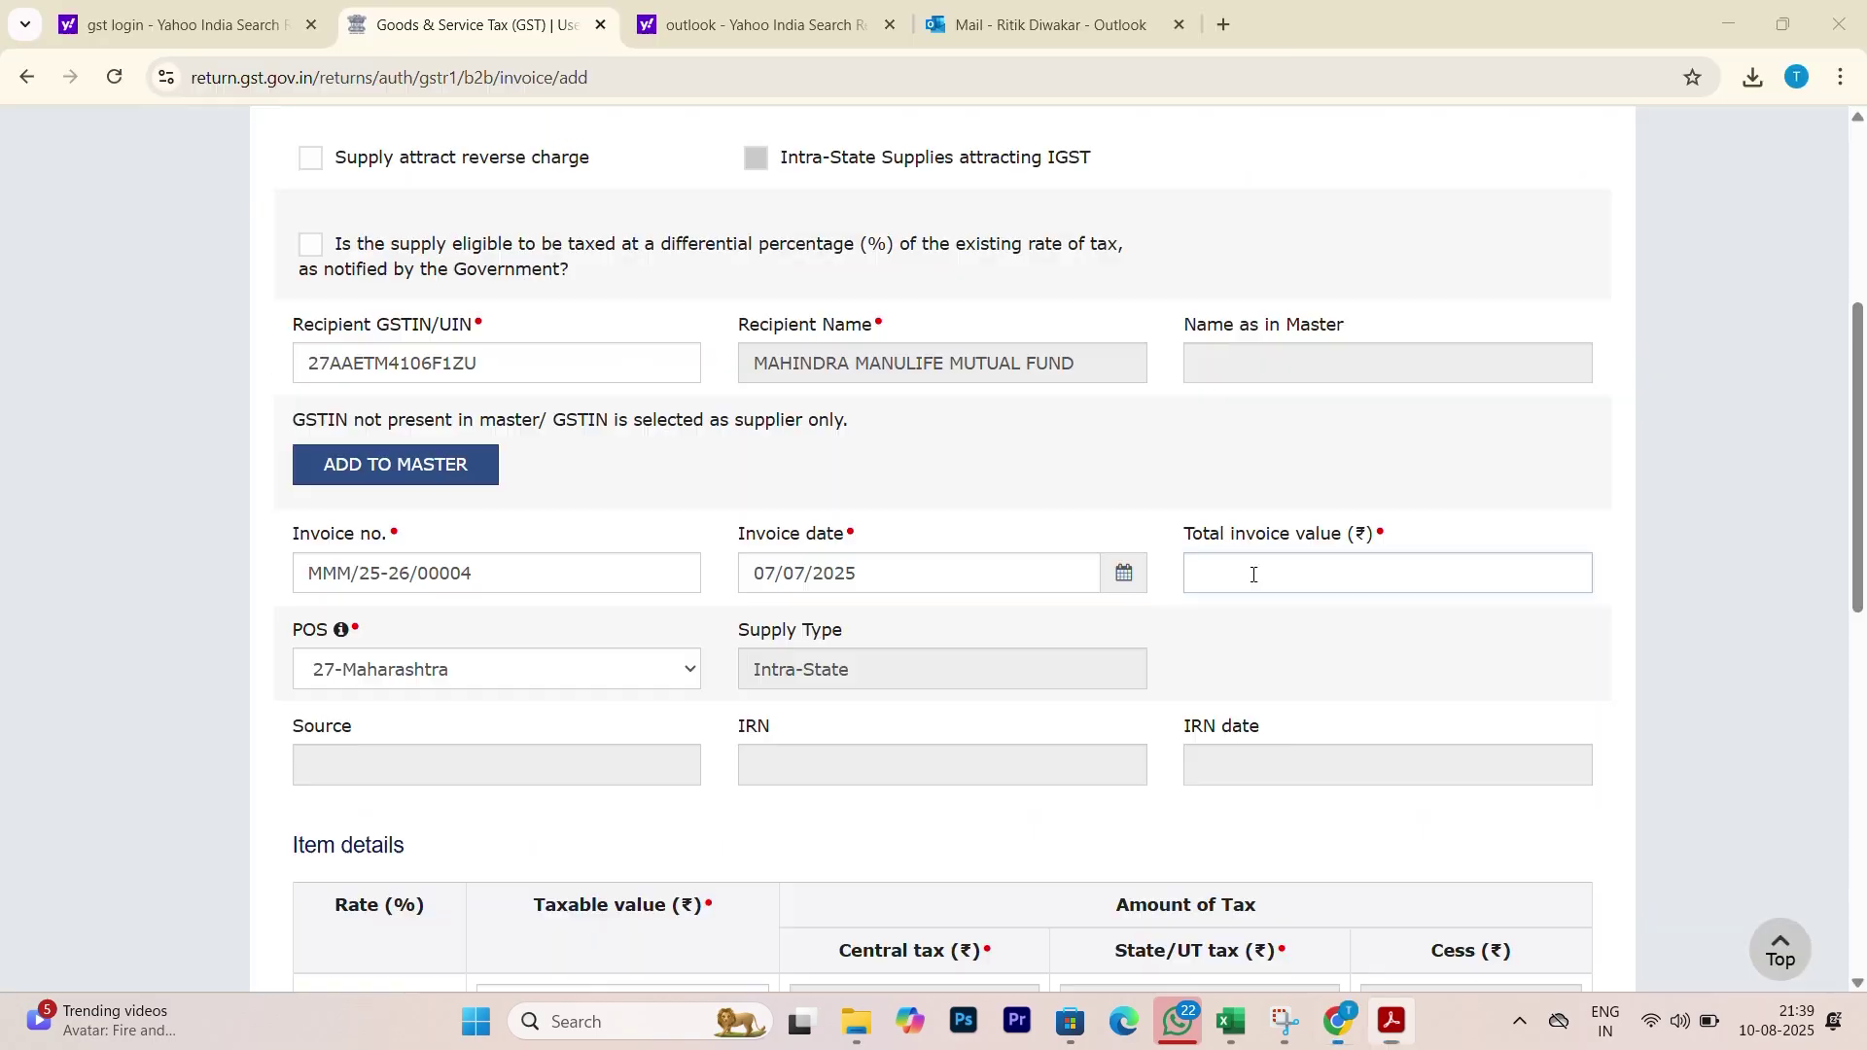
pyautogui.hotkey('alt', 'Tab')
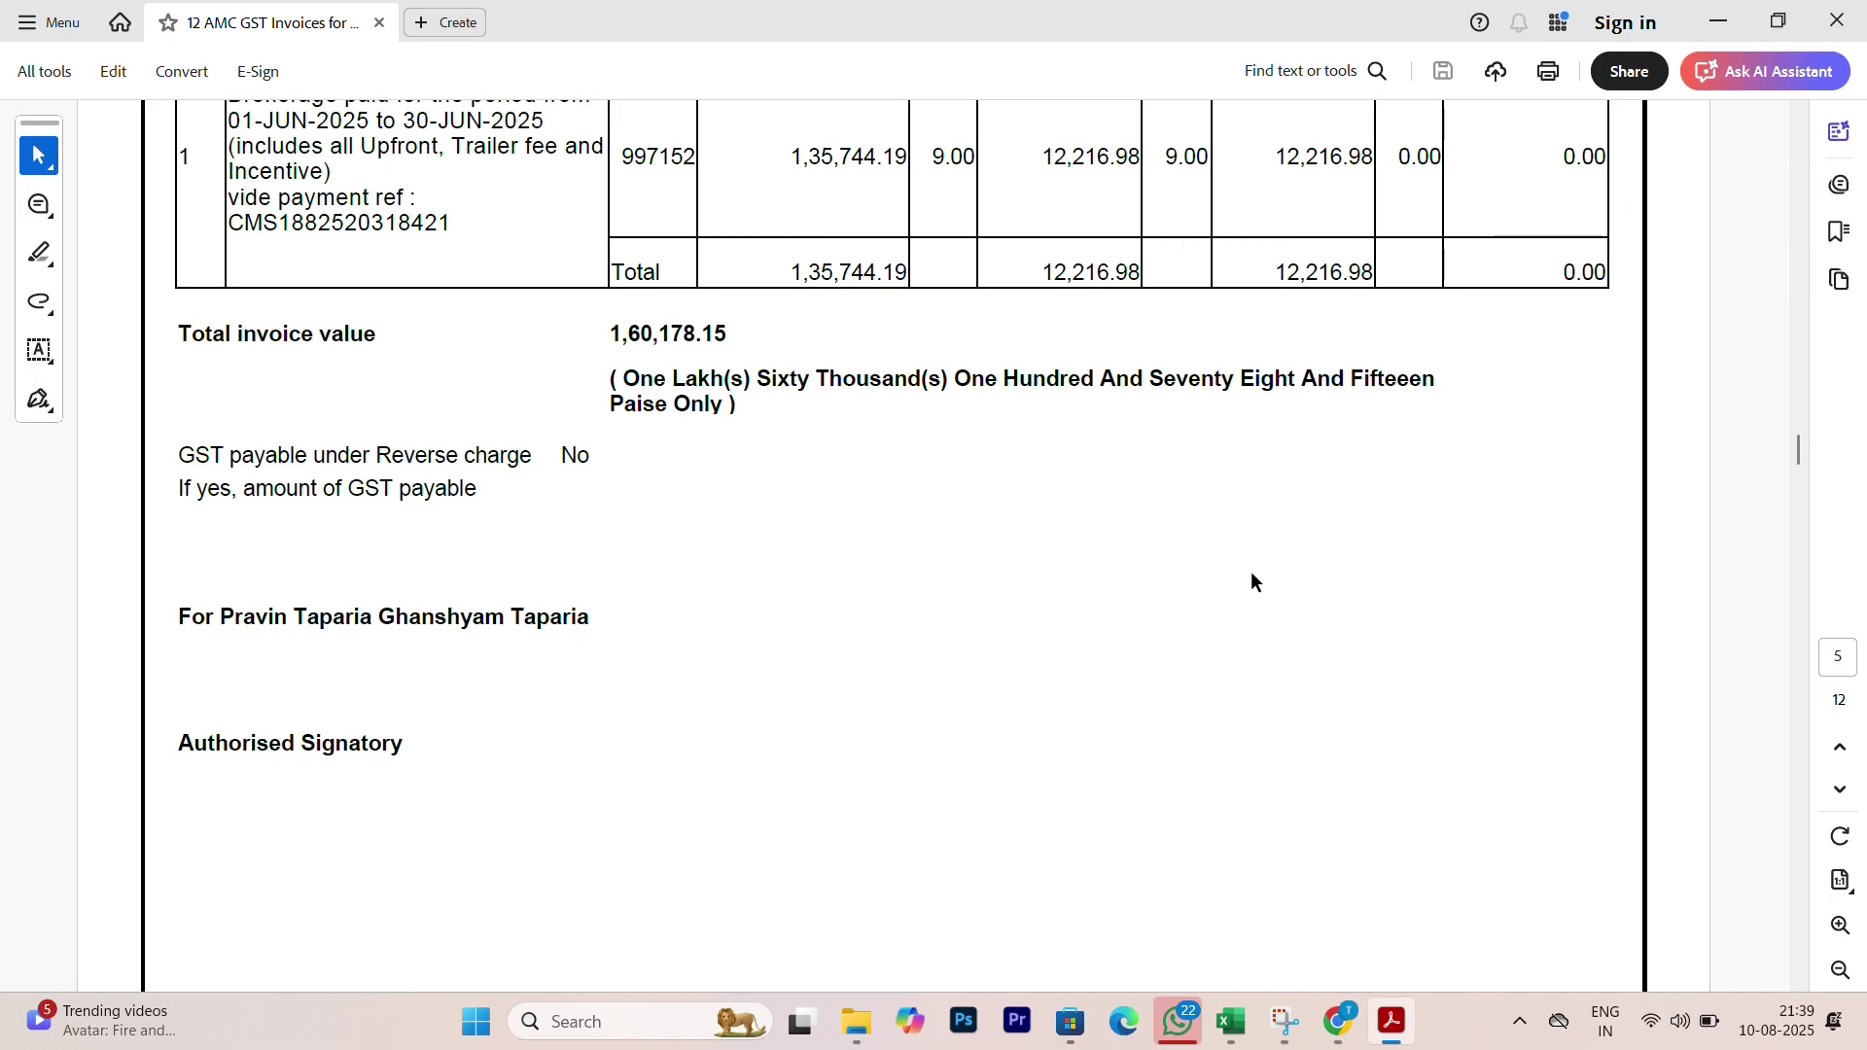
pyautogui.hotkey('alt', 'Tab')
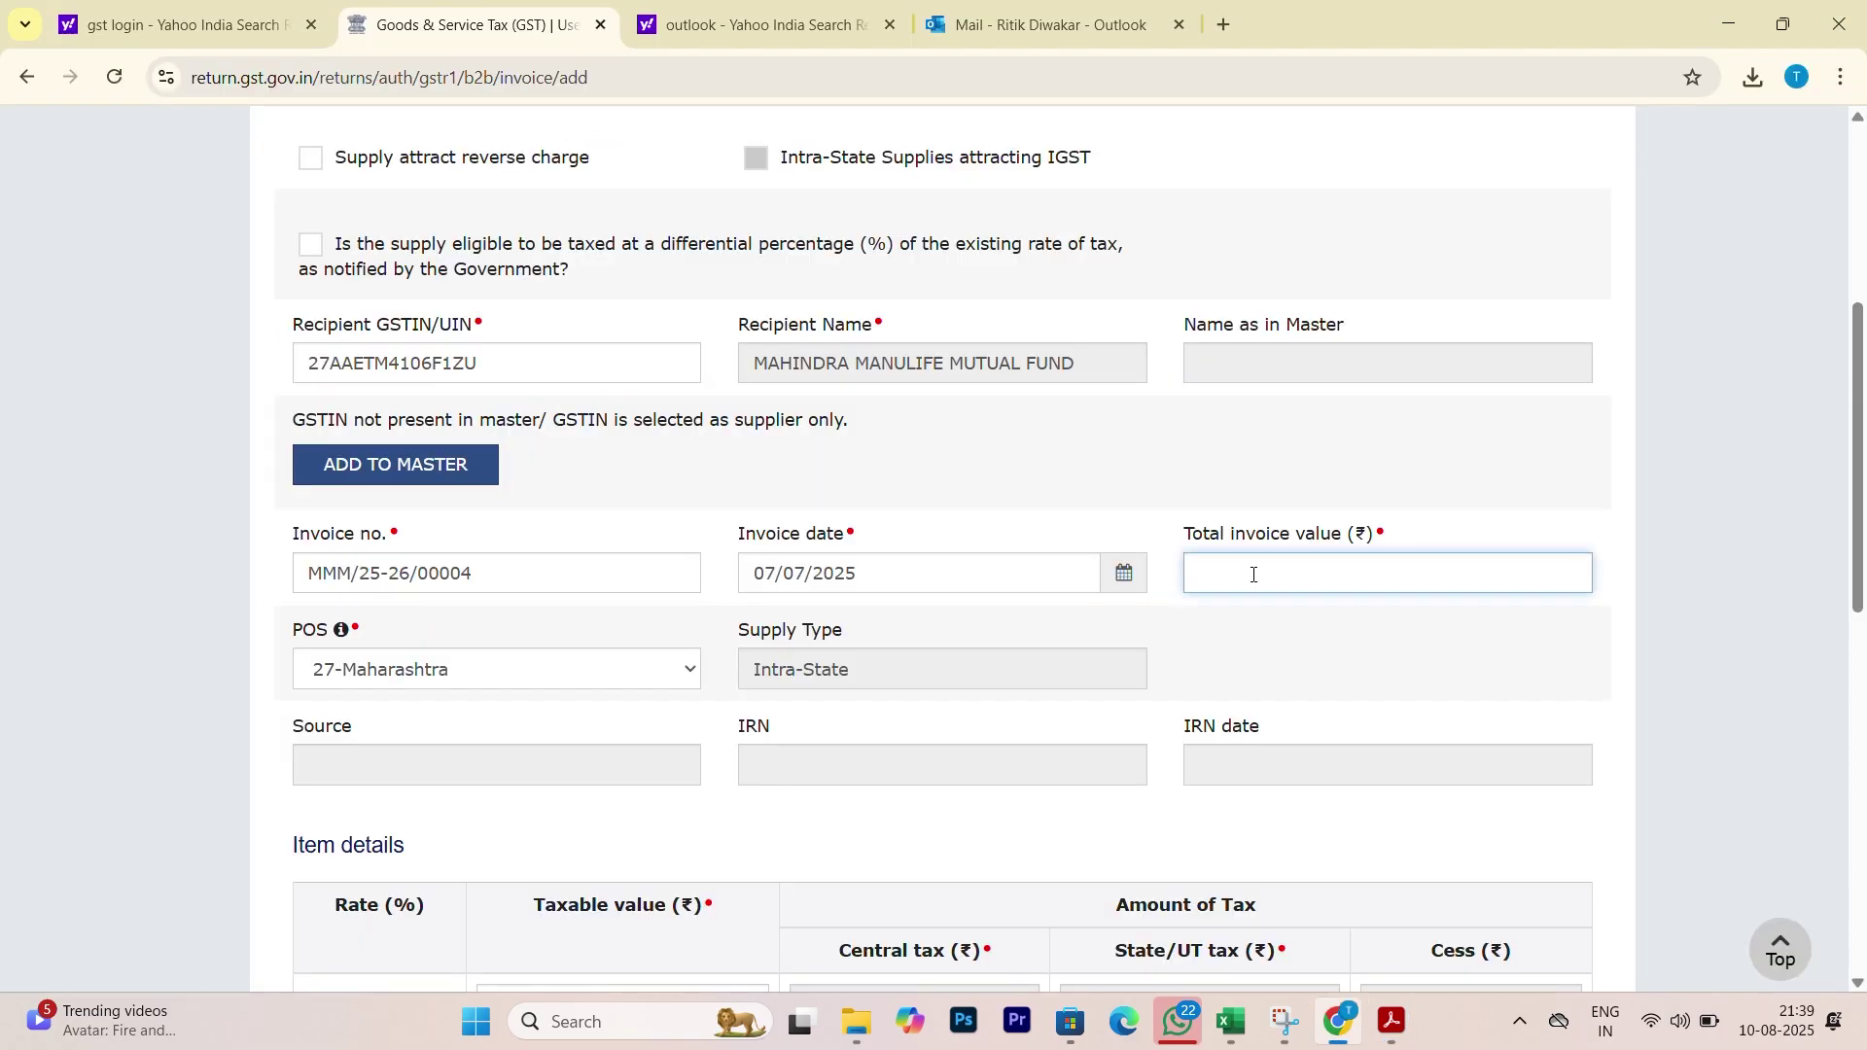
pyautogui.write('160178.15')
pyautogui.hotkey('alt', 'Tab')
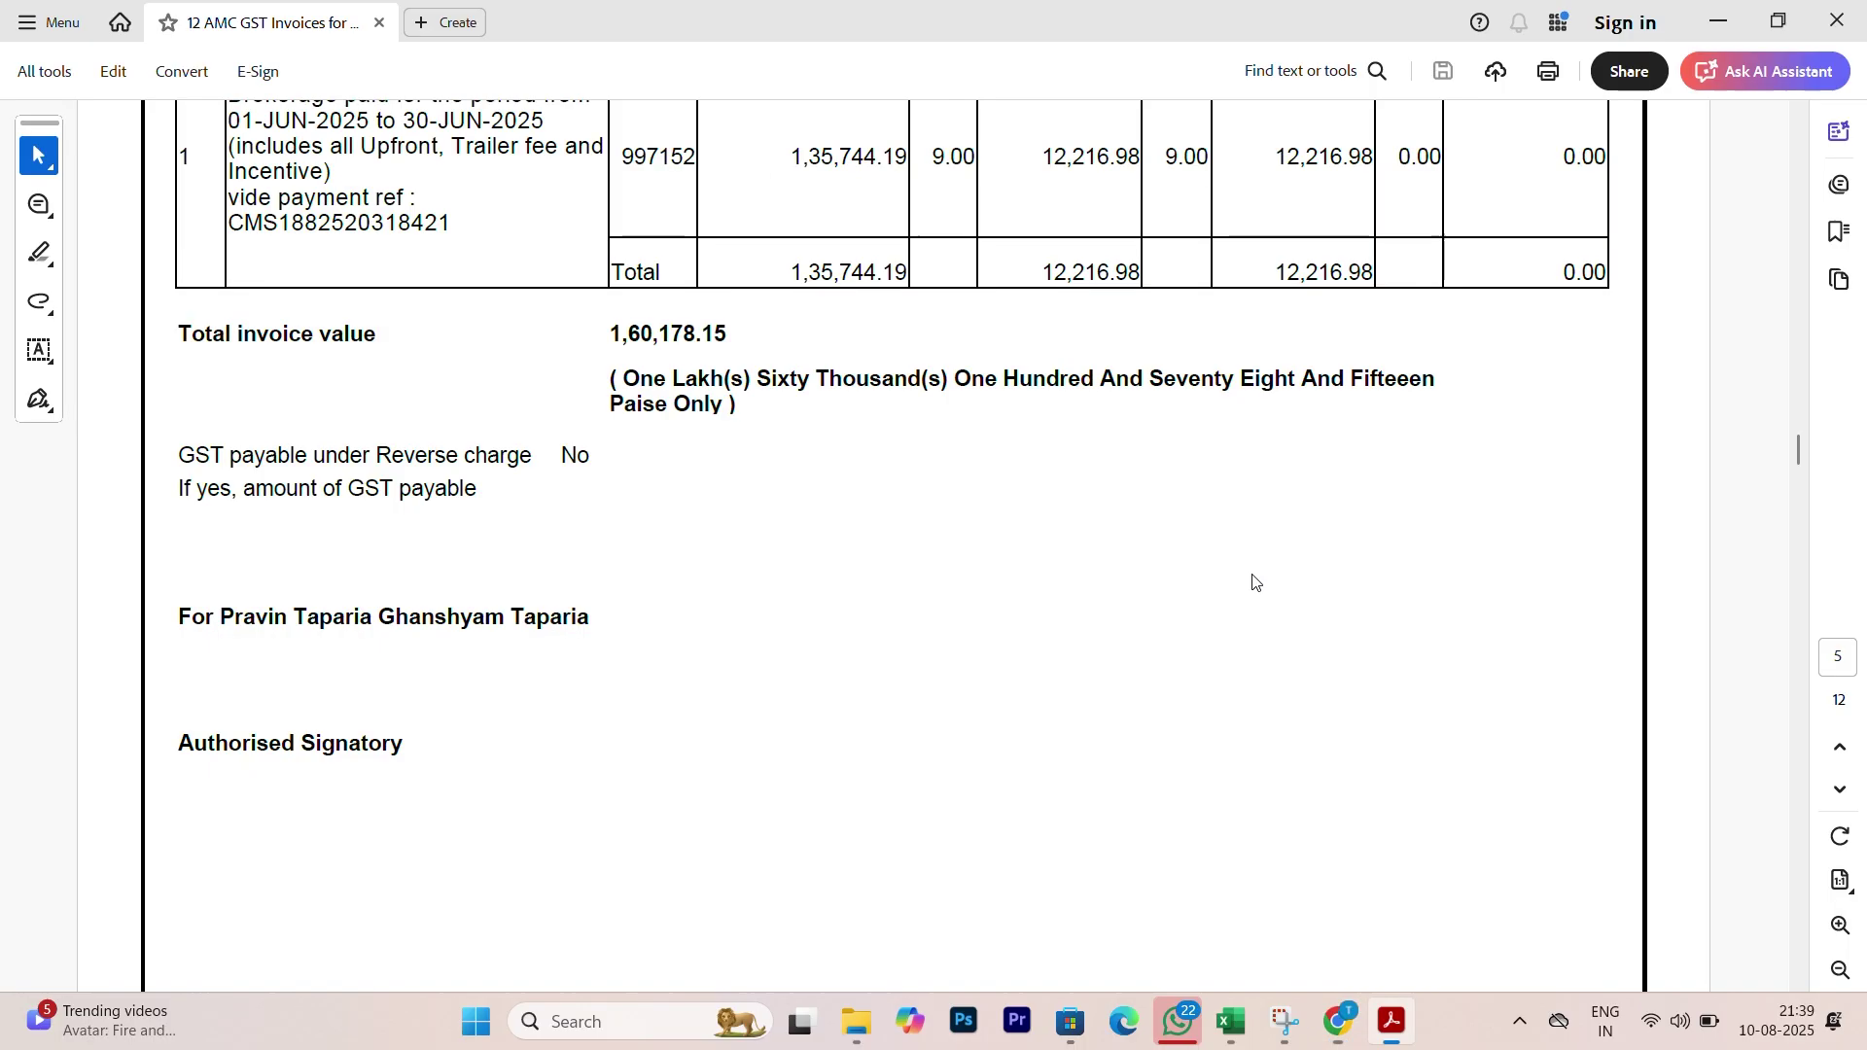
pyautogui.hotkey('alt', 'Tab')
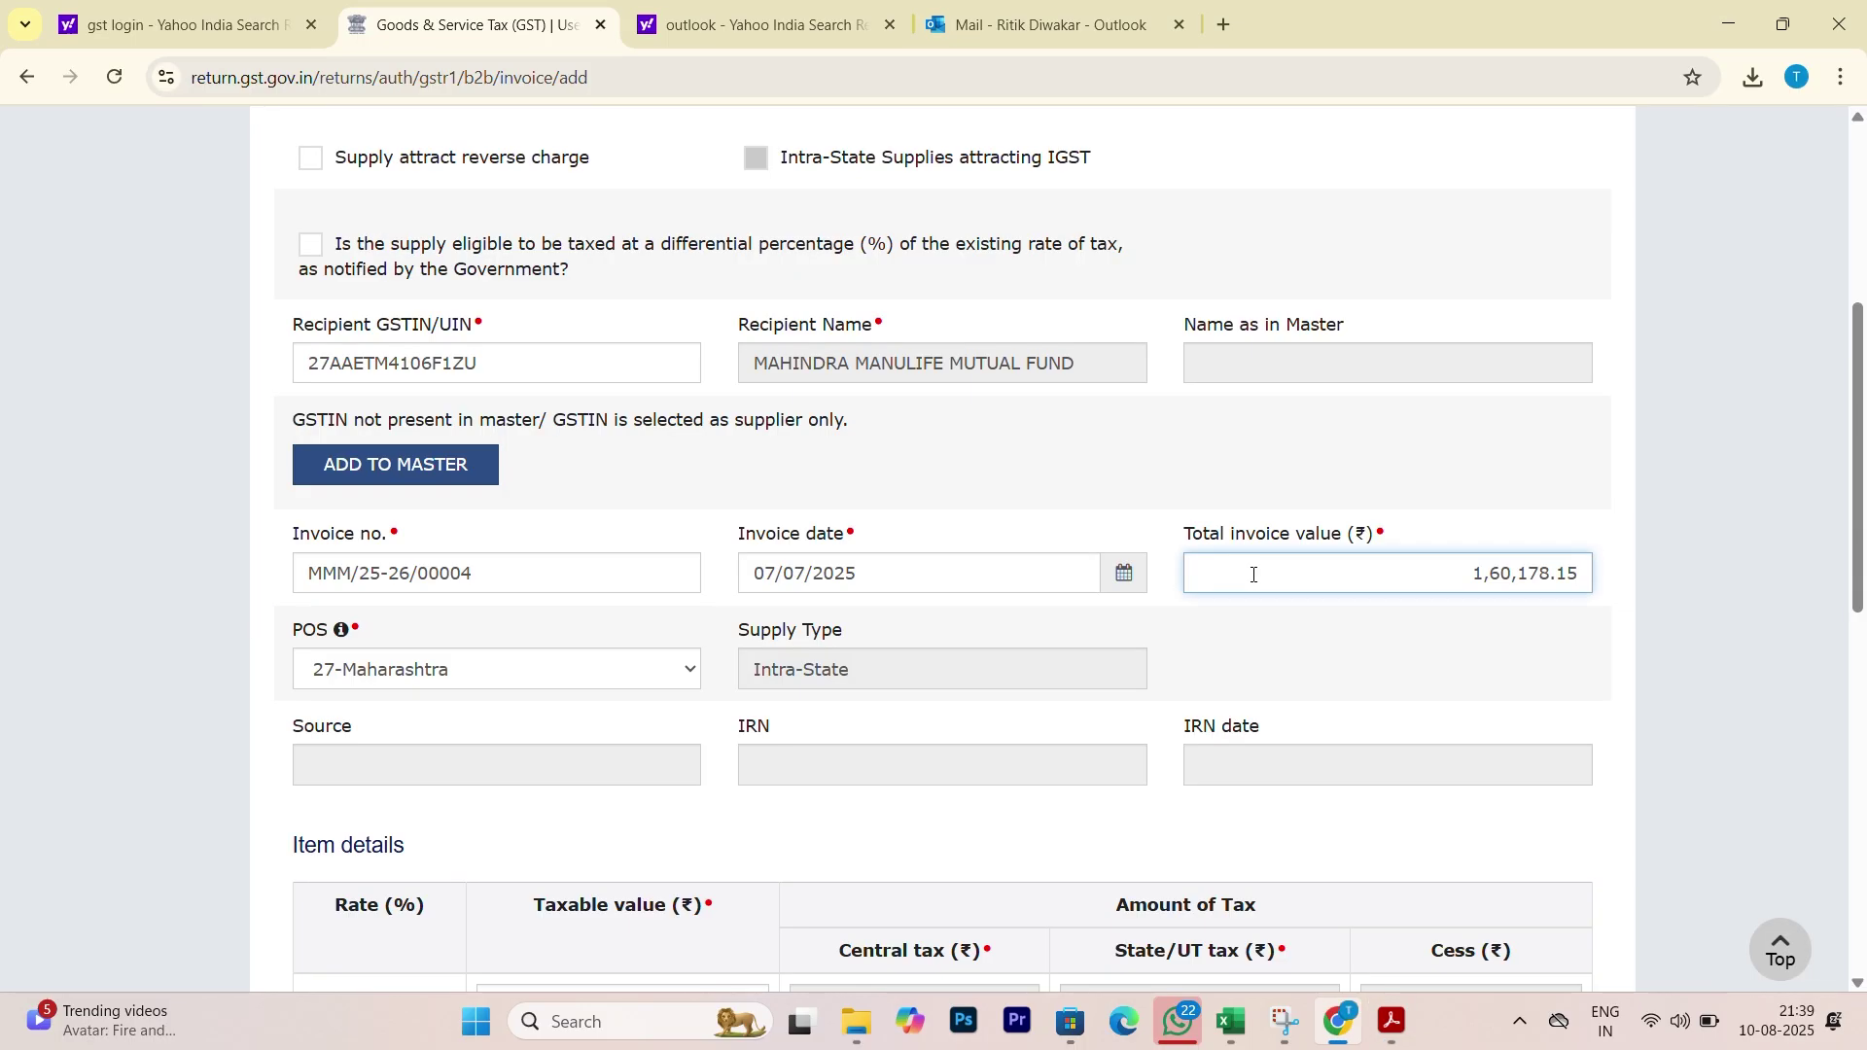
pyautogui.scroll(-5, 1253, 574)
# - Enter 1,35,744.19 as the Mahindra Manulife invoice's 18% taxable value and save it
pyautogui.scroll(-5, 1253, 574)
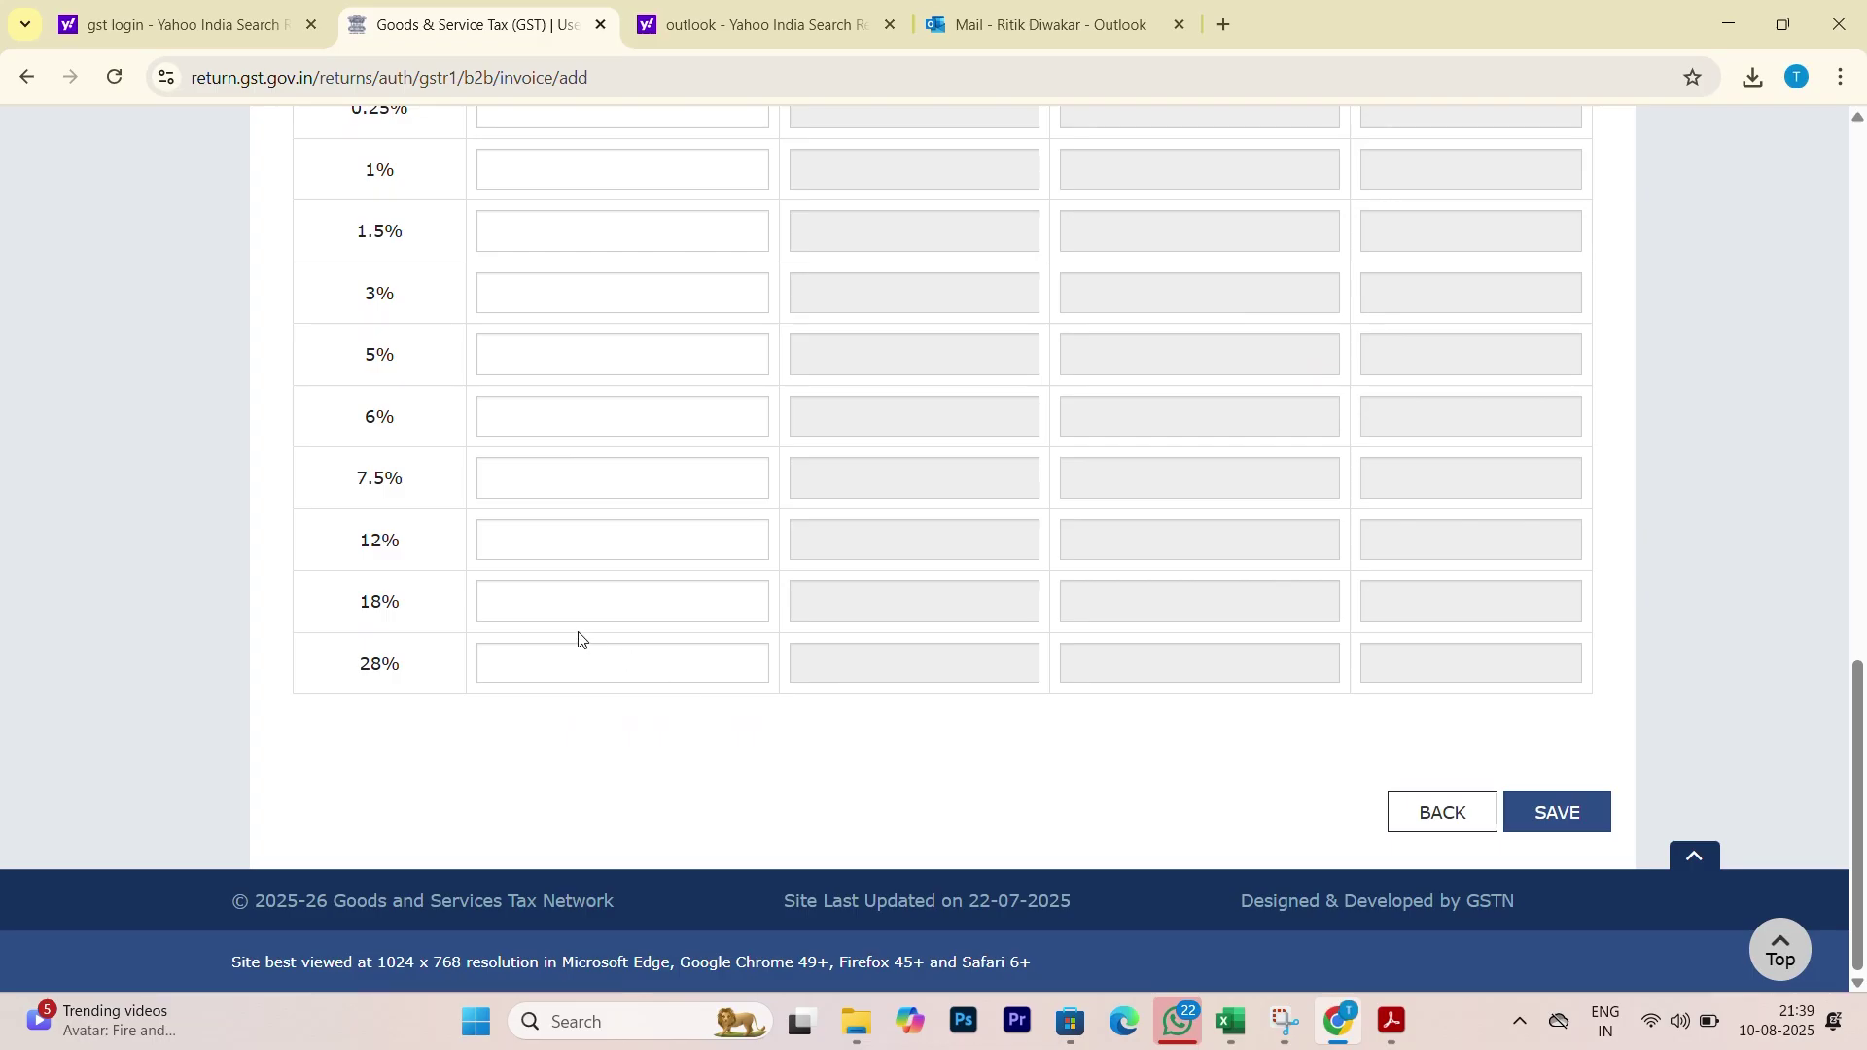
pyautogui.hotkey('alt', 'Tab')
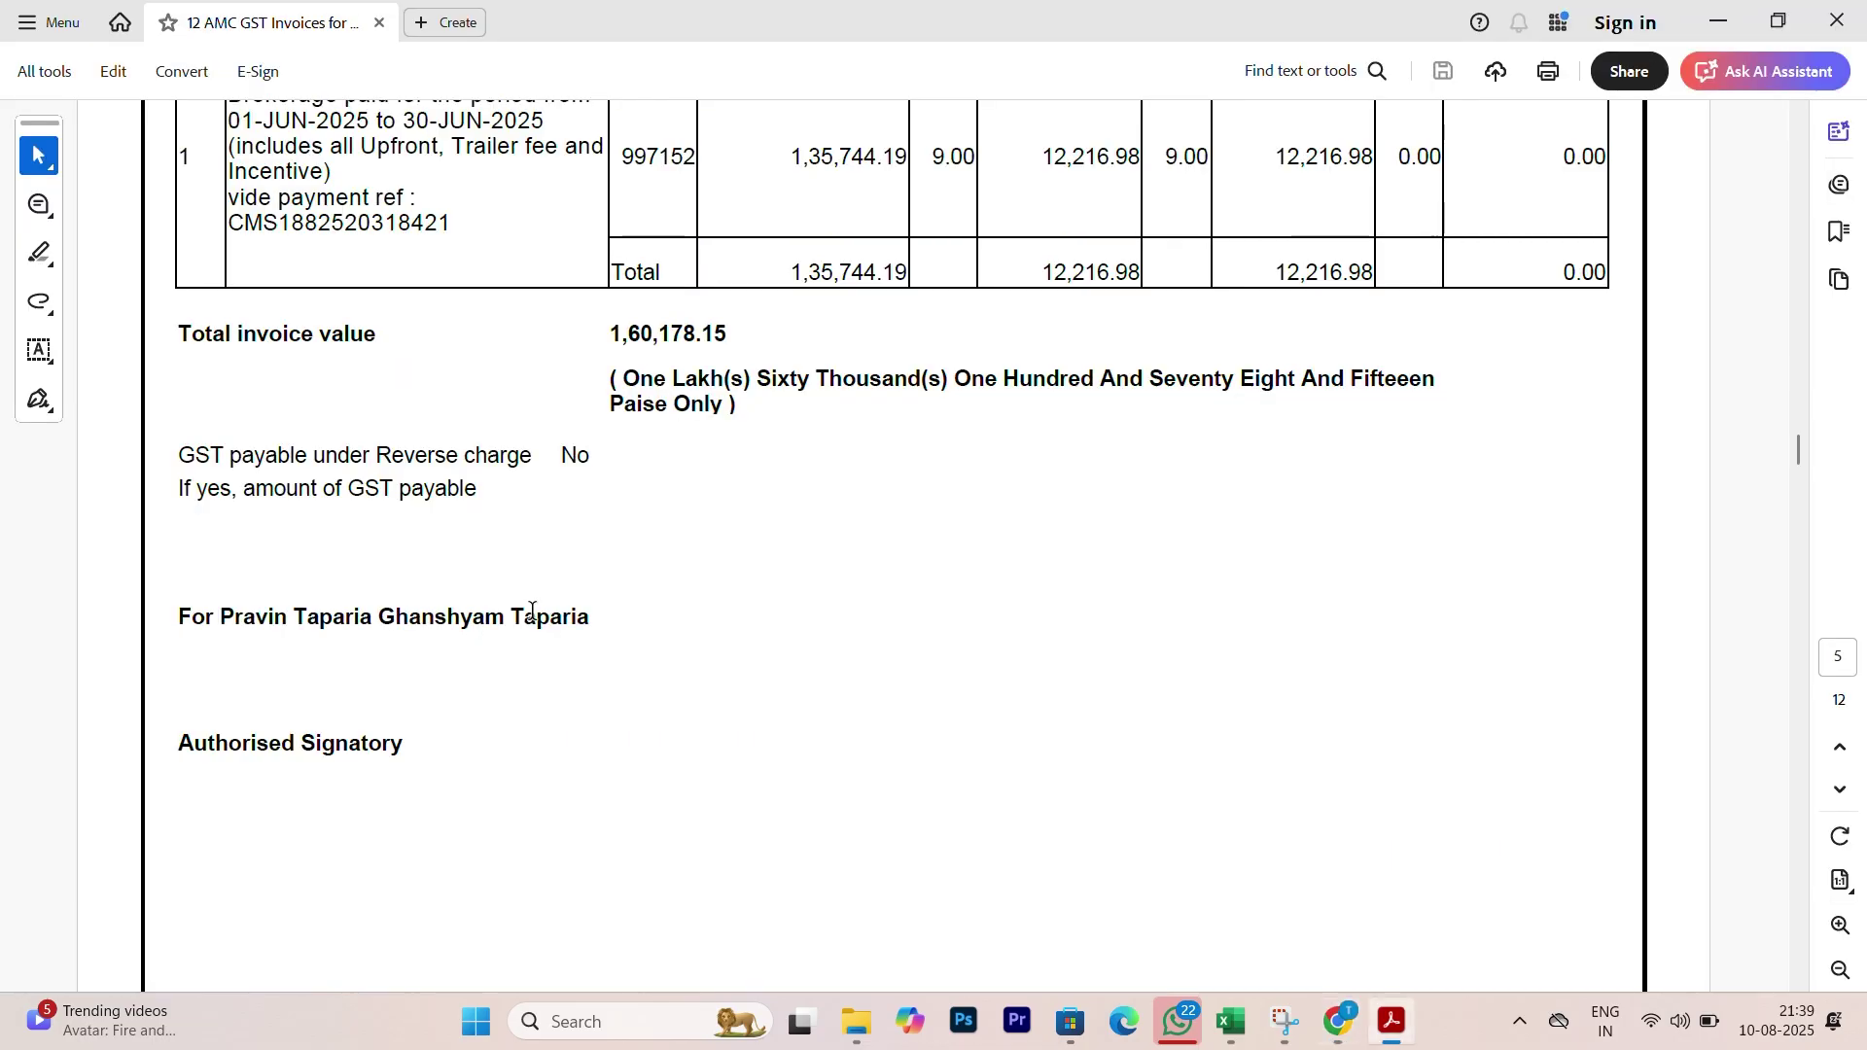
pyautogui.hotkey('alt', 'Tab')
pyautogui.click(534, 612)
pyautogui.write('135')
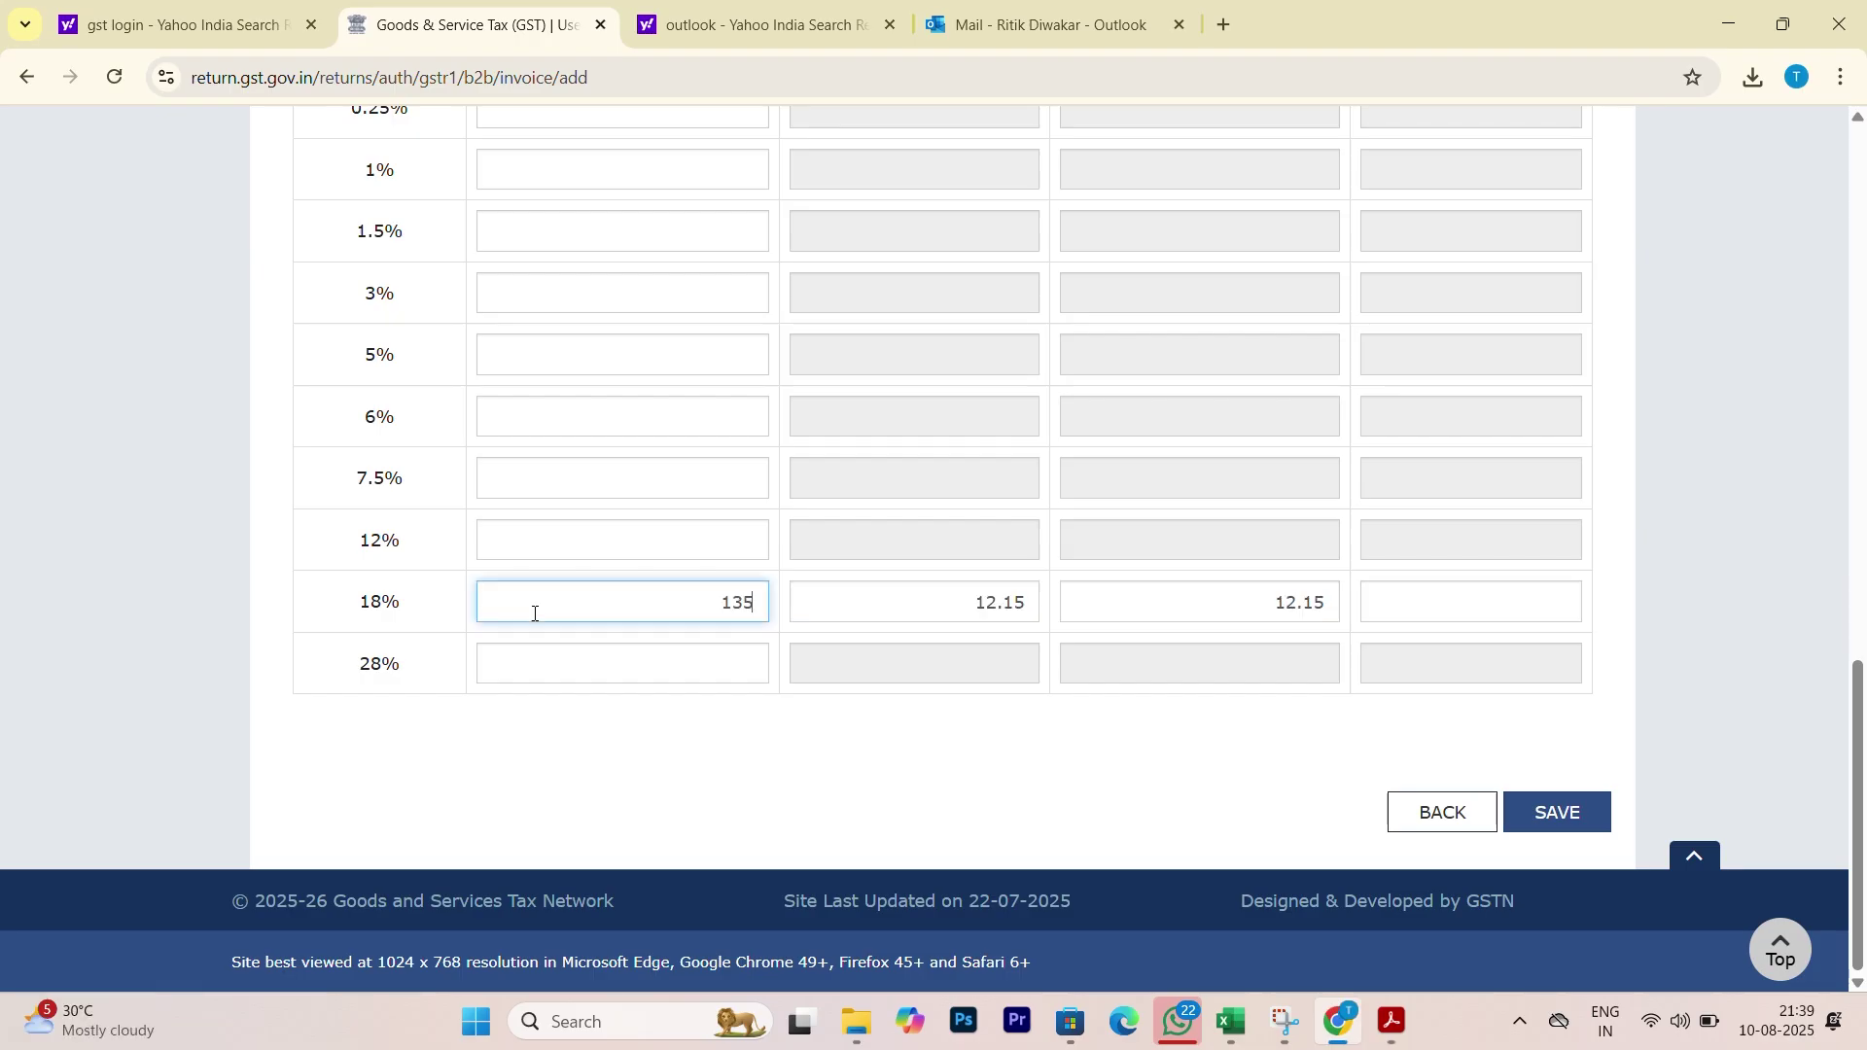
pyautogui.write('744.19')
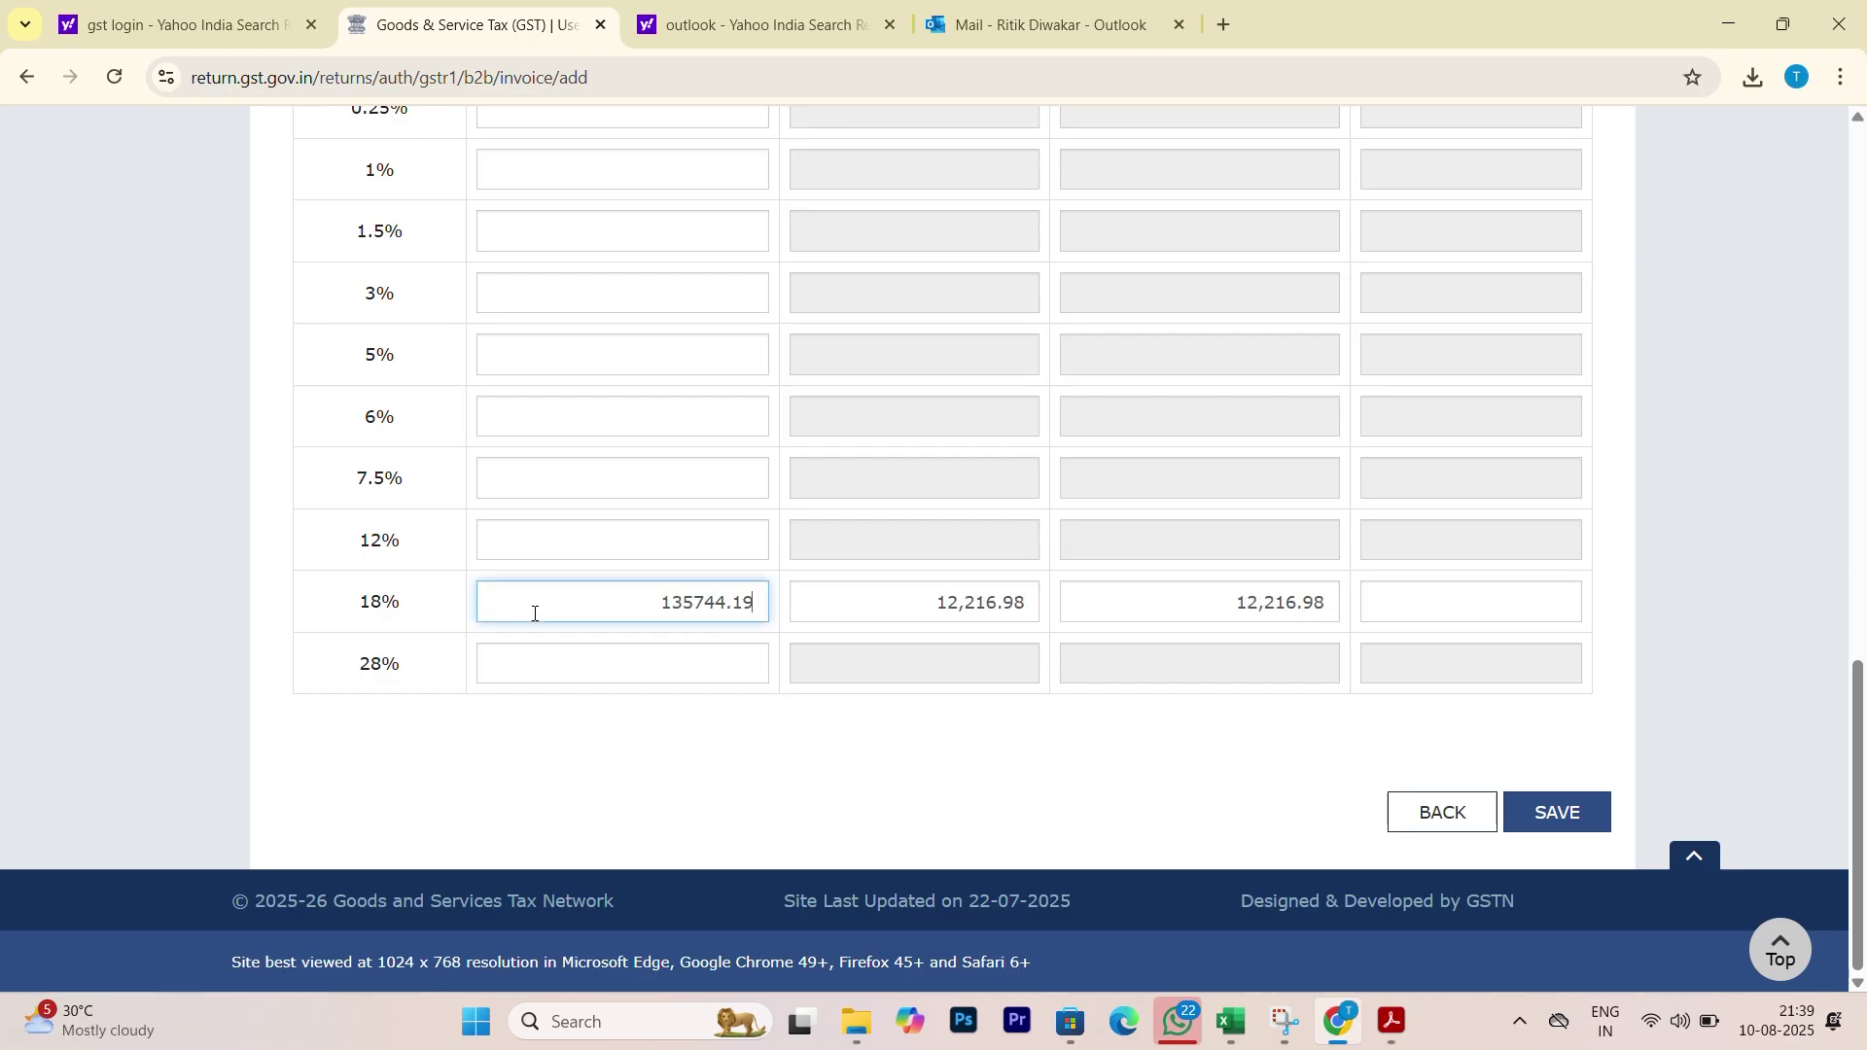
pyautogui.hotkey('alt', 'Tab')
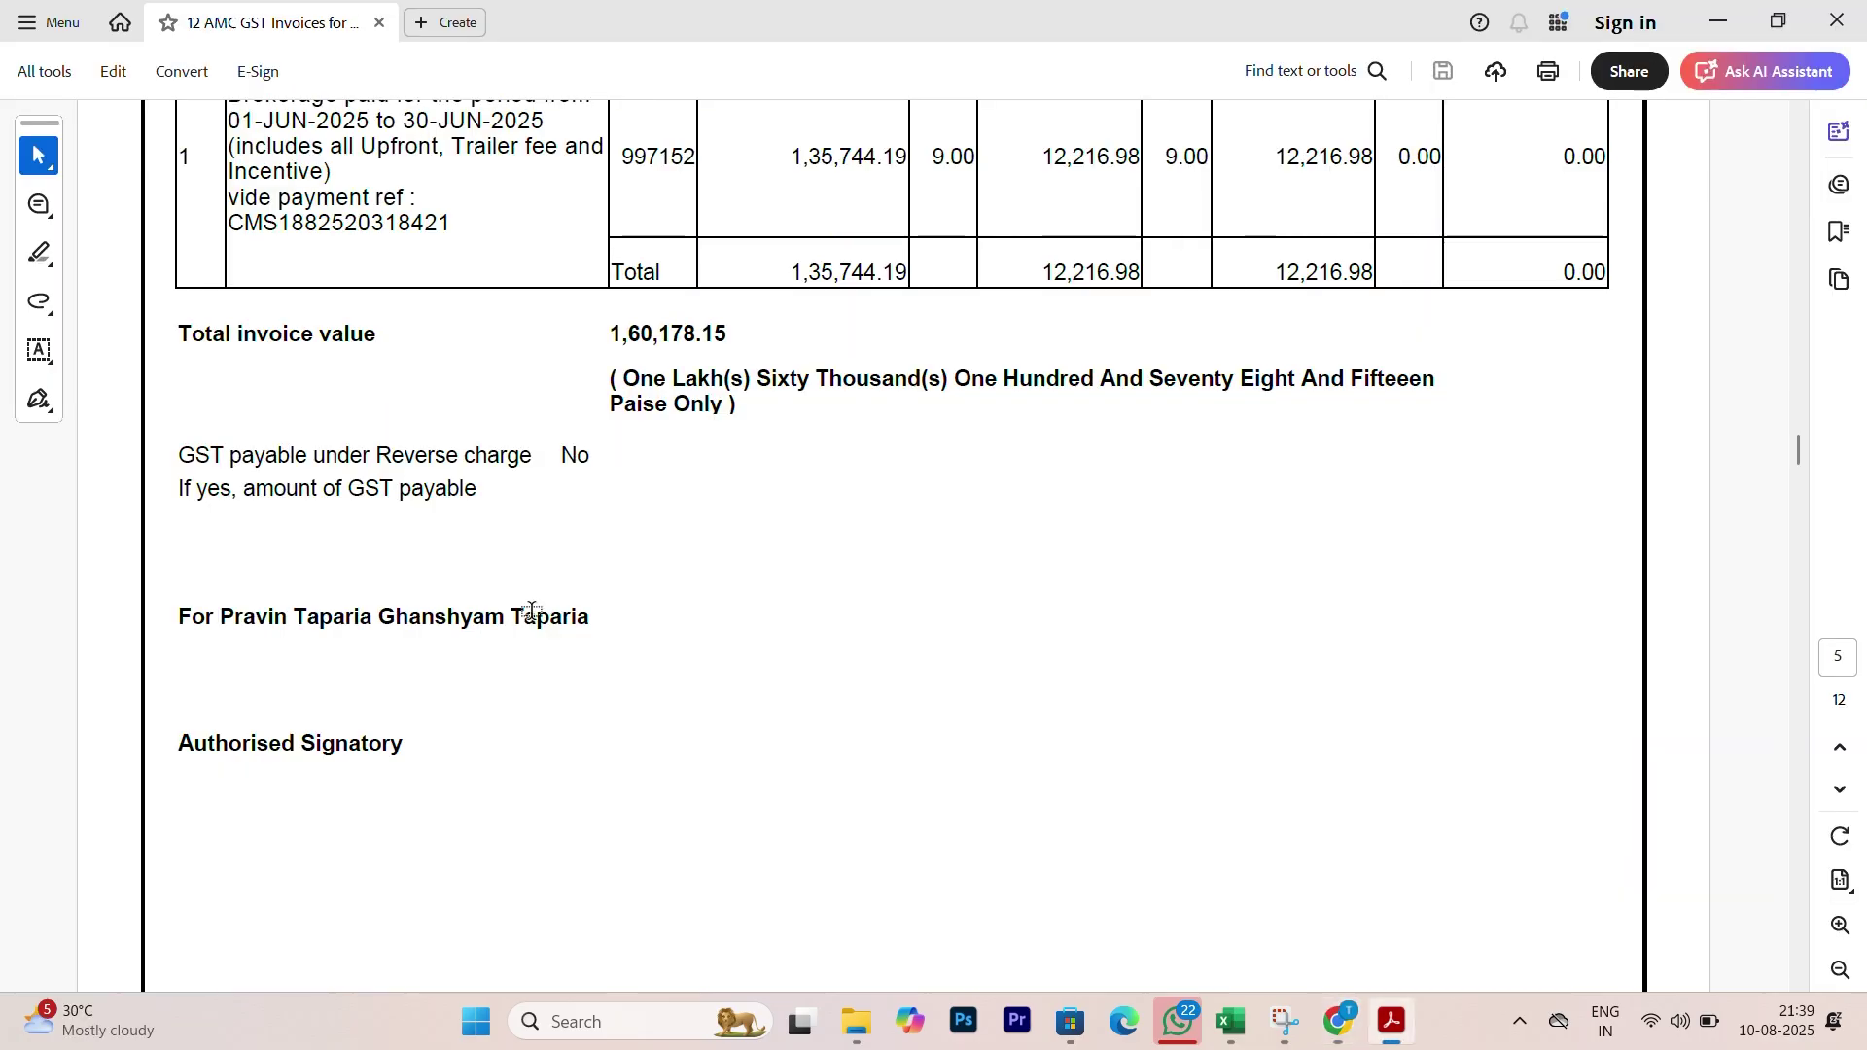
pyautogui.hotkey('alt', 'Tab')
pyautogui.hotkey('alt', 'Tab')
pyautogui.hotkey('alt', 'Tab')
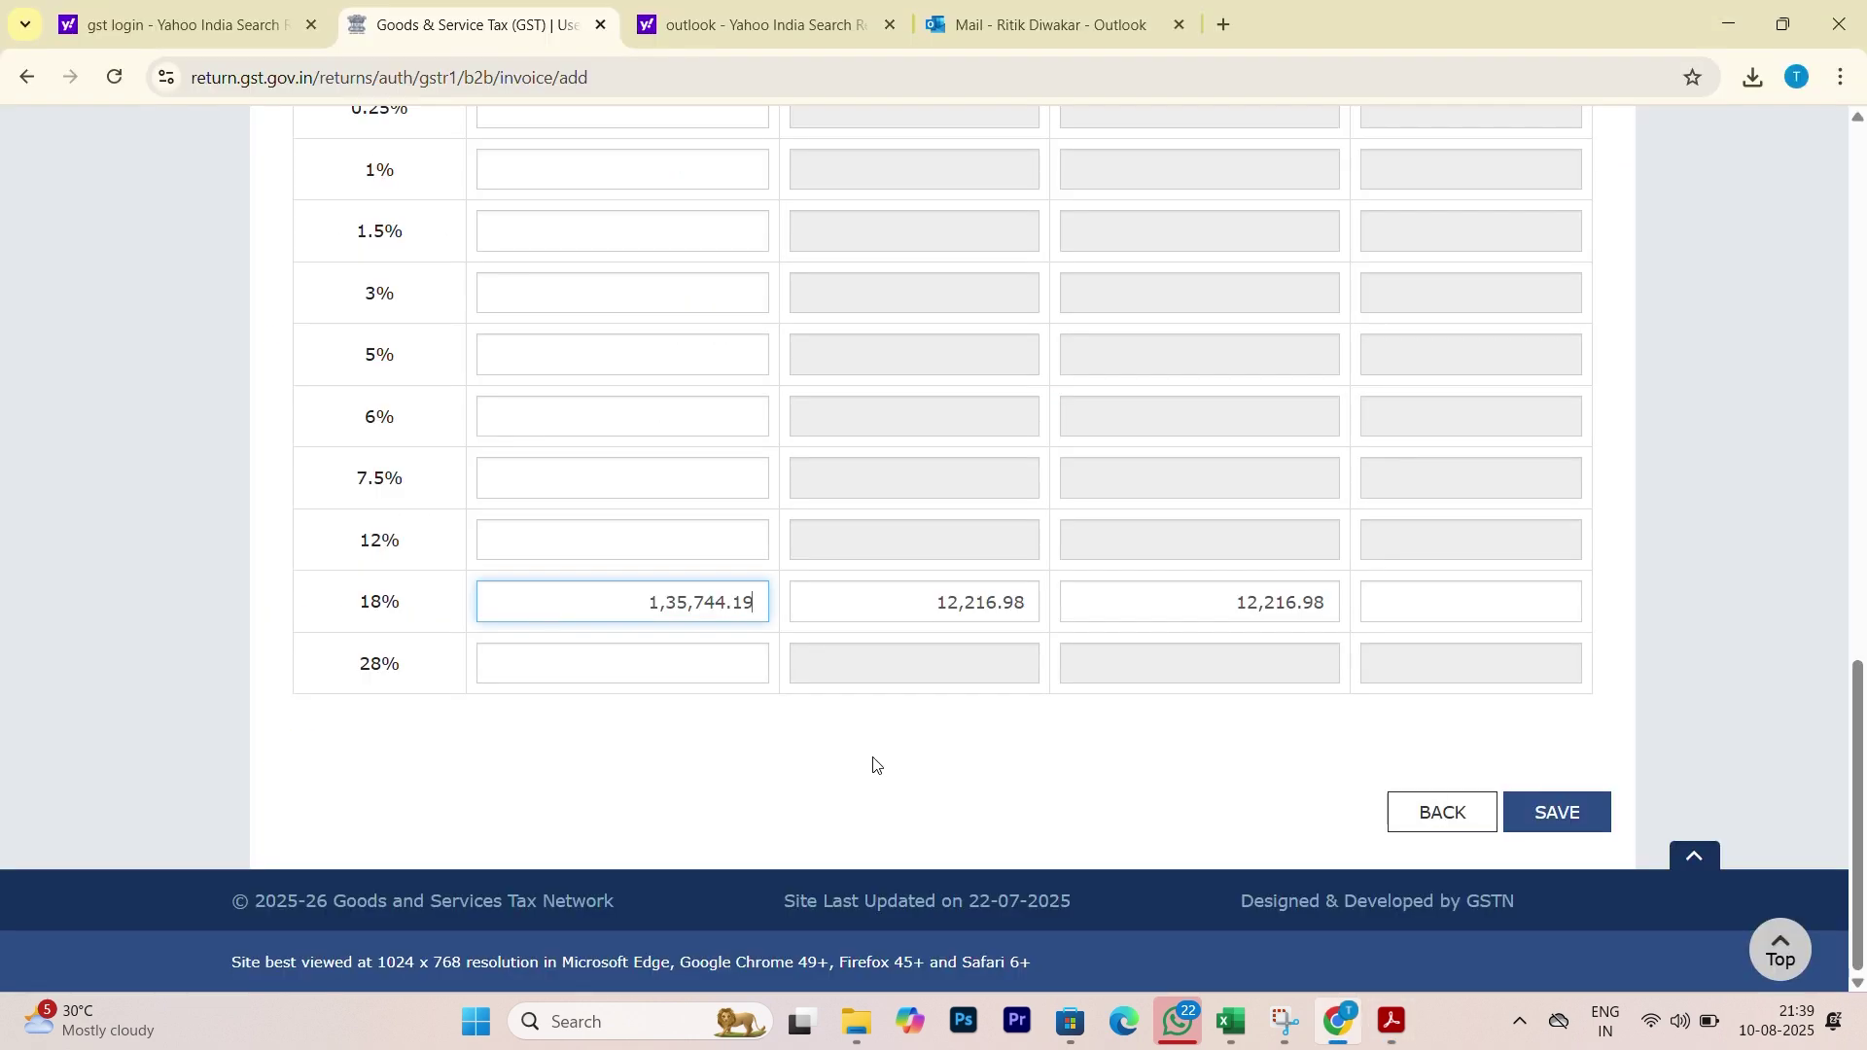
pyautogui.click(1551, 815)
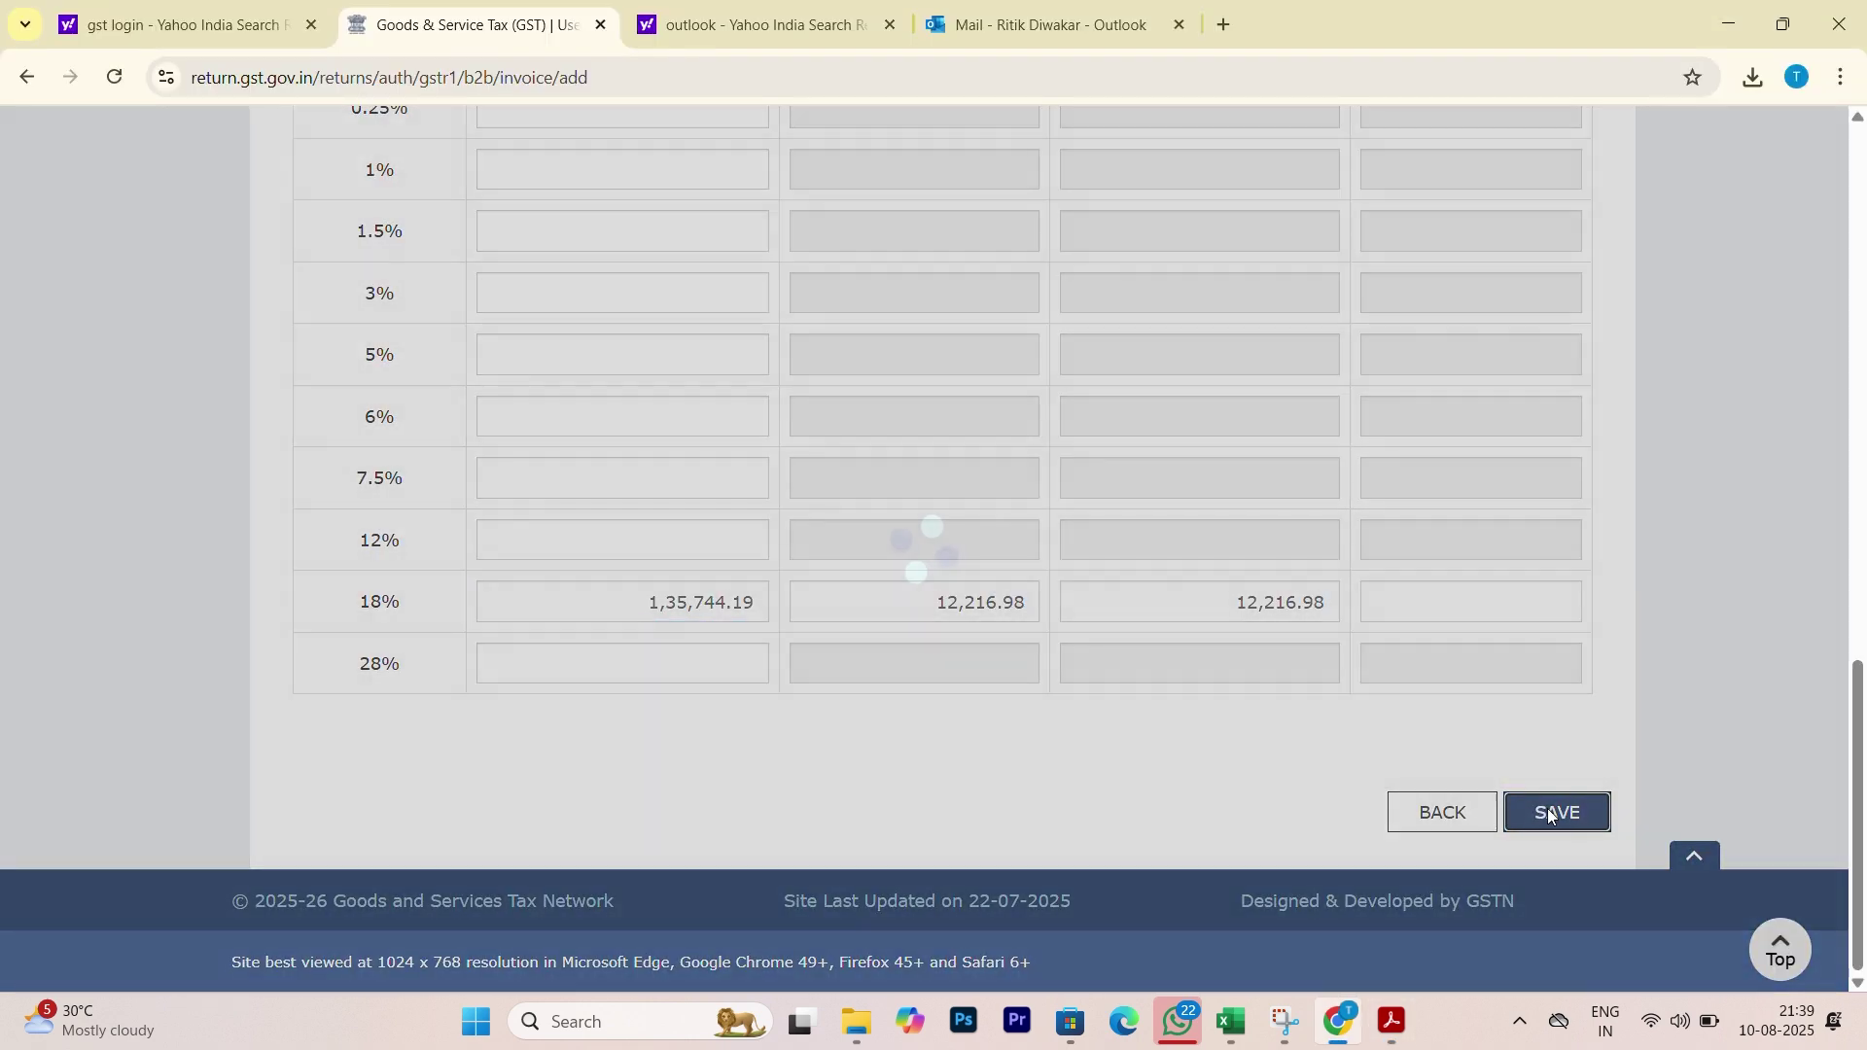
pyautogui.scroll(-3, 1047, 615)
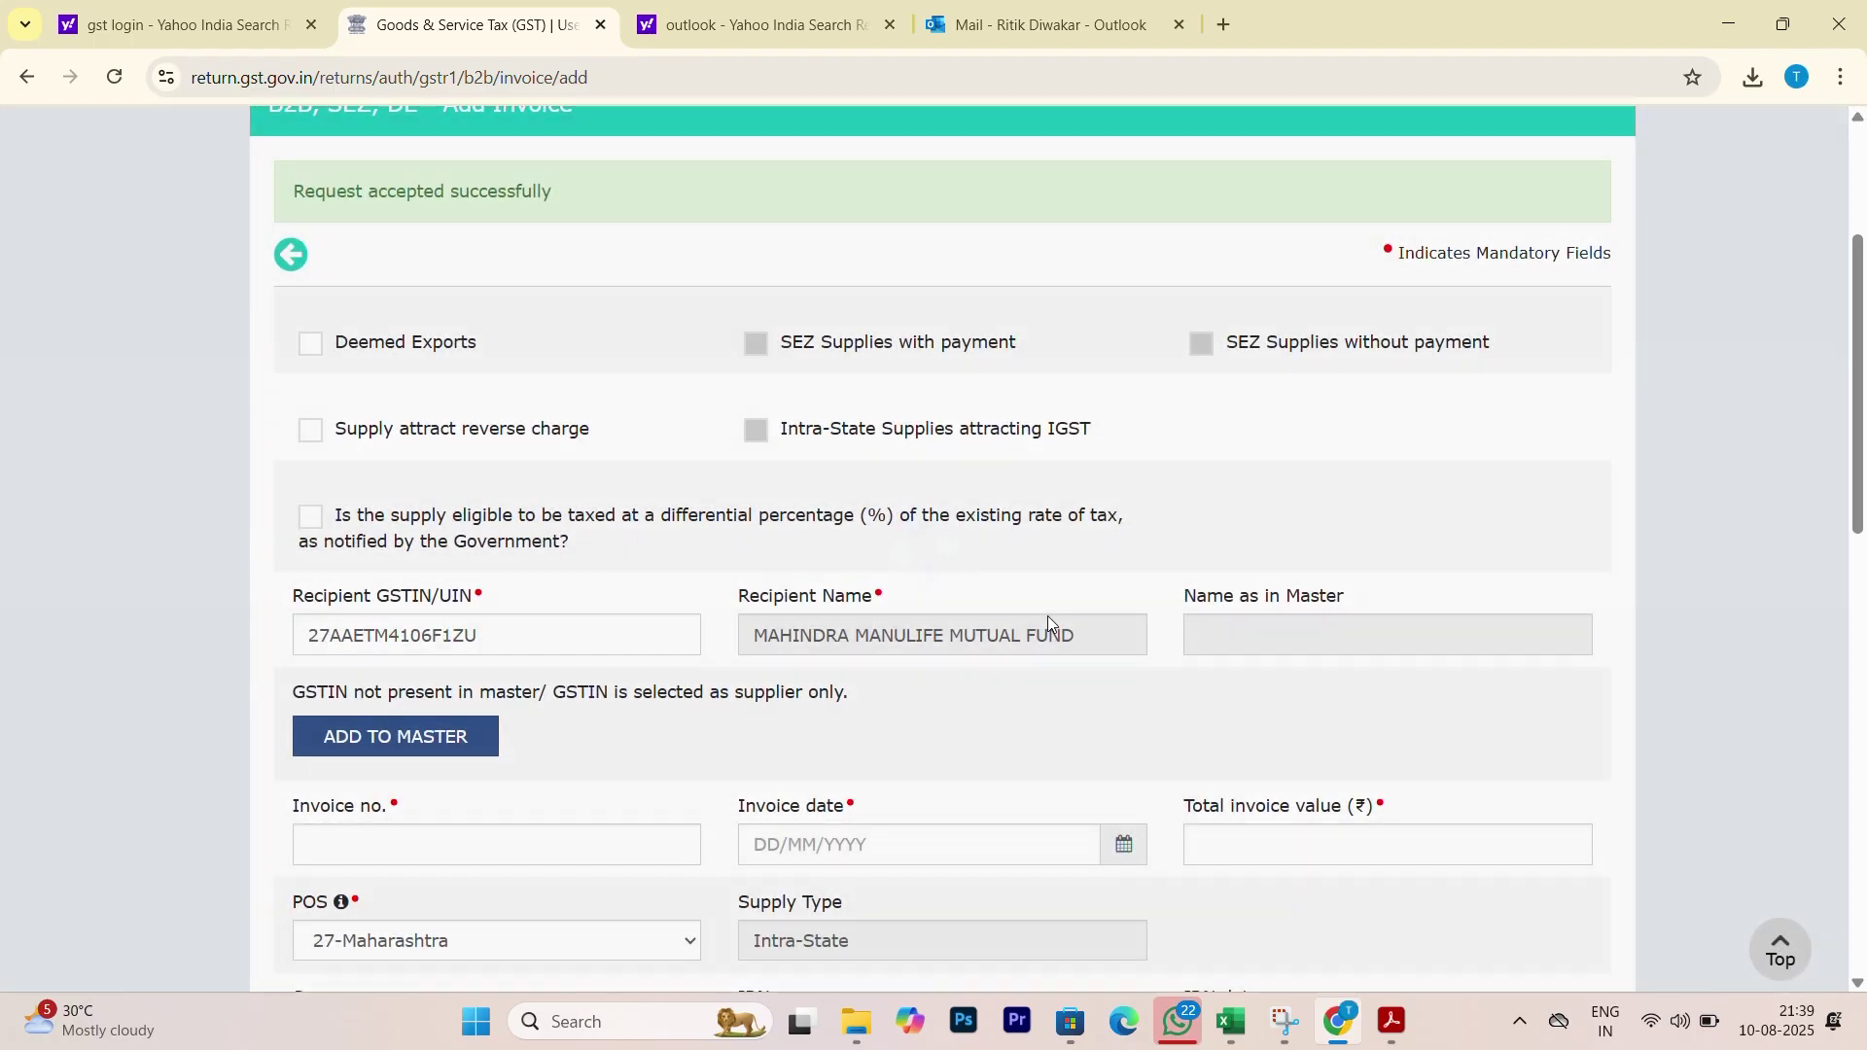
# - Paste HSBC Mutual Fund's GSTIN from the PDF over the old Recipient GSTIN
pyautogui.hotkey('alt', 'Tab')
pyautogui.scroll(-5, 1046, 612)
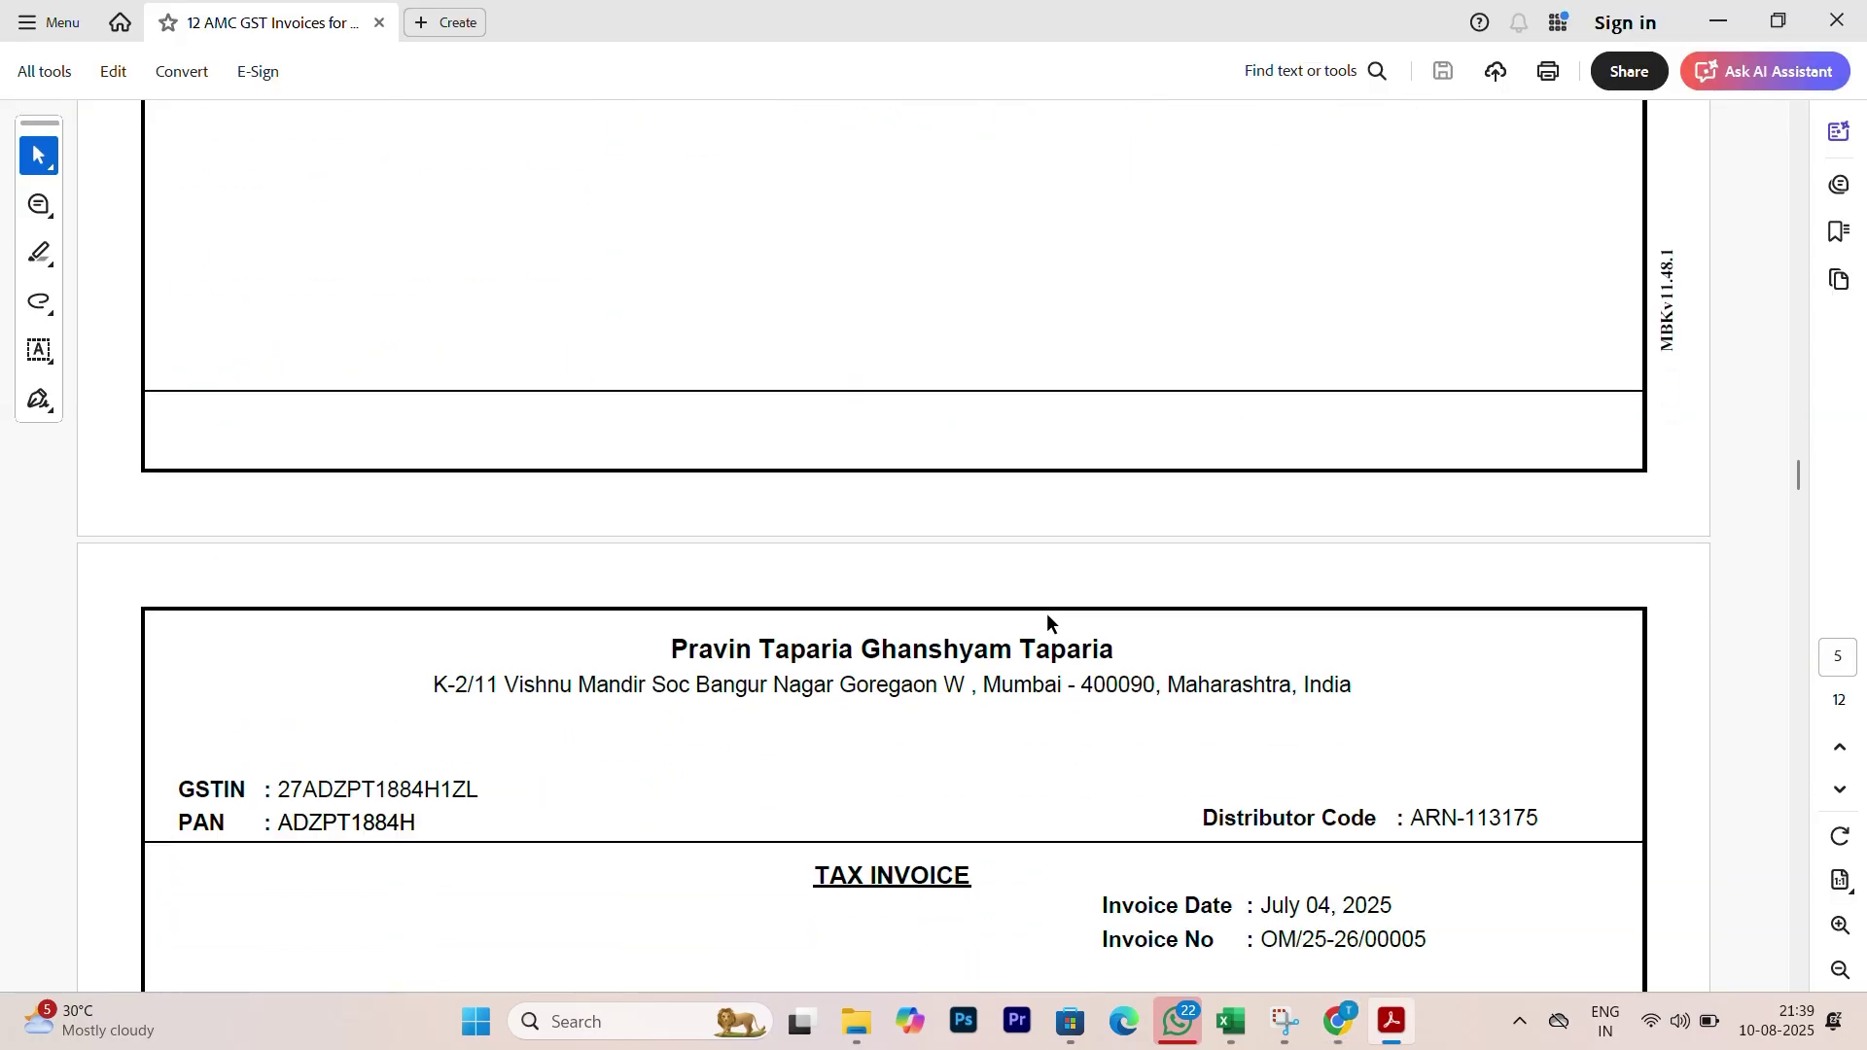
pyautogui.scroll(-5, 1046, 612)
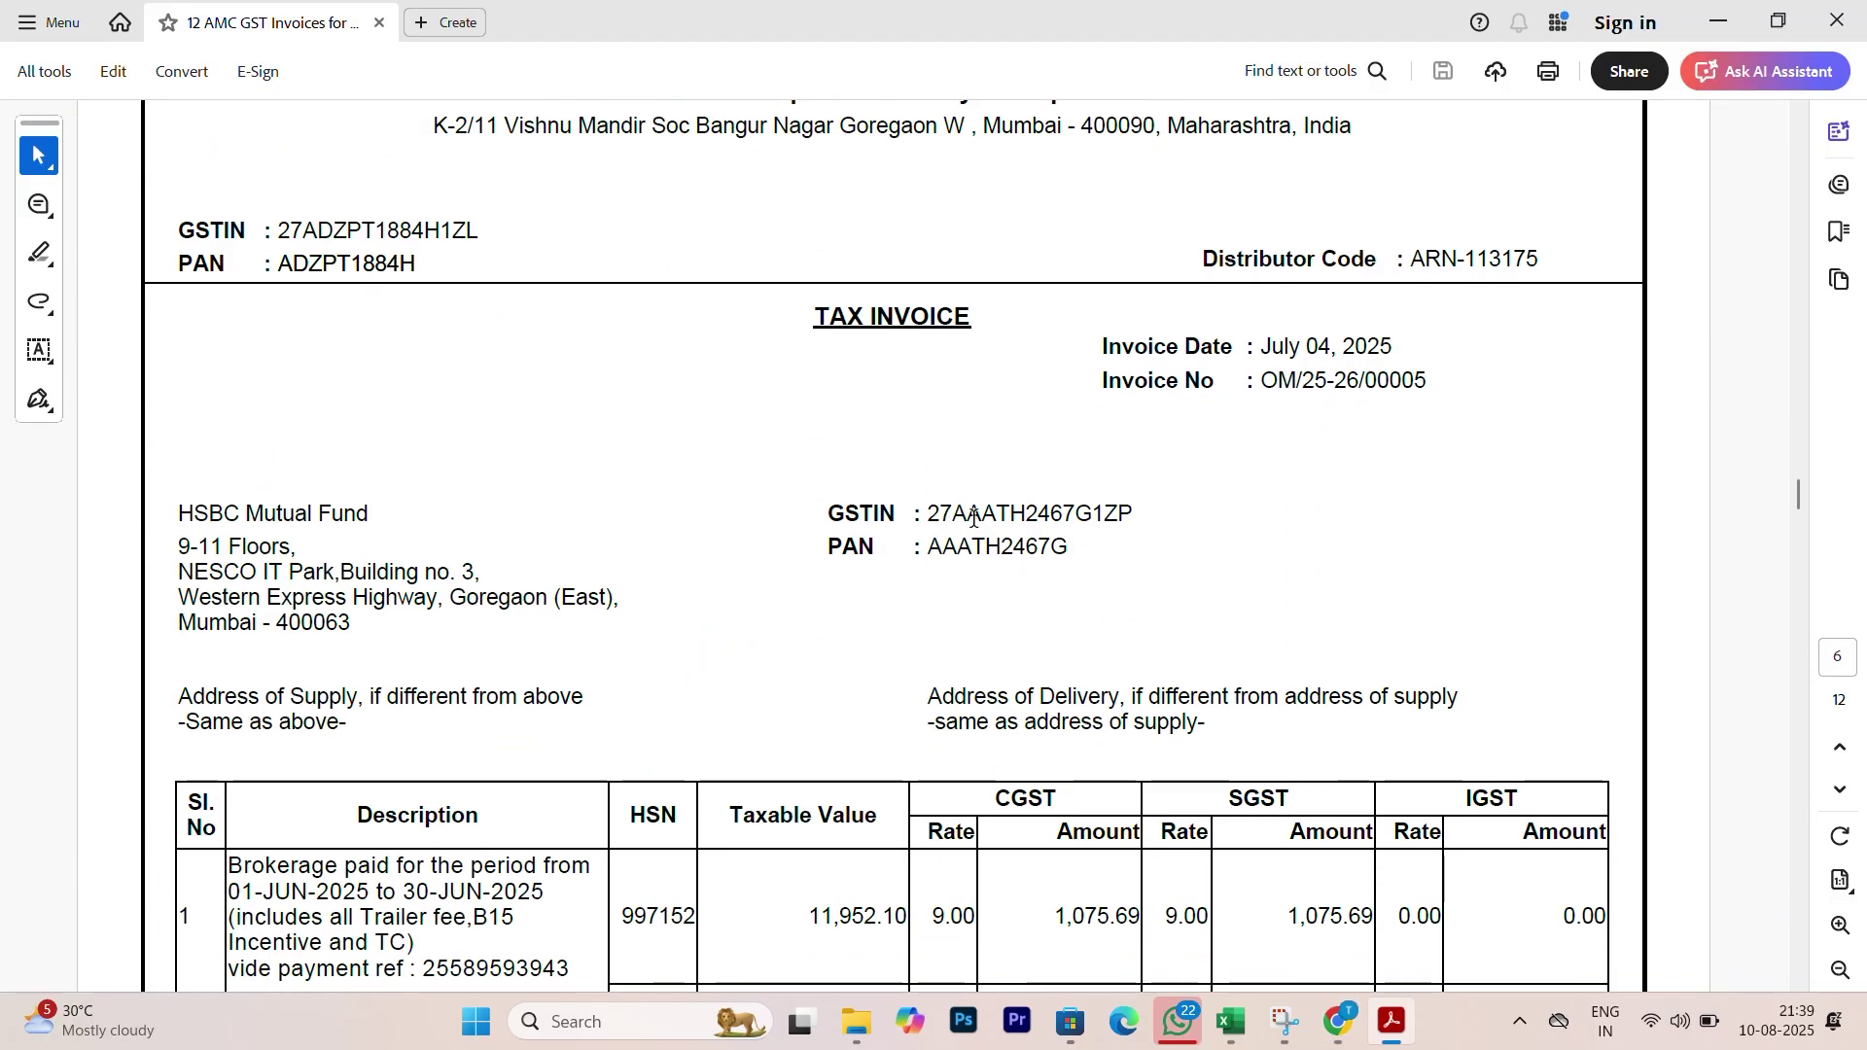
pyautogui.doubleClick(974, 518)
pyautogui.hotkey('ctrl', 'c')
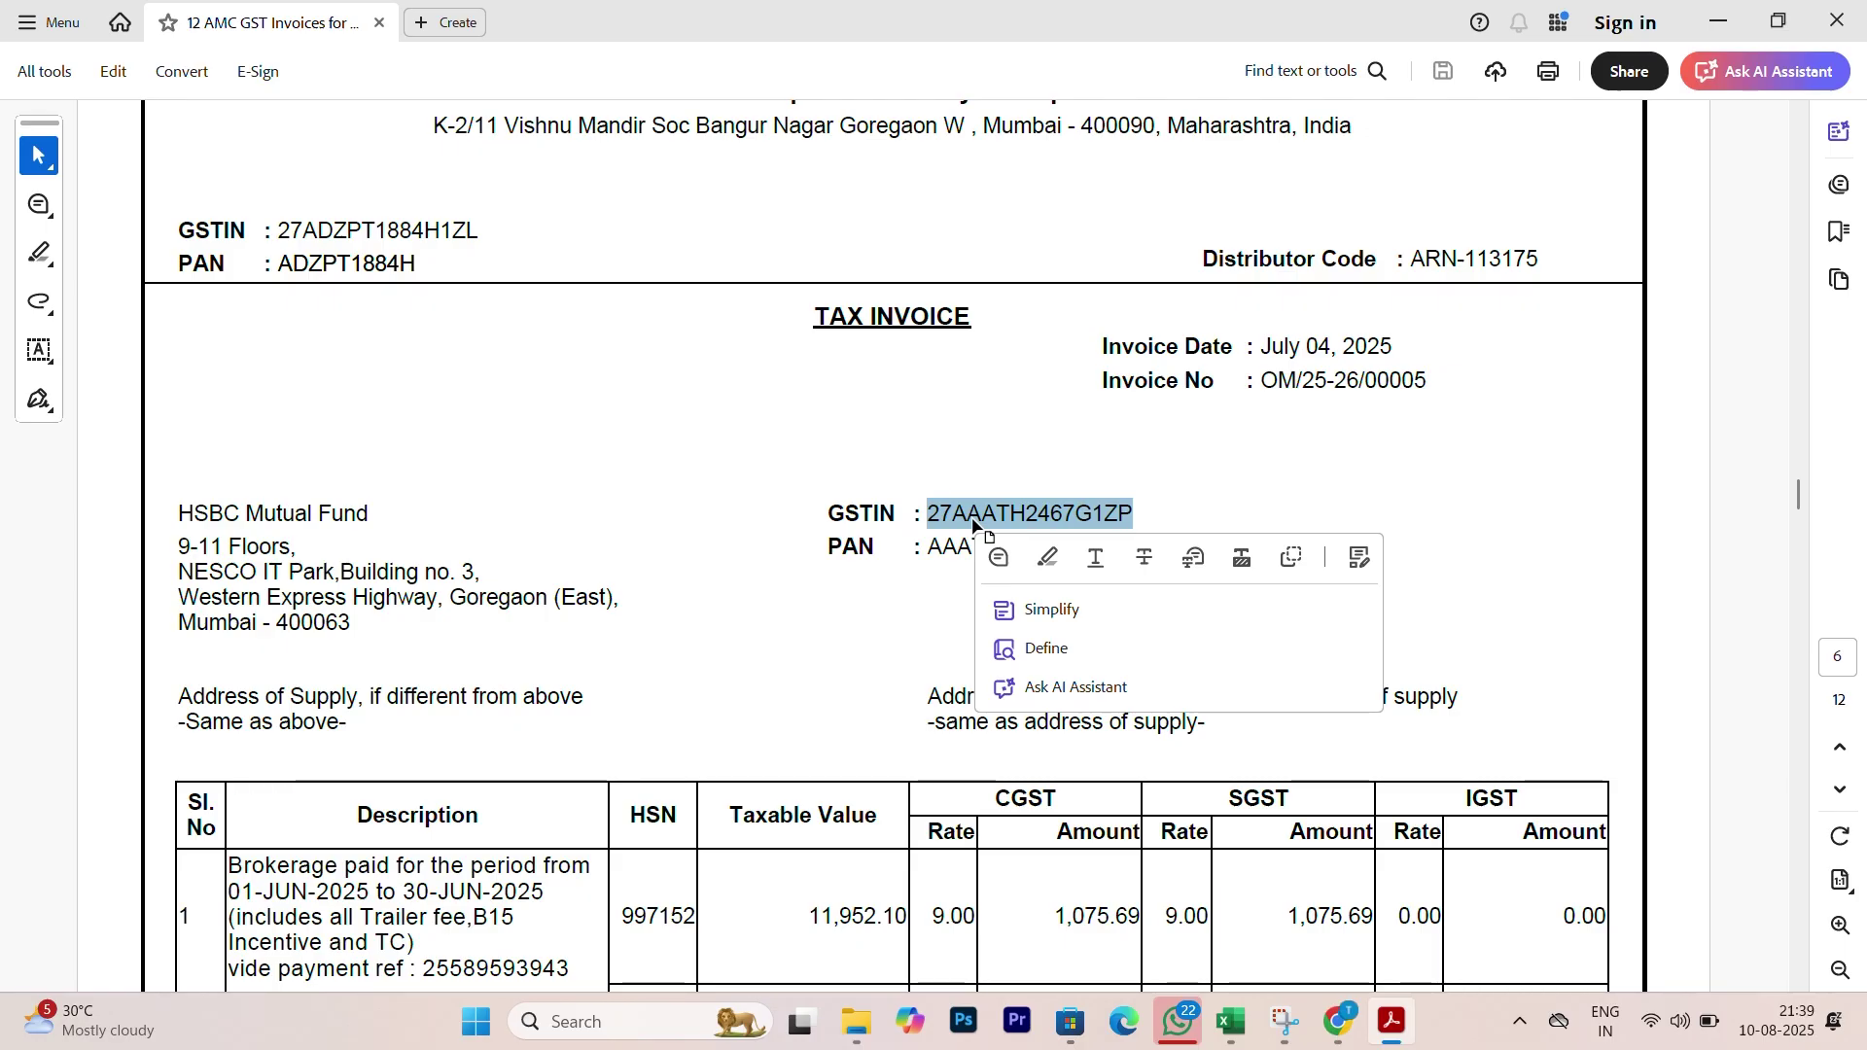
pyautogui.hotkey('alt', 'Tab')
pyautogui.click(513, 541)
pyautogui.hotkey('ctrl', 'a')
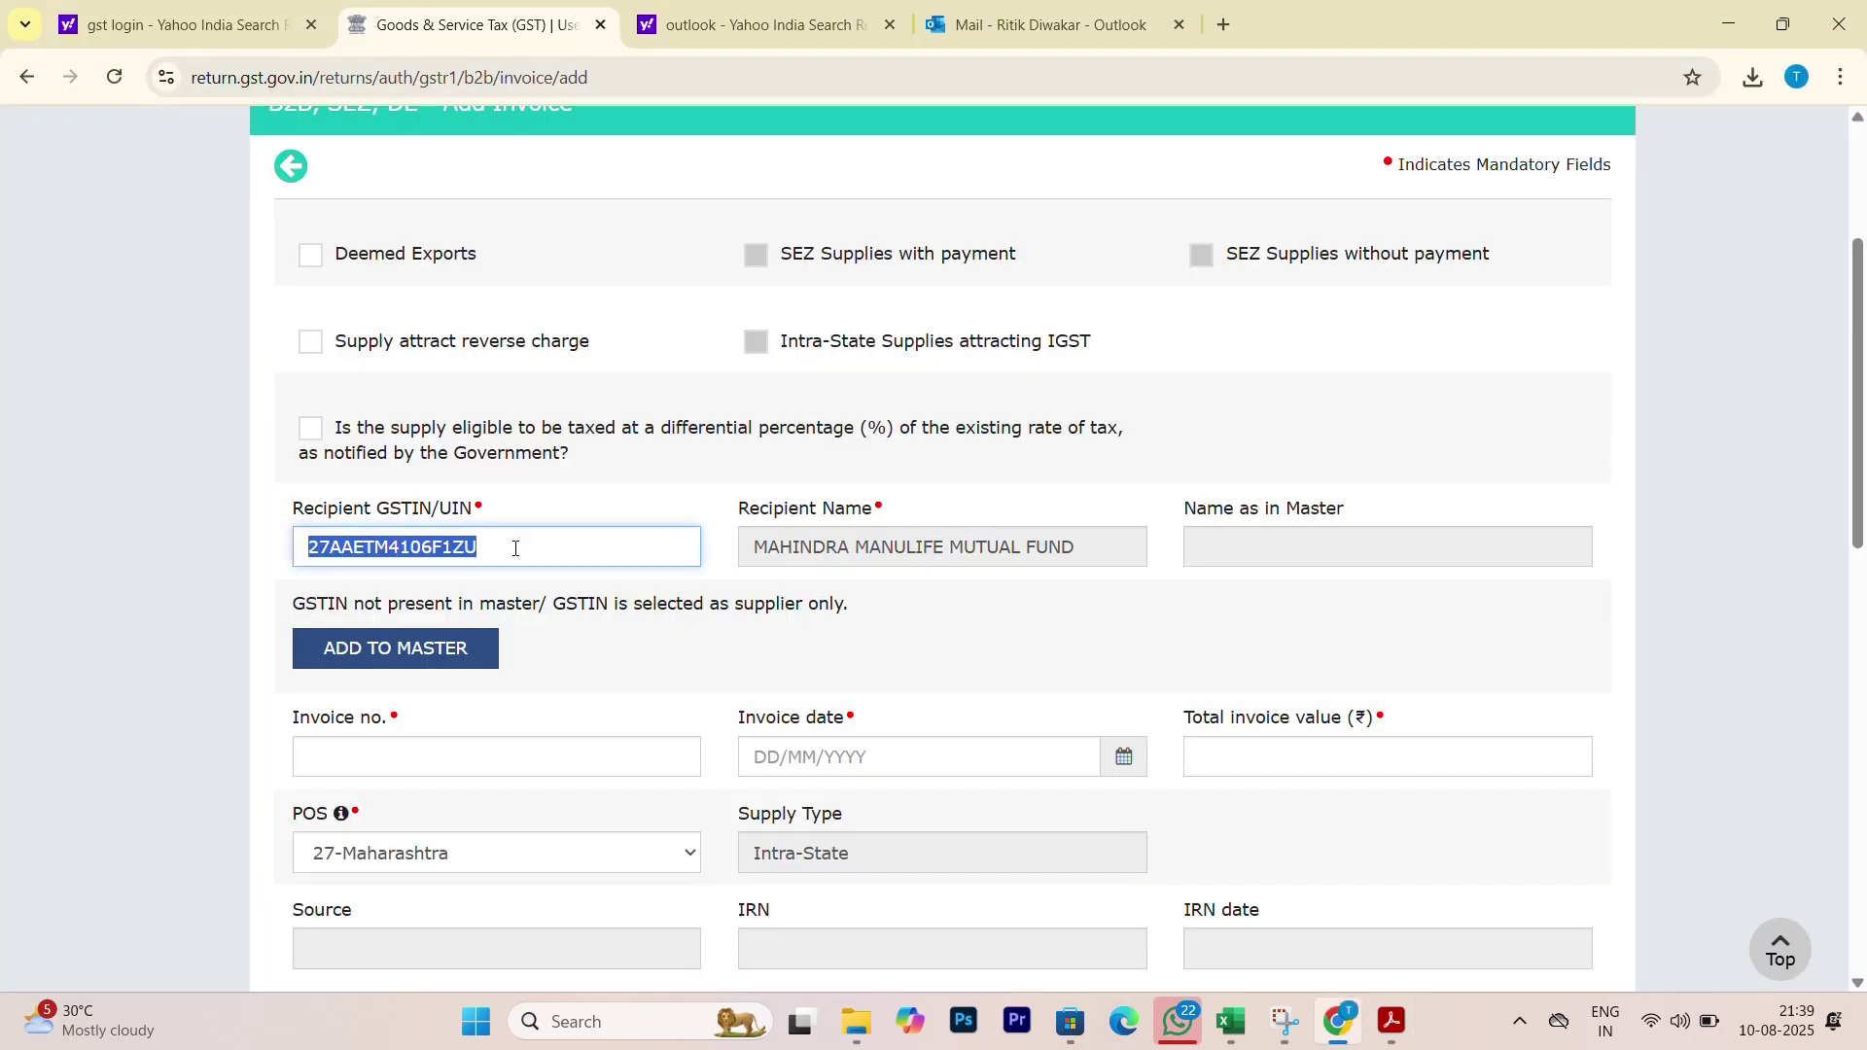
pyautogui.hotkey('ctrl', 'v')
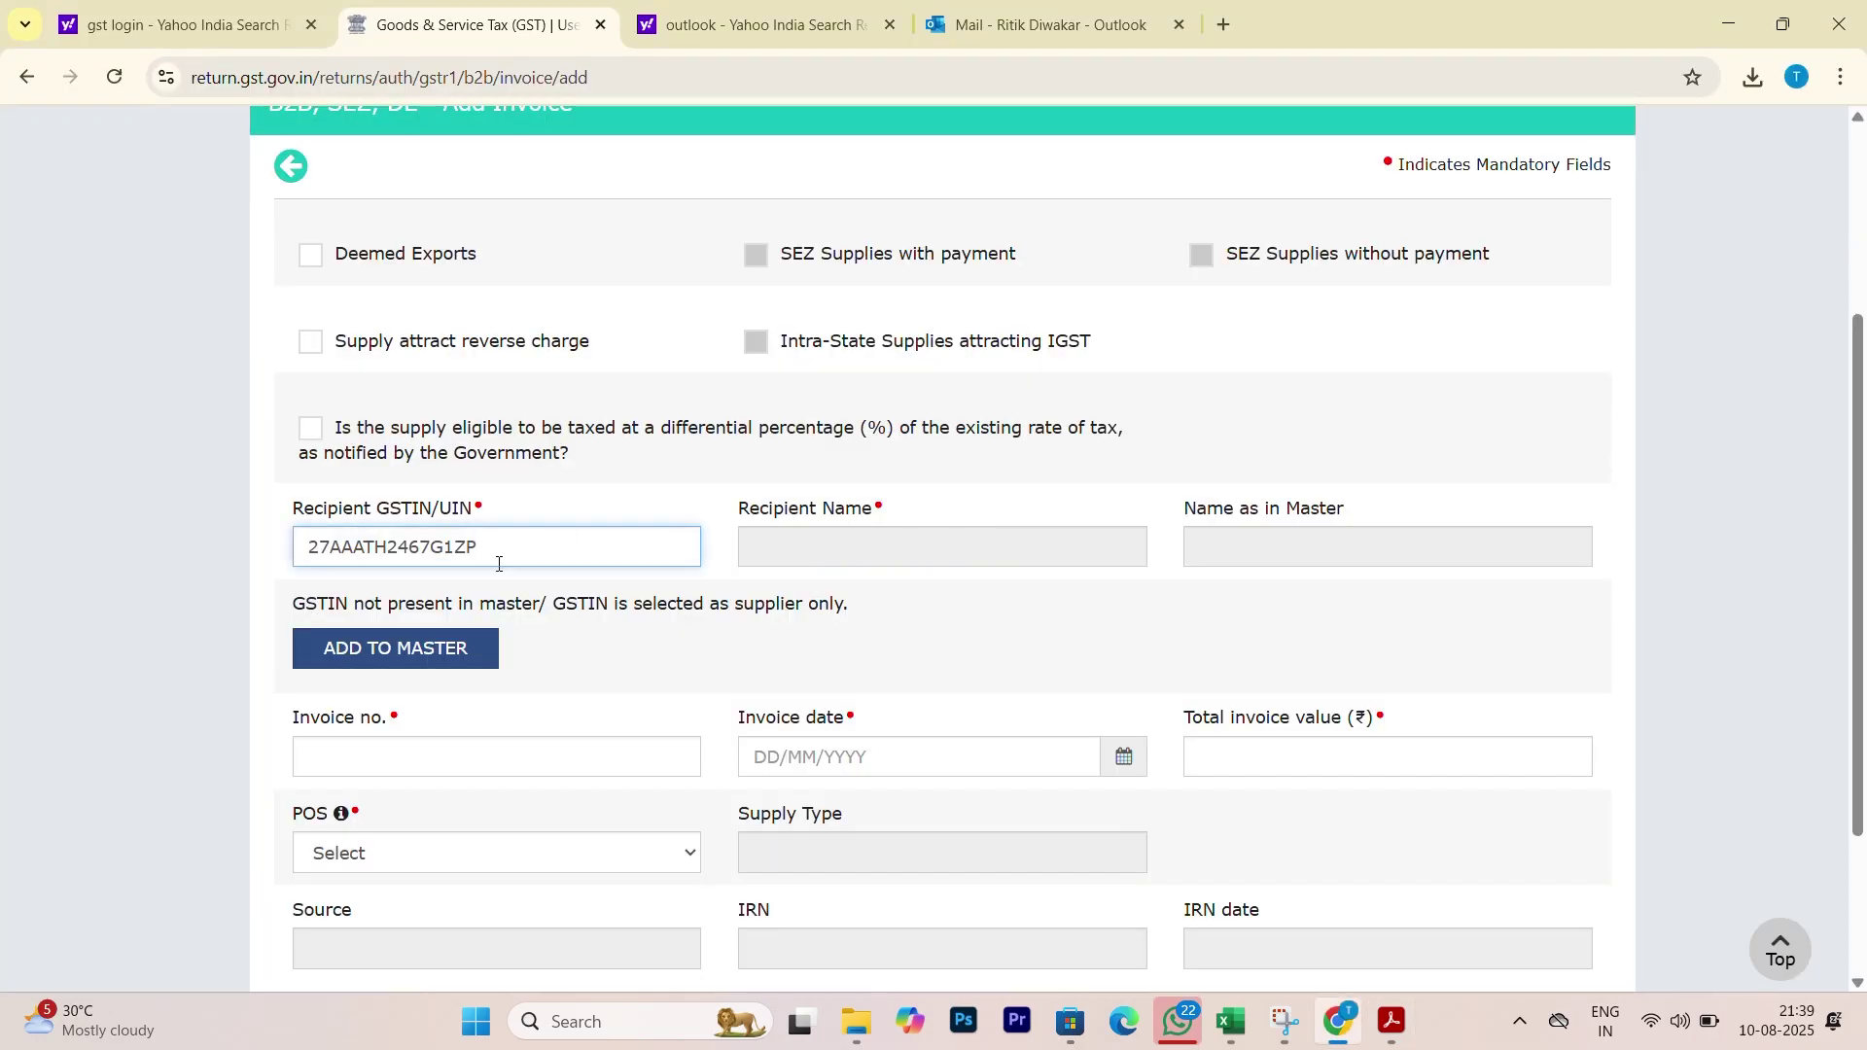
# - Copy the invoice number from the PDF and enter the invoice date 04/07/2025
pyautogui.hotkey('alt', 'Tab')
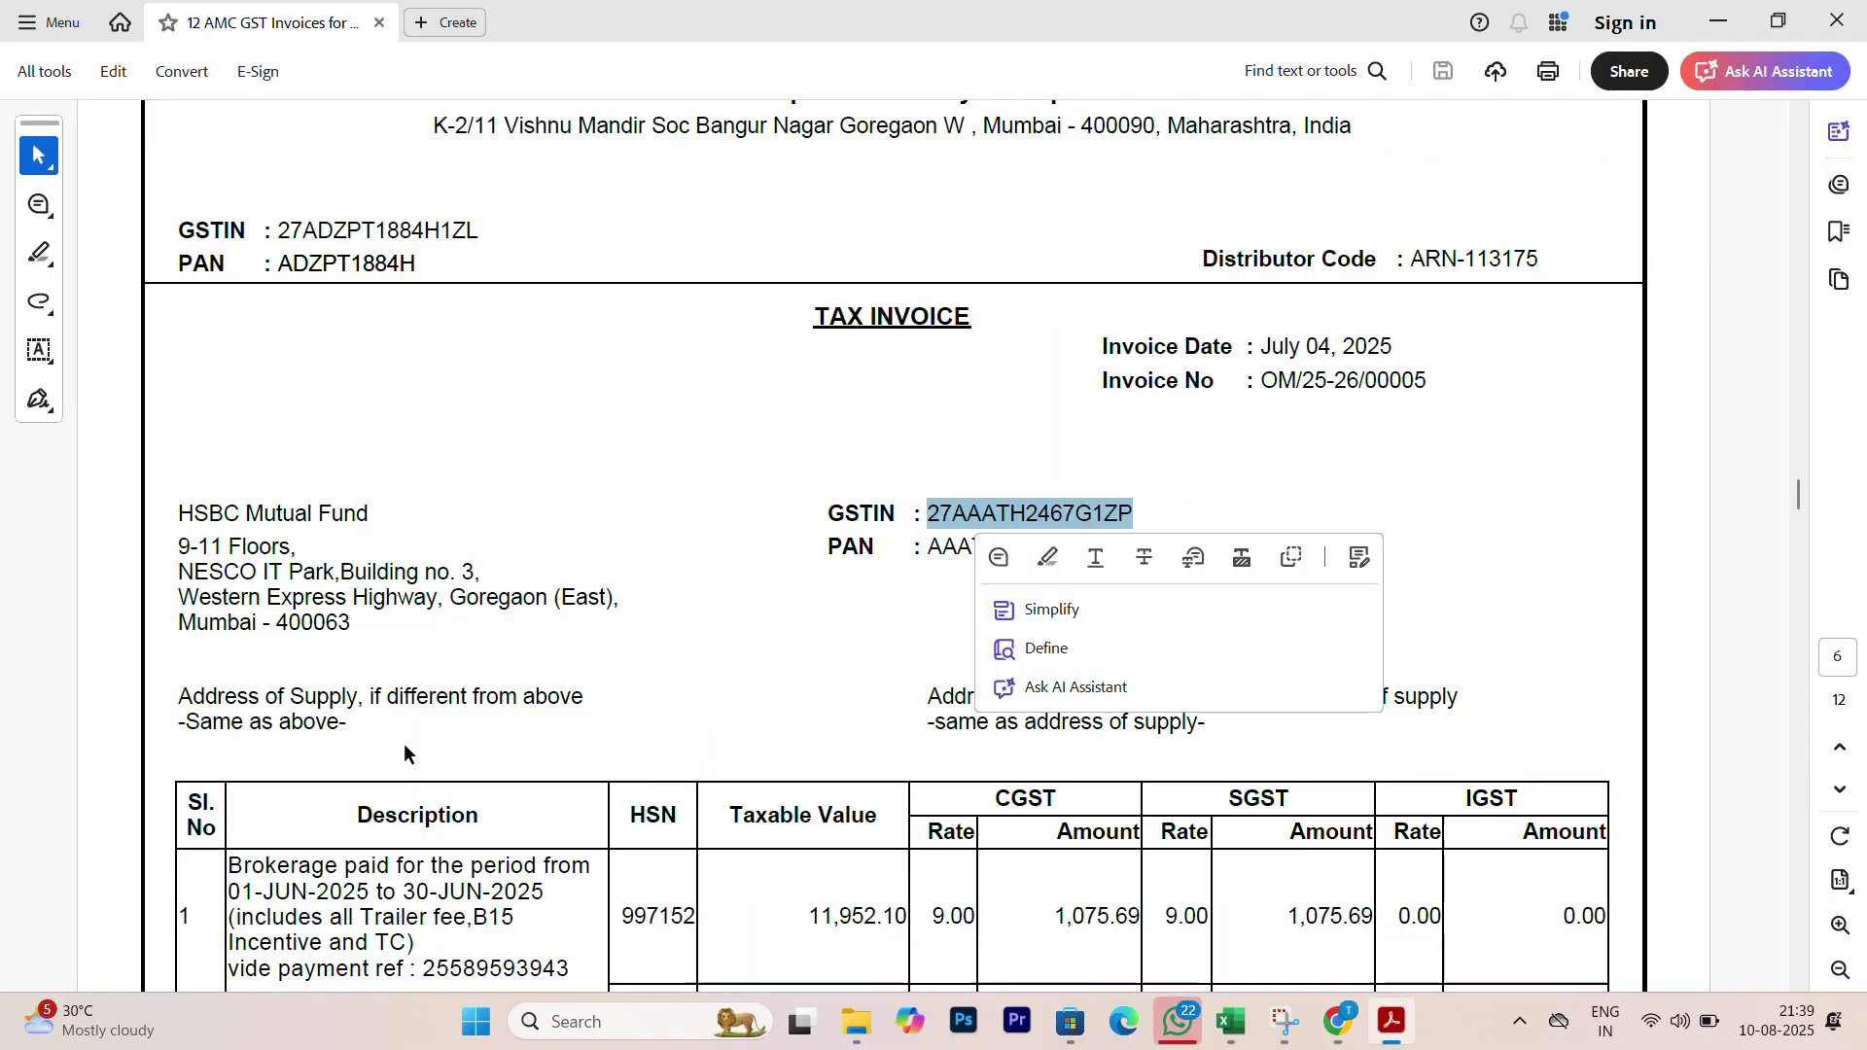
pyautogui.doubleClick(1349, 382)
pyautogui.hotkey('ctrl', 'c')
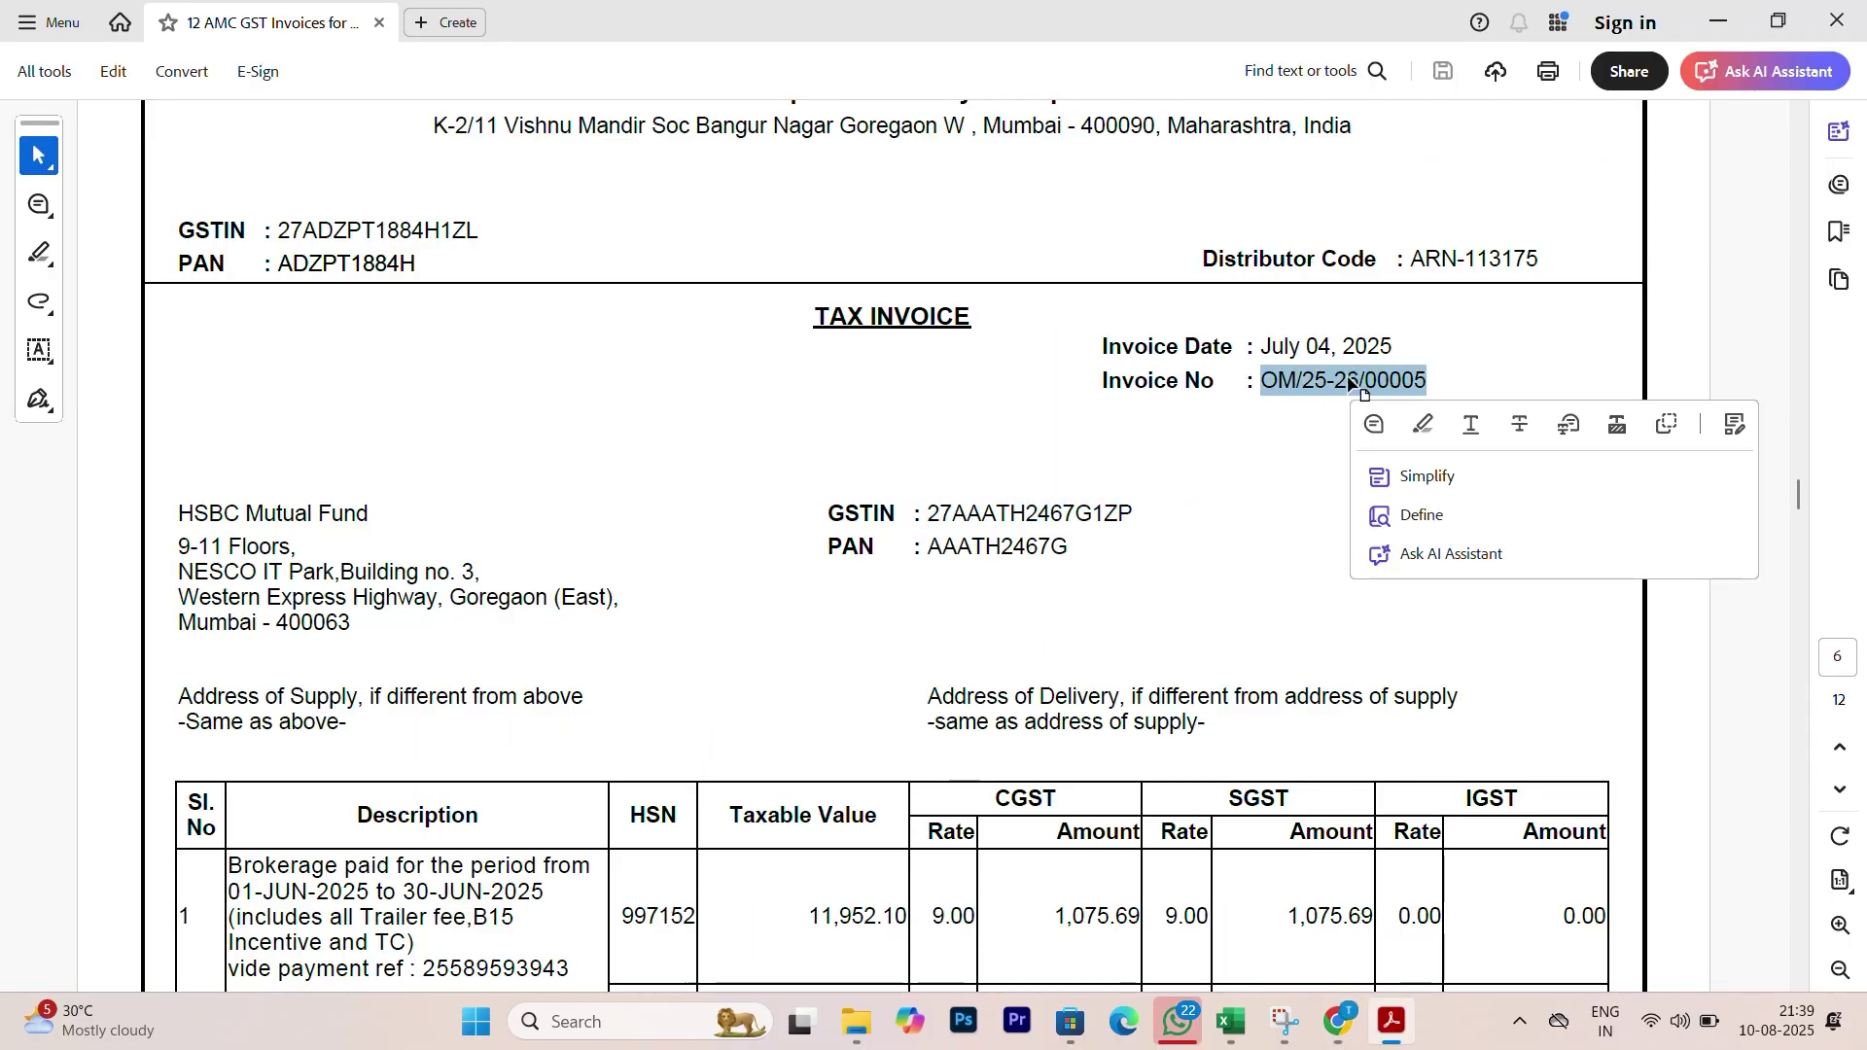
pyautogui.hotkey('alt', 'Tab')
pyautogui.hotkey('ctrl', 'v')
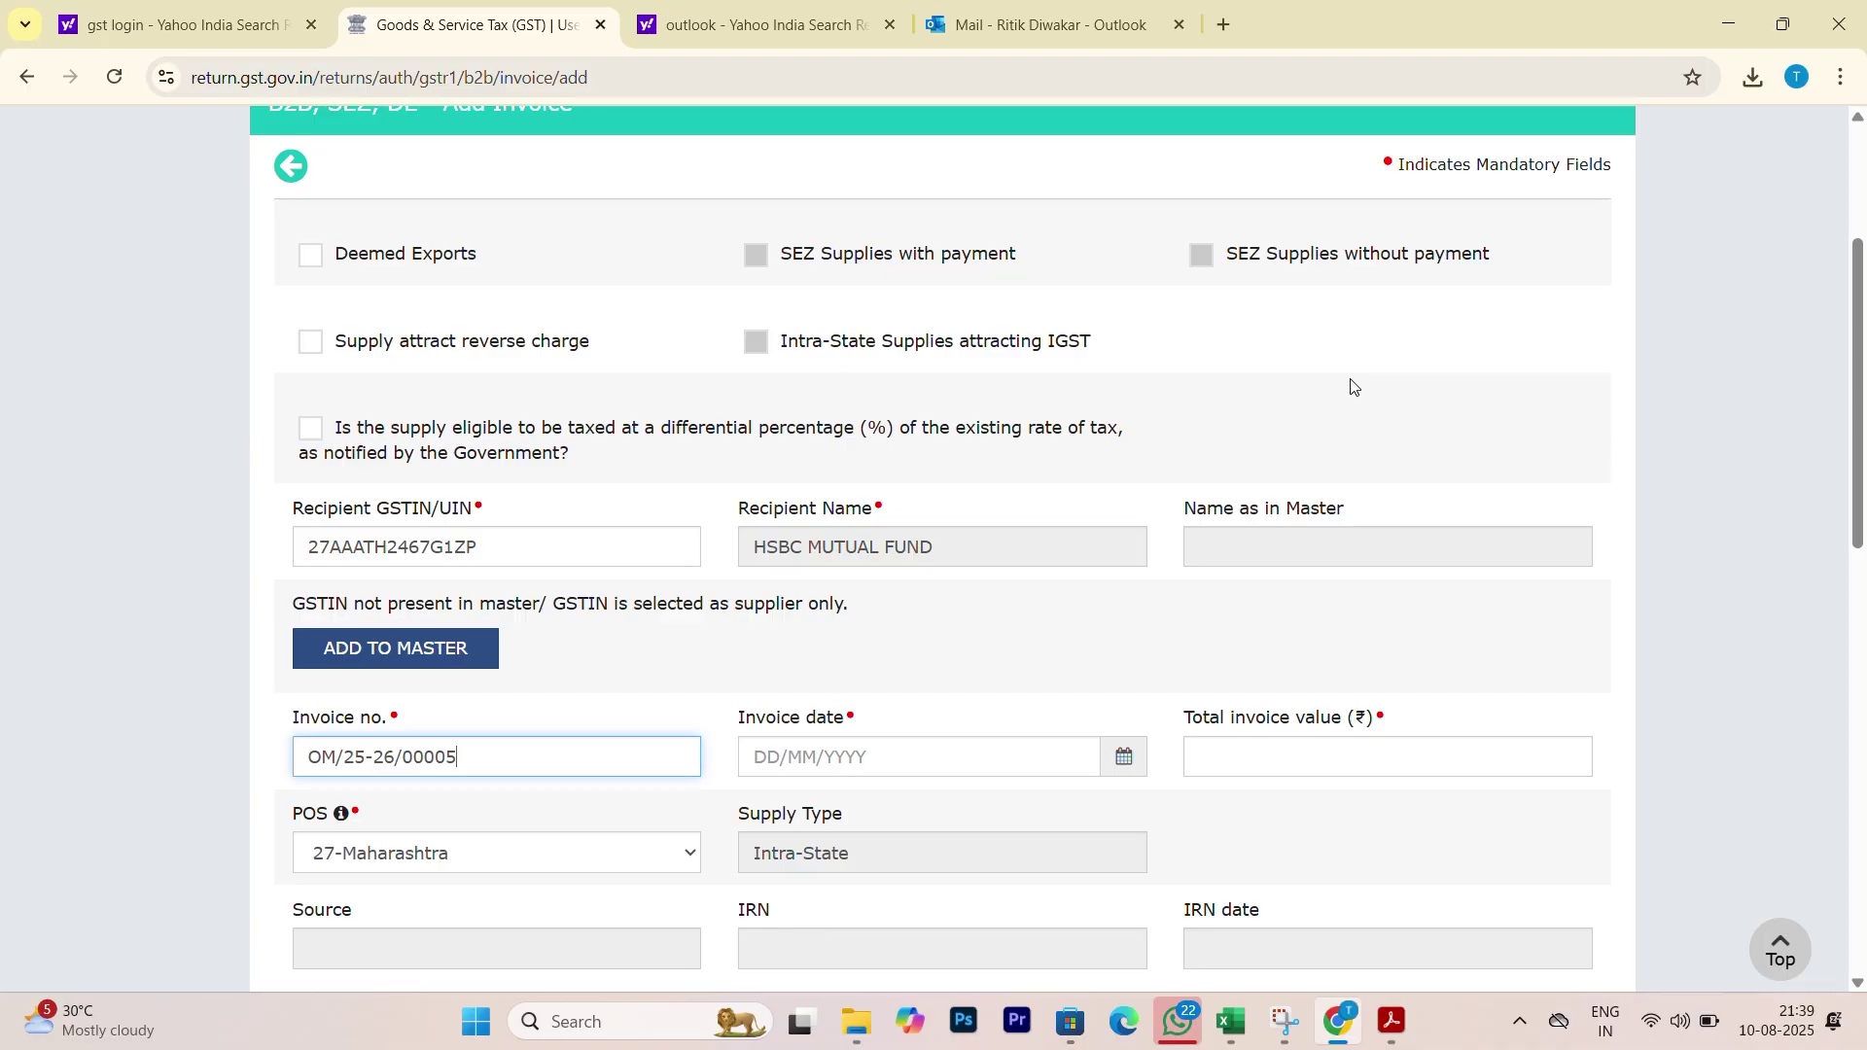
pyautogui.click(852, 766)
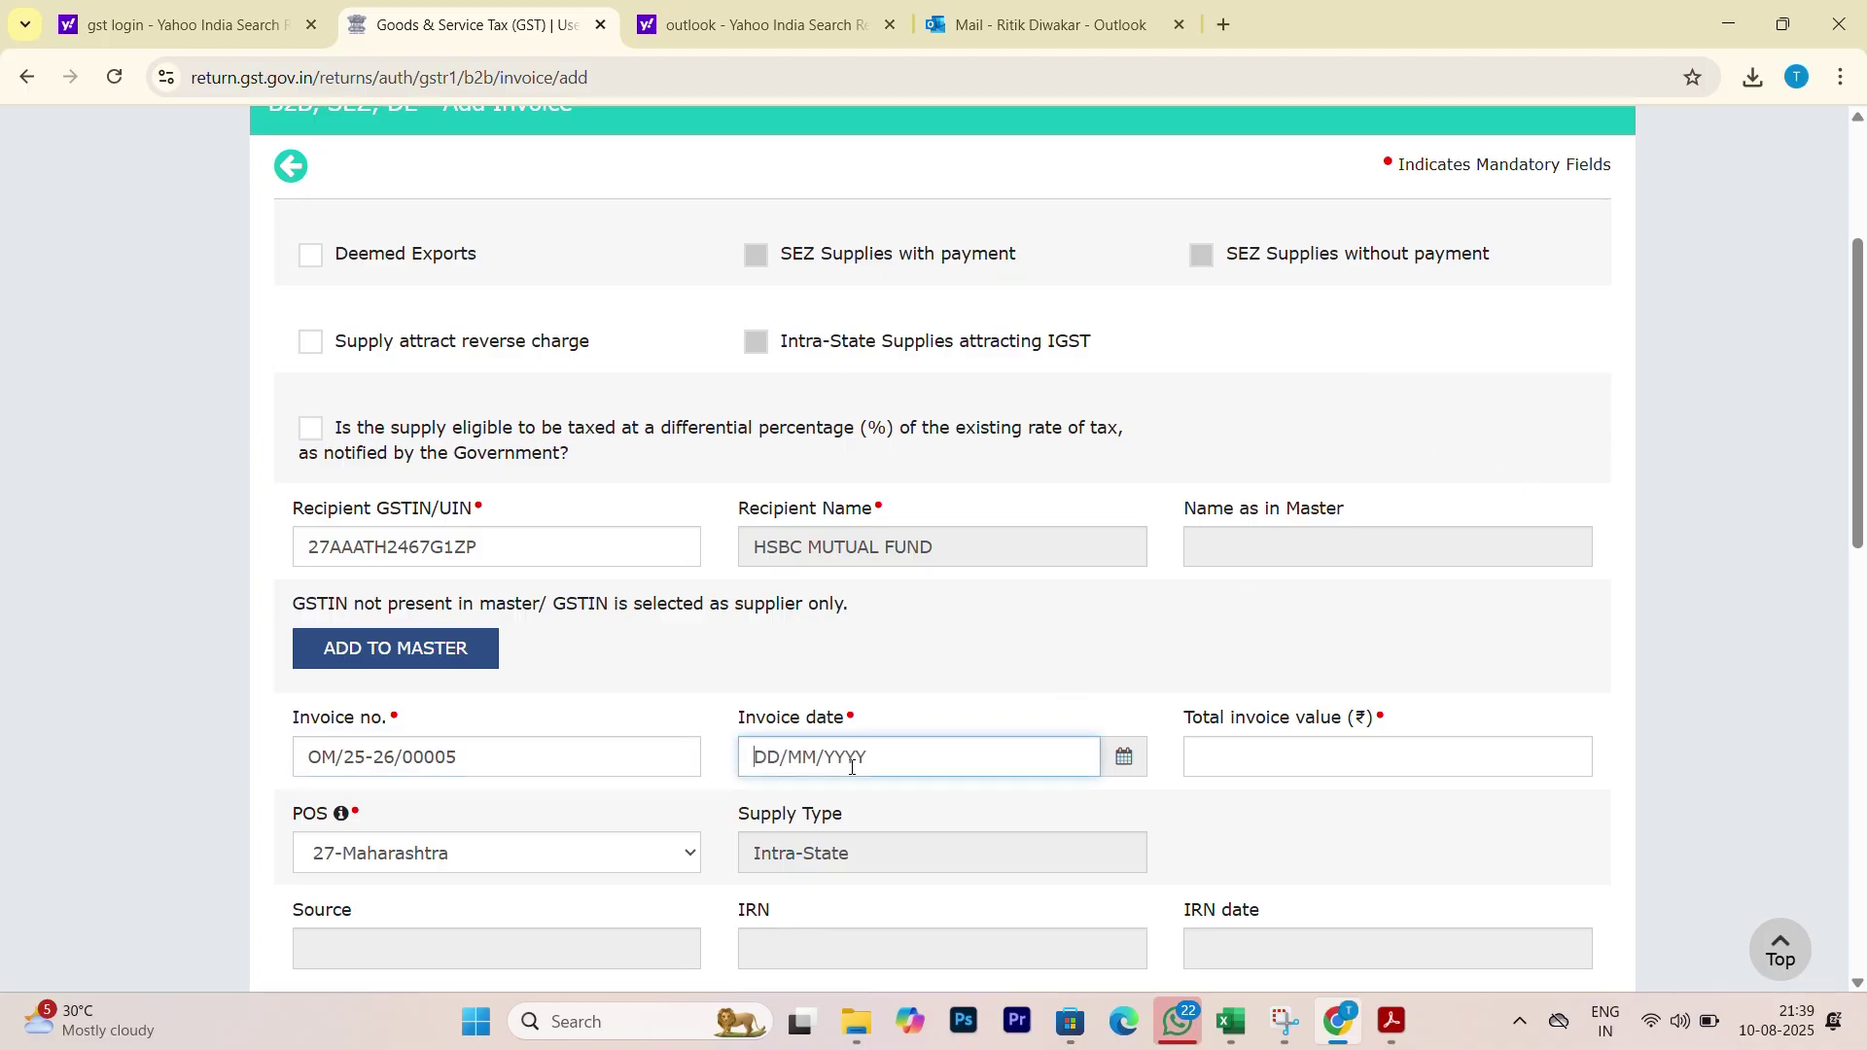
pyautogui.hotkey('alt', 'Tab')
pyautogui.hotkey('alt', 'Tab')
pyautogui.write('04/07/2025')
# - Enter 14,103.48 as the total invoice value from the PDF
pyautogui.click(1208, 749)
pyautogui.hotkey('alt', 'Tab')
pyautogui.scroll(-2, 1208, 741)
pyautogui.scroll(-10, 1207, 739)
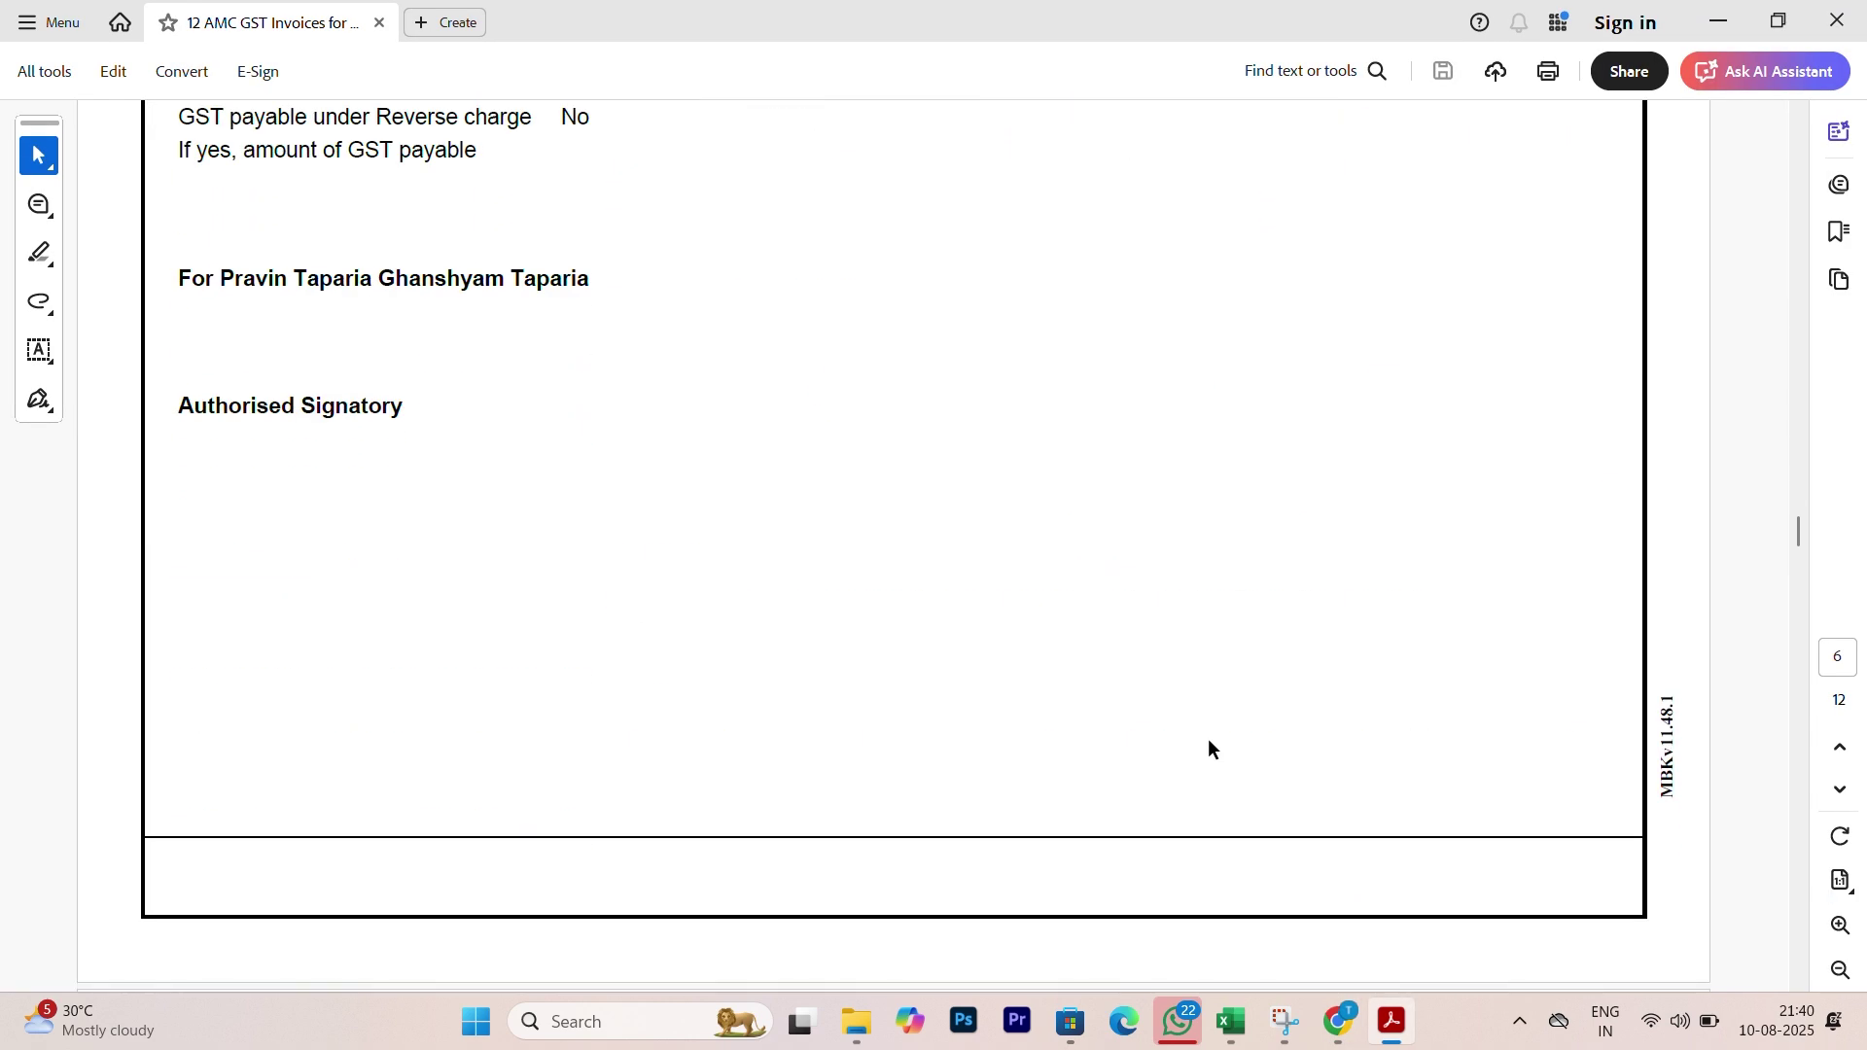
pyautogui.scroll(6, 1208, 739)
pyautogui.hotkey('alt', 'Tab')
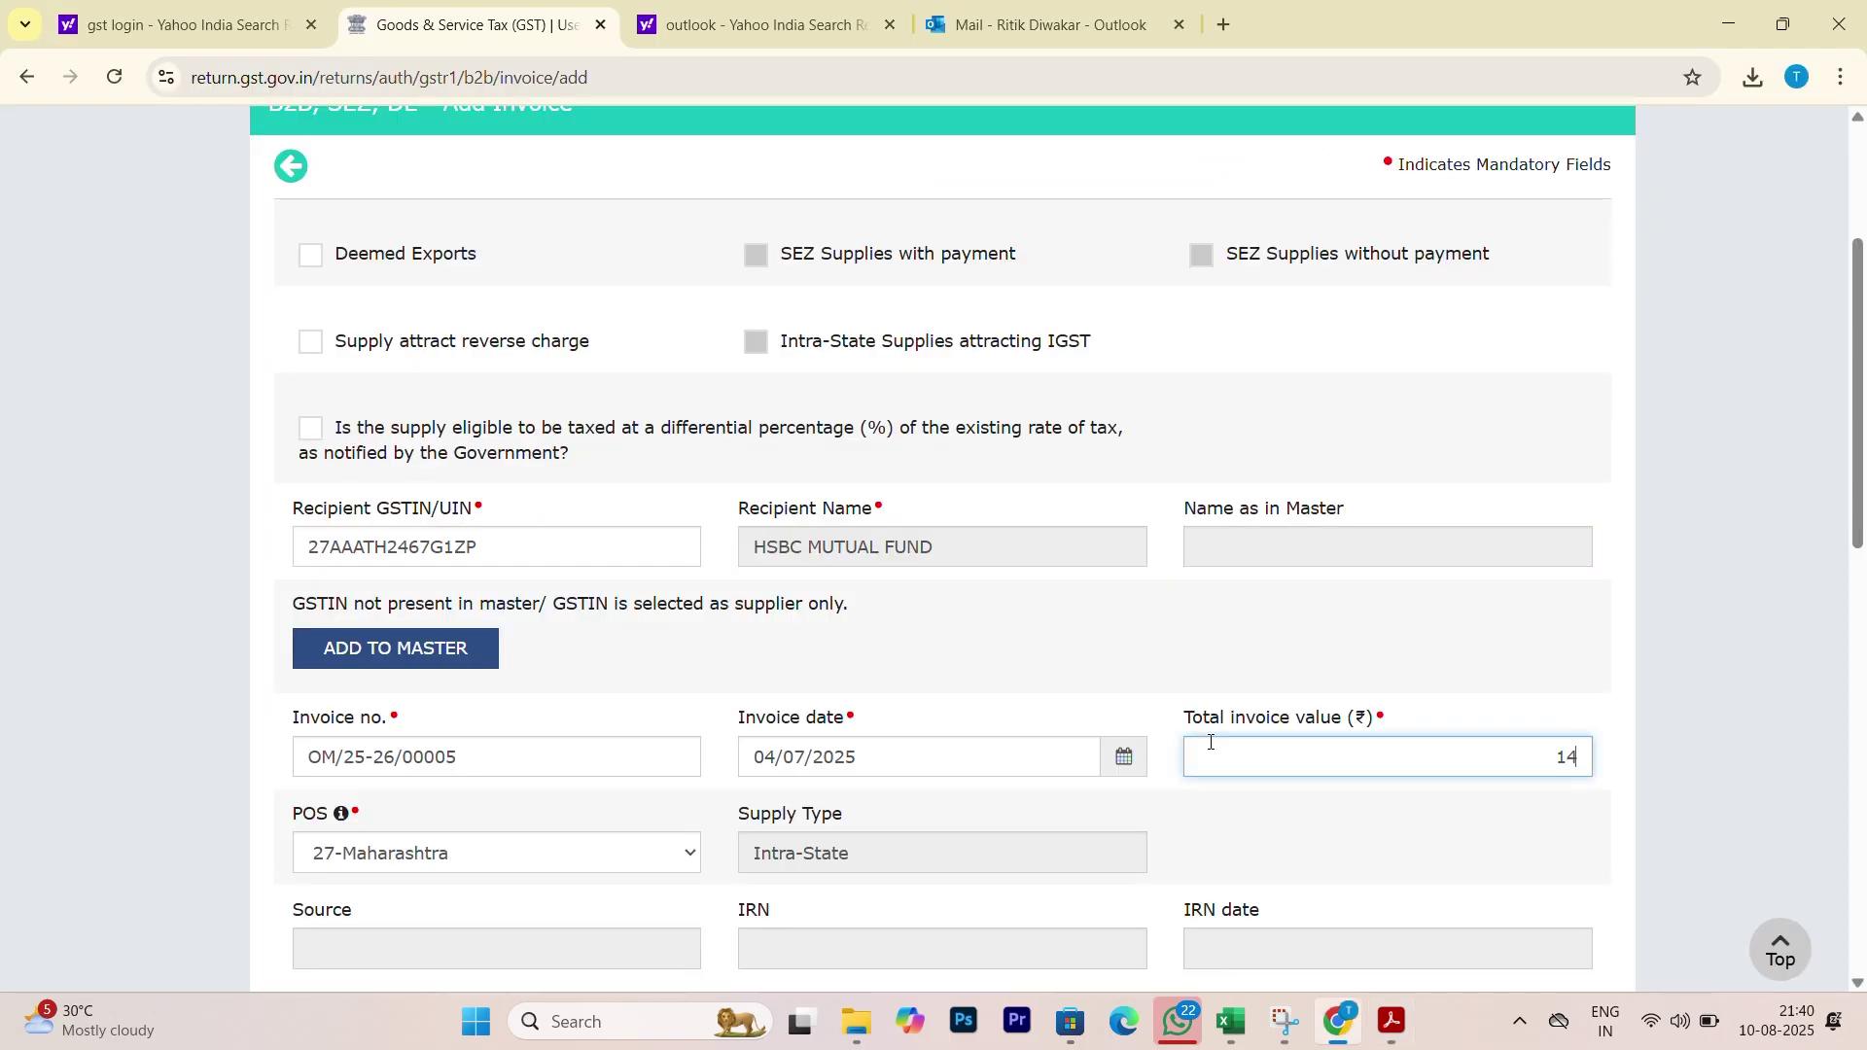
pyautogui.write('14103.48')
pyautogui.scroll(-7, 1210, 742)
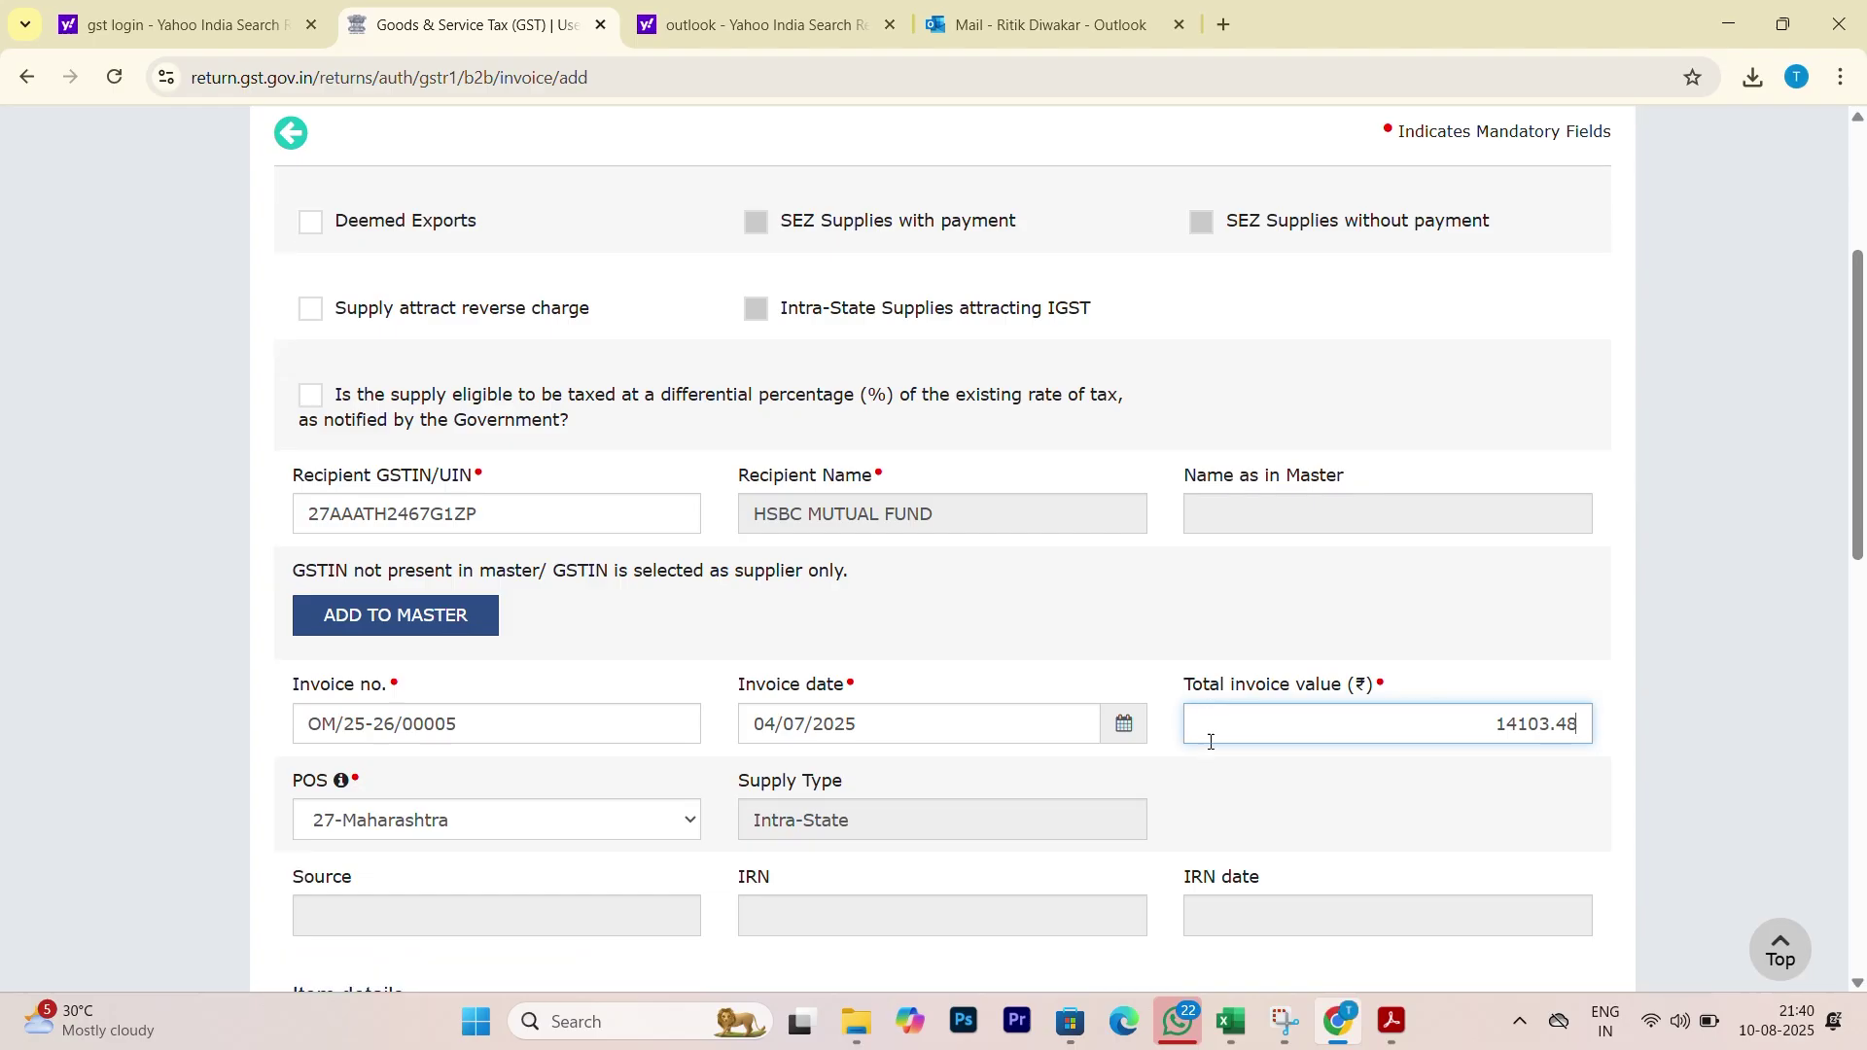
# - Enter 11,952.10 as the HSBC invoice's 18% taxable value and save it
pyautogui.scroll(-4, 941, 679)
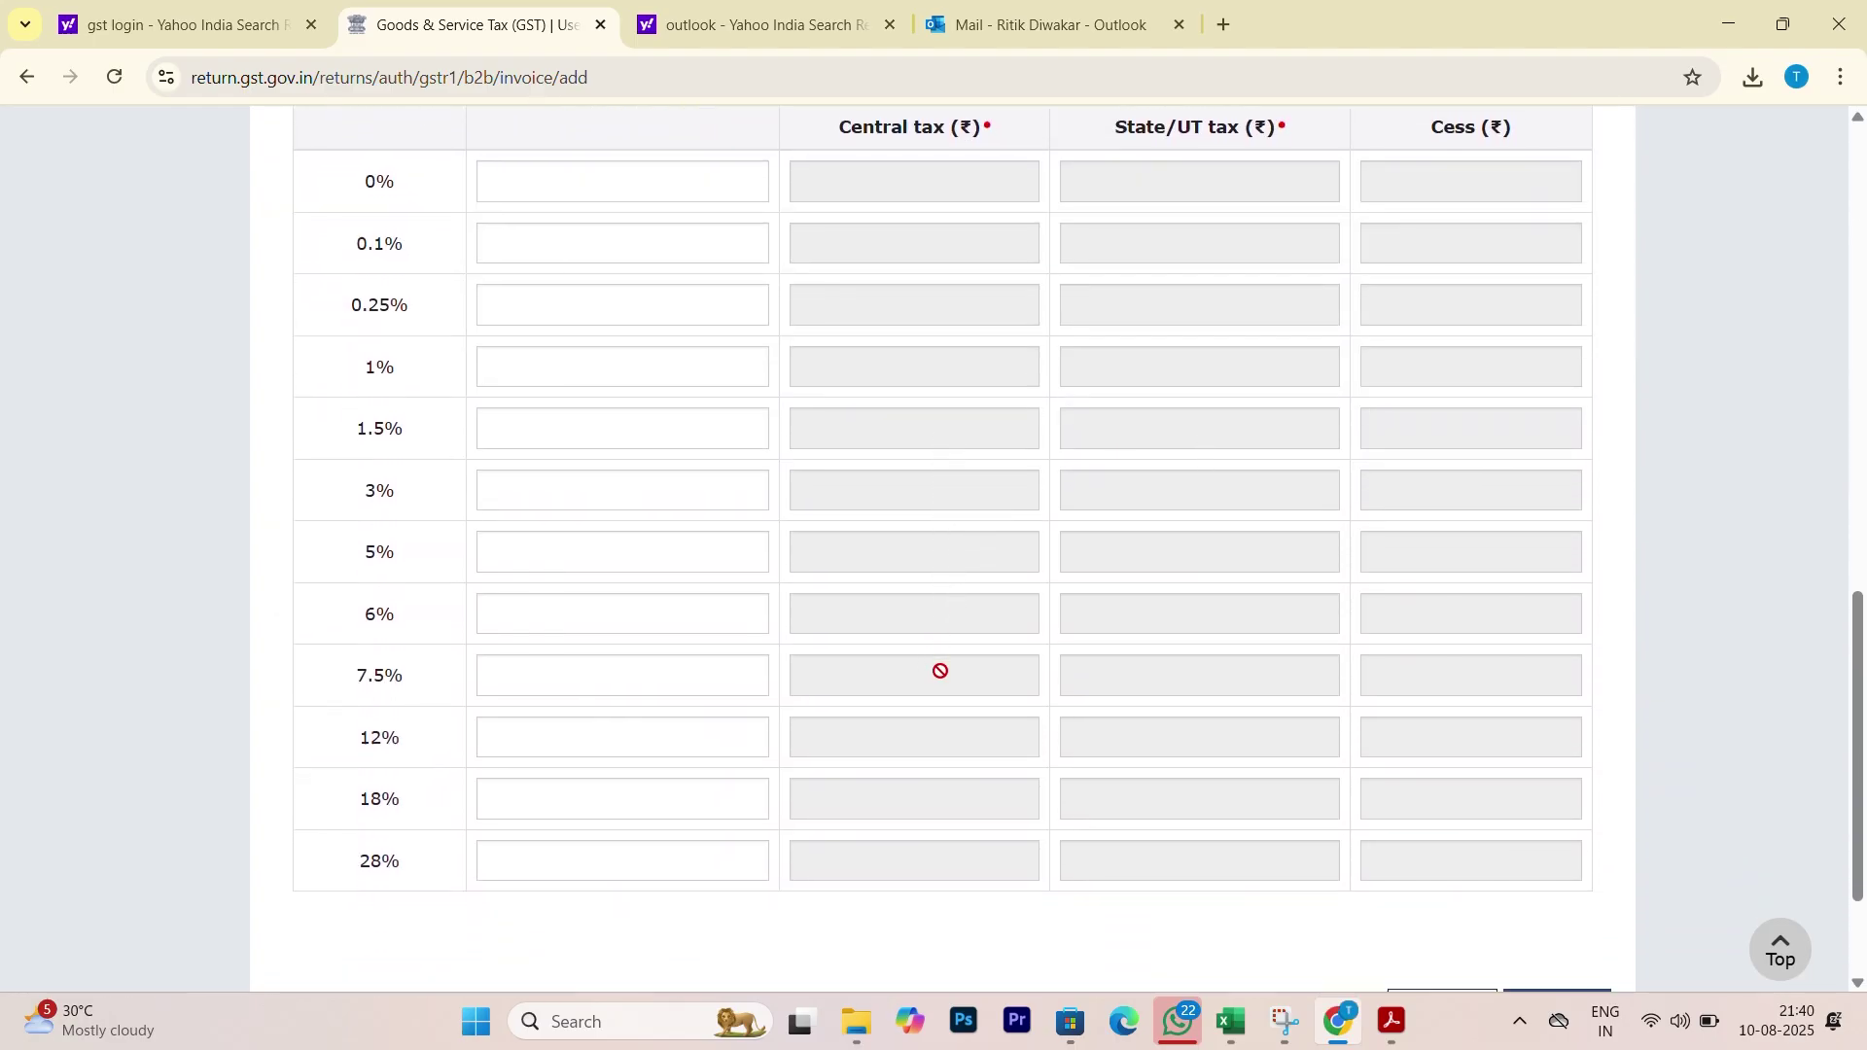
pyautogui.click(519, 804)
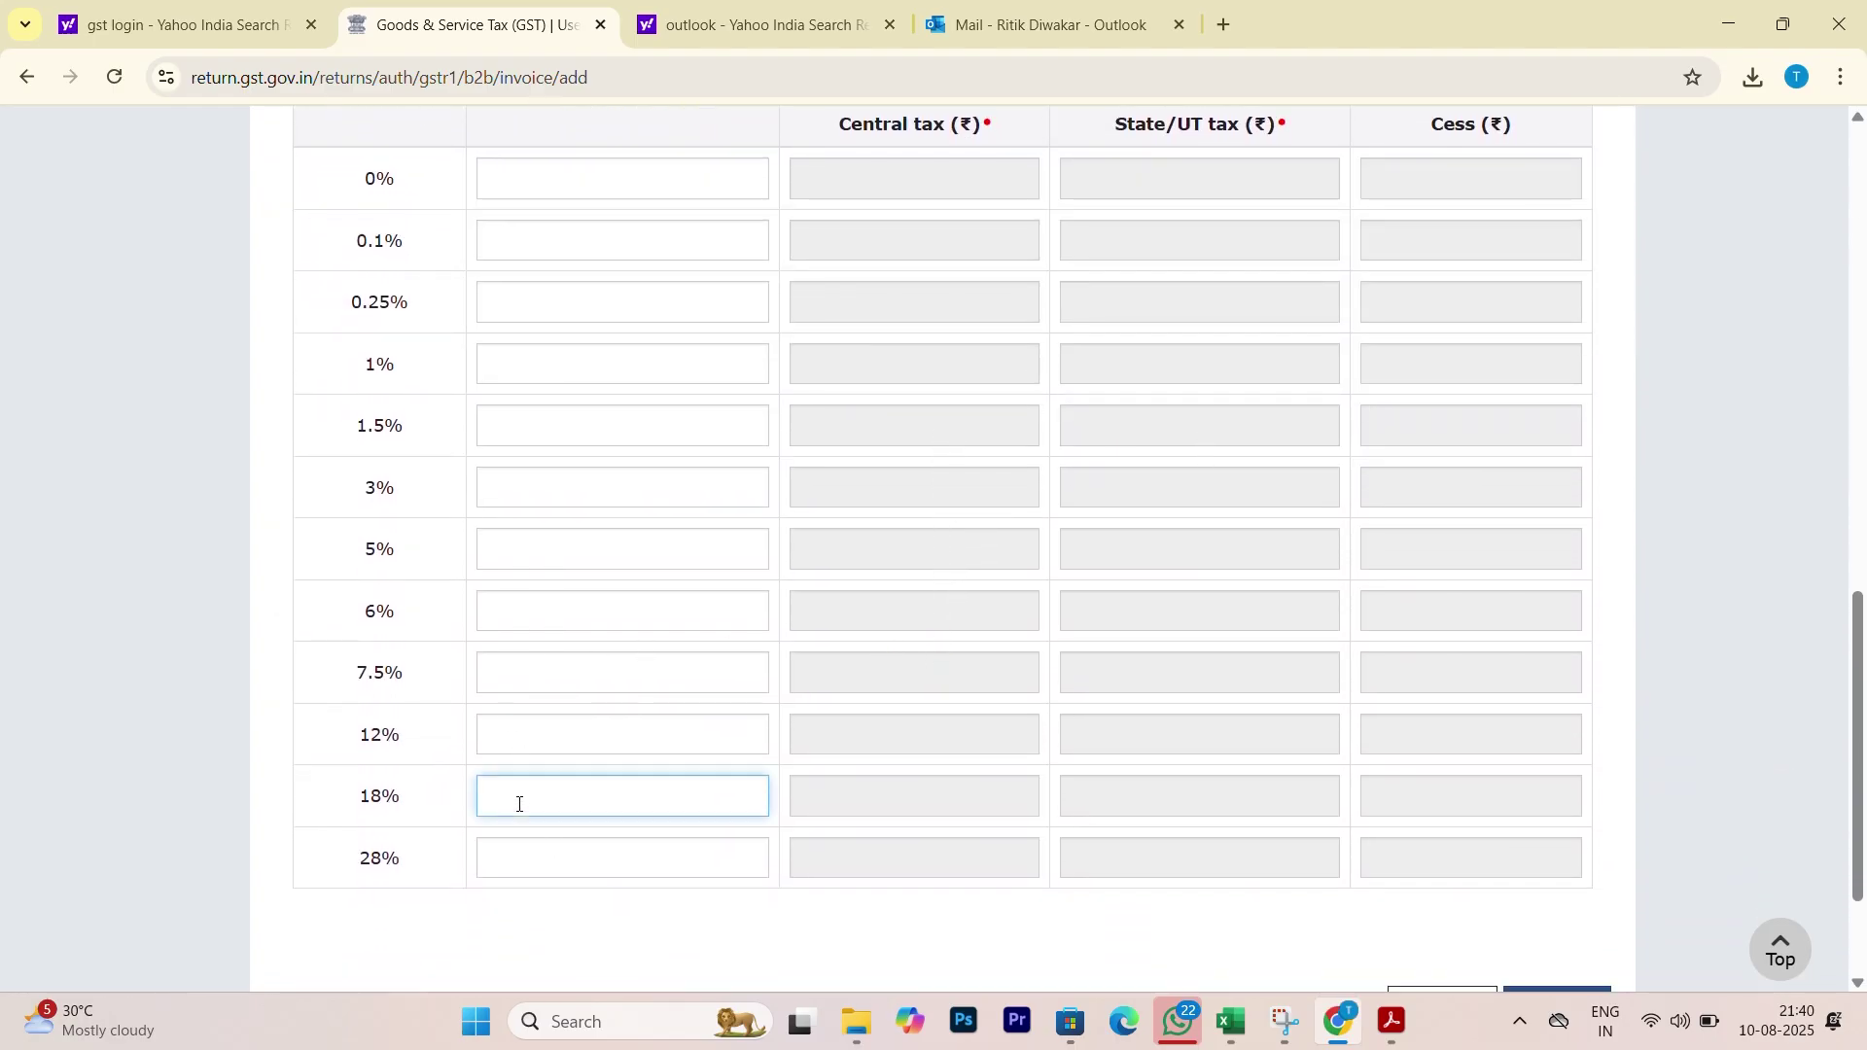
pyautogui.scroll(4, 519, 804)
pyautogui.scroll(-3, 519, 804)
pyautogui.scroll(-1, 519, 804)
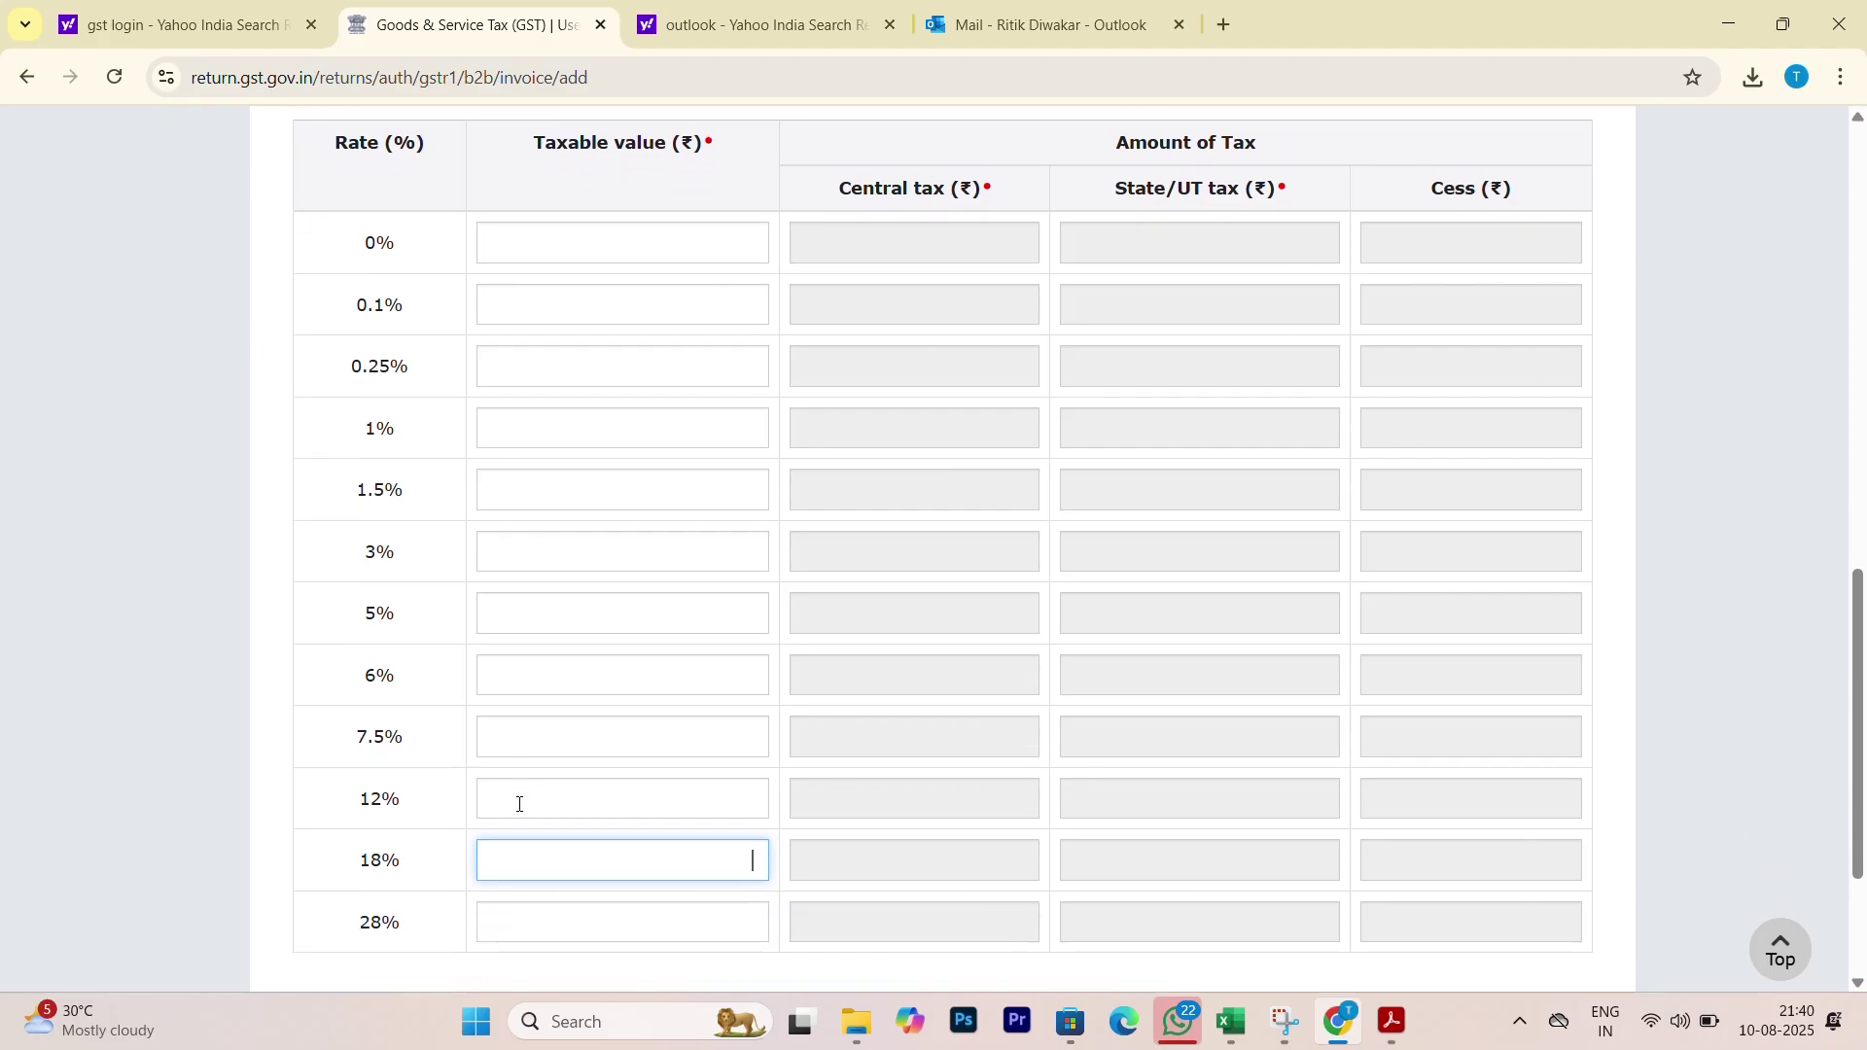
pyautogui.hotkey('alt', 'Tab')
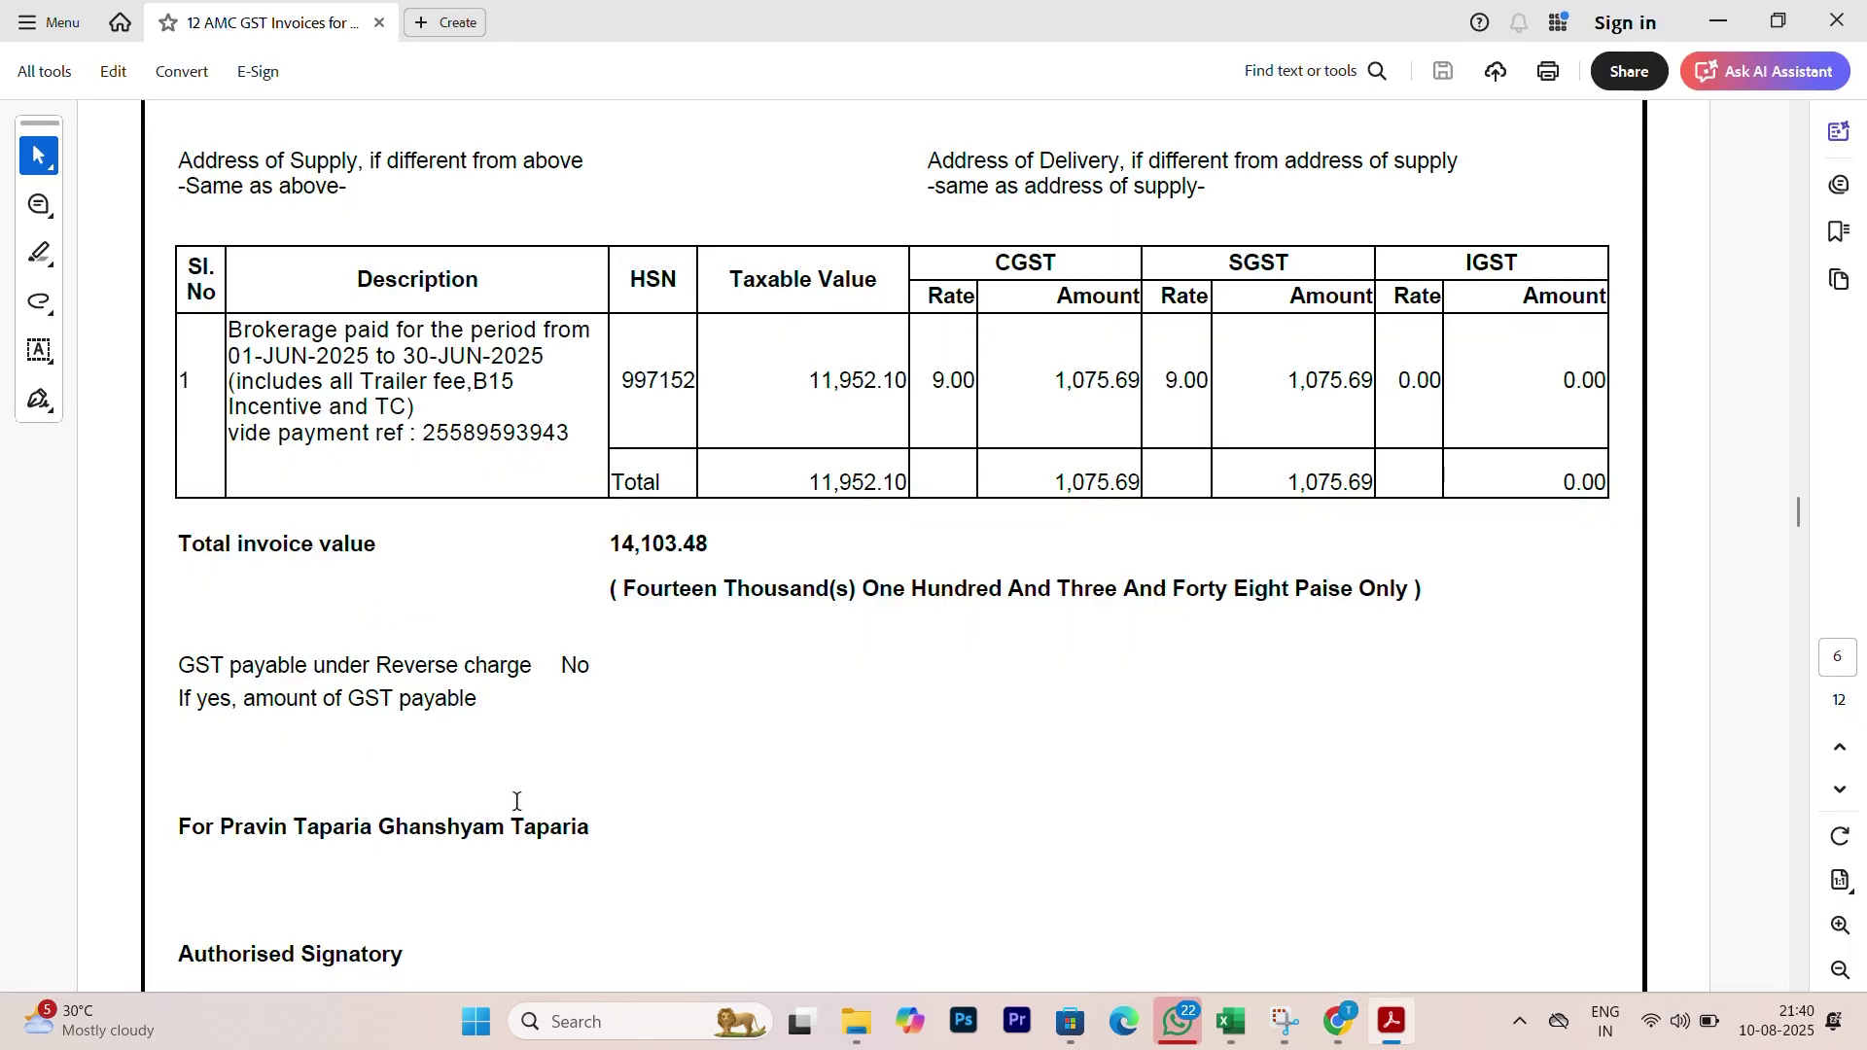
pyautogui.hotkey('alt', 'Tab')
pyautogui.write('119')
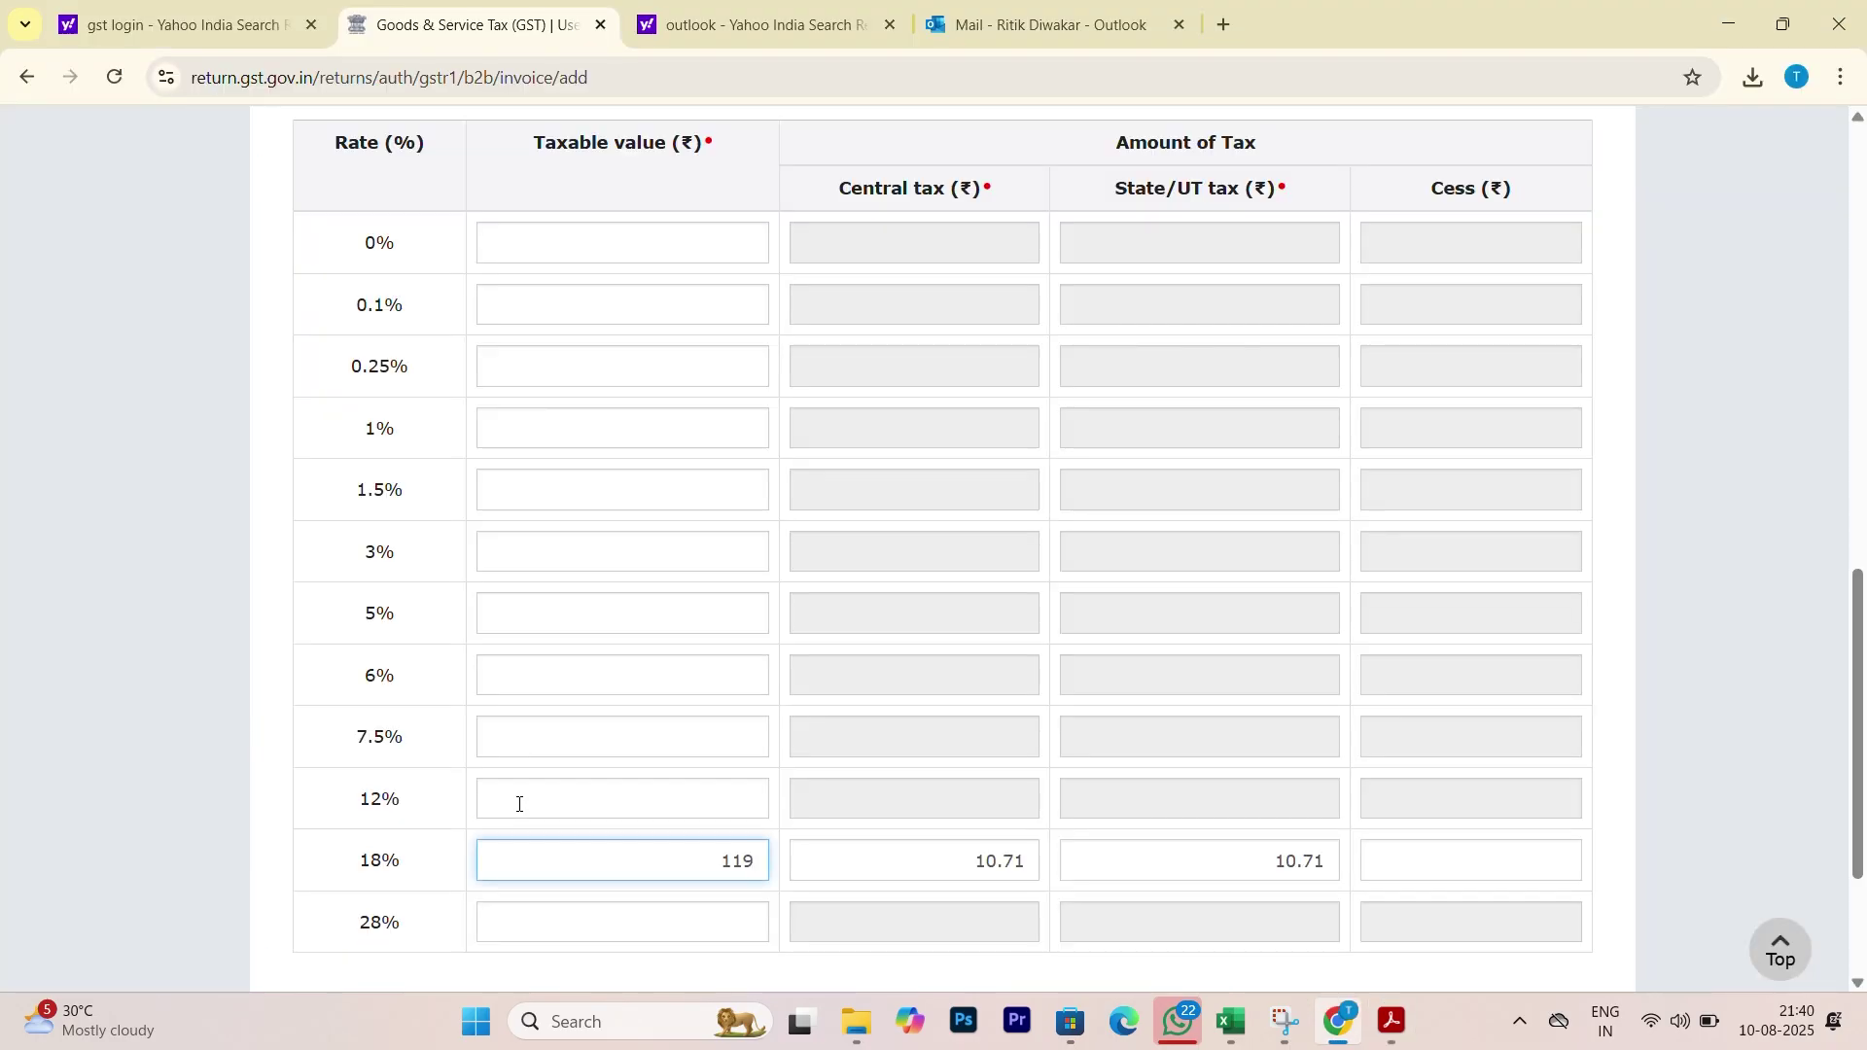
pyautogui.write('52.10')
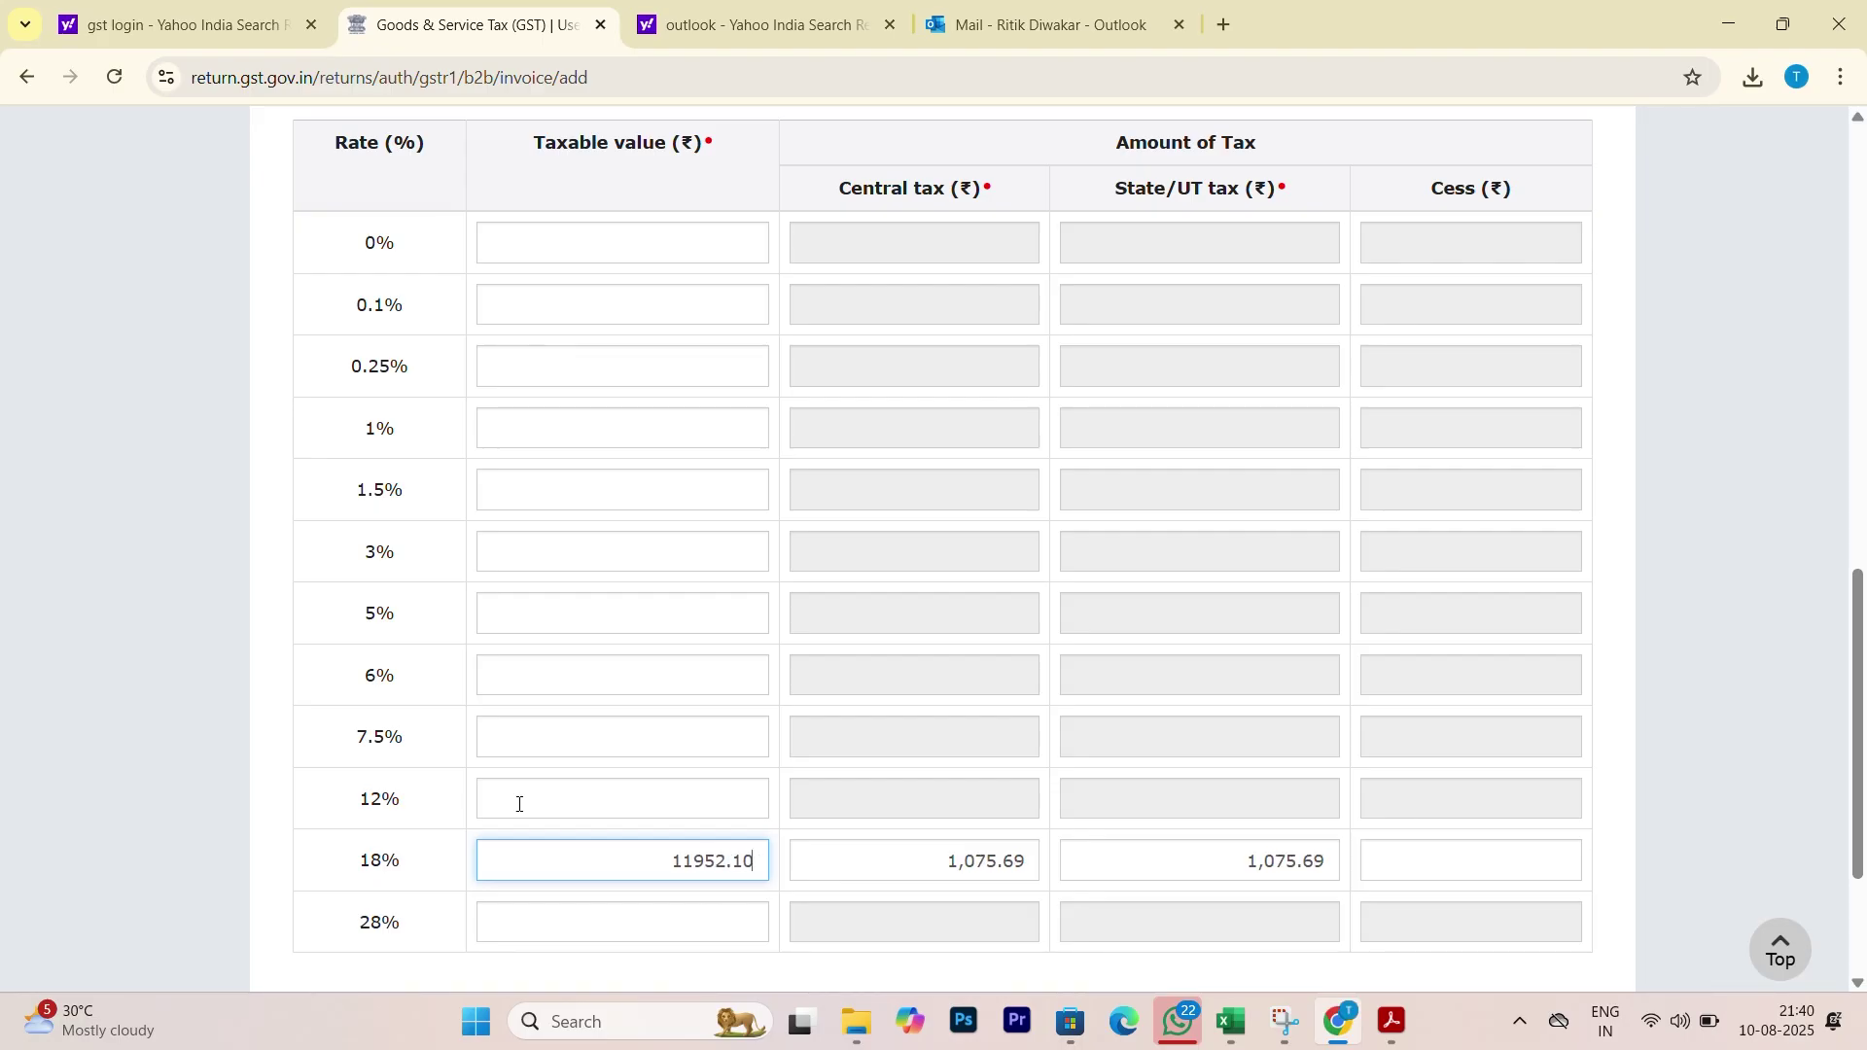
pyautogui.hotkey('alt', 'Tab')
pyautogui.hotkey('alt', 'Tab')
pyautogui.scroll(-3, 844, 768)
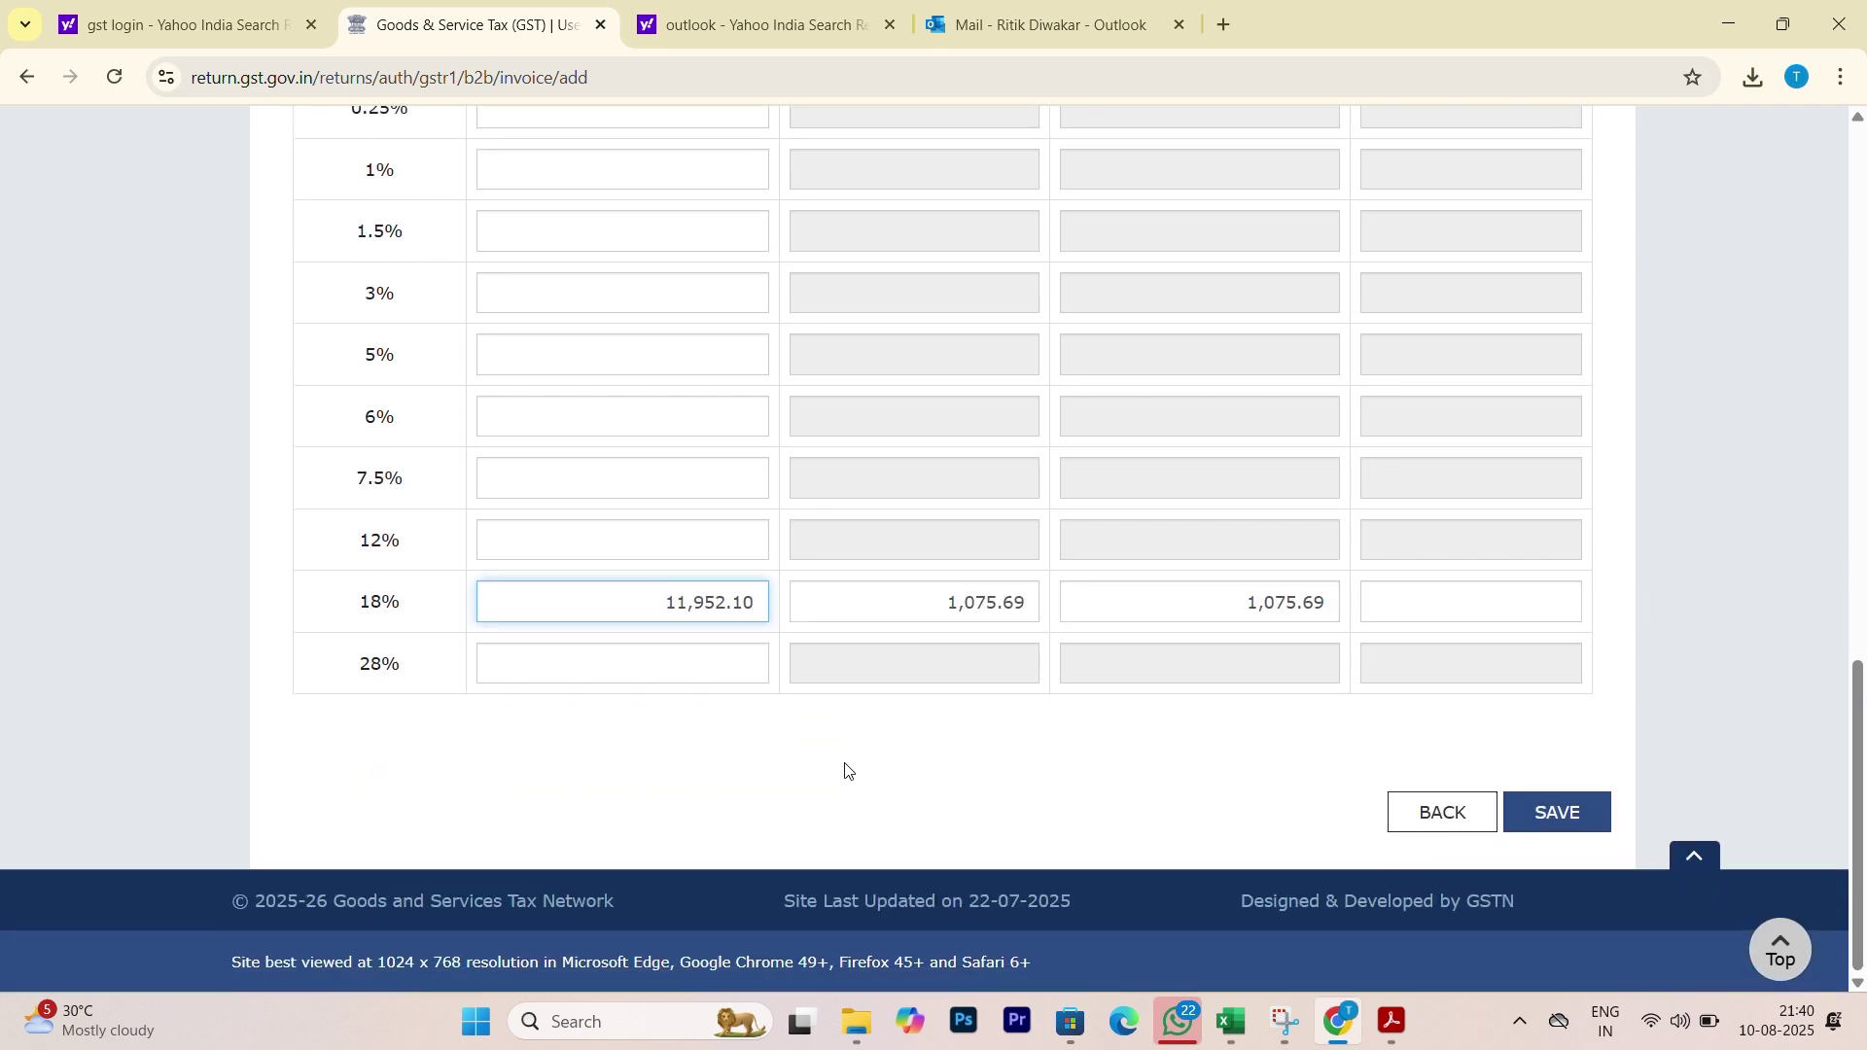
pyautogui.click(1563, 815)
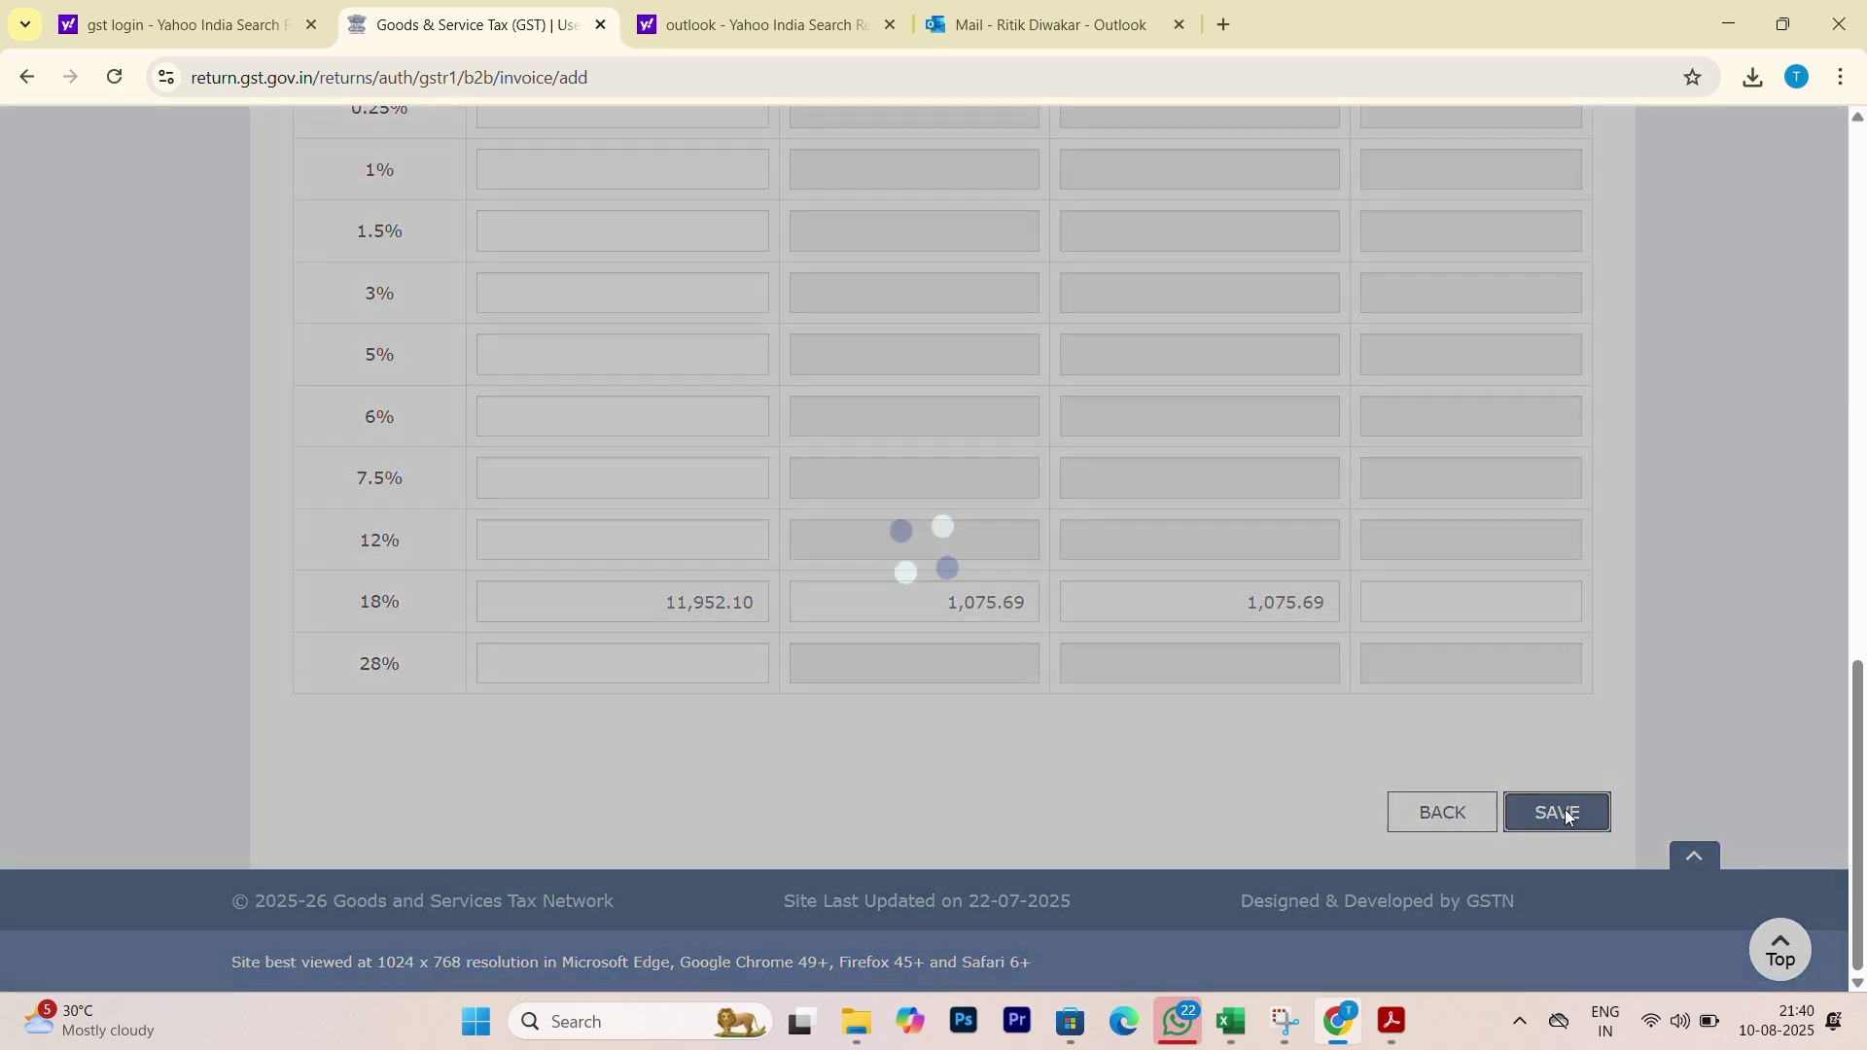
pyautogui.hotkey('alt', 'Tab')
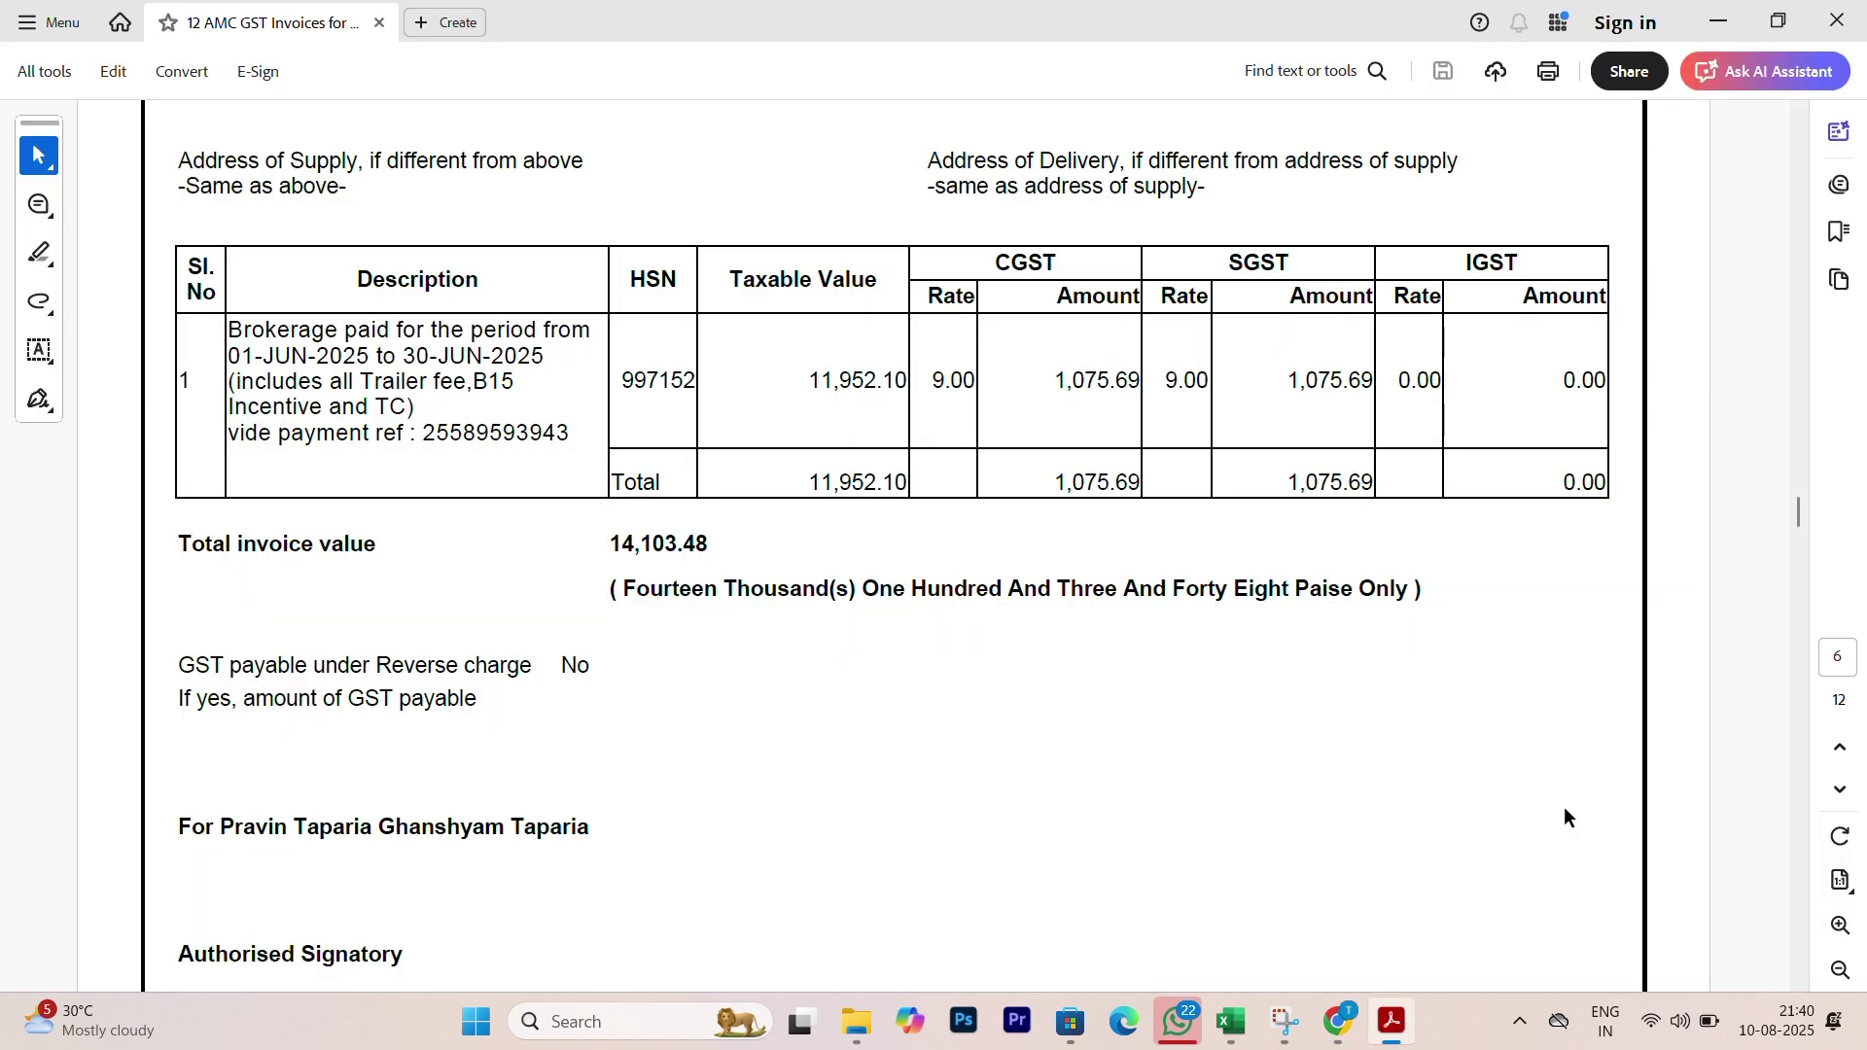
# - Replace the recipient GSTIN with HDFC Mutual Fund's GSTIN copied from the invoice PDF
pyautogui.scroll(-10, 1564, 813)
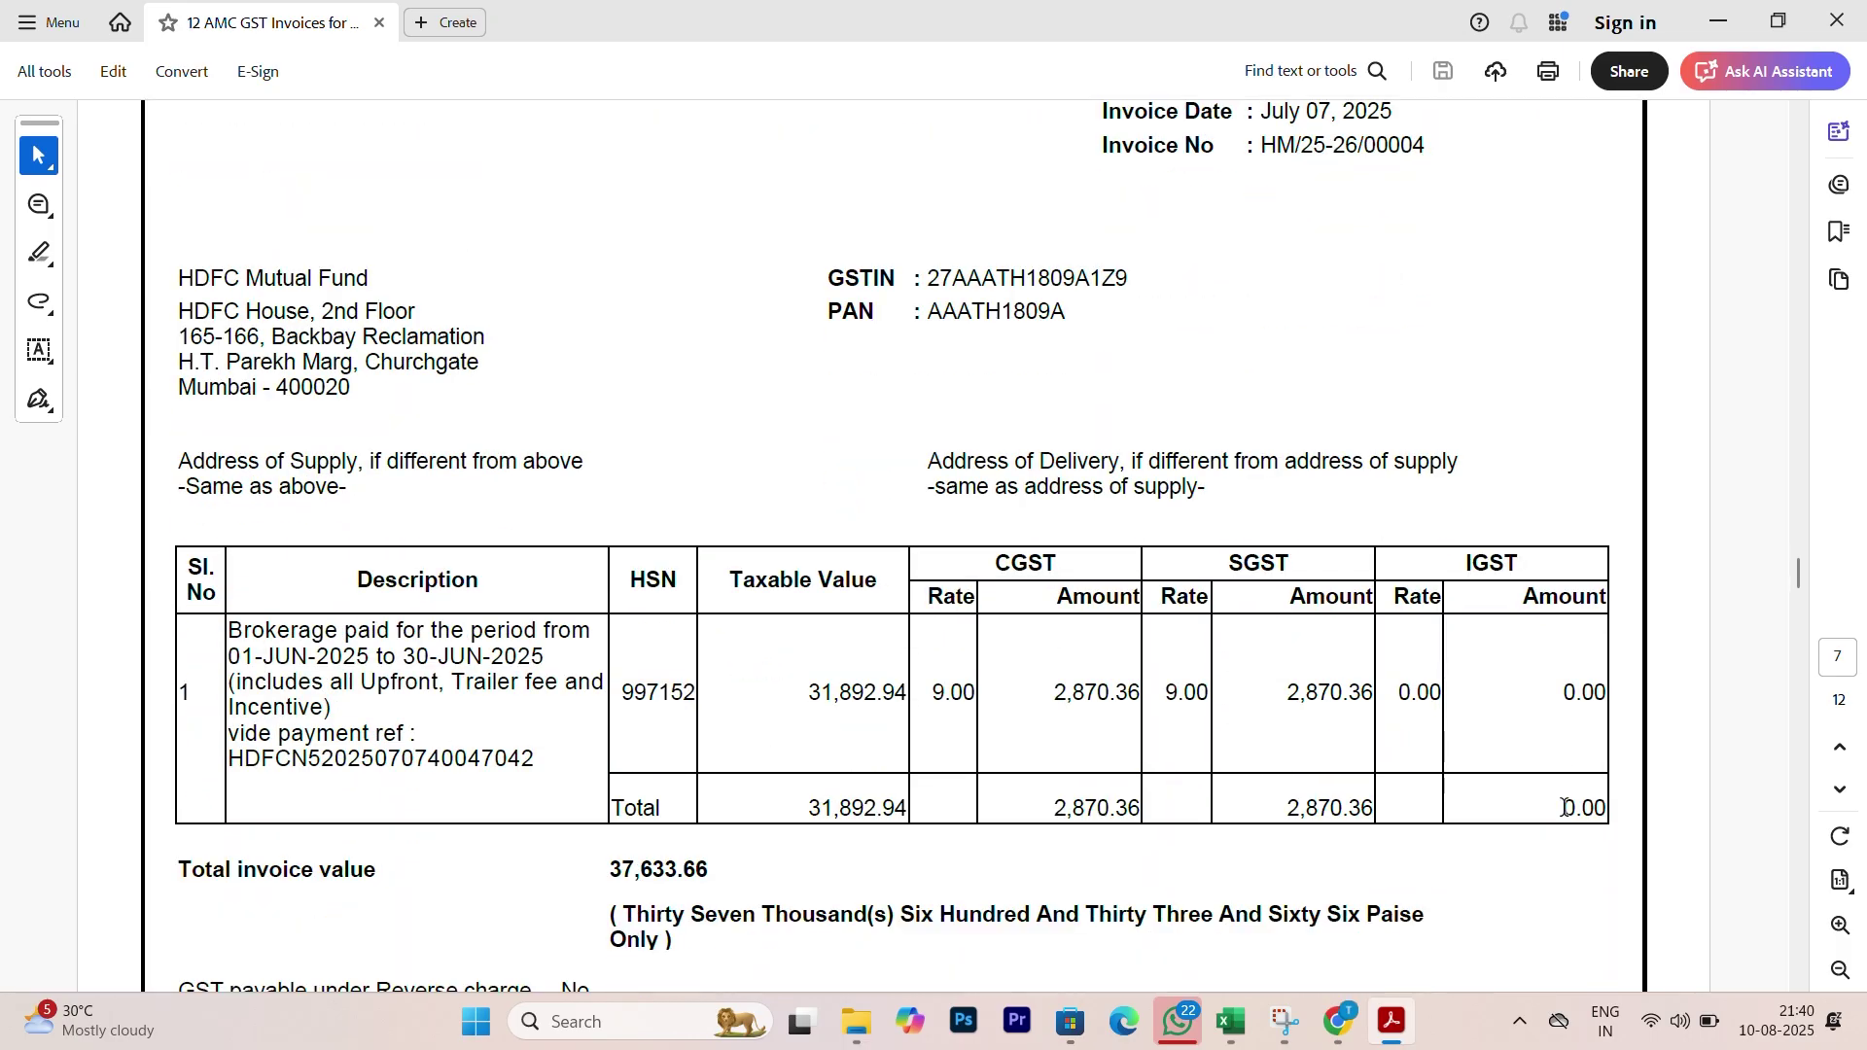
pyautogui.scroll(1, 1564, 808)
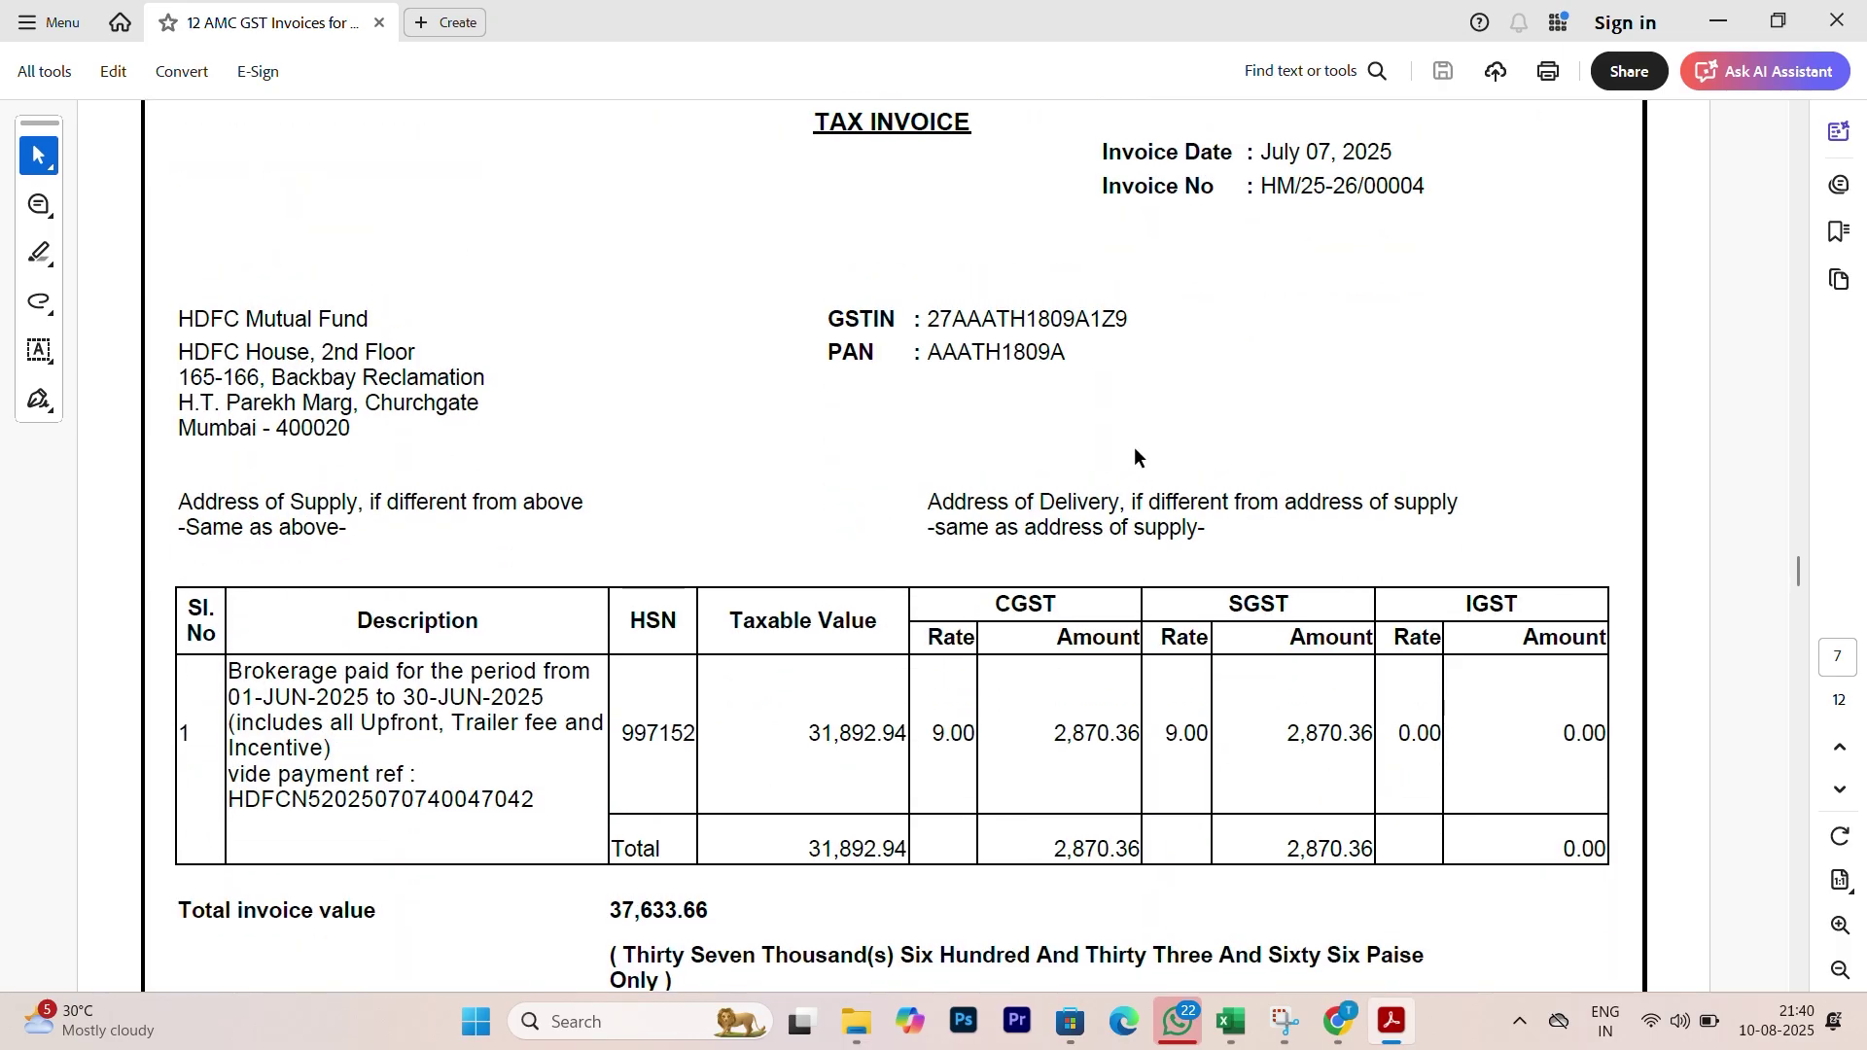
pyautogui.doubleClick(1014, 319)
pyautogui.hotkey('ctrl', 'c')
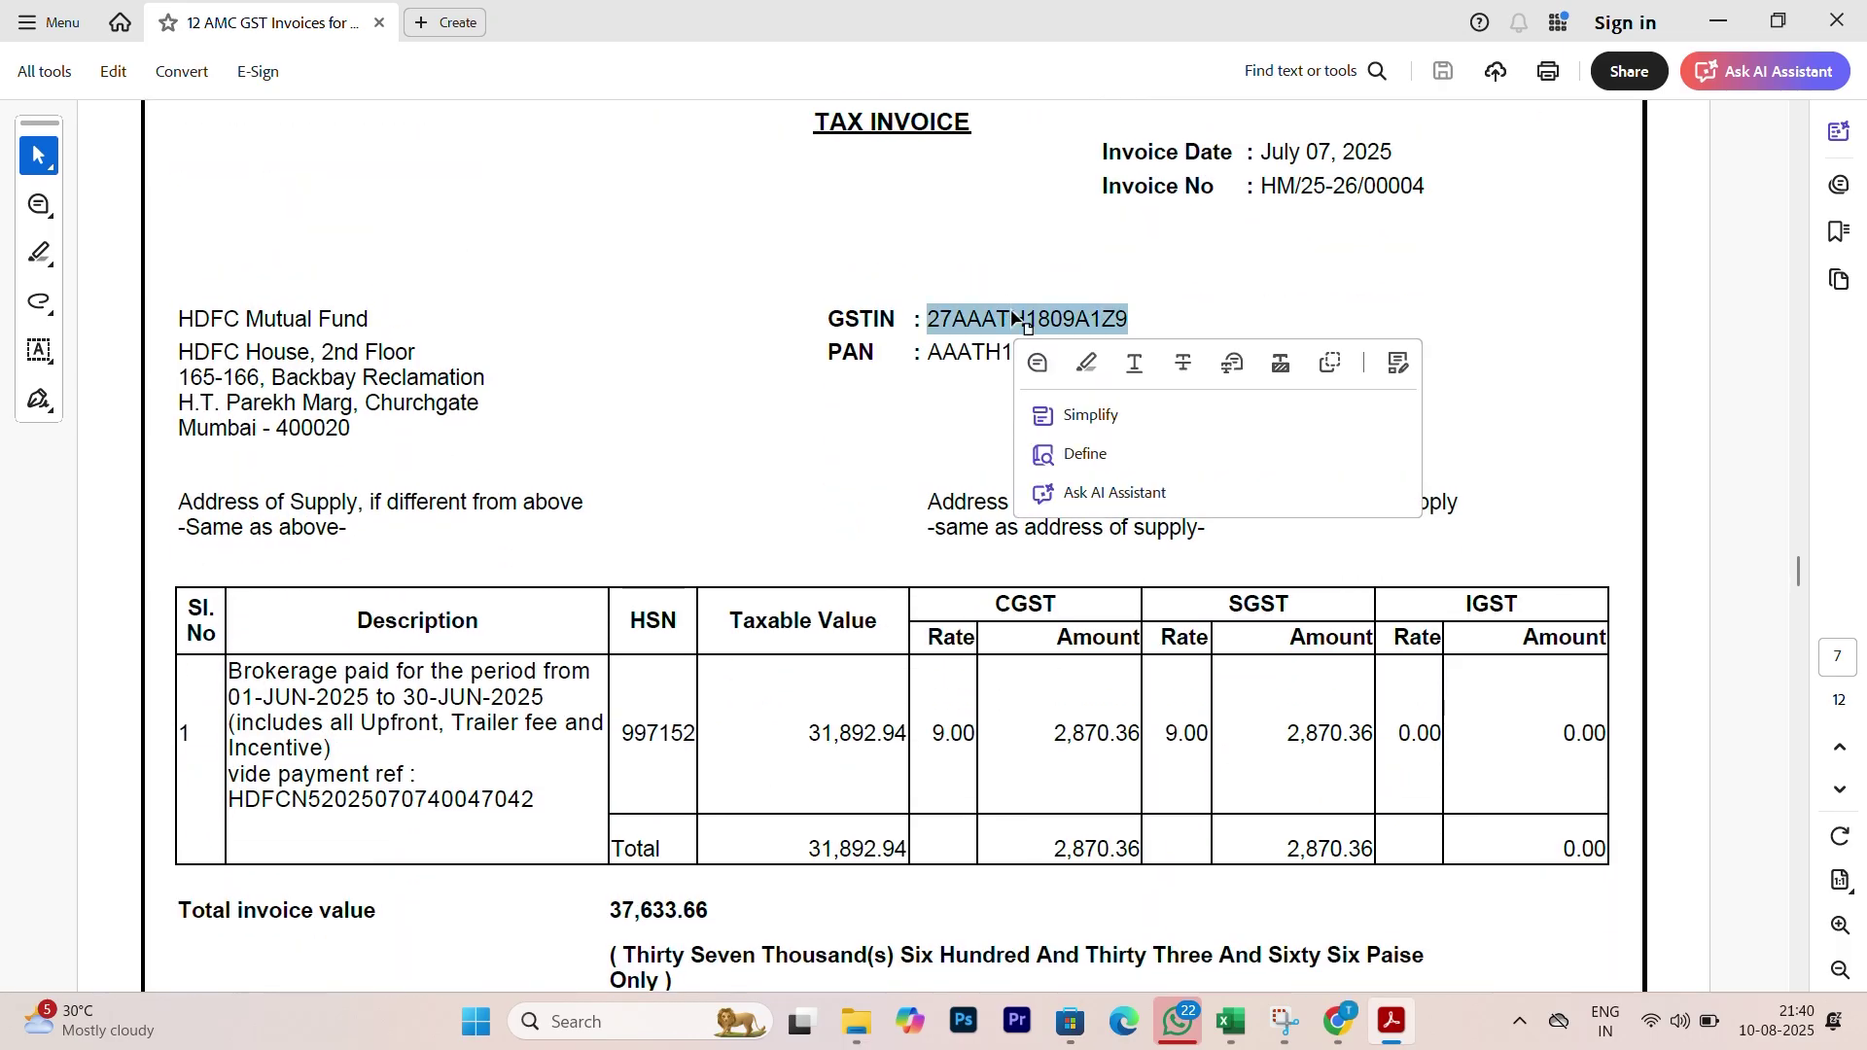
pyautogui.hotkey('alt', 'Tab')
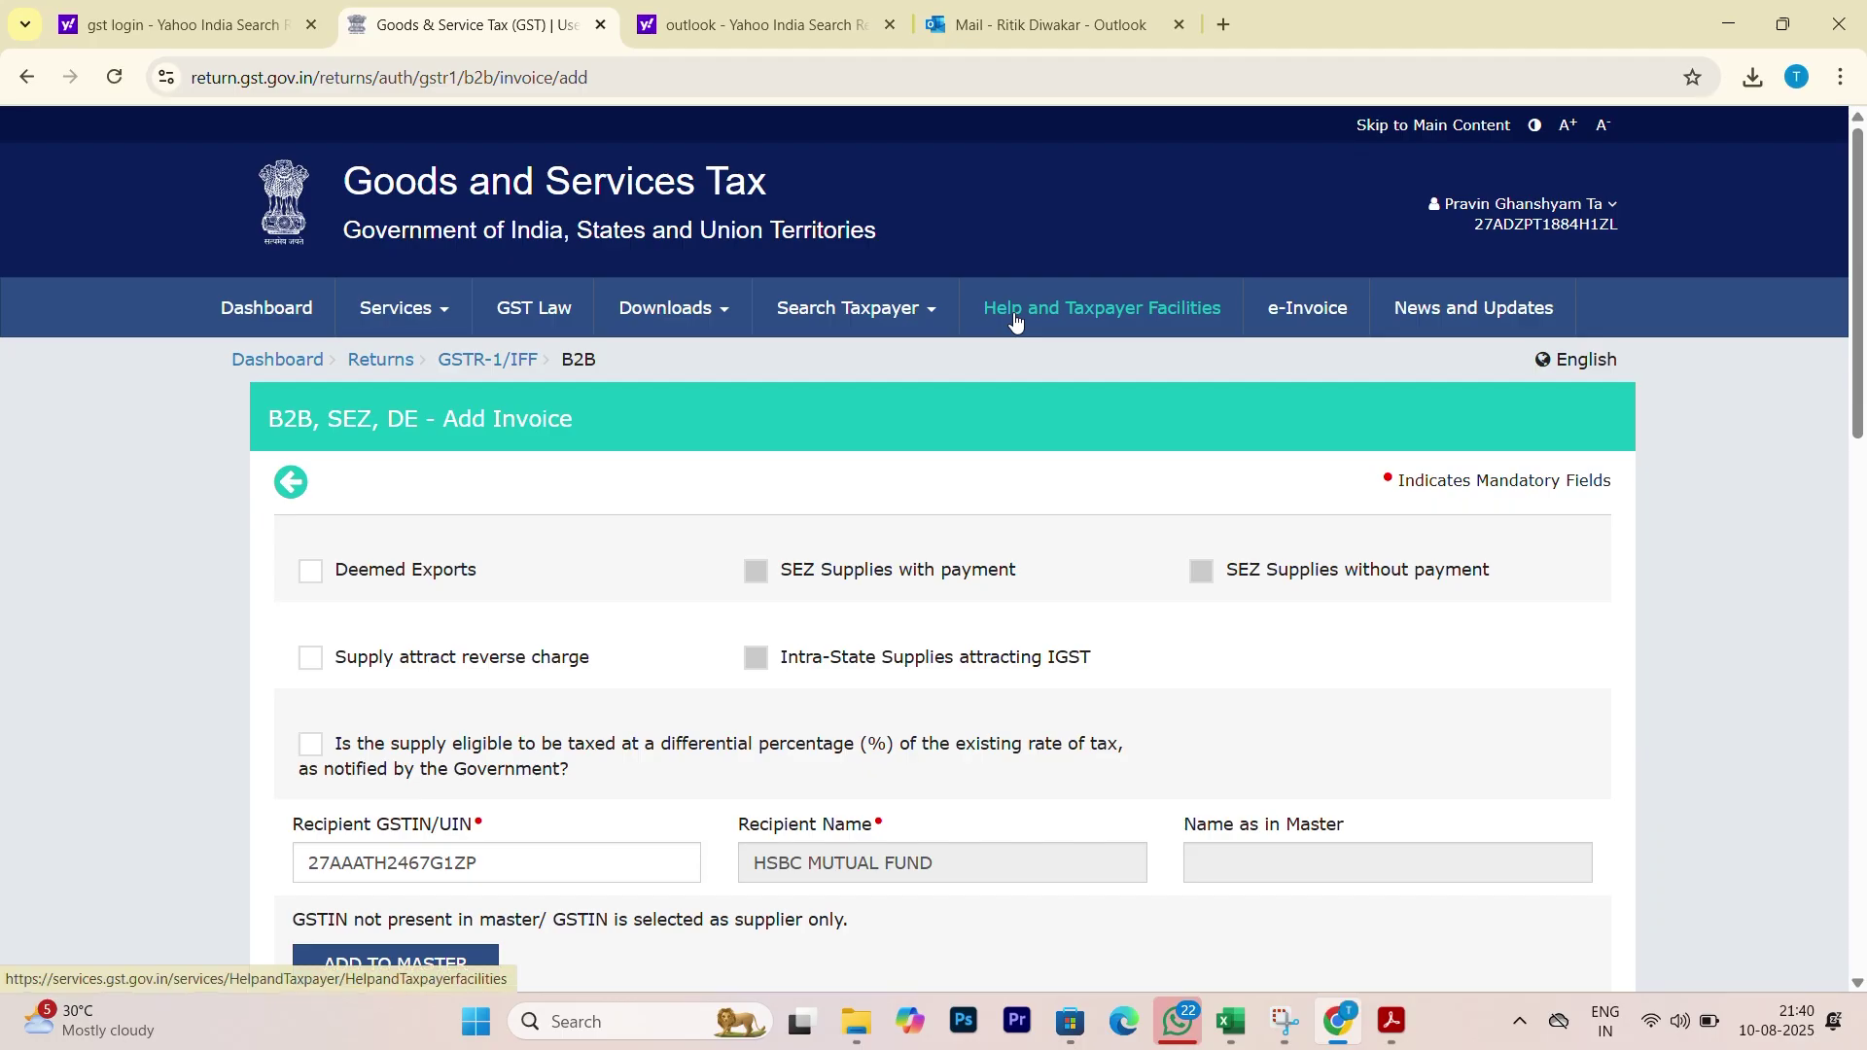
pyautogui.scroll(-4, 1014, 320)
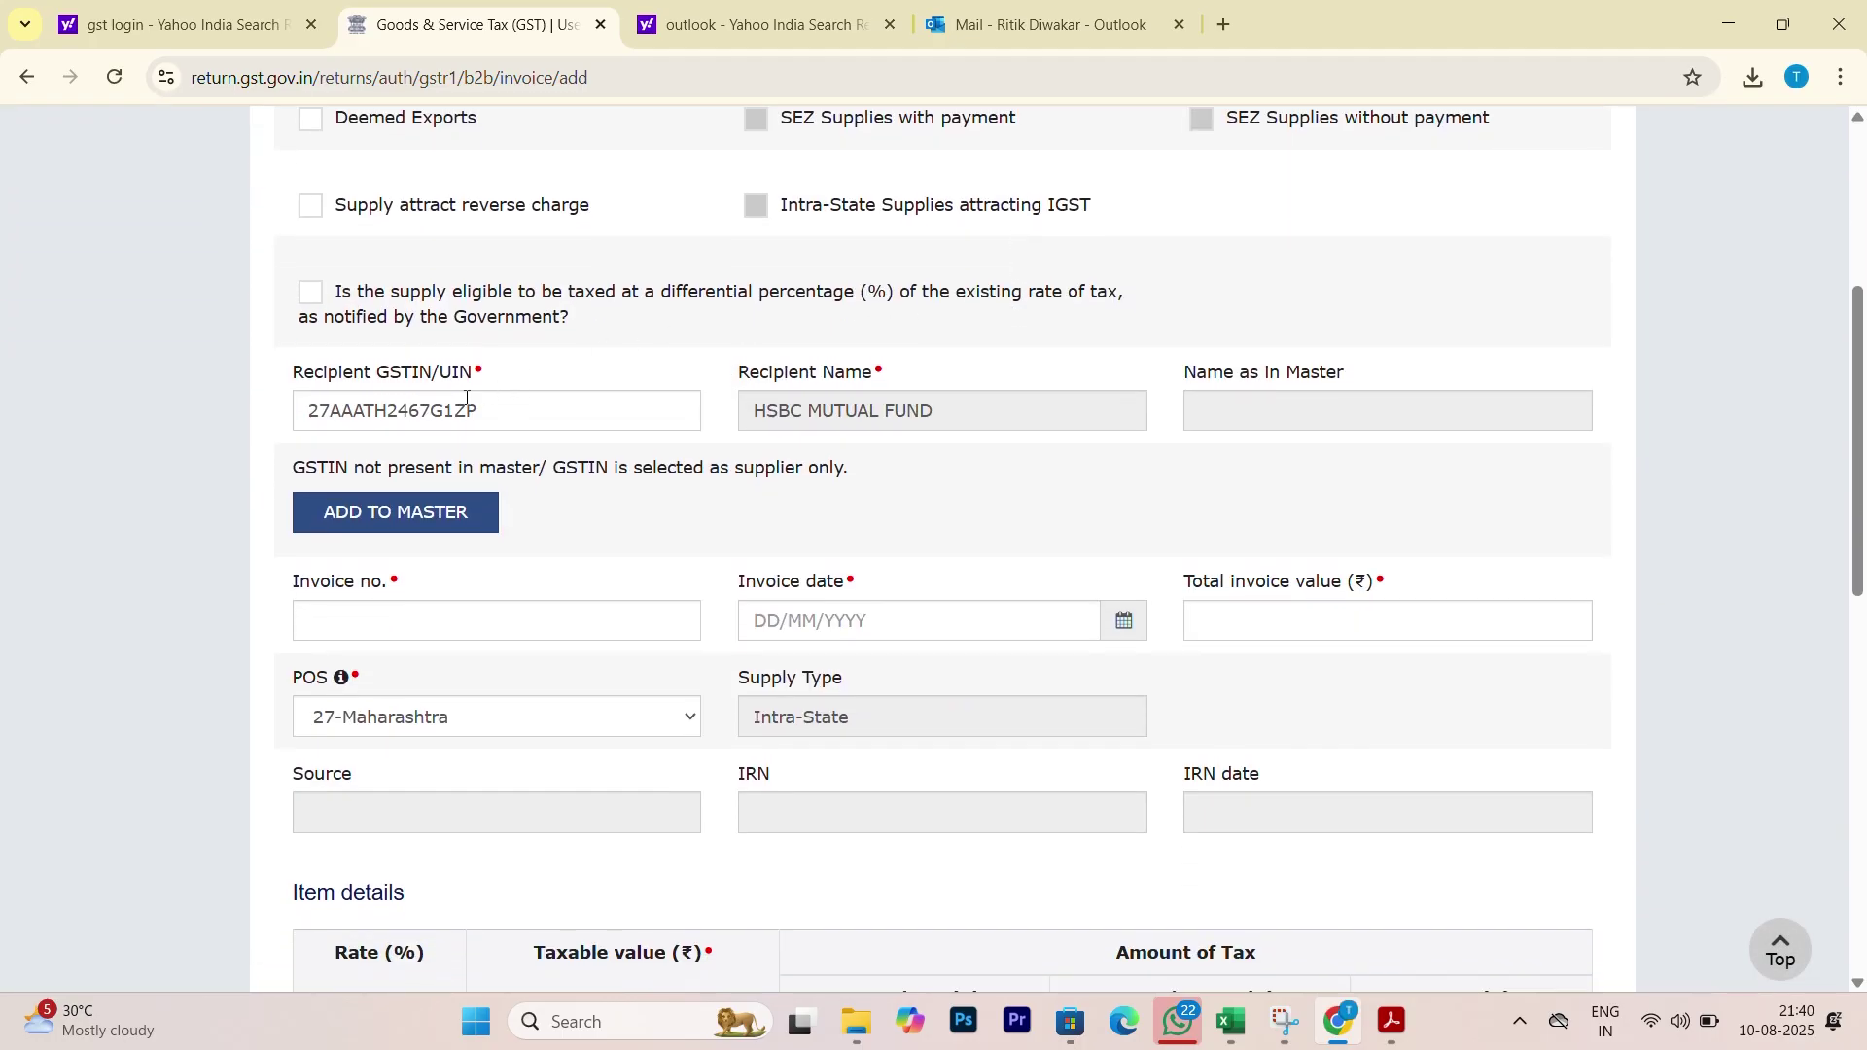
pyautogui.doubleClick(512, 401)
pyautogui.hotkey('ctrl', 'v')
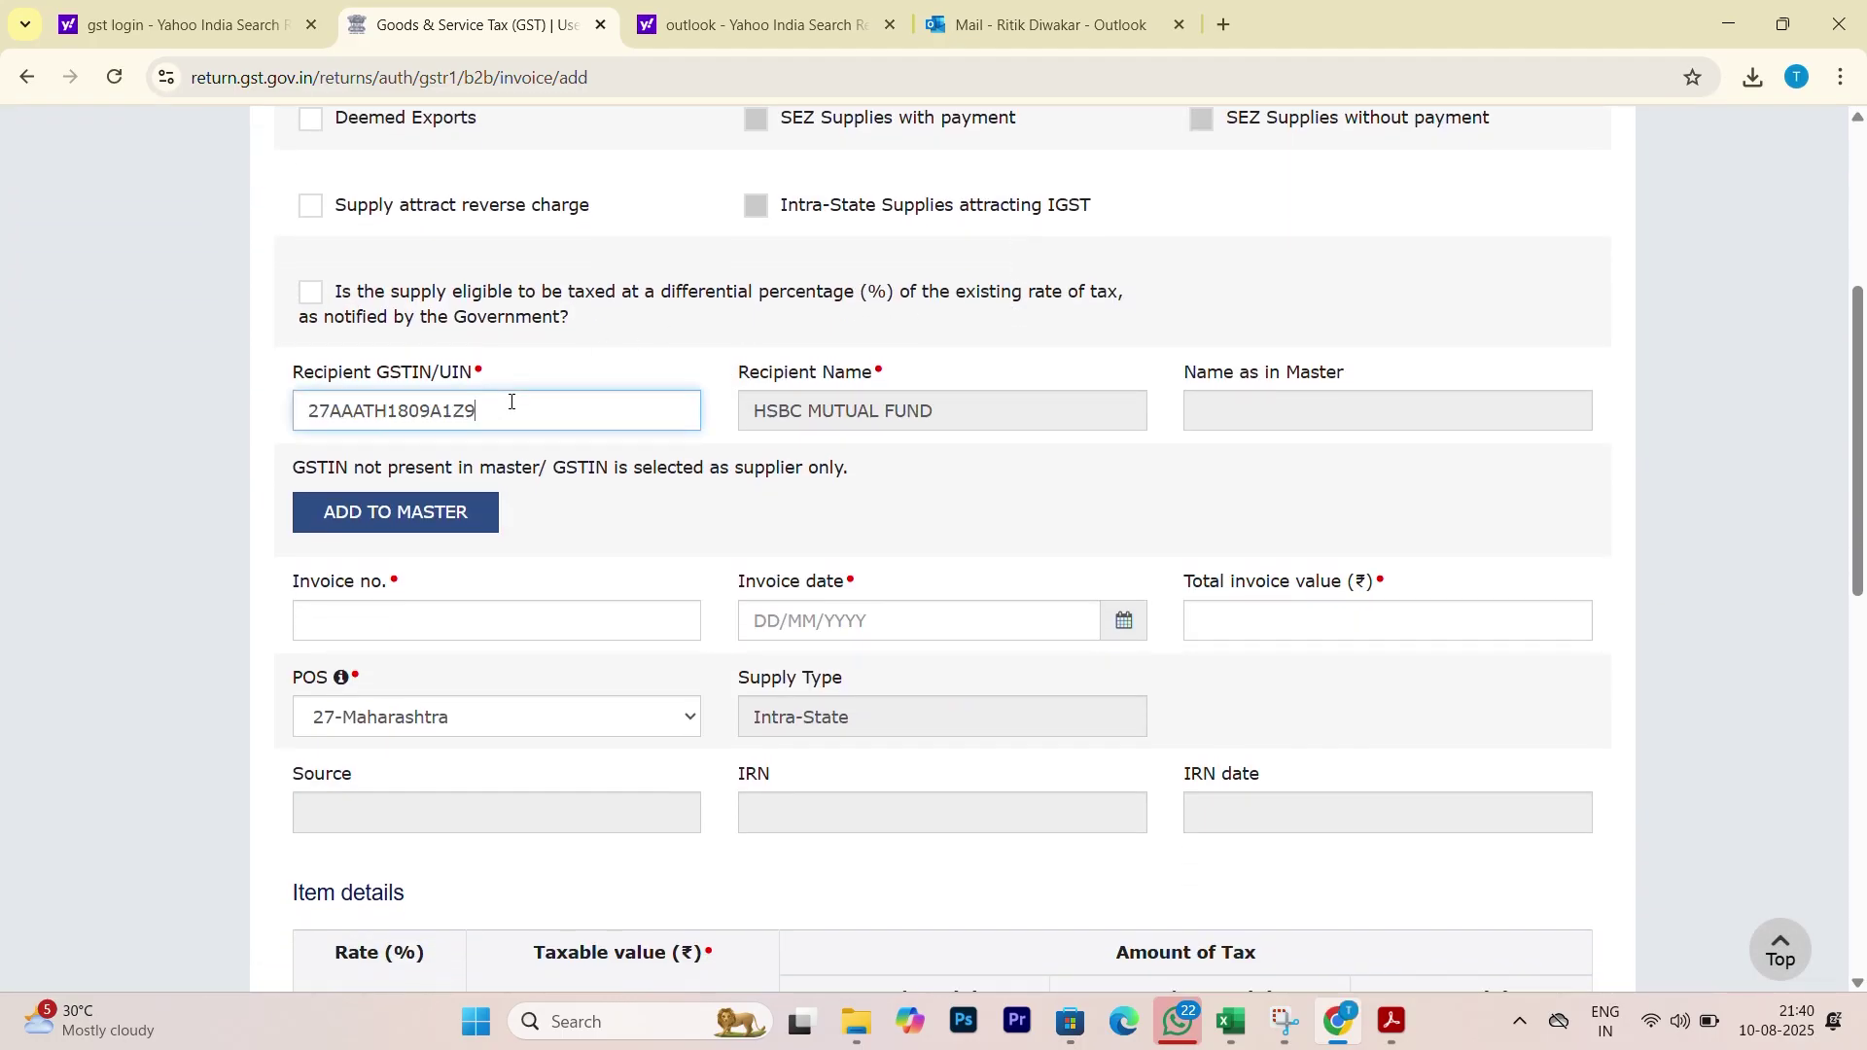
# - Paste the HDFC invoice number from the PDF into the Invoice no. field
pyautogui.click(447, 624)
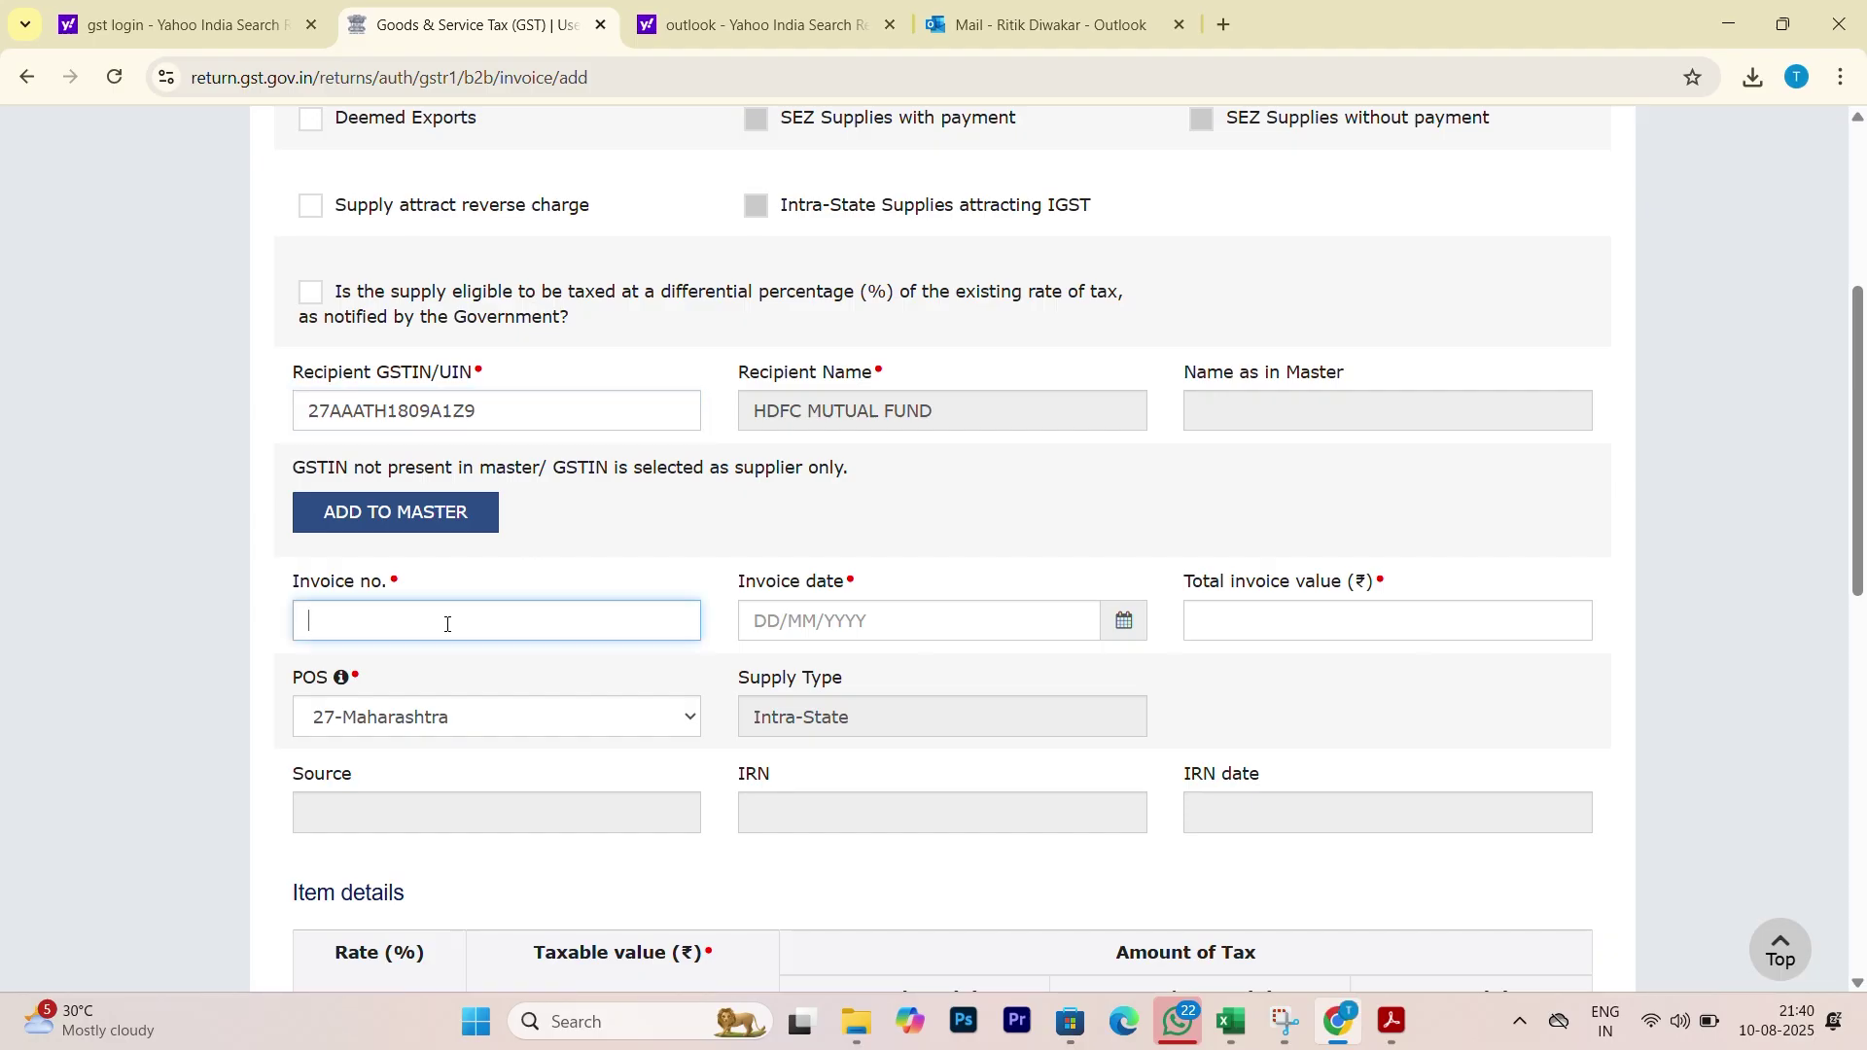
pyautogui.hotkey('alt', 'Tab')
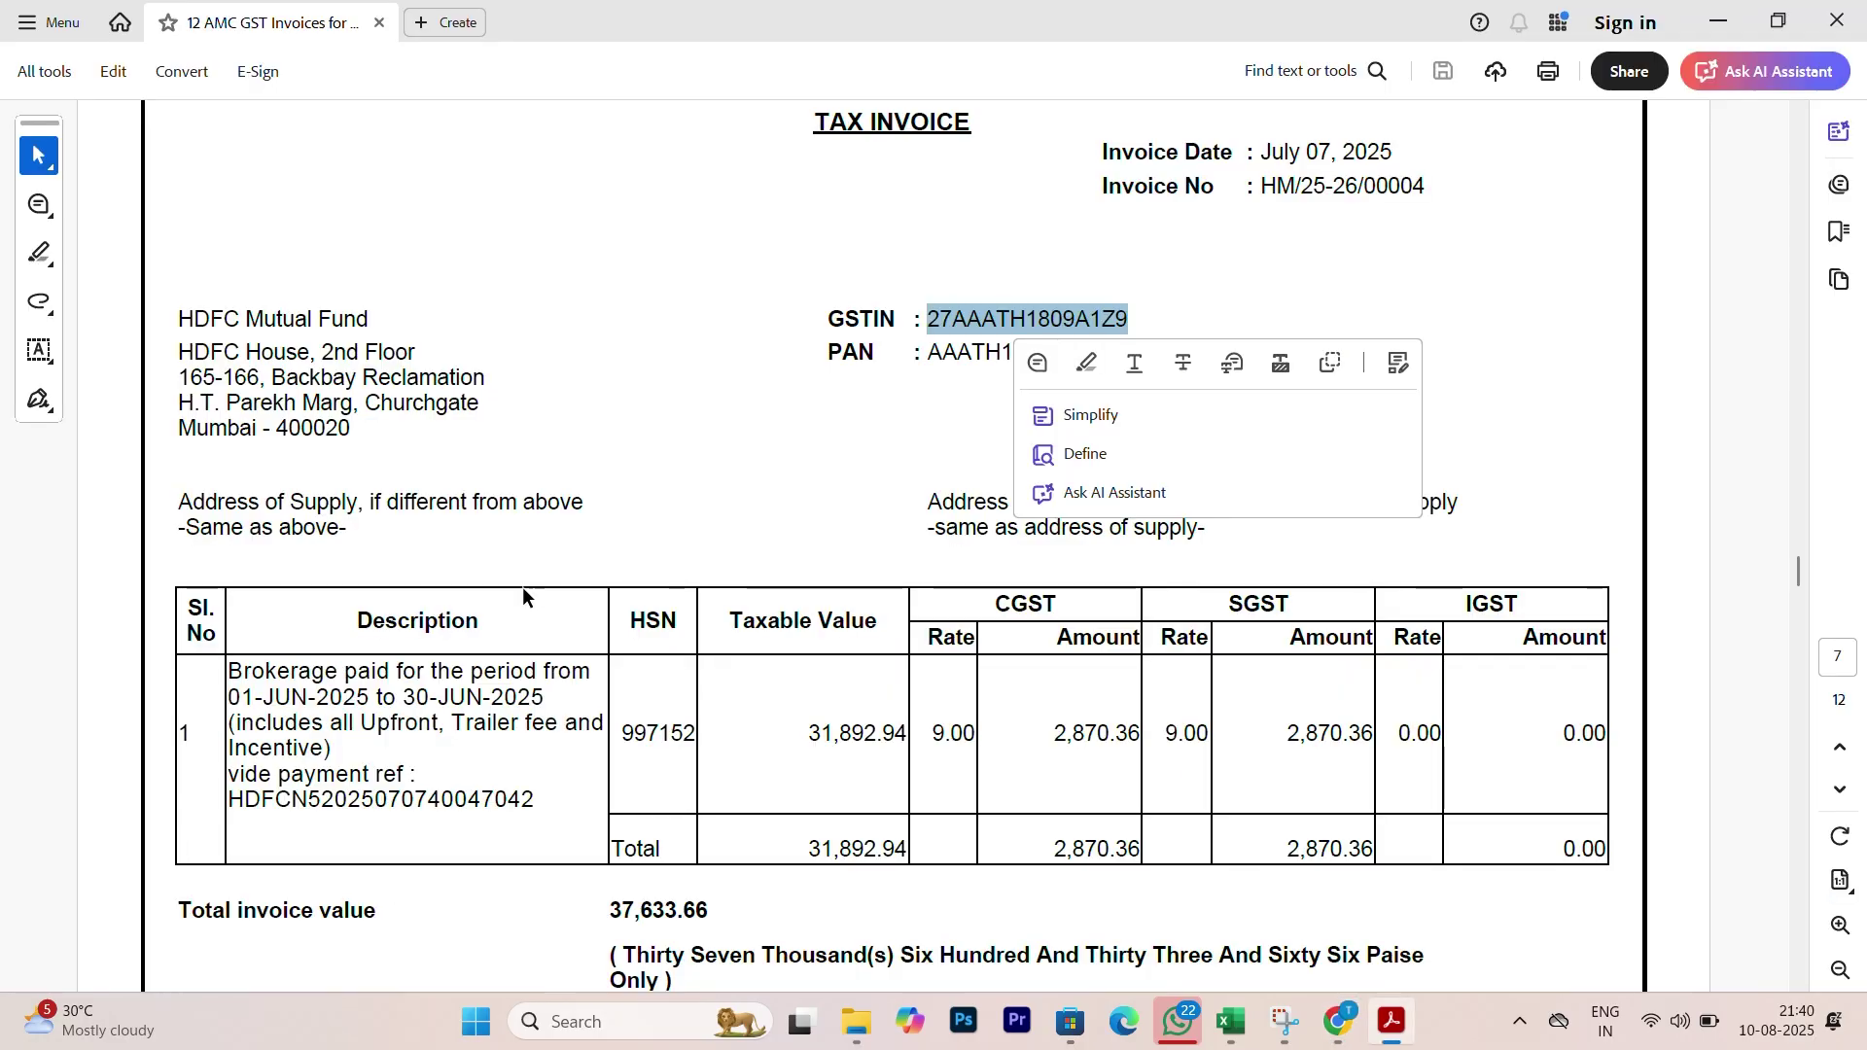
pyautogui.doubleClick(1342, 187)
pyautogui.hotkey('ctrl', 'c')
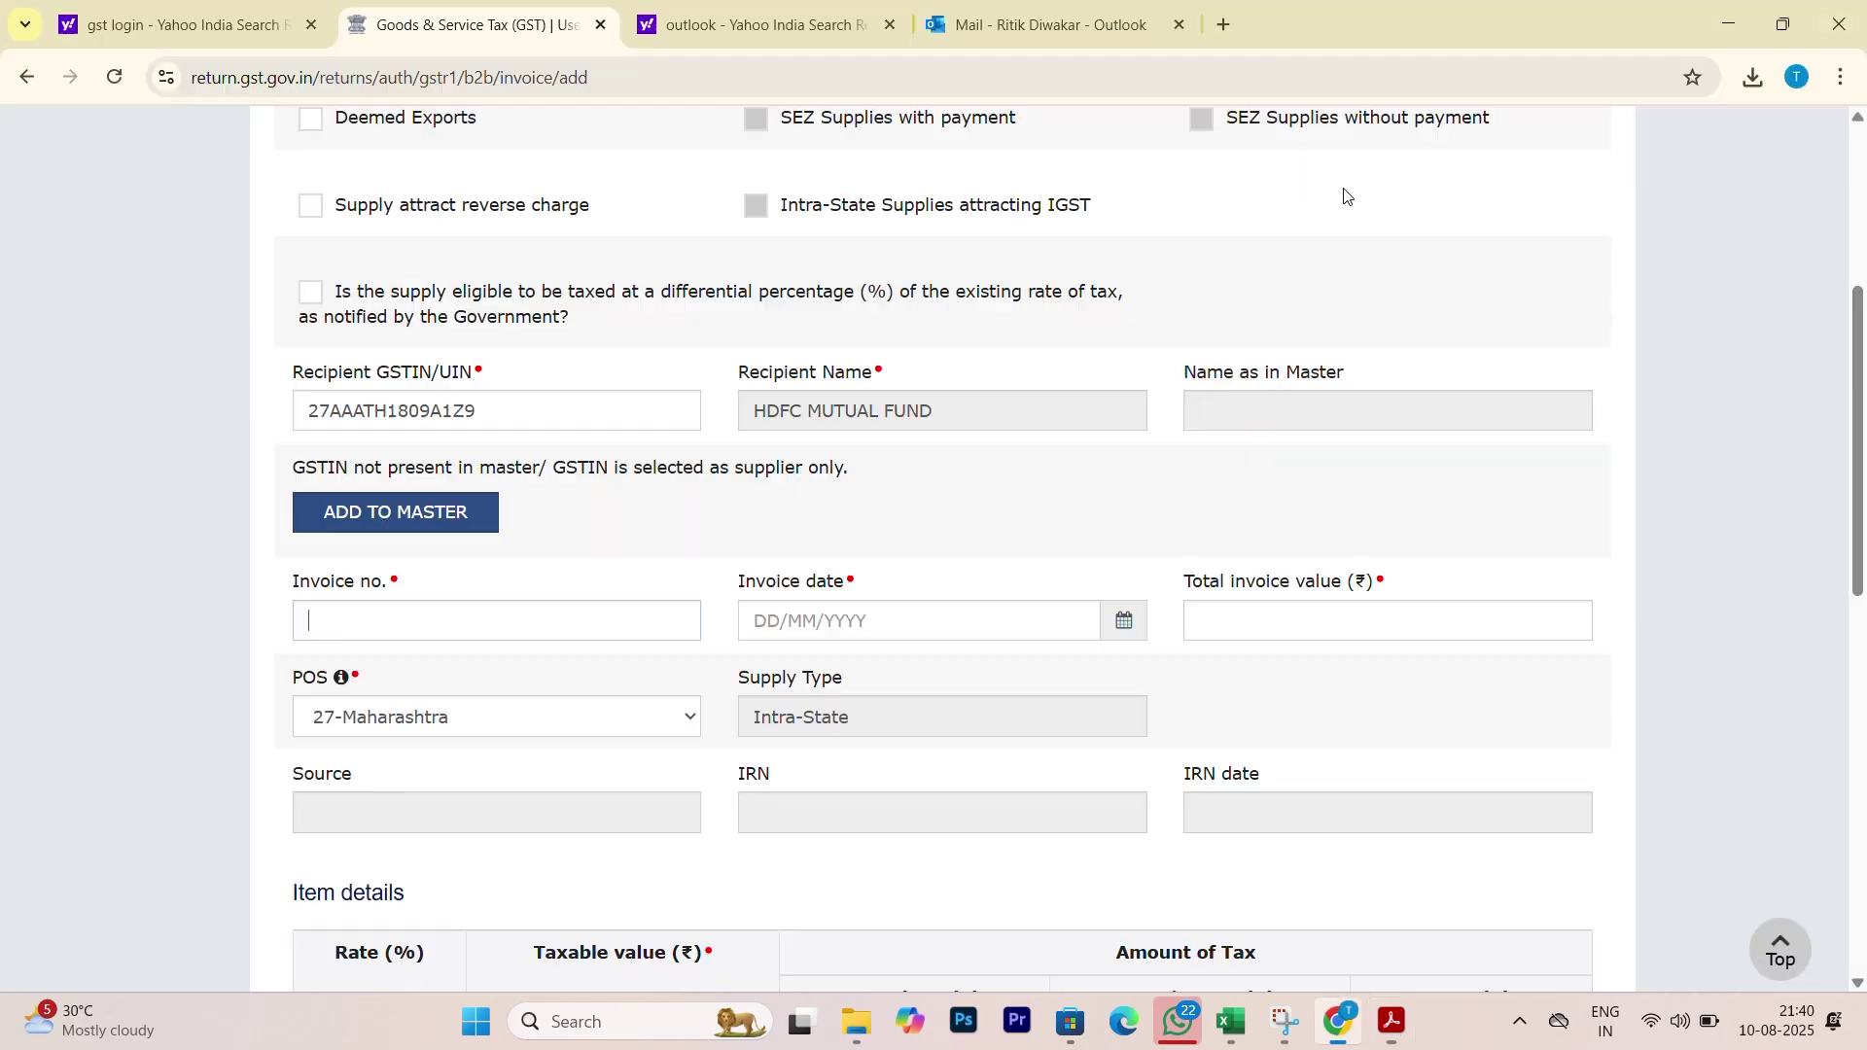
pyautogui.hotkey('alt', 'Tab')
pyautogui.hotkey('ctrl', 'v')
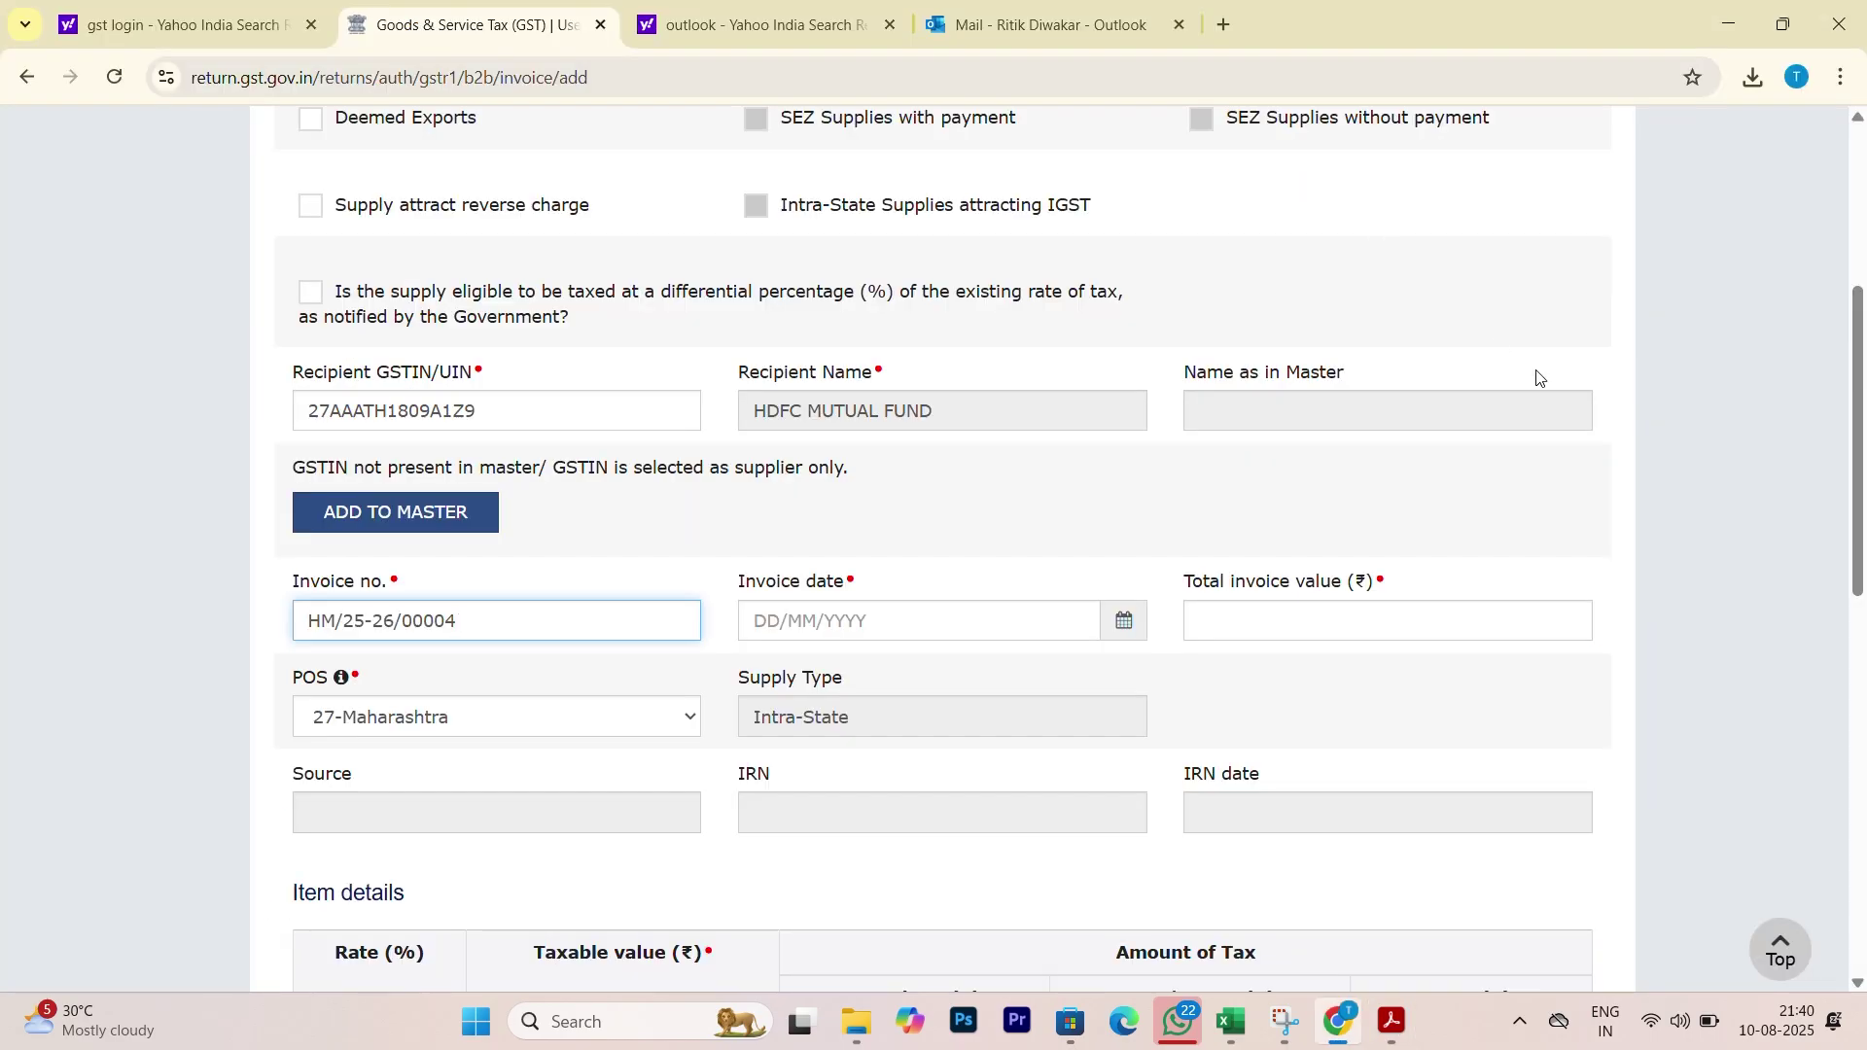
# - Enter the invoice date 07/07/2025 as shown on the PDF
pyautogui.click(797, 625)
pyautogui.hotkey('alt', 'Tab')
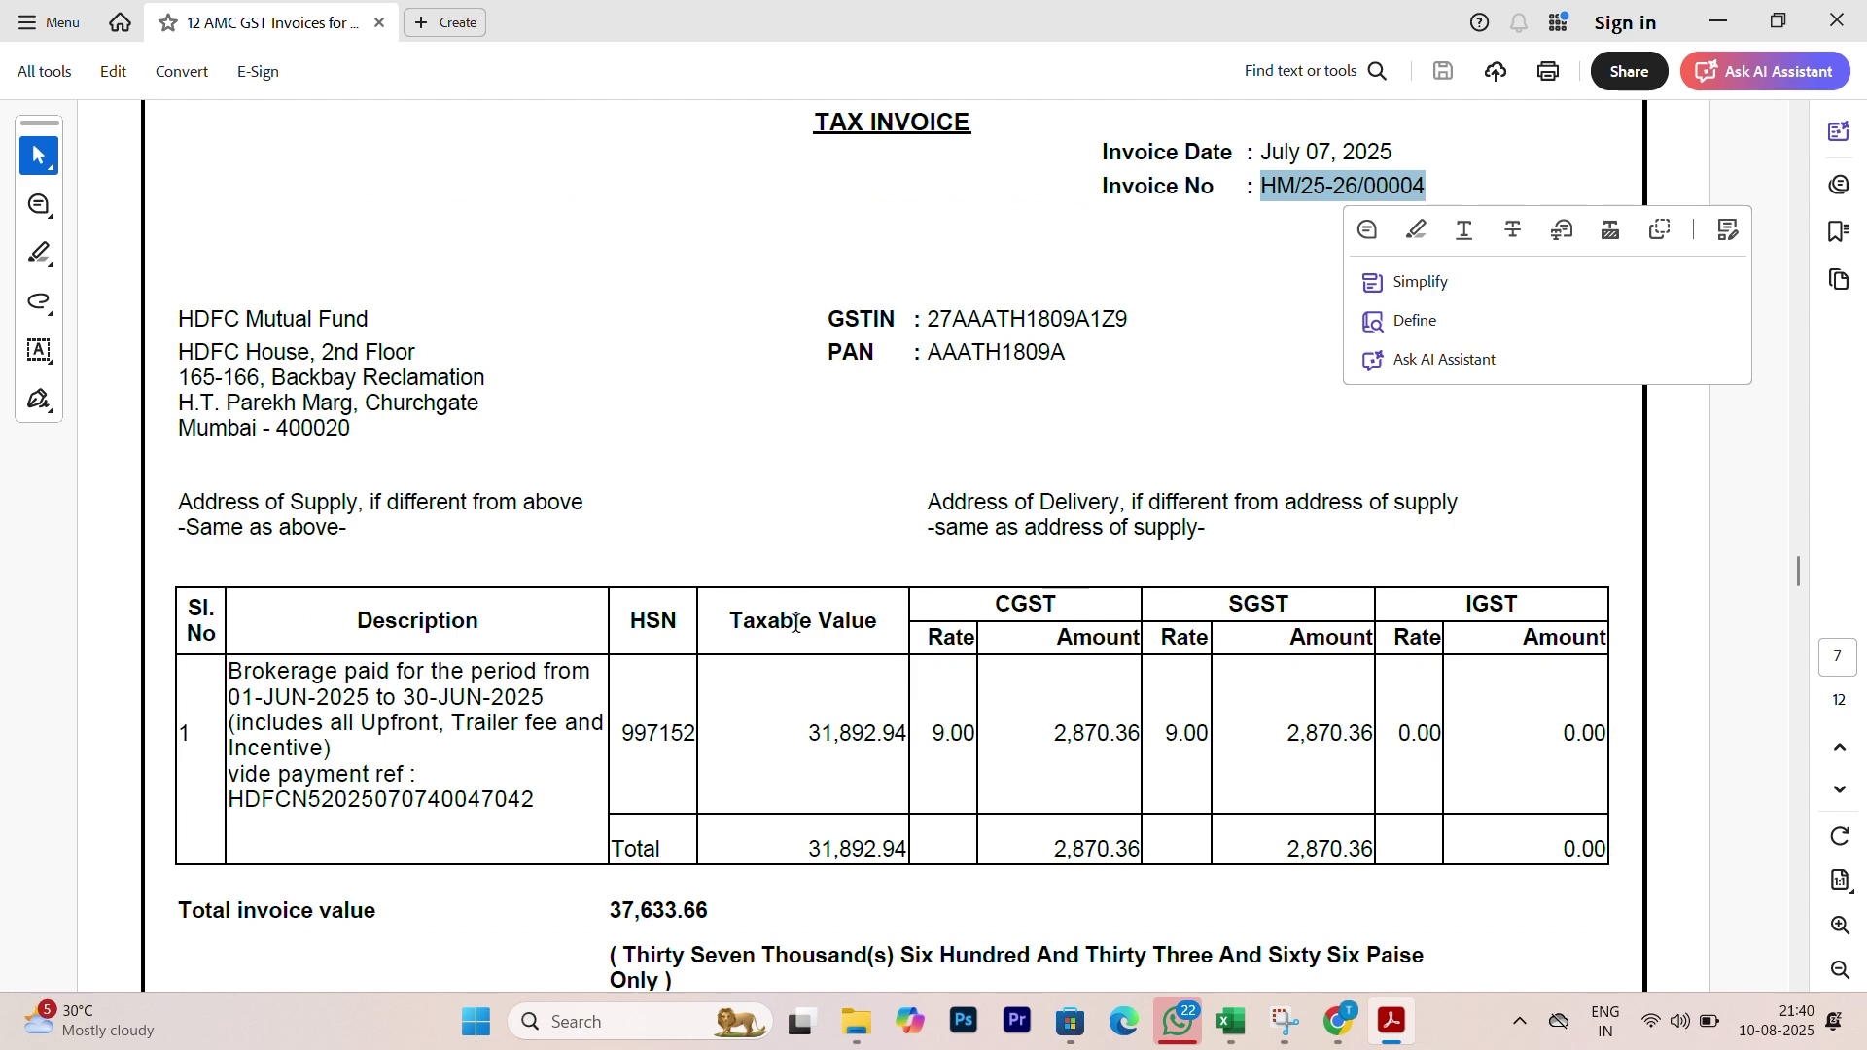
pyautogui.hotkey('alt', 'Tab')
pyautogui.write('07/')
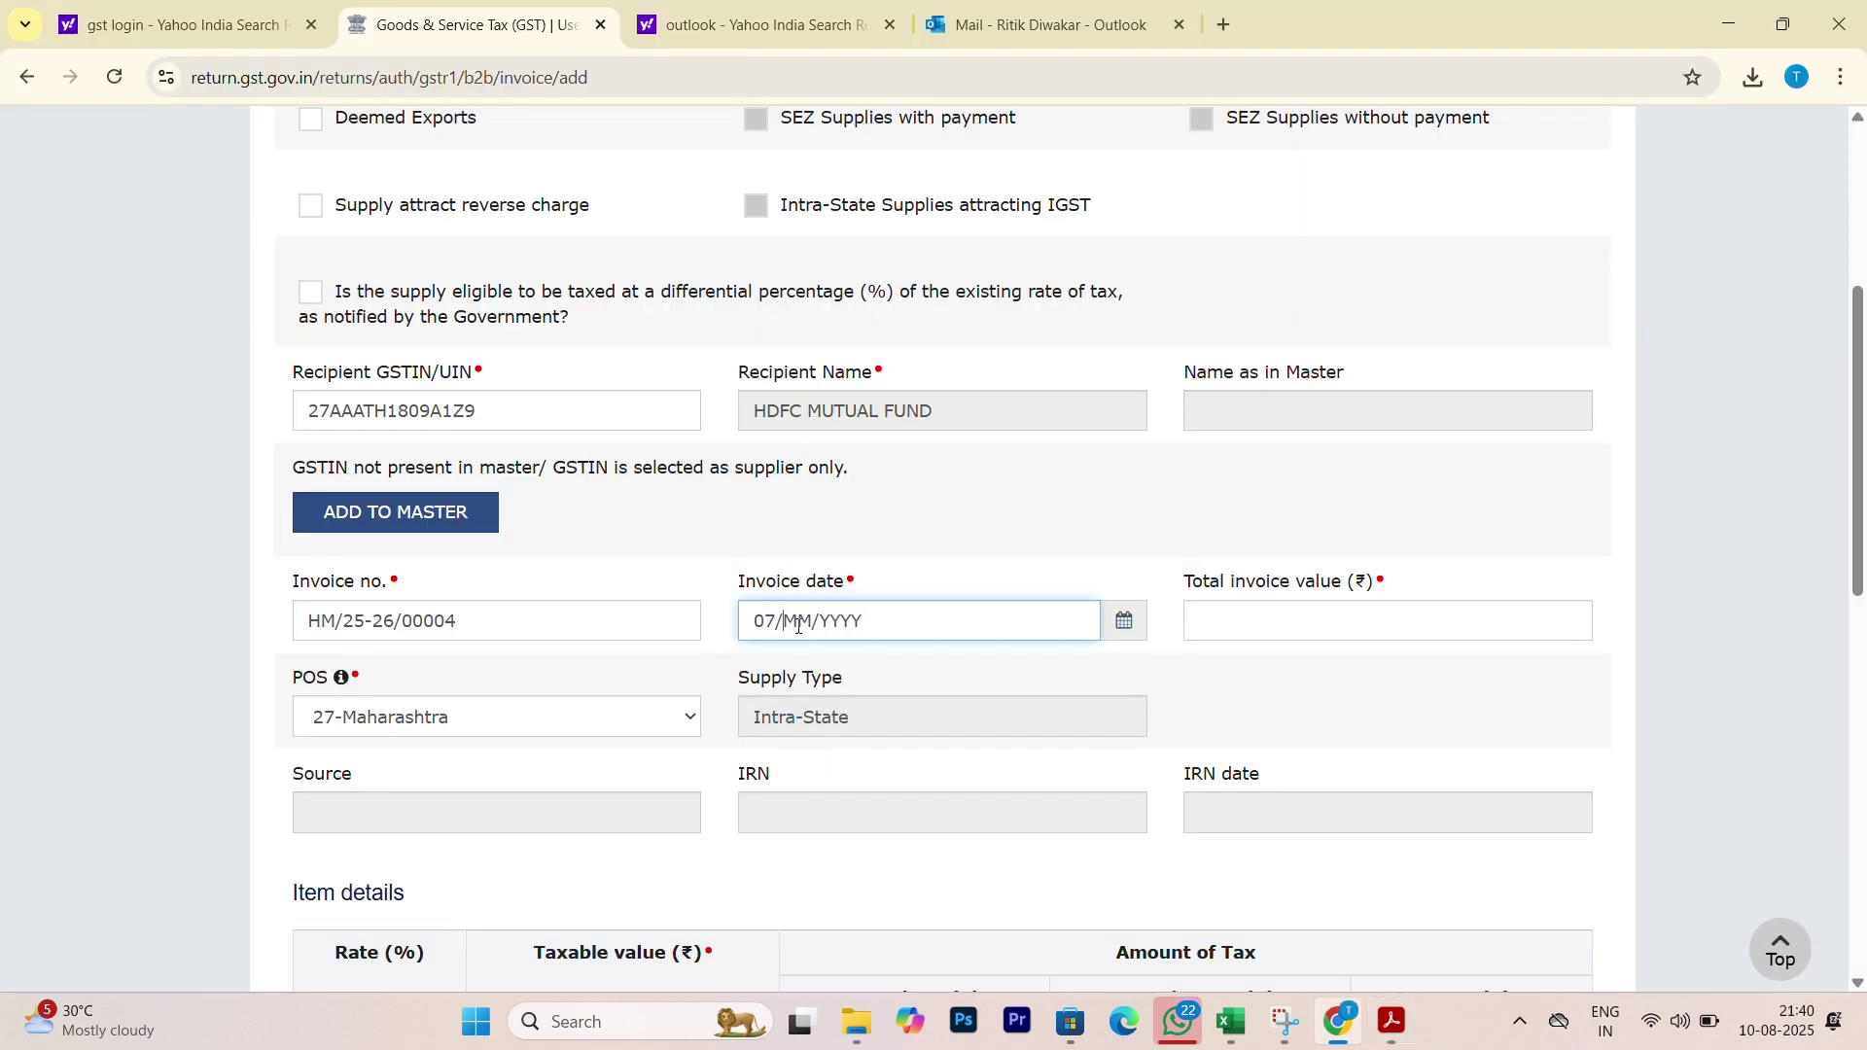
pyautogui.write('07/2025')
pyautogui.click(1377, 612)
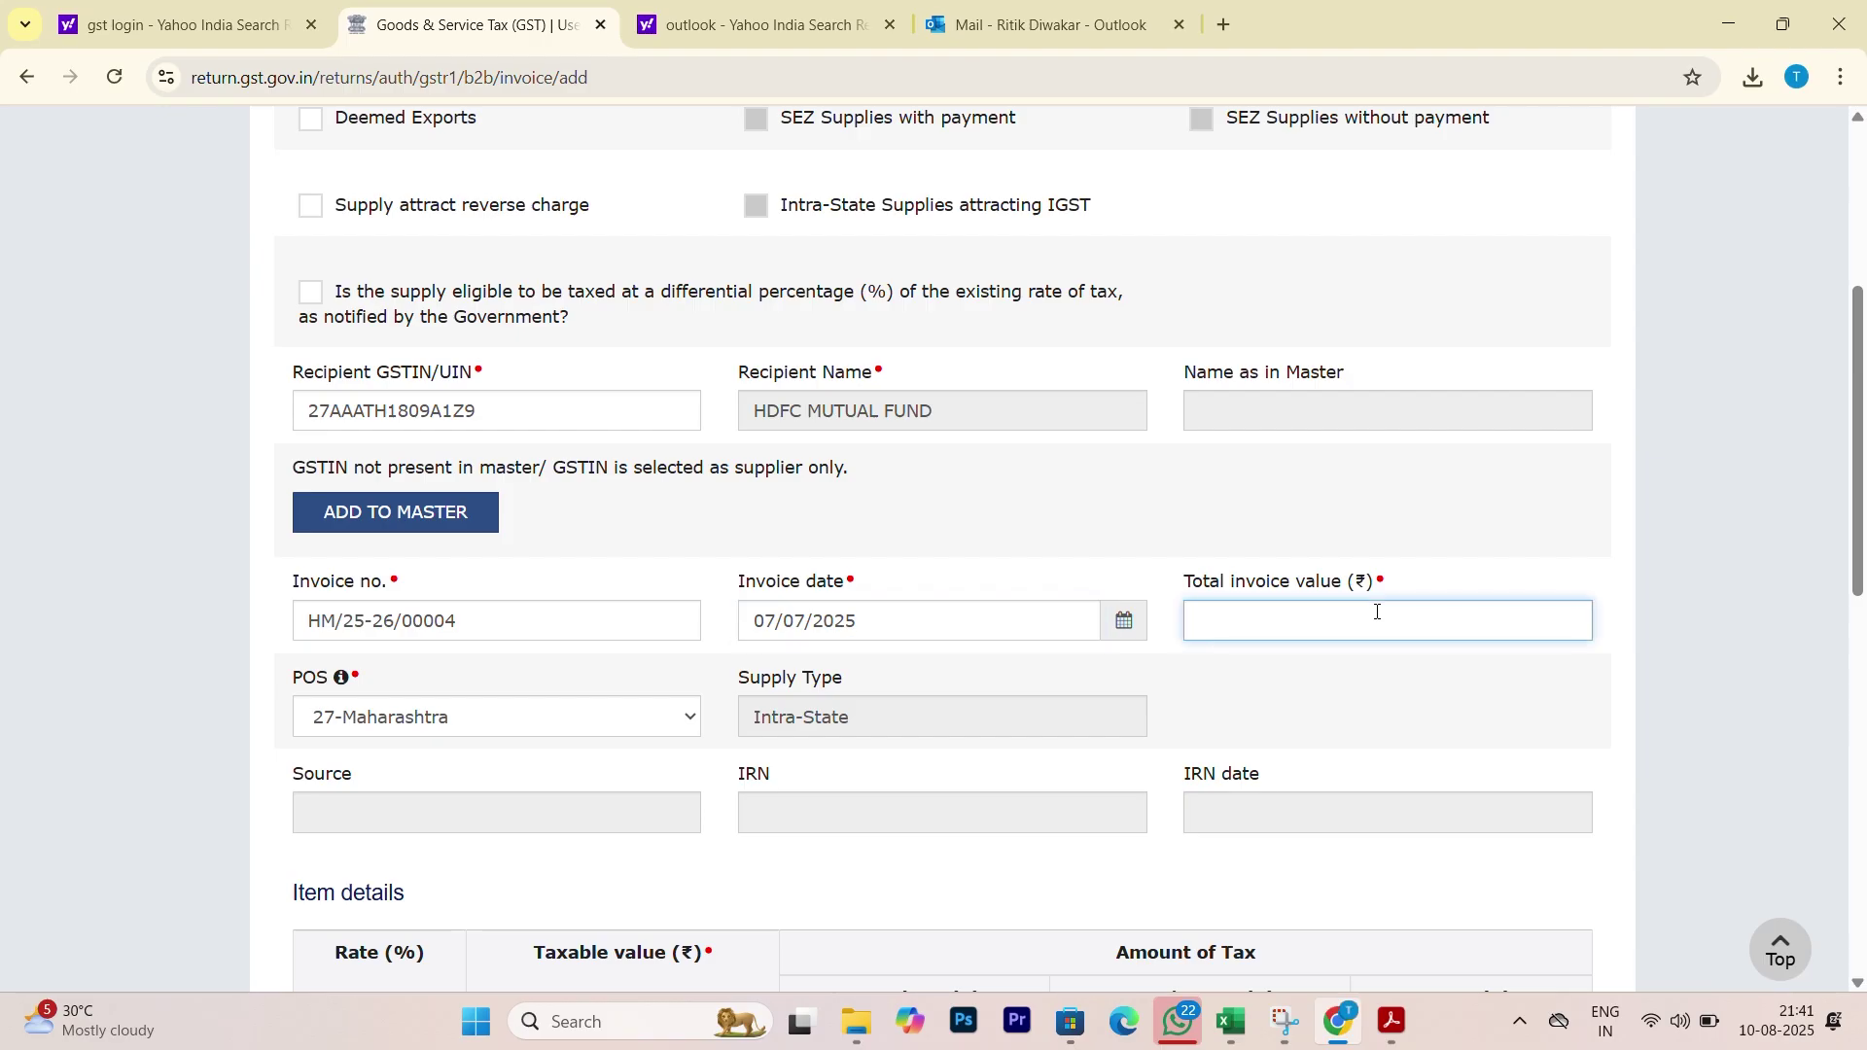
pyautogui.hotkey('alt', 'Tab')
pyautogui.scroll(-5, 1374, 608)
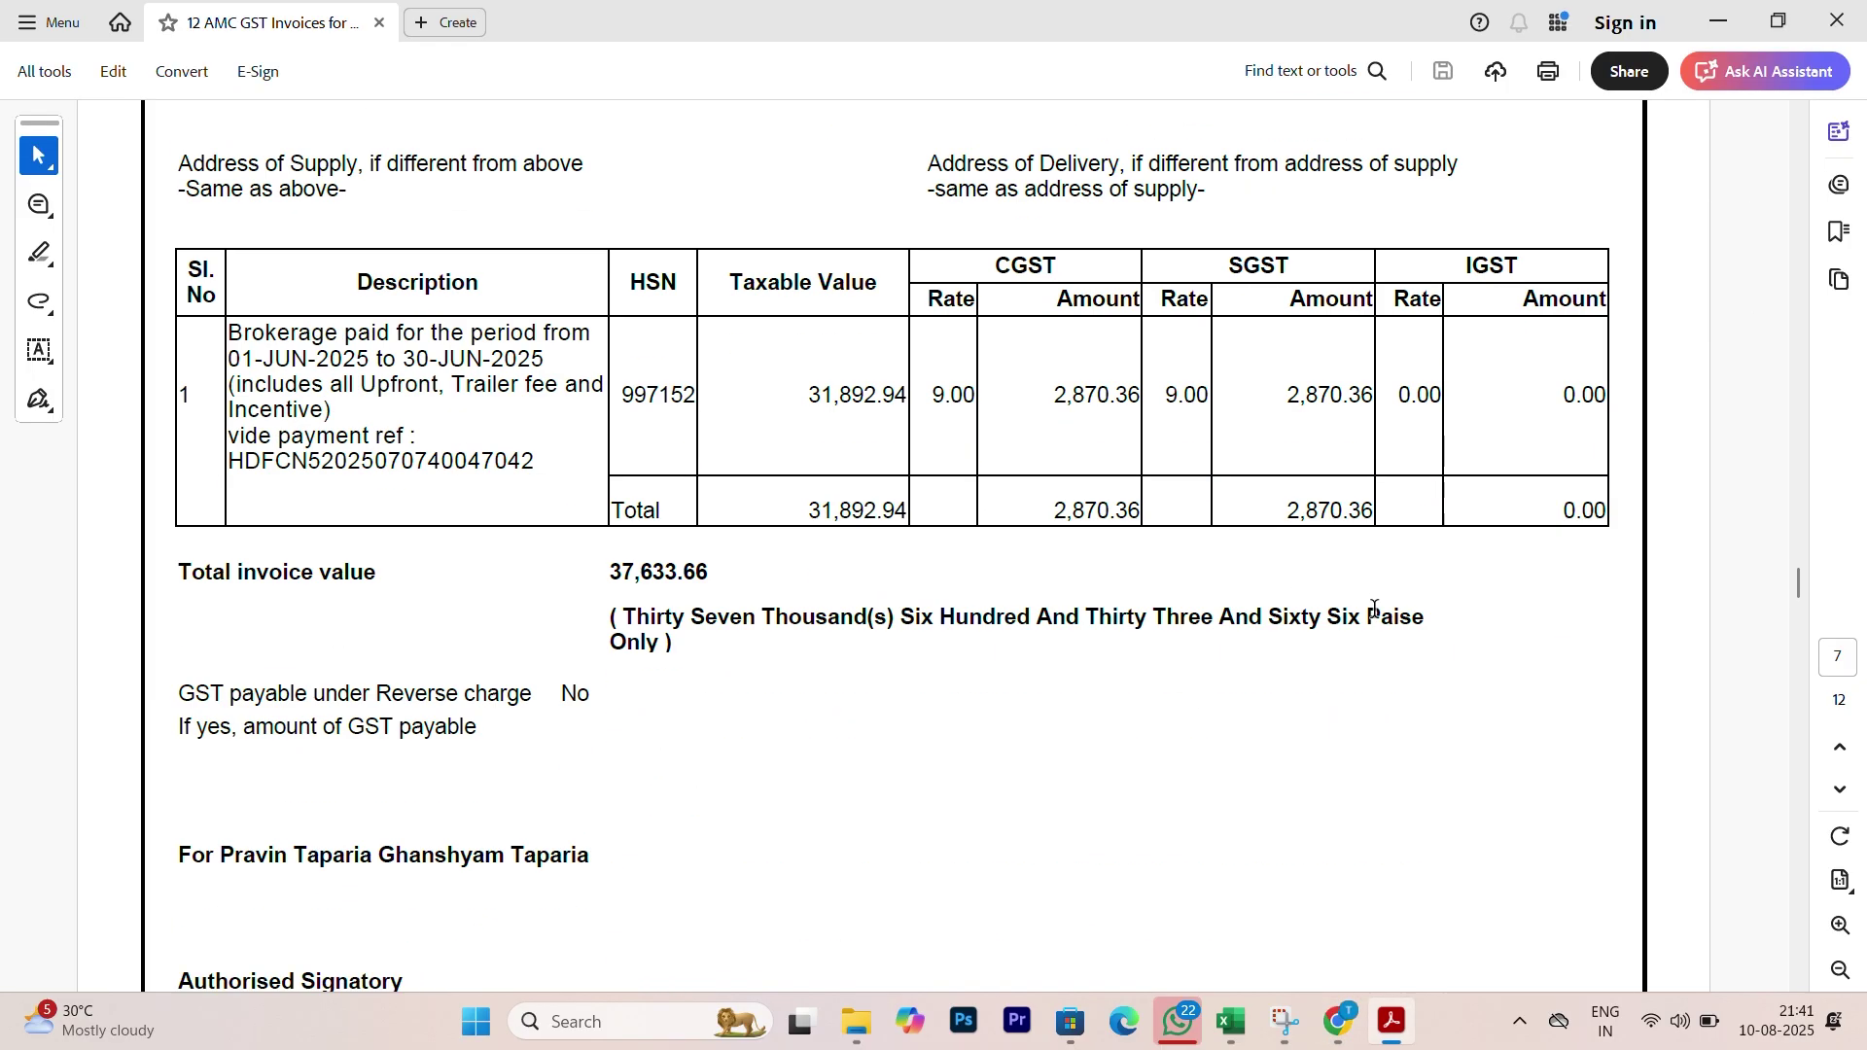
# - Enter the total invoice value 37633.66 after checking it against the PDF
pyautogui.hotkey('alt', 'Tab')
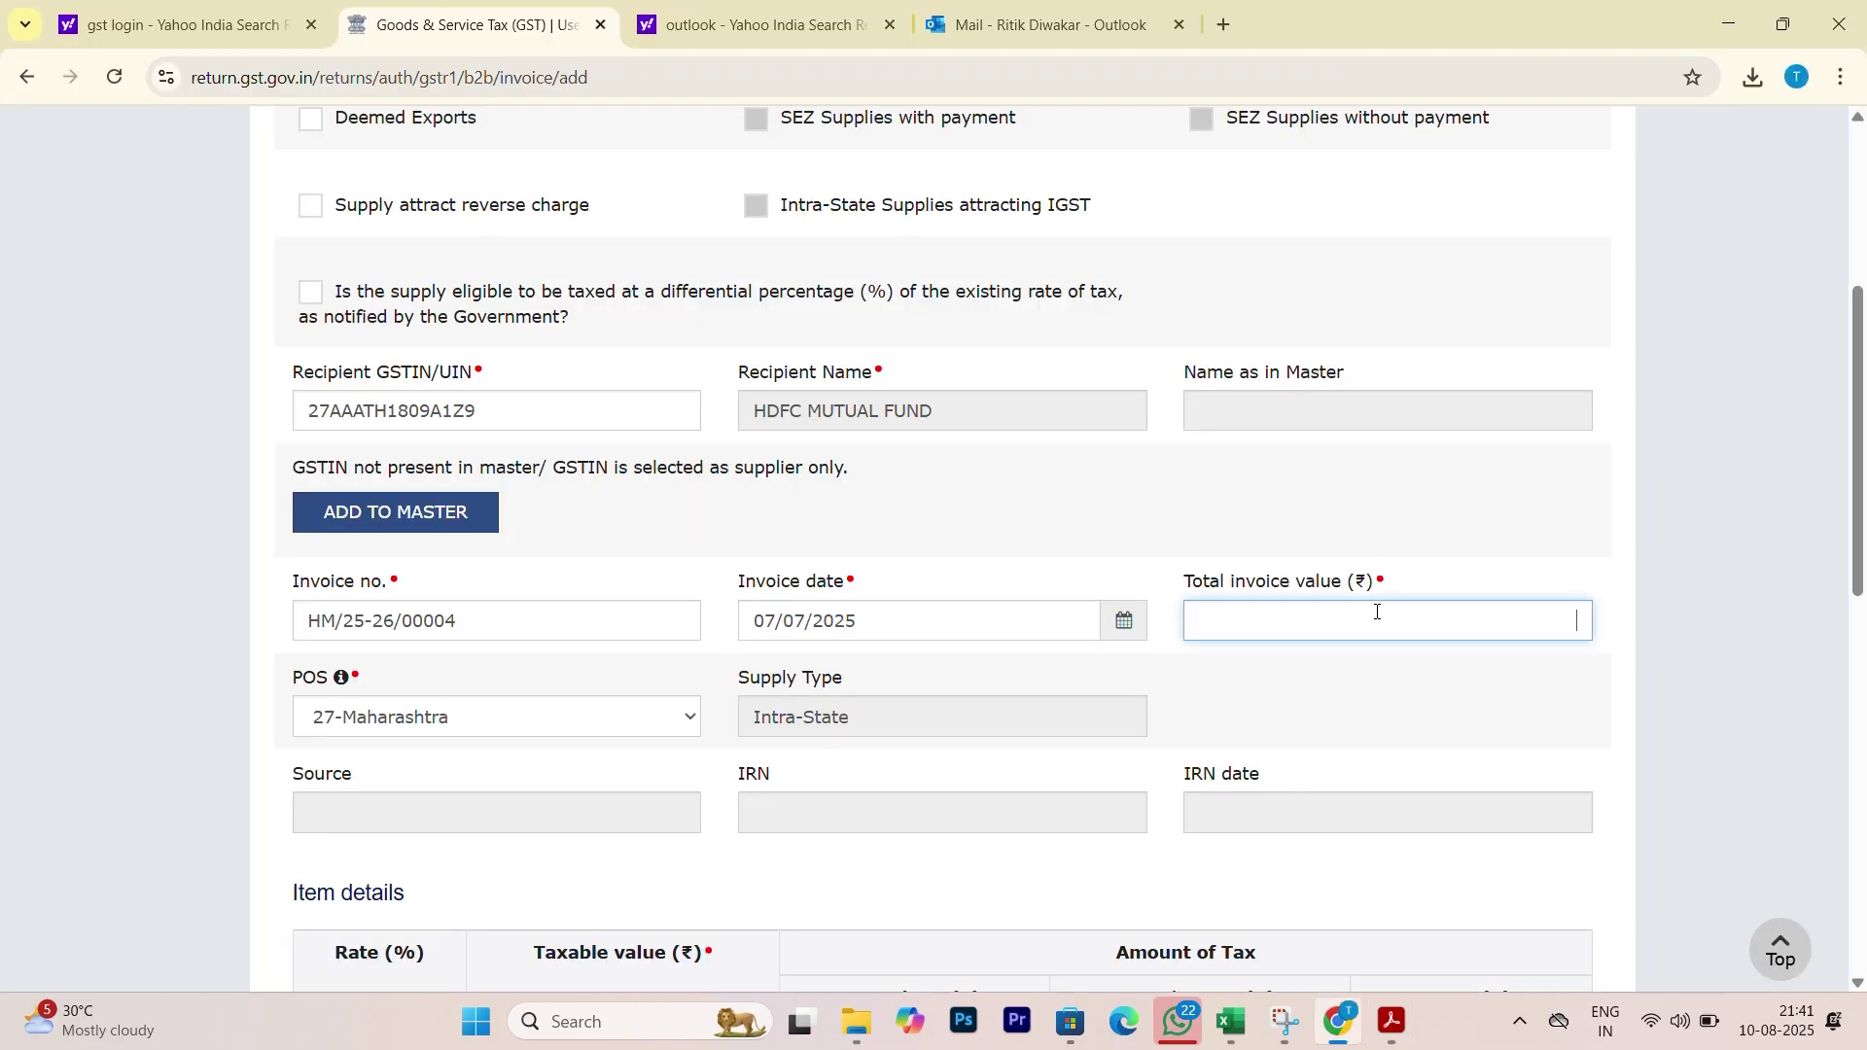
pyautogui.hotkey('alt', 'Tab')
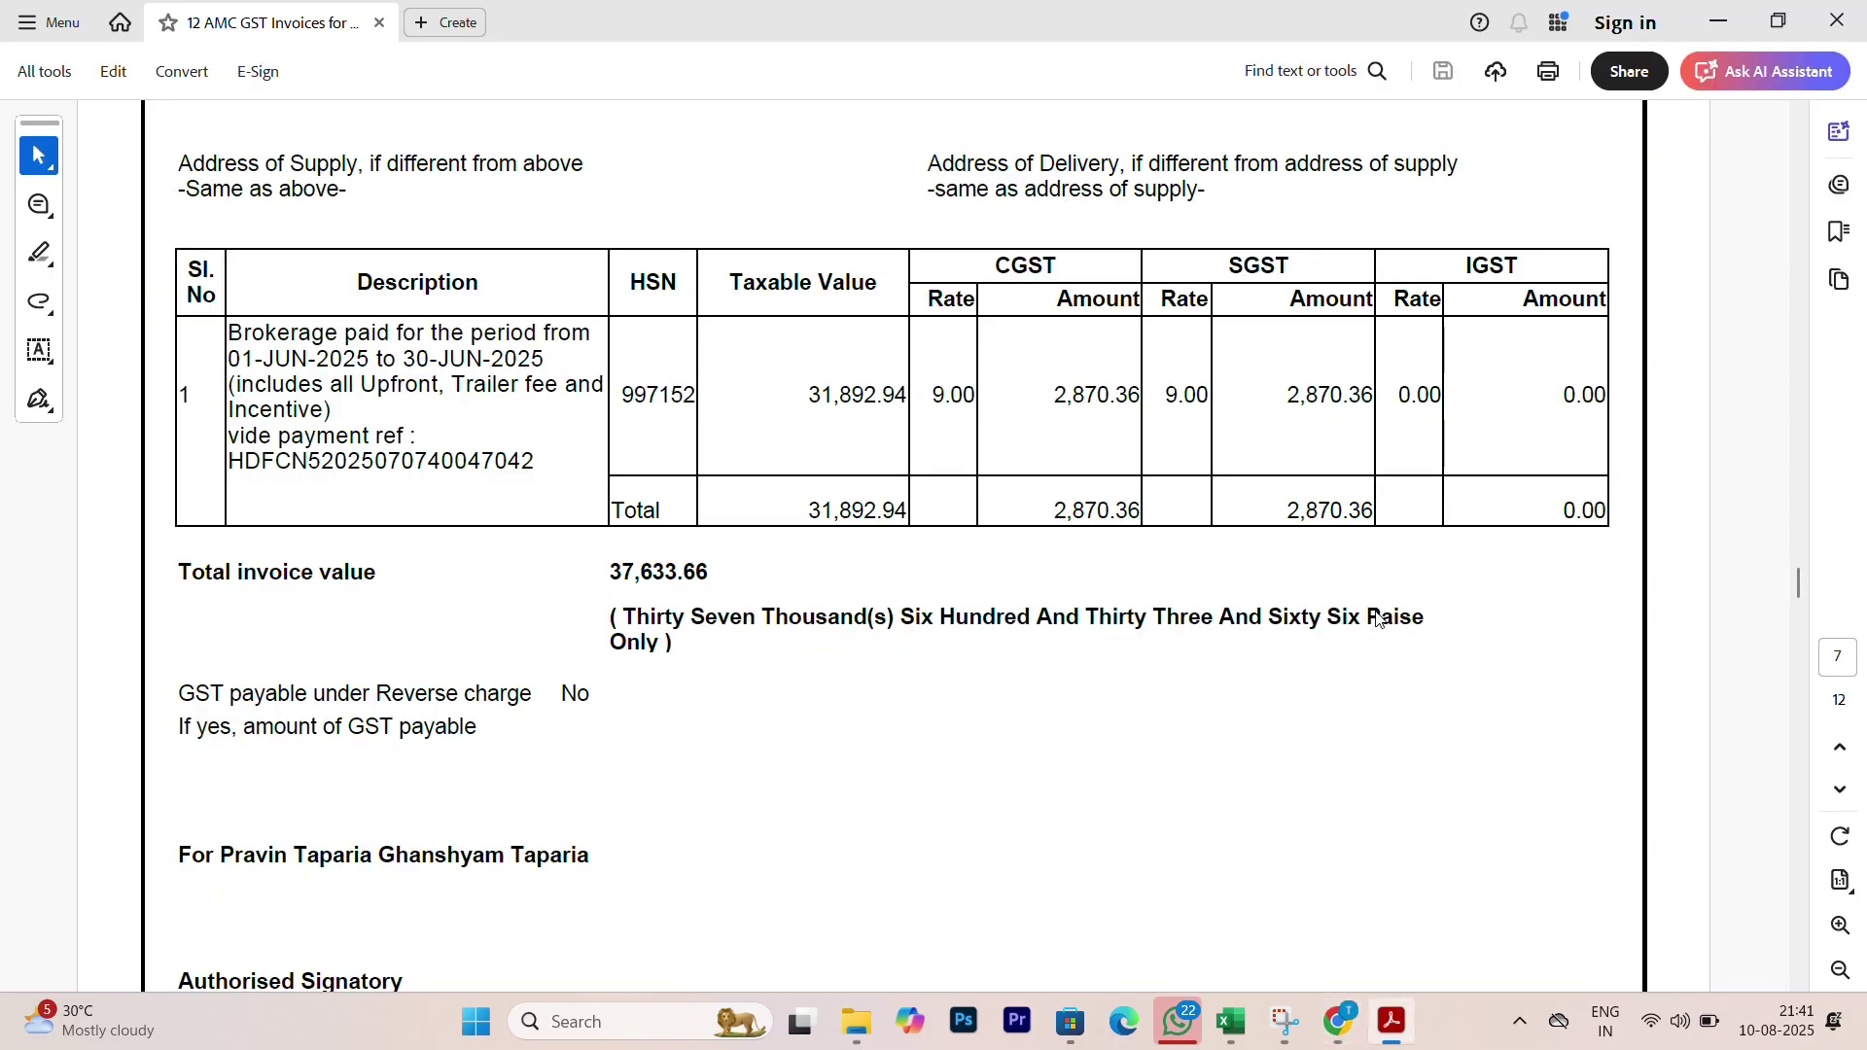
pyautogui.hotkey('alt', 'Tab')
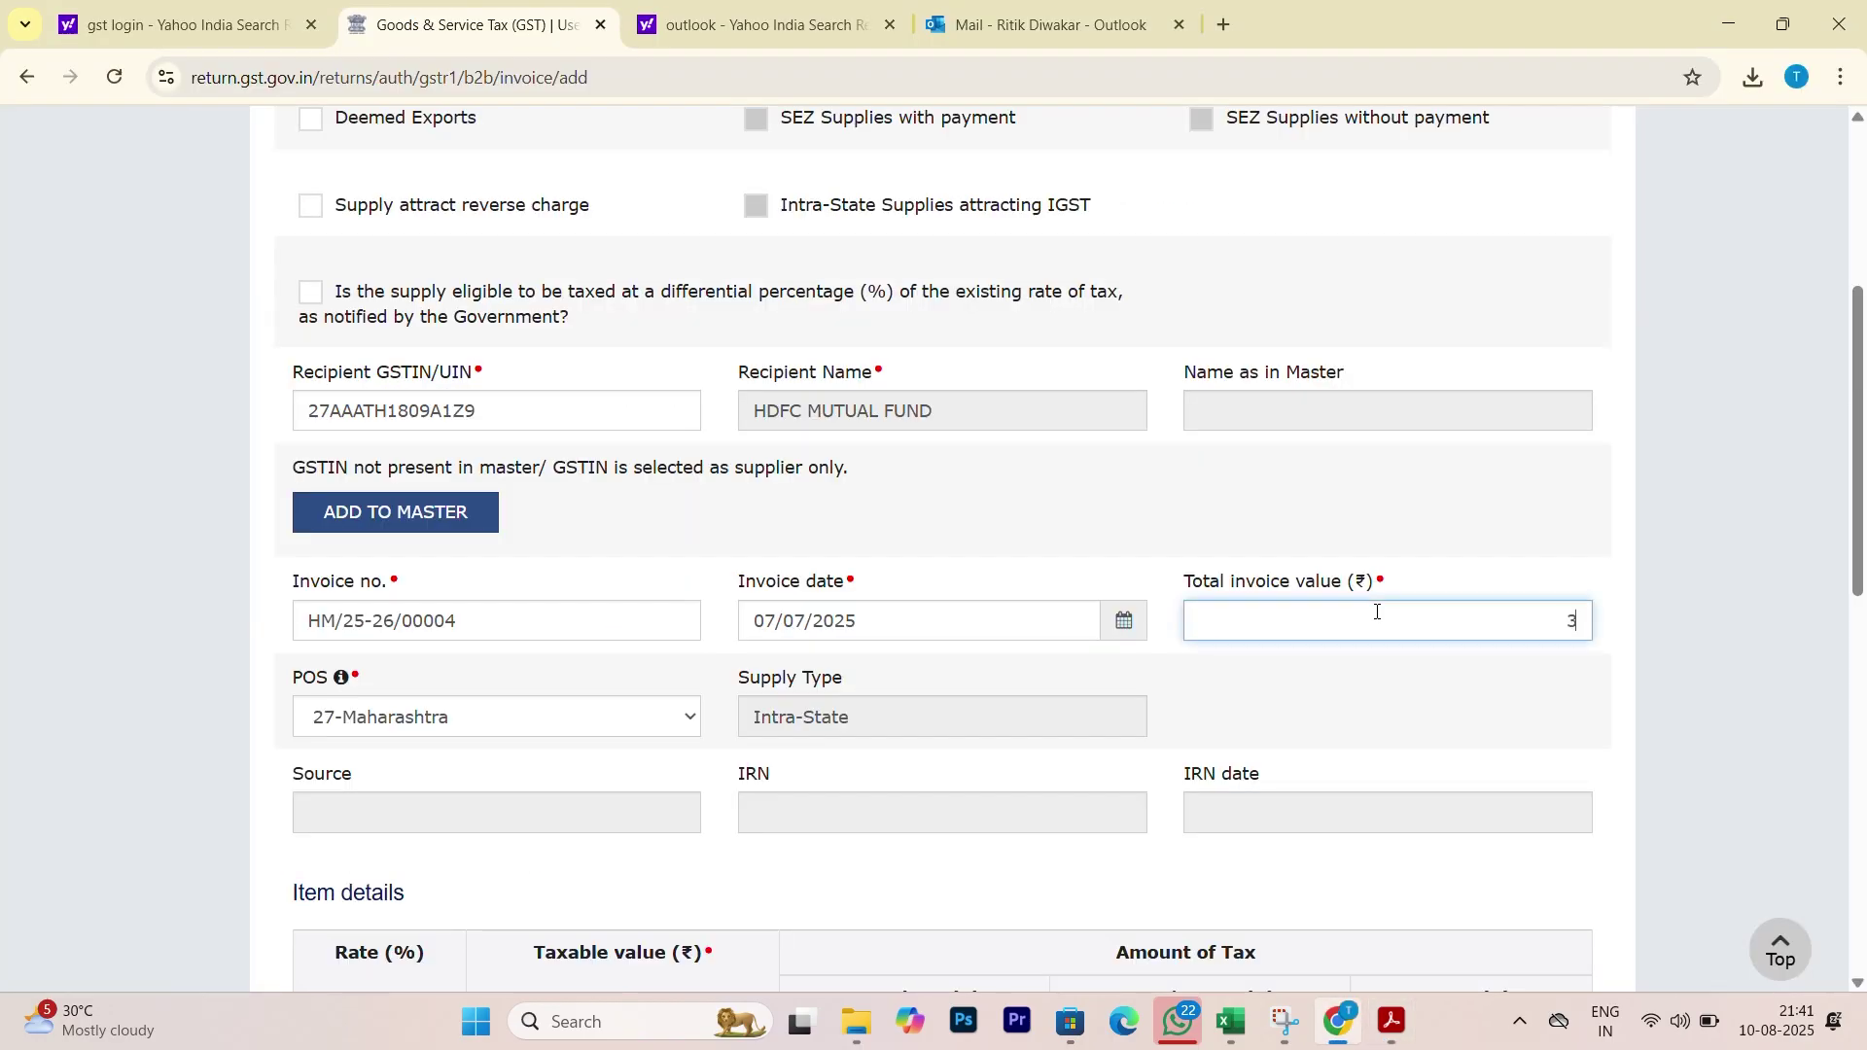
pyautogui.write('37633.66')
pyautogui.hotkey('alt', 'Tab')
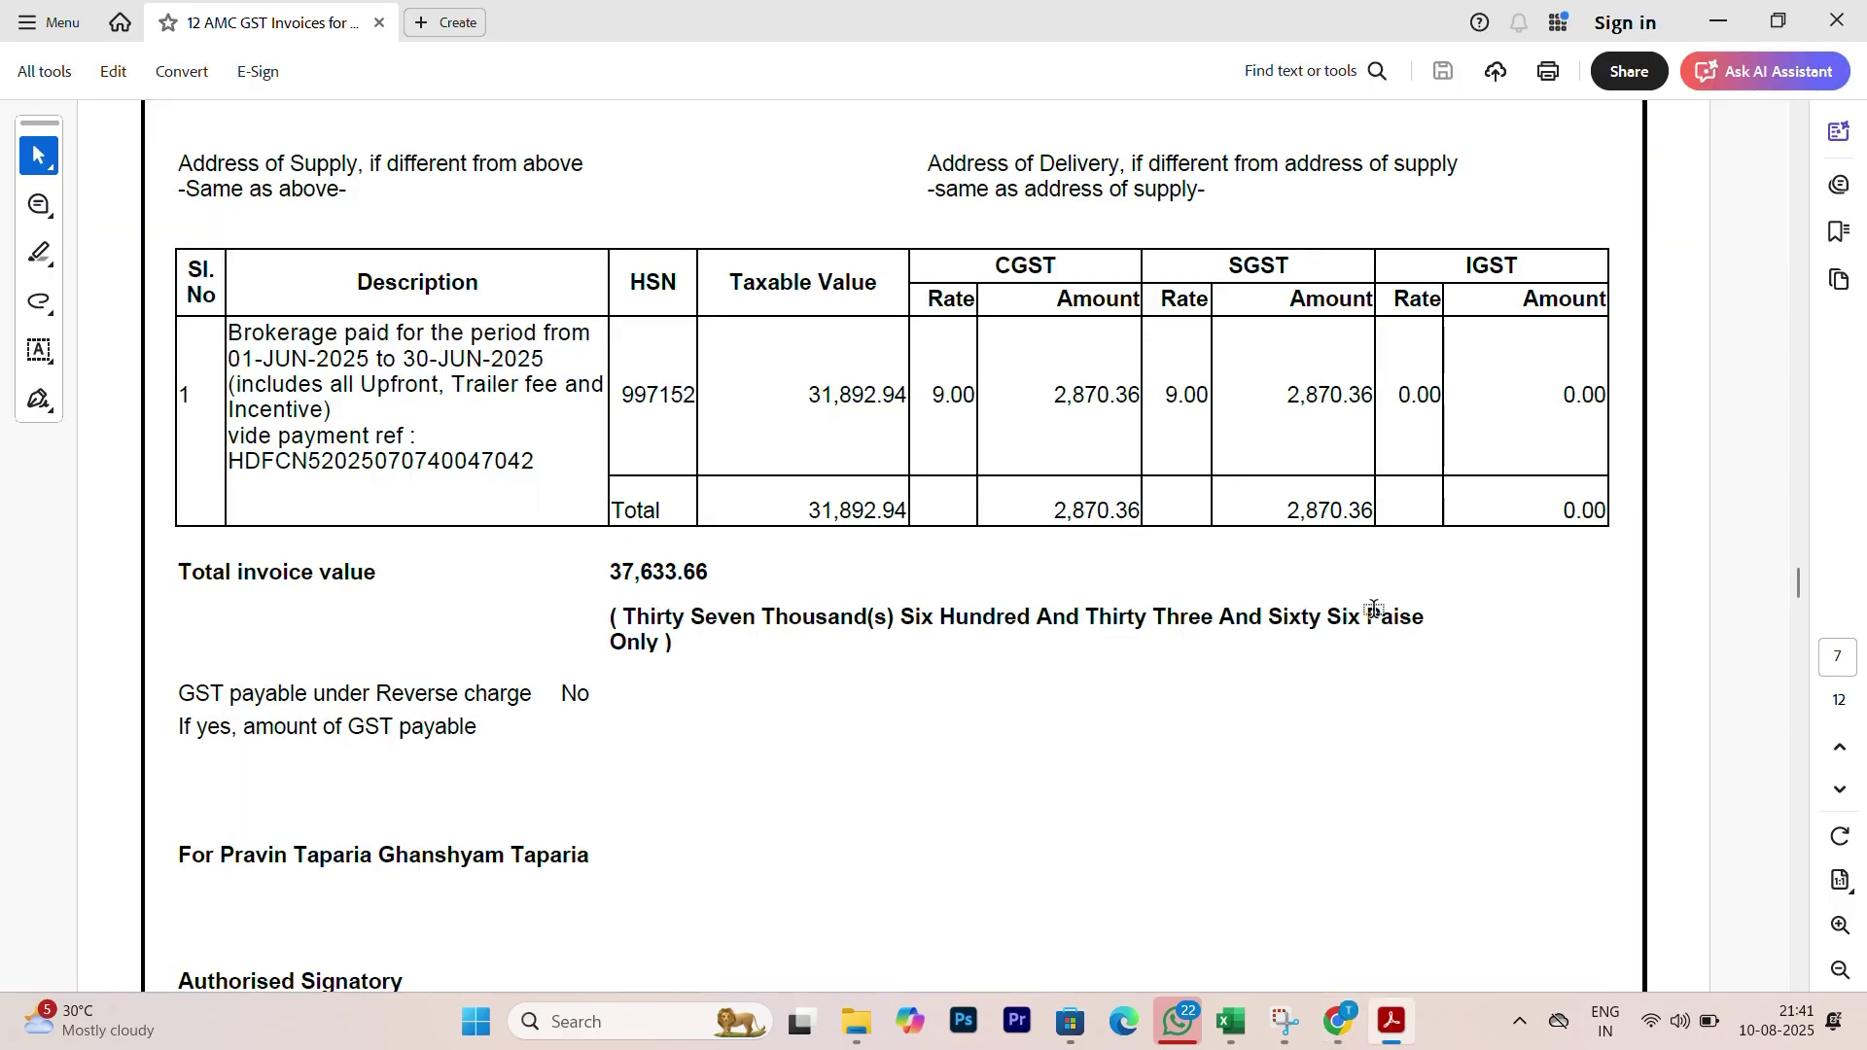
pyautogui.hotkey('alt', 'Tab')
# - Enter 31892.94 as the 18% taxable value and save the HDFC Mutual Fund invoice
pyautogui.scroll(-9, 1377, 613)
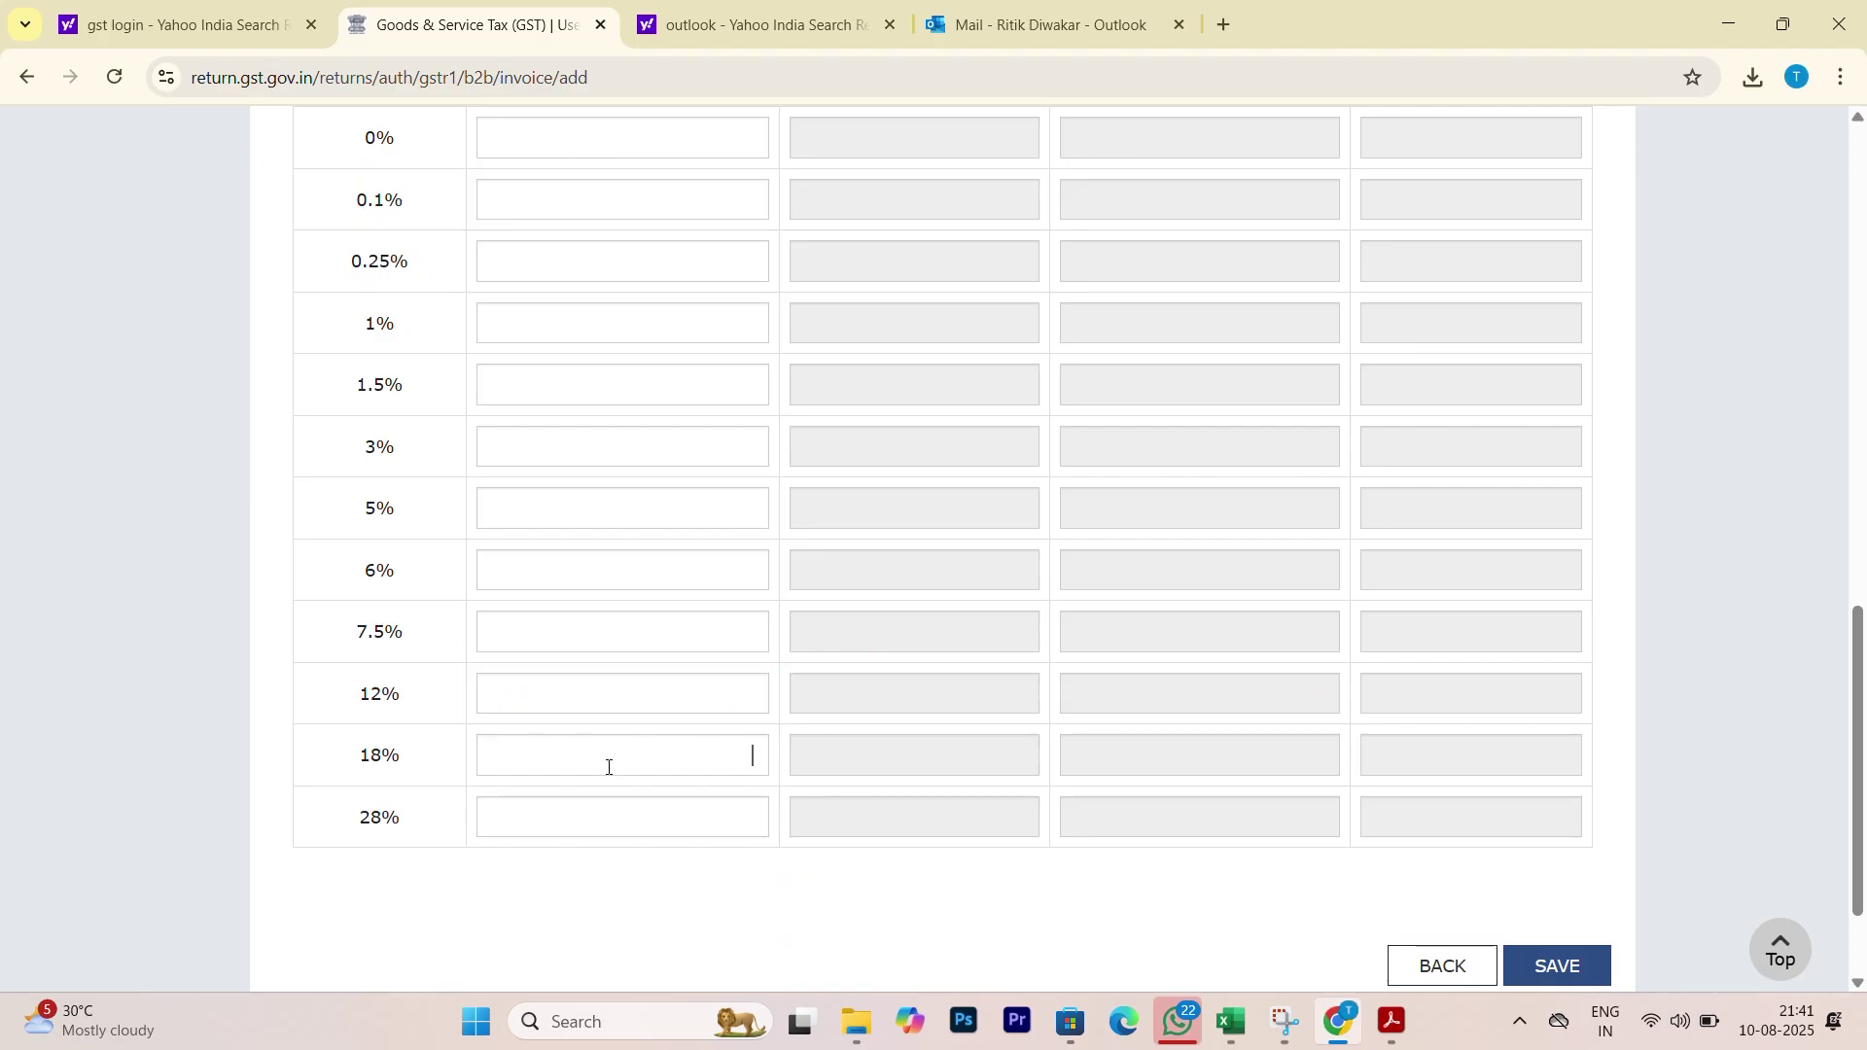
pyautogui.click(608, 764)
pyautogui.hotkey('alt', 'Tab')
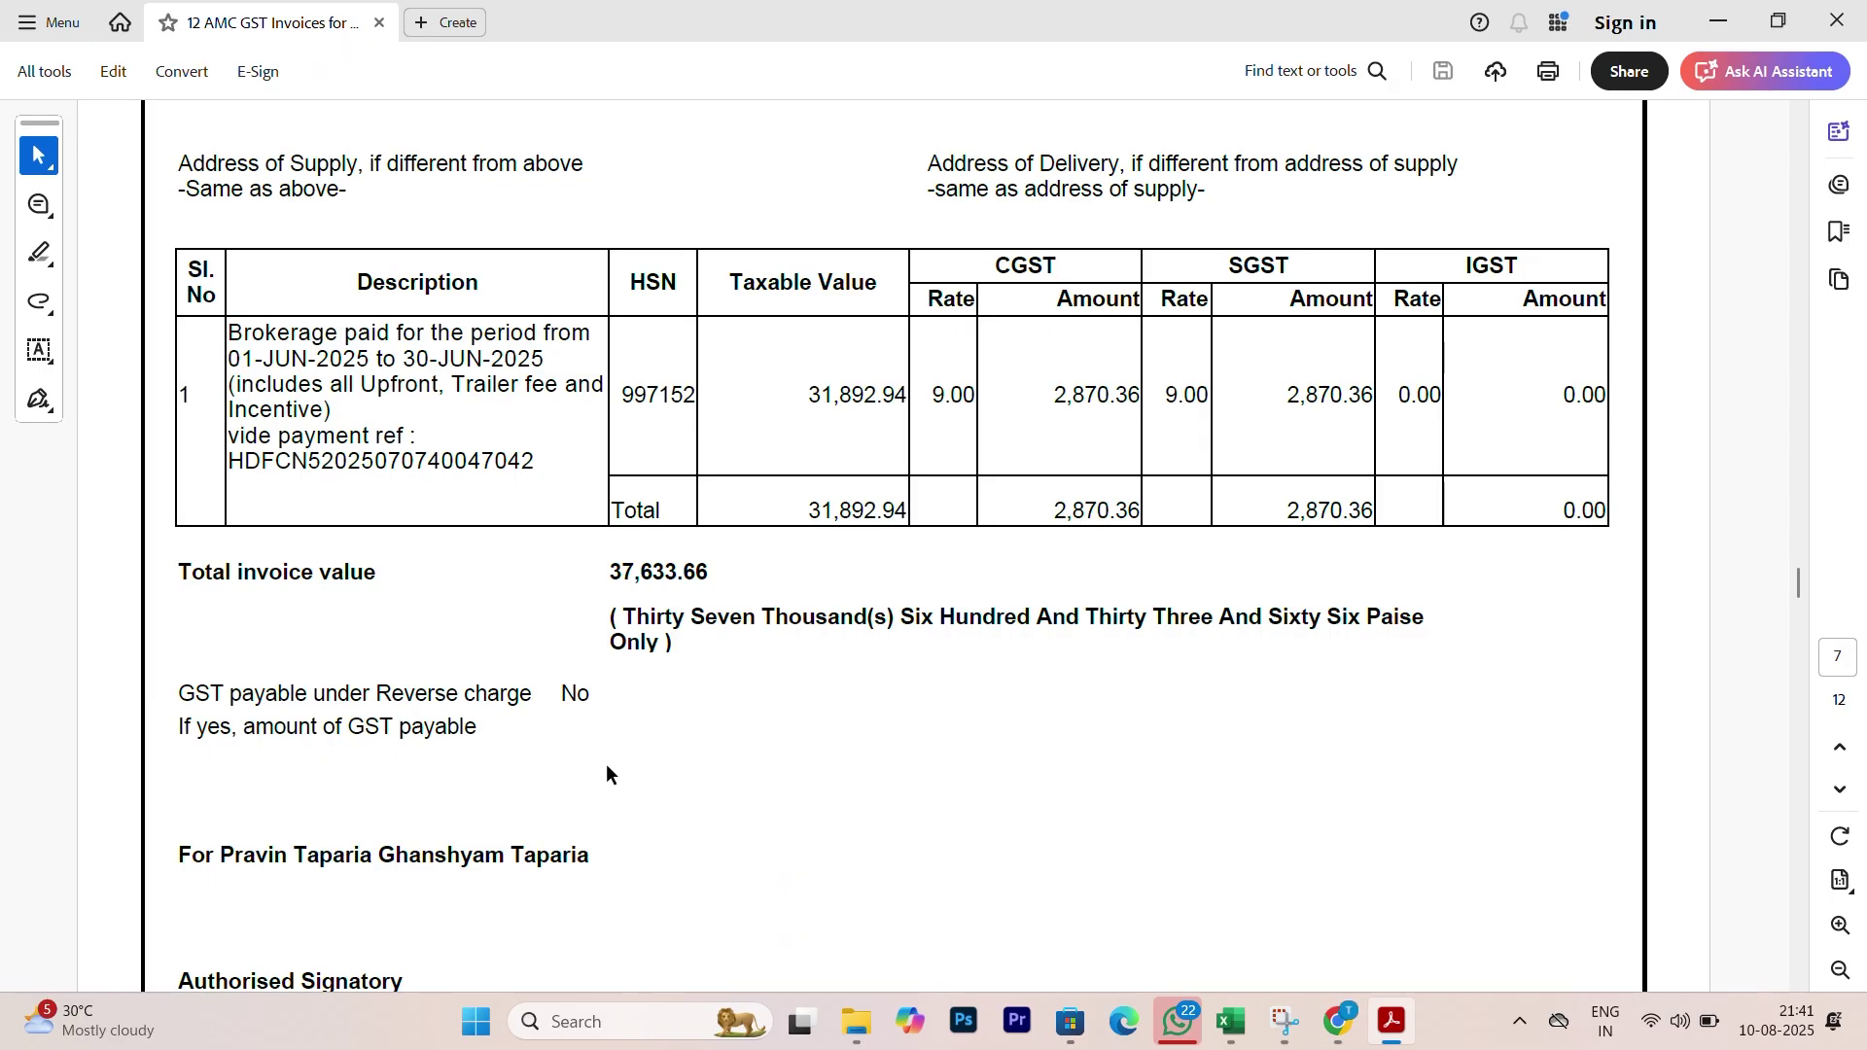
pyautogui.hotkey('alt', 'Tab')
pyautogui.write('31892.9')
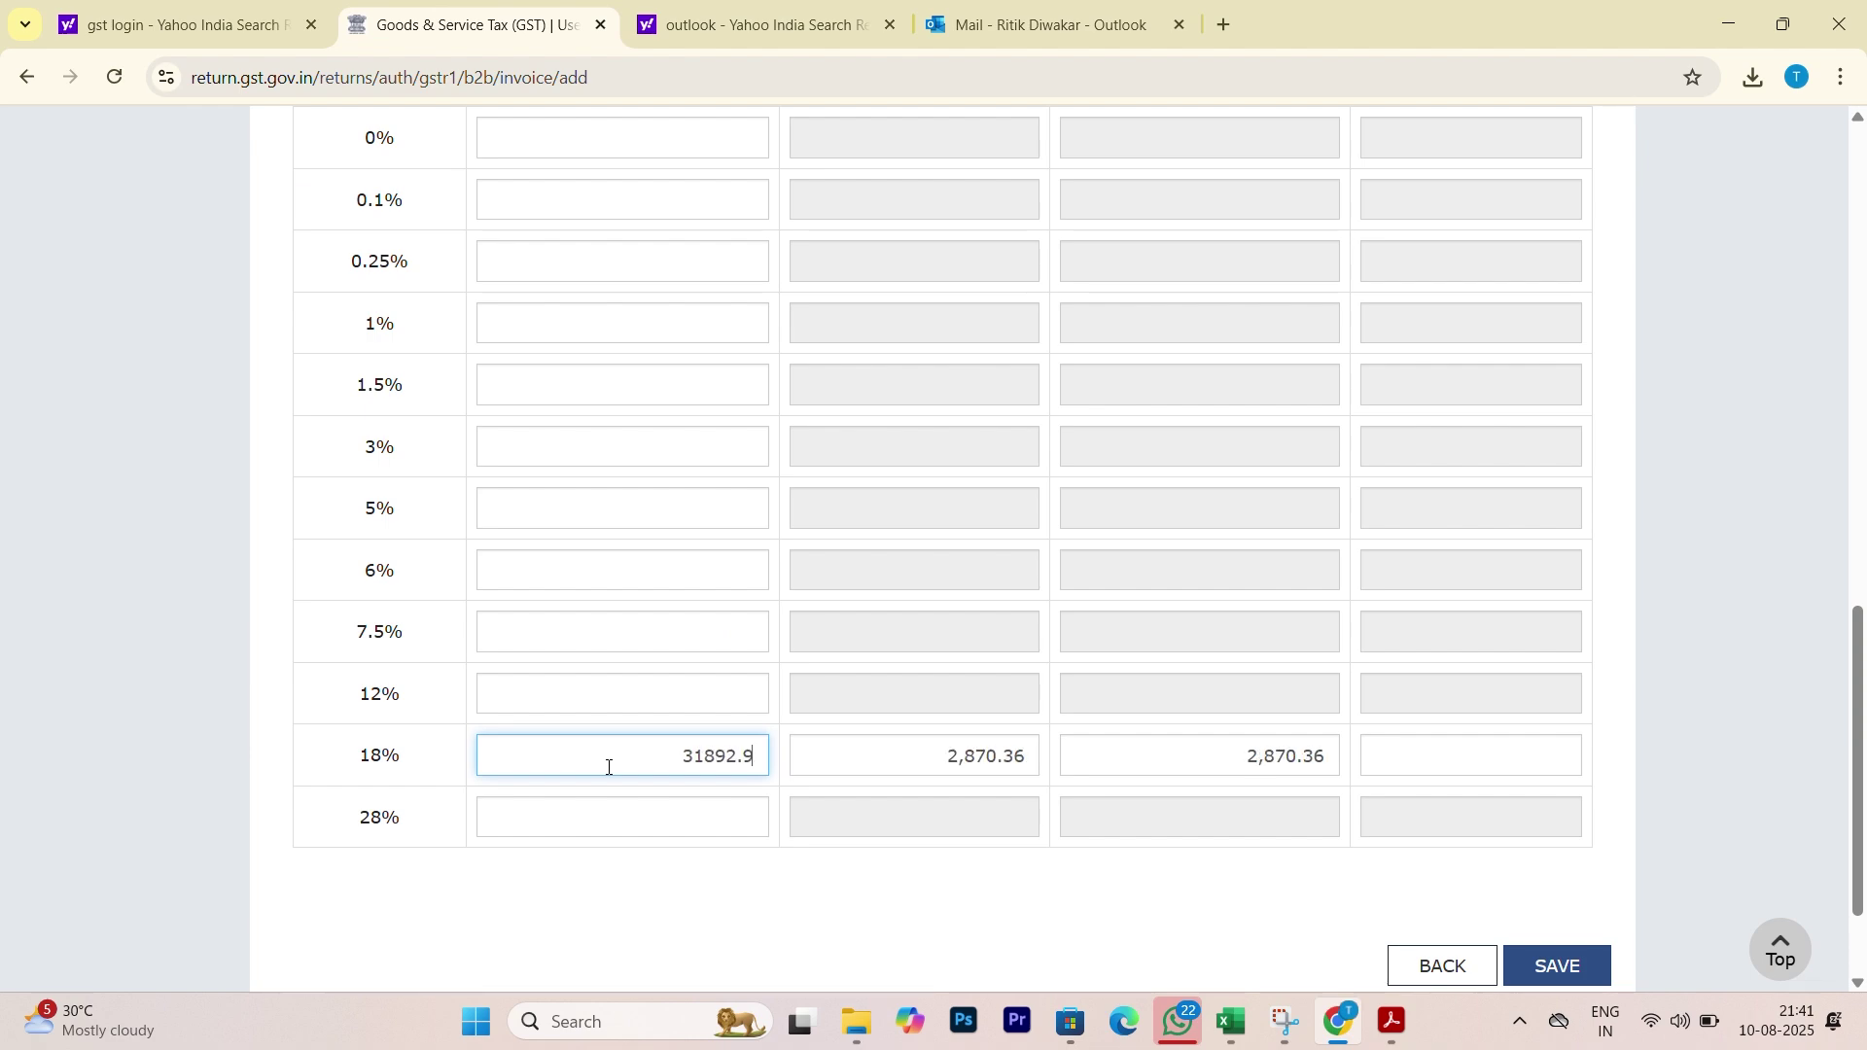
pyautogui.press('BackSpace')
pyautogui.write('94')
pyautogui.hotkey('alt', 'Tab')
pyautogui.hotkey('alt', 'Tab')
pyautogui.click(1548, 963)
pyautogui.hotkey('alt', 'Tab')
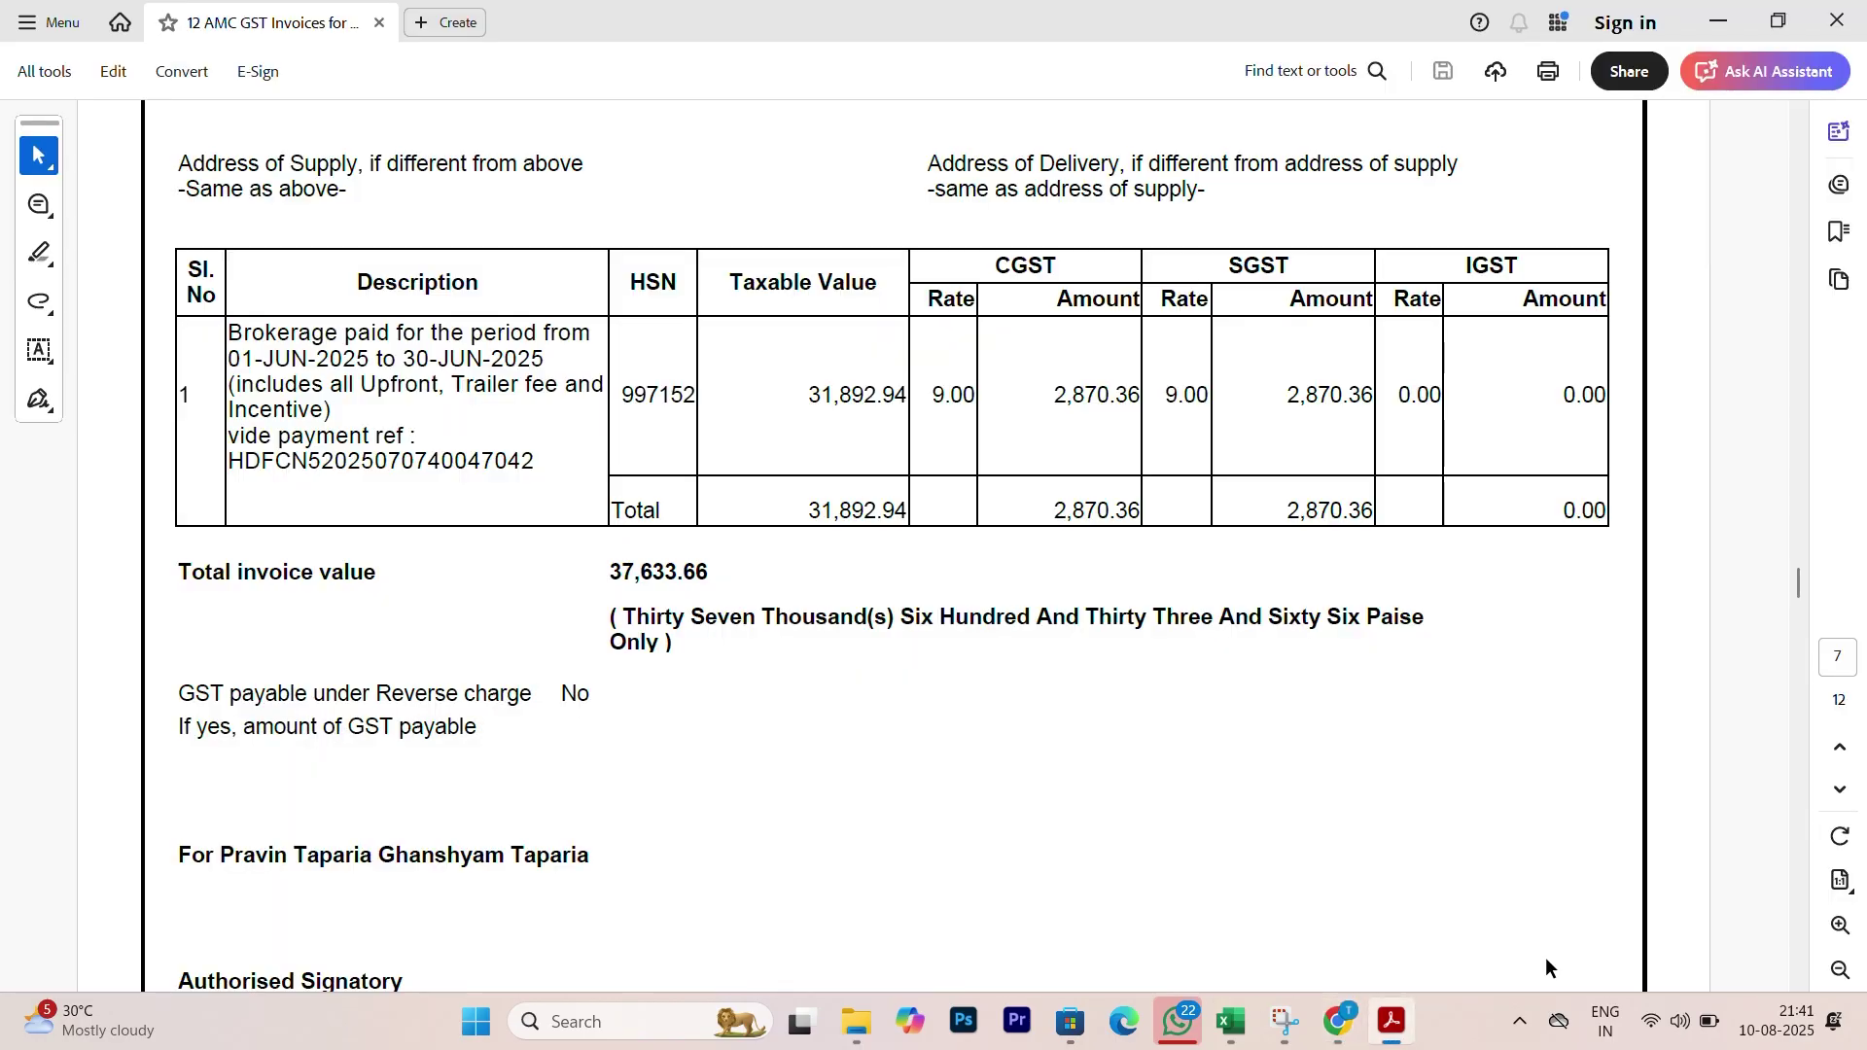
# - Replace the recipient GSTIN with SBI Mutual Fund's GSTIN copied from the PDF
pyautogui.scroll(-15, 770, 753)
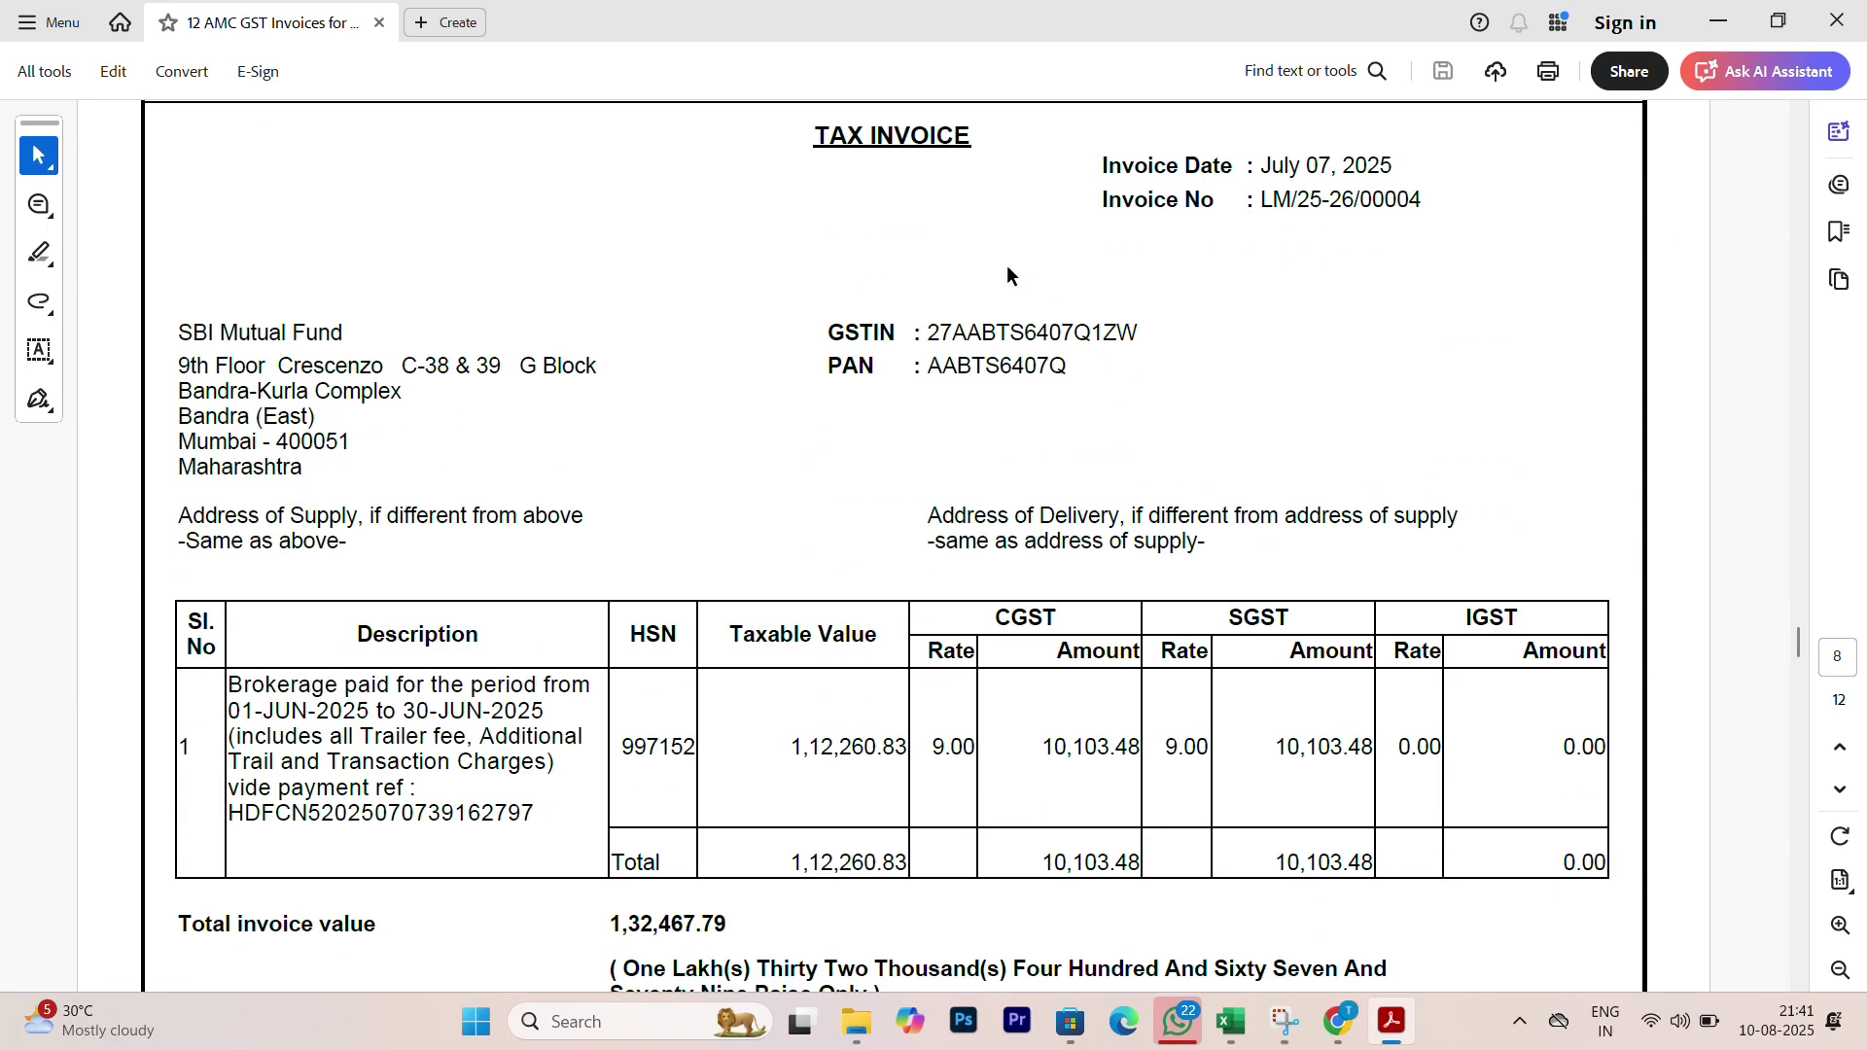
pyautogui.doubleClick(1027, 335)
pyautogui.hotkey('ctrl', 'c')
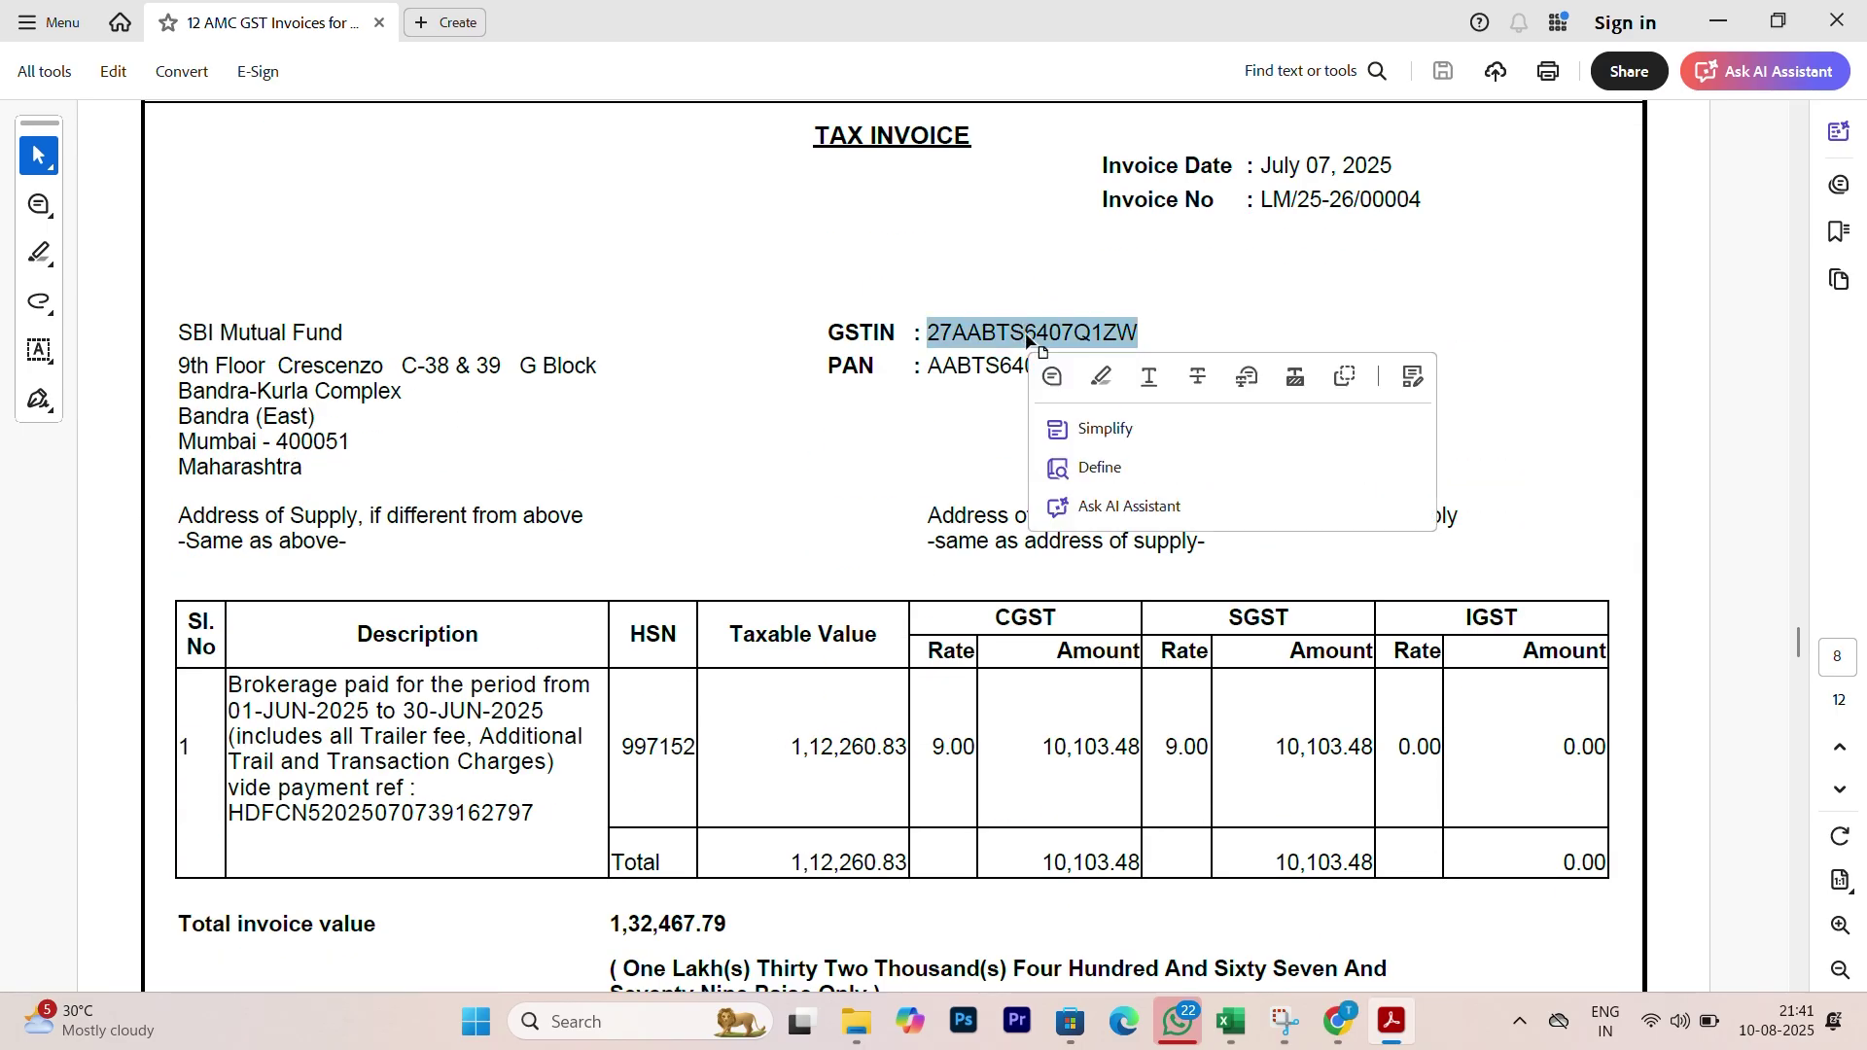
pyautogui.hotkey('alt', 'Tab')
pyautogui.scroll(-3, 1029, 345)
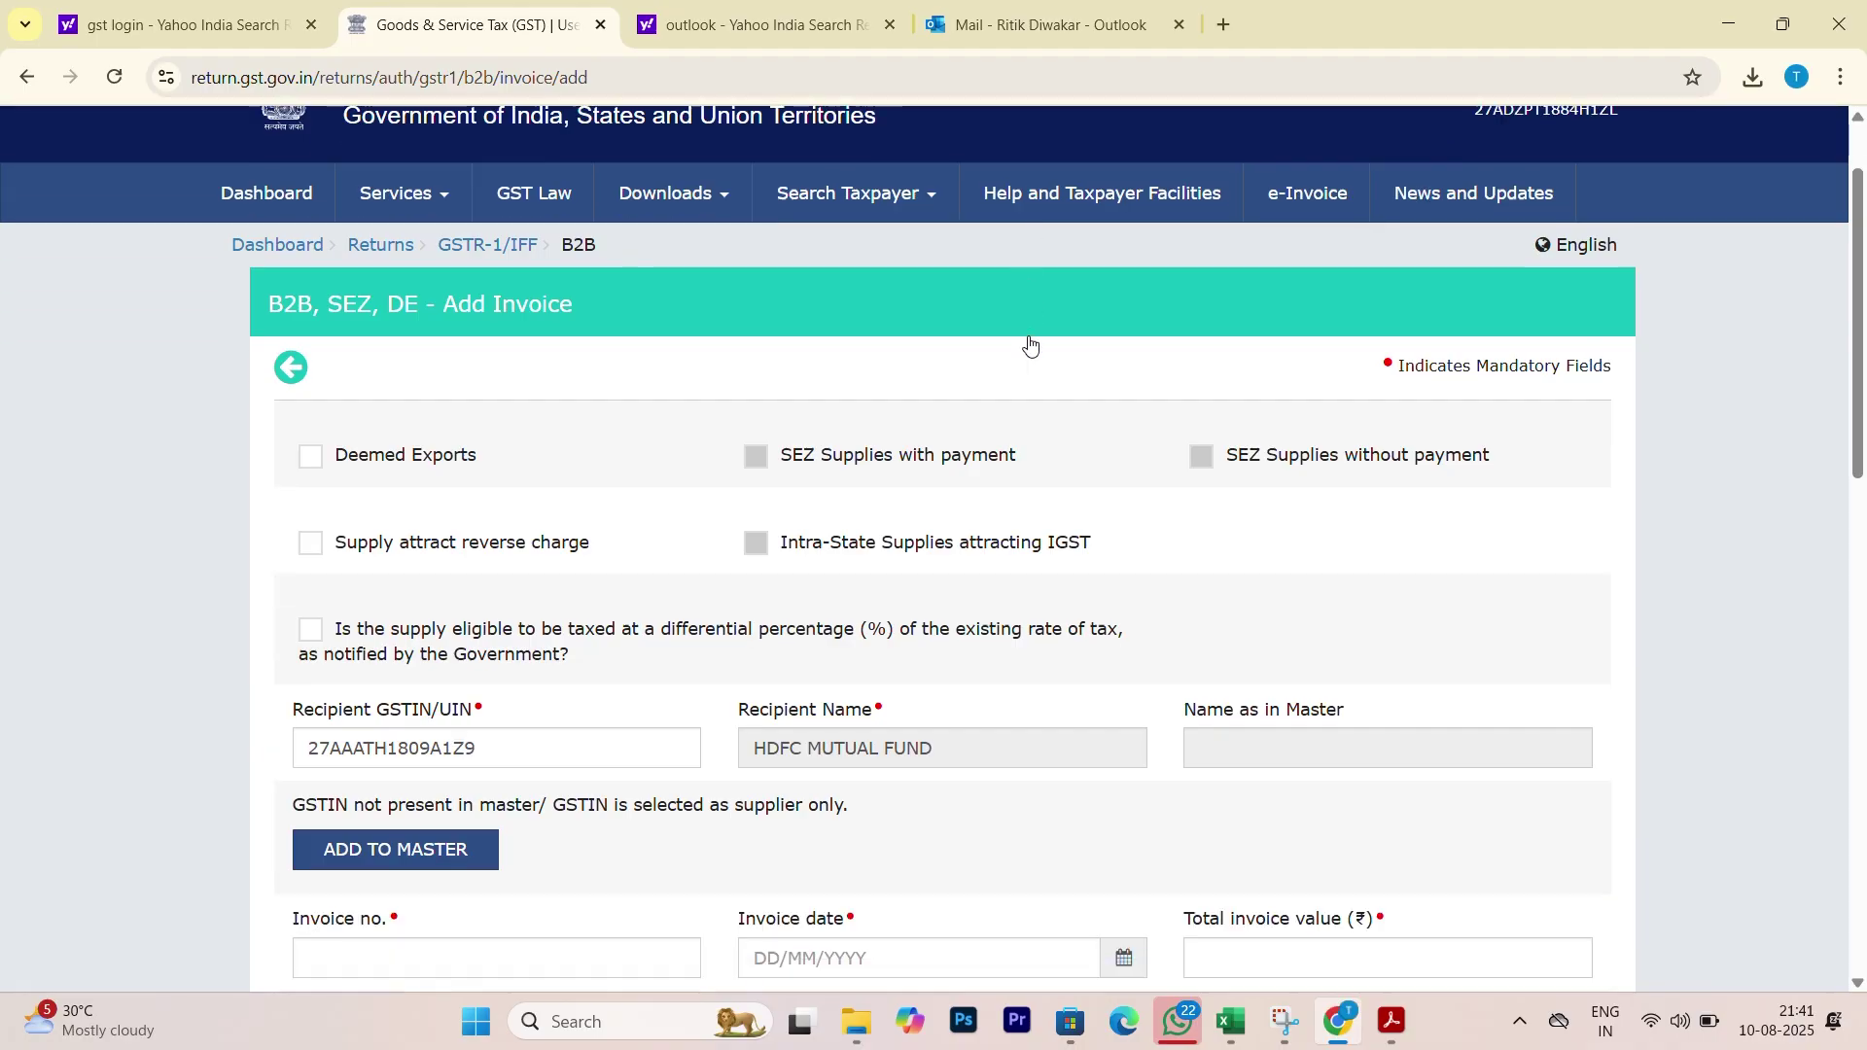
pyautogui.doubleClick(480, 581)
pyautogui.hotkey('ctrl', 'v')
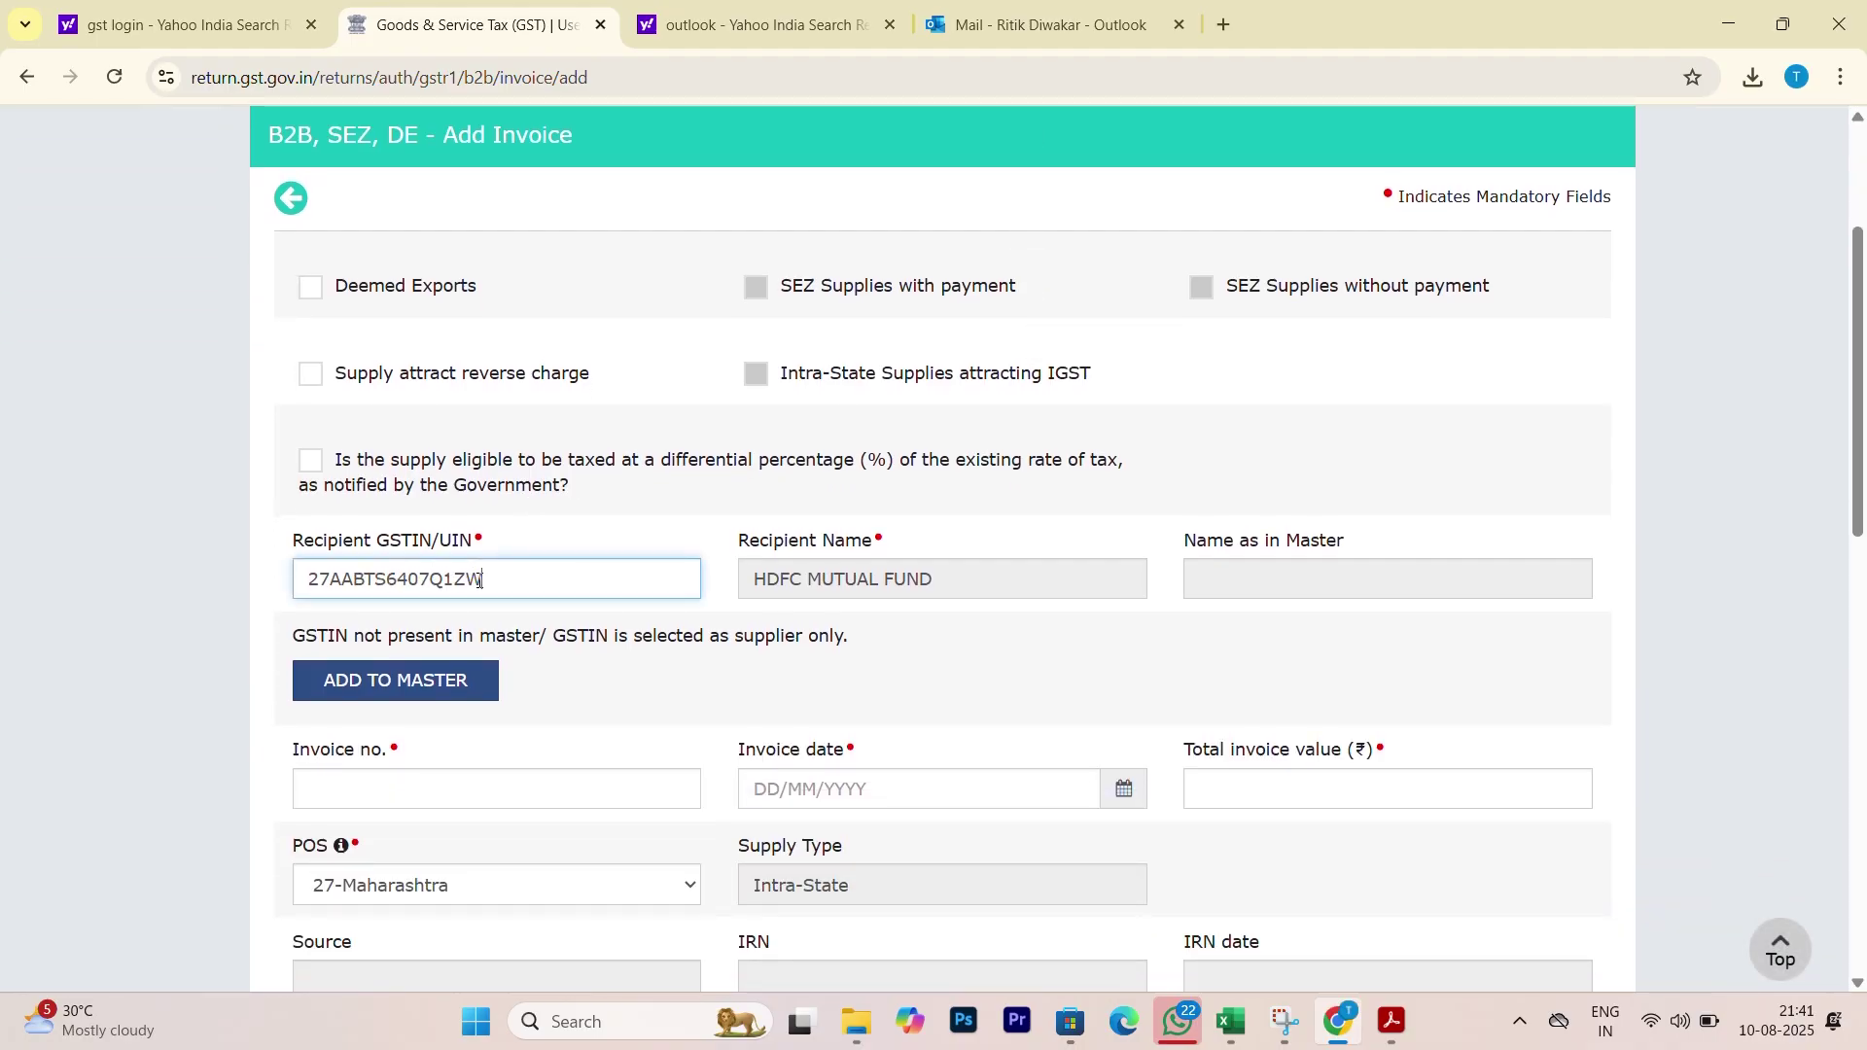
# - Paste the SBI invoice number from the PDF into the Invoice no. field
pyautogui.scroll(-3, 479, 581)
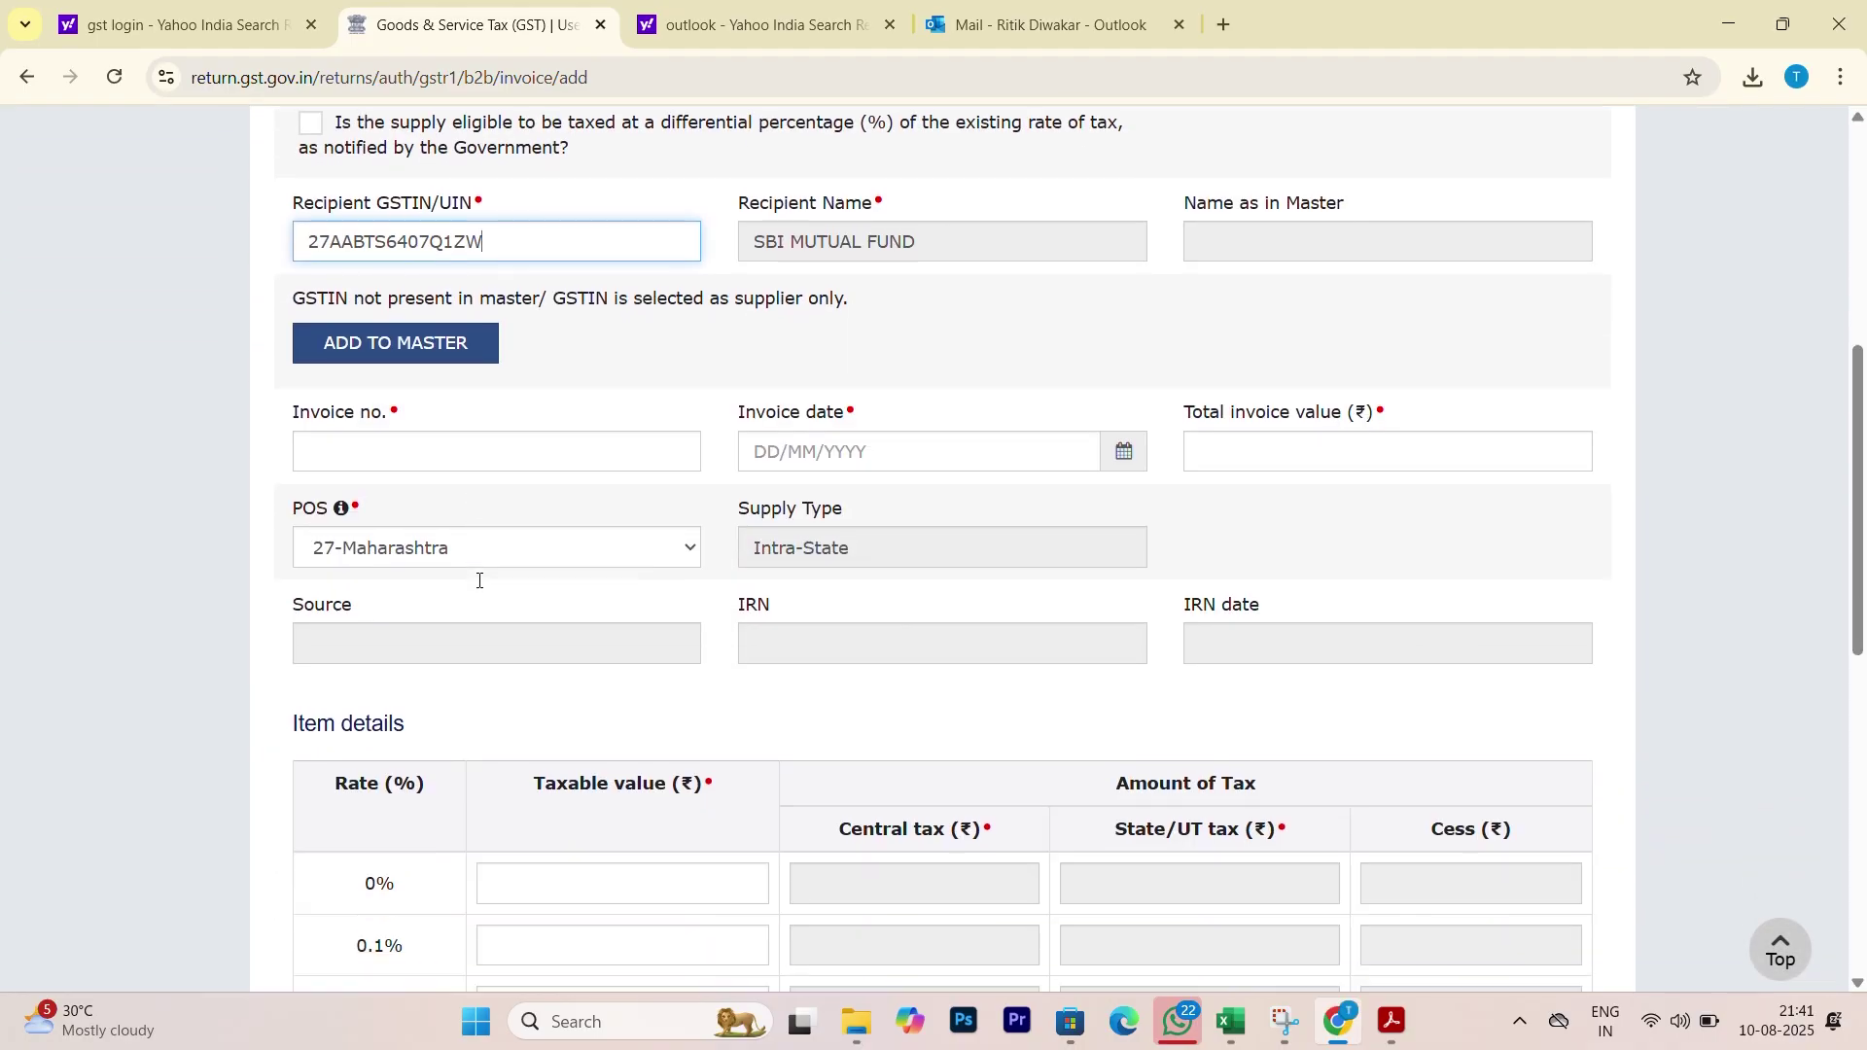
pyautogui.scroll(7, 369, 455)
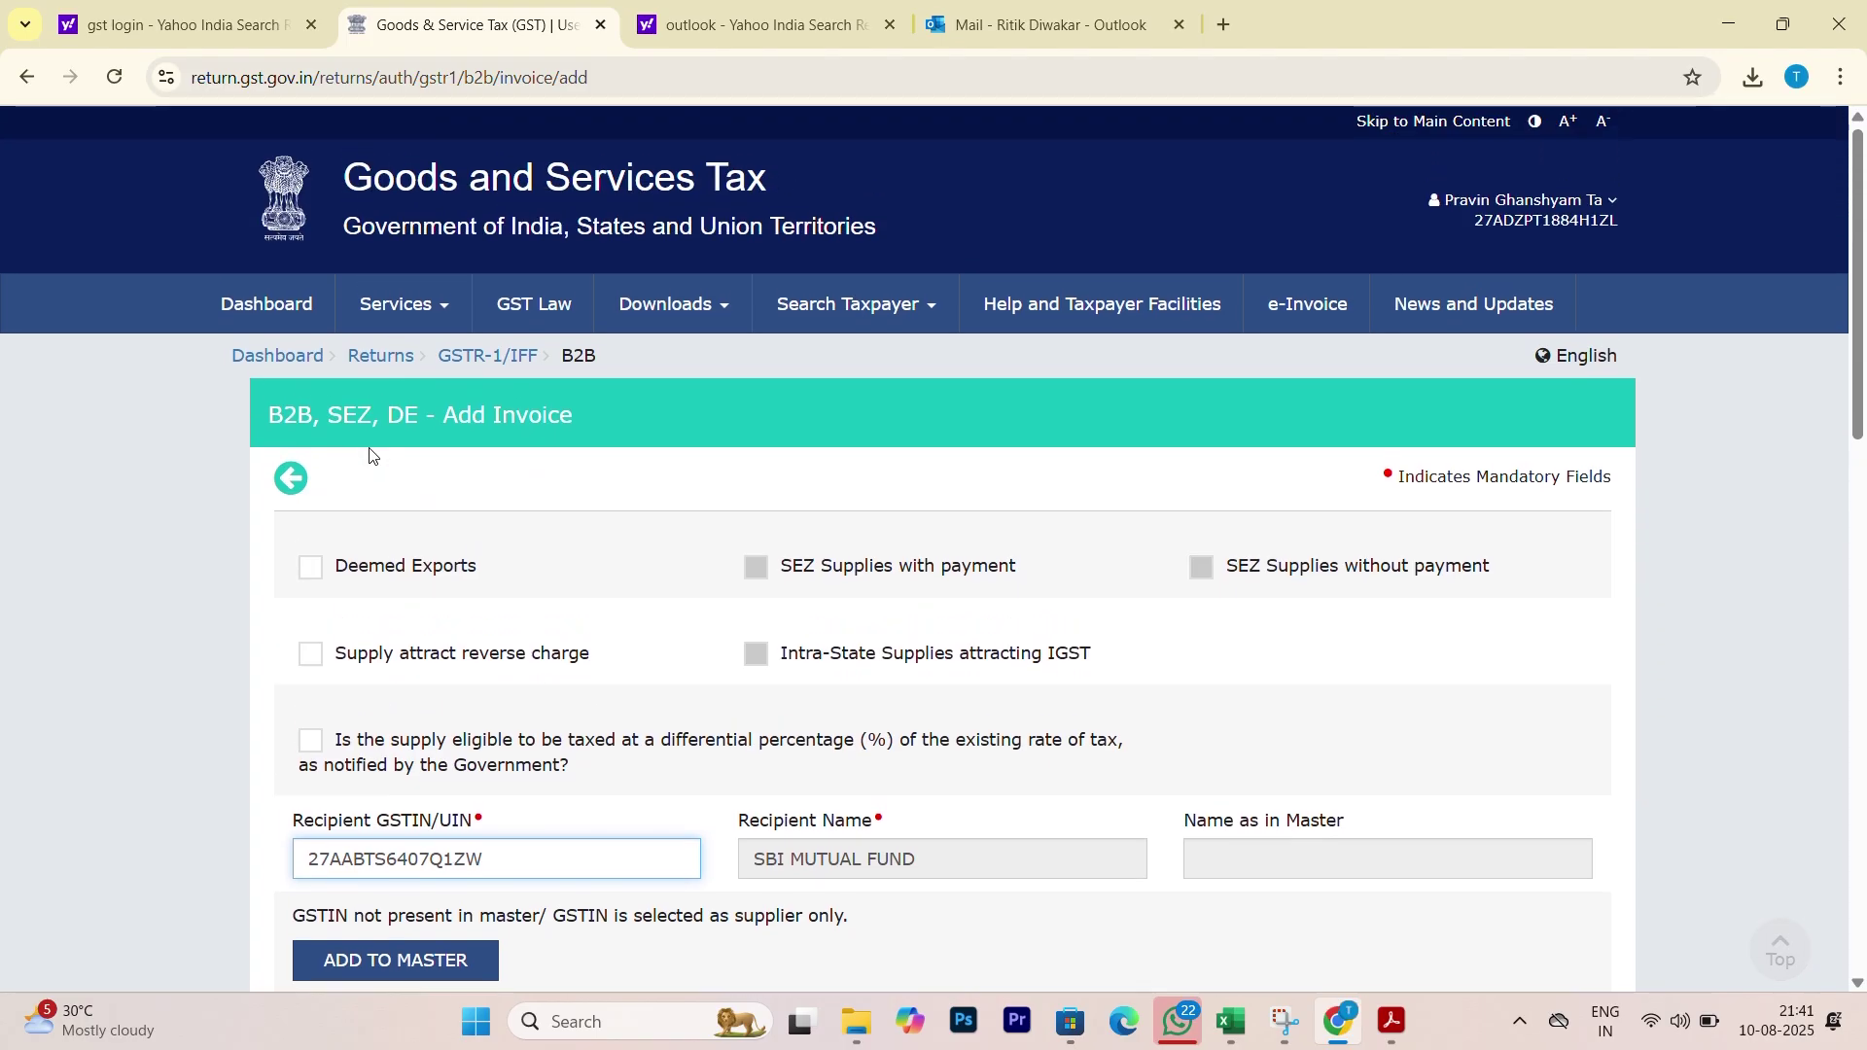
pyautogui.scroll(-5, 369, 455)
pyautogui.scroll(-2, 369, 455)
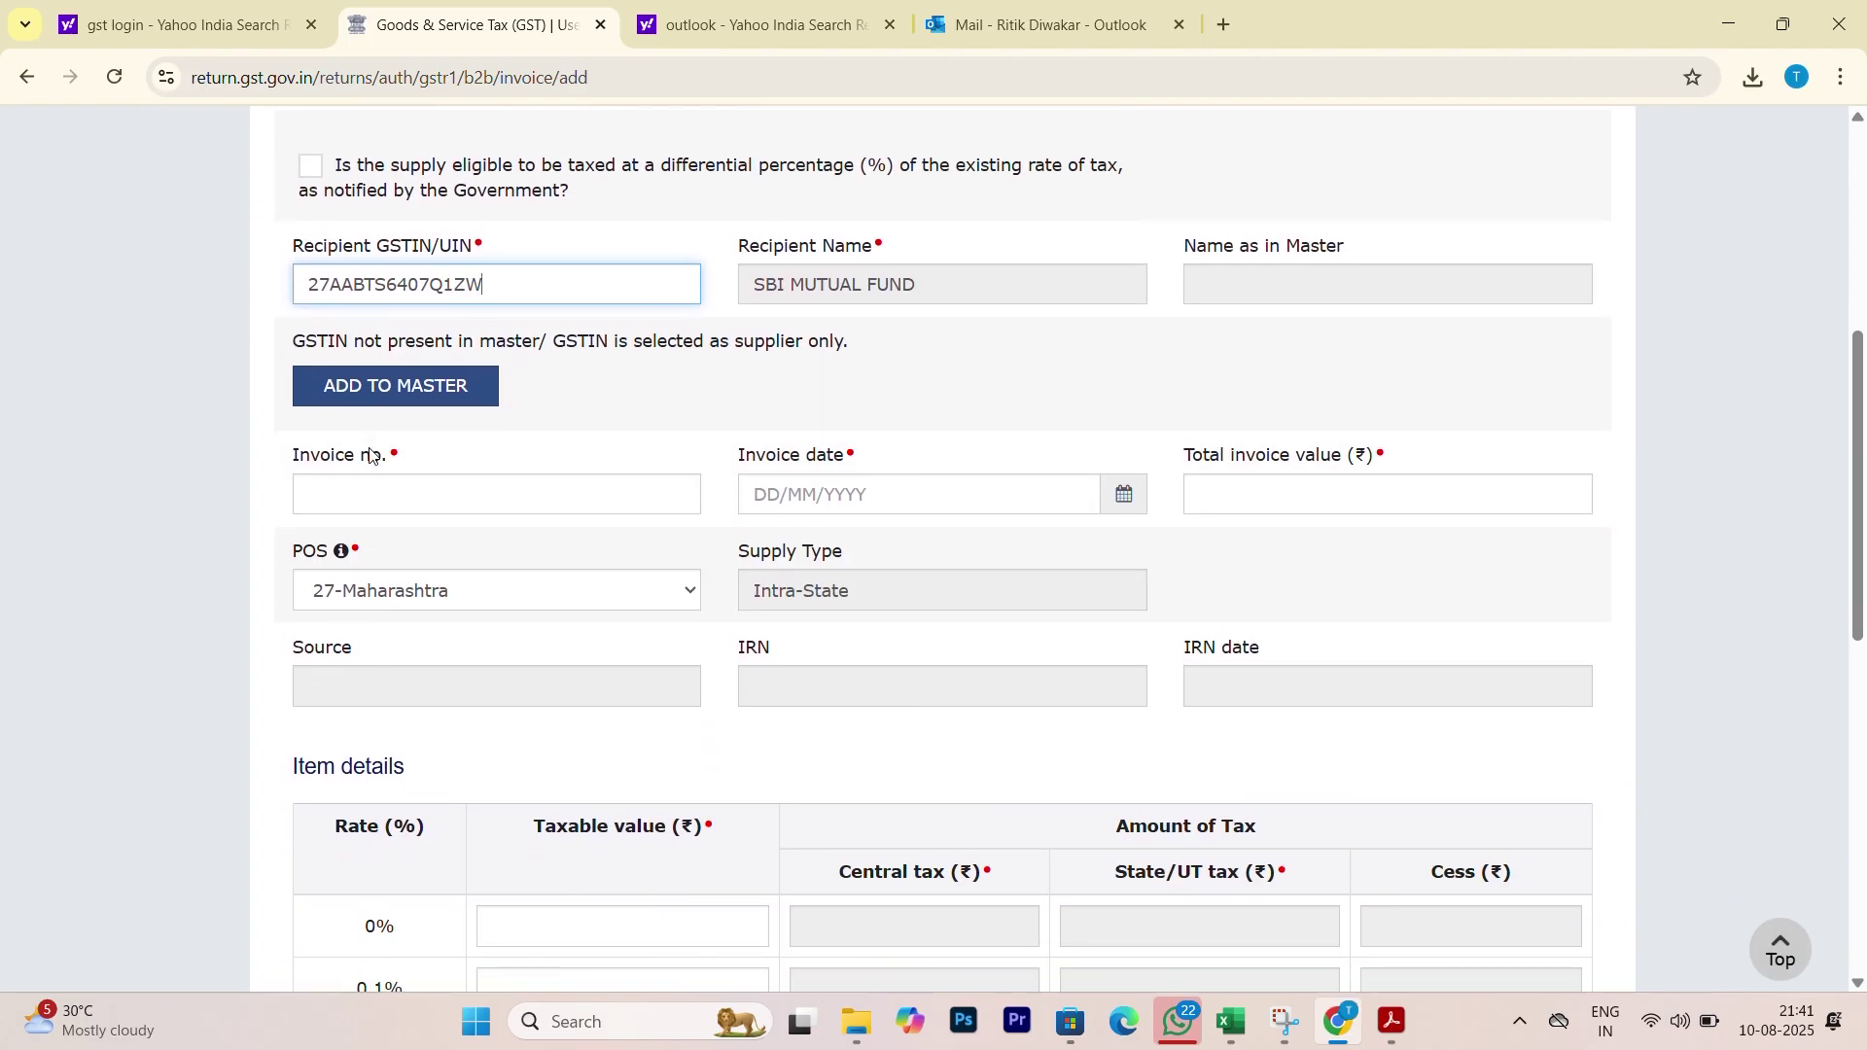
pyautogui.click(327, 498)
pyautogui.hotkey('alt', 'Tab')
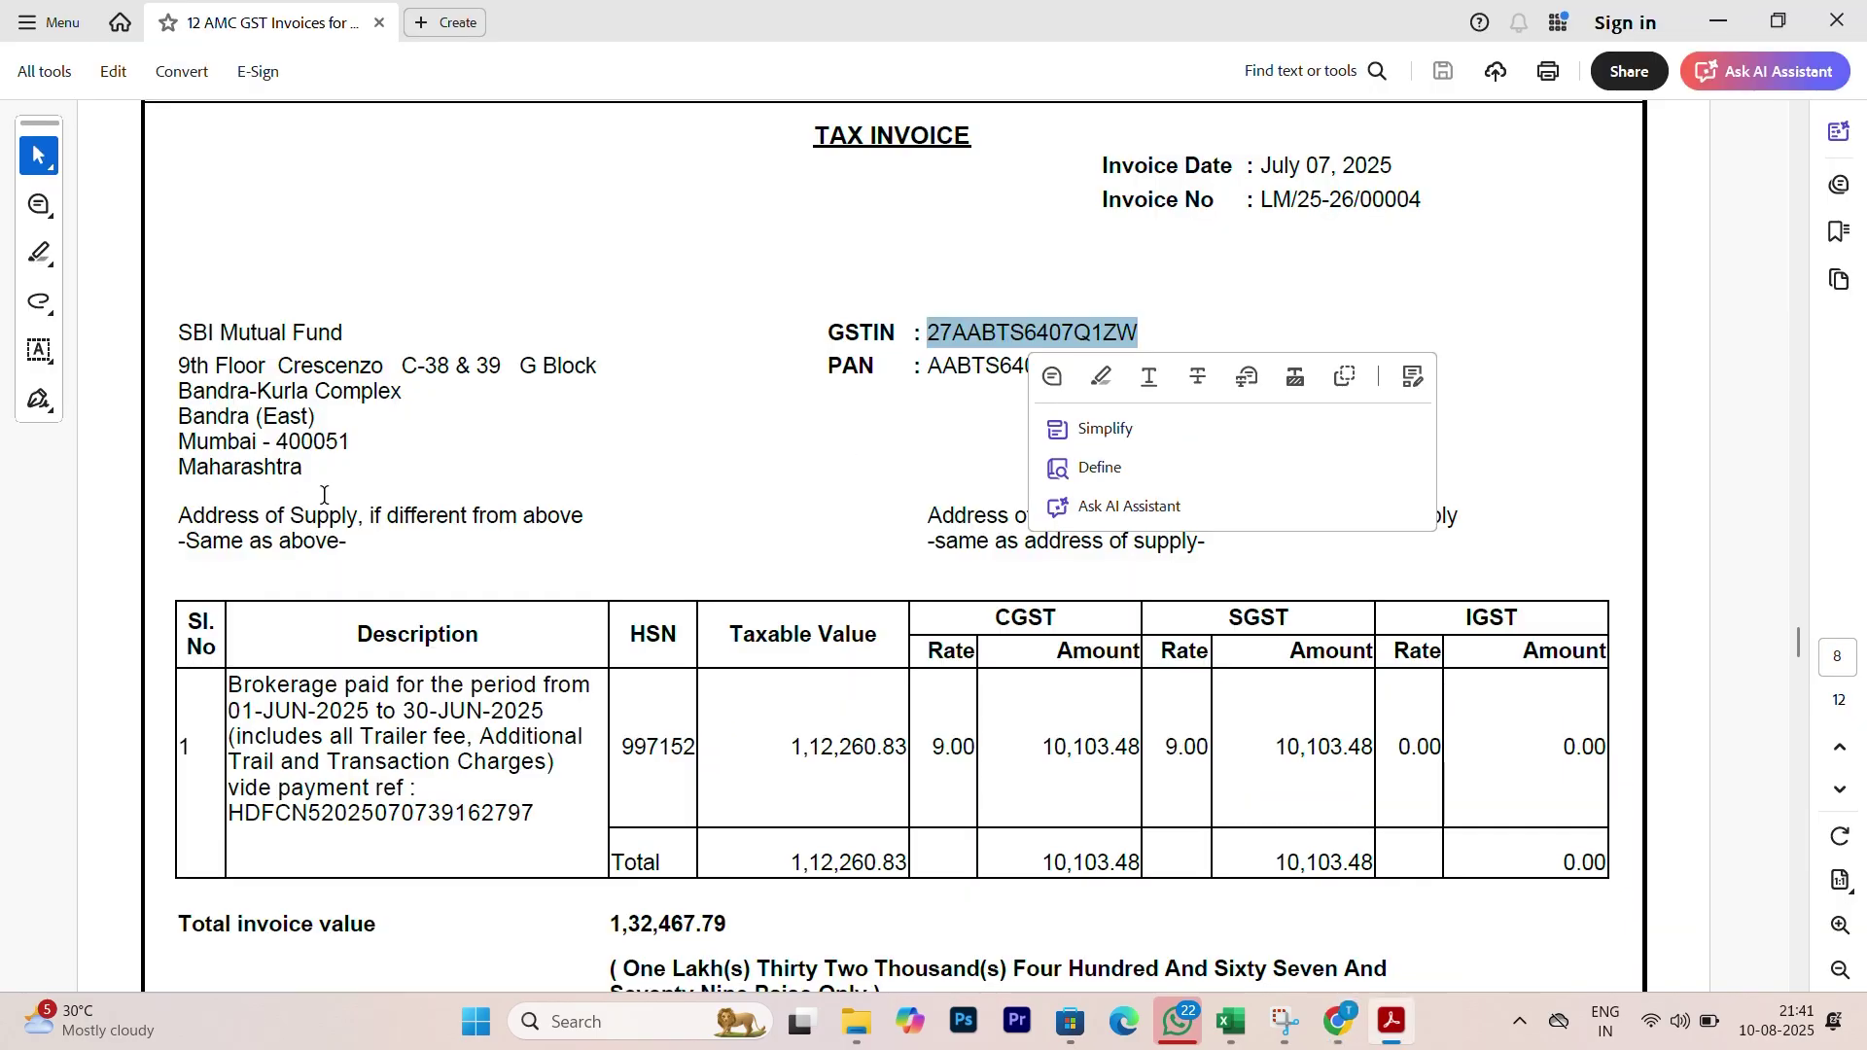
pyautogui.doubleClick(1342, 201)
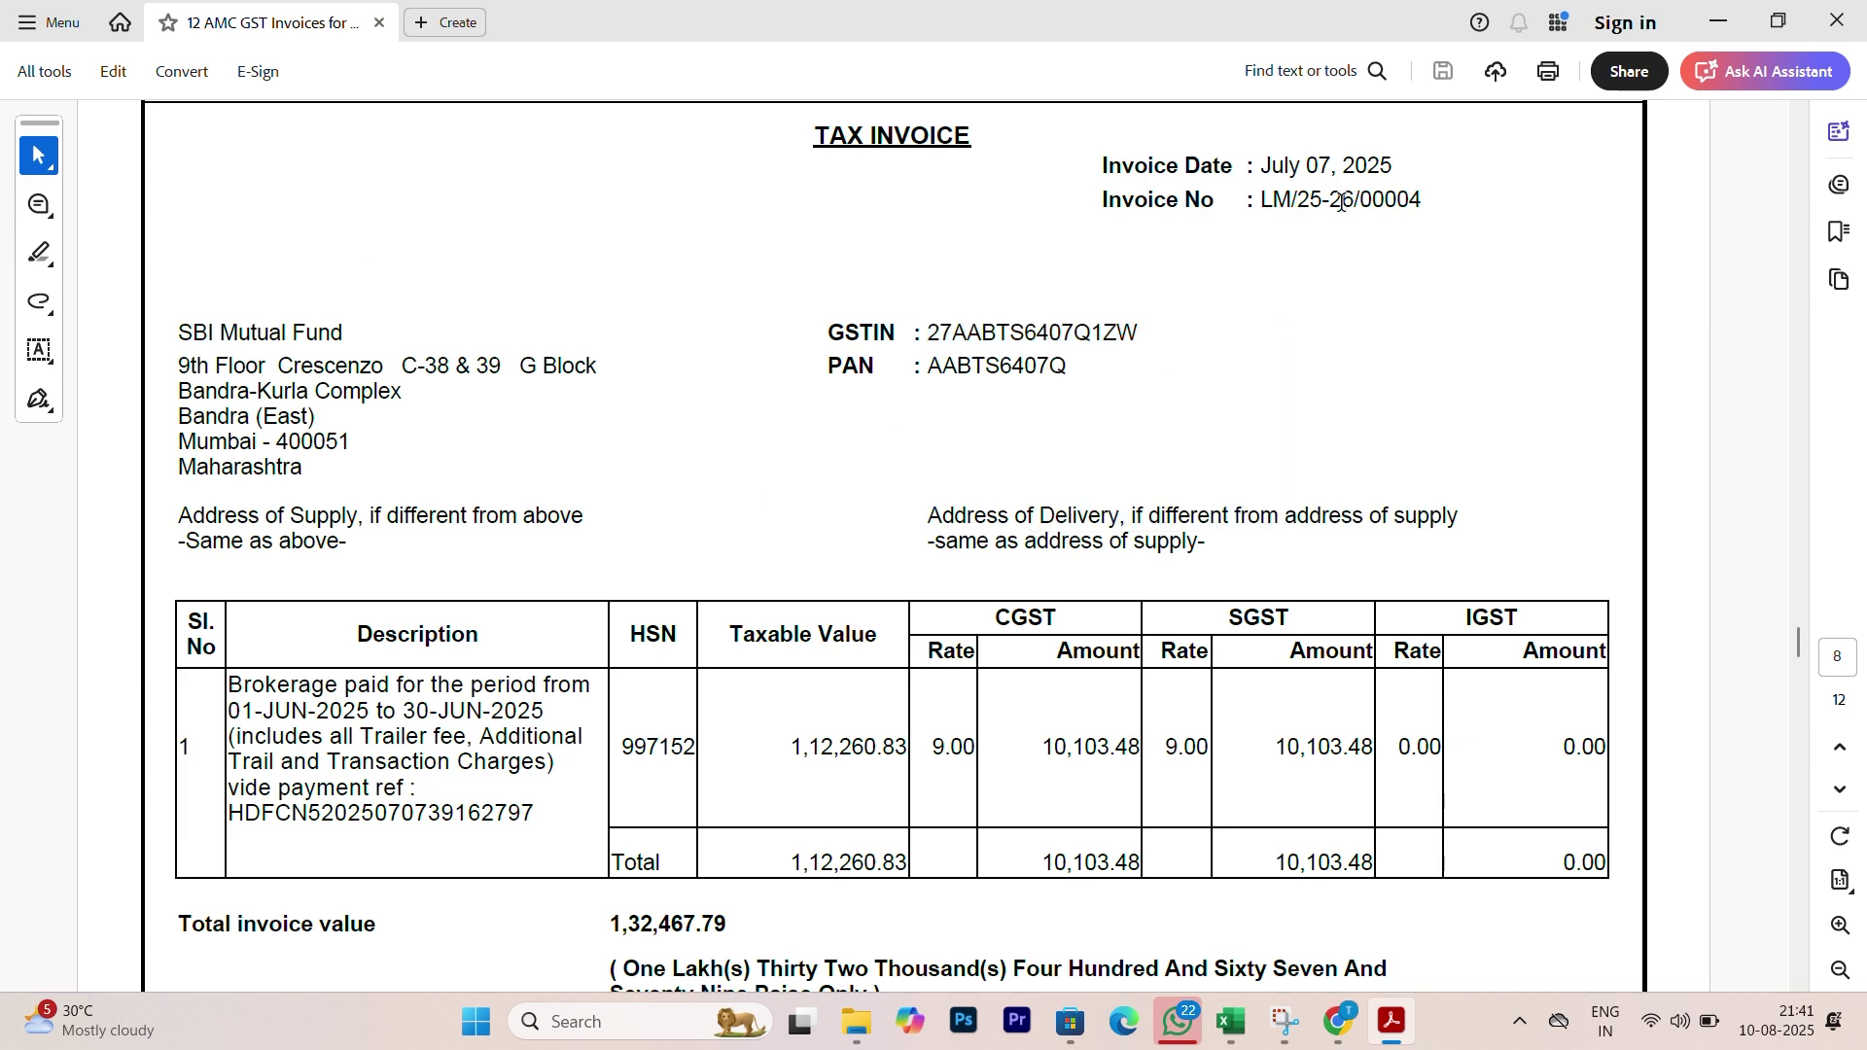
pyautogui.tripleClick(1342, 202)
pyautogui.hotkey('ctrl', 'c')
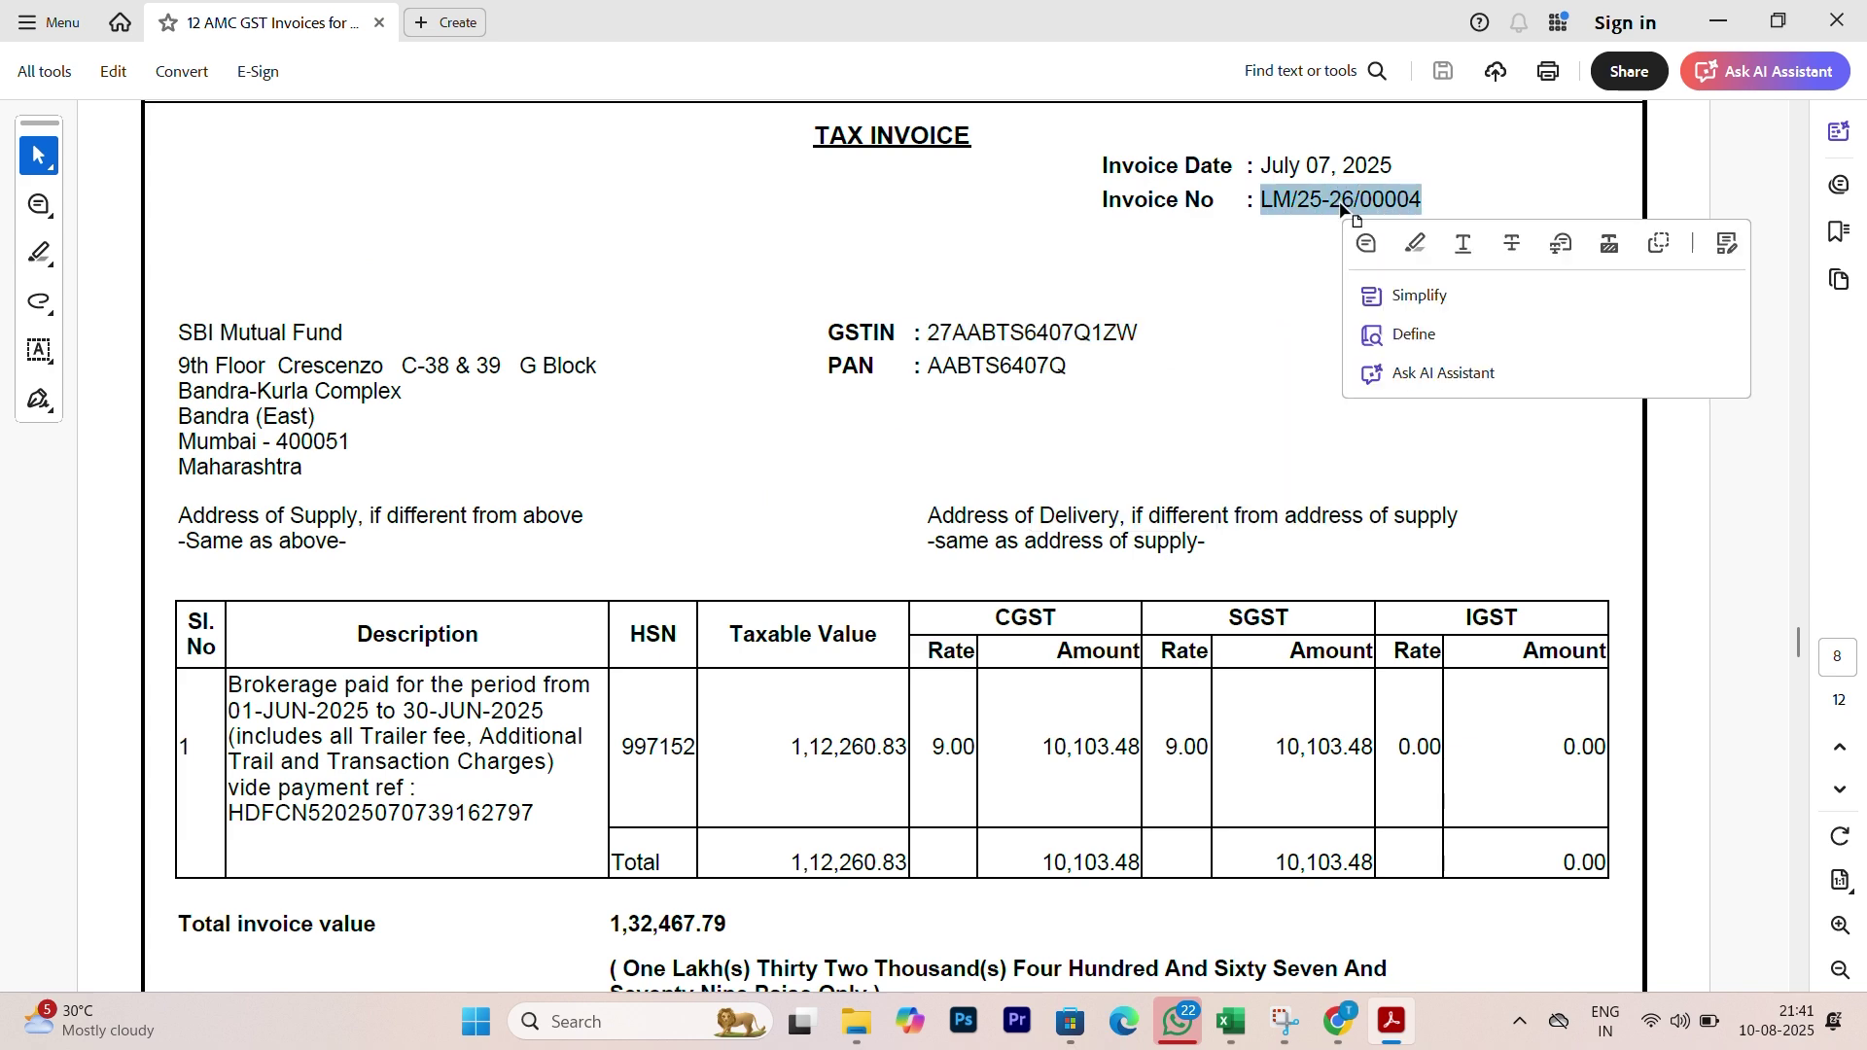
pyautogui.hotkey('alt', 'Tab')
pyautogui.hotkey('ctrl', 'v')
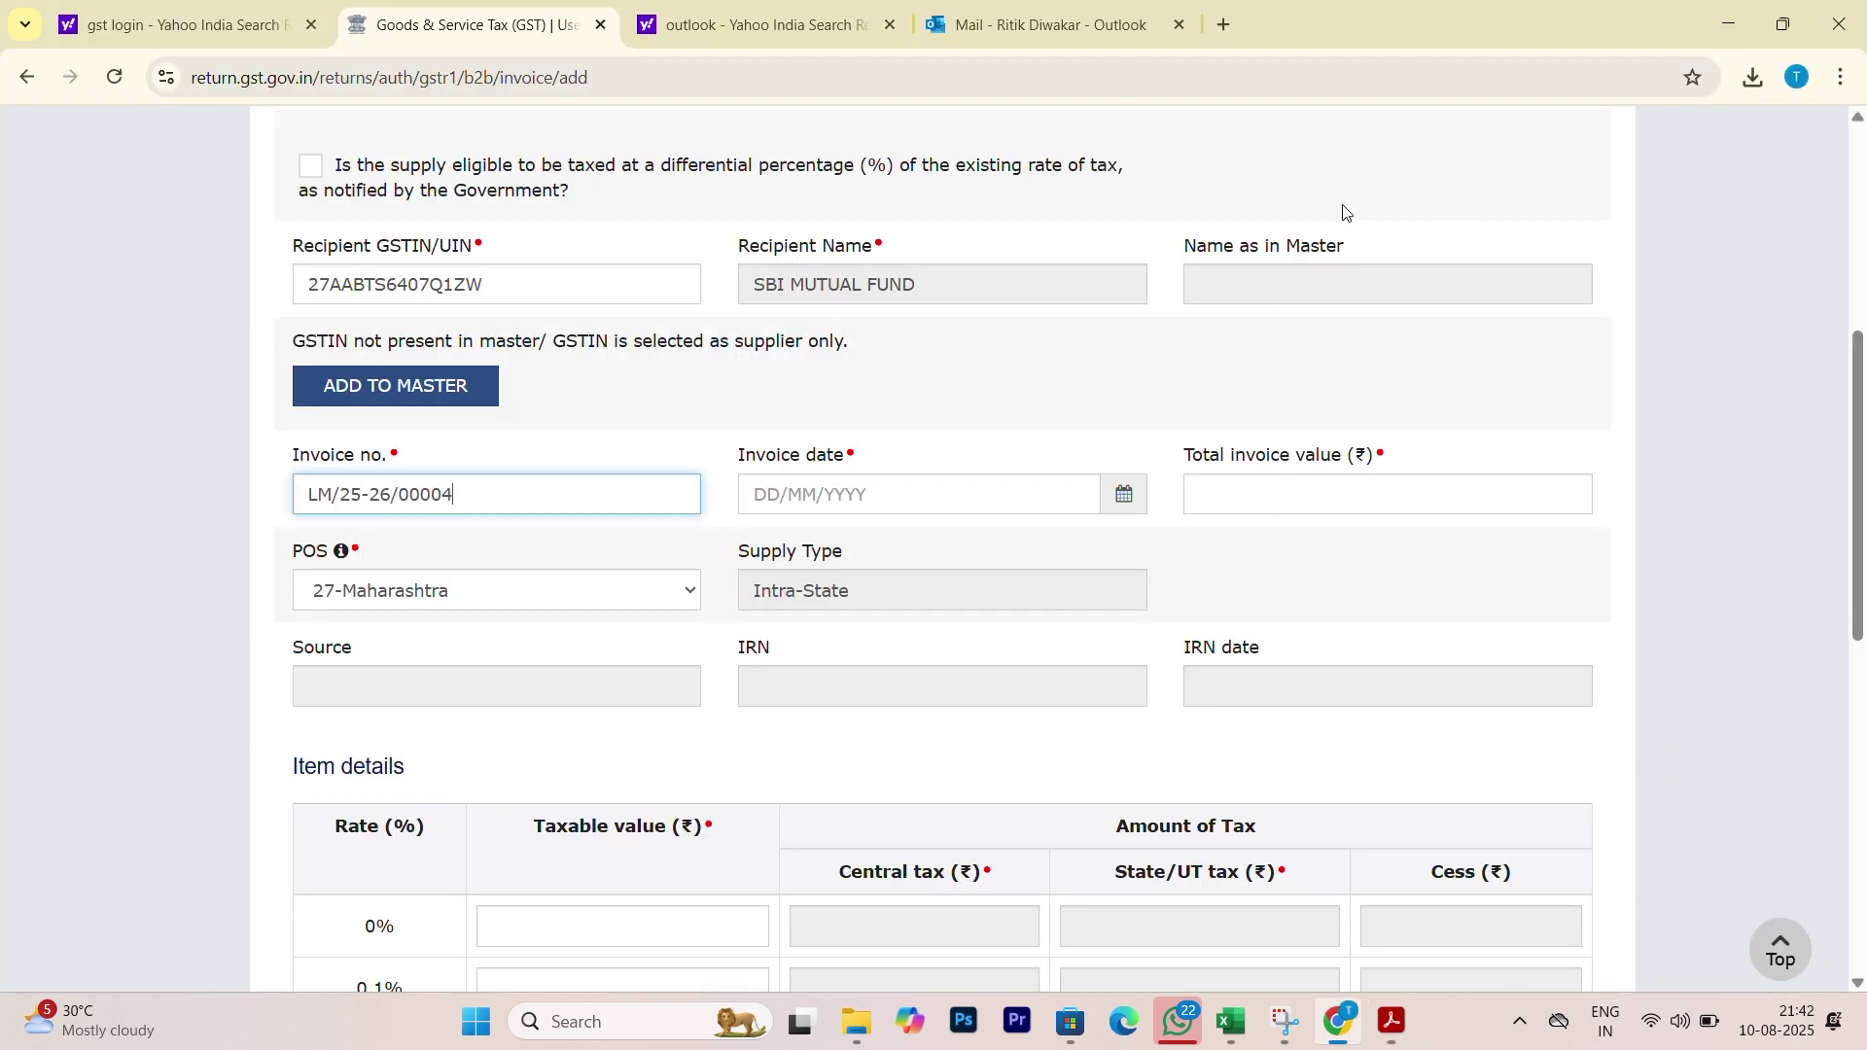
# - Enter the invoice date 07/07/2025
pyautogui.click(924, 491)
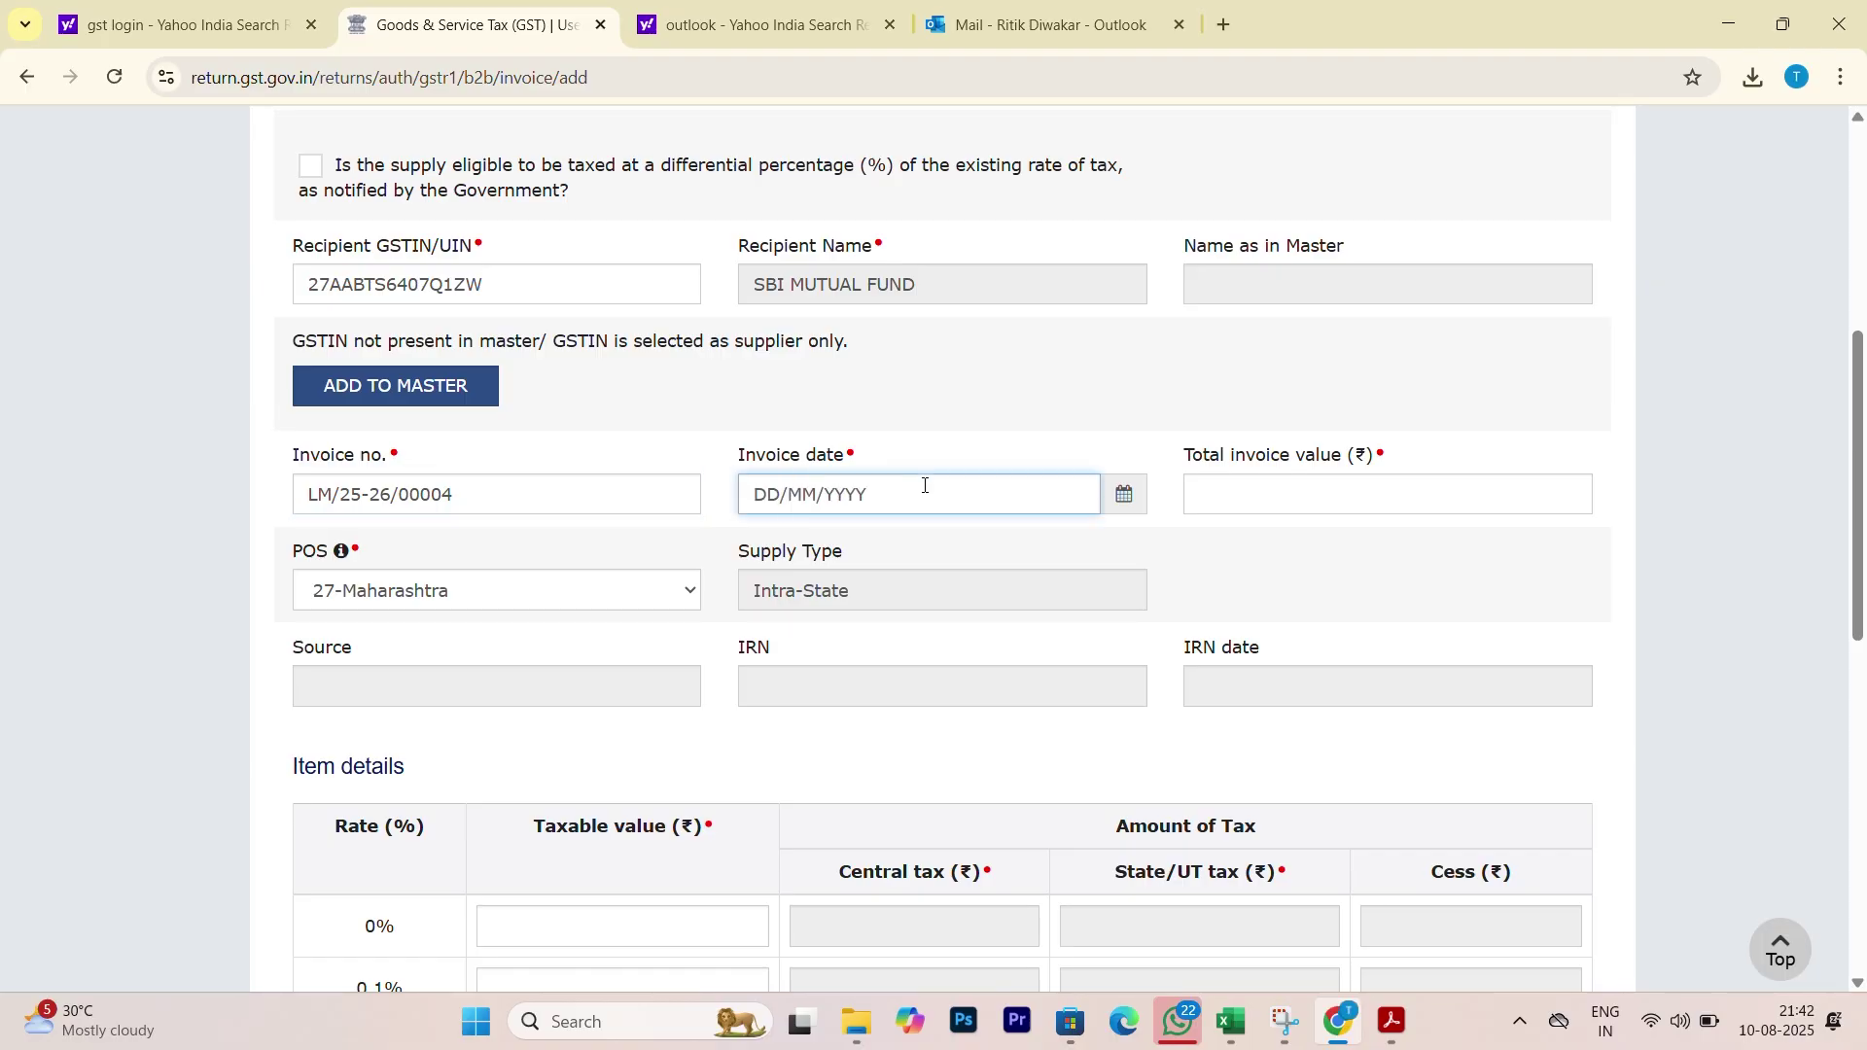
pyautogui.hotkey('alt', 'Tab')
pyautogui.hotkey('alt', 'Tab')
pyautogui.write('07/07/2025')
# - Enter the total invoice value 132467.79 read from the PDF
pyautogui.click(1283, 491)
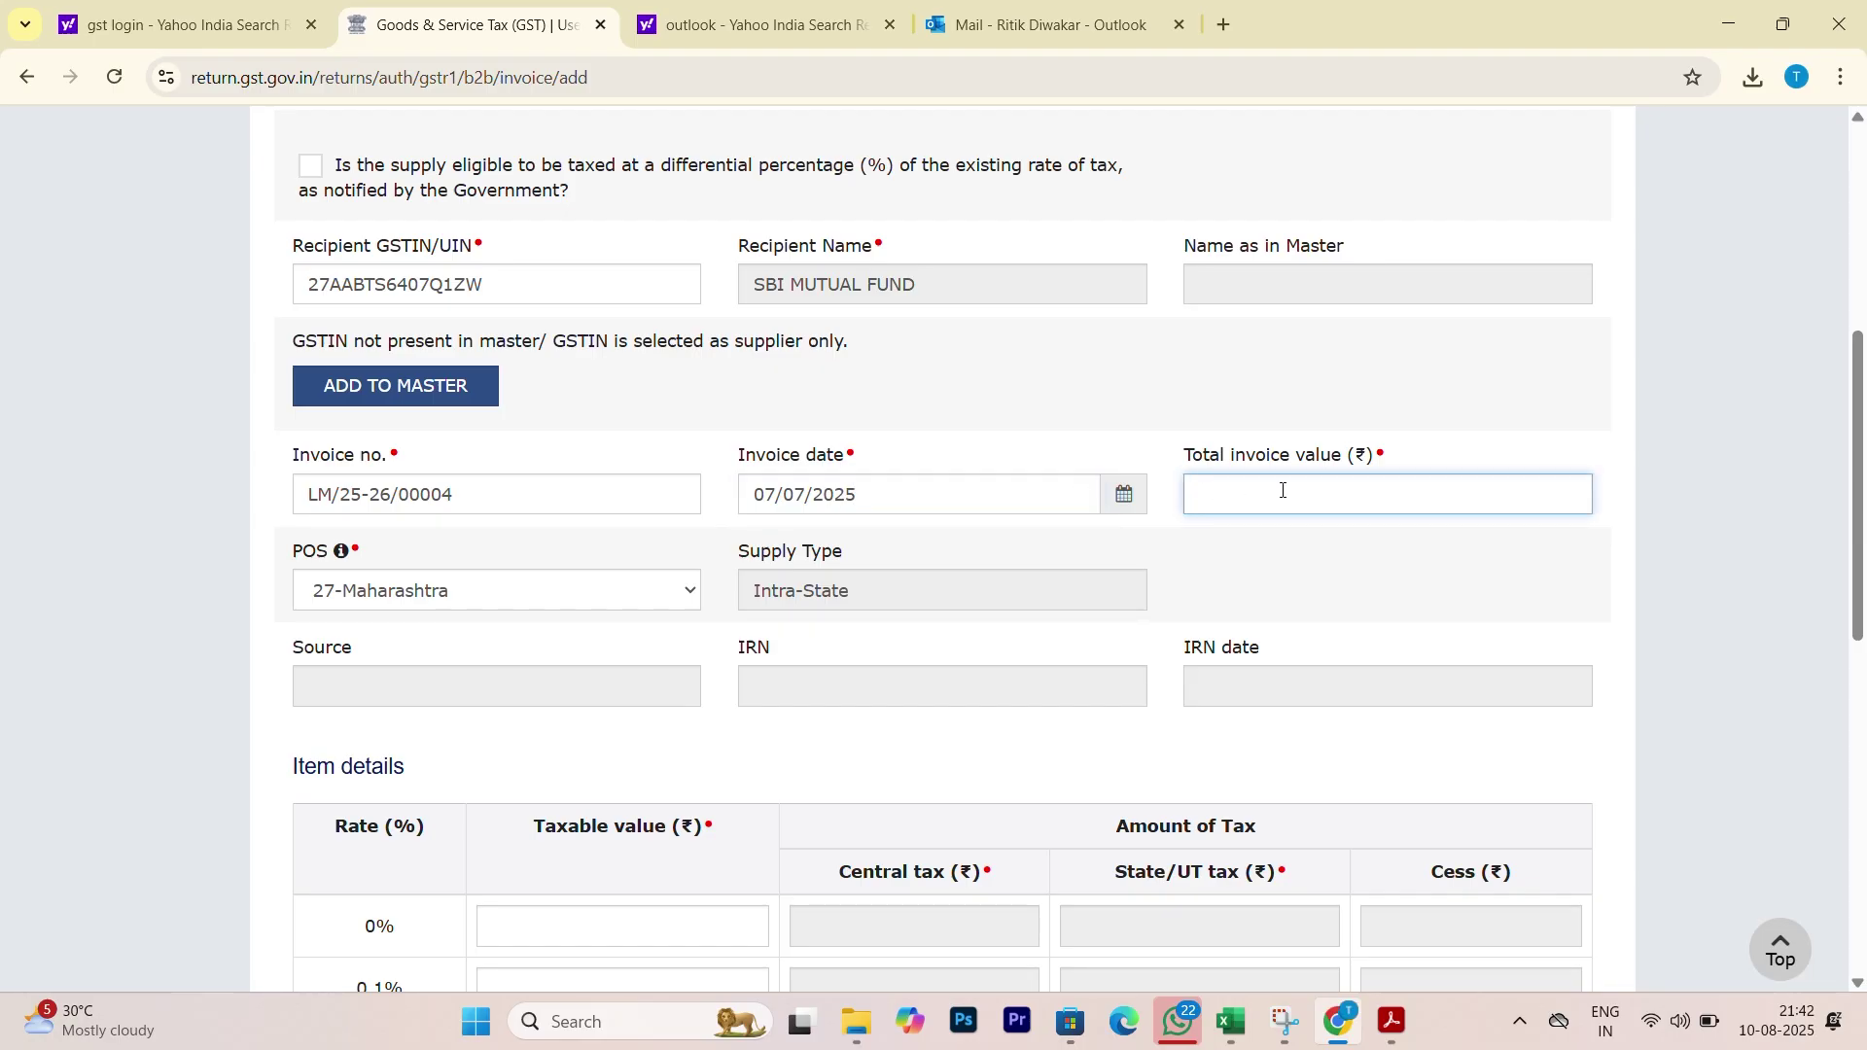
pyautogui.hotkey('alt', 'Tab')
pyautogui.scroll(-3, 1279, 487)
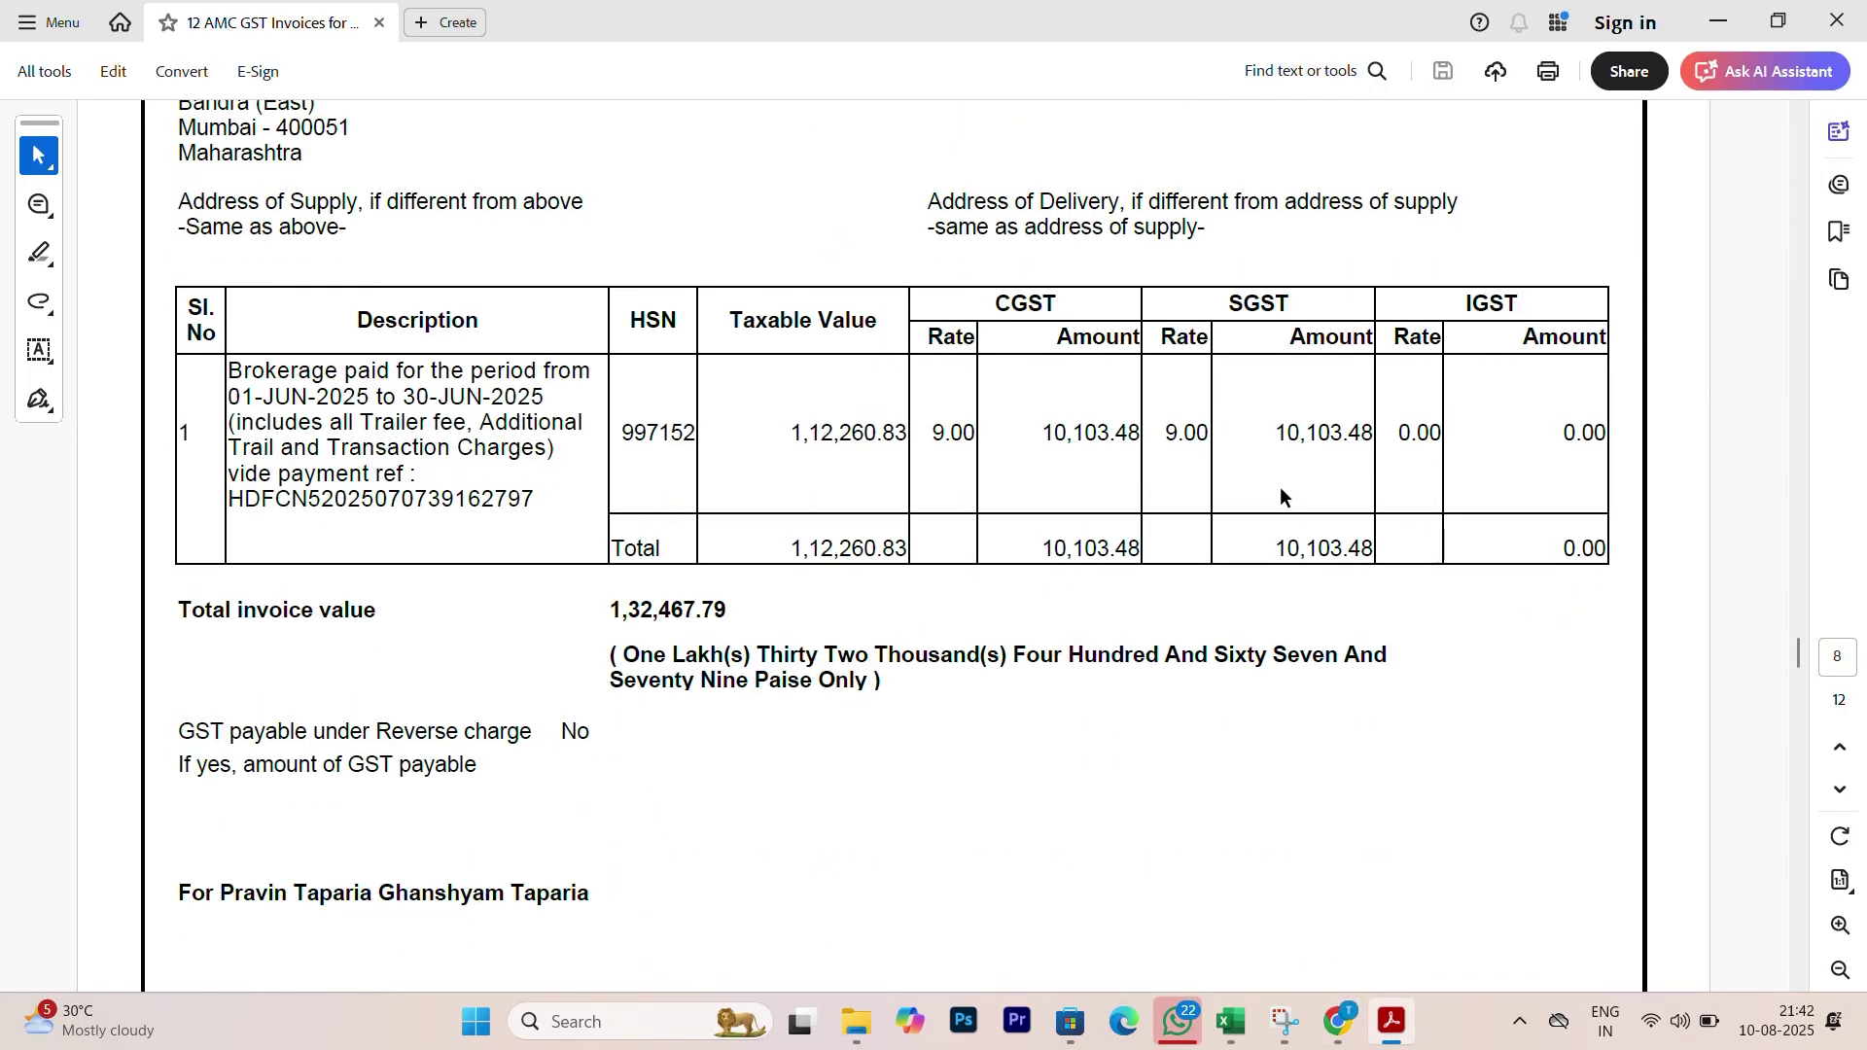
pyautogui.hotkey('alt', 'Tab')
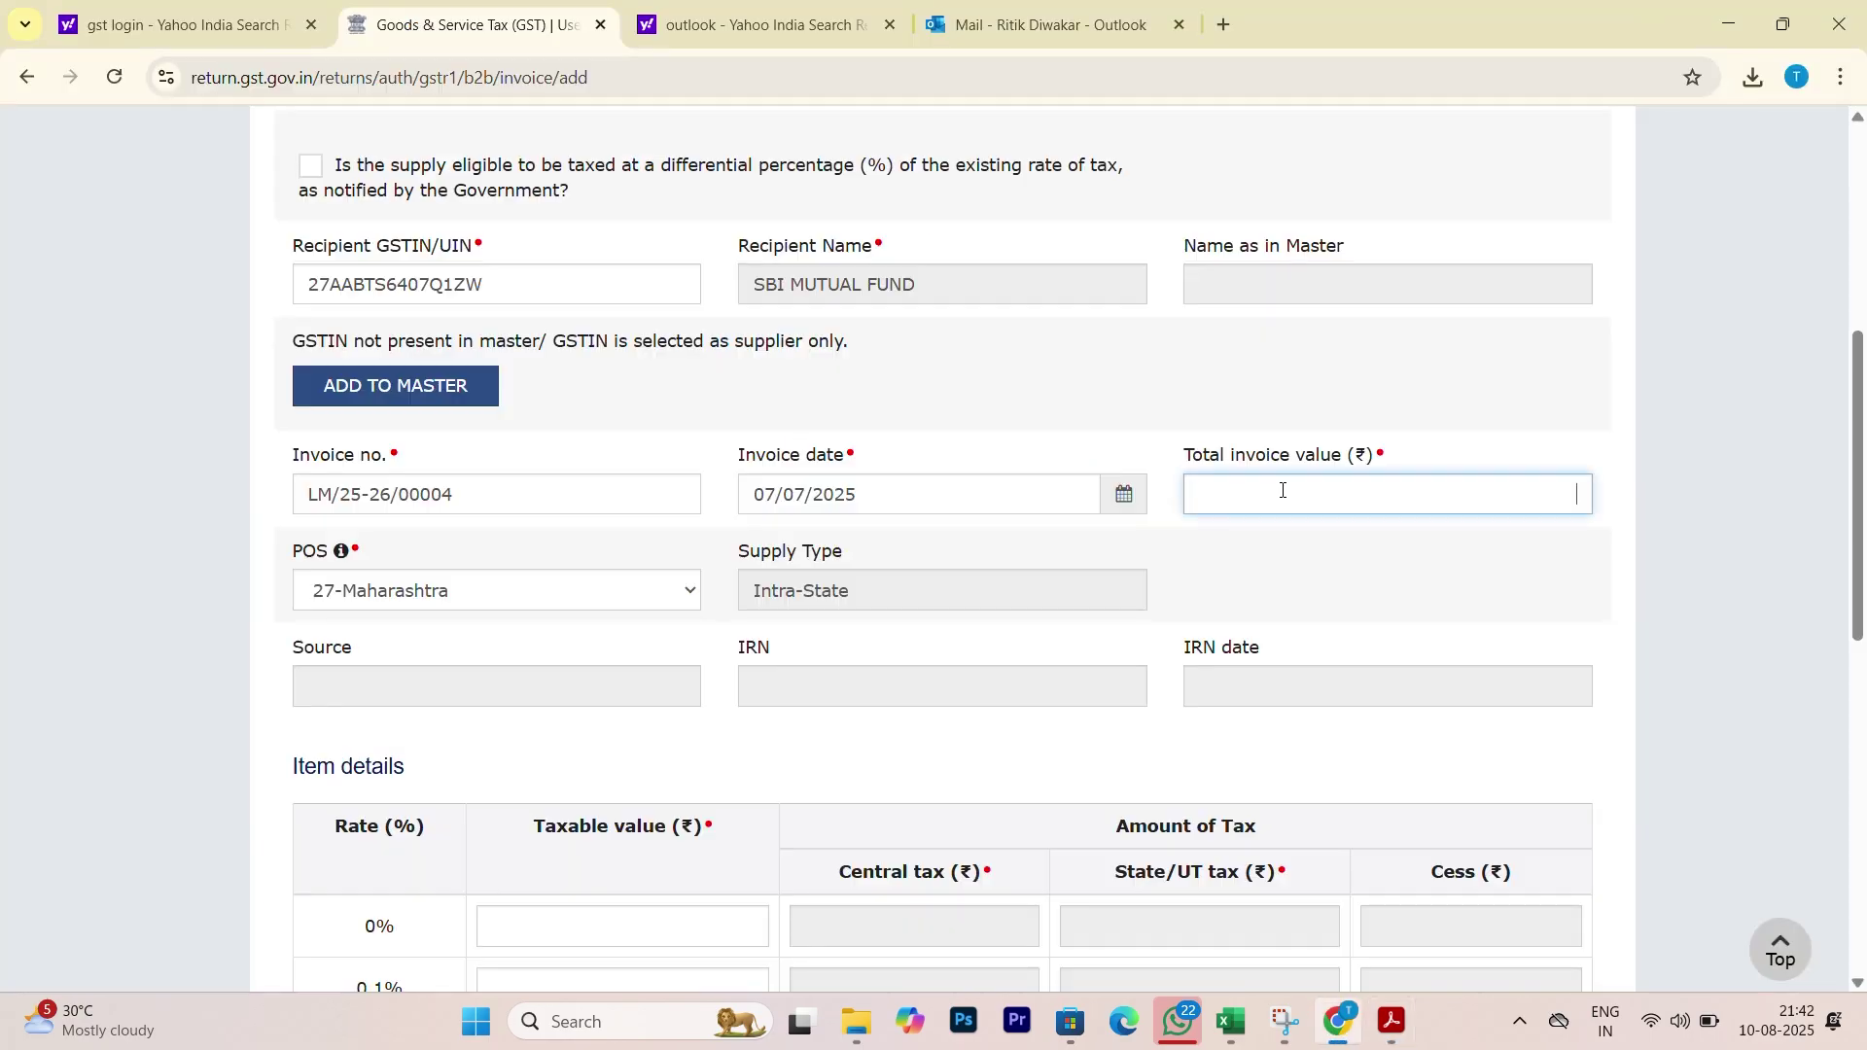
pyautogui.hotkey('alt', 'Tab')
pyautogui.hotkey('alt', 'Tab')
pyautogui.write('132467.8')
pyautogui.press('BackSpace')
pyautogui.write('79')
pyautogui.hotkey('alt', 'Tab')
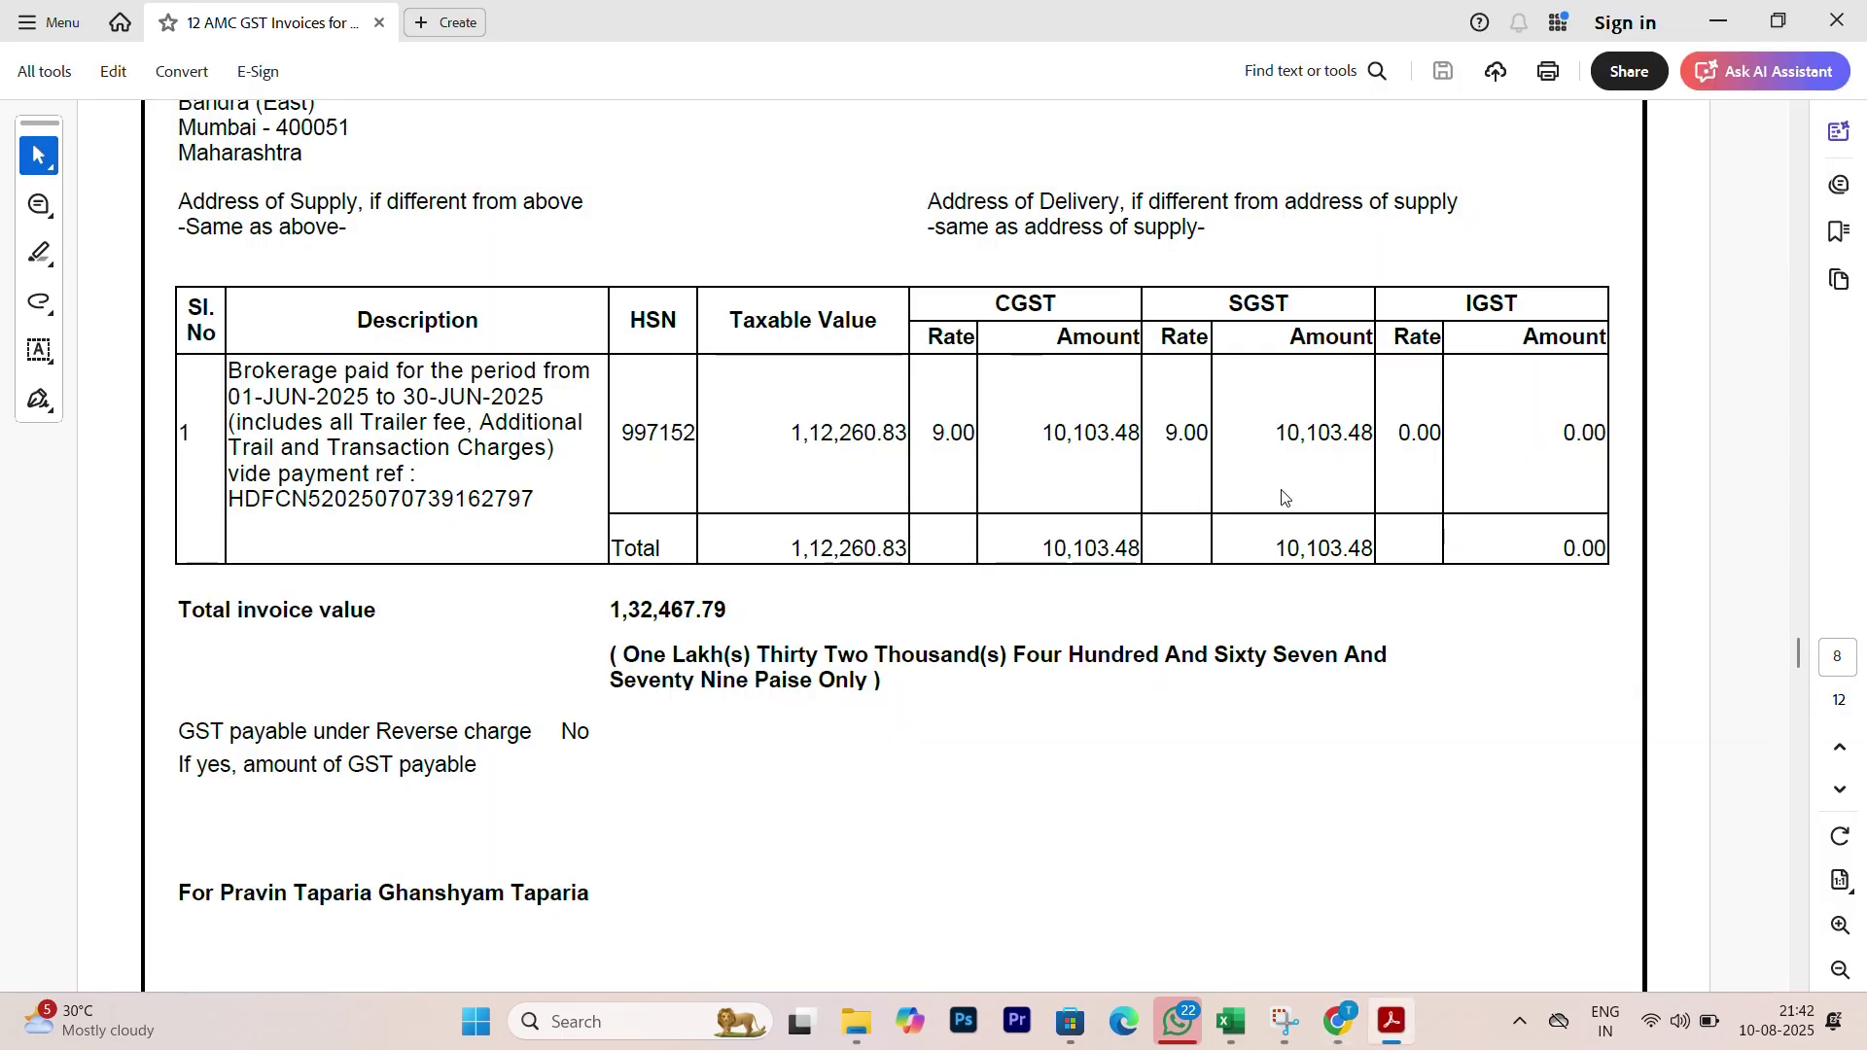
pyautogui.hotkey('alt', 'Tab')
# - Enter 112260.83 as the 18% taxable value and save the SBI invoice
pyautogui.scroll(-9, 1284, 491)
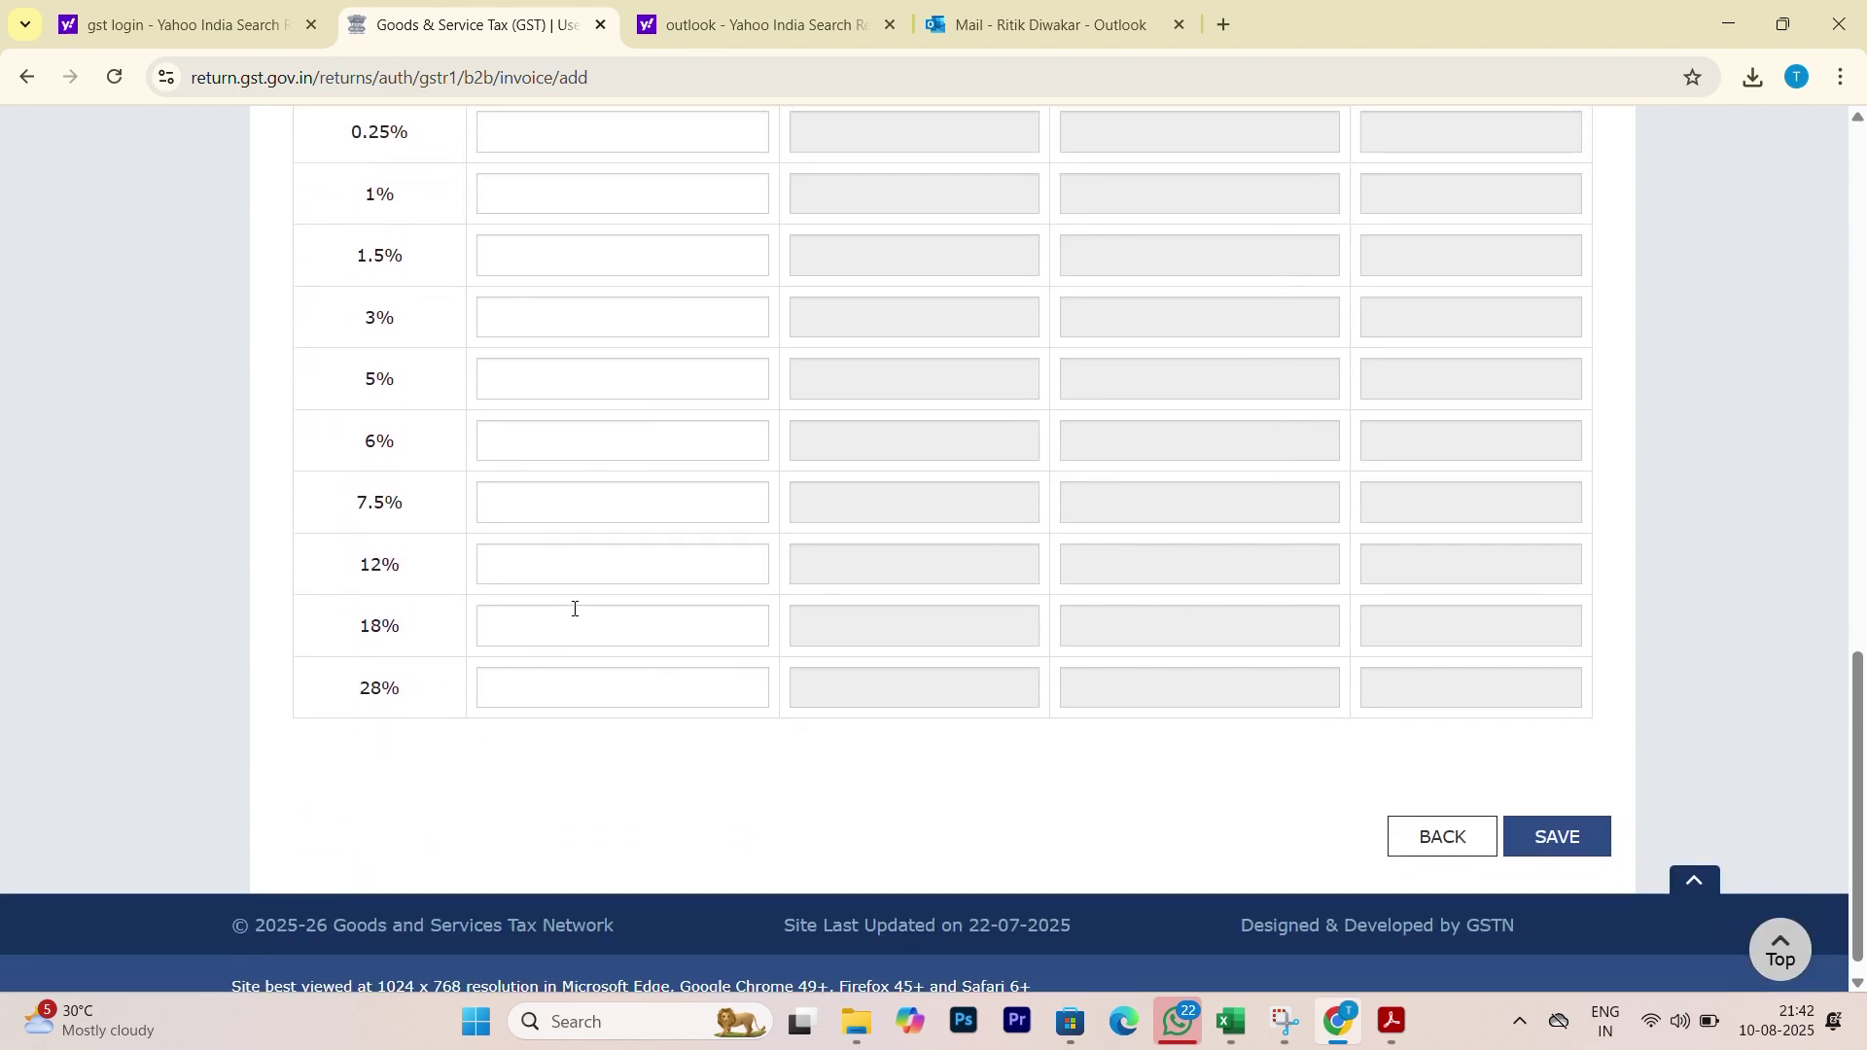
pyautogui.click(564, 607)
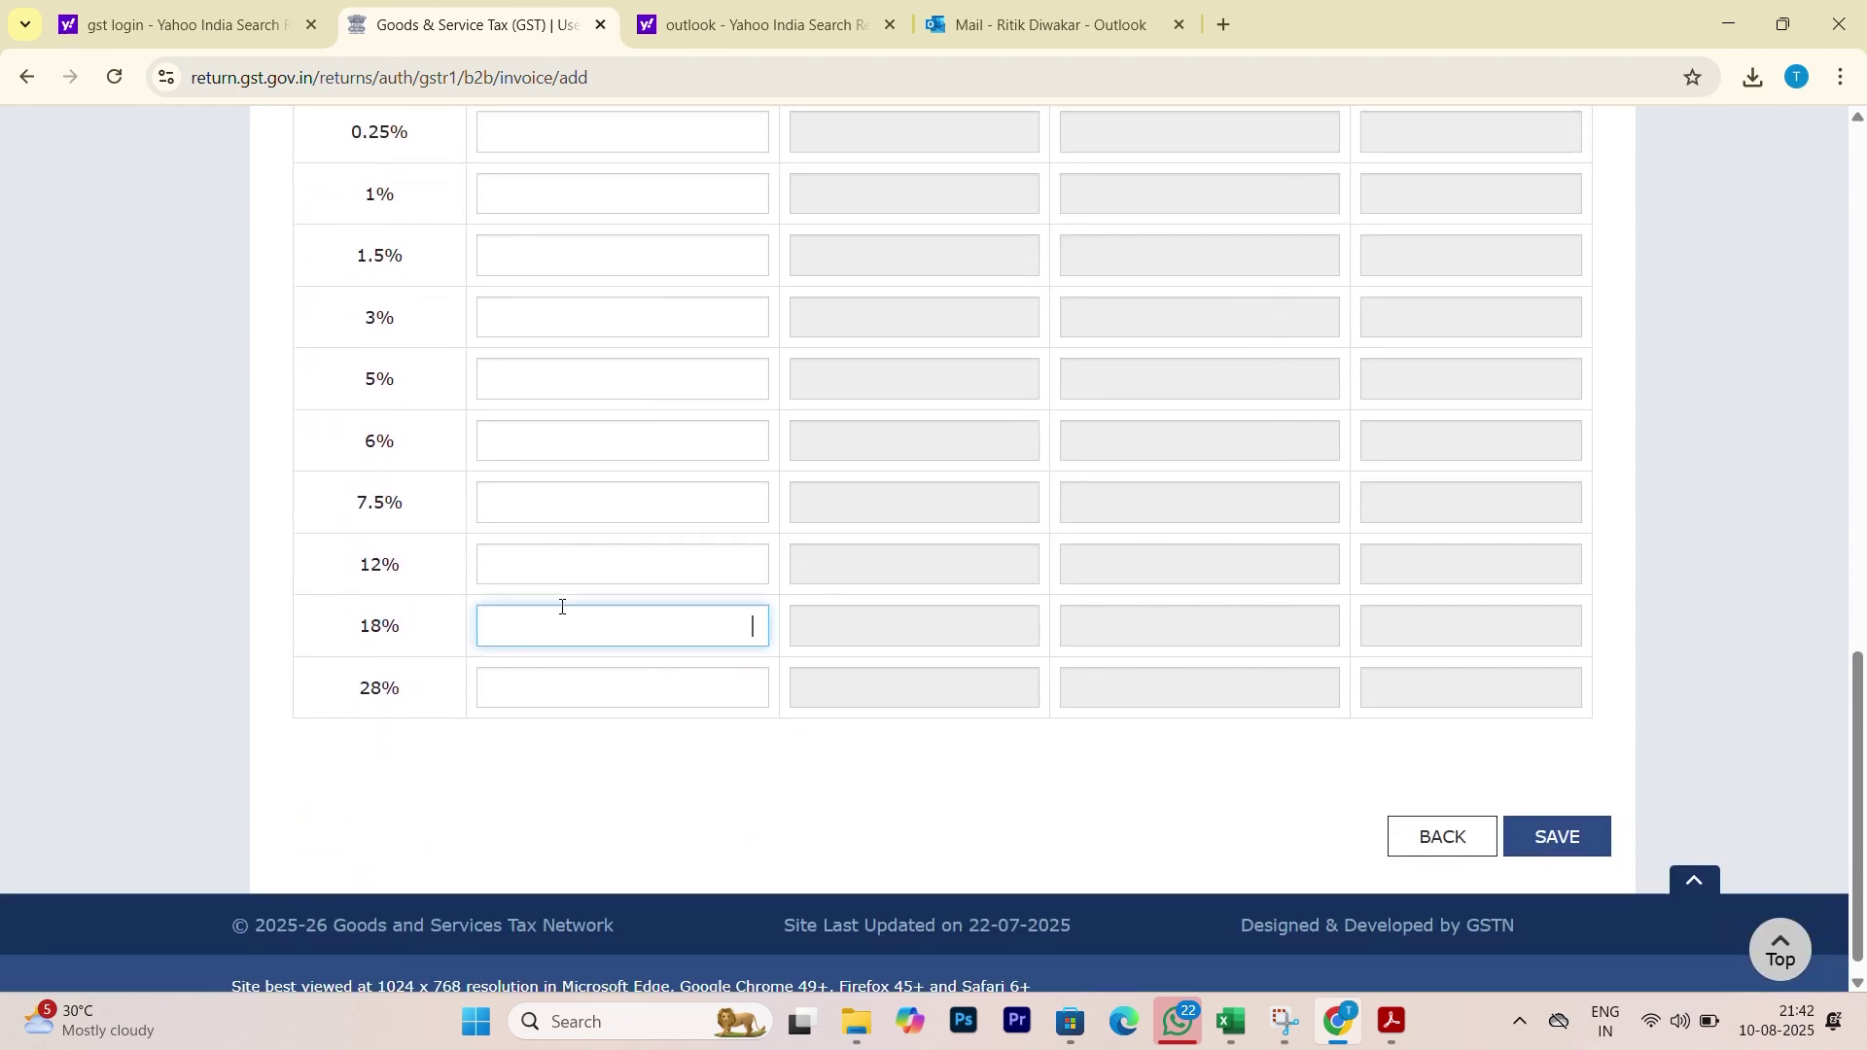
pyautogui.hotkey('alt', 'Tab')
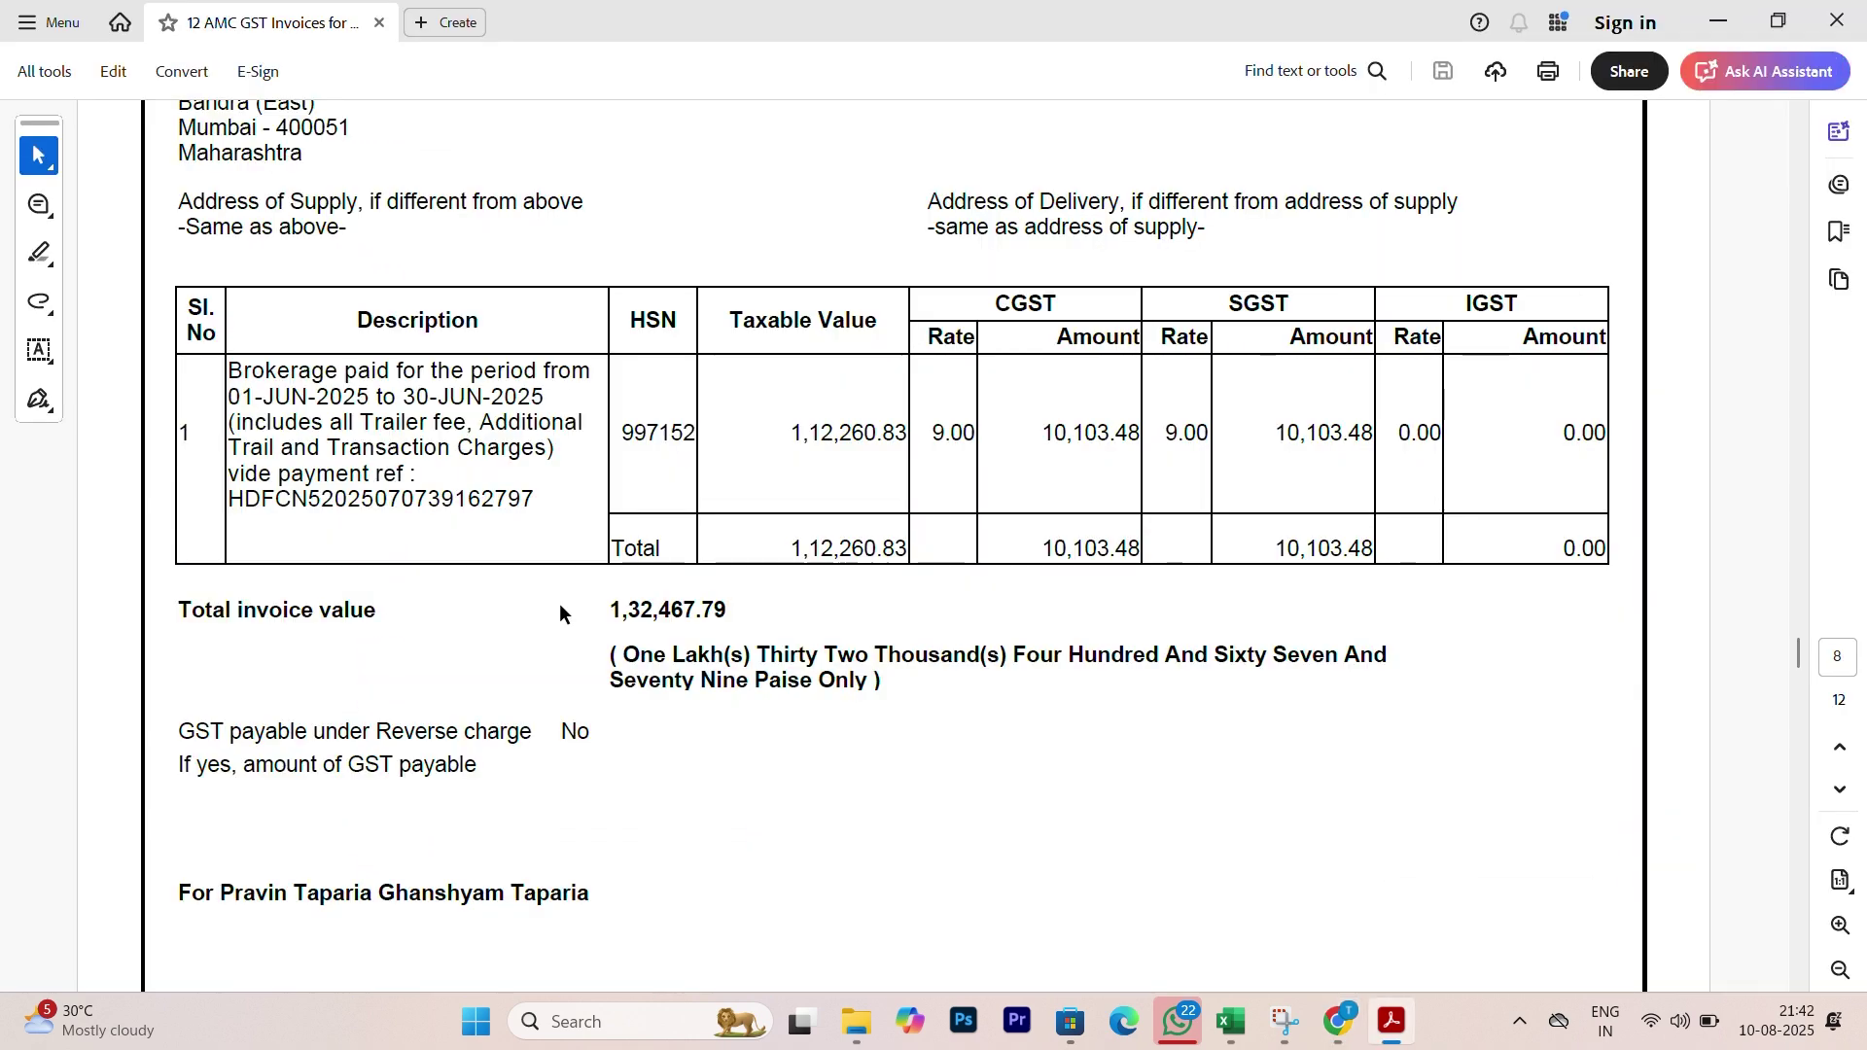
pyautogui.hotkey('alt', 'Tab')
pyautogui.write('11')
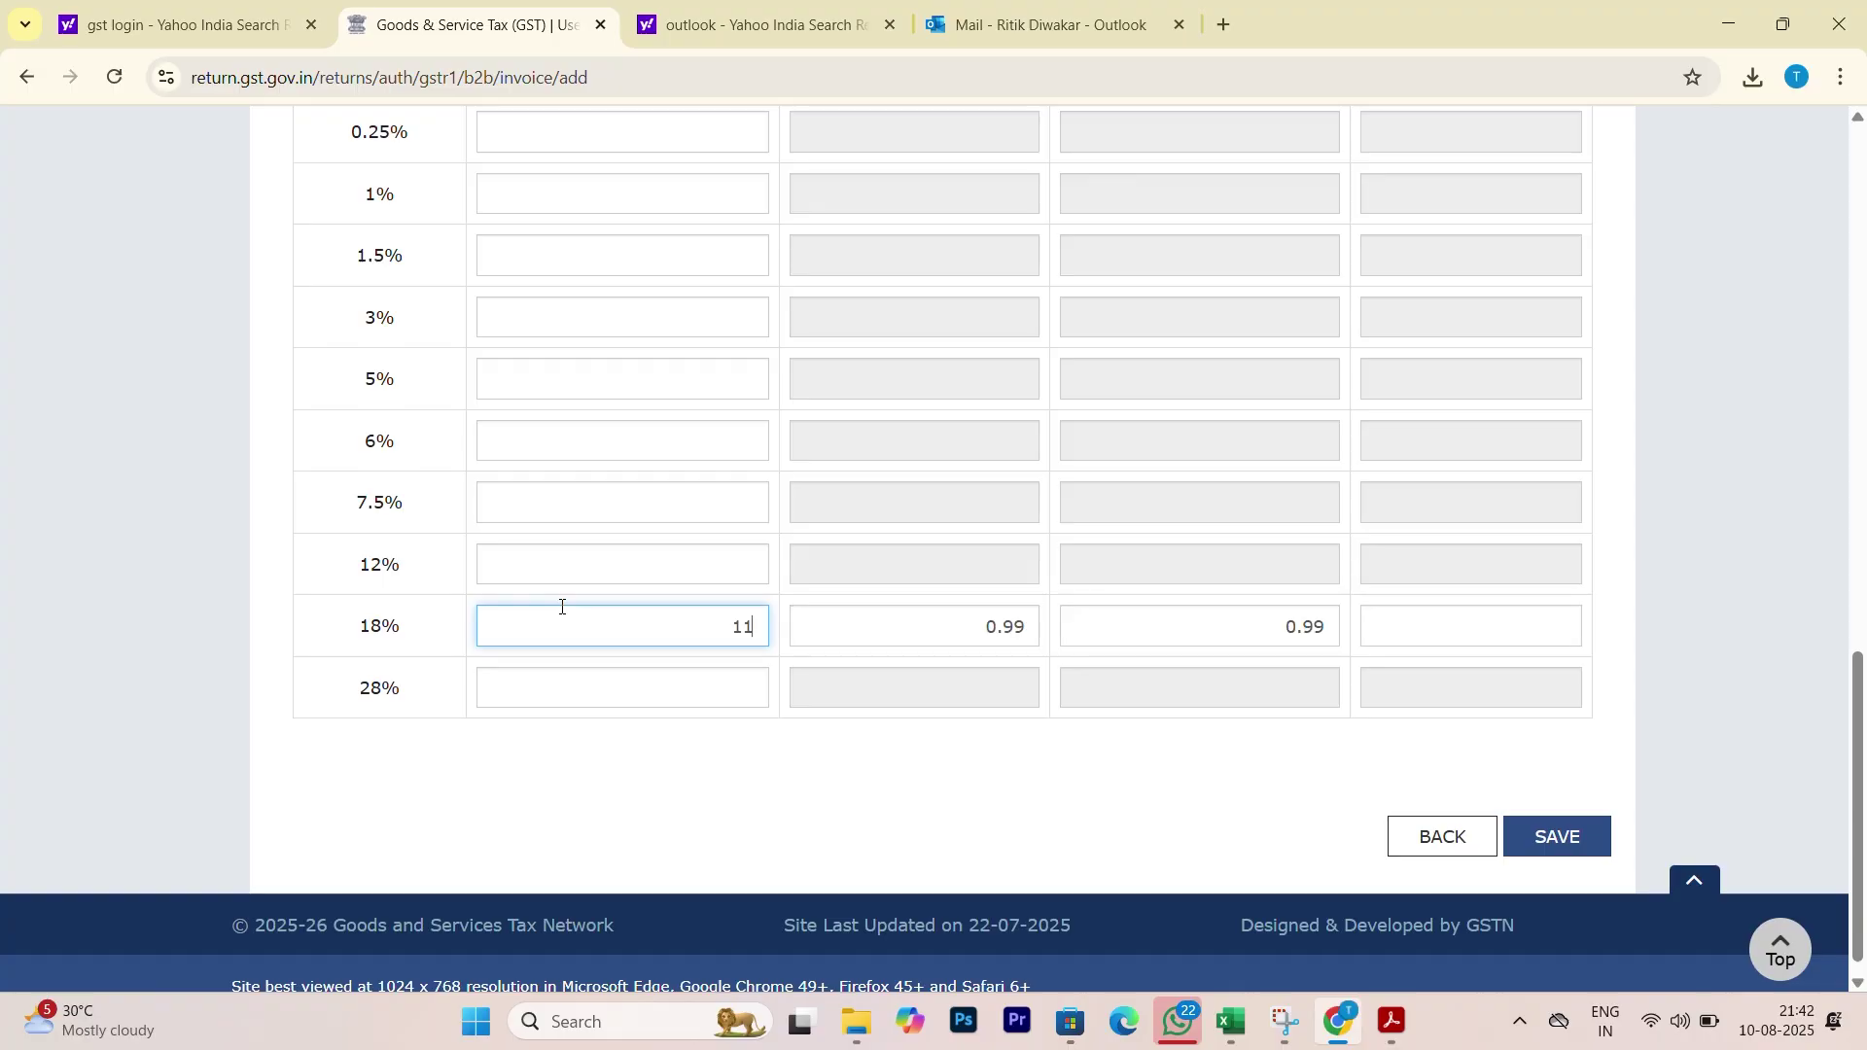
pyautogui.write('2260.83')
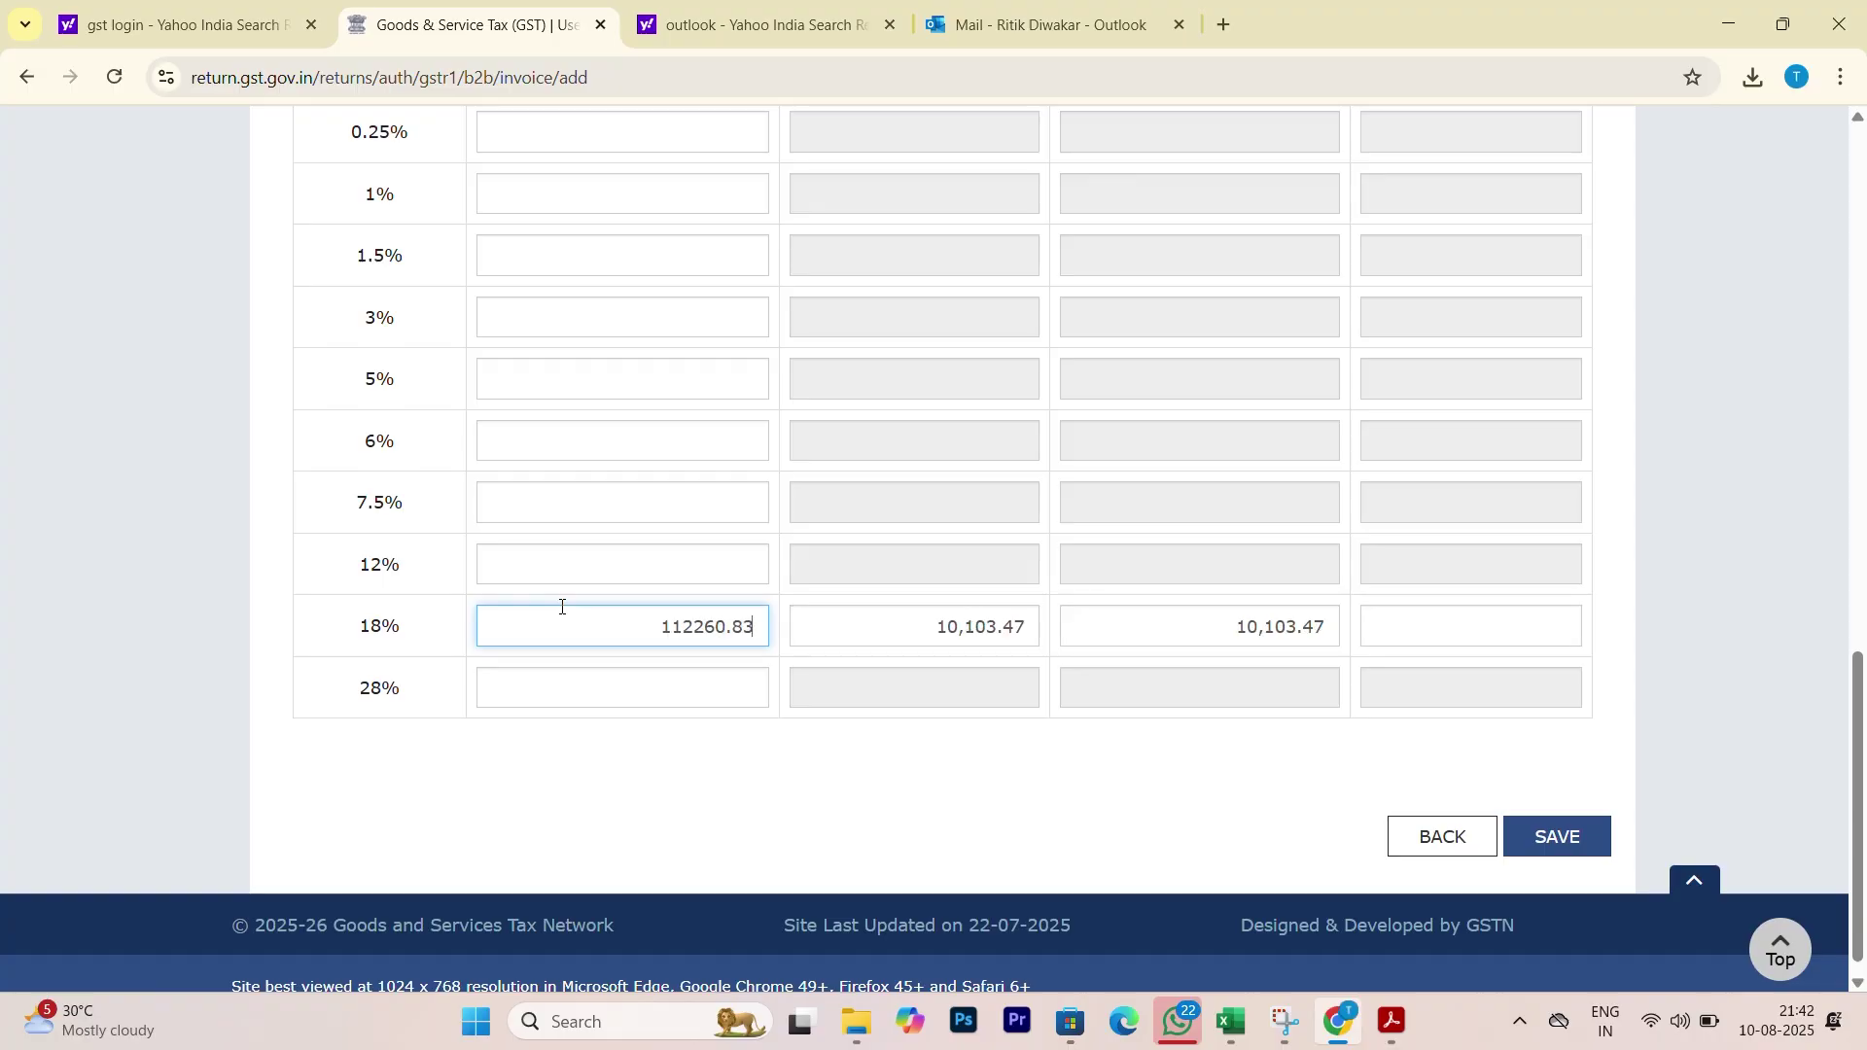
pyautogui.hotkey('alt', 'Tab')
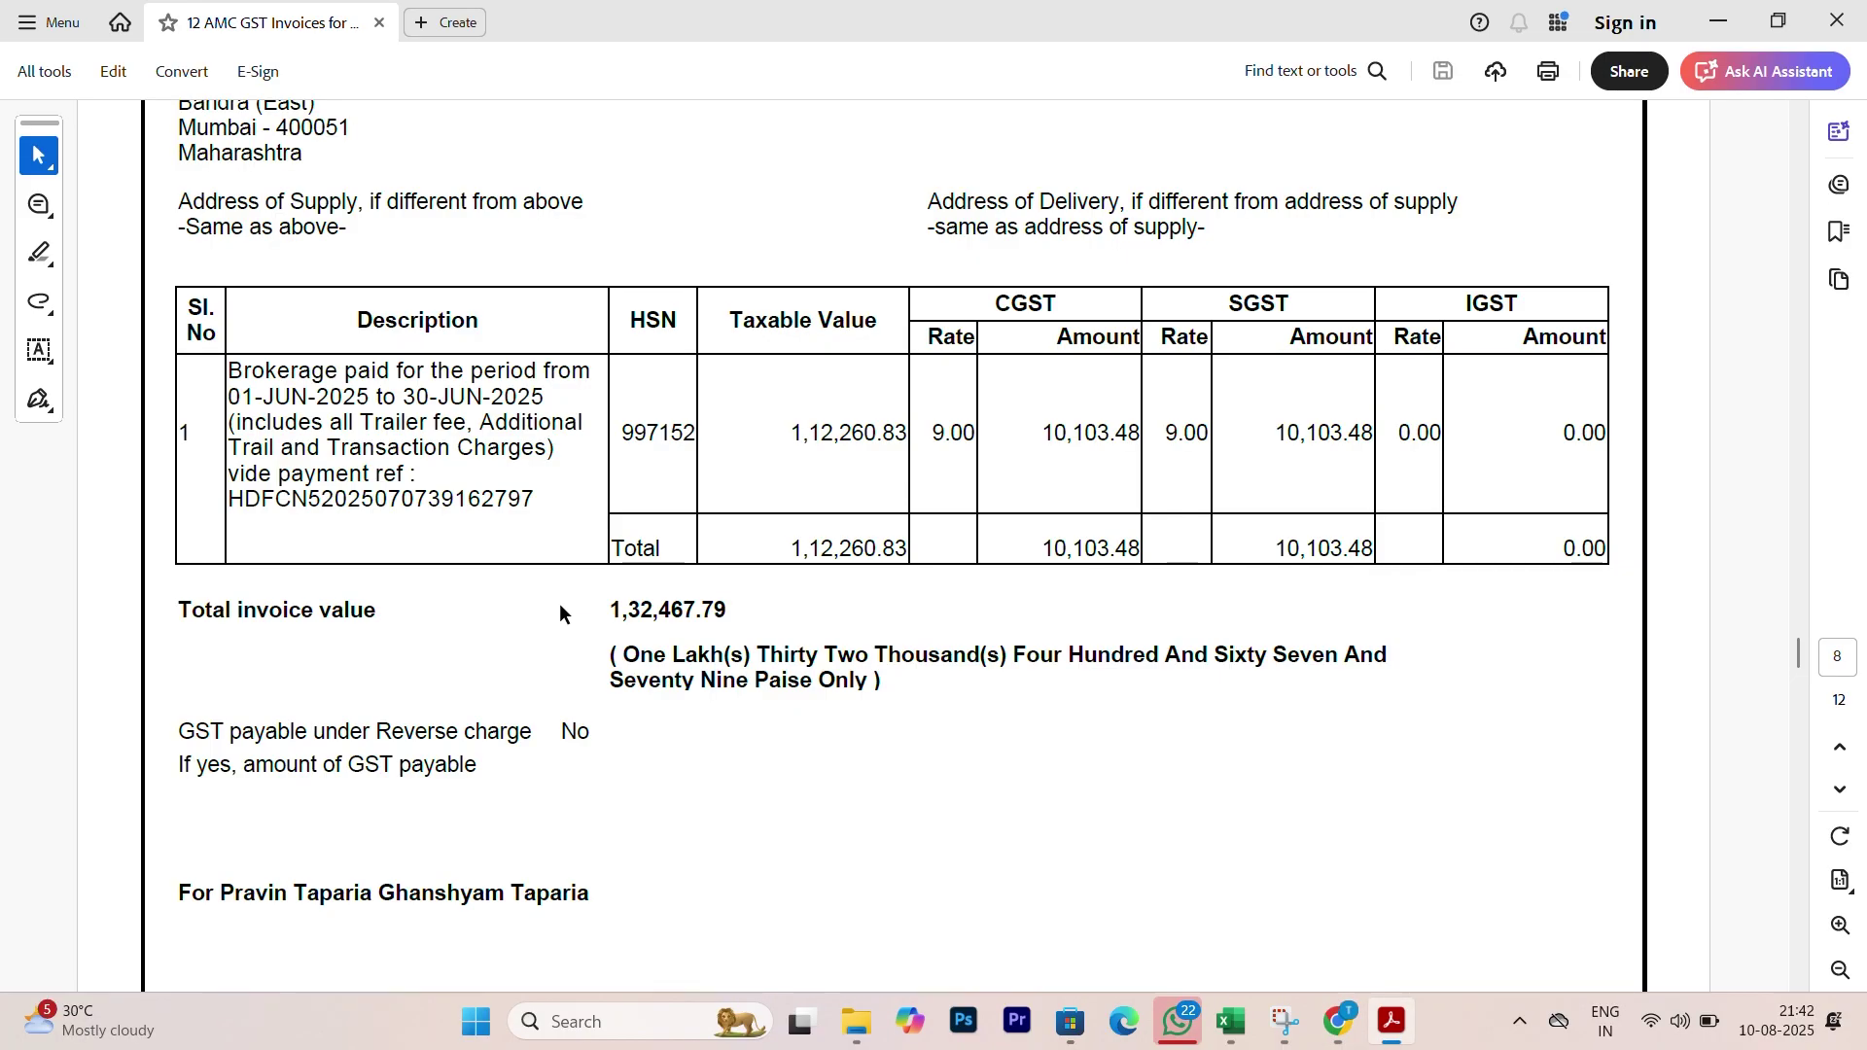
pyautogui.hotkey('alt', 'Tab')
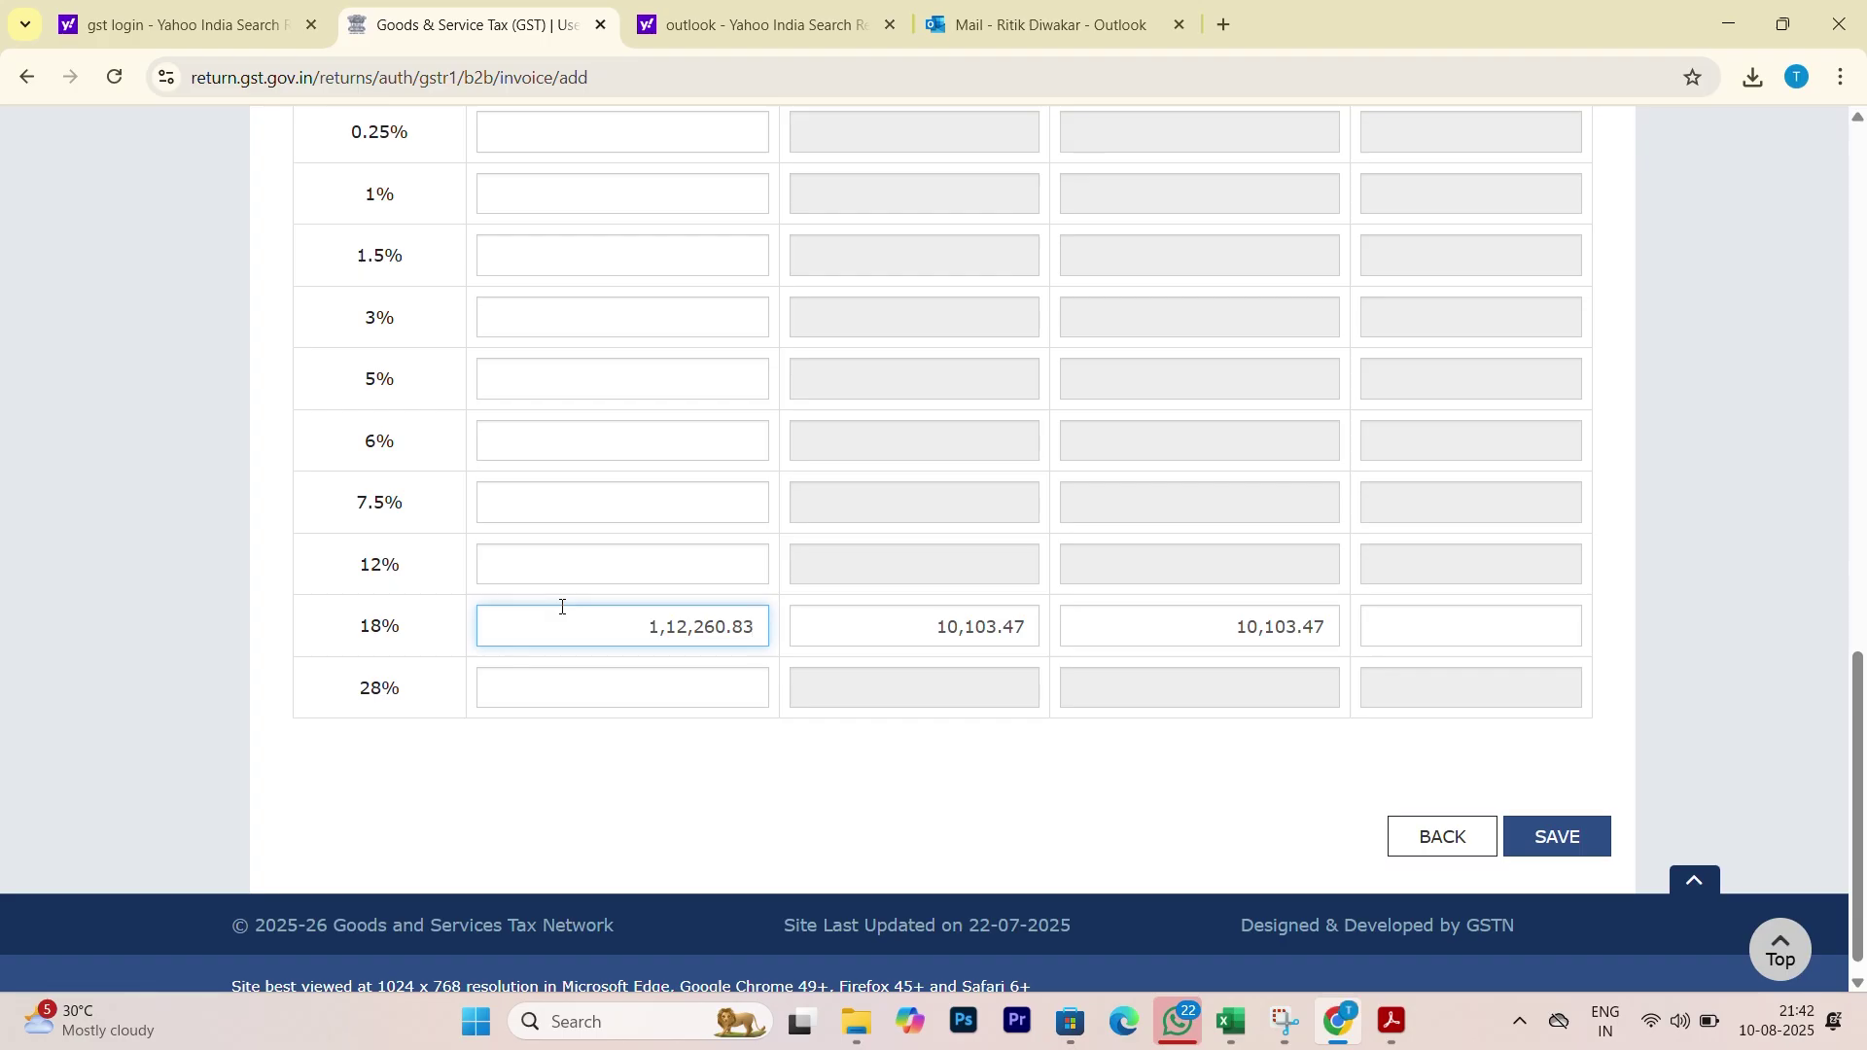
pyautogui.hotkey('alt', 'Tab')
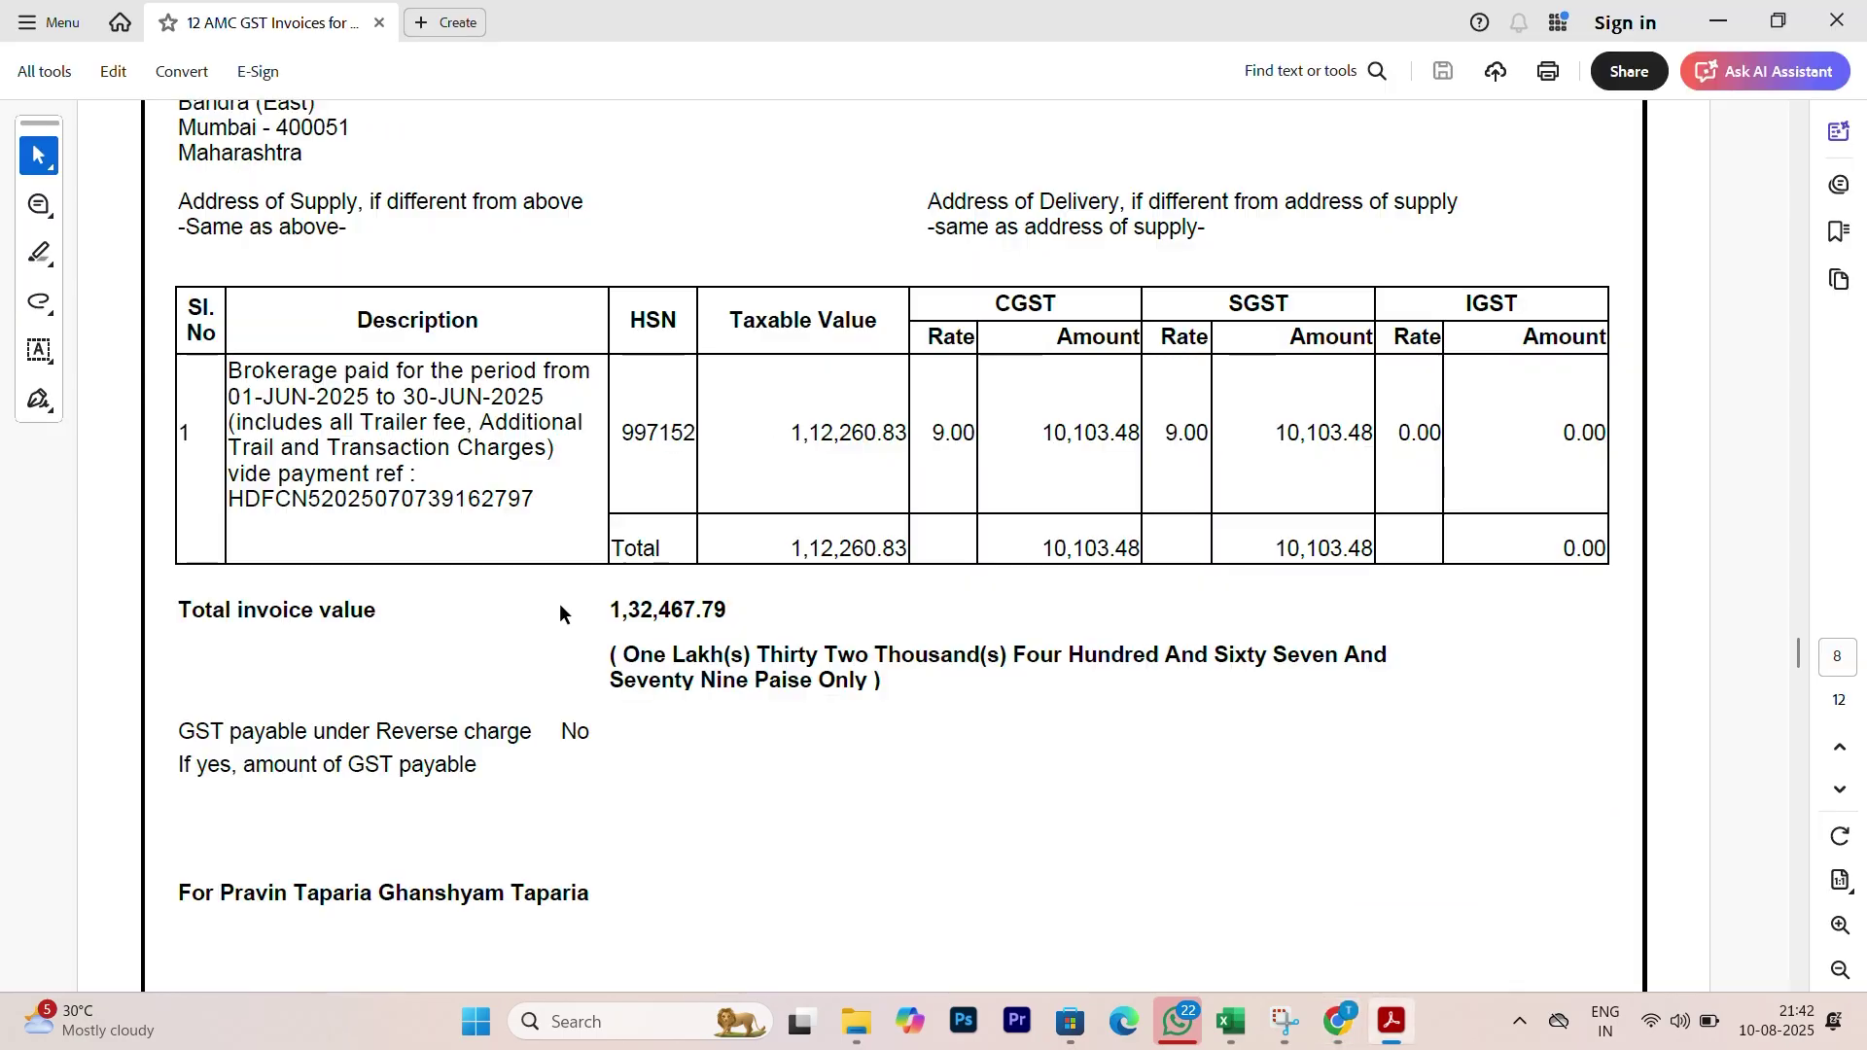
pyautogui.hotkey('alt', 'Tab')
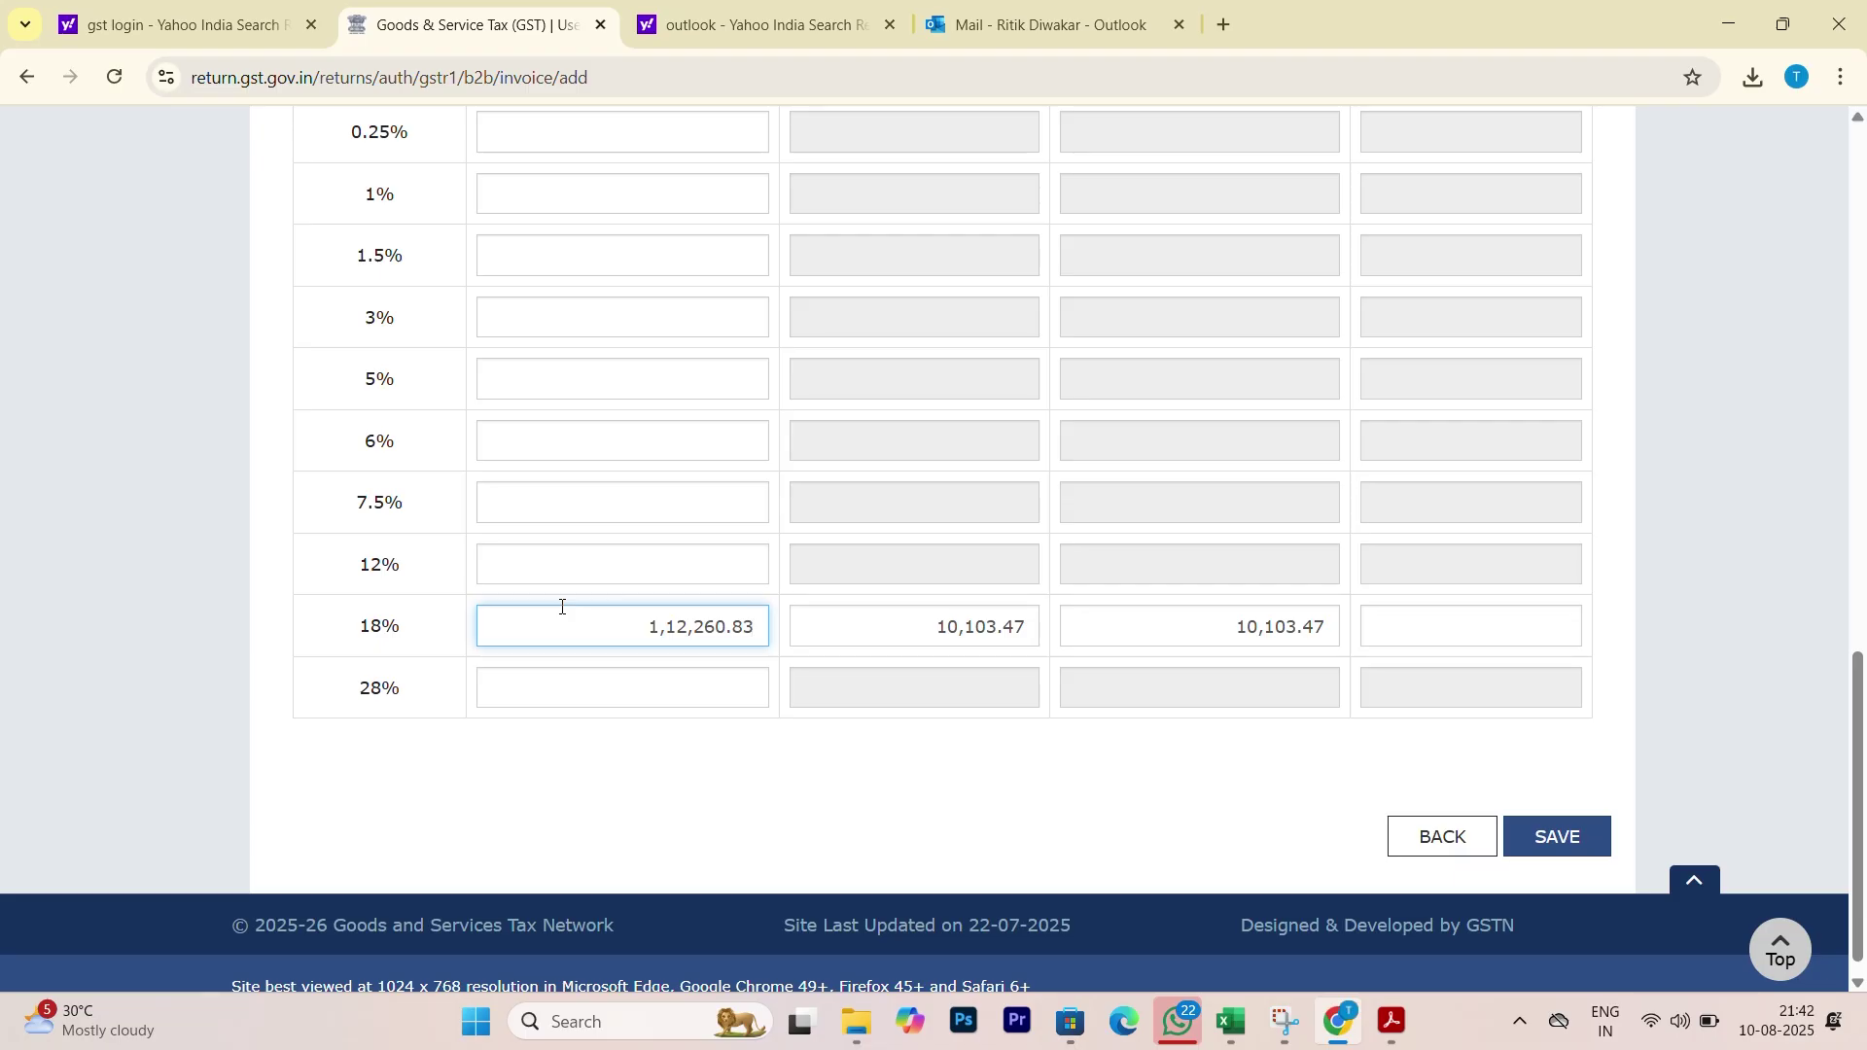
pyautogui.click(1575, 826)
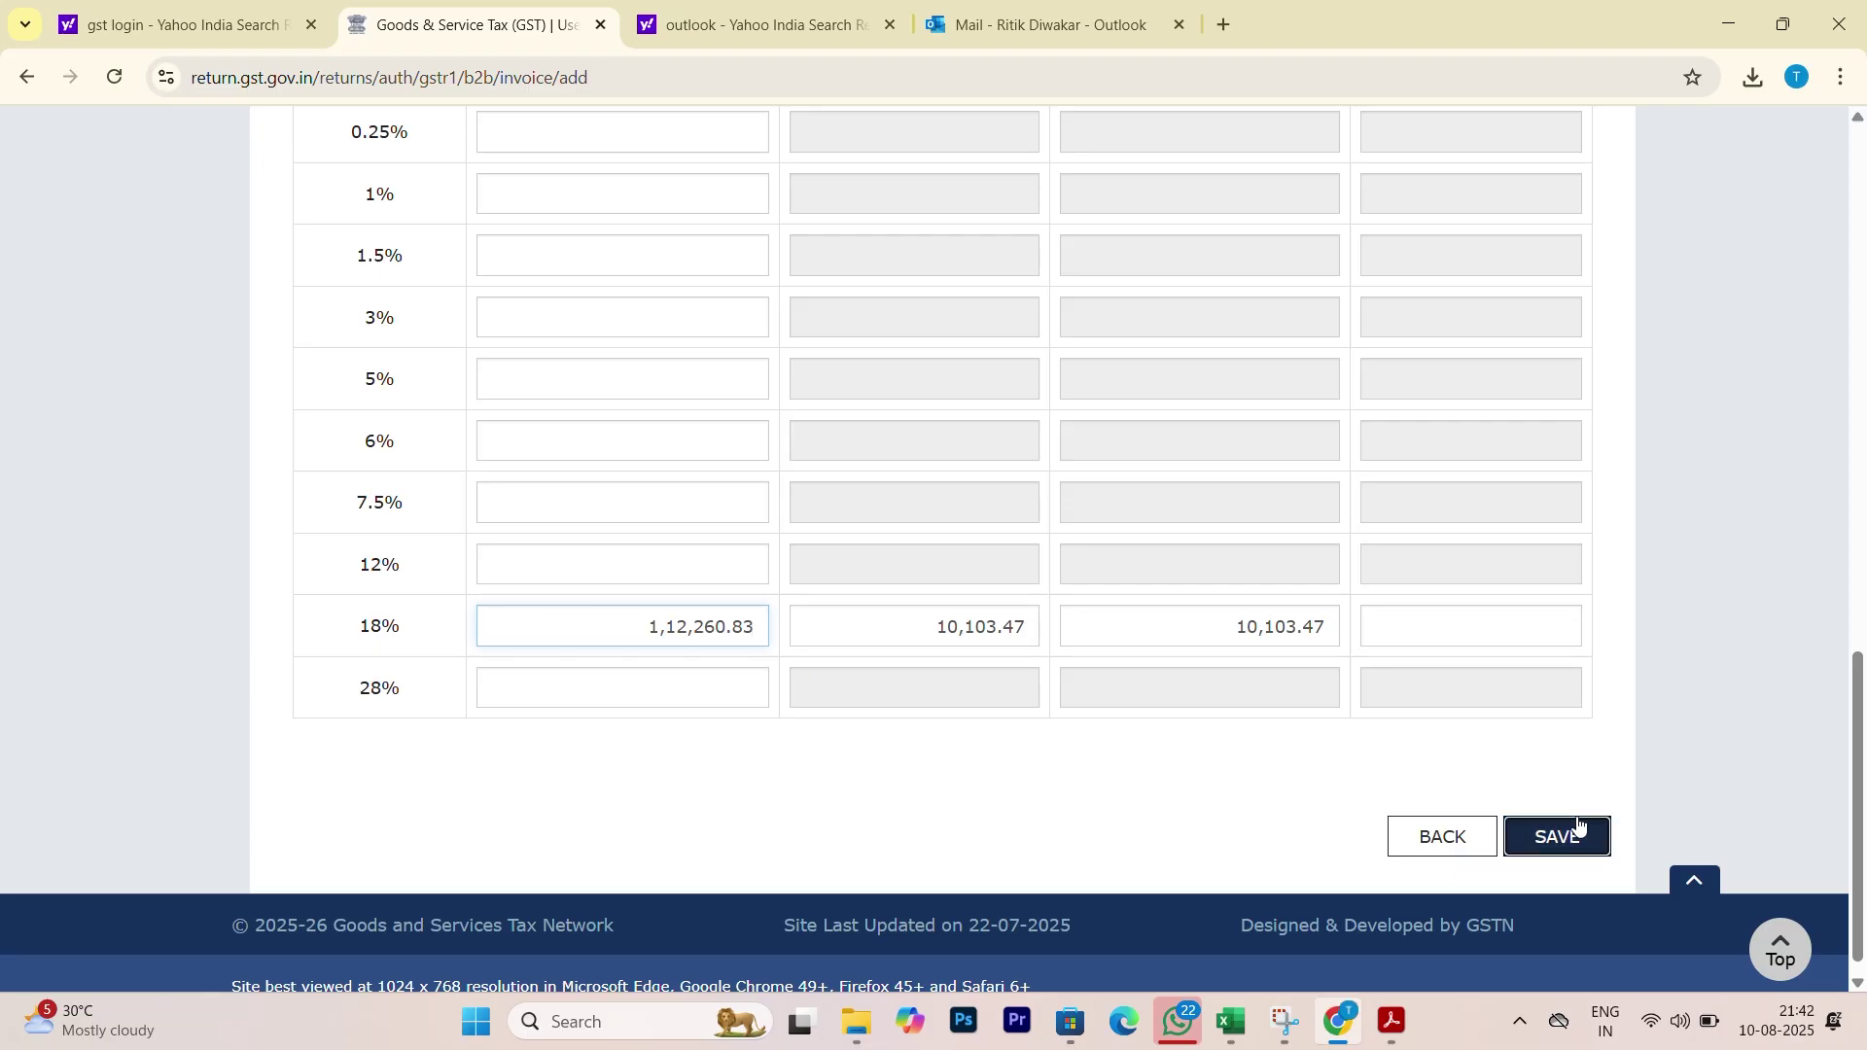
# - Replace the recipient GSTIN with Tata Mutual Fund's GSTIN copied from the PDF
pyautogui.hotkey('alt', 'Tab')
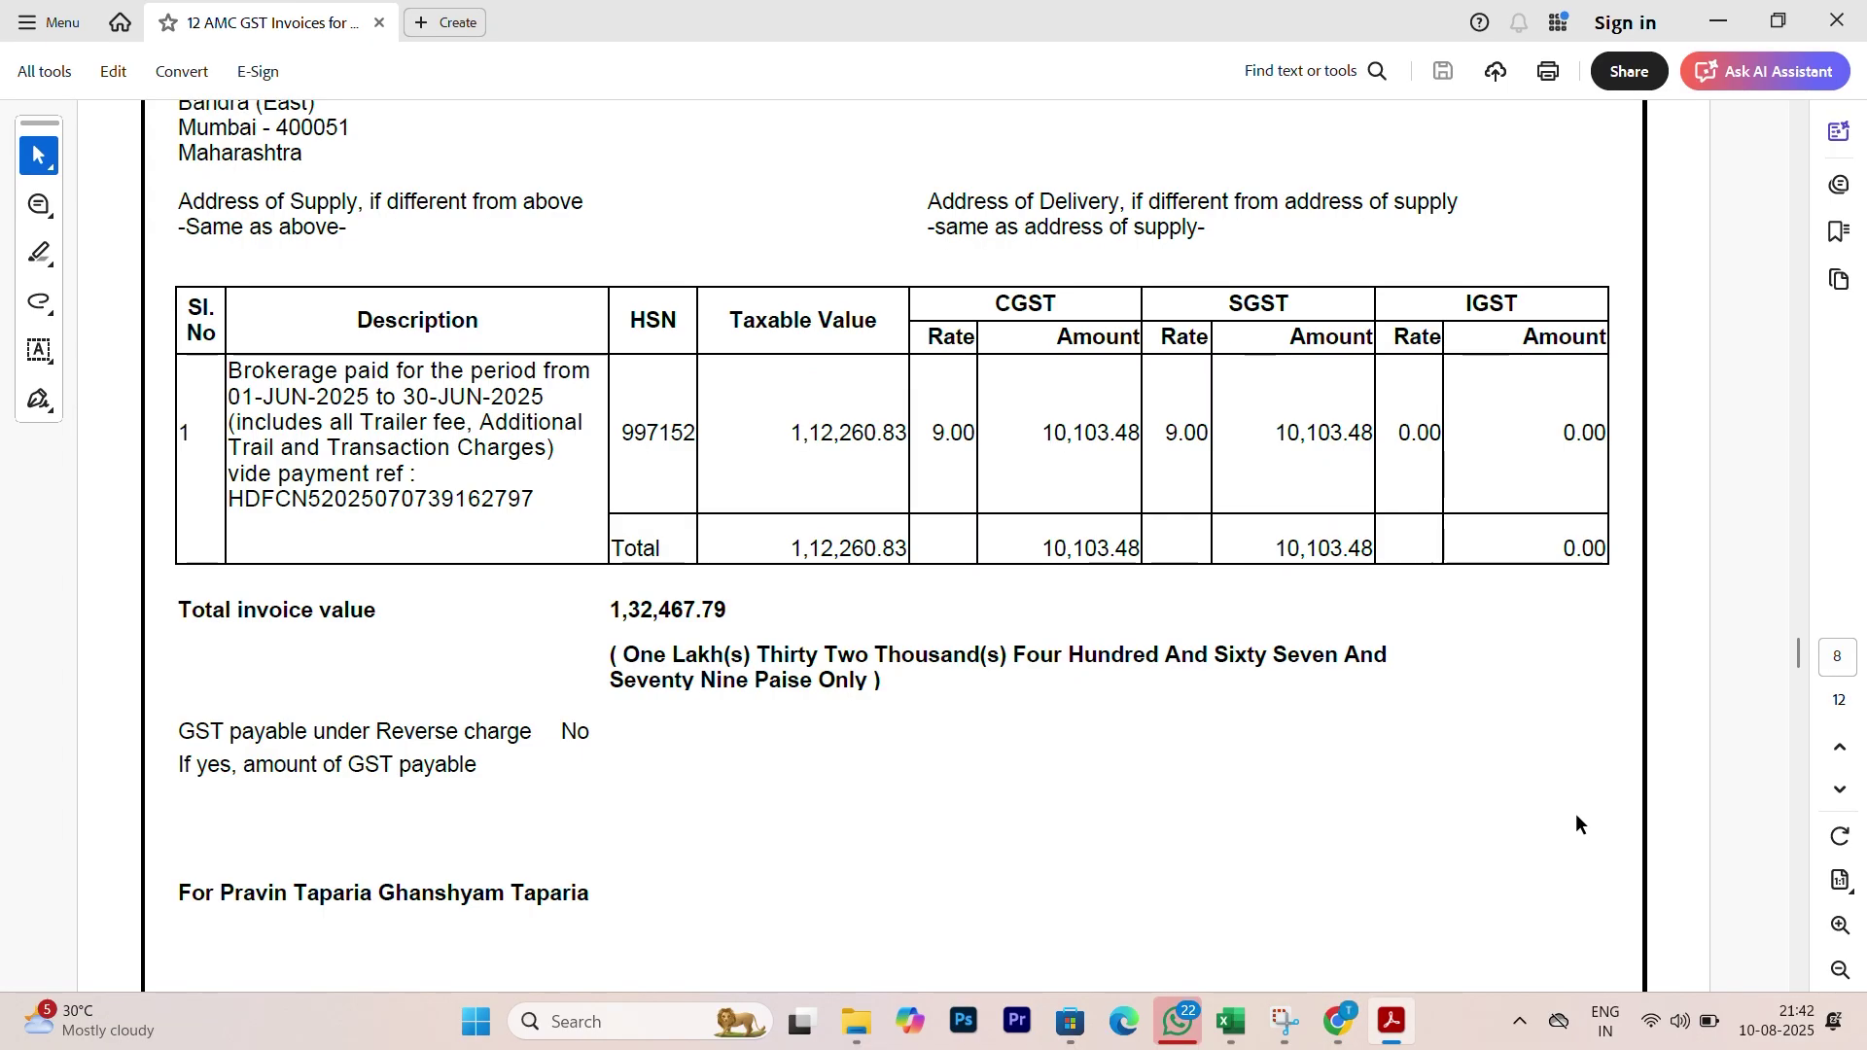
pyautogui.scroll(-10, 1199, 581)
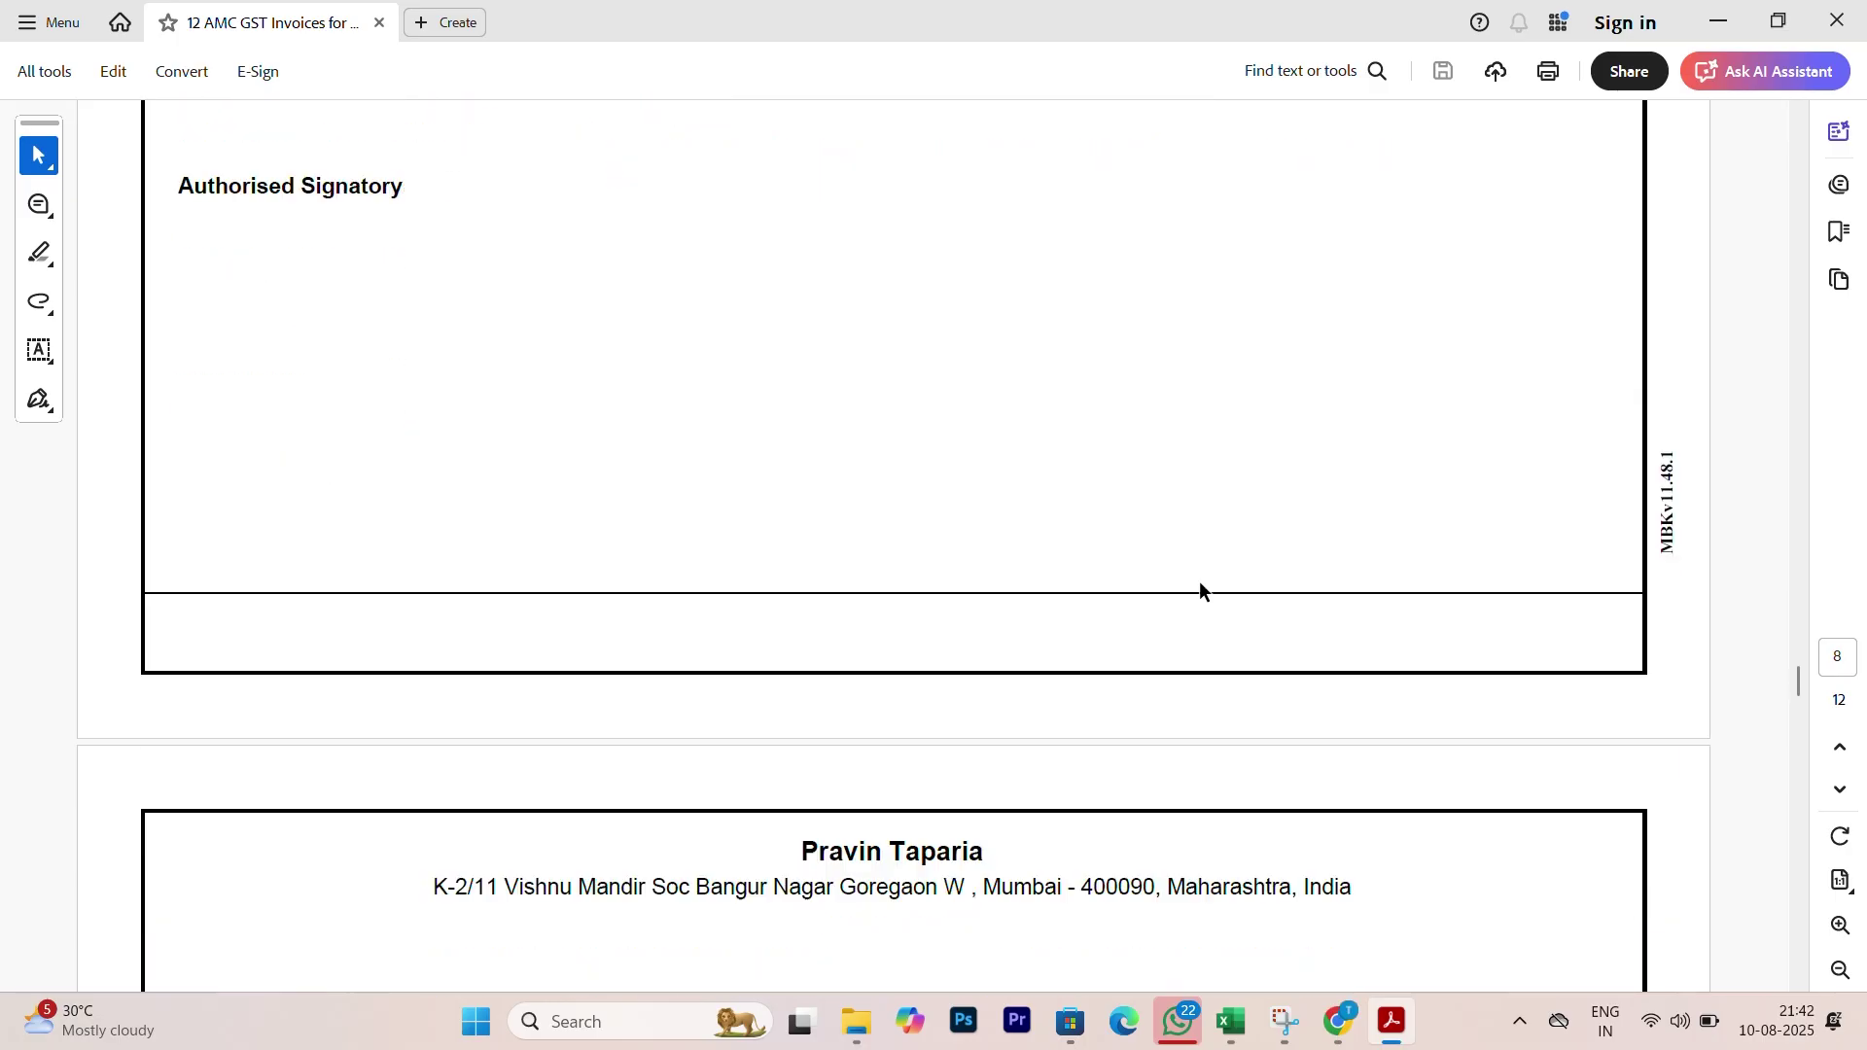
pyautogui.scroll(-6, 1199, 580)
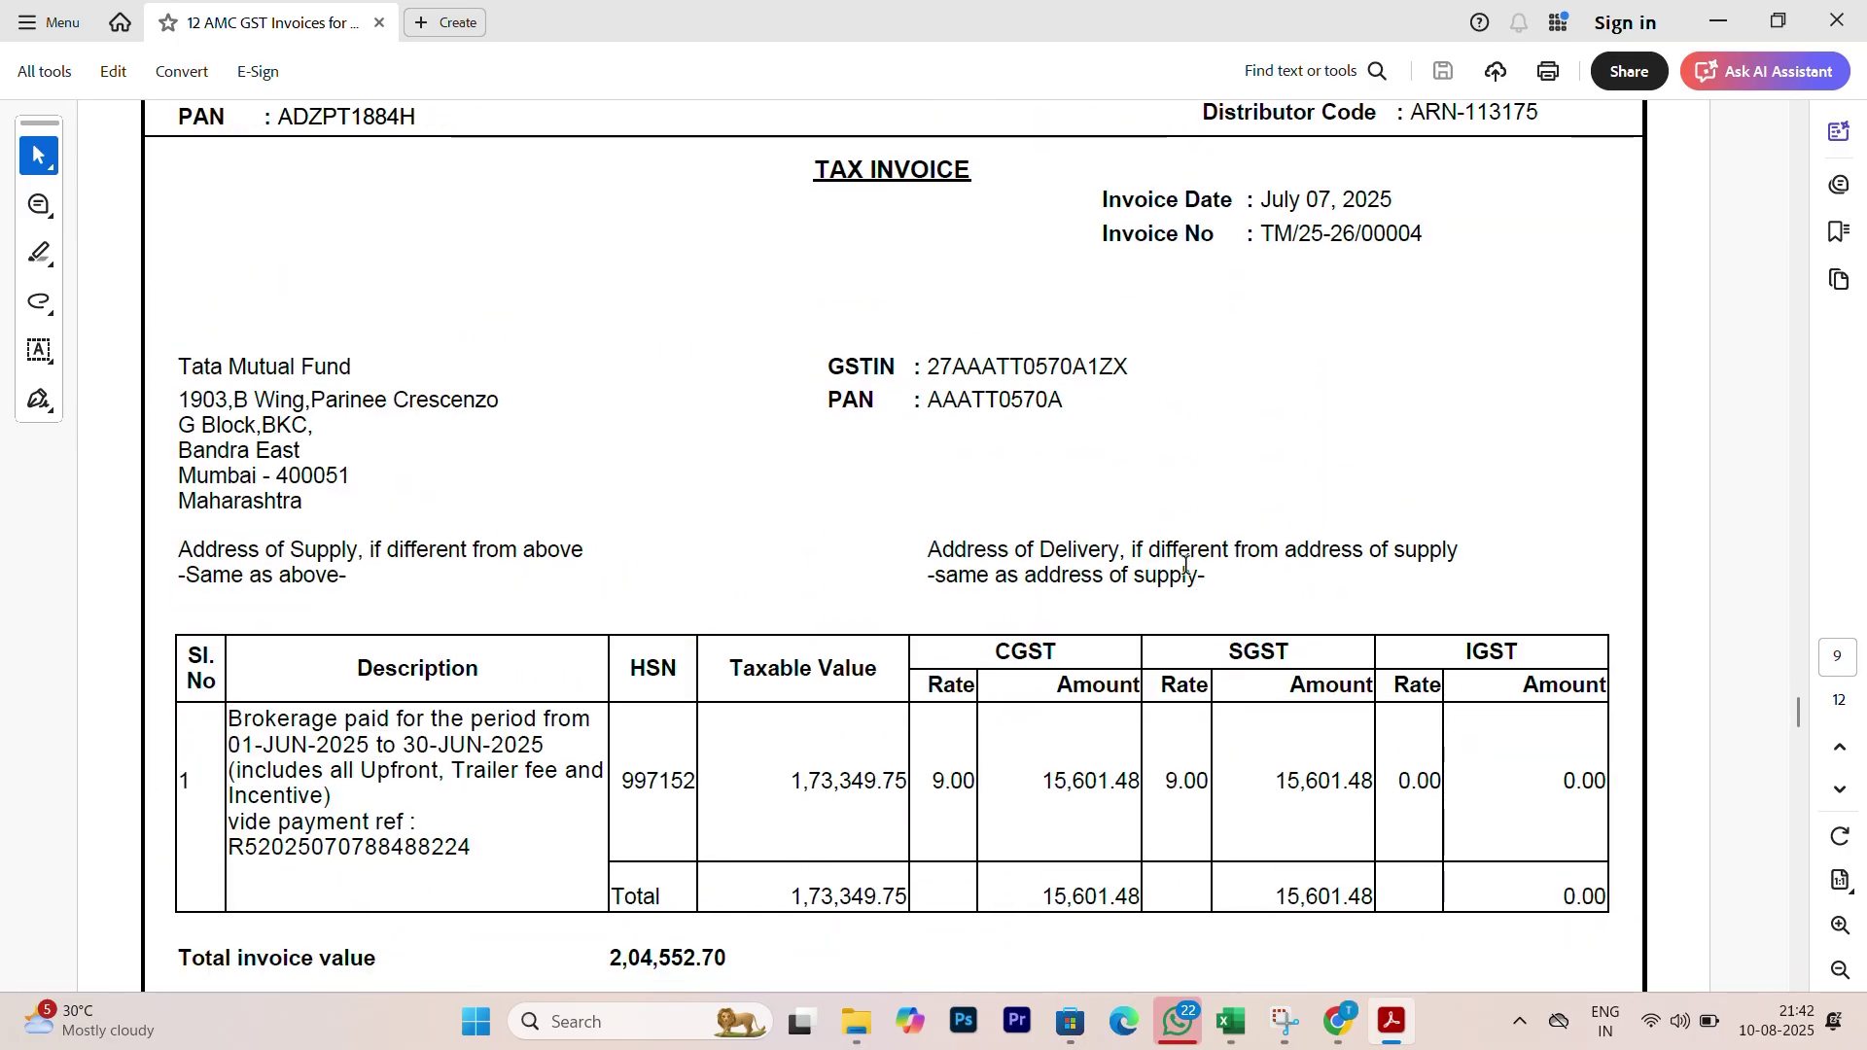
pyautogui.doubleClick(1032, 366)
pyautogui.hotkey('ctrl', 'c')
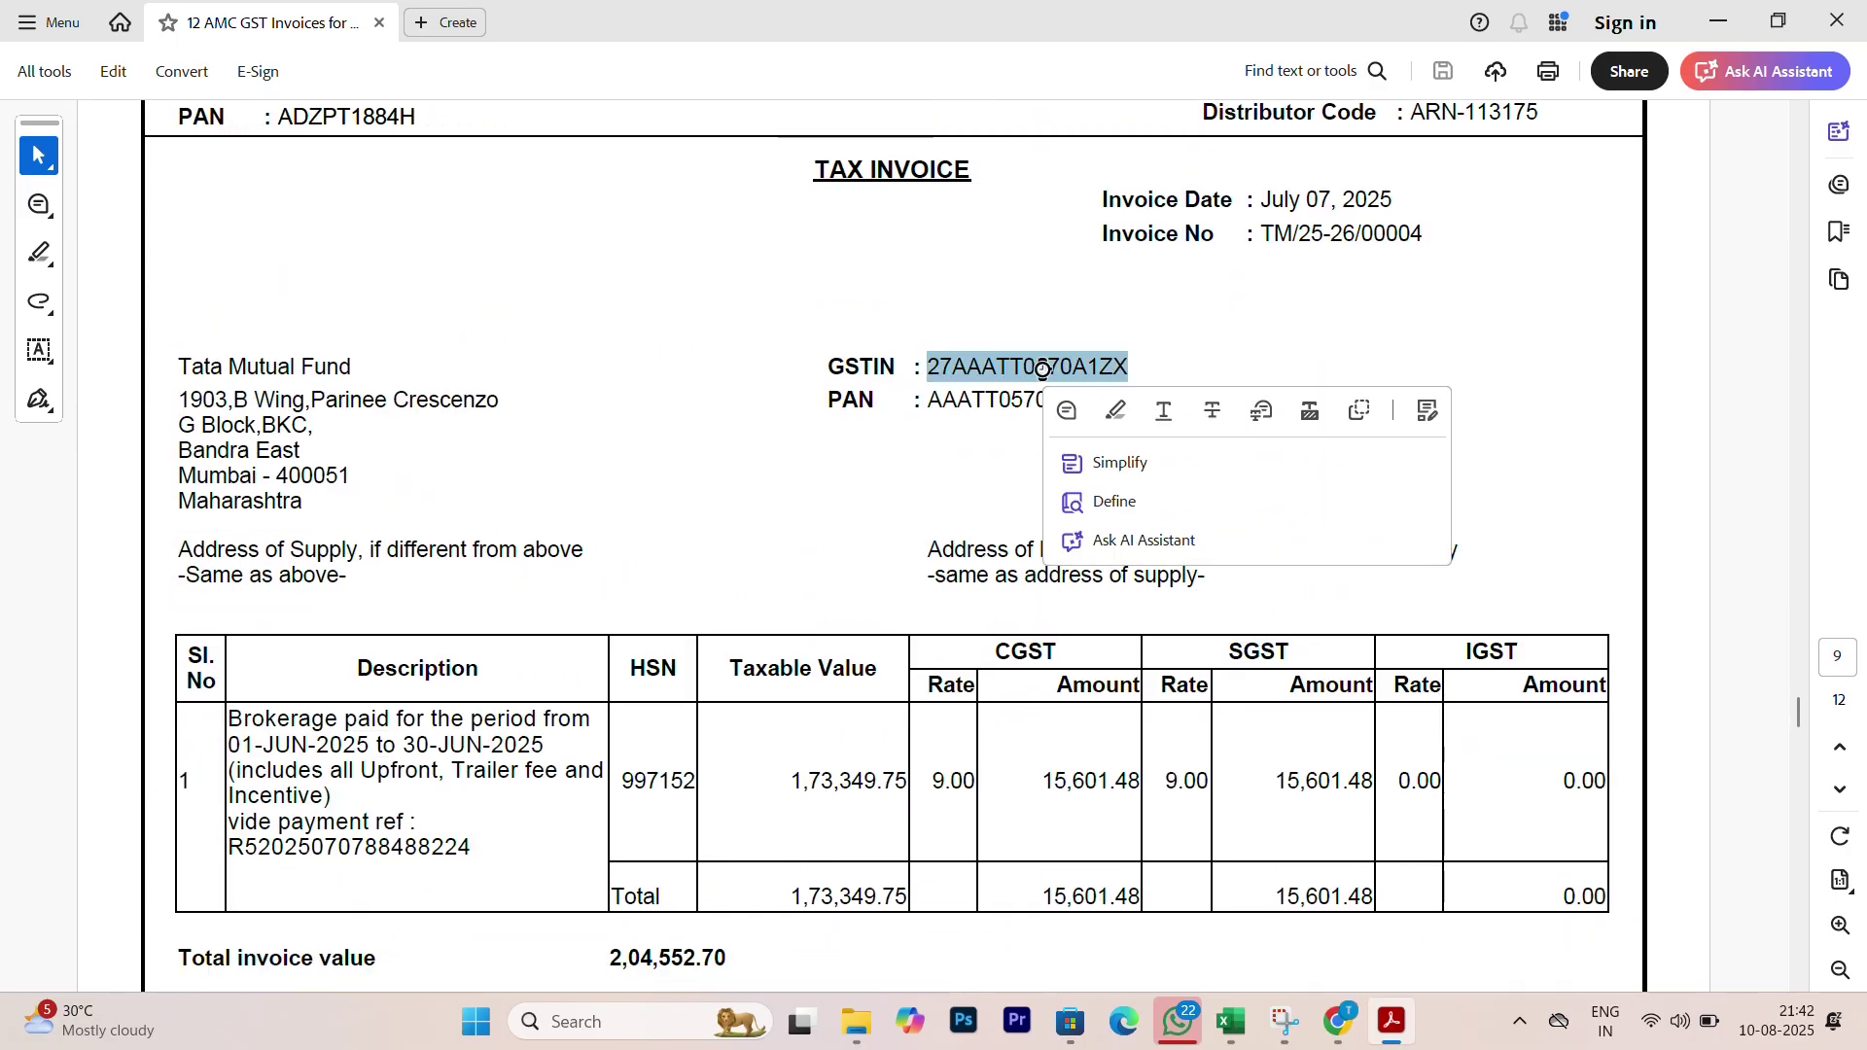
pyautogui.hotkey('alt', 'Tab')
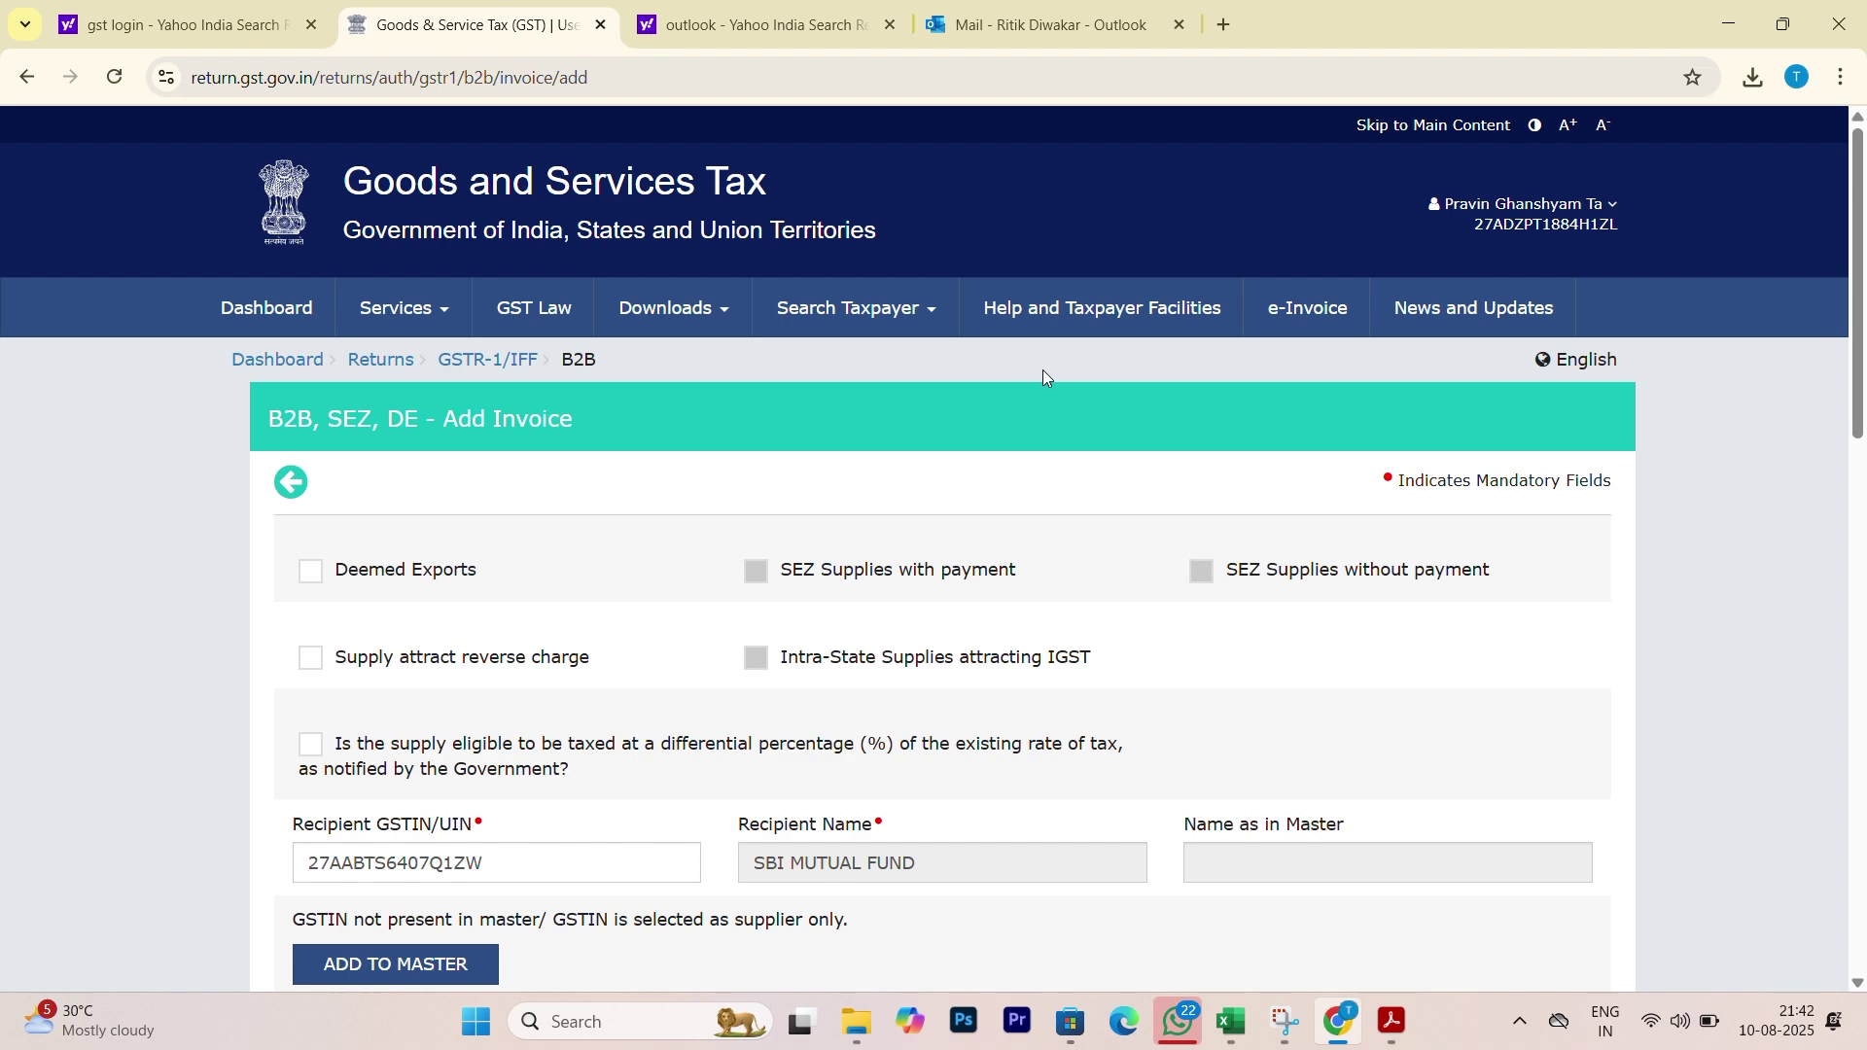
pyautogui.scroll(-5, 1042, 375)
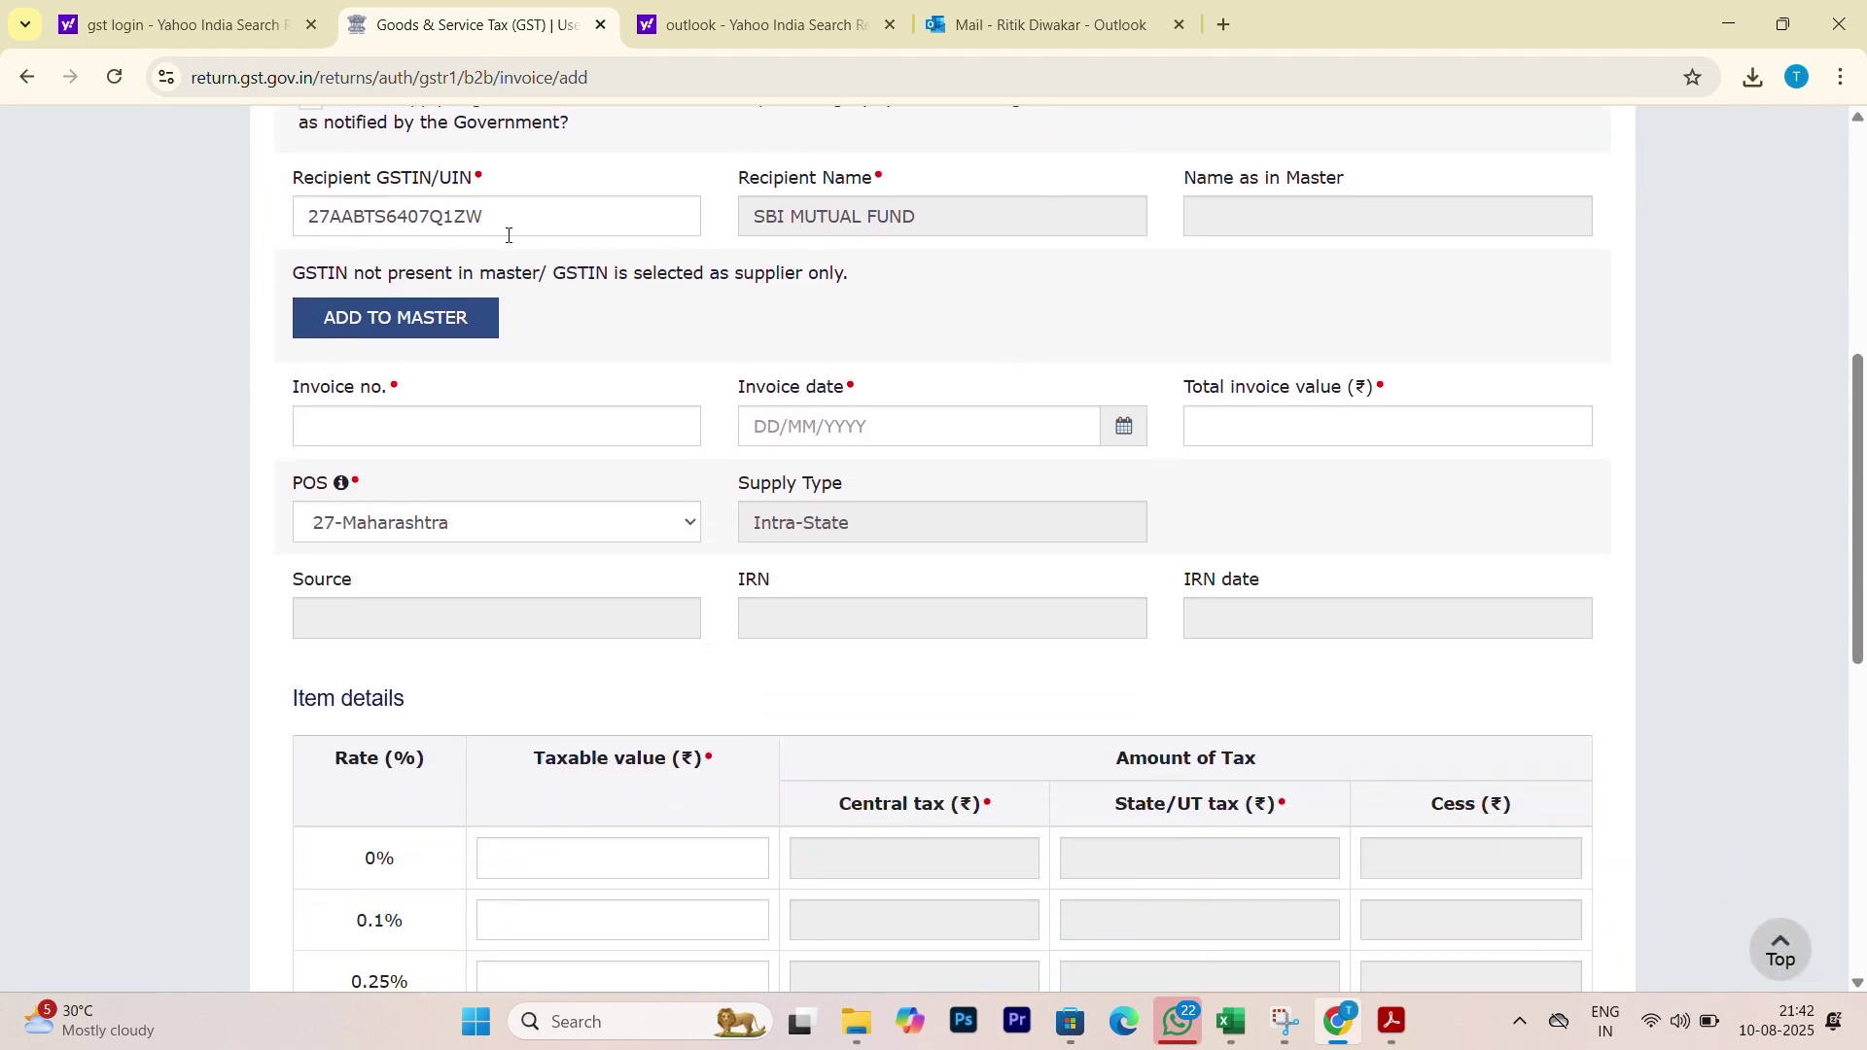
pyautogui.doubleClick(498, 213)
pyautogui.hotkey('ctrl', 'v')
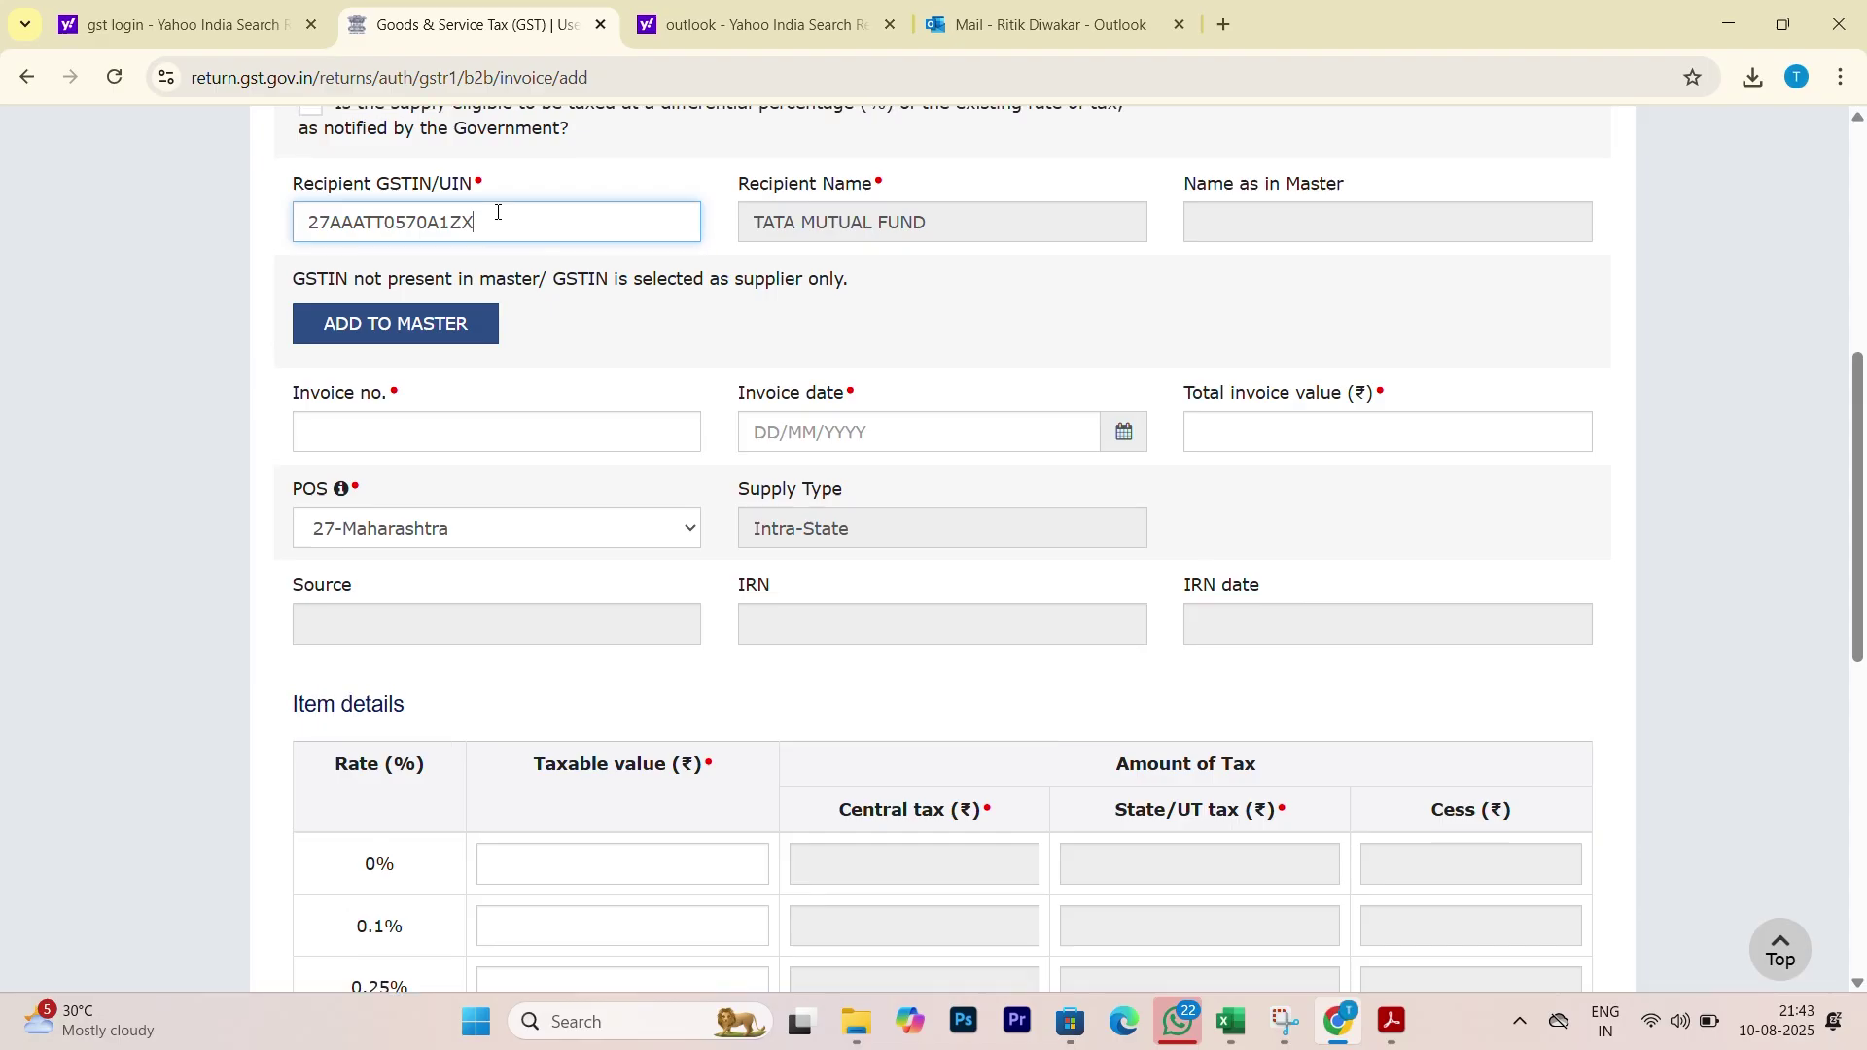
# - Paste the Tata invoice number from the PDF into the Invoice no. field
pyautogui.scroll(1, 498, 213)
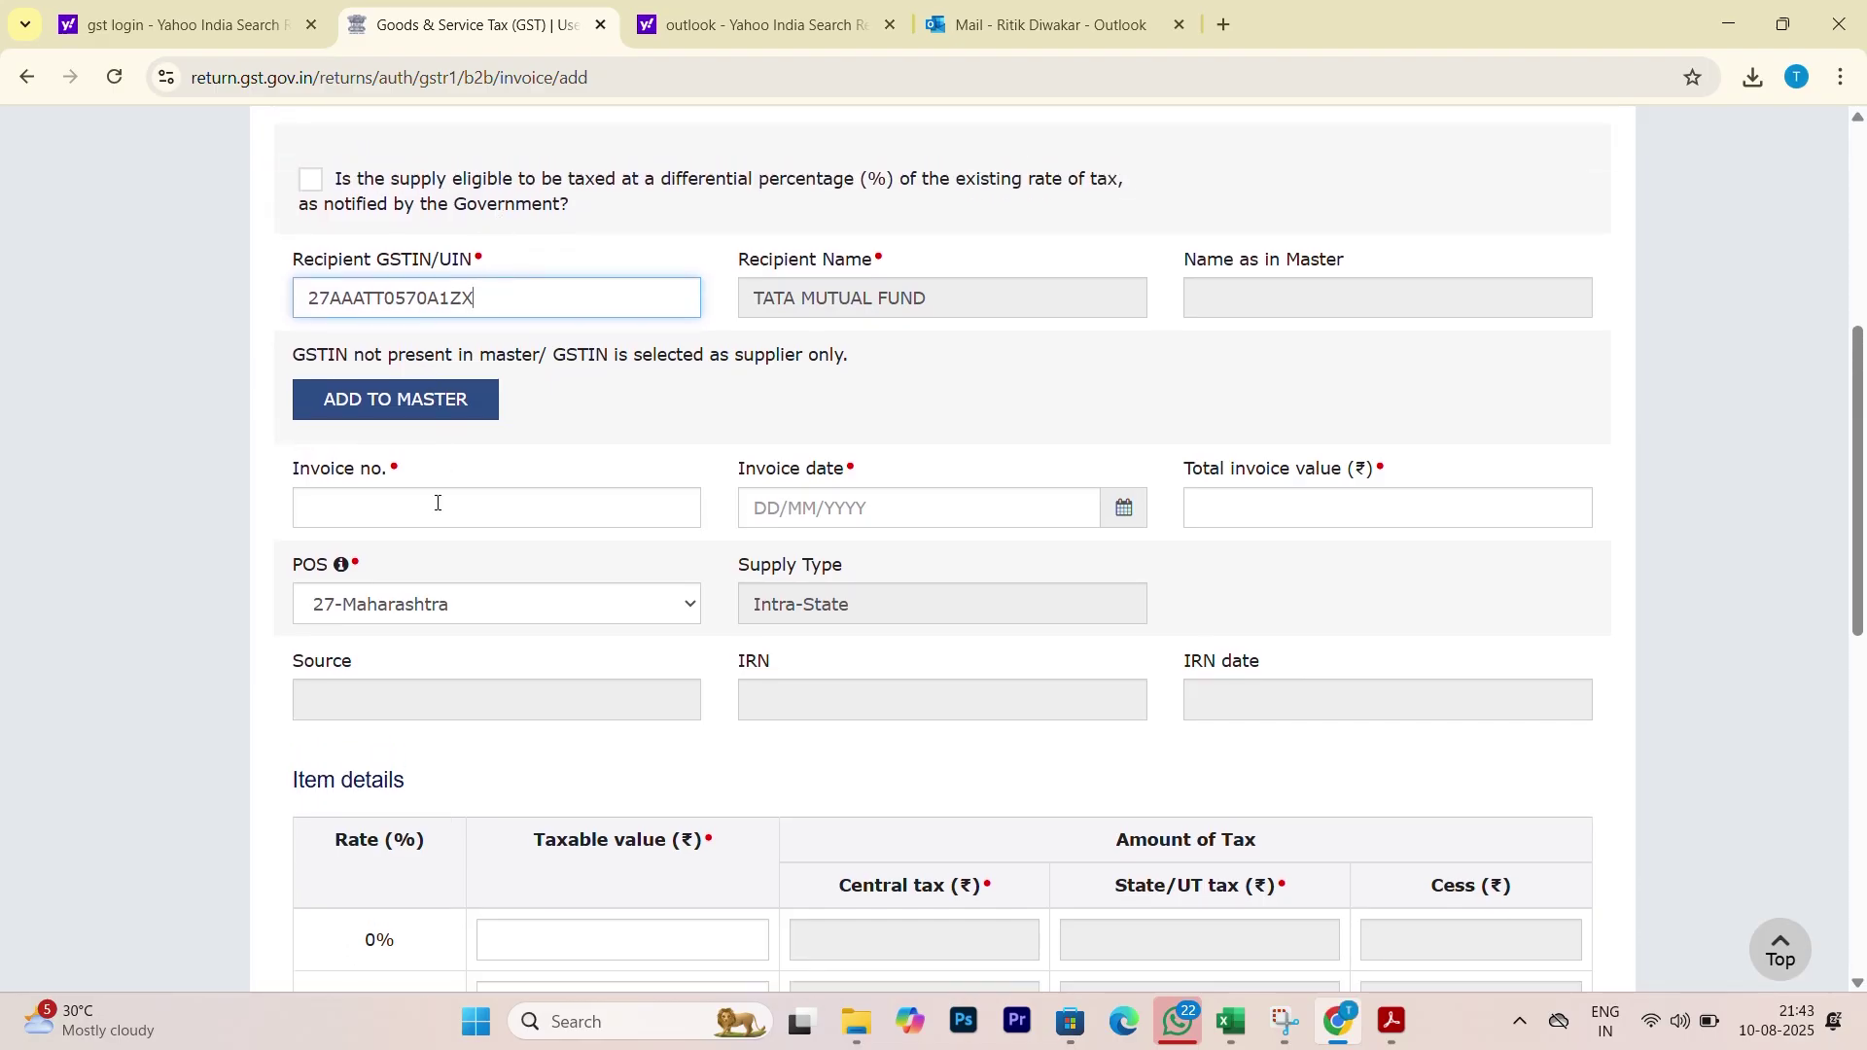
pyautogui.click(437, 503)
pyautogui.hotkey('alt', 'Tab')
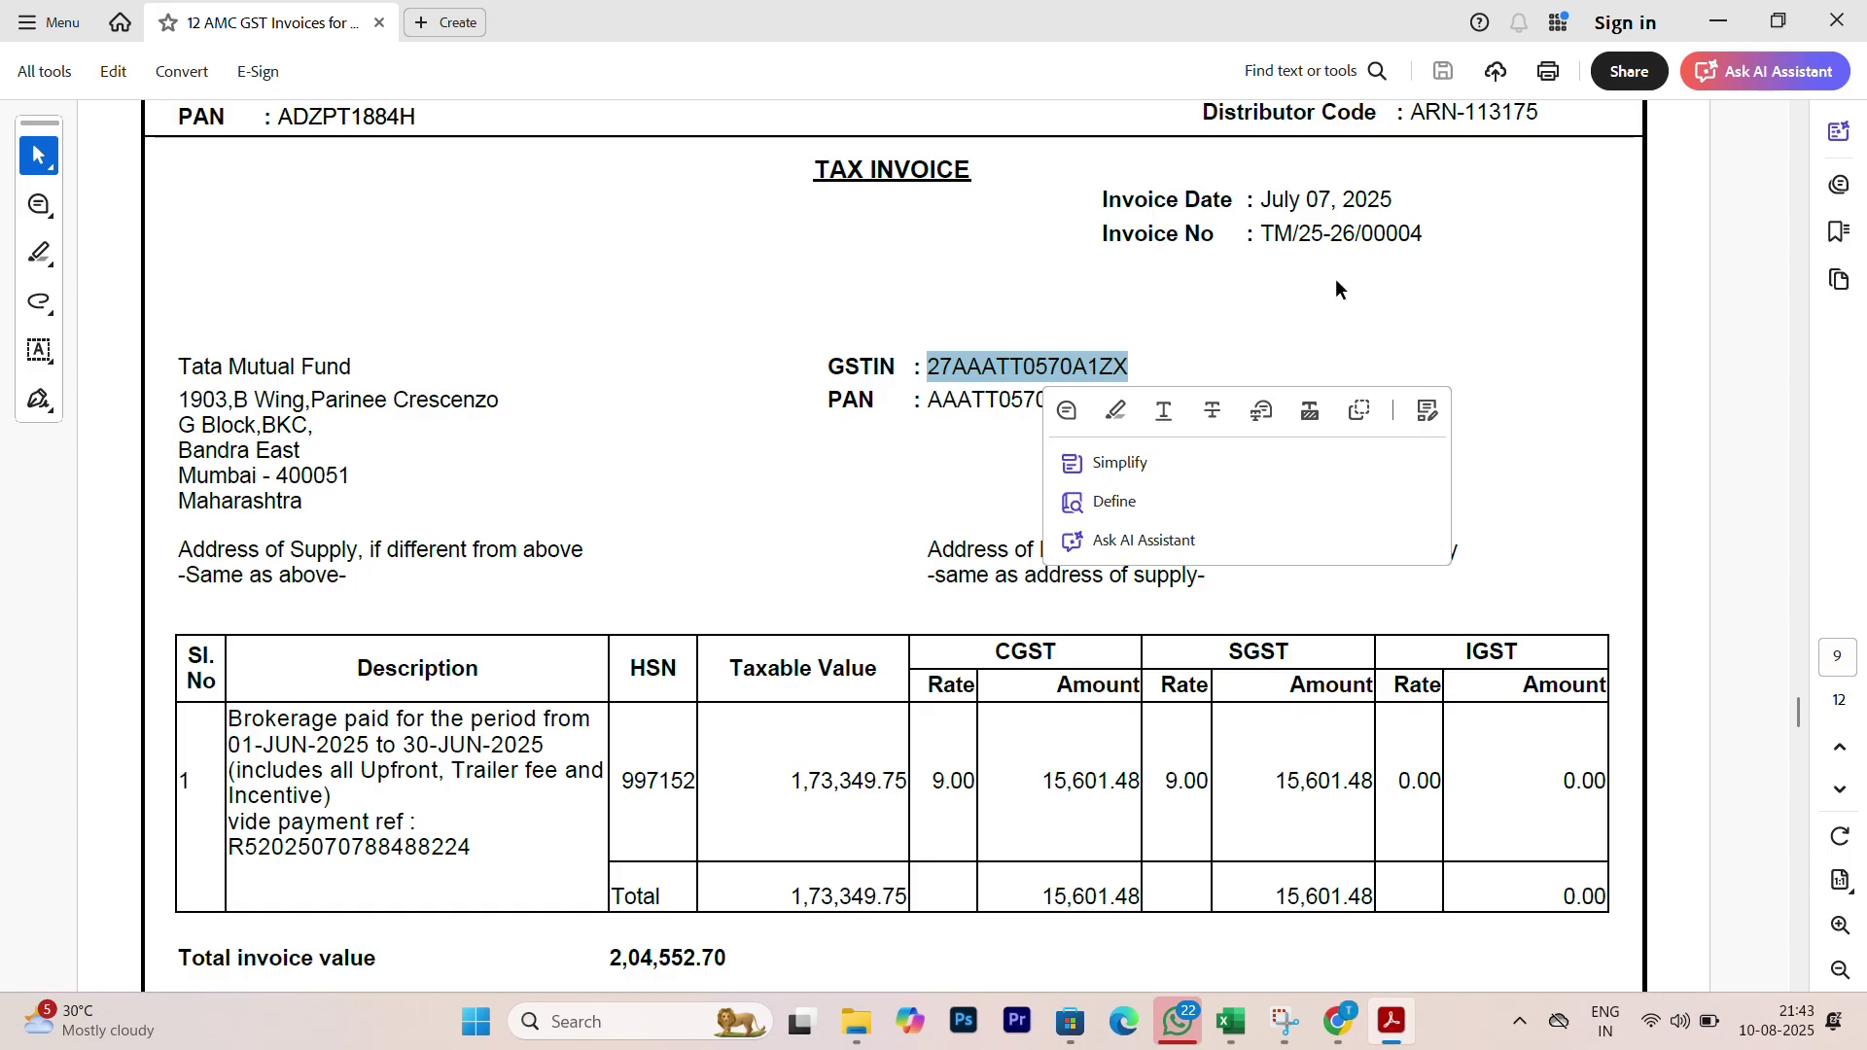
pyautogui.click(1347, 230)
pyautogui.doubleClick(1346, 234)
pyautogui.hotkey('ctrl', 'c')
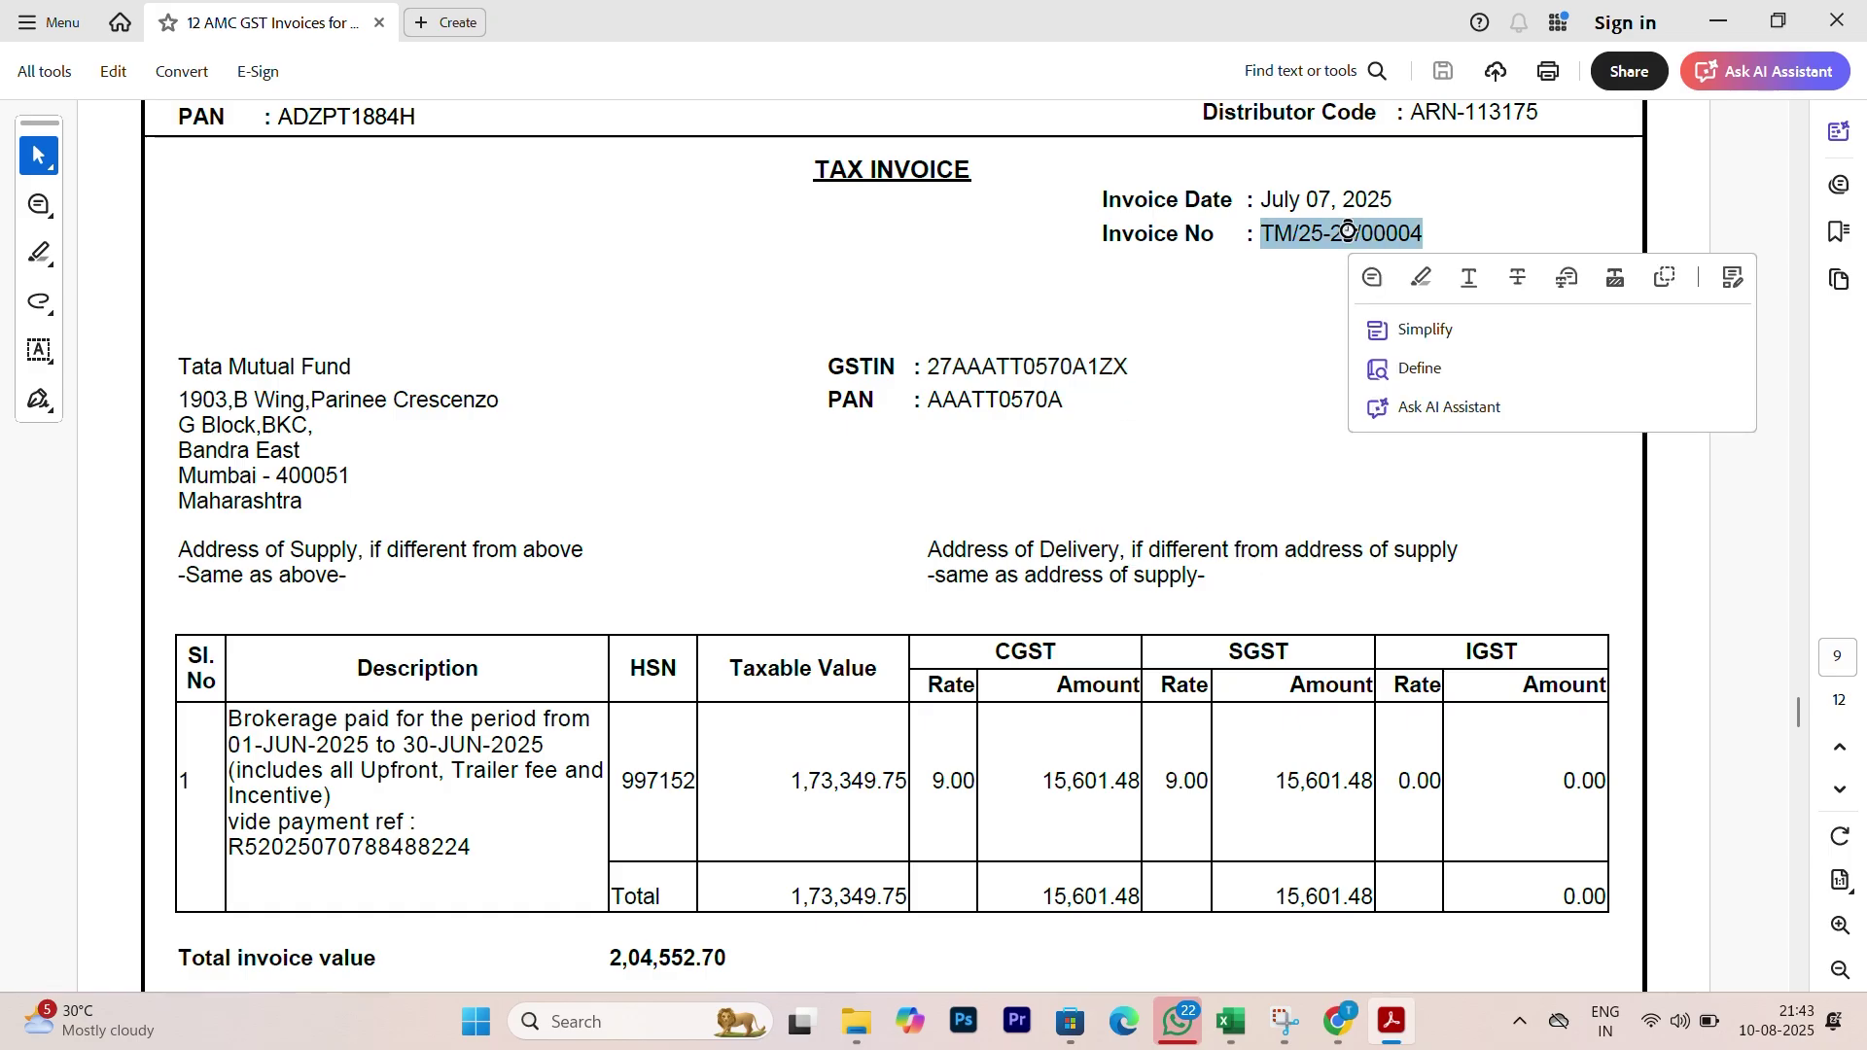
pyautogui.hotkey('alt', 'Tab')
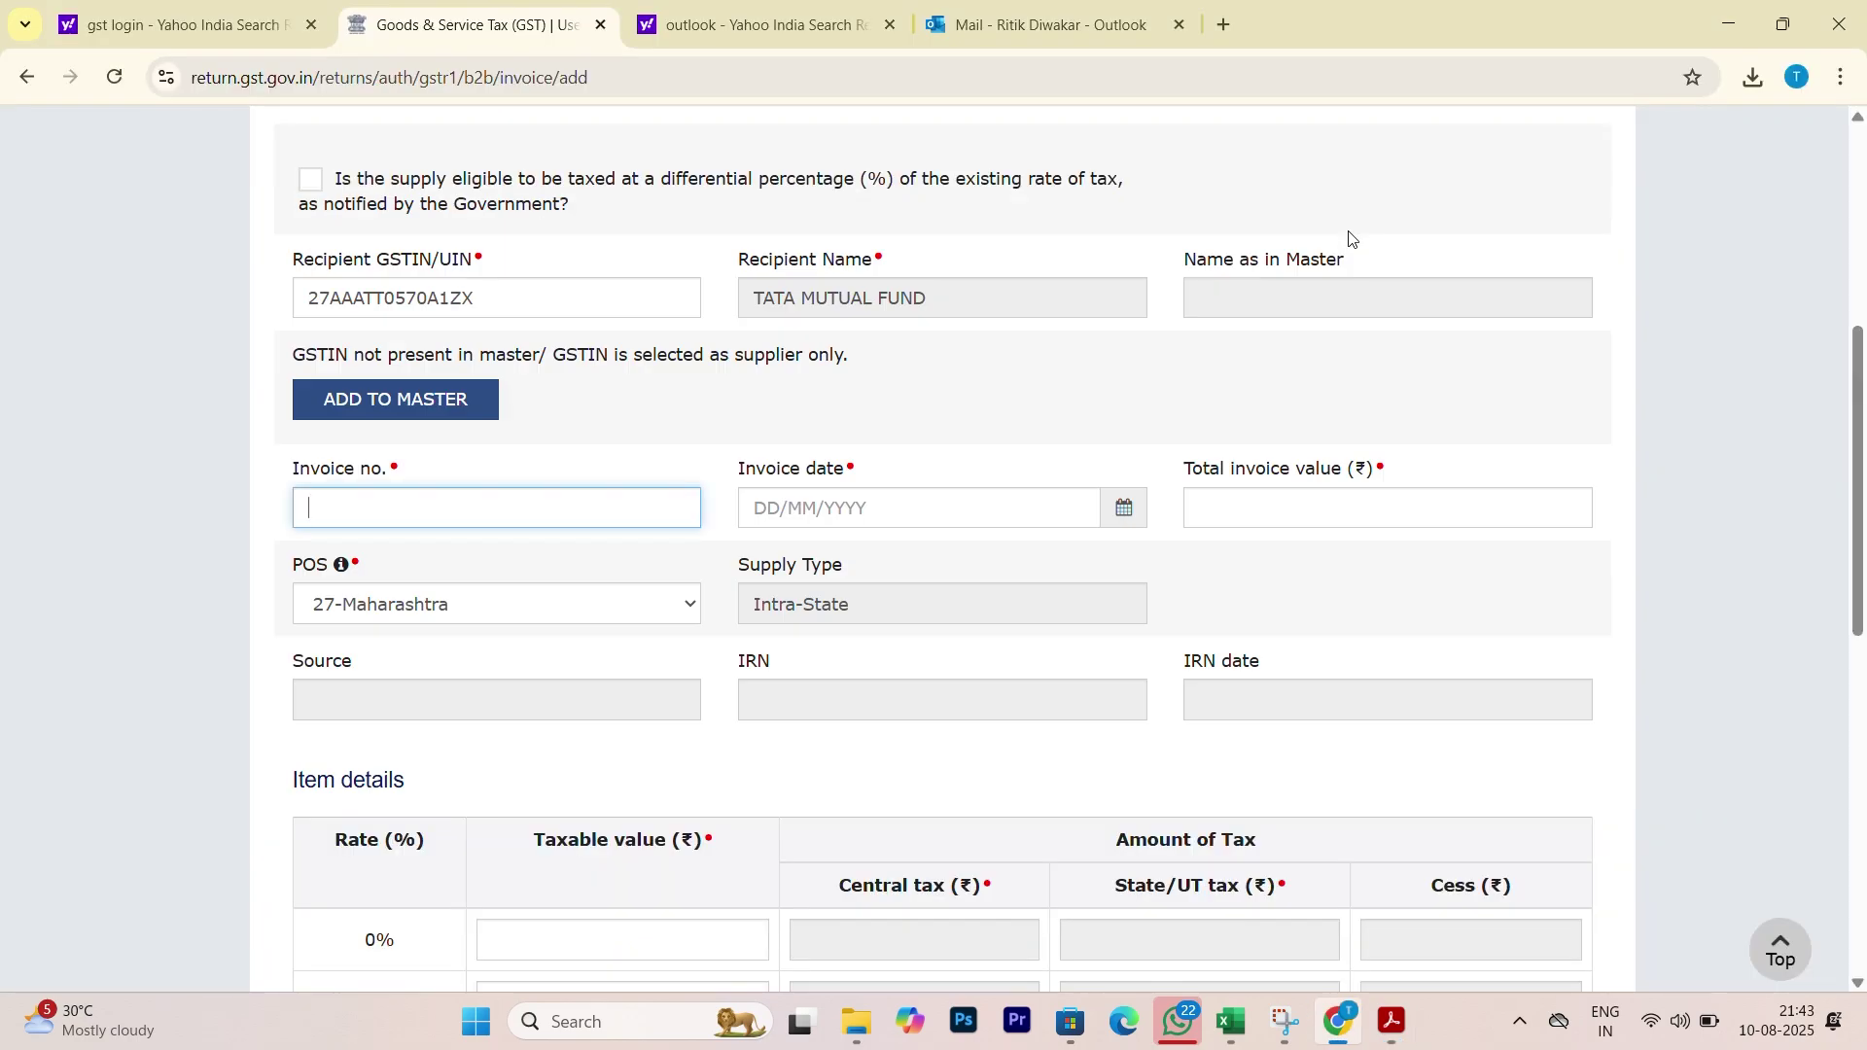
pyautogui.hotkey('ctrl', 'v')
# - Enter invoice date 07/07/2025 and total invoice value 2,04,552.70
pyautogui.click(922, 507)
pyautogui.hotkey('alt', 'Tab')
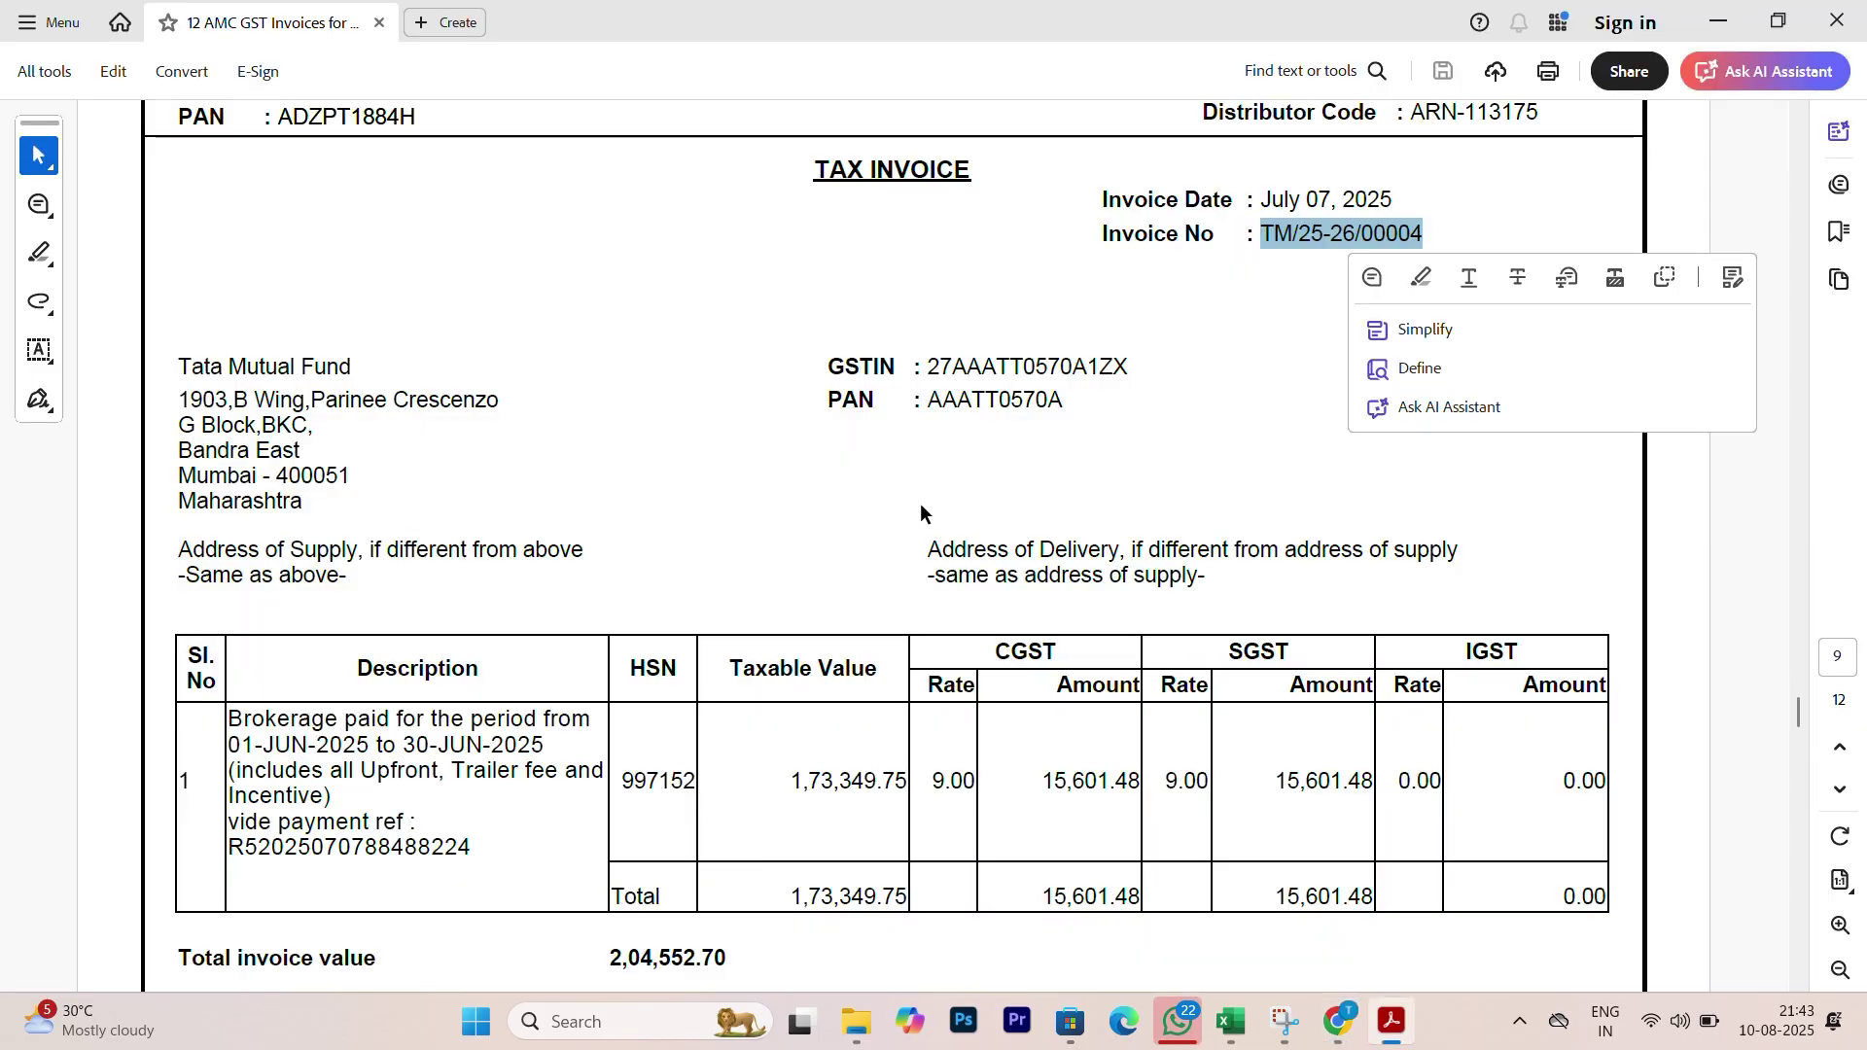
pyautogui.hotkey('alt', 'Tab')
pyautogui.write('07/07/')
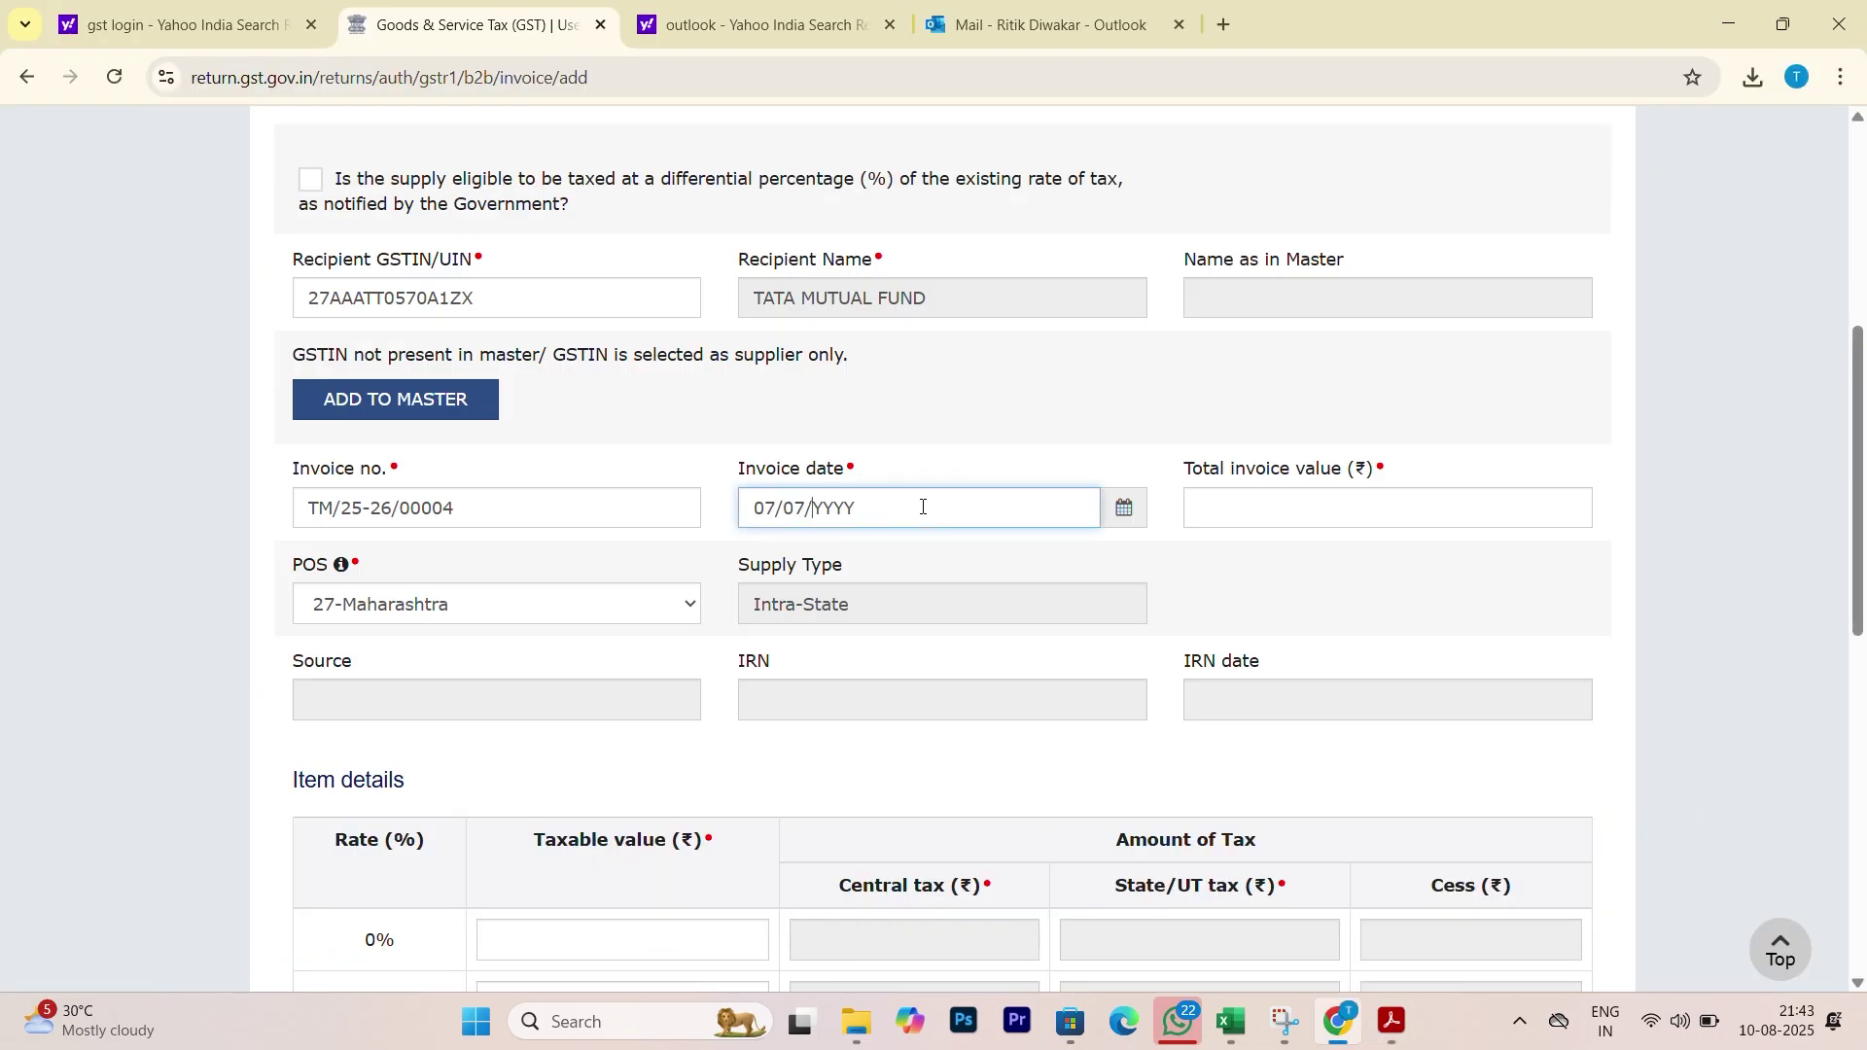
pyautogui.write('2025')
pyautogui.click(1235, 507)
pyautogui.hotkey('alt', 'Tab')
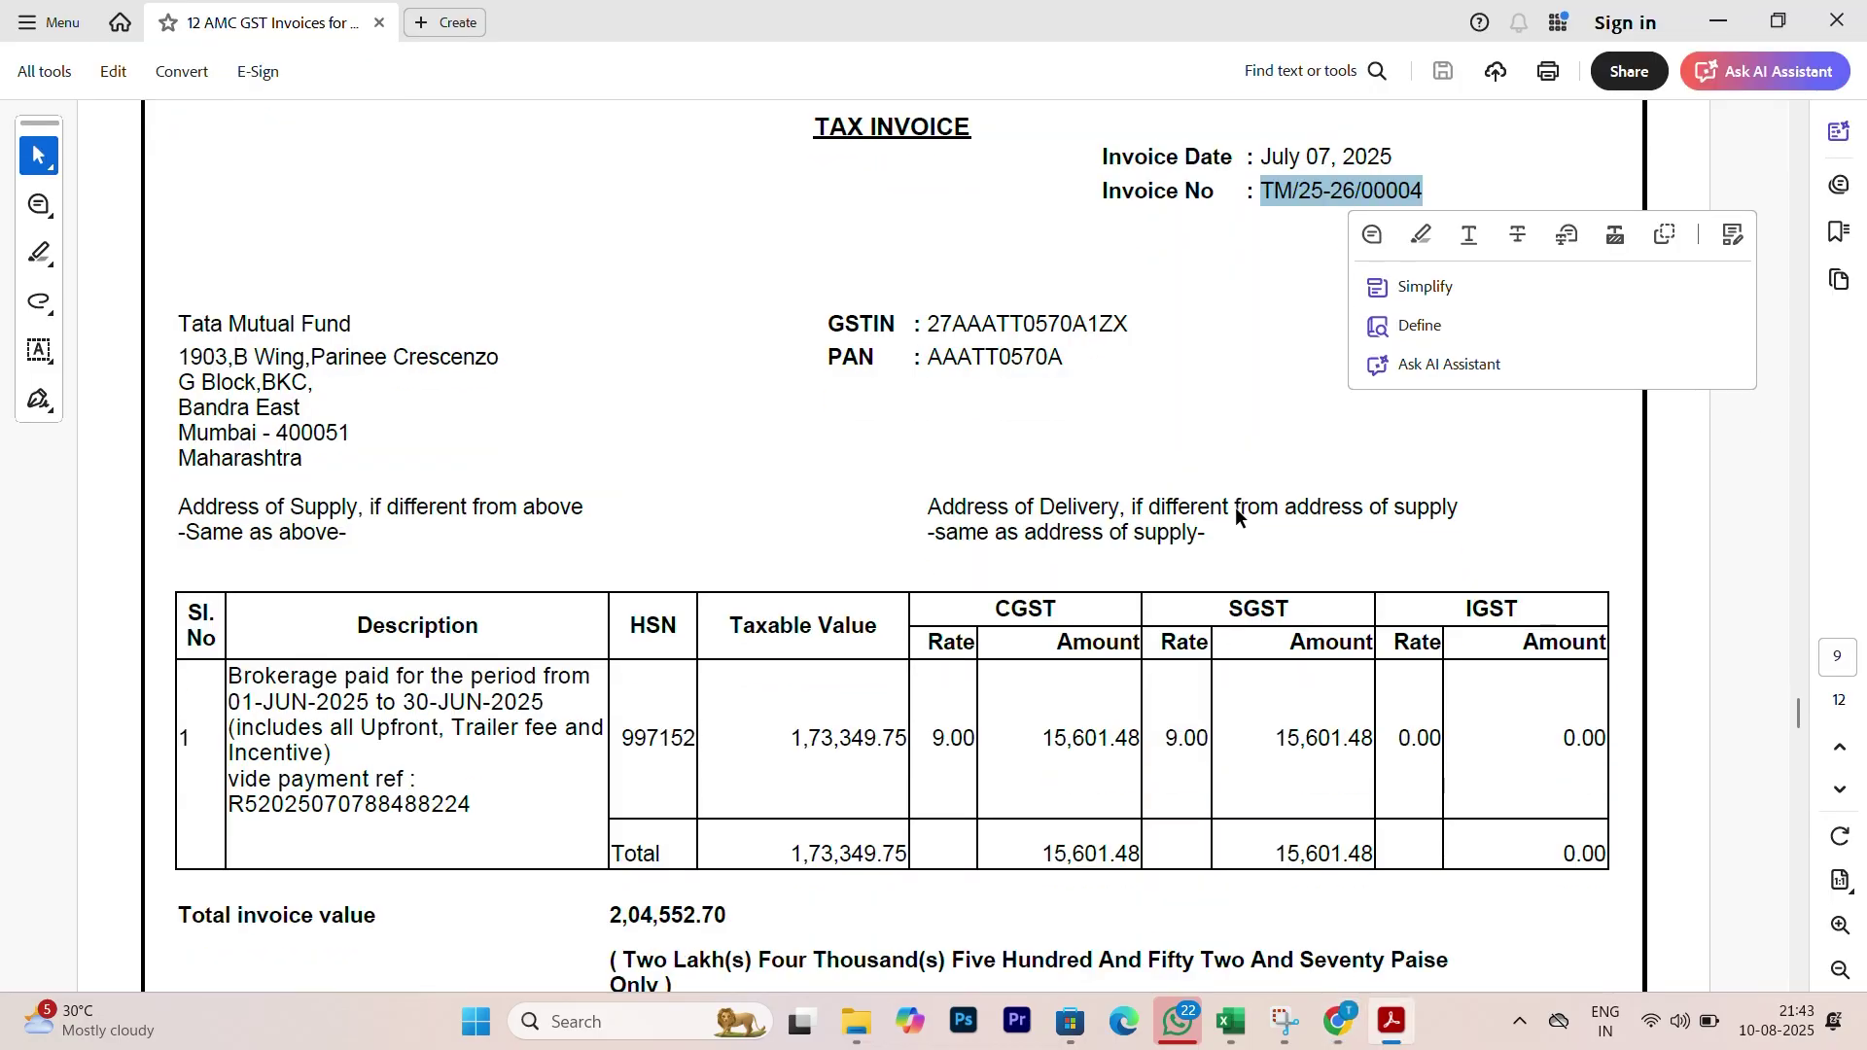
pyautogui.scroll(-3, 1234, 506)
pyautogui.scroll(-1, 1235, 507)
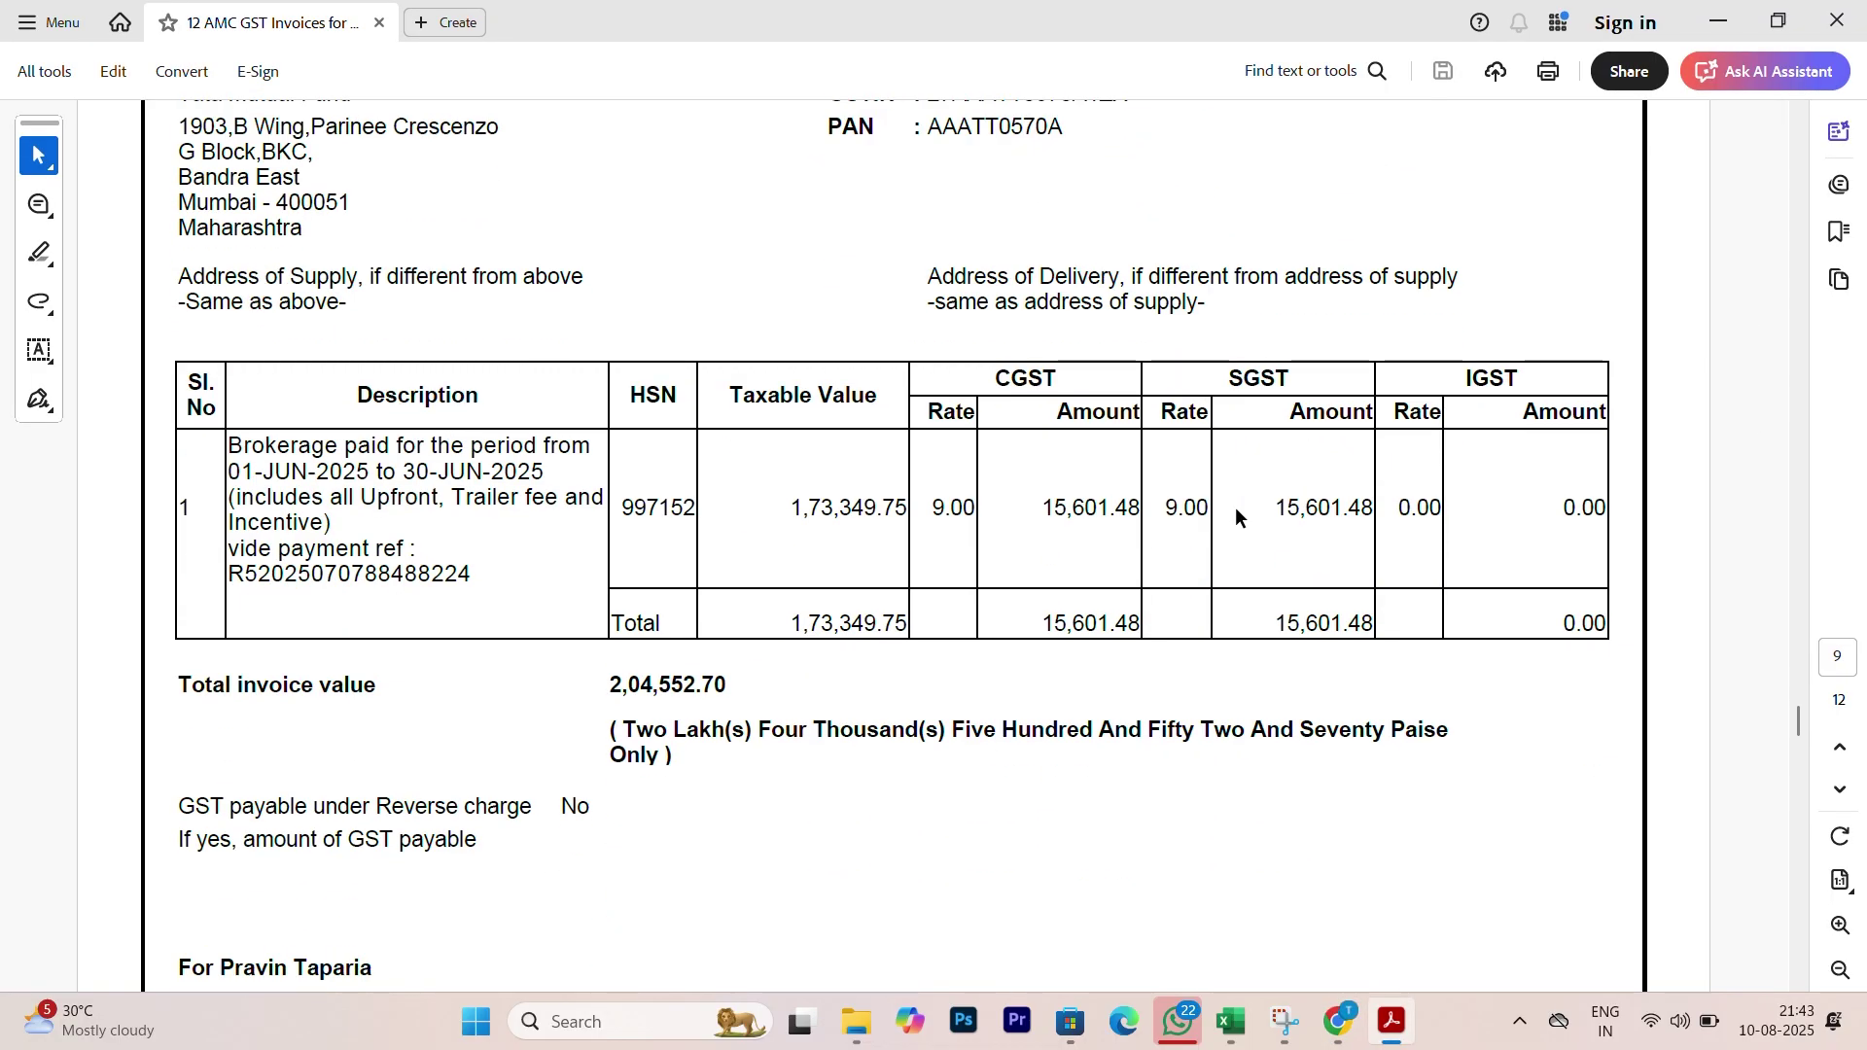
pyautogui.hotkey('alt', 'Tab')
pyautogui.hotkey('alt', 'Tab')
pyautogui.hotkey('alt', 'Tab')
pyautogui.write('204')
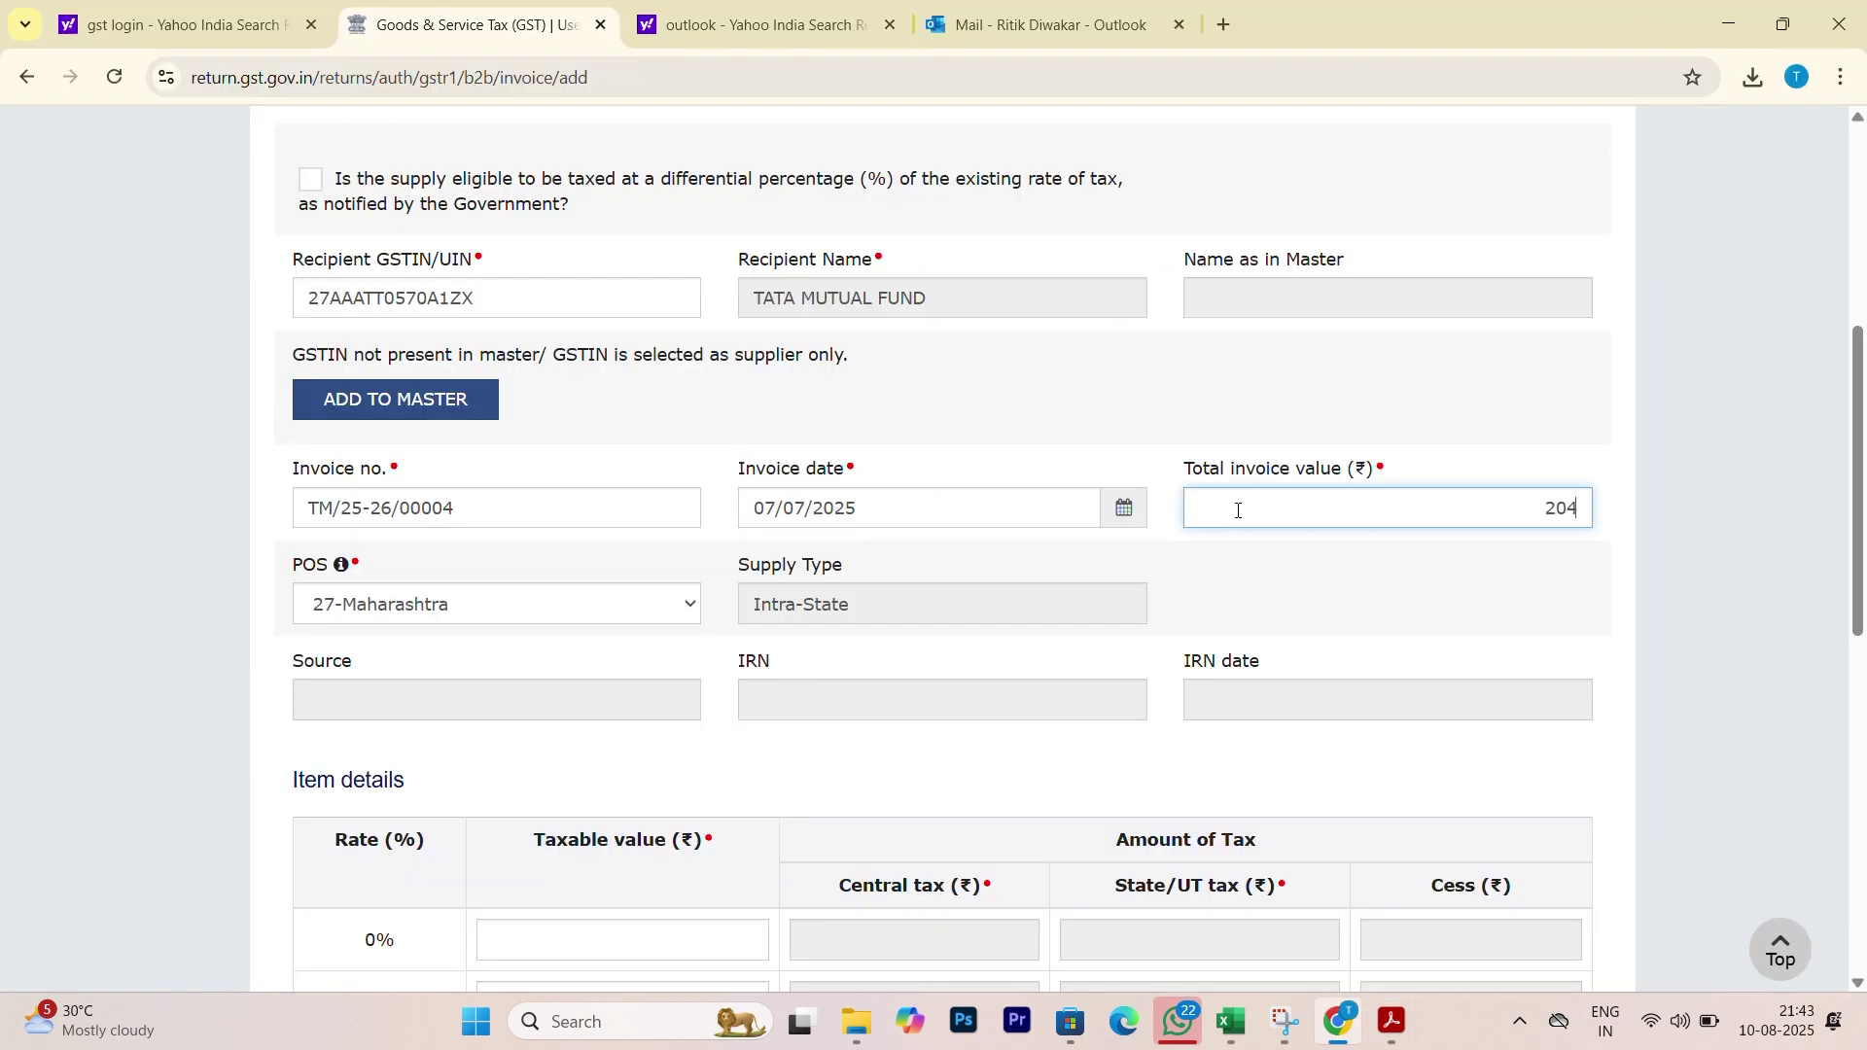
pyautogui.write('5552.70')
pyautogui.hotkey('alt', 'Tab')
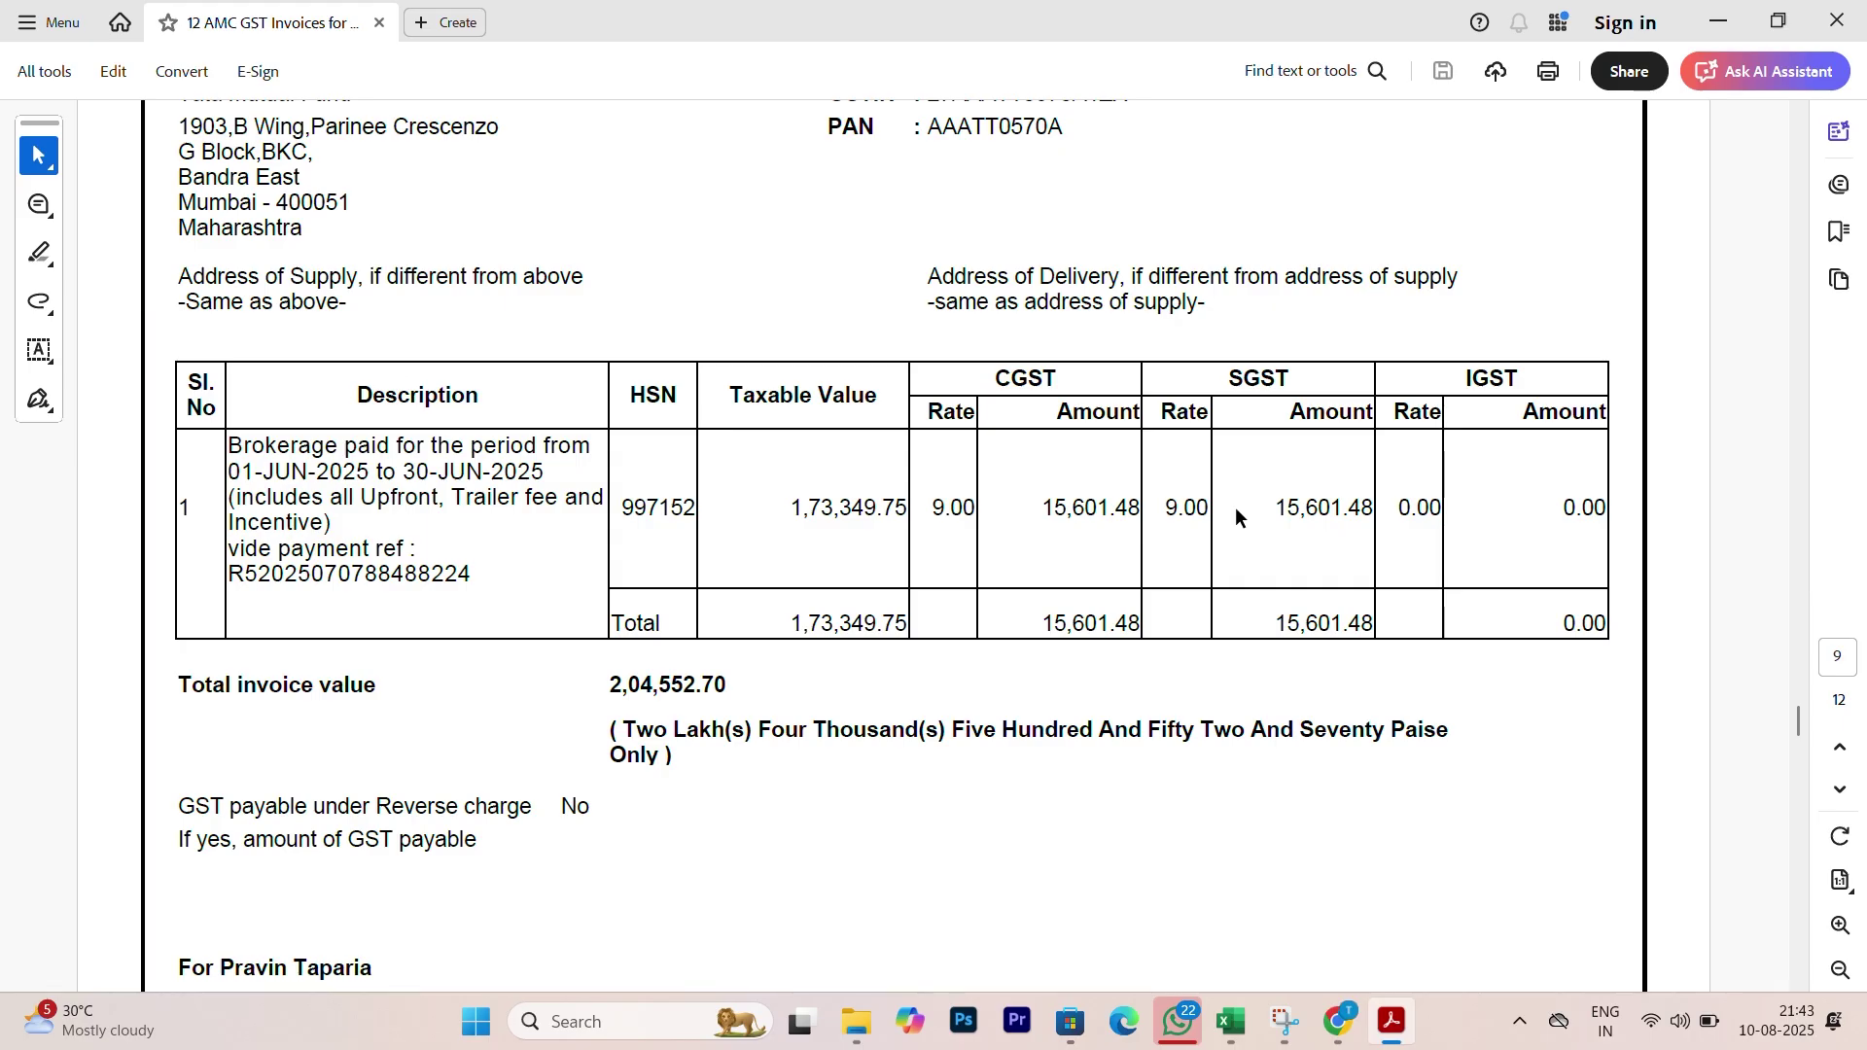
pyautogui.hotkey('alt', 'Tab')
# - Enter 173349.75 as the 18% taxable value and save the Tata Mutual Fund invoice
pyautogui.scroll(-10, 1237, 510)
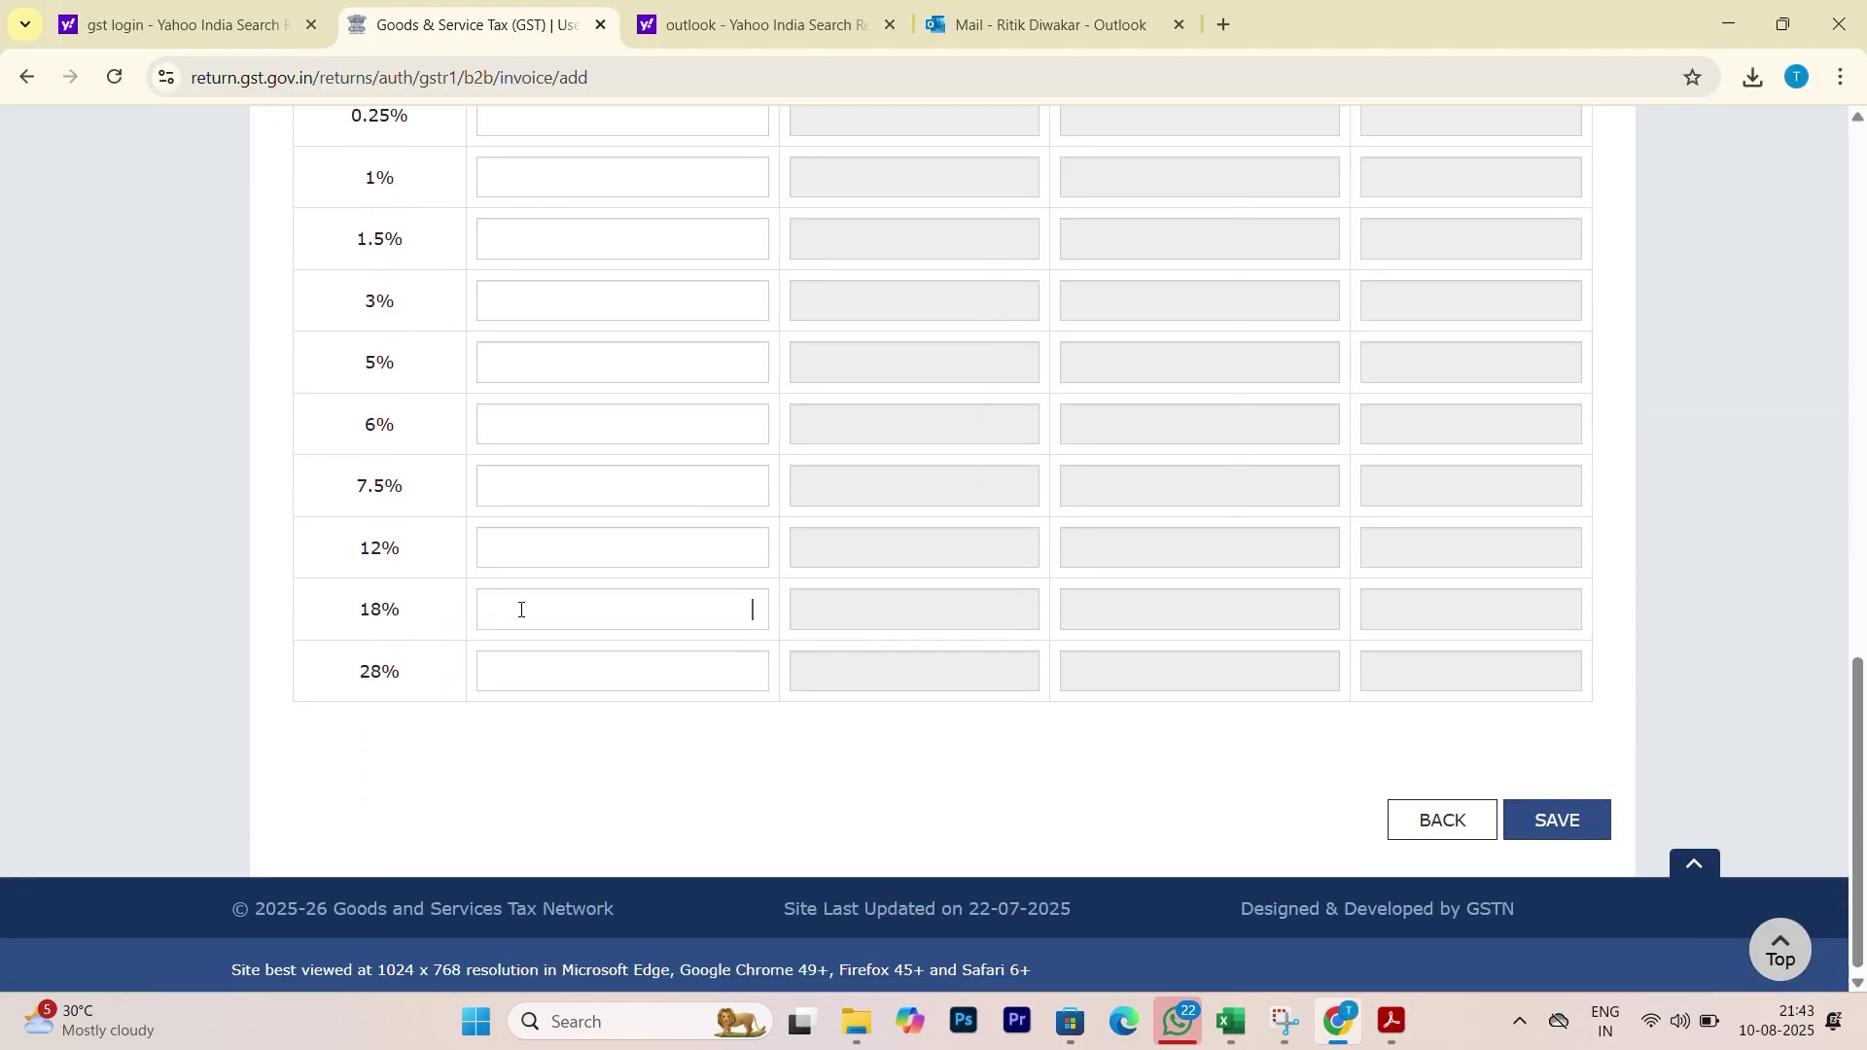
pyautogui.hotkey('alt', 'Tab')
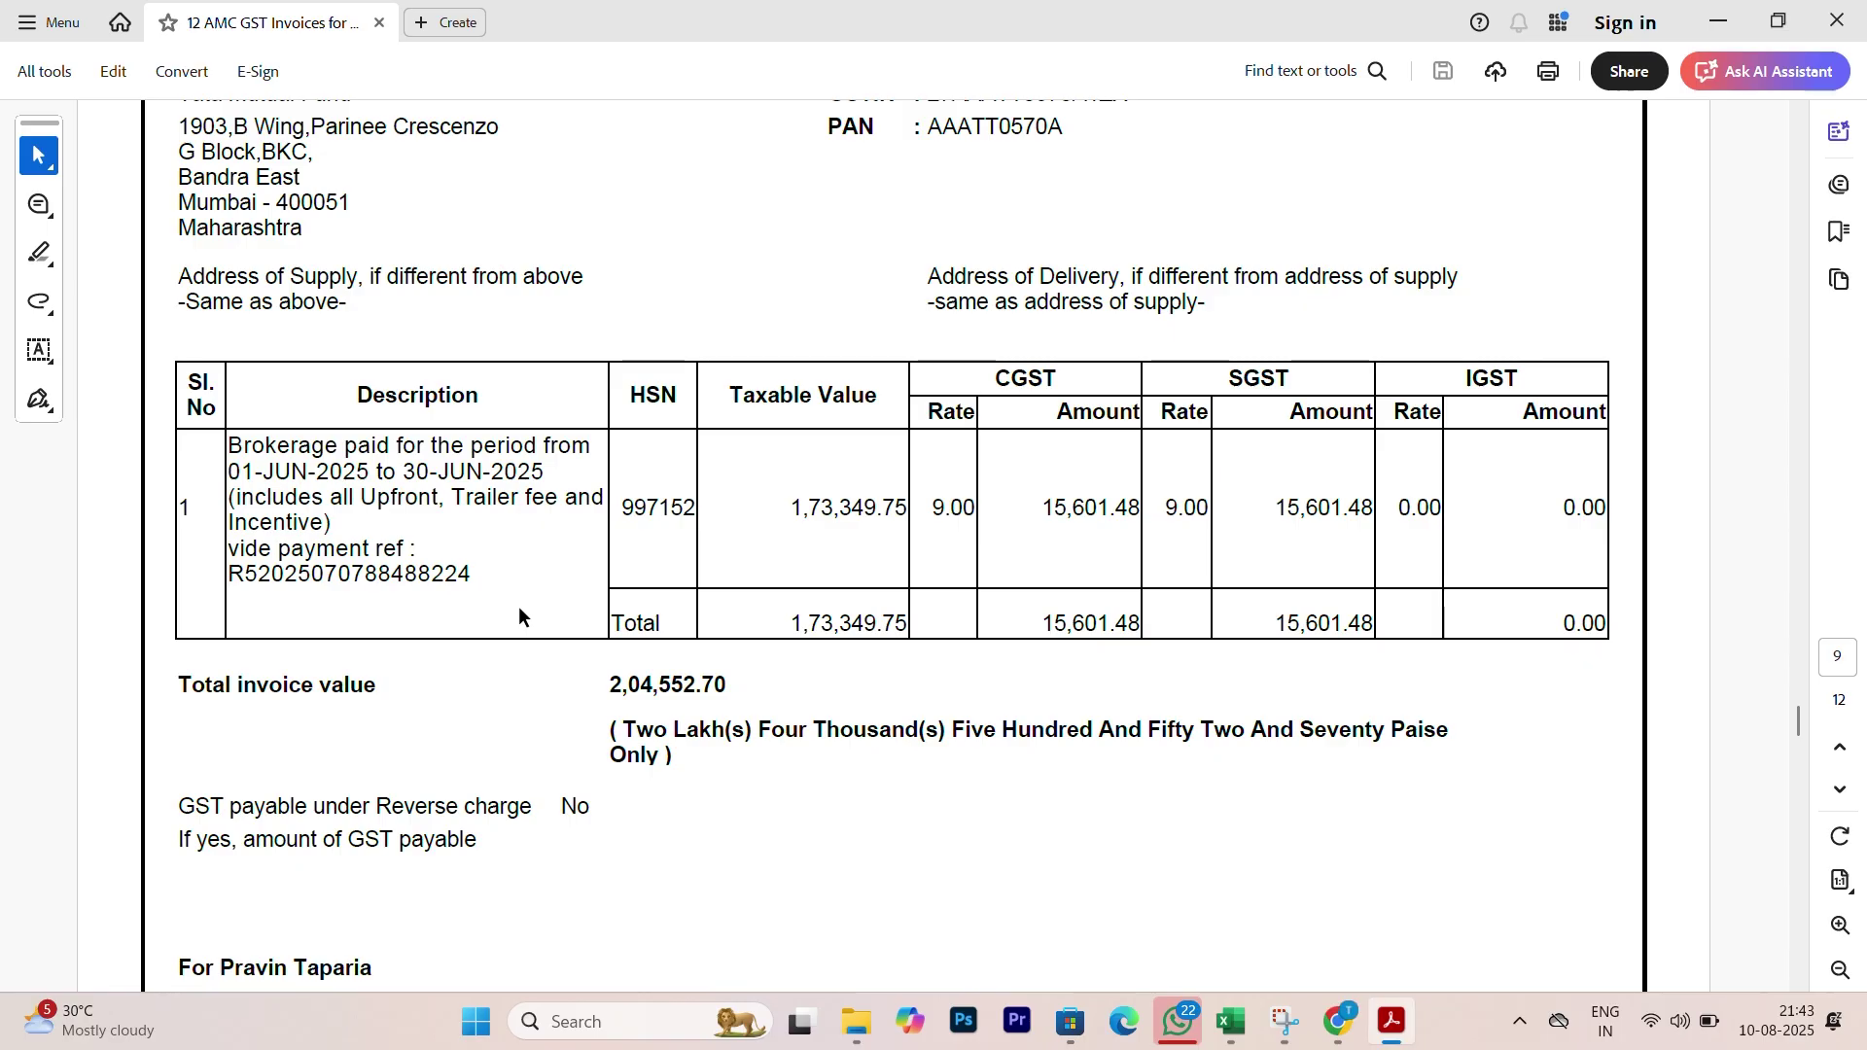
pyautogui.hotkey('alt', 'Tab')
pyautogui.write('13')
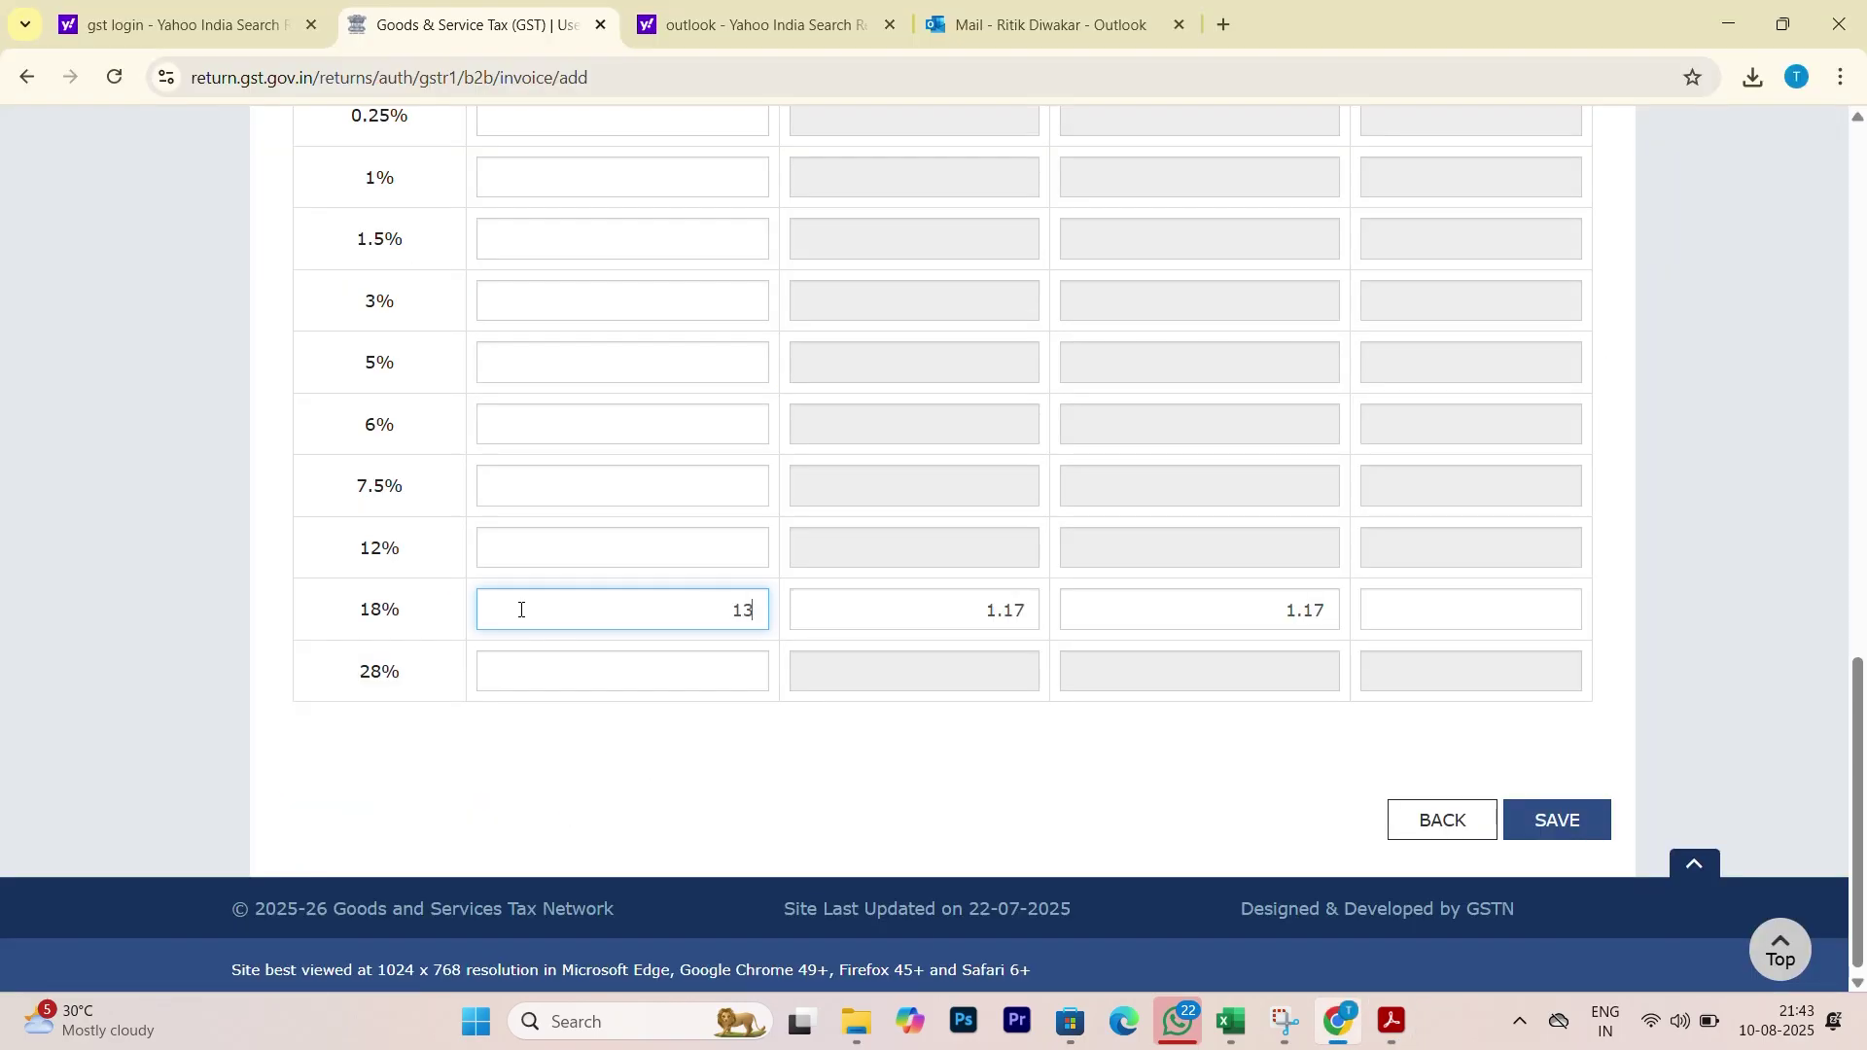
pyautogui.press('BackSpace')
pyautogui.write('73349.75')
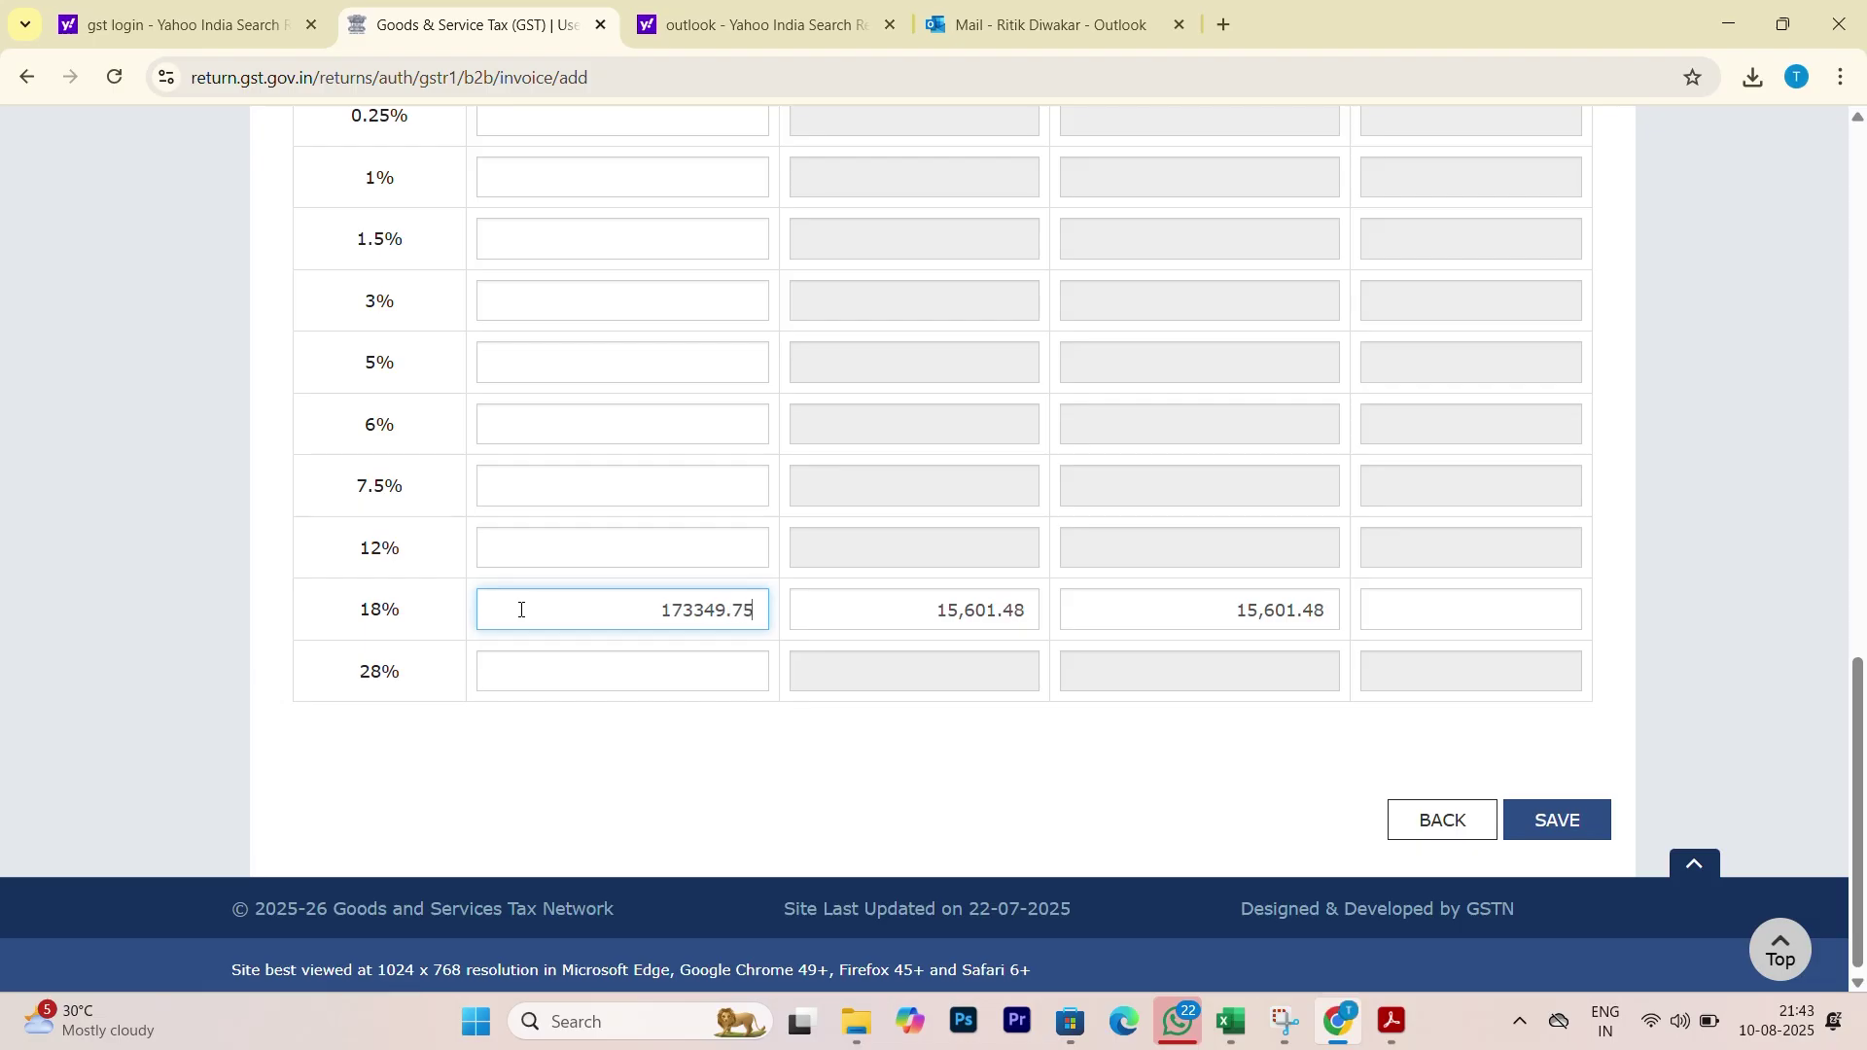
pyautogui.hotkey('alt', 'Tab')
pyautogui.hotkey('alt', 'Tab')
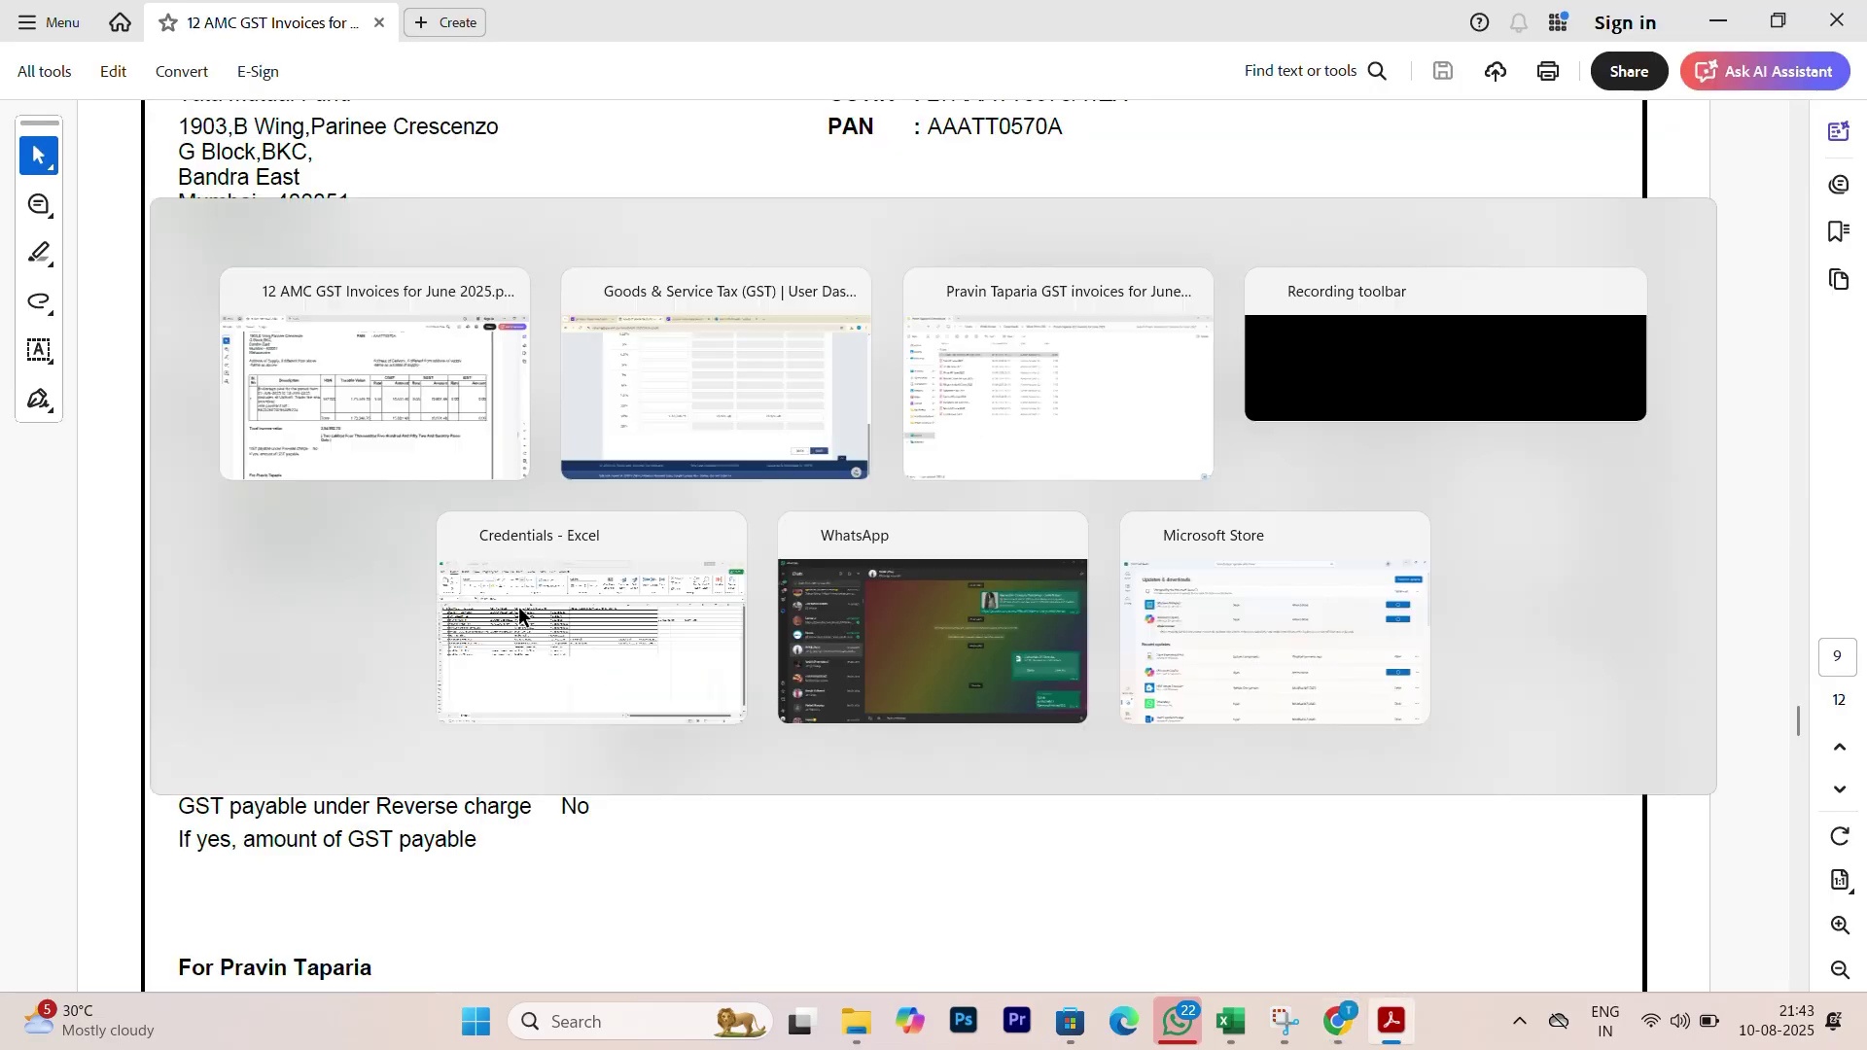
pyautogui.hotkey('alt', 'Tab')
pyautogui.hotkey('alt', 'Tab')
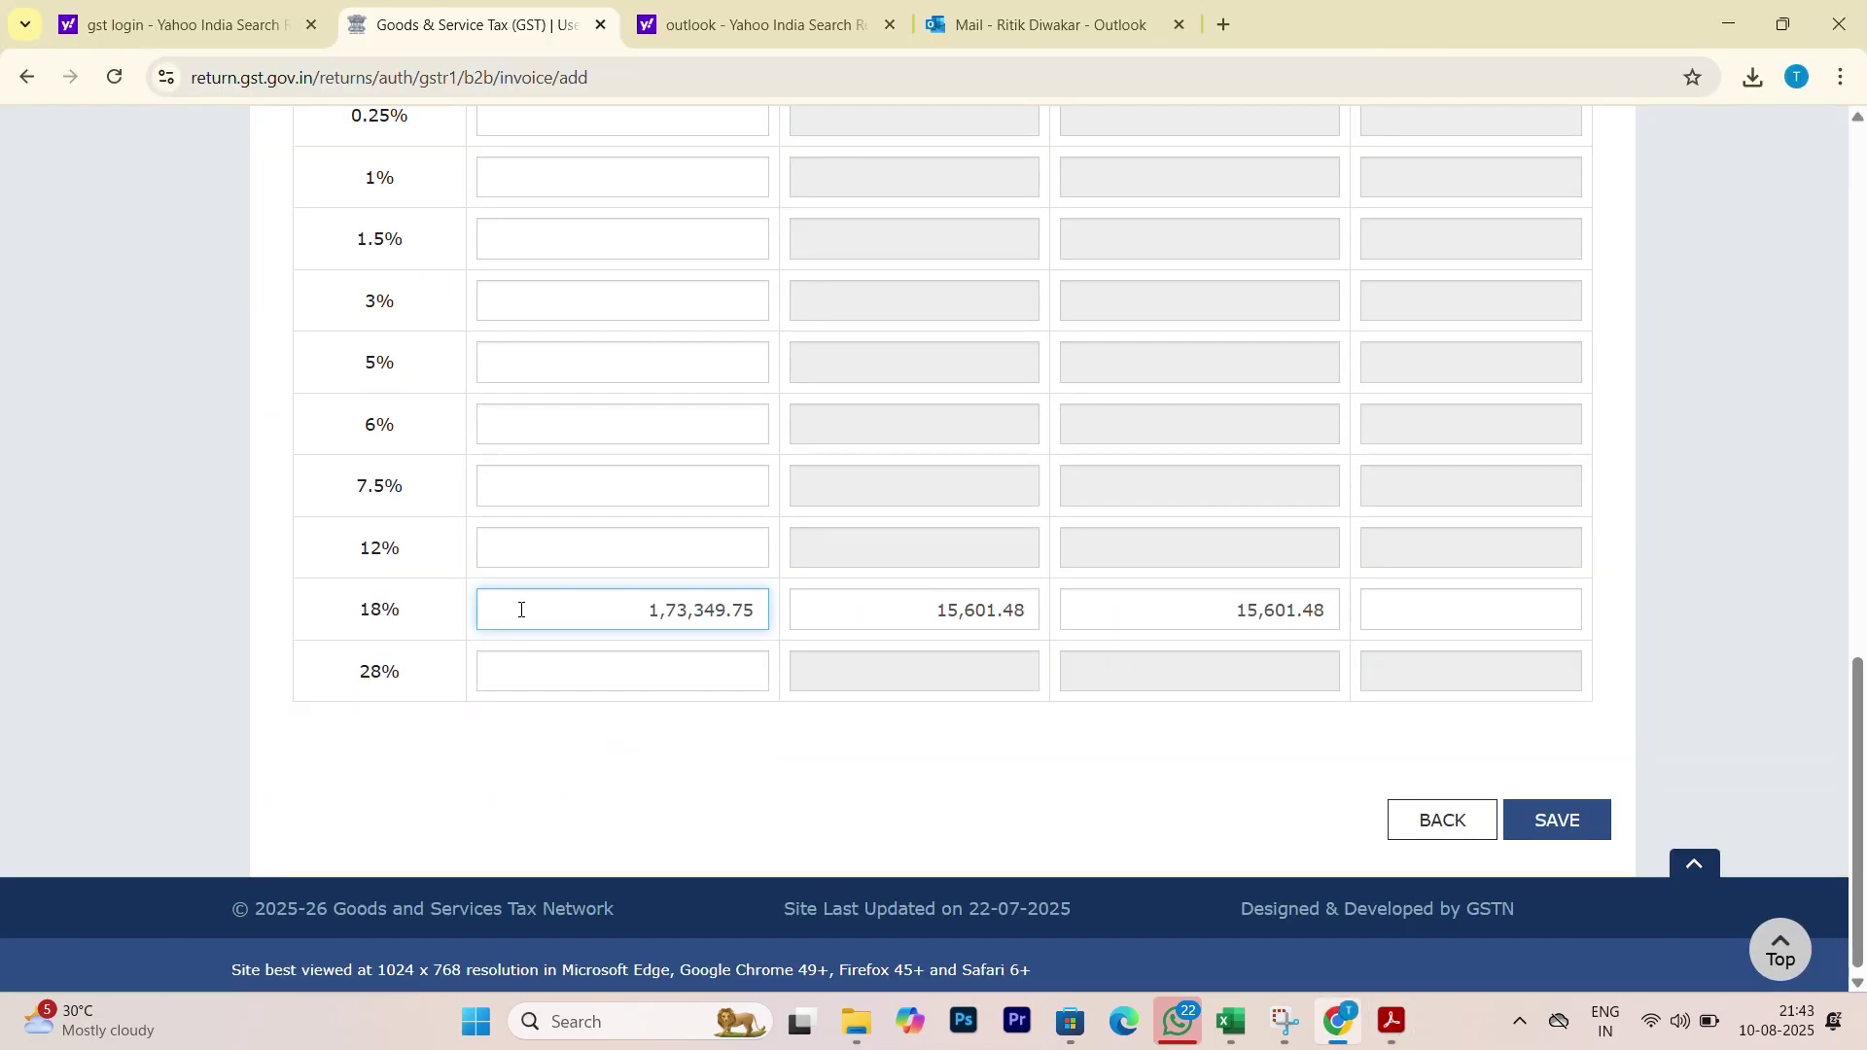
pyautogui.click(1553, 837)
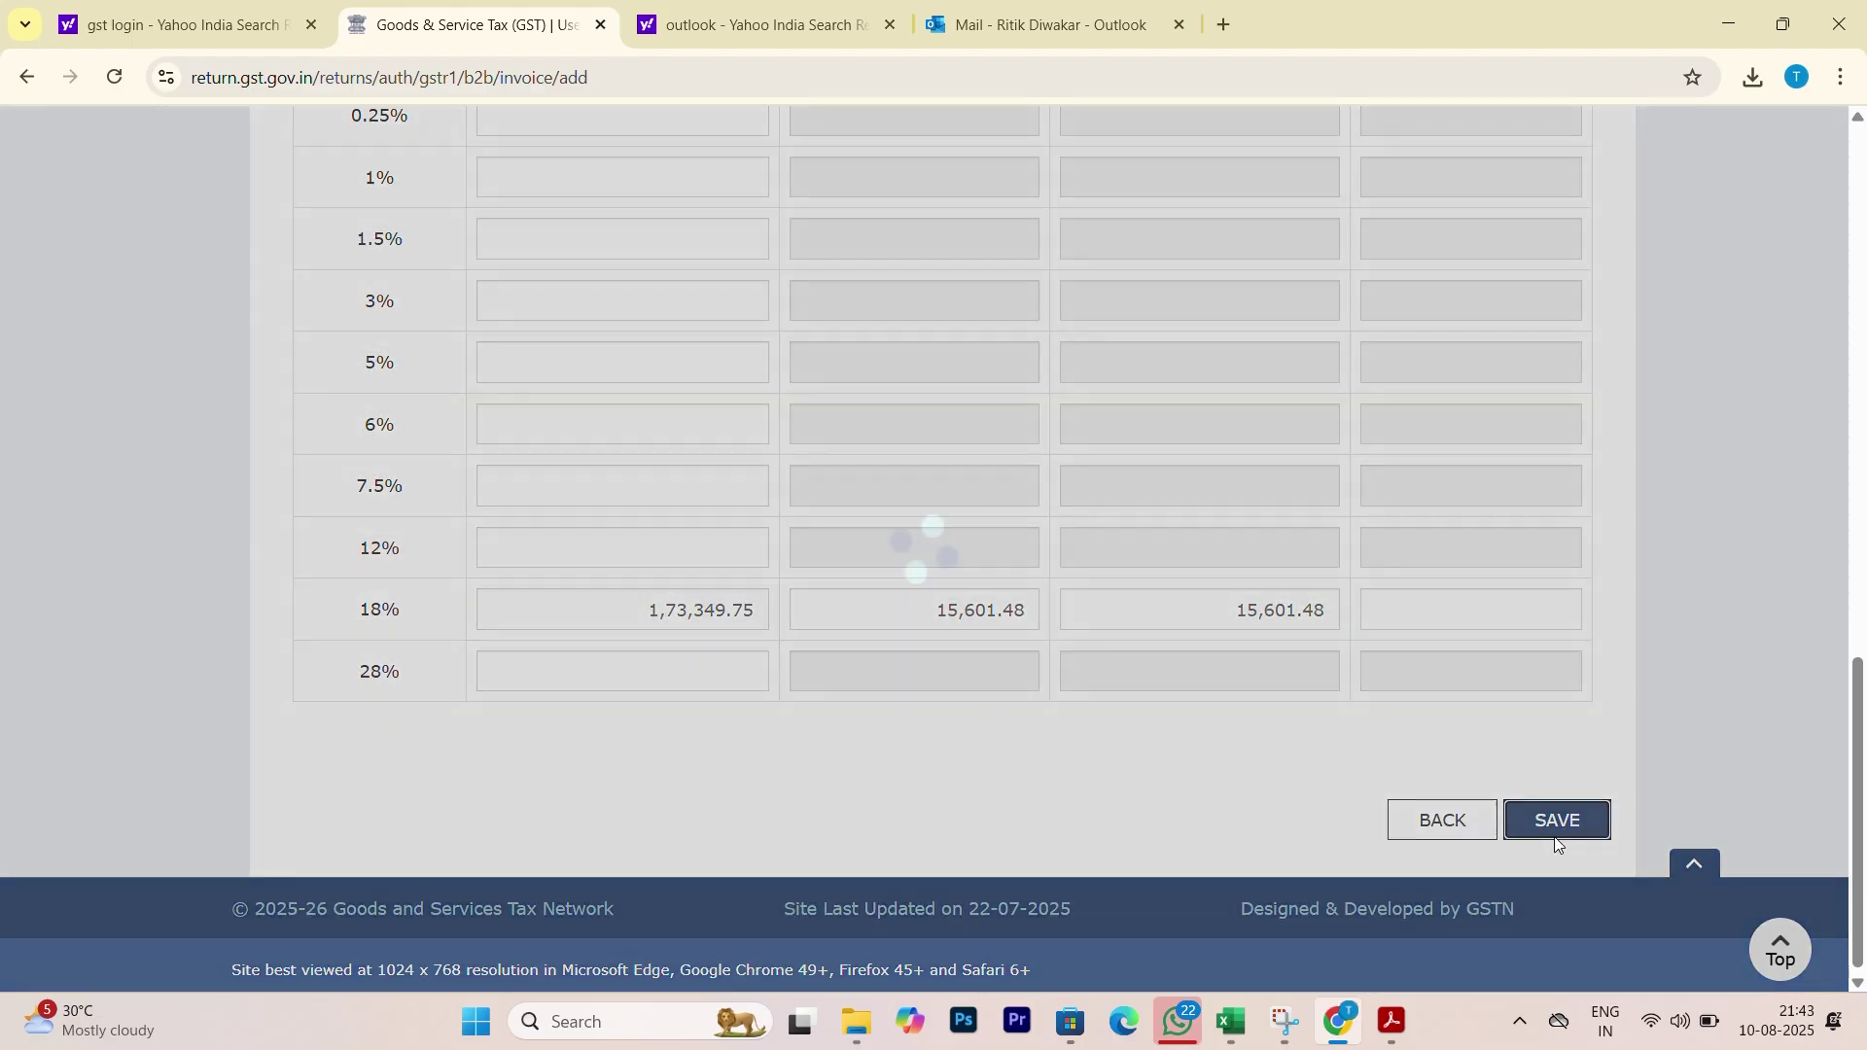
pyautogui.hotkey('alt', 'Tab')
# - Replace the recipient GSTIN with ICICI Prudential Mutual Fund's GSTIN from the PDF
pyautogui.scroll(-15, 1553, 837)
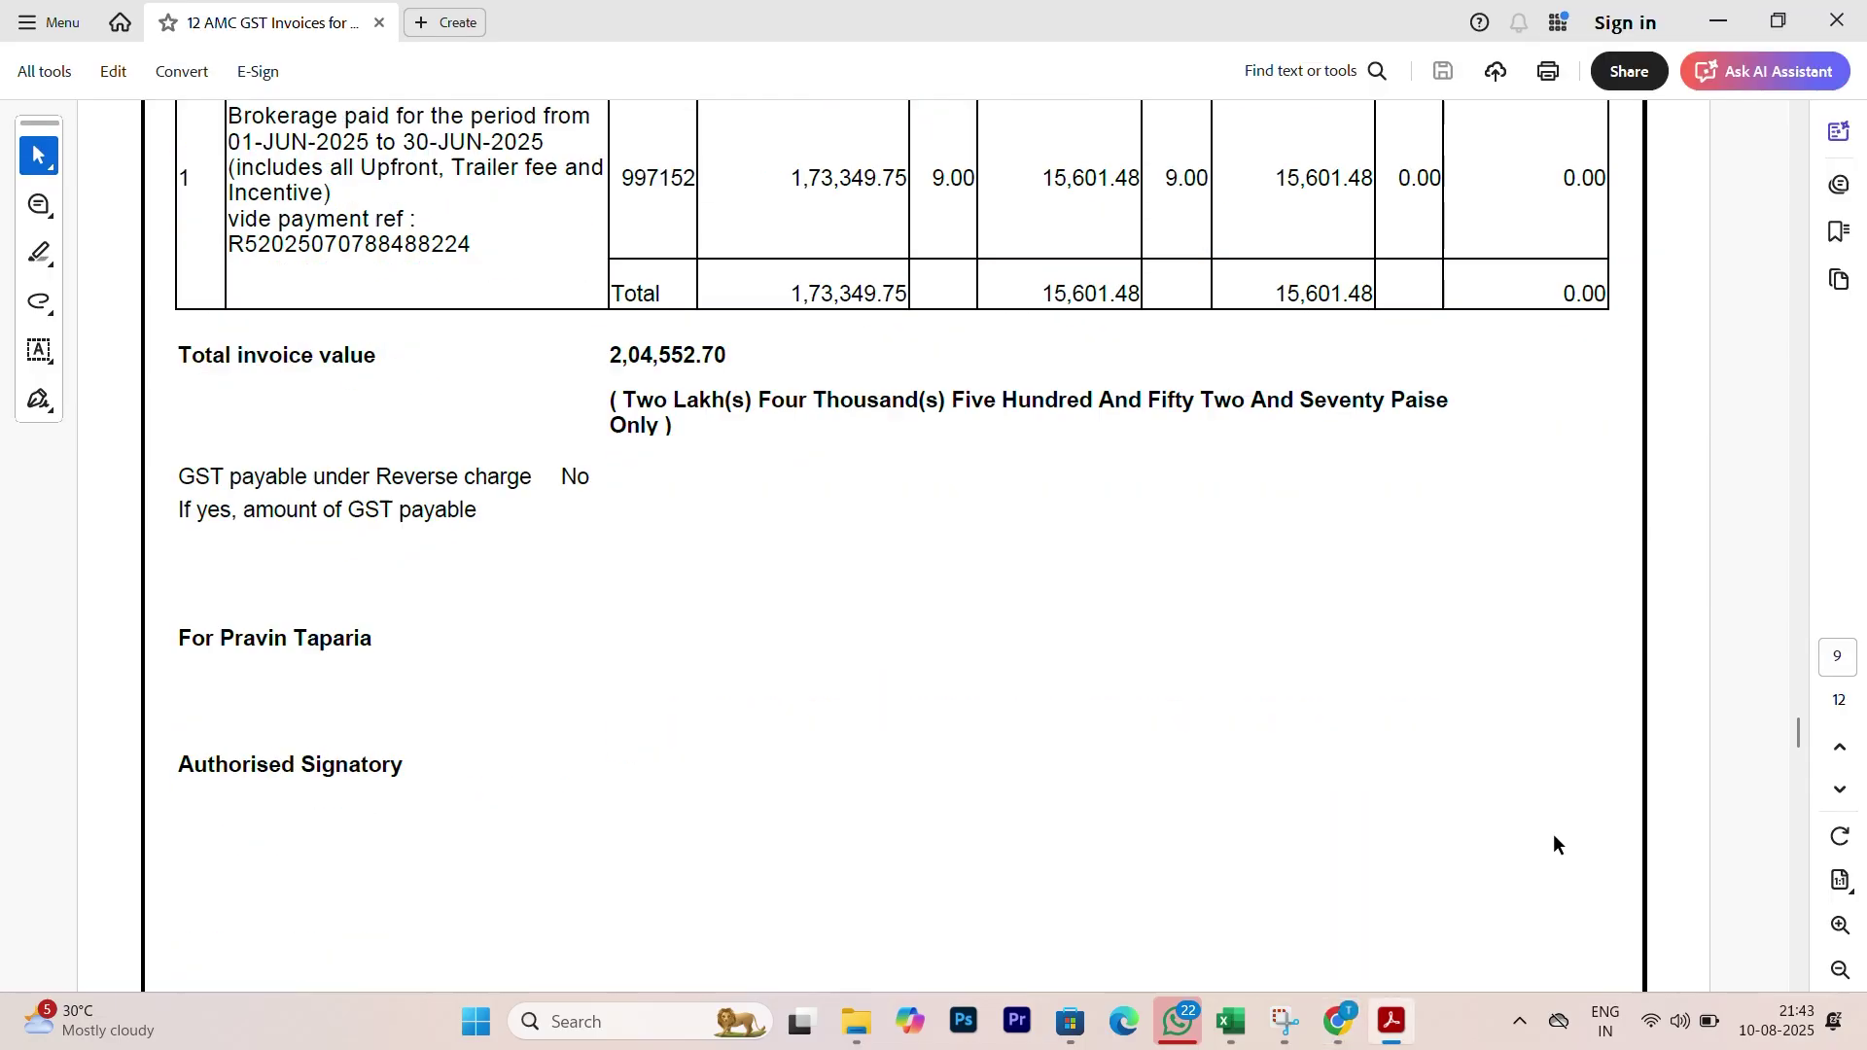
pyautogui.scroll(-3, 1553, 837)
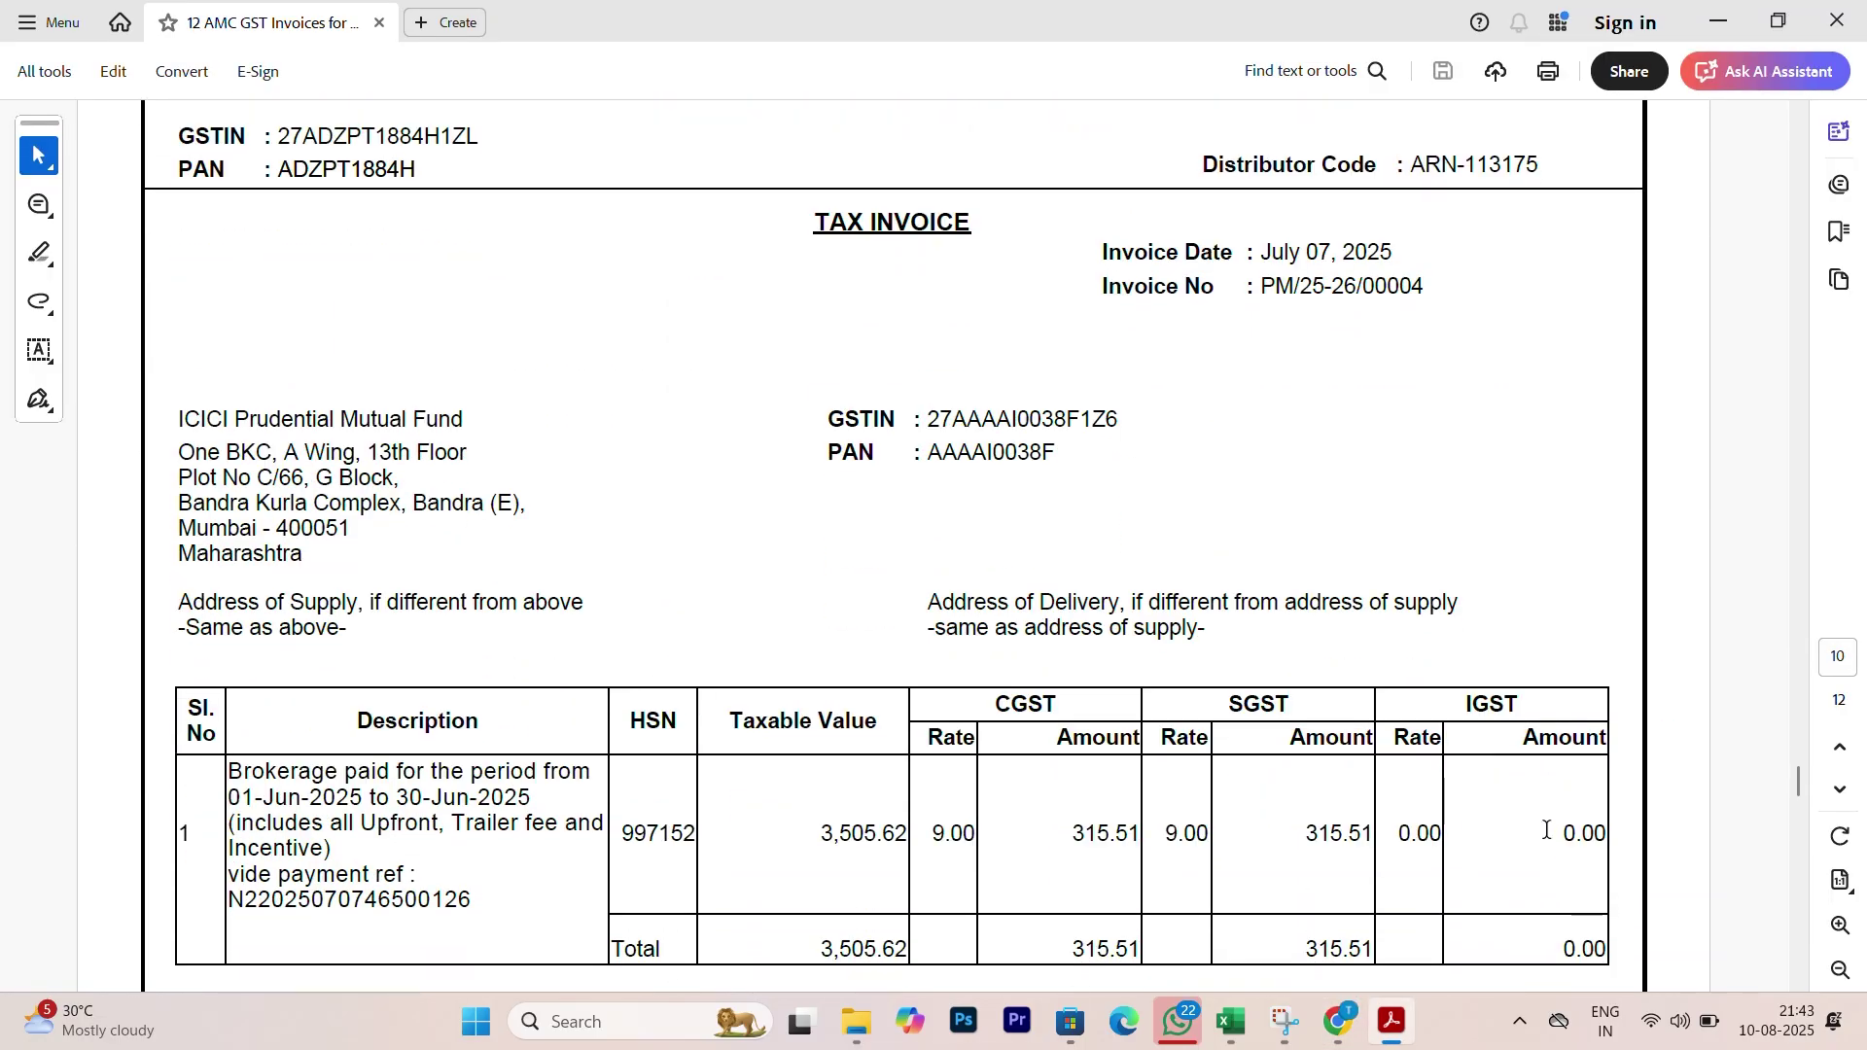
pyautogui.doubleClick(1016, 421)
pyautogui.hotkey('ctrl', 'c')
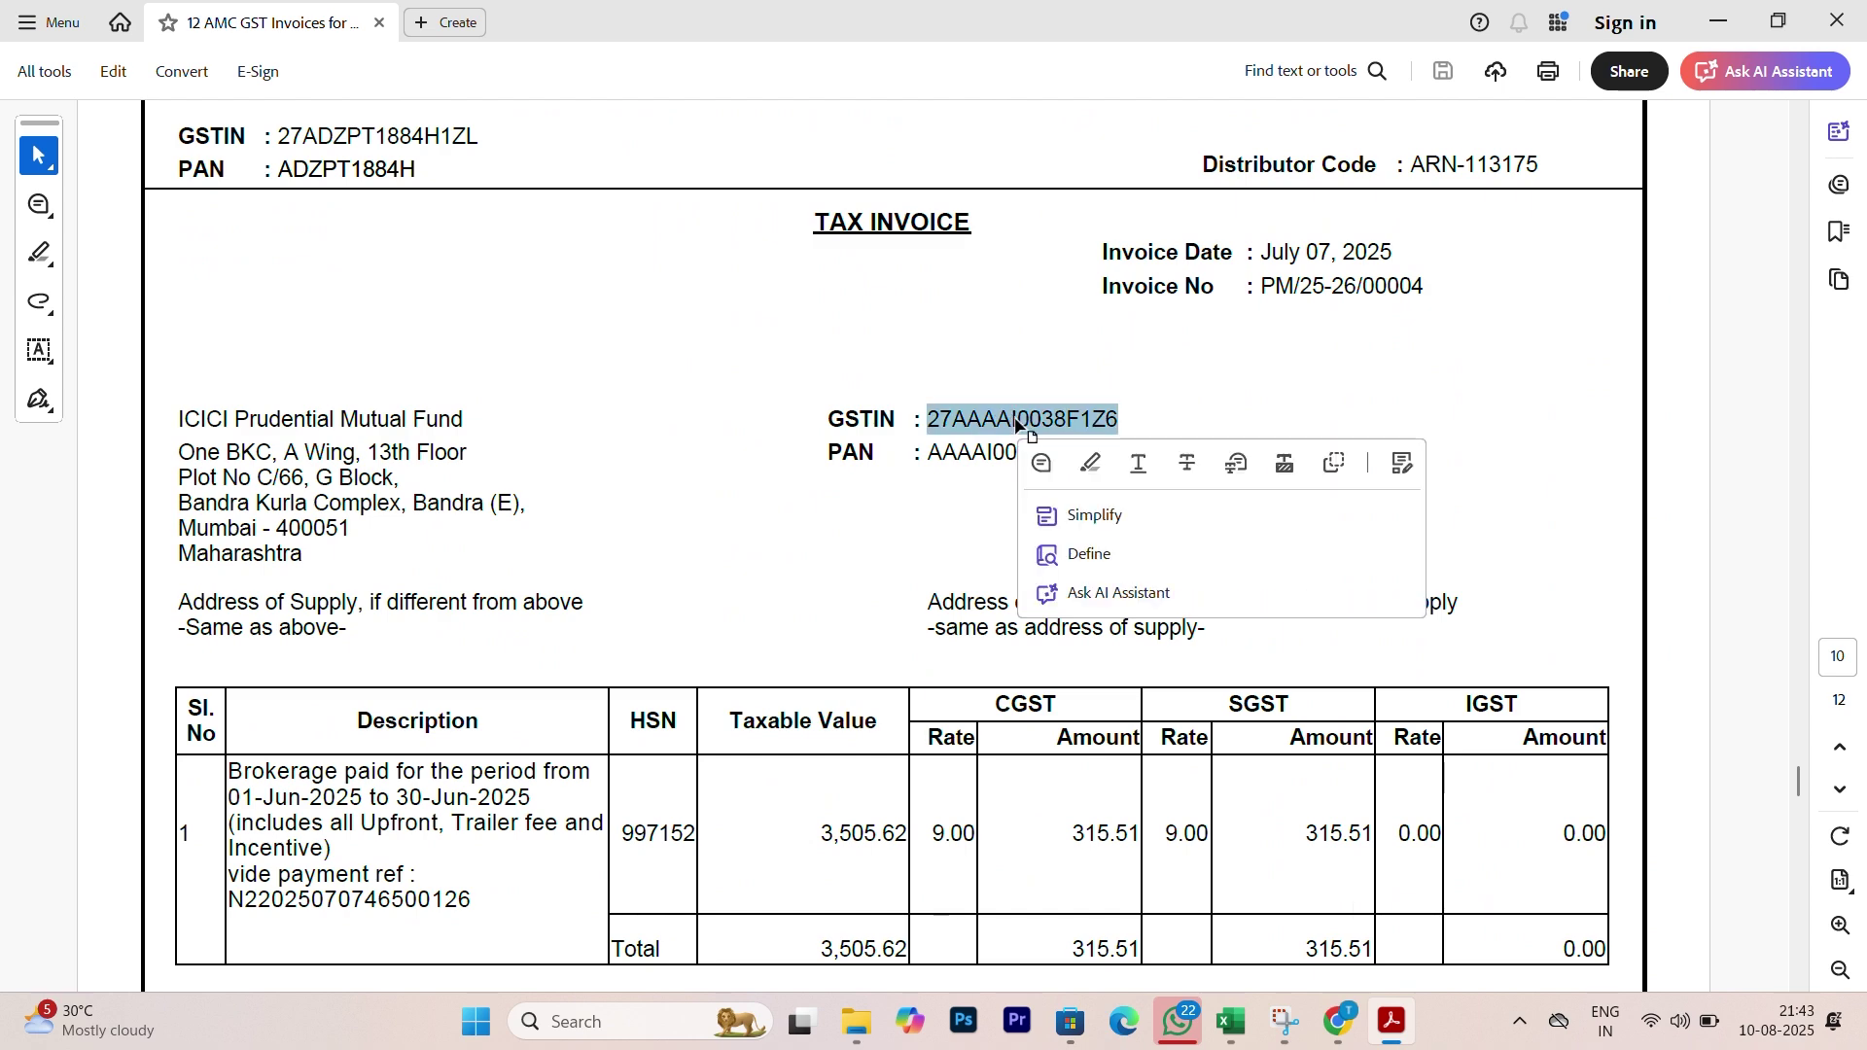
pyautogui.hotkey('alt', 'Tab')
pyautogui.scroll(-5, 1017, 420)
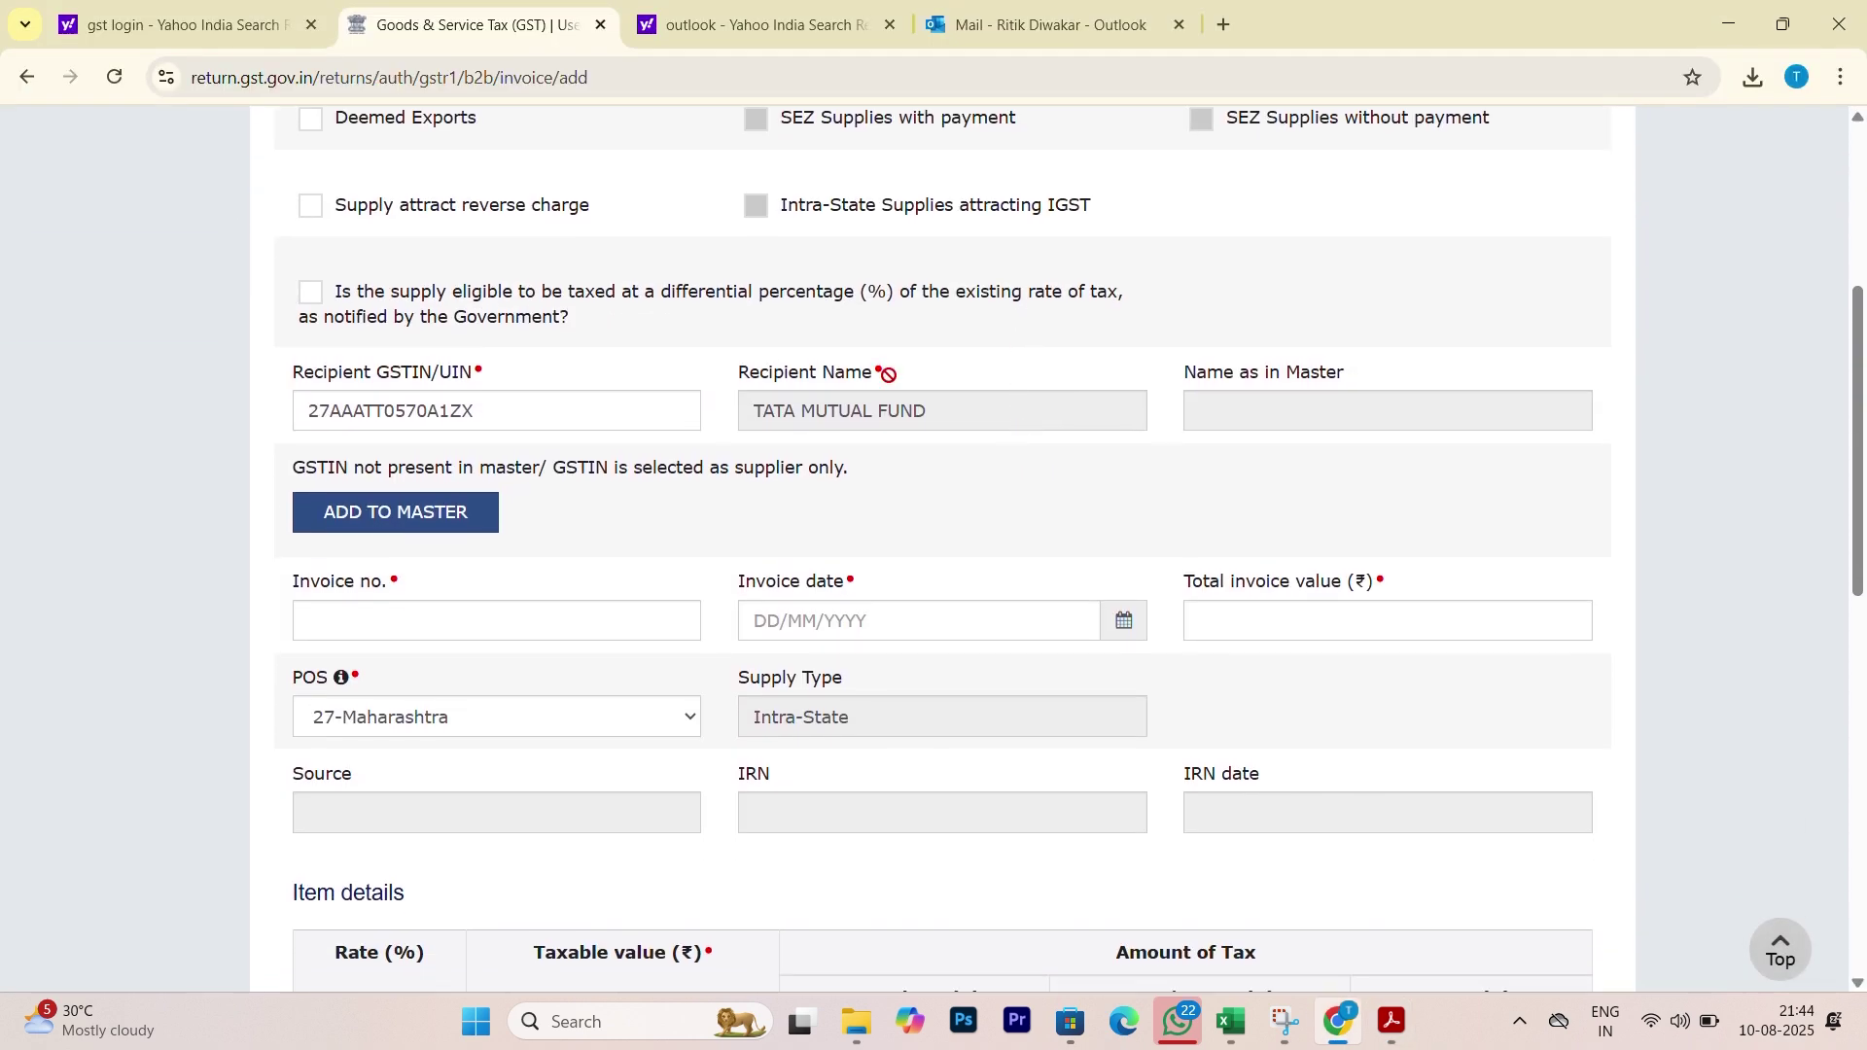
pyautogui.doubleClick(502, 428)
pyautogui.hotkey('ctrl', 'v')
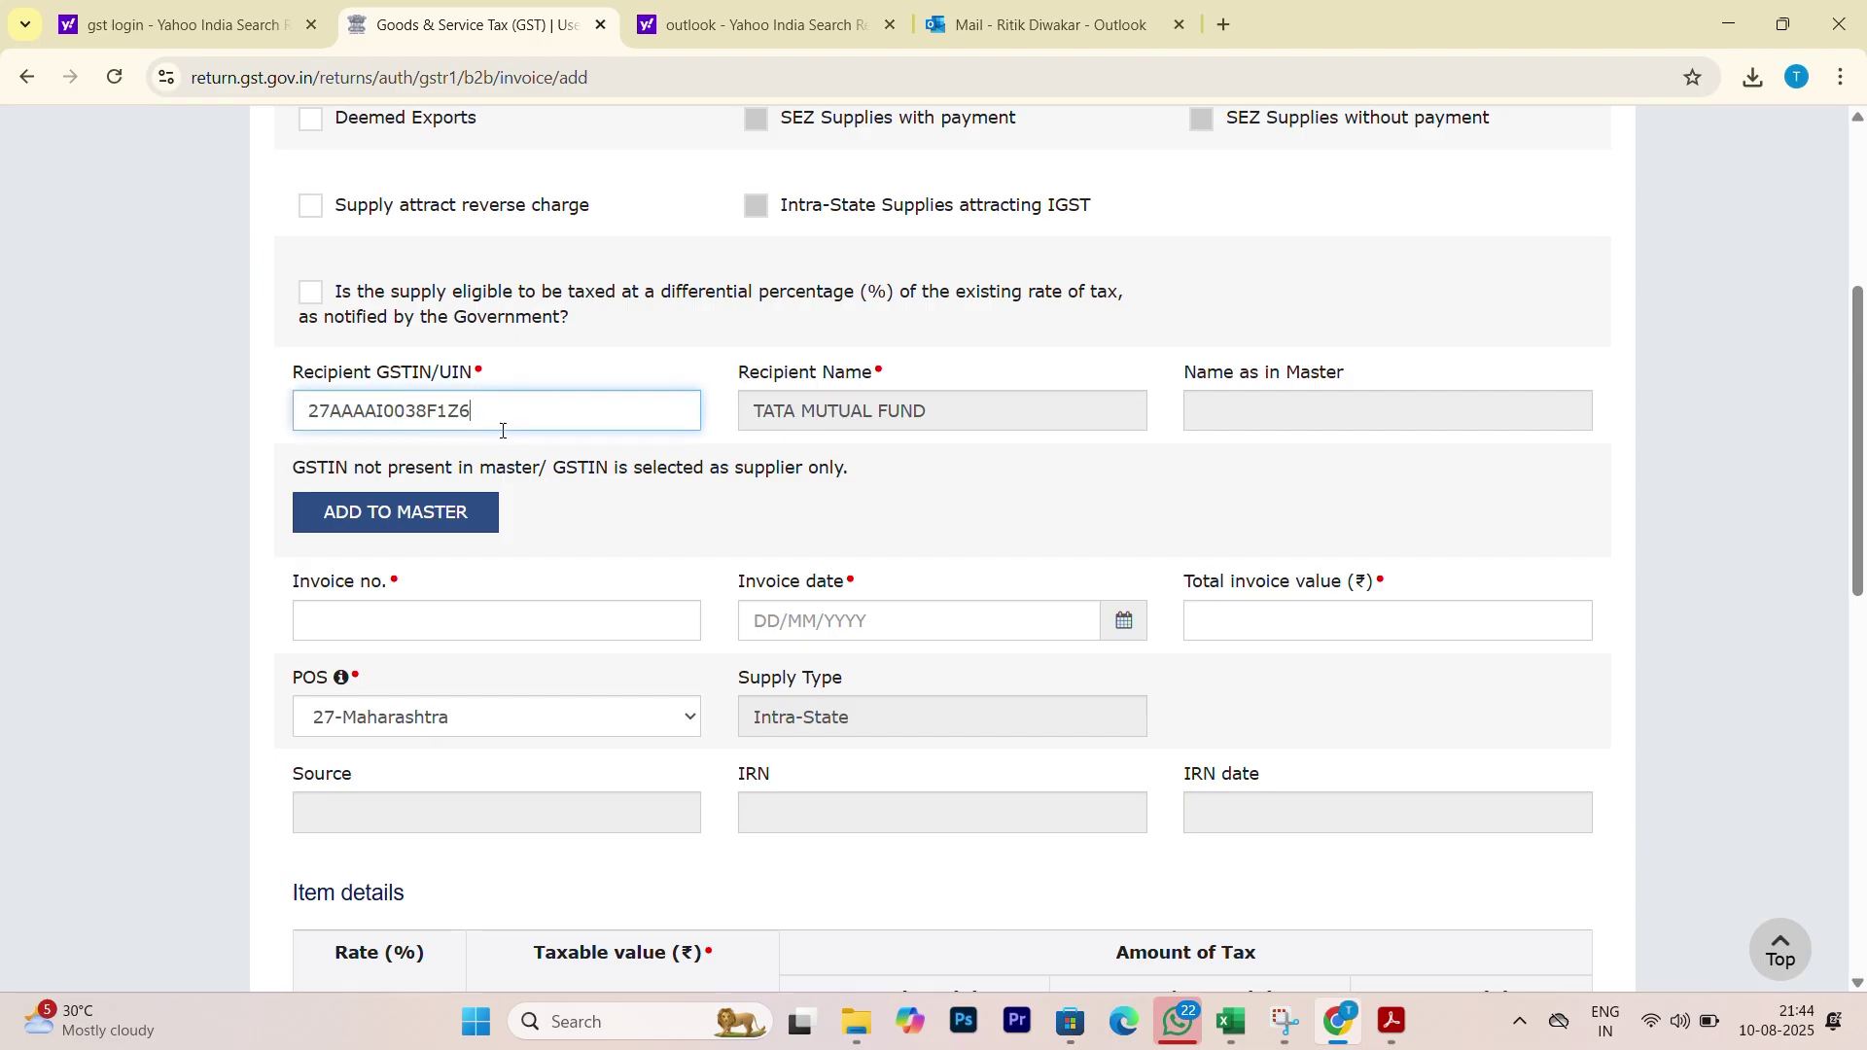
# - Paste the ICICI invoice number from the PDF into the Invoice no. field
pyautogui.scroll(-2, 496, 433)
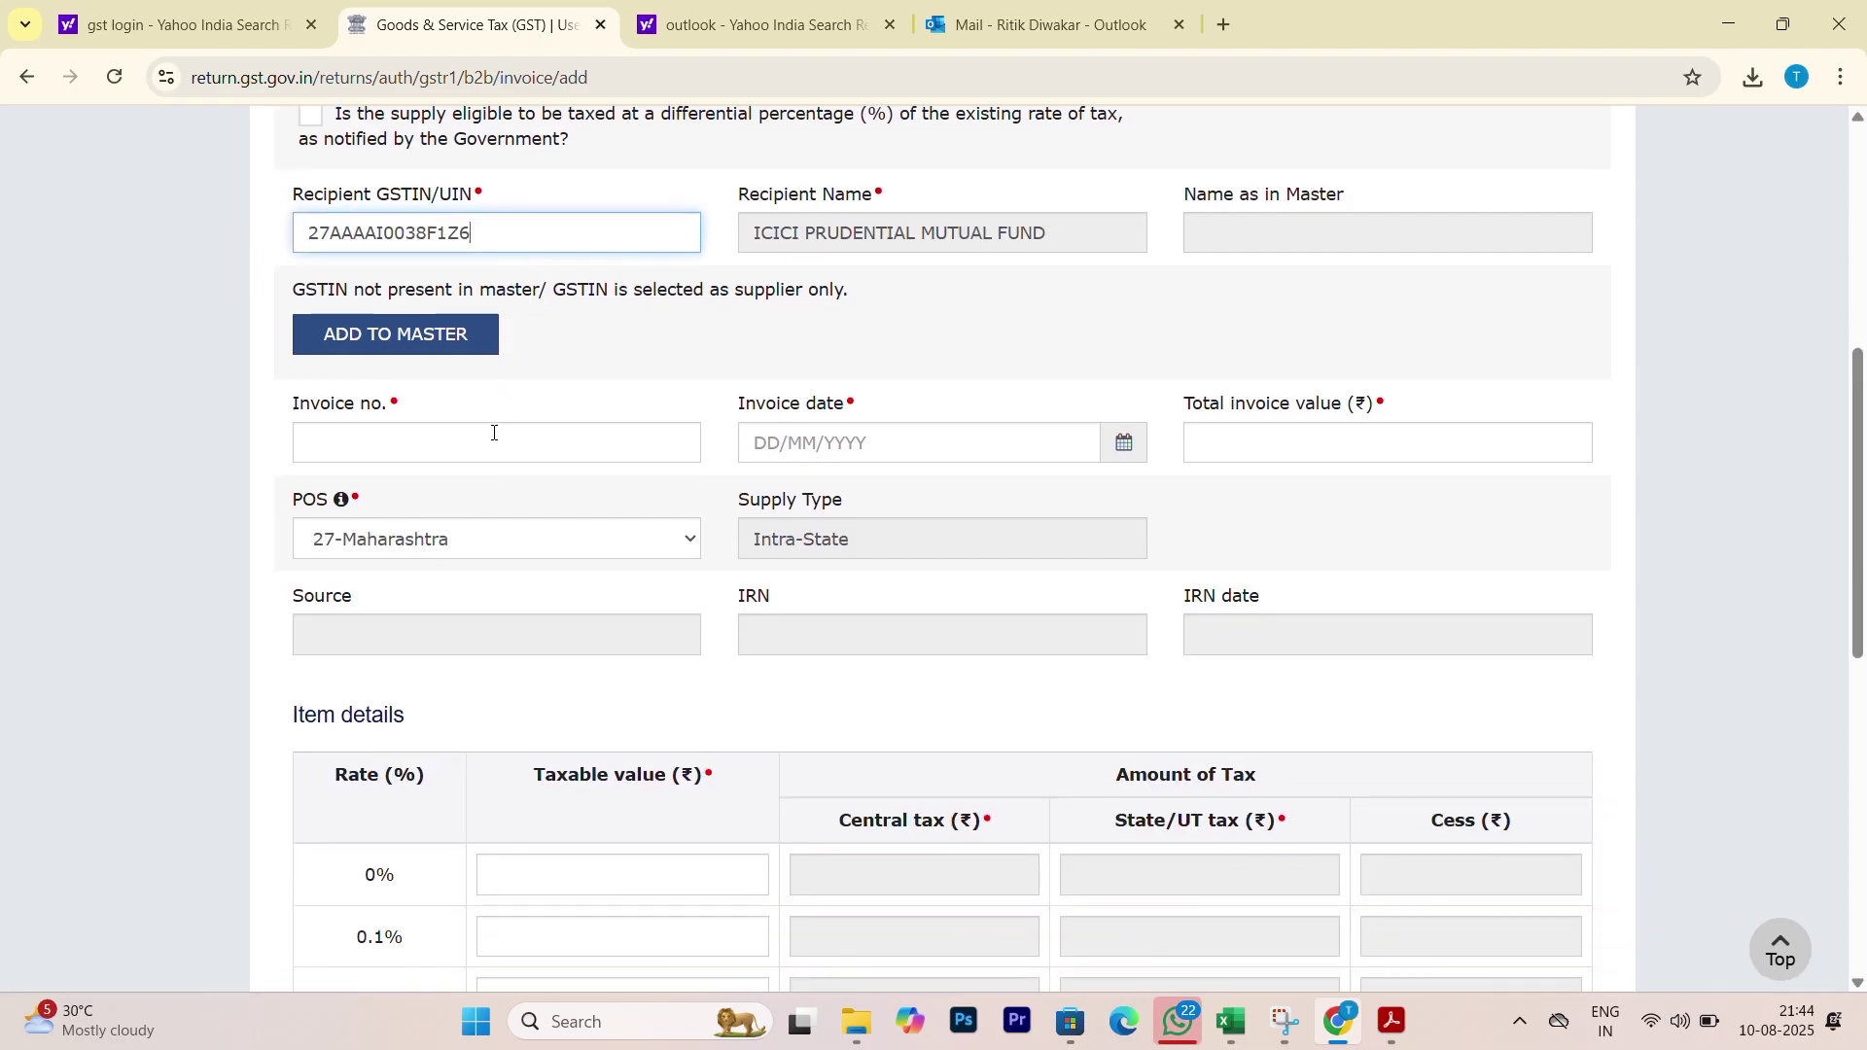
pyautogui.click(400, 465)
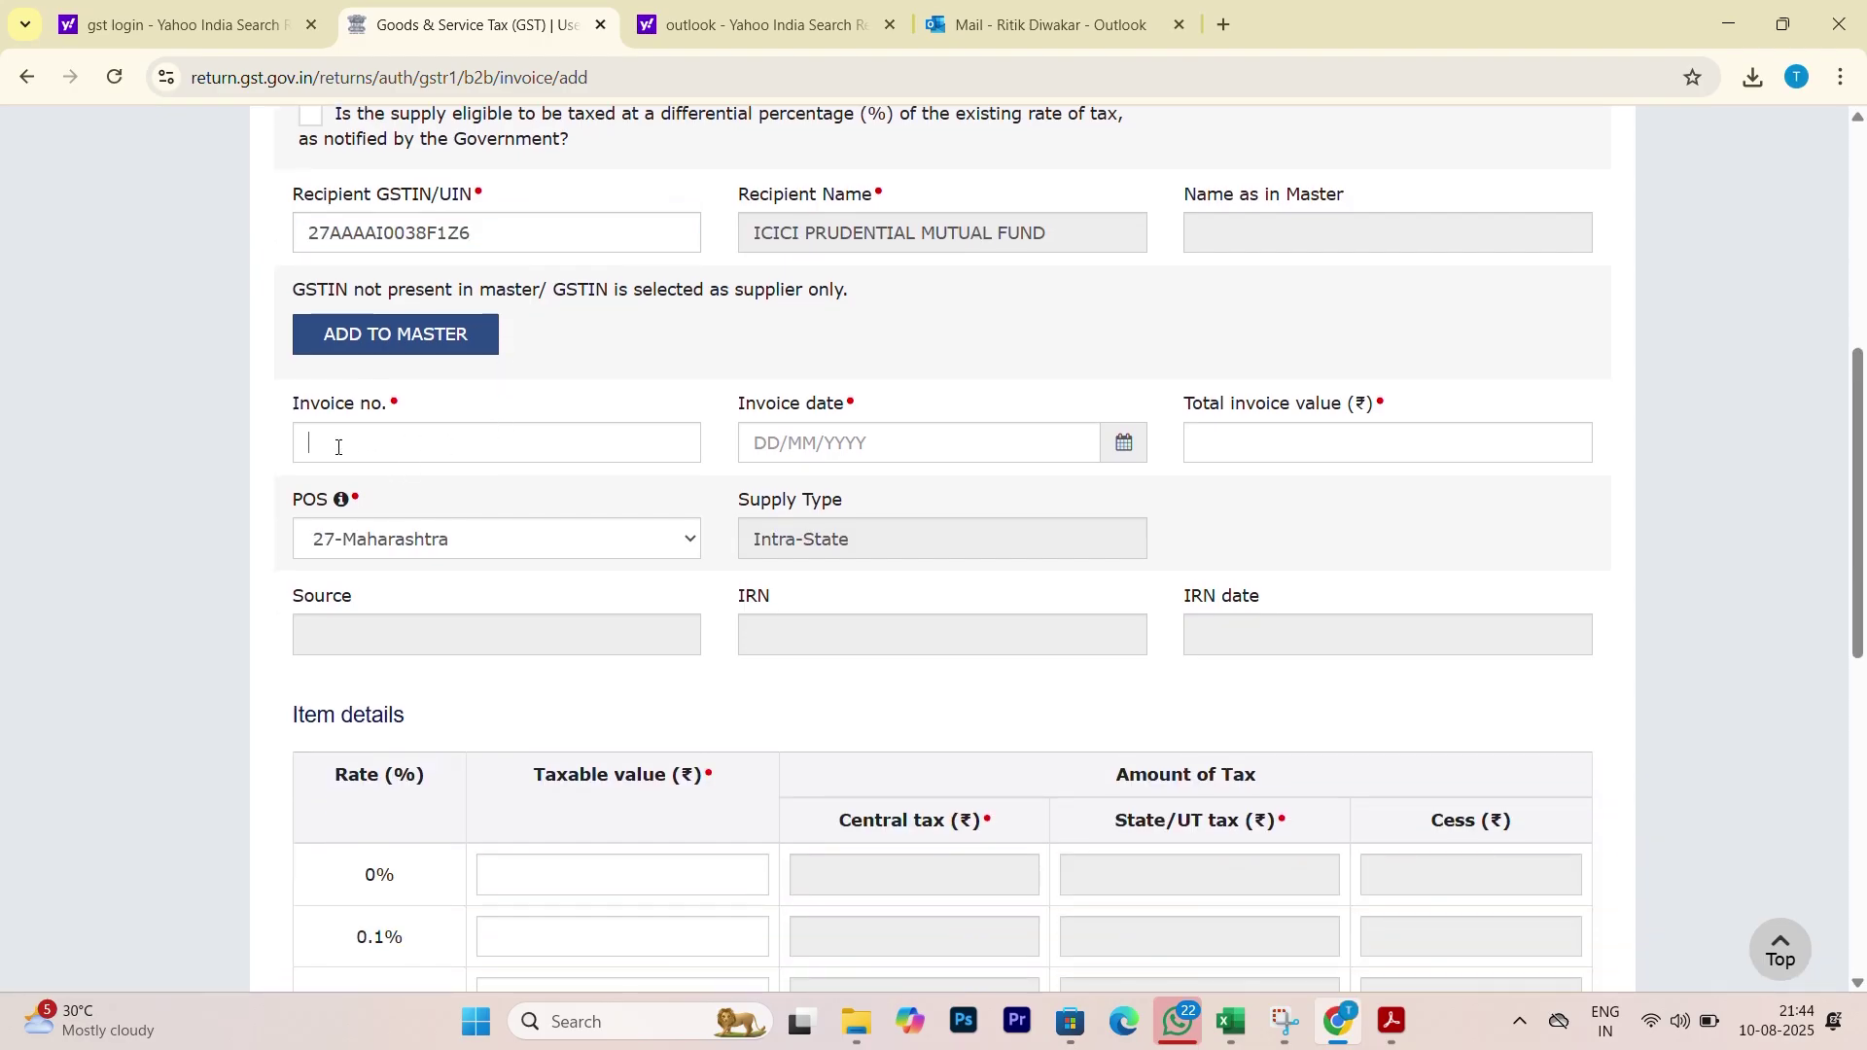
pyautogui.hotkey('alt', 'Tab')
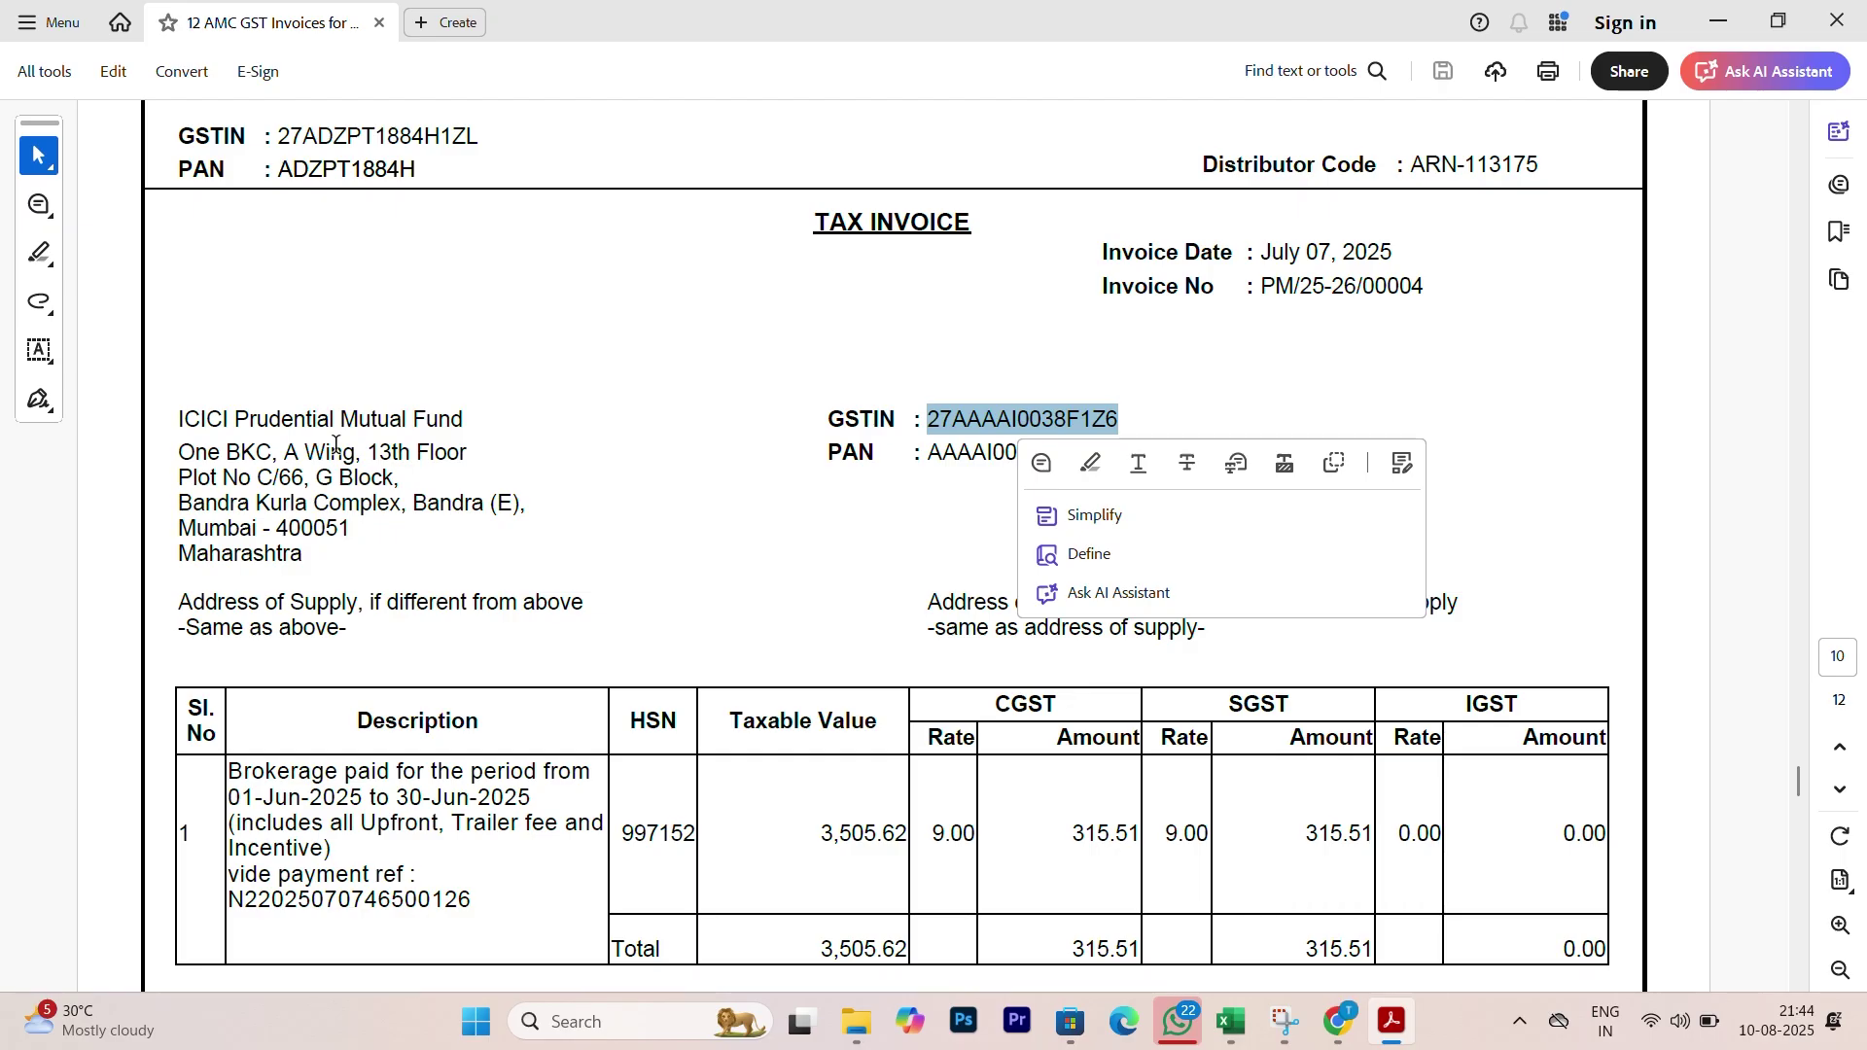
pyautogui.click(1328, 284)
pyautogui.doubleClick(1328, 284)
pyautogui.hotkey('ctrl', 'c')
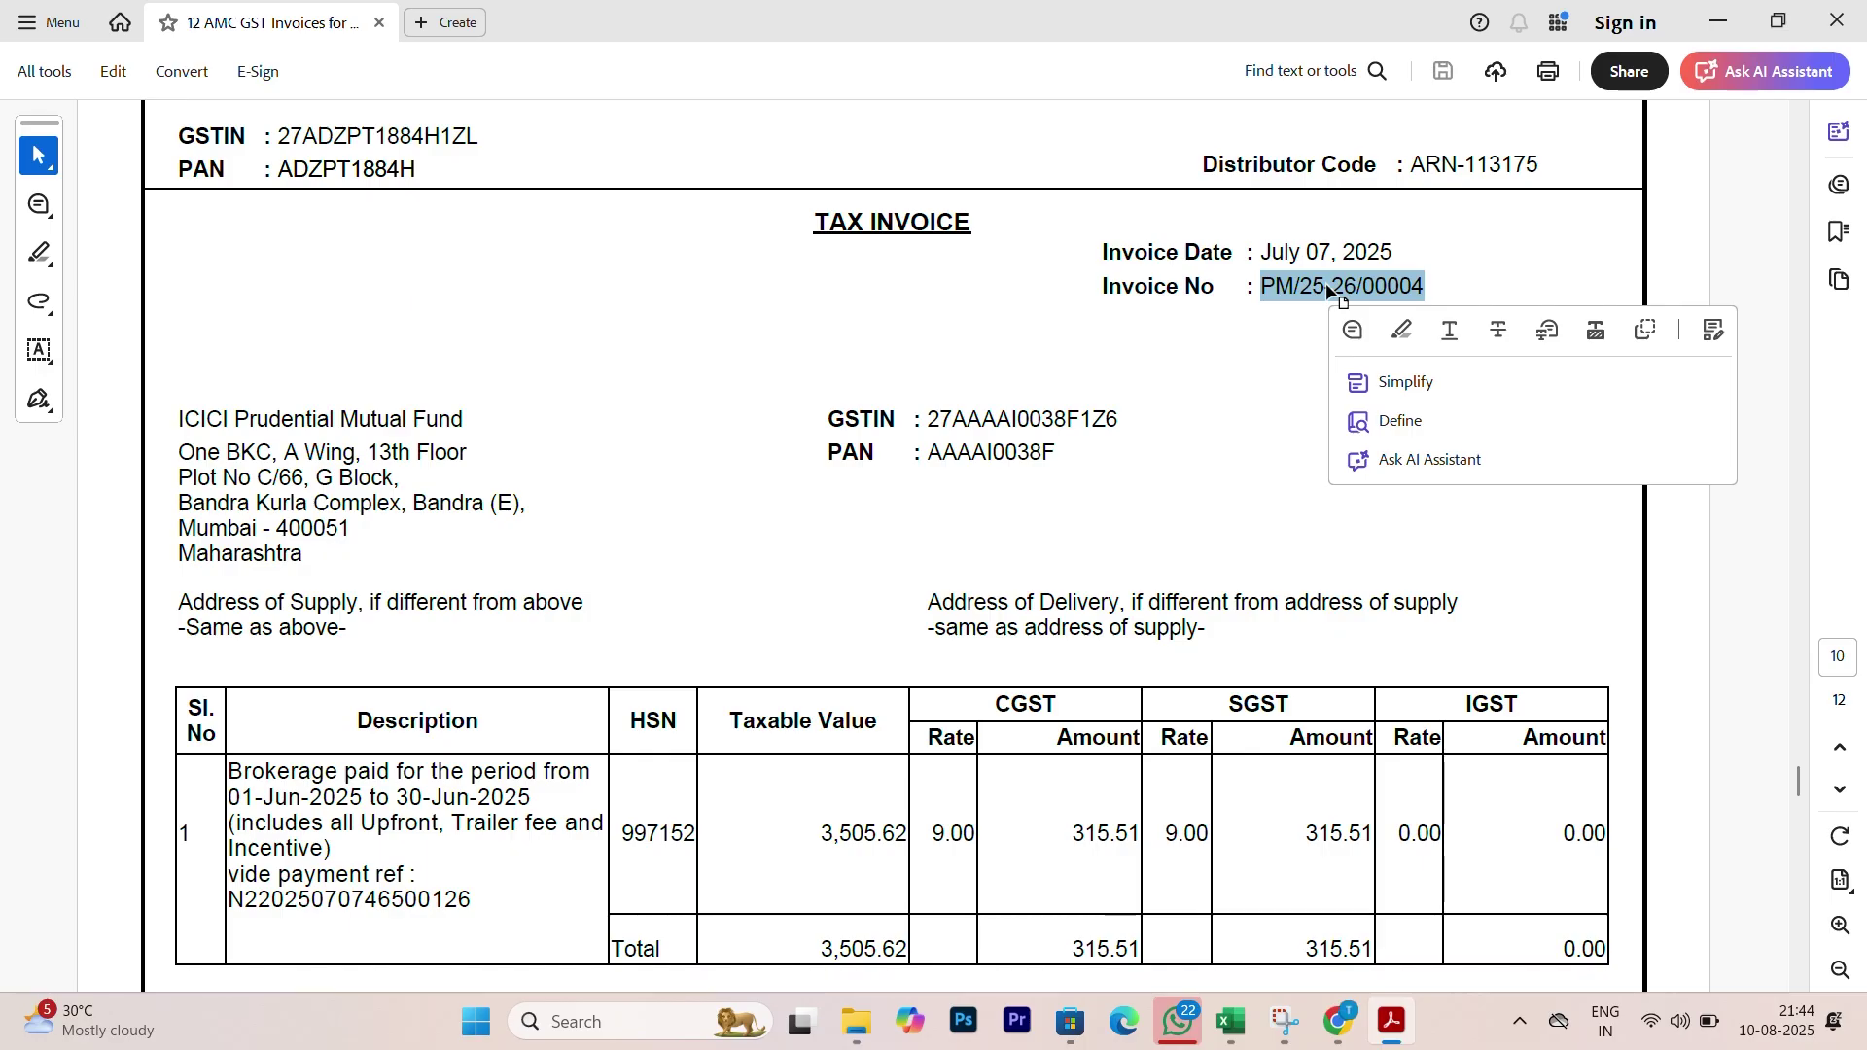
pyautogui.hotkey('alt', 'Tab')
pyautogui.hotkey('ctrl', 'v')
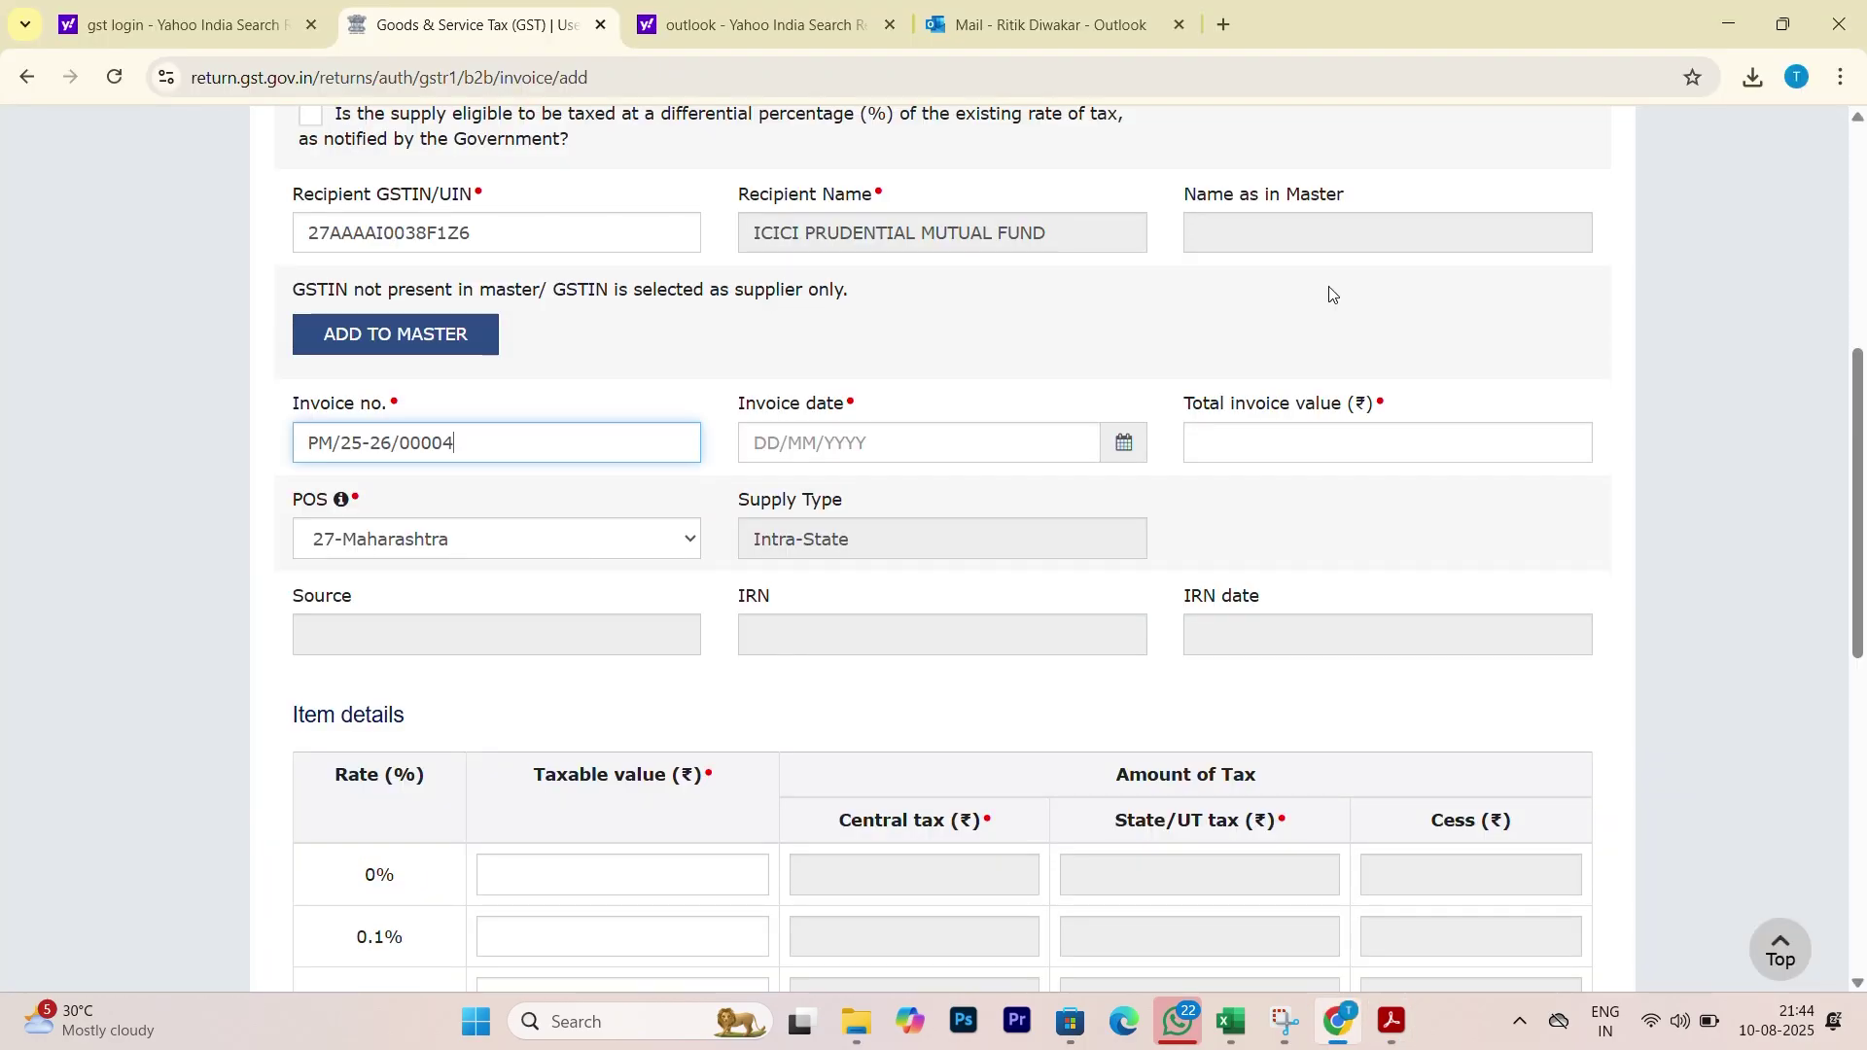
# - Enter the invoice date 07/07/2025 after checking it in the PDF
pyautogui.click(800, 430)
pyautogui.hotkey('alt', 'Tab')
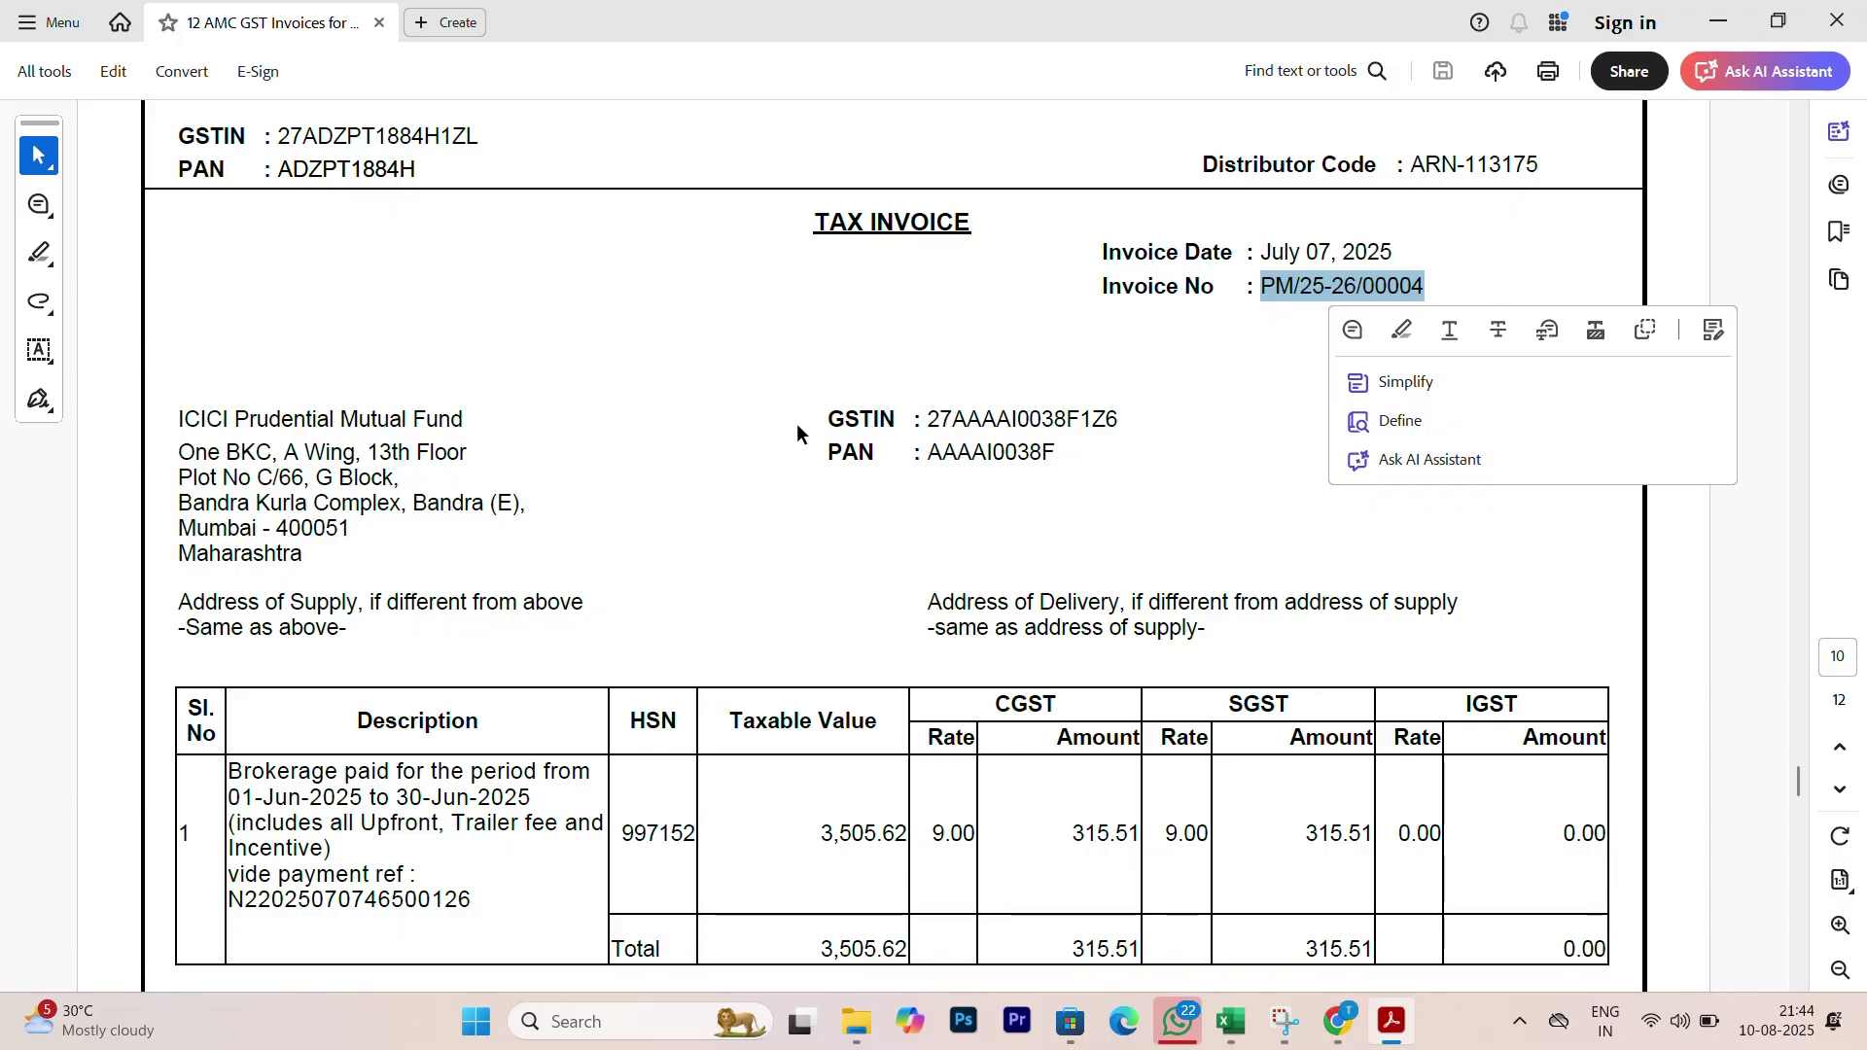
pyautogui.scroll(-3, 798, 426)
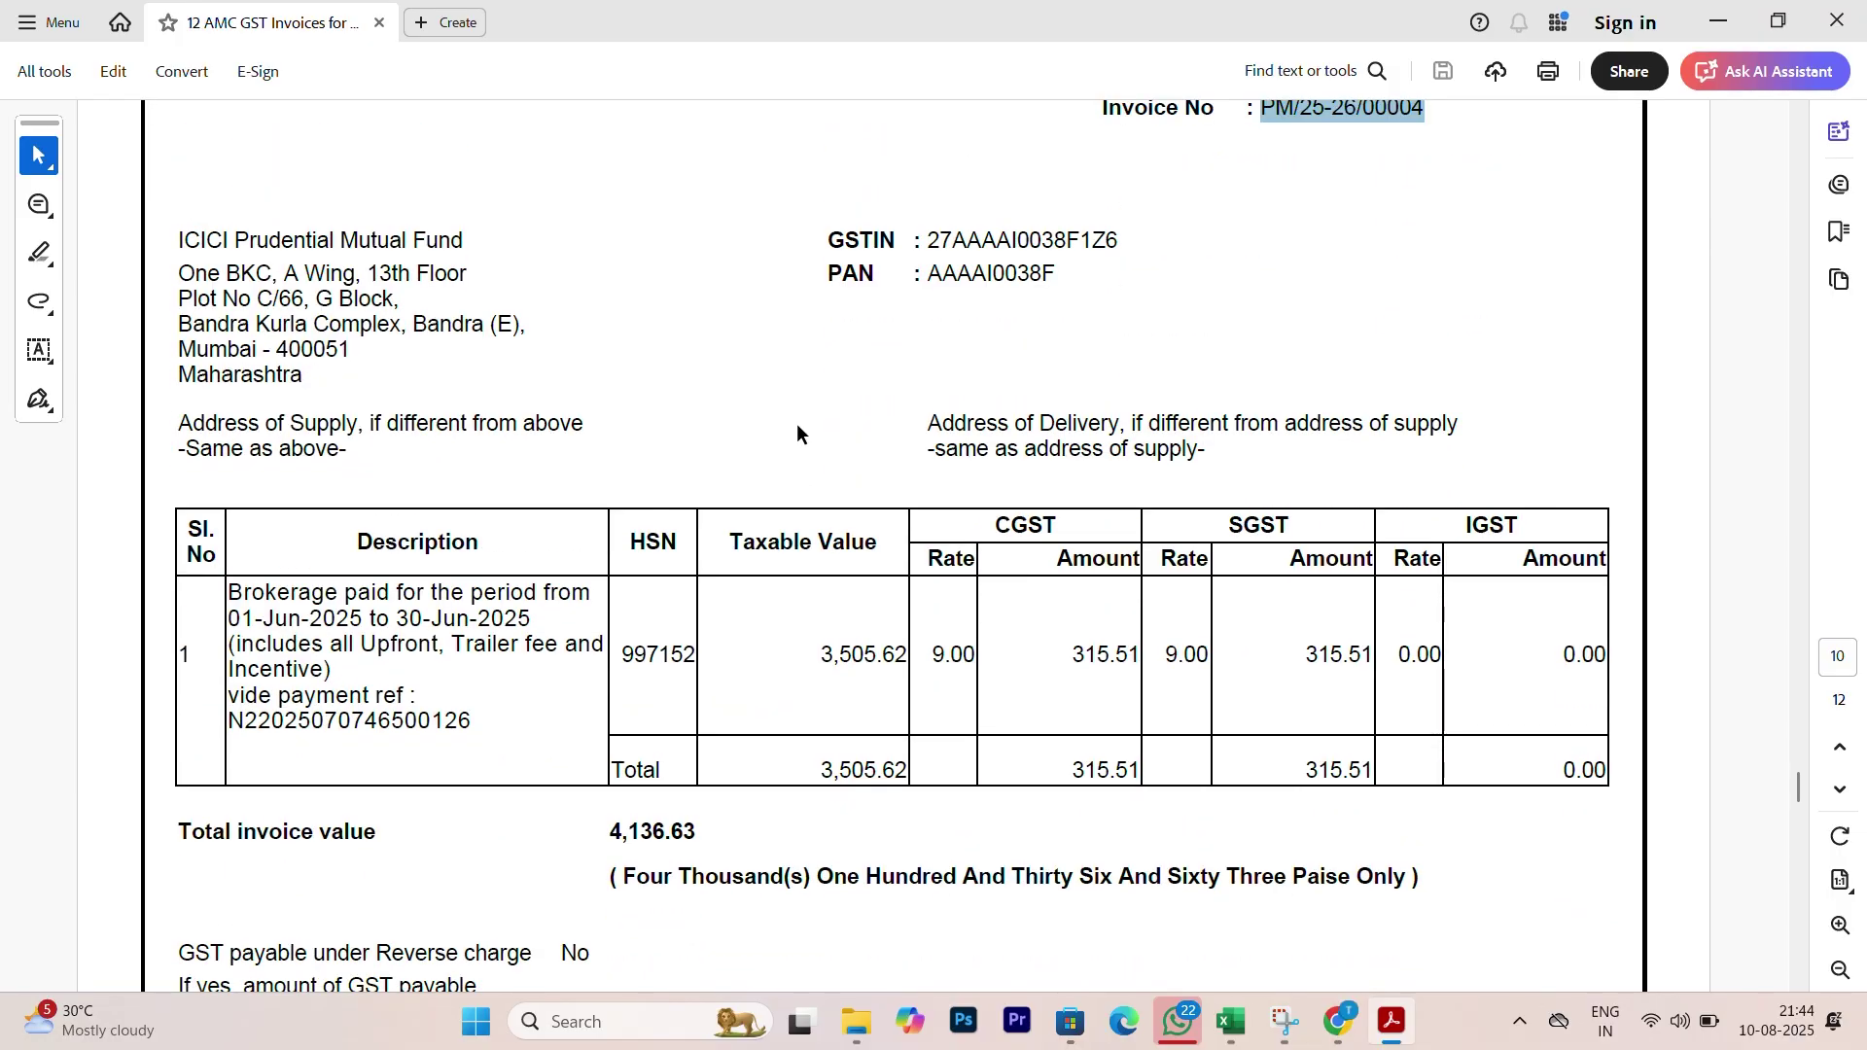
pyautogui.scroll(3, 797, 428)
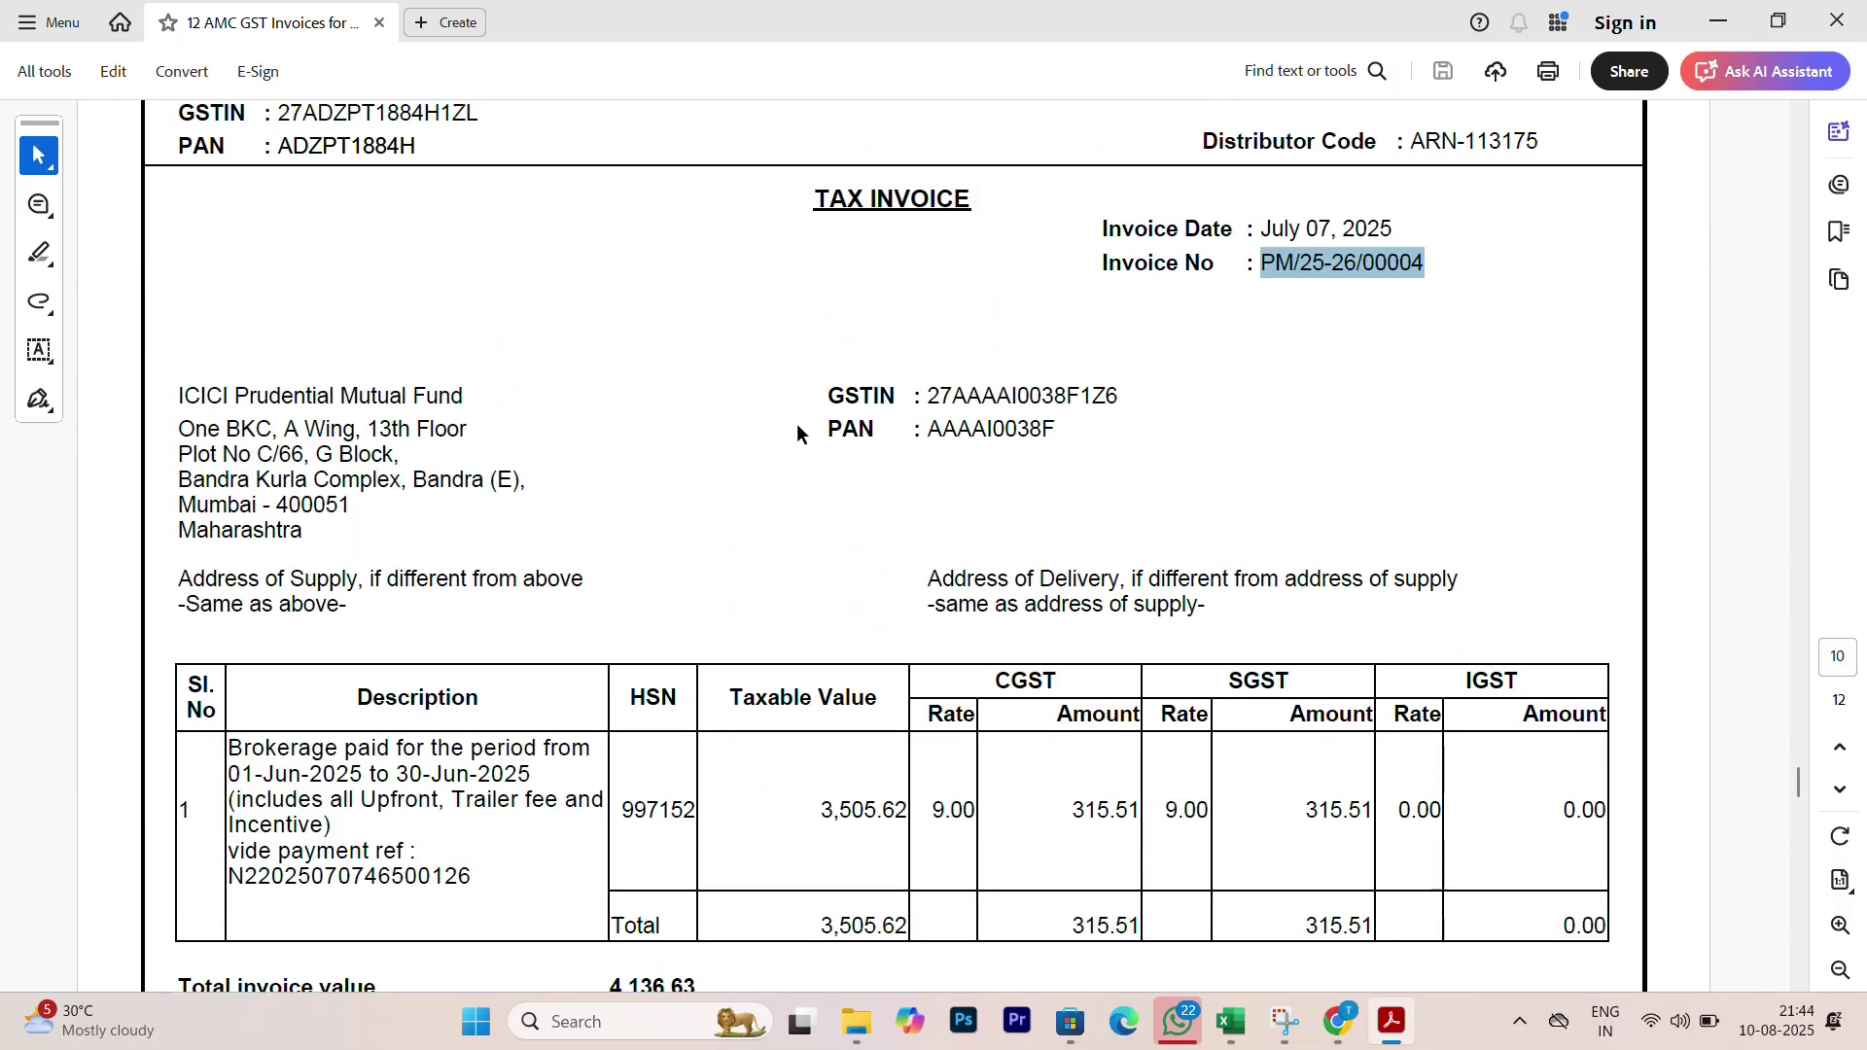
pyautogui.hotkey('alt', 'Tab')
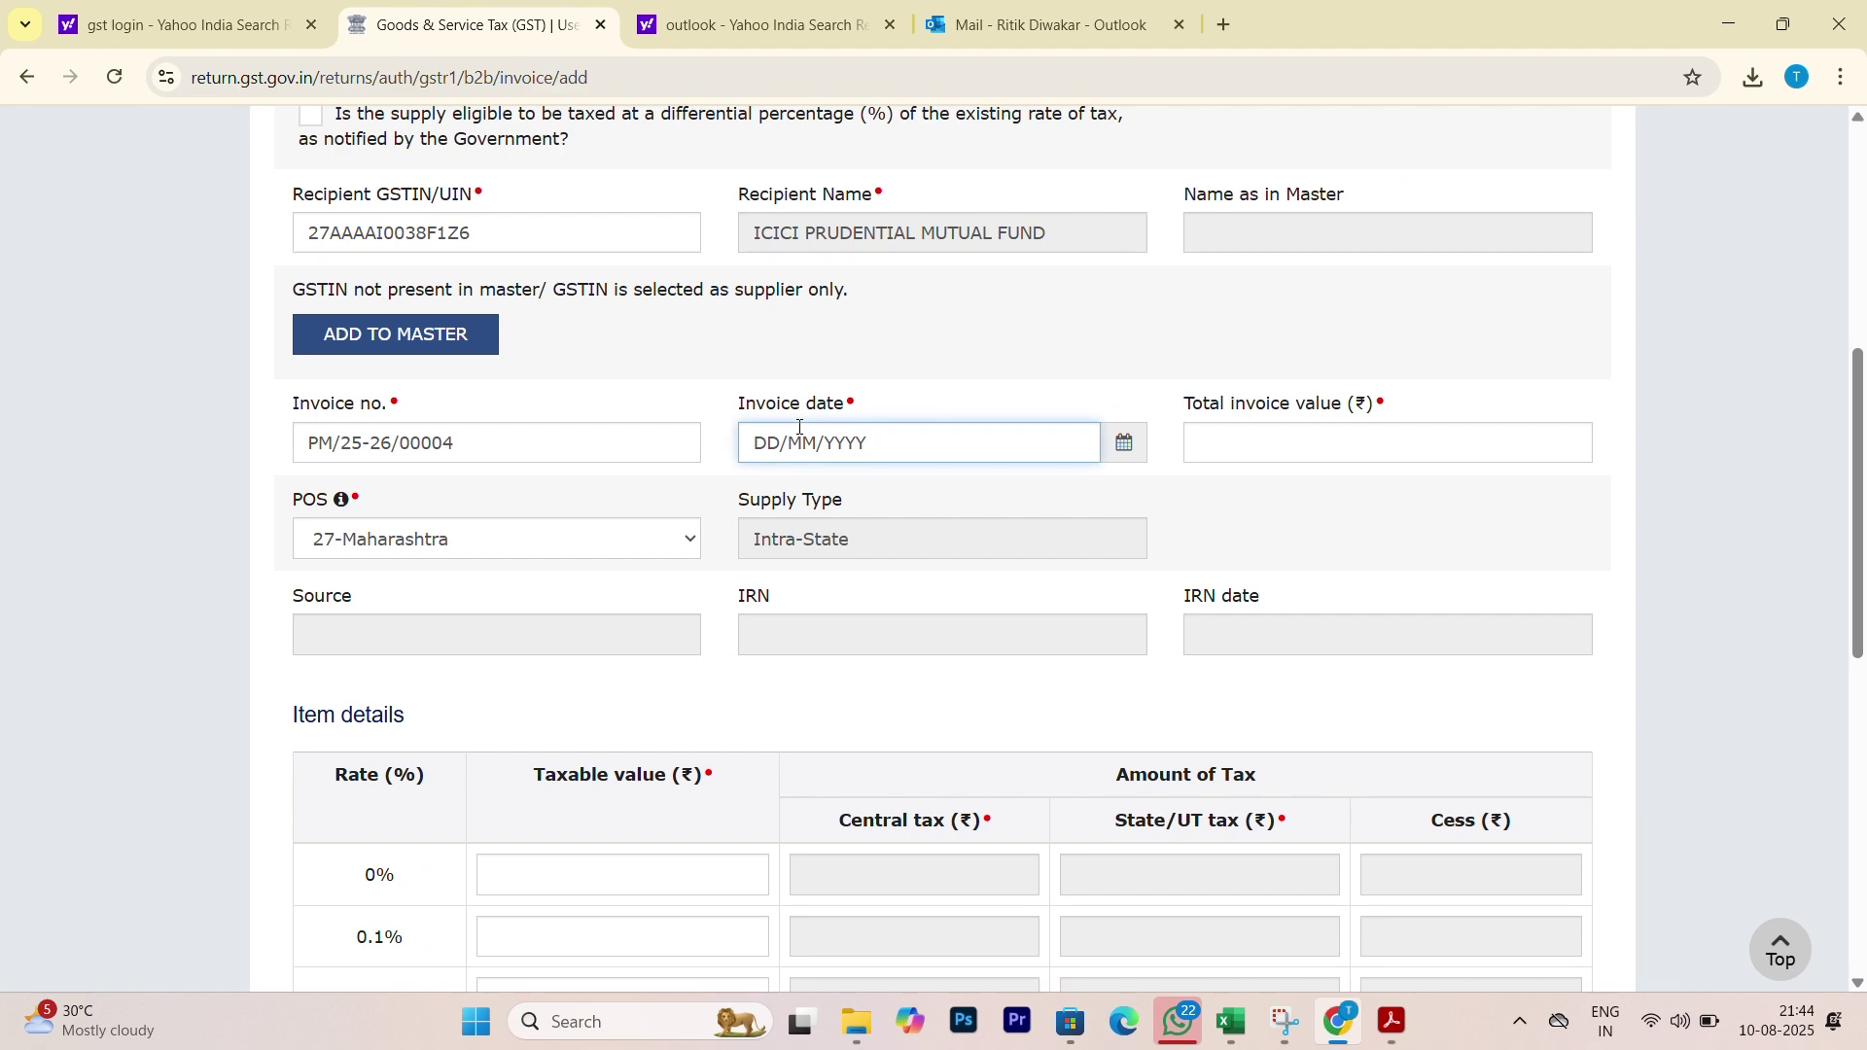
pyautogui.hotkey('alt', 'Tab')
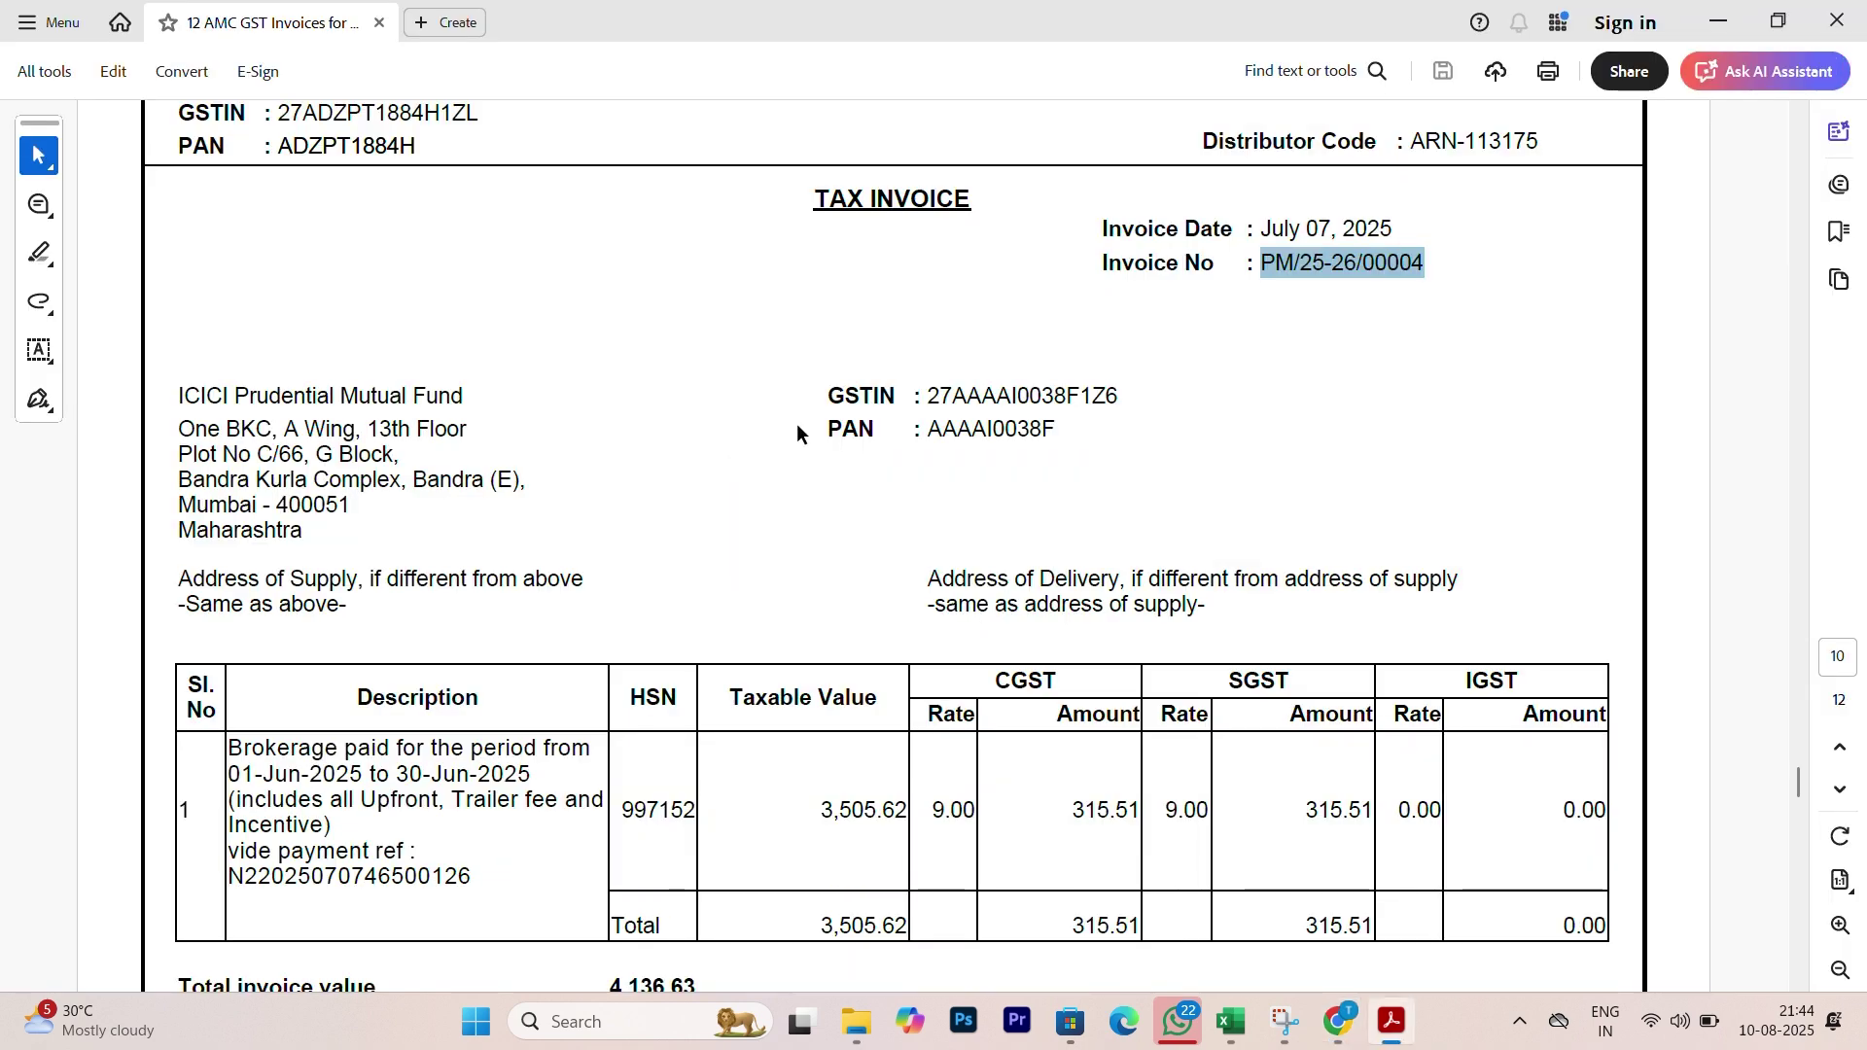
pyautogui.hotkey('alt', 'Tab')
pyautogui.write('07/07/2025')
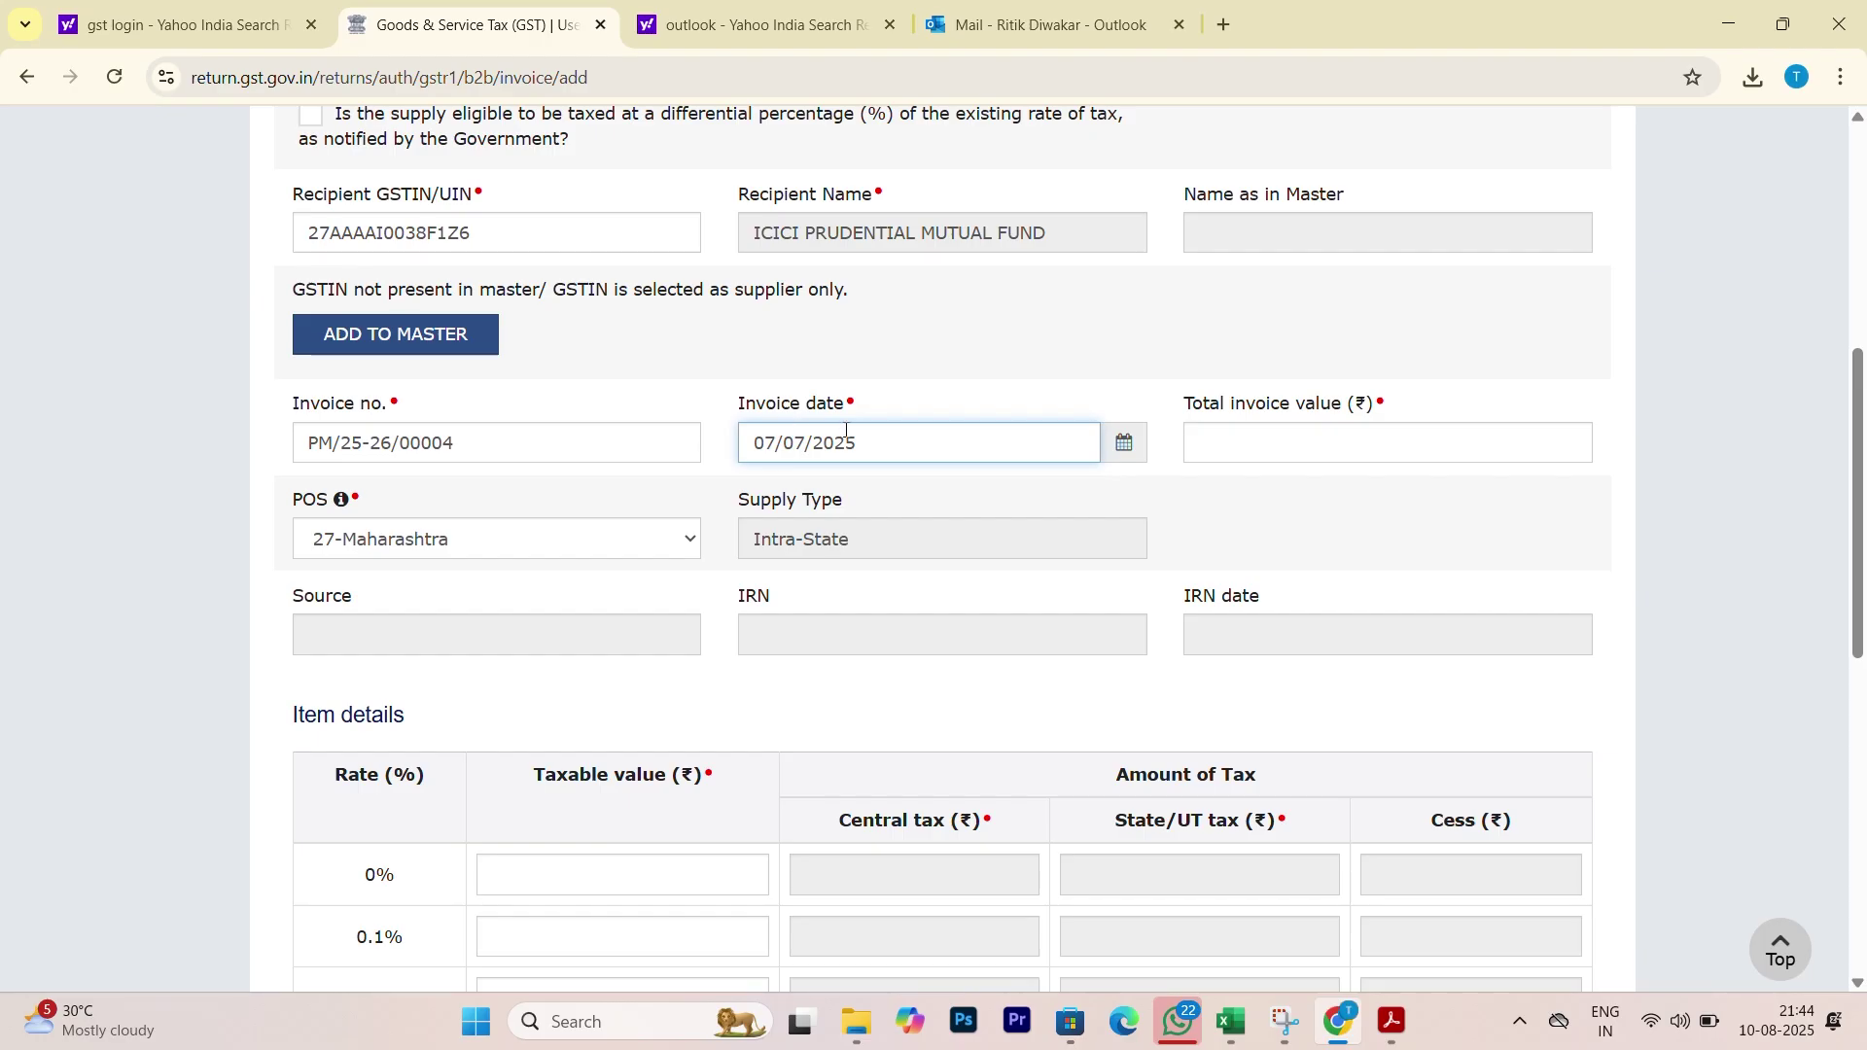
# - Enter the total invoice value 4136.63 and verify it against the PDF
pyautogui.click(1240, 450)
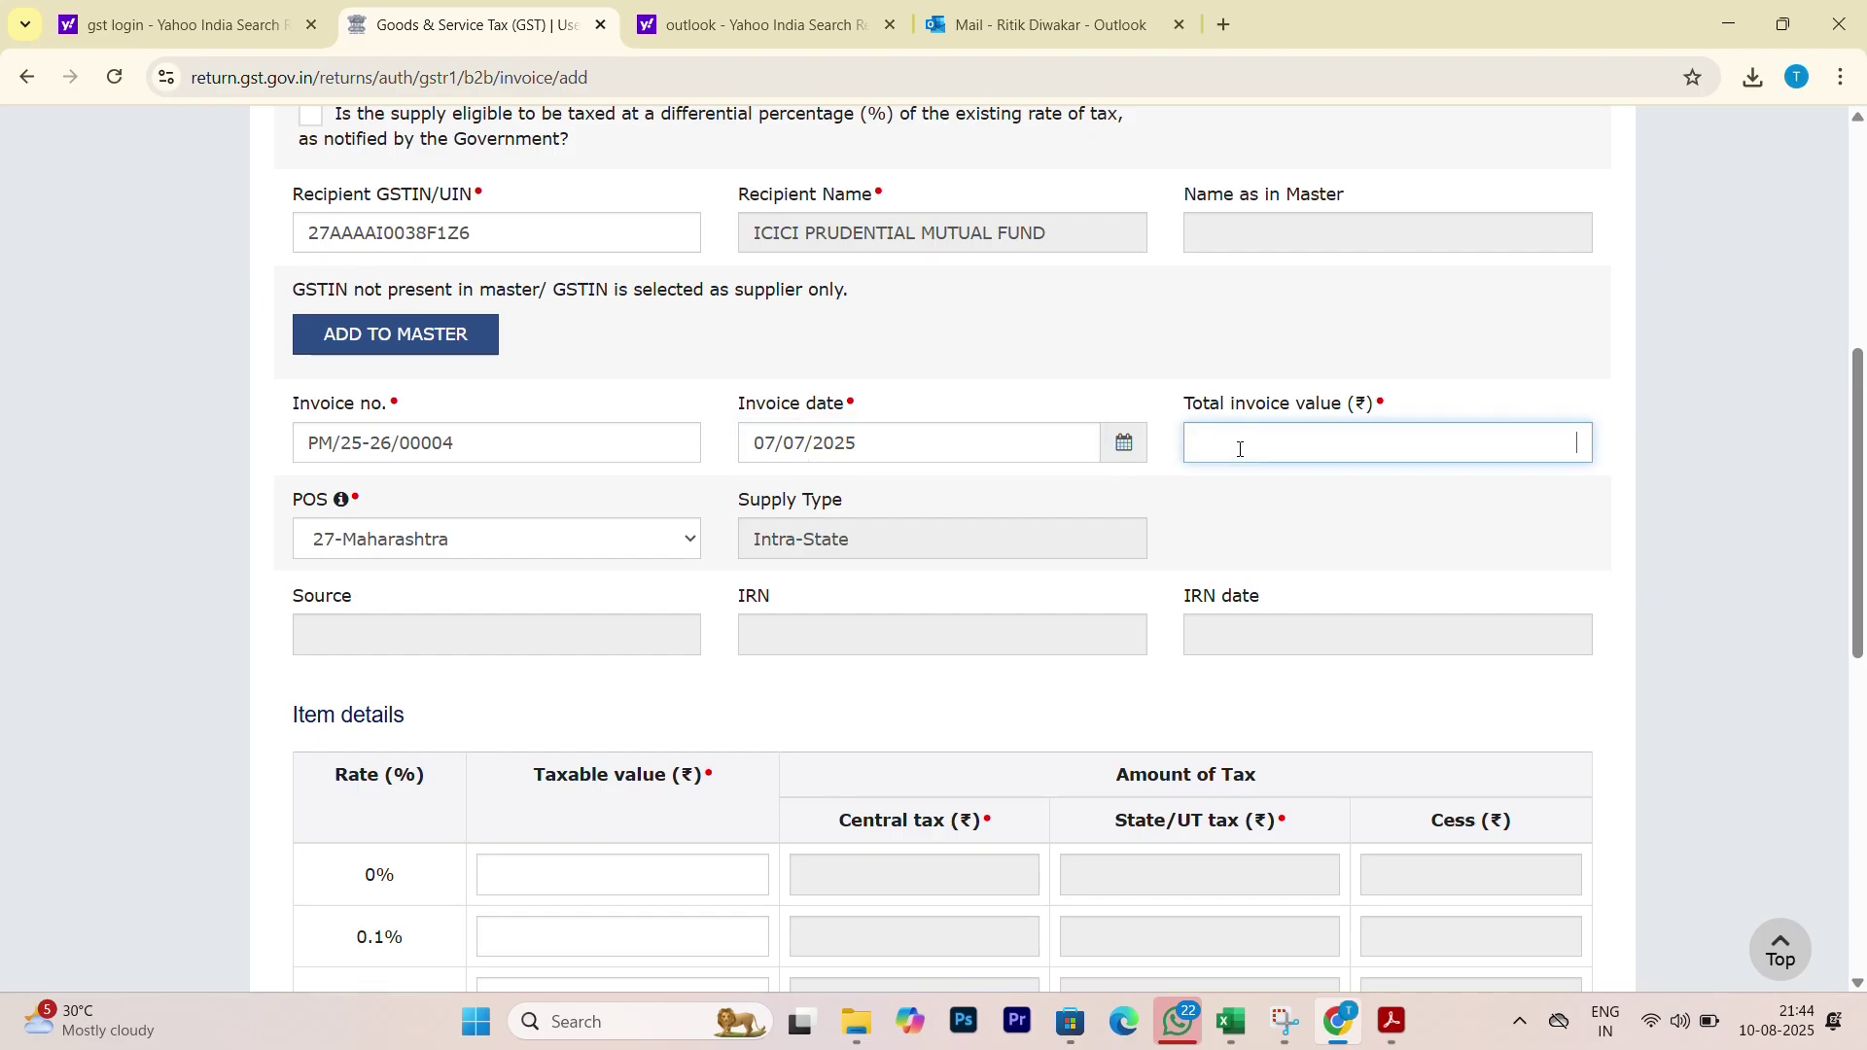
pyautogui.hotkey('alt', 'Tab')
pyautogui.scroll(-1, 1237, 446)
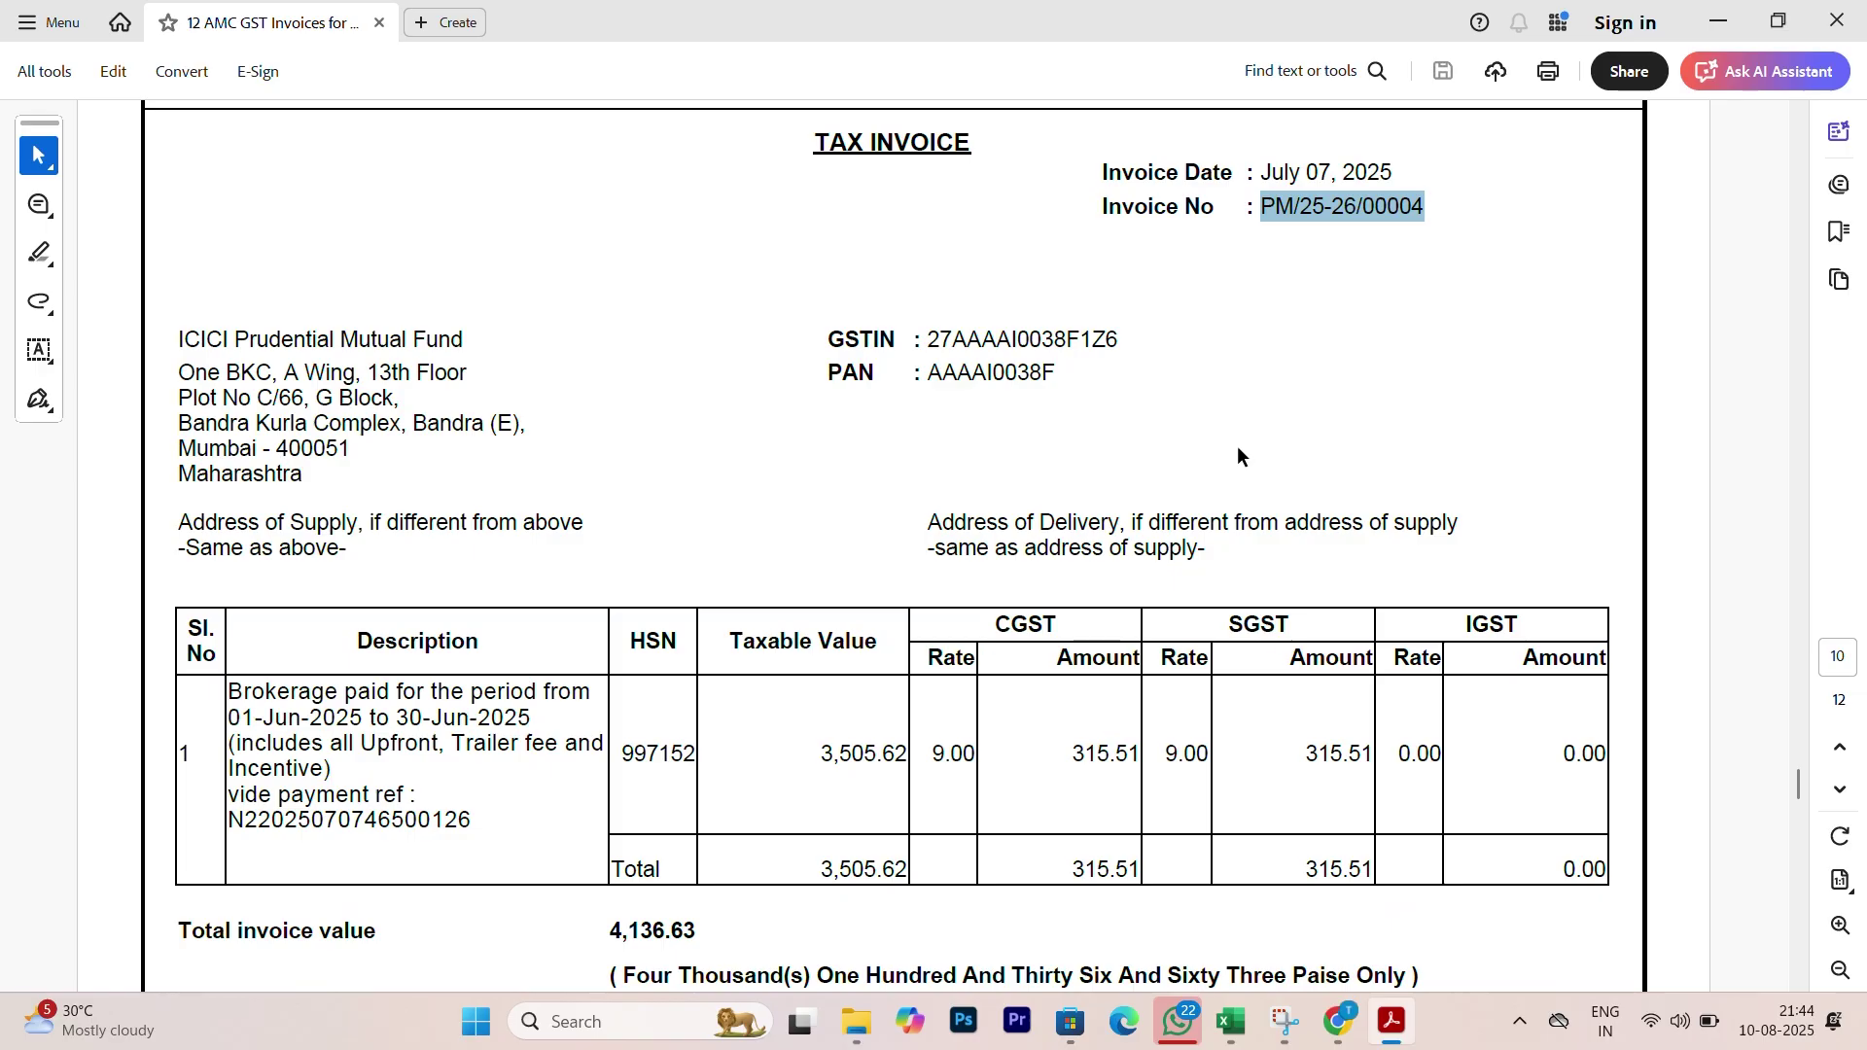
pyautogui.hotkey('alt', 'Tab')
pyautogui.write('4136.63')
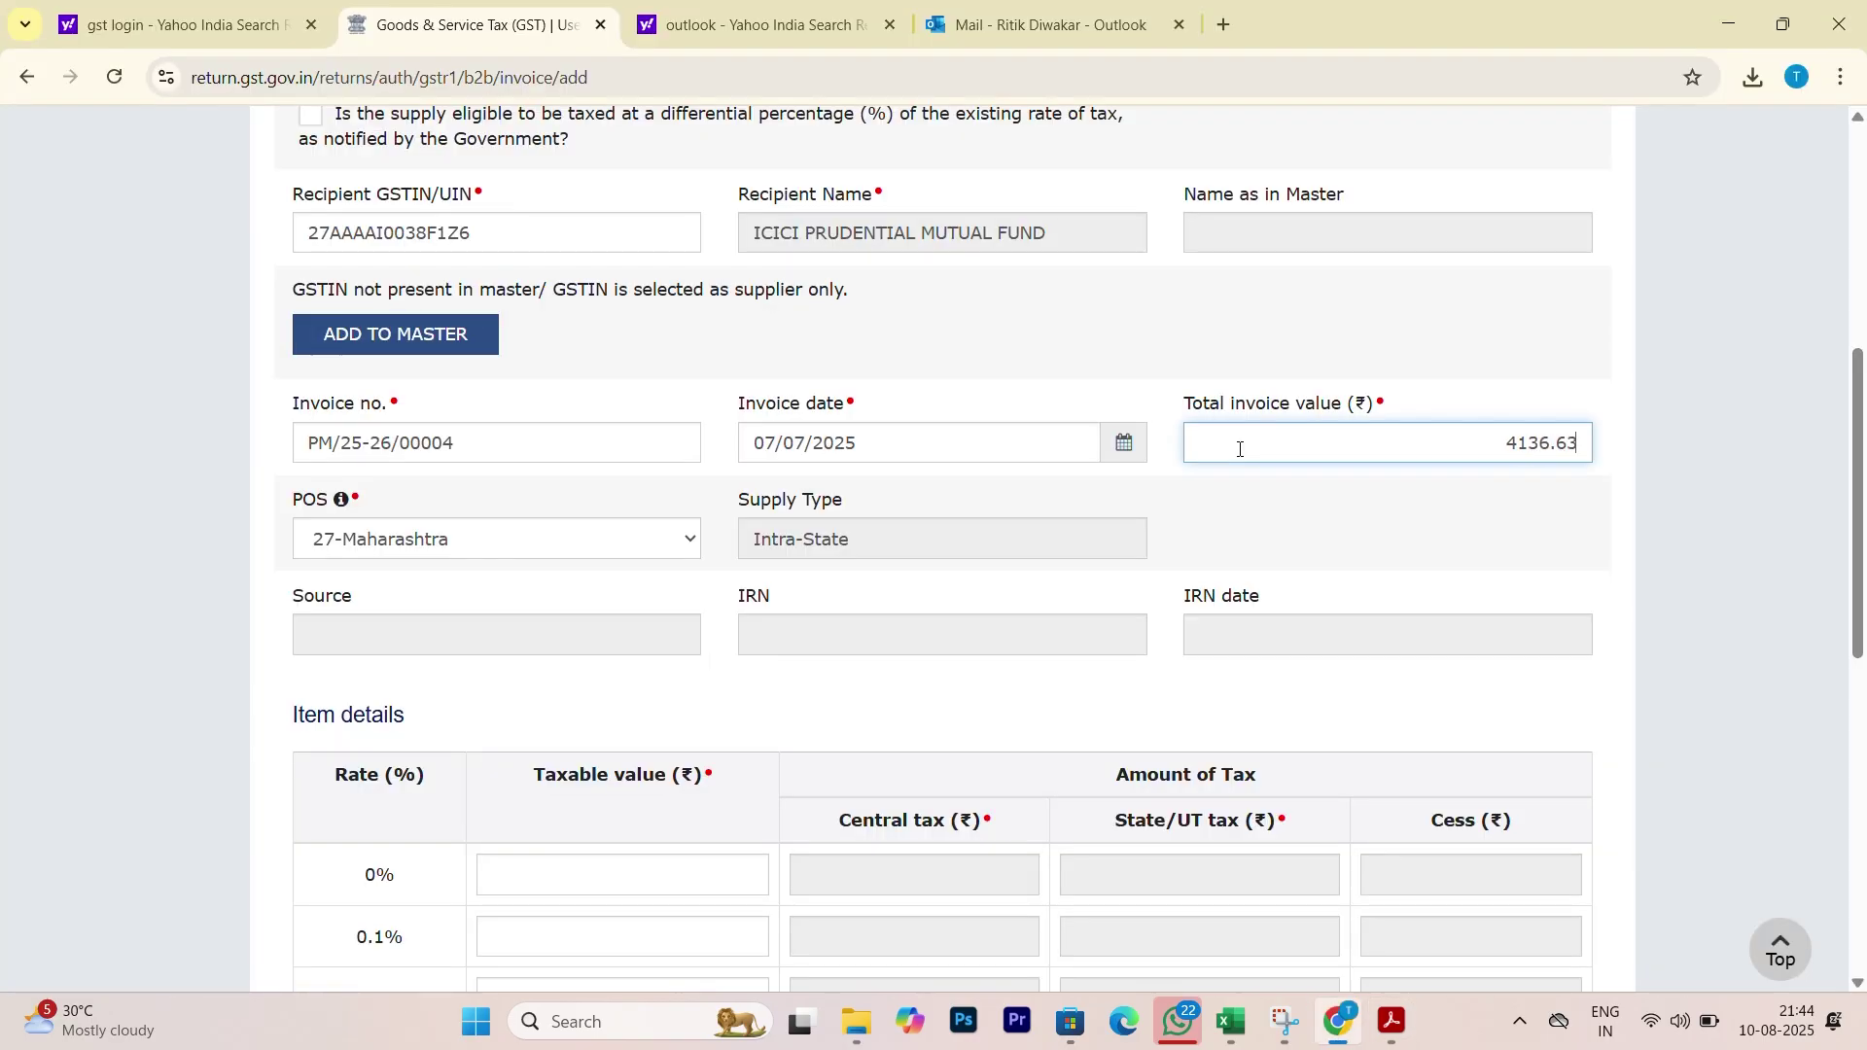
pyautogui.hotkey('alt', 'Tab')
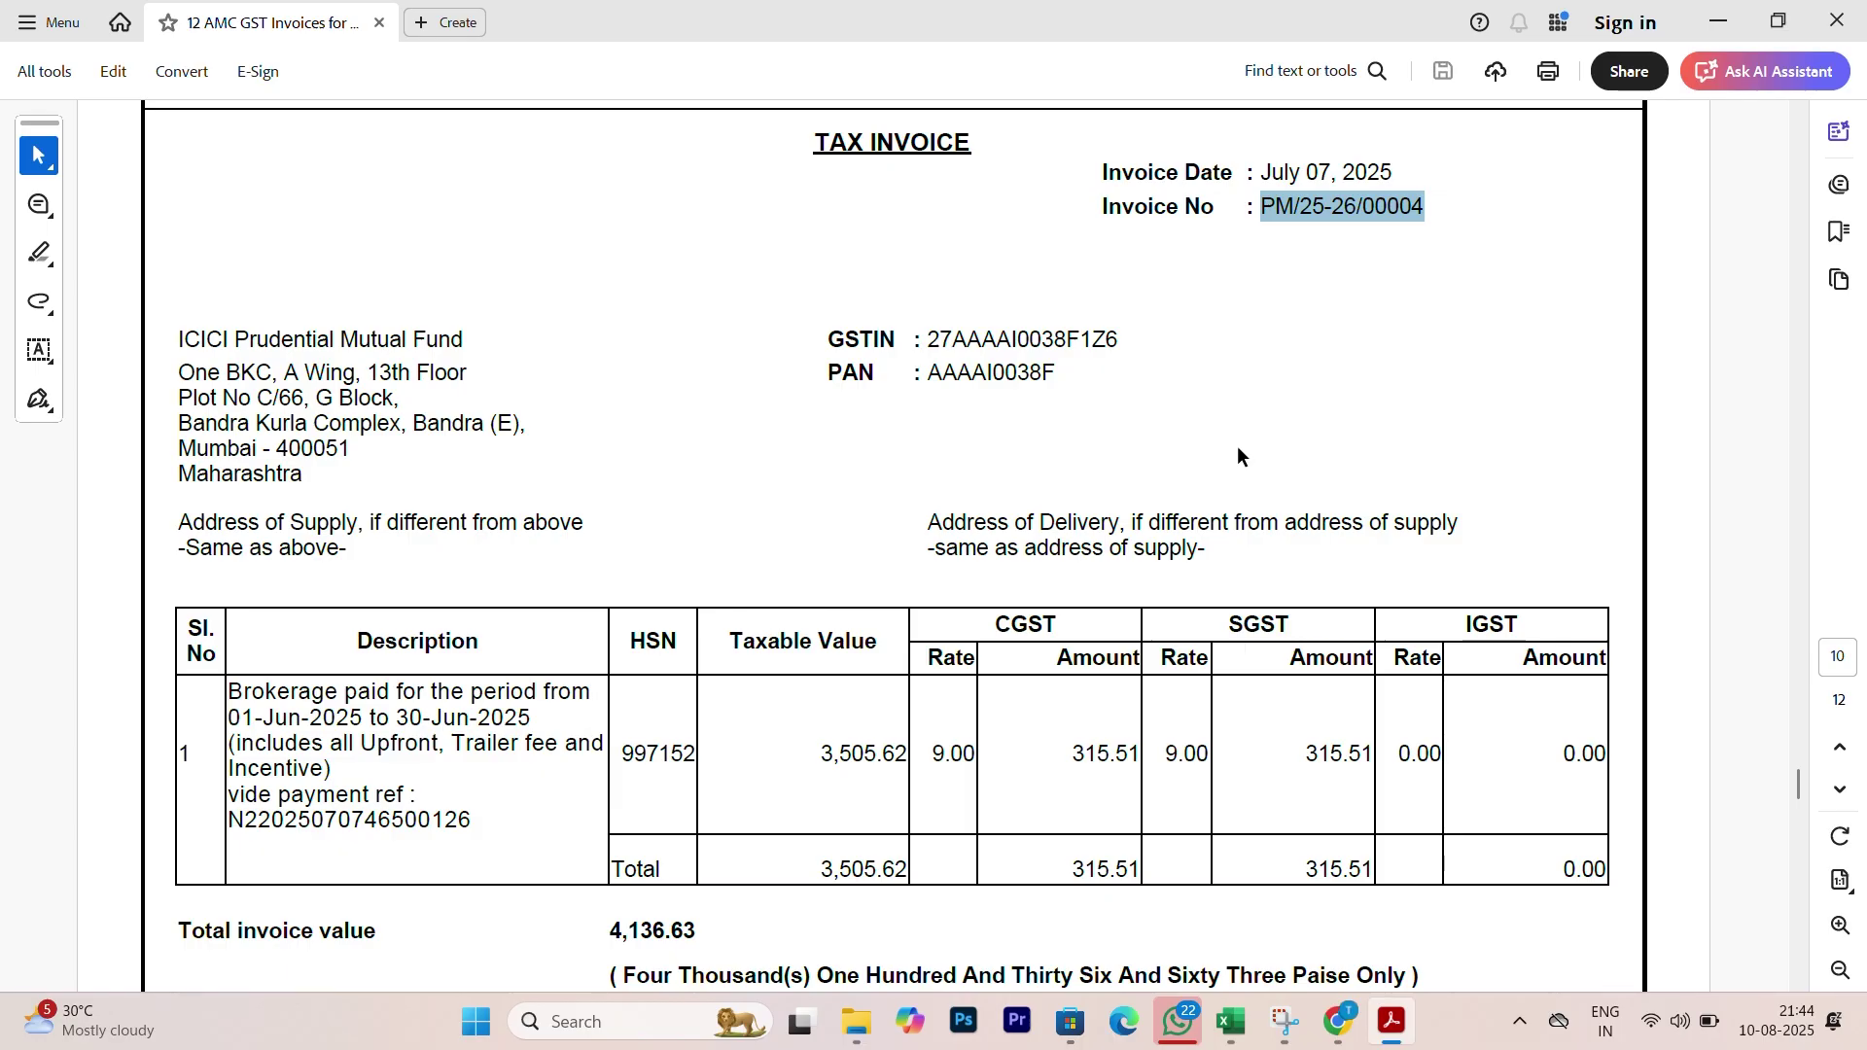
pyautogui.hotkey('alt', 'Tab')
# - Enter 3,505.62 as the 18% taxable value for the ICICI invoice and save it
pyautogui.click(1240, 449)
pyautogui.scroll(-9, 1225, 449)
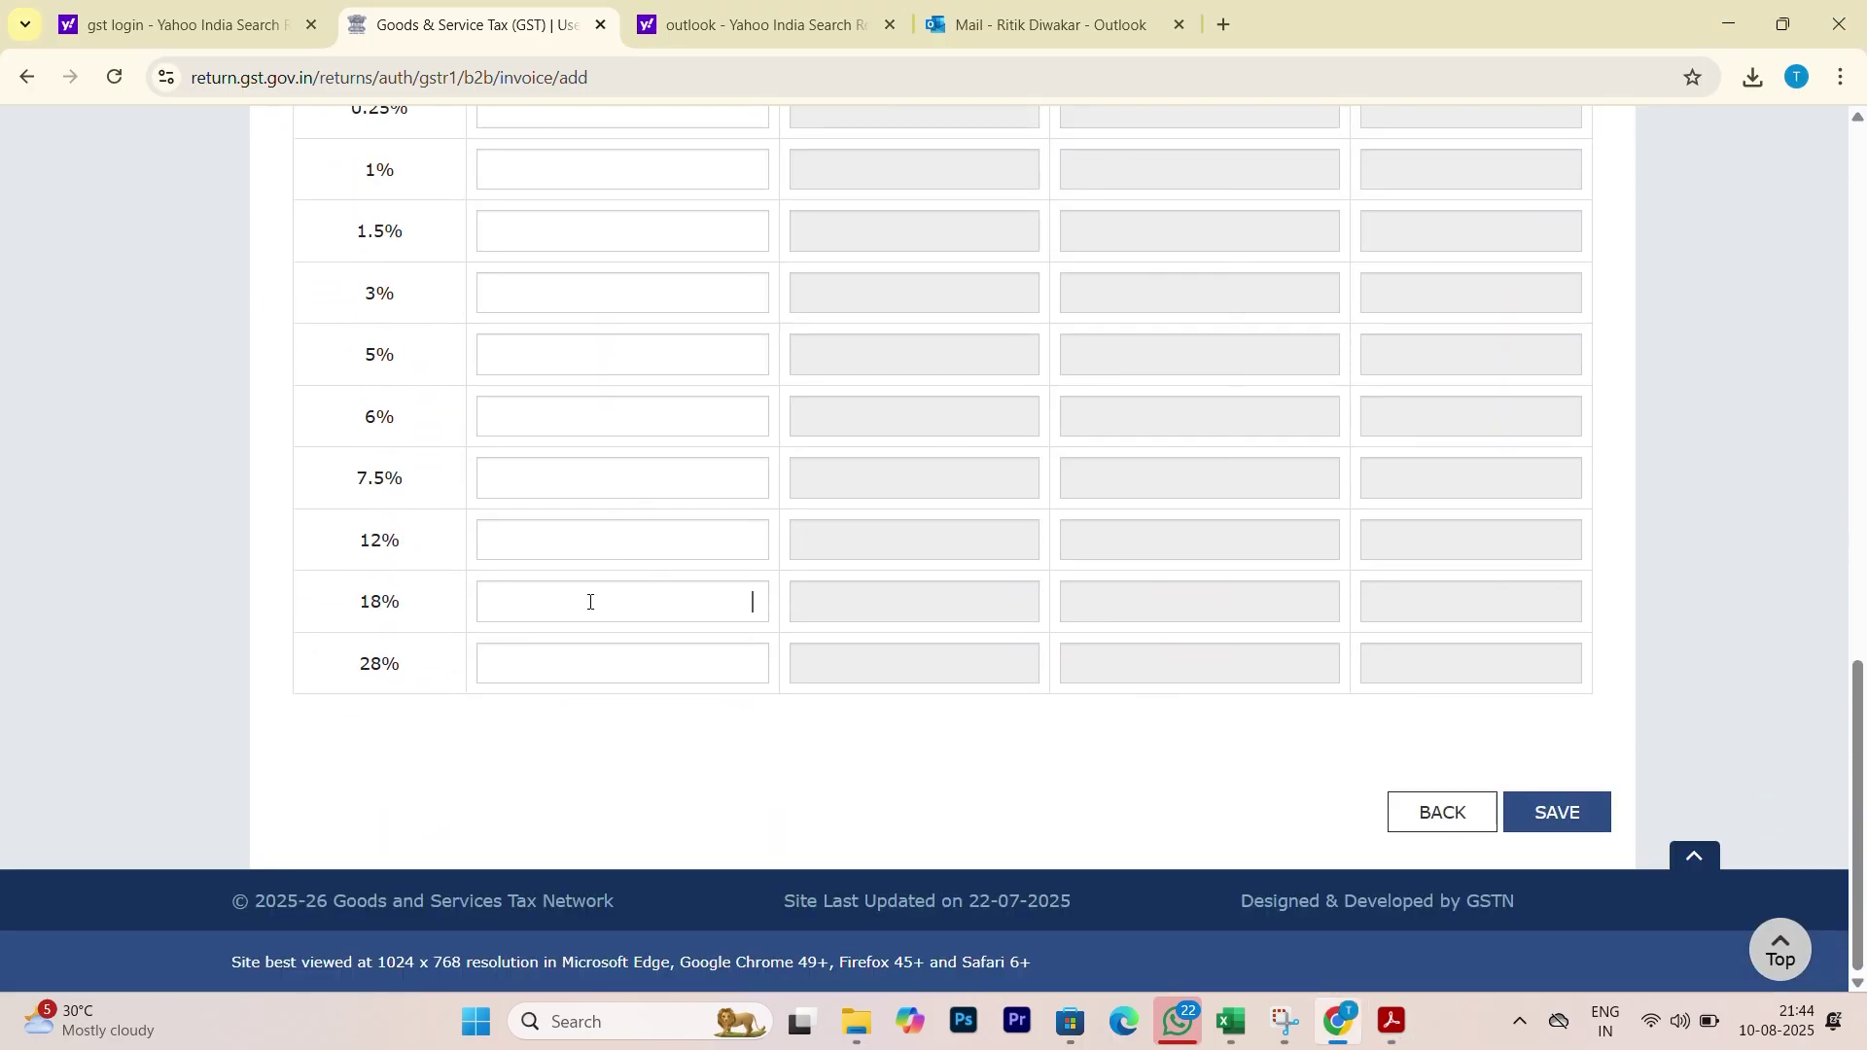
pyautogui.click(587, 601)
pyautogui.hotkey('alt', 'Tab')
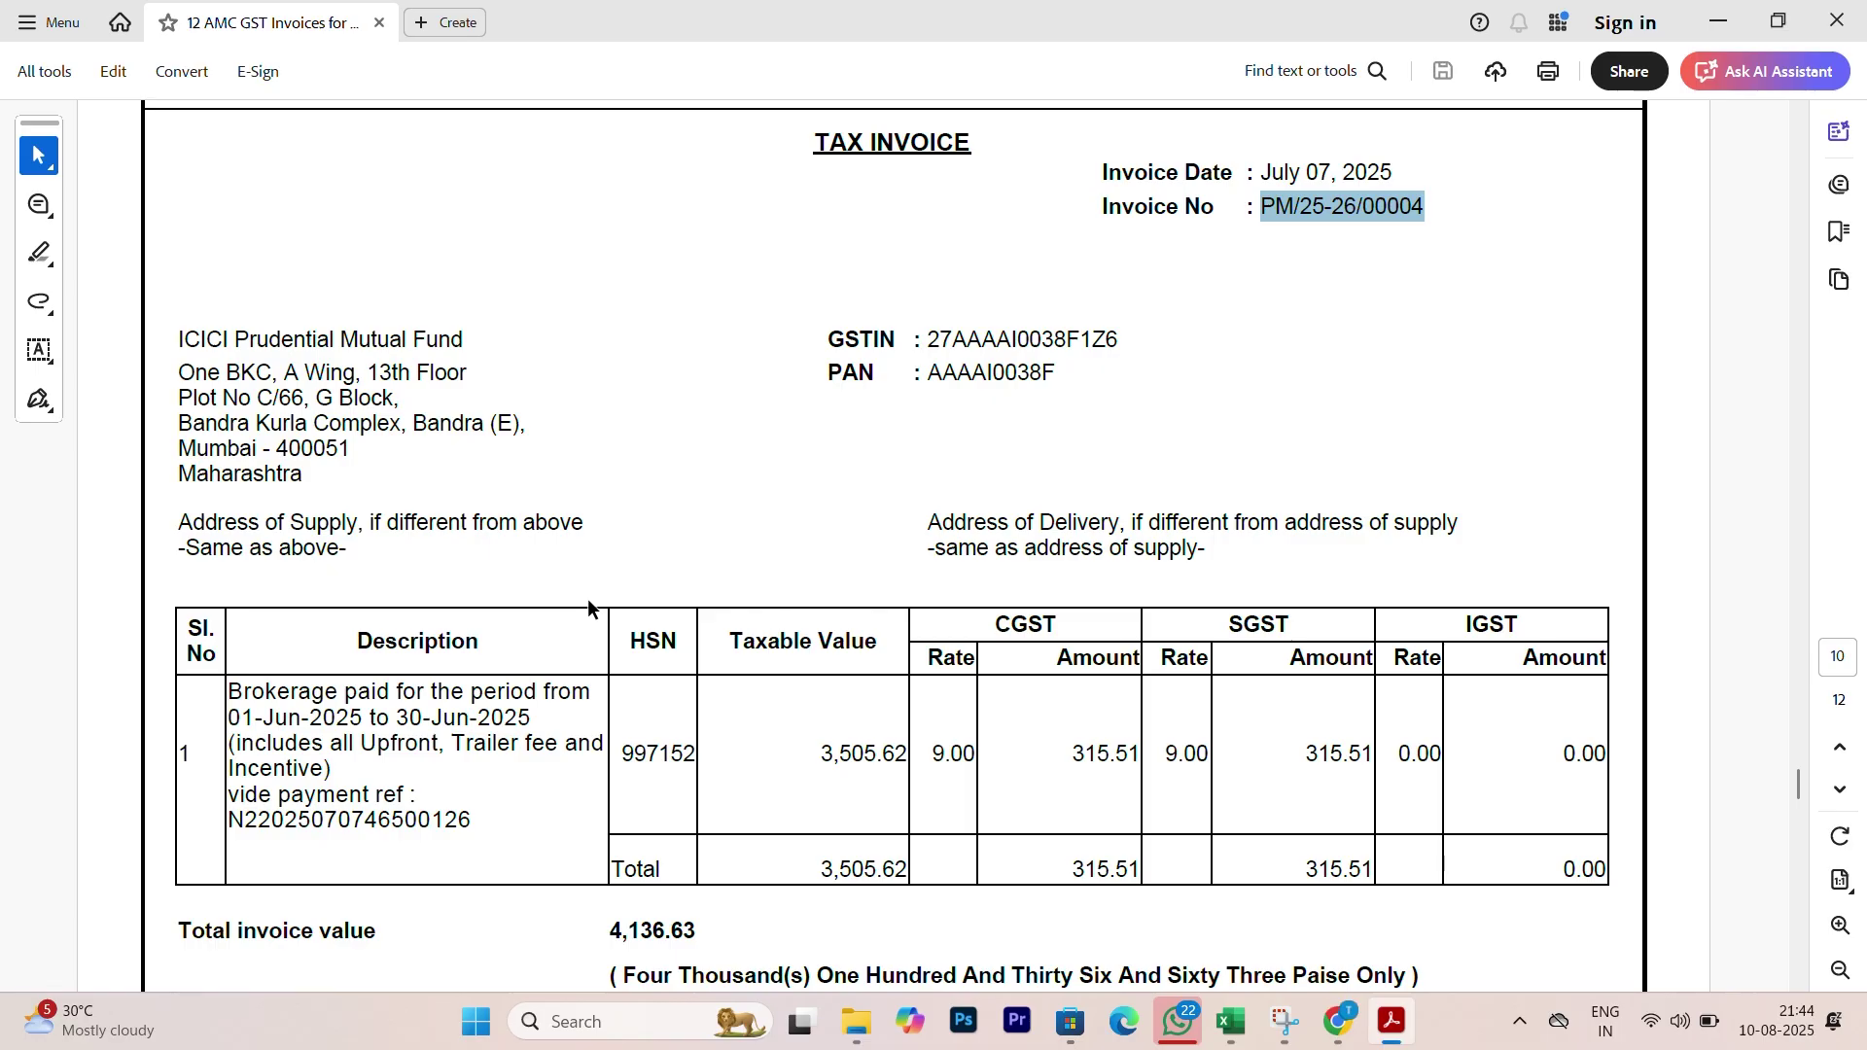
pyautogui.hotkey('alt', 'Tab')
pyautogui.write('35')
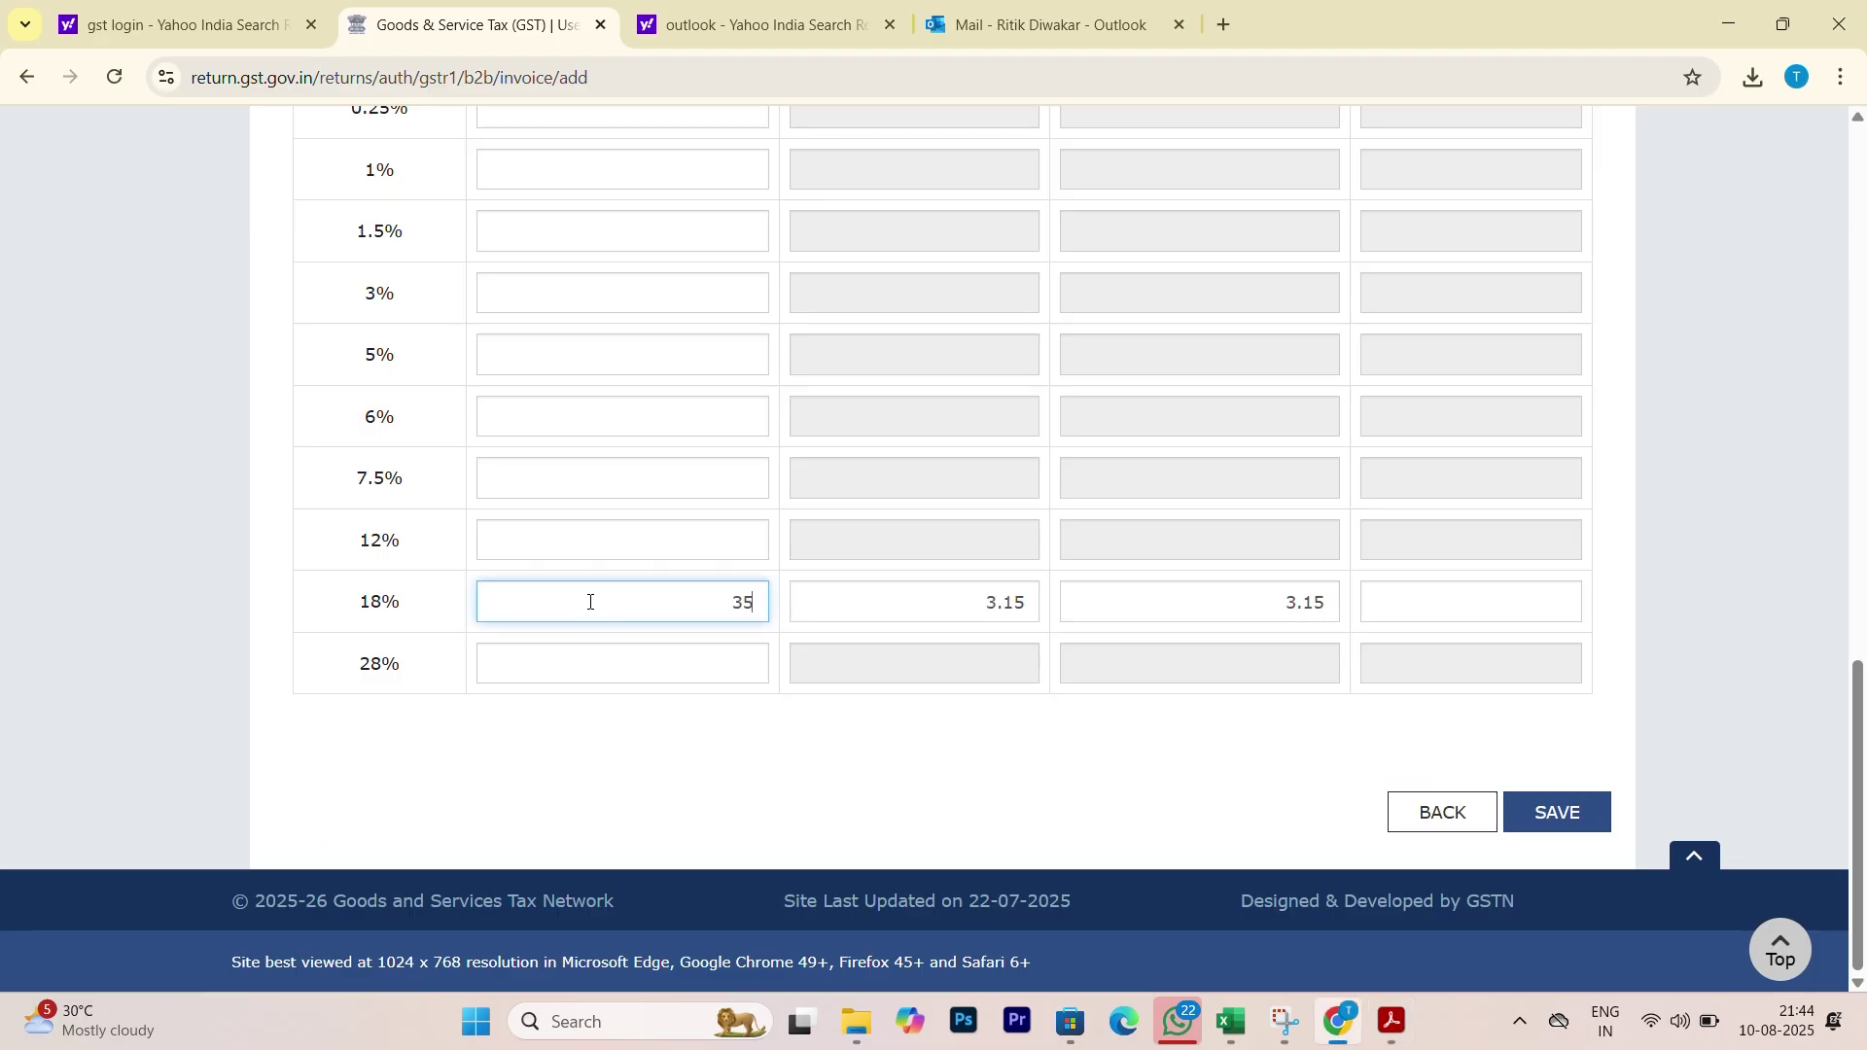
pyautogui.write('05.62')
pyautogui.hotkey('alt', 'Tab')
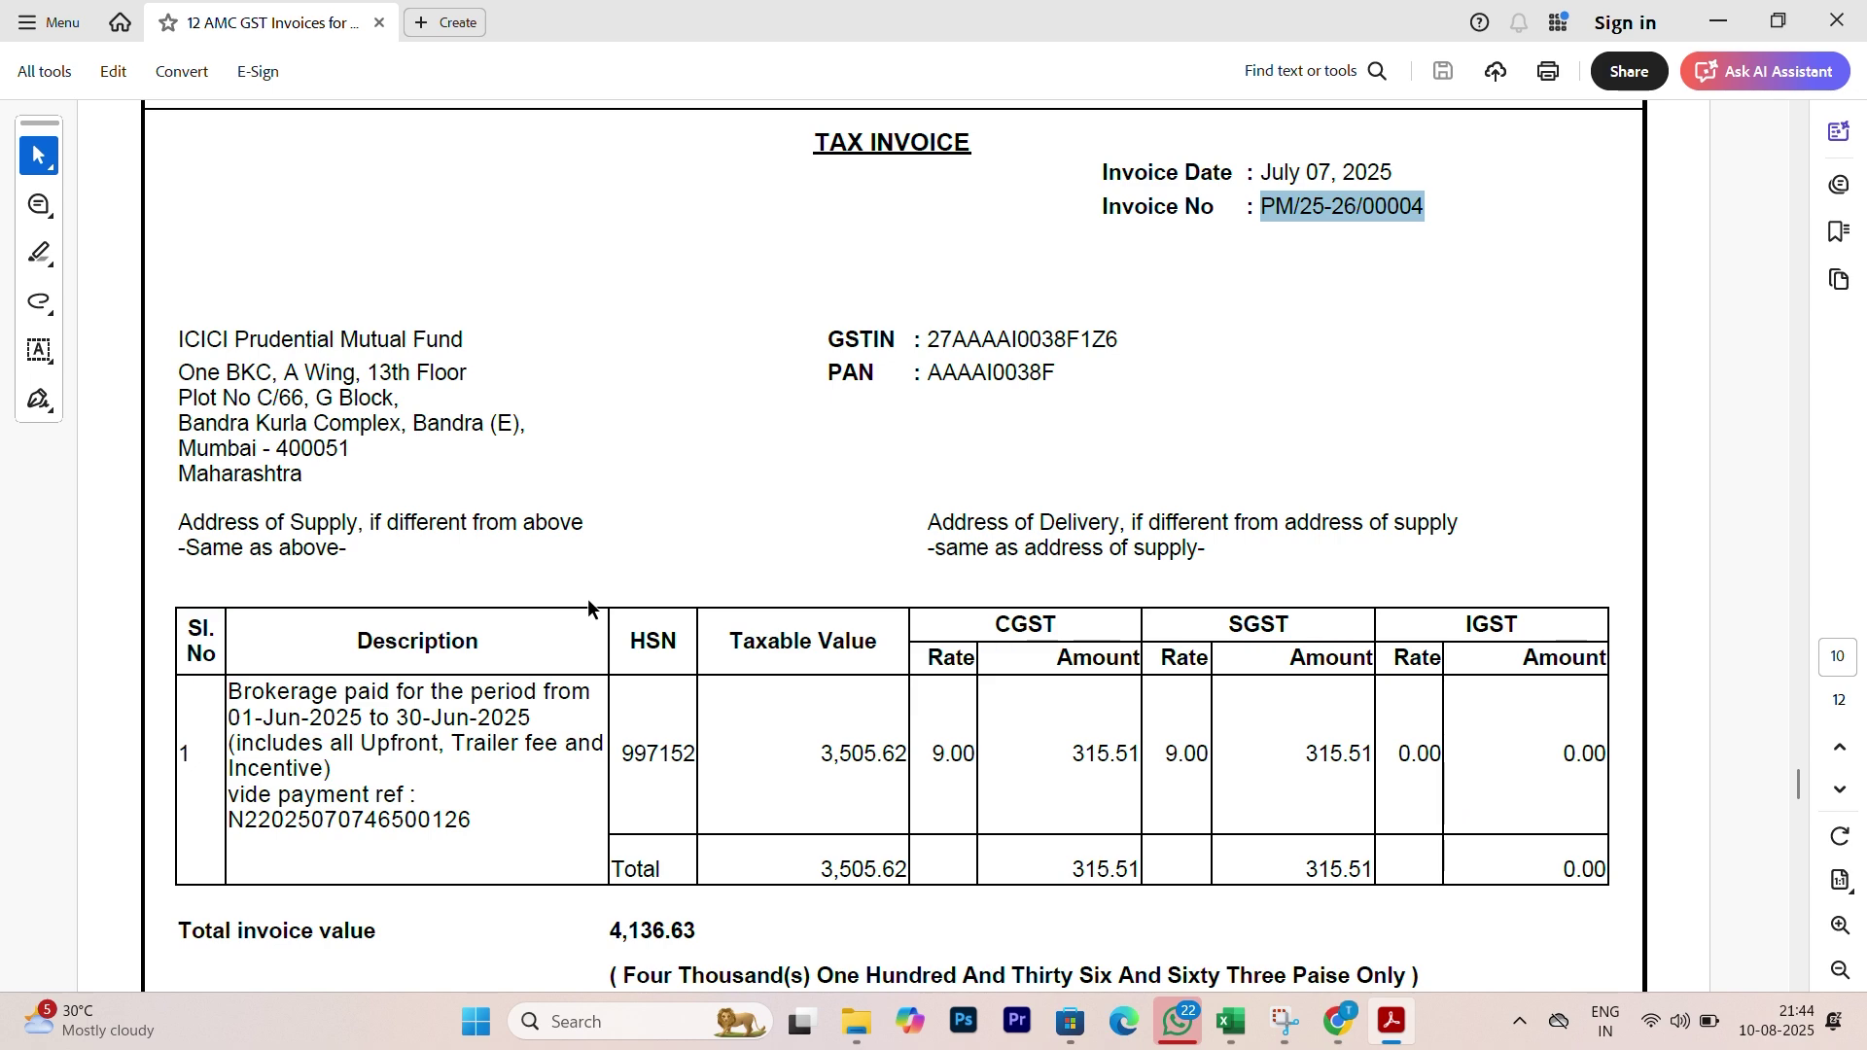
pyautogui.hotkey('alt', 'Tab')
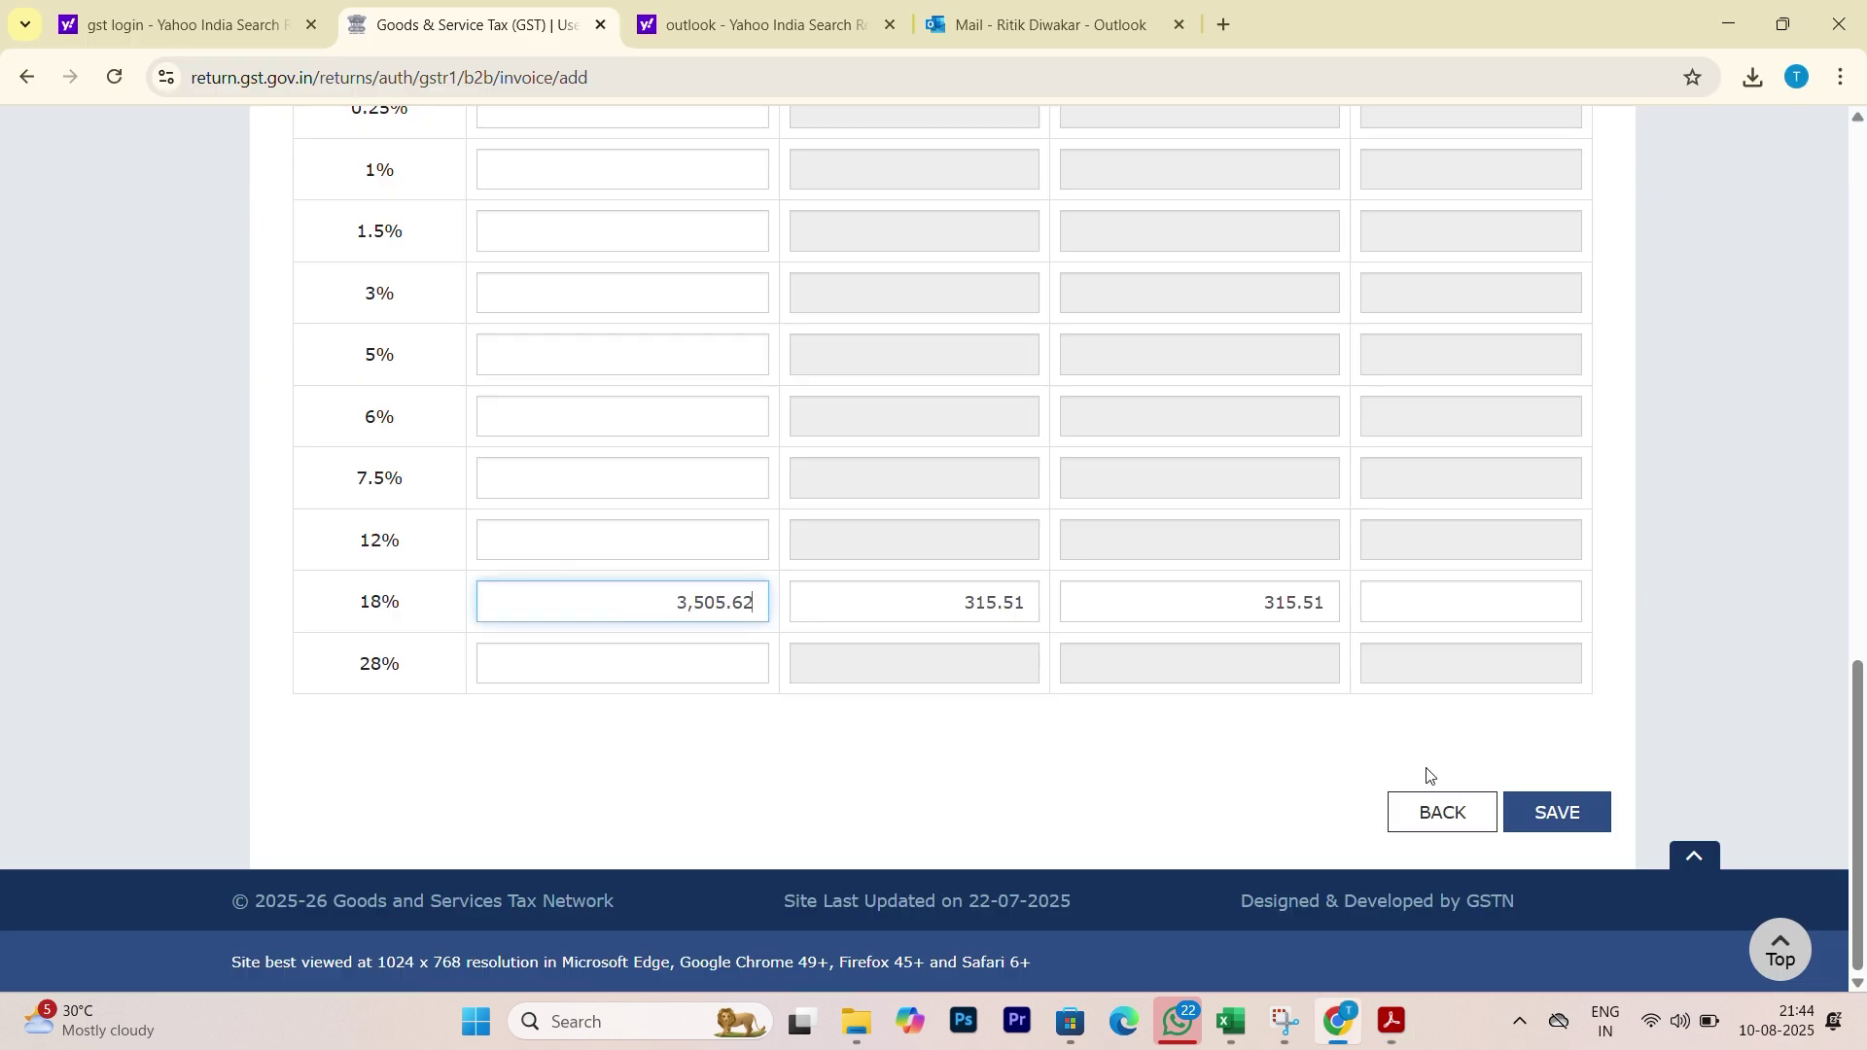
pyautogui.click(1538, 814)
# - Scroll the invoice PDF down to the next invoice, from PPFAS
pyautogui.hotkey('alt', 'Tab')
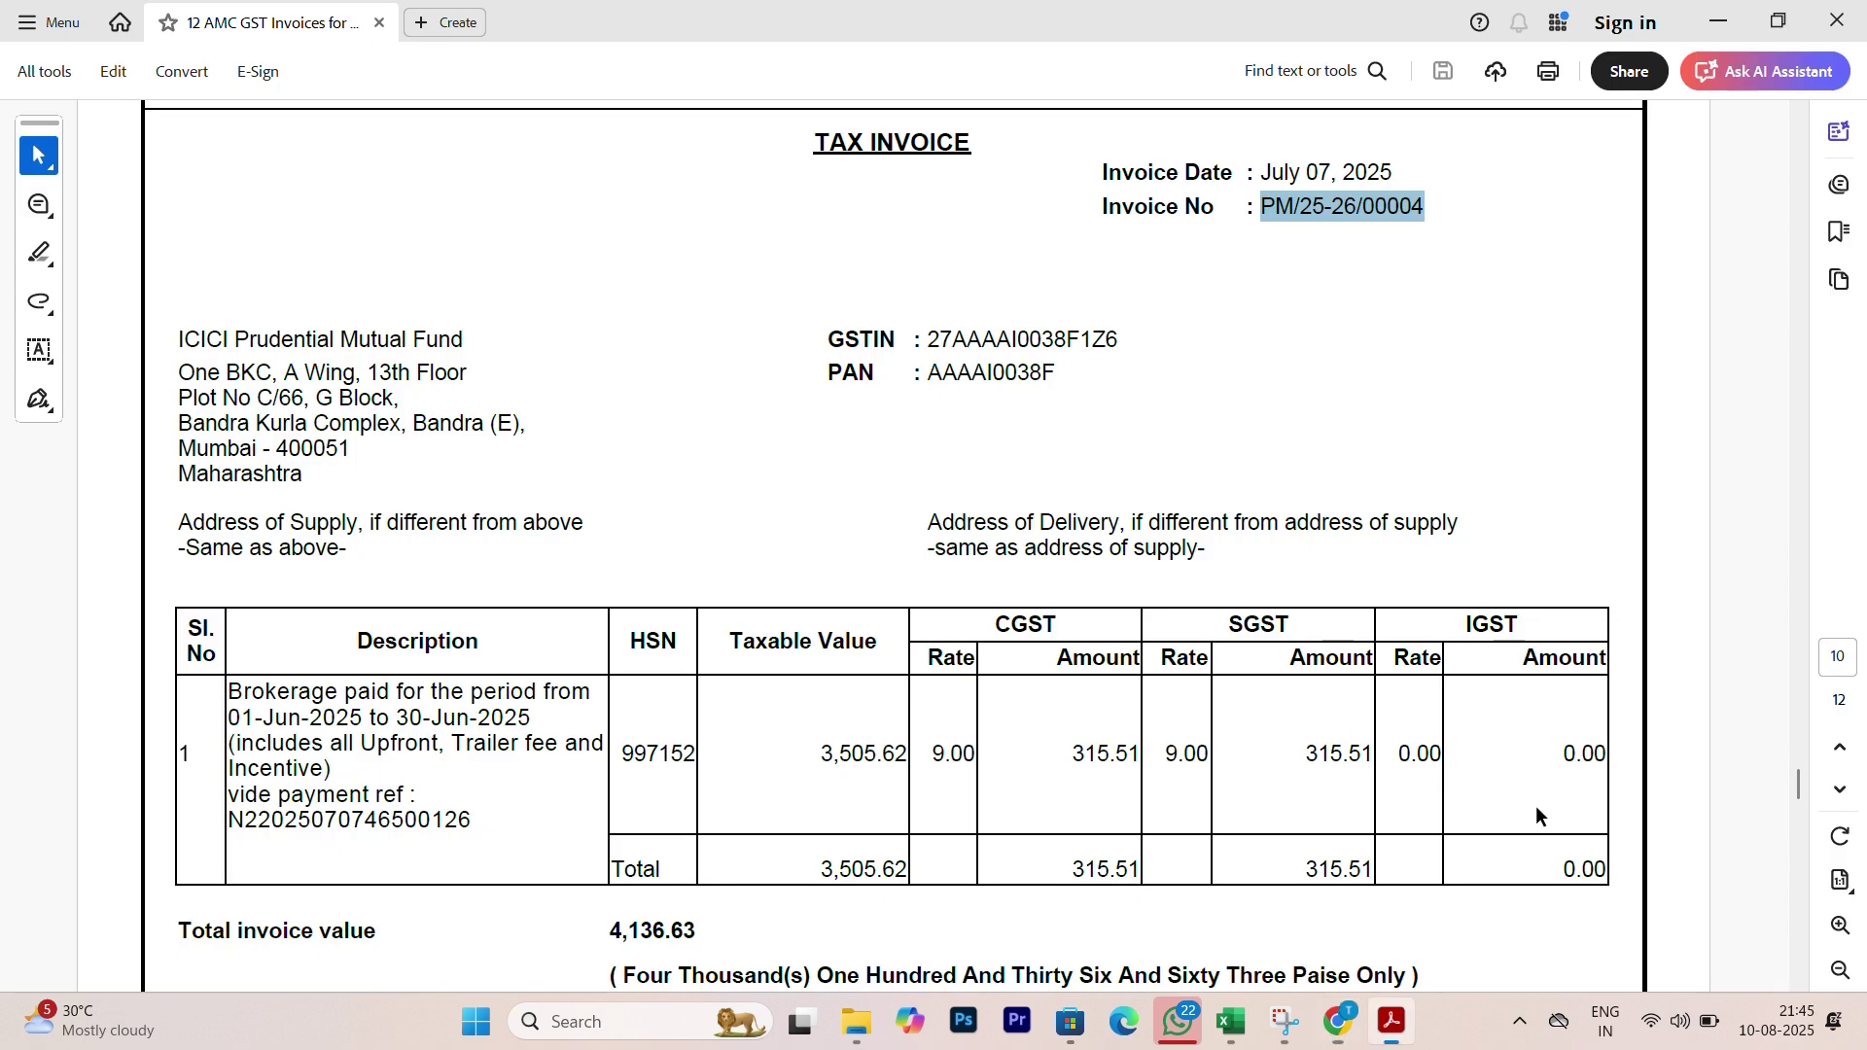
pyautogui.scroll(-10, 931, 708)
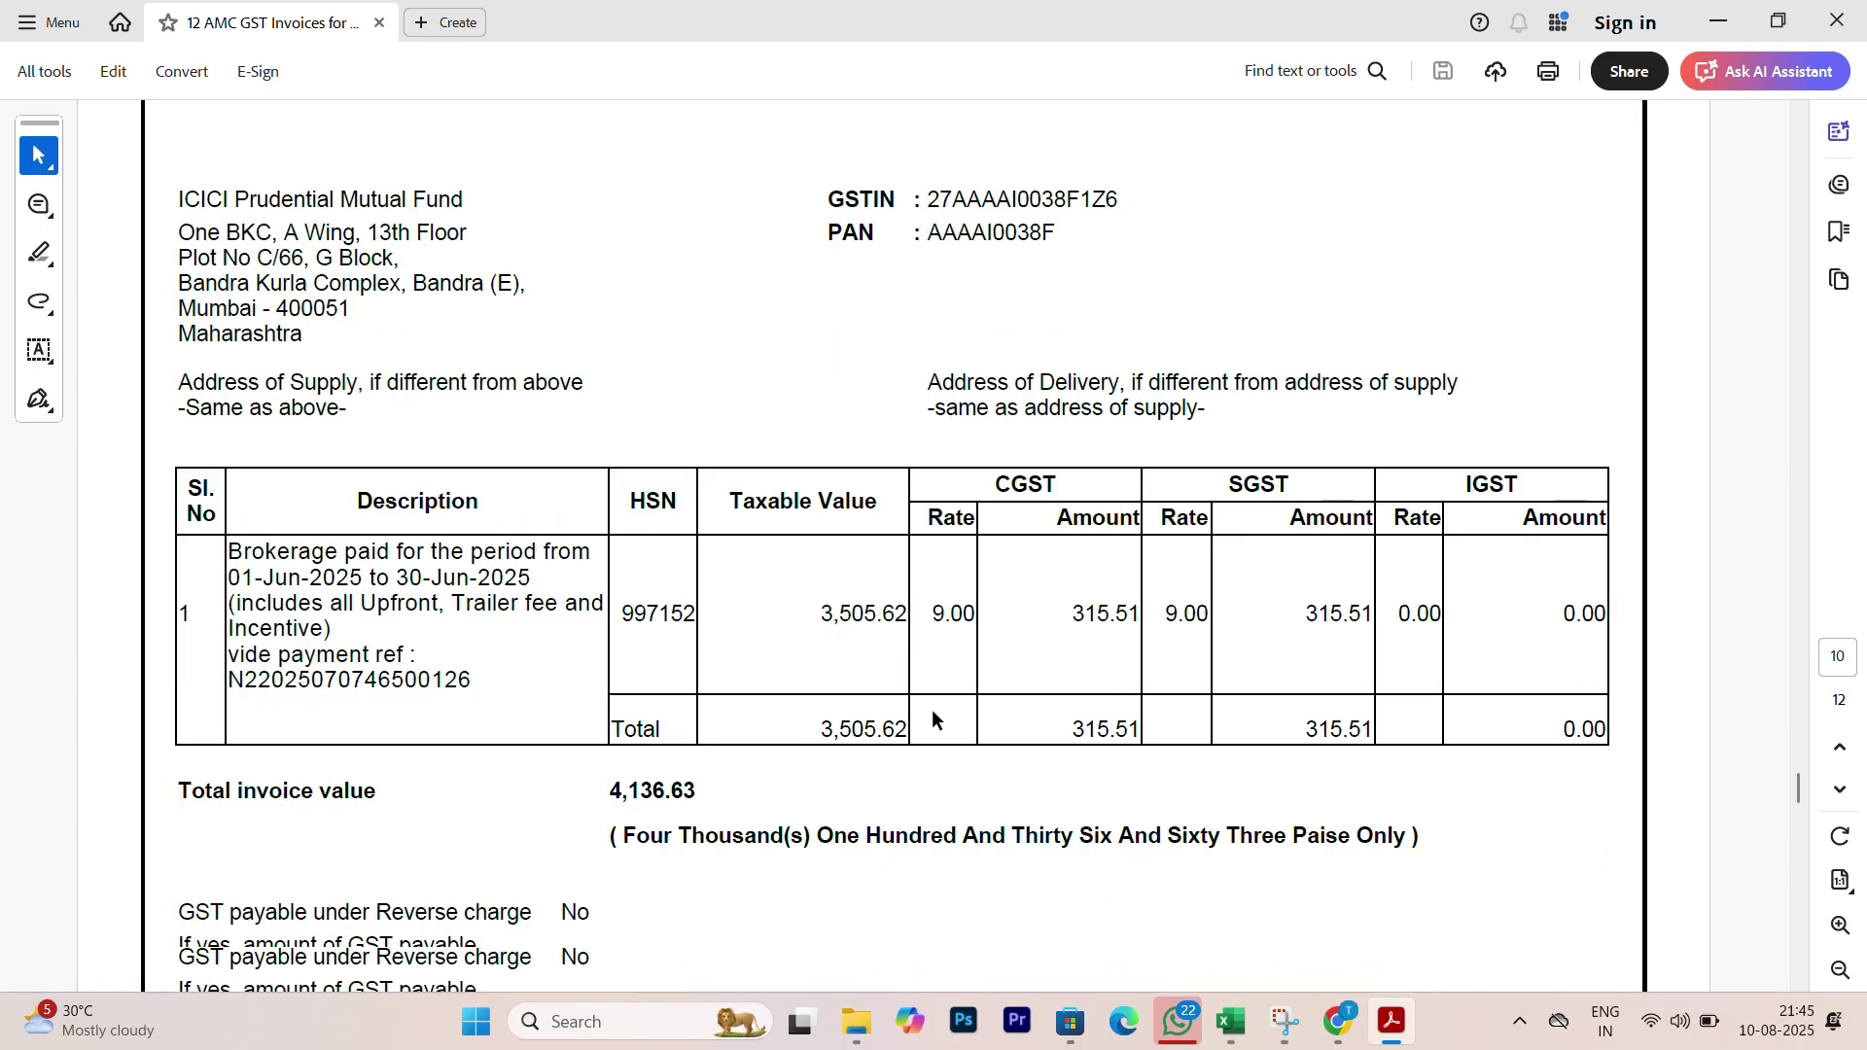
pyautogui.scroll(-12, 931, 709)
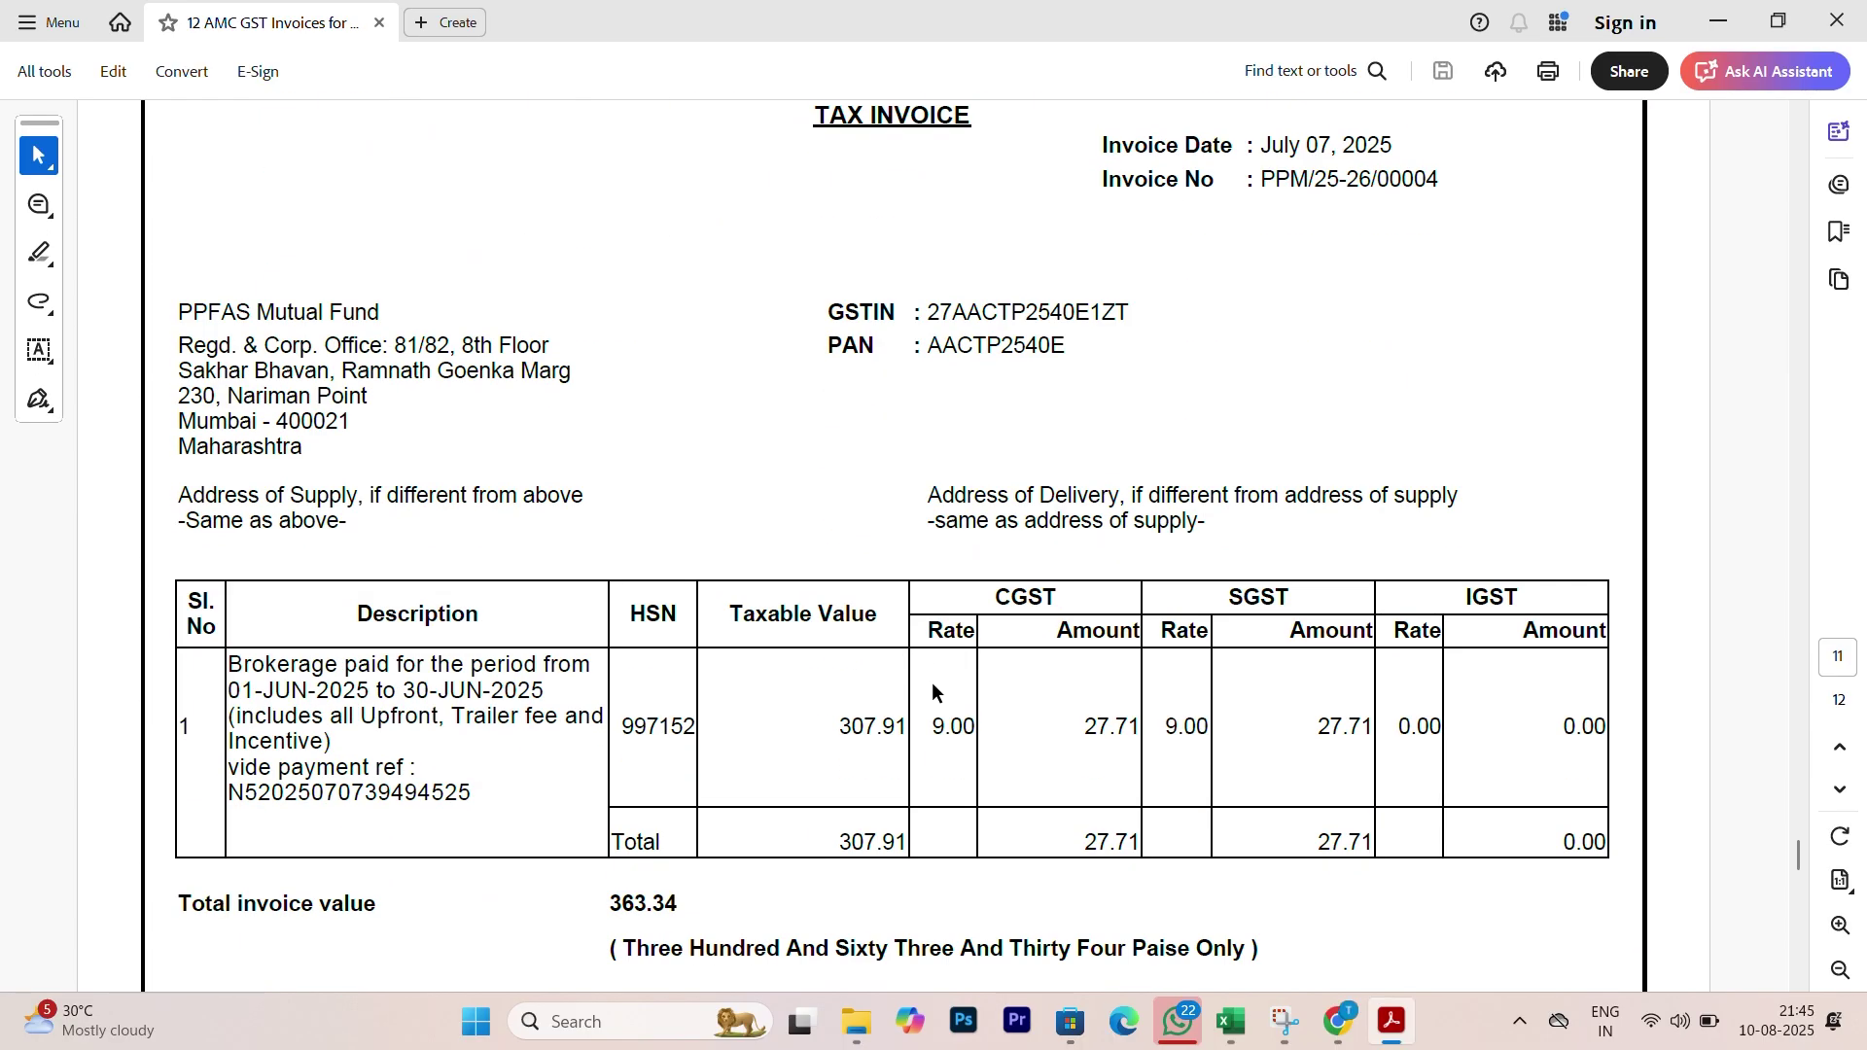
pyautogui.doubleClick(1032, 312)
pyautogui.hotkey('ctrl', 'c')
pyautogui.hotkey('alt', 'Tab')
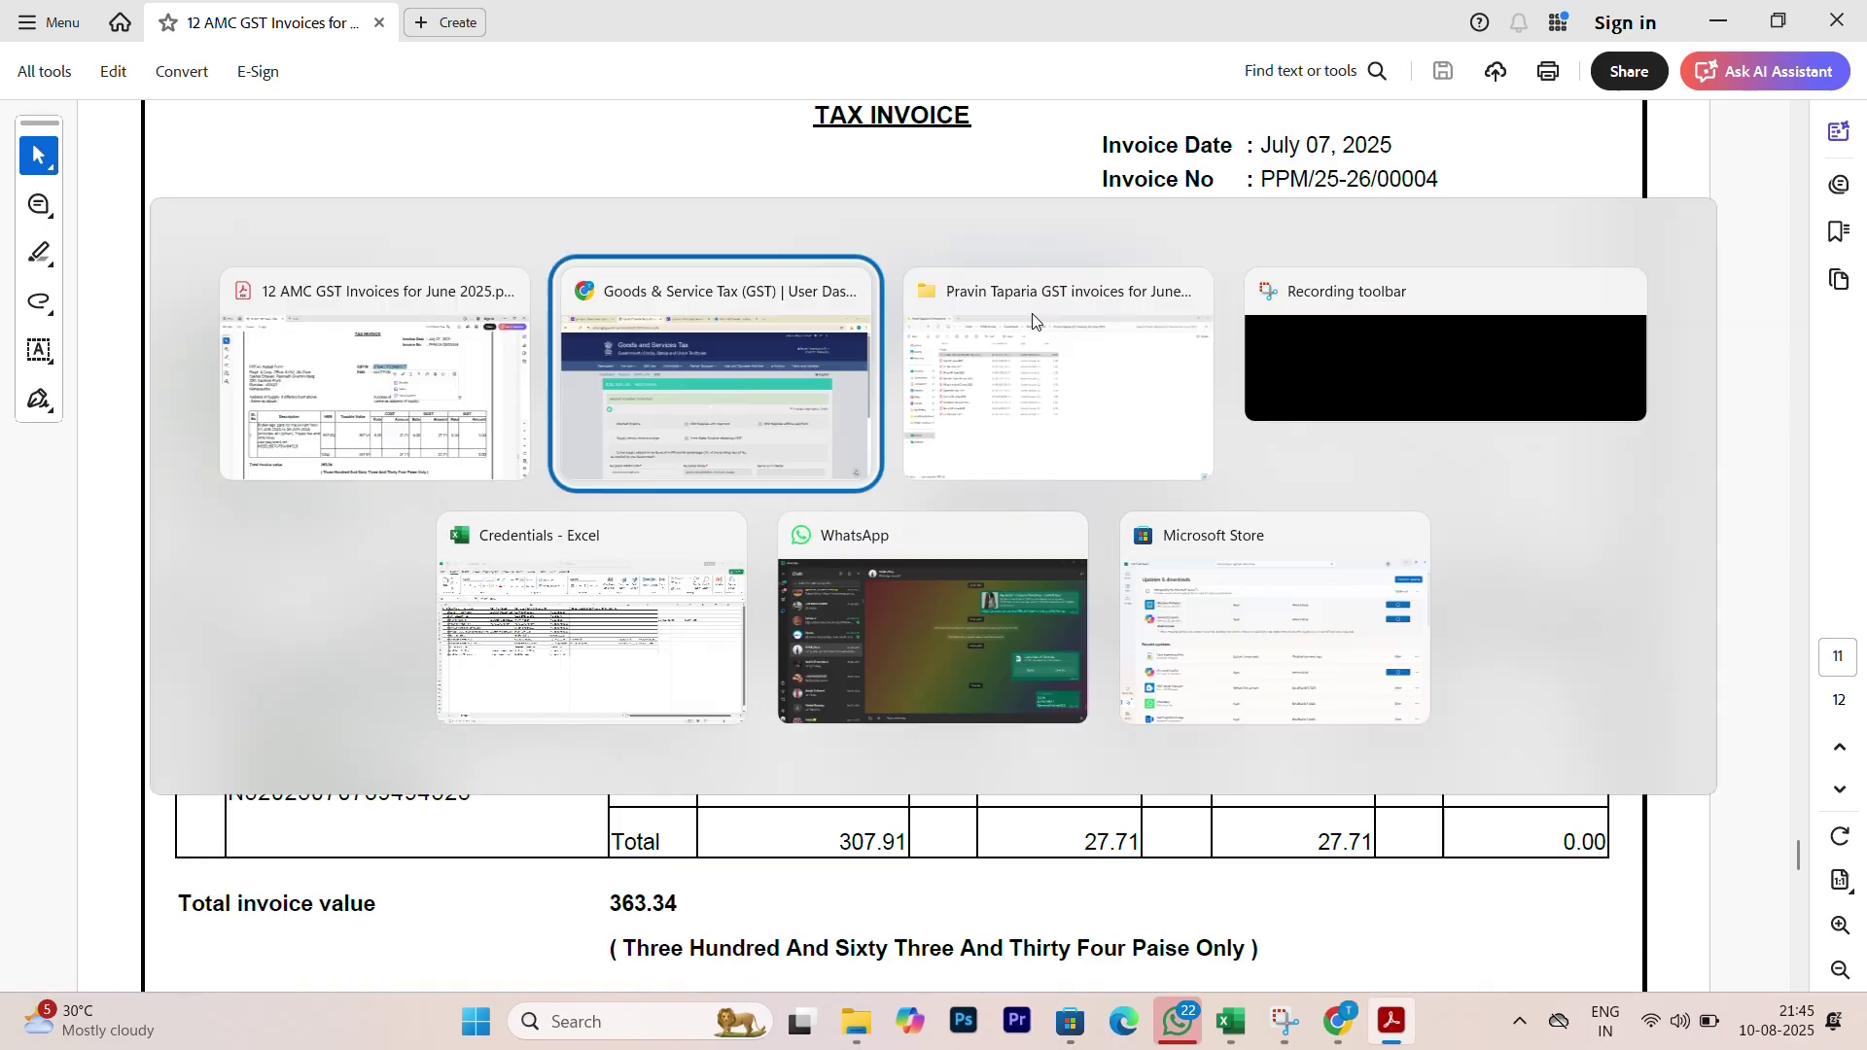
pyautogui.scroll(-3, 986, 571)
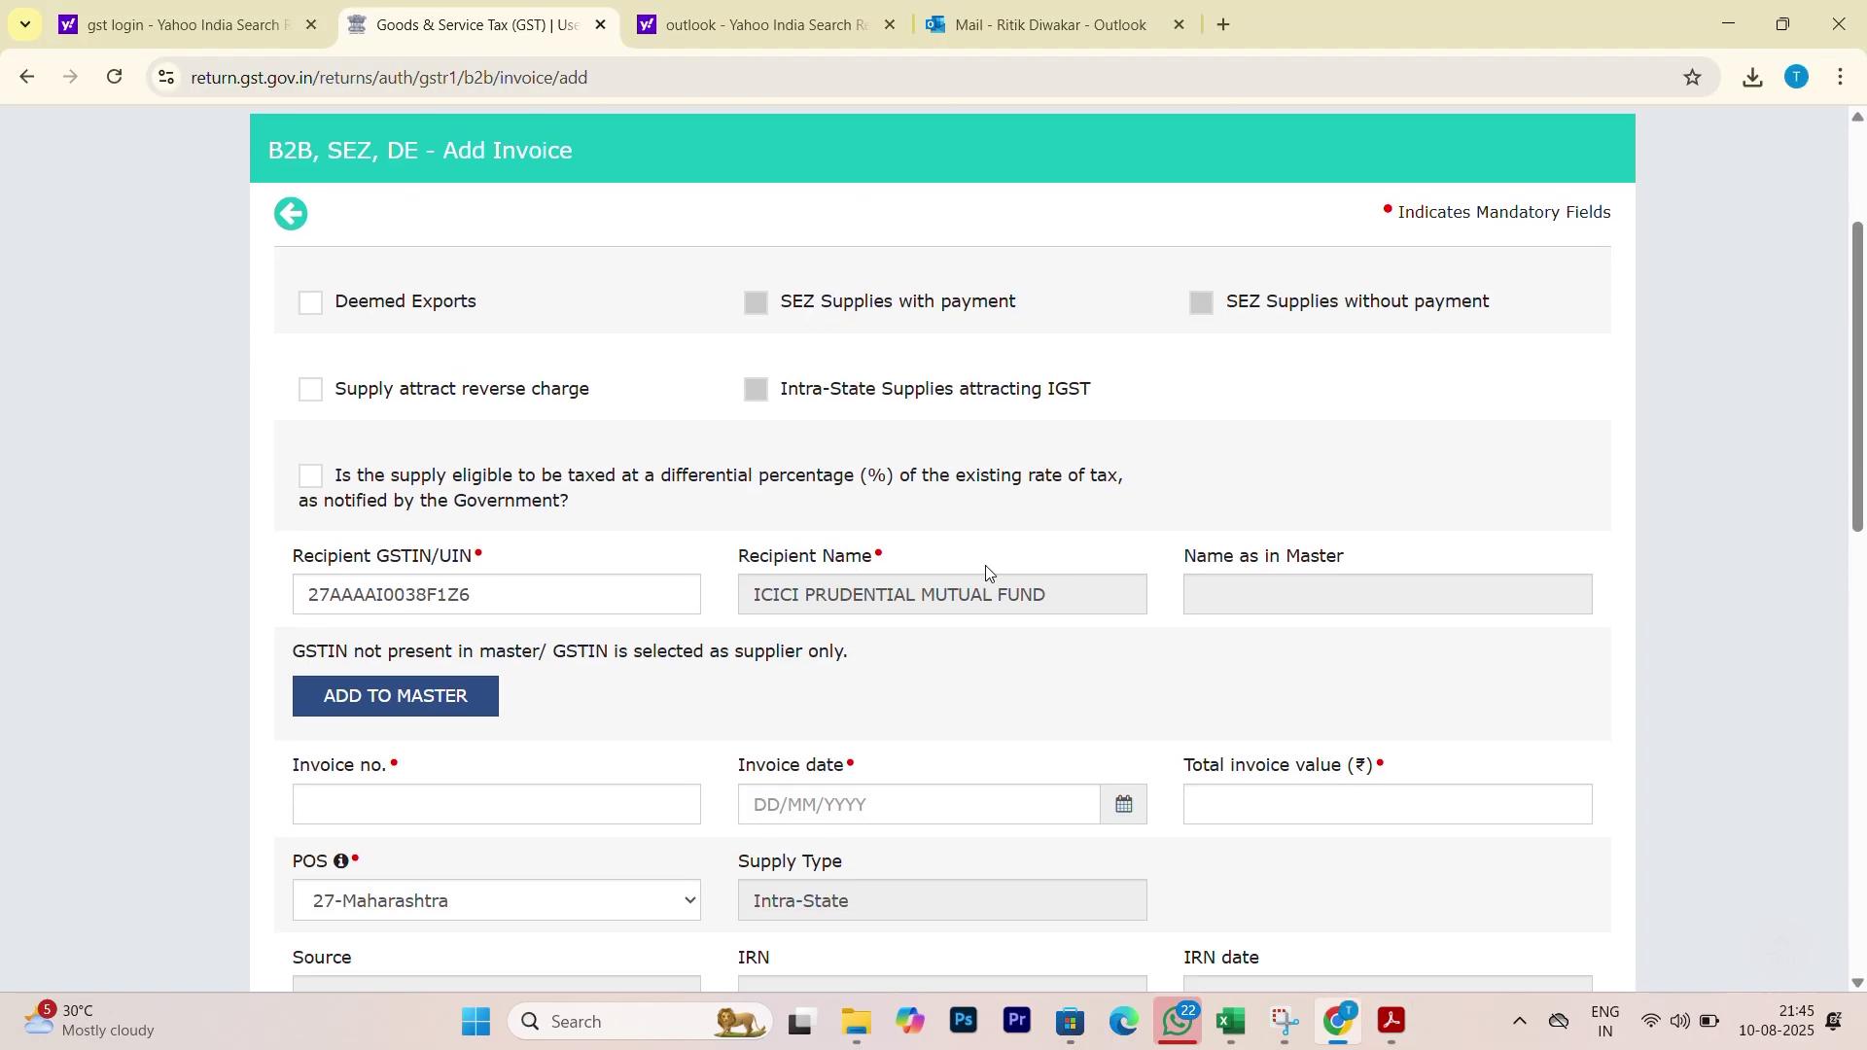
pyautogui.scroll(-1, 987, 572)
pyautogui.doubleClick(504, 466)
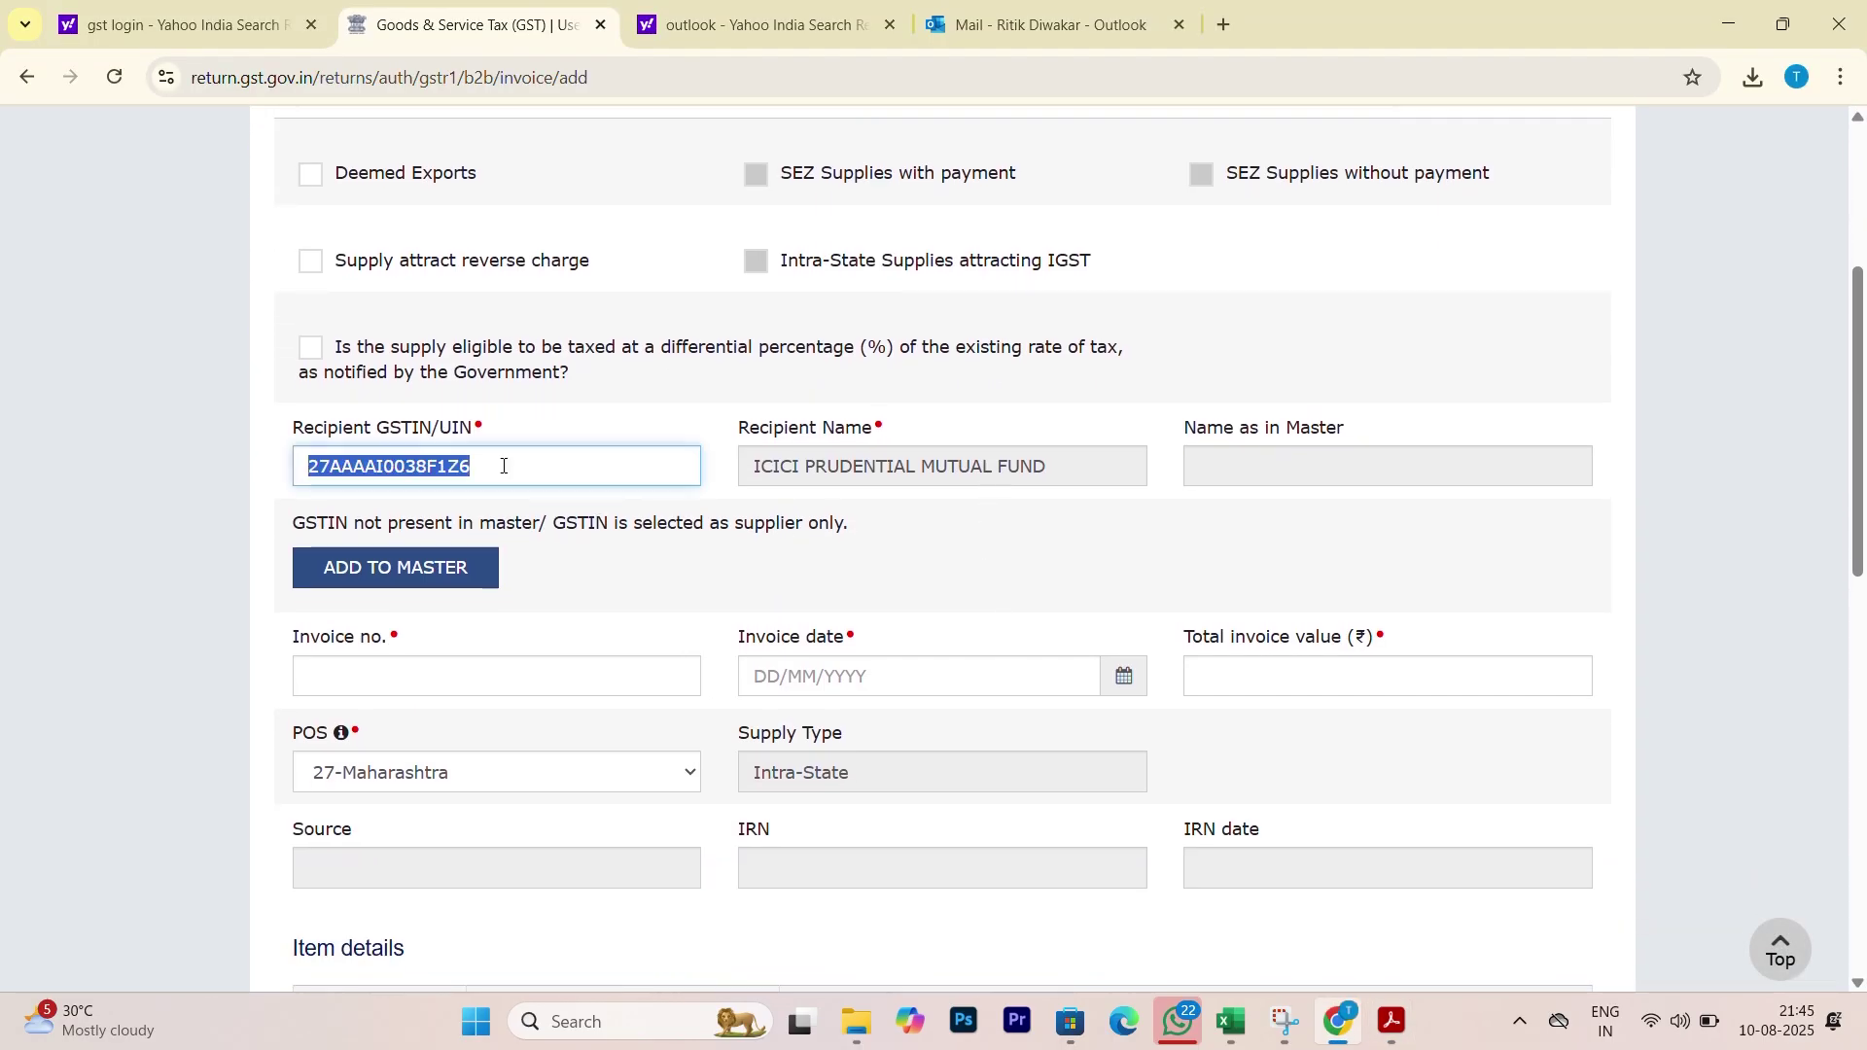
pyautogui.hotkey('ctrl', 'v')
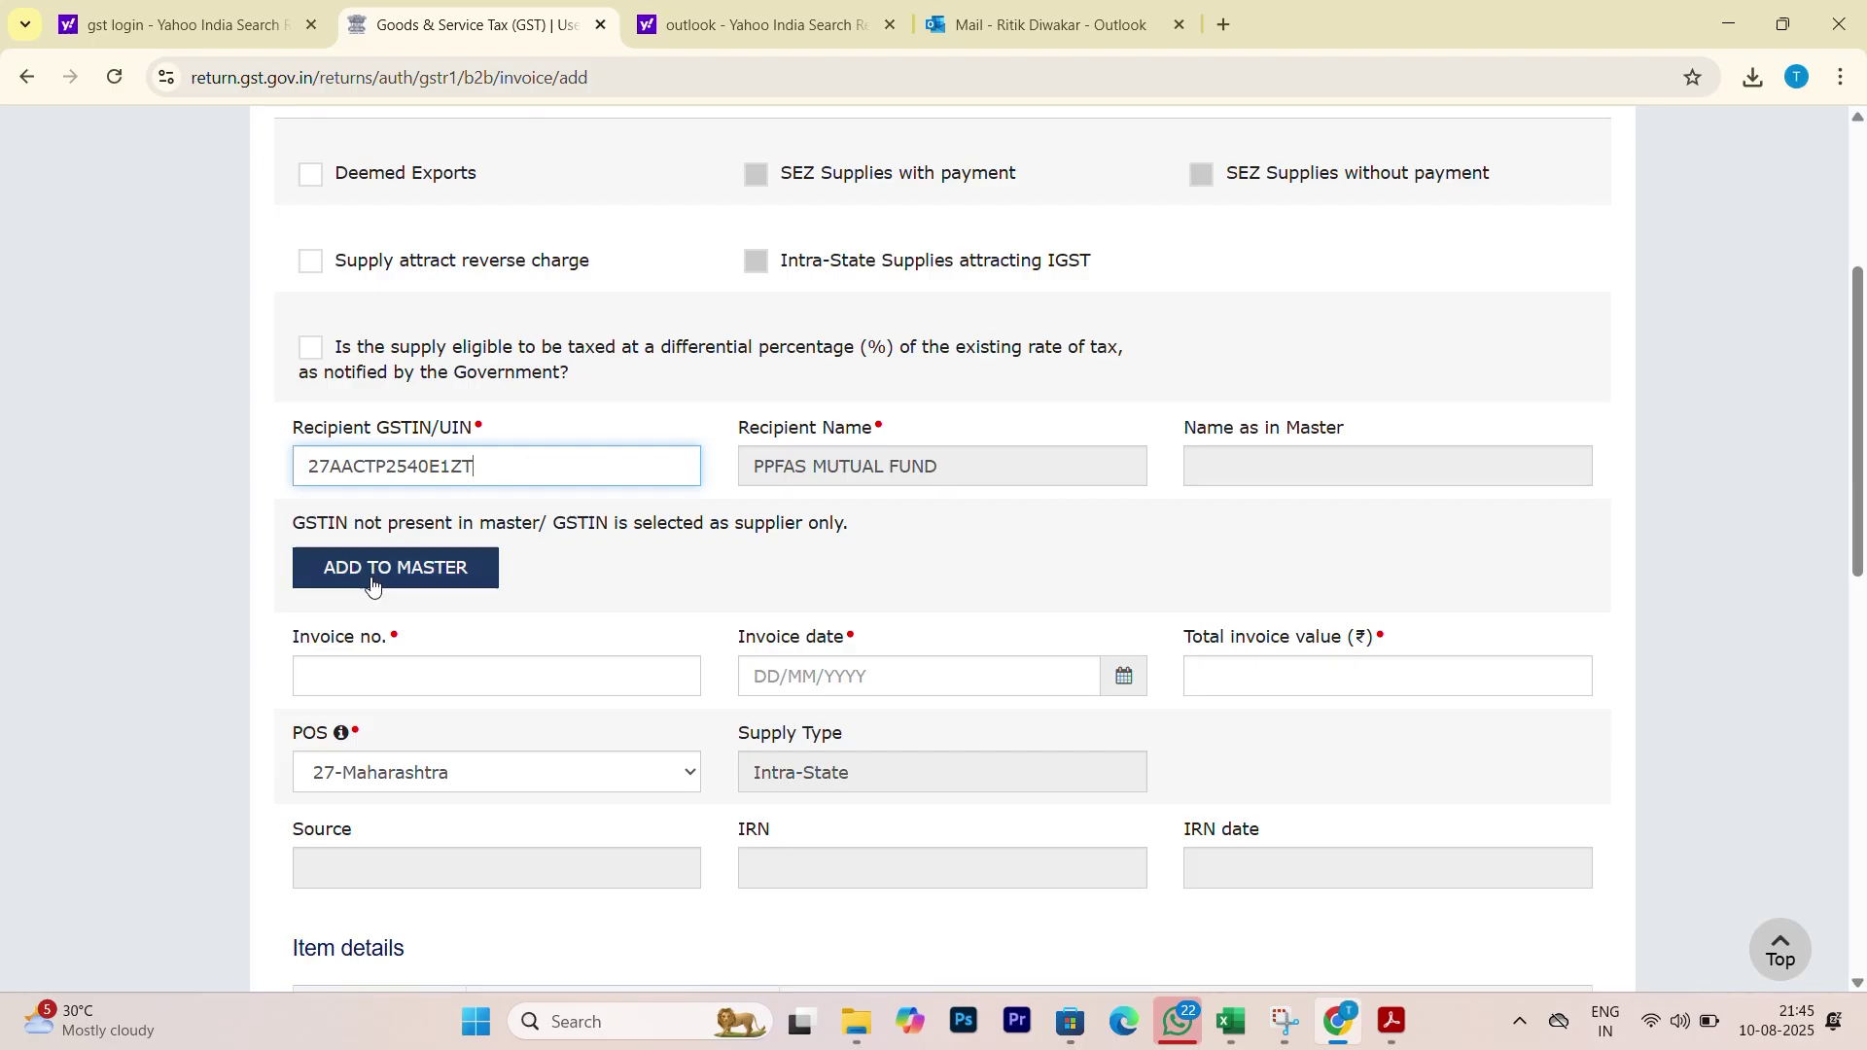
pyautogui.click(390, 665)
# - Copy invoice number PPM/25-26/00004 from the PPFAS invoice PDF
pyautogui.hotkey('alt', 'Tab')
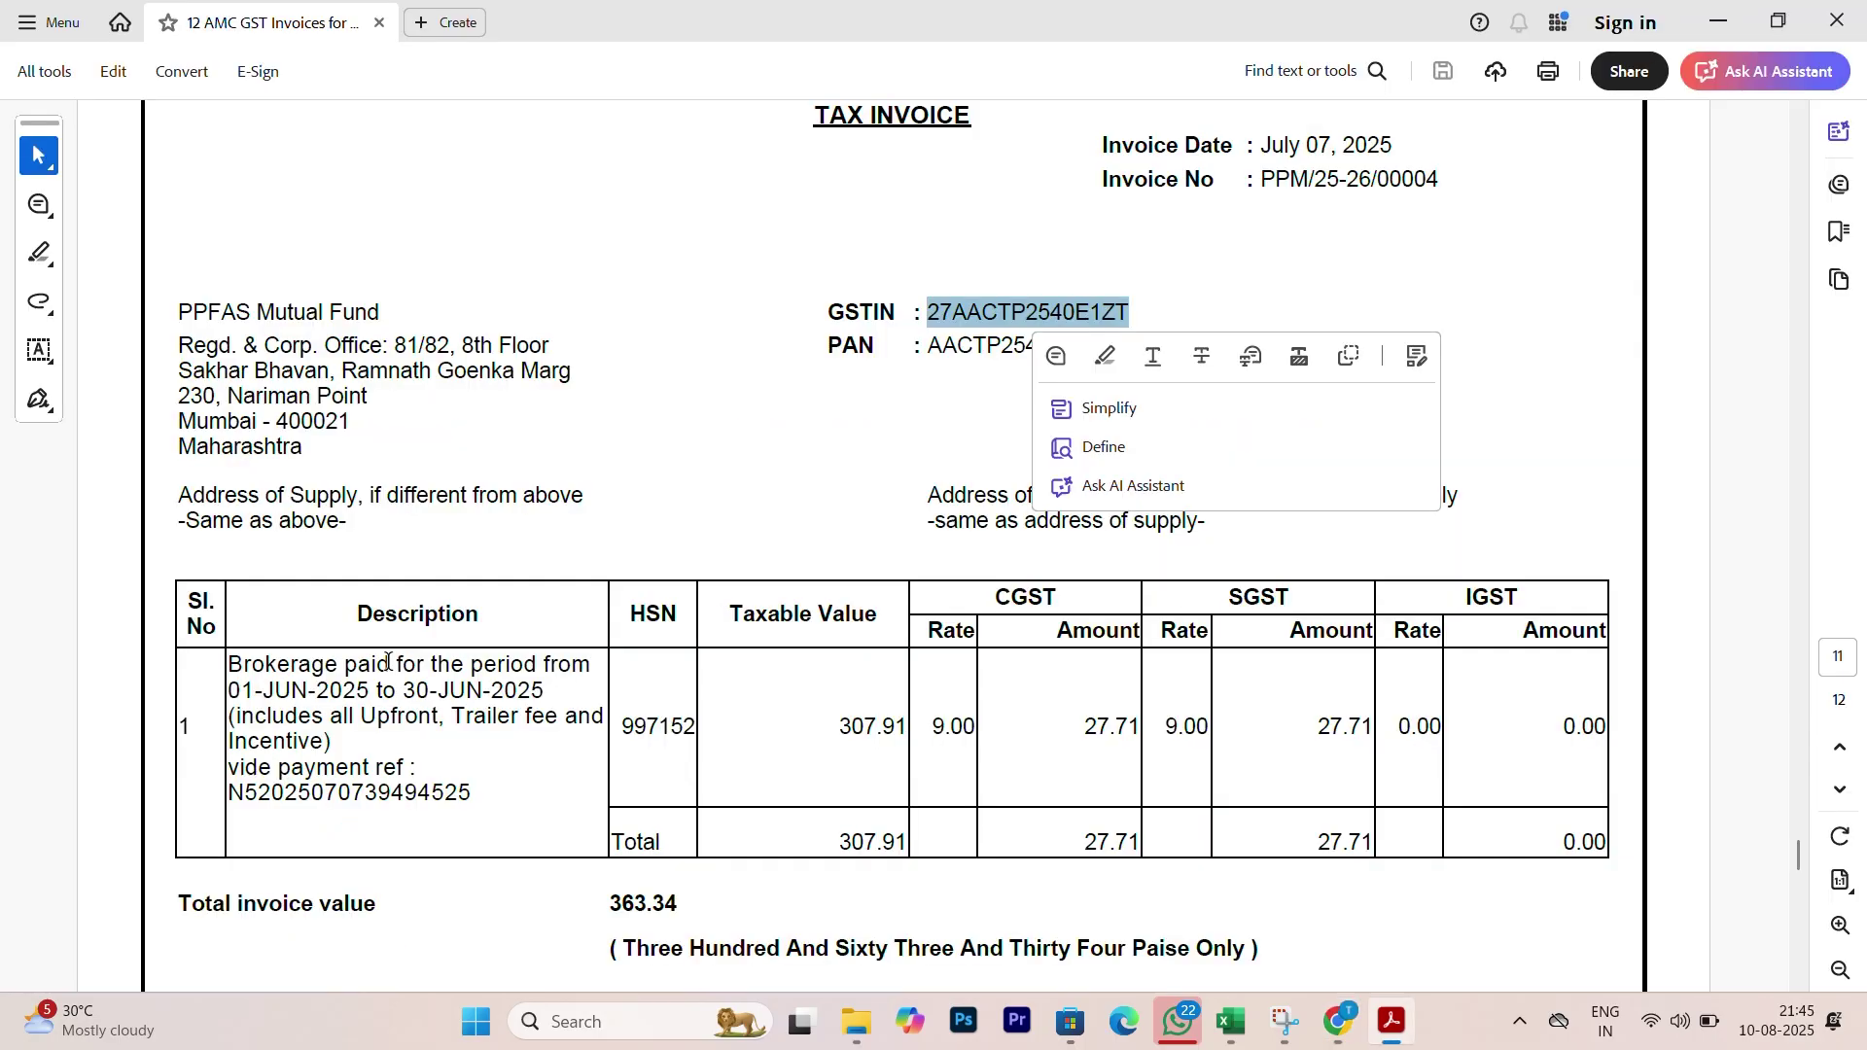
pyautogui.scroll(-3, 388, 661)
pyautogui.scroll(2, 388, 661)
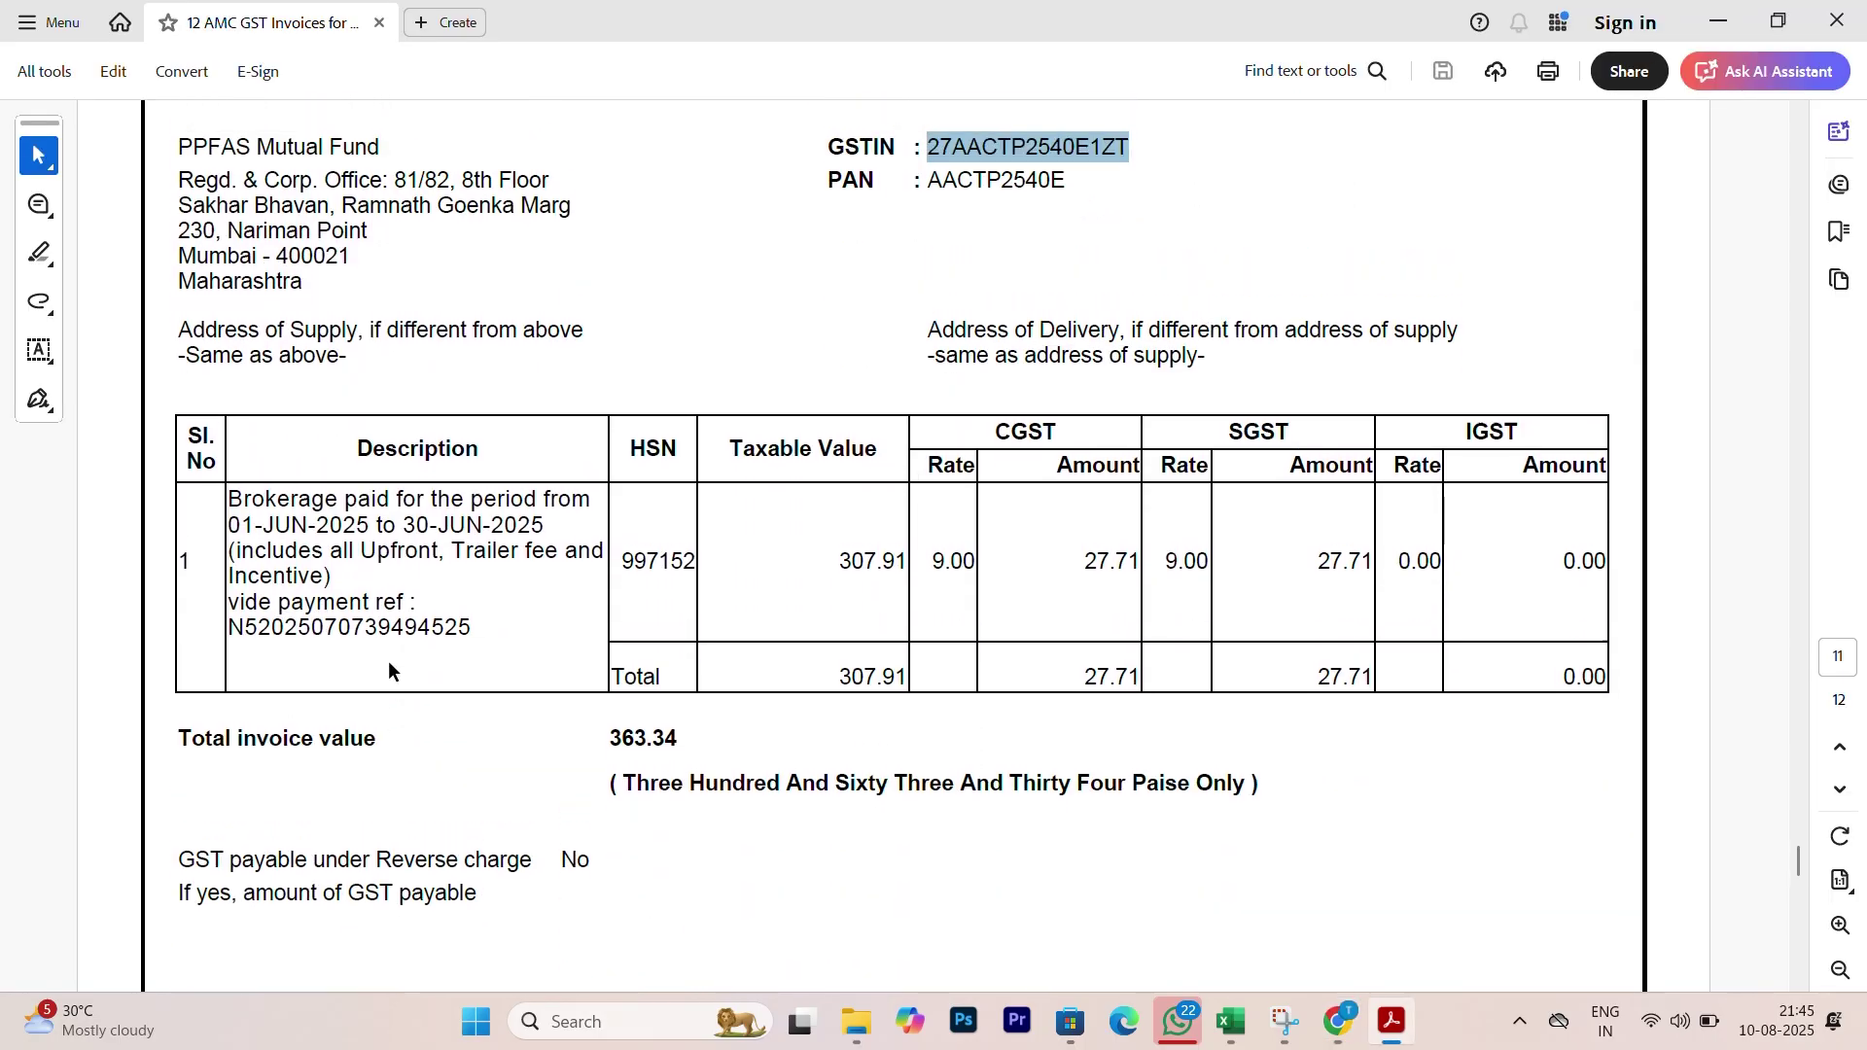
pyautogui.scroll(2, 388, 661)
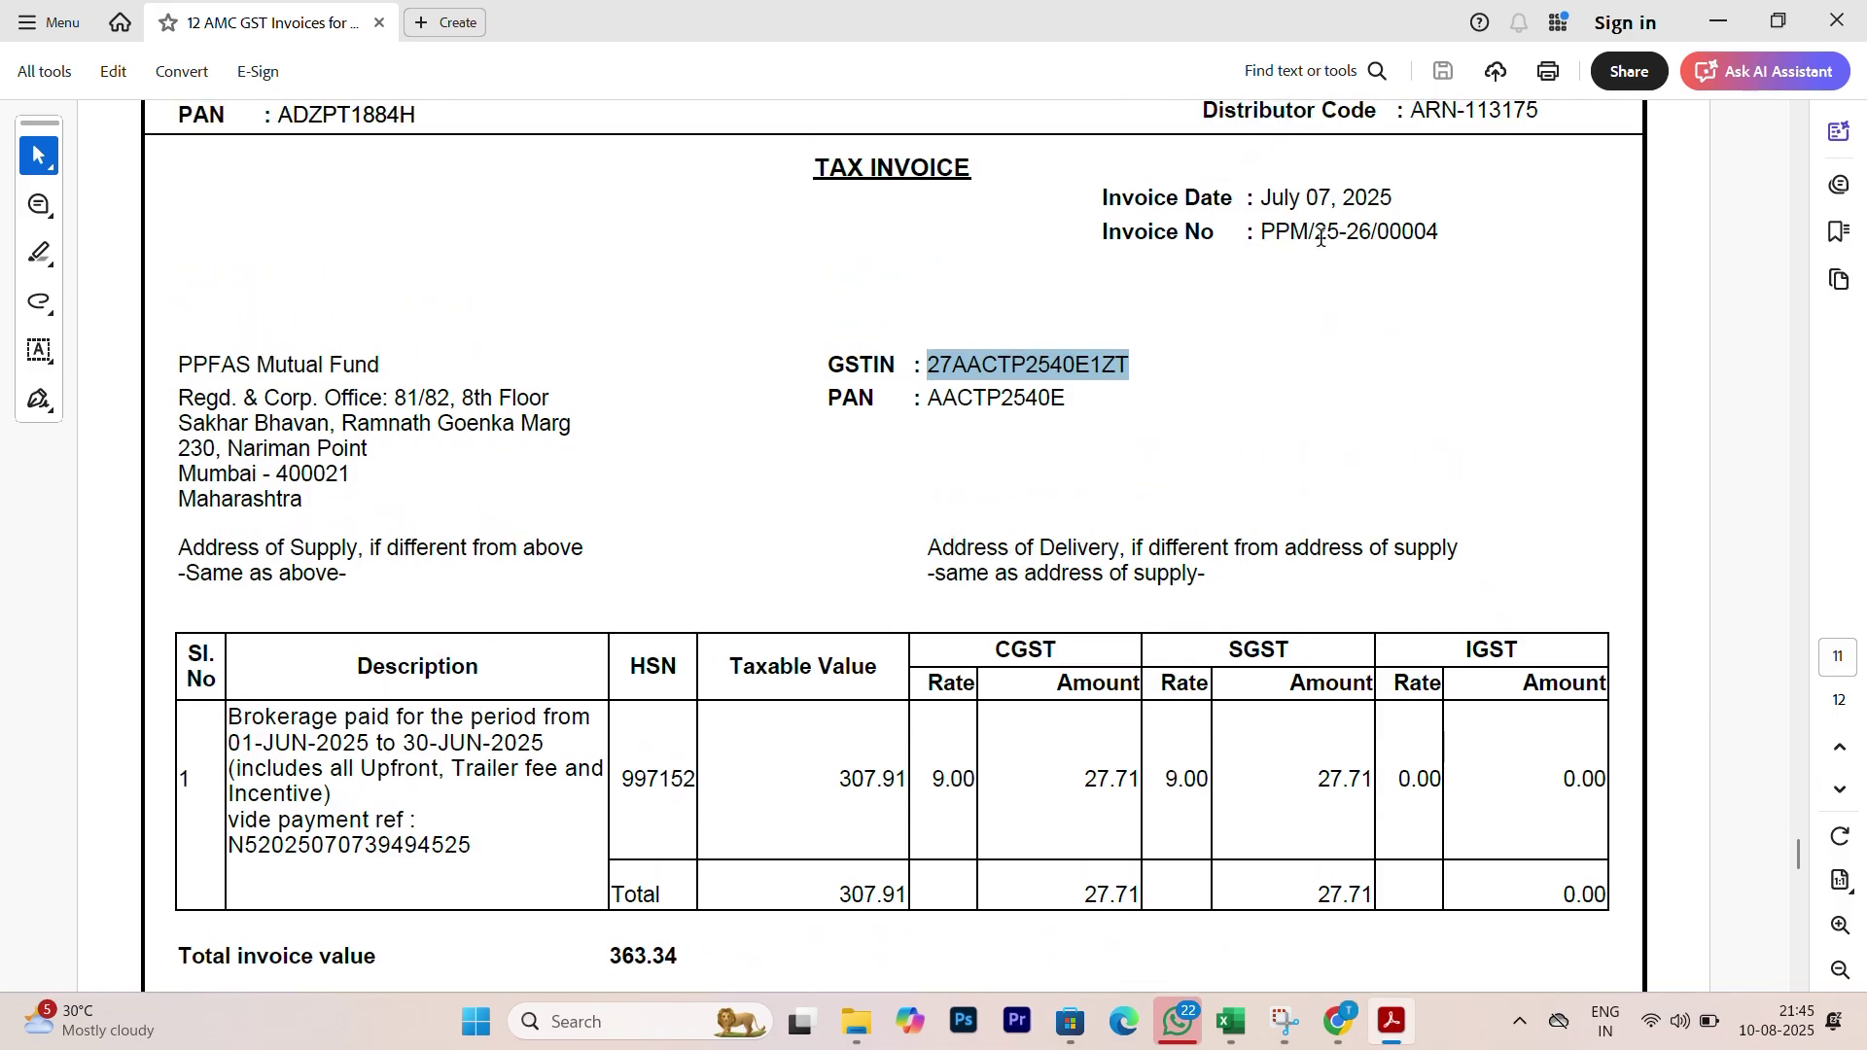
pyautogui.click(1358, 233)
pyautogui.tripleClick(1358, 234)
pyautogui.hotkey('ctrl', 'c')
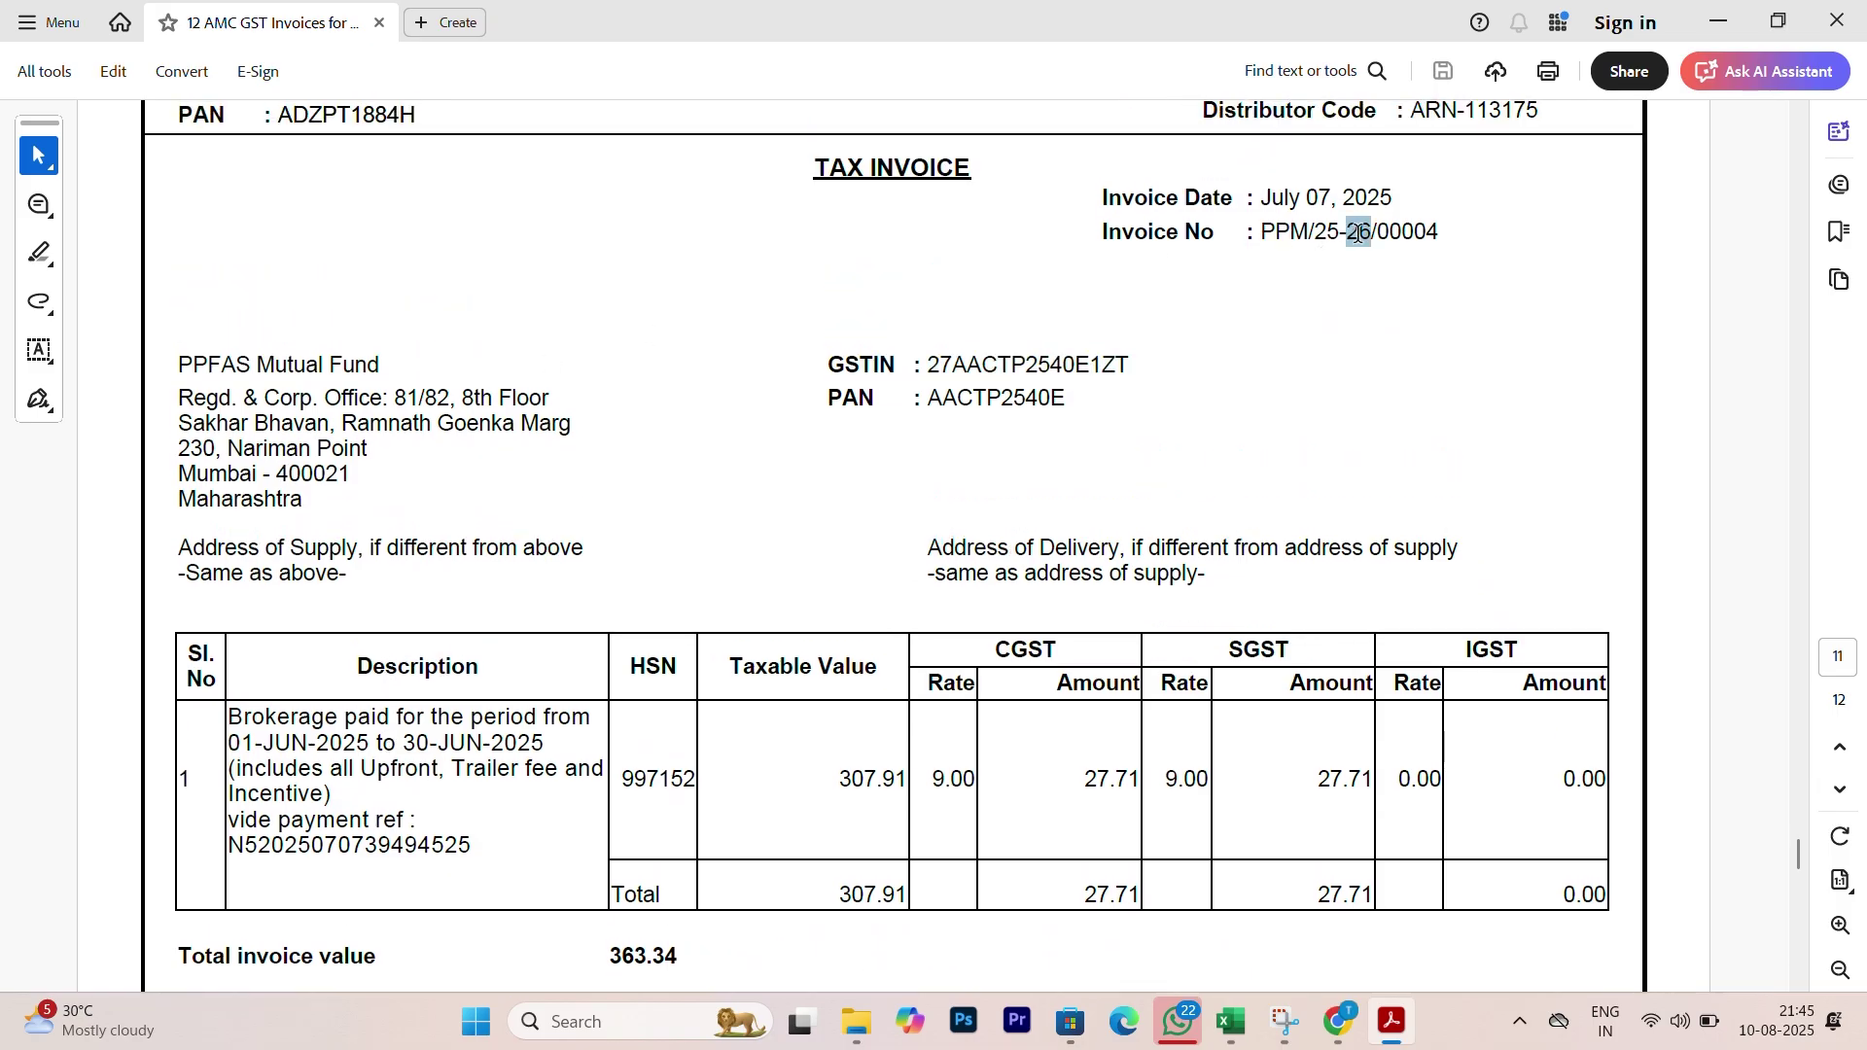
# - Fill in invoice number PPM/25-26/00004 and invoice date 07/07/2025
pyautogui.hotkey('alt', 'Tab')
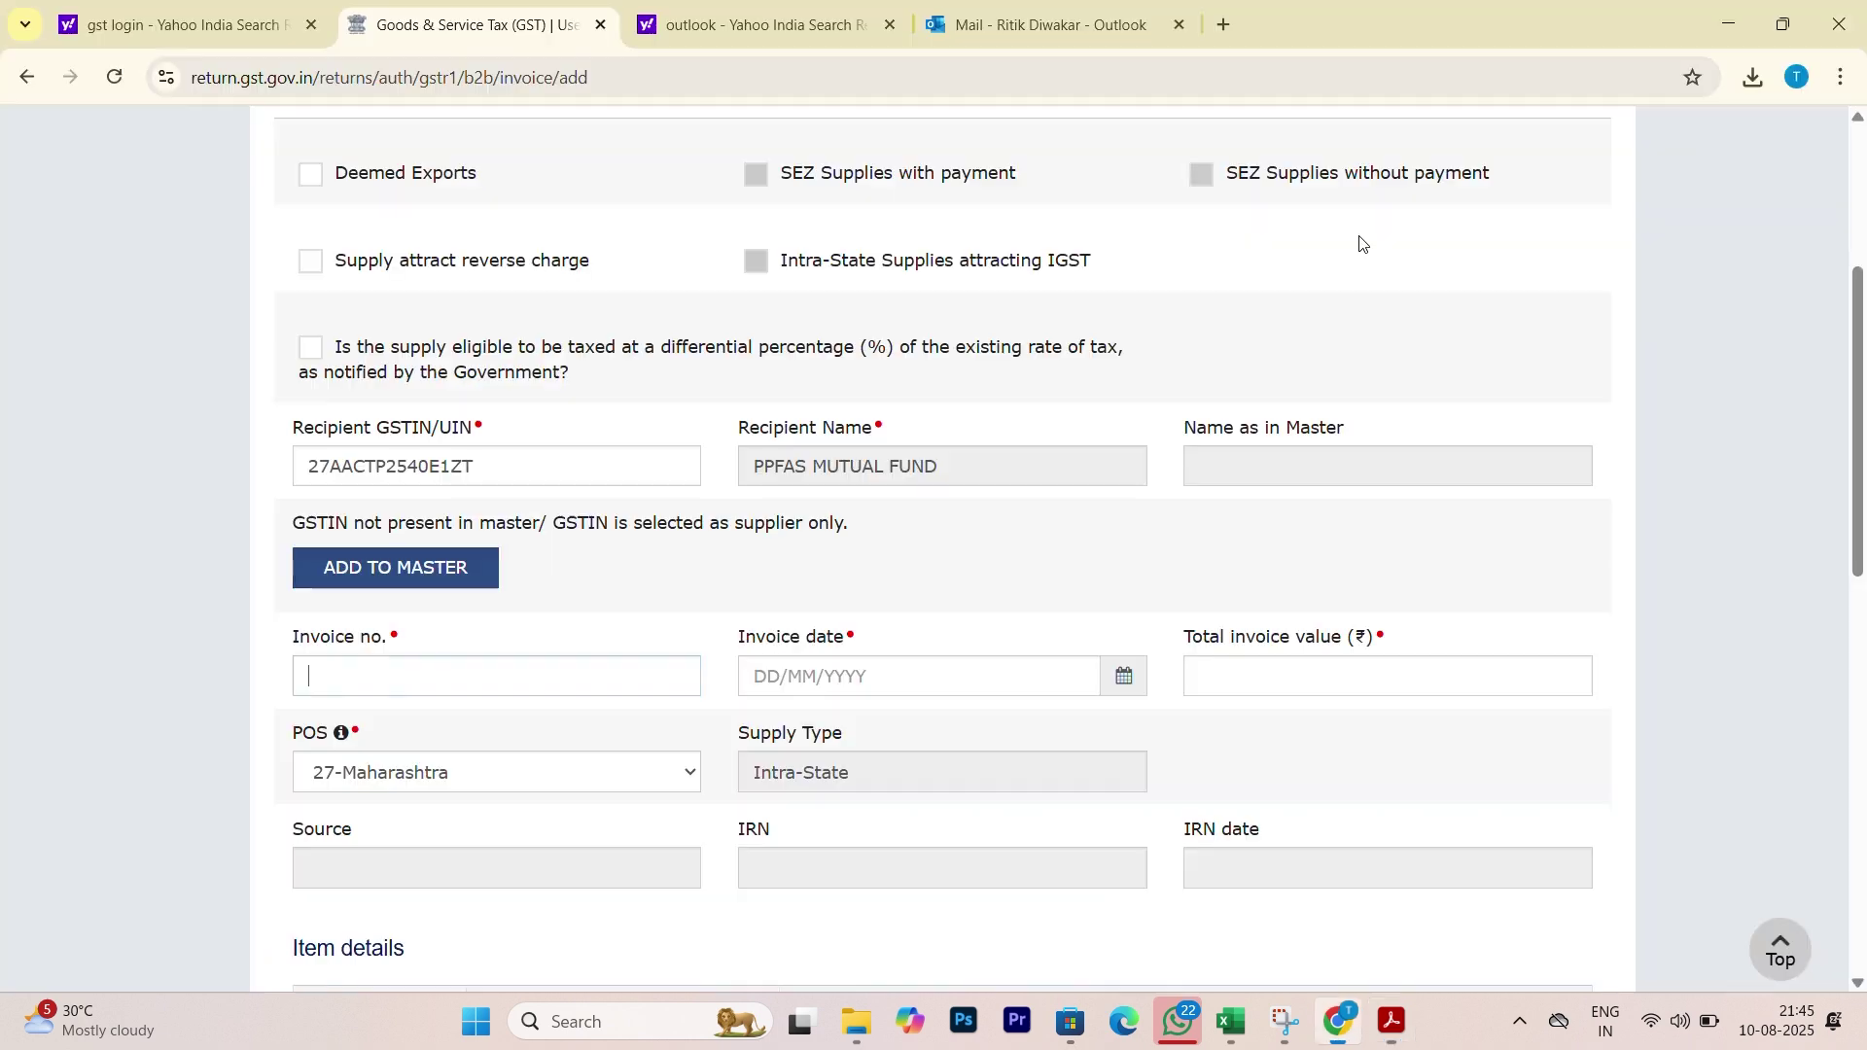
pyautogui.hotkey('ctrl', 'v')
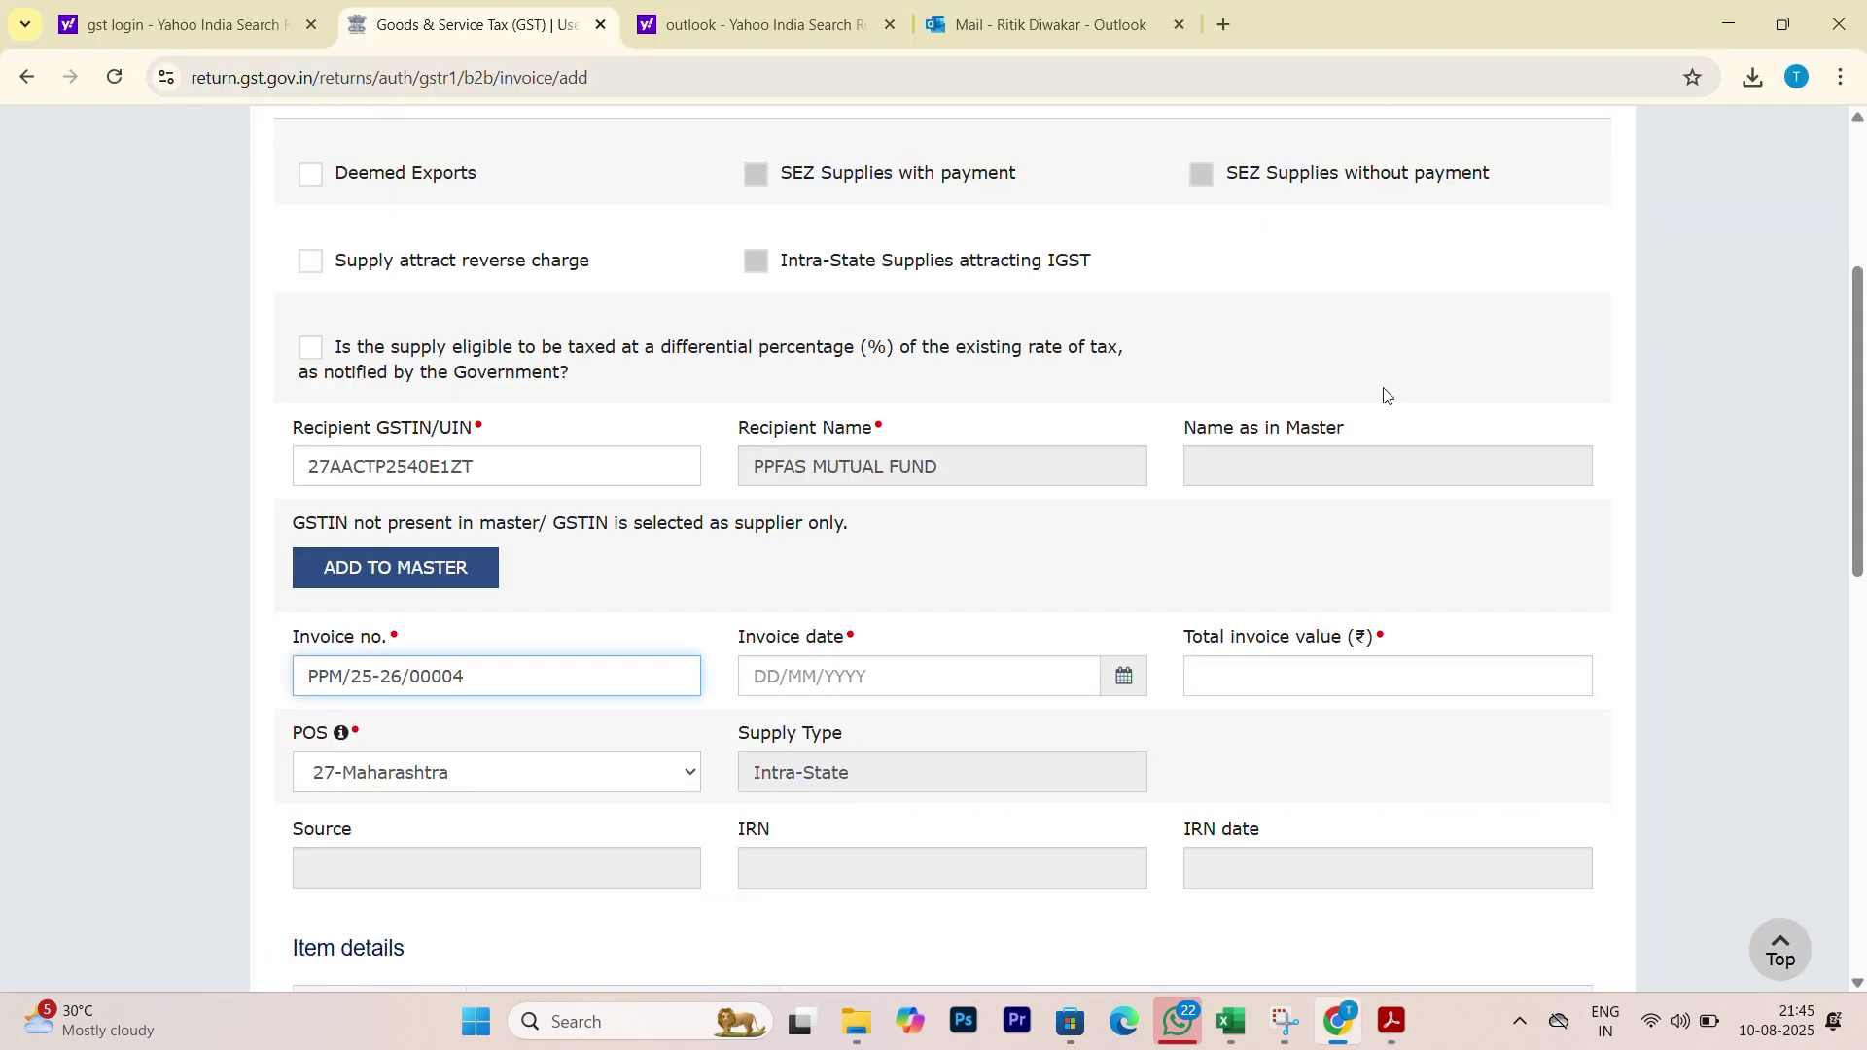
pyautogui.click(812, 683)
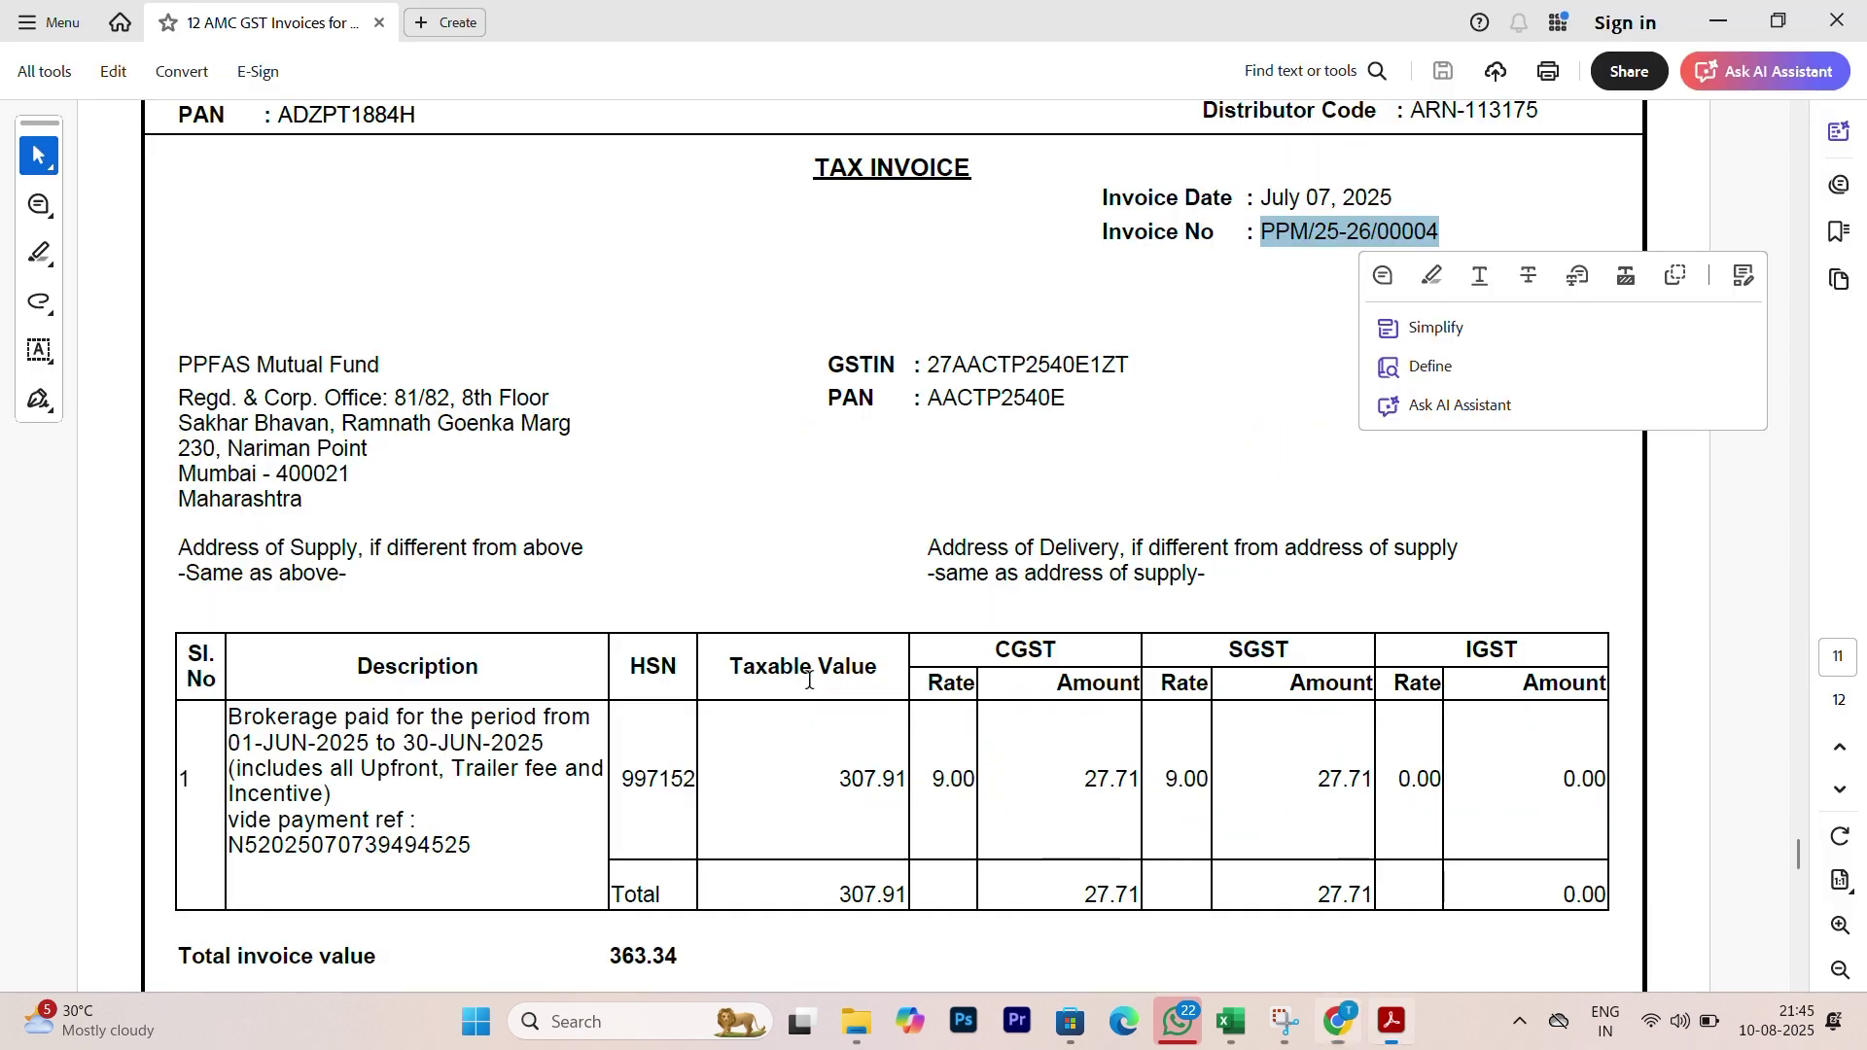
pyautogui.hotkey('alt', 'Tab')
pyautogui.hotkey('alt', 'Tab')
pyautogui.write('07/07/20')
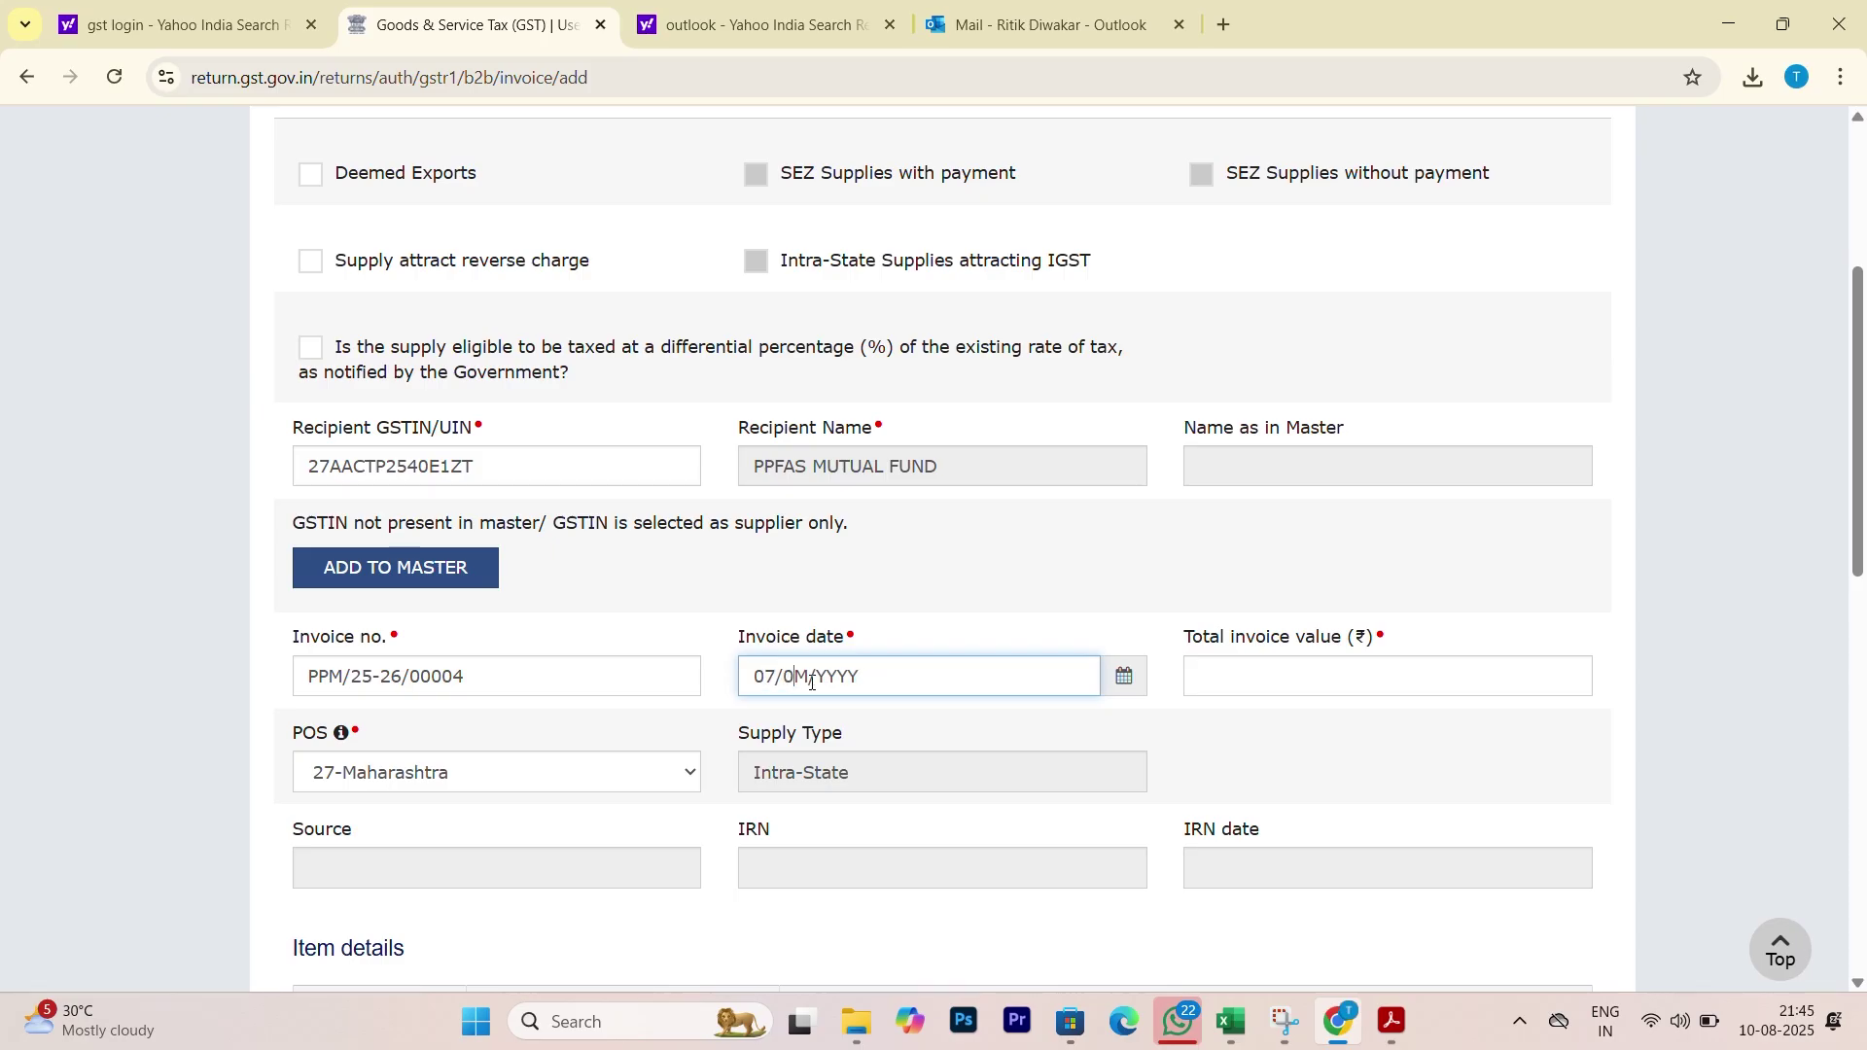
pyautogui.write('25')
# - Enter 363.34 as the total invoice value, checked against the PDF
pyautogui.click(1241, 670)
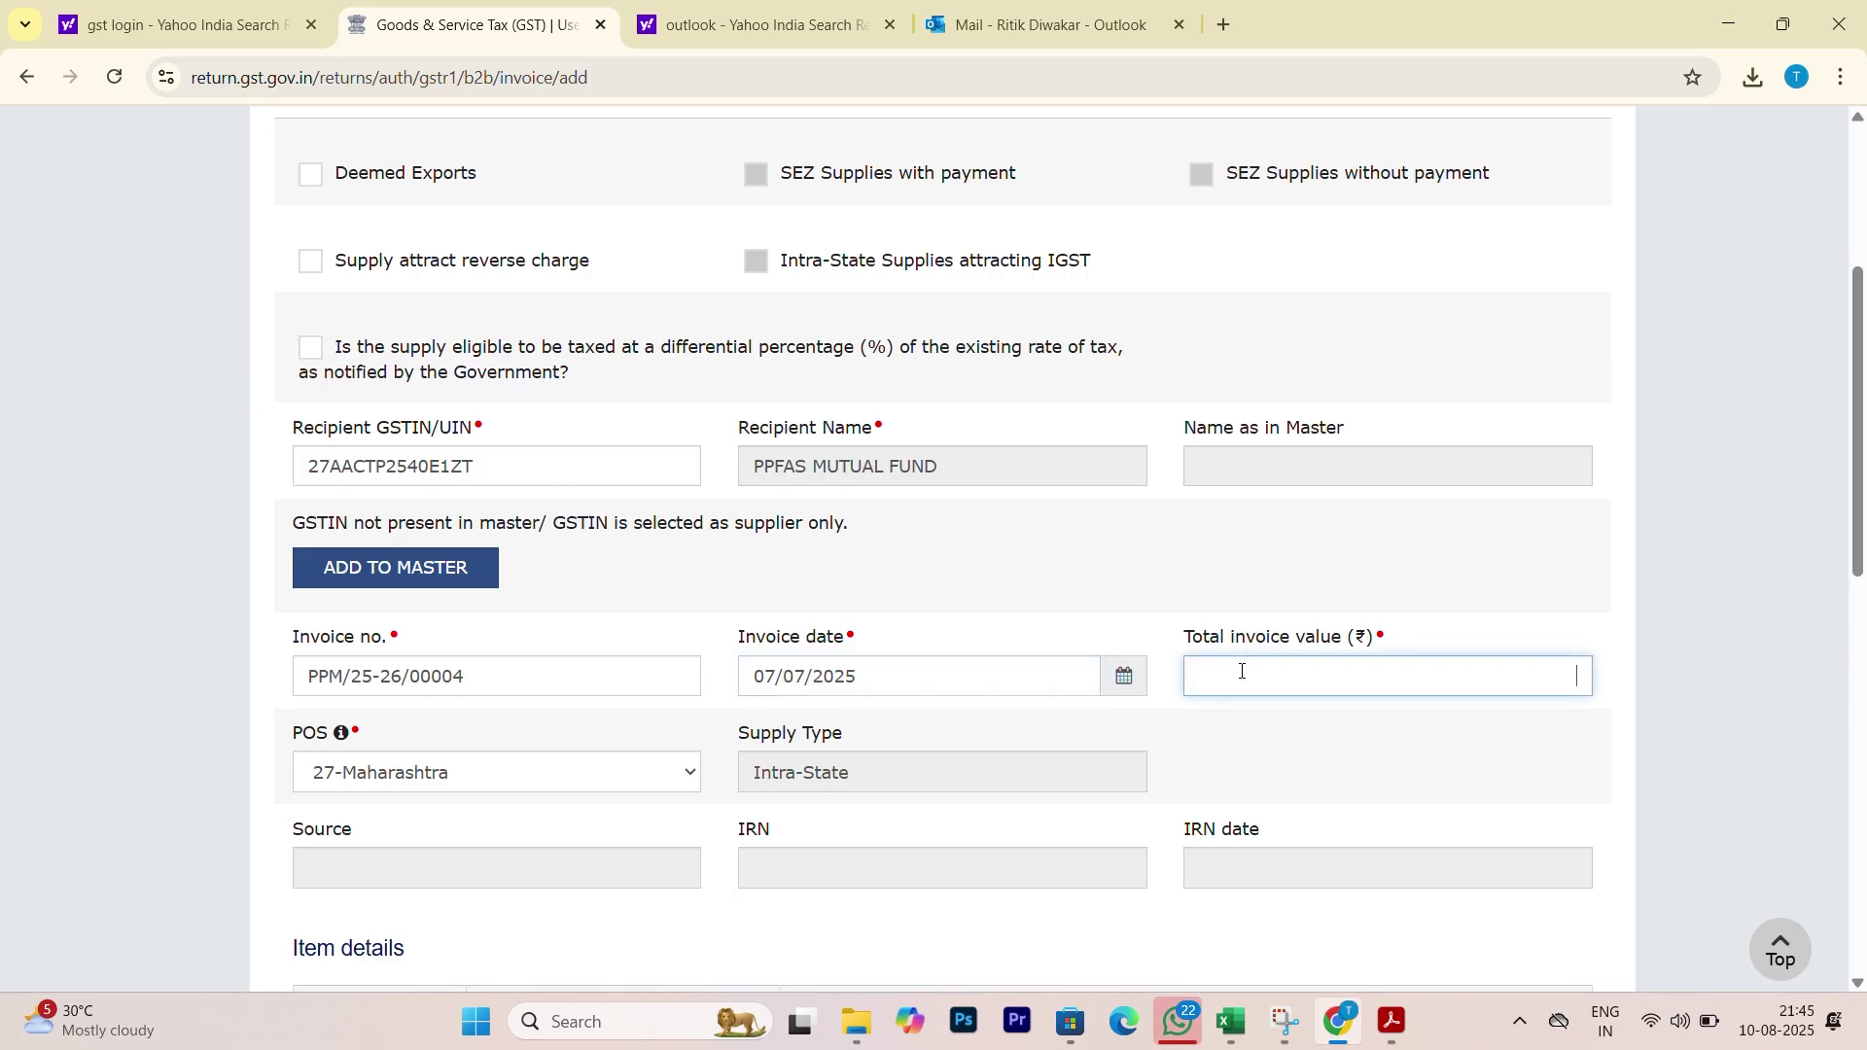
pyautogui.hotkey('alt', 'Tab')
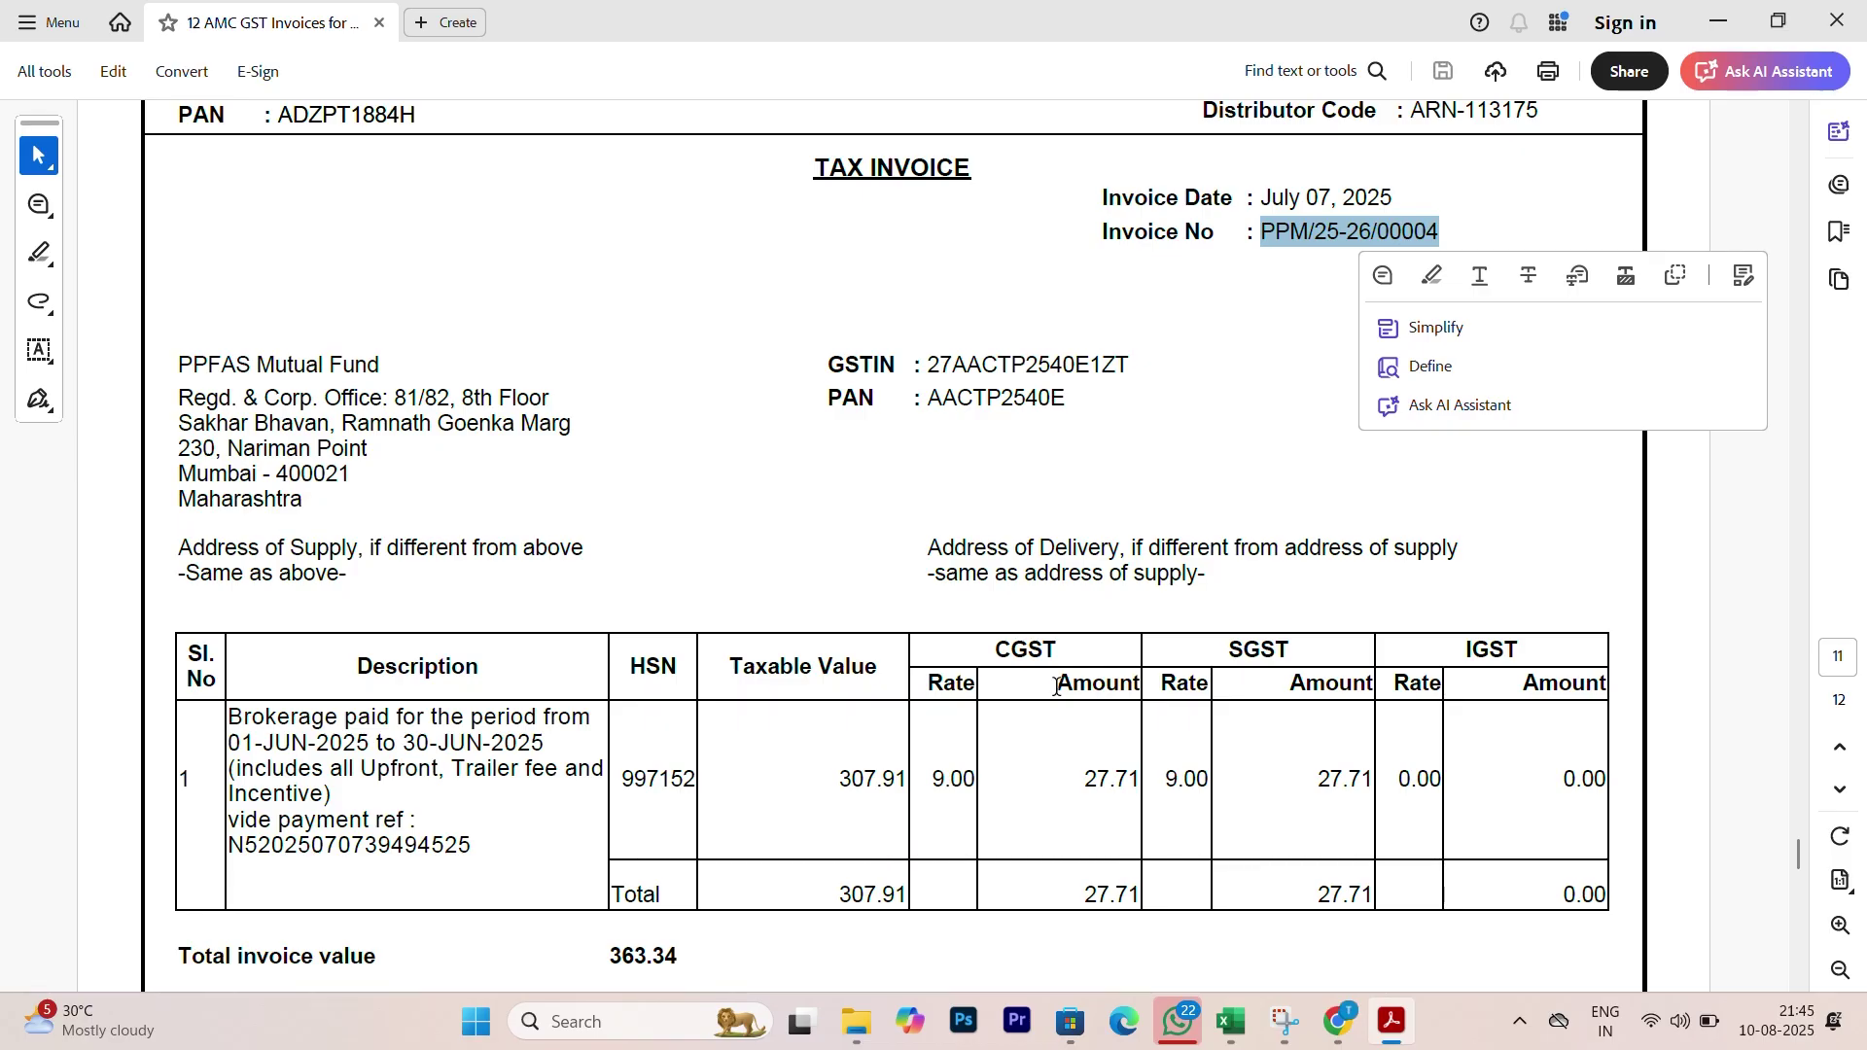
pyautogui.scroll(-5, 966, 700)
pyautogui.hotkey('alt', 'Tab')
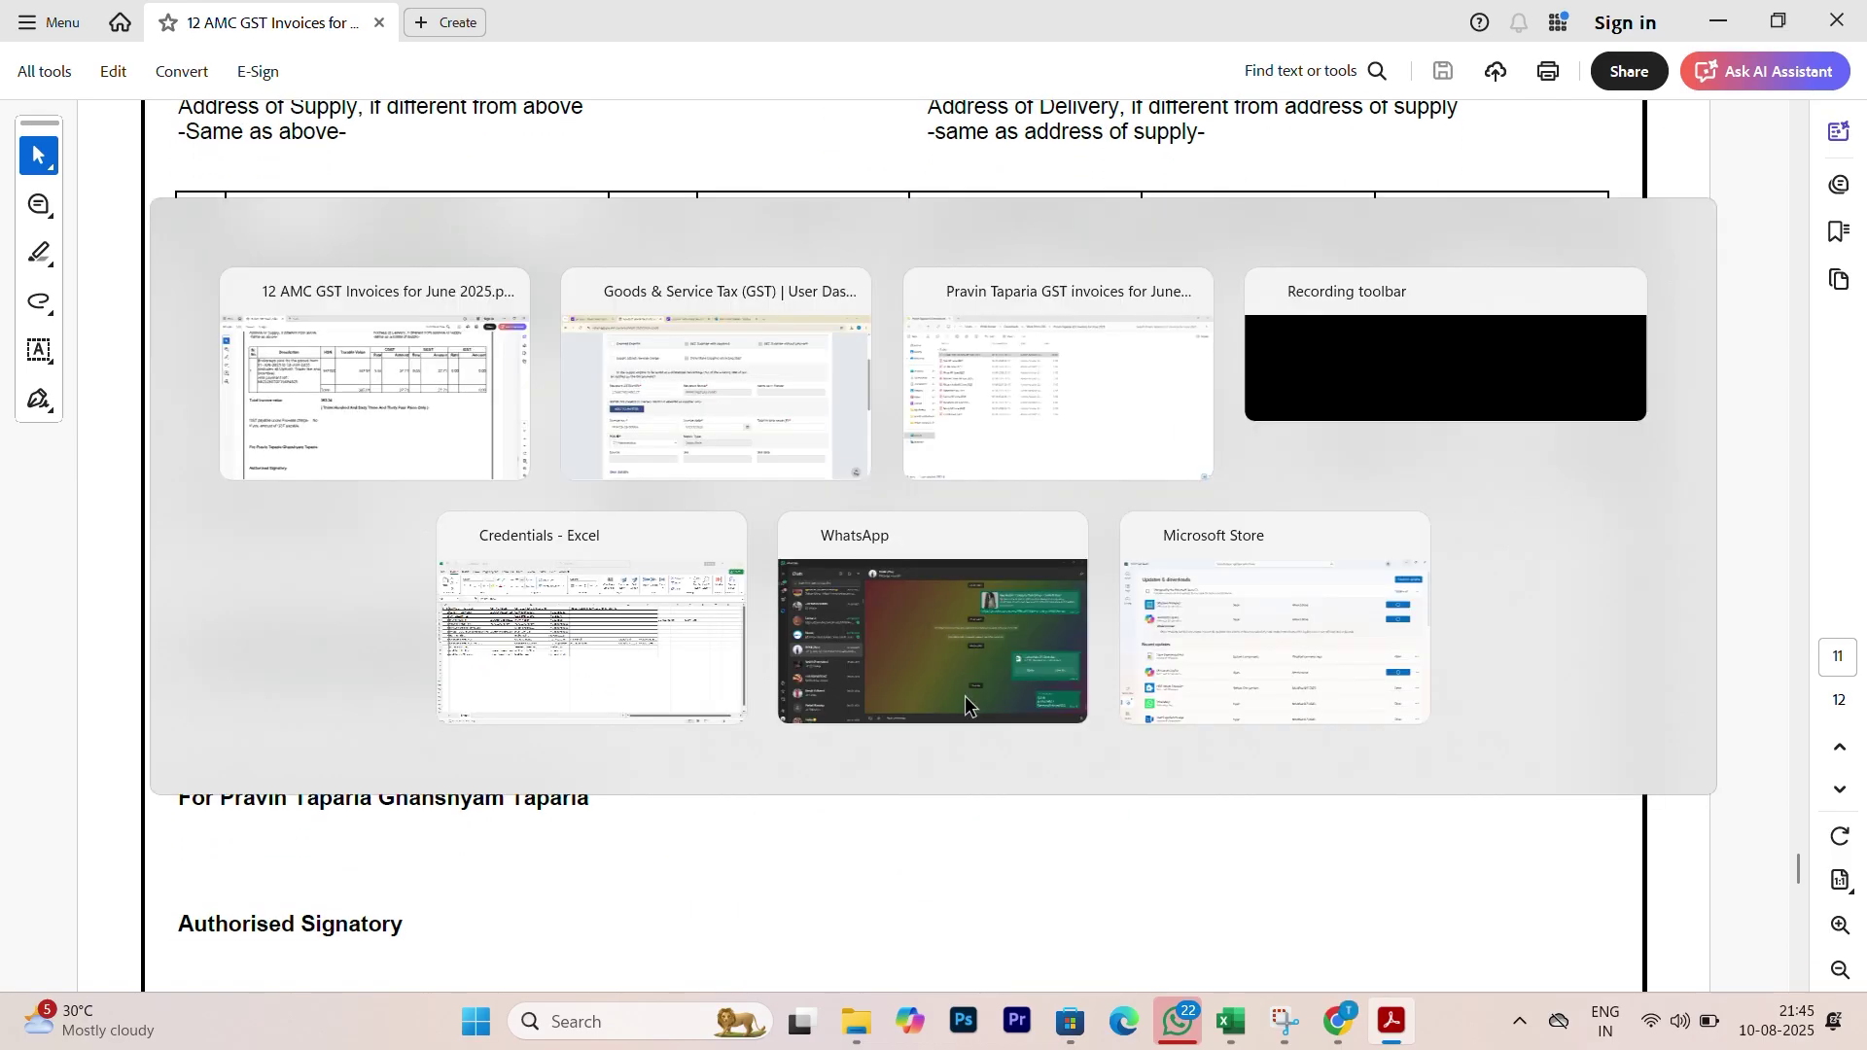
pyautogui.write('363.34')
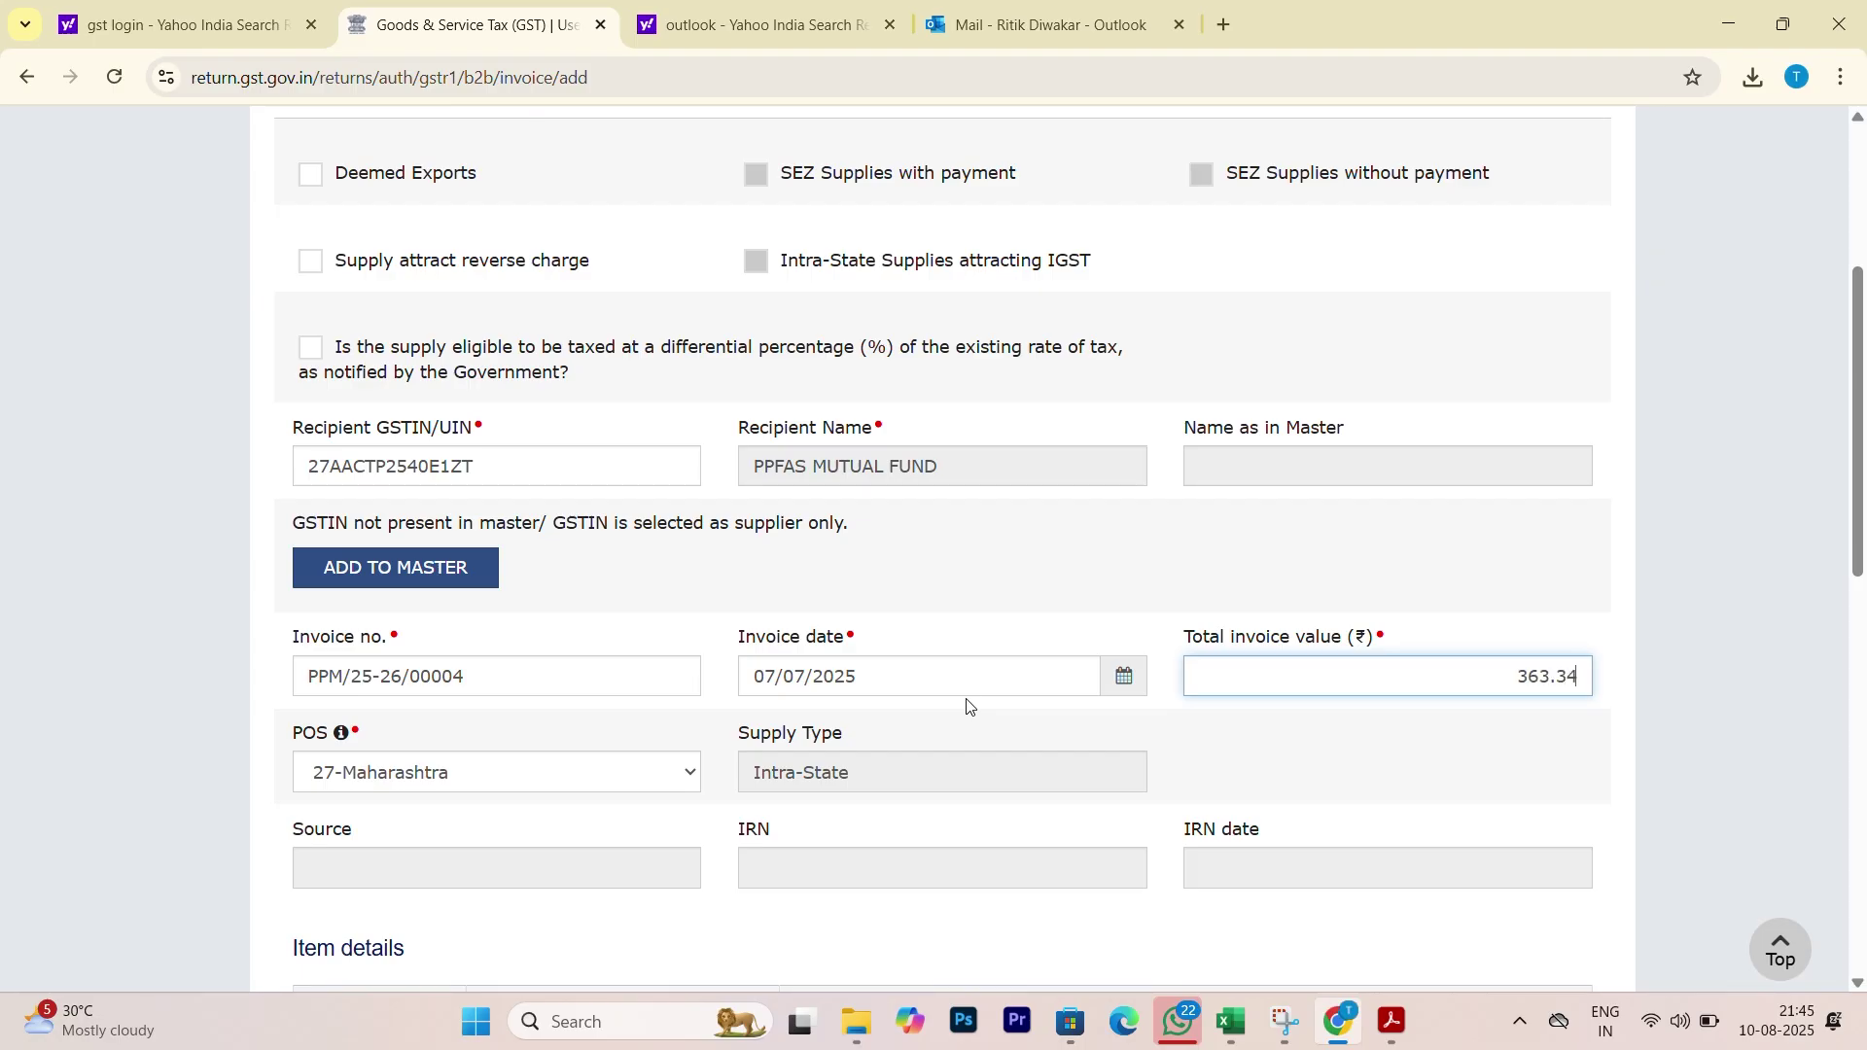
pyautogui.hotkey('alt', 'Tab')
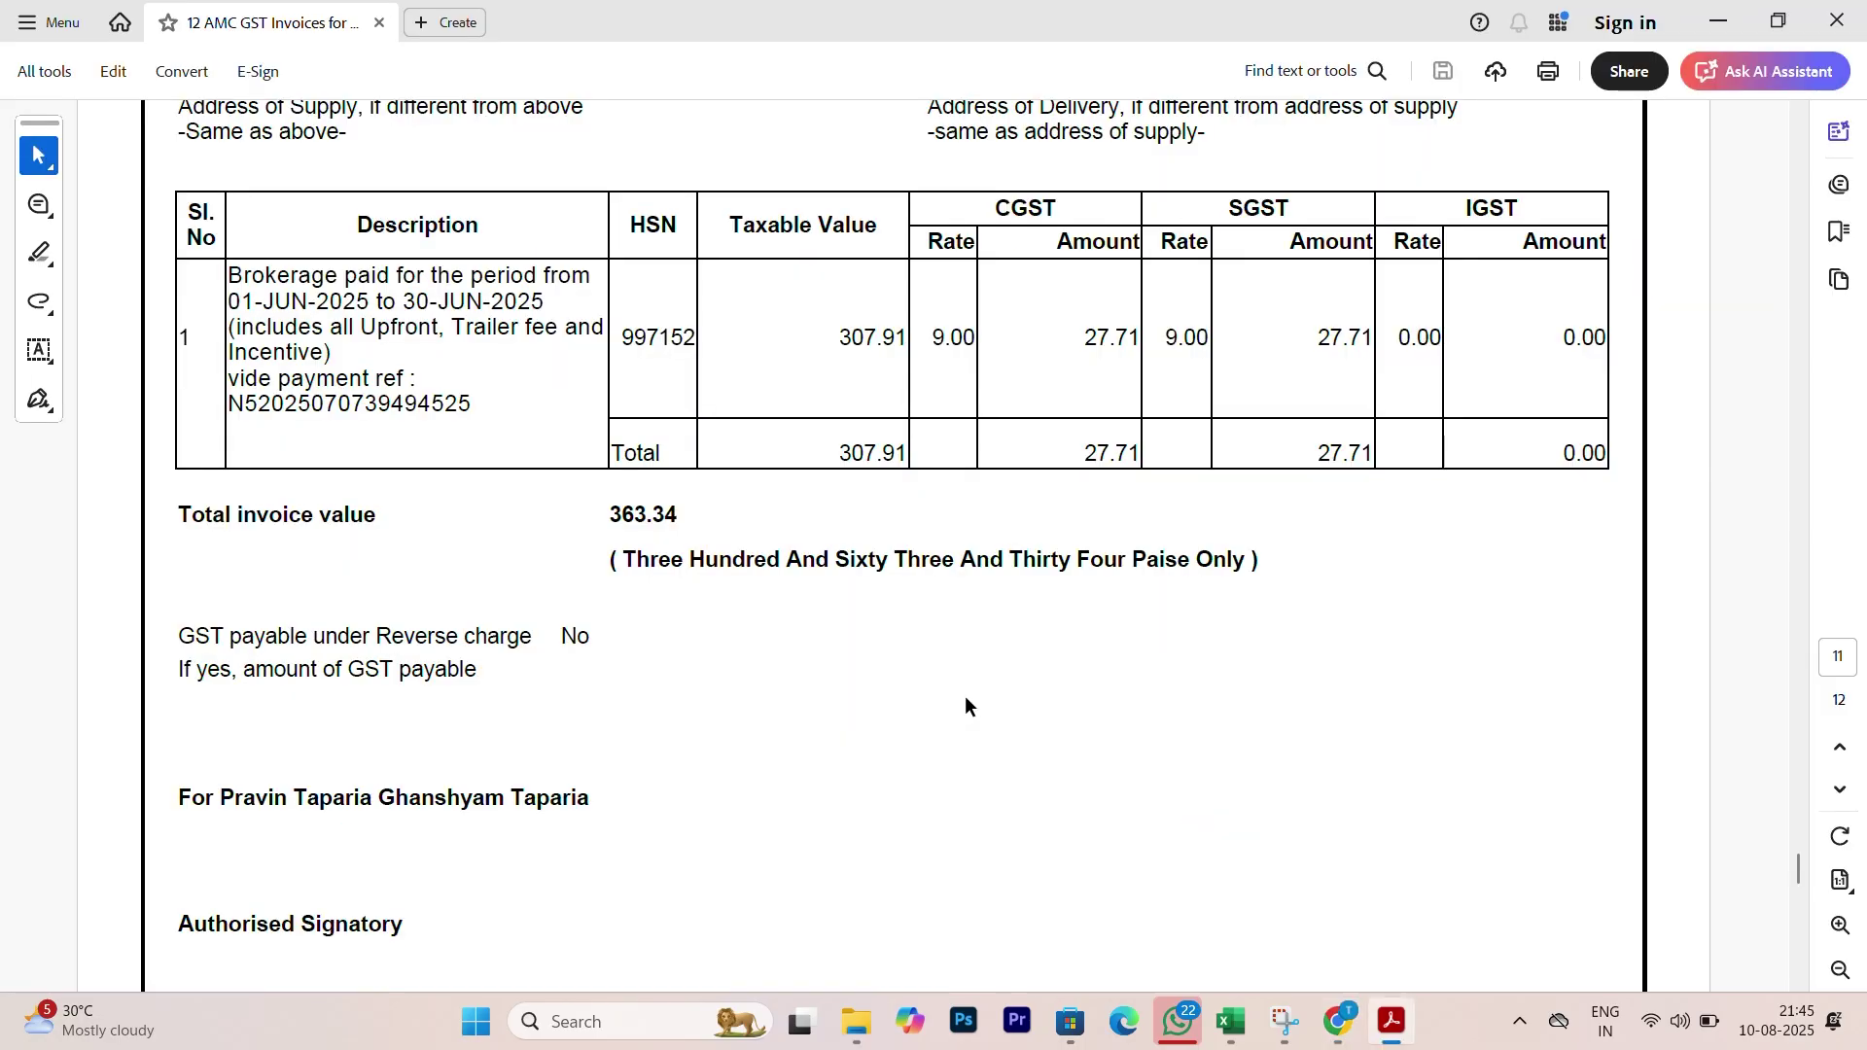
pyautogui.hotkey('alt', 'Tab')
# - Enter 307.91 as the 18% taxable value for PPFAS and save the invoice
pyautogui.scroll(-8, 965, 704)
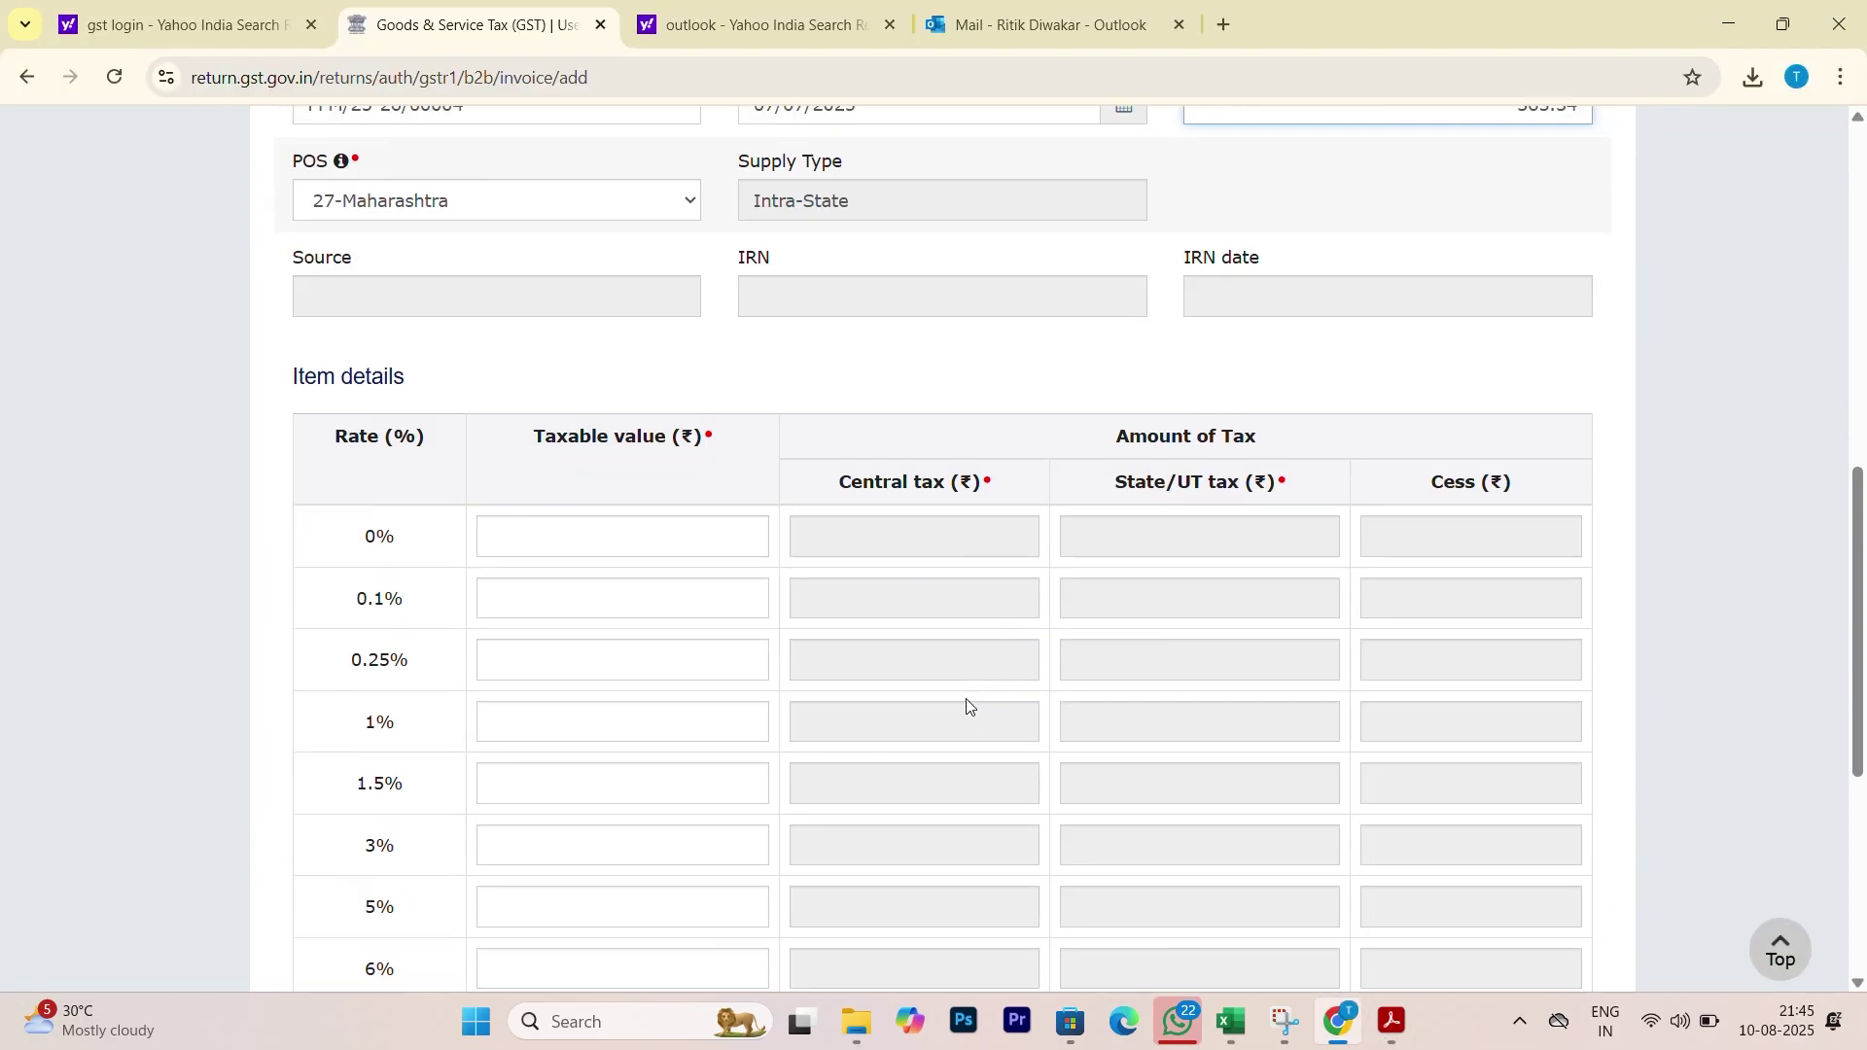
pyautogui.scroll(-3, 968, 704)
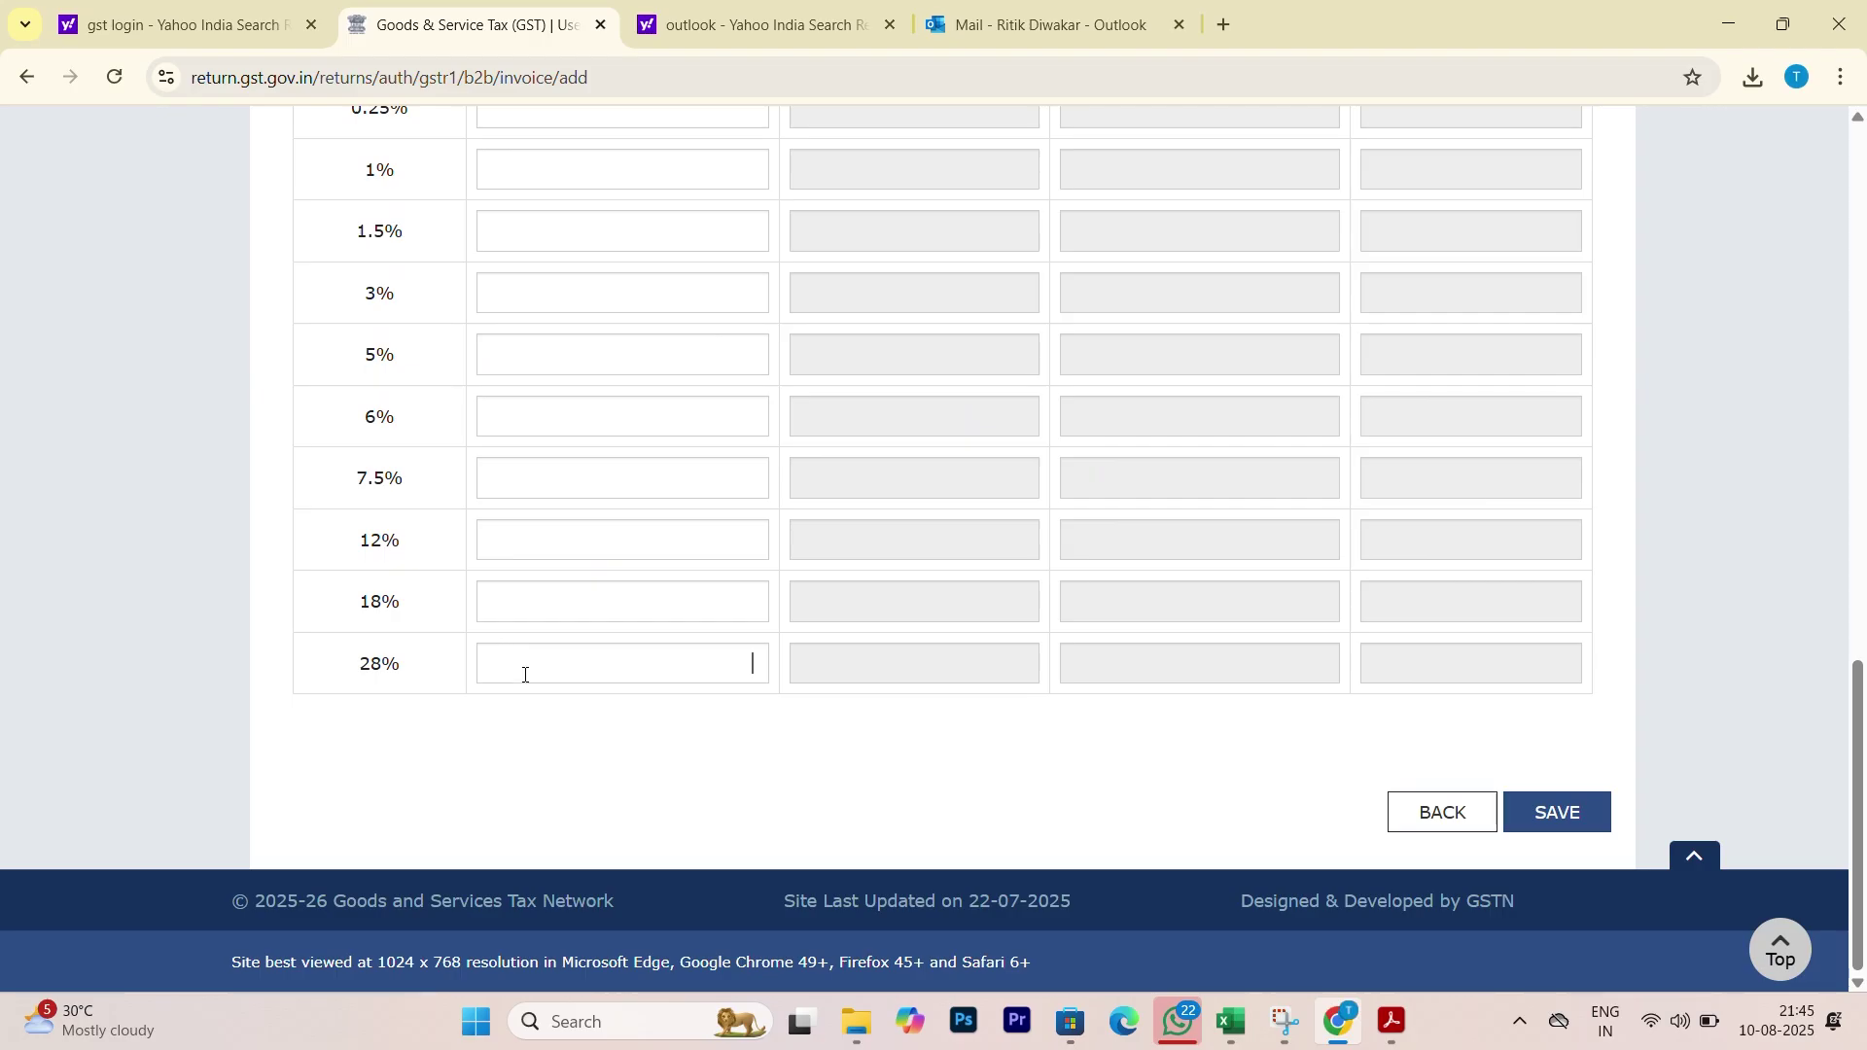
pyautogui.hotkey('alt', 'Tab')
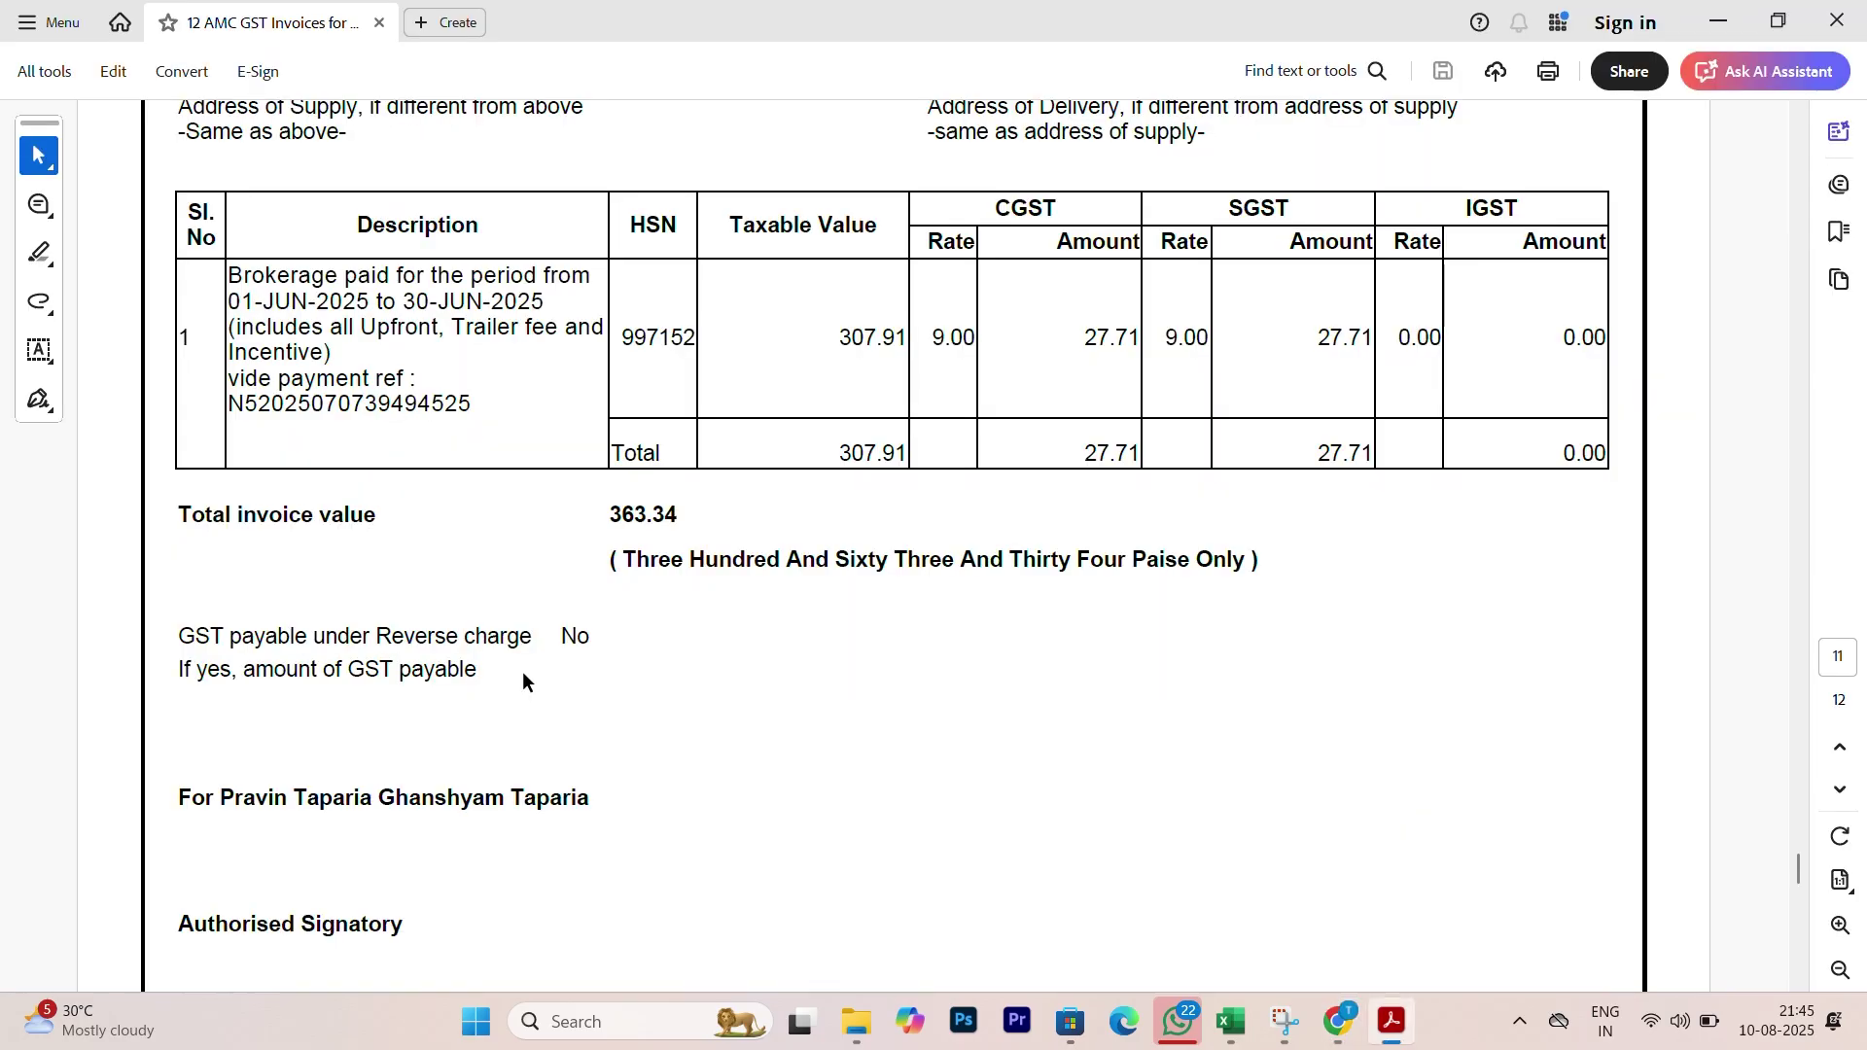
pyautogui.hotkey('alt', 'Tab')
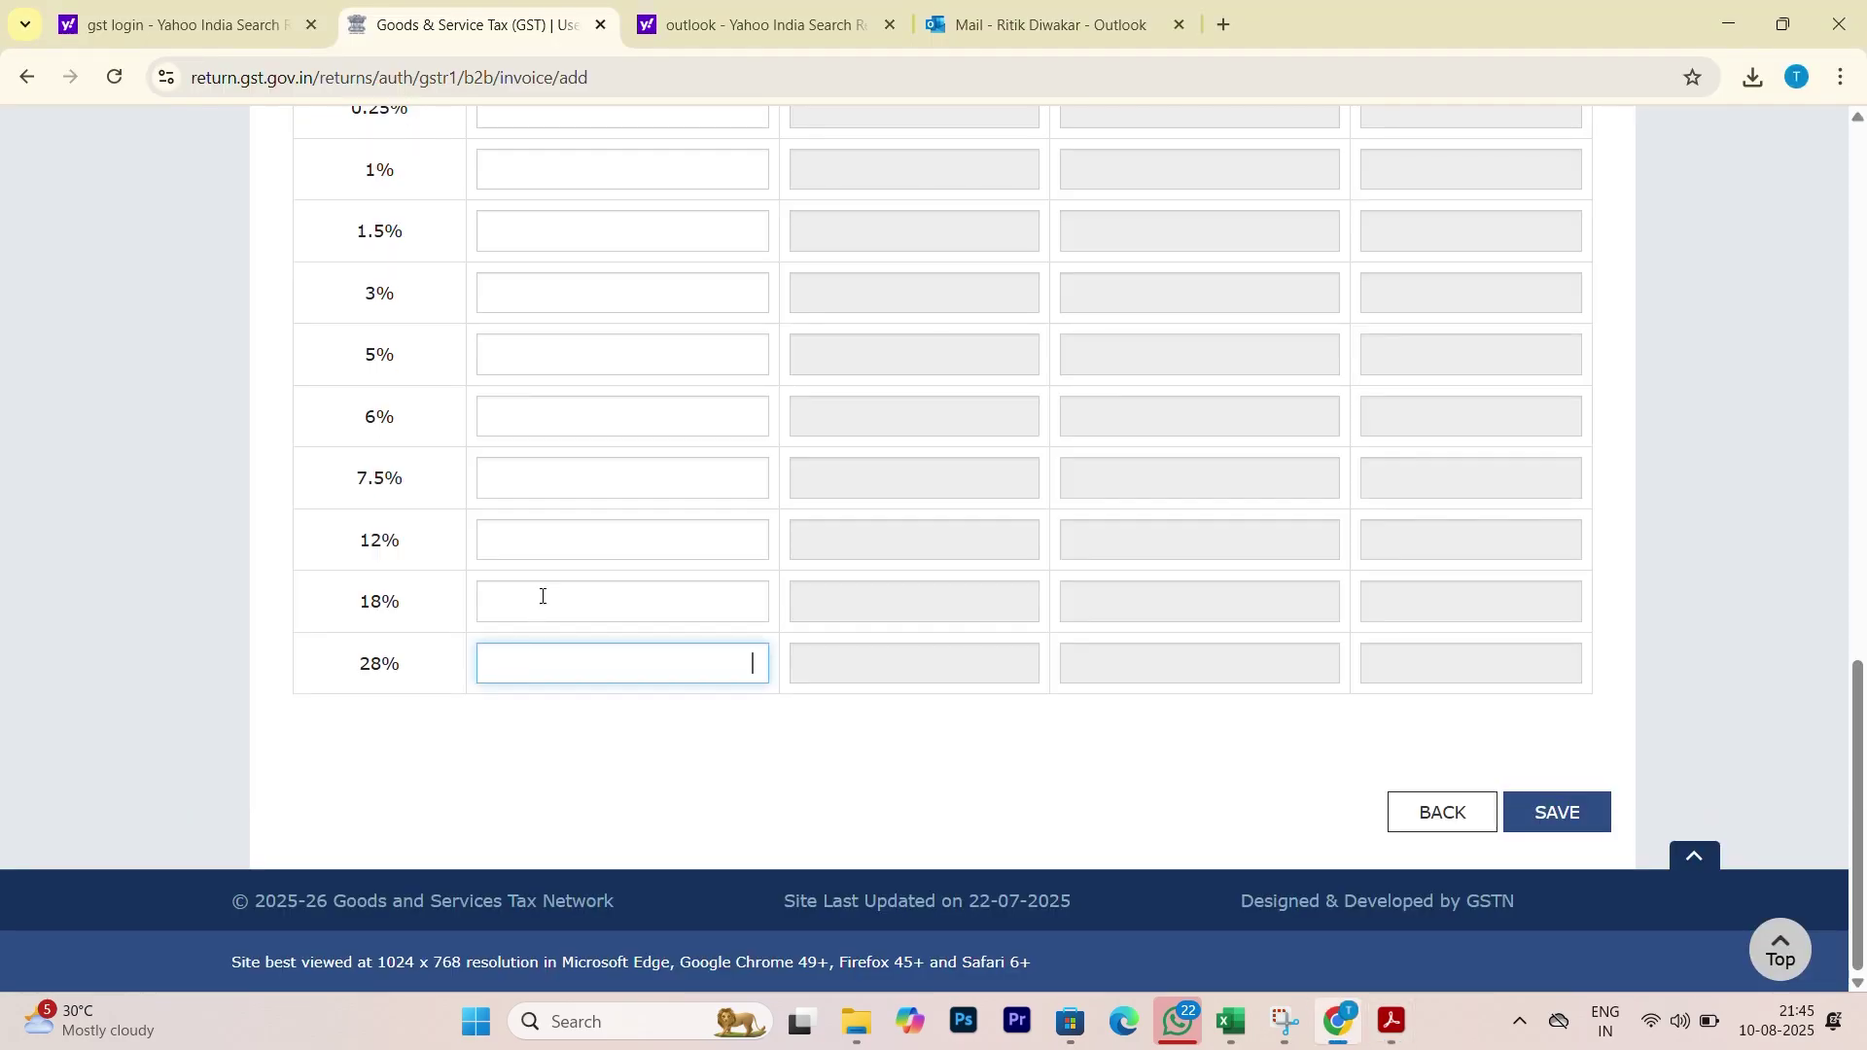
pyautogui.click(541, 595)
pyautogui.write('307.')
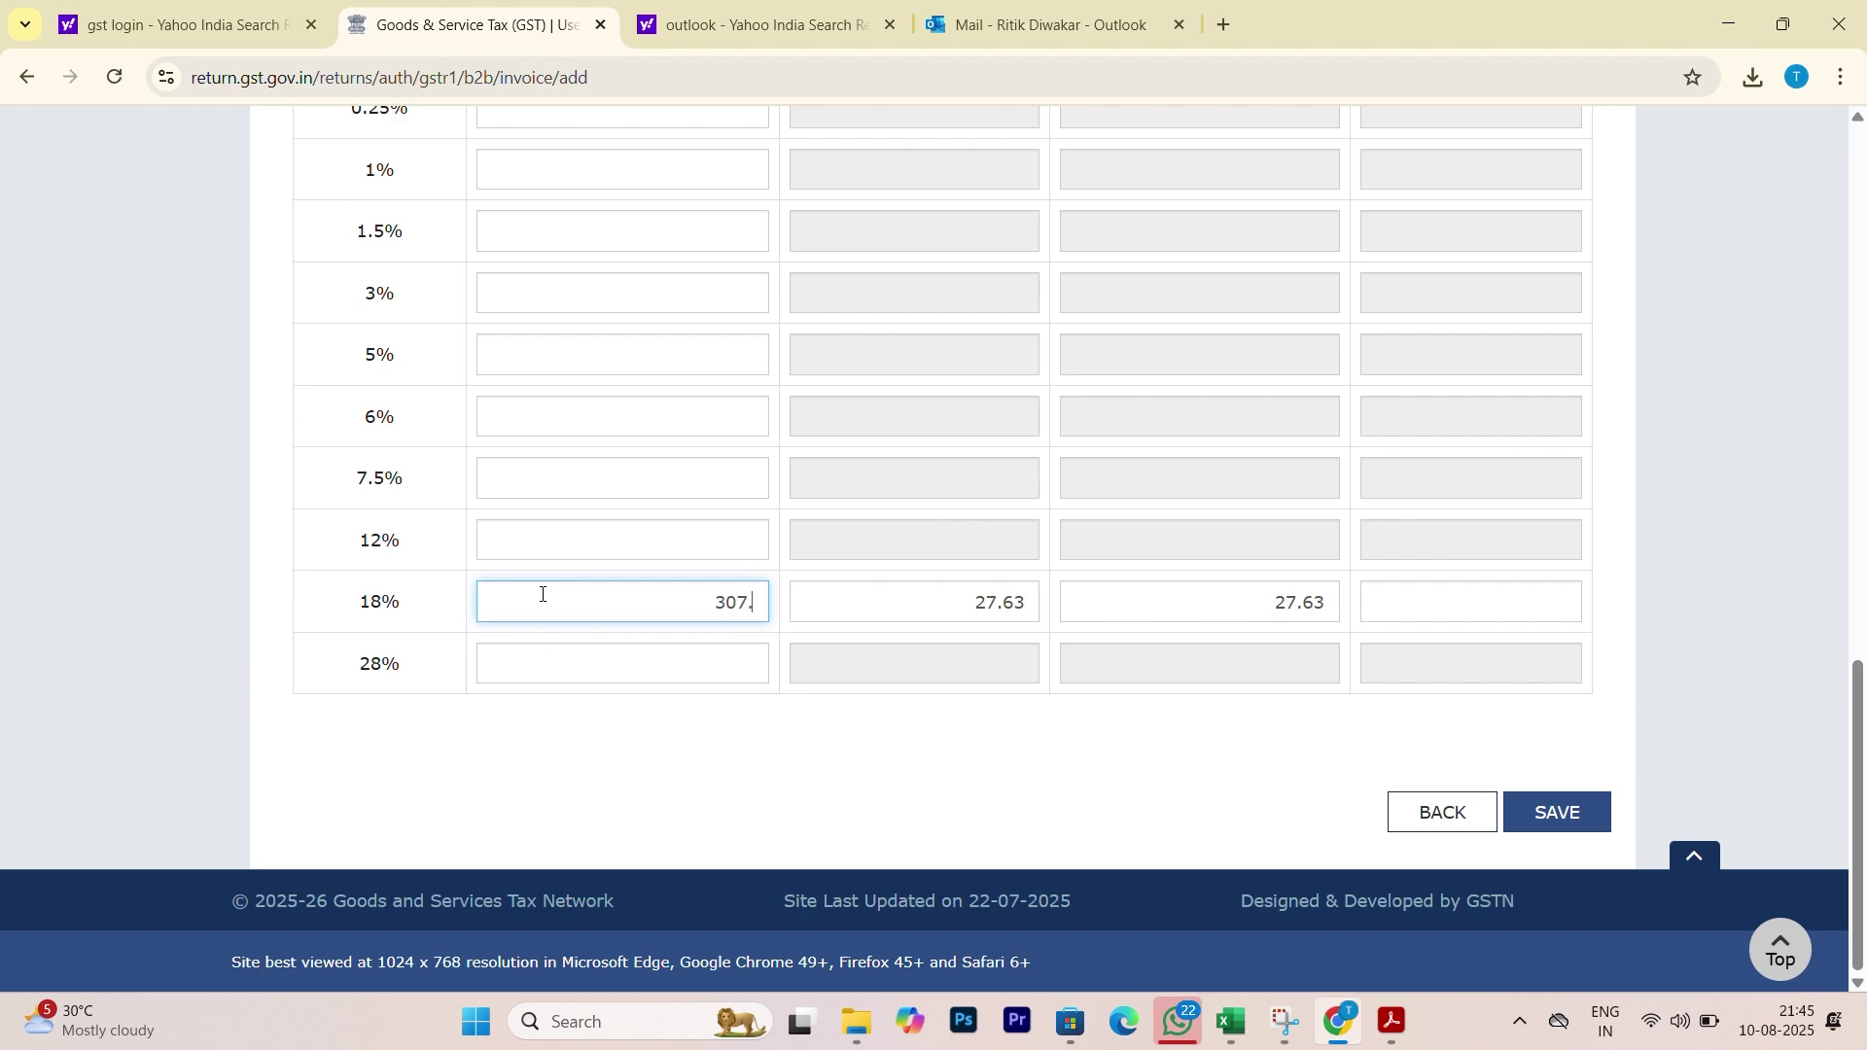
pyautogui.write('91')
pyautogui.hotkey('alt', 'Tab')
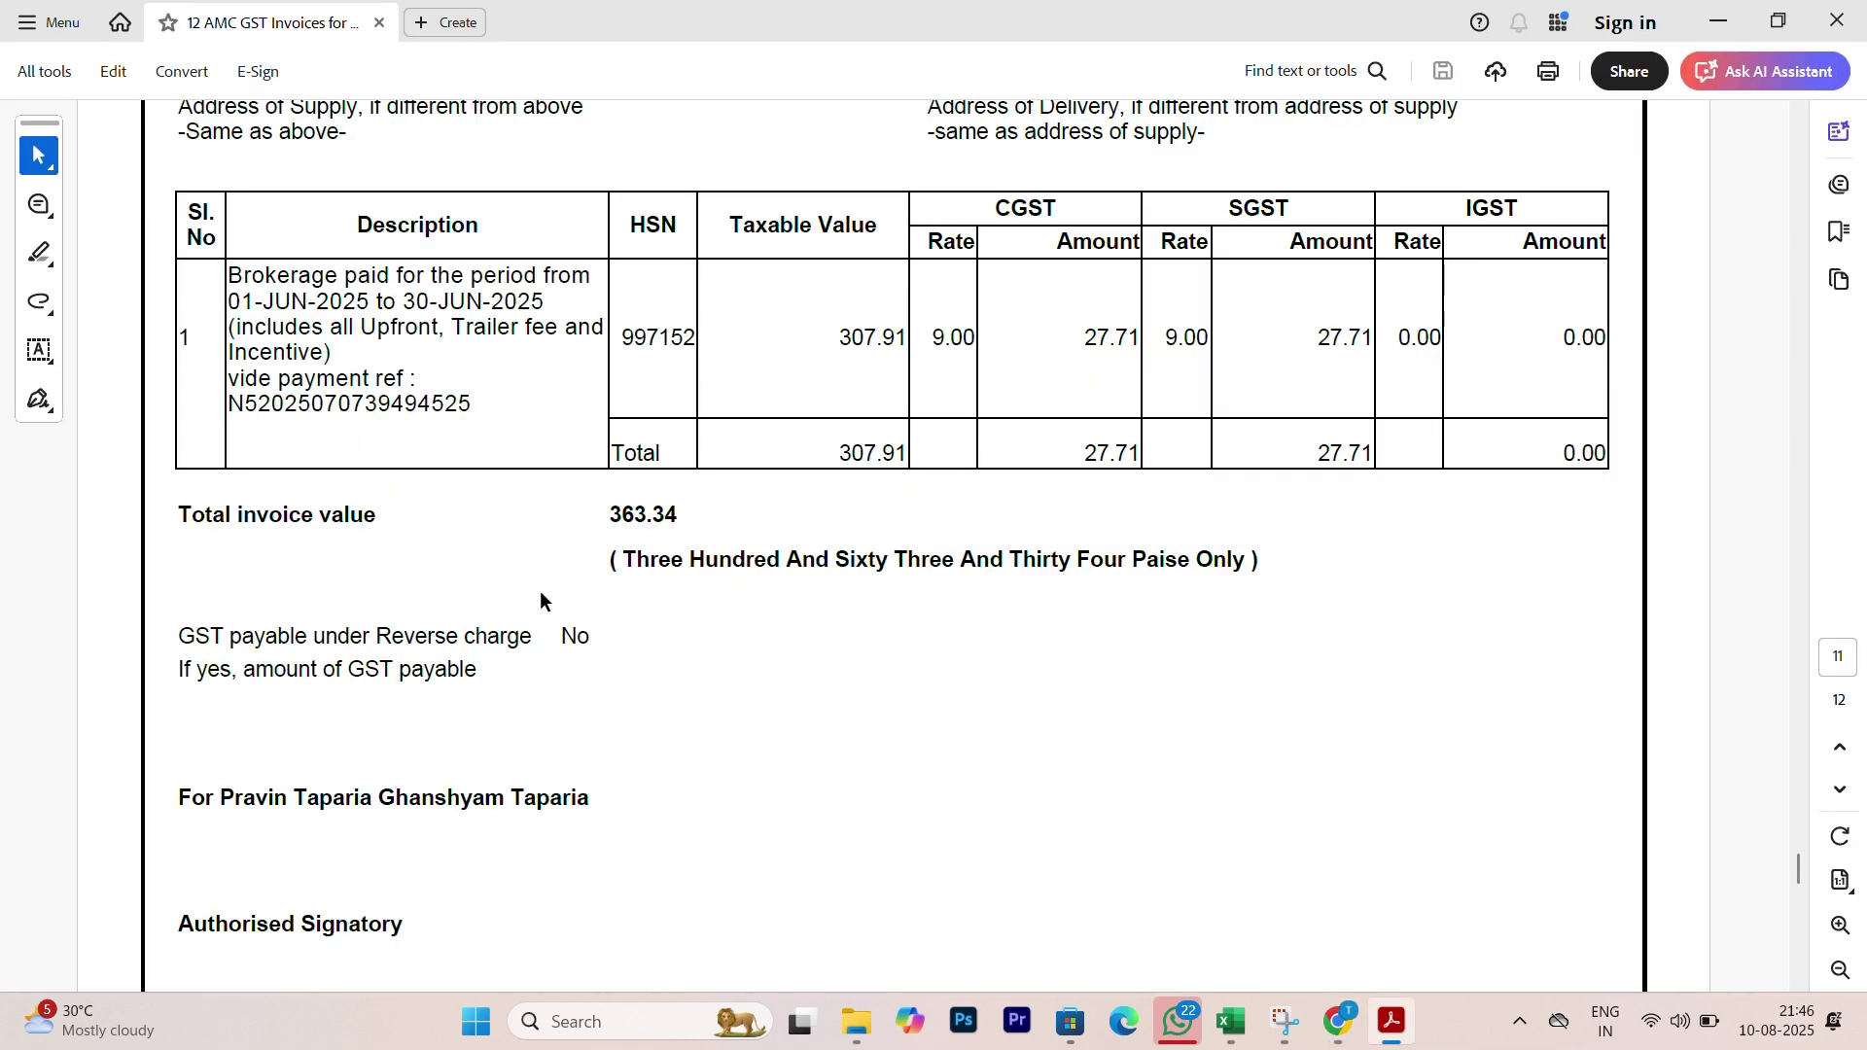
pyautogui.hotkey('alt', 'Tab')
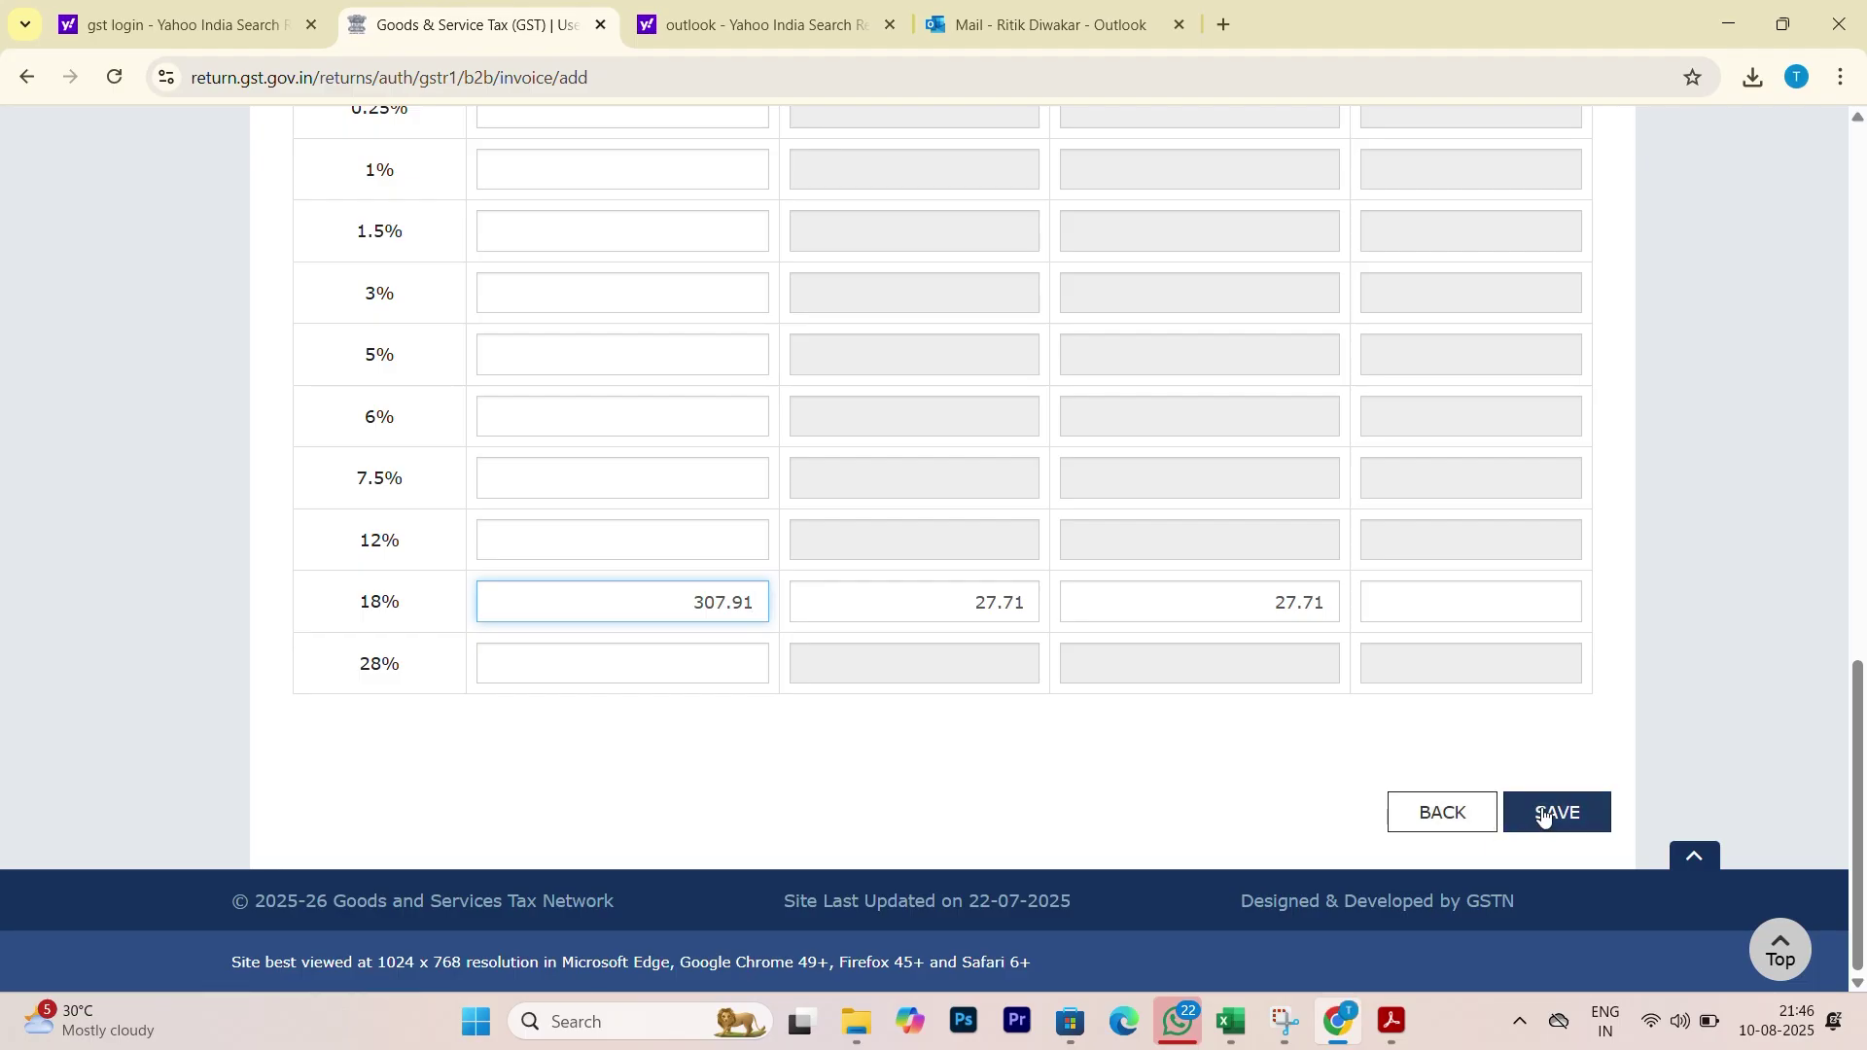
pyautogui.click(1544, 813)
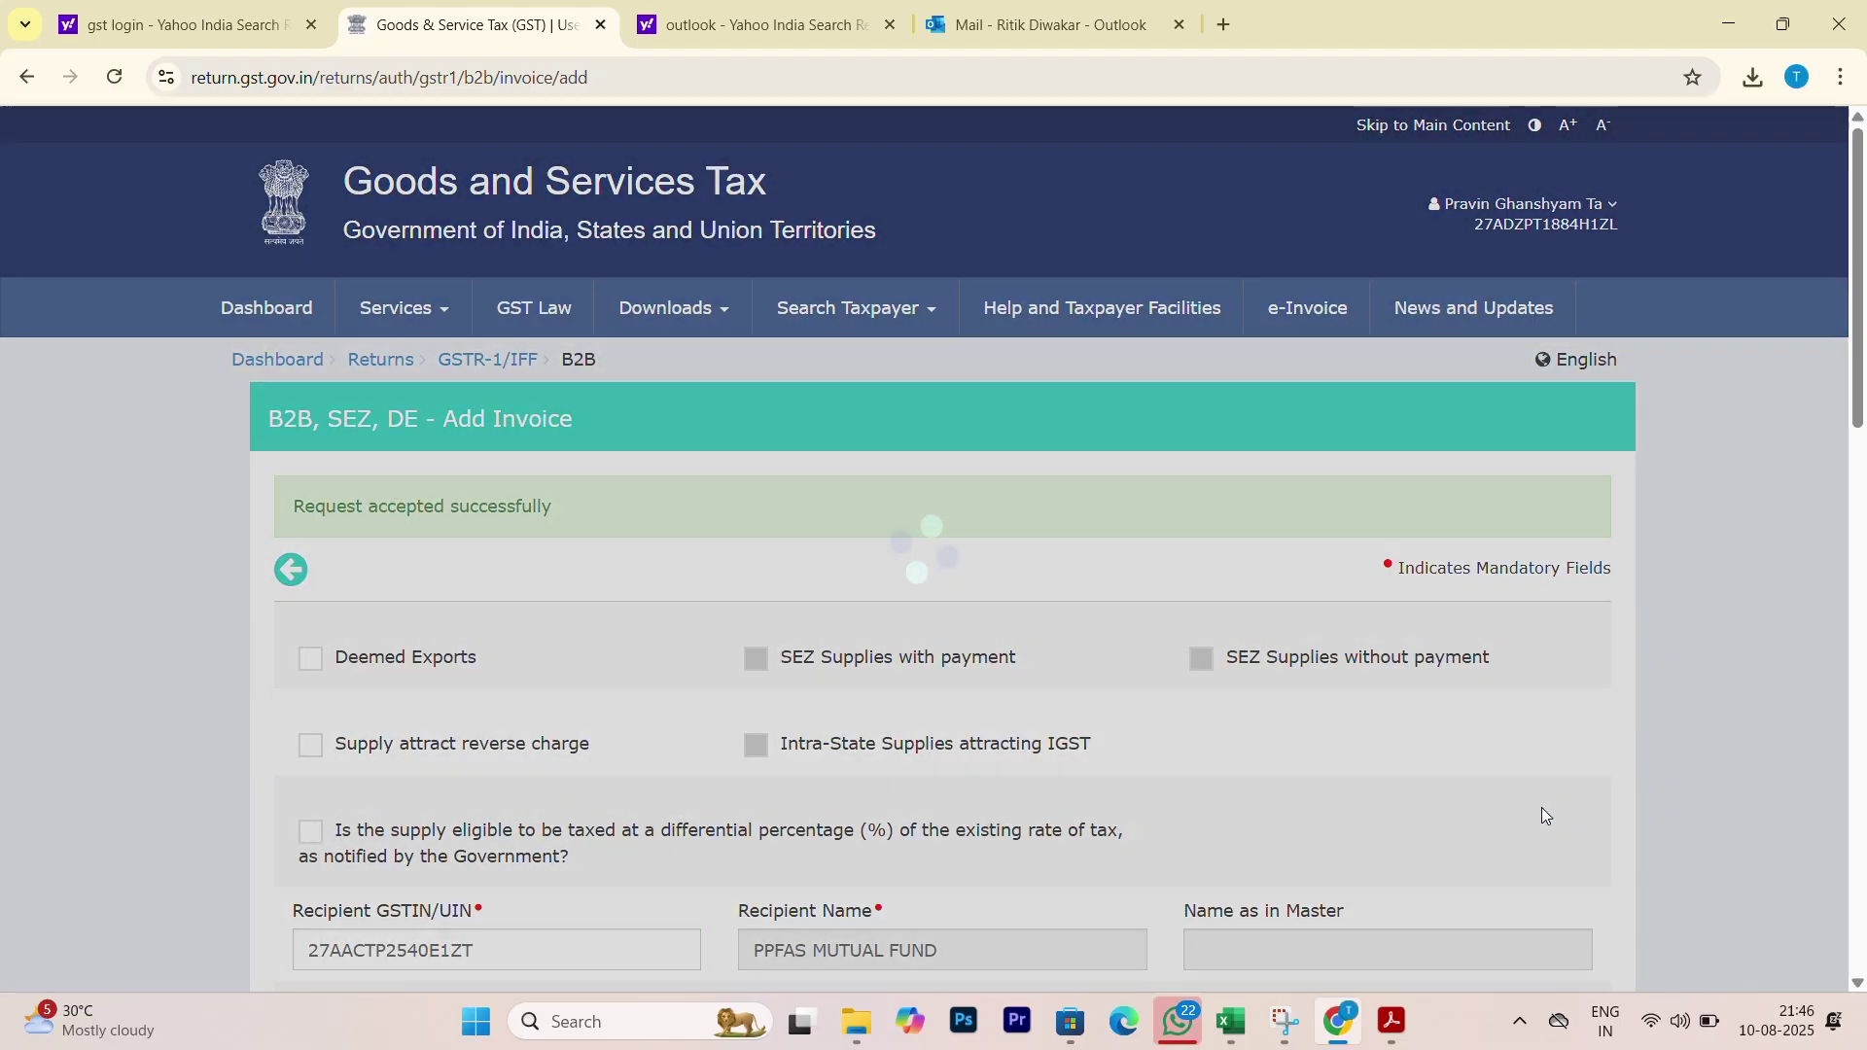
pyautogui.scroll(-8, 1544, 812)
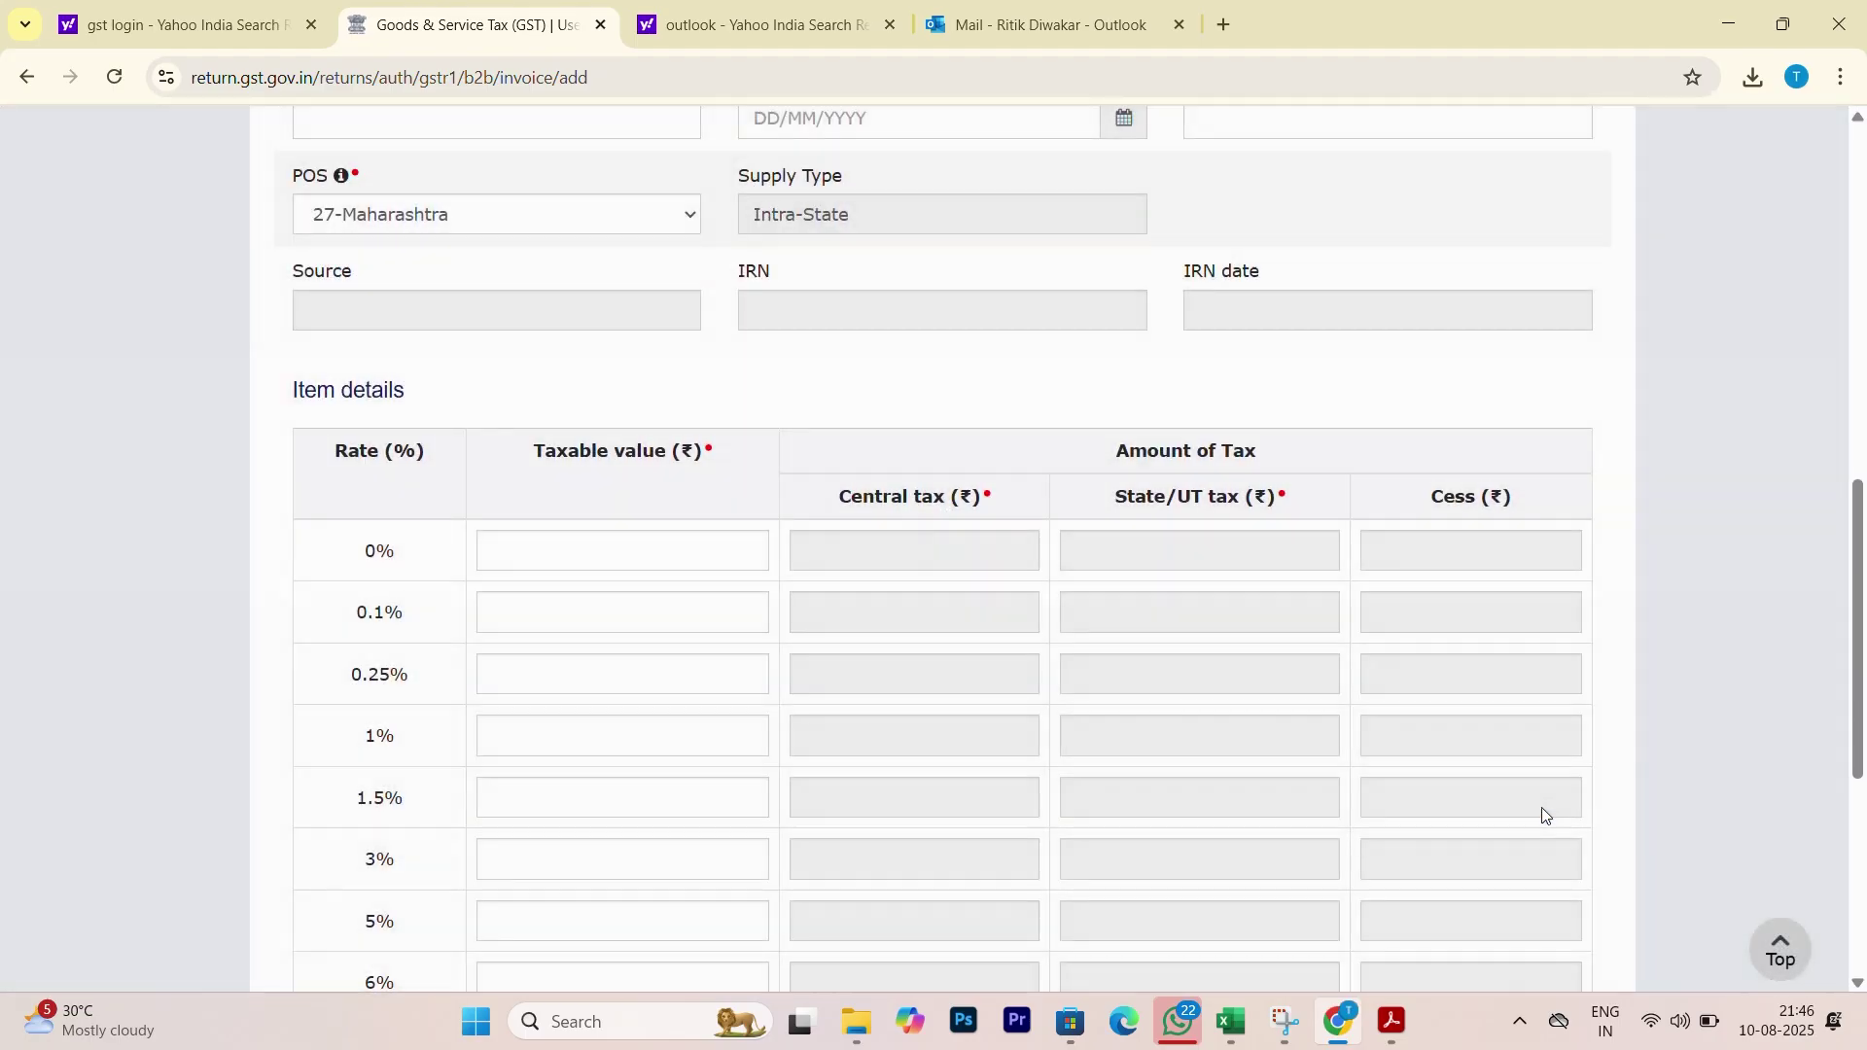
pyautogui.hotkey('alt', 'Tab')
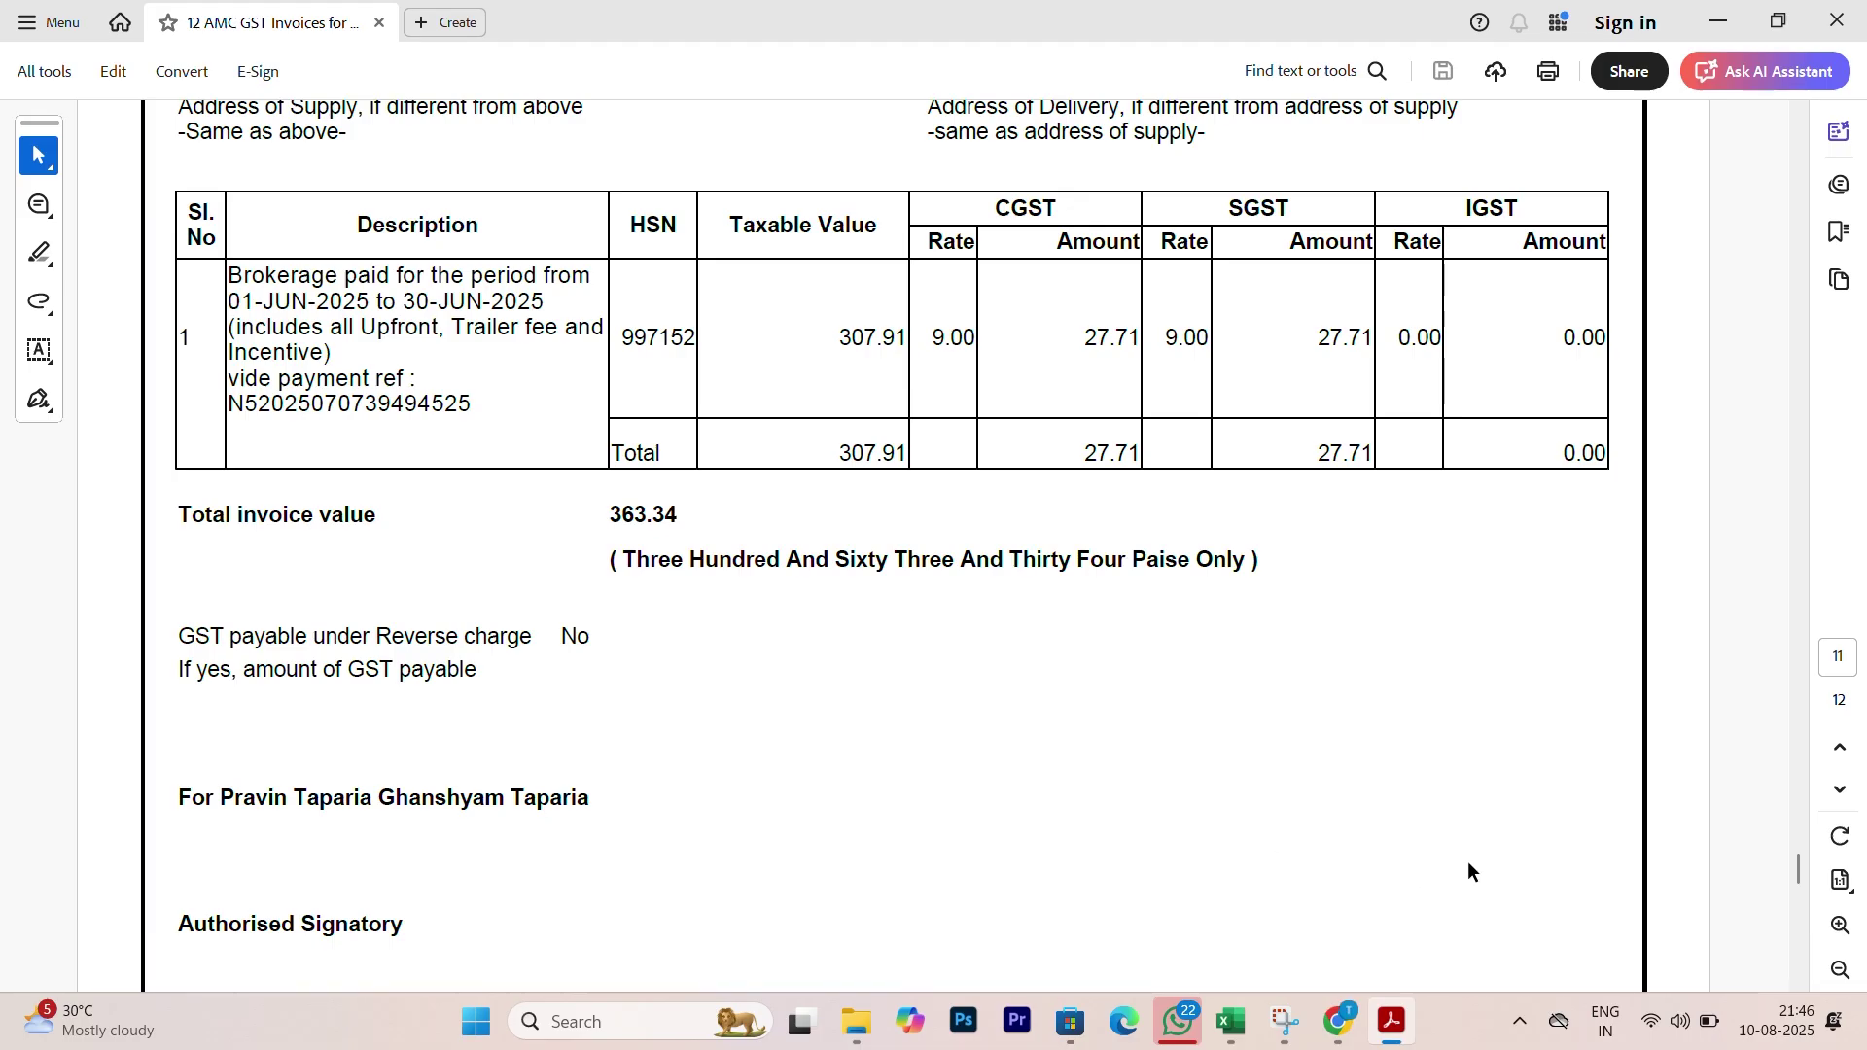
pyautogui.scroll(-15, 1473, 861)
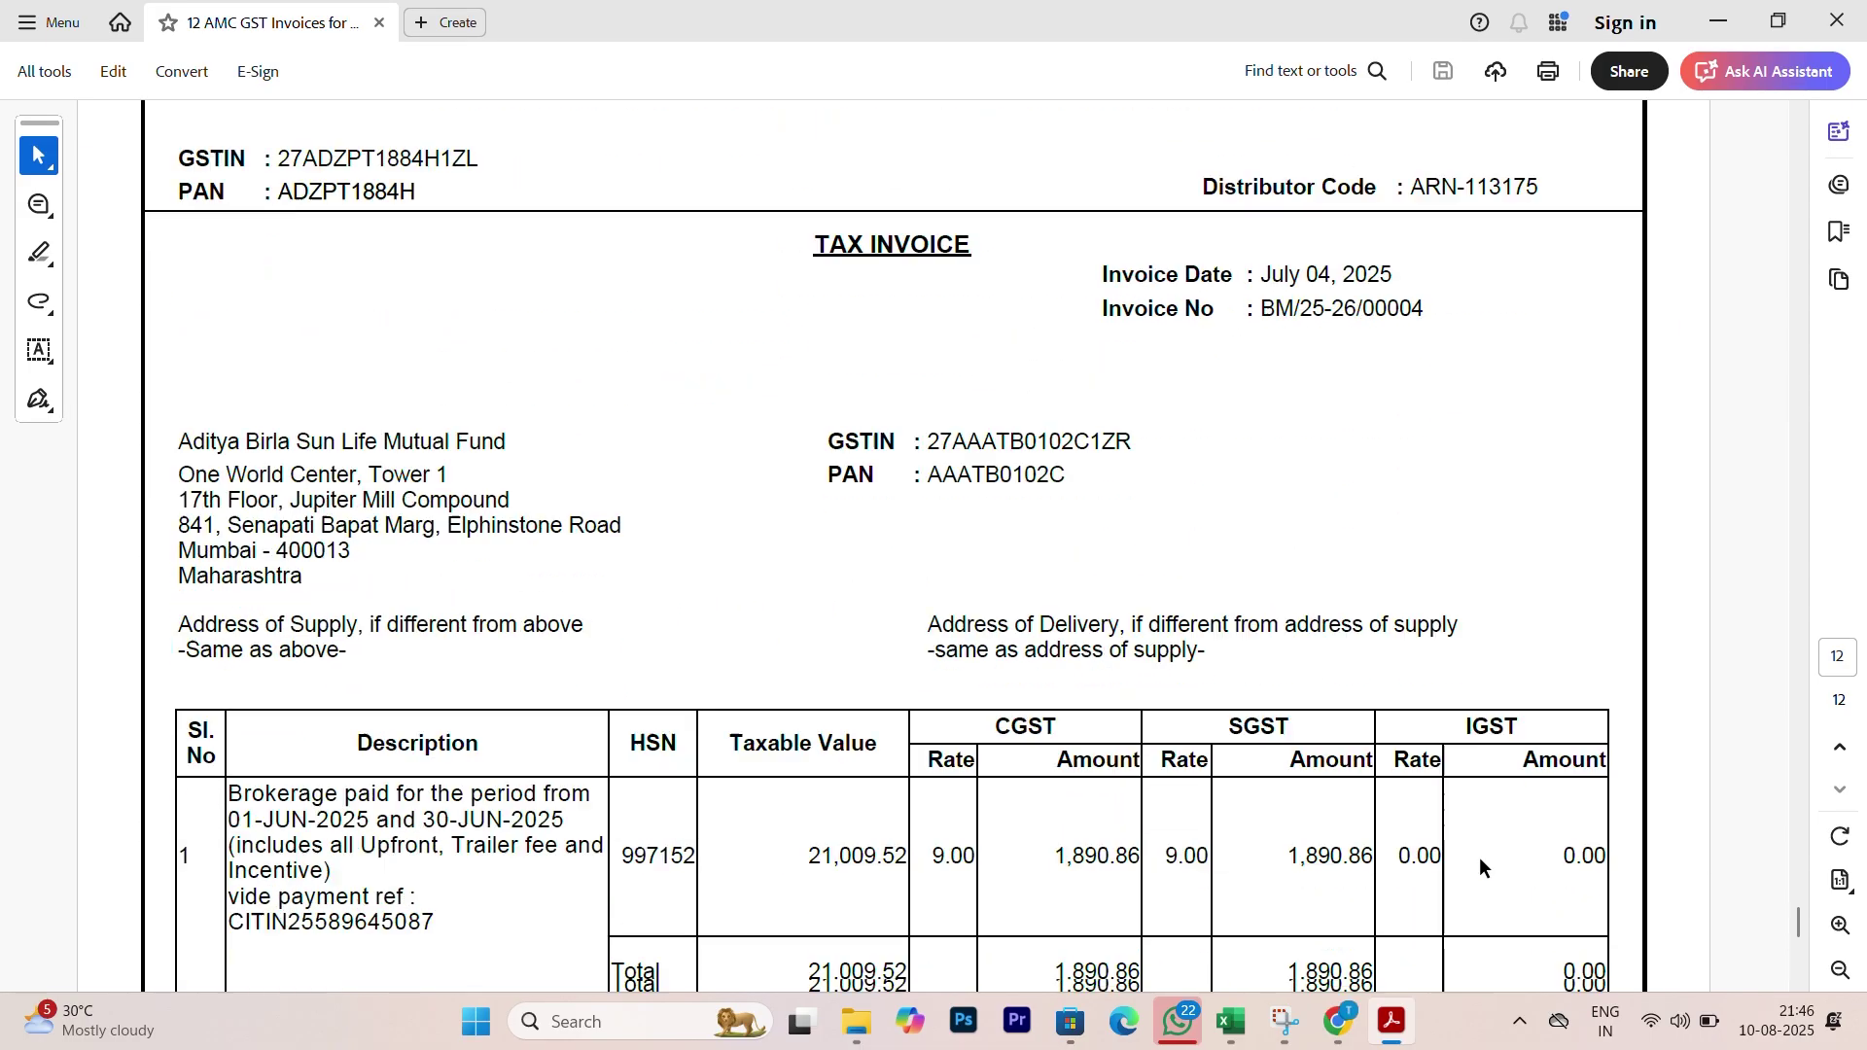
pyautogui.scroll(-2, 1478, 855)
pyautogui.doubleClick(1034, 347)
pyautogui.hotkey('ctrl', 'c')
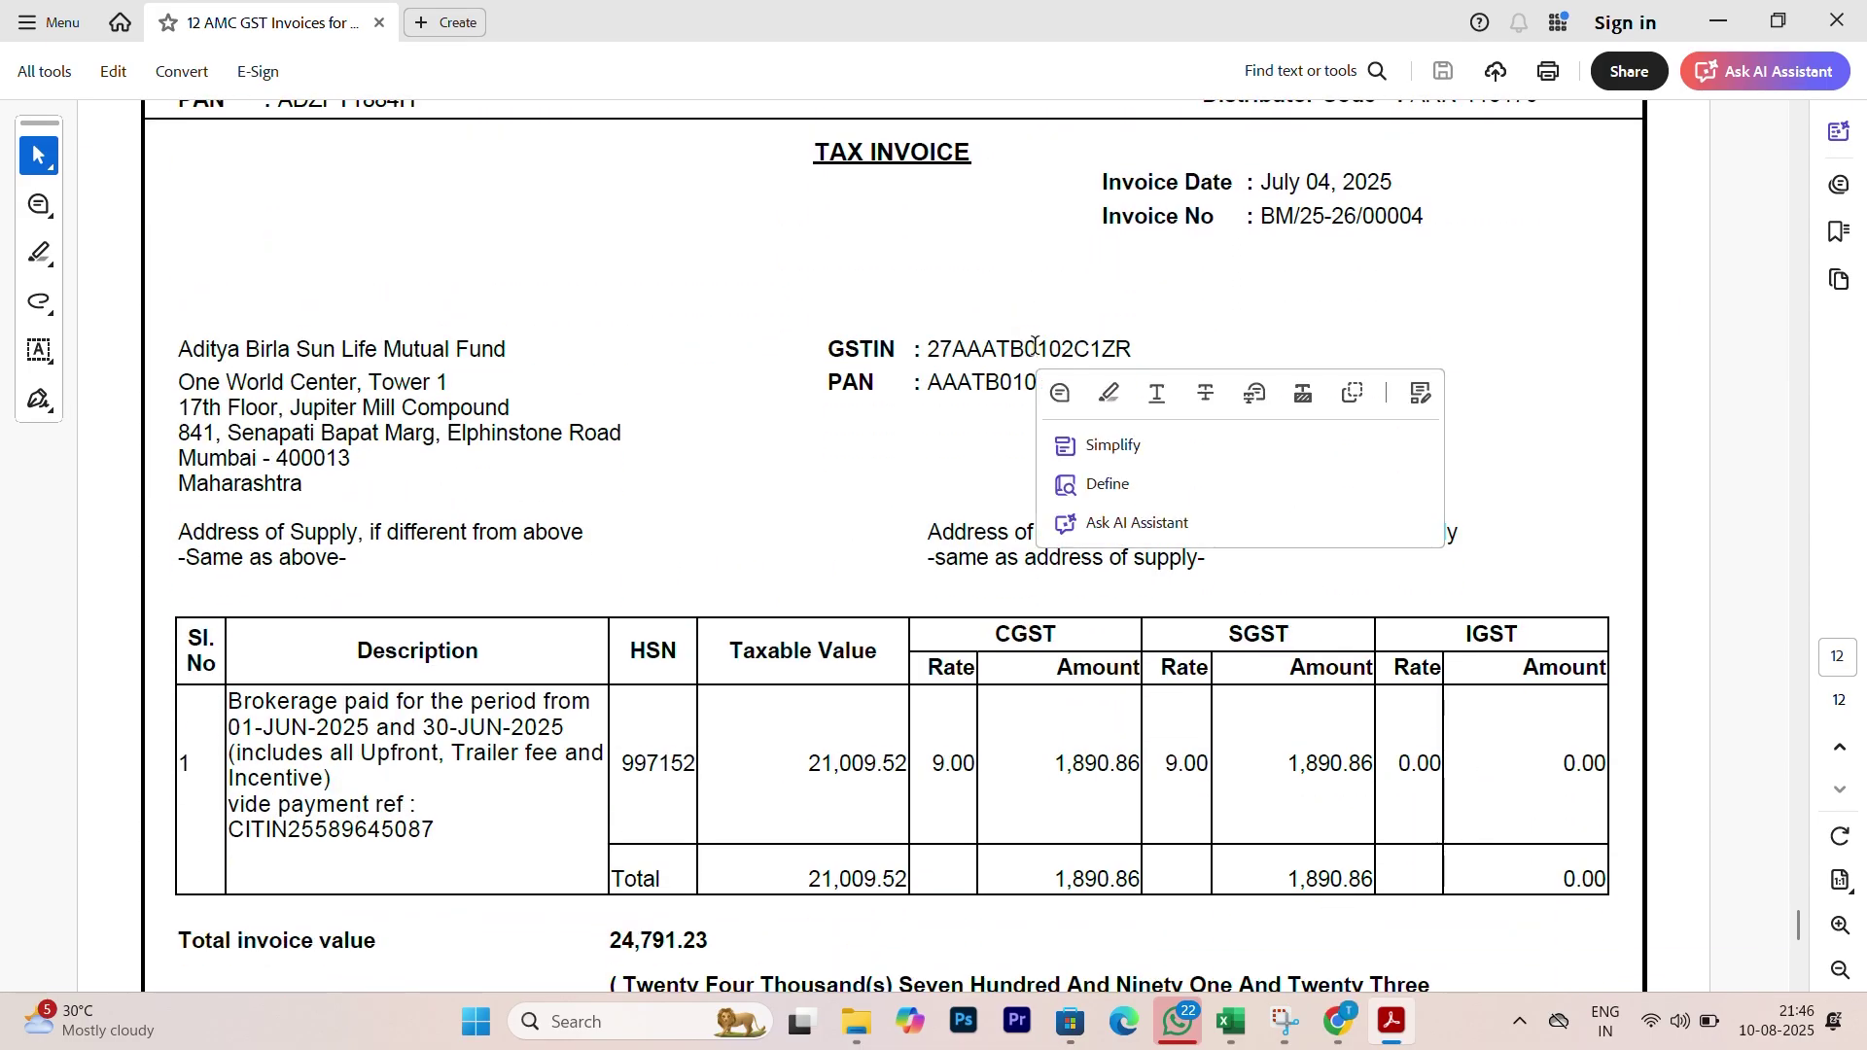
pyautogui.hotkey('alt', 'Tab')
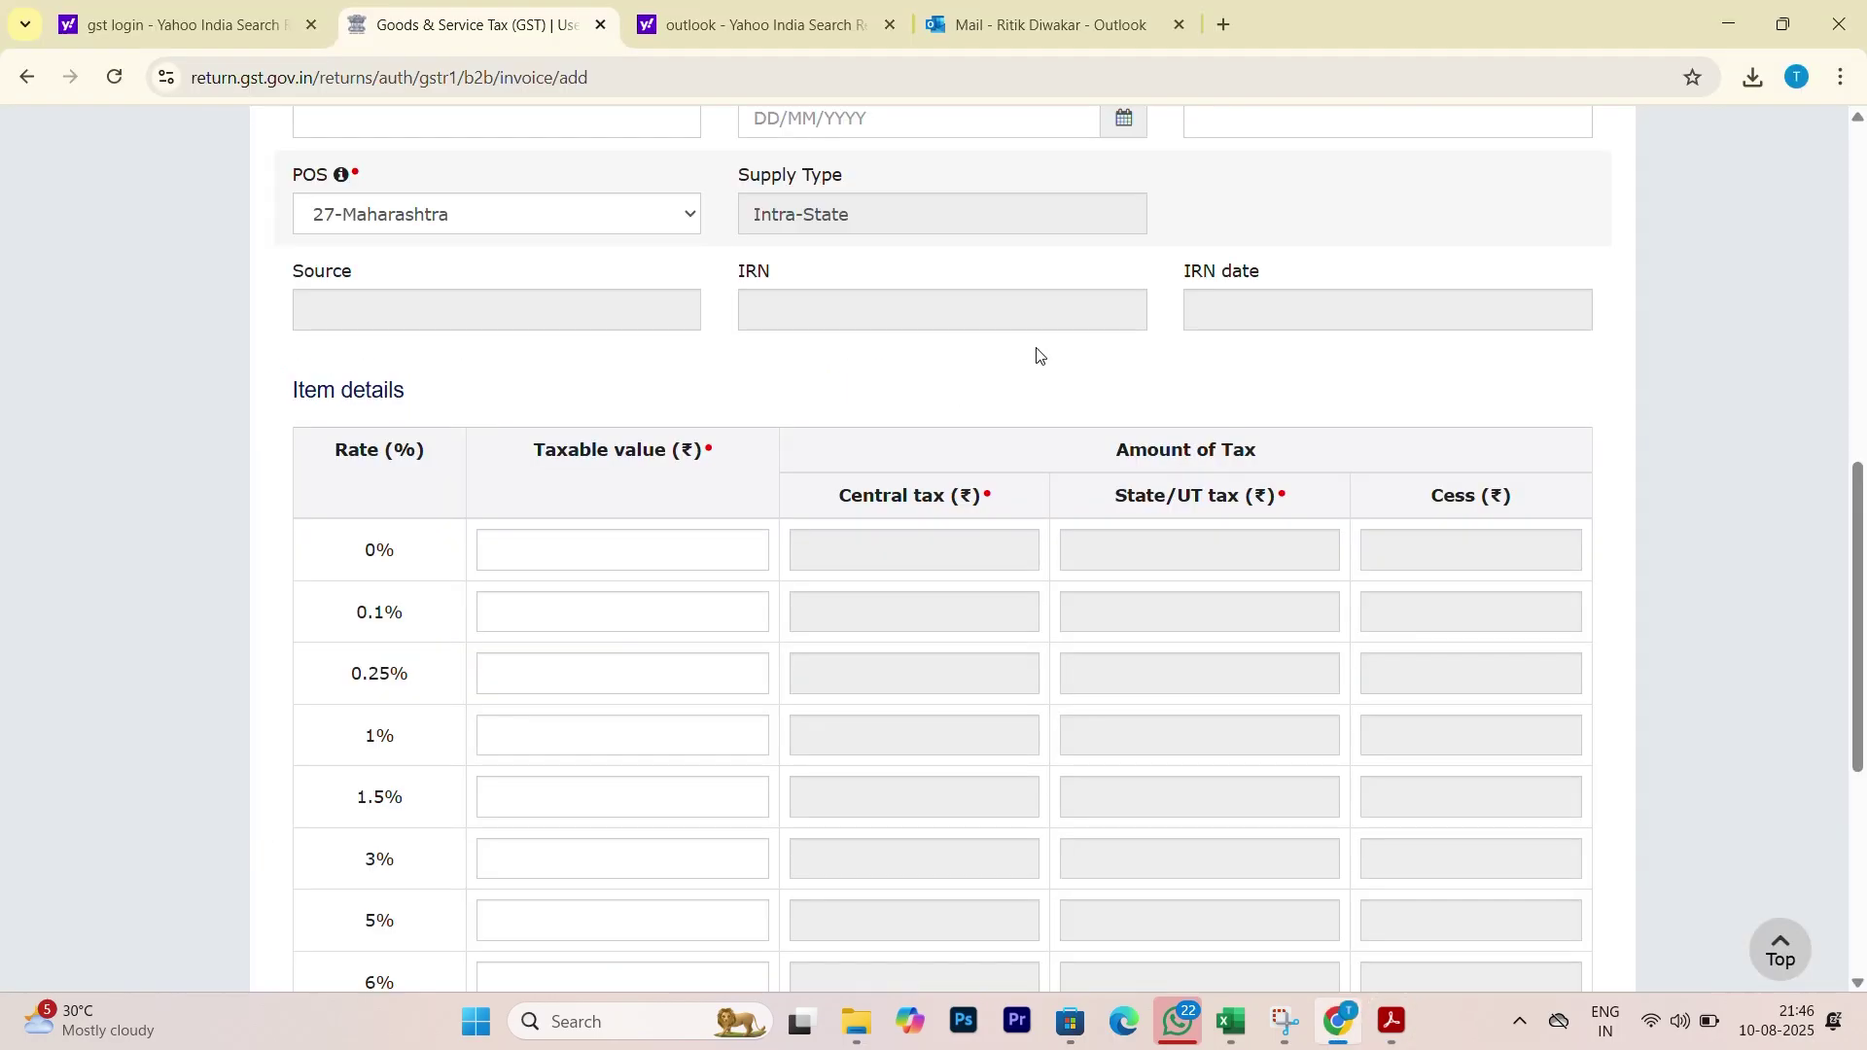
pyautogui.scroll(4, 1037, 355)
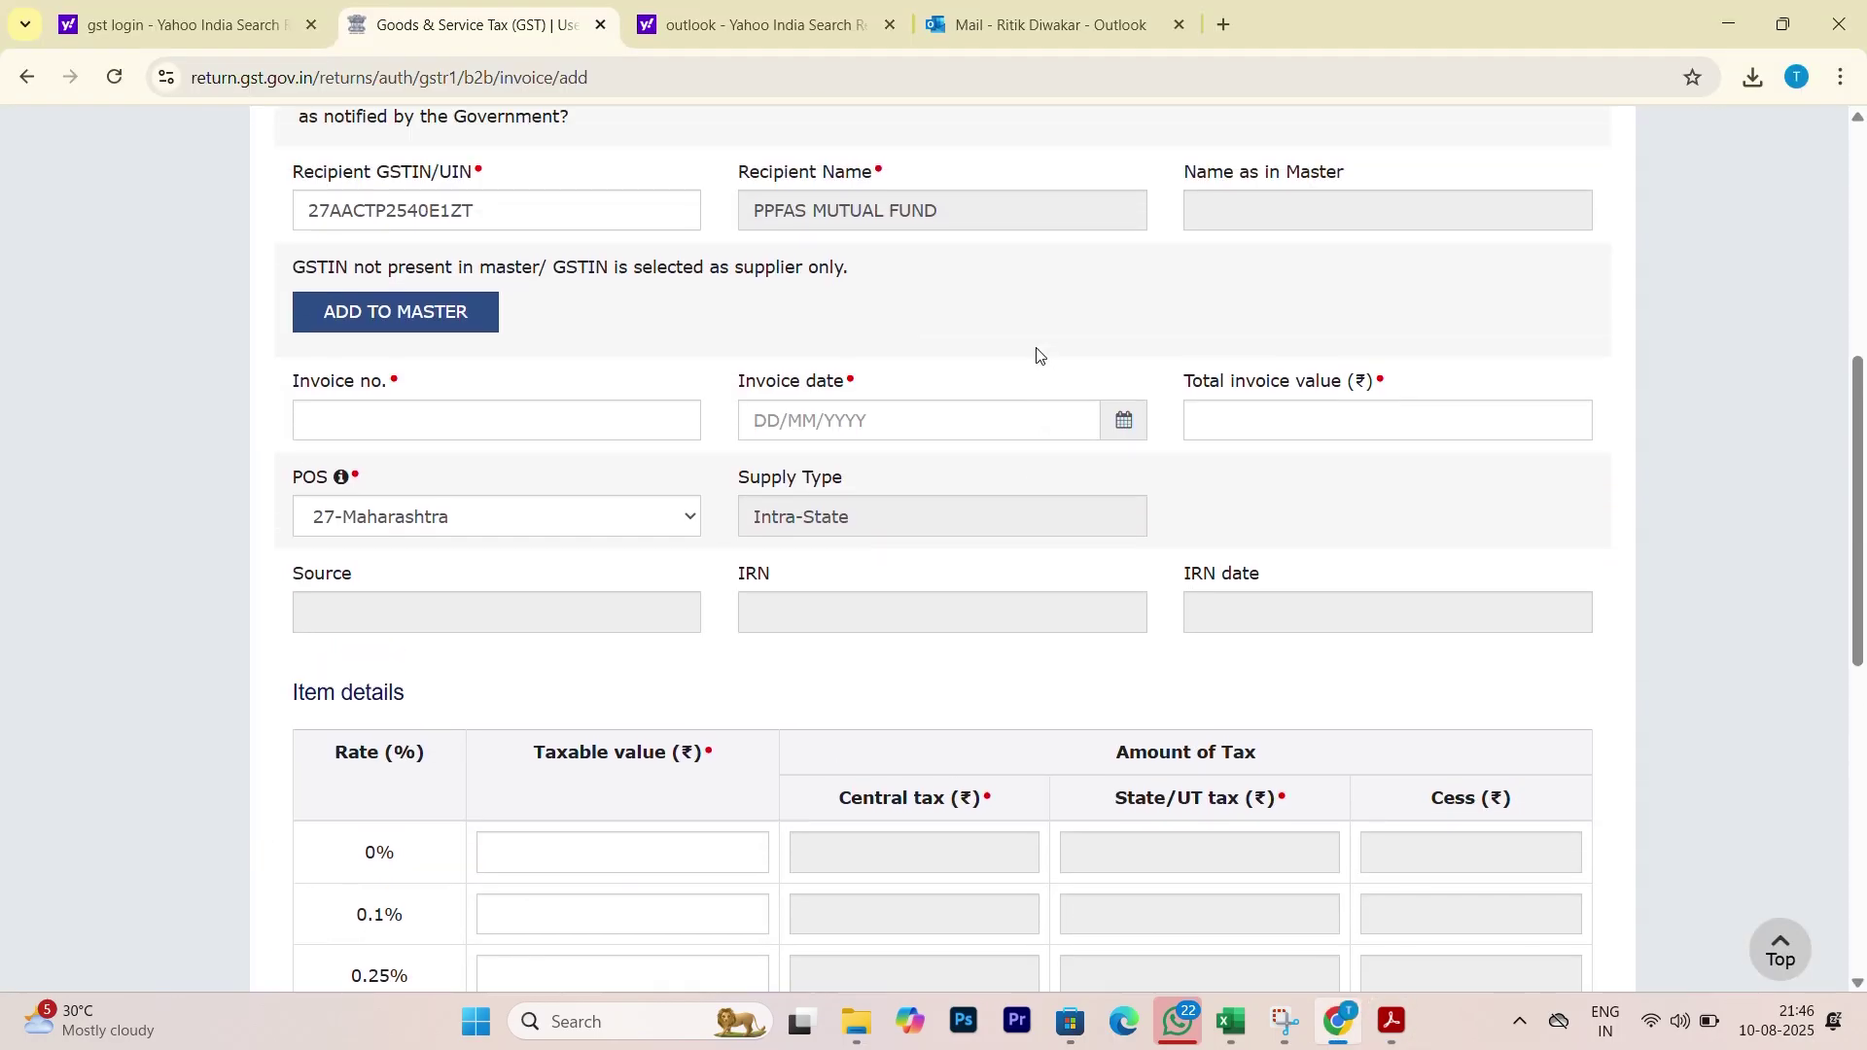
pyautogui.doubleClick(496, 249)
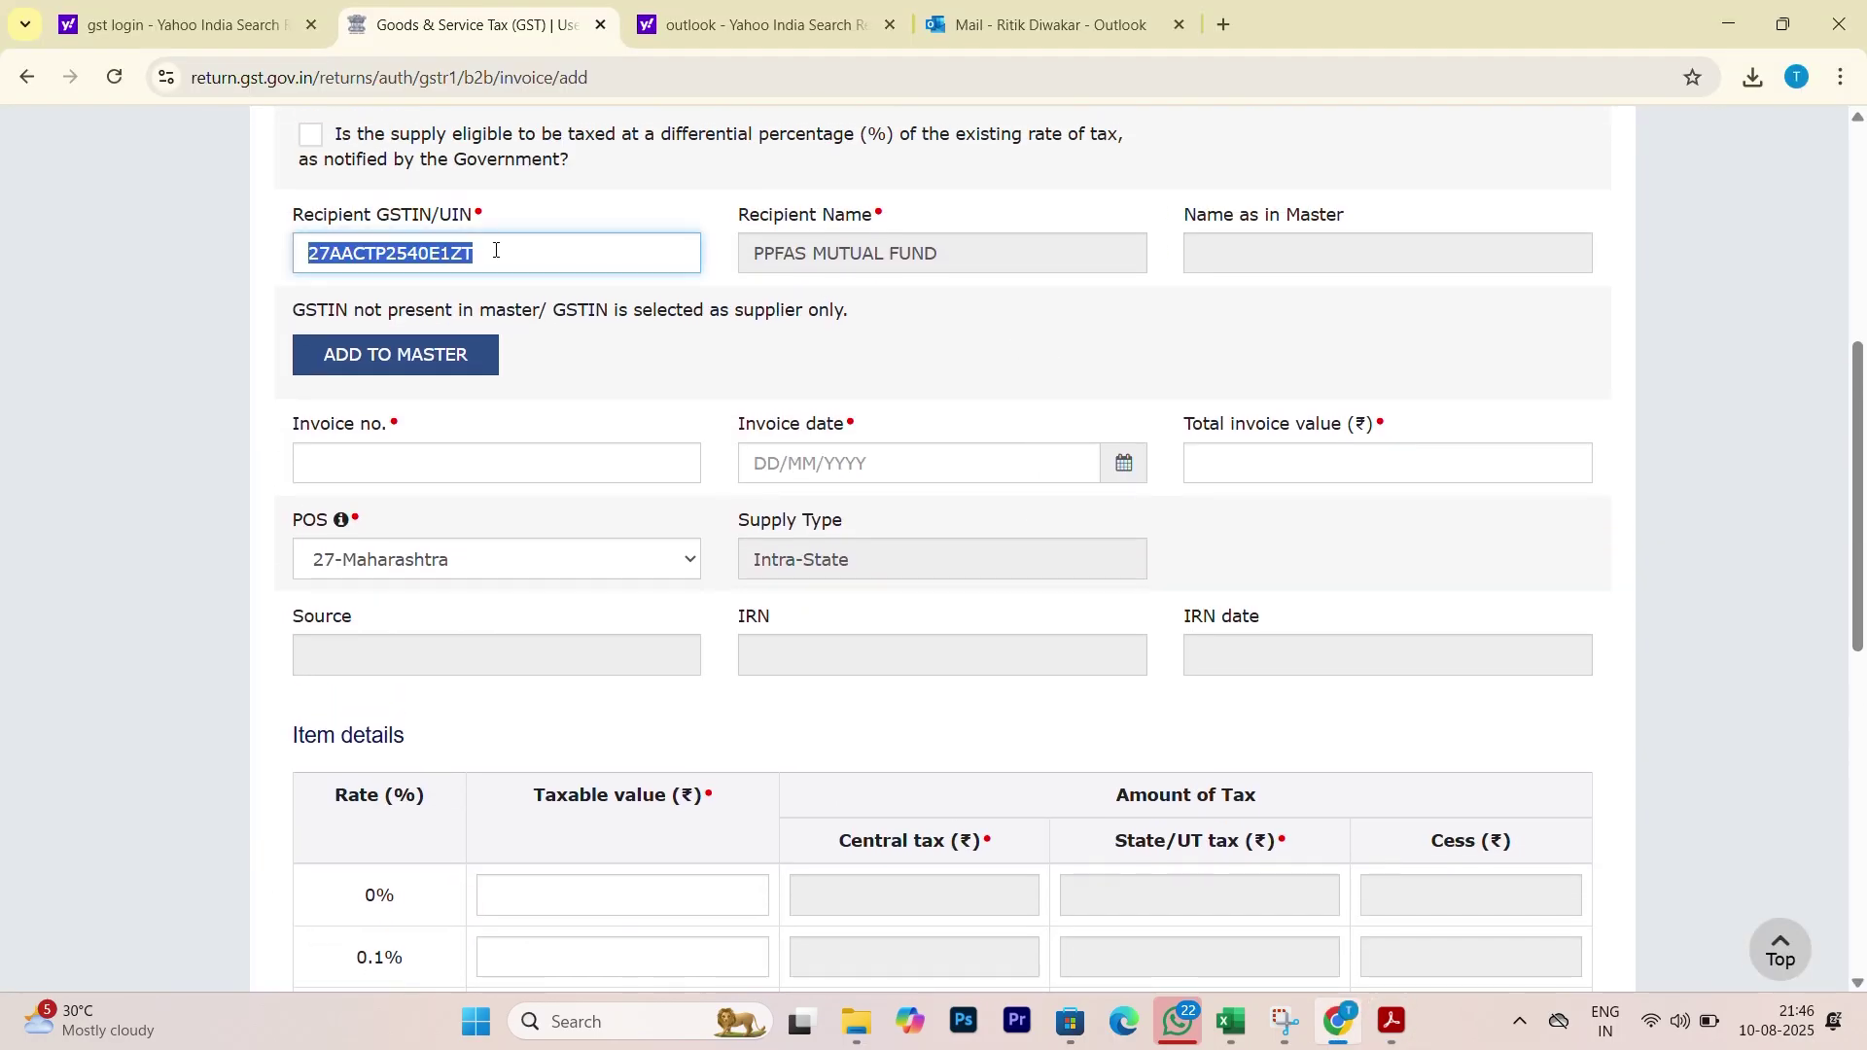
pyautogui.hotkey('ctrl', 'v')
# - Copy invoice number BM/25-26/00004 from the PDF into Invoice no
pyautogui.click(526, 462)
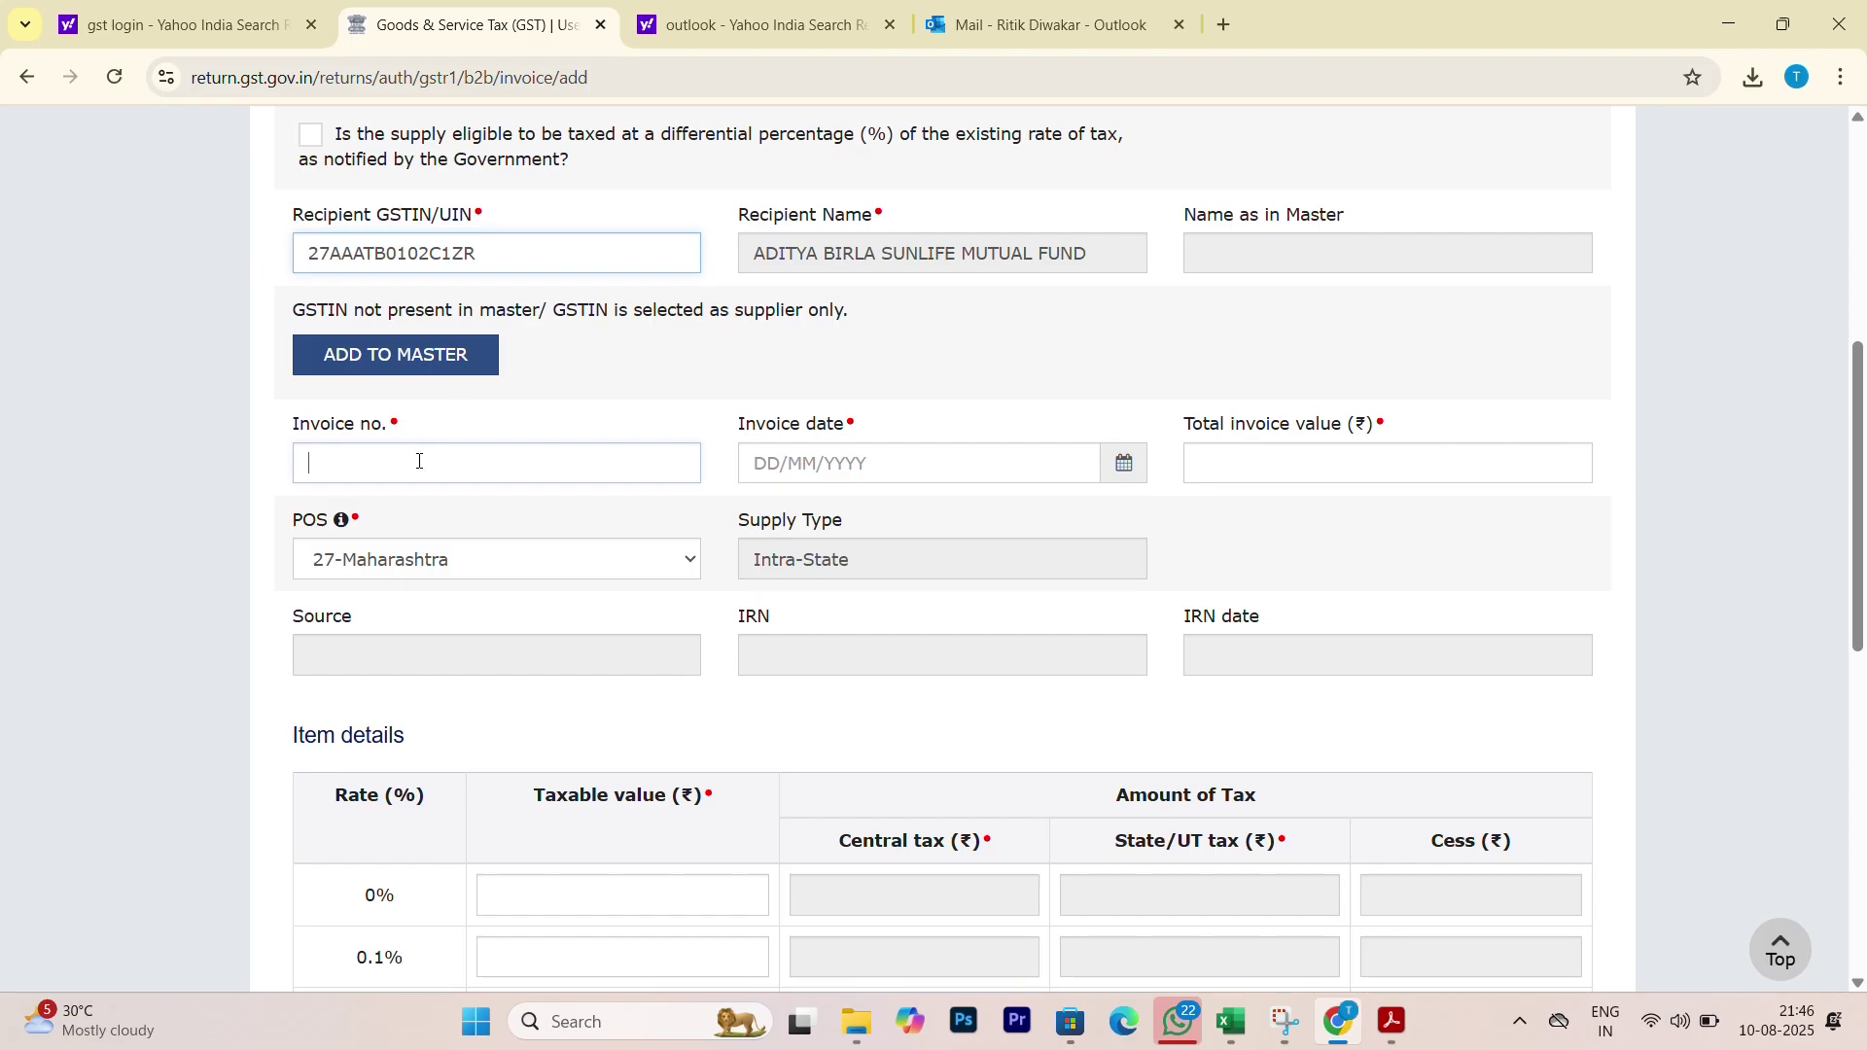
pyautogui.hotkey('alt', 'Tab')
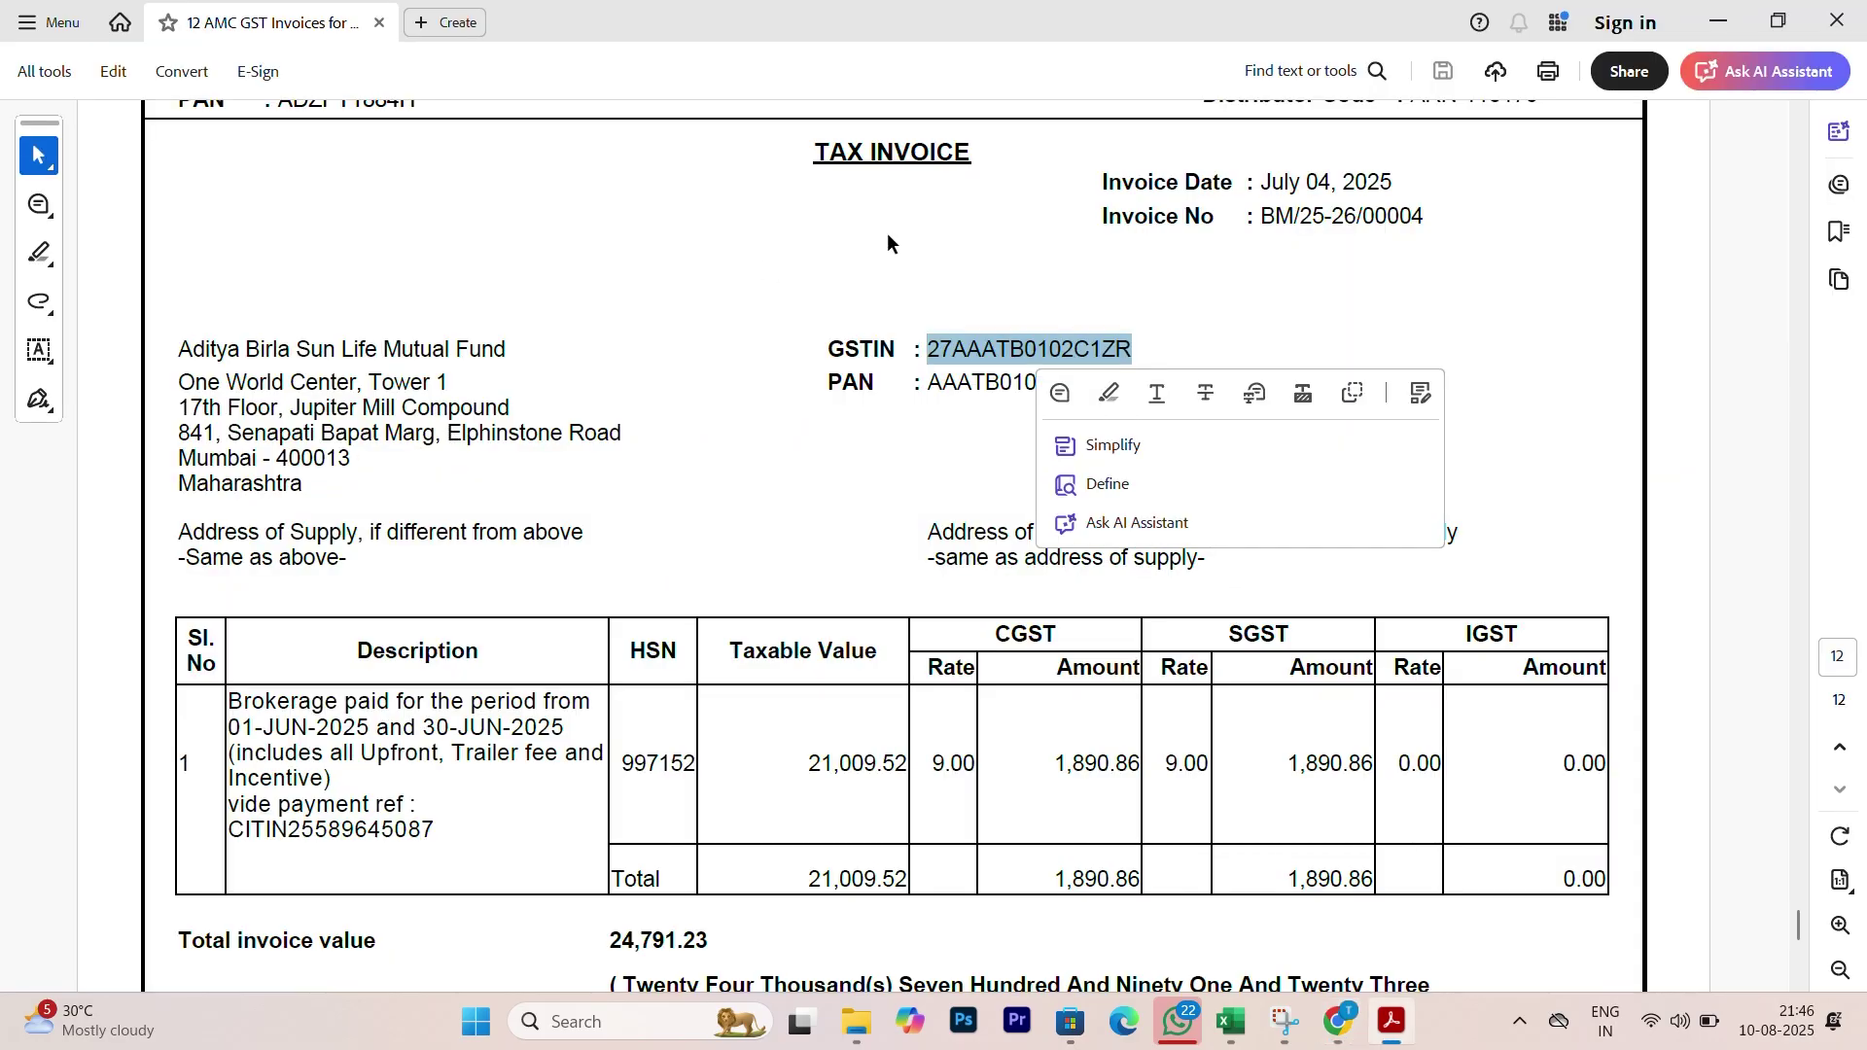
pyautogui.click(1346, 214)
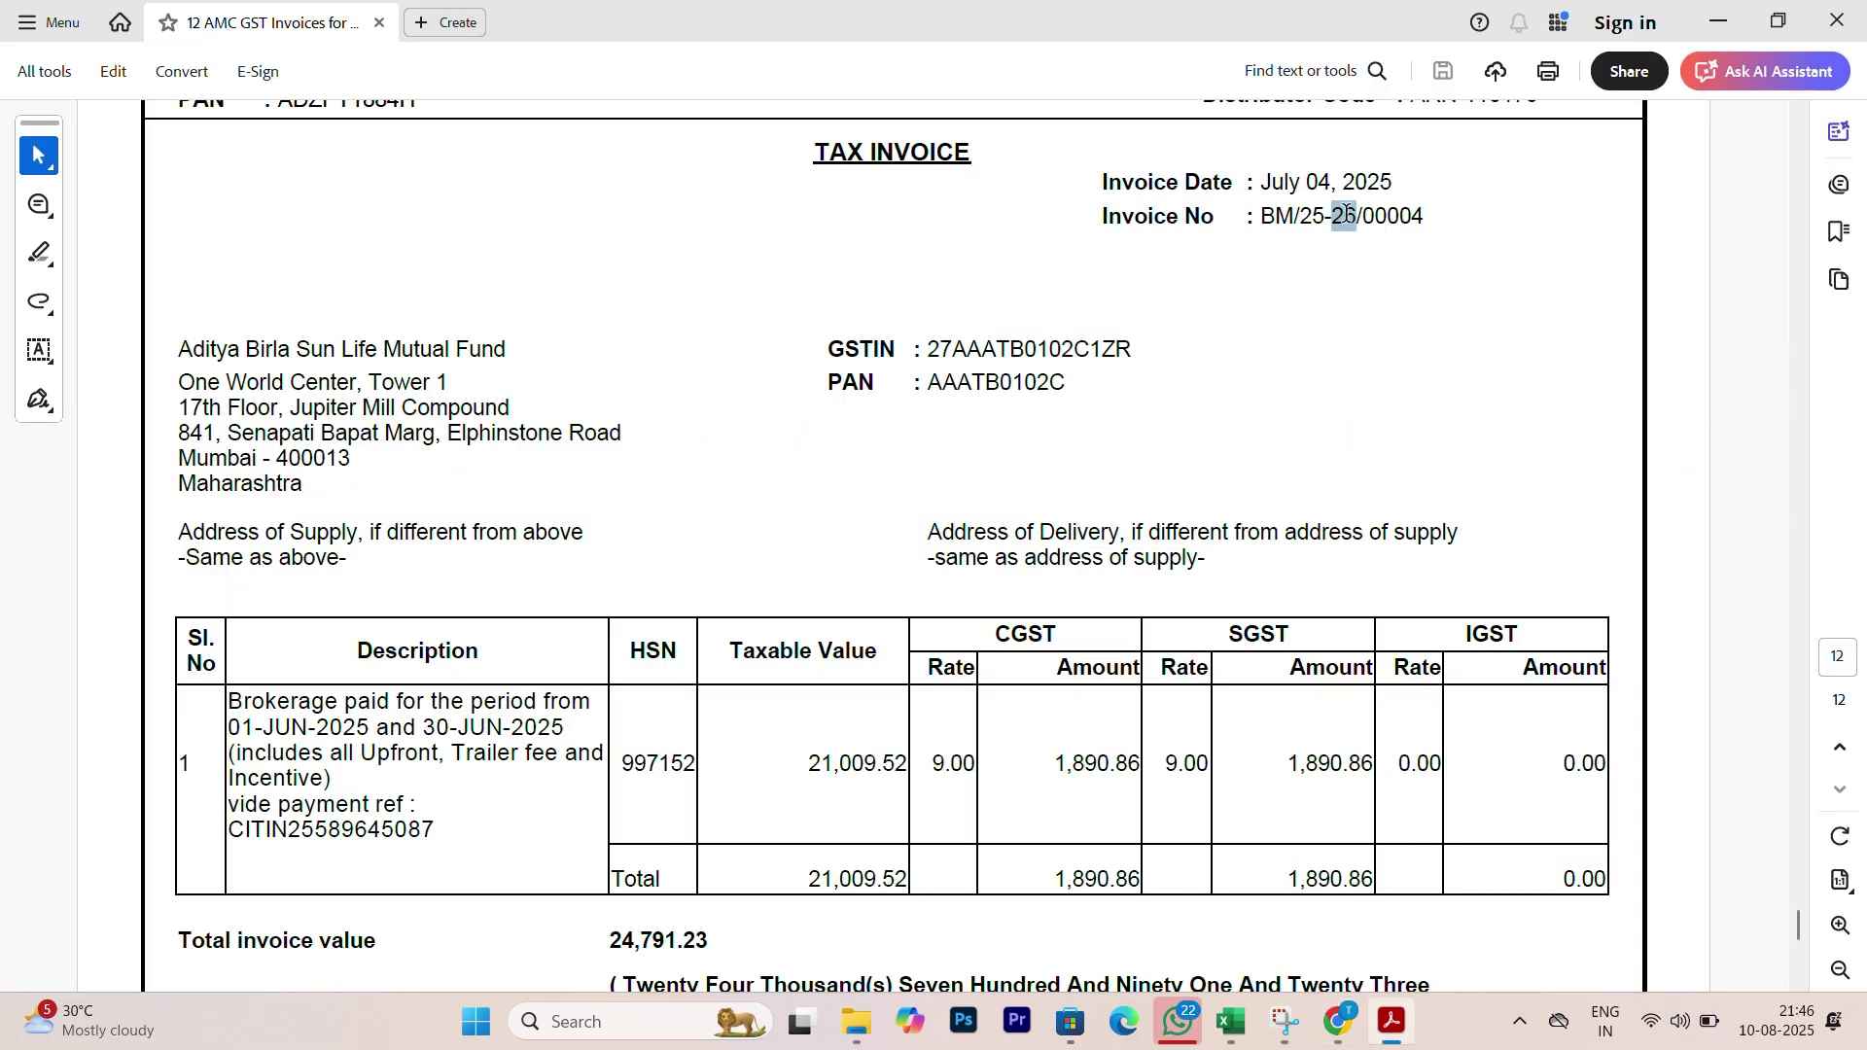
pyautogui.tripleClick(1346, 213)
pyautogui.hotkey('ctrl', 'c')
pyautogui.hotkey('alt', 'Tab')
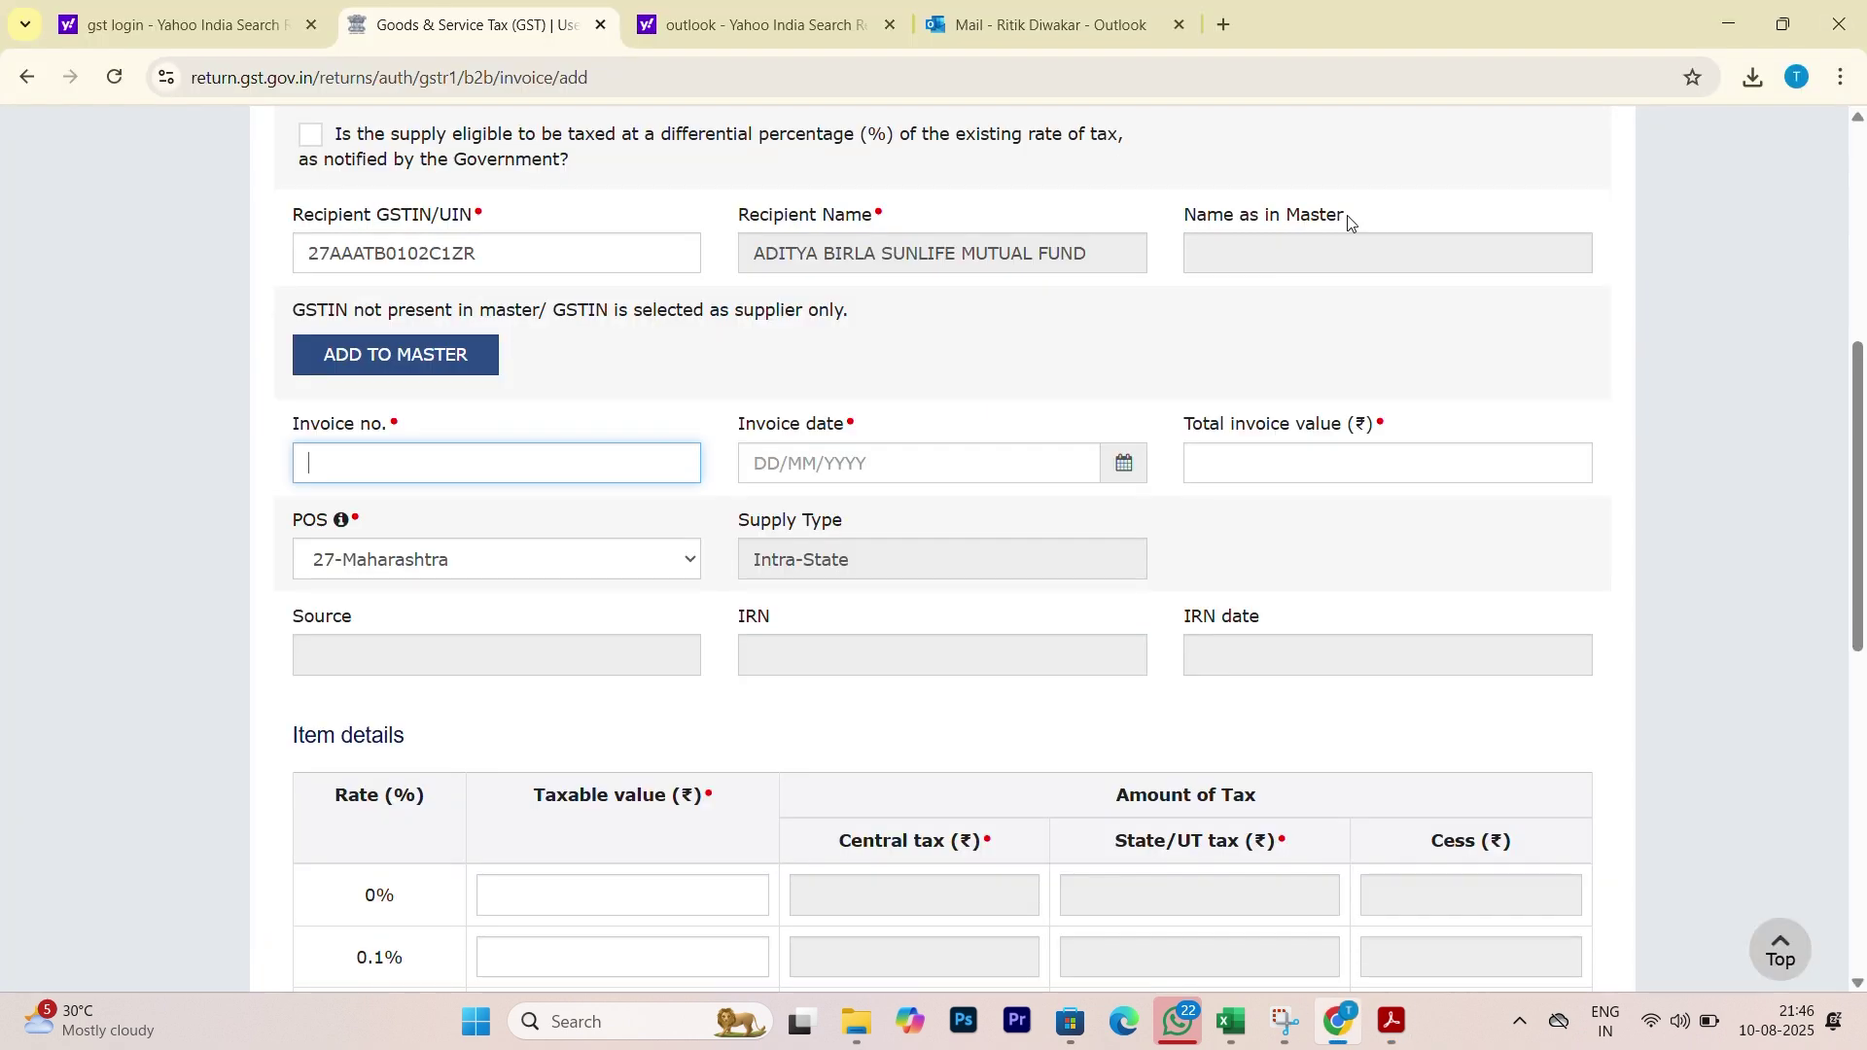
pyautogui.click(1348, 223)
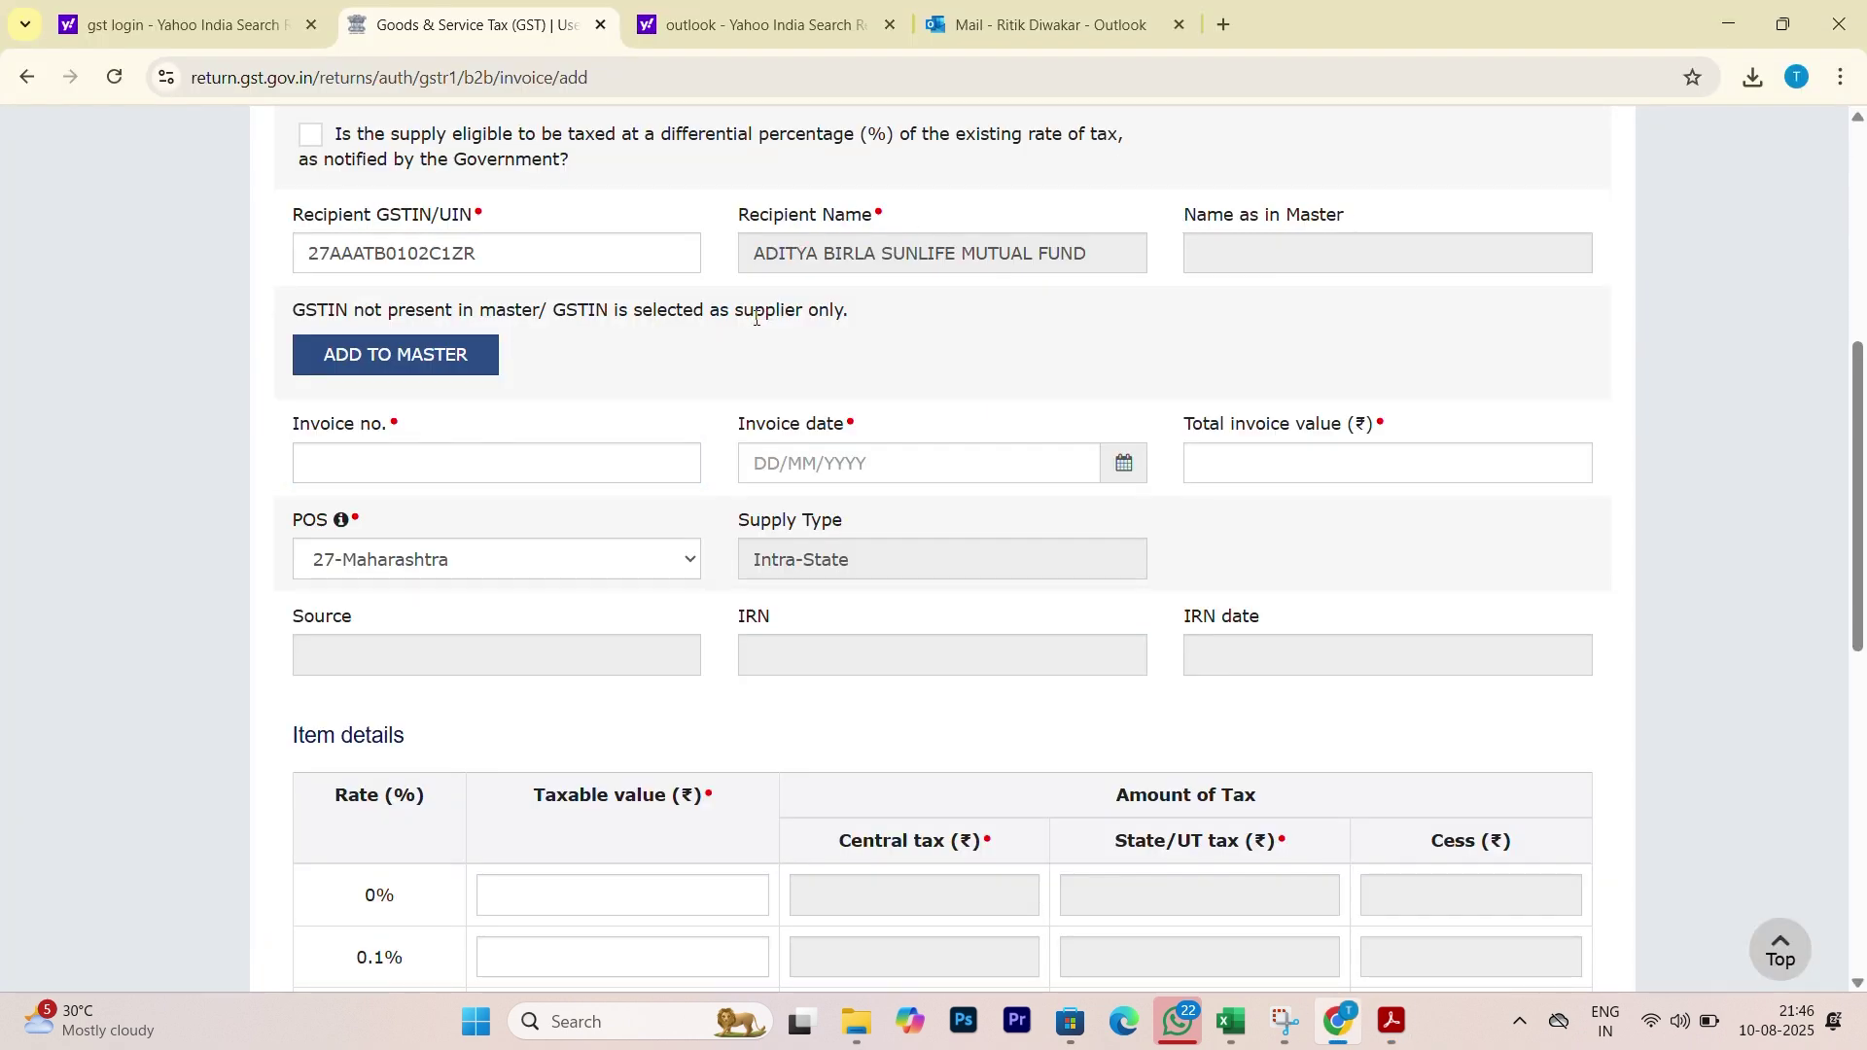
pyautogui.click(545, 466)
pyautogui.hotkey('ctrl', 'v')
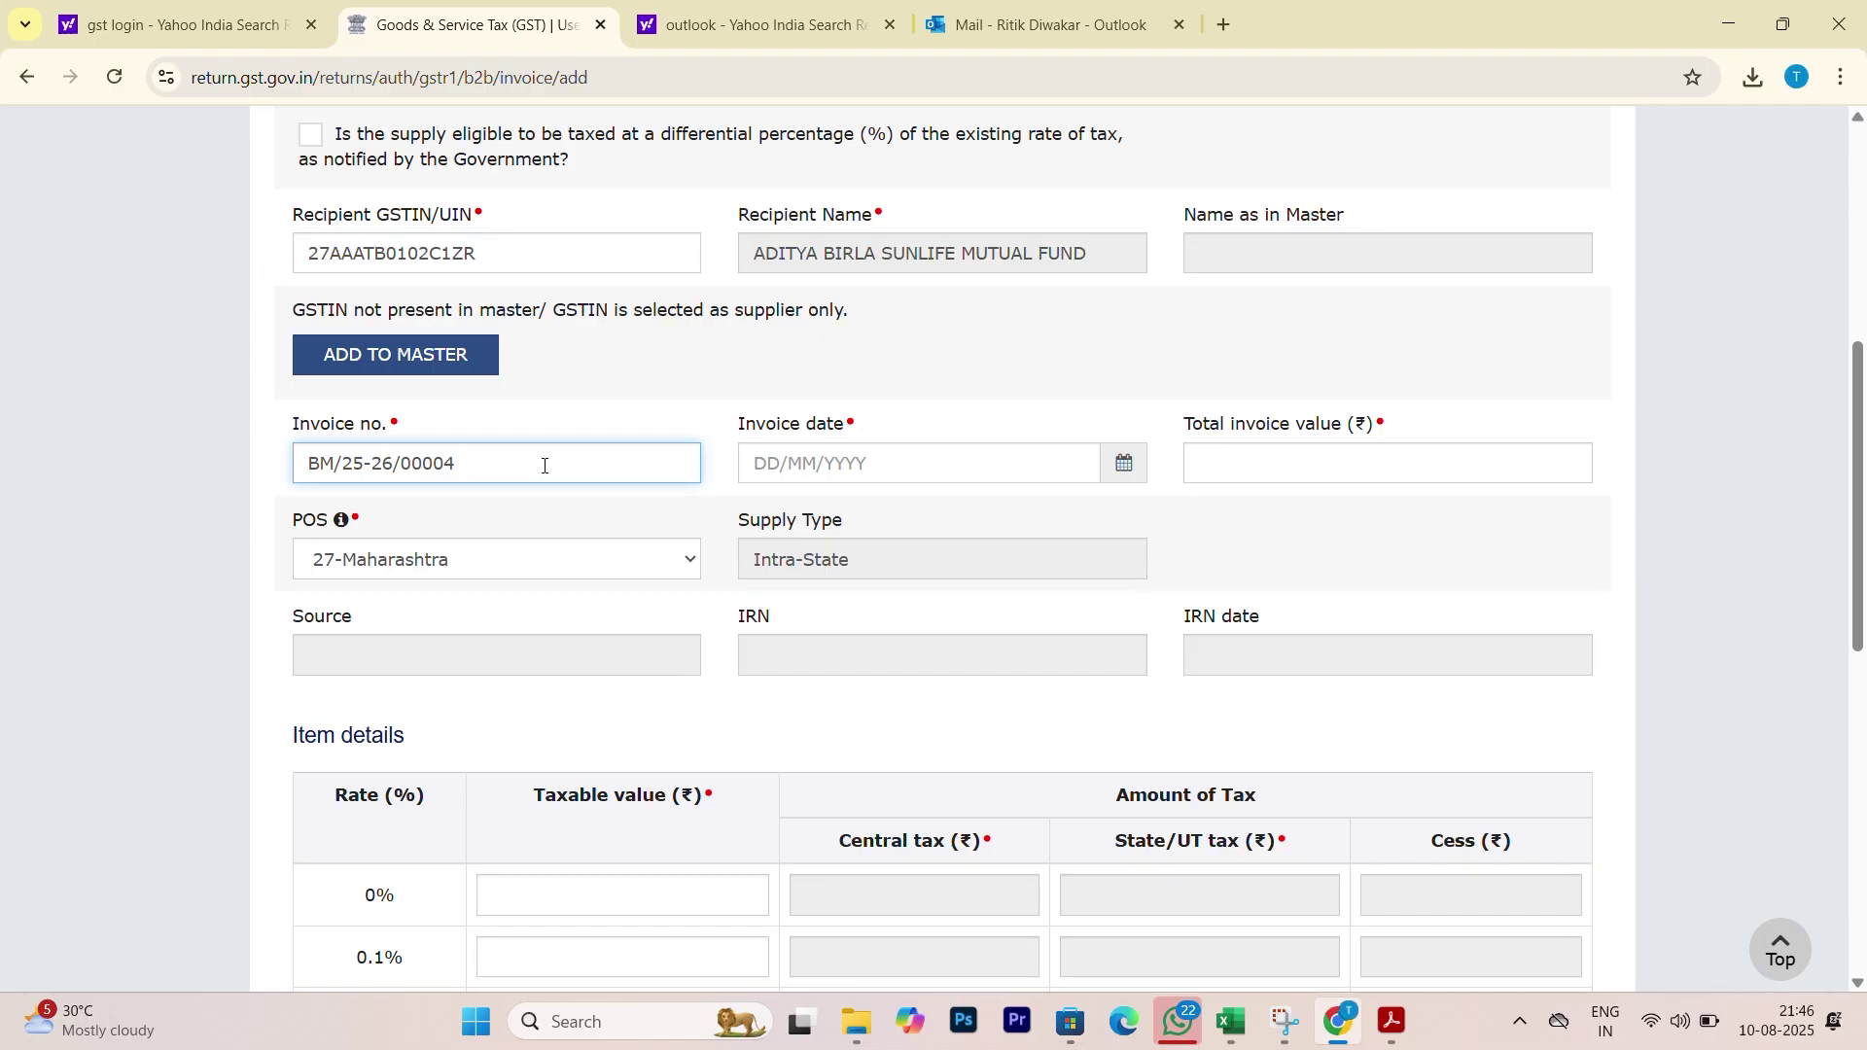
# - Set the invoice date to 04/07/2025
pyautogui.click(766, 484)
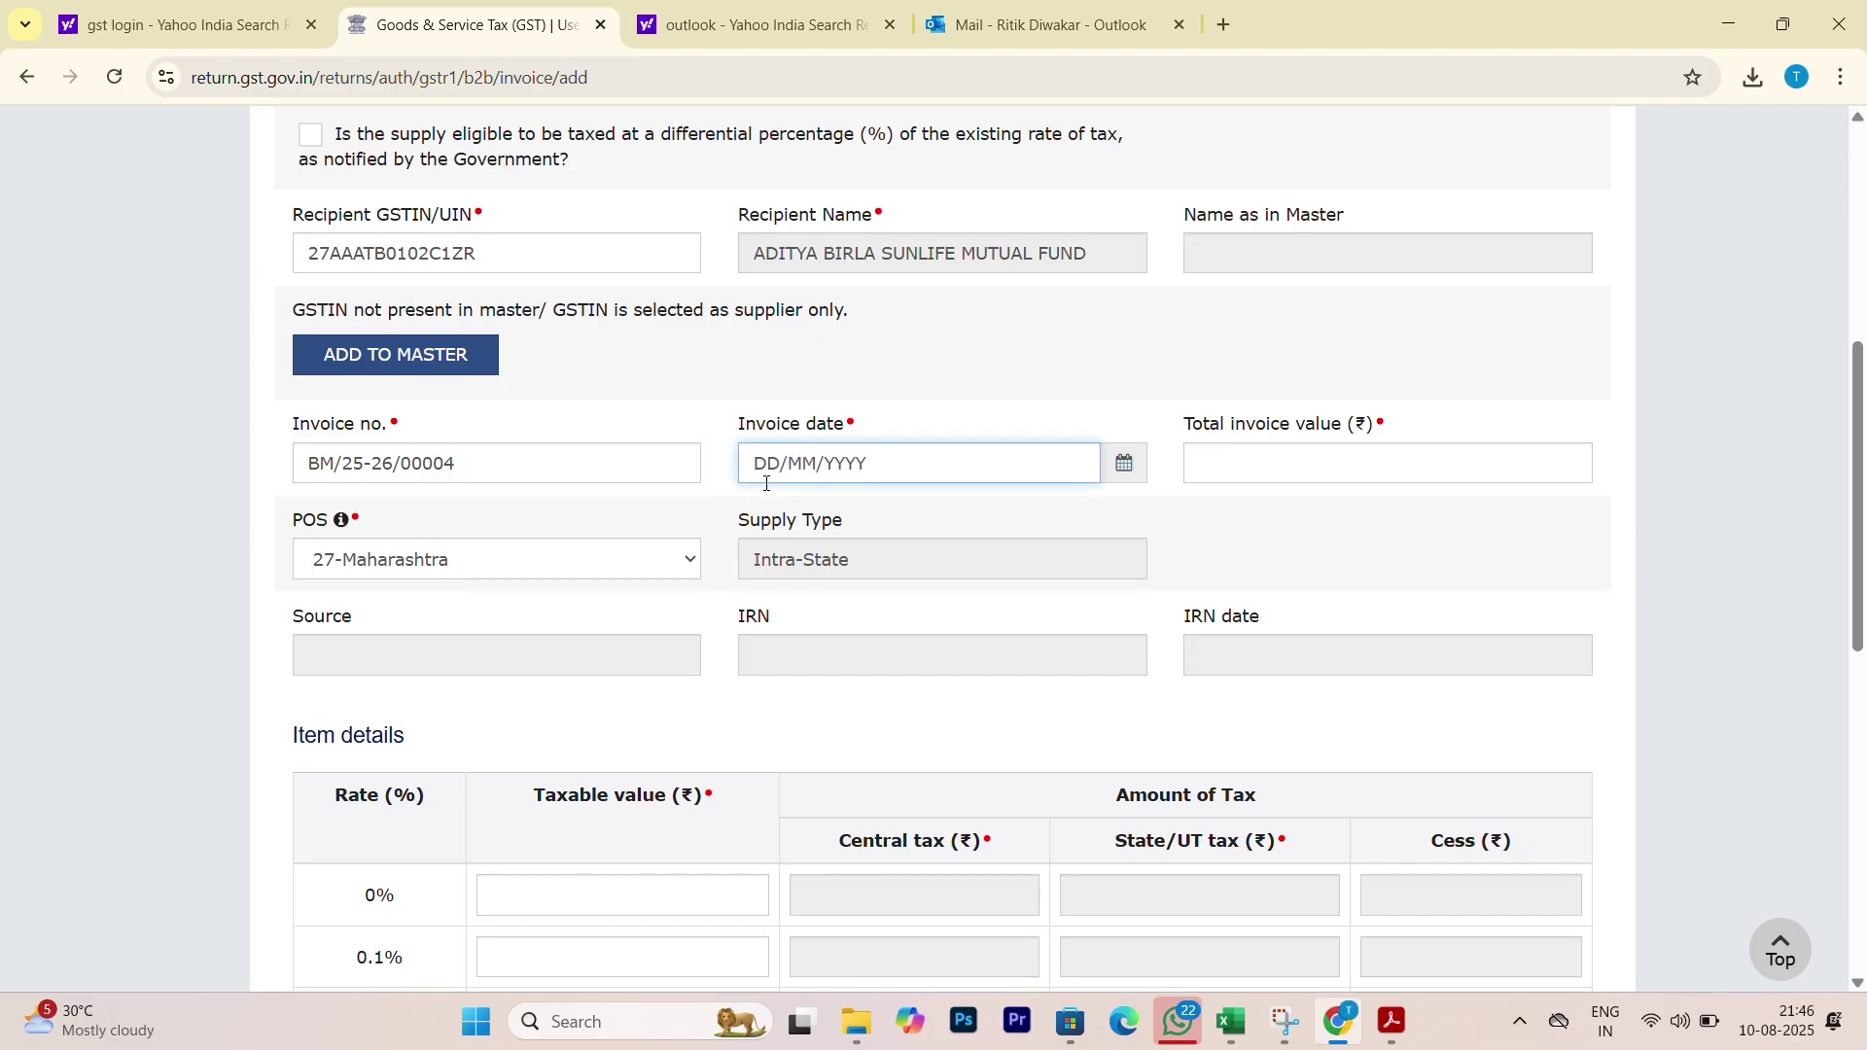
pyautogui.hotkey('alt', 'Tab')
pyautogui.hotkey('alt', 'Tab')
pyautogui.write('04/07/2025')
pyautogui.hotkey('alt', 'Tab')
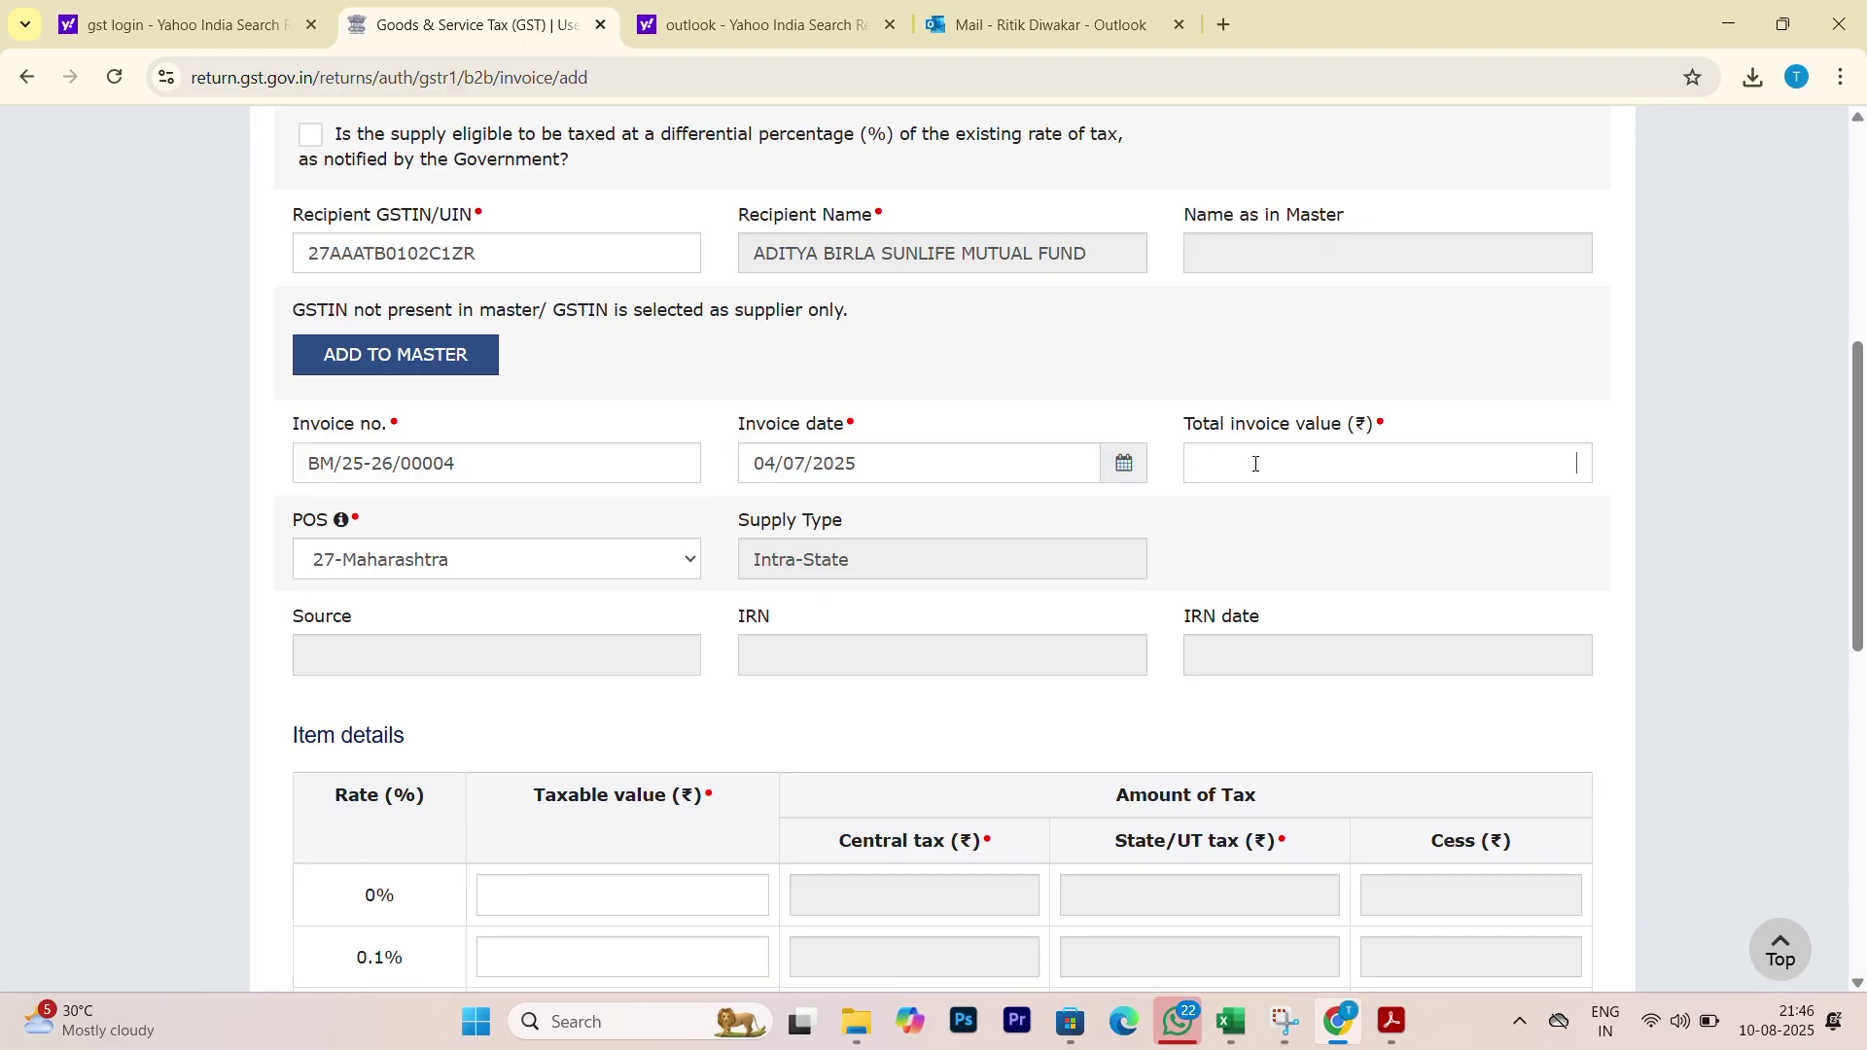
# - Enter 24,791.23 as the total invoice value, checked against the PDF
pyautogui.hotkey('alt', 'Tab')
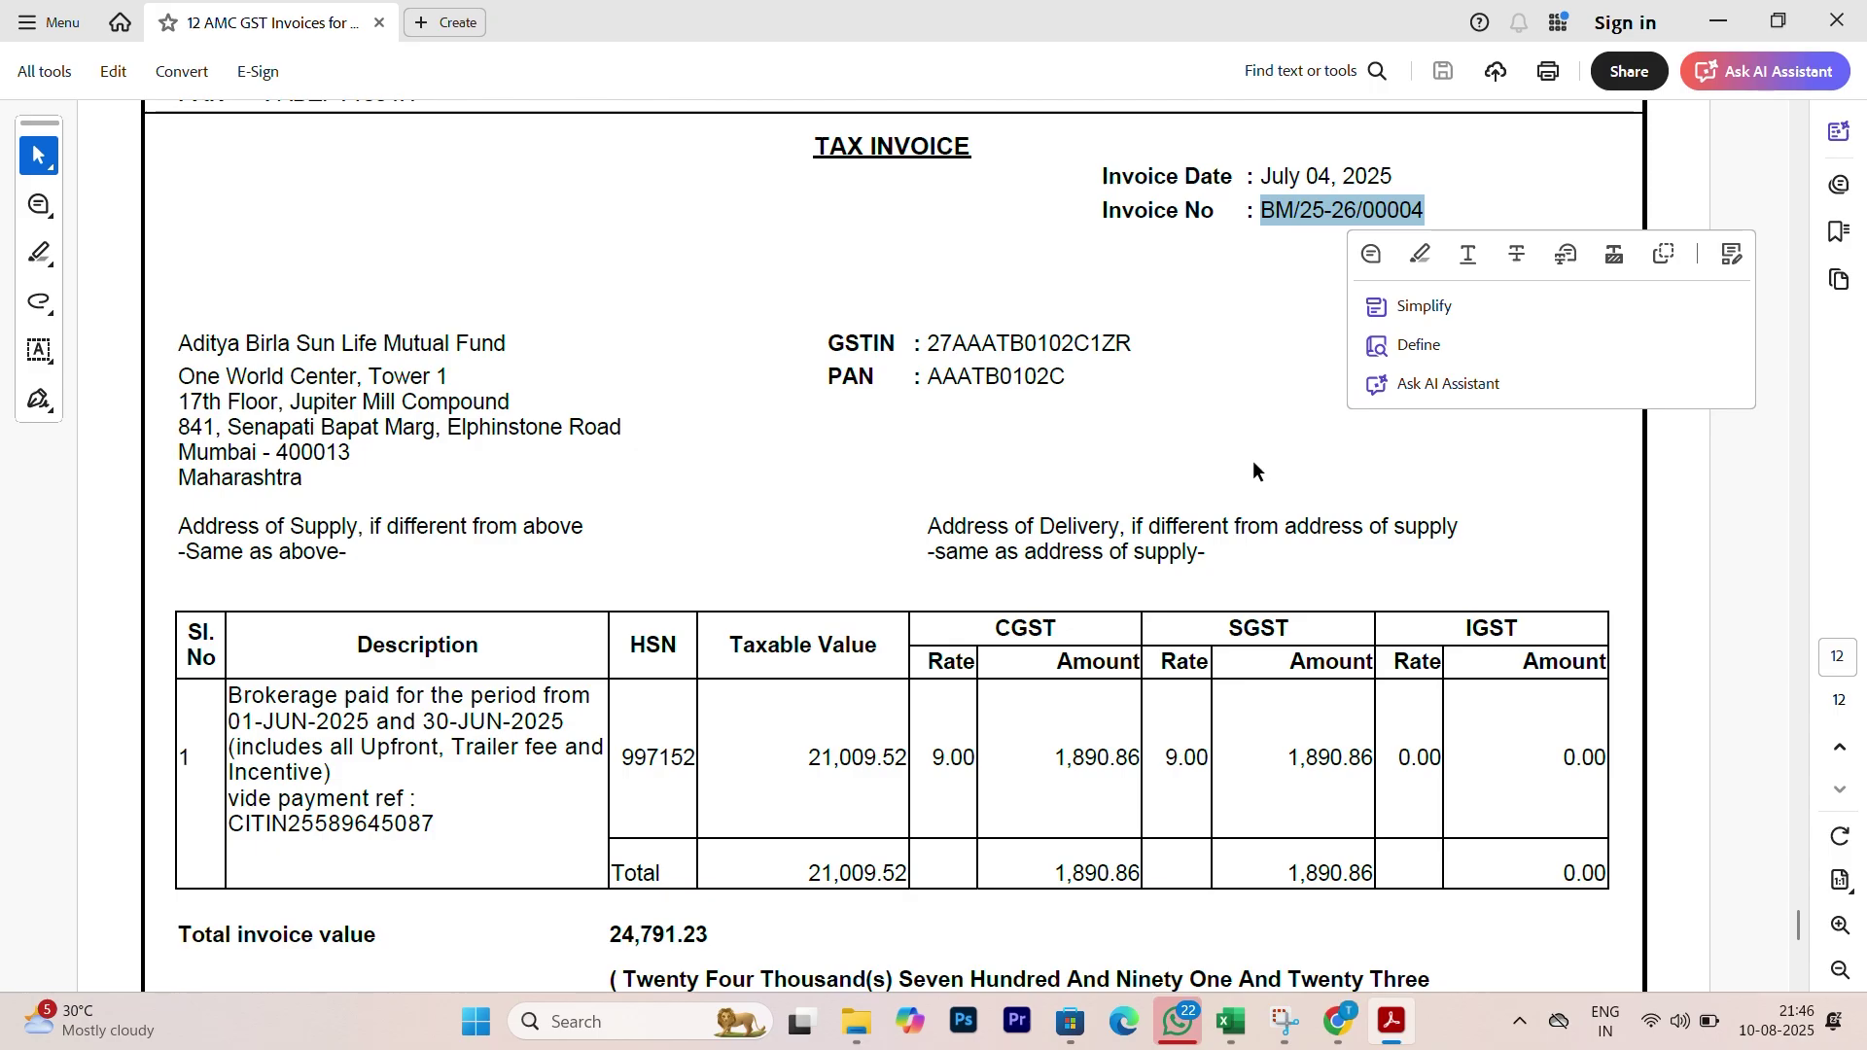
pyautogui.scroll(-2, 1253, 467)
pyautogui.hotkey('alt', 'Tab')
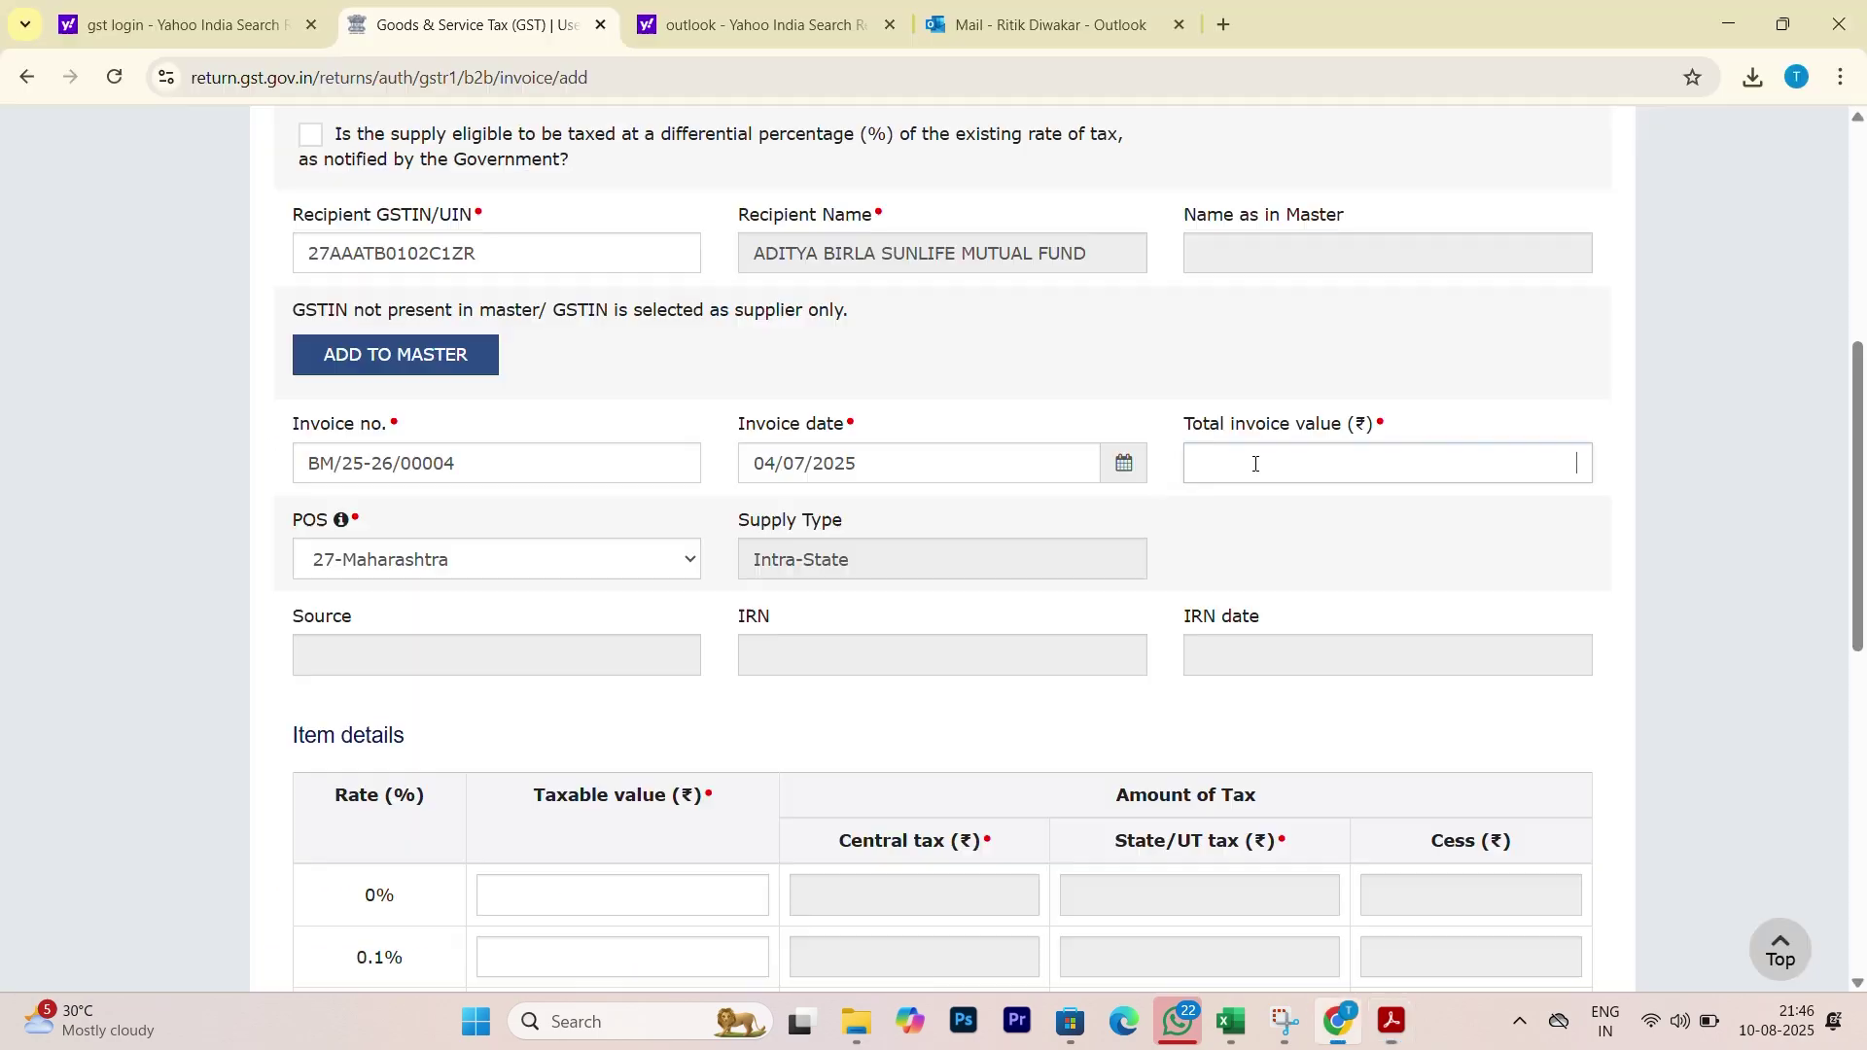
pyautogui.click(1254, 463)
pyautogui.write('24791.23')
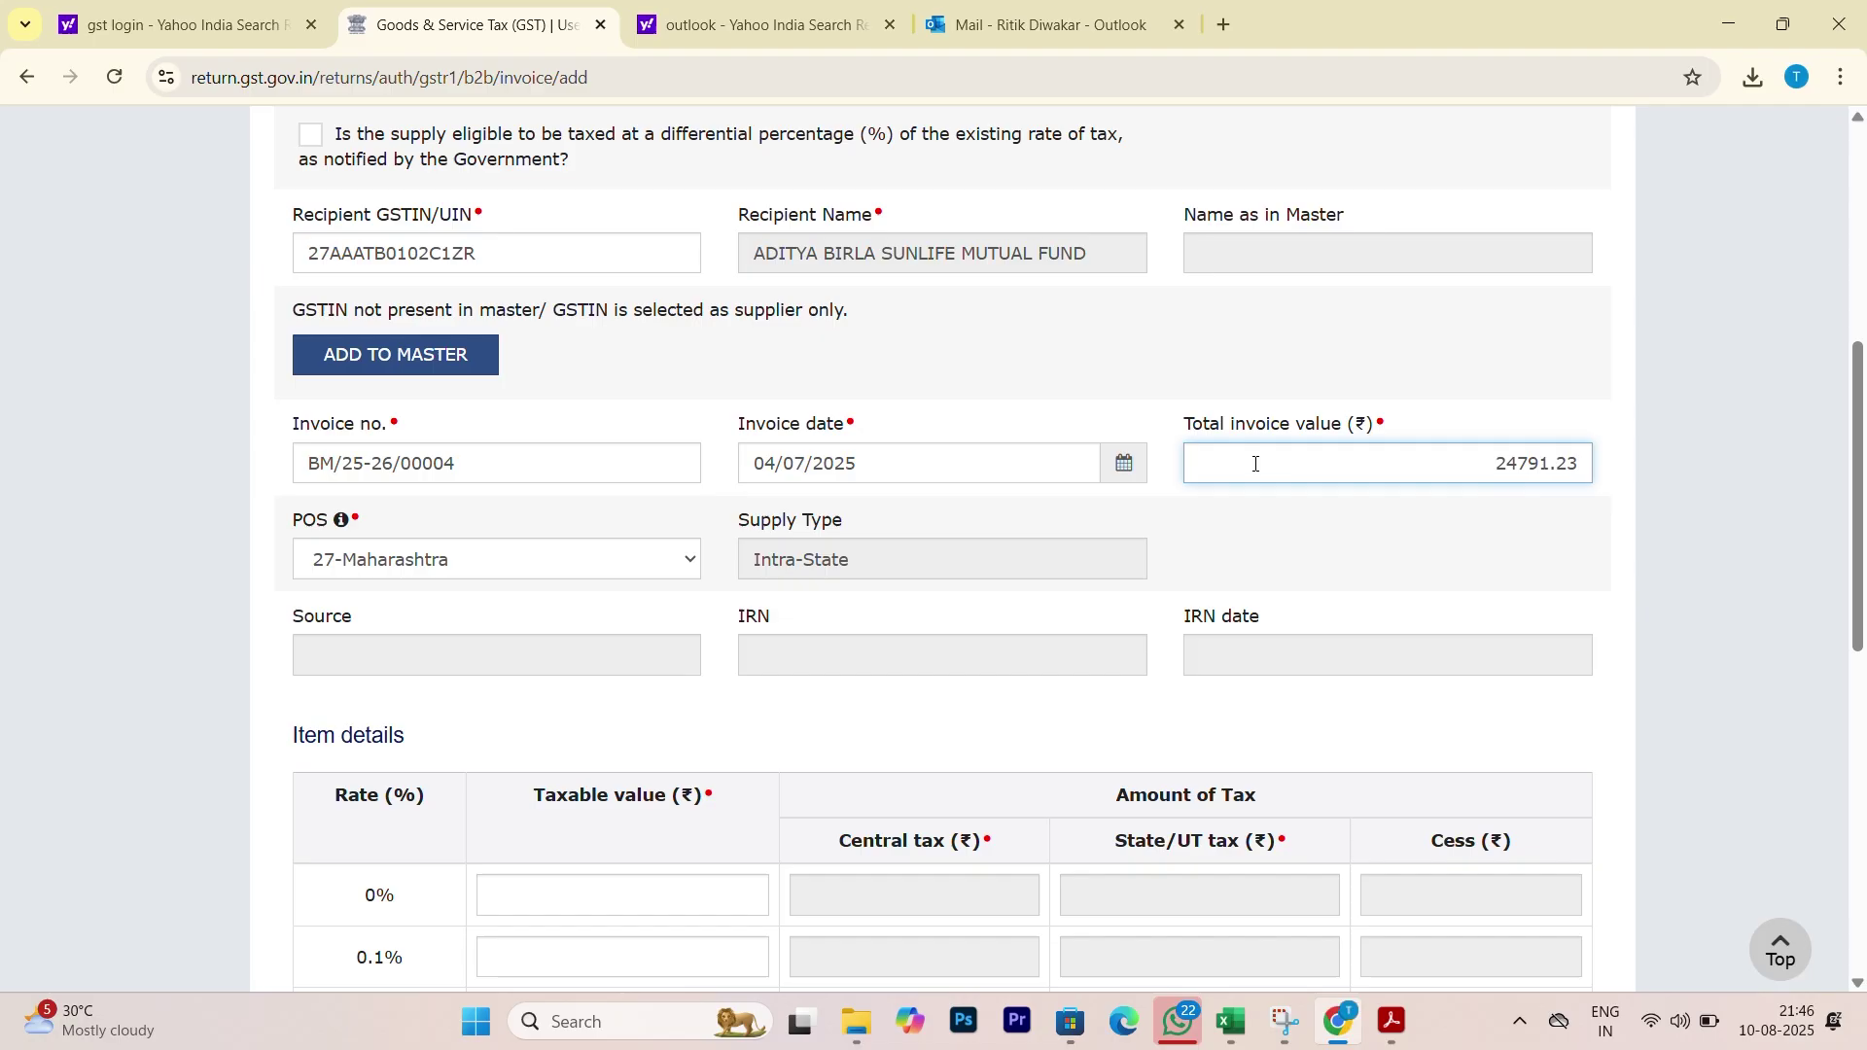
pyautogui.hotkey('alt', 'Tab')
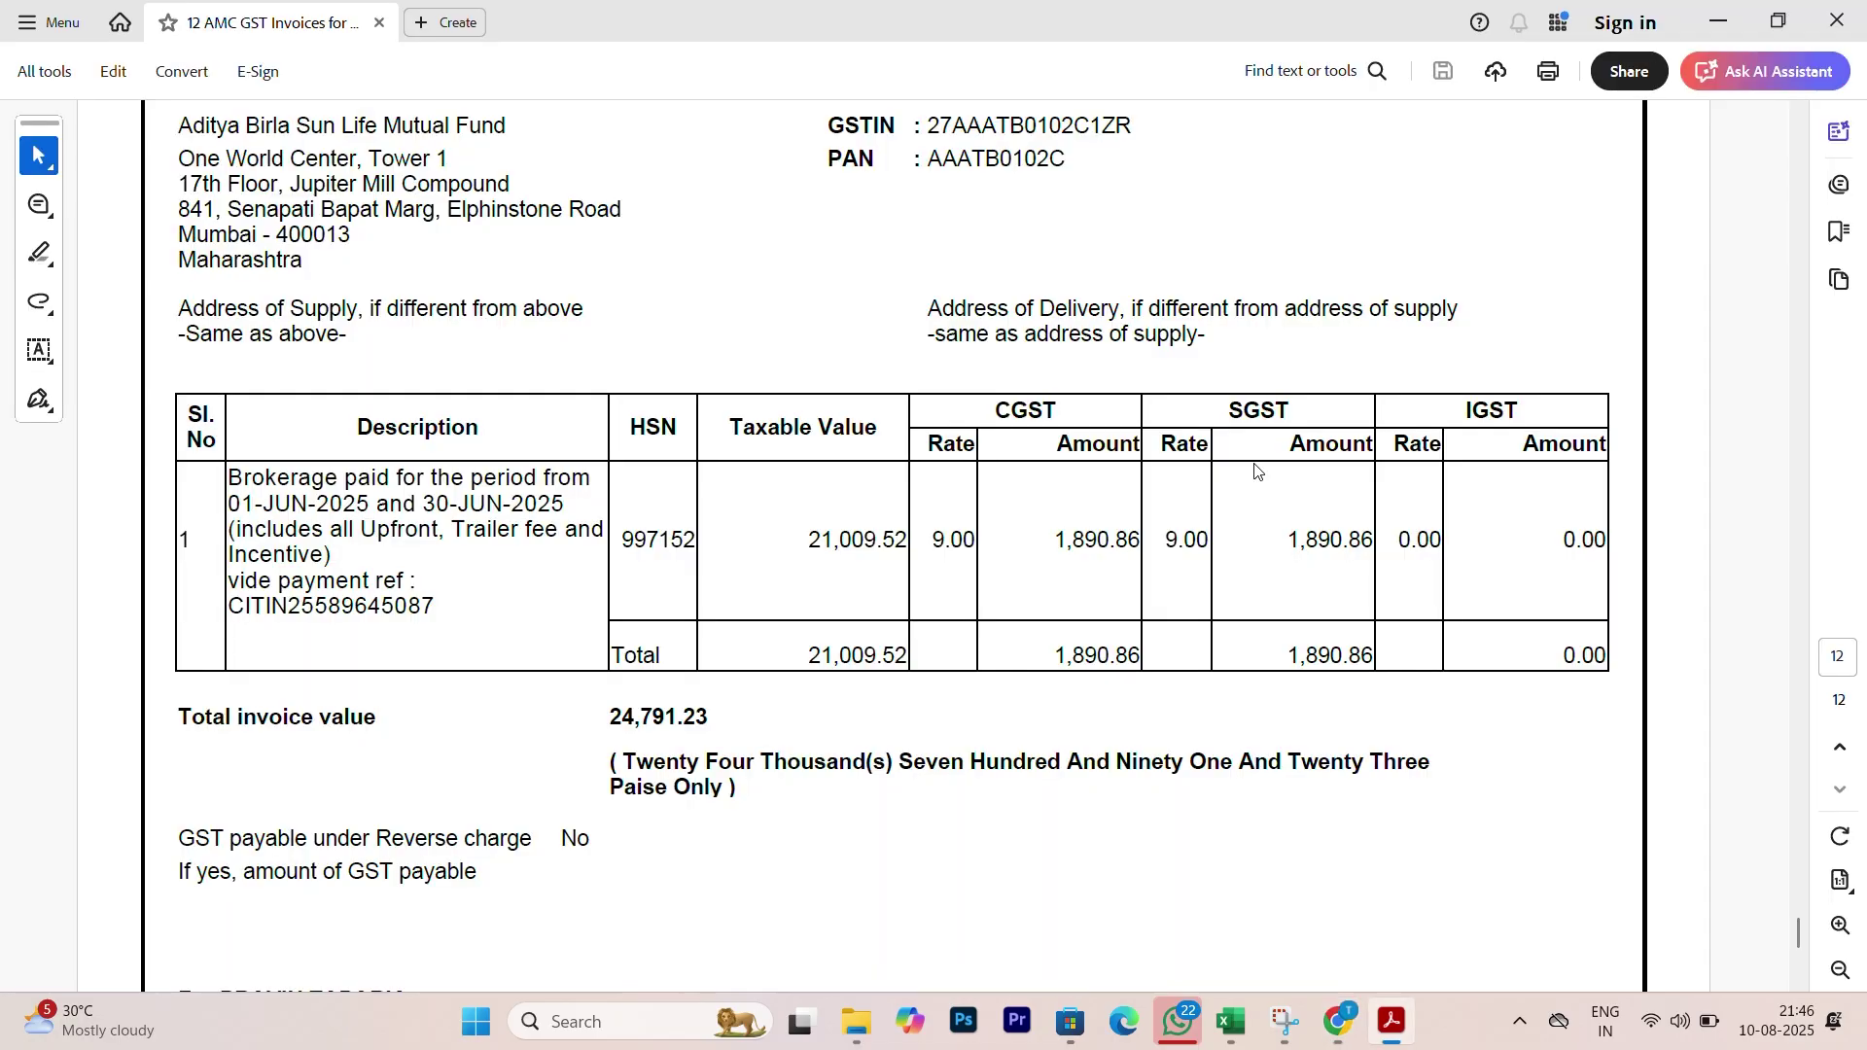
pyautogui.hotkey('alt', 'Tab')
pyautogui.scroll(-5, 1254, 463)
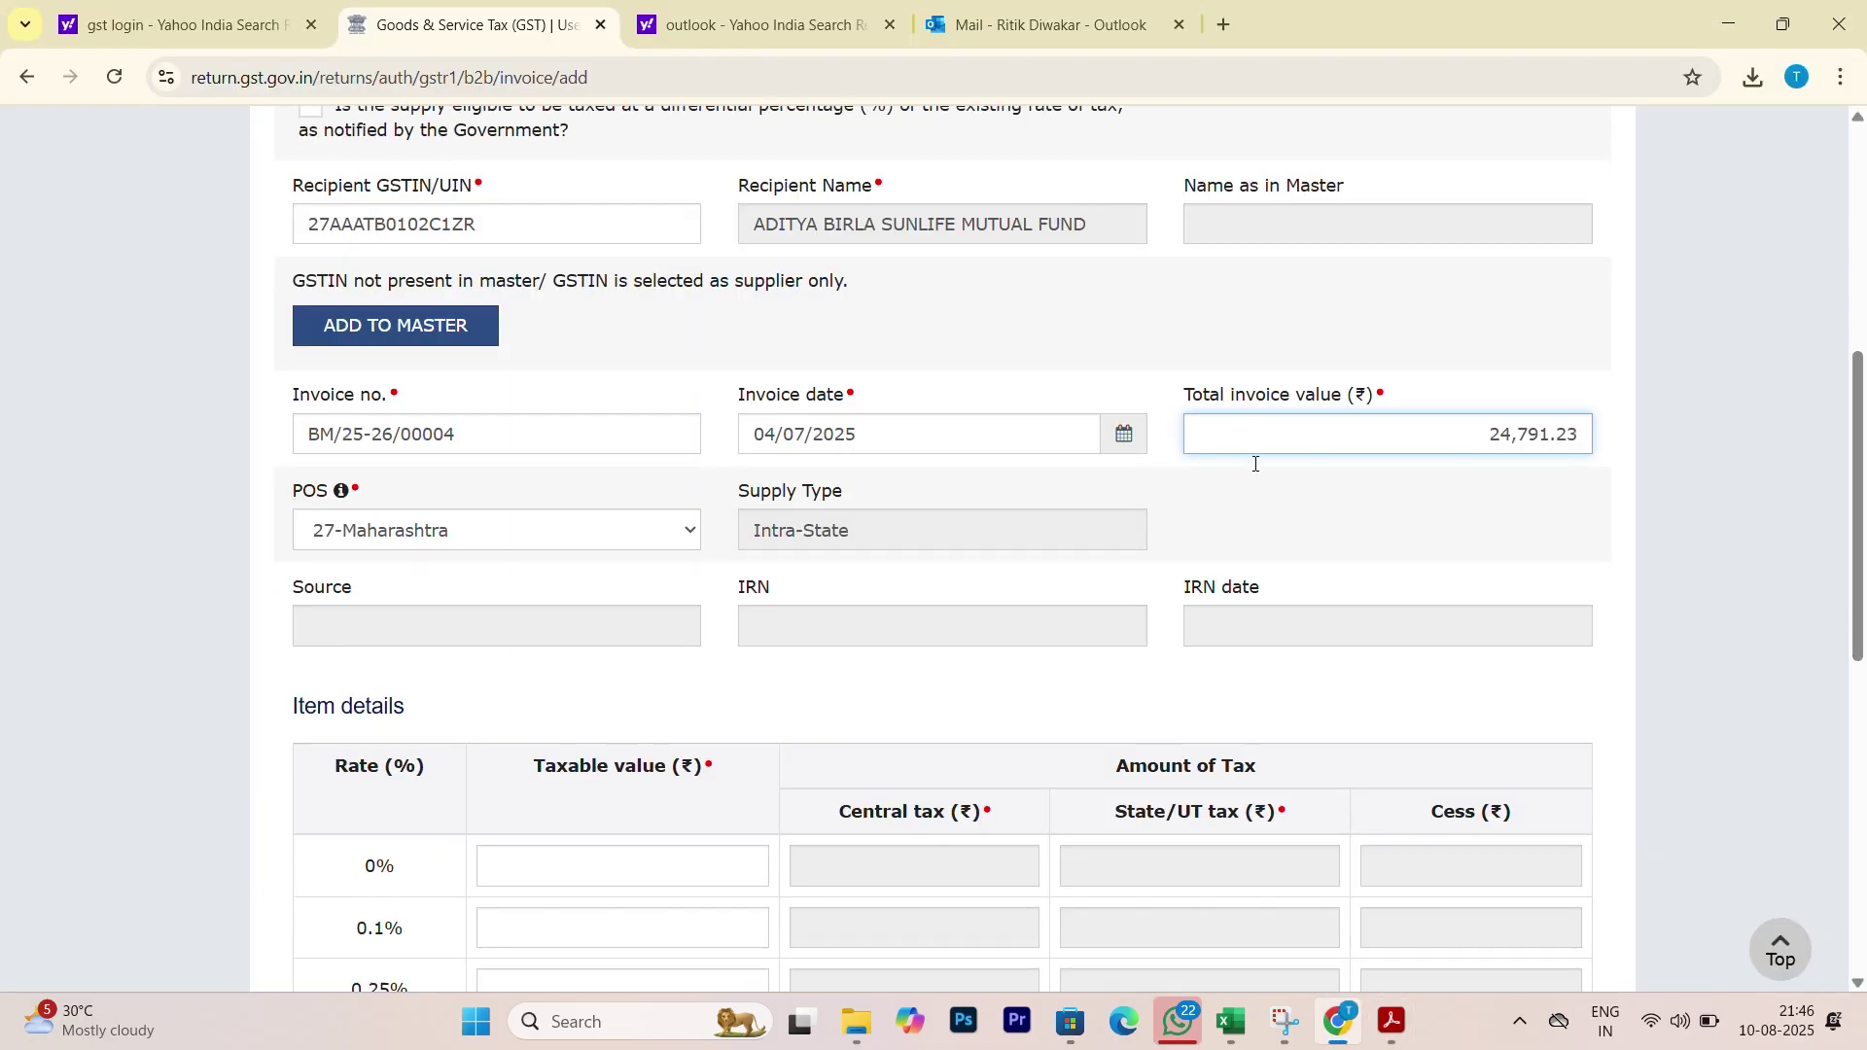
# - Enter 21,009.52 as the Aditya Birla 18% taxable value and save the invoice
pyautogui.scroll(-4, 1254, 463)
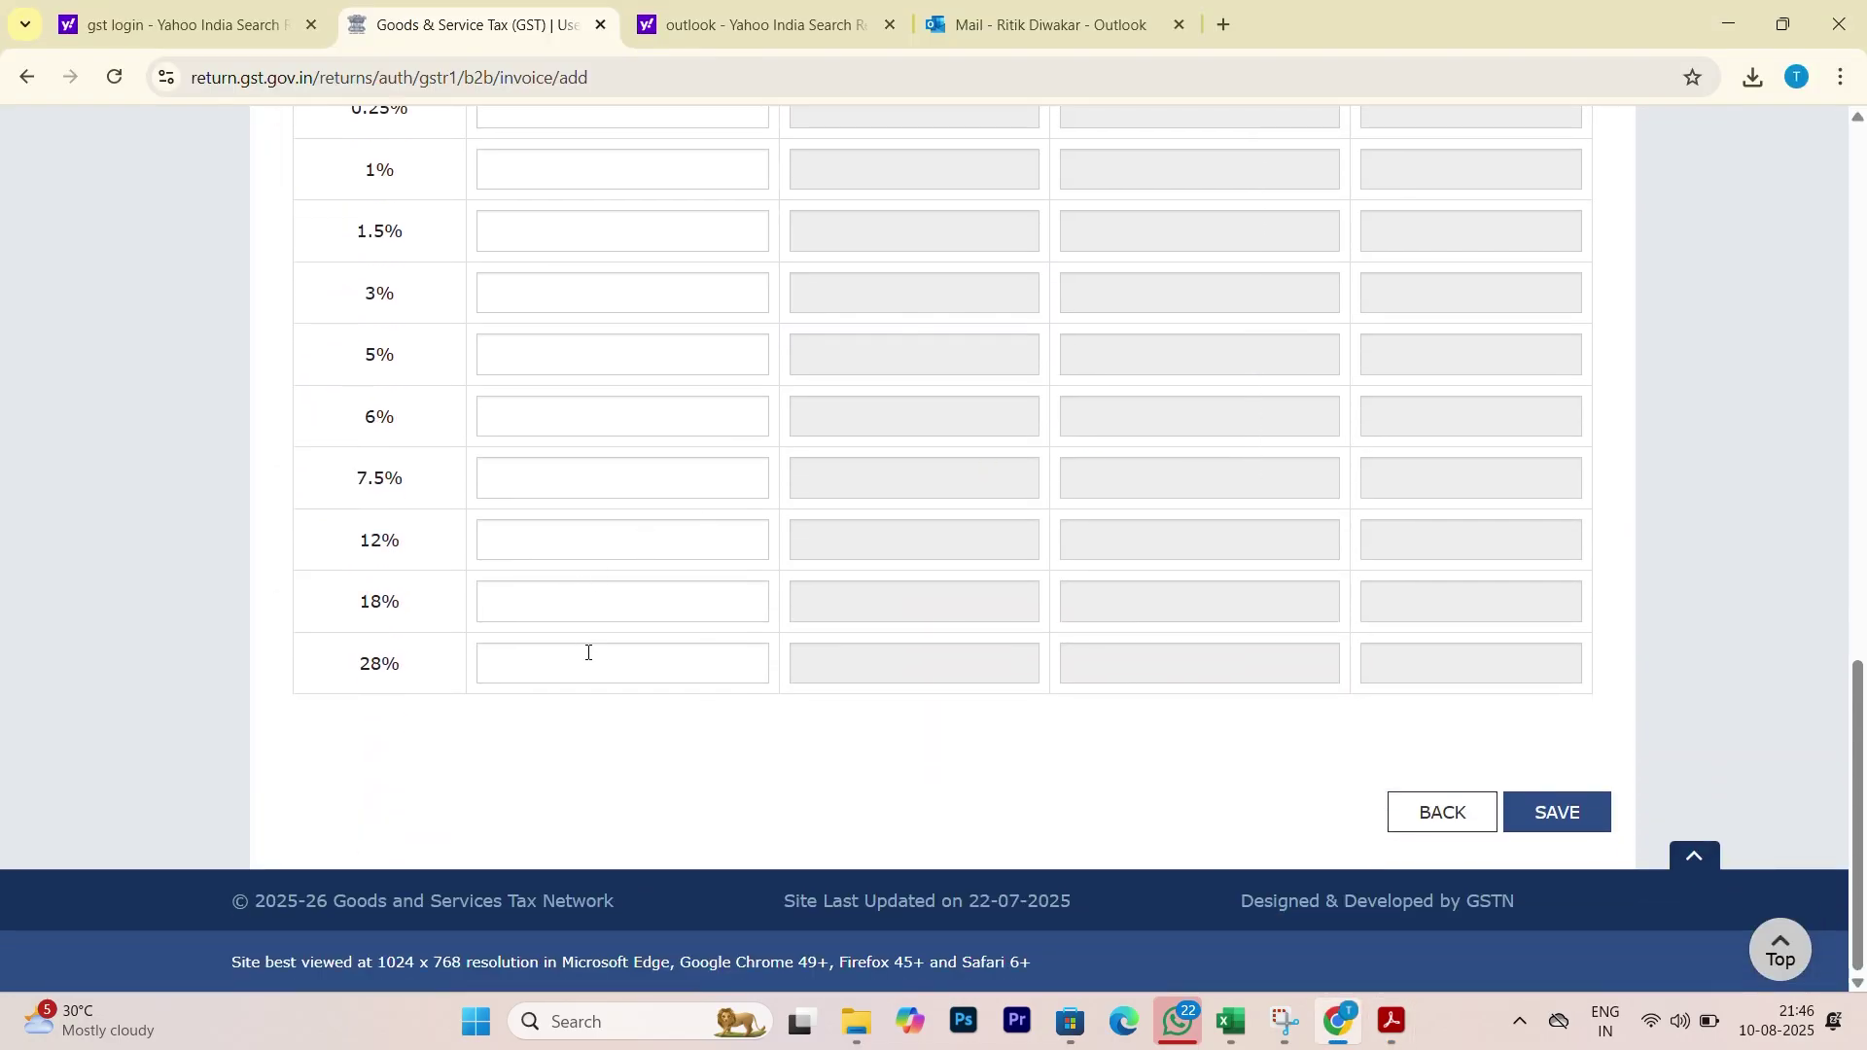
pyautogui.click(537, 600)
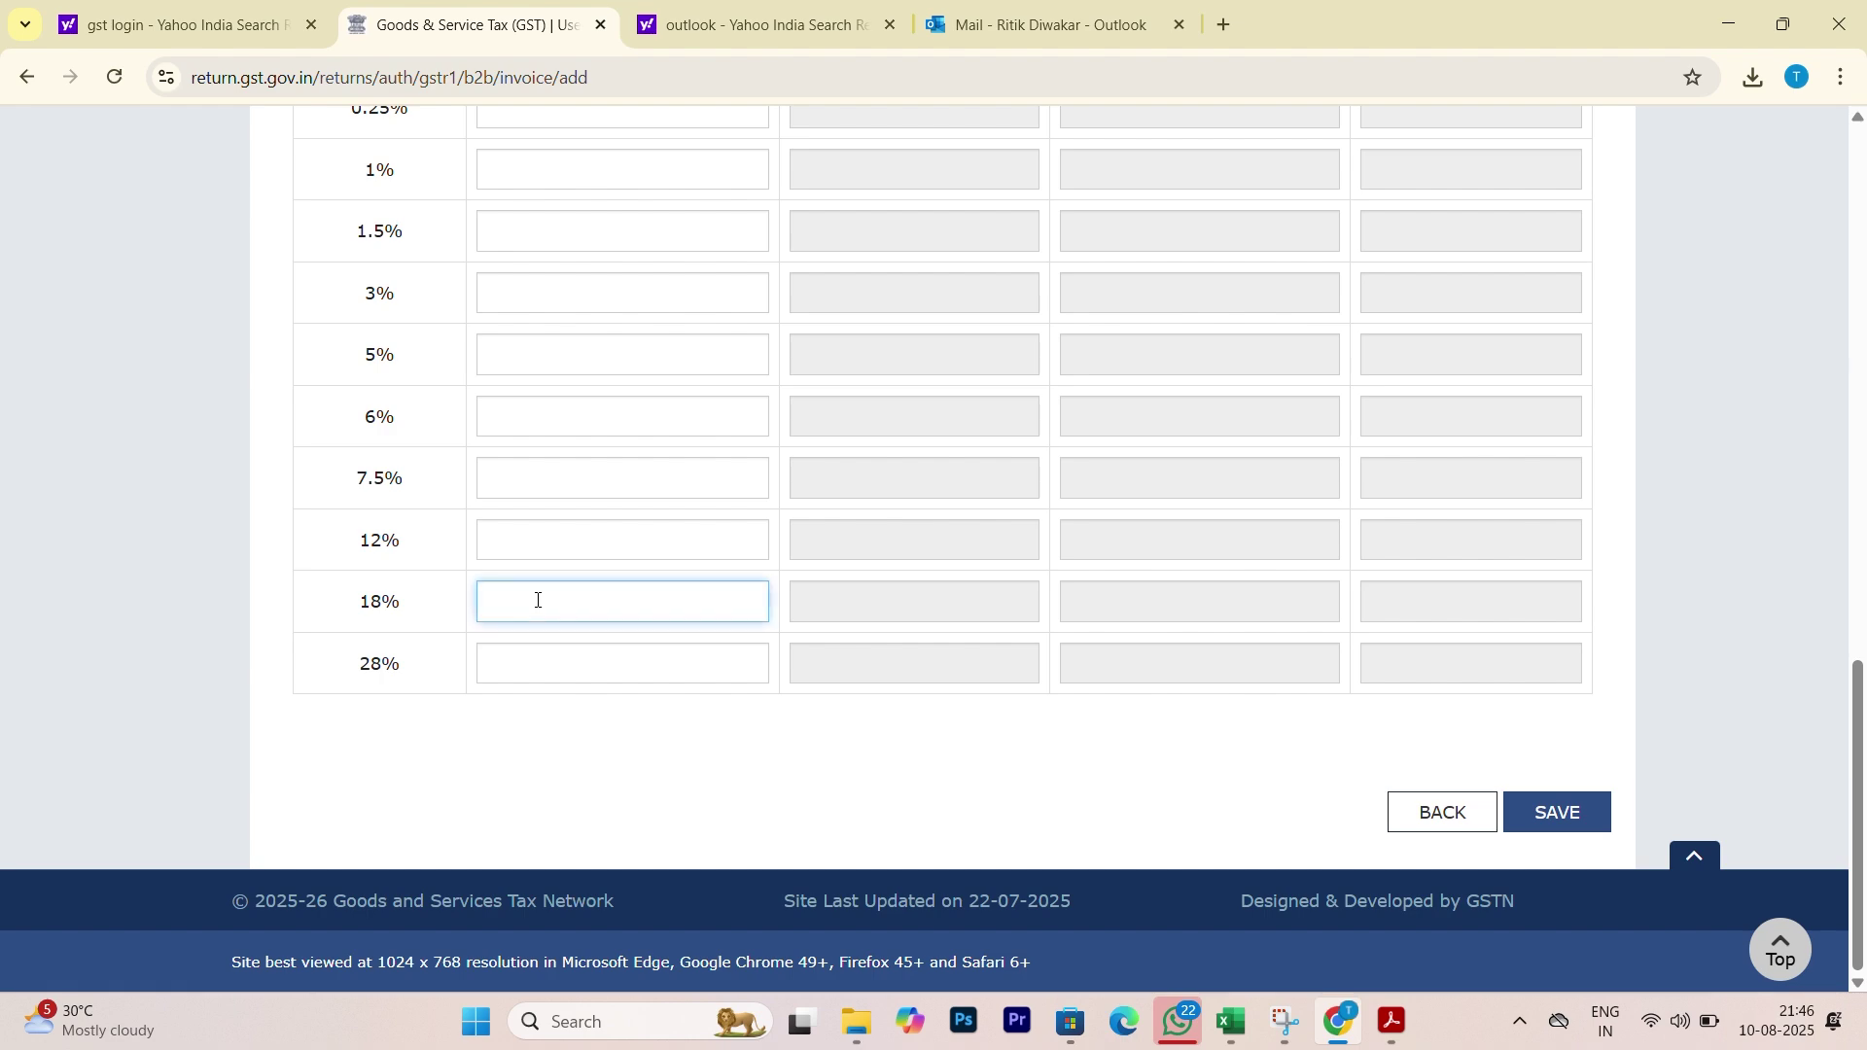
pyautogui.hotkey('alt', 'Tab')
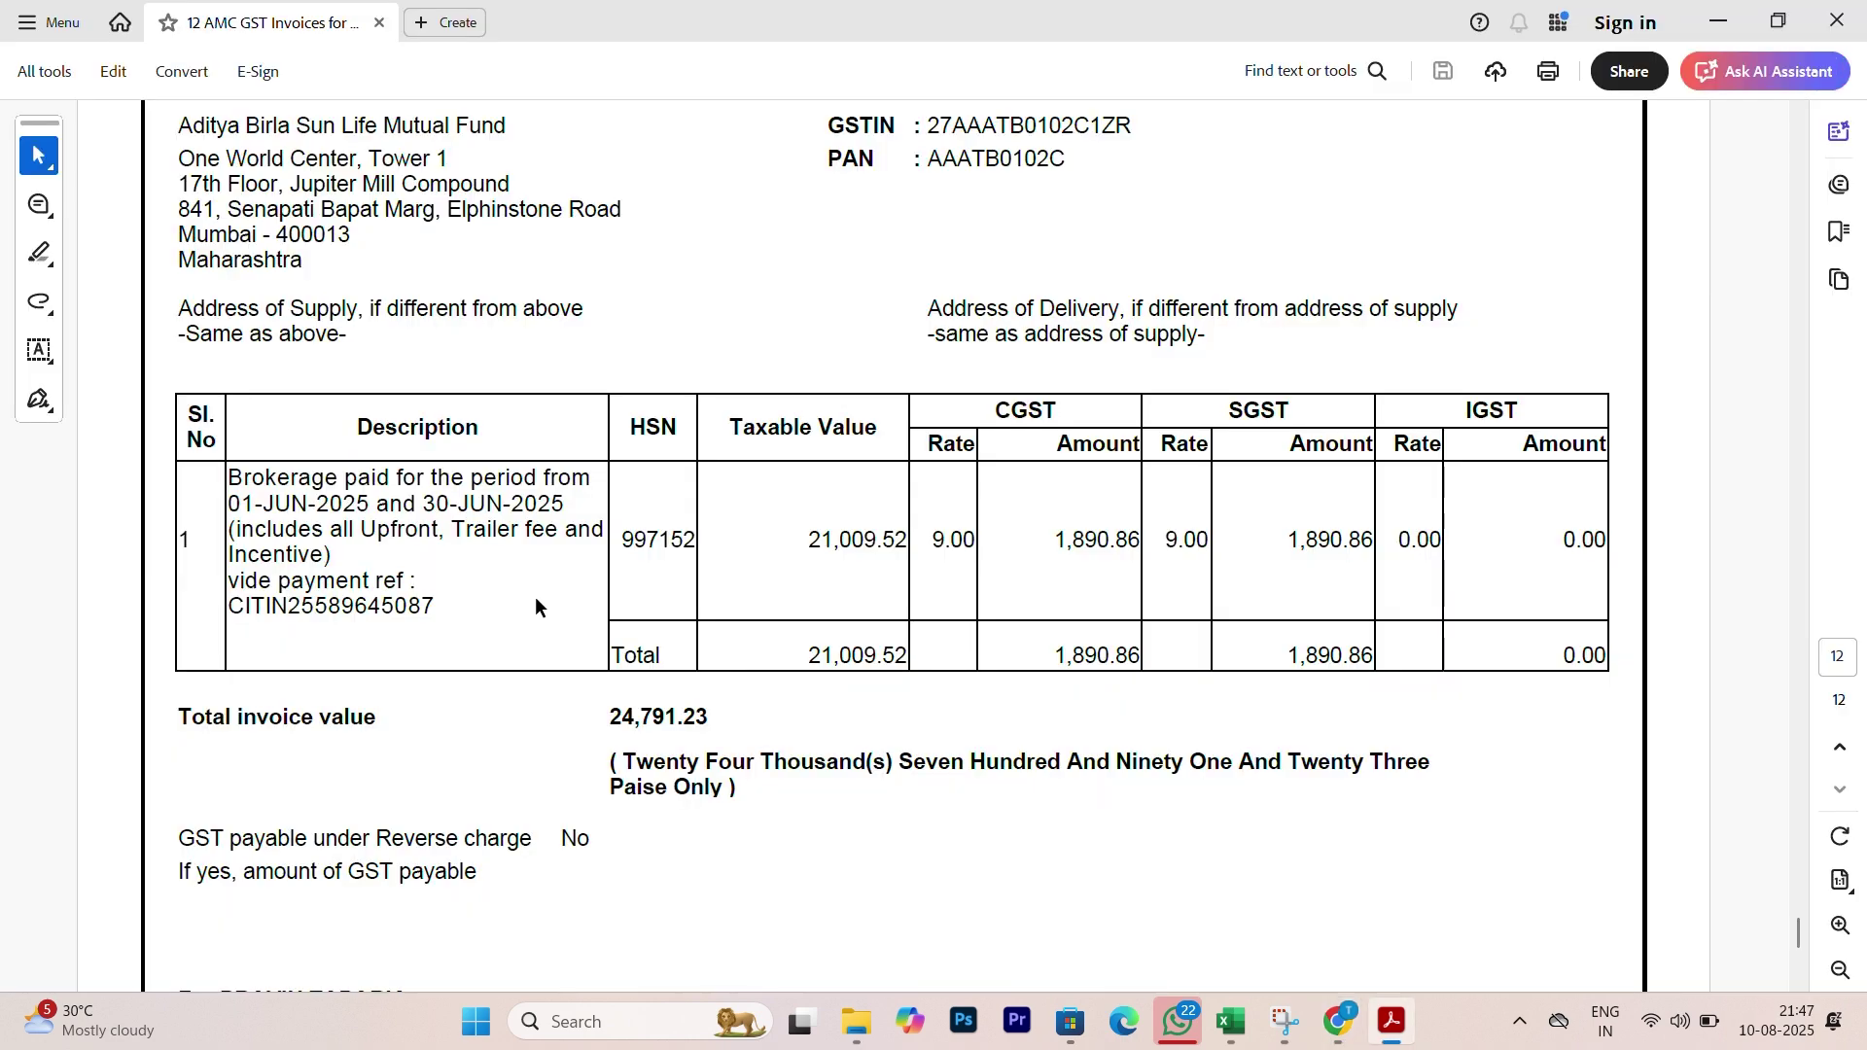
pyautogui.hotkey('alt', 'Tab')
pyautogui.write('2')
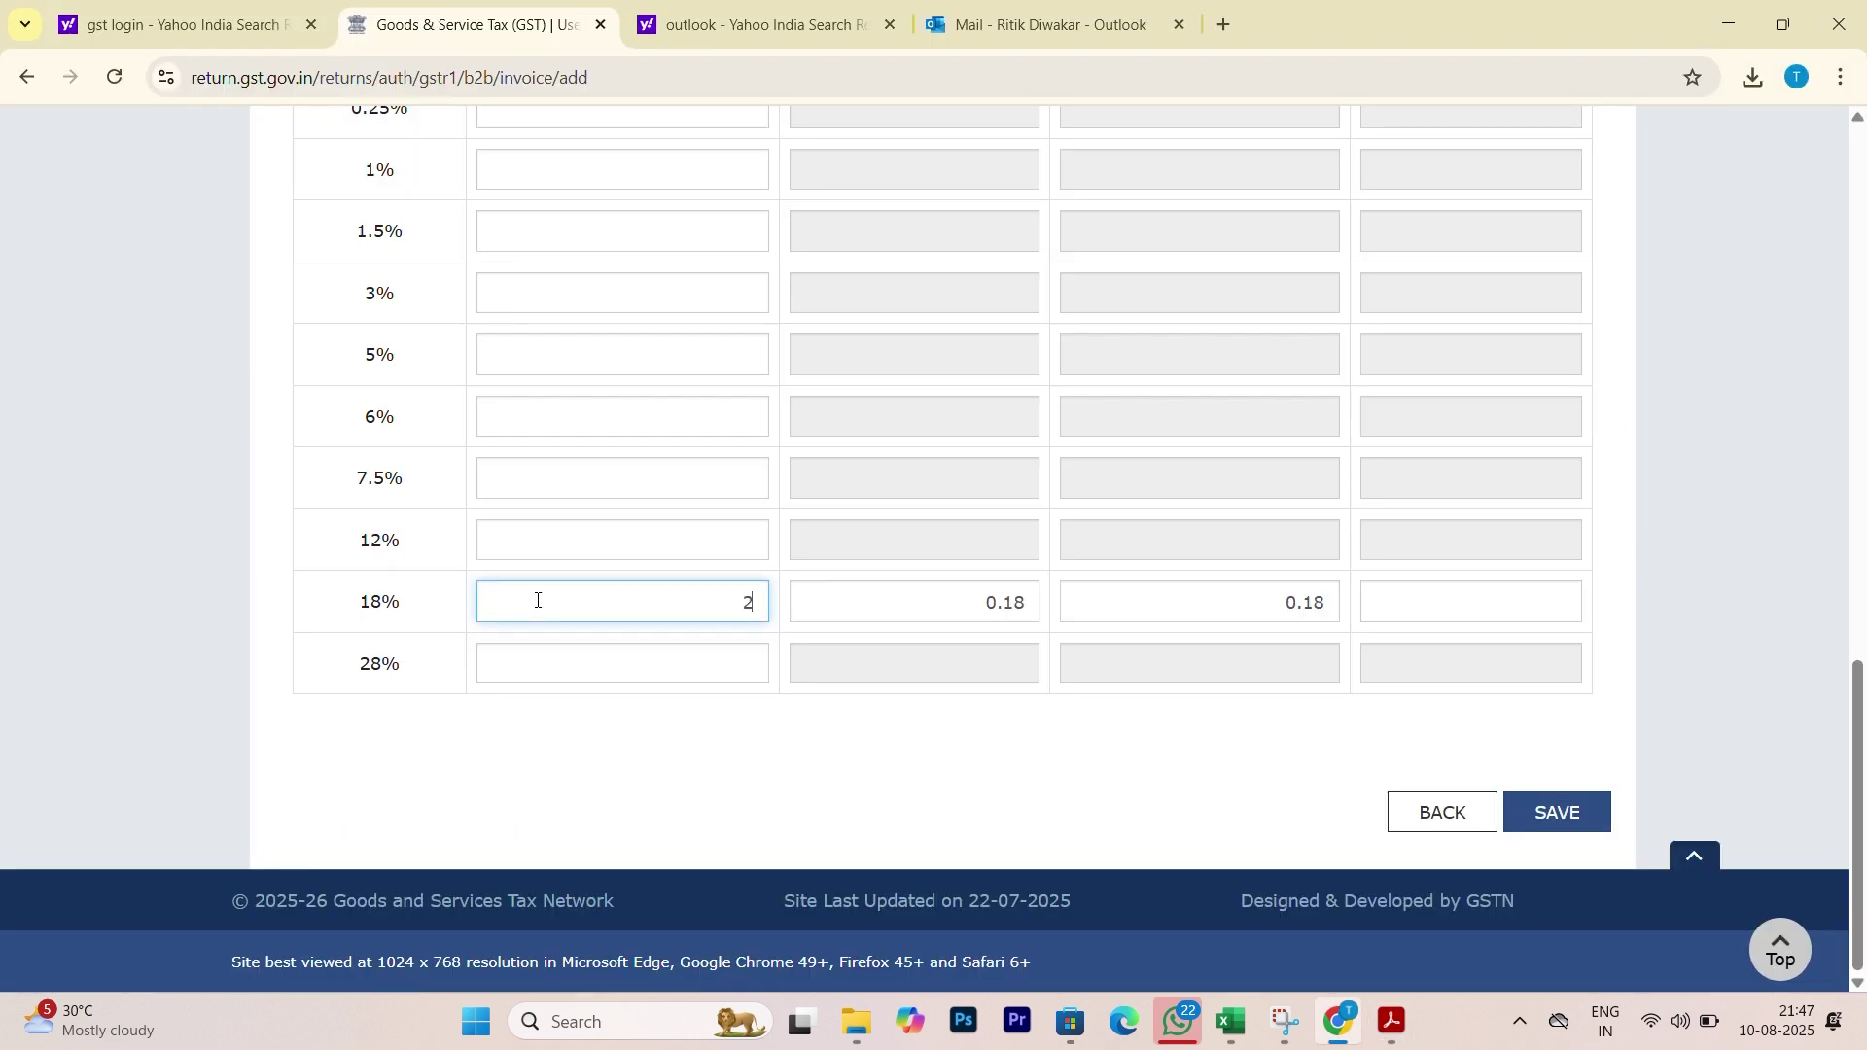
pyautogui.write('1009.52')
pyautogui.hotkey('alt', 'Tab')
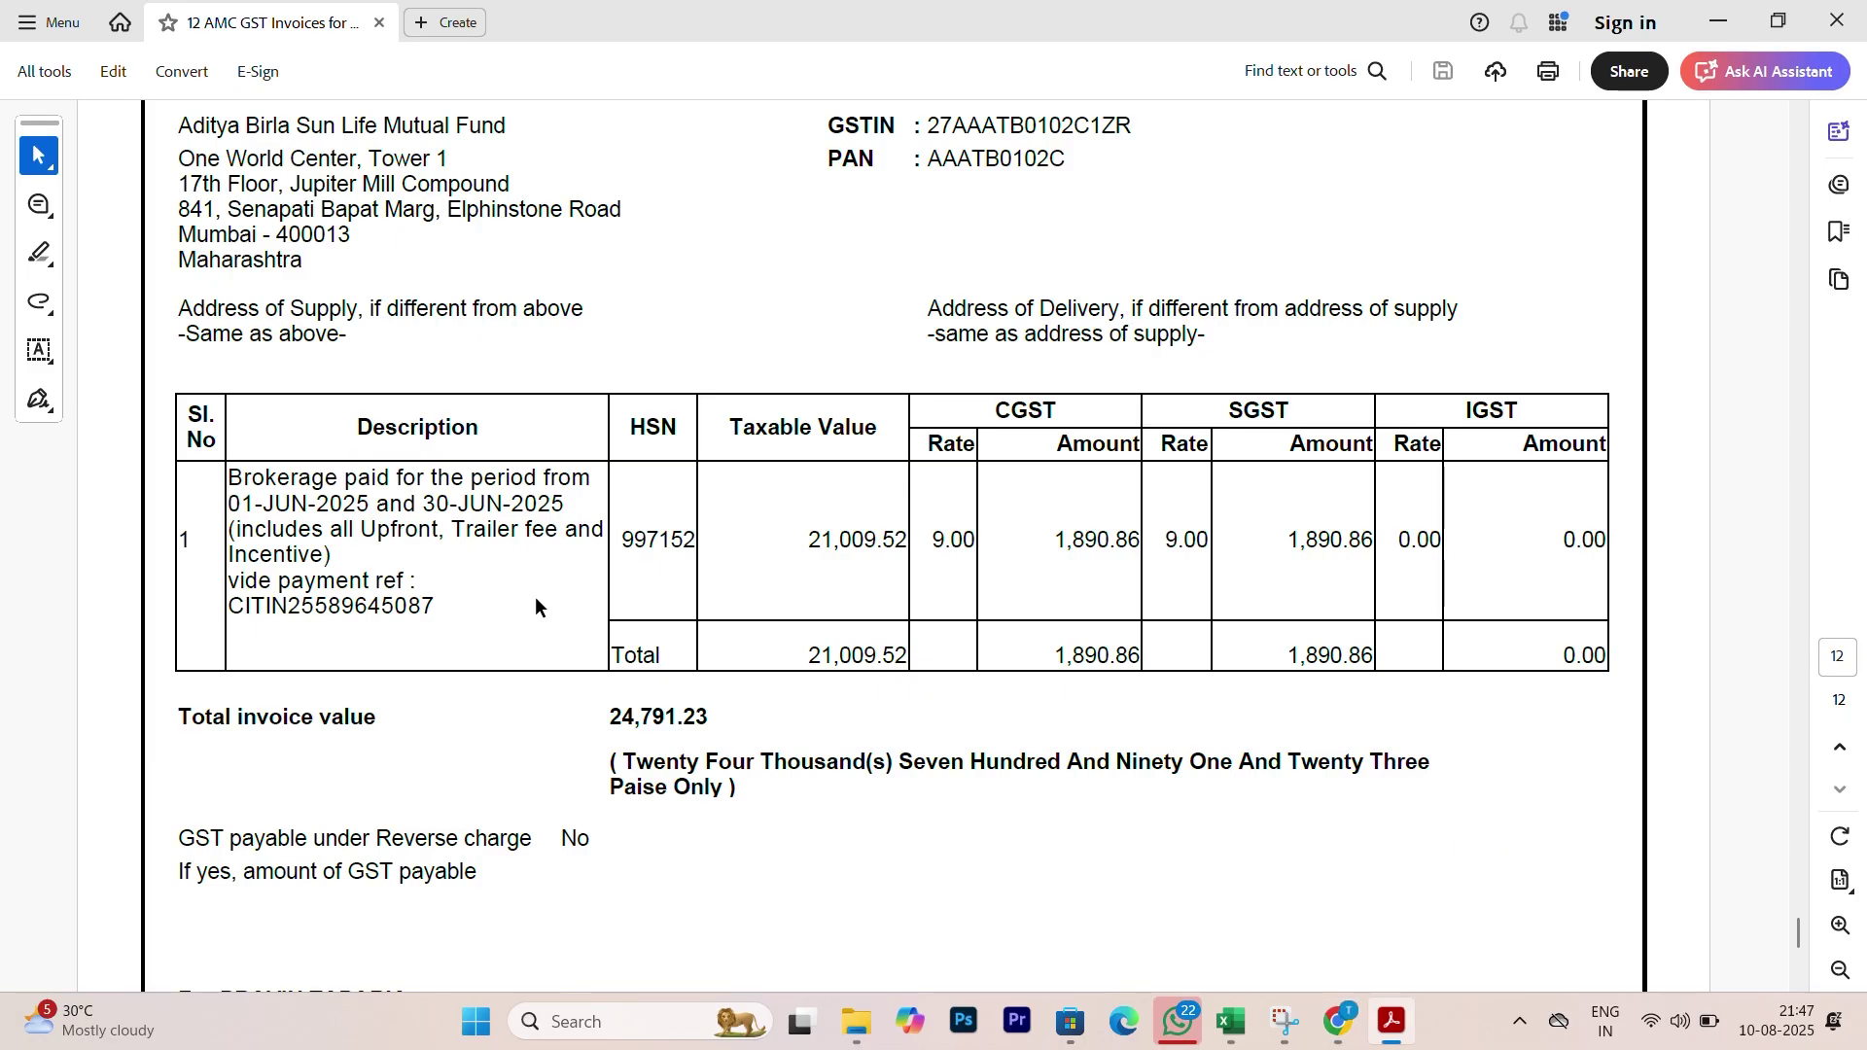
pyautogui.hotkey('alt', 'Tab')
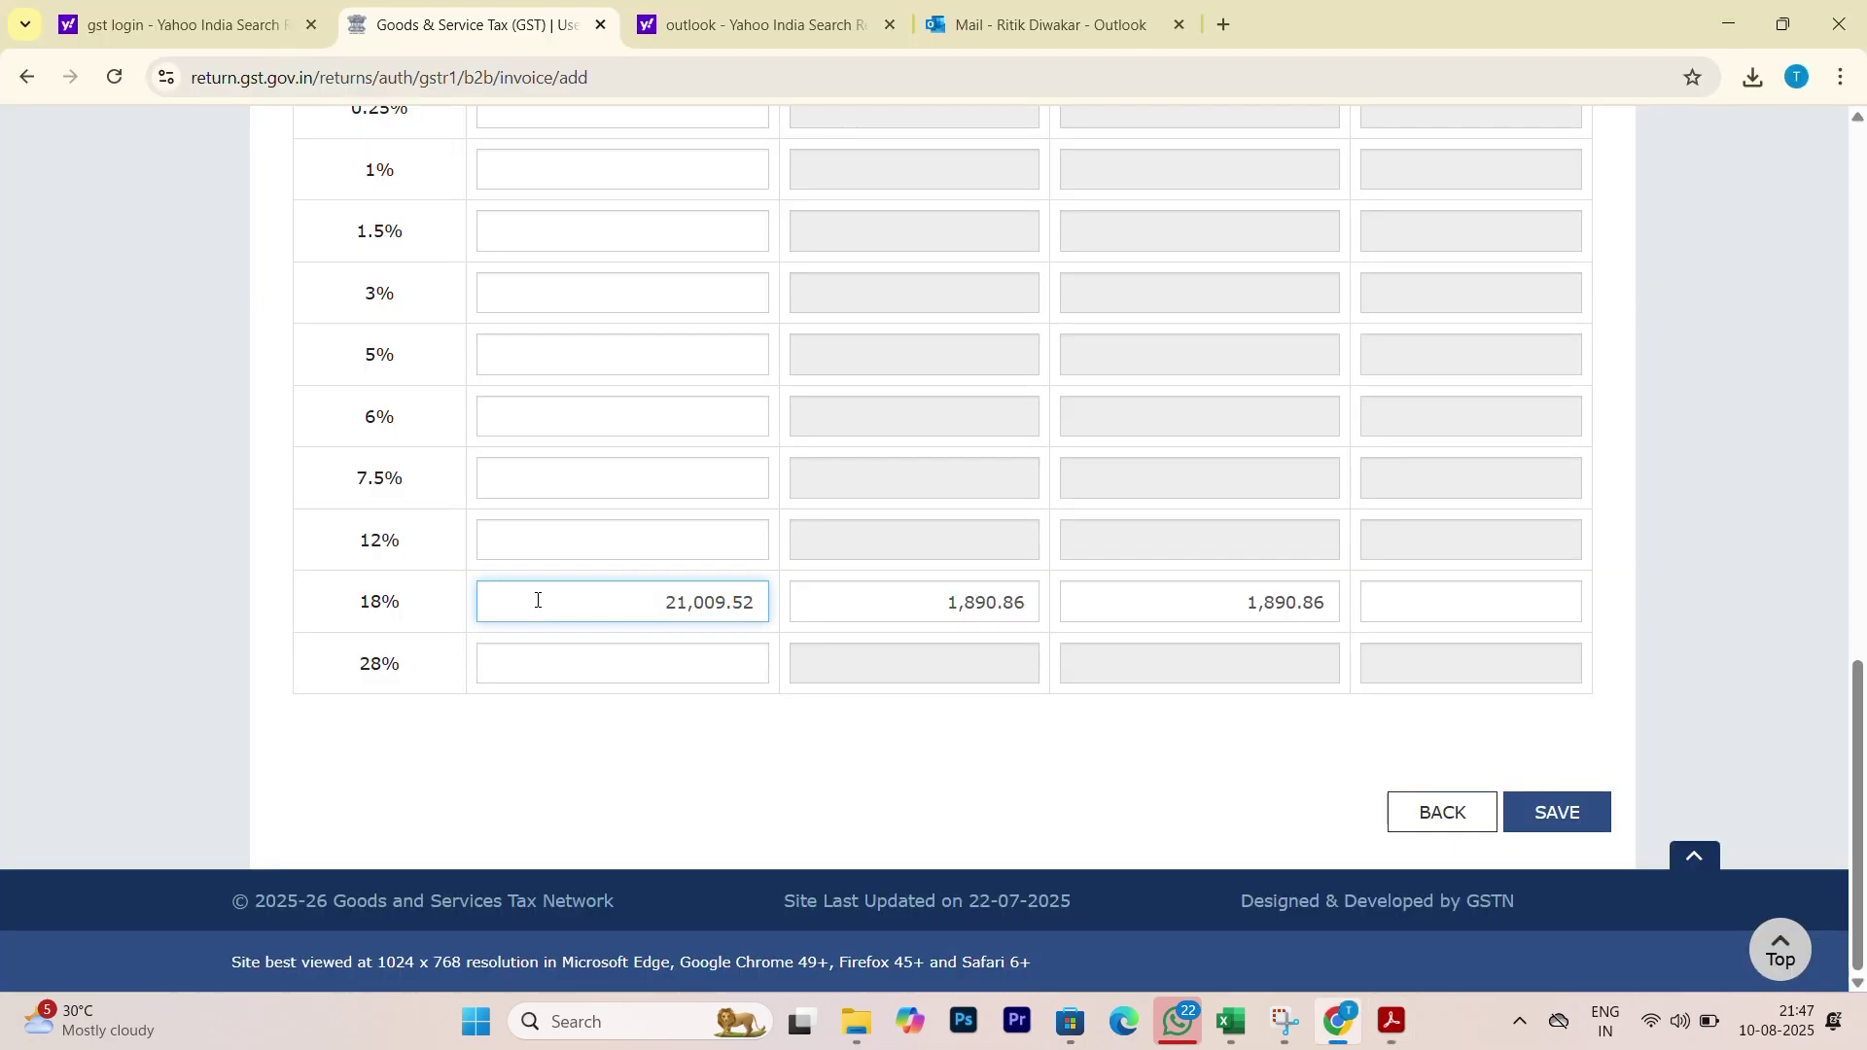
pyautogui.click(1530, 810)
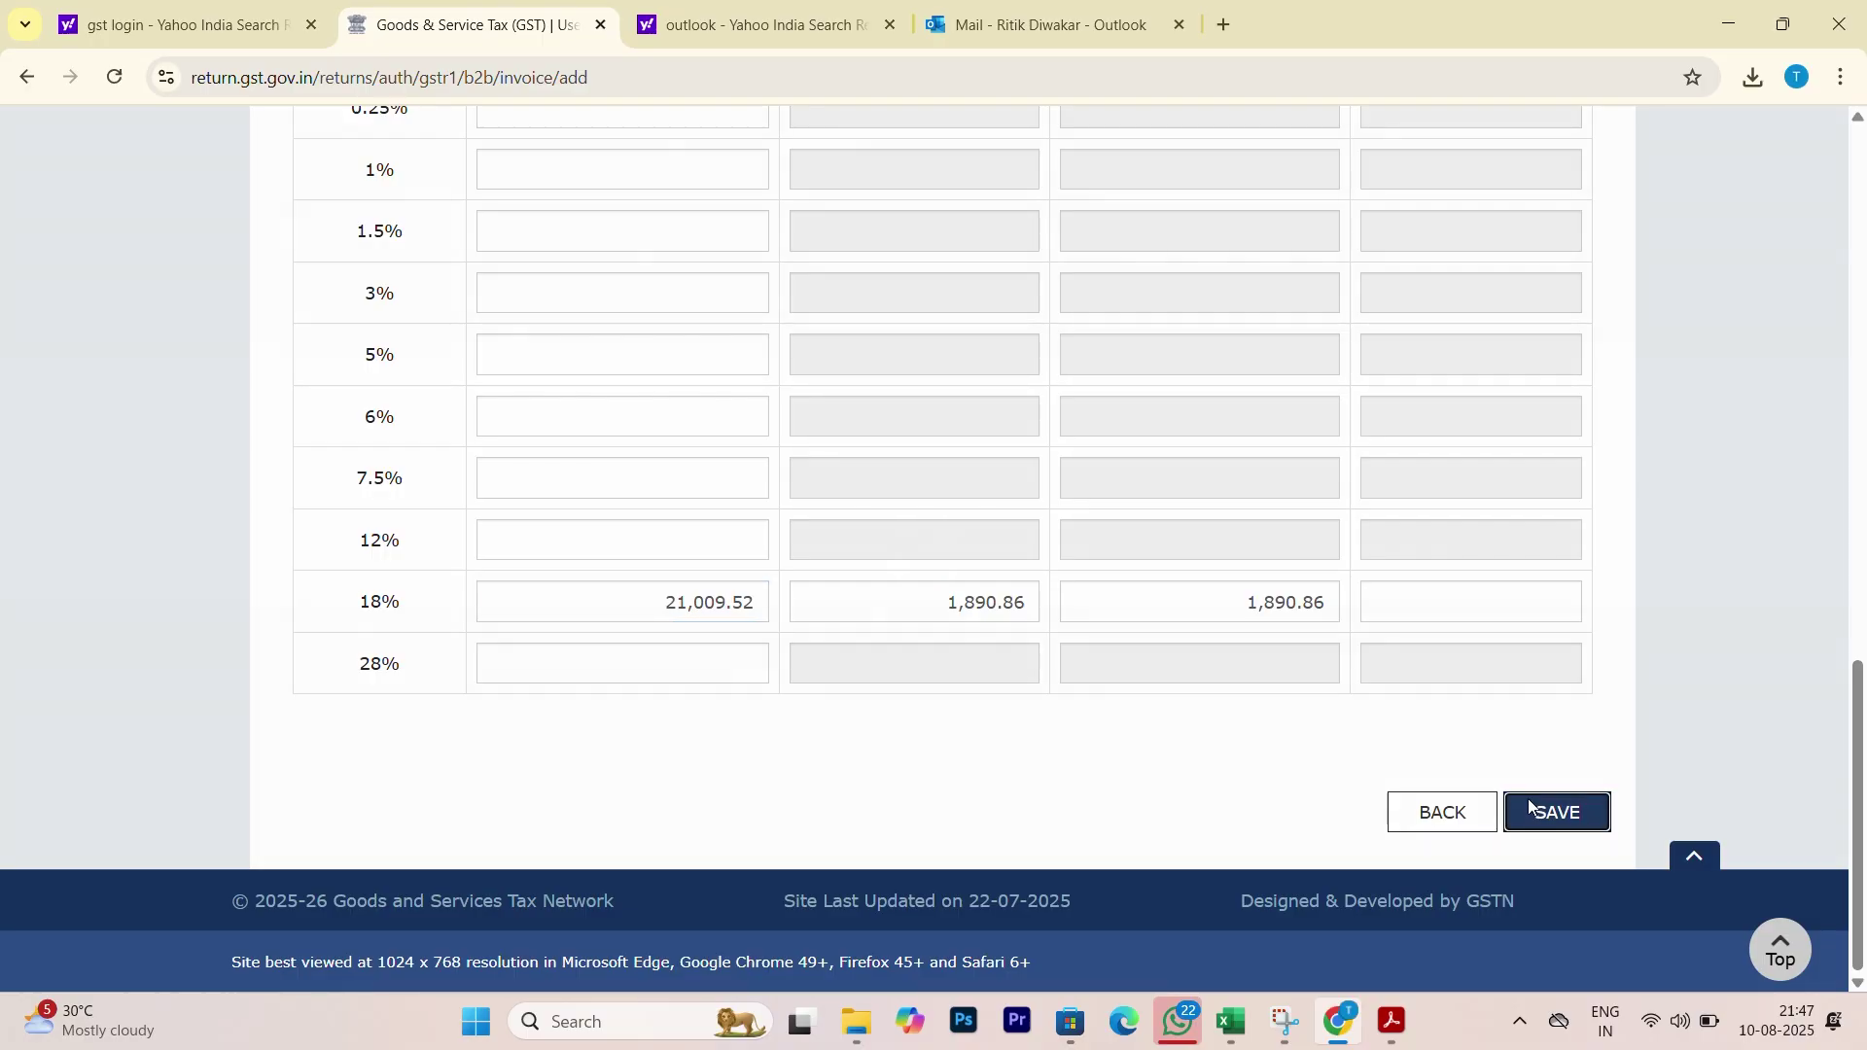
# - Look back through the invoice PDF pages, then close Adobe Acrobat
pyautogui.hotkey('alt', 'Tab')
pyautogui.scroll(-6, 1526, 795)
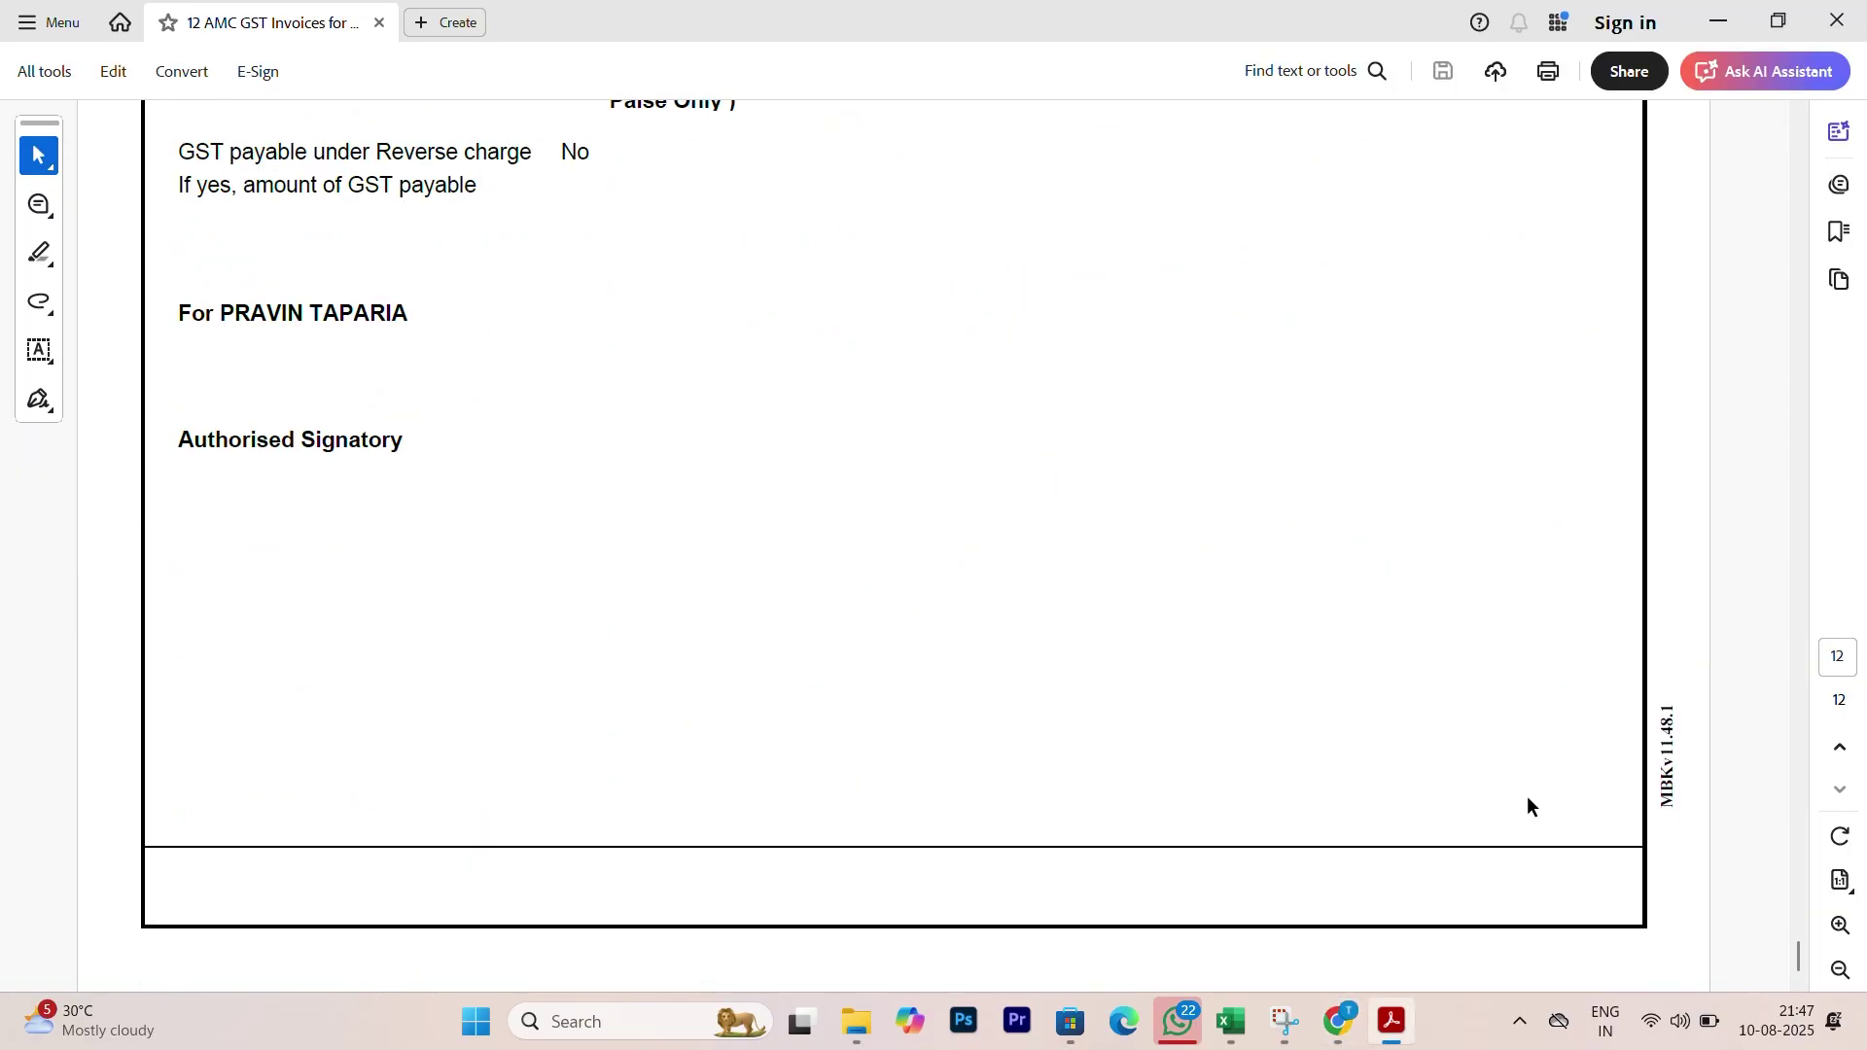
pyautogui.scroll(10, 1527, 798)
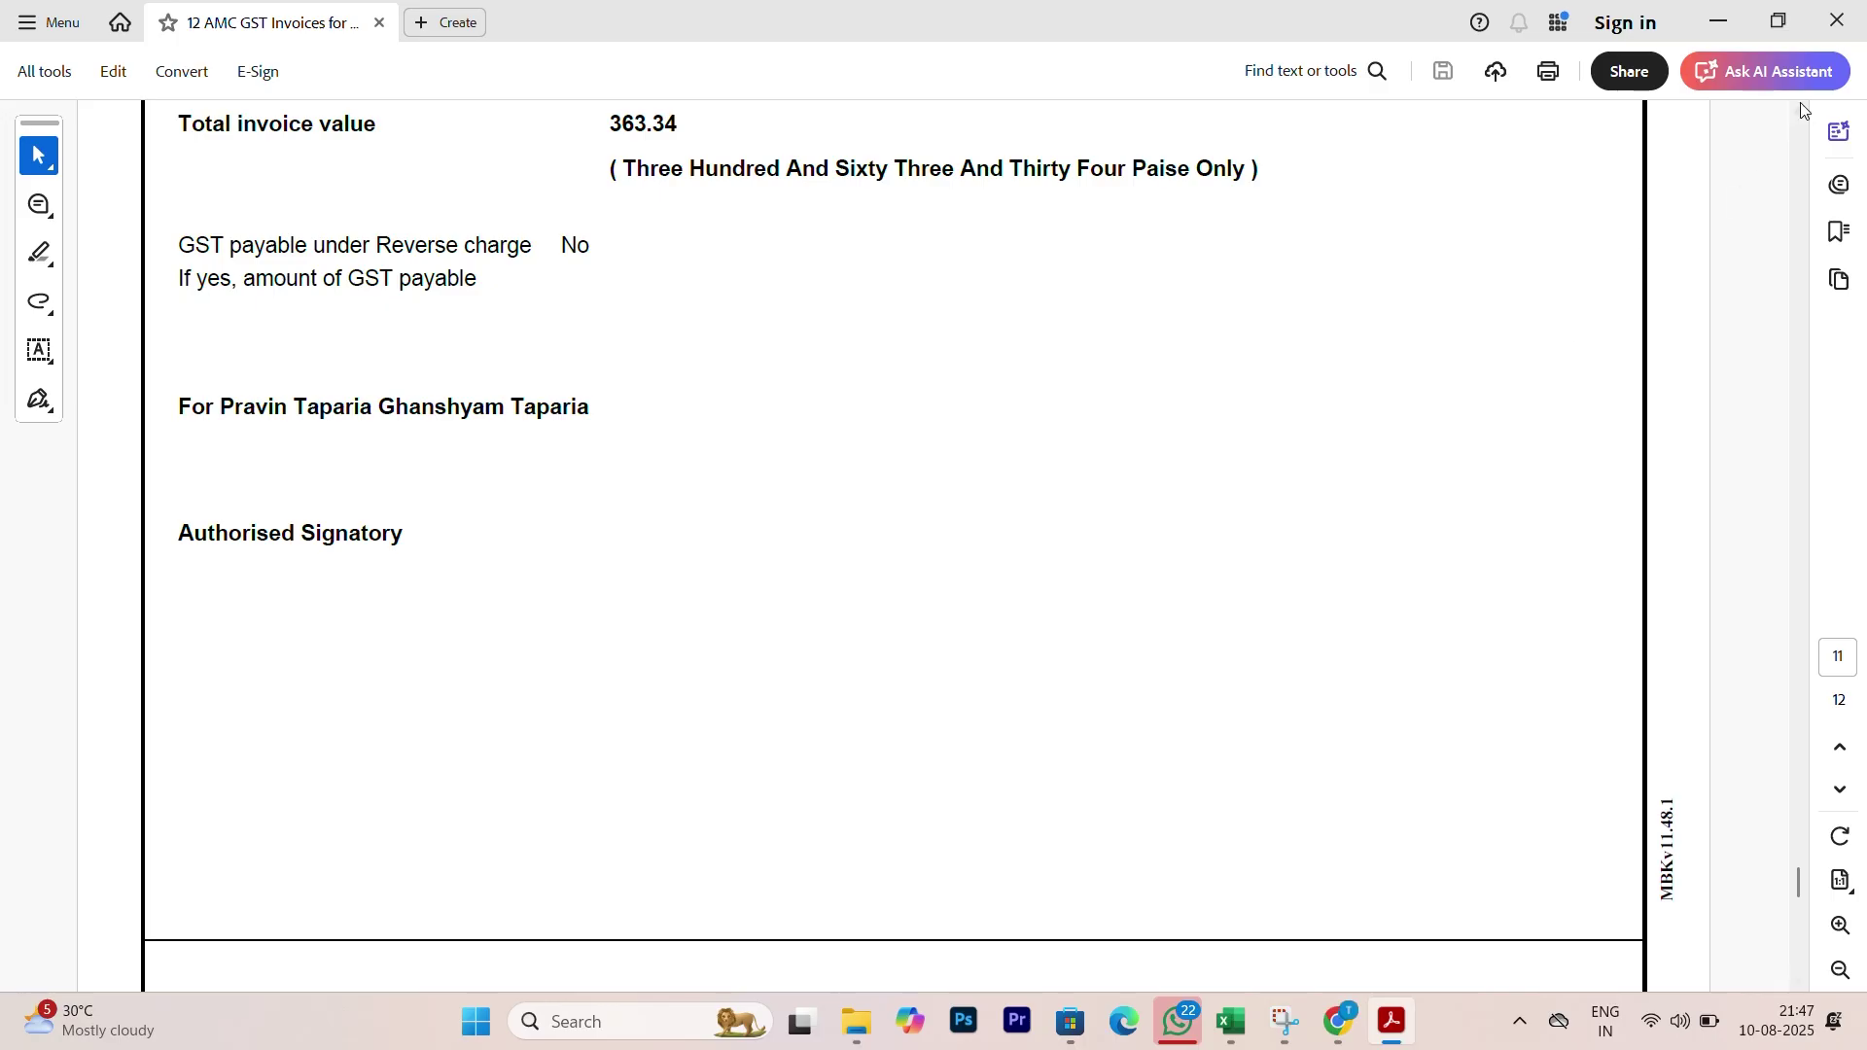
pyautogui.scroll(10, 1519, 381)
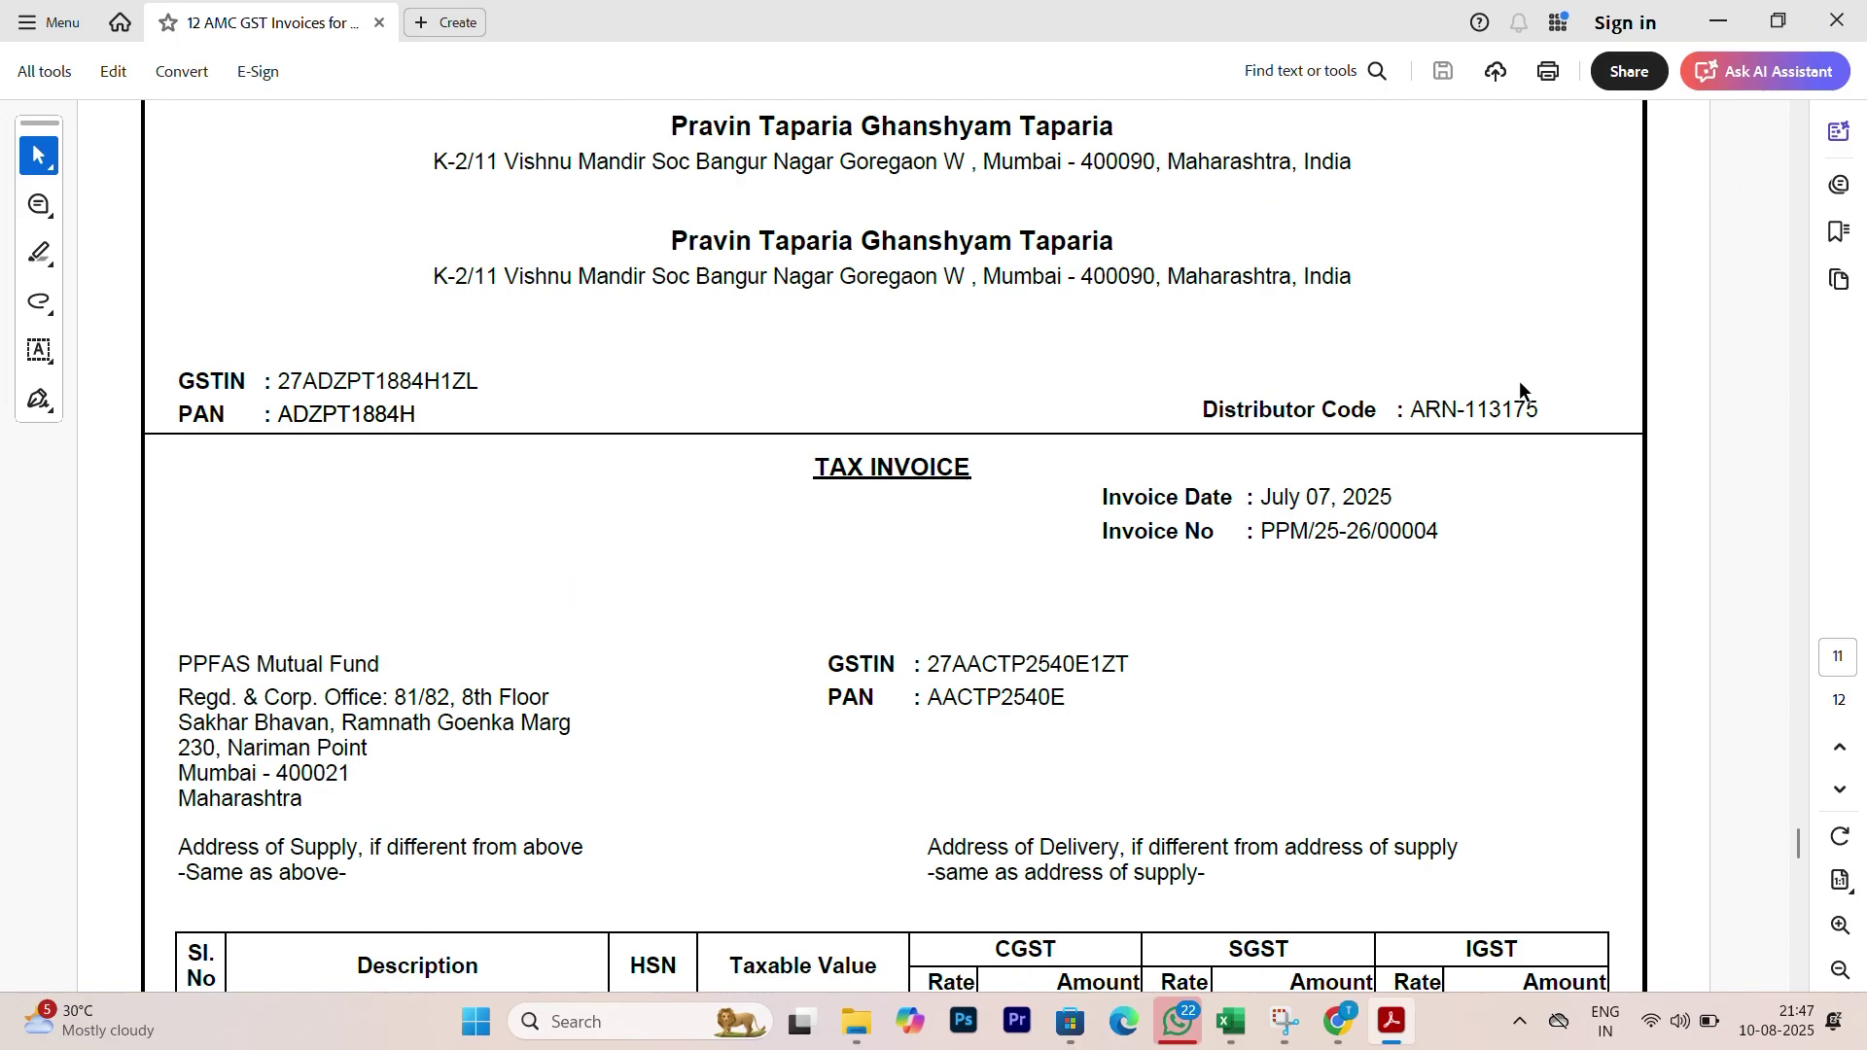
pyautogui.scroll(8, 1519, 381)
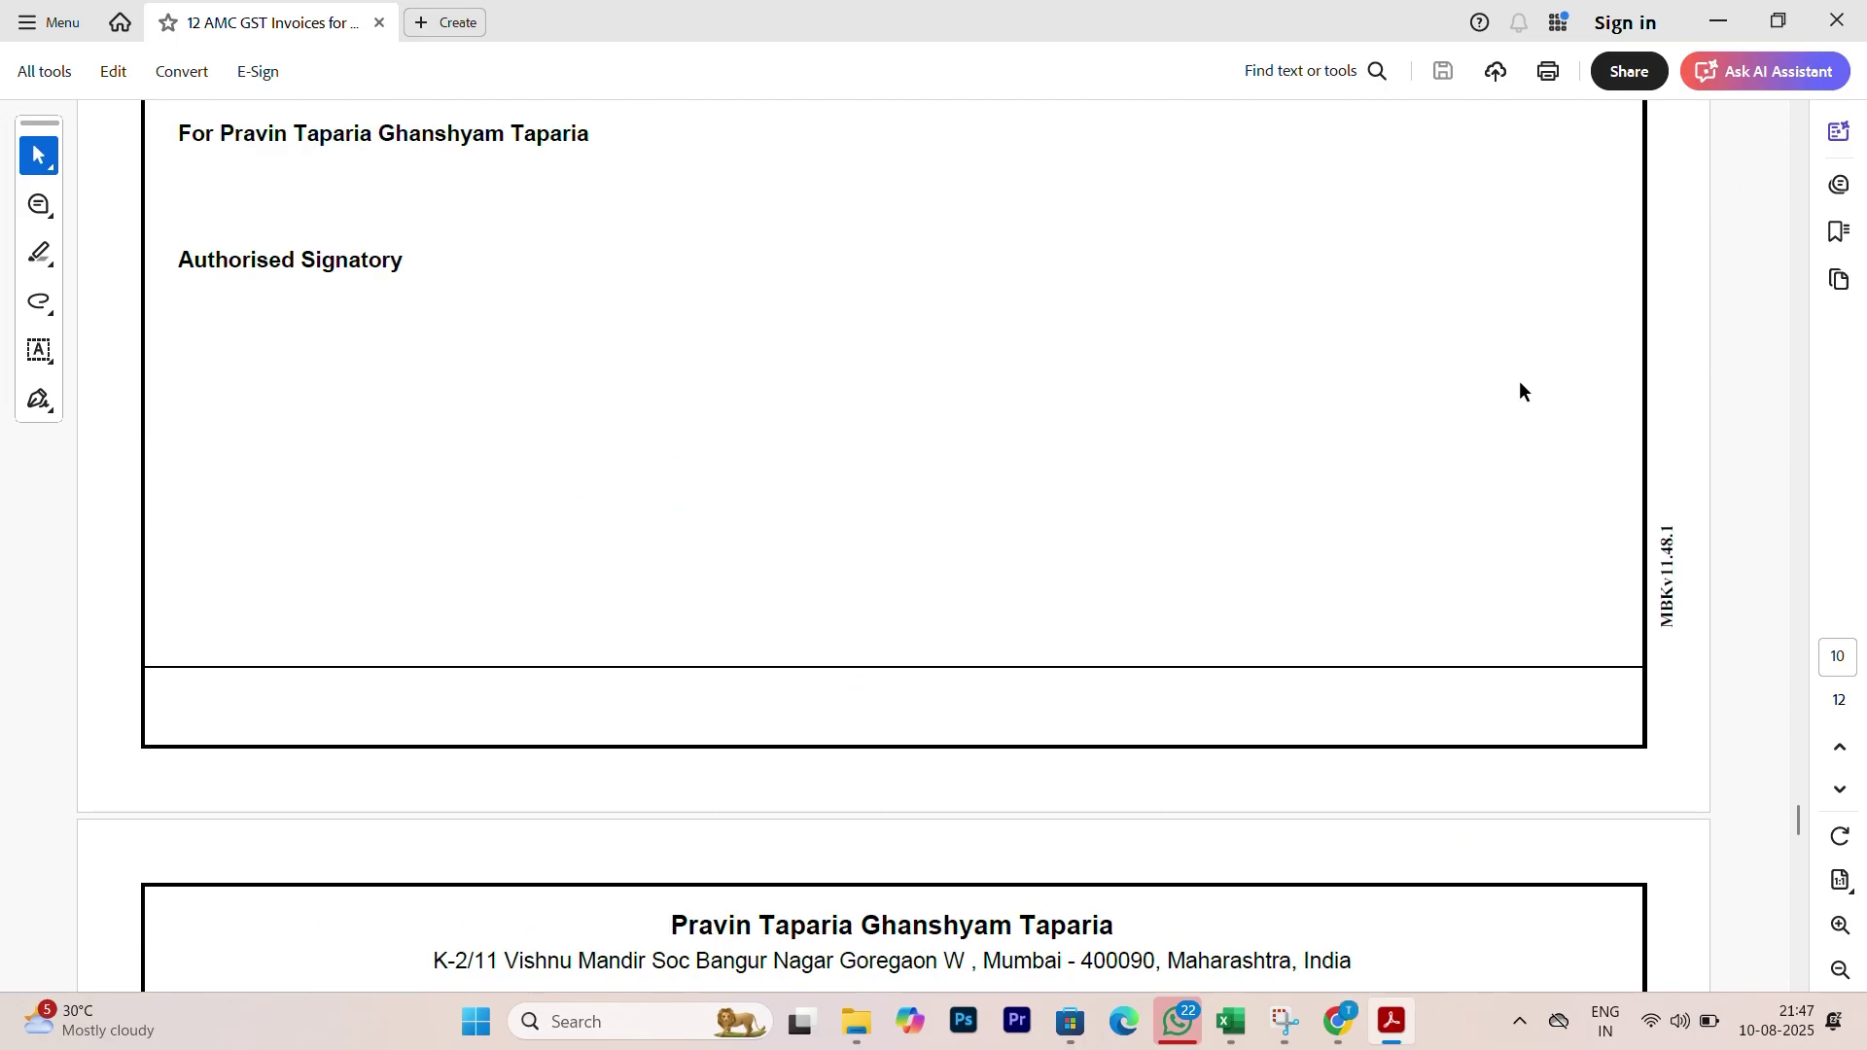
pyautogui.click(1831, 21)
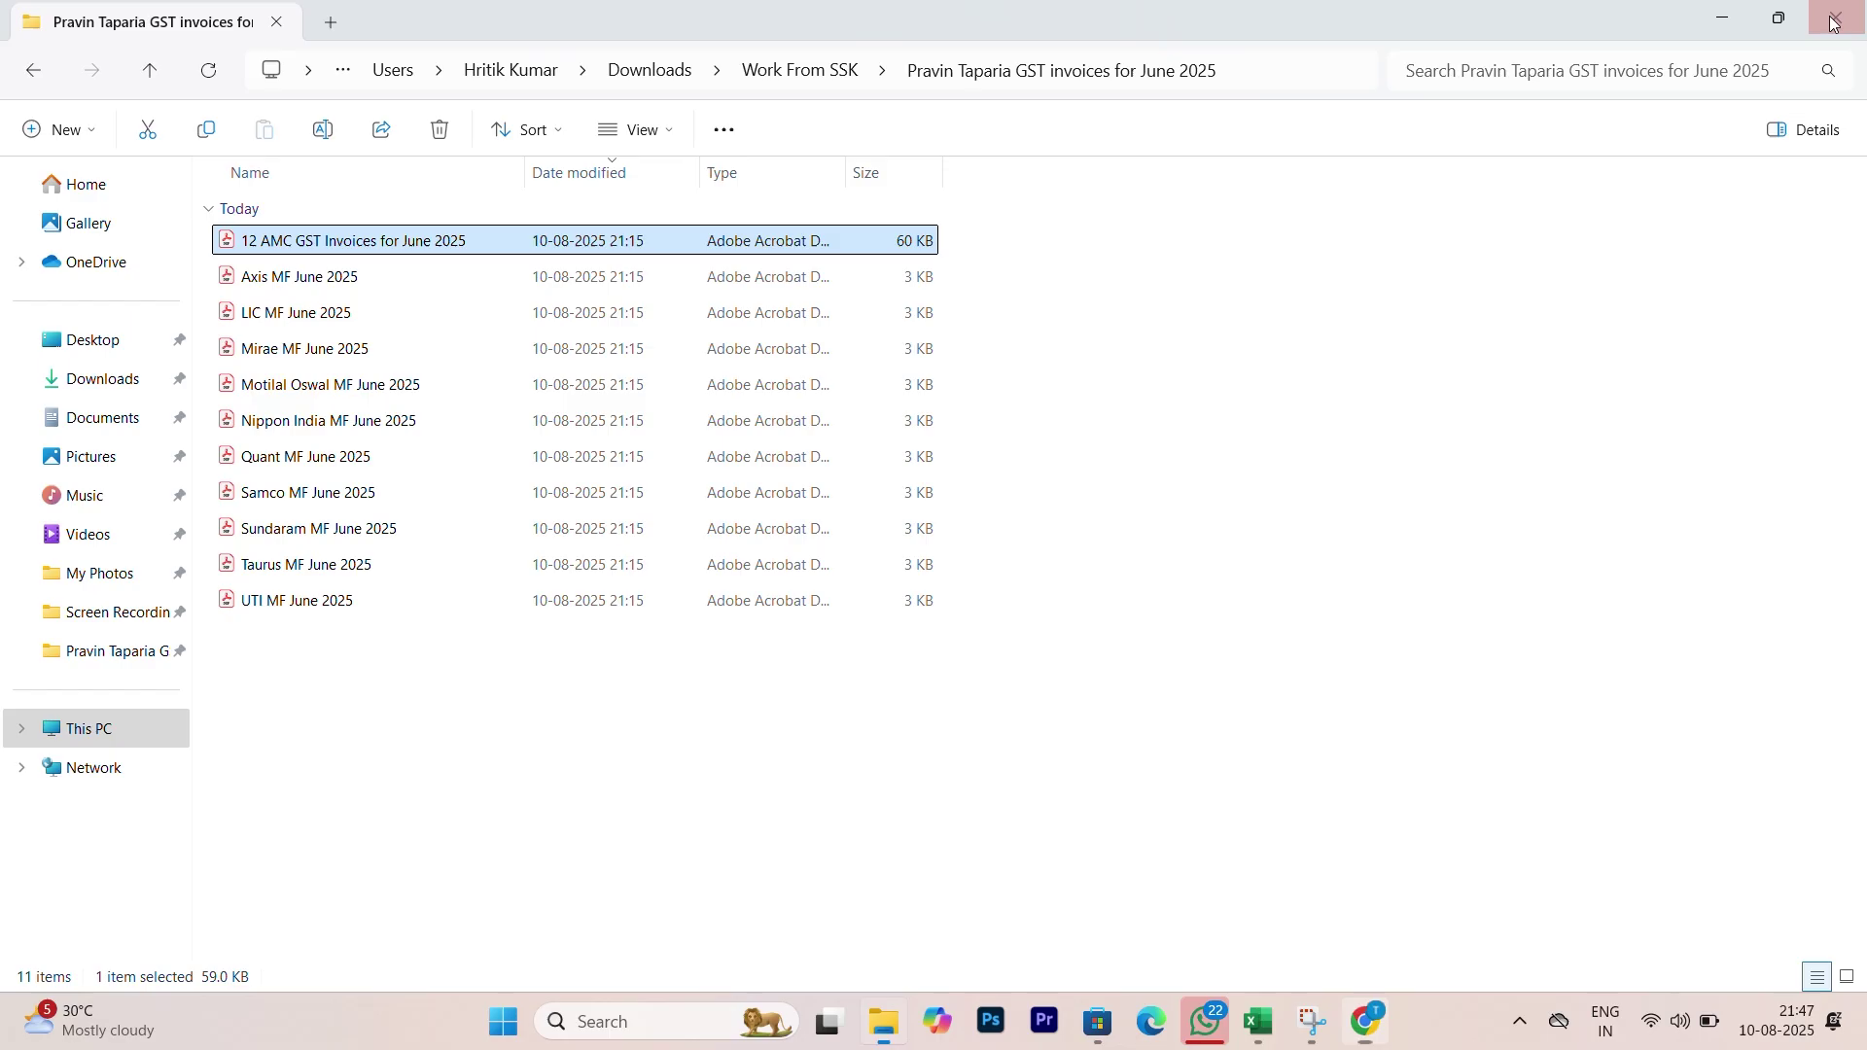
# - Go to the B2B summary, view page 3 of records, then return to GSTR-1/IFF
pyautogui.click(1832, 21)
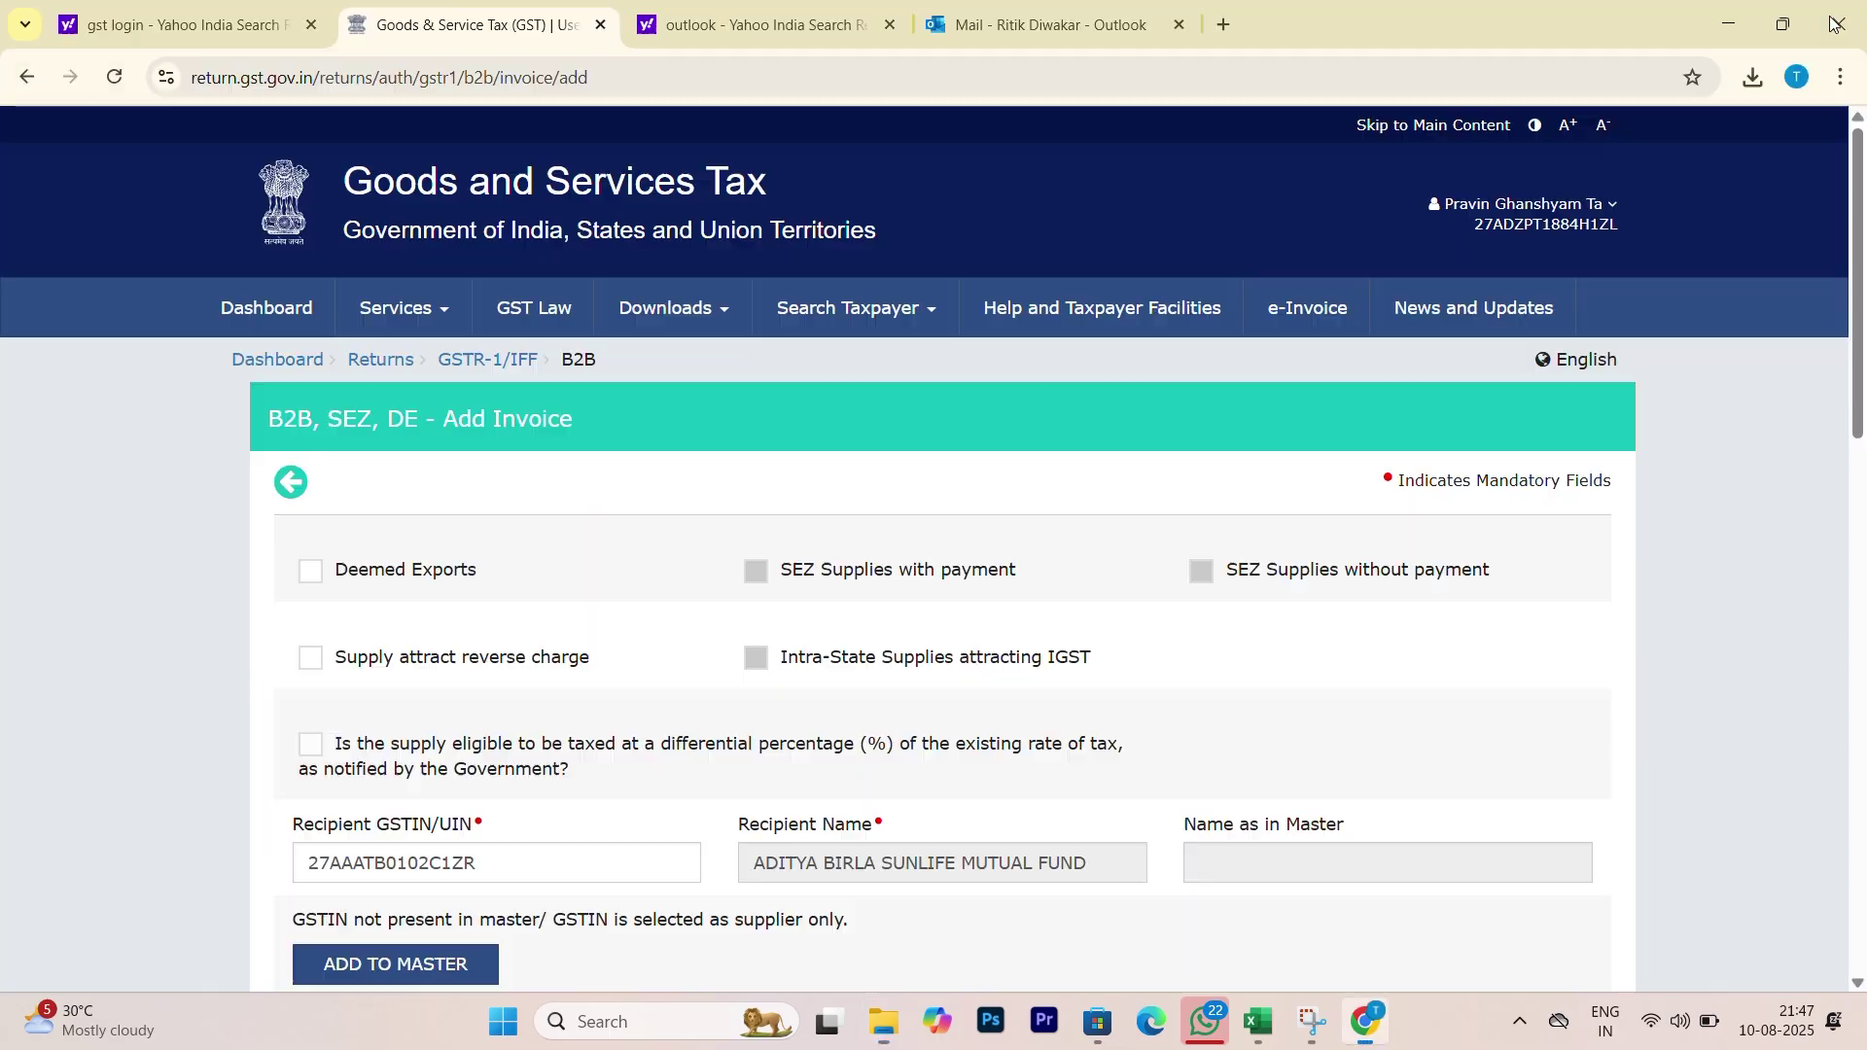
pyautogui.scroll(-15, 1608, 368)
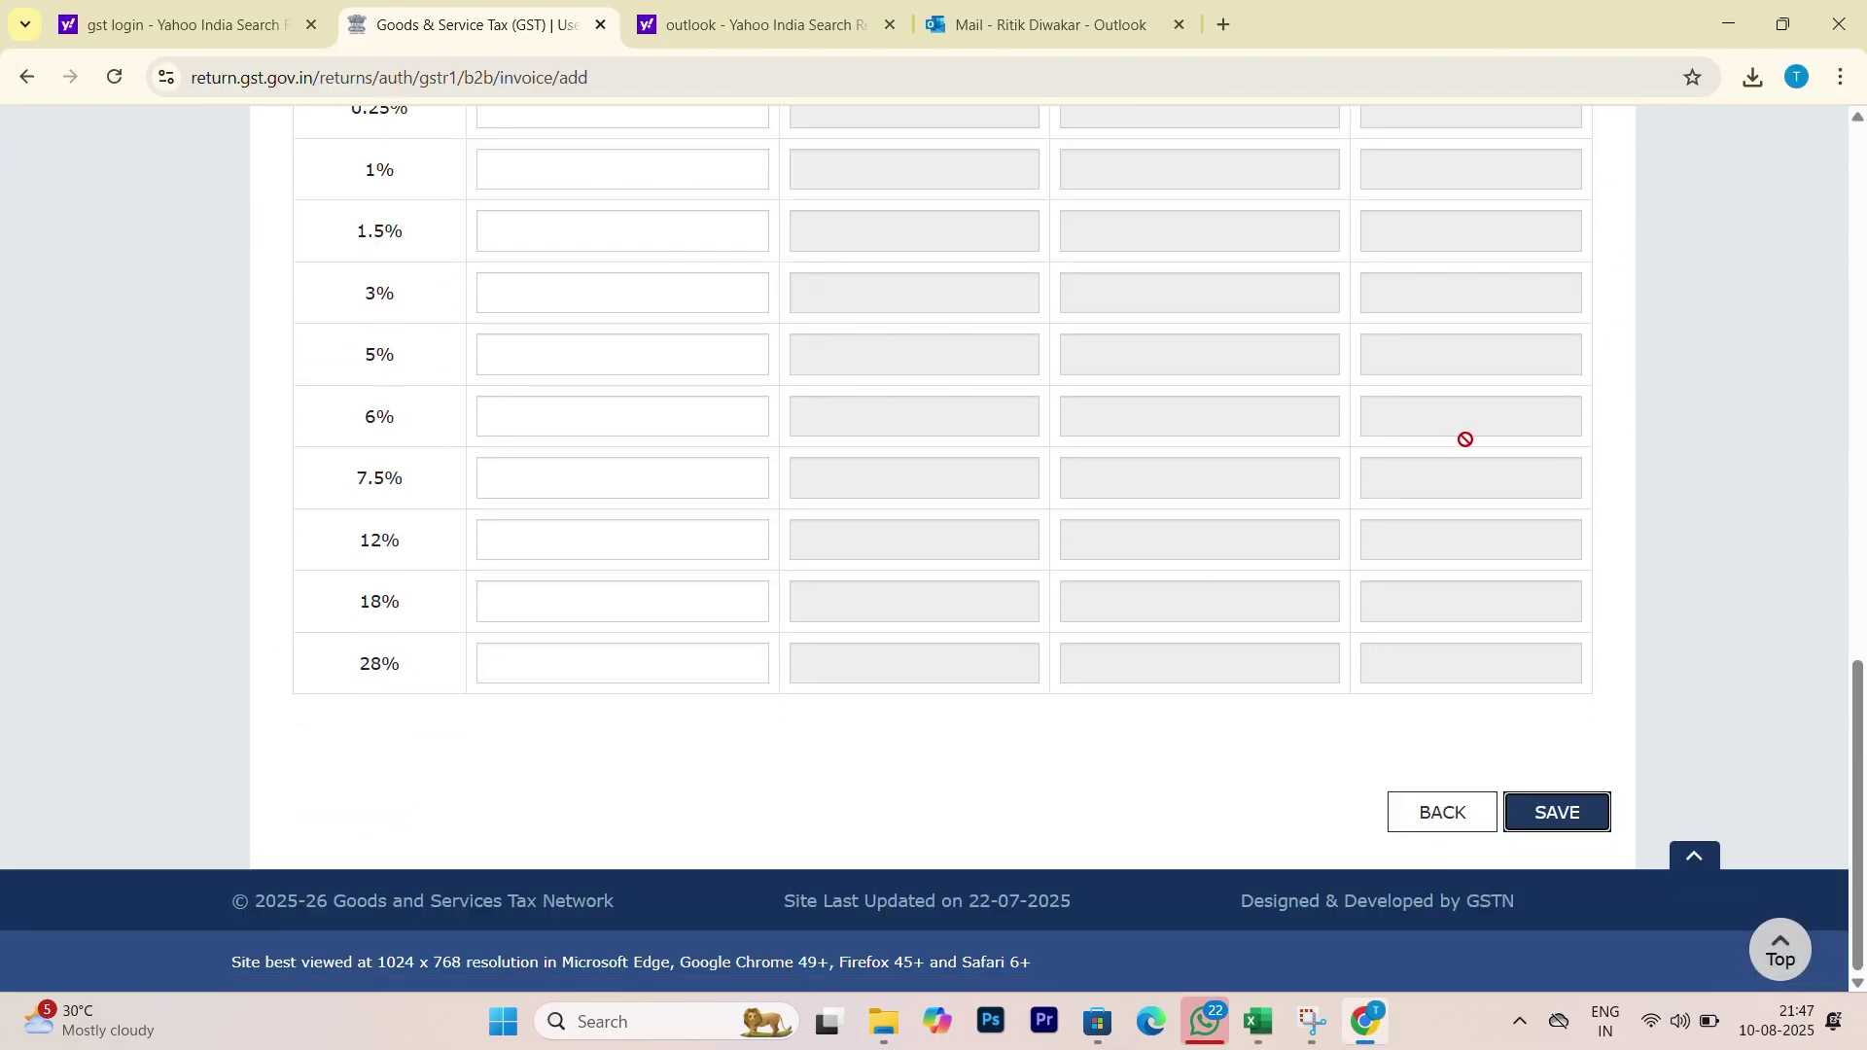
pyautogui.click(1429, 814)
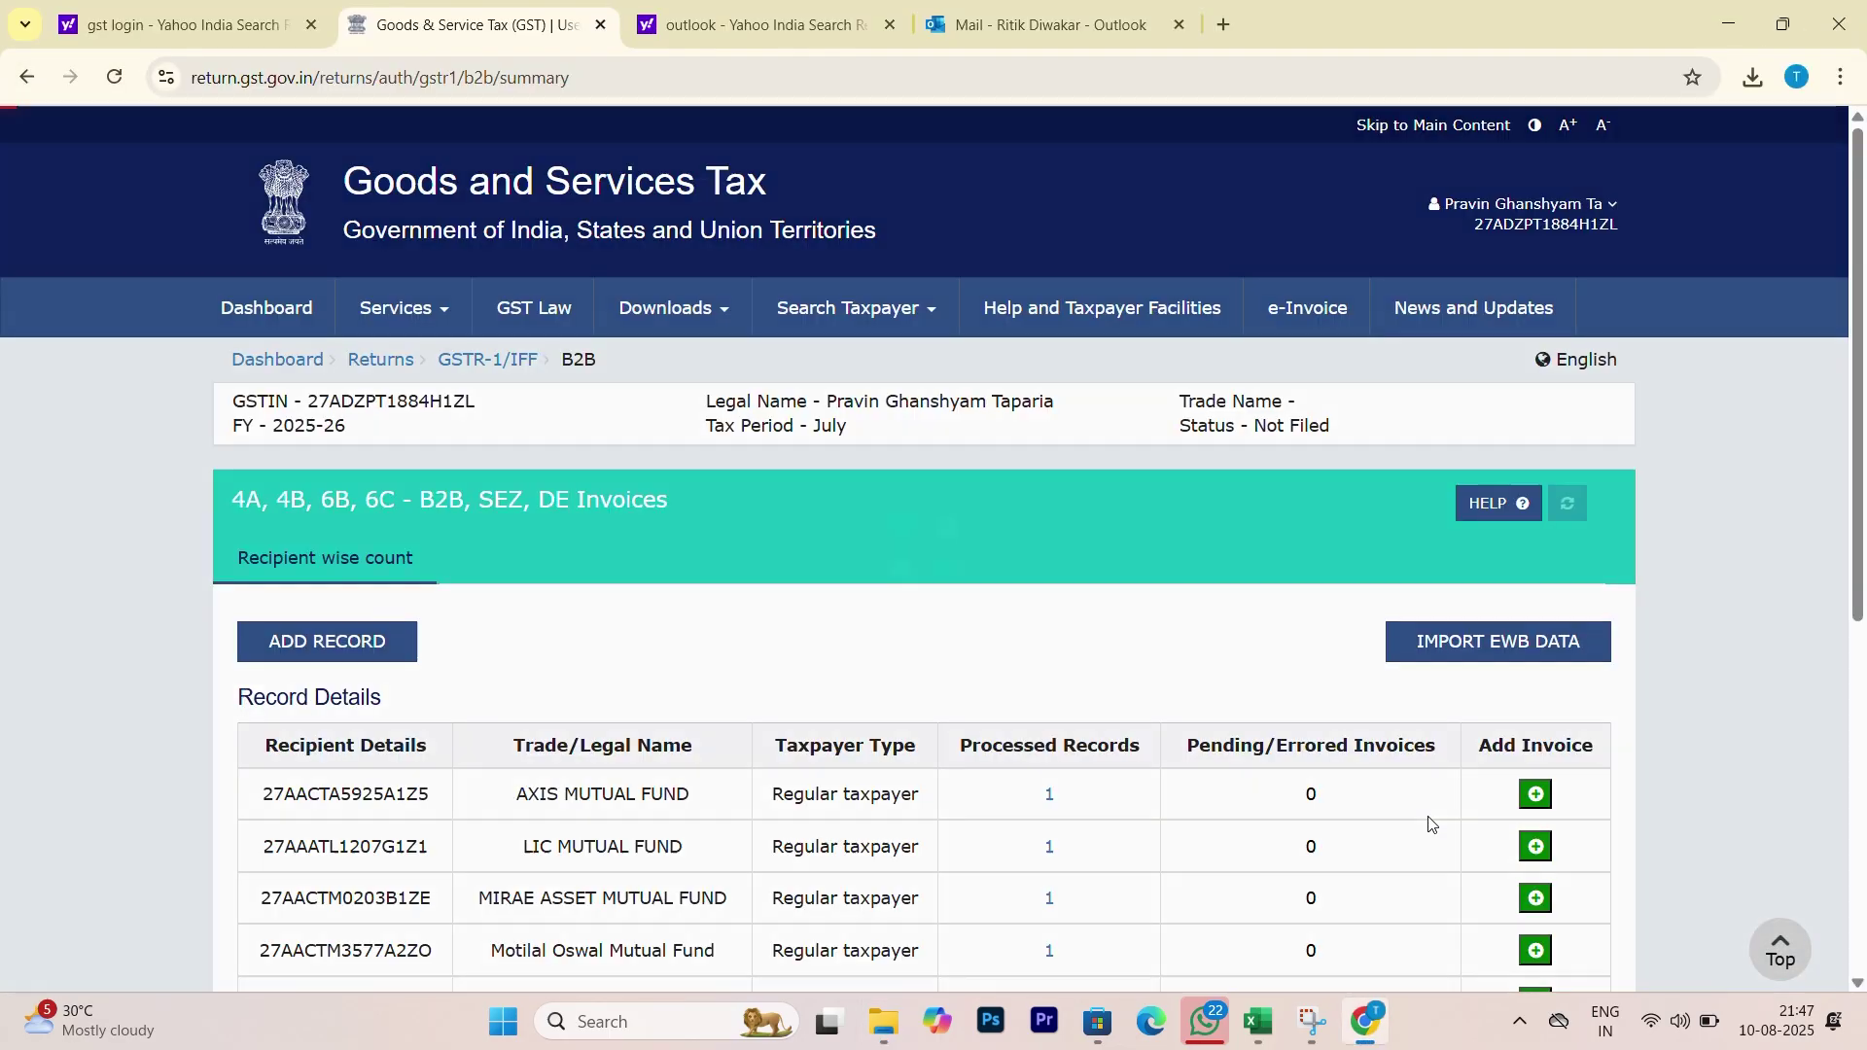
pyautogui.scroll(-6, 1069, 815)
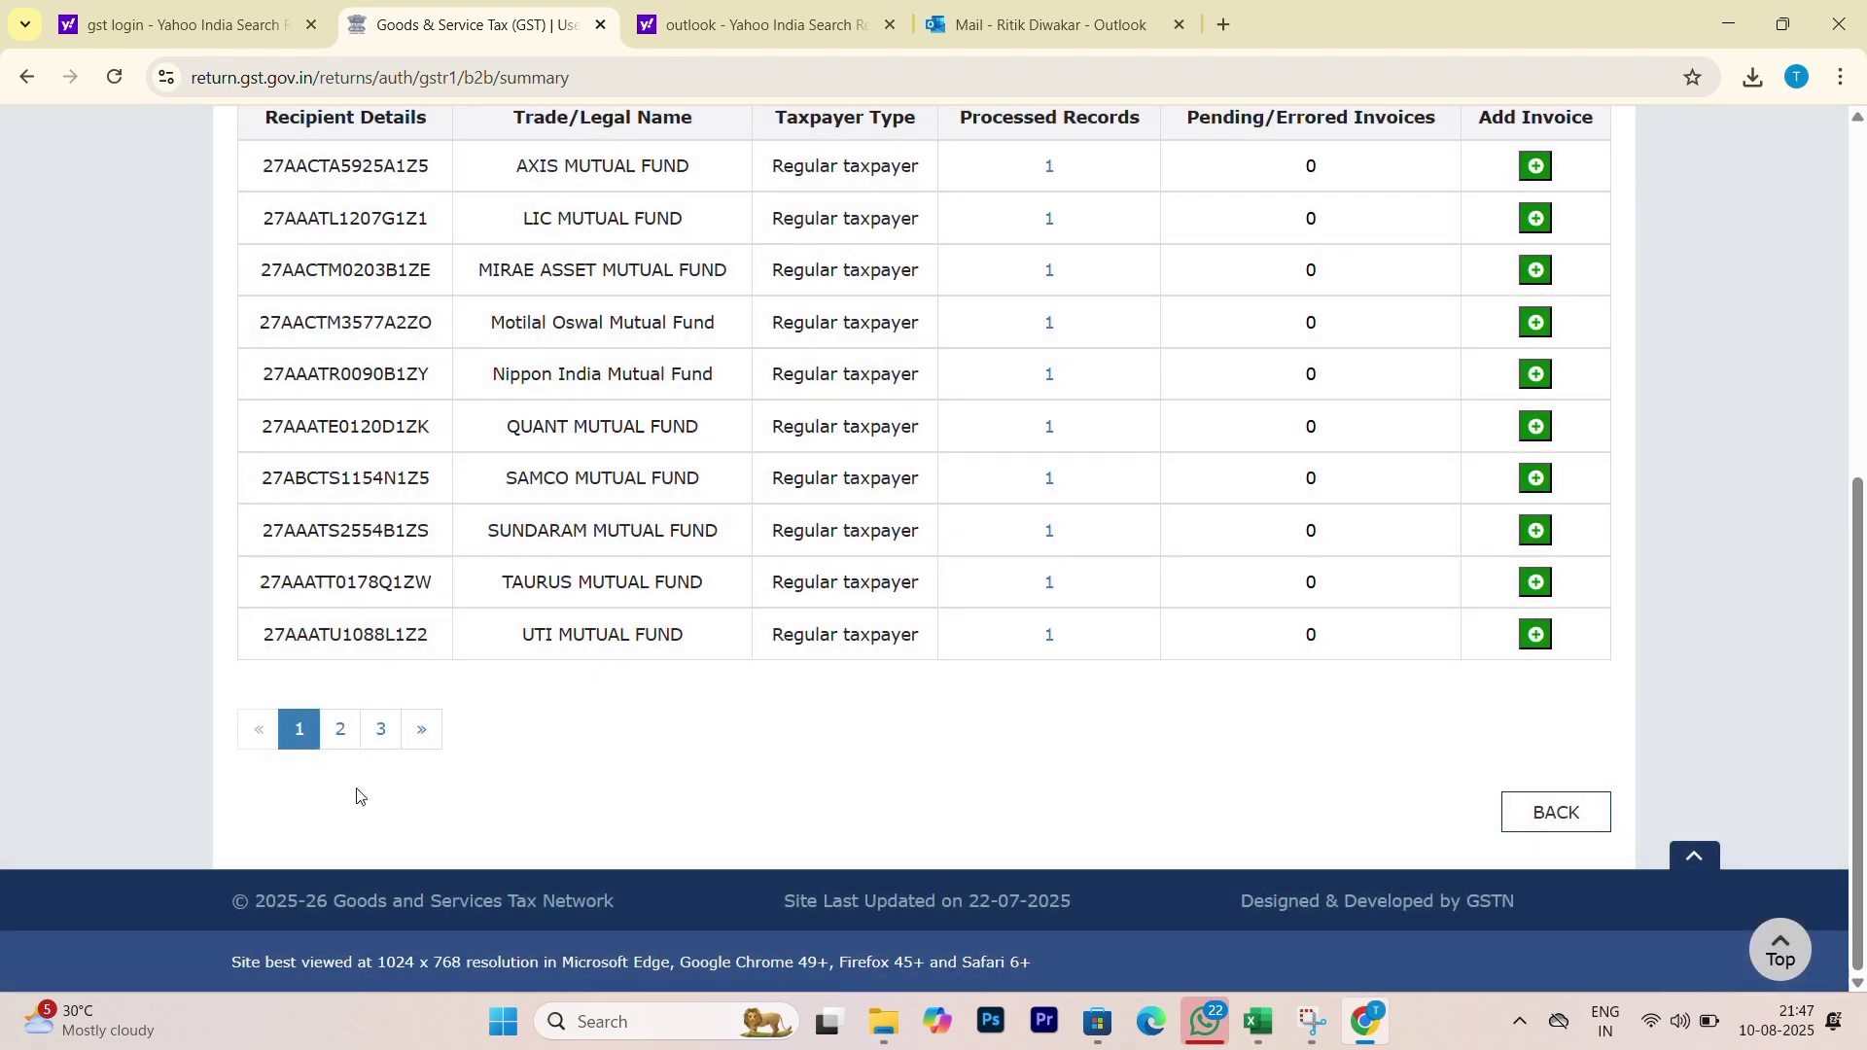
pyautogui.click(381, 733)
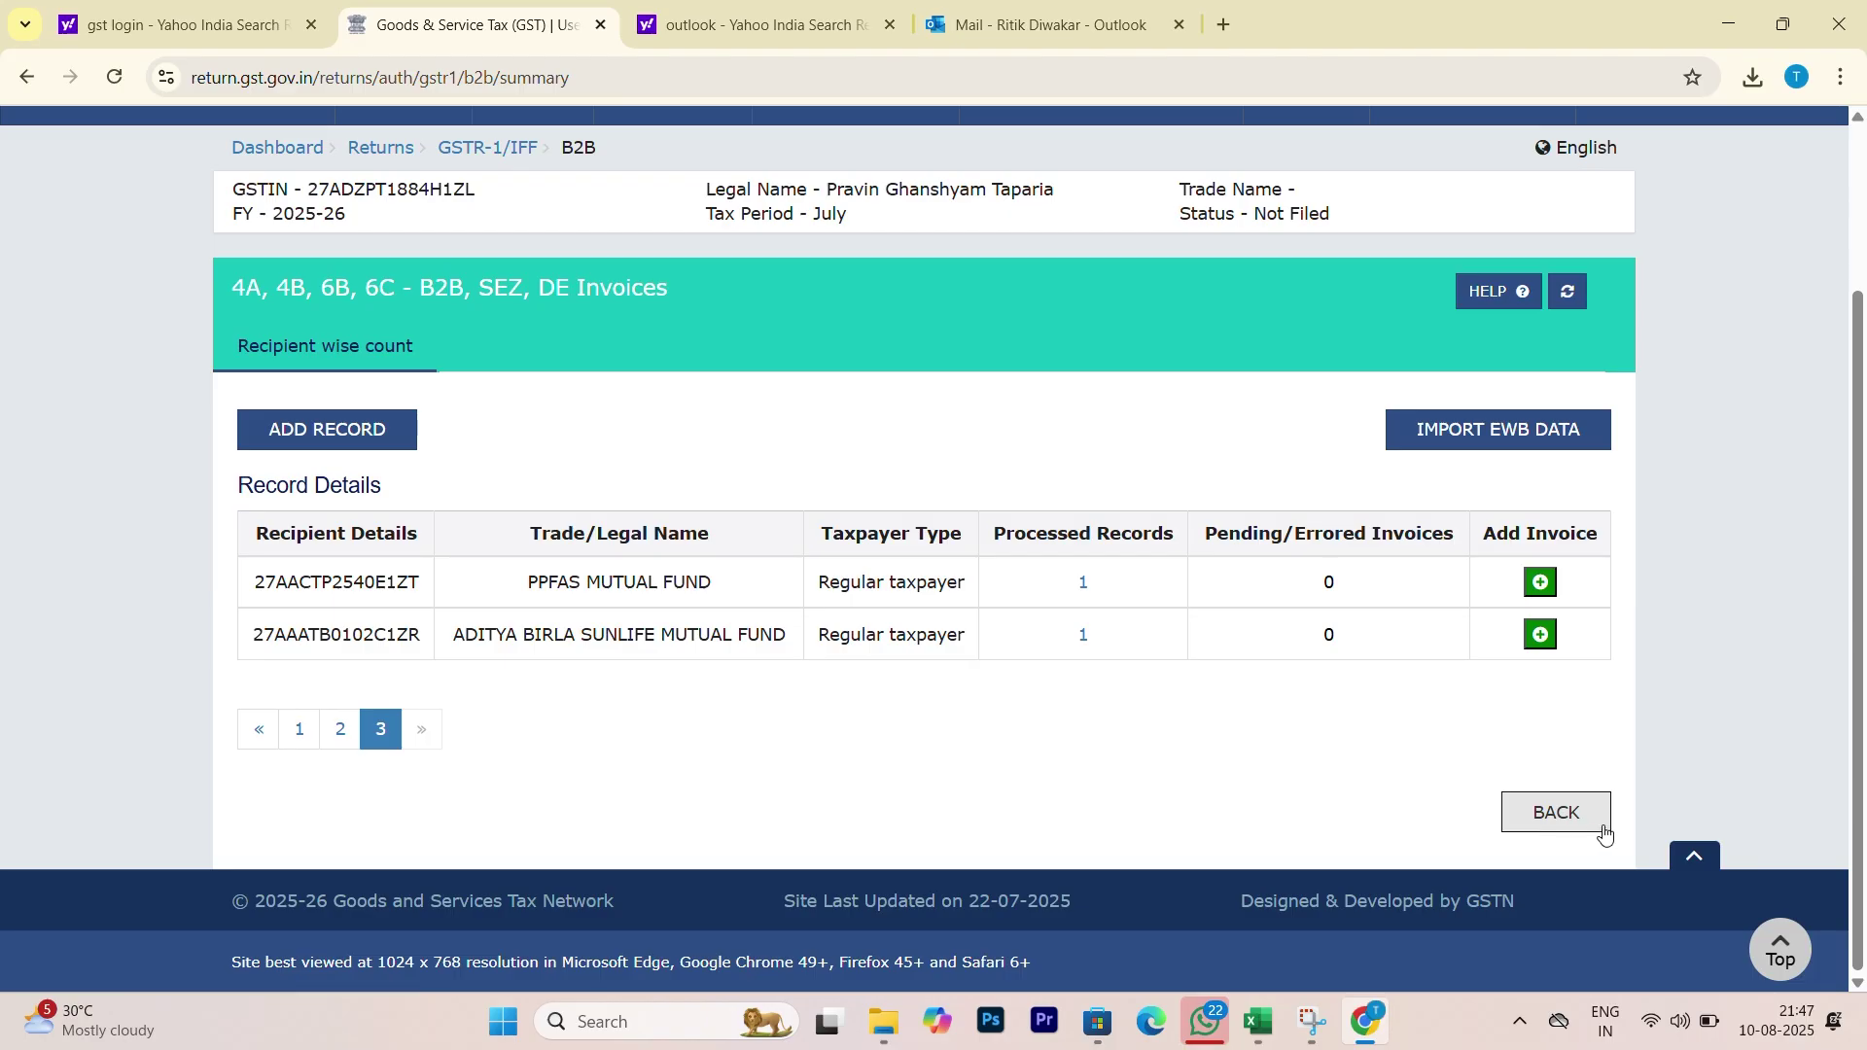
pyautogui.click(1546, 820)
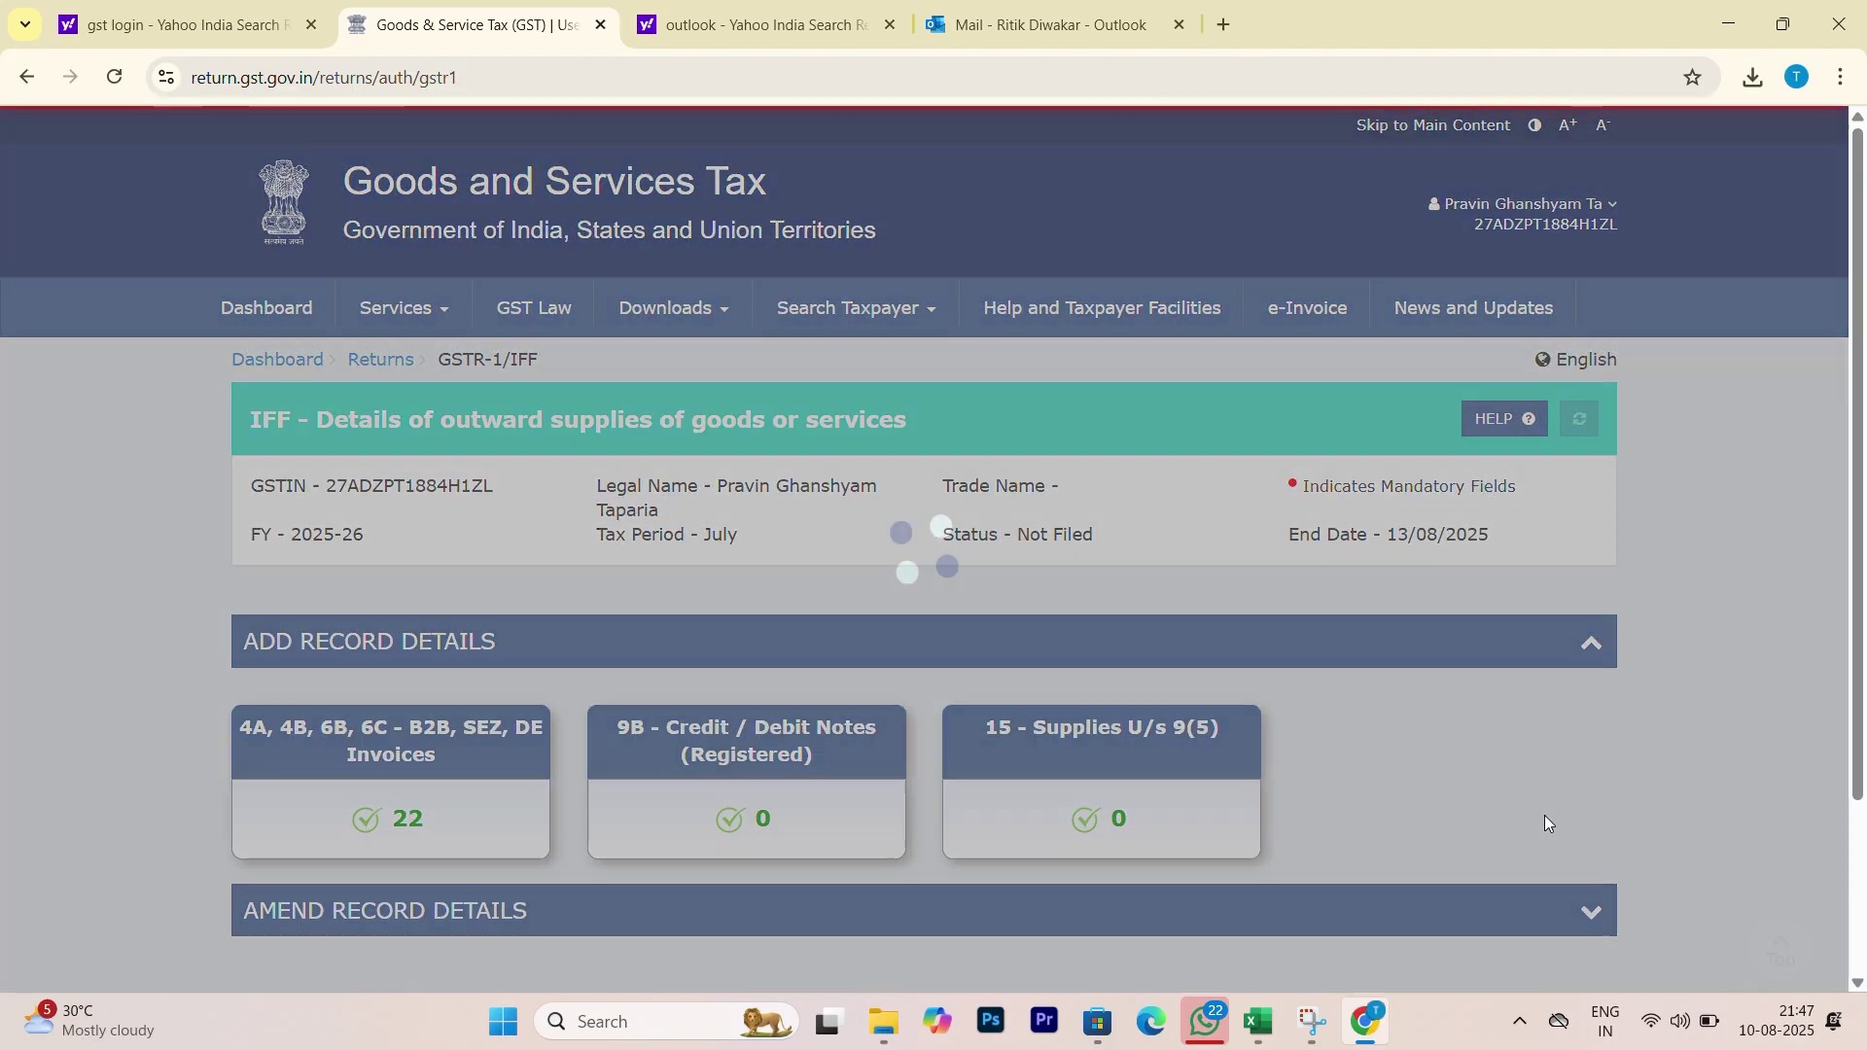
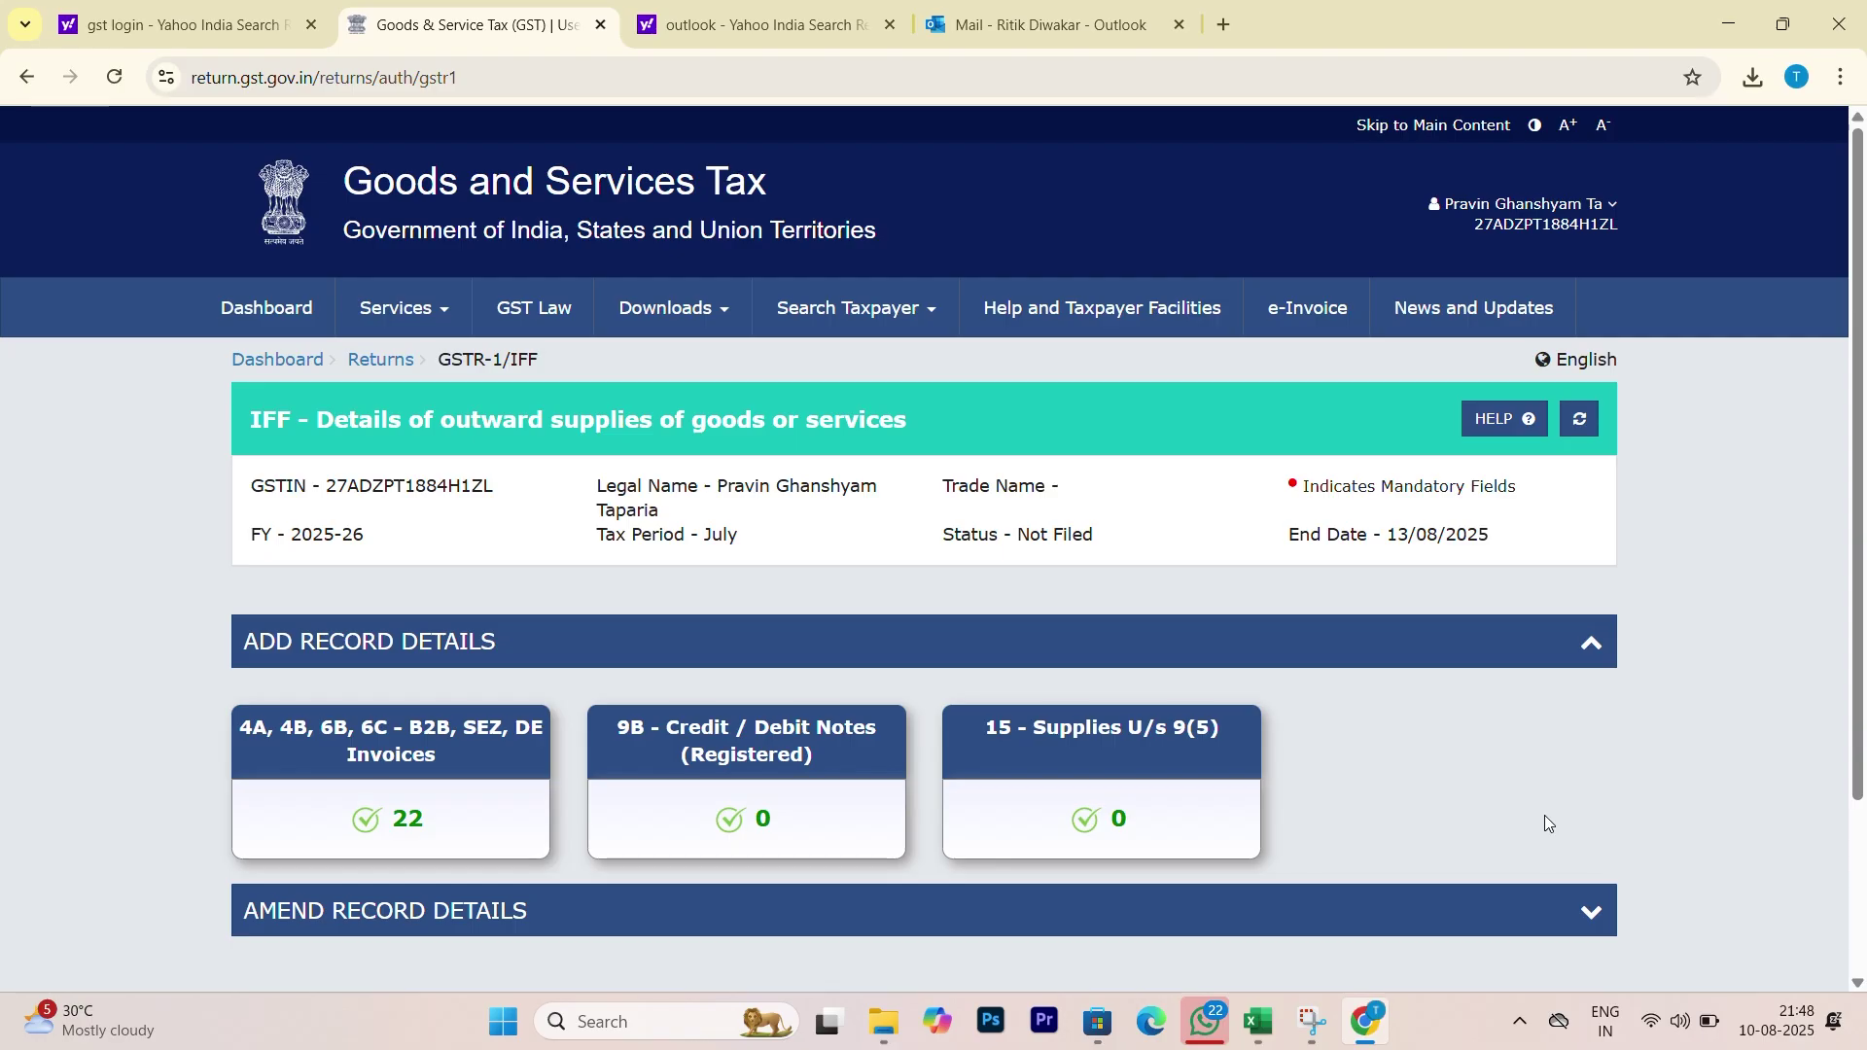
# - Generate the July IFF summary and refresh until the status reads Ready to File
pyautogui.scroll(-2, 1544, 815)
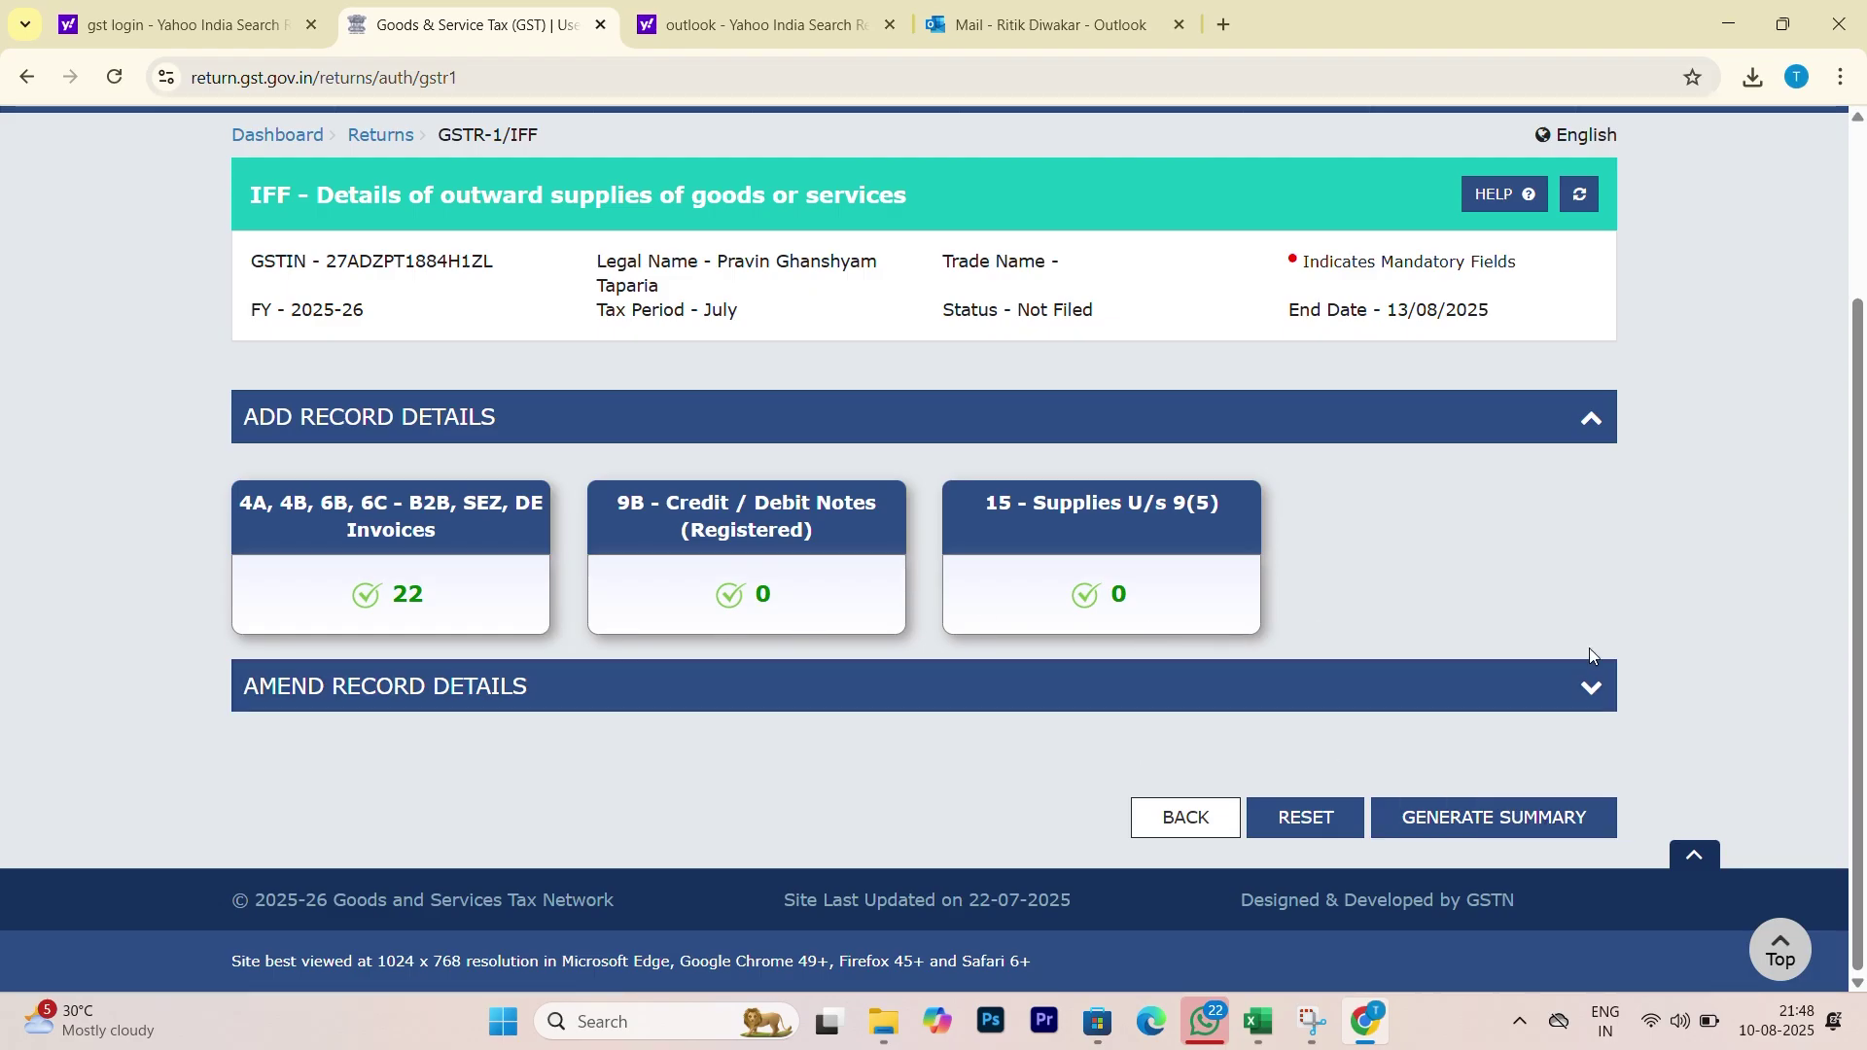
pyautogui.click(1468, 817)
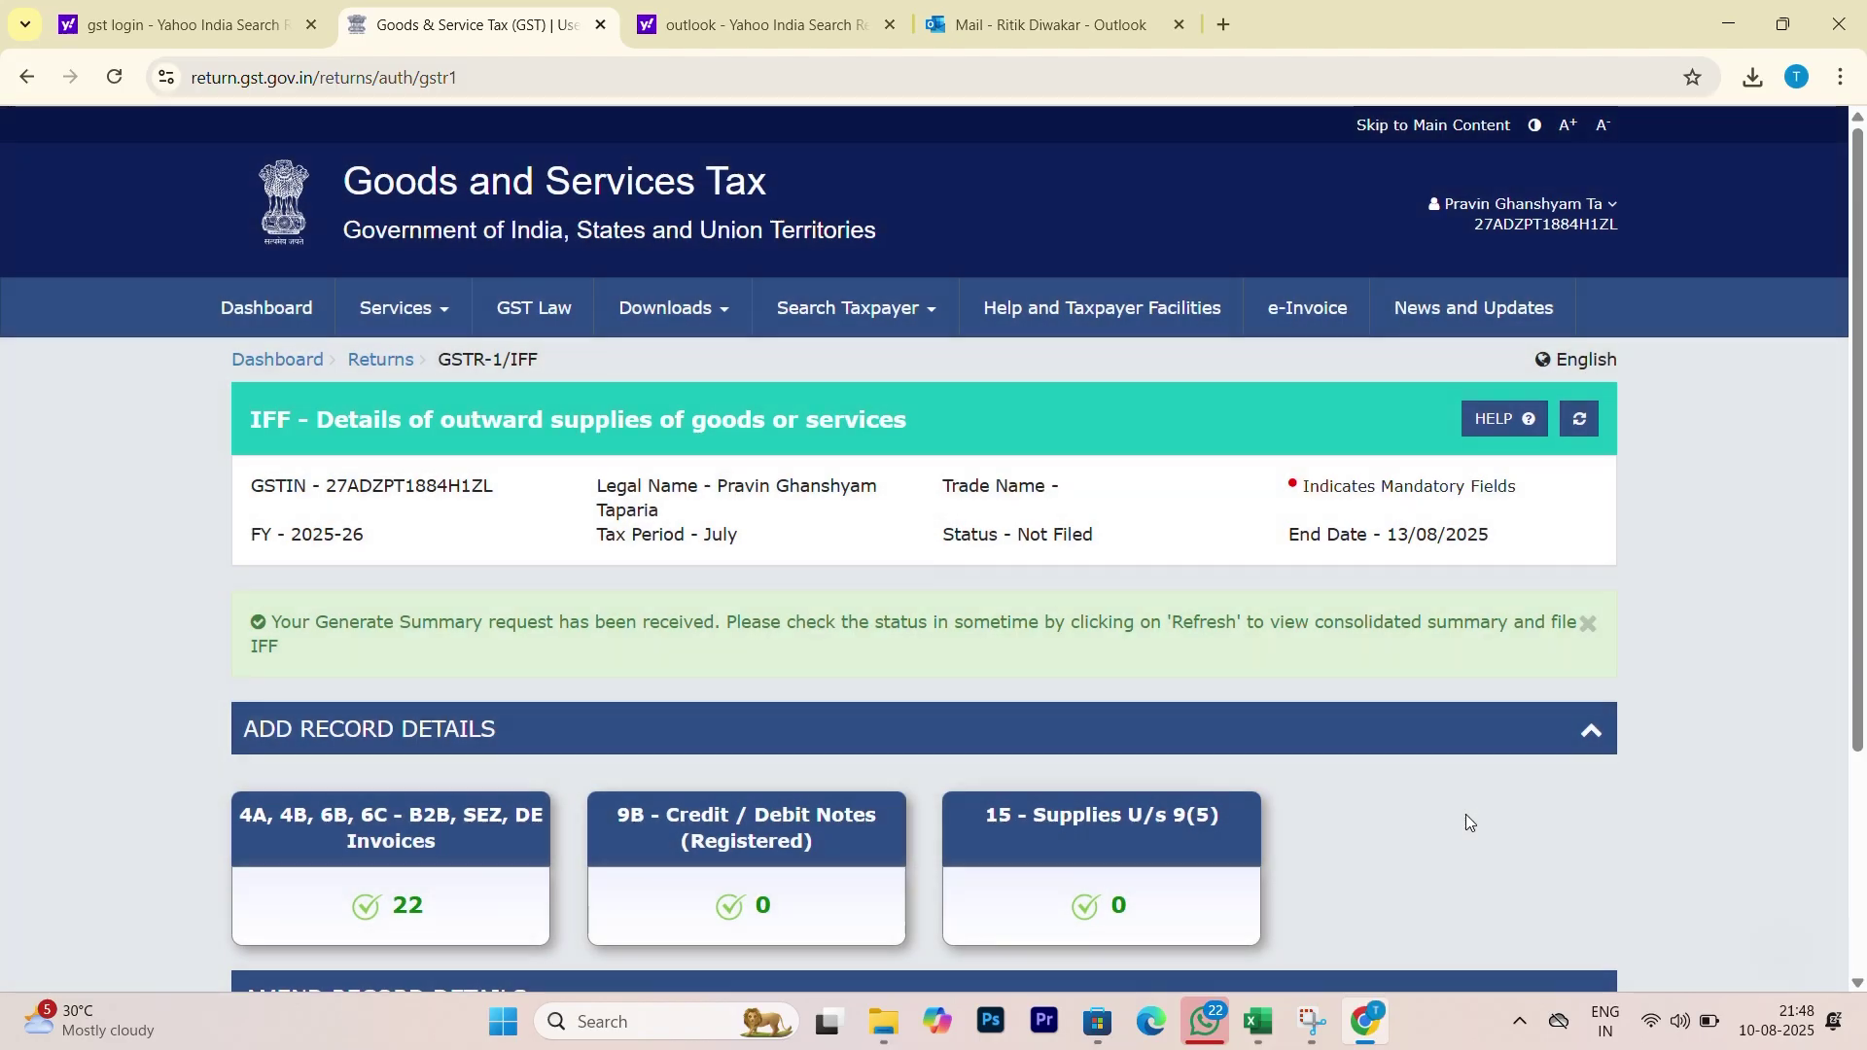
pyautogui.click(1581, 420)
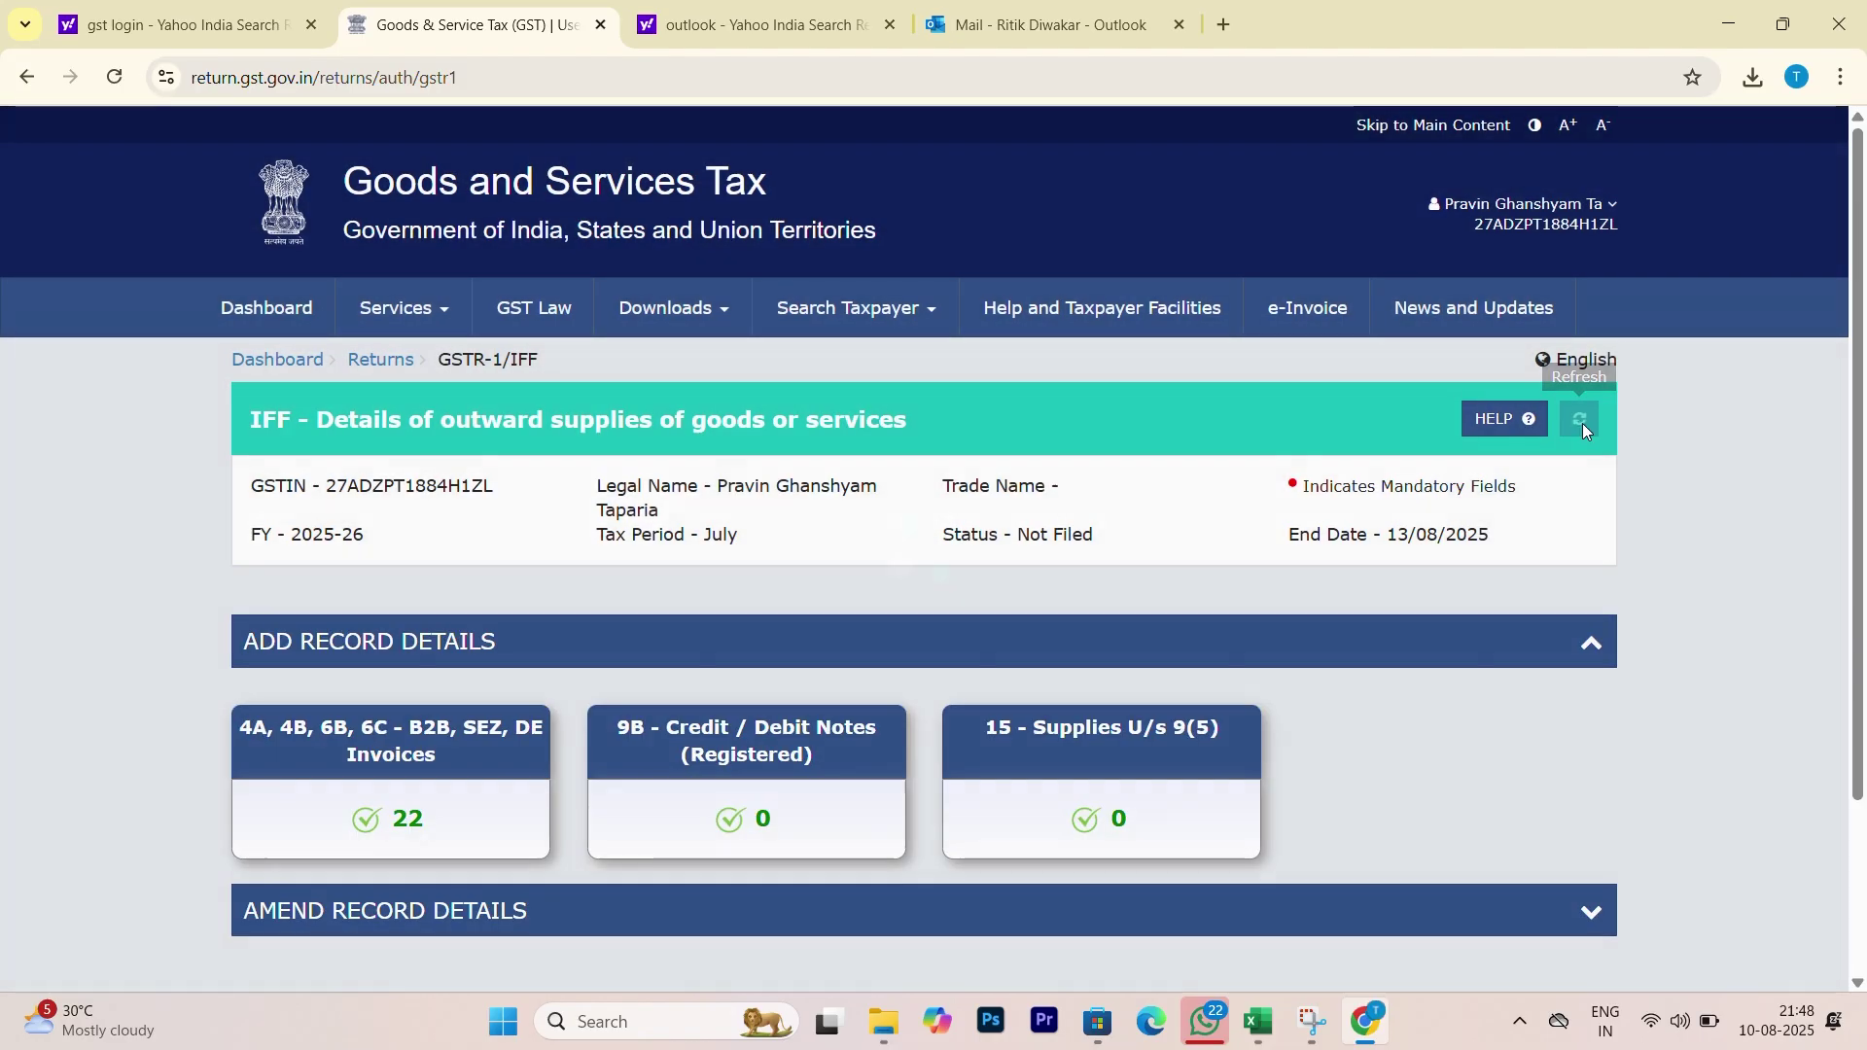
pyautogui.scroll(-2, 1583, 423)
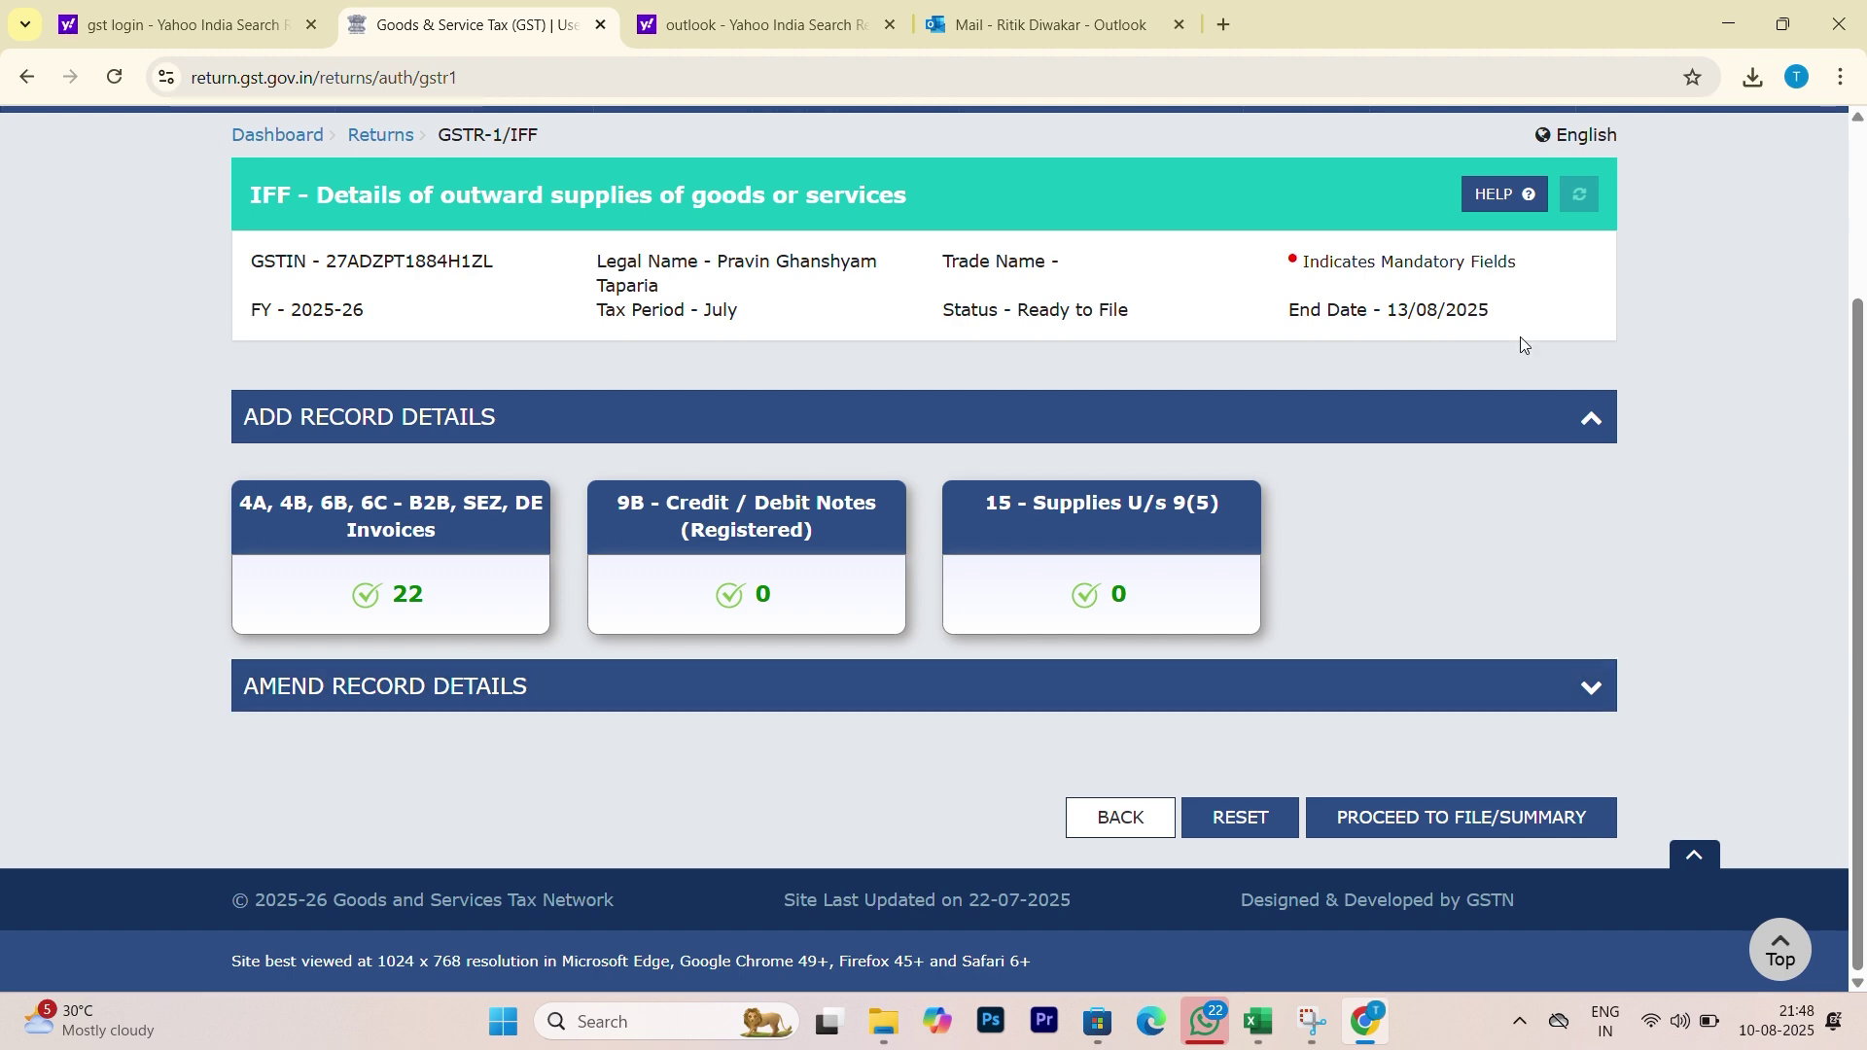
# - Open the July IFF consolidated summary showing 22 invoices worth 10,61,567.19
pyautogui.click(1497, 819)
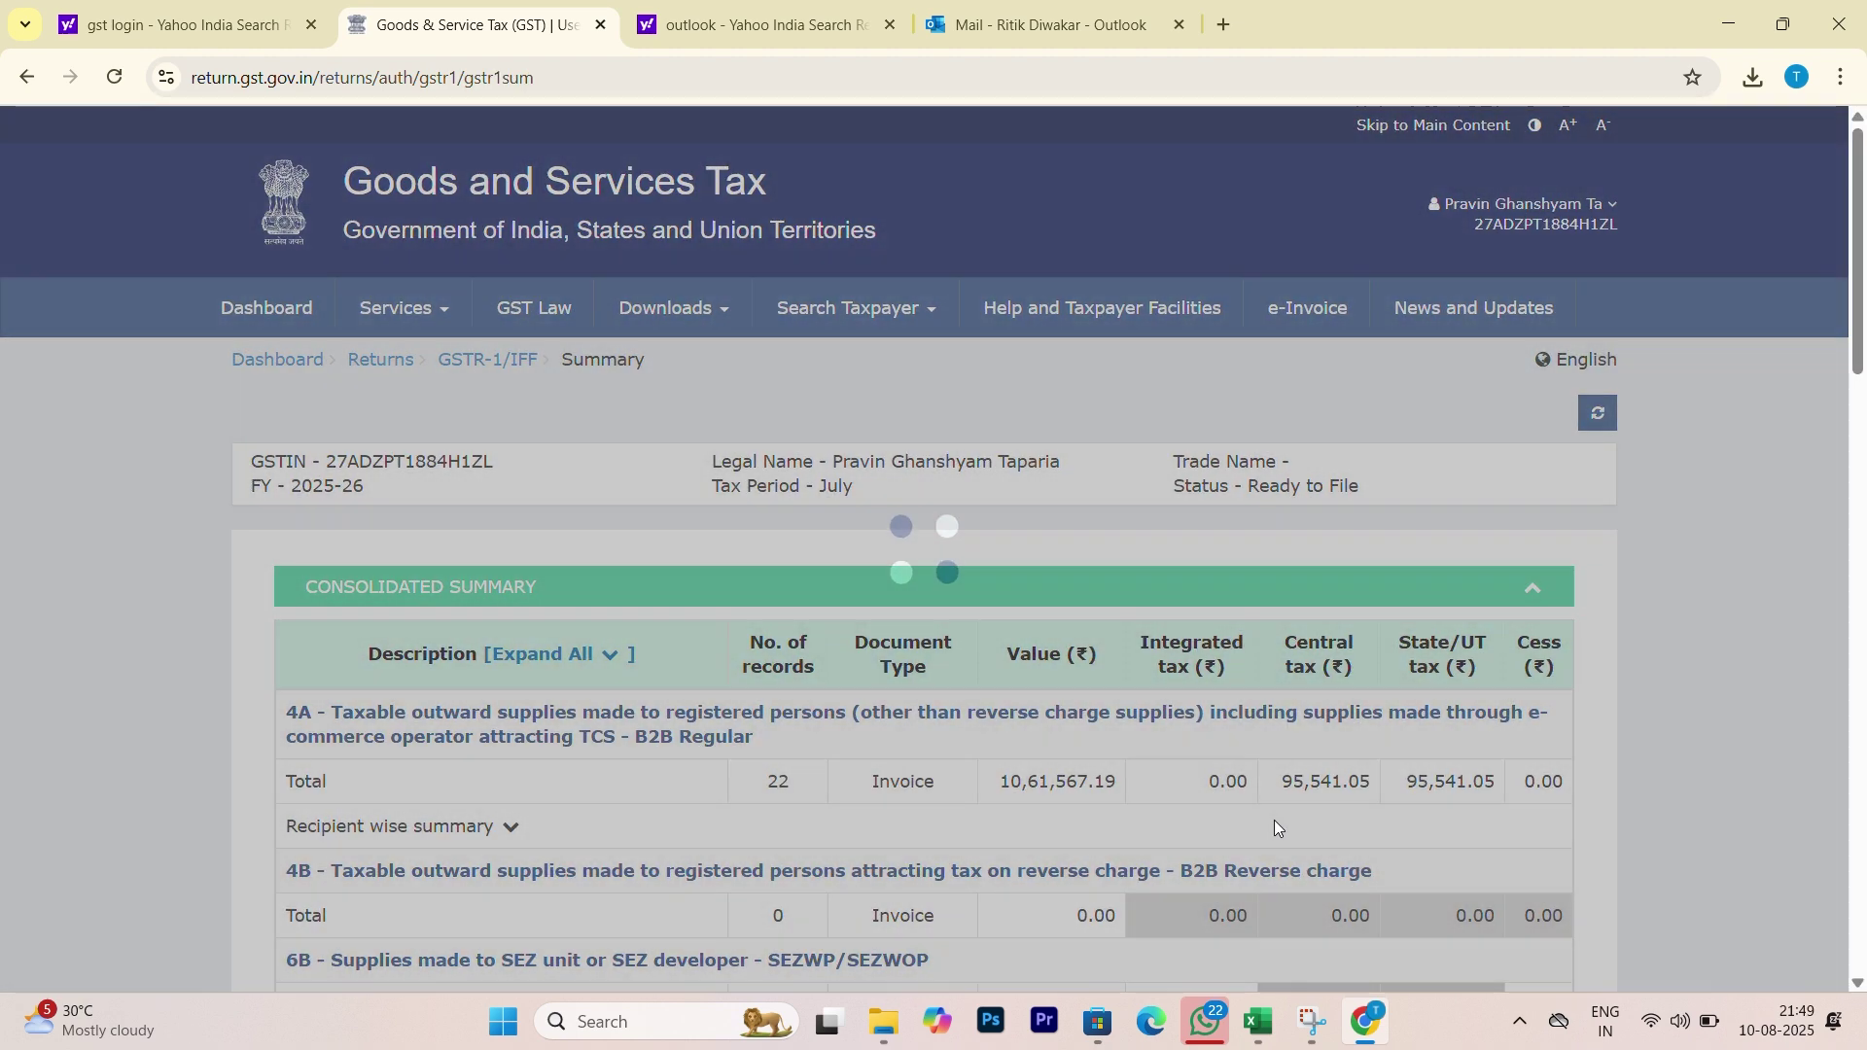
pyautogui.scroll(-4, 1273, 819)
pyautogui.scroll(-20, 1277, 821)
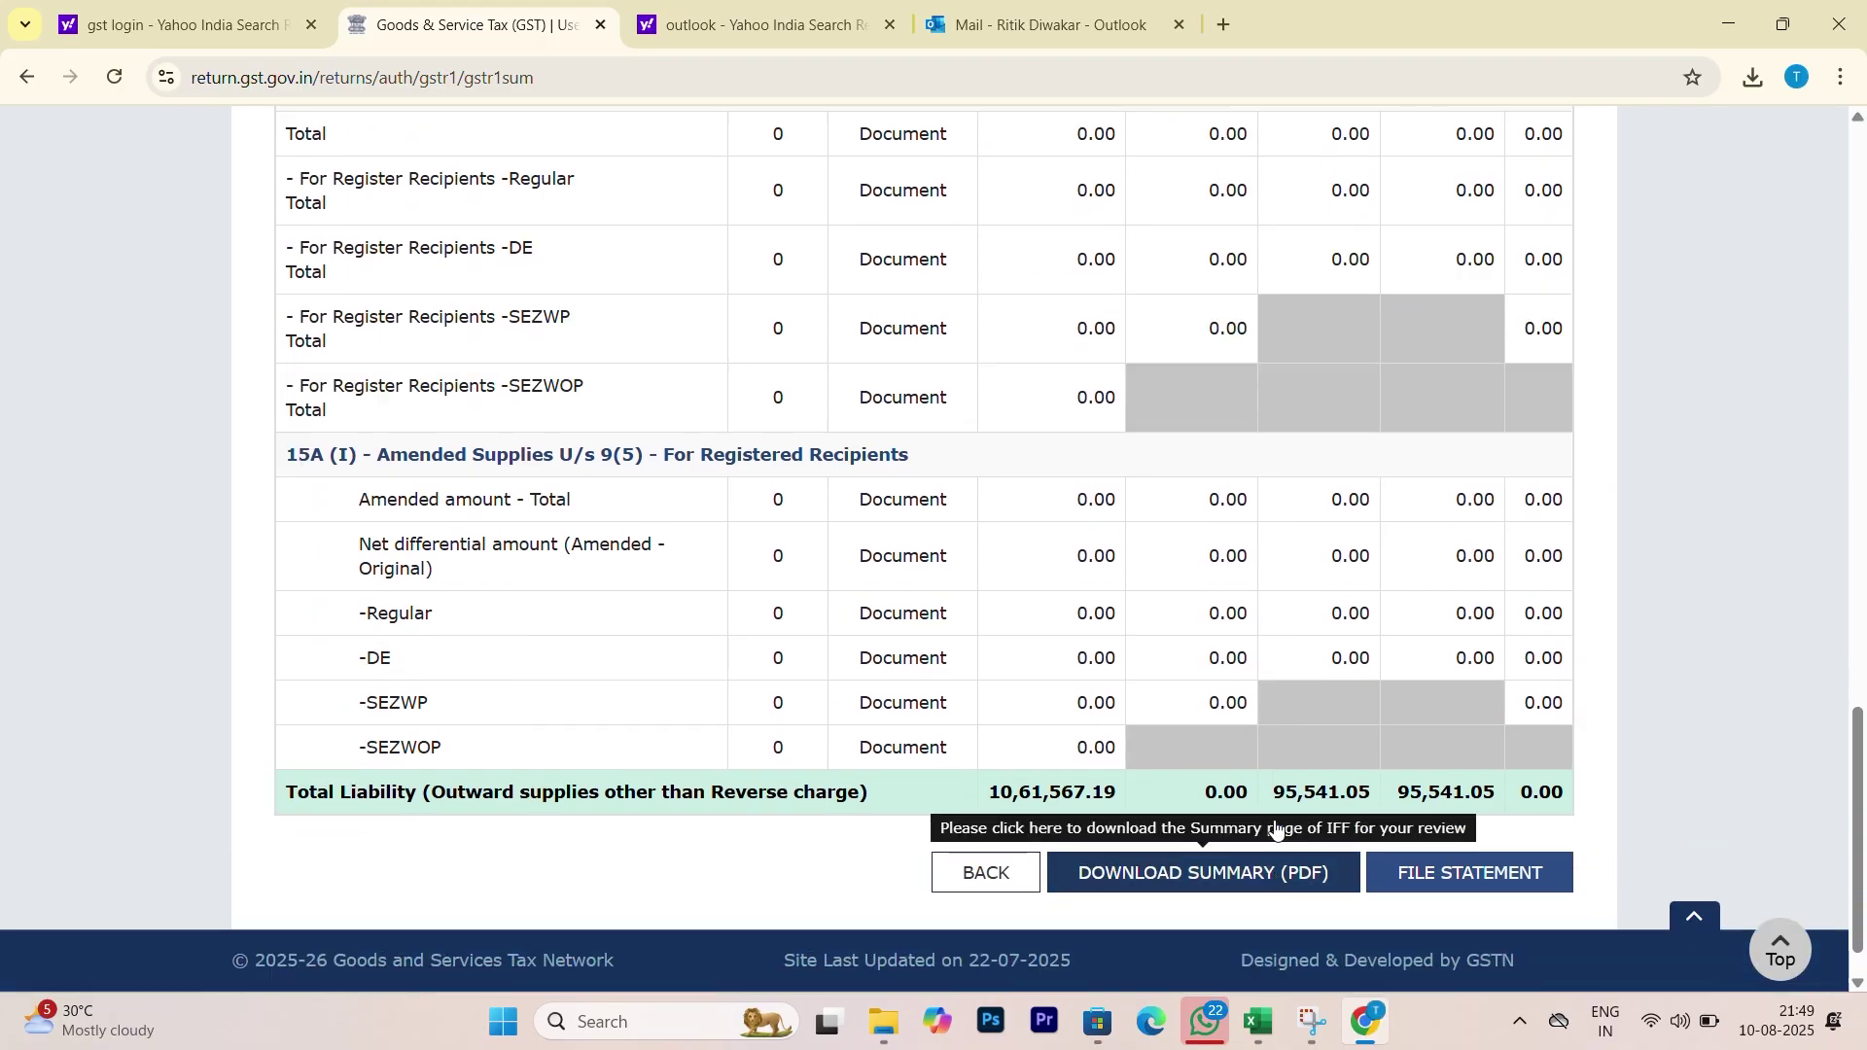
pyautogui.scroll(20, 1274, 819)
pyautogui.scroll(-1, 1274, 819)
pyautogui.scroll(-20, 1273, 819)
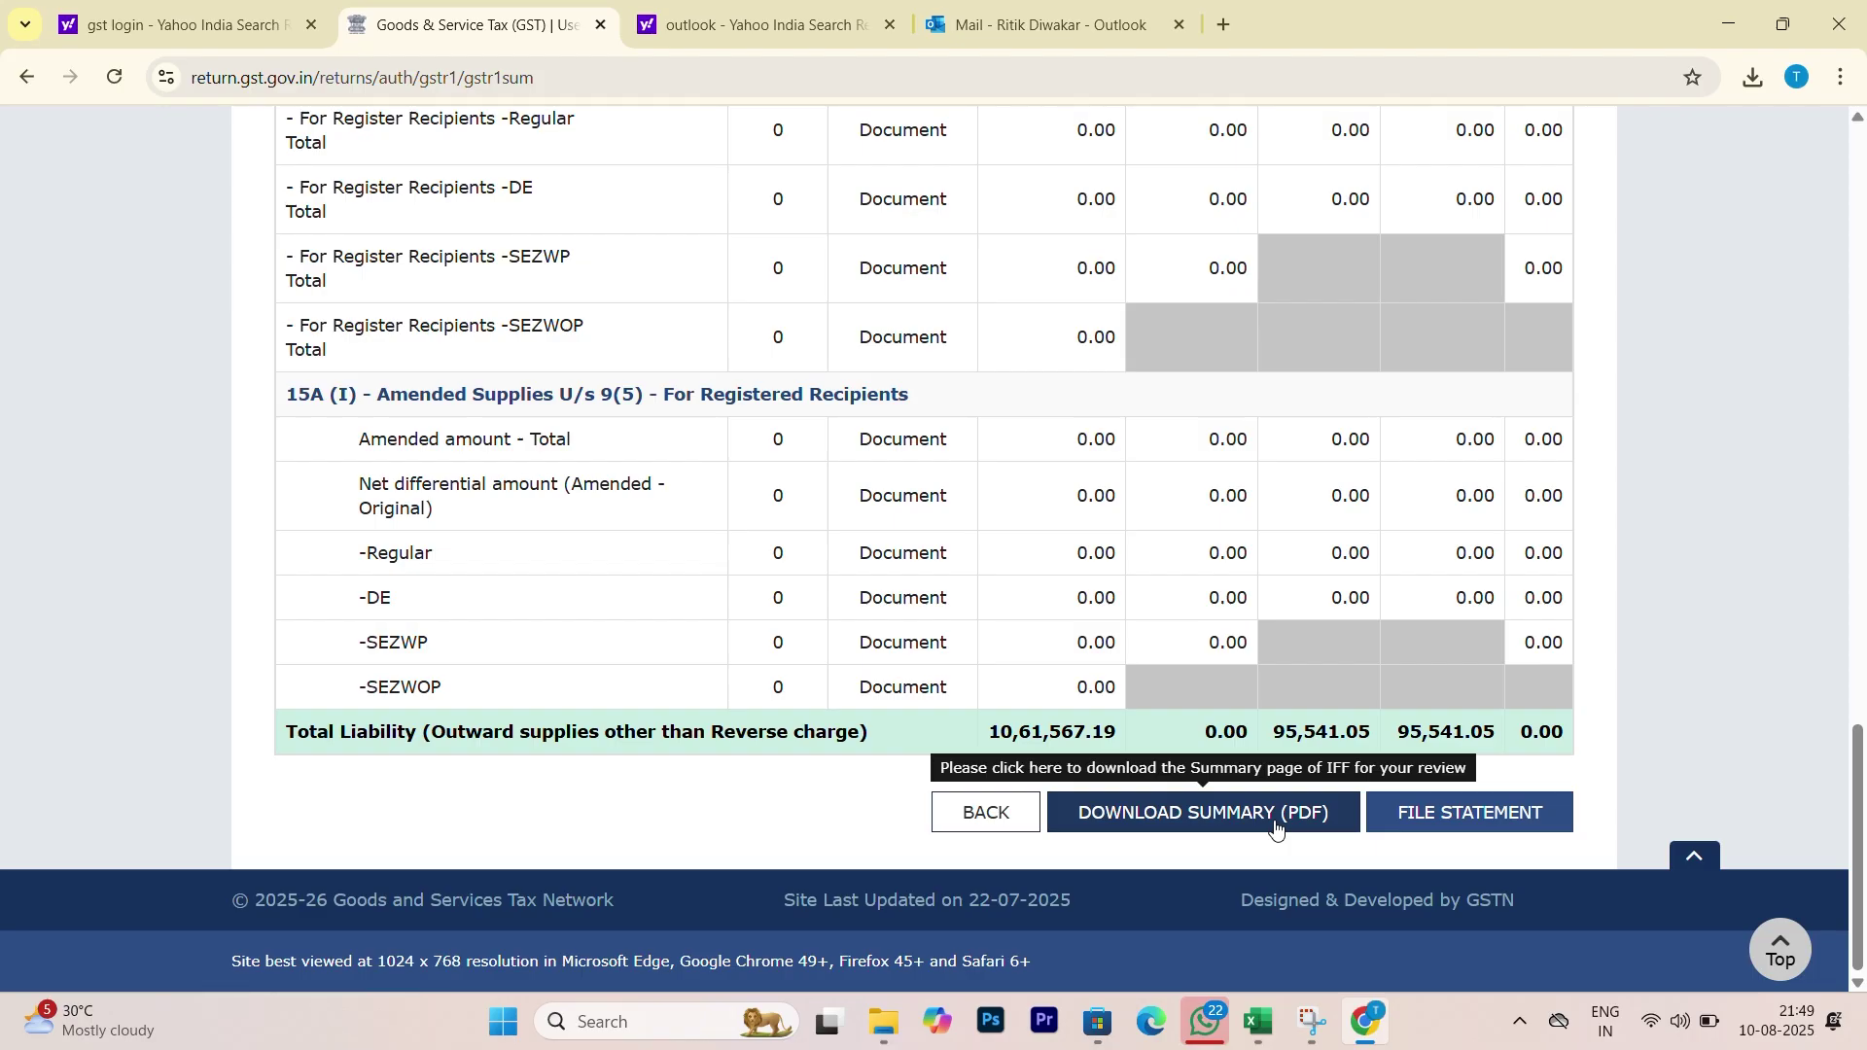
pyautogui.scroll(20, 1097, 589)
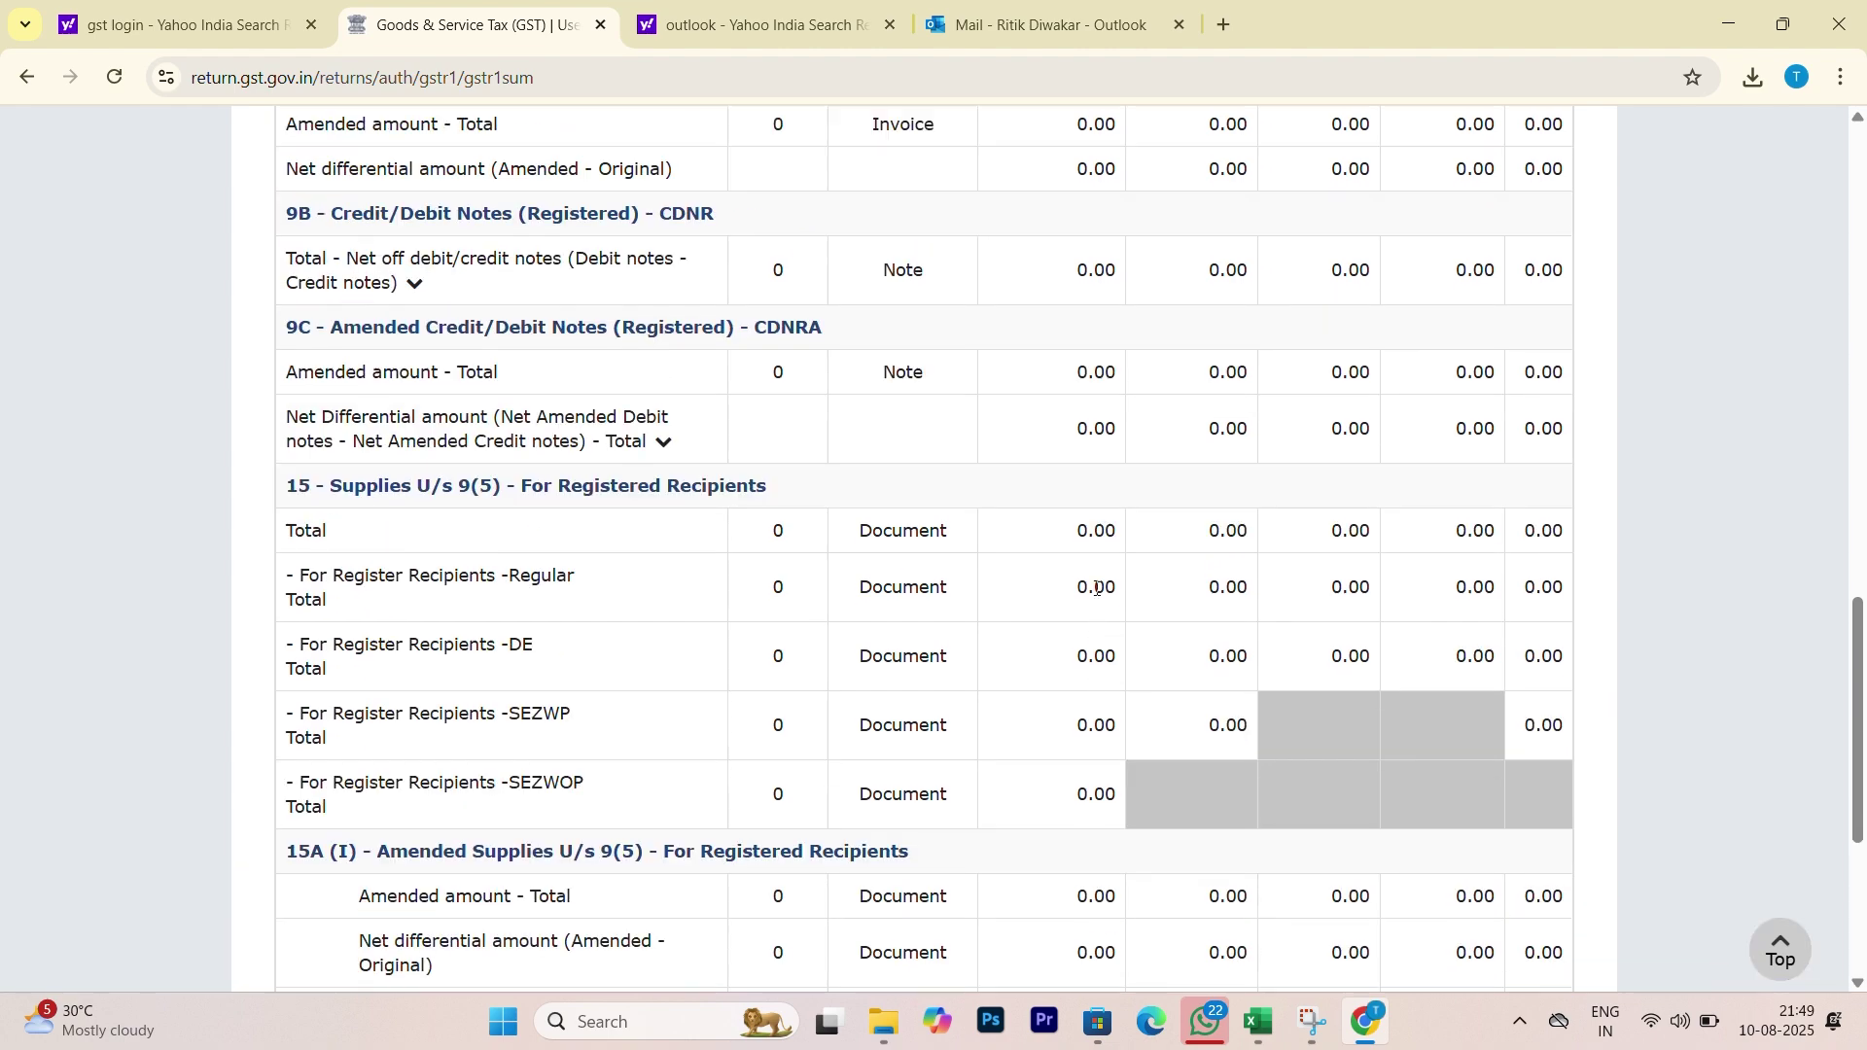
pyautogui.scroll(2, 1096, 589)
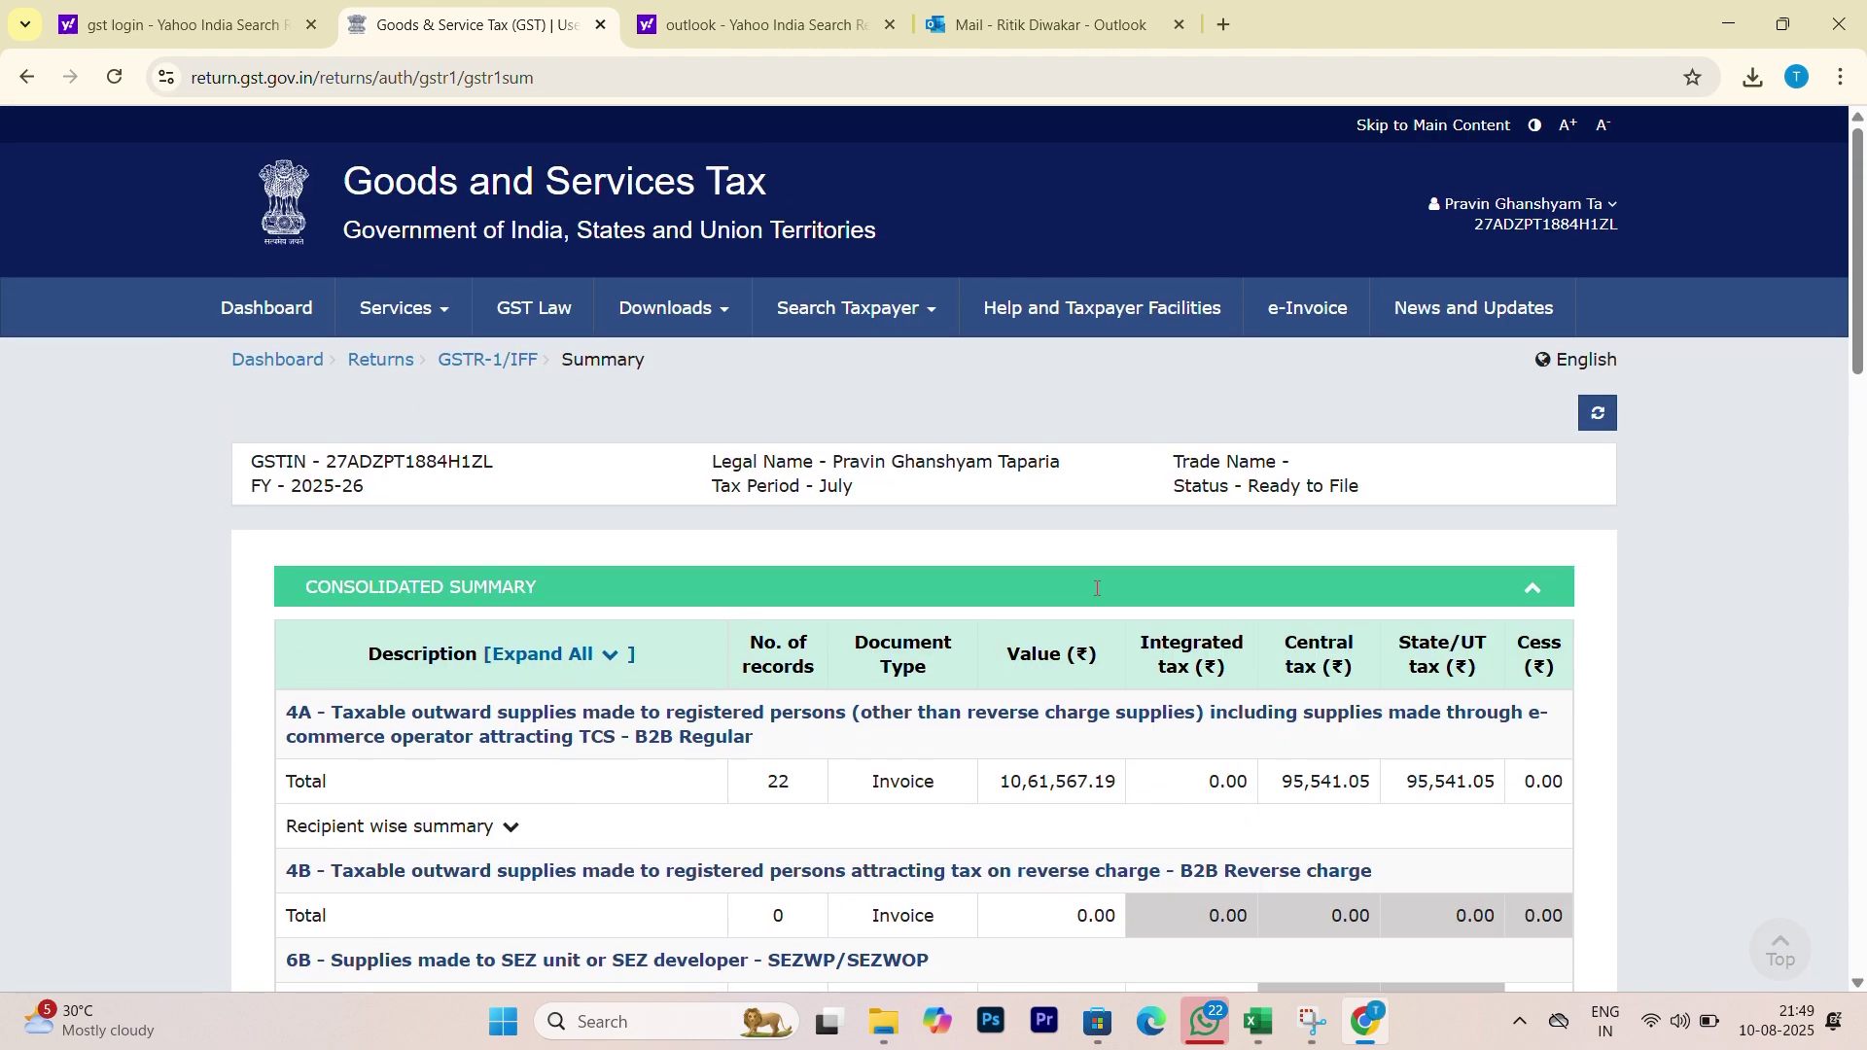
# - Refresh the summary and check total liability, with 95,541.05 each in central and state tax
pyautogui.click(1599, 414)
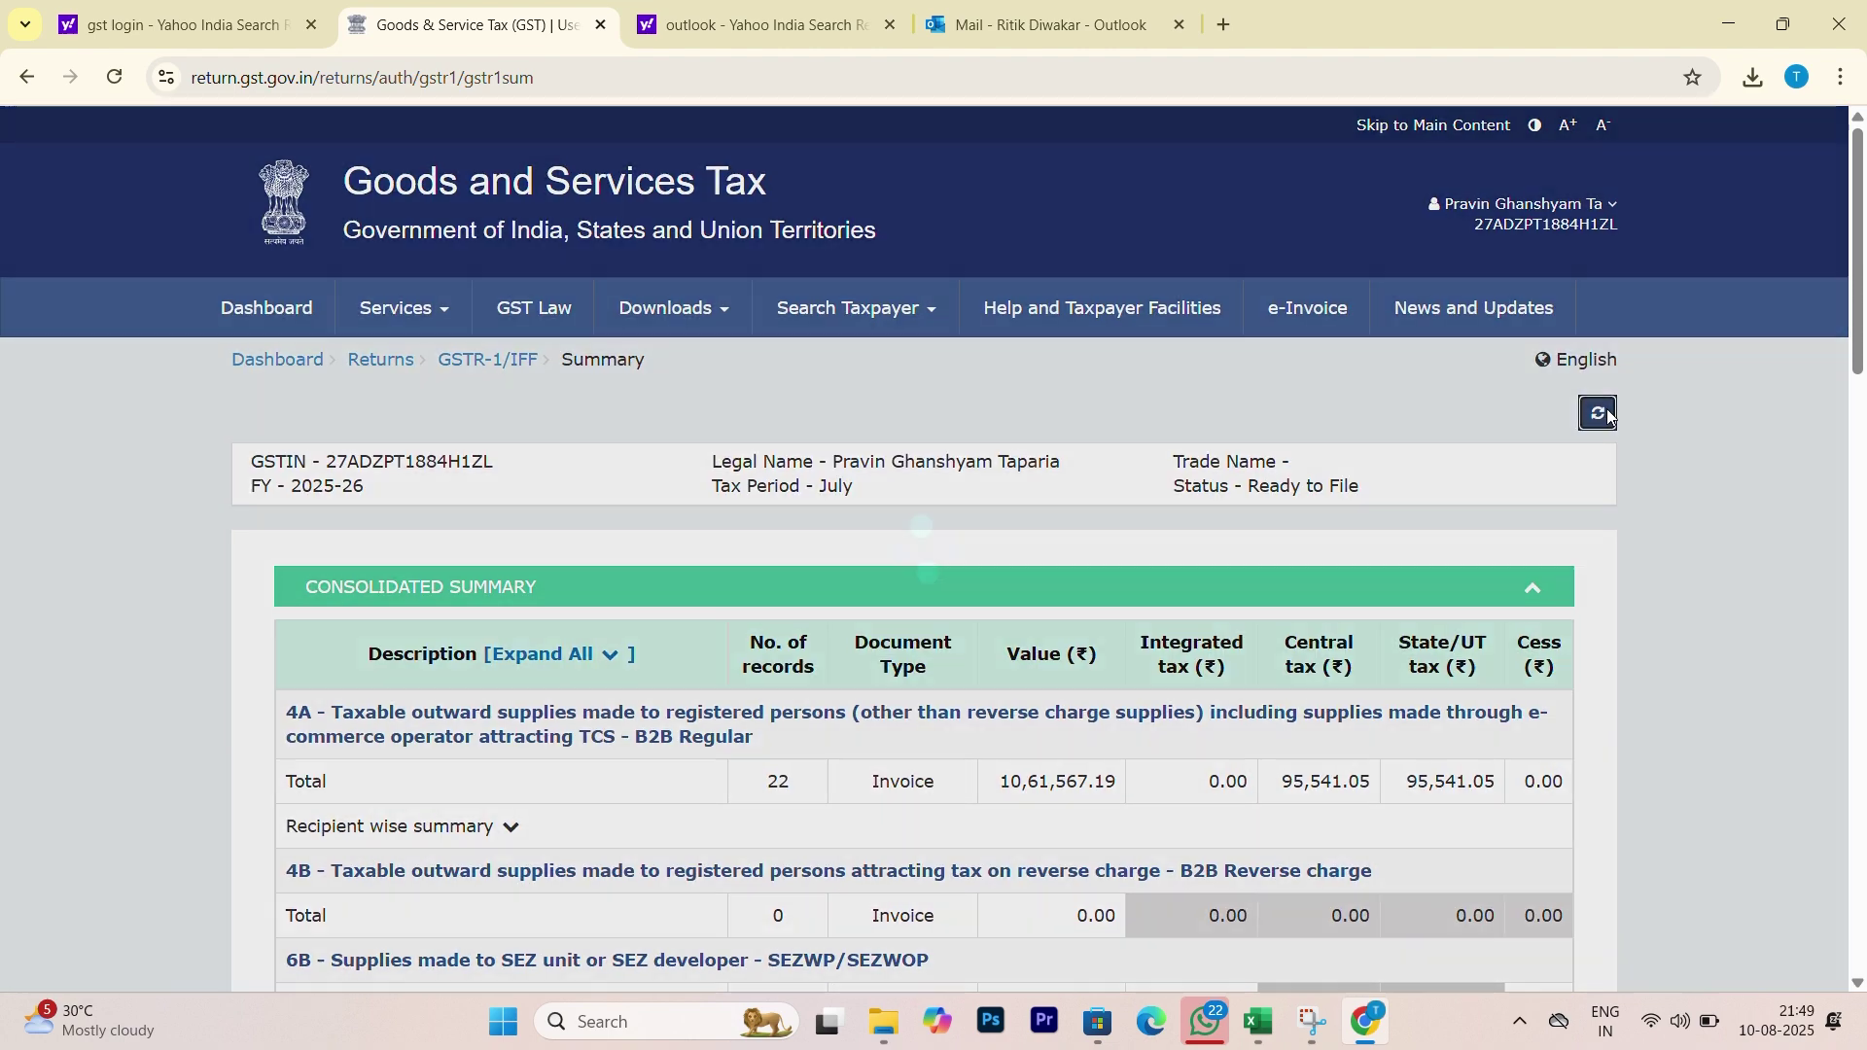
pyautogui.scroll(-9, 1600, 362)
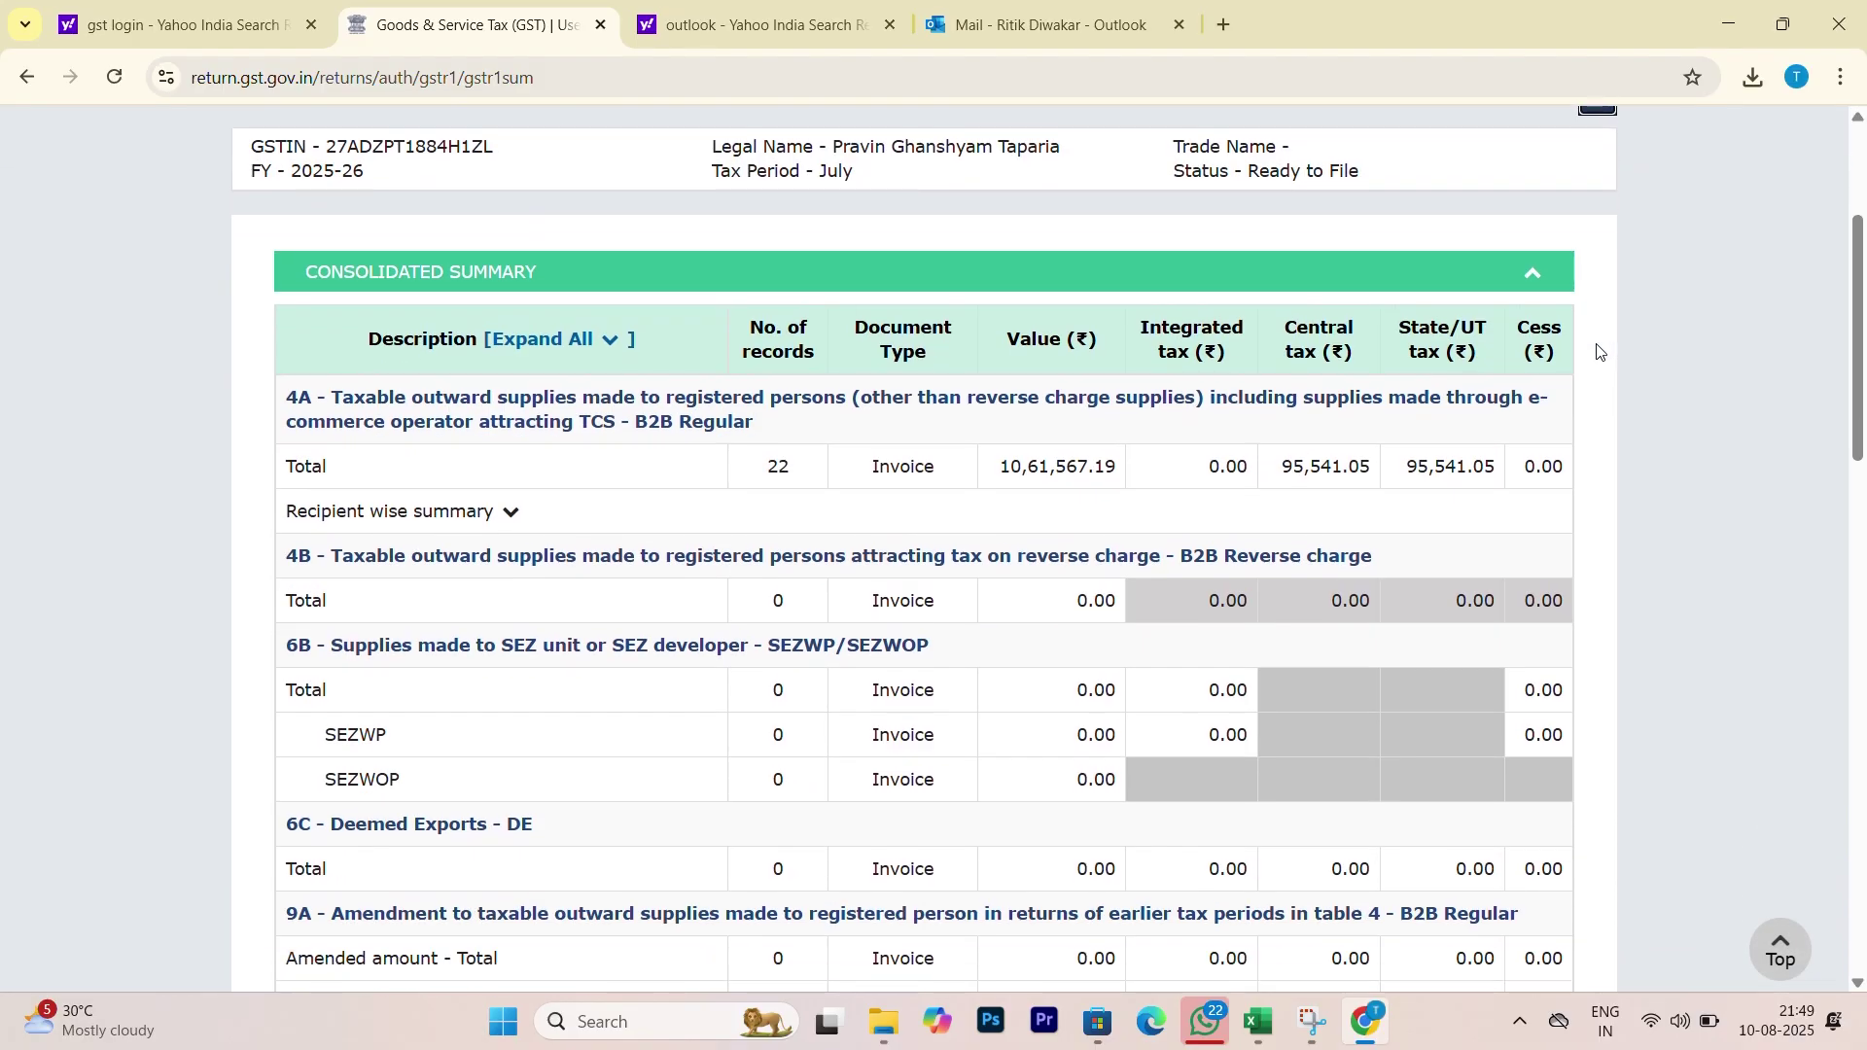
pyautogui.scroll(-13, 1600, 352)
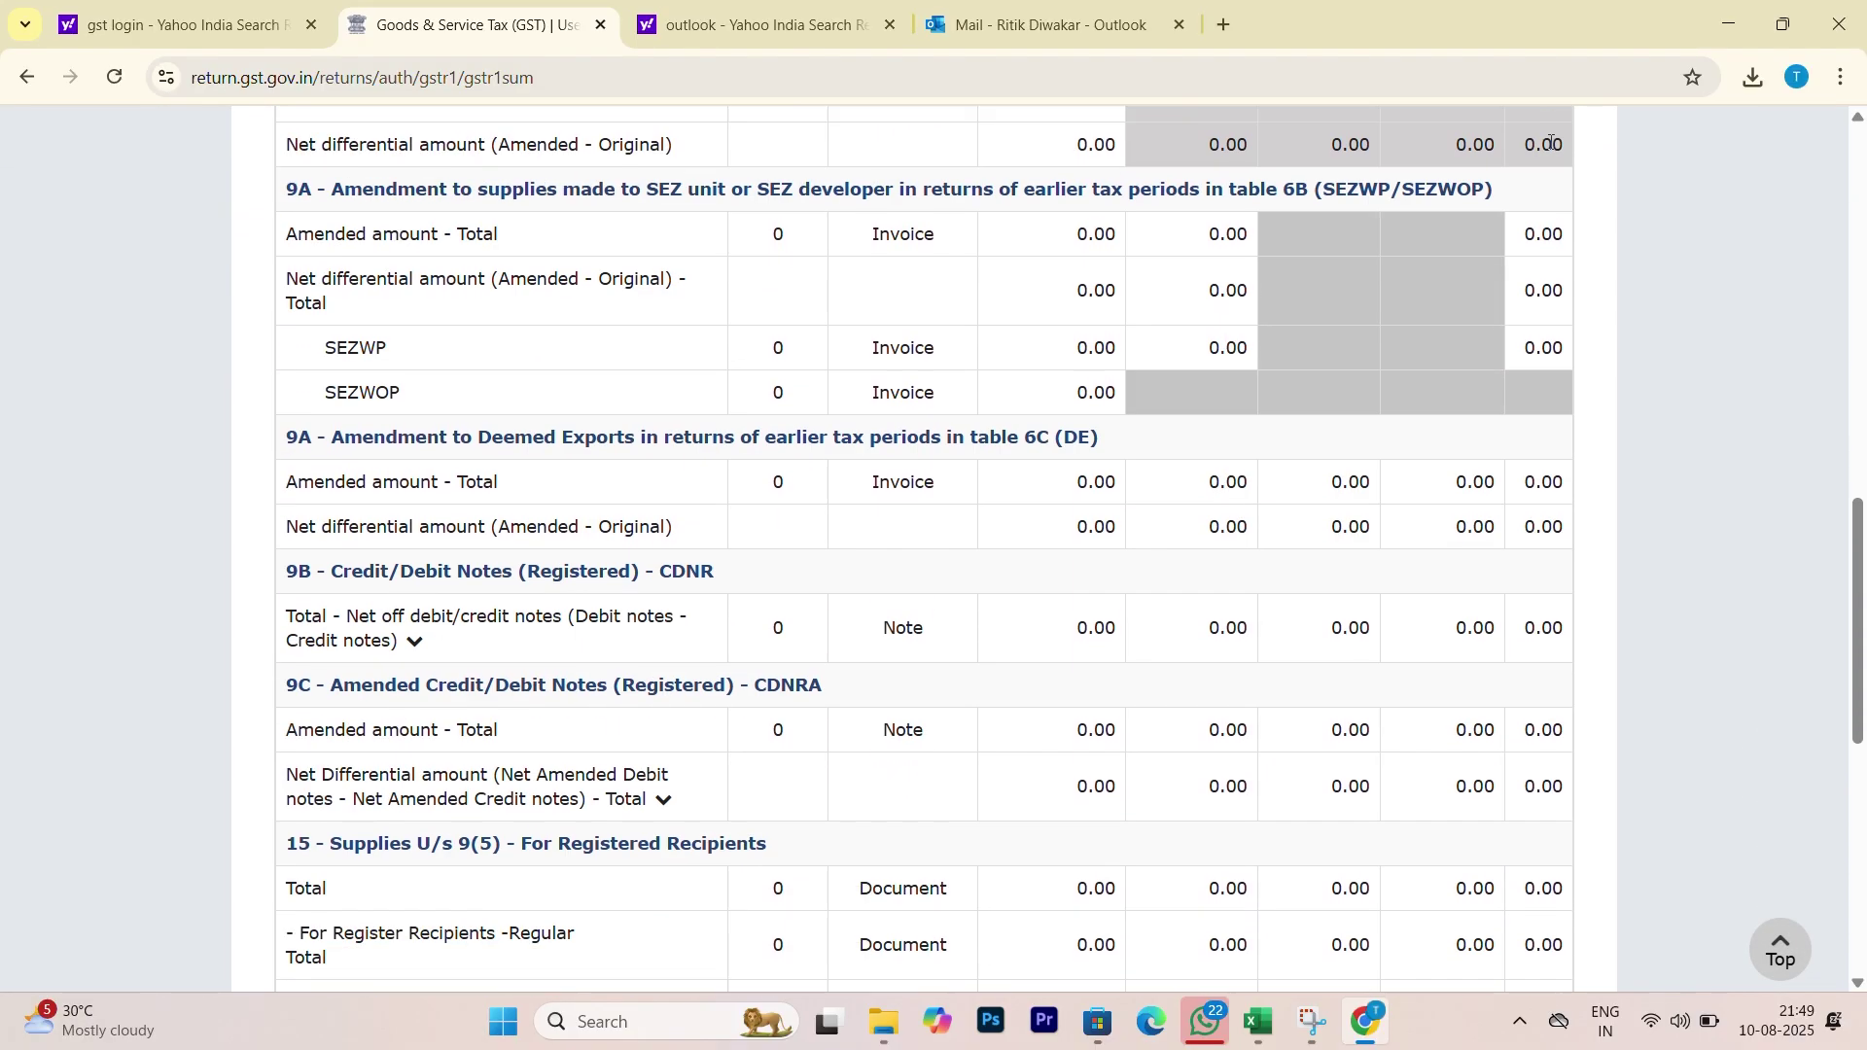
pyautogui.scroll(-1, 1551, 149)
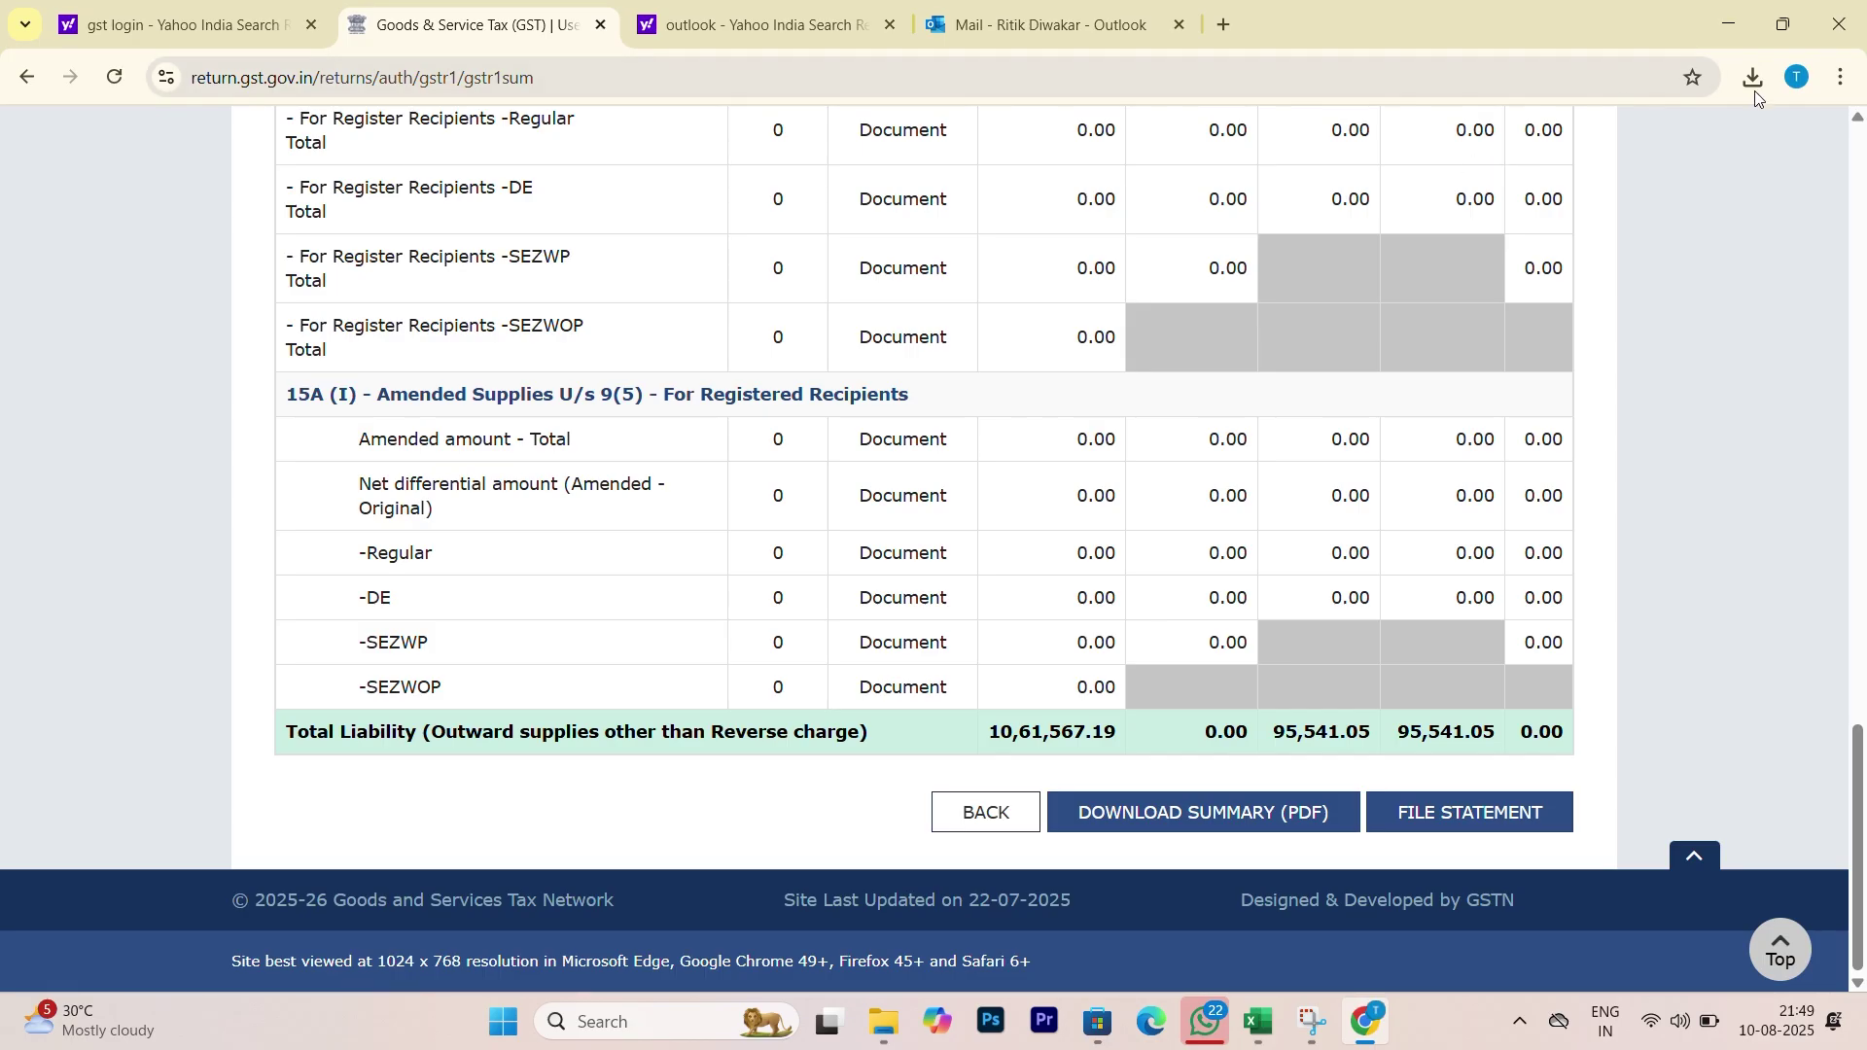
# - On the July IFF filing page, affirm the declaration and select the authorised signatory
pyautogui.click(1487, 831)
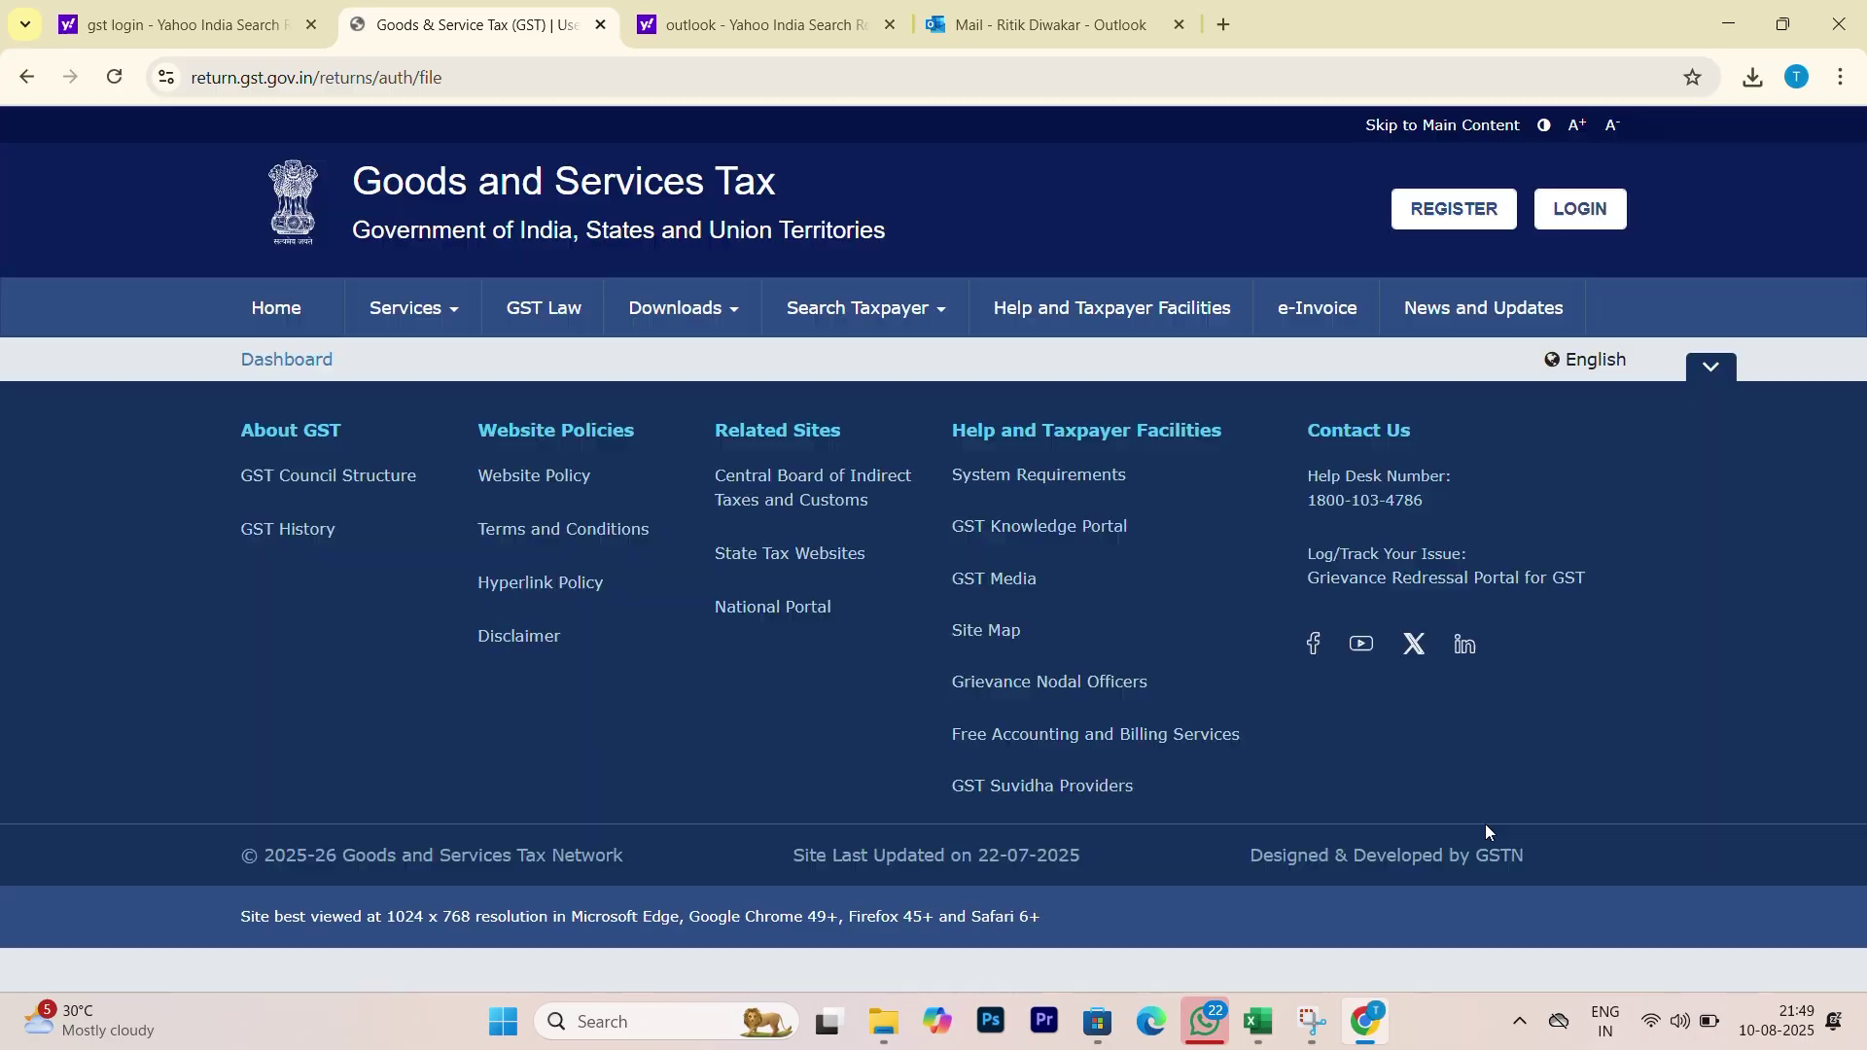
pyautogui.scroll(-2, 1470, 768)
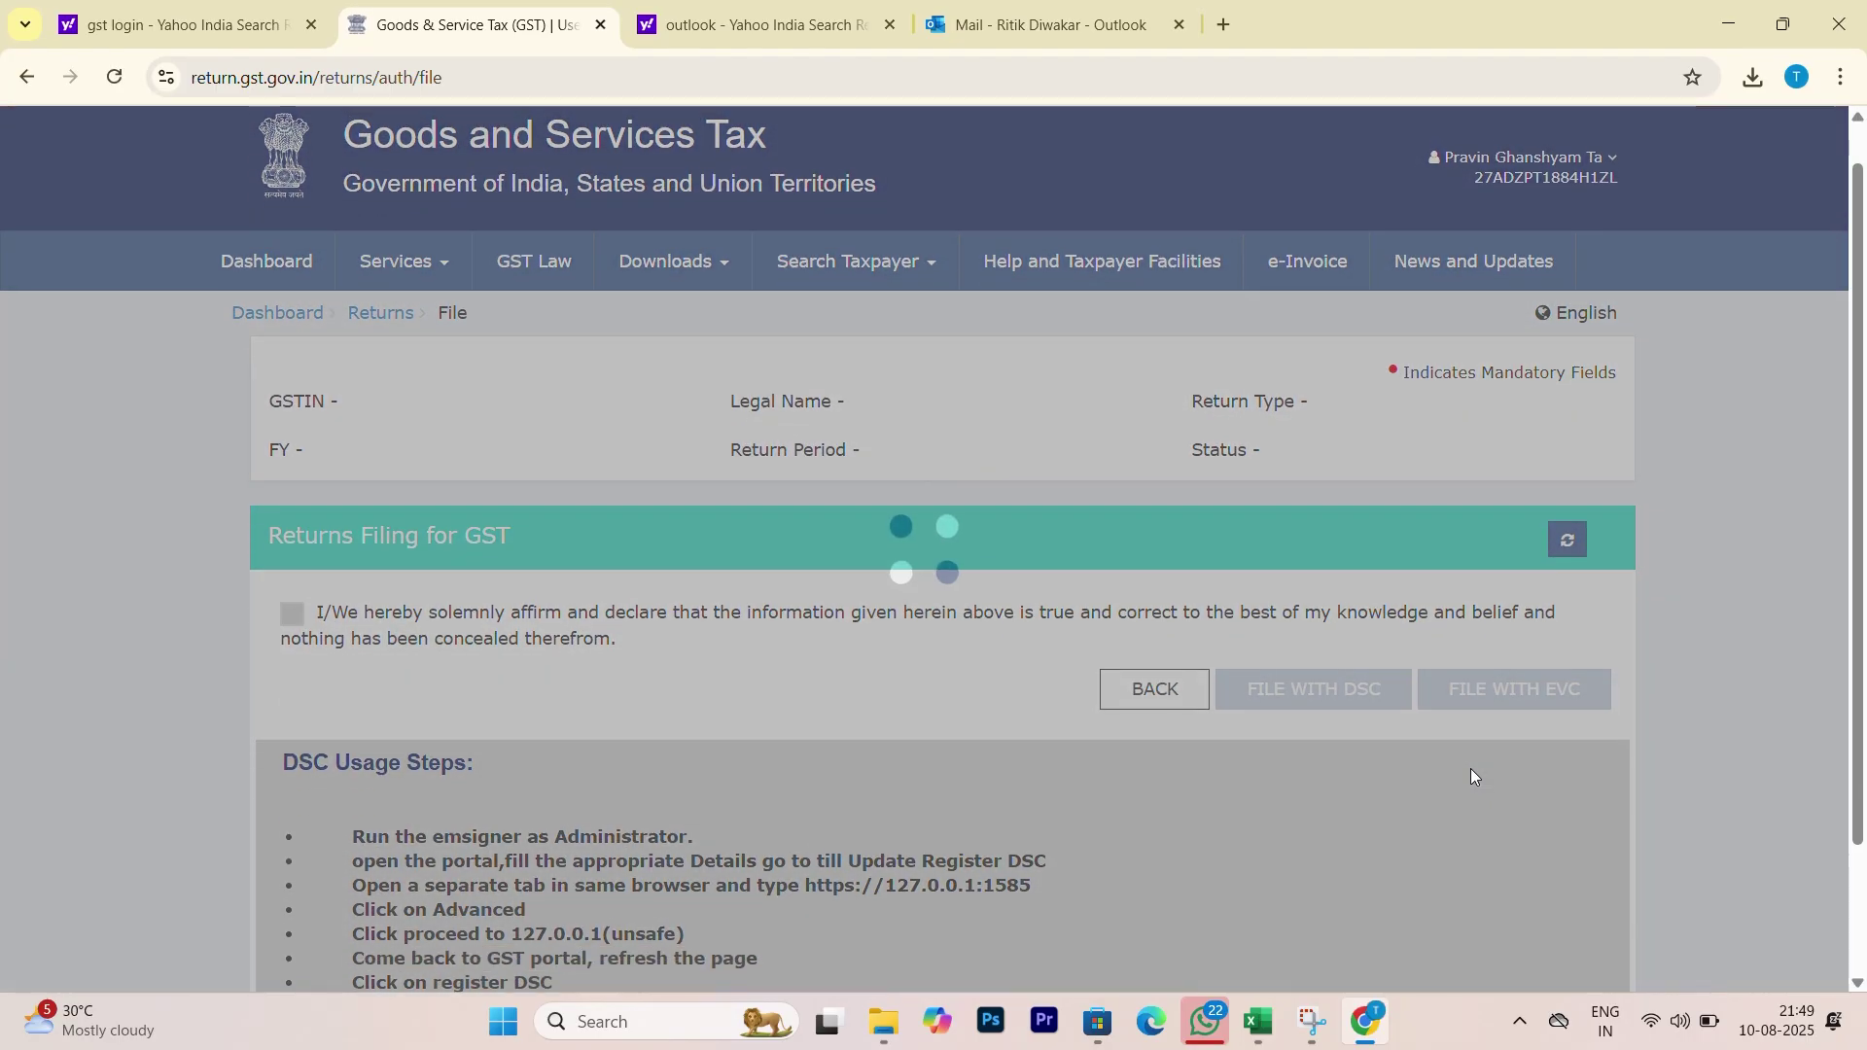
pyautogui.scroll(-2, 1470, 768)
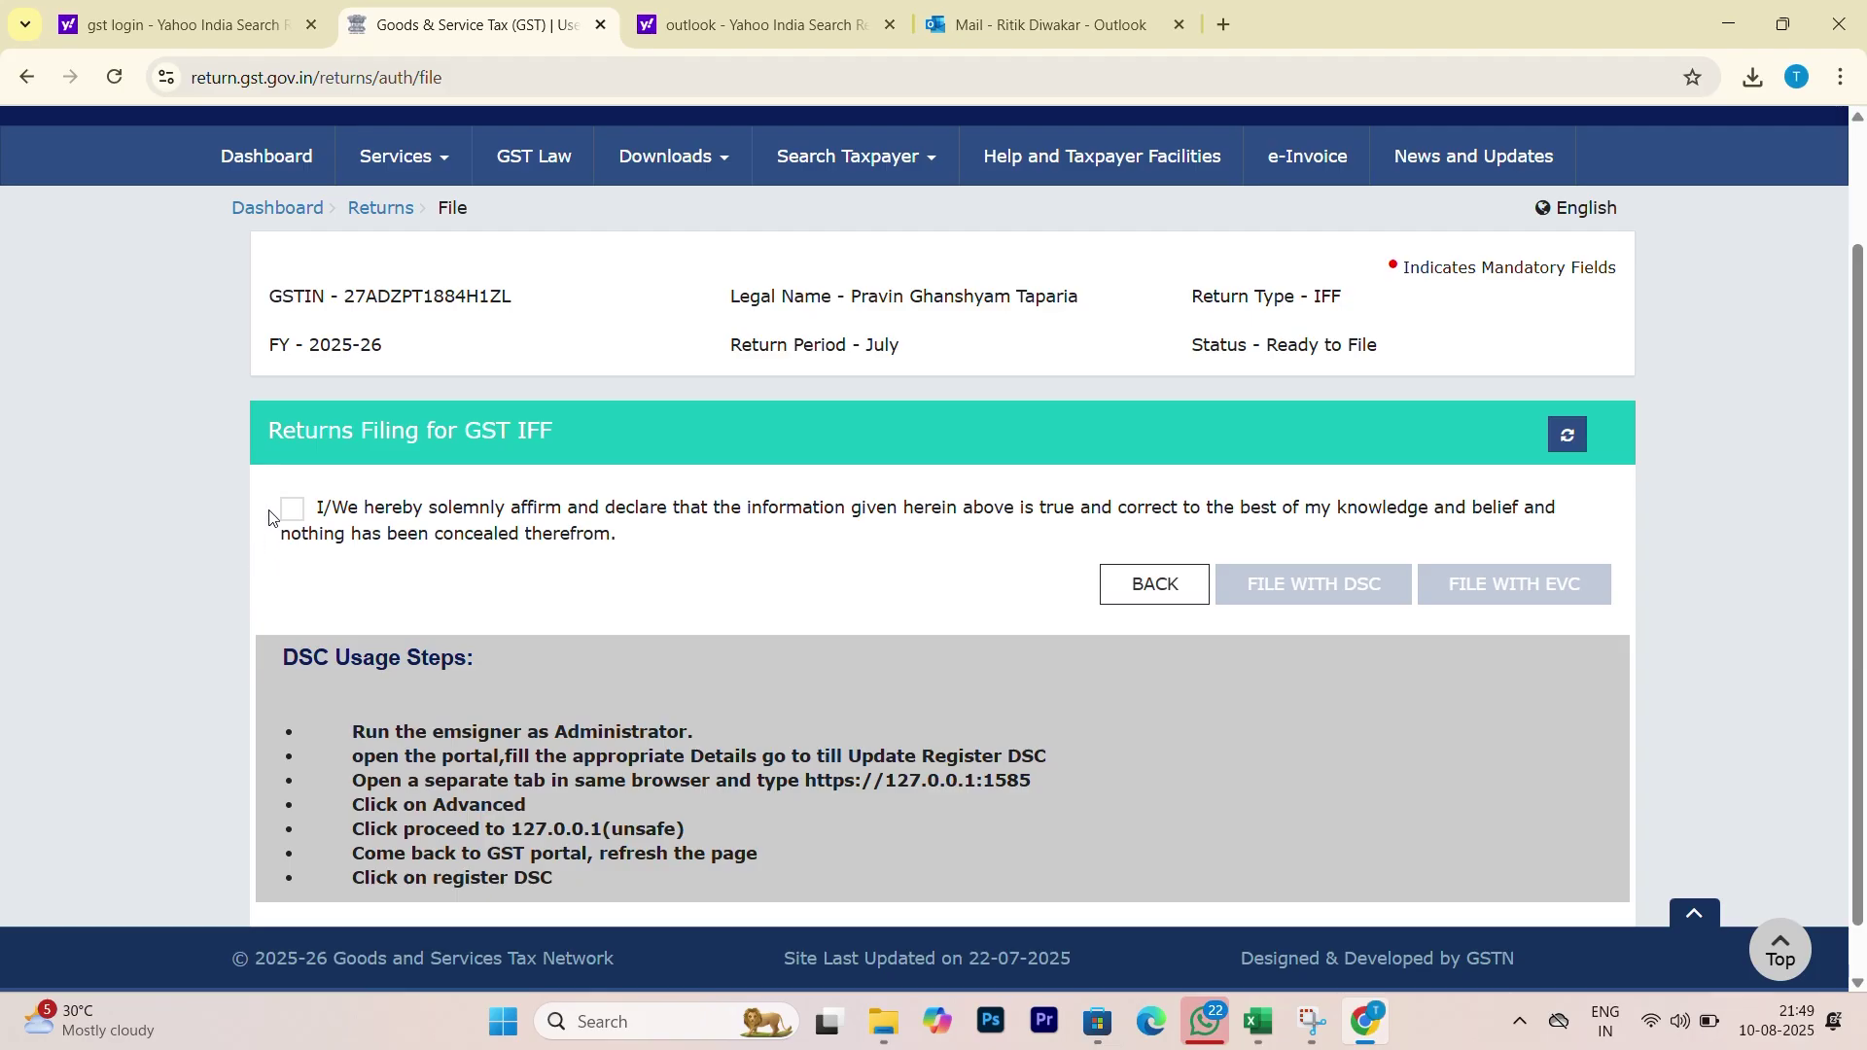
pyautogui.click(294, 509)
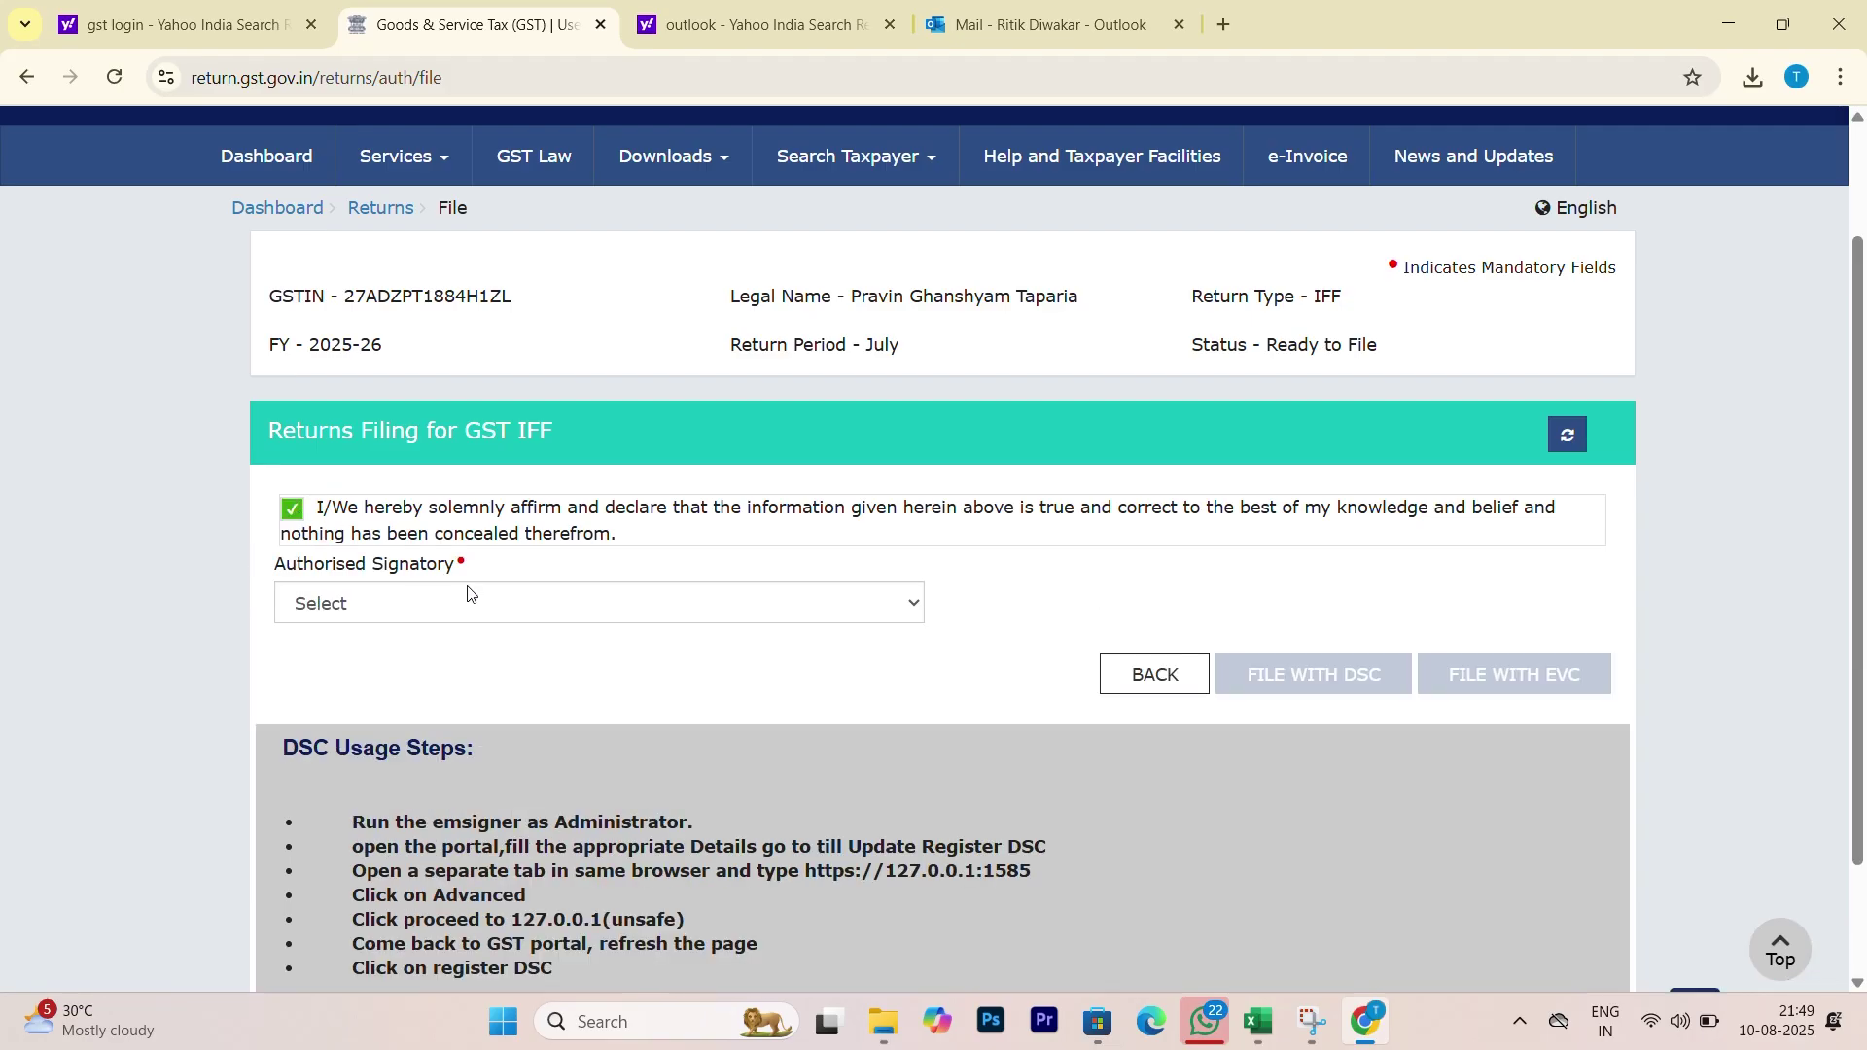
pyautogui.click(488, 603)
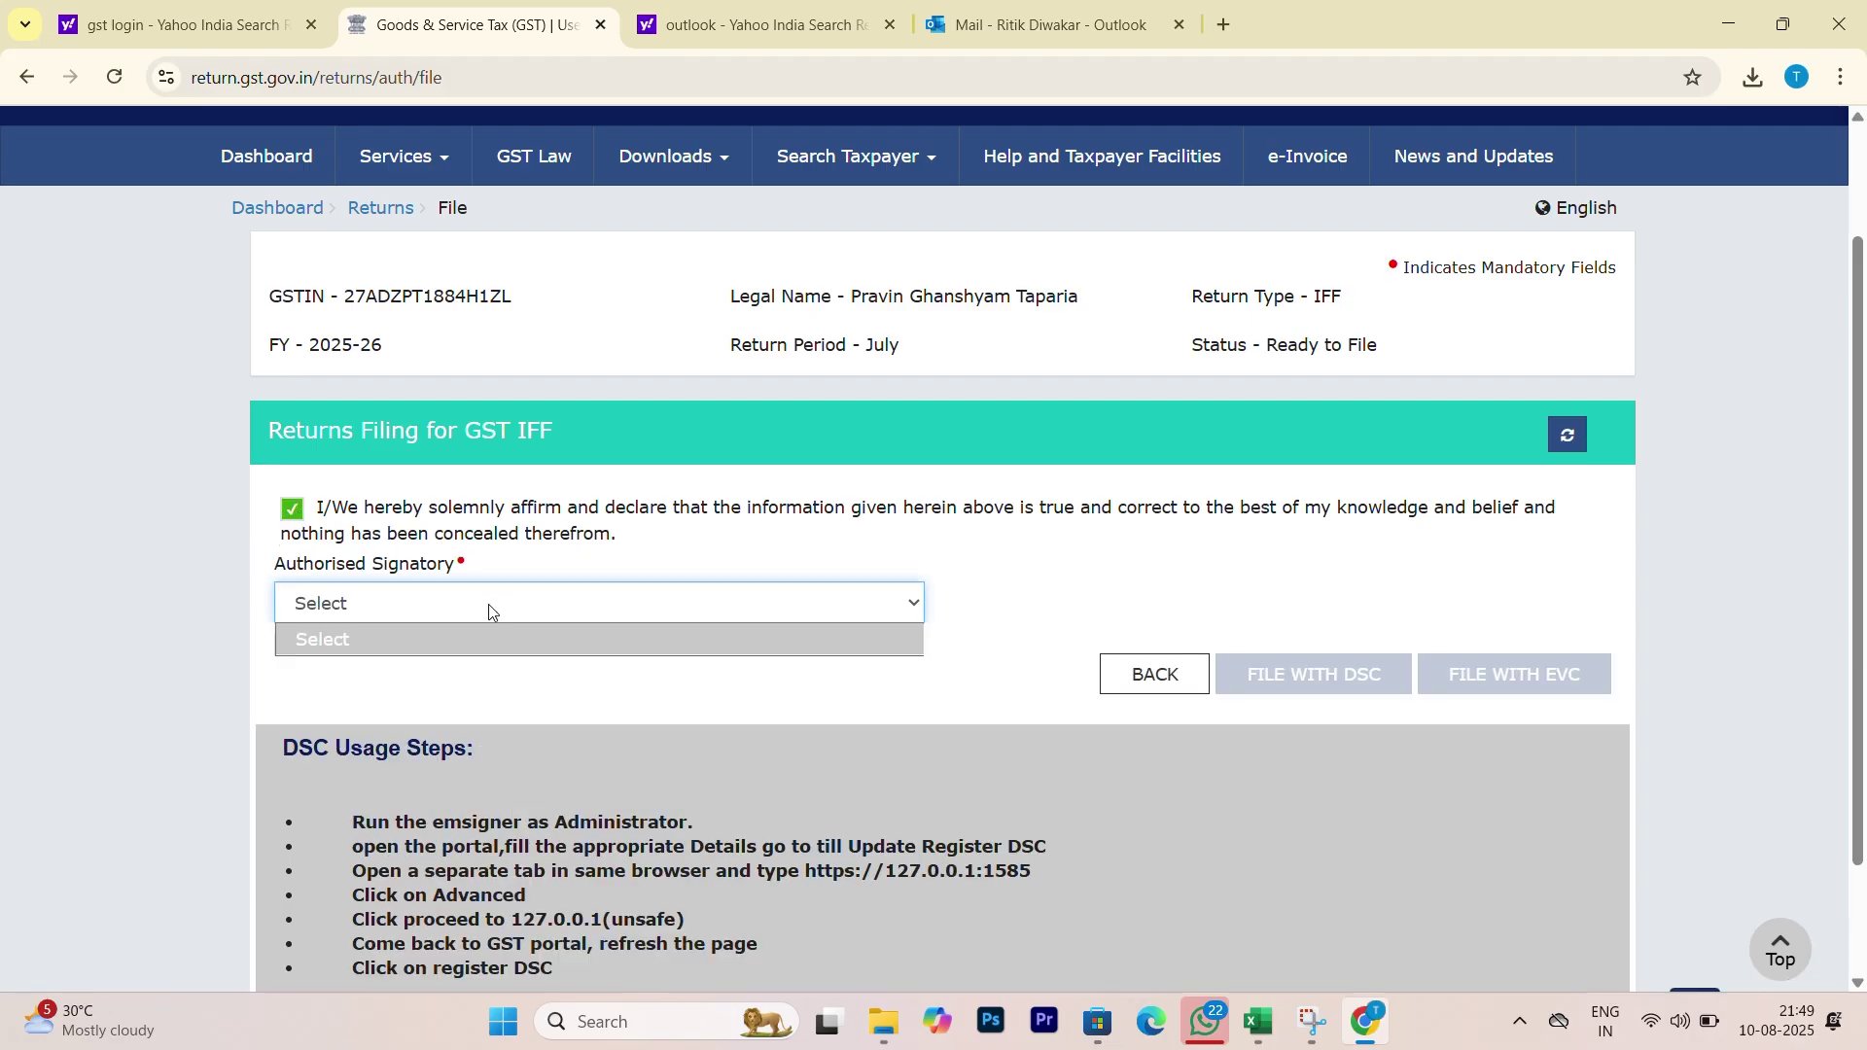
pyautogui.click(539, 604)
pyautogui.click(541, 604)
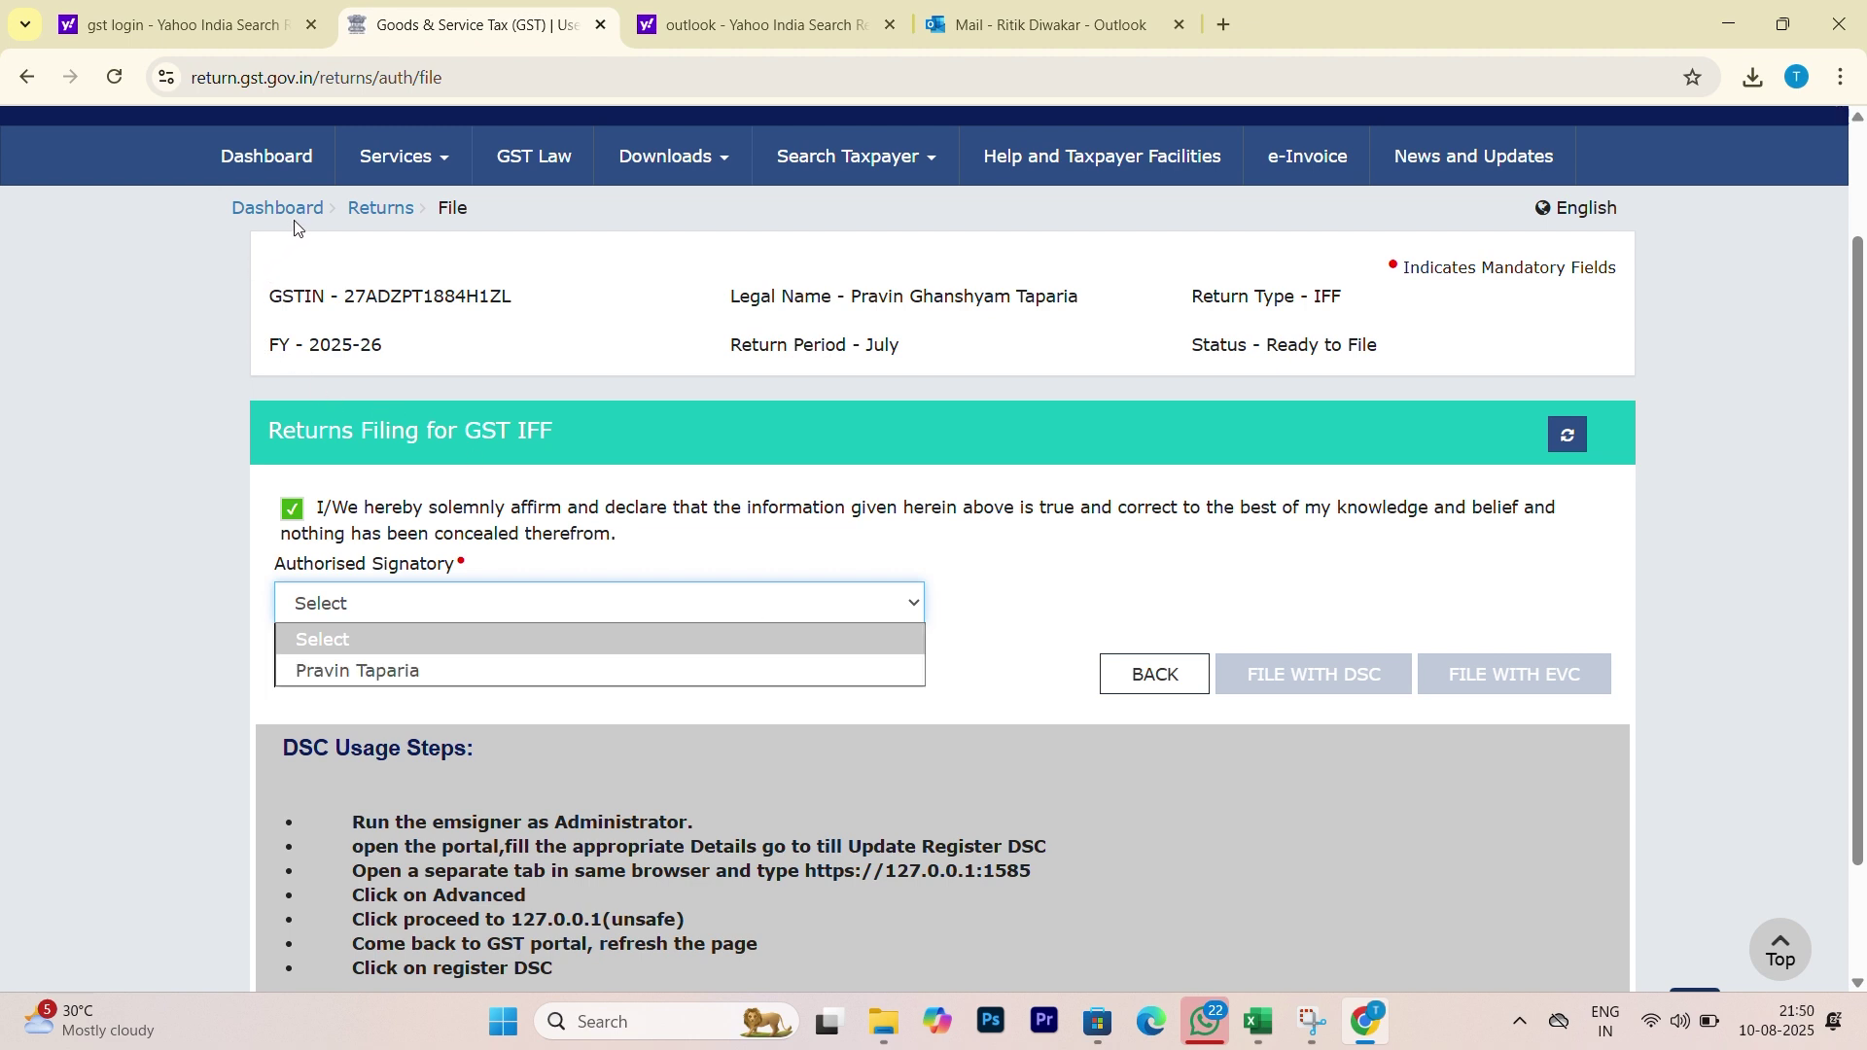
pyautogui.click(478, 674)
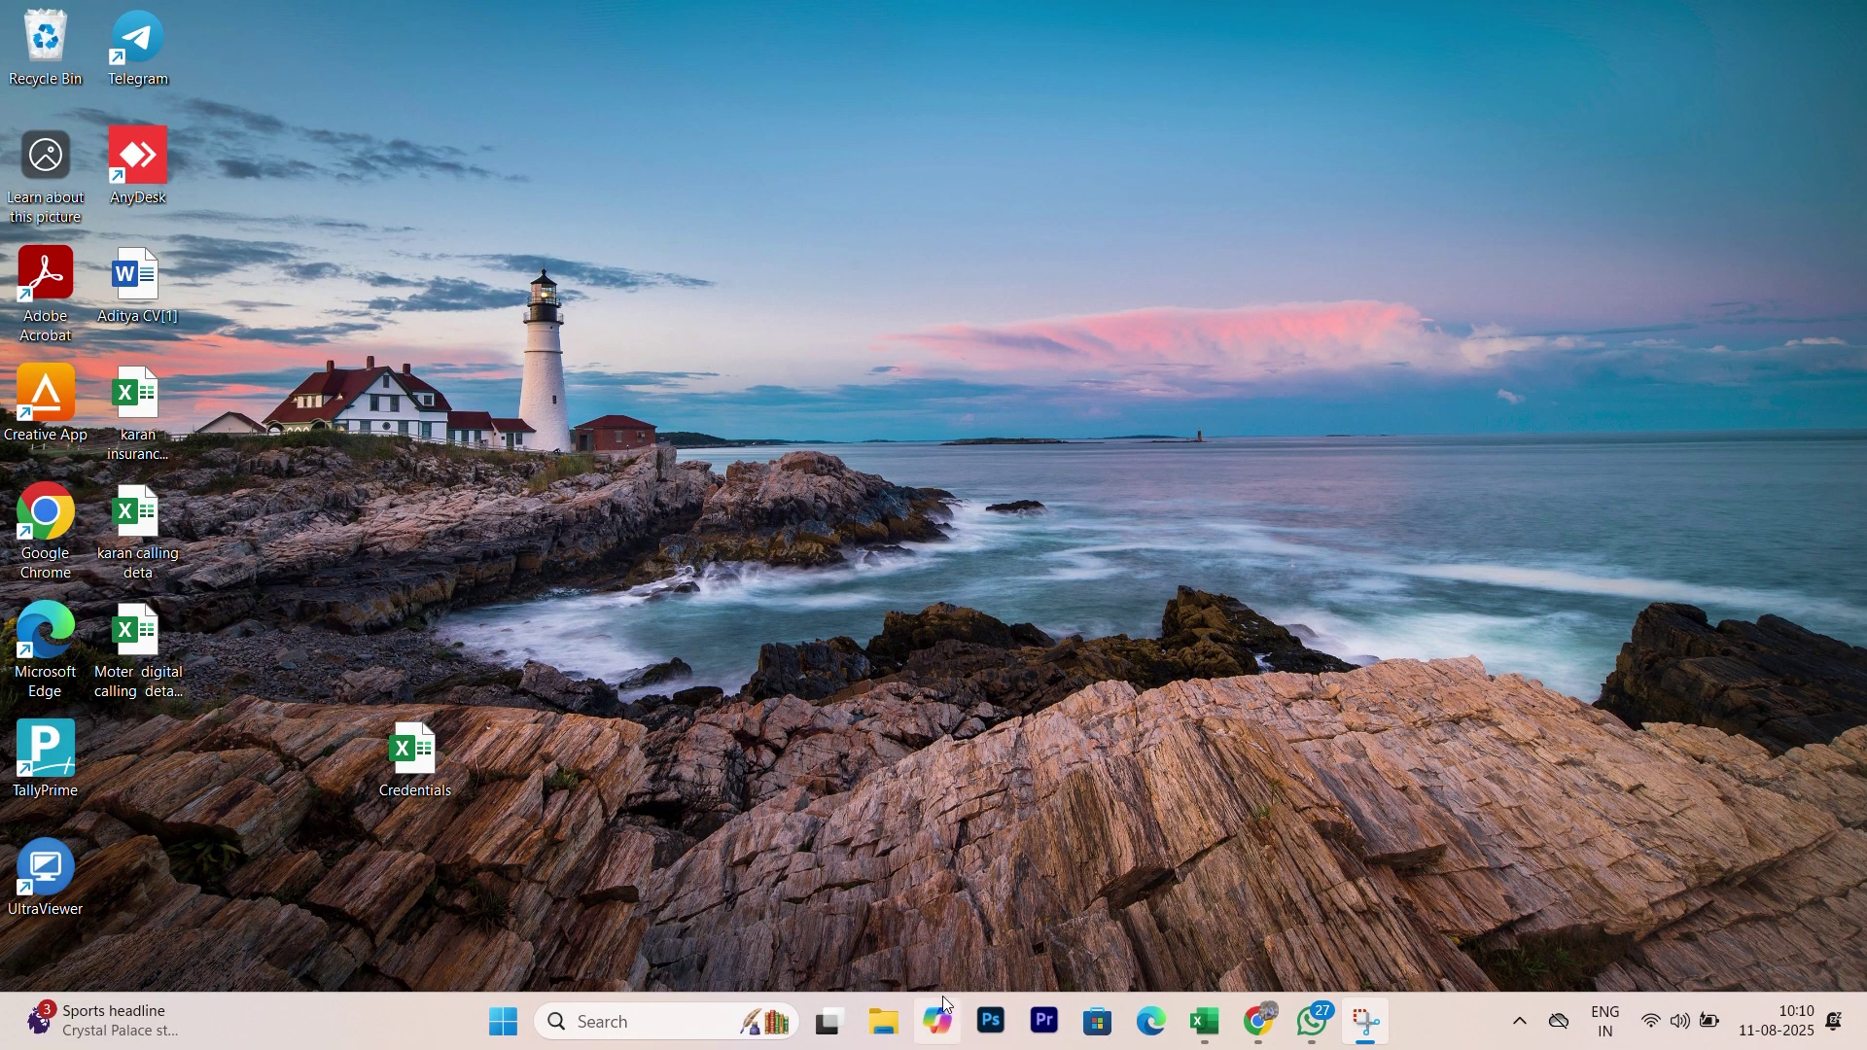
# - Restore the portal and list the FY 2025-26 July returns on the Returns dashboard
pyautogui.click(1260, 1033)
pyautogui.scroll(-5, 493, 447)
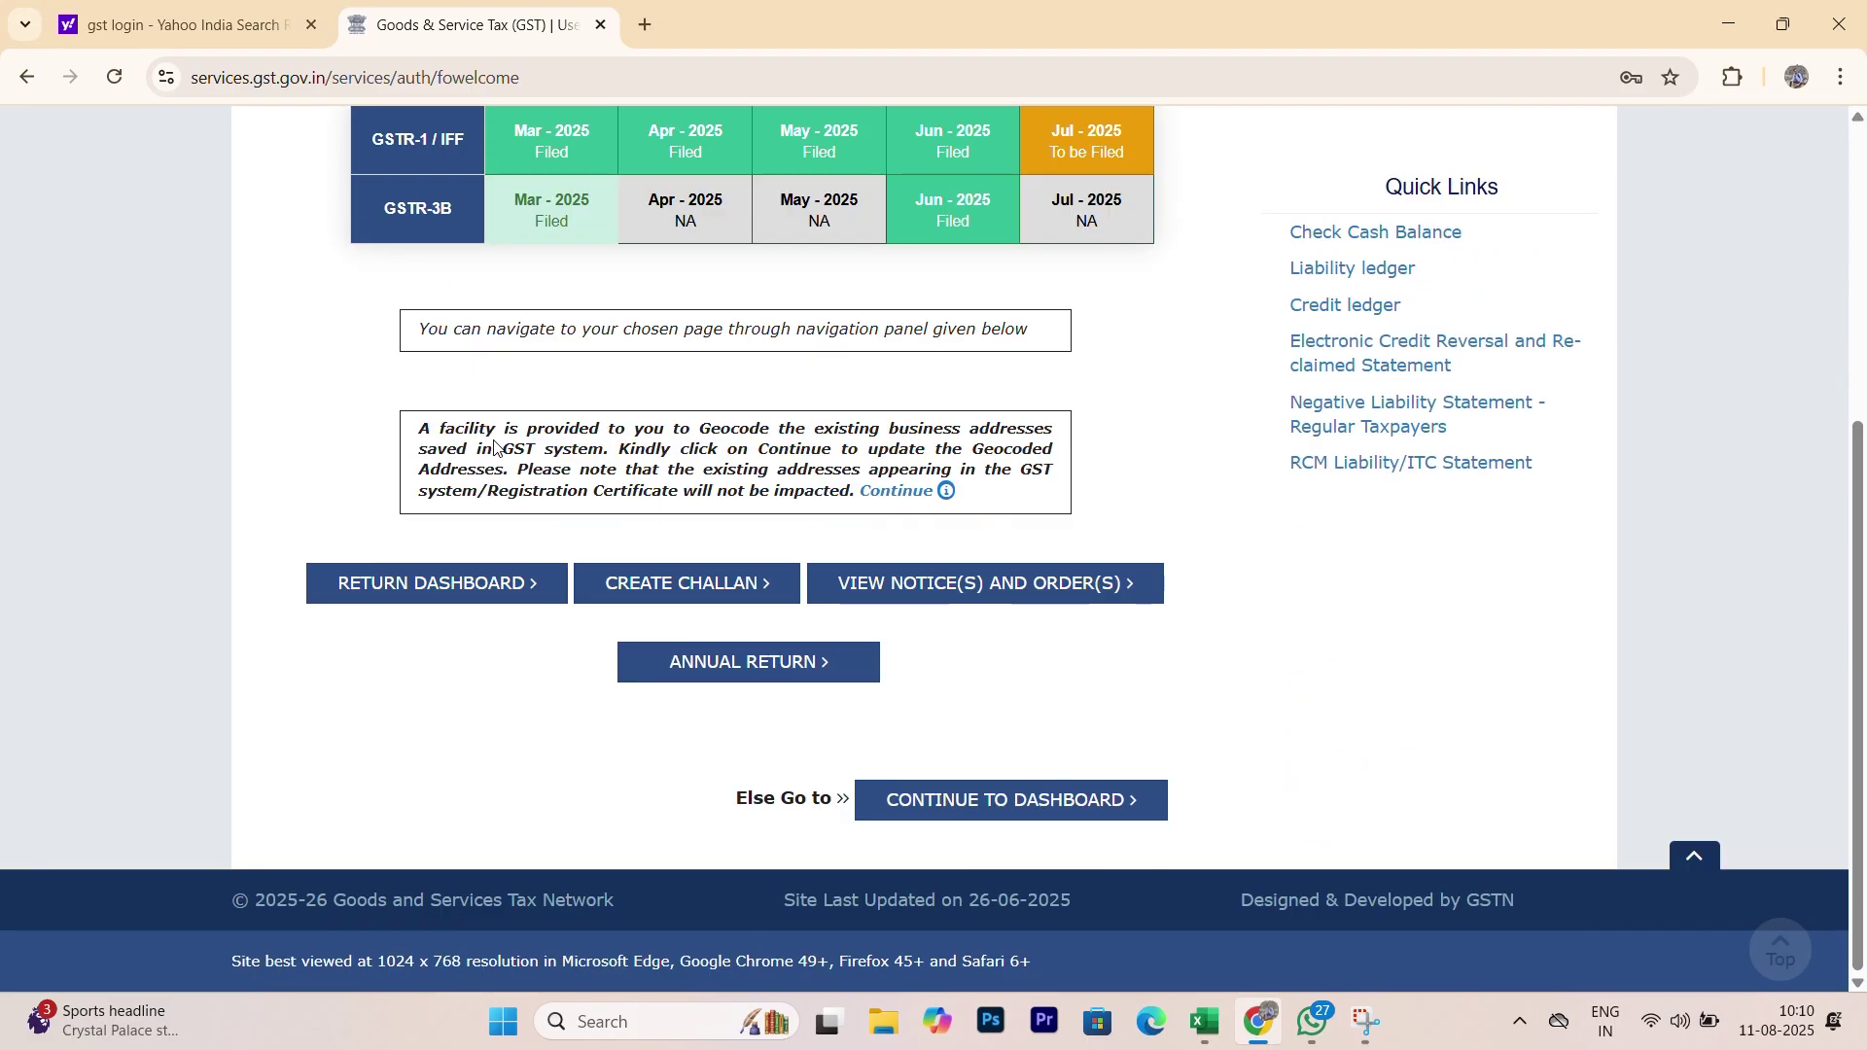
pyautogui.click(393, 598)
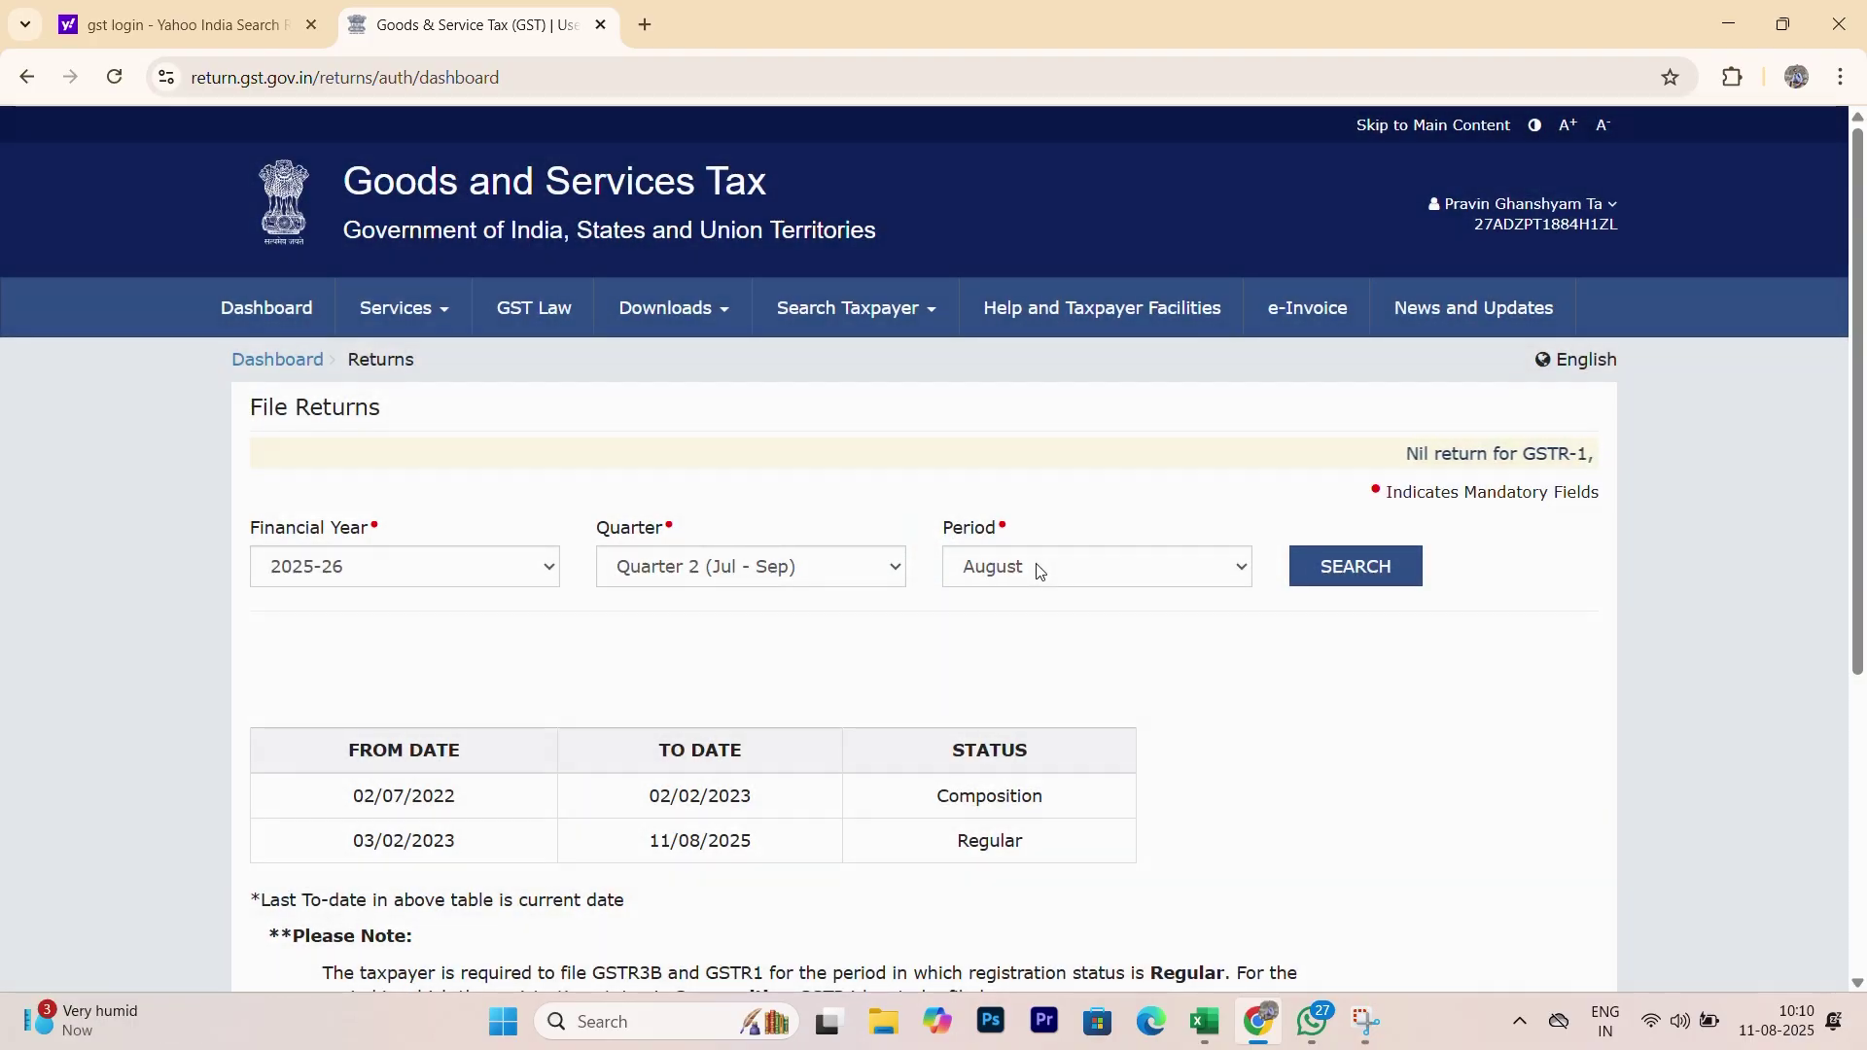
pyautogui.click(1038, 570)
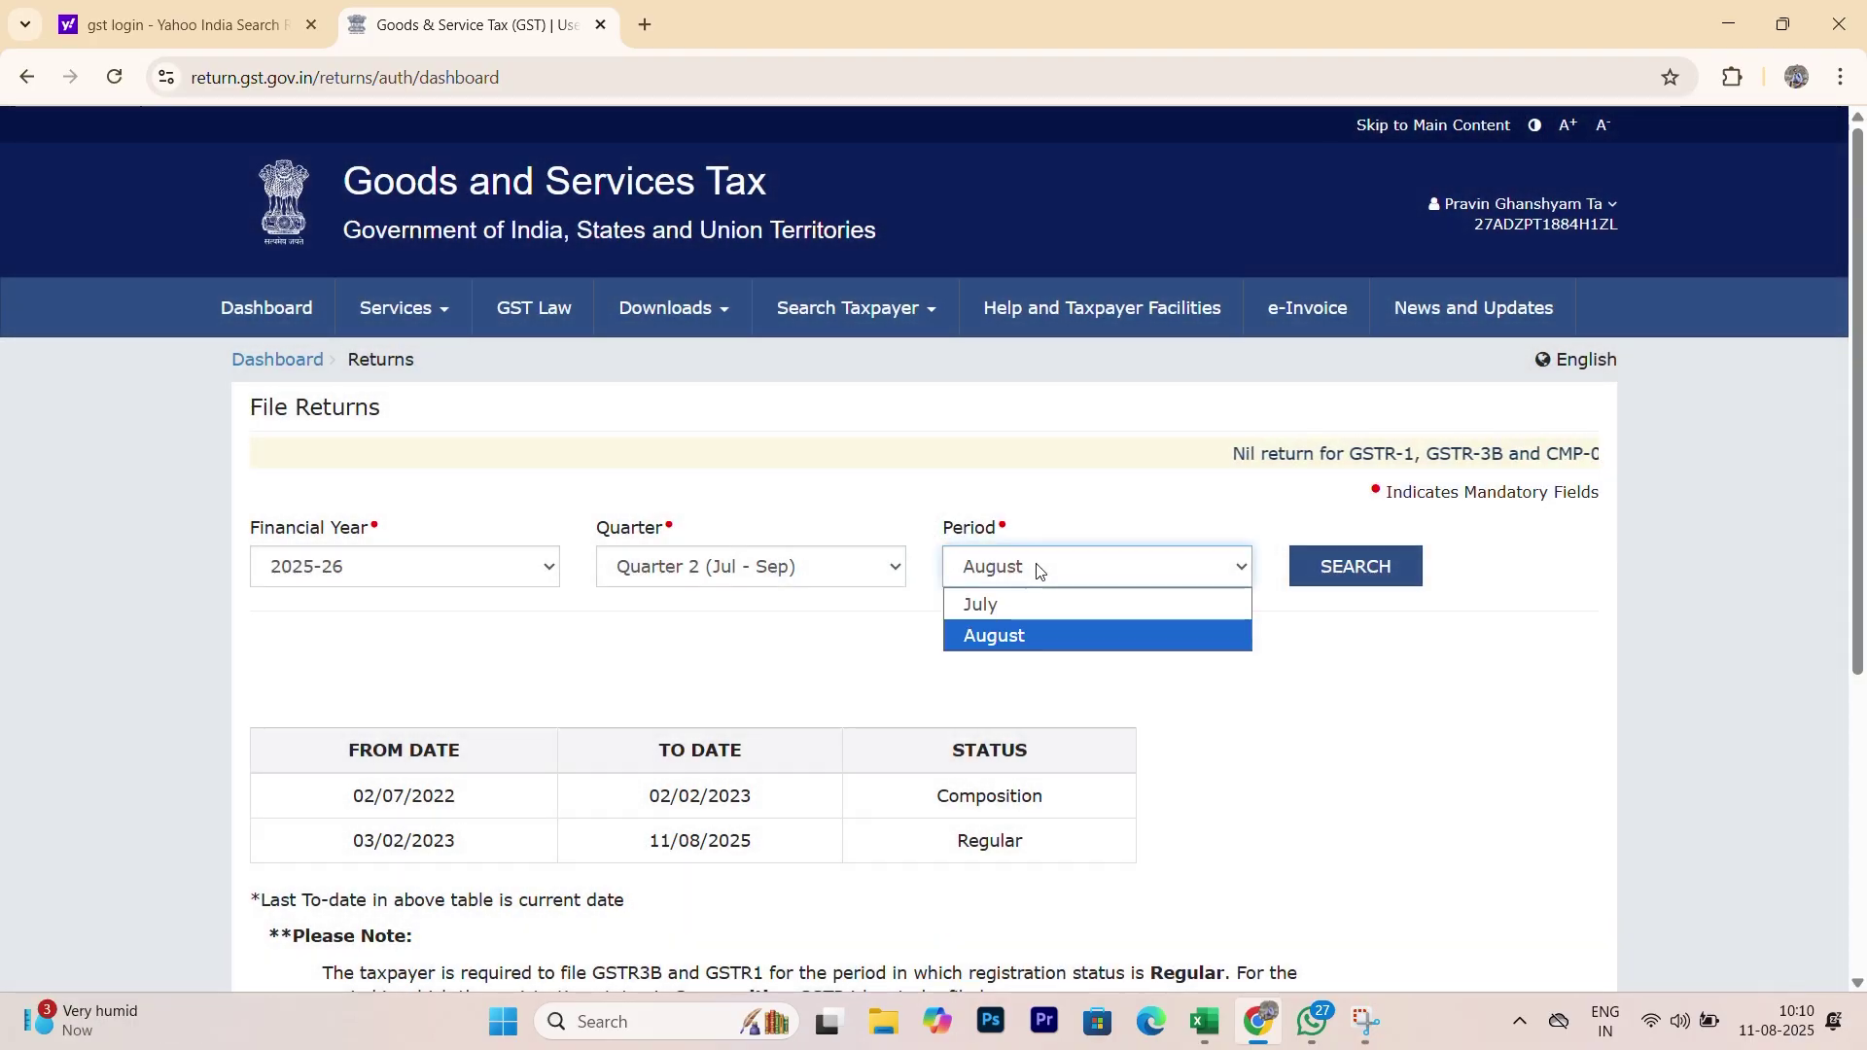
pyautogui.click(1047, 597)
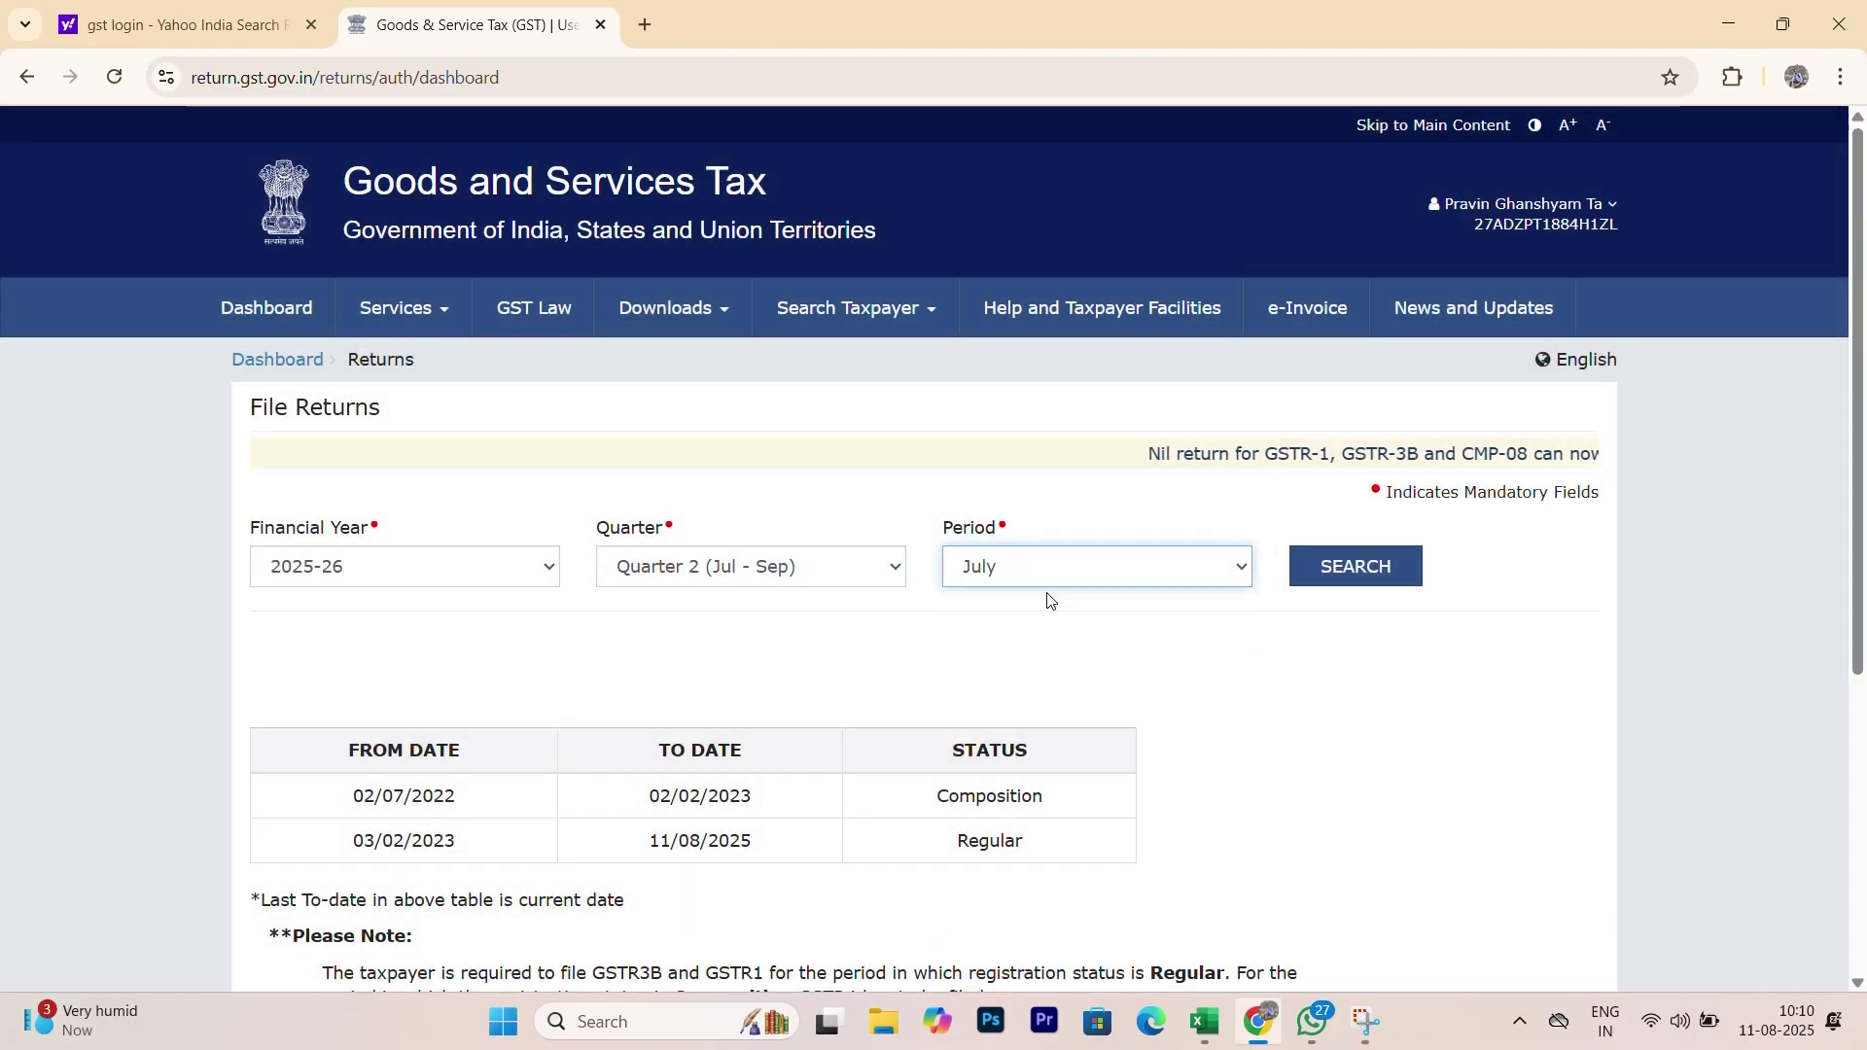
pyautogui.click(1340, 565)
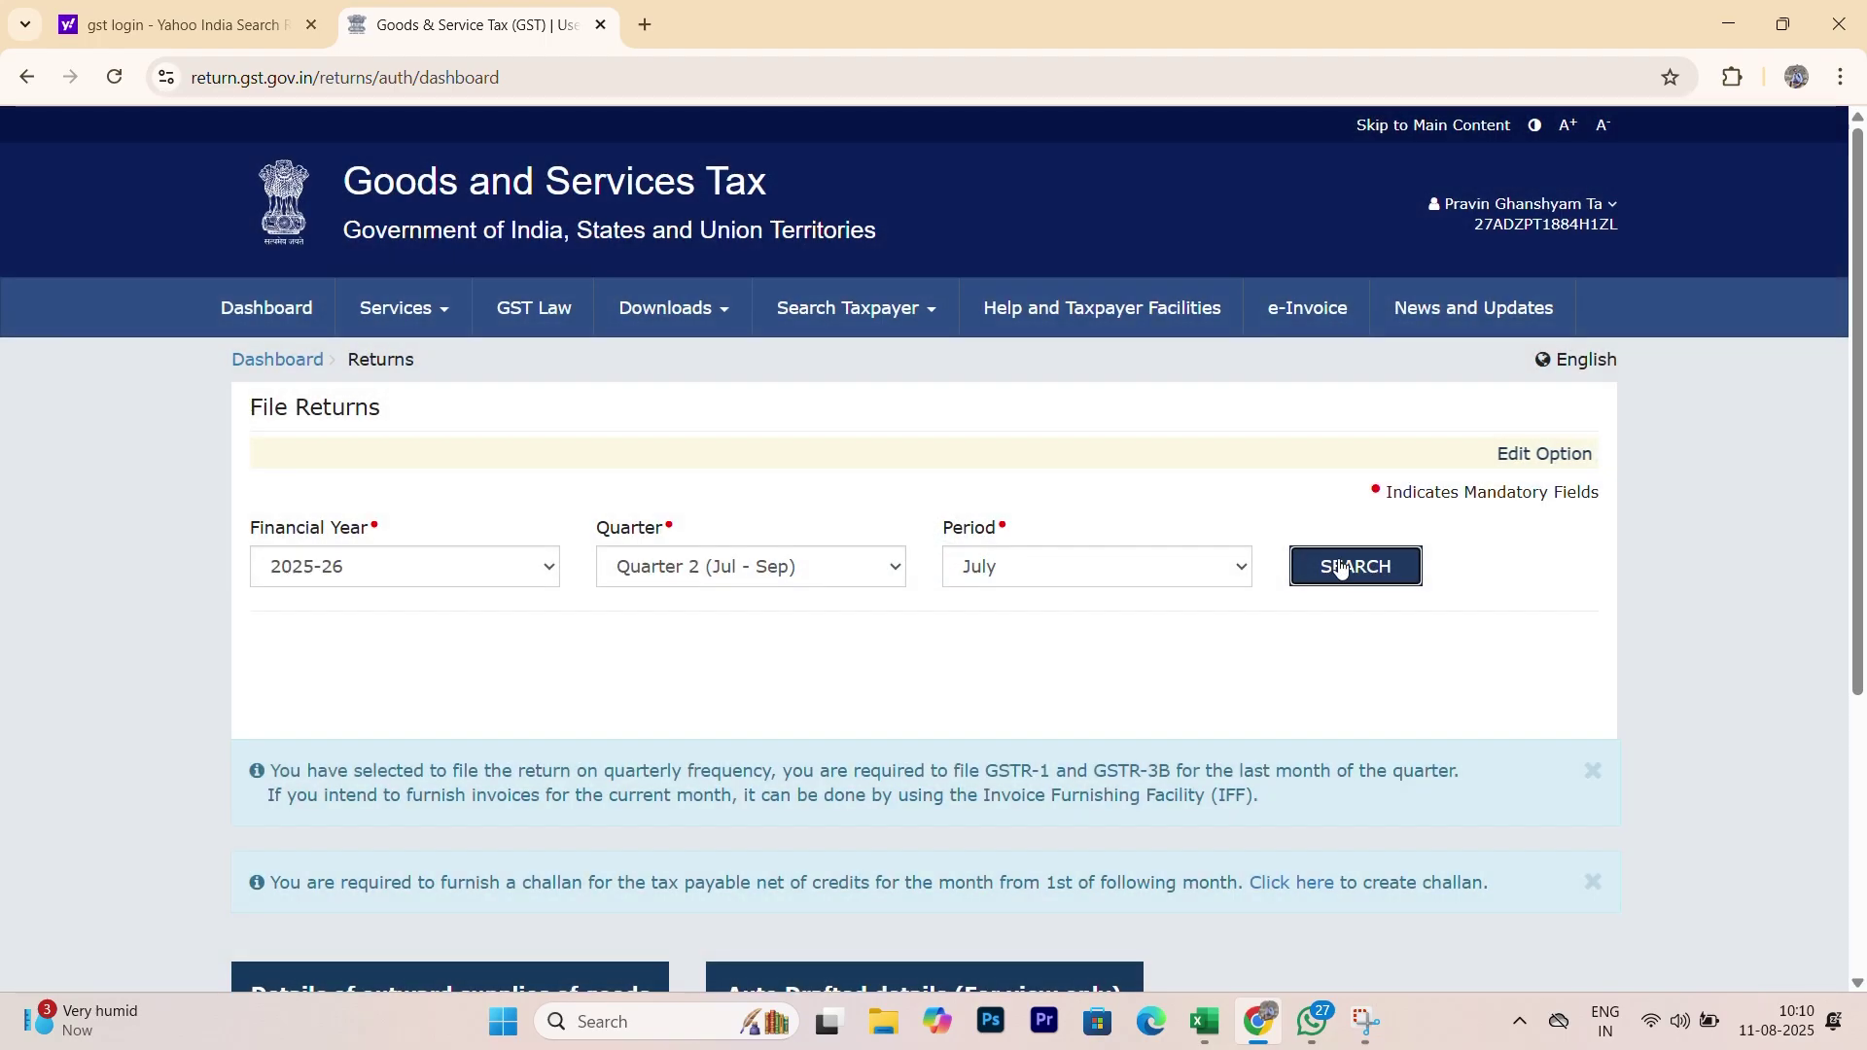
pyautogui.scroll(-5, 1340, 566)
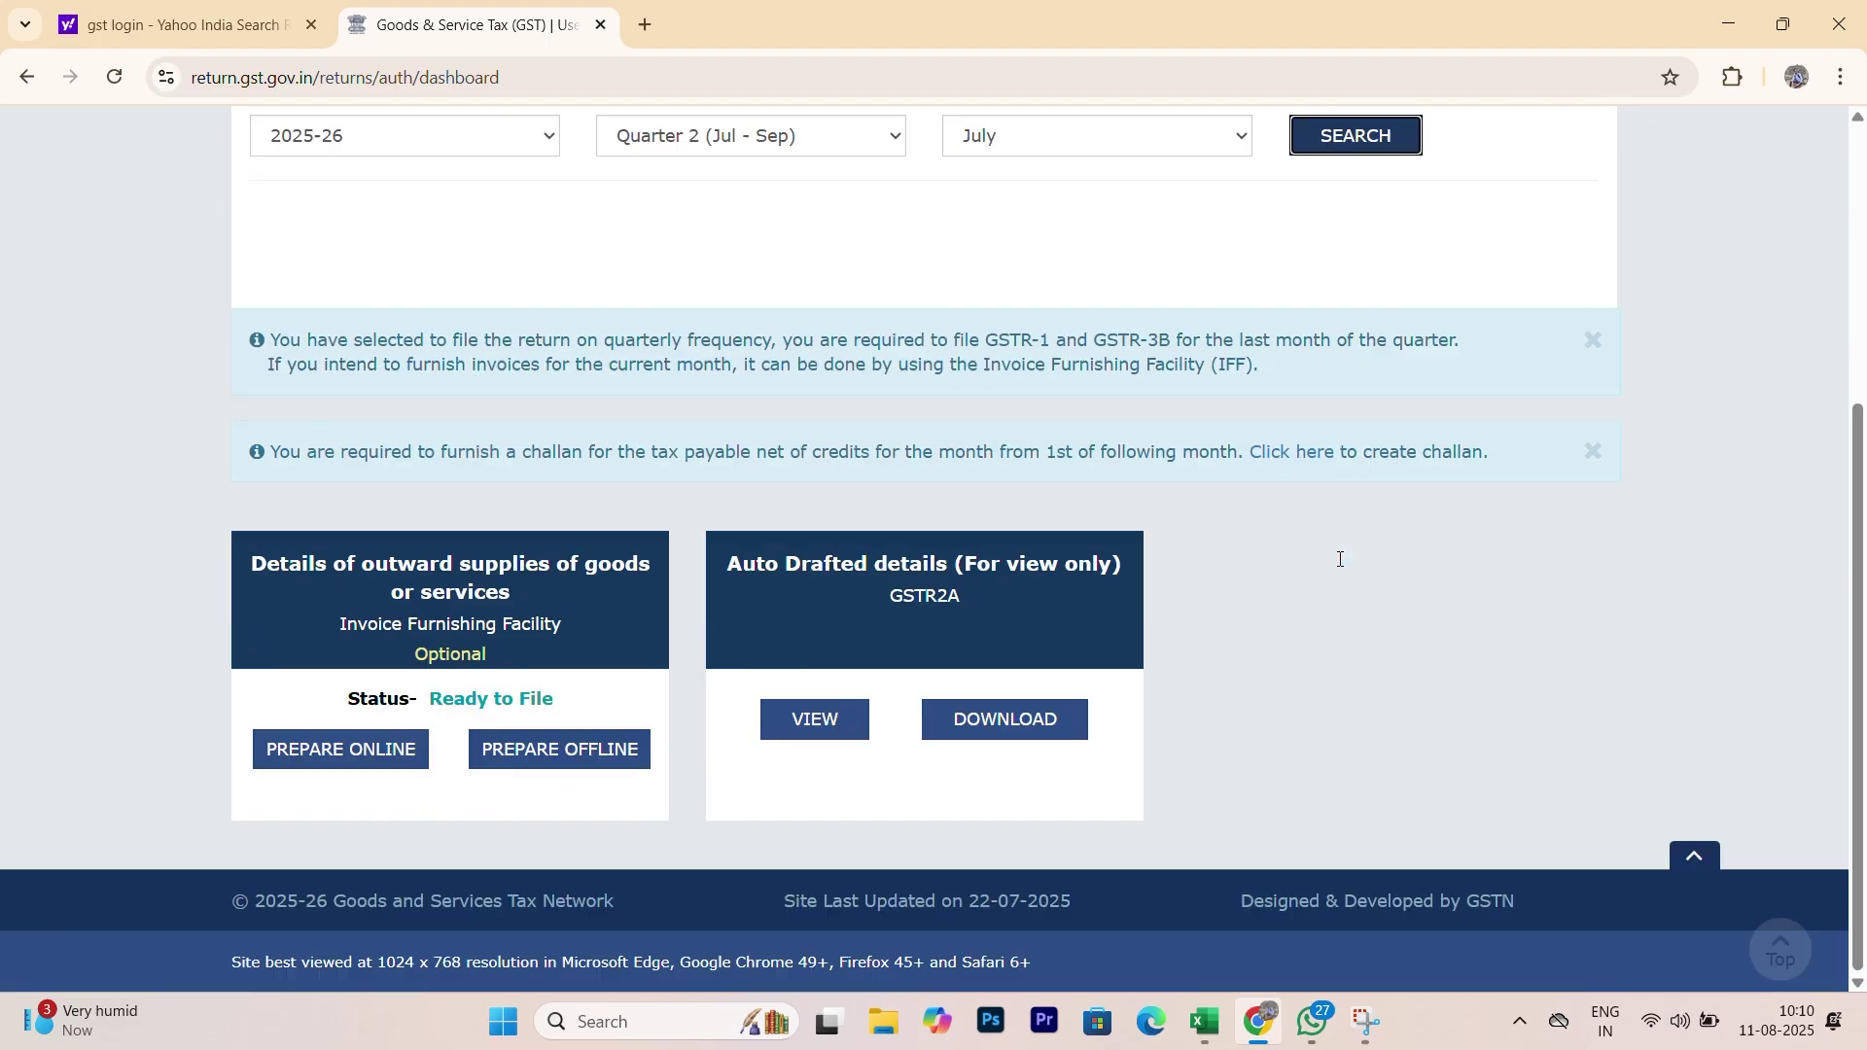
# - Prepare the July IFF online and proceed to its summary
pyautogui.click(467, 625)
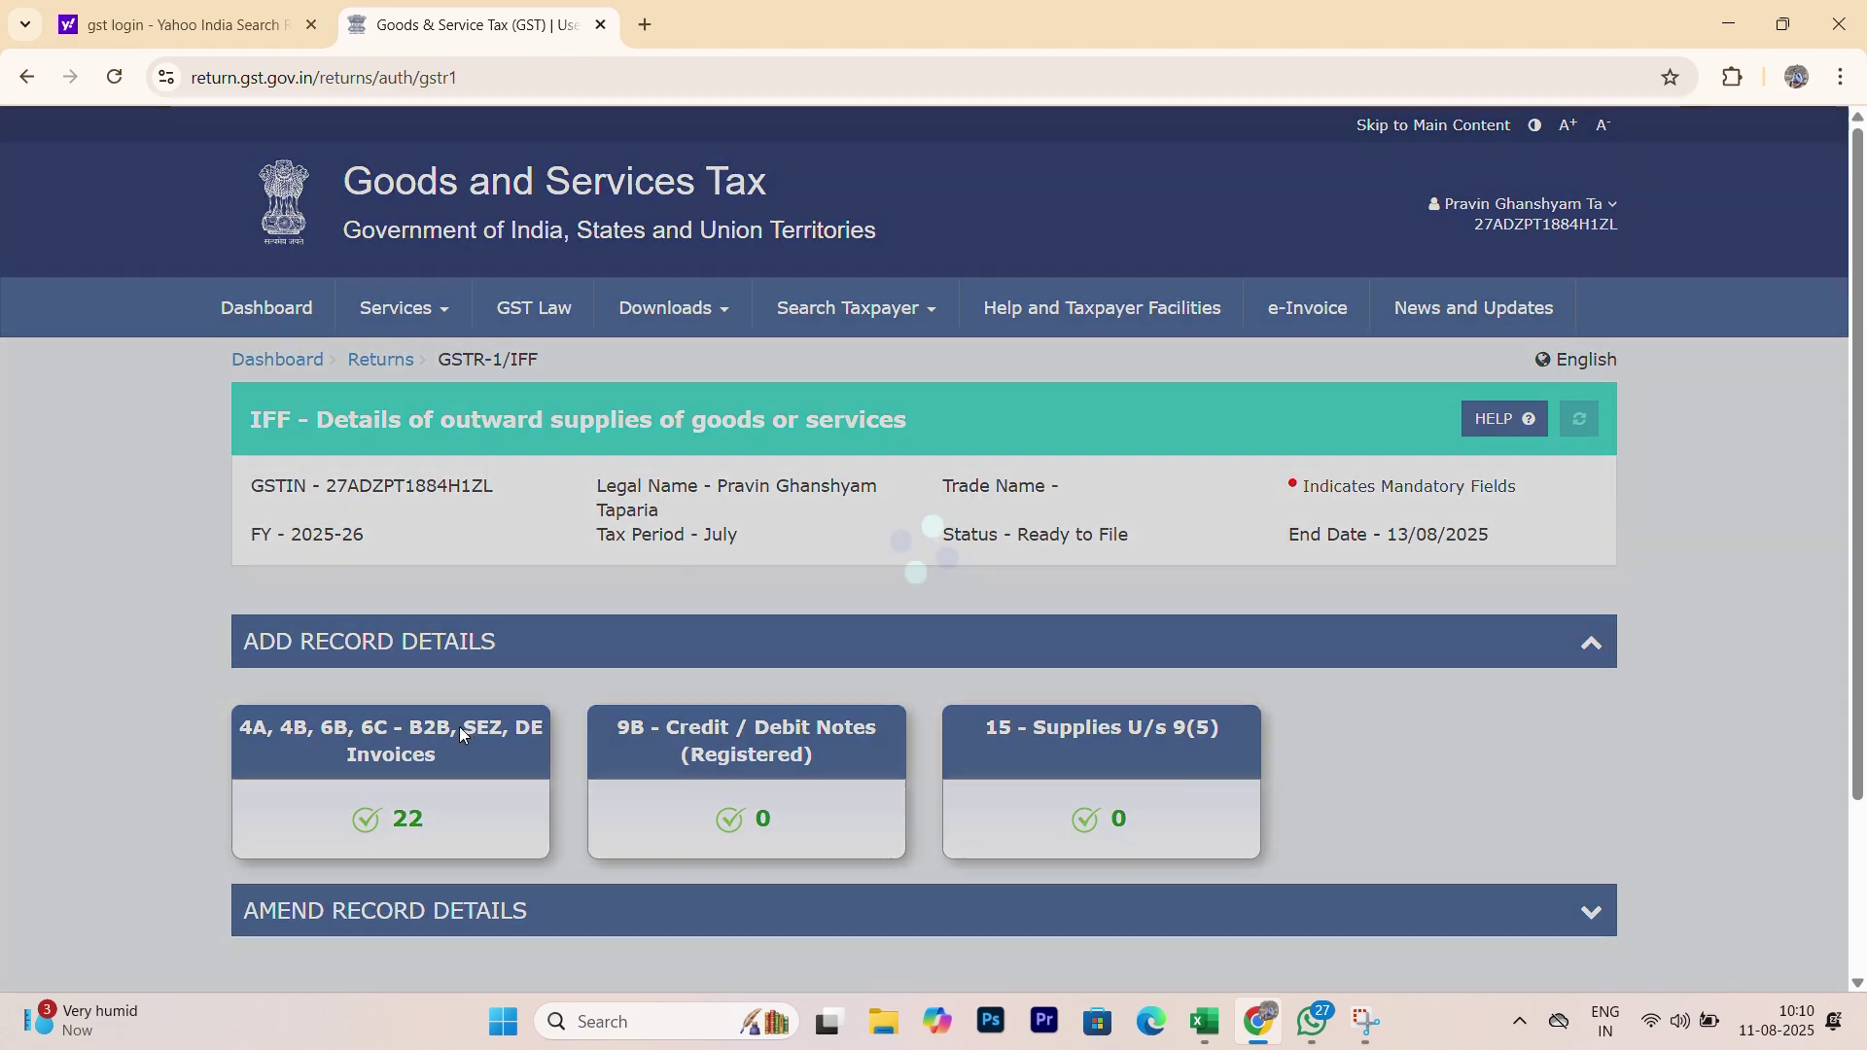
pyautogui.scroll(-3, 580, 709)
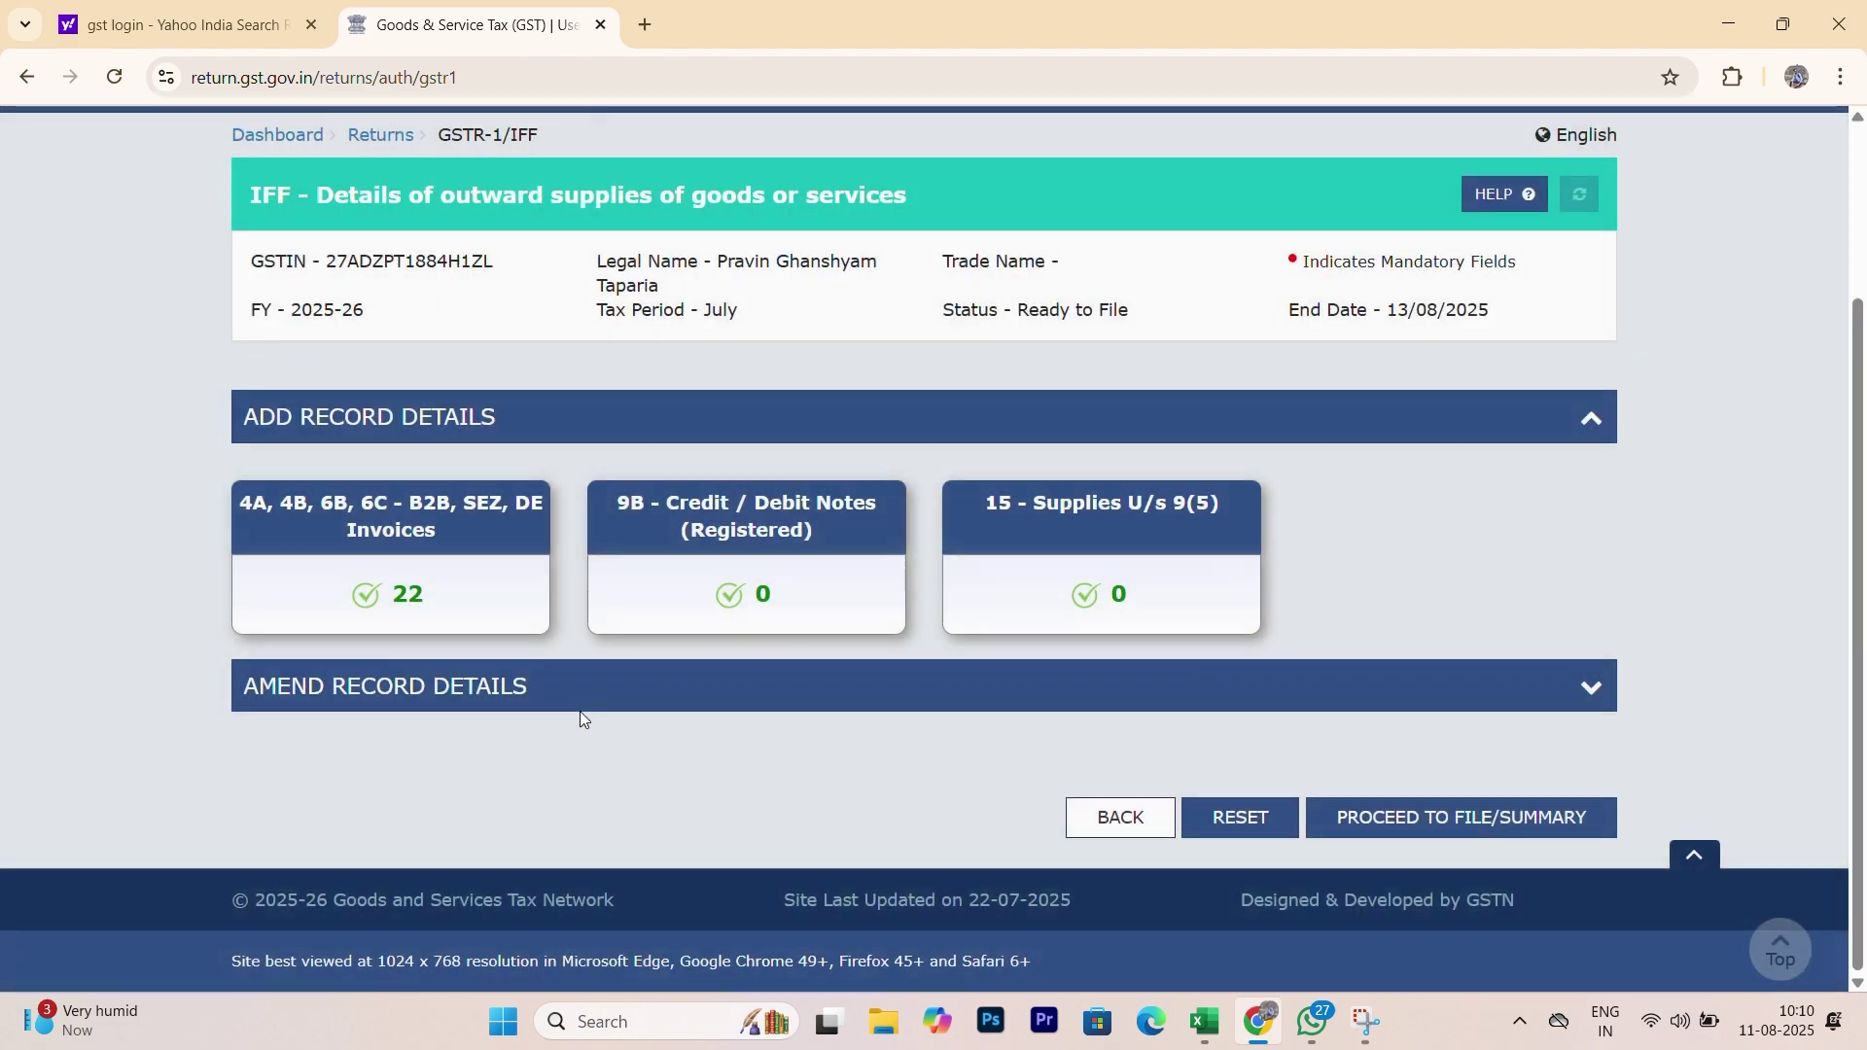
pyautogui.click(1351, 822)
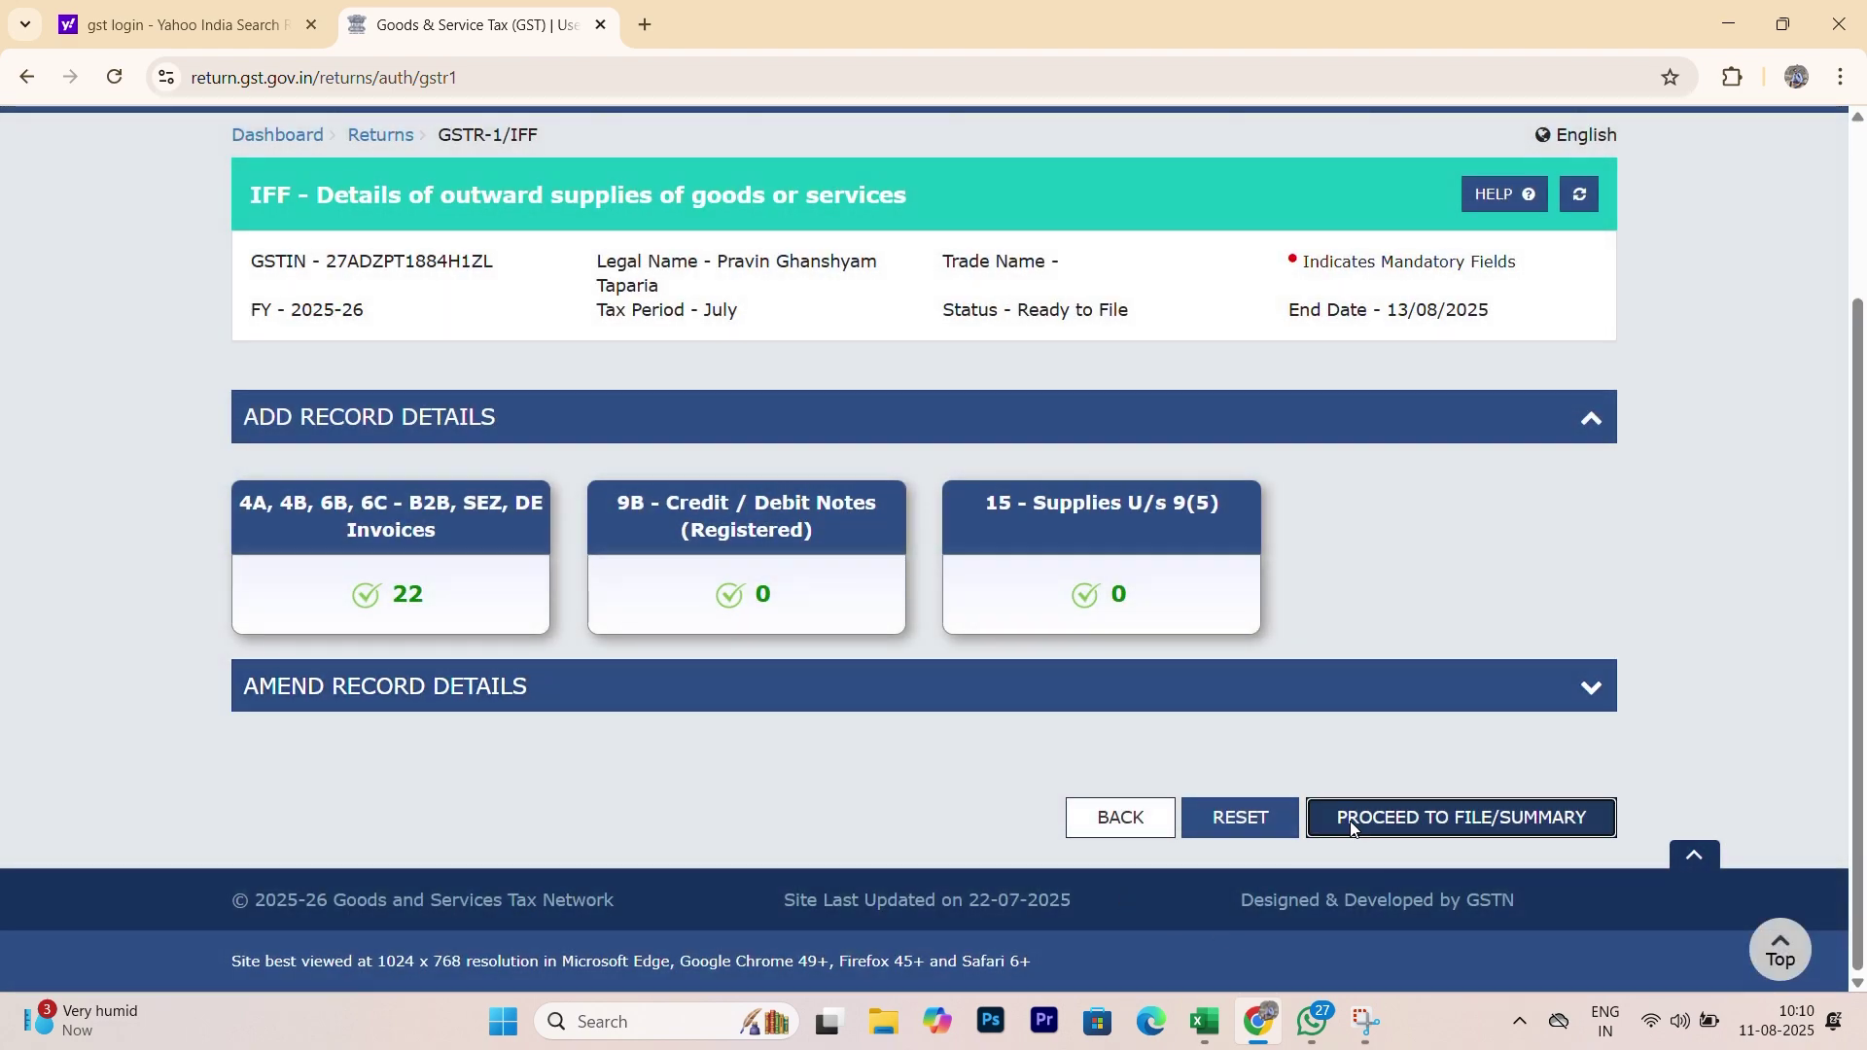
pyautogui.scroll(-20, 1351, 828)
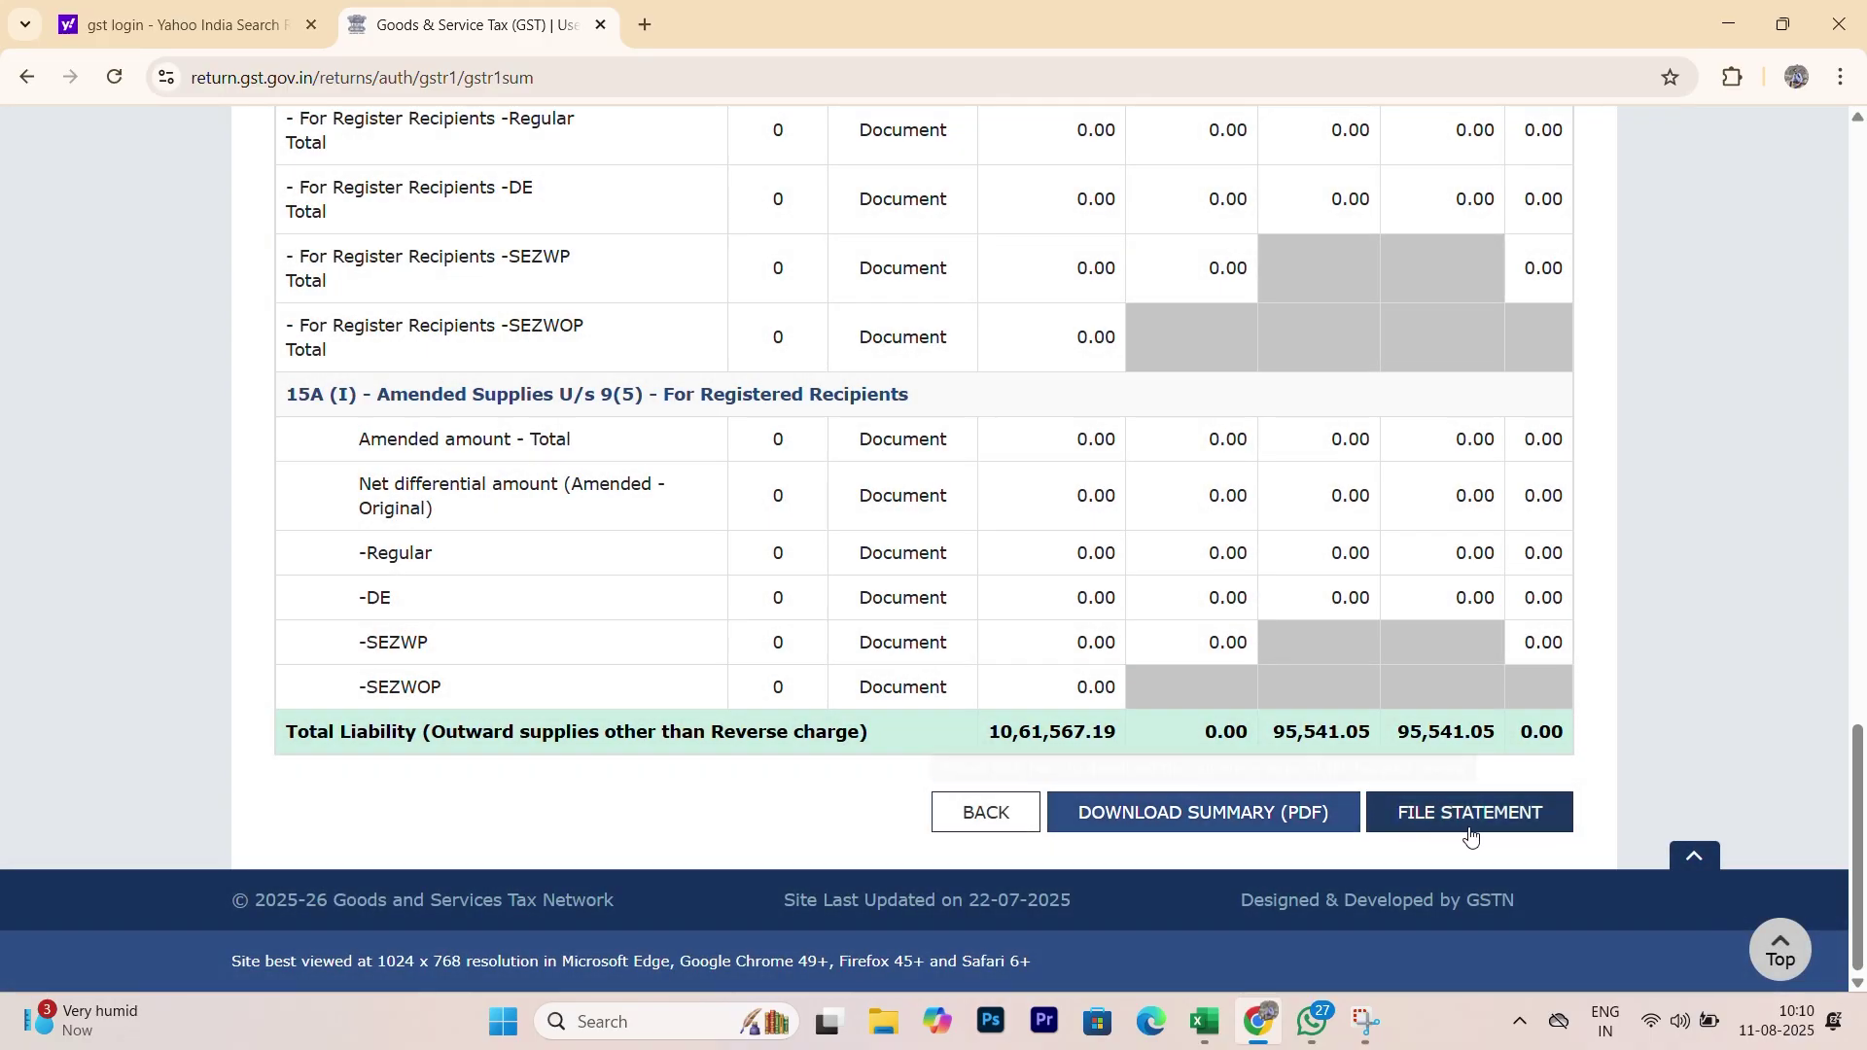
# - Move to filing, tick the declaration again and choose the authorised signatory
pyautogui.click(1469, 814)
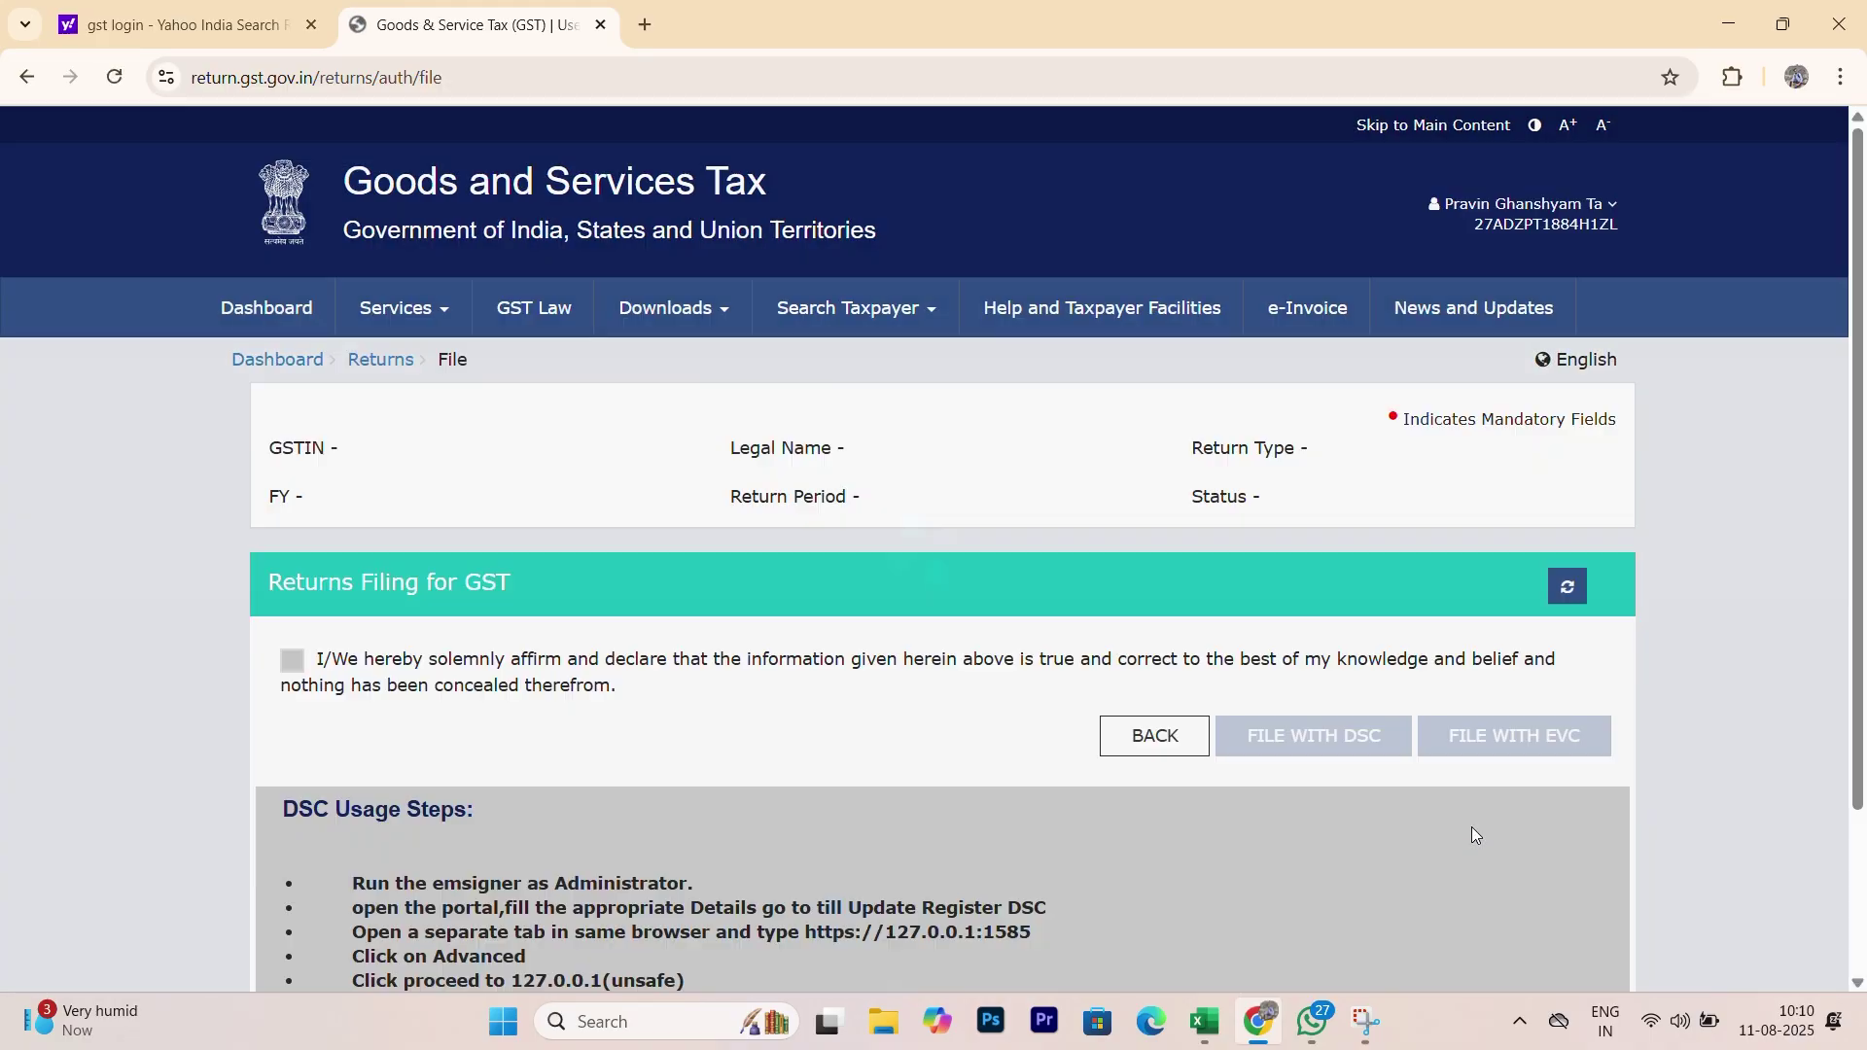
pyautogui.scroll(-3, 1472, 826)
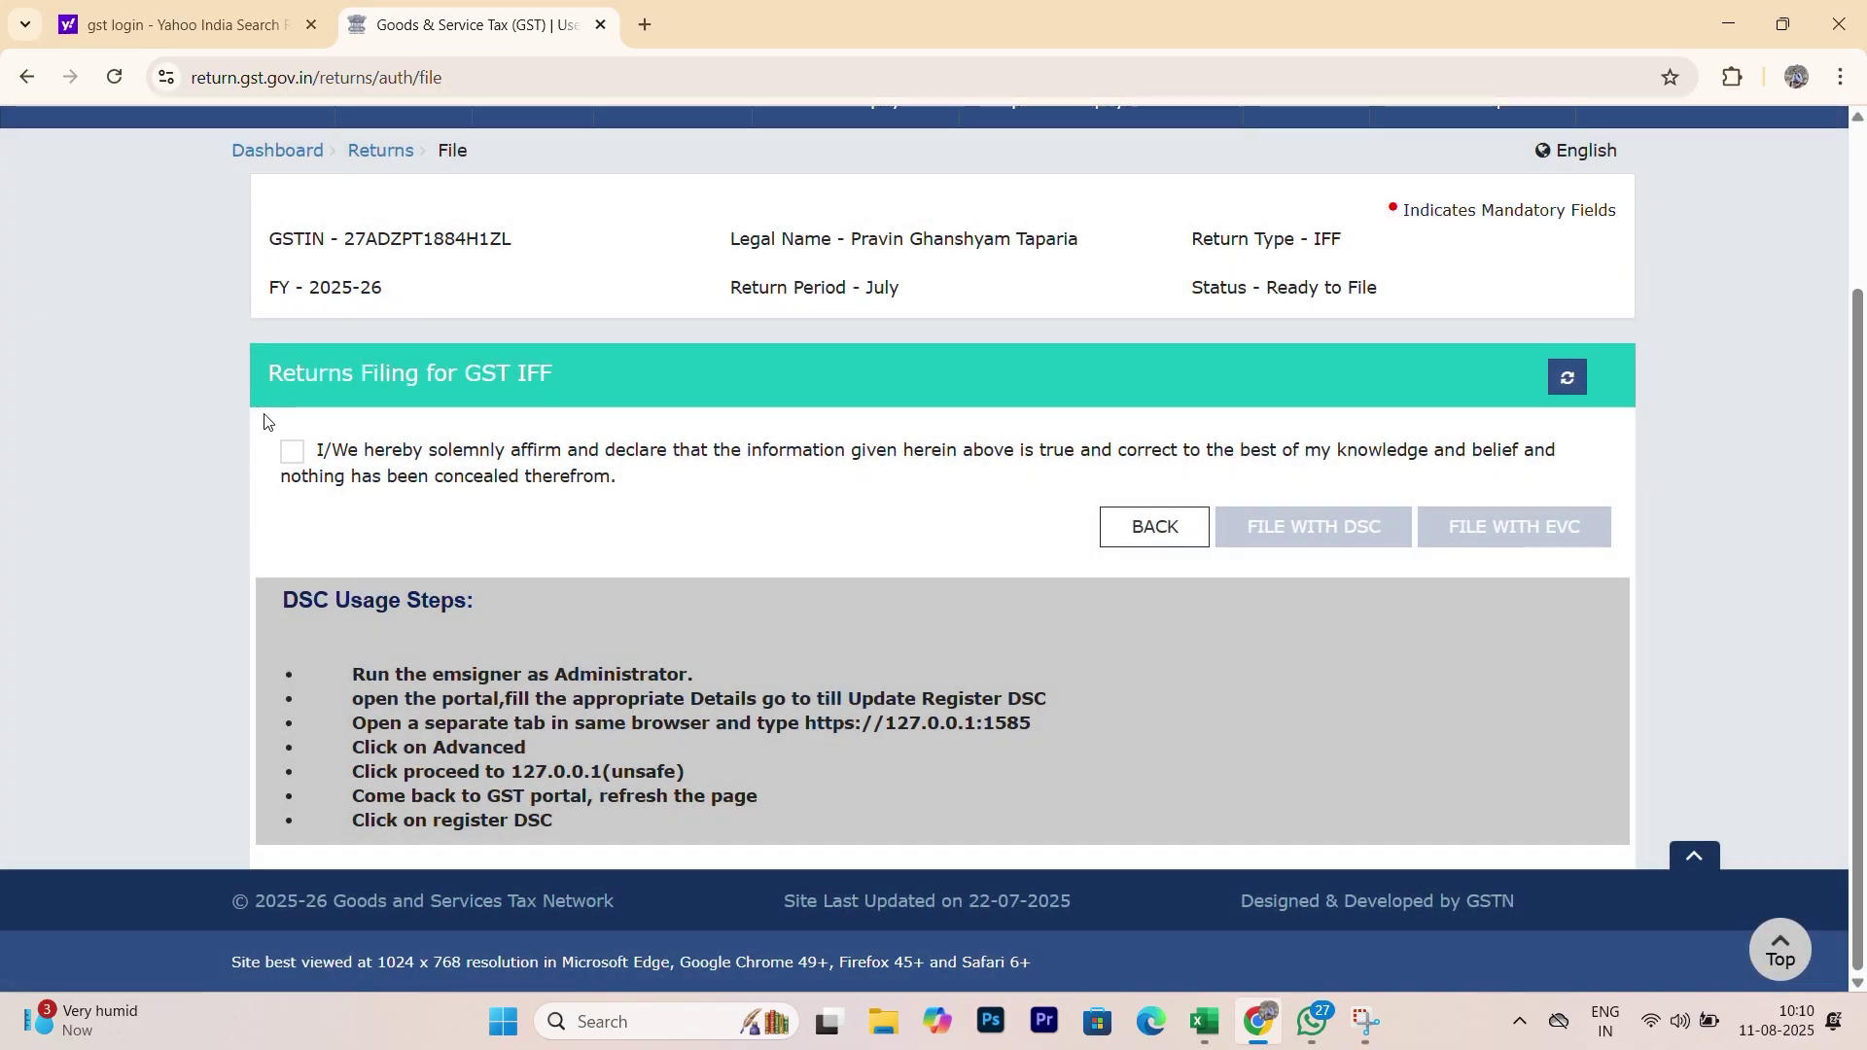
pyautogui.click(291, 450)
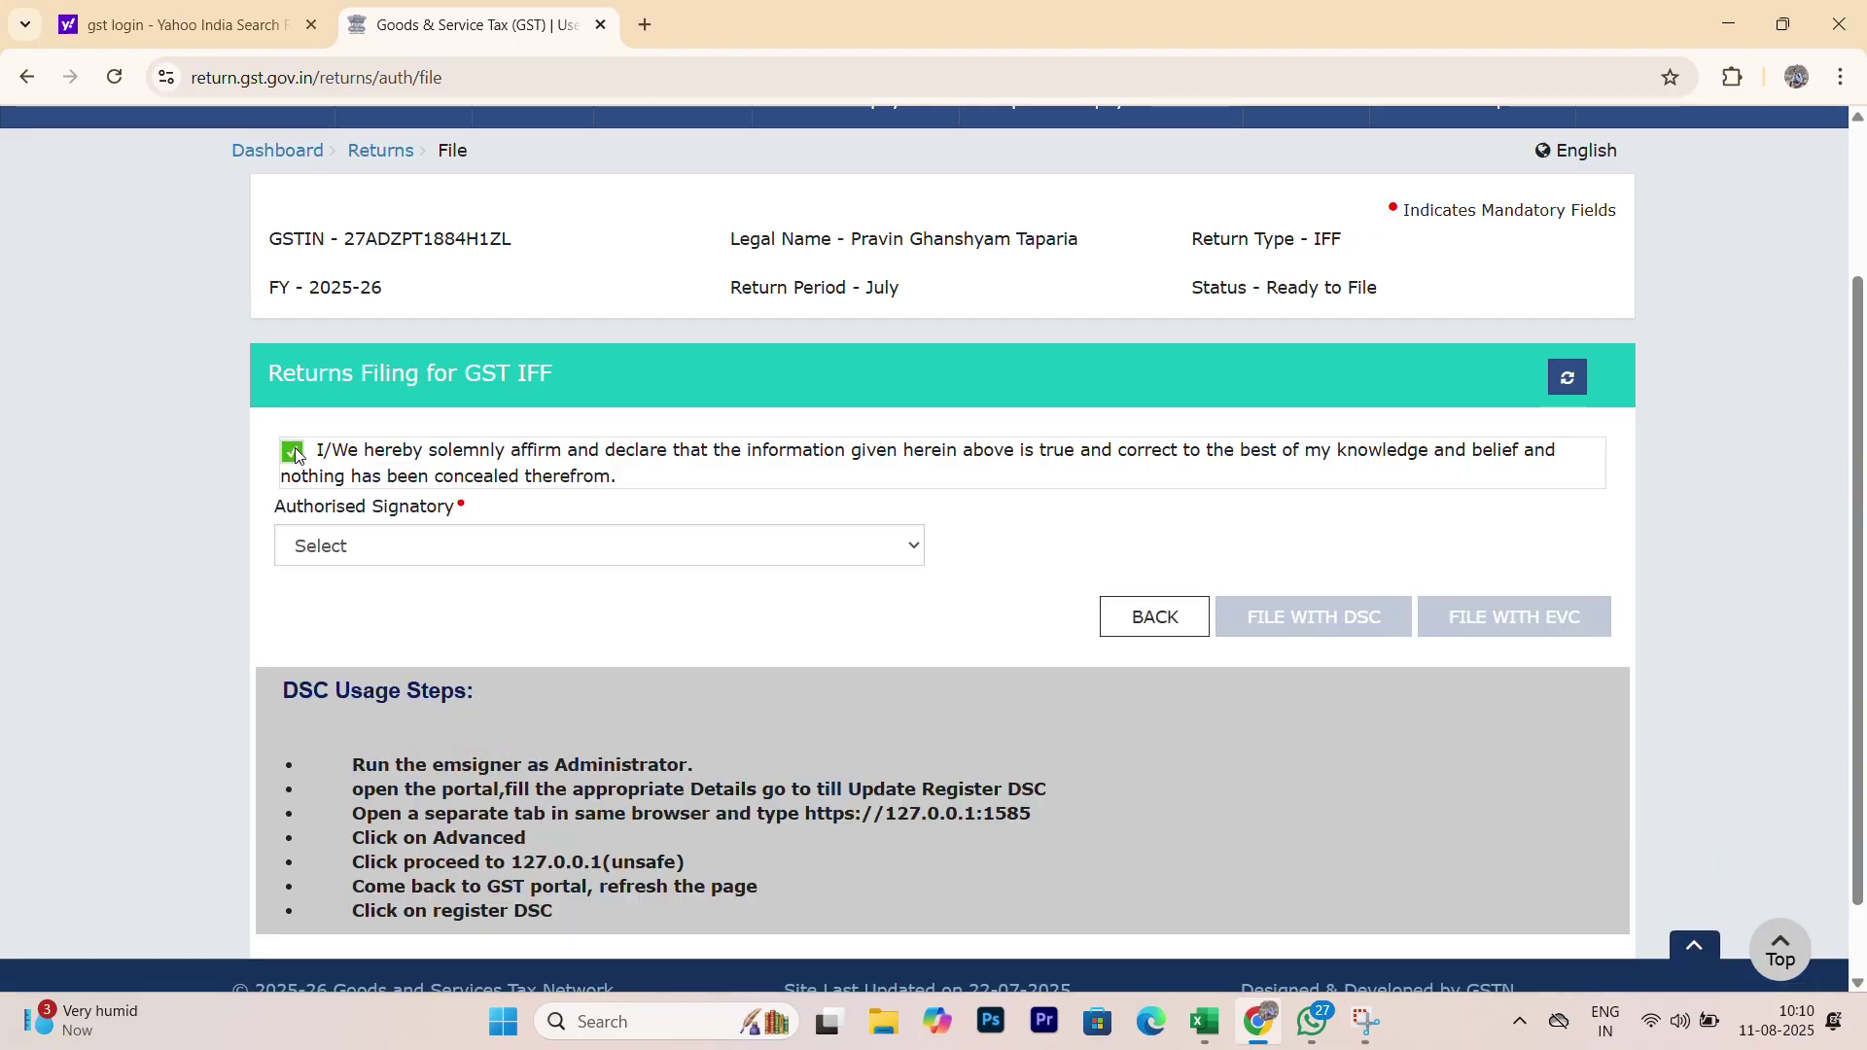
pyautogui.click(533, 546)
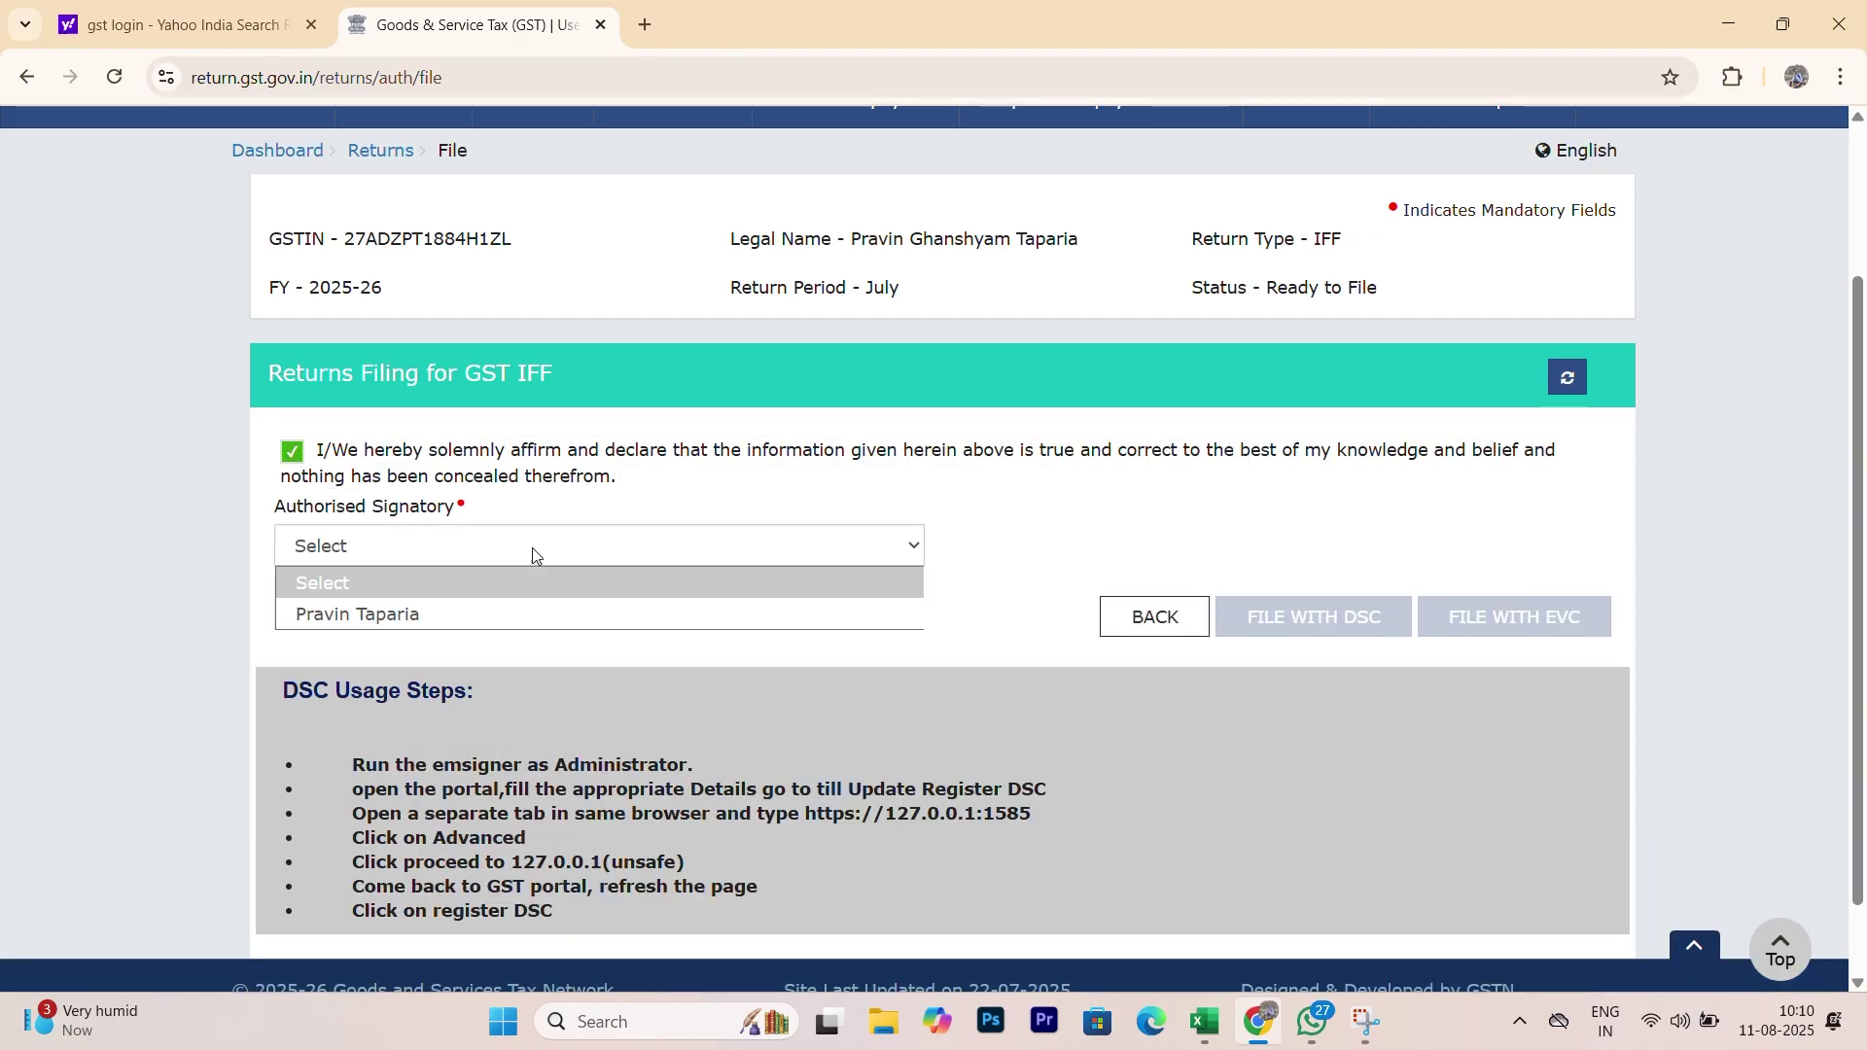
pyautogui.click(552, 610)
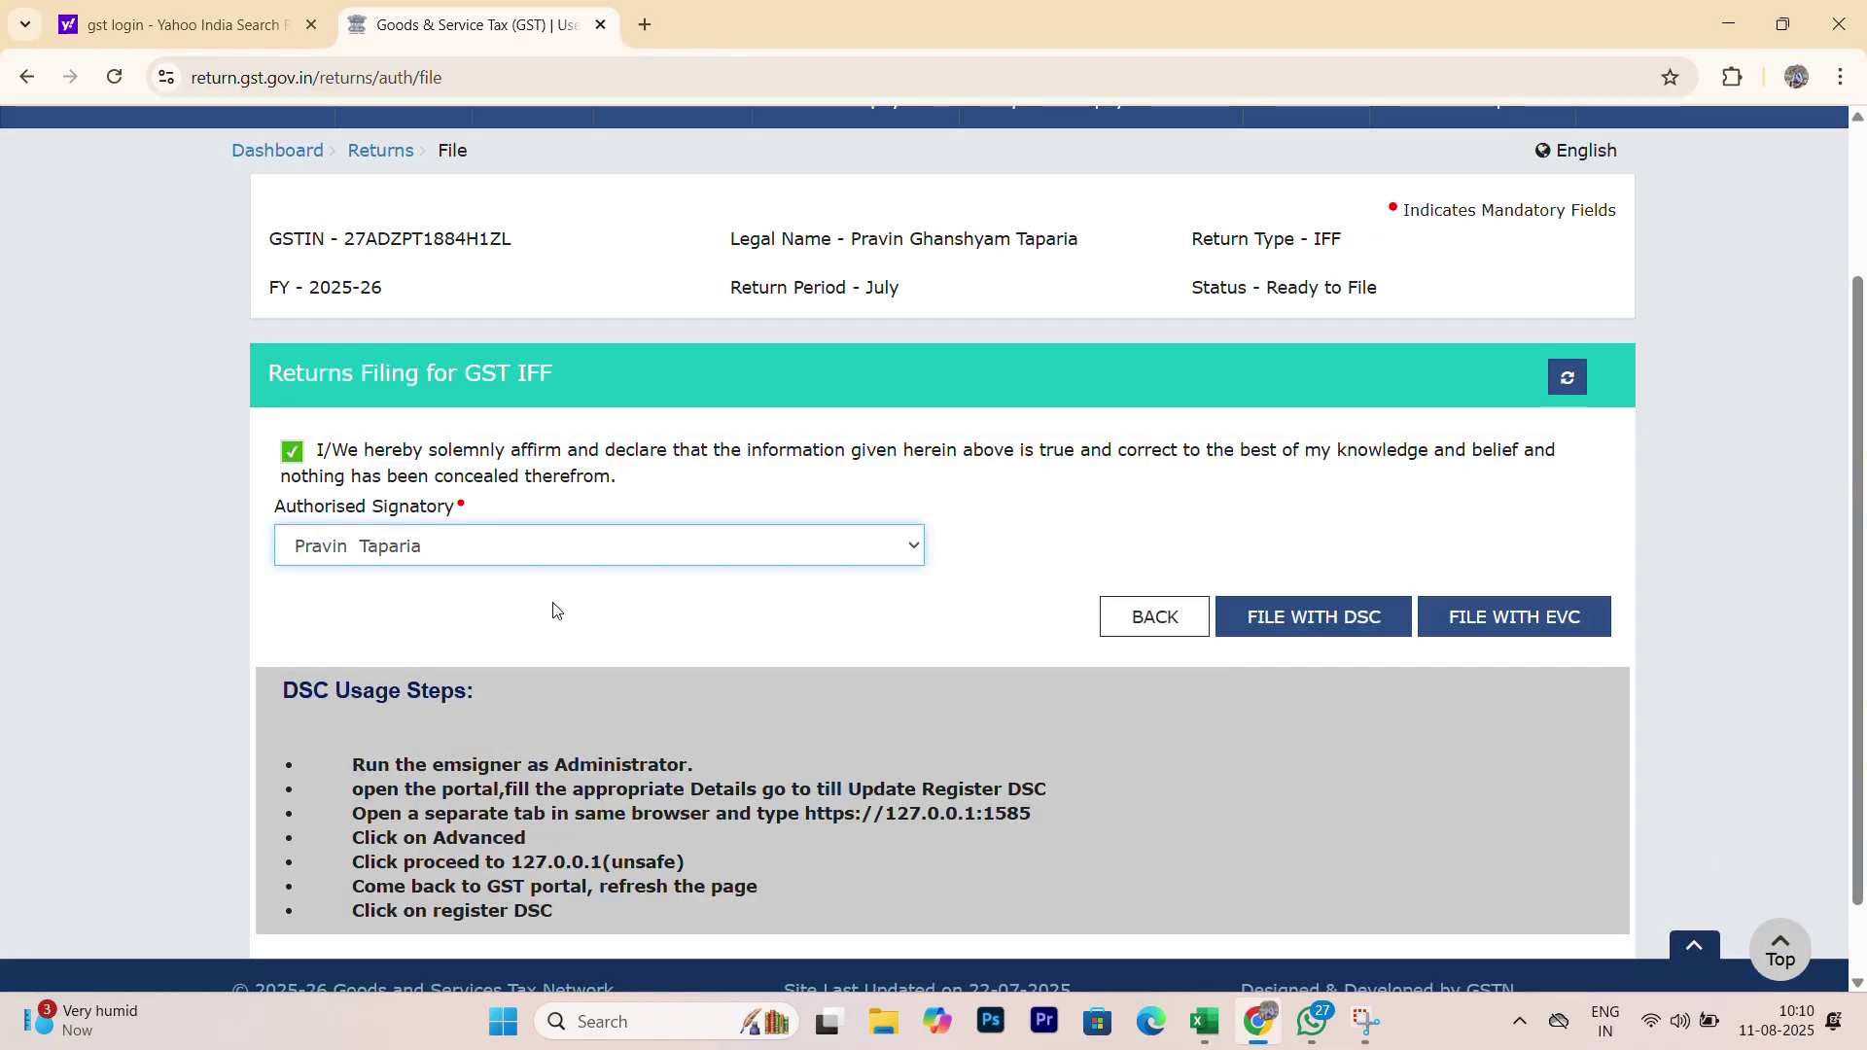
# - Start EVC filing to trigger the OTP and message the client 'OTP' on WhatsApp
pyautogui.click(1567, 614)
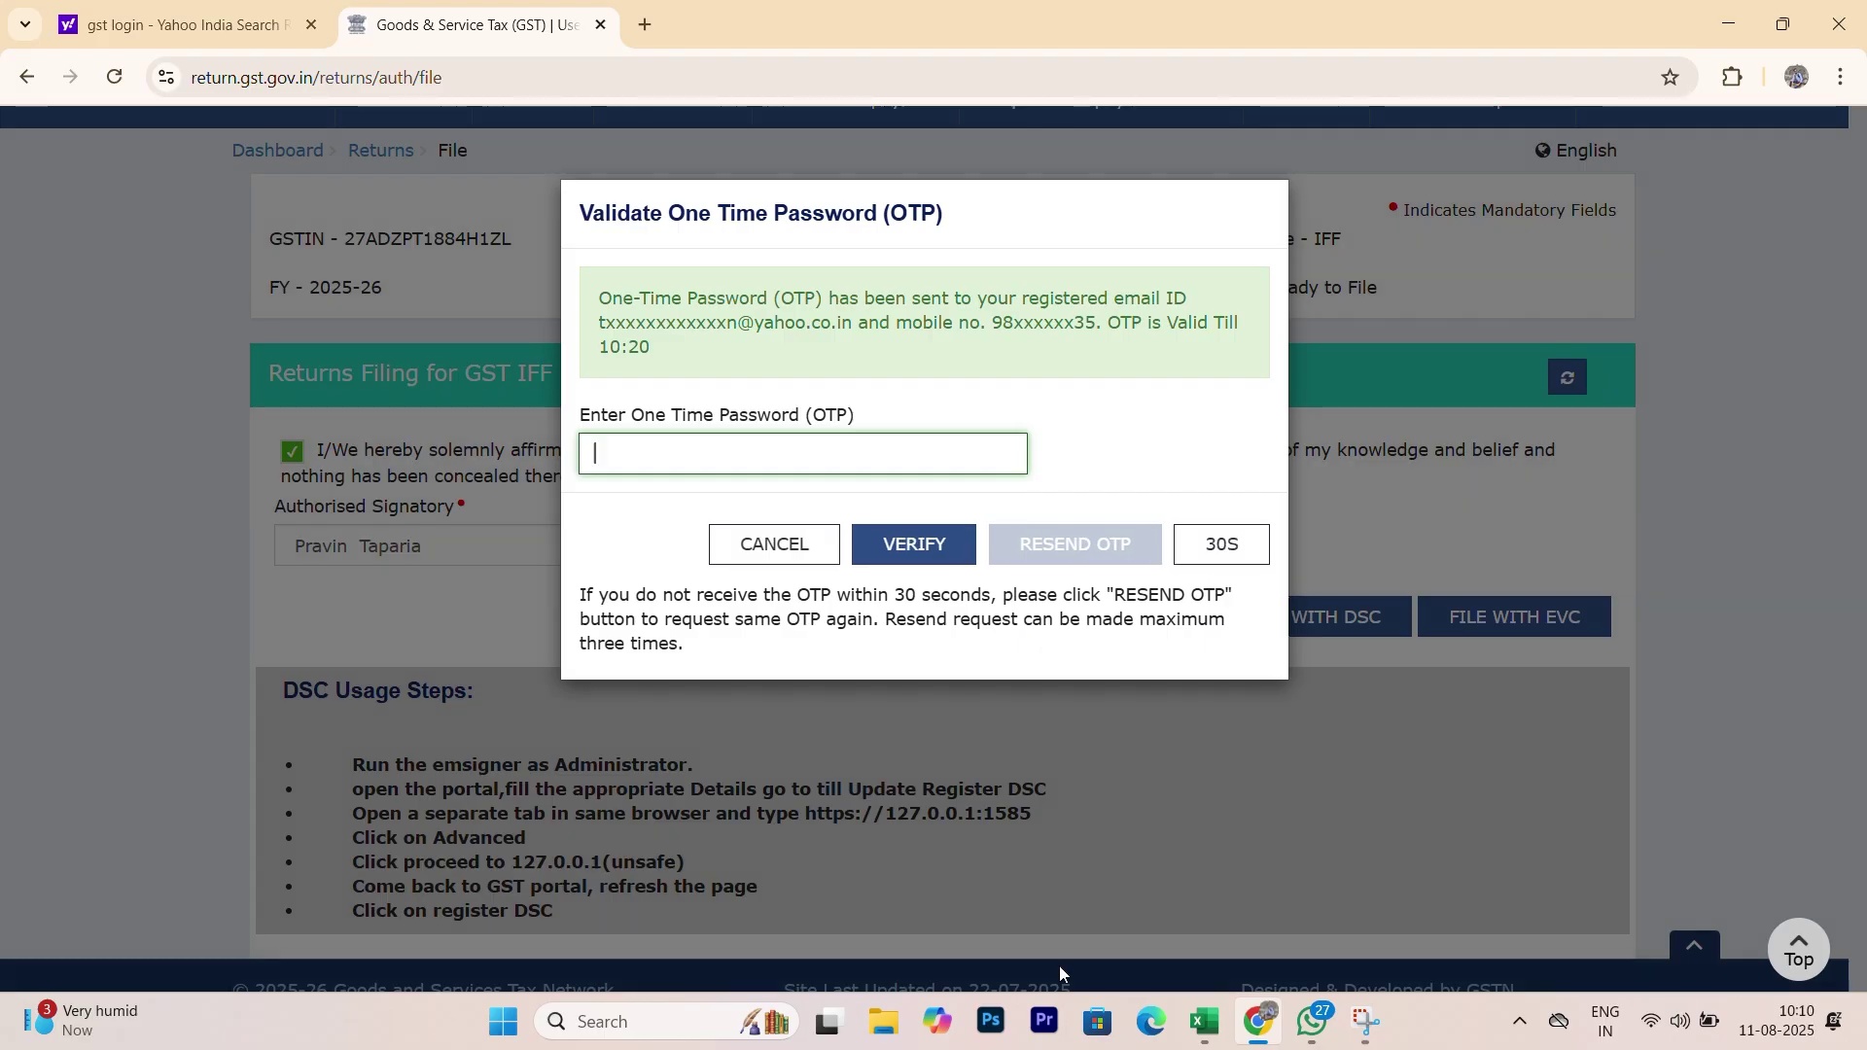
pyautogui.click(1311, 1025)
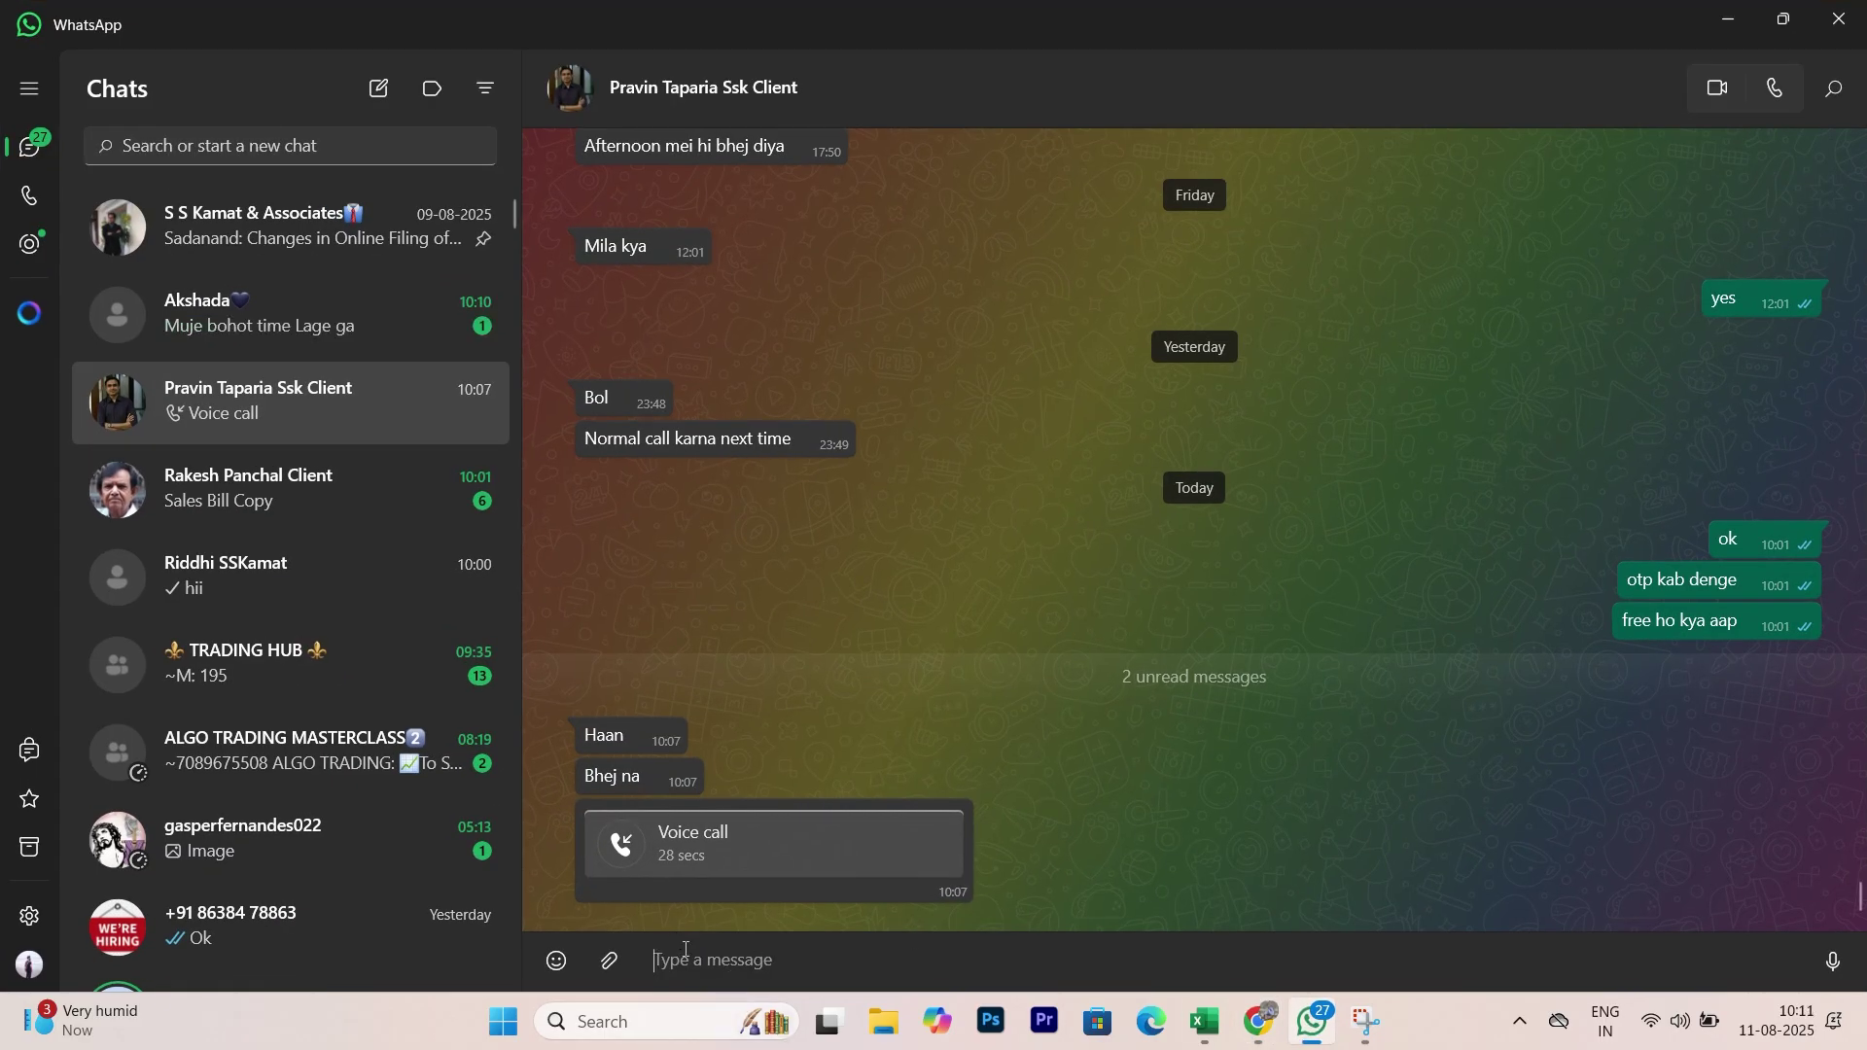
pyautogui.write('OTP')
pyautogui.press('Return')
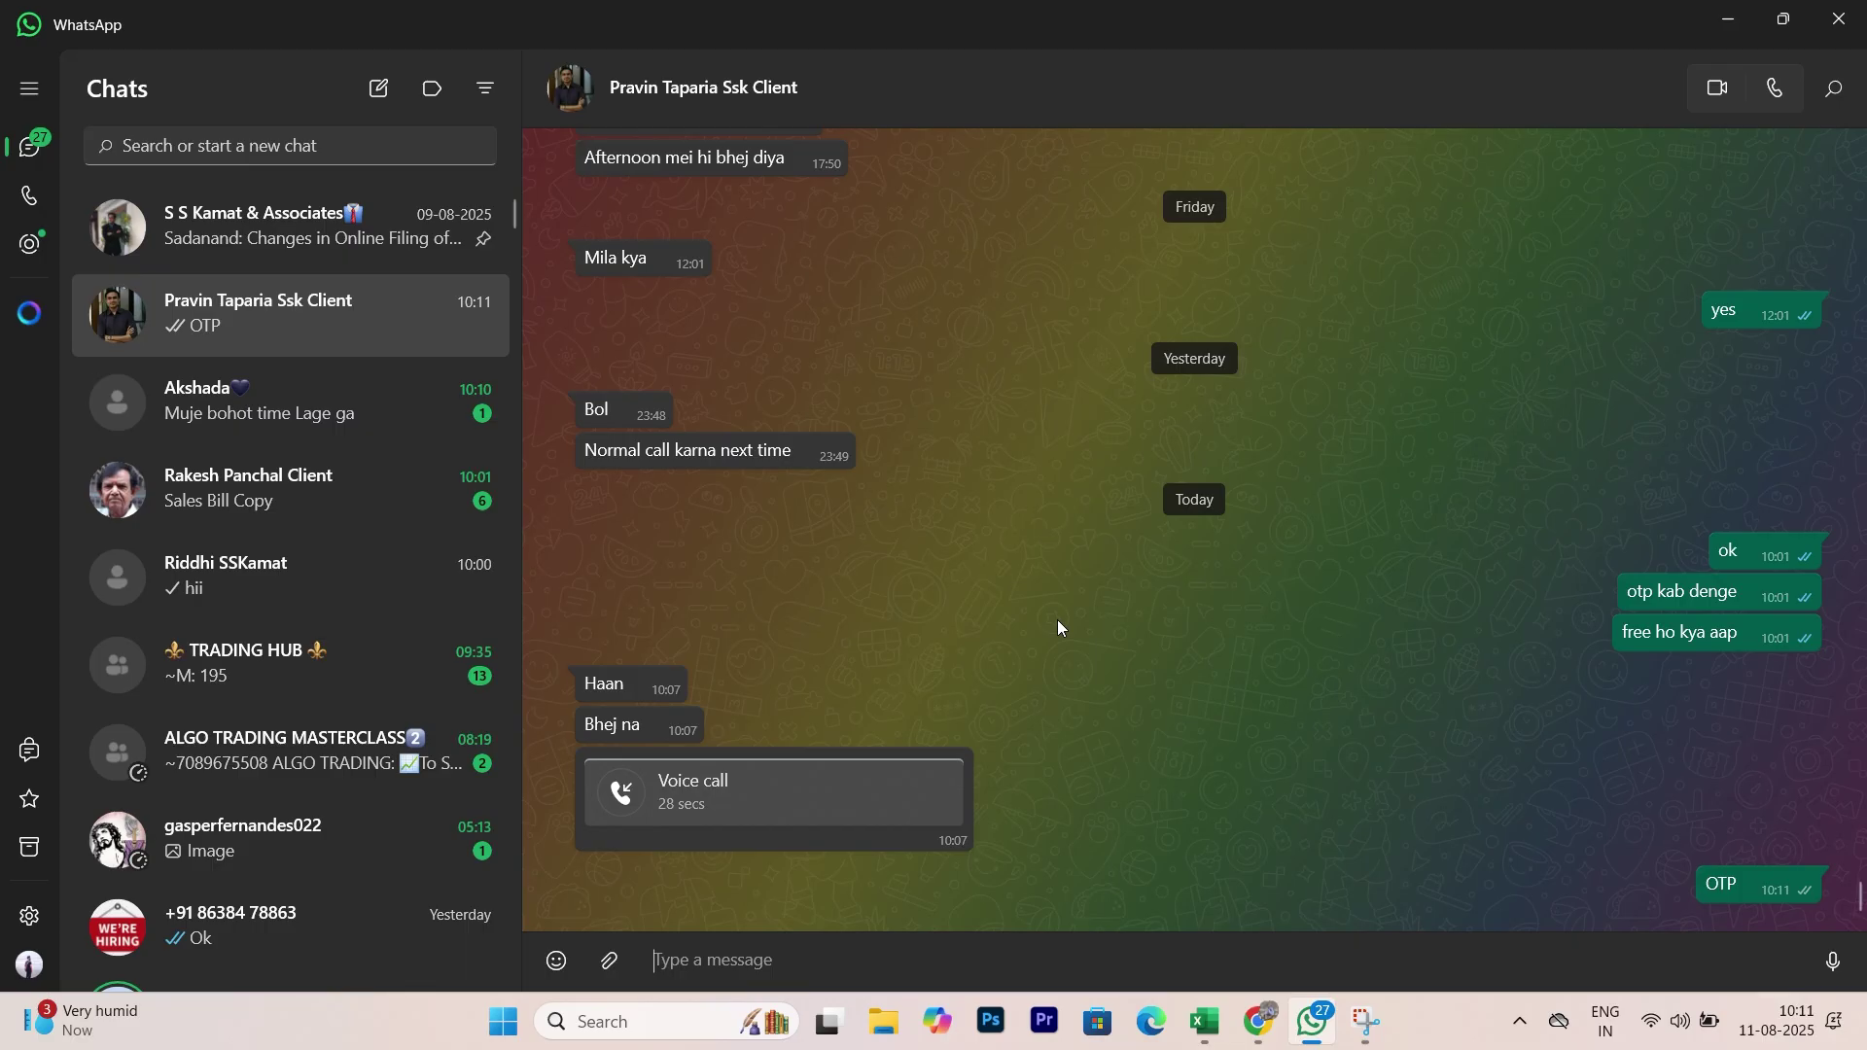
pyautogui.hotkey('alt', 'Tab')
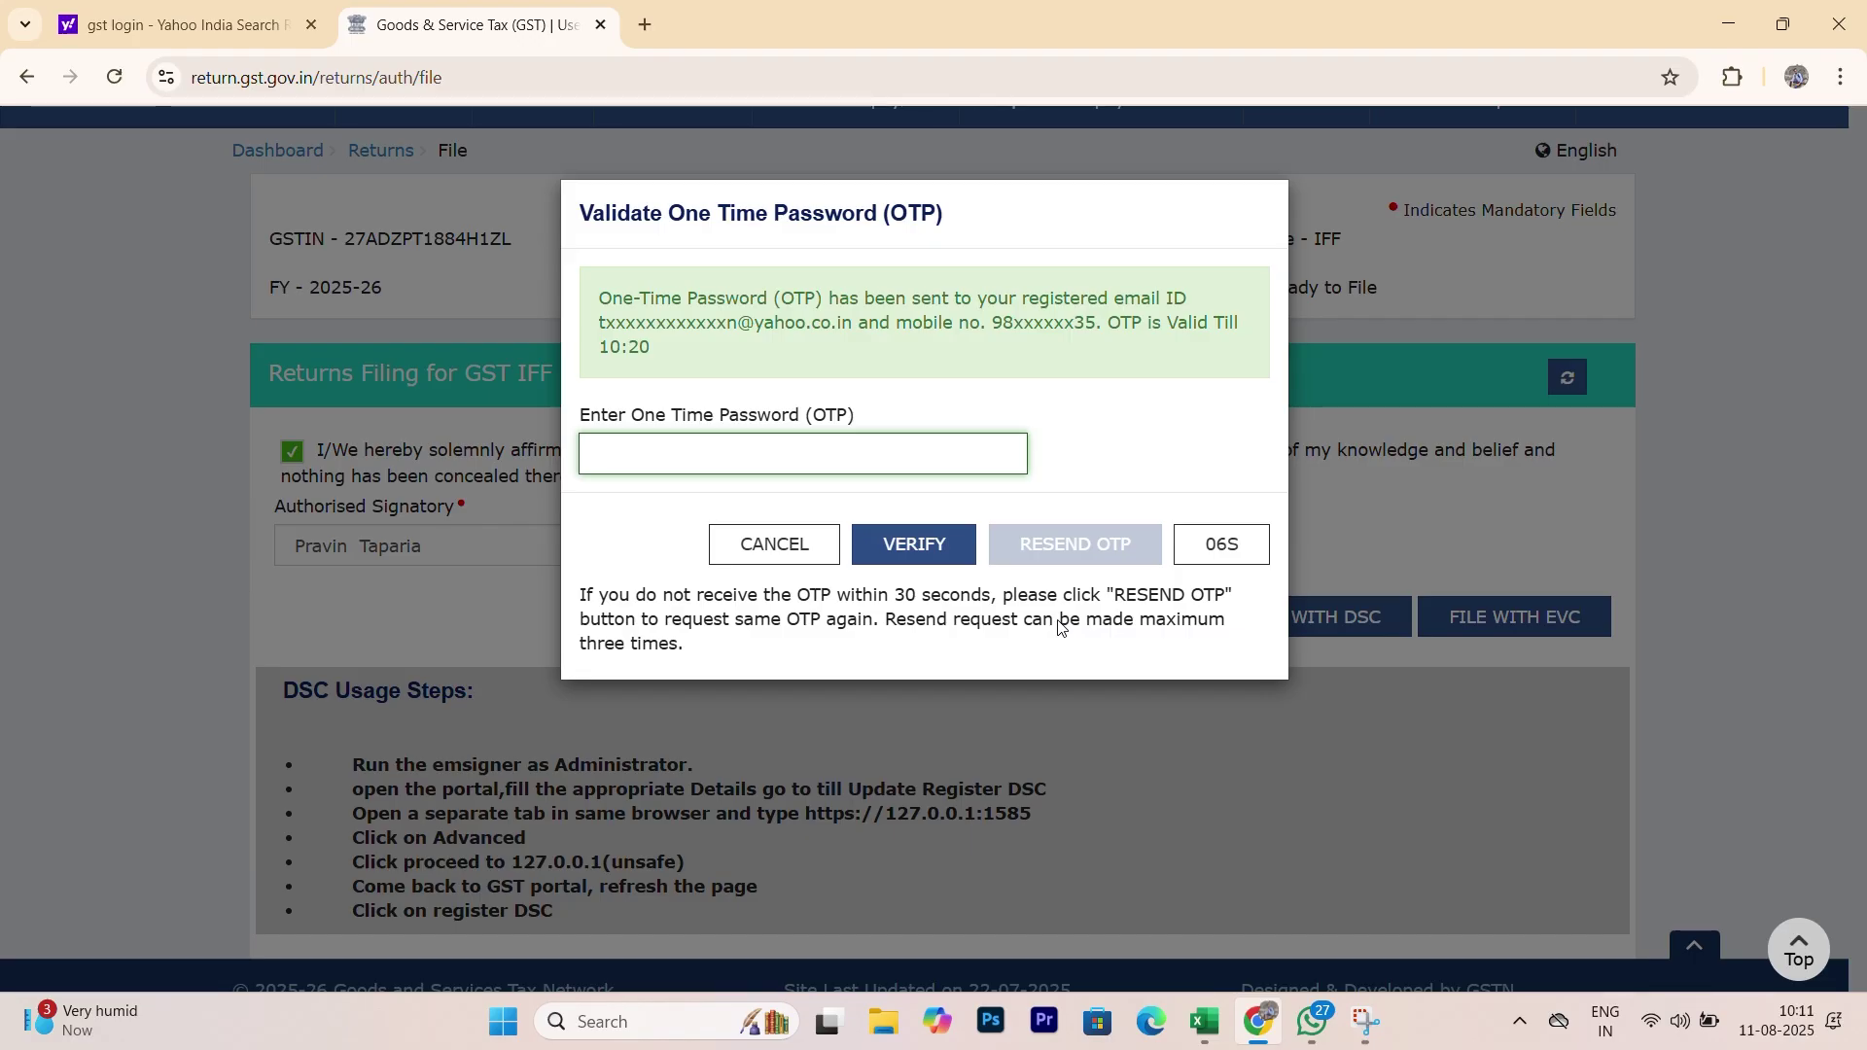
pyautogui.hotkey('alt', 'Tab')
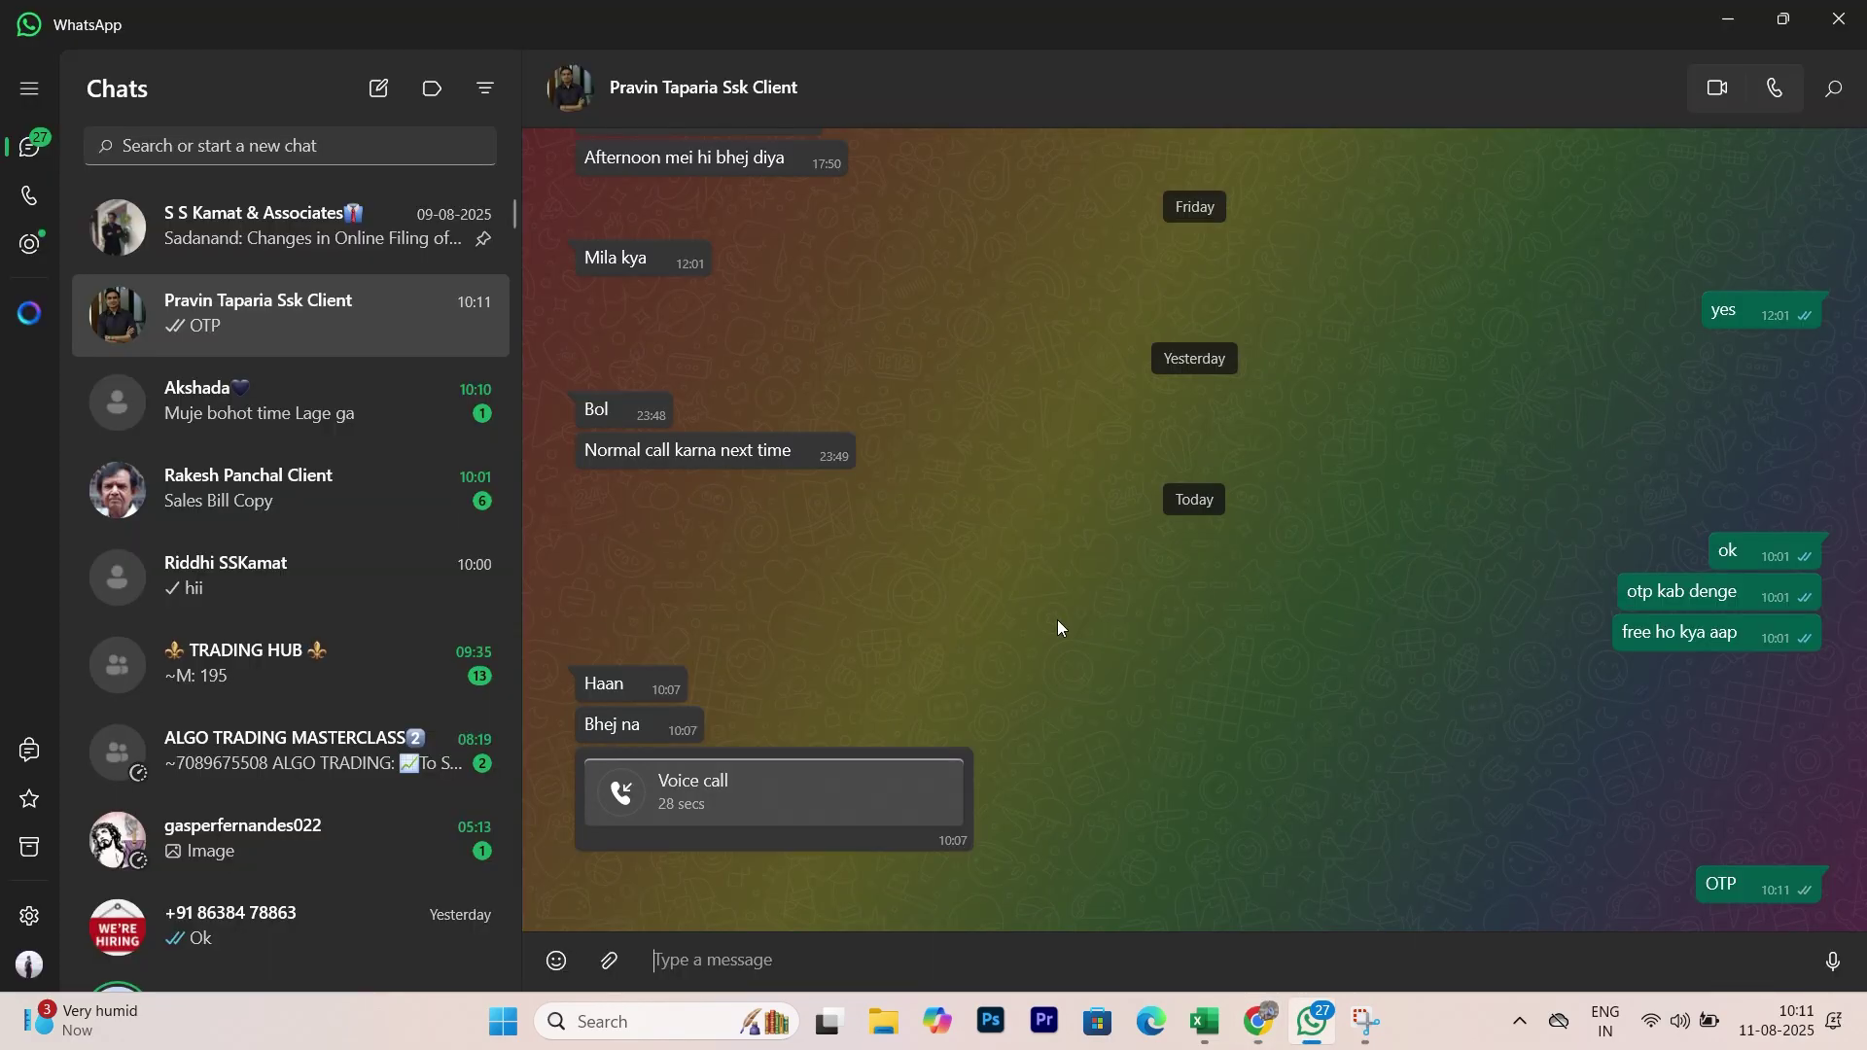
pyautogui.hotkey('alt', 'Tab')
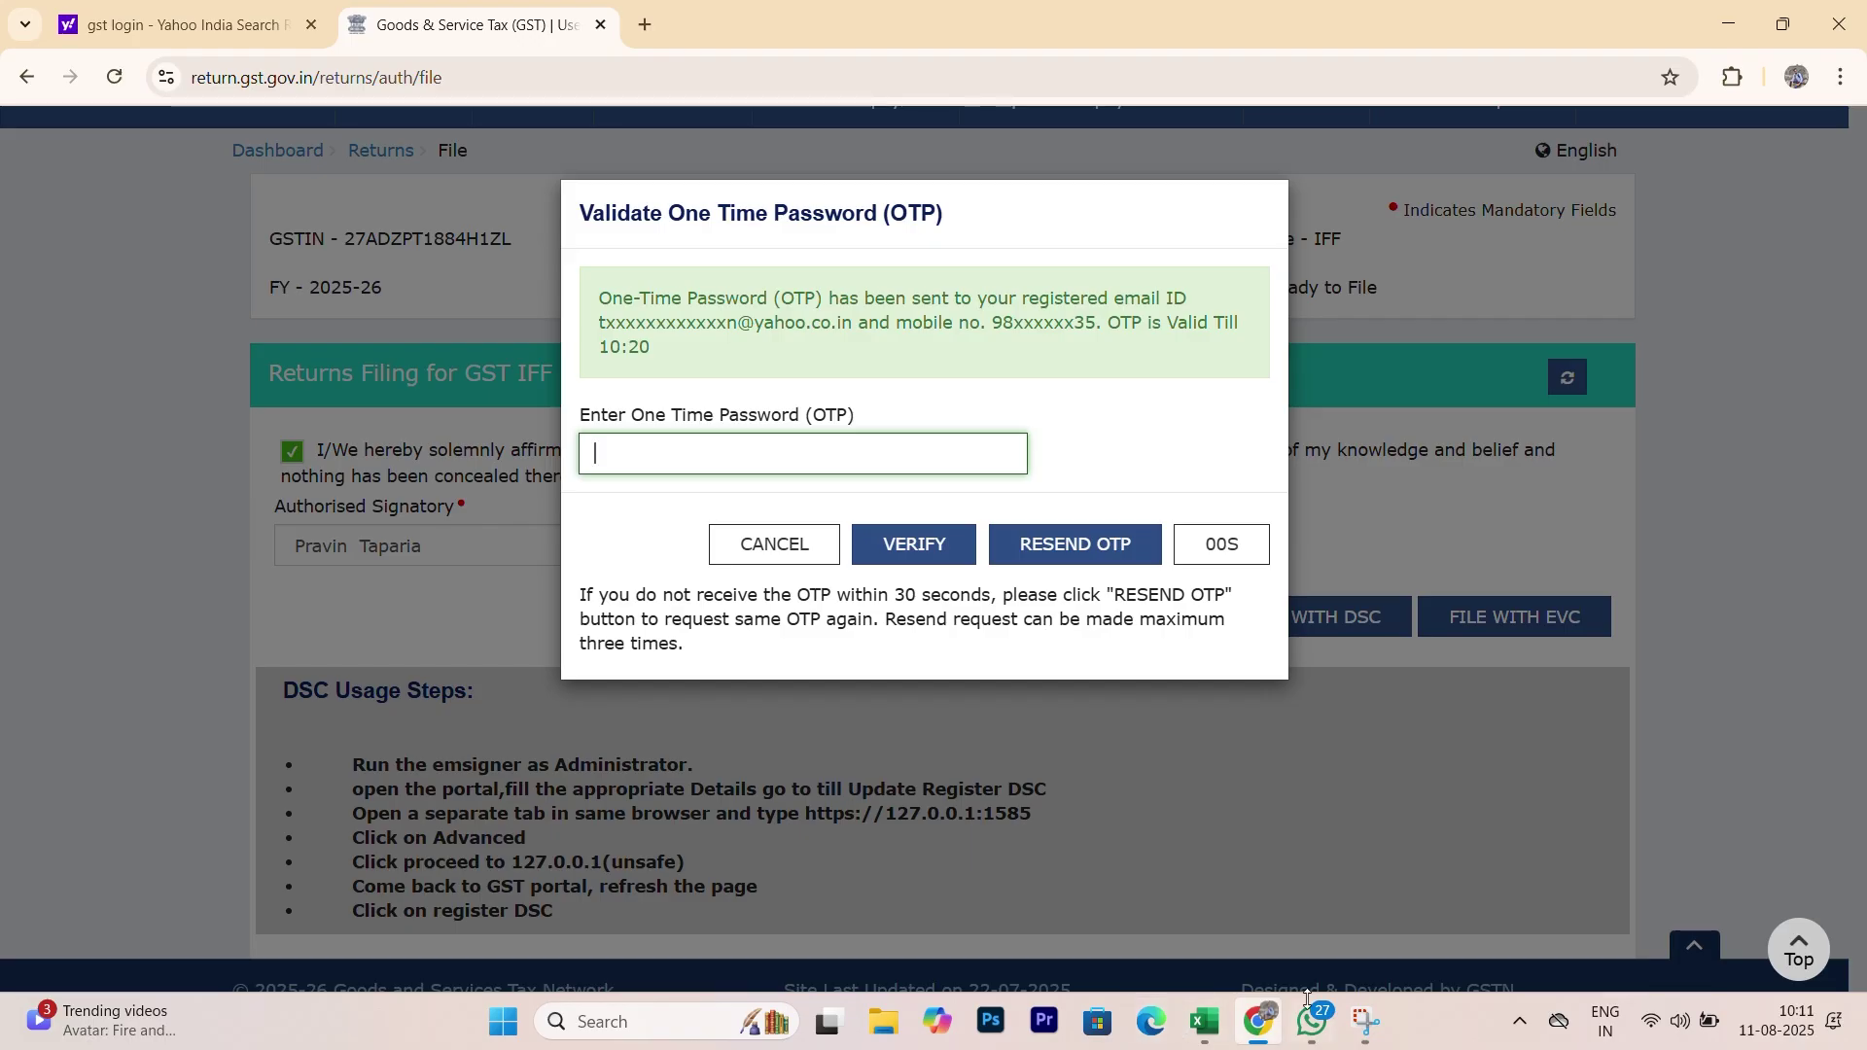
# - Call the client on WhatsApp for the OTP; end the unanswered call
pyautogui.click(1325, 1025)
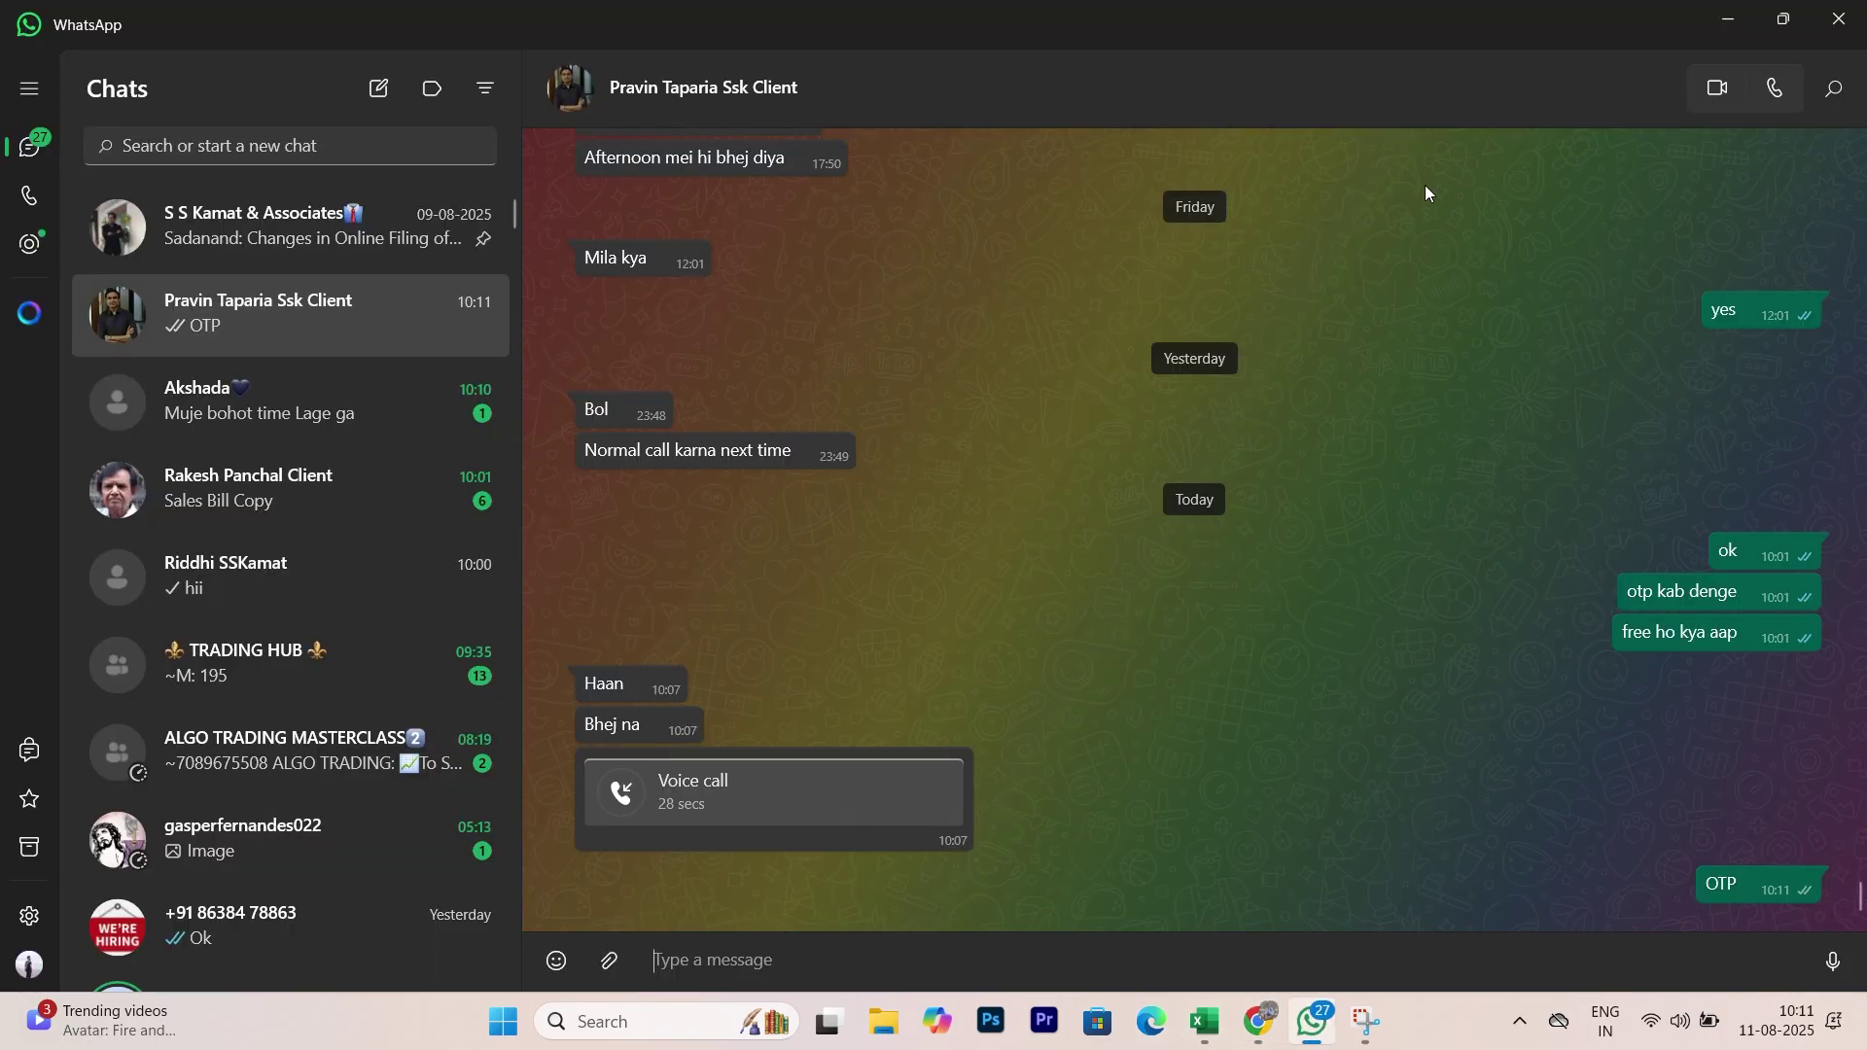
pyautogui.click(1792, 92)
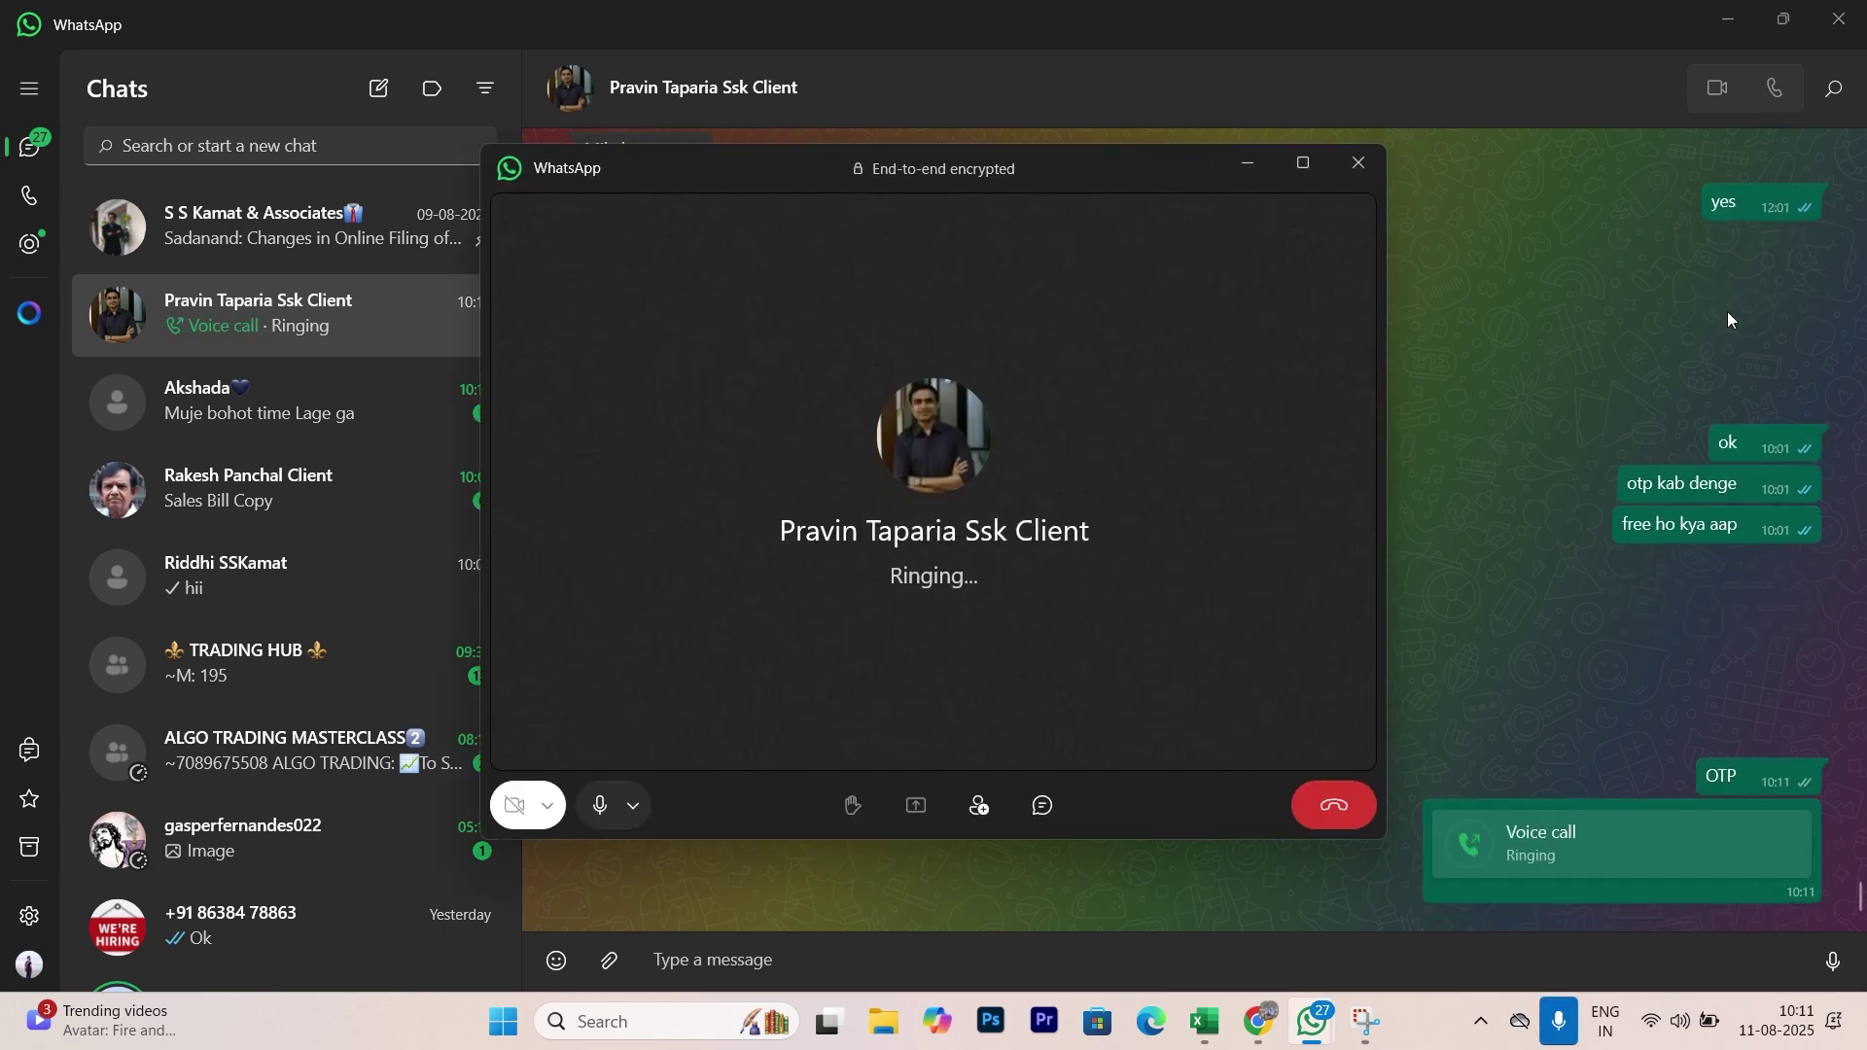
pyautogui.click(1334, 807)
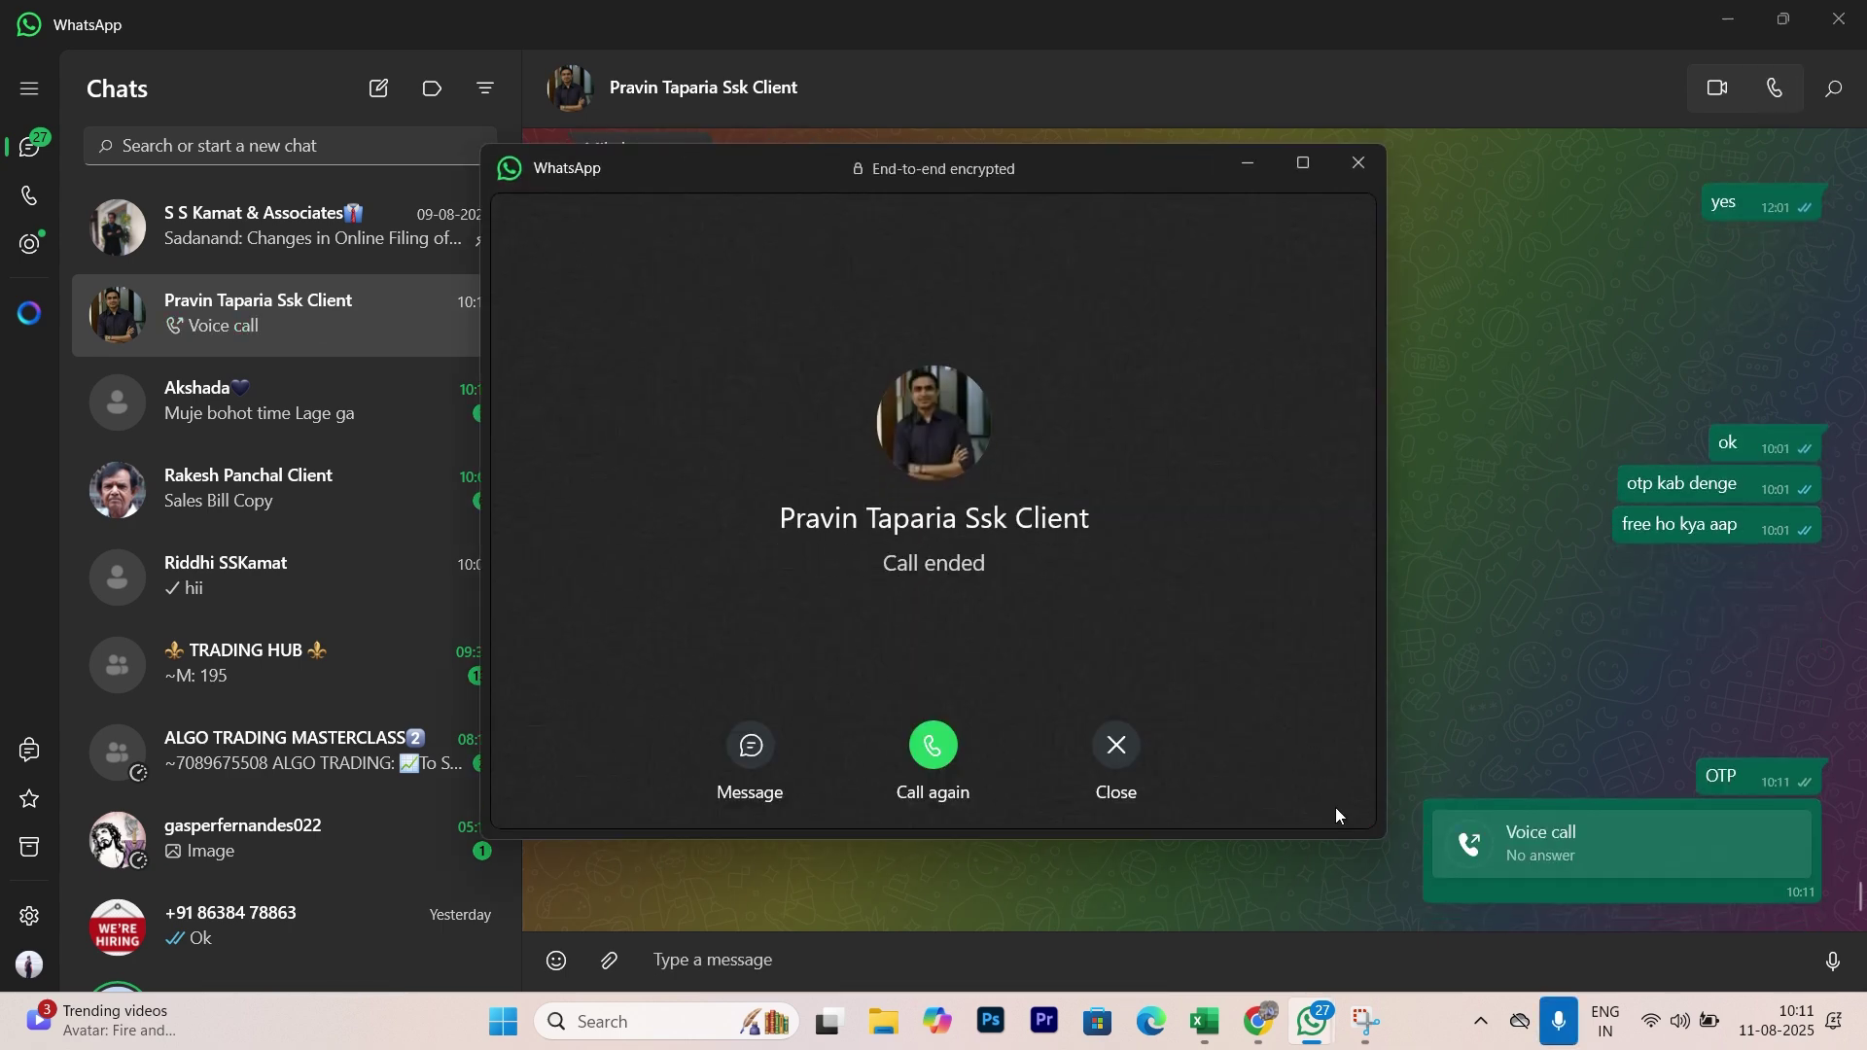
pyautogui.click(1341, 183)
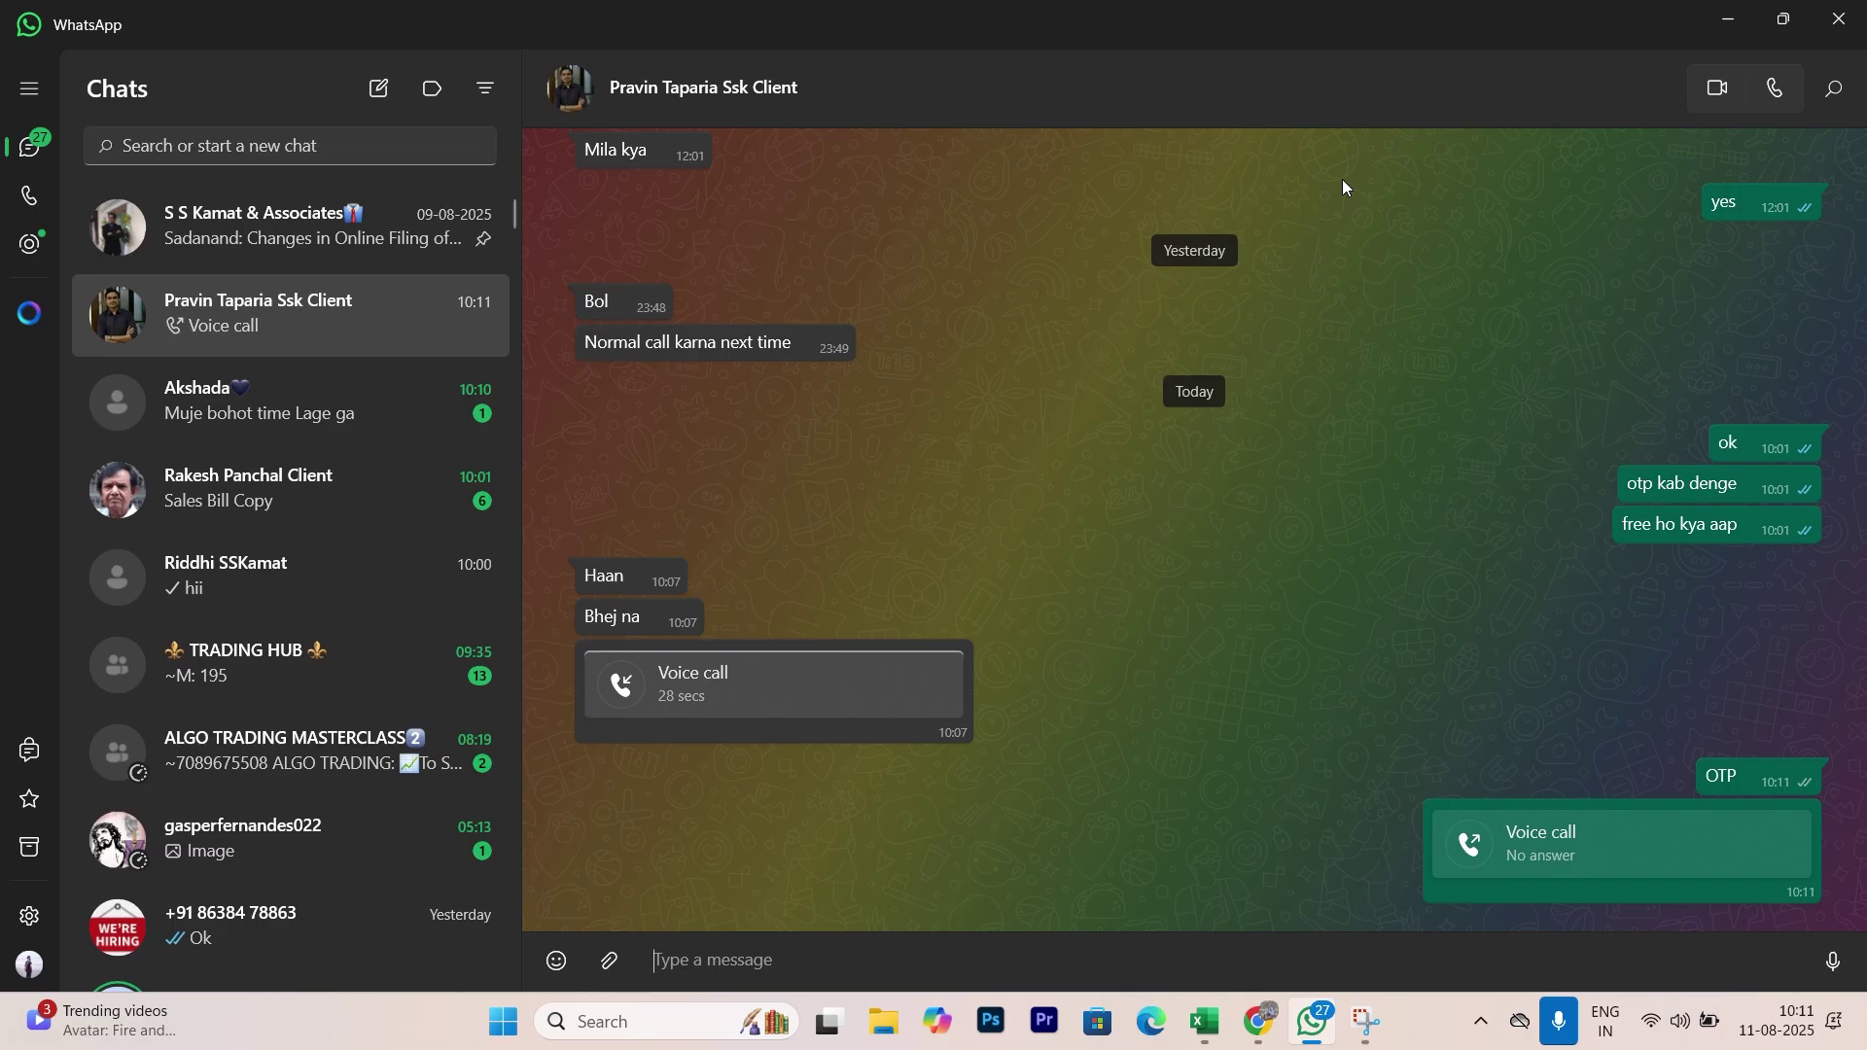
pyautogui.hotkey('alt', 'Tab')
pyautogui.hotkey('alt', 'Tab')
pyautogui.hotkey('alt', 'Tab')
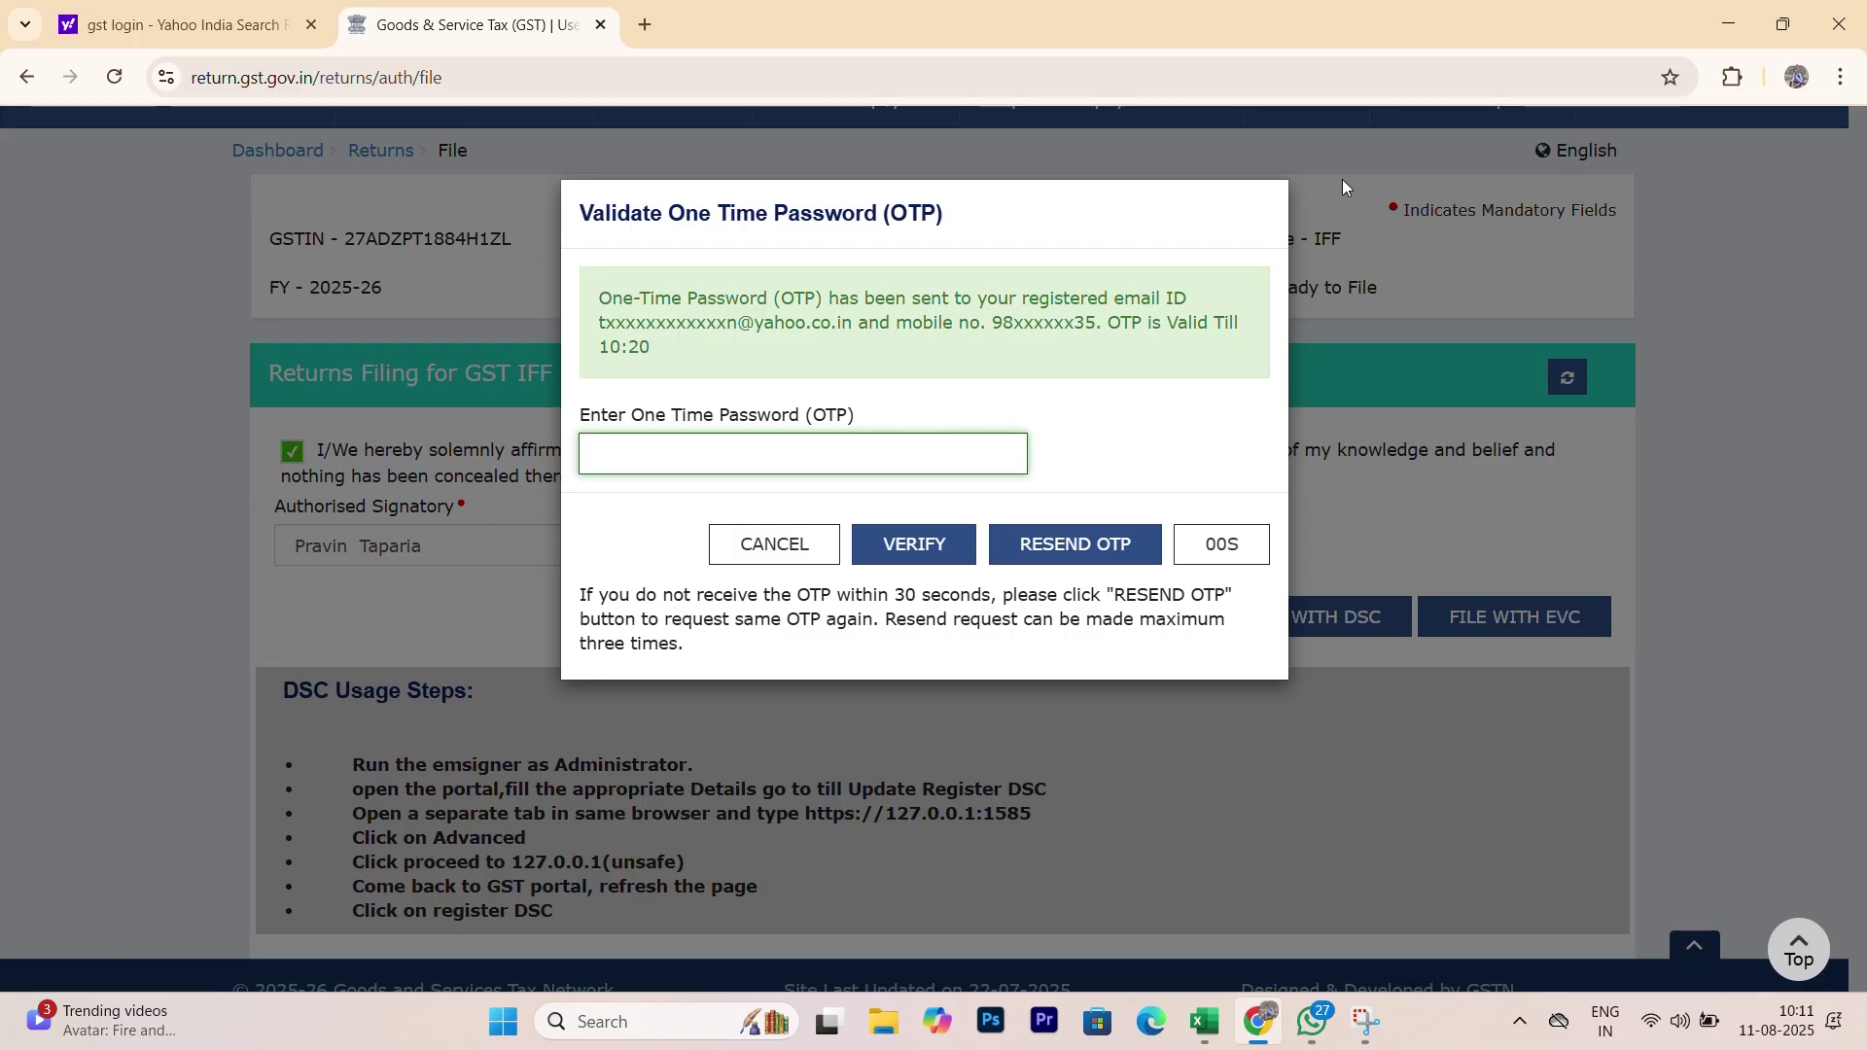
pyautogui.hotkey('alt', 'Tab')
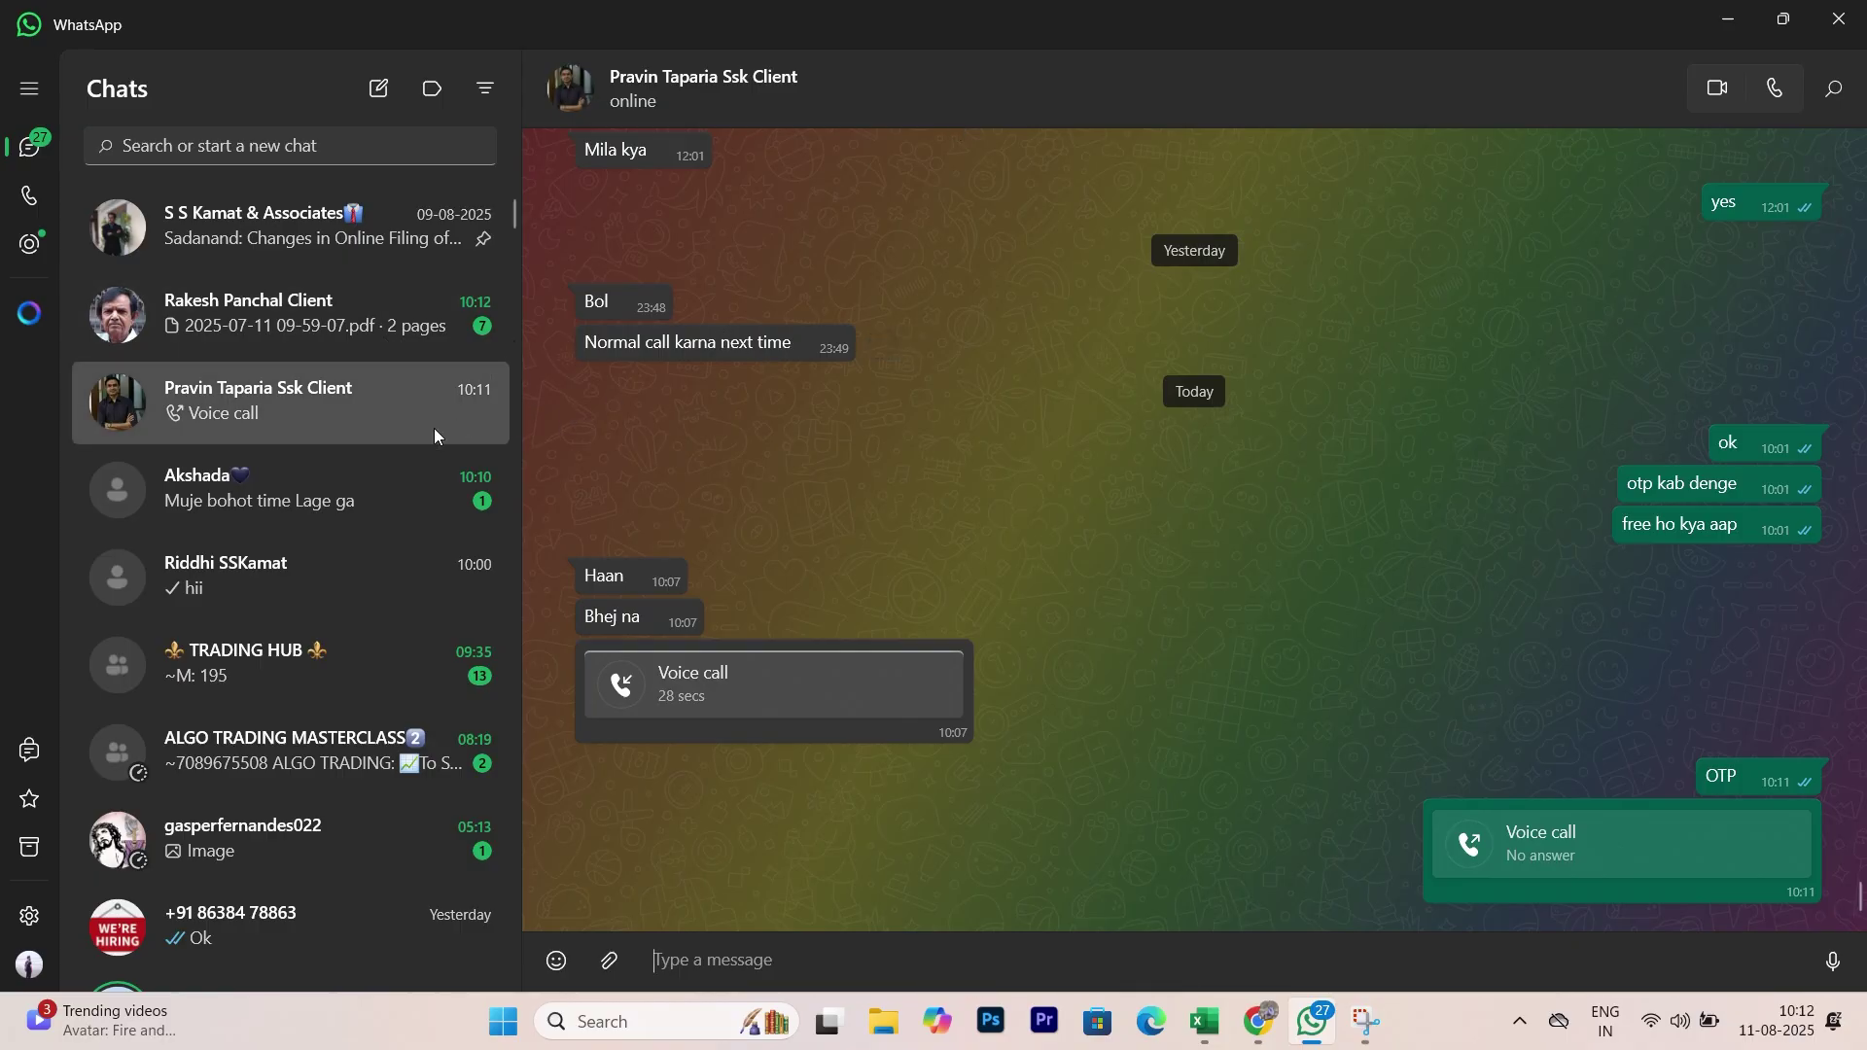
# - Open the client's chat where the OTP was requested
pyautogui.click(309, 311)
pyautogui.scroll(-10, 738, 457)
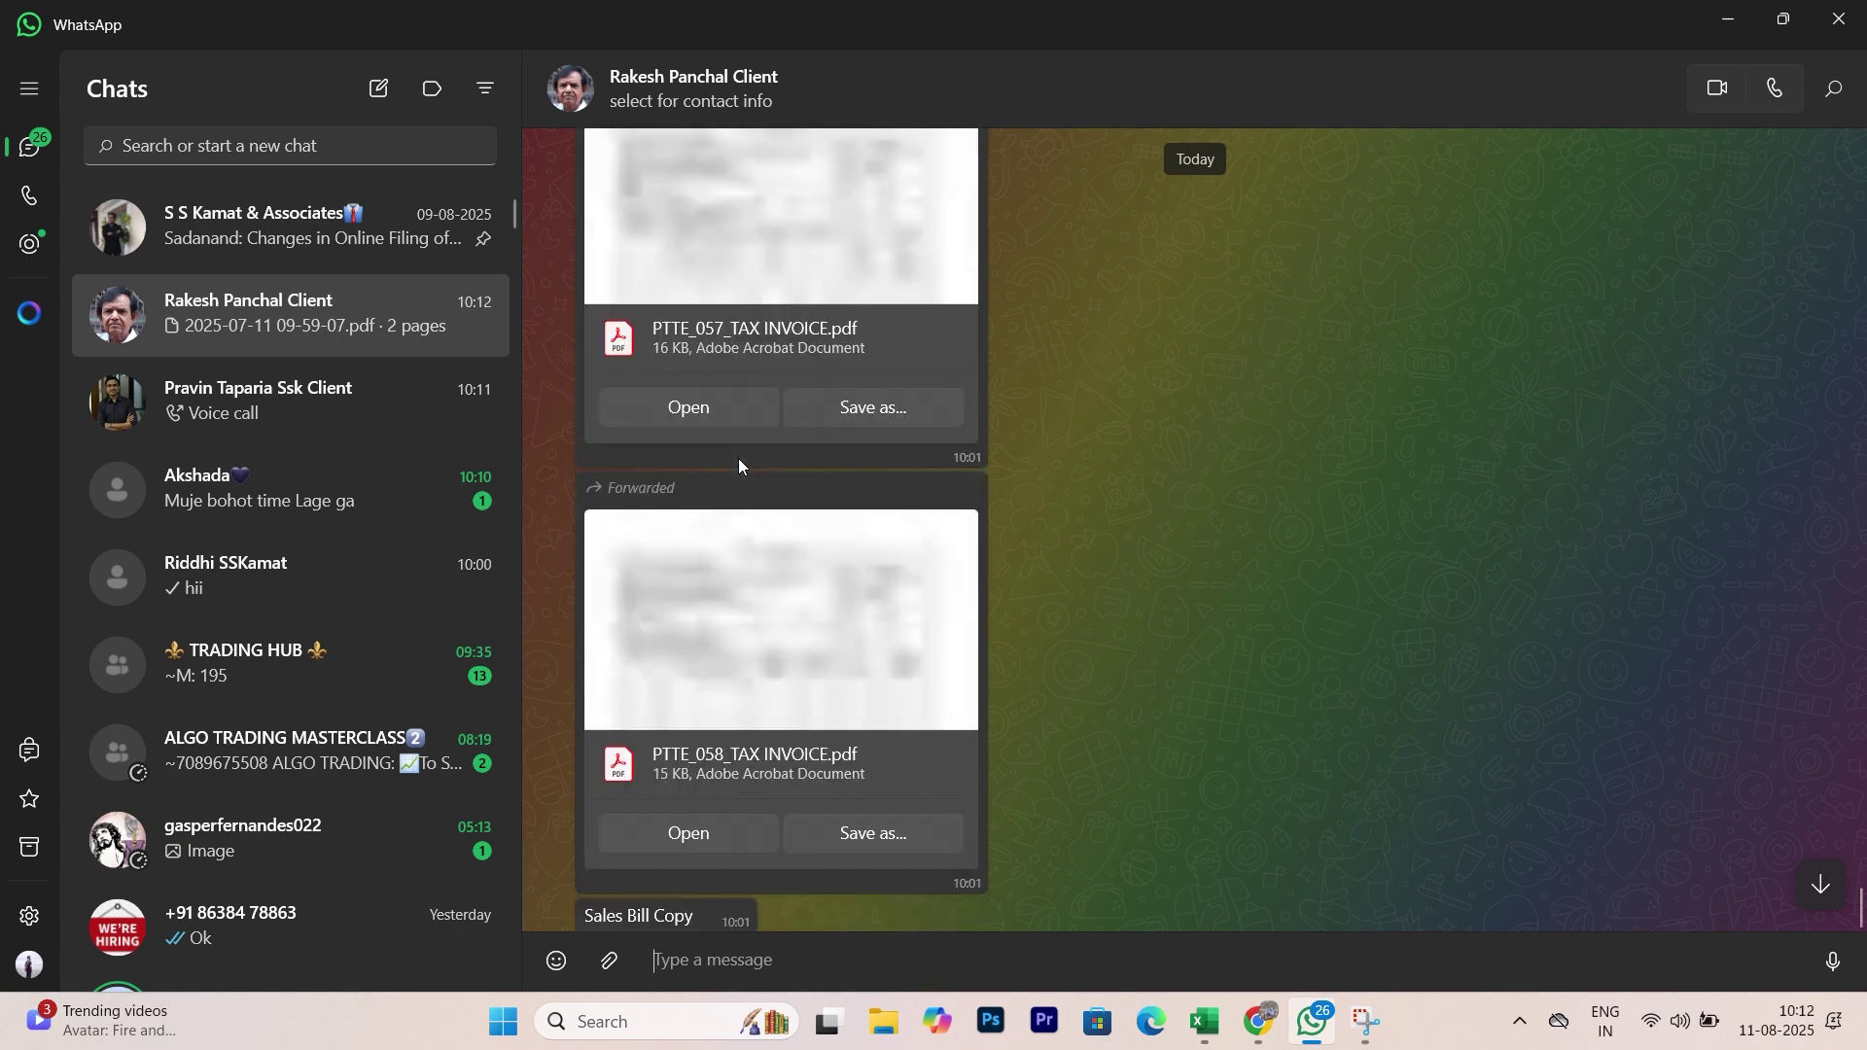
pyautogui.scroll(-5, 738, 467)
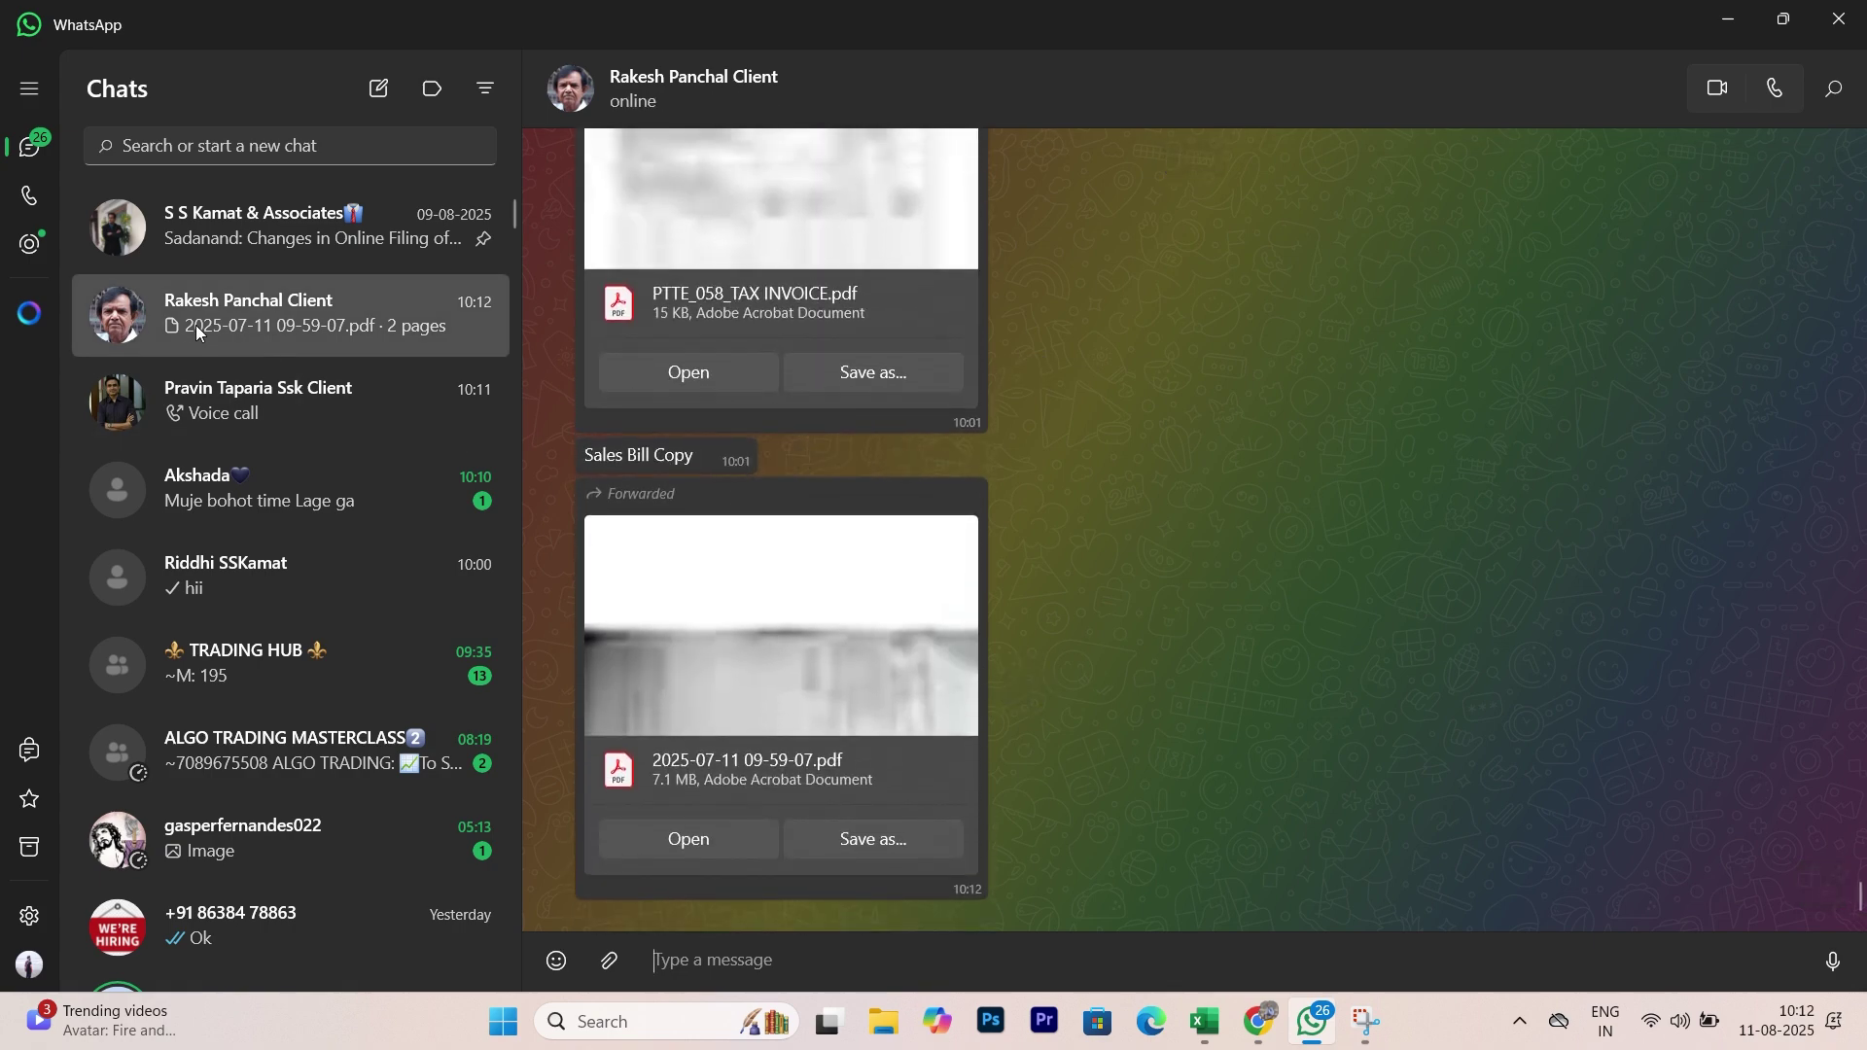
pyautogui.click(329, 401)
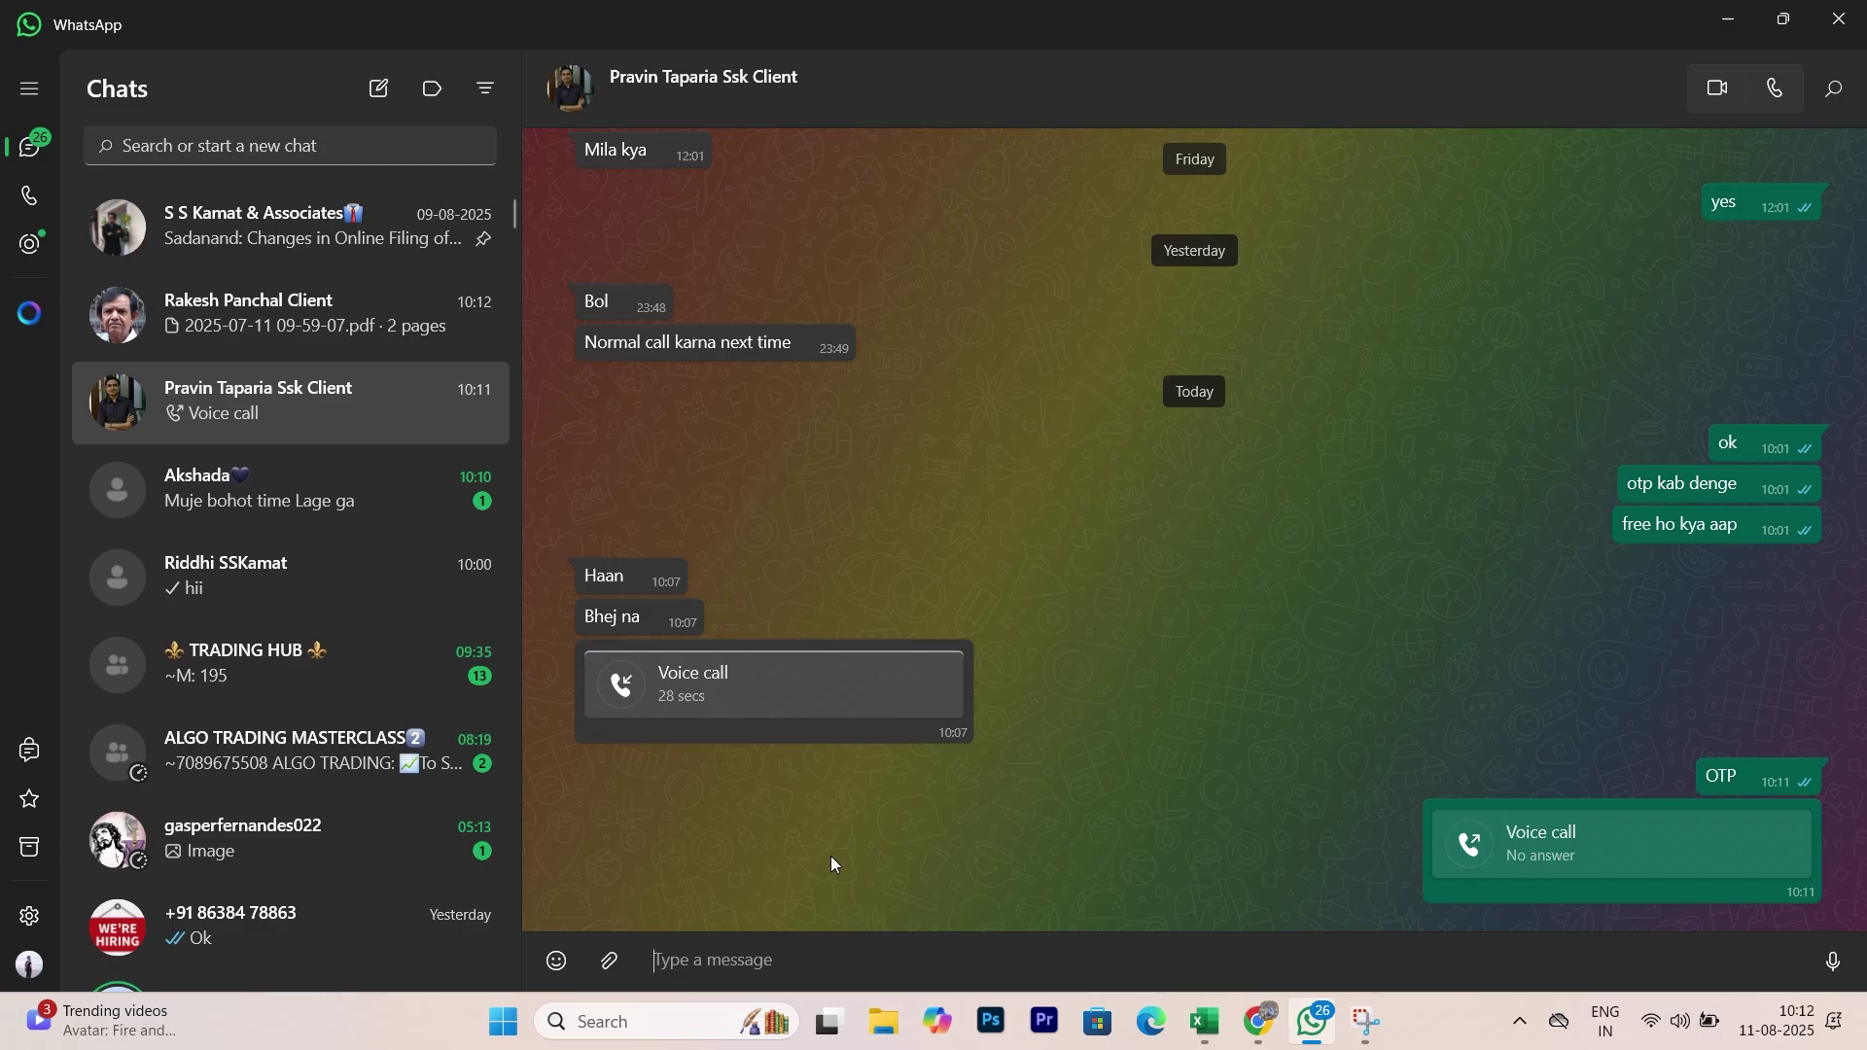
# - View the client's OTP email screenshot full size in WhatsApp
pyautogui.hotkey('alt', 'Tab')
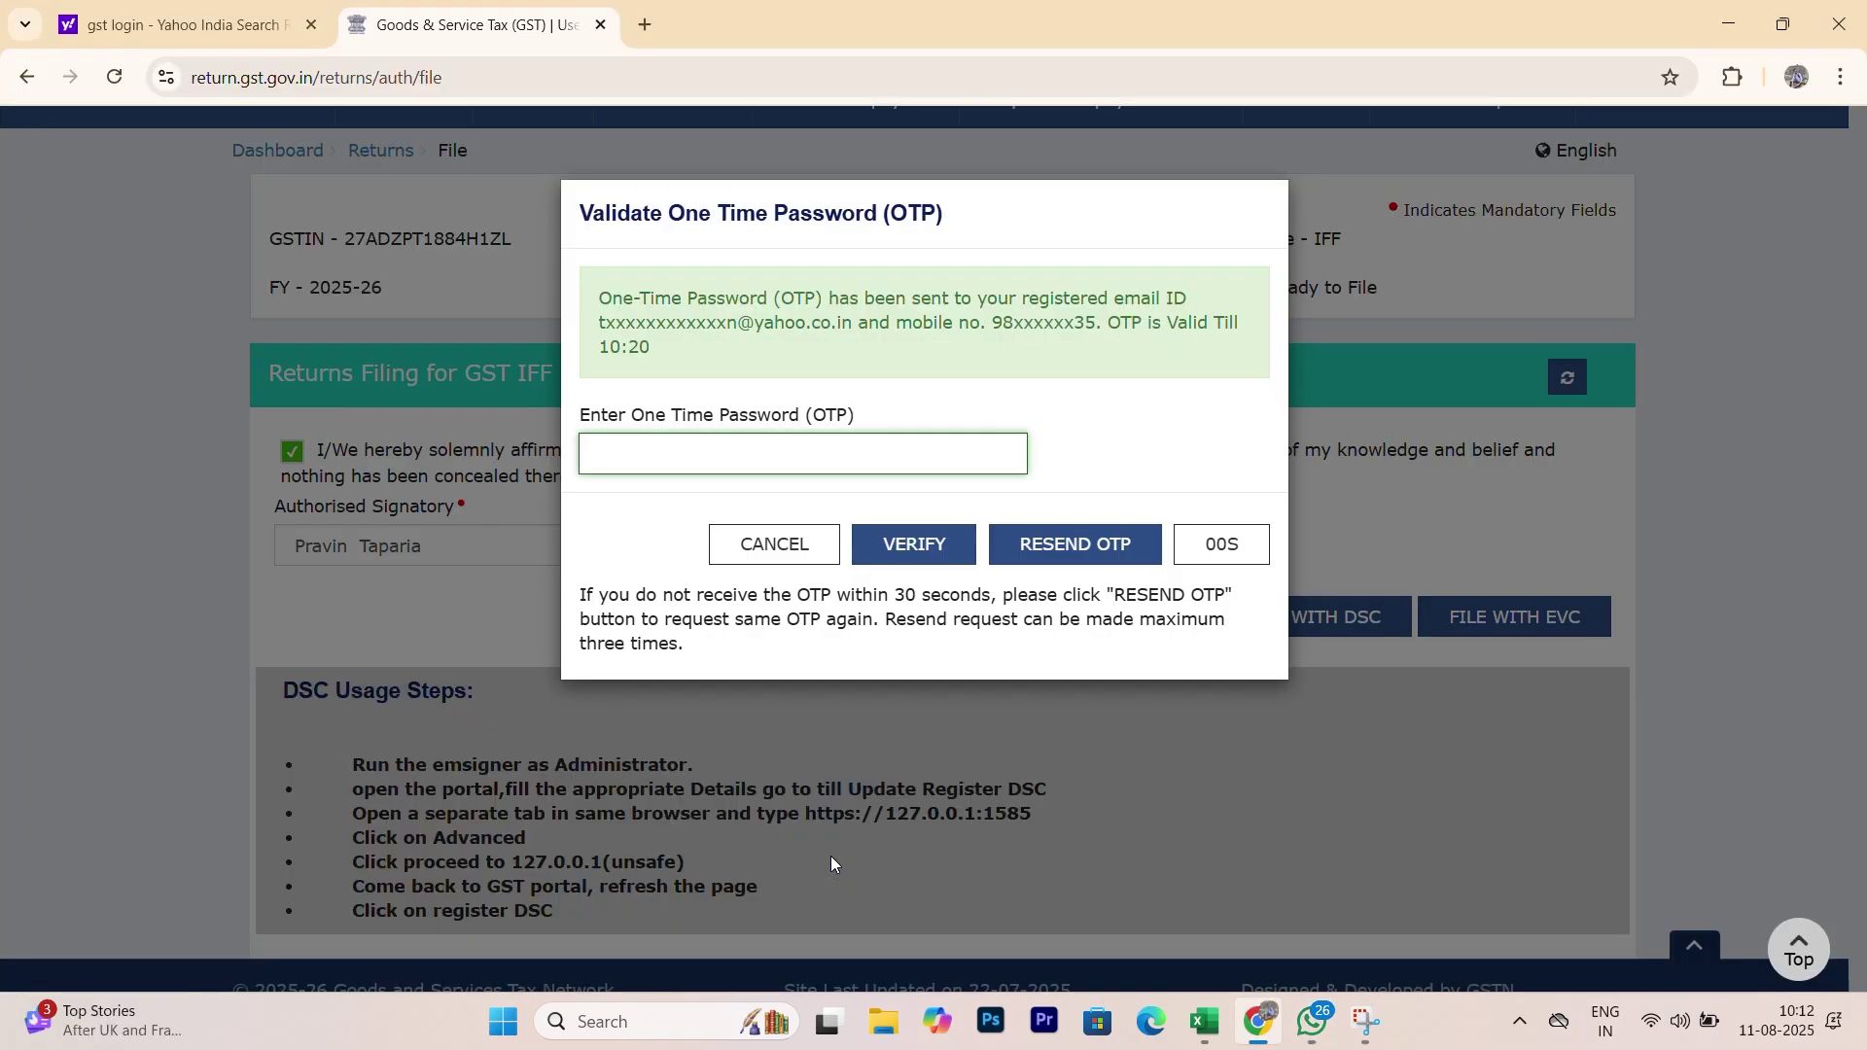
pyautogui.hotkey('alt', 'Tab')
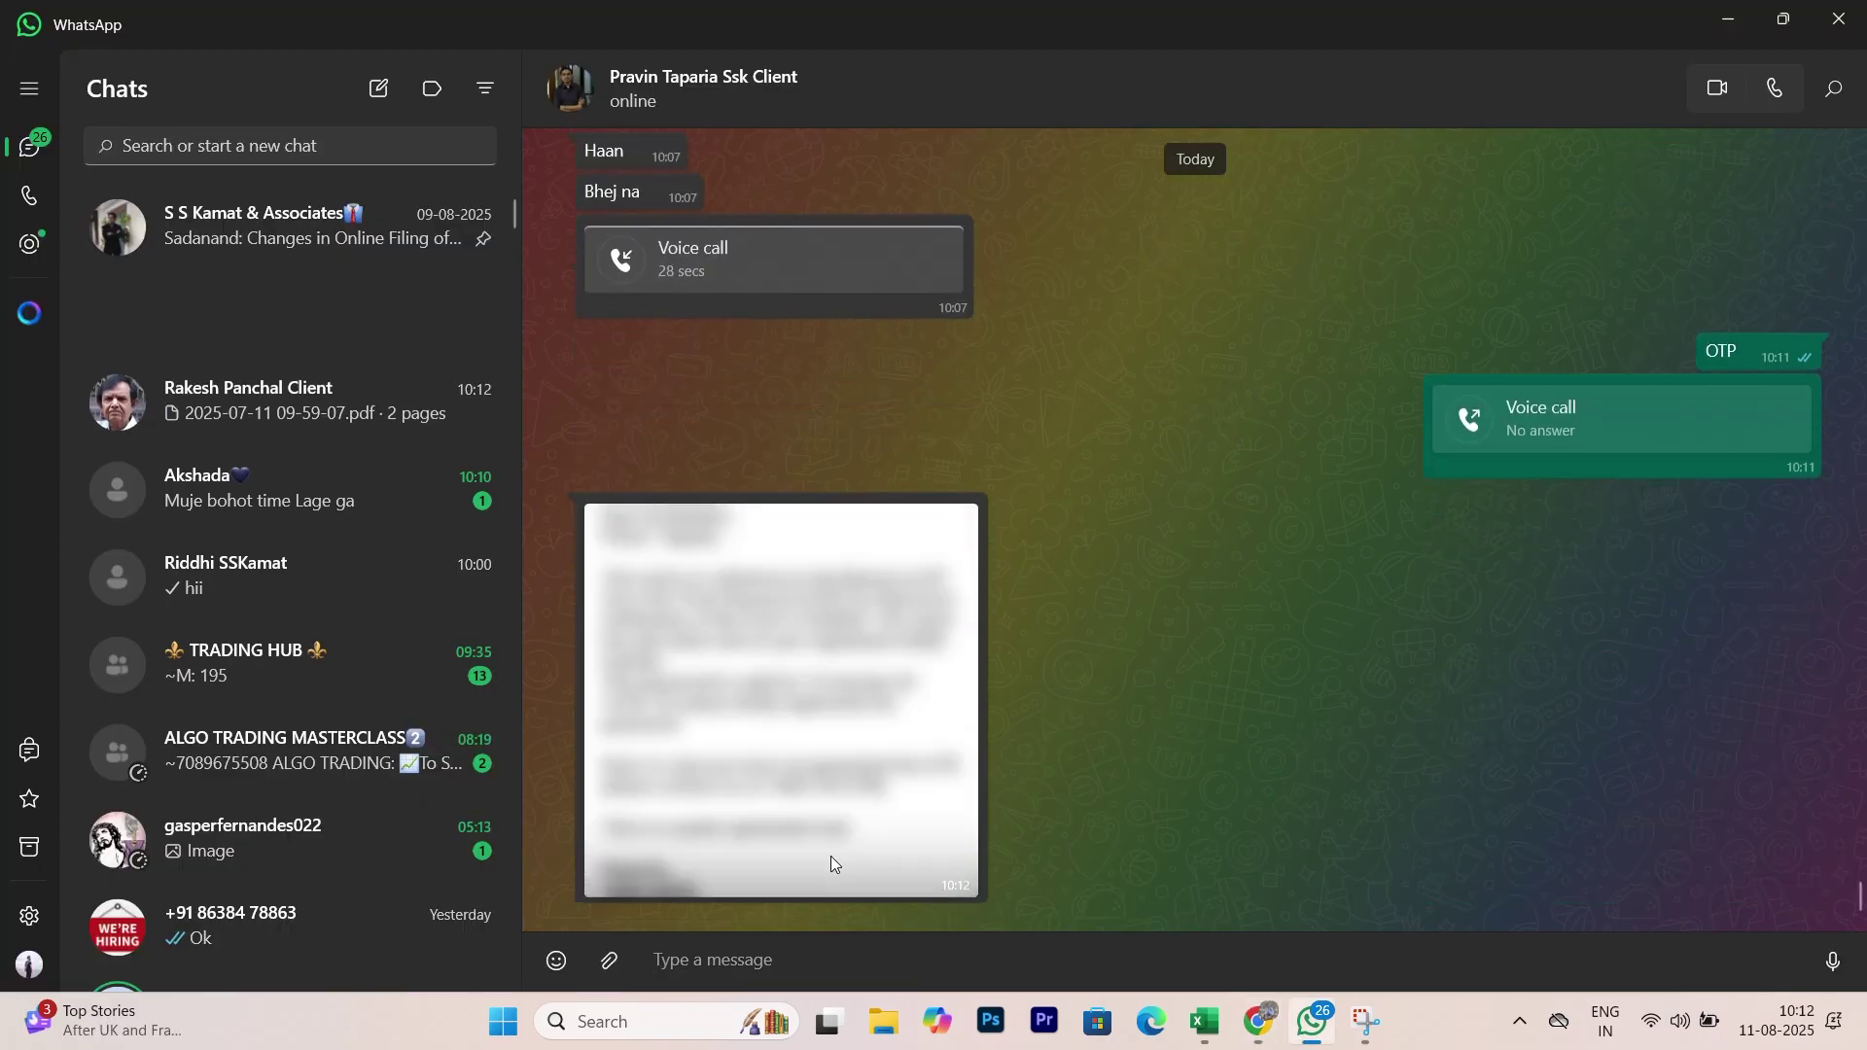
pyautogui.click(748, 751)
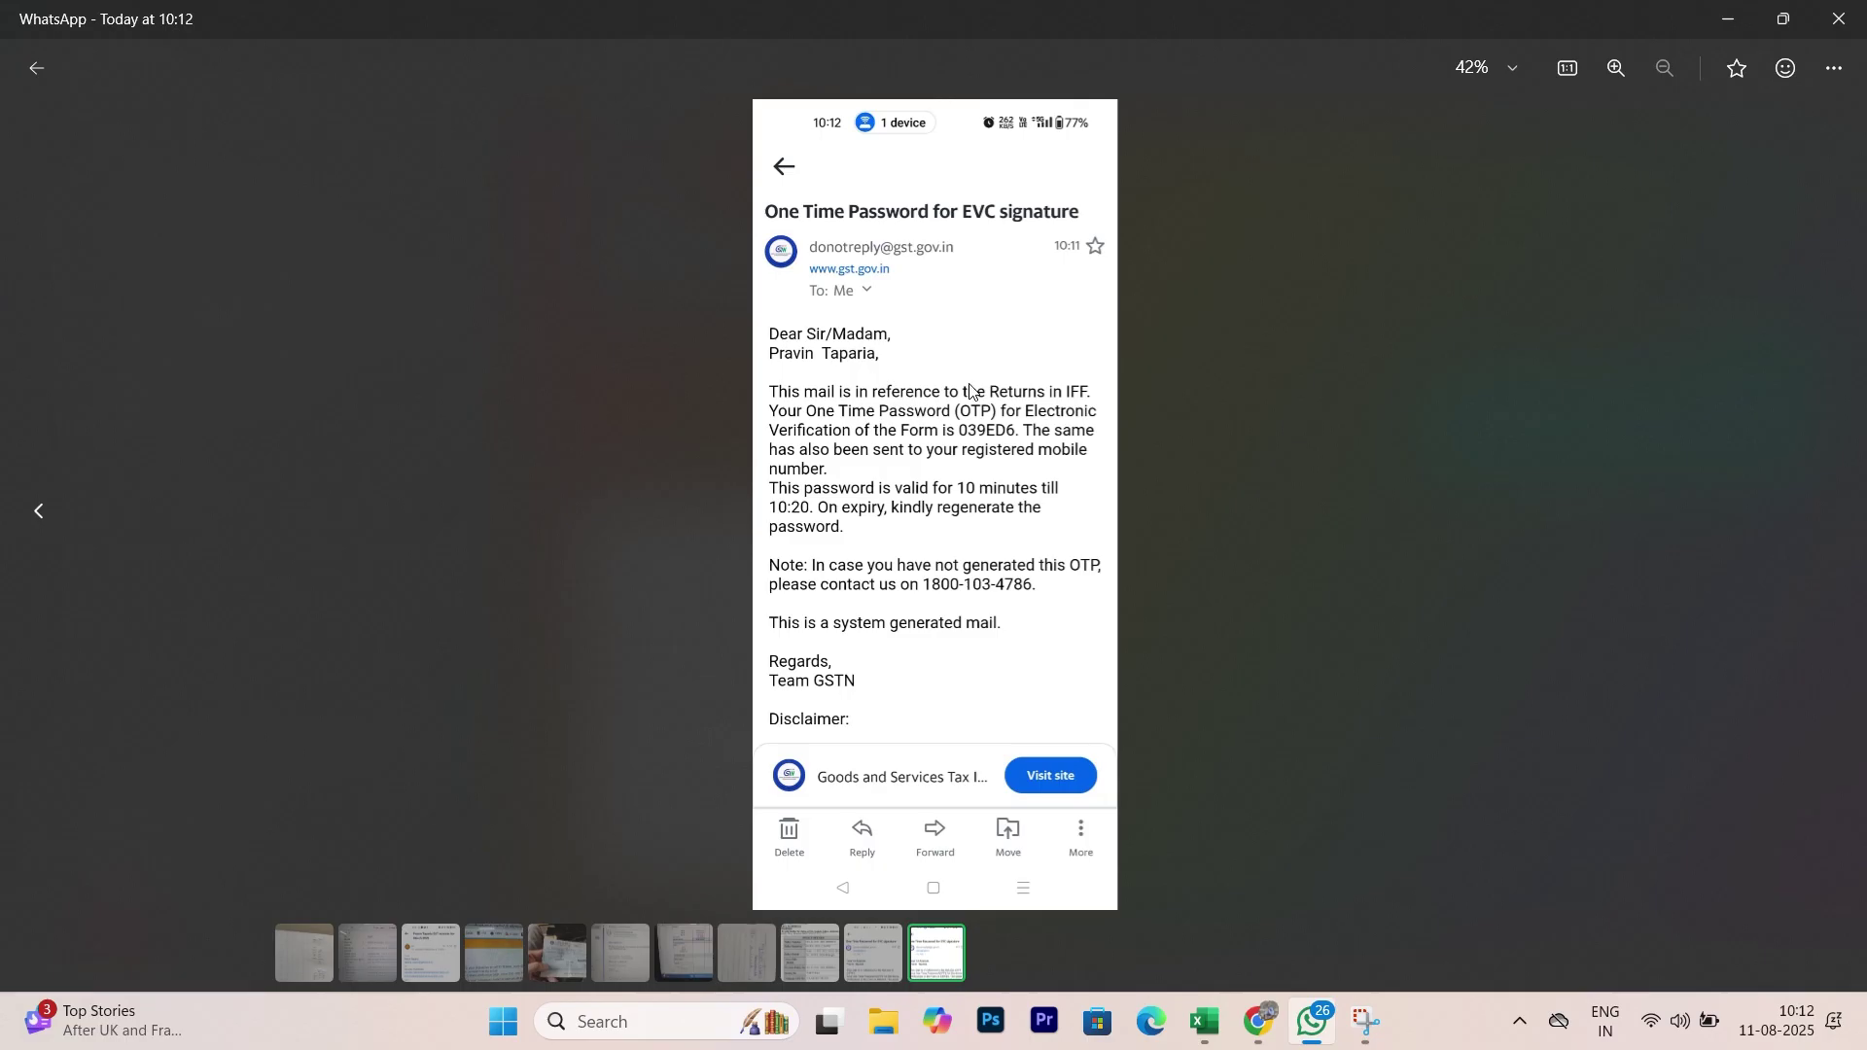
pyautogui.scroll(5, 999, 389)
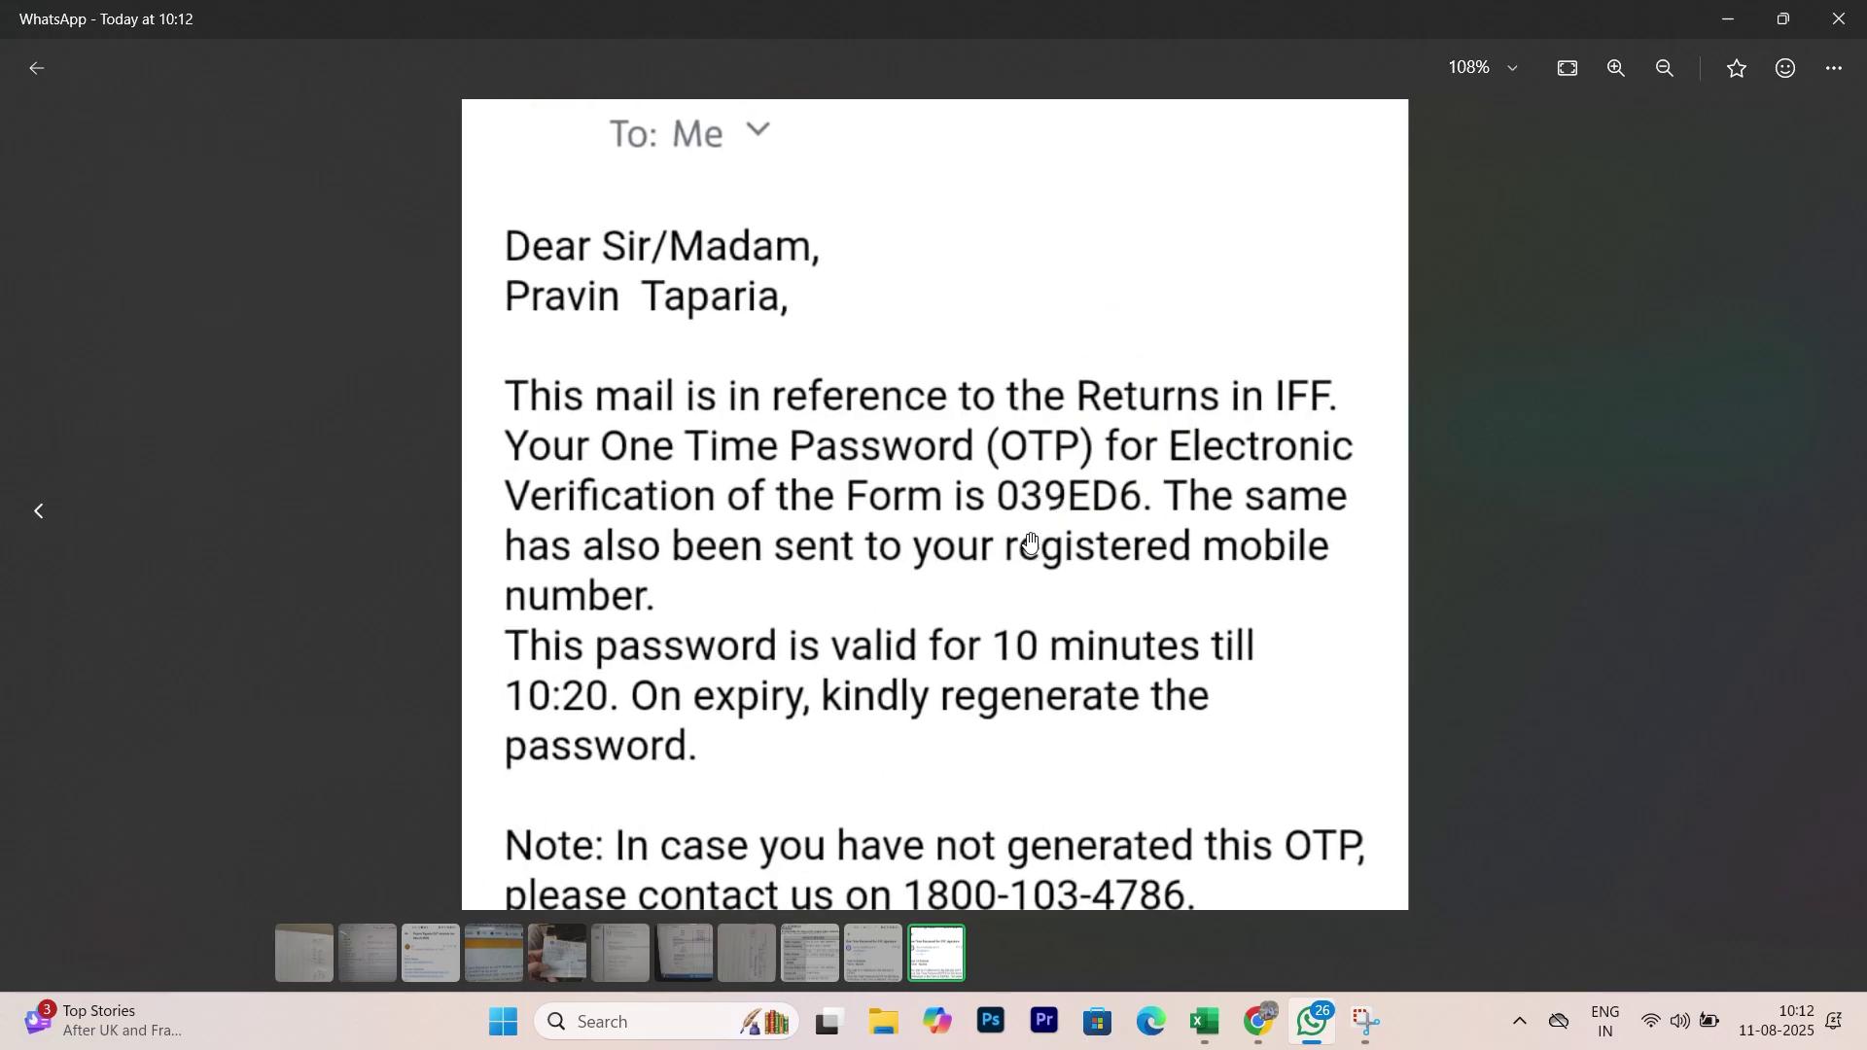
# - Enter the six-digit OTP in the portal and verify it to file the July IFF
pyautogui.hotkey('alt', 'Tab')
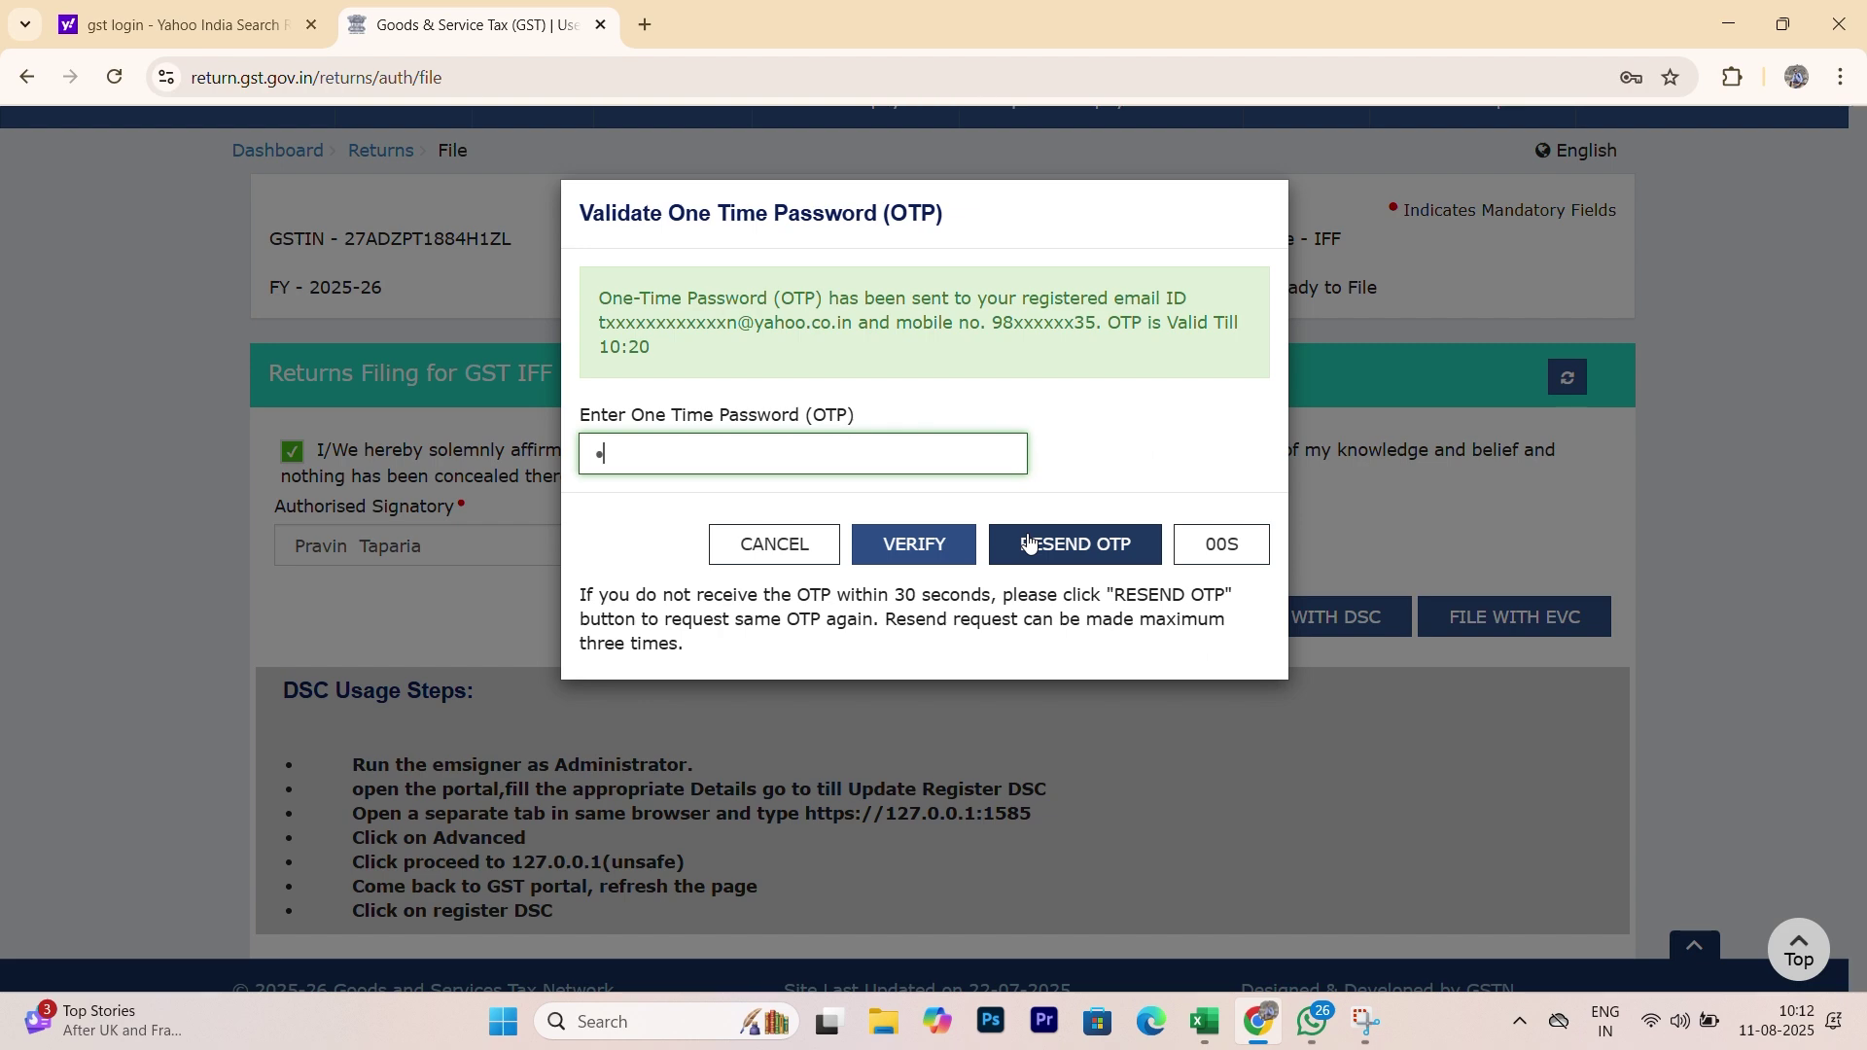
pyautogui.hotkey('alt', 'Tab')
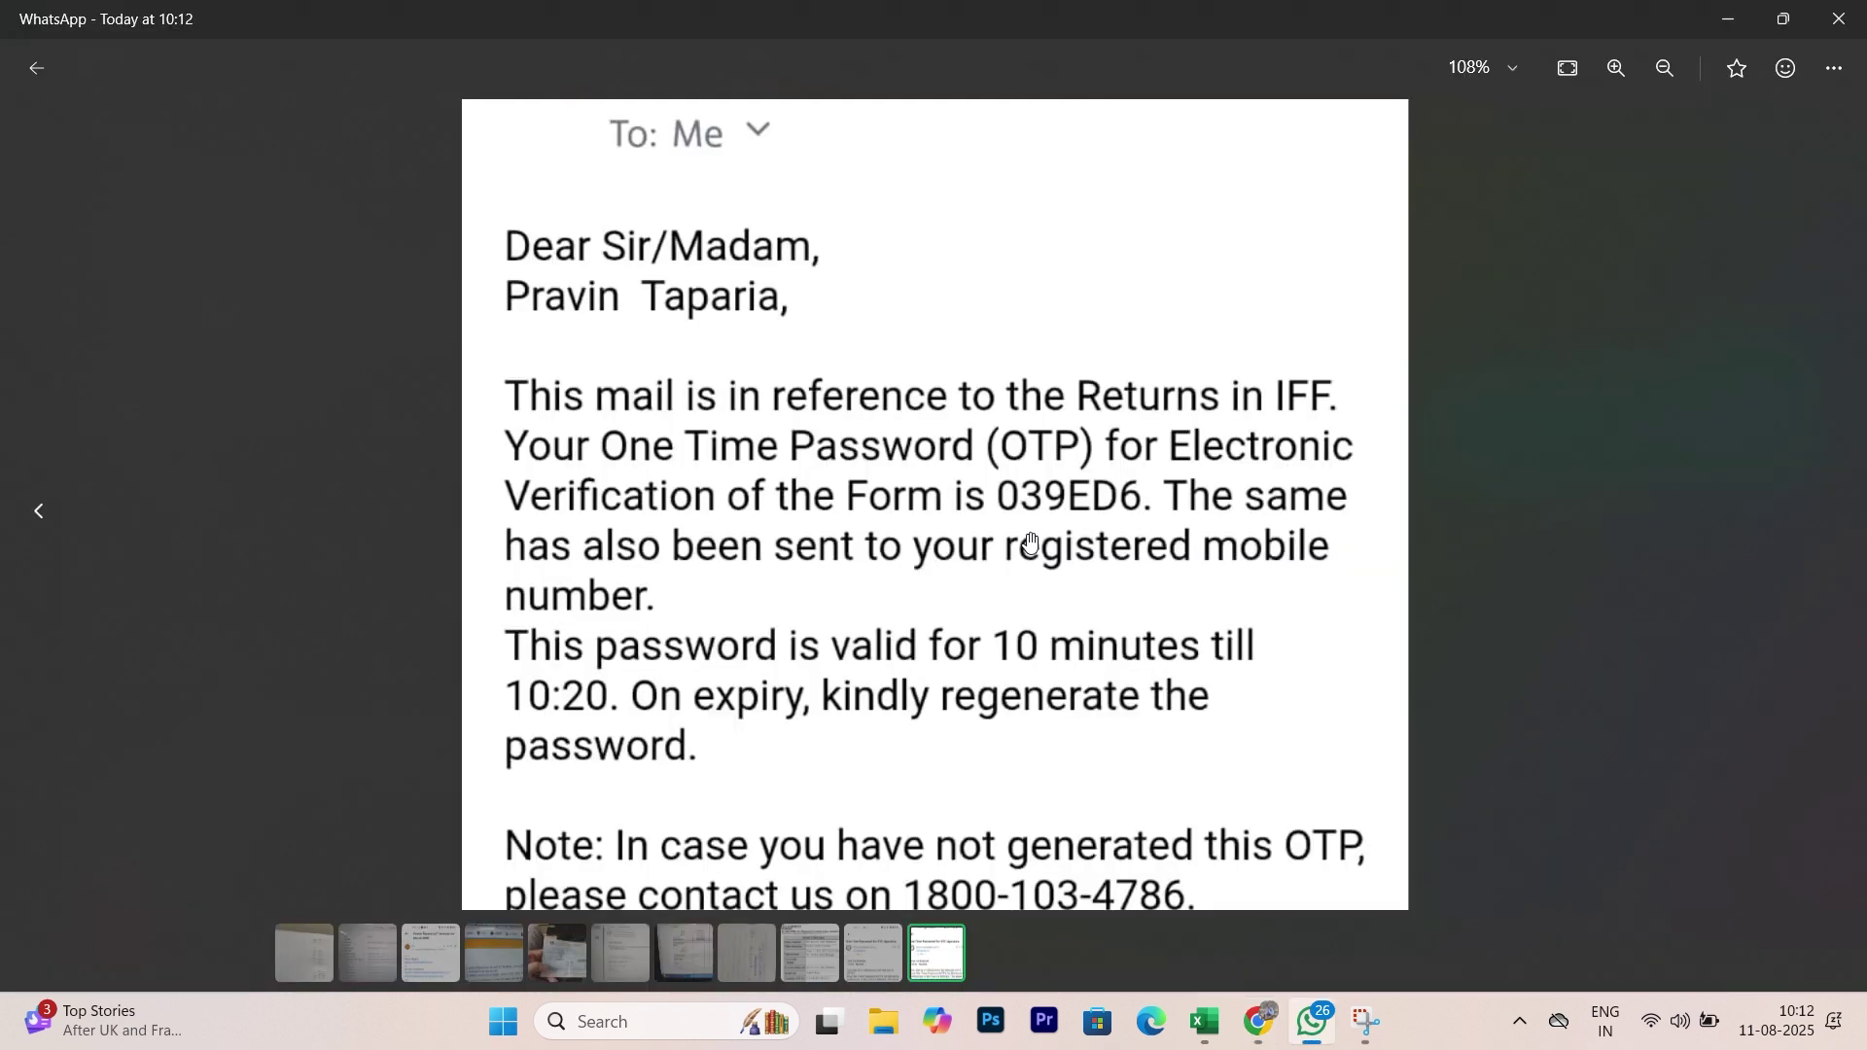
pyautogui.hotkey('alt', 'Tab')
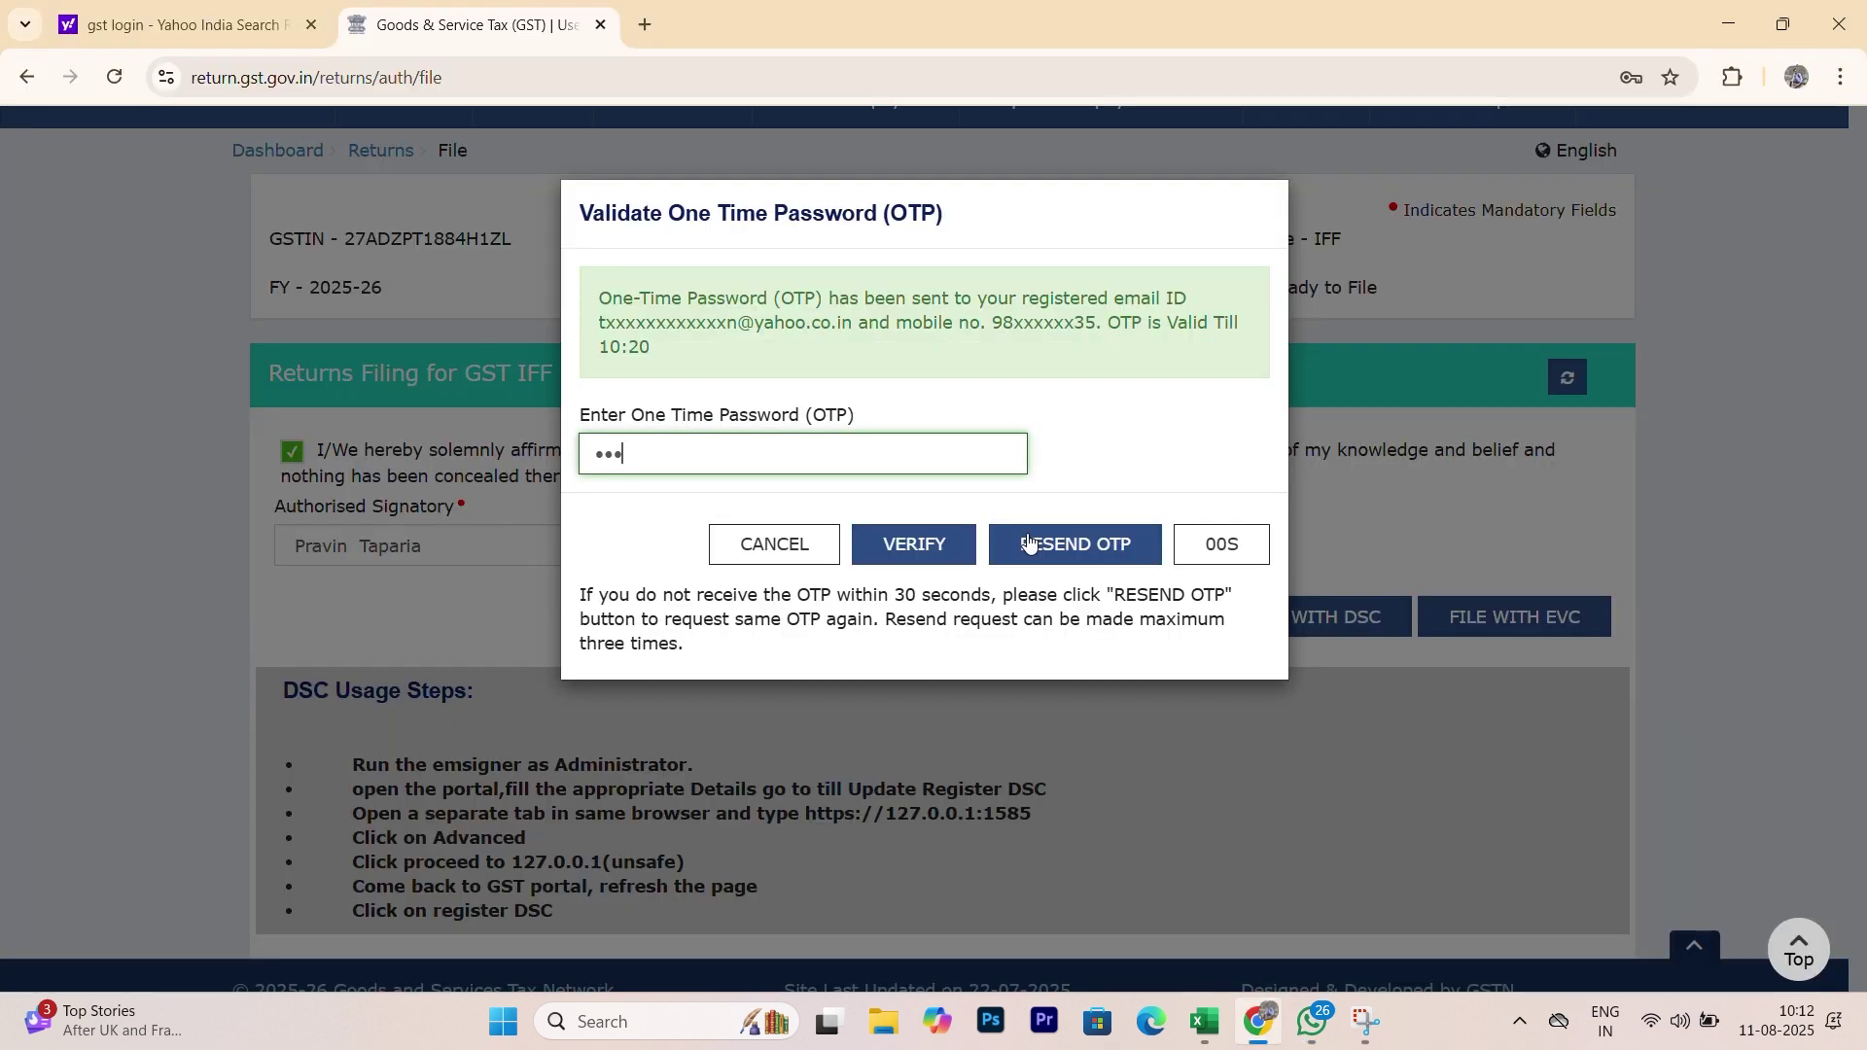
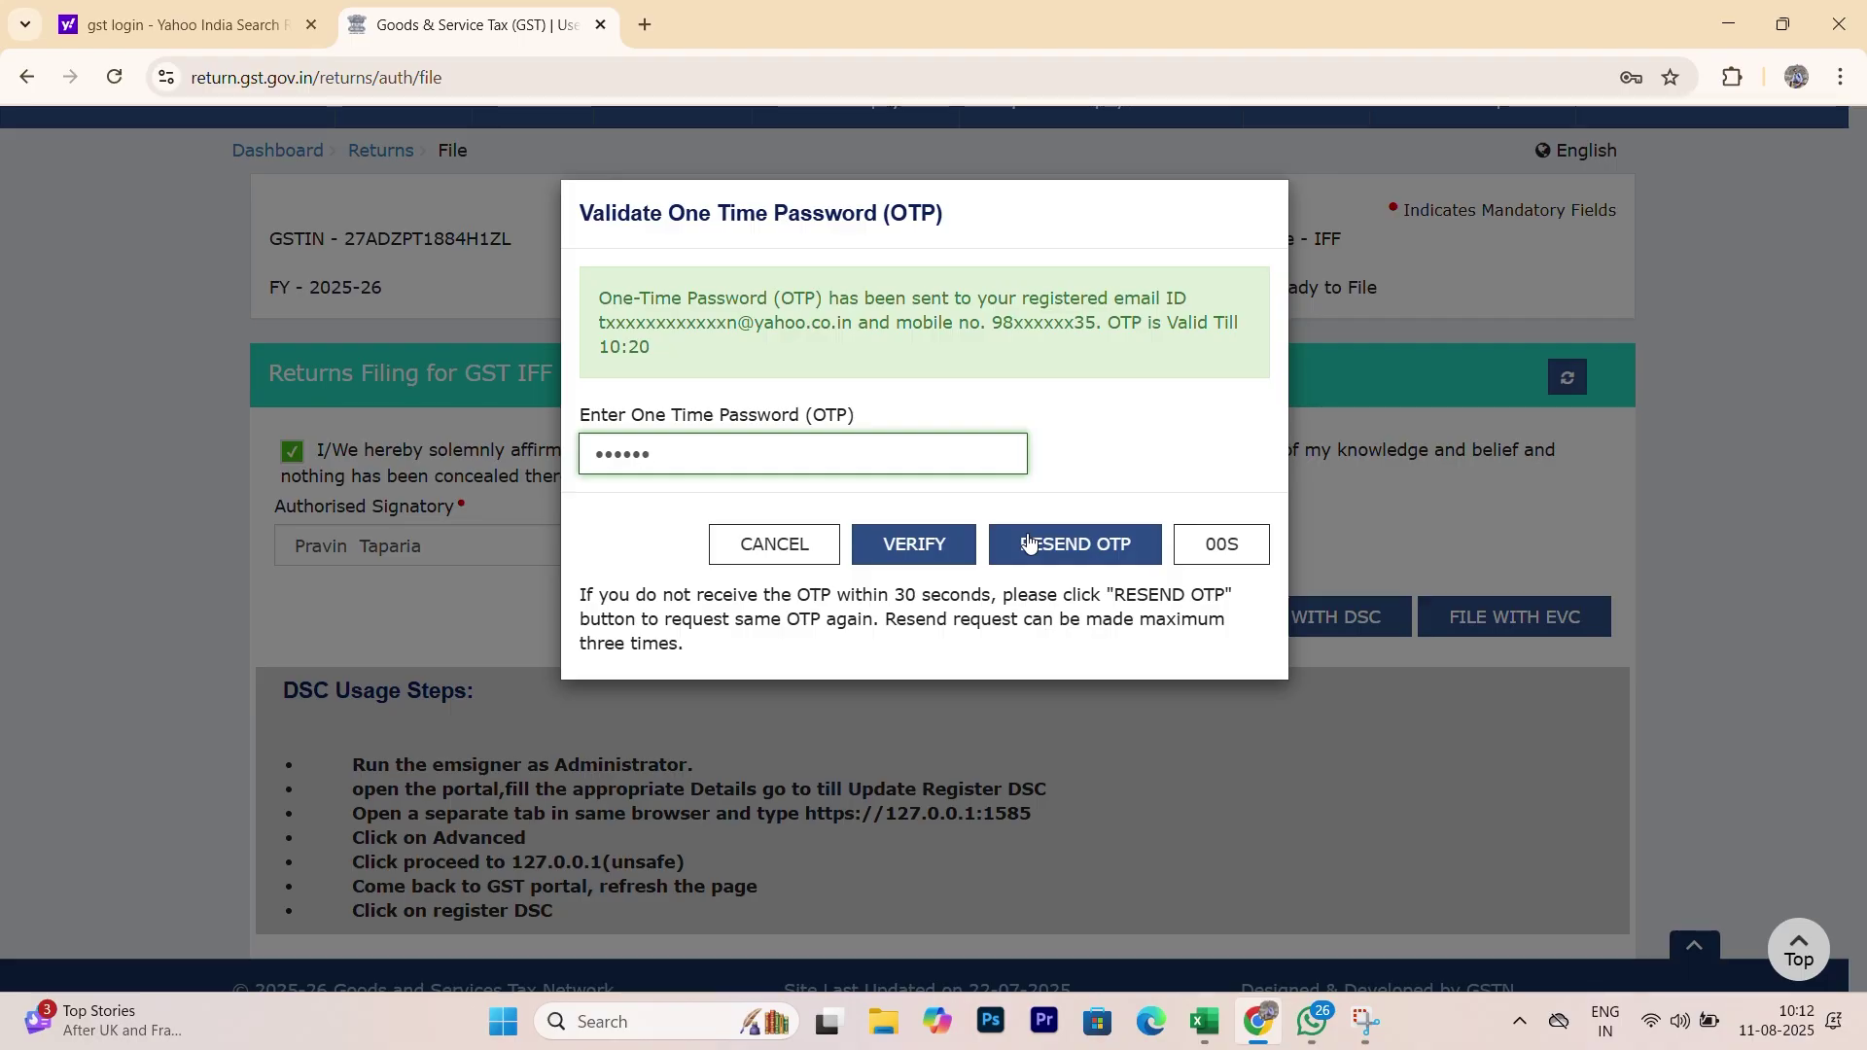
pyautogui.click(901, 554)
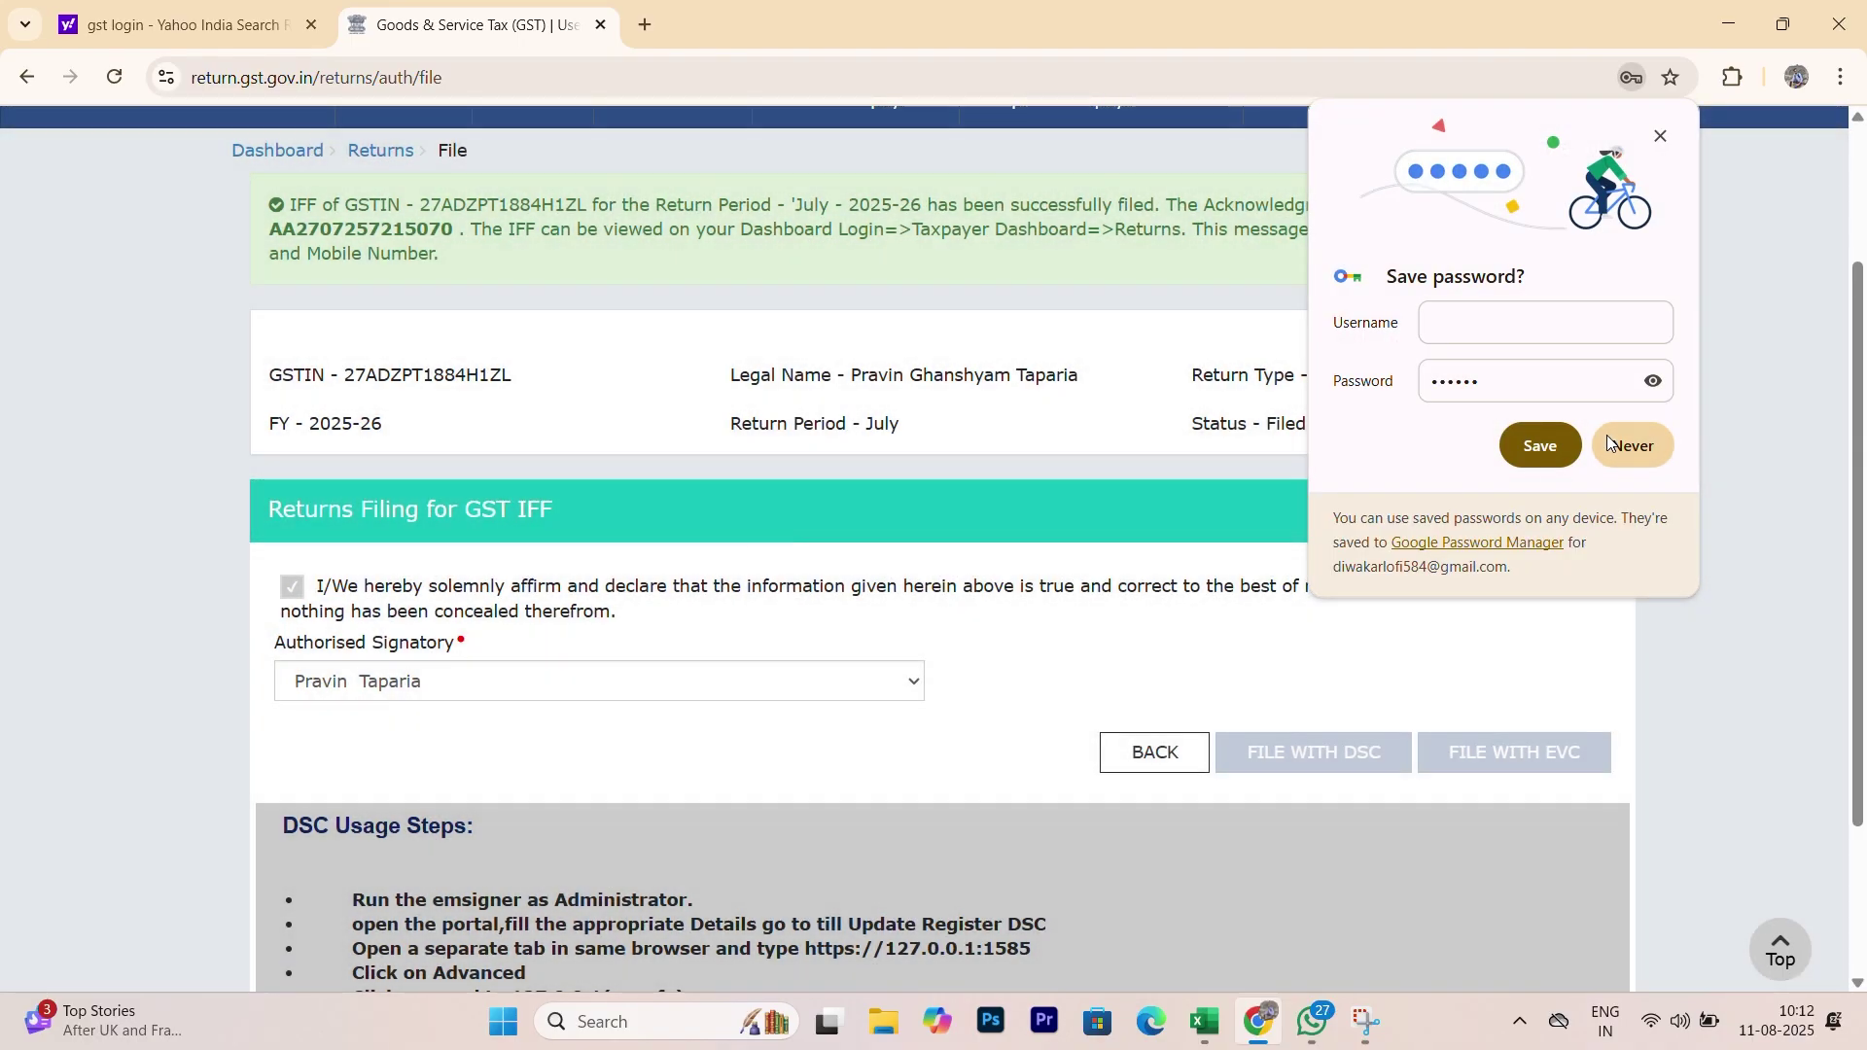
# - Decline Chrome's password save and go back to the File Returns dashboard
pyautogui.click(1627, 446)
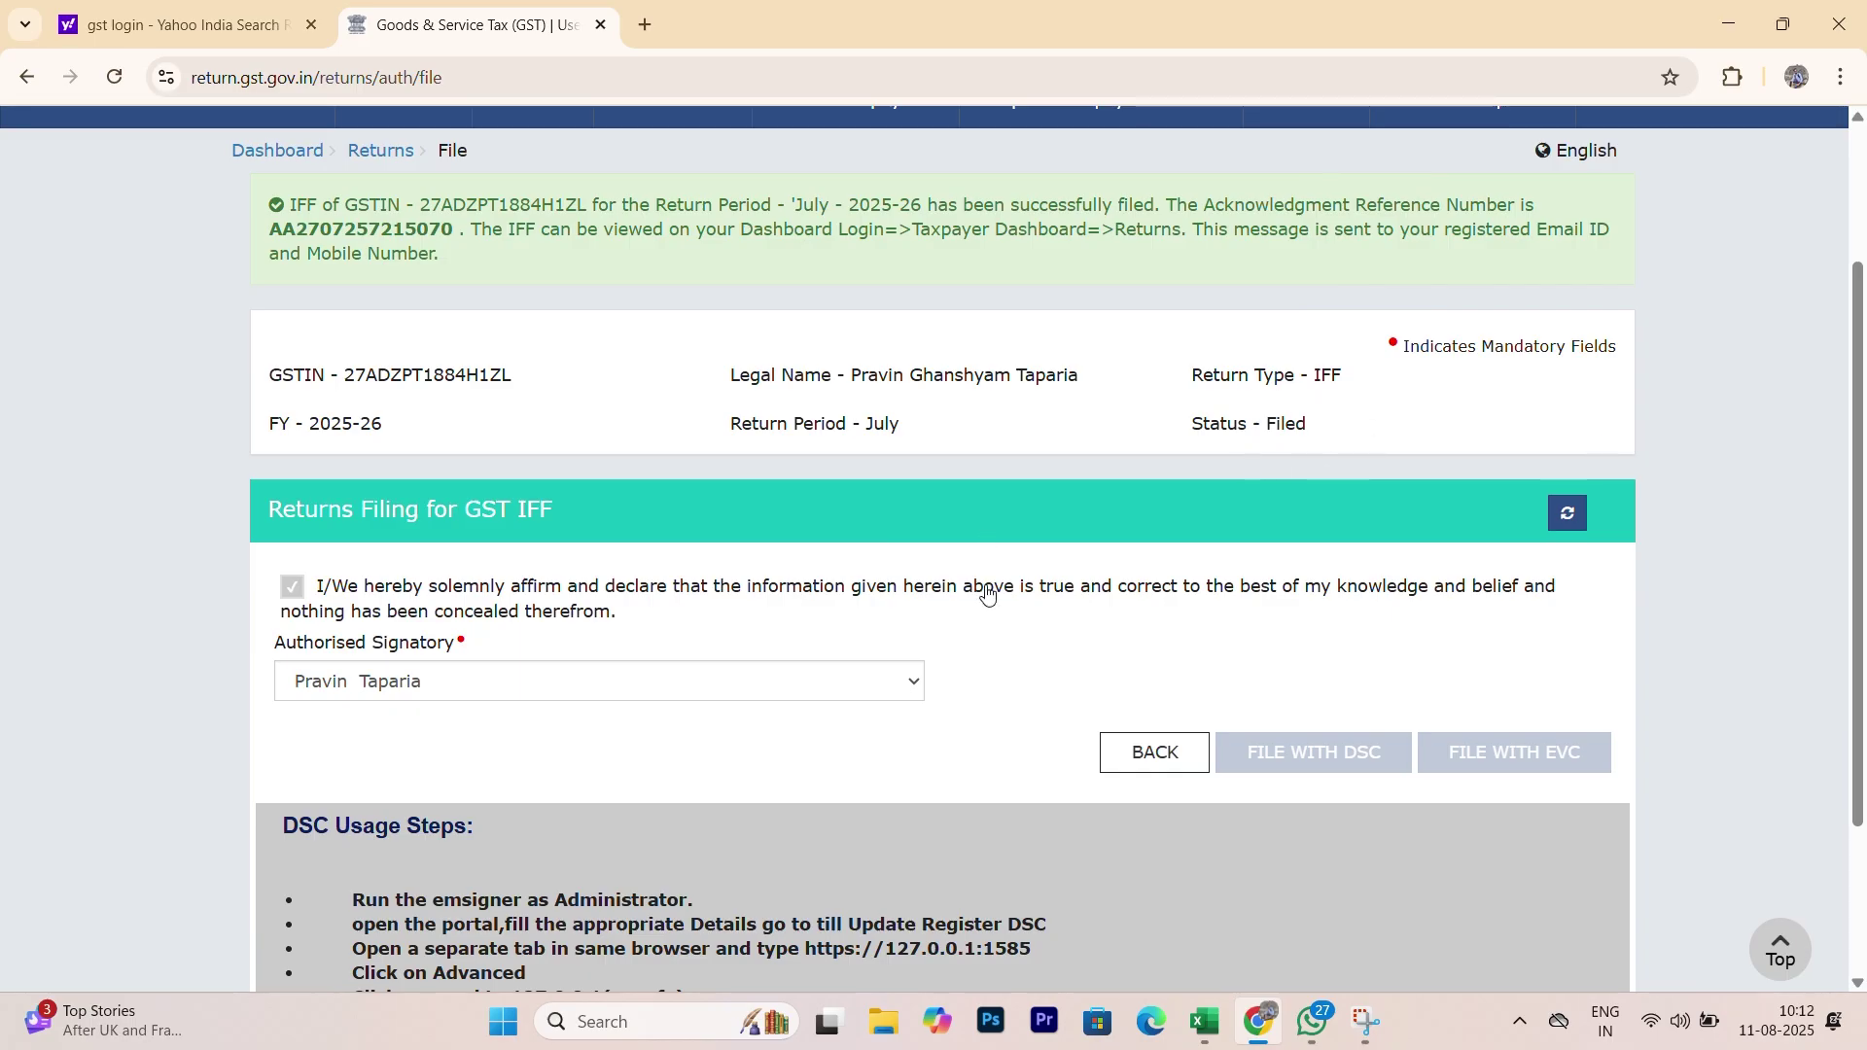
pyautogui.click(1135, 761)
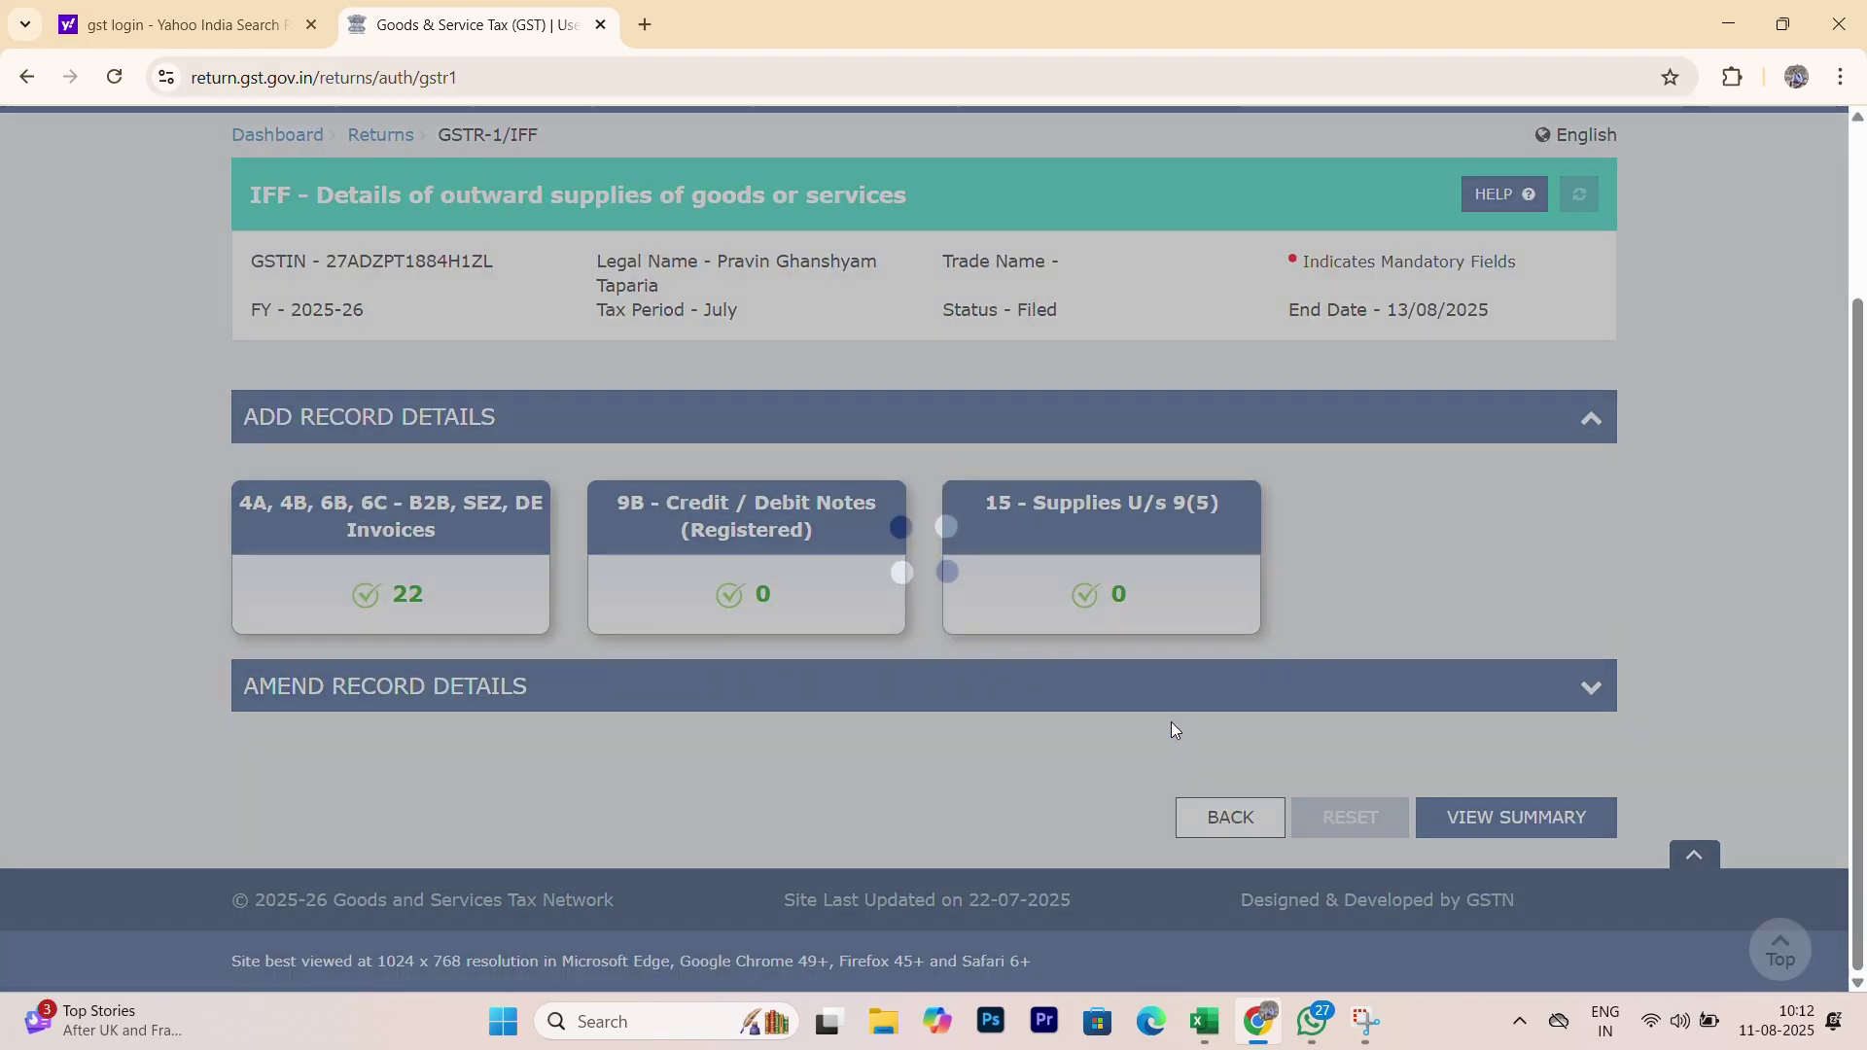
pyautogui.click(1228, 807)
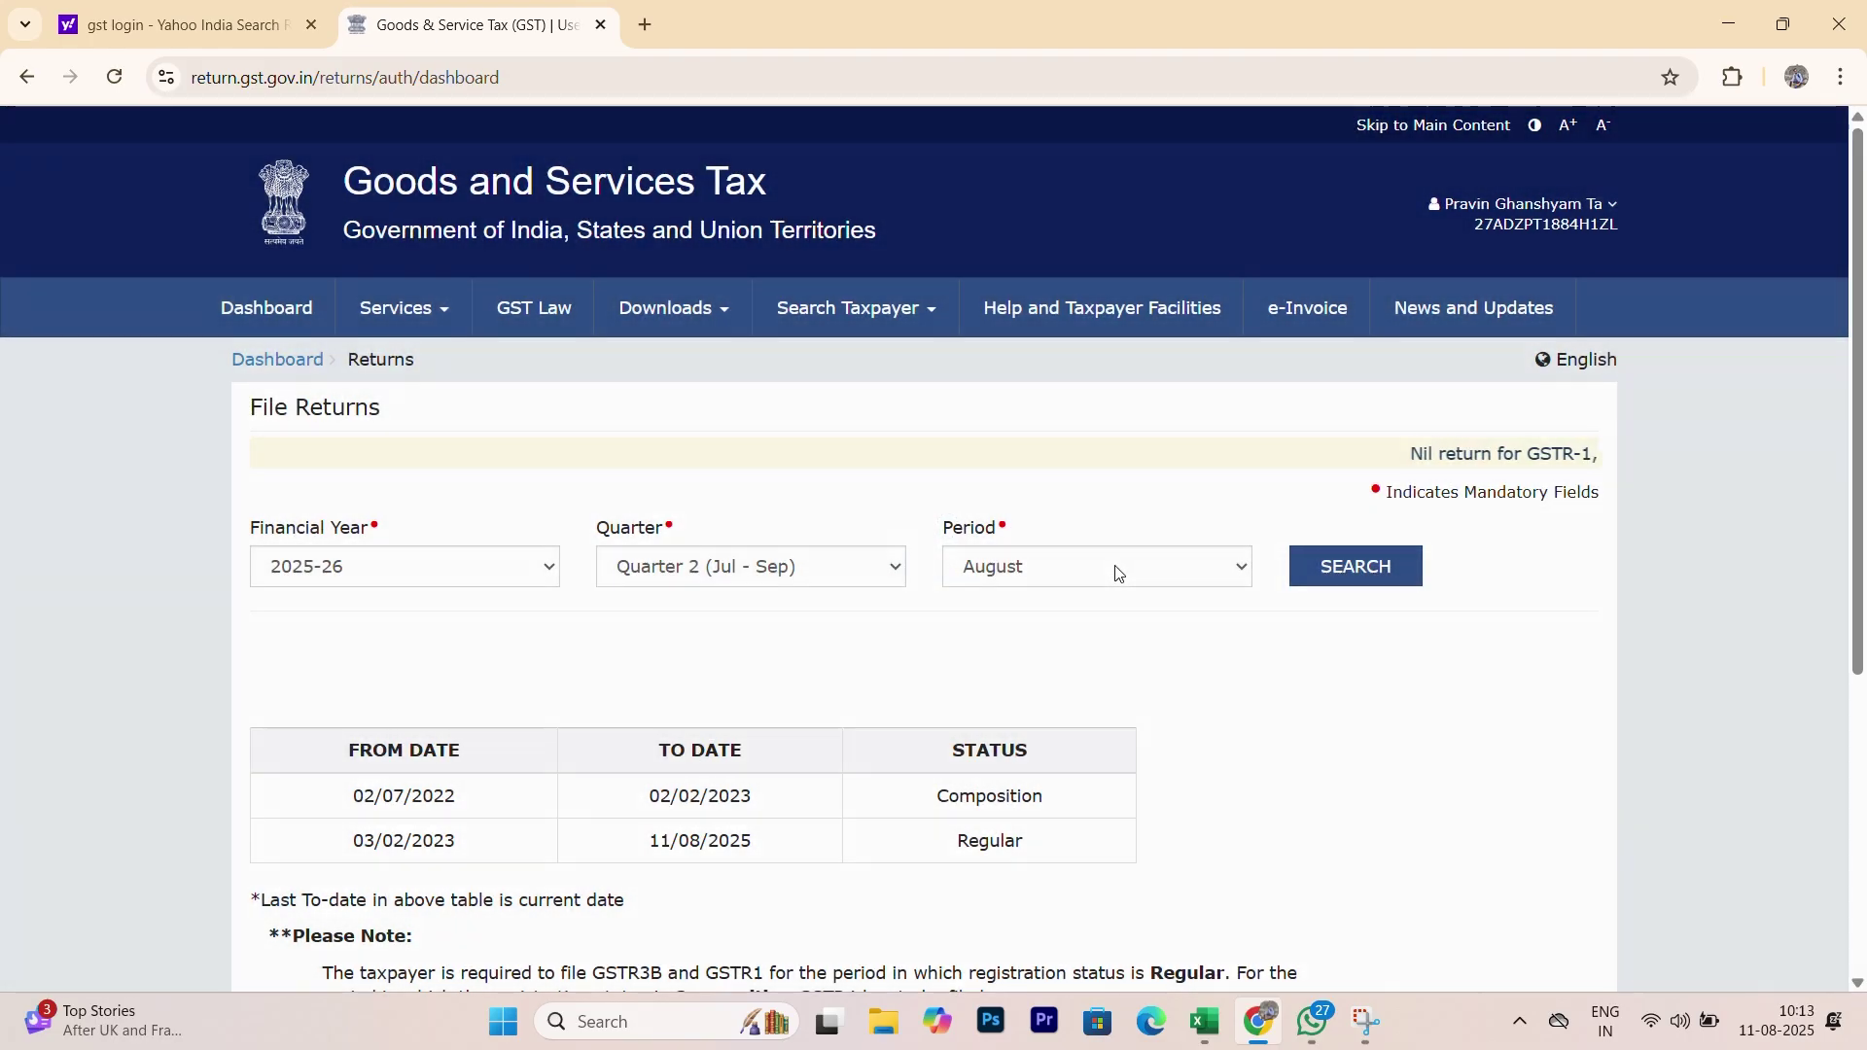
# - Confirm the July IFF status reads Filed, then log out of the GST Portal
pyautogui.click(1114, 573)
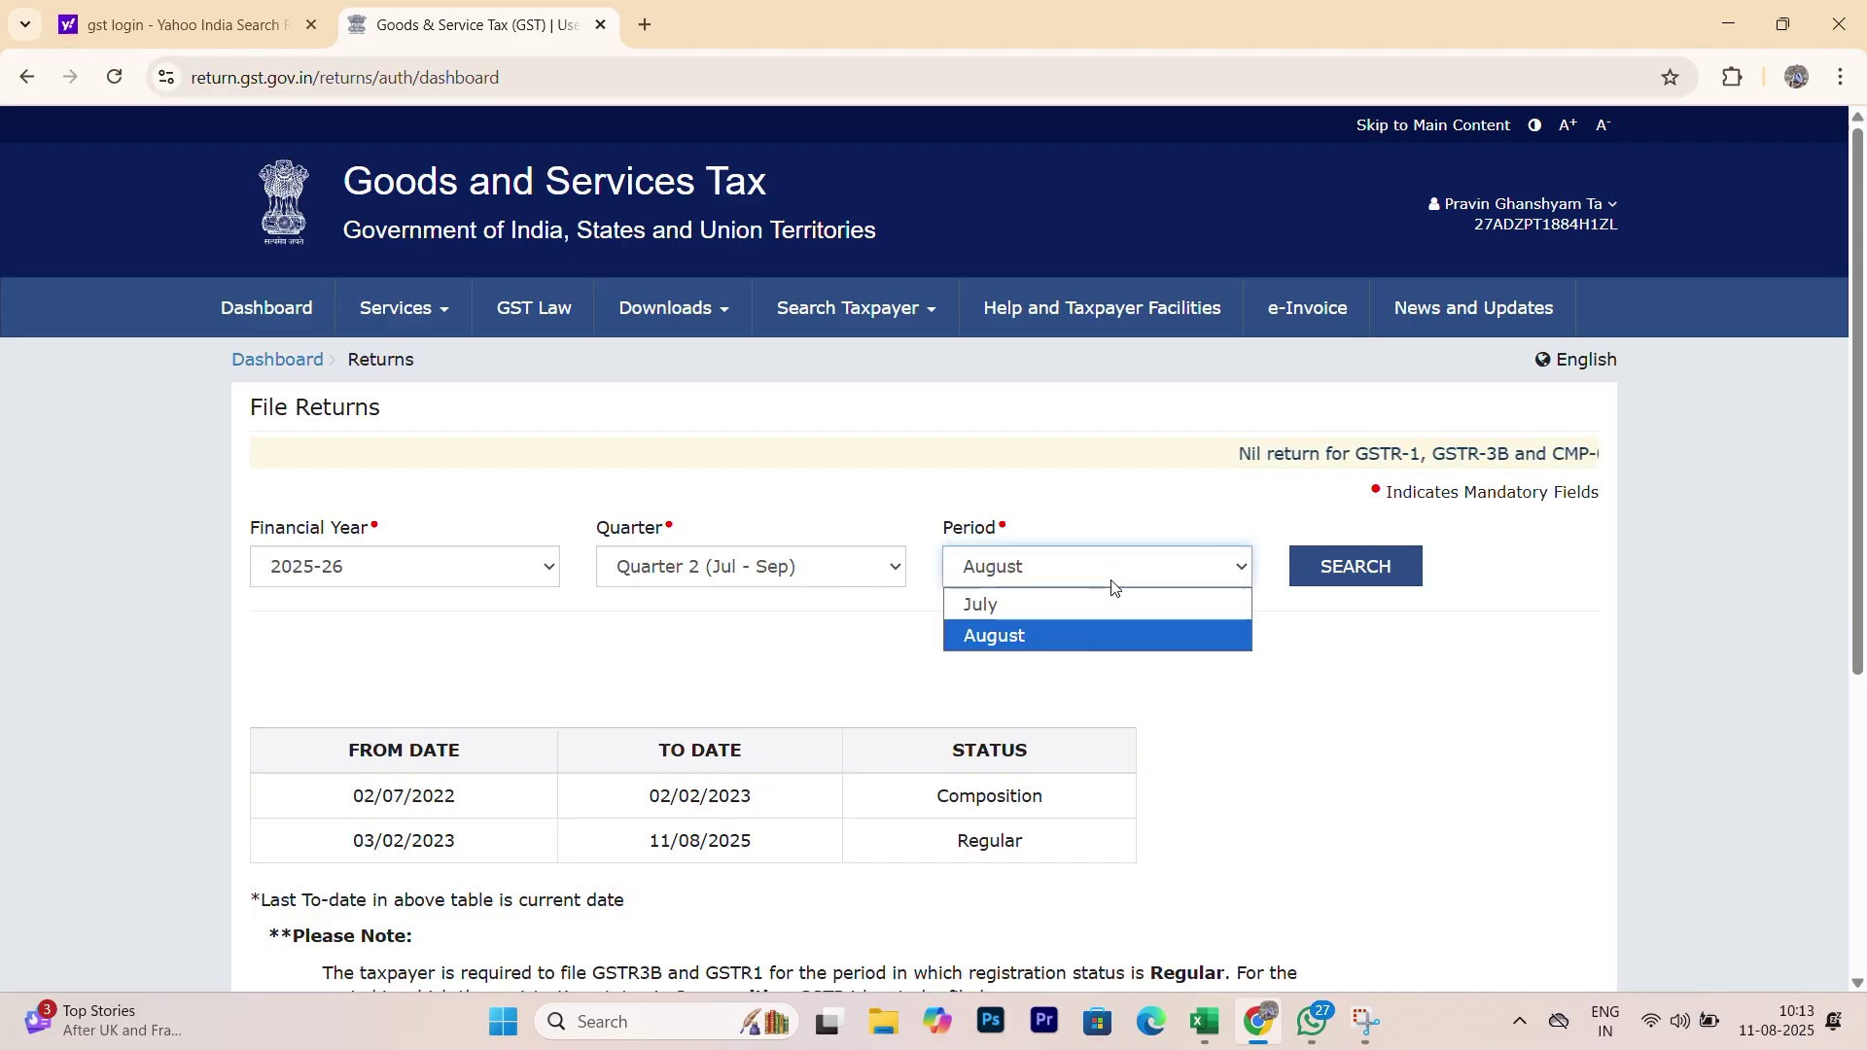
pyautogui.click(1102, 603)
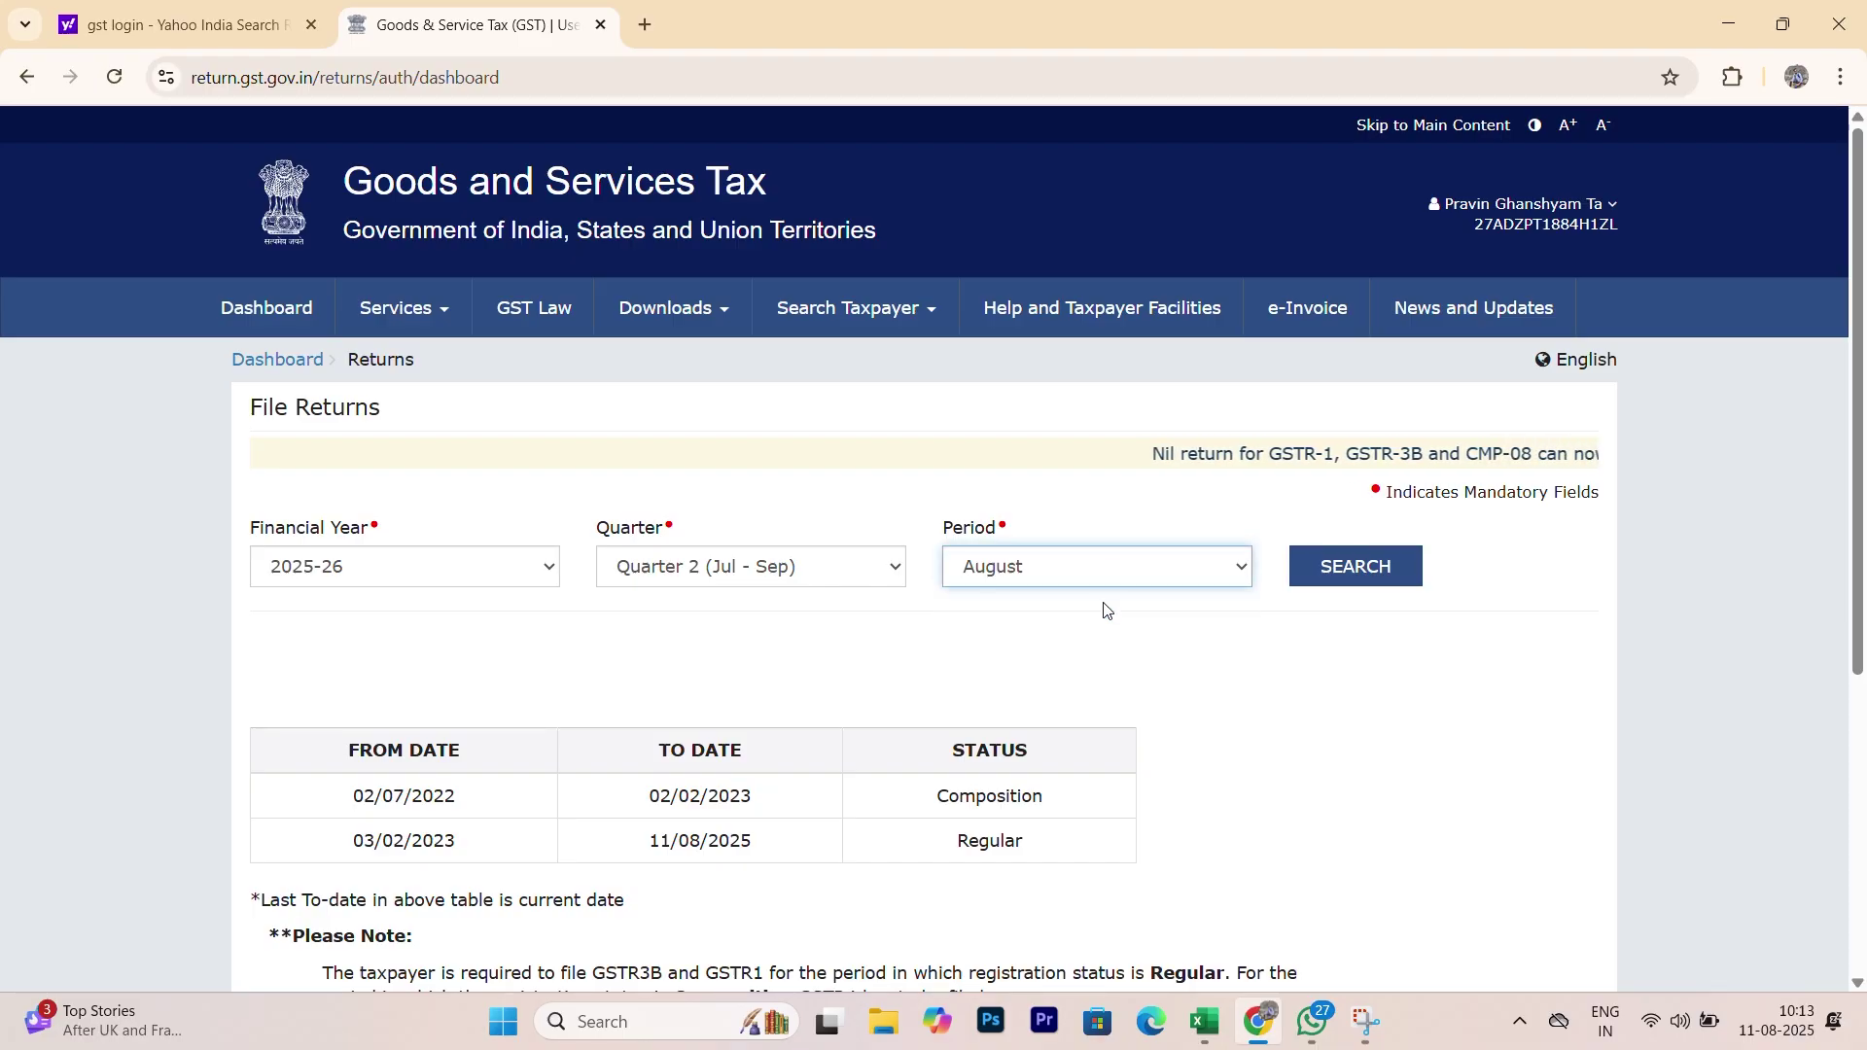
pyautogui.click(1353, 567)
pyautogui.scroll(-5, 1346, 568)
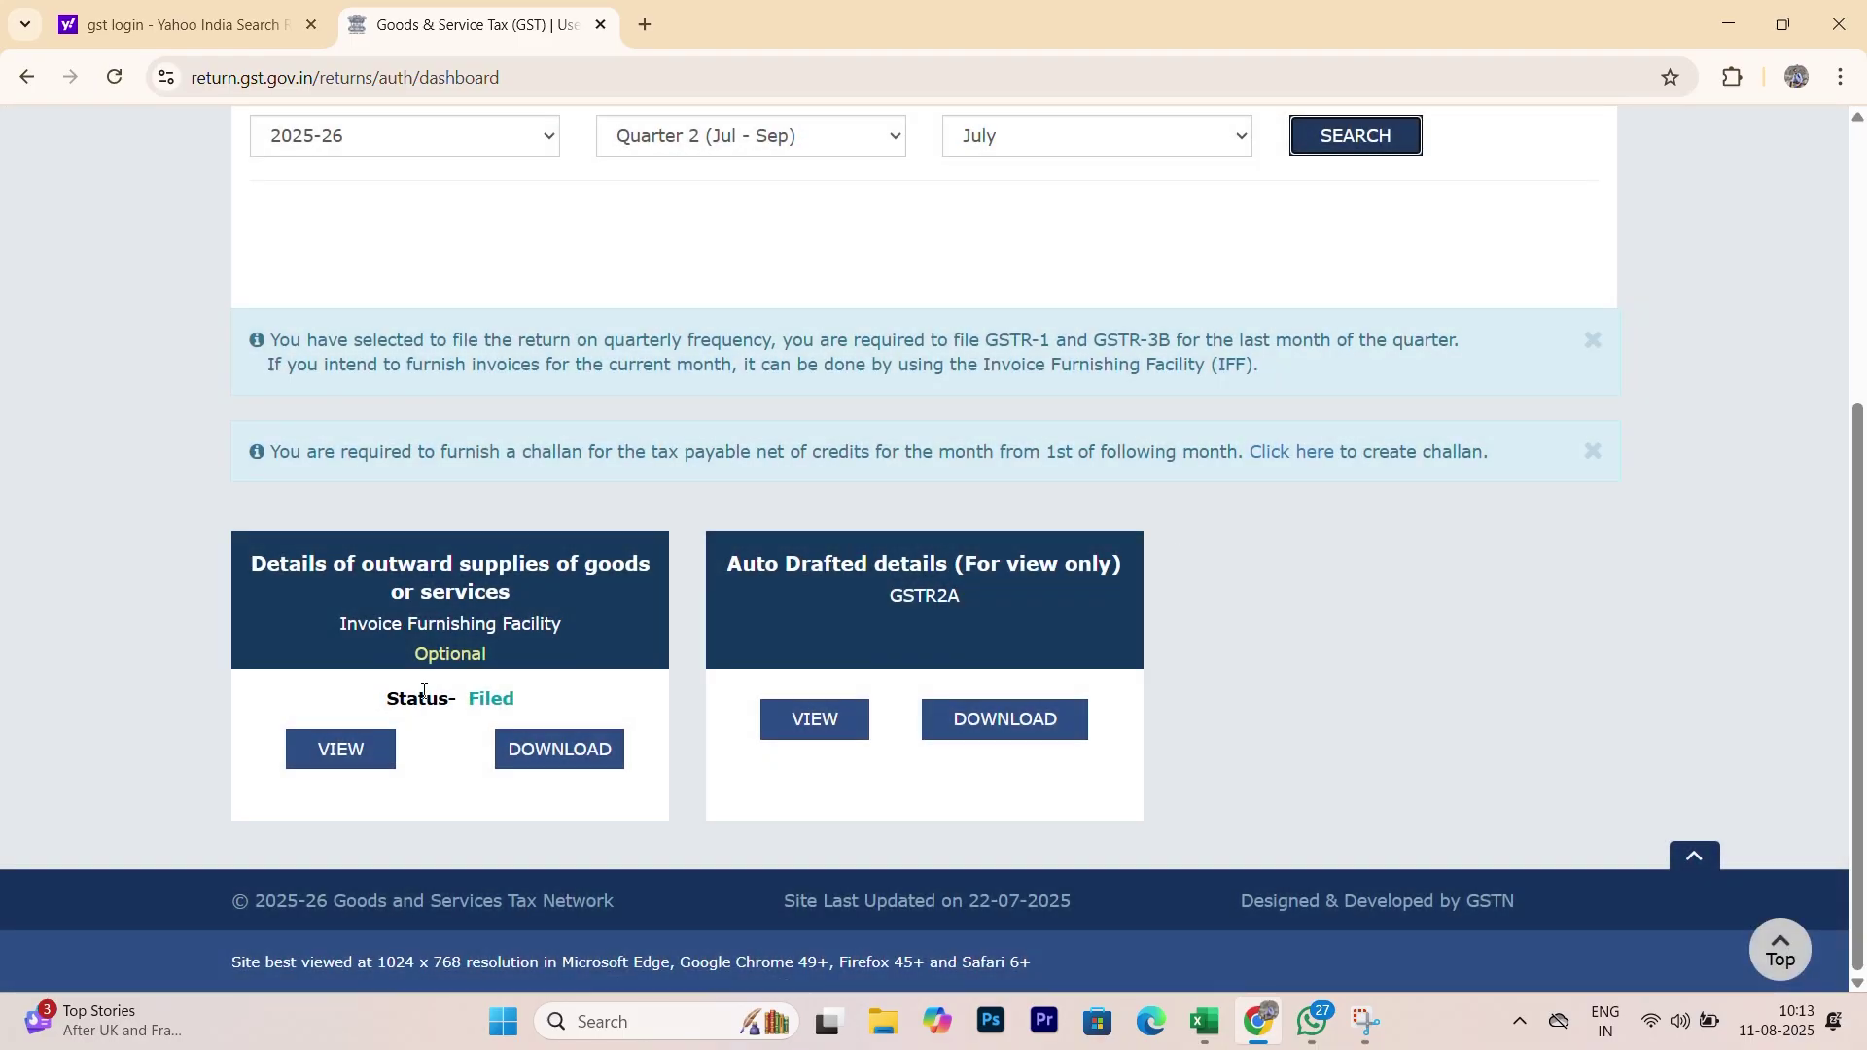
pyautogui.scroll(3, 971, 428)
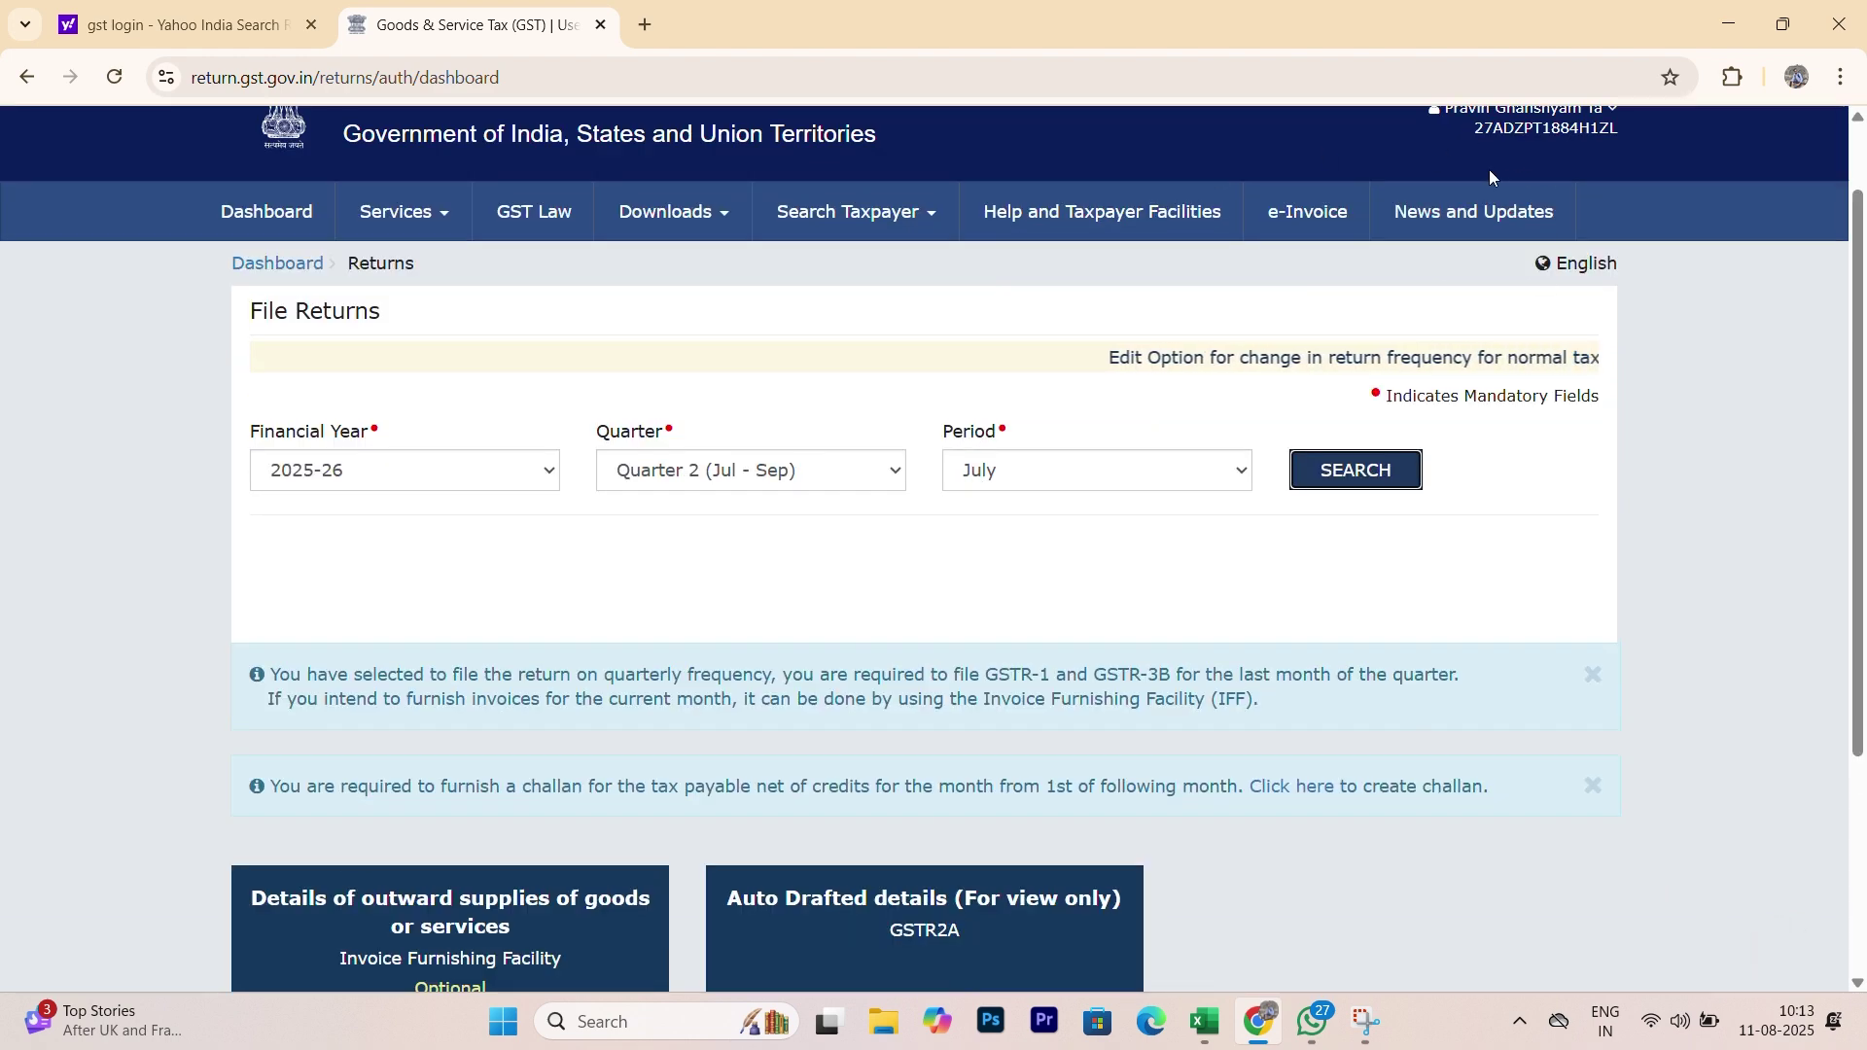
pyautogui.scroll(1, 1575, 138)
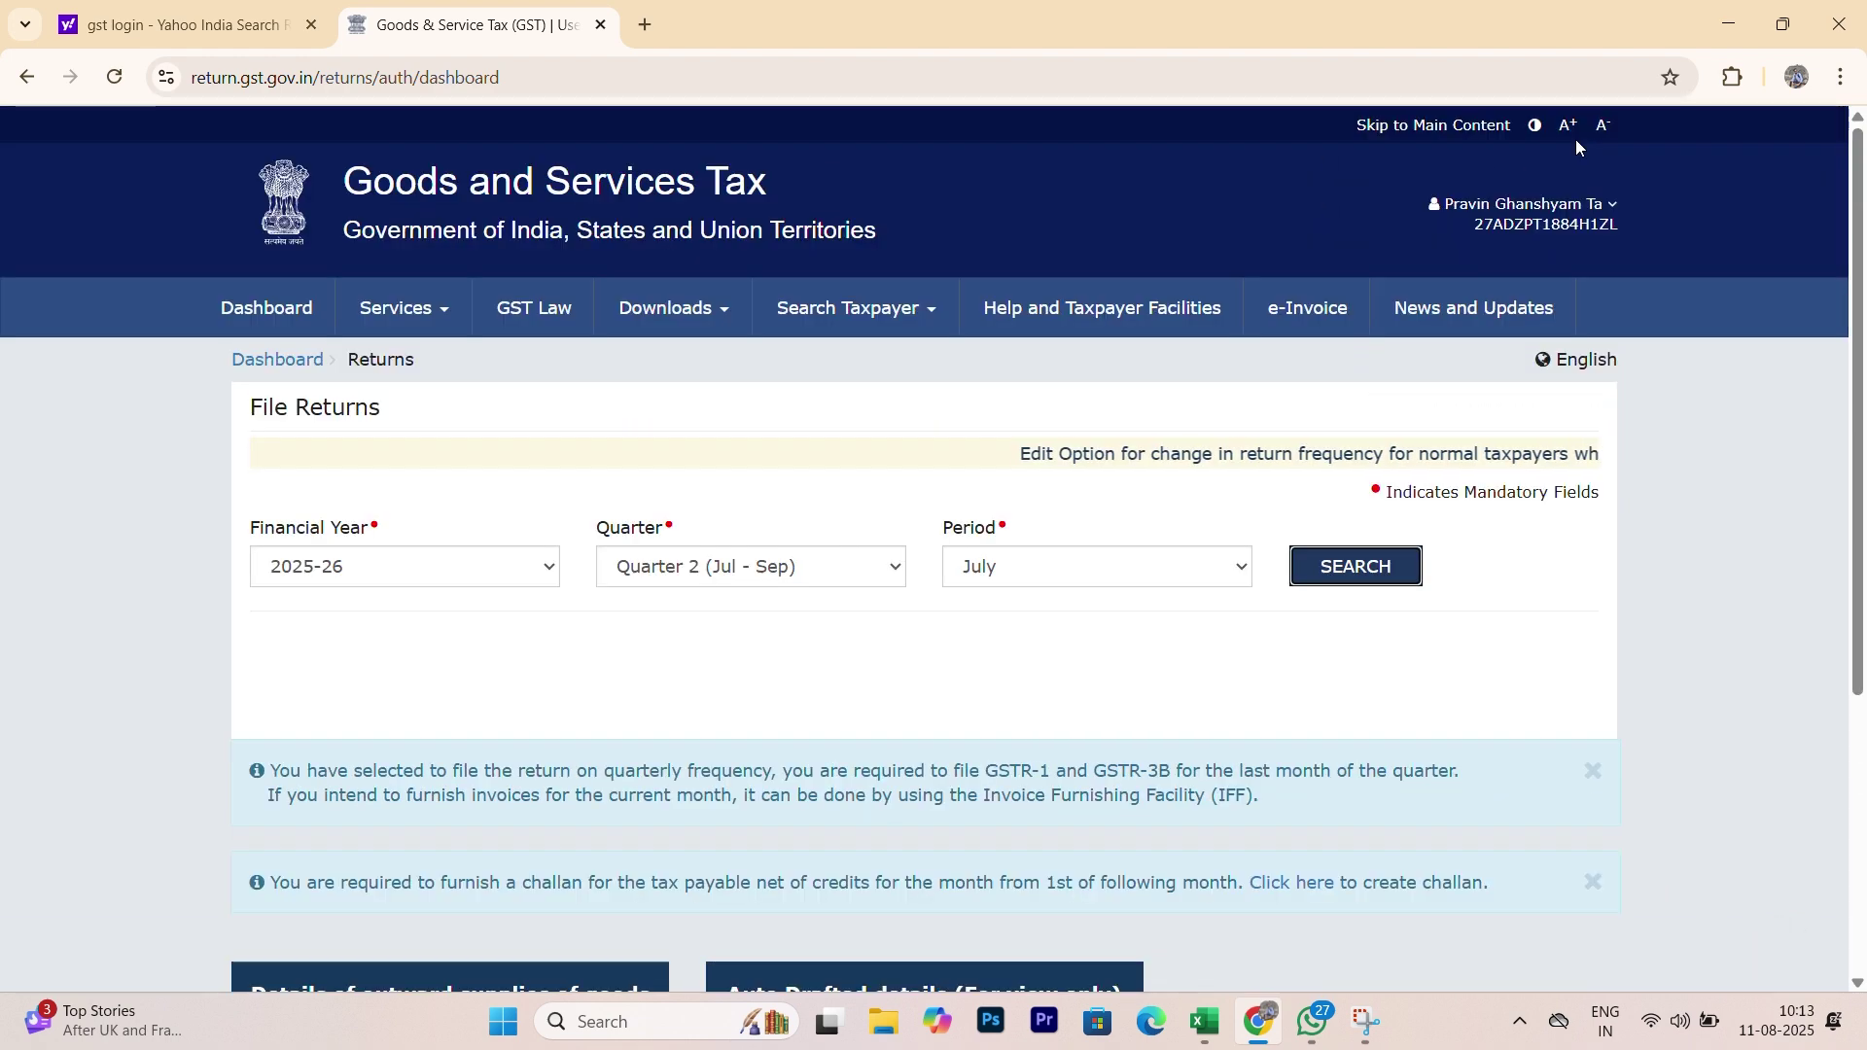
pyautogui.click(1612, 207)
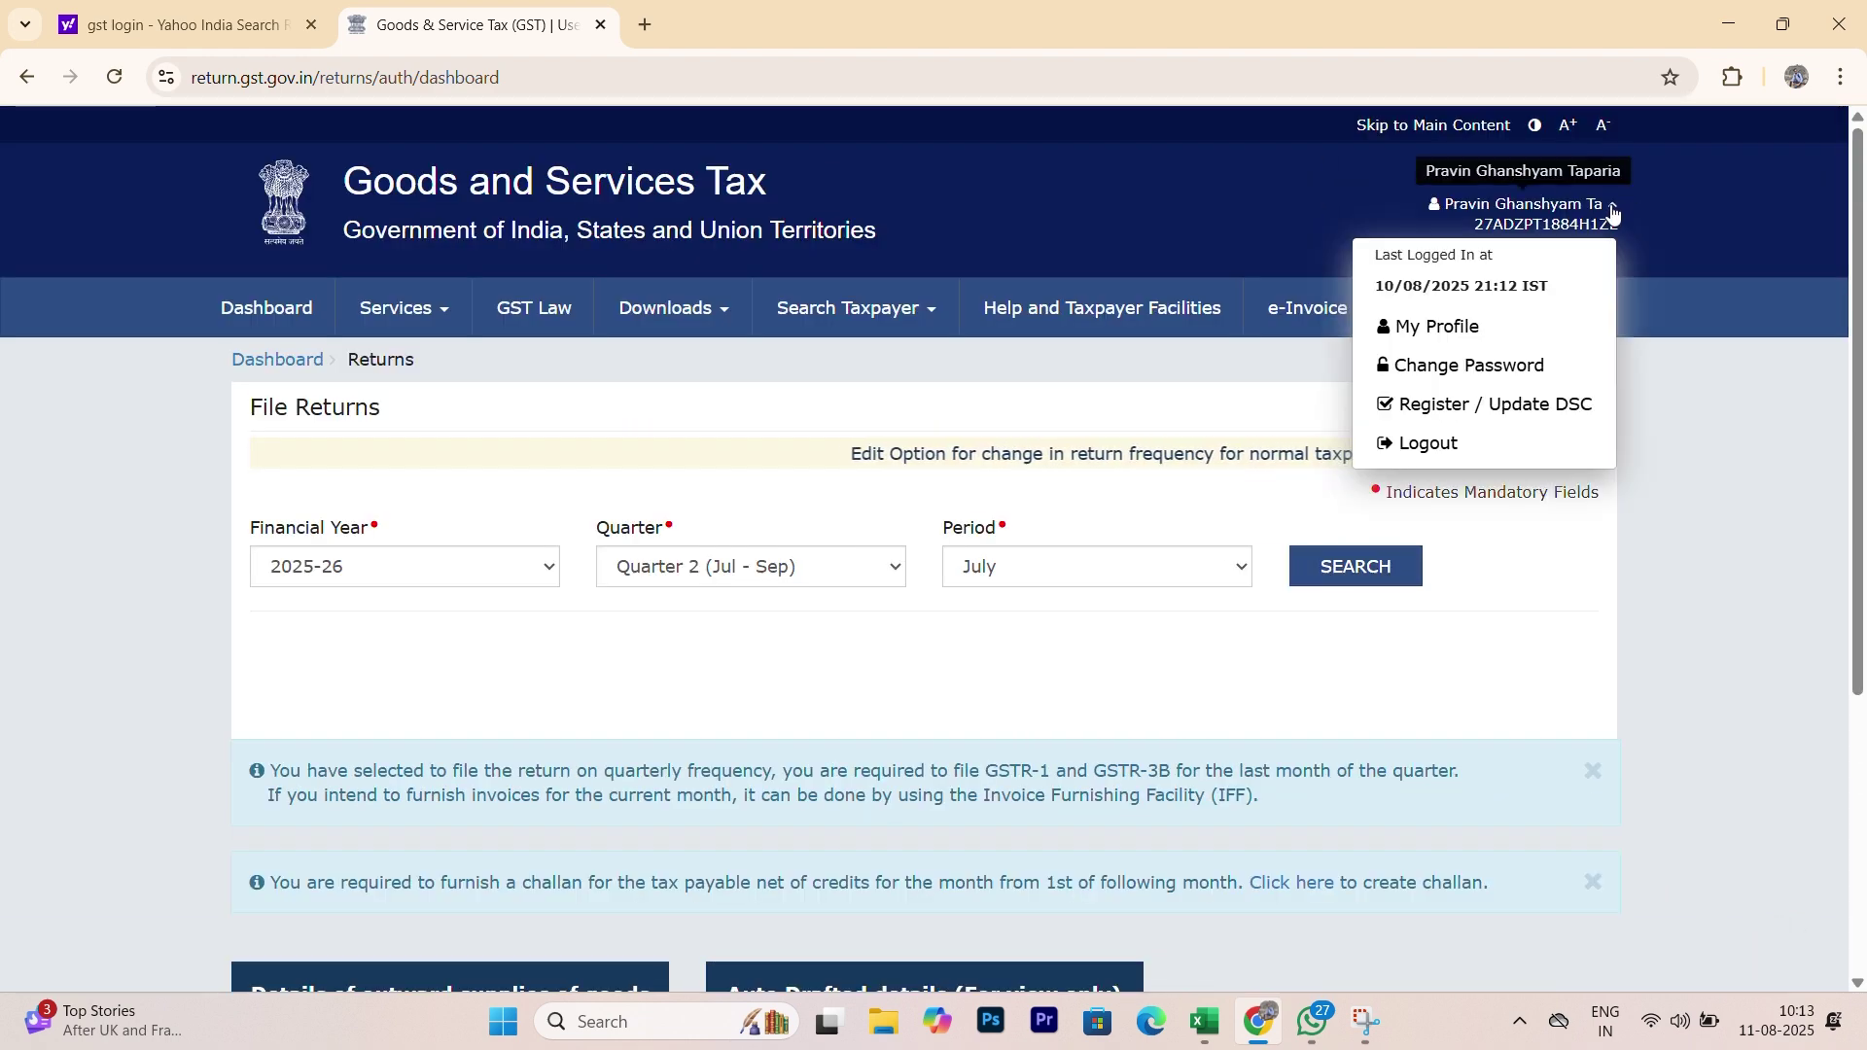
pyautogui.click(1439, 444)
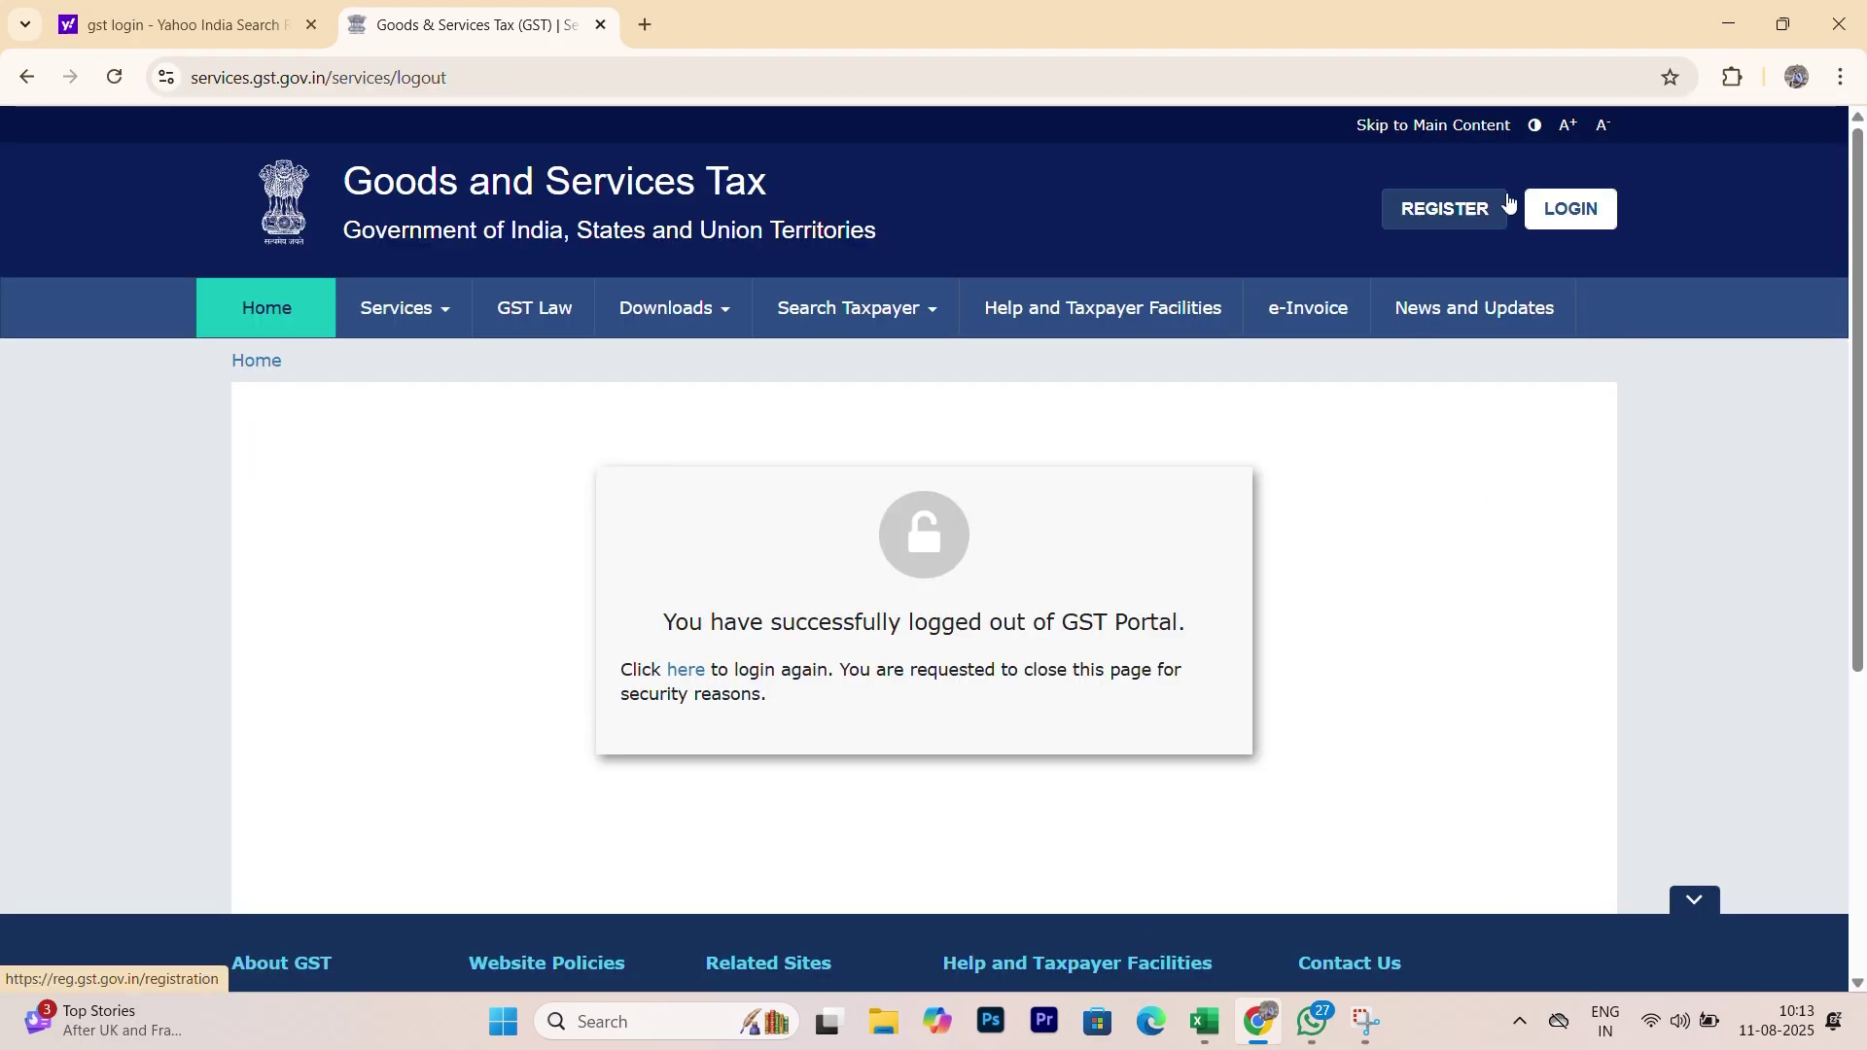